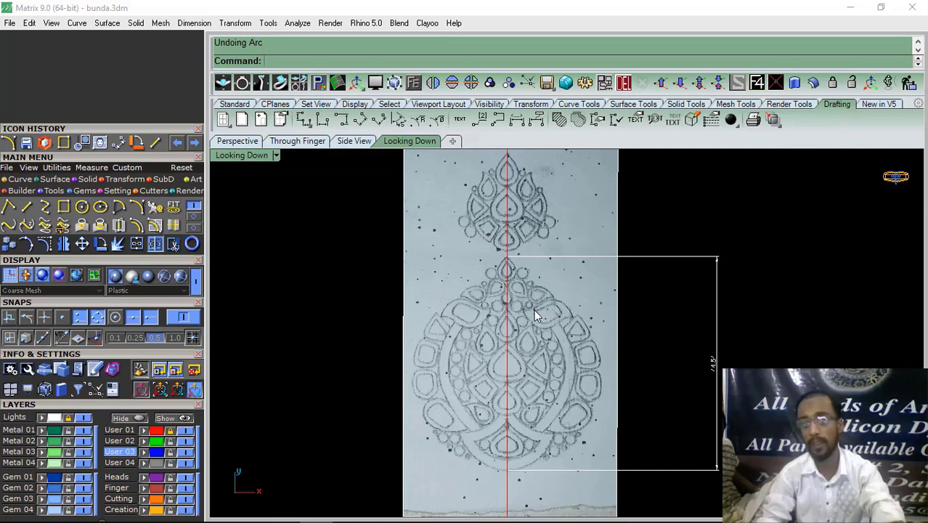
Examine the scanned ornament sketch, from the large motif's top cluster to the stone shapes on its sides
{"action": "scroll", "coordinate": [546, 317], "scroll_direction": "up", "scroll_amount": 5}
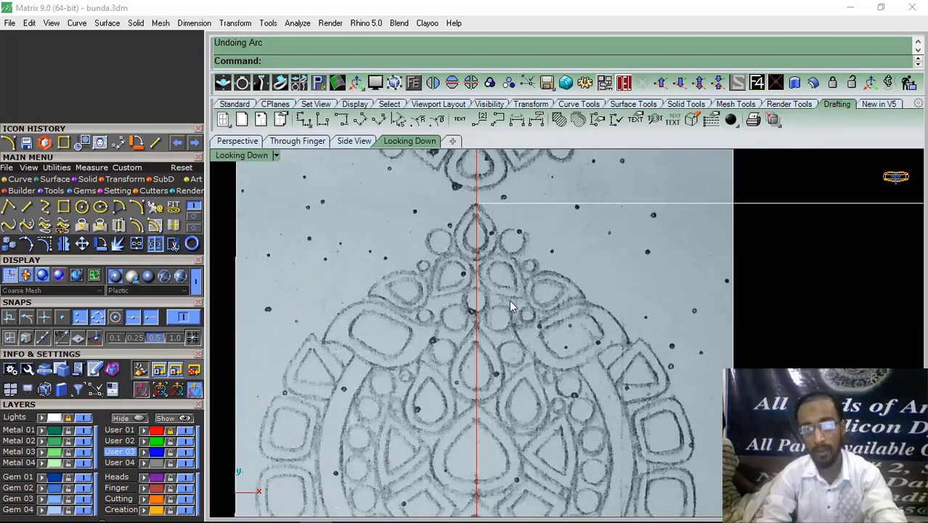
{"action": "scroll", "coordinate": [507, 299], "scroll_direction": "down", "scroll_amount": 3}
{"action": "scroll", "coordinate": [411, 310], "scroll_direction": "up", "scroll_amount": 5}
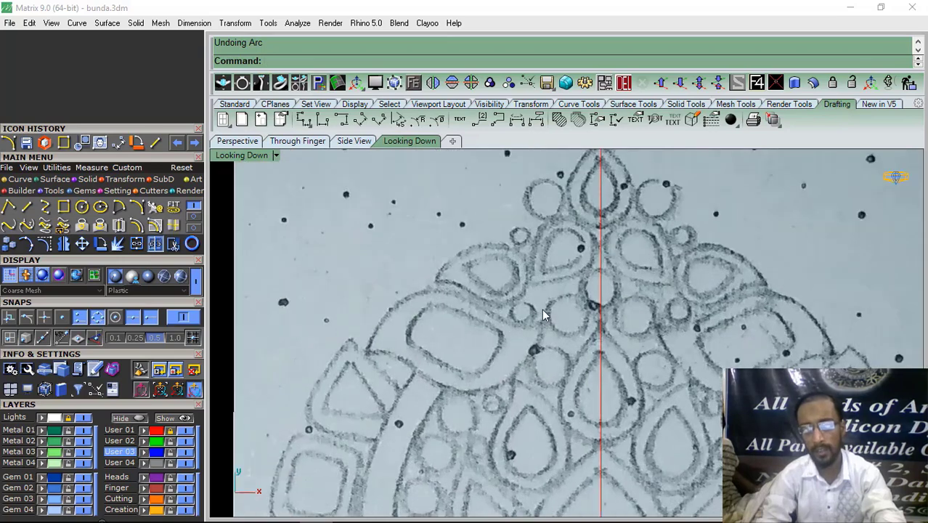
{"action": "scroll", "coordinate": [542, 314], "scroll_direction": "down", "scroll_amount": 8}
{"action": "mouse_move", "coordinate": [596, 329]}
{"action": "right_mouse_down"}
{"action": "mouse_move", "coordinate": [551, 331]}
{"action": "mouse_move", "coordinate": [569, 312]}
{"action": "mouse_move", "coordinate": [559, 311]}
{"action": "mouse_move", "coordinate": [566, 350]}
{"action": "mouse_move", "coordinate": [563, 313]}
{"action": "mouse_move", "coordinate": [578, 309]}
{"action": "mouse_move", "coordinate": [563, 307]}
{"action": "mouse_move", "coordinate": [545, 309]}
{"action": "mouse_move", "coordinate": [566, 320]}
{"action": "mouse_move", "coordinate": [524, 330]}
{"action": "mouse_move", "coordinate": [542, 354]}
{"action": "mouse_move", "coordinate": [535, 344]}
{"action": "mouse_move", "coordinate": [543, 332]}
{"action": "right_mouse_up"}
{"action": "scroll", "coordinate": [581, 305], "scroll_direction": "down", "scroll_amount": 4}
{"action": "scroll", "coordinate": [541, 315], "scroll_direction": "down", "scroll_amount": 8}
{"action": "scroll", "coordinate": [515, 340], "scroll_direction": "up", "scroll_amount": 3}
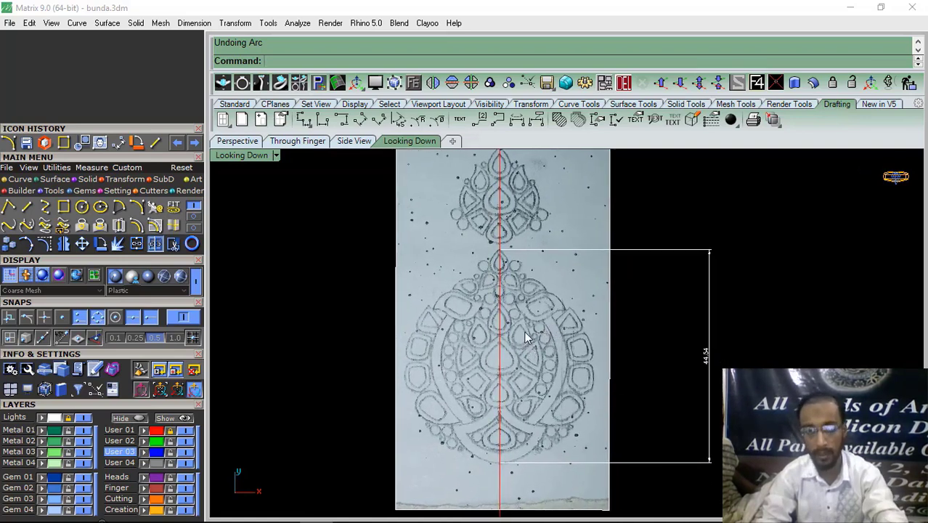
{"action": "scroll", "coordinate": [528, 337], "scroll_direction": "up", "scroll_amount": 5}
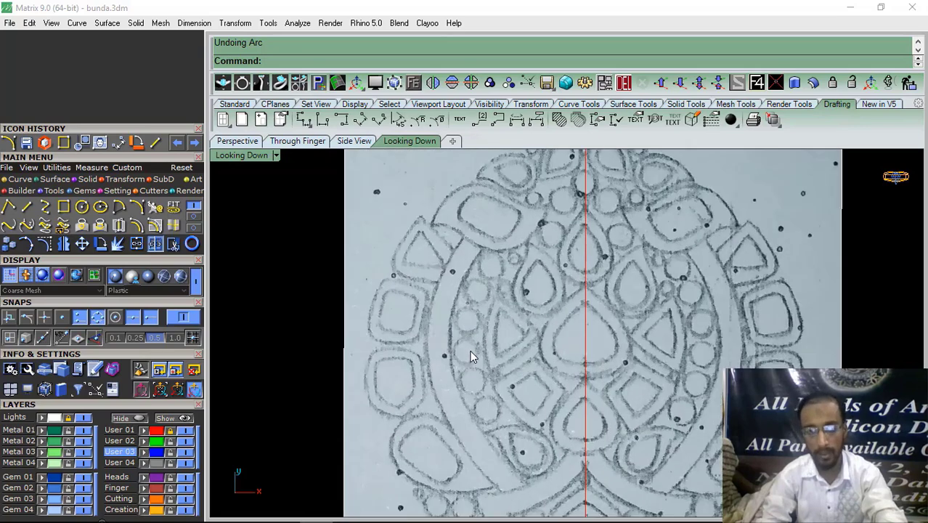
{"action": "left_click", "coordinate": [27, 206]}
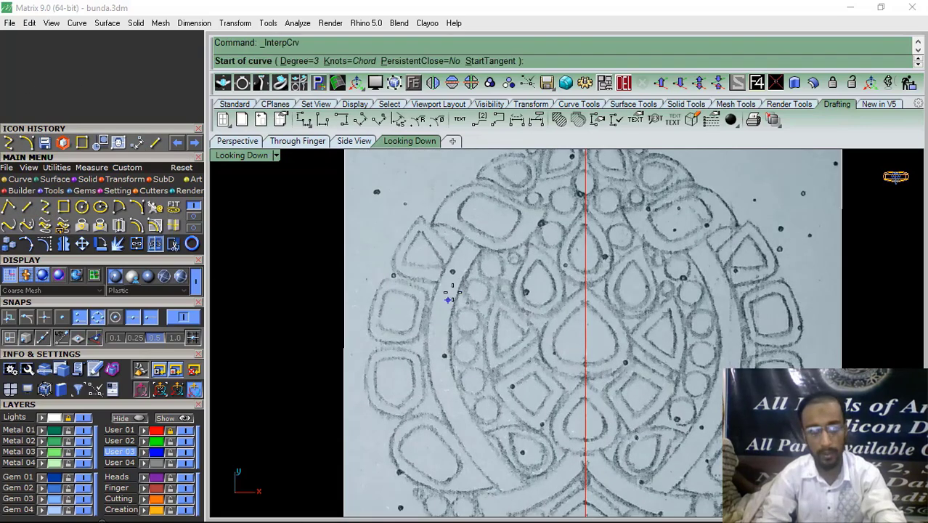
{"action": "scroll", "coordinate": [508, 258], "scroll_direction": "up", "scroll_amount": 3}
{"action": "scroll", "coordinate": [589, 291], "scroll_direction": "up", "scroll_amount": 3}
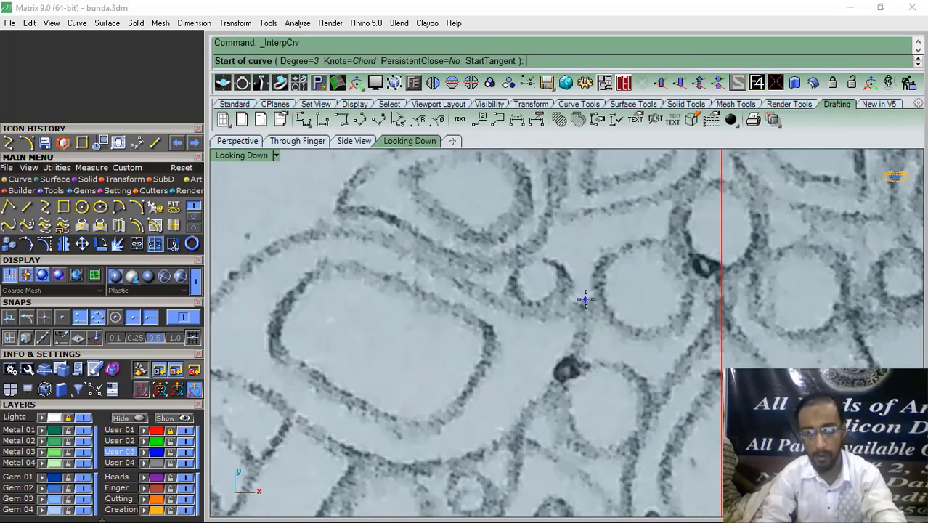
{"action": "left_click", "coordinate": [598, 299]}
{"action": "scroll", "coordinate": [504, 276], "scroll_direction": "down", "scroll_amount": 8}
{"action": "key", "text": "Escape"}
{"action": "scroll", "coordinate": [452, 274], "scroll_direction": "down", "scroll_amount": 3}
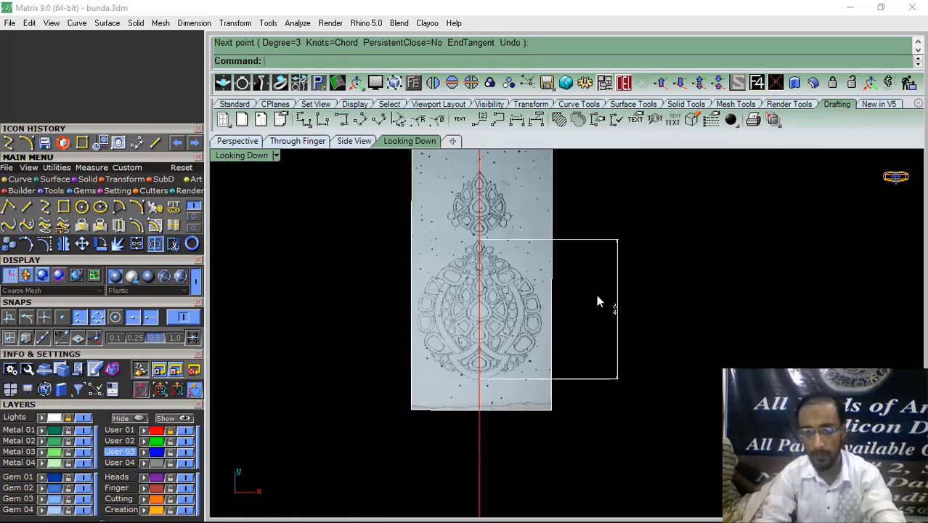
{"action": "scroll", "coordinate": [690, 341], "scroll_direction": "up", "scroll_amount": 8}
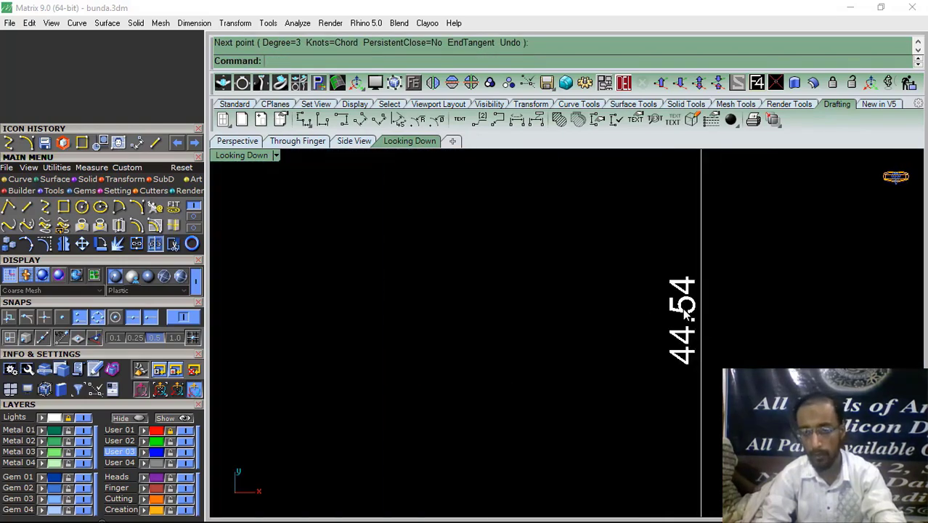
{"action": "scroll", "coordinate": [686, 310], "scroll_direction": "down", "scroll_amount": 6}
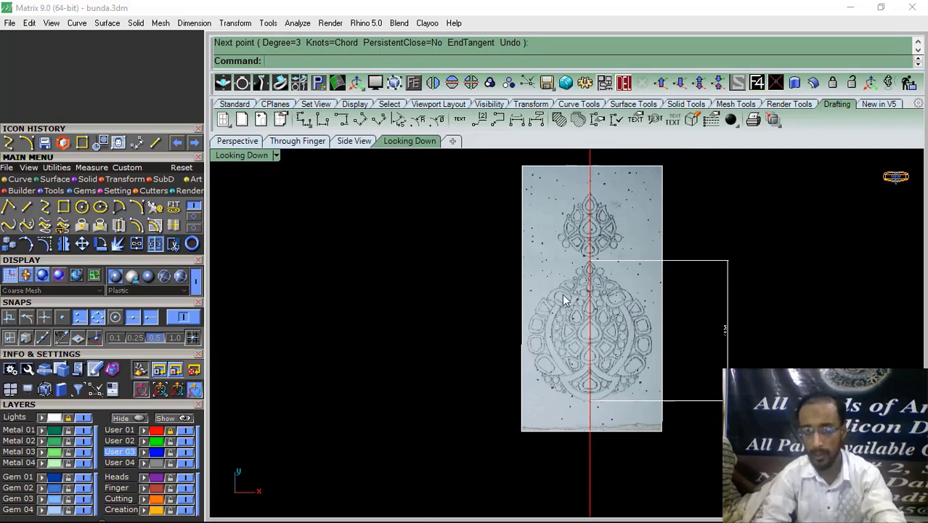
Trace the upper edge of the large leaf-shaped setting left of the centre line with an interpolated curve, ending at its left tip
{"action": "scroll", "coordinate": [565, 296], "scroll_direction": "up", "scroll_amount": 12}
{"action": "right_click", "coordinate": [572, 297]}
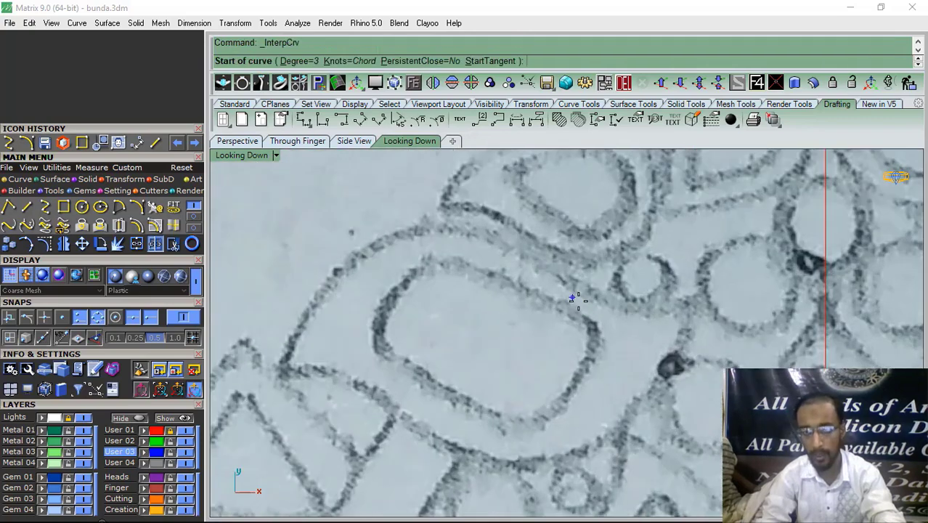
{"action": "left_click", "coordinate": [695, 300]}
{"action": "scroll", "coordinate": [675, 299], "scroll_direction": "up", "scroll_amount": 1}
{"action": "left_click", "coordinate": [647, 310]}
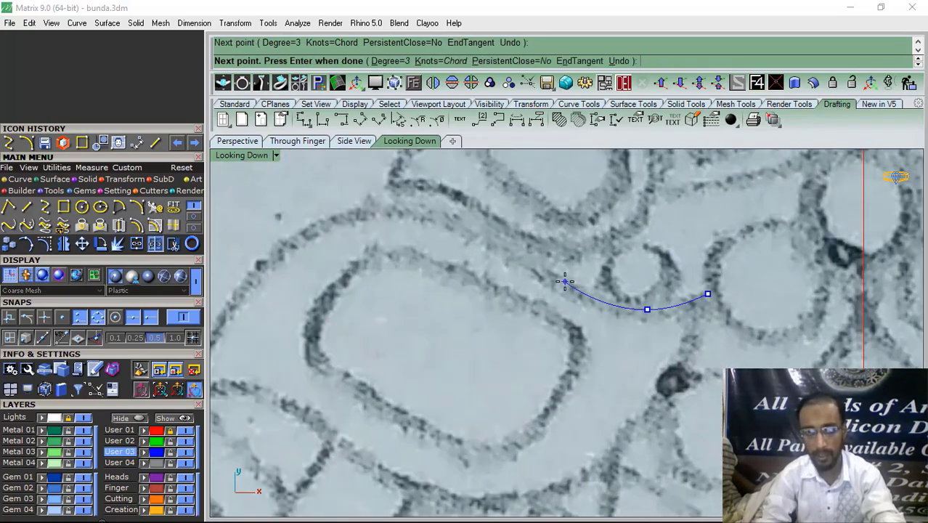
{"action": "left_click", "coordinate": [565, 282]}
{"action": "right_click_drag", "start_coordinate": [500, 249], "coordinate": [608, 301]}
{"action": "left_click", "coordinate": [578, 280]}
{"action": "left_click", "coordinate": [462, 263]}
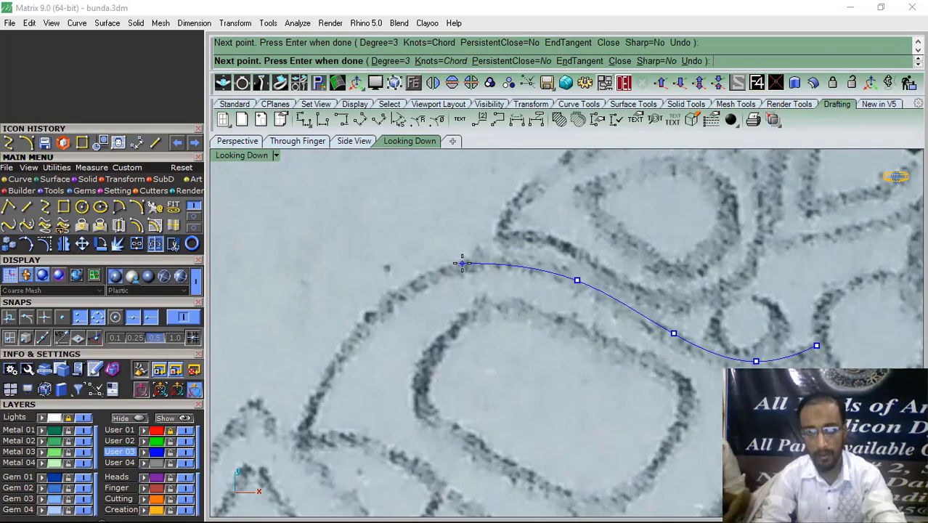
{"action": "left_click", "coordinate": [355, 332]}
{"action": "left_click", "coordinate": [294, 441]}
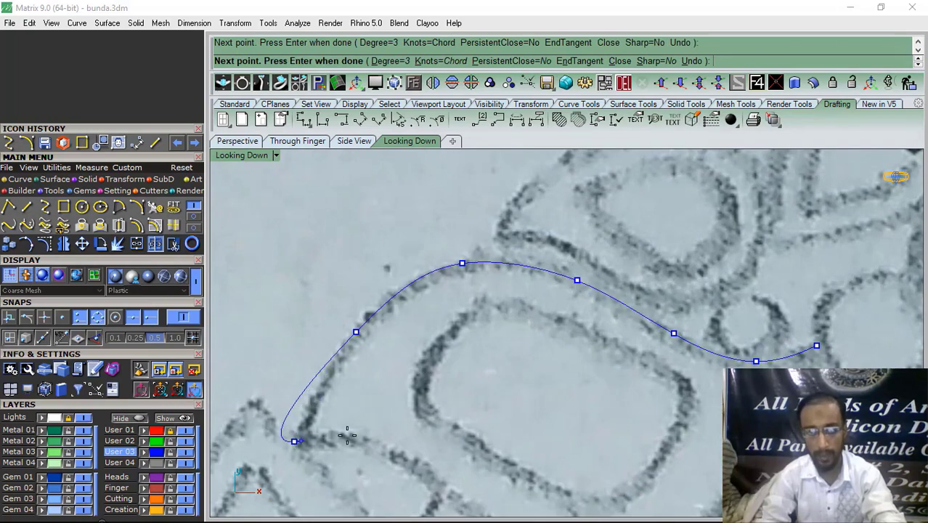
{"action": "right_click", "coordinate": [343, 441]}
Trace the leaf's lower edge with a second interpolated curve from the left tip round to the upper curve's right end
{"action": "right_click_drag", "start_coordinate": [343, 446], "coordinate": [396, 387]}
{"action": "right_click", "coordinate": [397, 388]}
{"action": "left_click", "coordinate": [348, 380]}
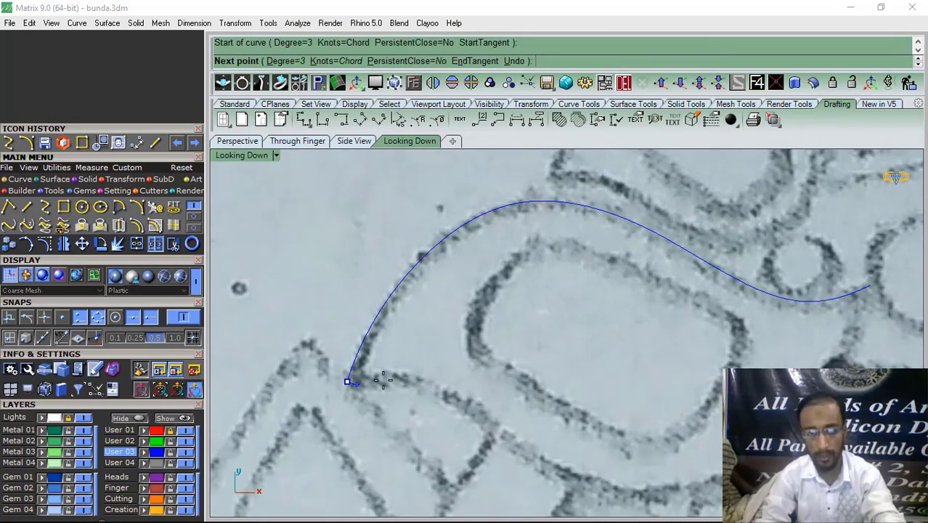
{"action": "scroll", "coordinate": [386, 379], "scroll_direction": "up", "scroll_amount": 6}
{"action": "left_click", "coordinate": [407, 373]}
{"action": "scroll", "coordinate": [380, 350], "scroll_direction": "down", "scroll_amount": 4}
{"action": "scroll", "coordinate": [380, 350], "scroll_direction": "down", "scroll_amount": 2}
{"action": "scroll", "coordinate": [464, 386], "scroll_direction": "up", "scroll_amount": 4}
{"action": "left_click", "coordinate": [472, 404]}
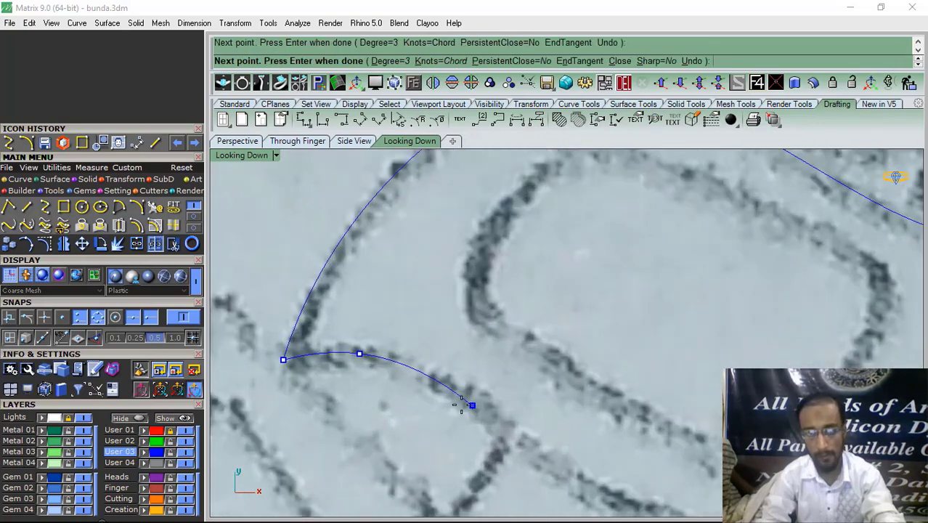
{"action": "scroll", "coordinate": [421, 367], "scroll_direction": "down", "scroll_amount": 8}
{"action": "scroll", "coordinate": [487, 416], "scroll_direction": "up", "scroll_amount": 6}
{"action": "left_click", "coordinate": [501, 423]}
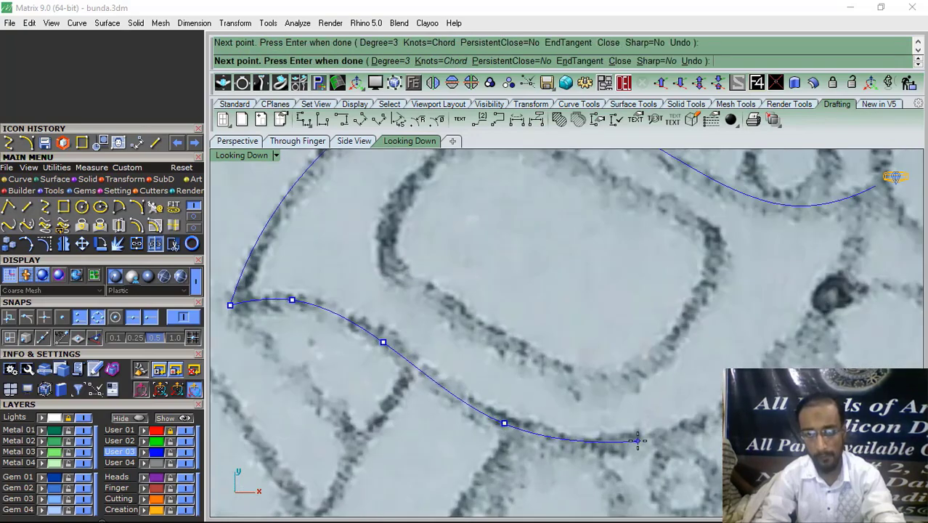
{"action": "left_click", "coordinate": [640, 441]}
{"action": "left_click", "coordinate": [751, 393]}
{"action": "right_click_drag", "start_coordinate": [788, 337], "coordinate": [751, 412]}
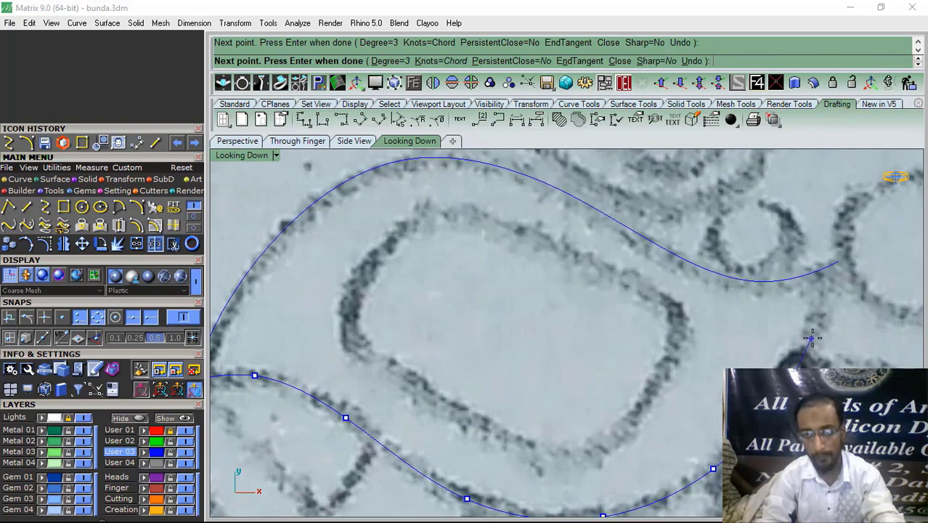
{"action": "left_click", "coordinate": [837, 263]}
{"action": "right_click", "coordinate": [837, 264]}
Join the upper and lower leaf curves into one closed outline
{"action": "scroll", "coordinate": [693, 289], "scroll_direction": "down", "scroll_amount": 6}
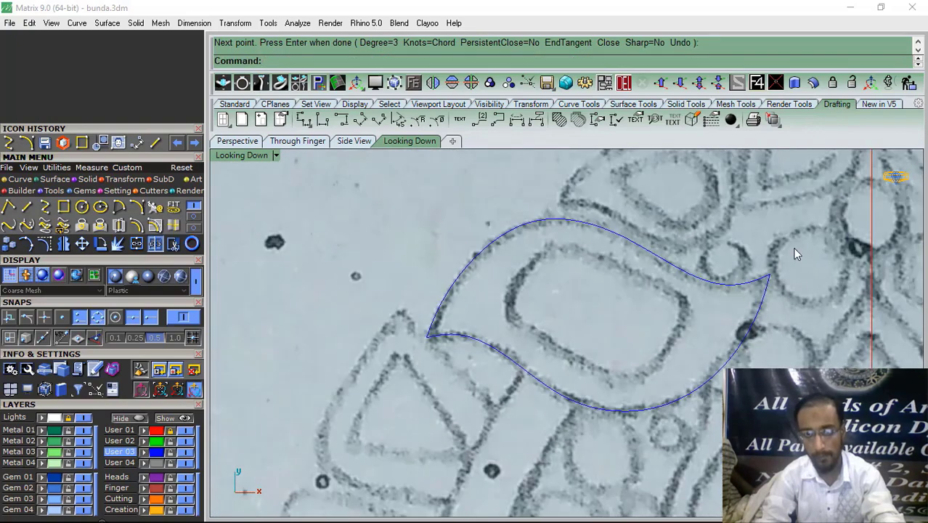
{"action": "left_click_drag", "start_coordinate": [792, 249], "coordinate": [528, 417]}
{"action": "left_click", "coordinate": [138, 244]}
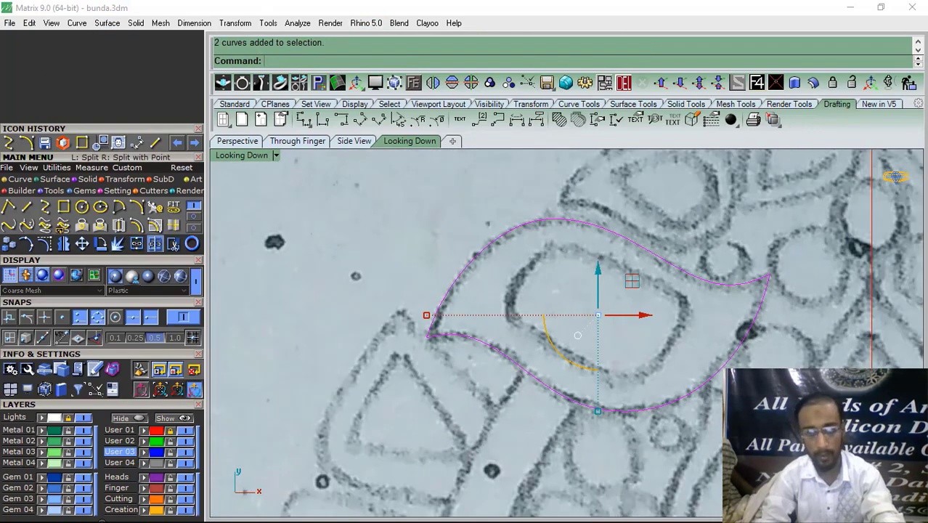
{"action": "left_click", "coordinate": [392, 261]}
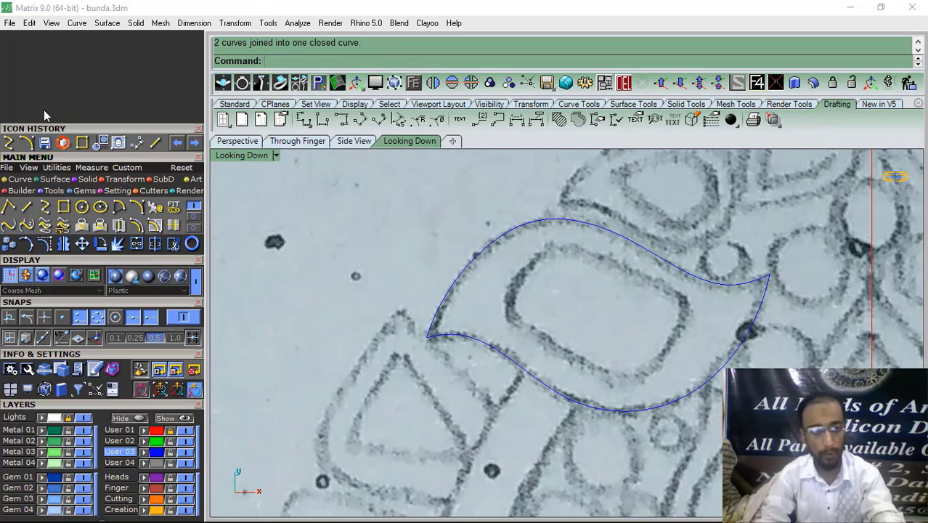
Trace the straight lower side of the rounded stone inside the leaf with a short interpolated curve
{"action": "left_click", "coordinate": [45, 210]}
{"action": "scroll", "coordinate": [597, 358], "scroll_direction": "up", "scroll_amount": 2}
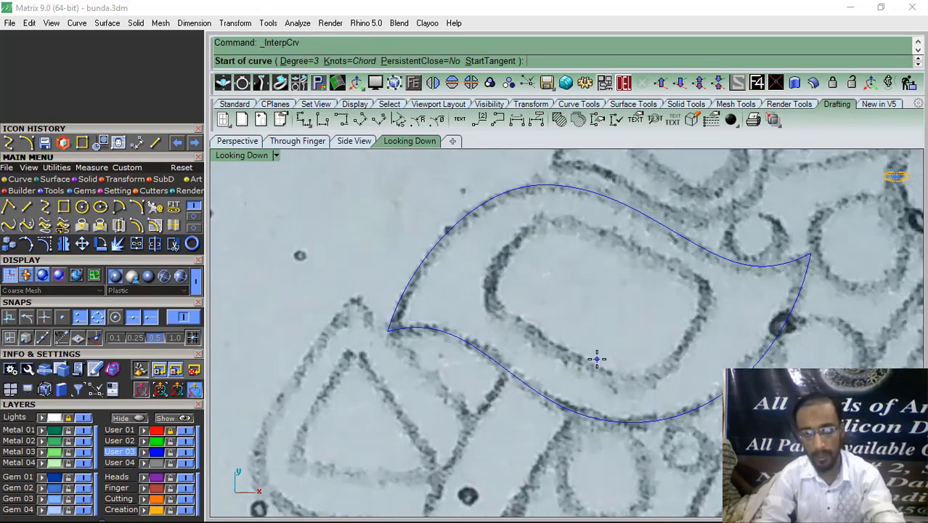
{"action": "left_click", "coordinate": [548, 343]}
{"action": "scroll", "coordinate": [548, 343], "scroll_direction": "up", "scroll_amount": 2}
{"action": "left_click", "coordinate": [616, 378]}
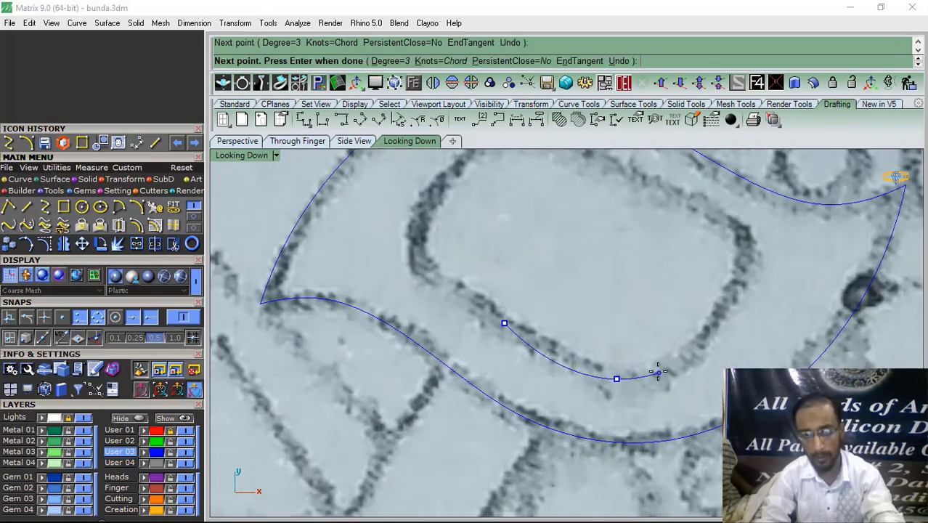
{"action": "right_click", "coordinate": [656, 372]}
Trace the stone's rounded right end with an interpolated curve from the lower side's end towards the upper right corner
{"action": "right_click", "coordinate": [646, 376]}
{"action": "left_click", "coordinate": [617, 378]}
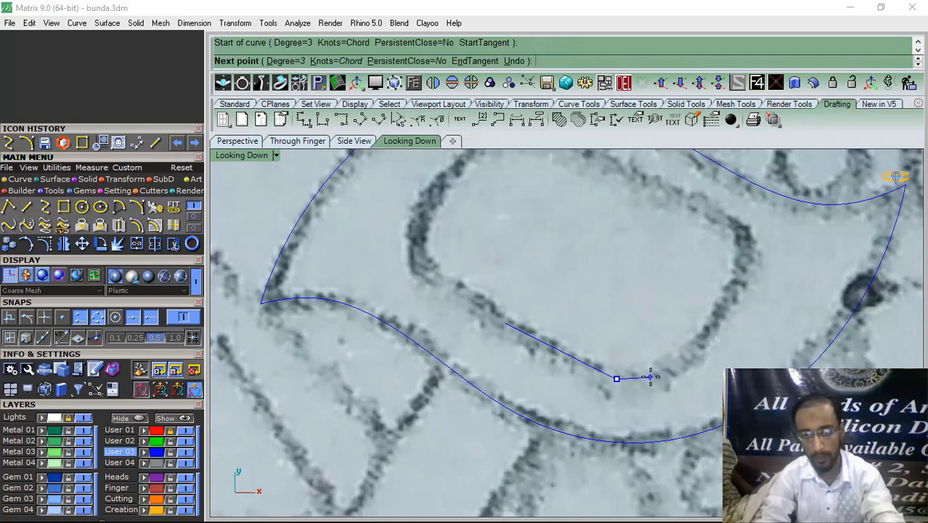
{"action": "left_click", "coordinate": [657, 375]}
{"action": "left_click", "coordinate": [710, 330]}
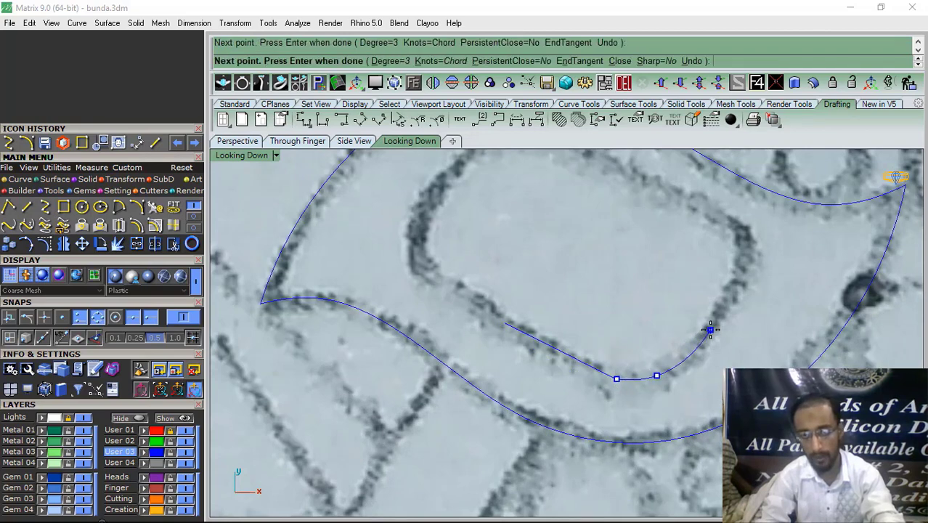
{"action": "left_click", "coordinate": [747, 263]}
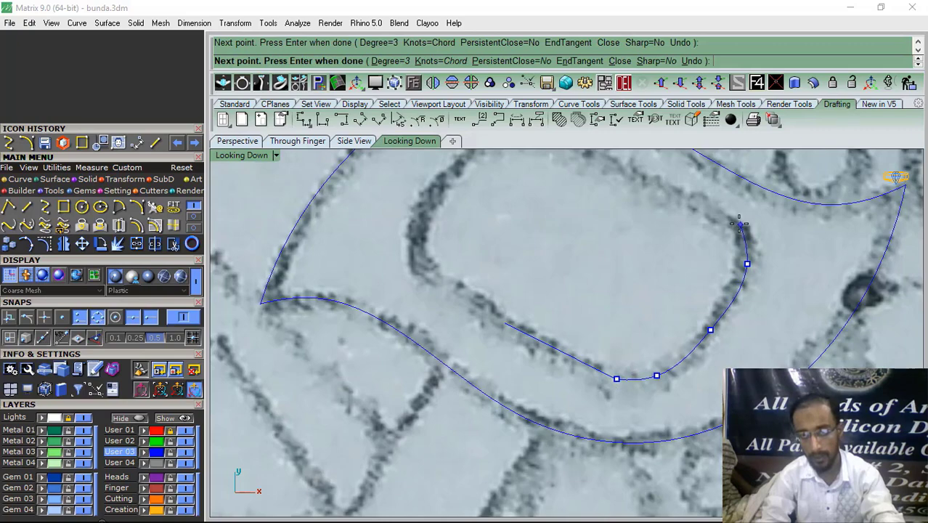
{"action": "right_click_drag", "start_coordinate": [738, 225], "coordinate": [729, 318]}
{"action": "key", "text": "Return"}
Trace the stone's upper side with an interpolated curve from the upper right corner to the top left bend
{"action": "key", "text": "Return"}
{"action": "left_click", "coordinate": [726, 318]}
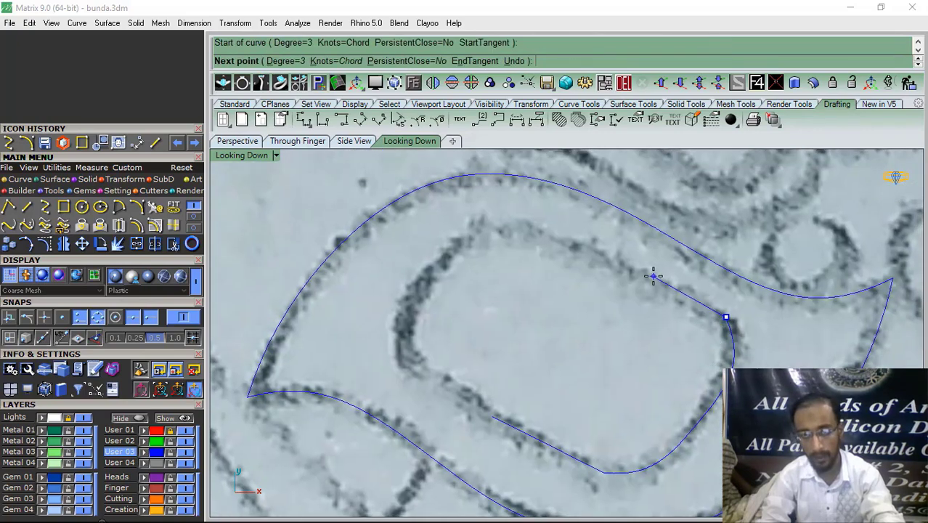
{"action": "left_click", "coordinate": [653, 276]}
{"action": "left_click", "coordinate": [562, 237]}
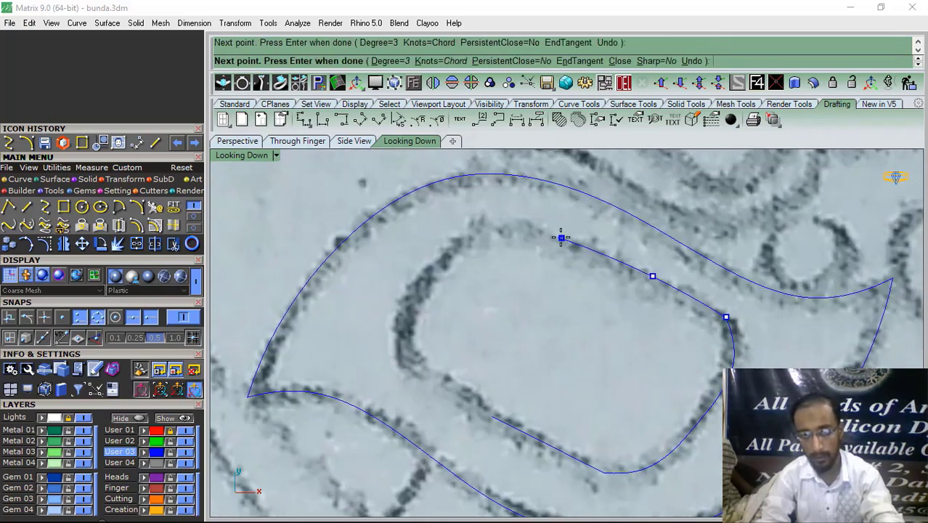
{"action": "left_click", "coordinate": [502, 223]}
{"action": "key", "text": "Return"}
Trace the stone's rounded left end with an interpolated curve from the top bend down to the lower left corner
{"action": "key", "text": "Return"}
{"action": "left_click", "coordinate": [507, 223]}
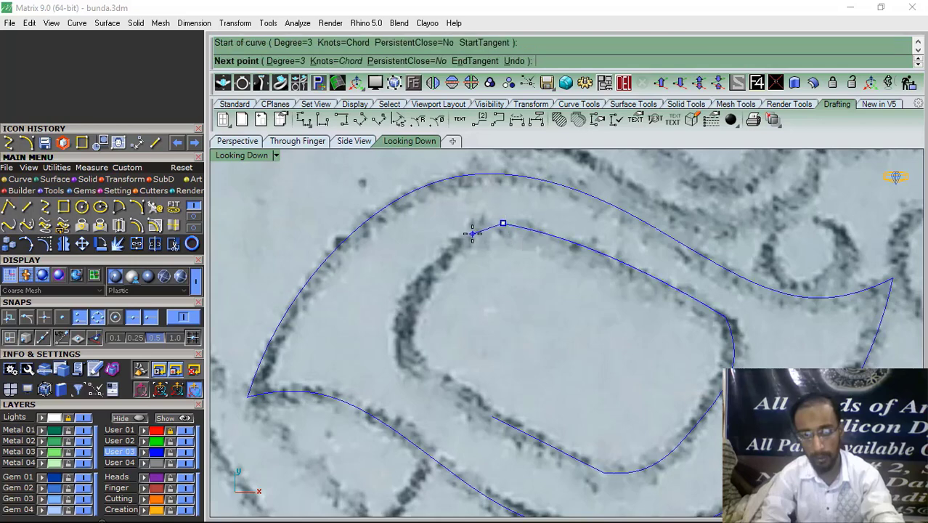
{"action": "left_click", "coordinate": [472, 233]}
{"action": "left_click", "coordinate": [413, 296]}
{"action": "left_click", "coordinate": [400, 331]}
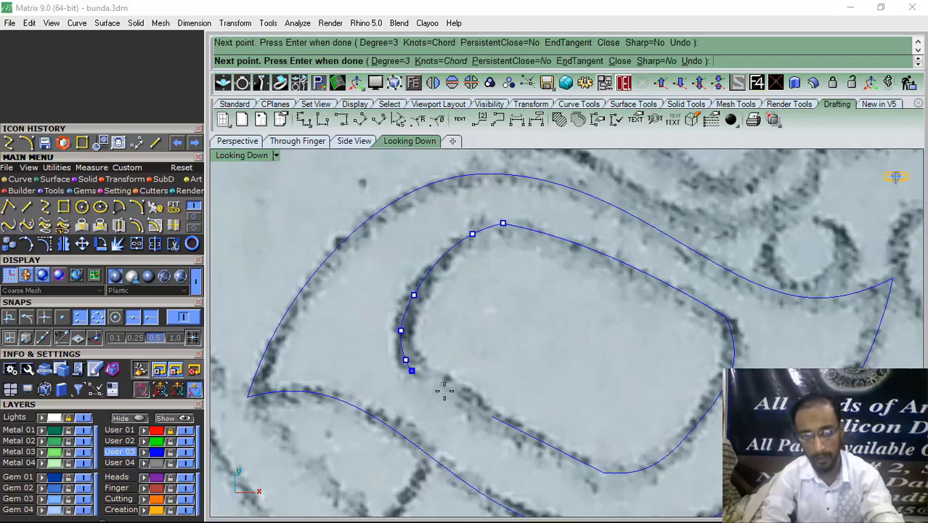
{"action": "key", "text": "Return"}
Close the stone outline with a two-point interpolated curve from the lower left corner to the start of the lower side
{"action": "key", "text": "Return"}
{"action": "left_click", "coordinate": [412, 370]}
{"action": "left_click", "coordinate": [490, 414]}
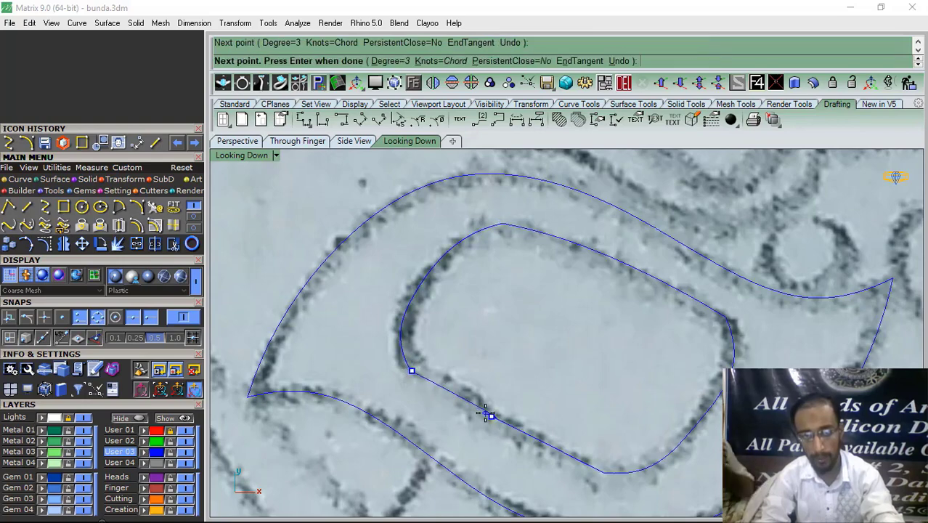
{"action": "key", "text": "Return"}
Join the inner stone segments into one closed curve and hide the Lights layer holding the scanned sketch
{"action": "scroll", "coordinate": [545, 328], "scroll_direction": "down", "scroll_amount": 2}
{"action": "left_click_drag", "start_coordinate": [739, 250], "coordinate": [328, 455]}
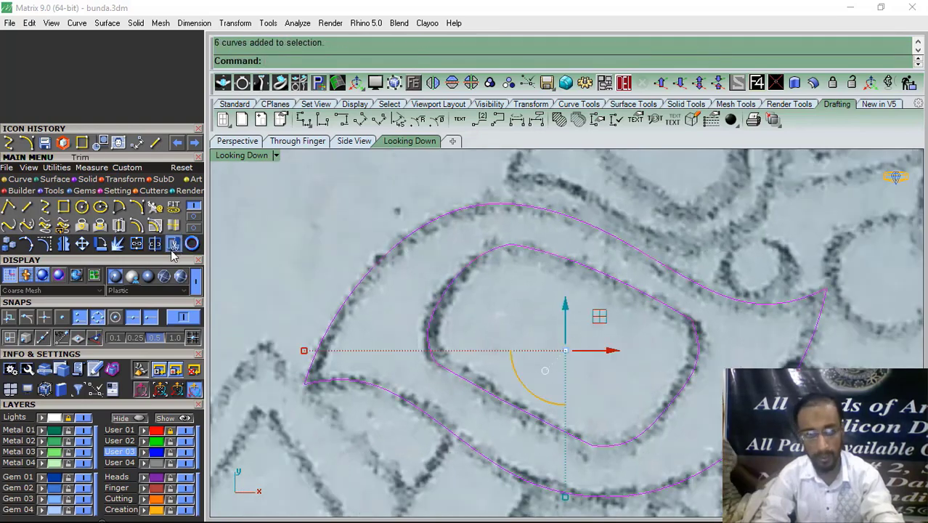
{"action": "left_click", "coordinate": [136, 244]}
{"action": "left_click", "coordinate": [85, 419]}
{"action": "left_click", "coordinate": [484, 310]}
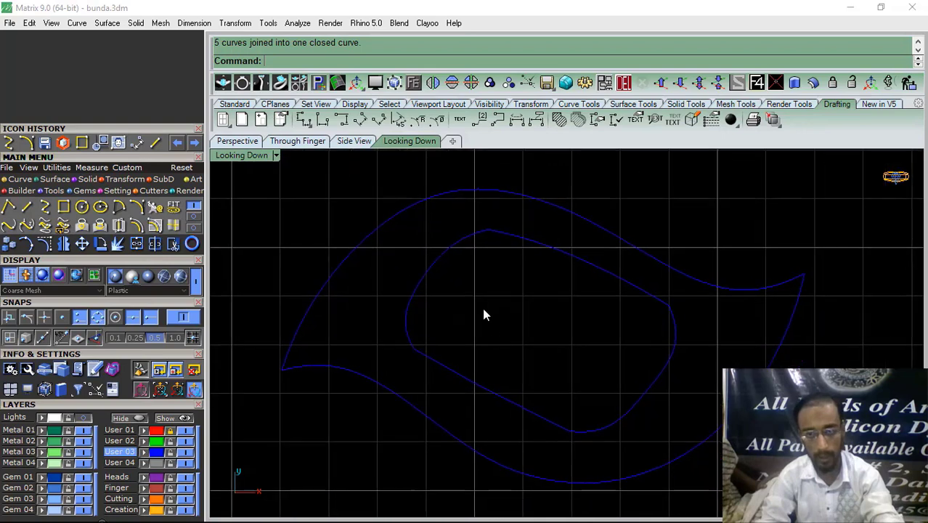
Turn on the inner stone curve's control points and delete the sharp point at its upper right corner
{"action": "scroll", "coordinate": [673, 304], "scroll_direction": "up", "scroll_amount": 6}
{"action": "left_click", "coordinate": [669, 318]}
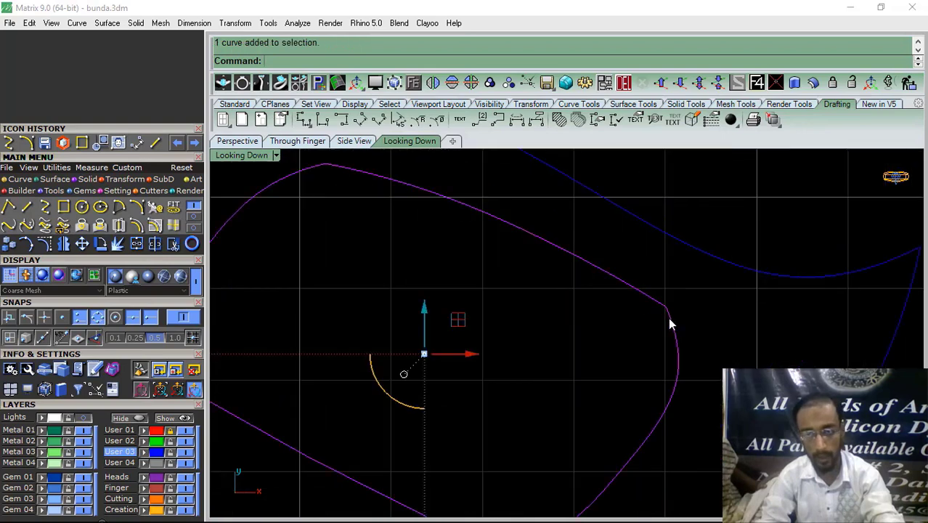
{"action": "left_click", "coordinate": [46, 243]}
{"action": "scroll", "coordinate": [663, 319], "scroll_direction": "up", "scroll_amount": 5}
{"action": "left_click_drag", "start_coordinate": [725, 257], "coordinate": [666, 310]}
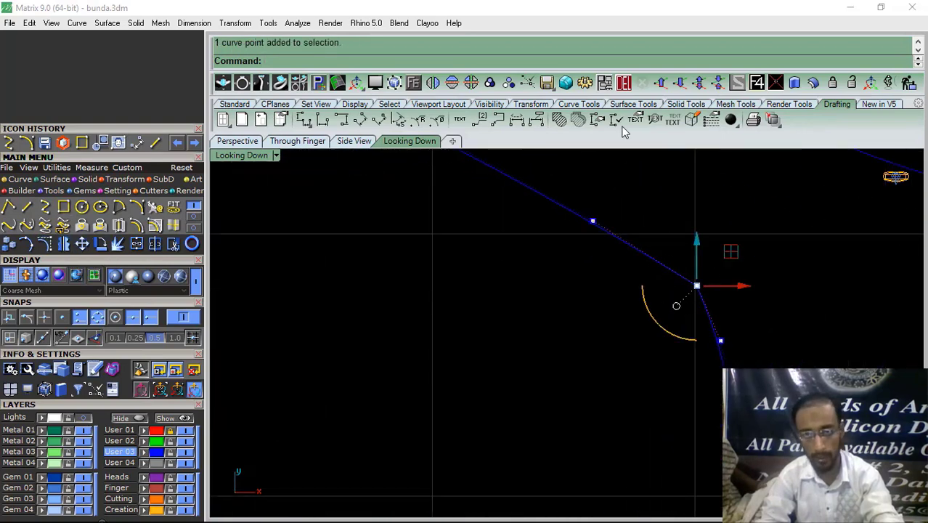
{"action": "left_click", "coordinate": [623, 82]}
{"action": "scroll", "coordinate": [605, 263], "scroll_direction": "down", "scroll_amount": 5}
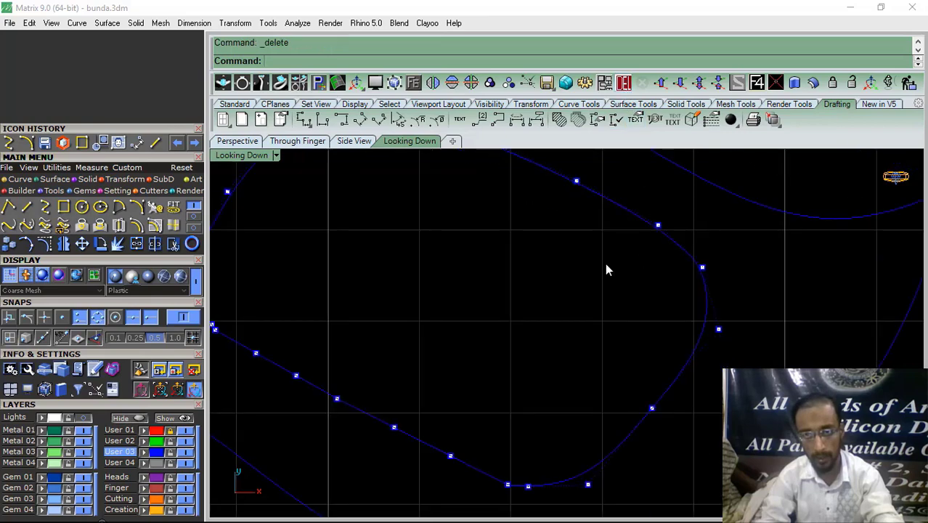
Delete the control point at the inner stone's lower left corner, turn off its points and show the scanned sketch on the Lights layer
{"action": "scroll", "coordinate": [475, 308], "scroll_direction": "up", "scroll_amount": 2}
{"action": "scroll", "coordinate": [415, 369], "scroll_direction": "up", "scroll_amount": 3}
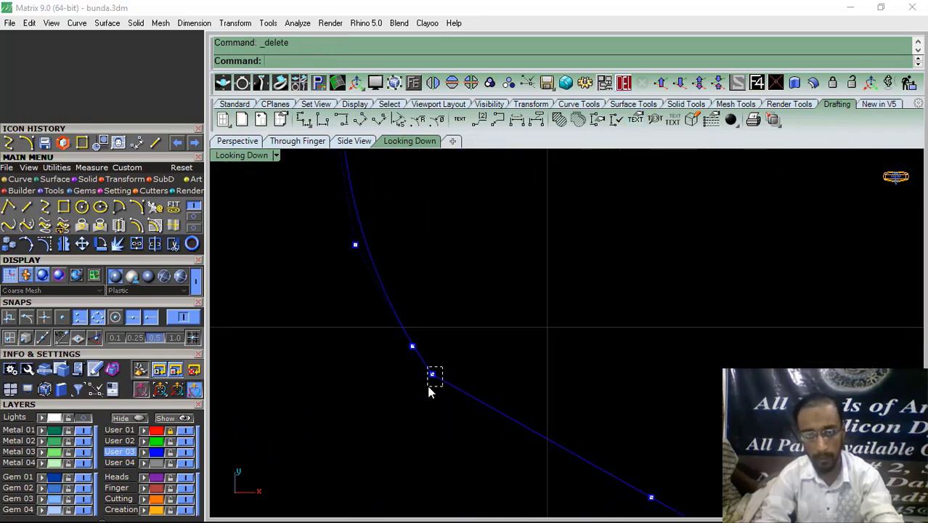
{"action": "left_click_drag", "start_coordinate": [429, 387], "coordinate": [429, 387]}
{"action": "key", "text": "Delete"}
{"action": "scroll", "coordinate": [416, 321], "scroll_direction": "down", "scroll_amount": 5}
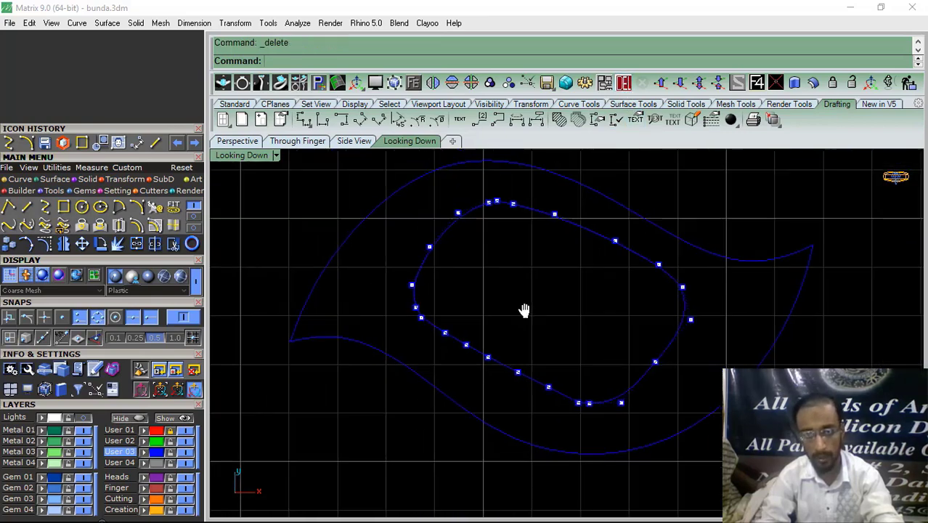
{"action": "key", "text": "Escape"}
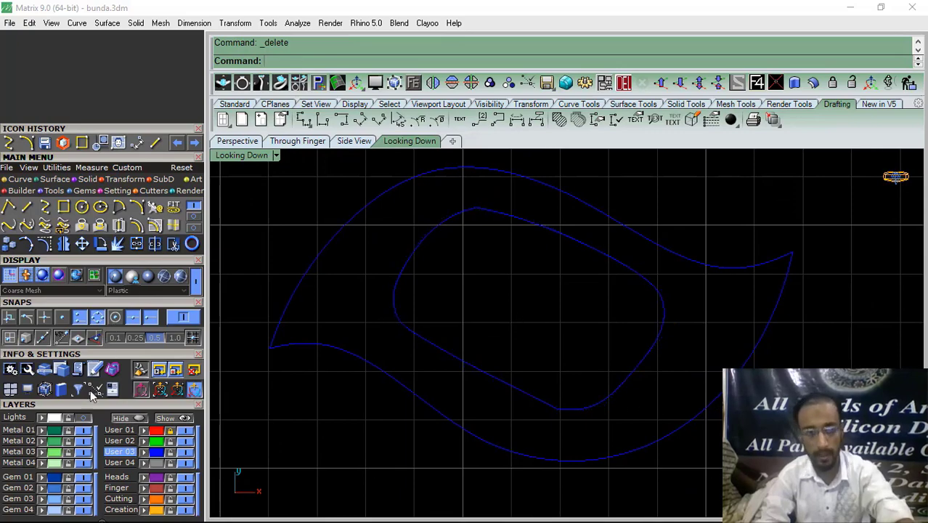
{"action": "left_click", "coordinate": [68, 419]}
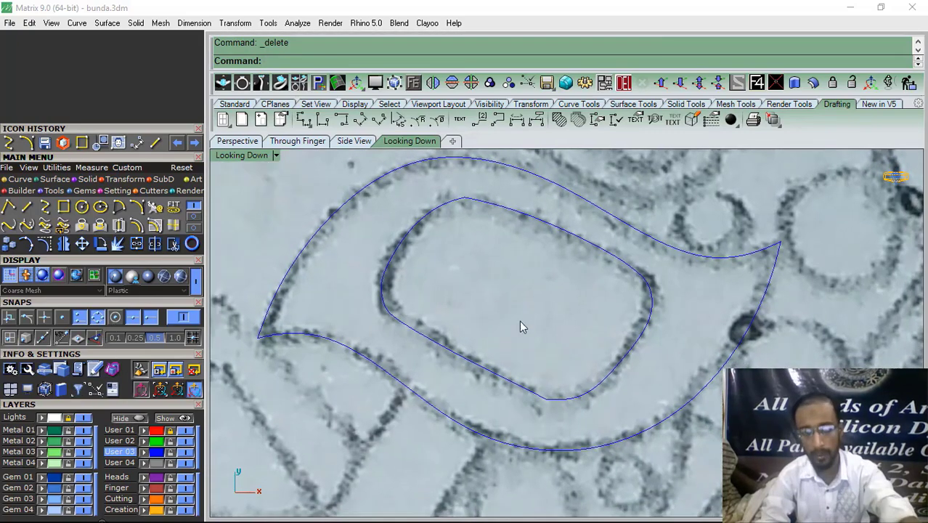
Trace the outer edge of the left curved band with an arc from the leaf setting's lower edge to the band's bottom end
{"action": "scroll", "coordinate": [527, 331], "scroll_direction": "down", "scroll_amount": 3}
{"action": "right_click_drag", "start_coordinate": [529, 330], "coordinate": [561, 263]}
{"action": "right_click_drag", "start_coordinate": [458, 292], "coordinate": [488, 311]}
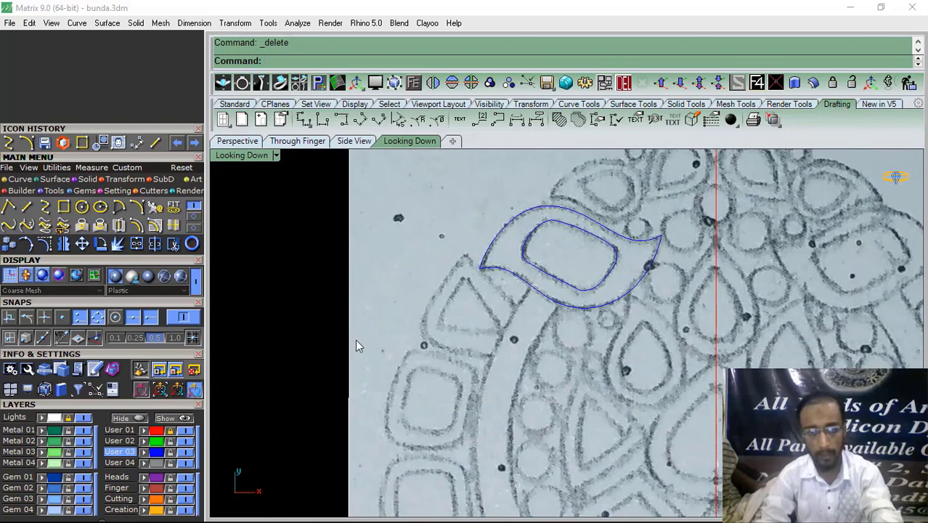
{"action": "left_click", "coordinate": [31, 143]}
{"action": "scroll", "coordinate": [484, 203], "scroll_direction": "down", "scroll_amount": 2}
{"action": "mouse_move", "coordinate": [503, 341]}
{"action": "right_mouse_down"}
{"action": "mouse_move", "coordinate": [495, 299]}
{"action": "mouse_move", "coordinate": [505, 336]}
{"action": "right_mouse_up"}
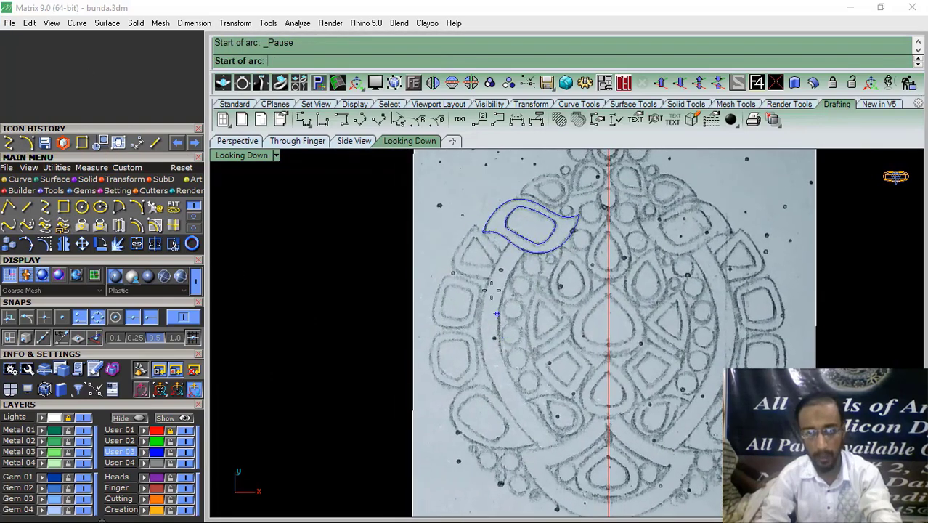
{"action": "left_click", "coordinate": [141, 209]}
{"action": "scroll", "coordinate": [508, 249], "scroll_direction": "up", "scroll_amount": 3}
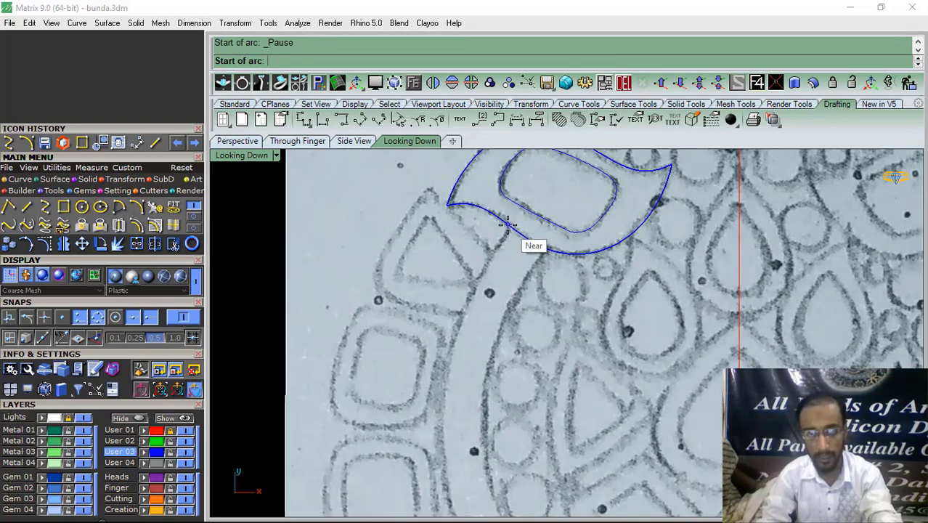
{"action": "left_click", "coordinate": [508, 230]}
{"action": "scroll", "coordinate": [503, 287], "scroll_direction": "down", "scroll_amount": 3}
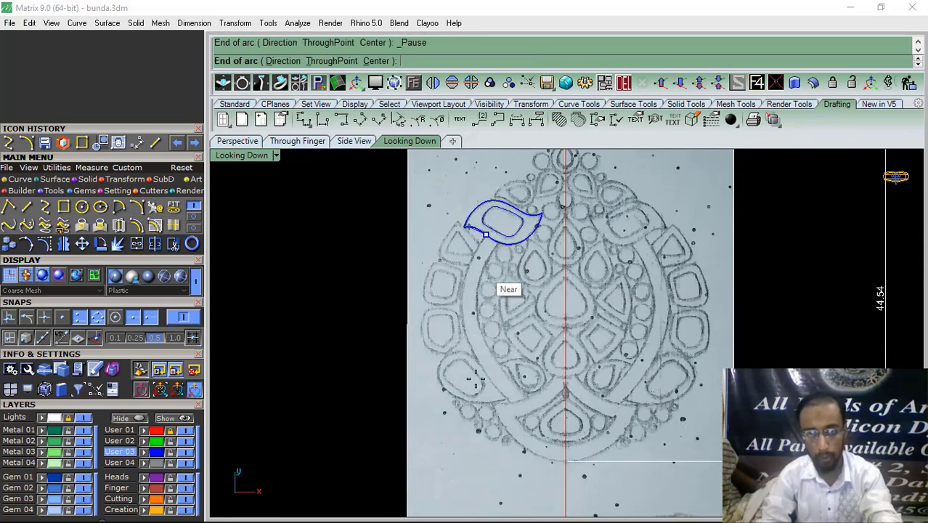
{"action": "scroll", "coordinate": [505, 401], "scroll_direction": "up", "scroll_amount": 5}
{"action": "left_click", "coordinate": [496, 393]}
{"action": "scroll", "coordinate": [530, 407], "scroll_direction": "down", "scroll_amount": 5}
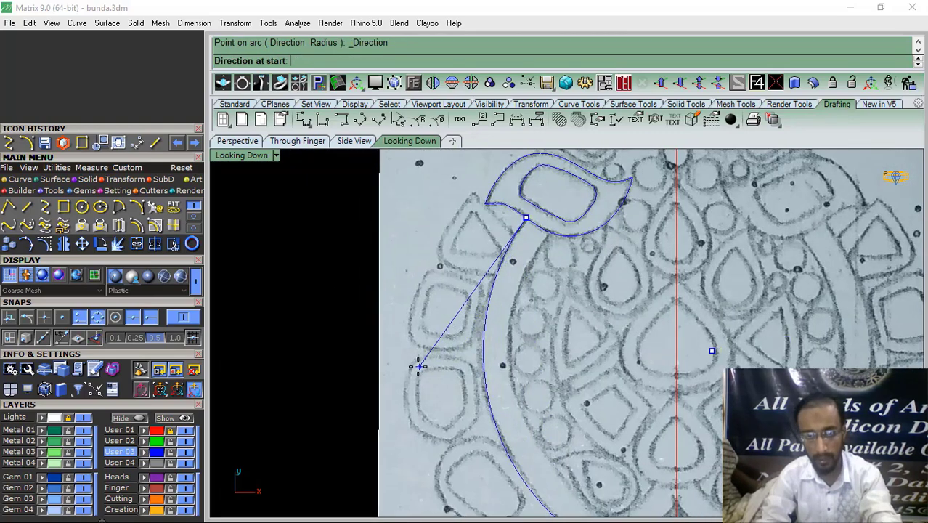
{"action": "left_click", "coordinate": [416, 365]}
{"action": "scroll", "coordinate": [508, 399], "scroll_direction": "up", "scroll_amount": 4}
{"action": "scroll", "coordinate": [513, 416], "scroll_direction": "down", "scroll_amount": 4}
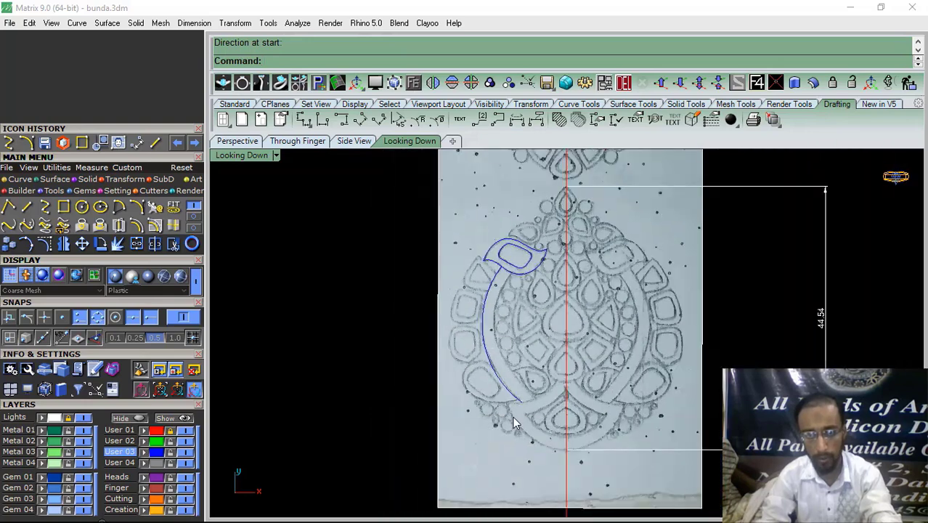
Turn on the band arc's control points and move the lower one to fit the sketched outer edge, then turn them off
{"action": "scroll", "coordinate": [508, 396], "scroll_direction": "up", "scroll_amount": 4}
{"action": "left_click", "coordinate": [503, 378]}
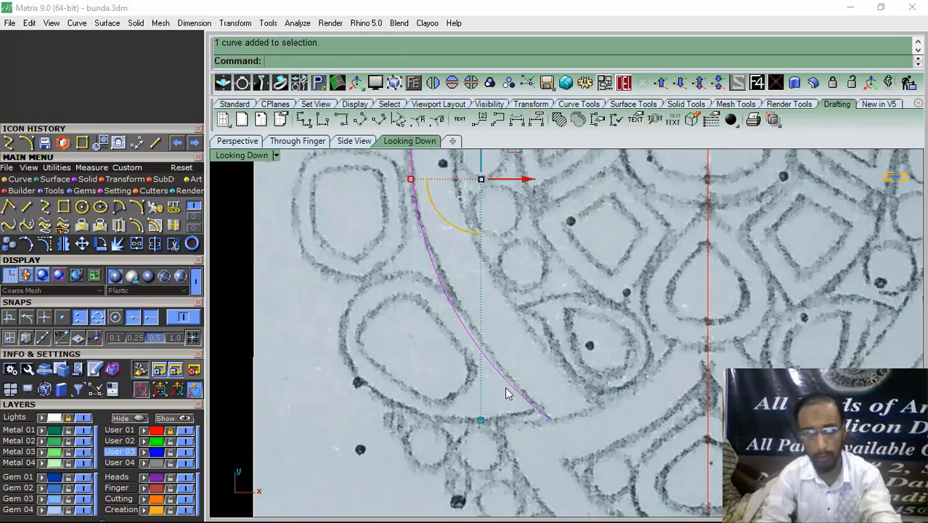
{"action": "left_click", "coordinate": [45, 244]}
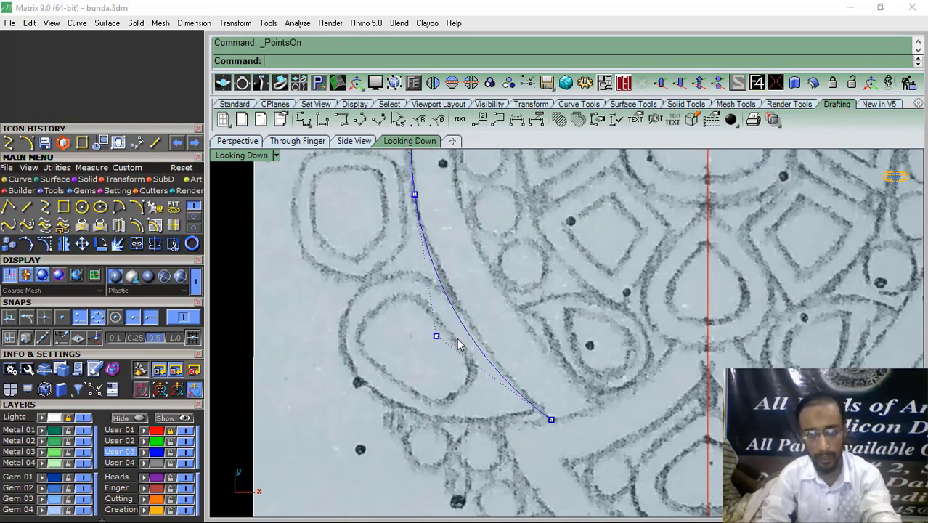
{"action": "left_click_drag", "start_coordinate": [474, 309], "coordinate": [408, 367]}
{"action": "scroll", "coordinate": [450, 313], "scroll_direction": "up", "scroll_amount": 4}
{"action": "left_click_drag", "start_coordinate": [460, 305], "coordinate": [473, 299]}
{"action": "left_click", "coordinate": [578, 315]}
{"action": "scroll", "coordinate": [531, 342], "scroll_direction": "down", "scroll_amount": 5}
{"action": "right_click_drag", "start_coordinate": [521, 263], "coordinate": [532, 339]}
{"action": "scroll", "coordinate": [535, 265], "scroll_direction": "up", "scroll_amount": 6}
{"action": "scroll", "coordinate": [514, 272], "scroll_direction": "down", "scroll_amount": 6}
{"action": "key", "text": "Escape"}
{"action": "scroll", "coordinate": [533, 319], "scroll_direction": "up", "scroll_amount": 2}
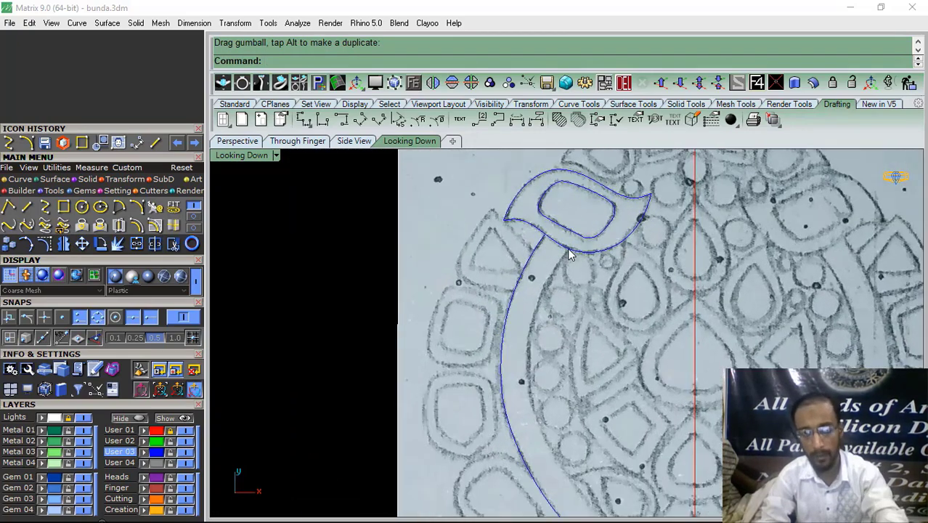
Set the Offset distance to 2 for the band's outer arc and leave the command without placing an offset
{"action": "left_click", "coordinate": [485, 396]}
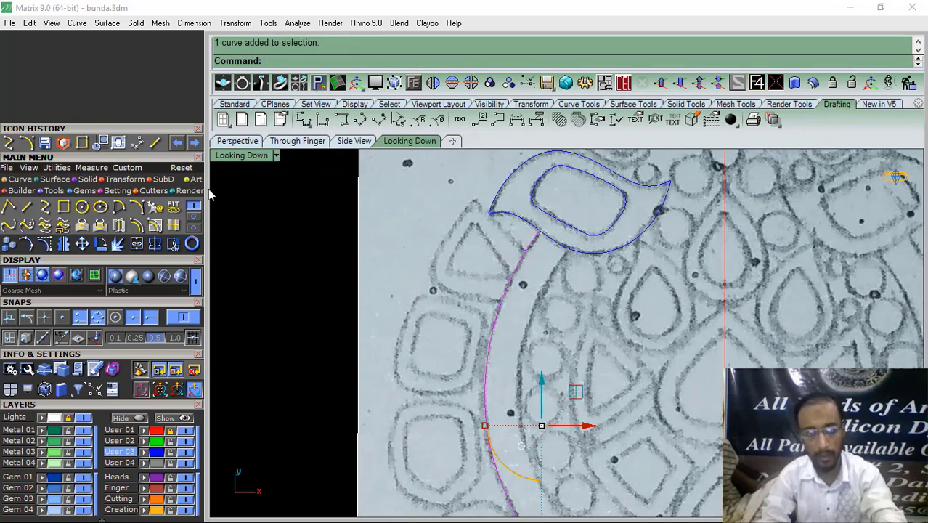
{"action": "left_click", "coordinate": [135, 225]}
{"action": "scroll", "coordinate": [506, 398], "scroll_direction": "up", "scroll_amount": 3}
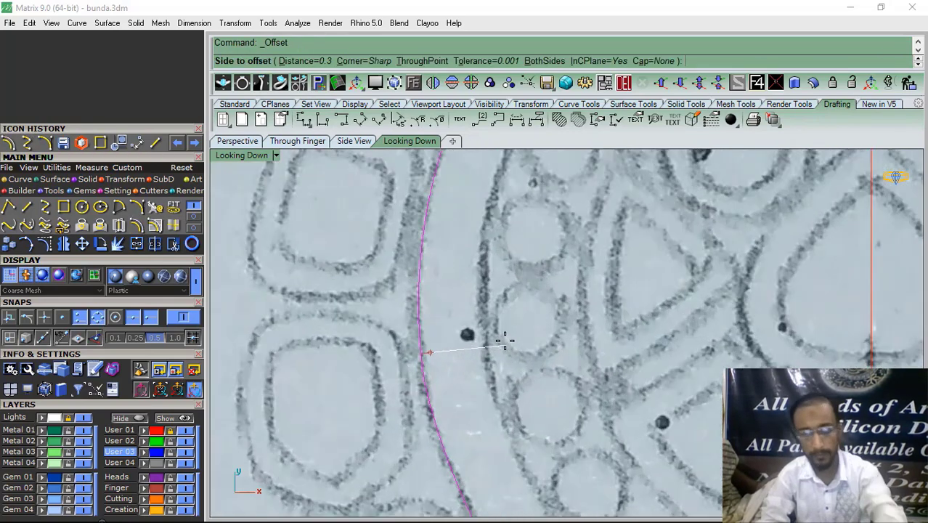
{"action": "type", "text": "2"}
{"action": "key", "text": "Return"}
{"action": "scroll", "coordinate": [508, 327], "scroll_direction": "down", "scroll_amount": 2}
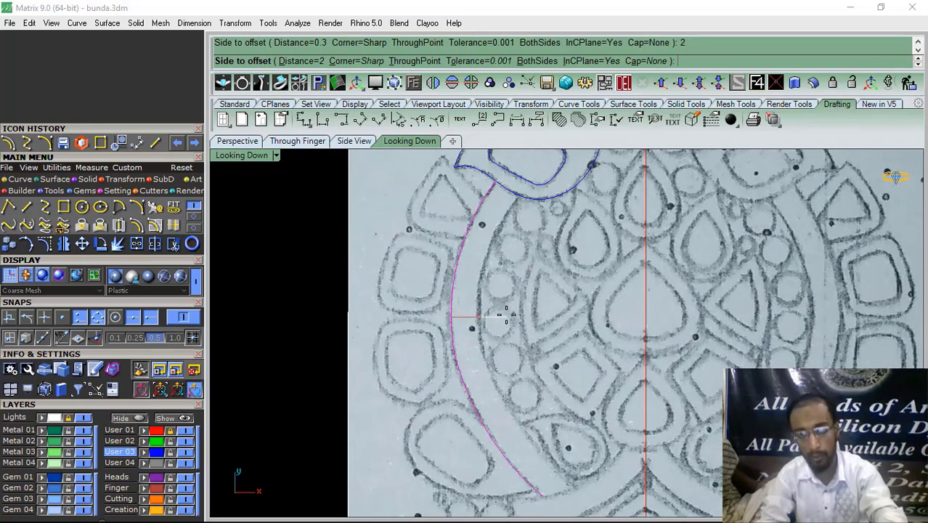
{"action": "scroll", "coordinate": [501, 315], "scroll_direction": "up", "scroll_amount": 3}
{"action": "scroll", "coordinate": [473, 316], "scroll_direction": "down", "scroll_amount": 2}
{"action": "key", "text": "Escape"}
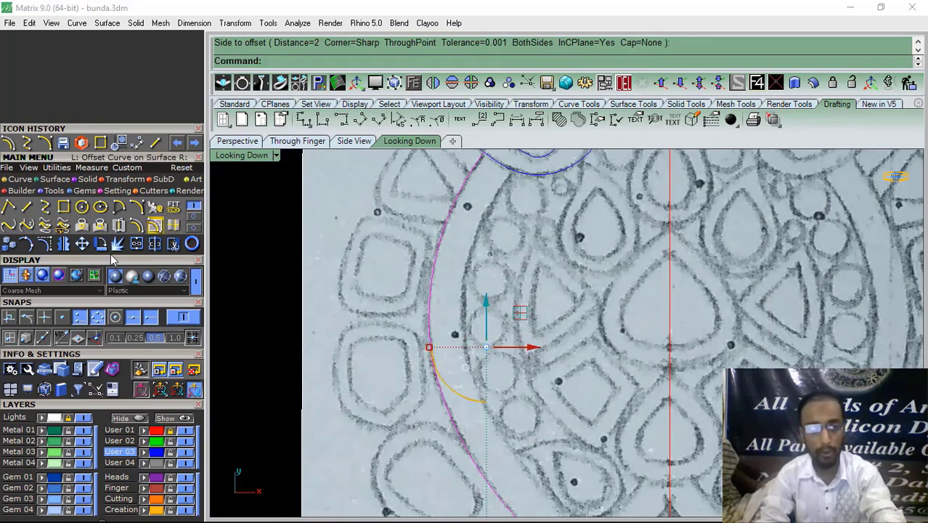
{"action": "left_click", "coordinate": [139, 209]}
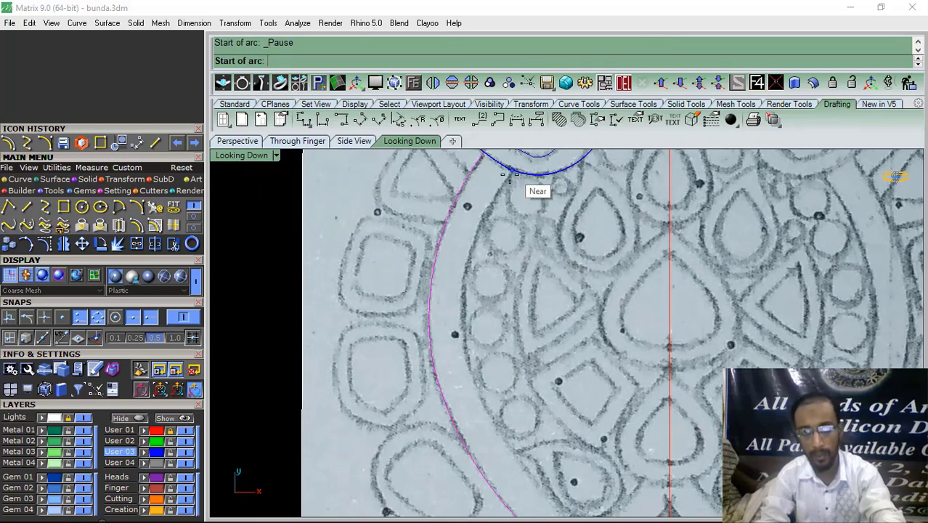
{"action": "scroll", "coordinate": [444, 274], "scroll_direction": "down", "scroll_amount": 1}
{"action": "key", "text": "Escape"}
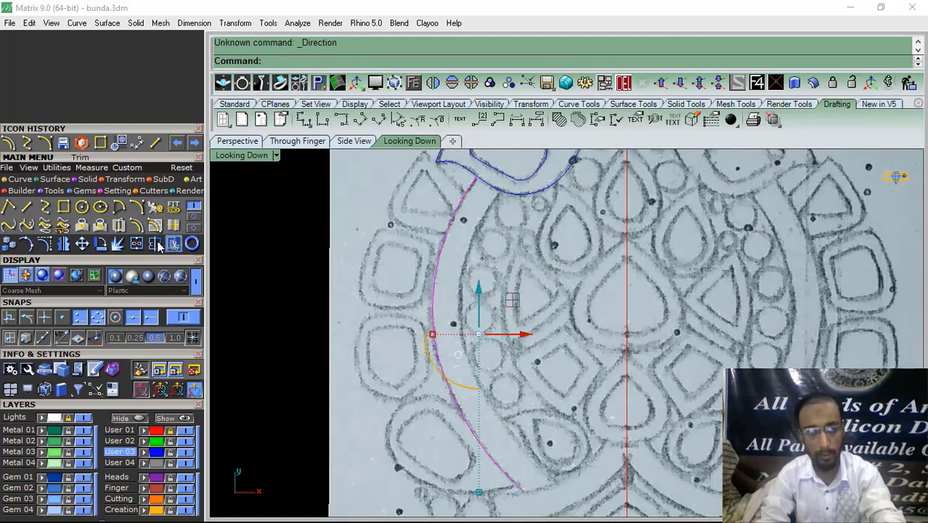
Offset the band's outer arc by 2 toward the ornament's centre to form its inner edge
{"action": "left_click", "coordinate": [136, 226]}
{"action": "scroll", "coordinate": [477, 311], "scroll_direction": "up", "scroll_amount": 2}
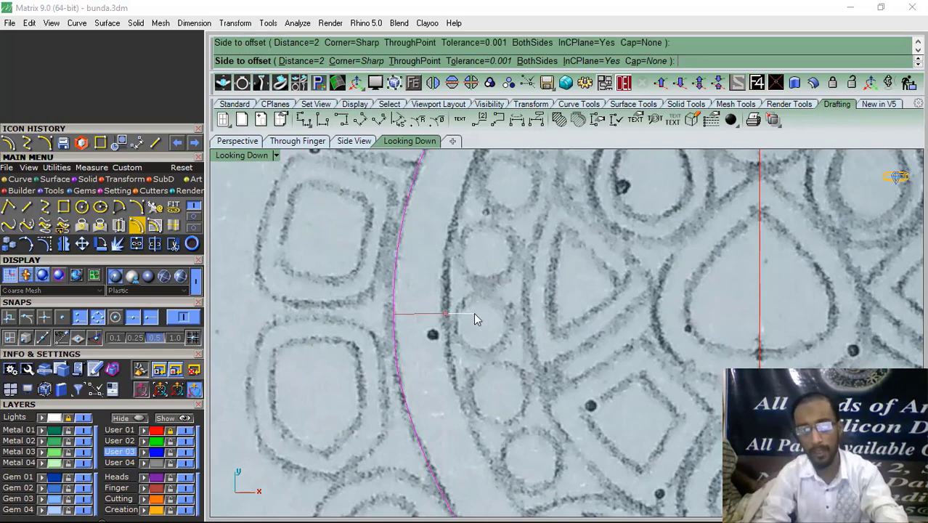
{"action": "left_click", "coordinate": [473, 312]}
{"action": "scroll", "coordinate": [505, 271], "scroll_direction": "down", "scroll_amount": 5}
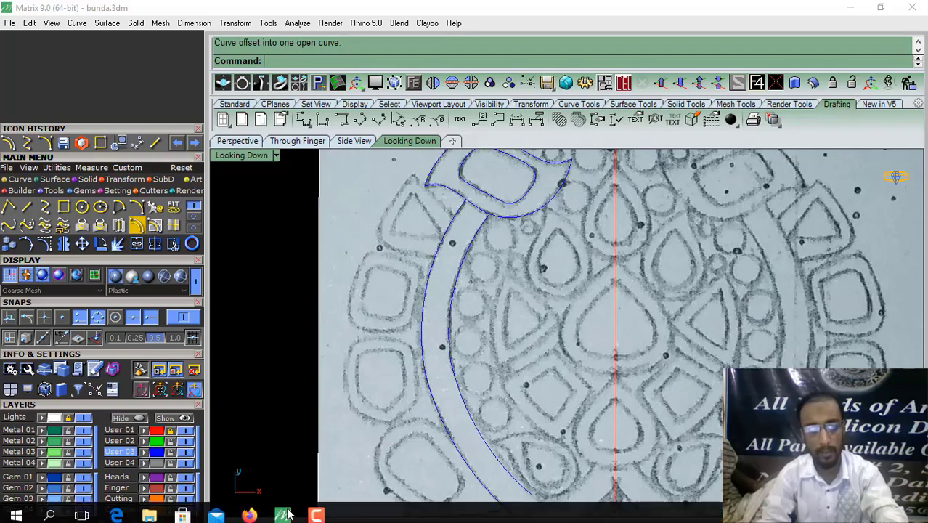
Examine how the two band curves fit the scanned band and the rest of the ornament
{"action": "left_click", "coordinate": [316, 509]}
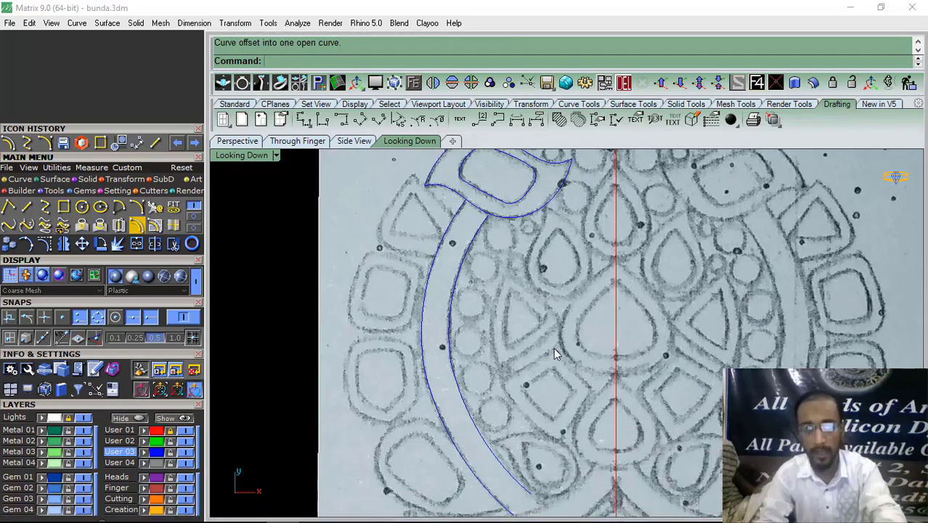
{"action": "right_click_drag", "start_coordinate": [522, 354], "coordinate": [600, 294]}
{"action": "right_click_drag", "start_coordinate": [577, 336], "coordinate": [606, 414]}
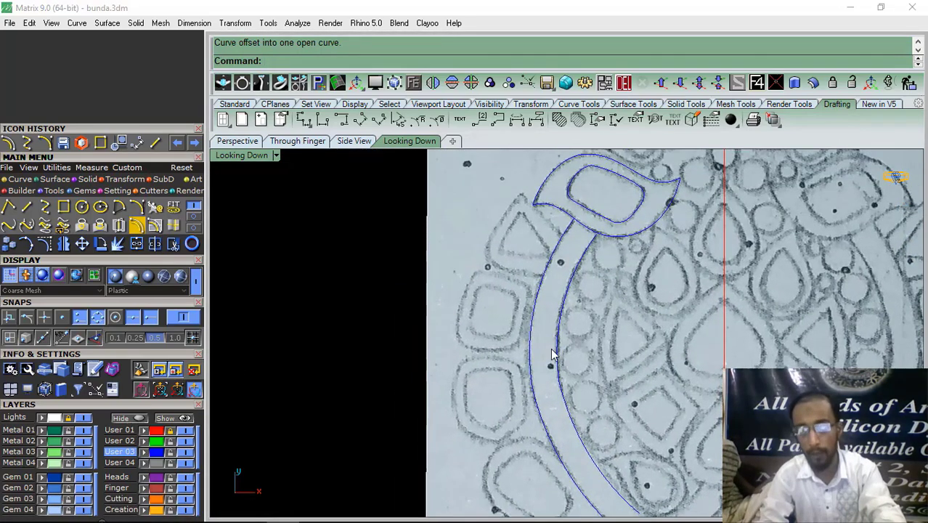
{"action": "scroll", "coordinate": [549, 339], "scroll_direction": "up", "scroll_amount": 9}
{"action": "scroll", "coordinate": [528, 305], "scroll_direction": "down", "scroll_amount": 9}
{"action": "scroll", "coordinate": [528, 263], "scroll_direction": "down", "scroll_amount": 1}
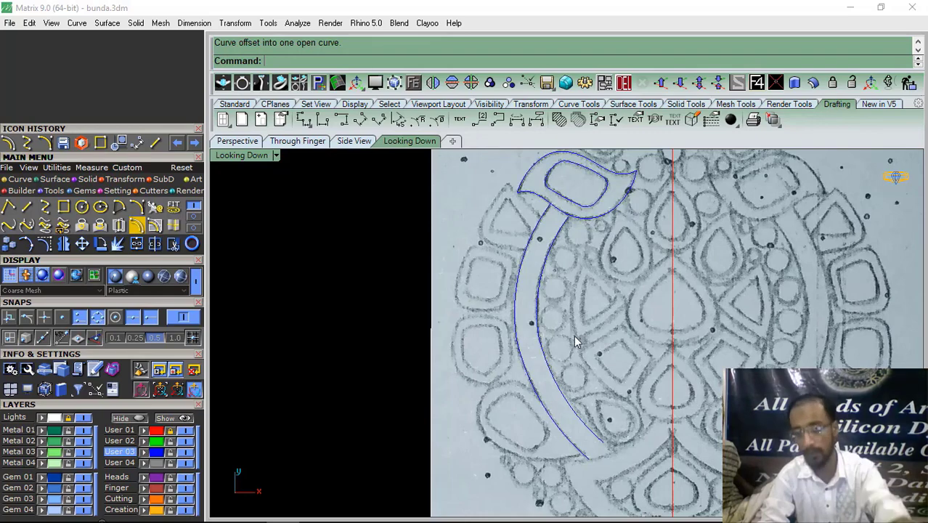
{"action": "scroll", "coordinate": [551, 342], "scroll_direction": "up", "scroll_amount": 4}
{"action": "scroll", "coordinate": [528, 345], "scroll_direction": "down", "scroll_amount": 3}
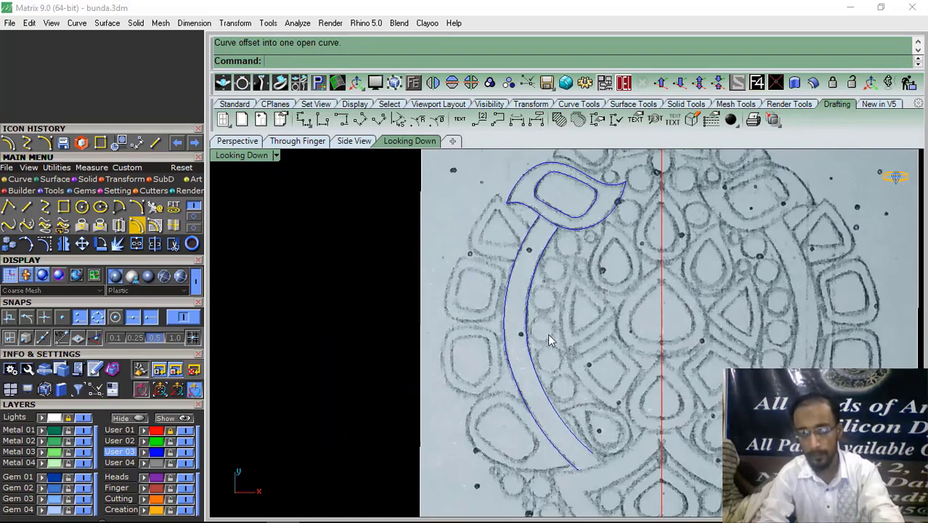
{"action": "scroll", "coordinate": [548, 339], "scroll_direction": "down", "scroll_amount": 3}
{"action": "scroll", "coordinate": [531, 374], "scroll_direction": "up", "scroll_amount": 5}
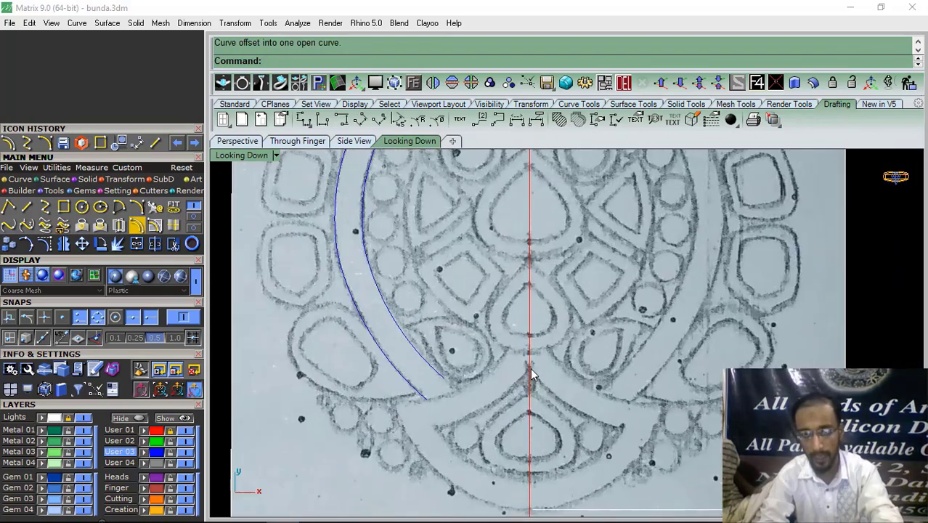
{"action": "scroll", "coordinate": [531, 374], "scroll_direction": "down", "scroll_amount": 6}
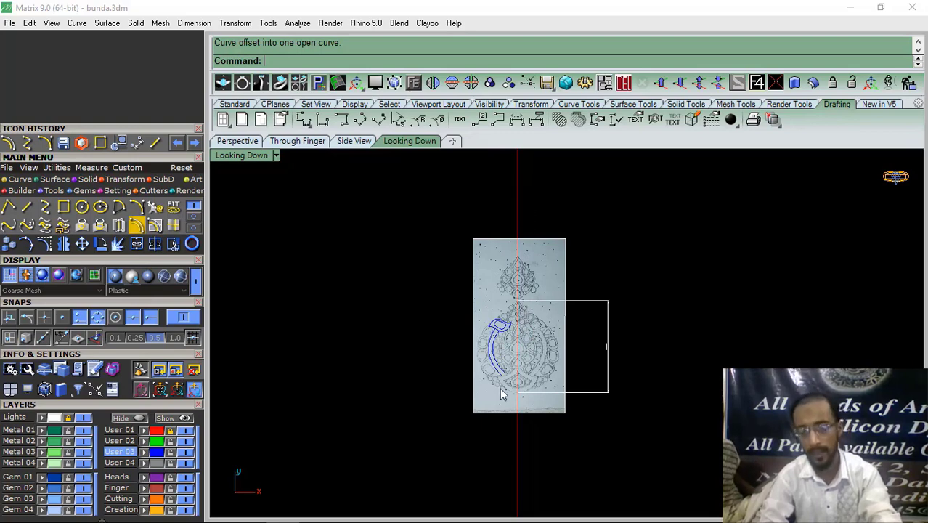
{"action": "scroll", "coordinate": [528, 344], "scroll_direction": "up", "scroll_amount": 5}
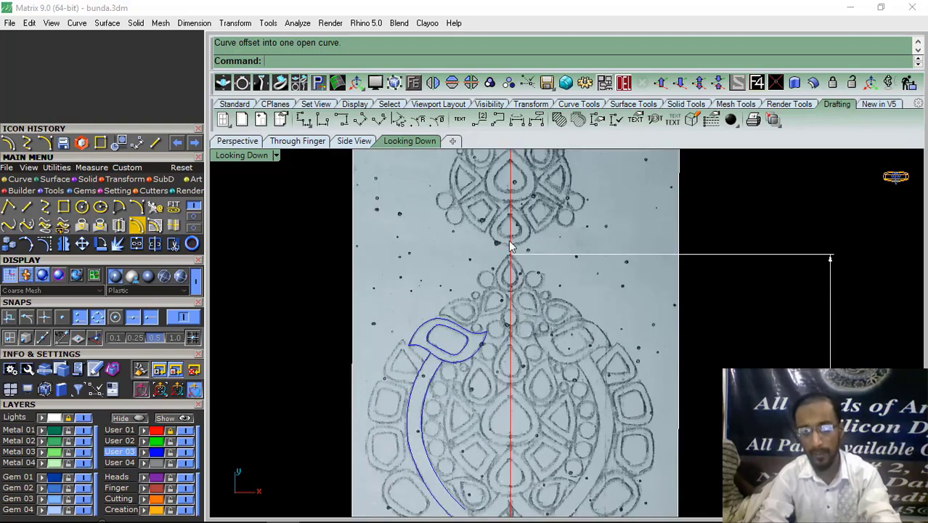
{"action": "scroll", "coordinate": [509, 247], "scroll_direction": "down", "scroll_amount": 3}
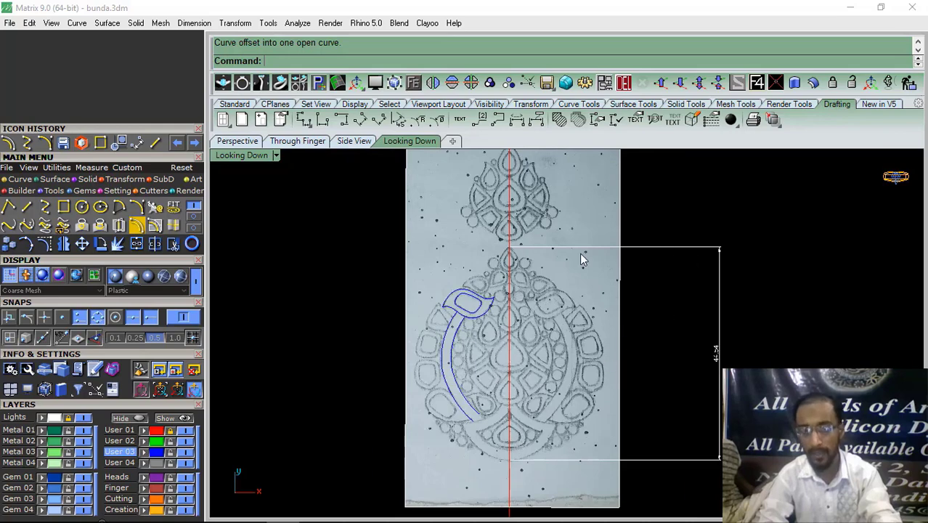
{"action": "scroll", "coordinate": [590, 288], "scroll_direction": "down", "scroll_amount": 3}
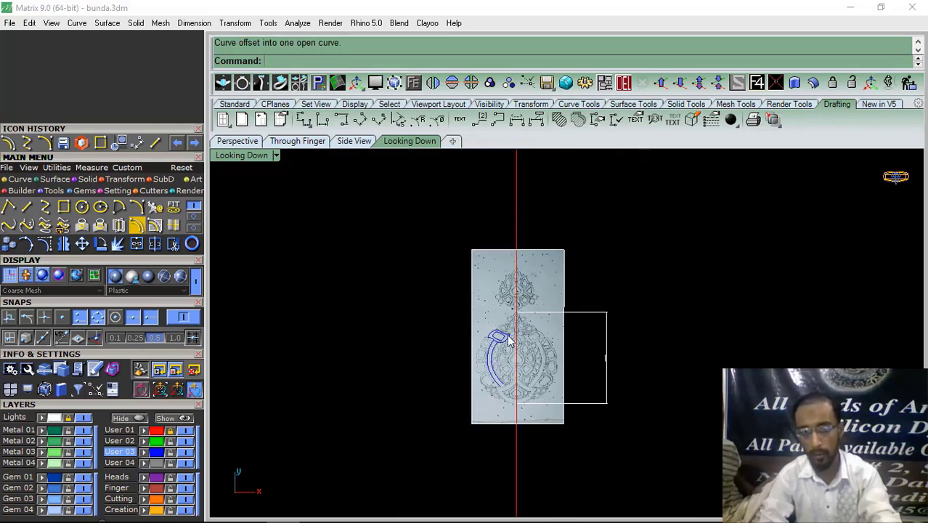
Try mirroring the leaf setting, its inner stone and the band curves across the vertical centre axis, and undo the mirror
{"action": "scroll", "coordinate": [508, 336], "scroll_direction": "up", "scroll_amount": 4}
{"action": "left_click_drag", "start_coordinate": [503, 296], "coordinate": [469, 416]}
{"action": "left_click", "coordinate": [434, 84]}
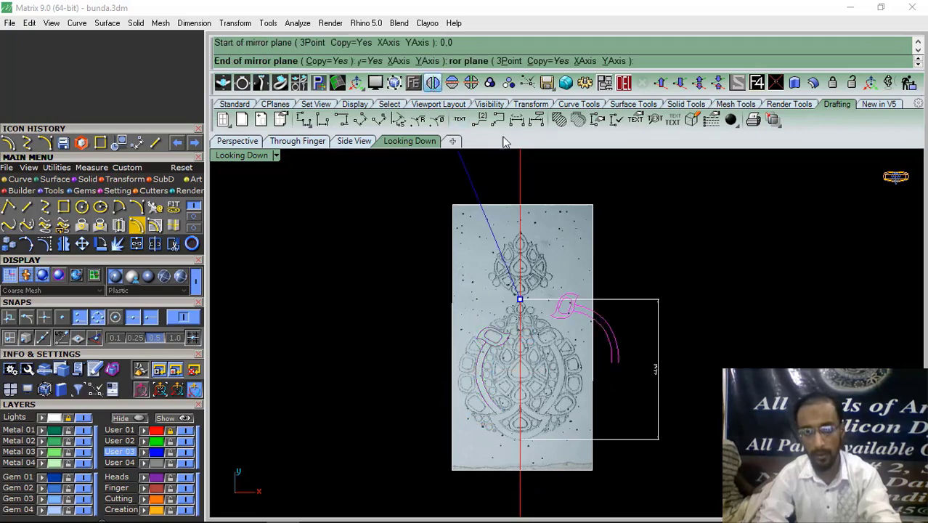
{"action": "left_click", "coordinate": [671, 272]}
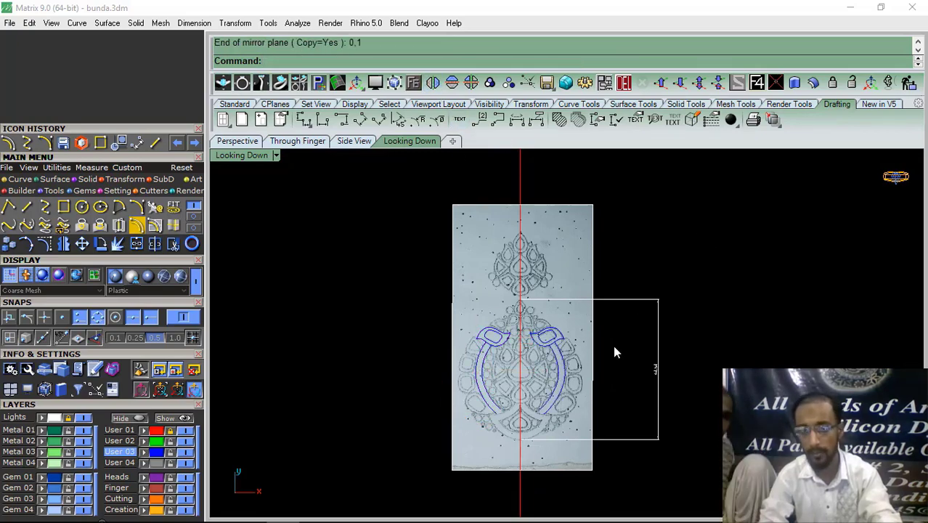
{"action": "scroll", "coordinate": [534, 367], "scroll_direction": "up", "scroll_amount": 5}
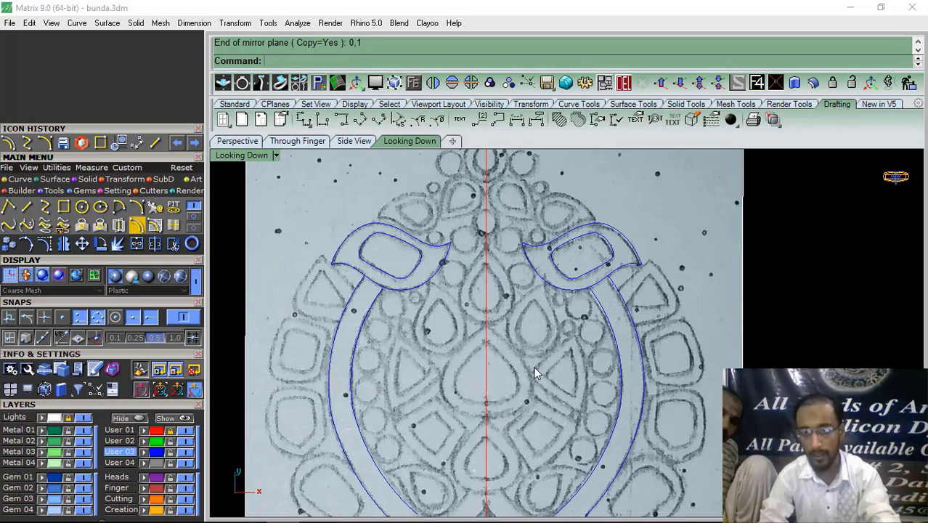
{"action": "scroll", "coordinate": [533, 367], "scroll_direction": "down", "scroll_amount": 5}
{"action": "key", "text": "ctrl+z"}
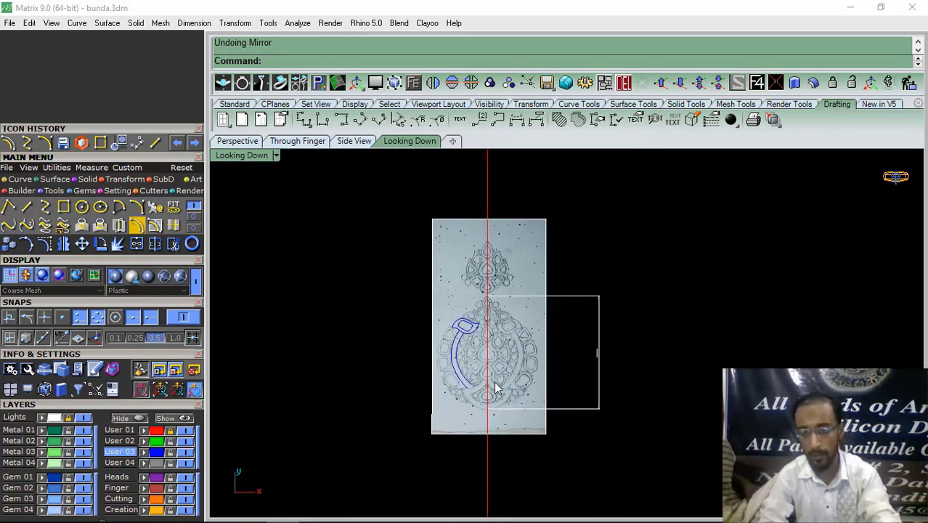
{"action": "scroll", "coordinate": [494, 382], "scroll_direction": "up", "scroll_amount": 5}
{"action": "scroll", "coordinate": [511, 301], "scroll_direction": "up", "scroll_amount": 5}
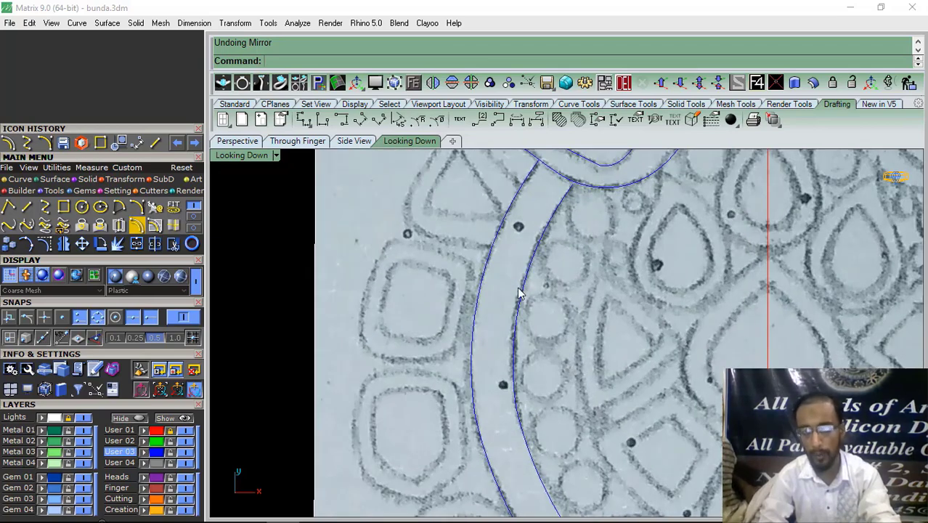
{"action": "scroll", "coordinate": [518, 293], "scroll_direction": "down", "scroll_amount": 2}
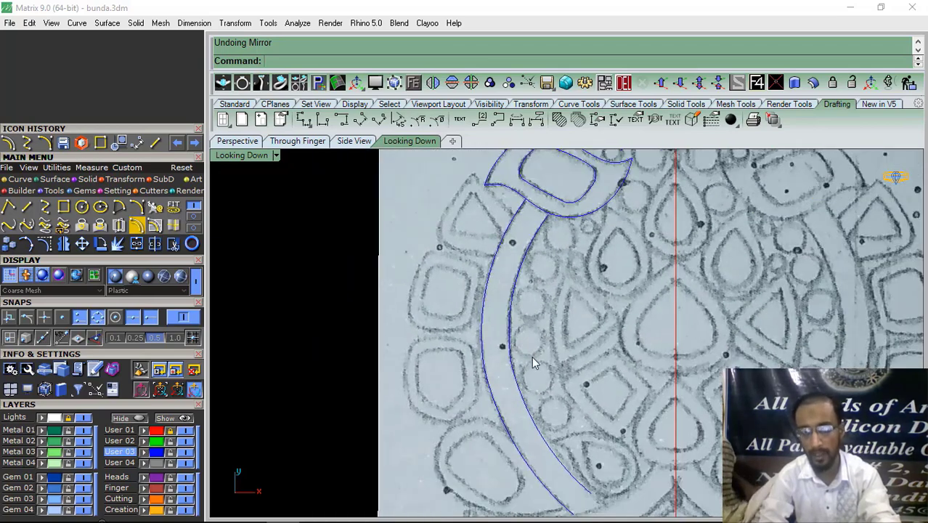
{"action": "left_click", "coordinate": [155, 143]}
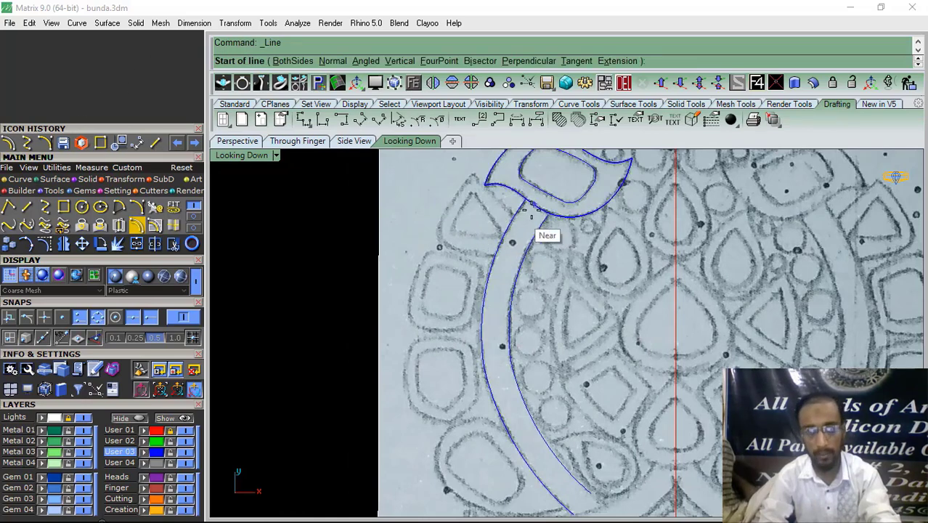
{"action": "scroll", "coordinate": [544, 233], "scroll_direction": "up", "scroll_amount": 4}
{"action": "left_click", "coordinate": [512, 184]}
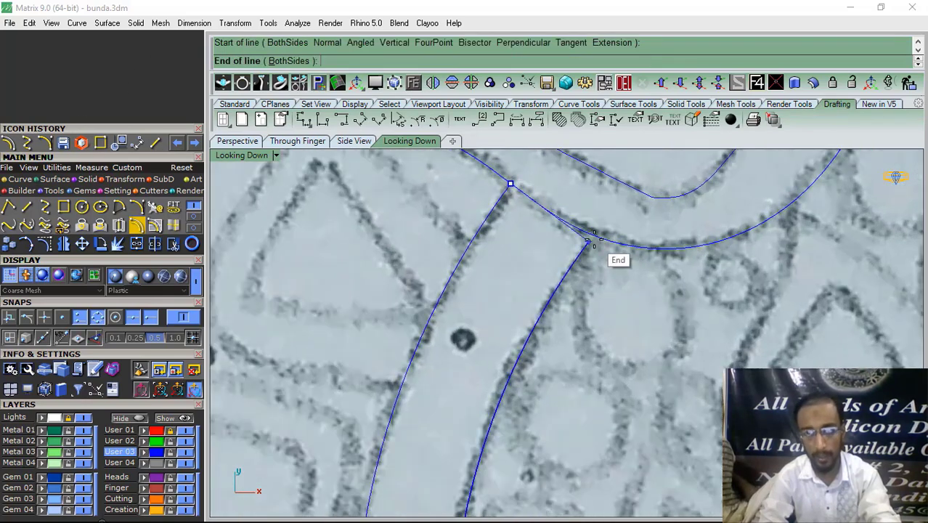
{"action": "key", "text": "Escape"}
Extend the upper end of the band's inner edge to the leaf setting's lower outline with the Arc extension type
{"action": "right_click_drag", "start_coordinate": [592, 257], "coordinate": [552, 296]}
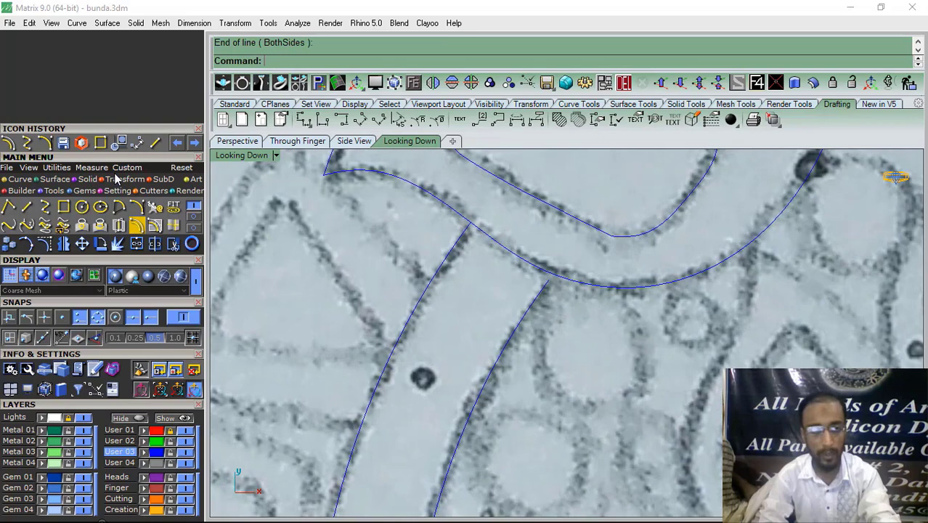
{"action": "left_click", "coordinate": [194, 218]}
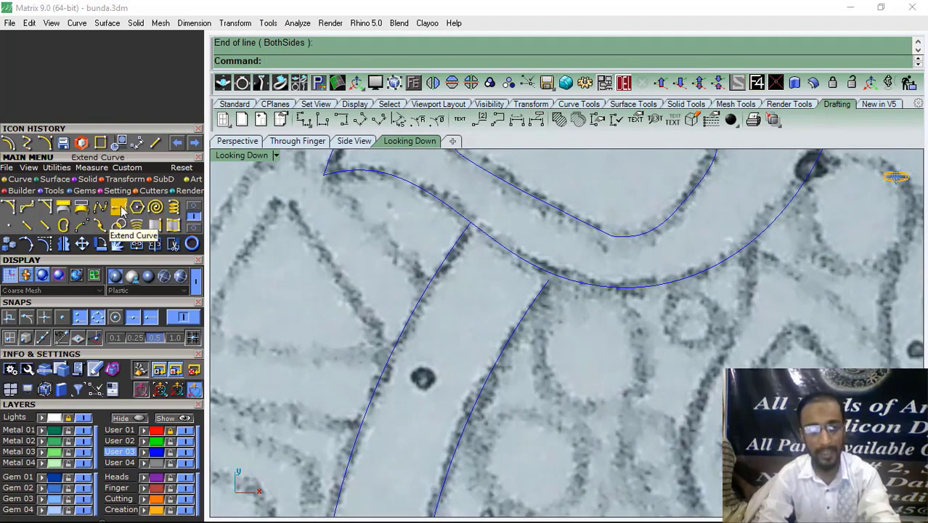
{"action": "left_click", "coordinate": [118, 208]}
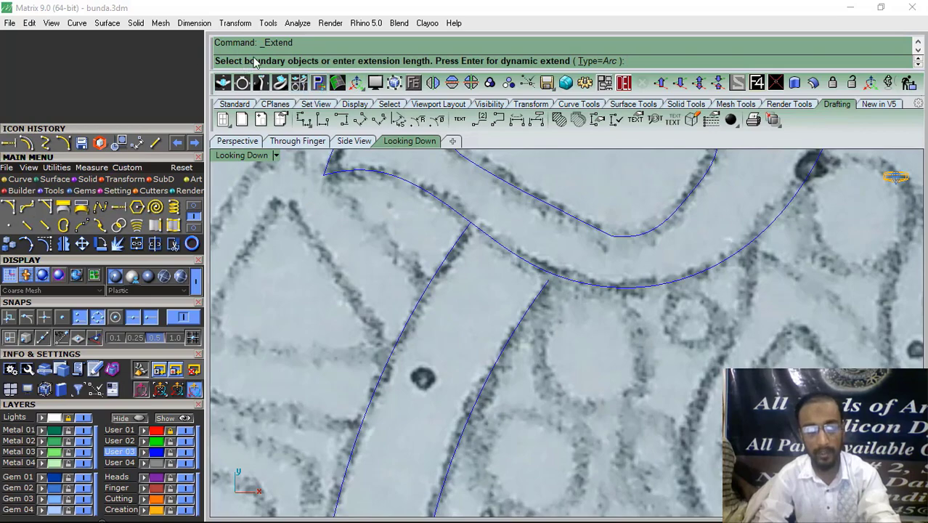
{"action": "scroll", "coordinate": [558, 285], "scroll_direction": "up", "scroll_amount": 3}
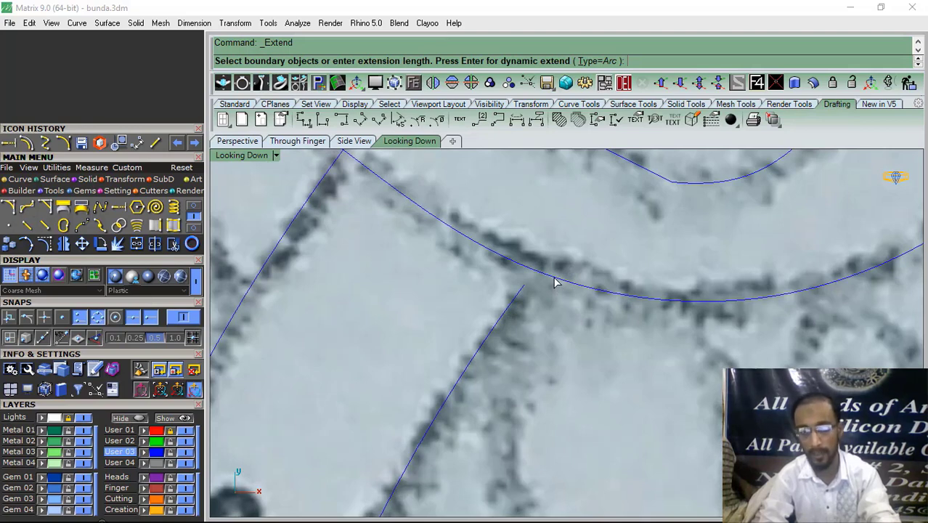
{"action": "left_click", "coordinate": [553, 282]}
{"action": "key", "text": "Return"}
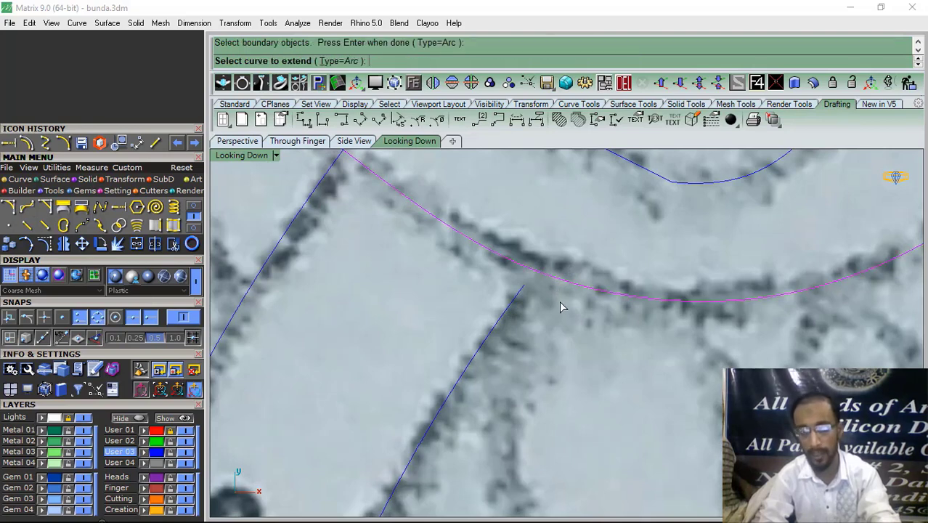
{"action": "left_click", "coordinate": [517, 305]}
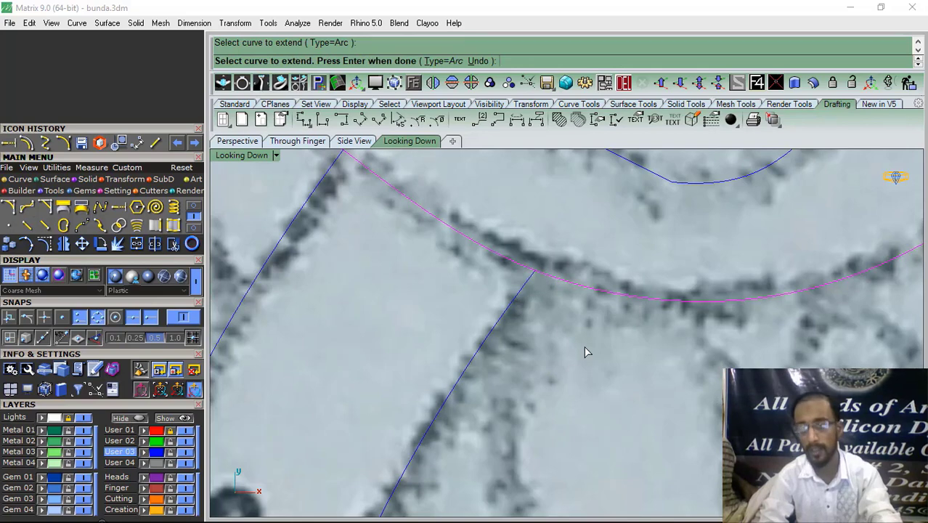
{"action": "key", "text": "Return"}
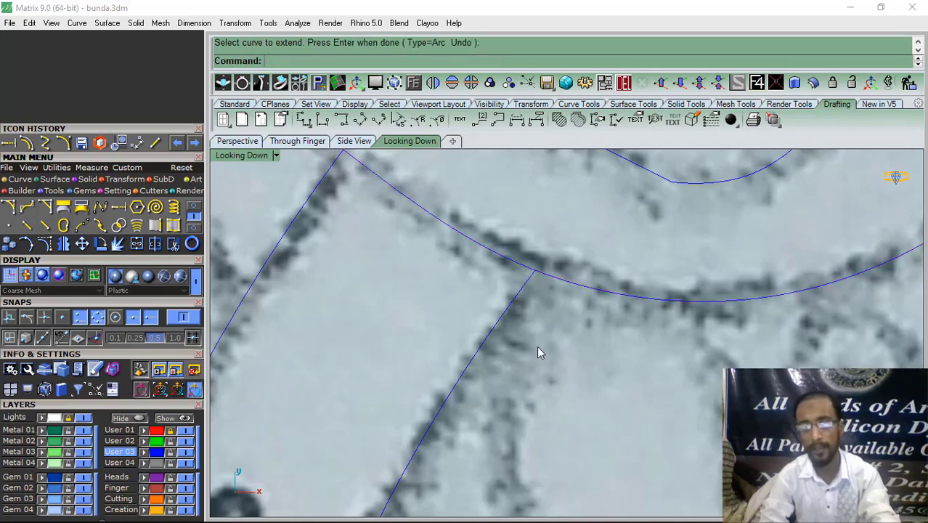
Close the band's upper end with a three-point interpolated curve along the leaf outline, from the outer edge to the inner edge
{"action": "left_click", "coordinate": [45, 144]}
{"action": "right_click_drag", "start_coordinate": [423, 268], "coordinate": [410, 328]}
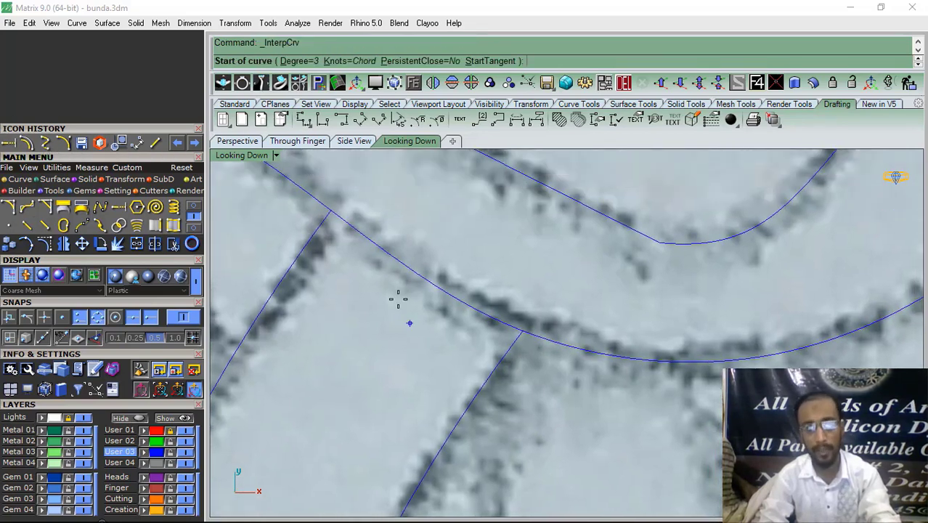
{"action": "left_click", "coordinate": [330, 210]}
{"action": "left_click", "coordinate": [405, 265]}
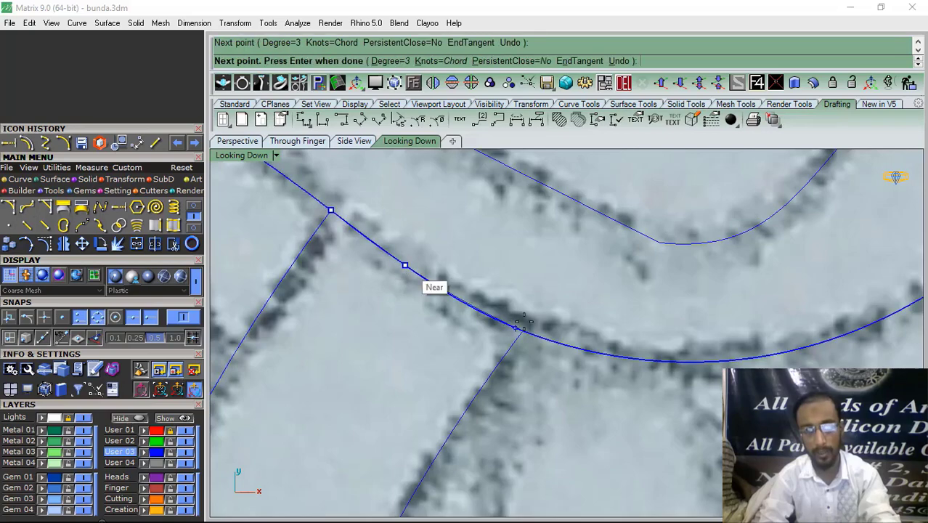
{"action": "left_click", "coordinate": [523, 332]}
{"action": "scroll", "coordinate": [493, 265], "scroll_direction": "down", "scroll_amount": 3}
{"action": "key", "text": "Return"}
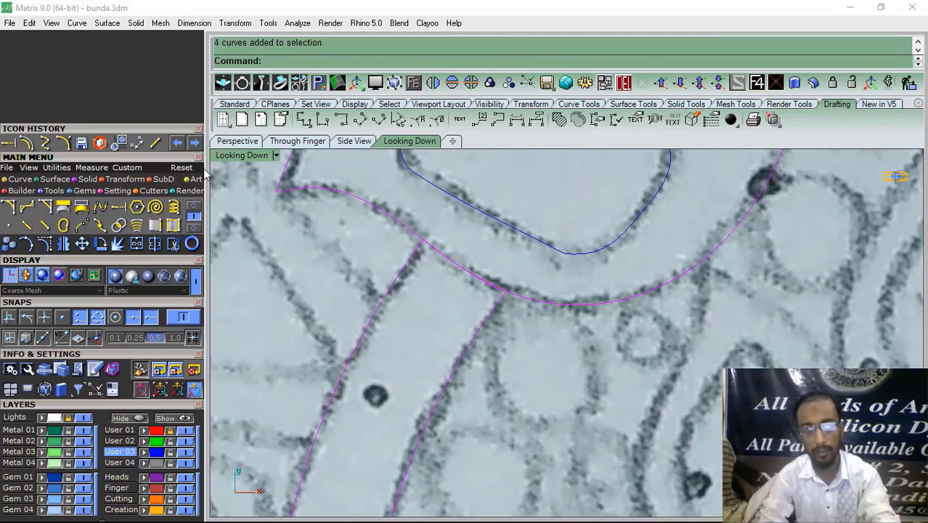
Join the band's two edges and its upper end curve into one curve
{"action": "left_click", "coordinate": [153, 243]}
{"action": "scroll", "coordinate": [435, 280], "scroll_direction": "down", "scroll_amount": 4}
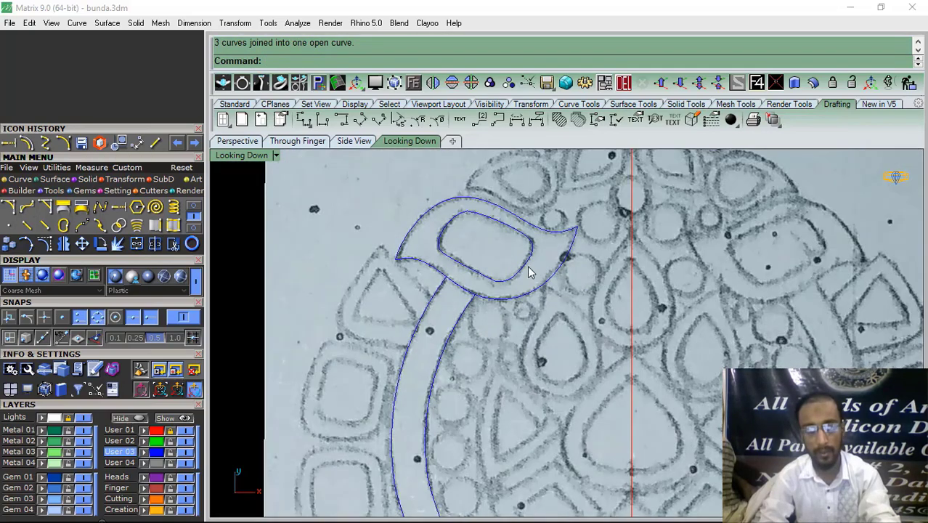
{"action": "left_click", "coordinate": [539, 284]}
{"action": "key", "text": "Escape"}
{"action": "scroll", "coordinate": [438, 247], "scroll_direction": "down", "scroll_amount": 5}
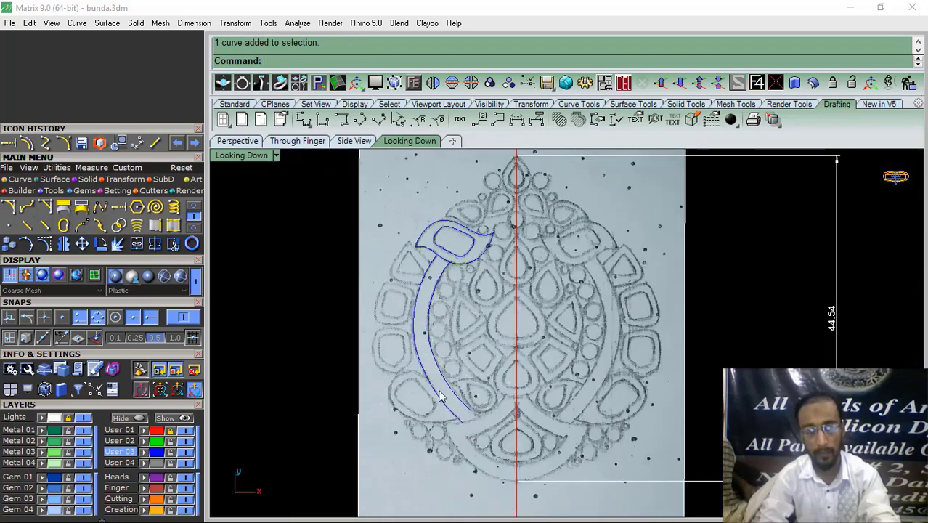
Draw an arc over the scanned line below the band, from near the centre axis outward past the band's outer edge
{"action": "scroll", "coordinate": [462, 430], "scroll_direction": "up", "scroll_amount": 6}
{"action": "scroll", "coordinate": [464, 424], "scroll_direction": "up", "scroll_amount": 4}
{"action": "right_click_drag", "start_coordinate": [449, 392], "coordinate": [445, 331]}
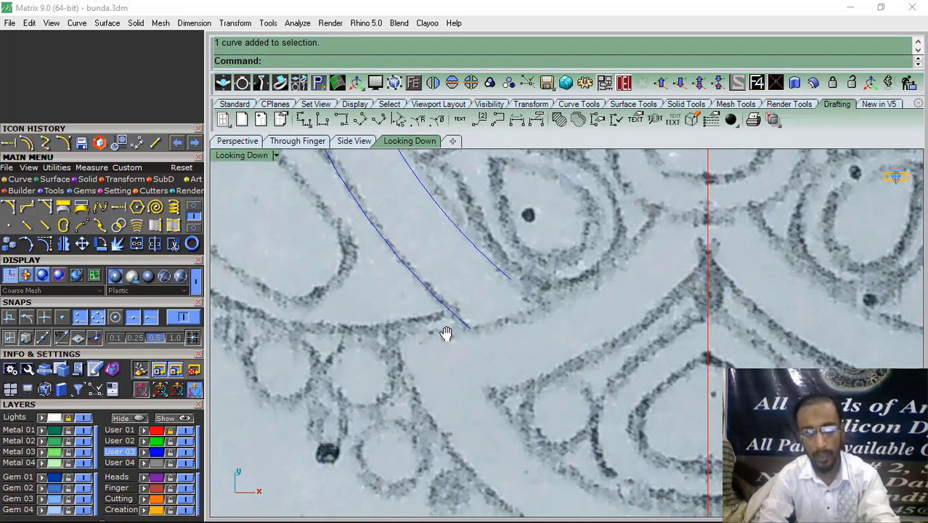
{"action": "left_click", "coordinate": [64, 142]}
{"action": "left_click", "coordinate": [660, 208]}
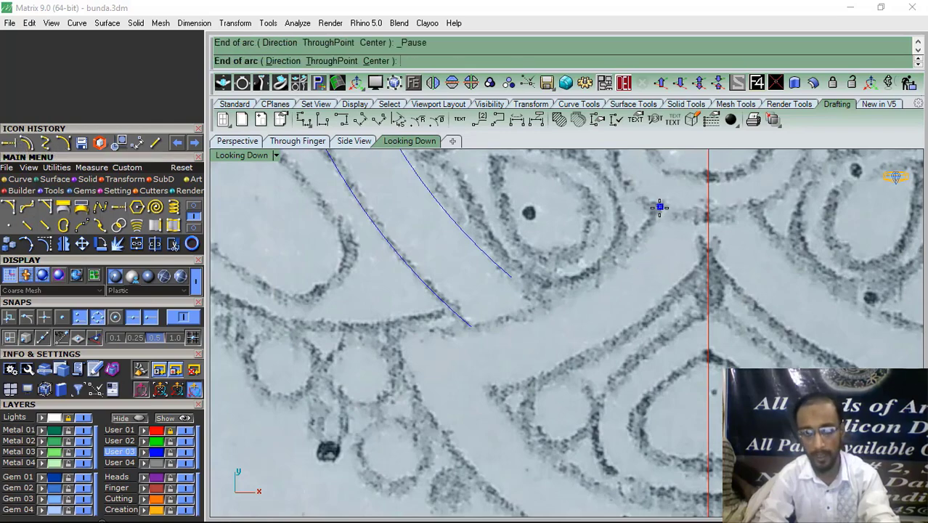
{"action": "left_click", "coordinate": [387, 333]}
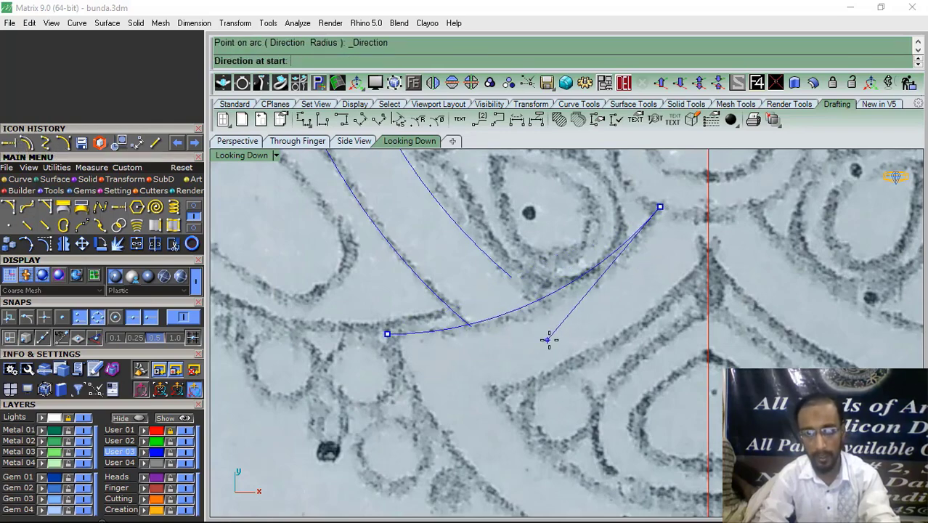
{"action": "scroll", "coordinate": [556, 340], "scroll_direction": "up", "scroll_amount": 2}
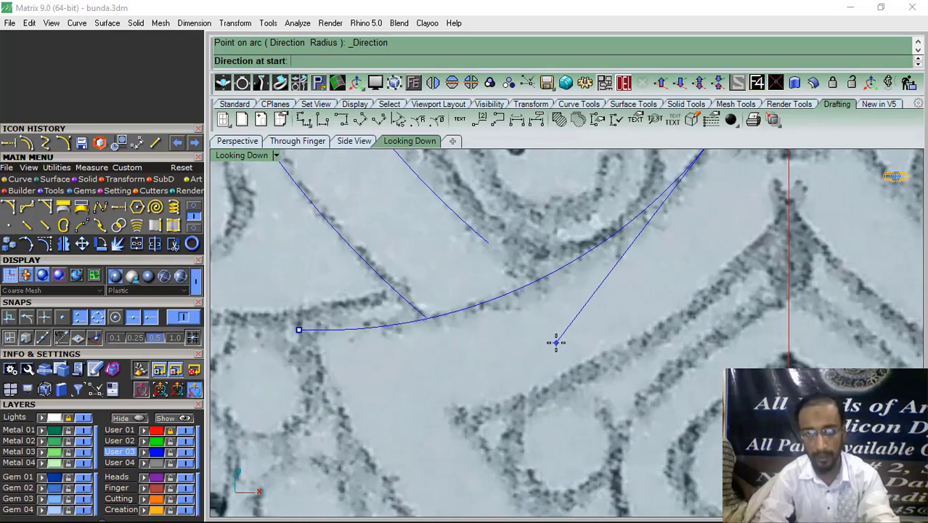
{"action": "left_click", "coordinate": [555, 338]}
Show the band curve's control points and move the outer edge's lower end point onto the new arc
{"action": "scroll", "coordinate": [493, 321], "scroll_direction": "up", "scroll_amount": 3}
{"action": "scroll", "coordinate": [459, 324], "scroll_direction": "up", "scroll_amount": 2}
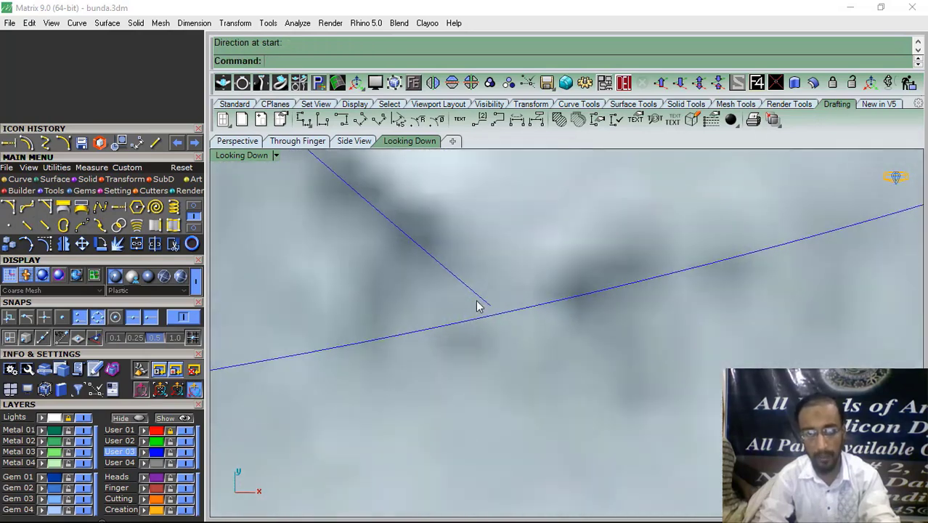
{"action": "left_click", "coordinate": [476, 301]}
{"action": "key", "text": "F10"}
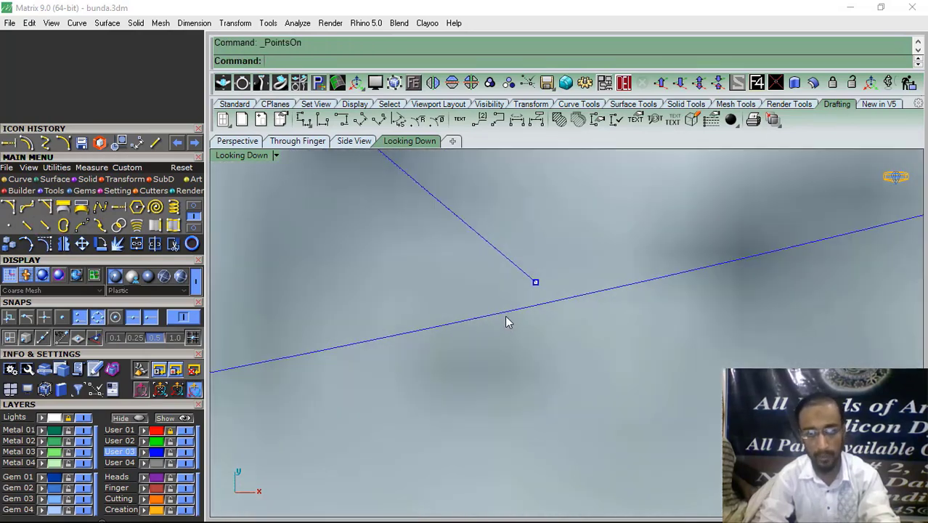
{"action": "left_click", "coordinate": [536, 282]}
{"action": "scroll", "coordinate": [464, 330], "scroll_direction": "up", "scroll_amount": 5}
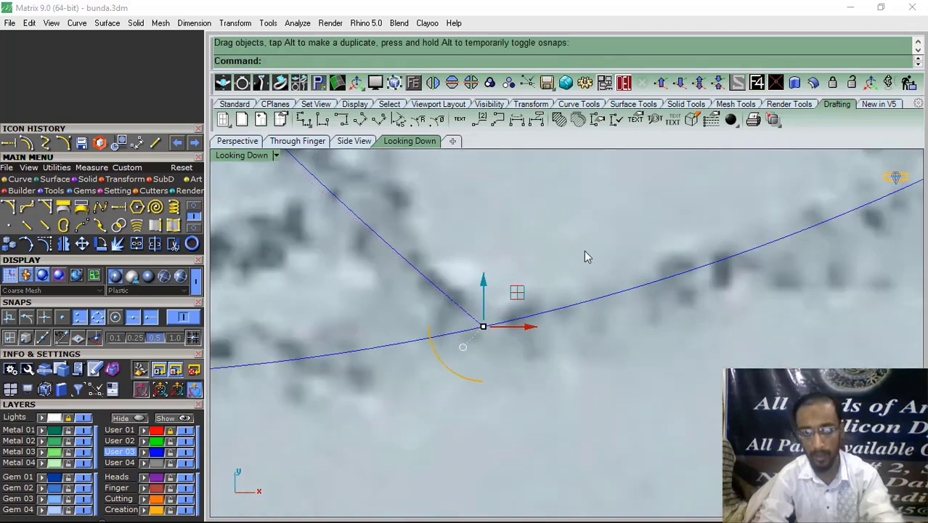
{"action": "scroll", "coordinate": [461, 324], "scroll_direction": "down", "scroll_amount": 4}
{"action": "right_click_drag", "start_coordinate": [559, 264], "coordinate": [533, 298]}
Hide the control points and extend the lower end of the band's inner edge to the arc below it
{"action": "left_click", "coordinate": [523, 270]}
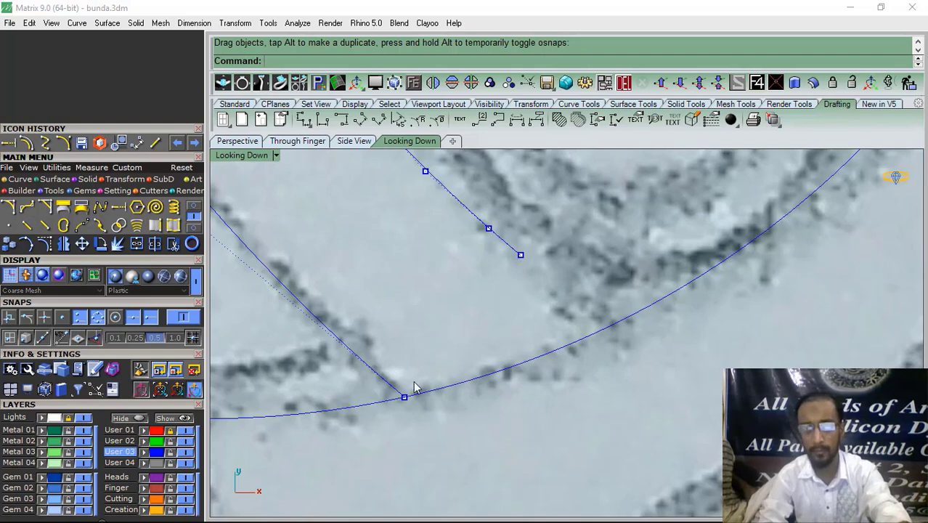
{"action": "right_click_drag", "start_coordinate": [552, 292], "coordinate": [528, 331]}
{"action": "key", "text": "Escape"}
{"action": "left_click", "coordinate": [489, 291]}
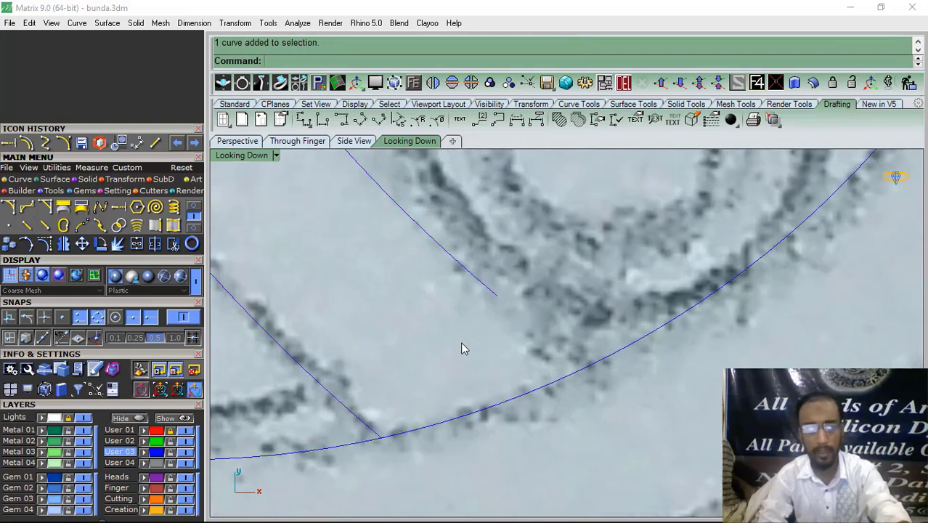
{"action": "left_click", "coordinate": [10, 144]}
{"action": "left_click", "coordinate": [580, 373]}
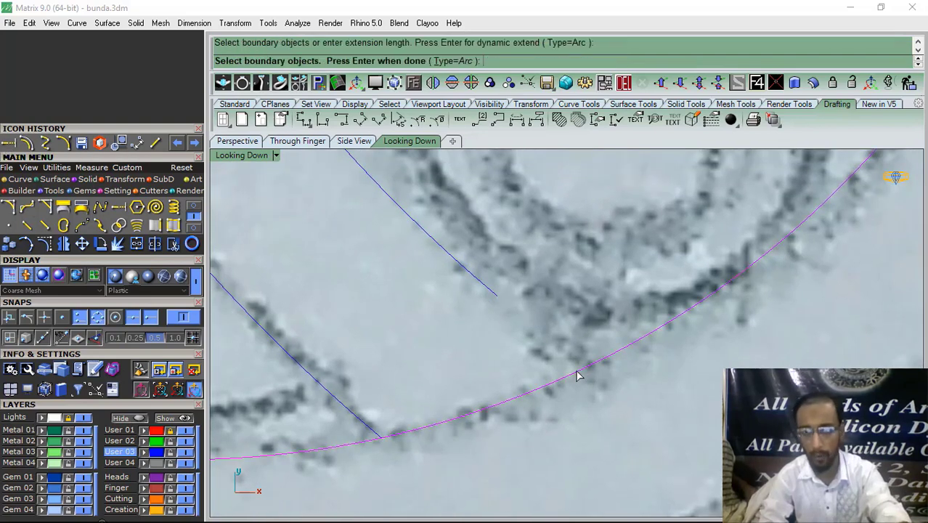
{"action": "key", "text": "Return"}
{"action": "left_click", "coordinate": [484, 289]}
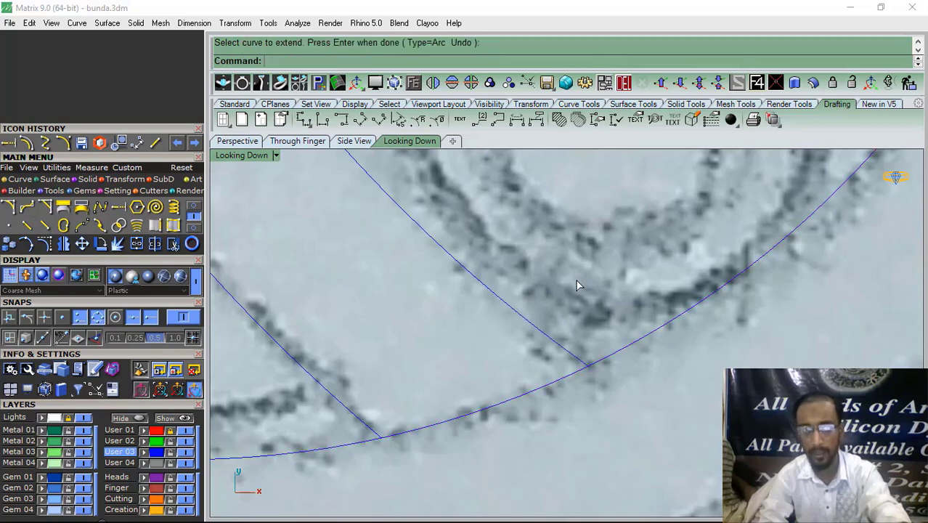
Close the band's lower end with a three-point interpolated curve along the arc, from the outer edge to the inner edge
{"action": "left_click", "coordinate": [45, 144]}
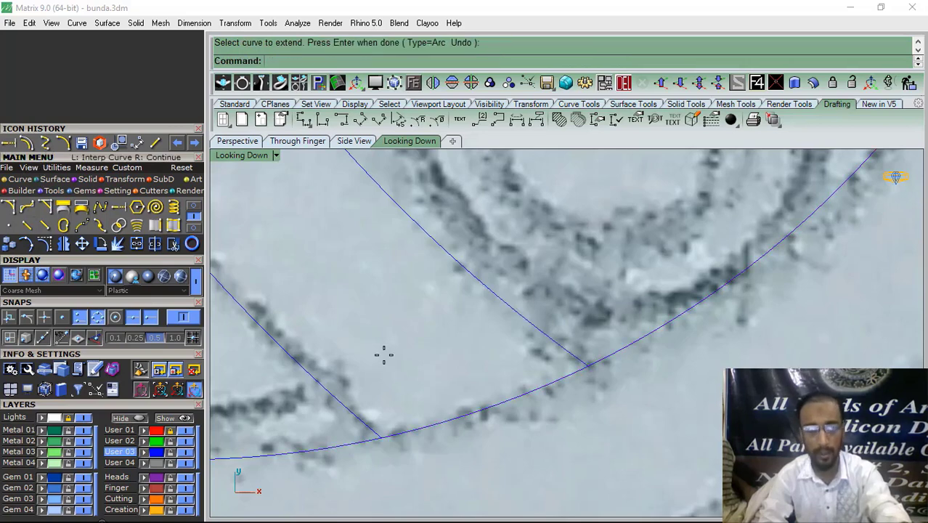
{"action": "left_click", "coordinate": [381, 438]}
{"action": "left_click", "coordinate": [482, 410]}
{"action": "left_click", "coordinate": [589, 365]}
{"action": "key", "text": "Return"}
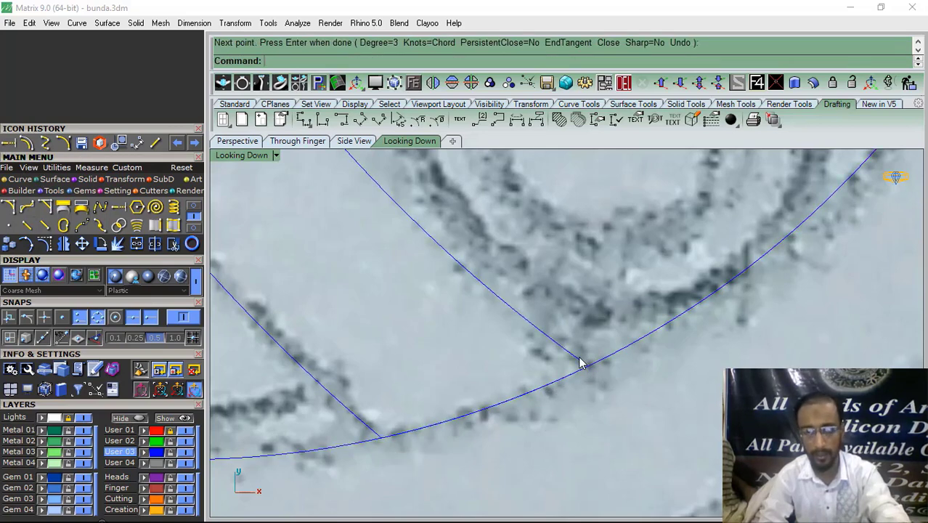
Select the traced curves and join the band's edges with its lower end curve into a closed outline
{"action": "scroll", "coordinate": [540, 361], "scroll_direction": "down", "scroll_amount": 8}
{"action": "scroll", "coordinate": [440, 387], "scroll_direction": "down", "scroll_amount": 4}
{"action": "key", "text": "ctrl+a"}
{"action": "scroll", "coordinate": [439, 387], "scroll_direction": "down", "scroll_amount": 3}
{"action": "scroll", "coordinate": [442, 292], "scroll_direction": "up", "scroll_amount": 1}
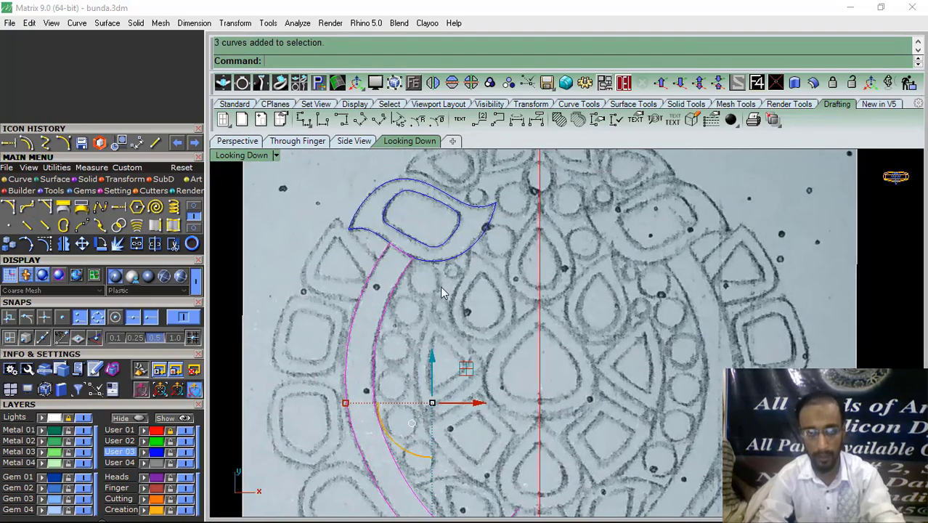
{"action": "left_click_drag", "start_coordinate": [583, 224], "coordinate": [306, 333]}
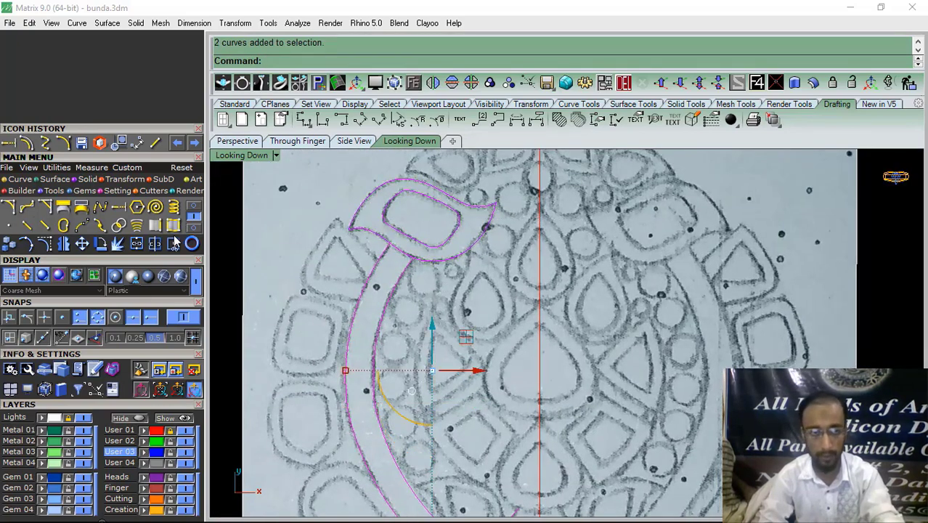
{"action": "left_click", "coordinate": [138, 243]}
{"action": "scroll", "coordinate": [408, 251], "scroll_direction": "down", "scroll_amount": 4}
{"action": "right_click_drag", "start_coordinate": [426, 411], "coordinate": [426, 412]}
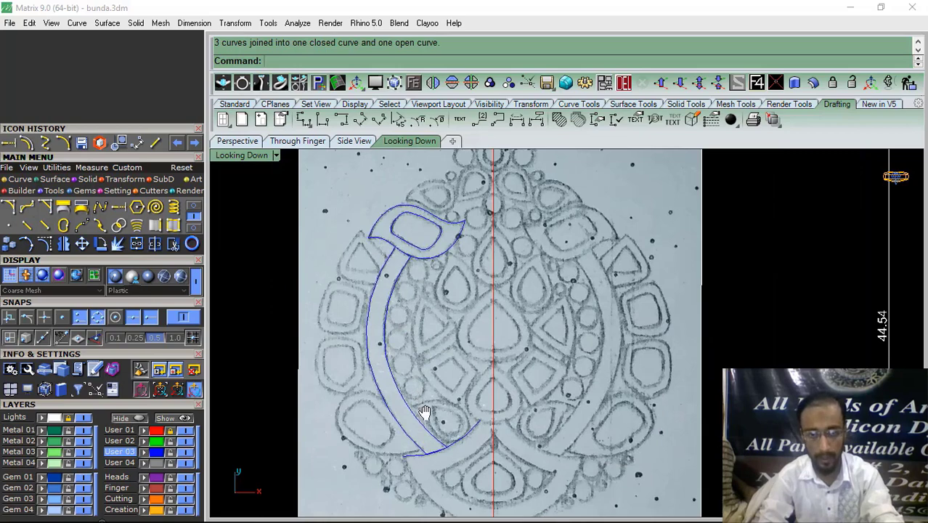
Draw an arc for the crescent's lower left edge, from the upper arc's outer end to the centre line, setting its start direction along the sketch
{"action": "scroll", "coordinate": [424, 412], "scroll_direction": "up", "scroll_amount": 4}
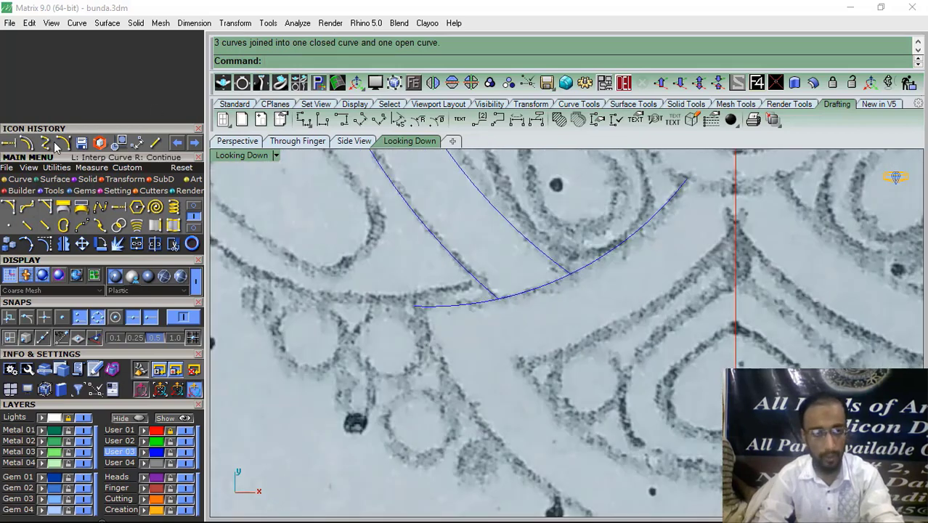
{"action": "left_click", "coordinate": [66, 145]}
{"action": "scroll", "coordinate": [416, 327], "scroll_direction": "up", "scroll_amount": 3}
{"action": "left_click", "coordinate": [420, 287]}
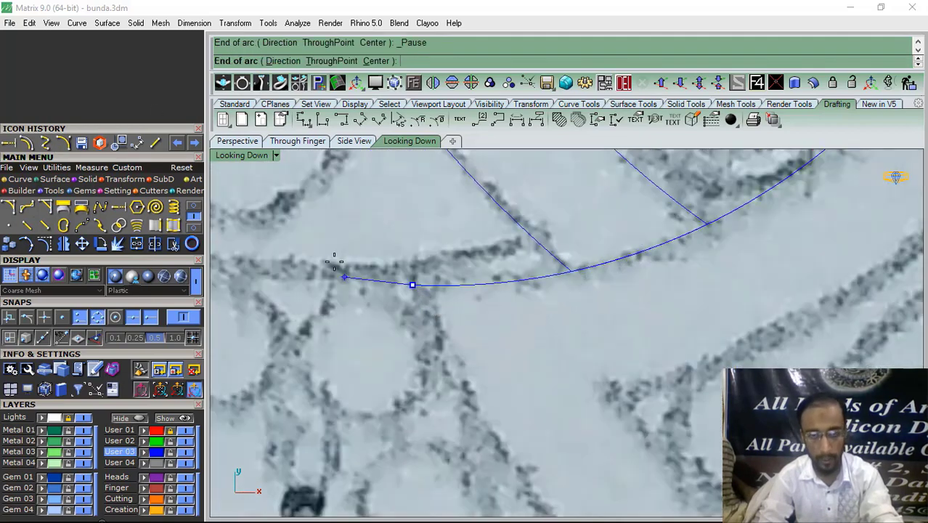
{"action": "scroll", "coordinate": [363, 265], "scroll_direction": "down", "scroll_amount": 3}
{"action": "scroll", "coordinate": [564, 414], "scroll_direction": "up", "scroll_amount": 3}
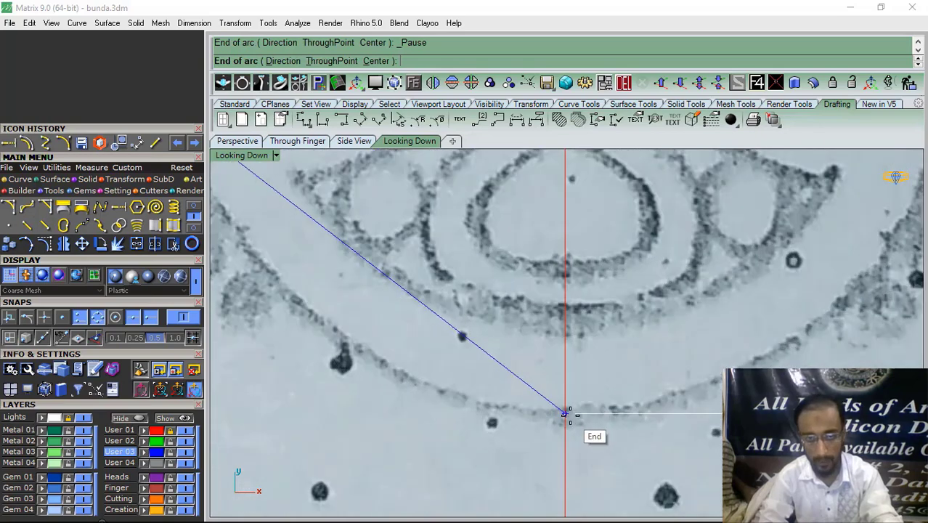
{"action": "left_click", "coordinate": [565, 414]}
{"action": "scroll", "coordinate": [564, 413], "scroll_direction": "down", "scroll_amount": 2}
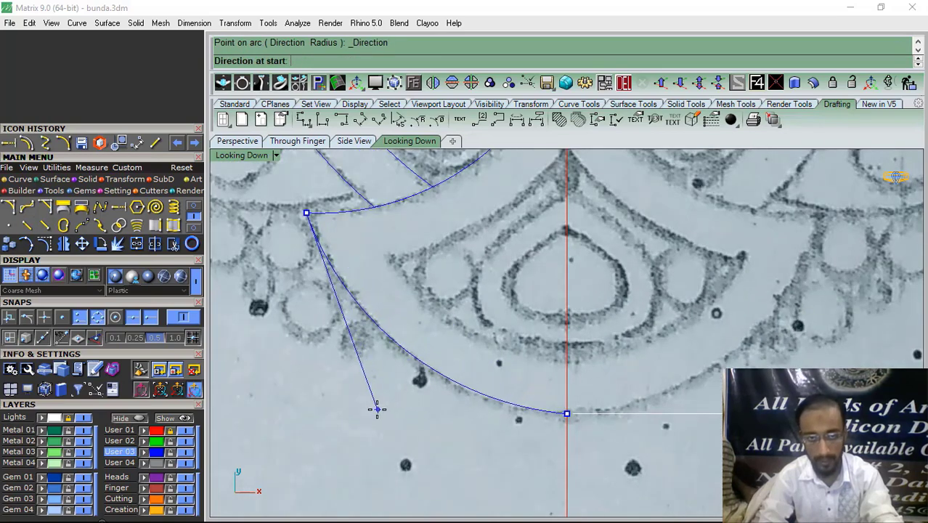
{"action": "left_click", "coordinate": [377, 409]}
Join the crescent's upper left arc and lower left arc into one curve
{"action": "right_click_drag", "start_coordinate": [392, 268], "coordinate": [433, 333]}
{"action": "left_click_drag", "start_coordinate": [372, 267], "coordinate": [339, 335]}
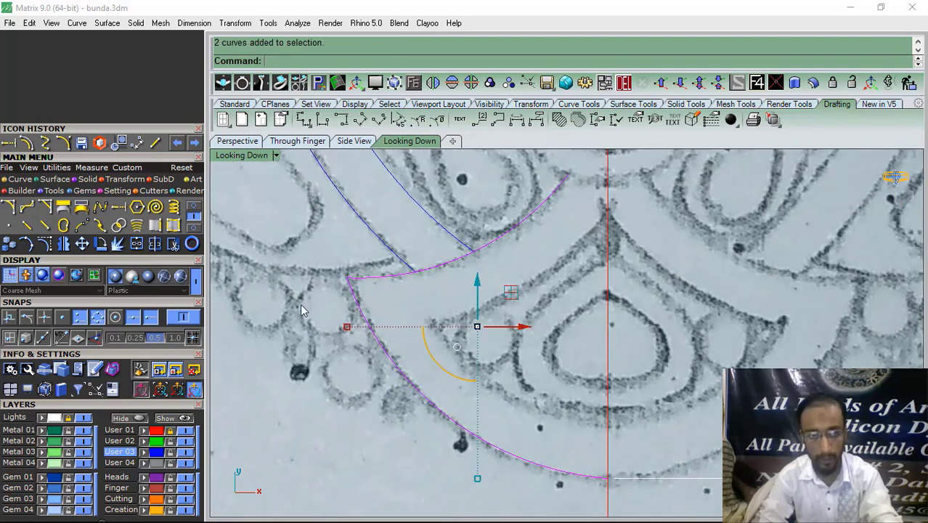
{"action": "left_click", "coordinate": [136, 244]}
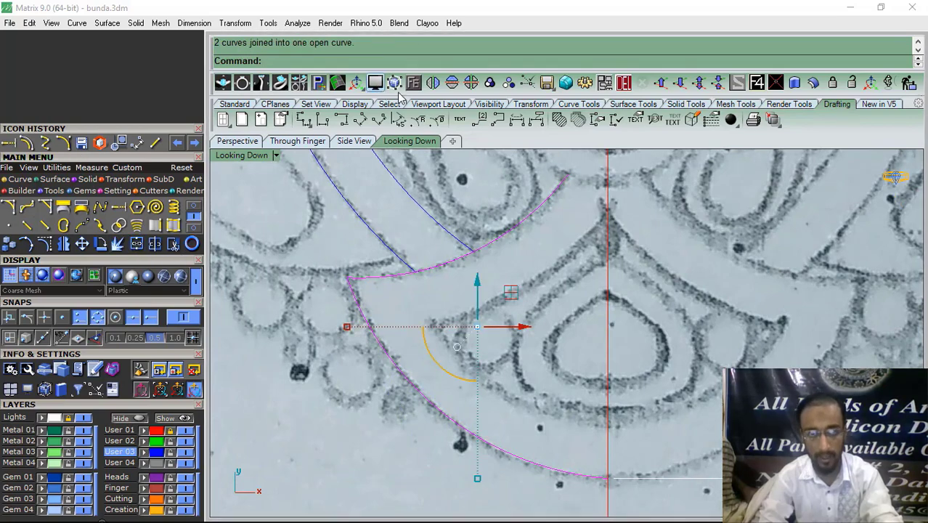
Mirror the crescent's left half across the vertical centre line and join both halves at the bottom
{"action": "left_click", "coordinate": [433, 82]}
{"action": "right_click_drag", "start_coordinate": [636, 324], "coordinate": [576, 254]}
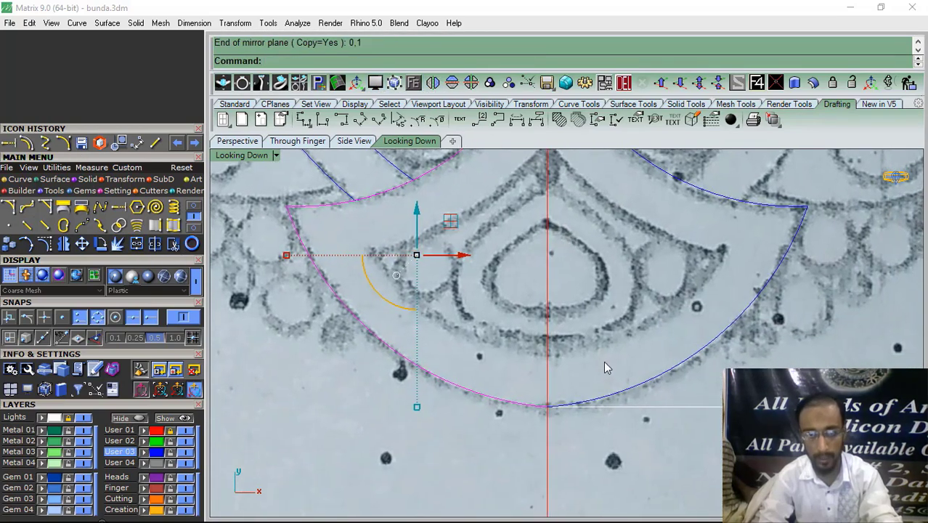
{"action": "left_click_drag", "start_coordinate": [604, 360], "coordinate": [517, 417]}
{"action": "left_click", "coordinate": [136, 243]}
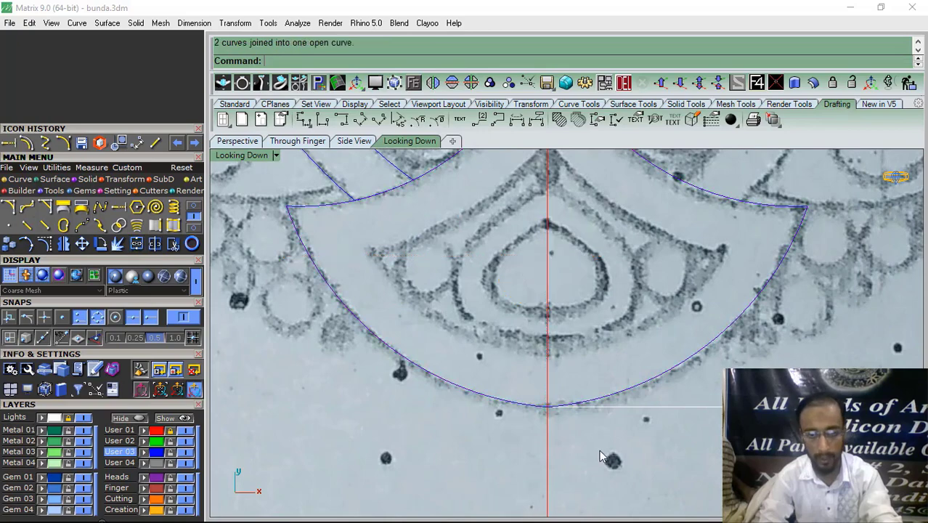
Try to smooth the crescent's bottom by deleting its centre control point, and undo the deletion
{"action": "left_click", "coordinate": [591, 400]}
{"action": "left_click", "coordinate": [45, 243]}
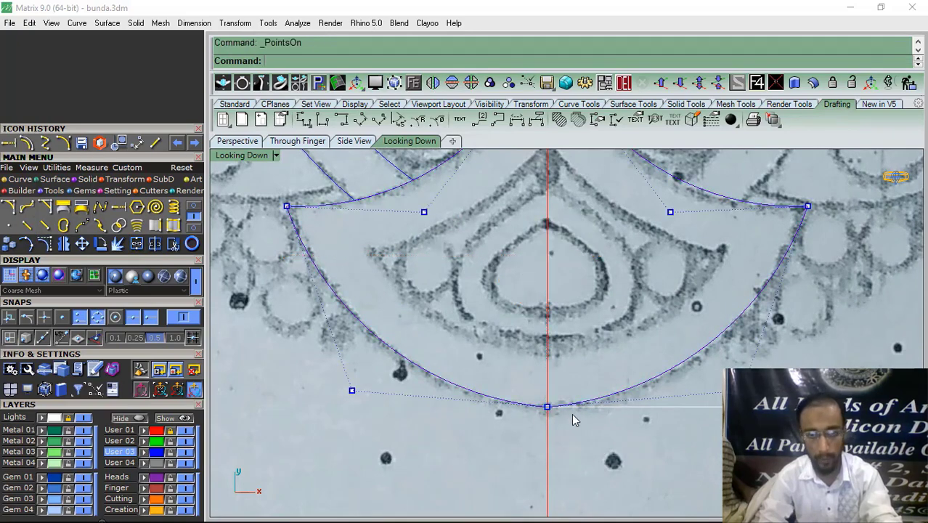
{"action": "scroll", "coordinate": [581, 403], "scroll_direction": "up", "scroll_amount": 3}
{"action": "left_click", "coordinate": [562, 414]}
{"action": "scroll", "coordinate": [615, 304], "scroll_direction": "down", "scroll_amount": 3}
{"action": "key", "text": "Delete"}
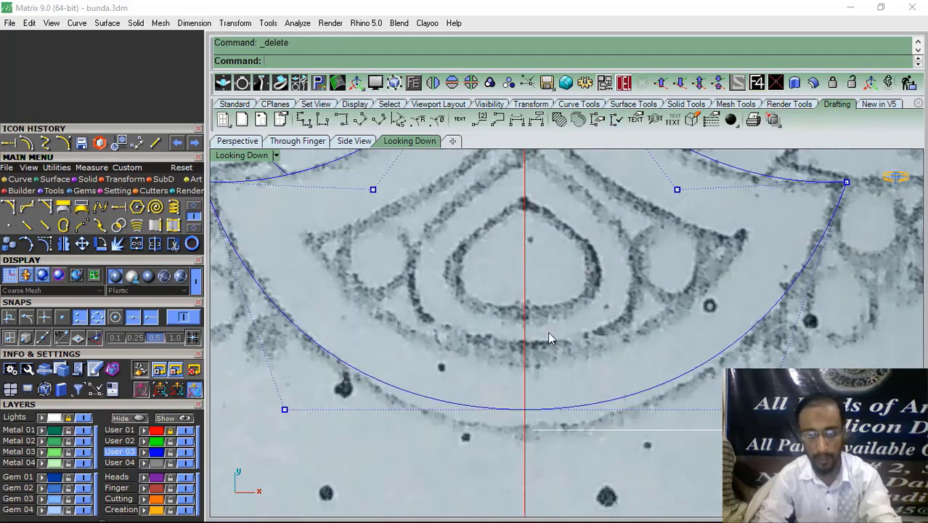
{"action": "scroll", "coordinate": [508, 375], "scroll_direction": "down", "scroll_amount": 1}
{"action": "key", "text": "ctrl+z"}
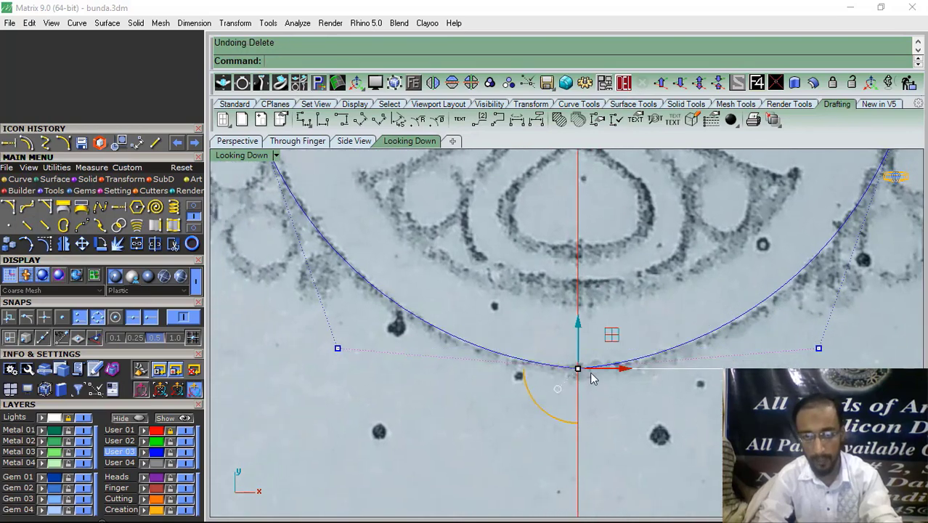
Try to reposition the crescent's bottom centre control point, undo the move and hide the control points
{"action": "scroll", "coordinate": [591, 378], "scroll_direction": "up", "scroll_amount": 2}
{"action": "left_click_drag", "start_coordinate": [576, 326], "coordinate": [546, 327]}
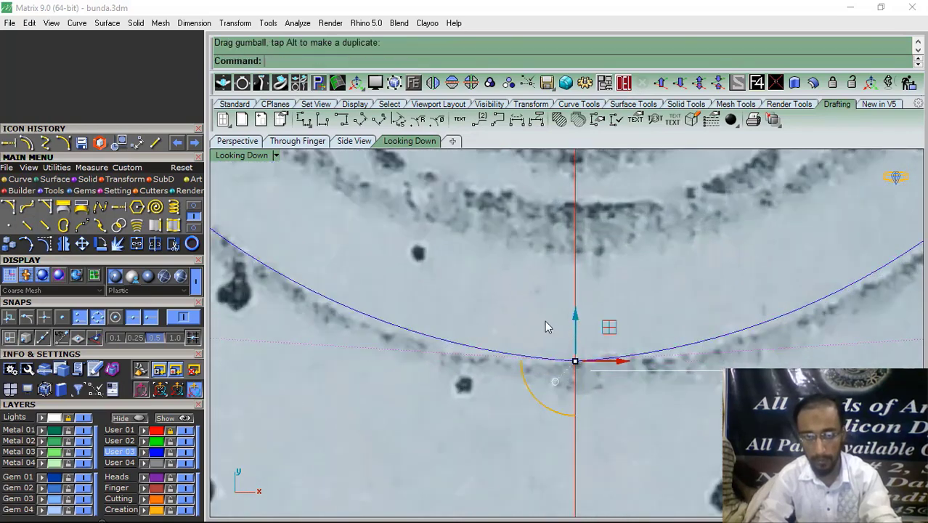
{"action": "scroll", "coordinate": [547, 327], "scroll_direction": "down", "scroll_amount": 3}
{"action": "scroll", "coordinate": [516, 341], "scroll_direction": "up", "scroll_amount": 2}
{"action": "key", "text": "ctrl+z"}
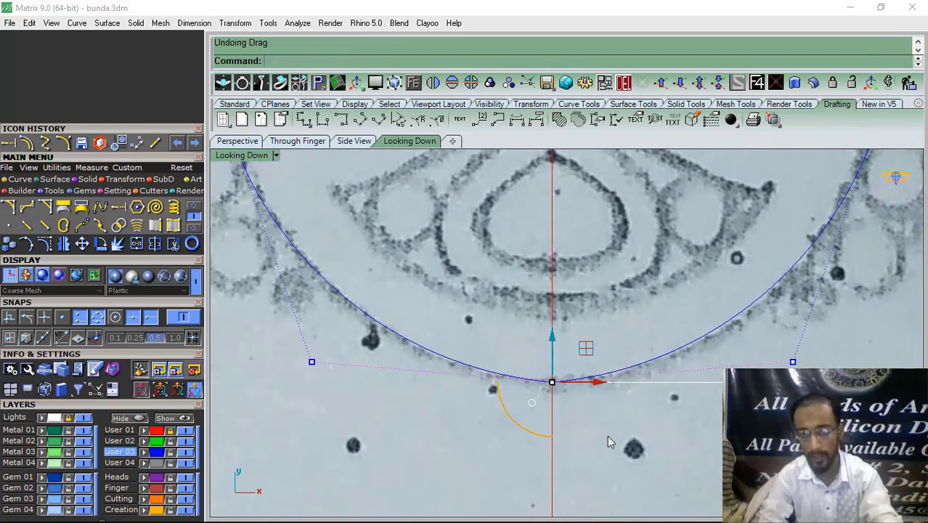
{"action": "scroll", "coordinate": [504, 387], "scroll_direction": "down", "scroll_amount": 2}
{"action": "scroll", "coordinate": [507, 373], "scroll_direction": "up", "scroll_amount": 1}
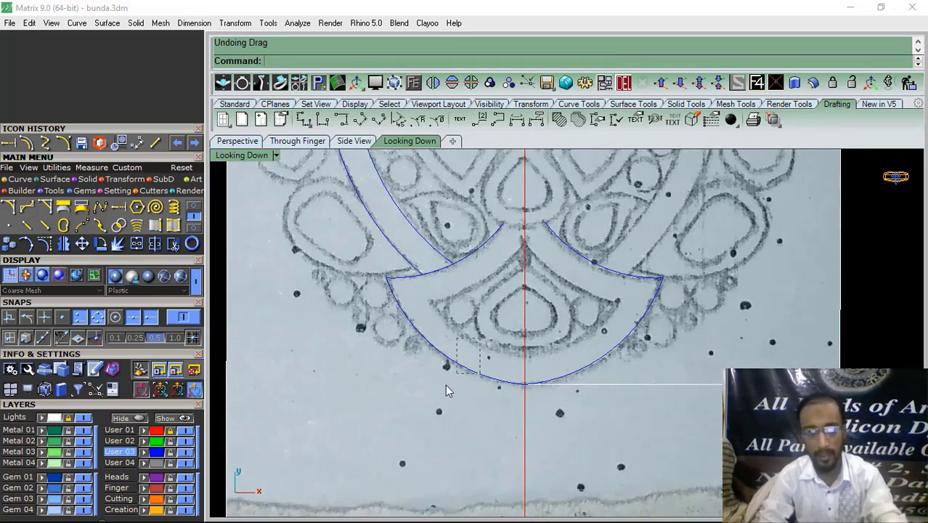
Draw a horizontal line from the inner end of the crescent's upper left arc to the centre line
{"action": "left_click", "coordinate": [452, 367]}
{"action": "scroll", "coordinate": [528, 231], "scroll_direction": "up", "scroll_amount": 3}
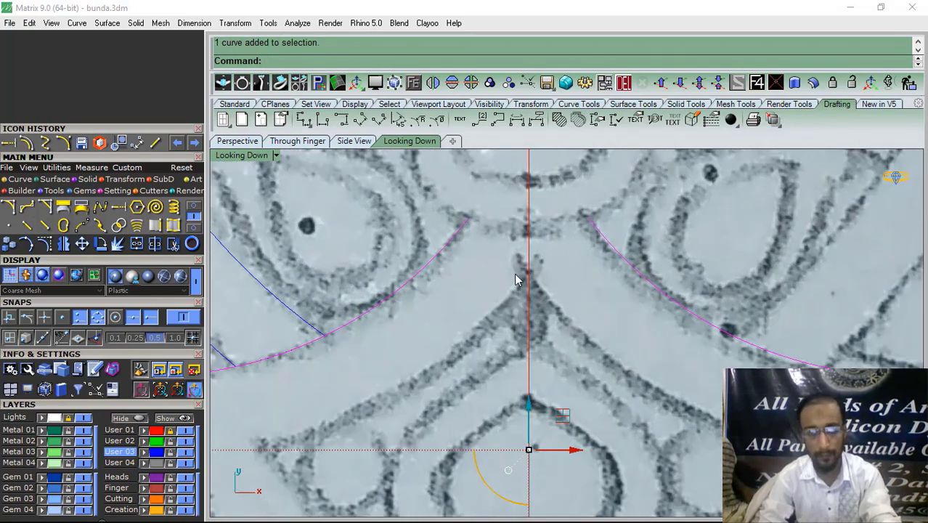
{"action": "left_click", "coordinate": [154, 143]}
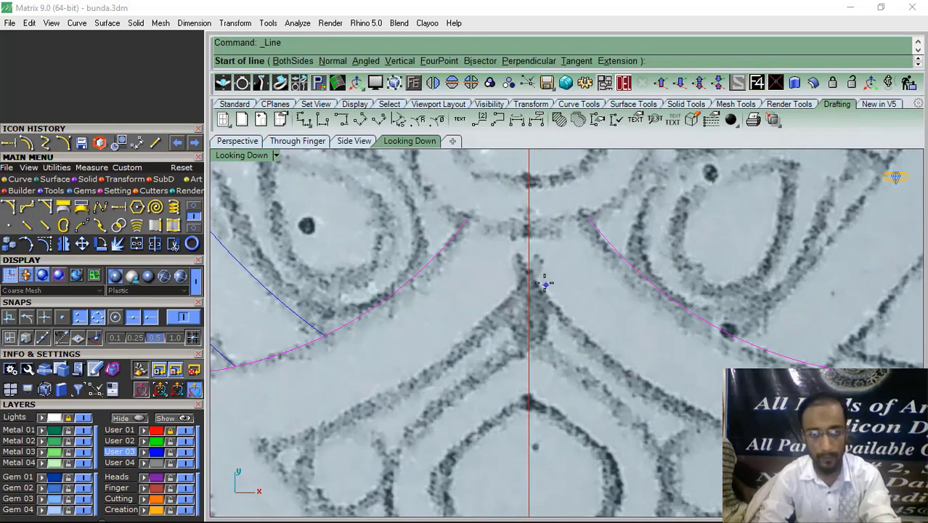
{"action": "scroll", "coordinate": [499, 232], "scroll_direction": "up", "scroll_amount": 2}
{"action": "left_click", "coordinate": [455, 211]}
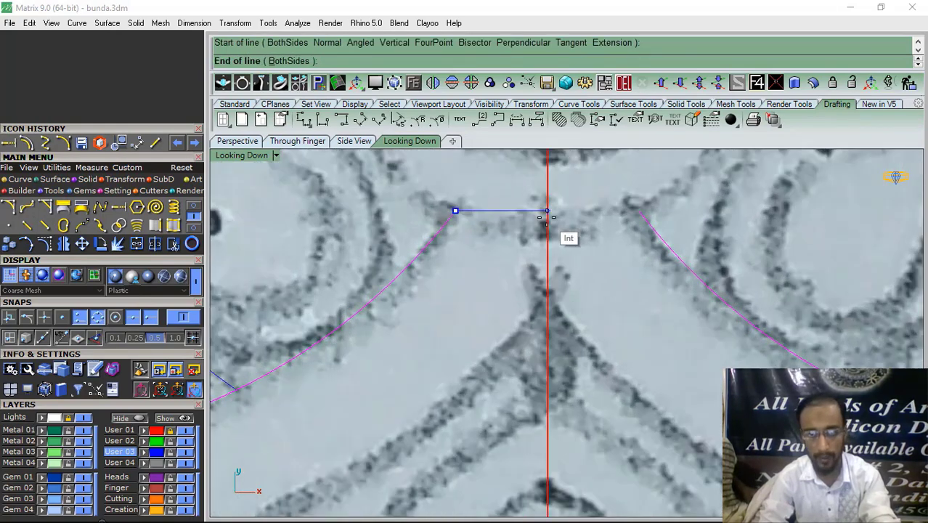
{"action": "left_click", "coordinate": [547, 212]}
{"action": "scroll", "coordinate": [488, 227], "scroll_direction": "down", "scroll_amount": 2}
Try joining the short top line with the crescent outline, and undo both the join and the line
{"action": "left_click_drag", "start_coordinate": [446, 255], "coordinate": [446, 256]}
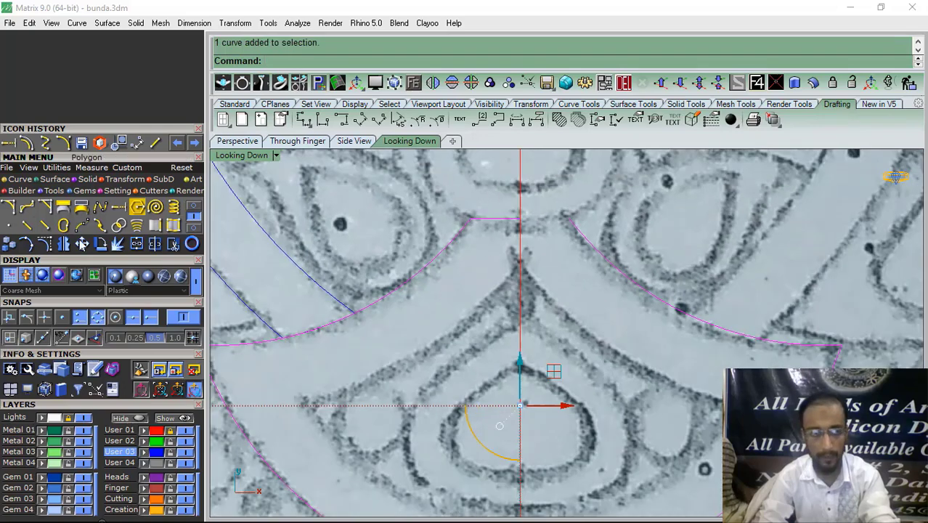
{"action": "left_click", "coordinate": [136, 243]}
{"action": "scroll", "coordinate": [407, 300], "scroll_direction": "down", "scroll_amount": 2}
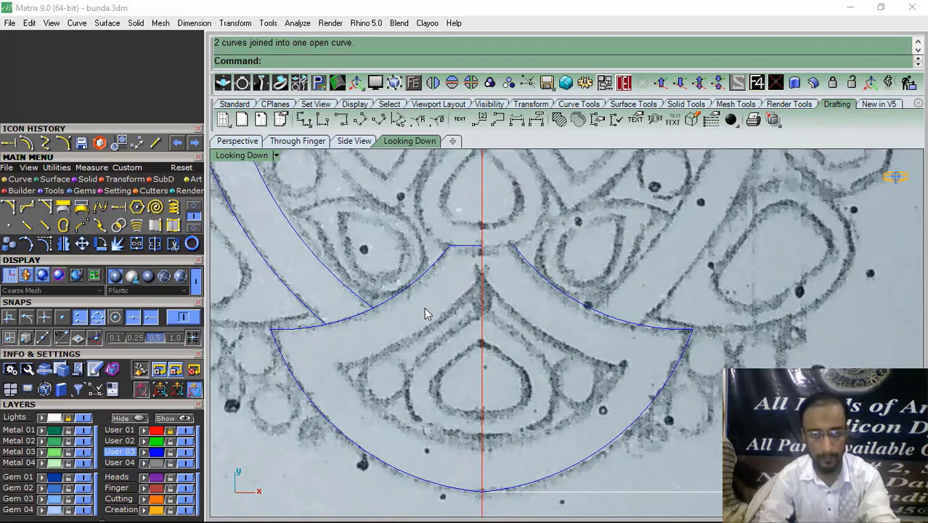
{"action": "key", "text": "ctrl+z"}
{"action": "key", "text": "ctrl+z"}
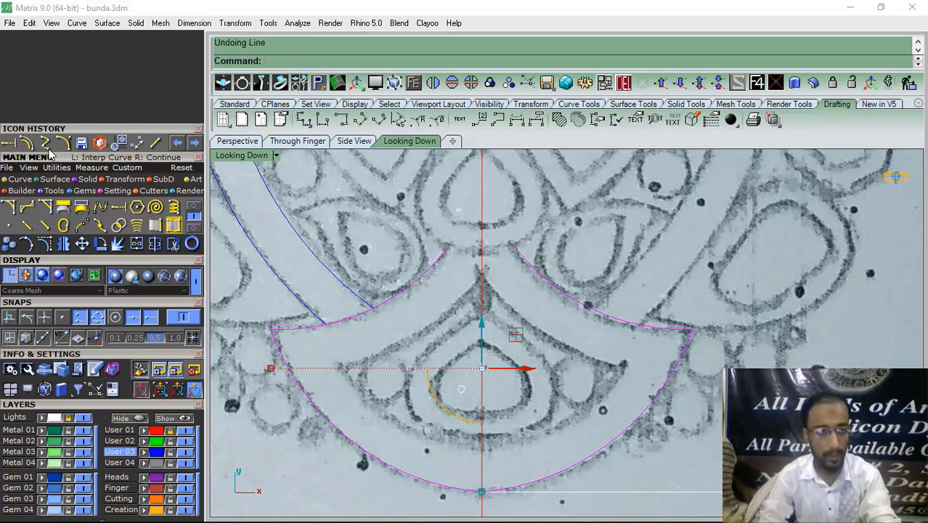
Close the crescent's top gap with a two-point interpolated curve between the upper arcs' ends and join it into the outline
{"action": "left_click", "coordinate": [195, 209]}
{"action": "scroll", "coordinate": [477, 265], "scroll_direction": "up", "scroll_amount": 3}
{"action": "left_click", "coordinate": [449, 241]}
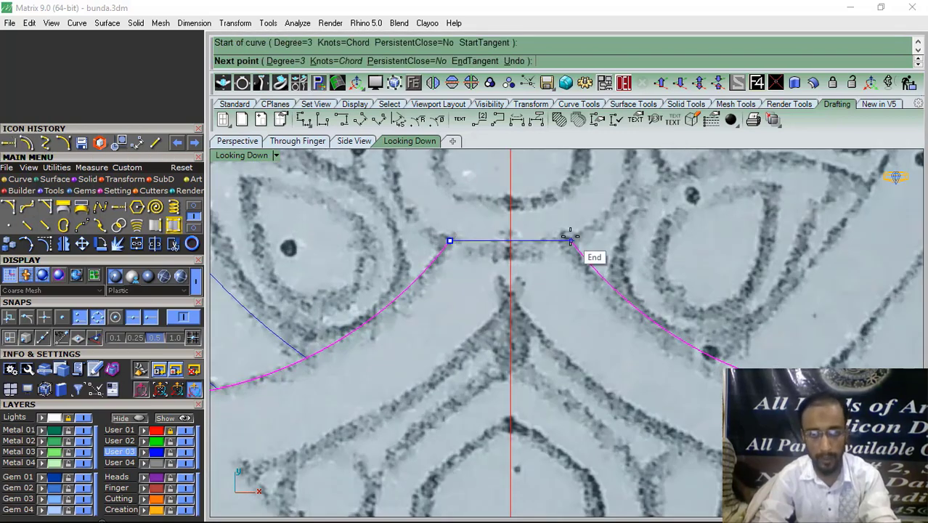
{"action": "left_click", "coordinate": [571, 238]}
{"action": "right_click", "coordinate": [571, 237]}
{"action": "left_click_drag", "start_coordinate": [606, 224], "coordinate": [408, 293]}
{"action": "scroll", "coordinate": [422, 263], "scroll_direction": "down", "scroll_amount": 4}
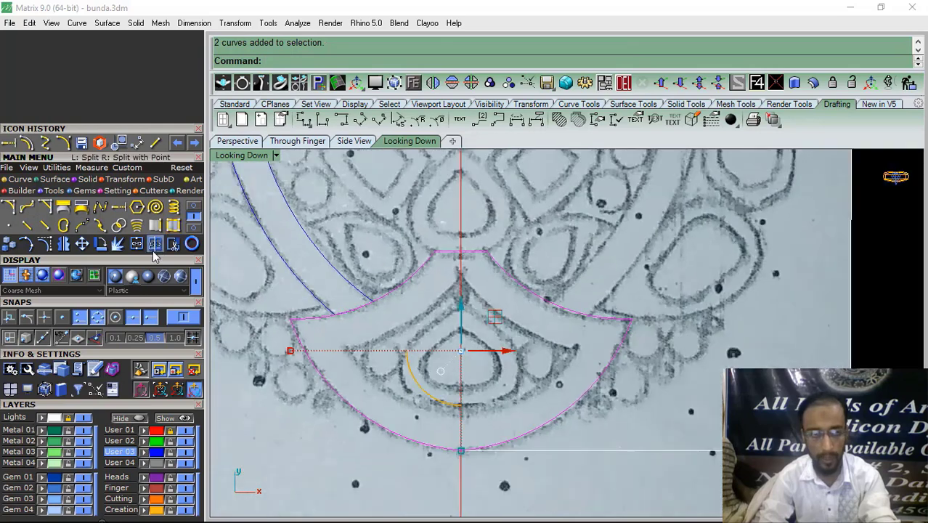
{"action": "left_click", "coordinate": [136, 247]}
Offset the closed crescent outline inward by 1.8
{"action": "left_click", "coordinate": [26, 144]}
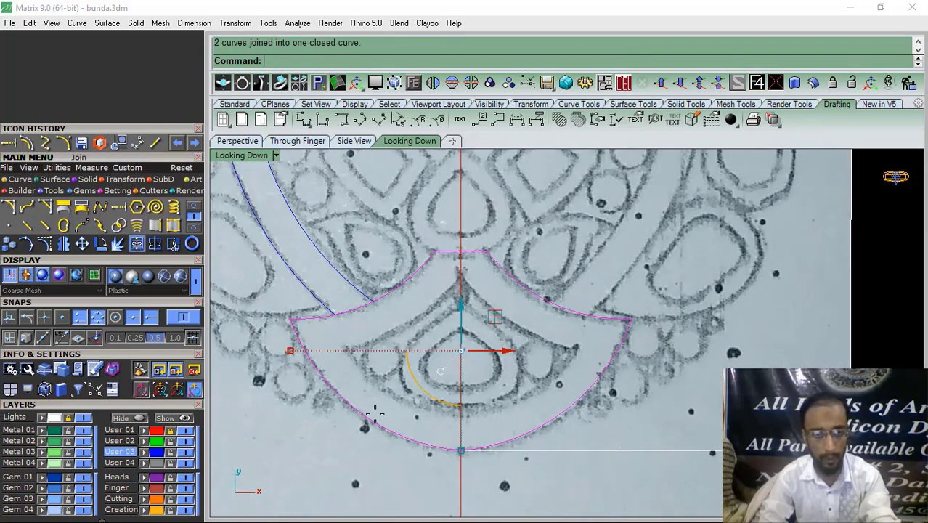
{"action": "scroll", "coordinate": [377, 402], "scroll_direction": "up", "scroll_amount": 6}
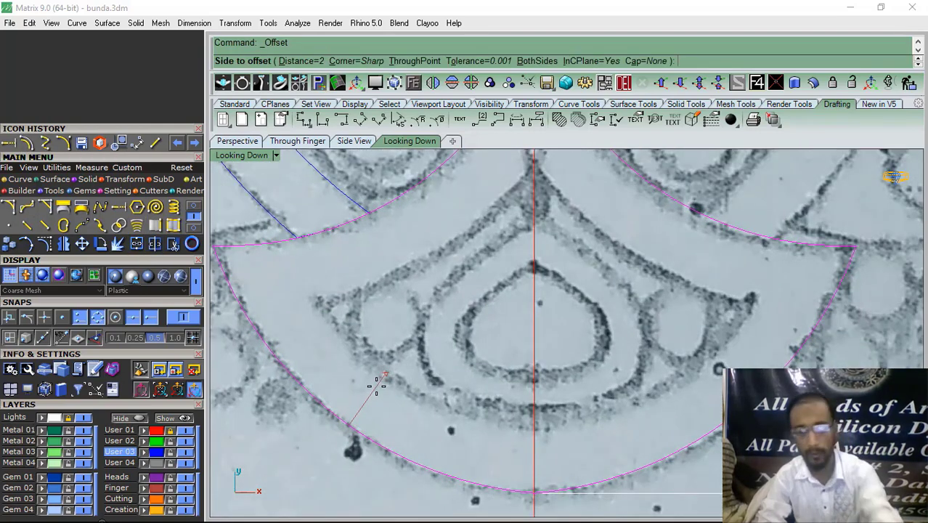
{"action": "type", "text": "1.8"}
{"action": "key", "text": "Return"}
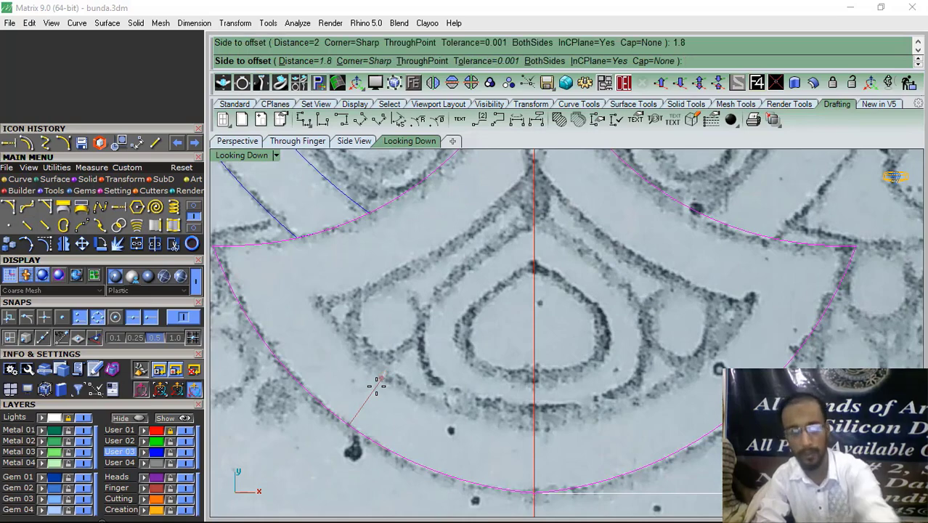
{"action": "left_click", "coordinate": [376, 384]}
{"action": "scroll", "coordinate": [530, 305], "scroll_direction": "down", "scroll_amount": 3}
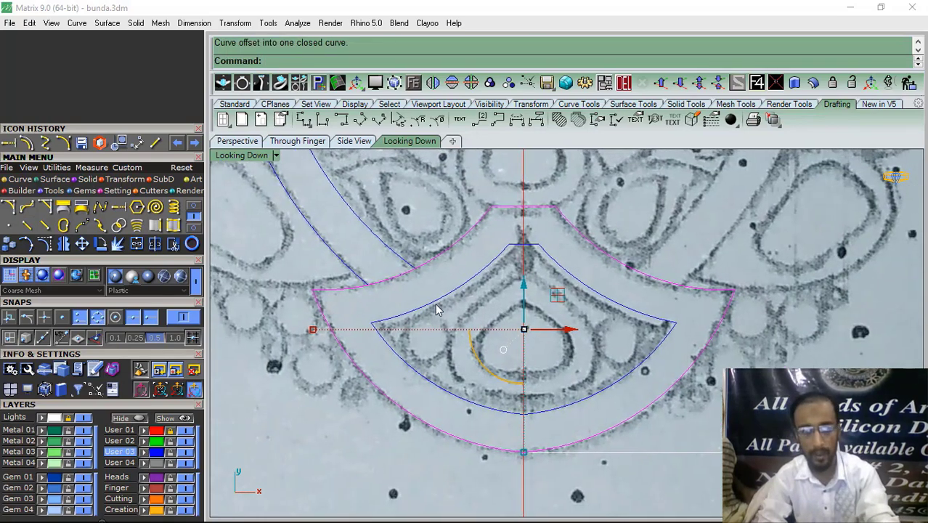
Scale the inner crescent outline down slightly about its centre to match the sketched inner border
{"action": "scroll", "coordinate": [366, 312], "scroll_direction": "up", "scroll_amount": 2}
{"action": "left_click", "coordinate": [398, 331]}
{"action": "left_click_drag", "start_coordinate": [374, 342], "coordinate": [385, 348]}
{"action": "right_click_drag", "start_coordinate": [531, 442], "coordinate": [487, 359]}
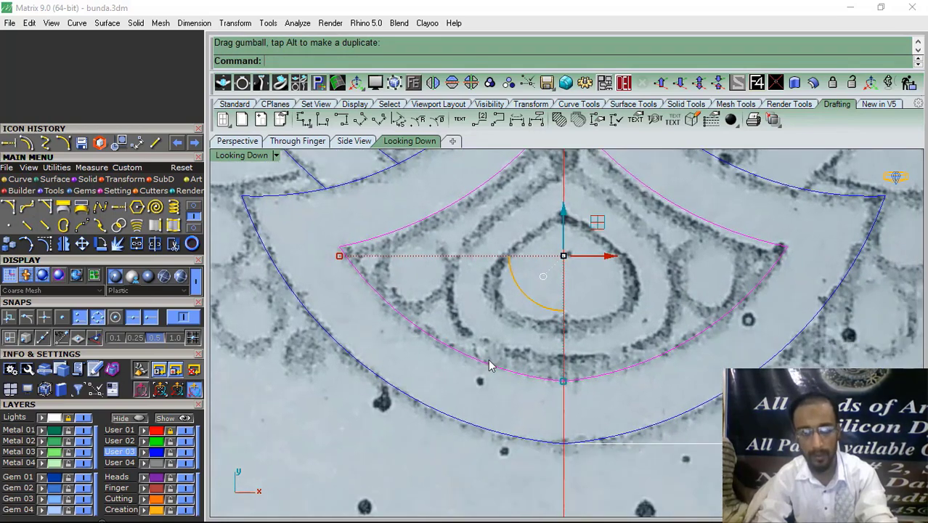
{"action": "left_click", "coordinate": [513, 324]}
{"action": "scroll", "coordinate": [513, 323], "scroll_direction": "down", "scroll_amount": 4}
{"action": "right_click_drag", "start_coordinate": [538, 275], "coordinate": [526, 335]}
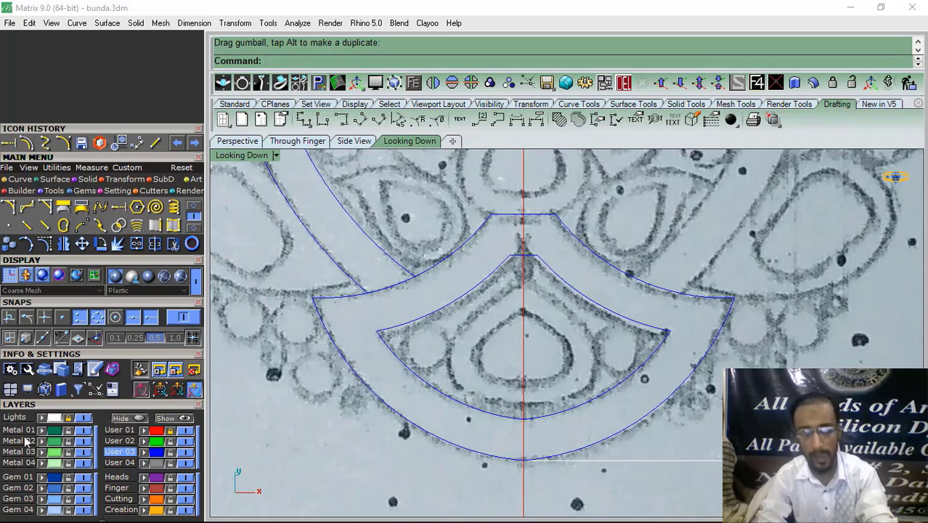
Explode the inner crescent outline into separate segments
{"action": "scroll", "coordinate": [539, 231], "scroll_direction": "up", "scroll_amount": 4}
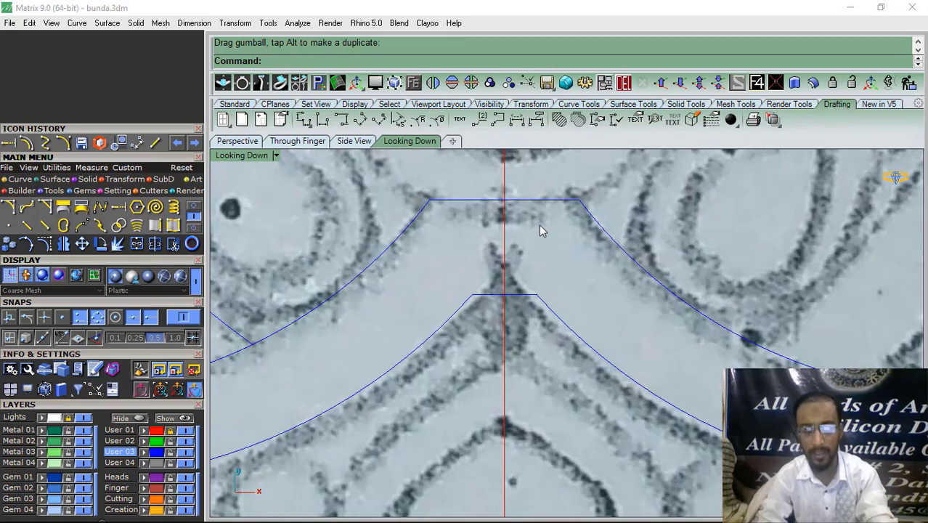
{"action": "scroll", "coordinate": [515, 294], "scroll_direction": "down", "scroll_amount": 2}
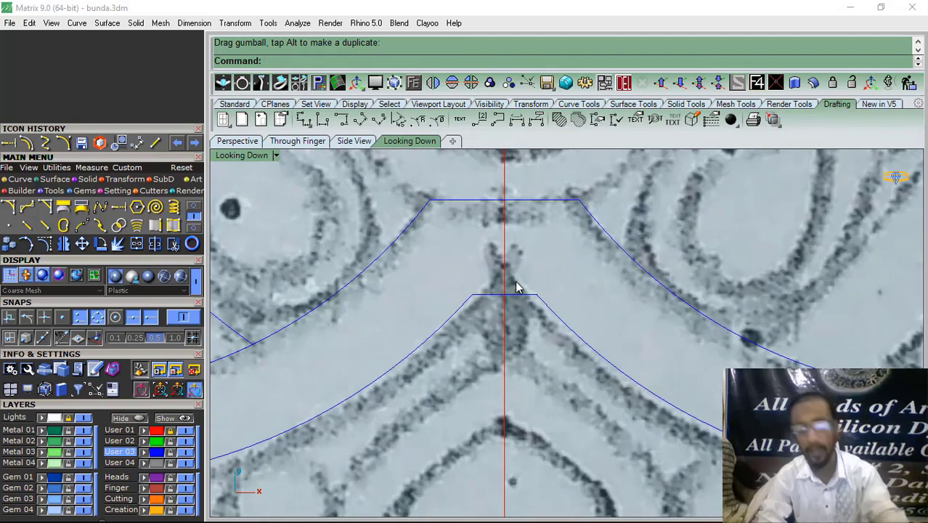
{"action": "scroll", "coordinate": [513, 278], "scroll_direction": "down", "scroll_amount": 2}
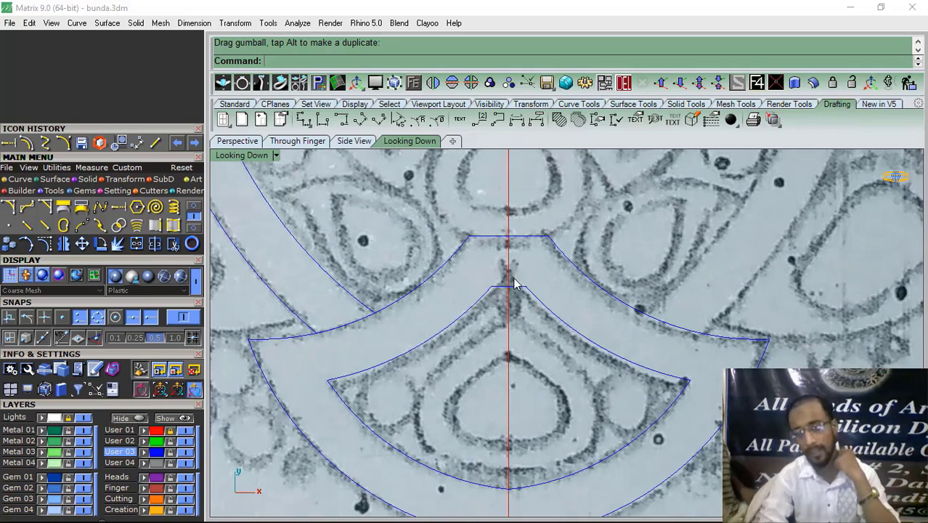
{"action": "right_click_drag", "start_coordinate": [514, 283], "coordinate": [531, 231]}
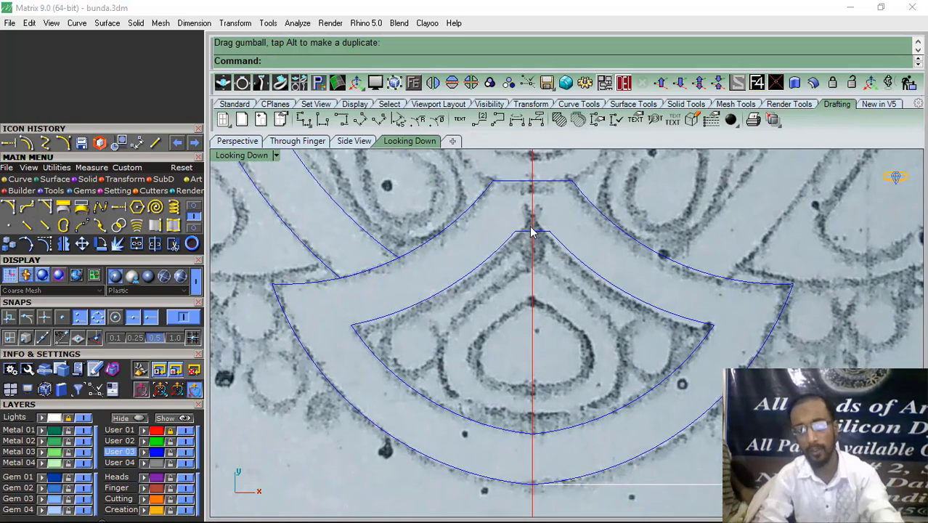
{"action": "left_click", "coordinate": [604, 280]}
{"action": "left_click", "coordinate": [119, 245]}
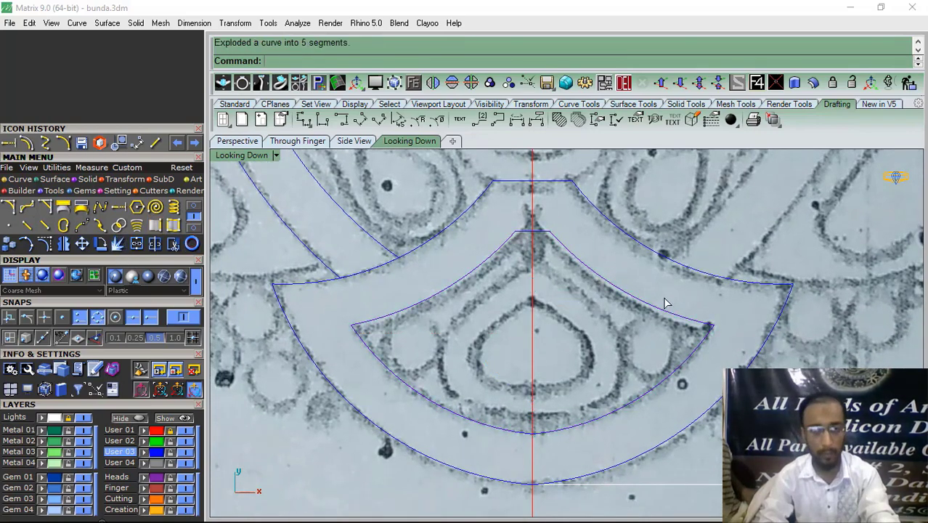
Delete the upper and lower curves on the right half of the inner crescent outline
{"action": "left_click", "coordinate": [699, 303]}
{"action": "left_click_drag", "start_coordinate": [675, 356], "coordinate": [675, 356]}
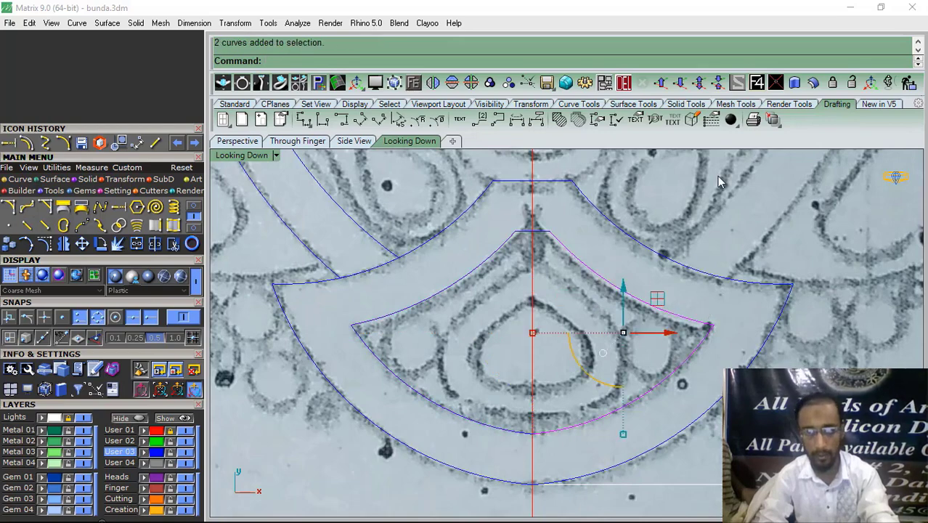
{"action": "left_click", "coordinate": [625, 84]}
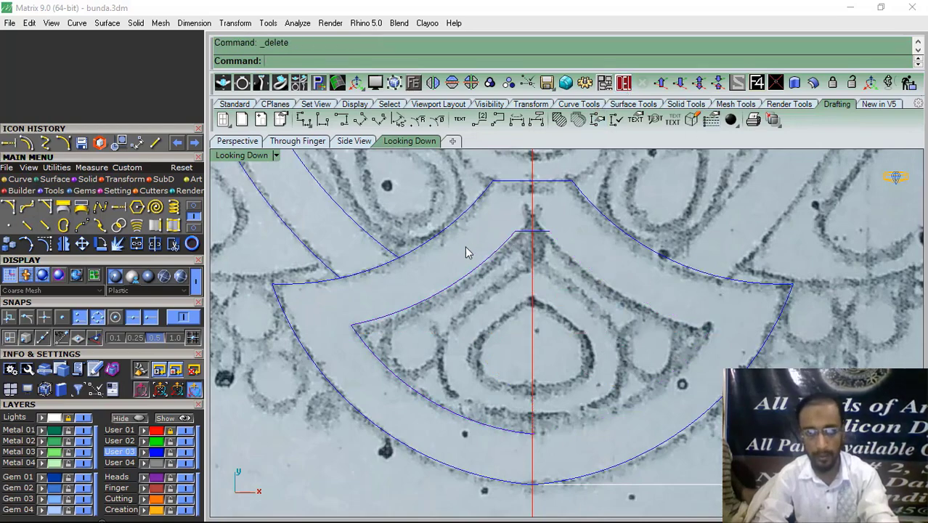
Delete the short top line of the inner crescent outline and mirror its left-half curves across the vertical centre line
{"action": "scroll", "coordinate": [533, 232], "scroll_direction": "up", "scroll_amount": 5}
{"action": "left_click", "coordinate": [517, 237]}
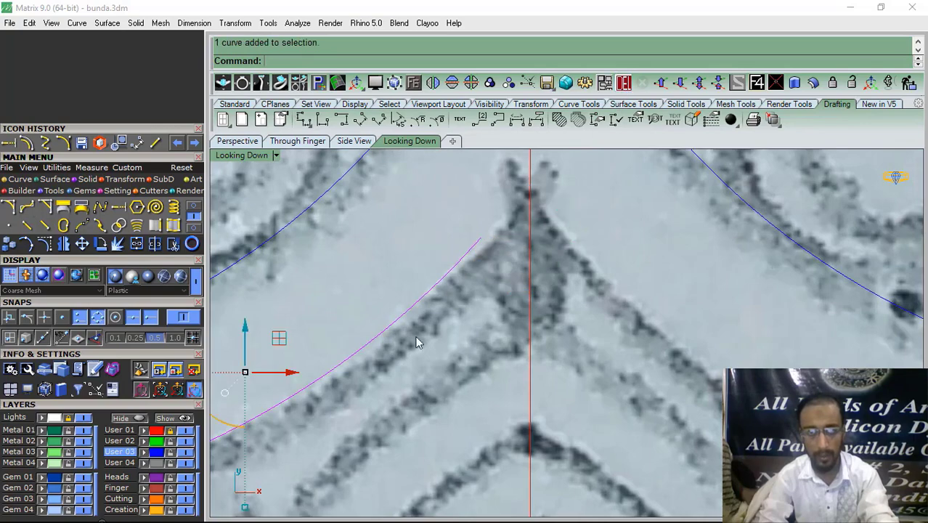
{"action": "scroll", "coordinate": [424, 376], "scroll_direction": "down", "scroll_amount": 5}
{"action": "left_click", "coordinate": [438, 377], "text": "shift"}
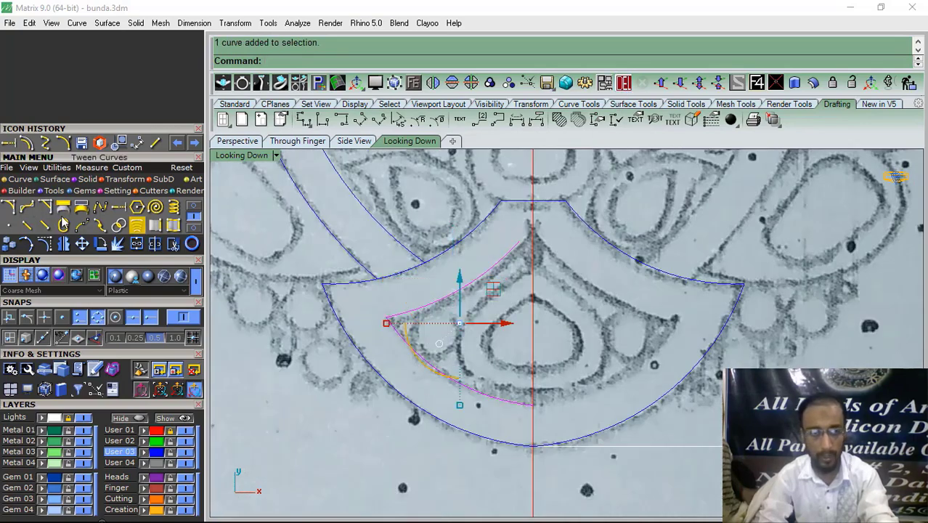
{"action": "left_click", "coordinate": [119, 245]}
{"action": "left_click", "coordinate": [416, 84]}
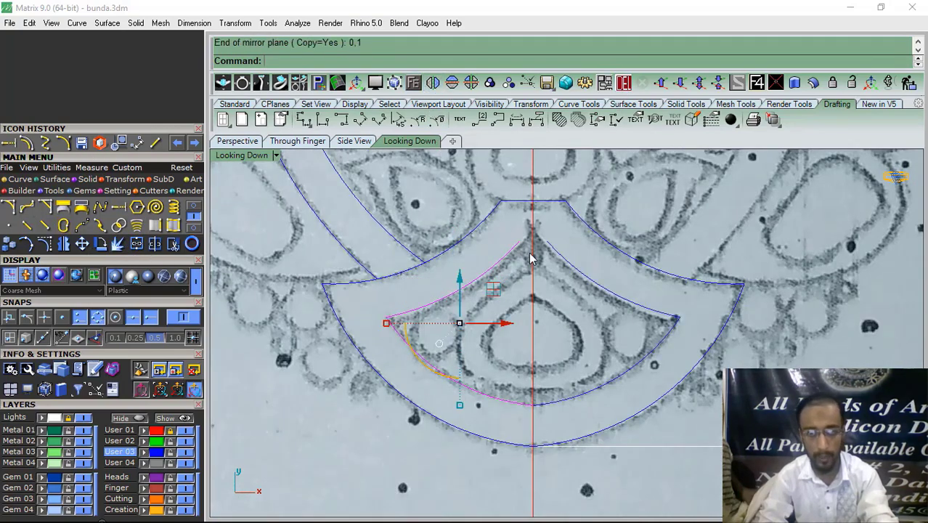
Join the mirrored inner crescent curves and close the outline with a straight line across its open top
{"action": "left_click", "coordinate": [572, 267], "text": "shift"}
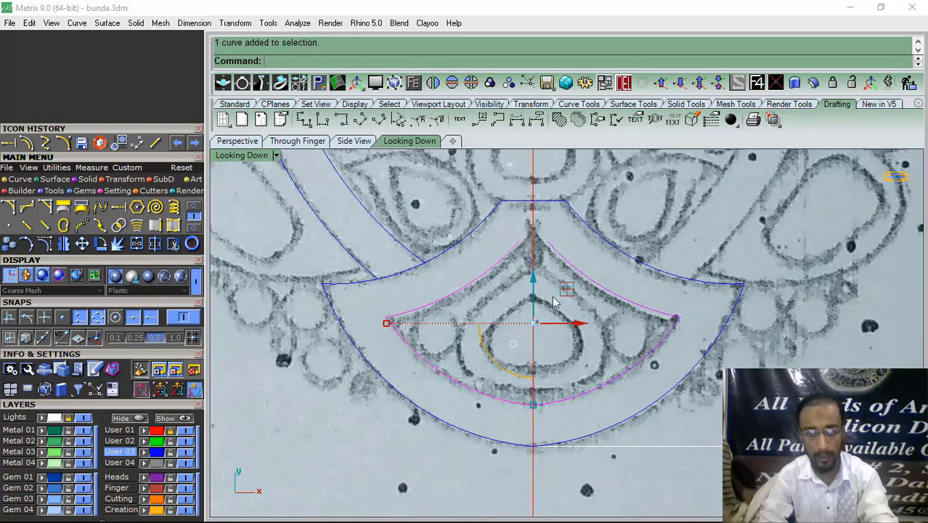
{"action": "left_click", "coordinate": [137, 245]}
{"action": "left_click", "coordinate": [155, 143]}
{"action": "scroll", "coordinate": [566, 246], "scroll_direction": "up", "scroll_amount": 8}
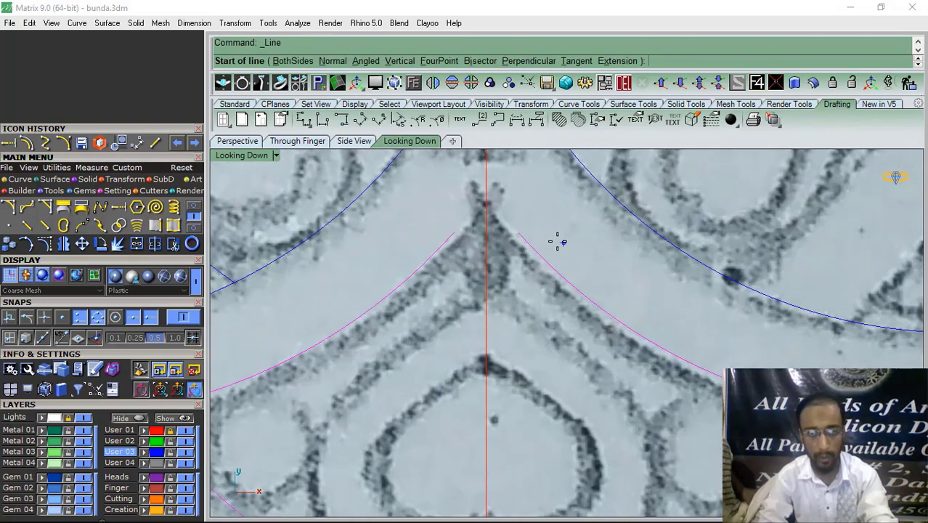
{"action": "left_click", "coordinate": [454, 233]}
{"action": "left_click", "coordinate": [518, 233]}
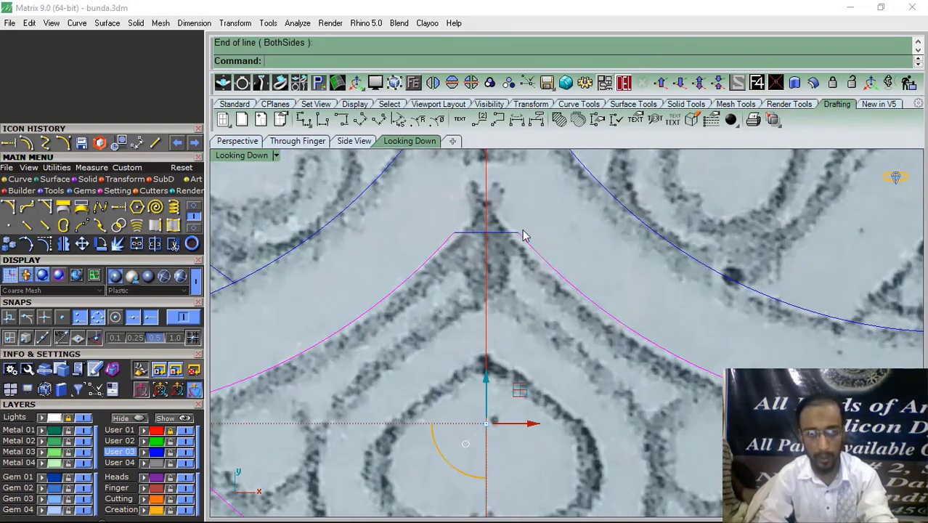
{"action": "left_click", "coordinate": [137, 244]}
{"action": "scroll", "coordinate": [460, 257], "scroll_direction": "down", "scroll_amount": 4}
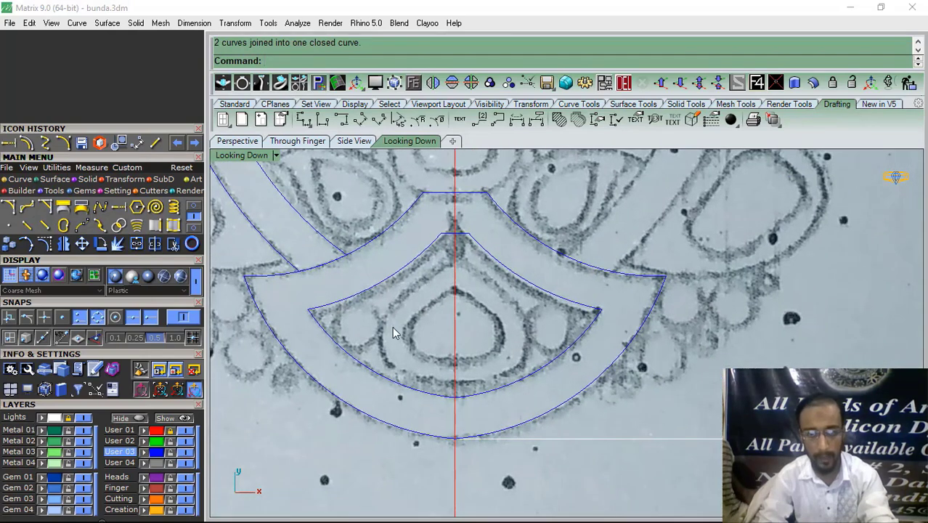
Begin an interpolated curve at the pointed tip of the lower-left drop-shaped setting, tracing its lower edge and outer left side
{"action": "scroll", "coordinate": [462, 301], "scroll_direction": "down", "scroll_amount": 5}
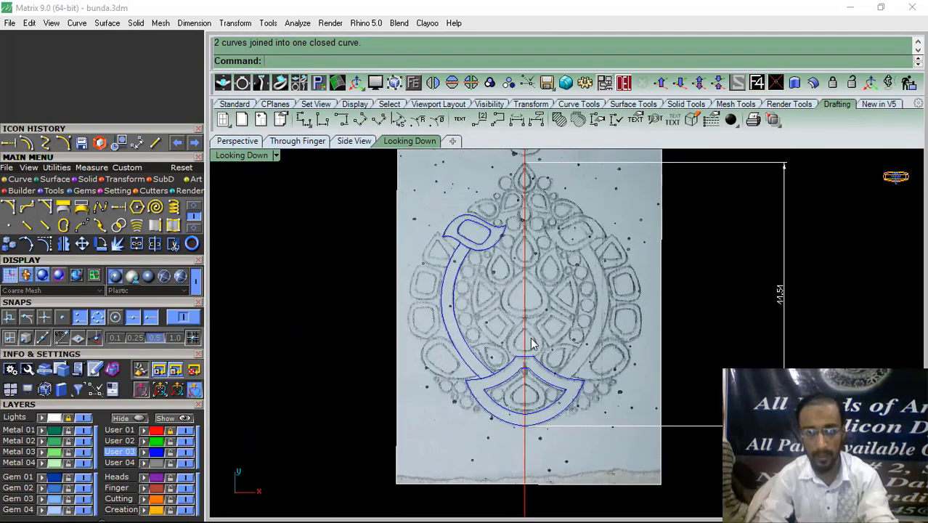
{"action": "right_click_drag", "start_coordinate": [360, 296], "coordinate": [373, 307]}
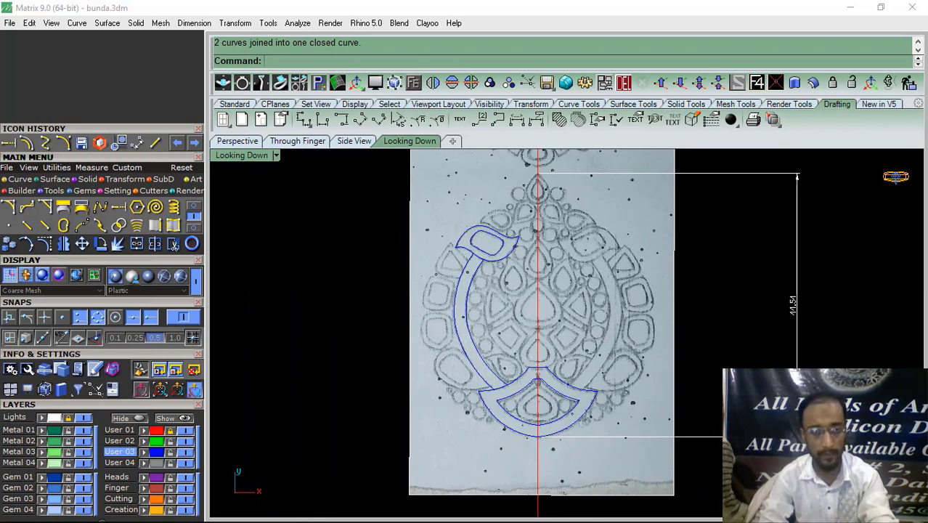
{"action": "left_click", "coordinate": [64, 144]}
{"action": "scroll", "coordinate": [460, 412], "scroll_direction": "up", "scroll_amount": 8}
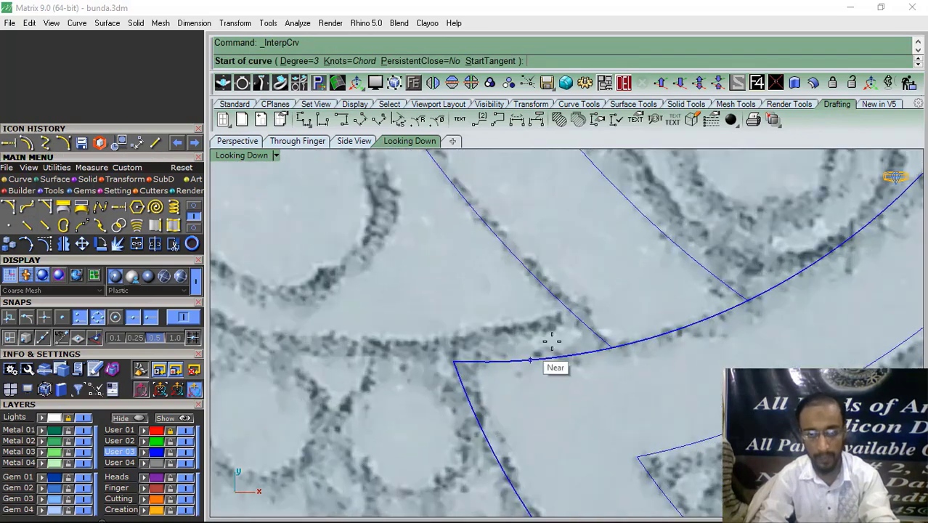
{"action": "left_click", "coordinate": [578, 318]}
{"action": "left_click", "coordinate": [385, 349]}
{"action": "scroll", "coordinate": [595, 291], "scroll_direction": "down", "scroll_amount": 10}
{"action": "right_click_drag", "start_coordinate": [595, 290], "coordinate": [618, 354]}
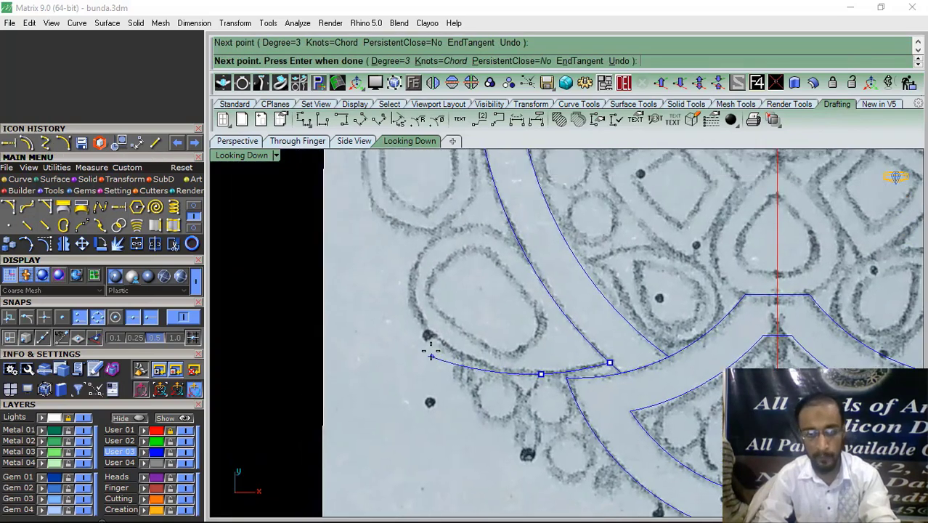
{"action": "scroll", "coordinate": [437, 339], "scroll_direction": "up", "scroll_amount": 6}
{"action": "left_click", "coordinate": [437, 337]}
{"action": "left_click", "coordinate": [388, 244]}
Continue the drop's outer curve around its rounded top and down along the band's edge, ending it just short of the tip
{"action": "right_click_drag", "start_coordinate": [389, 244], "coordinate": [366, 374]}
{"action": "scroll", "coordinate": [415, 273], "scroll_direction": "up", "scroll_amount": 2}
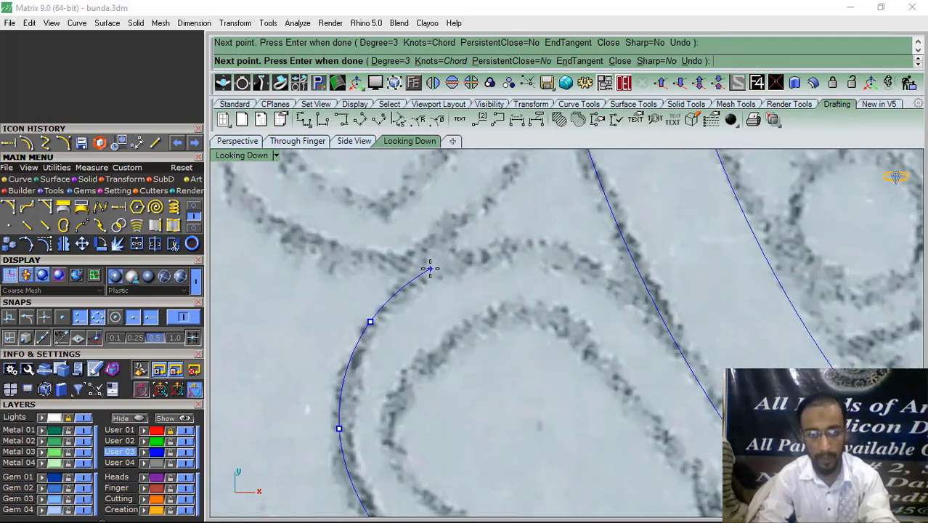
{"action": "left_click", "coordinate": [517, 244]}
{"action": "scroll", "coordinate": [555, 259], "scroll_direction": "down", "scroll_amount": 3}
{"action": "scroll", "coordinate": [552, 262], "scroll_direction": "up", "scroll_amount": 1}
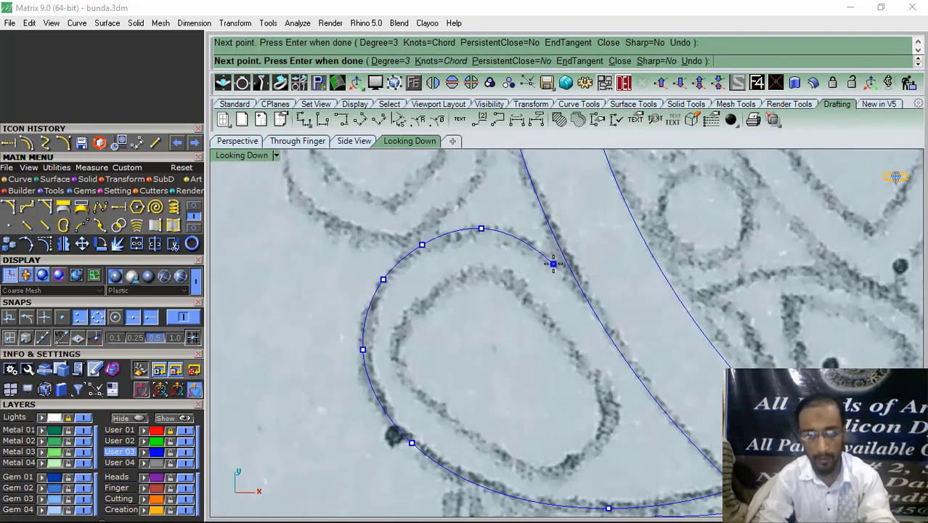
{"action": "left_click", "coordinate": [626, 359]}
{"action": "right_click_drag", "start_coordinate": [626, 359], "coordinate": [512, 297]}
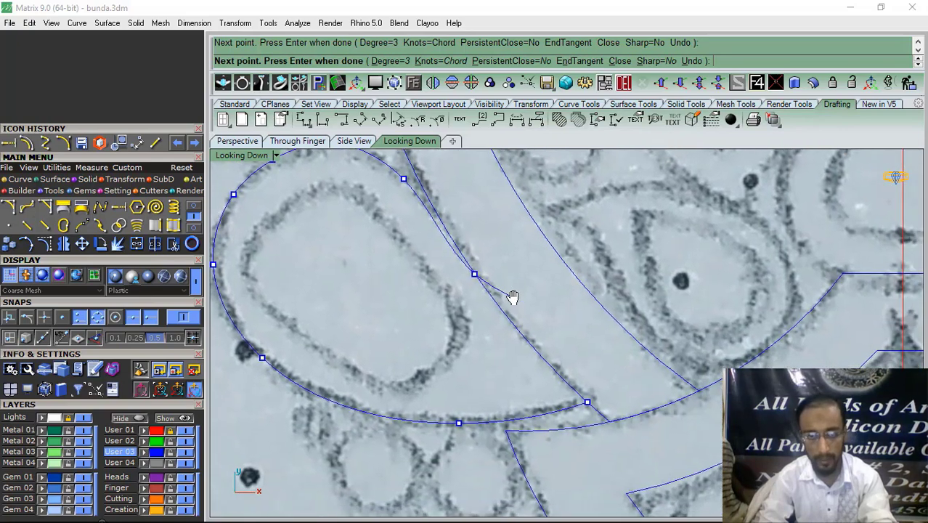
{"action": "scroll", "coordinate": [523, 319], "scroll_direction": "up", "scroll_amount": 1}
{"action": "scroll", "coordinate": [570, 382], "scroll_direction": "up", "scroll_amount": 2}
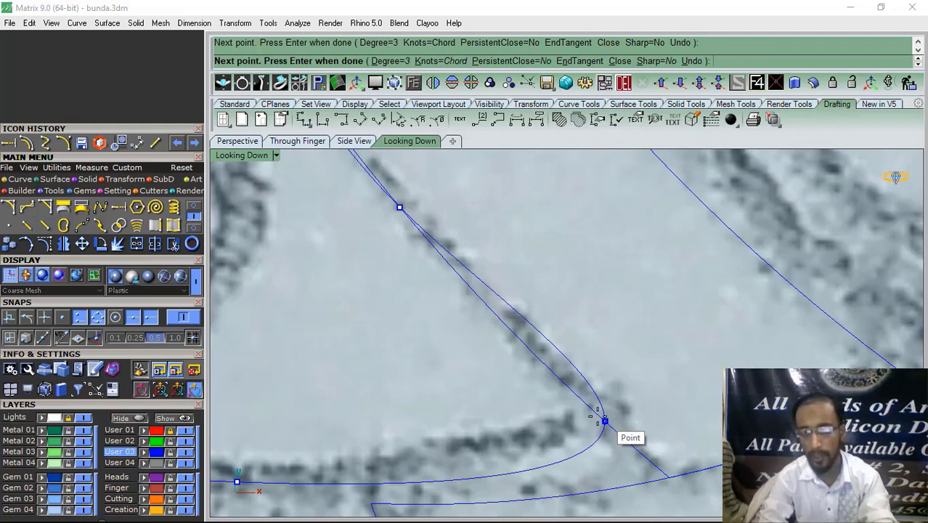
{"action": "left_click", "coordinate": [605, 419]}
{"action": "left_click", "coordinate": [516, 338]}
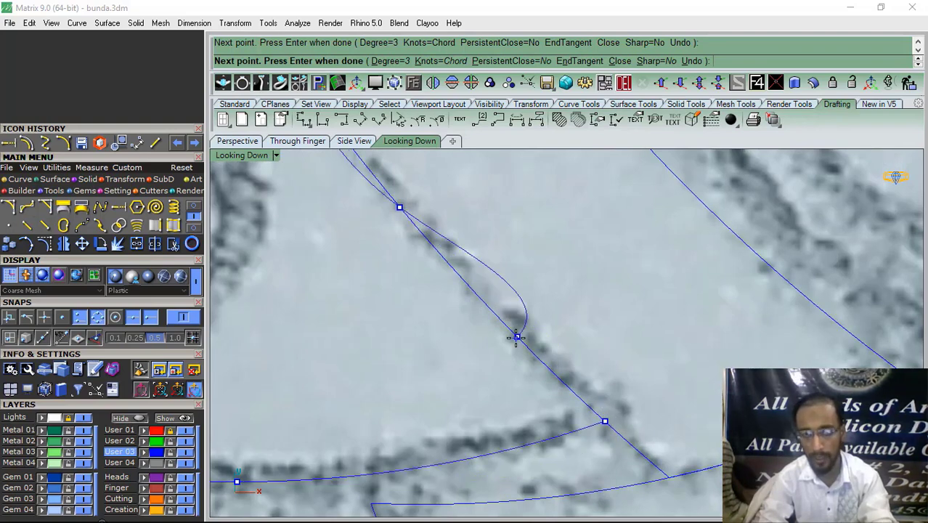
{"action": "key", "text": "Return"}
Show the outer drop curve's control points and move its loose end point onto the starting tip to close the outline
{"action": "left_click", "coordinate": [516, 338]}
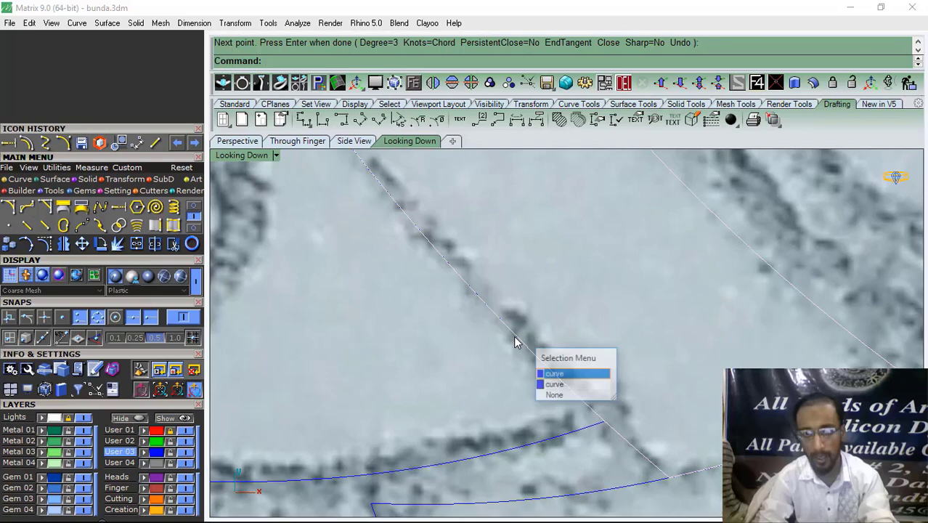
{"action": "left_click", "coordinate": [550, 385]}
{"action": "left_click", "coordinate": [46, 245]}
{"action": "scroll", "coordinate": [534, 363], "scroll_direction": "up", "scroll_amount": 4}
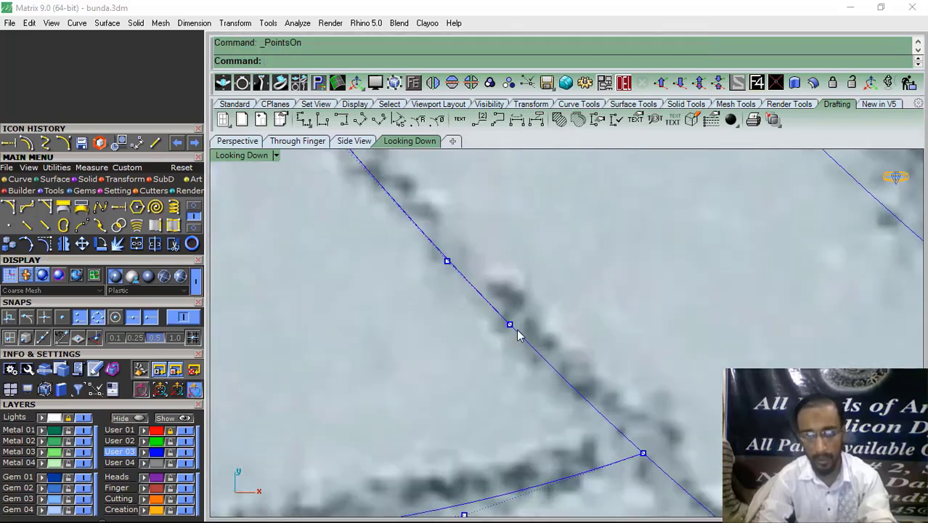
{"action": "left_click", "coordinate": [509, 325]}
{"action": "left_click", "coordinate": [541, 361]}
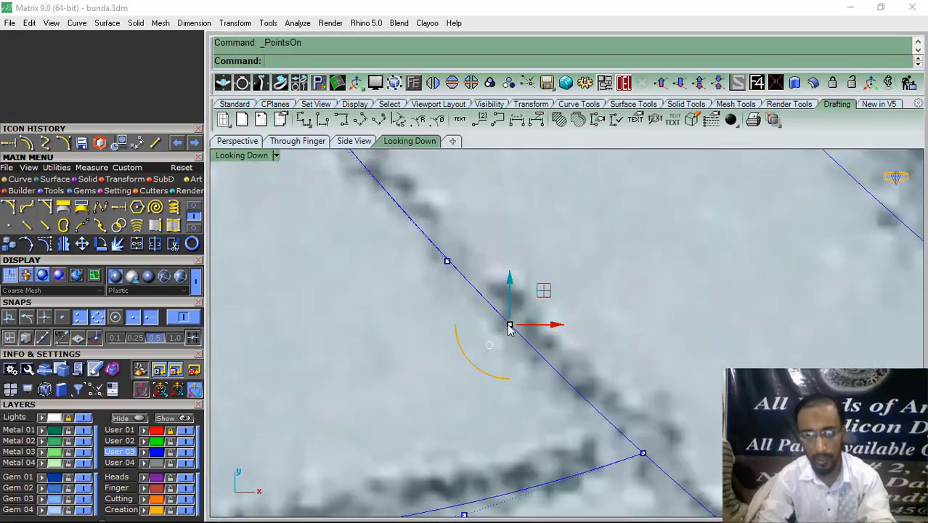
{"action": "left_click_drag", "start_coordinate": [510, 325], "coordinate": [643, 449]}
{"action": "scroll", "coordinate": [591, 330], "scroll_direction": "down", "scroll_amount": 3}
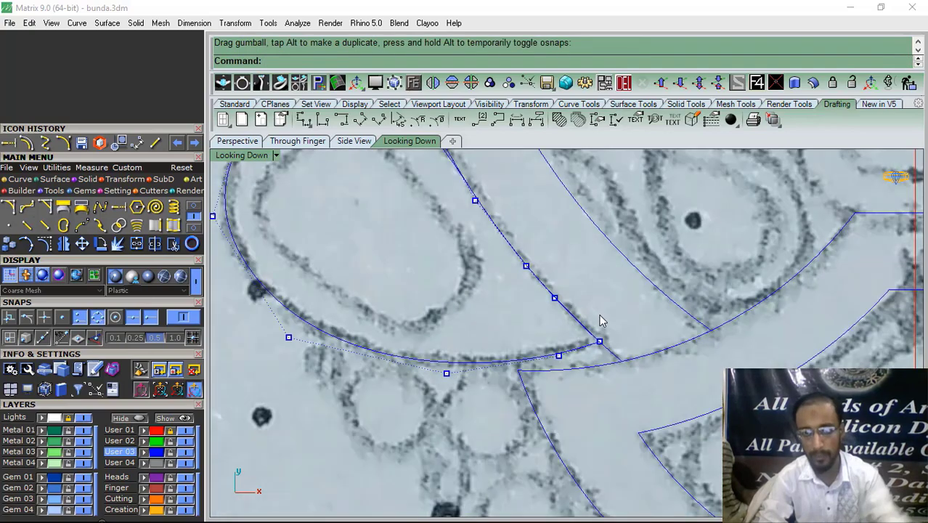
{"action": "key", "text": "Escape"}
Move the outer drop outline sideways to check its shape, and undo the move
{"action": "left_click", "coordinate": [586, 348]}
{"action": "scroll", "coordinate": [588, 338], "scroll_direction": "down", "scroll_amount": 4}
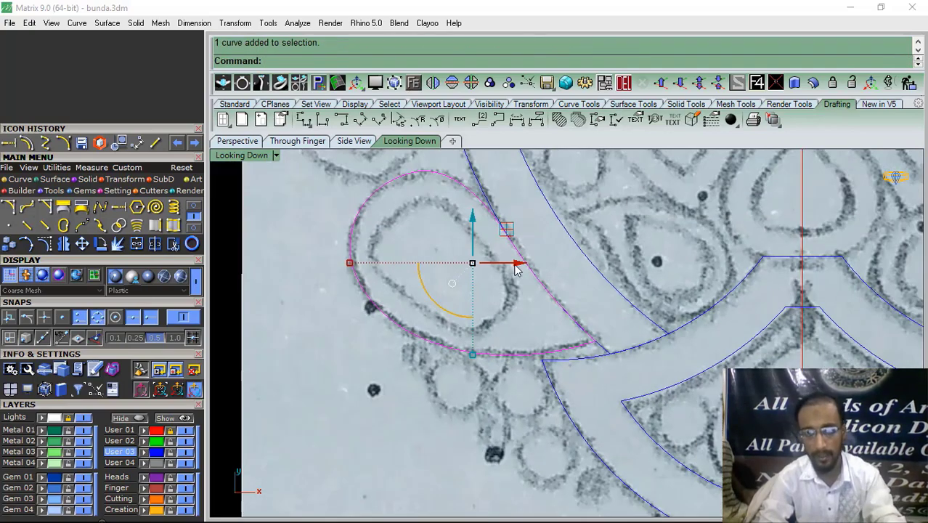
{"action": "left_click_drag", "start_coordinate": [514, 264], "coordinate": [467, 267]}
{"action": "right_click_drag", "start_coordinate": [545, 322], "coordinate": [556, 333]}
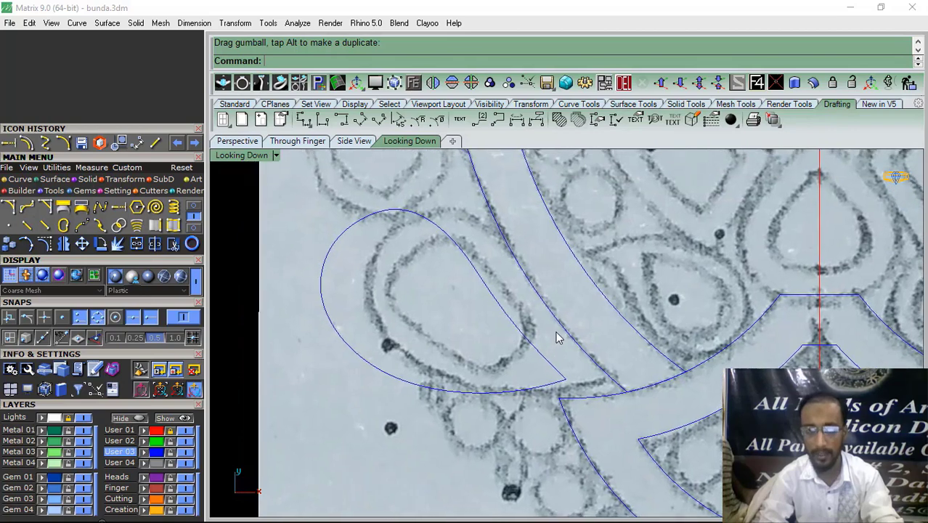
{"action": "key", "text": "ctrl+z"}
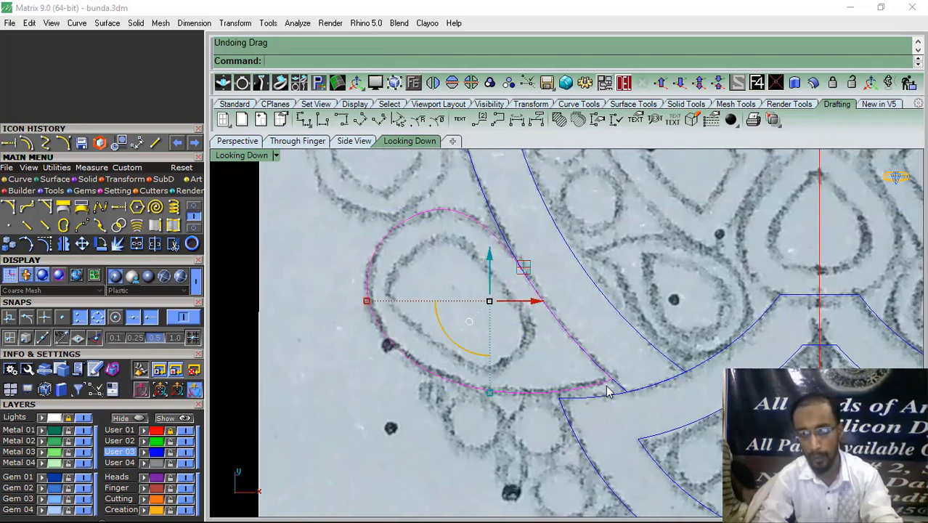
Trace the rounded upper end of the drop's inner stone outline with an interpolated curve
{"action": "scroll", "coordinate": [604, 385], "scroll_direction": "up", "scroll_amount": 6}
{"action": "scroll", "coordinate": [608, 330], "scroll_direction": "down", "scroll_amount": 4}
{"action": "right_click_drag", "start_coordinate": [569, 276], "coordinate": [570, 338]}
{"action": "left_click", "coordinate": [588, 341]}
{"action": "right_click_drag", "start_coordinate": [501, 368], "coordinate": [524, 362]}
{"action": "left_click", "coordinate": [48, 144]}
{"action": "scroll", "coordinate": [398, 278], "scroll_direction": "up", "scroll_amount": 2}
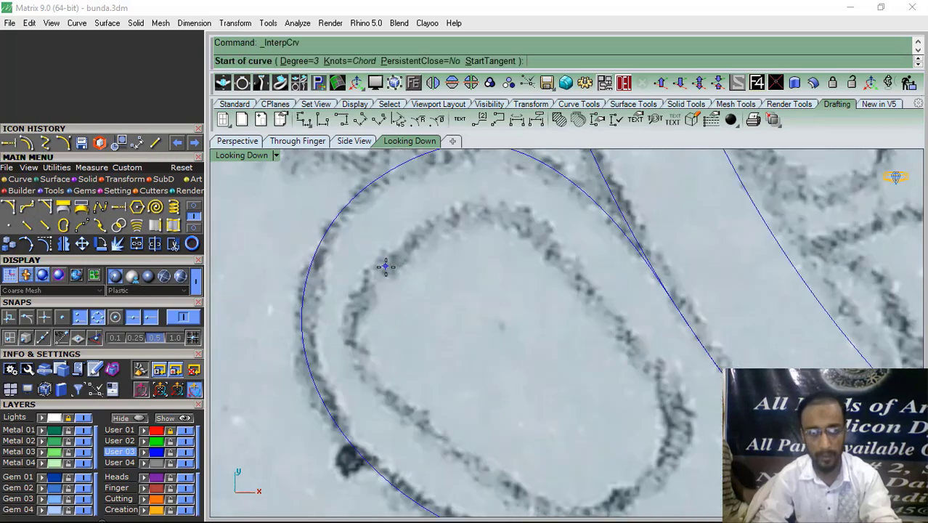
{"action": "left_click", "coordinate": [385, 267]}
{"action": "left_click", "coordinate": [435, 219]}
{"action": "left_click", "coordinate": [479, 208]}
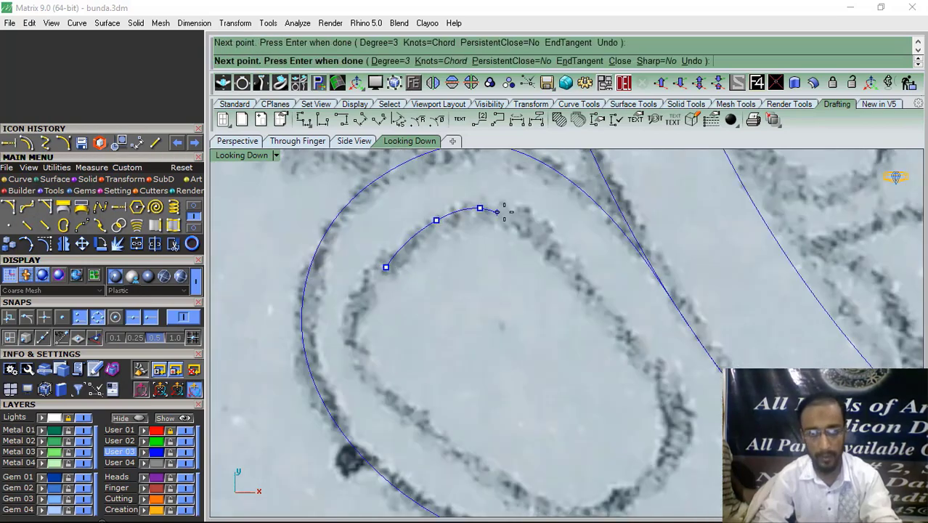
{"action": "left_click", "coordinate": [528, 225]}
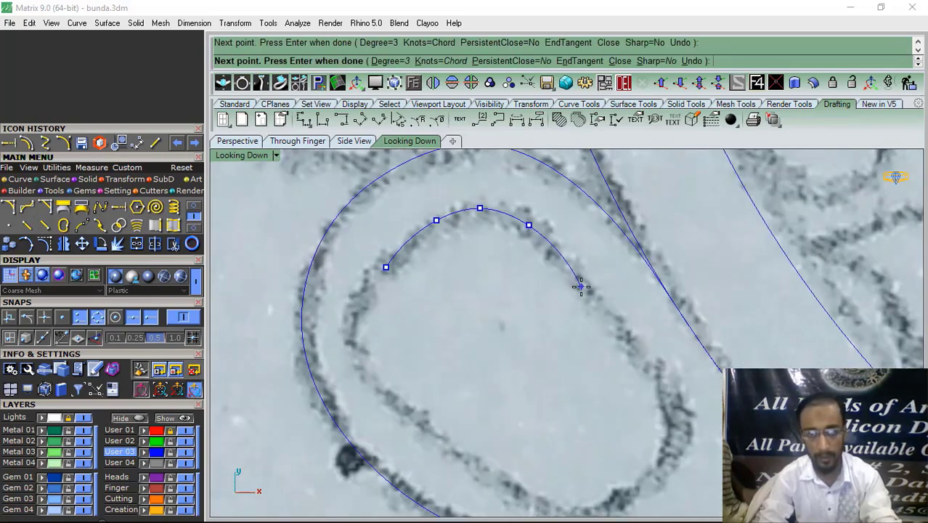
{"action": "key", "text": "Return"}
Trace the long right side of the inner stone outline from the end of the upper arc
{"action": "key", "text": "Return"}
{"action": "left_click", "coordinate": [528, 225]}
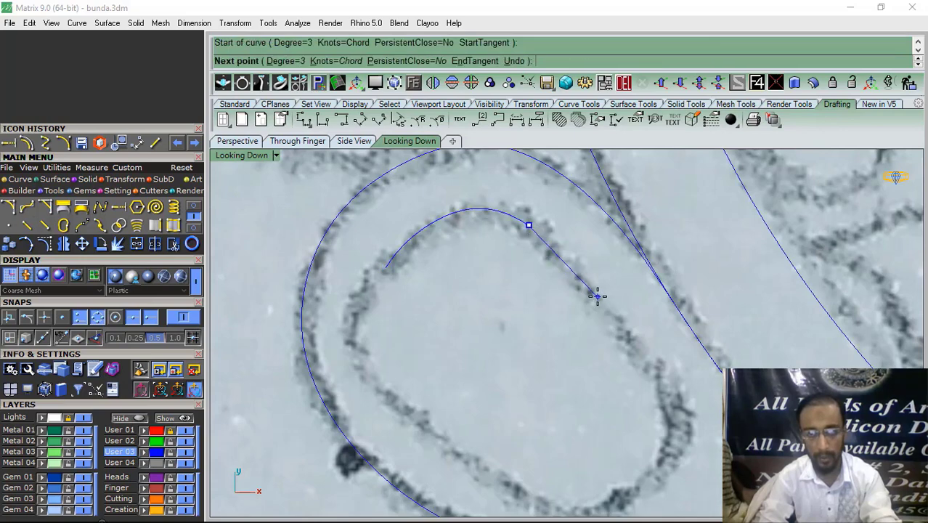
{"action": "left_click", "coordinate": [596, 296]}
{"action": "left_click", "coordinate": [663, 371]}
{"action": "key", "text": "Return"}
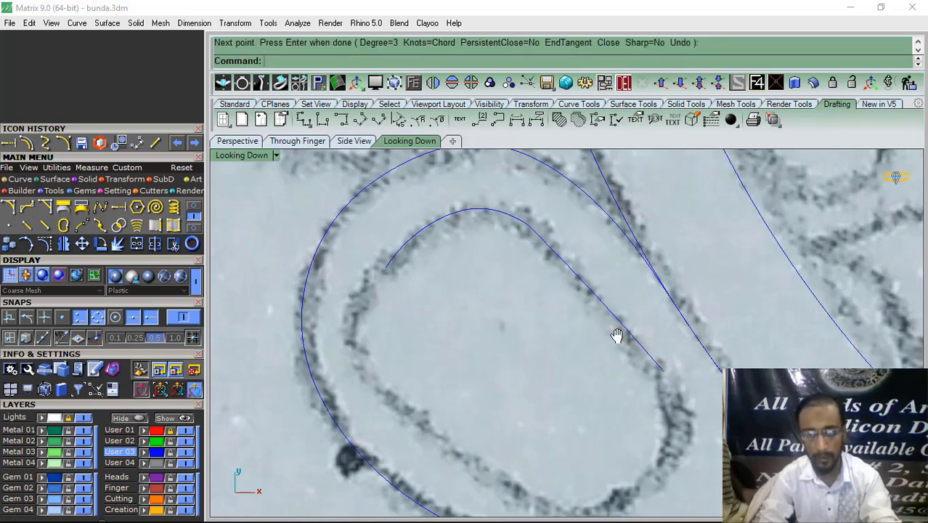
Trace the rounded lower-right end of the inner stone outline with another interpolated curve
{"action": "right_click_drag", "start_coordinate": [616, 335], "coordinate": [561, 311]}
{"action": "key", "text": "Return"}
{"action": "left_click", "coordinate": [573, 303]}
{"action": "left_click", "coordinate": [586, 334]}
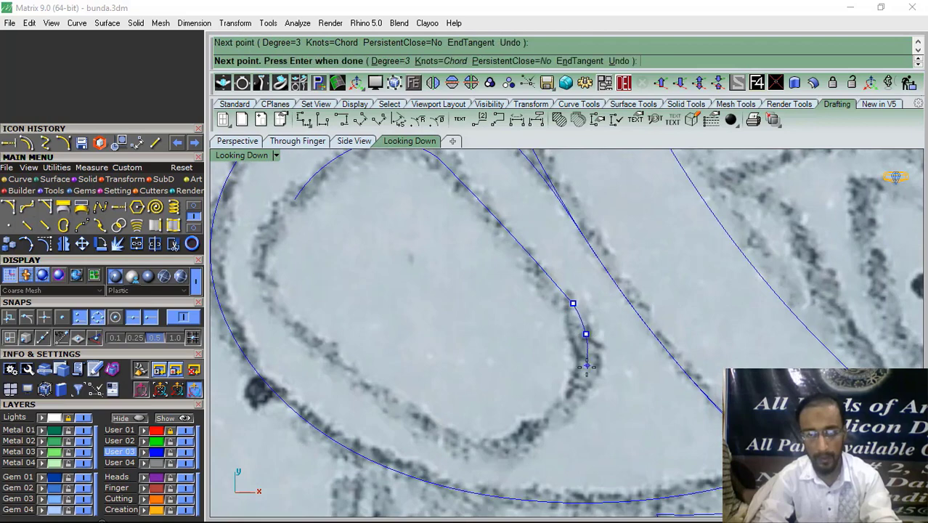
{"action": "left_click", "coordinate": [581, 382]}
{"action": "left_click", "coordinate": [565, 410]}
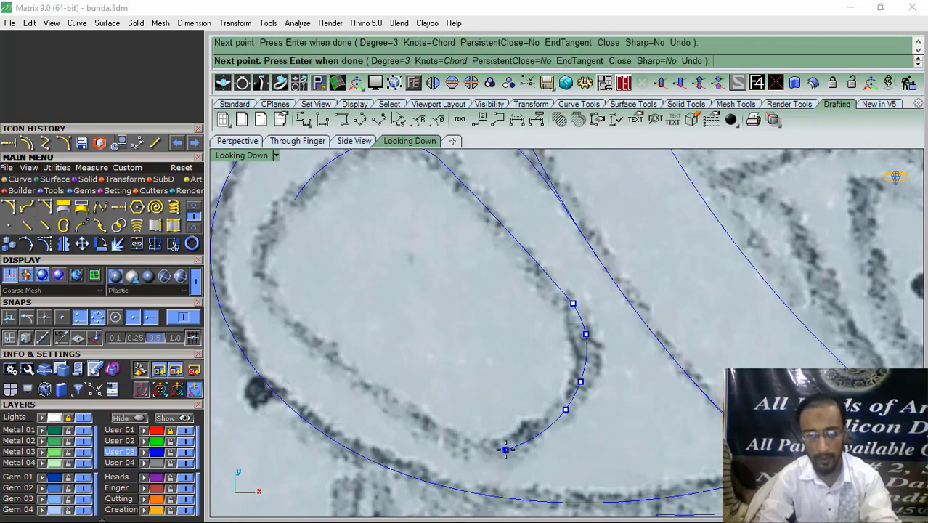
{"action": "key", "text": "Return"}
Trace the long lower-left side of the inner stone outline from the end of the rounded lower curve
{"action": "key", "text": "Return"}
{"action": "left_click", "coordinate": [505, 450]}
{"action": "left_click", "coordinate": [429, 426]}
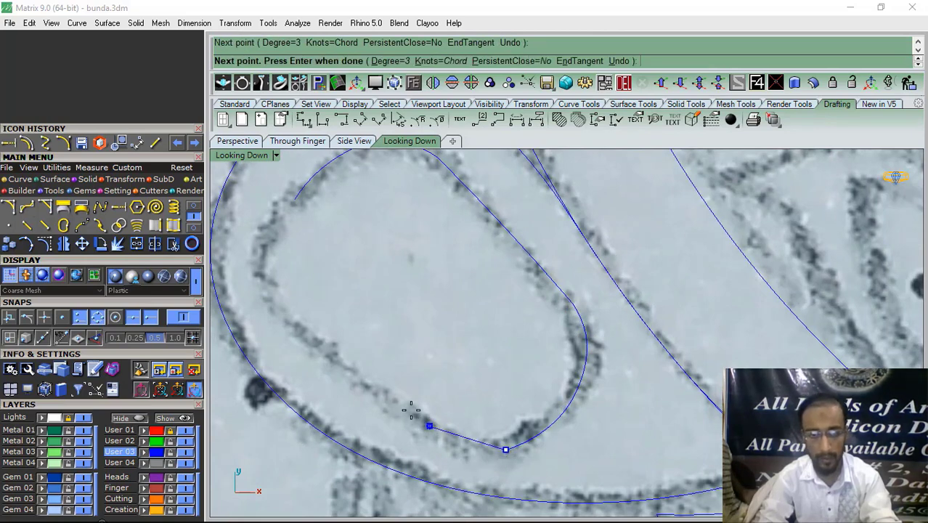
{"action": "right_click_drag", "start_coordinate": [327, 364], "coordinate": [401, 415]}
{"action": "left_click", "coordinate": [384, 395]}
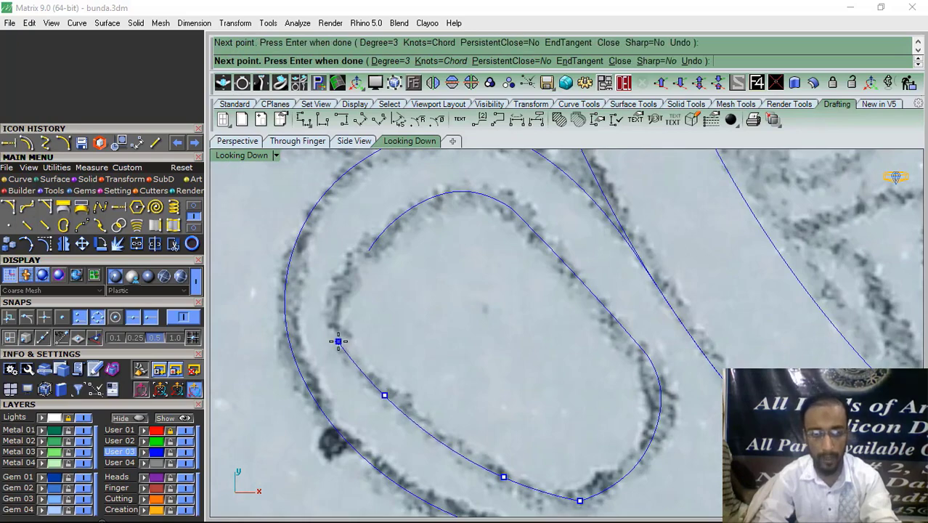
{"action": "key", "text": "Return"}
Close the inner stone outline with a short curve around its left end, meeting the start of the upper arc
{"action": "key", "text": "Return"}
{"action": "left_click", "coordinate": [338, 341]}
{"action": "left_click", "coordinate": [334, 310]}
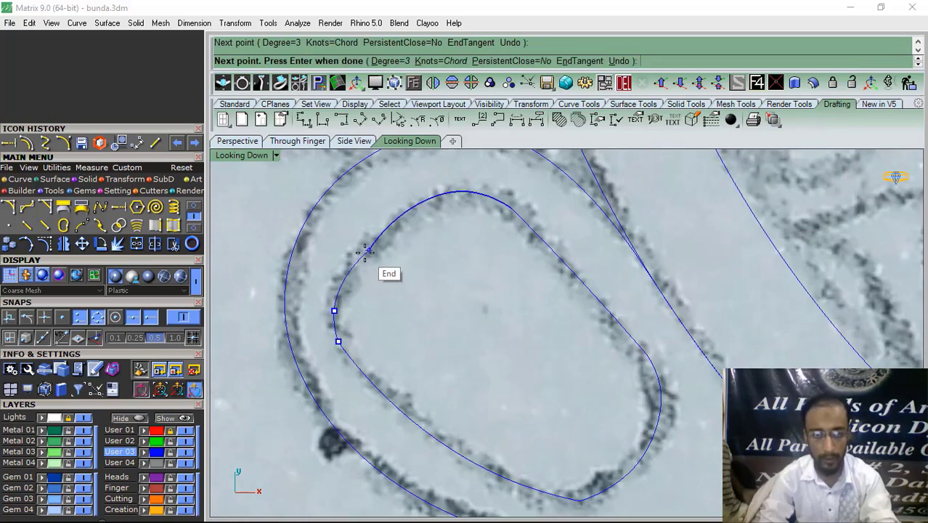
{"action": "left_click", "coordinate": [369, 250]}
{"action": "key", "text": "Return"}
Join the separate curves of the drop's inner stone outline into one closed curve
{"action": "left_click_drag", "start_coordinate": [385, 300], "coordinate": [332, 236]}
{"action": "scroll", "coordinate": [451, 291], "scroll_direction": "down", "scroll_amount": 10}
{"action": "left_click_drag", "start_coordinate": [556, 252], "coordinate": [318, 416]}
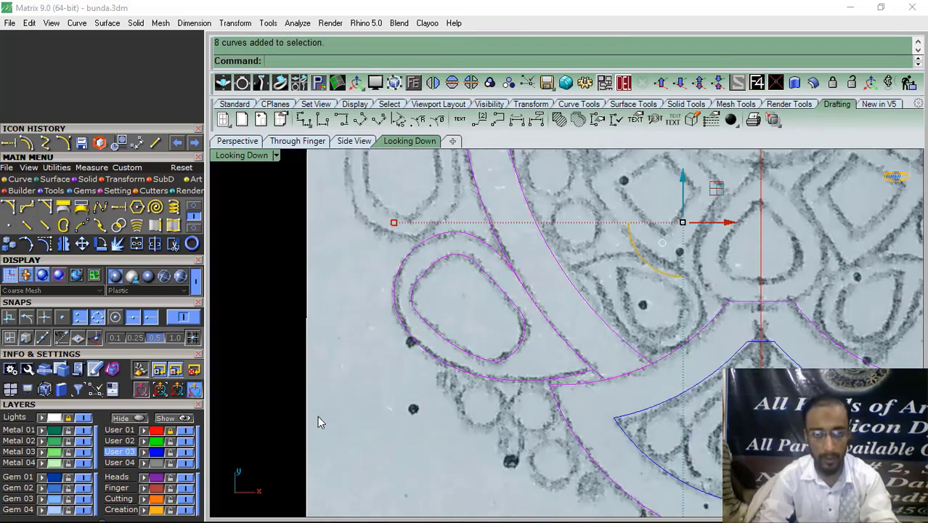
{"action": "left_click", "coordinate": [136, 245]}
{"action": "key", "text": "Escape"}
{"action": "scroll", "coordinate": [418, 267], "scroll_direction": "up", "scroll_amount": 10}
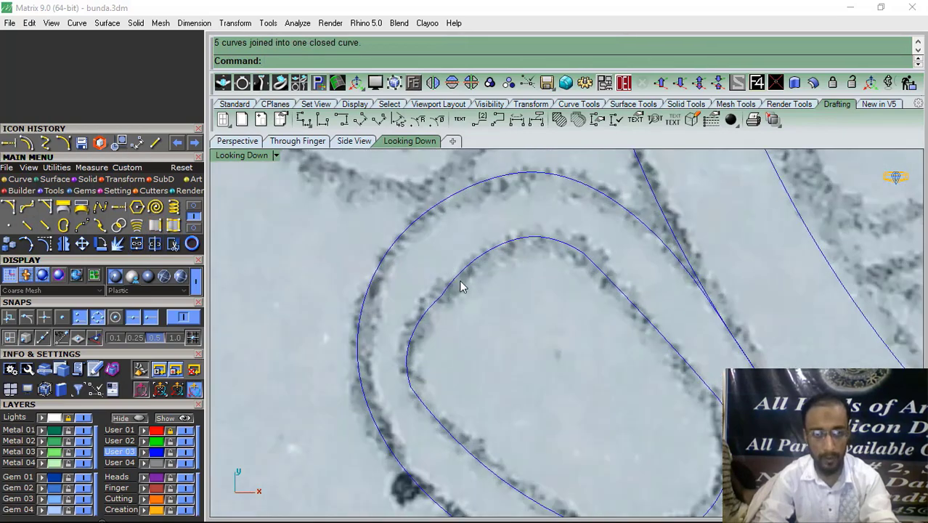
Show the control points of the drop's inner stone outline and delete the joint points at its upper left and left end
{"action": "left_click", "coordinate": [459, 286]}
{"action": "left_click", "coordinate": [48, 243]}
{"action": "scroll", "coordinate": [479, 277], "scroll_direction": "up", "scroll_amount": 5}
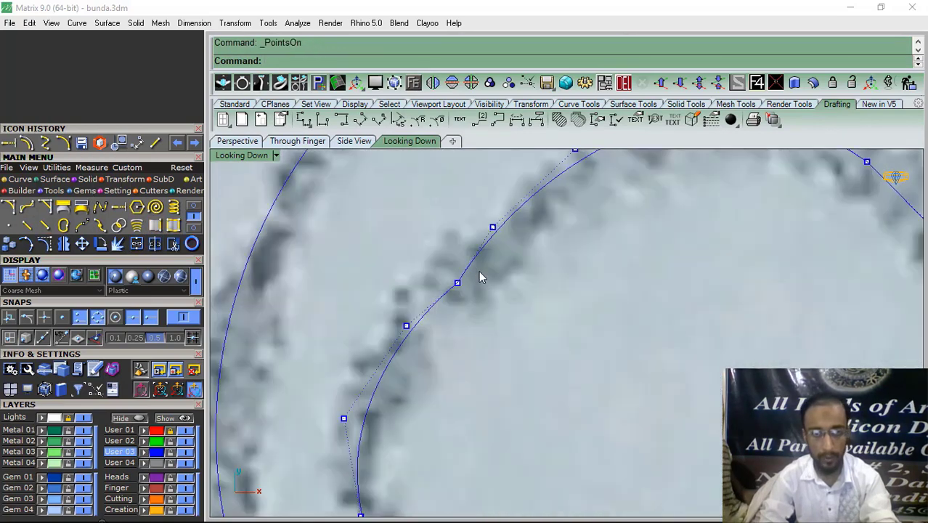
{"action": "left_click_drag", "start_coordinate": [479, 276], "coordinate": [426, 302]}
{"action": "left_click", "coordinate": [623, 83]}
{"action": "scroll", "coordinate": [456, 349], "scroll_direction": "down", "scroll_amount": 5}
{"action": "scroll", "coordinate": [456, 362], "scroll_direction": "up", "scroll_amount": 8}
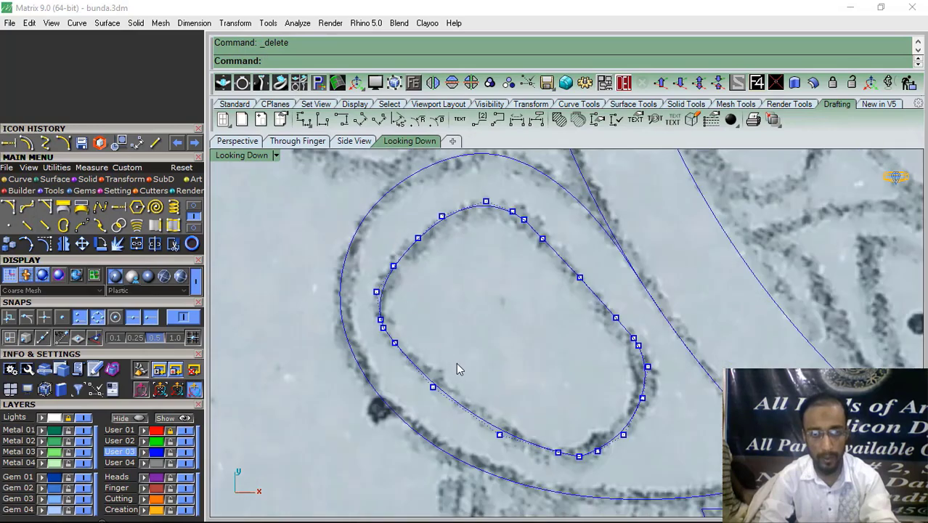
{"action": "scroll", "coordinate": [419, 276], "scroll_direction": "up", "scroll_amount": 3}
{"action": "left_click", "coordinate": [447, 340]}
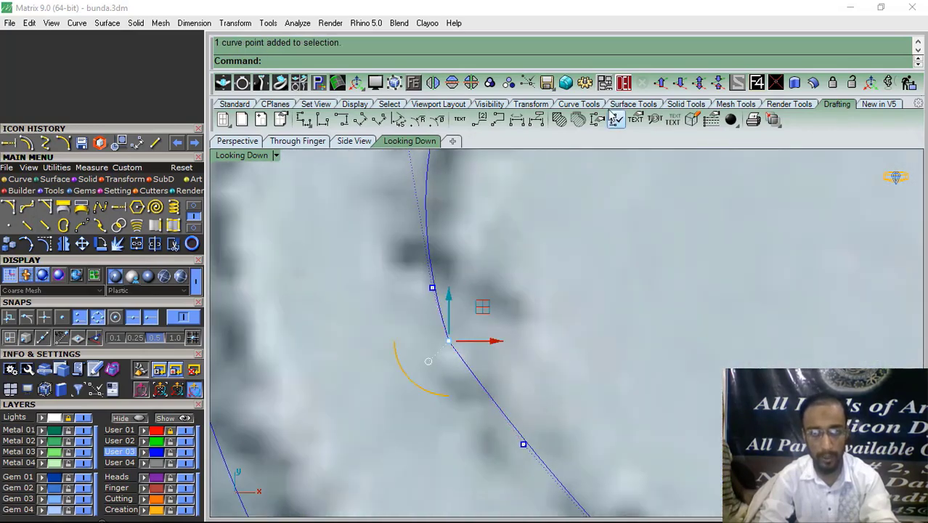
{"action": "left_click", "coordinate": [626, 83]}
Delete the joint points at the bottom and right end of the drop's inner stone outline, and hide its control points
{"action": "scroll", "coordinate": [423, 254], "scroll_direction": "down", "scroll_amount": 8}
{"action": "right_click_drag", "start_coordinate": [628, 350], "coordinate": [541, 306]}
{"action": "scroll", "coordinate": [590, 382], "scroll_direction": "up", "scroll_amount": 7}
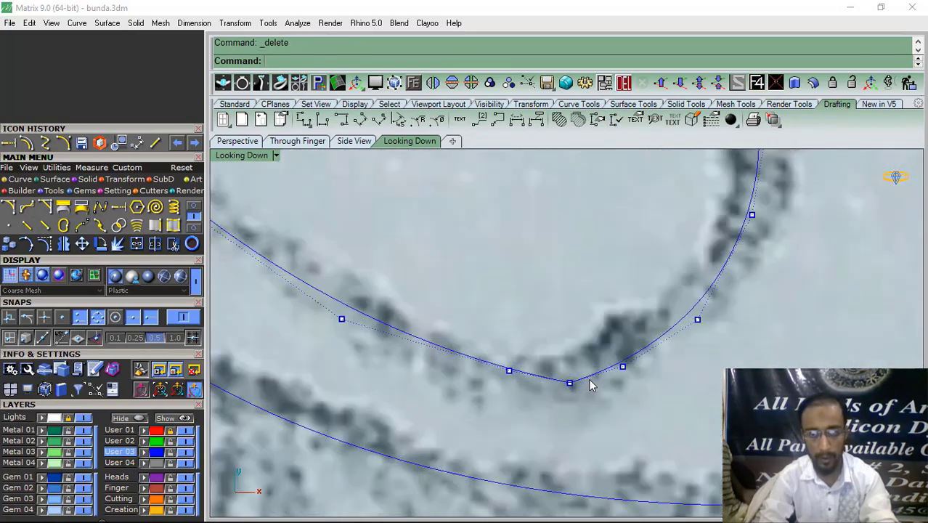
{"action": "left_click_drag", "start_coordinate": [590, 379], "coordinate": [554, 414]}
{"action": "left_click", "coordinate": [625, 82]}
{"action": "scroll", "coordinate": [525, 338], "scroll_direction": "down", "scroll_amount": 4}
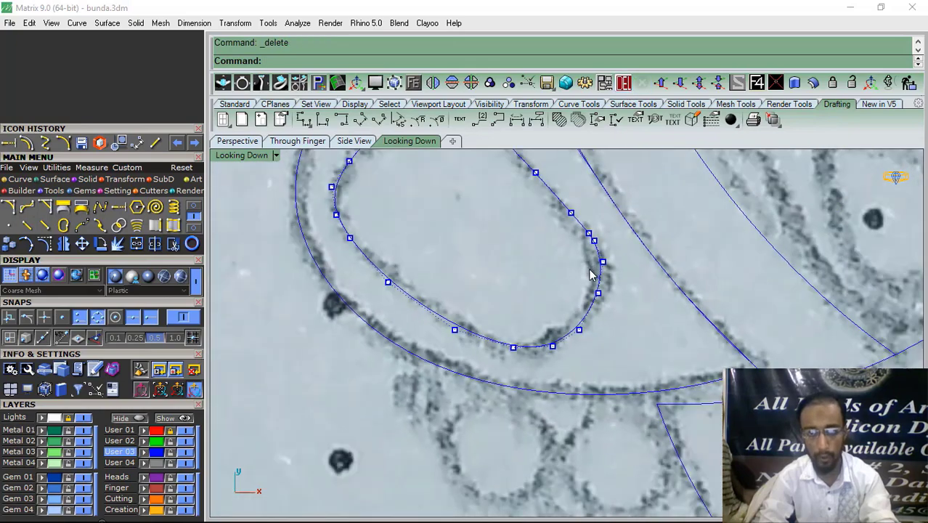
{"action": "scroll", "coordinate": [591, 276], "scroll_direction": "up", "scroll_amount": 6}
{"action": "scroll", "coordinate": [585, 288], "scroll_direction": "up", "scroll_amount": 2}
{"action": "left_click", "coordinate": [563, 266]}
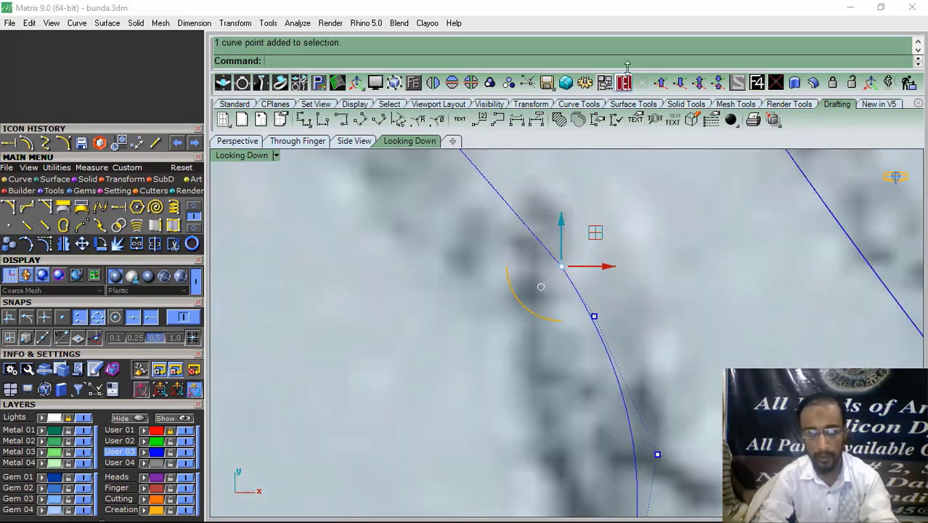
{"action": "left_click", "coordinate": [623, 83]}
{"action": "scroll", "coordinate": [507, 278], "scroll_direction": "down", "scroll_amount": 4}
{"action": "scroll", "coordinate": [508, 247], "scroll_direction": "up", "scroll_amount": 3}
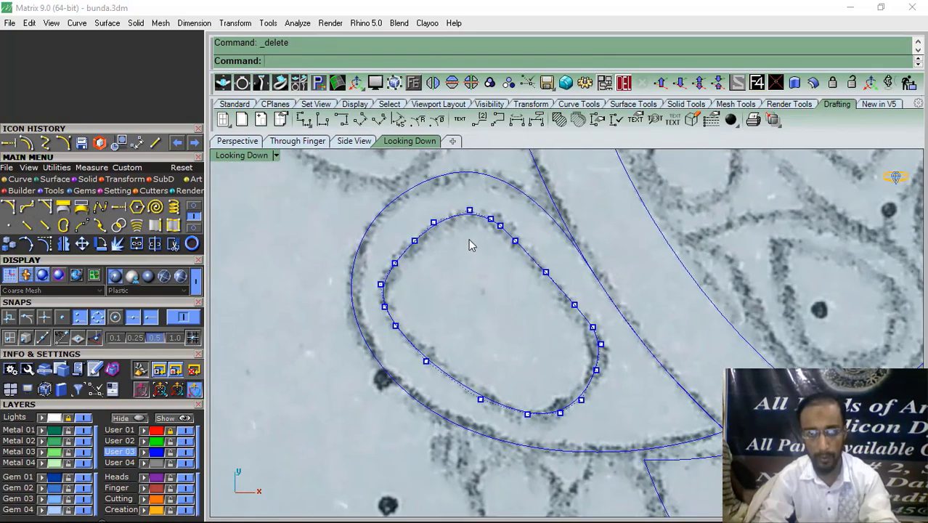
{"action": "scroll", "coordinate": [510, 237], "scroll_direction": "down", "scroll_amount": 2}
{"action": "right_click_drag", "start_coordinate": [463, 320], "coordinate": [489, 293]}
{"action": "key", "text": "Escape"}
Trace the top edge and right side of the outer outline of the rounded stone setting above the drop with an interpolated curve
{"action": "scroll", "coordinate": [491, 296], "scroll_direction": "down", "scroll_amount": 6}
{"action": "right_click_drag", "start_coordinate": [535, 335], "coordinate": [509, 325]}
{"action": "scroll", "coordinate": [439, 306], "scroll_direction": "down", "scroll_amount": 3}
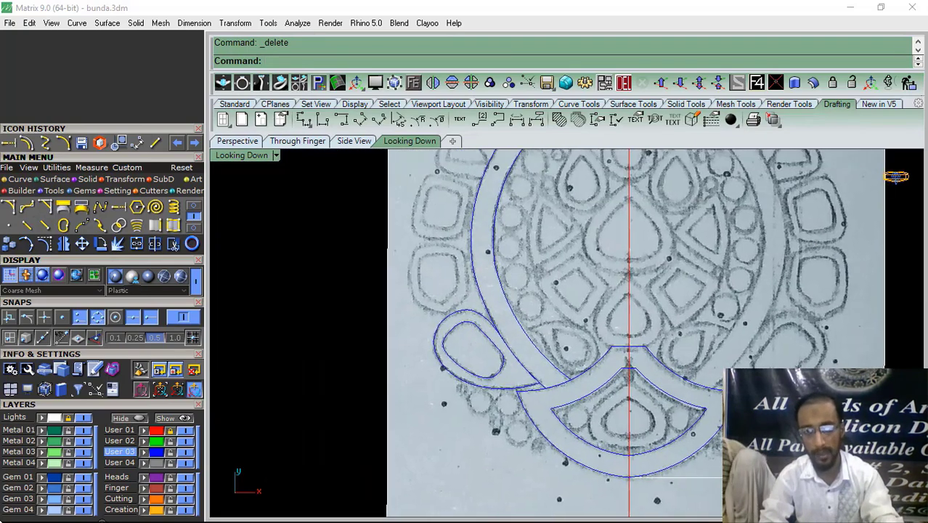
{"action": "left_click", "coordinate": [48, 143]}
{"action": "scroll", "coordinate": [436, 246], "scroll_direction": "up", "scroll_amount": 4}
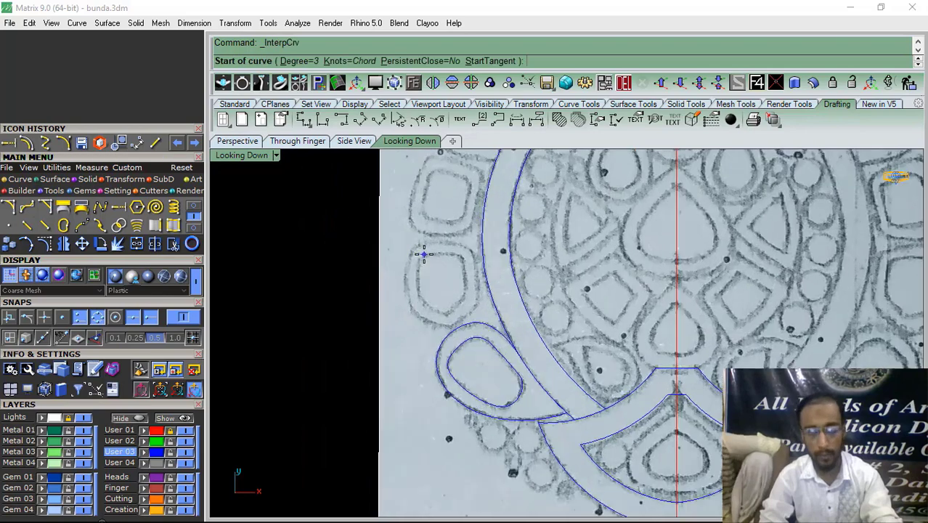
{"action": "scroll", "coordinate": [479, 230], "scroll_direction": "up", "scroll_amount": 3}
{"action": "left_click", "coordinate": [431, 204]}
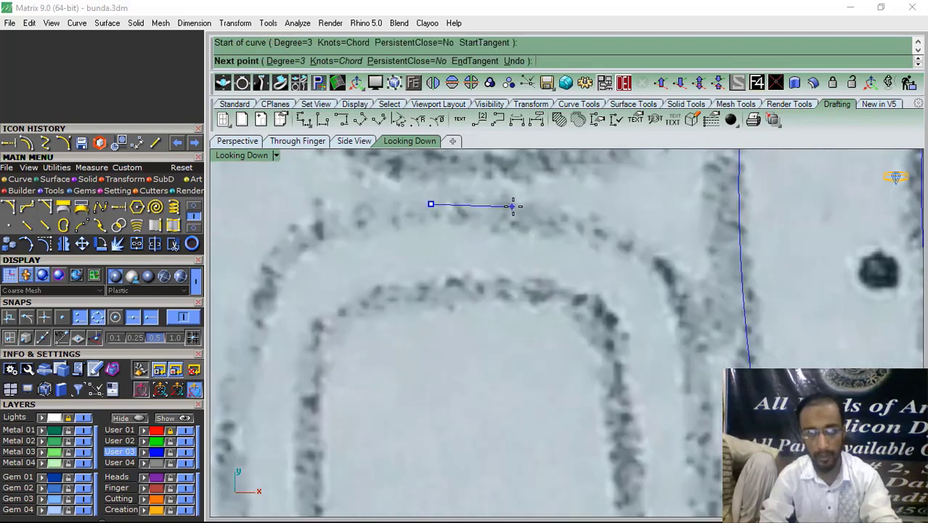
{"action": "left_click", "coordinate": [513, 207]}
{"action": "left_click", "coordinate": [638, 244]}
{"action": "scroll", "coordinate": [549, 280], "scroll_direction": "down", "scroll_amount": 2}
{"action": "scroll", "coordinate": [566, 272], "scroll_direction": "up", "scroll_amount": 2}
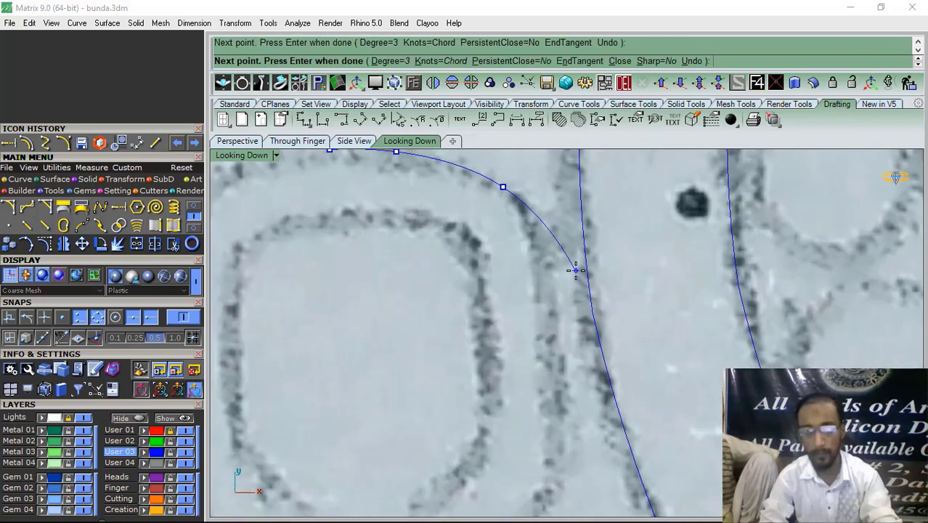
{"action": "left_click", "coordinate": [551, 304]}
{"action": "scroll", "coordinate": [549, 304], "scroll_direction": "down", "scroll_amount": 2}
{"action": "scroll", "coordinate": [537, 217], "scroll_direction": "up", "scroll_amount": 2}
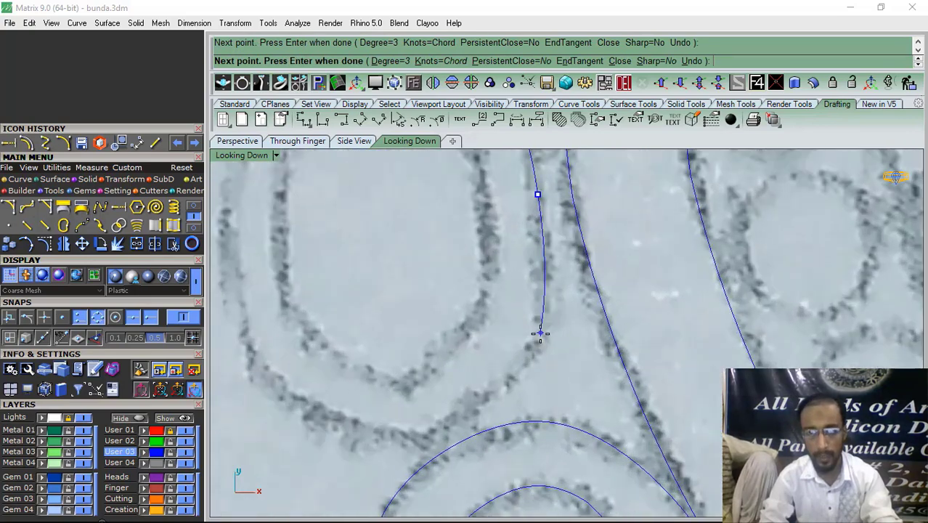
{"action": "right_click", "coordinate": [548, 354]}
Trace the lower-right side of the setting's outer outline from the previous curve's end to the bottom tip
{"action": "right_click", "coordinate": [549, 355]}
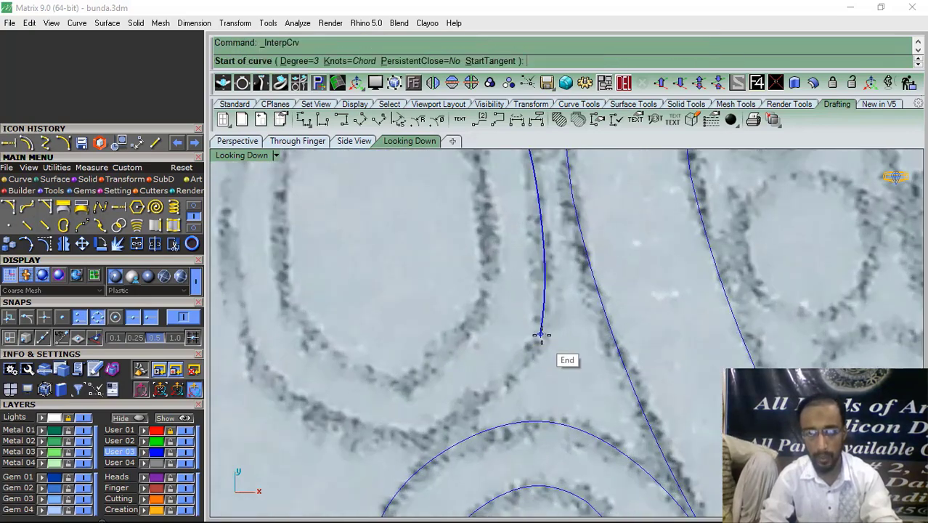
{"action": "left_click", "coordinate": [541, 336]}
{"action": "scroll", "coordinate": [517, 384], "scroll_direction": "down", "scroll_amount": 2}
{"action": "scroll", "coordinate": [545, 311], "scroll_direction": "up", "scroll_amount": 2}
{"action": "left_click", "coordinate": [531, 330]}
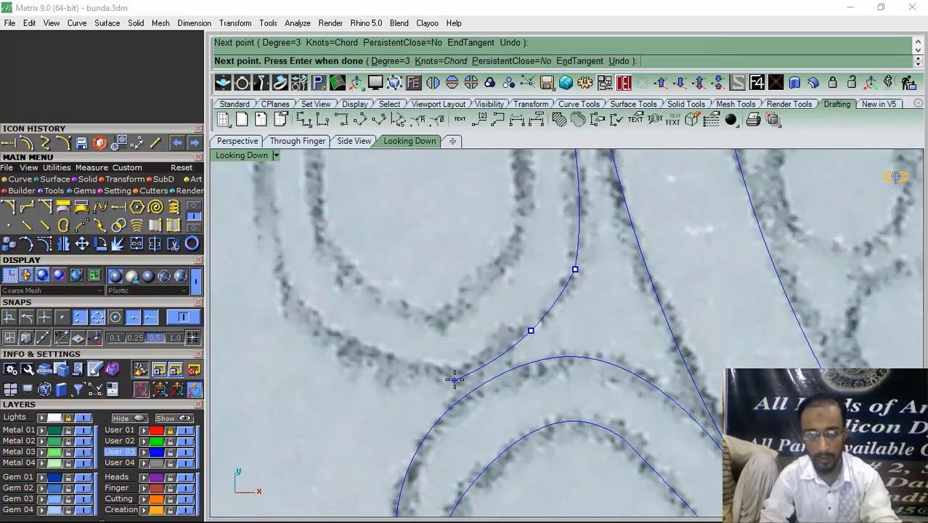
{"action": "left_click", "coordinate": [455, 379]}
{"action": "key", "text": "Return"}
Close the setting's outer outline with an interpolated curve from the bottom tip up the left side to the start of the top edge
{"action": "key", "text": "Return"}
{"action": "left_click", "coordinate": [454, 379]}
{"action": "scroll", "coordinate": [370, 362], "scroll_direction": "down", "scroll_amount": 1}
{"action": "left_click", "coordinate": [365, 354]}
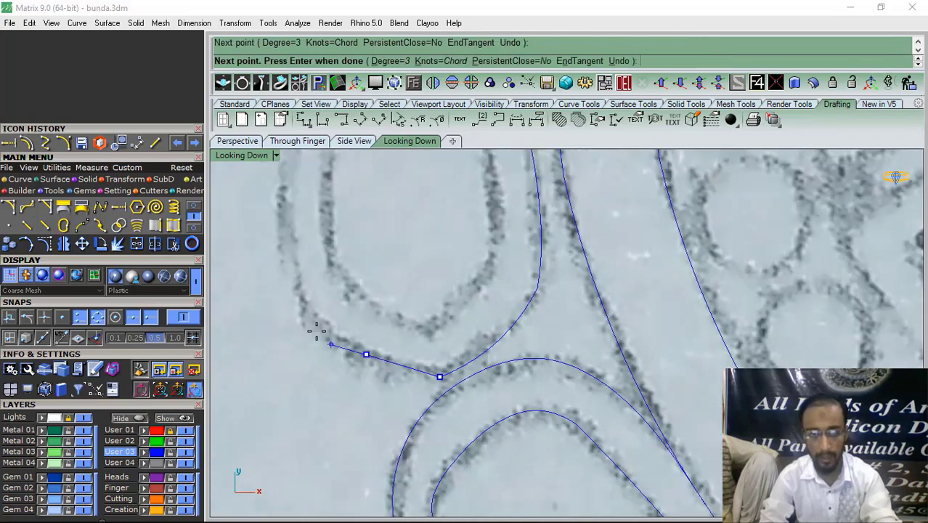
{"action": "right_click_drag", "start_coordinate": [317, 330], "coordinate": [351, 361]}
{"action": "left_click", "coordinate": [348, 356]}
{"action": "left_click", "coordinate": [321, 288]}
{"action": "right_click_drag", "start_coordinate": [320, 199], "coordinate": [323, 311]}
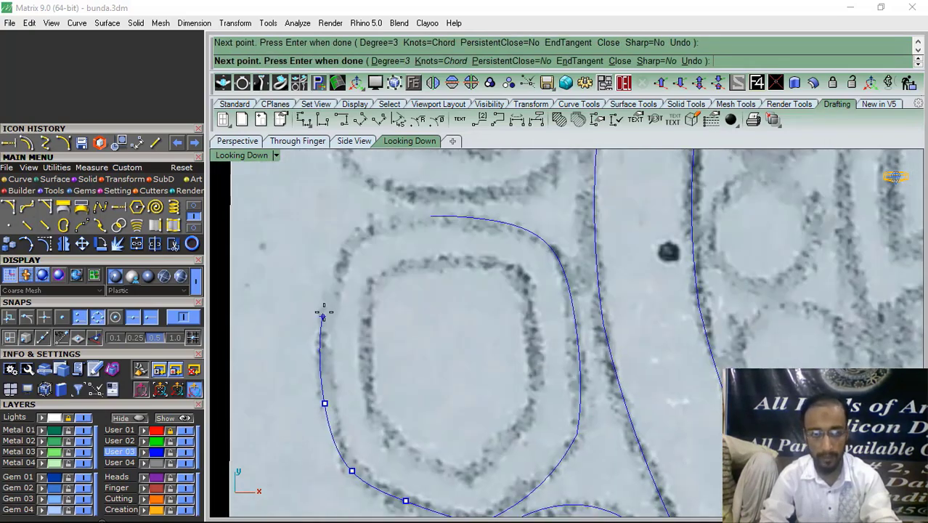
{"action": "left_click", "coordinate": [370, 230]}
{"action": "left_click", "coordinate": [444, 215]}
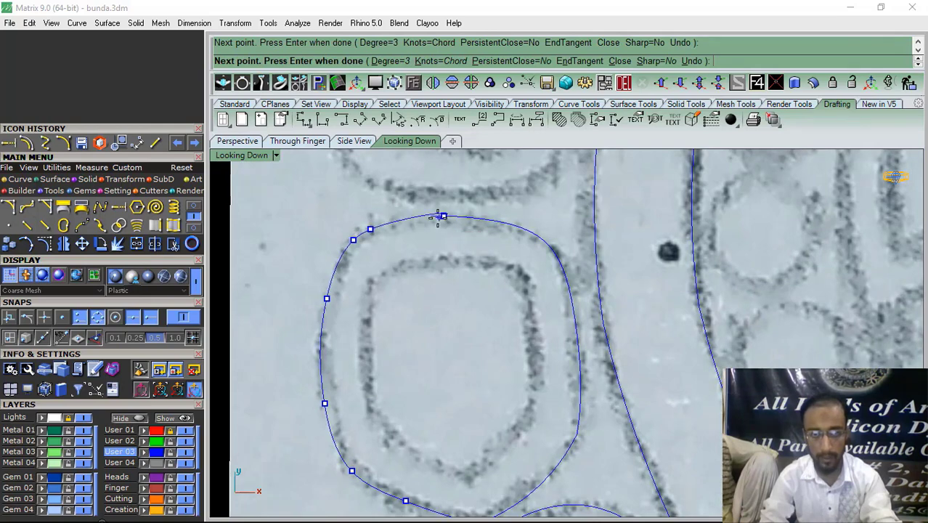
{"action": "left_click", "coordinate": [688, 64]}
{"action": "scroll", "coordinate": [434, 196], "scroll_direction": "up", "scroll_amount": 4}
{"action": "left_click", "coordinate": [428, 243]}
{"action": "key", "text": "Return"}
Join the three outer outline curves and delete the control point at the bottom tip to smooth it
{"action": "scroll", "coordinate": [415, 240], "scroll_direction": "down", "scroll_amount": 6}
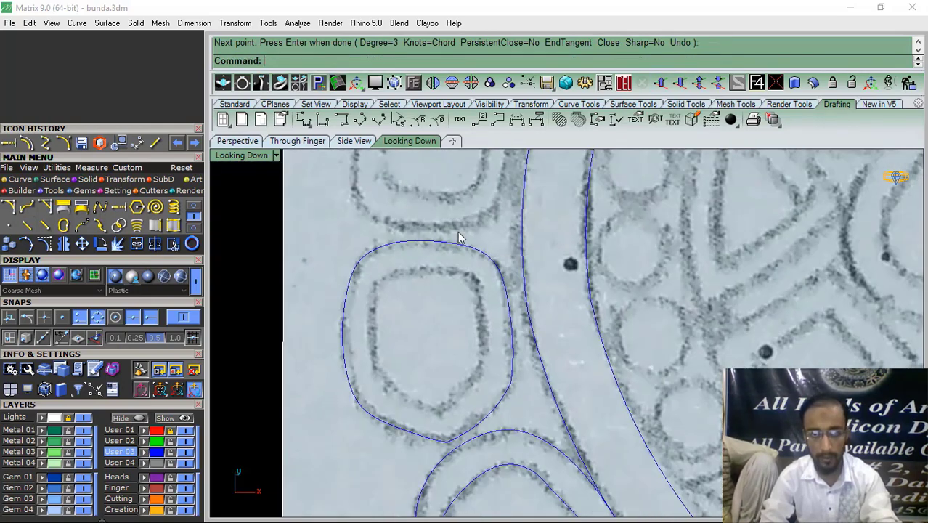
{"action": "left_click_drag", "start_coordinate": [432, 349], "coordinate": [326, 426]}
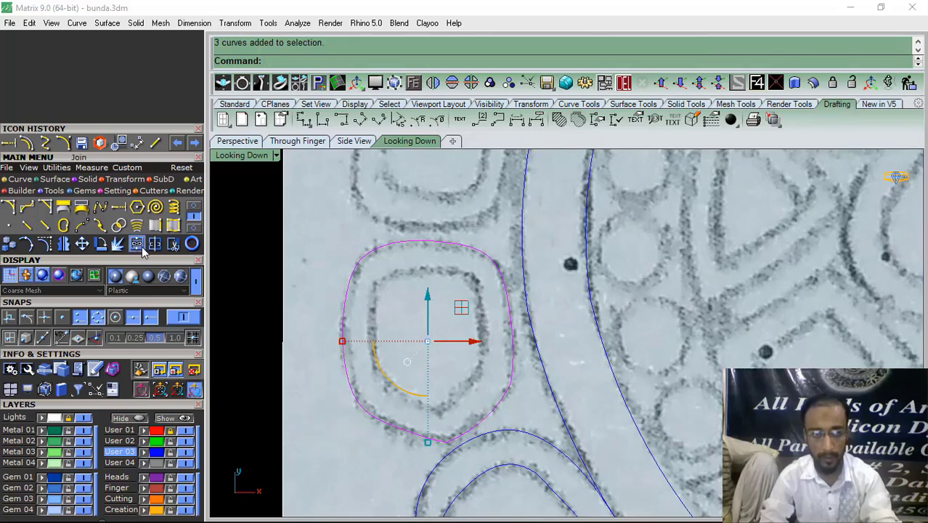
{"action": "left_click", "coordinate": [64, 225]}
{"action": "scroll", "coordinate": [434, 431], "scroll_direction": "up", "scroll_amount": 4}
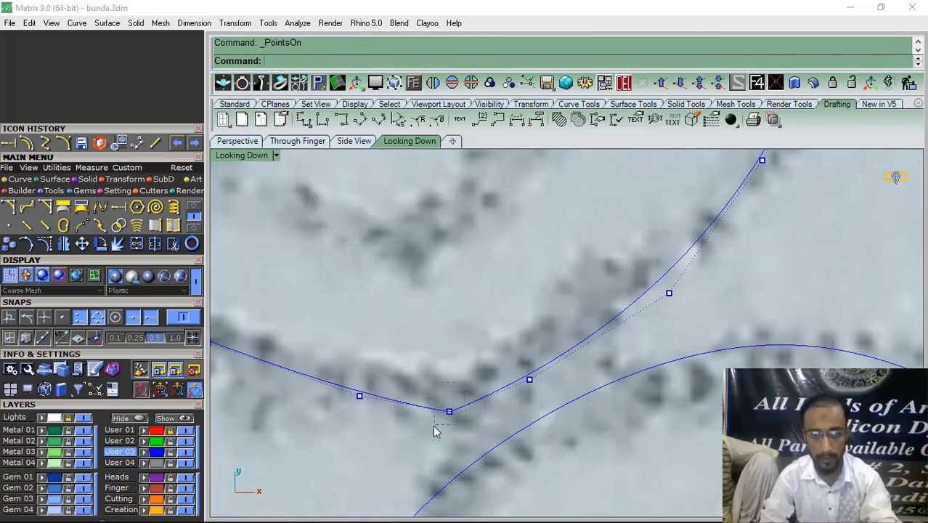
{"action": "left_click", "coordinate": [450, 412]}
{"action": "left_click", "coordinate": [624, 82]}
{"action": "scroll", "coordinate": [483, 330], "scroll_direction": "down", "scroll_amount": 7}
{"action": "right_click_drag", "start_coordinate": [543, 310], "coordinate": [514, 352]}
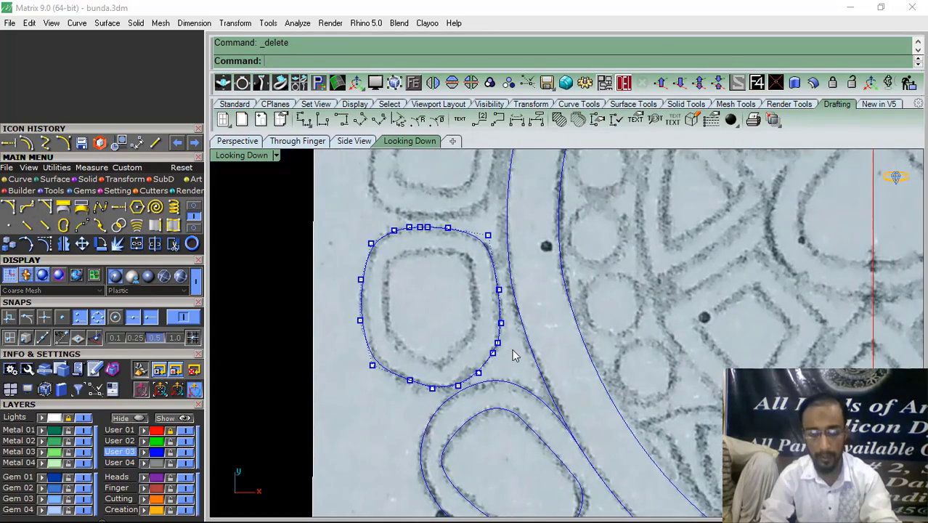
{"action": "key", "text": "Escape"}
Offset the setting's outer outline inward by 0.8 to create the inner stone outline
{"action": "left_click", "coordinate": [382, 367]}
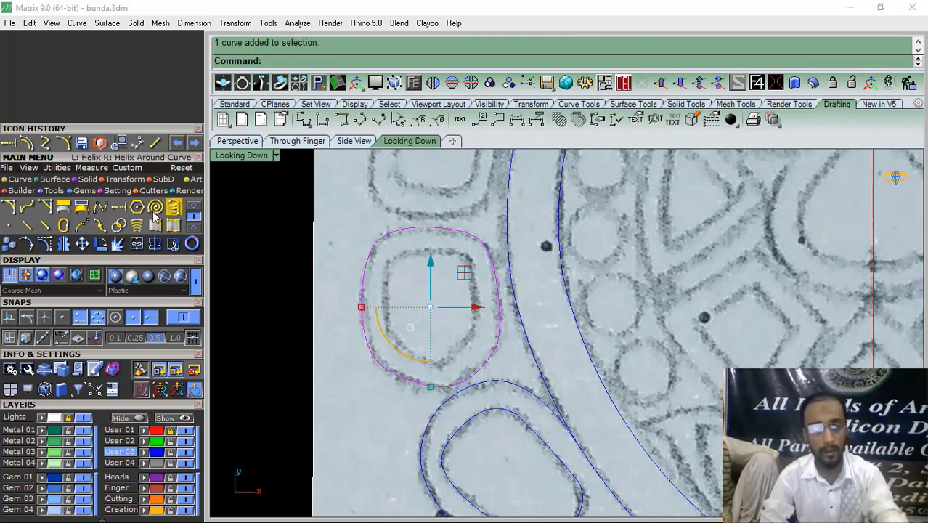
{"action": "scroll", "coordinate": [414, 295], "scroll_direction": "up", "scroll_amount": 5}
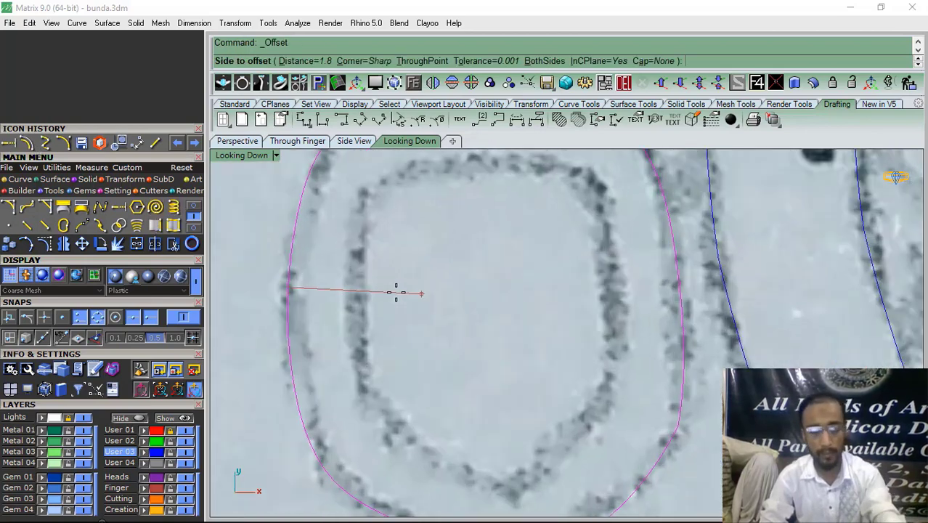
{"action": "type", "text": ".5"}
{"action": "key", "text": "Return"}
{"action": "type", "text": "5"}
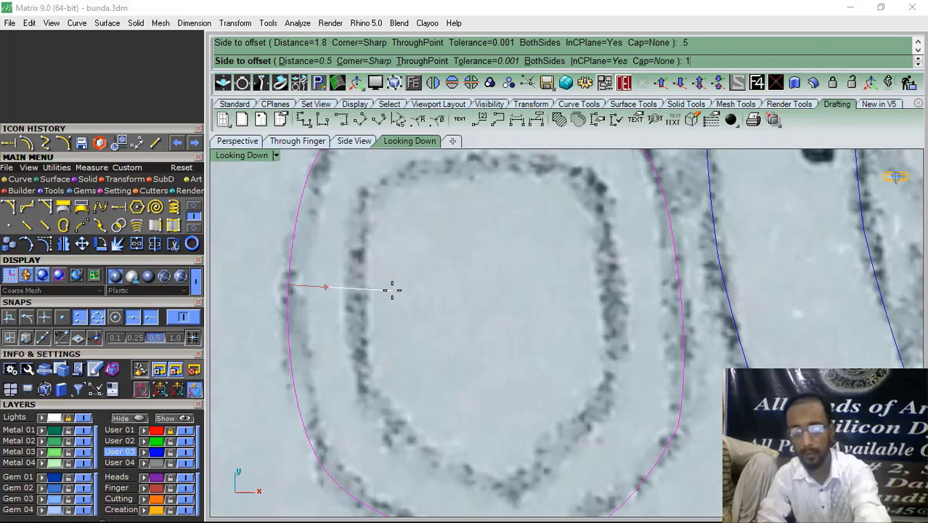
{"action": "key", "text": "Return"}
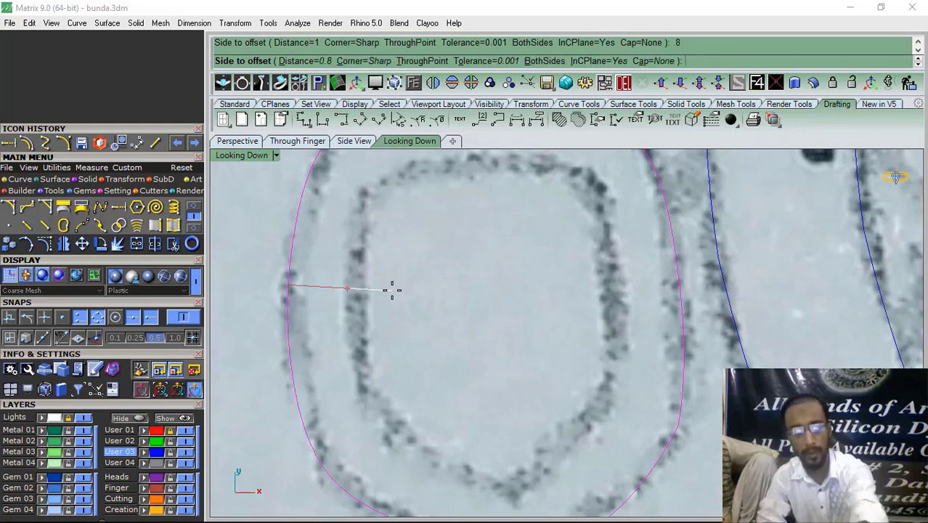
{"action": "left_click", "coordinate": [391, 289]}
{"action": "scroll", "coordinate": [428, 267], "scroll_direction": "down", "scroll_amount": 2}
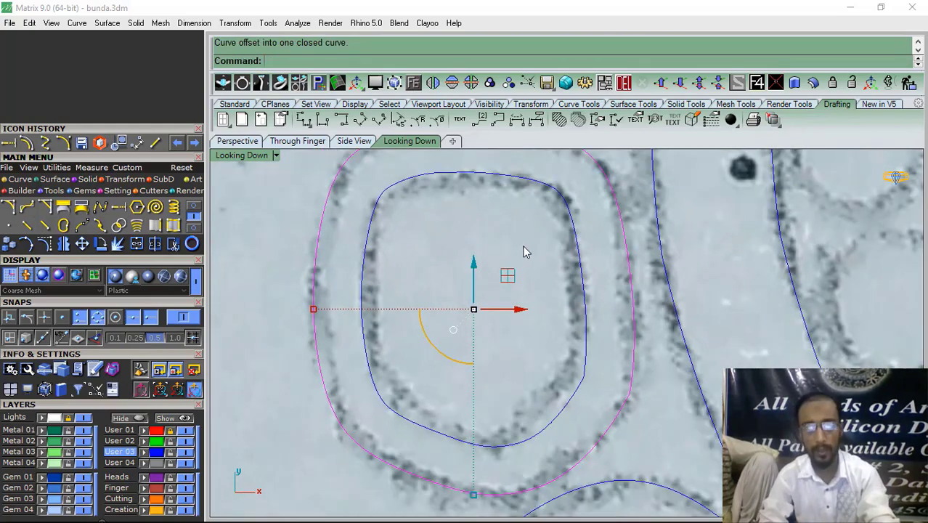
{"action": "key", "text": "Escape"}
Start an interpolated curve along the top edge and upper-left corner of the next rounded setting up the ornament's left side
{"action": "scroll", "coordinate": [508, 280], "scroll_direction": "down", "scroll_amount": 4}
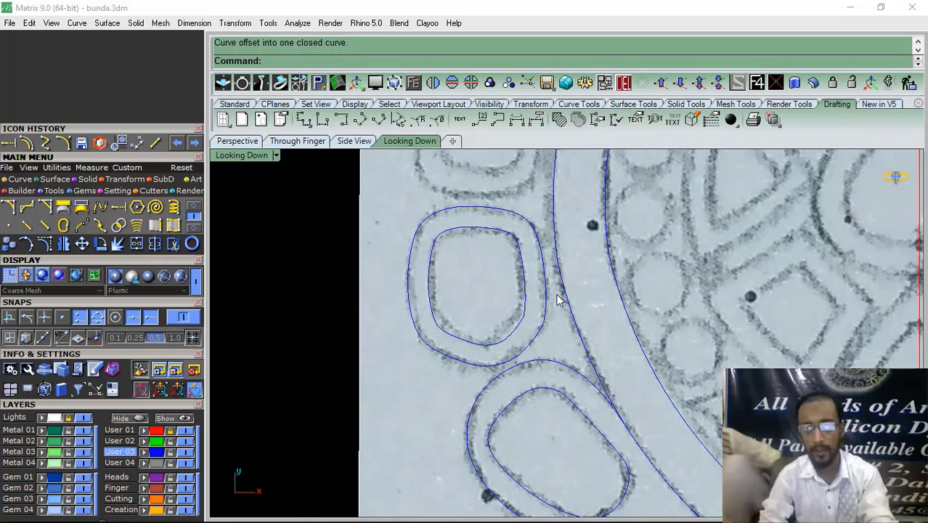
{"action": "right_click_drag", "start_coordinate": [464, 249], "coordinate": [453, 270]}
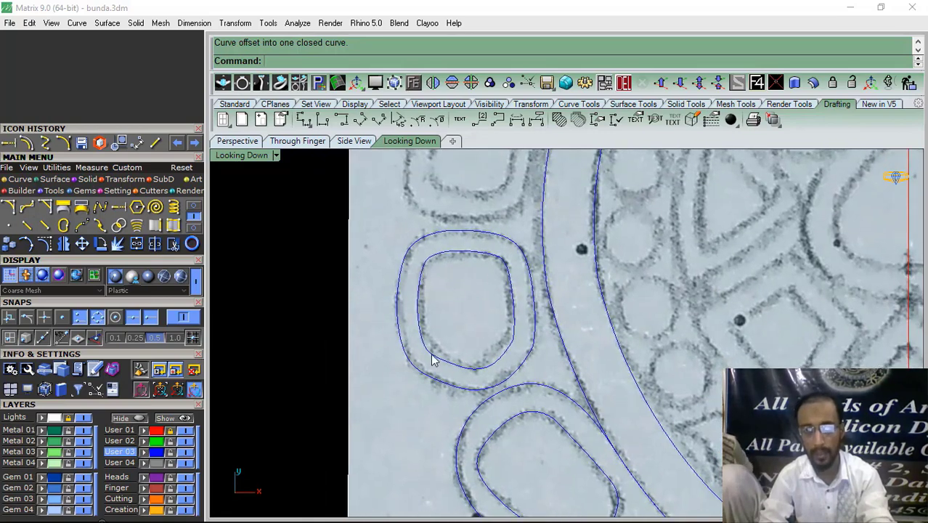
{"action": "scroll", "coordinate": [465, 268], "scroll_direction": "down", "scroll_amount": 2}
{"action": "scroll", "coordinate": [496, 388], "scroll_direction": "up", "scroll_amount": 3}
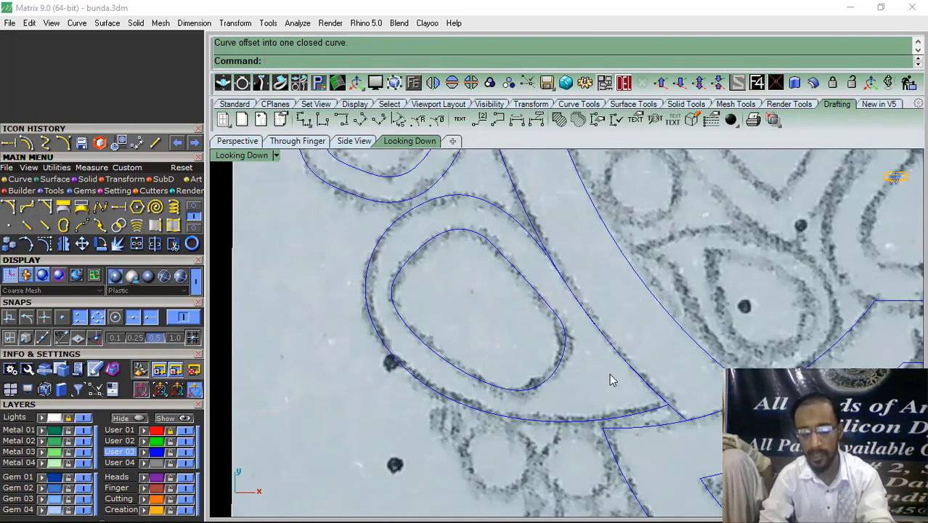
{"action": "scroll", "coordinate": [530, 344], "scroll_direction": "down", "scroll_amount": 5}
{"action": "right_click_drag", "start_coordinate": [495, 219], "coordinate": [481, 325]}
{"action": "scroll", "coordinate": [462, 276], "scroll_direction": "up", "scroll_amount": 5}
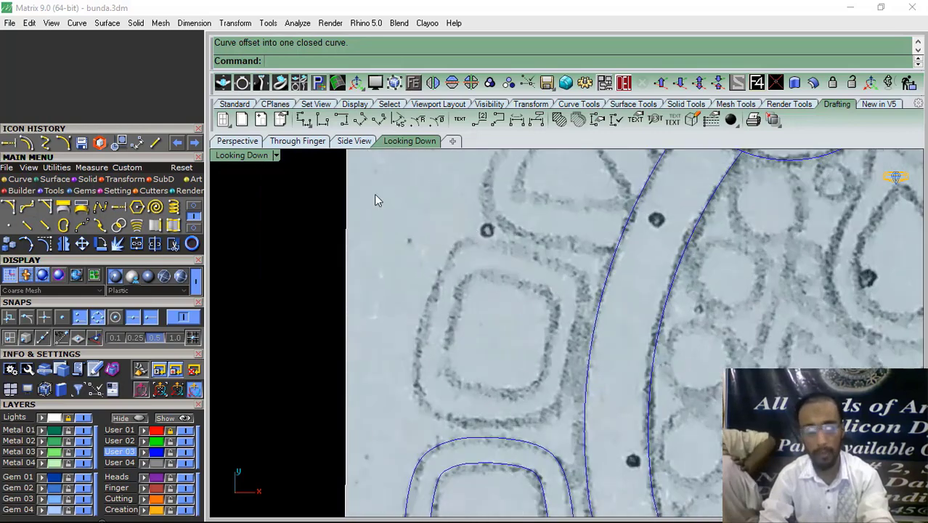
{"action": "left_click", "coordinate": [45, 143]}
{"action": "scroll", "coordinate": [508, 247], "scroll_direction": "up", "scroll_amount": 2}
{"action": "left_click", "coordinate": [539, 255]}
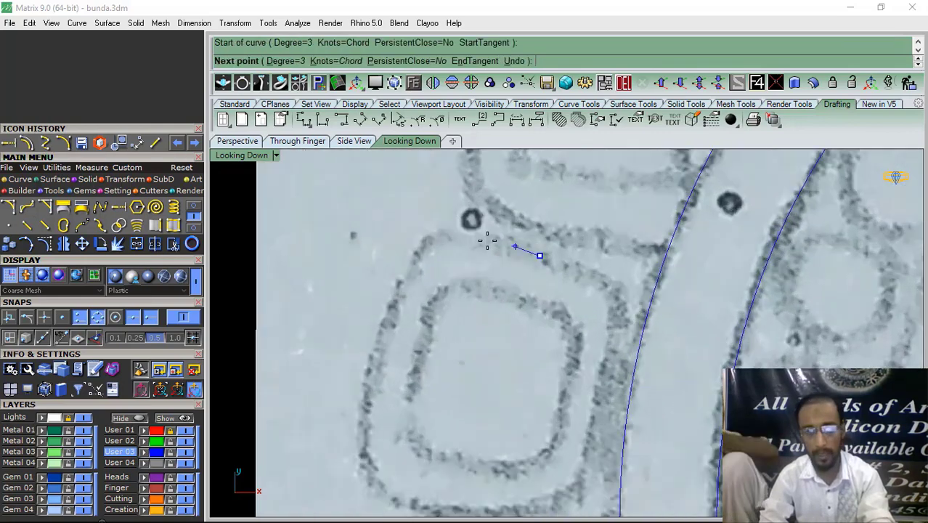
{"action": "left_click", "coordinate": [485, 238]}
{"action": "left_click", "coordinate": [439, 237]}
{"action": "scroll", "coordinate": [428, 241], "scroll_direction": "up", "scroll_amount": 2}
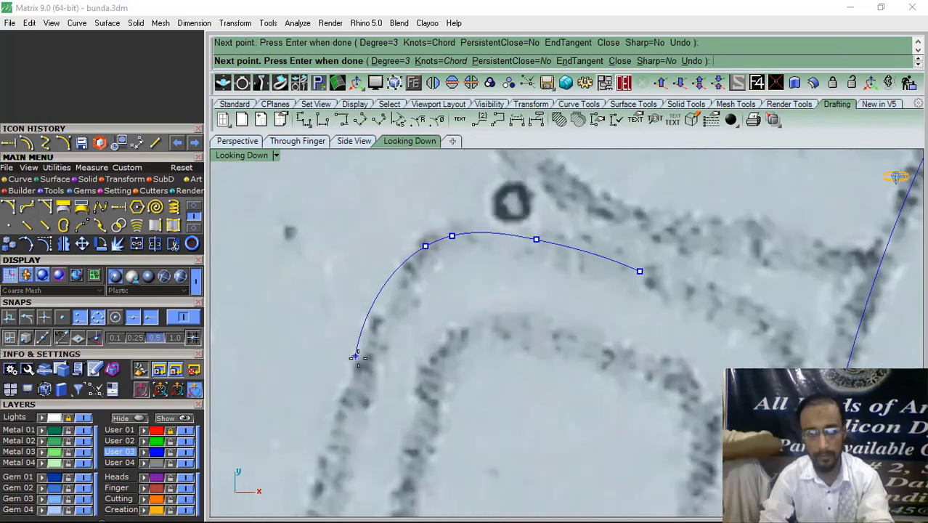
Continue the interpolated curve down the rounded setting's left side and along its bottom edge to the lower-right corner
{"action": "scroll", "coordinate": [359, 366], "scroll_direction": "down", "scroll_amount": 3}
{"action": "scroll", "coordinate": [370, 348], "scroll_direction": "up", "scroll_amount": 4}
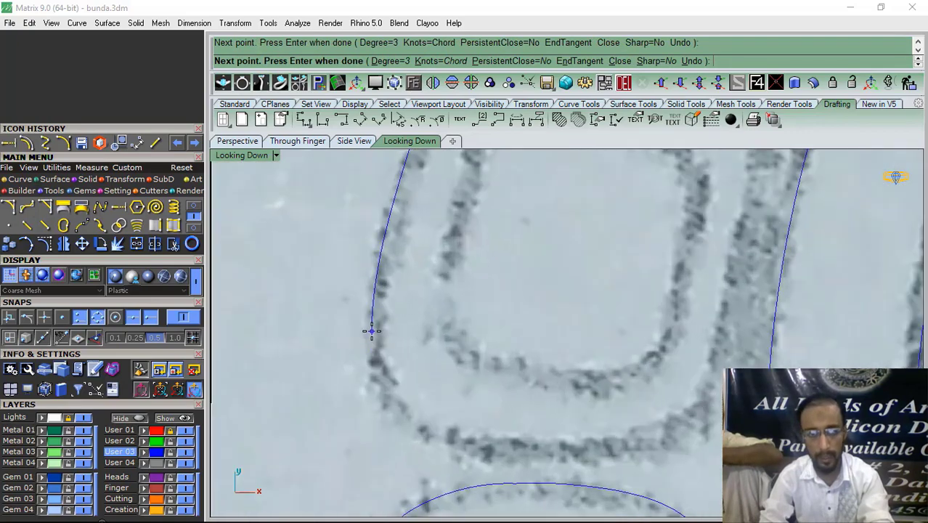
{"action": "left_click", "coordinate": [371, 331]}
{"action": "left_click", "coordinate": [383, 399]}
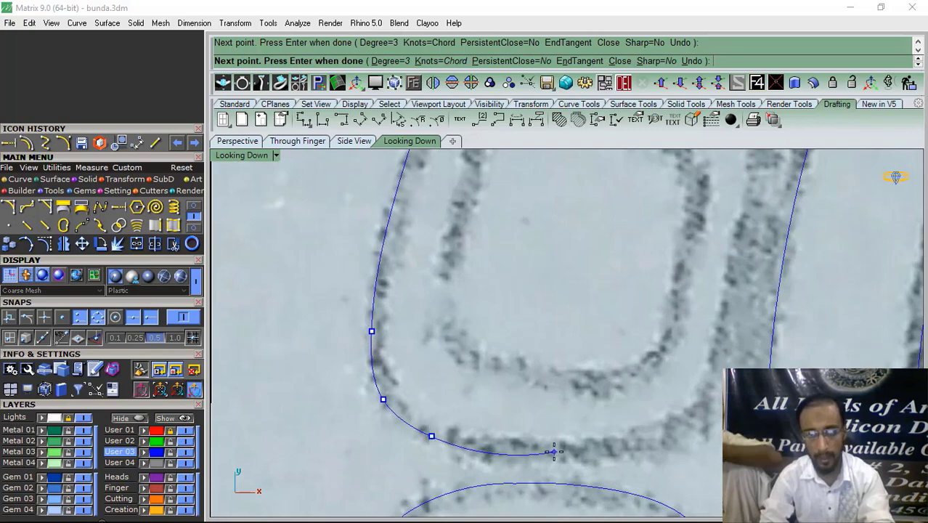
{"action": "left_click", "coordinate": [554, 452]}
{"action": "left_click", "coordinate": [680, 431]}
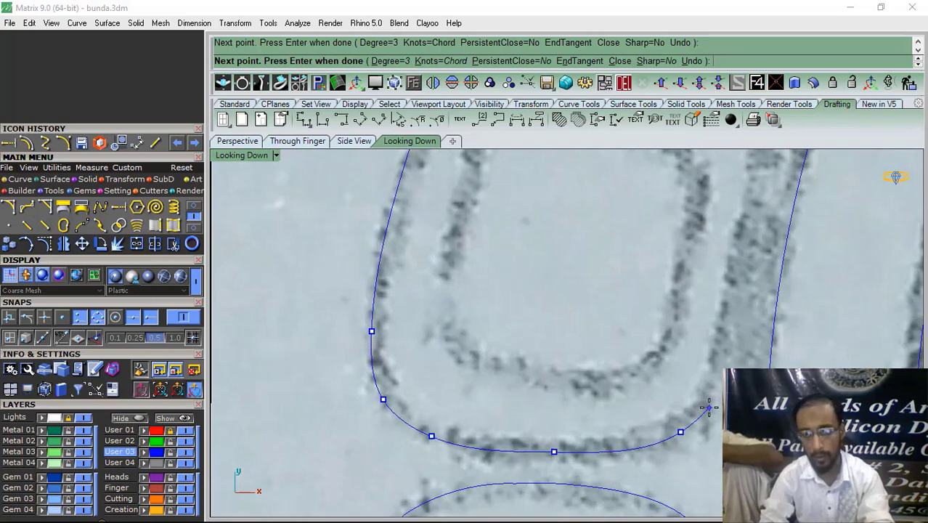
{"action": "right_click", "coordinate": [709, 408]}
Draw a second interpolated curve from the lower-right end up the right side and around the upper-right corner to the top edge's open end
{"action": "right_click_drag", "start_coordinate": [672, 371], "coordinate": [522, 369]}
{"action": "scroll", "coordinate": [518, 366], "scroll_direction": "down", "scroll_amount": 6}
{"action": "right_click", "coordinate": [520, 365]}
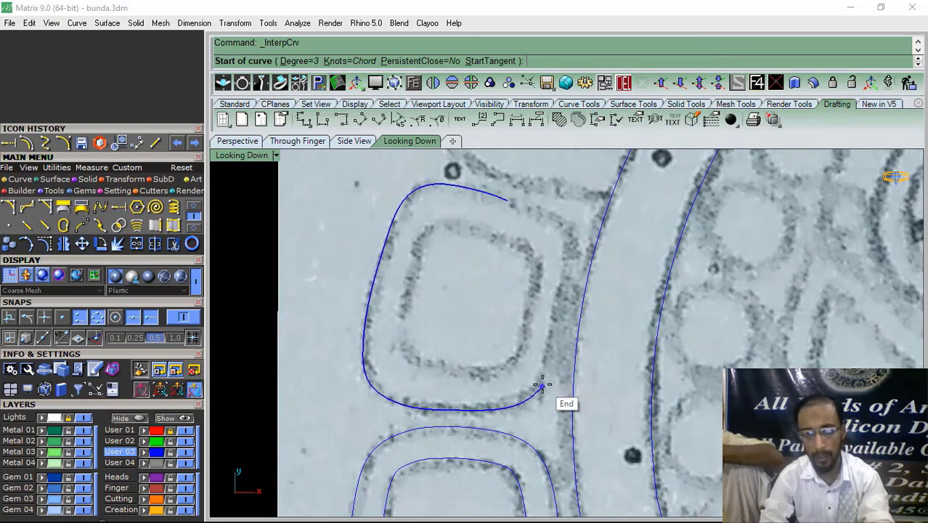
{"action": "left_click", "coordinate": [541, 387]}
{"action": "scroll", "coordinate": [555, 323], "scroll_direction": "up", "scroll_amount": 4}
{"action": "left_click", "coordinate": [554, 328]}
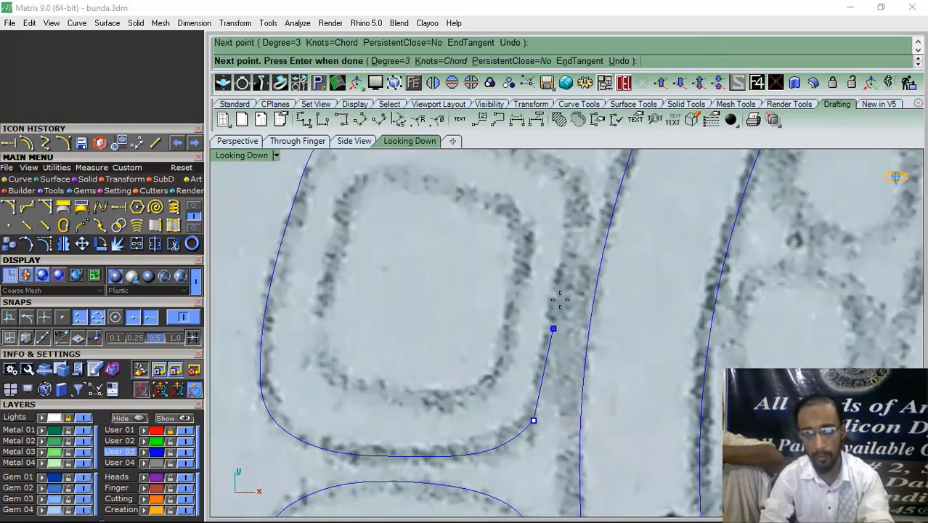
{"action": "left_click", "coordinate": [570, 226]}
{"action": "right_click_drag", "start_coordinate": [572, 226], "coordinate": [564, 305]}
{"action": "scroll", "coordinate": [567, 266], "scroll_direction": "up", "scroll_amount": 4}
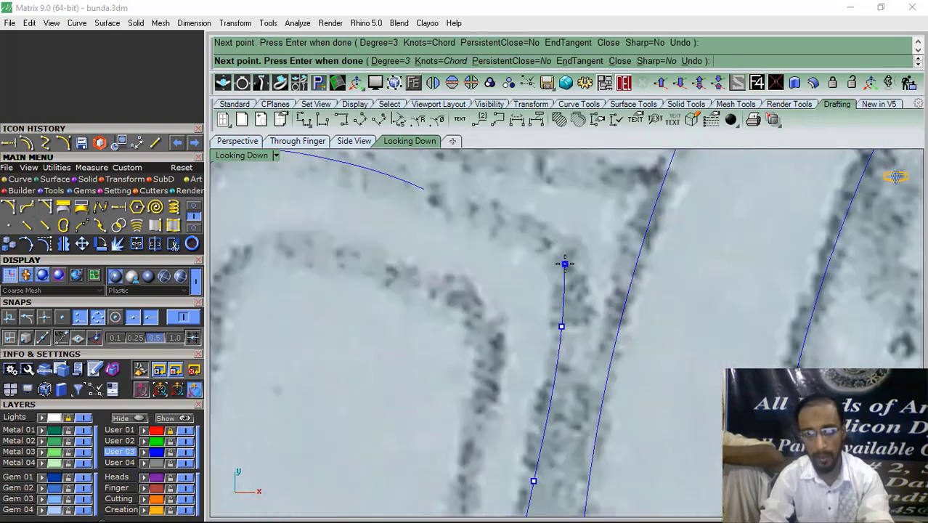
{"action": "left_click", "coordinate": [564, 264]}
{"action": "left_click", "coordinate": [434, 190]}
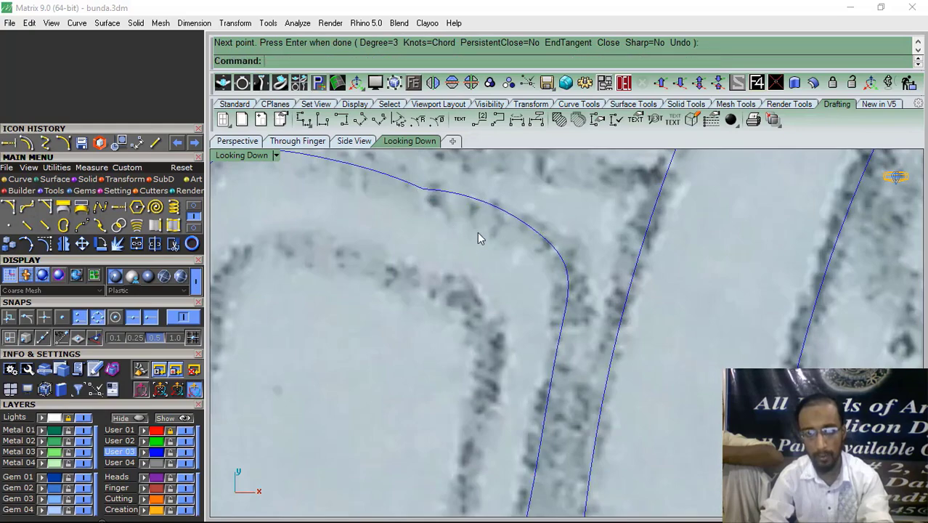
Join the two outer outline curves of the rounded setting
{"action": "scroll", "coordinate": [490, 212], "scroll_direction": "down", "scroll_amount": 3}
{"action": "left_click_drag", "start_coordinate": [502, 192], "coordinate": [384, 408]}
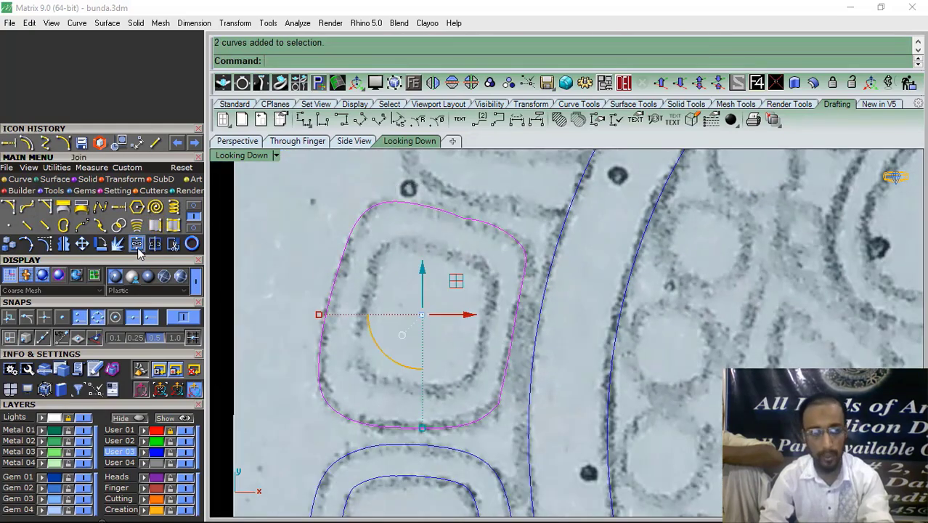
{"action": "left_click", "coordinate": [137, 245]}
Show the outline's control points and delete the ones at the top-edge joint and the lower-right corner joint
{"action": "key", "text": "F10"}
{"action": "scroll", "coordinate": [472, 217], "scroll_direction": "up", "scroll_amount": 5}
{"action": "left_click_drag", "start_coordinate": [442, 206], "coordinate": [407, 257]}
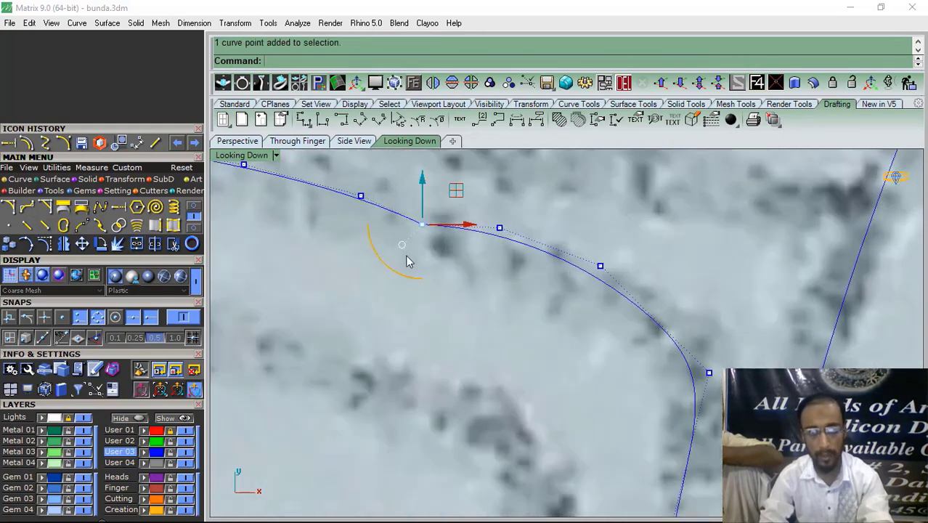
{"action": "left_click", "coordinate": [622, 83]}
{"action": "scroll", "coordinate": [460, 239], "scroll_direction": "down", "scroll_amount": 3}
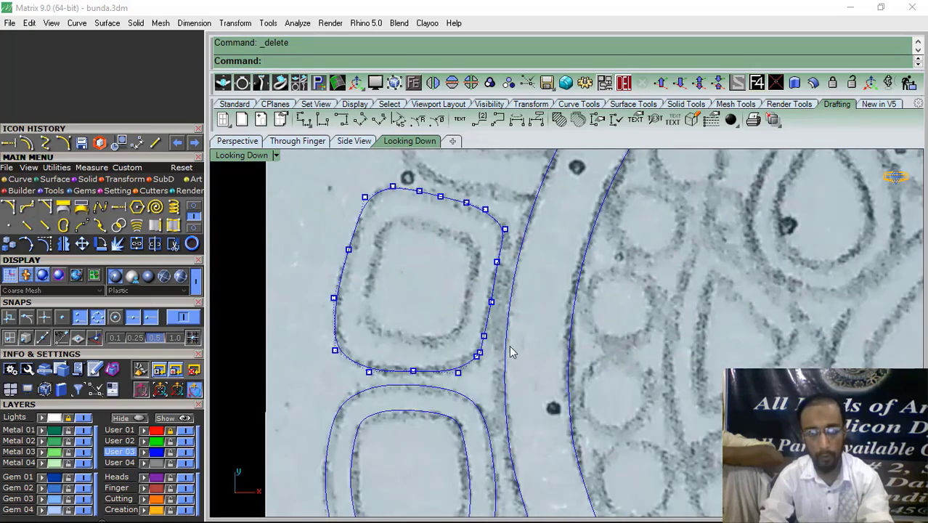
{"action": "scroll", "coordinate": [487, 405], "scroll_direction": "up", "scroll_amount": 5}
{"action": "left_click", "coordinate": [481, 392]}
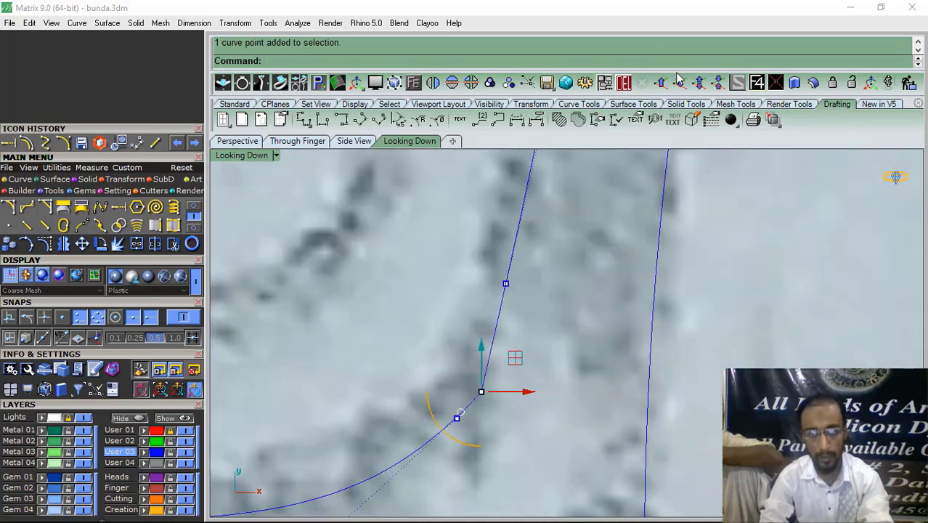
{"action": "left_click", "coordinate": [622, 83]}
Nudge the control point just above the outline's lower-right corner to smooth the curve there
{"action": "scroll", "coordinate": [615, 242], "scroll_direction": "down", "scroll_amount": 3}
{"action": "scroll", "coordinate": [553, 269], "scroll_direction": "up", "scroll_amount": 4}
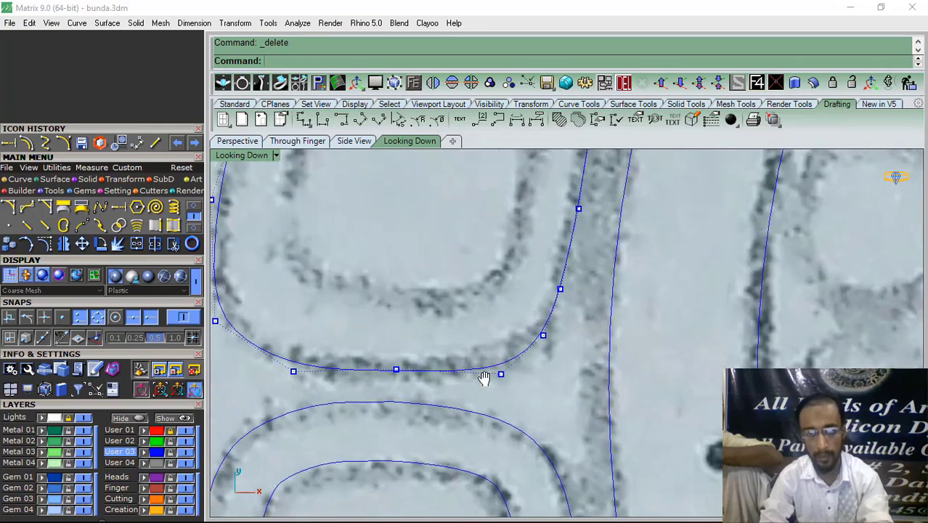
{"action": "left_click", "coordinate": [559, 308]}
{"action": "scroll", "coordinate": [593, 283], "scroll_direction": "up", "scroll_amount": 2}
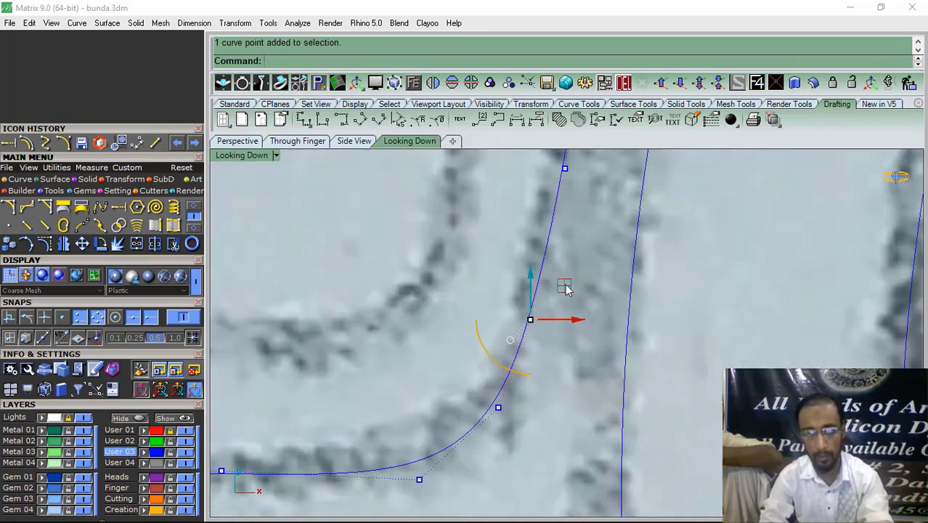
{"action": "left_click_drag", "start_coordinate": [566, 285], "coordinate": [568, 289]}
{"action": "left_click", "coordinate": [483, 338]}
{"action": "scroll", "coordinate": [480, 335], "scroll_direction": "down", "scroll_amount": 5}
{"action": "right_click_drag", "start_coordinate": [476, 312], "coordinate": [519, 344]}
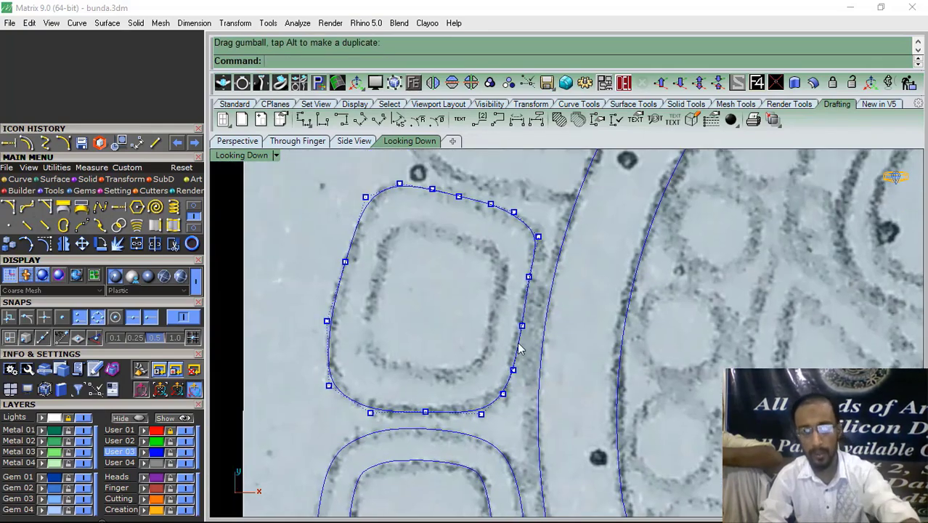
{"action": "key", "text": "Escape"}
Nudge the control point on the upper part of the outline's right side slightly outward and up
{"action": "left_click", "coordinate": [525, 303]}
{"action": "key", "text": "F10"}
{"action": "scroll", "coordinate": [526, 275], "scroll_direction": "up", "scroll_amount": 5}
{"action": "left_click", "coordinate": [534, 281]}
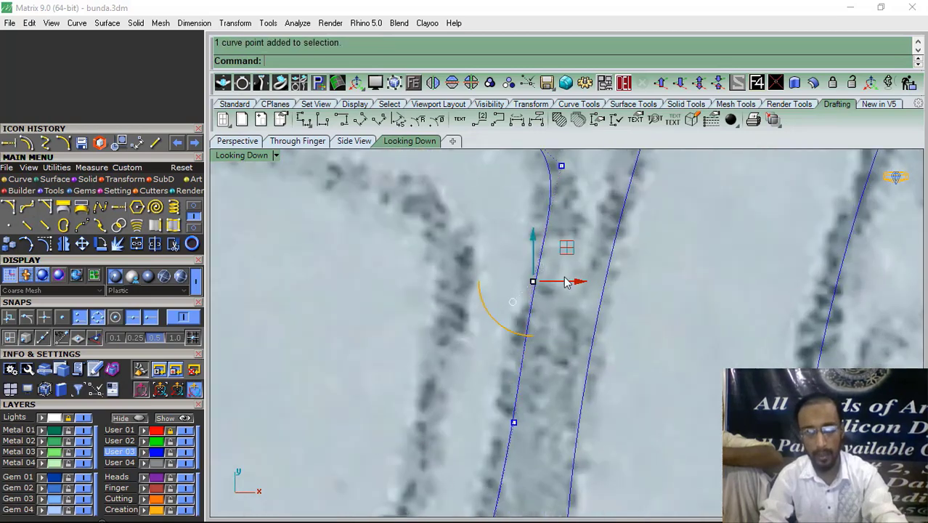
{"action": "left_click_drag", "start_coordinate": [569, 256], "coordinate": [572, 252]}
{"action": "scroll", "coordinate": [501, 323], "scroll_direction": "down", "scroll_amount": 5}
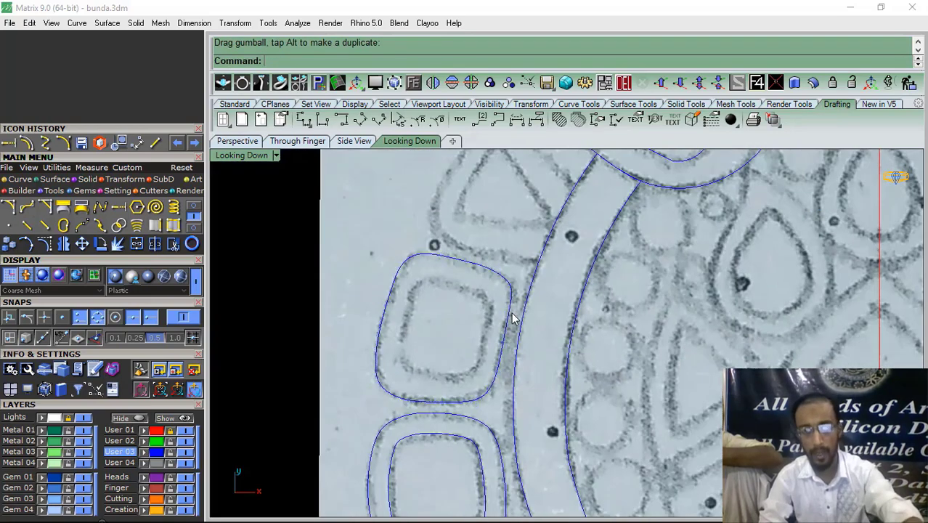
Offset the rounded setting's outer outline inward by 0.8 to create the inner stone outline
{"action": "left_click", "coordinate": [508, 324]}
{"action": "left_click", "coordinate": [28, 144]}
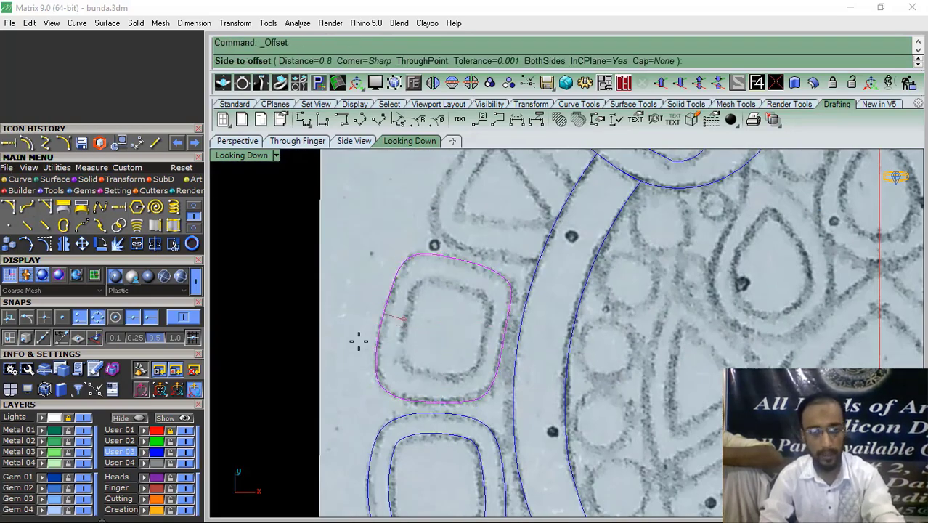
{"action": "scroll", "coordinate": [382, 350], "scroll_direction": "up", "scroll_amount": 2}
{"action": "left_click", "coordinate": [426, 335]}
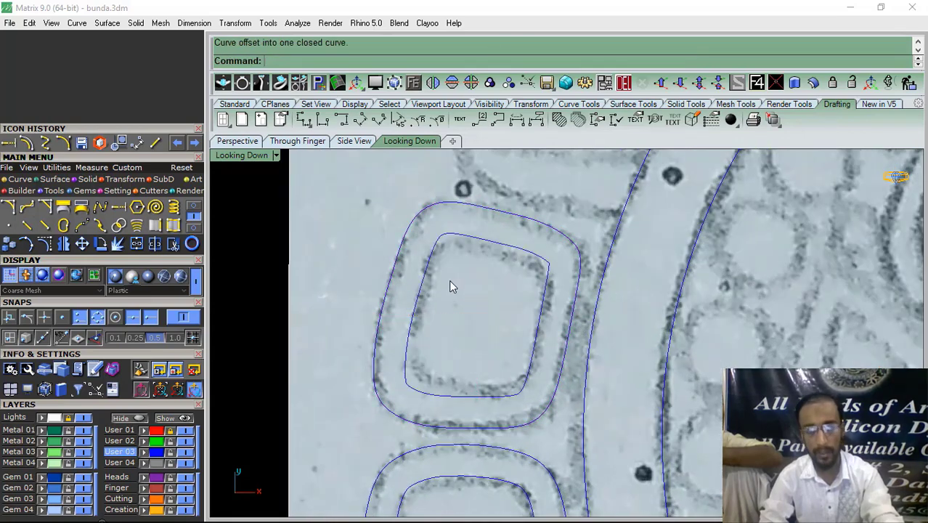
Draw an interpolated curve from the triangular setting's top tip down its left side and along the bottom edge to the curved band
{"action": "scroll", "coordinate": [485, 254], "scroll_direction": "down", "scroll_amount": 2}
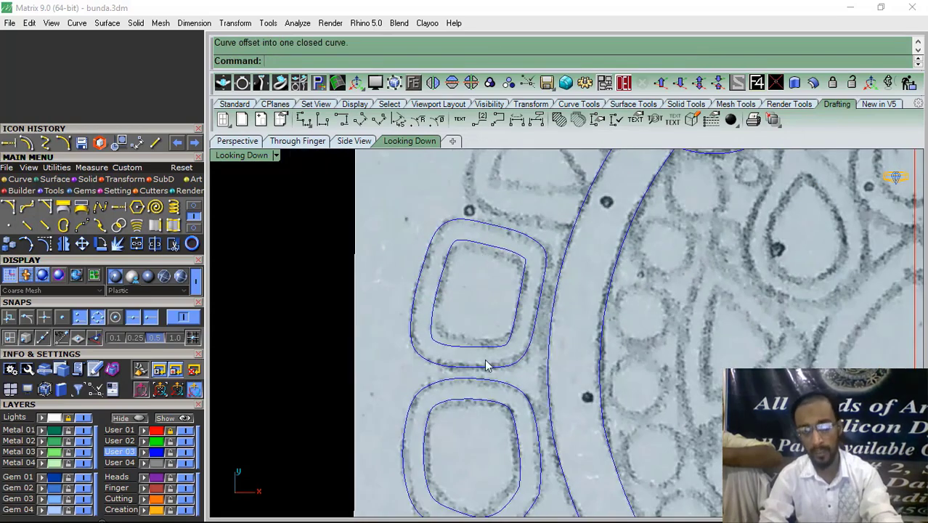
{"action": "scroll", "coordinate": [483, 348], "scroll_direction": "down", "scroll_amount": 4}
{"action": "scroll", "coordinate": [449, 308], "scroll_direction": "up", "scroll_amount": 3}
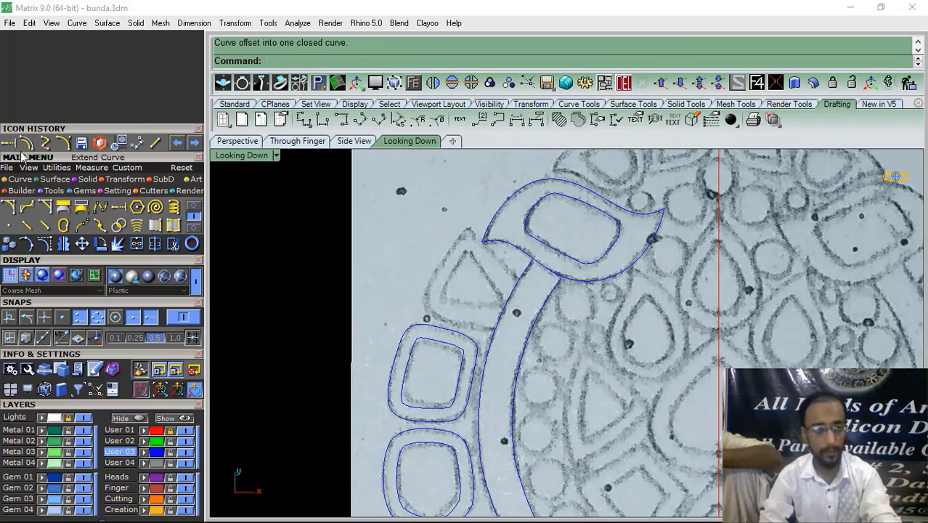
{"action": "left_click", "coordinate": [48, 145]}
{"action": "scroll", "coordinate": [468, 225], "scroll_direction": "up", "scroll_amount": 3}
{"action": "left_click", "coordinate": [478, 236]}
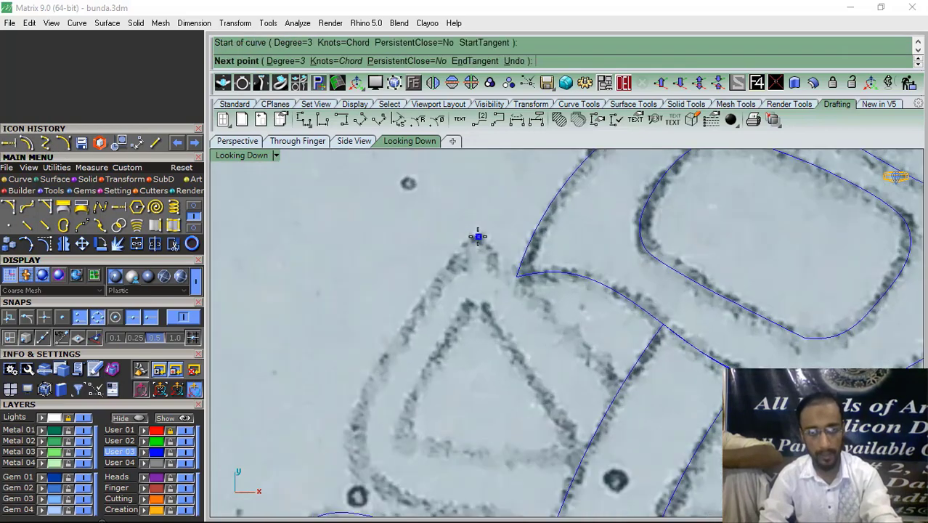
{"action": "left_click", "coordinate": [413, 311]}
{"action": "scroll", "coordinate": [377, 356], "scroll_direction": "down", "scroll_amount": 2}
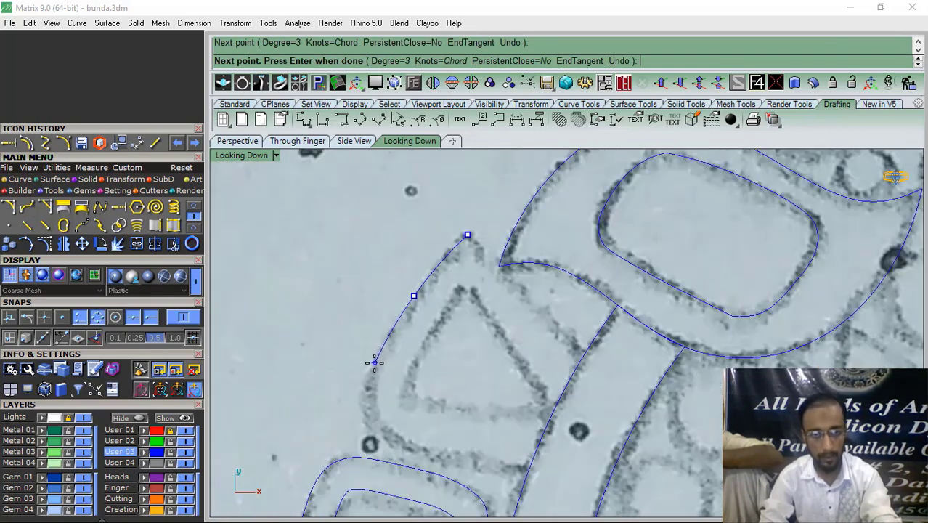
{"action": "left_click", "coordinate": [375, 363]}
{"action": "scroll", "coordinate": [375, 403], "scroll_direction": "up", "scroll_amount": 2}
{"action": "left_click", "coordinate": [374, 404]}
{"action": "scroll", "coordinate": [338, 290], "scroll_direction": "down", "scroll_amount": 4}
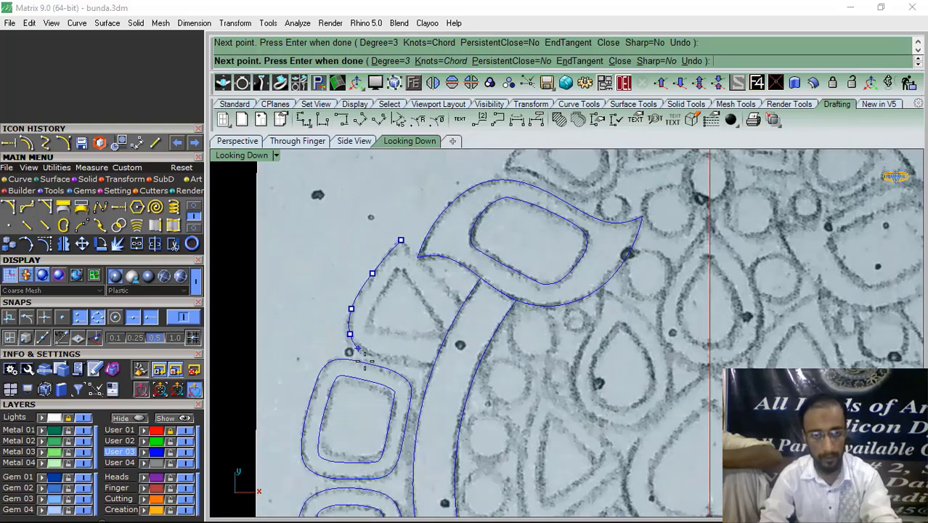
{"action": "scroll", "coordinate": [366, 357], "scroll_direction": "up", "scroll_amount": 4}
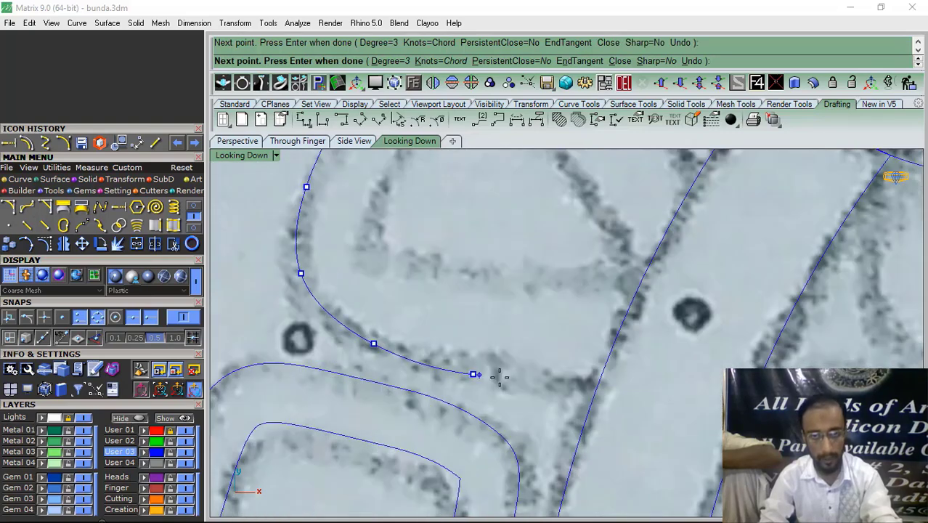
{"action": "right_click", "coordinate": [584, 381]}
{"action": "right_click", "coordinate": [585, 382]}
{"action": "left_click", "coordinate": [583, 382]}
{"action": "scroll", "coordinate": [610, 323], "scroll_direction": "up", "scroll_amount": 2}
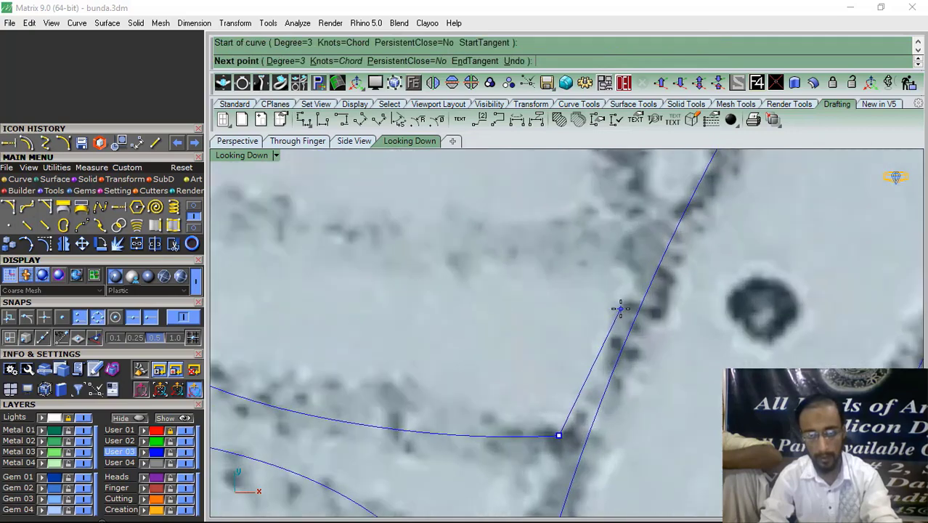
{"action": "left_click", "coordinate": [617, 314]}
{"action": "scroll", "coordinate": [617, 308], "scroll_direction": "down", "scroll_amount": 4}
{"action": "scroll", "coordinate": [628, 250], "scroll_direction": "up", "scroll_amount": 2}
{"action": "scroll", "coordinate": [613, 286], "scroll_direction": "down", "scroll_amount": 3}
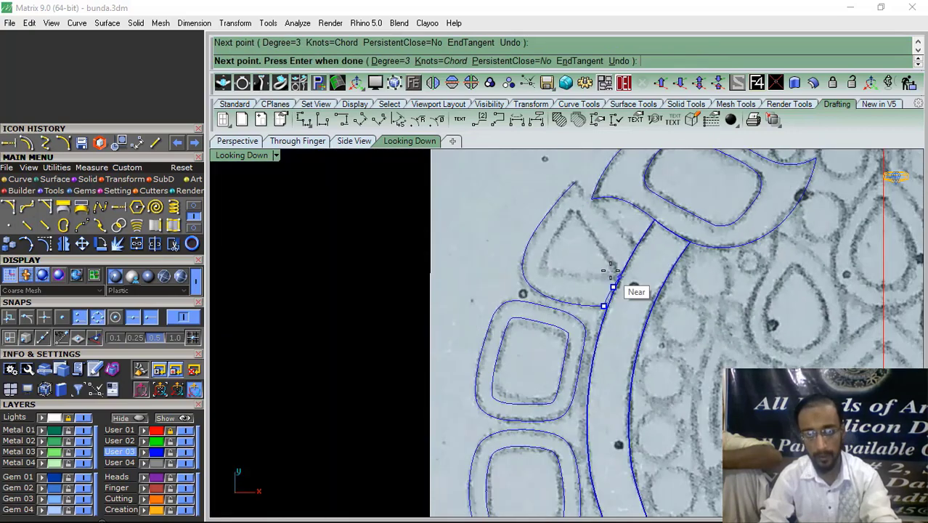
{"action": "scroll", "coordinate": [617, 279], "scroll_direction": "up", "scroll_amount": 2}
{"action": "left_click", "coordinate": [625, 86]}
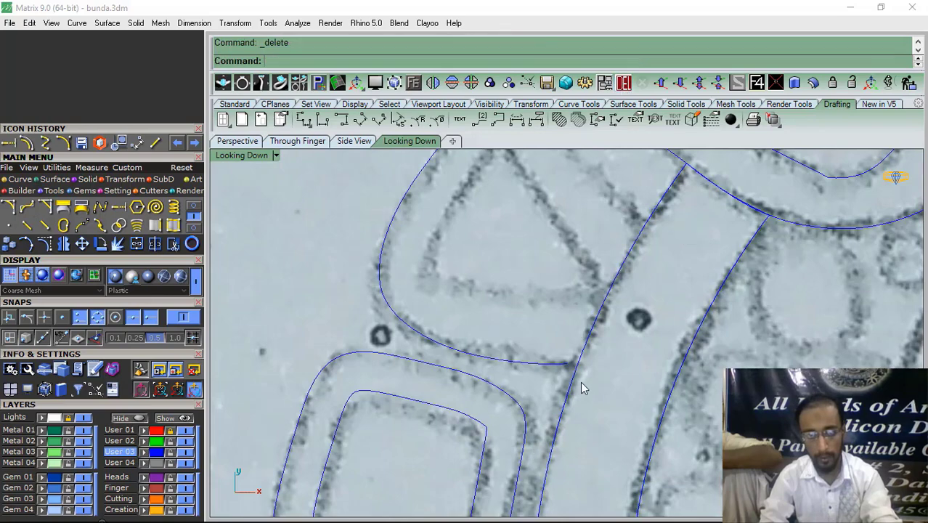
Show the triangular setting curve's control points and move its bottom-edge end point onto the curved band's outer edge
{"action": "scroll", "coordinate": [579, 376], "scroll_direction": "up", "scroll_amount": 6}
{"action": "left_click", "coordinate": [519, 334]}
{"action": "left_click", "coordinate": [42, 251]}
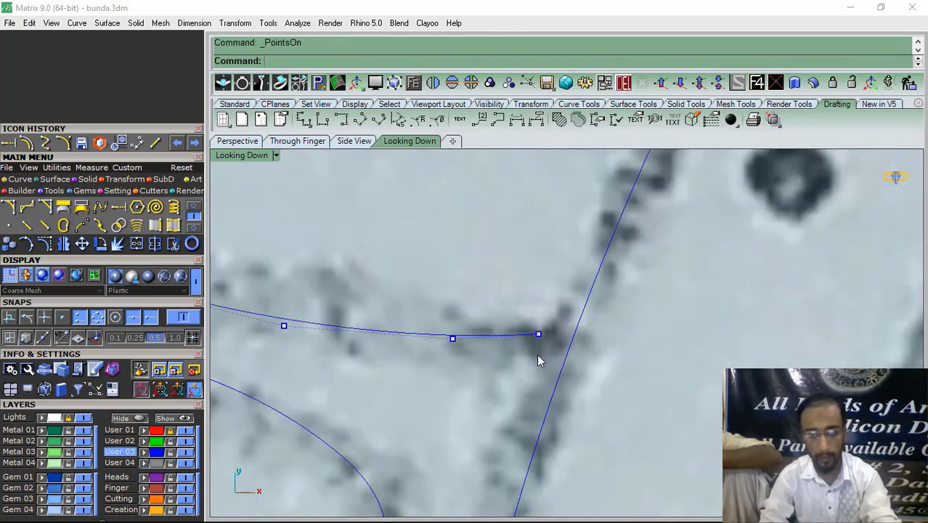
{"action": "scroll", "coordinate": [542, 328], "scroll_direction": "up", "scroll_amount": 6}
{"action": "left_click_drag", "start_coordinate": [534, 339], "coordinate": [605, 335]}
{"action": "scroll", "coordinate": [487, 339], "scroll_direction": "down", "scroll_amount": 5}
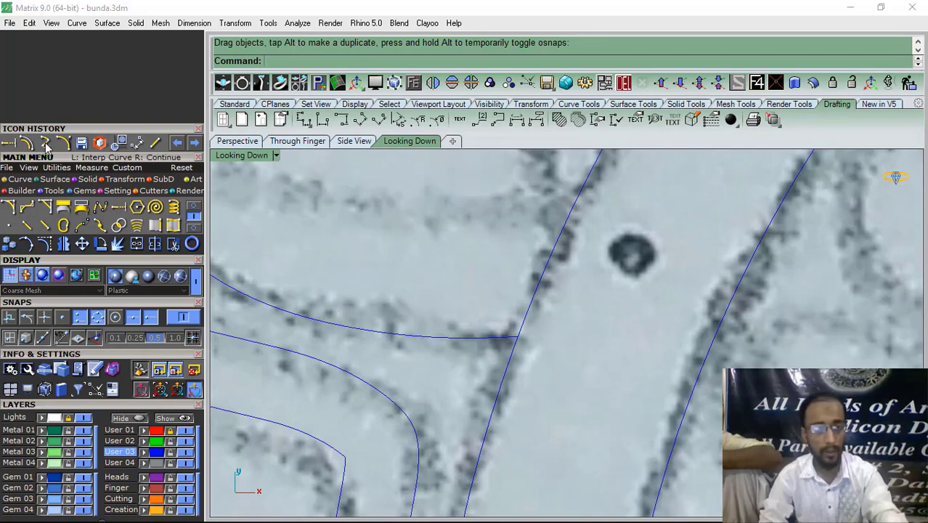
Draw an interpolated curve along the band's outer edge from the bottom edge's end up to the triangular setting's right edge
{"action": "left_click", "coordinate": [48, 144]}
{"action": "left_click", "coordinate": [517, 336]}
{"action": "scroll", "coordinate": [517, 336], "scroll_direction": "down", "scroll_amount": 3}
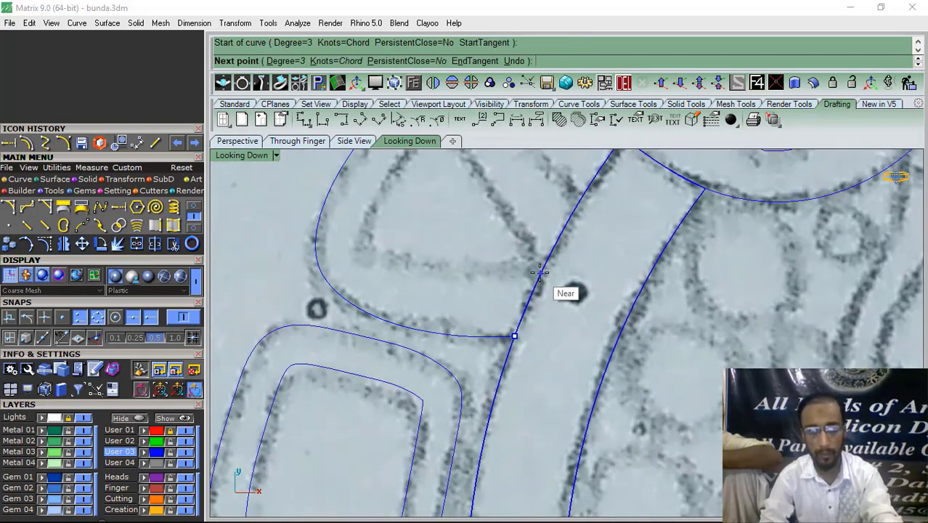
{"action": "left_click", "coordinate": [540, 272]}
{"action": "scroll", "coordinate": [552, 261], "scroll_direction": "up", "scroll_amount": 2}
{"action": "left_click", "coordinate": [561, 243]}
{"action": "right_click", "coordinate": [561, 254]}
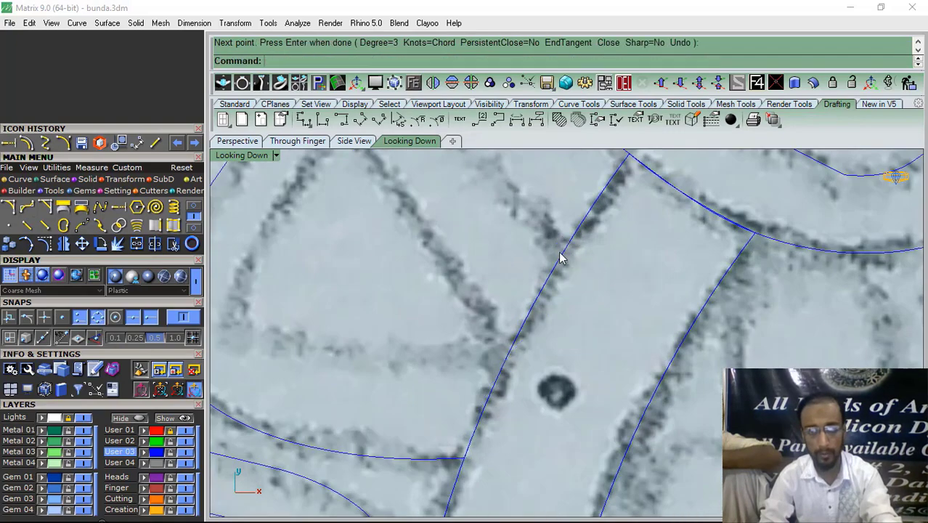
Draw an interpolated curve along the triangular setting's right edge from the band up to the top tip
{"action": "scroll", "coordinate": [561, 259], "scroll_direction": "down", "scroll_amount": 9}
{"action": "right_click_drag", "start_coordinate": [560, 261], "coordinate": [549, 300]}
{"action": "scroll", "coordinate": [549, 299], "scroll_direction": "up", "scroll_amount": 7}
{"action": "right_click", "coordinate": [548, 304]}
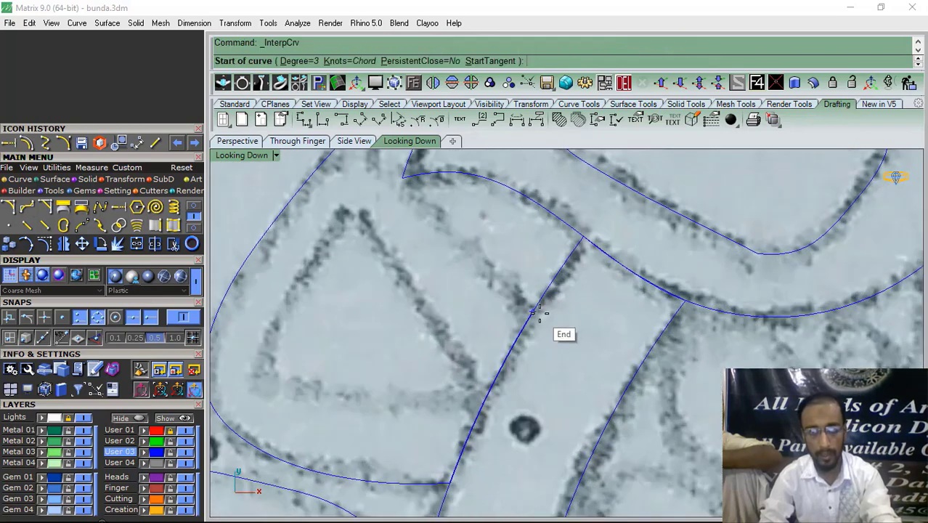
{"action": "left_click", "coordinate": [539, 312]}
{"action": "left_click", "coordinate": [486, 245]}
{"action": "scroll", "coordinate": [459, 252], "scroll_direction": "up", "scroll_amount": 5}
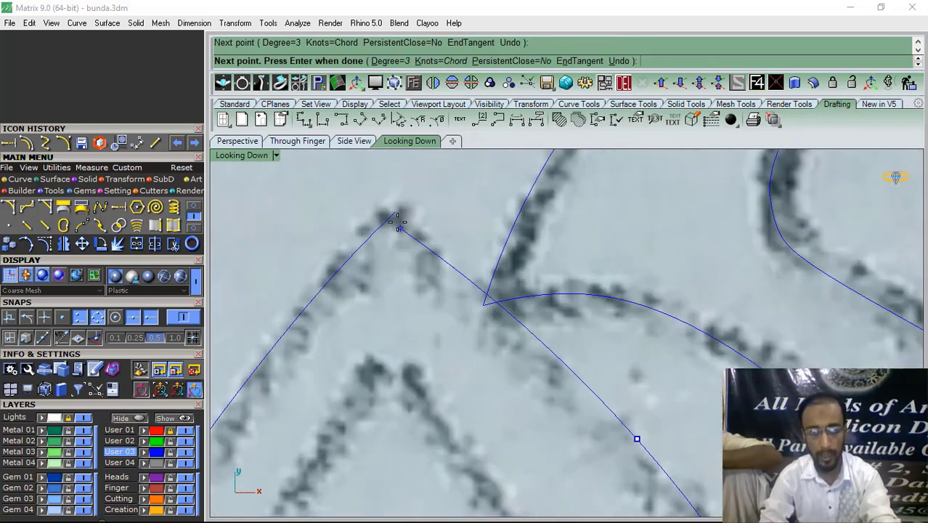
{"action": "left_click", "coordinate": [397, 218]}
{"action": "scroll", "coordinate": [405, 216], "scroll_direction": "down", "scroll_amount": 3}
{"action": "key", "text": "Return"}
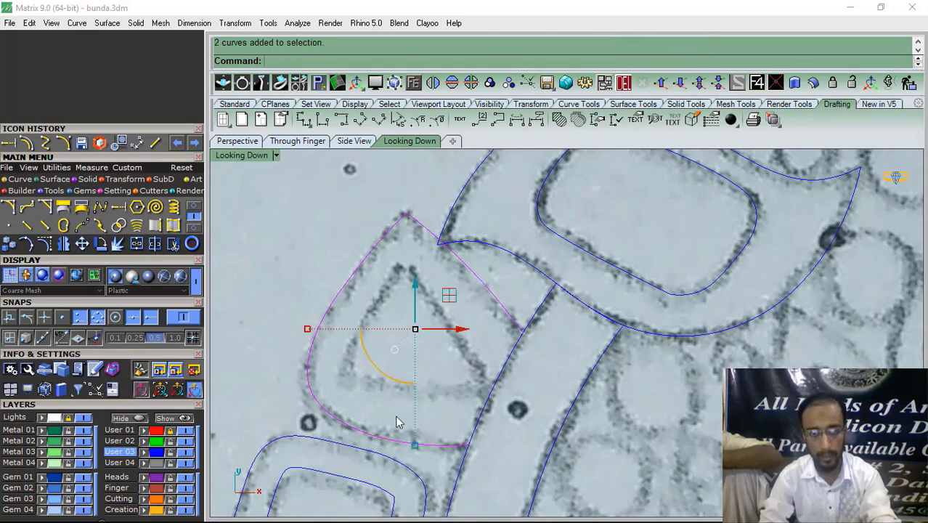
Join the outline curves of the triangular setting into one closed curve
{"action": "left_click_drag", "start_coordinate": [540, 382], "coordinate": [414, 429], "text": "shift"}
{"action": "left_click", "coordinate": [137, 243]}
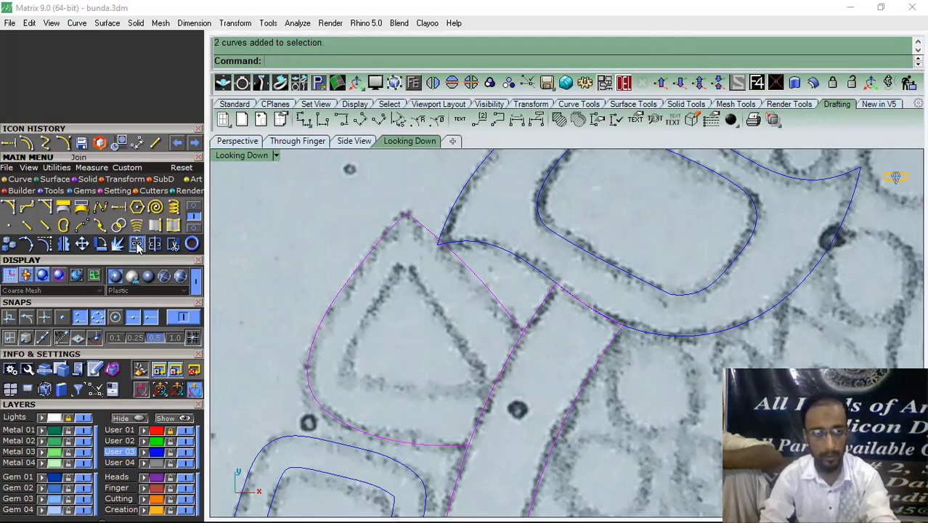
Try to offset the triangular setting's closed outline inward by 0.8 with sharp corners
{"action": "left_click", "coordinate": [26, 143]}
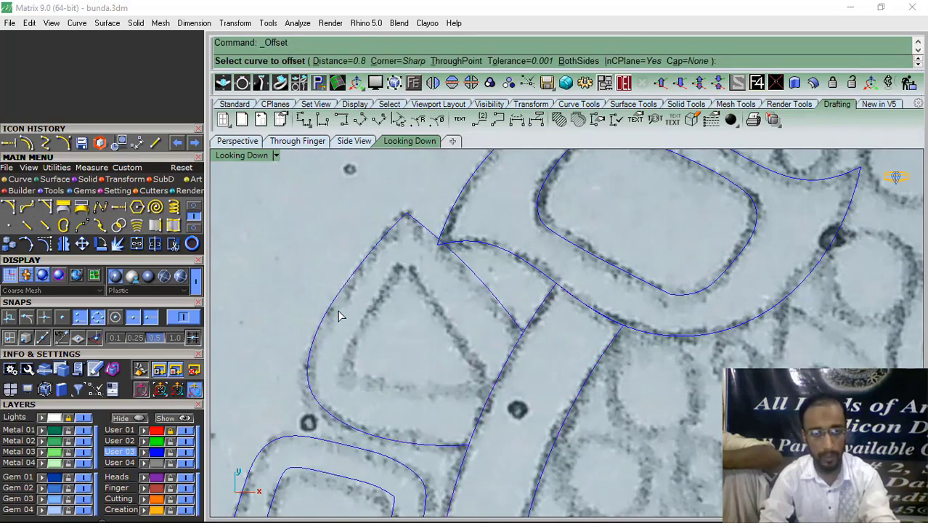
{"action": "left_click", "coordinate": [338, 316]}
{"action": "left_click", "coordinate": [370, 334]}
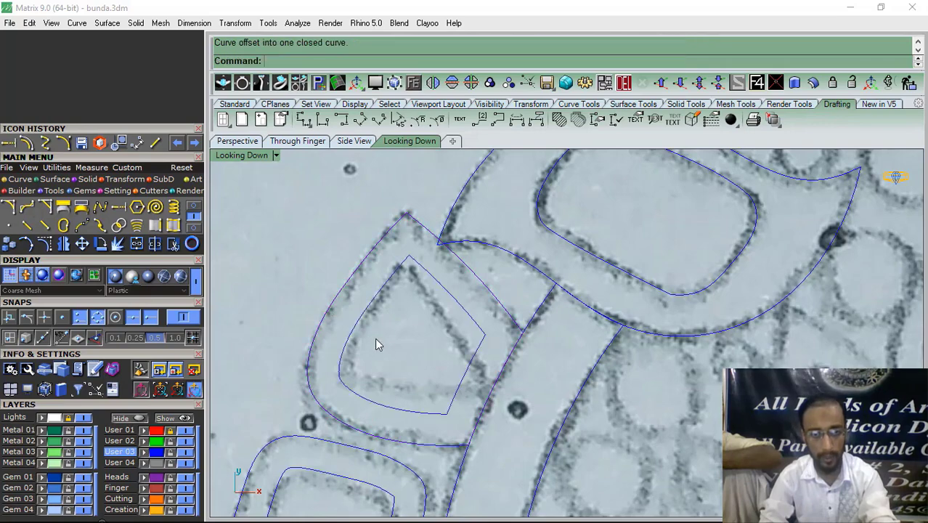
{"action": "right_click_drag", "start_coordinate": [393, 349], "coordinate": [469, 347]}
{"action": "key", "text": "ctrl+z"}
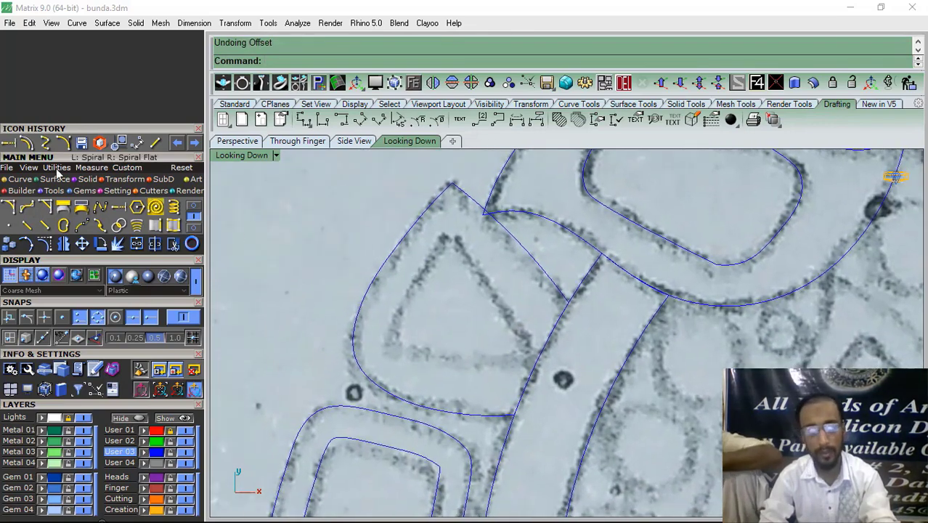
Draw a two-point interpolated curve along the inner triangle's left side, from its top tip to the lower-left corner
{"action": "left_click", "coordinate": [45, 145]}
{"action": "scroll", "coordinate": [452, 253], "scroll_direction": "up", "scroll_amount": 6}
{"action": "left_click", "coordinate": [452, 212]}
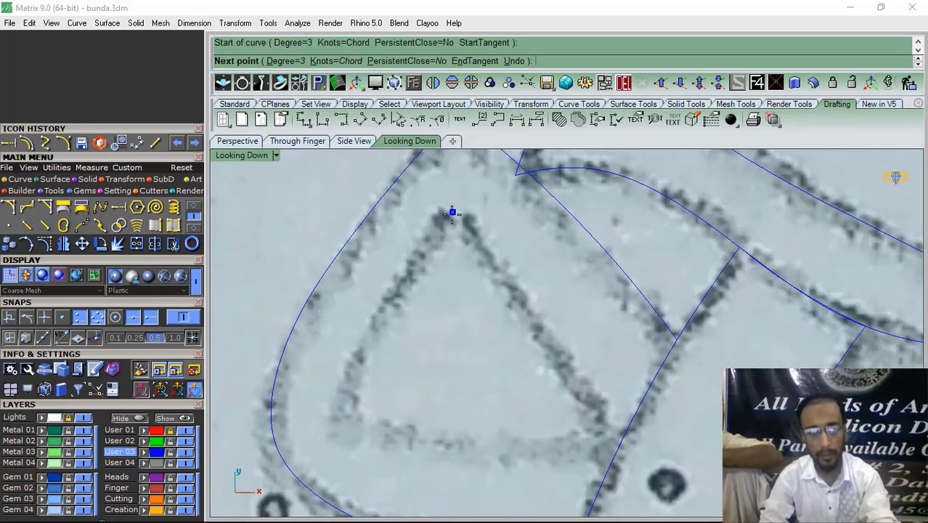
{"action": "left_click", "coordinate": [334, 409]}
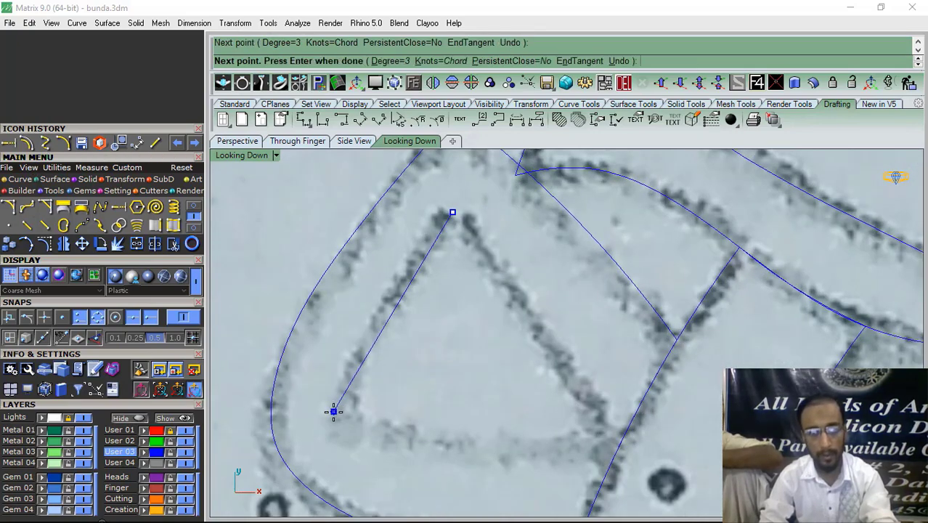
{"action": "key", "text": "Return"}
Draw a two-point interpolated curve along the inner triangle's bottom edge, from the lower-left to the lower-right corner
{"action": "key", "text": "Return"}
{"action": "left_click", "coordinate": [333, 412]}
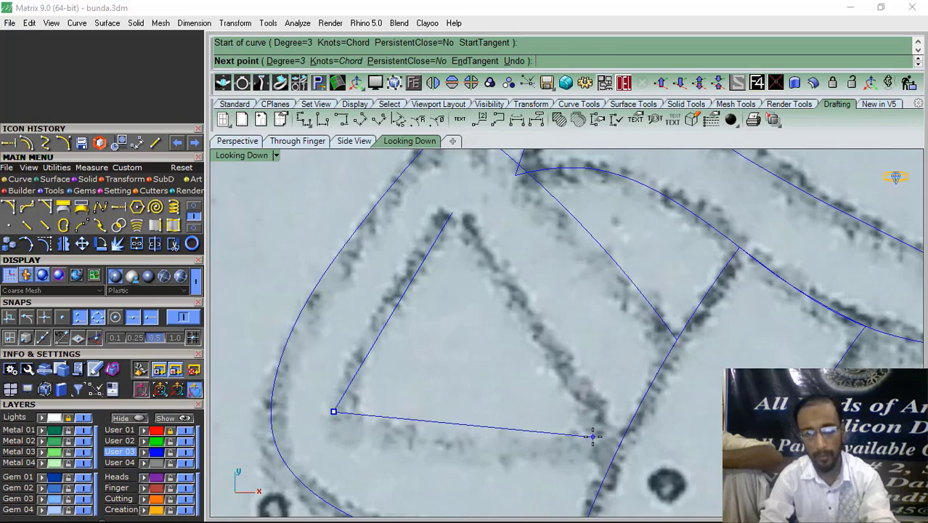
{"action": "left_click", "coordinate": [592, 436]}
{"action": "key", "text": "Return"}
Draw a two-point interpolated curve along the inner triangle's right side, from the lower-right corner back to the top tip
{"action": "key", "text": "Return"}
{"action": "left_click", "coordinate": [592, 435]}
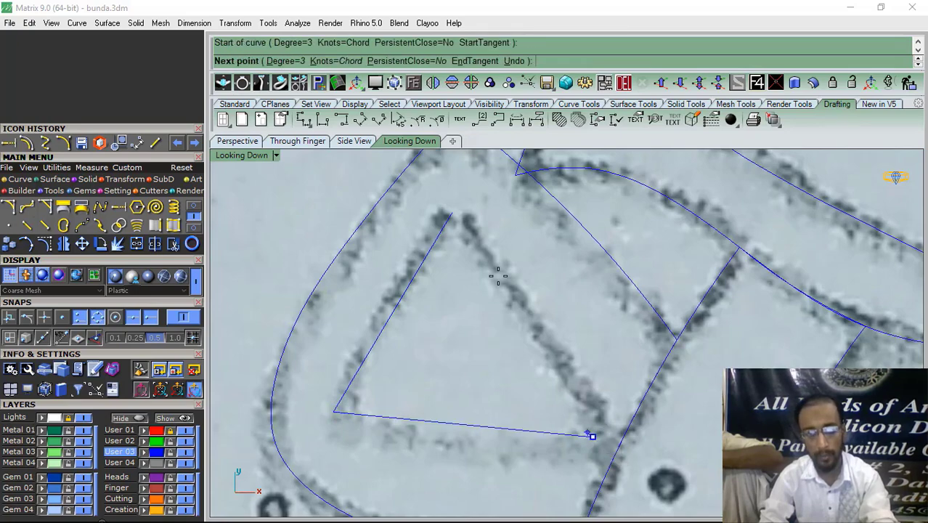
{"action": "left_click", "coordinate": [452, 213]}
{"action": "key", "text": "Return"}
Join the inner triangle's three sides into one closed curve
{"action": "scroll", "coordinate": [479, 273], "scroll_direction": "down", "scroll_amount": 3}
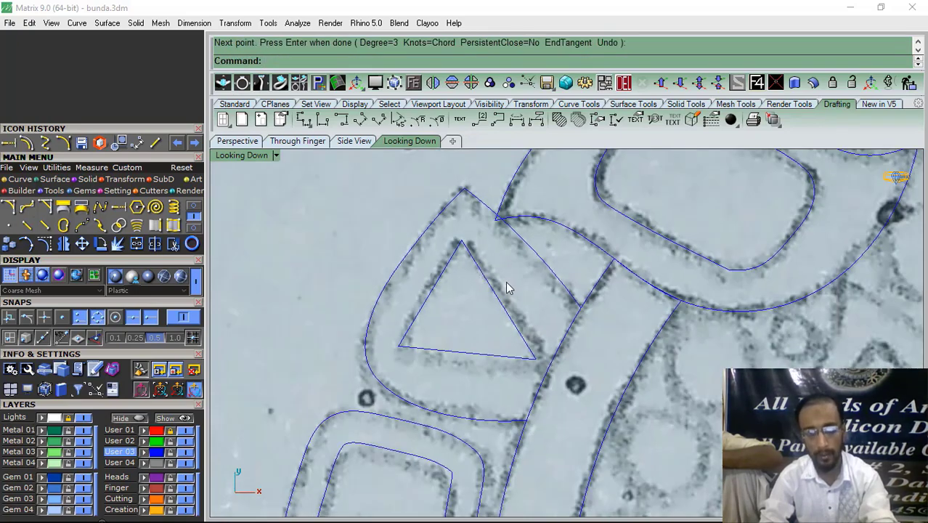
{"action": "left_click_drag", "start_coordinate": [392, 361], "coordinate": [389, 372]}
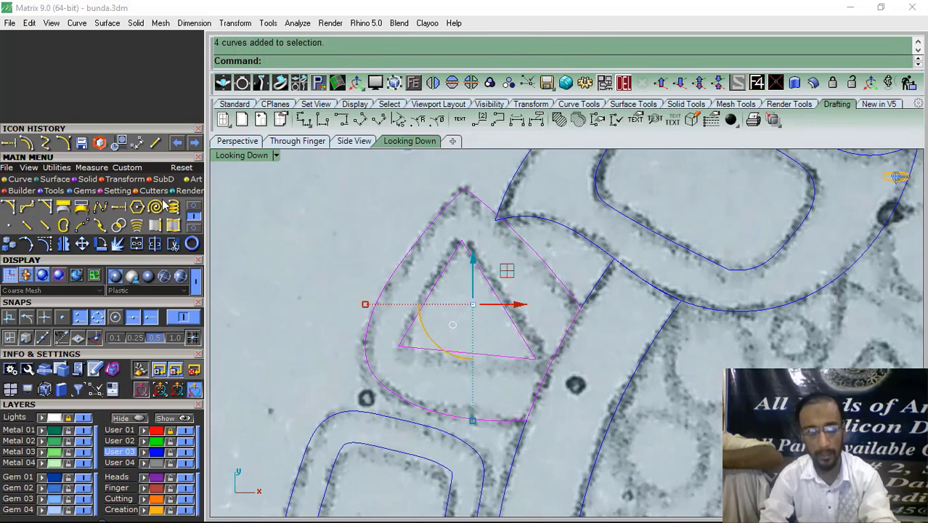
{"action": "left_click", "coordinate": [135, 243]}
Save the drawing
{"action": "scroll", "coordinate": [368, 247], "scroll_direction": "down", "scroll_amount": 8}
{"action": "mouse_move", "coordinate": [419, 268]}
{"action": "right_mouse_down"}
{"action": "mouse_move", "coordinate": [424, 255]}
{"action": "mouse_move", "coordinate": [420, 261]}
{"action": "right_mouse_up"}
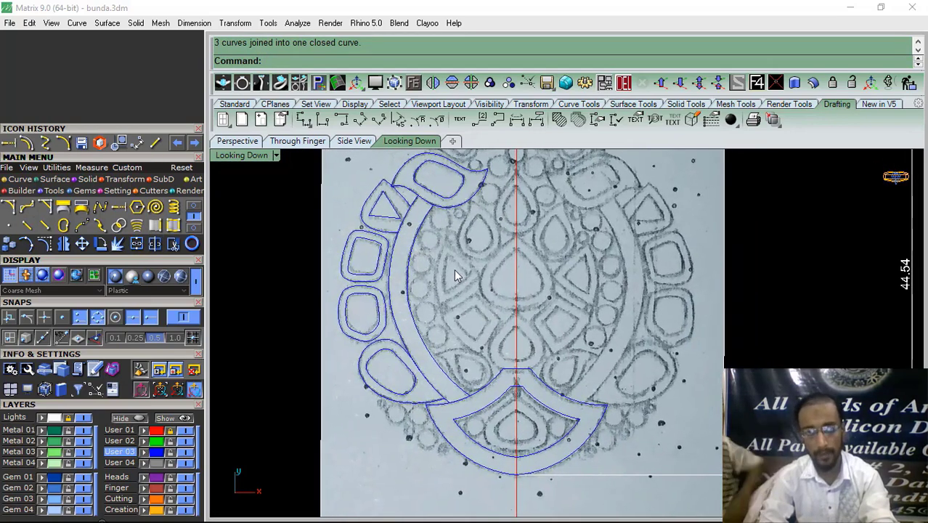
{"action": "scroll", "coordinate": [454, 268], "scroll_direction": "up", "scroll_amount": 4}
{"action": "scroll", "coordinate": [449, 272], "scroll_direction": "down", "scroll_amount": 2}
{"action": "scroll", "coordinate": [450, 276], "scroll_direction": "down", "scroll_amount": 3}
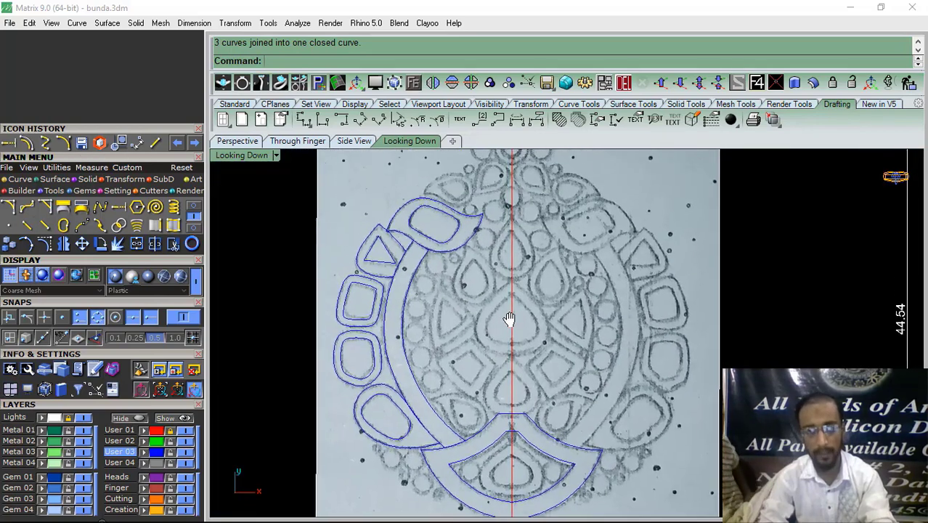
{"action": "left_click", "coordinate": [547, 82]}
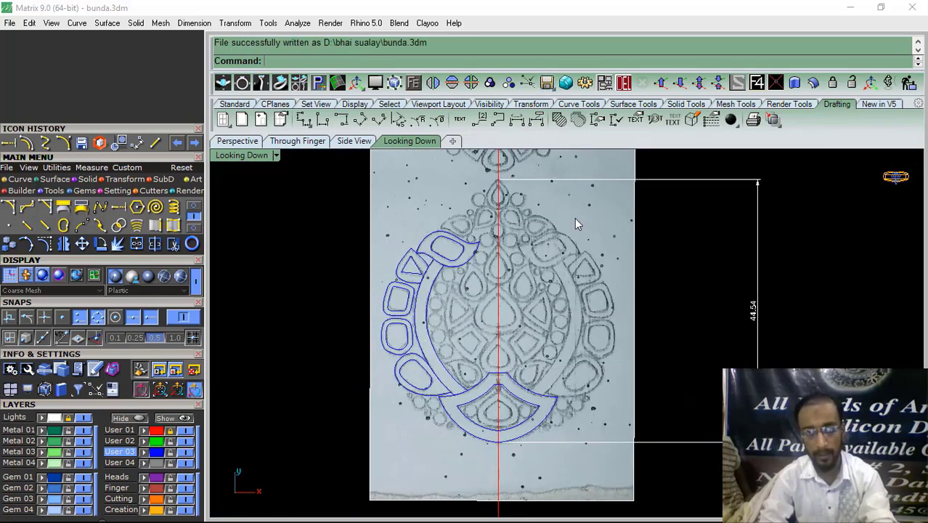
Start an interpolated curve at the left tip of the teardrop setting above the rounded one and trace its upper edge
{"action": "scroll", "coordinate": [458, 218], "scroll_direction": "up", "scroll_amount": 4}
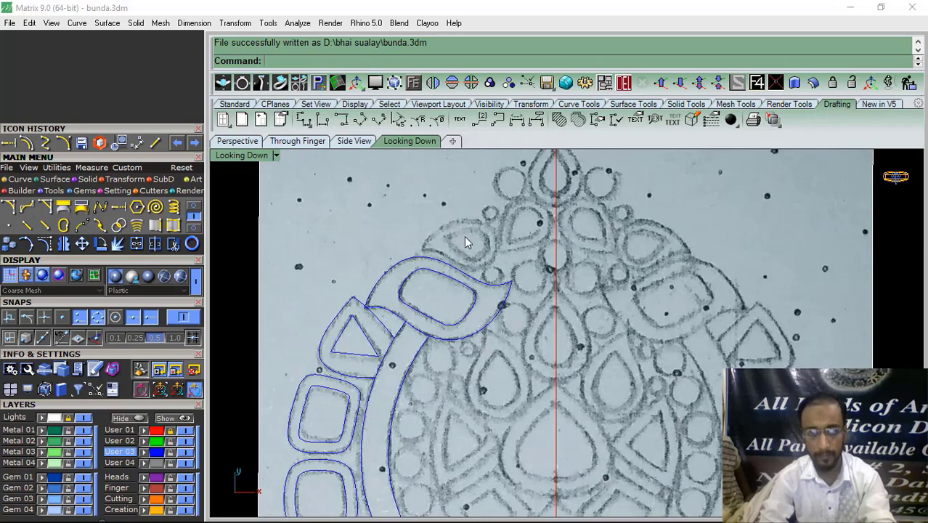
{"action": "scroll", "coordinate": [458, 261], "scroll_direction": "down", "scroll_amount": 2}
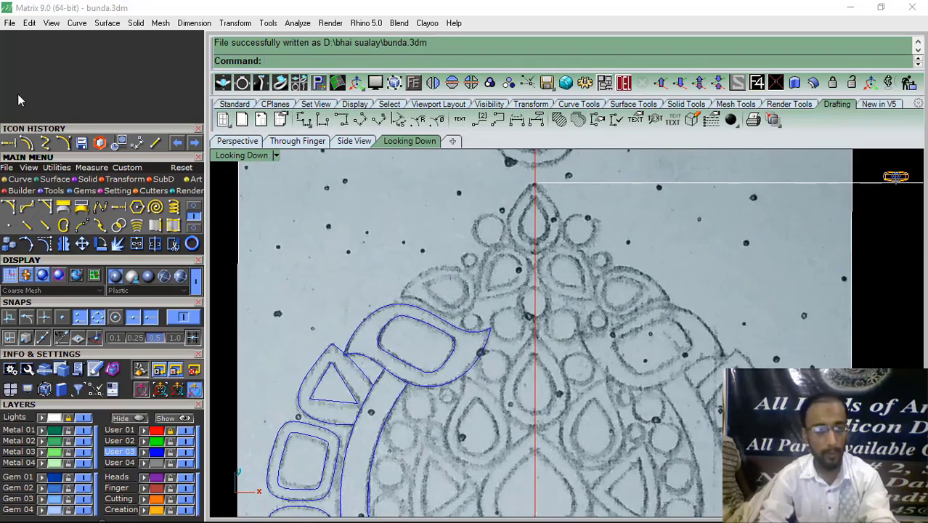
{"action": "left_click", "coordinate": [45, 142]}
{"action": "scroll", "coordinate": [398, 287], "scroll_direction": "up", "scroll_amount": 1}
{"action": "scroll", "coordinate": [398, 286], "scroll_direction": "up", "scroll_amount": 3}
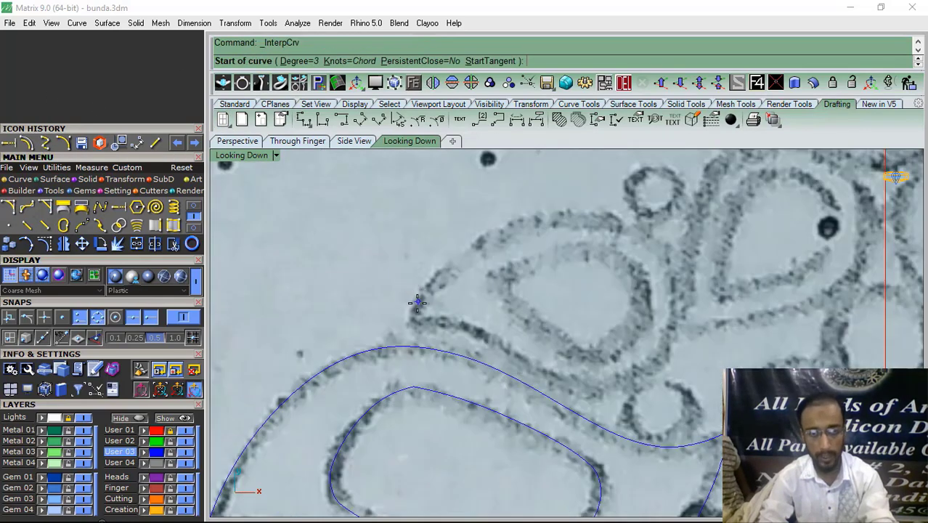
{"action": "left_click", "coordinate": [412, 322]}
{"action": "left_click", "coordinate": [429, 280]}
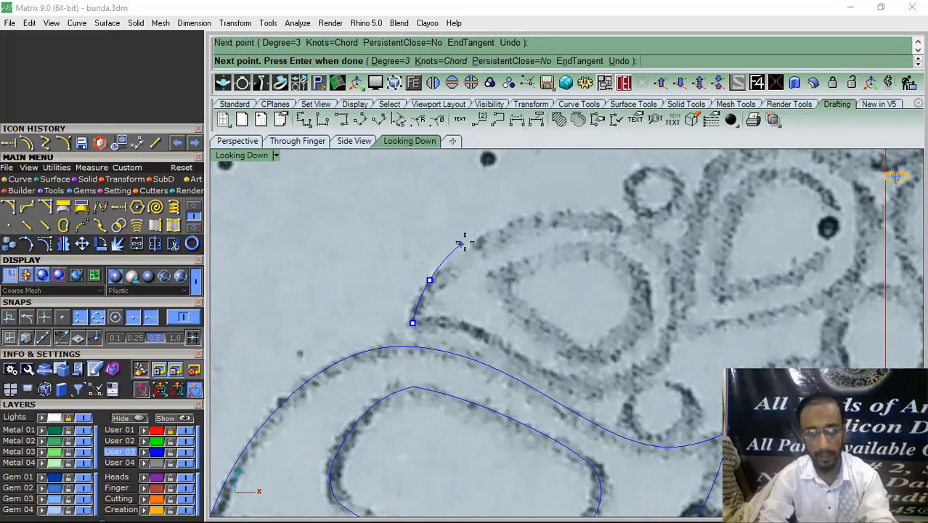
{"action": "left_click", "coordinate": [487, 232]}
{"action": "left_click", "coordinate": [583, 213]}
Continue the teardrop setting's curve around its right end and back along the lower edge towards the left tip
{"action": "scroll", "coordinate": [654, 237], "scroll_direction": "up", "scroll_amount": 4}
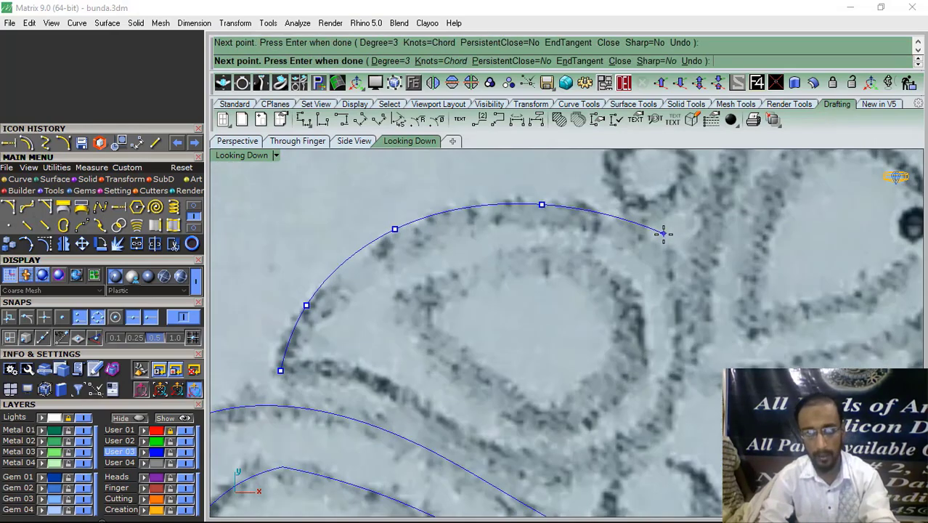
{"action": "left_click", "coordinate": [660, 244]}
{"action": "scroll", "coordinate": [650, 243], "scroll_direction": "down", "scroll_amount": 8}
{"action": "scroll", "coordinate": [665, 284], "scroll_direction": "up", "scroll_amount": 4}
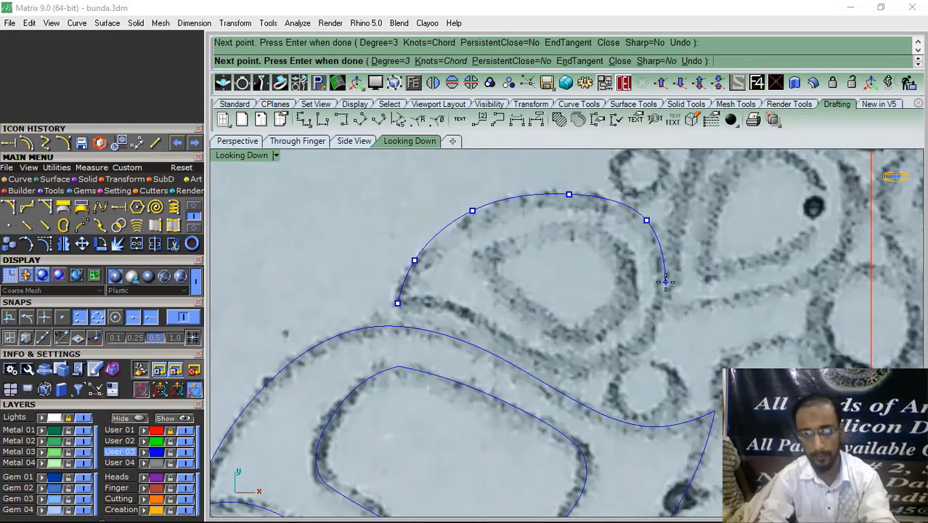
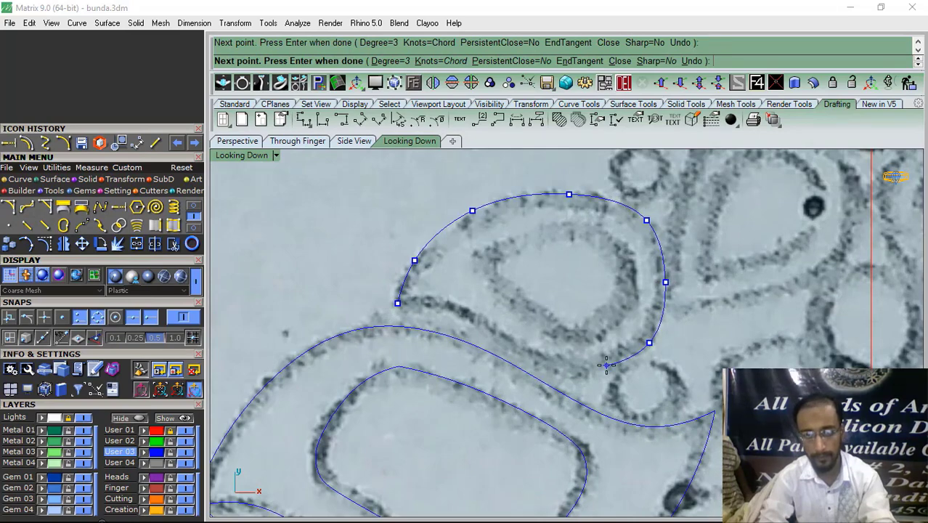
{"action": "left_click", "coordinate": [514, 344]}
{"action": "scroll", "coordinate": [503, 327], "scroll_direction": "up", "scroll_amount": 2}
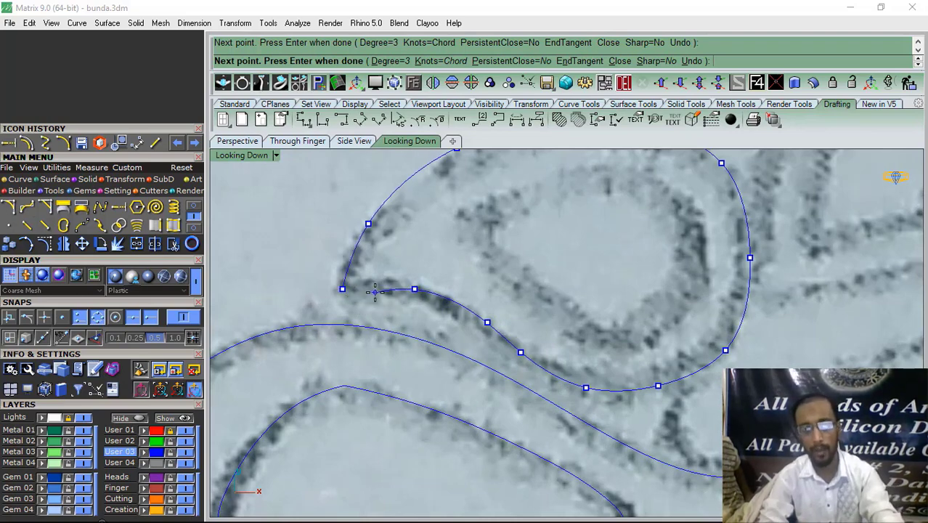
{"action": "scroll", "coordinate": [517, 300], "scroll_direction": "up", "scroll_amount": 3}
{"action": "key", "text": "Return"}
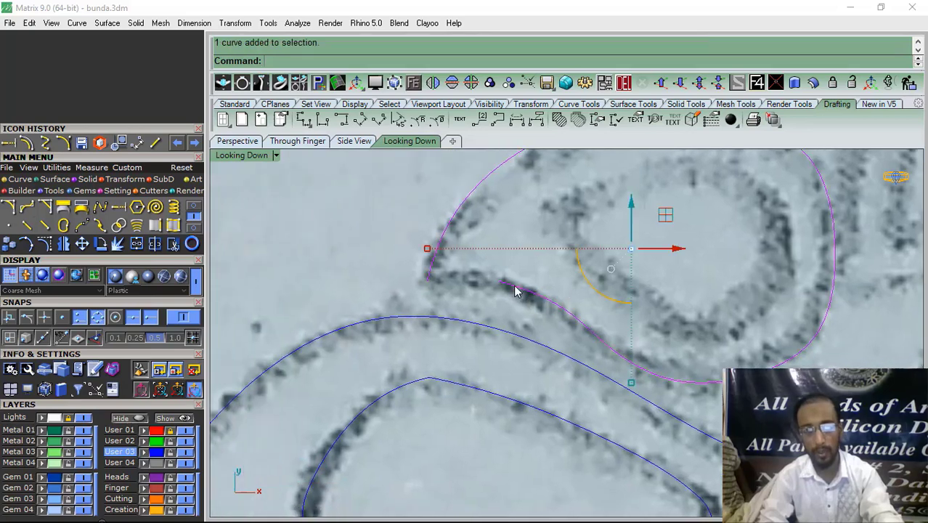
Show the teardrop outline's control points, move its open lower end onto the left tip and raise the neighbouring point to fit the sketch
{"action": "left_click", "coordinate": [63, 225]}
{"action": "scroll", "coordinate": [499, 287], "scroll_direction": "up", "scroll_amount": 2}
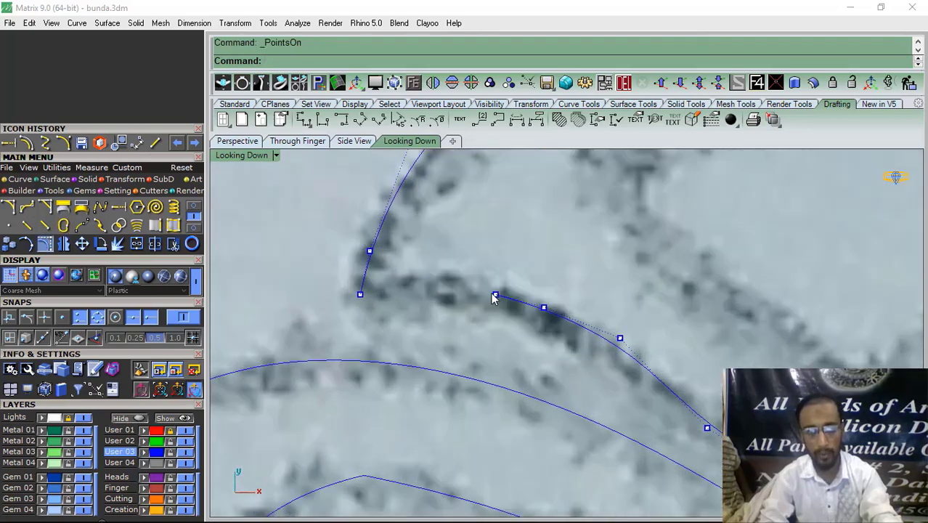
{"action": "left_click_drag", "start_coordinate": [493, 296], "coordinate": [360, 294]}
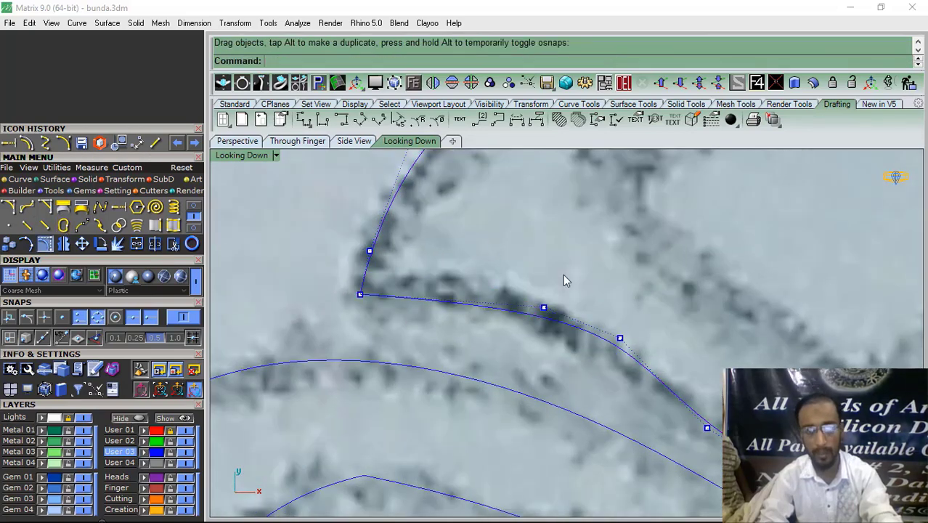
{"action": "left_click_drag", "start_coordinate": [563, 274], "coordinate": [555, 244]}
{"action": "left_click", "coordinate": [452, 252]}
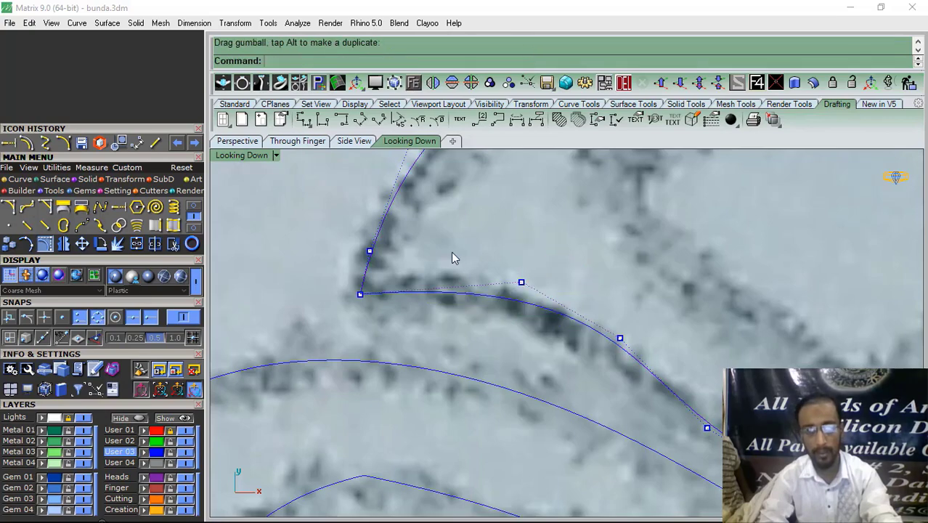
Move the control point on the teardrop outline's upper-left arc slightly inward to match the scanned line
{"action": "scroll", "coordinate": [451, 254], "scroll_direction": "down", "scroll_amount": 3}
{"action": "right_click_drag", "start_coordinate": [537, 234], "coordinate": [549, 283]}
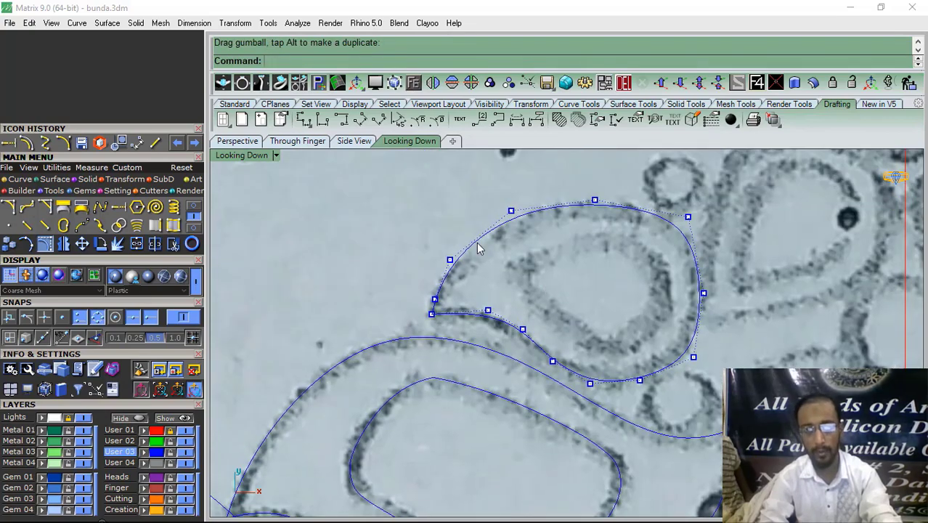
{"action": "scroll", "coordinate": [515, 193], "scroll_direction": "up", "scroll_amount": 3}
{"action": "left_click", "coordinate": [509, 233]}
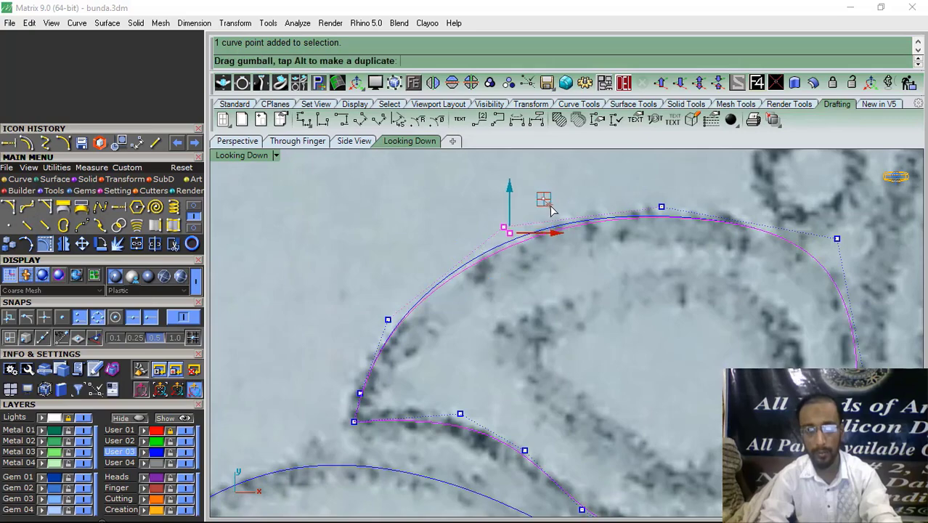
{"action": "left_click_drag", "start_coordinate": [549, 205], "coordinate": [552, 207]}
{"action": "left_click", "coordinate": [605, 278]}
Adjust the control point at the teardrop outline's right end to follow the scan and hide the control points
{"action": "scroll", "coordinate": [588, 290], "scroll_direction": "down", "scroll_amount": 8}
{"action": "right_click_drag", "start_coordinate": [570, 296], "coordinate": [489, 264]}
{"action": "scroll", "coordinate": [639, 292], "scroll_direction": "up", "scroll_amount": 6}
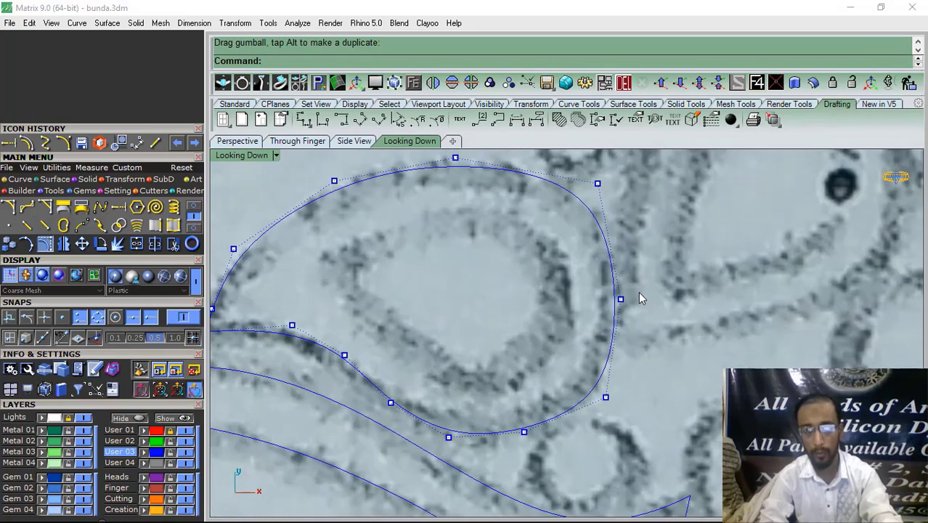
{"action": "left_click", "coordinate": [621, 298]}
{"action": "left_click_drag", "start_coordinate": [654, 268], "coordinate": [653, 270]}
{"action": "left_click", "coordinate": [697, 255]}
{"action": "scroll", "coordinate": [553, 289], "scroll_direction": "down", "scroll_amount": 6}
{"action": "right_click_drag", "start_coordinate": [553, 289], "coordinate": [559, 294]}
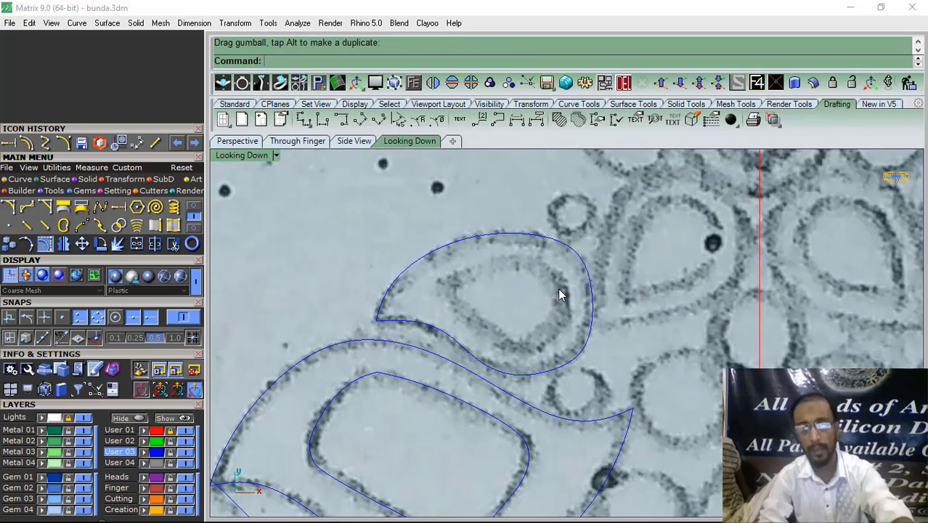
Try to offset the teardrop setting's outline inward by 0.8 with sharp corners
{"action": "left_click", "coordinate": [590, 281]}
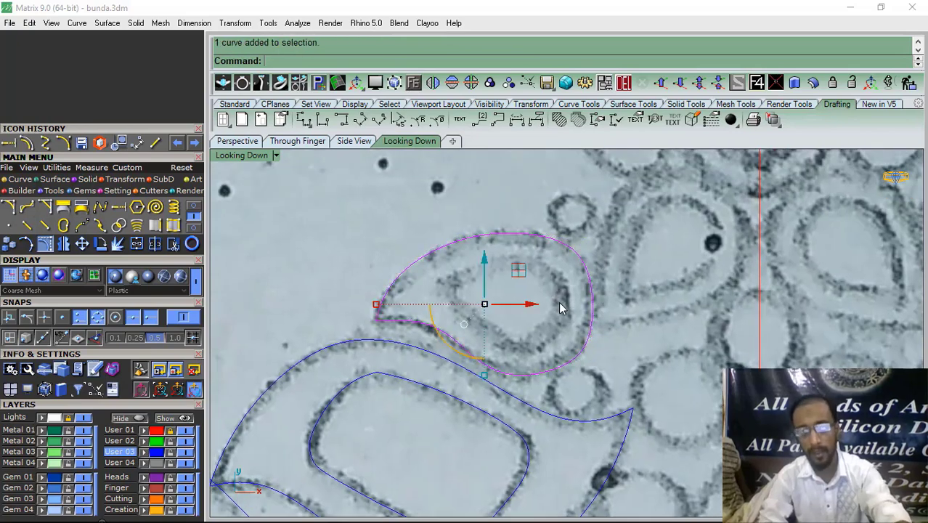
{"action": "left_click", "coordinate": [99, 142]}
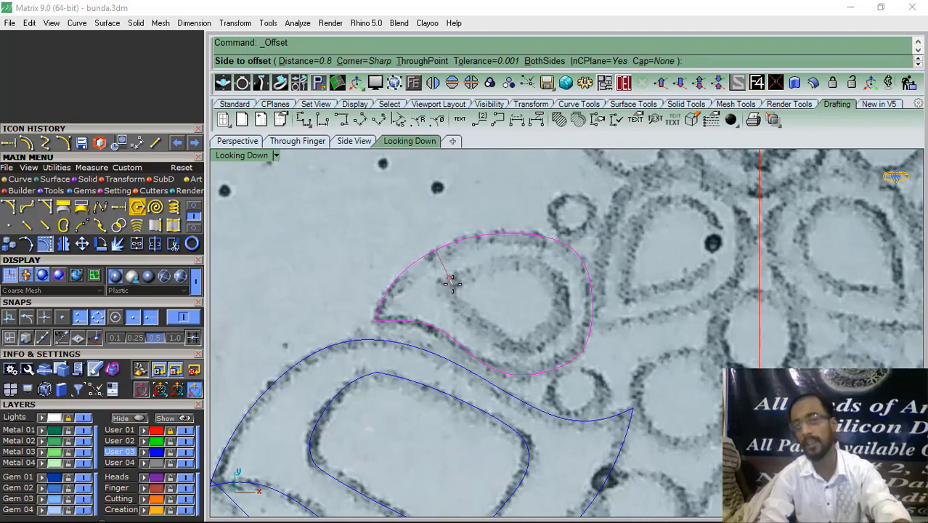
{"action": "left_click", "coordinate": [451, 283]}
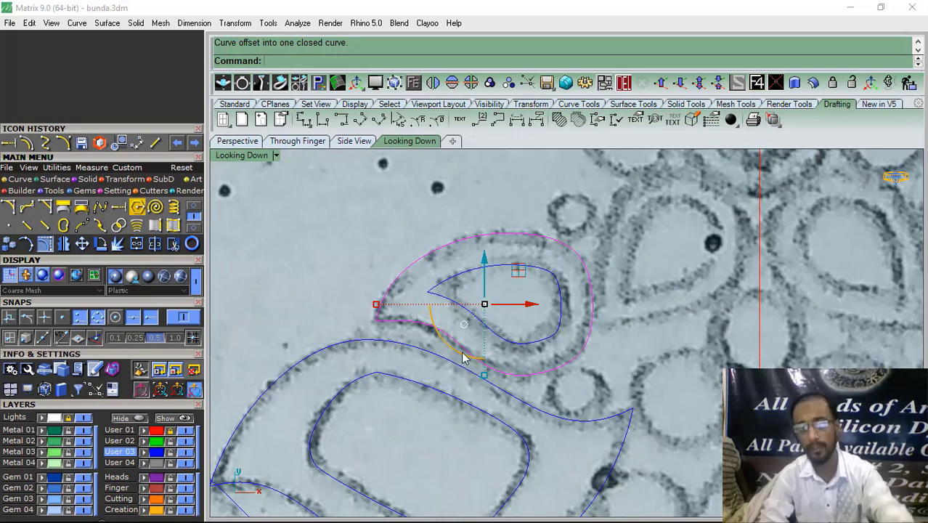
{"action": "key", "text": "ctrl+z"}
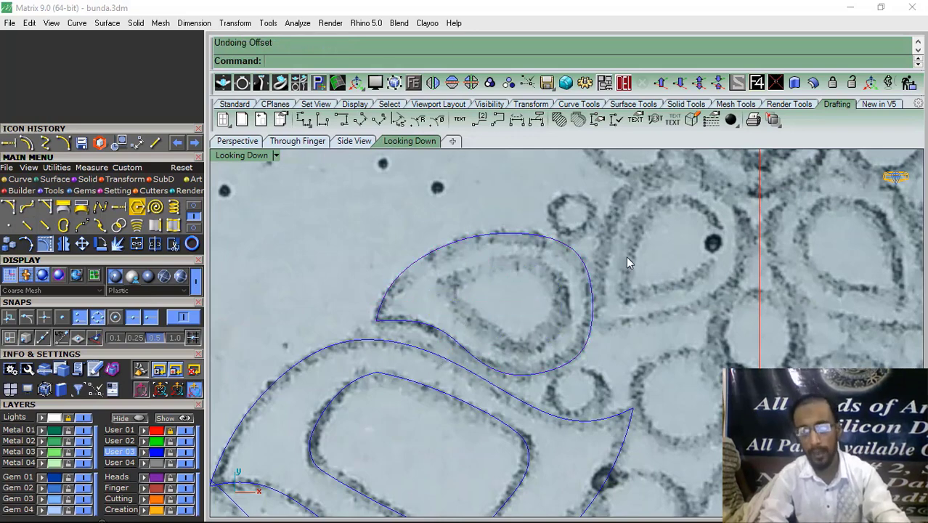
Show the teardrop outline's control points, adjust the point on its lower-right curve to follow the scan, and hide the points
{"action": "left_click", "coordinate": [557, 368]}
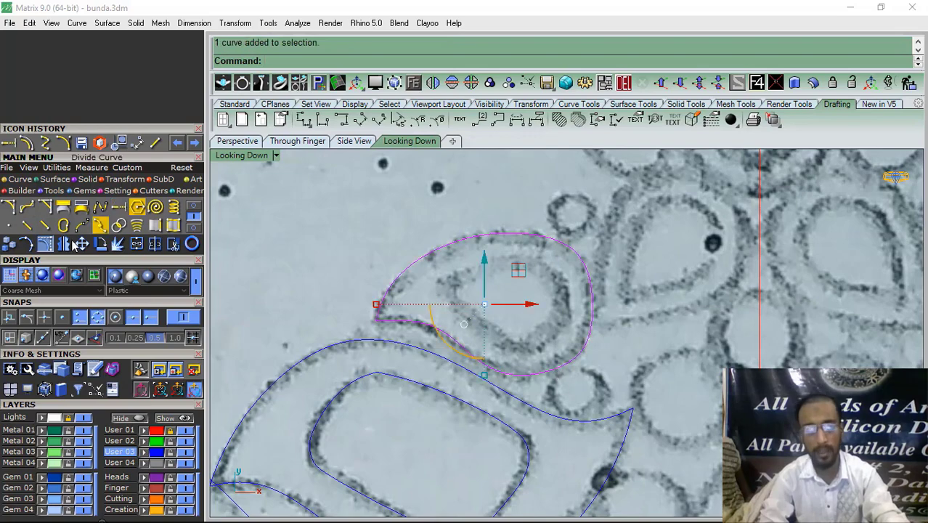
{"action": "left_click", "coordinate": [46, 245]}
{"action": "right_click_drag", "start_coordinate": [528, 336], "coordinate": [494, 302]}
{"action": "scroll", "coordinate": [515, 353], "scroll_direction": "up", "scroll_amount": 3}
{"action": "left_click", "coordinate": [511, 338]}
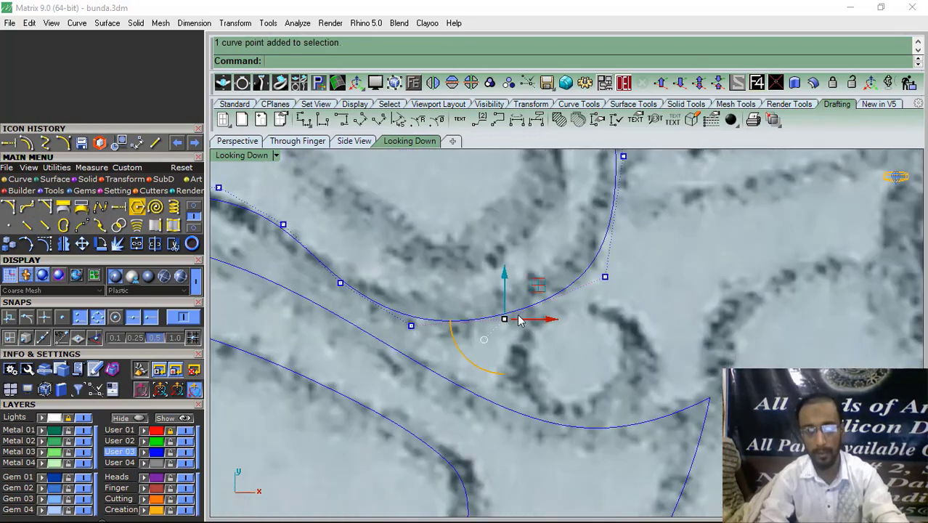
{"action": "left_click_drag", "start_coordinate": [532, 294], "coordinate": [540, 302]}
{"action": "scroll", "coordinate": [540, 302], "scroll_direction": "down", "scroll_amount": 4}
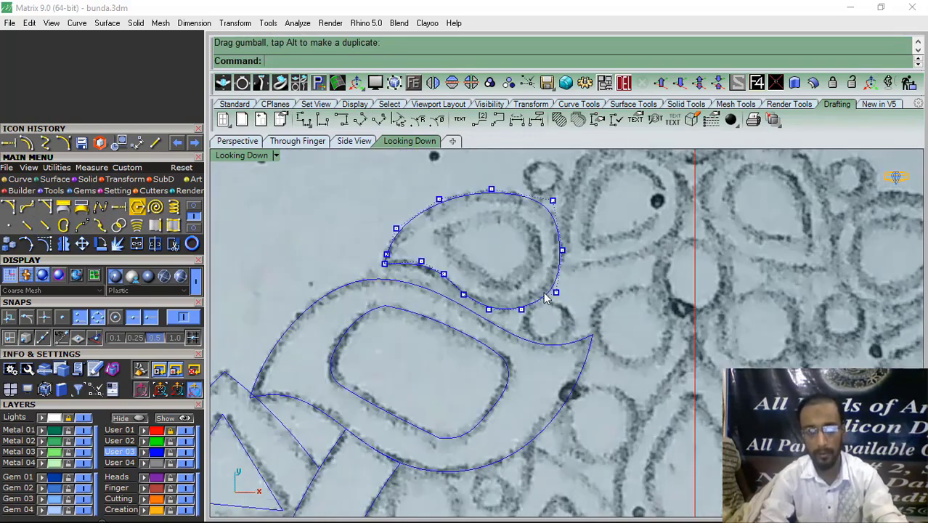
{"action": "key", "text": "Escape"}
Save the drawing
{"action": "scroll", "coordinate": [471, 275], "scroll_direction": "down", "scroll_amount": 2}
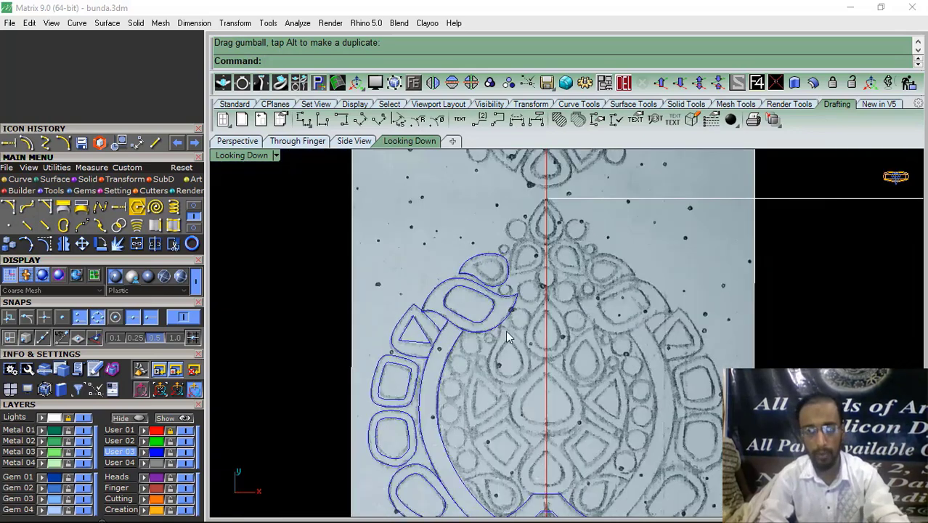
{"action": "scroll", "coordinate": [507, 337], "scroll_direction": "down", "scroll_amount": 3}
{"action": "left_click", "coordinate": [547, 82]}
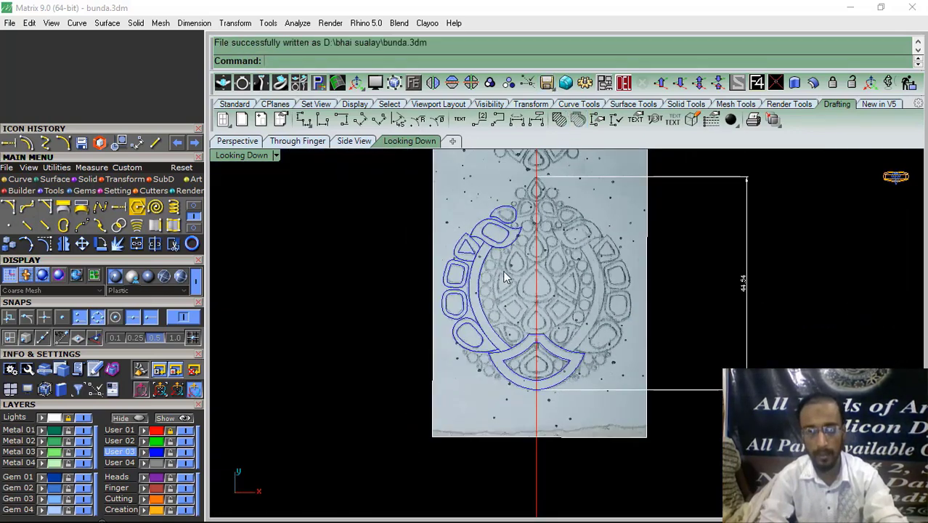
{"action": "left_click", "coordinate": [330, 511]}
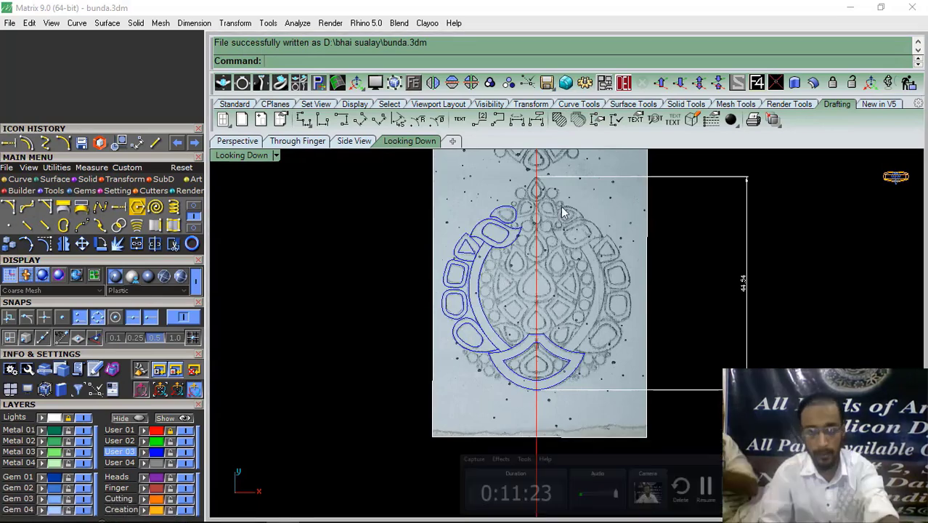
{"action": "scroll", "coordinate": [532, 280], "scroll_direction": "up", "scroll_amount": 6}
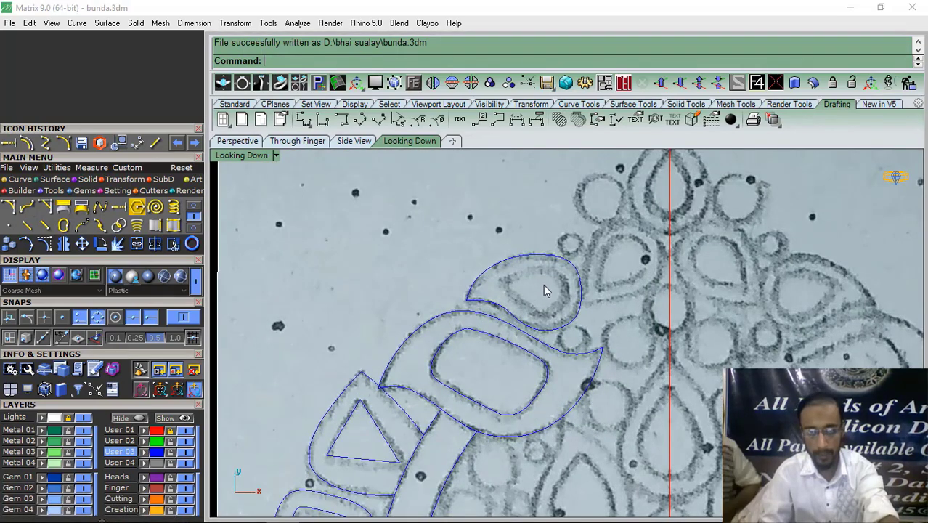
{"action": "right_click_drag", "start_coordinate": [543, 284], "coordinate": [559, 303]}
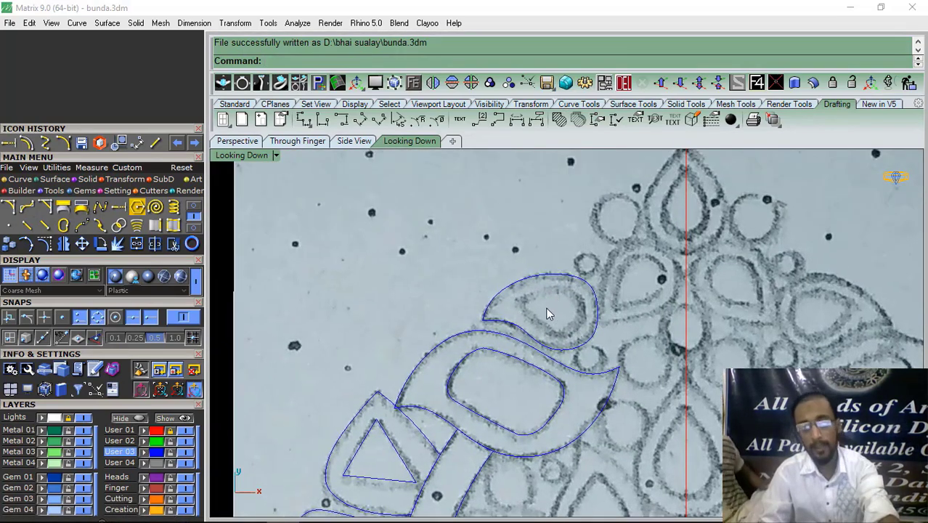
{"action": "scroll", "coordinate": [507, 284], "scroll_direction": "down", "scroll_amount": 3}
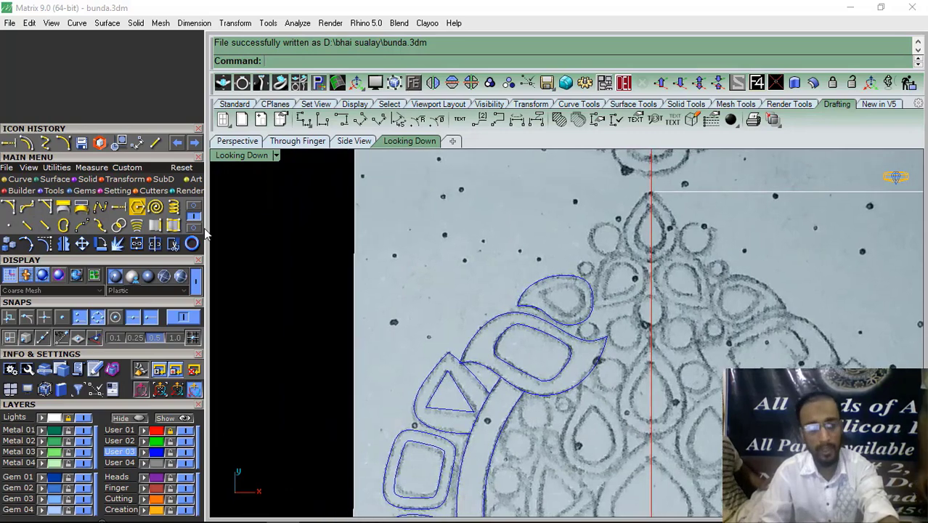
Load a pear-shaped diamond gem with a length of 5 and a width of 3
{"action": "left_click", "coordinate": [66, 404]}
{"action": "left_click", "coordinate": [84, 190]}
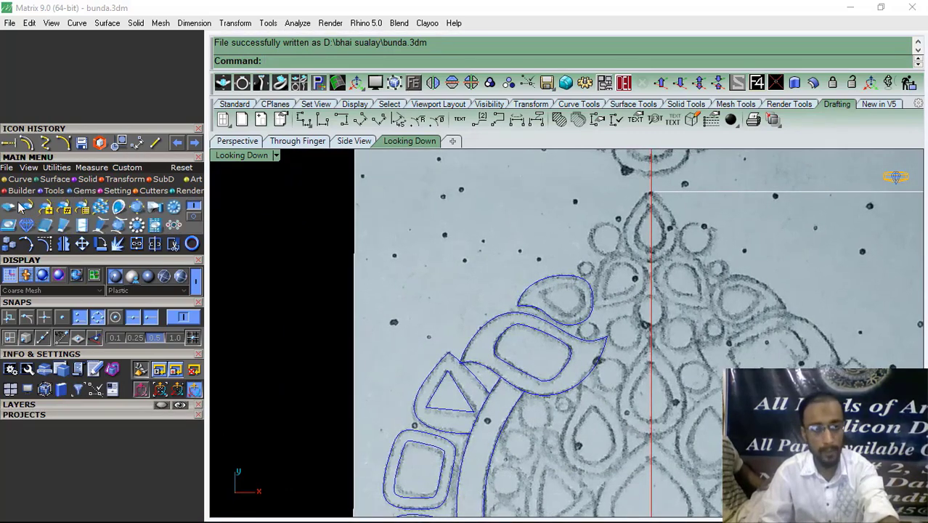
{"action": "left_click", "coordinate": [8, 206]}
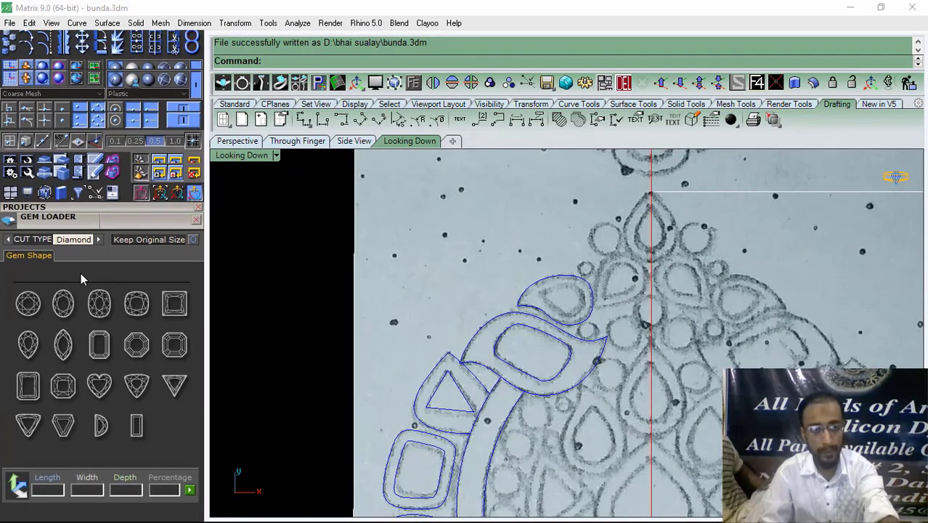
{"action": "left_click", "coordinate": [32, 356]}
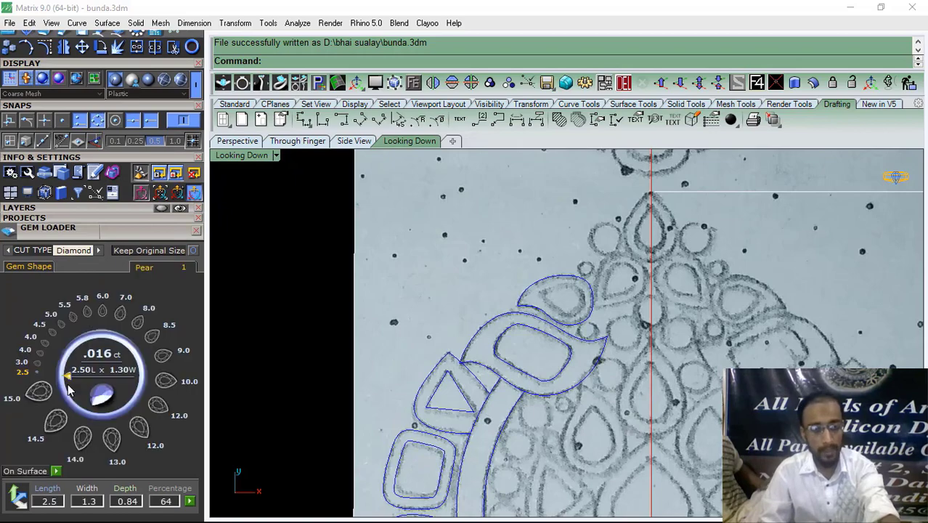
{"action": "left_click", "coordinate": [63, 323]}
{"action": "scroll", "coordinate": [387, 312], "scroll_direction": "down", "scroll_amount": 4}
{"action": "scroll", "coordinate": [548, 262], "scroll_direction": "up", "scroll_amount": 4}
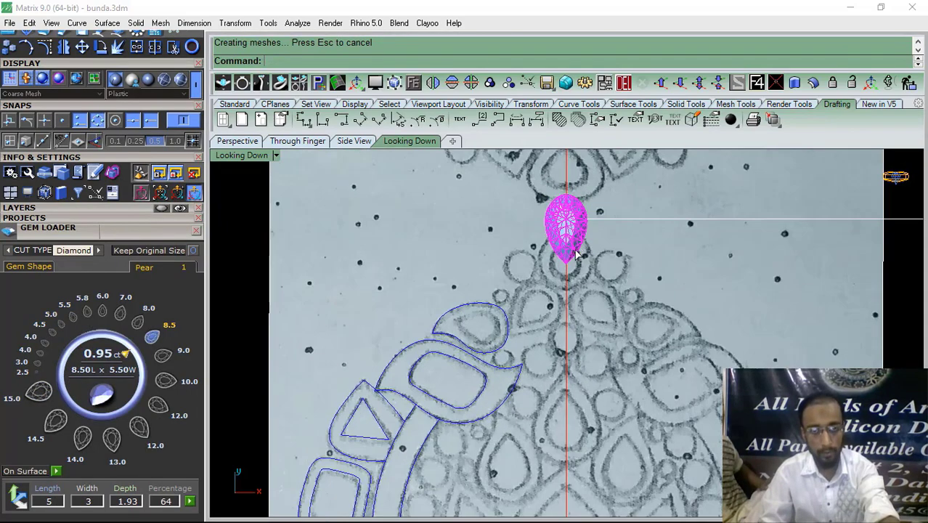
Move the pear gem onto the teardrop setting and rotate it so its tip points toward the setting's left end
{"action": "left_click_drag", "start_coordinate": [576, 243], "coordinate": [489, 343]}
{"action": "left_click", "coordinate": [198, 231]}
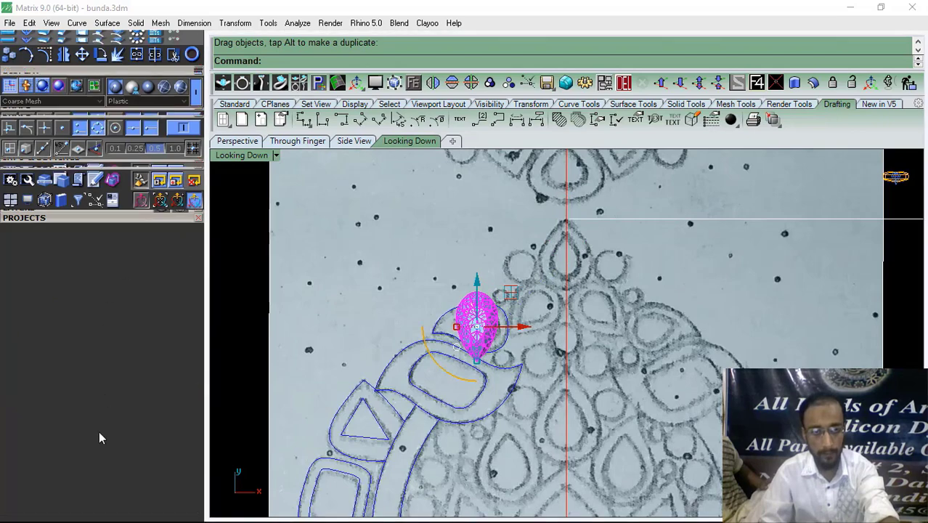
{"action": "scroll", "coordinate": [464, 343], "scroll_direction": "up", "scroll_amount": 3}
{"action": "left_click_drag", "start_coordinate": [453, 371], "coordinate": [416, 286]}
Create the pear gem's outline curve with Gem Profile and delete the gem
{"action": "left_click", "coordinate": [414, 85]}
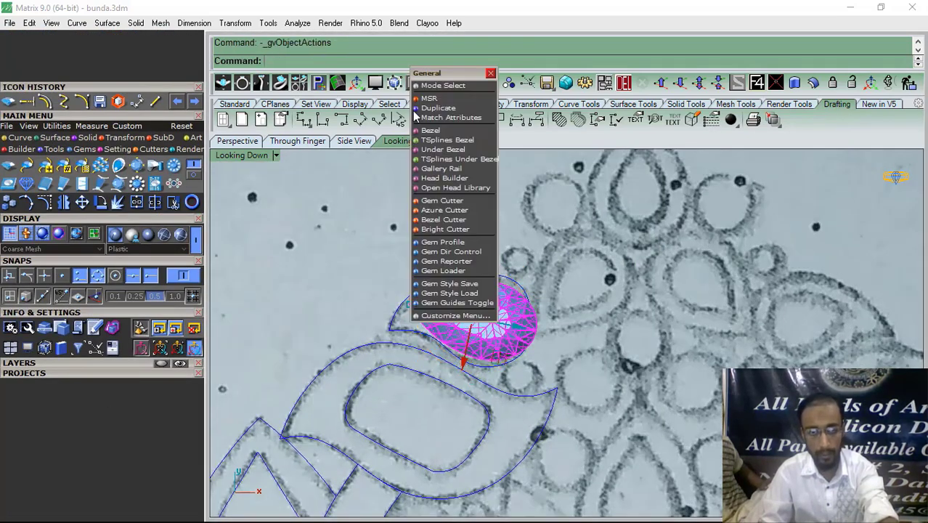
{"action": "left_click", "coordinate": [444, 242]}
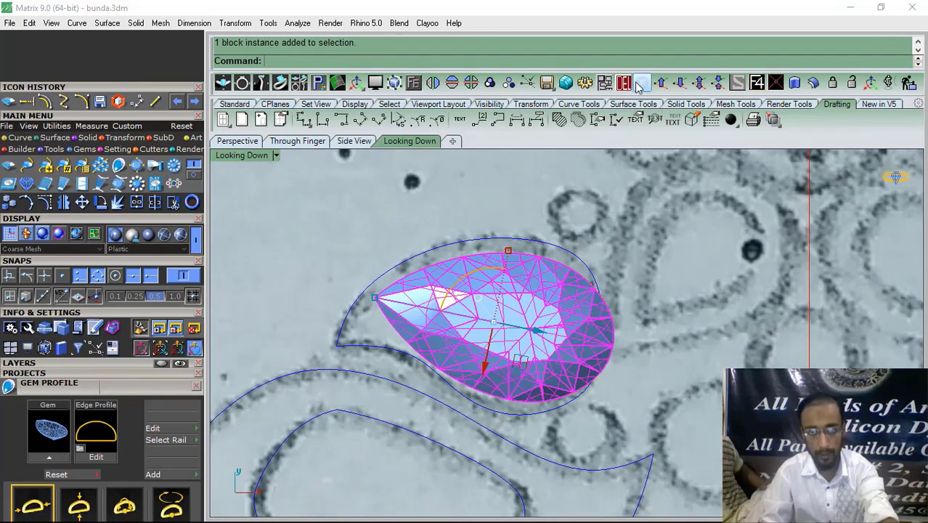
{"action": "key", "text": "Delete"}
Shift the pear curve right onto the sketched stone's tip and shorten it with Scale 1D to the stone's right edge
{"action": "left_click", "coordinate": [483, 256]}
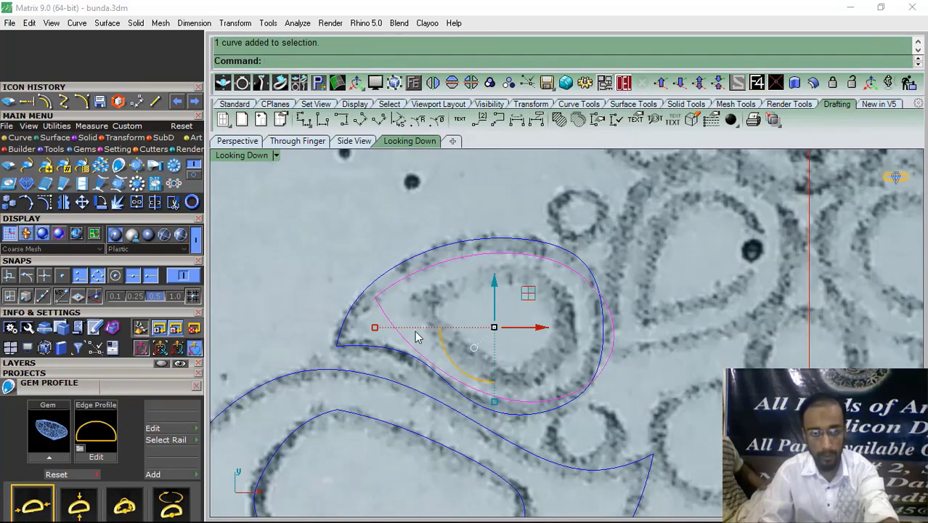
{"action": "left_click_drag", "start_coordinate": [529, 299], "coordinate": [567, 299]}
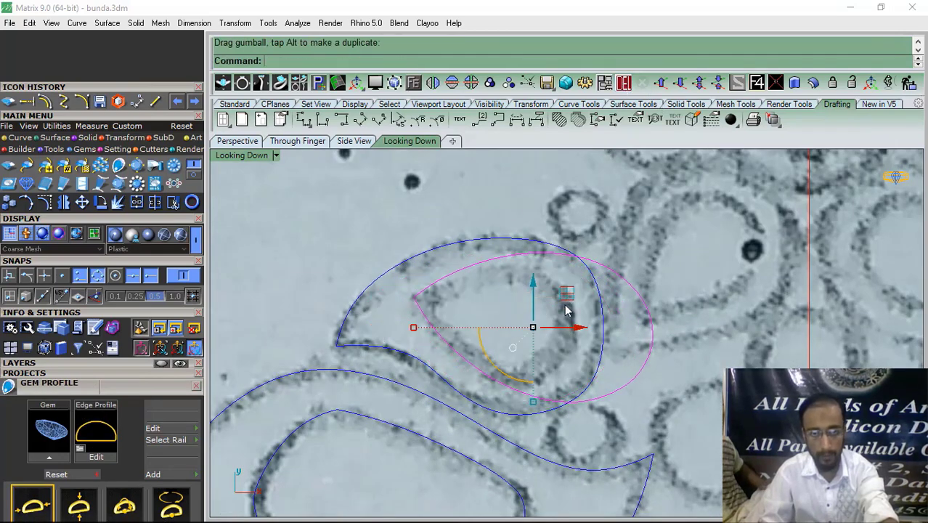
{"action": "left_click", "coordinate": [118, 138]}
{"action": "left_click", "coordinate": [45, 166]}
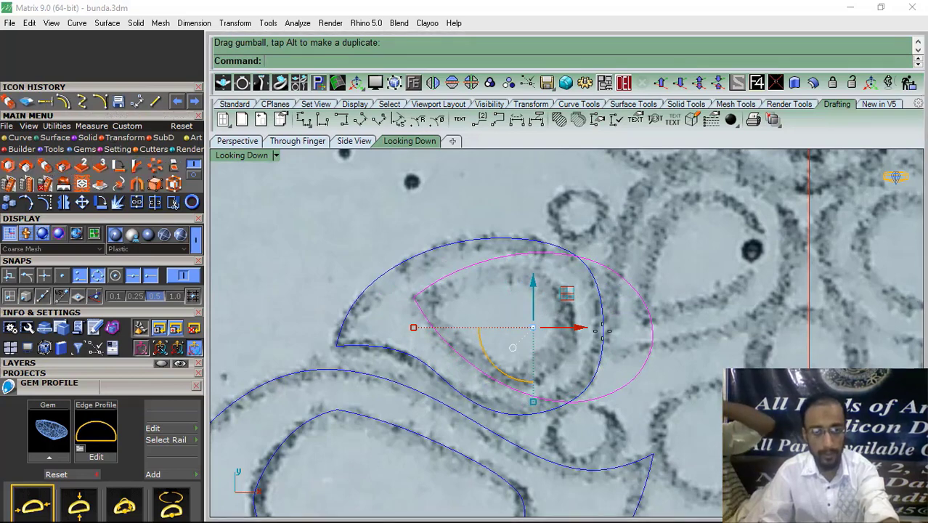
{"action": "left_click", "coordinate": [413, 297]}
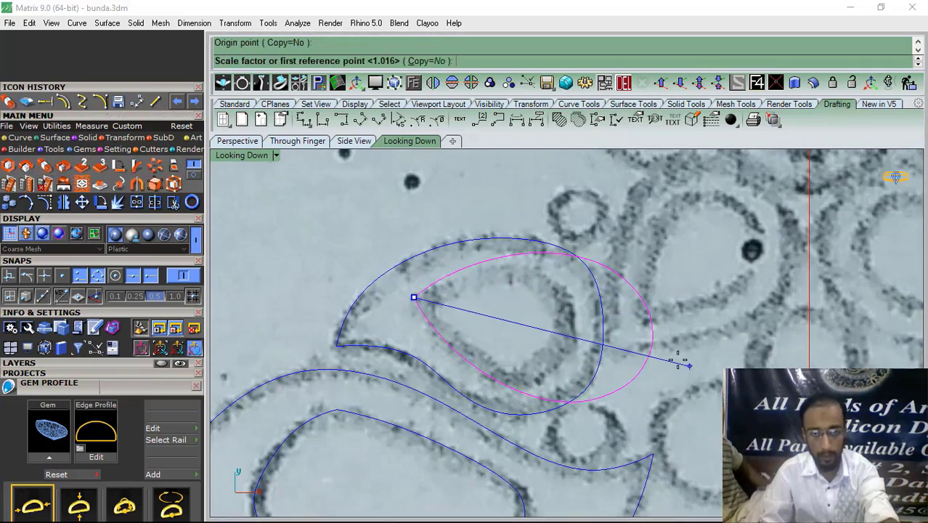
{"action": "left_click", "coordinate": [651, 347]}
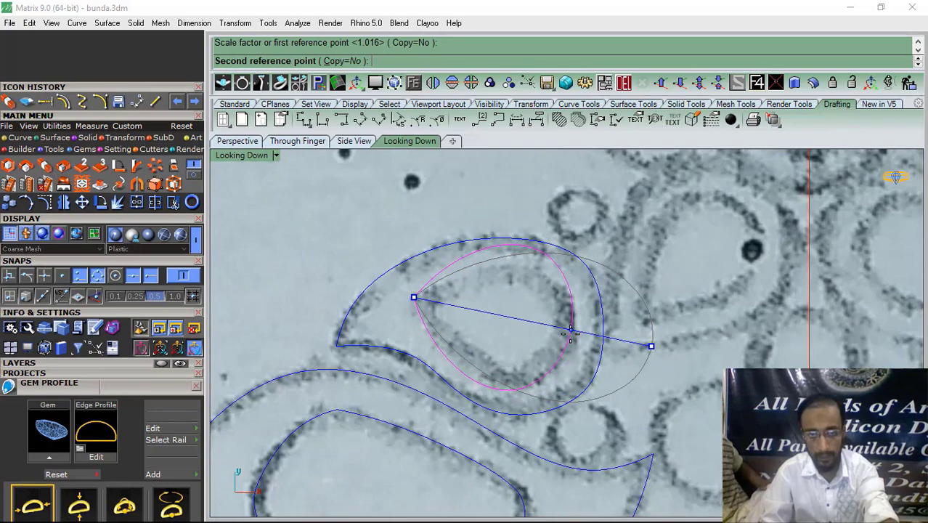
{"action": "left_click", "coordinate": [570, 333]}
{"action": "right_click", "coordinate": [517, 281]}
{"action": "key", "text": "Escape"}
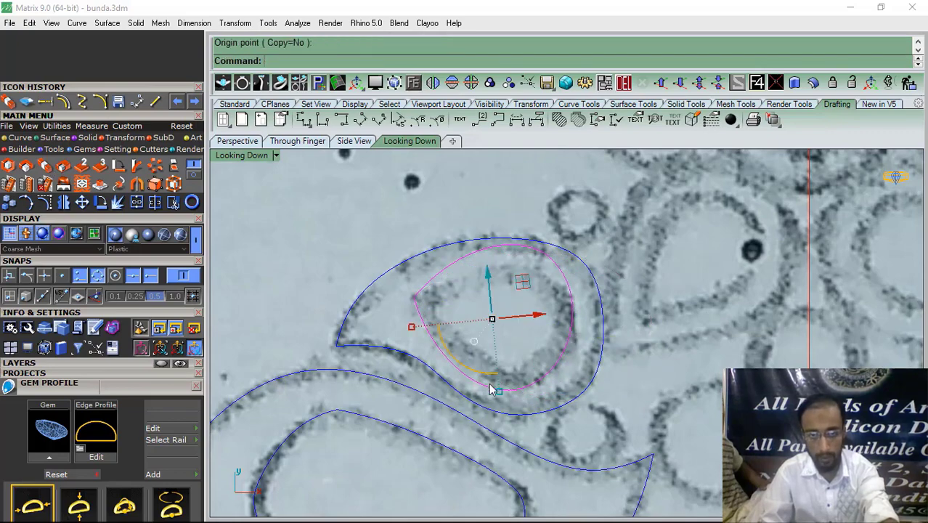
Rotate the pear curve to match the sketched stone's slant and nudge it slightly down into place
{"action": "scroll", "coordinate": [485, 356], "scroll_direction": "up", "scroll_amount": 3}
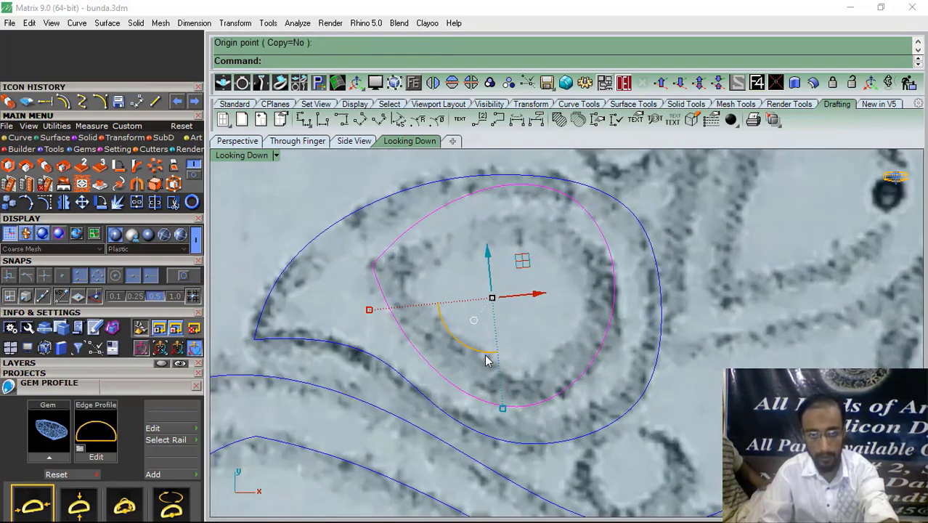
{"action": "left_click_drag", "start_coordinate": [458, 347], "coordinate": [494, 381]}
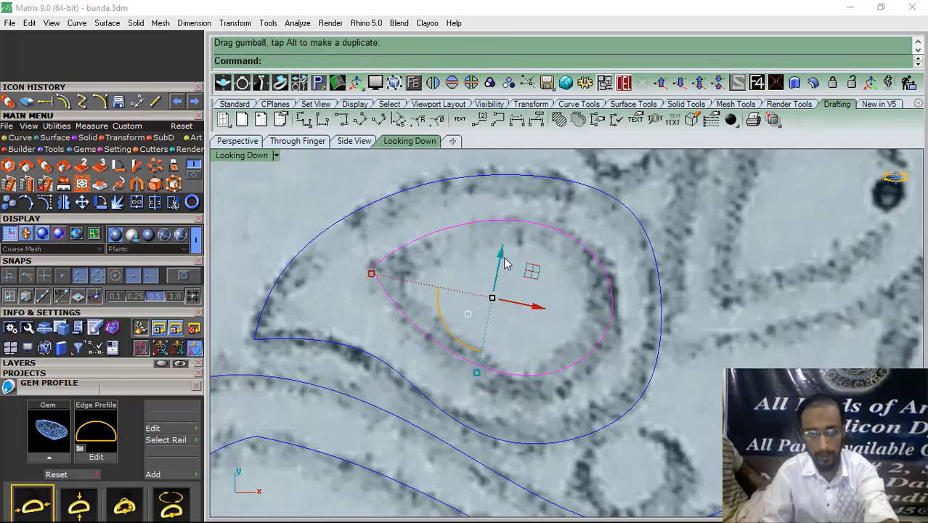
{"action": "left_click_drag", "start_coordinate": [503, 260], "coordinate": [501, 264]}
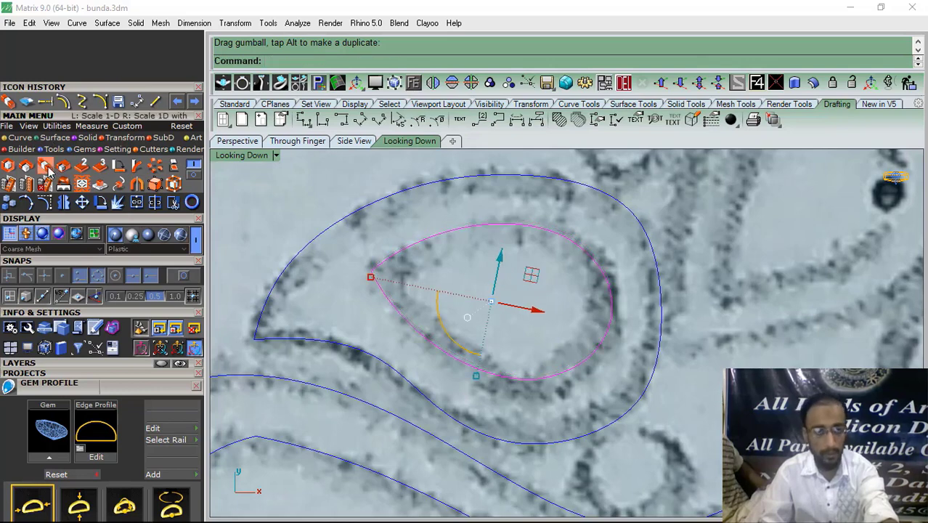
Scale the pear curve in one direction from its upper edge to match the height of the sketched stone
{"action": "left_click", "coordinate": [47, 168]}
{"action": "left_click", "coordinate": [195, 280]}
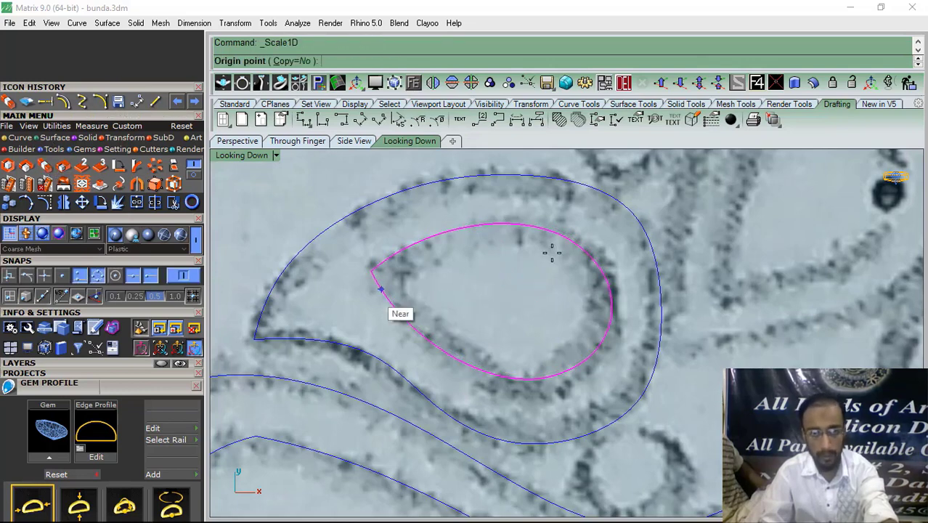
{"action": "left_click", "coordinate": [524, 228]}
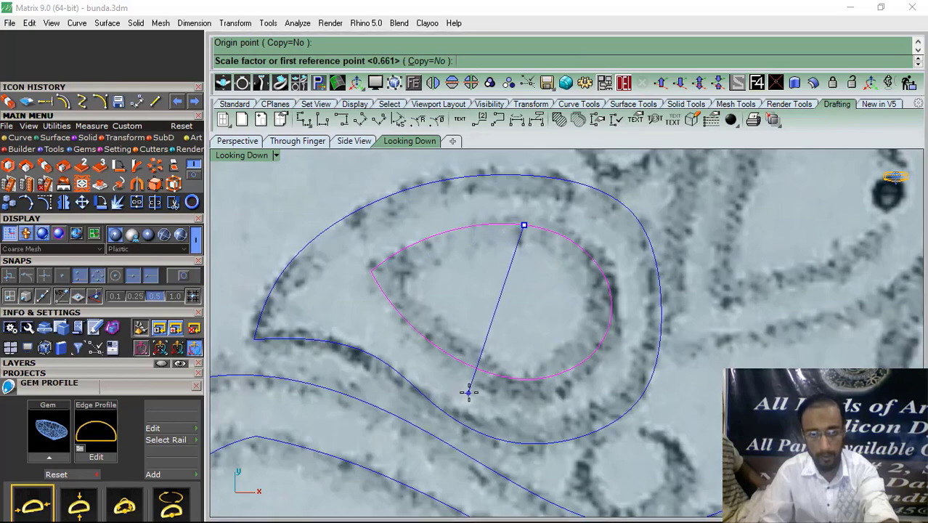
{"action": "scroll", "coordinate": [468, 387], "scroll_direction": "up", "scroll_amount": 1}
{"action": "left_click", "coordinate": [511, 394]}
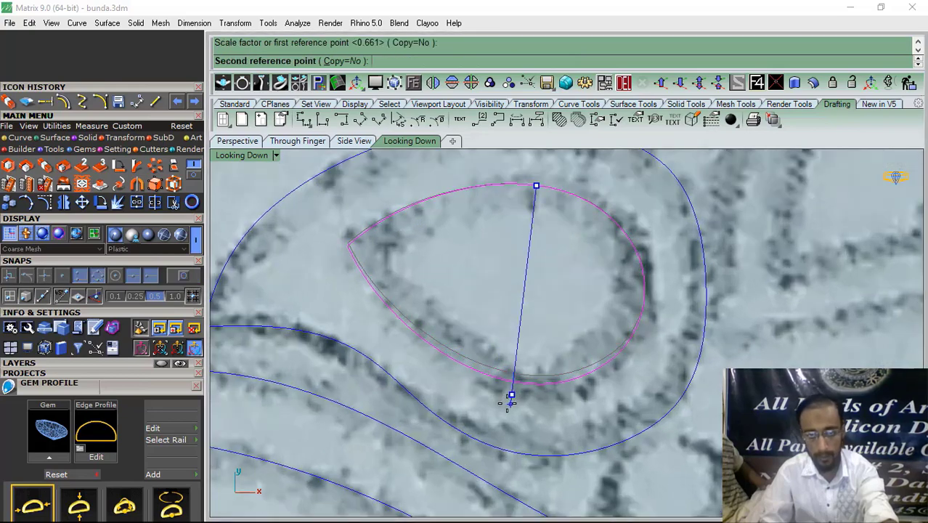
{"action": "left_click", "coordinate": [526, 343]}
{"action": "scroll", "coordinate": [515, 323], "scroll_direction": "down", "scroll_amount": 3}
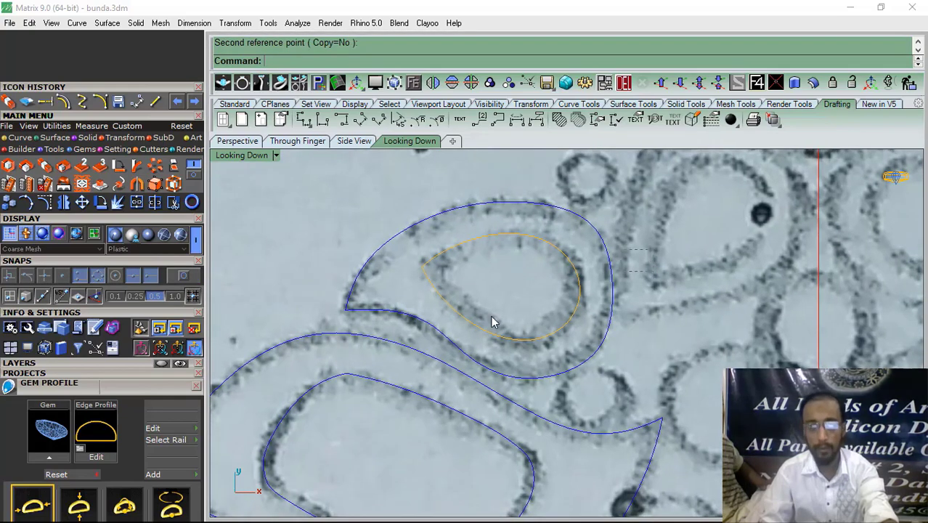
Put the teardrop outline and its inner pear curve on the User 03 layer
{"action": "left_click", "coordinate": [491, 321]}
{"action": "left_click", "coordinate": [196, 386]}
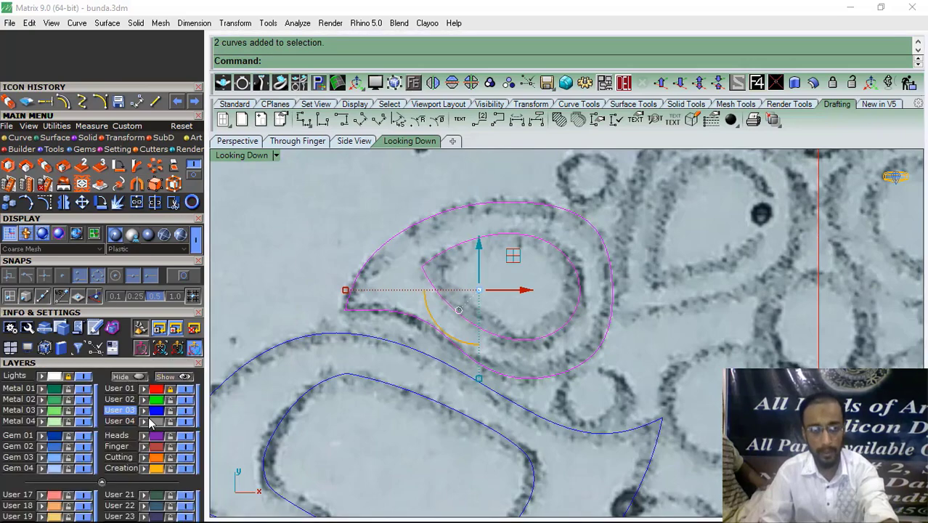
{"action": "left_click", "coordinate": [432, 307]}
{"action": "scroll", "coordinate": [480, 302], "scroll_direction": "down", "scroll_amount": 2}
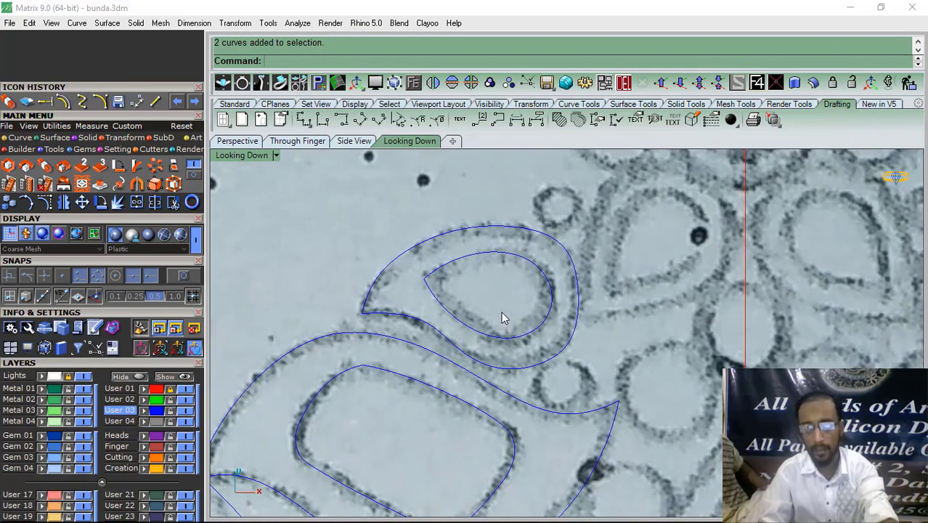
Copy the inner pear curve from its tip to the right edge of the teardrop outline and select the copy
{"action": "right_click_drag", "start_coordinate": [534, 321], "coordinate": [444, 351]}
{"action": "scroll", "coordinate": [454, 342], "scroll_direction": "down", "scroll_amount": 2}
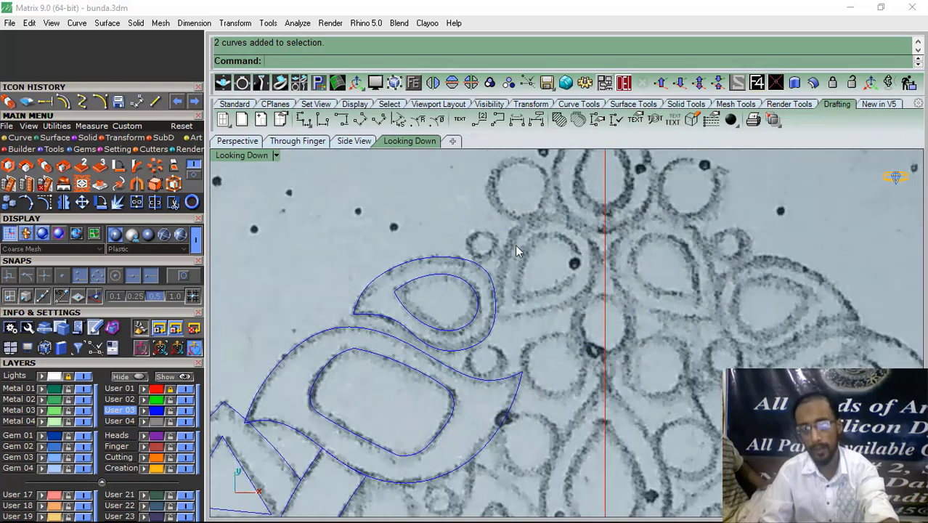
{"action": "left_click", "coordinate": [463, 328]}
{"action": "left_click", "coordinate": [8, 202]}
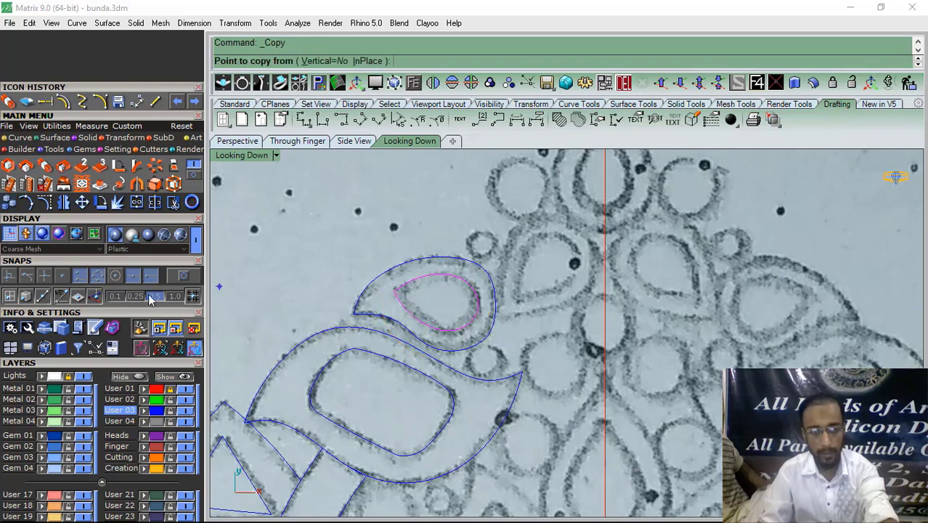
{"action": "left_click", "coordinate": [184, 276]}
{"action": "left_click", "coordinate": [392, 291]}
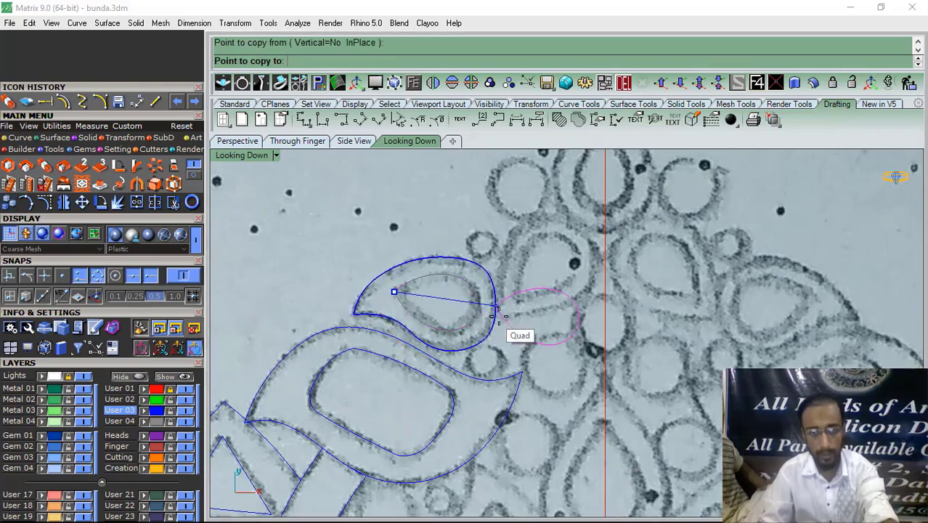
{"action": "scroll", "coordinate": [505, 320], "scroll_direction": "up", "scroll_amount": 5}
{"action": "left_click", "coordinate": [493, 314]}
{"action": "key", "text": "Return"}
{"action": "left_click", "coordinate": [575, 280]}
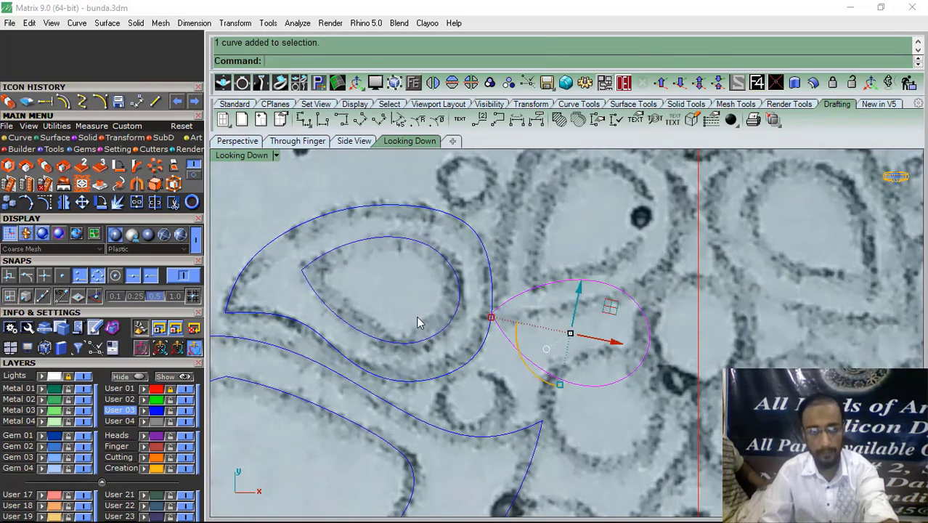
Rotate the copied pear curve about its tip to slant up toward the sketched stone beside the centre line
{"action": "left_click", "coordinate": [101, 203]}
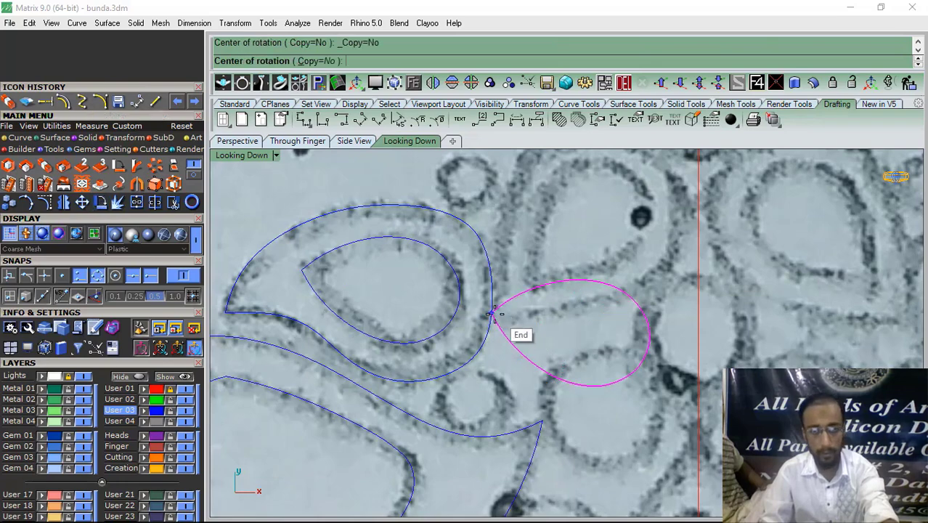
{"action": "left_click", "coordinate": [493, 318]}
{"action": "scroll", "coordinate": [494, 319], "scroll_direction": "down", "scroll_amount": 3}
{"action": "left_click", "coordinate": [691, 330]}
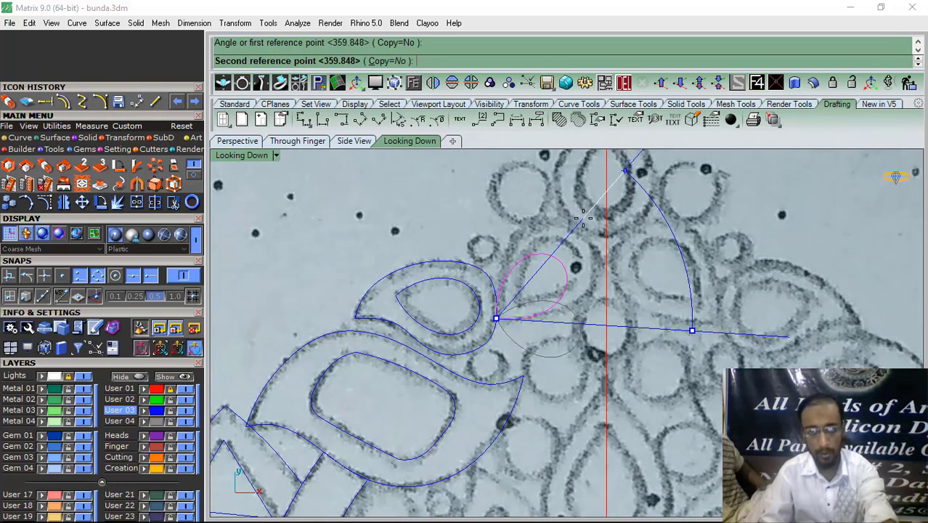
{"action": "left_click", "coordinate": [574, 226]}
Stretch the pear curve in one direction from its tip to match the length of the sketched stone
{"action": "left_click", "coordinate": [67, 178]}
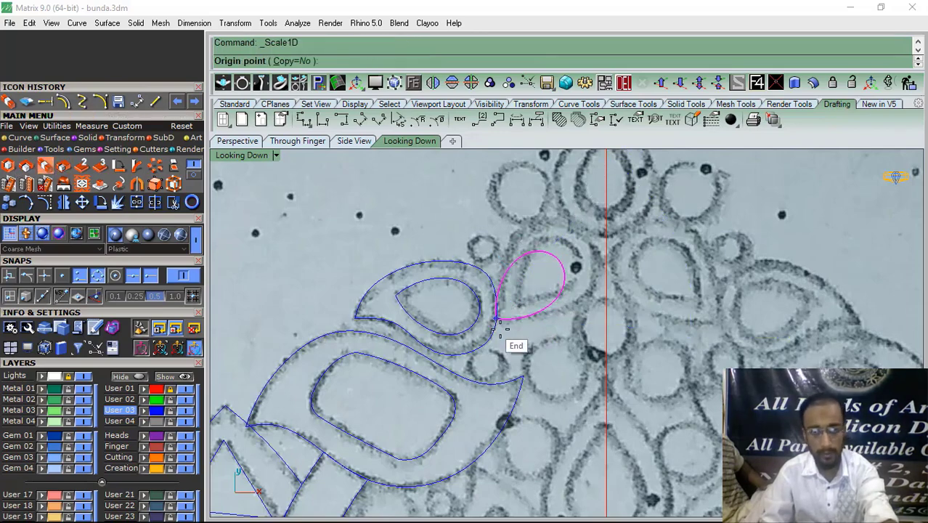
{"action": "left_click", "coordinate": [498, 320]}
{"action": "scroll", "coordinate": [563, 266], "scroll_direction": "up", "scroll_amount": 1}
{"action": "left_click", "coordinate": [186, 275]}
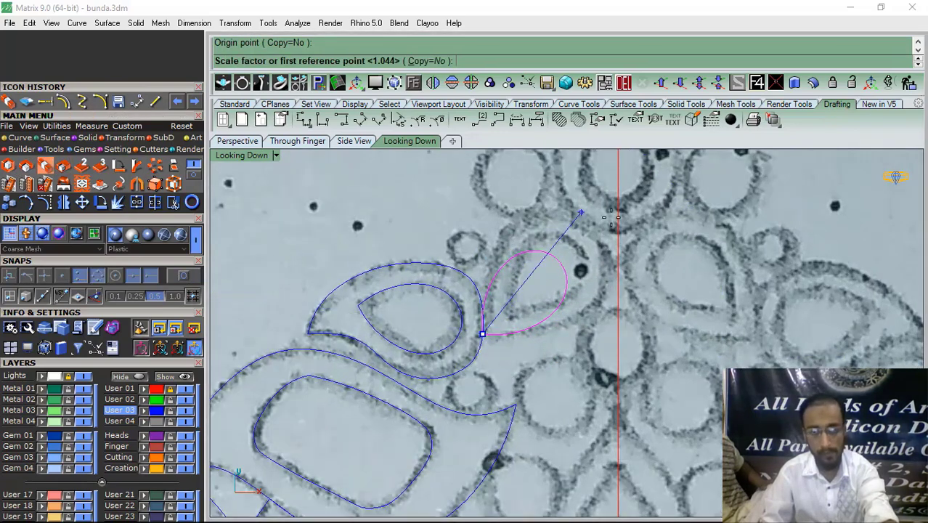
{"action": "scroll", "coordinate": [574, 239], "scroll_direction": "up", "scroll_amount": 2}
{"action": "left_click", "coordinate": [528, 285]}
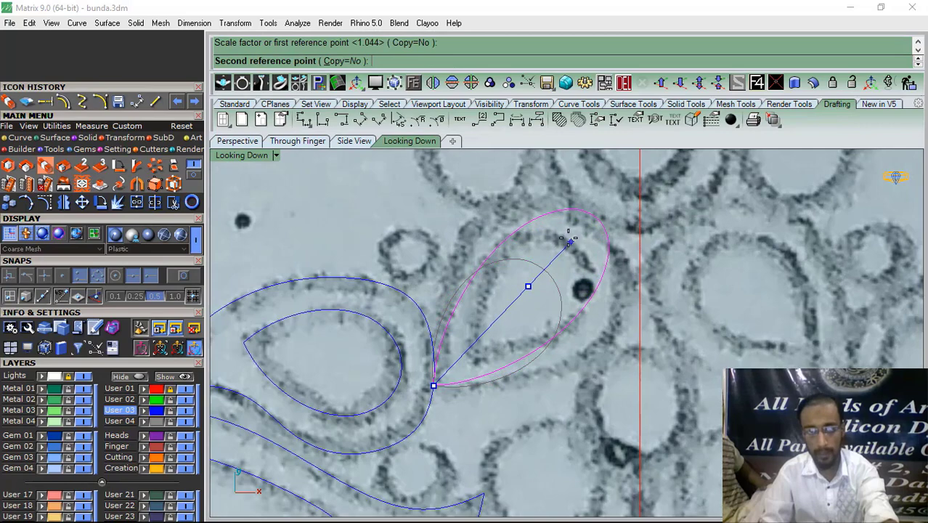
{"action": "left_click", "coordinate": [569, 240]}
Widen the pear curve to the sketched outer border, refining the width with a one-directional scale from its lower-right edge
{"action": "left_click_drag", "start_coordinate": [560, 344], "coordinate": [590, 368]}
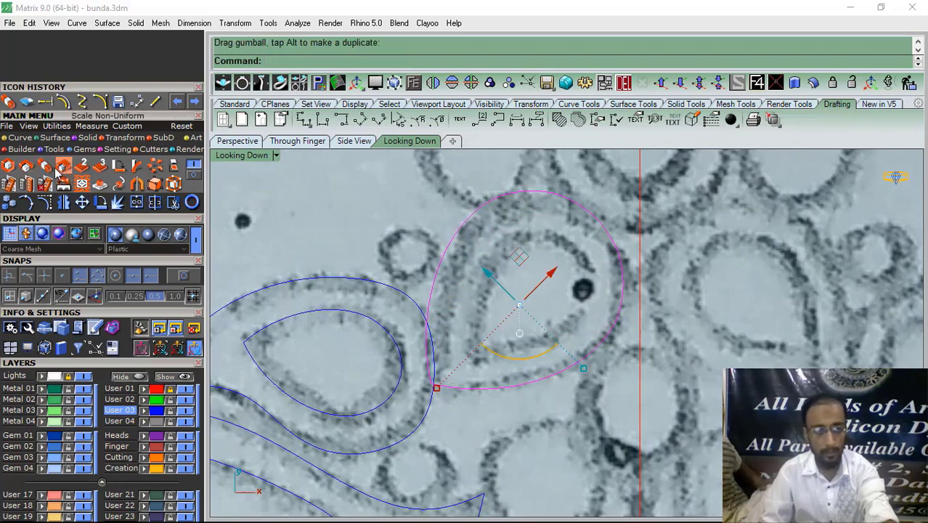
{"action": "left_click", "coordinate": [24, 166]}
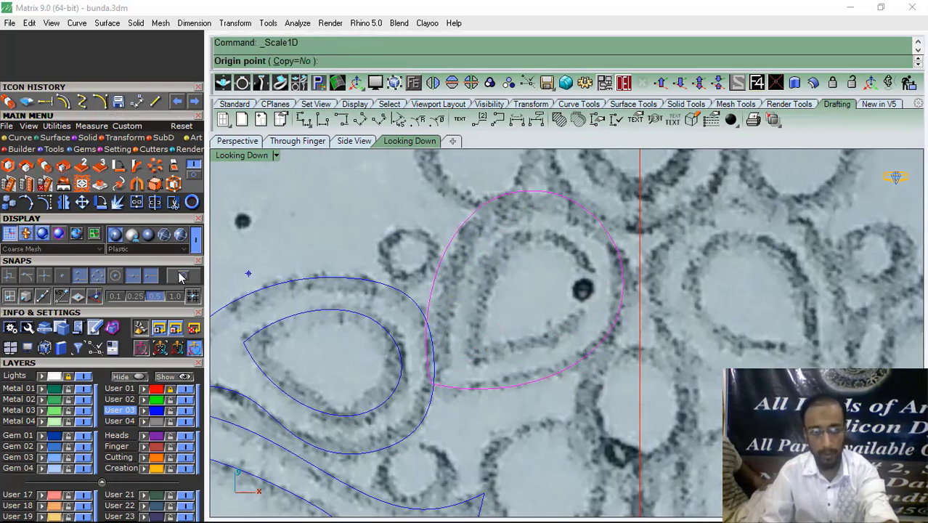
{"action": "left_click", "coordinate": [589, 353]}
{"action": "scroll", "coordinate": [441, 212], "scroll_direction": "up", "scroll_amount": 3}
{"action": "left_click", "coordinate": [427, 204]}
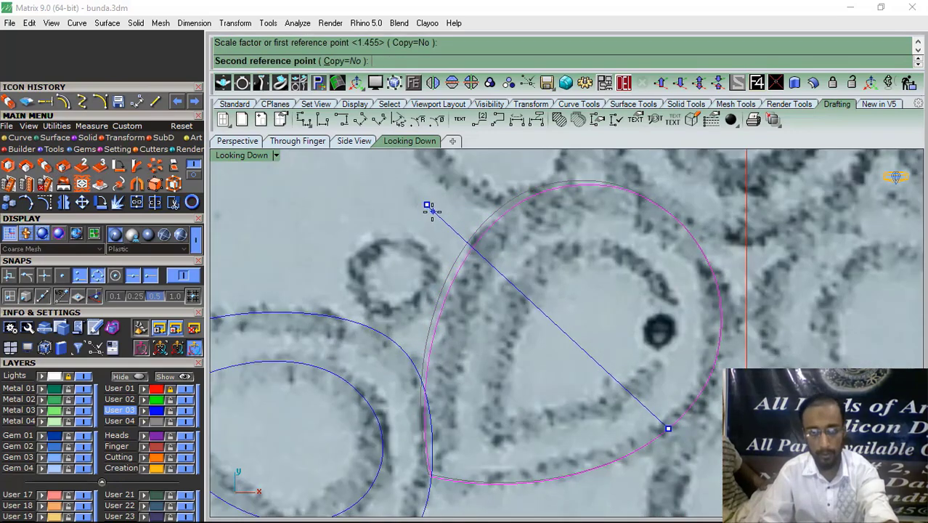
{"action": "left_click", "coordinate": [433, 212]}
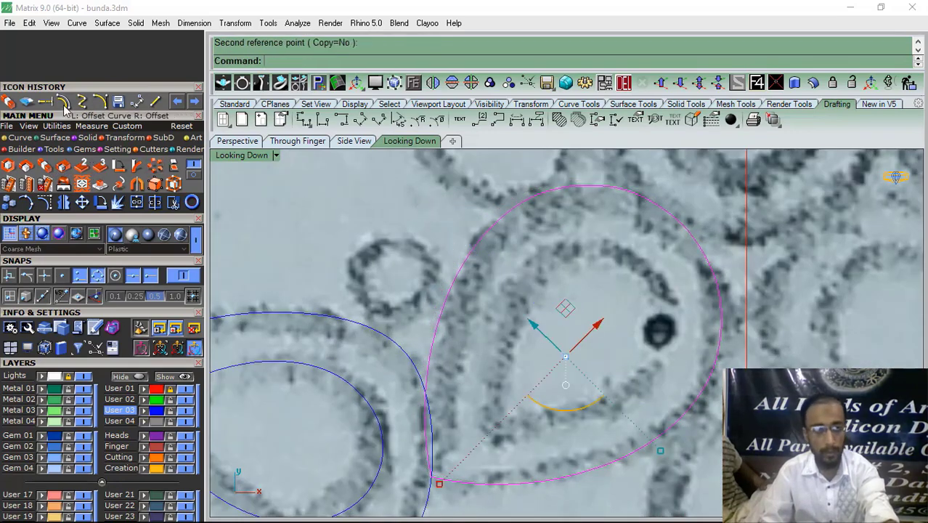
Try offsetting the pear outline inward by 0.8
{"action": "left_click", "coordinate": [484, 289]}
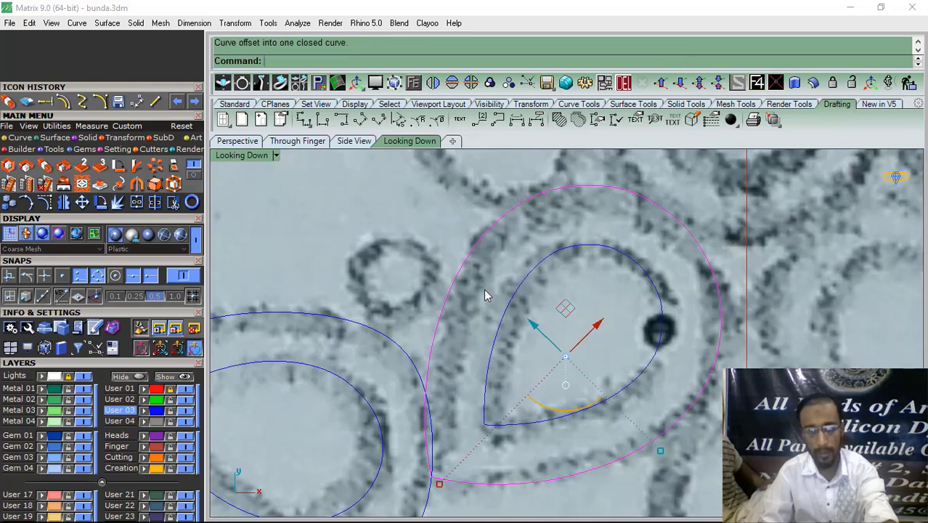
{"action": "left_click", "coordinate": [496, 272]}
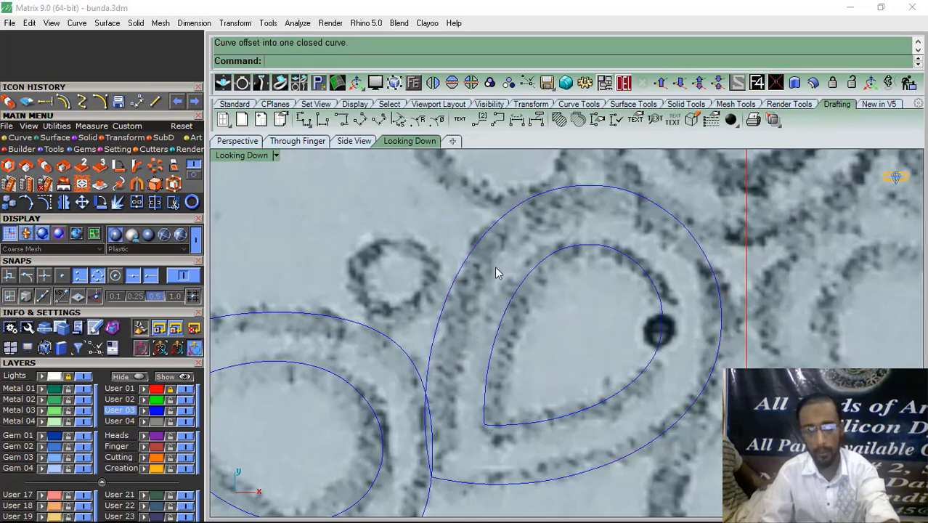
{"action": "key", "text": "ctrl+z"}
Offset the pear outline inward by 0.7 to form the inner stone curve
{"action": "right_click", "coordinate": [485, 267]}
{"action": "left_click", "coordinate": [470, 257]}
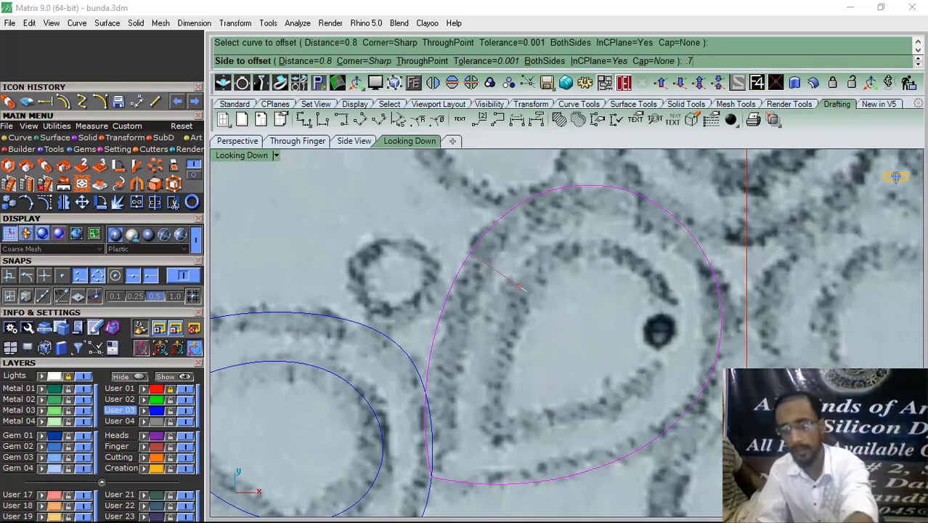
{"action": "left_click", "coordinate": [522, 288]}
Select the pear outline with its inner curve and nudge both slightly away from the neighbouring teardrop
{"action": "scroll", "coordinate": [431, 210], "scroll_direction": "down", "scroll_amount": 4}
{"action": "scroll", "coordinate": [539, 269], "scroll_direction": "down", "scroll_amount": 3}
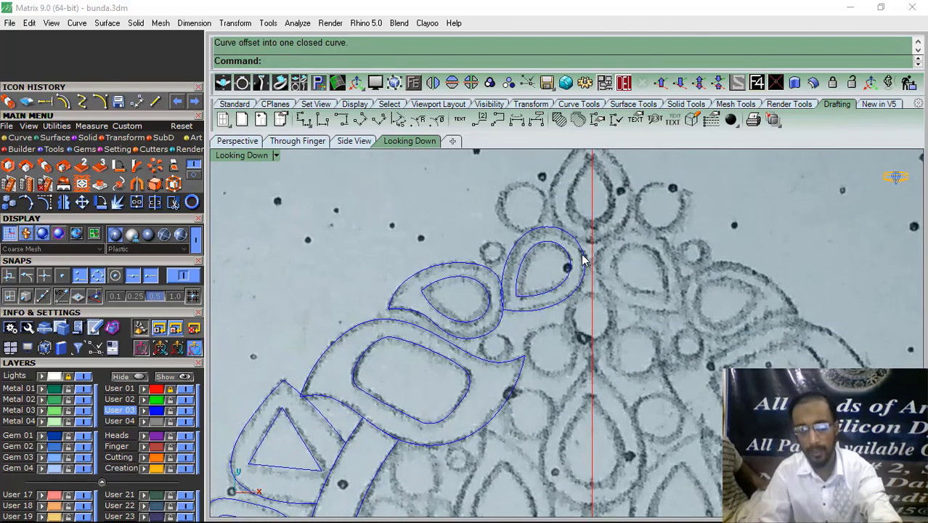
{"action": "scroll", "coordinate": [576, 236], "scroll_direction": "up", "scroll_amount": 6}
{"action": "left_click_drag", "start_coordinate": [558, 202], "coordinate": [565, 300]}
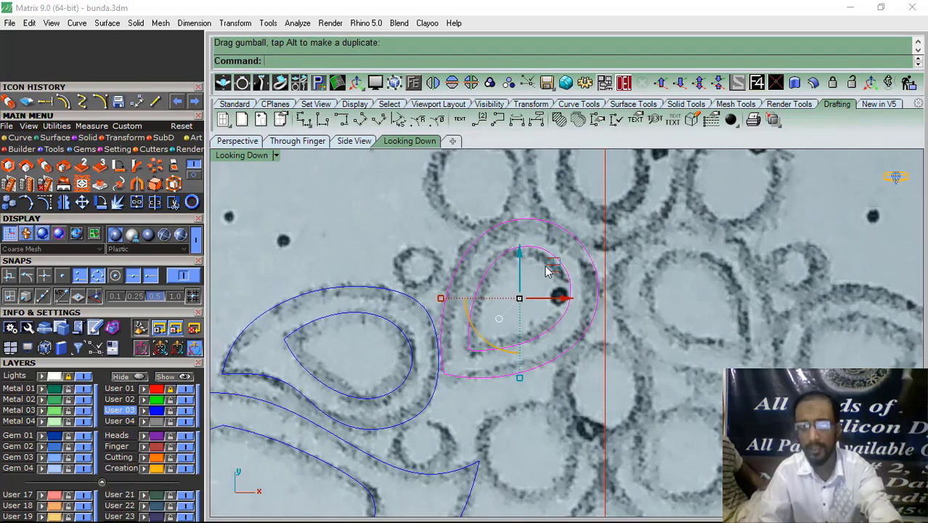
{"action": "left_click", "coordinate": [413, 228]}
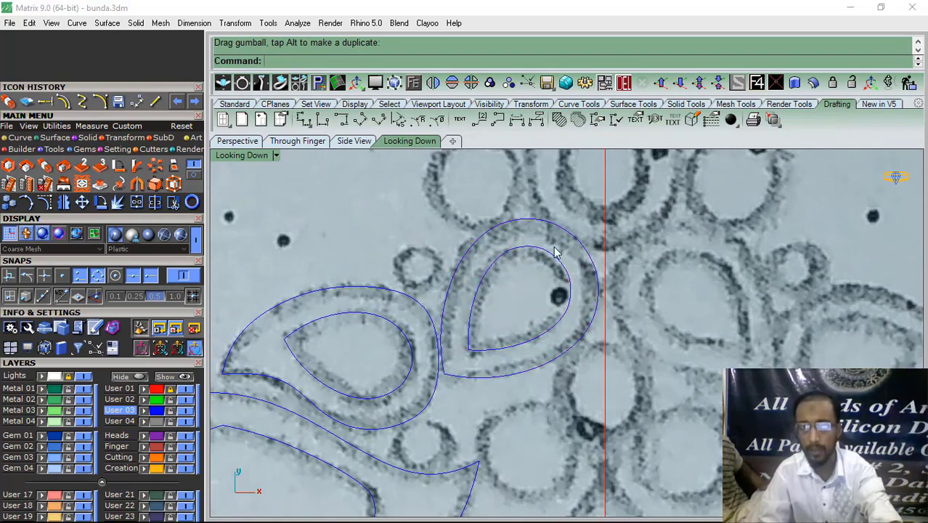
Copy the pear outline and its inner curve from the outer tip to the ornament's top point on the centre line
{"action": "scroll", "coordinate": [553, 245], "scroll_direction": "down", "scroll_amount": 6}
{"action": "right_click_drag", "start_coordinate": [552, 245], "coordinate": [531, 298]}
{"action": "scroll", "coordinate": [519, 314], "scroll_direction": "up", "scroll_amount": 4}
{"action": "left_click", "coordinate": [521, 328]}
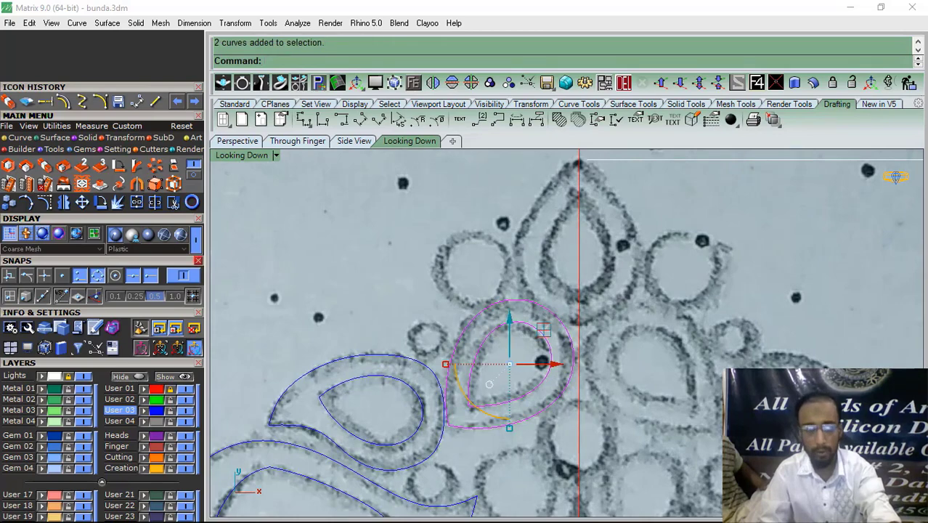
{"action": "left_click", "coordinate": [9, 204]}
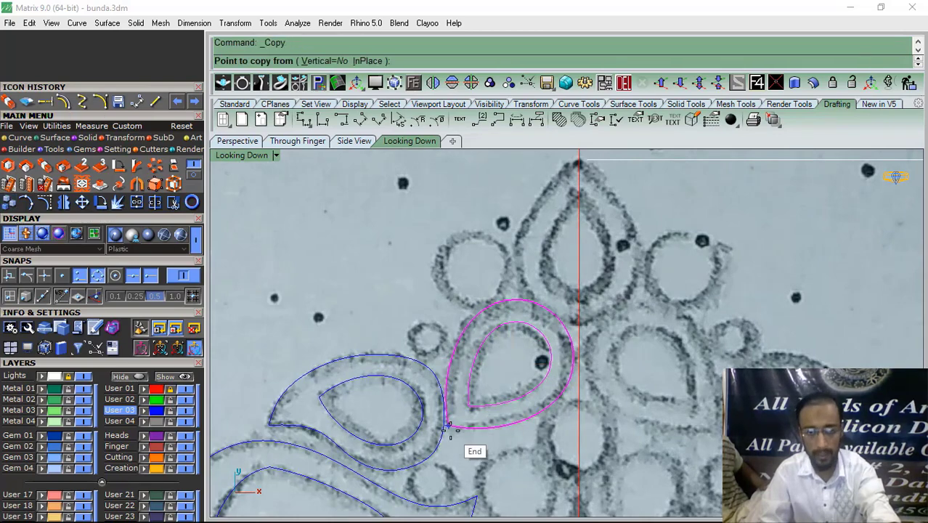
{"action": "left_click", "coordinate": [448, 425]}
{"action": "scroll", "coordinate": [552, 239], "scroll_direction": "up", "scroll_amount": 5}
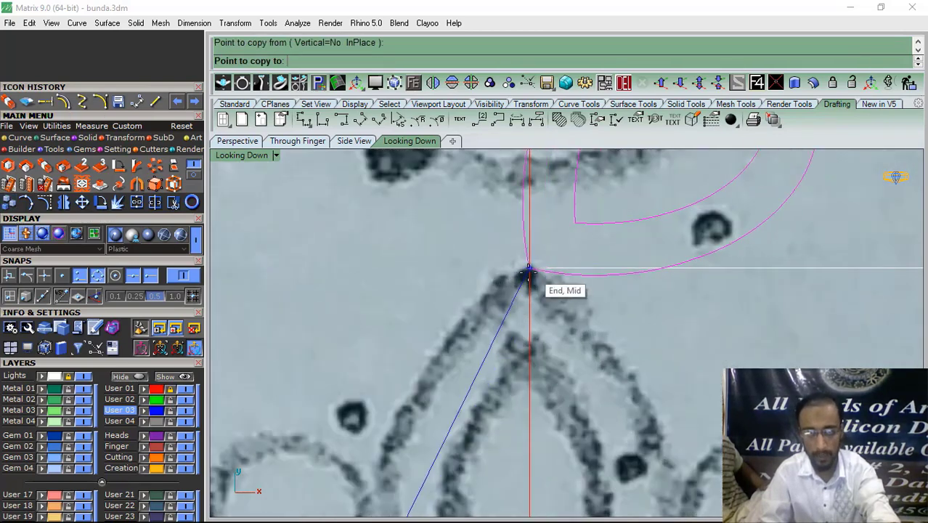
{"action": "left_click", "coordinate": [526, 270]}
{"action": "key", "text": "Return"}
Rotate the copied pear pair about its tip so it hangs straight down along the centre line over the top stone
{"action": "left_click", "coordinate": [577, 180]}
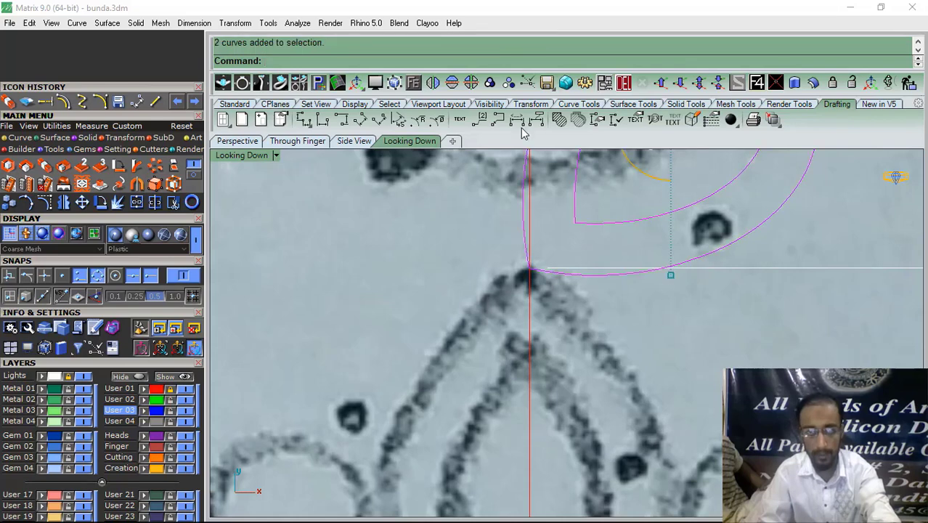
{"action": "left_click", "coordinate": [490, 85]}
{"action": "left_click", "coordinate": [102, 204]}
{"action": "scroll", "coordinate": [433, 320], "scroll_direction": "down", "scroll_amount": 6}
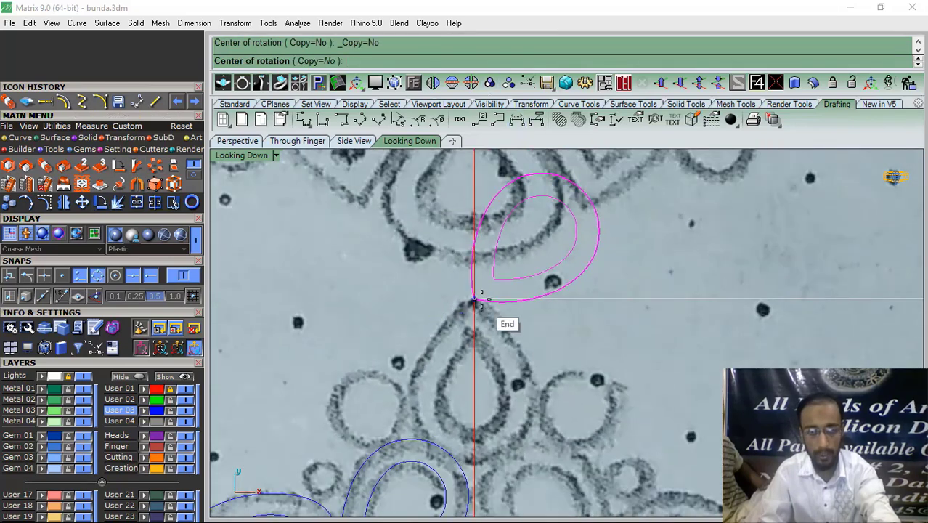
{"action": "left_click", "coordinate": [474, 300]}
{"action": "left_click", "coordinate": [582, 190]}
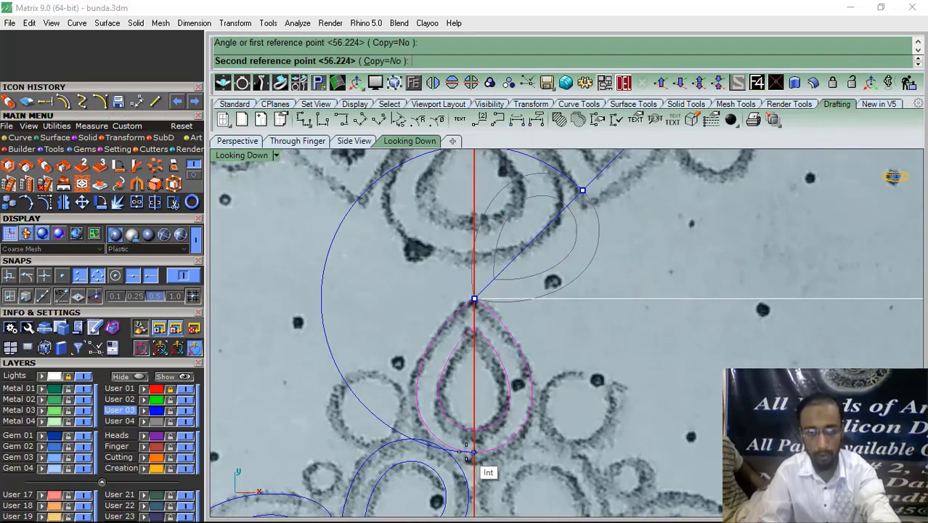
{"action": "left_click", "coordinate": [472, 452]}
Scale the top pear pair up slightly and evenly to match the sketched stone's outline
{"action": "scroll", "coordinate": [522, 341], "scroll_direction": "up", "scroll_amount": 5}
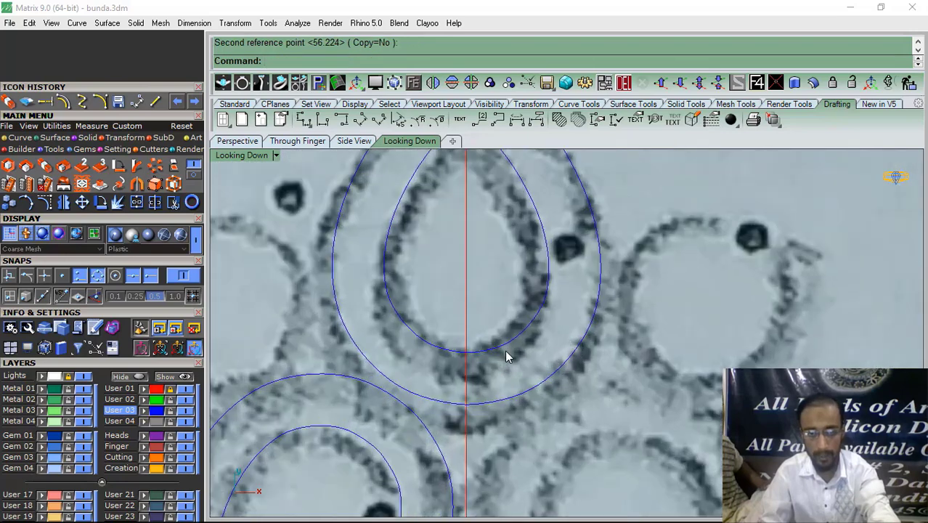
{"action": "right_click_drag", "start_coordinate": [489, 311], "coordinate": [469, 361]}
{"action": "left_click", "coordinate": [582, 291]}
{"action": "scroll", "coordinate": [425, 308], "scroll_direction": "down", "scroll_amount": 2}
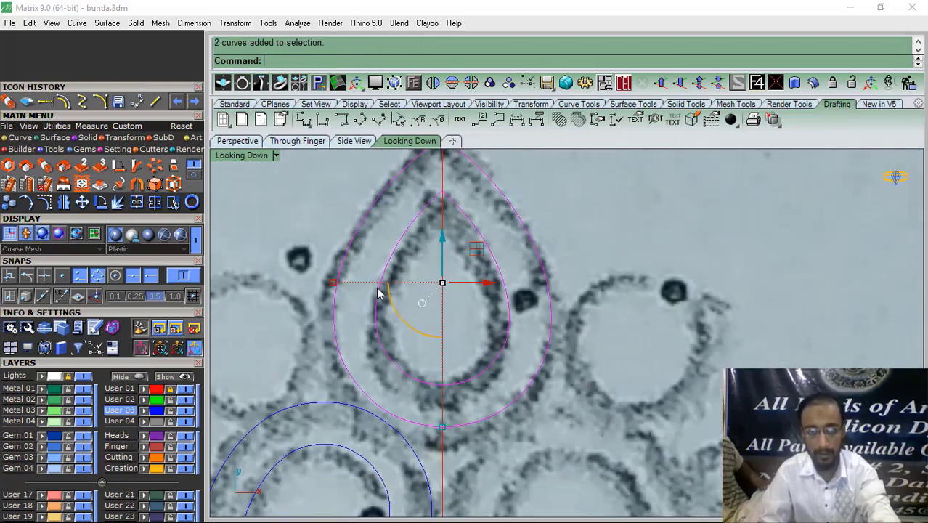
{"action": "scroll", "coordinate": [344, 284], "scroll_direction": "up", "scroll_amount": 4}
{"action": "left_click_drag", "start_coordinate": [329, 284], "coordinate": [325, 284], "text": "shift"}
{"action": "left_click_drag", "start_coordinate": [321, 284], "coordinate": [322, 283]}
{"action": "scroll", "coordinate": [341, 287], "scroll_direction": "down", "scroll_amount": 8}
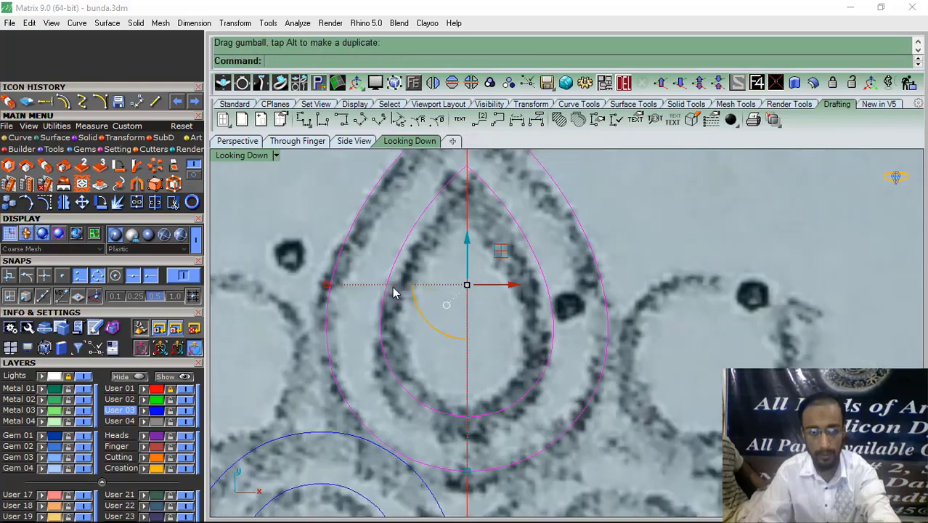
{"action": "left_click", "coordinate": [553, 249]}
Hide the scanned sketch by switching the Lights layer off and on again, and examine the traced curves as a whole
{"action": "scroll", "coordinate": [526, 296], "scroll_direction": "up", "scroll_amount": 1}
{"action": "scroll", "coordinate": [522, 289], "scroll_direction": "down", "scroll_amount": 5}
{"action": "right_click_drag", "start_coordinate": [514, 288], "coordinate": [559, 246]}
{"action": "left_click", "coordinate": [85, 377]}
{"action": "scroll", "coordinate": [514, 248], "scroll_direction": "down", "scroll_amount": 3}
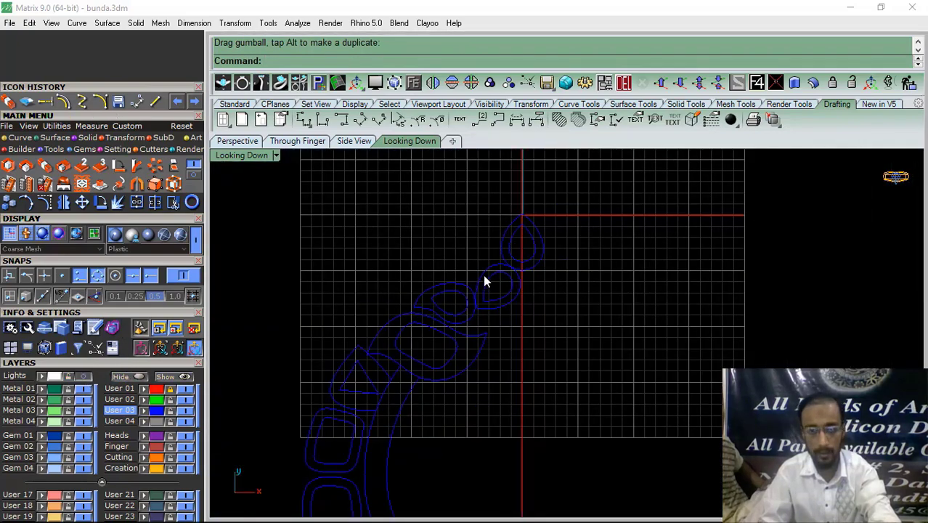
{"action": "scroll", "coordinate": [484, 285], "scroll_direction": "down", "scroll_amount": 3}
{"action": "left_click", "coordinate": [82, 377]}
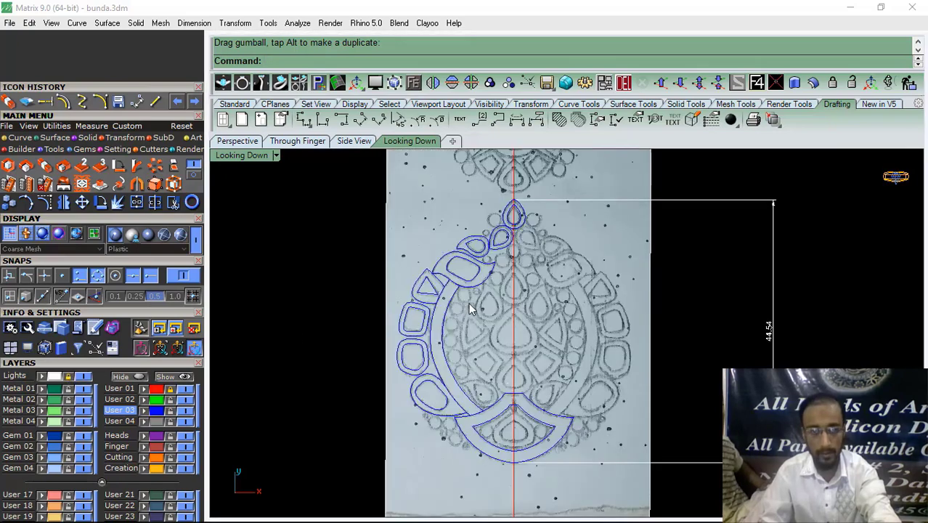
{"action": "right_click_drag", "start_coordinate": [480, 295], "coordinate": [475, 327]}
{"action": "scroll", "coordinate": [518, 252], "scroll_direction": "up", "scroll_amount": 5}
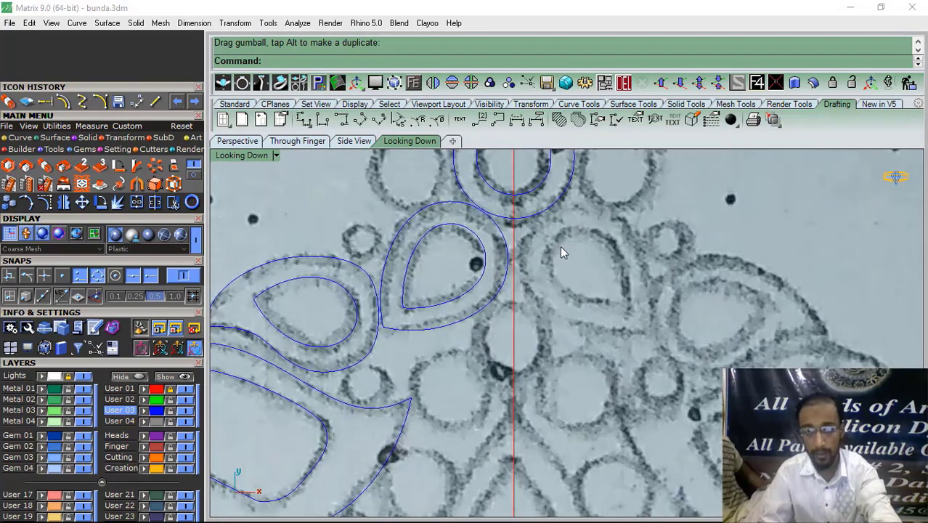
Try mirroring the slanted pear pair across the vertical centre line
{"action": "left_click", "coordinate": [487, 301]}
{"action": "left_click", "coordinate": [430, 84]}
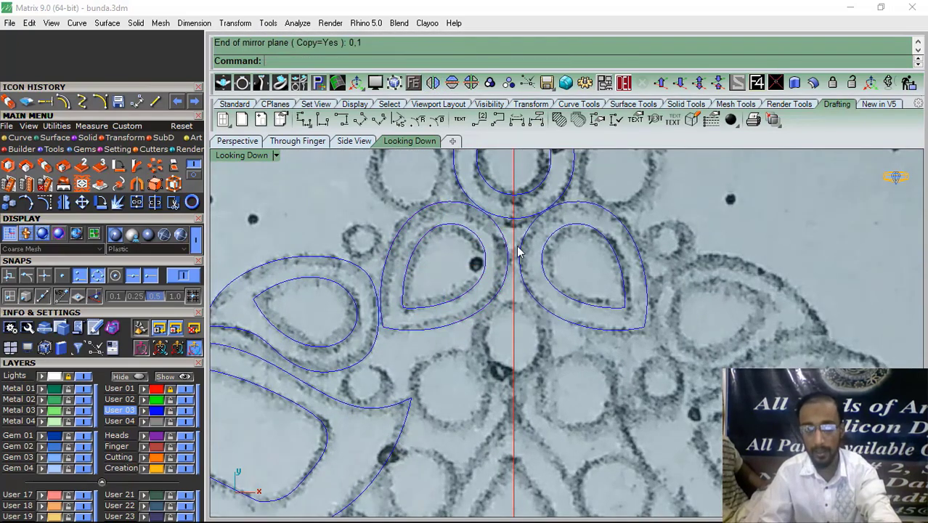
{"action": "scroll", "coordinate": [466, 276], "scroll_direction": "down", "scroll_amount": 3}
{"action": "scroll", "coordinate": [467, 276], "scroll_direction": "down", "scroll_amount": 2}
{"action": "key", "text": "ctrl+z"}
{"action": "scroll", "coordinate": [477, 367], "scroll_direction": "down", "scroll_amount": 2}
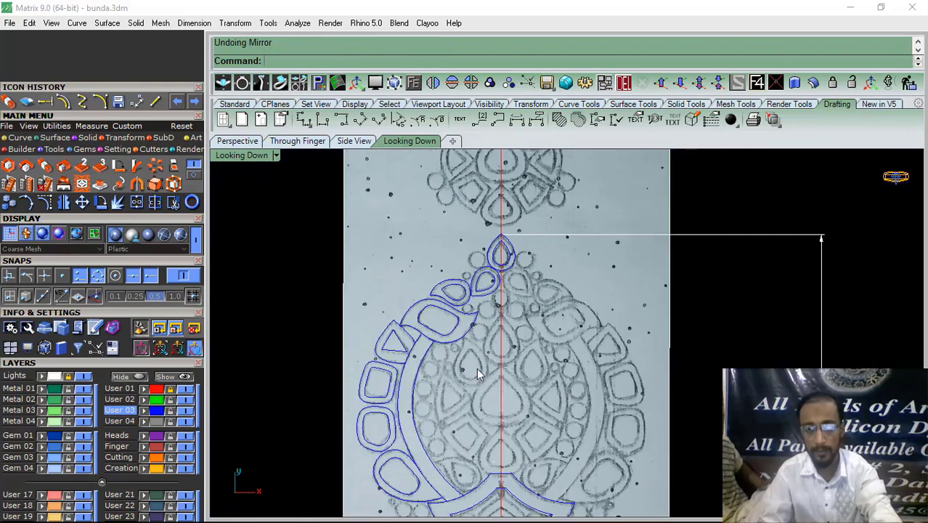
Copy the top pear pair down the centre line onto the sketched pear stone in the upper middle of the ornament
{"action": "scroll", "coordinate": [479, 348], "scroll_direction": "up", "scroll_amount": 1}
{"action": "scroll", "coordinate": [501, 239], "scroll_direction": "up", "scroll_amount": 6}
{"action": "left_click_drag", "start_coordinate": [549, 201], "coordinate": [487, 241]}
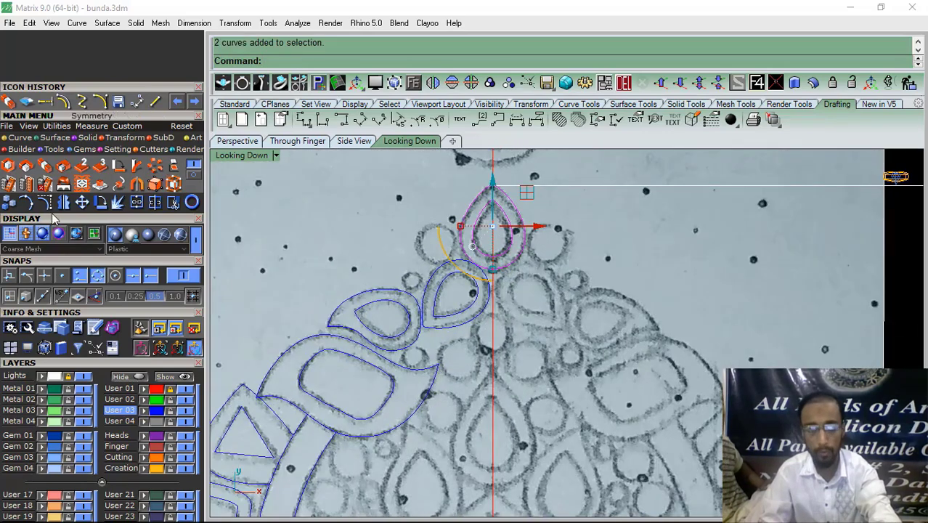
{"action": "left_click", "coordinate": [9, 203]}
{"action": "left_click", "coordinate": [182, 280]}
{"action": "scroll", "coordinate": [527, 267], "scroll_direction": "down", "scroll_amount": 6}
{"action": "left_click", "coordinate": [518, 242]}
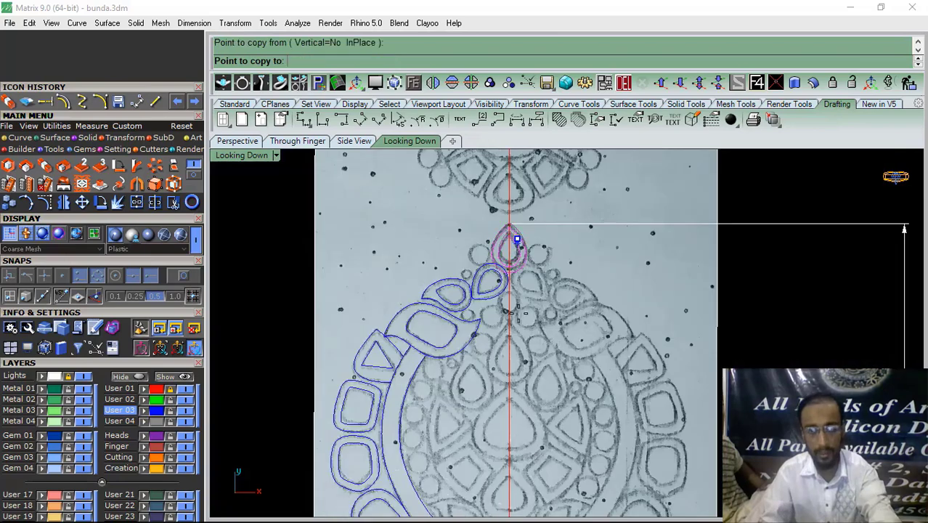
{"action": "scroll", "coordinate": [516, 355], "scroll_direction": "up", "scroll_amount": 9}
{"action": "left_click", "coordinate": [513, 318]}
{"action": "right_click", "coordinate": [515, 319]}
{"action": "scroll", "coordinate": [517, 323], "scroll_direction": "up", "scroll_amount": 2}
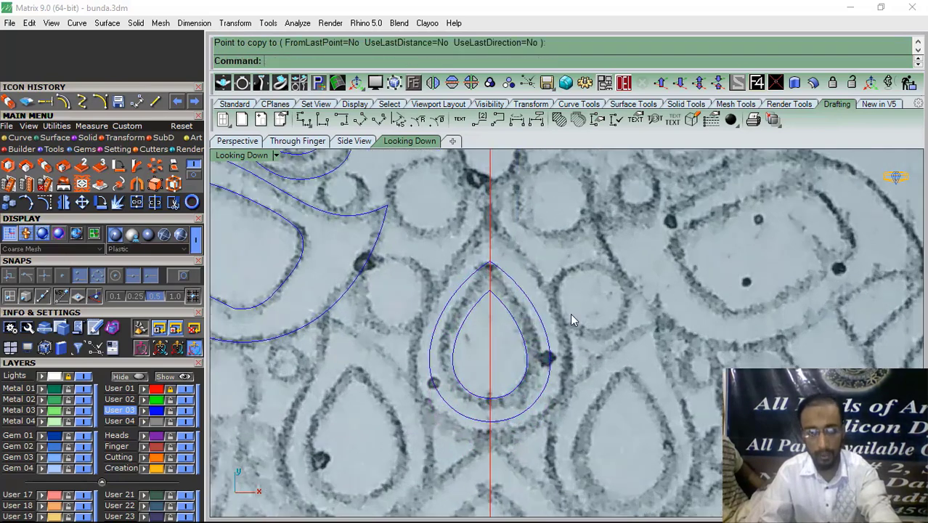
Enlarge the copied pear pair to the sketched stone's width and move it up along the centre line into place
{"action": "left_click_drag", "start_coordinate": [570, 317], "coordinate": [505, 333]}
{"action": "scroll", "coordinate": [434, 341], "scroll_direction": "up", "scroll_amount": 2}
{"action": "left_click_drag", "start_coordinate": [432, 347], "coordinate": [412, 351]}
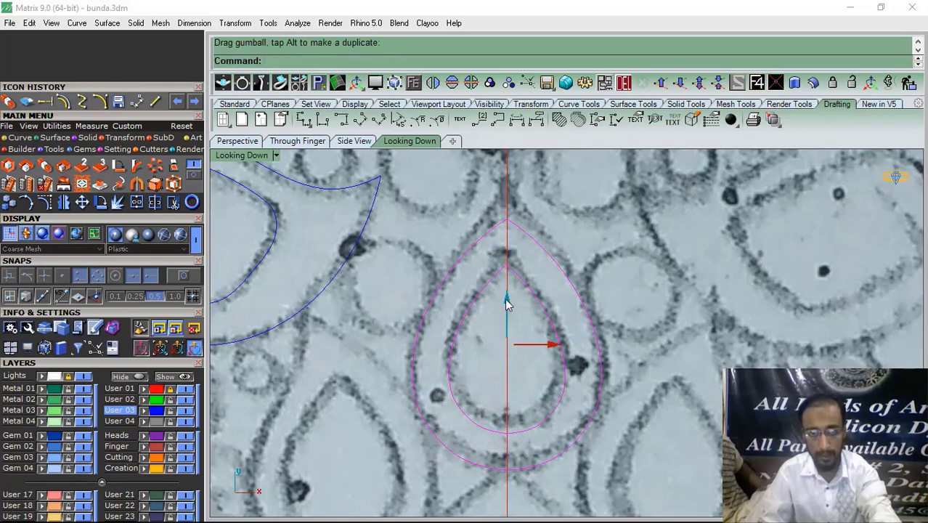
{"action": "left_click_drag", "start_coordinate": [507, 305], "coordinate": [510, 292]}
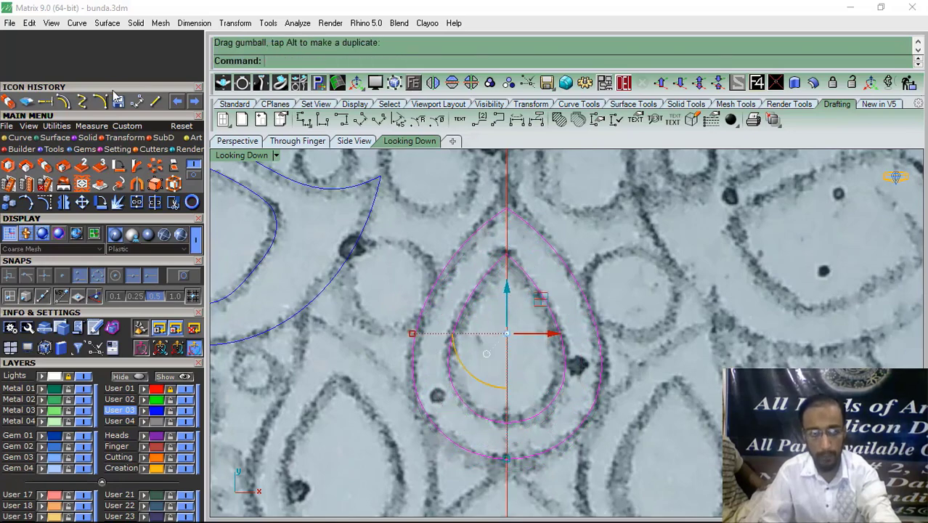
Scale the copied centre-line pear pair in one direction from its base point to make it slightly taller
{"action": "left_click", "coordinate": [7, 103]}
{"action": "left_click", "coordinate": [508, 459]}
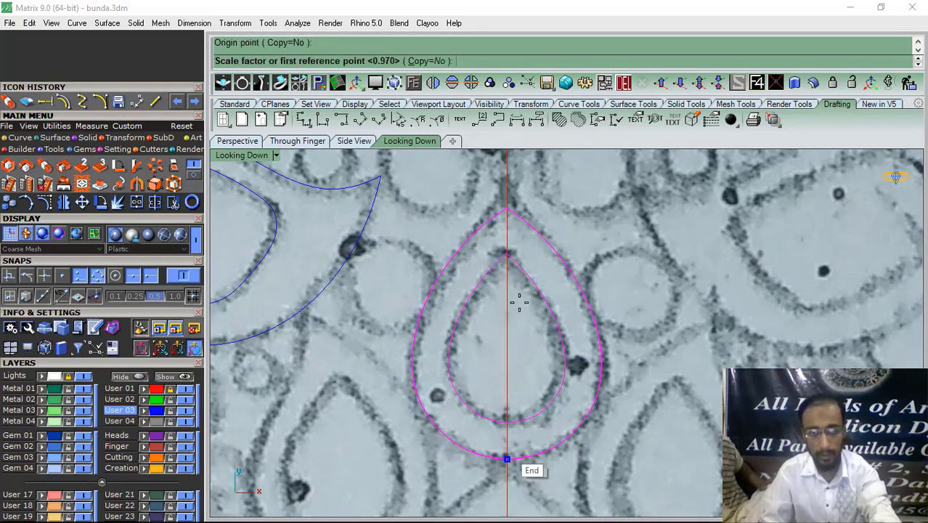
{"action": "right_click_drag", "start_coordinate": [520, 299], "coordinate": [516, 347]}
{"action": "left_click", "coordinate": [506, 348]}
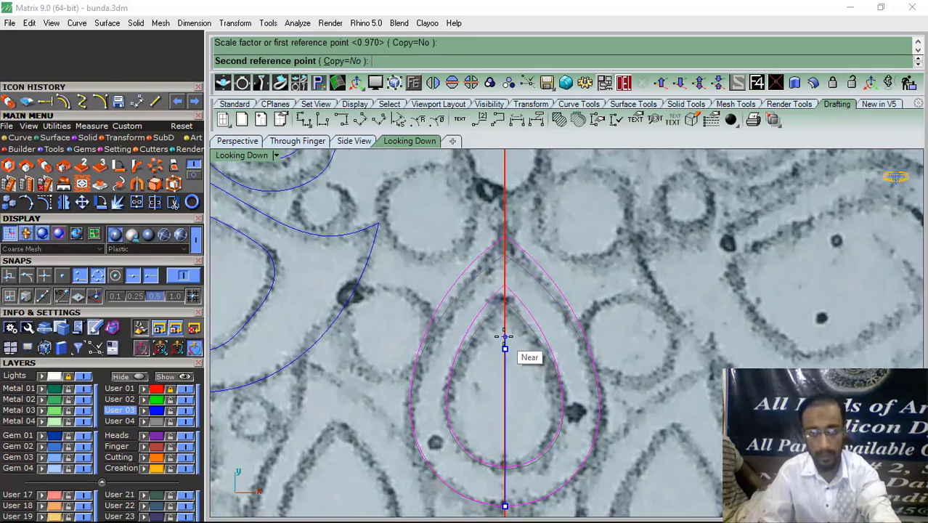
{"action": "left_click", "coordinate": [505, 336]}
{"action": "left_click", "coordinate": [640, 305]}
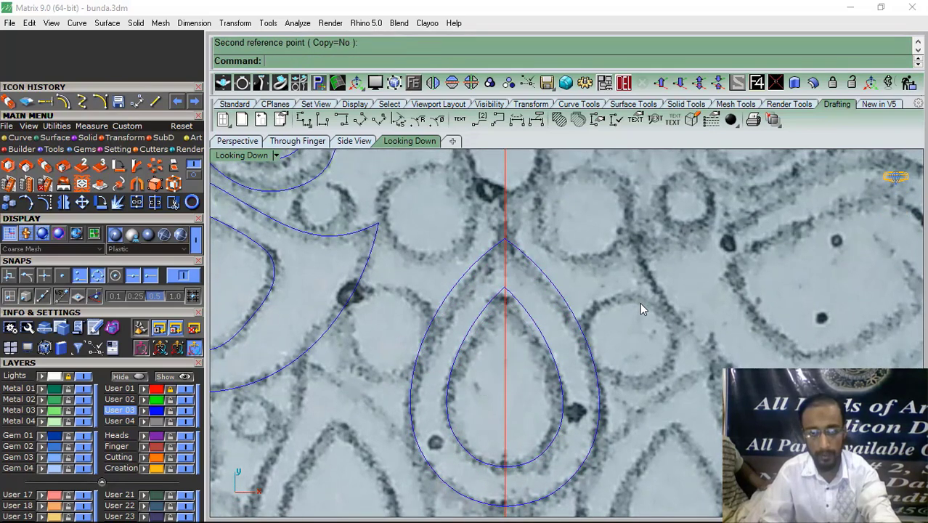
Ungroup the centre-line pear pair so that its inner and outer curves are separate
{"action": "right_click_drag", "start_coordinate": [591, 308], "coordinate": [598, 276]}
{"action": "left_click", "coordinate": [541, 292]}
{"action": "right_click", "coordinate": [541, 293]}
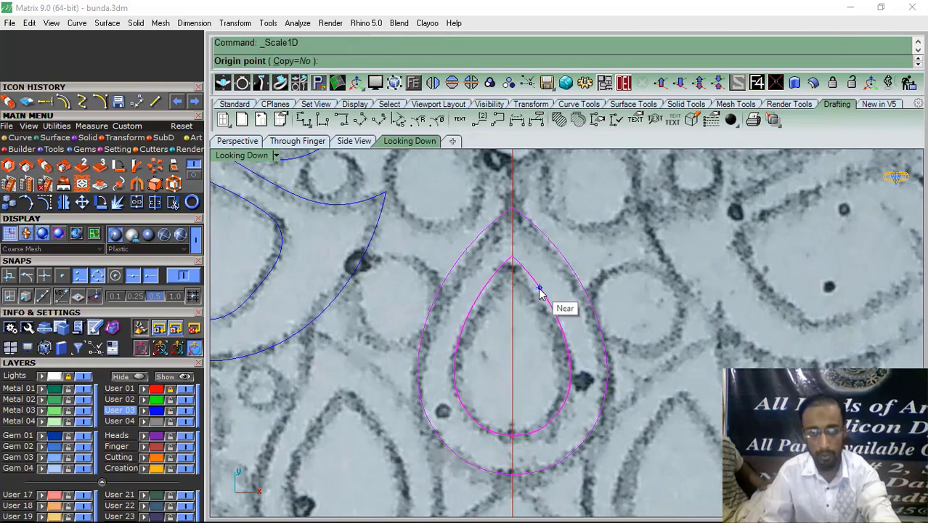
{"action": "key", "text": "Escape"}
{"action": "left_click", "coordinate": [510, 84]}
{"action": "left_click", "coordinate": [666, 318]}
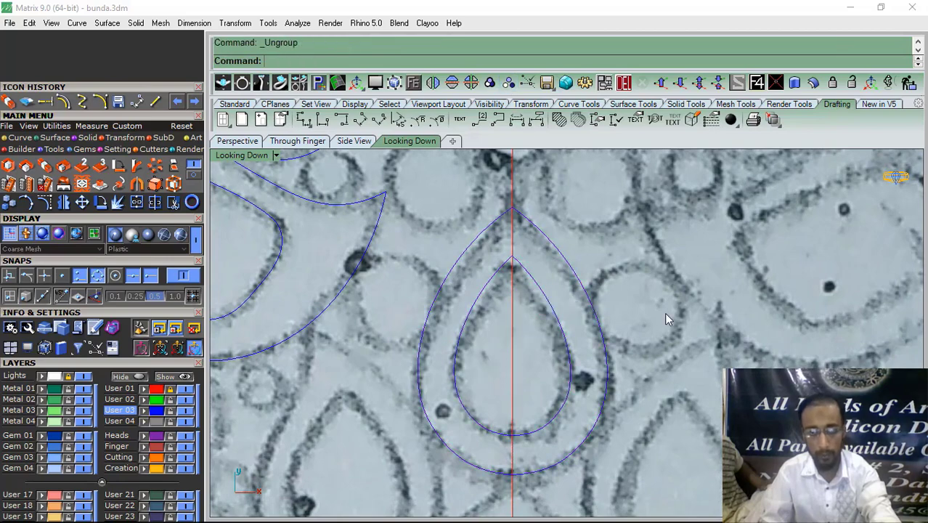
Shorten the inner pear curve with a one-directional scale from its base to match the sketched inner tip
{"action": "left_click", "coordinate": [571, 360]}
{"action": "right_click", "coordinate": [500, 411]}
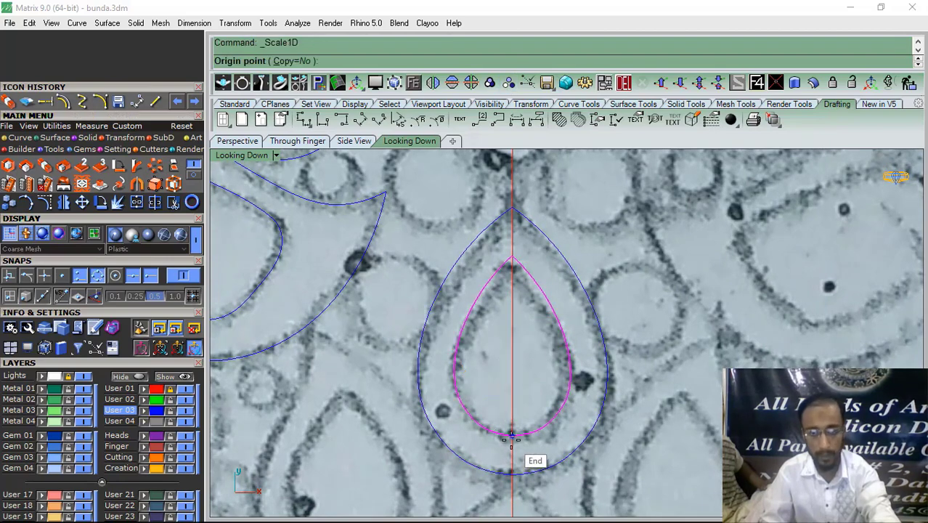
{"action": "left_click", "coordinate": [511, 437]}
{"action": "scroll", "coordinate": [507, 284], "scroll_direction": "up", "scroll_amount": 4}
{"action": "left_click", "coordinate": [504, 297]}
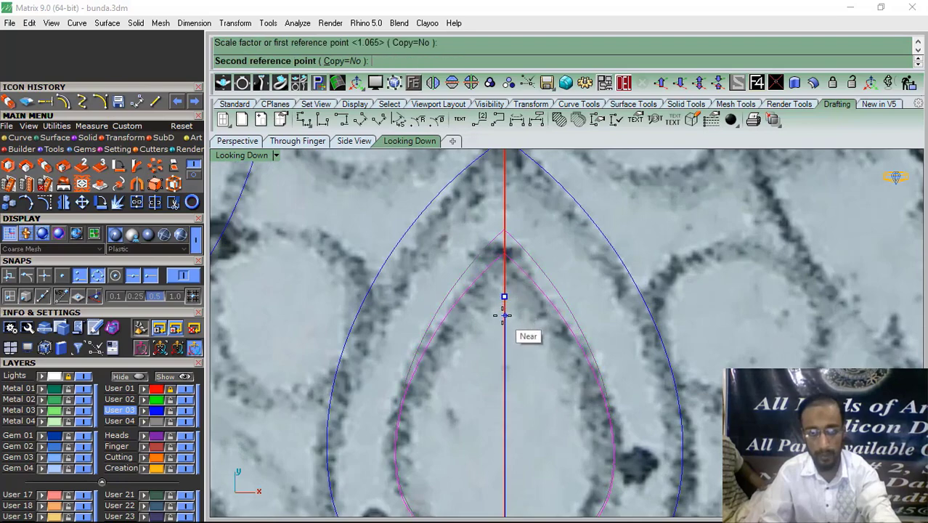
{"action": "left_click", "coordinate": [503, 314]}
{"action": "scroll", "coordinate": [483, 272], "scroll_direction": "down", "scroll_amount": 4}
Shorten the outer pear curve with a one-directional scale from its base to match the sketched outer tip
{"action": "left_click", "coordinate": [453, 267]}
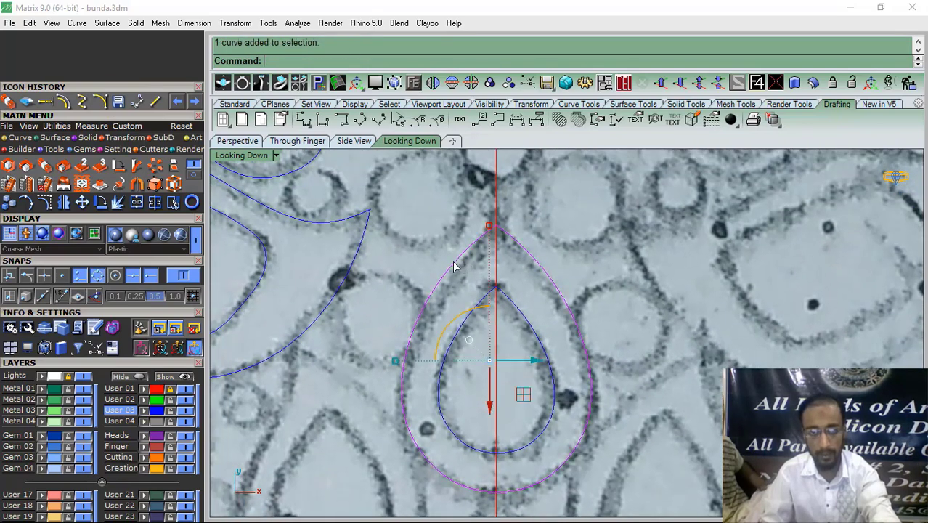
{"action": "right_click", "coordinate": [453, 268]}
{"action": "left_click", "coordinate": [499, 489]}
{"action": "scroll", "coordinate": [499, 305], "scroll_direction": "up", "scroll_amount": 4}
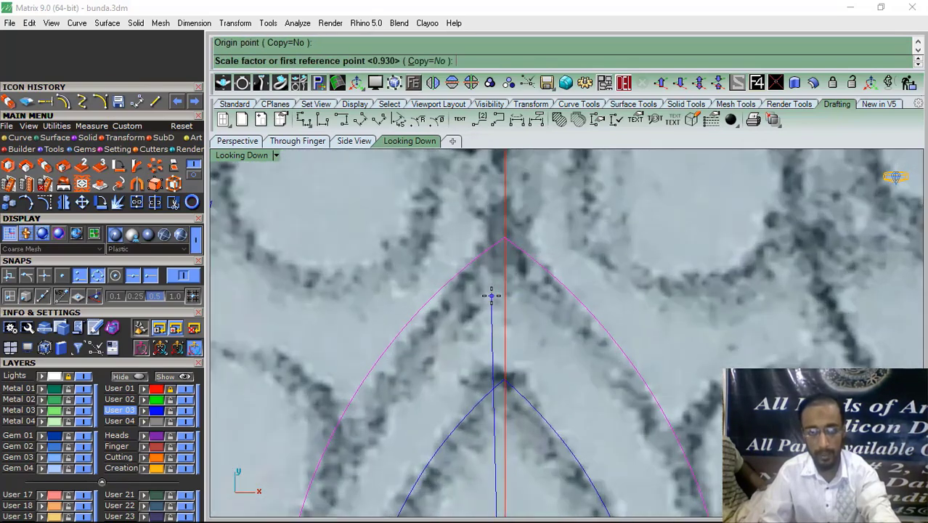
{"action": "left_click", "coordinate": [504, 294]}
{"action": "left_click", "coordinate": [503, 310]}
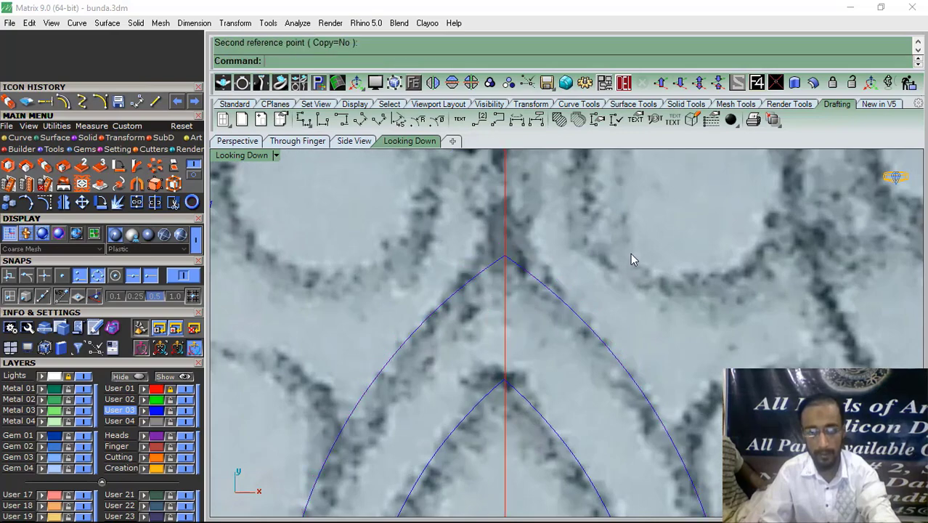
{"action": "scroll", "coordinate": [556, 266], "scroll_direction": "down", "scroll_amount": 4}
Try grouping the inner and outer curves of the centre-line pear
{"action": "left_click_drag", "start_coordinate": [611, 294], "coordinate": [529, 357]}
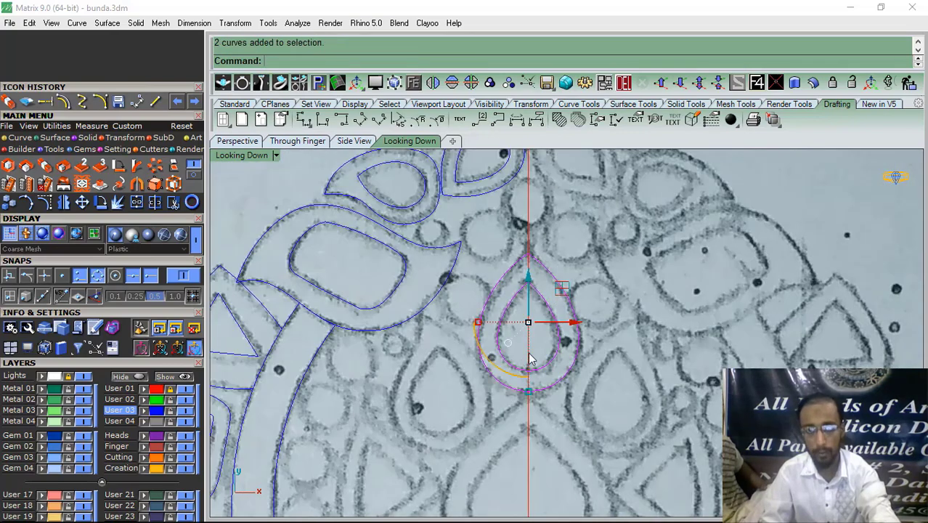
{"action": "left_click", "coordinate": [497, 83]}
{"action": "left_click", "coordinate": [539, 283]}
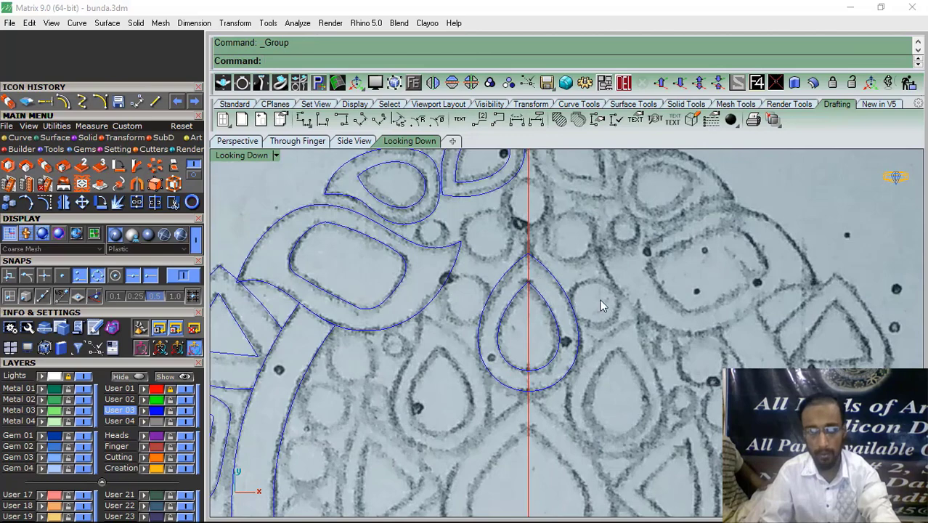
{"action": "key", "text": "ctrl+z"}
{"action": "left_click", "coordinate": [557, 347]}
{"action": "left_click", "coordinate": [589, 347]}
{"action": "scroll", "coordinate": [476, 273], "scroll_direction": "down", "scroll_amount": 2}
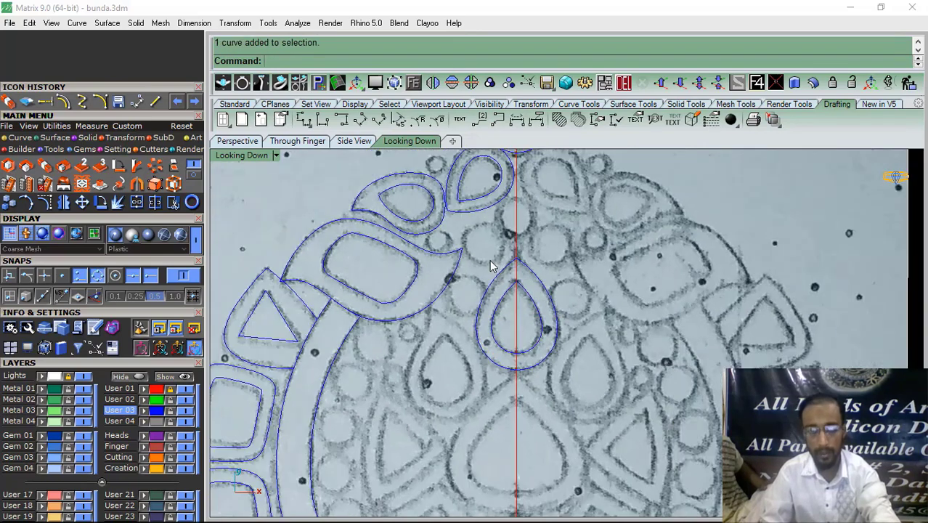
{"action": "right_click_drag", "start_coordinate": [503, 286], "coordinate": [521, 326]}
{"action": "right_click_drag", "start_coordinate": [518, 260], "coordinate": [504, 342]}
{"action": "left_click_drag", "start_coordinate": [564, 207], "coordinate": [488, 237]}
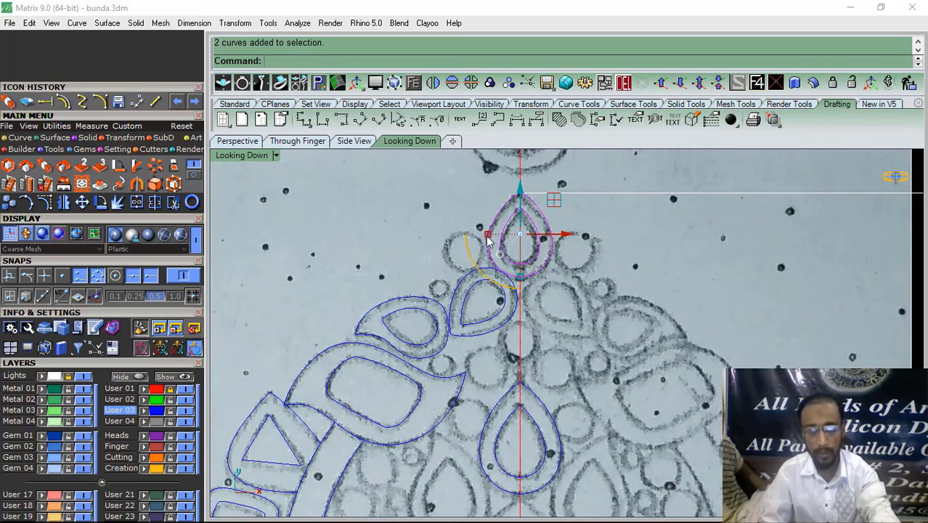
{"action": "key", "text": "c"}
{"action": "left_click", "coordinate": [183, 275]}
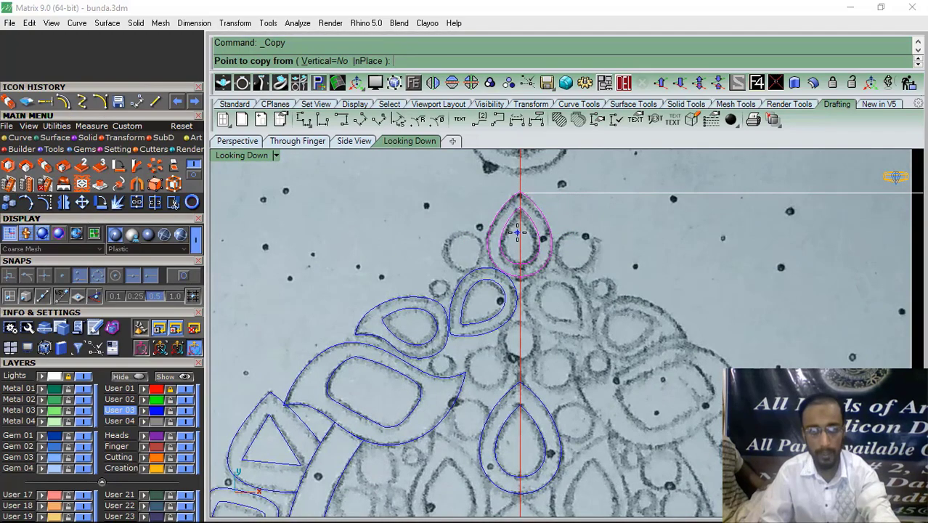
{"action": "left_click", "coordinate": [516, 233]}
{"action": "scroll", "coordinate": [514, 254], "scroll_direction": "down", "scroll_amount": 5}
{"action": "scroll", "coordinate": [468, 357], "scroll_direction": "up", "scroll_amount": 8}
{"action": "key", "text": "Escape"}
{"action": "scroll", "coordinate": [507, 277], "scroll_direction": "down", "scroll_amount": 8}
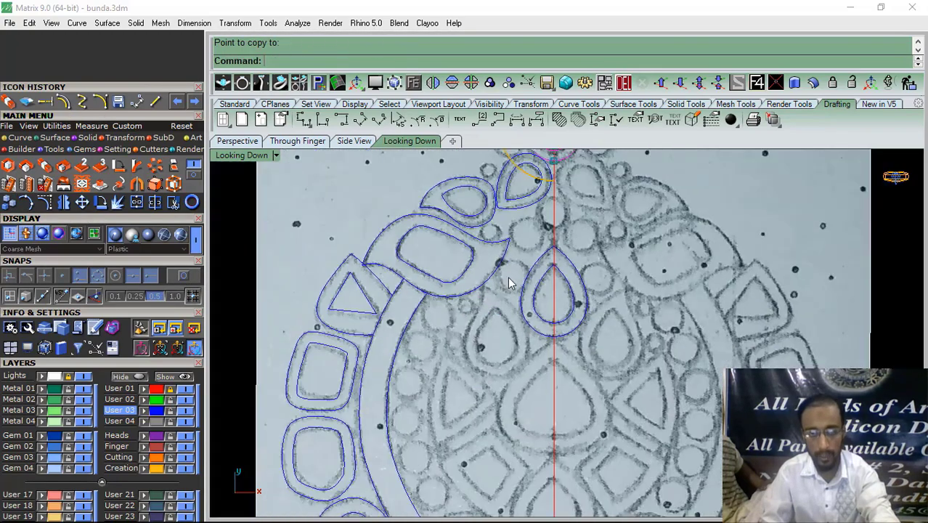
Copy the curved-tail pear pair above the left rectangular setting onto the sketched pear stone left of the centre line
{"action": "right_click_drag", "start_coordinate": [508, 278], "coordinate": [488, 314]}
{"action": "scroll", "coordinate": [468, 232], "scroll_direction": "up", "scroll_amount": 4}
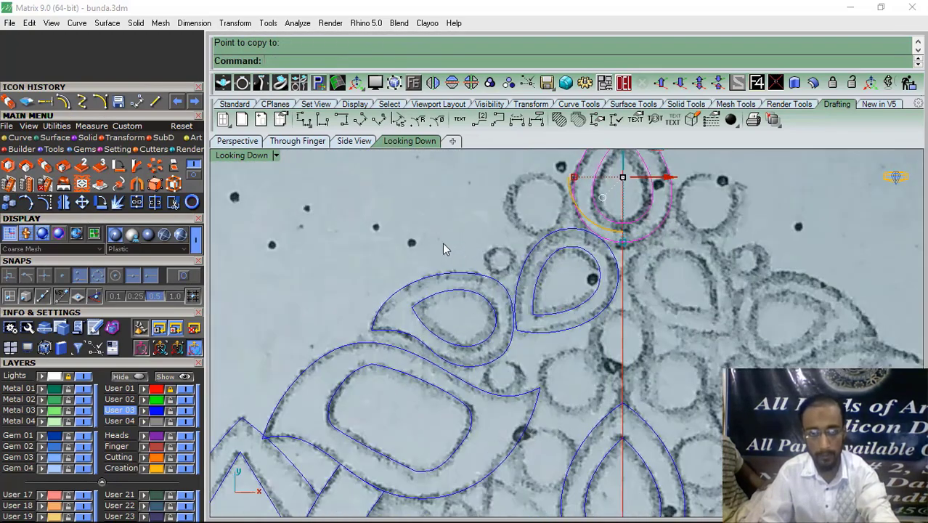
{"action": "scroll", "coordinate": [441, 243], "scroll_direction": "down", "scroll_amount": 2}
{"action": "scroll", "coordinate": [440, 273], "scroll_direction": "up", "scroll_amount": 2}
{"action": "left_click", "coordinate": [444, 252]}
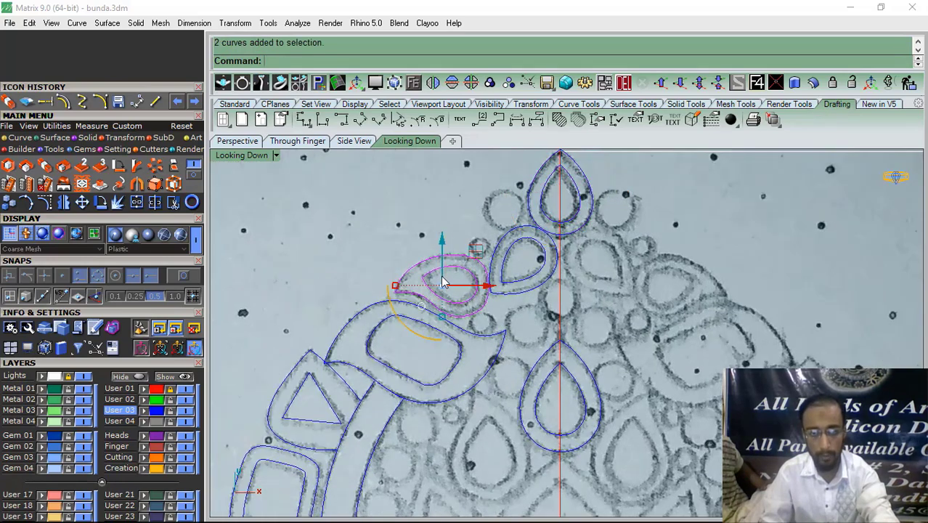
{"action": "key", "text": "c"}
{"action": "left_click", "coordinate": [447, 279]}
{"action": "scroll", "coordinate": [422, 250], "scroll_direction": "down", "scroll_amount": 6}
{"action": "scroll", "coordinate": [435, 341], "scroll_direction": "up", "scroll_amount": 3}
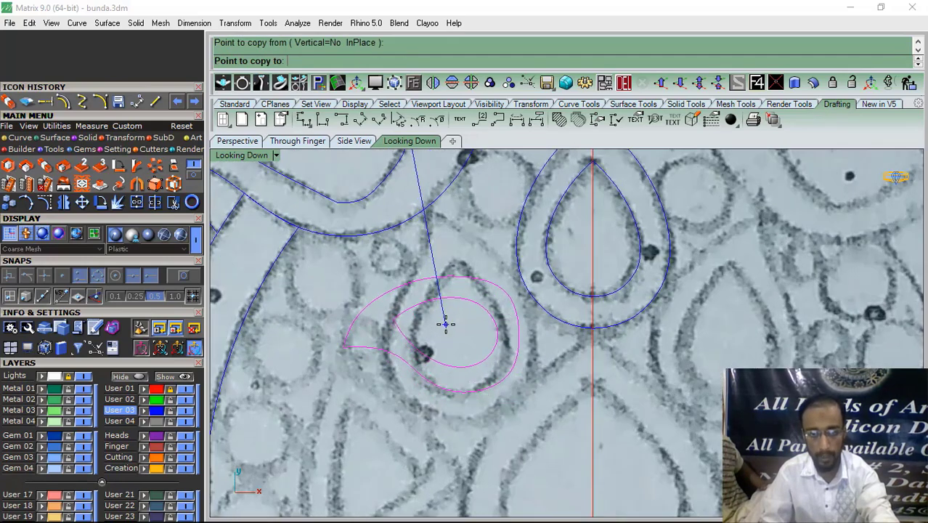
{"action": "left_click", "coordinate": [449, 337]}
{"action": "key", "text": "Return"}
Rotate the copied pear pair upright and enlarge and shift it to fit the sketched stone
{"action": "left_click_drag", "start_coordinate": [405, 381], "coordinate": [457, 372]}
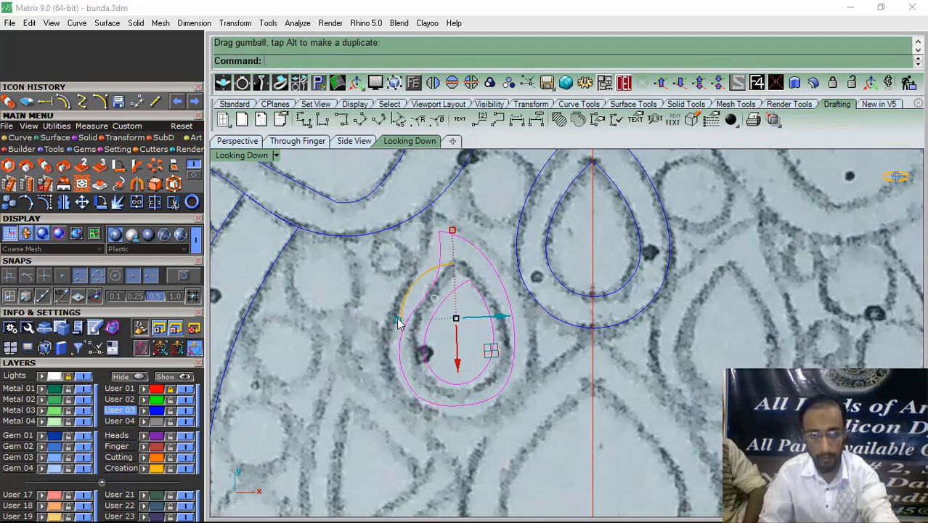
{"action": "left_click_drag", "start_coordinate": [397, 325], "coordinate": [386, 326]}
{"action": "left_click_drag", "start_coordinate": [492, 353], "coordinate": [483, 350]}
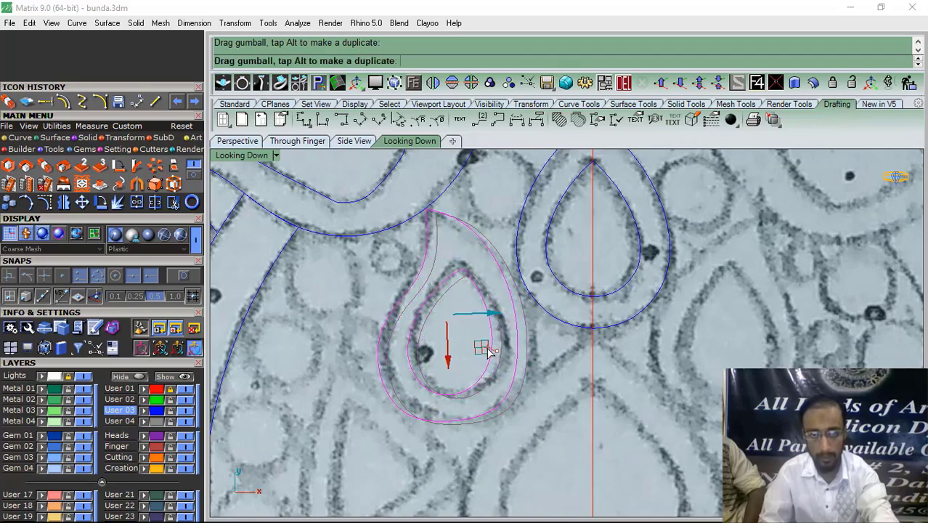
Rotate the copied pear pair slightly about its upper tip to align with the sketched stone
{"action": "left_click", "coordinate": [100, 203]}
{"action": "left_click", "coordinate": [182, 276]}
{"action": "left_click", "coordinate": [426, 209]}
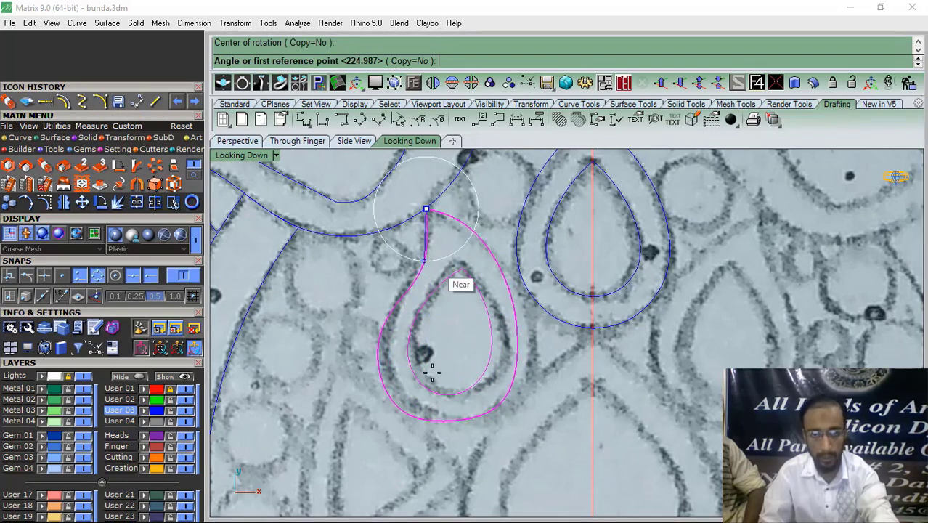
{"action": "left_click", "coordinate": [436, 447]}
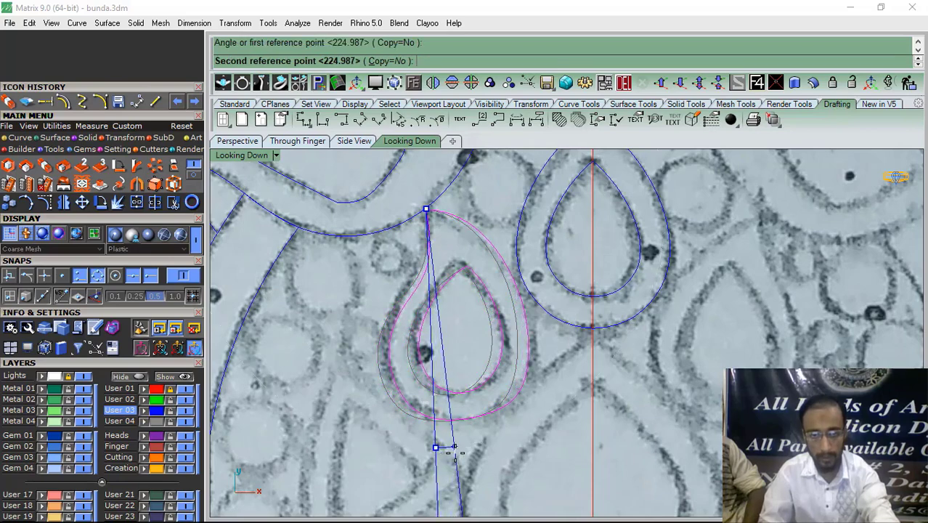
{"action": "left_click", "coordinate": [438, 446]}
Fine-tune the size of the copied pear pair and nudge it slightly down over the sketch
{"action": "scroll", "coordinate": [388, 324], "scroll_direction": "up", "scroll_amount": 3}
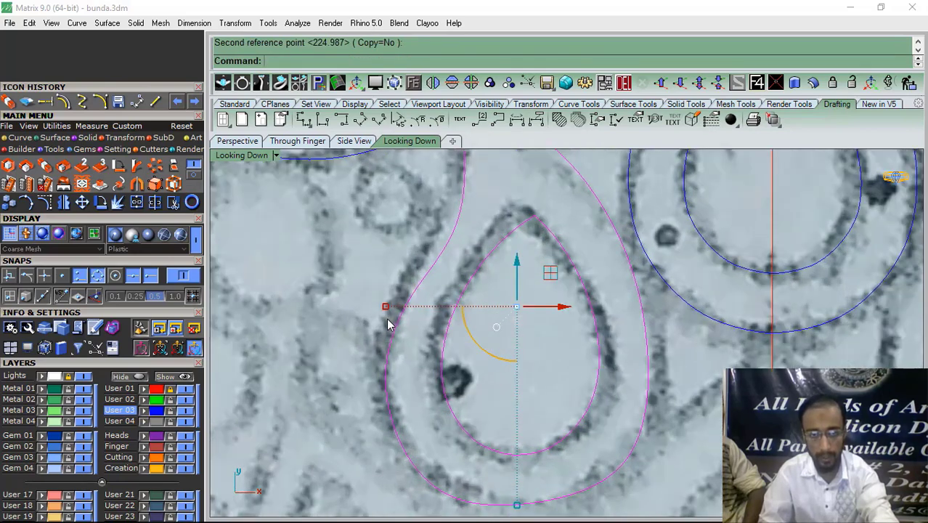
{"action": "left_click", "coordinate": [386, 308]}
{"action": "scroll", "coordinate": [434, 314], "scroll_direction": "down", "scroll_amount": 2}
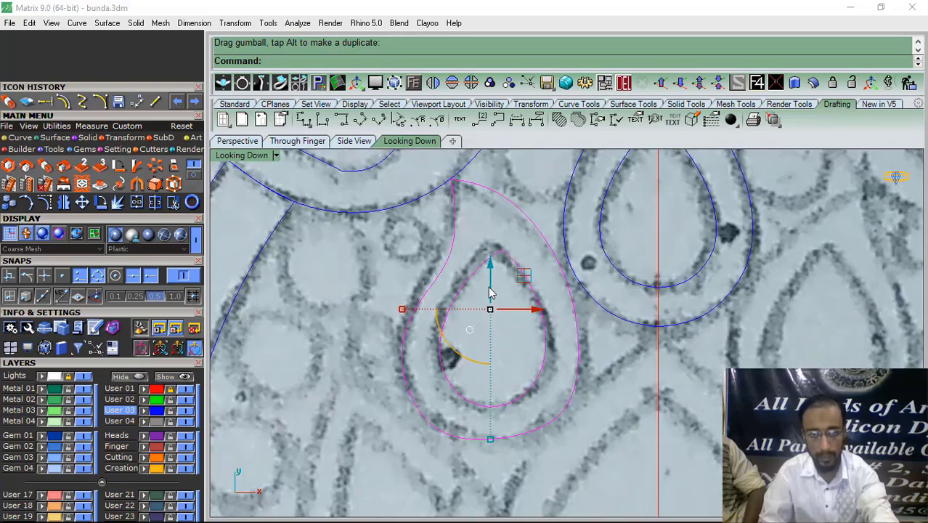
{"action": "left_click_drag", "start_coordinate": [489, 267], "coordinate": [489, 269]}
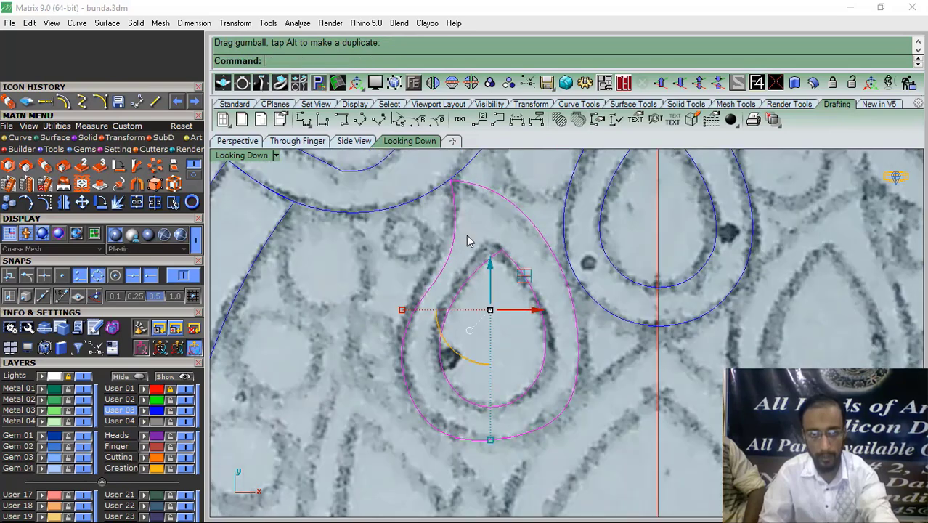
Show the outer pear curve's control points and adjust its left edge to follow the sketched outline
{"action": "left_click", "coordinate": [463, 241]}
{"action": "left_click", "coordinate": [447, 257]}
{"action": "left_click", "coordinate": [44, 204]}
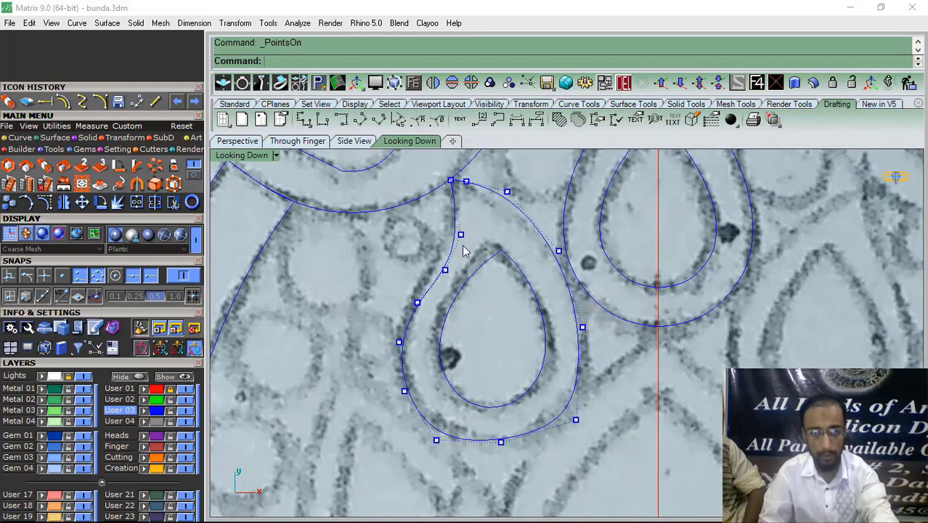
{"action": "scroll", "coordinate": [454, 269], "scroll_direction": "up", "scroll_amount": 3}
{"action": "left_click", "coordinate": [448, 273]}
{"action": "mouse_move", "coordinate": [483, 241]}
{"action": "left_mouse_down"}
{"action": "mouse_move", "coordinate": [465, 240]}
{"action": "mouse_move", "coordinate": [488, 239]}
{"action": "left_mouse_up"}
{"action": "scroll", "coordinate": [454, 217], "scroll_direction": "down", "scroll_amount": 3}
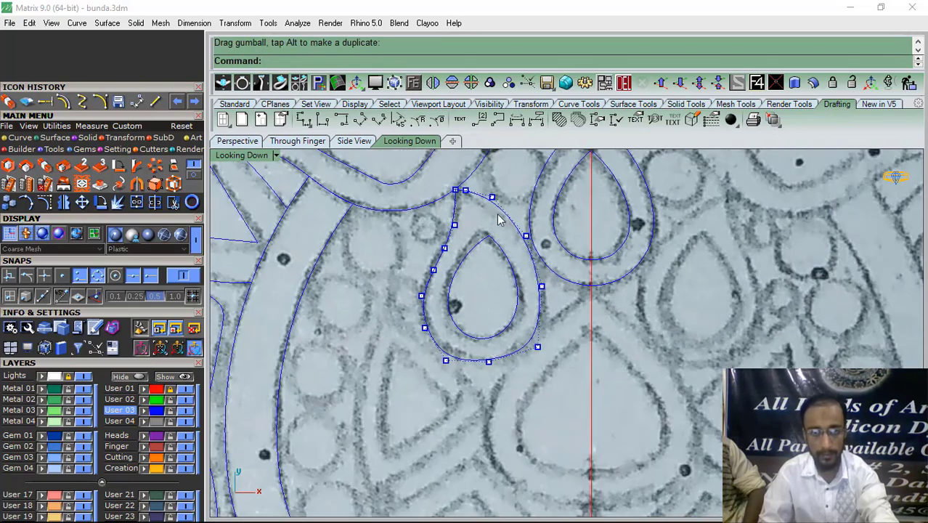
Move the control point on the outer curve's upper right shoulder inward onto the sketched line
{"action": "scroll", "coordinate": [498, 220], "scroll_direction": "up", "scroll_amount": 5}
{"action": "left_click", "coordinate": [454, 227]}
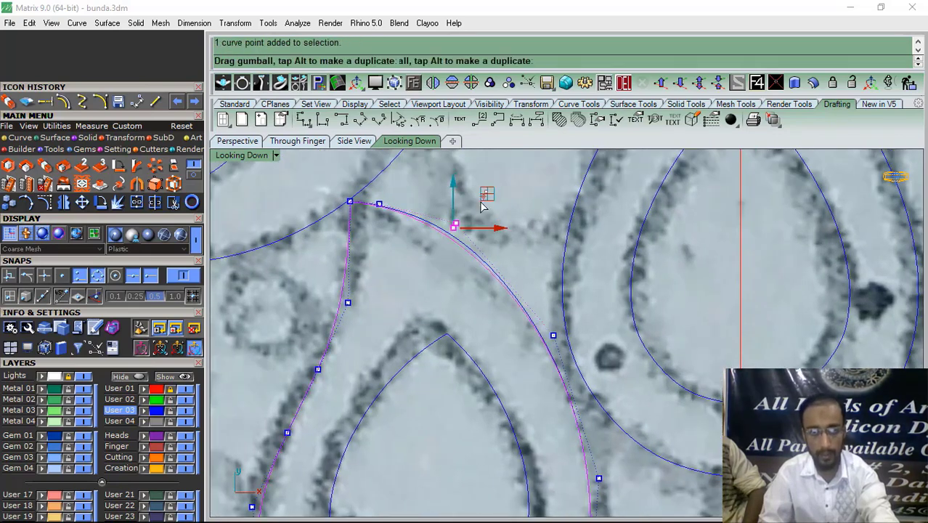
{"action": "left_click_drag", "start_coordinate": [480, 202], "coordinate": [471, 213]}
{"action": "left_click", "coordinate": [516, 239]}
{"action": "scroll", "coordinate": [507, 247], "scroll_direction": "down", "scroll_amount": 5}
Move the control point below the outer curve's tip on its left side up and inward to match the sketched neck
{"action": "right_click_drag", "start_coordinate": [499, 337], "coordinate": [491, 299]}
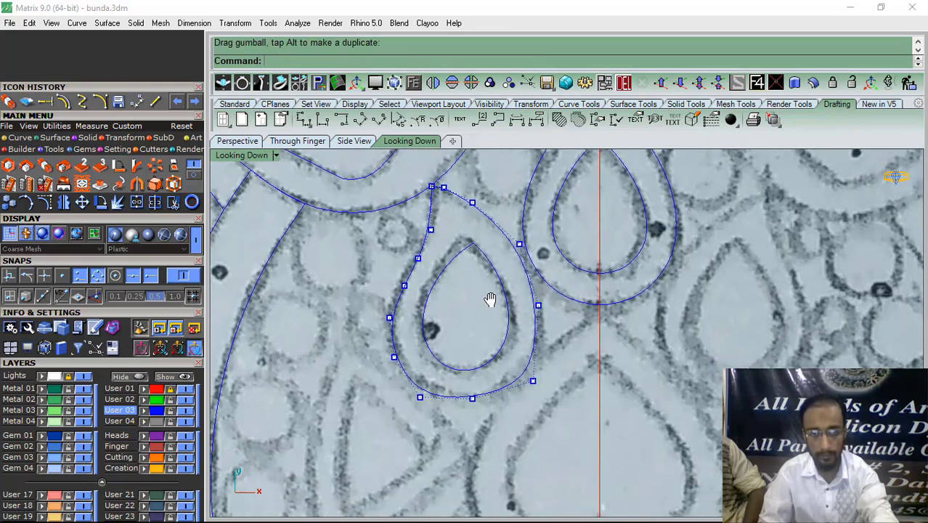
{"action": "scroll", "coordinate": [410, 275], "scroll_direction": "up", "scroll_amount": 5}
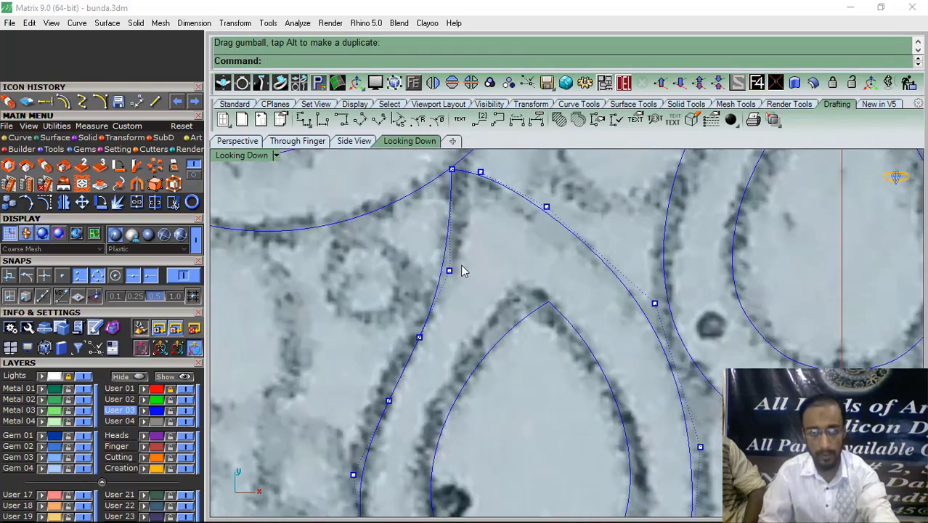
{"action": "left_click", "coordinate": [449, 270]}
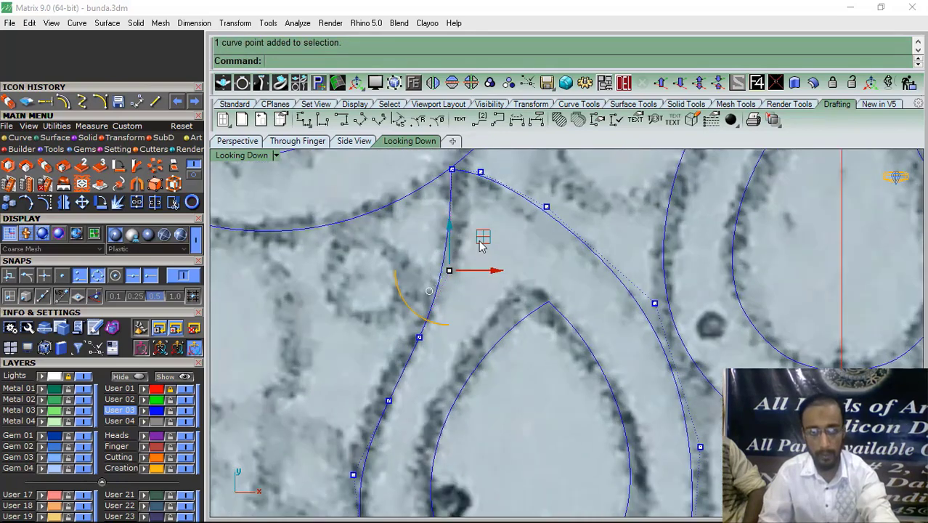
{"action": "left_click_drag", "start_coordinate": [479, 245], "coordinate": [495, 222]}
{"action": "scroll", "coordinate": [503, 276], "scroll_direction": "down", "scroll_amount": 4}
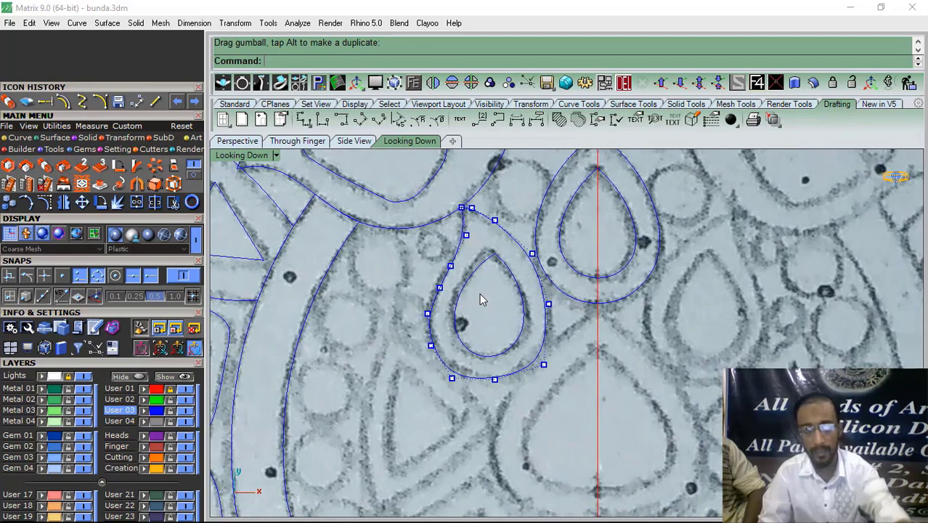
Rotate the inner pear curve slightly counterclockwise about its base so its tip meets the sketched tip
{"action": "left_click", "coordinate": [457, 296]}
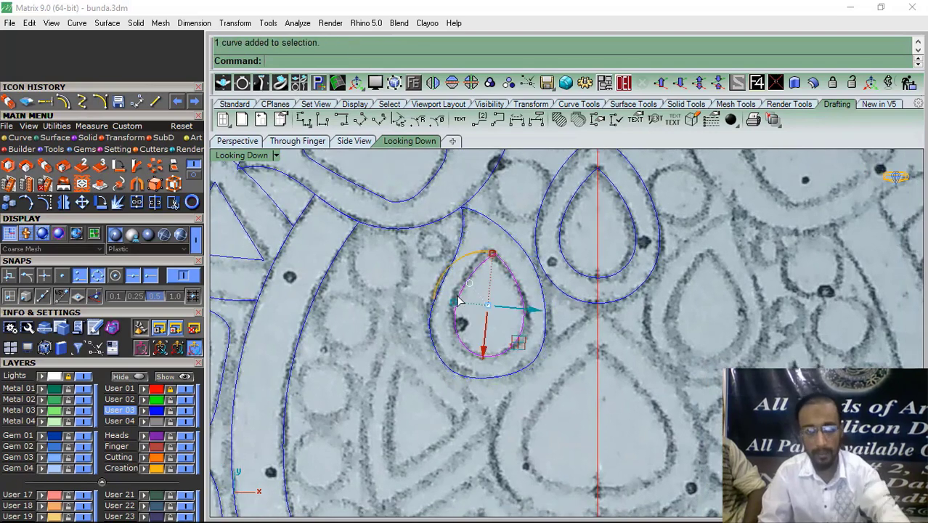
{"action": "left_click", "coordinate": [100, 203]}
{"action": "left_click", "coordinate": [482, 355]}
{"action": "scroll", "coordinate": [491, 276], "scroll_direction": "up", "scroll_amount": 4}
{"action": "left_click", "coordinate": [505, 304]}
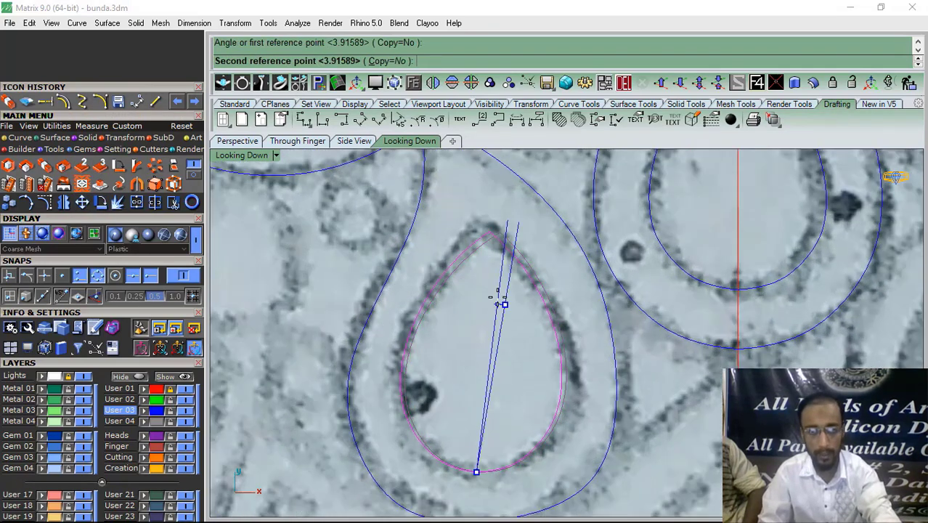
{"action": "left_click", "coordinate": [491, 290]}
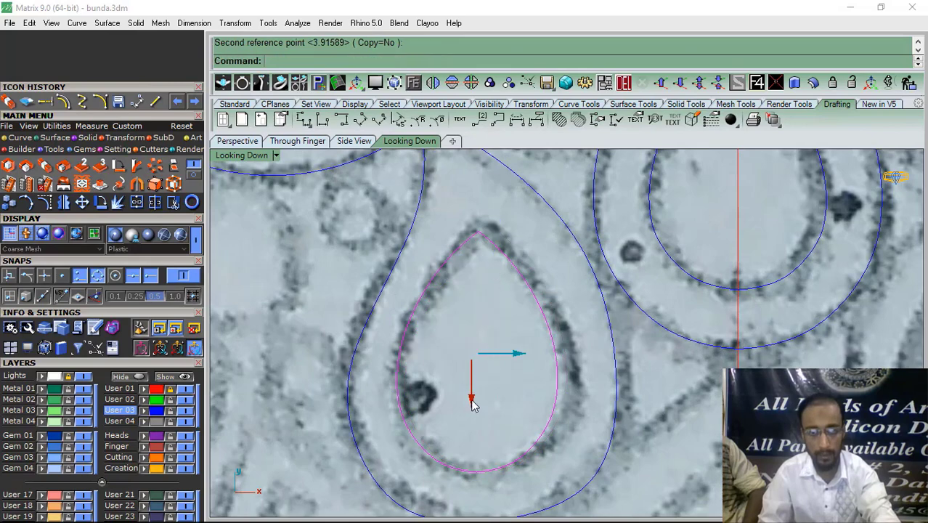
Move the inner teardrop curve slightly up and rotate it slightly about its tip to fit the sketched stone
{"action": "left_click_drag", "start_coordinate": [472, 400], "coordinate": [474, 391]}
{"action": "right_click", "coordinate": [479, 393]}
{"action": "left_click", "coordinate": [478, 224]}
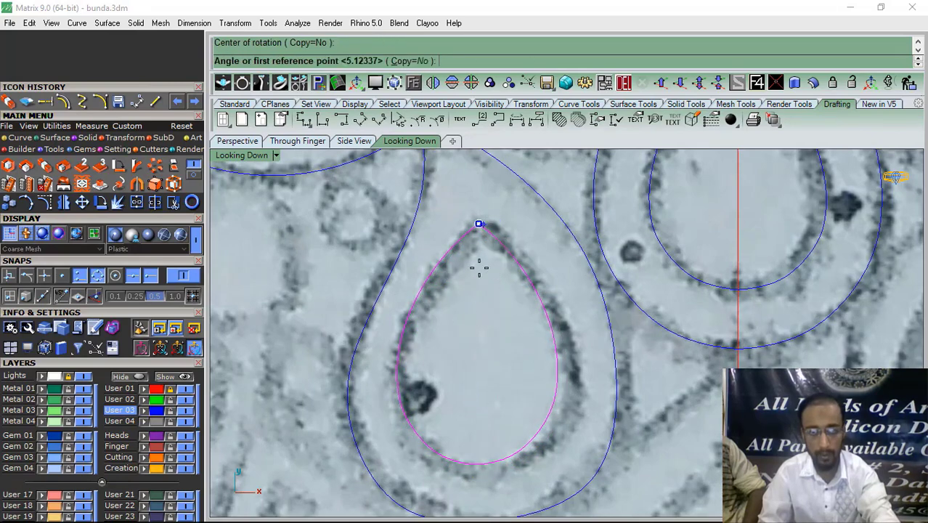
{"action": "scroll", "coordinate": [474, 346], "scroll_direction": "down", "scroll_amount": 3}
{"action": "scroll", "coordinate": [474, 345], "scroll_direction": "up", "scroll_amount": 1}
{"action": "scroll", "coordinate": [463, 321], "scroll_direction": "up", "scroll_amount": 3}
{"action": "left_click", "coordinate": [454, 341]}
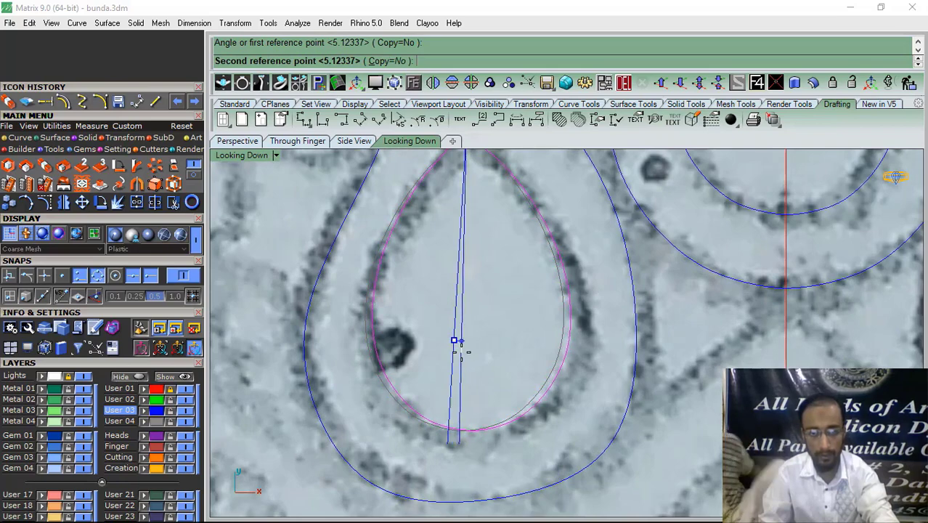
{"action": "left_click", "coordinate": [459, 352]}
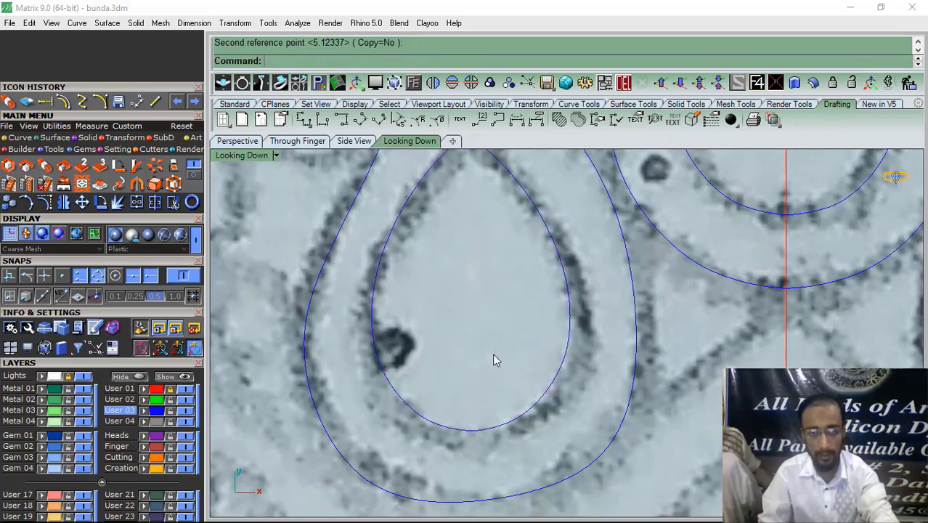
Save the model after fitting the inner teardrop
{"action": "scroll", "coordinate": [459, 317], "scroll_direction": "down", "scroll_amount": 5}
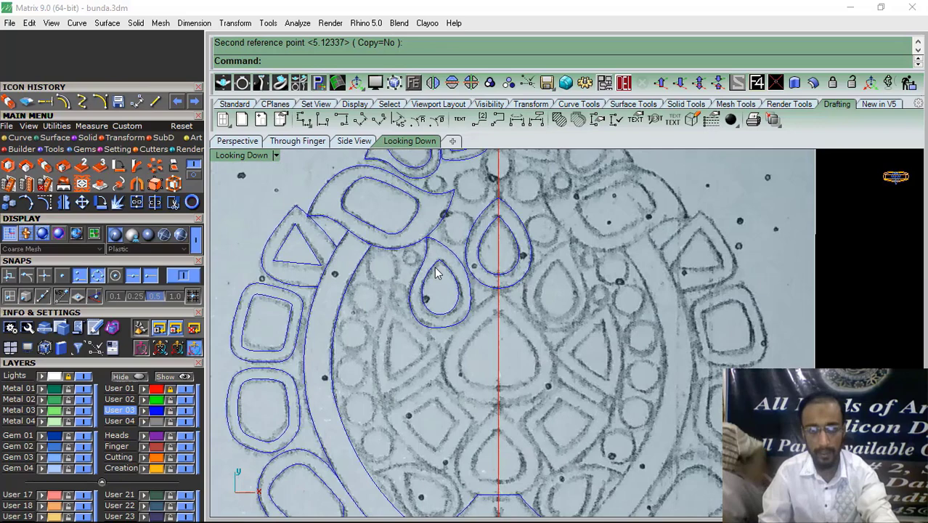
{"action": "right_click_drag", "start_coordinate": [462, 306], "coordinate": [460, 291]}
{"action": "scroll", "coordinate": [434, 309], "scroll_direction": "down", "scroll_amount": 3}
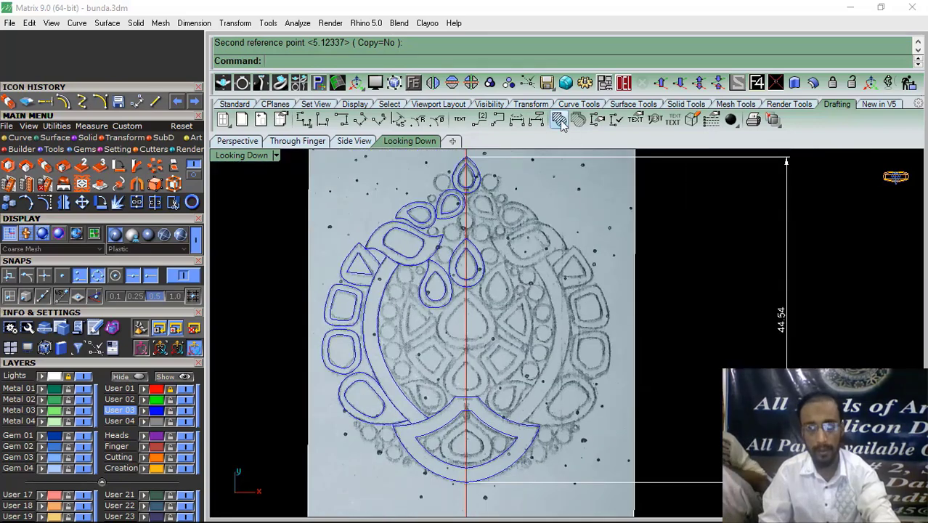
{"action": "left_click", "coordinate": [548, 85]}
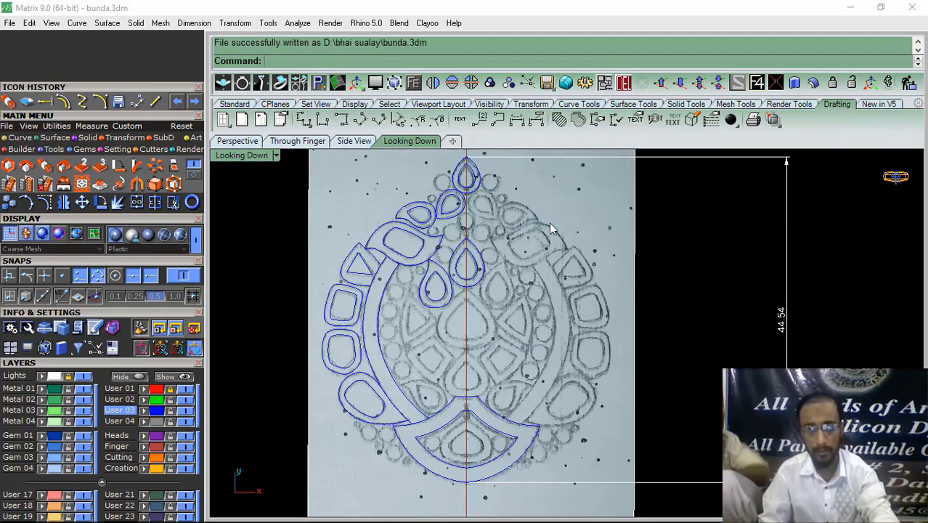
Draw an interpolated curve along the upper-right side of the sketched diamond shape left of the centre line
{"action": "left_click", "coordinate": [83, 103]}
{"action": "scroll", "coordinate": [417, 356], "scroll_direction": "up", "scroll_amount": 5}
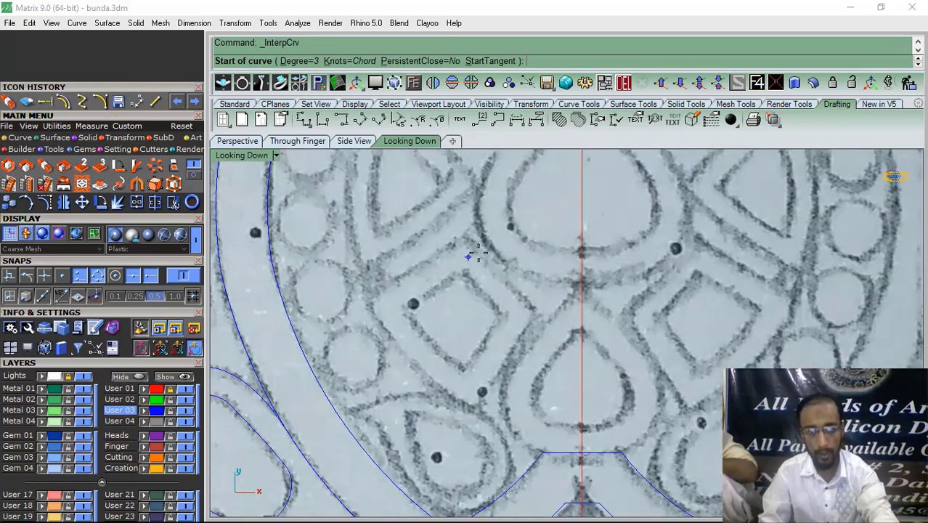
{"action": "scroll", "coordinate": [498, 253], "scroll_direction": "up", "scroll_amount": 2}
{"action": "left_click", "coordinate": [445, 210]}
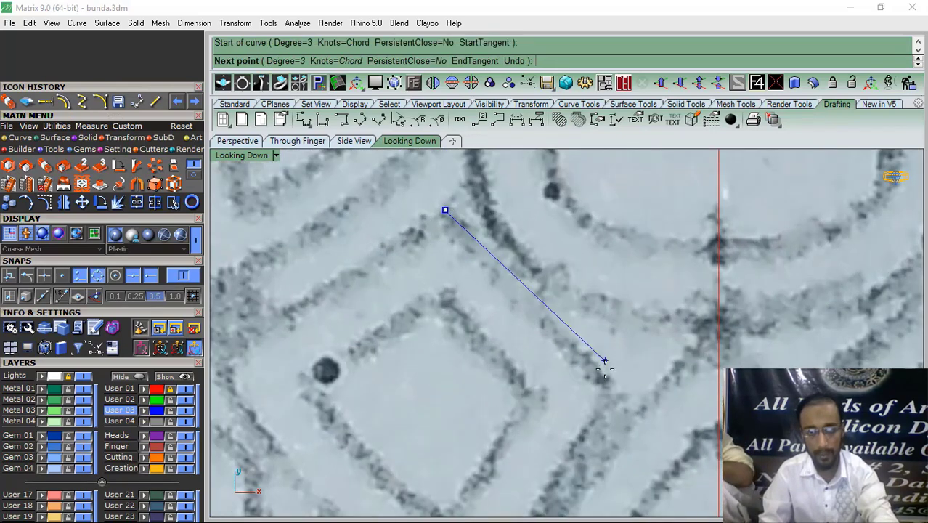
{"action": "left_click", "coordinate": [604, 381]}
{"action": "right_click", "coordinate": [604, 381]}
{"action": "scroll", "coordinate": [502, 276], "scroll_direction": "down", "scroll_amount": 4}
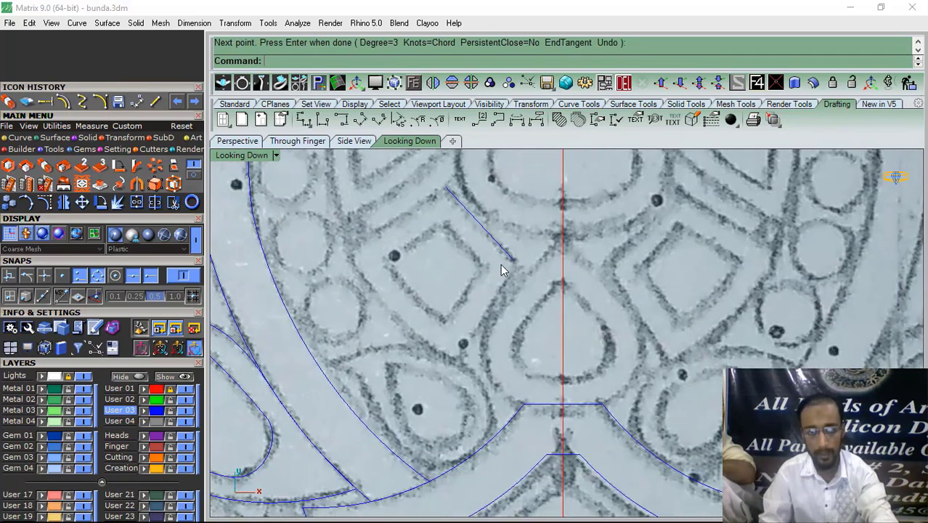
Draw an interpolated curve along the diamond's lower-right side, from the end of its upper-right side to the lower corner
{"action": "right_click", "coordinate": [501, 266]}
{"action": "scroll", "coordinate": [513, 265], "scroll_direction": "up", "scroll_amount": 2}
{"action": "left_click", "coordinate": [509, 252]}
{"action": "scroll", "coordinate": [426, 398], "scroll_direction": "up", "scroll_amount": 2}
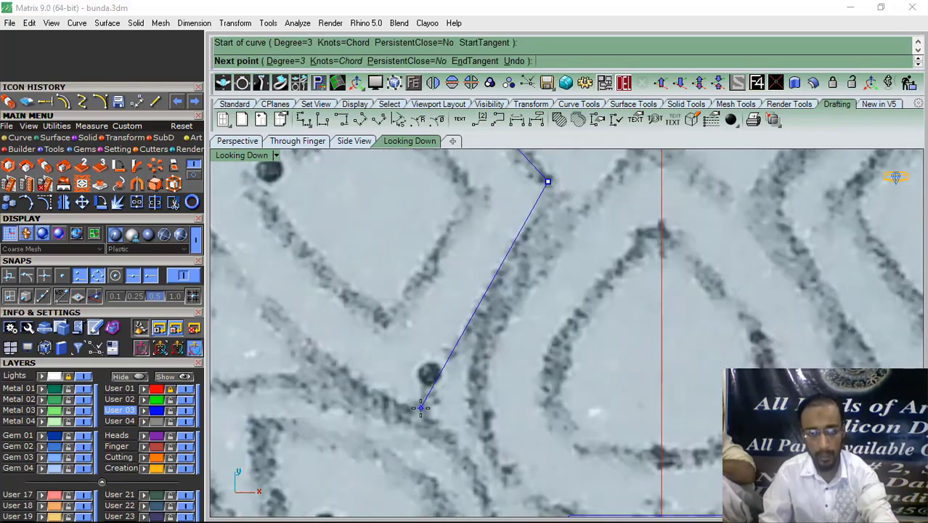
{"action": "left_click", "coordinate": [420, 408]}
{"action": "key", "text": "Return"}
{"action": "key", "text": "Return"}
{"action": "left_click", "coordinate": [421, 406]}
{"action": "scroll", "coordinate": [507, 373], "scroll_direction": "down", "scroll_amount": 2}
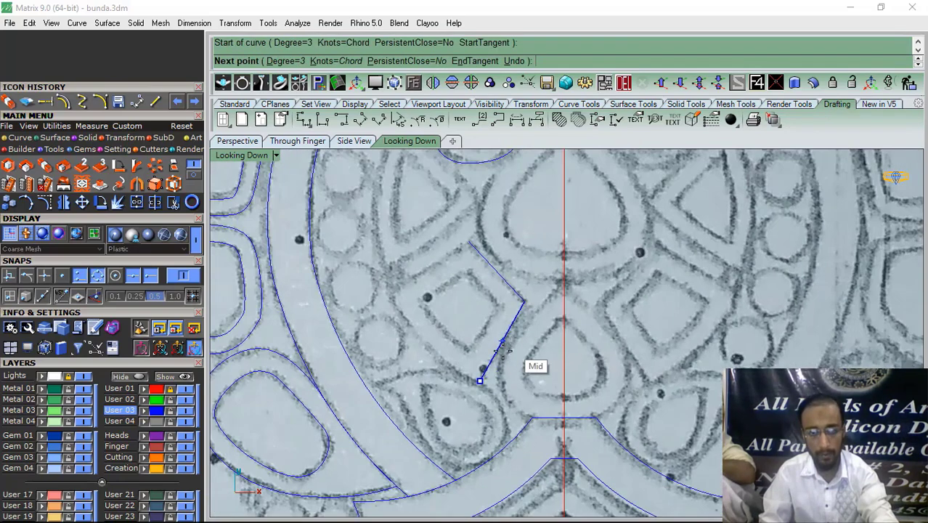
{"action": "scroll", "coordinate": [439, 331], "scroll_direction": "up", "scroll_amount": 3}
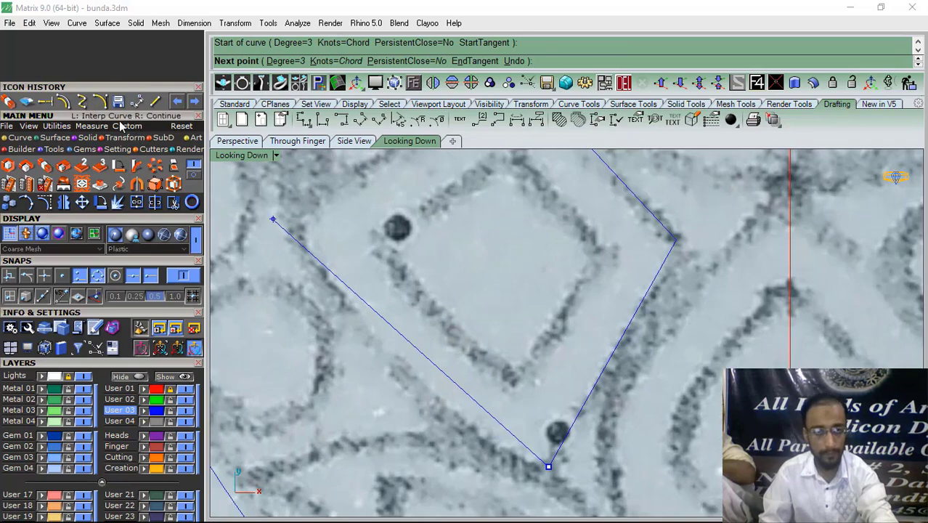
{"action": "right_click_drag", "start_coordinate": [481, 258], "coordinate": [469, 352]}
{"action": "key", "text": "Return"}
Draw an interpolated curve along the diamond's upper-left side, from its top corner to its left corner
{"action": "key", "text": "Return"}
{"action": "left_click", "coordinate": [504, 161]}
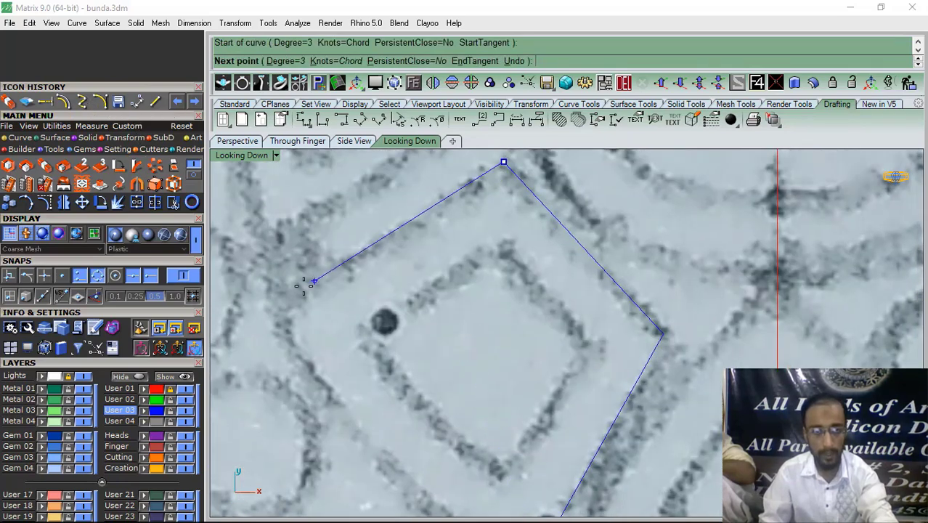
{"action": "left_click", "coordinate": [273, 299]}
{"action": "key", "text": "Return"}
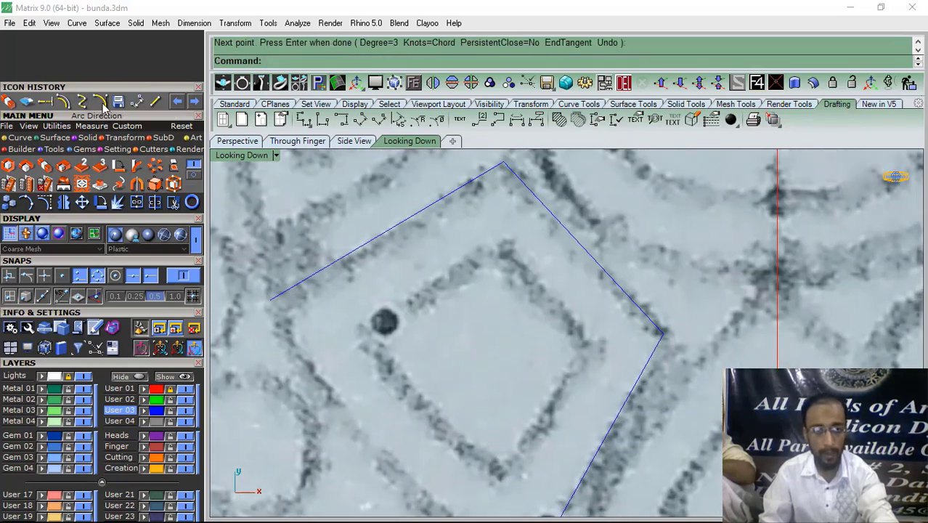
Close the diamond's lower-left side with a direction arc between its left and lower corners, bulging outward along the sketch
{"action": "left_click", "coordinate": [102, 104]}
{"action": "scroll", "coordinate": [383, 277], "scroll_direction": "down", "scroll_amount": 8}
{"action": "left_click", "coordinate": [334, 286]}
{"action": "scroll", "coordinate": [445, 393], "scroll_direction": "up", "scroll_amount": 4}
{"action": "left_click", "coordinate": [450, 401]}
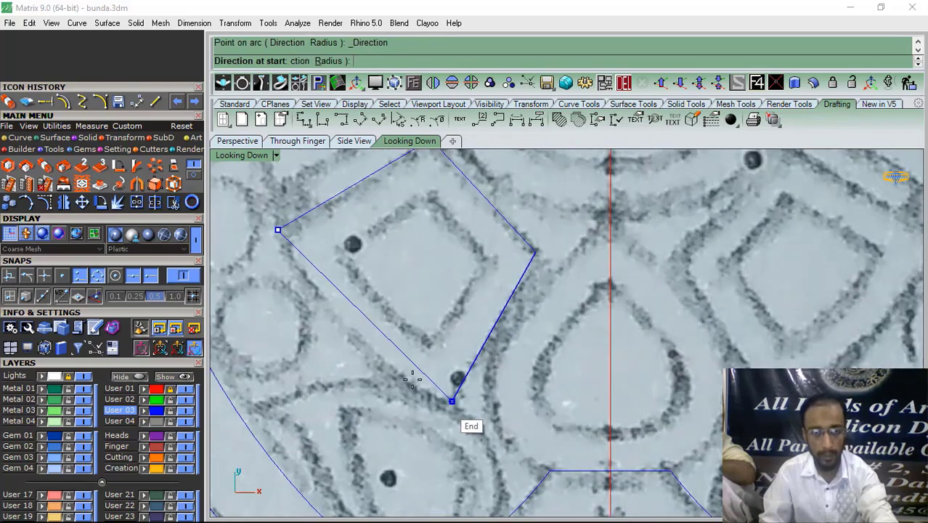
{"action": "left_click", "coordinate": [343, 373]}
Join the diamond's sides into one closed outline and offset it inward by 0.8
{"action": "left_click_drag", "start_coordinate": [512, 363], "coordinate": [396, 406]}
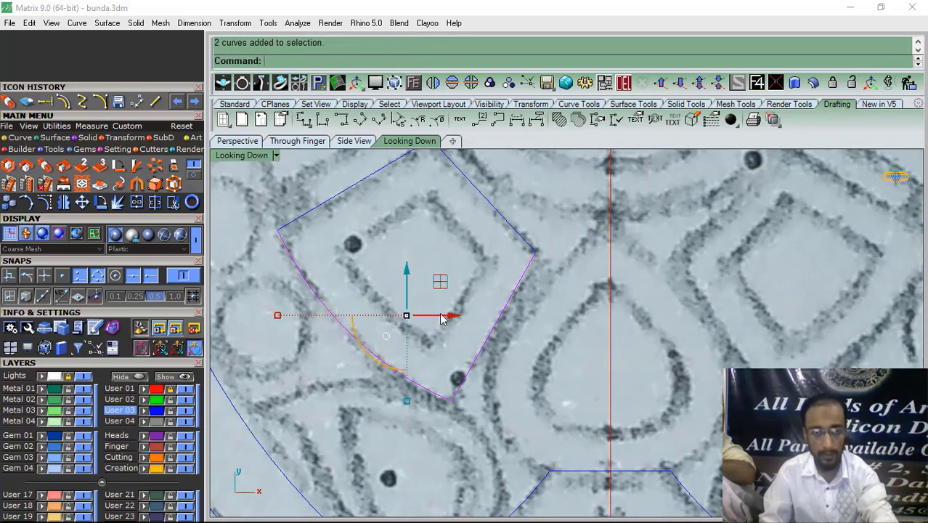
{"action": "scroll", "coordinate": [442, 319], "scroll_direction": "down", "scroll_amount": 2}
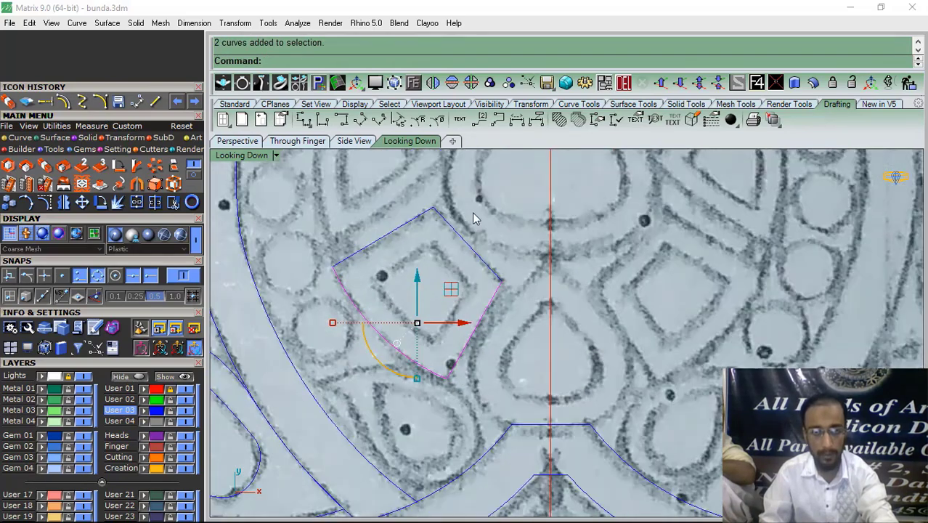
{"action": "left_click", "coordinate": [69, 104]}
{"action": "scroll", "coordinate": [395, 299], "scroll_direction": "up", "scroll_amount": 4}
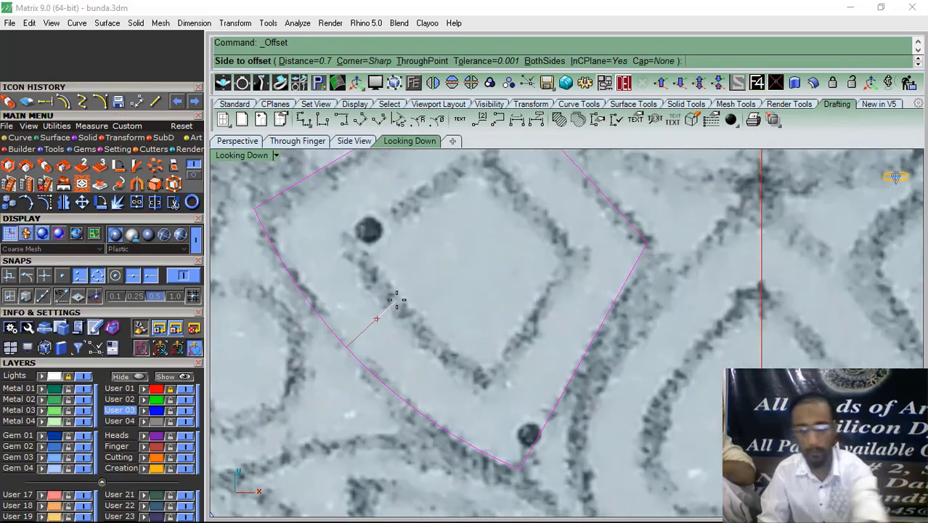
{"action": "type", "text": ".8"}
{"action": "key", "text": "Return"}
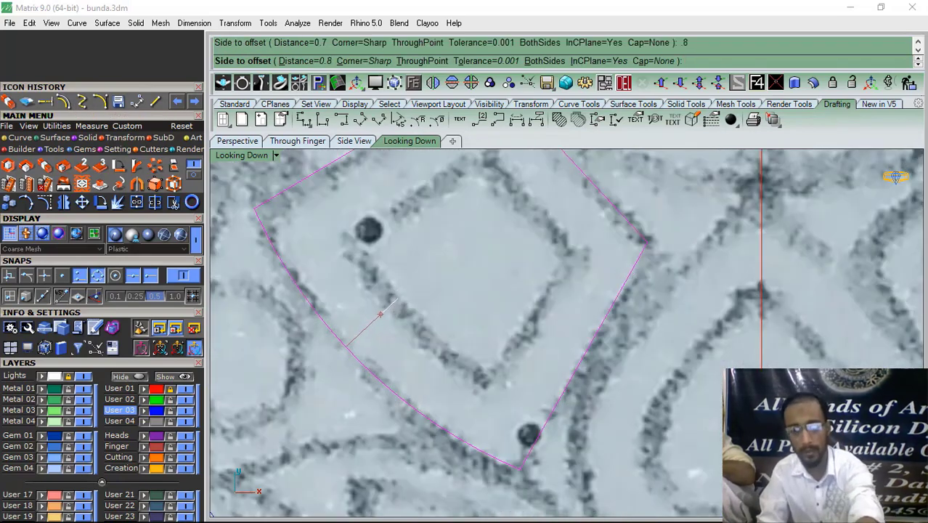
{"action": "left_click", "coordinate": [398, 298]}
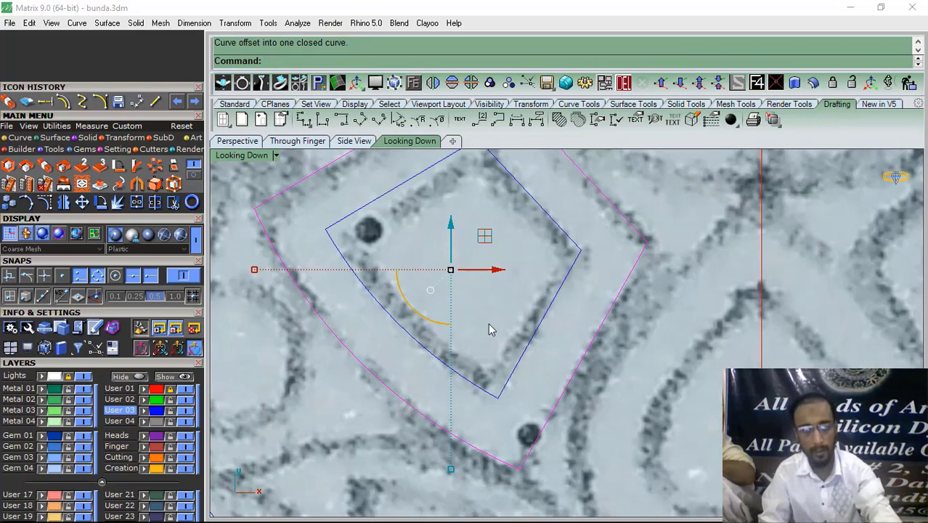
{"action": "key", "text": "Escape"}
Draw an interpolated curve along the upper-right side of the sketched triangle above the diamond
{"action": "scroll", "coordinate": [500, 291], "scroll_direction": "down", "scroll_amount": 6}
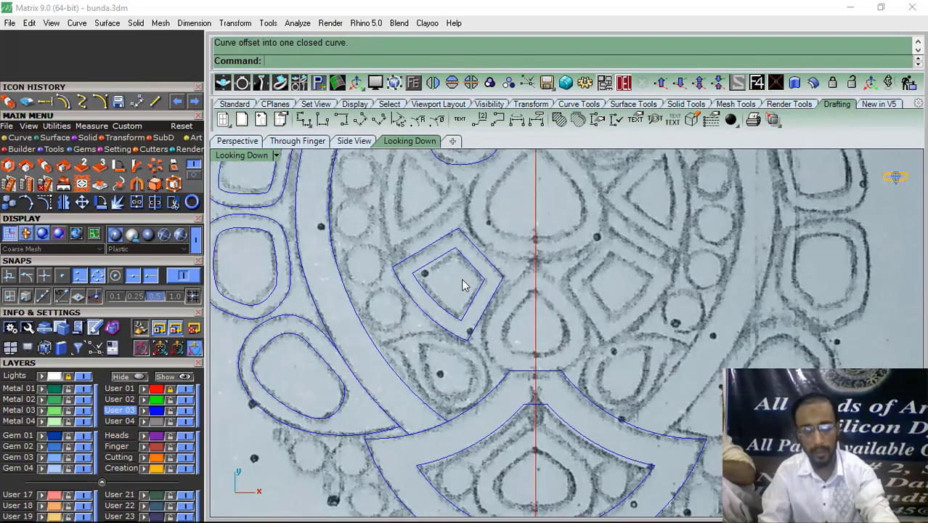
{"action": "right_click_drag", "start_coordinate": [465, 285], "coordinate": [484, 356]}
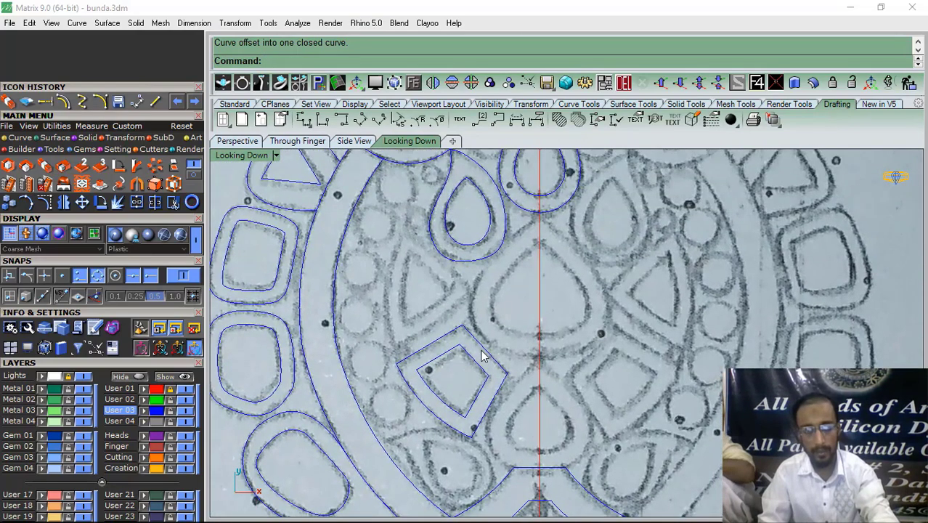
{"action": "left_click", "coordinate": [82, 101]}
{"action": "scroll", "coordinate": [463, 294], "scroll_direction": "up", "scroll_amount": 5}
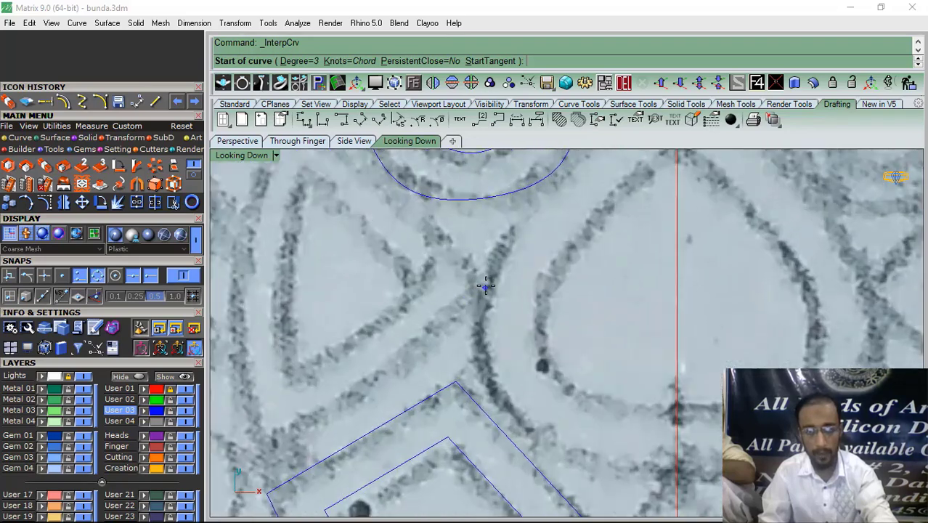
{"action": "left_click", "coordinate": [485, 287]}
{"action": "right_click_drag", "start_coordinate": [424, 213], "coordinate": [476, 318]}
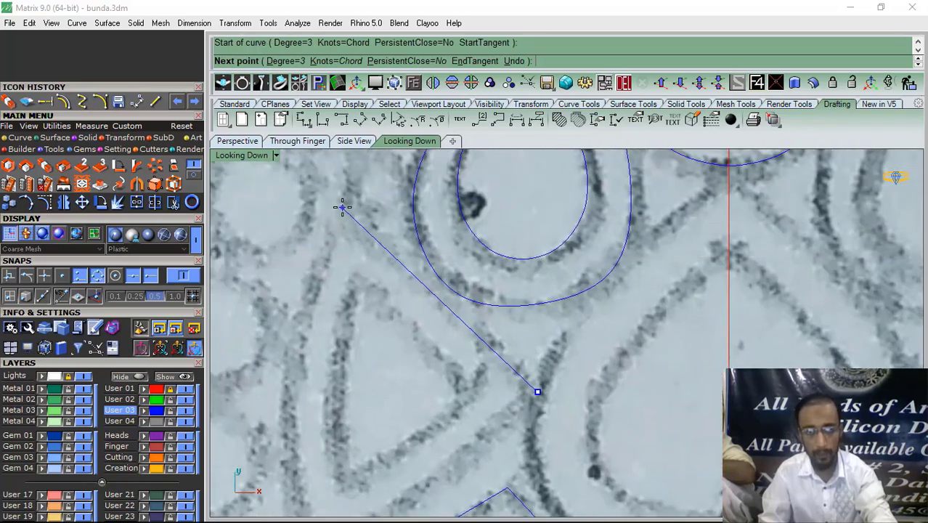
{"action": "left_click", "coordinate": [342, 208]}
{"action": "scroll", "coordinate": [374, 189], "scroll_direction": "down", "scroll_amount": 3}
{"action": "key", "text": "Return"}
Draw an interpolated curve along the triangle's lower side, from its right corner to its lower-left corner
{"action": "key", "text": "Return"}
{"action": "left_click", "coordinate": [466, 296]}
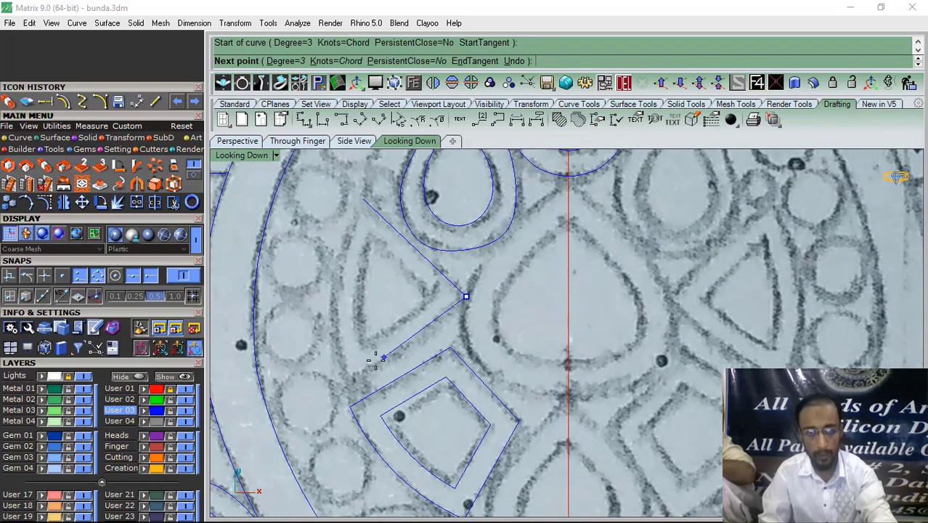
{"action": "scroll", "coordinate": [359, 369], "scroll_direction": "up", "scroll_amount": 4}
{"action": "left_click", "coordinate": [348, 391]}
{"action": "key", "text": "Return"}
{"action": "right_click_drag", "start_coordinate": [367, 251], "coordinate": [368, 306]}
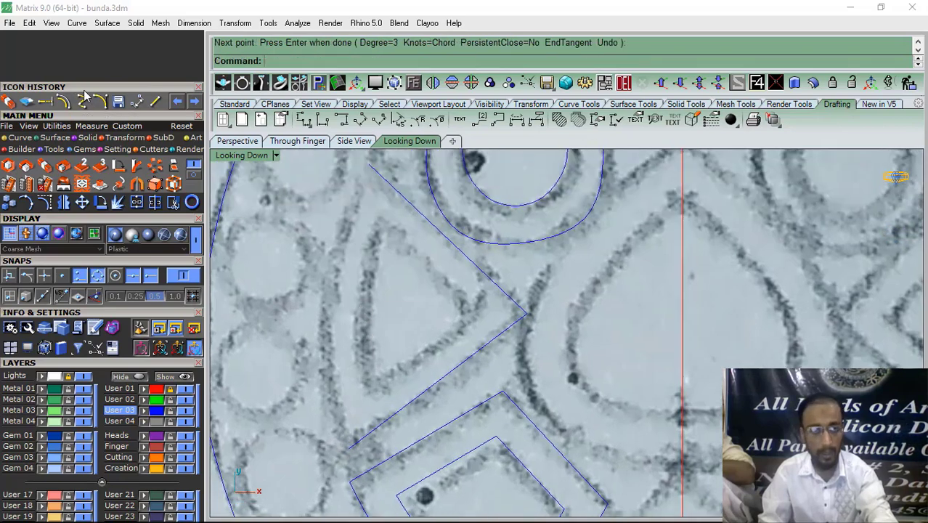
{"action": "left_click", "coordinate": [187, 180]}
{"action": "left_click", "coordinate": [368, 164]}
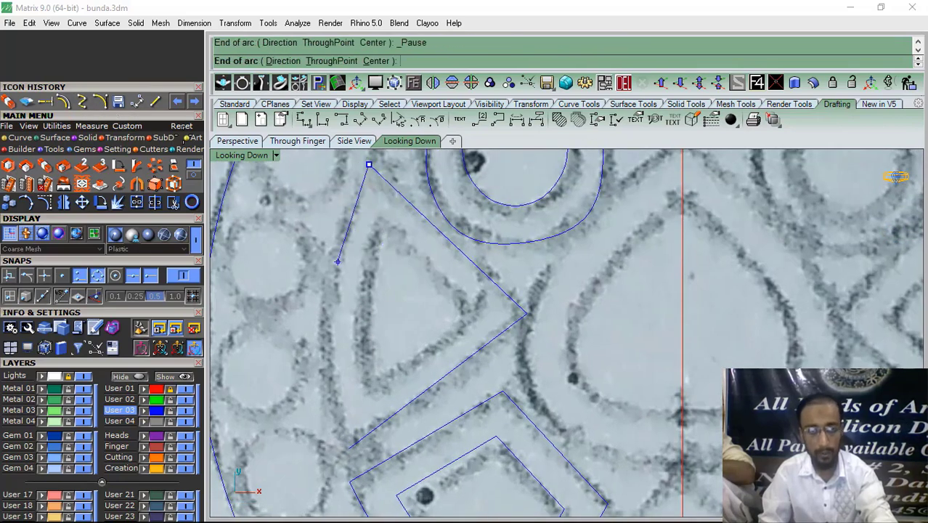
Try to trace the triangle's curved left side with an interpolated curve through two intermediate points, and undo it
{"action": "left_click", "coordinate": [82, 103]}
{"action": "left_click", "coordinate": [368, 164]}
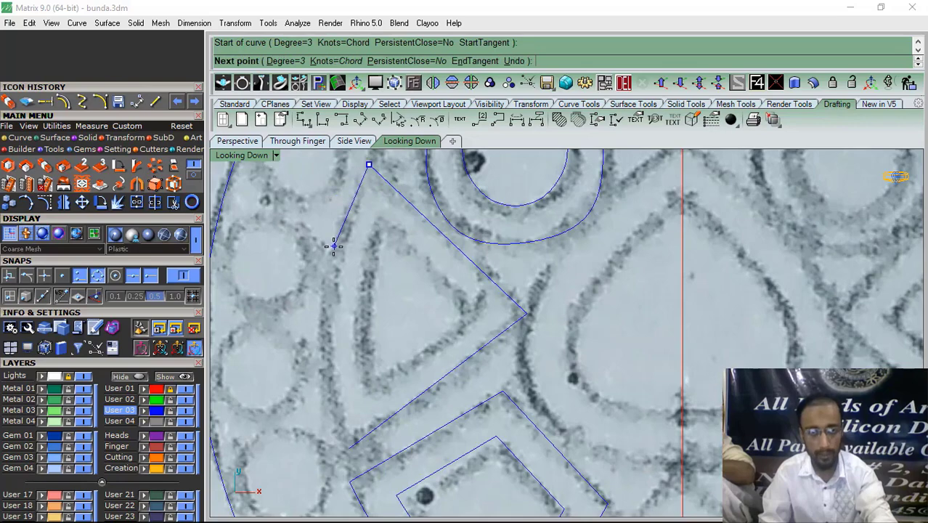
{"action": "left_click", "coordinate": [332, 247]}
{"action": "left_click", "coordinate": [316, 345]}
{"action": "left_click", "coordinate": [337, 456]}
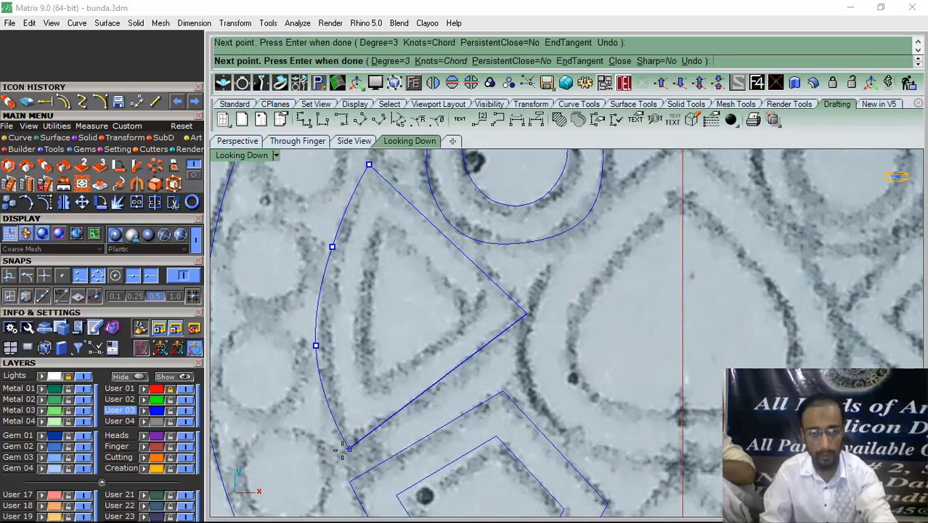
{"action": "key", "text": "Return"}
{"action": "mouse_move", "coordinate": [380, 325]}
{"action": "right_mouse_down"}
{"action": "mouse_move", "coordinate": [425, 321]}
{"action": "mouse_move", "coordinate": [395, 398]}
{"action": "right_mouse_up"}
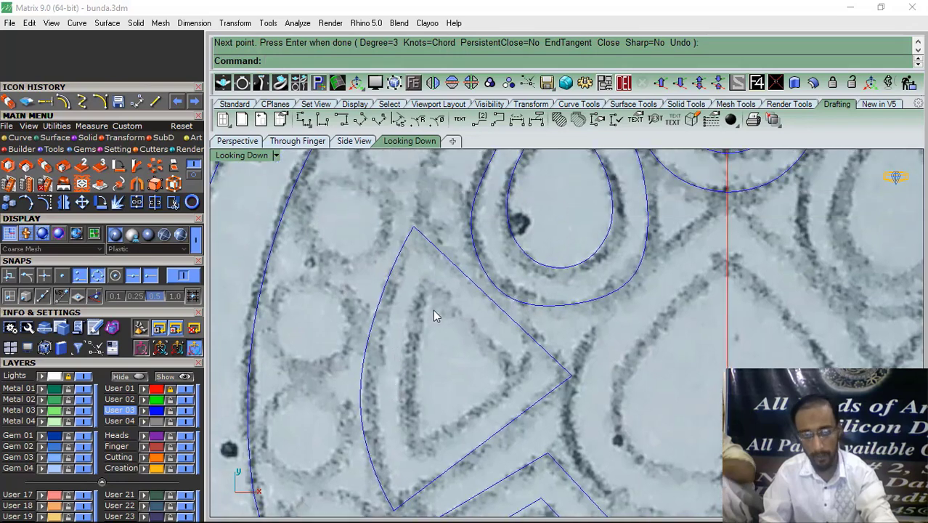
{"action": "scroll", "coordinate": [410, 323], "scroll_direction": "down", "scroll_amount": 4}
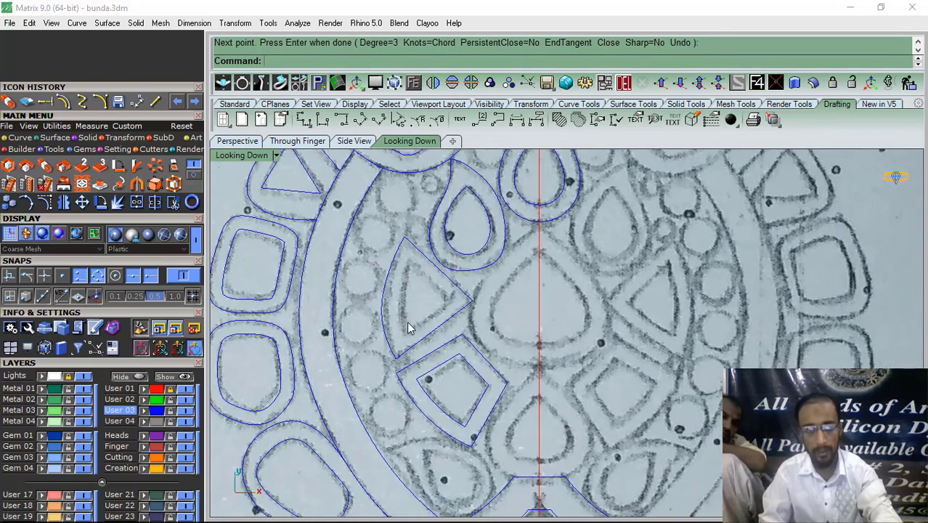
{"action": "key", "text": "ctrl+z"}
Draw a direction arc along the triangle's left side between its top and lower-left corners, bulging outward along the sketch
{"action": "left_click", "coordinate": [100, 102]}
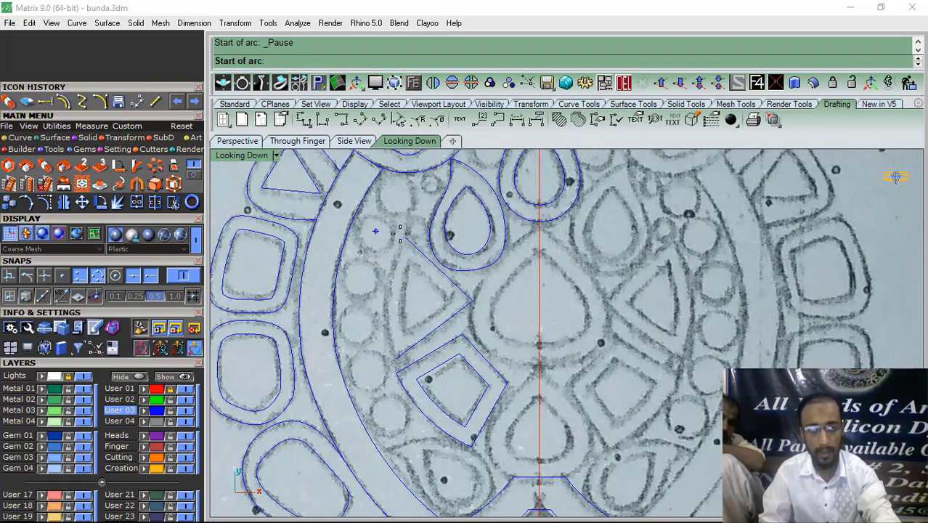
{"action": "left_click", "coordinate": [405, 236]}
{"action": "left_click", "coordinate": [396, 358]}
{"action": "scroll", "coordinate": [365, 311], "scroll_direction": "up", "scroll_amount": 3}
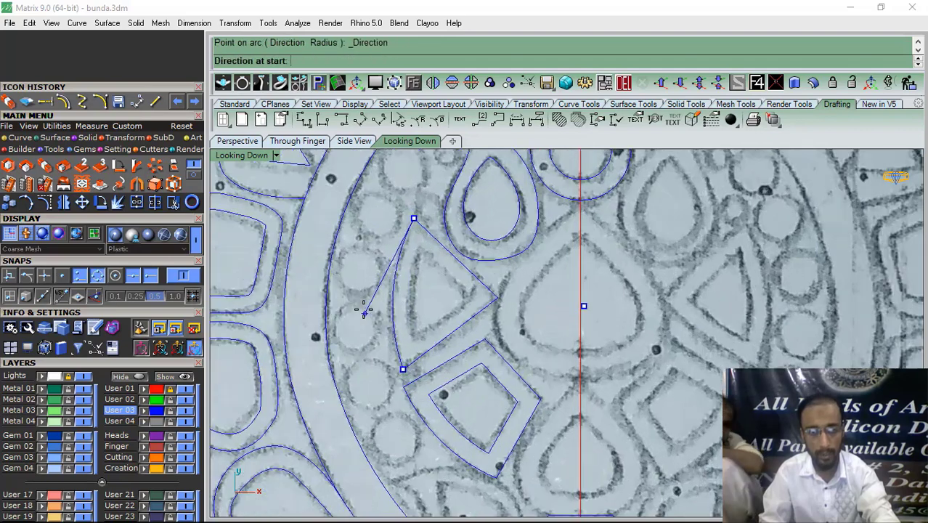
{"action": "left_click", "coordinate": [358, 290]}
Join the traced triangle's three sides into one outline and offset it inward by 0.8 with sharp corners
{"action": "scroll", "coordinate": [429, 303], "scroll_direction": "down", "scroll_amount": 4}
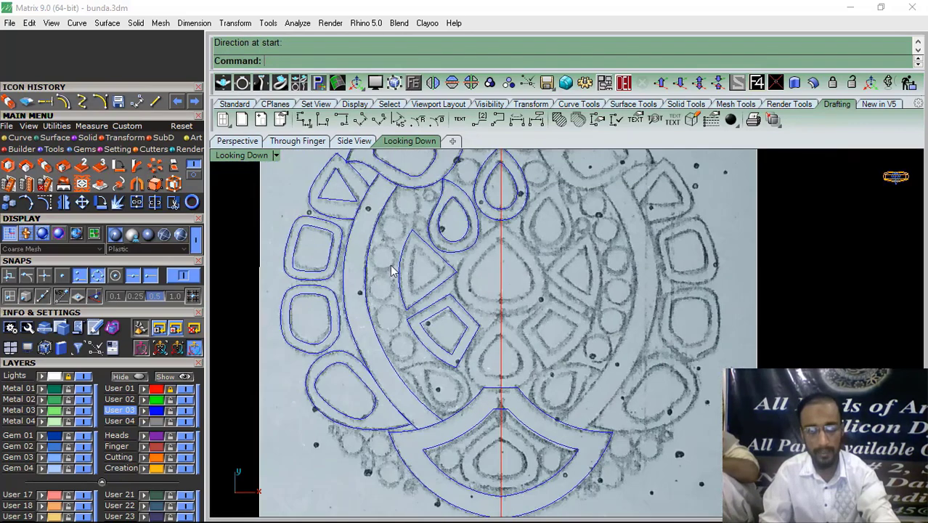
{"action": "scroll", "coordinate": [432, 282], "scroll_direction": "up", "scroll_amount": 5}
{"action": "left_click_drag", "start_coordinate": [410, 193], "coordinate": [357, 315]}
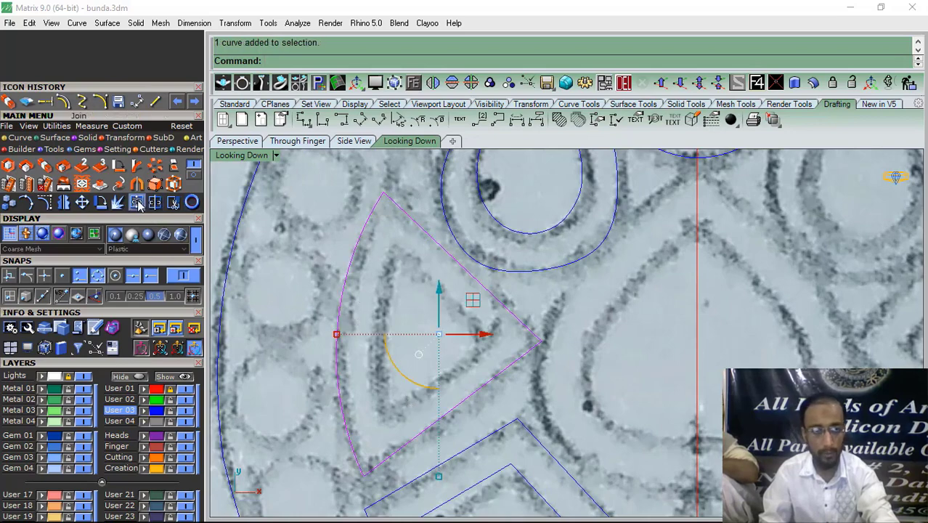
{"action": "left_click", "coordinate": [68, 102]}
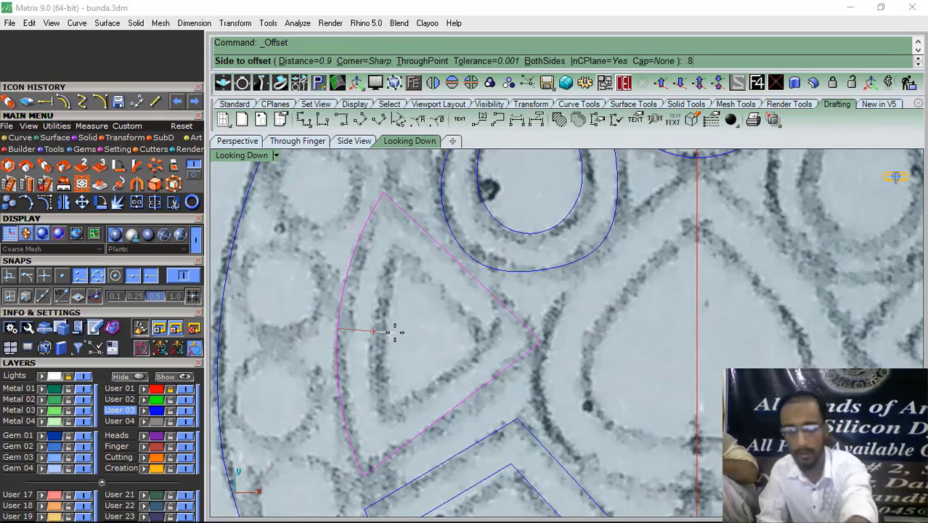
{"action": "left_click", "coordinate": [394, 332]}
{"action": "key", "text": "Escape"}
{"action": "scroll", "coordinate": [458, 262], "scroll_direction": "down", "scroll_amount": 2}
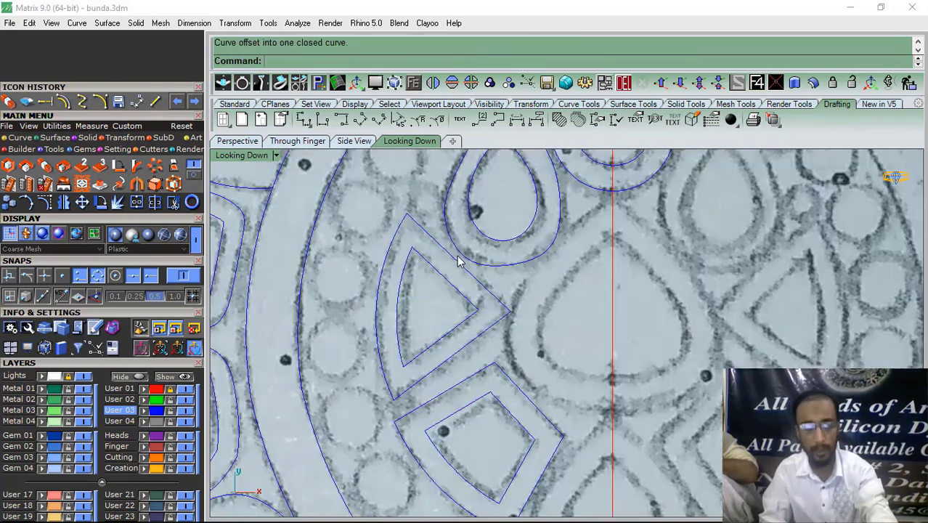
Copy the outer and inner outlines of the teardrop above the triangle to the sketched teardrop below the diamond
{"action": "scroll", "coordinate": [458, 261], "scroll_direction": "down", "scroll_amount": 4}
{"action": "scroll", "coordinate": [464, 249], "scroll_direction": "up", "scroll_amount": 5}
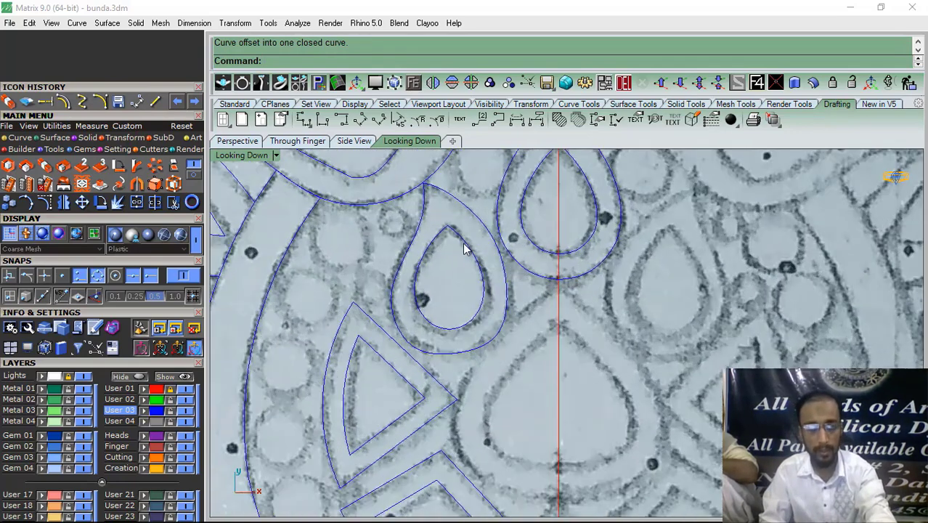
{"action": "left_click_drag", "start_coordinate": [462, 335], "coordinate": [457, 337]}
{"action": "left_click", "coordinate": [8, 202]}
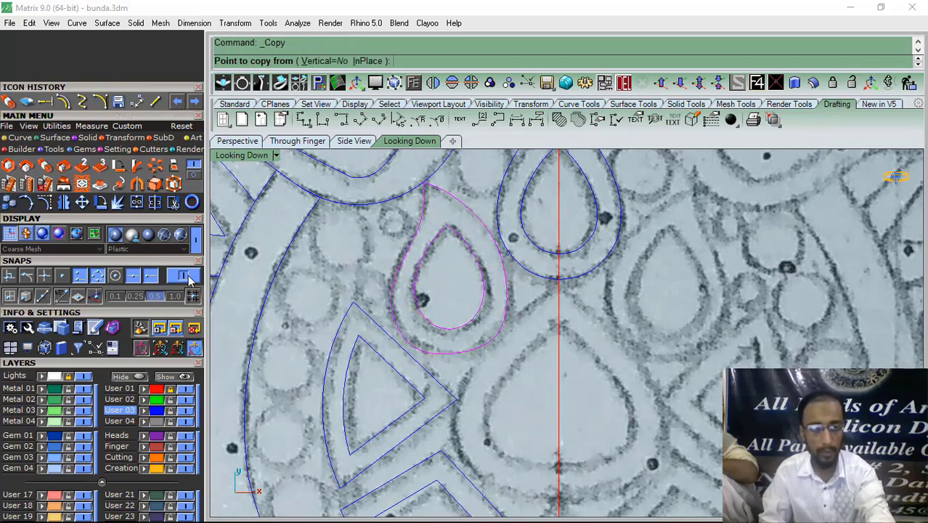
{"action": "left_click", "coordinate": [187, 276]}
{"action": "scroll", "coordinate": [491, 194], "scroll_direction": "down", "scroll_amount": 4}
{"action": "left_click", "coordinate": [485, 195]}
{"action": "right_click_drag", "start_coordinate": [413, 380], "coordinate": [401, 301]}
{"action": "scroll", "coordinate": [423, 308], "scroll_direction": "up", "scroll_amount": 3}
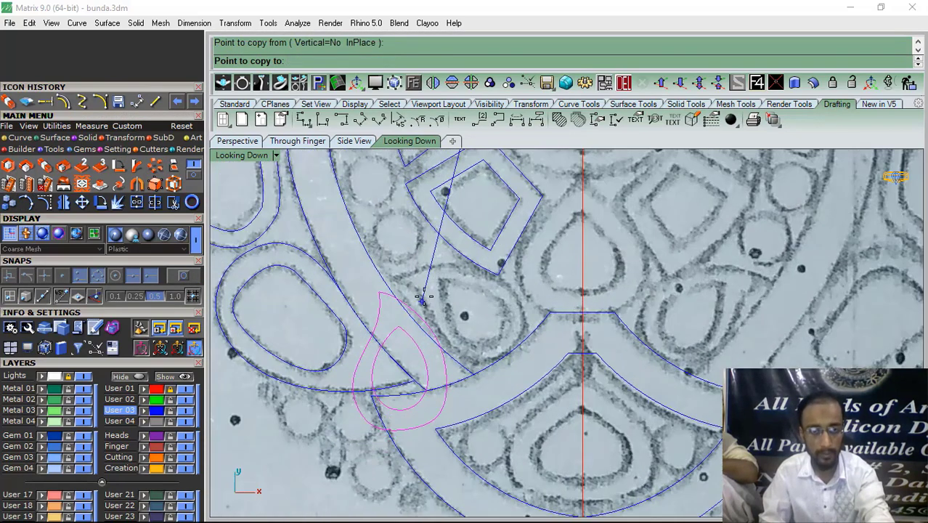
{"action": "left_click", "coordinate": [437, 285]}
{"action": "right_click", "coordinate": [436, 298]}
Group the copied outer and inner teardrop outlines
{"action": "scroll", "coordinate": [430, 312], "scroll_direction": "up", "scroll_amount": 5}
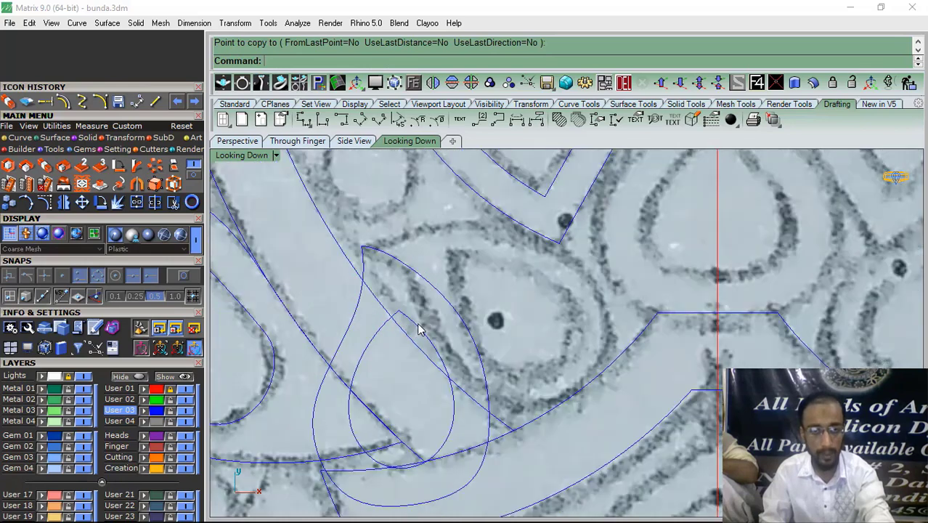
{"action": "left_click", "coordinate": [417, 324]}
{"action": "left_click_drag", "start_coordinate": [454, 281], "coordinate": [429, 310], "text": "shift"}
{"action": "left_click", "coordinate": [433, 311], "text": "shift"}
{"action": "key", "text": "ctrl+g"}
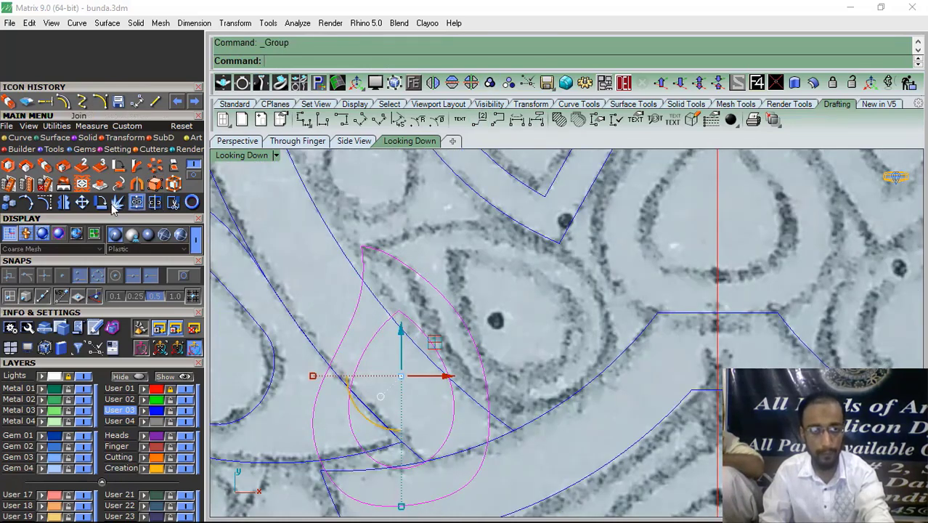
Rotate the grouped teardrop about its pointed tip until it lies along the sketched teardrop below the diamond
{"action": "left_click", "coordinate": [100, 202]}
{"action": "left_click", "coordinate": [183, 276]}
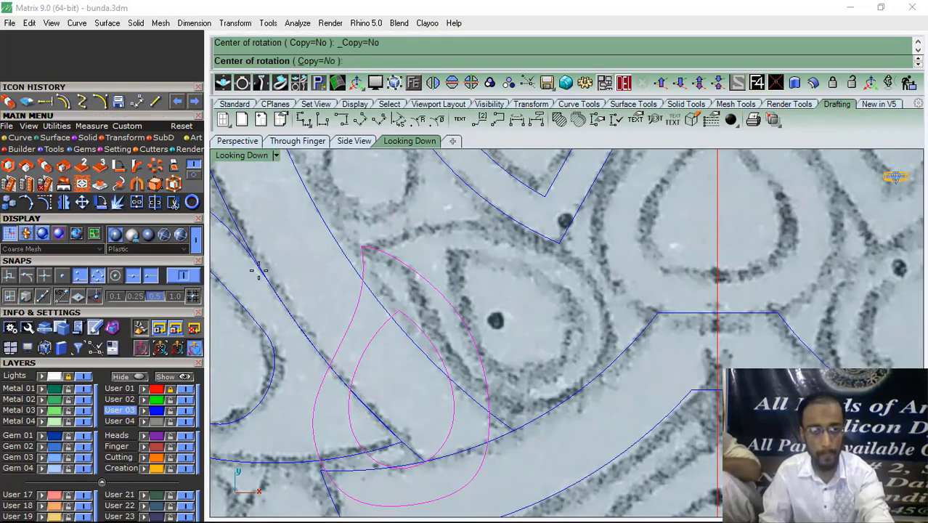
{"action": "left_click", "coordinate": [361, 246]}
{"action": "scroll", "coordinate": [413, 379], "scroll_direction": "down", "scroll_amount": 3}
{"action": "left_click", "coordinate": [418, 384]}
{"action": "scroll", "coordinate": [508, 314], "scroll_direction": "up", "scroll_amount": 3}
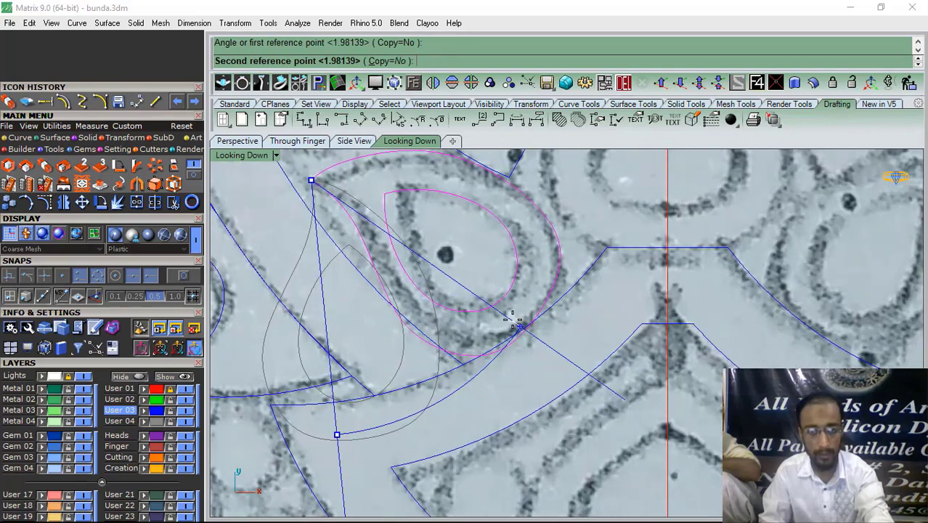
{"action": "left_click", "coordinate": [514, 316]}
Scale the grouped teardrop down slightly and shift it to match the sketched outer outline
{"action": "right_click_drag", "start_coordinate": [420, 268], "coordinate": [425, 339]}
{"action": "left_click", "coordinate": [318, 323]}
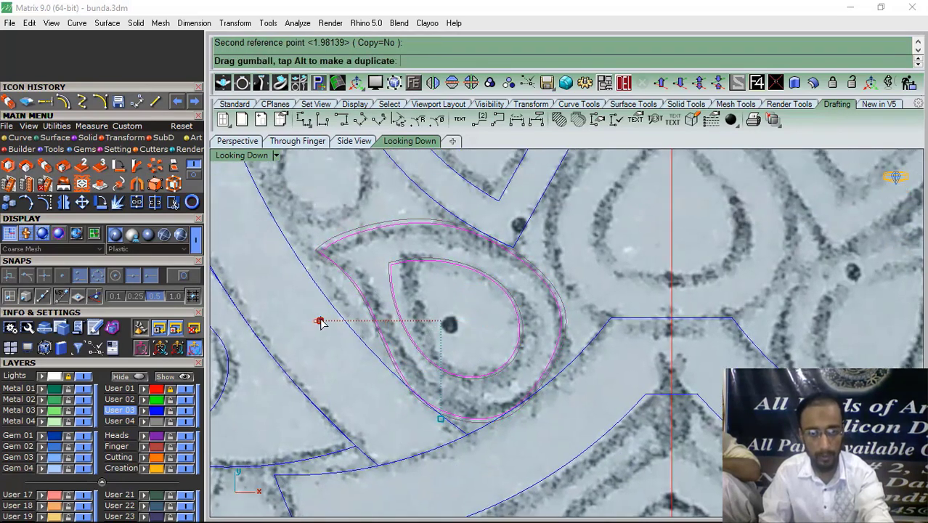
{"action": "scroll", "coordinate": [348, 263], "scroll_direction": "up", "scroll_amount": 3}
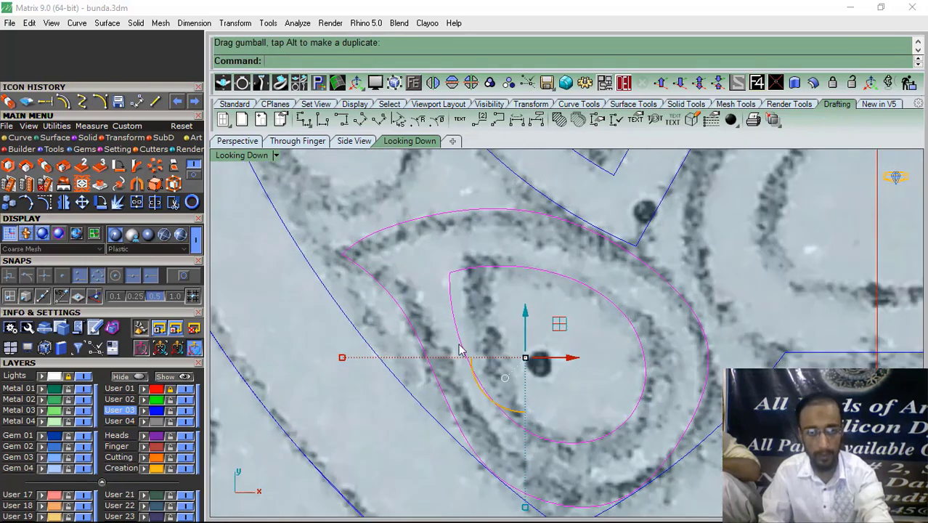
{"action": "left_click_drag", "start_coordinate": [558, 326], "coordinate": [550, 325]}
{"action": "left_click", "coordinate": [472, 304]}
{"action": "left_click", "coordinate": [524, 266]}
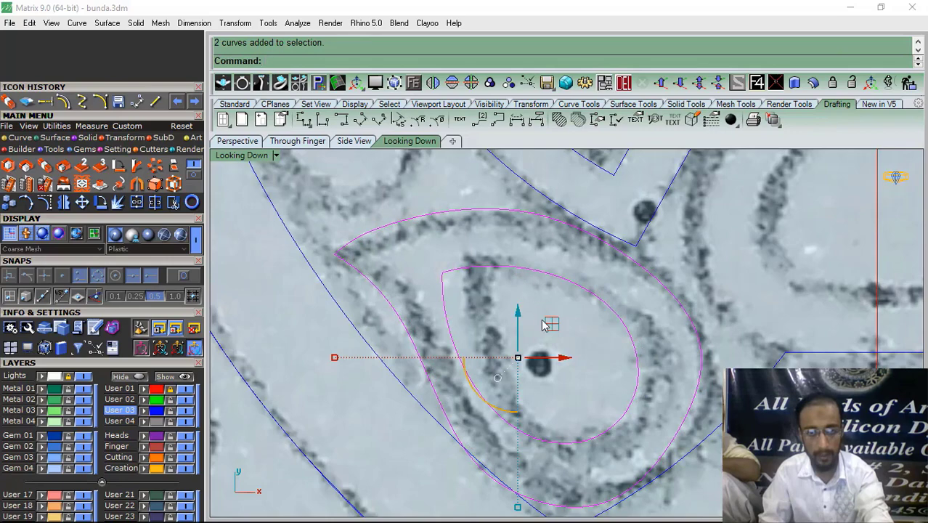
Ungroup the teardrop outlines and move the inner one so its tip meets the sketched inner tip
{"action": "left_click", "coordinate": [508, 82]}
{"action": "left_click", "coordinate": [593, 296]}
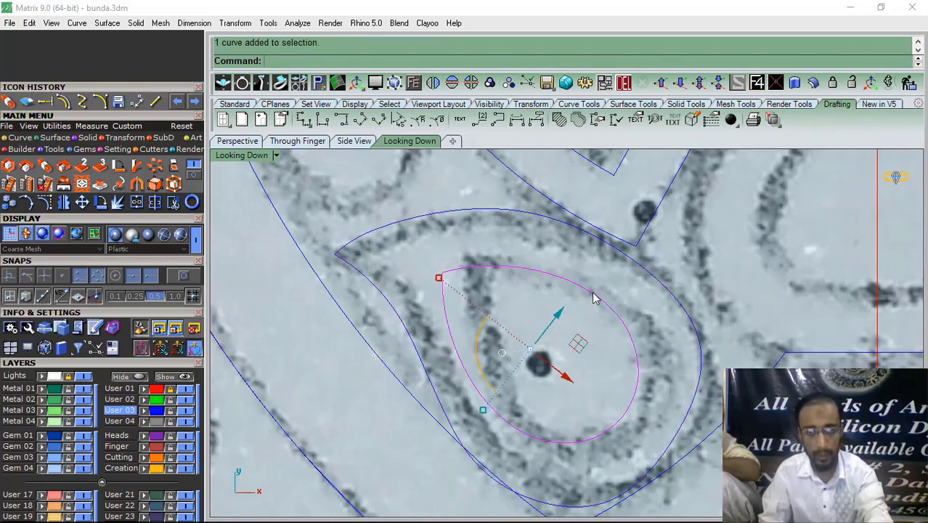
{"action": "left_click_drag", "start_coordinate": [583, 349], "coordinate": [608, 339]}
Rotate the inner teardrop outline slightly clockwise about its tip to follow the sketched inner stone
{"action": "left_click", "coordinate": [100, 203]}
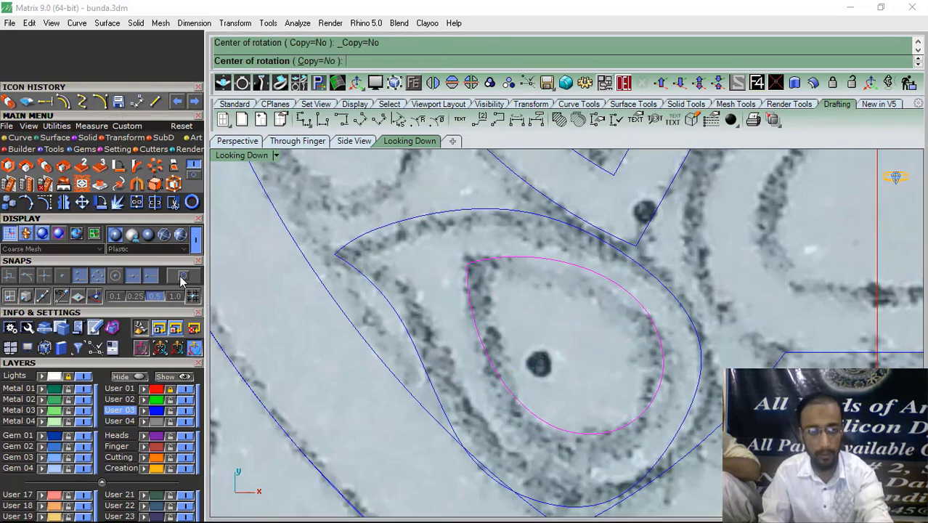
{"action": "left_click", "coordinate": [467, 264]}
{"action": "left_click", "coordinate": [610, 343]}
{"action": "left_click", "coordinate": [608, 371]}
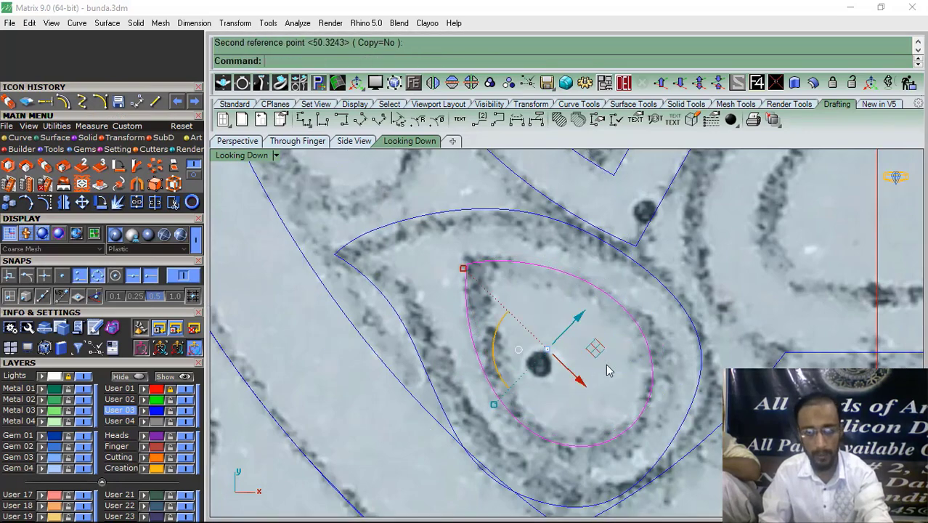
{"action": "left_click", "coordinate": [617, 341]}
{"action": "scroll", "coordinate": [550, 320], "scroll_direction": "down", "scroll_amount": 4}
{"action": "right_click_drag", "start_coordinate": [615, 342], "coordinate": [551, 284]}
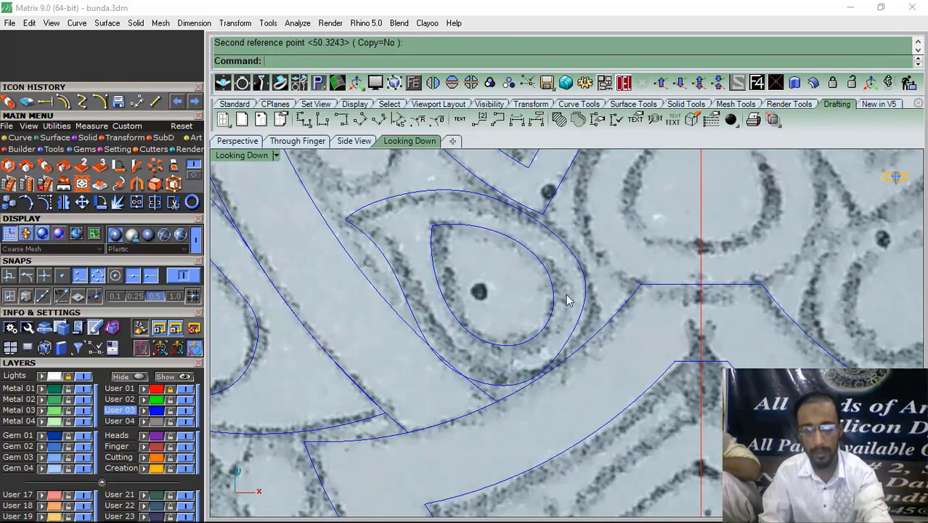
Edit the outer teardrop's control points, pulling its lower-right curve outward to follow the sketch
{"action": "scroll", "coordinate": [583, 336], "scroll_direction": "up", "scroll_amount": 4}
{"action": "left_click", "coordinate": [565, 345]}
{"action": "left_click", "coordinate": [48, 206]}
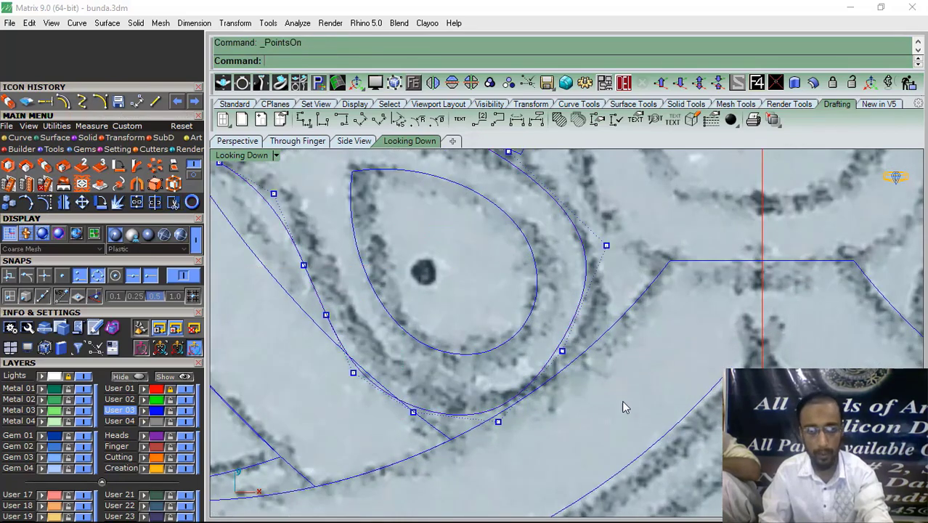
{"action": "scroll", "coordinate": [559, 356], "scroll_direction": "up", "scroll_amount": 3}
{"action": "left_click", "coordinate": [564, 345]}
{"action": "left_click_drag", "start_coordinate": [604, 316], "coordinate": [620, 321]}
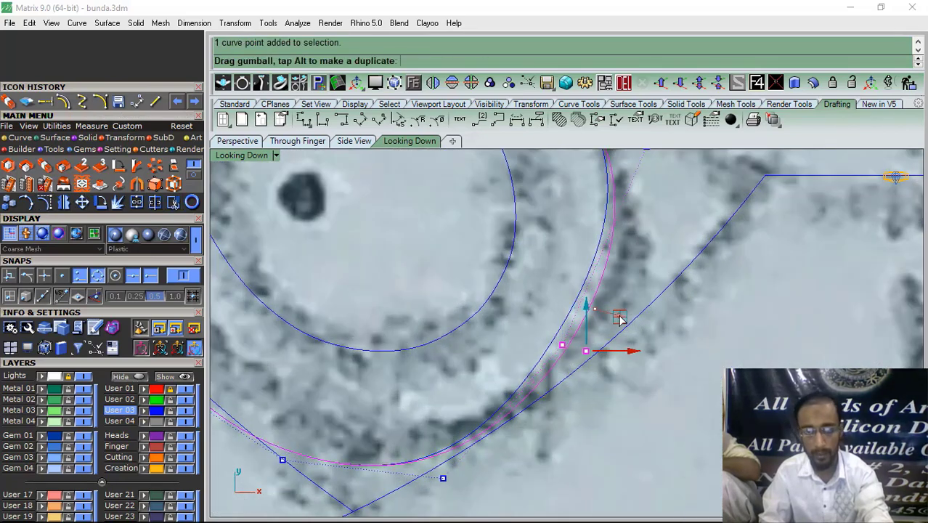
{"action": "key", "text": "Escape"}
{"action": "scroll", "coordinate": [578, 326], "scroll_direction": "down", "scroll_amount": 4}
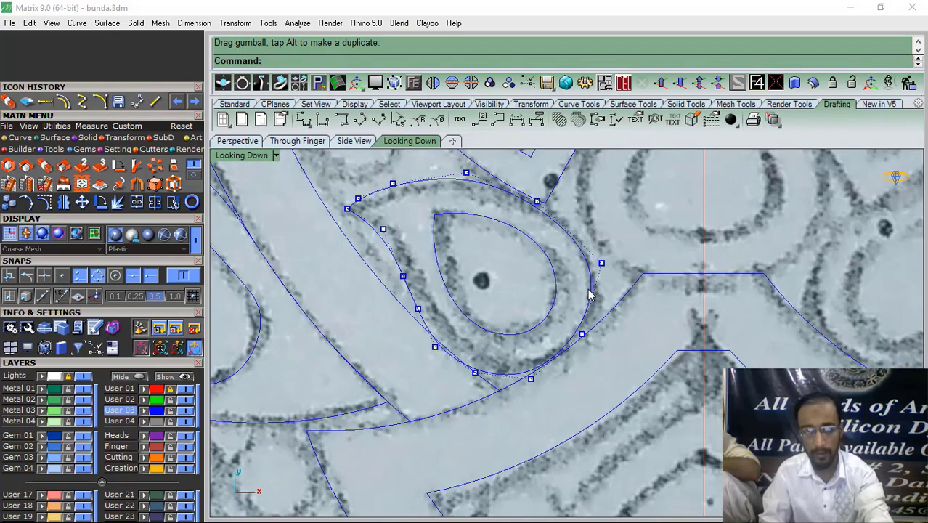
{"action": "right_click_drag", "start_coordinate": [587, 289], "coordinate": [585, 328]}
{"action": "key", "text": "Escape"}
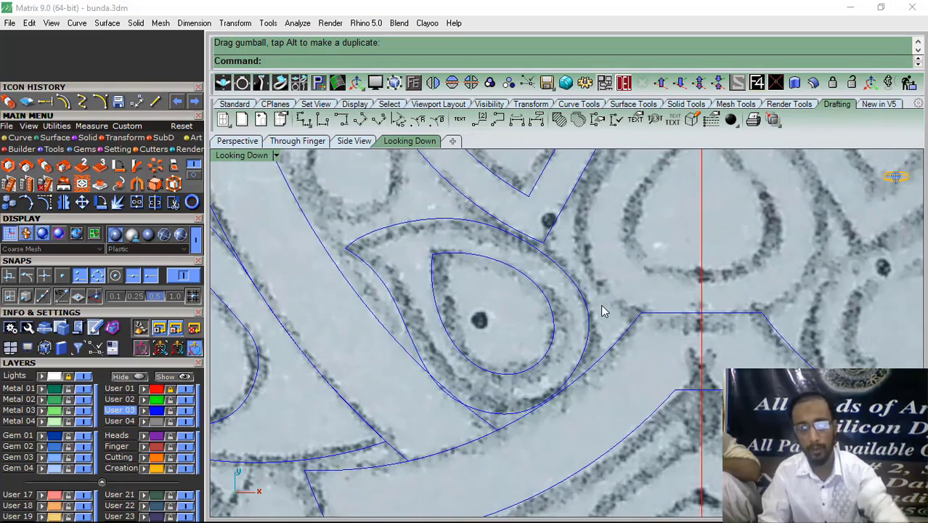
Copy the outer outline of the teardrop on the centre line down onto the large sketched teardrop below it
{"action": "scroll", "coordinate": [473, 294], "scroll_direction": "down", "scroll_amount": 5}
{"action": "mouse_move", "coordinate": [517, 271]}
{"action": "right_mouse_down"}
{"action": "mouse_move", "coordinate": [482, 328]}
{"action": "mouse_move", "coordinate": [469, 397]}
{"action": "right_mouse_up"}
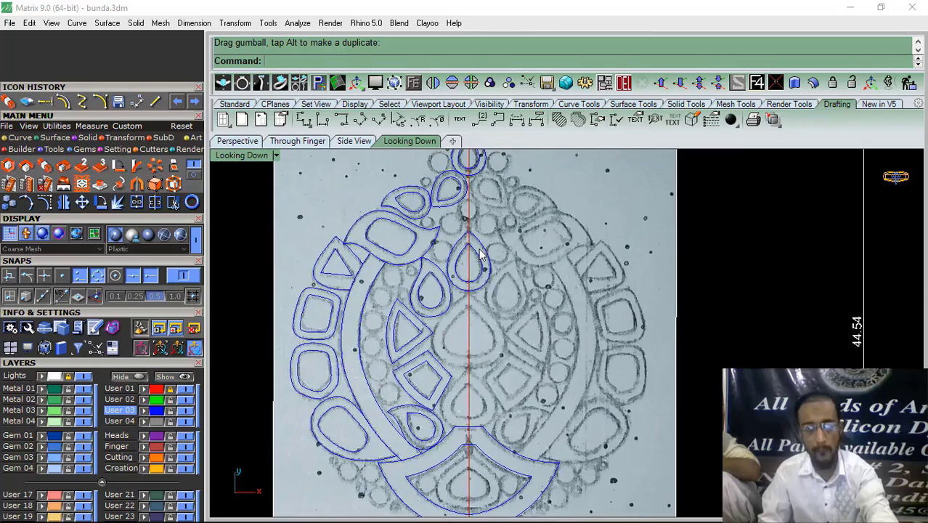
{"action": "right_click_drag", "start_coordinate": [479, 254], "coordinate": [480, 276]}
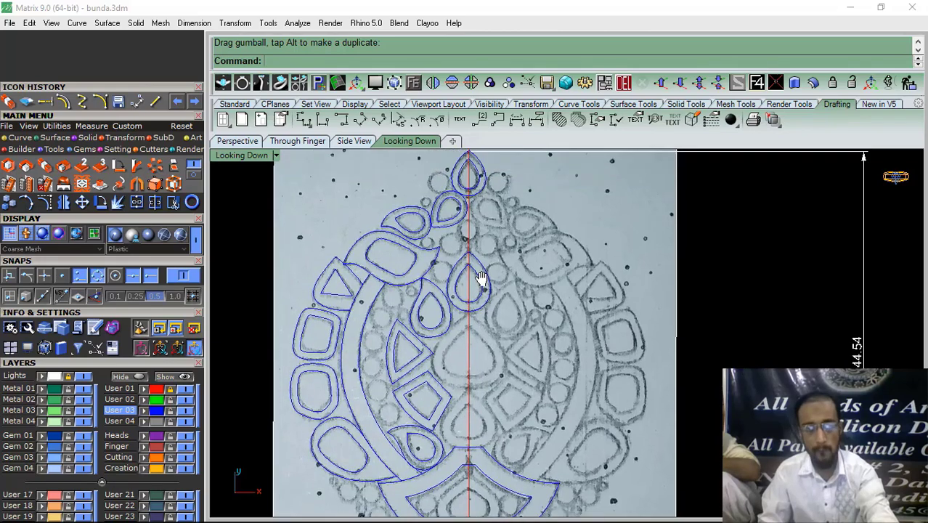
{"action": "left_click", "coordinate": [487, 315]}
{"action": "left_click", "coordinate": [8, 203]}
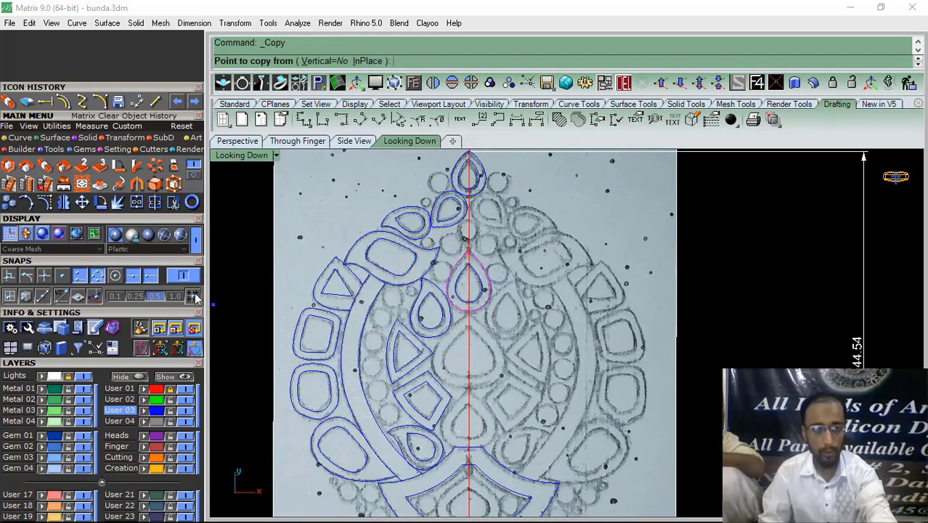
{"action": "scroll", "coordinate": [403, 276], "scroll_direction": "up", "scroll_amount": 3}
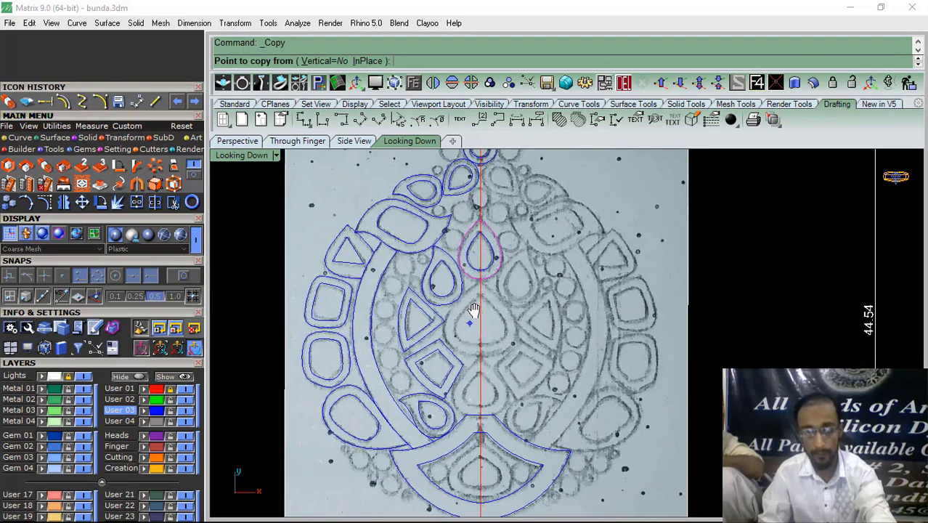
{"action": "left_click", "coordinate": [481, 312]}
{"action": "scroll", "coordinate": [480, 314], "scroll_direction": "up", "scroll_amount": 2}
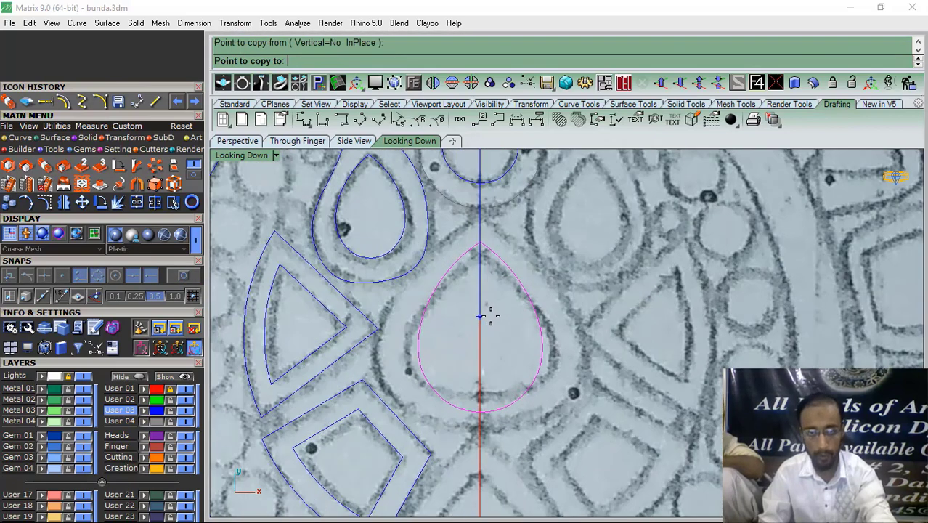
{"action": "left_click", "coordinate": [489, 326]}
{"action": "right_click", "coordinate": [489, 326]}
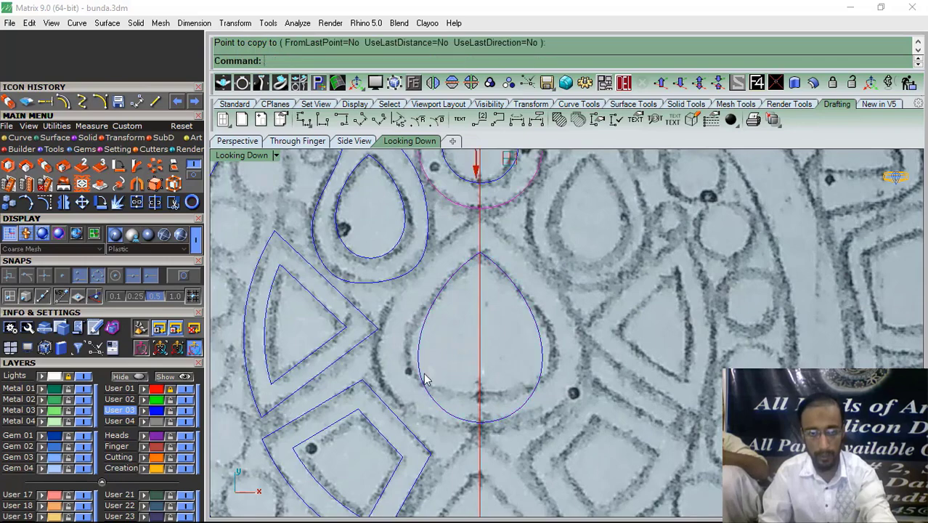
Try to stretch the copied centre teardrop in width and height to fit the sketch, and undo both changes
{"action": "left_click", "coordinate": [425, 368]}
{"action": "left_click_drag", "start_coordinate": [413, 340], "coordinate": [371, 339]}
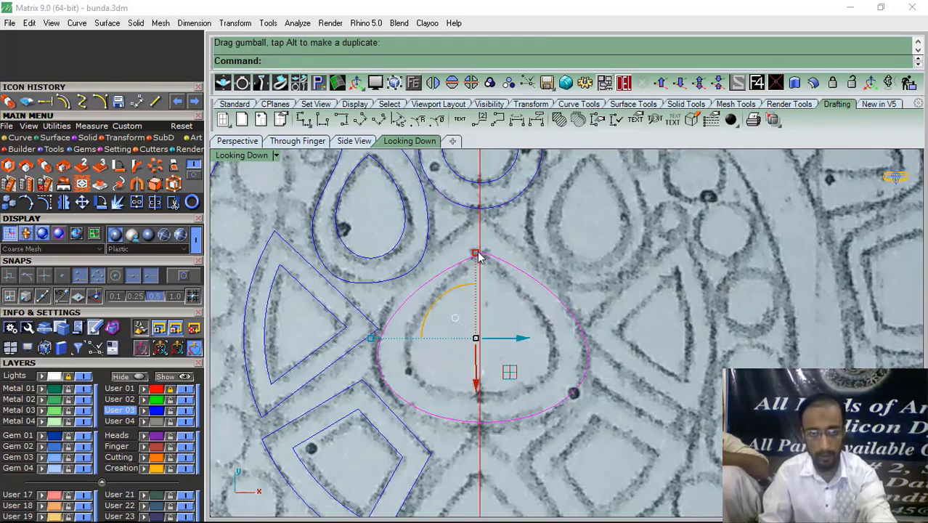
{"action": "left_click_drag", "start_coordinate": [479, 256], "coordinate": [500, 224]}
{"action": "key", "text": "ctrl+z"}
{"action": "key", "text": "ctrl+z"}
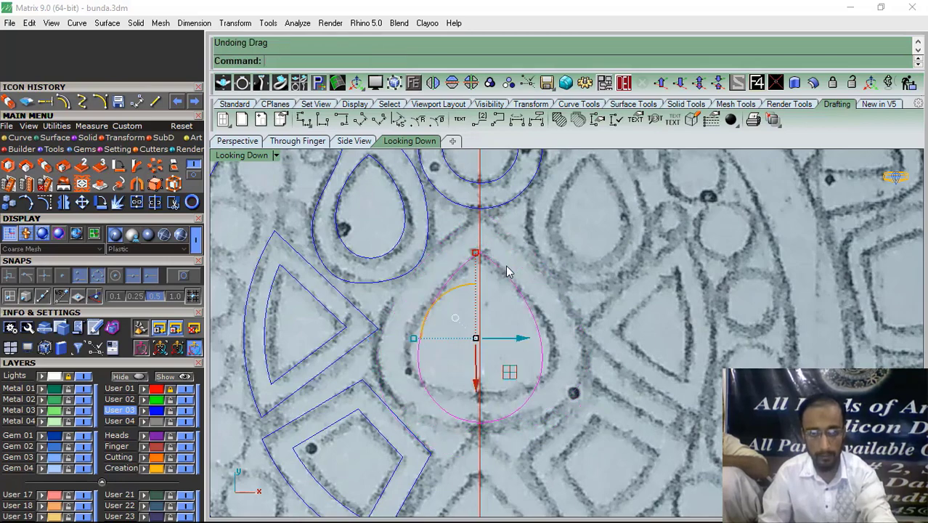
Move the copied teardrop up along the centre line so its tip meets the sketched outer tip
{"action": "left_click", "coordinate": [82, 201]}
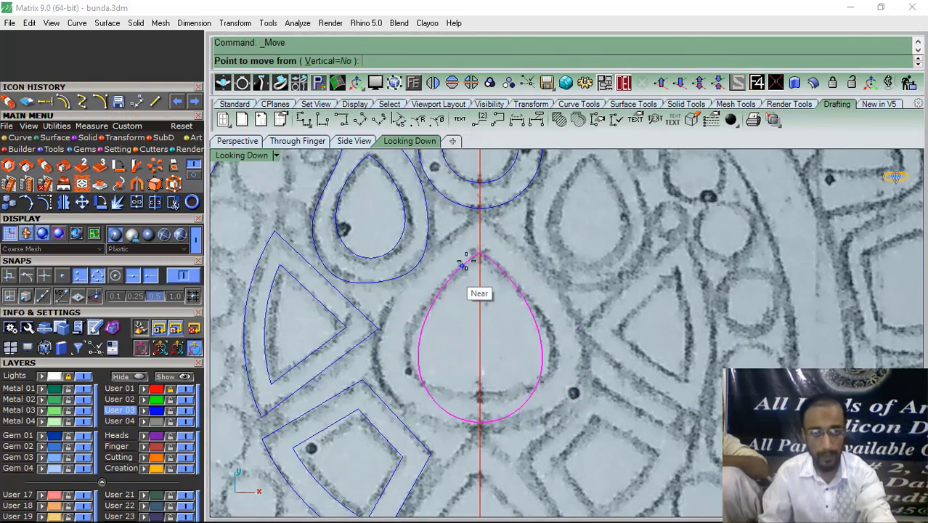
{"action": "scroll", "coordinate": [479, 276], "scroll_direction": "up", "scroll_amount": 6}
{"action": "left_click", "coordinate": [379, 296]}
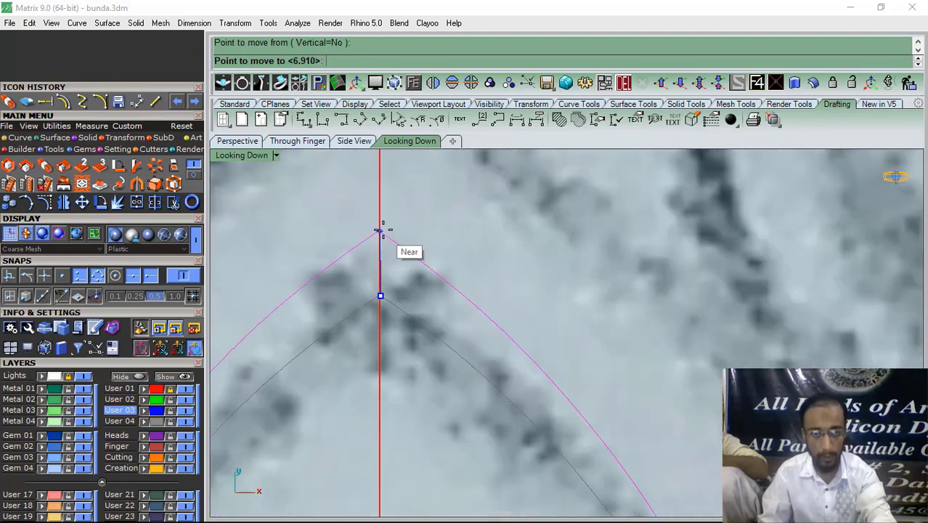
{"action": "scroll", "coordinate": [379, 296], "scroll_direction": "down", "scroll_amount": 4}
{"action": "left_click", "coordinate": [416, 221]}
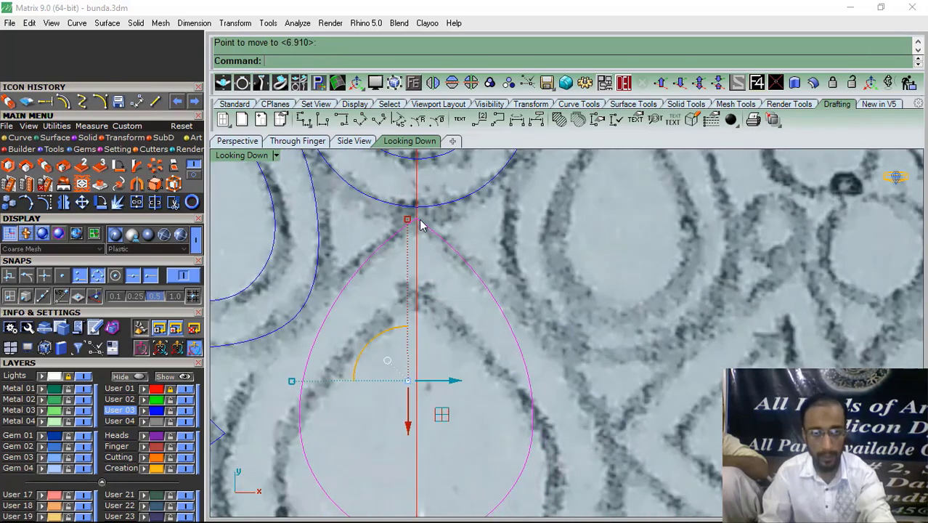
Scale the large centre teardrop in one direction along the centre line from its tip, stretching it down to the sketched outer bottom edge
{"action": "left_click", "coordinate": [45, 166]}
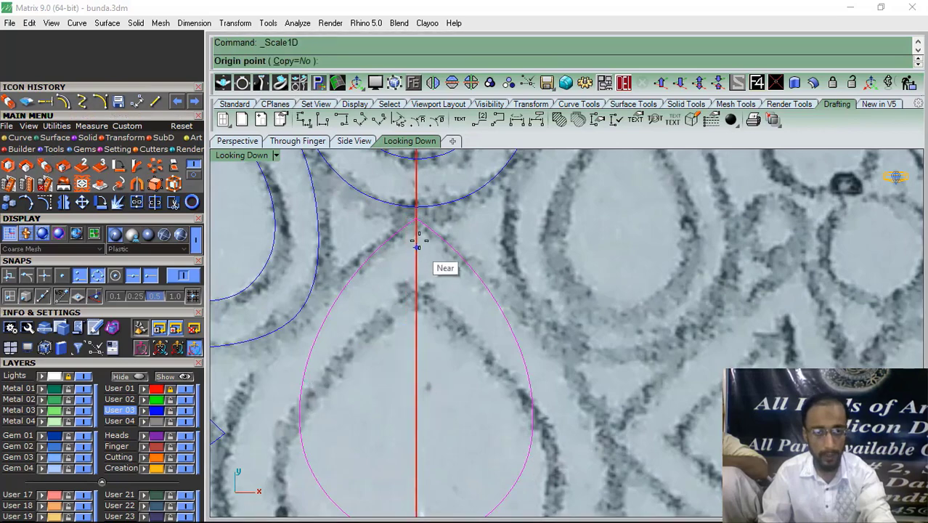
{"action": "left_click", "coordinate": [416, 219]}
{"action": "scroll", "coordinate": [432, 251], "scroll_direction": "down", "scroll_amount": 4}
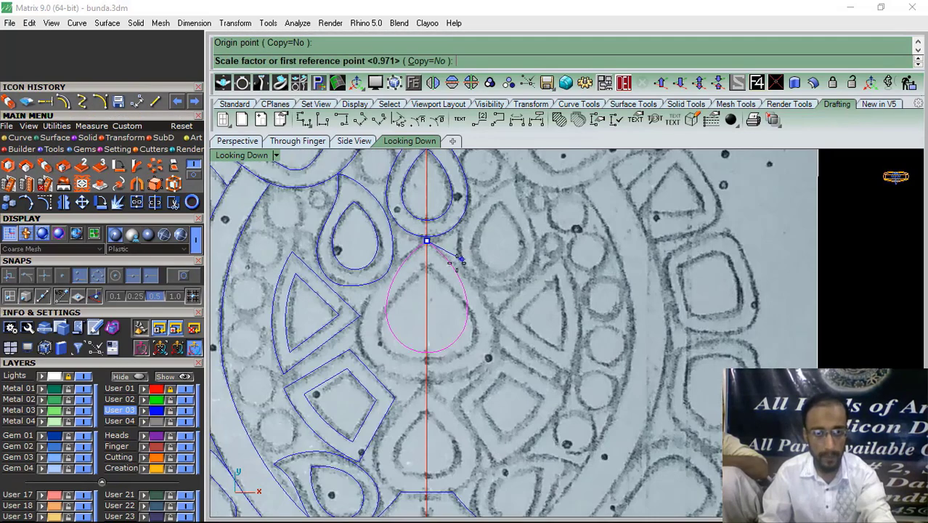
{"action": "scroll", "coordinate": [439, 341], "scroll_direction": "up", "scroll_amount": 4}
{"action": "left_click", "coordinate": [411, 327]}
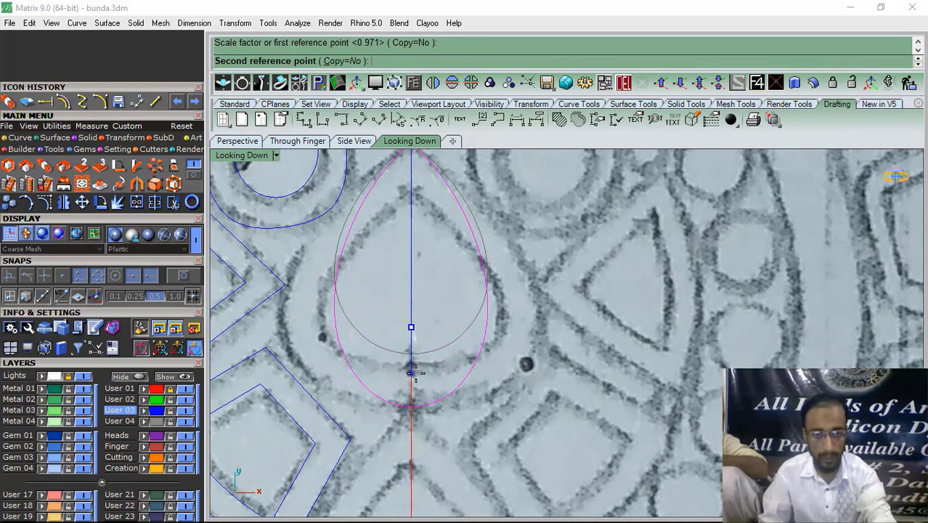
{"action": "left_click", "coordinate": [374, 327]}
{"action": "scroll", "coordinate": [351, 297], "scroll_direction": "up", "scroll_amount": 1}
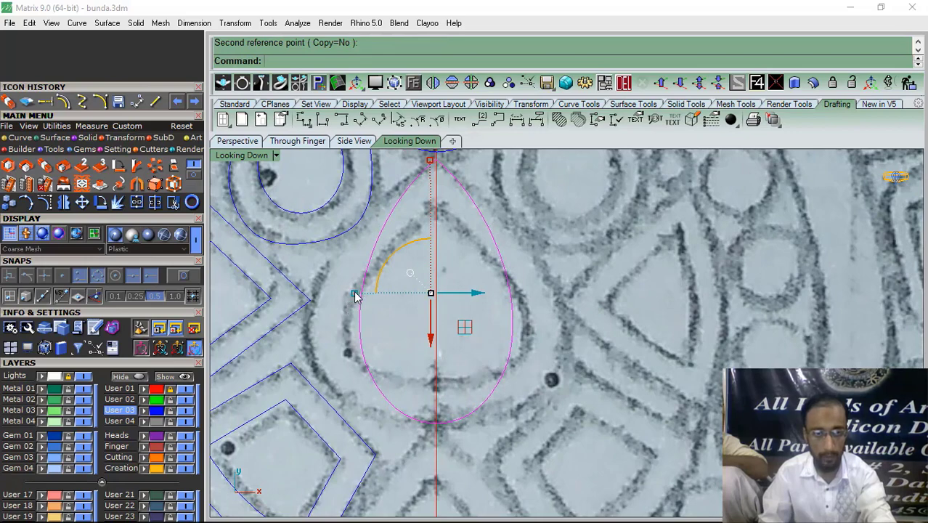
Widen the stretched centre teardrop until its sides follow the sketched outer outline
{"action": "left_click_drag", "start_coordinate": [355, 295], "coordinate": [306, 298]}
{"action": "right_click_drag", "start_coordinate": [337, 248], "coordinate": [357, 281]}
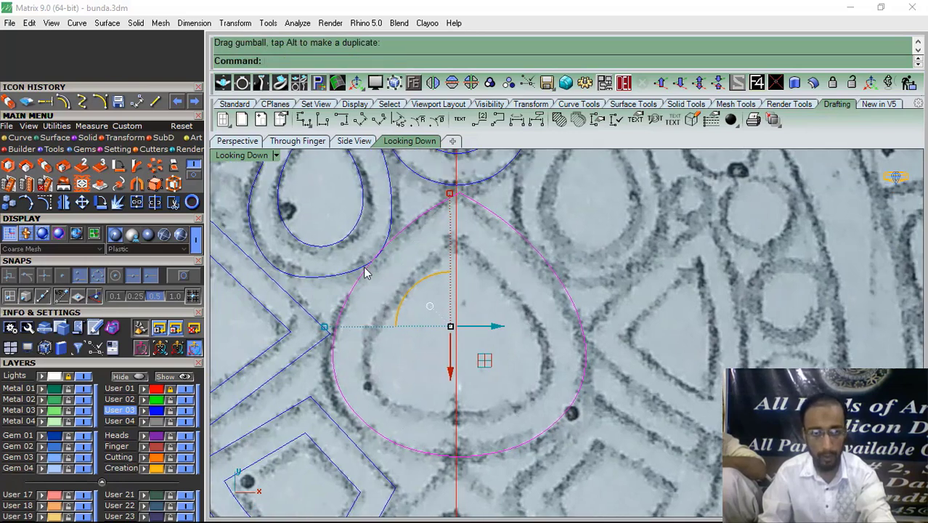
{"action": "scroll", "coordinate": [364, 268], "scroll_direction": "up", "scroll_amount": 11}
{"action": "scroll", "coordinate": [399, 255], "scroll_direction": "down", "scroll_amount": 7}
{"action": "mouse_move", "coordinate": [314, 354]}
{"action": "left_mouse_down"}
{"action": "mouse_move", "coordinate": [324, 355]}
{"action": "mouse_move", "coordinate": [312, 363]}
{"action": "left_mouse_up"}
{"action": "left_click", "coordinate": [390, 371]}
{"action": "scroll", "coordinate": [396, 244], "scroll_direction": "up", "scroll_amount": 2}
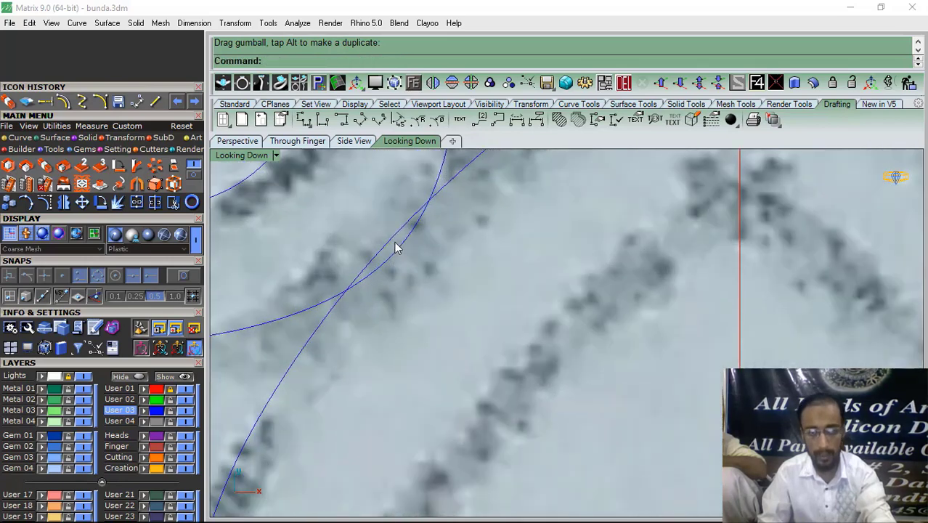
{"action": "scroll", "coordinate": [389, 255], "scroll_direction": "down", "scroll_amount": 5}
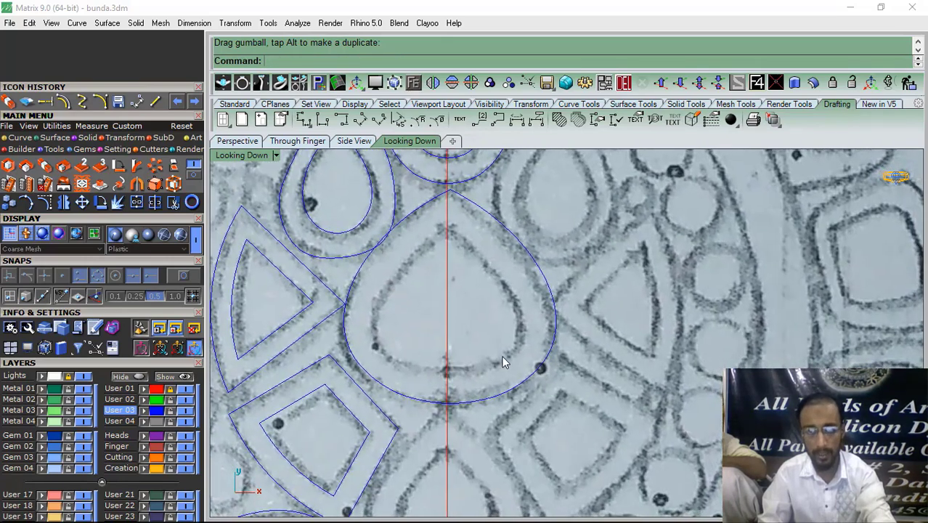
{"action": "right_click_drag", "start_coordinate": [479, 312], "coordinate": [449, 361]}
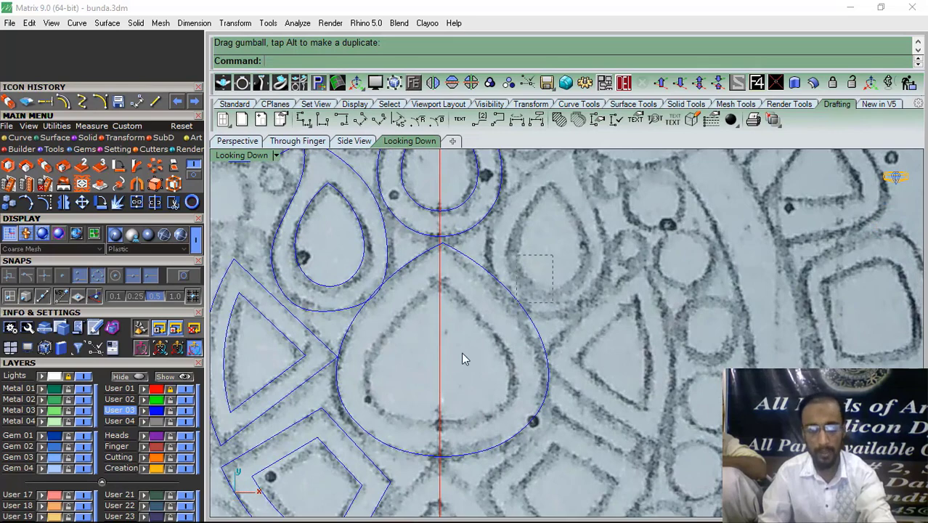
Offset the large centre teardrop inward by a distance of 1 to outline its inner stone
{"action": "left_click_drag", "start_coordinate": [465, 358], "coordinate": [456, 362]}
{"action": "left_click", "coordinate": [66, 103]}
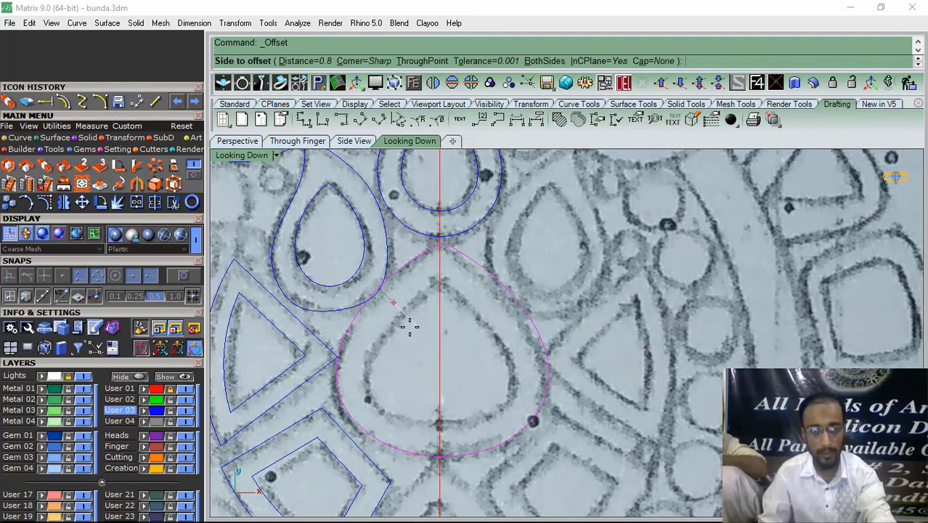
{"action": "scroll", "coordinate": [409, 327], "scroll_direction": "up", "scroll_amount": 2}
{"action": "type", "text": "1"}
{"action": "key", "text": "Return"}
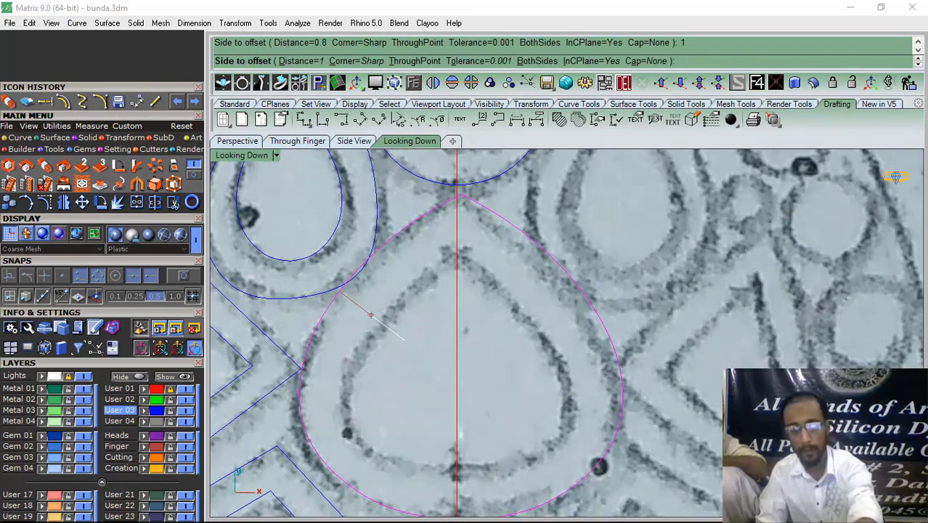
{"action": "key", "text": "Return"}
{"action": "left_click", "coordinate": [406, 341]}
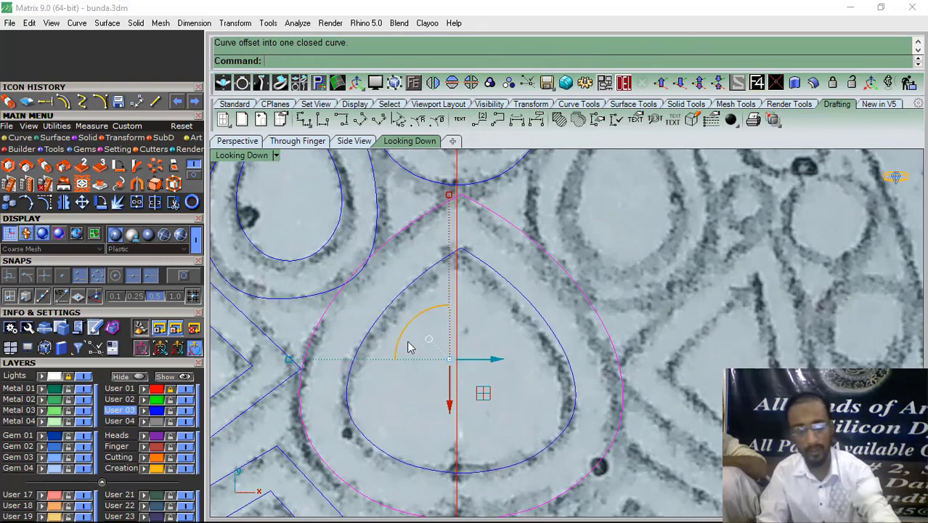
{"action": "left_click", "coordinate": [392, 404]}
Copy the large teardrop's outer outline from its tip down the centre line onto the sketched teardrop below
{"action": "scroll", "coordinate": [462, 320], "scroll_direction": "down", "scroll_amount": 5}
{"action": "mouse_move", "coordinate": [460, 322]}
{"action": "right_mouse_down"}
{"action": "mouse_move", "coordinate": [472, 343]}
{"action": "mouse_move", "coordinate": [444, 320]}
{"action": "right_mouse_up"}
{"action": "left_click", "coordinate": [478, 337]}
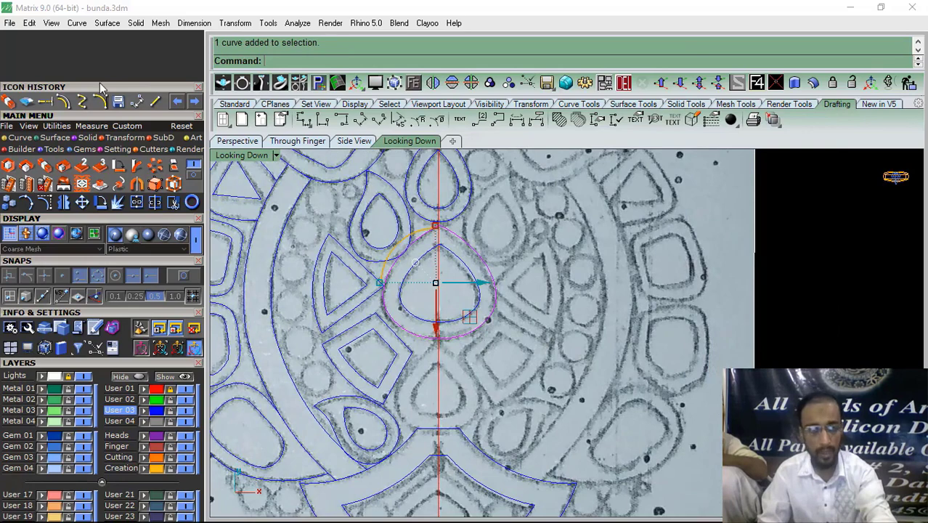
{"action": "key", "text": "ctrl+c"}
{"action": "scroll", "coordinate": [444, 240], "scroll_direction": "up", "scroll_amount": 4}
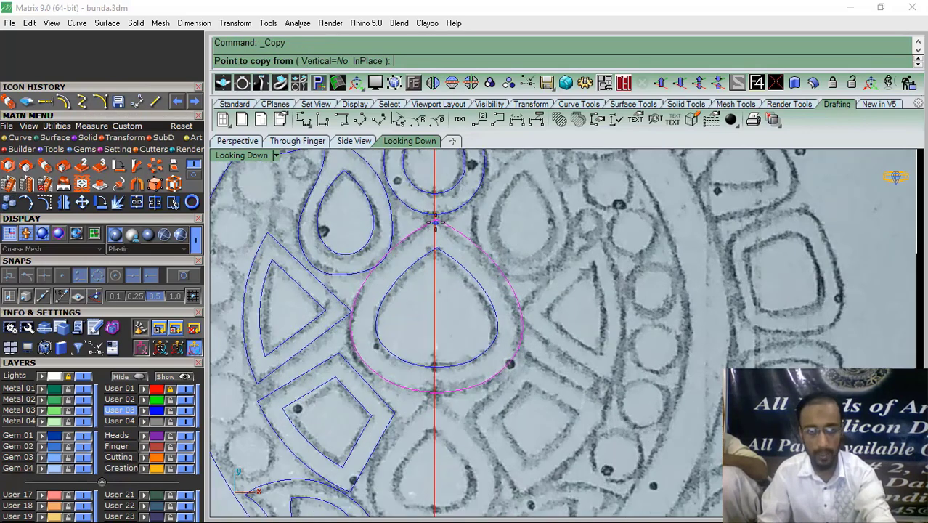
{"action": "left_click", "coordinate": [435, 216]}
{"action": "scroll", "coordinate": [436, 218], "scroll_direction": "down", "scroll_amount": 6}
{"action": "scroll", "coordinate": [436, 347], "scroll_direction": "up", "scroll_amount": 4}
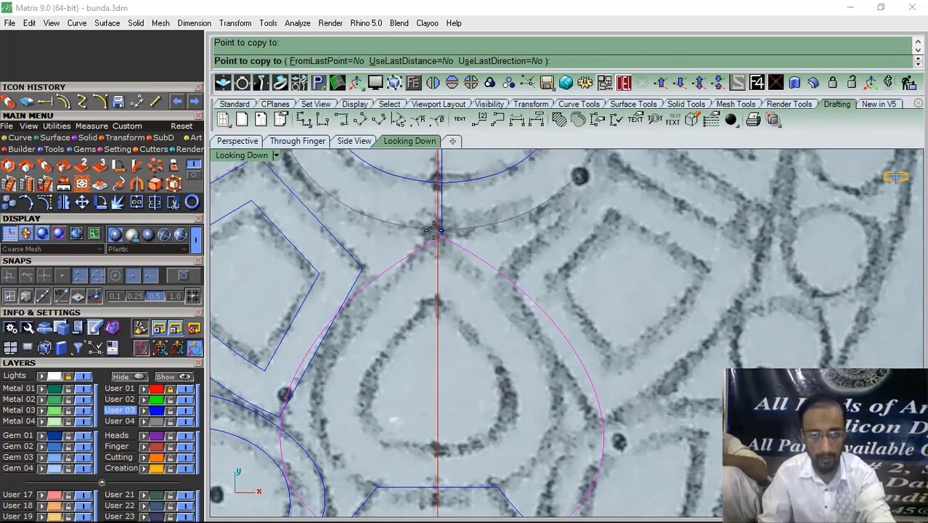
{"action": "right_click", "coordinate": [434, 230]}
Move the lower teardrop copy so its tip lies on the red centre line
{"action": "scroll", "coordinate": [443, 234], "scroll_direction": "up", "scroll_amount": 4}
{"action": "left_click", "coordinate": [454, 250]}
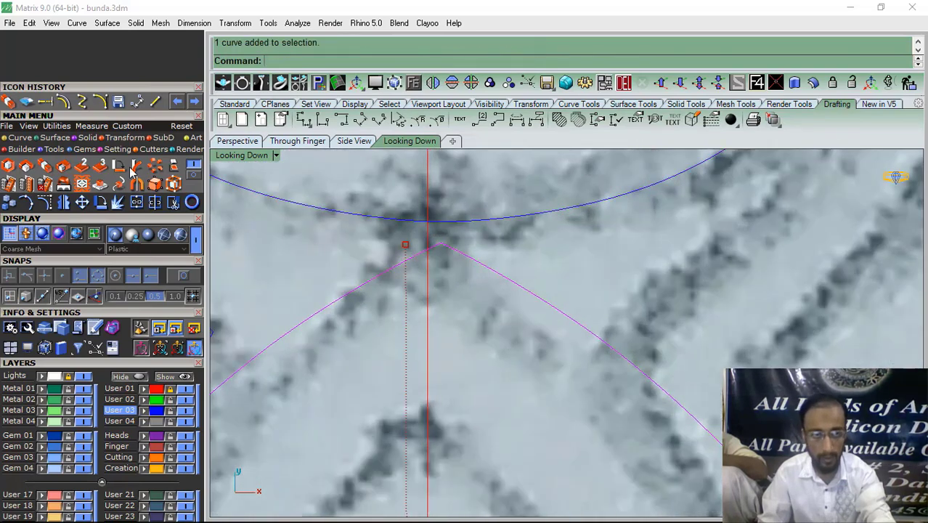
{"action": "left_click", "coordinate": [83, 205]}
{"action": "left_click", "coordinate": [440, 244]}
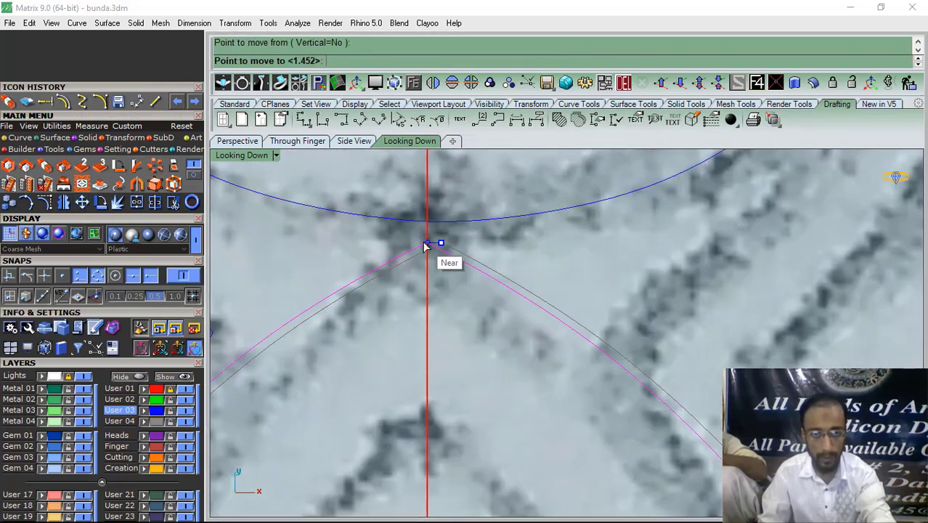
{"action": "left_click", "coordinate": [425, 247]}
Move the large teardrop's outer outline so its tip lies on the red centre line
{"action": "scroll", "coordinate": [425, 247], "scroll_direction": "down", "scroll_amount": 5}
{"action": "scroll", "coordinate": [396, 310], "scroll_direction": "up", "scroll_amount": 4}
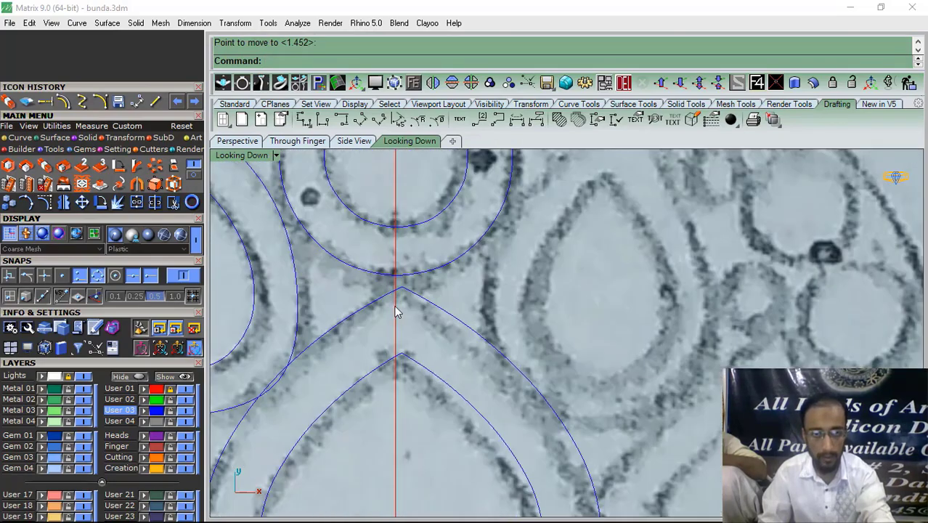
{"action": "scroll", "coordinate": [393, 296], "scroll_direction": "up", "scroll_amount": 5}
{"action": "left_click", "coordinate": [462, 288]}
{"action": "right_click", "coordinate": [466, 288]}
{"action": "left_click", "coordinate": [428, 267]}
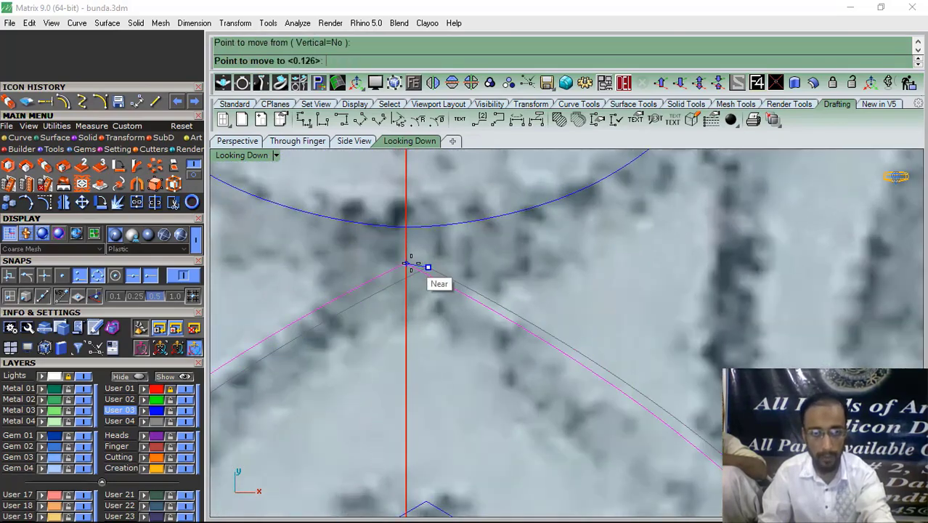
{"action": "left_click", "coordinate": [410, 264]}
Rotate the large outer teardrop about its tip until the end point at its bottom aligns with the centre line
{"action": "scroll", "coordinate": [408, 269], "scroll_direction": "down", "scroll_amount": 4}
{"action": "scroll", "coordinate": [441, 331], "scroll_direction": "up", "scroll_amount": 4}
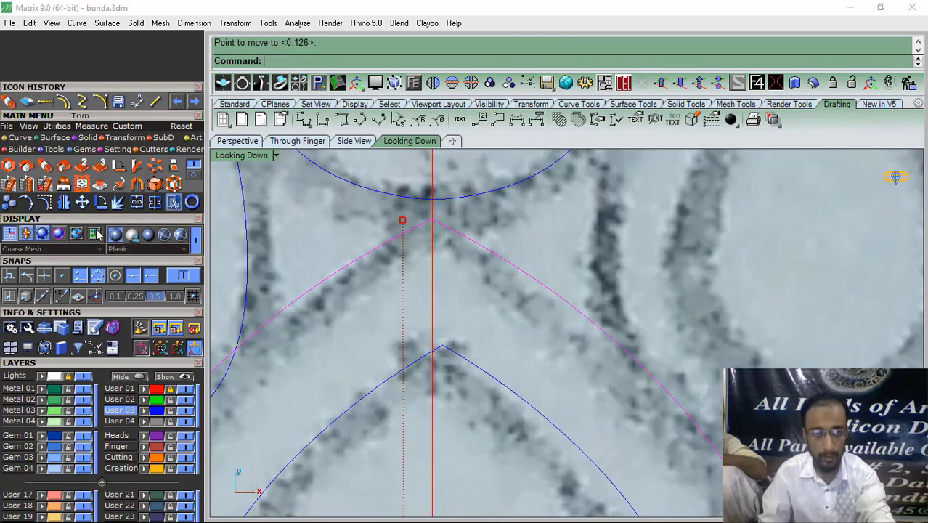
{"action": "left_click", "coordinate": [100, 205]}
{"action": "scroll", "coordinate": [472, 229], "scroll_direction": "up", "scroll_amount": 4}
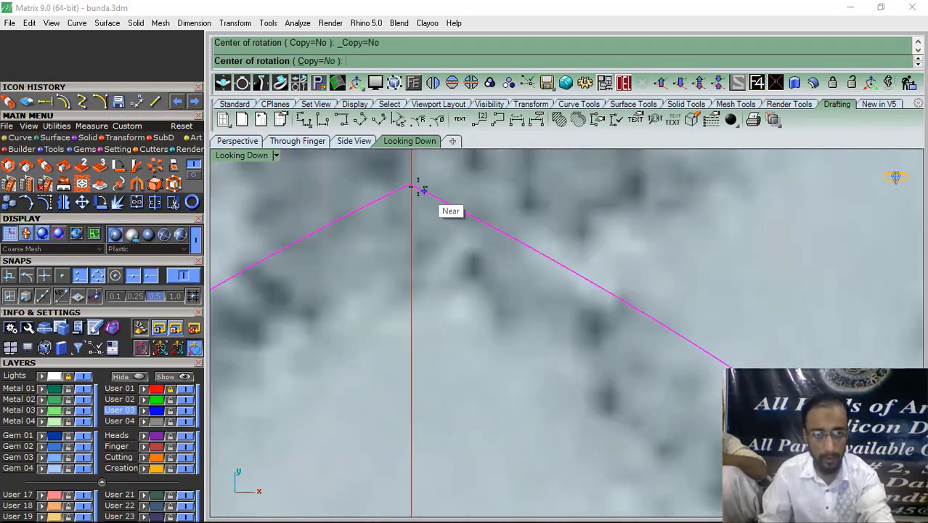
{"action": "left_click", "coordinate": [411, 186]}
{"action": "scroll", "coordinate": [406, 223], "scroll_direction": "down", "scroll_amount": 5}
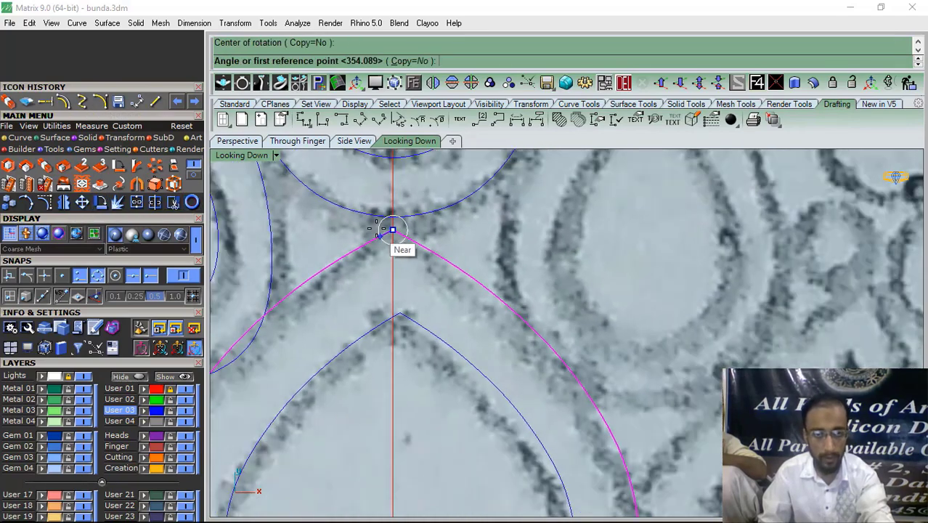
{"action": "scroll", "coordinate": [379, 370], "scroll_direction": "up", "scroll_amount": 5}
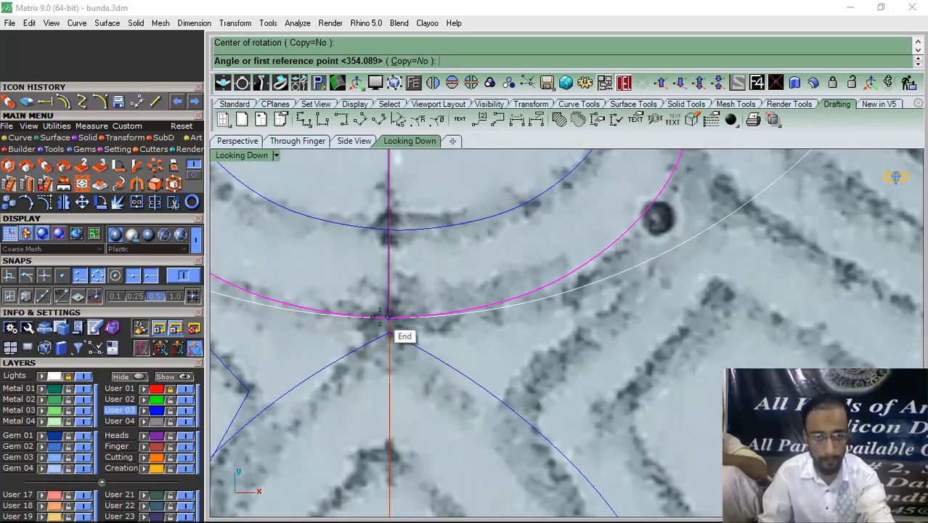
{"action": "left_click", "coordinate": [386, 317]}
{"action": "left_click", "coordinate": [421, 414]}
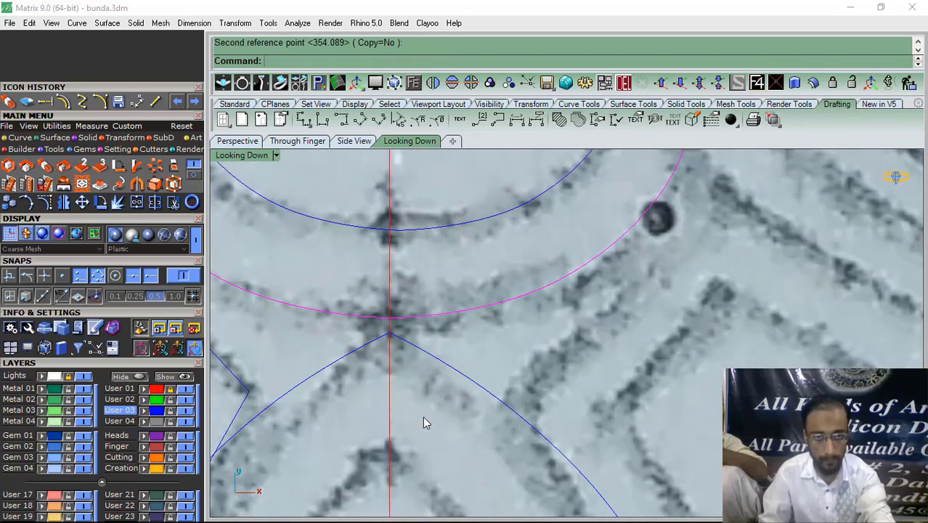
Narrow the large outer teardrop slightly so its sides match the sketched outline
{"action": "scroll", "coordinate": [420, 316], "scroll_direction": "down", "scroll_amount": 1}
{"action": "scroll", "coordinate": [419, 316], "scroll_direction": "down", "scroll_amount": 3}
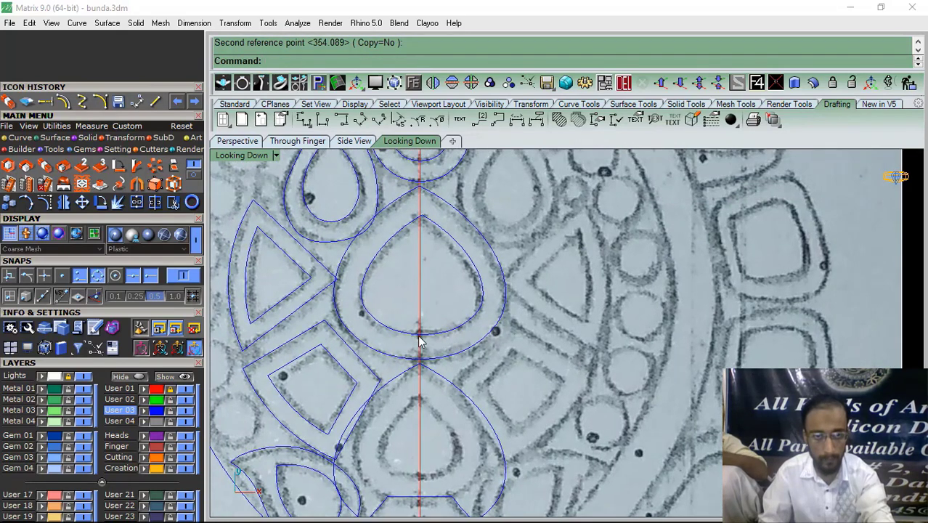
{"action": "scroll", "coordinate": [336, 261], "scroll_direction": "up", "scroll_amount": 3}
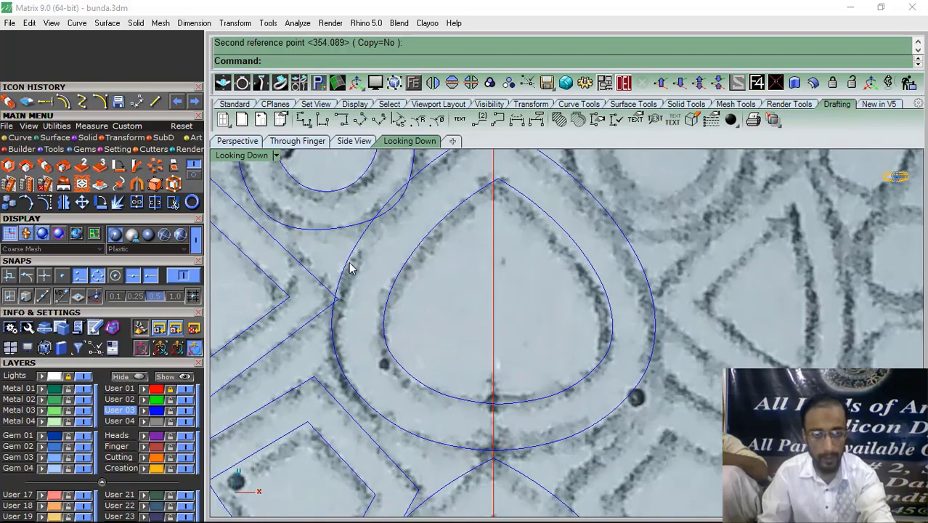
{"action": "left_click", "coordinate": [347, 269]}
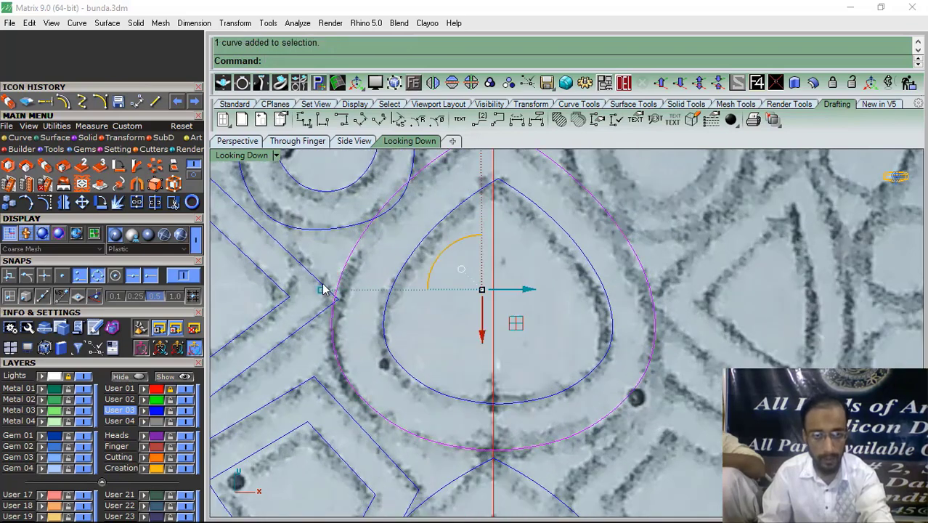
{"action": "left_click_drag", "start_coordinate": [336, 293], "coordinate": [328, 291]}
{"action": "left_click", "coordinate": [369, 374]}
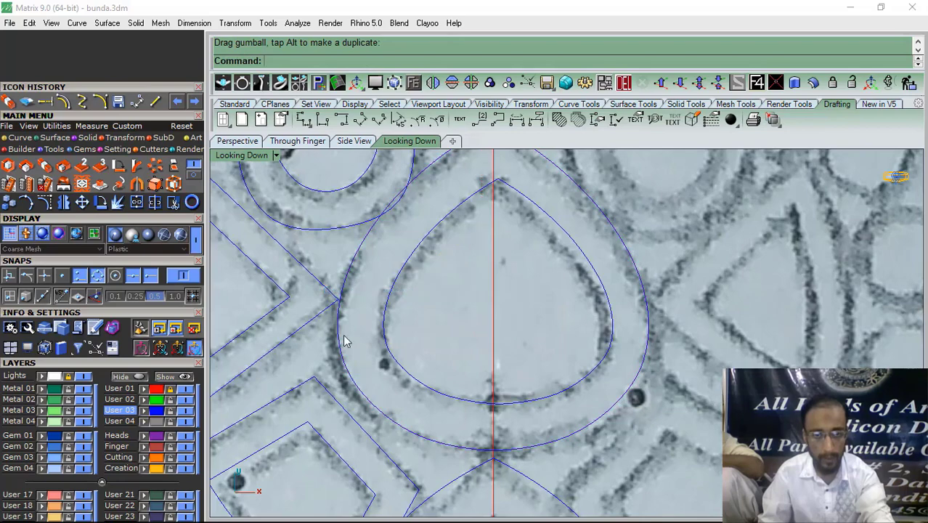
Move the inner offset teardrop so its tip lies on the centre line
{"action": "scroll", "coordinate": [418, 259], "scroll_direction": "down", "scroll_amount": 8}
{"action": "right_click_drag", "start_coordinate": [431, 291], "coordinate": [416, 263]}
{"action": "scroll", "coordinate": [451, 202], "scroll_direction": "up", "scroll_amount": 8}
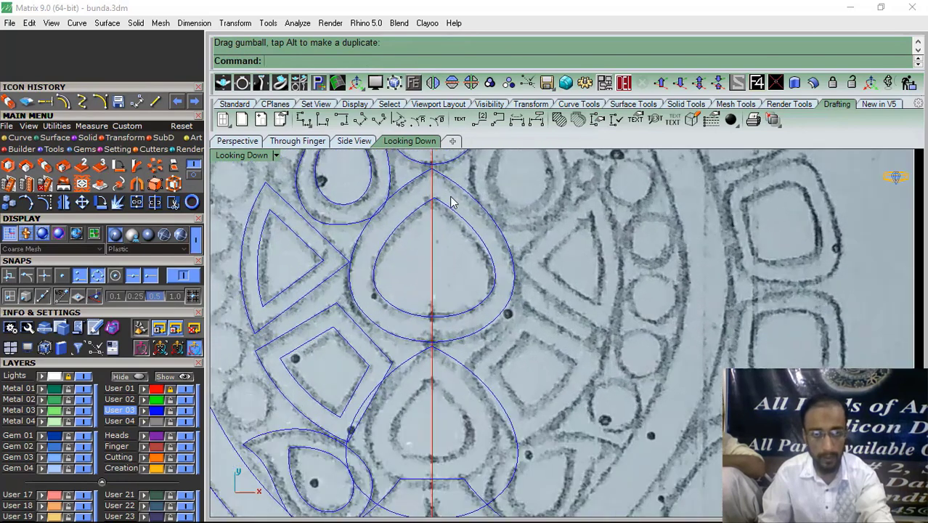
{"action": "right_click_drag", "start_coordinate": [431, 187], "coordinate": [435, 269]}
{"action": "left_click", "coordinate": [440, 297]}
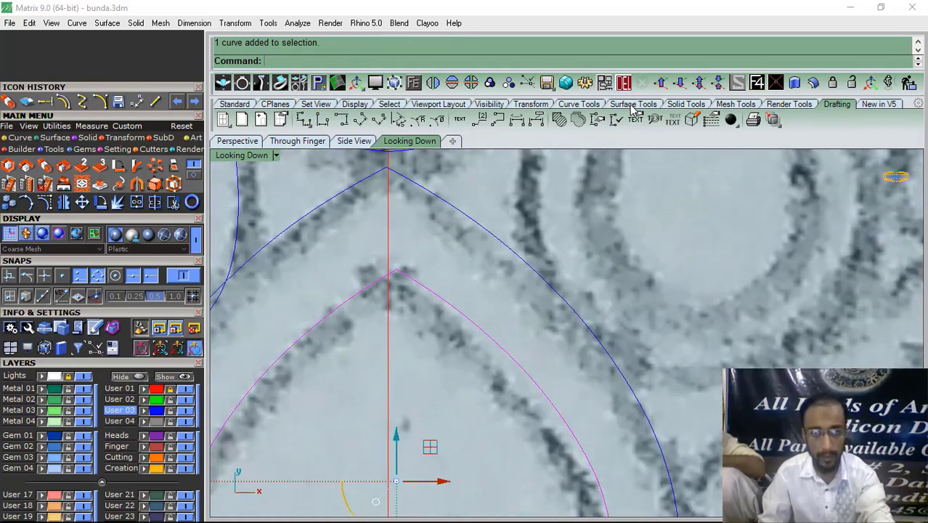
{"action": "scroll", "coordinate": [396, 270], "scroll_direction": "up", "scroll_amount": 10}
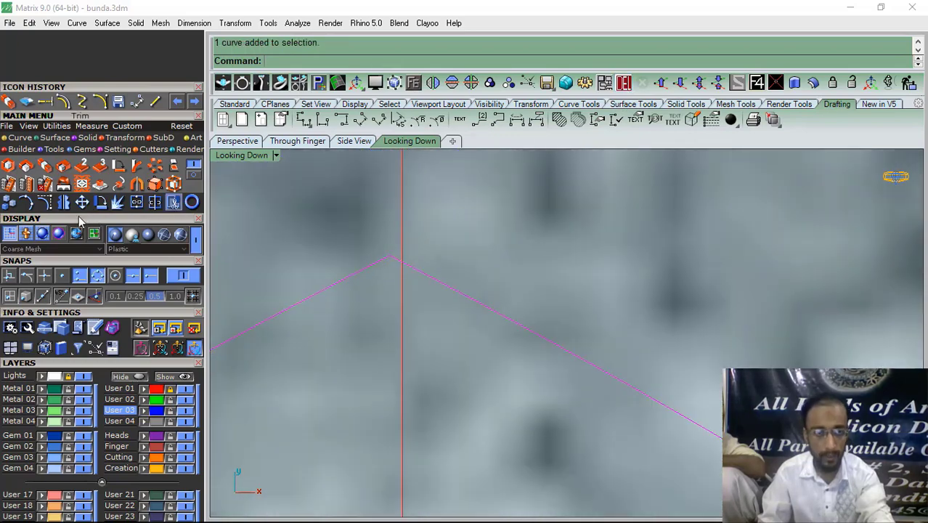
{"action": "left_click", "coordinate": [82, 202]}
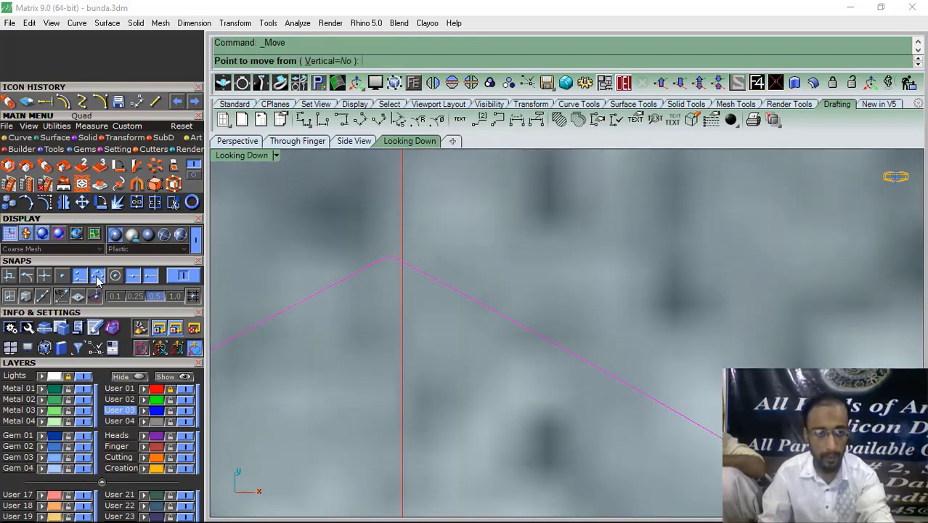
{"action": "left_click", "coordinate": [390, 254]}
{"action": "left_click", "coordinate": [403, 250]}
Place the middle teardrop's tip on the red centre line and rotate the outline about that tip until its bottom point aligns with the line
{"action": "scroll", "coordinate": [394, 209], "scroll_direction": "down", "scroll_amount": 10}
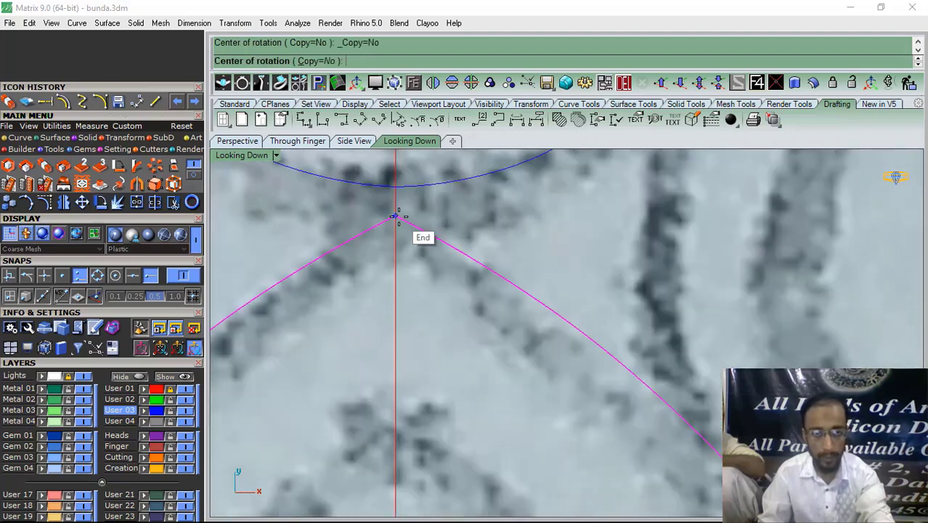
{"action": "left_click", "coordinate": [396, 216]}
{"action": "left_click", "coordinate": [136, 276]}
{"action": "scroll", "coordinate": [438, 213], "scroll_direction": "down", "scroll_amount": 8}
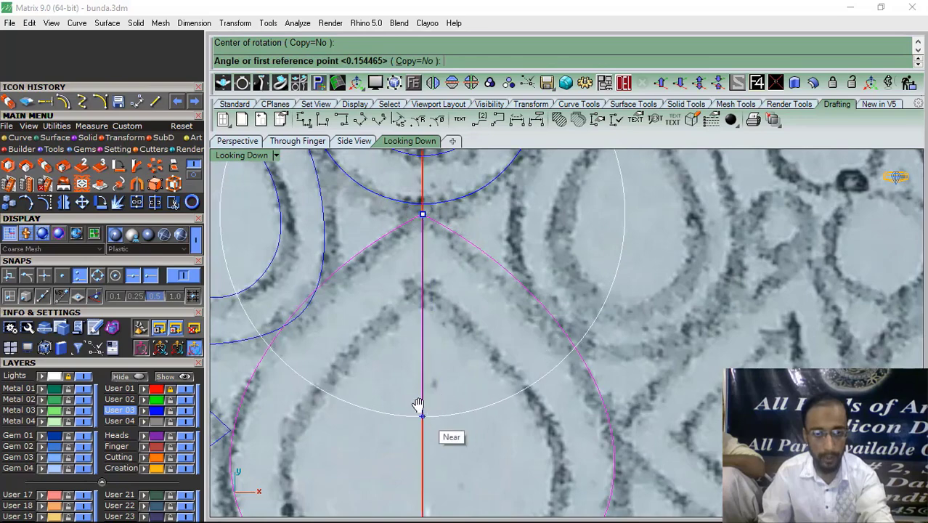
{"action": "scroll", "coordinate": [422, 232], "scroll_direction": "up", "scroll_amount": 3}
{"action": "scroll", "coordinate": [408, 407], "scroll_direction": "up", "scroll_amount": 3}
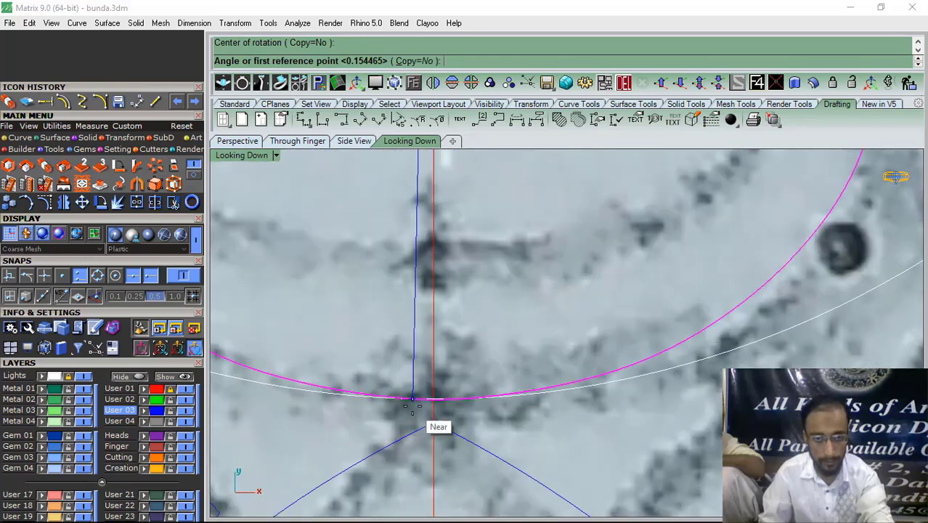
{"action": "scroll", "coordinate": [363, 403], "scroll_direction": "up", "scroll_amount": 3}
{"action": "left_click", "coordinate": [479, 387]}
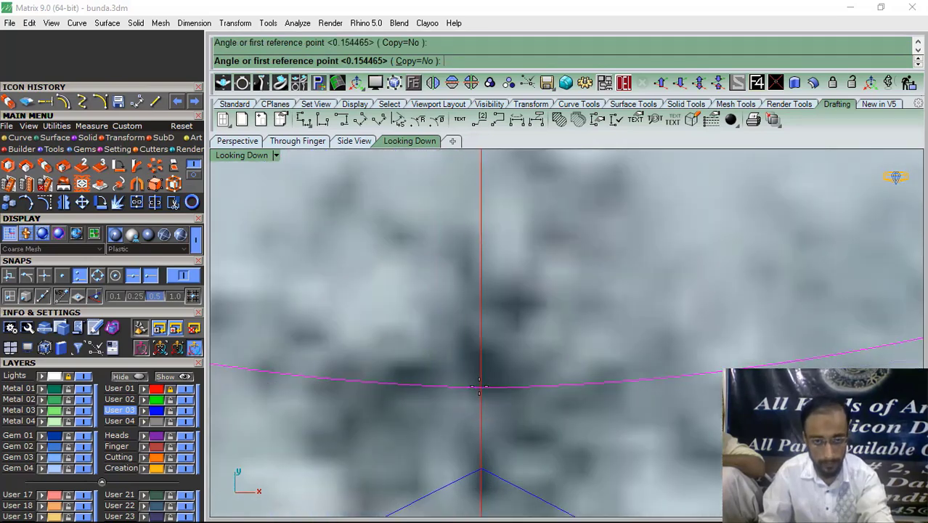
{"action": "left_click", "coordinate": [416, 410]}
{"action": "scroll", "coordinate": [435, 305], "scroll_direction": "down", "scroll_amount": 5}
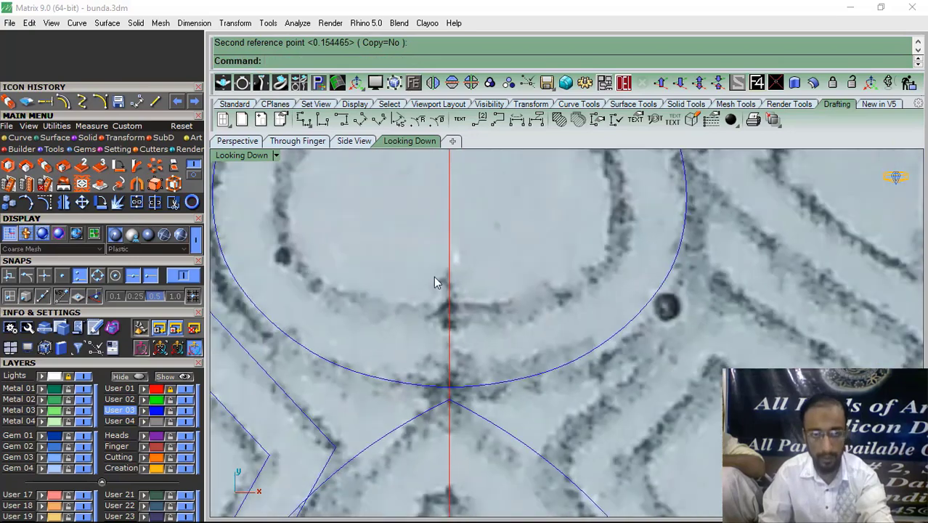
Widen the middle teardrop outline slightly so its sides match the sketched outline
{"action": "scroll", "coordinate": [301, 309], "scroll_direction": "up", "scroll_amount": 5}
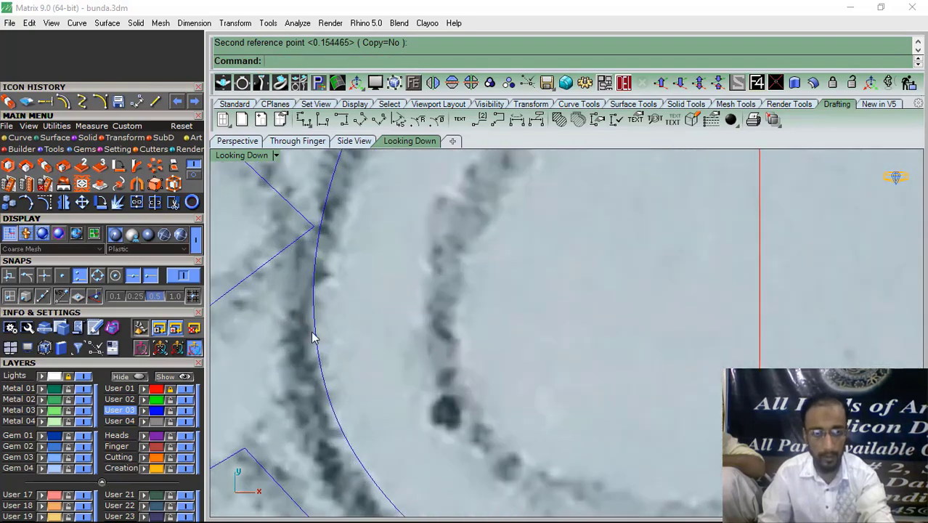
{"action": "left_click", "coordinate": [314, 334]}
{"action": "left_click_drag", "start_coordinate": [281, 198], "coordinate": [273, 197]}
{"action": "scroll", "coordinate": [296, 260], "scroll_direction": "down", "scroll_amount": 8}
{"action": "right_click_drag", "start_coordinate": [394, 267], "coordinate": [388, 321]}
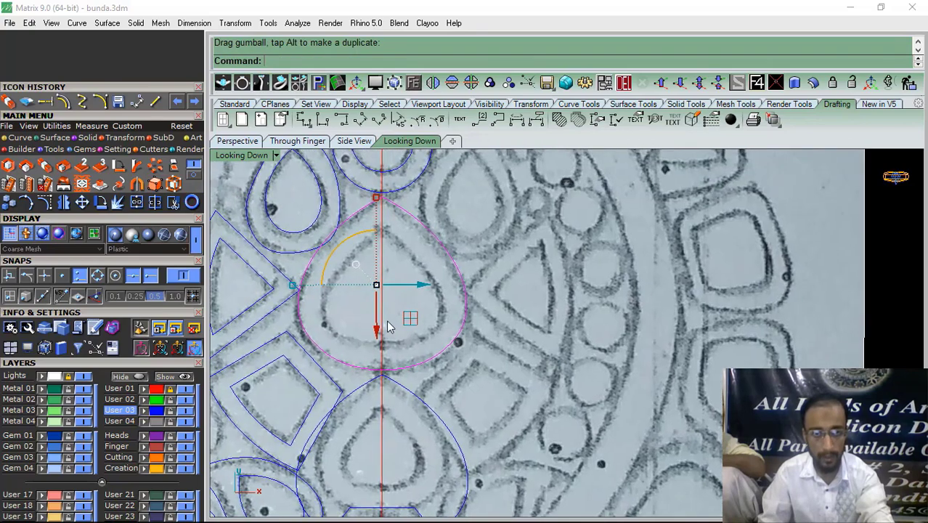
Offset the middle teardrop outline inward by 1.2 with sharp corners
{"action": "right_click", "coordinate": [407, 331]}
{"action": "scroll", "coordinate": [403, 330], "scroll_direction": "up", "scroll_amount": 8}
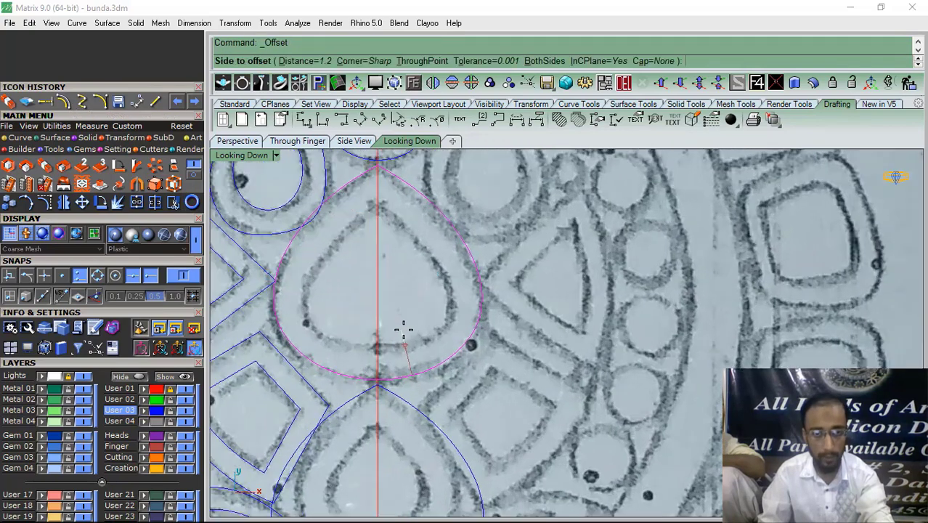
{"action": "left_click", "coordinate": [413, 334]}
{"action": "left_click", "coordinate": [464, 391]}
Shorten the lower teardrop outline with a one-directional scale from its tip so its bottom reaches the flat edge of the shape below
{"action": "scroll", "coordinate": [407, 325], "scroll_direction": "down", "scroll_amount": 8}
{"action": "mouse_move", "coordinate": [404, 266]}
{"action": "right_mouse_down"}
{"action": "mouse_move", "coordinate": [418, 301]}
{"action": "mouse_move", "coordinate": [434, 231]}
{"action": "right_mouse_up"}
{"action": "right_click_drag", "start_coordinate": [434, 375], "coordinate": [439, 281]}
{"action": "scroll", "coordinate": [436, 247], "scroll_direction": "up", "scroll_amount": 10}
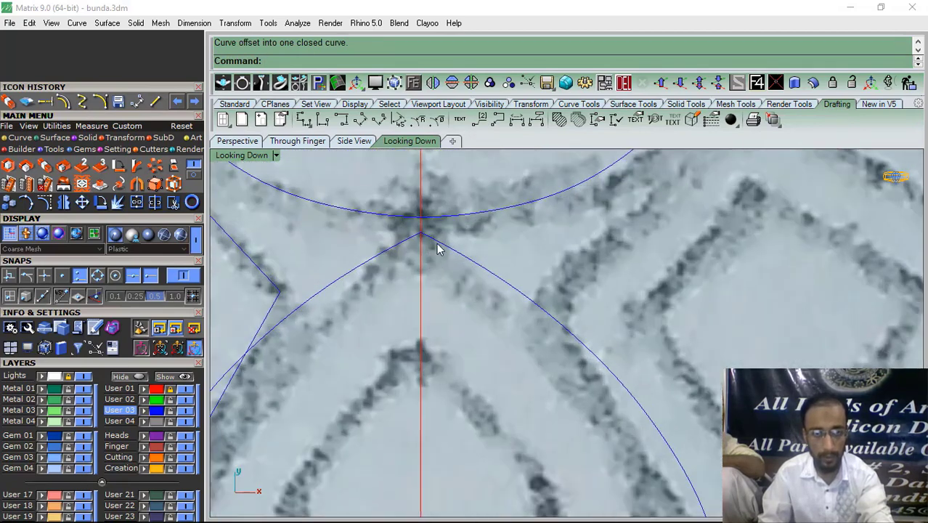
{"action": "scroll", "coordinate": [397, 228], "scroll_direction": "up", "scroll_amount": 5}
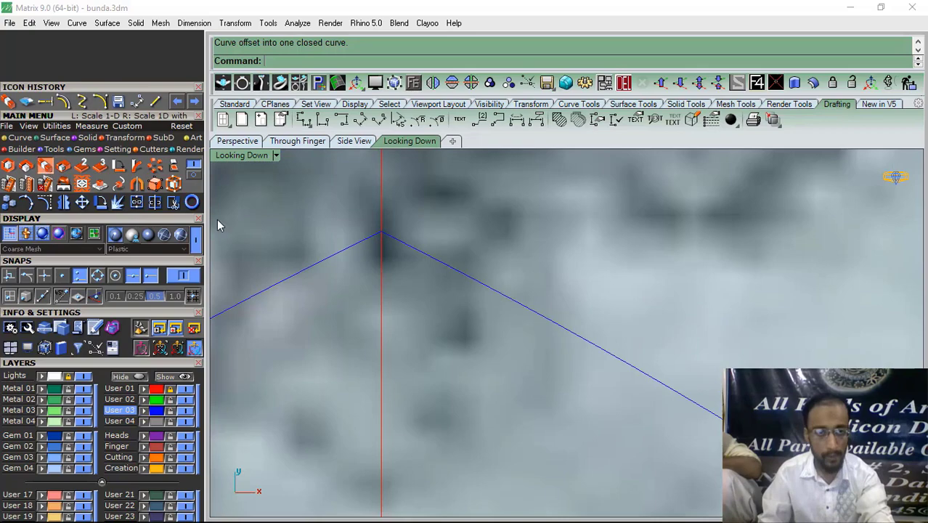
{"action": "left_click", "coordinate": [383, 235]}
{"action": "right_click", "coordinate": [384, 235]}
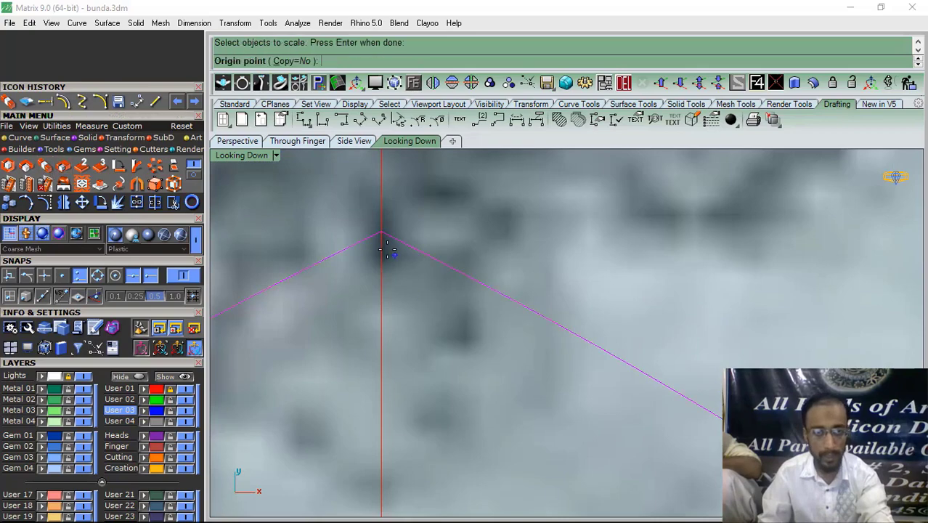
{"action": "left_click", "coordinate": [381, 233]}
{"action": "scroll", "coordinate": [401, 263], "scroll_direction": "down", "scroll_amount": 6}
{"action": "scroll", "coordinate": [396, 374], "scroll_direction": "down", "scroll_amount": 3}
{"action": "scroll", "coordinate": [406, 399], "scroll_direction": "up", "scroll_amount": 6}
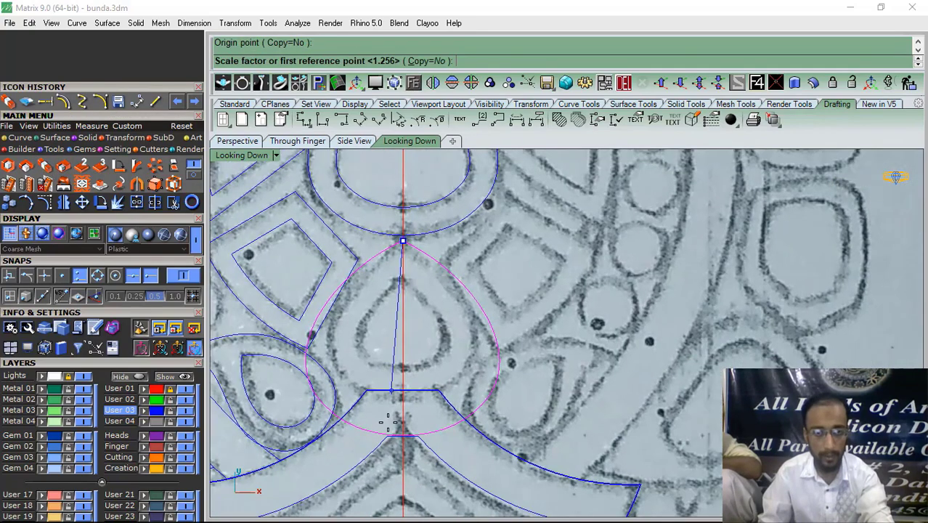
{"action": "left_click", "coordinate": [183, 275]}
{"action": "left_click", "coordinate": [417, 405]}
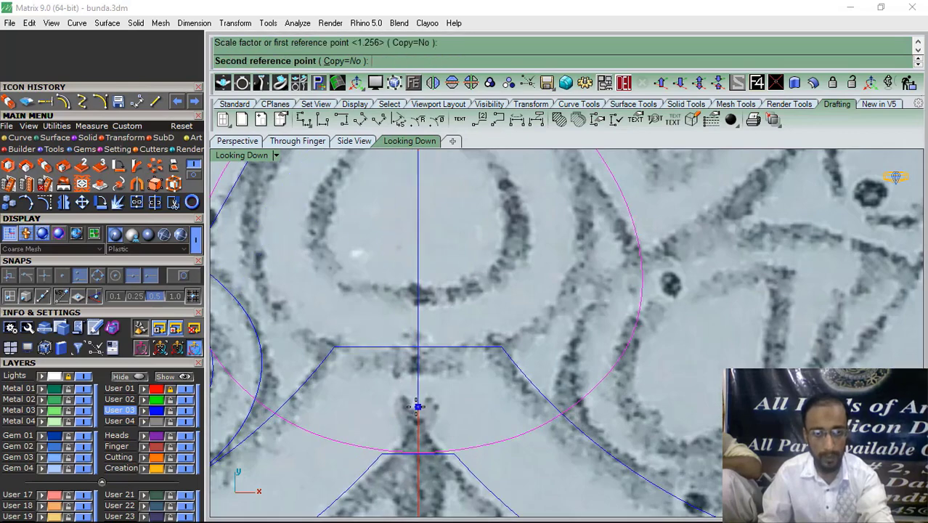
{"action": "left_click", "coordinate": [421, 329]}
Narrow the lower teardrop outline so its sides match the sketched outline
{"action": "scroll", "coordinate": [323, 319], "scroll_direction": "down", "scroll_amount": 3}
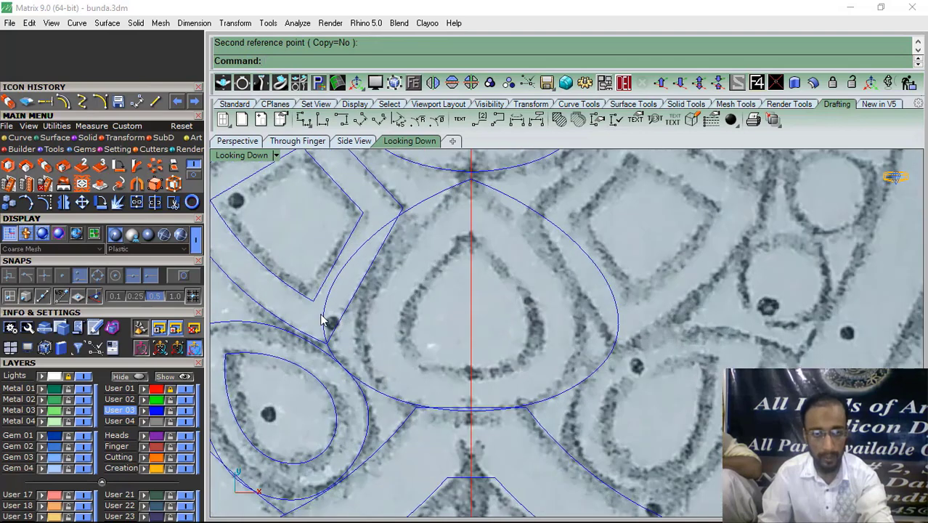
{"action": "left_click", "coordinate": [324, 320]}
{"action": "left_click_drag", "start_coordinate": [313, 297], "coordinate": [348, 301]}
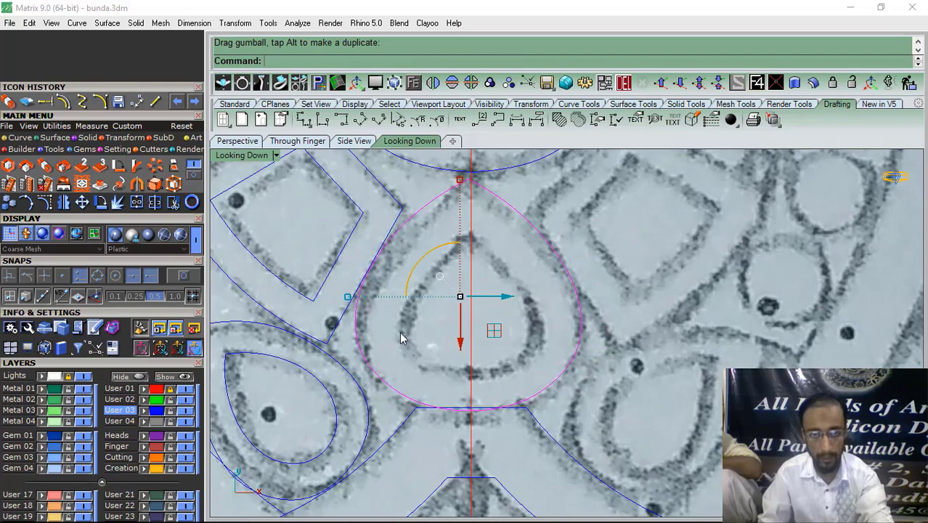
Try offsetting the lower teardrop outline inward by 1.2, and undo the offset
{"action": "left_click", "coordinate": [64, 106]}
{"action": "scroll", "coordinate": [393, 334], "scroll_direction": "up", "scroll_amount": 1}
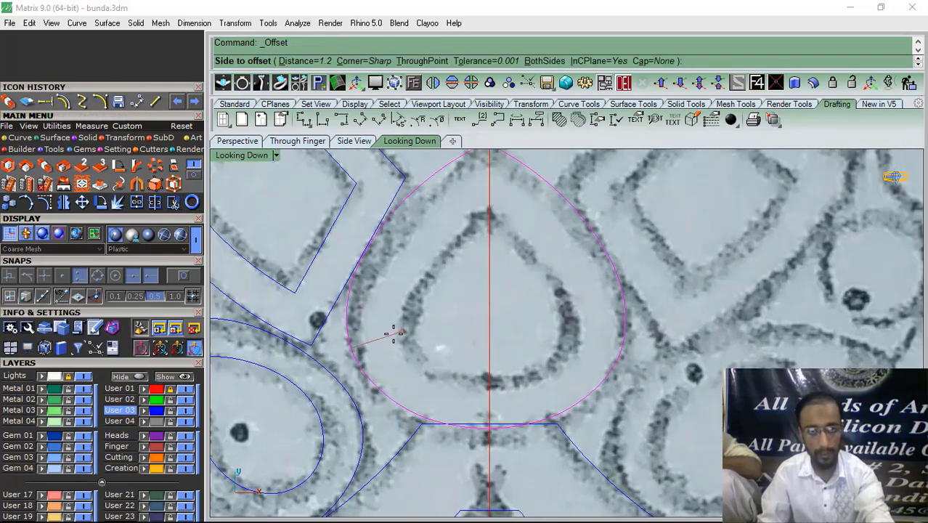
{"action": "left_click", "coordinate": [393, 335]}
{"action": "key", "text": "ctrl+z"}
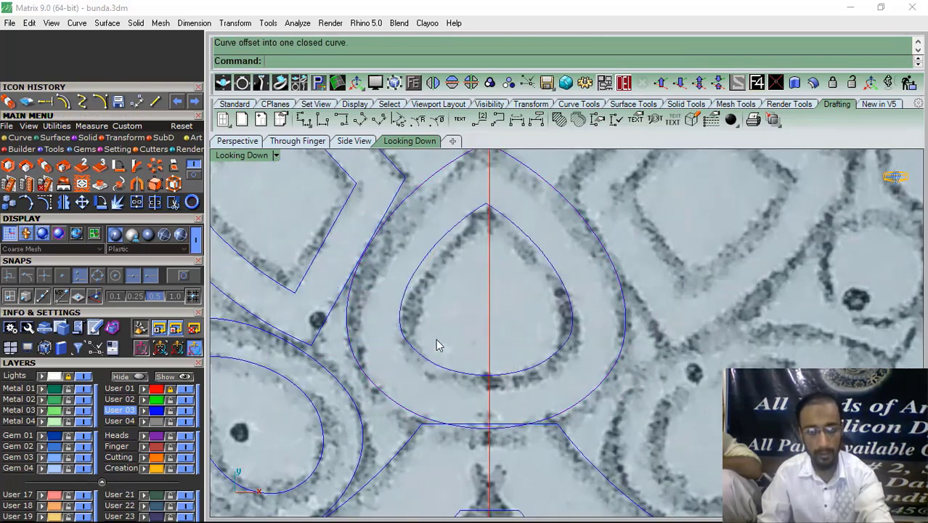
Move the lower teardrop outline from its tip onto the red centre line with object snaps enabled
{"action": "scroll", "coordinate": [482, 230], "scroll_direction": "up", "scroll_amount": 2}
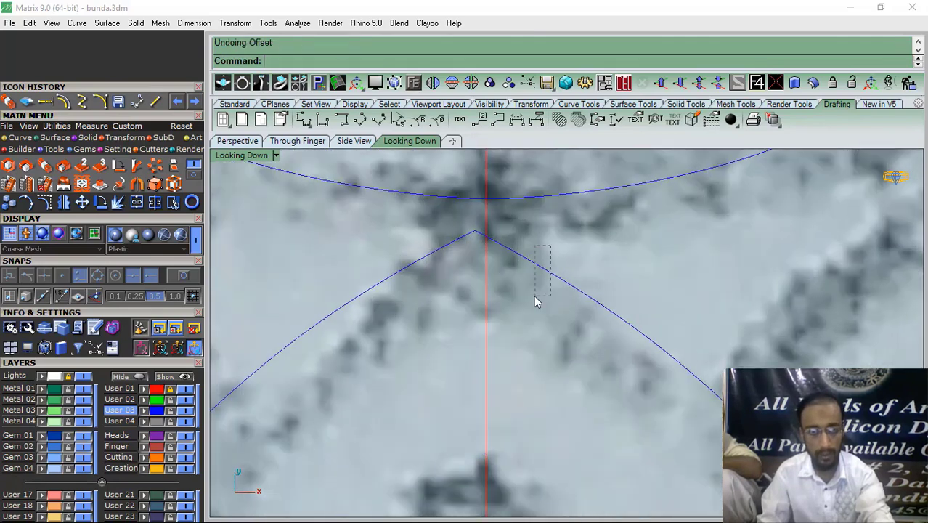
{"action": "left_click_drag", "start_coordinate": [535, 301], "coordinate": [534, 299]}
{"action": "left_click", "coordinate": [82, 202]}
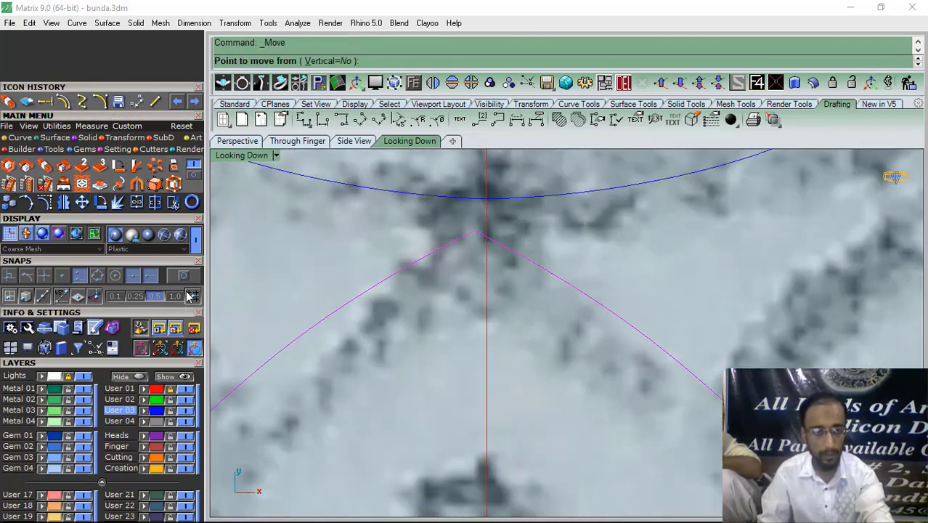
{"action": "left_click", "coordinate": [183, 276]}
{"action": "scroll", "coordinate": [473, 223], "scroll_direction": "up", "scroll_amount": 3}
{"action": "left_click", "coordinate": [466, 219]}
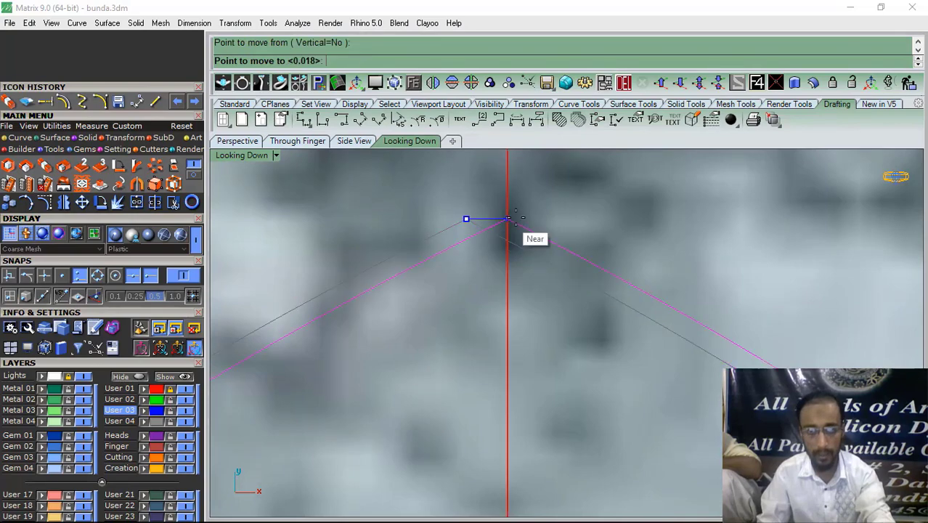
{"action": "left_click", "coordinate": [515, 217]}
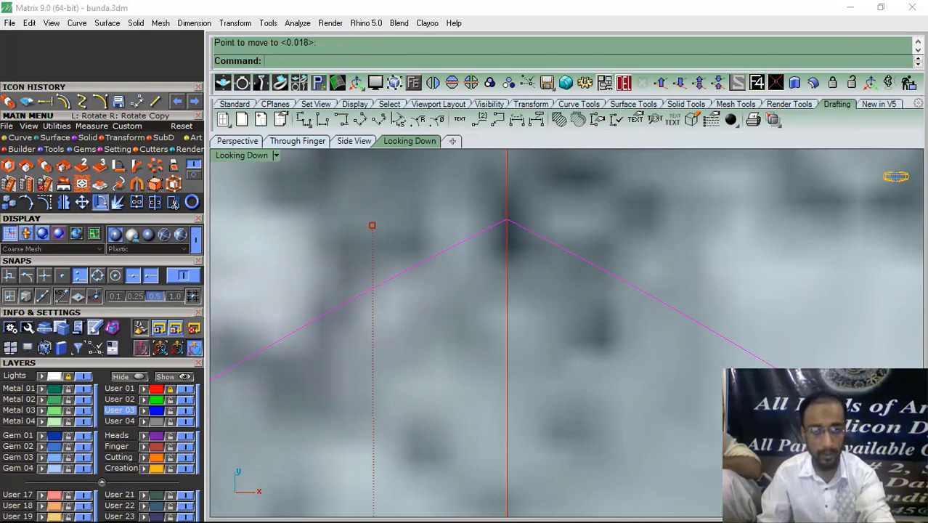
Rotate the lower teardrop outline about its tip until its bottom end point lies on the centre line
{"action": "left_click", "coordinate": [101, 203]}
{"action": "left_click", "coordinate": [506, 219]}
{"action": "scroll", "coordinate": [380, 244], "scroll_direction": "down", "scroll_amount": 10}
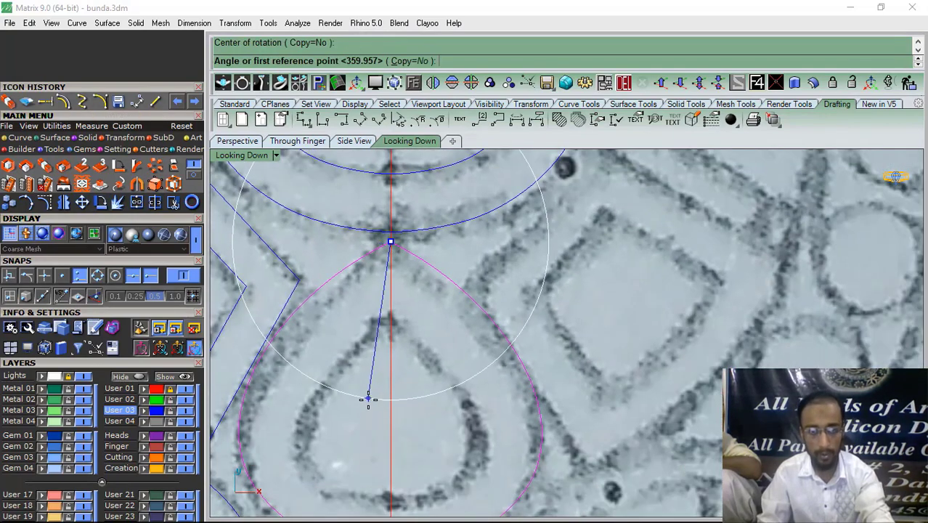
{"action": "scroll", "coordinate": [368, 399], "scroll_direction": "up", "scroll_amount": 5}
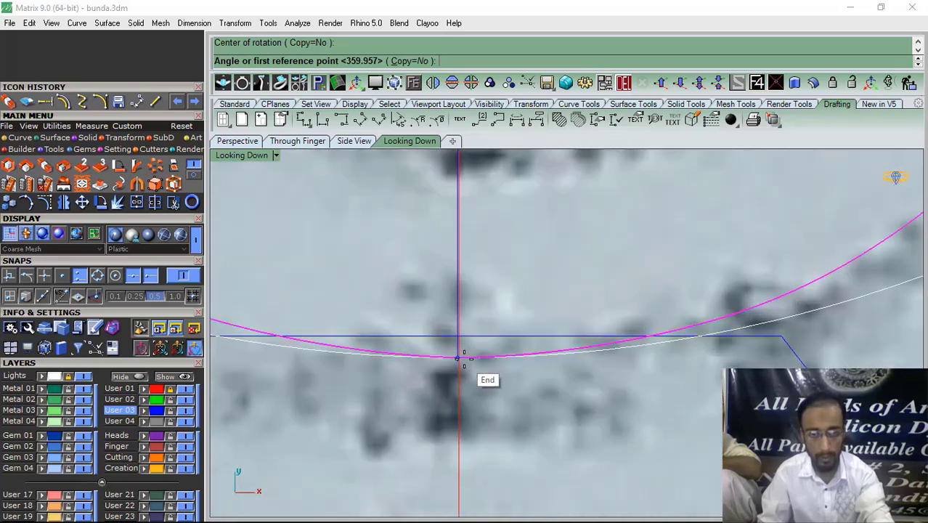
{"action": "scroll", "coordinate": [464, 358], "scroll_direction": "up", "scroll_amount": 3}
{"action": "left_click", "coordinate": [459, 358]}
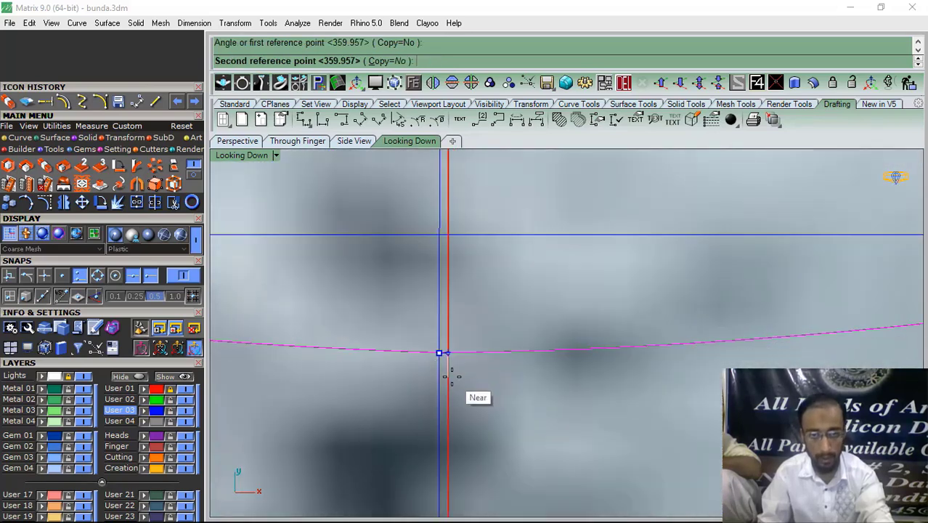
{"action": "left_click", "coordinate": [450, 375]}
{"action": "scroll", "coordinate": [485, 333], "scroll_direction": "down", "scroll_amount": 5}
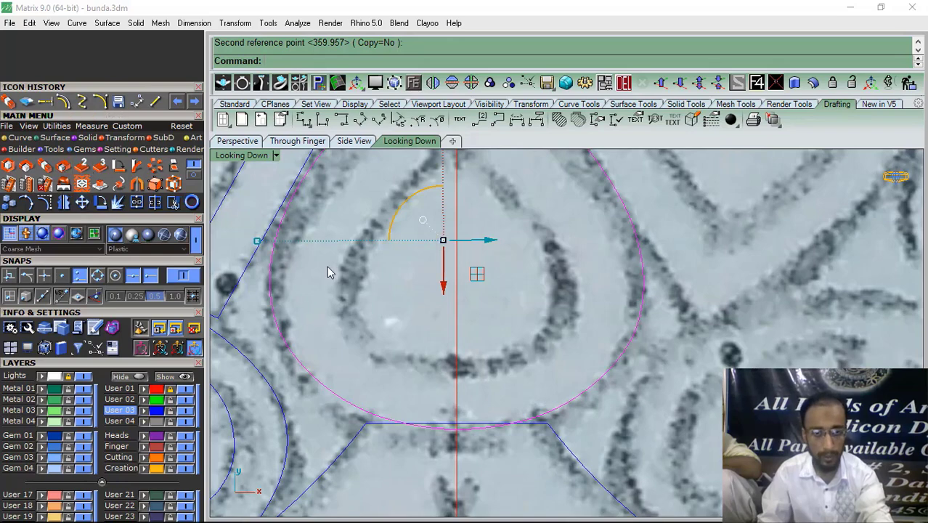
Examine how the lower teardrop's tip lines up with the centre line
{"action": "right_click_drag", "start_coordinate": [359, 232], "coordinate": [351, 310]}
{"action": "right_click_drag", "start_coordinate": [358, 237], "coordinate": [347, 307]}
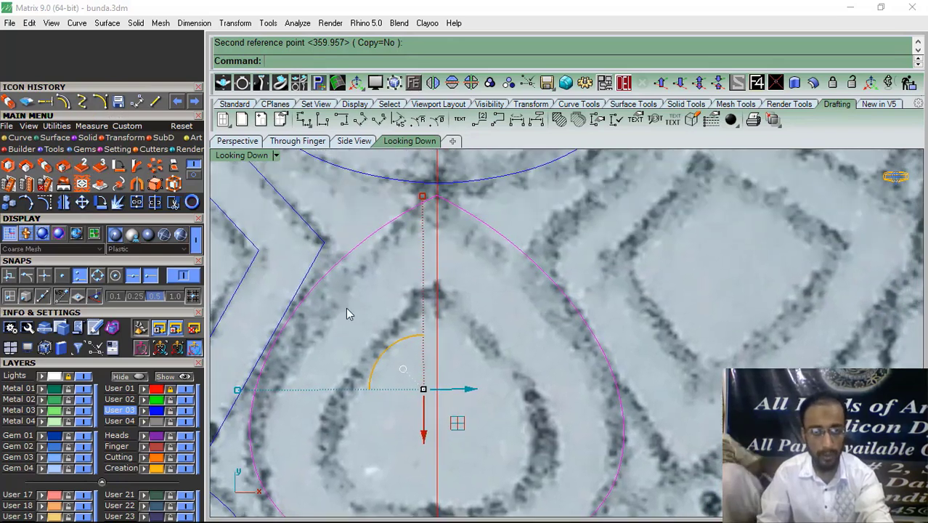
{"action": "scroll", "coordinate": [447, 202], "scroll_direction": "up", "scroll_amount": 5}
{"action": "scroll", "coordinate": [399, 185], "scroll_direction": "up", "scroll_amount": 5}
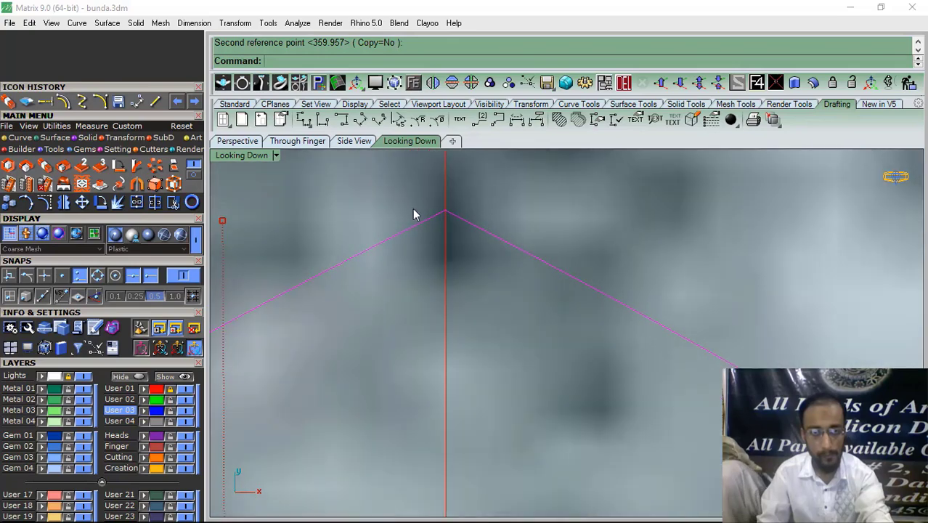
{"action": "scroll", "coordinate": [418, 208], "scroll_direction": "down", "scroll_amount": 10}
{"action": "right_click_drag", "start_coordinate": [345, 265], "coordinate": [376, 210]}
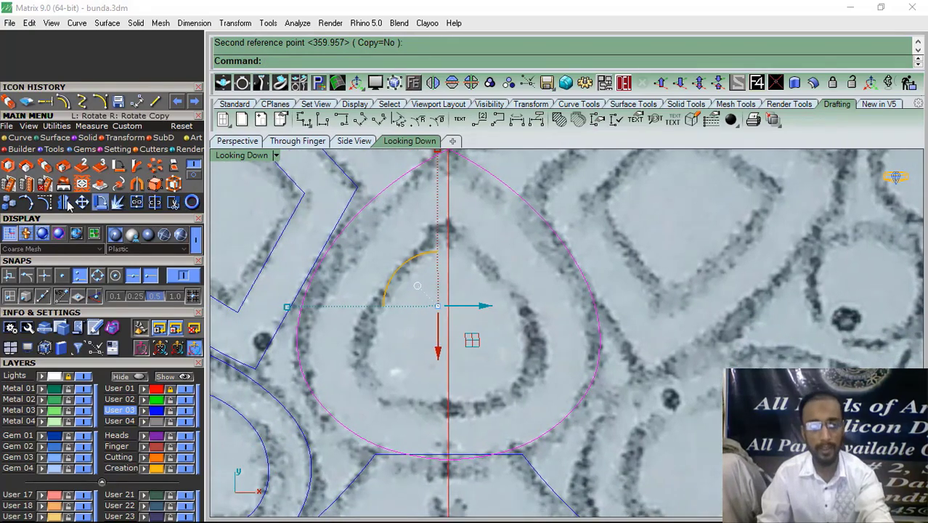
{"action": "left_click", "coordinate": [82, 202]}
{"action": "scroll", "coordinate": [390, 356], "scroll_direction": "up", "scroll_amount": 10}
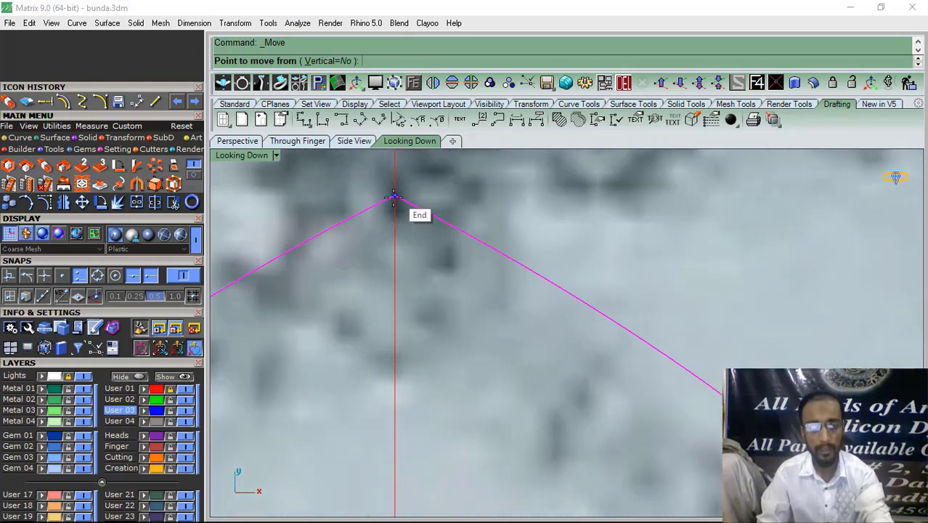
{"action": "scroll", "coordinate": [400, 256], "scroll_direction": "up", "scroll_amount": 2}
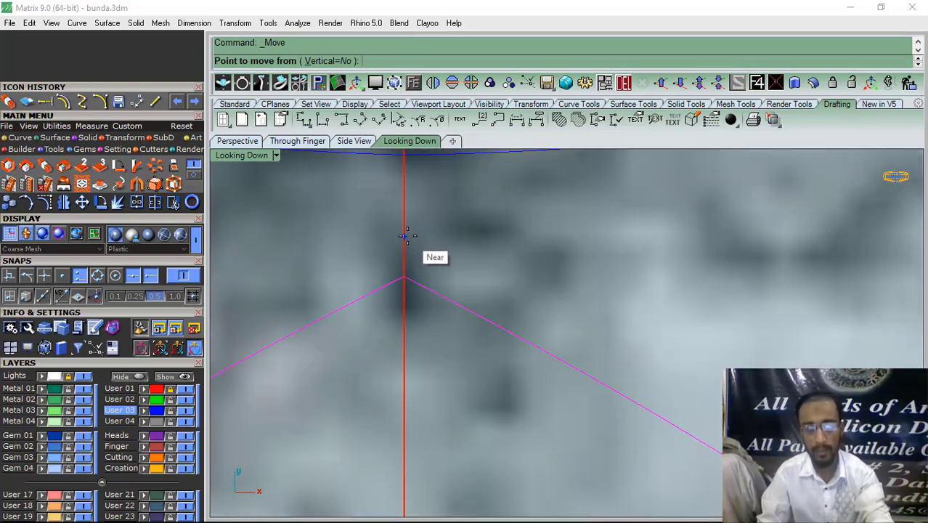
{"action": "scroll", "coordinate": [400, 227], "scroll_direction": "down", "scroll_amount": 2}
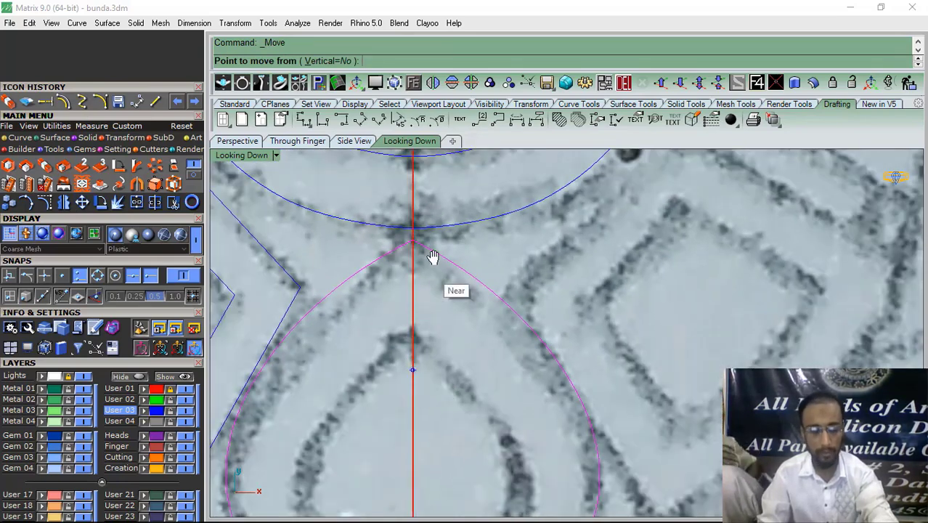
{"action": "scroll", "coordinate": [432, 250], "scroll_direction": "down", "scroll_amount": 2}
{"action": "key", "text": "Escape"}
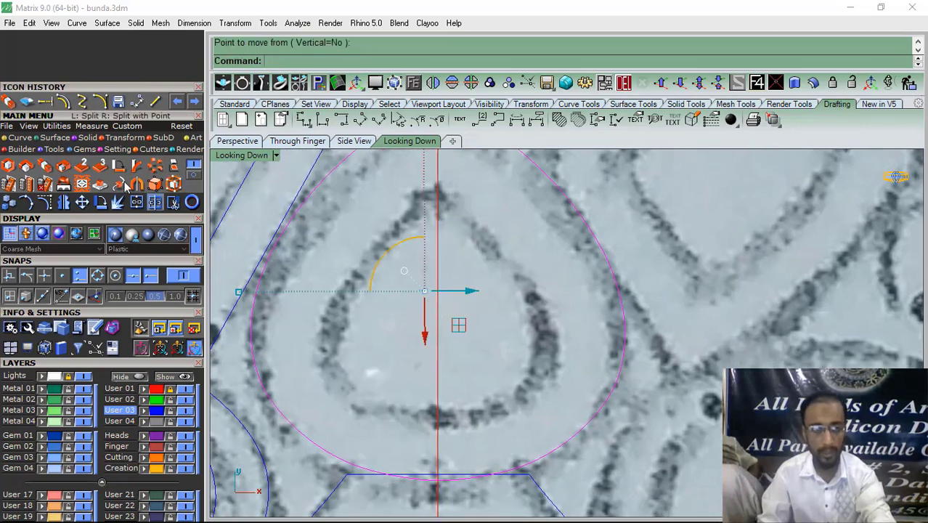
Offset the aligned lower teardrop outline inward by 1.2 with sharp corners
{"action": "left_click", "coordinate": [83, 103]}
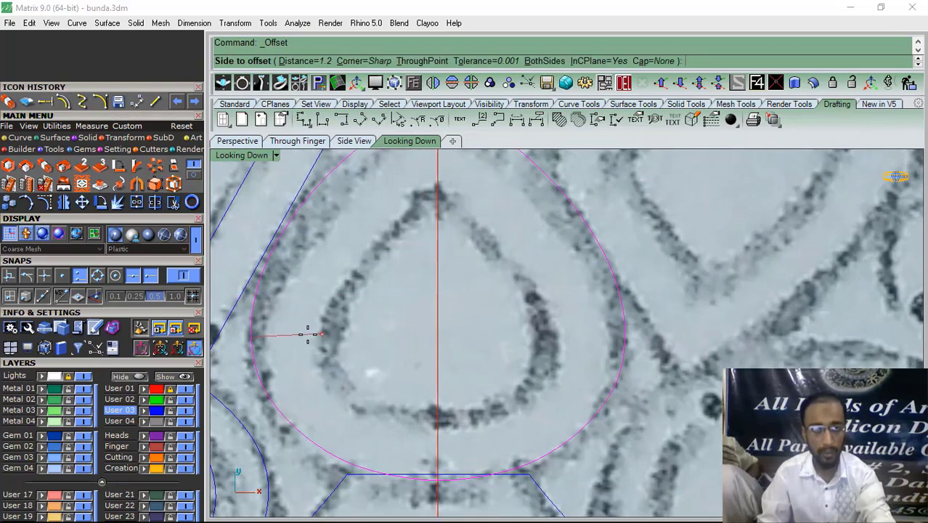
{"action": "left_click", "coordinate": [308, 334]}
{"action": "key", "text": "Escape"}
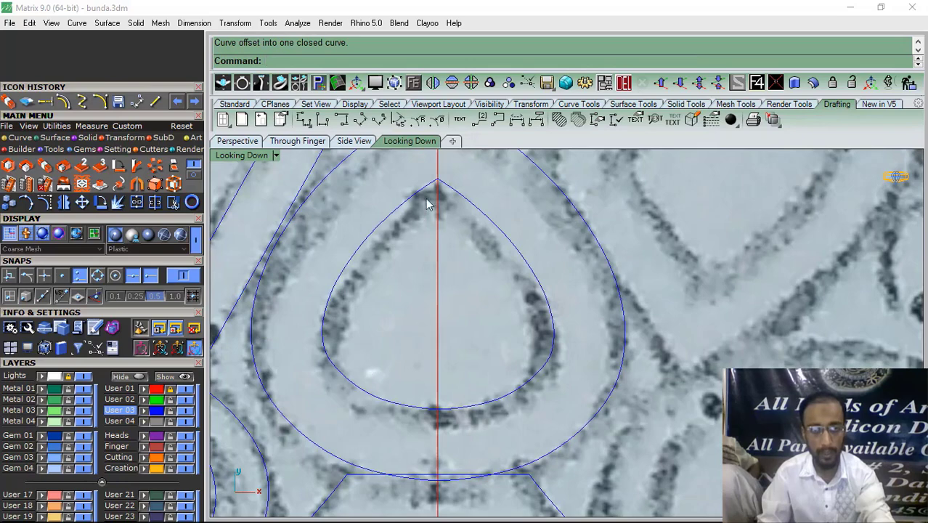
{"action": "scroll", "coordinate": [428, 203], "scroll_direction": "up", "scroll_amount": 5}
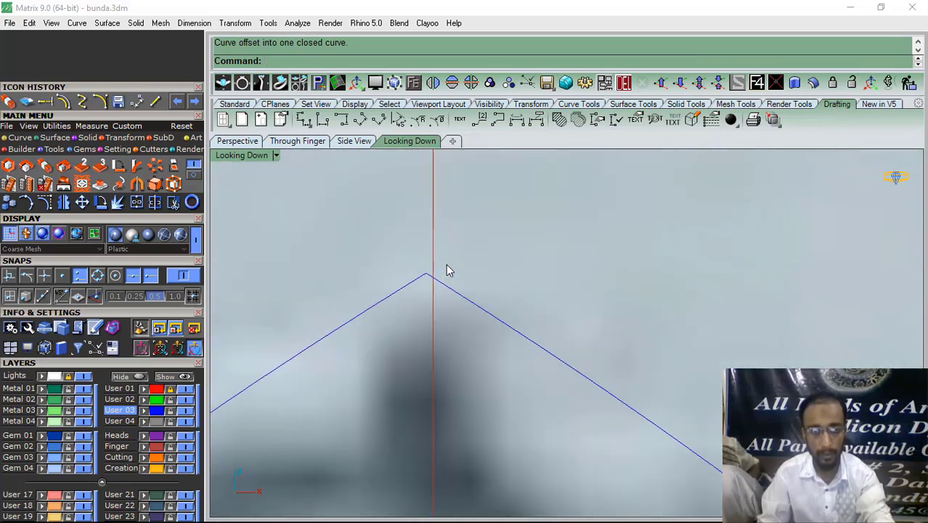
Check the lower teardrop's inner offset against the scanned sketch and undo that offset
{"action": "scroll", "coordinate": [415, 244], "scroll_direction": "down", "scroll_amount": 4}
{"action": "scroll", "coordinate": [440, 320], "scroll_direction": "up", "scroll_amount": 3}
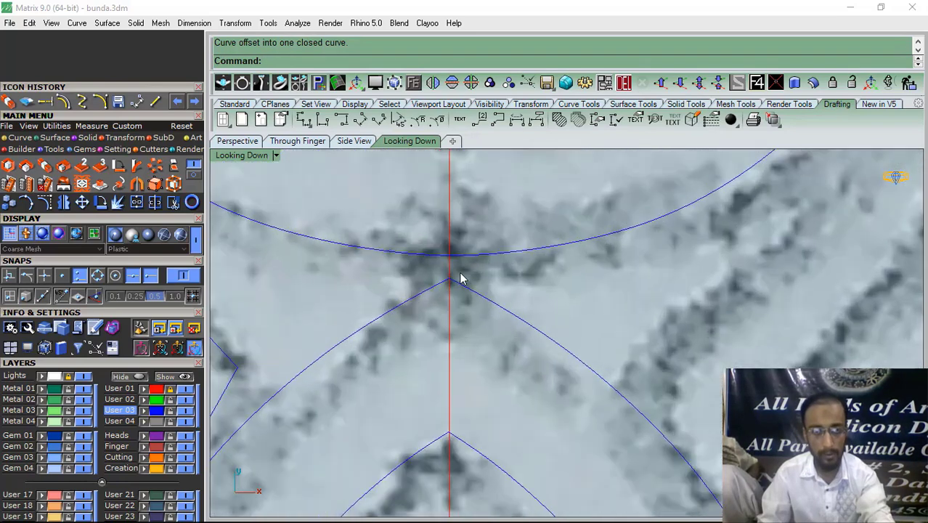
{"action": "scroll", "coordinate": [456, 275], "scroll_direction": "up", "scroll_amount": 4}
{"action": "scroll", "coordinate": [393, 226], "scroll_direction": "down", "scroll_amount": 8}
{"action": "right_click_drag", "start_coordinate": [410, 302], "coordinate": [444, 300]}
{"action": "scroll", "coordinate": [438, 303], "scroll_direction": "up", "scroll_amount": 3}
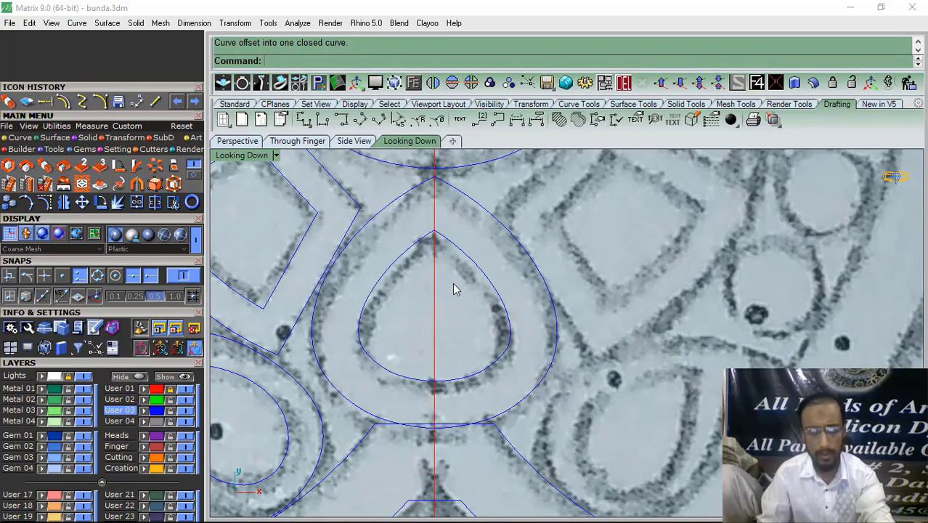
{"action": "left_click", "coordinate": [484, 279]}
{"action": "scroll", "coordinate": [436, 267], "scroll_direction": "up", "scroll_amount": 4}
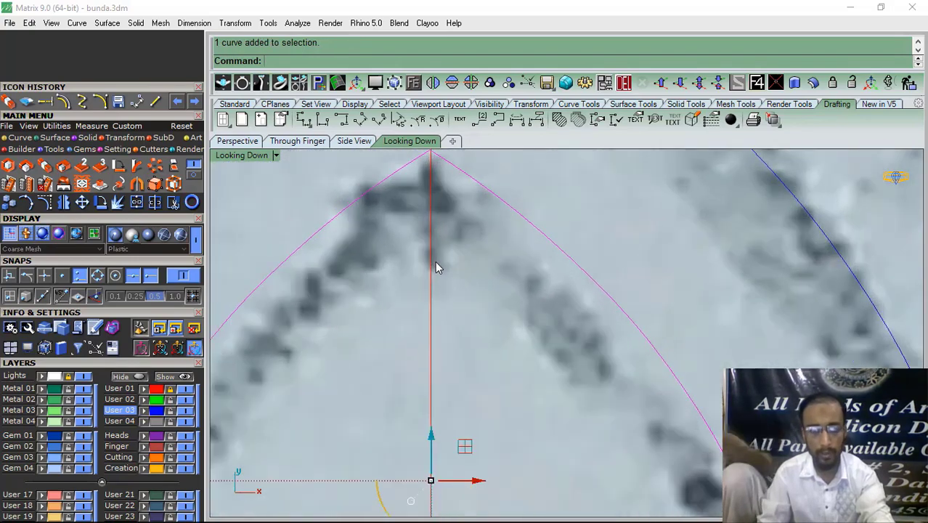
{"action": "scroll", "coordinate": [436, 267], "scroll_direction": "down", "scroll_amount": 4}
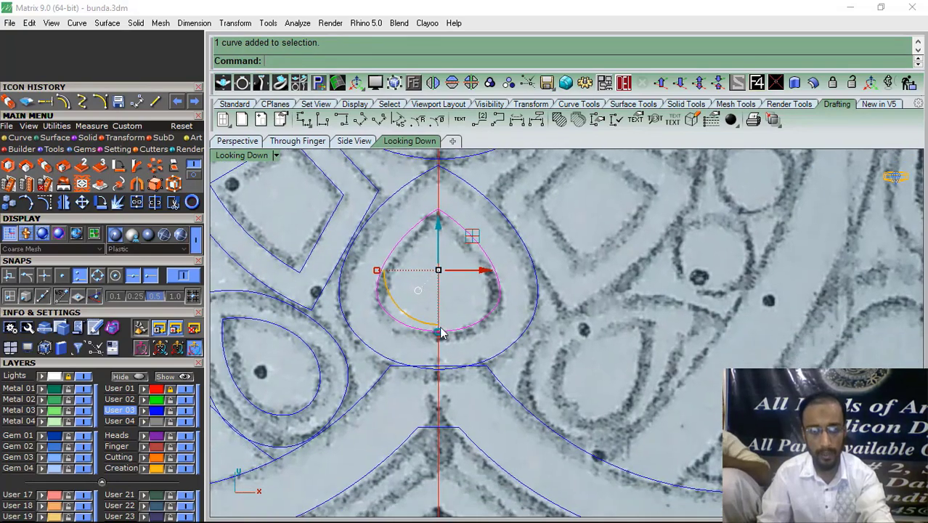
{"action": "key", "text": "ctrl+z"}
{"action": "scroll", "coordinate": [443, 321], "scroll_direction": "down", "scroll_amount": 5}
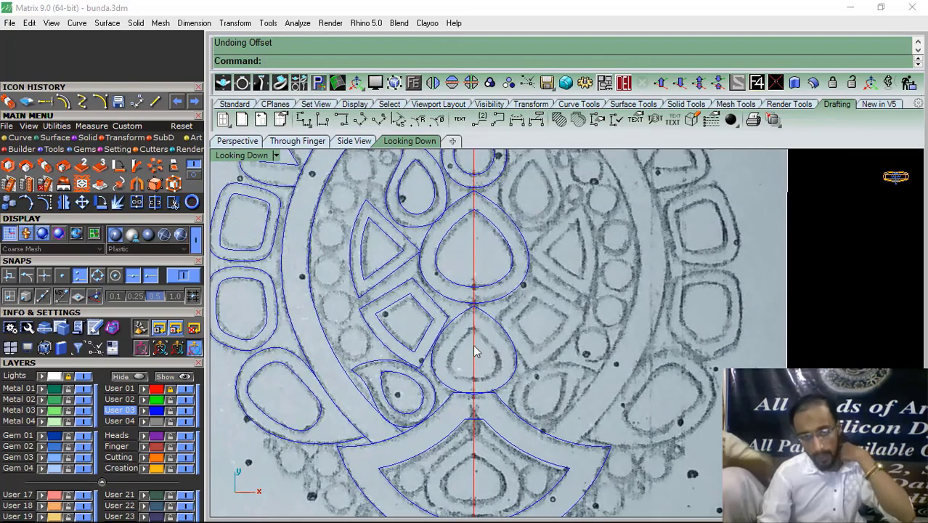
{"action": "scroll", "coordinate": [477, 275], "scroll_direction": "down", "scroll_amount": 3}
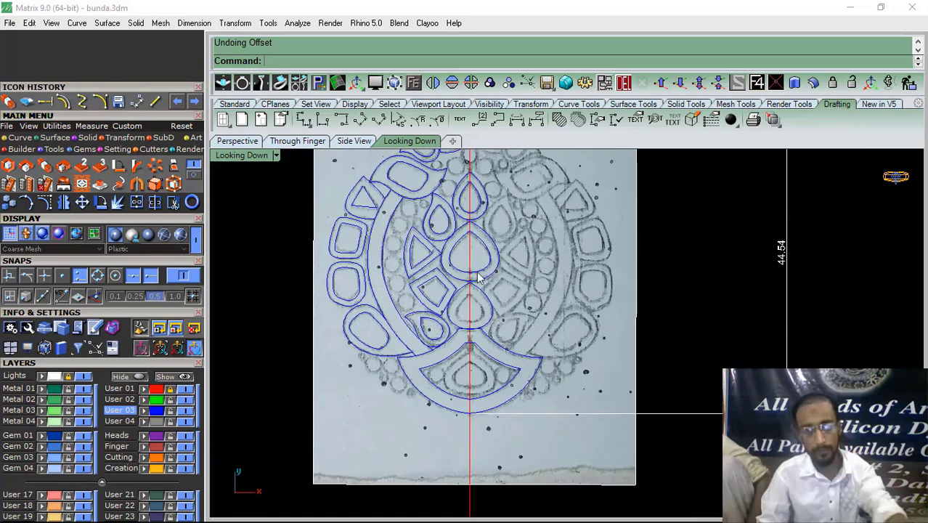
{"action": "scroll", "coordinate": [477, 274], "scroll_direction": "up", "scroll_amount": 4}
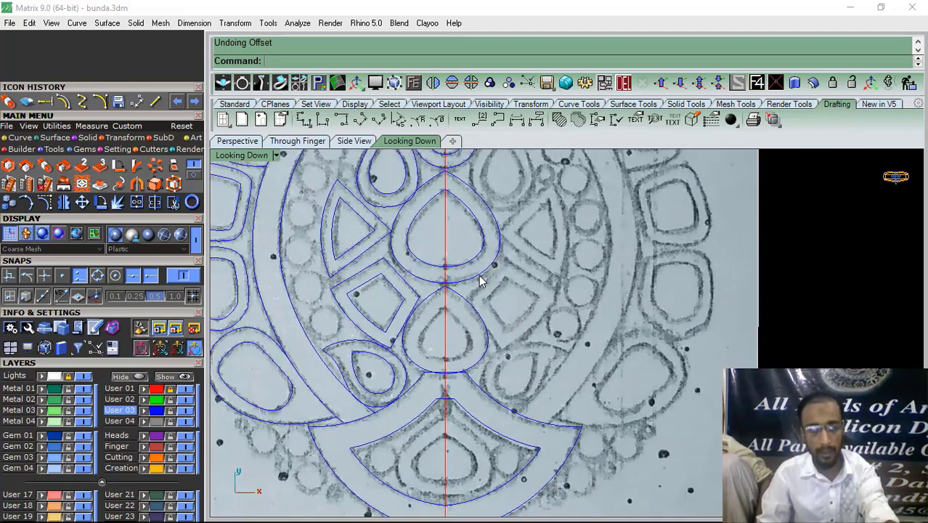
{"action": "left_click", "coordinate": [466, 272]}
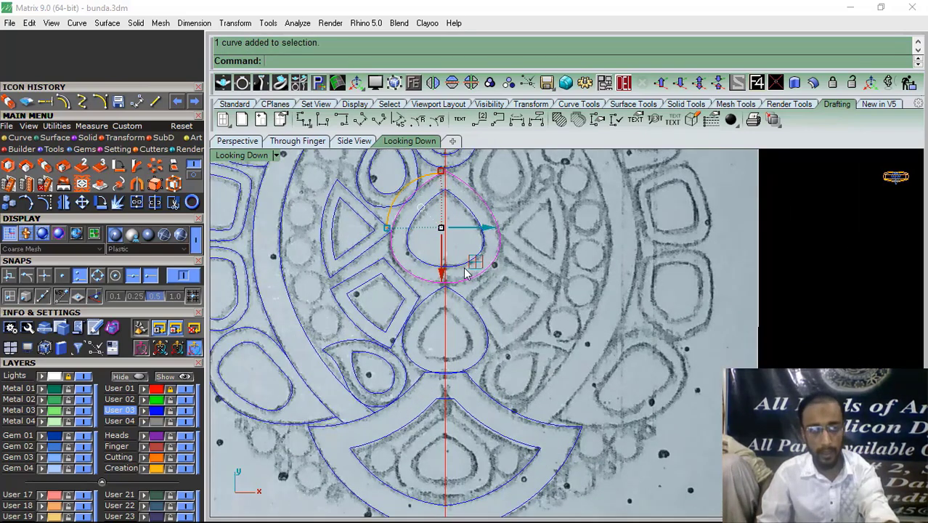
{"action": "left_click_drag", "start_coordinate": [465, 271], "coordinate": [432, 285]}
{"action": "left_click", "coordinate": [2, 203]}
{"action": "right_click", "coordinate": [507, 300]}
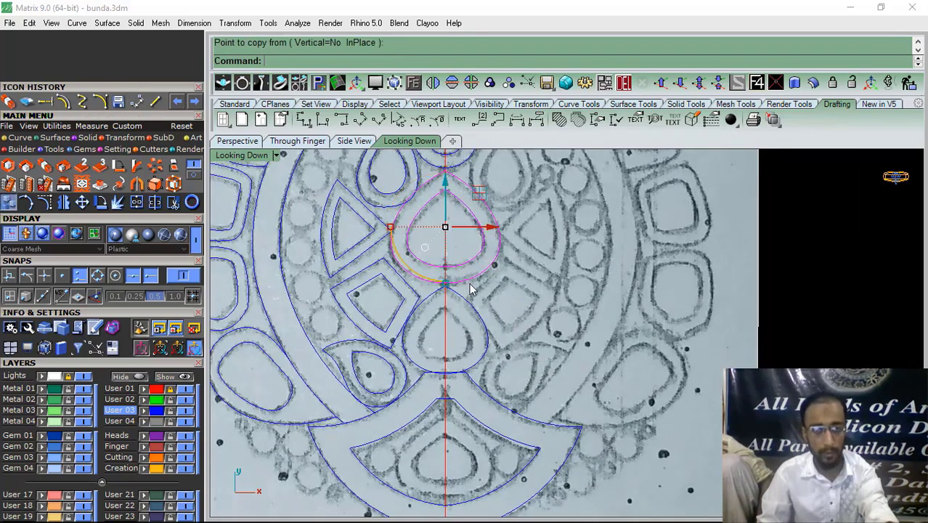
Copy only the large middle teardrop's outer outline, with object snaps off, onto the teardrop stone inside the bottom fan shape
{"action": "left_click", "coordinate": [473, 277]}
{"action": "left_click", "coordinate": [182, 276]}
{"action": "scroll", "coordinate": [448, 263], "scroll_direction": "down", "scroll_amount": 6}
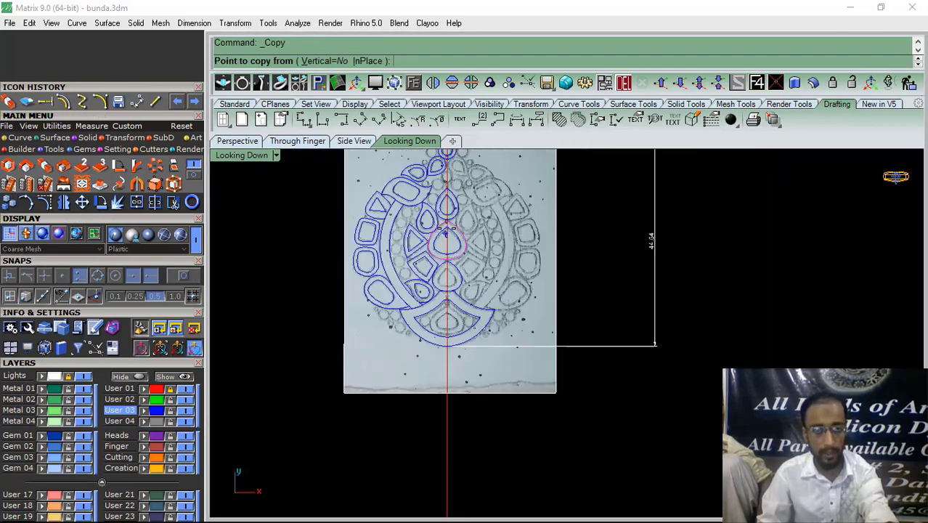
{"action": "left_click", "coordinate": [445, 233]}
{"action": "scroll", "coordinate": [447, 318], "scroll_direction": "up", "scroll_amount": 8}
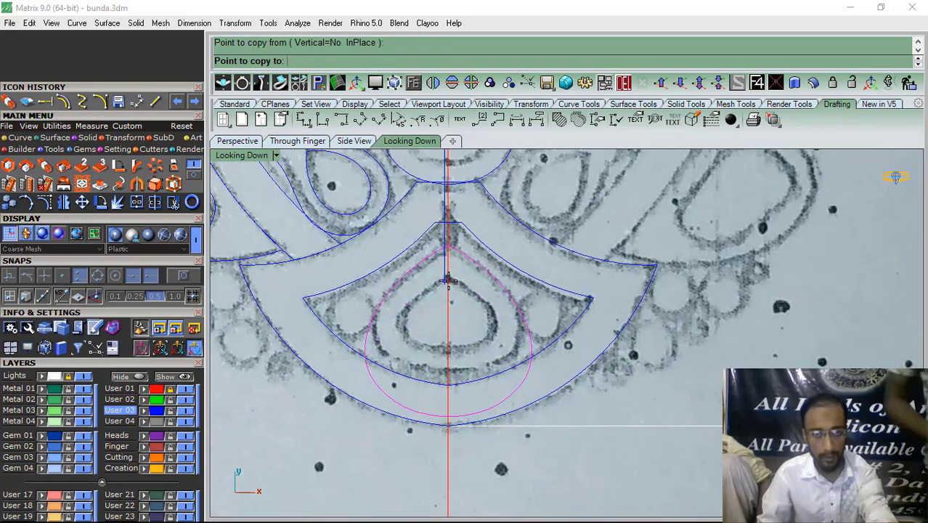
{"action": "left_click", "coordinate": [449, 279]}
{"action": "key", "text": "Return"}
Shorten the copied teardrop along the centre line with Scale1D from its tip to match the sketched stone's bottom edge
{"action": "left_click", "coordinate": [379, 290]}
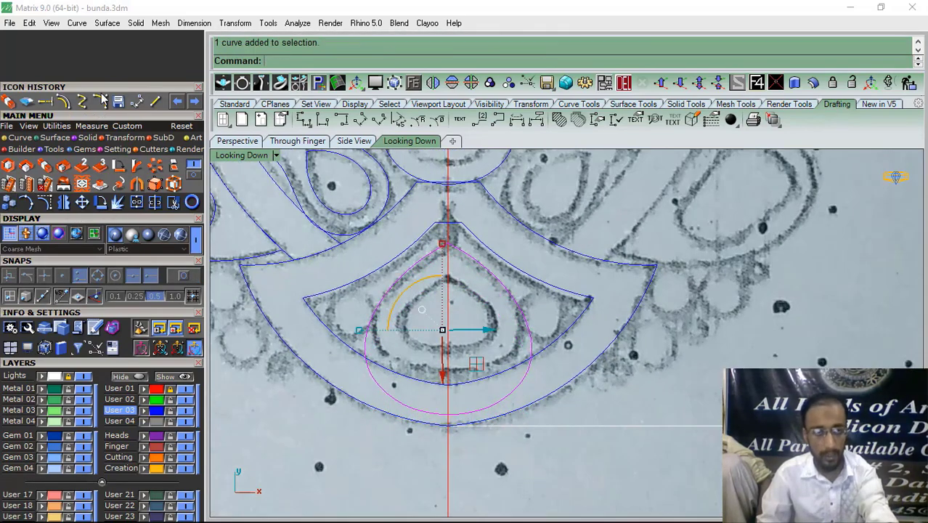
{"action": "left_click", "coordinate": [7, 101]}
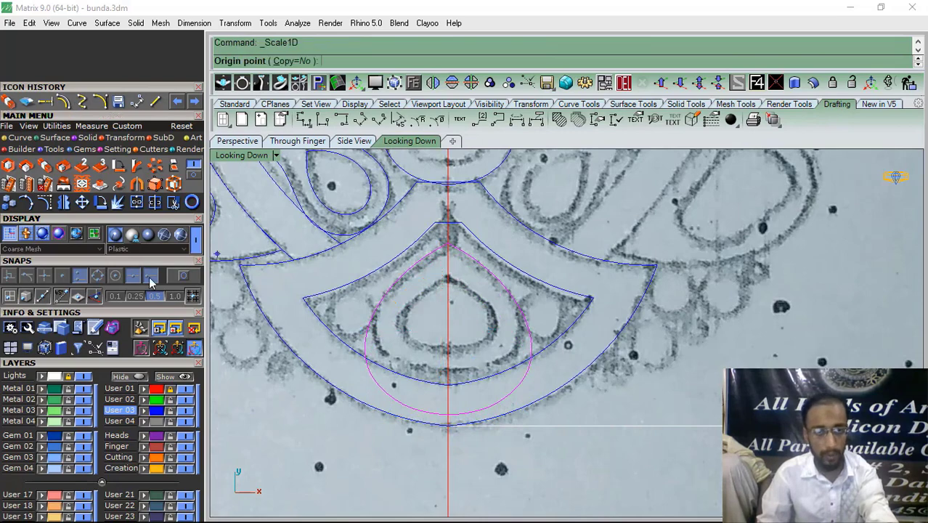
{"action": "left_click", "coordinate": [448, 243]}
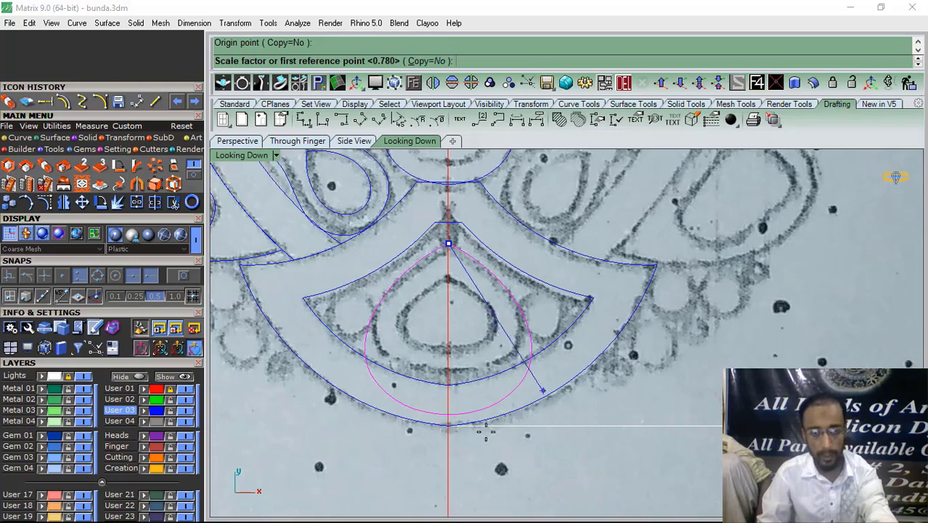
{"action": "scroll", "coordinate": [447, 407], "scroll_direction": "up", "scroll_amount": 1}
{"action": "left_click", "coordinate": [447, 404]}
{"action": "scroll", "coordinate": [444, 427], "scroll_direction": "up", "scroll_amount": 3}
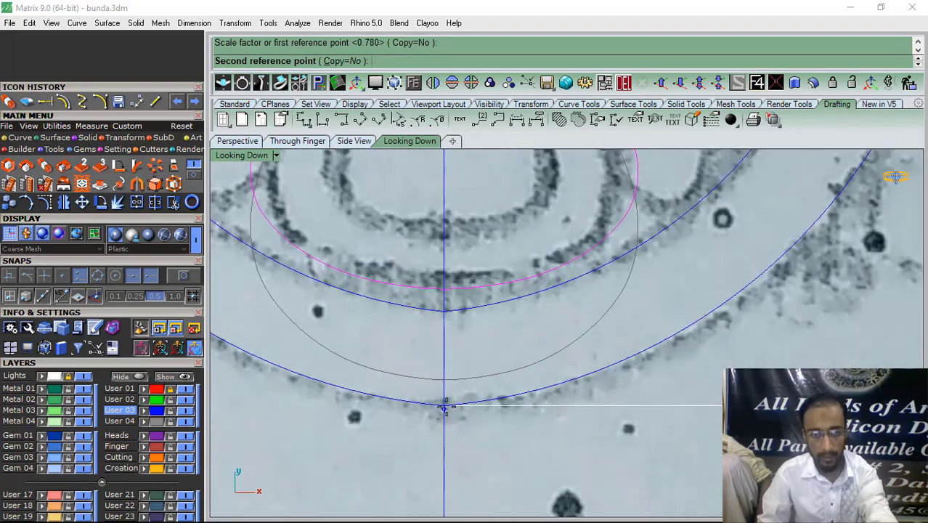
{"action": "left_click", "coordinate": [445, 399]}
{"action": "scroll", "coordinate": [429, 326], "scroll_direction": "down", "scroll_amount": 3}
Narrow the copied teardrop horizontally to fit the width of the sketched outer stone outline
{"action": "scroll", "coordinate": [341, 309], "scroll_direction": "up", "scroll_amount": 3}
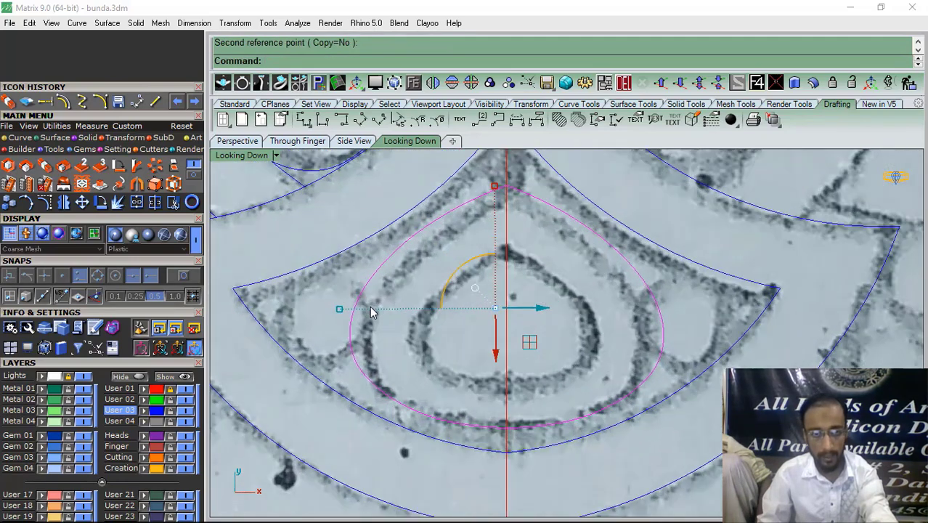
{"action": "left_click_drag", "start_coordinate": [331, 312], "coordinate": [353, 315]}
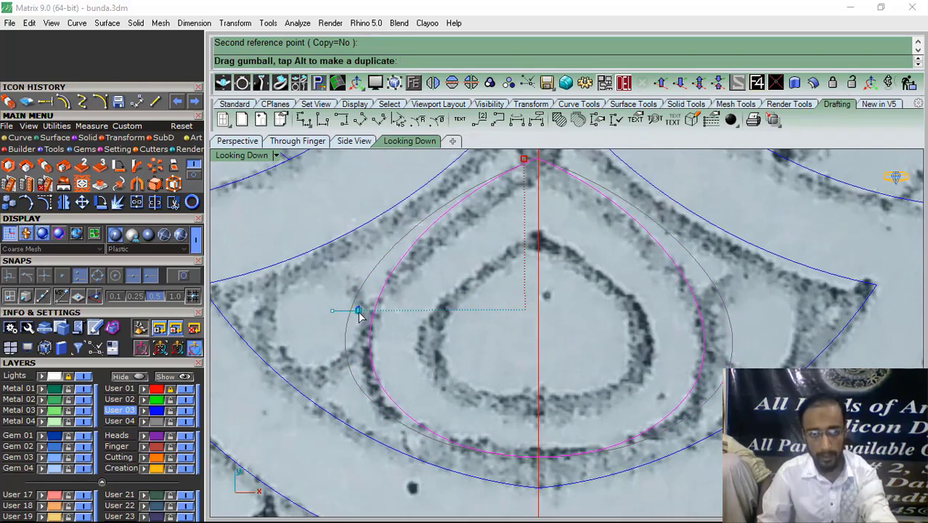
{"action": "scroll", "coordinate": [508, 276], "scroll_direction": "down", "scroll_amount": 2}
{"action": "scroll", "coordinate": [523, 247], "scroll_direction": "up", "scroll_amount": 2}
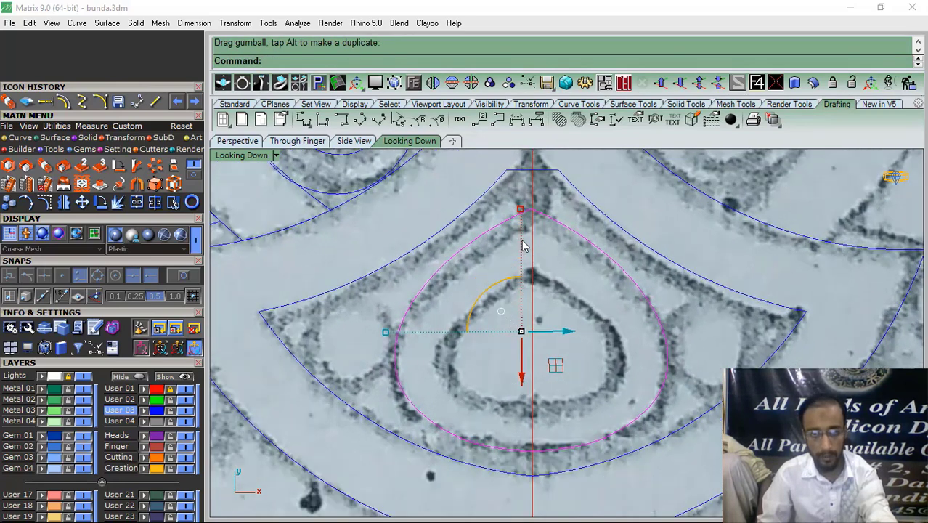
Offset the fitted bottom teardrop inward by 1.2 with sharp corners
{"action": "left_click", "coordinate": [65, 102]}
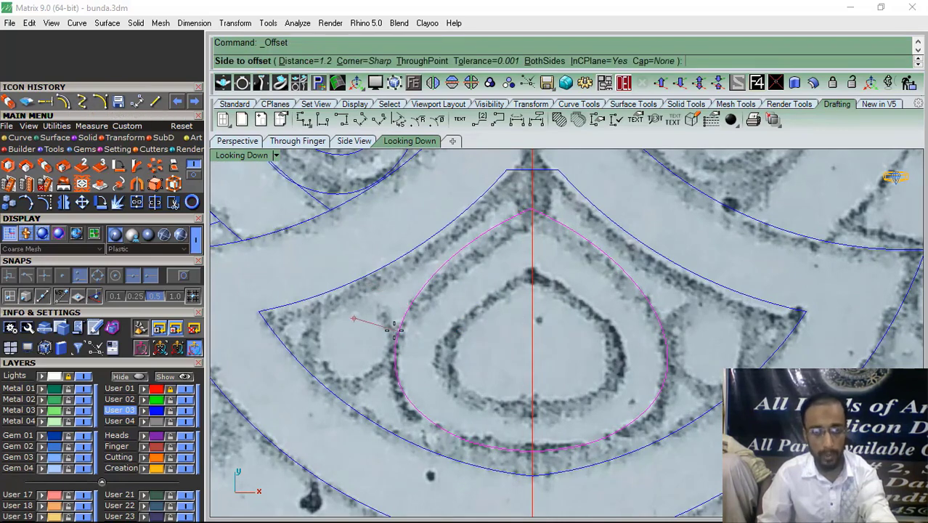
{"action": "left_click", "coordinate": [462, 341]}
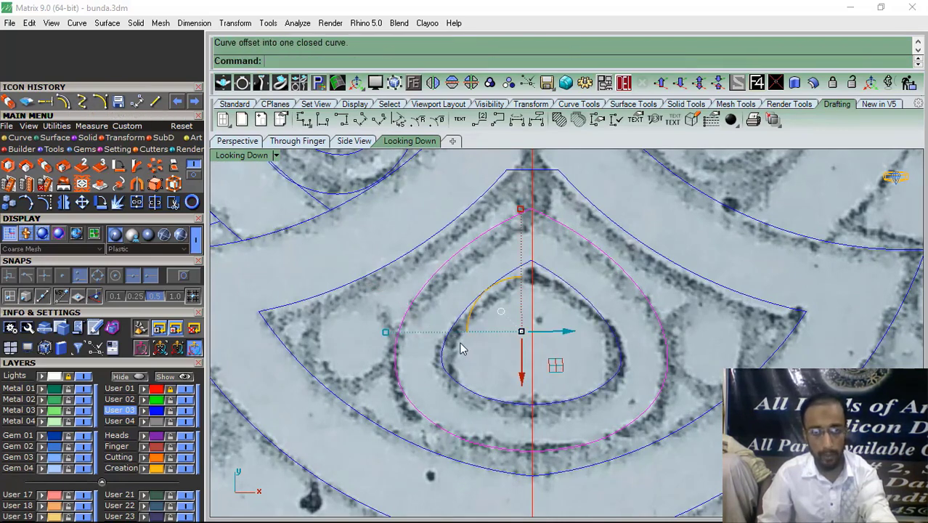
{"action": "left_click", "coordinate": [488, 387]}
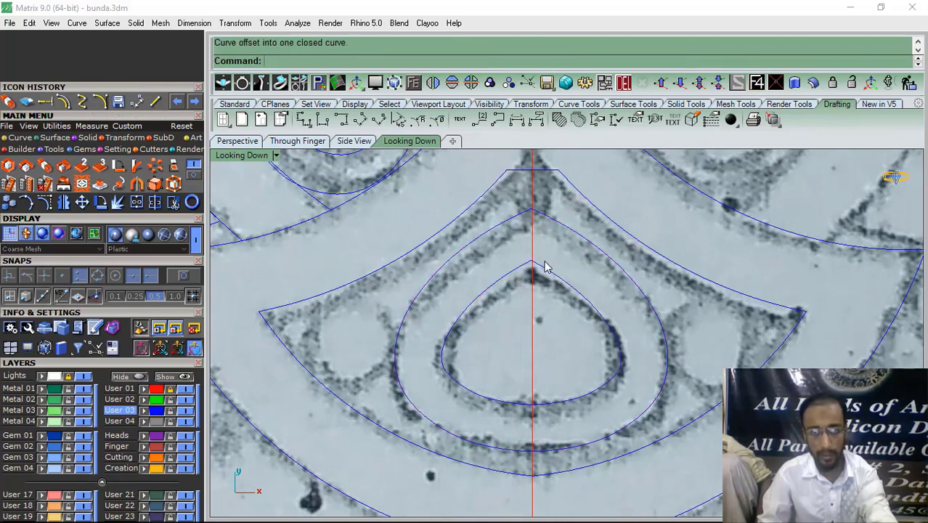
Move the bottom teardrop outline from its tip onto the red centre line with object snaps enabled
{"action": "scroll", "coordinate": [548, 230], "scroll_direction": "up", "scroll_amount": 5}
{"action": "left_click", "coordinate": [536, 224]}
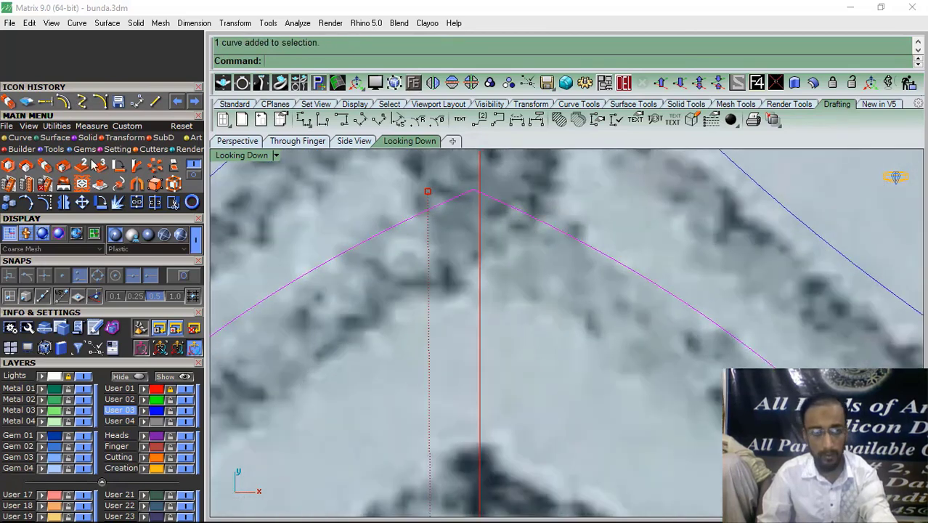
{"action": "left_click", "coordinate": [83, 206]}
{"action": "left_click", "coordinate": [179, 277]}
{"action": "right_click_drag", "start_coordinate": [421, 280], "coordinate": [410, 357]}
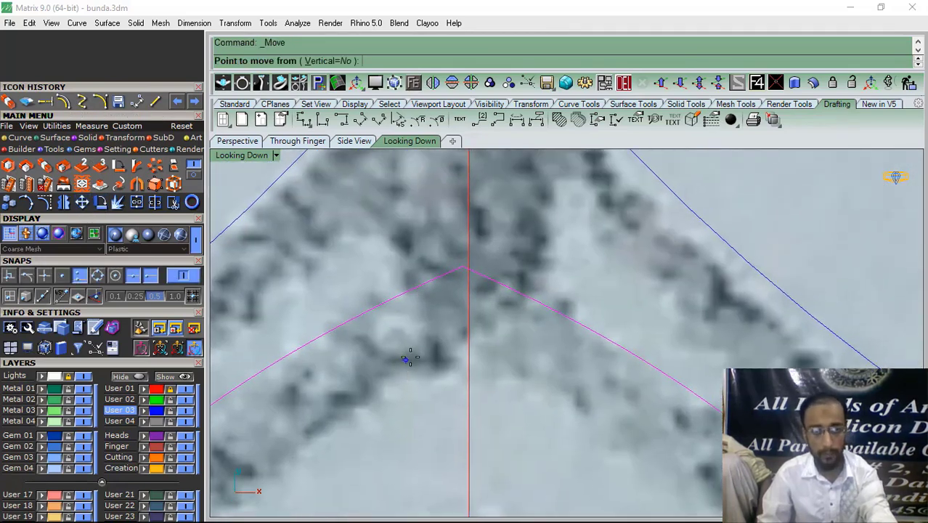
{"action": "scroll", "coordinate": [409, 357], "scroll_direction": "up", "scroll_amount": 3}
{"action": "left_click", "coordinate": [441, 249]}
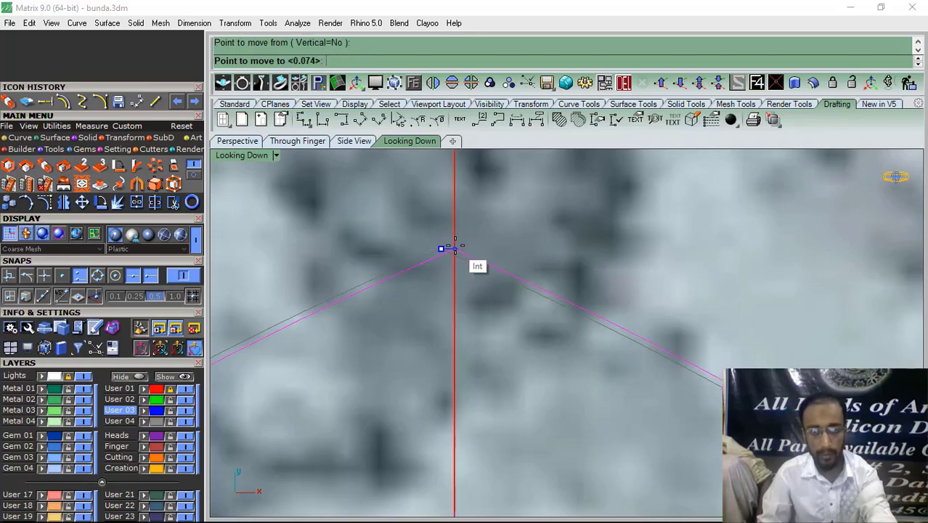
{"action": "left_click", "coordinate": [456, 249]}
Rotate the bottom teardrop outline about its tip until its lower end point lies on the centre line
{"action": "left_click", "coordinate": [101, 203]}
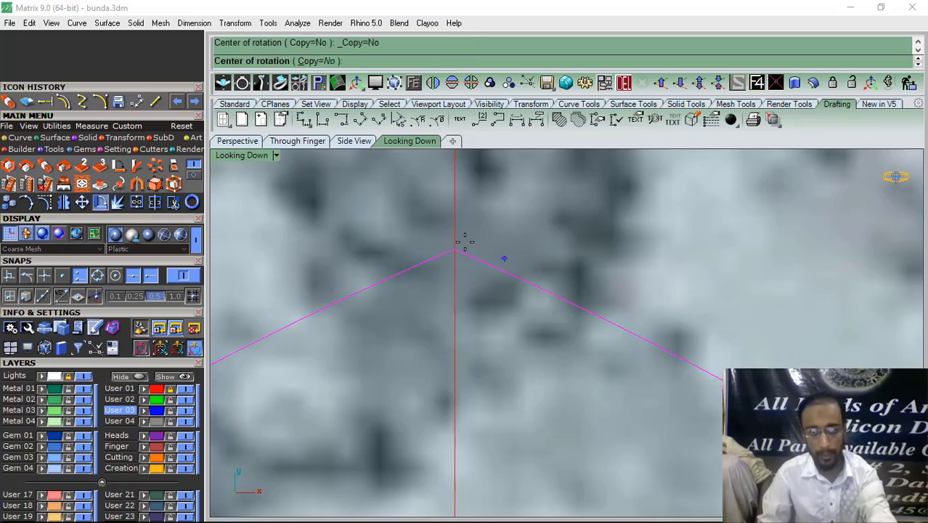
{"action": "left_click", "coordinate": [454, 249]}
{"action": "scroll", "coordinate": [475, 363], "scroll_direction": "down", "scroll_amount": 4}
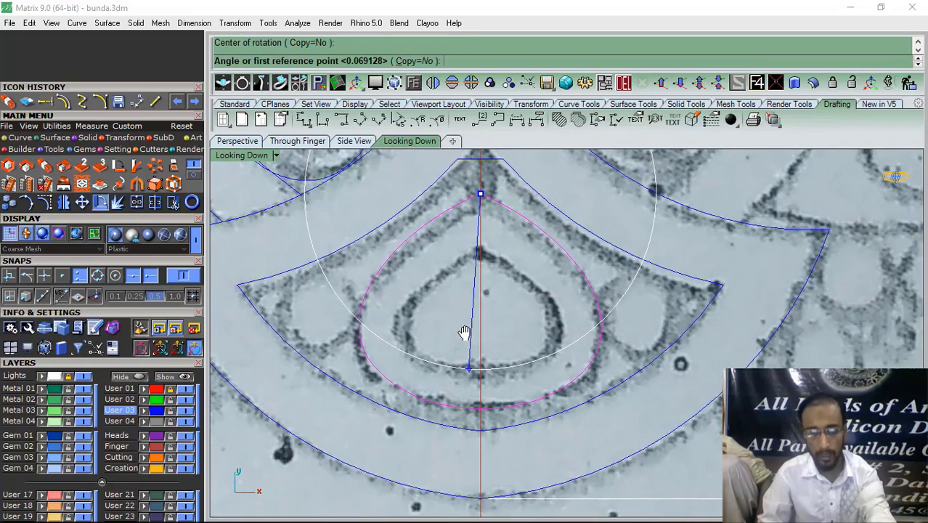
{"action": "scroll", "coordinate": [464, 338], "scroll_direction": "up", "scroll_amount": 2}
{"action": "scroll", "coordinate": [471, 360], "scroll_direction": "up", "scroll_amount": 5}
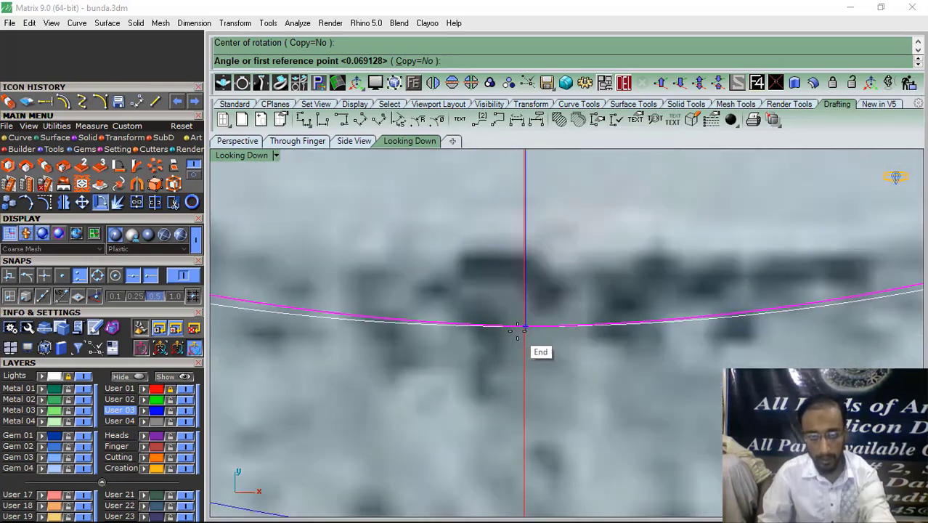
{"action": "scroll", "coordinate": [518, 327], "scroll_direction": "up", "scroll_amount": 3}
{"action": "left_click", "coordinate": [535, 334]}
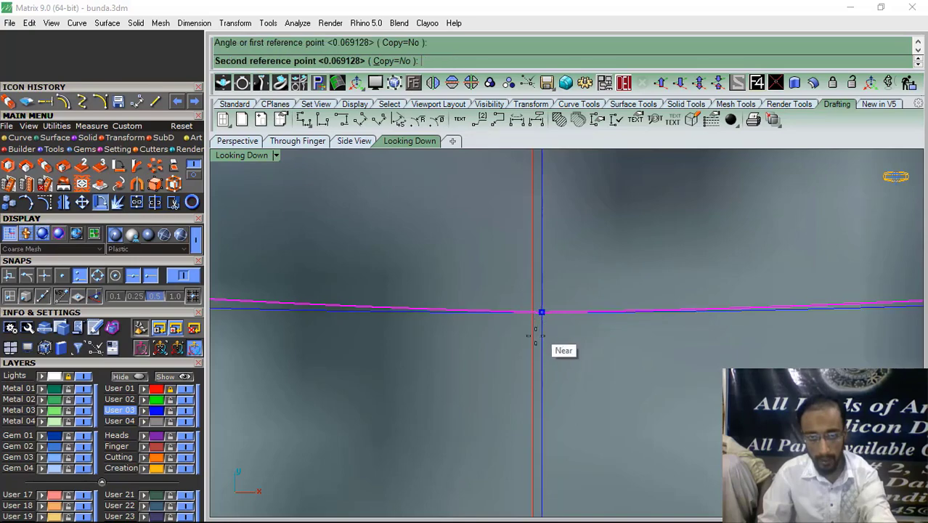
{"action": "left_click", "coordinate": [535, 345]}
{"action": "scroll", "coordinate": [465, 349], "scroll_direction": "down", "scroll_amount": 6}
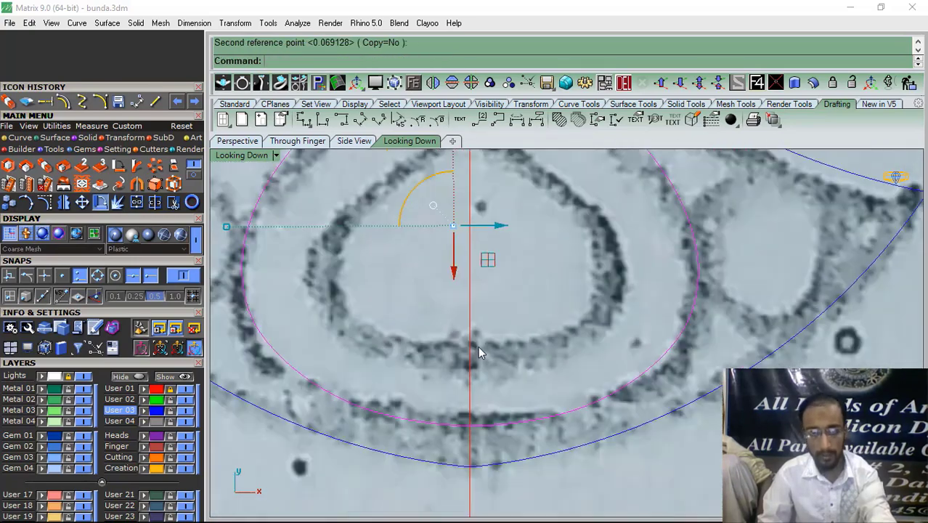
Offset the centred teardrop outline in the bottom fan shape inward by 1.2 with sharp corners
{"action": "scroll", "coordinate": [479, 353], "scroll_direction": "down", "scroll_amount": 3}
{"action": "left_click", "coordinate": [66, 103]}
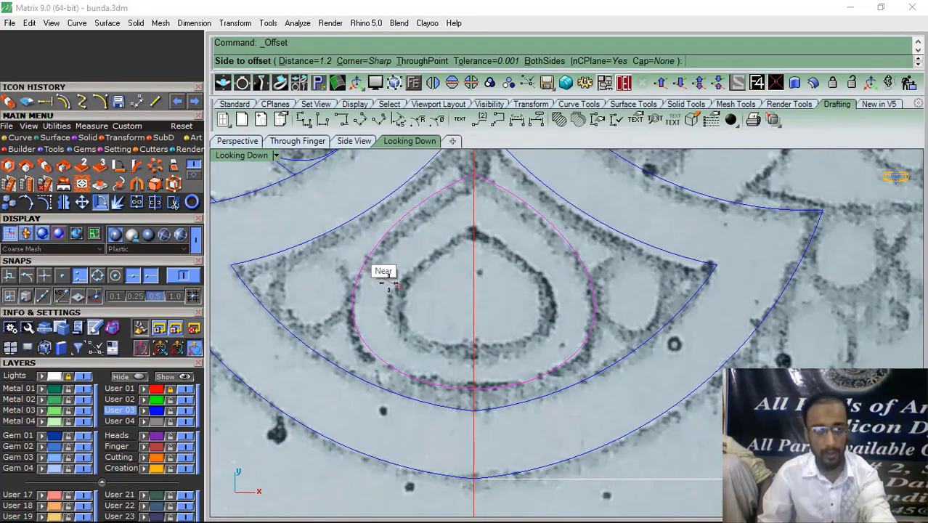
{"action": "left_click", "coordinate": [401, 305]}
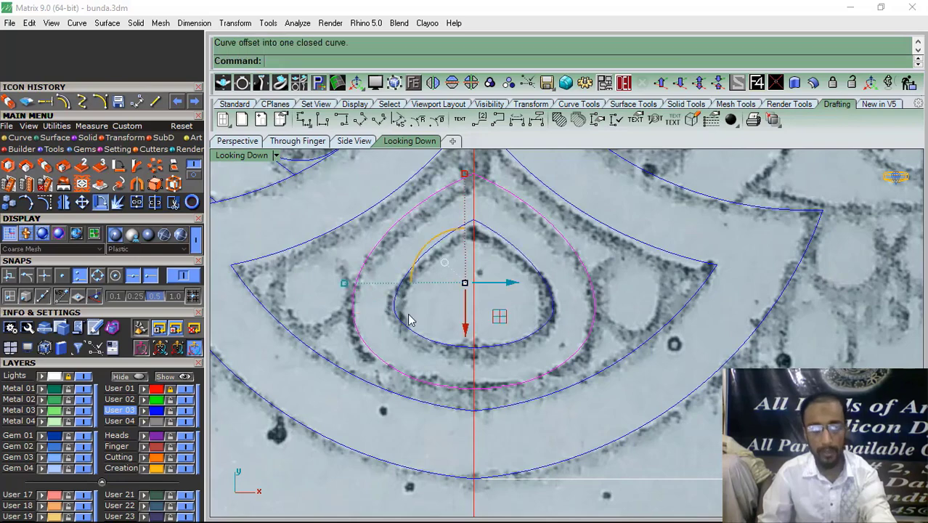
{"action": "left_click", "coordinate": [539, 238]}
{"action": "scroll", "coordinate": [486, 231], "scroll_direction": "up", "scroll_amount": 3}
{"action": "scroll", "coordinate": [425, 263], "scroll_direction": "down", "scroll_amount": 4}
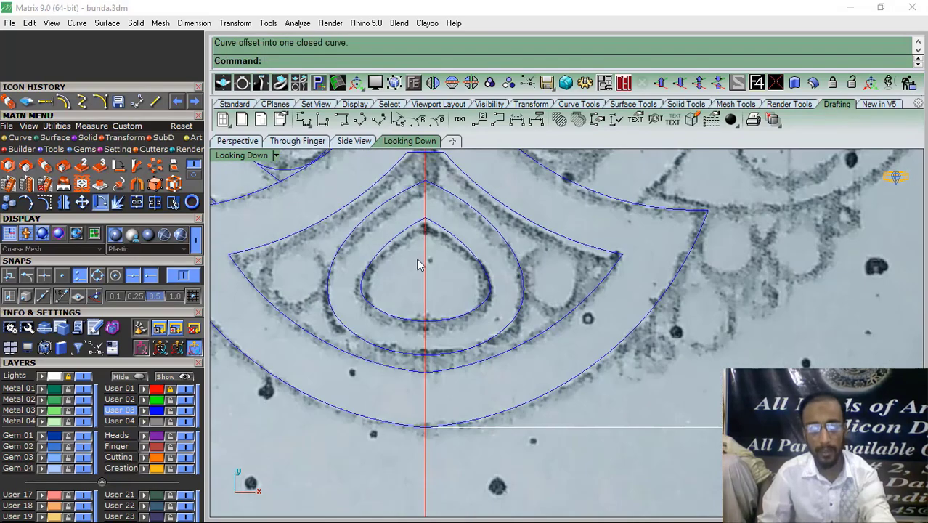
{"action": "scroll", "coordinate": [461, 308], "scroll_direction": "up", "scroll_amount": 1}
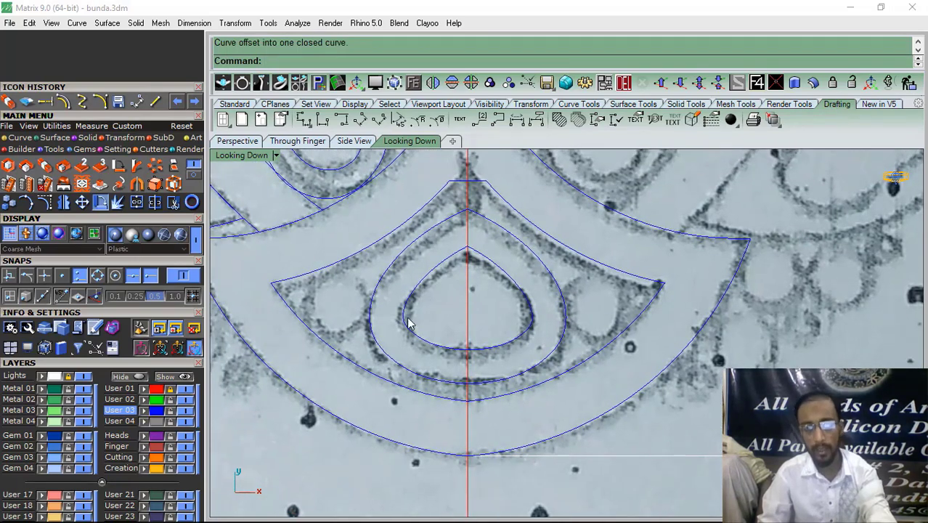
Save the traced curves in the file bunda.3dm
{"action": "scroll", "coordinate": [485, 264], "scroll_direction": "down", "scroll_amount": 3}
{"action": "scroll", "coordinate": [485, 263], "scroll_direction": "down", "scroll_amount": 3}
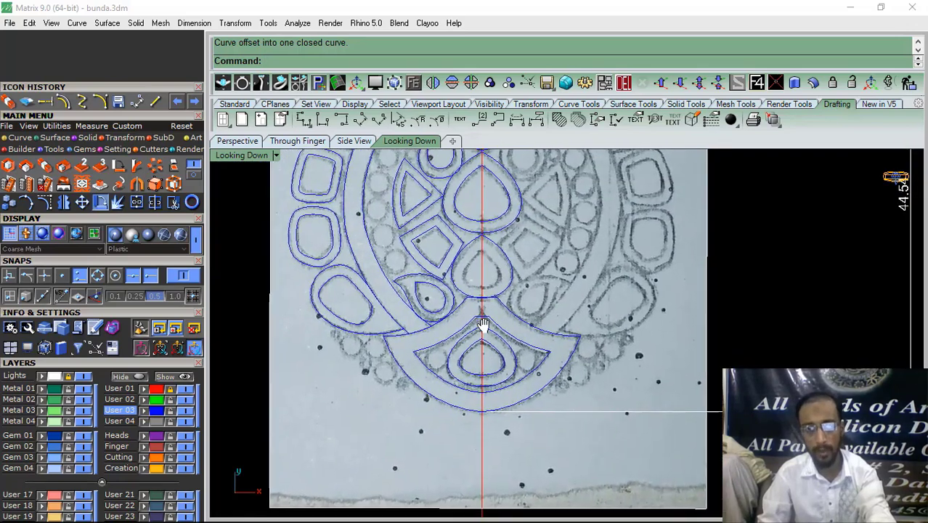
{"action": "scroll", "coordinate": [492, 283], "scroll_direction": "down", "scroll_amount": 1}
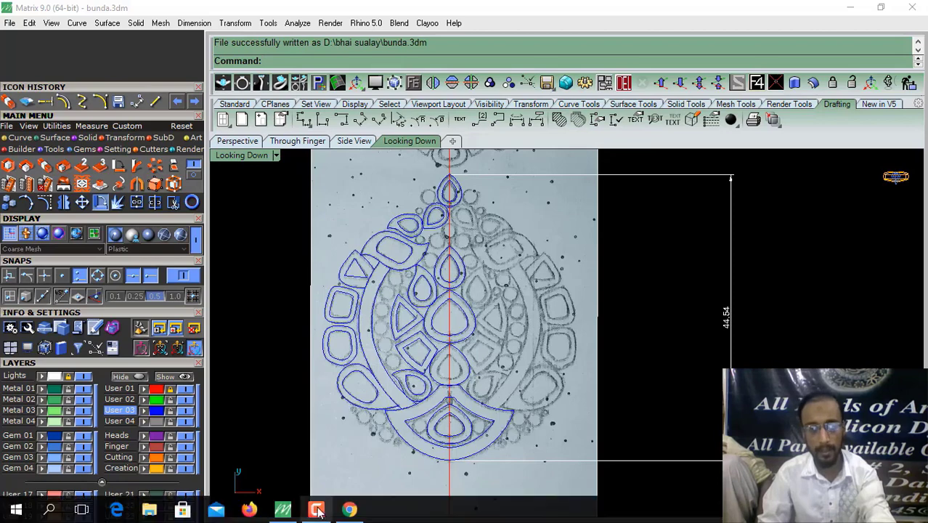
Draw a circle of diameter 2 on the centre line, over the round stone above the upper centre teardrop
{"action": "scroll", "coordinate": [548, 308], "scroll_direction": "up", "scroll_amount": 2}
{"action": "scroll", "coordinate": [548, 308], "scroll_direction": "down", "scroll_amount": 5}
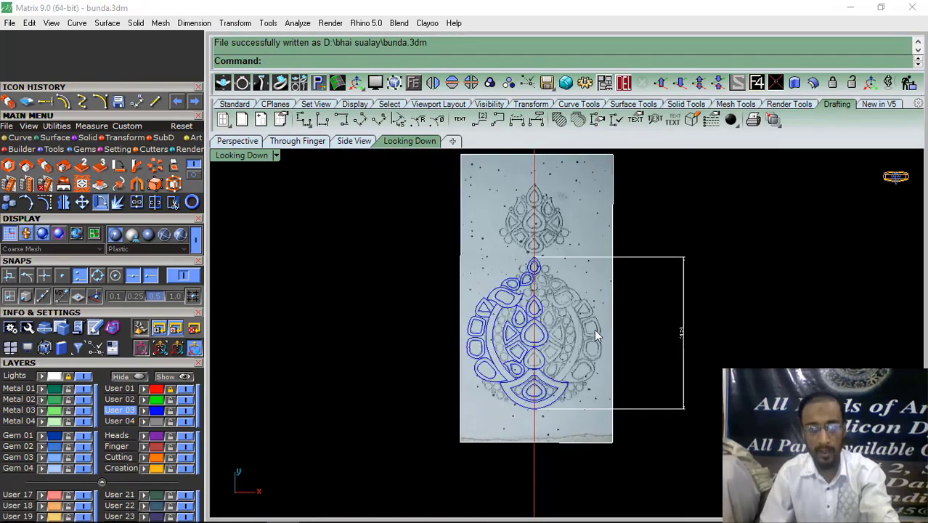
{"action": "scroll", "coordinate": [527, 287], "scroll_direction": "up", "scroll_amount": 3}
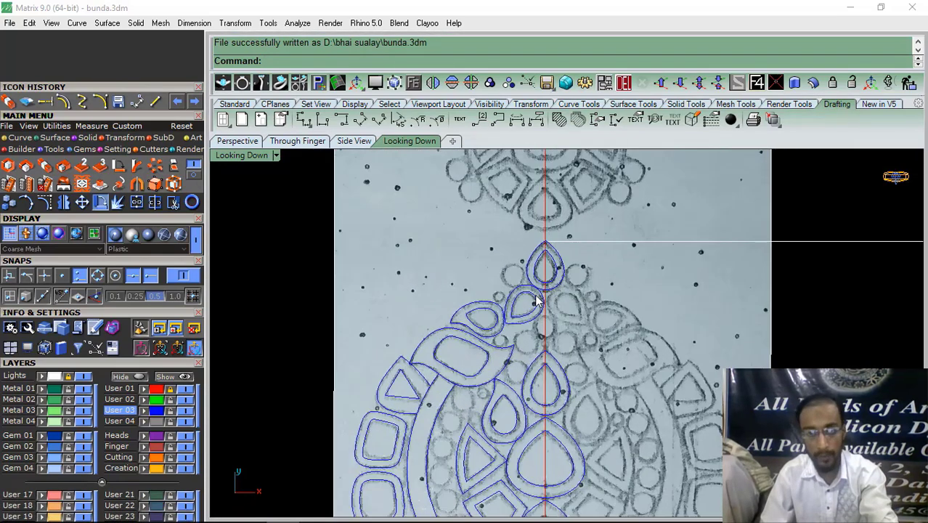
{"action": "left_click", "coordinate": [20, 138]}
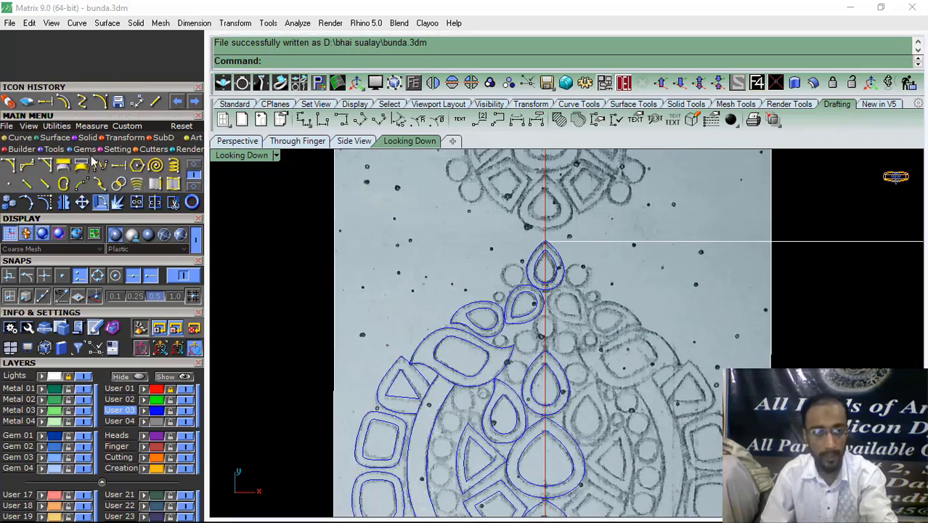
{"action": "left_click", "coordinate": [82, 166]}
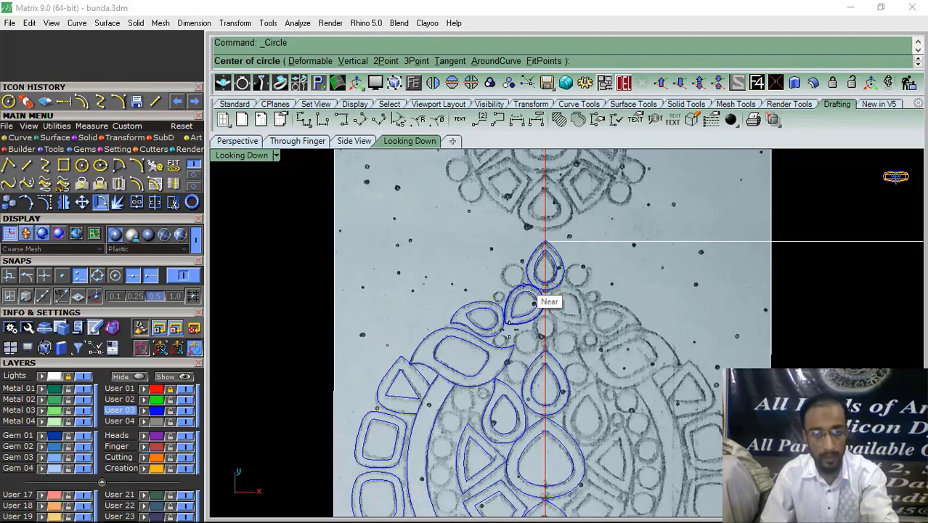
{"action": "scroll", "coordinate": [534, 344], "scroll_direction": "up", "scroll_amount": 2}
{"action": "scroll", "coordinate": [534, 345], "scroll_direction": "up", "scroll_amount": 2}
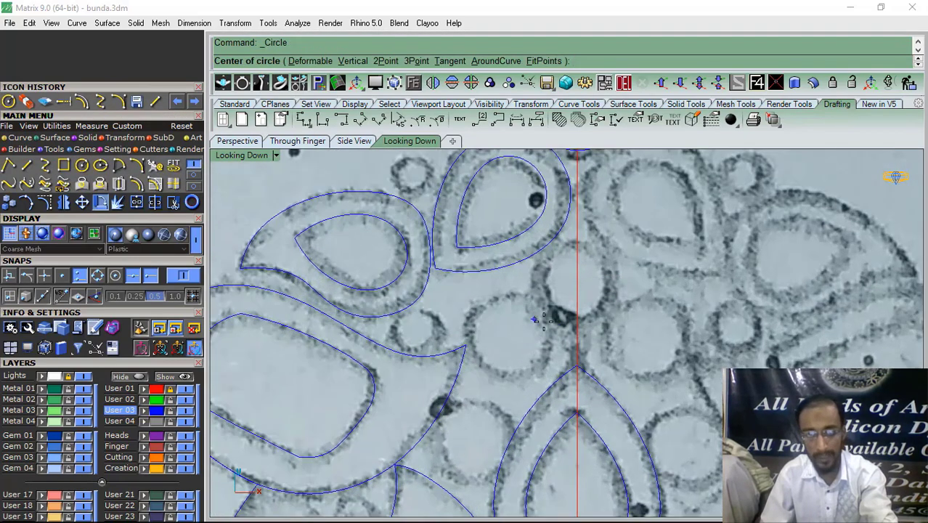
{"action": "left_click", "coordinate": [577, 275]}
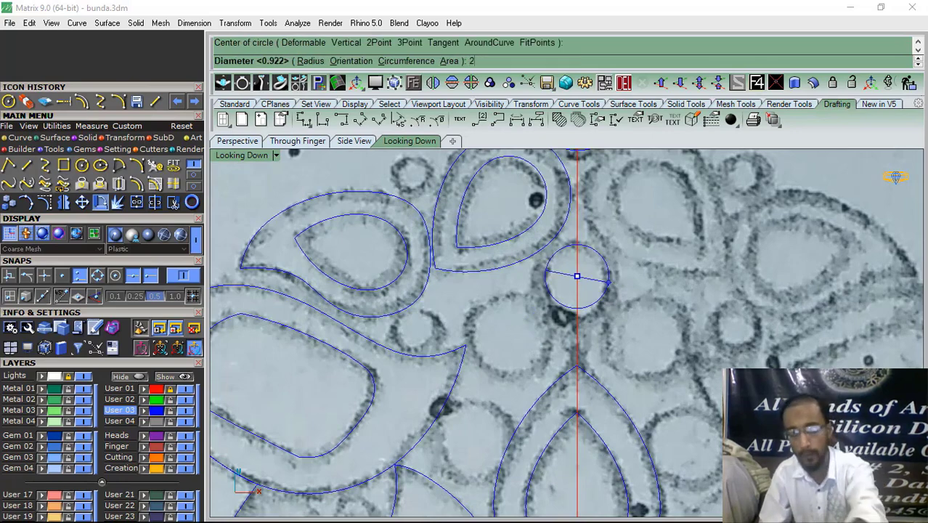
{"action": "key", "text": "Return"}
Scale the centre-line circle up slightly about its centre to fit the round stone in the sketch
{"action": "scroll", "coordinate": [611, 285], "scroll_direction": "up", "scroll_amount": 4}
{"action": "left_click", "coordinate": [603, 298]}
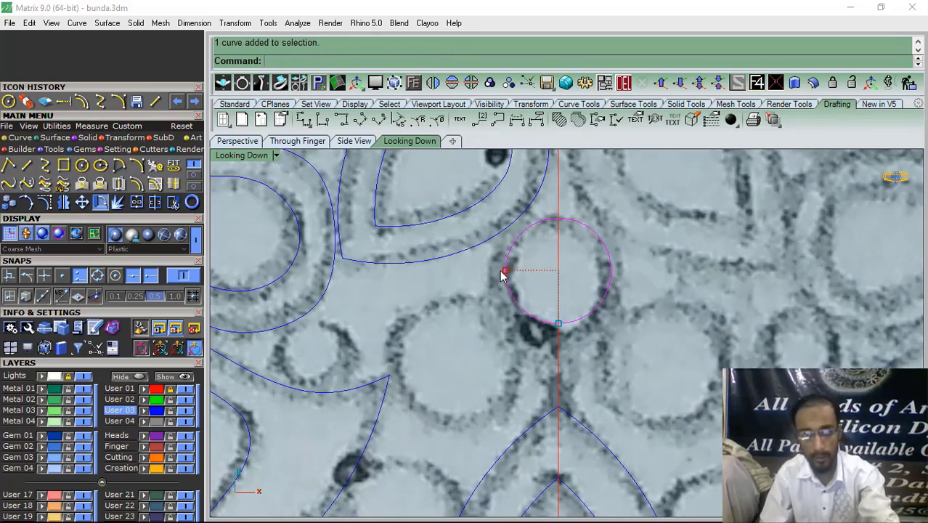
{"action": "left_click_drag", "start_coordinate": [502, 275], "coordinate": [498, 272]}
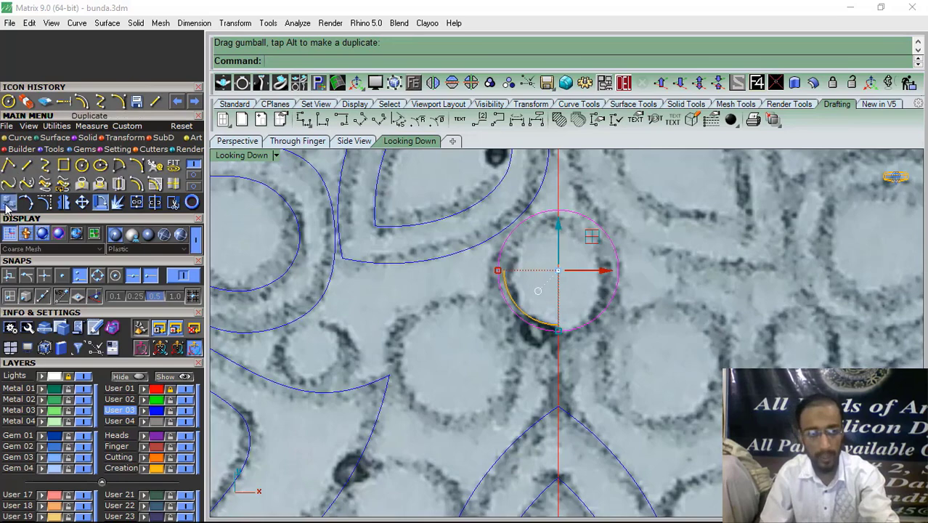
Copy the centre-line circle onto the two round stones just left of the upper centre teardrop
{"action": "left_click", "coordinate": [9, 202]}
{"action": "left_click", "coordinate": [546, 264]}
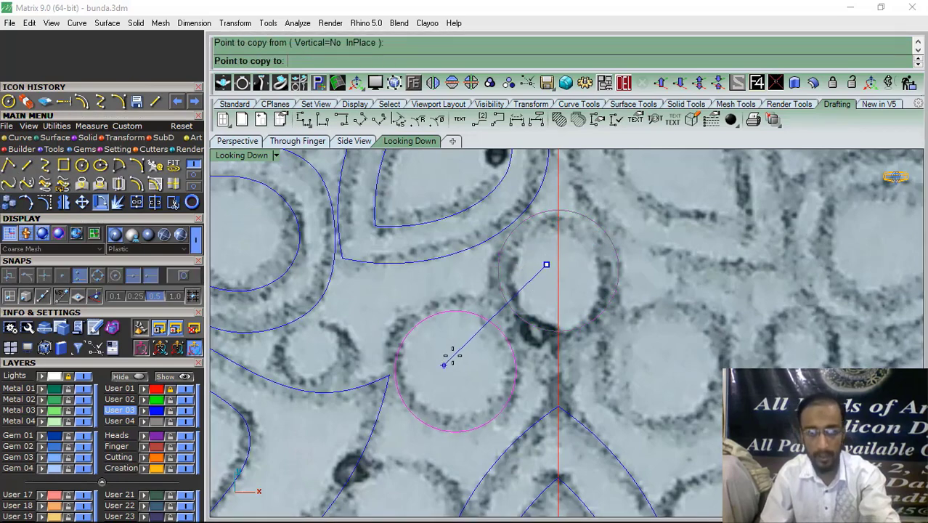
{"action": "left_click", "coordinate": [448, 355]}
{"action": "scroll", "coordinate": [448, 355], "scroll_direction": "down", "scroll_amount": 5}
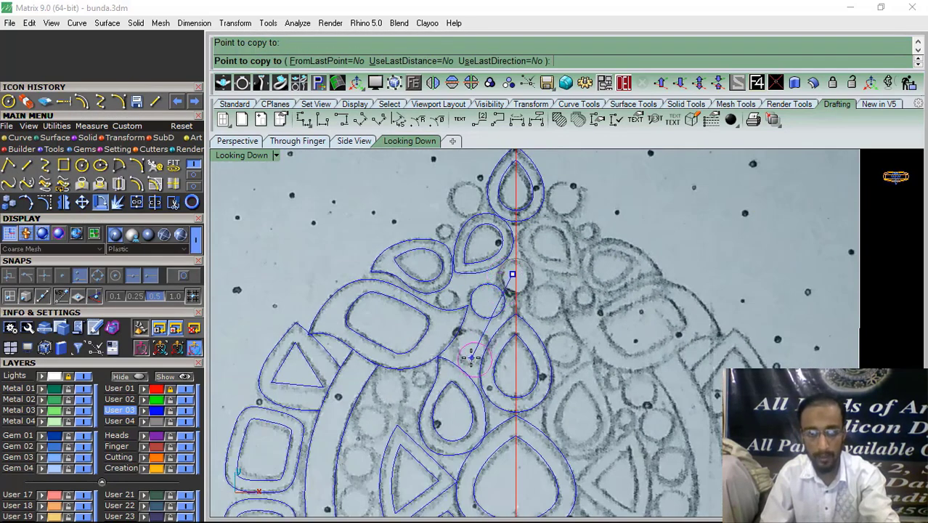
{"action": "scroll", "coordinate": [459, 344], "scroll_direction": "up", "scroll_amount": 5}
{"action": "left_click", "coordinate": [459, 344]}
{"action": "key", "text": "Return"}
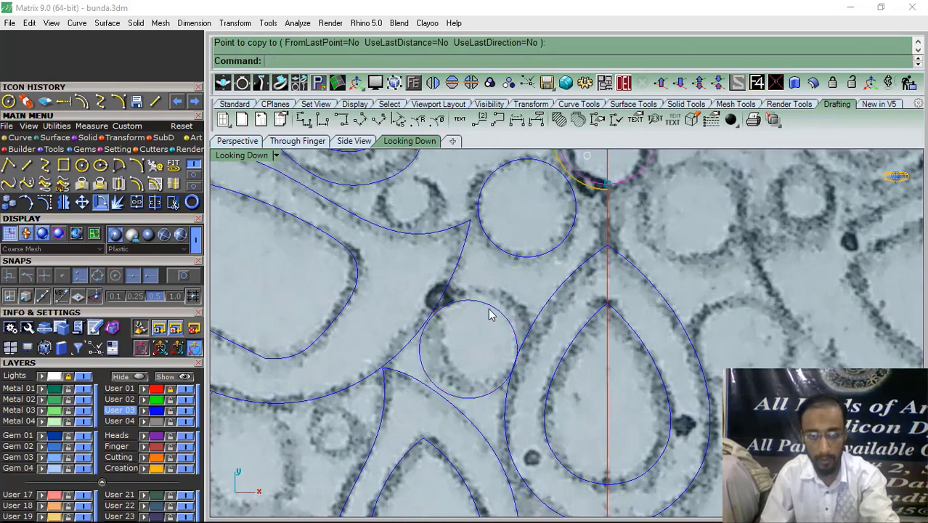
Scale the lower of the two copied circles down slightly to fit between the teardrop and the curved border
{"action": "left_click", "coordinate": [426, 347]}
{"action": "scroll", "coordinate": [426, 347], "scroll_direction": "up", "scroll_amount": 3}
{"action": "left_click_drag", "start_coordinate": [402, 353], "coordinate": [409, 352]}
Copy the reduced circle onto the top round stone of the inner left row
{"action": "scroll", "coordinate": [510, 277], "scroll_direction": "down", "scroll_amount": 6}
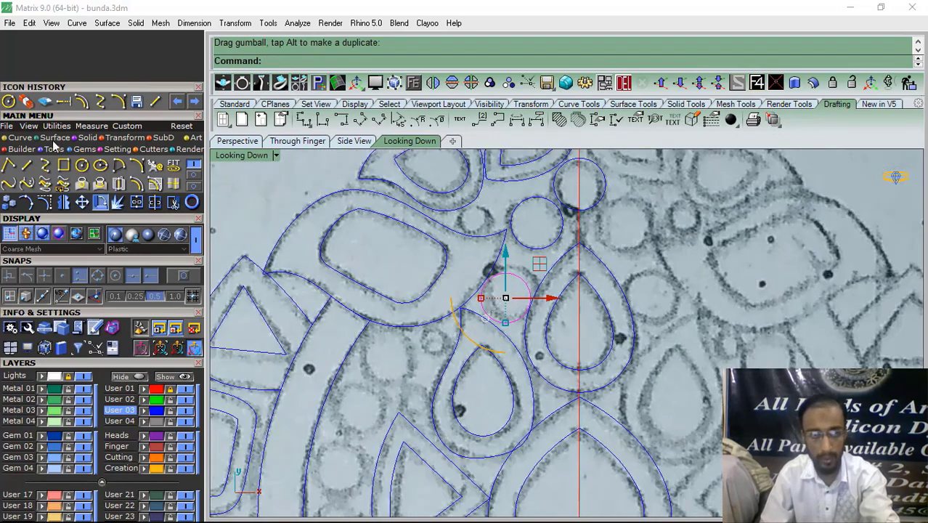
{"action": "left_click", "coordinate": [10, 207]}
{"action": "left_click", "coordinate": [514, 299]}
{"action": "scroll", "coordinate": [399, 355], "scroll_direction": "up", "scroll_amount": 6}
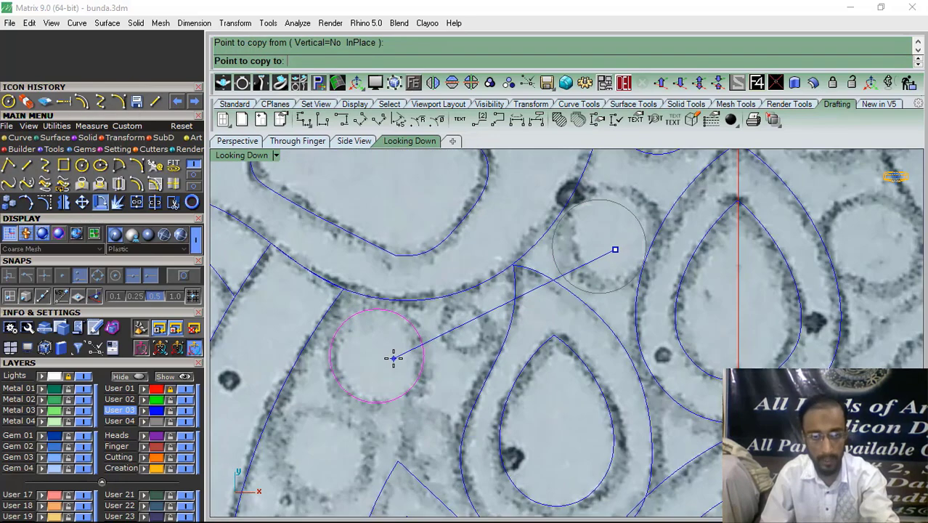
{"action": "left_click", "coordinate": [394, 358]}
{"action": "right_click", "coordinate": [393, 359]}
Enlarge the top circle of the inner left row slightly to match the sketched stone
{"action": "left_click", "coordinate": [331, 364]}
{"action": "scroll", "coordinate": [320, 363], "scroll_direction": "up", "scroll_amount": 4}
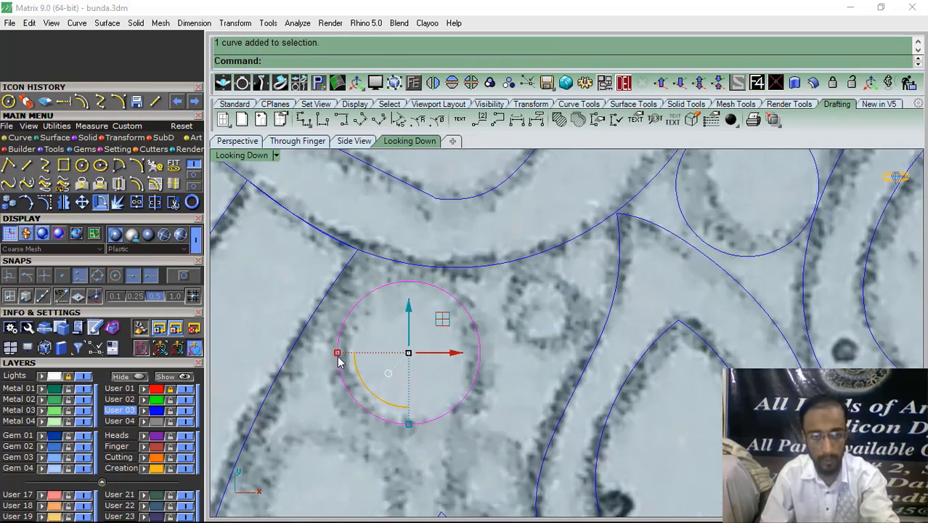
{"action": "left_click_drag", "start_coordinate": [337, 355], "coordinate": [331, 357]}
Copy the top circle of the inner left row onto the five round stones below it along the curved band
{"action": "scroll", "coordinate": [446, 308], "scroll_direction": "down", "scroll_amount": 6}
{"action": "right_click", "coordinate": [444, 313]}
{"action": "left_click", "coordinate": [431, 314]}
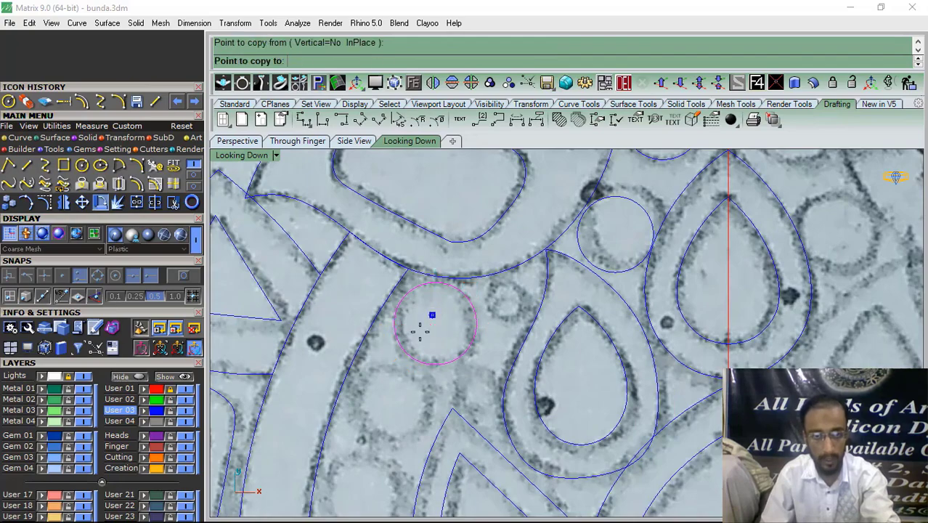
{"action": "scroll", "coordinate": [380, 398], "scroll_direction": "up", "scroll_amount": 4}
{"action": "left_click", "coordinate": [393, 390]}
{"action": "scroll", "coordinate": [436, 290], "scroll_direction": "down", "scroll_amount": 4}
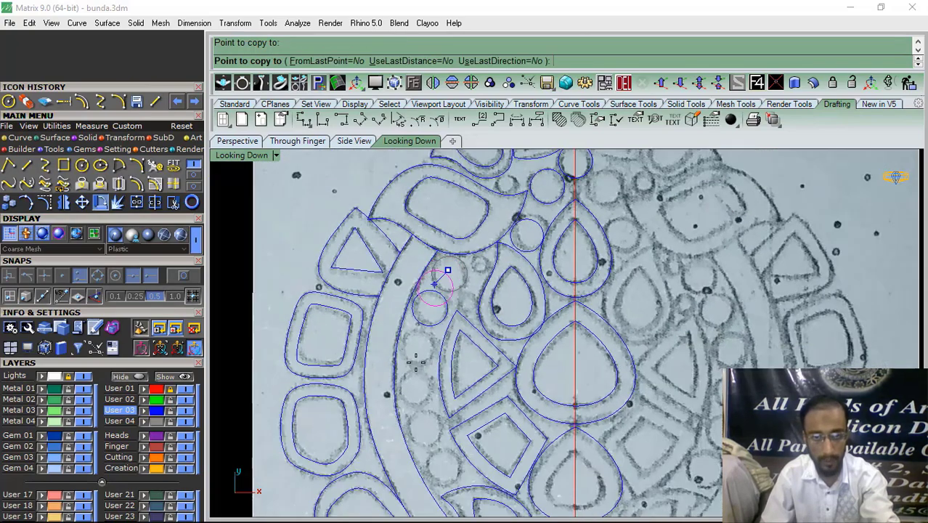
{"action": "scroll", "coordinate": [421, 325], "scroll_direction": "up", "scroll_amount": 4}
{"action": "left_click", "coordinate": [411, 325]}
{"action": "scroll", "coordinate": [398, 319], "scroll_direction": "down", "scroll_amount": 4}
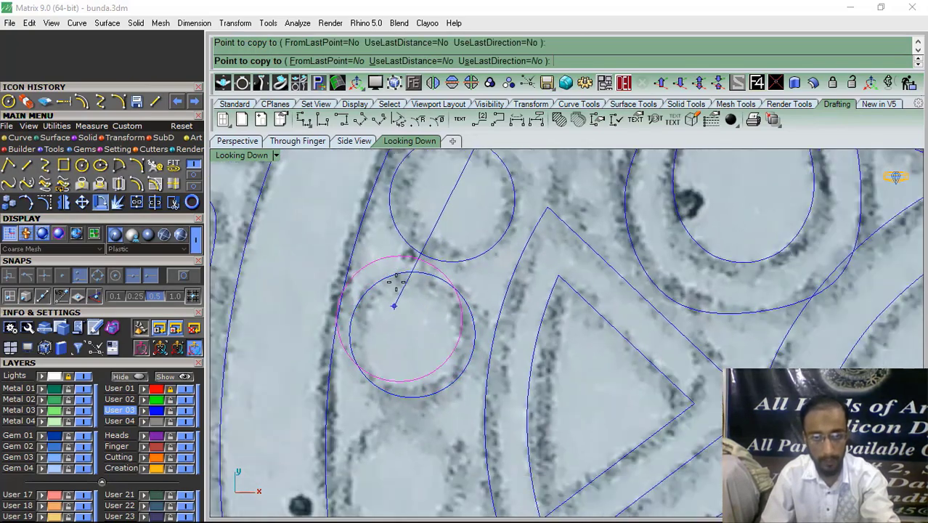
{"action": "scroll", "coordinate": [394, 327], "scroll_direction": "up", "scroll_amount": 3}
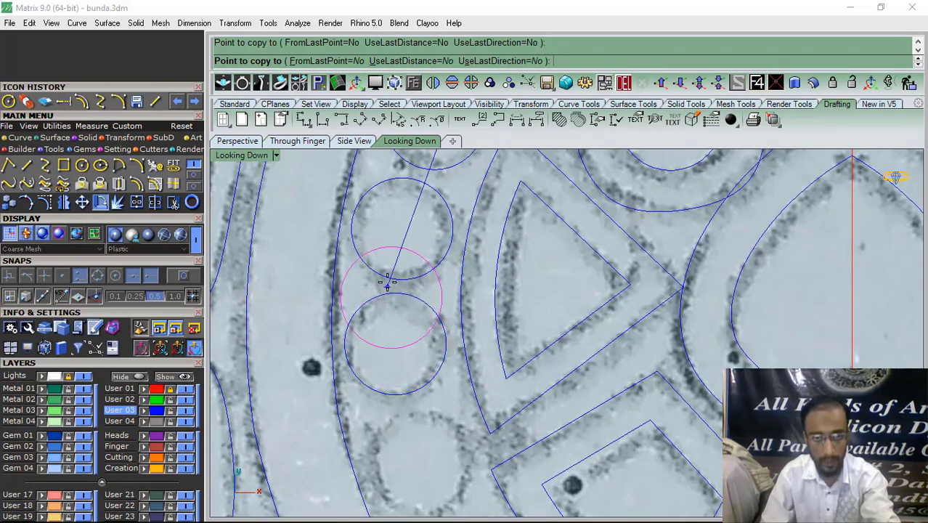
{"action": "scroll", "coordinate": [399, 334], "scroll_direction": "up", "scroll_amount": 2}
{"action": "scroll", "coordinate": [408, 333], "scroll_direction": "down", "scroll_amount": 4}
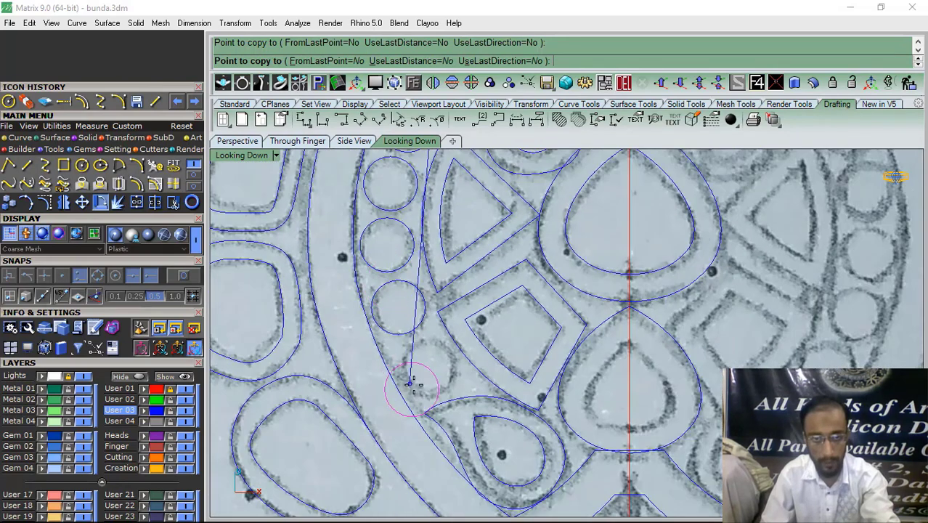
{"action": "scroll", "coordinate": [425, 356], "scroll_direction": "up", "scroll_amount": 2}
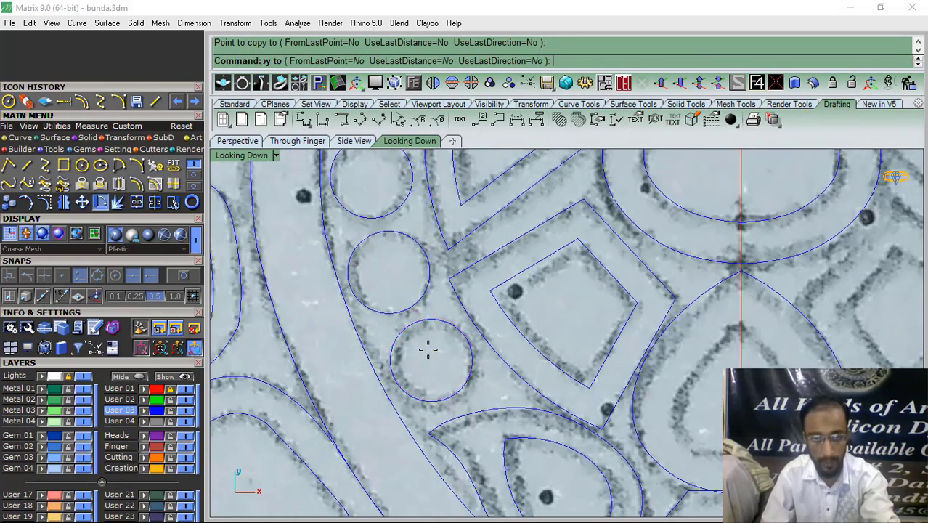
Copy the circle above-left of the upper centre teardrop onto the round stone left of the topmost teardrop
{"action": "scroll", "coordinate": [448, 345], "scroll_direction": "down", "scroll_amount": 5}
{"action": "right_click_drag", "start_coordinate": [501, 262], "coordinate": [469, 349]}
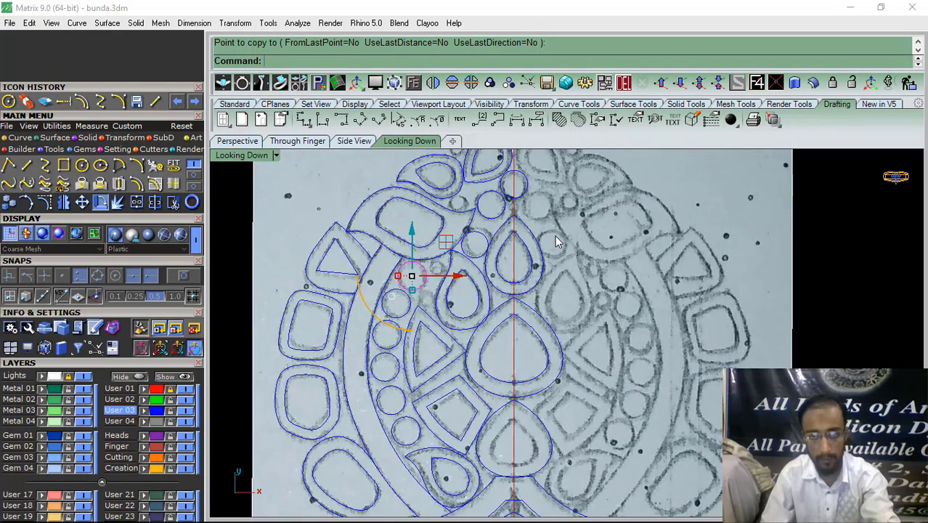
{"action": "scroll", "coordinate": [508, 305], "scroll_direction": "up", "scroll_amount": 3}
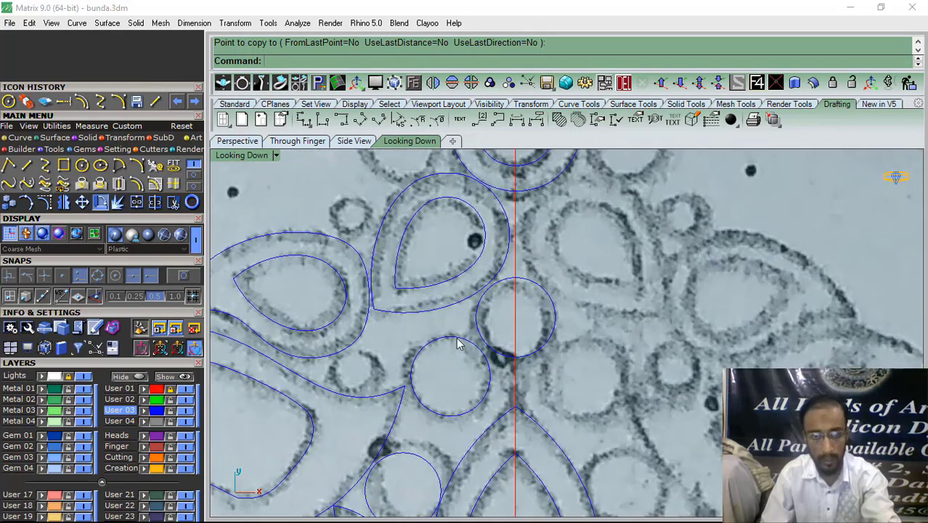
{"action": "left_click", "coordinate": [456, 339]}
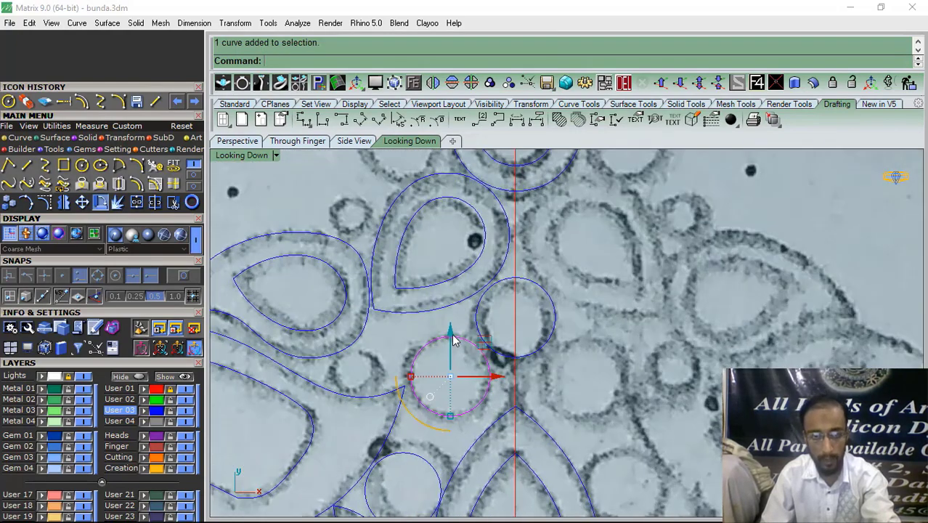
{"action": "right_click", "coordinate": [451, 357]}
{"action": "left_click", "coordinate": [445, 370]}
{"action": "scroll", "coordinate": [446, 367], "scroll_direction": "down", "scroll_amount": 6}
{"action": "scroll", "coordinate": [435, 327], "scroll_direction": "up", "scroll_amount": 7}
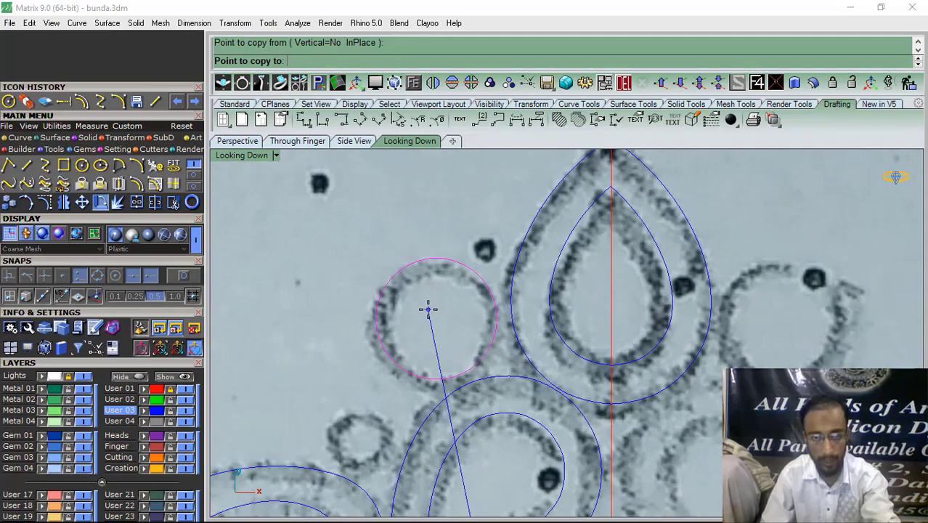
{"action": "left_click", "coordinate": [428, 312]}
{"action": "scroll", "coordinate": [375, 289], "scroll_direction": "down", "scroll_amount": 5}
{"action": "key", "text": "Return"}
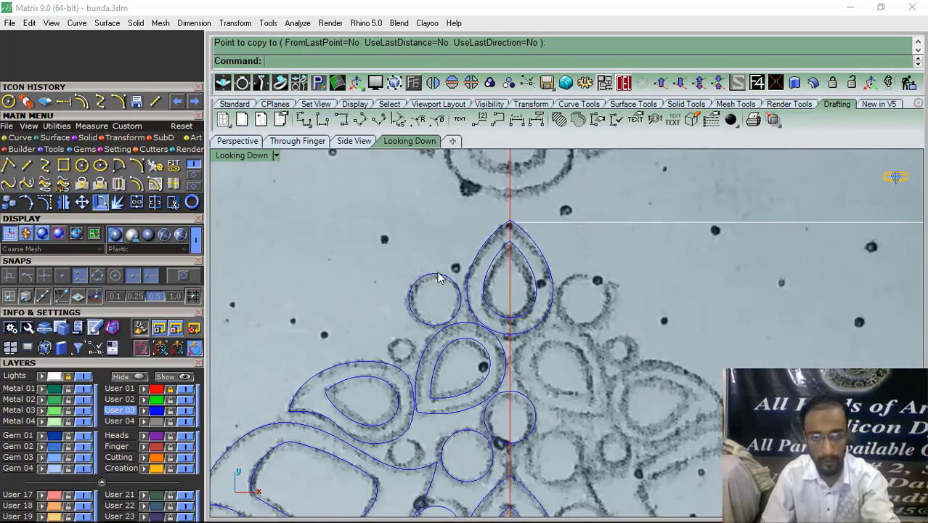
{"action": "scroll", "coordinate": [397, 423], "scroll_direction": "down", "scroll_amount": 3}
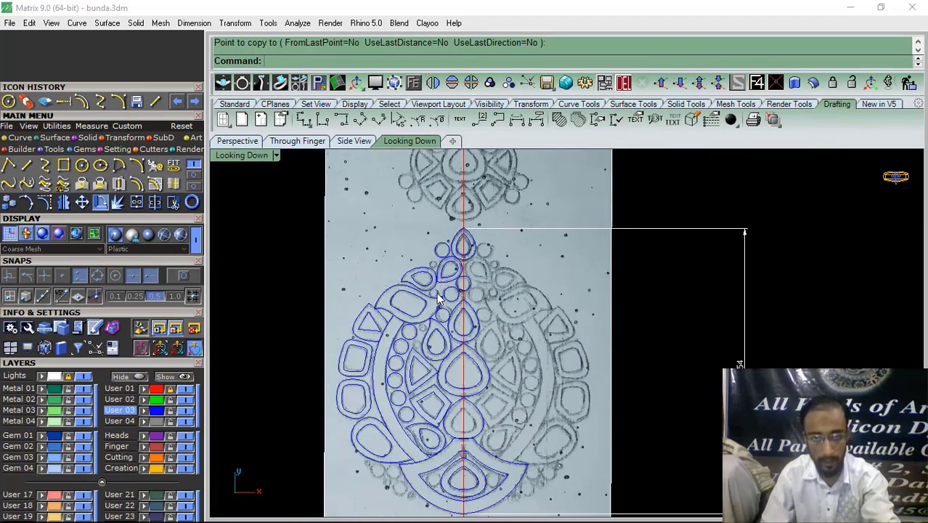
{"action": "scroll", "coordinate": [439, 298], "scroll_direction": "up", "scroll_amount": 4}
{"action": "scroll", "coordinate": [440, 276], "scroll_direction": "down", "scroll_amount": 5}
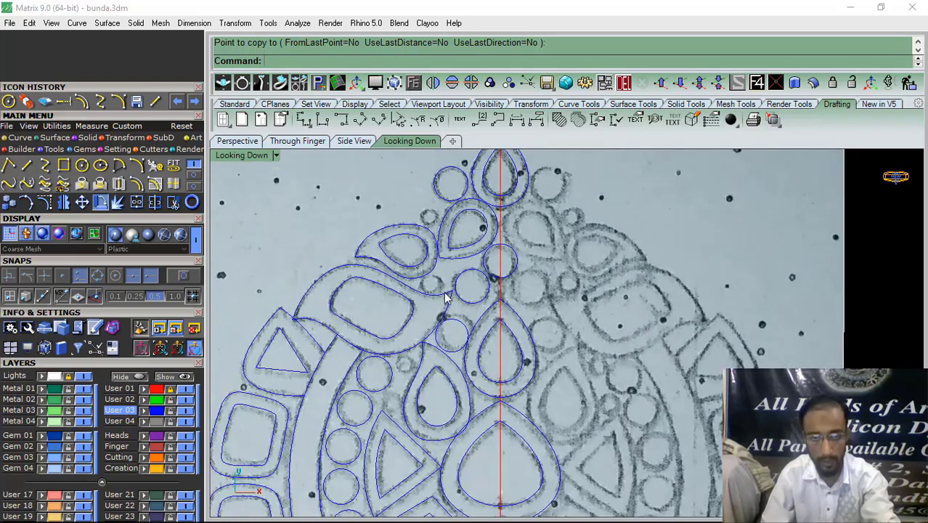
{"action": "scroll", "coordinate": [428, 369], "scroll_direction": "up", "scroll_amount": 4}
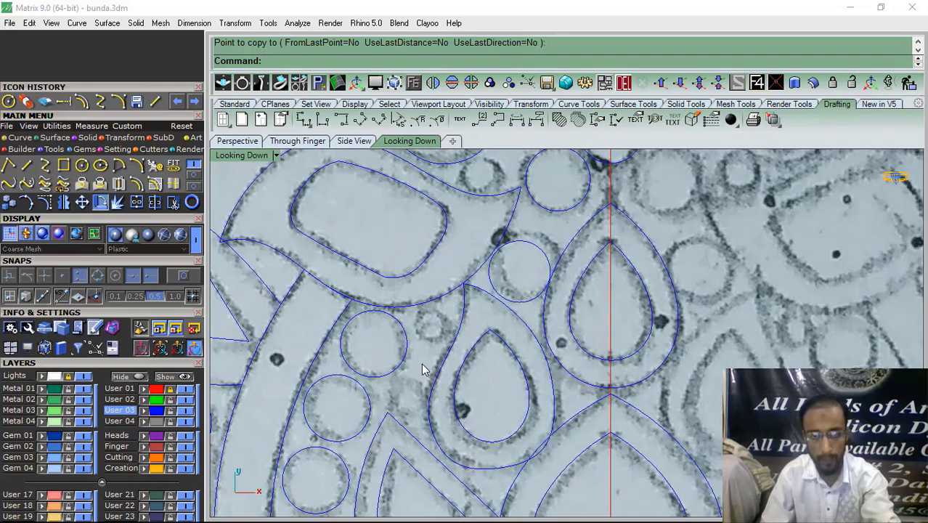
{"action": "scroll", "coordinate": [435, 265], "scroll_direction": "down", "scroll_amount": 4}
{"action": "scroll", "coordinate": [427, 347], "scroll_direction": "down", "scroll_amount": 3}
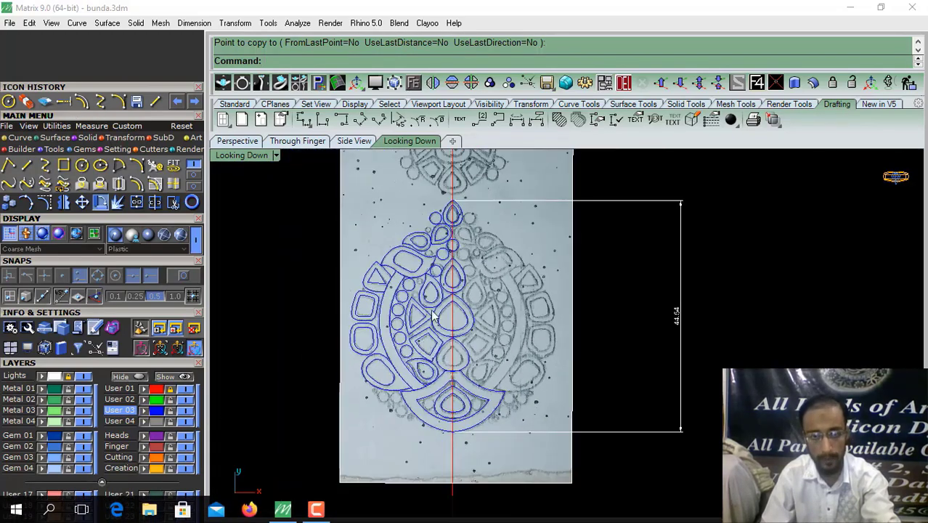
Copy the lowest circle of the inner left row onto the outer round stone left of the fan shape, then shrink and shift it to fit
{"action": "scroll", "coordinate": [427, 347], "scroll_direction": "up", "scroll_amount": 5}
{"action": "left_click", "coordinate": [425, 337]}
{"action": "right_click", "coordinate": [424, 334]}
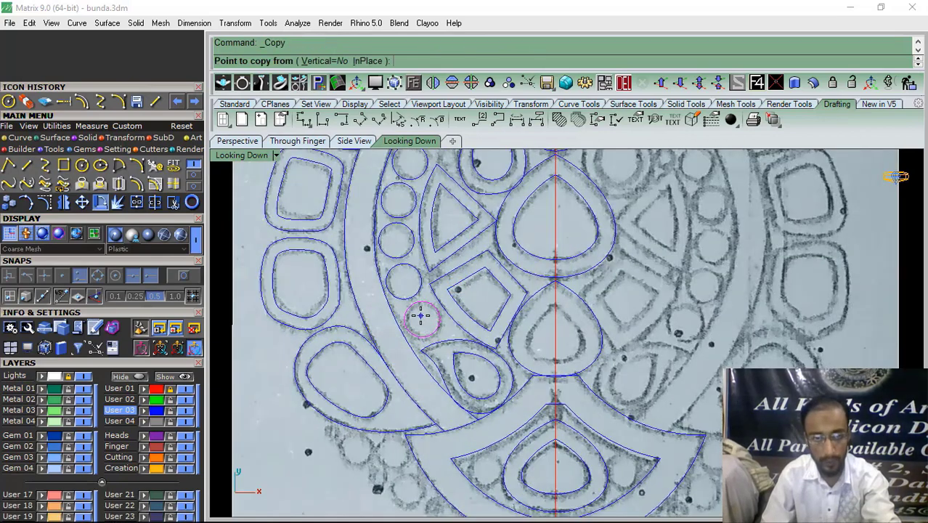
{"action": "left_click", "coordinate": [421, 317]}
{"action": "scroll", "coordinate": [414, 322], "scroll_direction": "down", "scroll_amount": 4}
{"action": "scroll", "coordinate": [385, 396], "scroll_direction": "up", "scroll_amount": 8}
{"action": "scroll", "coordinate": [371, 401], "scroll_direction": "up", "scroll_amount": 4}
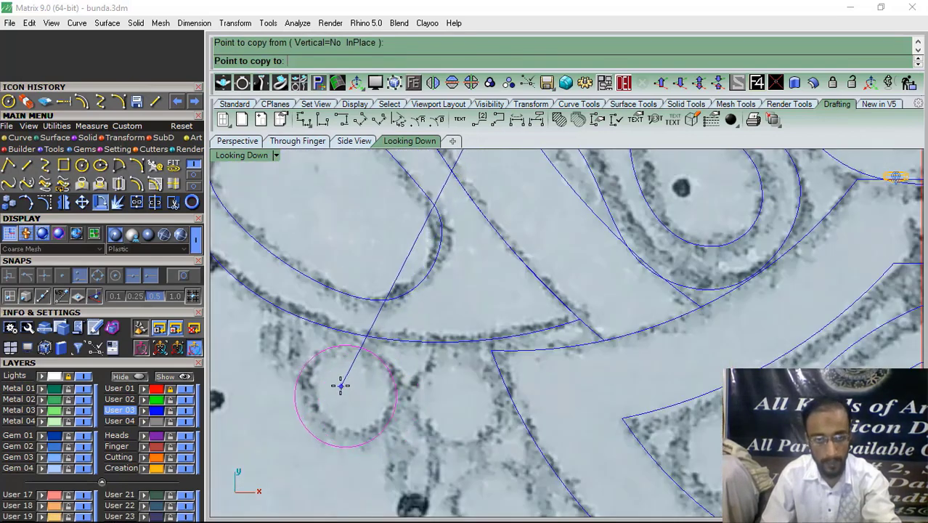
{"action": "left_click", "coordinate": [340, 384]}
{"action": "right_click", "coordinate": [339, 383]}
{"action": "left_click", "coordinate": [307, 428]}
{"action": "left_click_drag", "start_coordinate": [296, 407], "coordinate": [381, 361]}
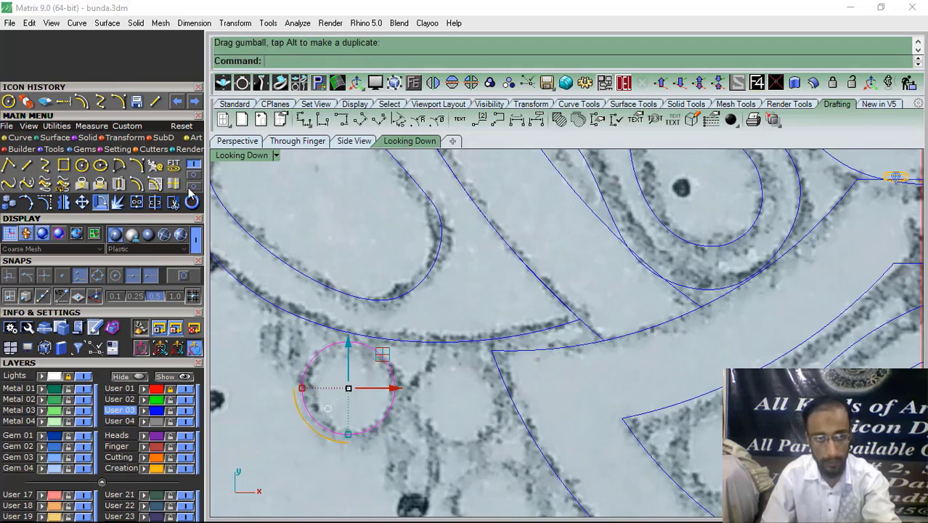
Copy the circle left of the fan shape onto the two neighbouring round stones and the round stone inside the fan's left corner
{"action": "left_click", "coordinate": [8, 201]}
{"action": "left_click", "coordinate": [329, 392]}
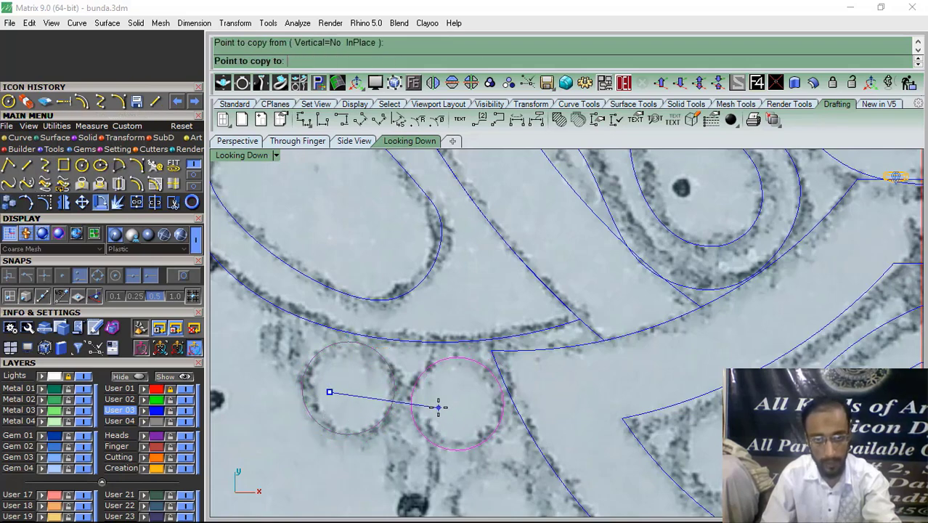
{"action": "left_click", "coordinate": [435, 403]}
{"action": "scroll", "coordinate": [337, 312], "scroll_direction": "down", "scroll_amount": 3}
{"action": "scroll", "coordinate": [394, 369], "scroll_direction": "up", "scroll_amount": 3}
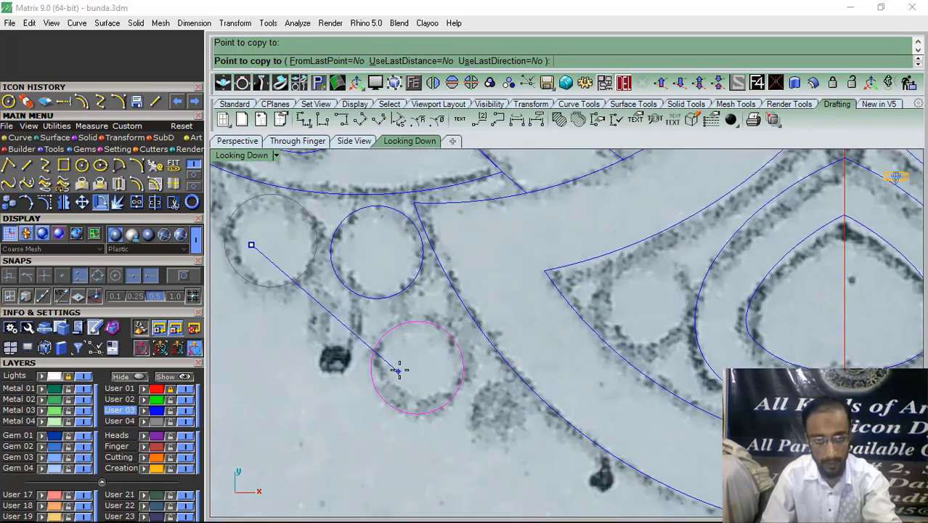
{"action": "left_click", "coordinate": [402, 365]}
{"action": "scroll", "coordinate": [359, 314], "scroll_direction": "down", "scroll_amount": 3}
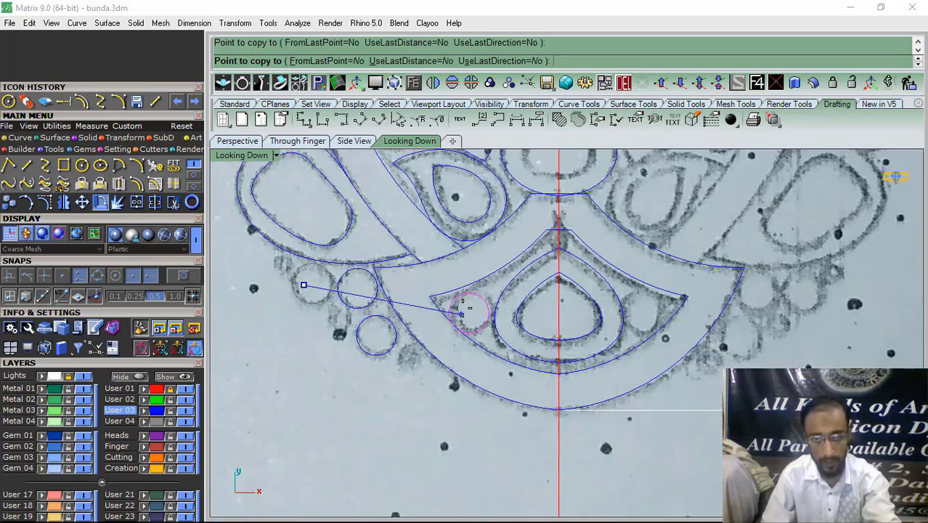
{"action": "scroll", "coordinate": [462, 313], "scroll_direction": "up", "scroll_amount": 3}
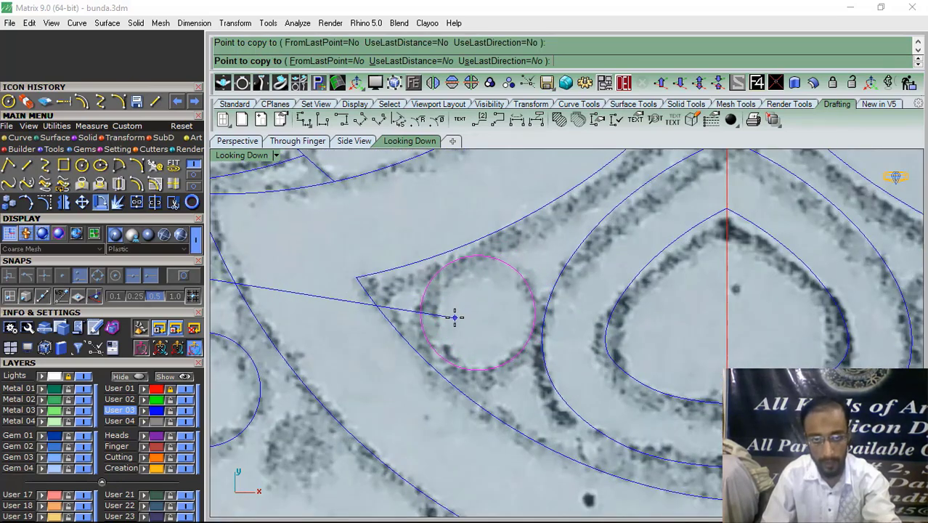
{"action": "key", "text": "Return"}
{"action": "scroll", "coordinate": [428, 327], "scroll_direction": "down", "scroll_amount": 6}
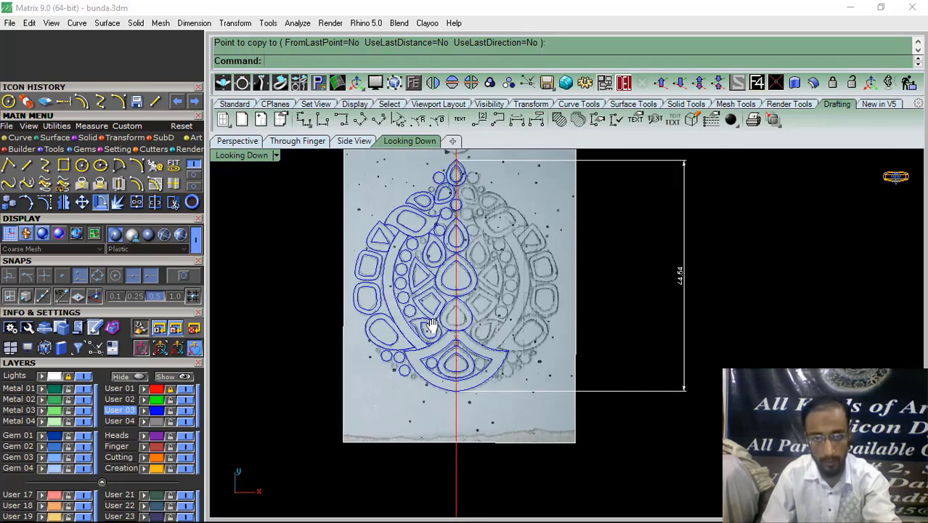
Save the drawing and postpone the Windows update by an hour
{"action": "left_click", "coordinate": [546, 81]}
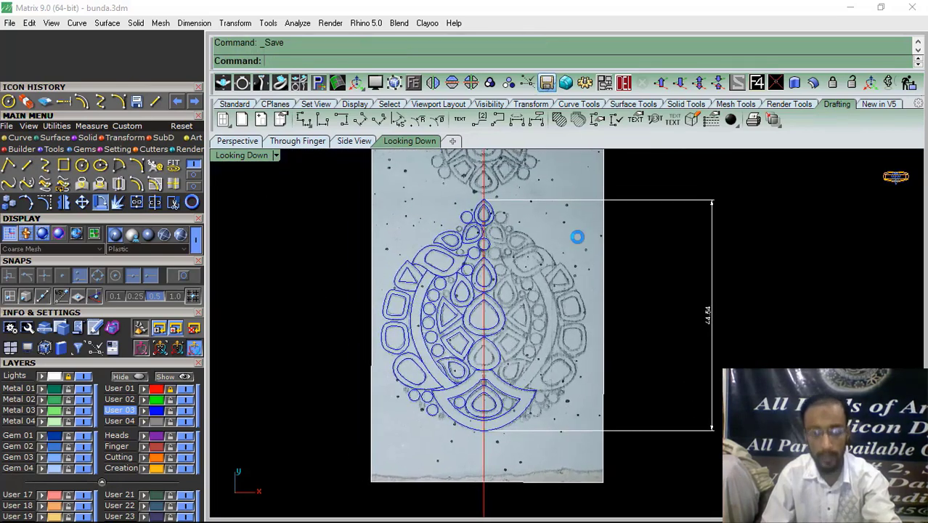
{"action": "scroll", "coordinate": [566, 253], "scroll_direction": "down", "scroll_amount": 2}
{"action": "right_click_drag", "start_coordinate": [521, 271], "coordinate": [515, 296]}
{"action": "right_click_drag", "start_coordinate": [485, 193], "coordinate": [467, 290]}
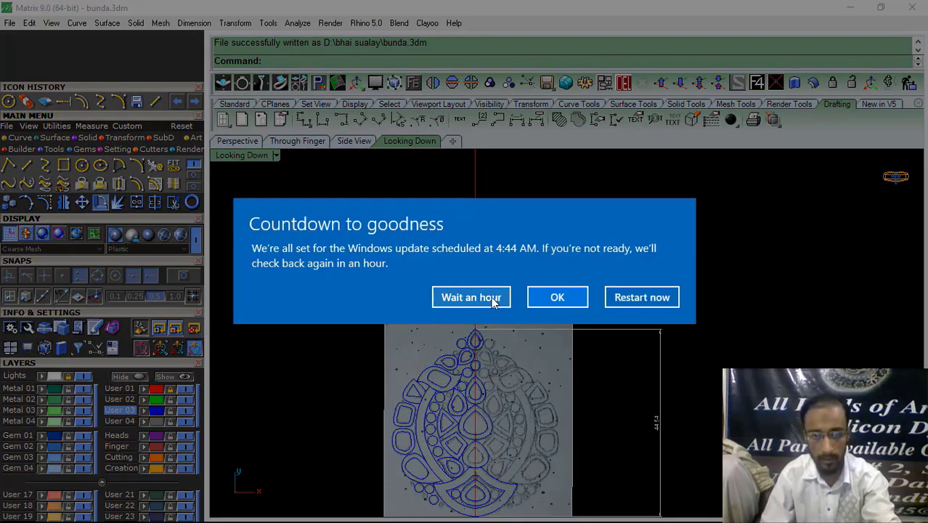
{"action": "left_click", "coordinate": [494, 298]}
{"action": "scroll", "coordinate": [454, 366], "scroll_direction": "down", "scroll_amount": 2}
{"action": "scroll", "coordinate": [454, 367], "scroll_direction": "up", "scroll_amount": 4}
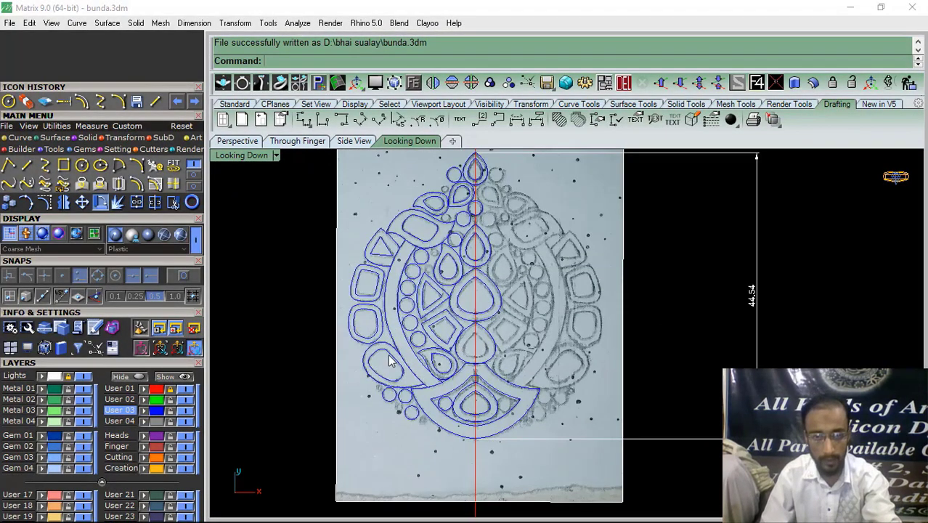
Offset the centre-line teardrop just above the fan inward by 1.2
{"action": "scroll", "coordinate": [462, 356], "scroll_direction": "up", "scroll_amount": 3}
{"action": "left_click", "coordinate": [480, 323]}
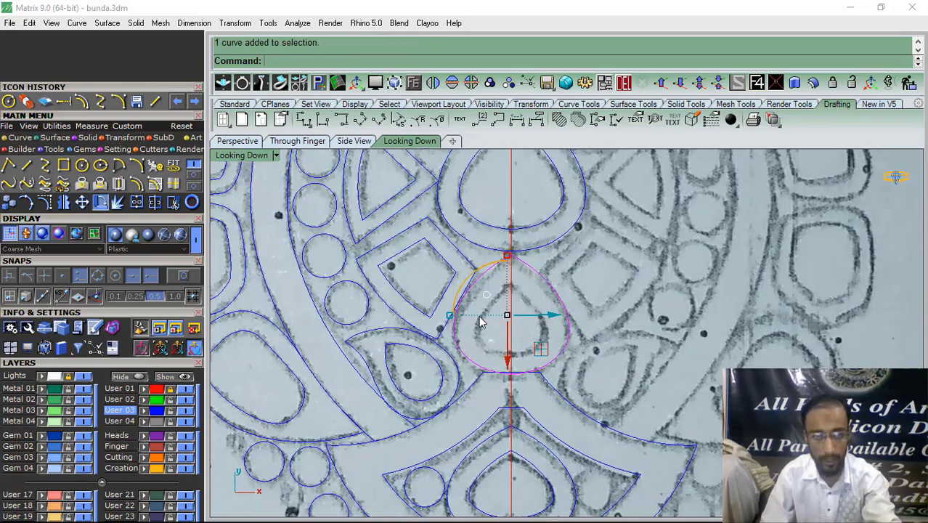
{"action": "right_click", "coordinate": [503, 332]}
{"action": "scroll", "coordinate": [504, 333], "scroll_direction": "up", "scroll_amount": 4}
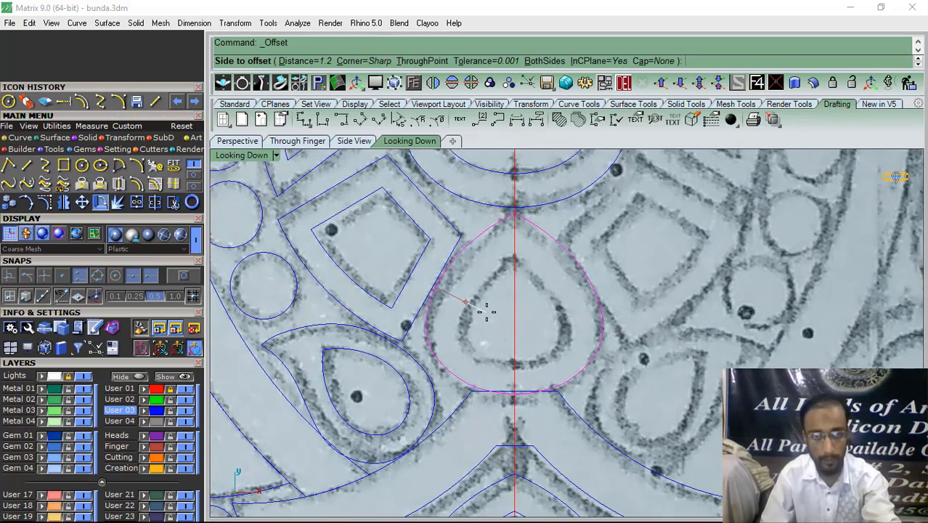
{"action": "left_click", "coordinate": [486, 313]}
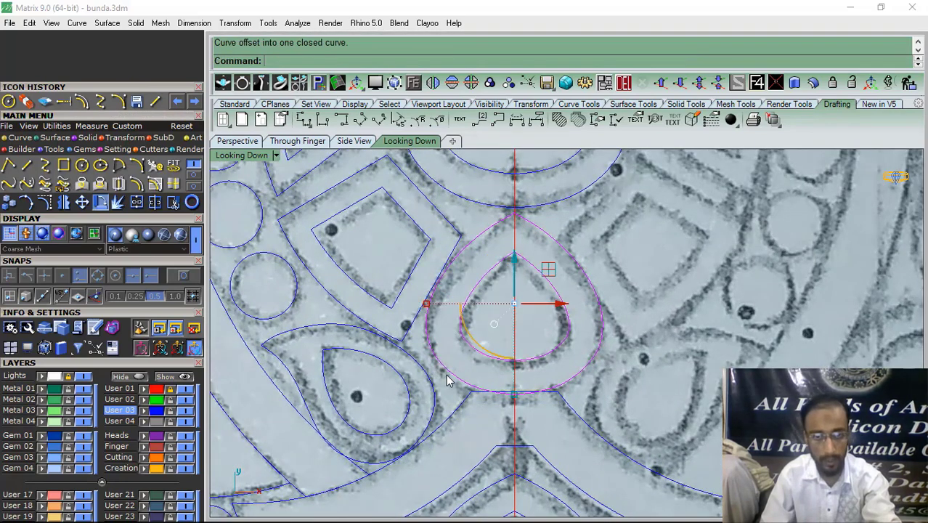
Copy both curves of that teardrop up the centre line onto the lowest teardrop of the upper motif
{"action": "left_click", "coordinate": [4, 207]}
{"action": "scroll", "coordinate": [447, 327], "scroll_direction": "down", "scroll_amount": 14}
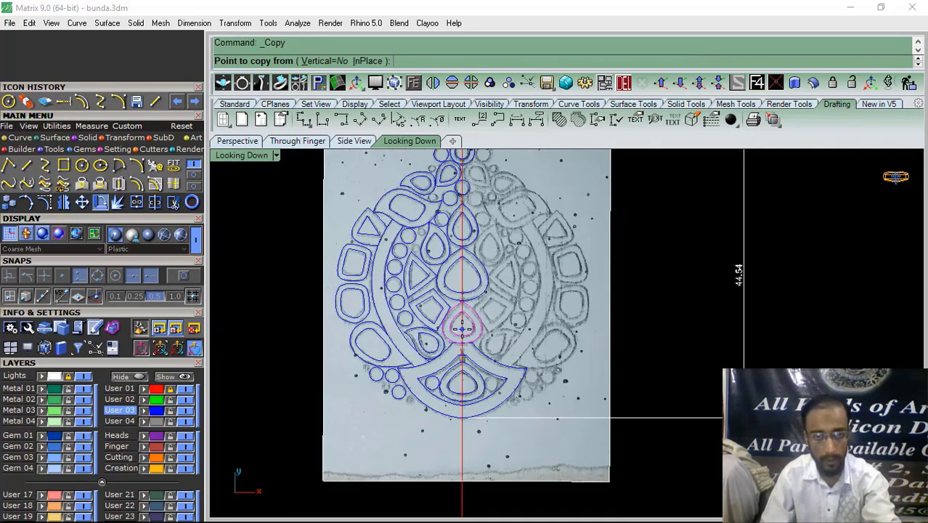
{"action": "left_click", "coordinate": [461, 326]}
{"action": "right_click_drag", "start_coordinate": [459, 246], "coordinate": [450, 387]}
{"action": "scroll", "coordinate": [453, 324], "scroll_direction": "up", "scroll_amount": 6}
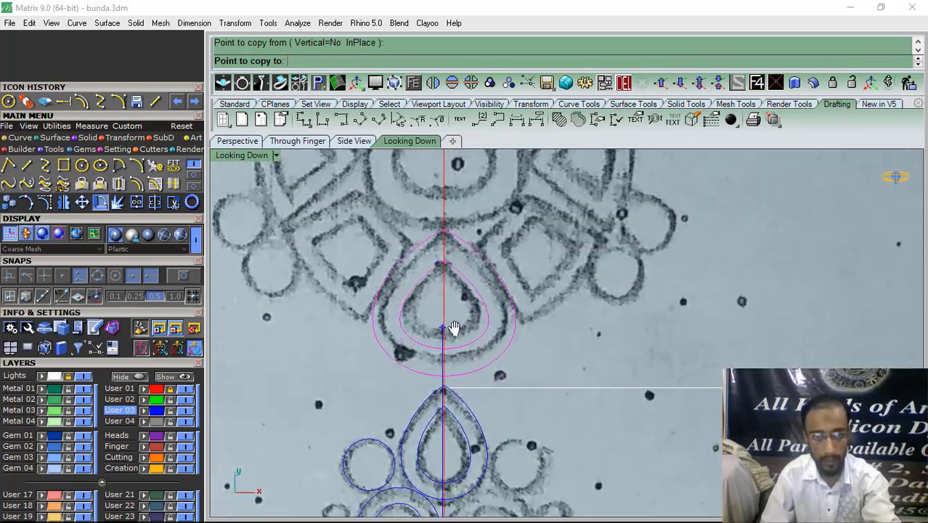
{"action": "left_click", "coordinate": [454, 324]}
{"action": "right_click", "coordinate": [454, 324]}
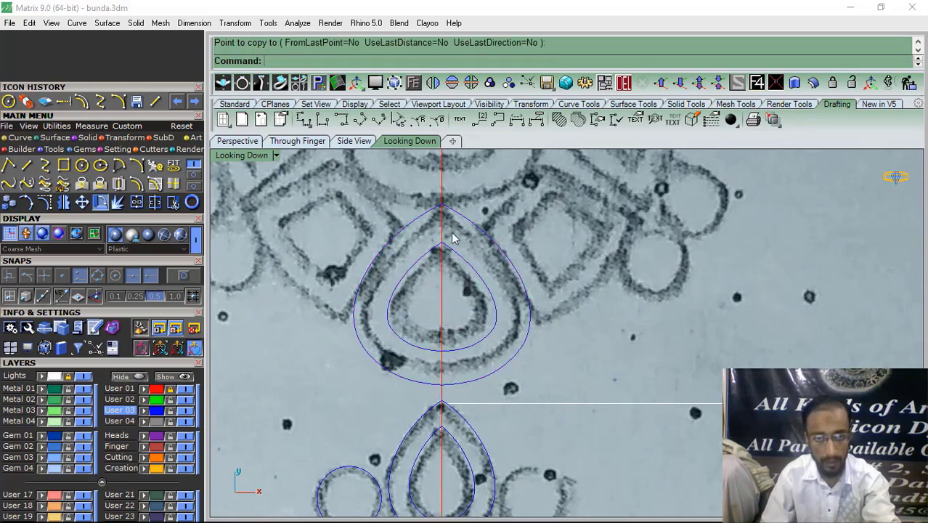
Scale the copied outer teardrop down slightly to match the sketched outline in the upper motif
{"action": "scroll", "coordinate": [447, 198], "scroll_direction": "up", "scroll_amount": 8}
{"action": "scroll", "coordinate": [421, 192], "scroll_direction": "down", "scroll_amount": 8}
{"action": "left_click", "coordinate": [345, 303]}
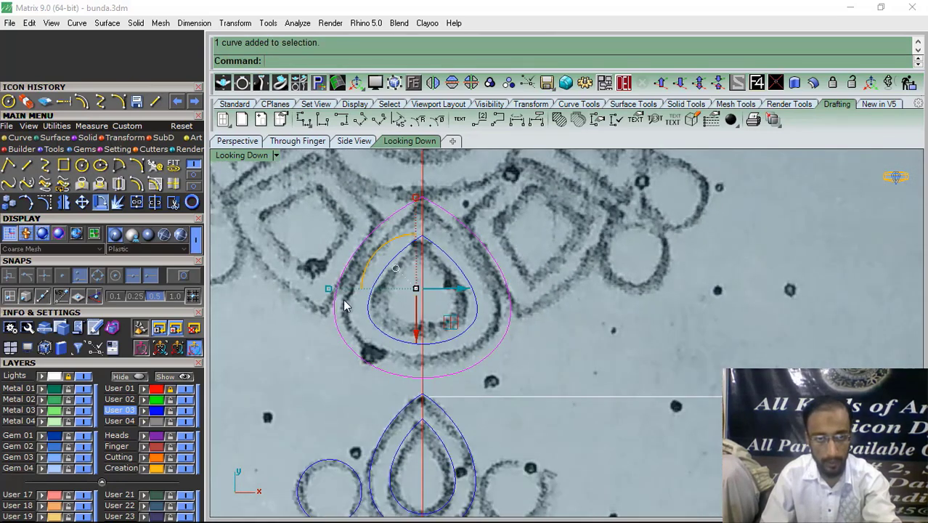
{"action": "left_click_drag", "start_coordinate": [331, 295], "coordinate": [338, 289]}
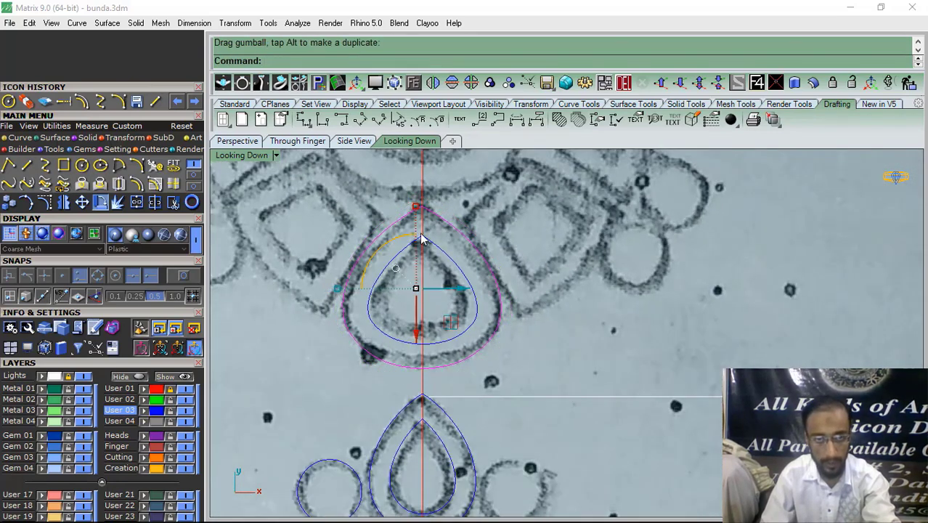
{"action": "left_click", "coordinate": [551, 323]}
Delete the copied inner teardrop curve in the upper motif
{"action": "scroll", "coordinate": [469, 335], "scroll_direction": "up", "scroll_amount": 6}
{"action": "left_click", "coordinate": [446, 330]}
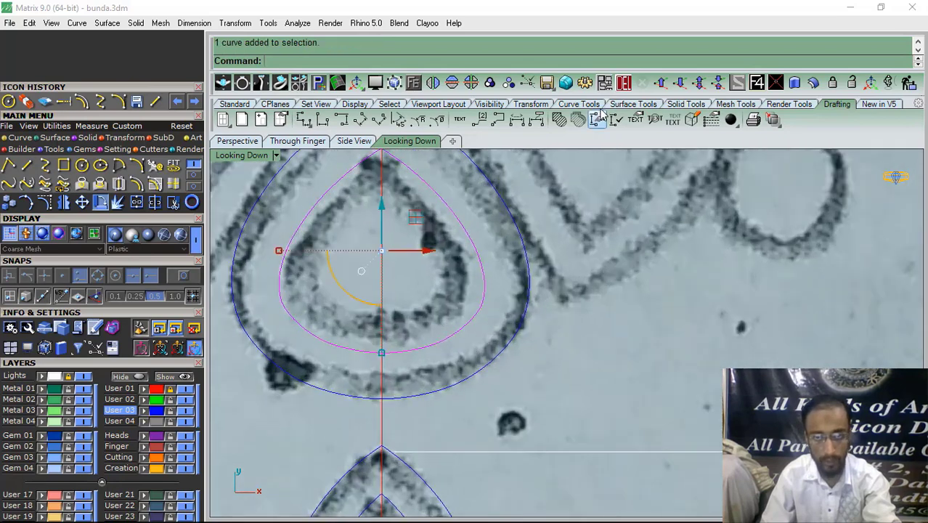
{"action": "left_click", "coordinate": [623, 83]}
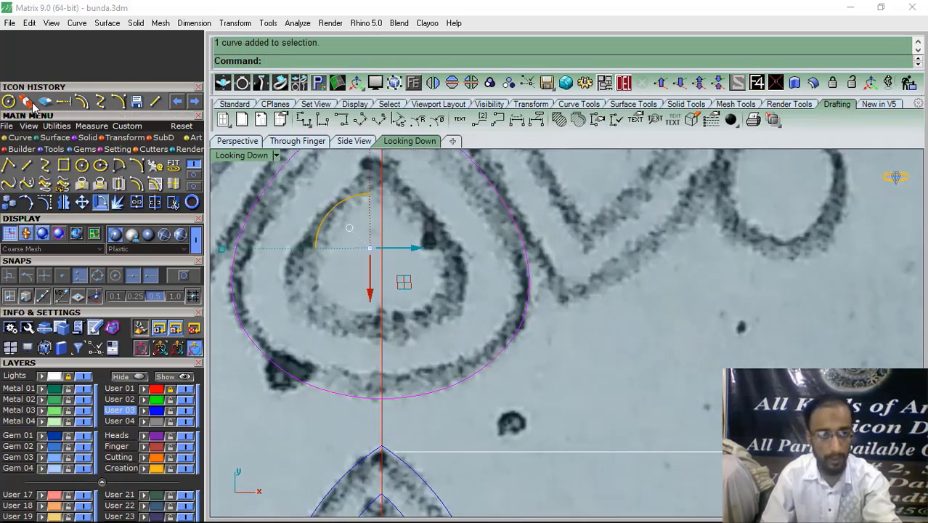
Shorten the upper motif's outer teardrop slightly along the centre line with Scale1D, using its top tip as origin
{"action": "left_click", "coordinate": [109, 206]}
{"action": "left_click", "coordinate": [186, 279]}
{"action": "scroll", "coordinate": [391, 354], "scroll_direction": "down", "scroll_amount": 6}
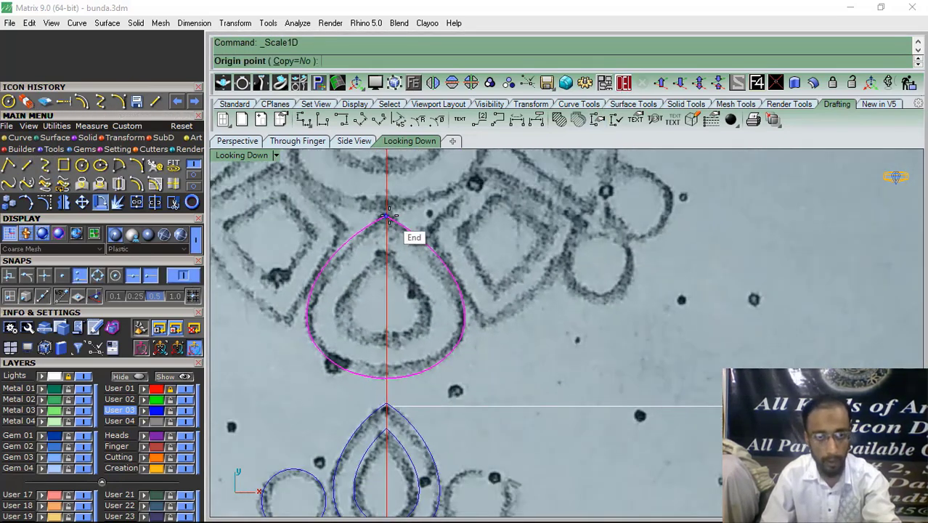
{"action": "left_click", "coordinate": [386, 217]}
{"action": "scroll", "coordinate": [390, 359], "scroll_direction": "up", "scroll_amount": 3}
{"action": "left_click", "coordinate": [381, 443]}
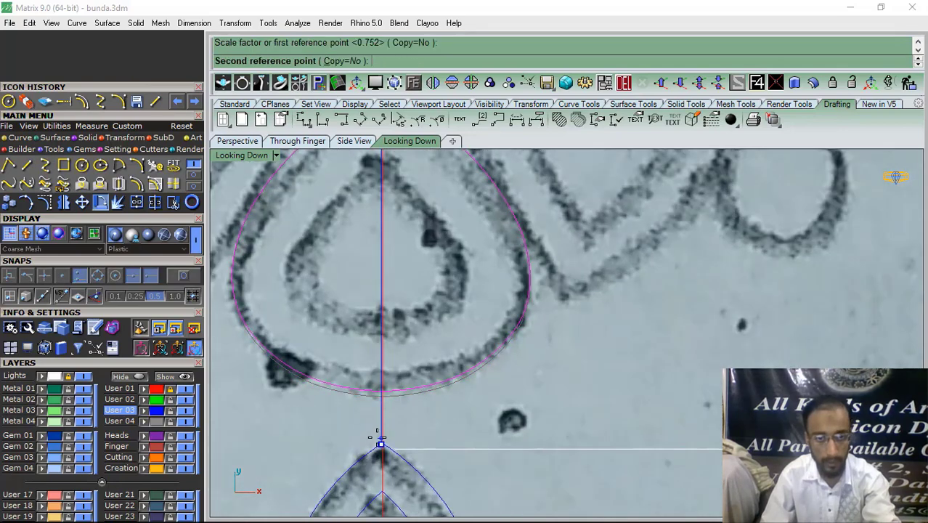
{"action": "left_click", "coordinate": [377, 434]}
{"action": "scroll", "coordinate": [398, 285], "scroll_direction": "down", "scroll_amount": 6}
{"action": "right_click_drag", "start_coordinate": [394, 285], "coordinate": [403, 327]}
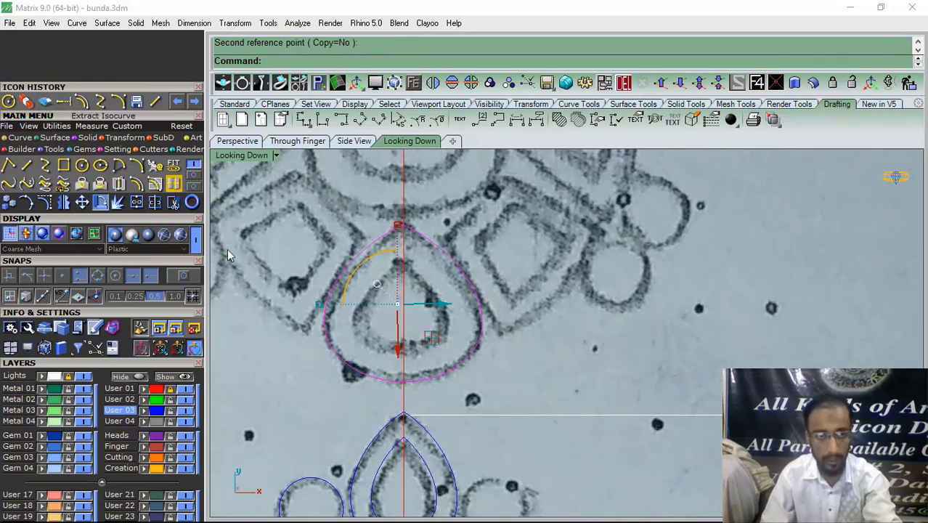
Offset the upper motif's outer teardrop inward by 0.8
{"action": "scroll", "coordinate": [320, 313], "scroll_direction": "up", "scroll_amount": 4}
{"action": "left_click_drag", "start_coordinate": [320, 314], "coordinate": [322, 316]}
{"action": "left_click", "coordinate": [139, 186]}
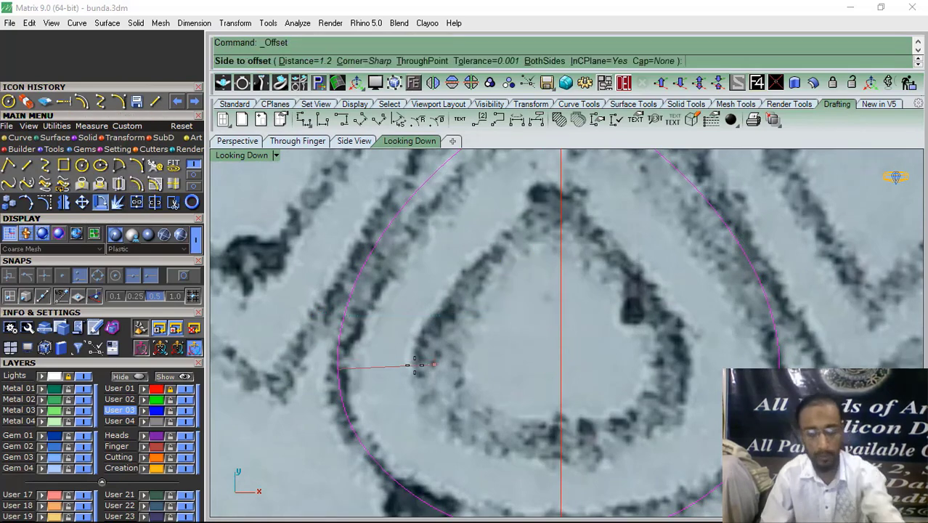
{"action": "type", "text": ".8"}
{"action": "key", "text": "Return"}
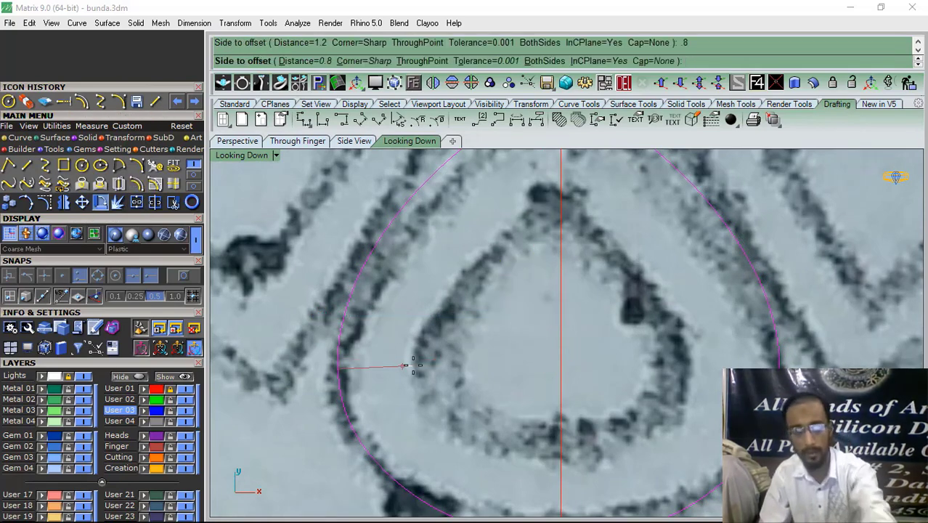
{"action": "left_click", "coordinate": [412, 365]}
{"action": "scroll", "coordinate": [411, 366], "scroll_direction": "down", "scroll_amount": 5}
{"action": "scroll", "coordinate": [435, 342], "scroll_direction": "down", "scroll_amount": 2}
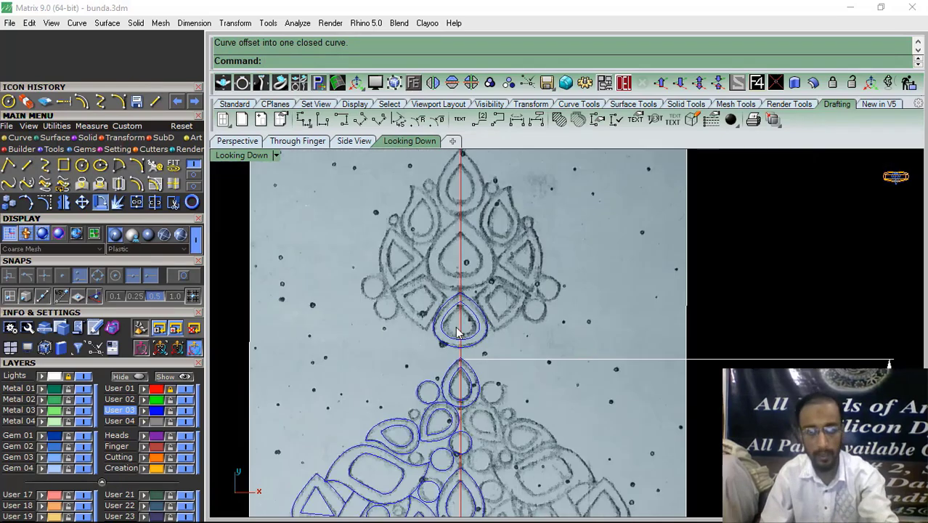
{"action": "mouse_move", "coordinate": [477, 272]}
{"action": "right_mouse_down"}
{"action": "mouse_move", "coordinate": [483, 305]}
{"action": "mouse_move", "coordinate": [498, 295]}
{"action": "mouse_move", "coordinate": [503, 267]}
{"action": "right_mouse_up"}
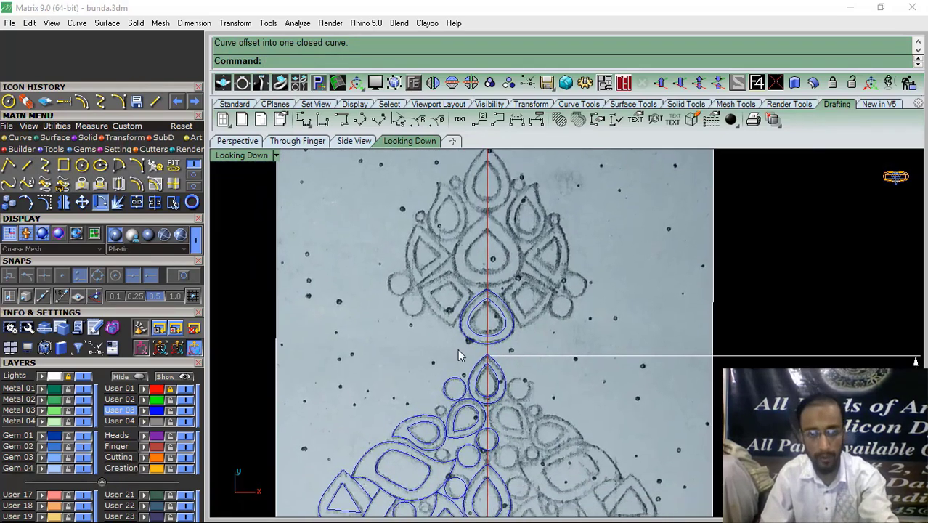
Copy the left leaf-shaped teardrop pair from the lower motif to the tip of the upper motif's left teardrop
{"action": "scroll", "coordinate": [414, 429], "scroll_direction": "up", "scroll_amount": 5}
{"action": "left_click", "coordinate": [417, 415]}
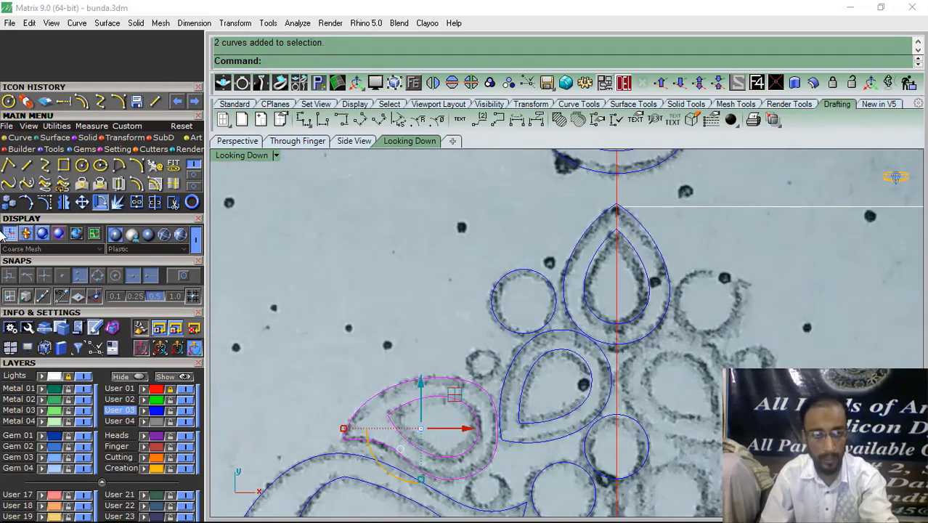
{"action": "scroll", "coordinate": [366, 275], "scroll_direction": "down", "scroll_amount": 5}
{"action": "mouse_move", "coordinate": [361, 407]}
{"action": "right_mouse_down"}
{"action": "mouse_move", "coordinate": [355, 338]}
{"action": "mouse_move", "coordinate": [368, 396]}
{"action": "right_mouse_up"}
{"action": "left_click", "coordinate": [9, 204]}
{"action": "left_click", "coordinate": [400, 292]}
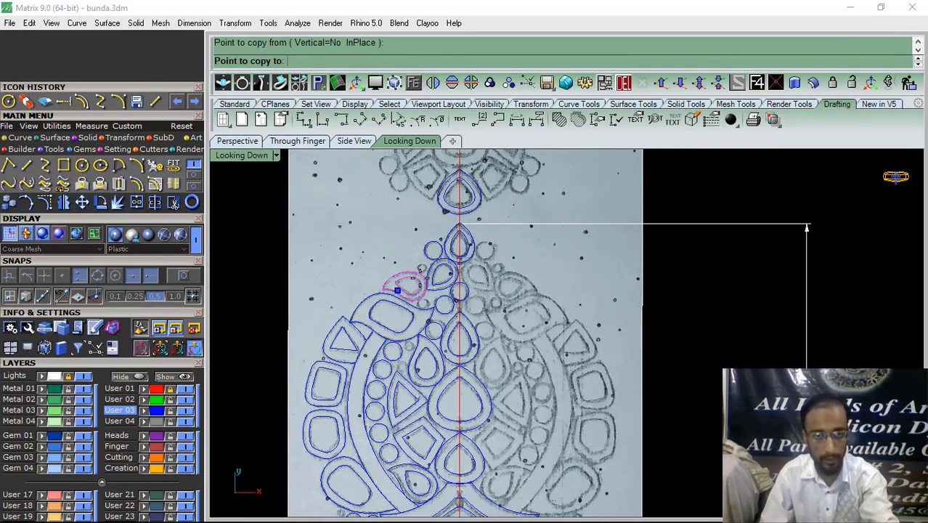
{"action": "scroll", "coordinate": [406, 291], "scroll_direction": "up", "scroll_amount": 5}
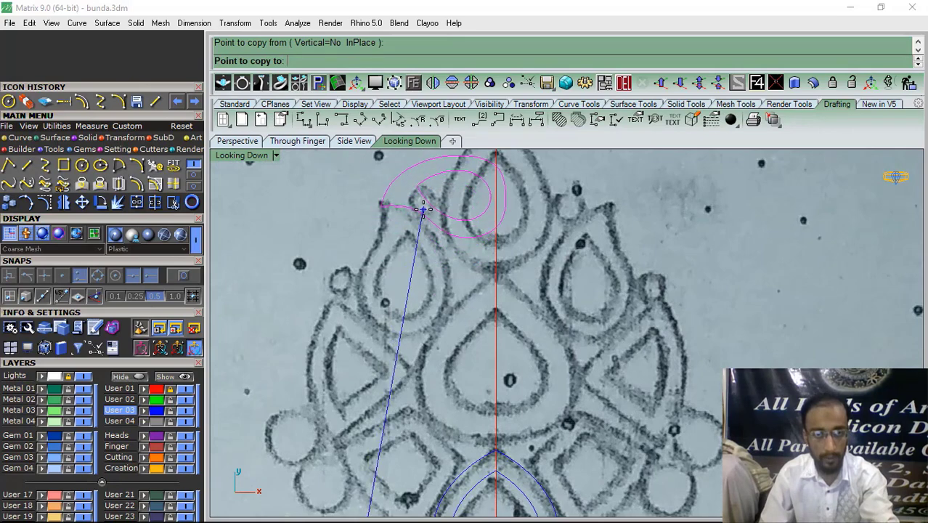
{"action": "left_click", "coordinate": [424, 207]}
{"action": "scroll", "coordinate": [428, 200], "scroll_direction": "up", "scroll_amount": 3}
{"action": "key", "text": "Return"}
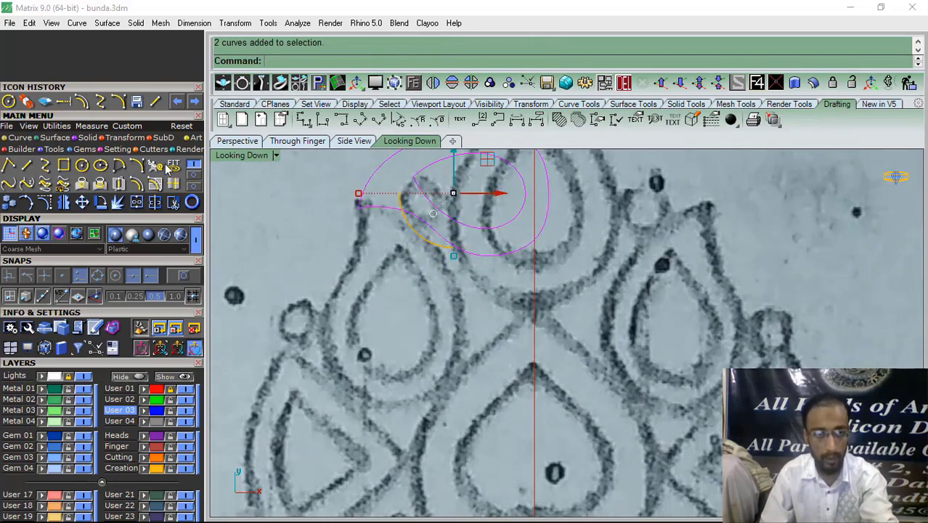
Rotate the copied teardrop pair about its pointed tip to align it with the sketched left teardrop
{"action": "left_click", "coordinate": [101, 203]}
{"action": "left_click", "coordinate": [182, 275]}
{"action": "left_click", "coordinate": [359, 209]}
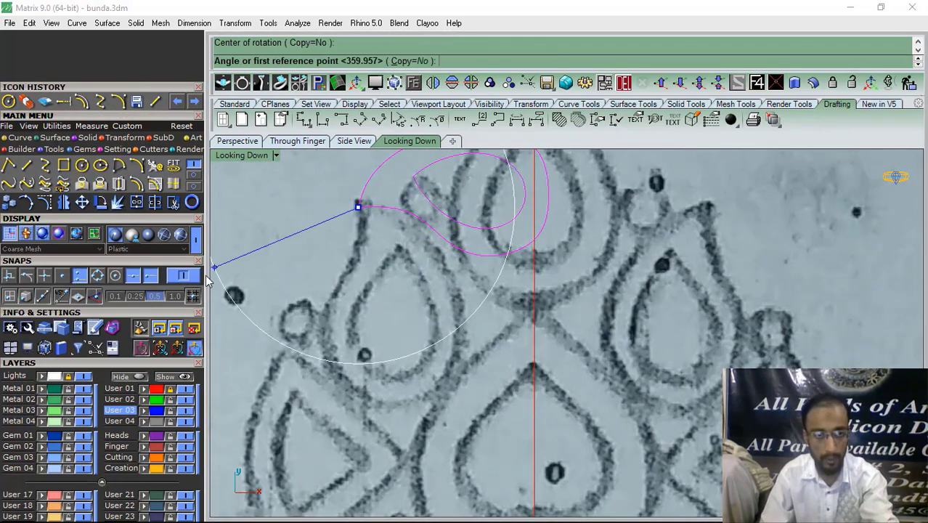
{"action": "left_click", "coordinate": [183, 277]}
{"action": "scroll", "coordinate": [438, 247], "scroll_direction": "down", "scroll_amount": 4}
{"action": "left_click", "coordinate": [515, 209]}
{"action": "scroll", "coordinate": [421, 301], "scroll_direction": "up", "scroll_amount": 4}
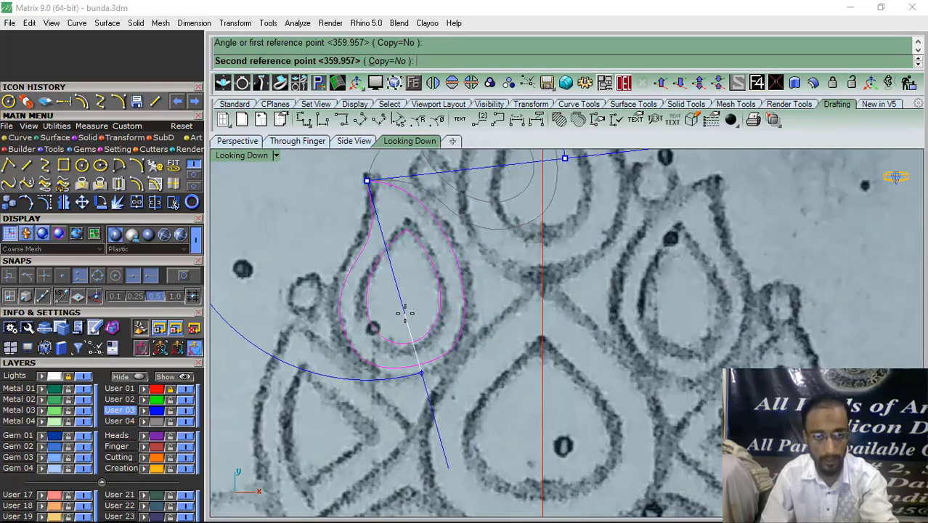
{"action": "left_click", "coordinate": [401, 322]}
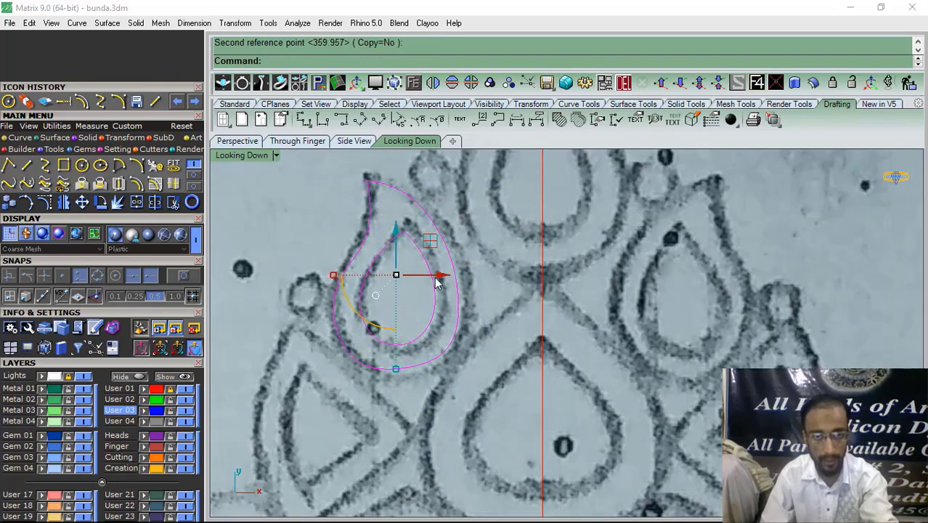
Enlarge the rotated teardrop pair slightly to match the sketched stone in the upper motif
{"action": "scroll", "coordinate": [421, 280], "scroll_direction": "up", "scroll_amount": 1}
{"action": "left_click", "coordinate": [313, 277]}
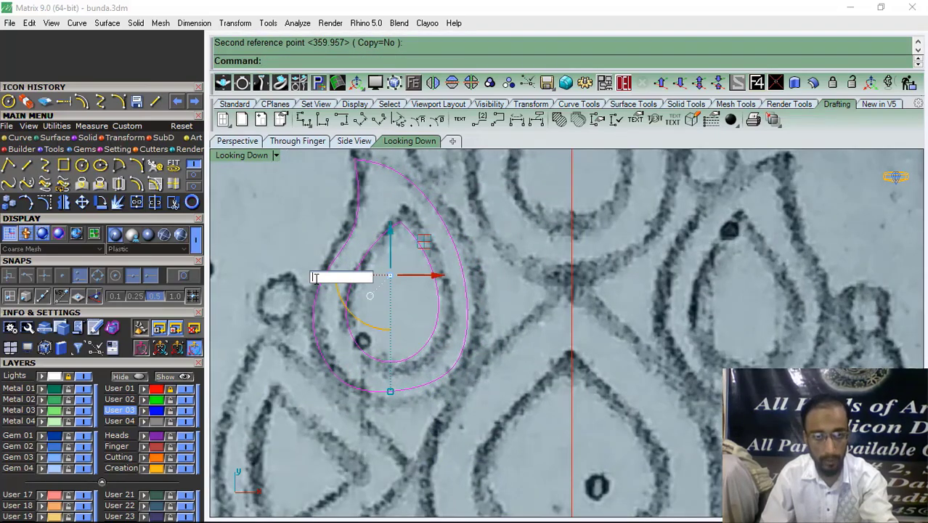
{"action": "scroll", "coordinate": [330, 327], "scroll_direction": "up", "scroll_amount": 1}
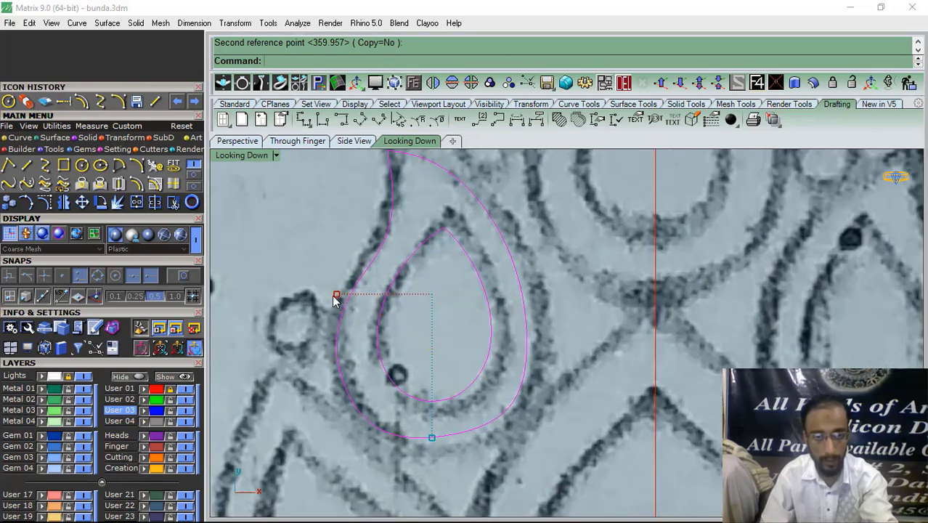
{"action": "left_click_drag", "start_coordinate": [335, 295], "coordinate": [330, 297]}
{"action": "right_click_drag", "start_coordinate": [456, 256], "coordinate": [463, 300]}
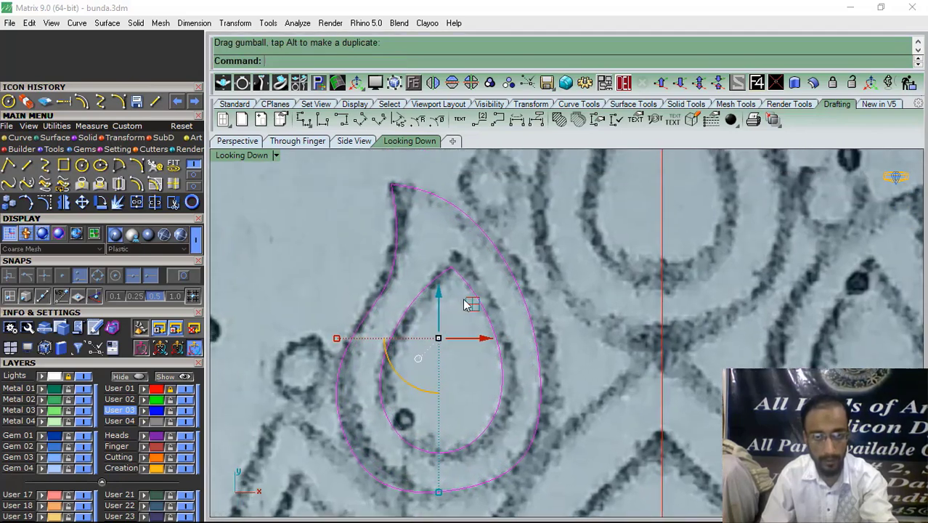
Nudge the teardrop pair onto the sketched stone and move the outer curve's bottom control points to fit the sketched outline
{"action": "left_click_drag", "start_coordinate": [471, 299], "coordinate": [472, 296]}
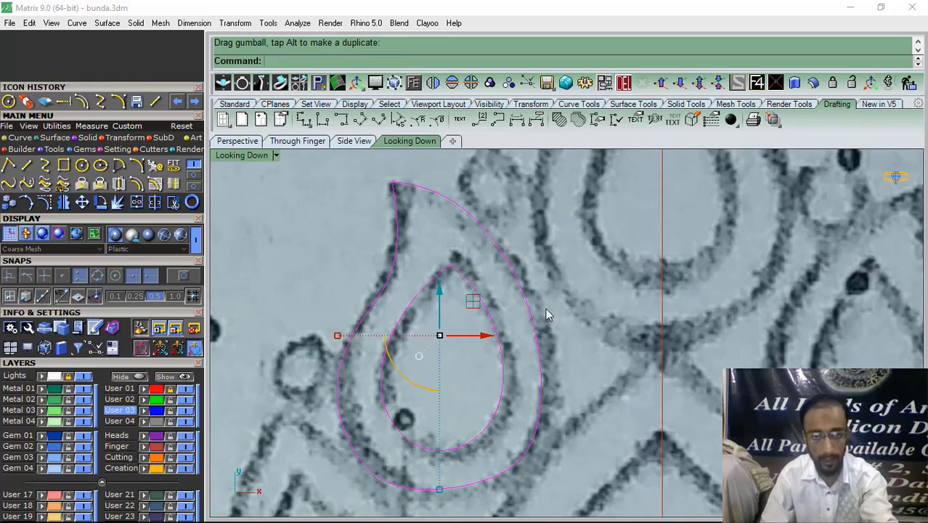
{"action": "left_click", "coordinate": [576, 328]}
{"action": "right_click_drag", "start_coordinate": [519, 363], "coordinate": [513, 307]}
{"action": "left_click", "coordinate": [422, 426]}
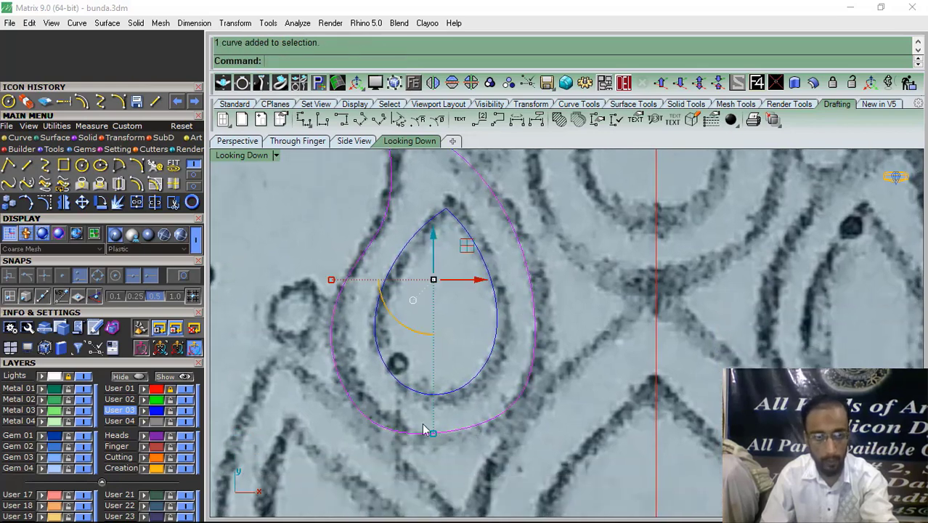
{"action": "key", "text": "F10"}
{"action": "right_click_drag", "start_coordinate": [396, 421], "coordinate": [409, 385]}
{"action": "scroll", "coordinate": [409, 387], "scroll_direction": "up", "scroll_amount": 6}
{"action": "left_click", "coordinate": [379, 396]}
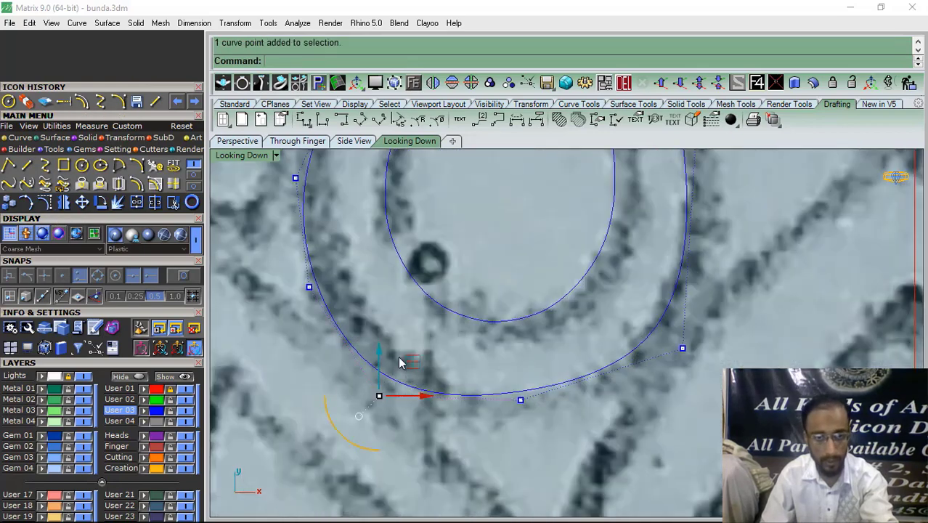
{"action": "left_click_drag", "start_coordinate": [416, 360], "coordinate": [423, 345]}
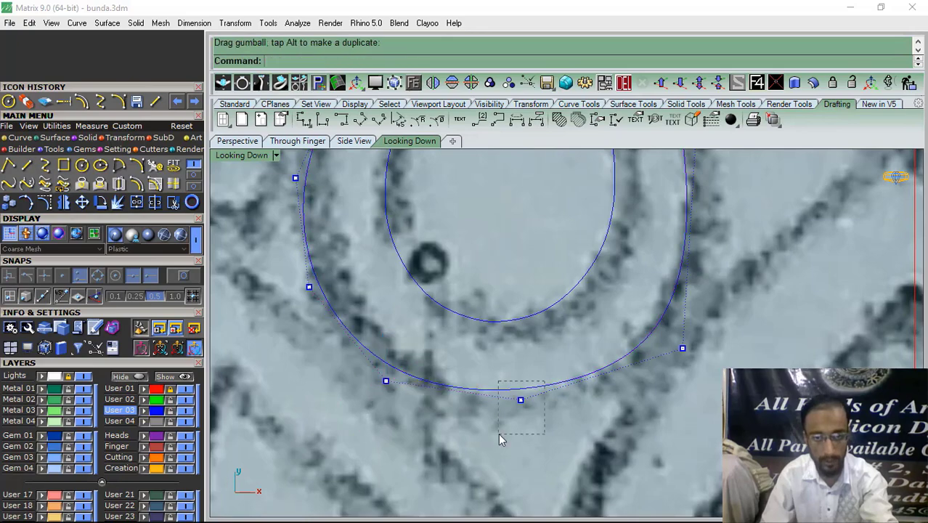
{"action": "left_click_drag", "start_coordinate": [500, 439], "coordinate": [499, 438]}
{"action": "left_click_drag", "start_coordinate": [528, 378], "coordinate": [528, 378]}
{"action": "scroll", "coordinate": [566, 360], "scroll_direction": "down", "scroll_amount": 10}
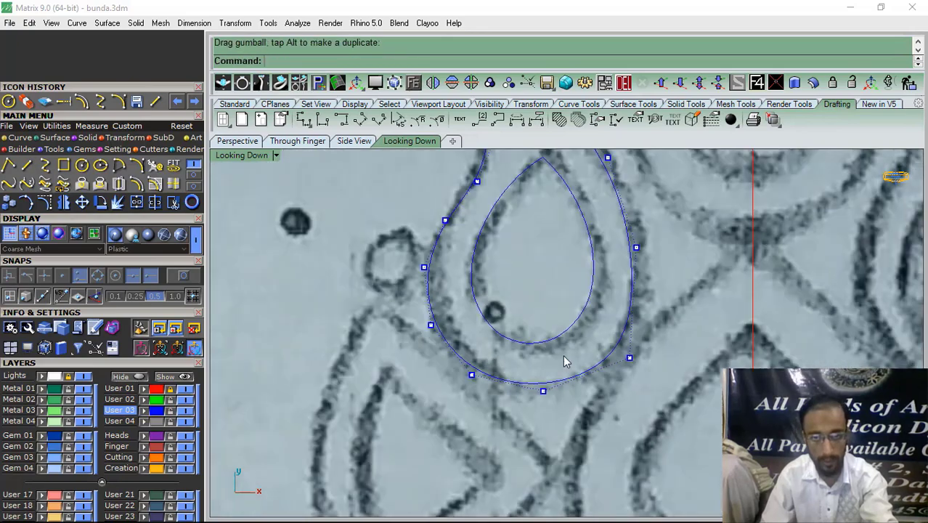
Adjust the outer teardrop's lower-right control point so the curve follows the sketched outline
{"action": "right_click_drag", "start_coordinate": [590, 294], "coordinate": [568, 339]}
{"action": "scroll", "coordinate": [592, 320], "scroll_direction": "up", "scroll_amount": 10}
{"action": "left_click_drag", "start_coordinate": [559, 377], "coordinate": [629, 312]}
{"action": "left_click", "coordinate": [650, 314]}
{"action": "scroll", "coordinate": [646, 309], "scroll_direction": "down", "scroll_amount": 6}
{"action": "right_click_drag", "start_coordinate": [614, 272], "coordinate": [592, 321]}
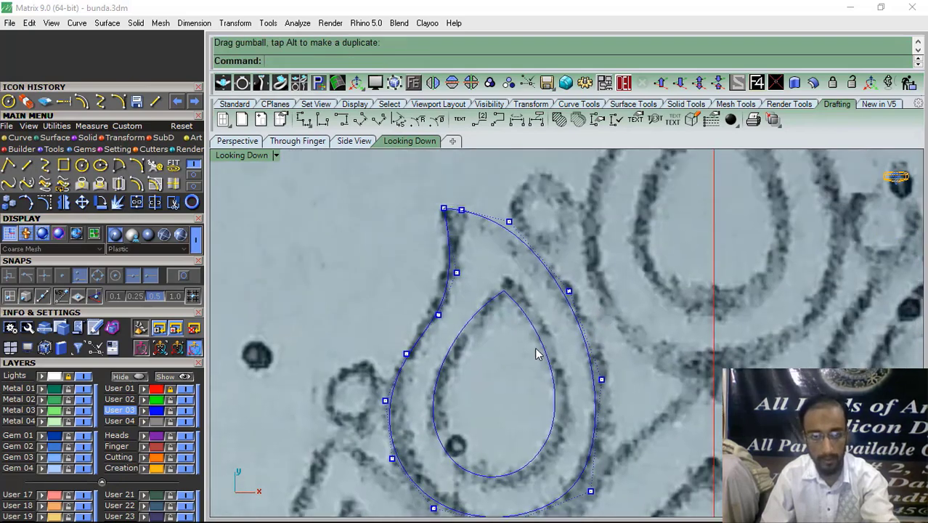
{"action": "right_click_drag", "start_coordinate": [488, 390], "coordinate": [498, 324]}
{"action": "key", "text": "Escape"}
Move the inner teardrop slightly right and up to centre it on the sketched inner stone
{"action": "scroll", "coordinate": [559, 394], "scroll_direction": "up", "scroll_amount": 3}
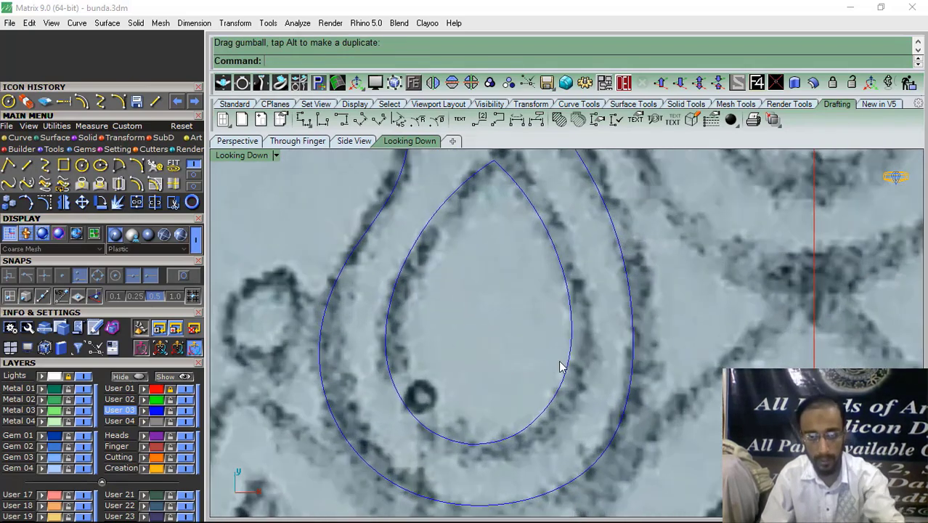
{"action": "left_click", "coordinate": [569, 344]}
{"action": "left_click_drag", "start_coordinate": [522, 307], "coordinate": [528, 308]}
{"action": "right_click_drag", "start_coordinate": [539, 288], "coordinate": [540, 317]}
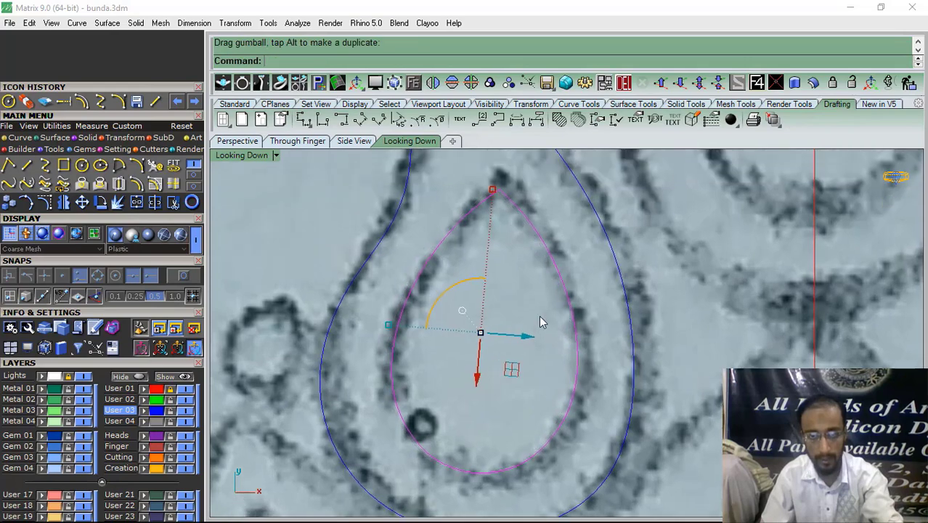
{"action": "left_click_drag", "start_coordinate": [476, 382], "coordinate": [485, 373]}
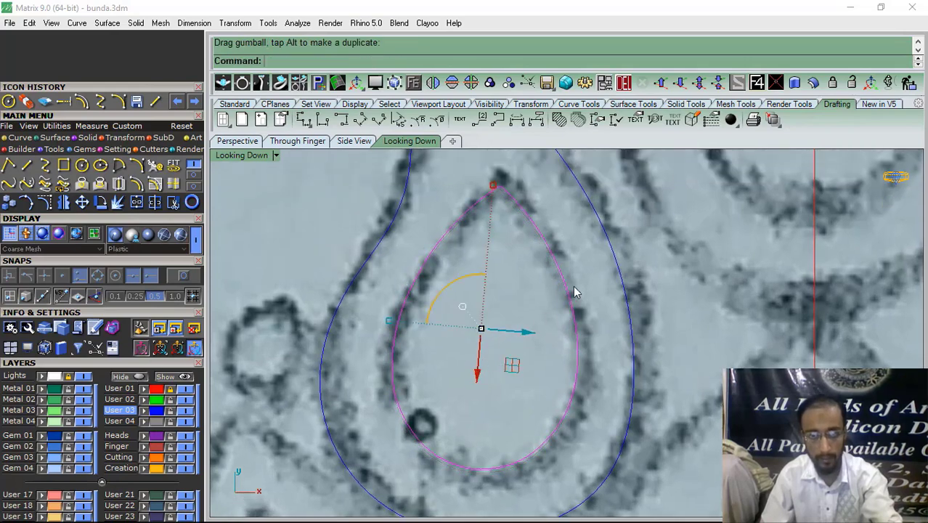
{"action": "left_click", "coordinate": [573, 286]}
{"action": "scroll", "coordinate": [476, 285], "scroll_direction": "down", "scroll_amount": 6}
{"action": "right_click_drag", "start_coordinate": [499, 339], "coordinate": [503, 297]}
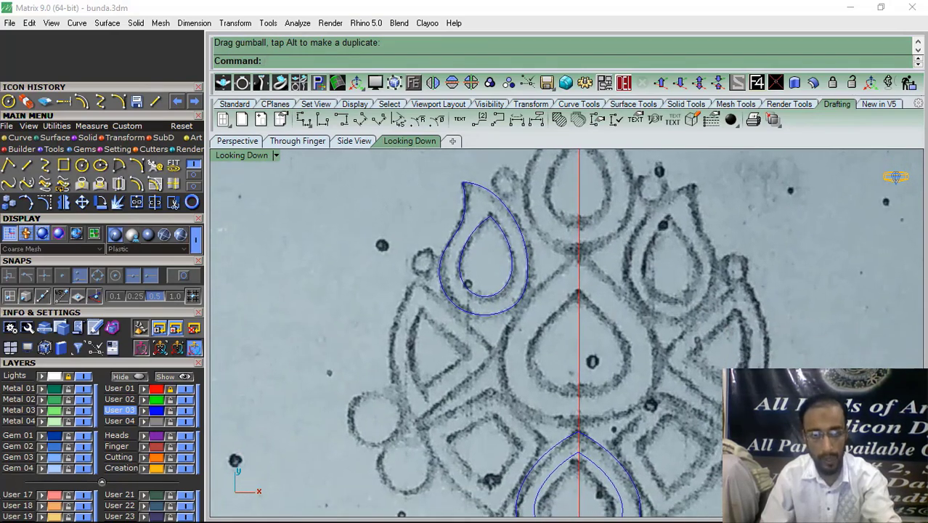
Draw a line from the inner corner to the top tip of the upper motif's left triangular stone
{"action": "scroll", "coordinate": [372, 290], "scroll_direction": "down", "scroll_amount": 3}
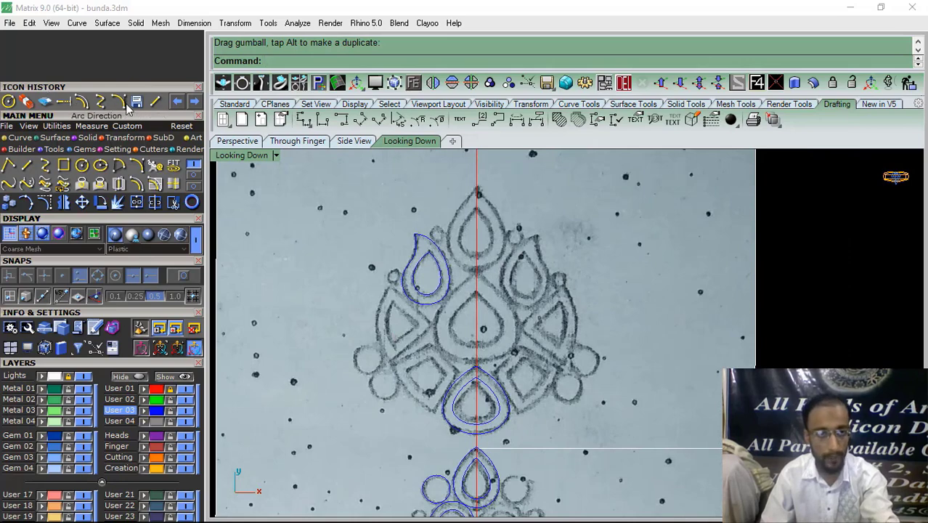
{"action": "left_click", "coordinate": [81, 102]}
{"action": "scroll", "coordinate": [410, 334], "scroll_direction": "up", "scroll_amount": 7}
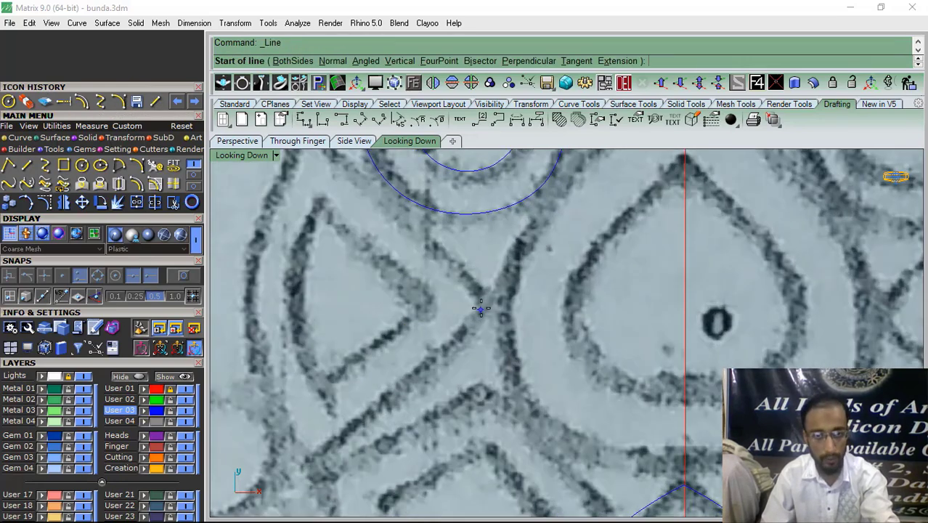
{"action": "left_click", "coordinate": [489, 300]}
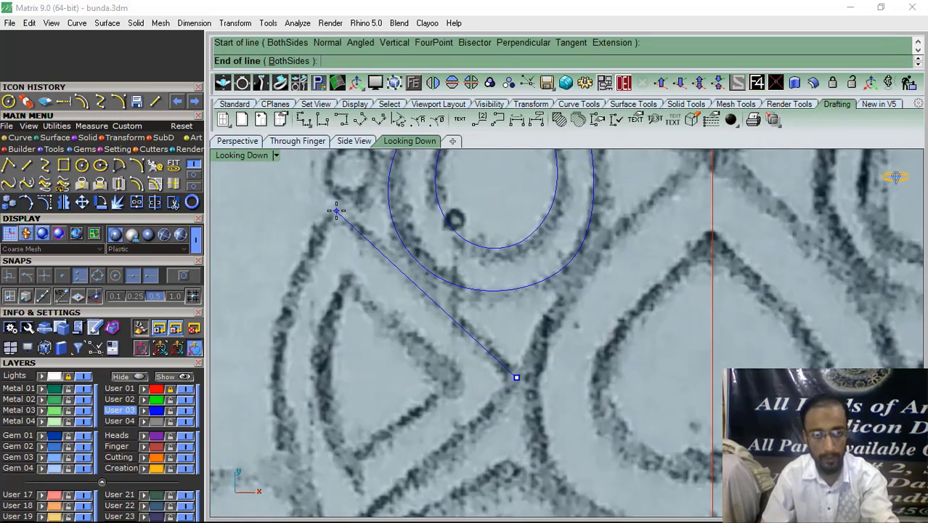
{"action": "left_click", "coordinate": [336, 210]}
{"action": "right_click", "coordinate": [327, 215]}
Draw a second line from the triangle's inner corner to its bottom tip, with object snaps enabled
{"action": "left_click", "coordinate": [178, 278]}
{"action": "right_click_drag", "start_coordinate": [487, 343], "coordinate": [516, 293]}
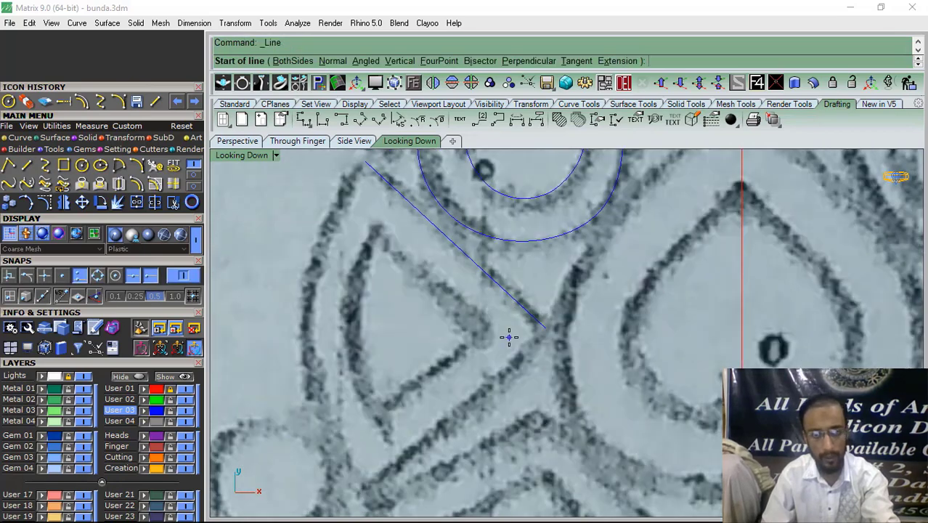
{"action": "left_click", "coordinate": [530, 332]}
{"action": "scroll", "coordinate": [544, 325], "scroll_direction": "down", "scroll_amount": 5}
{"action": "scroll", "coordinate": [434, 411], "scroll_direction": "up", "scroll_amount": 5}
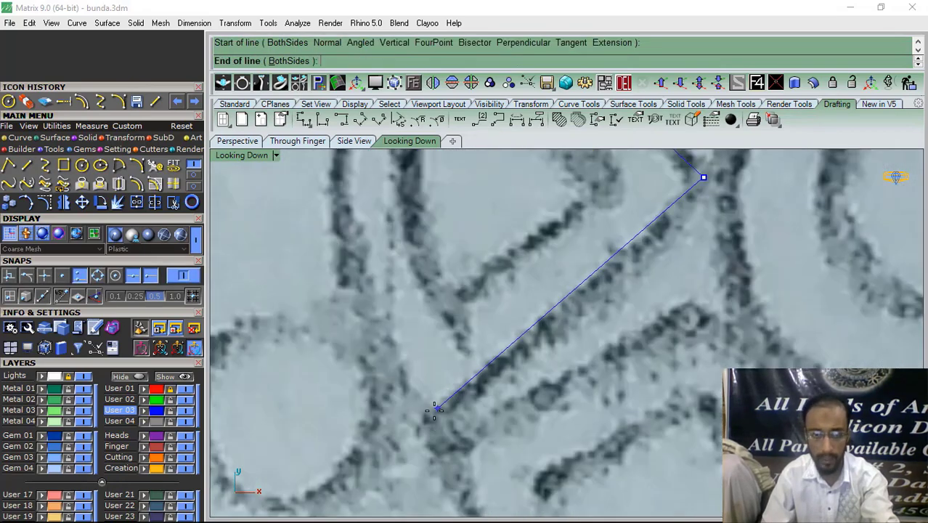
{"action": "left_click", "coordinate": [422, 421]}
{"action": "right_click", "coordinate": [421, 421]}
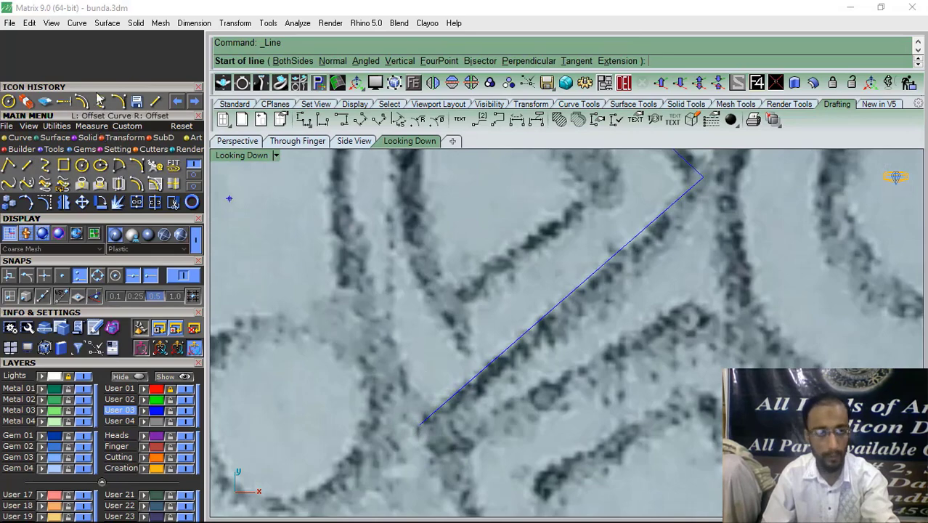
Close the triangle's outer side with an arc by start, end and direction, bulging outward along the sketch
{"action": "left_click", "coordinate": [117, 104]}
{"action": "scroll", "coordinate": [364, 348], "scroll_direction": "down", "scroll_amount": 6}
{"action": "left_click", "coordinate": [394, 389]}
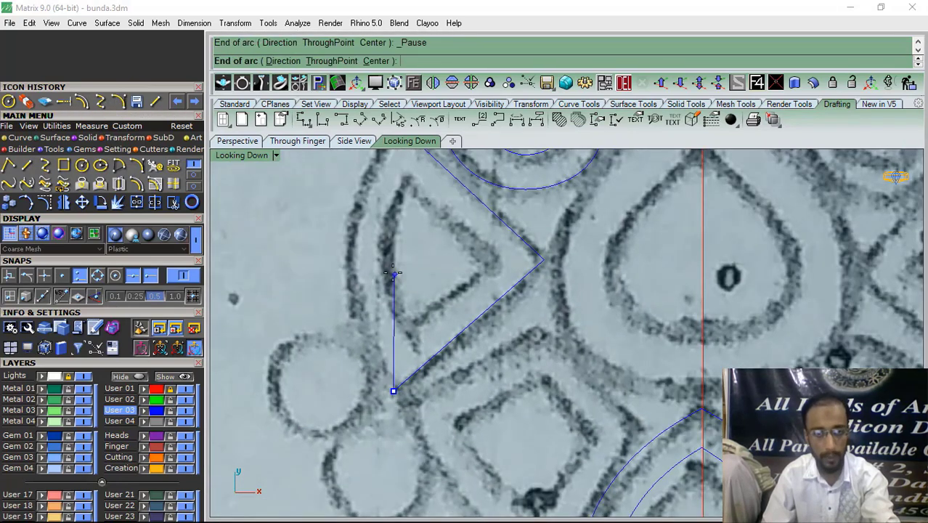
{"action": "right_click_drag", "start_coordinate": [417, 260], "coordinate": [427, 339]}
{"action": "left_click", "coordinate": [409, 204]}
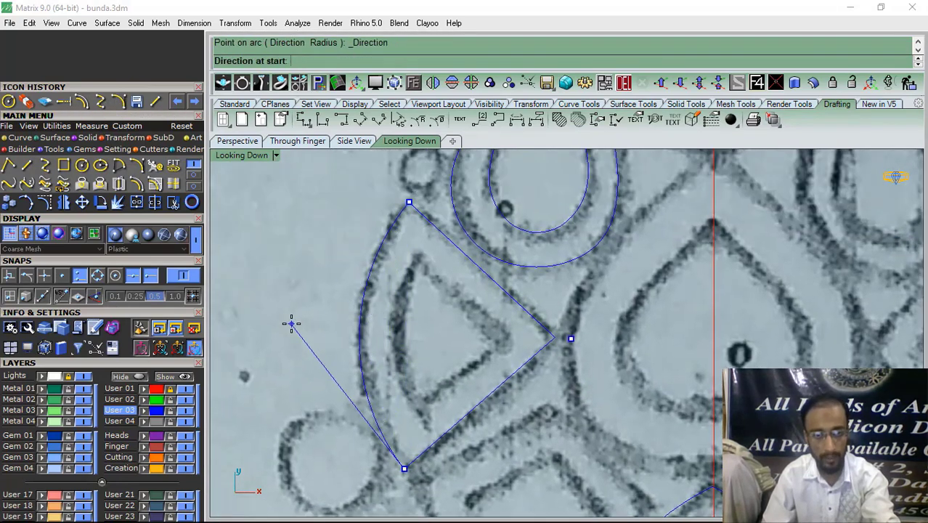
{"action": "left_click", "coordinate": [338, 295]}
Copy the lower motif's left circle onto the two large sketched circles beside the upper motif's lower left
{"action": "scroll", "coordinate": [338, 289], "scroll_direction": "down", "scroll_amount": 12}
{"action": "scroll", "coordinate": [422, 408], "scroll_direction": "up", "scroll_amount": 7}
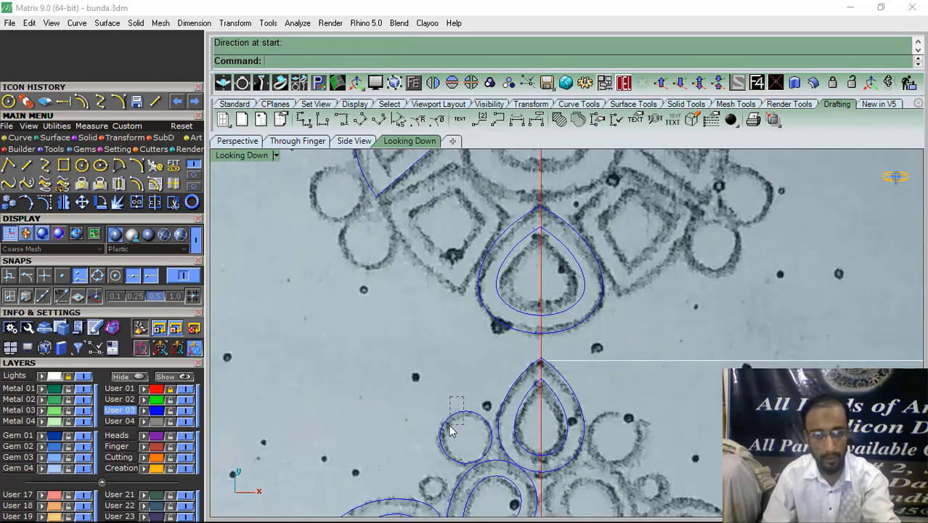
{"action": "left_click", "coordinate": [448, 429]}
{"action": "left_click", "coordinate": [8, 204]}
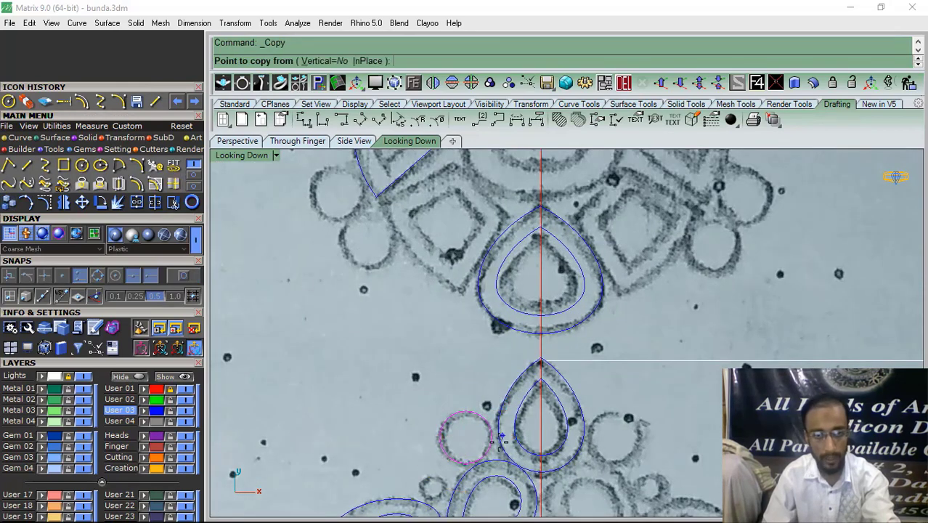
{"action": "left_click", "coordinate": [445, 456]}
{"action": "scroll", "coordinate": [383, 332], "scroll_direction": "down", "scroll_amount": 2}
{"action": "scroll", "coordinate": [360, 269], "scroll_direction": "up", "scroll_amount": 3}
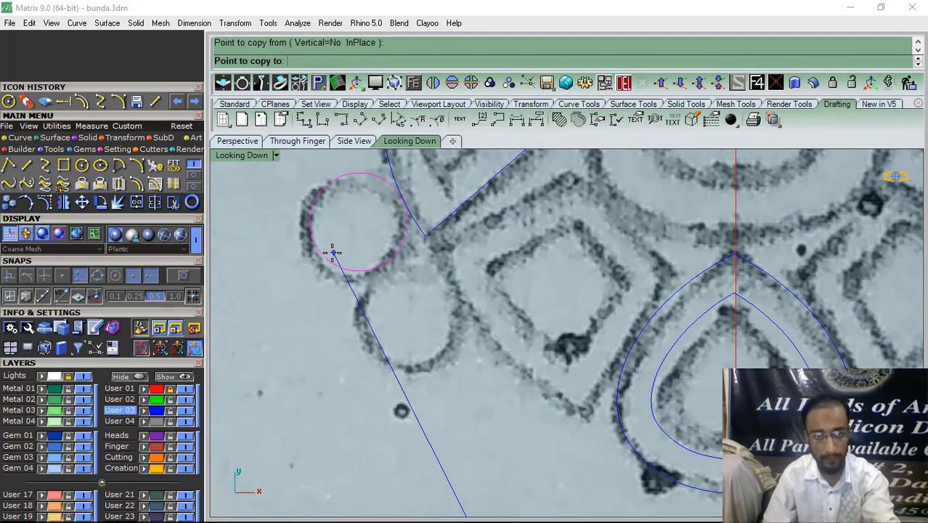
{"action": "left_click", "coordinate": [348, 283]}
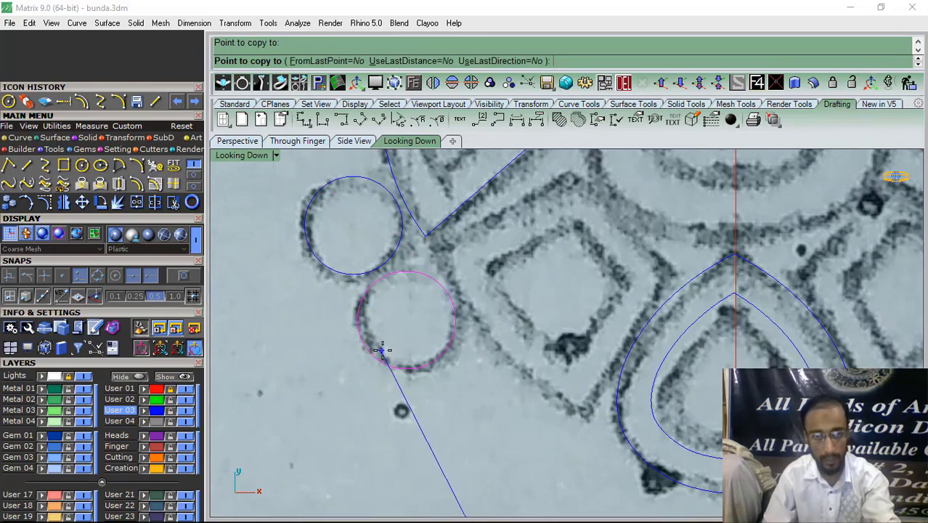
{"action": "left_click", "coordinate": [382, 348]}
{"action": "right_click", "coordinate": [381, 348]}
{"action": "scroll", "coordinate": [314, 317], "scroll_direction": "down", "scroll_amount": 5}
{"action": "scroll", "coordinate": [303, 314], "scroll_direction": "down", "scroll_amount": 3}
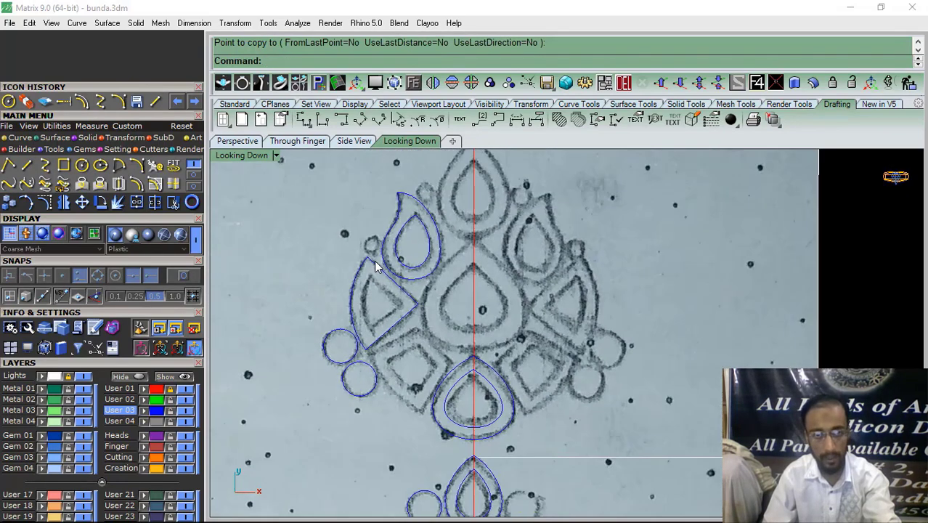
{"action": "scroll", "coordinate": [326, 317], "scroll_direction": "up", "scroll_amount": 2}
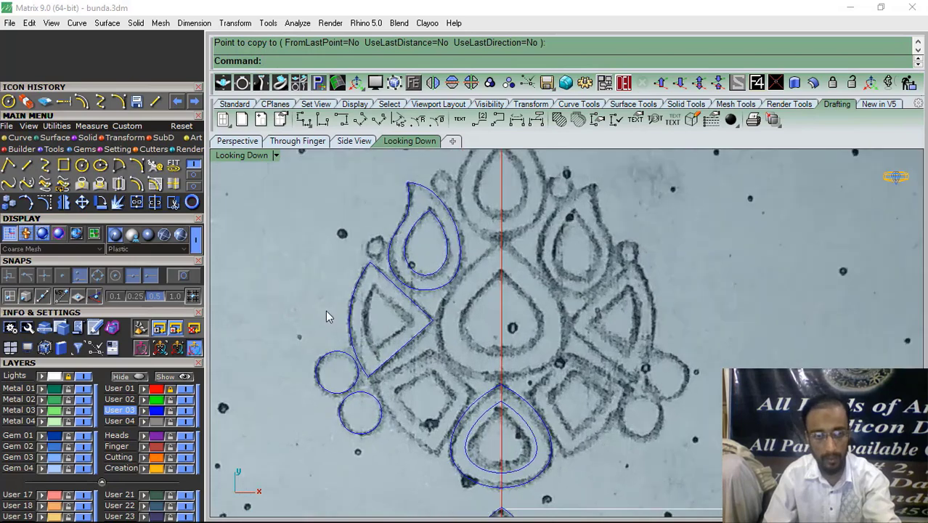
{"action": "left_click_drag", "start_coordinate": [320, 363], "coordinate": [318, 366]}
{"action": "right_click", "coordinate": [286, 292]}
{"action": "left_click", "coordinate": [342, 372]}
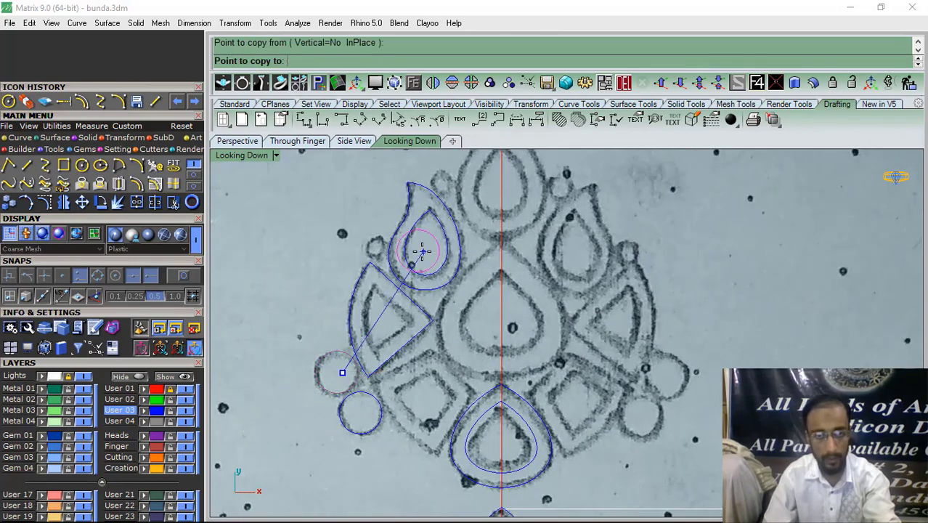
{"action": "right_click_drag", "start_coordinate": [428, 192], "coordinate": [406, 259]}
{"action": "scroll", "coordinate": [399, 278], "scroll_direction": "up", "scroll_amount": 3}
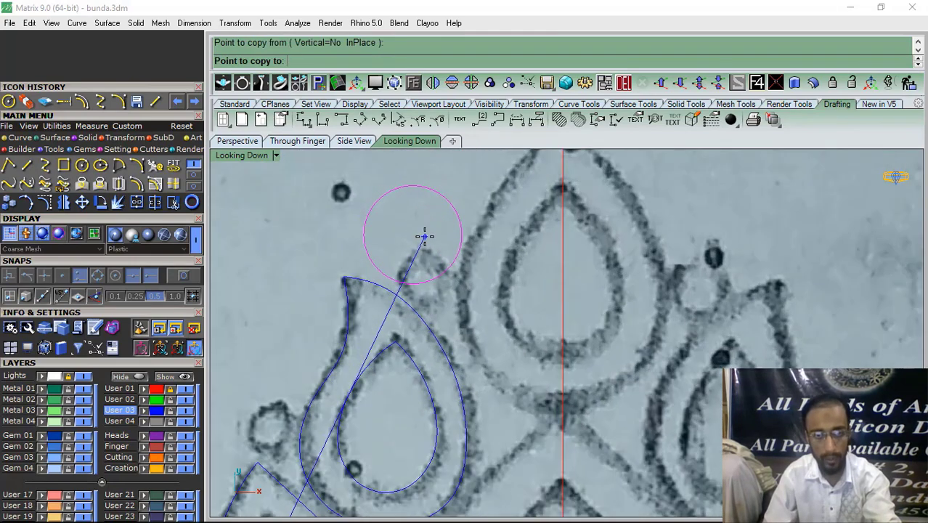
{"action": "scroll", "coordinate": [410, 228], "scroll_direction": "down", "scroll_amount": 5}
{"action": "key", "text": "Escape"}
{"action": "key", "text": "Escape"}
Draw a line along the upper-left outer edge of the sketched diamond below the left triangle
{"action": "scroll", "coordinate": [386, 262], "scroll_direction": "down", "scroll_amount": 1}
{"action": "scroll", "coordinate": [379, 385], "scroll_direction": "up", "scroll_amount": 5}
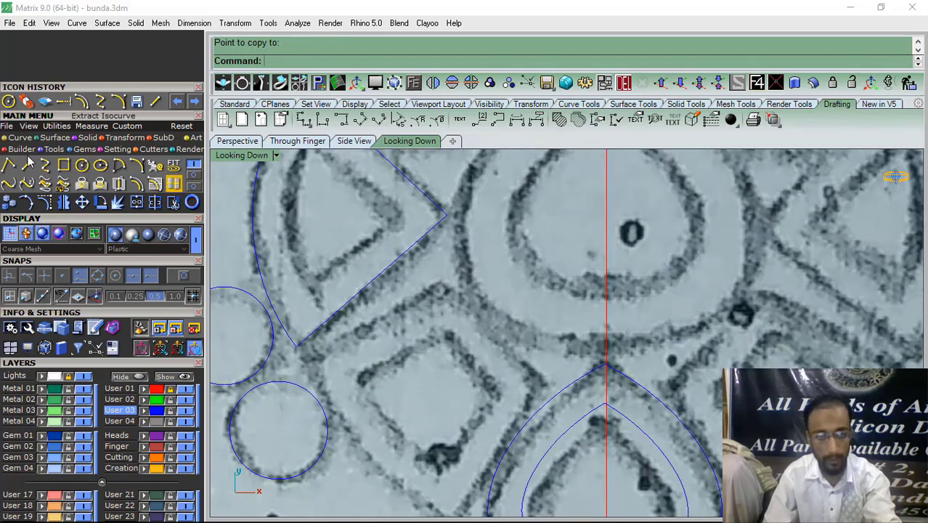
{"action": "left_click", "coordinate": [155, 101]}
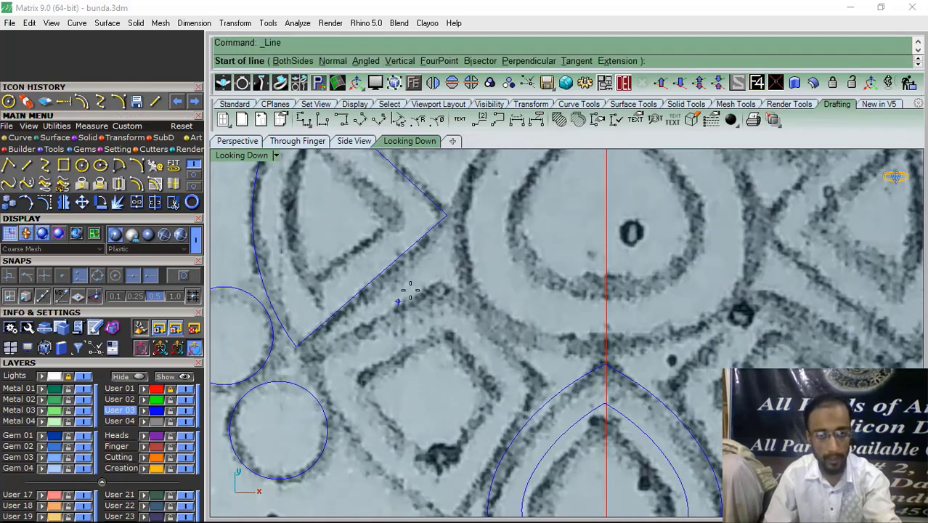
{"action": "left_click", "coordinate": [448, 287]}
{"action": "scroll", "coordinate": [448, 288], "scroll_direction": "up", "scroll_amount": 3}
{"action": "left_click", "coordinate": [293, 356]}
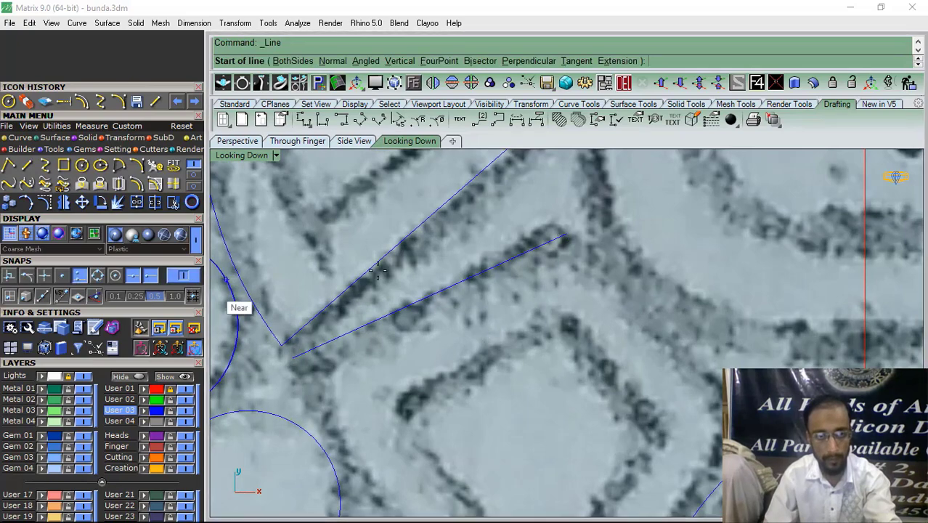
{"action": "scroll", "coordinate": [436, 263], "scroll_direction": "down", "scroll_amount": 5}
{"action": "key", "text": "Escape"}
Try to offset only the triangle's arc inward and undo the offset
{"action": "left_click", "coordinate": [308, 324]}
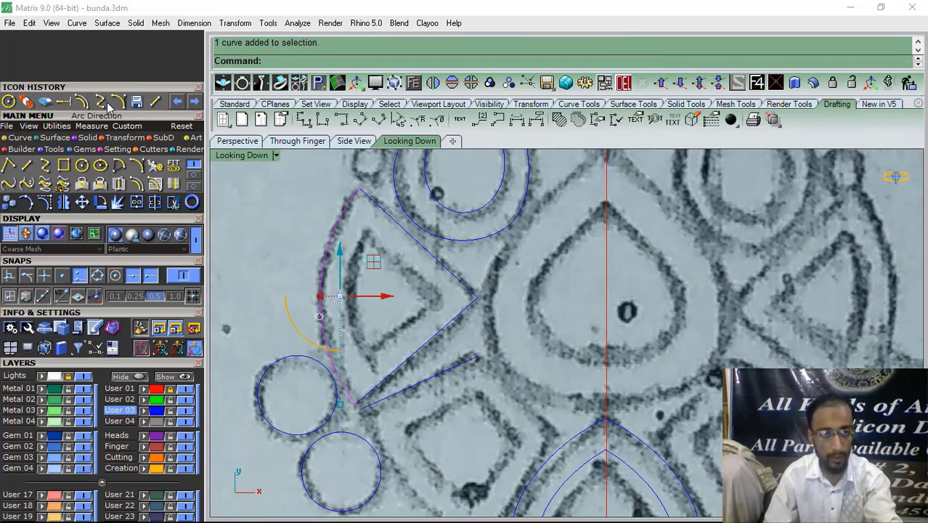
{"action": "left_click", "coordinate": [82, 106]}
{"action": "scroll", "coordinate": [362, 272], "scroll_direction": "up", "scroll_amount": 5}
{"action": "left_click", "coordinate": [375, 310]}
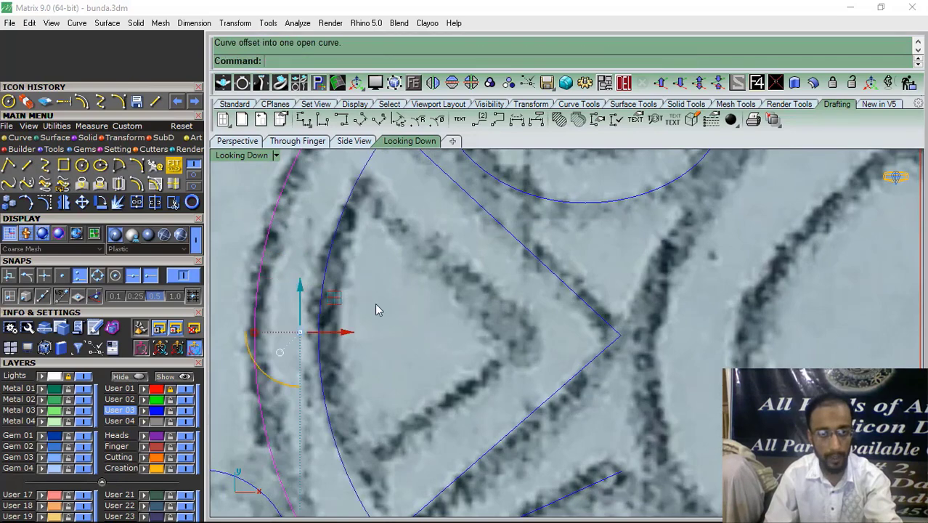
{"action": "scroll", "coordinate": [356, 283], "scroll_direction": "down", "scroll_amount": 3}
{"action": "key", "text": "ctrl+z"}
Join the triangle's arc and two lines into one closed curve and offset it inward along the sketched inner stone
{"action": "left_click_drag", "start_coordinate": [450, 341], "coordinate": [448, 345], "text": "shift"}
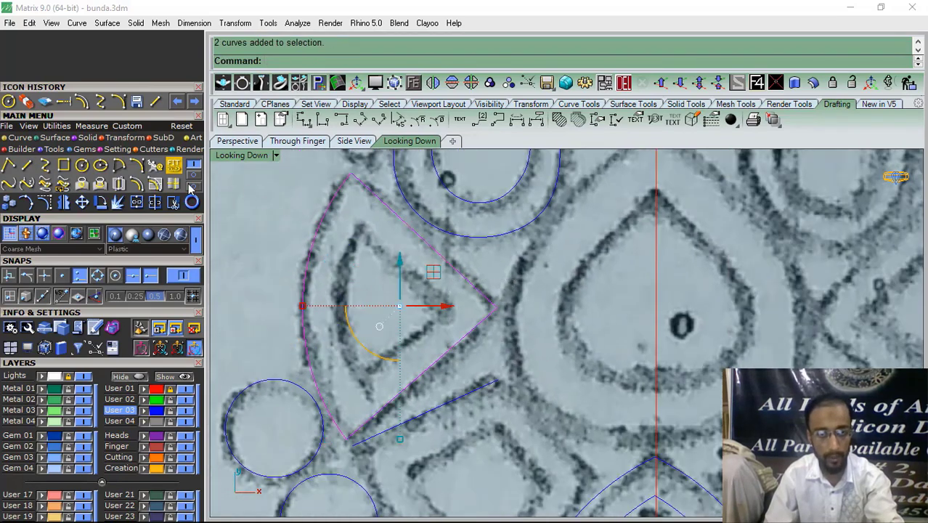
{"action": "left_click", "coordinate": [137, 203]}
{"action": "left_click", "coordinate": [137, 186]}
{"action": "left_click", "coordinate": [338, 290]}
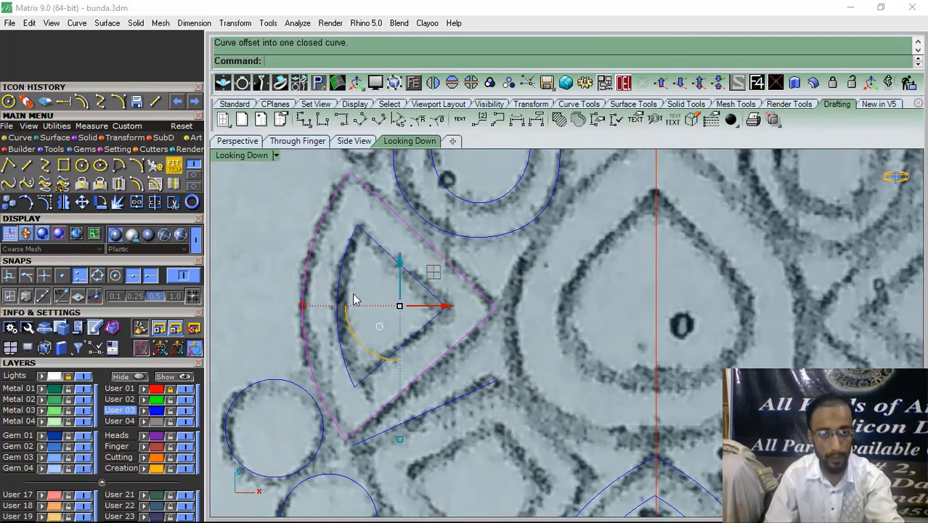
{"action": "key", "text": "Escape"}
Delete the line drawn along the diamond's upper-left outer edge
{"action": "scroll", "coordinate": [363, 300], "scroll_direction": "down", "scroll_amount": 5}
{"action": "scroll", "coordinate": [382, 332], "scroll_direction": "up", "scroll_amount": 5}
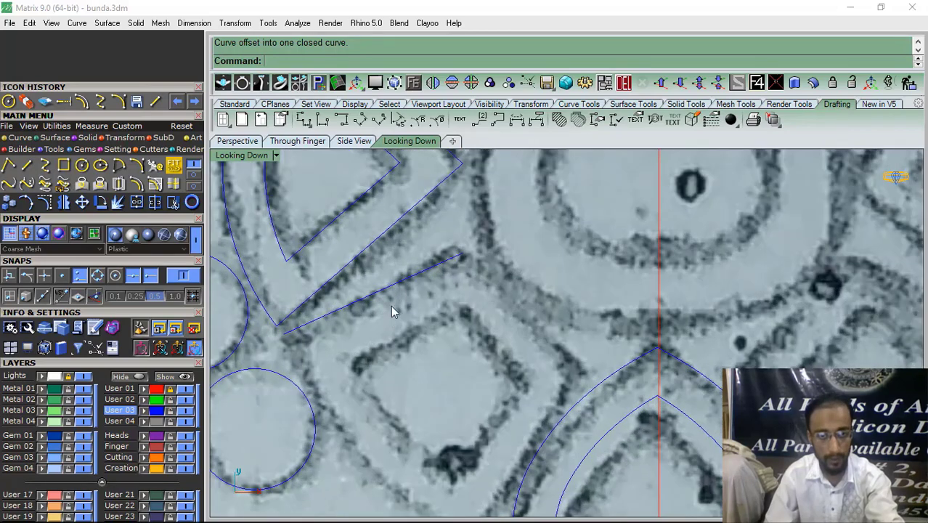
{"action": "left_click", "coordinate": [397, 291]}
{"action": "left_click", "coordinate": [636, 80]}
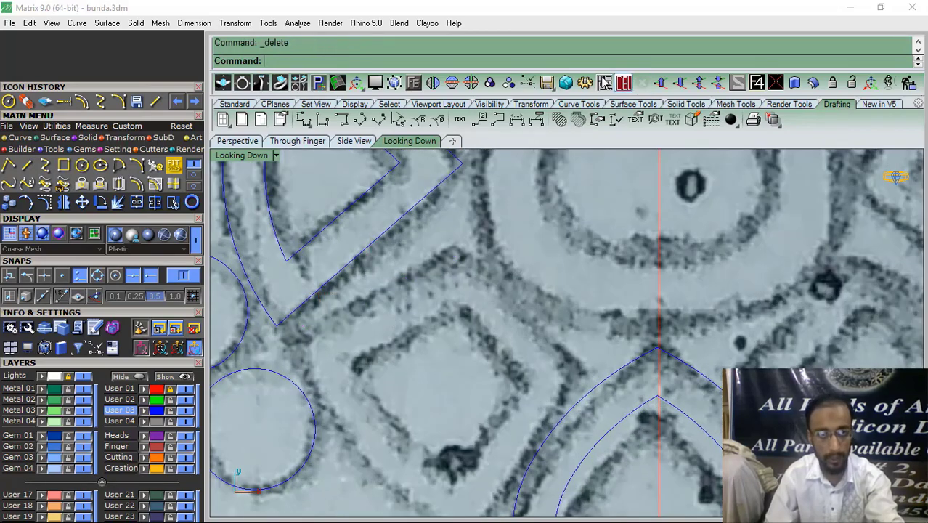
Draw a line along the upper-left outer edge of the sketched diamond, starting just below the left triangle's lower corner
{"action": "left_click", "coordinate": [27, 165]}
{"action": "scroll", "coordinate": [287, 335], "scroll_direction": "up", "scroll_amount": 4}
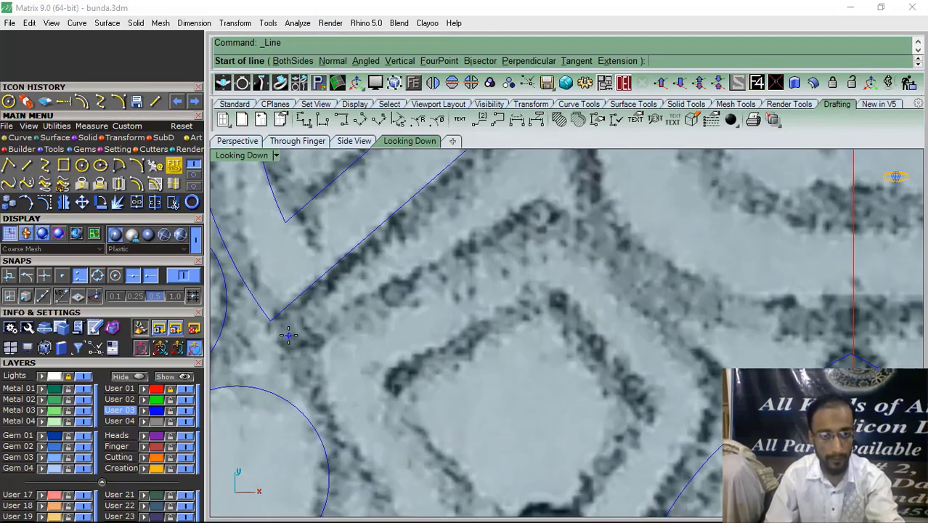
{"action": "left_click", "coordinate": [279, 336]}
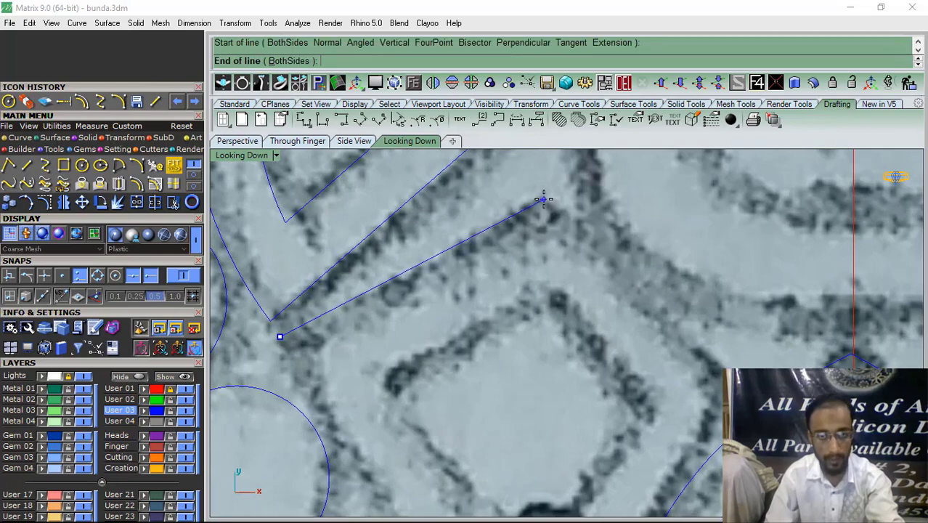
{"action": "left_click", "coordinate": [543, 200]}
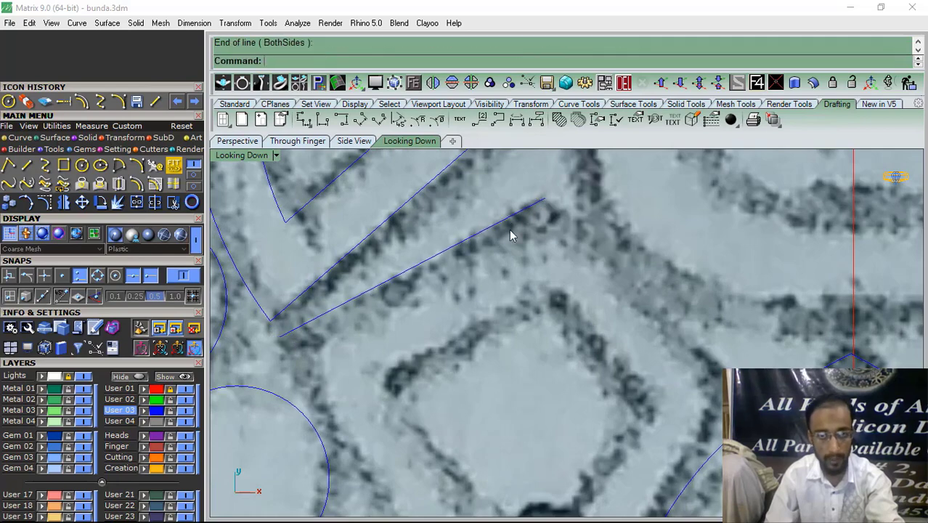
Draw two lines along the upper-right and lower-right outer edges of the sketched diamond, down to its bottom corner
{"action": "left_click", "coordinate": [154, 102]}
{"action": "scroll", "coordinate": [473, 211], "scroll_direction": "down", "scroll_amount": 2}
{"action": "right_click_drag", "start_coordinate": [569, 271], "coordinate": [475, 245]}
{"action": "left_click", "coordinate": [450, 184]}
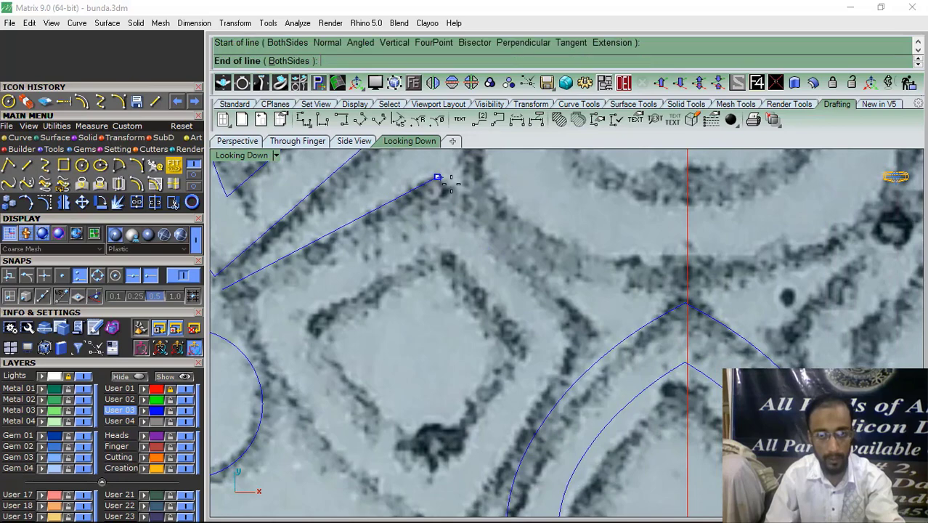
{"action": "left_click", "coordinate": [590, 331]}
{"action": "right_click_drag", "start_coordinate": [587, 344], "coordinate": [482, 267]}
{"action": "right_click", "coordinate": [482, 265]}
{"action": "left_click", "coordinate": [485, 256]}
{"action": "left_click", "coordinate": [487, 255]}
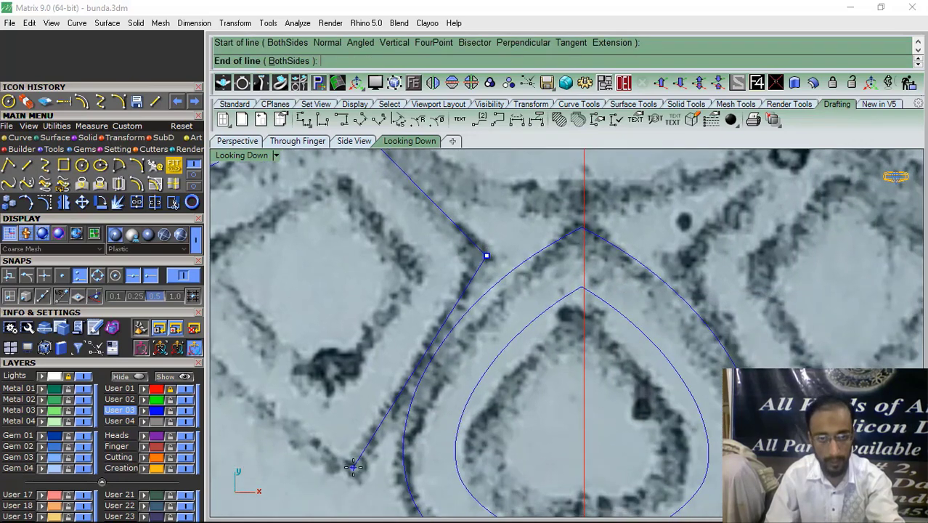
{"action": "left_click", "coordinate": [351, 471]}
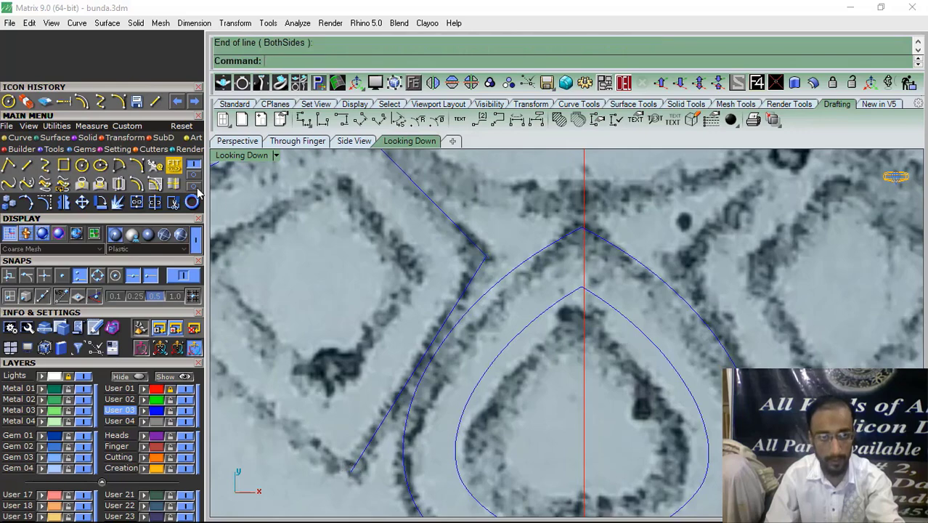
Draw an arc along the diamond's curved lower-left edge, from its bottom corner to its left corner
{"action": "left_click", "coordinate": [118, 102]}
{"action": "scroll", "coordinate": [445, 261], "scroll_direction": "down", "scroll_amount": 8}
{"action": "left_click", "coordinate": [405, 353]}
{"action": "scroll", "coordinate": [306, 276], "scroll_direction": "up", "scroll_amount": 4}
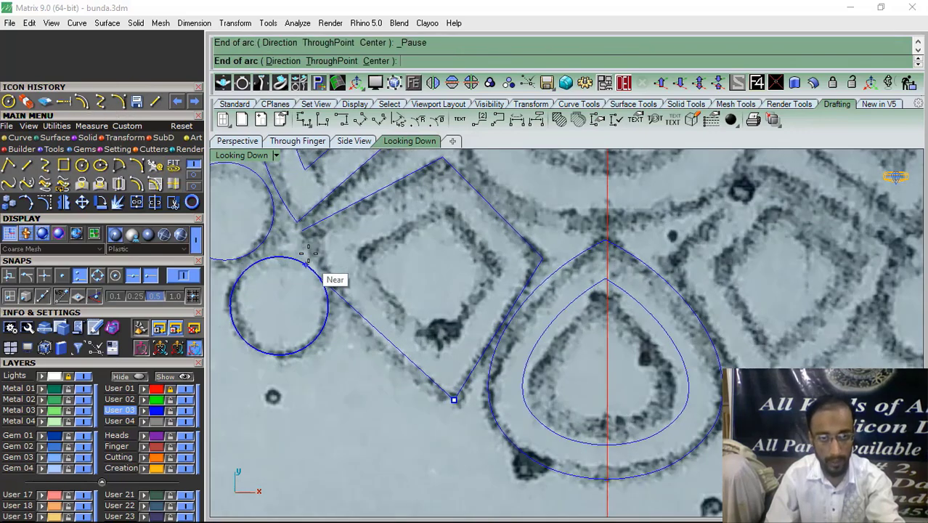
{"action": "left_click", "coordinate": [299, 224]}
{"action": "left_click", "coordinate": [267, 300]}
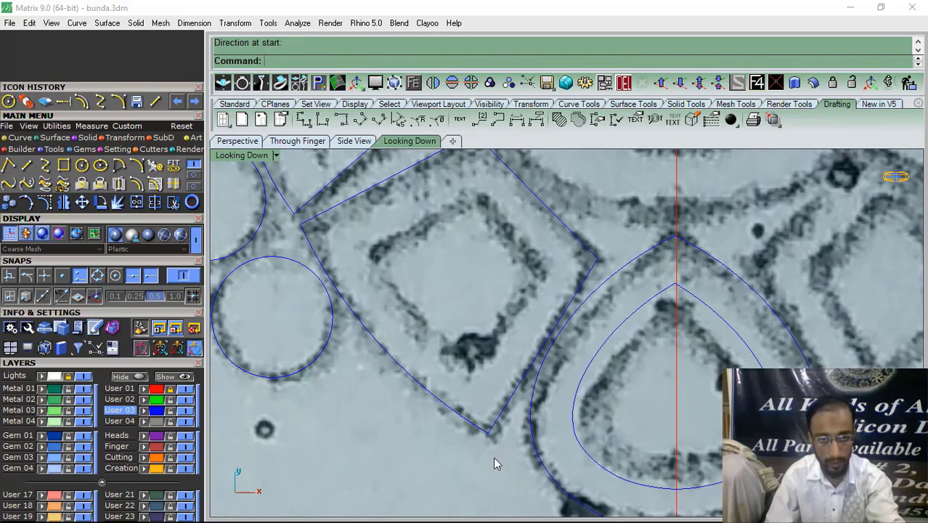
Join the diamond's three lines and arc into one closed curve and offset it inward along the sketched inner stone
{"action": "left_click_drag", "start_coordinate": [494, 458], "coordinate": [458, 419]}
{"action": "left_click_drag", "start_coordinate": [415, 222], "coordinate": [405, 220], "text": "shift"}
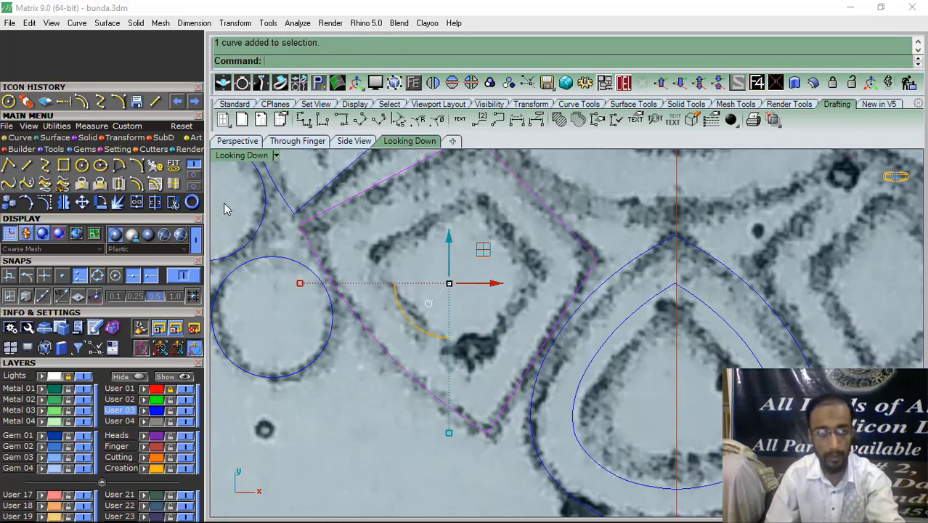
{"action": "left_click", "coordinate": [138, 203]}
{"action": "key", "text": "Escape"}
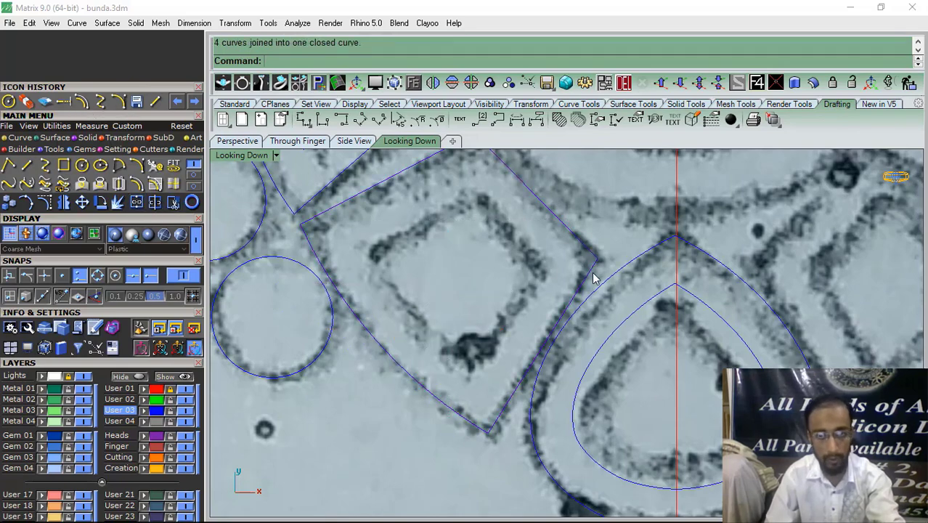
{"action": "left_click", "coordinate": [593, 278]}
{"action": "left_click", "coordinate": [83, 103]}
{"action": "left_click", "coordinate": [418, 302]}
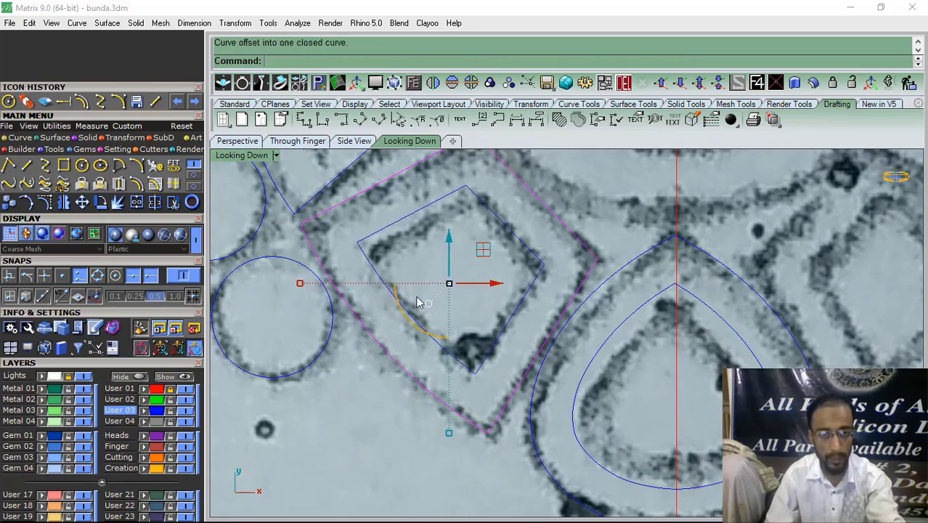
{"action": "key", "text": "Escape"}
Copy the double teardrop at the top of the lower motif onto the upper motif's topmost sketched teardrop
{"action": "scroll", "coordinate": [414, 258], "scroll_direction": "down", "scroll_amount": 5}
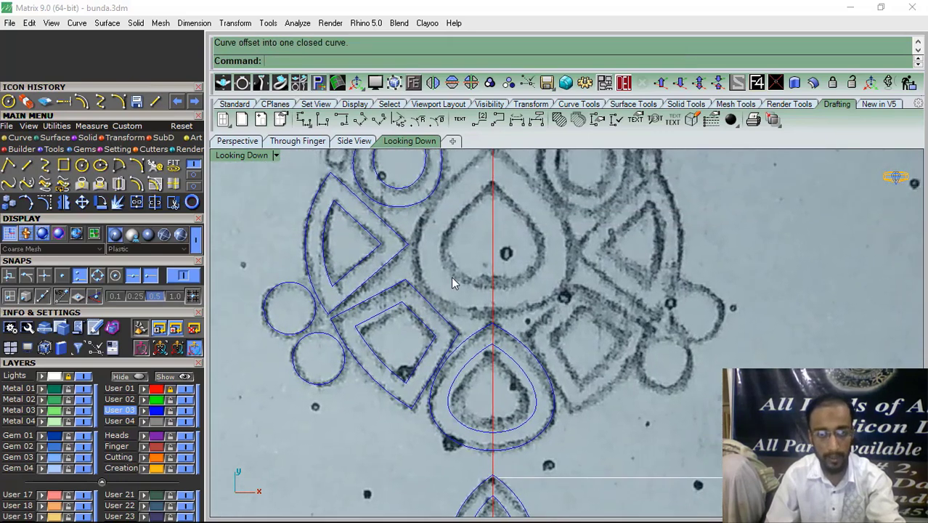
{"action": "scroll", "coordinate": [452, 282], "scroll_direction": "down", "scroll_amount": 5}
{"action": "scroll", "coordinate": [421, 305], "scroll_direction": "up", "scroll_amount": 3}
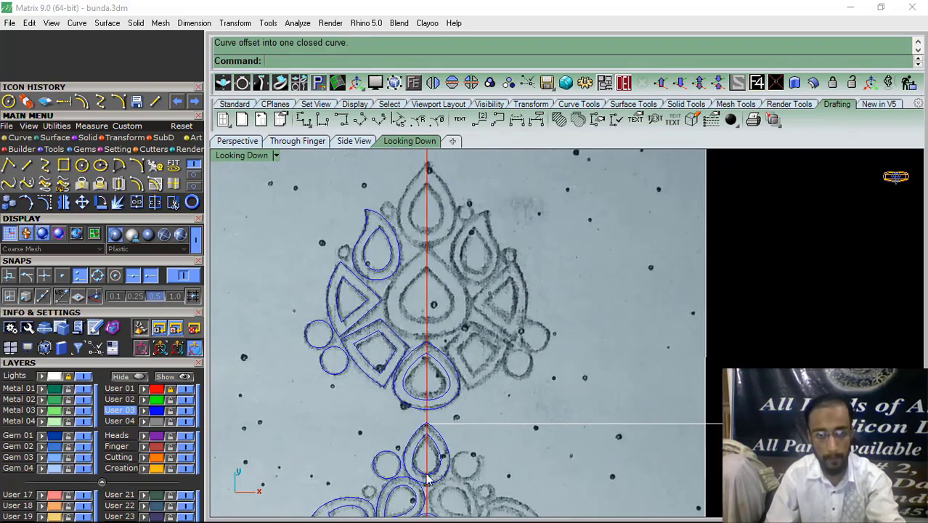
{"action": "left_click_drag", "start_coordinate": [464, 467], "coordinate": [430, 460]}
{"action": "left_click", "coordinate": [9, 202]}
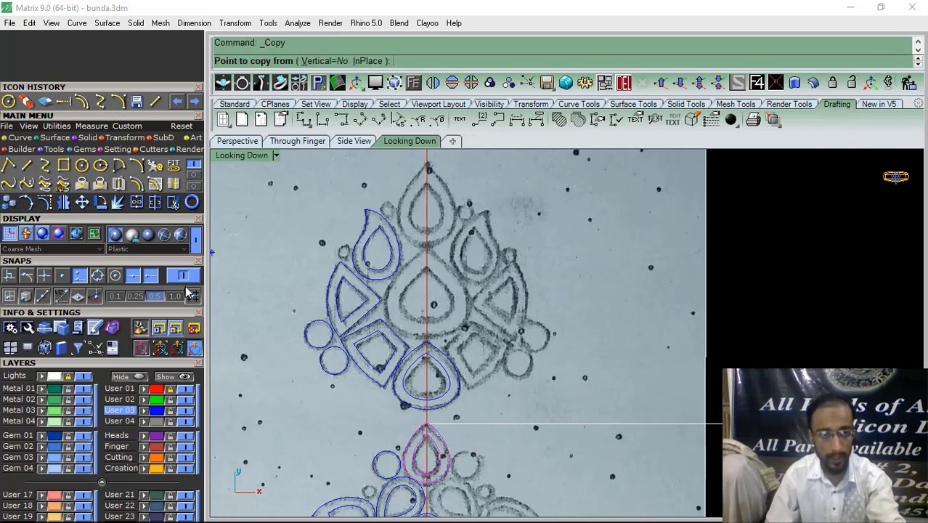
{"action": "left_click", "coordinate": [443, 421]}
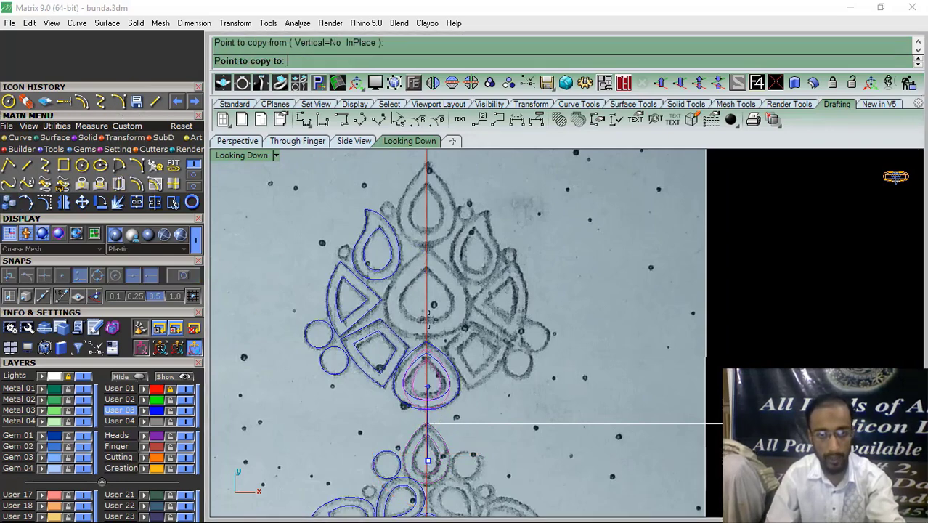
{"action": "scroll", "coordinate": [433, 271], "scroll_direction": "up", "scroll_amount": 3}
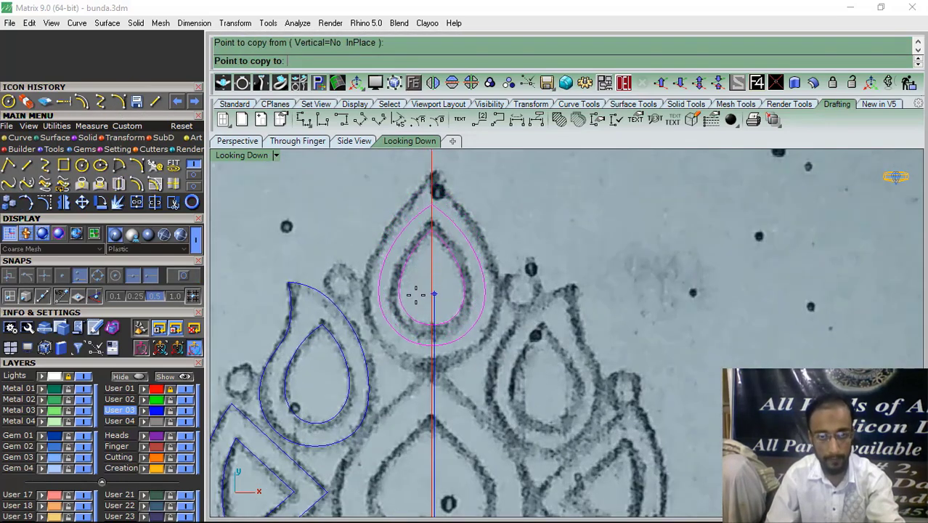
{"action": "left_click", "coordinate": [416, 295]}
{"action": "right_click", "coordinate": [416, 295]}
Enlarge the copied double teardrop to the sketch's width, and stretch it upward from its base with Scale1D toward the sketched tip
{"action": "scroll", "coordinate": [412, 292], "scroll_direction": "up", "scroll_amount": 4}
{"action": "left_click_drag", "start_coordinate": [357, 344], "coordinate": [358, 339]}
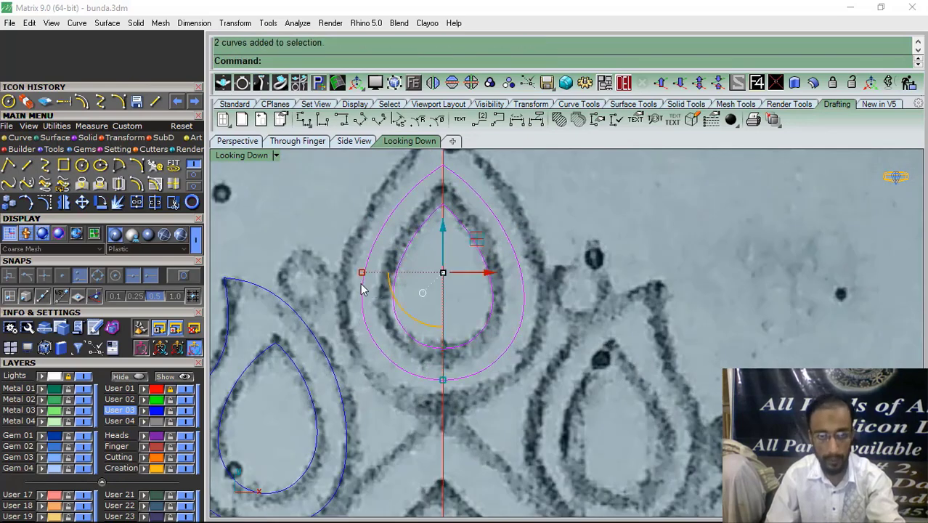
{"action": "left_click_drag", "start_coordinate": [360, 274], "coordinate": [344, 280]}
{"action": "scroll", "coordinate": [389, 269], "scroll_direction": "down", "scroll_amount": 3}
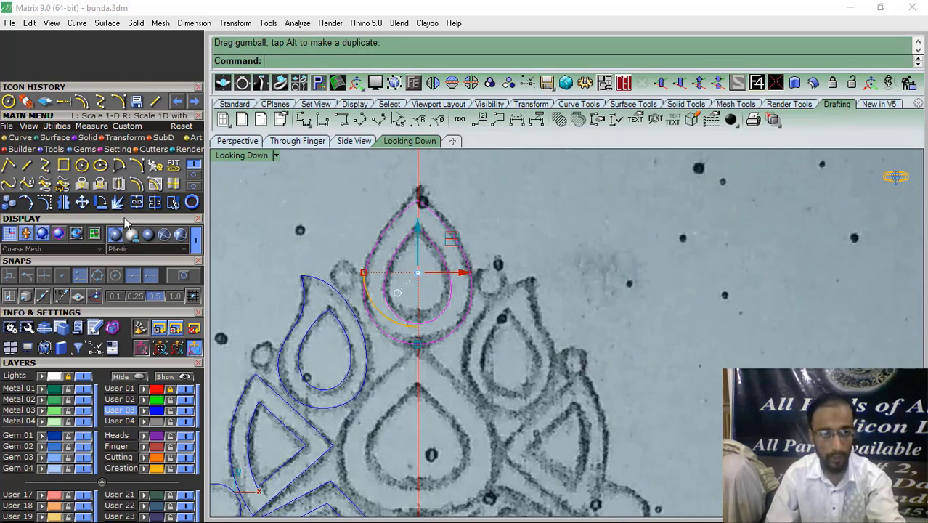
{"action": "left_click", "coordinate": [118, 202]}
{"action": "left_click", "coordinate": [418, 344]}
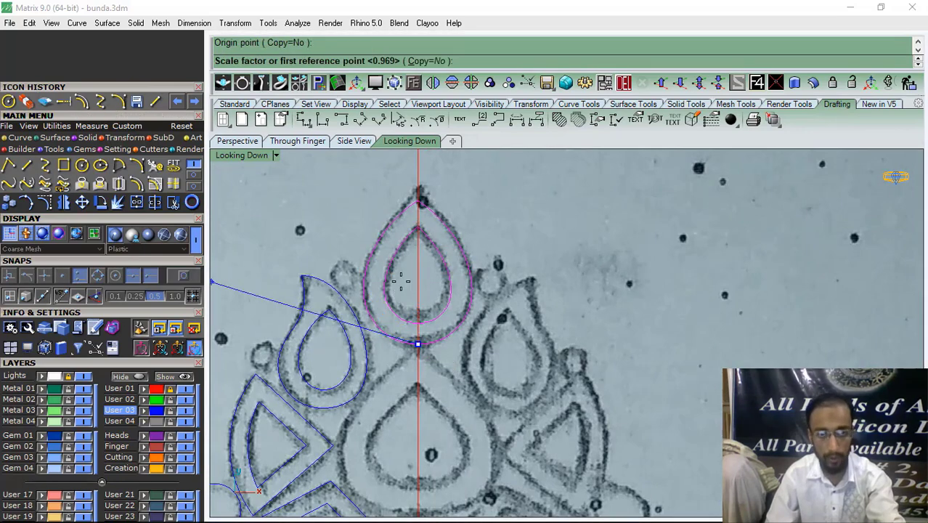
{"action": "right_click_drag", "start_coordinate": [401, 281], "coordinate": [410, 318]}
{"action": "scroll", "coordinate": [456, 267], "scroll_direction": "up", "scroll_amount": 4}
{"action": "left_click", "coordinate": [392, 247]}
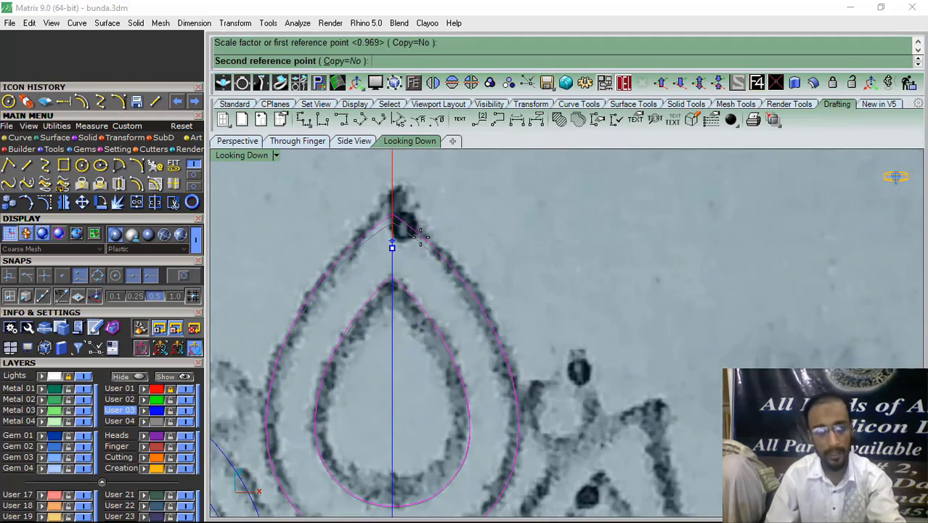
{"action": "left_click", "coordinate": [419, 224]}
{"action": "right_click_drag", "start_coordinate": [444, 305], "coordinate": [469, 253]}
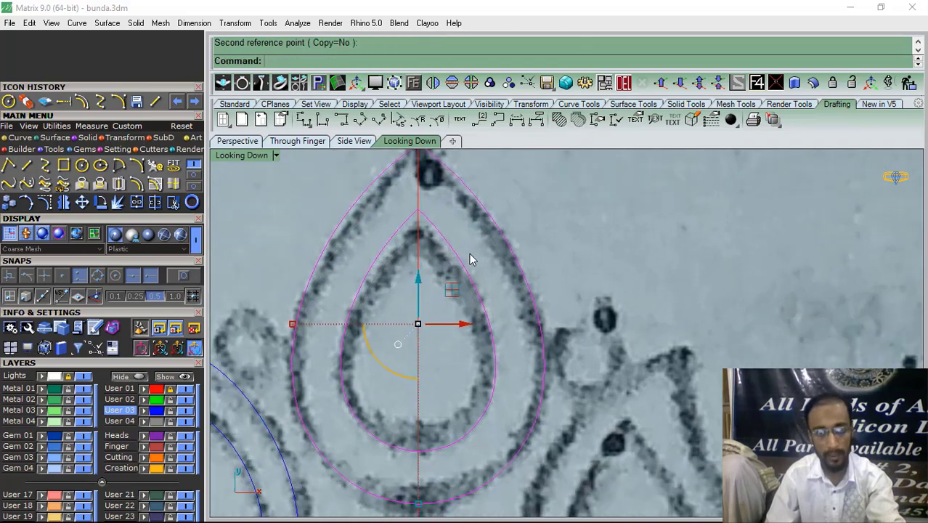
Shorten only the inner teardrop from its base with Scale1D so its tip meets the sketched inner tip
{"action": "left_click_drag", "start_coordinate": [470, 255], "coordinate": [457, 304]}
{"action": "right_click", "coordinate": [451, 304]}
{"action": "key", "text": "Escape"}
{"action": "left_click", "coordinate": [509, 85]}
{"action": "left_click", "coordinate": [586, 201]}
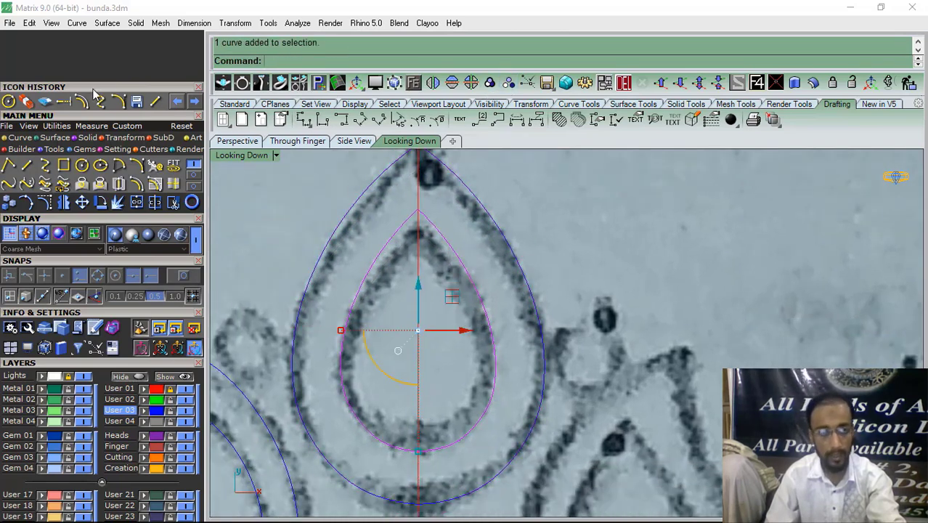
{"action": "left_click", "coordinate": [26, 102]}
{"action": "left_click", "coordinate": [419, 452]}
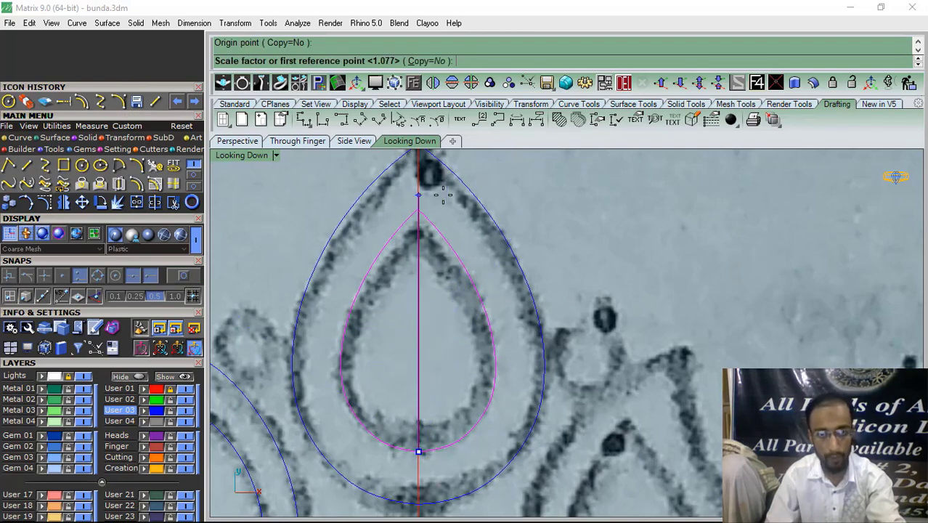
{"action": "left_click", "coordinate": [419, 195]}
{"action": "left_click", "coordinate": [442, 214]}
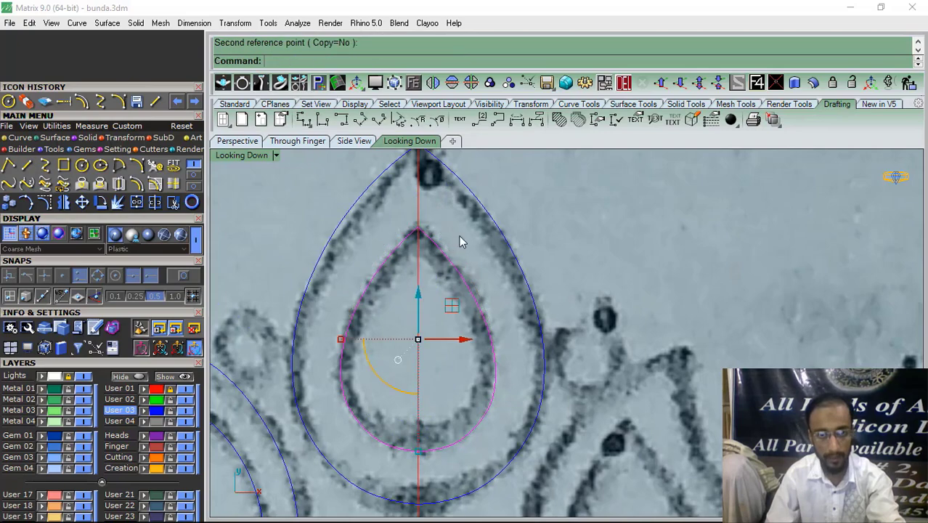
{"action": "scroll", "coordinate": [457, 234], "scroll_direction": "down", "scroll_amount": 3}
Shorten the outer teardrop slightly from its base with Scale1D to fit the sketched outer tip
{"action": "left_click_drag", "start_coordinate": [475, 203], "coordinate": [441, 222]}
{"action": "right_click", "coordinate": [414, 408]}
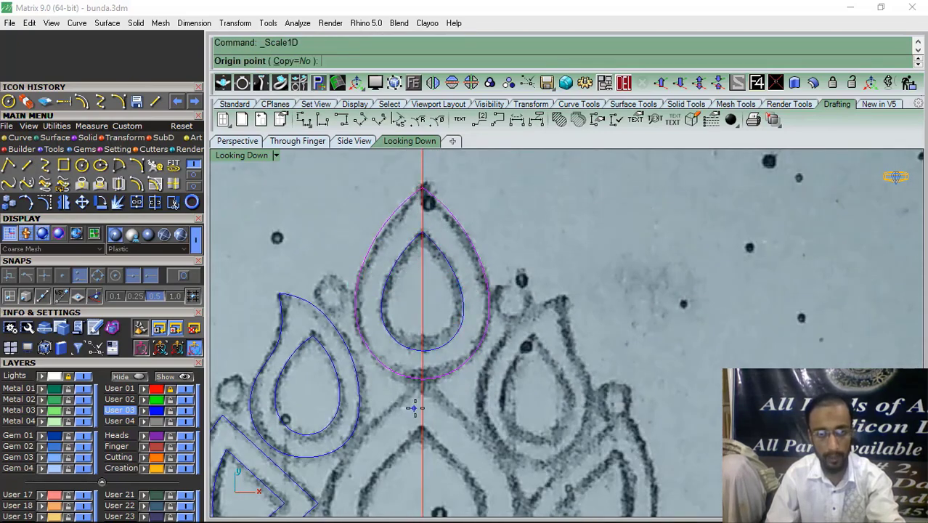
{"action": "left_click", "coordinate": [174, 279]}
{"action": "left_click", "coordinate": [423, 379]}
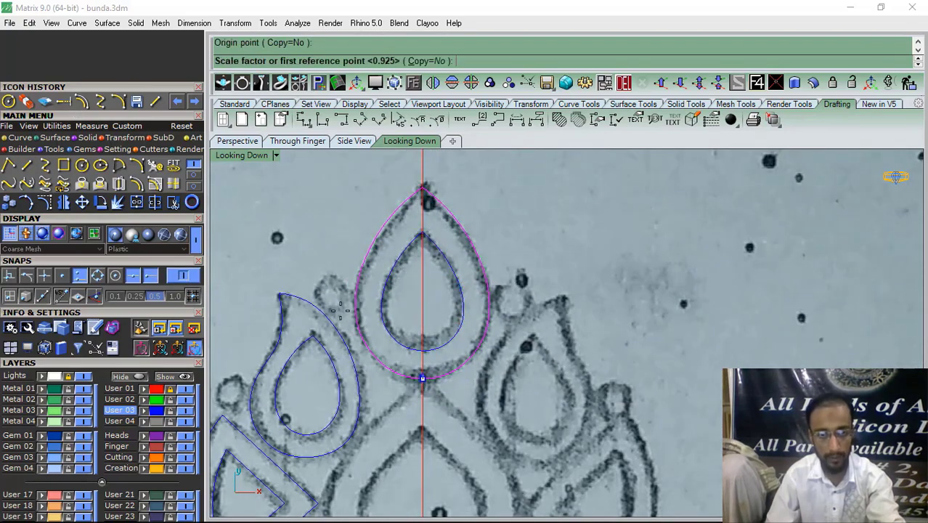
{"action": "left_click", "coordinate": [178, 277]}
{"action": "right_click_drag", "start_coordinate": [429, 207], "coordinate": [426, 255]}
{"action": "scroll", "coordinate": [424, 250], "scroll_direction": "up", "scroll_amount": 5}
{"action": "left_click", "coordinate": [474, 174]}
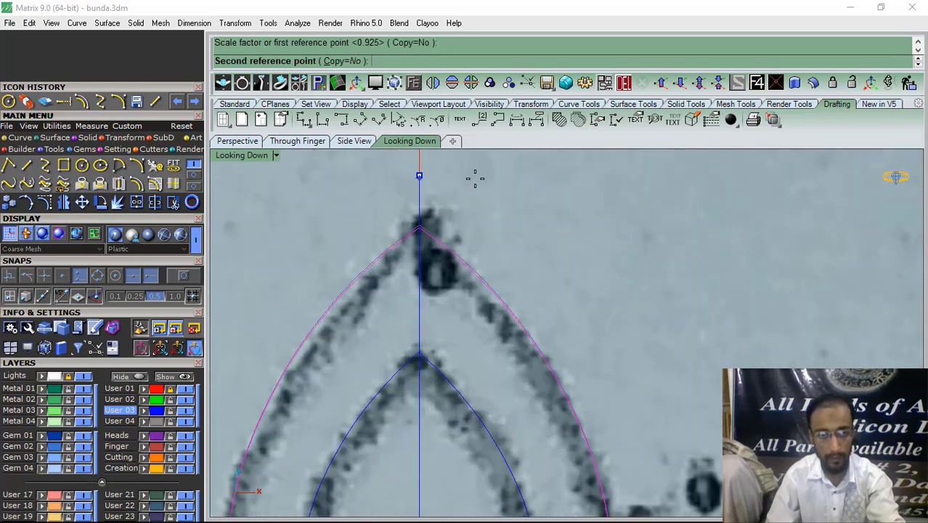
{"action": "left_click", "coordinate": [512, 253]}
{"action": "scroll", "coordinate": [425, 247], "scroll_direction": "down", "scroll_amount": 5}
{"action": "scroll", "coordinate": [425, 247], "scroll_direction": "down", "scroll_amount": 2}
{"action": "right_click_drag", "start_coordinate": [450, 315], "coordinate": [457, 286]}
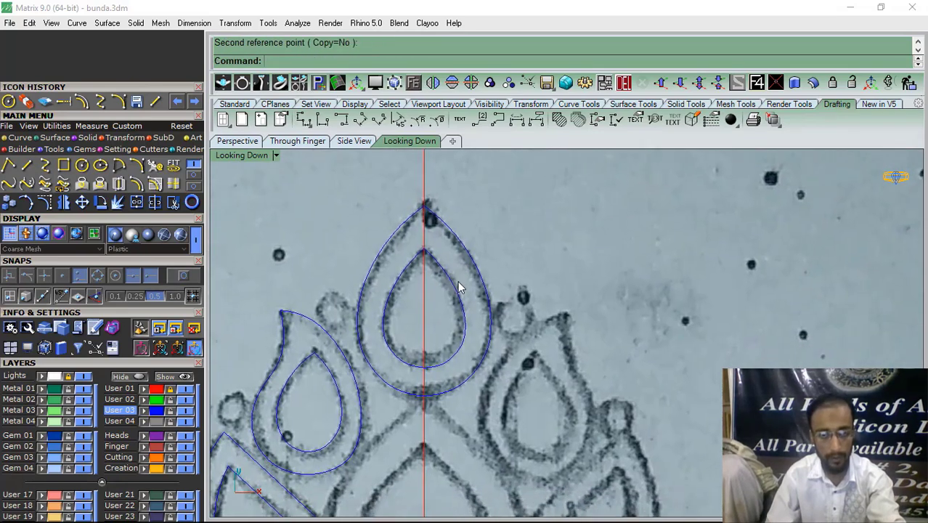
{"action": "left_click", "coordinate": [457, 292]}
{"action": "key", "text": "Return"}
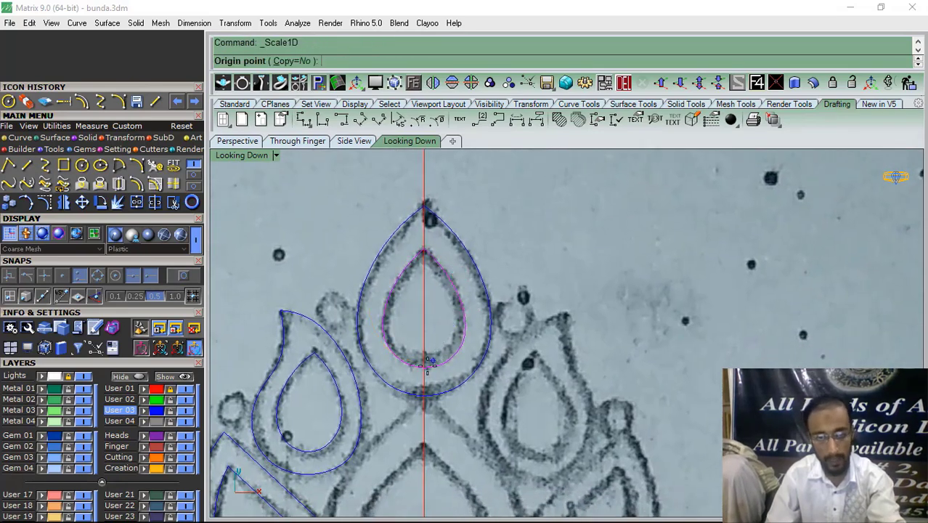
{"action": "left_click", "coordinate": [424, 367]}
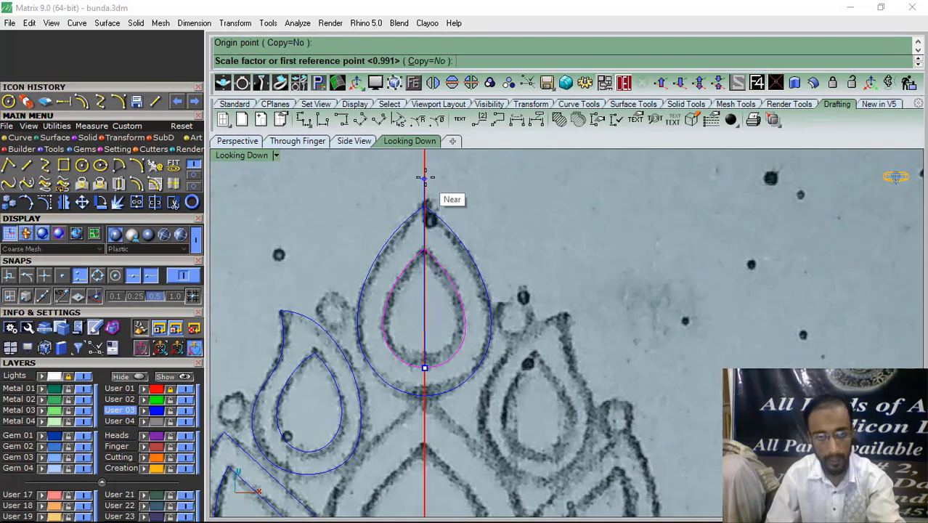
{"action": "left_click", "coordinate": [425, 178]}
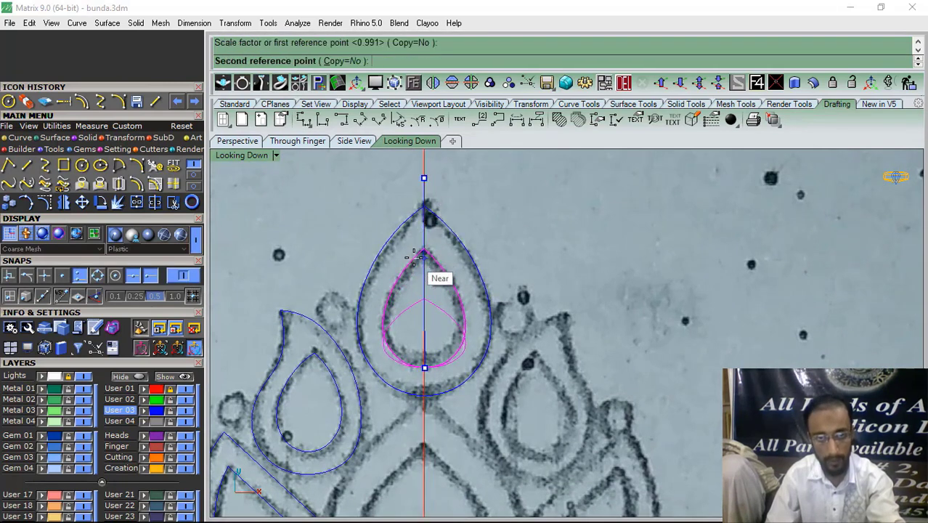
{"action": "left_click", "coordinate": [420, 254]}
Scale the inner teardrop lengthwise from its tip with Scale1D to fit its base to the sketched inner outline
{"action": "key", "text": "Return"}
{"action": "left_click", "coordinate": [424, 249]}
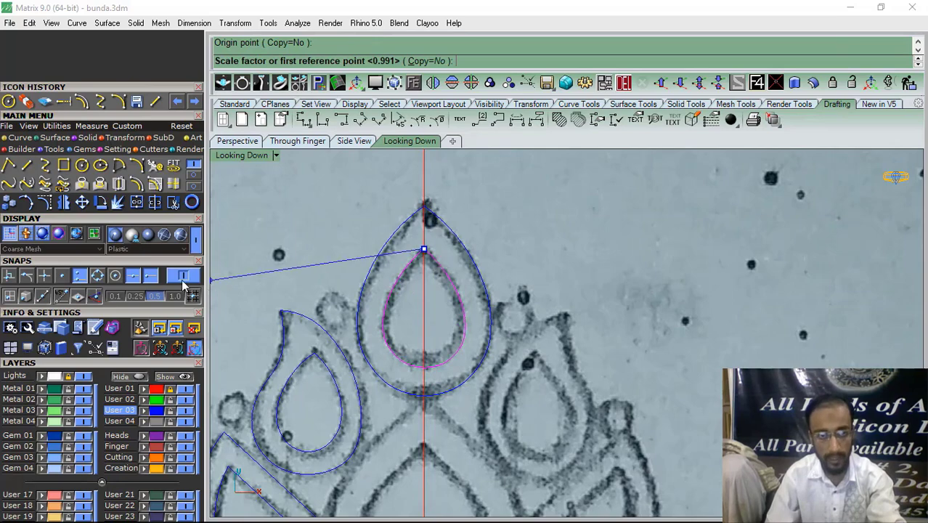
{"action": "left_click", "coordinate": [424, 409]}
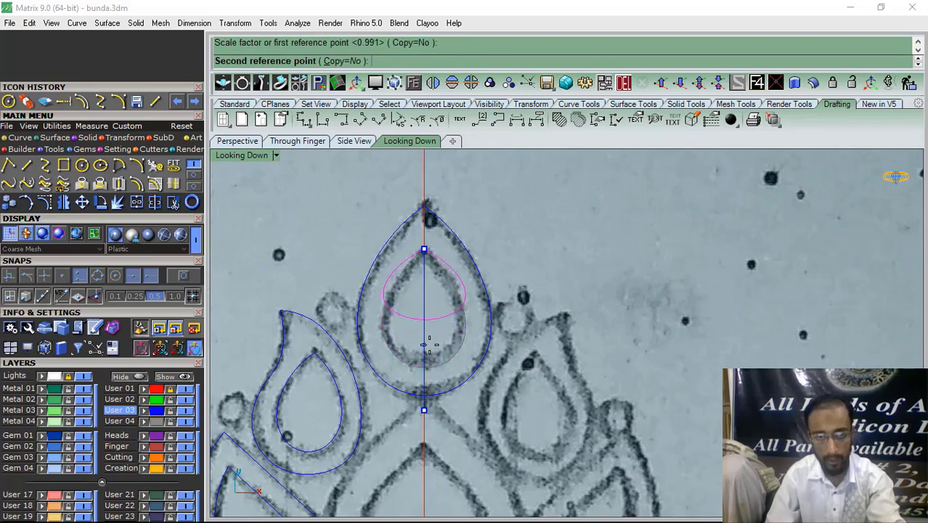
{"action": "scroll", "coordinate": [430, 345], "scroll_direction": "up", "scroll_amount": 2}
{"action": "key", "text": "Escape"}
{"action": "left_click", "coordinate": [586, 274]}
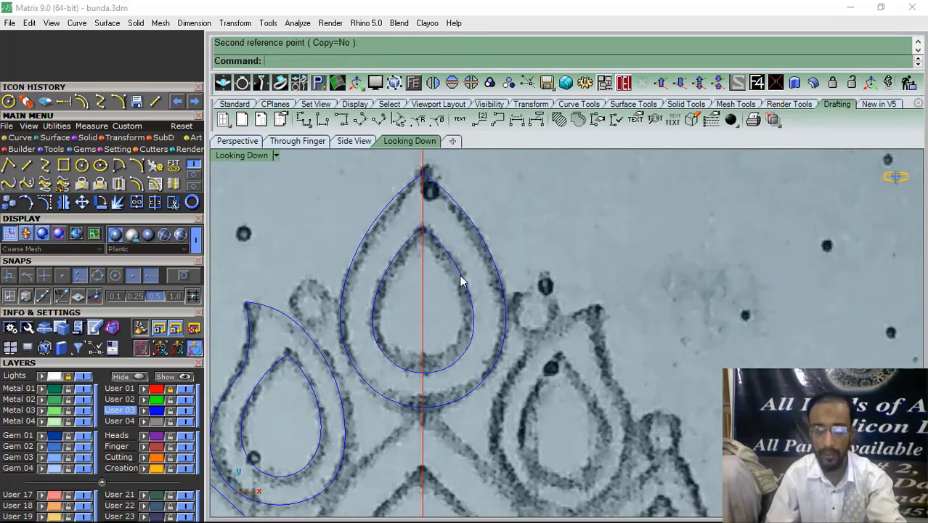
Try to narrow the top stone's inner teardrop sideways with Scale1D, and undo the change
{"action": "left_click", "coordinate": [386, 324]}
{"action": "key", "text": "Return"}
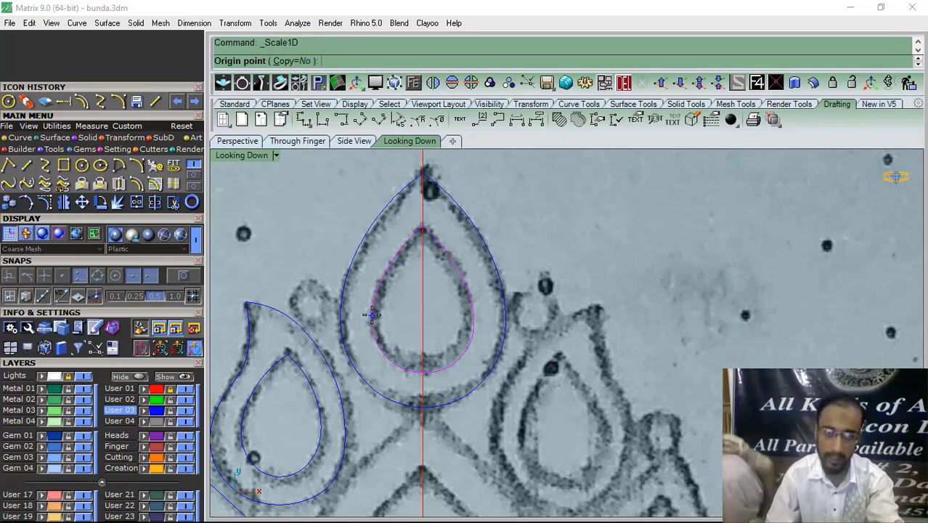
{"action": "left_click", "coordinate": [374, 305]}
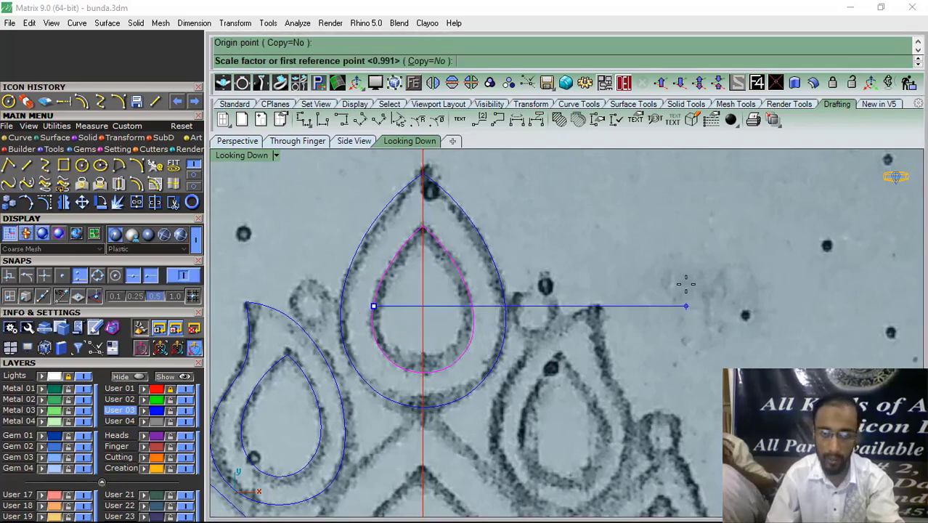
{"action": "left_click", "coordinate": [684, 289]}
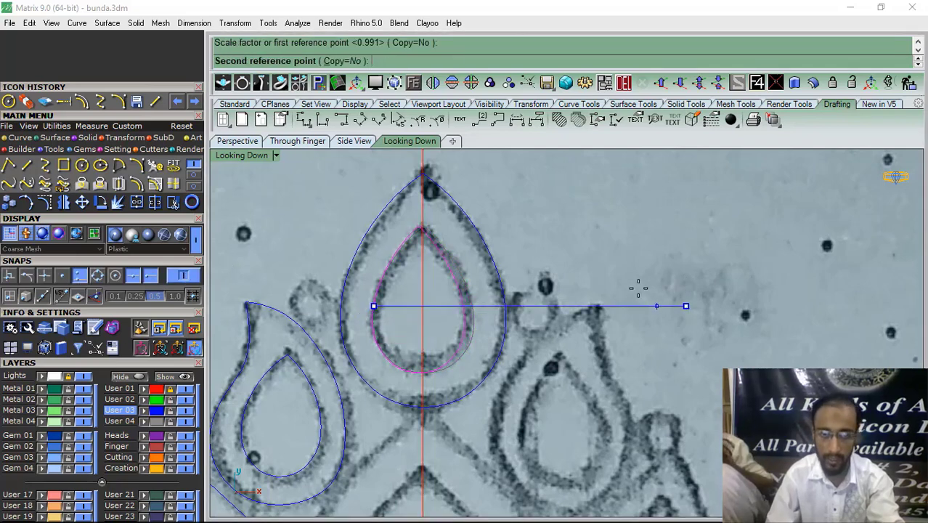
{"action": "left_click", "coordinate": [575, 296]}
{"action": "key", "text": "Return"}
{"action": "left_click", "coordinate": [421, 312]}
{"action": "left_click", "coordinate": [473, 319]}
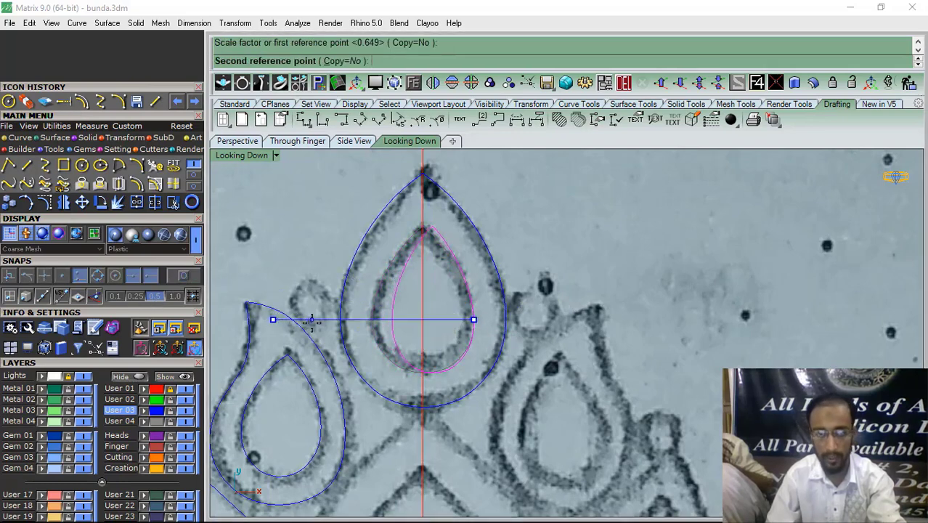
{"action": "key", "text": "Escape"}
{"action": "key", "text": "ctrl+z"}
Copy the large central stone's outer teardrop from the lower motif onto the sketched central stone of the upper motif
{"action": "scroll", "coordinate": [594, 266], "scroll_direction": "down", "scroll_amount": 10}
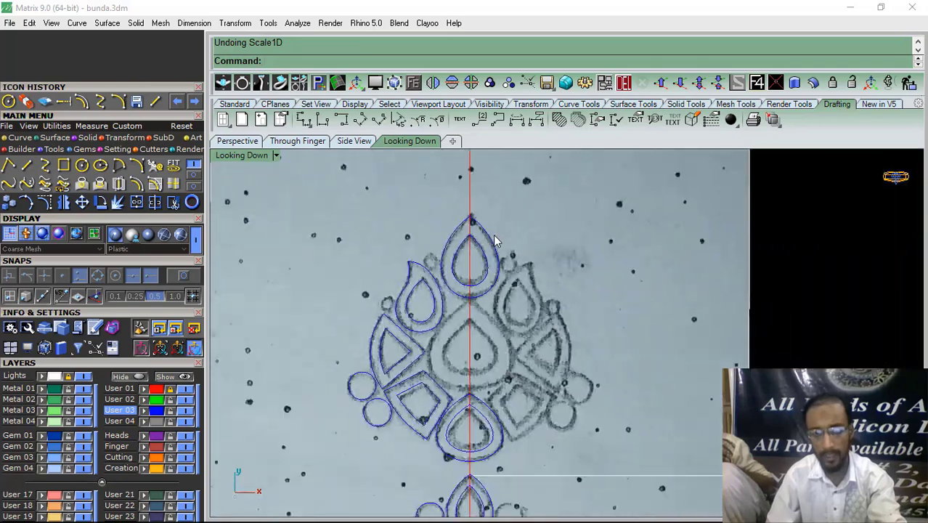
{"action": "scroll", "coordinate": [468, 260], "scroll_direction": "up", "scroll_amount": 5}
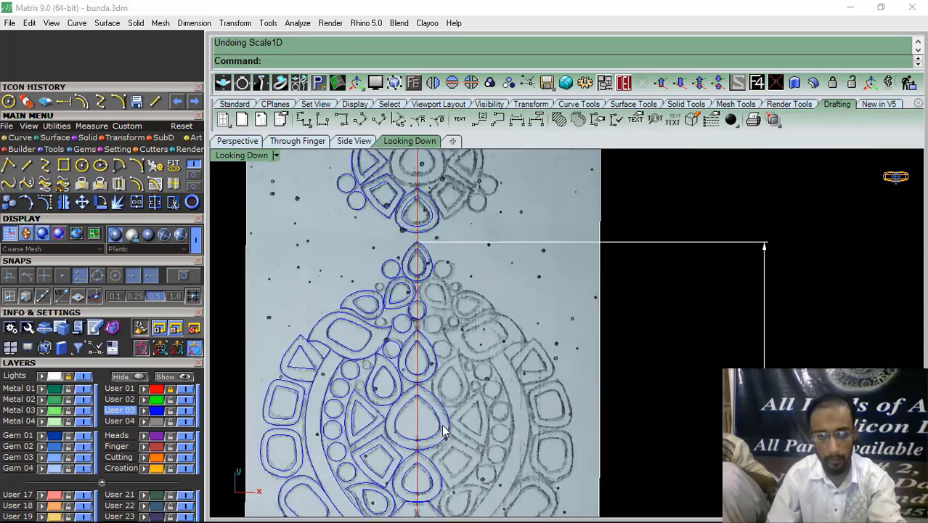
{"action": "left_click", "coordinate": [421, 434]}
{"action": "key", "text": "ctrl+z"}
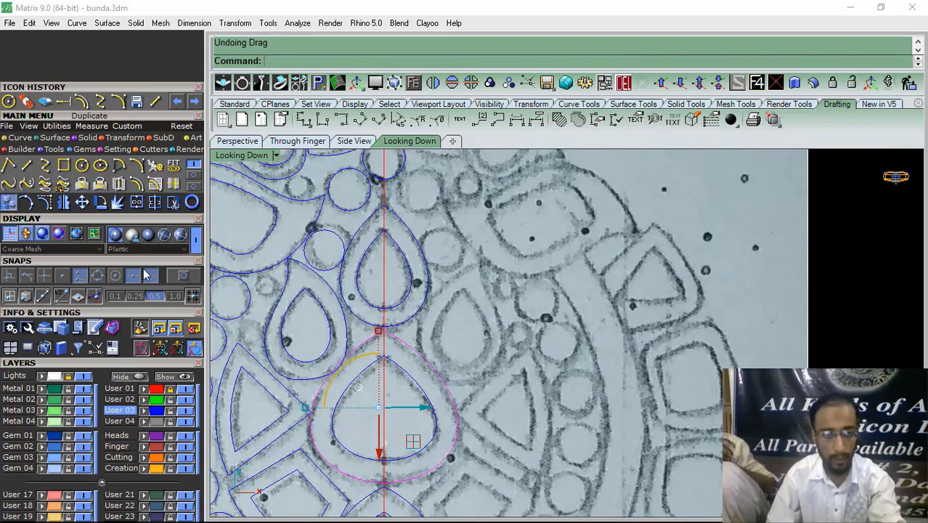
{"action": "left_click", "coordinate": [9, 203]}
{"action": "scroll", "coordinate": [439, 359], "scroll_direction": "down", "scroll_amount": 9}
{"action": "left_click", "coordinate": [421, 375]}
{"action": "right_click_drag", "start_coordinate": [416, 243], "coordinate": [401, 305]}
{"action": "scroll", "coordinate": [400, 304], "scroll_direction": "up", "scroll_amount": 8}
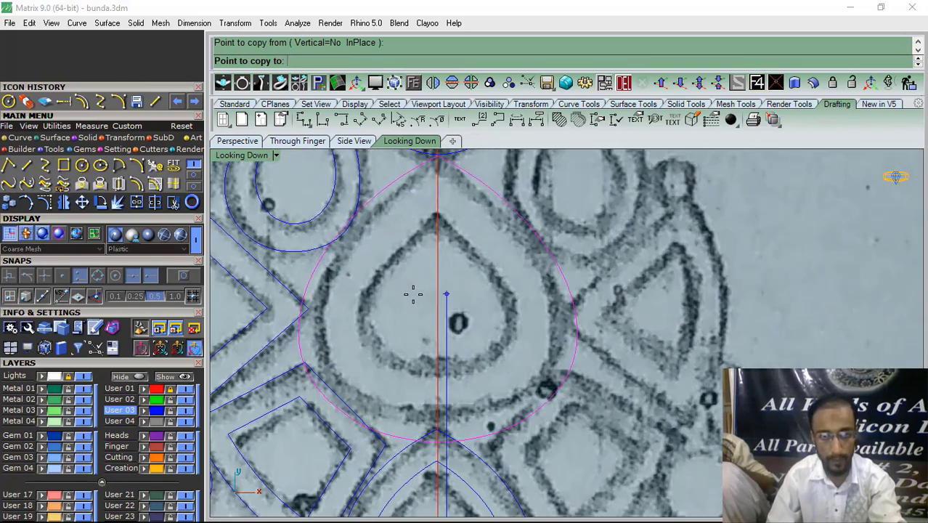
{"action": "left_click", "coordinate": [413, 294]}
{"action": "right_click", "coordinate": [414, 295]}
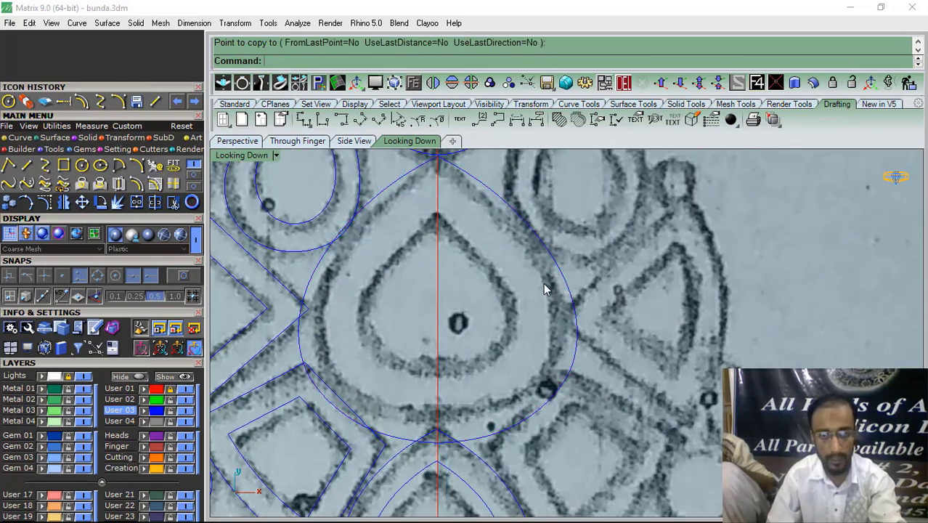
Shorten the copied outer teardrop from its tip with Scale1D so its base fits the sketched outline
{"action": "left_click_drag", "start_coordinate": [577, 268], "coordinate": [502, 288]}
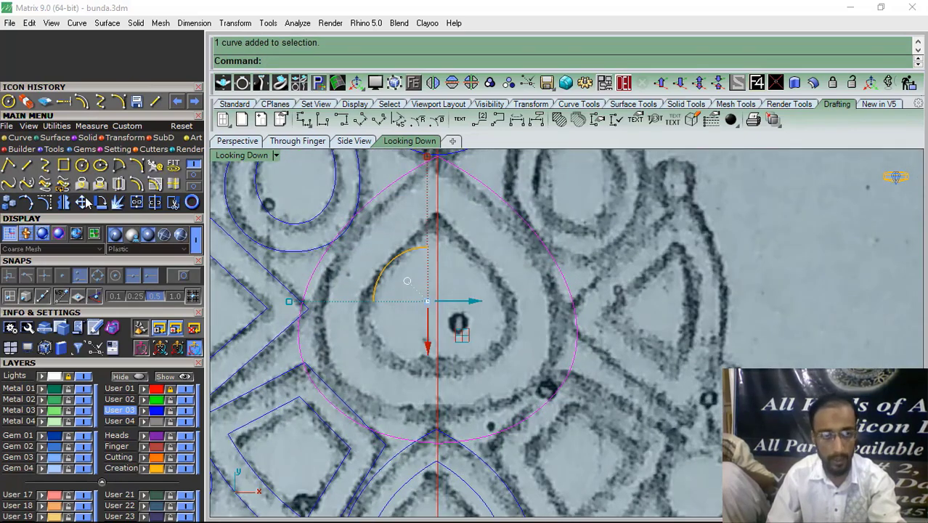
{"action": "left_click", "coordinate": [101, 165]}
{"action": "scroll", "coordinate": [464, 290], "scroll_direction": "down", "scroll_amount": 3}
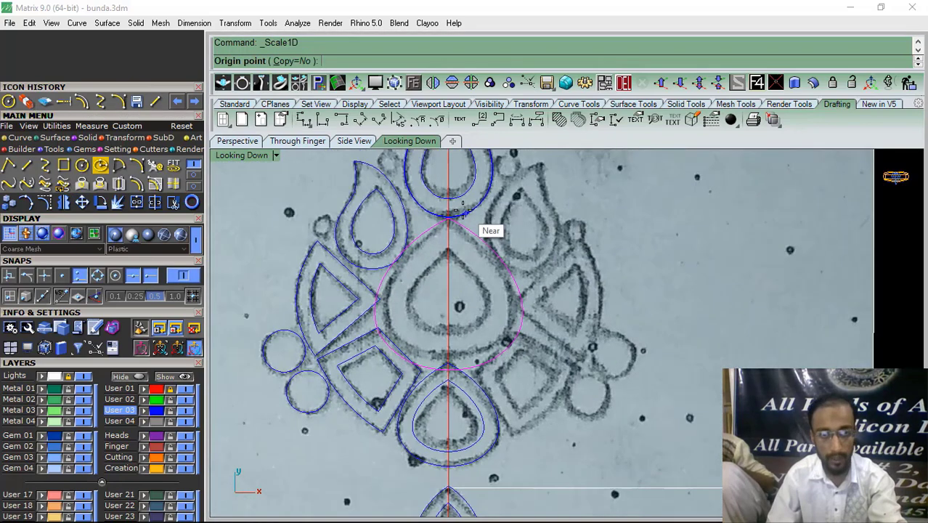
{"action": "left_click", "coordinate": [451, 215]}
{"action": "scroll", "coordinate": [458, 354], "scroll_direction": "up", "scroll_amount": 3}
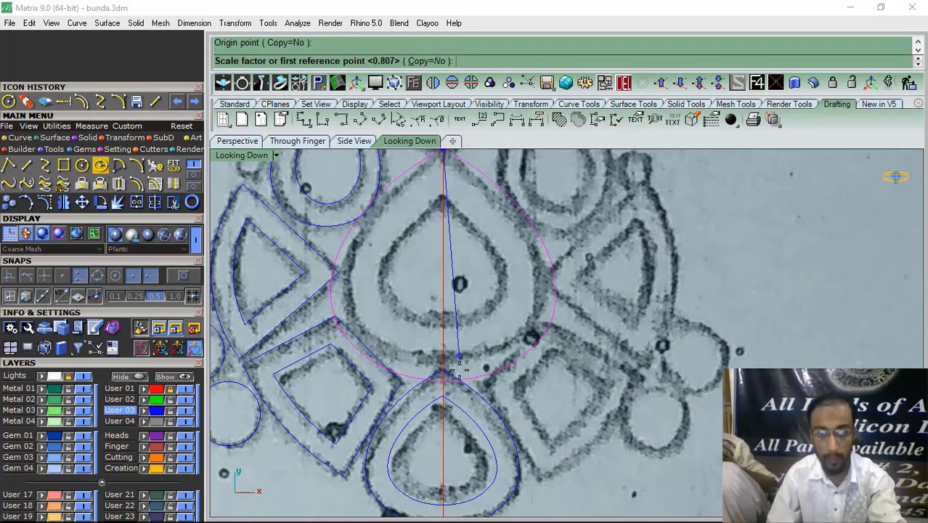
{"action": "left_click", "coordinate": [438, 404]}
{"action": "left_click", "coordinate": [455, 379]}
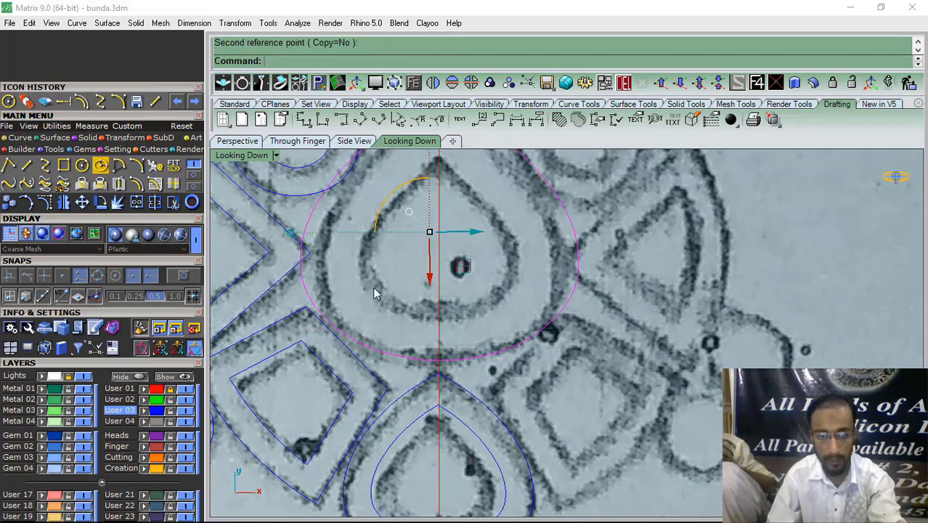
Narrow the copied outer teardrop with the gumball scale handle so its sides fit the sketched outline
{"action": "right_click_drag", "start_coordinate": [307, 244], "coordinate": [323, 300]}
{"action": "left_click_drag", "start_coordinate": [307, 291], "coordinate": [328, 294]}
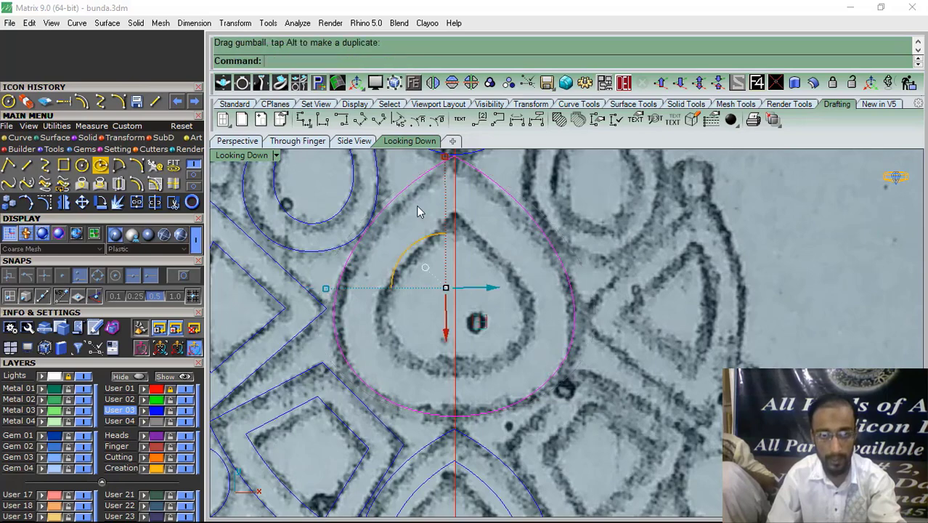
{"action": "scroll", "coordinate": [350, 231], "scroll_direction": "up", "scroll_amount": 5}
{"action": "scroll", "coordinate": [351, 231], "scroll_direction": "down", "scroll_amount": 6}
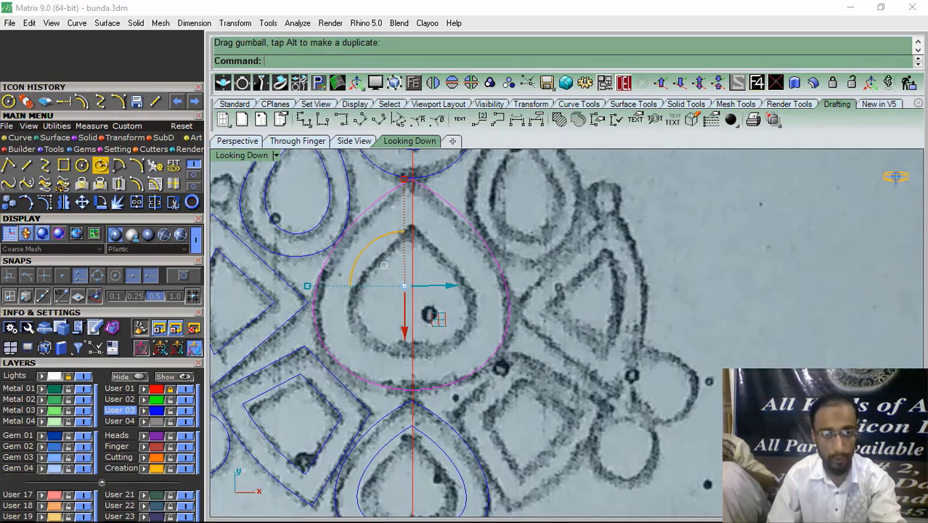
Offset the fitted outer teardrop inward by 1.2
{"action": "left_click", "coordinate": [81, 101]}
{"action": "type", "text": "1.2"}
{"action": "key", "text": "Return"}
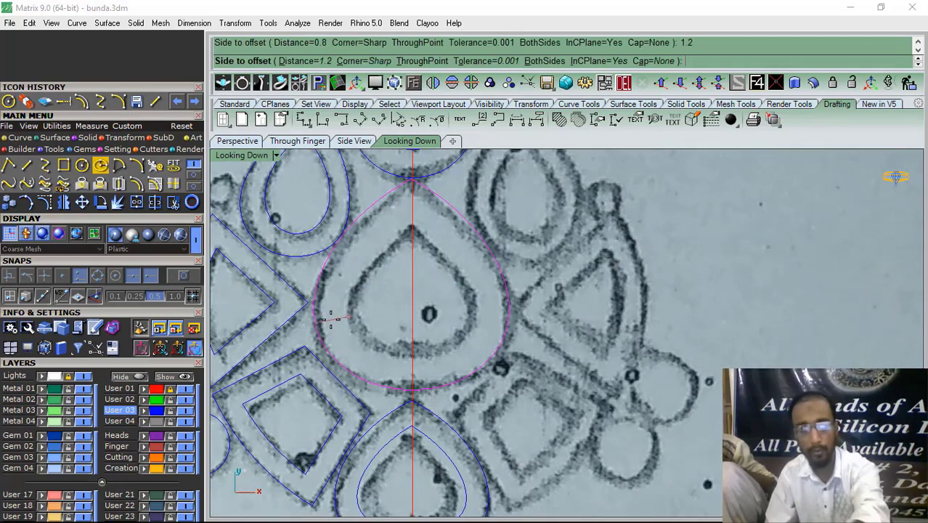
{"action": "left_click", "coordinate": [330, 318]}
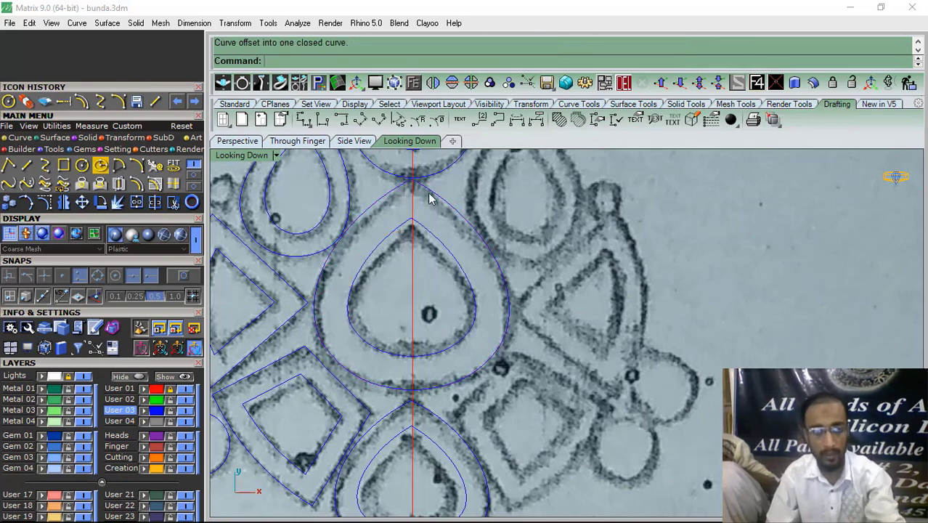
Move the outer teardrop so its tip lies exactly on the vertical centre line
{"action": "scroll", "coordinate": [429, 198], "scroll_direction": "up", "scroll_amount": 5}
{"action": "left_click", "coordinate": [437, 204]}
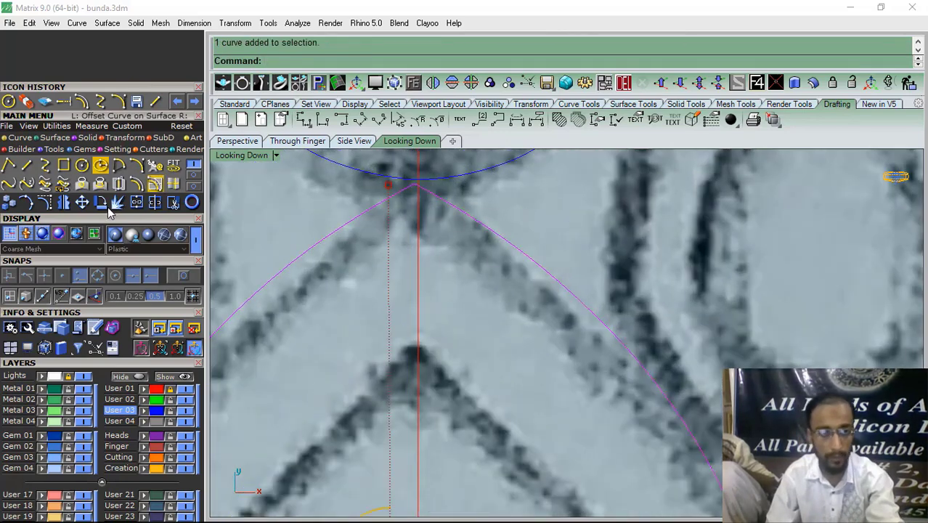
{"action": "left_click", "coordinate": [82, 204]}
{"action": "left_click", "coordinate": [183, 277]}
{"action": "right_click_drag", "start_coordinate": [428, 270], "coordinate": [423, 347]}
{"action": "scroll", "coordinate": [402, 290], "scroll_direction": "up", "scroll_amount": 2}
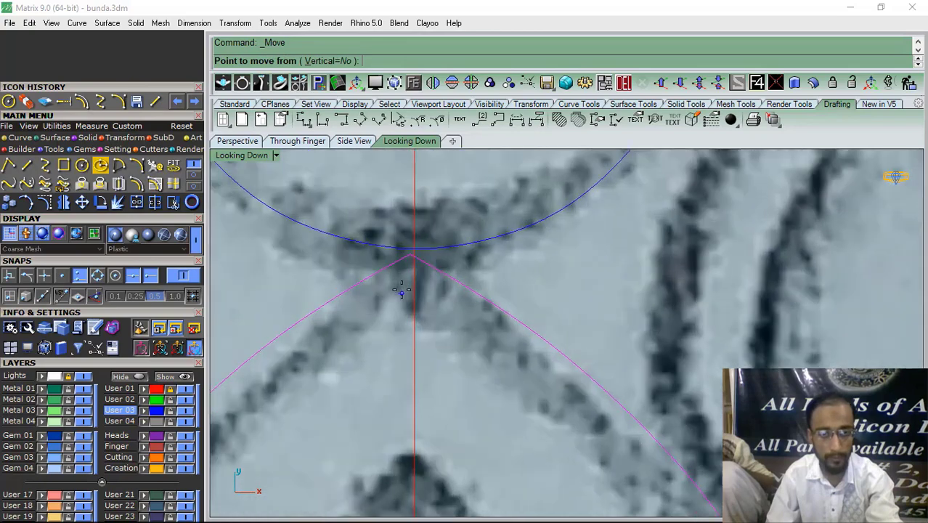
{"action": "scroll", "coordinate": [402, 290], "scroll_direction": "up", "scroll_amount": 2}
{"action": "left_click", "coordinate": [416, 228]}
{"action": "left_click", "coordinate": [406, 234]}
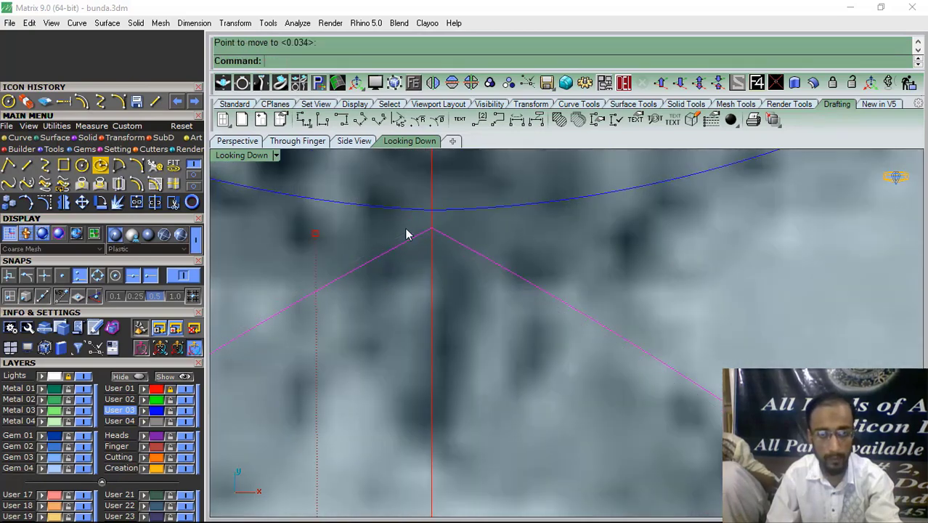
Rotate the outer teardrop about its tip so the middle of its base also lies on the vertical centre line
{"action": "left_click", "coordinate": [100, 202]}
{"action": "left_click", "coordinate": [432, 229]}
{"action": "scroll", "coordinate": [397, 261], "scroll_direction": "down", "scroll_amount": 1}
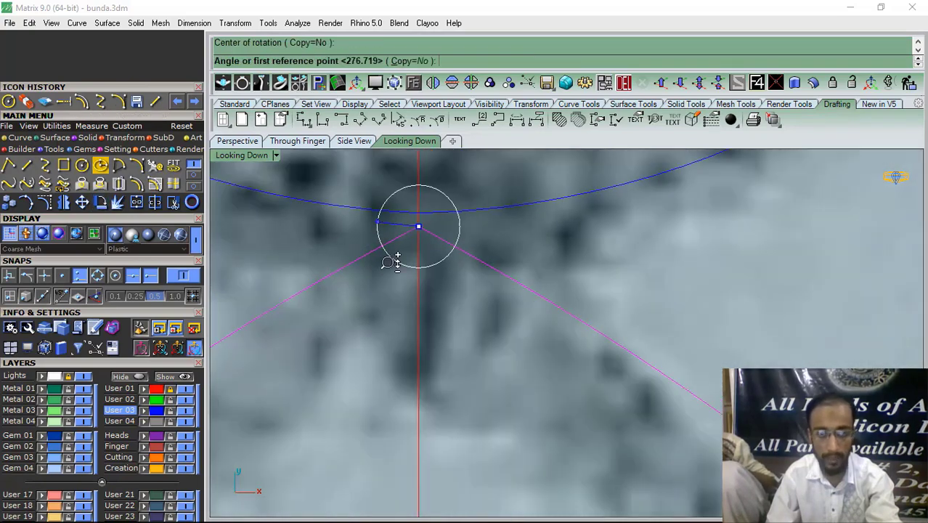
{"action": "right_click_drag", "start_coordinate": [397, 261], "coordinate": [422, 161], "text": "ctrl"}
{"action": "right_click_drag", "start_coordinate": [428, 368], "coordinate": [428, 315], "text": "ctrl"}
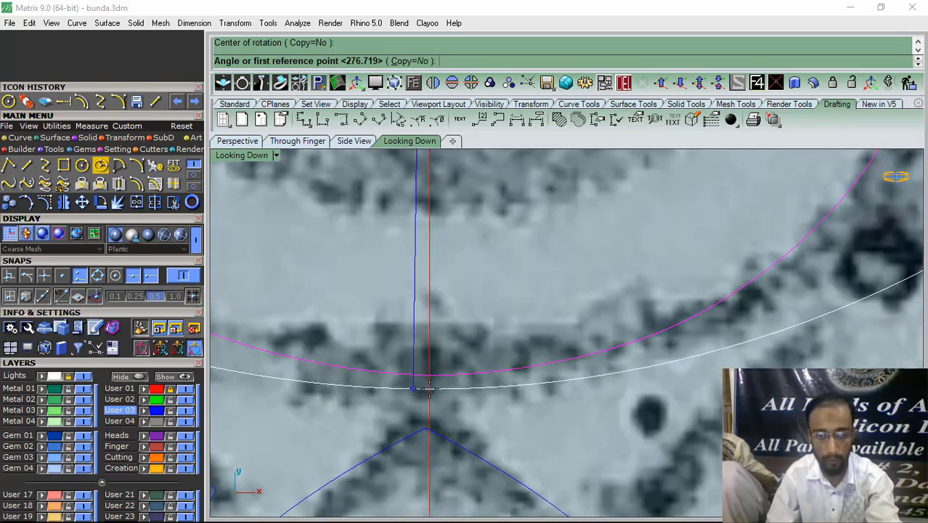
{"action": "scroll", "coordinate": [428, 388], "scroll_direction": "up", "scroll_amount": 3}
{"action": "left_click", "coordinate": [435, 379]}
{"action": "left_click", "coordinate": [408, 392]}
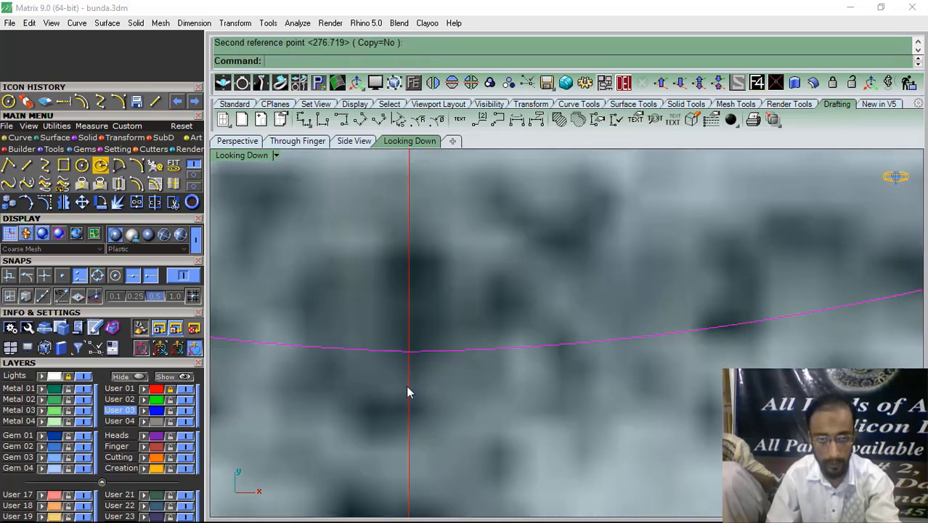
Offset the aligned outer teardrop inward by 1.2 to form the central stone's inner outline
{"action": "scroll", "coordinate": [407, 392], "scroll_direction": "down", "scroll_amount": 6}
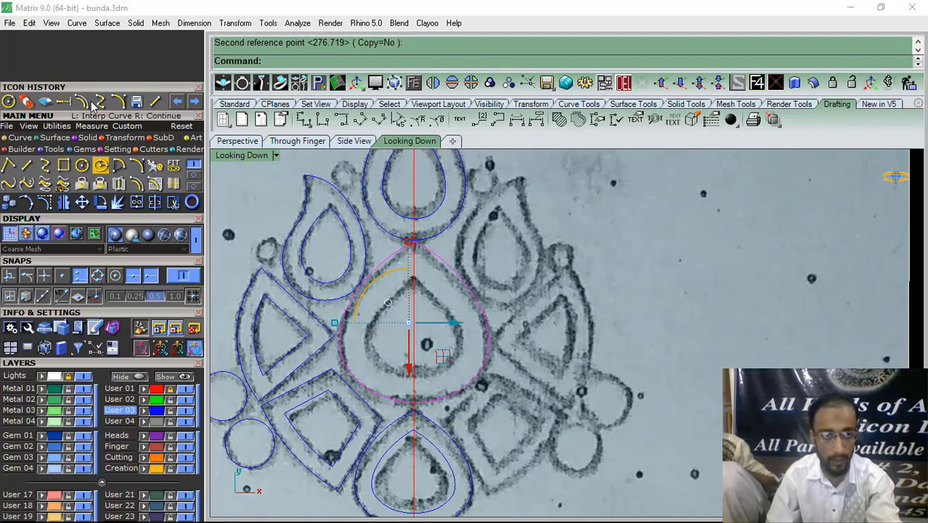
{"action": "scroll", "coordinate": [356, 340], "scroll_direction": "up", "scroll_amount": 8}
{"action": "left_click", "coordinate": [415, 340]}
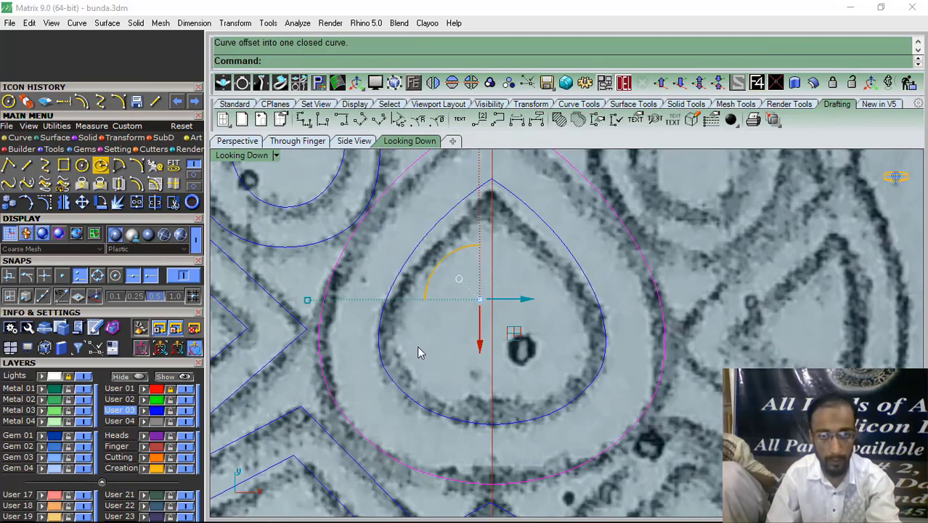
{"action": "left_click", "coordinate": [417, 346]}
{"action": "scroll", "coordinate": [496, 193], "scroll_direction": "up", "scroll_amount": 5}
{"action": "scroll", "coordinate": [464, 218], "scroll_direction": "down", "scroll_amount": 4}
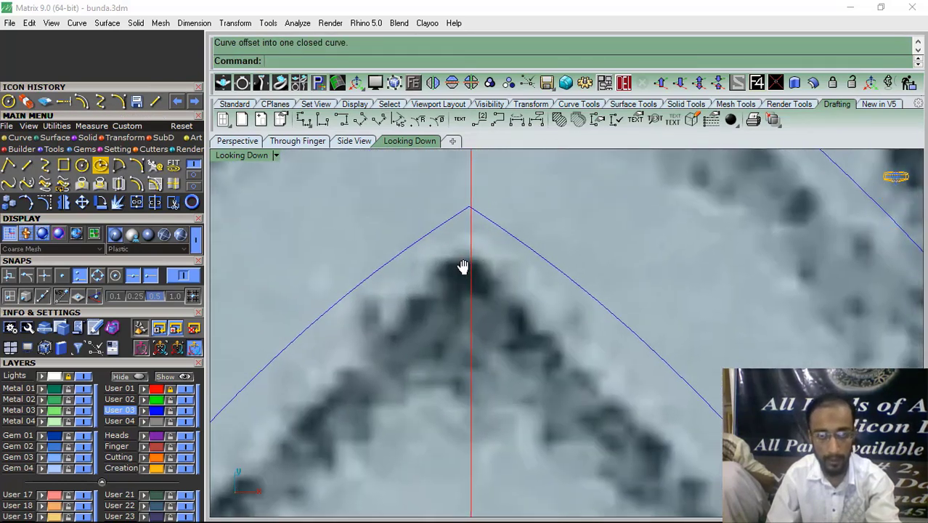
{"action": "scroll", "coordinate": [429, 244], "scroll_direction": "up", "scroll_amount": 6}
{"action": "scroll", "coordinate": [424, 216], "scroll_direction": "down", "scroll_amount": 7}
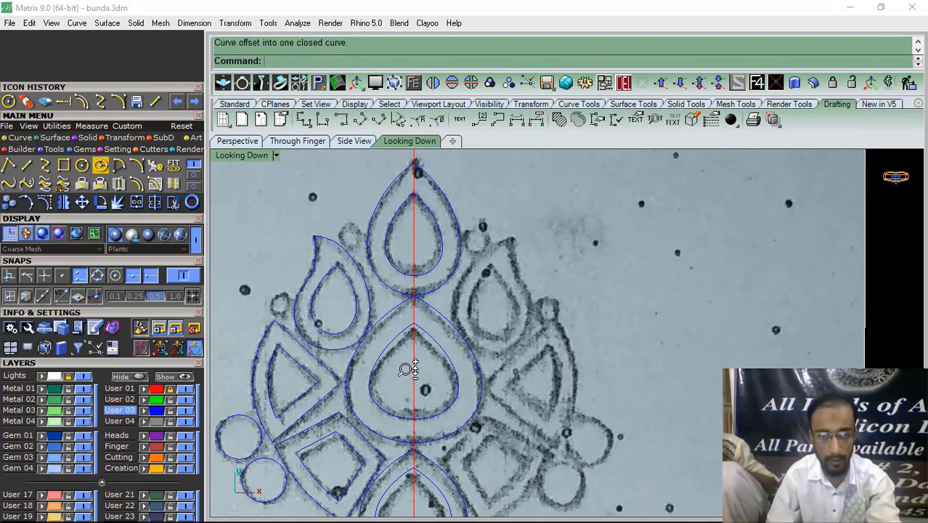
Save the traced drawing to the existing file bunda.3dm
{"action": "right_click_drag", "start_coordinate": [409, 369], "coordinate": [424, 326]}
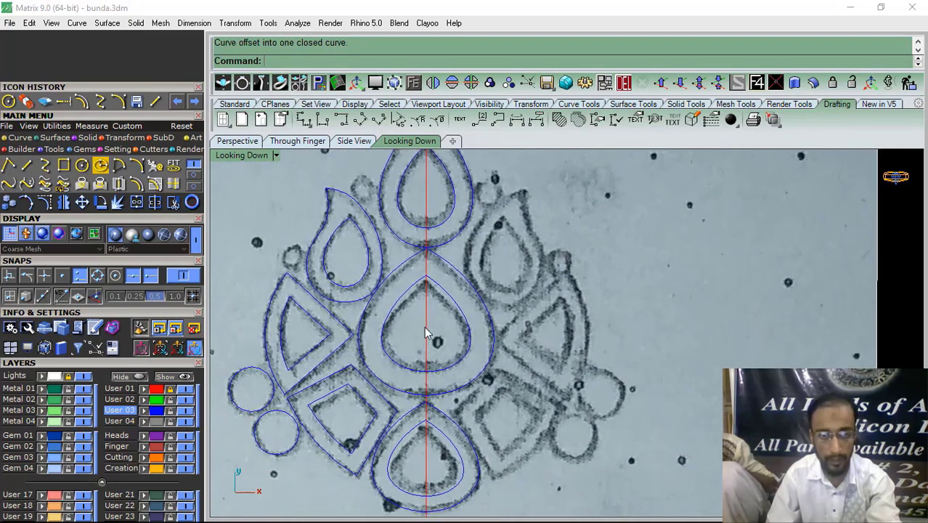
{"action": "scroll", "coordinate": [455, 303], "scroll_direction": "down", "scroll_amount": 8}
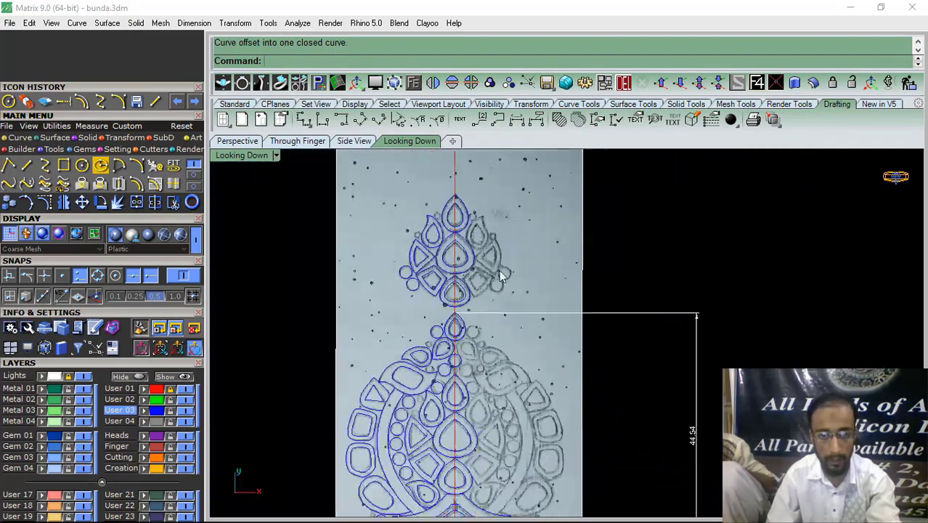
{"action": "right_click_drag", "start_coordinate": [531, 316], "coordinate": [517, 311]}
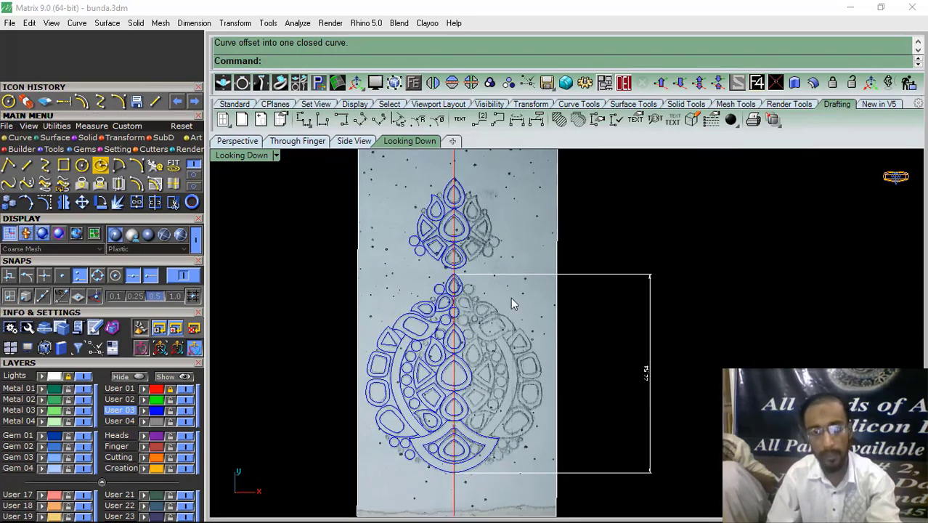
{"action": "right_click_drag", "start_coordinate": [512, 303], "coordinate": [493, 322]}
{"action": "left_click", "coordinate": [547, 84]}
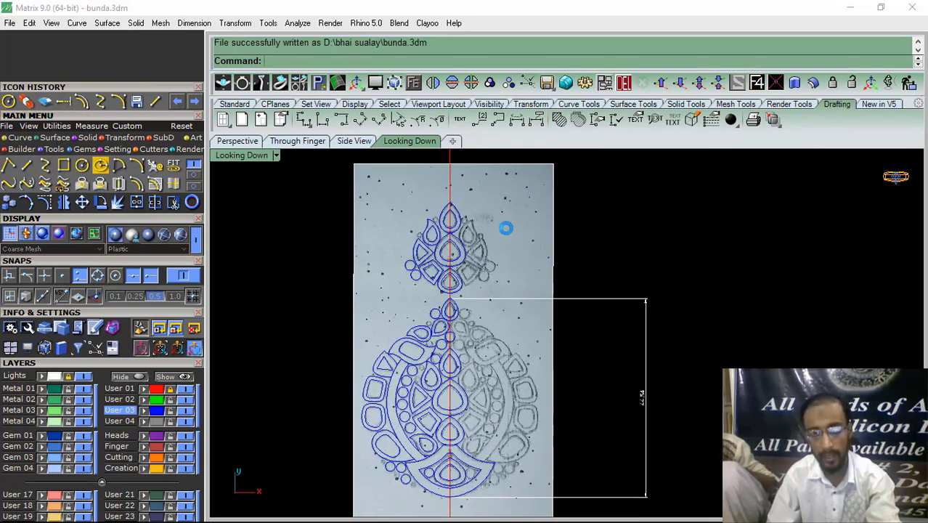
{"action": "scroll", "coordinate": [361, 390], "scroll_direction": "up", "scroll_amount": 5}
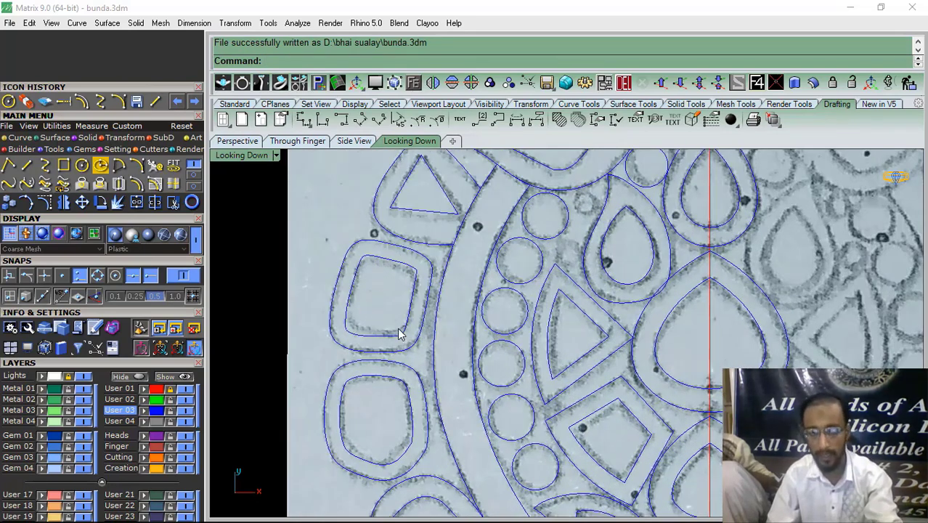
{"action": "scroll", "coordinate": [418, 264], "scroll_direction": "down", "scroll_amount": 5}
{"action": "scroll", "coordinate": [396, 261], "scroll_direction": "up", "scroll_amount": 6}
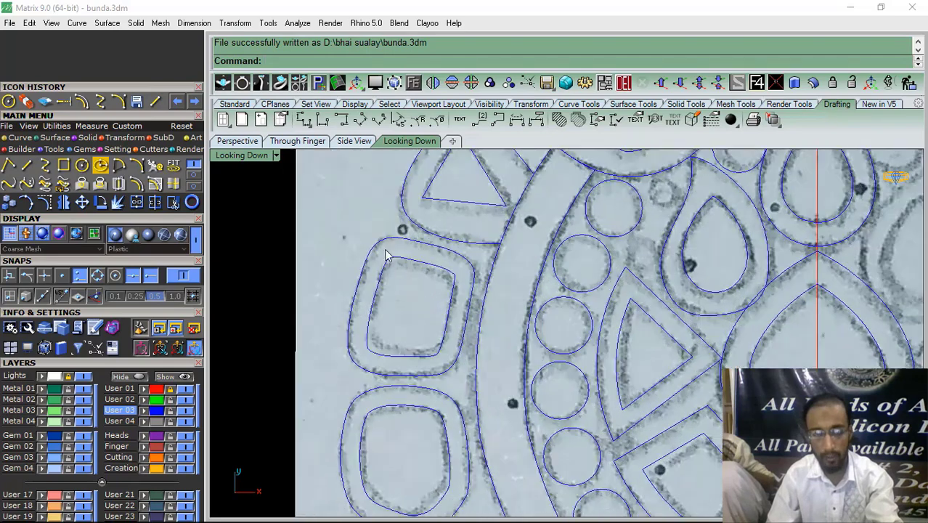
{"action": "right_click_drag", "start_coordinate": [480, 211], "coordinate": [500, 202]}
{"action": "scroll", "coordinate": [446, 235], "scroll_direction": "down", "scroll_amount": 2}
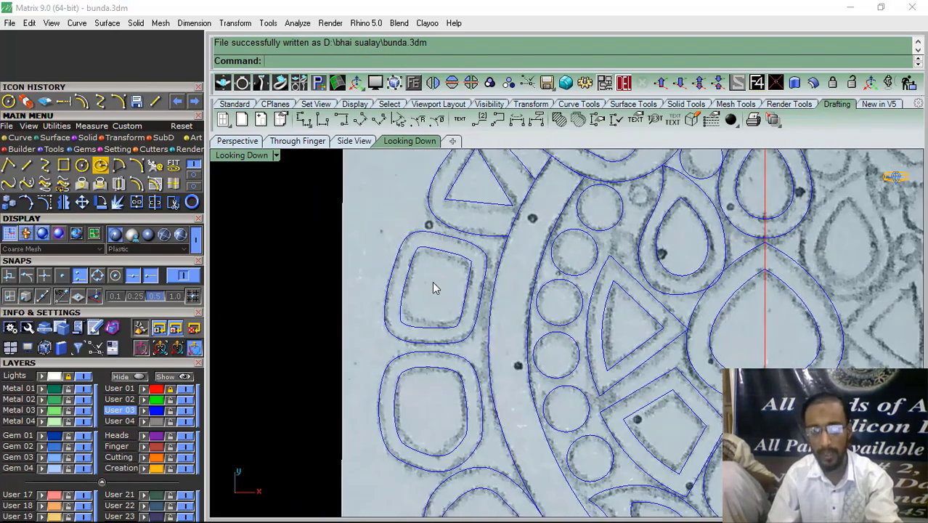
{"action": "right_click_drag", "start_coordinate": [434, 283], "coordinate": [432, 324]}
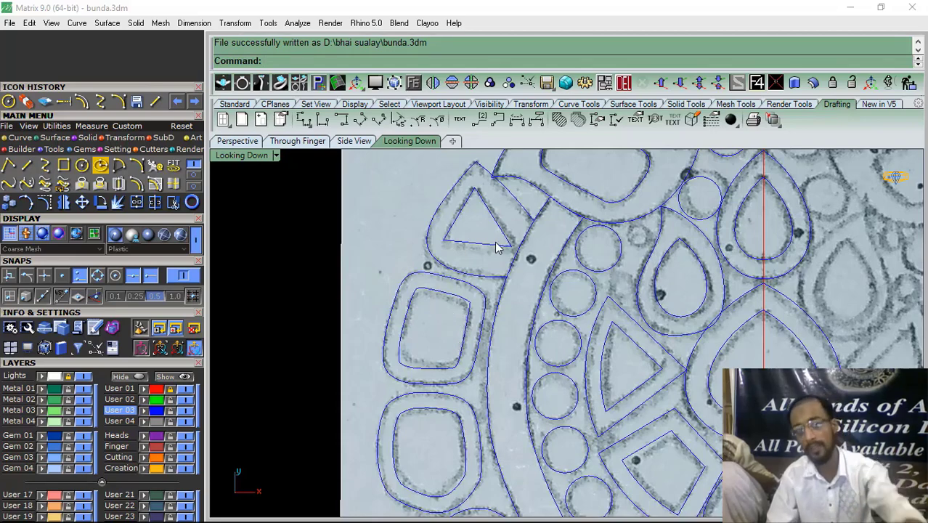
Delete the inner triangle and the outer outline of the triangular stone at the large motif's upper left
{"action": "scroll", "coordinate": [496, 247], "scroll_direction": "up", "scroll_amount": 5}
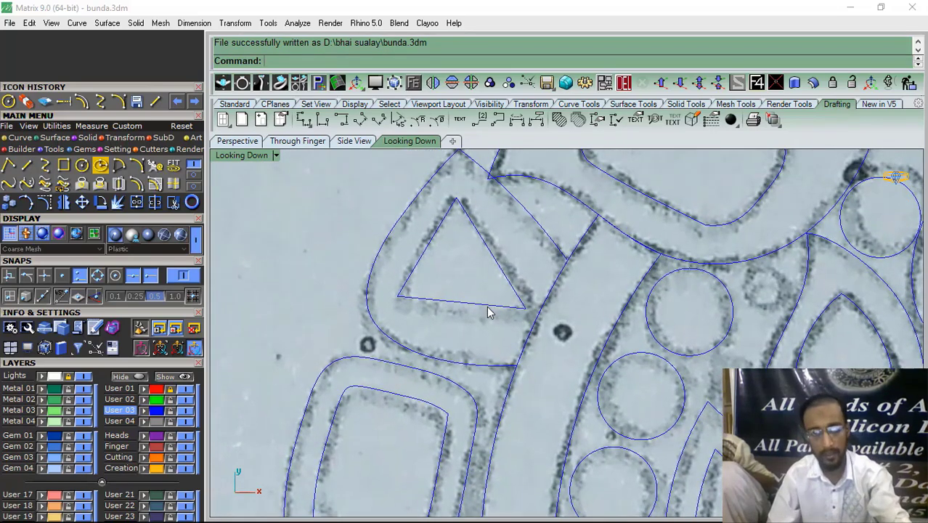
{"action": "left_click", "coordinate": [490, 308]}
{"action": "left_click", "coordinate": [623, 83]}
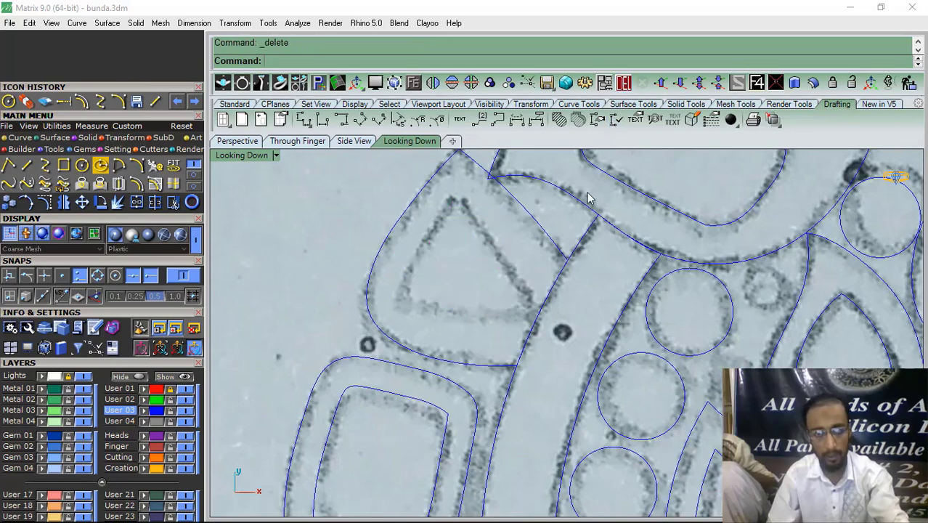
{"action": "left_click", "coordinate": [550, 241]}
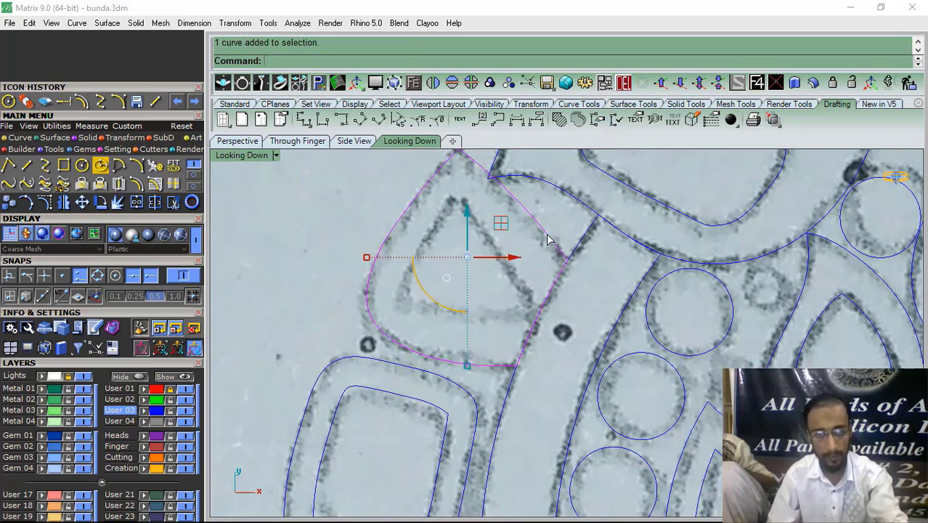
{"action": "left_click", "coordinate": [623, 83]}
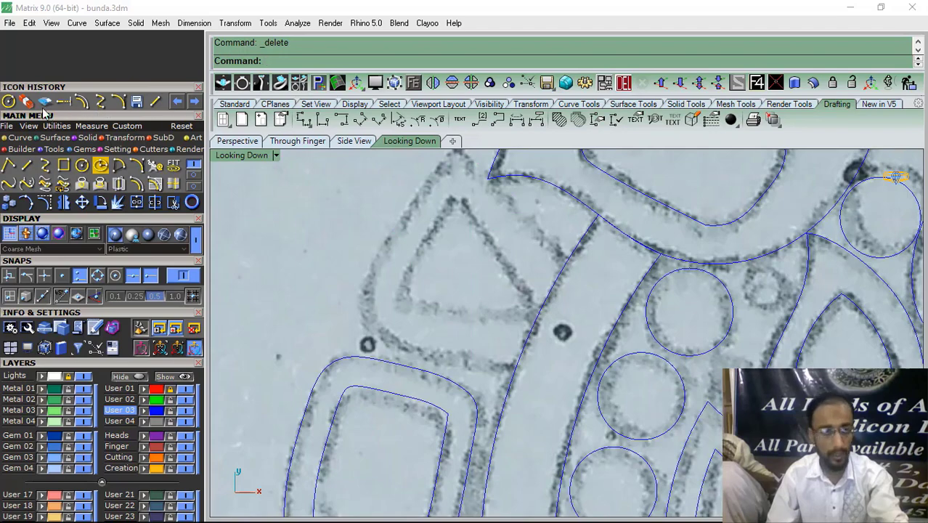
Trace the triangular stone's outer edge with an interpolated curve from its tip down the left side and along the rounded base
{"action": "left_click", "coordinate": [101, 101]}
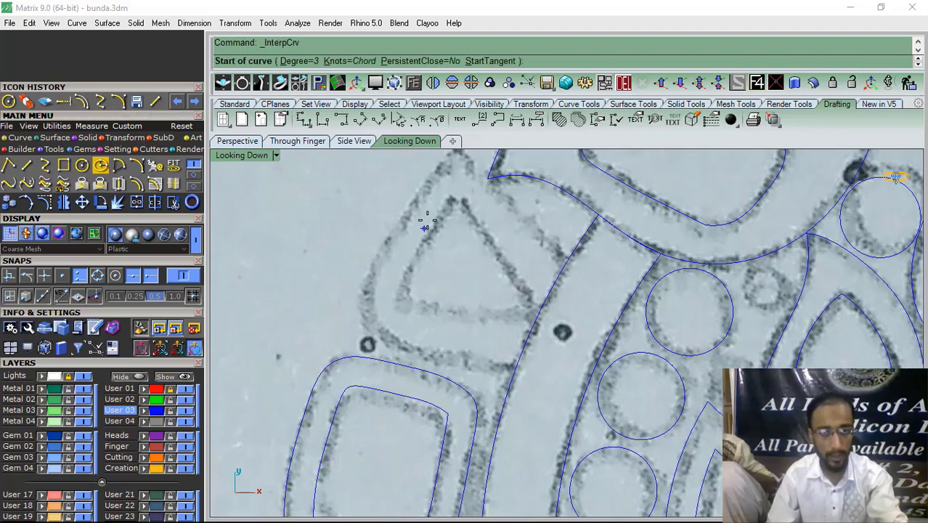
{"action": "right_click_drag", "start_coordinate": [427, 220], "coordinate": [420, 258]}
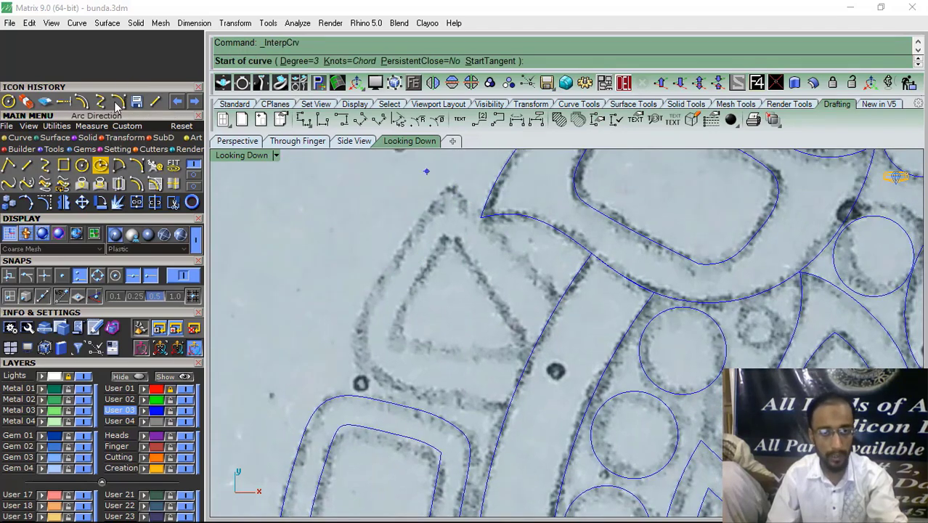
{"action": "left_click", "coordinate": [454, 187]}
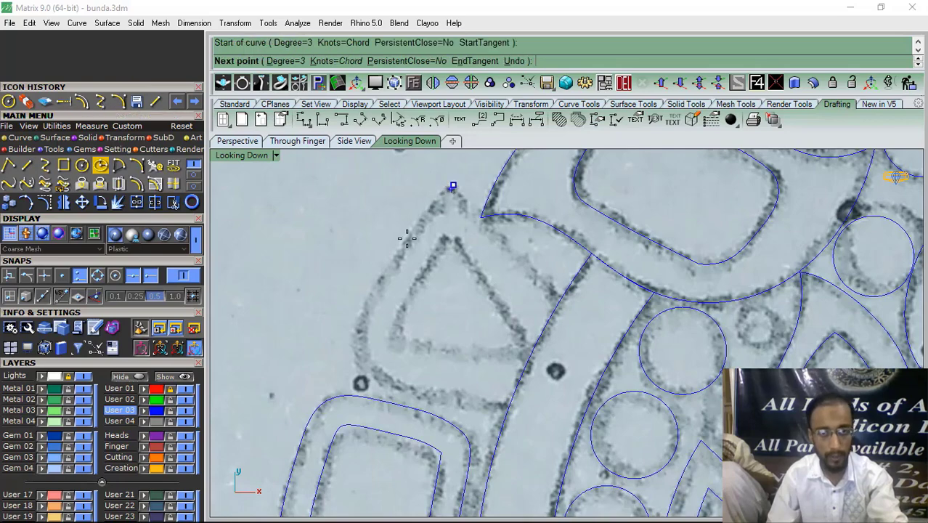
{"action": "scroll", "coordinate": [392, 254], "scroll_direction": "up", "scroll_amount": 2}
{"action": "left_click", "coordinate": [383, 267]}
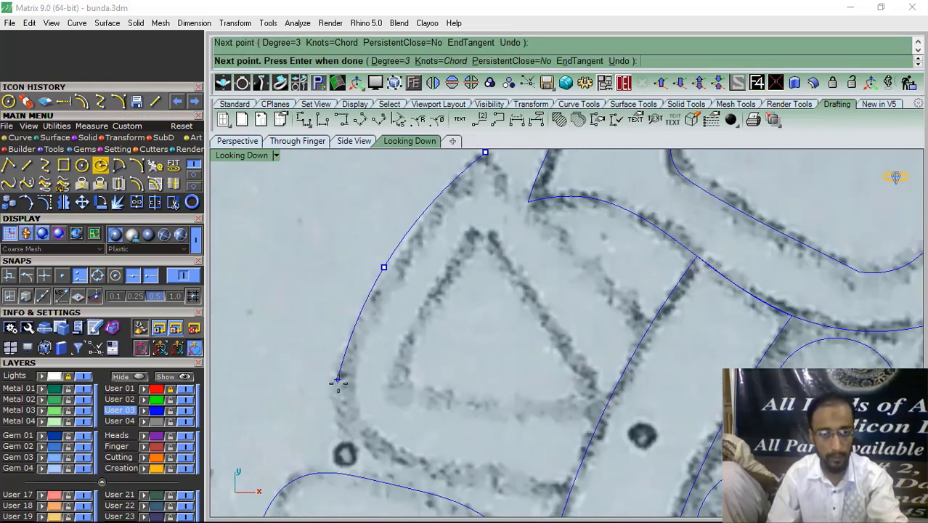
{"action": "left_click", "coordinate": [340, 386]}
{"action": "scroll", "coordinate": [341, 419], "scroll_direction": "up", "scroll_amount": 1}
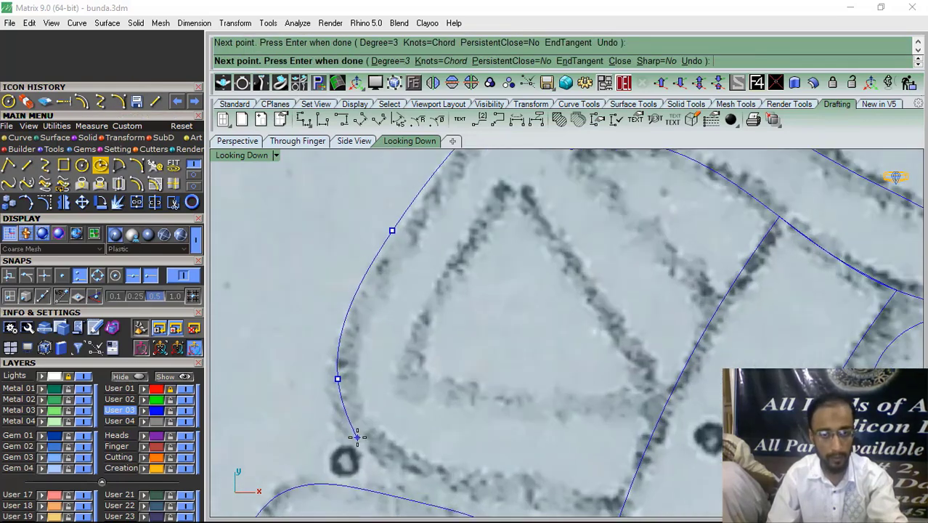
{"action": "left_click", "coordinate": [356, 436]}
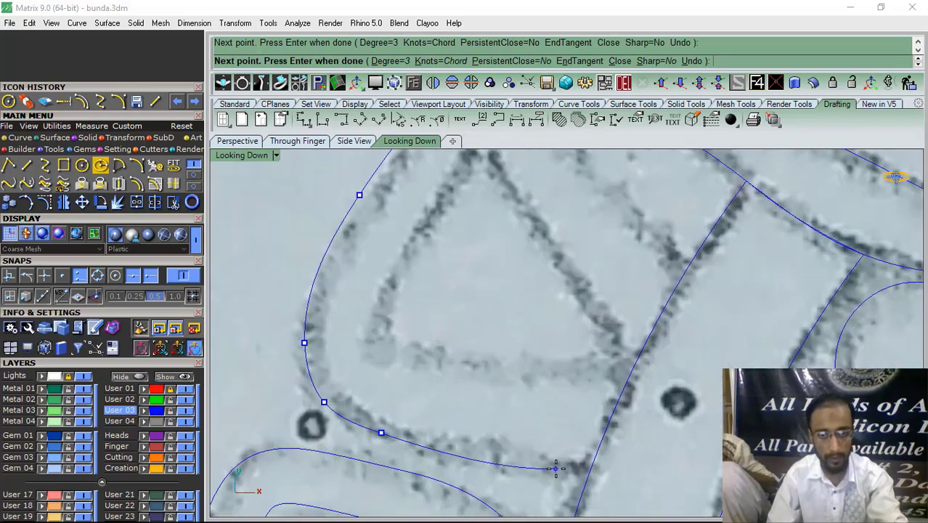
{"action": "left_click", "coordinate": [566, 468]}
{"action": "right_click", "coordinate": [566, 467]}
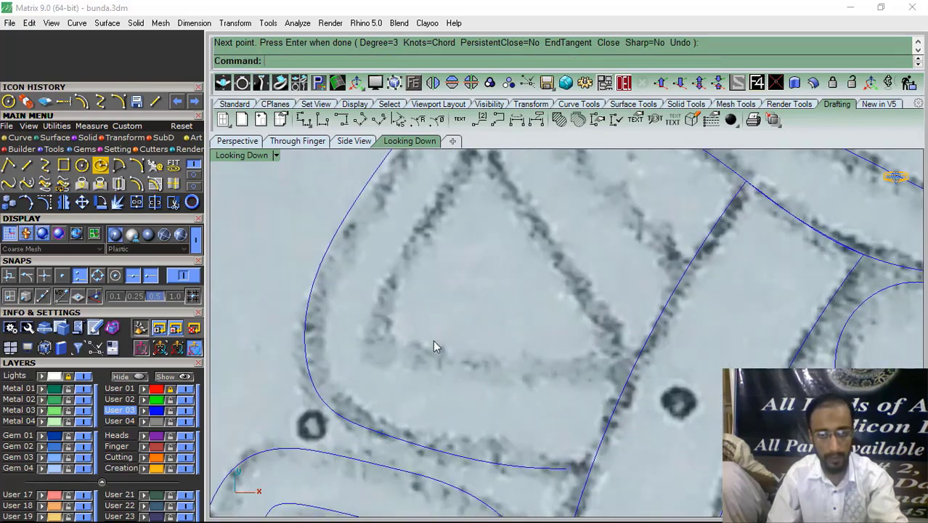
Draw a line from the triangular stone's tip down its right edge to the corner near the curved band
{"action": "scroll", "coordinate": [414, 325], "scroll_direction": "down", "scroll_amount": 4}
{"action": "right_click_drag", "start_coordinate": [447, 198], "coordinate": [410, 251]}
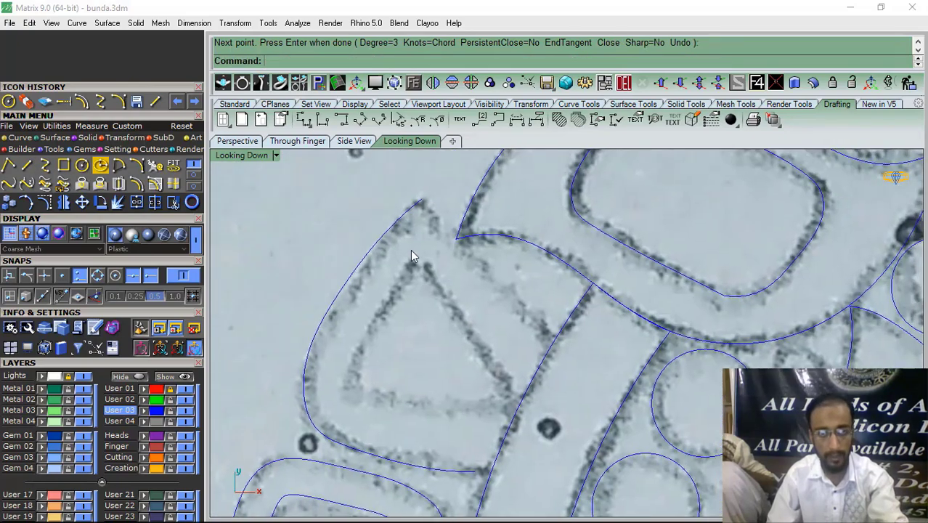
{"action": "left_click", "coordinate": [155, 102]}
{"action": "left_click", "coordinate": [421, 199]}
{"action": "scroll", "coordinate": [520, 305], "scroll_direction": "up", "scroll_amount": 6}
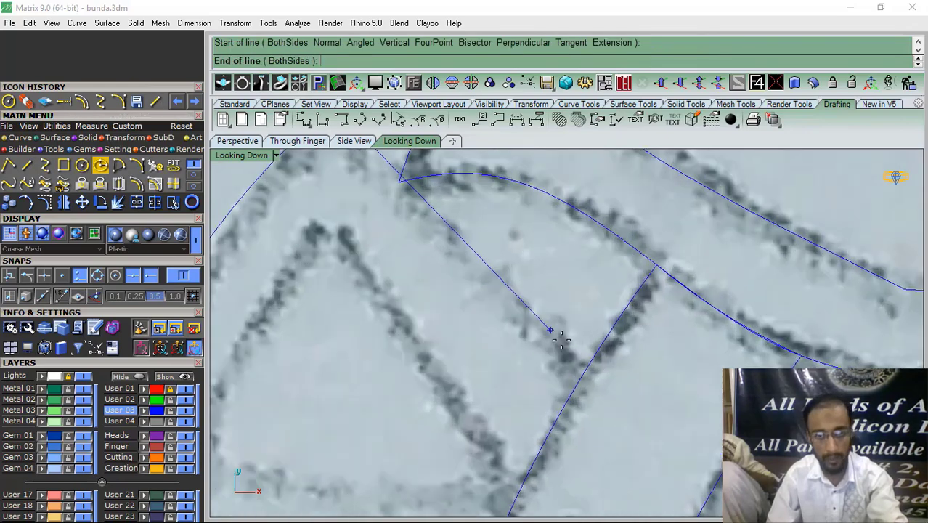
{"action": "left_click", "coordinate": [561, 356]}
{"action": "right_click", "coordinate": [559, 356]}
{"action": "scroll", "coordinate": [418, 276], "scroll_direction": "down", "scroll_amount": 3}
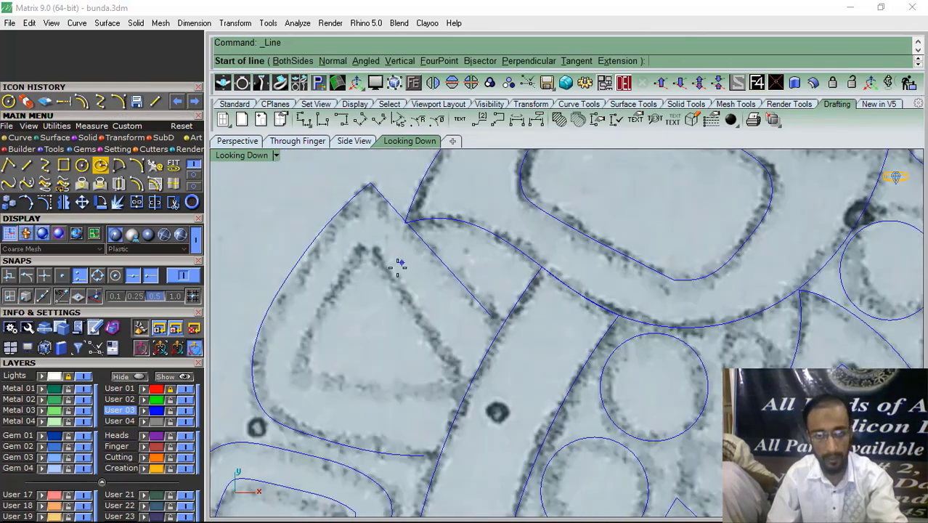
{"action": "key", "text": "Escape"}
Close the triangular stone's outer outline with a line from the end of the base curve to the right edge's lower end
{"action": "key", "text": "Return"}
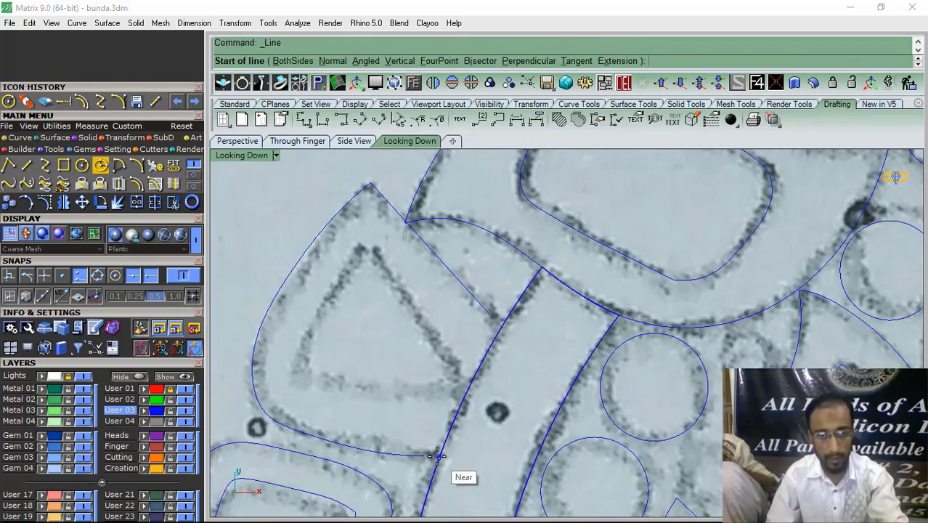
{"action": "left_click", "coordinate": [424, 456]}
{"action": "scroll", "coordinate": [488, 336], "scroll_direction": "up", "scroll_amount": 2}
{"action": "left_click", "coordinate": [496, 313]}
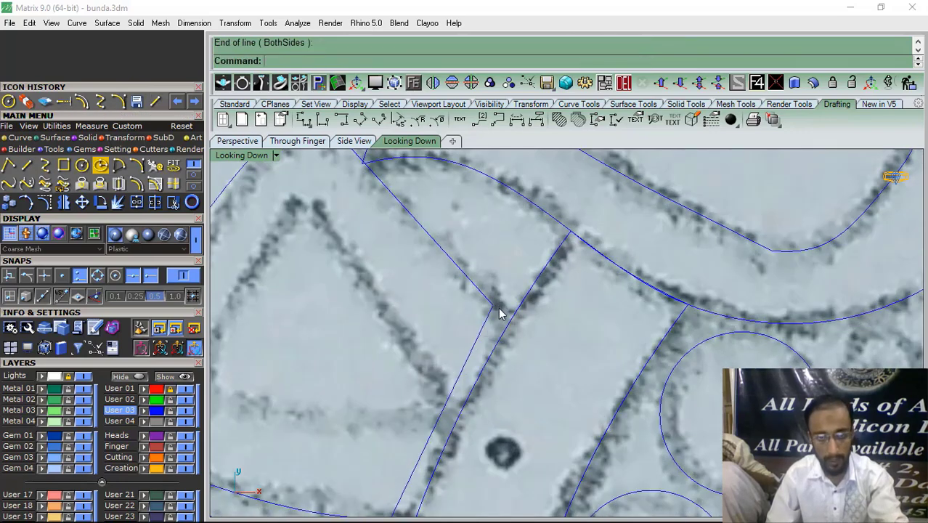
{"action": "scroll", "coordinate": [498, 310], "scroll_direction": "down", "scroll_amount": 3}
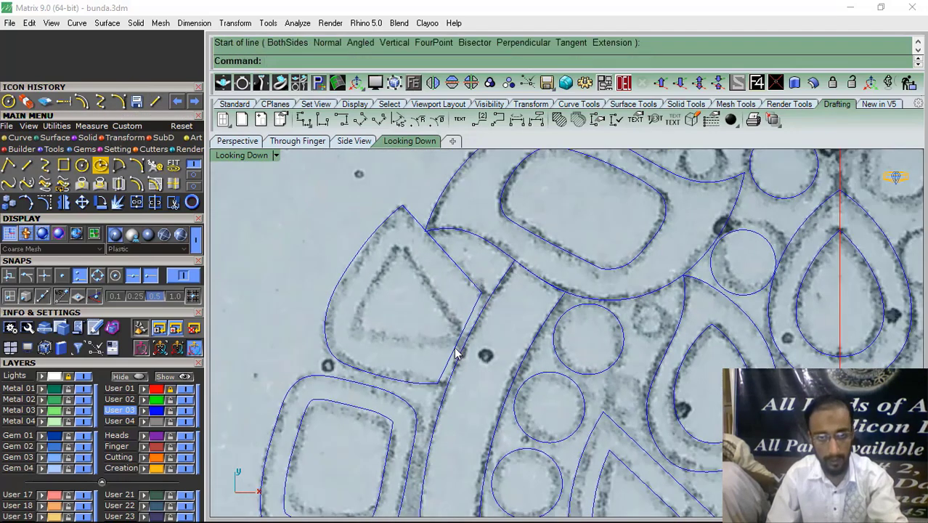
Join the traced curve and the two lines into one closed outer outline of the triangular stone
{"action": "left_click", "coordinate": [456, 354]}
{"action": "left_click_drag", "start_coordinate": [360, 260], "coordinate": [361, 281]}
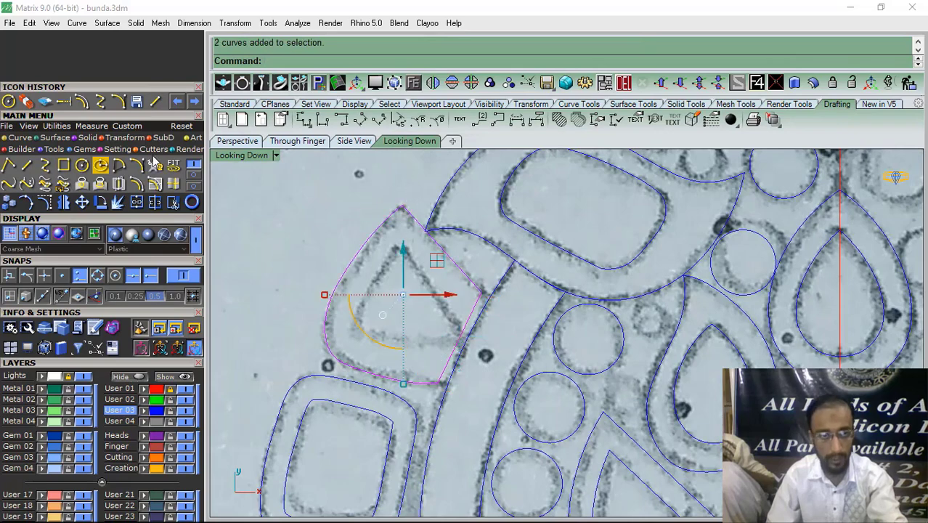
{"action": "left_click", "coordinate": [137, 201]}
{"action": "left_click", "coordinate": [155, 102]}
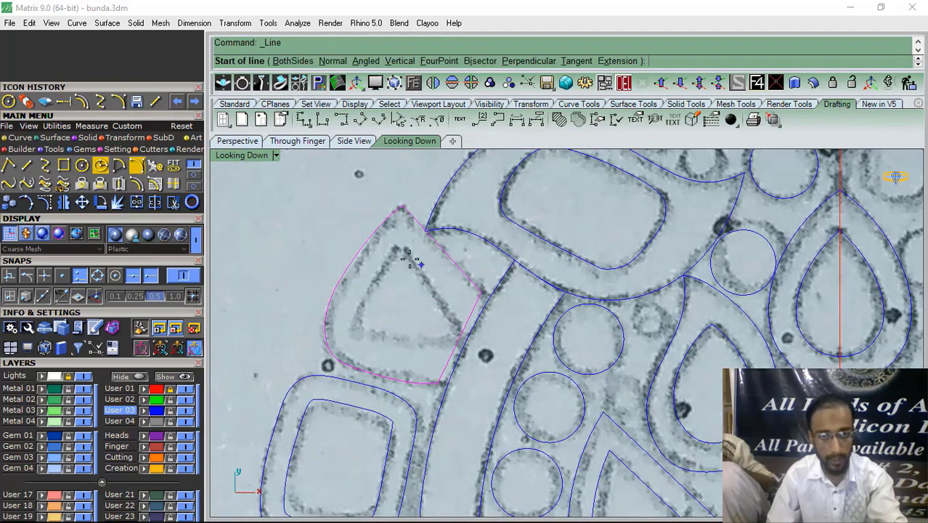
{"action": "scroll", "coordinate": [385, 244], "scroll_direction": "up", "scroll_amount": 3}
{"action": "left_click", "coordinate": [391, 233]}
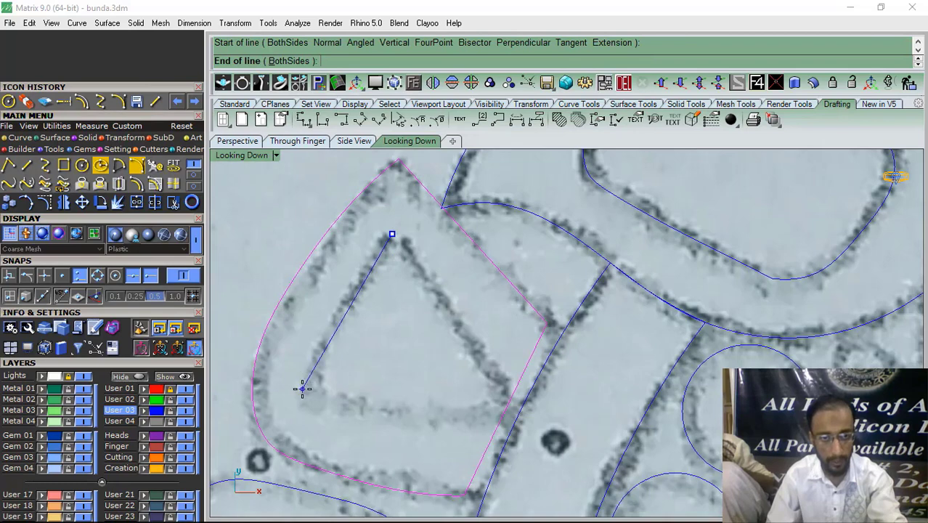
{"action": "left_click", "coordinate": [302, 389]}
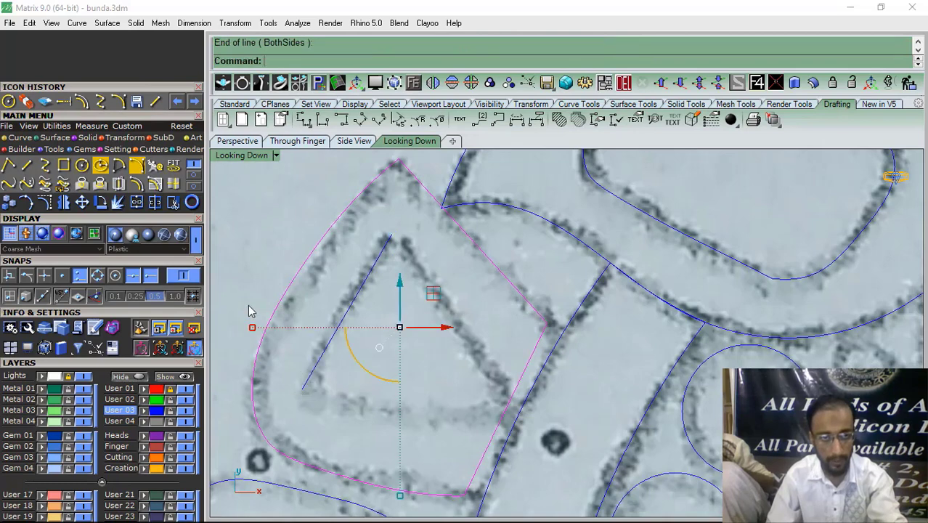
{"action": "left_click", "coordinate": [8, 166]}
{"action": "key", "text": "ctrl+z"}
Trace the stone's inner triangle as a closed three-sided polyline
{"action": "left_click", "coordinate": [8, 166]}
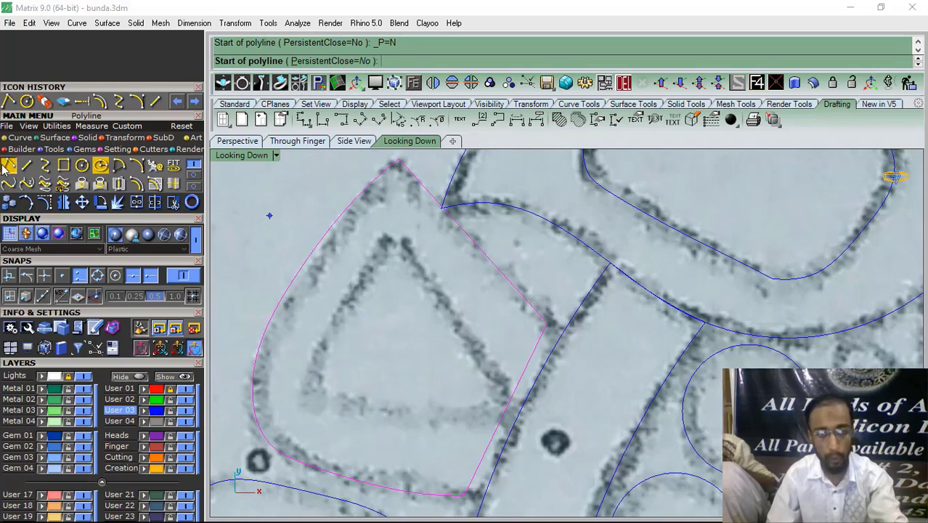
{"action": "left_click", "coordinate": [394, 233]}
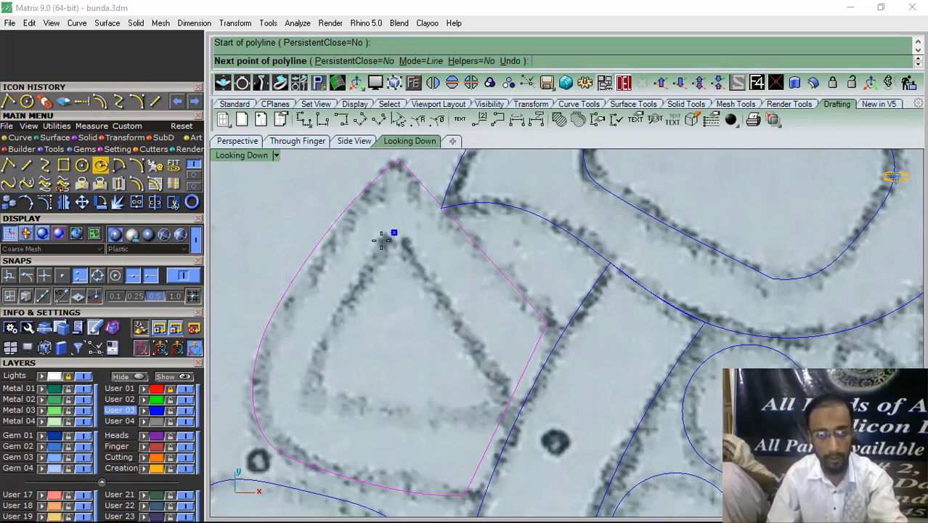
{"action": "left_click", "coordinate": [299, 394]}
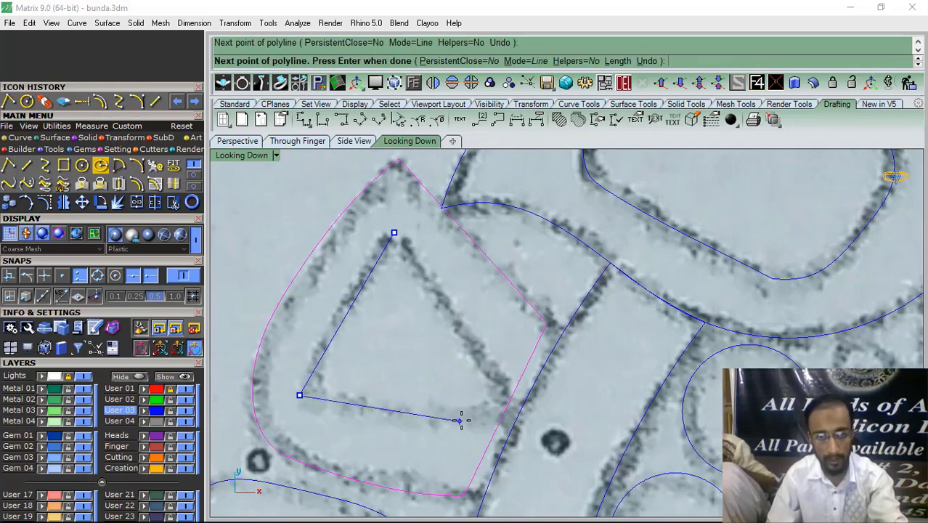
{"action": "scroll", "coordinate": [490, 407], "scroll_direction": "up", "scroll_amount": 1}
{"action": "left_click", "coordinate": [496, 408]}
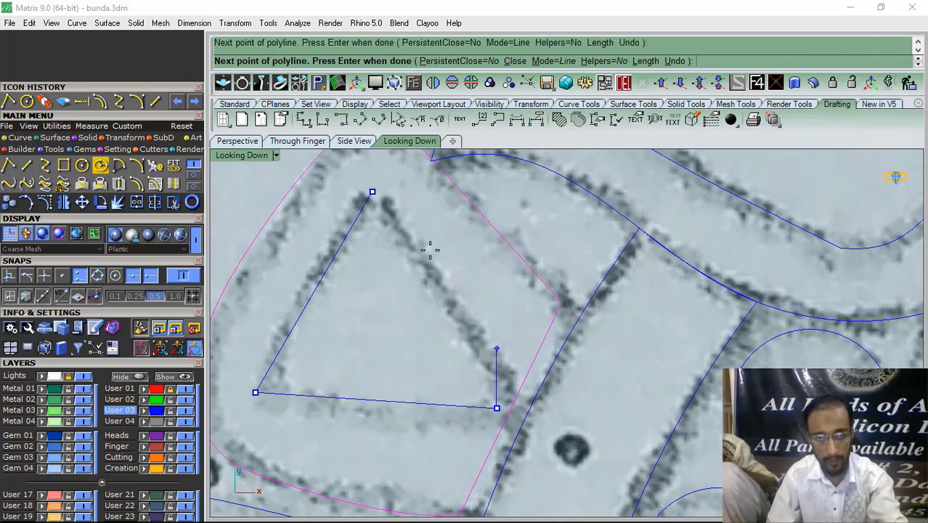
{"action": "left_click", "coordinate": [372, 192]}
{"action": "scroll", "coordinate": [436, 283], "scroll_direction": "down", "scroll_amount": 3}
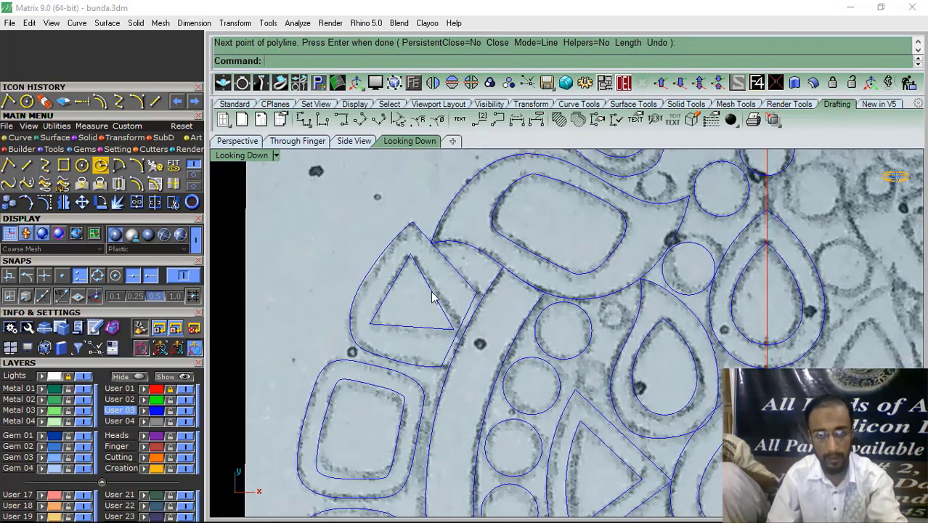
Try to join the triangular stone's inner and outer outlines
{"action": "left_click", "coordinate": [433, 290]}
{"action": "left_click", "coordinate": [410, 216]}
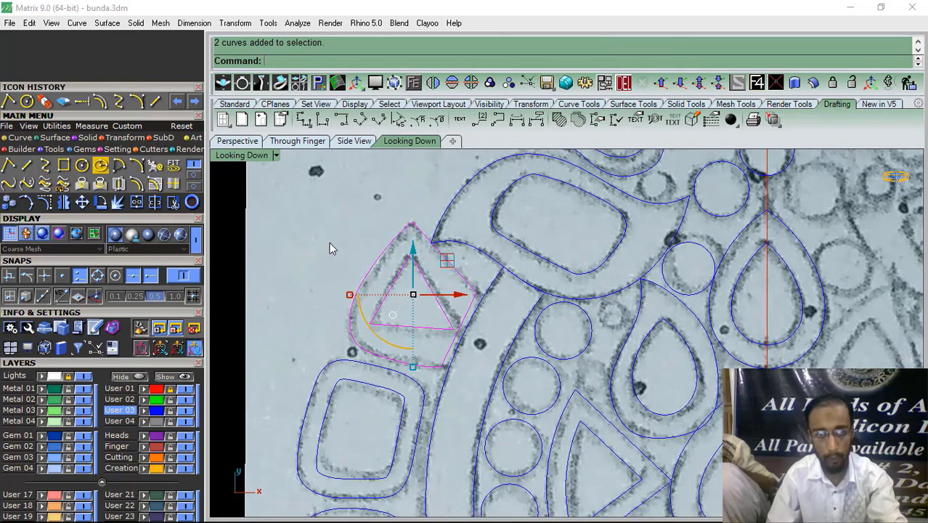
{"action": "left_click", "coordinate": [136, 202]}
{"action": "right_click", "coordinate": [370, 229]}
Hide the Lights layer that holds the scanned sketch so only the traced curves are displayed
{"action": "scroll", "coordinate": [318, 221], "scroll_direction": "down", "scroll_amount": 6}
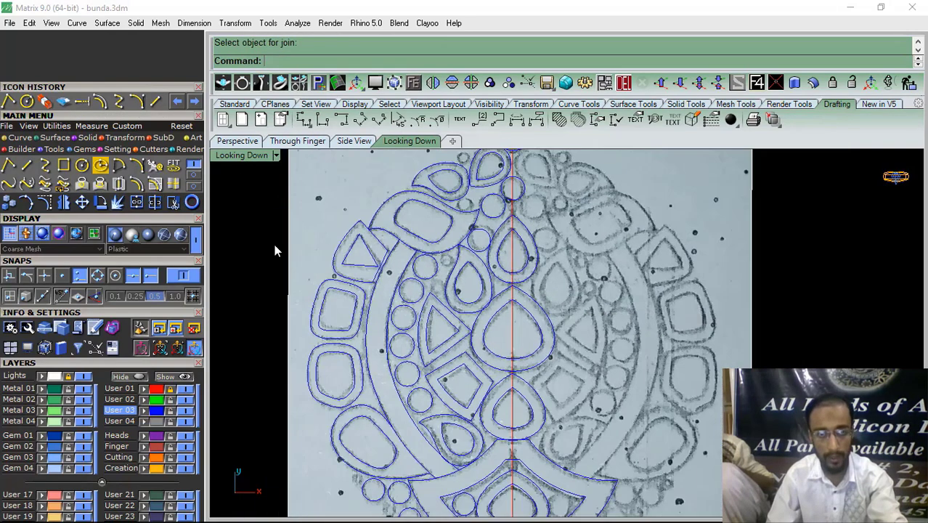
{"action": "scroll", "coordinate": [309, 327], "scroll_direction": "down", "scroll_amount": 5}
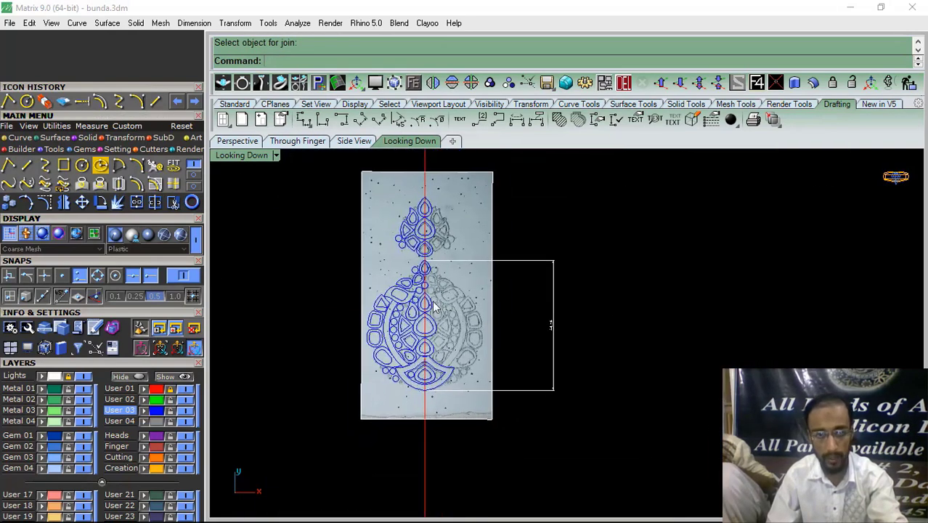
{"action": "left_click", "coordinate": [84, 375]}
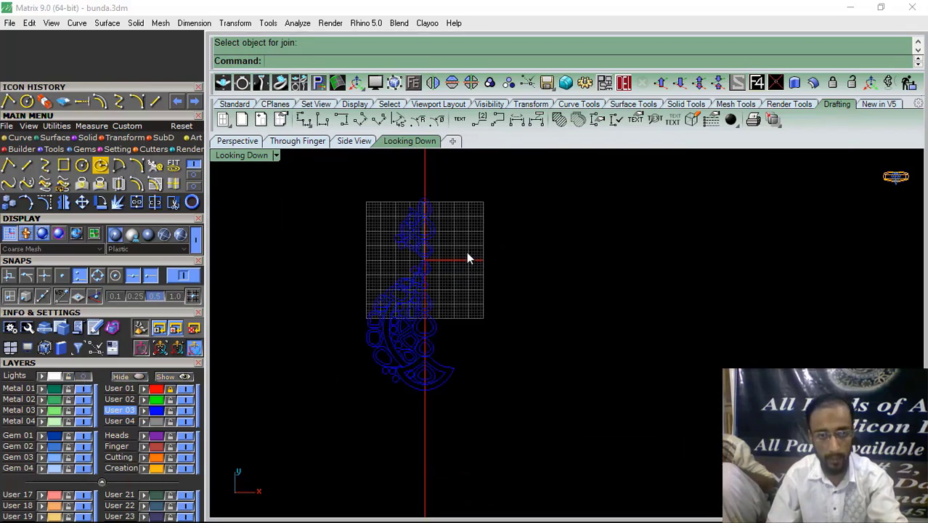
Mirror copies of both motifs' left-half shapes across the vertical centre line, leaving out the shapes centred on that line
{"action": "left_click_drag", "start_coordinate": [385, 375], "coordinate": [349, 405]}
{"action": "scroll", "coordinate": [445, 385], "scroll_direction": "up", "scroll_amount": 8}
{"action": "left_click_drag", "start_coordinate": [460, 416], "coordinate": [392, 230], "text": "ctrl"}
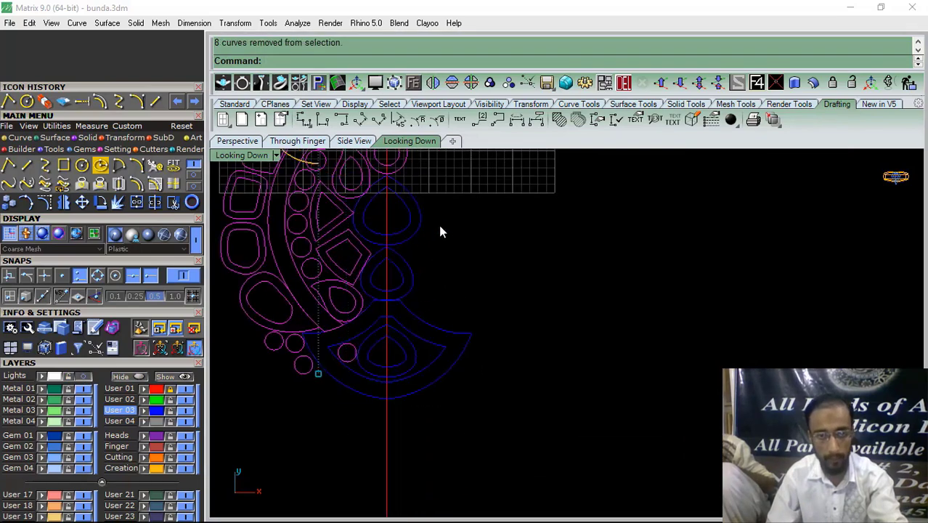
{"action": "right_click_drag", "start_coordinate": [450, 207], "coordinate": [451, 357]}
{"action": "left_click_drag", "start_coordinate": [400, 366], "coordinate": [400, 367], "text": "ctrl"}
{"action": "scroll", "coordinate": [450, 251], "scroll_direction": "down", "scroll_amount": 2}
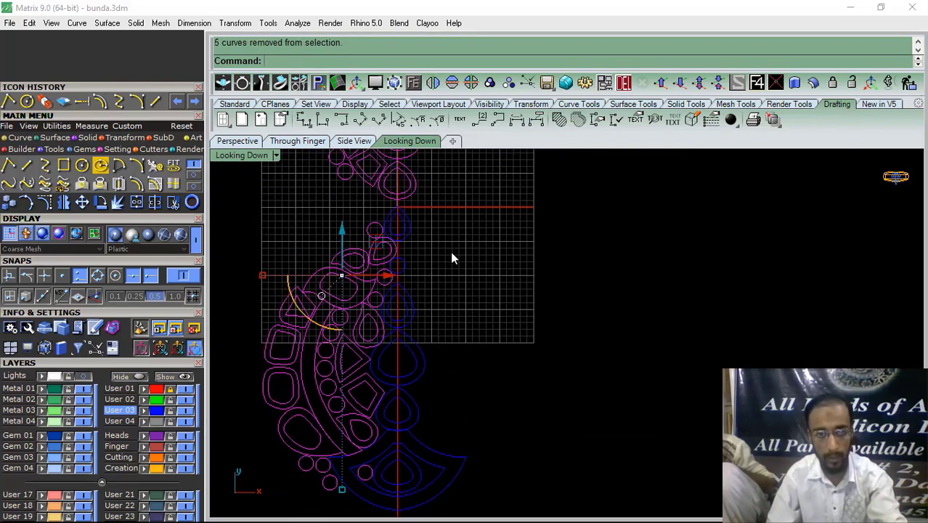
{"action": "left_click_drag", "start_coordinate": [412, 301], "coordinate": [412, 301], "text": "ctrl"}
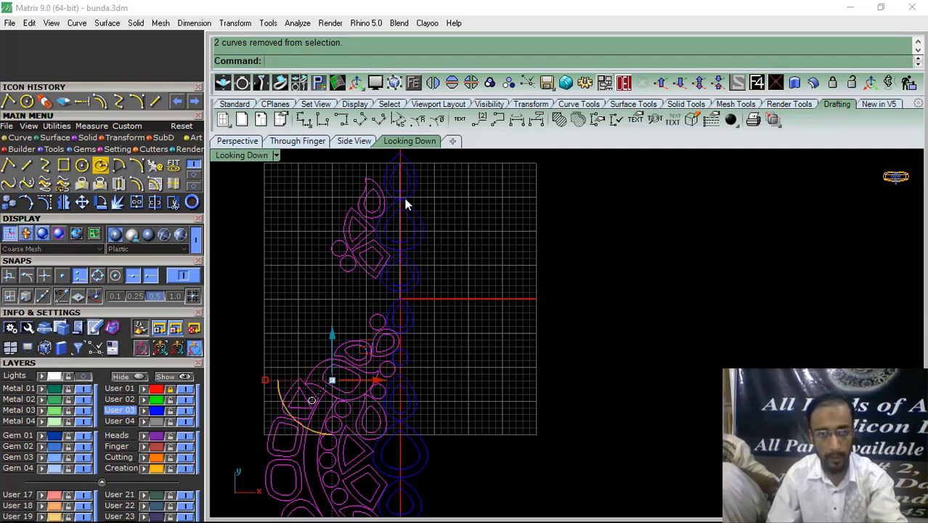
{"action": "scroll", "coordinate": [404, 199], "scroll_direction": "down", "scroll_amount": 3}
{"action": "left_click", "coordinate": [433, 82]}
{"action": "right_click_drag", "start_coordinate": [508, 240], "coordinate": [527, 290]}
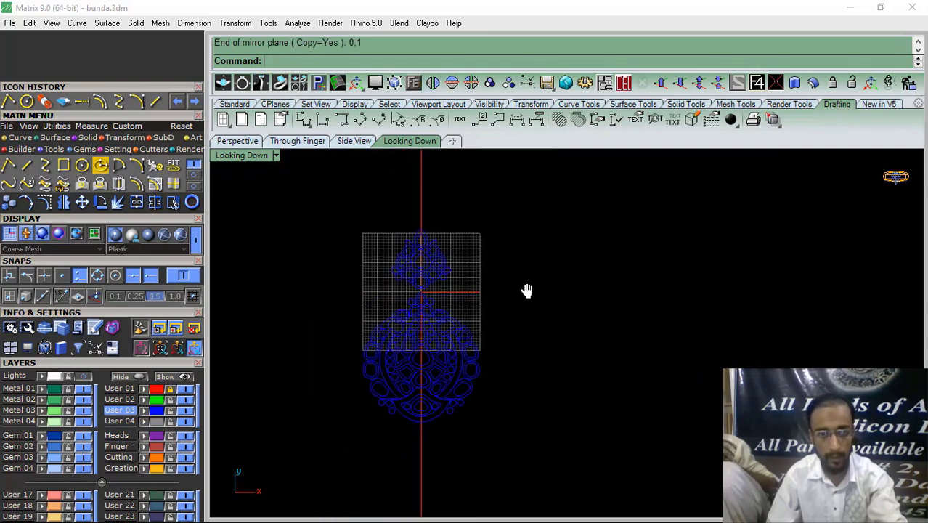
Show the Lights layer with the scanned sketch again and save the drawing to bunda.3dm
{"action": "left_click", "coordinate": [65, 378]}
{"action": "right_click_drag", "start_coordinate": [521, 324], "coordinate": [548, 302]}
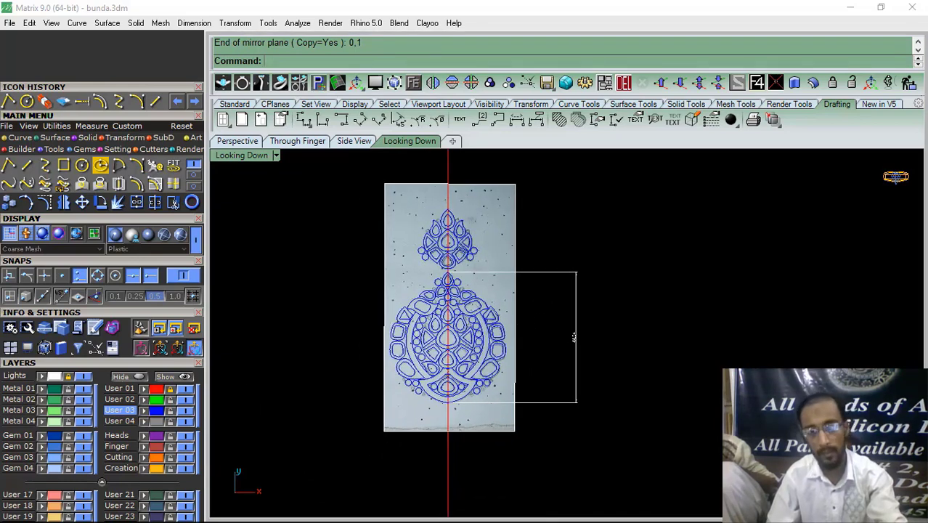
{"action": "scroll", "coordinate": [472, 252], "scroll_direction": "up", "scroll_amount": 2}
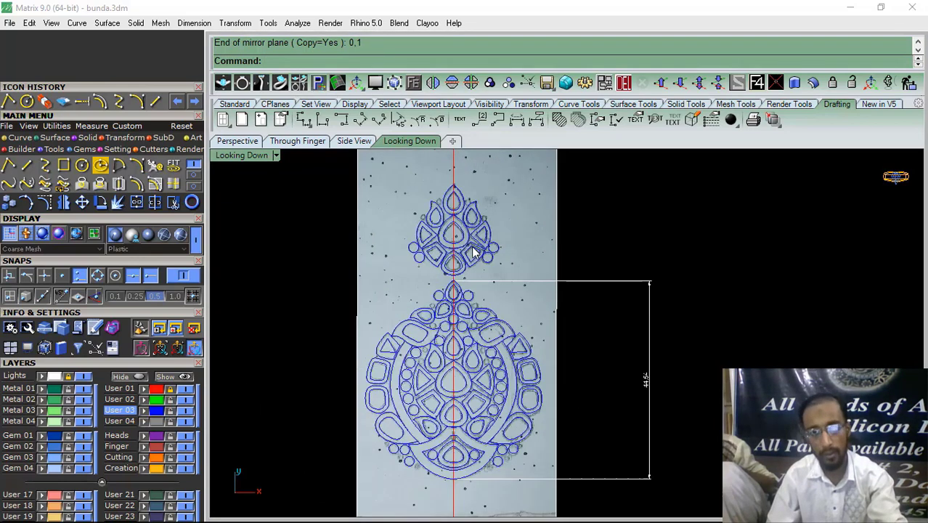
{"action": "left_click", "coordinate": [552, 86]}
{"action": "scroll", "coordinate": [487, 251], "scroll_direction": "down", "scroll_amount": 2}
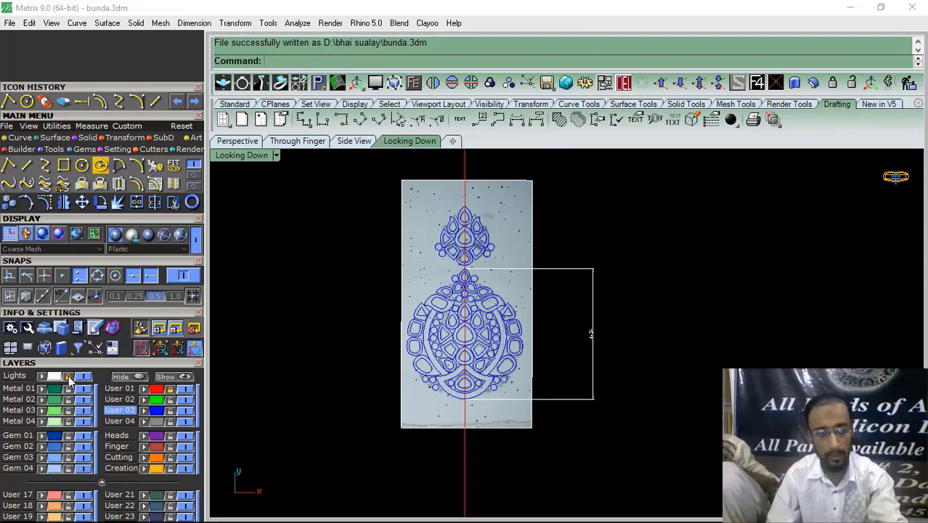
Save all the ornament curves, the reference image and the dimension to slot 142 of the Default project
{"action": "left_click_drag", "start_coordinate": [619, 195], "coordinate": [270, 406]}
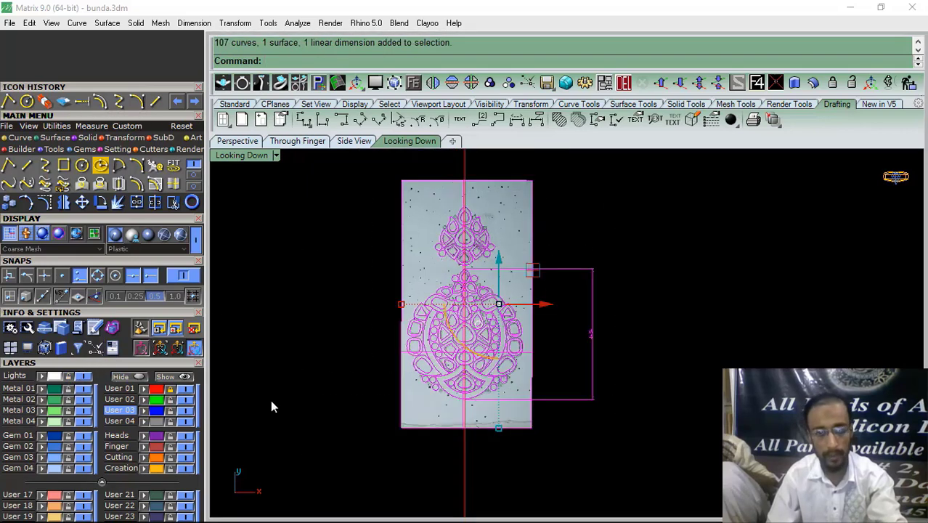
{"action": "left_click", "coordinate": [109, 362]}
{"action": "left_click", "coordinate": [127, 374]}
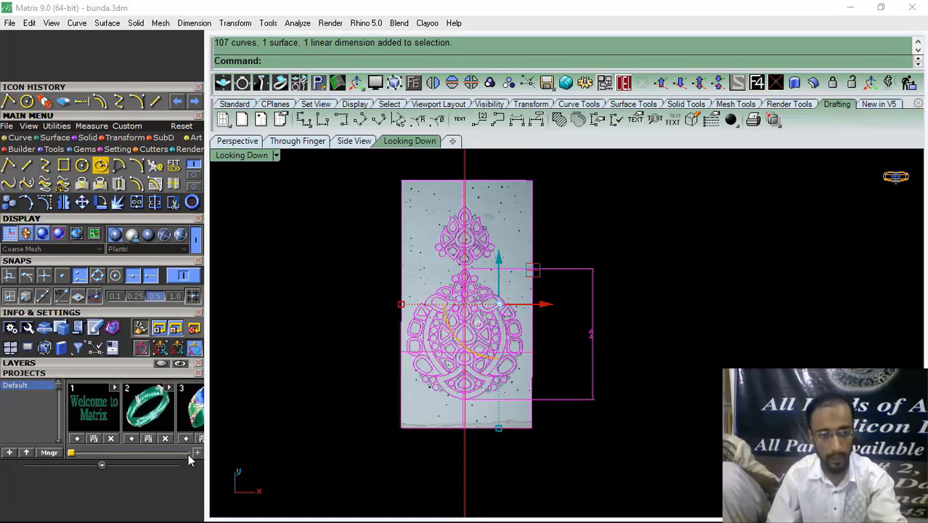
{"action": "left_click", "coordinate": [188, 454]}
{"action": "left_click", "coordinate": [159, 439]}
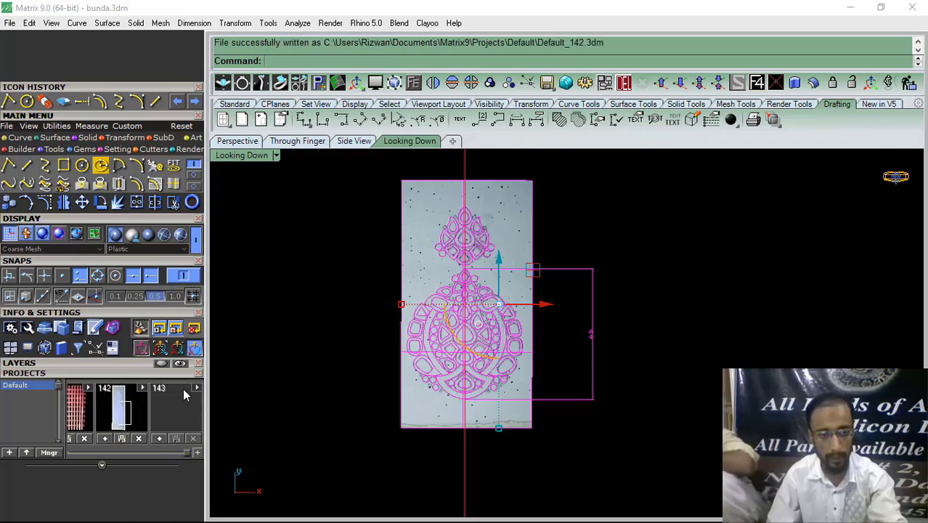
{"action": "left_click", "coordinate": [112, 363]}
{"action": "left_click", "coordinate": [298, 370]}
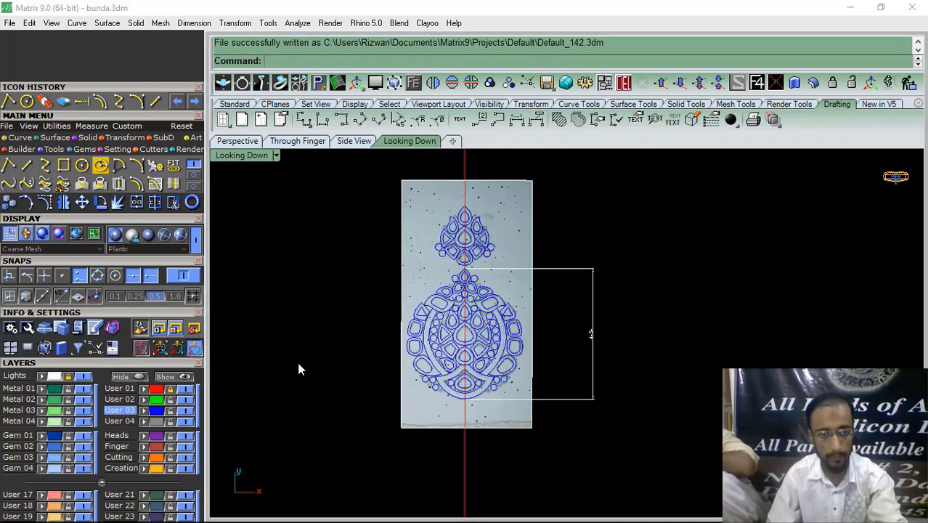
{"action": "mouse_move", "coordinate": [358, 334]}
{"action": "right_mouse_down"}
{"action": "mouse_move", "coordinate": [388, 333]}
{"action": "mouse_move", "coordinate": [369, 329]}
{"action": "right_mouse_up"}
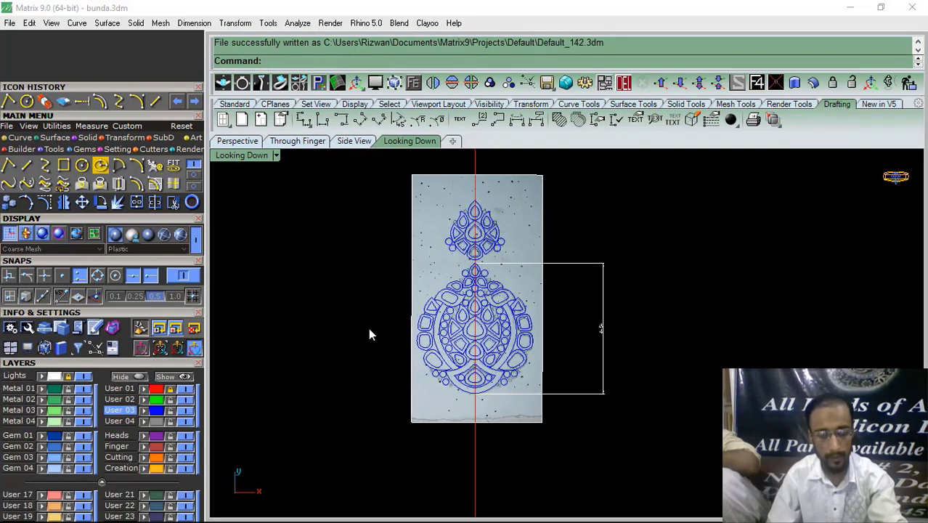
{"action": "left_click", "coordinate": [96, 361]}
{"action": "left_click", "coordinate": [101, 373]}
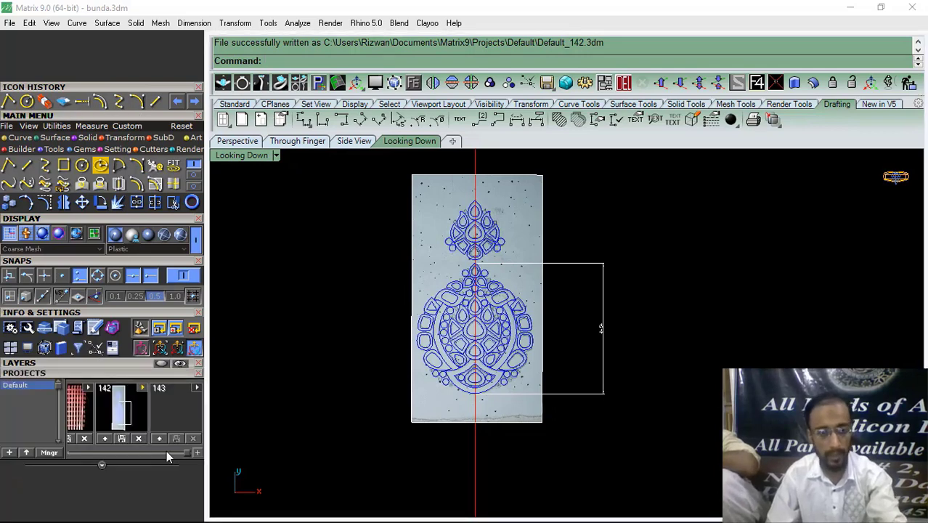
{"action": "left_click", "coordinate": [118, 372]}
{"action": "right_click_drag", "start_coordinate": [348, 365], "coordinate": [376, 378]}
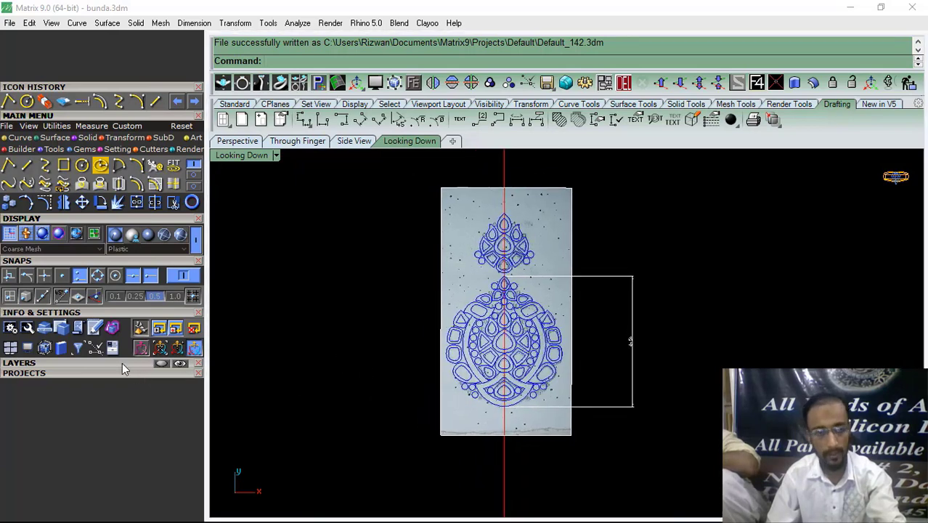
{"action": "left_click", "coordinate": [122, 363]}
Undo the mirroring of the ornament's curves
{"action": "key", "text": "ctrl+z"}
{"action": "right_click_drag", "start_coordinate": [520, 329], "coordinate": [466, 290]}
{"action": "scroll", "coordinate": [508, 243], "scroll_direction": "up", "scroll_amount": 3}
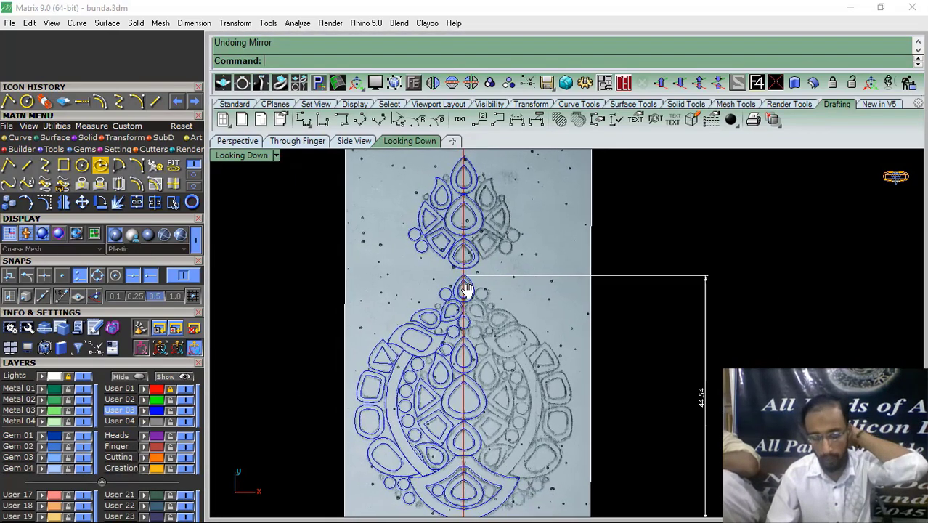
{"action": "scroll", "coordinate": [464, 290], "scroll_direction": "up", "scroll_amount": 5}
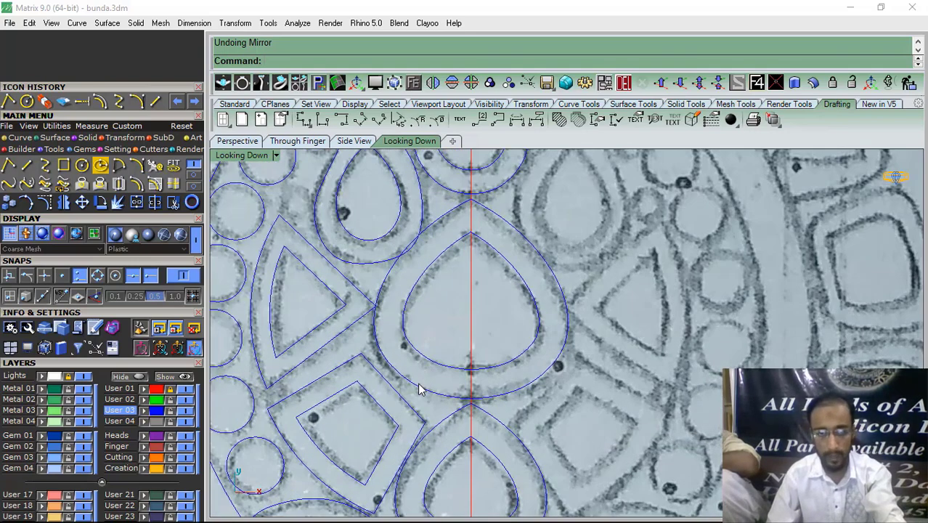
{"action": "left_click", "coordinate": [419, 389]}
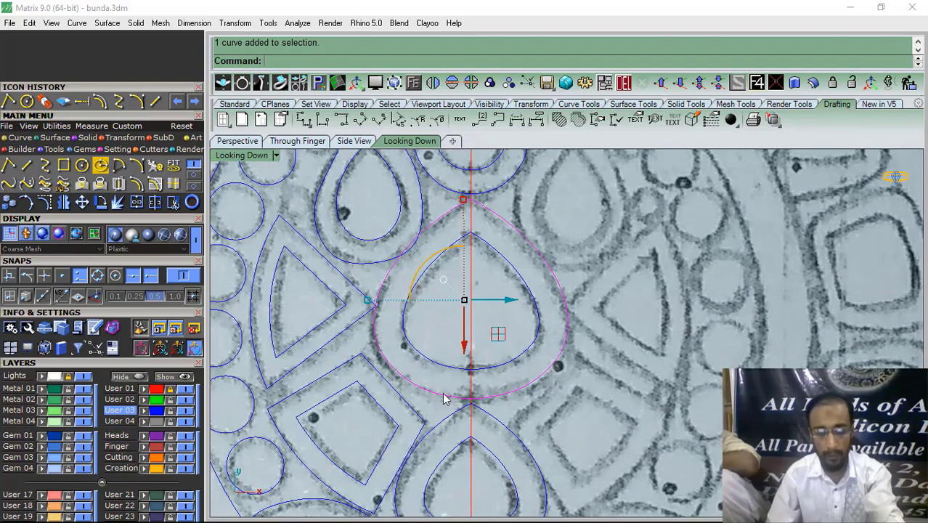
{"action": "scroll", "coordinate": [445, 392], "scroll_direction": "up", "scroll_amount": 2}
{"action": "left_click", "coordinate": [424, 412], "text": "shift"}
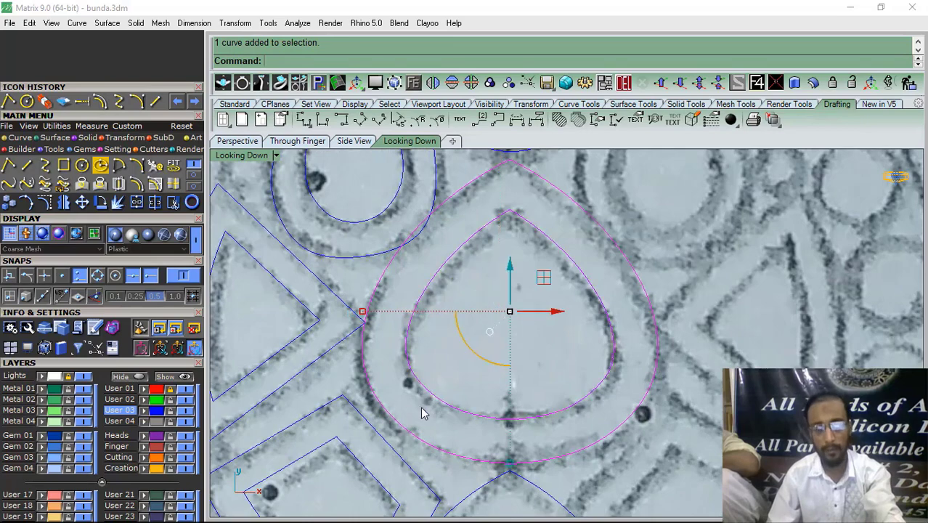
{"action": "key", "text": "Escape"}
{"action": "scroll", "coordinate": [421, 323], "scroll_direction": "down", "scroll_amount": 3}
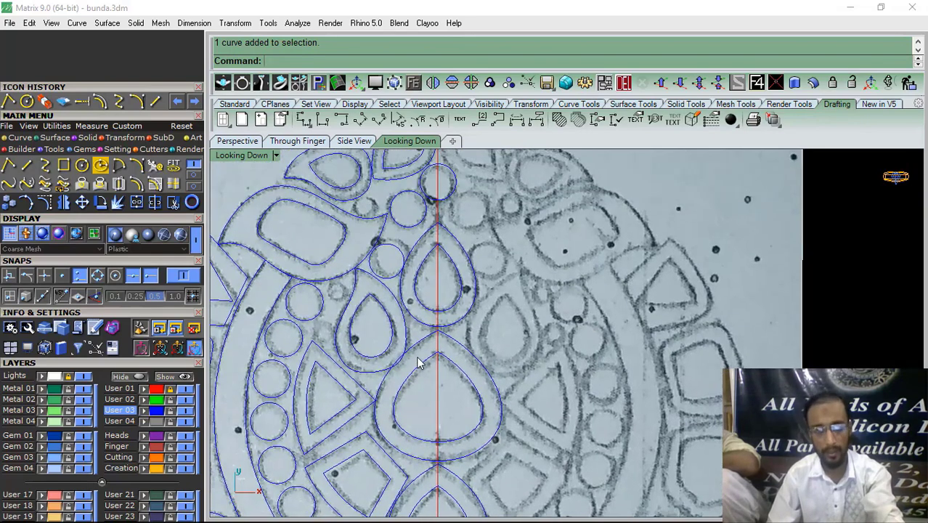
Create a Patch surface from the outer and inner curves of the large central teardrop
{"action": "scroll", "coordinate": [477, 403], "scroll_direction": "up", "scroll_amount": 1}
{"action": "left_click_drag", "start_coordinate": [503, 369], "coordinate": [455, 417]}
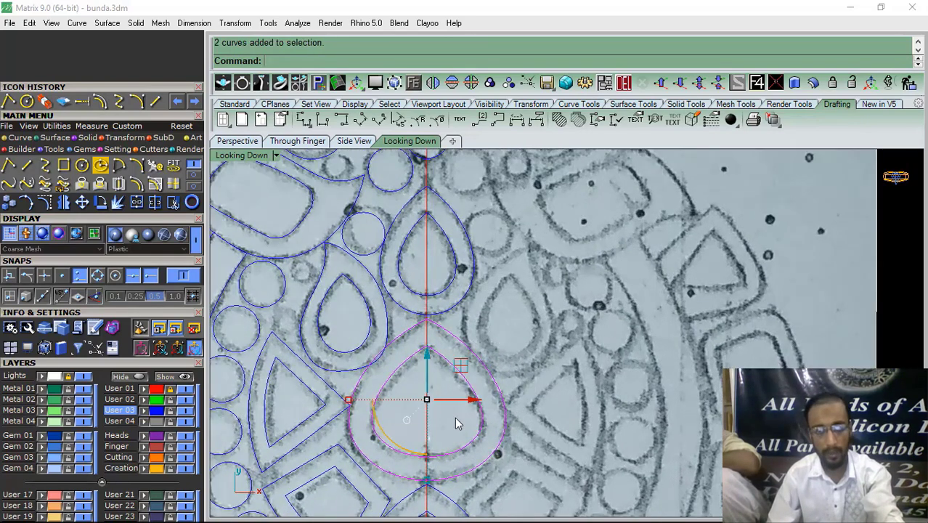
{"action": "left_click", "coordinate": [57, 138]}
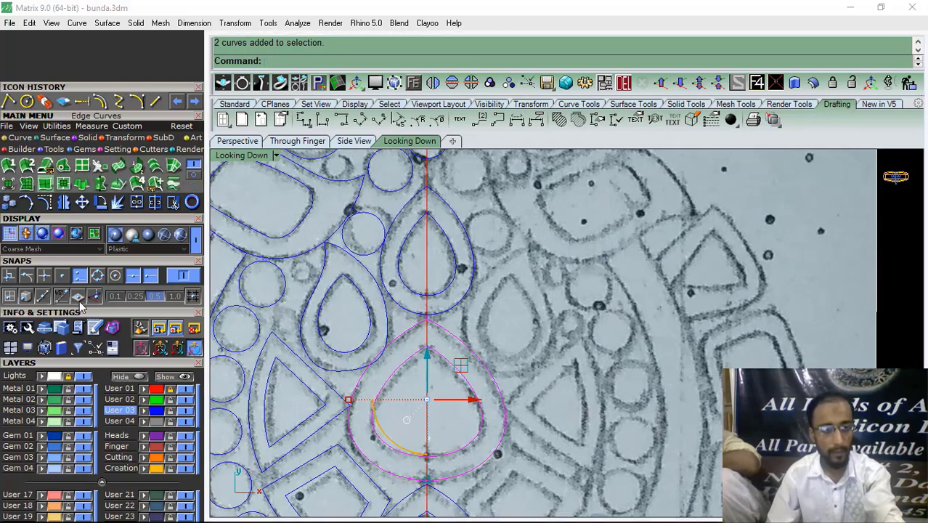
{"action": "left_click", "coordinate": [29, 186]}
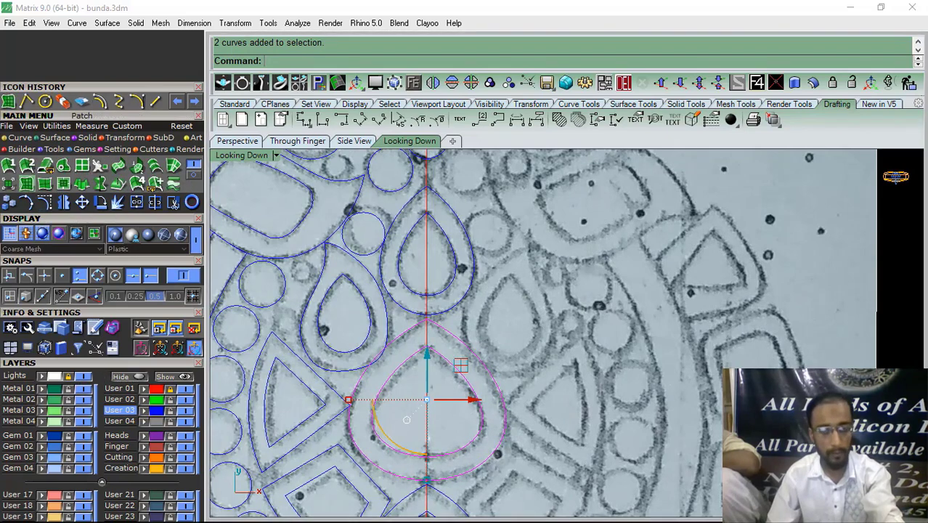
{"action": "key", "text": "Return"}
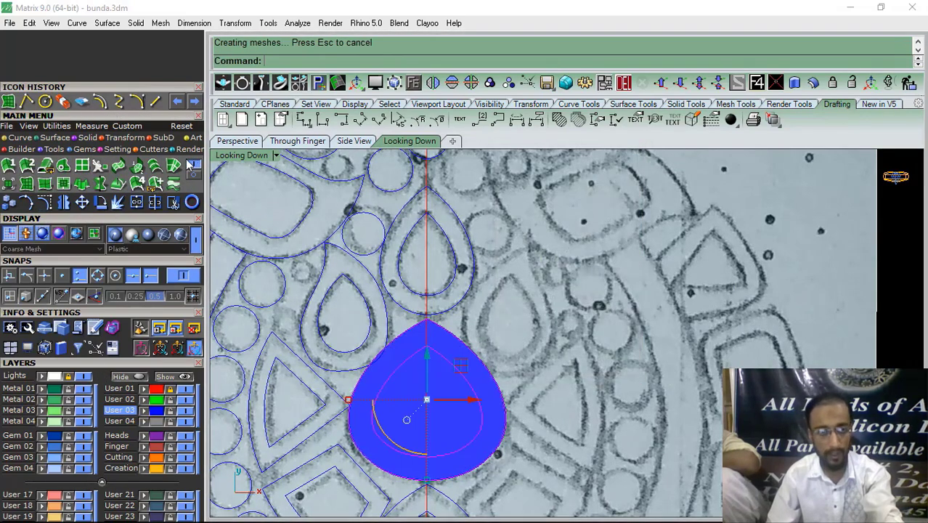
Split the teardrop surface with its inner curve and delete the inner piece
{"action": "right_click_drag", "start_coordinate": [445, 315], "coordinate": [446, 280]}
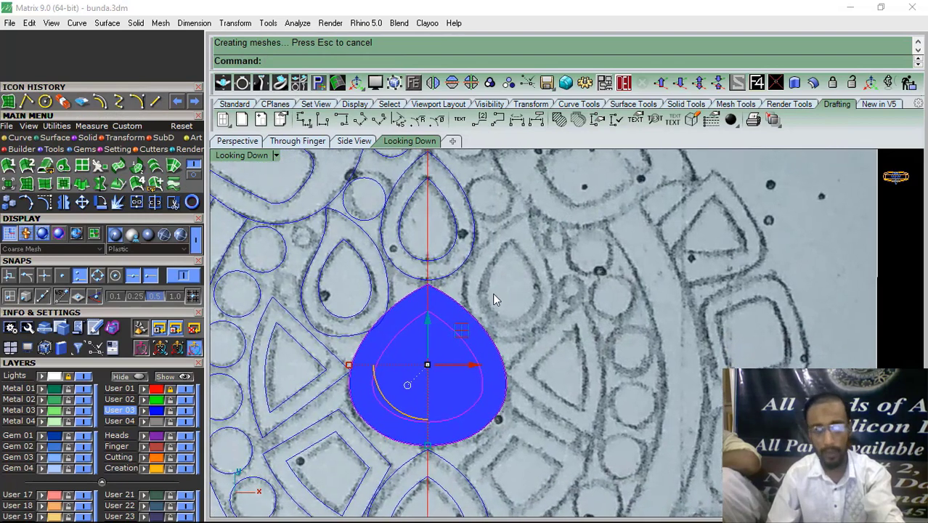
{"action": "scroll", "coordinate": [464, 362], "scroll_direction": "up", "scroll_amount": 3}
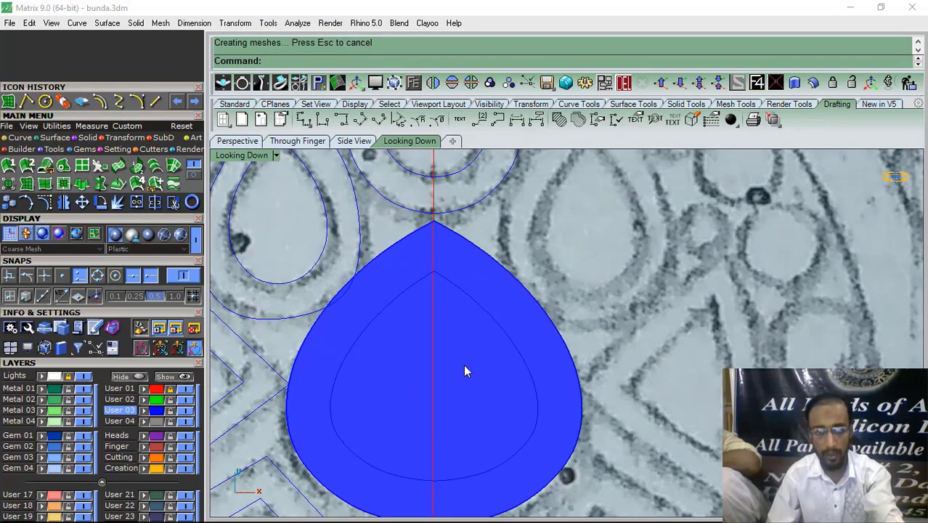
{"action": "left_click", "coordinate": [468, 369]}
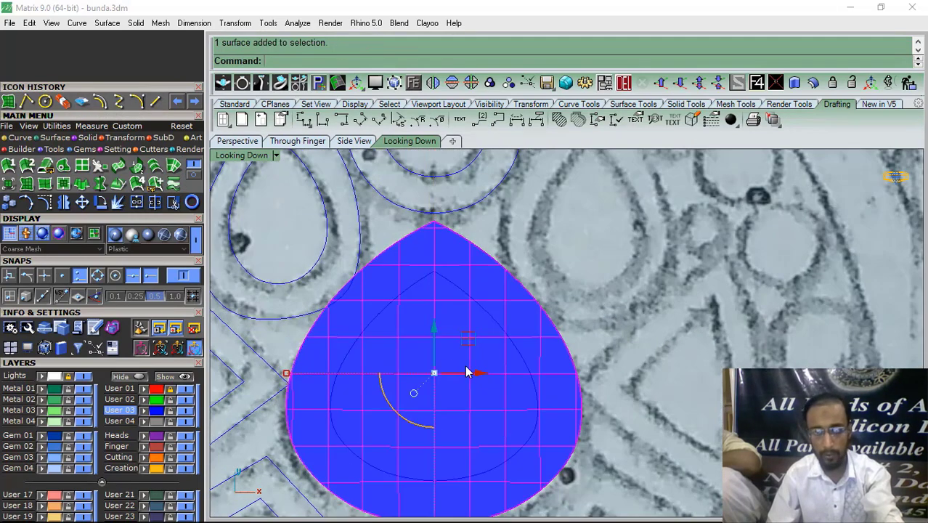
{"action": "left_click", "coordinate": [154, 206]}
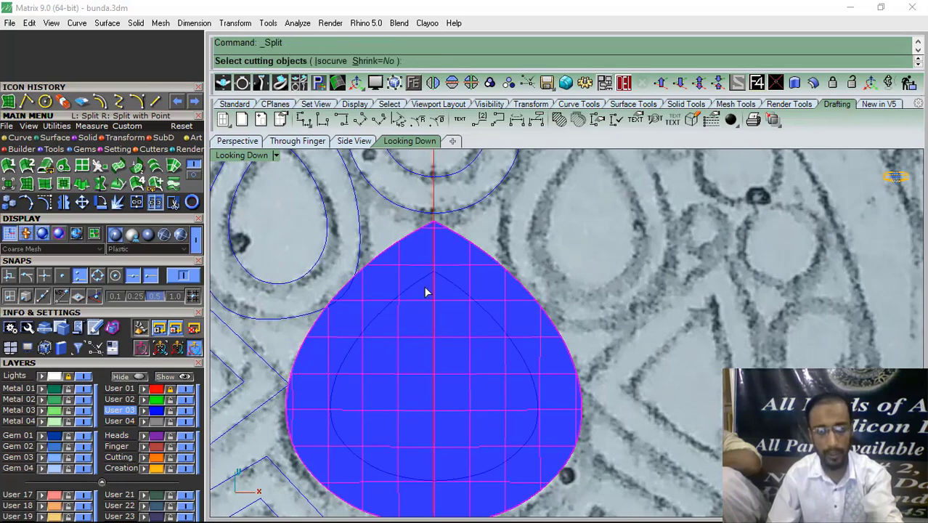
{"action": "left_click", "coordinate": [460, 291]}
{"action": "key", "text": "Return"}
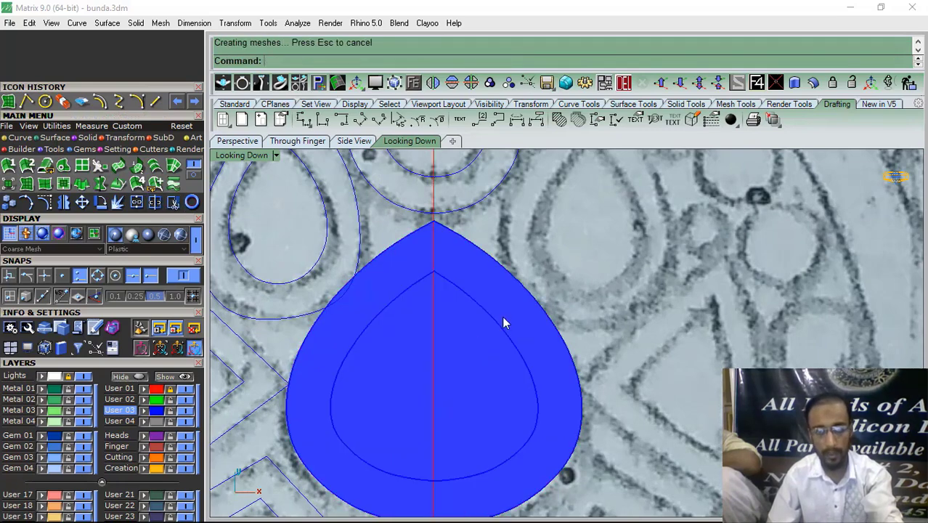
{"action": "left_click", "coordinate": [468, 353]}
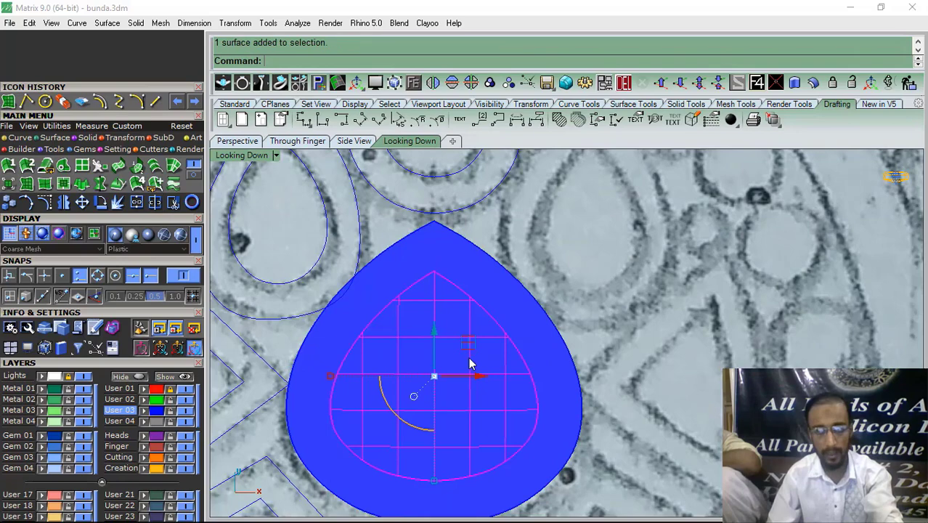
{"action": "left_click", "coordinate": [623, 84]}
{"action": "scroll", "coordinate": [508, 295], "scroll_direction": "down", "scroll_amount": 3}
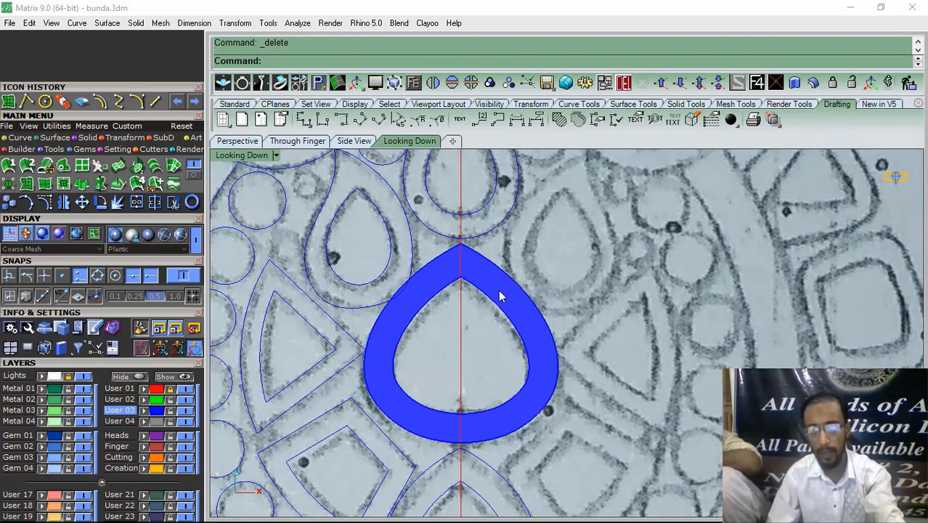
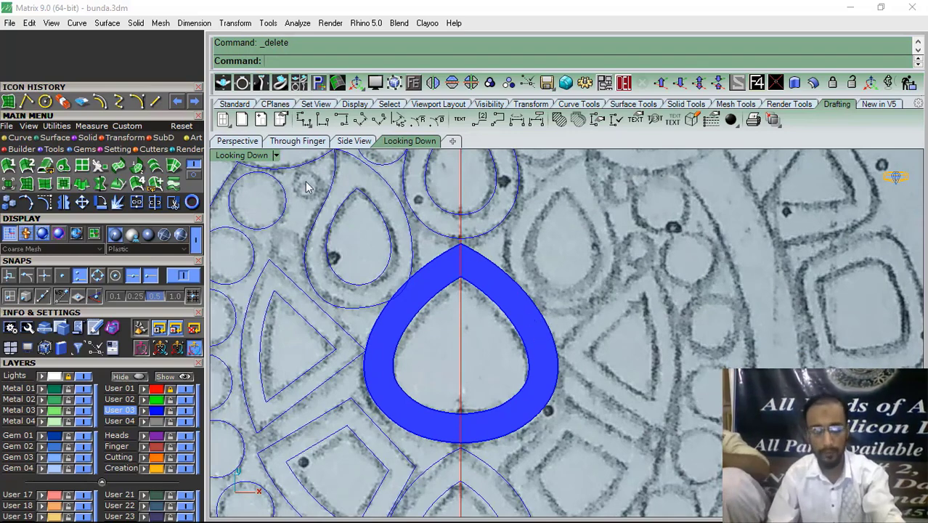
Undo the deletion and split, and trim away the teardrop surface's centre along the inner curve
{"action": "right_click_drag", "start_coordinate": [472, 319], "coordinate": [503, 321]}
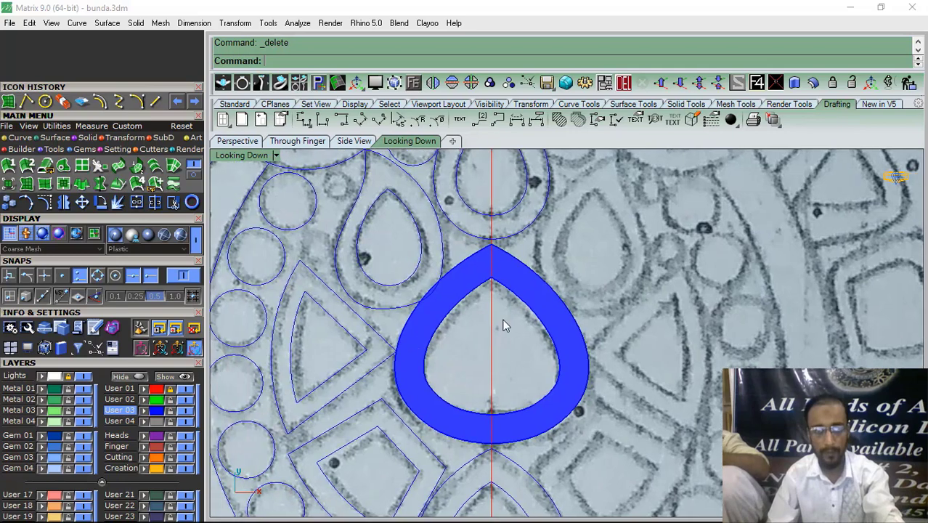
{"action": "key", "text": "ctrl+z"}
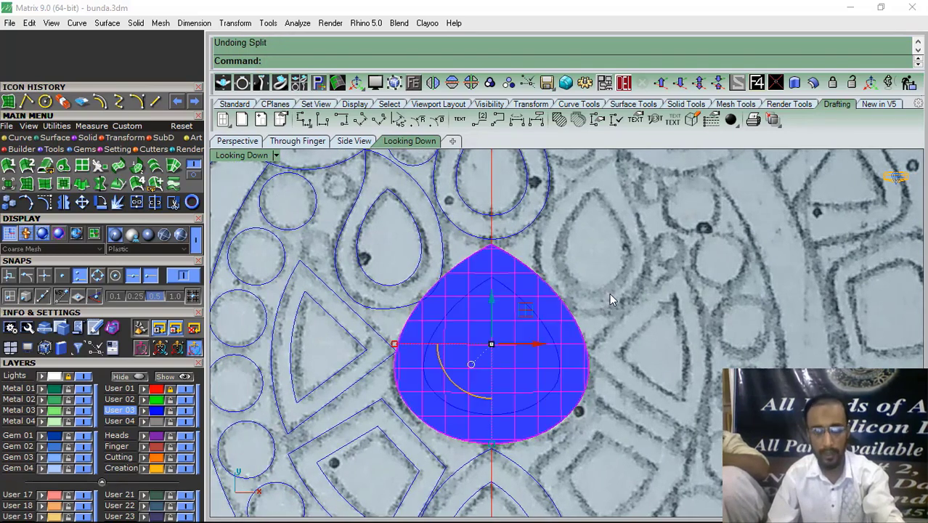
{"action": "left_click", "coordinate": [609, 293]}
{"action": "left_click", "coordinate": [534, 361]}
{"action": "left_click", "coordinate": [173, 202]}
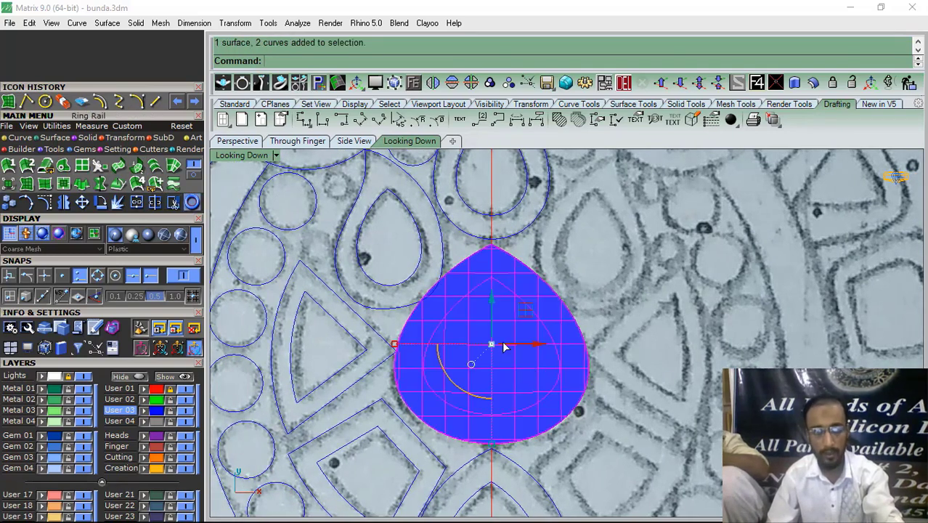
{"action": "left_click", "coordinate": [501, 348]}
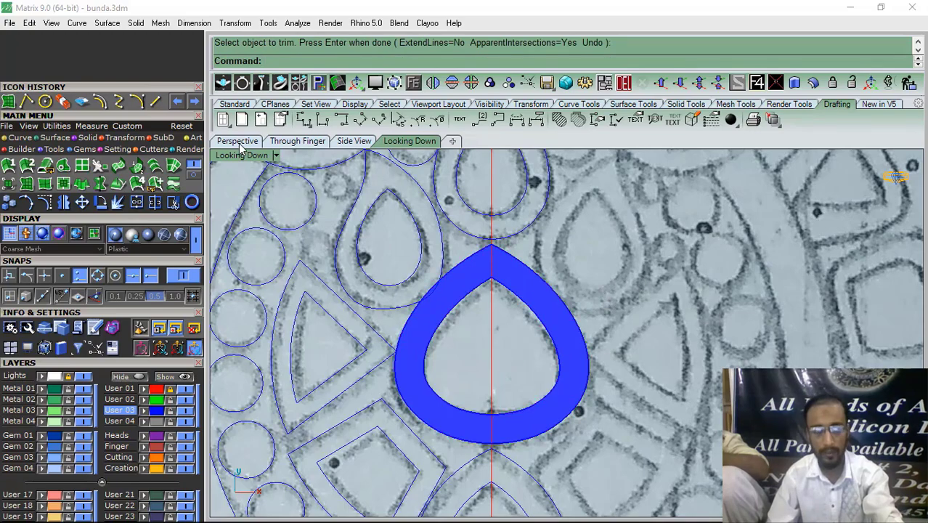
Show the model in the Perspective view and hide the Lights layer containing the reference image
{"action": "left_click", "coordinate": [239, 142]}
{"action": "left_click", "coordinate": [86, 377]}
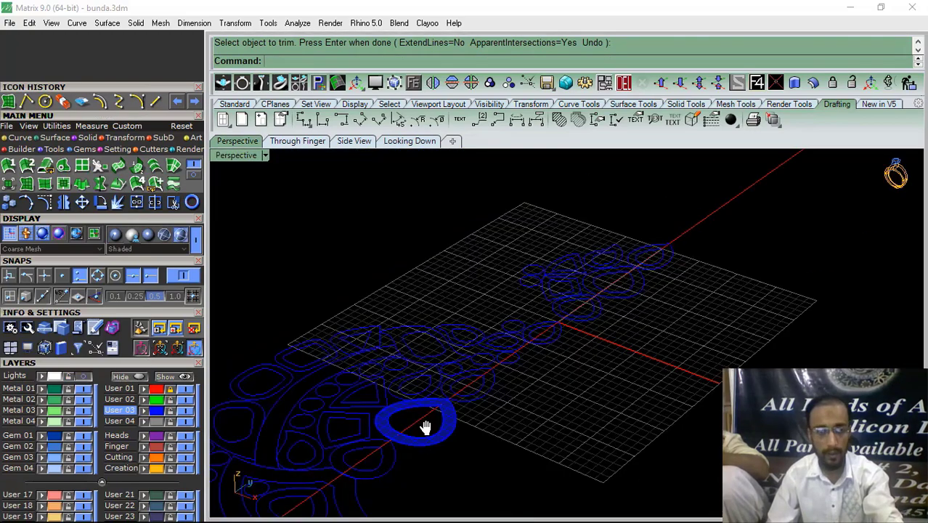
{"action": "right_click_drag", "start_coordinate": [424, 427], "coordinate": [508, 352], "text": "shift"}
{"action": "right_click_drag", "start_coordinate": [508, 352], "coordinate": [543, 354]}
{"action": "left_click", "coordinate": [116, 236]}
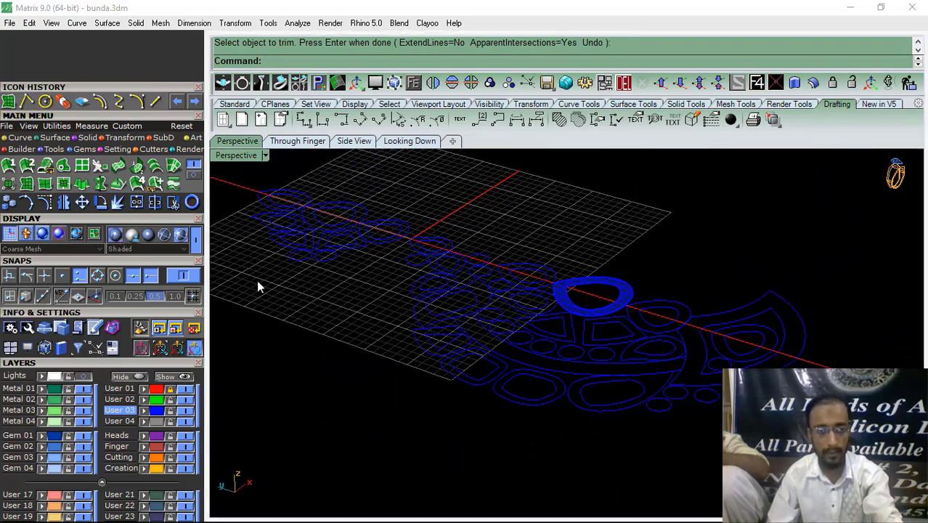
{"action": "right_click_drag", "start_coordinate": [538, 299], "coordinate": [570, 323]}
{"action": "scroll", "coordinate": [554, 297], "scroll_direction": "up", "scroll_amount": 10}
Assign the trimmed teardrop ring surface to the Metal 01 layer
{"action": "left_click", "coordinate": [554, 296]}
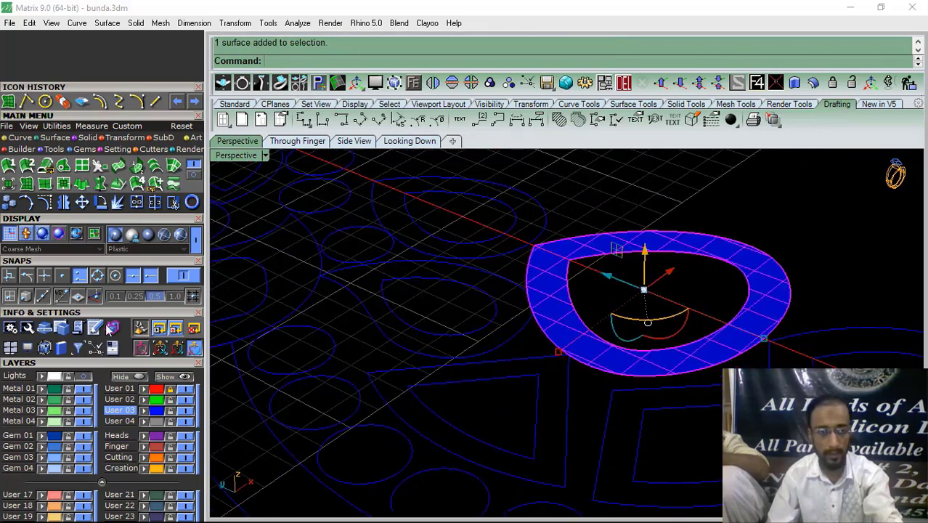
{"action": "left_click", "coordinate": [41, 390]}
{"action": "left_click", "coordinate": [557, 193]}
Try extruding the teardrop's outer curve upward at a freehand height, and undo that extrusion
{"action": "right_click_drag", "start_coordinate": [557, 193], "coordinate": [506, 338]}
{"action": "scroll", "coordinate": [506, 339], "scroll_direction": "up", "scroll_amount": 2}
{"action": "left_click", "coordinate": [507, 336]}
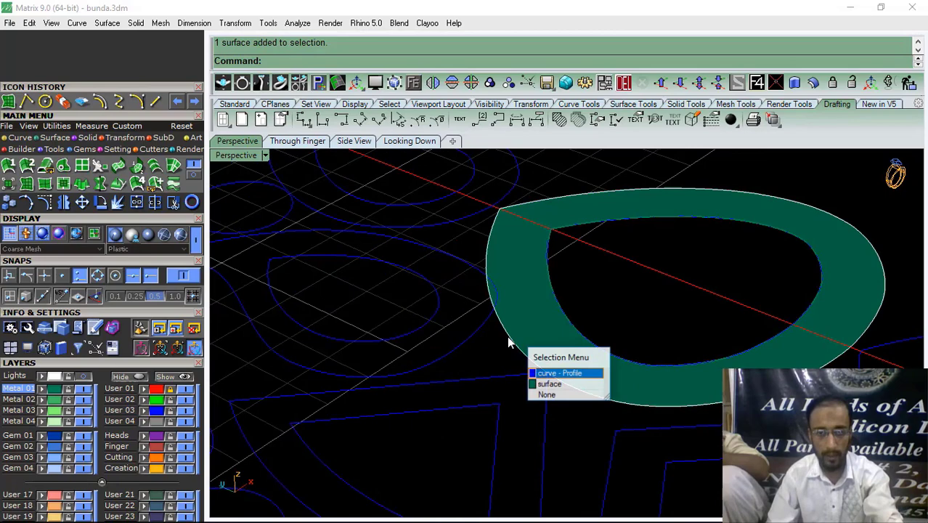
{"action": "left_click", "coordinate": [536, 372]}
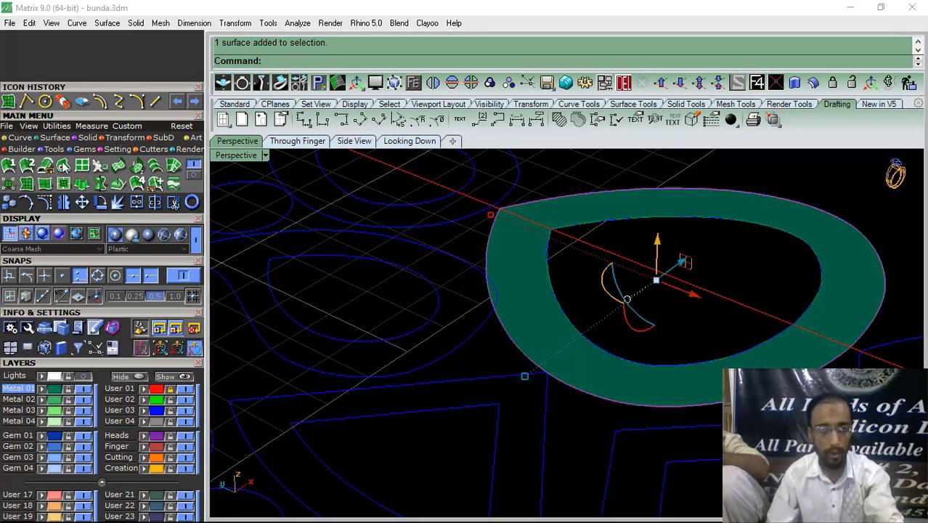
{"action": "left_click", "coordinate": [86, 187]}
{"action": "key", "text": "Return"}
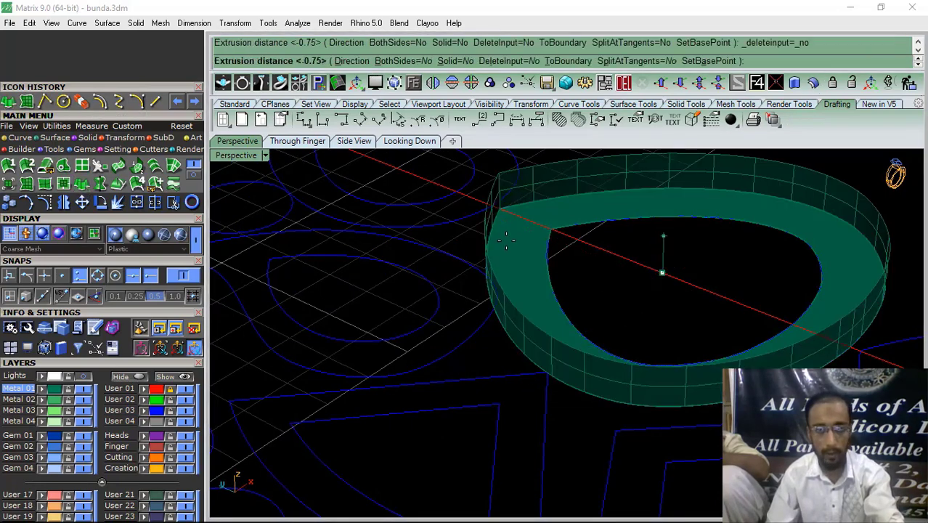
{"action": "scroll", "coordinate": [475, 249], "scroll_direction": "down", "scroll_amount": 3}
{"action": "left_click", "coordinate": [184, 276]}
{"action": "right_click_drag", "start_coordinate": [439, 294], "coordinate": [472, 308]}
{"action": "scroll", "coordinate": [472, 309], "scroll_direction": "up", "scroll_amount": 2}
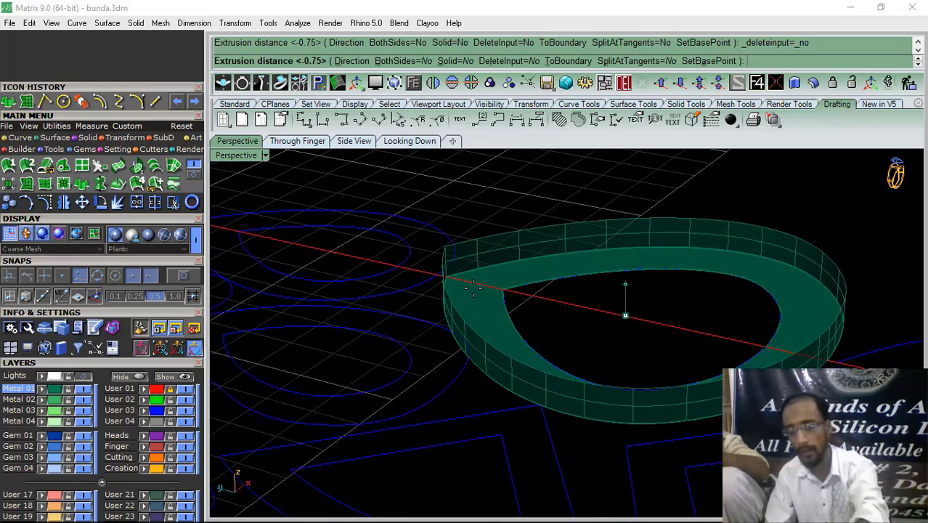
{"action": "left_click", "coordinate": [473, 292]}
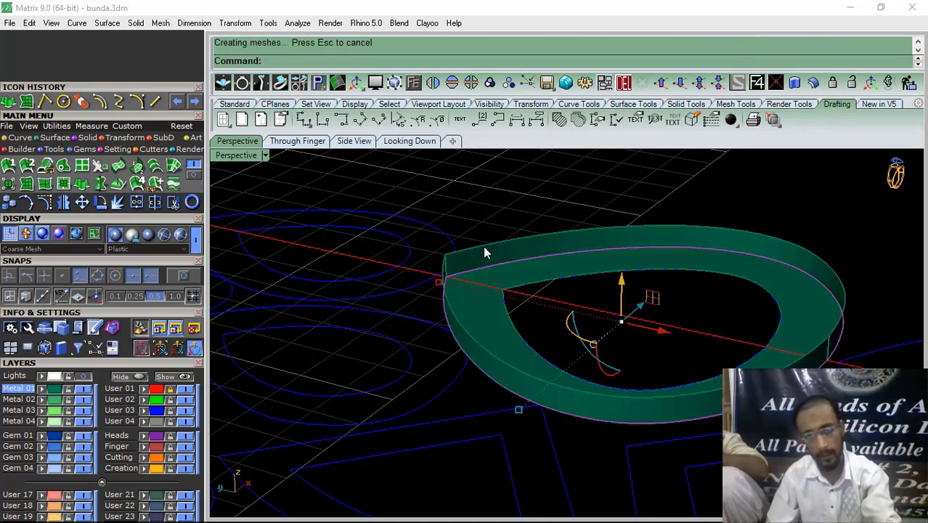
{"action": "left_click", "coordinate": [509, 205]}
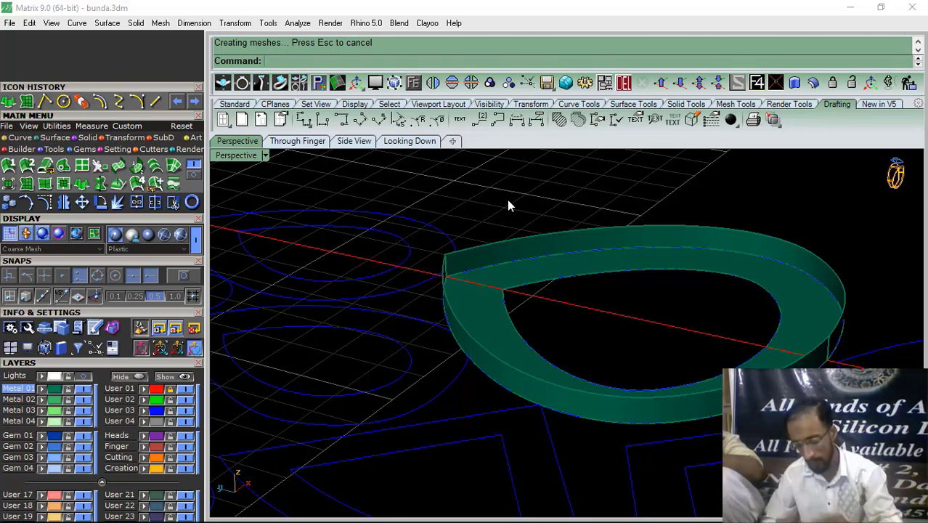
{"action": "key", "text": "ctrl+z"}
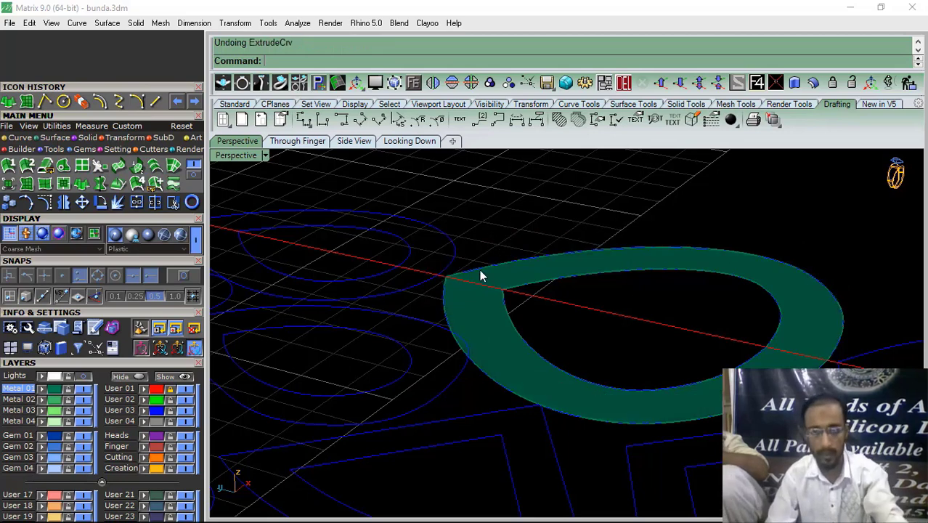
Extrude the teardrop's outer profile curve straight up by 1.2 to form the outer wall
{"action": "left_click", "coordinate": [488, 373]}
{"action": "left_click", "coordinate": [522, 412]}
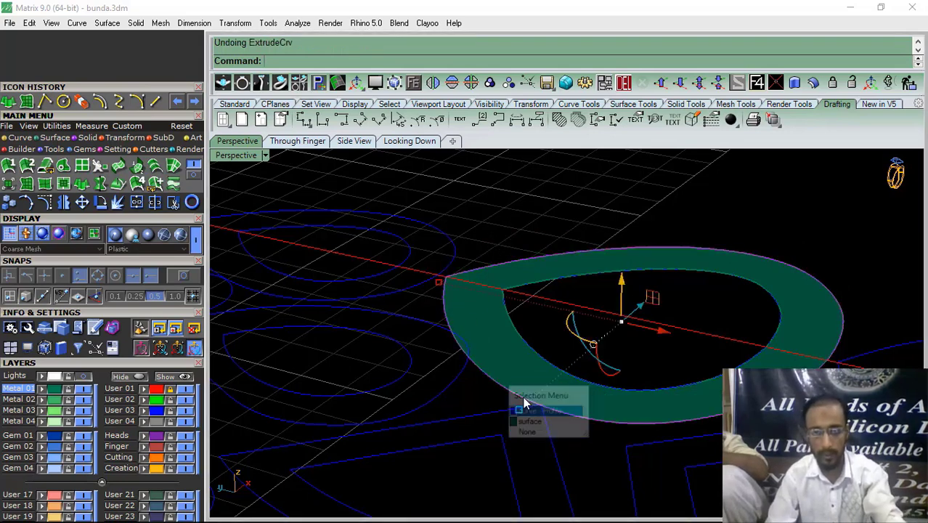
{"action": "left_click", "coordinate": [5, 101]}
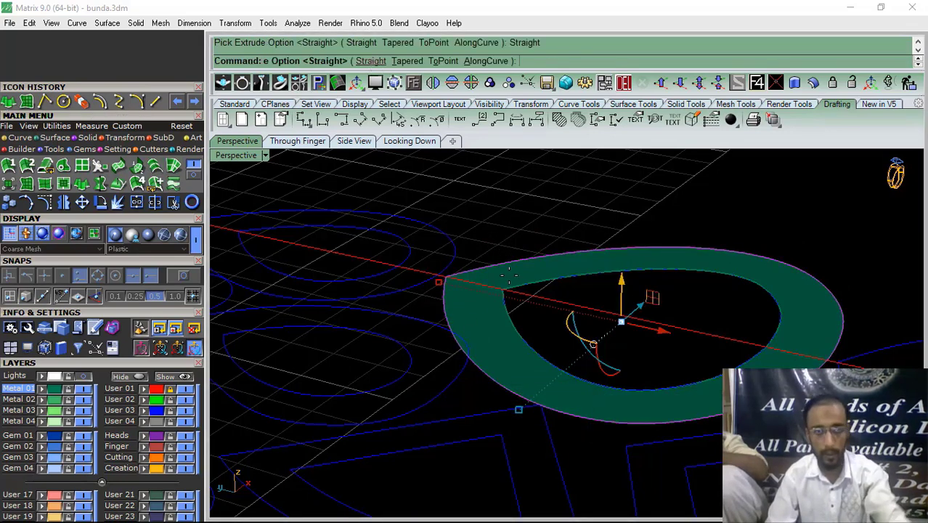
{"action": "type", "text": "1.2"}
{"action": "key", "text": "Return"}
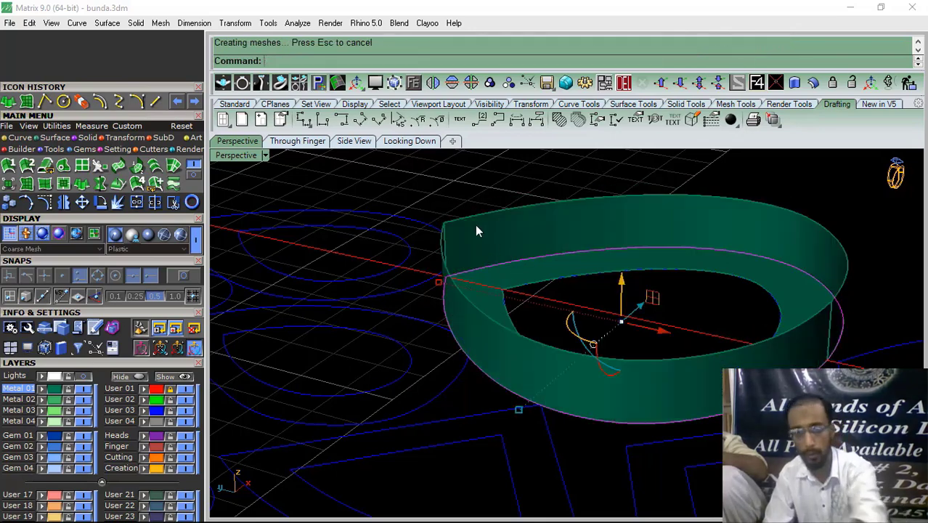
Offset the flat teardrop ring surface upward by 0.4 as a solid to form the base plate
{"action": "left_click", "coordinate": [490, 300]}
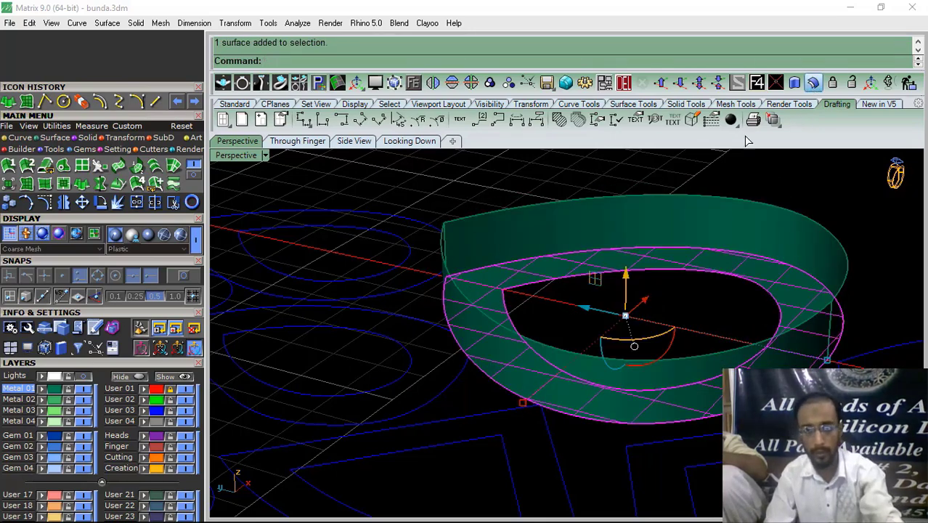
{"action": "left_click", "coordinate": [813, 83]}
{"action": "key", "text": "Return"}
{"action": "key", "text": "Return"}
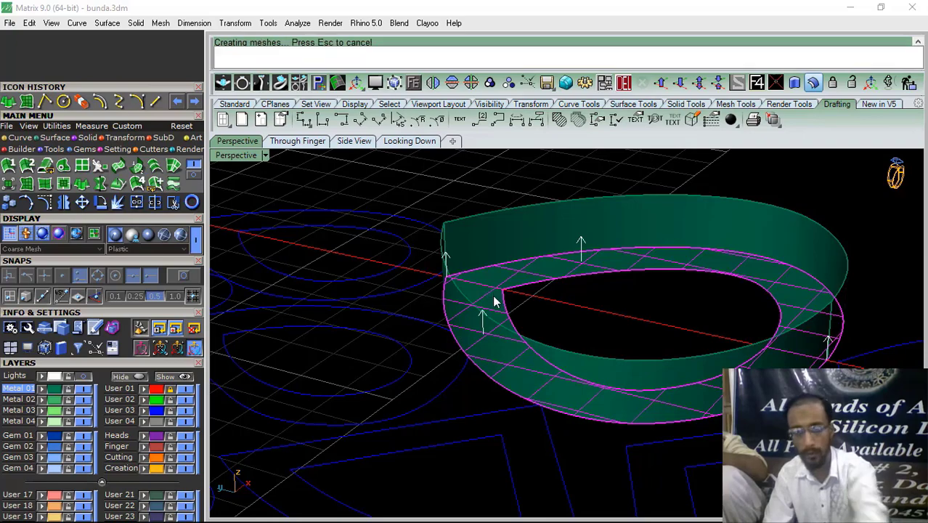
{"action": "left_click", "coordinate": [381, 213]}
{"action": "left_click", "coordinate": [467, 188]}
{"action": "right_click_drag", "start_coordinate": [467, 190], "coordinate": [537, 254]}
{"action": "scroll", "coordinate": [537, 255], "scroll_direction": "up", "scroll_amount": 5}
{"action": "scroll", "coordinate": [465, 295], "scroll_direction": "down", "scroll_amount": 6}
{"action": "right_click_drag", "start_coordinate": [467, 299], "coordinate": [492, 288]}
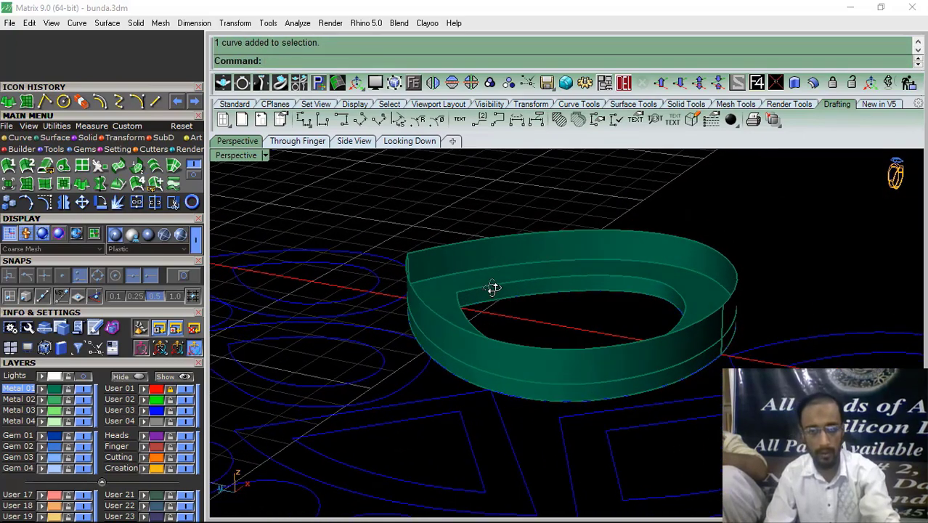
{"action": "scroll", "coordinate": [478, 285], "scroll_direction": "up", "scroll_amount": 5}
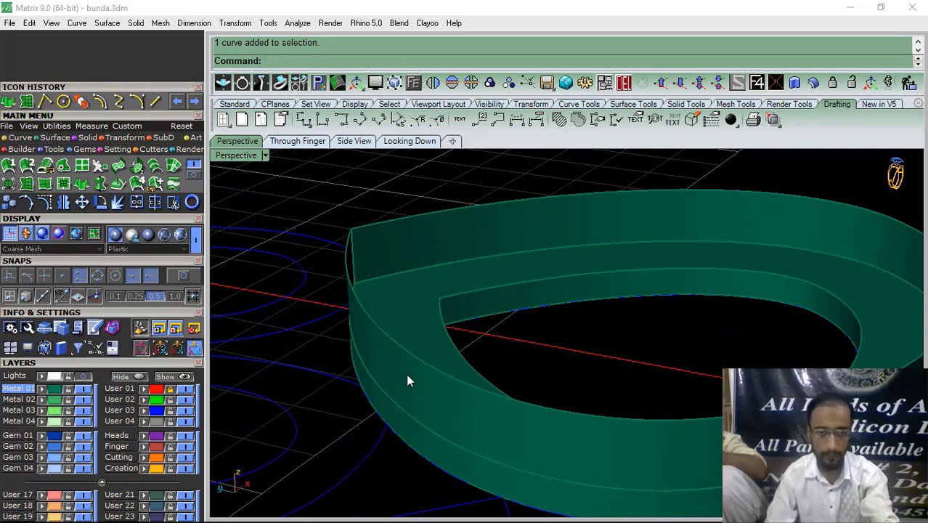
{"action": "left_click", "coordinate": [461, 296]}
{"action": "left_click", "coordinate": [492, 334]}
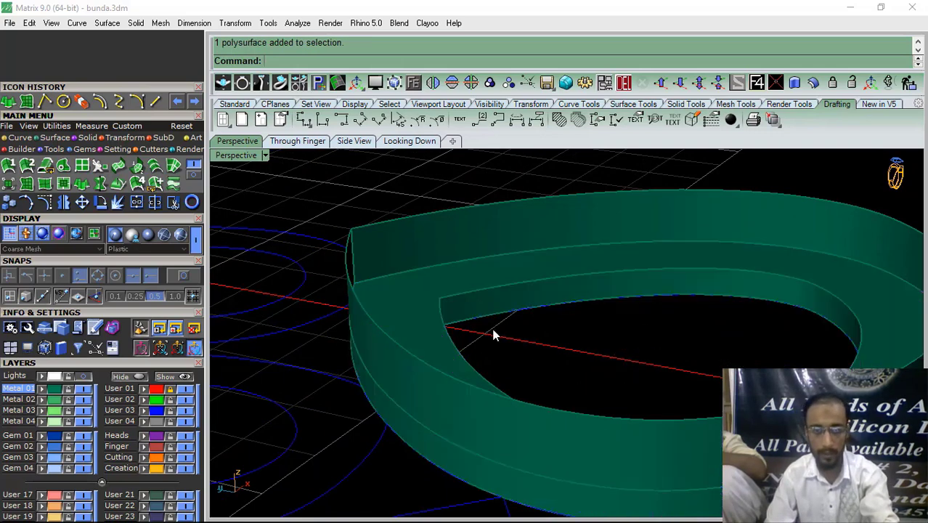
{"action": "left_click", "coordinate": [440, 335]}
{"action": "key", "text": "Escape"}
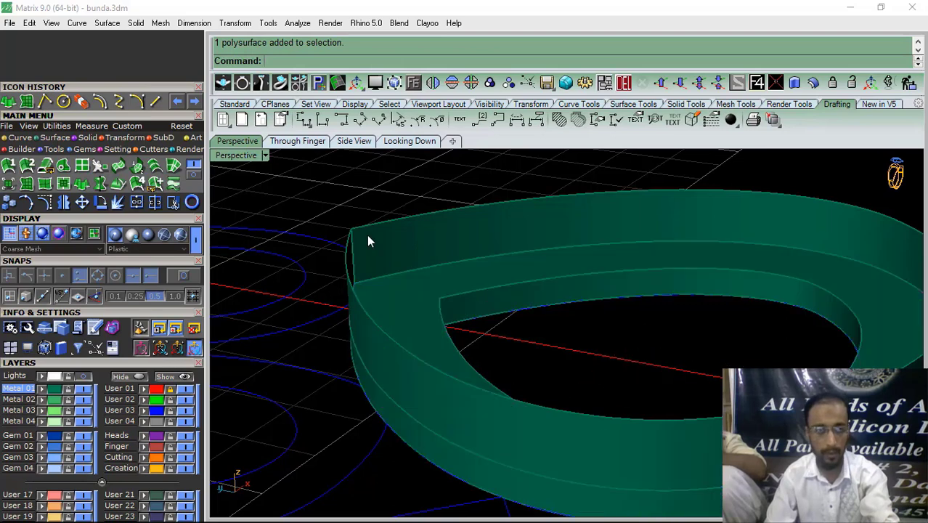
Duplicate the upper inner edge of the base plate and join the copied edges into one closed curve
{"action": "left_click", "coordinate": [28, 138]}
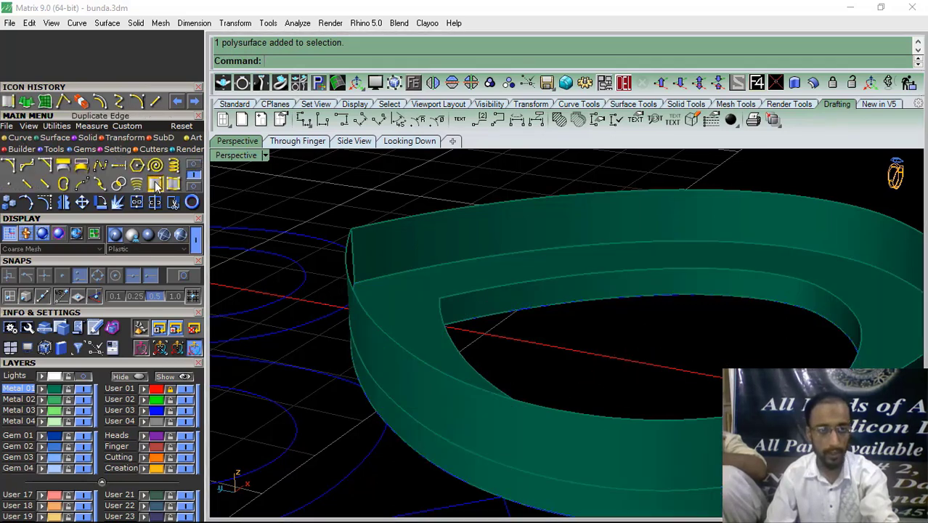
{"action": "left_click", "coordinate": [156, 186]}
{"action": "left_click", "coordinate": [424, 299]}
{"action": "scroll", "coordinate": [423, 299], "scroll_direction": "down", "scroll_amount": 2}
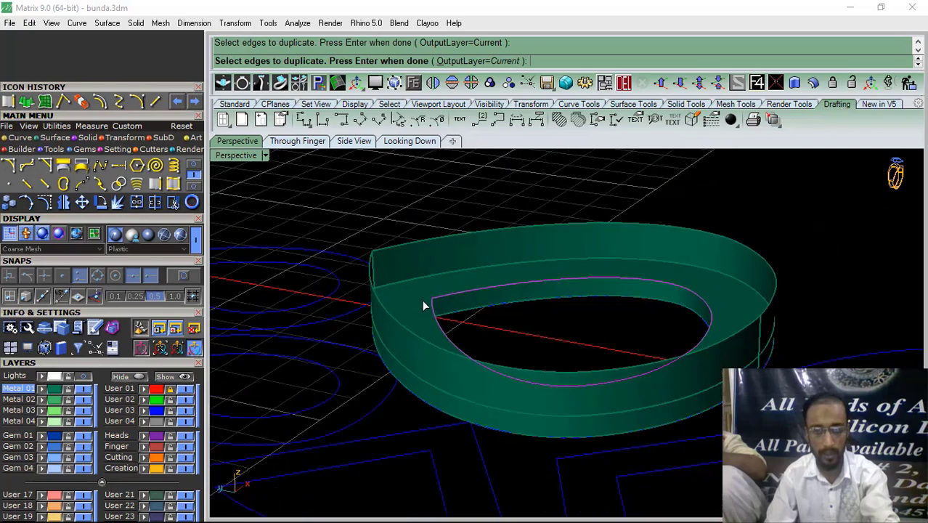
{"action": "key", "text": "Return"}
{"action": "left_click", "coordinate": [138, 203]}
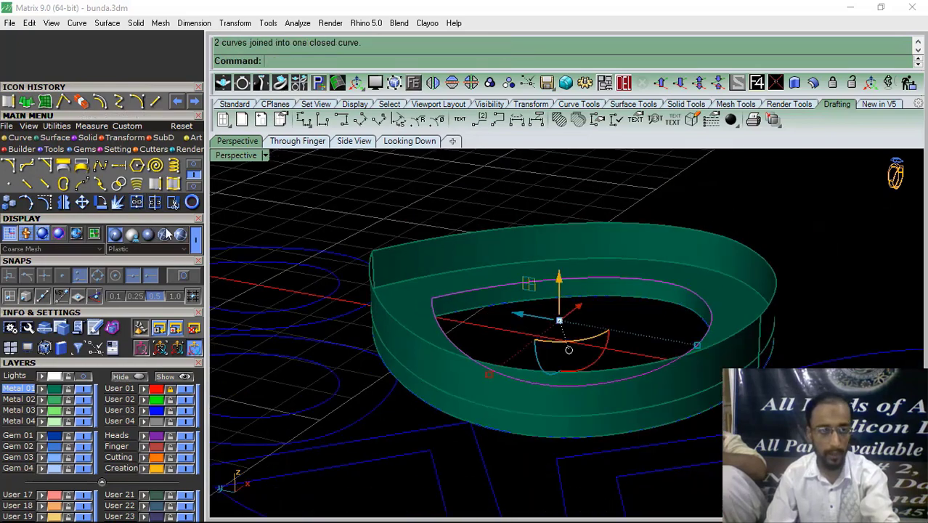
Extrude the joined inner edge curve straight up by 1.4 to form the inner wall, and delete the curve
{"action": "left_click", "coordinate": [27, 106]}
{"action": "left_click", "coordinate": [370, 61]}
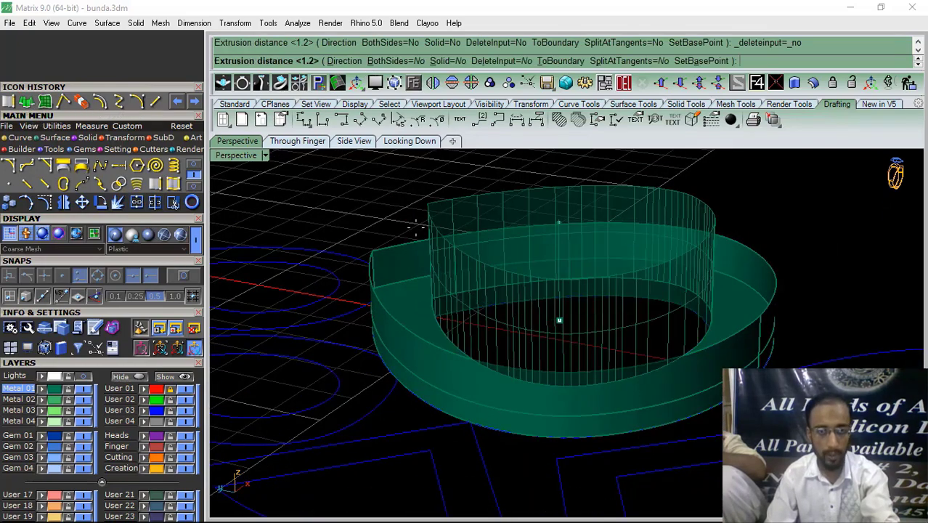
{"action": "left_click", "coordinate": [297, 141]}
{"action": "scroll", "coordinate": [579, 356], "scroll_direction": "up", "scroll_amount": 5}
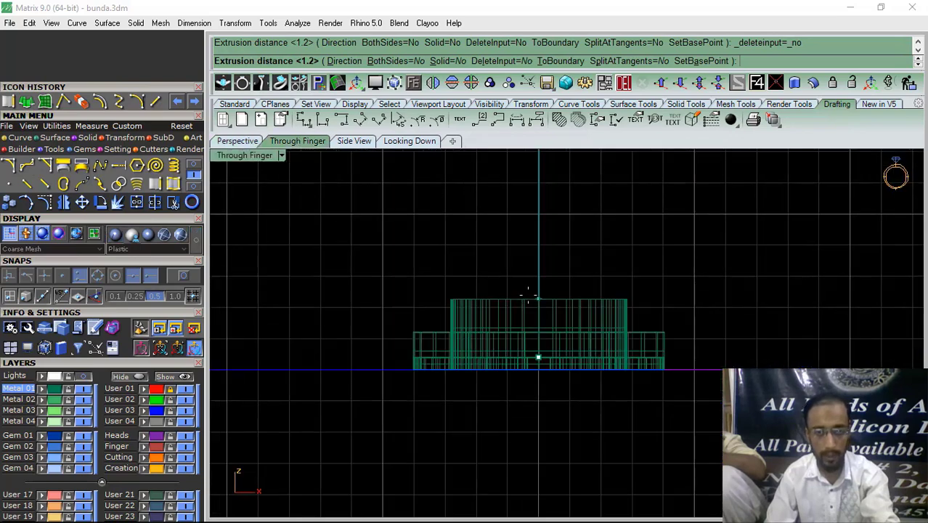
{"action": "type", "text": "1"}
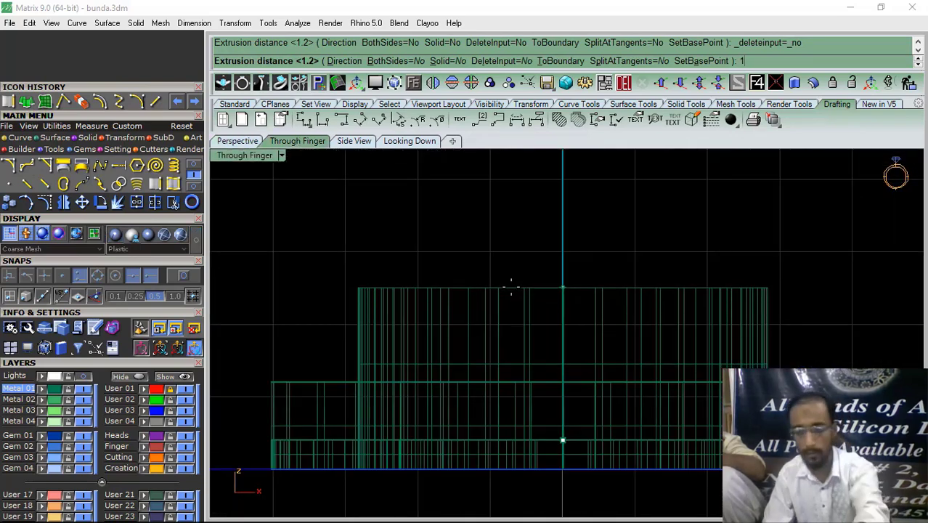
{"action": "type", "text": ".4"}
{"action": "key", "text": "Return"}
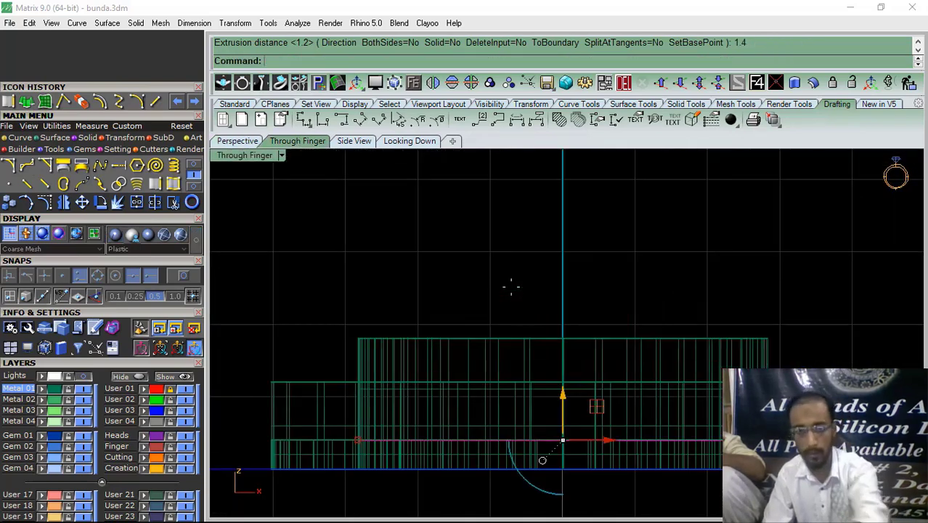
{"action": "left_click", "coordinate": [228, 141]}
{"action": "key", "text": "Delete"}
Thicken the inner and outer teardrop walls into solids with an inward surface offset of 0.4
{"action": "right_click_drag", "start_coordinate": [559, 163], "coordinate": [448, 327]}
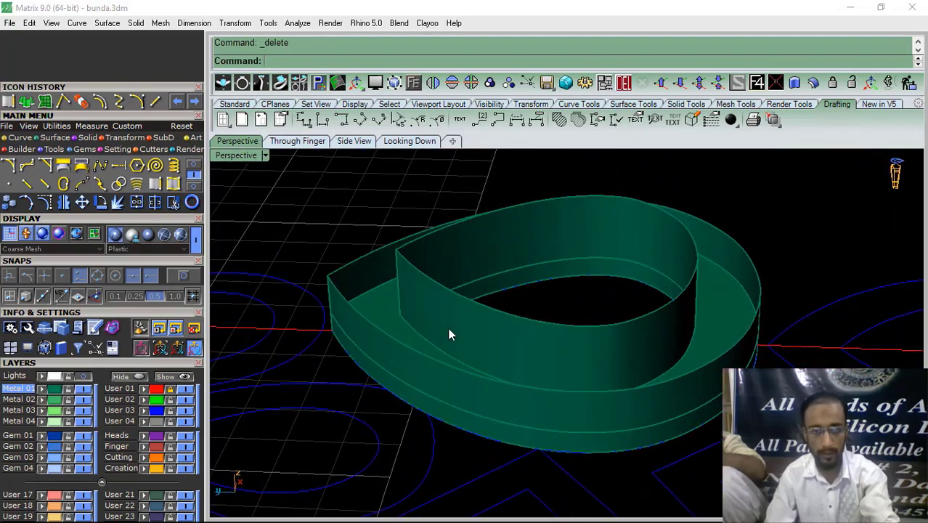
{"action": "left_click", "coordinate": [448, 326]}
{"action": "left_click", "coordinate": [812, 83]}
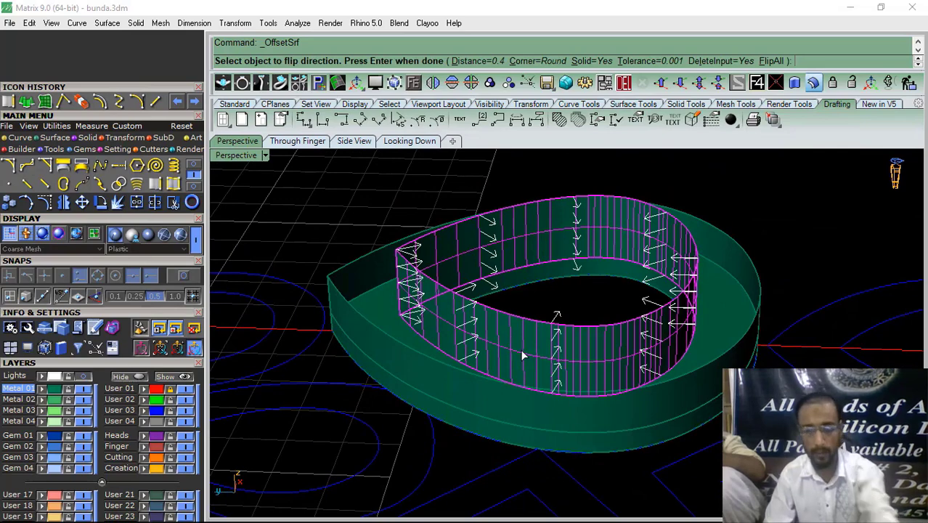
{"action": "key", "text": "Return"}
{"action": "key", "text": "Return"}
{"action": "key", "text": "Escape"}
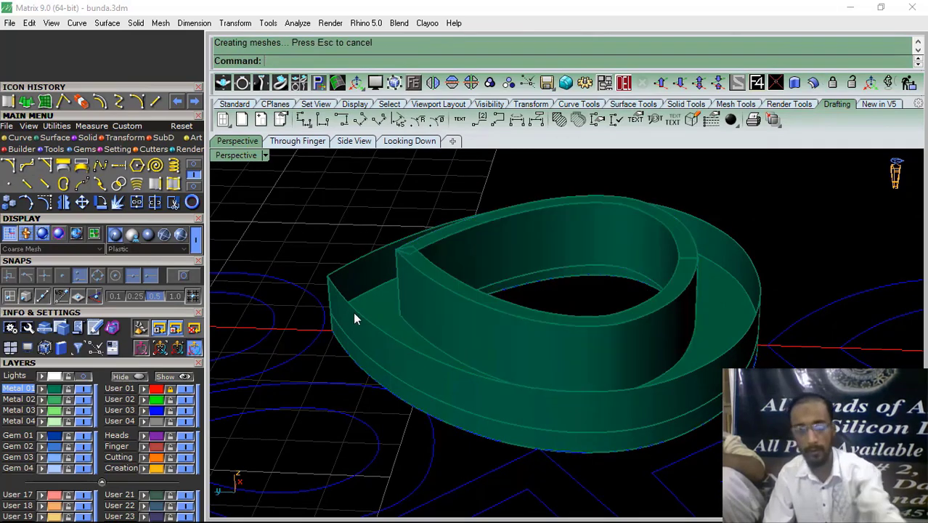
{"action": "left_click", "coordinate": [369, 340]}
{"action": "right_click", "coordinate": [369, 339]}
{"action": "key", "text": "Return"}
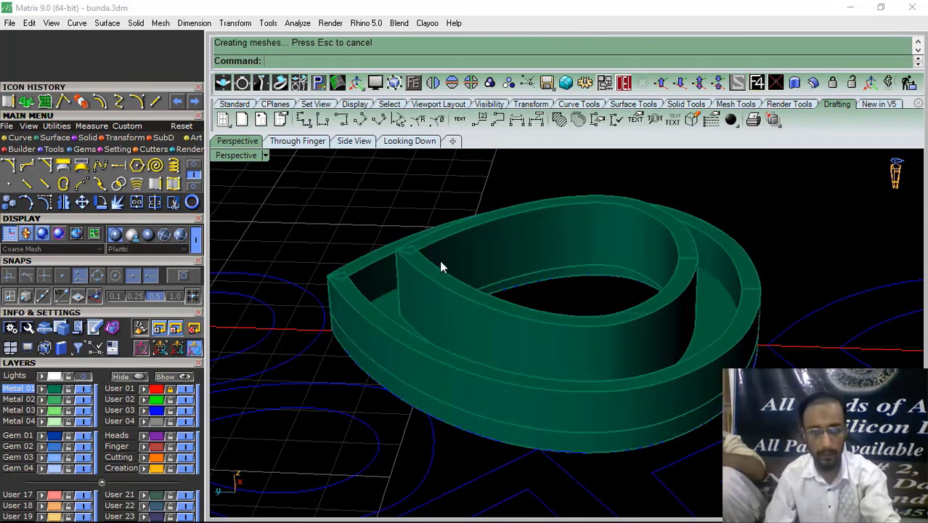
Measure the channel width between the inner and outer walls from above with an aligned dimension, and return to the Perspective view
{"action": "right_click_drag", "start_coordinate": [439, 260], "coordinate": [439, 342]}
{"action": "left_click", "coordinate": [408, 143]}
{"action": "scroll", "coordinate": [458, 290], "scroll_direction": "up", "scroll_amount": 5}
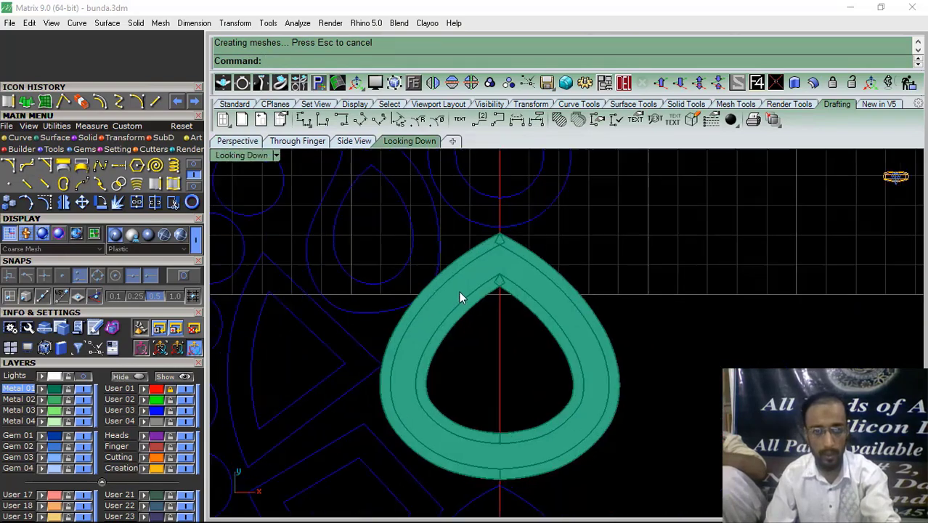
{"action": "left_click", "coordinate": [194, 23]}
{"action": "left_click", "coordinate": [211, 63]}
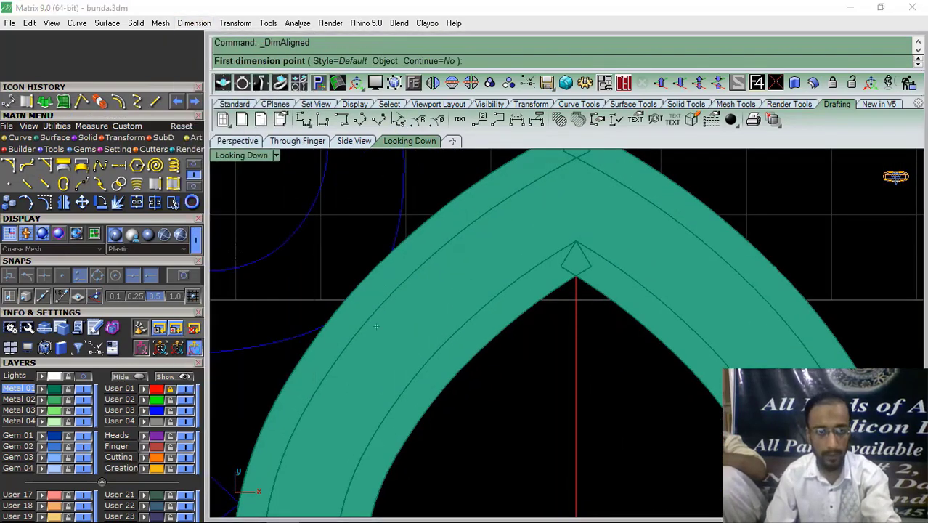
{"action": "left_click", "coordinate": [183, 276]}
{"action": "scroll", "coordinate": [439, 305], "scroll_direction": "up", "scroll_amount": 1}
{"action": "left_click", "coordinate": [417, 257]}
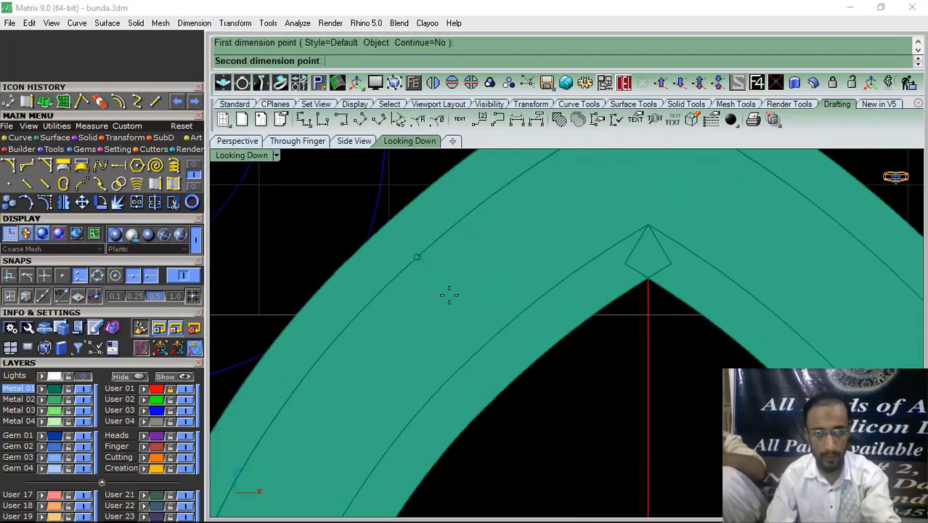
{"action": "left_click", "coordinate": [493, 341]}
{"action": "scroll", "coordinate": [439, 302], "scroll_direction": "down", "scroll_amount": 8}
{"action": "key", "text": "Escape"}
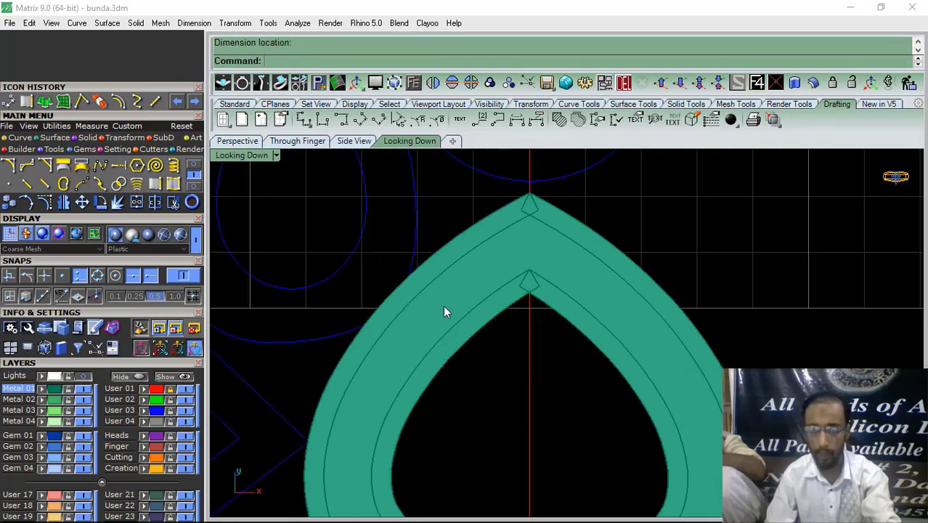
{"action": "left_click", "coordinate": [238, 141]}
{"action": "left_click", "coordinate": [182, 276]}
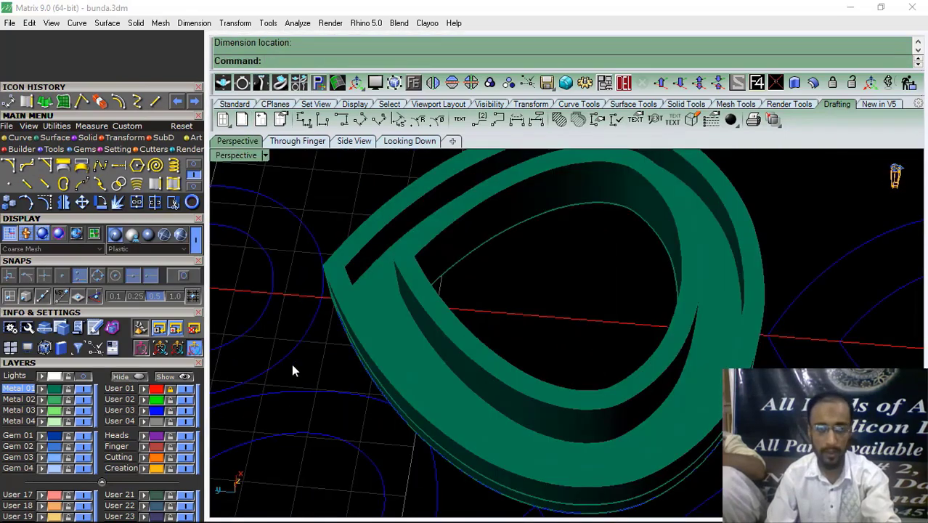
Delete the thickened outer wall of the large teardrop setting, keeping the base plate and inner wall
{"action": "right_click_drag", "start_coordinate": [415, 342], "coordinate": [509, 299]}
{"action": "left_click", "coordinate": [508, 298]}
{"action": "scroll", "coordinate": [377, 357], "scroll_direction": "up", "scroll_amount": 5}
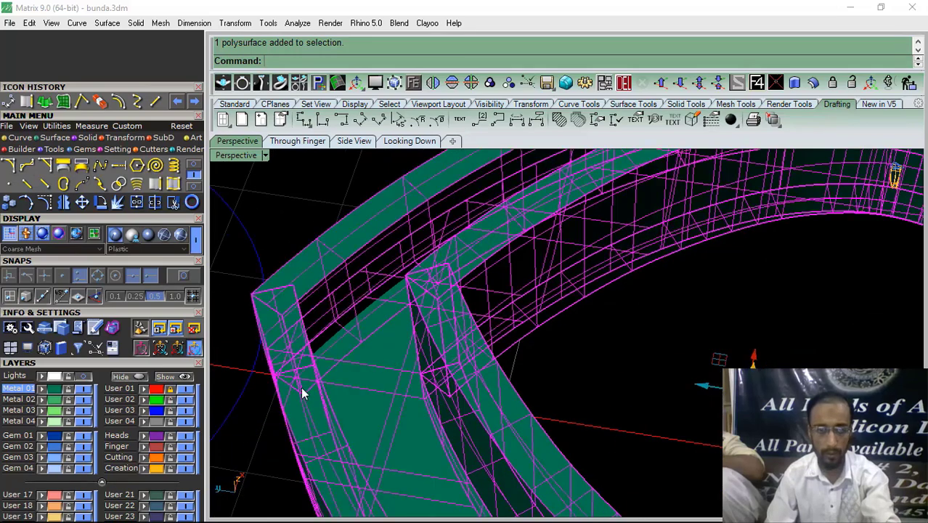
{"action": "left_click", "coordinate": [337, 190]}
{"action": "scroll", "coordinate": [339, 191], "scroll_direction": "down", "scroll_amount": 3}
{"action": "right_click_drag", "start_coordinate": [384, 326], "coordinate": [330, 332]}
{"action": "left_click", "coordinate": [330, 331]}
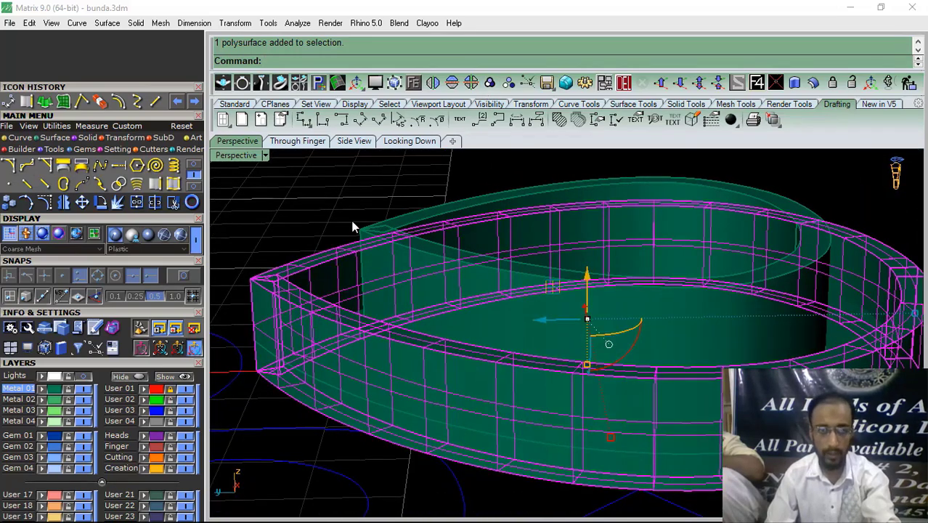
{"action": "right_click_drag", "start_coordinate": [390, 260], "coordinate": [387, 279]}
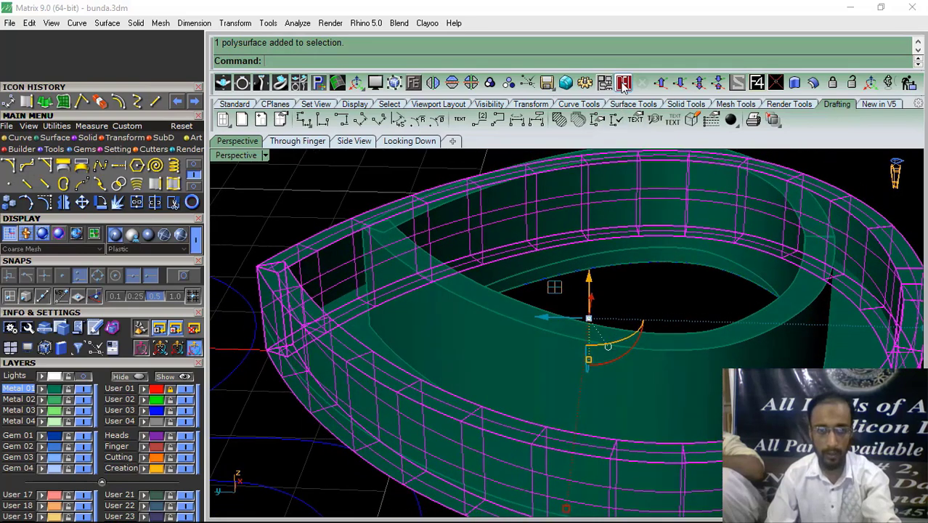
{"action": "left_click", "coordinate": [623, 83]}
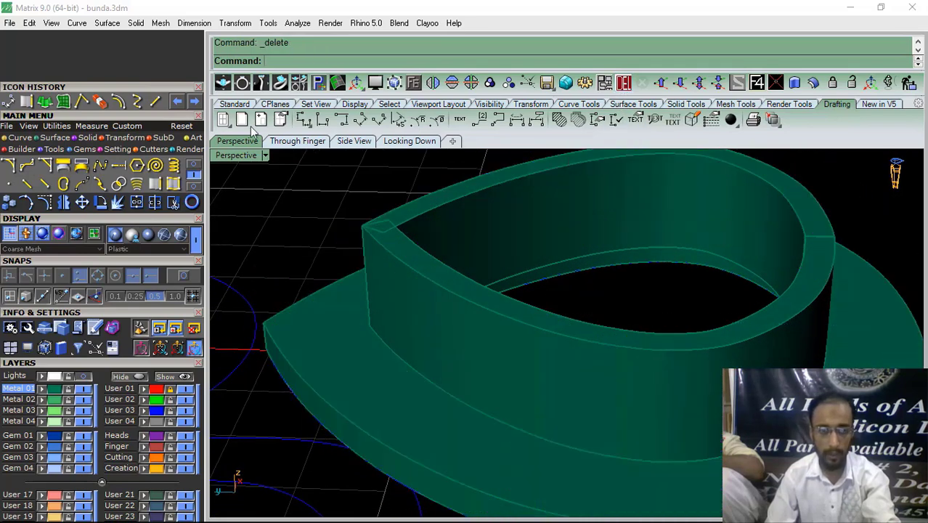
Duplicate the upper outer edge of the large teardrop's base plate and join the copied edges into one closed curve
{"action": "left_click", "coordinate": [27, 102]}
{"action": "left_click", "coordinate": [283, 310]}
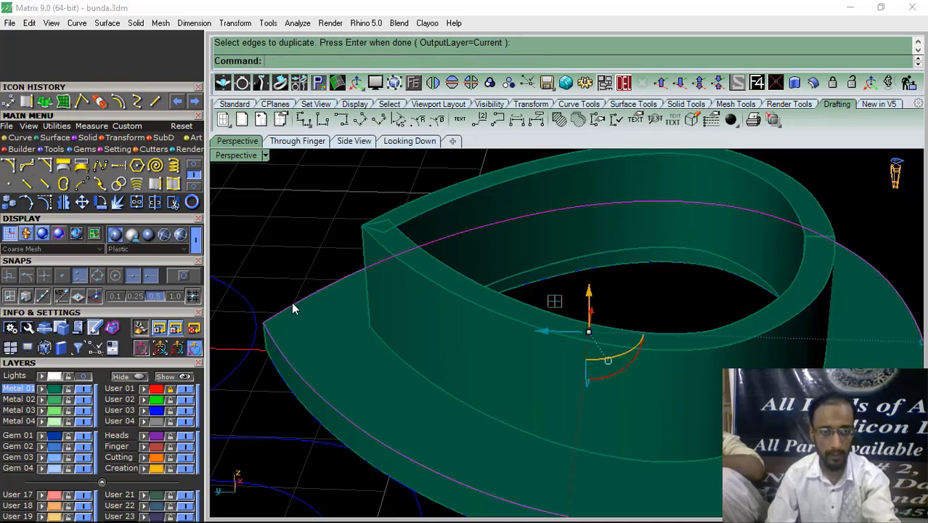
{"action": "scroll", "coordinate": [292, 308], "scroll_direction": "down", "scroll_amount": 5}
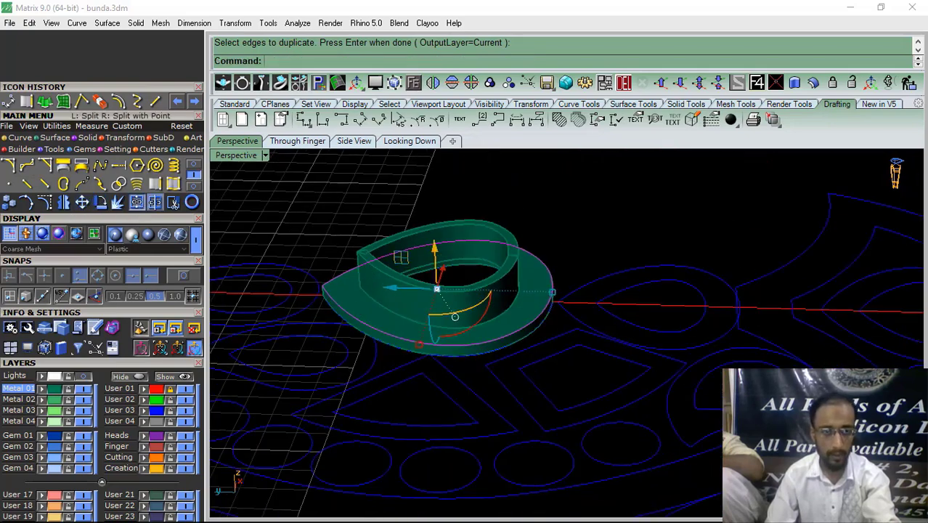
{"action": "key", "text": "Return"}
{"action": "left_click", "coordinate": [381, 121]}
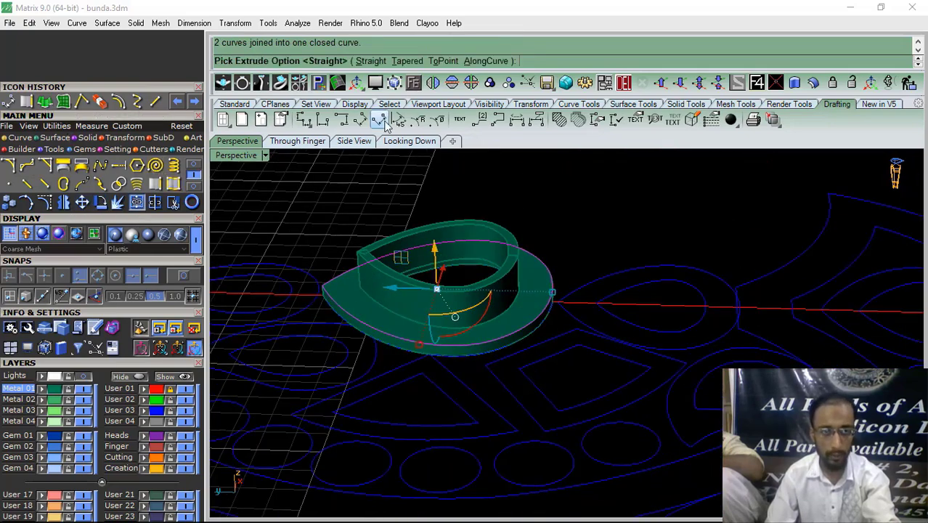
Extrude the joined outer edge curve straight up by 1.2 to form a new outer wall
{"action": "left_click", "coordinate": [372, 61]}
{"action": "left_click", "coordinate": [297, 140]}
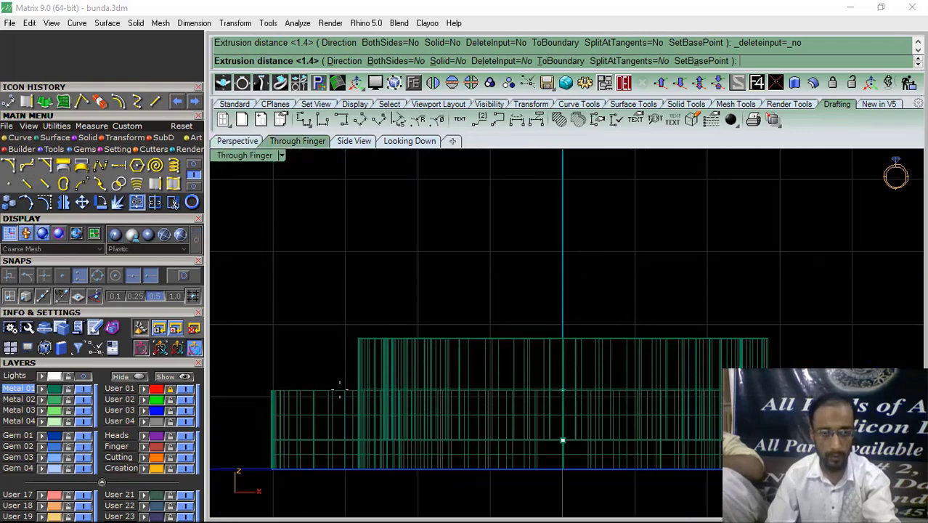
{"action": "type", "text": "1"}
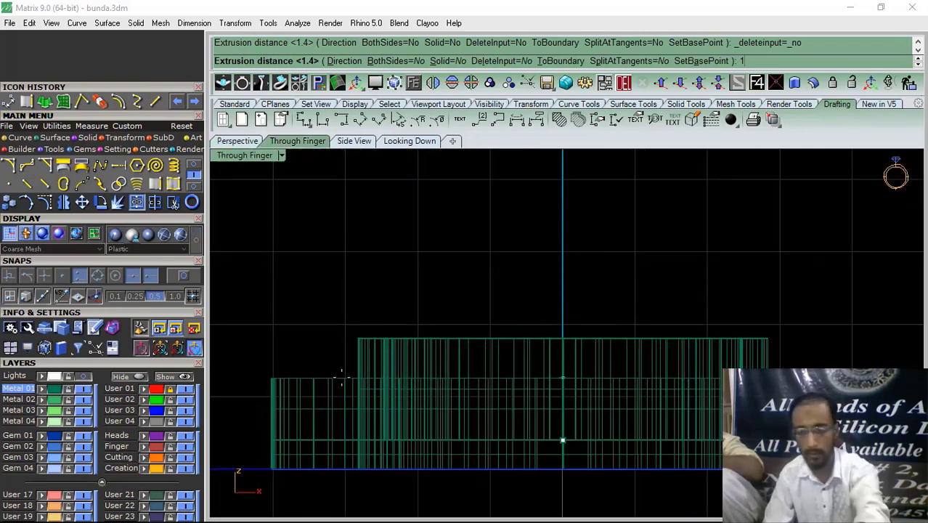
{"action": "type", "text": ".2"}
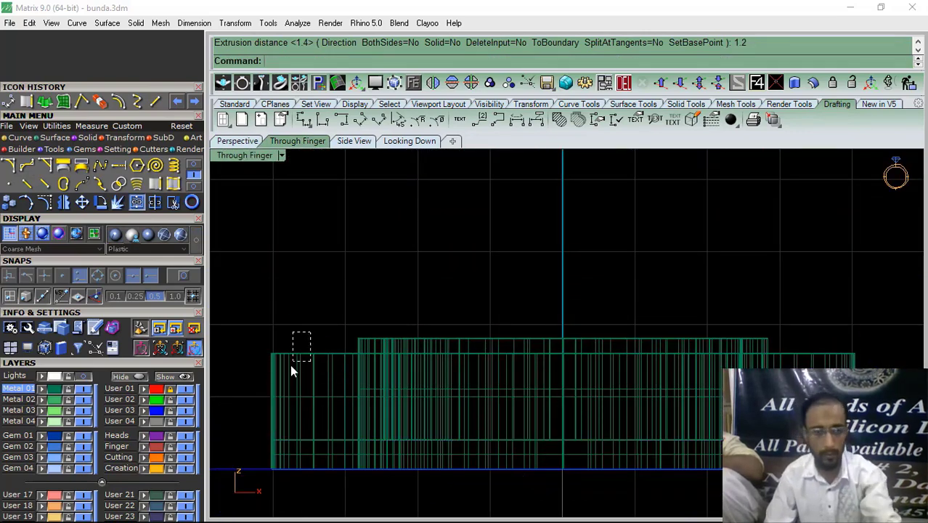
{"action": "key", "text": "Return"}
Shorten the new outer wall with a one-directional scale from its lower edge, and lower it slightly into the base plate
{"action": "left_click", "coordinate": [102, 106]}
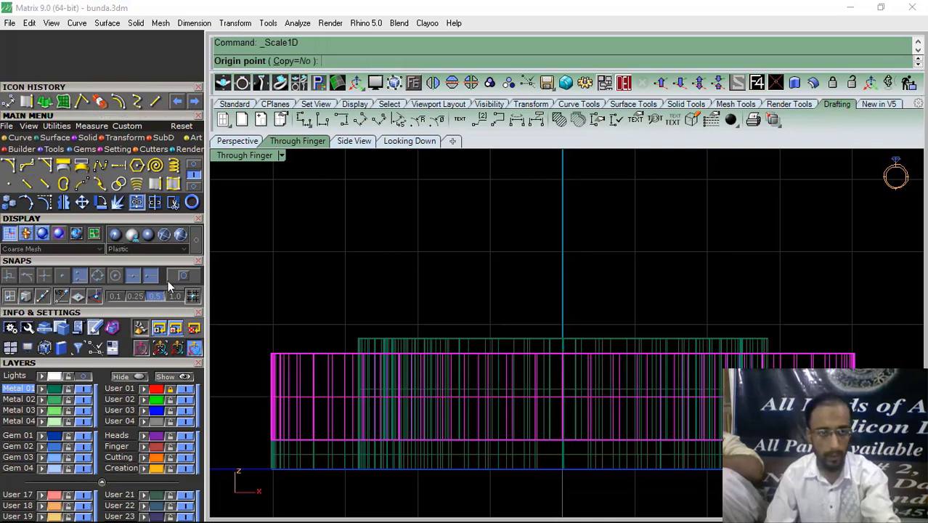
{"action": "left_click", "coordinate": [183, 275]}
{"action": "left_click", "coordinate": [274, 440]}
{"action": "left_click", "coordinate": [183, 275]}
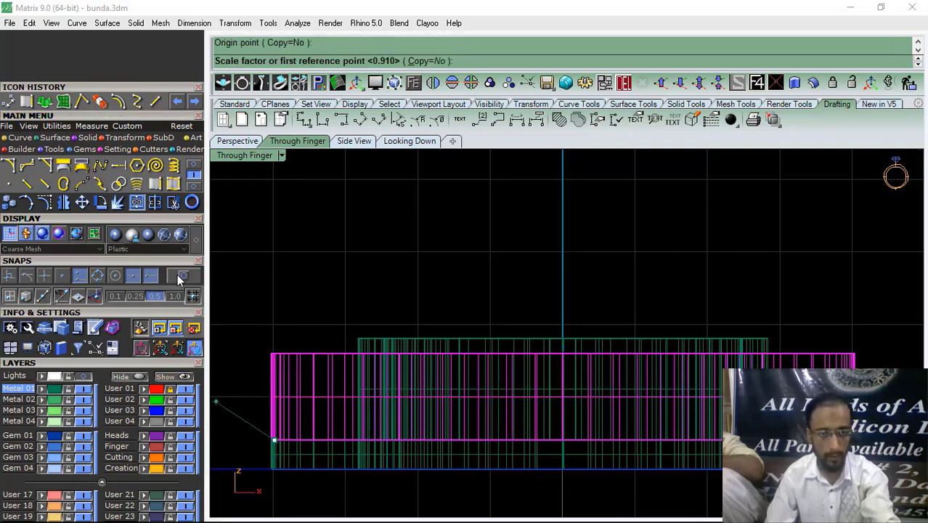
{"action": "left_click", "coordinate": [290, 262]}
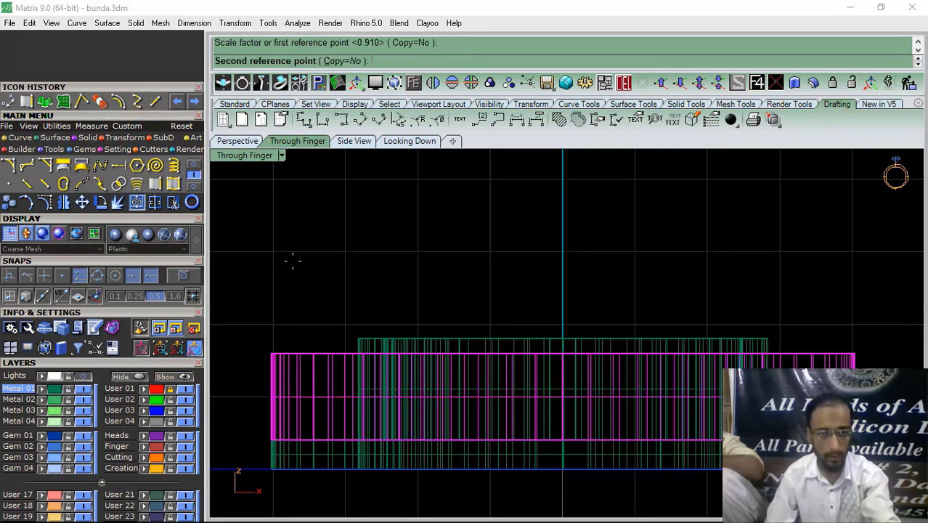
{"action": "left_click", "coordinate": [290, 307]}
{"action": "scroll", "coordinate": [600, 413], "scroll_direction": "up", "scroll_amount": 3}
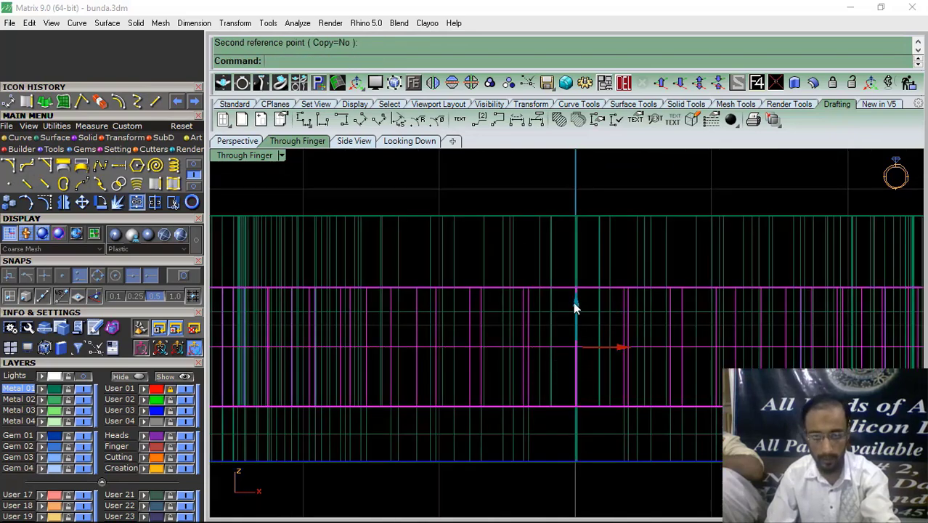
{"action": "left_click", "coordinate": [575, 308]}
{"action": "scroll", "coordinate": [483, 363], "scroll_direction": "down", "scroll_amount": 4}
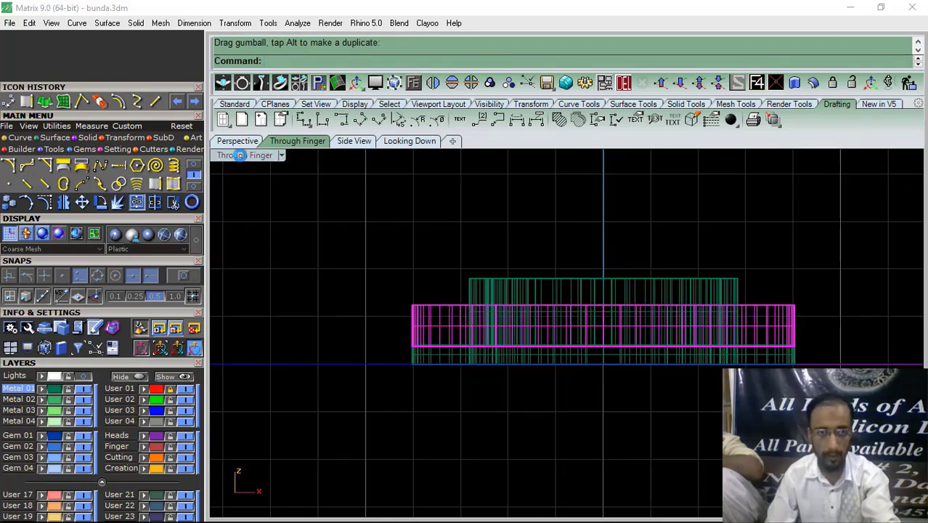
Thicken the shortened outer wall into a solid with an inward surface offset of 0.35
{"action": "left_click", "coordinate": [239, 143]}
{"action": "left_click", "coordinate": [511, 214]}
{"action": "right_click_drag", "start_coordinate": [510, 214], "coordinate": [342, 279]}
{"action": "scroll", "coordinate": [342, 279], "scroll_direction": "up", "scroll_amount": 5}
{"action": "left_click", "coordinate": [454, 290]}
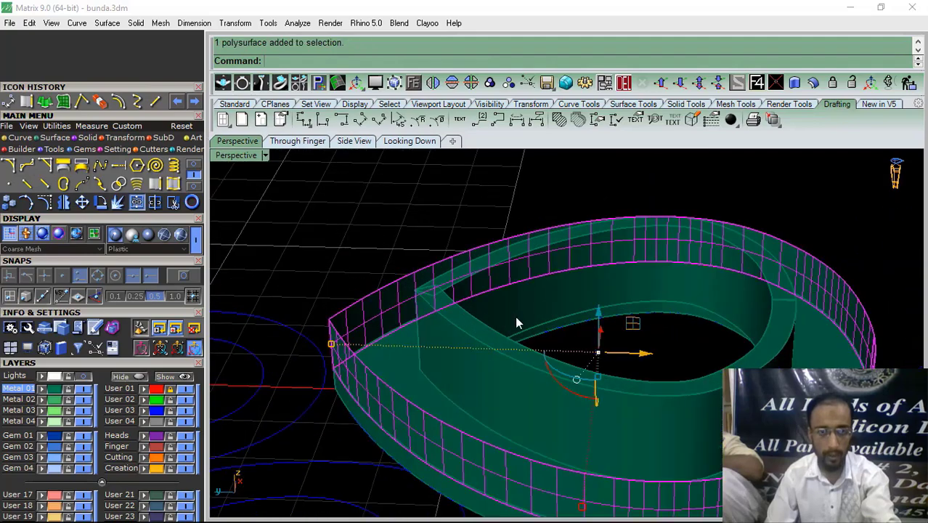
{"action": "left_click", "coordinate": [815, 83]}
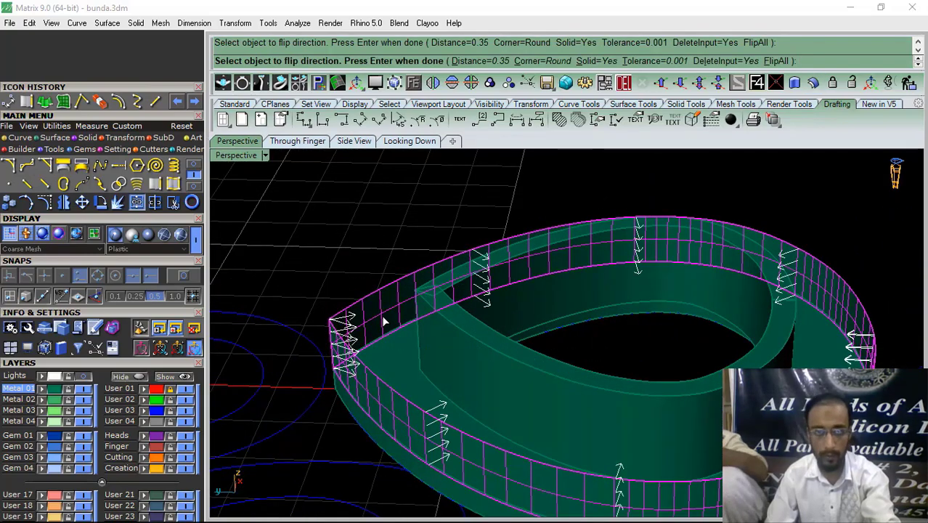
{"action": "key", "text": "Return"}
Group all the solids of the large teardrop setting and save the file
{"action": "left_click", "coordinate": [325, 258]}
{"action": "scroll", "coordinate": [324, 258], "scroll_direction": "down", "scroll_amount": 5}
{"action": "right_click_drag", "start_coordinate": [436, 291], "coordinate": [526, 243]}
{"action": "scroll", "coordinate": [434, 360], "scroll_direction": "up", "scroll_amount": 4}
{"action": "left_click", "coordinate": [434, 367]}
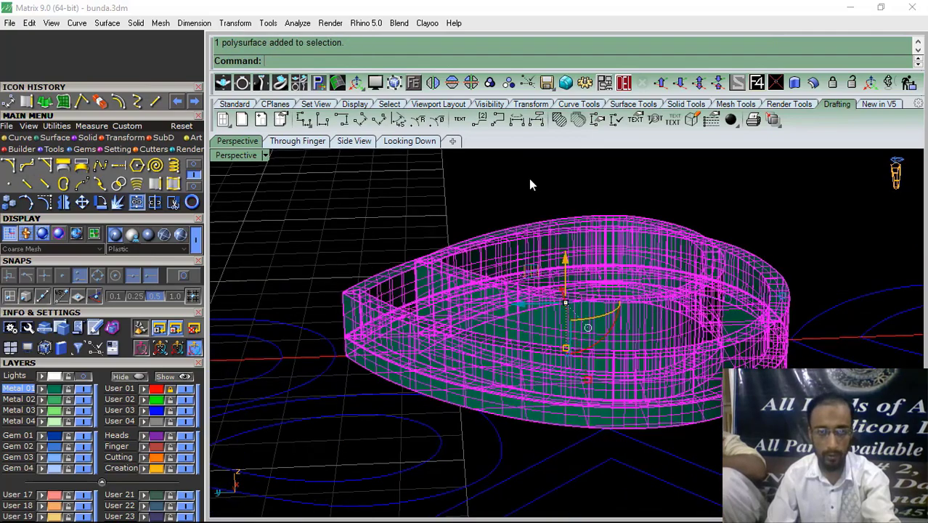
{"action": "left_click", "coordinate": [500, 82]}
{"action": "right_click_drag", "start_coordinate": [415, 180], "coordinate": [475, 363]}
{"action": "scroll", "coordinate": [569, 355], "scroll_direction": "down", "scroll_amount": 5}
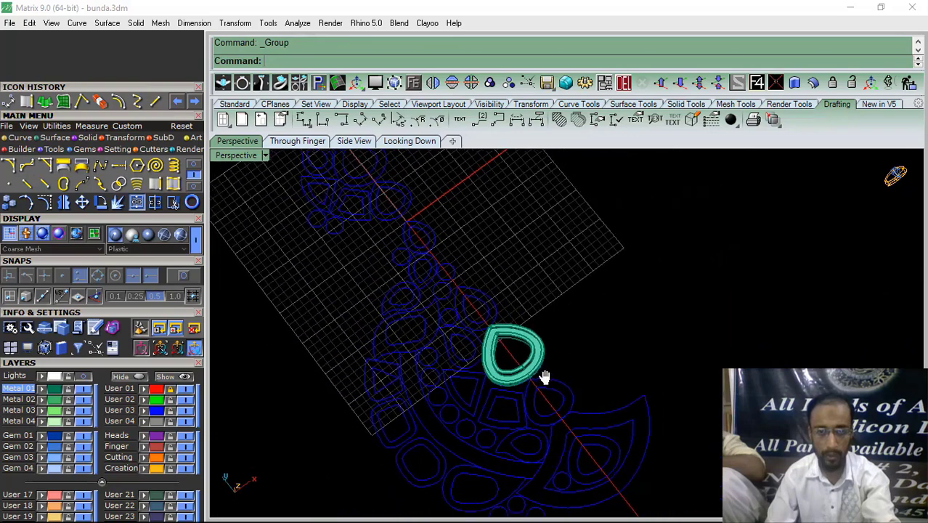
{"action": "left_click", "coordinate": [546, 82]}
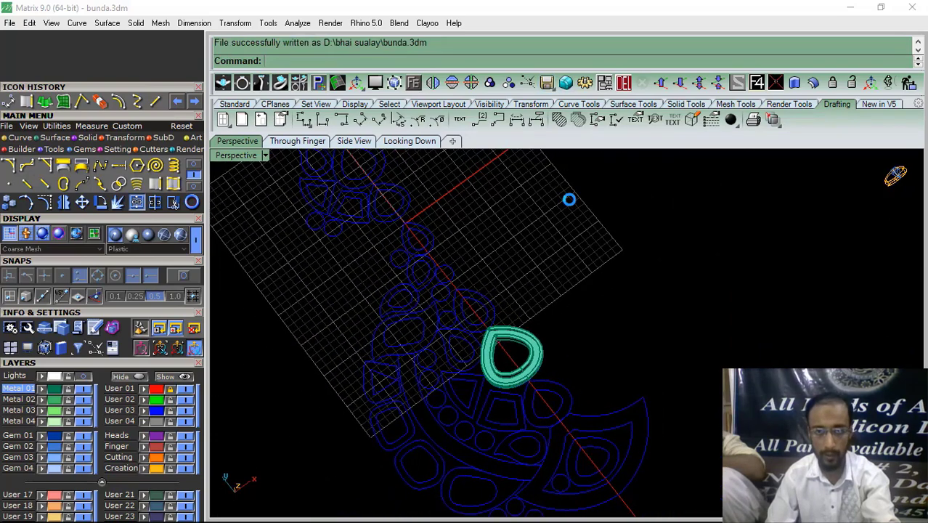
Create a flat surface from the two curves of the small curved teardrop beside the finished setting, and trim out its inner opening
{"action": "right_click_drag", "start_coordinate": [569, 199], "coordinate": [493, 331]}
{"action": "right_click_drag", "start_coordinate": [493, 375], "coordinate": [404, 357]}
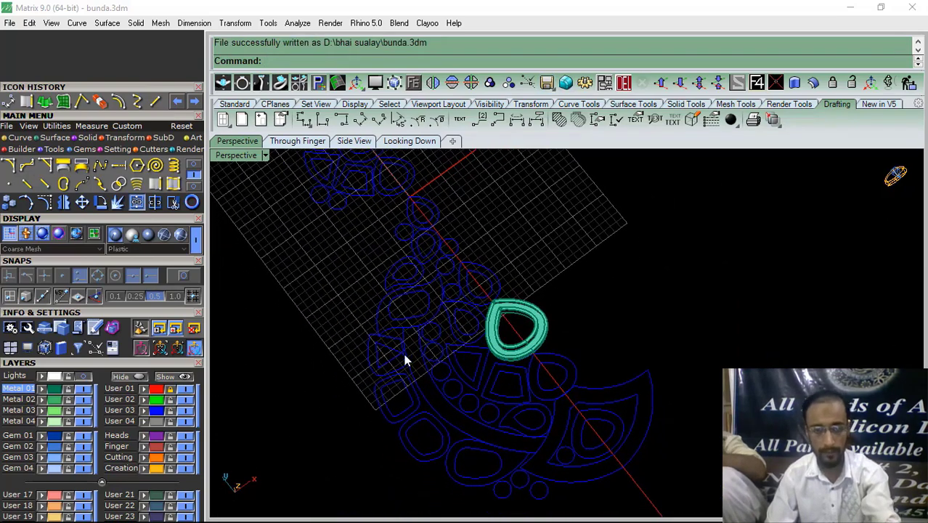
{"action": "right_click_drag", "start_coordinate": [460, 354], "coordinate": [405, 333]}
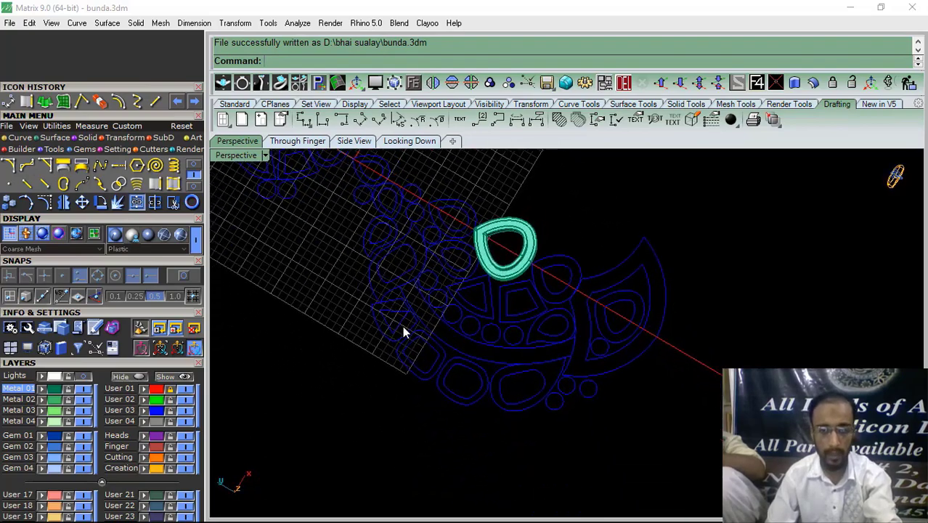
{"action": "left_click", "coordinate": [405, 142]}
{"action": "scroll", "coordinate": [468, 260], "scroll_direction": "up", "scroll_amount": 5}
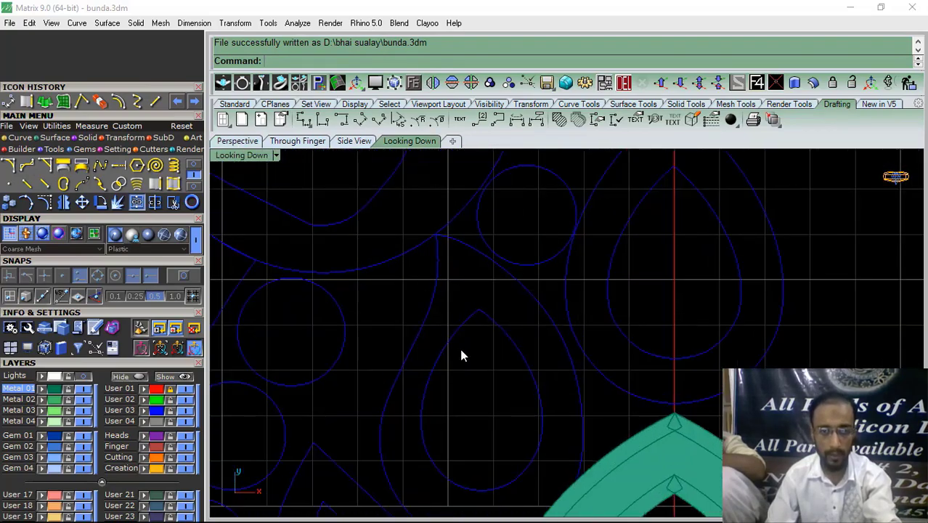
{"action": "left_click_drag", "start_coordinate": [451, 378], "coordinate": [378, 329]}
{"action": "left_click", "coordinate": [63, 104]}
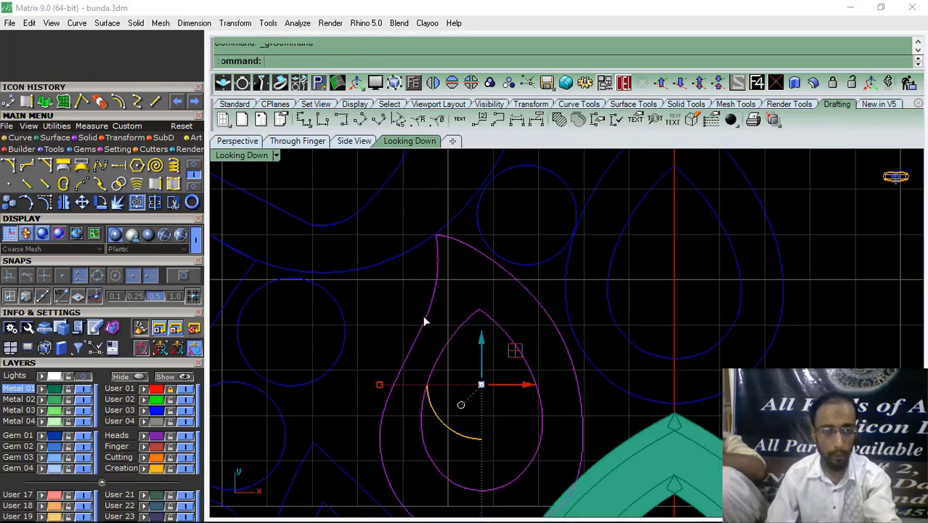
{"action": "left_click", "coordinate": [173, 203]}
{"action": "left_click", "coordinate": [499, 426]}
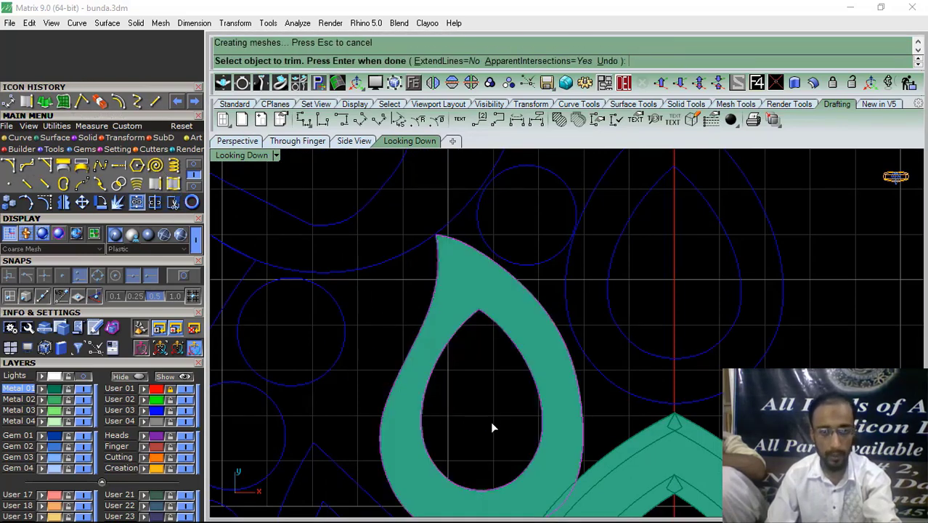
{"action": "key", "text": "Return"}
Thicken the small teardrop surface into a solid base plate with an upward surface offset of 0.35 in the Perspective view
{"action": "left_click", "coordinate": [243, 143]}
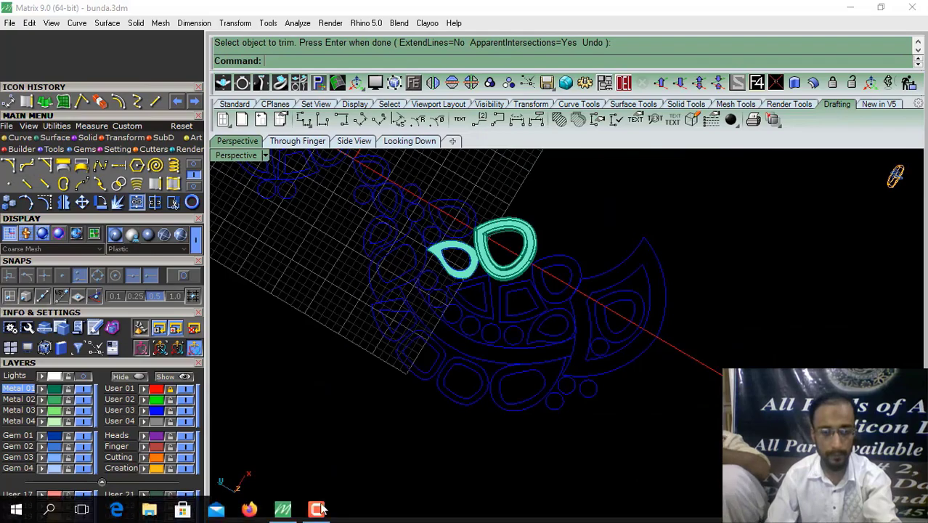
{"action": "left_click", "coordinate": [316, 511]}
{"action": "right_click_drag", "start_coordinate": [438, 328], "coordinate": [500, 277], "text": "shift"}
{"action": "scroll", "coordinate": [457, 345], "scroll_direction": "up", "scroll_amount": 7}
{"action": "scroll", "coordinate": [457, 347], "scroll_direction": "up", "scroll_amount": 5}
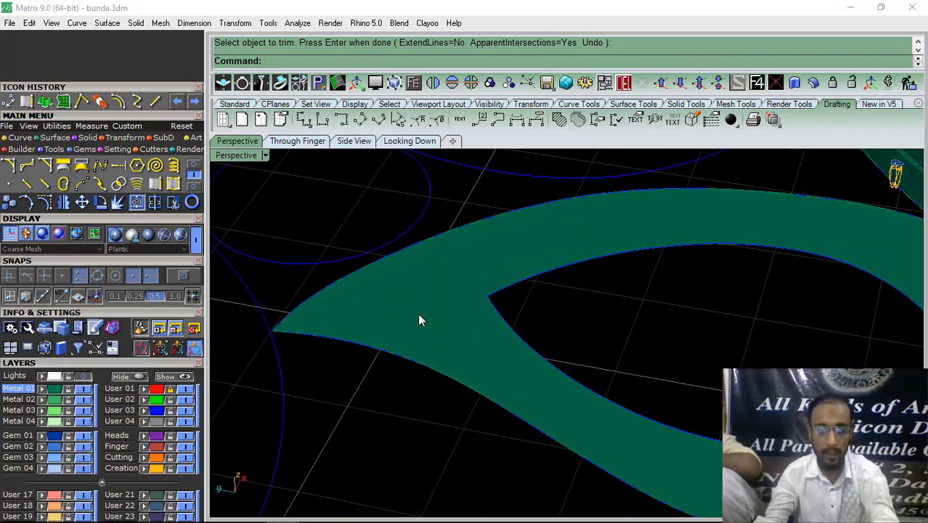
{"action": "left_click", "coordinate": [417, 313]}
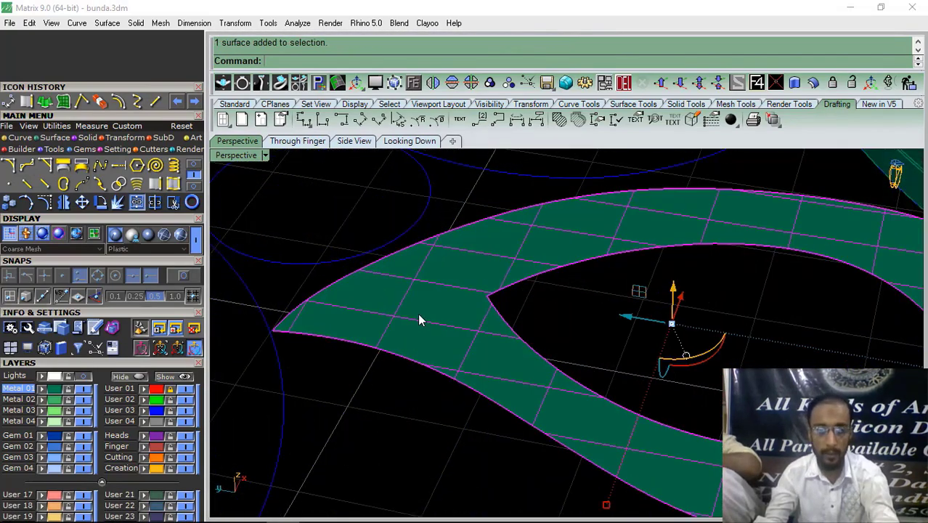
{"action": "left_click", "coordinate": [813, 83]}
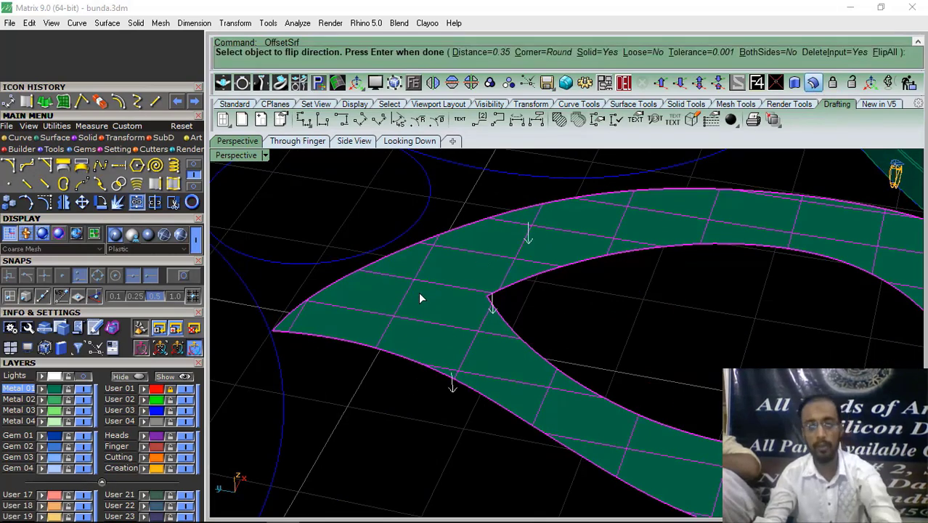
{"action": "left_click", "coordinate": [419, 299]}
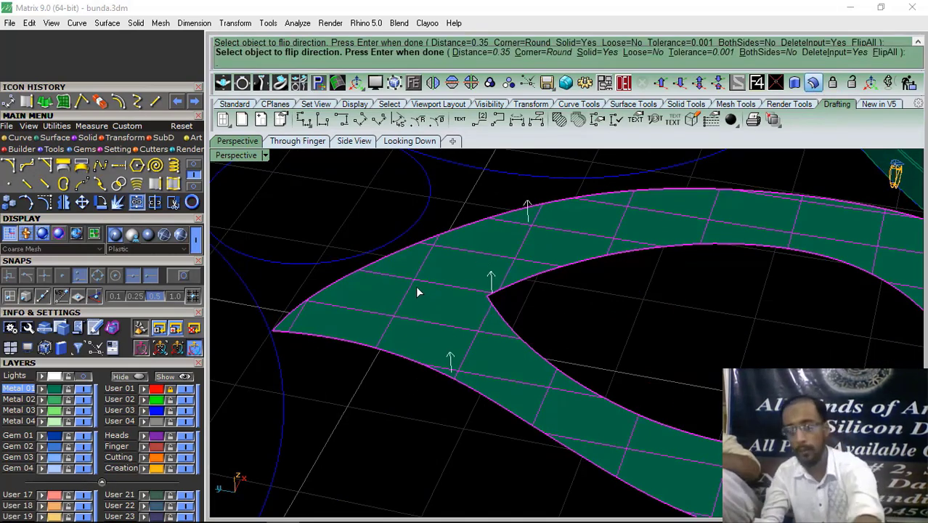
{"action": "right_click", "coordinate": [416, 288]}
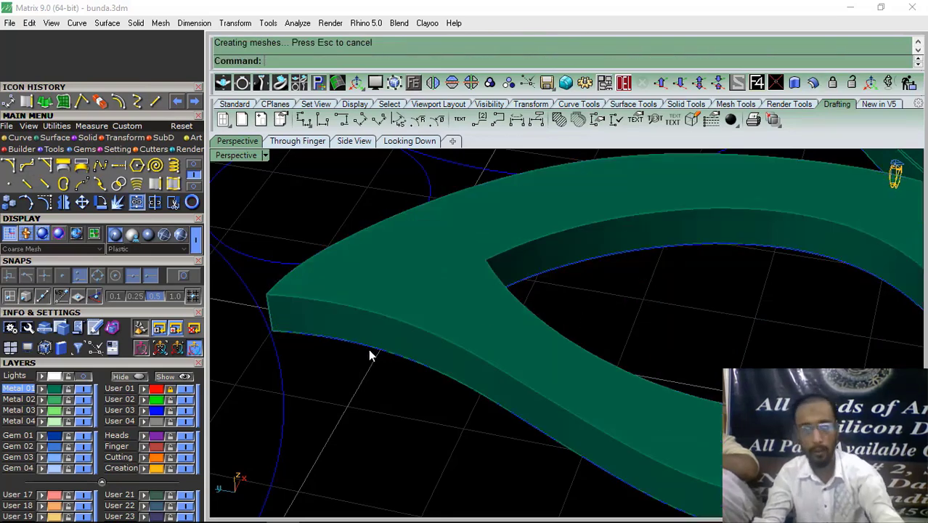
Raise the small teardrop's outer curve to near the plate's top and extrude it straight up by 1.2 as the outer wall
{"action": "left_click", "coordinate": [371, 352]}
{"action": "left_click", "coordinate": [410, 386]}
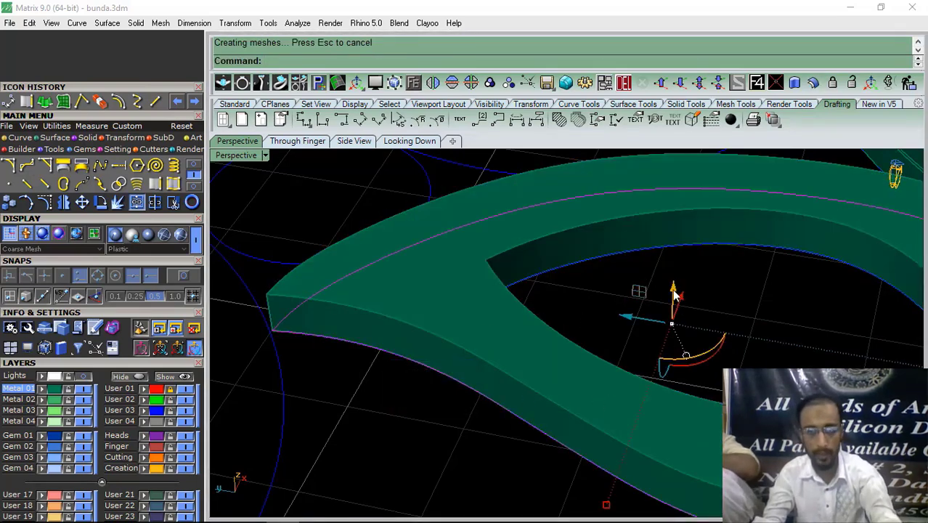
{"action": "left_click_drag", "start_coordinate": [663, 265], "coordinate": [664, 256]}
{"action": "left_click", "coordinate": [45, 103]}
{"action": "left_click", "coordinate": [370, 61]}
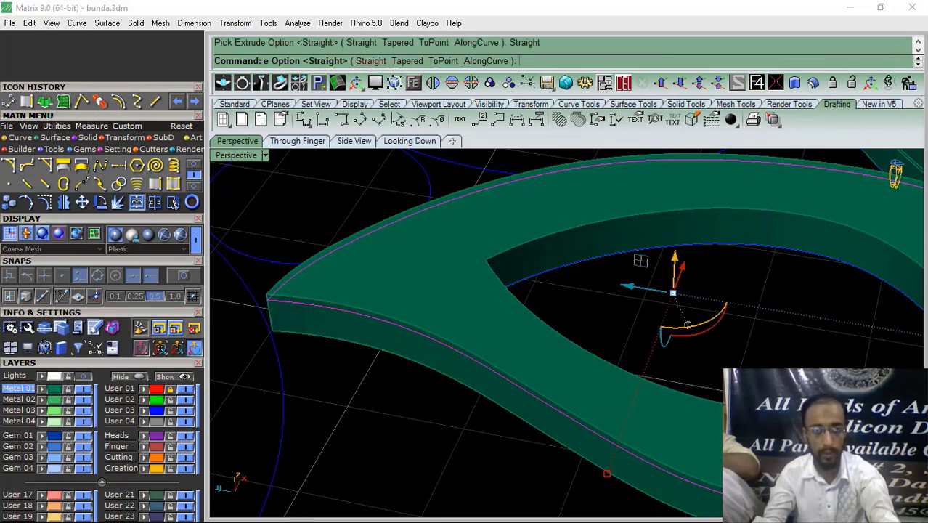
{"action": "type", "text": "1"}
{"action": "key", "text": "Return"}
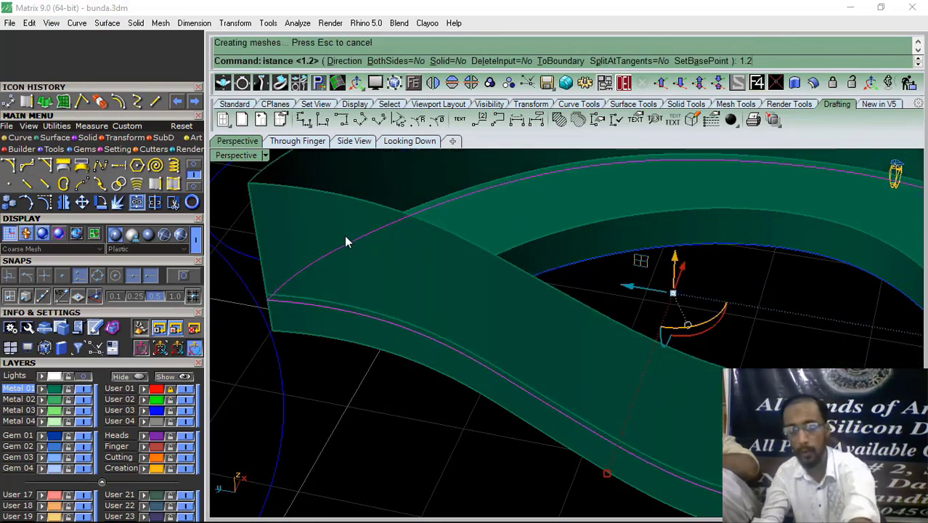
Thicken the small teardrop's outer wall surface inward into a solid with a surface offset of 0.35
{"action": "left_click", "coordinate": [313, 274]}
{"action": "scroll", "coordinate": [314, 274], "scroll_direction": "down", "scroll_amount": 5}
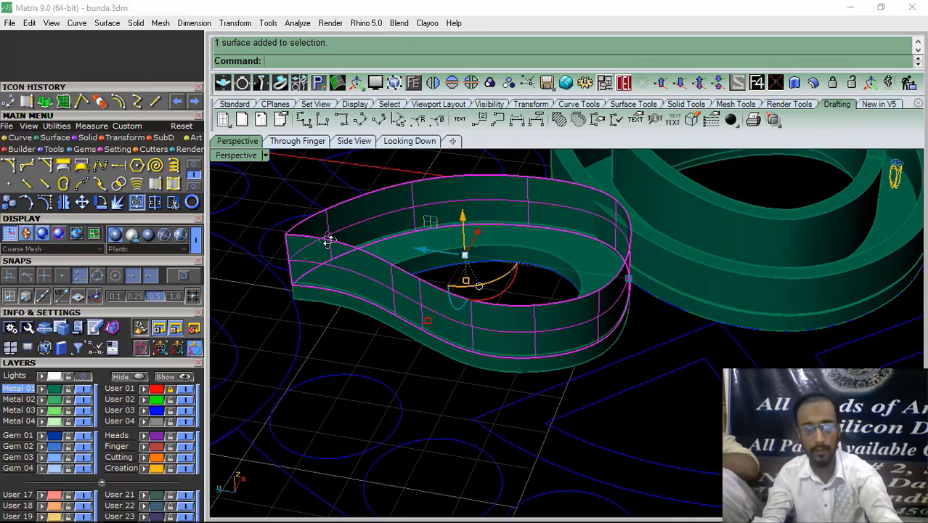
{"action": "left_click", "coordinate": [821, 84]}
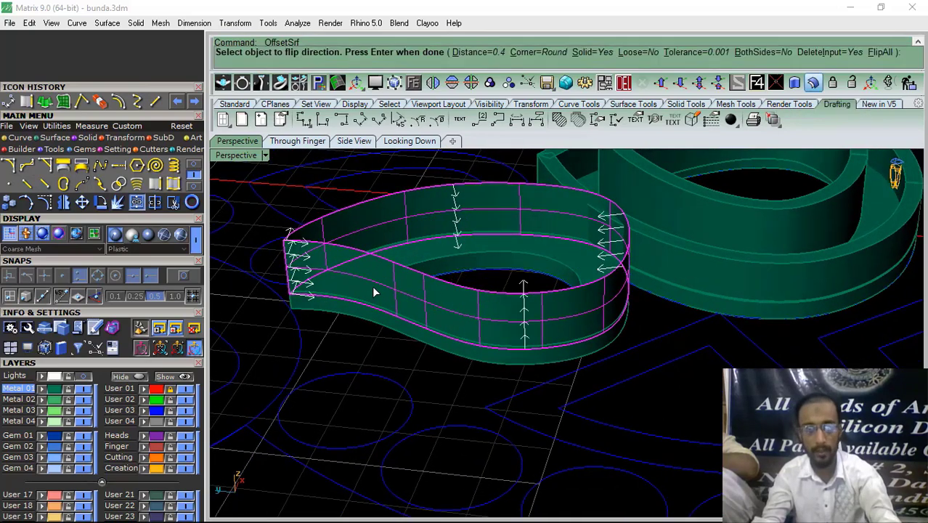
{"action": "type", "text": ".35"}
{"action": "key", "text": "Return"}
{"action": "key", "text": "Return"}
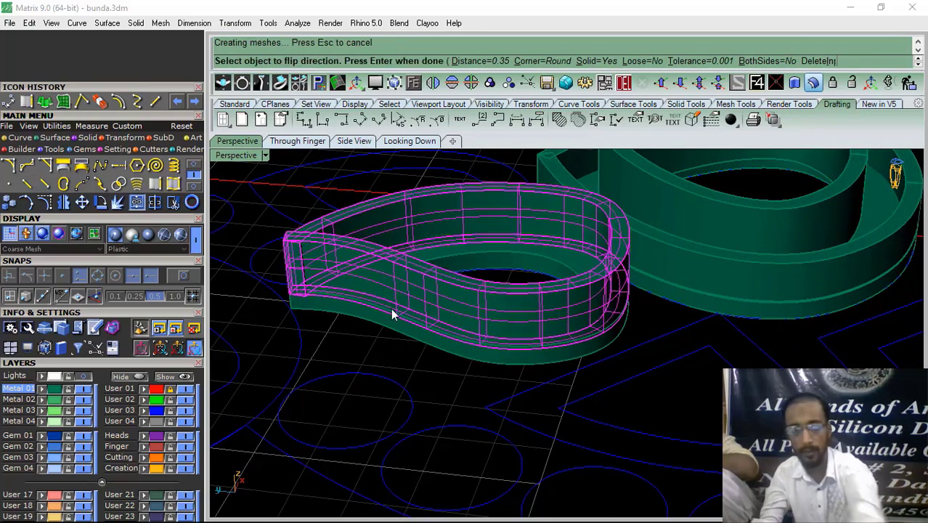
Raise the small teardrop's inner profile curve to near the plate's top and extrude it straight up by 1.4 as the inner wall
{"action": "right_click_drag", "start_coordinate": [388, 238], "coordinate": [400, 276]}
{"action": "scroll", "coordinate": [400, 282], "scroll_direction": "up", "scroll_amount": 6}
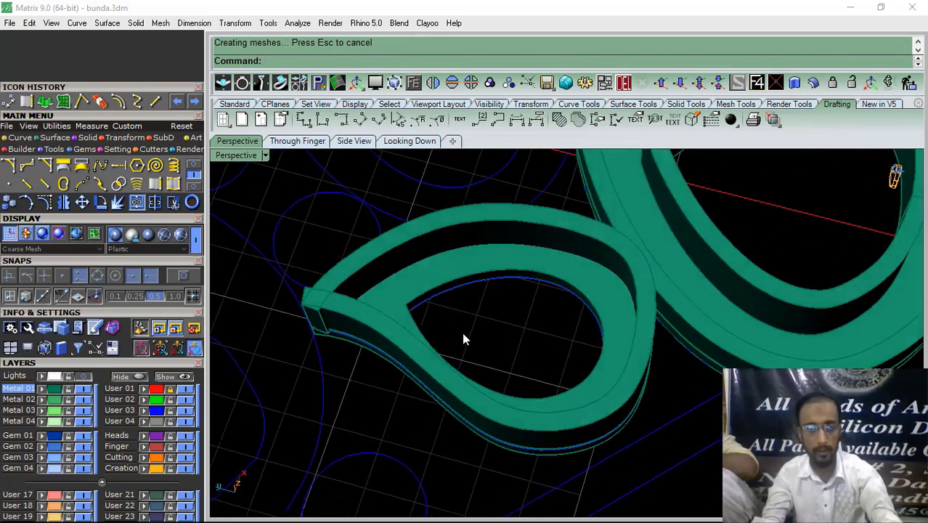
{"action": "left_click", "coordinate": [423, 284]}
{"action": "left_click", "coordinate": [436, 290]}
{"action": "left_click", "coordinate": [431, 288]}
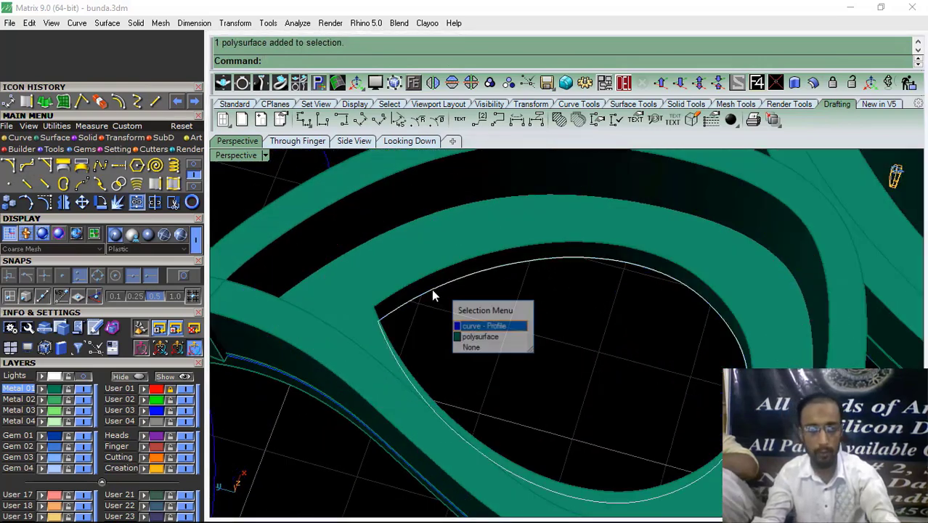
{"action": "left_click", "coordinate": [477, 327]}
{"action": "right_click_drag", "start_coordinate": [477, 330], "coordinate": [493, 305]}
{"action": "left_click_drag", "start_coordinate": [561, 335], "coordinate": [555, 306]}
{"action": "left_click", "coordinate": [44, 102]}
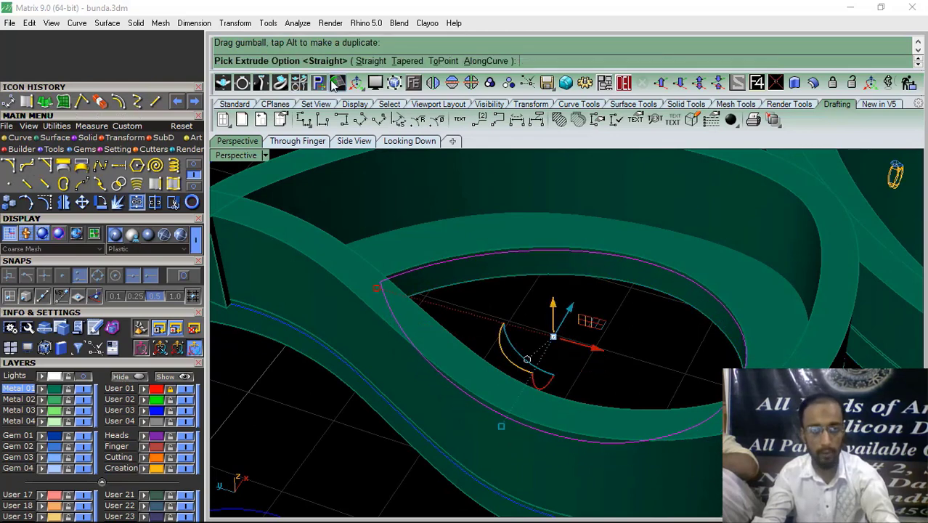
{"action": "left_click", "coordinate": [370, 61]}
{"action": "key", "text": "Return"}
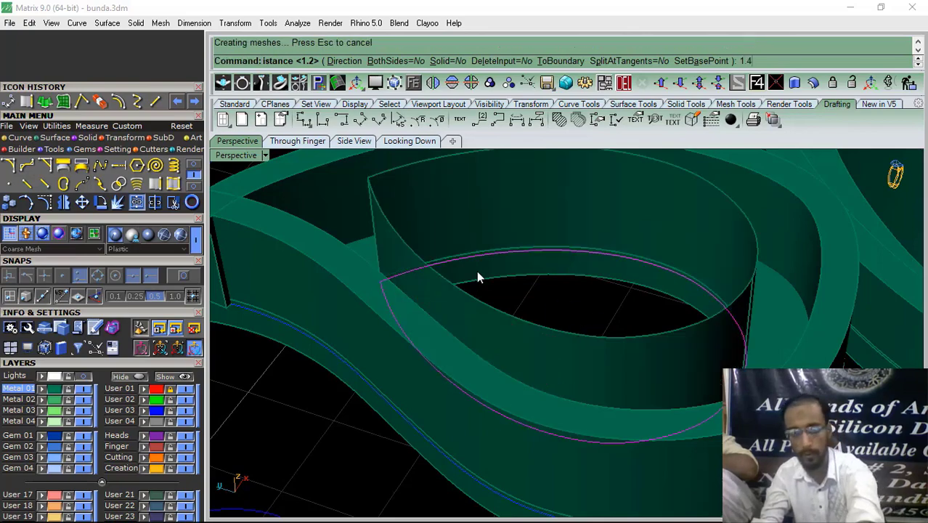
Compare the height of the small teardrop's new inner wall with the surrounding walls in the Side View
{"action": "left_click", "coordinate": [342, 140]}
{"action": "right_click_drag", "start_coordinate": [368, 329], "coordinate": [425, 324]}
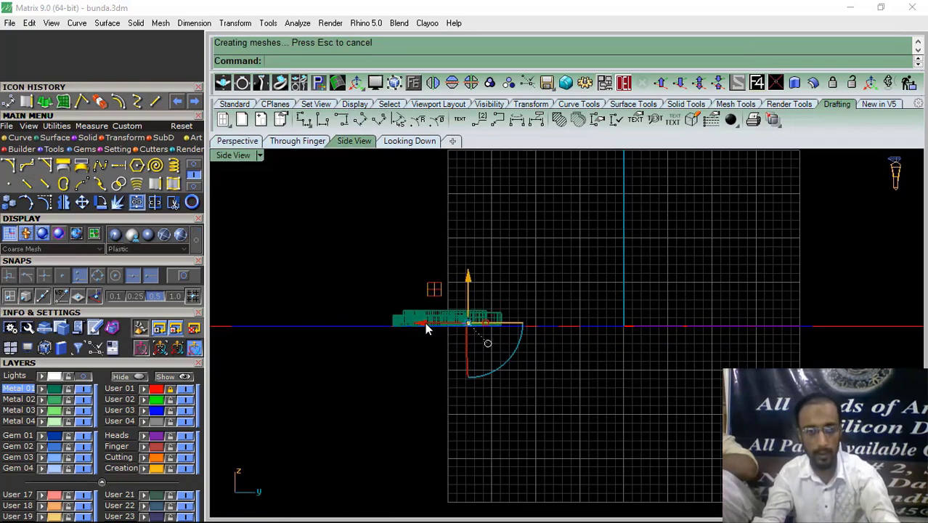
{"action": "scroll", "coordinate": [425, 325], "scroll_direction": "up", "scroll_amount": 5}
{"action": "left_click", "coordinate": [625, 84]}
{"action": "right_click_drag", "start_coordinate": [492, 247], "coordinate": [516, 259]}
{"action": "key", "text": "ctrl+z"}
{"action": "left_click", "coordinate": [509, 226]}
{"action": "scroll", "coordinate": [383, 301], "scroll_direction": "up", "scroll_amount": 3}
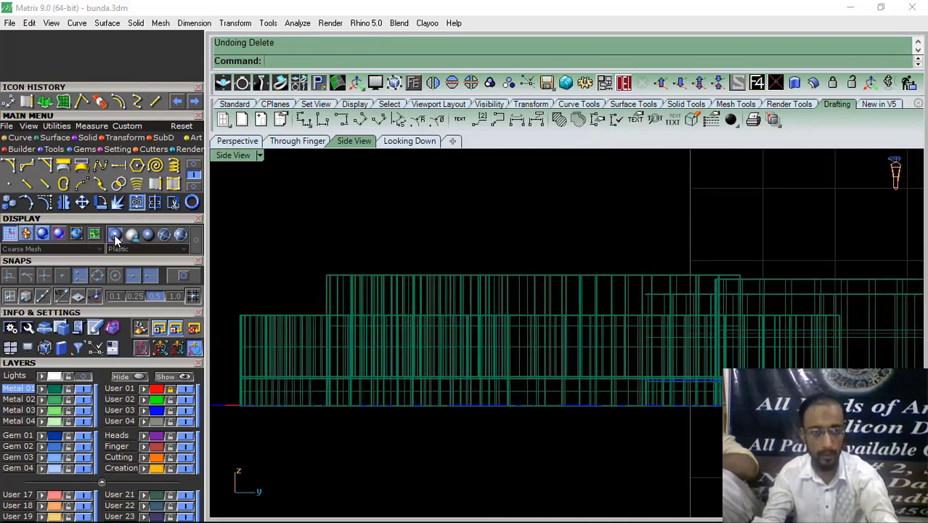
{"action": "left_click", "coordinate": [114, 234]}
{"action": "left_click", "coordinate": [238, 141]}
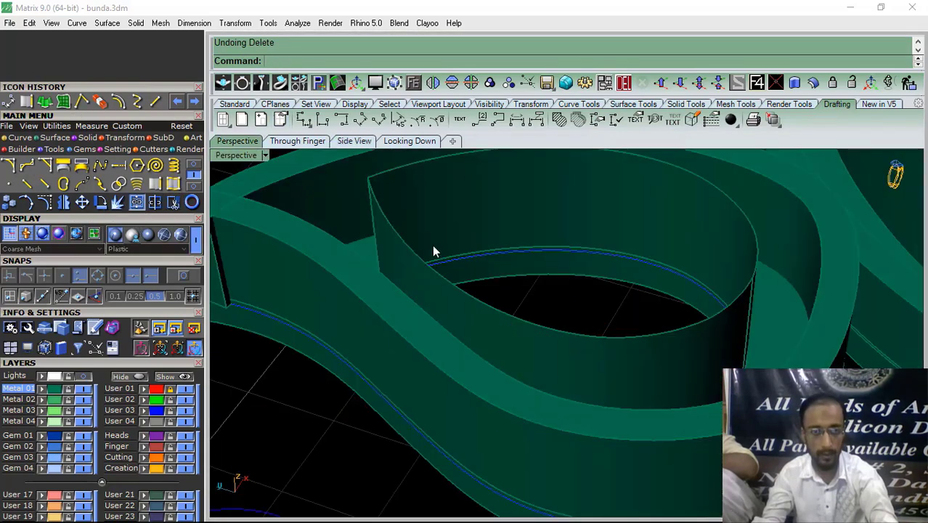
Lower the small teardrop's inner wall surface slightly along the vertical axis in the Perspective view
{"action": "left_click", "coordinate": [497, 358]}
{"action": "left_click_drag", "start_coordinate": [550, 236], "coordinate": [550, 242]}
{"action": "left_click", "coordinate": [367, 418]}
Thicken the small teardrop's inner wall surface inward into a solid with a surface offset of 0.35
{"action": "scroll", "coordinate": [473, 288], "scroll_direction": "down", "scroll_amount": 5}
{"action": "right_click_drag", "start_coordinate": [472, 293], "coordinate": [482, 331]}
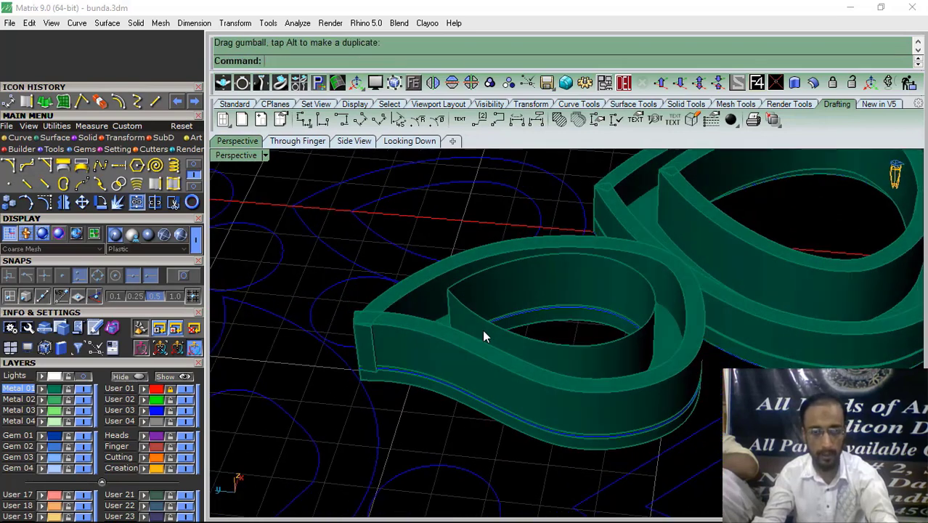
{"action": "left_click", "coordinate": [681, 289]}
{"action": "left_click", "coordinate": [812, 83]}
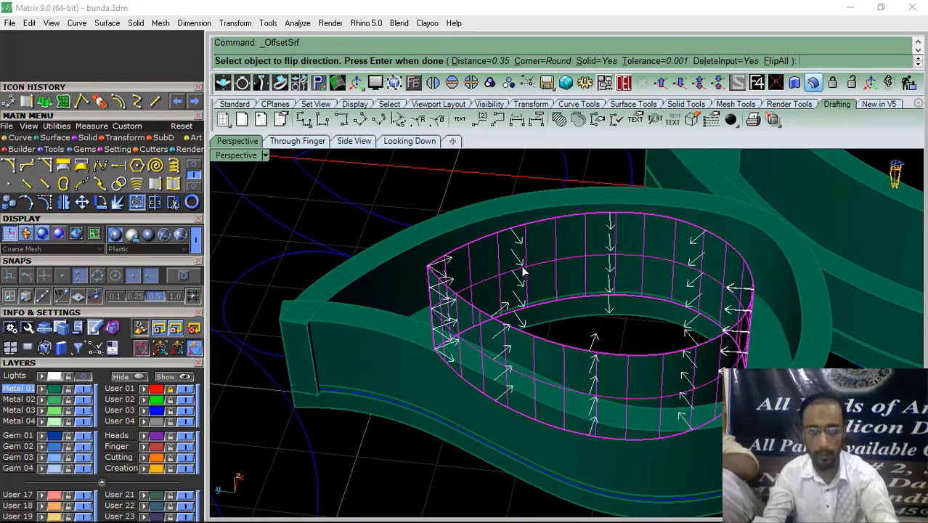
{"action": "key", "text": "Return"}
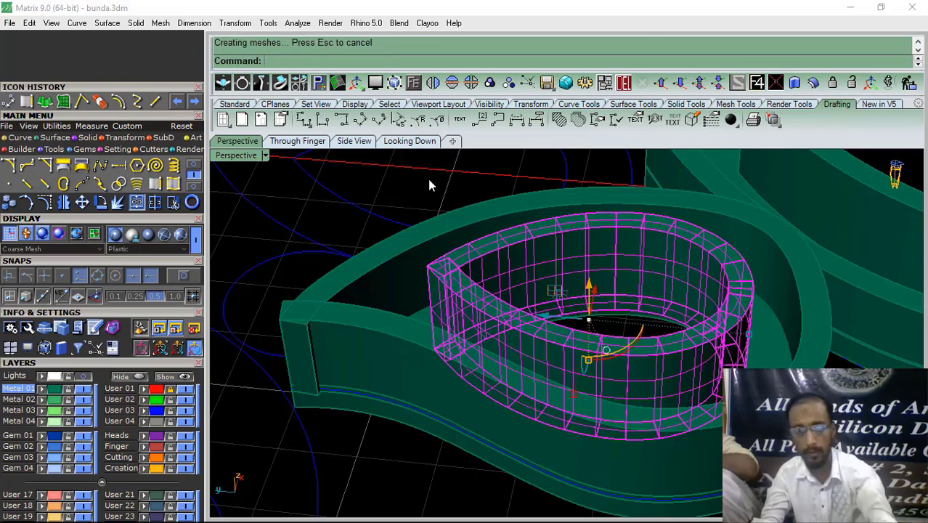
{"action": "left_click", "coordinate": [431, 179]}
Measure the gap between the small teardrop's inner and outer walls on its lower left with an aligned dimension in the Looking Down view
{"action": "right_click_drag", "start_coordinate": [455, 181], "coordinate": [524, 377]}
{"action": "left_click", "coordinate": [409, 141]}
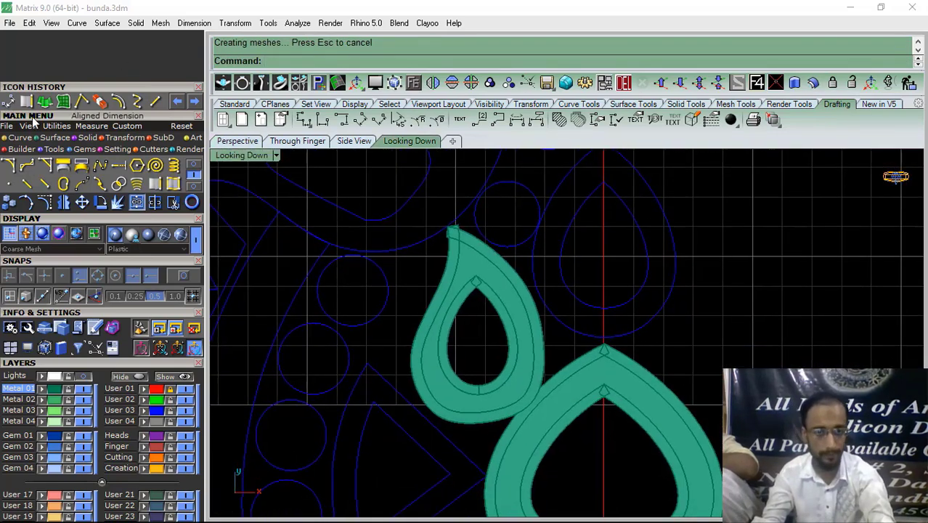
{"action": "left_click", "coordinate": [136, 202]}
{"action": "scroll", "coordinate": [433, 407], "scroll_direction": "up", "scroll_amount": 10}
{"action": "left_click", "coordinate": [173, 276]}
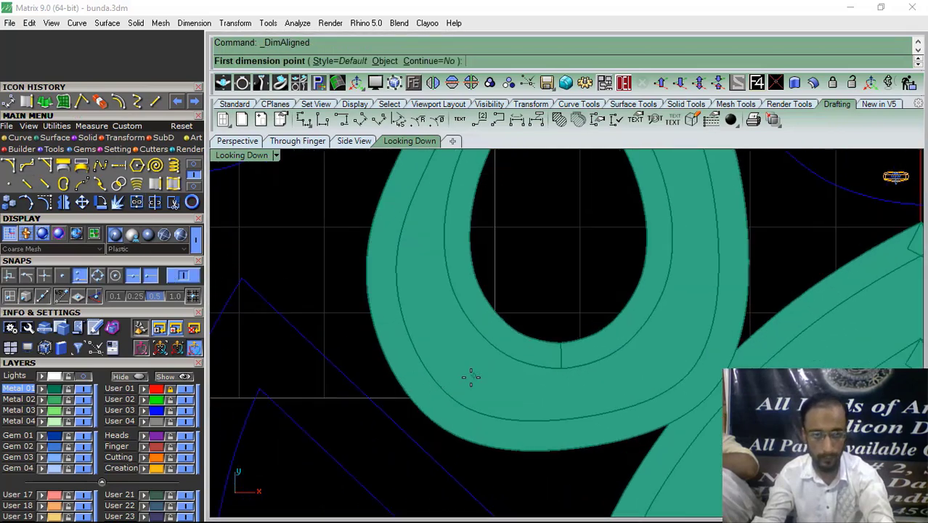
{"action": "left_click", "coordinate": [443, 394]}
{"action": "left_click", "coordinate": [485, 341]}
{"action": "scroll", "coordinate": [465, 348], "scroll_direction": "down", "scroll_amount": 2}
{"action": "key", "text": "Escape"}
Measure the wall gap on the small teardrop's right side and at its rounded bottom with aligned dimensions
{"action": "right_click_drag", "start_coordinate": [565, 277], "coordinate": [535, 356]}
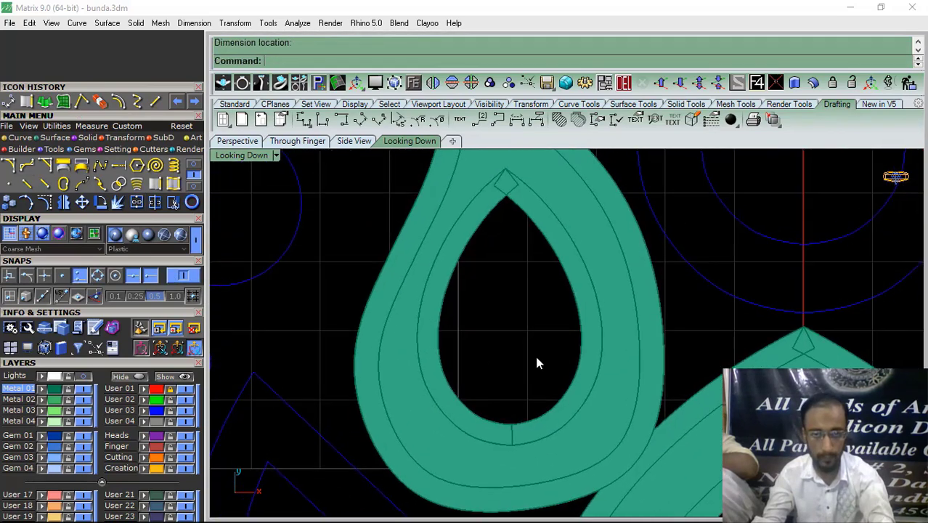
{"action": "right_click", "coordinate": [536, 359]}
{"action": "left_click", "coordinate": [591, 390]}
{"action": "left_click", "coordinate": [635, 408]}
{"action": "key", "text": "Escape"}
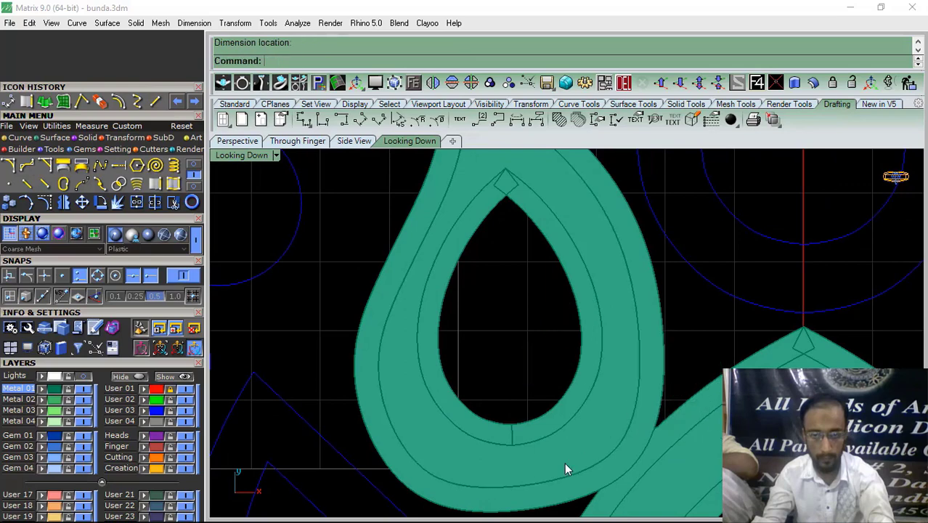
{"action": "key", "text": "Return"}
{"action": "left_click", "coordinate": [510, 441]}
{"action": "left_click", "coordinate": [514, 473]}
{"action": "key", "text": "Escape"}
{"action": "scroll", "coordinate": [536, 363], "scroll_direction": "down", "scroll_amount": 2}
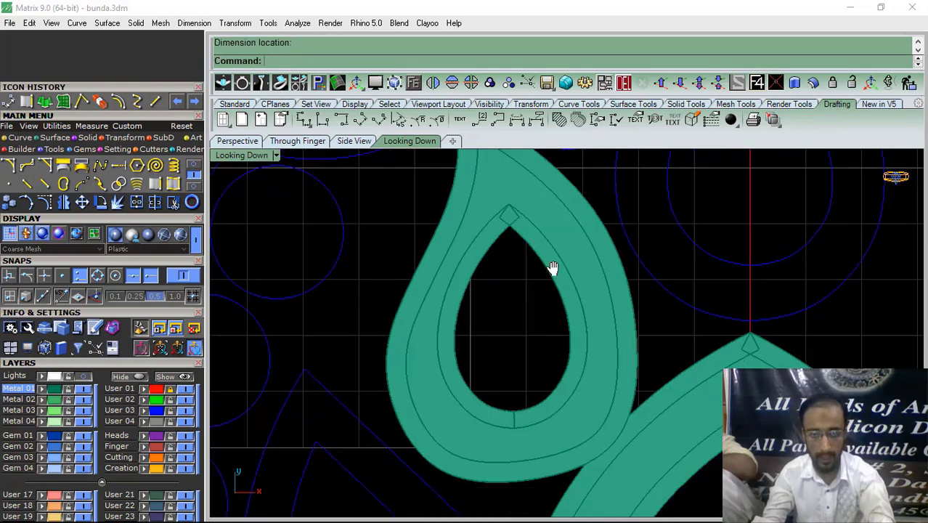
Measure the gap between the small teardrop's walls on the left side near its tip with an aligned dimension
{"action": "right_click_drag", "start_coordinate": [553, 267], "coordinate": [565, 365]}
{"action": "scroll", "coordinate": [525, 285], "scroll_direction": "up", "scroll_amount": 8}
{"action": "right_click", "coordinate": [522, 285]}
{"action": "left_click", "coordinate": [431, 429]}
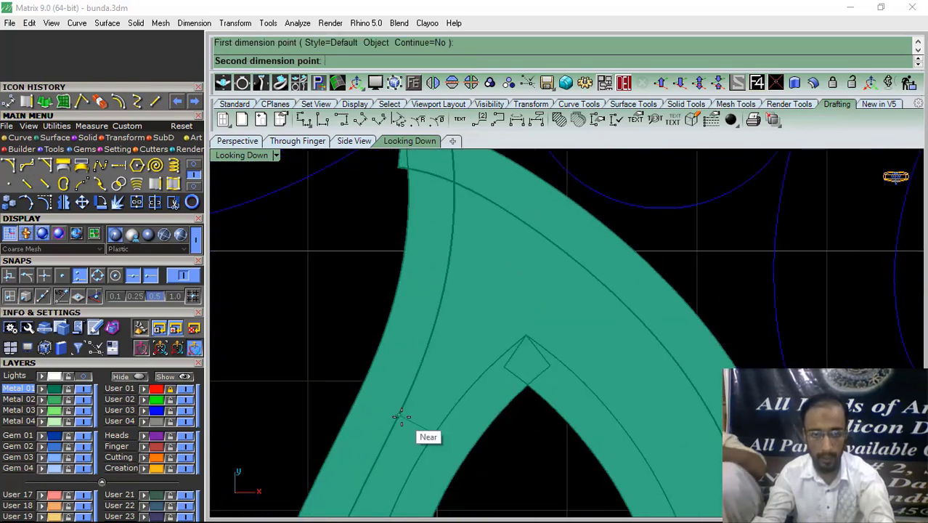
{"action": "left_click", "coordinate": [398, 413]}
{"action": "key", "text": "Escape"}
{"action": "scroll", "coordinate": [436, 259], "scroll_direction": "down", "scroll_amount": 8}
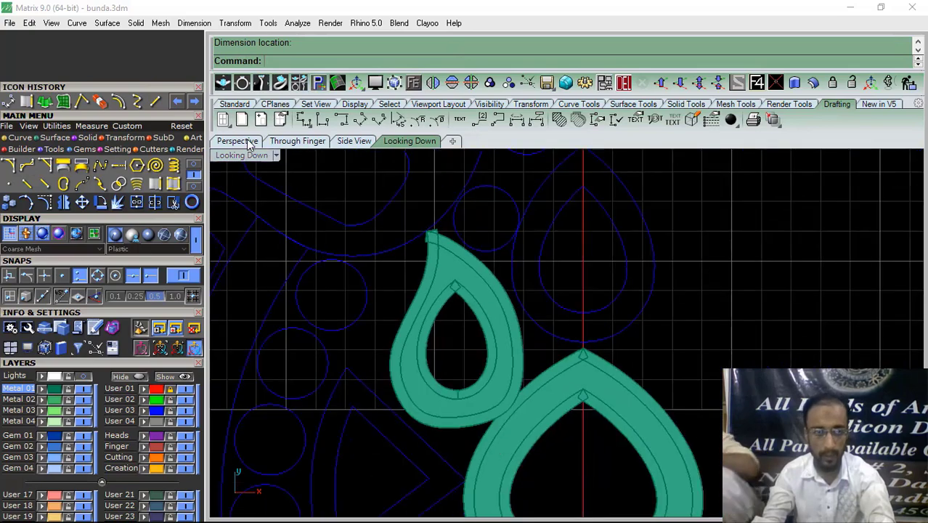
Group the small teardrop's inner wall, outer wall and base plate in the Perspective view
{"action": "left_click", "coordinate": [237, 140]}
{"action": "scroll", "coordinate": [458, 324], "scroll_direction": "up", "scroll_amount": 3}
{"action": "left_click", "coordinate": [459, 330]}
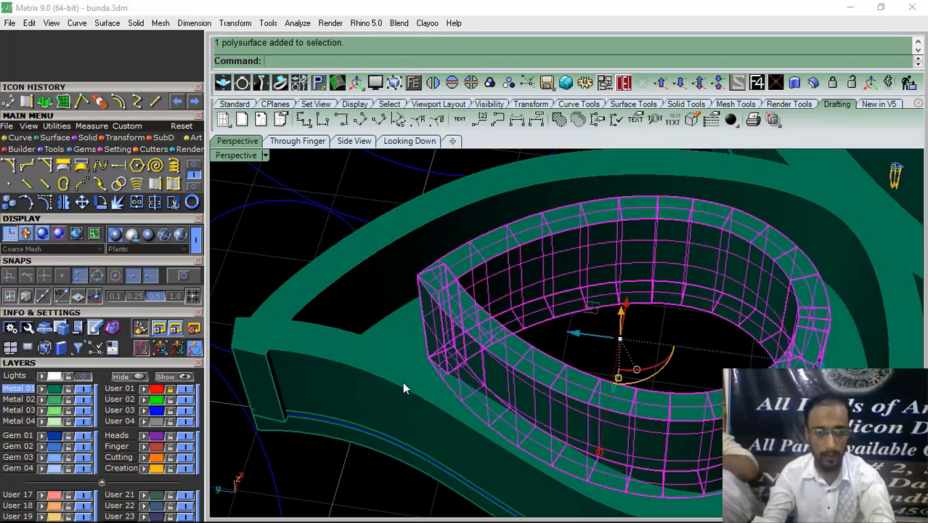
{"action": "left_click", "coordinate": [403, 385], "text": "shift"}
{"action": "left_click", "coordinate": [356, 441], "text": "shift"}
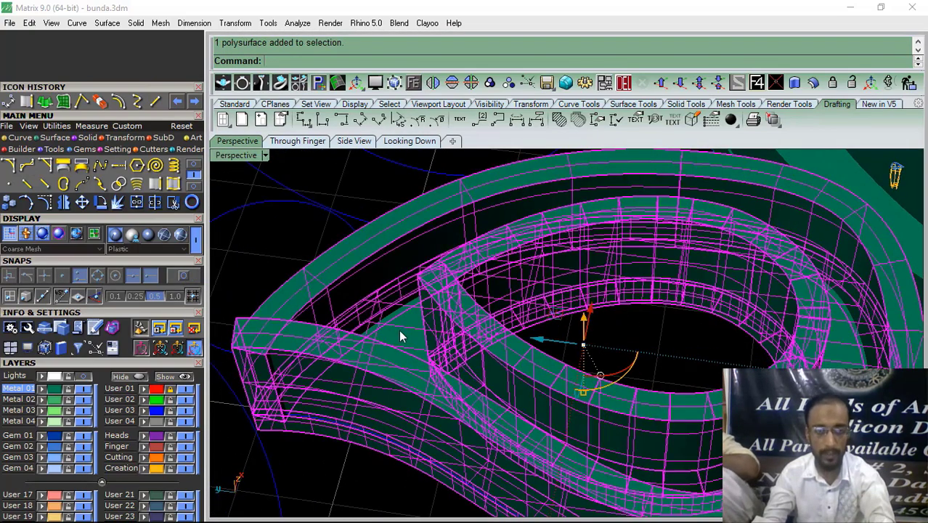
{"action": "left_click", "coordinate": [491, 85]}
{"action": "left_click", "coordinate": [277, 247]}
Measure the distance from the large teardrop's outer wall rim down to its base plate near the tip
{"action": "scroll", "coordinate": [572, 309], "scroll_direction": "down", "scroll_amount": 6}
{"action": "right_click_drag", "start_coordinate": [583, 285], "coordinate": [547, 310]}
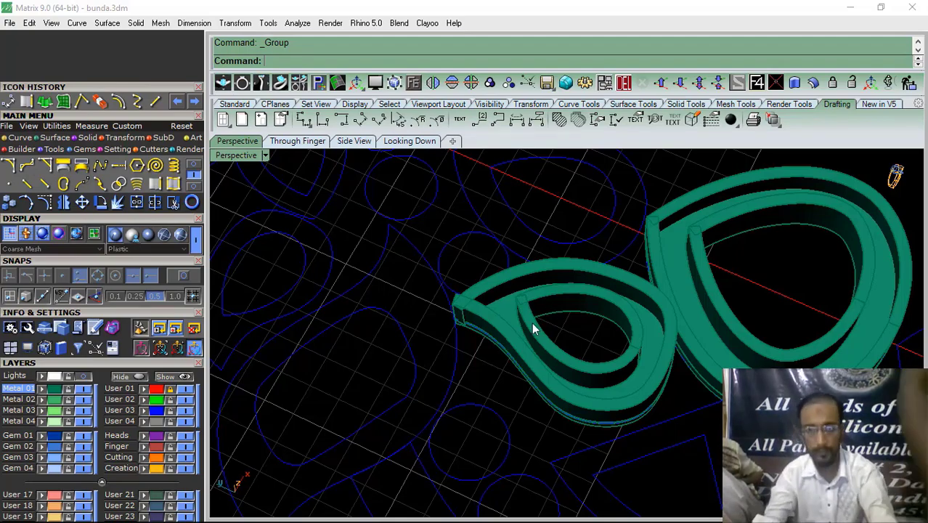
{"action": "right_click_drag", "start_coordinate": [544, 280], "coordinate": [503, 412]}
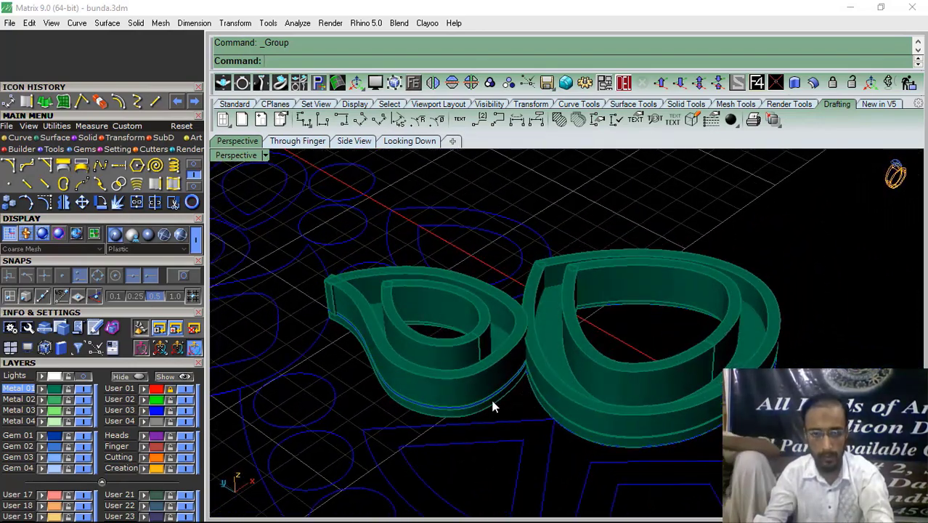
{"action": "scroll", "coordinate": [596, 361], "scroll_direction": "up", "scroll_amount": 6}
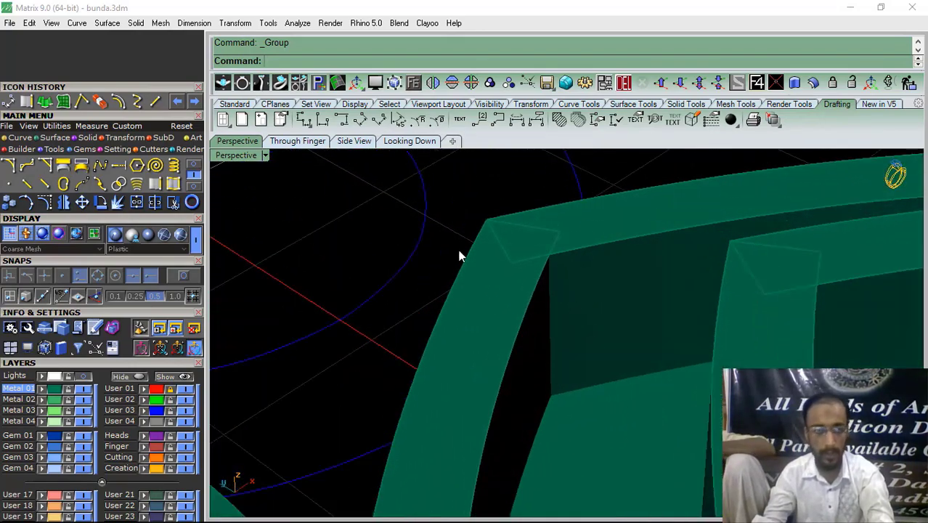
{"action": "left_click", "coordinate": [92, 125]}
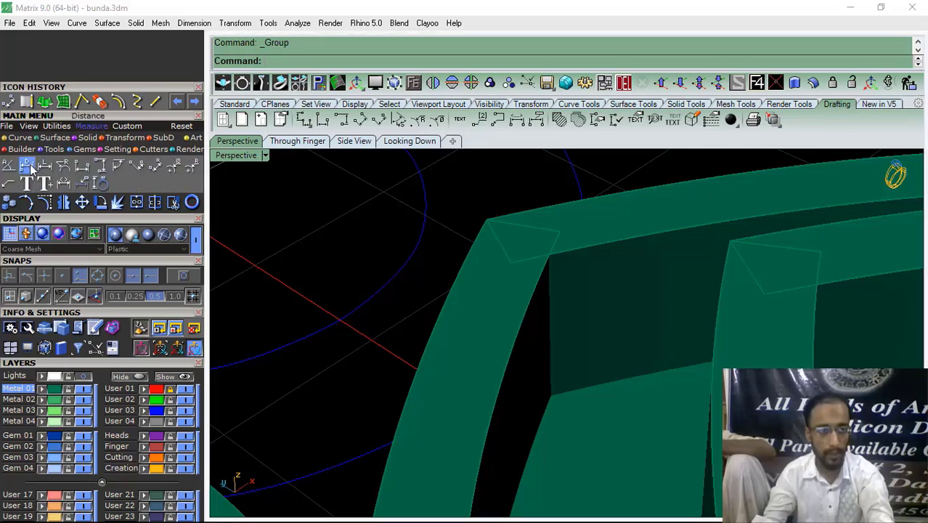
{"action": "left_click", "coordinate": [27, 166]}
{"action": "scroll", "coordinate": [605, 241], "scroll_direction": "up", "scroll_amount": 2}
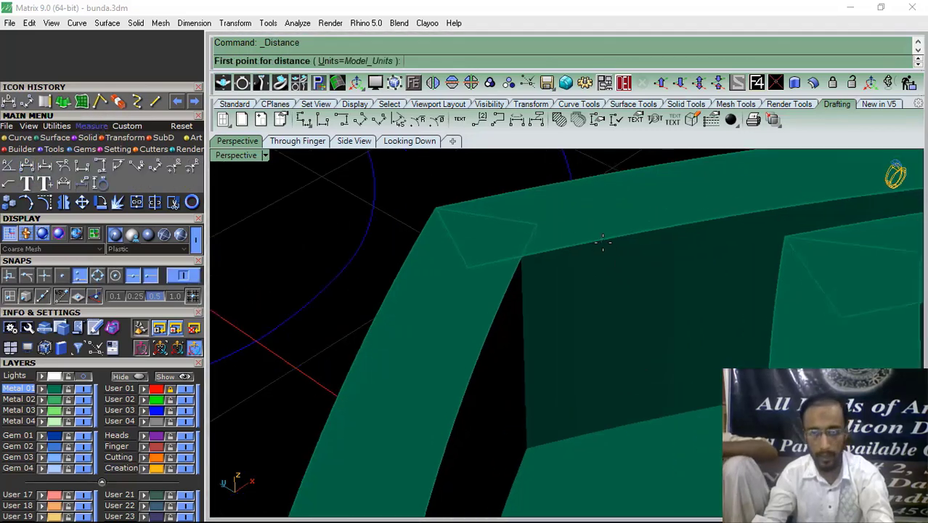
{"action": "left_click", "coordinate": [603, 242]}
{"action": "scroll", "coordinate": [604, 425], "scroll_direction": "up", "scroll_amount": 2}
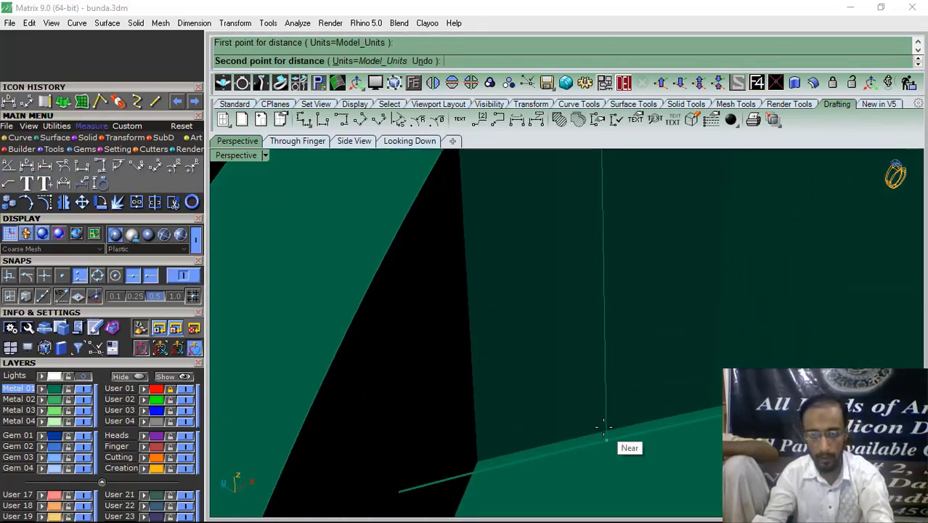
{"action": "left_click", "coordinate": [603, 427]}
{"action": "scroll", "coordinate": [552, 385], "scroll_direction": "down", "scroll_amount": 5}
Repeat the rim-to-plate distance measurement on the large teardrop's outer wall, closer to the tip
{"action": "right_click", "coordinate": [531, 308]}
{"action": "scroll", "coordinate": [530, 301], "scroll_direction": "up", "scroll_amount": 3}
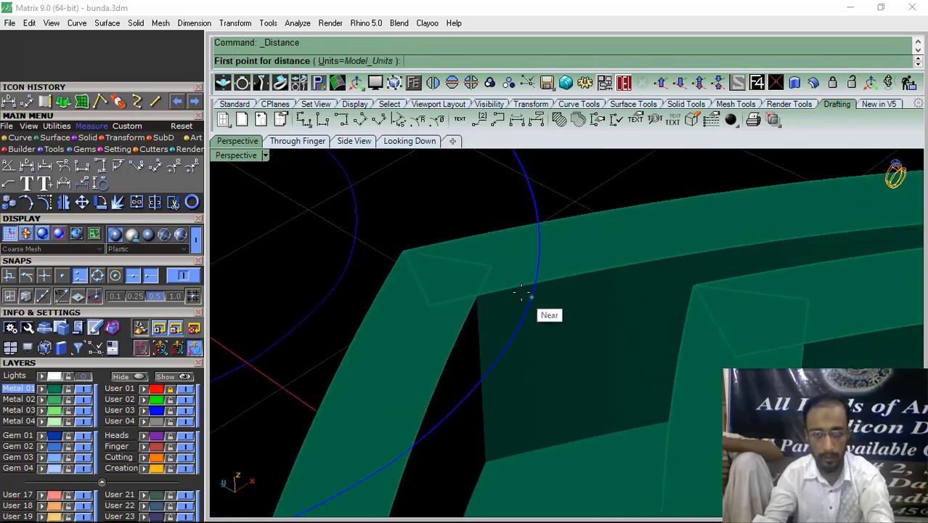
{"action": "left_click", "coordinate": [521, 293]}
{"action": "scroll", "coordinate": [518, 439], "scroll_direction": "up", "scroll_amount": 2}
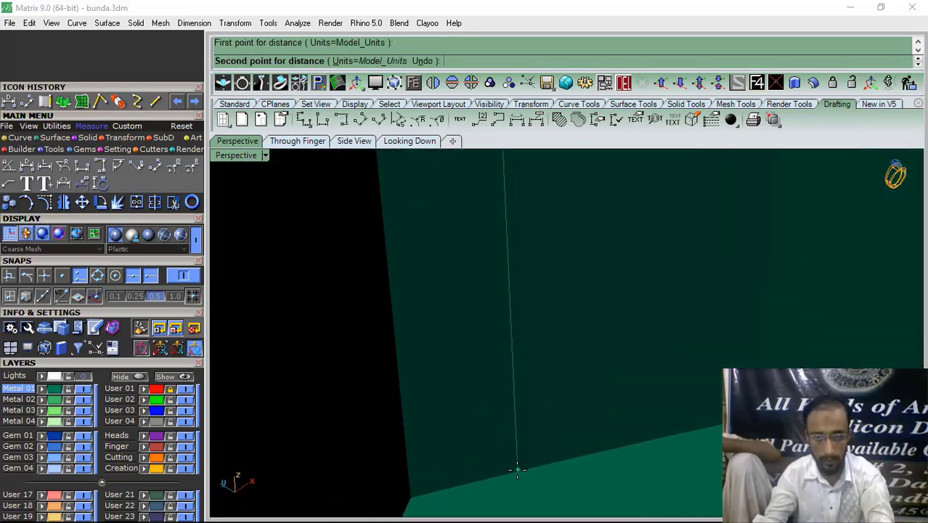
{"action": "left_click", "coordinate": [514, 436]}
{"action": "scroll", "coordinate": [470, 382], "scroll_direction": "down", "scroll_amount": 4}
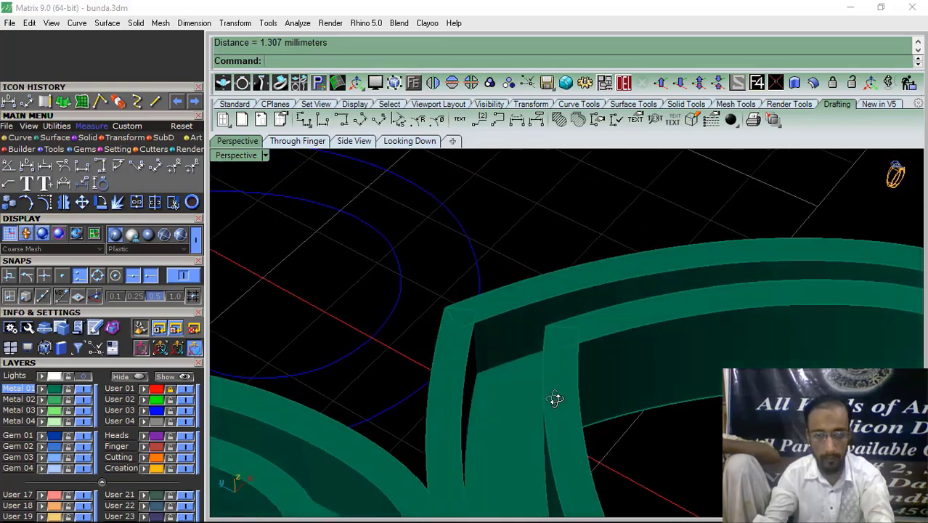
Ungroup the large teardrop setting and hide its base plate on the Heads layer
{"action": "scroll", "coordinate": [555, 398], "scroll_direction": "down", "scroll_amount": 3}
{"action": "key", "text": "ctrl+a"}
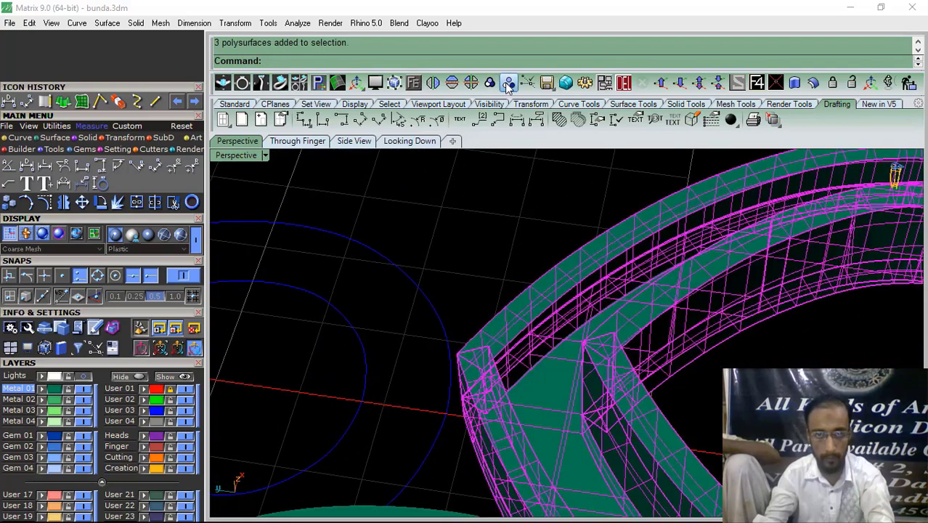
{"action": "left_click", "coordinate": [508, 84]}
{"action": "left_click", "coordinate": [518, 408]}
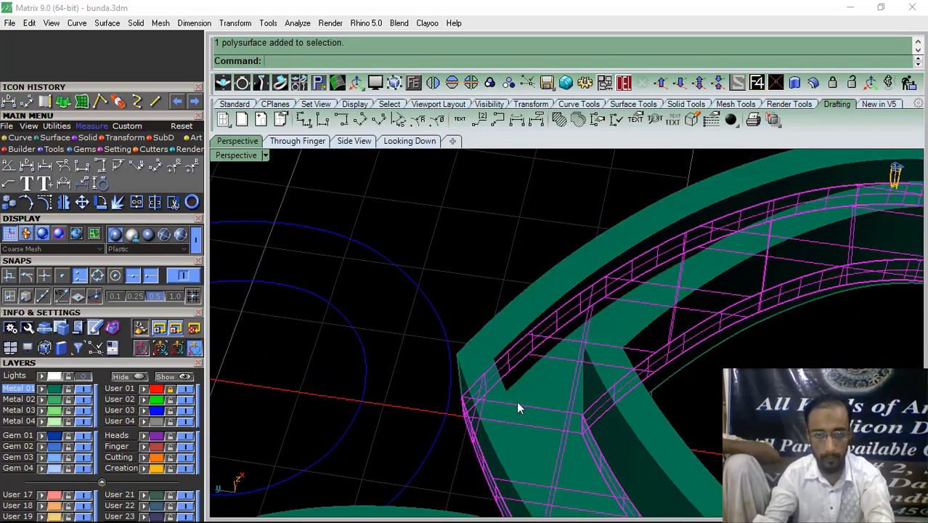
{"action": "left_click", "coordinate": [183, 436]}
Measure the height of the large teardrop's outer wall from its inner rim down to its lower edge near the tip
{"action": "scroll", "coordinate": [515, 371], "scroll_direction": "up", "scroll_amount": 3}
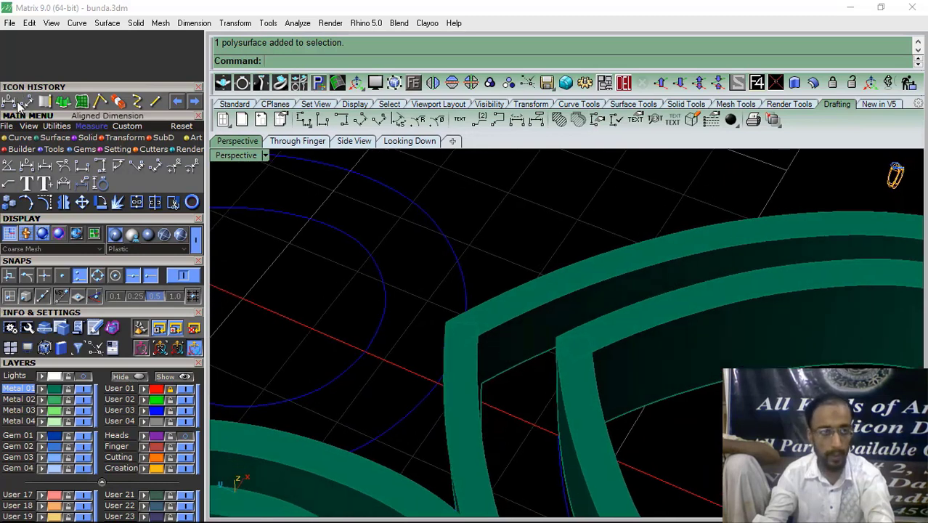
{"action": "scroll", "coordinate": [450, 316], "scroll_direction": "up", "scroll_amount": 4}
{"action": "left_click", "coordinate": [484, 276]}
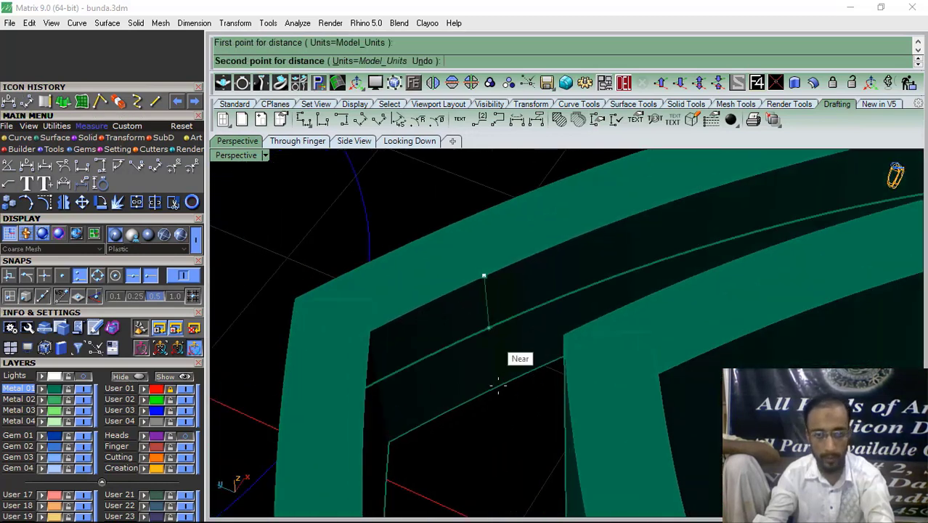
{"action": "left_click", "coordinate": [492, 392]}
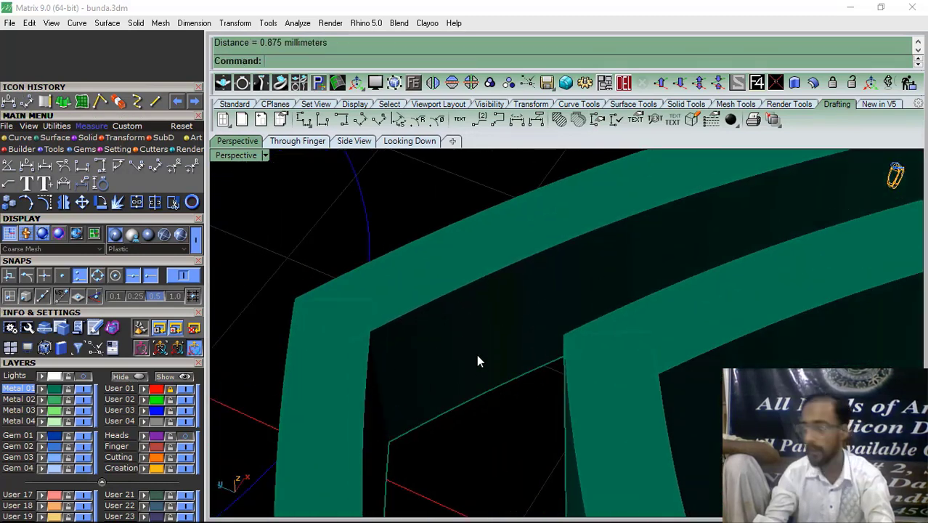
Show the base plate on the Heads layer again and group the large teardrop's walls and plate
{"action": "left_click", "coordinate": [182, 436]}
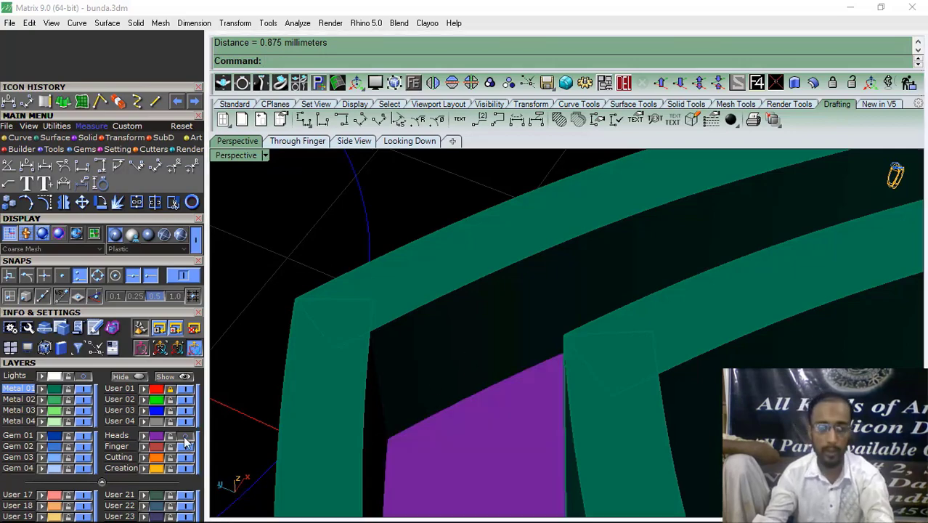
{"action": "left_click", "coordinate": [447, 347]}
{"action": "right_click_drag", "start_coordinate": [617, 420], "coordinate": [485, 343]}
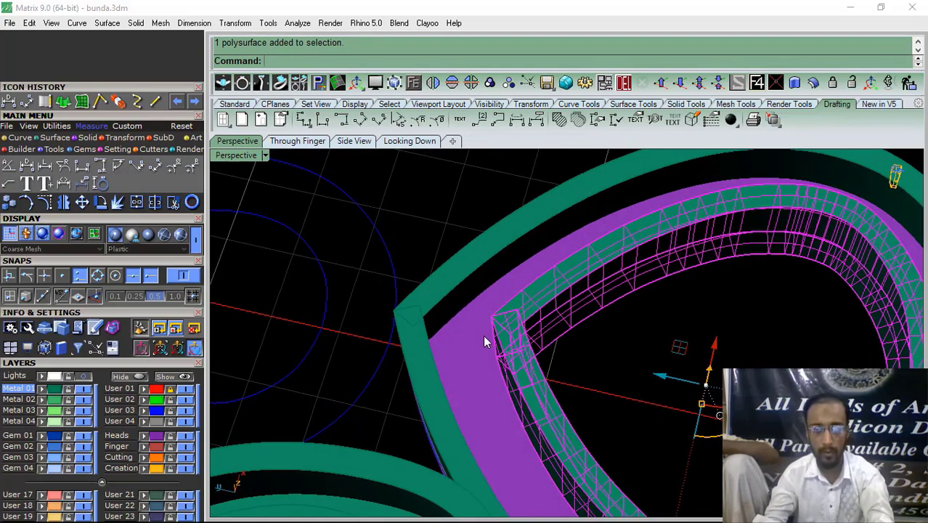
{"action": "left_click", "coordinate": [466, 334], "text": "shift"}
{"action": "left_click", "coordinate": [490, 83]}
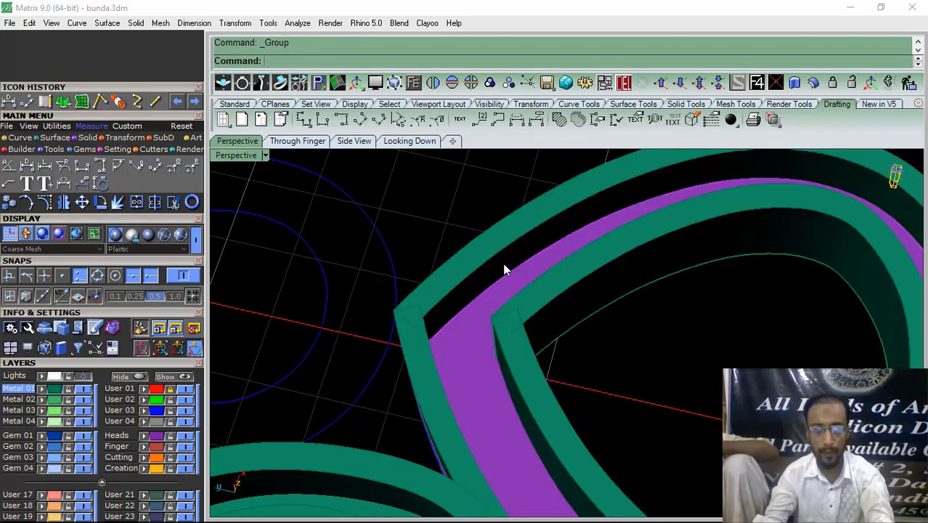
Ungroup the small teardrop setting and assign its base plate to the Heads layer
{"action": "scroll", "coordinate": [503, 265], "scroll_direction": "down", "scroll_amount": 5}
{"action": "right_click_drag", "start_coordinate": [429, 333], "coordinate": [386, 307]}
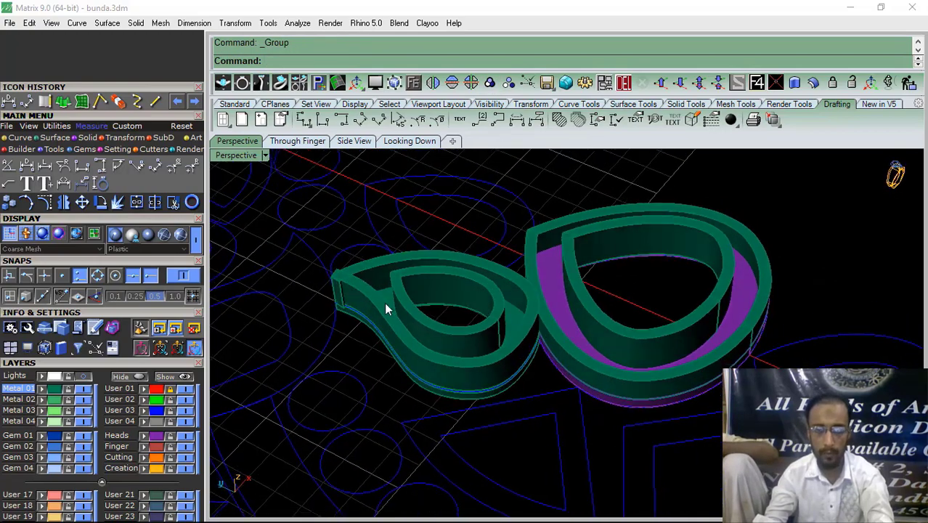
{"action": "scroll", "coordinate": [392, 290], "scroll_direction": "up", "scroll_amount": 5}
{"action": "left_click", "coordinate": [398, 291]}
{"action": "left_click", "coordinate": [508, 83]}
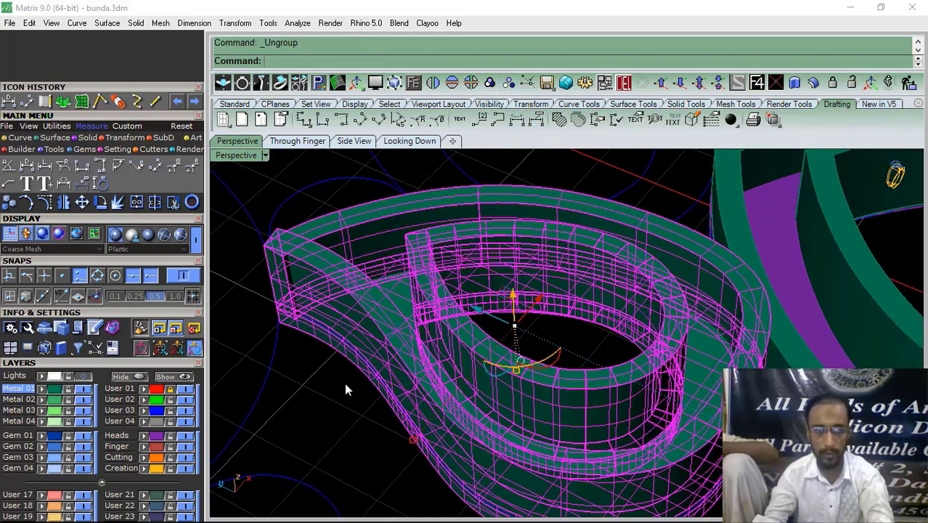
{"action": "scroll", "coordinate": [344, 383], "scroll_direction": "up", "scroll_amount": 3}
{"action": "left_click", "coordinate": [383, 298]}
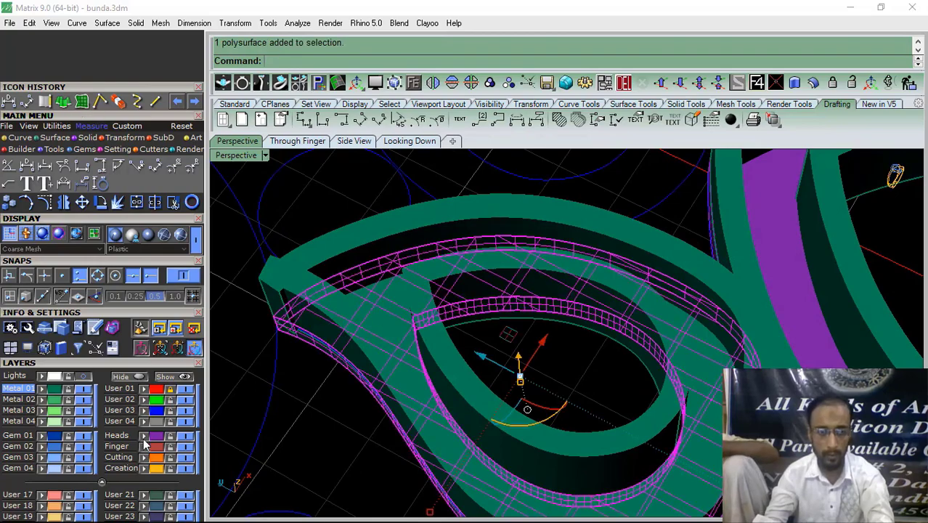
Group the small teardrop's inner wall, outer wall and recoloured base plate again
{"action": "left_click", "coordinate": [415, 403], "text": "shift"}
{"action": "left_click", "coordinate": [490, 82]}
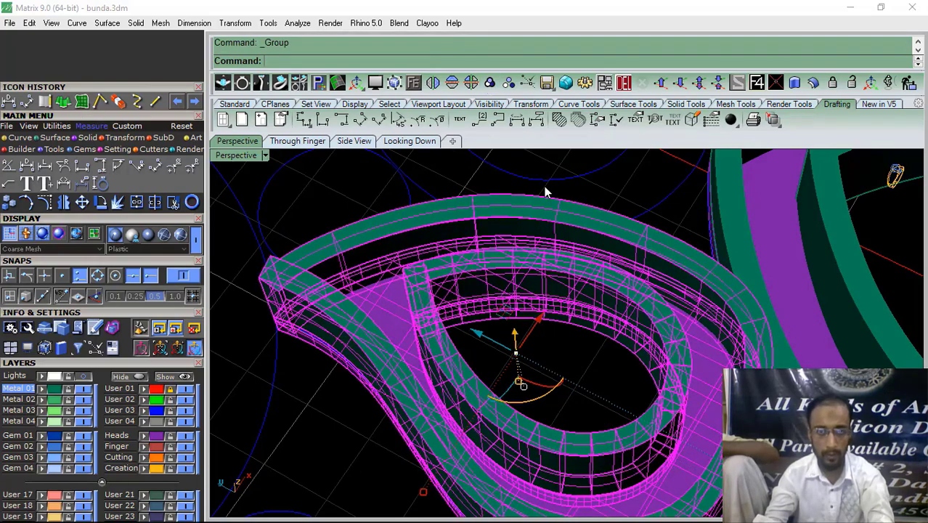
{"action": "left_click", "coordinate": [547, 190]}
Create a planar surface from the leaf ornament's two curves and trim away the area inside the inner curve
{"action": "scroll", "coordinate": [549, 256], "scroll_direction": "down", "scroll_amount": 6}
{"action": "right_click_drag", "start_coordinate": [550, 260], "coordinate": [582, 241]}
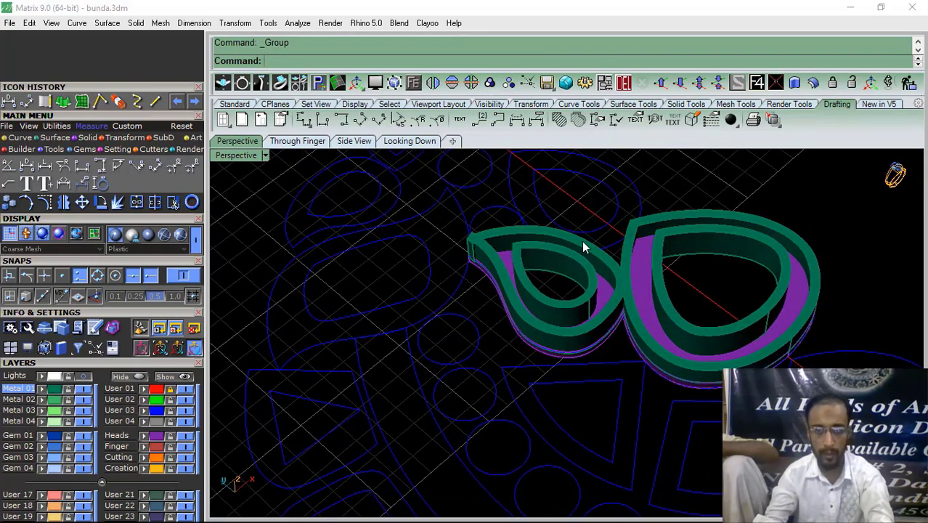
{"action": "scroll", "coordinate": [483, 296], "scroll_direction": "down", "scroll_amount": 6}
{"action": "right_click_drag", "start_coordinate": [483, 296], "coordinate": [489, 350]}
{"action": "scroll", "coordinate": [439, 310], "scroll_direction": "up", "scroll_amount": 11}
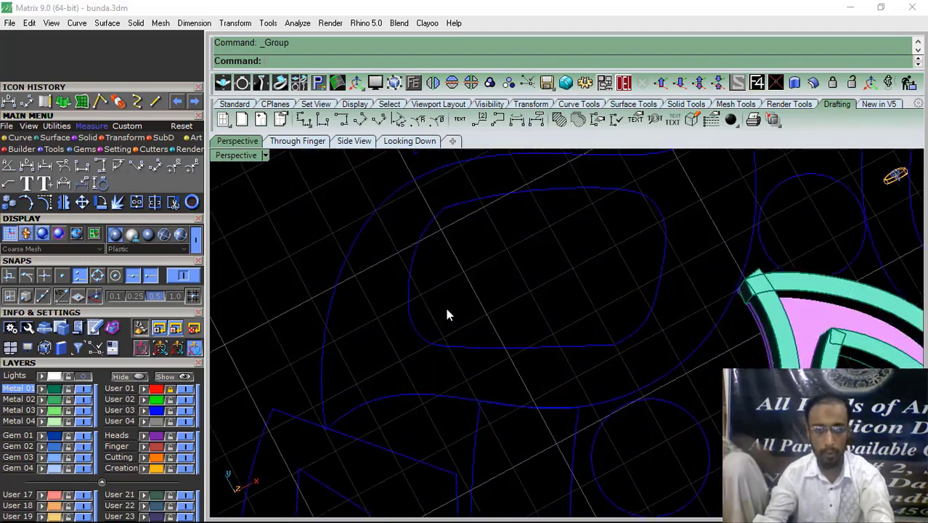
{"action": "left_click_drag", "start_coordinate": [446, 308], "coordinate": [300, 338]}
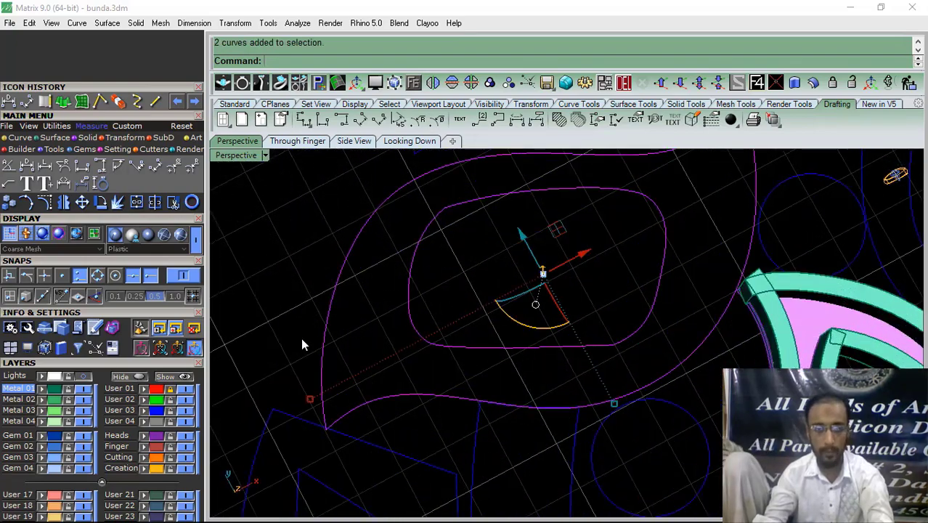
{"action": "left_click", "coordinate": [81, 101]}
{"action": "left_click", "coordinate": [173, 203]}
{"action": "left_click", "coordinate": [510, 241]}
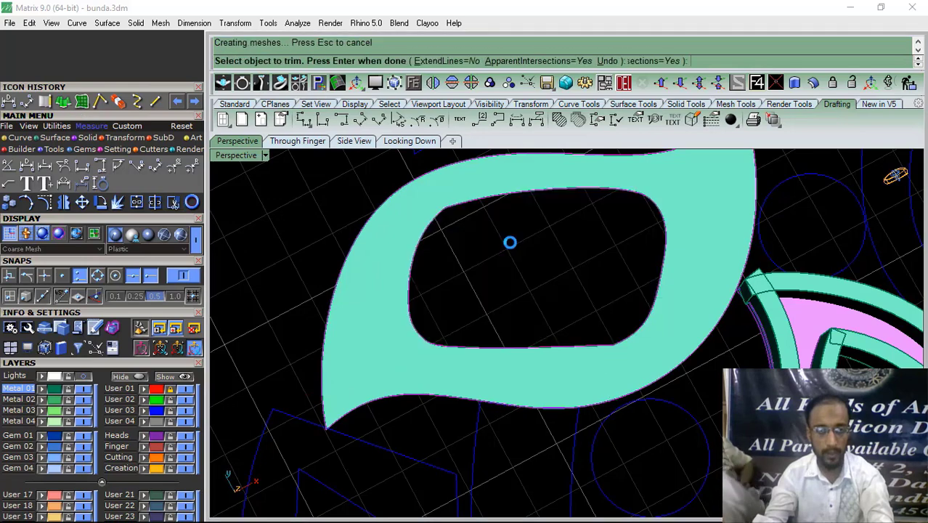
{"action": "right_click", "coordinate": [259, 238]}
{"action": "right_click_drag", "start_coordinate": [259, 244], "coordinate": [378, 263]}
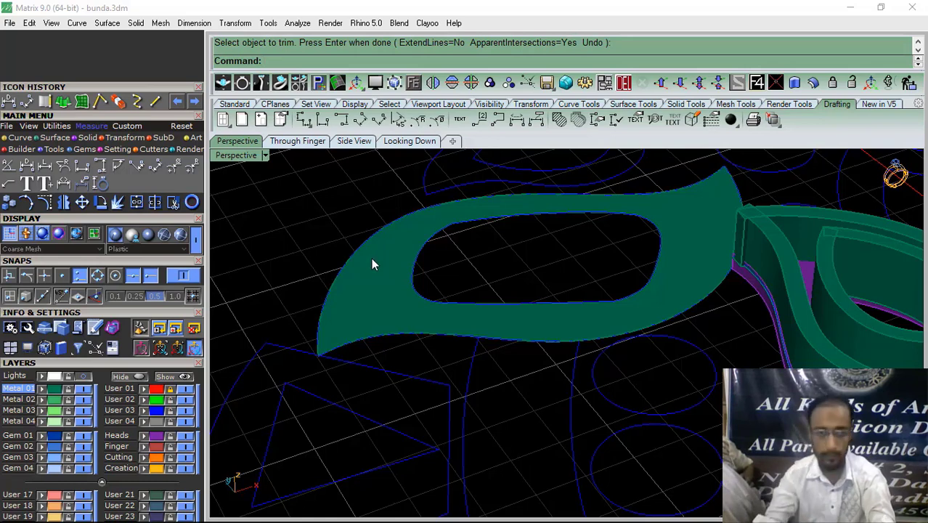
{"action": "key", "text": "Escape"}
Offset the leaf surface upward by 0.4 as a solid to form its base plate
{"action": "left_click", "coordinate": [368, 295]}
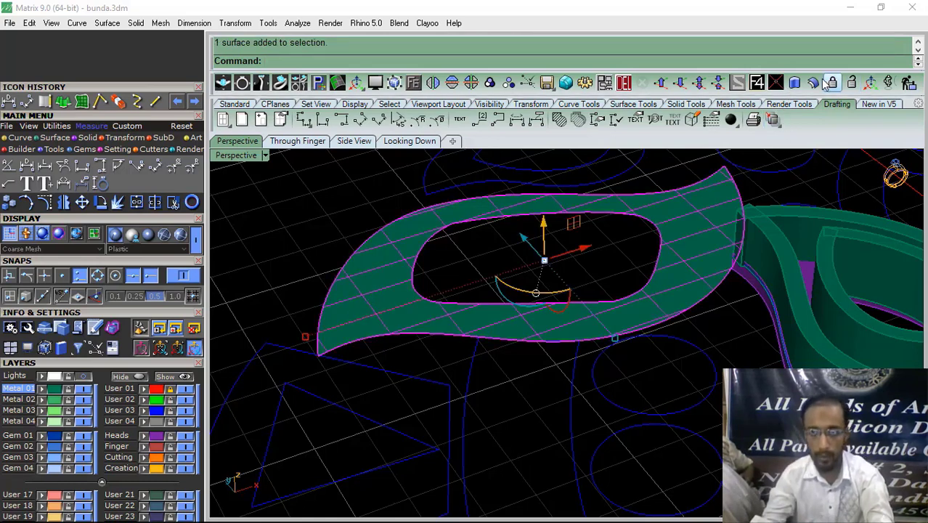
{"action": "left_click", "coordinate": [816, 83]}
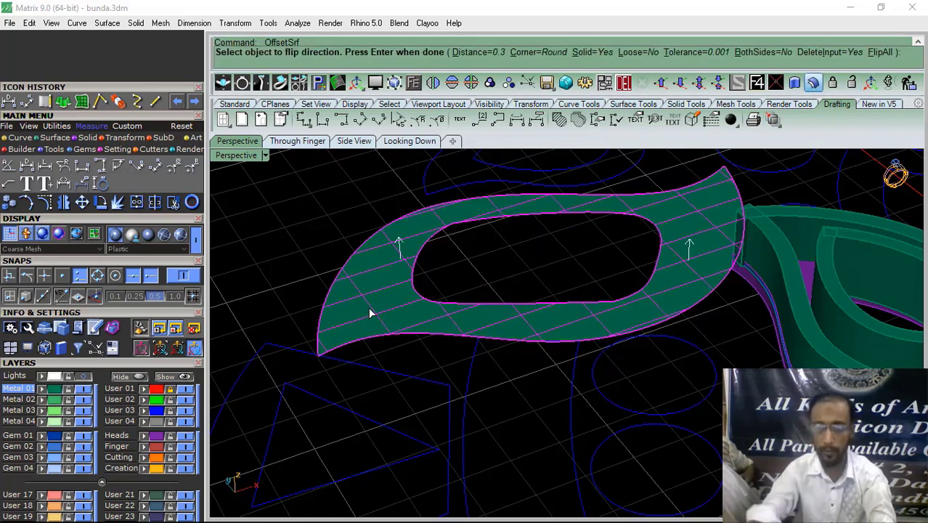
{"action": "type", "text": ".4"}
{"action": "key", "text": "Return"}
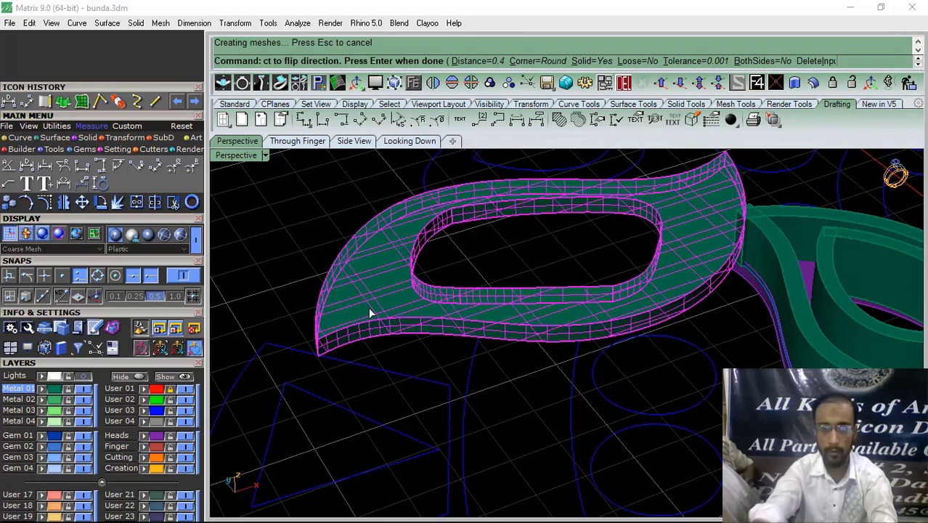
{"action": "left_click", "coordinate": [427, 335]}
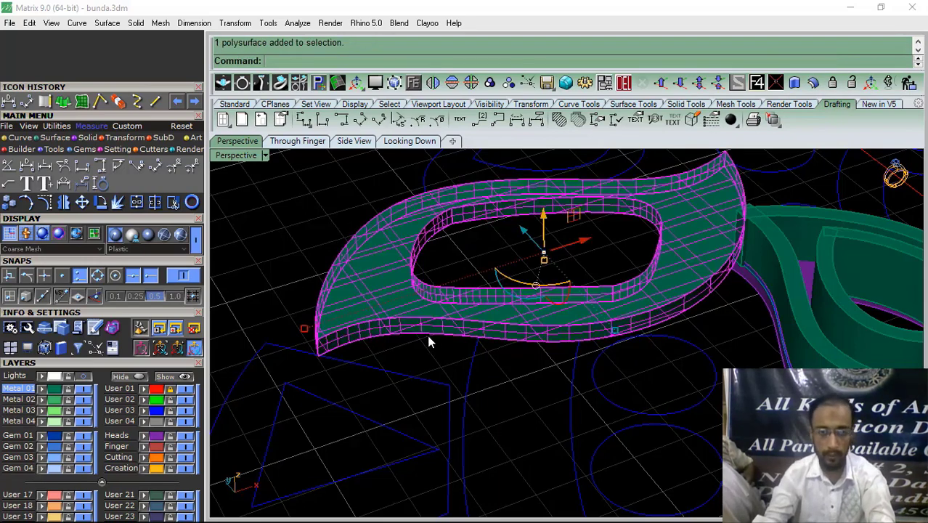
Select the leaf's outer curve and raise it vertically to near the top of the base plate
{"action": "left_click", "coordinate": [431, 334]}
{"action": "left_click", "coordinate": [470, 369]}
{"action": "scroll", "coordinate": [545, 274], "scroll_direction": "up", "scroll_amount": 3}
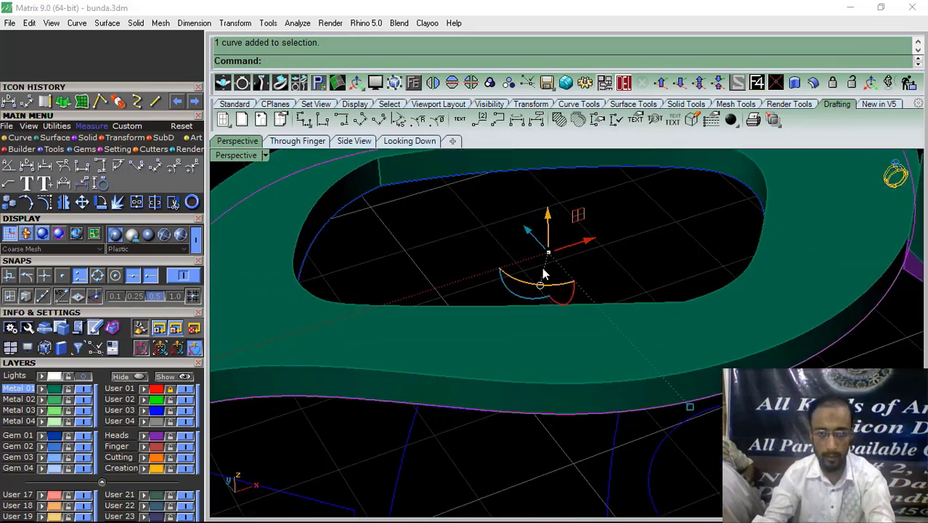
{"action": "left_click_drag", "start_coordinate": [547, 214], "coordinate": [550, 188]}
{"action": "scroll", "coordinate": [519, 289], "scroll_direction": "down", "scroll_amount": 5}
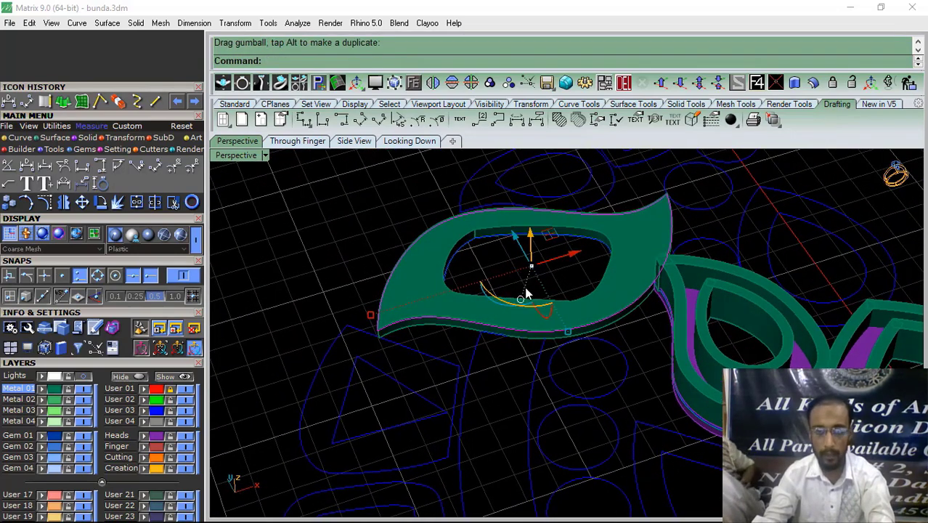
Extrude the raised outer leaf curve straight upward by 1.2
{"action": "left_click", "coordinate": [65, 102]}
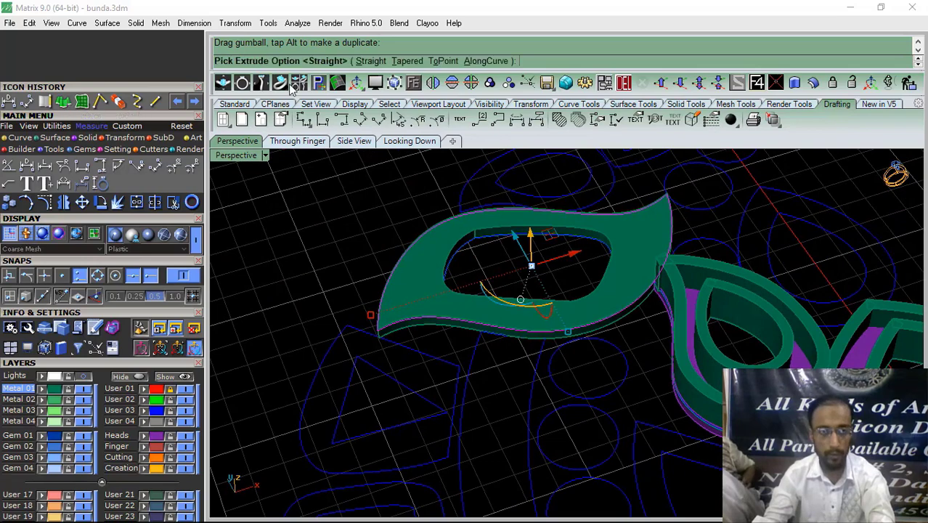
{"action": "left_click", "coordinate": [370, 61]}
{"action": "type", "text": "1.2"}
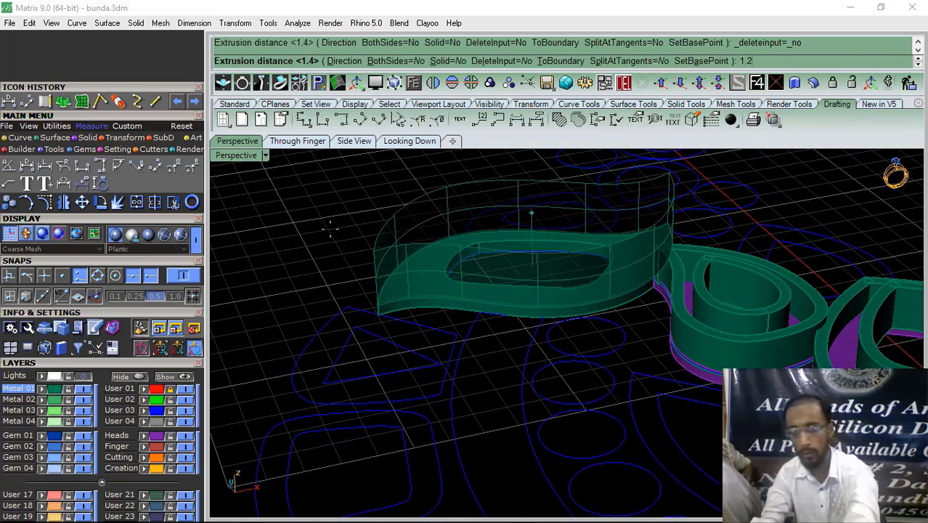
{"action": "key", "text": "Return"}
Offset the leaf's extruded outer wall inward by 0.35 as a solid
{"action": "scroll", "coordinate": [445, 265], "scroll_direction": "up", "scroll_amount": 3}
{"action": "left_click", "coordinate": [432, 278]}
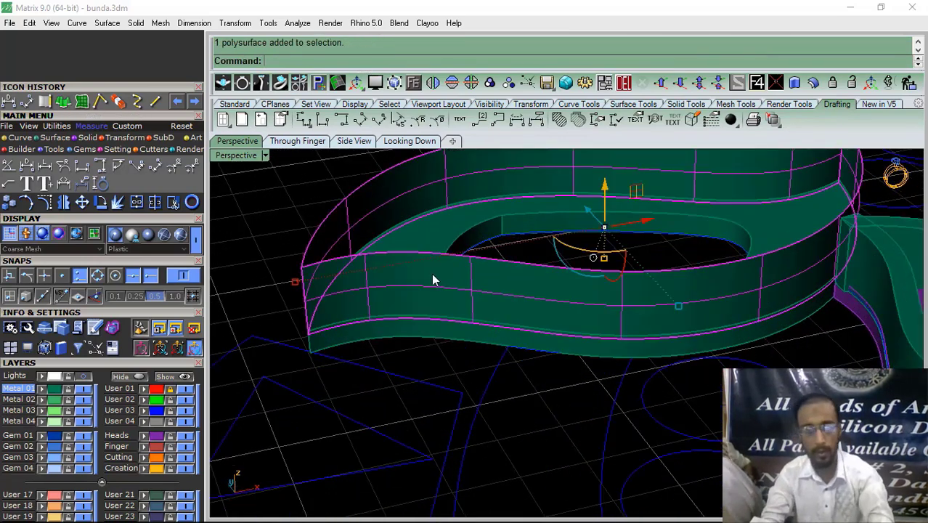
{"action": "left_click", "coordinate": [82, 102]}
{"action": "left_click", "coordinate": [370, 278]}
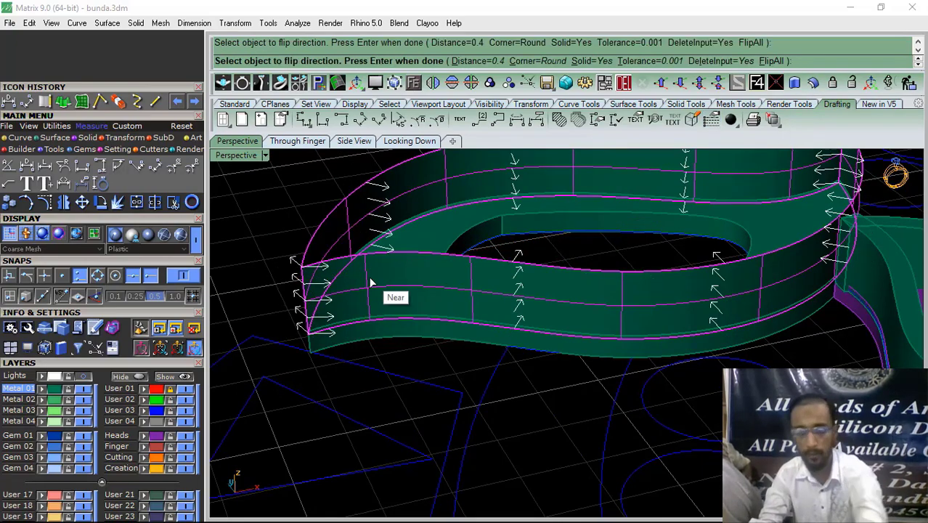
{"action": "type", "text": ".35"}
{"action": "key", "text": "Return"}
{"action": "key", "text": "Return"}
Select the curve around the leaf's inner opening and raise it vertically within the base plate's thickness
{"action": "scroll", "coordinate": [446, 334], "scroll_direction": "down", "scroll_amount": 2}
{"action": "right_click_drag", "start_coordinate": [447, 334], "coordinate": [476, 271]}
{"action": "scroll", "coordinate": [475, 262], "scroll_direction": "up", "scroll_amount": 5}
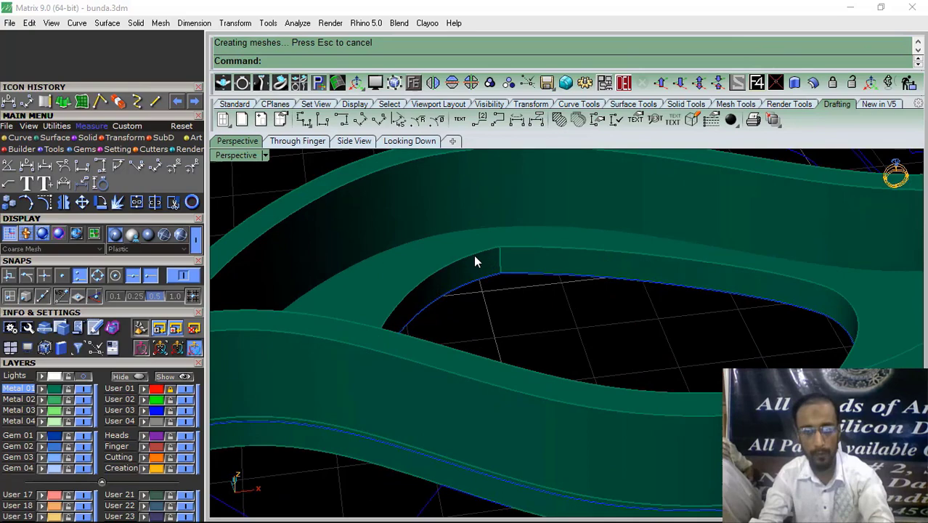
{"action": "left_click", "coordinate": [460, 293]}
{"action": "left_click", "coordinate": [547, 334]}
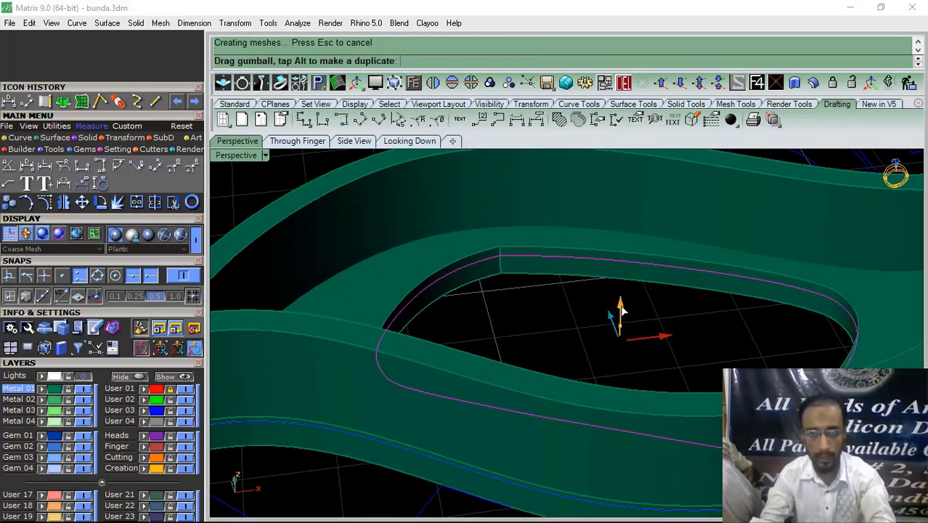
Assign the leaf's base plate to the Heads layer
{"action": "left_click", "coordinate": [435, 305]}
{"action": "left_click", "coordinate": [144, 437]}
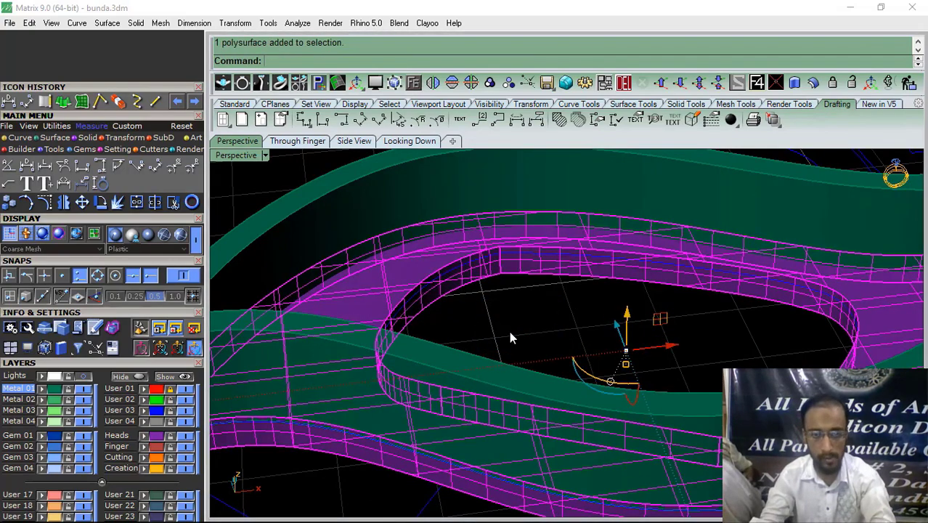
{"action": "left_click", "coordinate": [448, 274]}
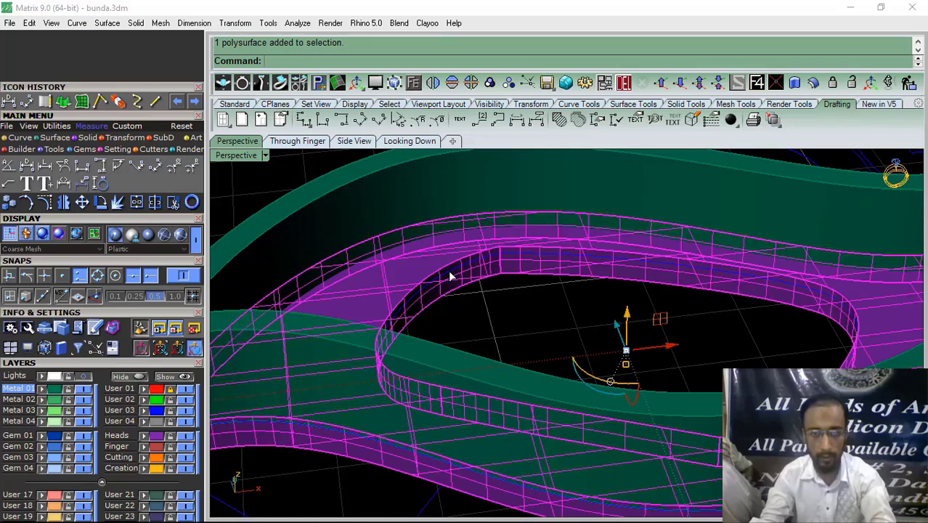
{"action": "left_click", "coordinate": [479, 297]}
Extrude the leaf's raised inner curve straight upward by 1.5 and delete the source curve
{"action": "right_click_drag", "start_coordinate": [484, 299], "coordinate": [476, 328]}
{"action": "scroll", "coordinate": [459, 315], "scroll_direction": "up", "scroll_amount": 5}
{"action": "left_click", "coordinate": [423, 248]}
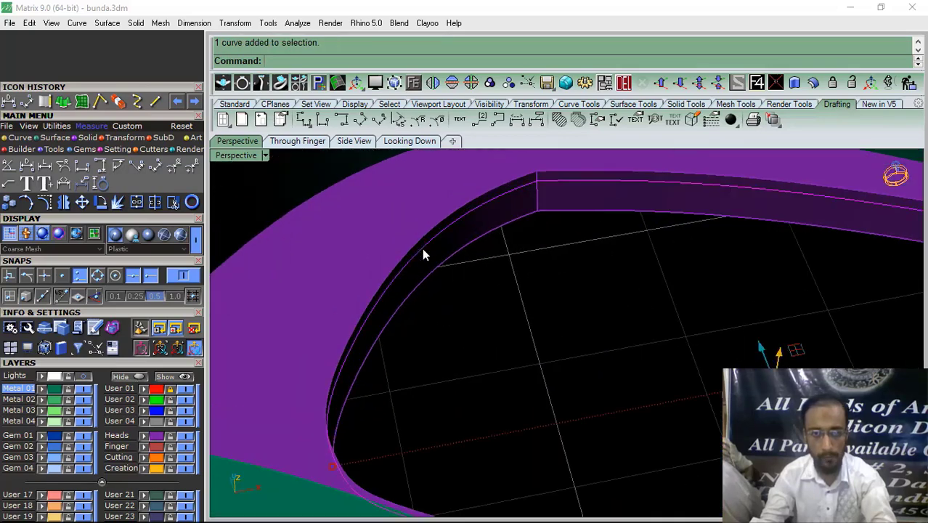
{"action": "scroll", "coordinate": [460, 331], "scroll_direction": "down", "scroll_amount": 5}
{"action": "scroll", "coordinate": [460, 328], "scroll_direction": "down", "scroll_amount": 2}
{"action": "left_click", "coordinate": [63, 102]}
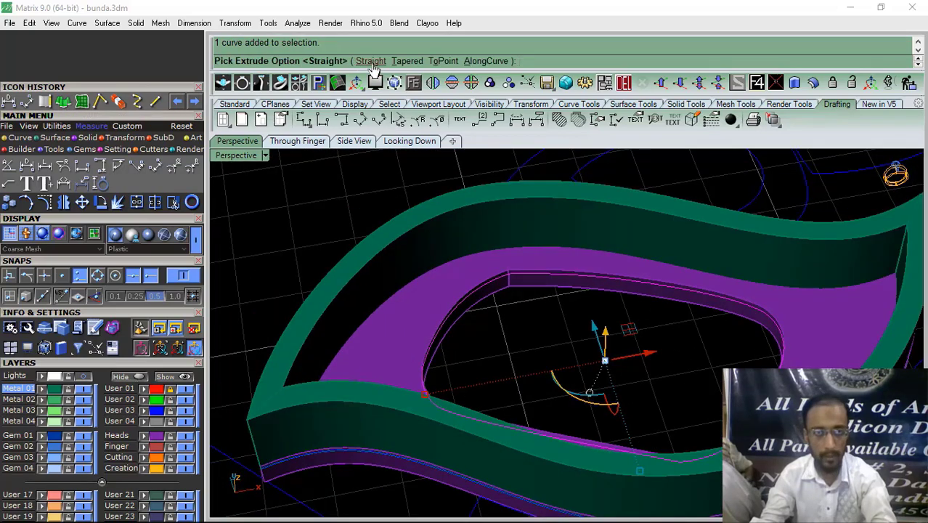
{"action": "left_click", "coordinate": [371, 62]}
{"action": "type", "text": "1.5"}
{"action": "key", "text": "Return"}
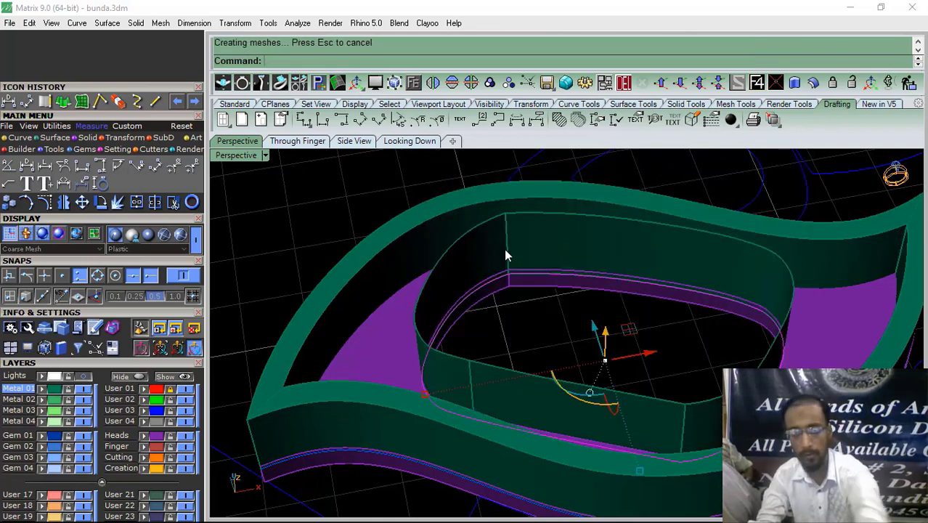
{"action": "left_click", "coordinate": [623, 85]}
Try to offset the leaf's extruded inner wall inward as a solid, and undo the offset
{"action": "right_click_drag", "start_coordinate": [520, 275], "coordinate": [552, 226]}
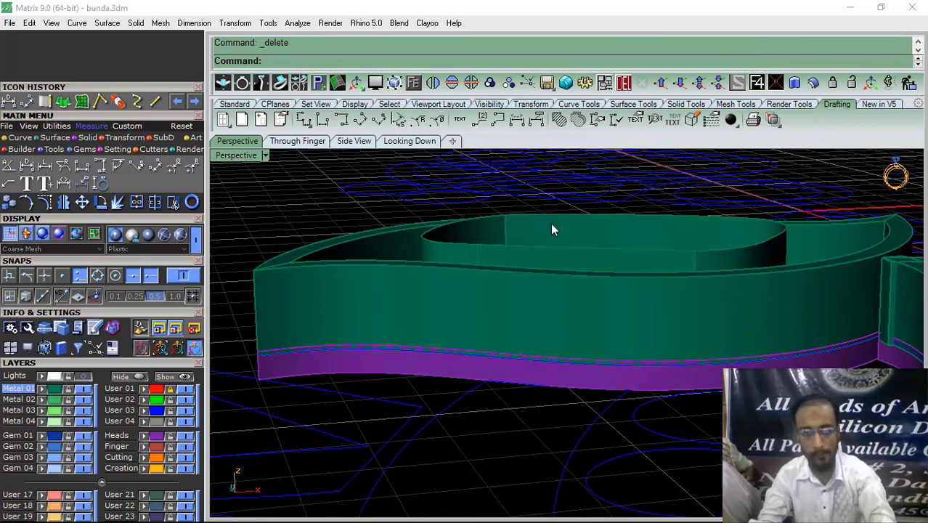
{"action": "left_click", "coordinate": [551, 227]}
{"action": "left_click", "coordinate": [808, 88]}
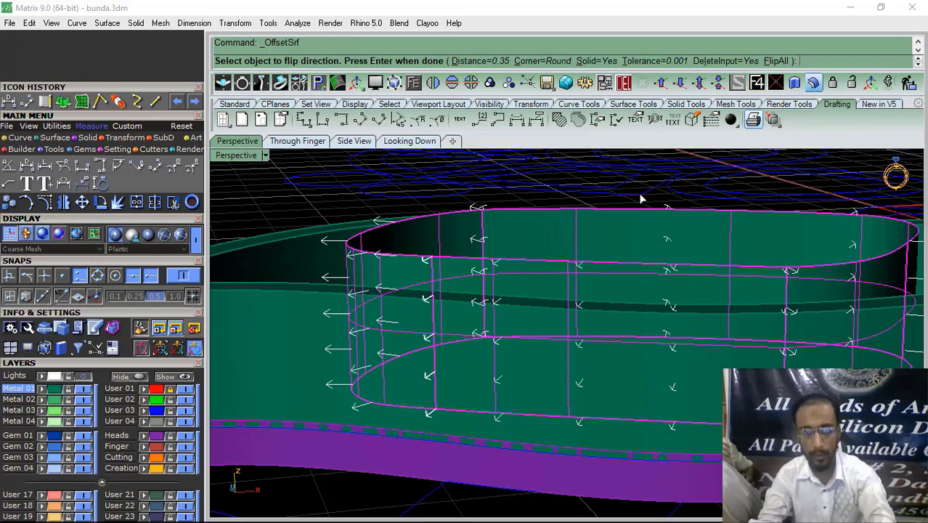
{"action": "left_click", "coordinate": [469, 289]}
{"action": "scroll", "coordinate": [493, 259], "scroll_direction": "down", "scroll_amount": 4}
{"action": "right_click_drag", "start_coordinate": [539, 223], "coordinate": [528, 300]}
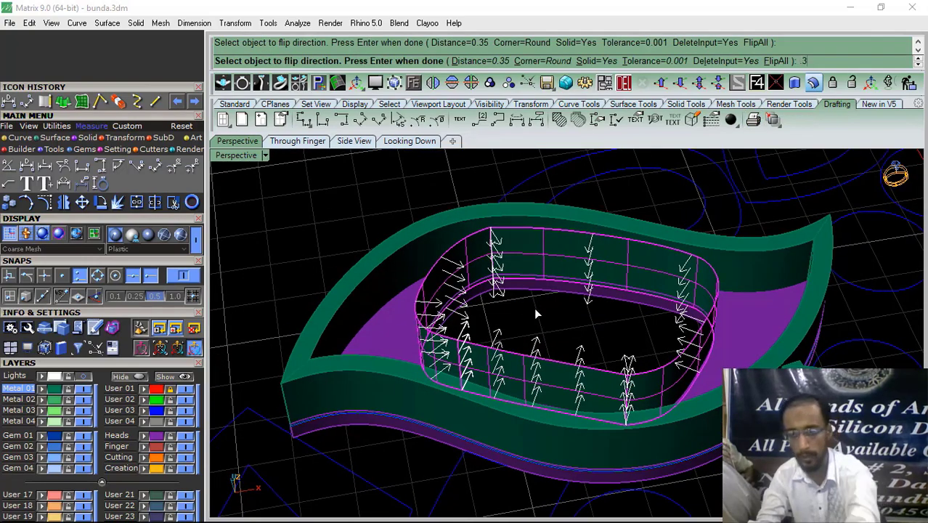
{"action": "key", "text": "Return"}
{"action": "right_click_drag", "start_coordinate": [520, 263], "coordinate": [506, 241]}
{"action": "key", "text": "ctrl+z"}
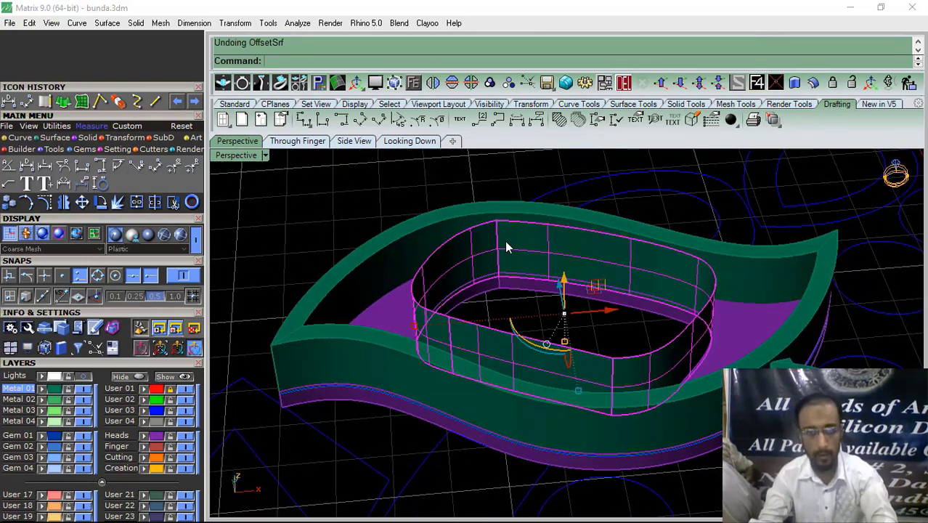
Offset the leaf's inner wall inward by 0.35 as a solid, deleting the input surface
{"action": "right_click", "coordinate": [505, 241]}
{"action": "left_click", "coordinate": [505, 241]}
{"action": "left_click", "coordinate": [506, 247]}
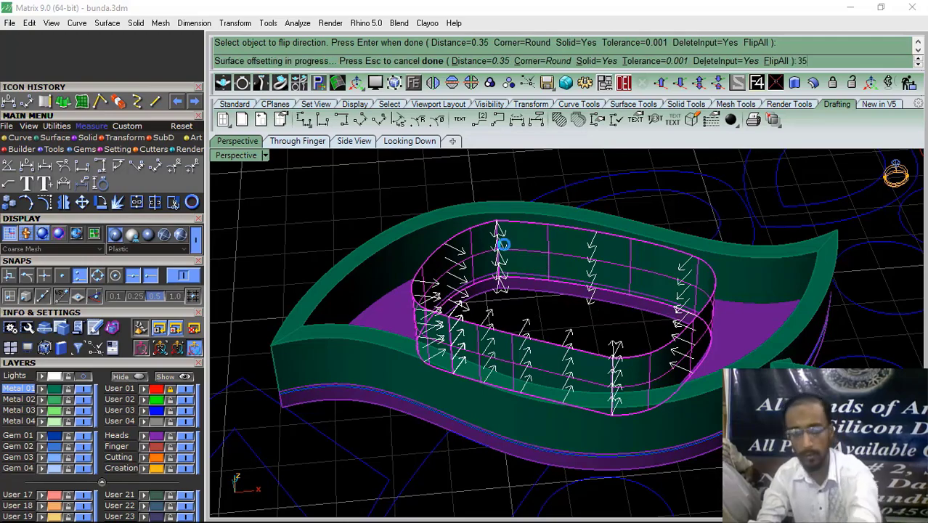
{"action": "key", "text": "Return"}
{"action": "right_click_drag", "start_coordinate": [533, 296], "coordinate": [520, 269]}
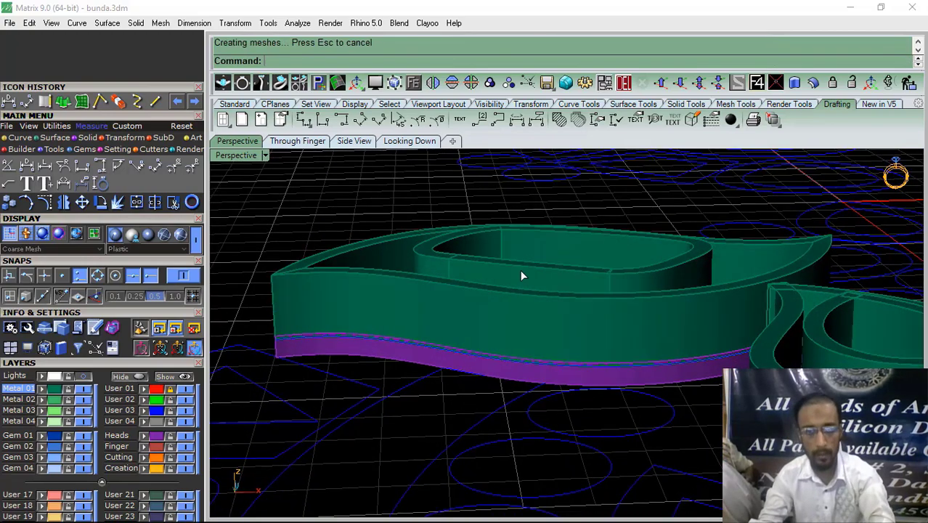
Stretch the leaf's inner wall slightly in height and raise it a little above the outer wall
{"action": "left_click", "coordinate": [520, 270]}
{"action": "left_click", "coordinate": [354, 141]}
{"action": "scroll", "coordinate": [503, 270], "scroll_direction": "down", "scroll_amount": 13}
{"action": "scroll", "coordinate": [659, 269], "scroll_direction": "up", "scroll_amount": 11}
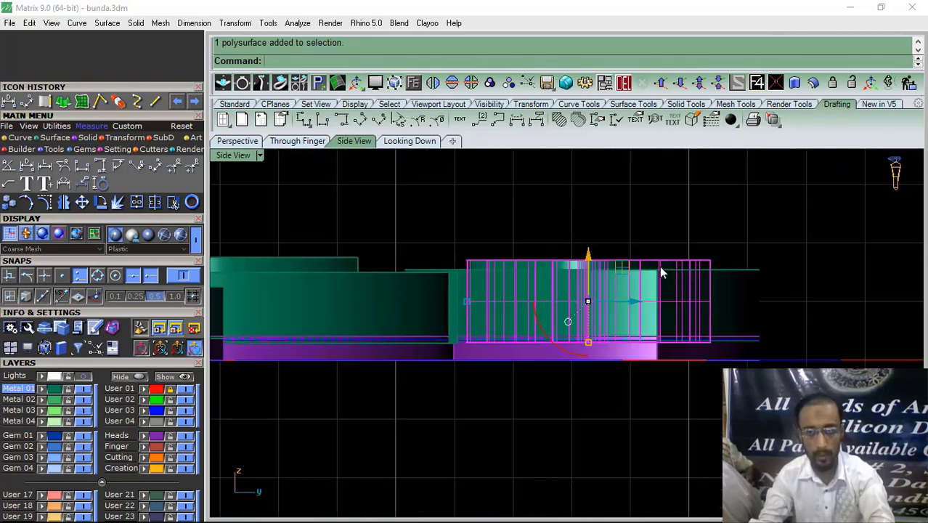
{"action": "left_click", "coordinate": [631, 205]}
{"action": "scroll", "coordinate": [564, 263], "scroll_direction": "up", "scroll_amount": 4}
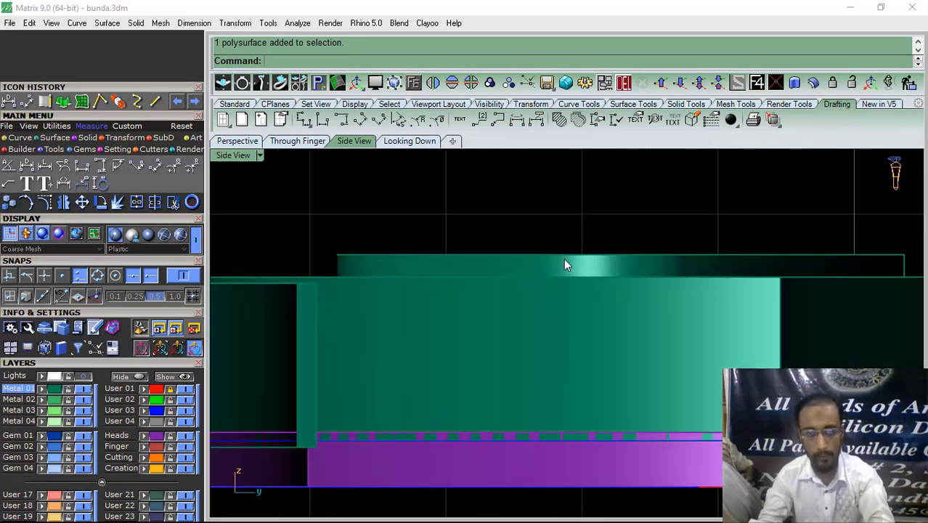
{"action": "left_click_drag", "start_coordinate": [621, 448], "coordinate": [631, 357]}
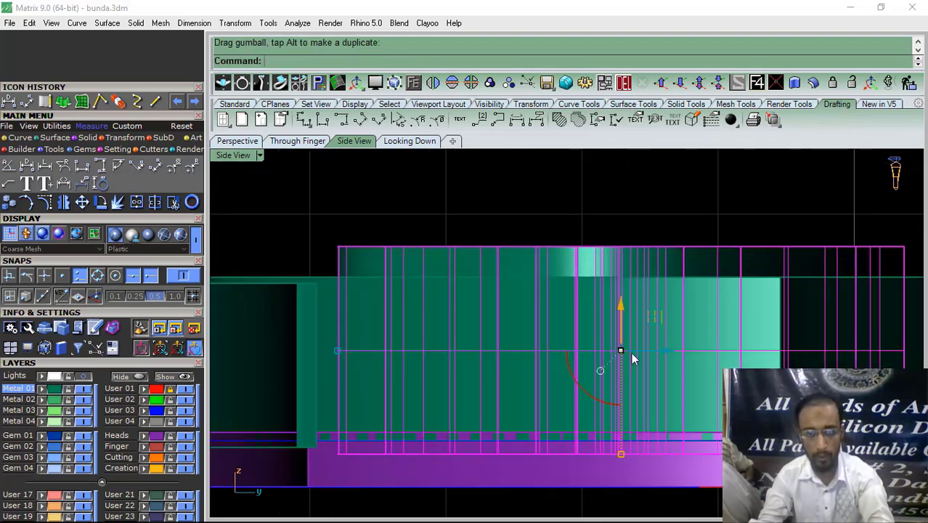
{"action": "left_click_drag", "start_coordinate": [623, 304], "coordinate": [624, 290]}
{"action": "scroll", "coordinate": [511, 235], "scroll_direction": "down", "scroll_amount": 10}
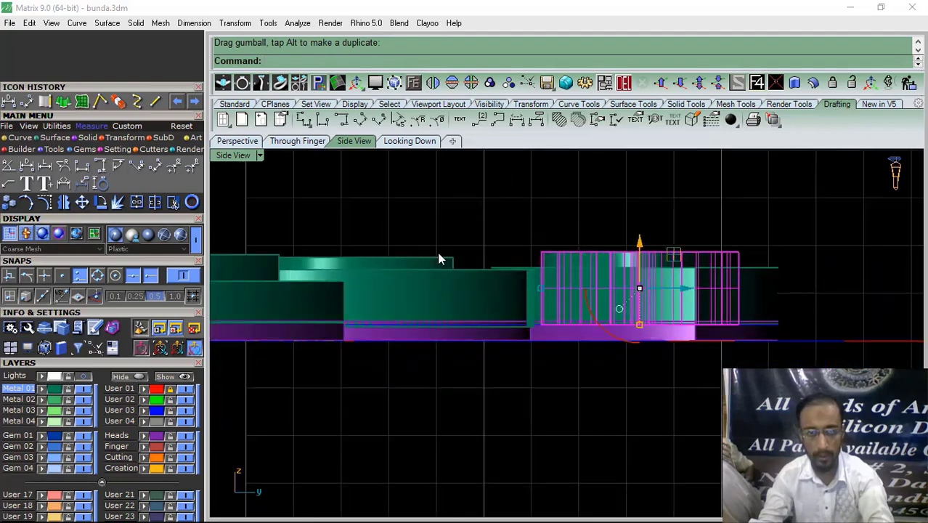
Compare the settings' heights from the side and measure the height of the large teardrop's outer wall
{"action": "right_click_drag", "start_coordinate": [439, 257], "coordinate": [551, 307]}
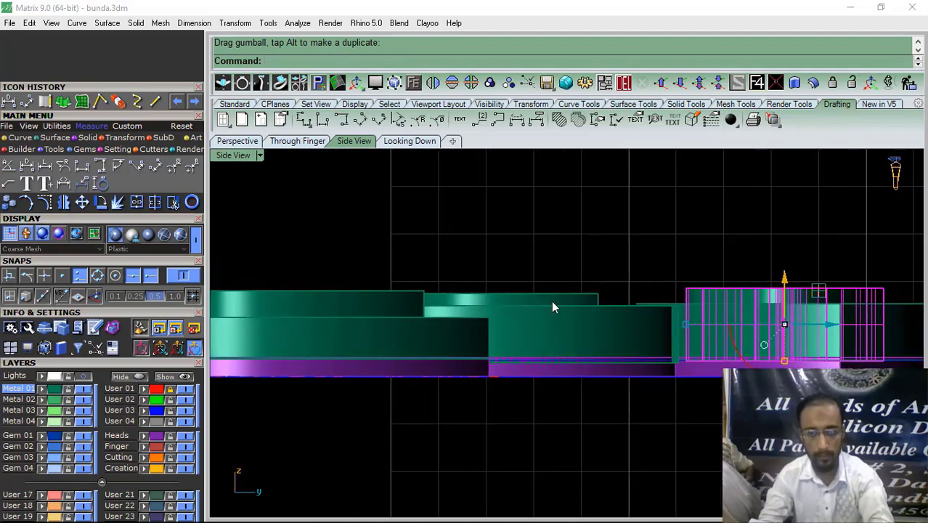
{"action": "left_click", "coordinate": [236, 141]}
{"action": "scroll", "coordinate": [542, 254], "scroll_direction": "down", "scroll_amount": 5}
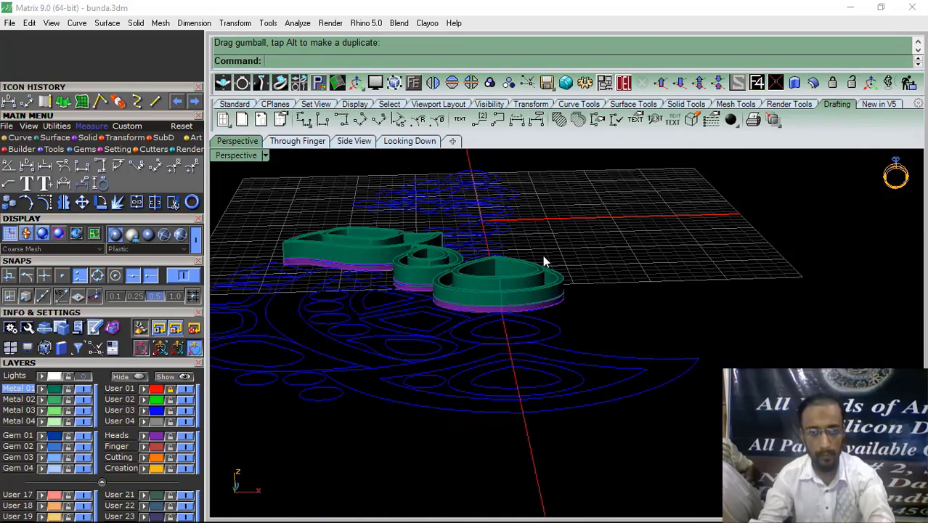
{"action": "right_click_drag", "start_coordinate": [613, 278], "coordinate": [555, 275]}
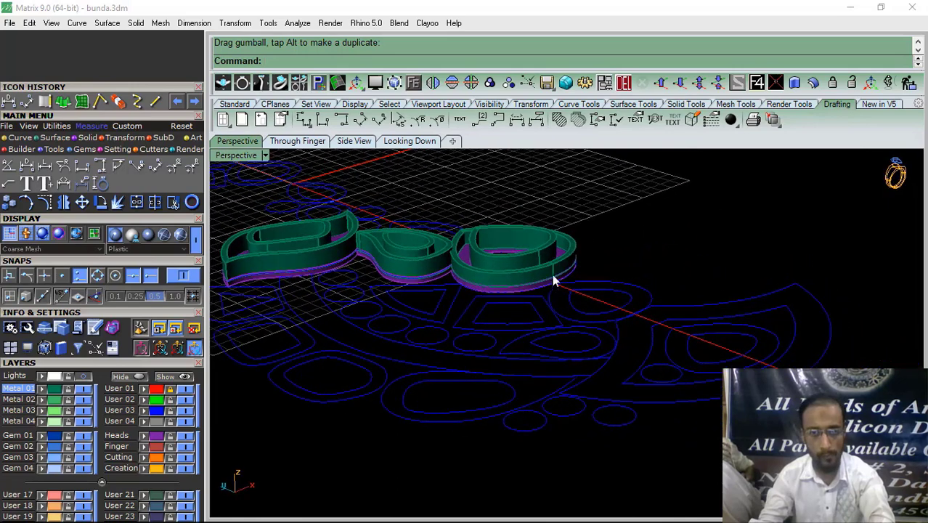
{"action": "scroll", "coordinate": [558, 276], "scroll_direction": "up", "scroll_amount": 6}
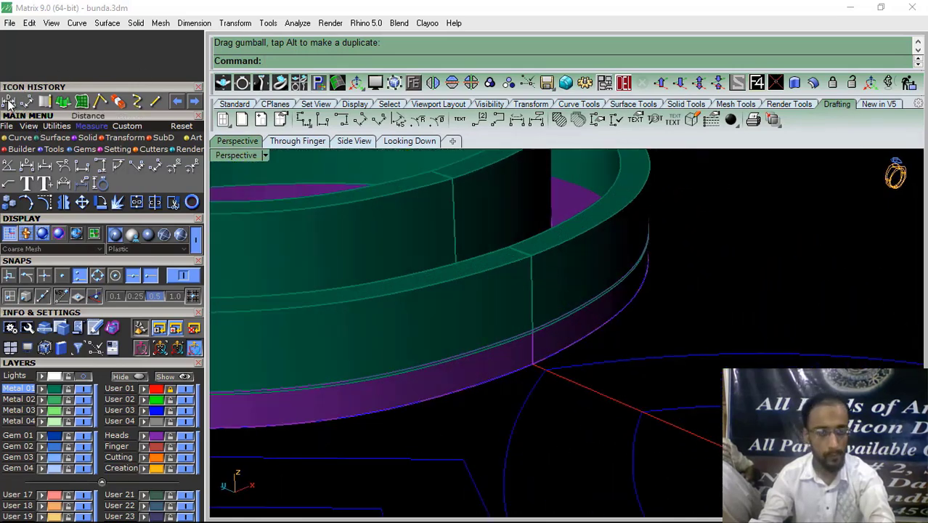
{"action": "left_click", "coordinate": [9, 103]}
{"action": "left_click", "coordinate": [532, 257]}
{"action": "scroll", "coordinate": [537, 333], "scroll_direction": "up", "scroll_amount": 4}
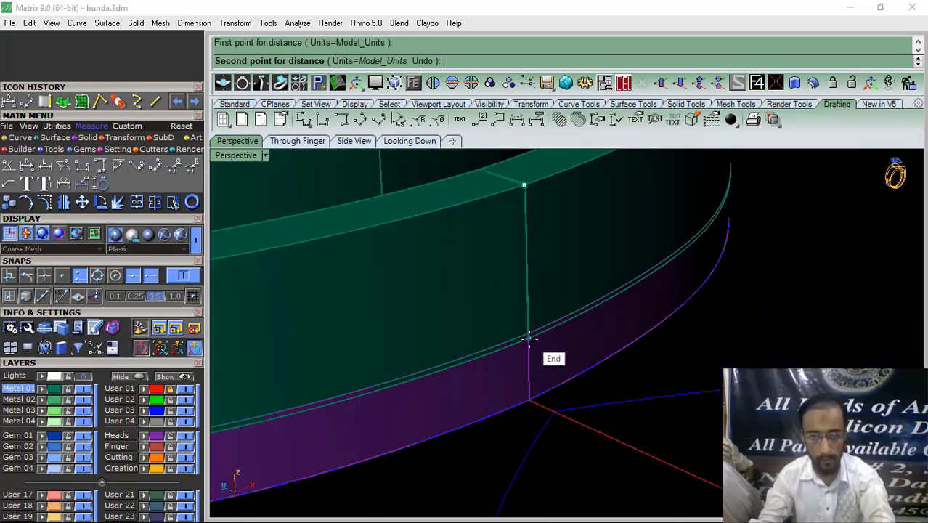
{"action": "left_click", "coordinate": [528, 338]}
{"action": "scroll", "coordinate": [544, 297], "scroll_direction": "down", "scroll_amount": 6}
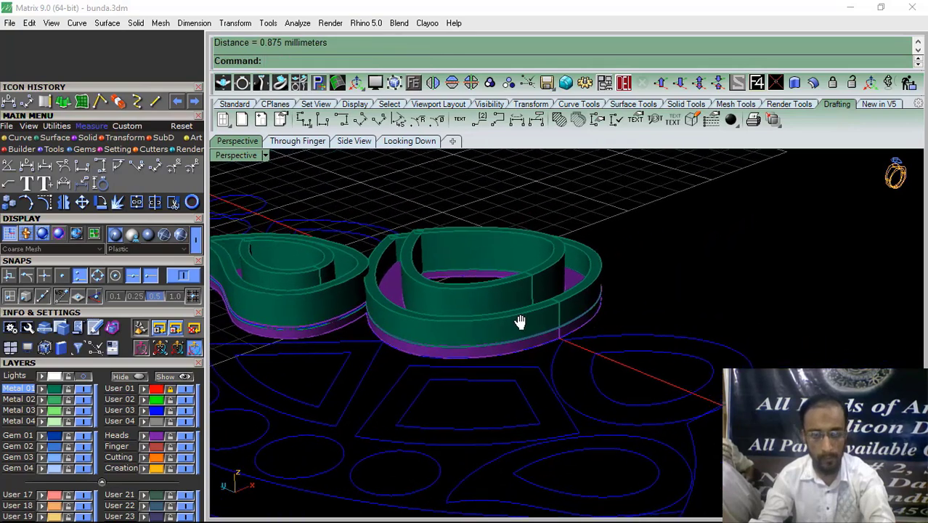
{"action": "scroll", "coordinate": [558, 316], "scroll_direction": "up", "scroll_amount": 8}
{"action": "right_click", "coordinate": [583, 281]}
{"action": "left_click", "coordinate": [569, 269]}
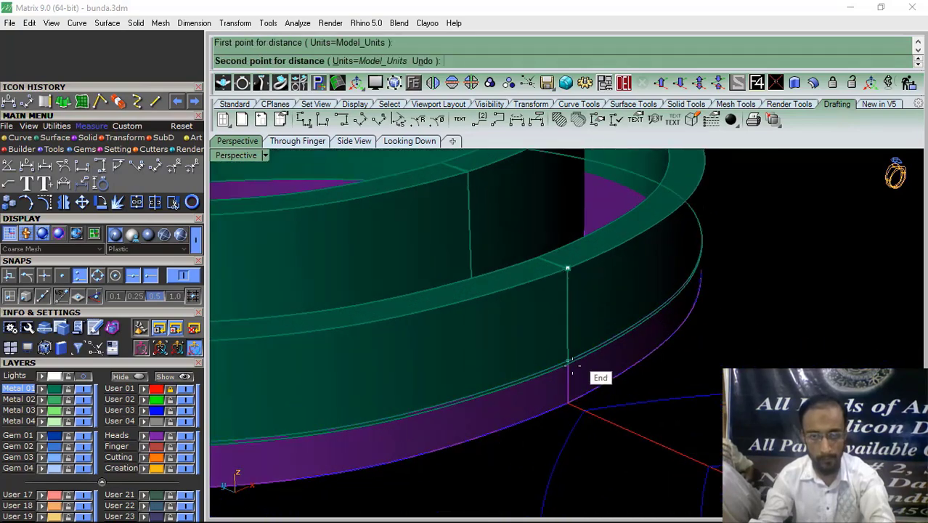
{"action": "scroll", "coordinate": [567, 352], "scroll_direction": "up", "scroll_amount": 3}
{"action": "left_click", "coordinate": [565, 362]}
{"action": "scroll", "coordinate": [581, 342], "scroll_direction": "down", "scroll_amount": 8}
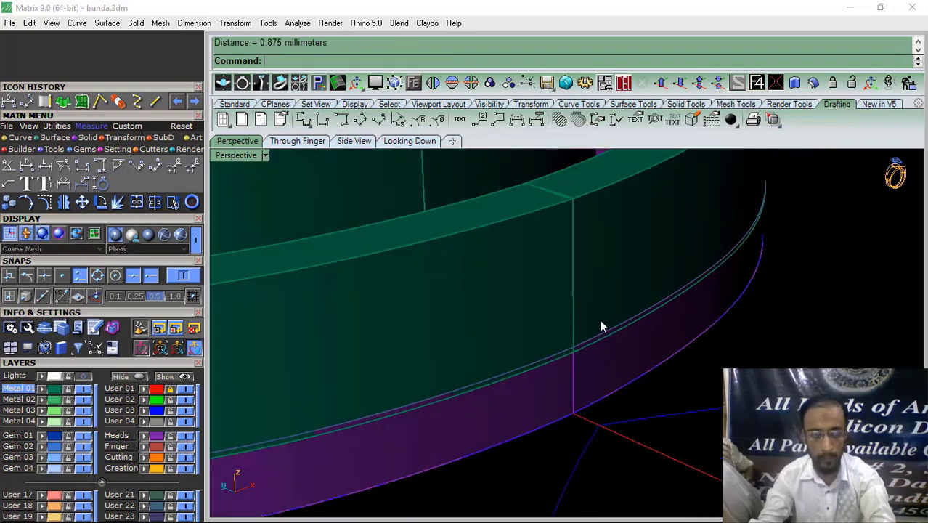
Delete the leaf's solid outer wall
{"action": "right_click_drag", "start_coordinate": [446, 334], "coordinate": [645, 318], "text": "shift"}
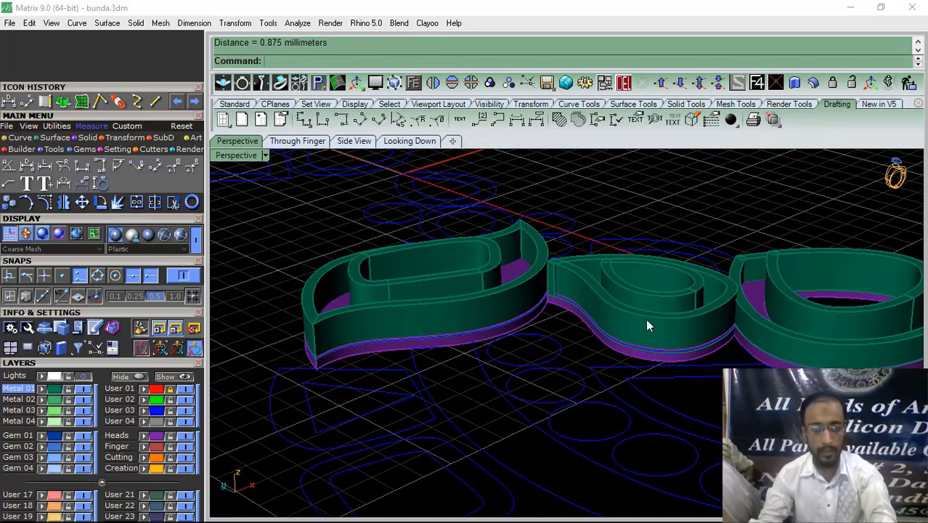
{"action": "right_click_drag", "start_coordinate": [484, 369], "coordinate": [418, 307]}
{"action": "left_click", "coordinate": [417, 307]}
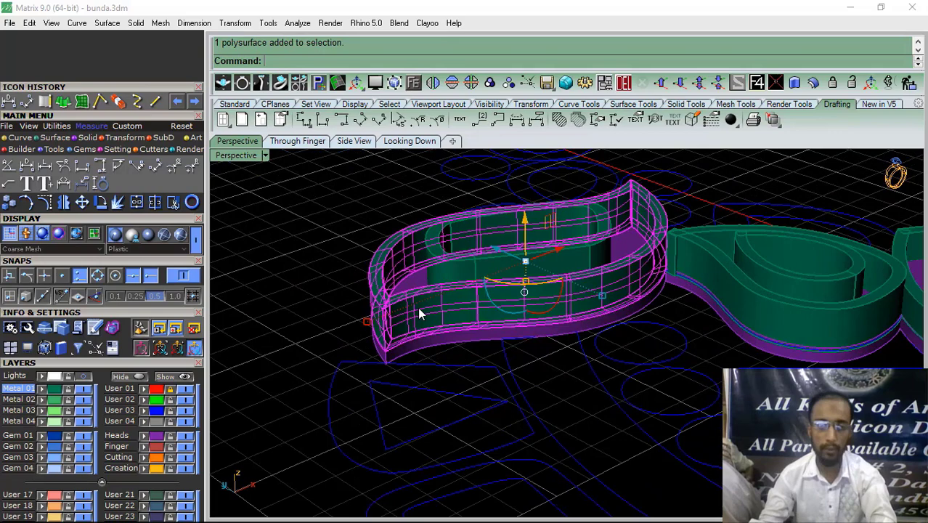
{"action": "left_click", "coordinate": [630, 82]}
Extrude the leaf's outer outline curve straight upward by 0.9 as an open surface
{"action": "scroll", "coordinate": [414, 336], "scroll_direction": "up", "scroll_amount": 8}
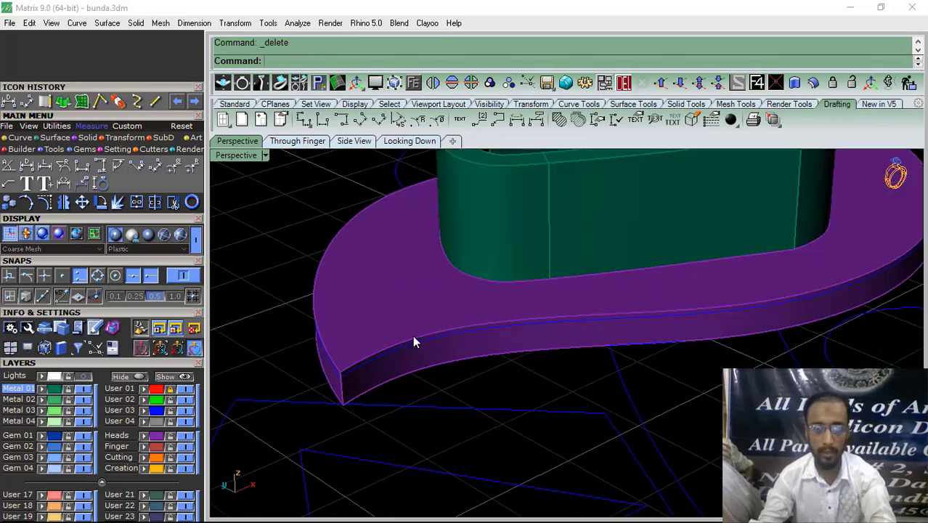
{"action": "left_click", "coordinate": [65, 105]}
{"action": "left_click", "coordinate": [368, 61]}
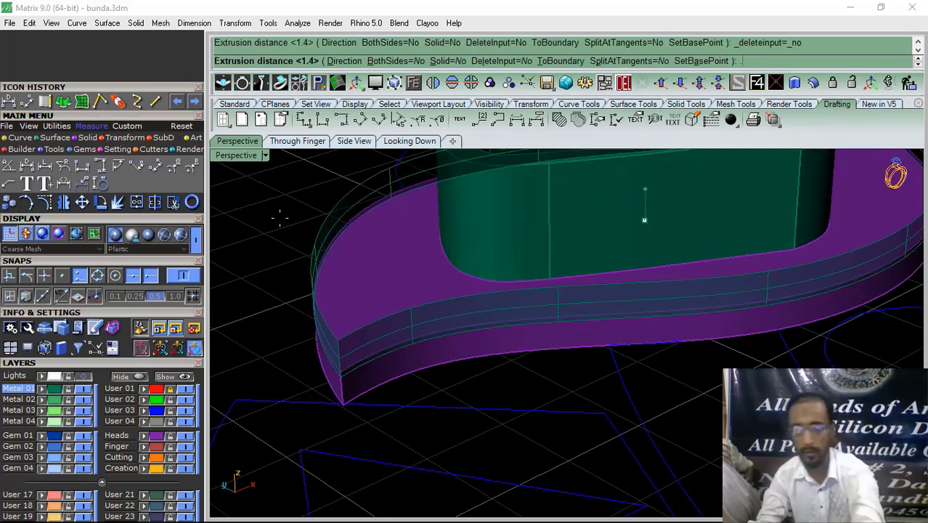
{"action": "type", "text": "3"}
{"action": "key", "text": "Return"}
{"action": "key", "text": "Escape"}
Offset the leaf's new outer wall inward by 0.35 as a solid, deleting the input surface
{"action": "left_click", "coordinate": [472, 315]}
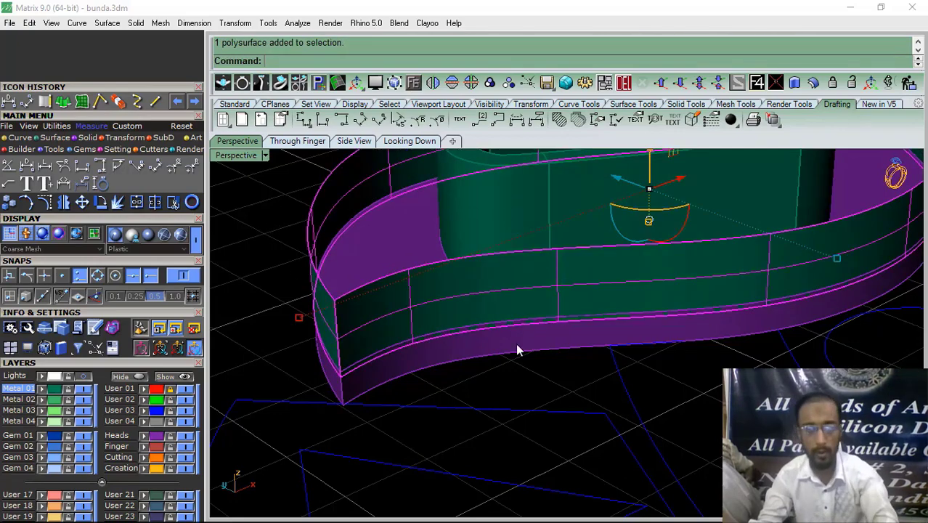
{"action": "left_click", "coordinate": [817, 77]}
{"action": "left_click", "coordinate": [368, 329]}
{"action": "scroll", "coordinate": [325, 346], "scroll_direction": "down", "scroll_amount": 6}
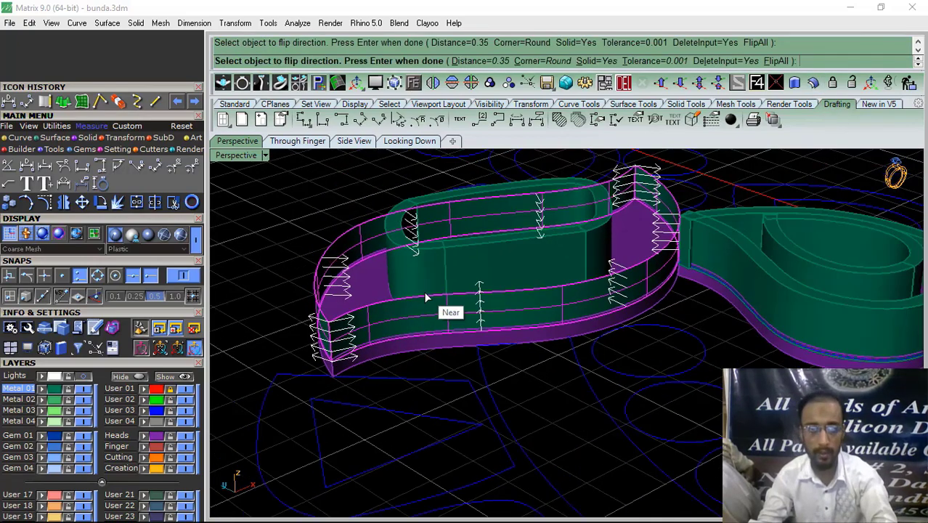
{"action": "key", "text": "Return"}
{"action": "left_click", "coordinate": [267, 243]}
Delete the leaf's solid inner wall from around the base plate's opening
{"action": "scroll", "coordinate": [465, 281], "scroll_direction": "down", "scroll_amount": 2}
{"action": "right_click_drag", "start_coordinate": [465, 280], "coordinate": [458, 331], "text": "shift"}
{"action": "left_click", "coordinate": [466, 308]}
{"action": "left_click", "coordinate": [625, 81]}
{"action": "scroll", "coordinate": [415, 305], "scroll_direction": "up", "scroll_amount": 7}
{"action": "scroll", "coordinate": [442, 306], "scroll_direction": "down", "scroll_amount": 6}
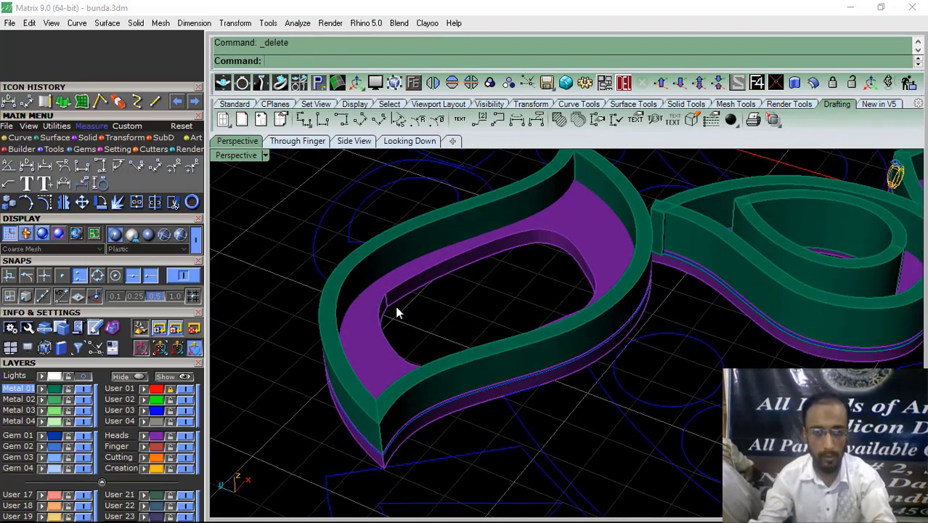
Duplicate the upper edges of the leaf base plate's inner opening and join them into one closed curve
{"action": "scroll", "coordinate": [399, 319], "scroll_direction": "up", "scroll_amount": 5}
{"action": "left_click", "coordinate": [46, 102]}
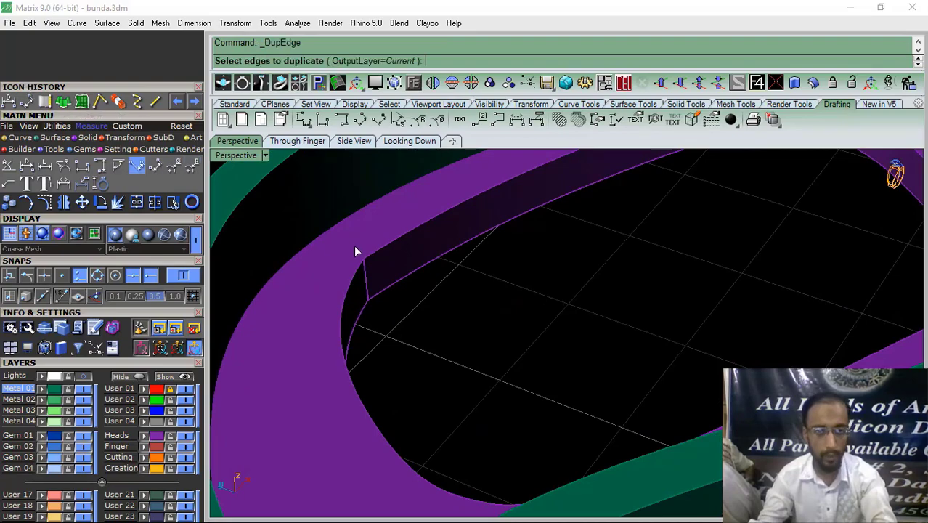
{"action": "scroll", "coordinate": [408, 314], "scroll_direction": "down", "scroll_amount": 5}
{"action": "right_click_drag", "start_coordinate": [407, 314], "coordinate": [529, 334]}
{"action": "scroll", "coordinate": [500, 321], "scroll_direction": "up", "scroll_amount": 5}
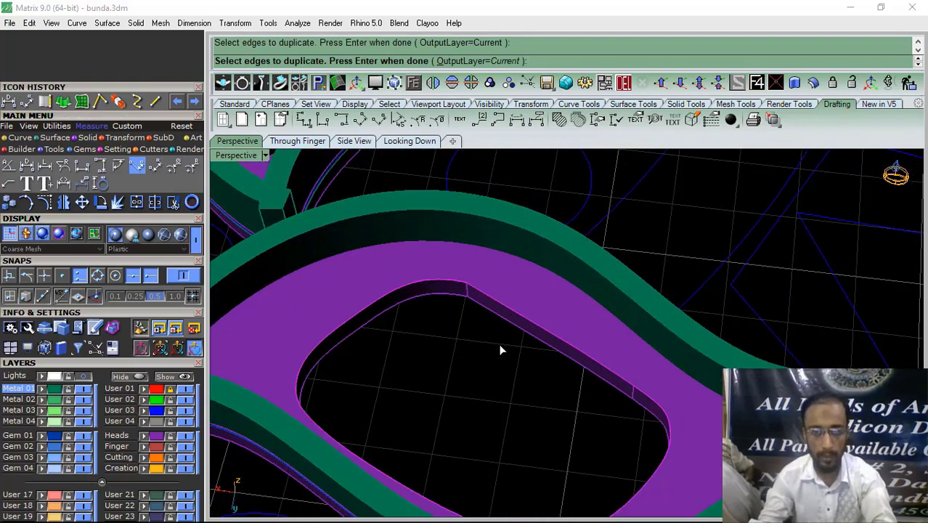
{"action": "right_click", "coordinate": [499, 350]}
{"action": "left_click", "coordinate": [136, 203]}
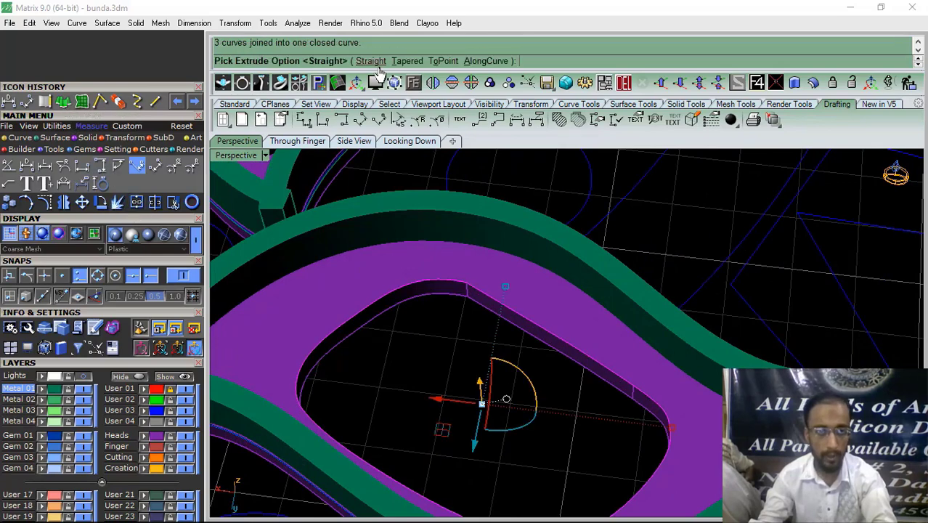
Extrude the joined opening curve straight upward by 1.2
{"action": "left_click", "coordinate": [372, 60]}
{"action": "right_click_drag", "start_coordinate": [418, 282], "coordinate": [421, 248]}
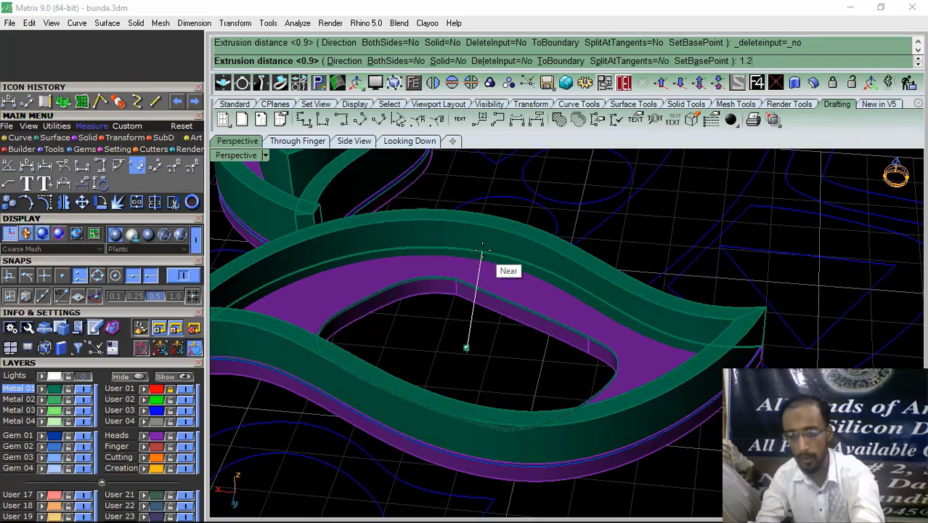
{"action": "left_click", "coordinate": [481, 250]}
Offset the leaf's new 1.2 high inner wall inward by 0.35 as a solid
{"action": "mouse_move", "coordinate": [508, 319]}
{"action": "right_mouse_down"}
{"action": "mouse_move", "coordinate": [524, 297]}
{"action": "mouse_move", "coordinate": [537, 311]}
{"action": "mouse_move", "coordinate": [527, 345]}
{"action": "mouse_move", "coordinate": [526, 323]}
{"action": "right_mouse_up"}
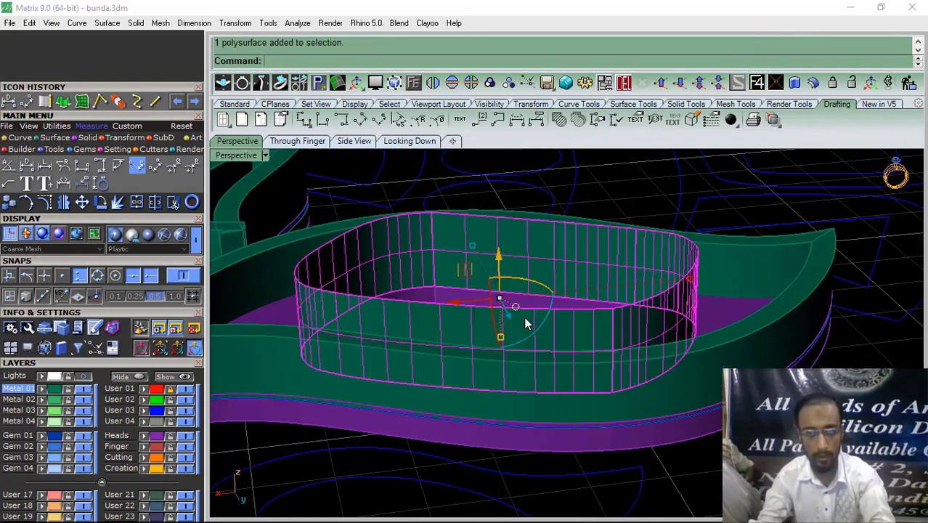
{"action": "left_click", "coordinate": [813, 84]}
{"action": "left_click", "coordinate": [639, 312]}
{"action": "scroll", "coordinate": [589, 280], "scroll_direction": "down", "scroll_amount": 2}
{"action": "key", "text": "Return"}
{"action": "right_click_drag", "start_coordinate": [590, 282], "coordinate": [438, 288]}
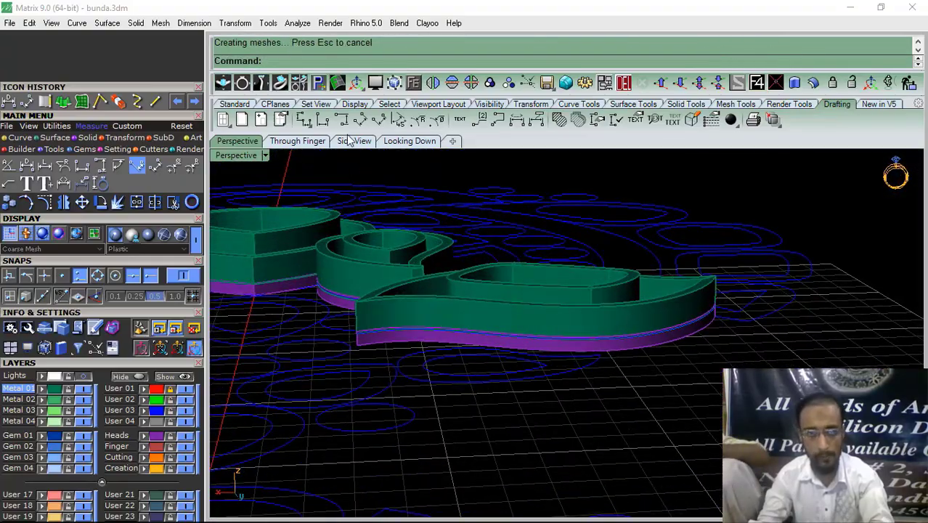
Group the leaf's base plate with its inner and outer walls after checking the heights from the side
{"action": "left_click", "coordinate": [351, 141]}
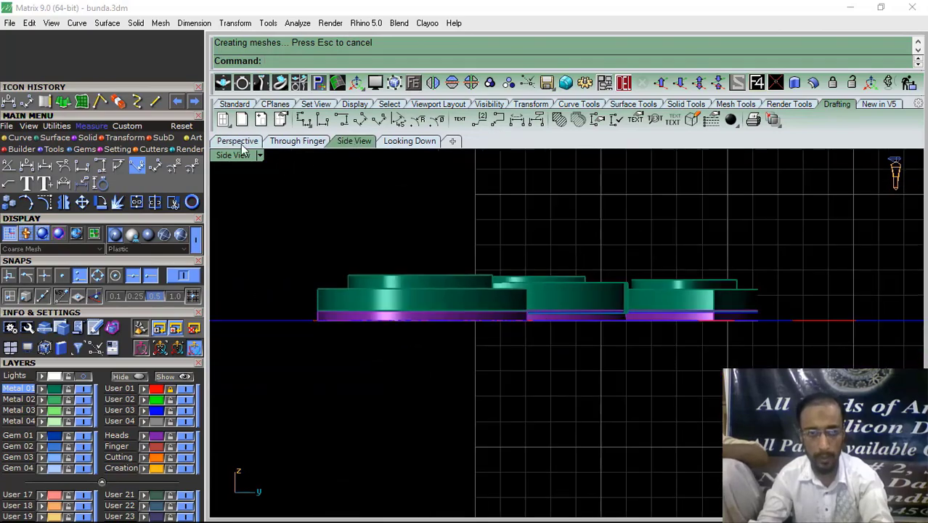
{"action": "left_click", "coordinate": [237, 141]}
{"action": "right_click_drag", "start_coordinate": [555, 296], "coordinate": [506, 367]}
{"action": "scroll", "coordinate": [428, 399], "scroll_direction": "up", "scroll_amount": 5}
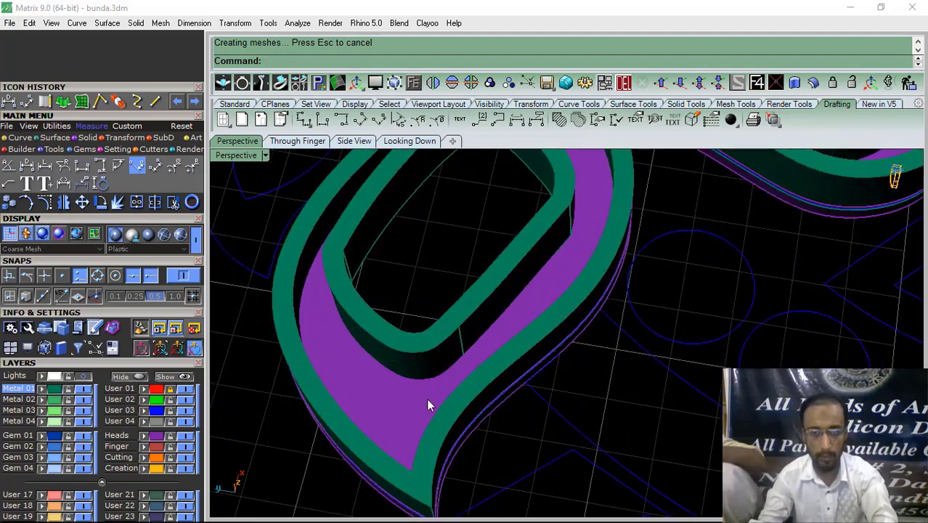
{"action": "left_click", "coordinate": [413, 367]}
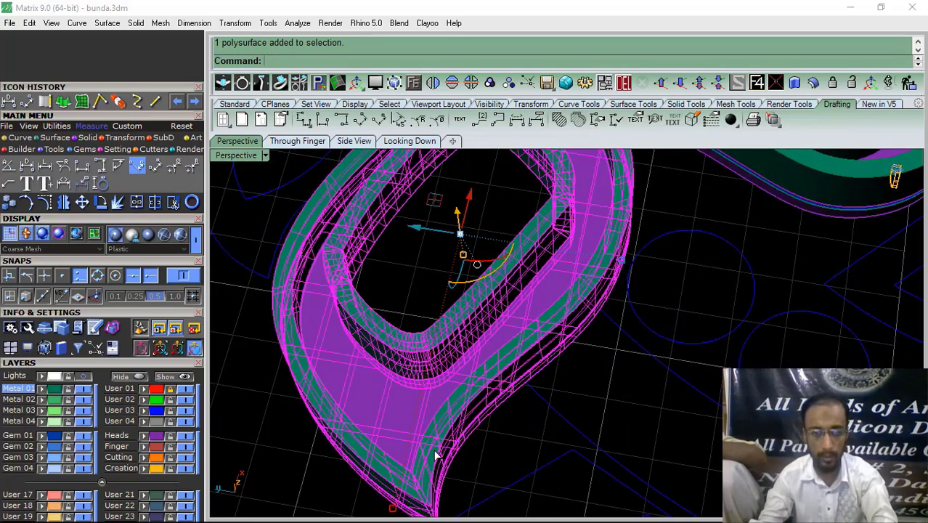
{"action": "left_click", "coordinate": [414, 270]}
{"action": "scroll", "coordinate": [414, 270], "scroll_direction": "down", "scroll_amount": 6}
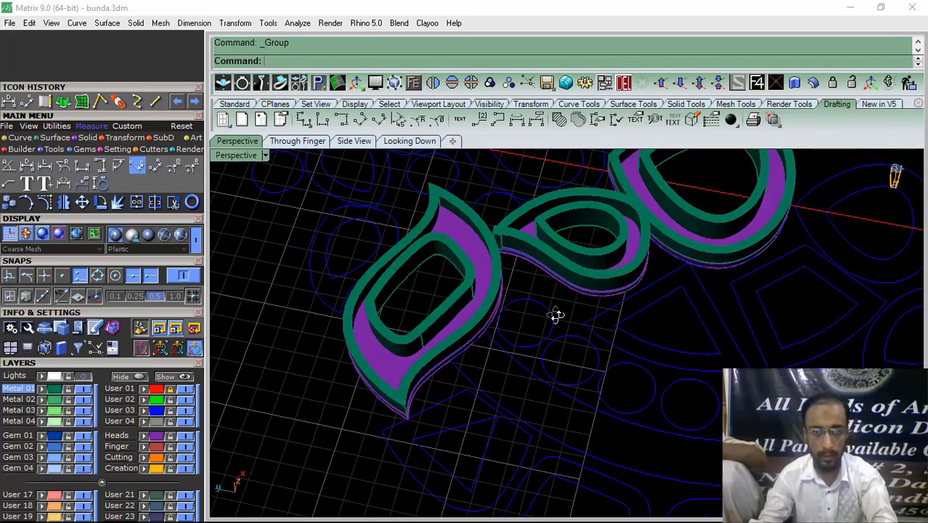
Ungroup the small middle teardrop's setting and delete its outer wall, undoing the accidental drag along the way
{"action": "right_click_drag", "start_coordinate": [555, 315], "coordinate": [510, 308]}
{"action": "scroll", "coordinate": [505, 310], "scroll_direction": "up", "scroll_amount": 6}
{"action": "left_click", "coordinate": [506, 316]}
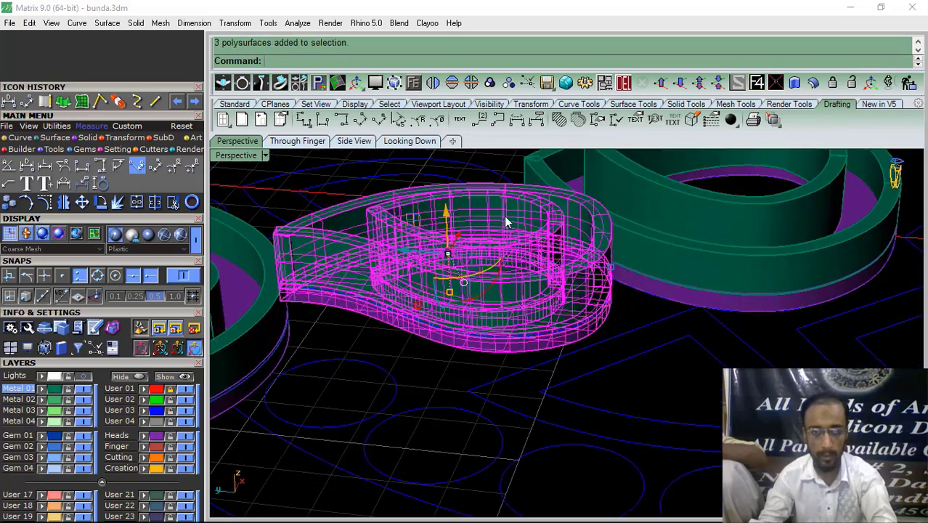
{"action": "left_click_drag", "start_coordinate": [665, 415], "coordinate": [659, 409]}
{"action": "key", "text": "ctrl+z"}
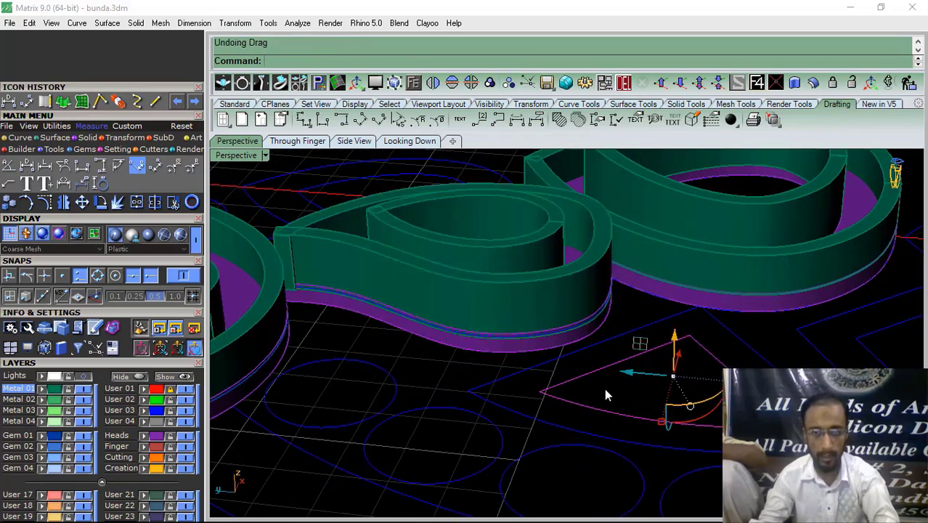
{"action": "left_click", "coordinate": [604, 389]}
{"action": "left_click", "coordinate": [550, 322]}
{"action": "left_click", "coordinate": [639, 86]}
Extrude the outer outline curve of the middle teardrop straight upward by 0.9
{"action": "scroll", "coordinate": [377, 298], "scroll_direction": "up", "scroll_amount": 5}
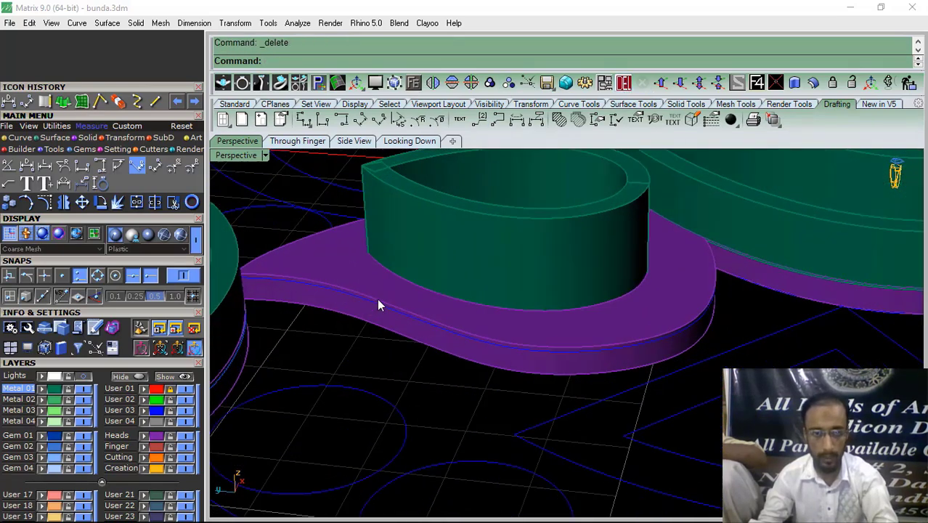
{"action": "left_click", "coordinate": [373, 305]}
{"action": "left_click", "coordinate": [64, 102]}
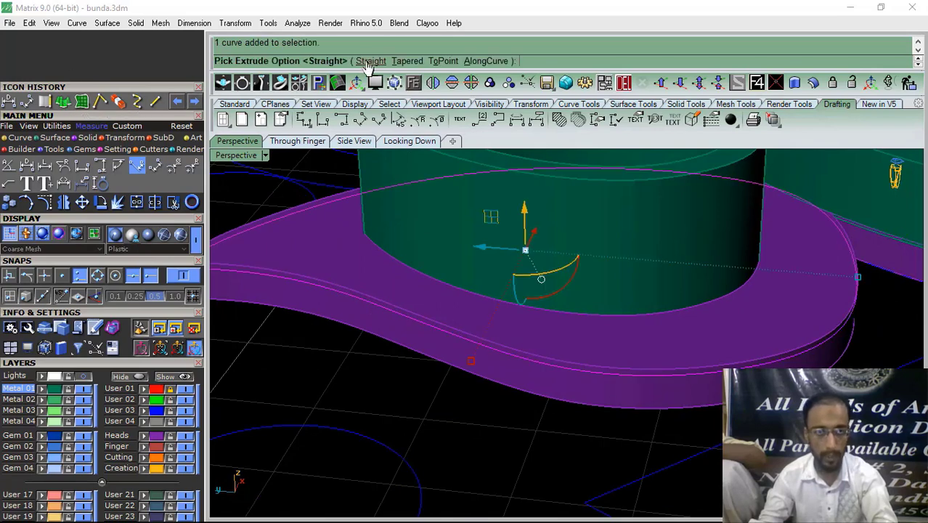
{"action": "left_click", "coordinate": [368, 61]}
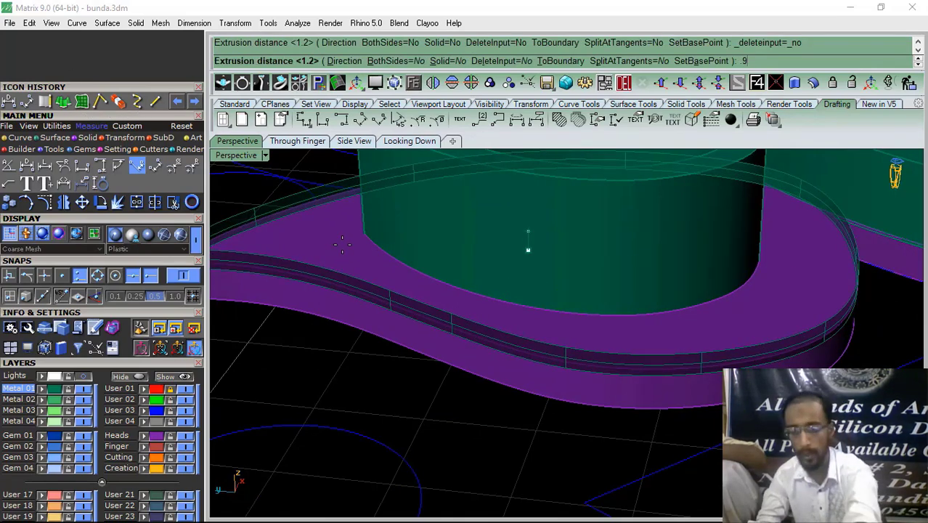
{"action": "key", "text": "Return"}
Offset the middle teardrop's new outer wall inward by 0.35 as a solid
{"action": "left_click", "coordinate": [457, 304]}
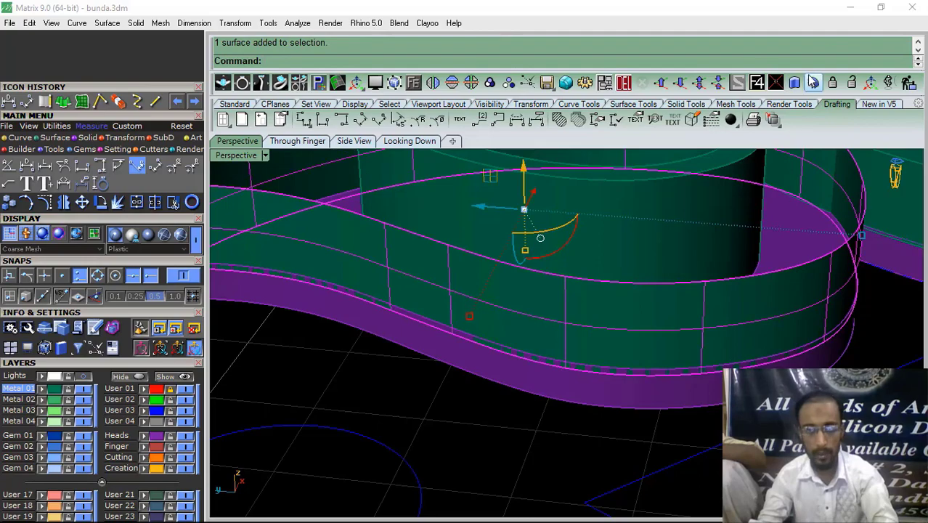
{"action": "left_click", "coordinate": [812, 82]}
{"action": "left_click", "coordinate": [447, 298]}
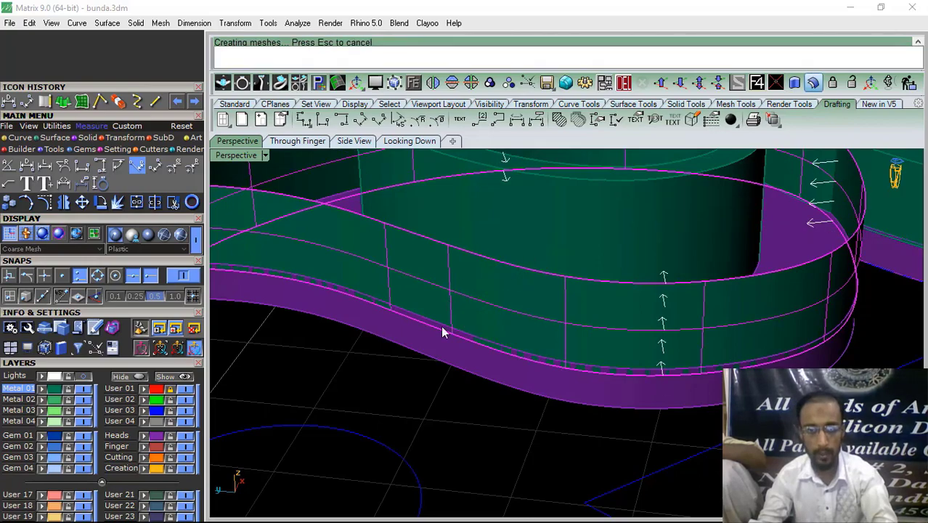
{"action": "scroll", "coordinate": [500, 336], "scroll_direction": "down", "scroll_amount": 6}
Delete the middle teardrop's old inner wall around the base plate's opening
{"action": "right_click_drag", "start_coordinate": [493, 256], "coordinate": [531, 312]}
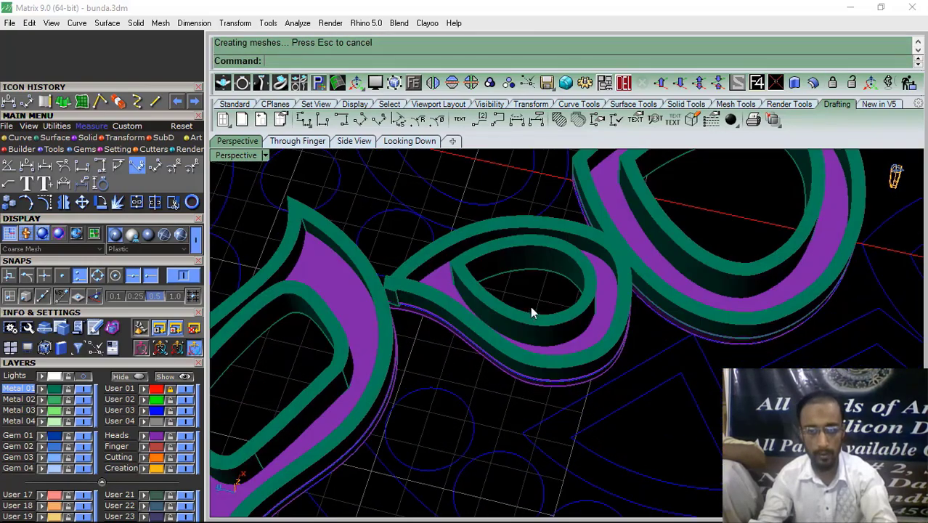
{"action": "scroll", "coordinate": [532, 312], "scroll_direction": "up", "scroll_amount": 4}
{"action": "left_click", "coordinate": [505, 337]}
{"action": "scroll", "coordinate": [497, 234], "scroll_direction": "up", "scroll_amount": 5}
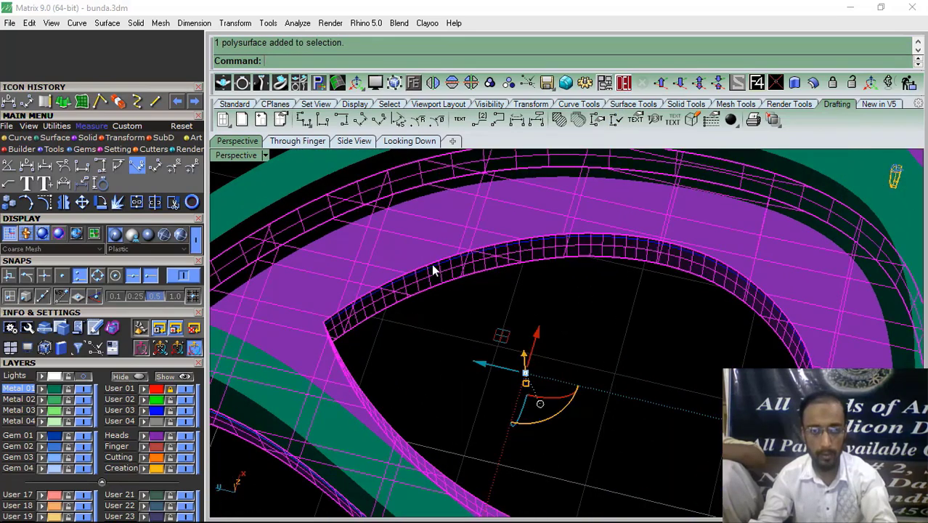
{"action": "key", "text": "Escape"}
Extrude the curve of the middle teardrop's inner opening straight upward by 1.4
{"action": "scroll", "coordinate": [410, 275], "scroll_direction": "up", "scroll_amount": 7}
{"action": "left_click", "coordinate": [408, 275]}
{"action": "scroll", "coordinate": [440, 278], "scroll_direction": "down", "scroll_amount": 3}
{"action": "scroll", "coordinate": [441, 285], "scroll_direction": "down", "scroll_amount": 5}
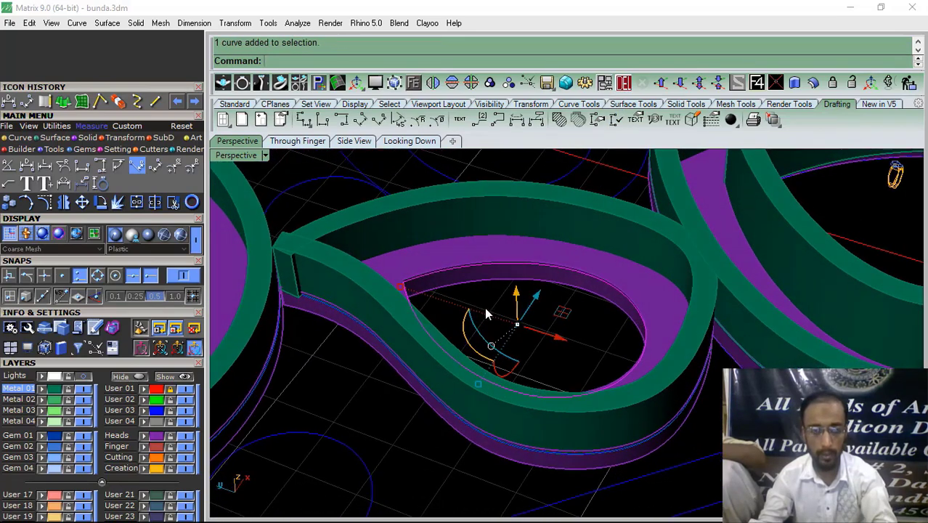
{"action": "left_click", "coordinate": [299, 83]}
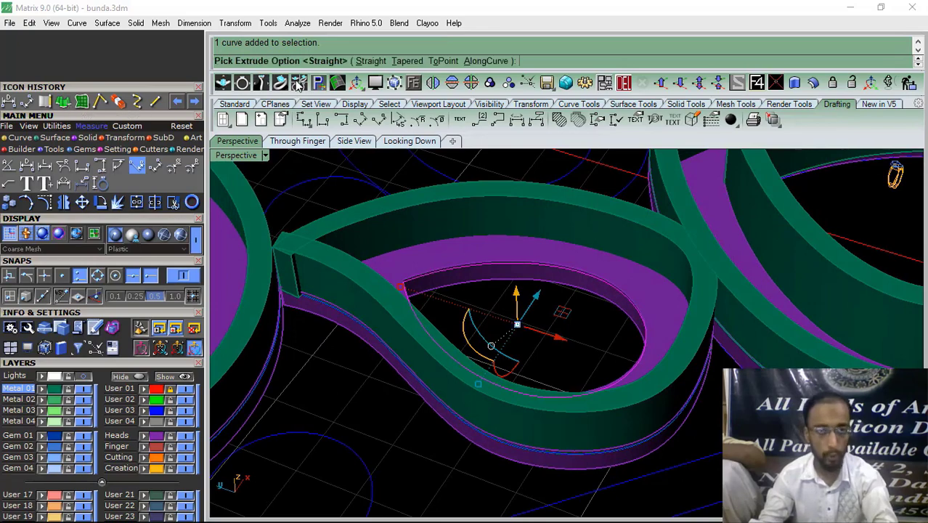
{"action": "left_click", "coordinate": [371, 61]}
{"action": "type", "text": "1"}
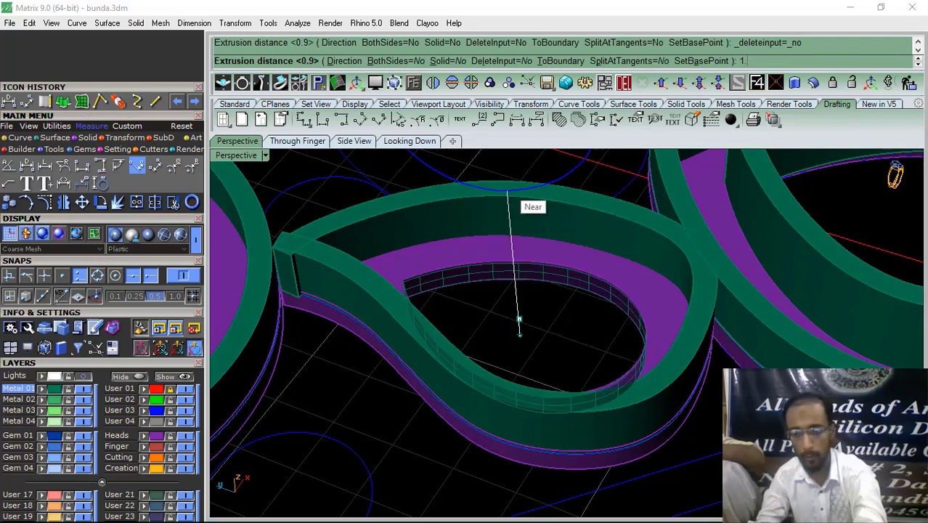
{"action": "key", "text": "Return"}
Compare the new inner wall's height with the neighbouring settings from the side and delete that wall
{"action": "right_click_drag", "start_coordinate": [331, 197], "coordinate": [481, 257]}
{"action": "left_click", "coordinate": [481, 257]}
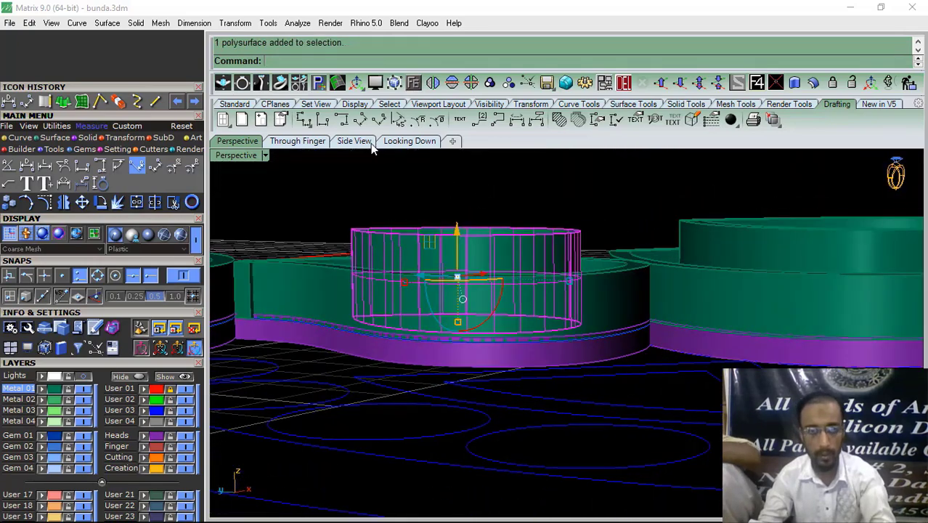
{"action": "left_click", "coordinate": [354, 141]}
{"action": "scroll", "coordinate": [617, 297], "scroll_direction": "up", "scroll_amount": 3}
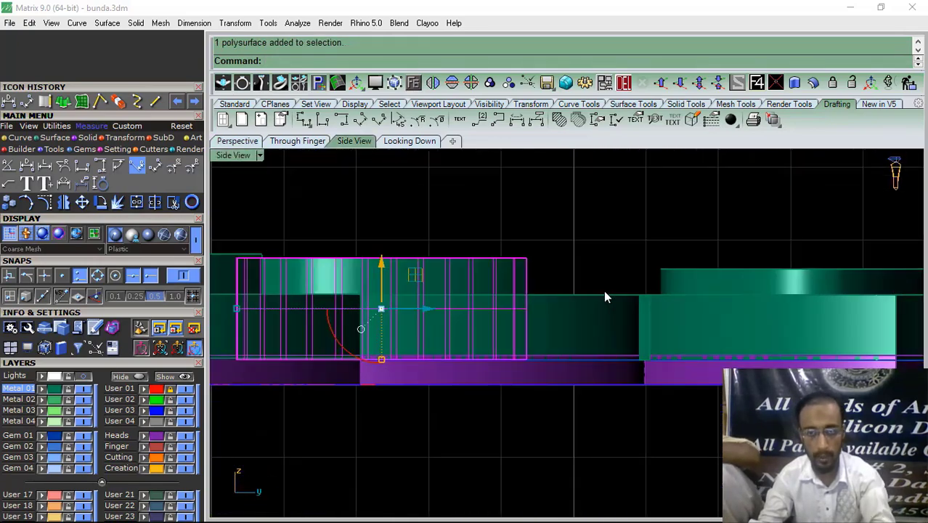
{"action": "right_click_drag", "start_coordinate": [549, 266], "coordinate": [615, 291]}
{"action": "key", "text": "Delete"}
{"action": "right_click", "coordinate": [607, 287]}
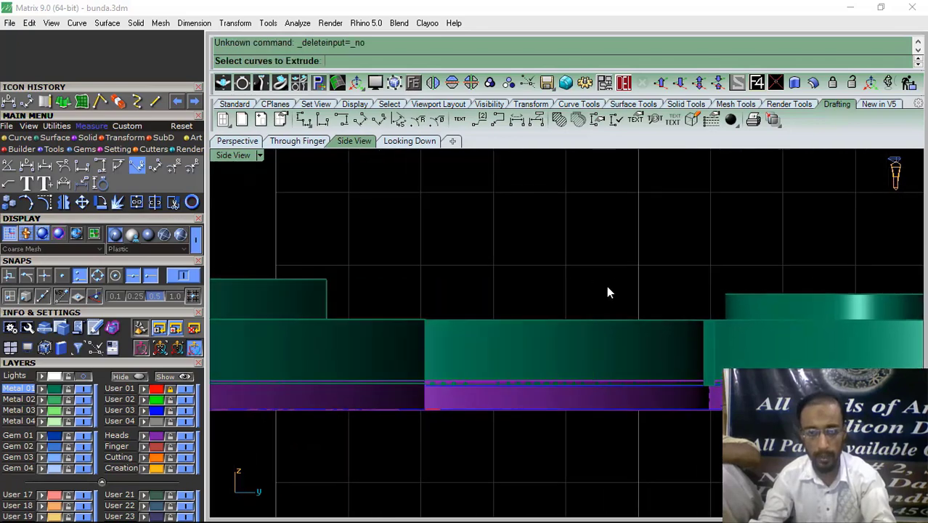
{"action": "left_click", "coordinate": [237, 140]}
{"action": "key", "text": "Escape"}
Extrude the middle teardrop's inner opening curve straight upward again to a slightly lower height
{"action": "right_click_drag", "start_coordinate": [441, 266], "coordinate": [447, 273]}
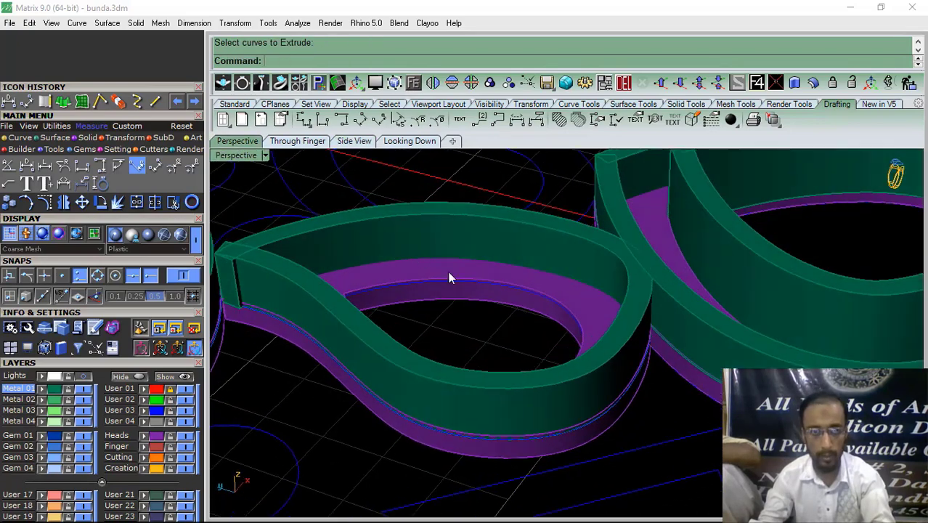
{"action": "left_click", "coordinate": [409, 282]}
{"action": "scroll", "coordinate": [414, 335], "scroll_direction": "up", "scroll_amount": 4}
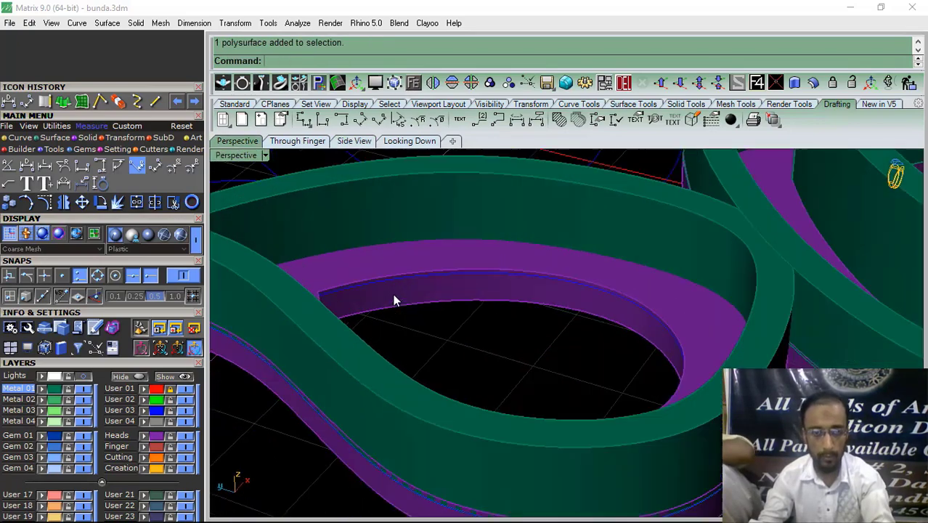
{"action": "left_click", "coordinate": [371, 270]}
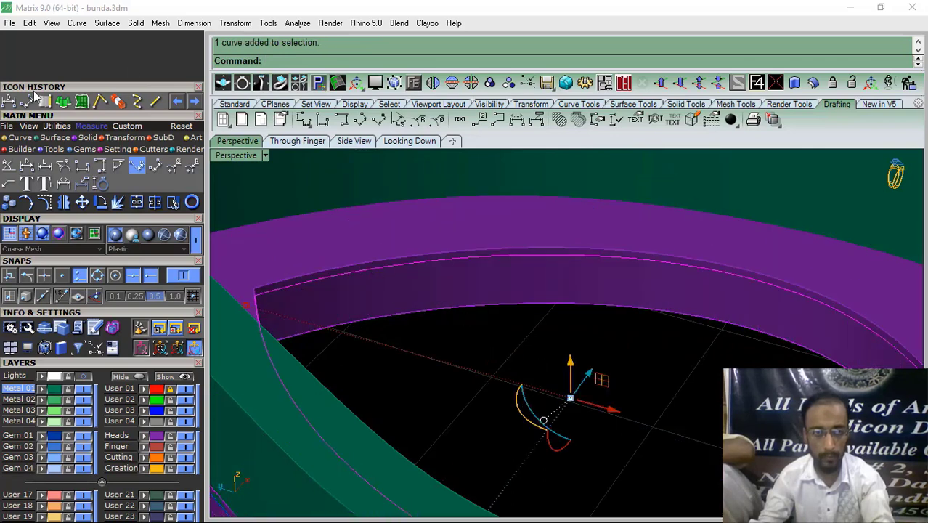
{"action": "left_click", "coordinate": [64, 103]}
{"action": "left_click", "coordinate": [370, 61]}
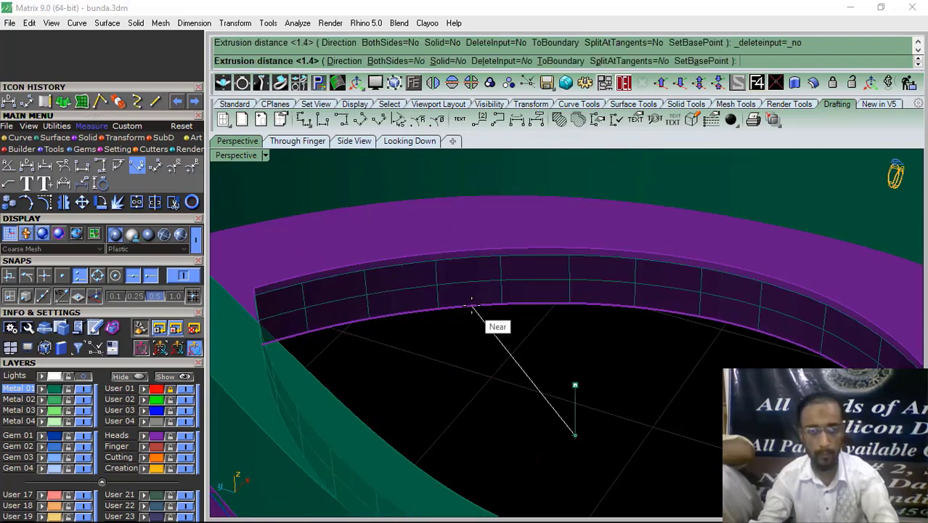
{"action": "key", "text": "Return"}
{"action": "scroll", "coordinate": [462, 323], "scroll_direction": "down", "scroll_amount": 5}
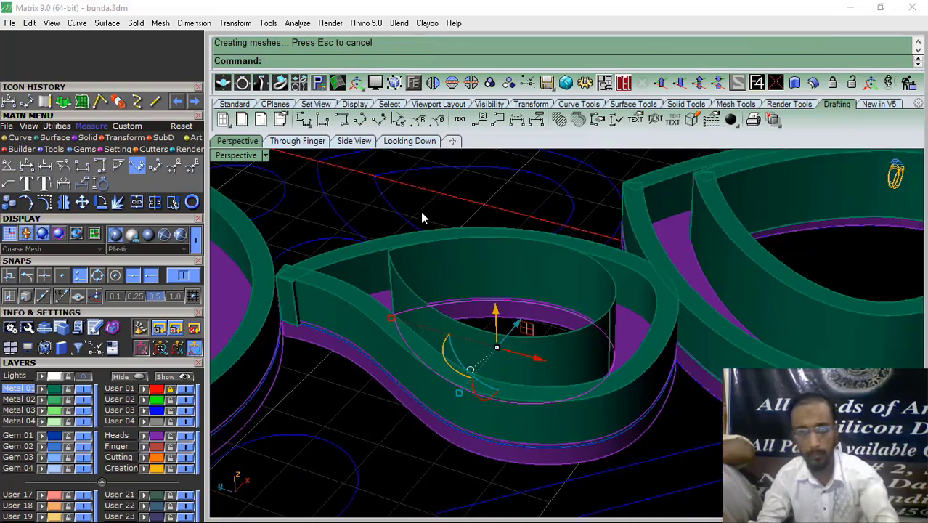
Check the inner wall's height from the side and offset the wall inward by 0.35 as a solid
{"action": "left_click", "coordinate": [450, 279]}
{"action": "left_click", "coordinate": [344, 144]}
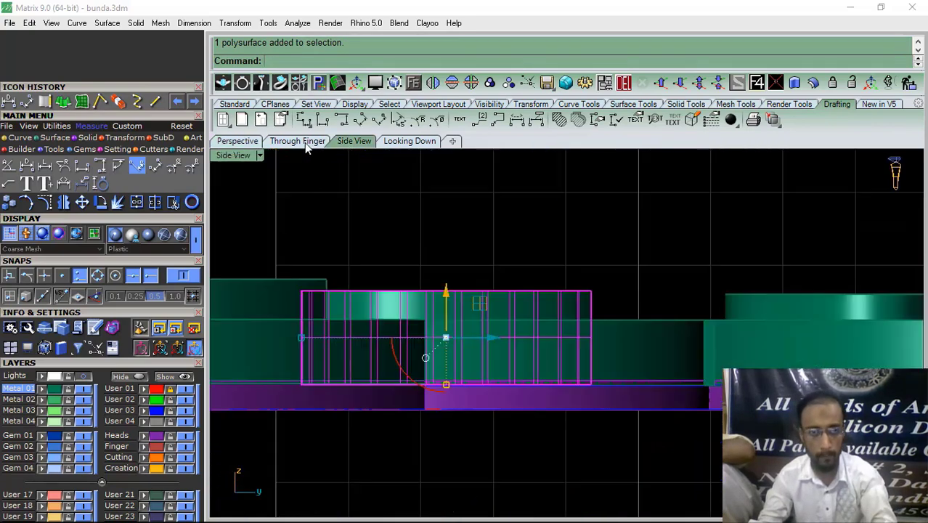
{"action": "left_click", "coordinate": [247, 141]}
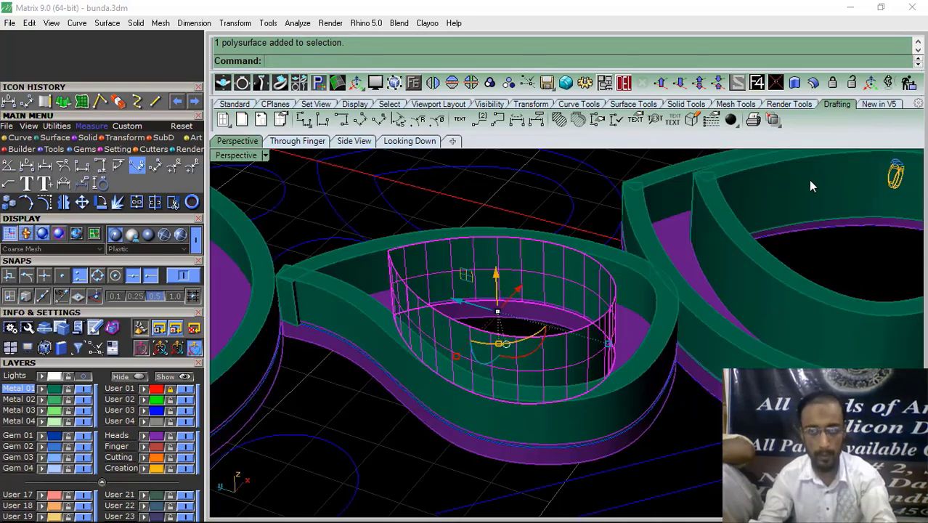
{"action": "left_click", "coordinate": [814, 83]}
{"action": "right_click", "coordinate": [500, 260]}
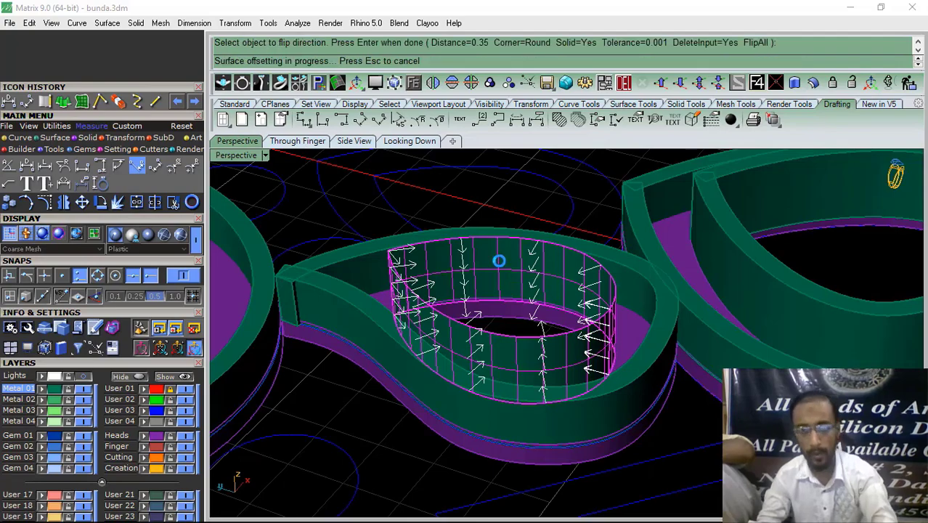
{"action": "left_click", "coordinate": [480, 220]}
{"action": "scroll", "coordinate": [605, 275], "scroll_direction": "down", "scroll_amount": 8}
Group the middle teardrop's base plate with its inner and outer walls
{"action": "right_click_drag", "start_coordinate": [606, 277], "coordinate": [586, 383]}
{"action": "scroll", "coordinate": [511, 359], "scroll_direction": "up", "scroll_amount": 7}
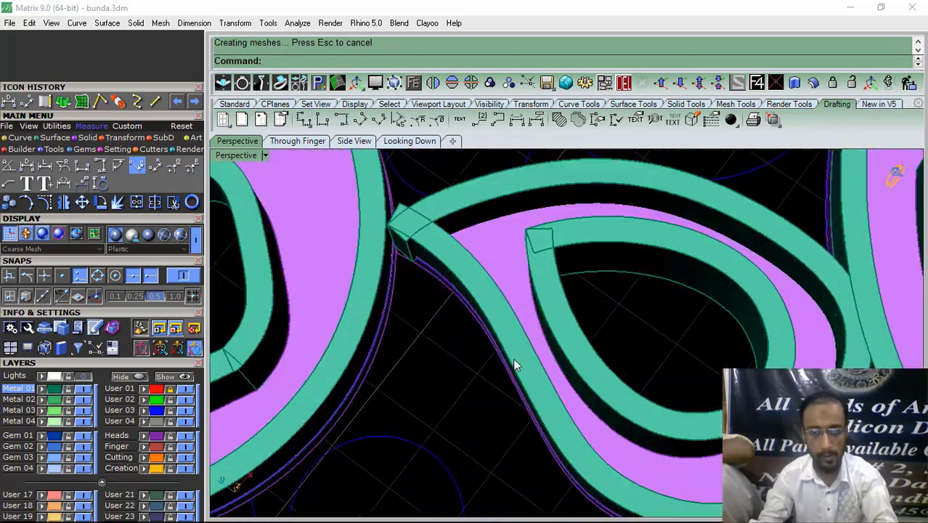
{"action": "left_click", "coordinate": [514, 356]}
{"action": "scroll", "coordinate": [493, 279], "scroll_direction": "up", "scroll_amount": 3}
{"action": "left_click", "coordinate": [495, 277], "text": "shift"}
{"action": "left_click", "coordinate": [572, 285], "text": "shift"}
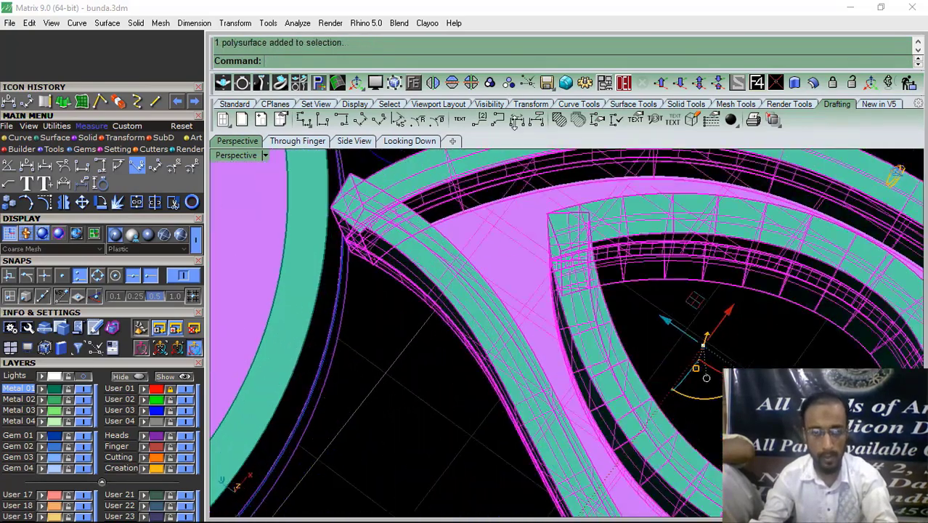
{"action": "left_click", "coordinate": [489, 83]}
{"action": "left_click", "coordinate": [408, 344]}
Create a flat surface from the curved triangle's outlines beside the teardrops and trim away its inner opening
{"action": "scroll", "coordinate": [533, 343], "scroll_direction": "down", "scroll_amount": 8}
{"action": "right_click_drag", "start_coordinate": [586, 367], "coordinate": [506, 349]}
{"action": "right_click_drag", "start_coordinate": [465, 391], "coordinate": [479, 374]}
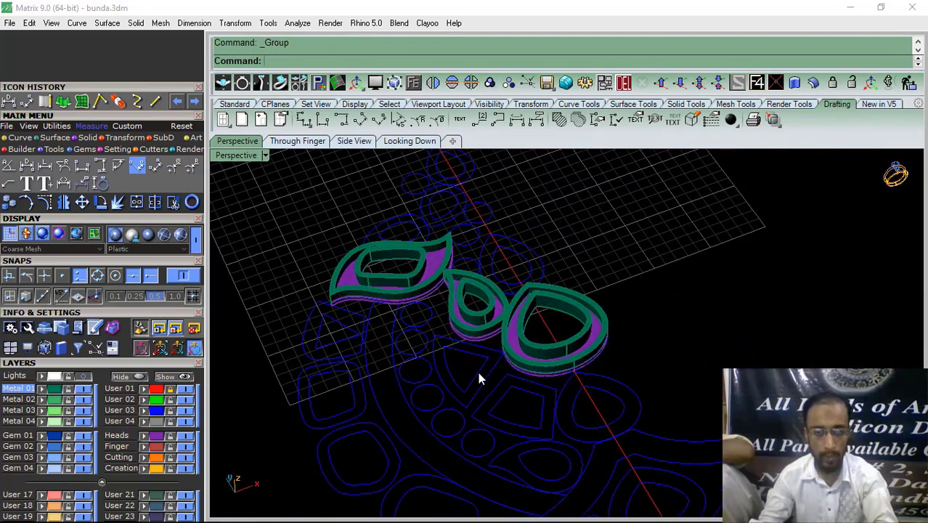
{"action": "scroll", "coordinate": [478, 374], "scroll_direction": "up", "scroll_amount": 5}
{"action": "left_click", "coordinate": [405, 349]}
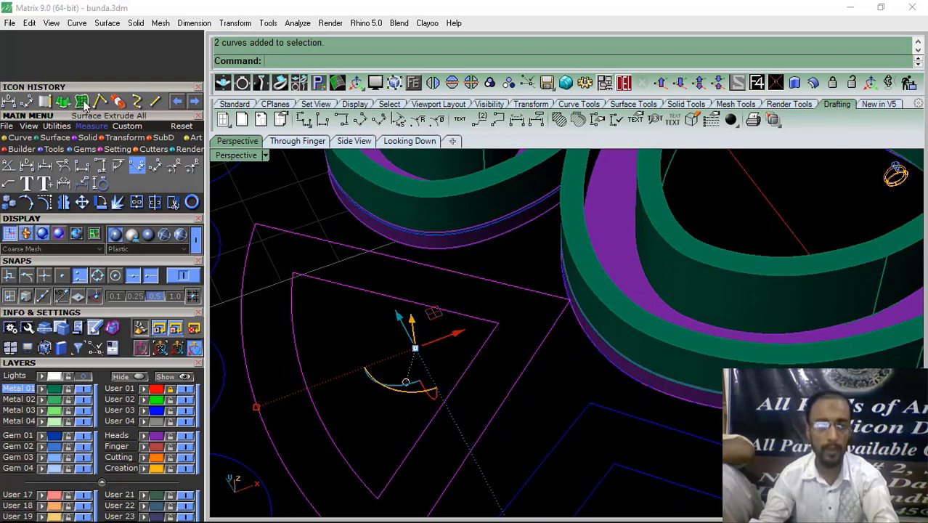
{"action": "left_click", "coordinate": [174, 202]}
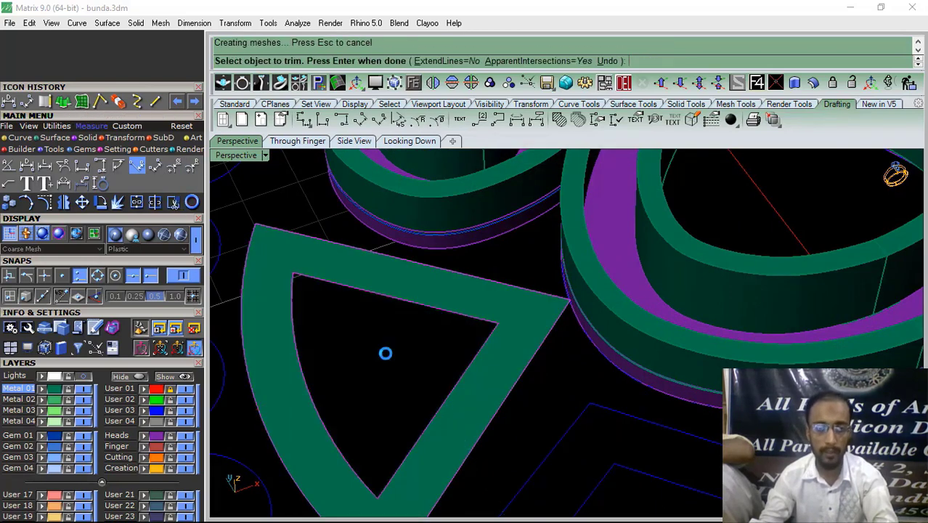
Offset the triangular frame surface upward by 0.35 as a solid base plate
{"action": "left_click", "coordinate": [274, 323]}
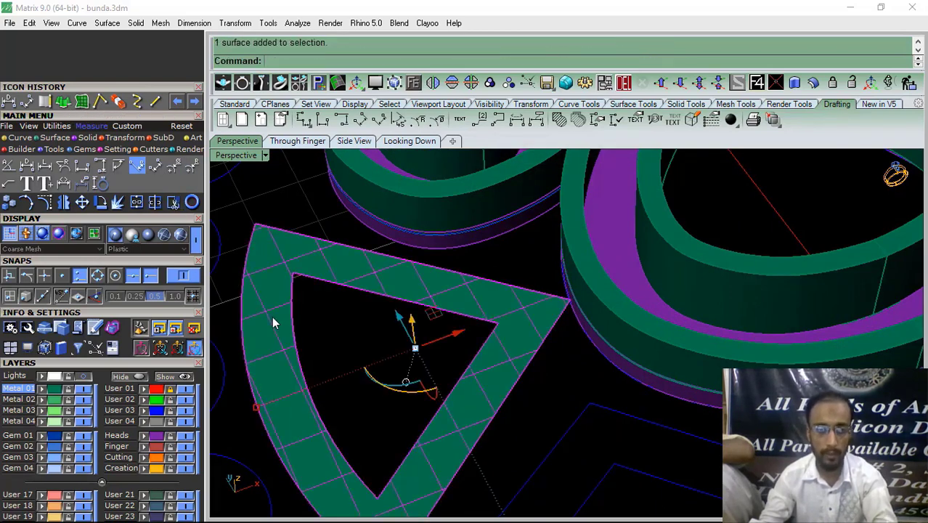
{"action": "left_click", "coordinate": [814, 82]}
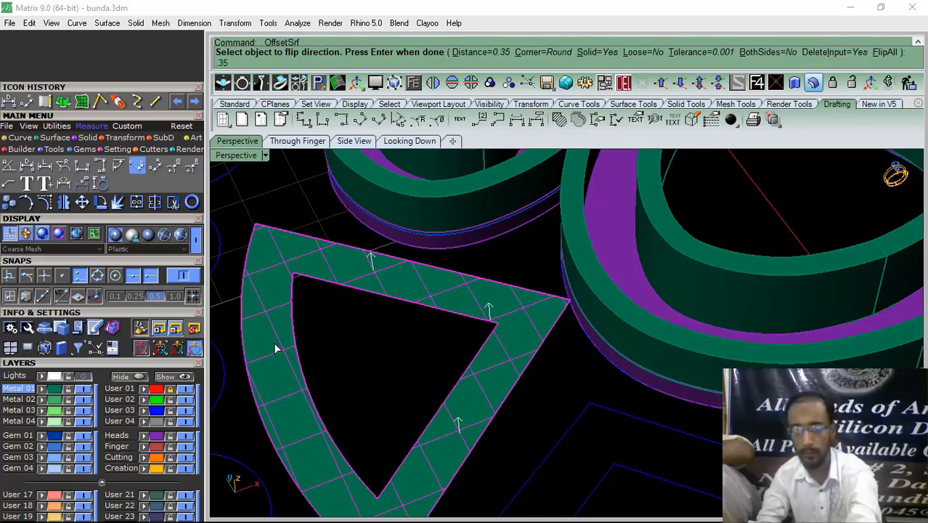
{"action": "key", "text": "Return"}
{"action": "right_click_drag", "start_coordinate": [334, 355], "coordinate": [443, 354]}
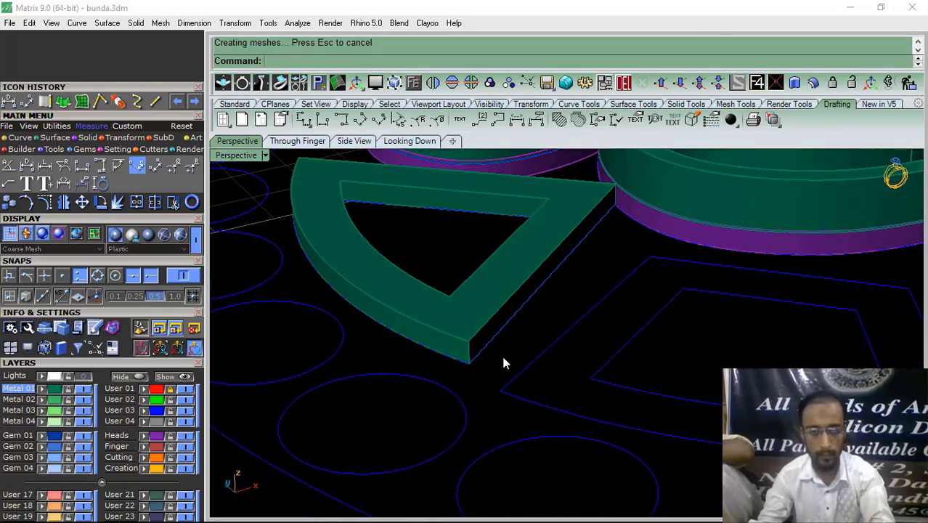
Move the triangle's inner and outer outline curves up to the top face of its base plate
{"action": "left_click_drag", "start_coordinate": [501, 355], "coordinate": [432, 272]}
{"action": "left_click", "coordinate": [472, 322], "text": "ctrl"}
{"action": "right_click_drag", "start_coordinate": [472, 252], "coordinate": [473, 272]}
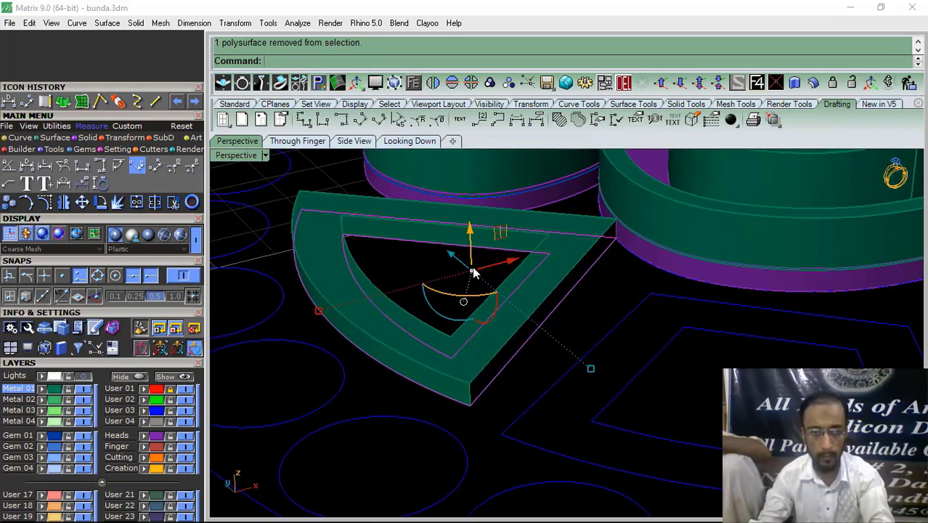
{"action": "left_click_drag", "start_coordinate": [470, 236], "coordinate": [471, 217]}
{"action": "right_click_drag", "start_coordinate": [300, 333], "coordinate": [330, 309]}
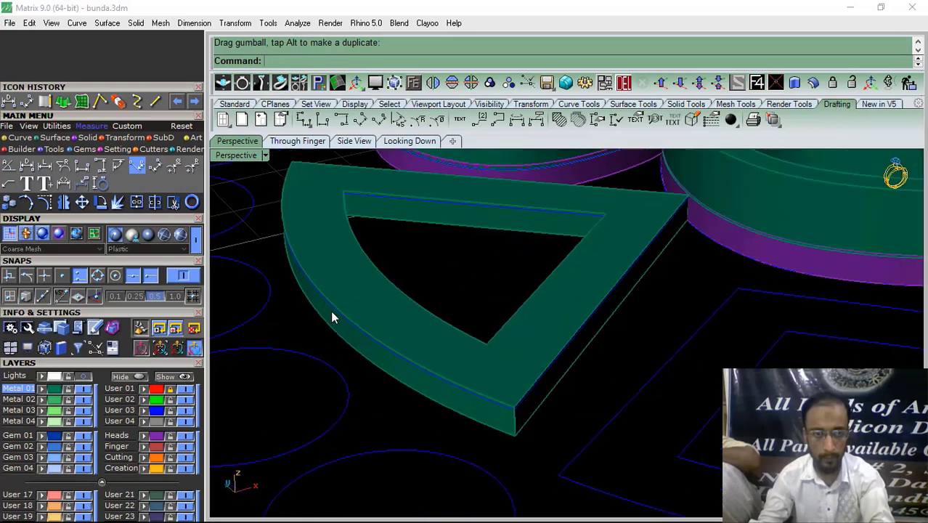
Try extruding the triangle's outer outline curve upward by 0.8 as a wall
{"action": "left_click", "coordinate": [332, 312]}
{"action": "left_click", "coordinate": [336, 308]}
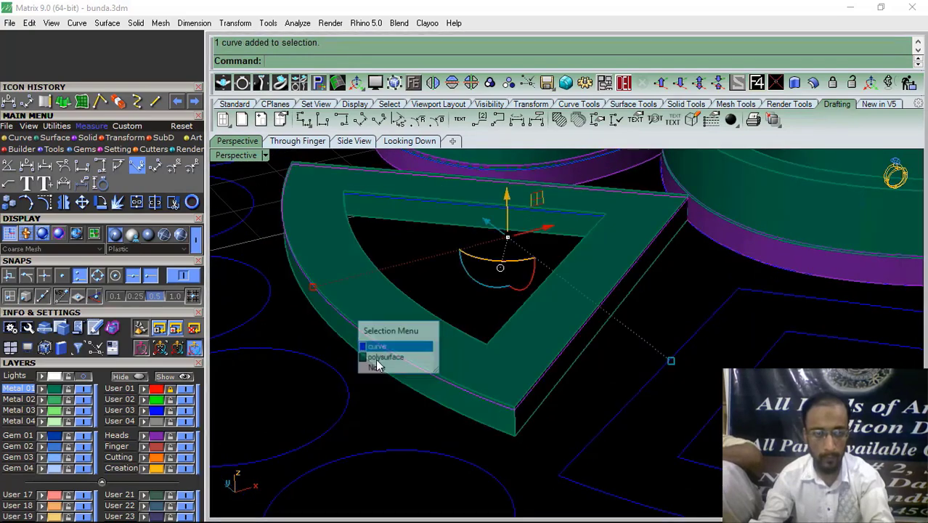
{"action": "left_click", "coordinate": [374, 356]}
{"action": "left_click", "coordinate": [64, 102]}
{"action": "left_click", "coordinate": [370, 62]}
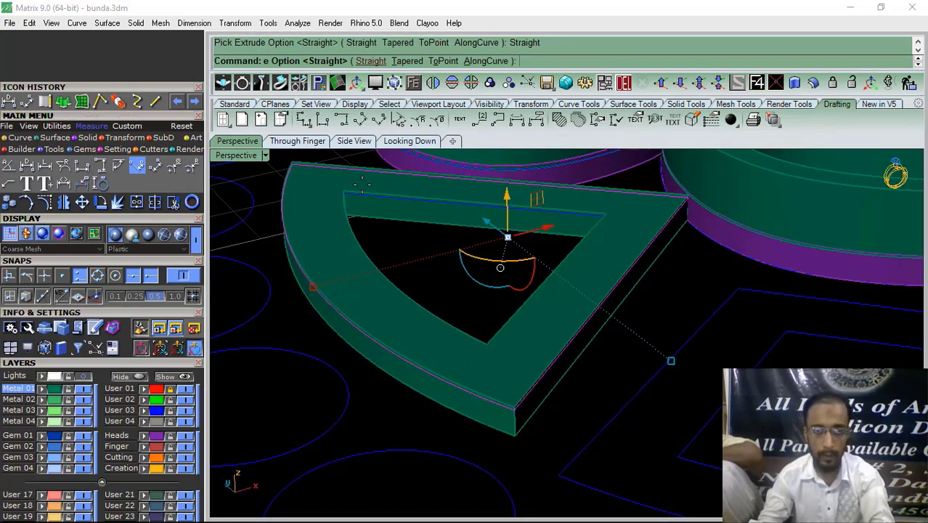
{"action": "right_click_drag", "start_coordinate": [423, 275], "coordinate": [432, 232]}
{"action": "key", "text": "Return"}
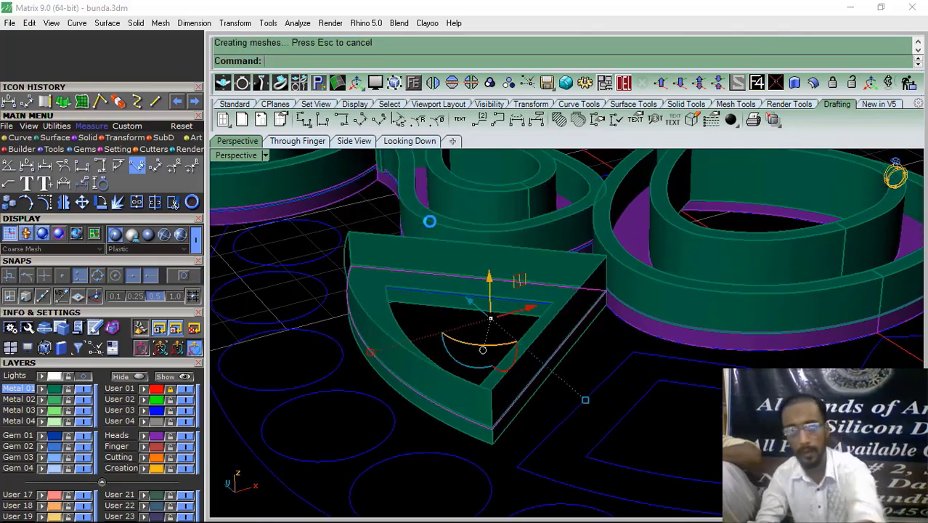
{"action": "left_click", "coordinate": [362, 209]}
{"action": "left_click", "coordinate": [392, 251]}
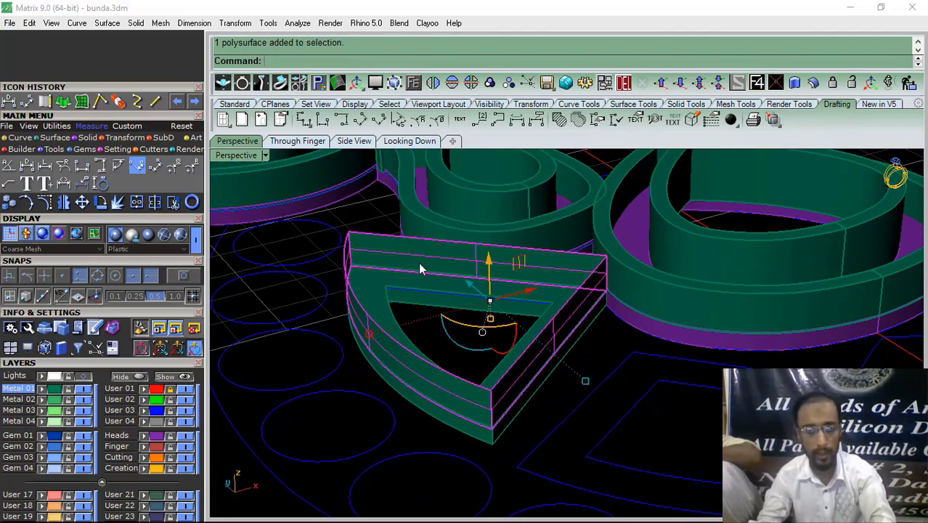
{"action": "key", "text": "ctrl+z"}
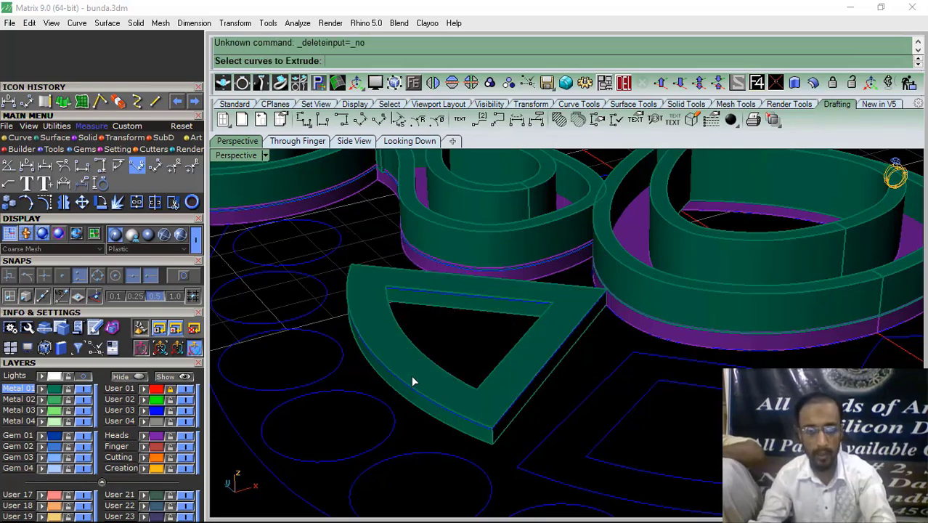
Extrude the triangle's outer outline curve upward by 0.9 from the top face of its base plate
{"action": "left_click", "coordinate": [410, 393]}
{"action": "key", "text": "Return"}
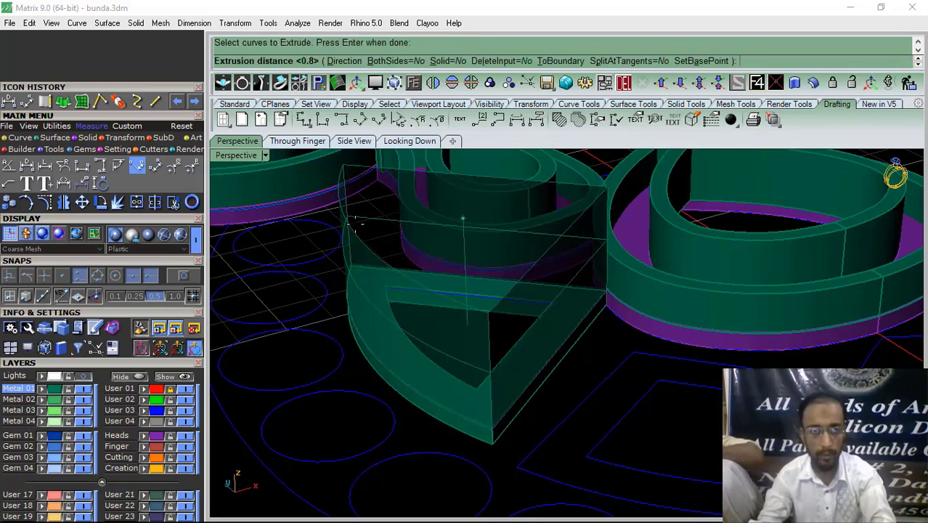
{"action": "key", "text": "Return"}
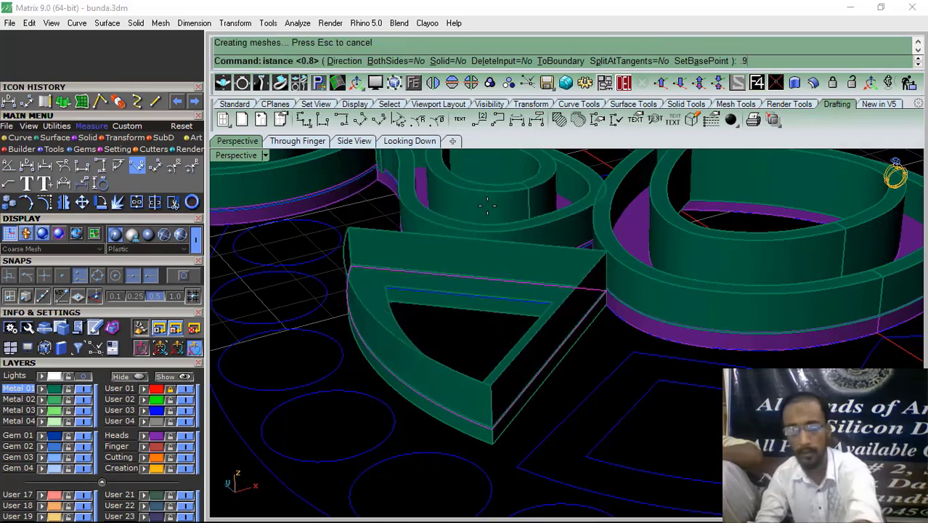
Offset the triangle's extruded outer wall inward by 0.3 as a solid
{"action": "left_click", "coordinate": [545, 335]}
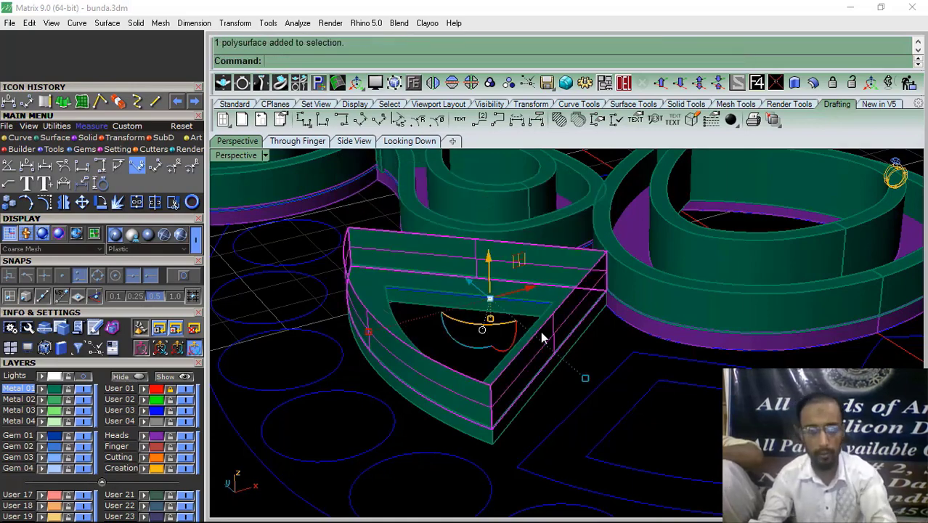
{"action": "left_click", "coordinate": [811, 85]}
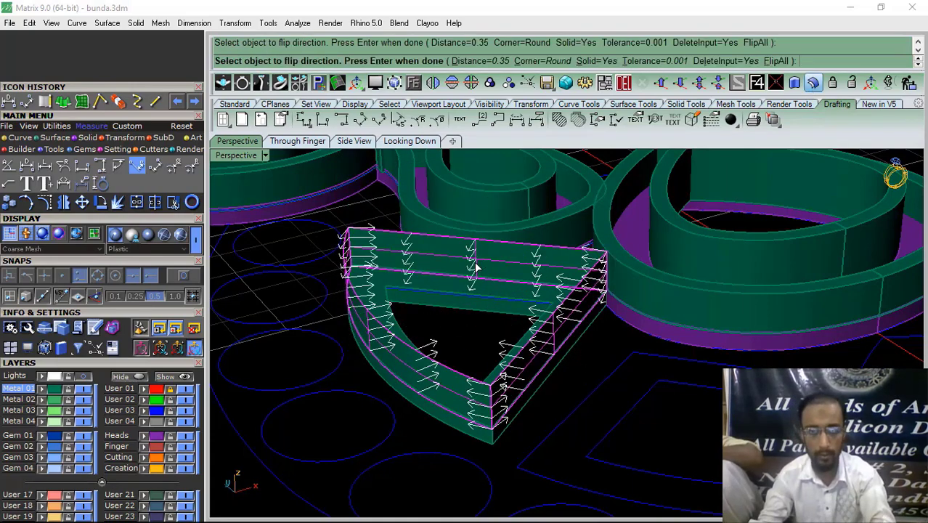
{"action": "right_click", "coordinate": [473, 267]}
{"action": "right_click_drag", "start_coordinate": [508, 320], "coordinate": [467, 281]}
{"action": "key", "text": "ctrl+z"}
{"action": "right_click", "coordinate": [467, 281]}
{"action": "left_click", "coordinate": [472, 266]}
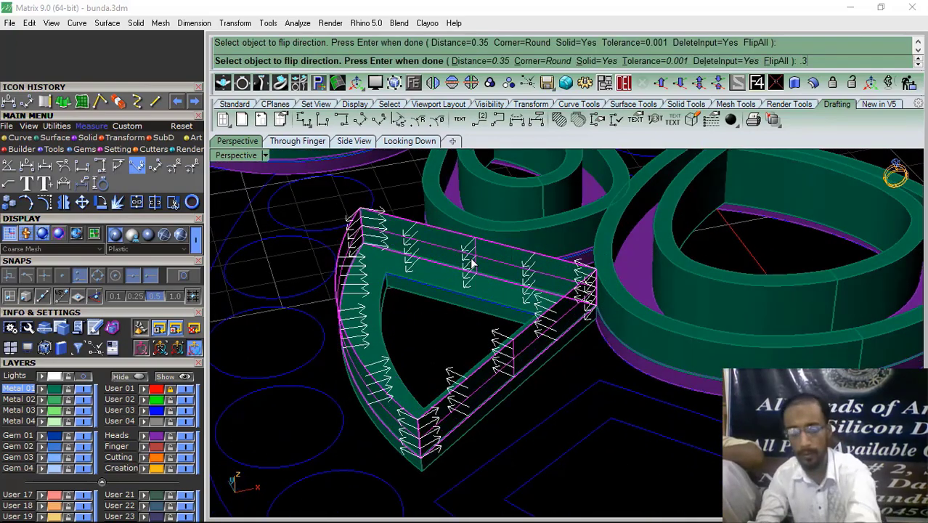
{"action": "key", "text": "Return"}
{"action": "right_click_drag", "start_coordinate": [483, 315], "coordinate": [423, 278]}
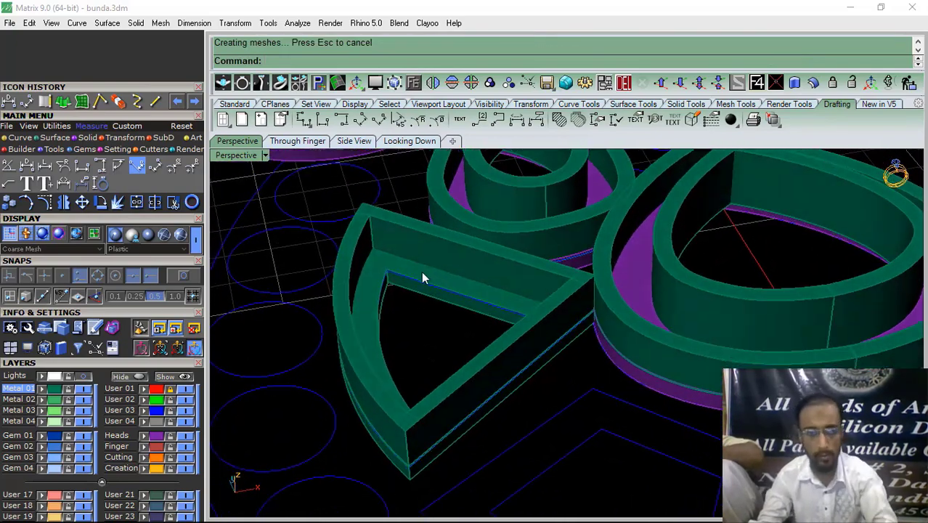
Nudge the triangle's inner outline curve slightly upward toward the top edge of the base plate's opening
{"action": "scroll", "coordinate": [423, 278], "scroll_direction": "up", "scroll_amount": 3}
{"action": "left_click", "coordinate": [427, 296]}
{"action": "left_click", "coordinate": [392, 369]}
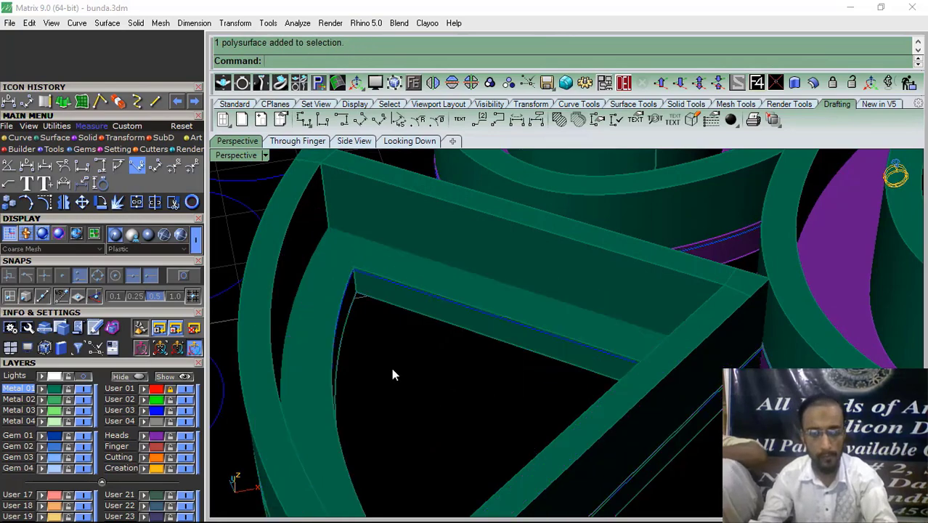
{"action": "right_click_drag", "start_coordinate": [360, 277], "coordinate": [381, 289], "text": "shift"}
{"action": "scroll", "coordinate": [382, 289], "scroll_direction": "up", "scroll_amount": 5}
{"action": "left_click", "coordinate": [370, 294]}
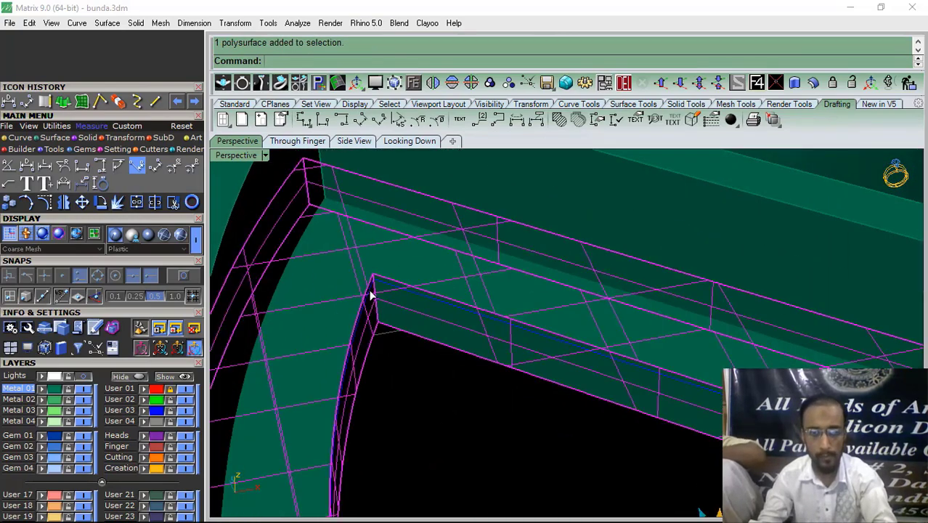
{"action": "scroll", "coordinate": [370, 294], "scroll_direction": "down", "scroll_amount": 5}
{"action": "left_click", "coordinate": [427, 368]}
{"action": "scroll", "coordinate": [372, 281], "scroll_direction": "up", "scroll_amount": 9}
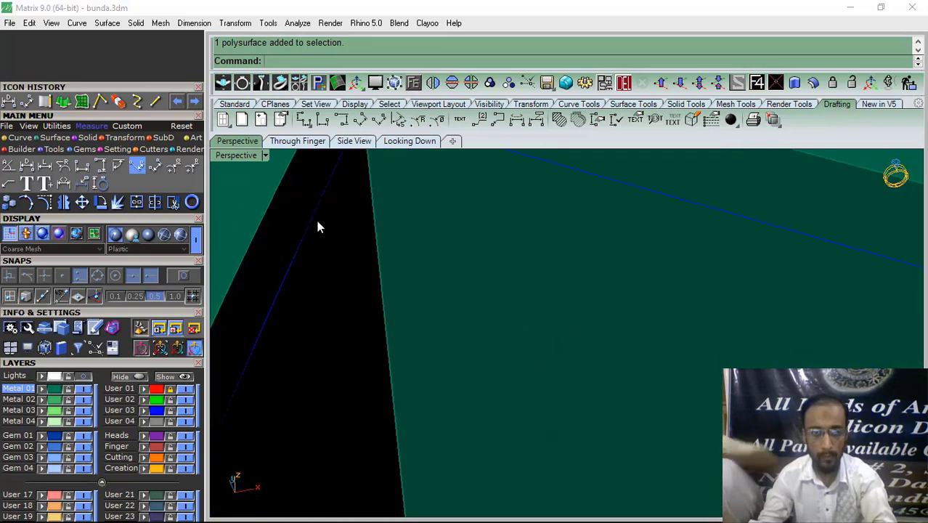
{"action": "left_click", "coordinate": [317, 221]}
{"action": "left_click", "coordinate": [338, 276]}
{"action": "scroll", "coordinate": [437, 291], "scroll_direction": "down", "scroll_amount": 3}
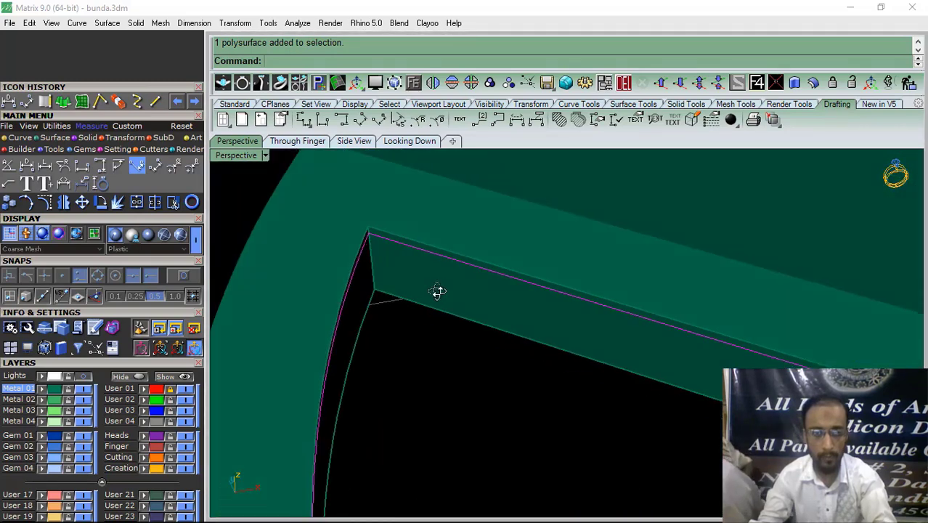
{"action": "right_click_drag", "start_coordinate": [437, 291], "coordinate": [442, 265]}
{"action": "right_click_drag", "start_coordinate": [704, 315], "coordinate": [559, 319], "text": "shift"}
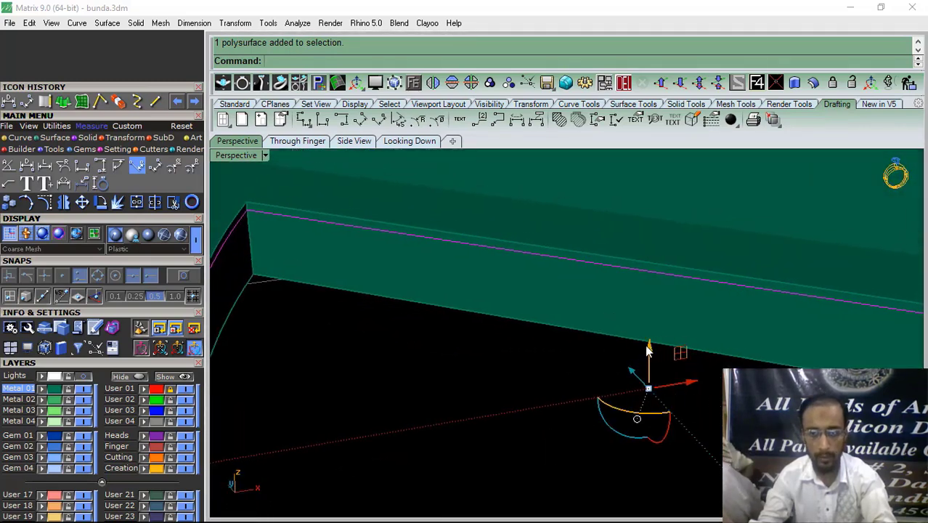
{"action": "left_click_drag", "start_coordinate": [648, 350], "coordinate": [649, 346]}
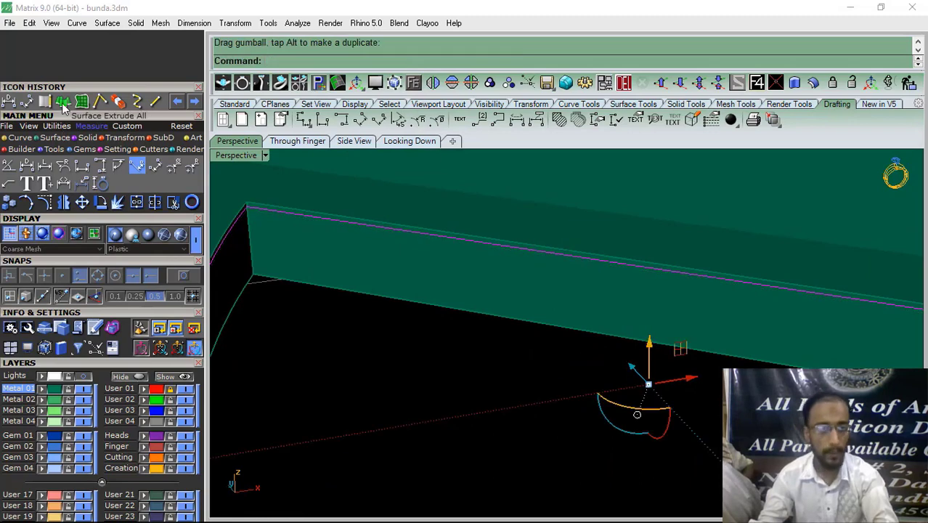
Extrude the triangle's inner outline curve upward by 1.3 to form the inner wall surface
{"action": "left_click", "coordinate": [63, 102]}
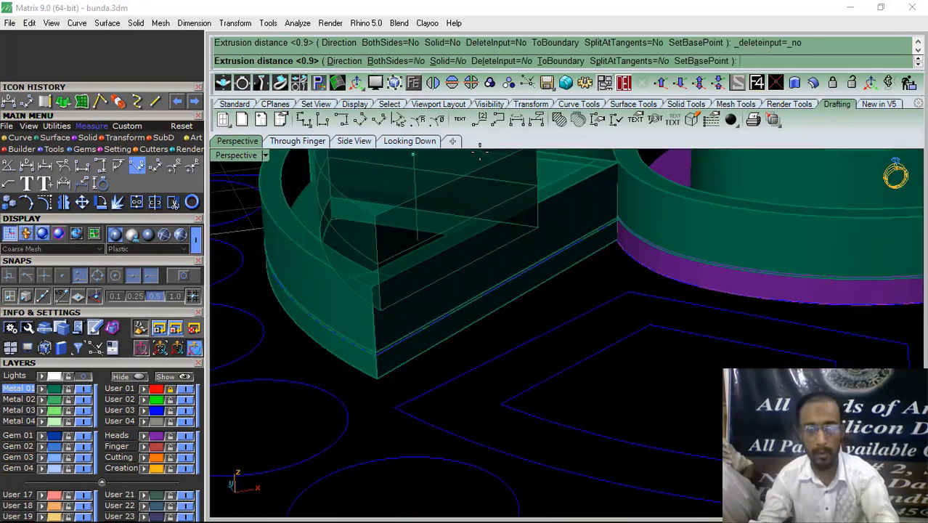
{"action": "type", "text": "1.3"}
{"action": "key", "text": "Return"}
{"action": "left_click", "coordinate": [535, 297]}
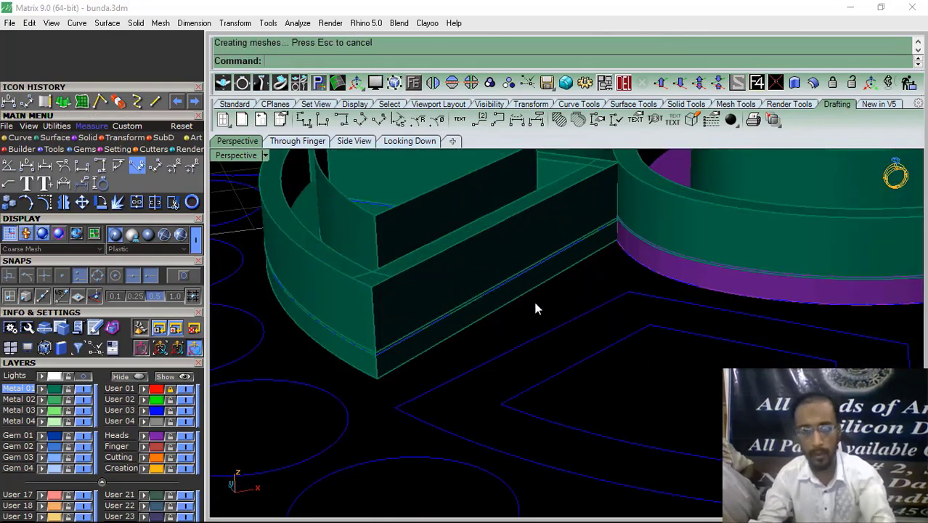
Offset the triangle's inner wall surface inward by 0.3 as a solid, flipping the offset direction
{"action": "scroll", "coordinate": [511, 296], "scroll_direction": "down", "scroll_amount": 4}
{"action": "right_click_drag", "start_coordinate": [434, 304], "coordinate": [474, 326], "text": "shift"}
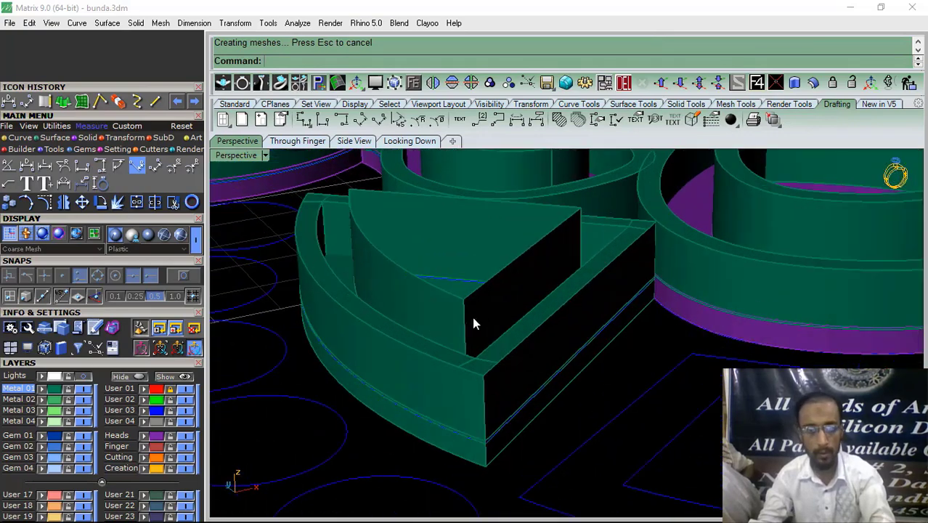
{"action": "left_click", "coordinate": [504, 314]}
{"action": "left_click", "coordinate": [813, 83]}
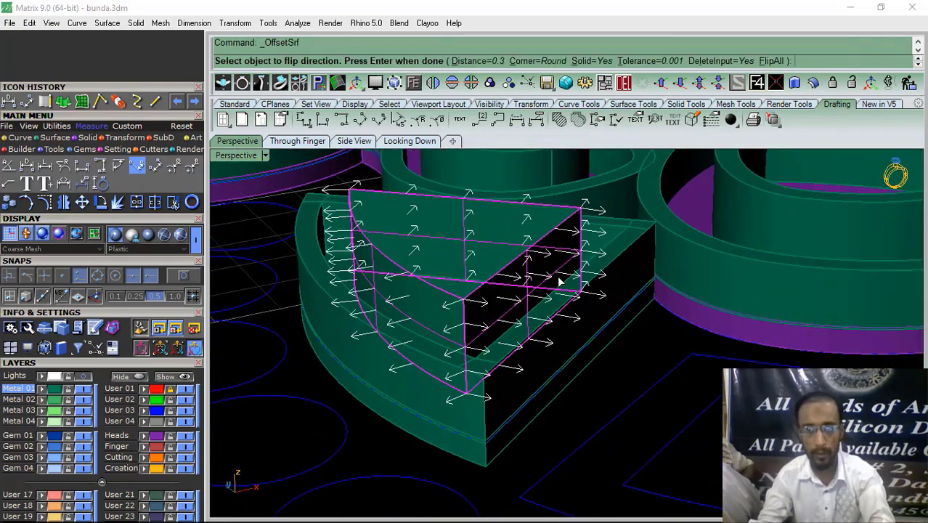
{"action": "left_click", "coordinate": [506, 320]}
{"action": "key", "text": "Return"}
{"action": "key", "text": "Escape"}
{"action": "right_click_drag", "start_coordinate": [527, 288], "coordinate": [530, 358]}
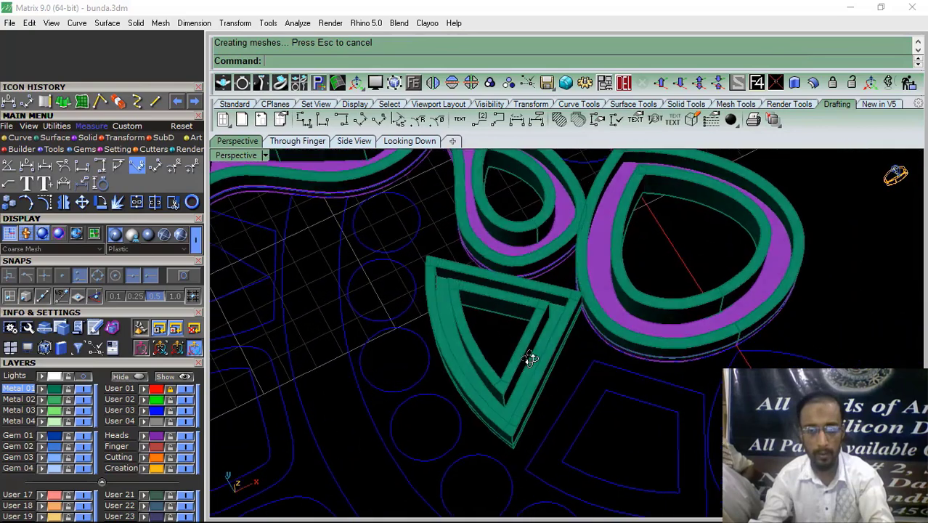
Assign the triangular base plate to the Heads layer and group it with its inner and outer walls
{"action": "scroll", "coordinate": [545, 341], "scroll_direction": "up", "scroll_amount": 5}
{"action": "left_click", "coordinate": [544, 334]}
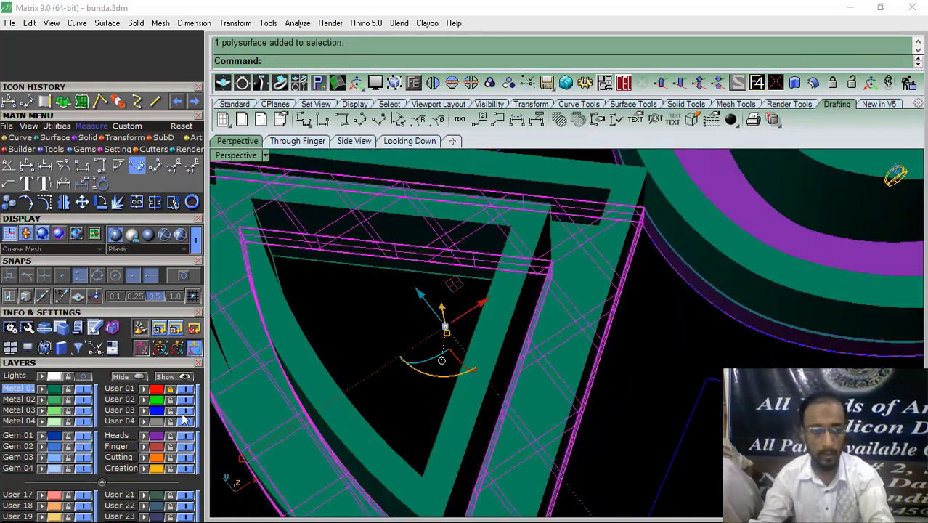
{"action": "right_click_drag", "start_coordinate": [451, 392], "coordinate": [552, 382]}
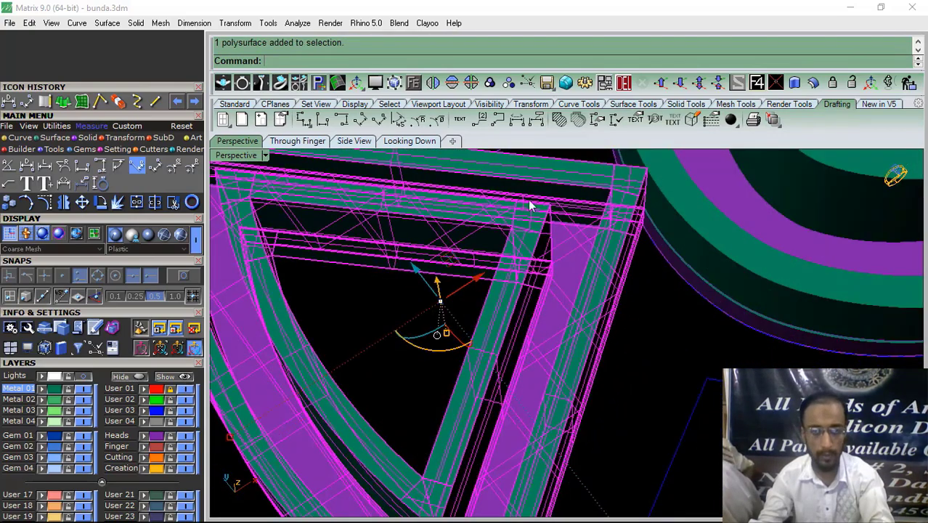
{"action": "left_click", "coordinate": [649, 320]}
{"action": "left_click", "coordinate": [601, 344]}
{"action": "left_click", "coordinate": [672, 354]}
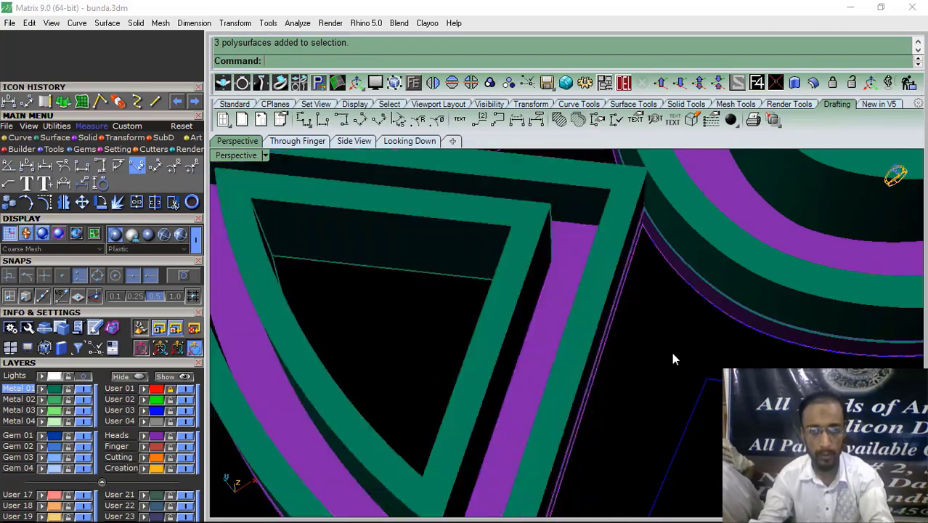
Save the model file with the triangular setting included
{"action": "scroll", "coordinate": [530, 357], "scroll_direction": "down", "scroll_amount": 6}
{"action": "right_click_drag", "start_coordinate": [532, 364], "coordinate": [585, 225]}
{"action": "scroll", "coordinate": [506, 361], "scroll_direction": "up", "scroll_amount": 2}
{"action": "left_click", "coordinate": [524, 365]}
{"action": "left_click", "coordinate": [597, 414]}
{"action": "scroll", "coordinate": [453, 369], "scroll_direction": "down", "scroll_amount": 12}
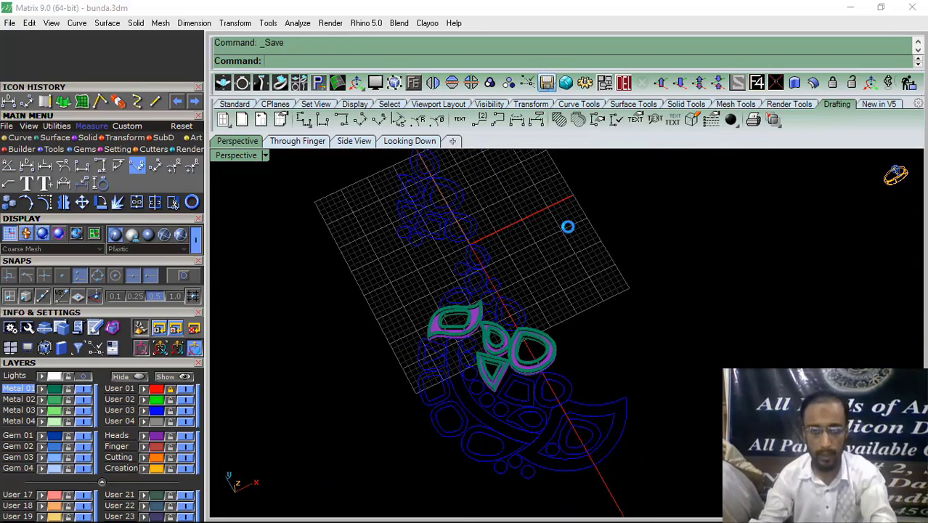
{"action": "right_click_drag", "start_coordinate": [534, 270], "coordinate": [462, 285]}
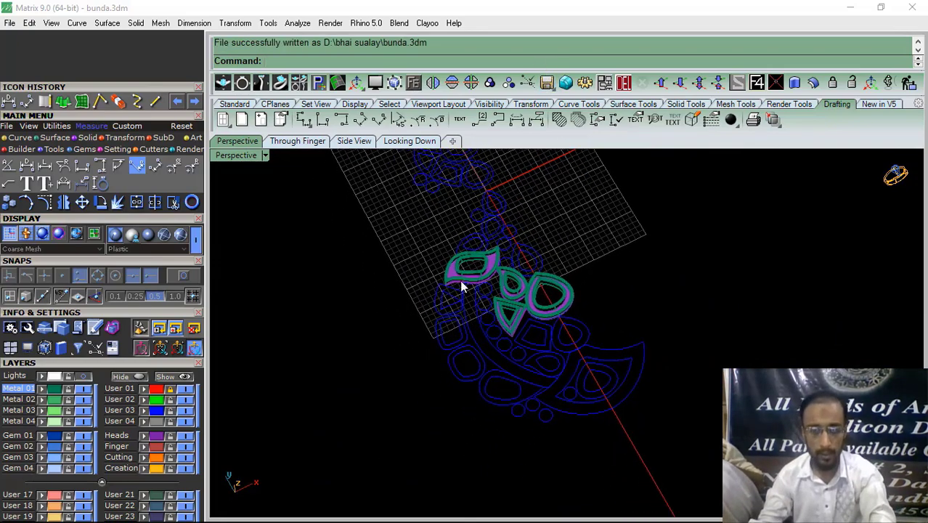
Create flat surfaces from the inner and outer outlines of the four settings along the ornament's left outer edge
{"action": "left_click", "coordinate": [409, 140]}
{"action": "scroll", "coordinate": [415, 201], "scroll_direction": "down", "scroll_amount": 5}
{"action": "scroll", "coordinate": [406, 305], "scroll_direction": "up", "scroll_amount": 6}
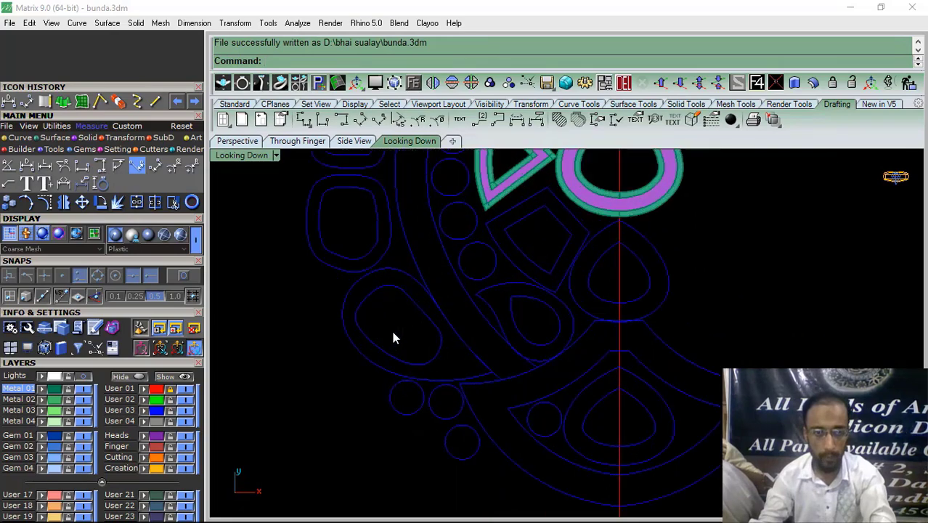
{"action": "left_click_drag", "start_coordinate": [393, 337], "coordinate": [330, 350]}
{"action": "left_click_drag", "start_coordinate": [339, 242], "coordinate": [301, 251], "text": "shift"}
{"action": "right_click_drag", "start_coordinate": [354, 254], "coordinate": [371, 417]}
{"action": "left_click_drag", "start_coordinate": [350, 320], "coordinate": [318, 324], "text": "shift"}
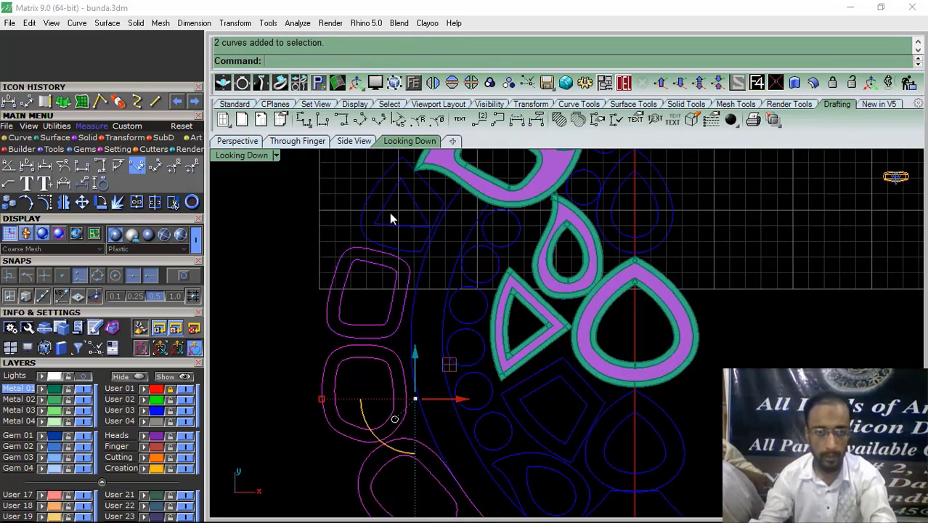
{"action": "left_click_drag", "start_coordinate": [390, 217], "coordinate": [325, 297]}
{"action": "left_click", "coordinate": [191, 202]}
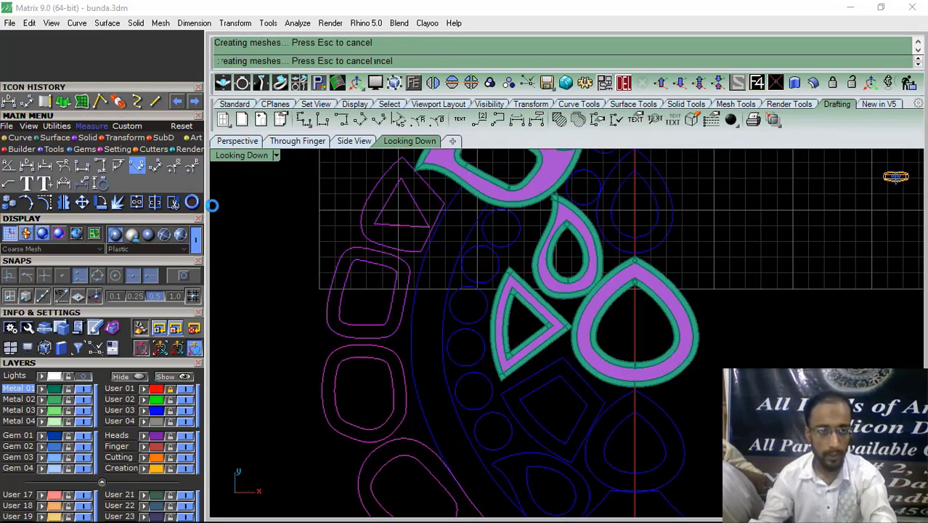
Trim away the inner openings of the four new flat surfaces along the left outer edge
{"action": "left_click", "coordinate": [403, 216]}
{"action": "left_click", "coordinate": [371, 296]}
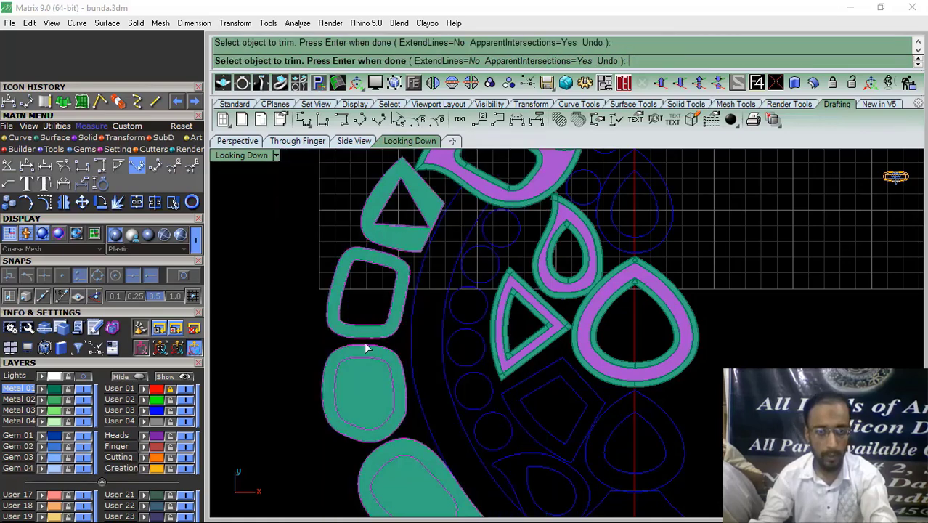
{"action": "left_click", "coordinate": [370, 384]}
{"action": "right_click_drag", "start_coordinate": [390, 391], "coordinate": [362, 259]}
{"action": "left_click", "coordinate": [370, 365]}
{"action": "right_click", "coordinate": [293, 401]}
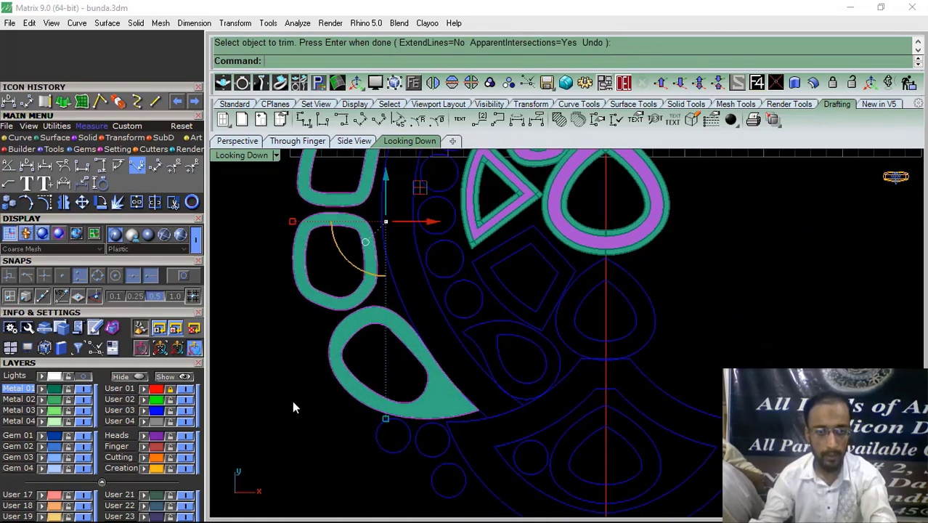
Assign the four flat outer-edge surfaces to the Heads layer and offset them into solid base plates 0.35 thick
{"action": "left_click", "coordinate": [238, 141]}
{"action": "scroll", "coordinate": [530, 373], "scroll_direction": "up", "scroll_amount": 10}
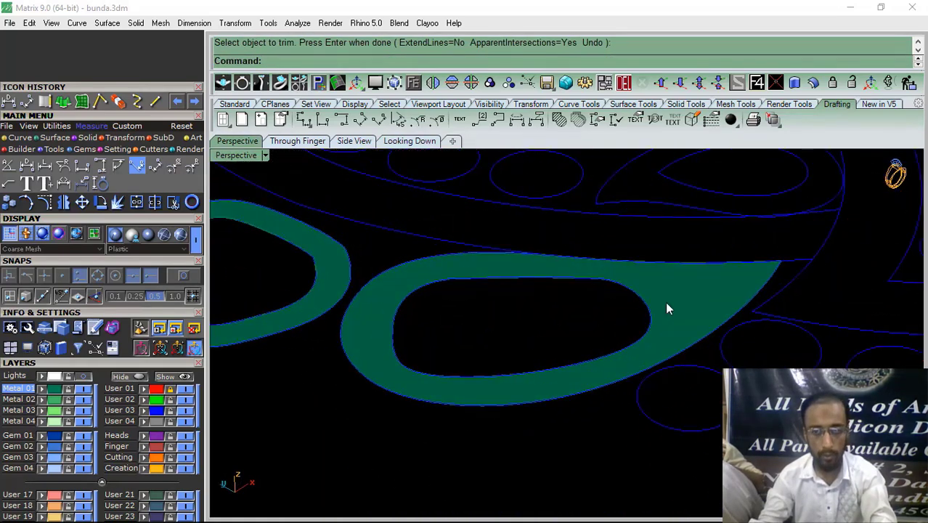
{"action": "left_click", "coordinate": [672, 298]}
{"action": "scroll", "coordinate": [674, 297], "scroll_direction": "down", "scroll_amount": 6}
{"action": "scroll", "coordinate": [503, 273], "scroll_direction": "up", "scroll_amount": 5}
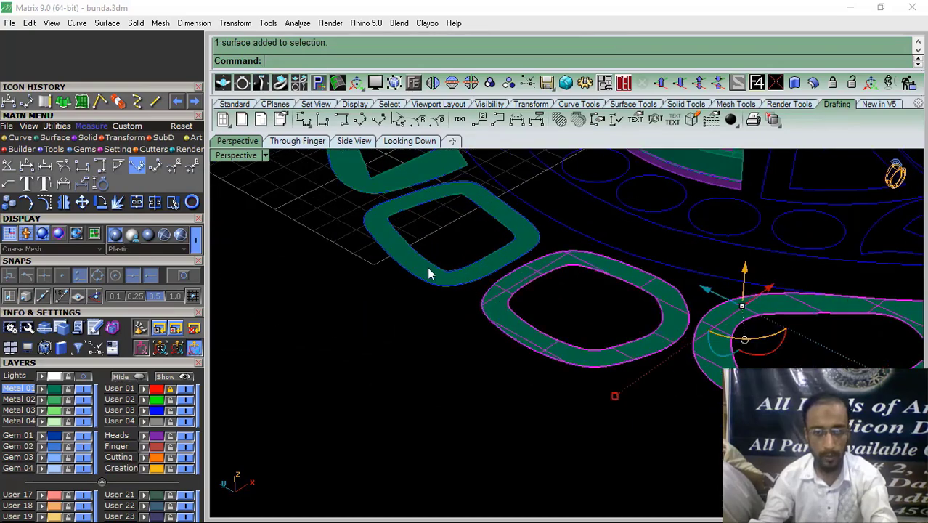
{"action": "right_click_drag", "start_coordinate": [428, 270], "coordinate": [366, 247]}
{"action": "scroll", "coordinate": [372, 249], "scroll_direction": "down", "scroll_amount": 4}
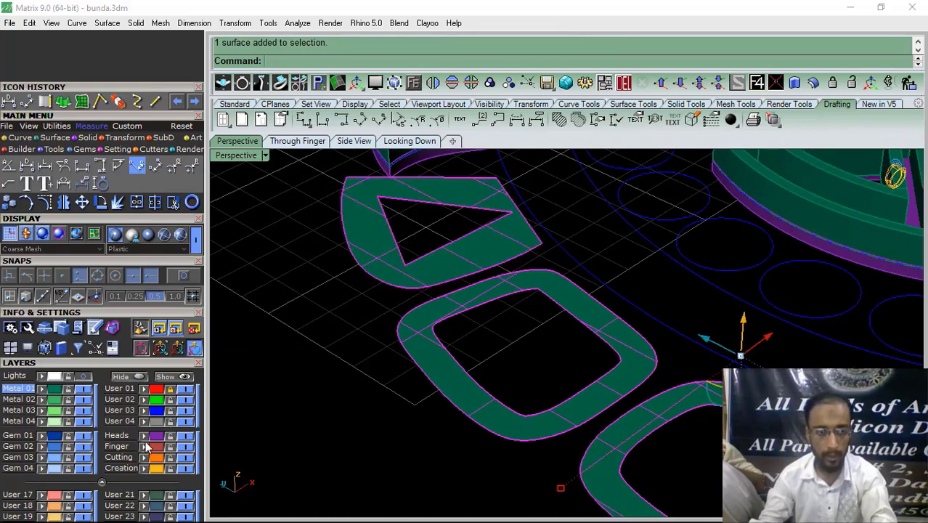
{"action": "left_click", "coordinate": [813, 83]}
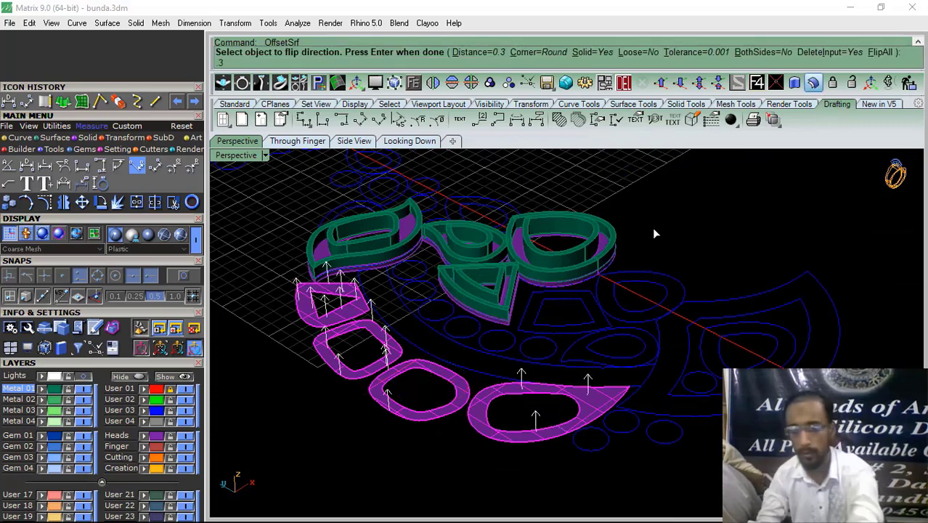
{"action": "type", "text": "0.35"}
{"action": "key", "text": "Return"}
Raise the inner and outer outline curves of the four outer-edge settings to the top of their base plates, leaving the plates in place
{"action": "scroll", "coordinate": [435, 435], "scroll_direction": "up", "scroll_amount": 8}
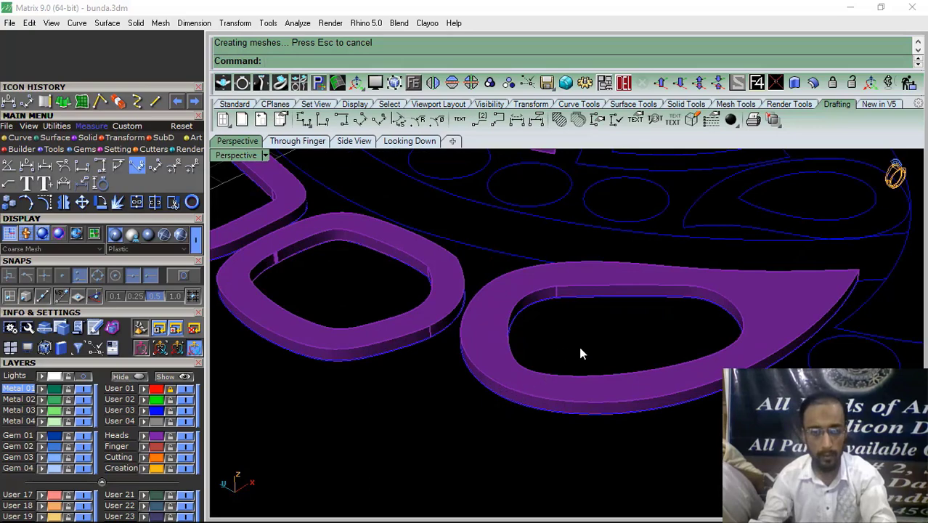
{"action": "left_click_drag", "start_coordinate": [580, 349], "coordinate": [453, 365], "text": "shift"}
{"action": "left_click_drag", "start_coordinate": [379, 345], "coordinate": [344, 322], "text": "shift"}
{"action": "right_click_drag", "start_coordinate": [376, 314], "coordinate": [581, 453], "text": "shift"}
{"action": "left_click_drag", "start_coordinate": [390, 324], "coordinate": [290, 306], "text": "shift"}
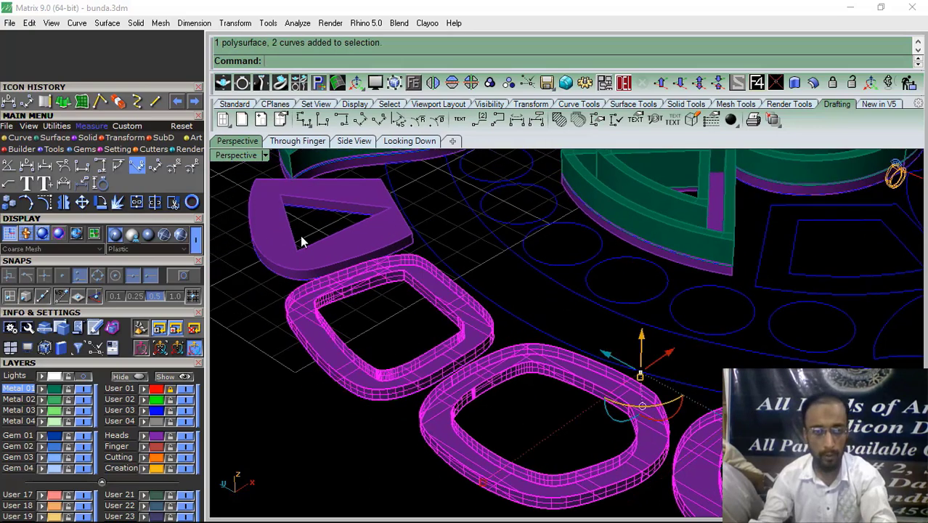
{"action": "left_click", "coordinate": [362, 264], "text": "ctrl"}
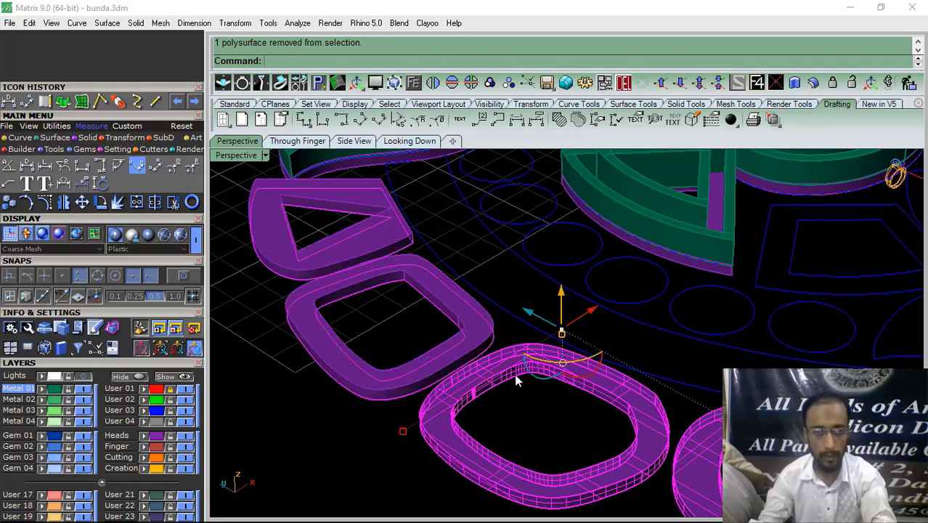
{"action": "left_click", "coordinate": [481, 376], "text": "ctrl"}
{"action": "left_click", "coordinate": [690, 447], "text": "ctrl"}
{"action": "scroll", "coordinate": [513, 367], "scroll_direction": "down", "scroll_amount": 5}
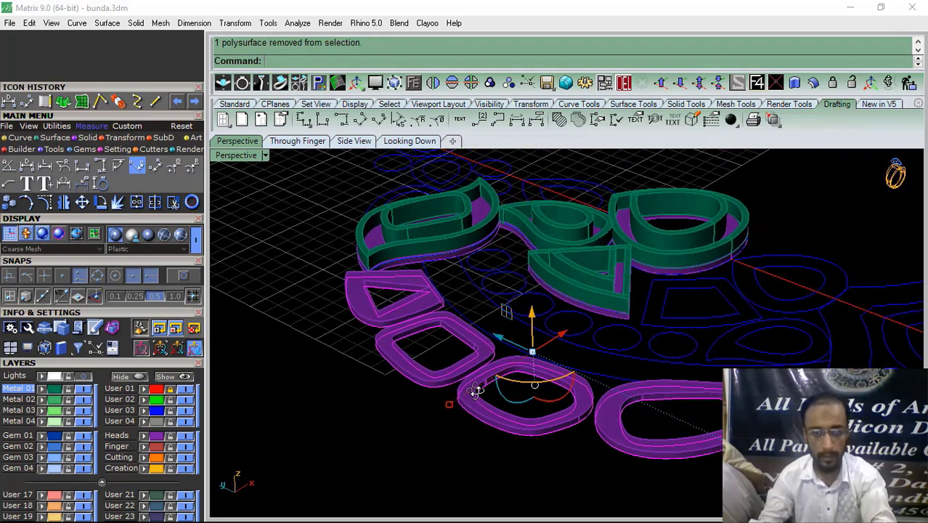
{"action": "right_click_drag", "start_coordinate": [477, 389], "coordinate": [524, 424]}
{"action": "scroll", "coordinate": [523, 424], "scroll_direction": "up", "scroll_amount": 4}
{"action": "left_click_drag", "start_coordinate": [507, 251], "coordinate": [504, 231]}
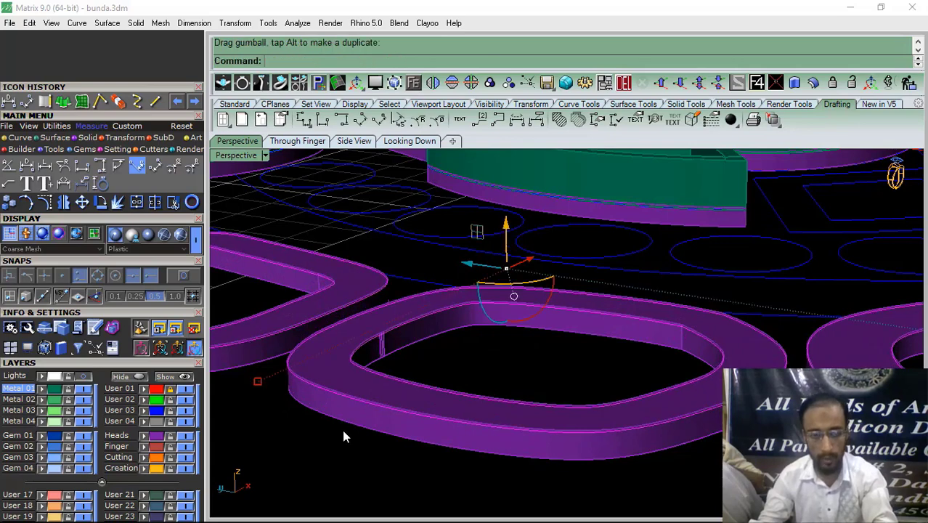
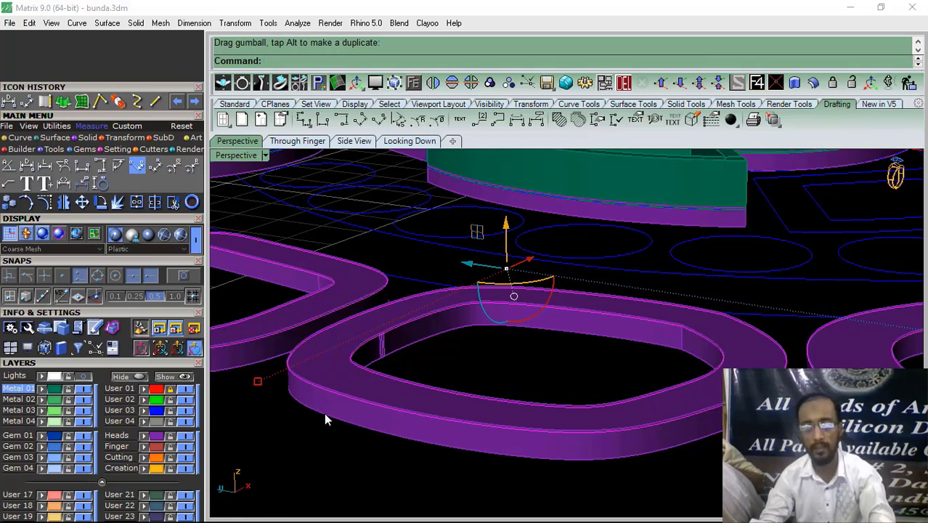
{"action": "left_click", "coordinate": [326, 478]}
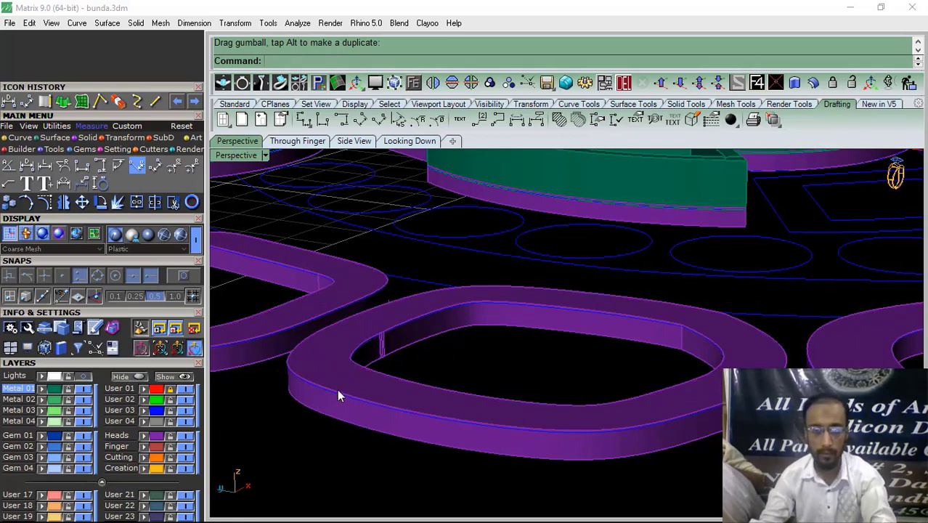
Try a straight 0.8 extrusion of the teardrop setting's outer outline, and delete the resulting wall
{"action": "scroll", "coordinate": [333, 392], "scroll_direction": "down", "scroll_amount": 9}
{"action": "scroll", "coordinate": [537, 407], "scroll_direction": "up", "scroll_amount": 6}
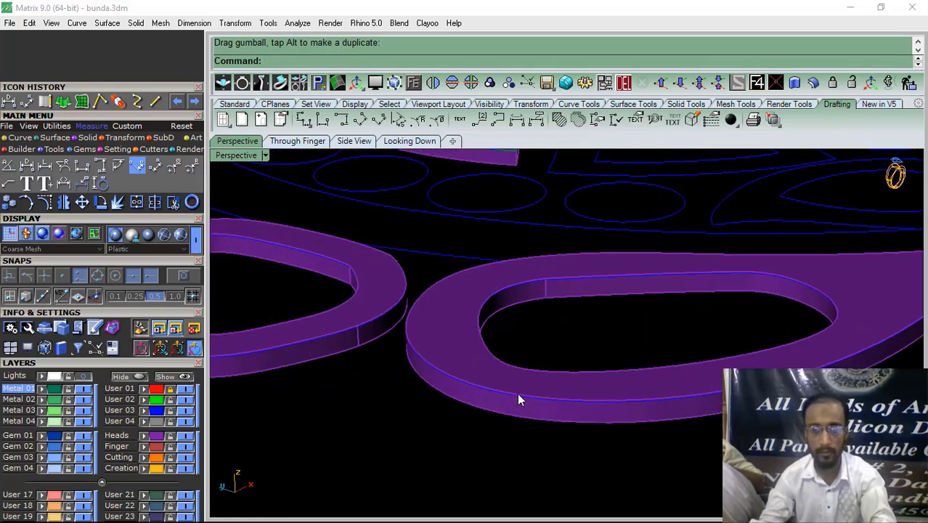
{"action": "left_click", "coordinate": [520, 396]}
{"action": "left_click", "coordinate": [538, 406]}
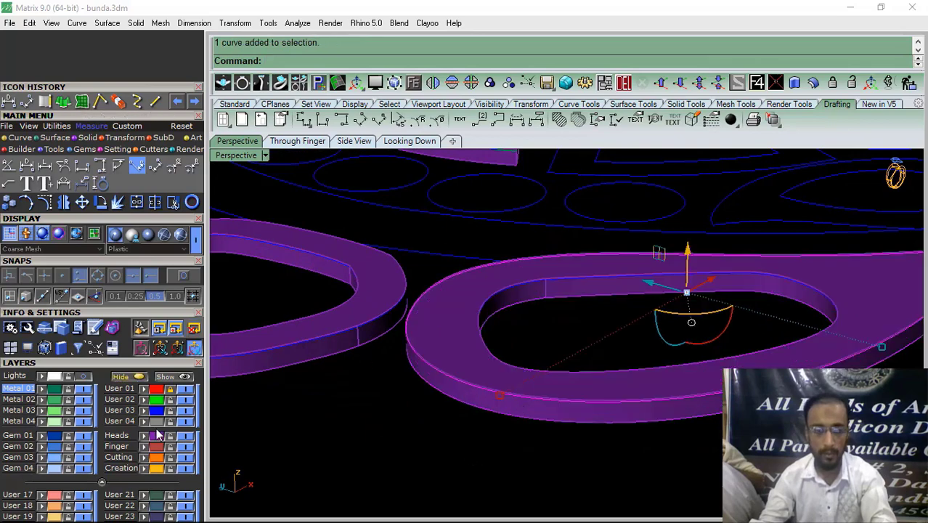
{"action": "left_click", "coordinate": [82, 104]}
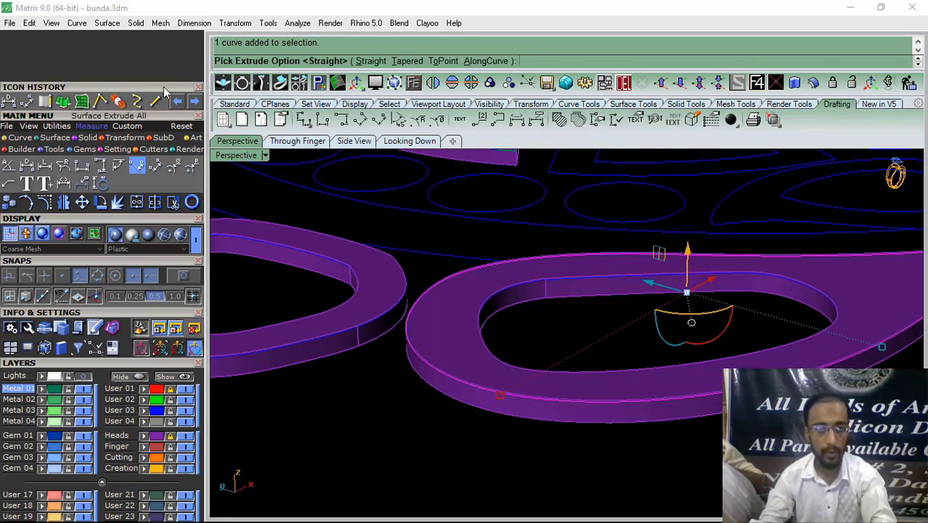
{"action": "left_click", "coordinate": [378, 64]}
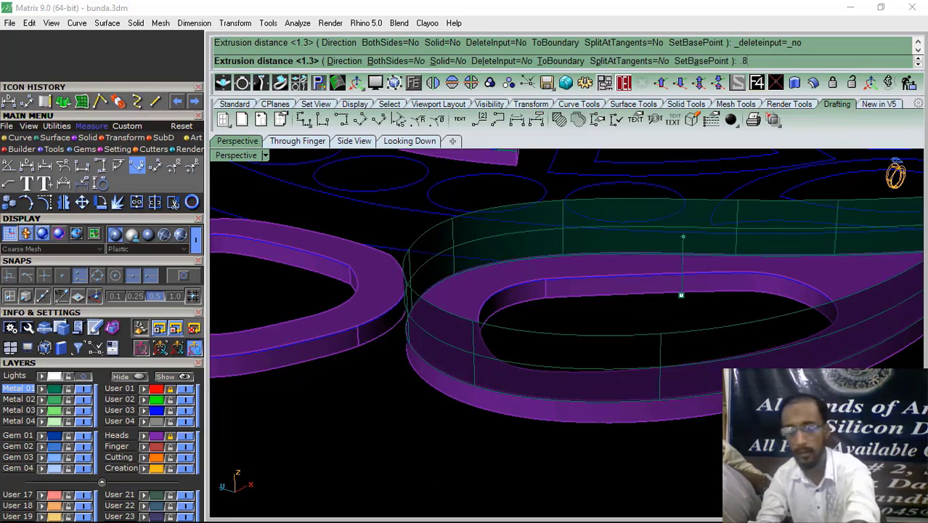
{"action": "type", "text": ".8"}
{"action": "key", "text": "Return"}
{"action": "left_click", "coordinate": [457, 363]}
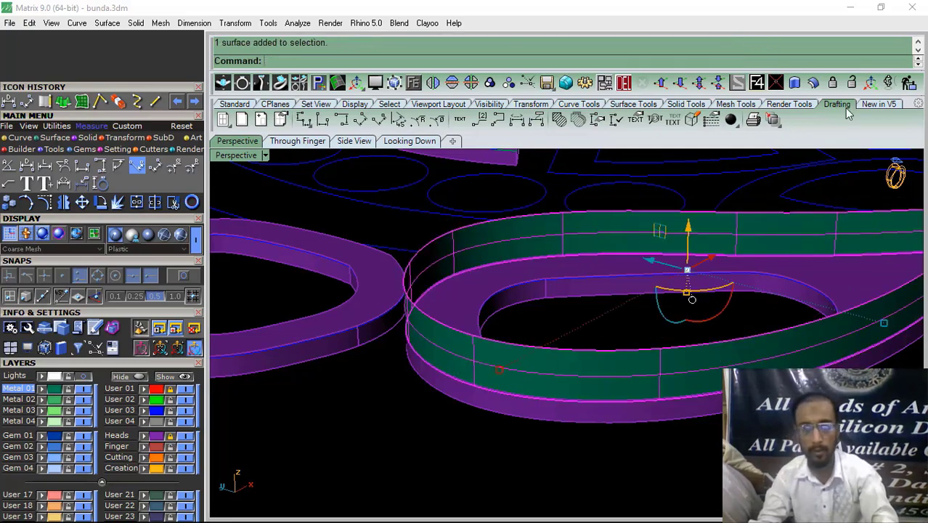
{"action": "key", "text": "Delete"}
{"action": "right_click", "coordinate": [472, 378]}
{"action": "left_click", "coordinate": [467, 382]}
{"action": "right_click", "coordinate": [493, 373]}
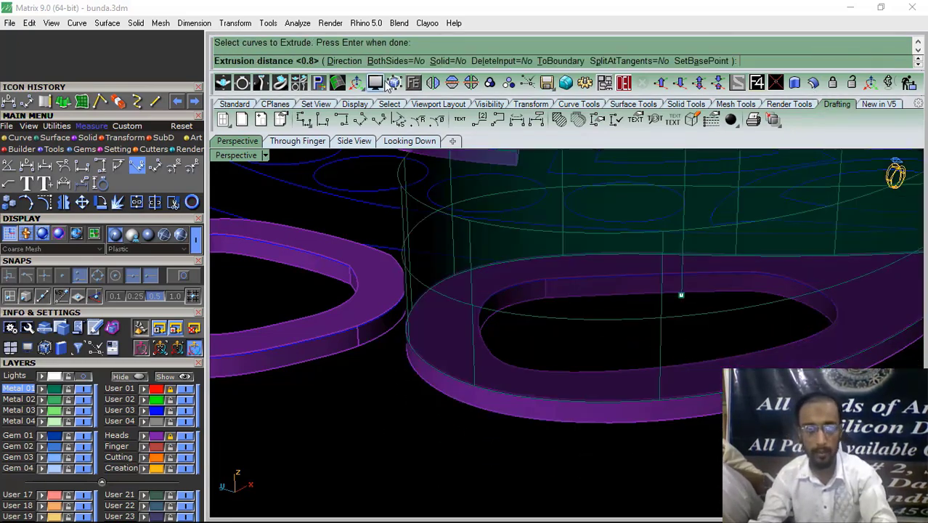
{"action": "scroll", "coordinate": [509, 247], "scroll_direction": "down", "scroll_amount": 4}
{"action": "key", "text": "Escape"}
Extrude the outer outlines of all four outer-edge settings straight up by 0.9
{"action": "right_click_drag", "start_coordinate": [445, 320], "coordinate": [490, 396]}
{"action": "left_click_drag", "start_coordinate": [433, 360], "coordinate": [433, 359]}
{"action": "right_click_drag", "start_coordinate": [433, 360], "coordinate": [395, 395]}
{"action": "scroll", "coordinate": [339, 323], "scroll_direction": "up", "scroll_amount": 5}
{"action": "scroll", "coordinate": [340, 326], "scroll_direction": "down", "scroll_amount": 10}
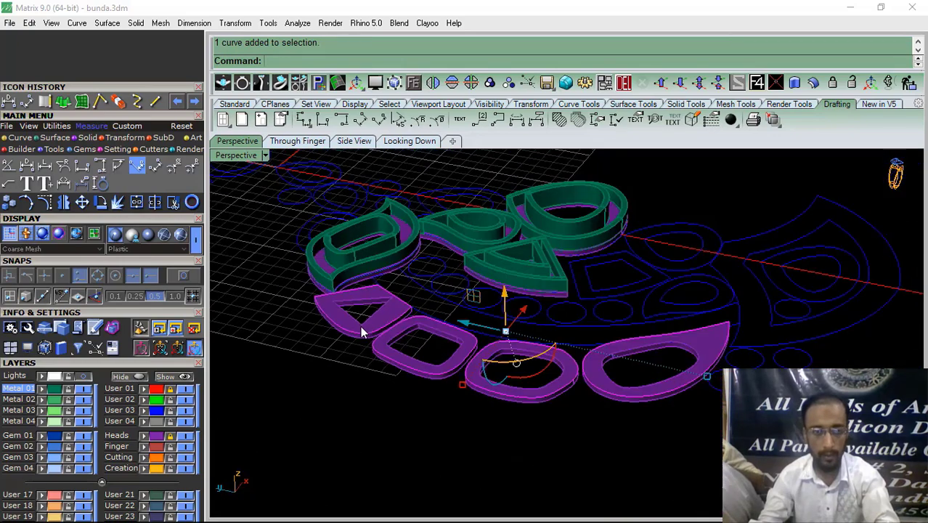
{"action": "right_click_drag", "start_coordinate": [362, 331], "coordinate": [410, 374]}
{"action": "left_click", "coordinate": [65, 105]}
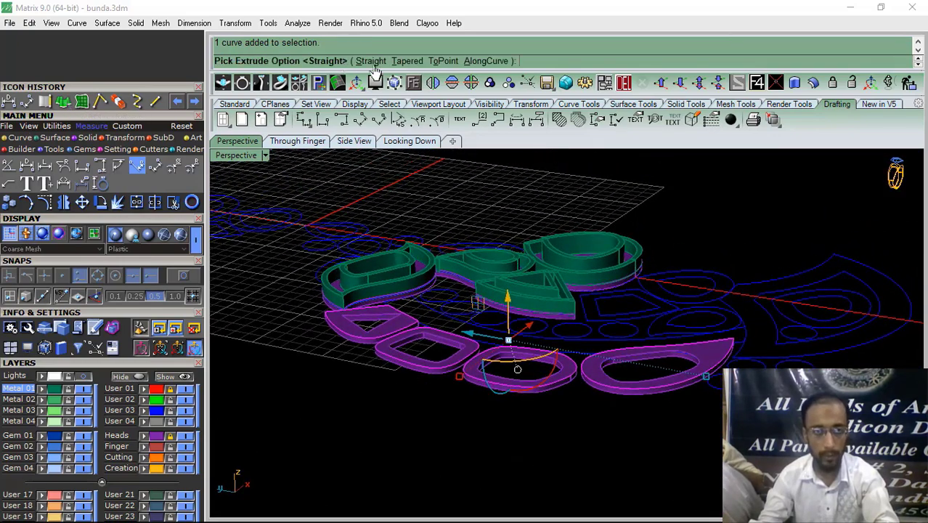
{"action": "left_click", "coordinate": [374, 61]}
{"action": "type", "text": "2"}
{"action": "key", "text": "Return"}
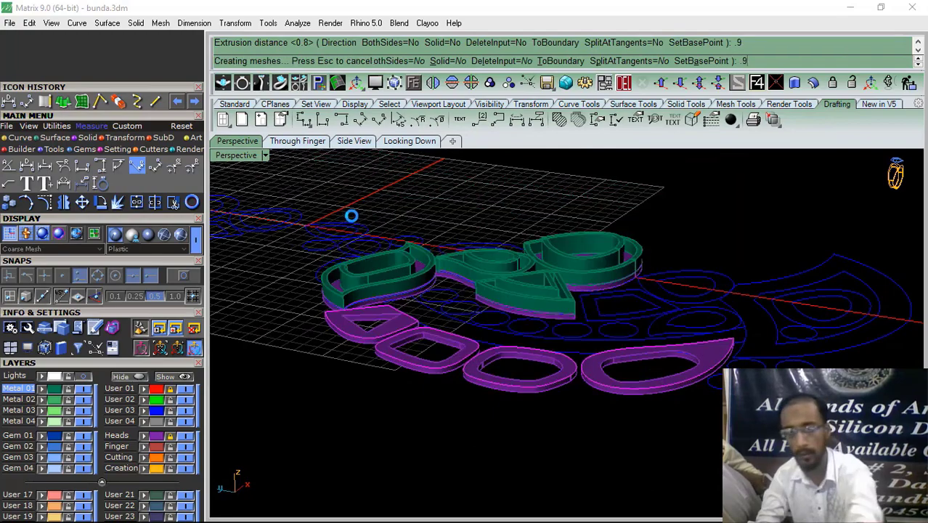
{"action": "left_click", "coordinate": [256, 342]}
Offset the four extruded outer walls into solids with a thickness of 0.32
{"action": "scroll", "coordinate": [352, 335], "scroll_direction": "up", "scroll_amount": 10}
{"action": "left_click", "coordinate": [355, 337]}
{"action": "left_click", "coordinate": [395, 369]}
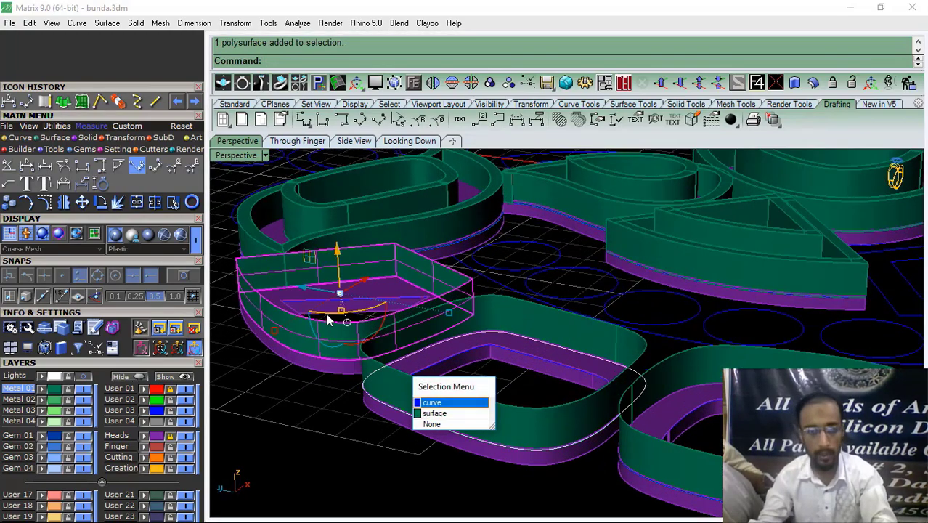
{"action": "left_click", "coordinate": [488, 412]}
{"action": "scroll", "coordinate": [489, 411], "scroll_direction": "down", "scroll_amount": 5}
{"action": "scroll", "coordinate": [496, 370], "scroll_direction": "up", "scroll_amount": 7}
{"action": "left_click", "coordinate": [496, 366], "text": "shift"}
{"action": "left_click", "coordinate": [572, 355], "text": "shift"}
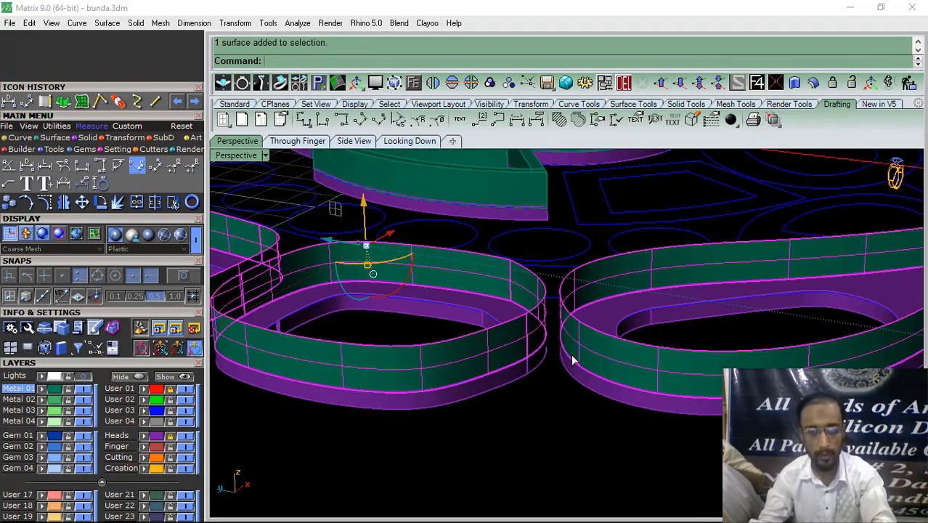
{"action": "scroll", "coordinate": [715, 241], "scroll_direction": "down", "scroll_amount": 8}
{"action": "left_click", "coordinate": [813, 84]}
{"action": "right_click_drag", "start_coordinate": [648, 234], "coordinate": [644, 323]}
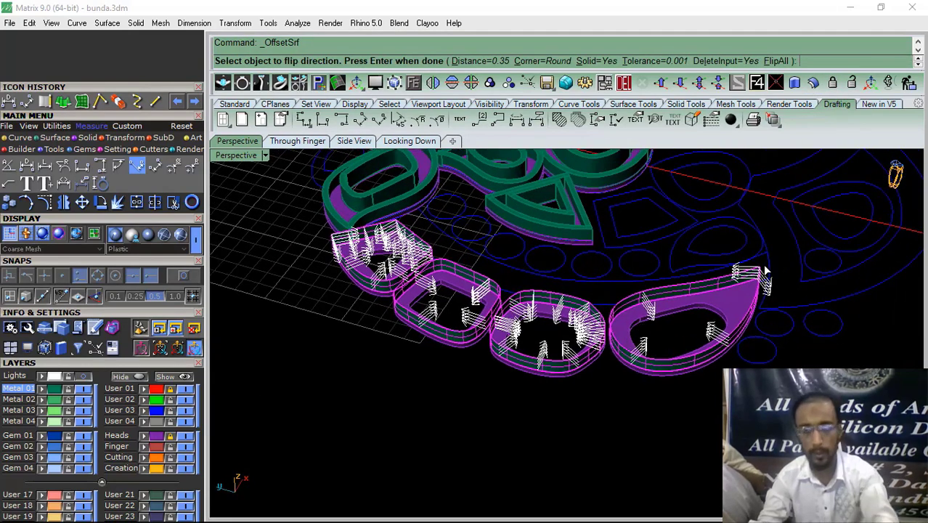
{"action": "key", "text": "Return"}
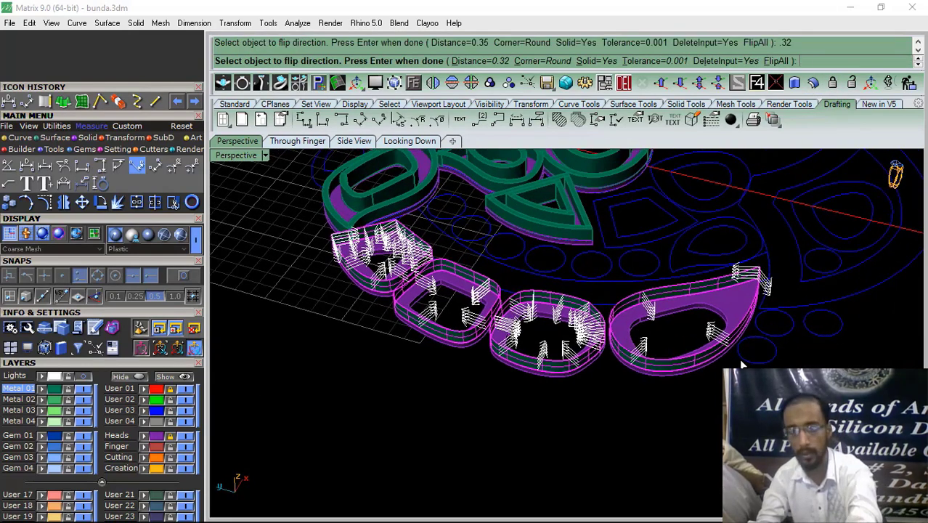
Extrude the inner outlines of the four outer-edge settings straight up by 1.3
{"action": "mouse_move", "coordinate": [606, 407]}
{"action": "right_mouse_down"}
{"action": "mouse_move", "coordinate": [530, 401]}
{"action": "mouse_move", "coordinate": [527, 315]}
{"action": "mouse_move", "coordinate": [503, 352]}
{"action": "right_mouse_up"}
{"action": "scroll", "coordinate": [449, 327], "scroll_direction": "up", "scroll_amount": 8}
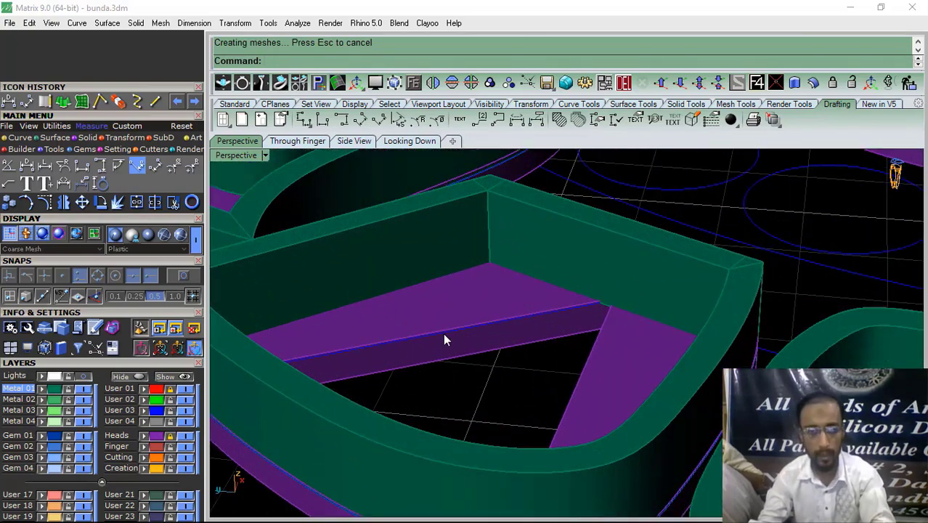
{"action": "left_click", "coordinate": [439, 331]}
{"action": "scroll", "coordinate": [353, 280], "scroll_direction": "down", "scroll_amount": 8}
{"action": "scroll", "coordinate": [569, 350], "scroll_direction": "up", "scroll_amount": 5}
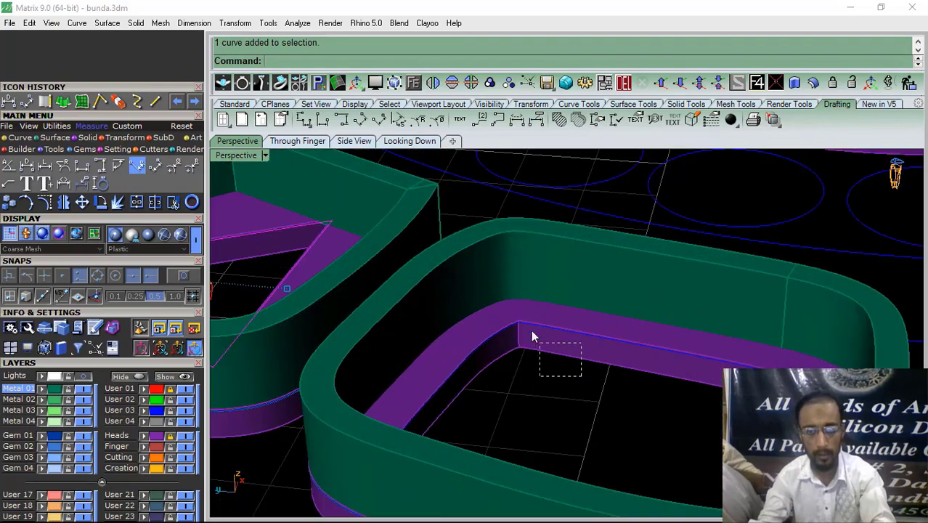
{"action": "scroll", "coordinate": [533, 333], "scroll_direction": "down", "scroll_amount": 5}
{"action": "scroll", "coordinate": [614, 348], "scroll_direction": "up", "scroll_amount": 5}
{"action": "scroll", "coordinate": [422, 331], "scroll_direction": "down", "scroll_amount": 6}
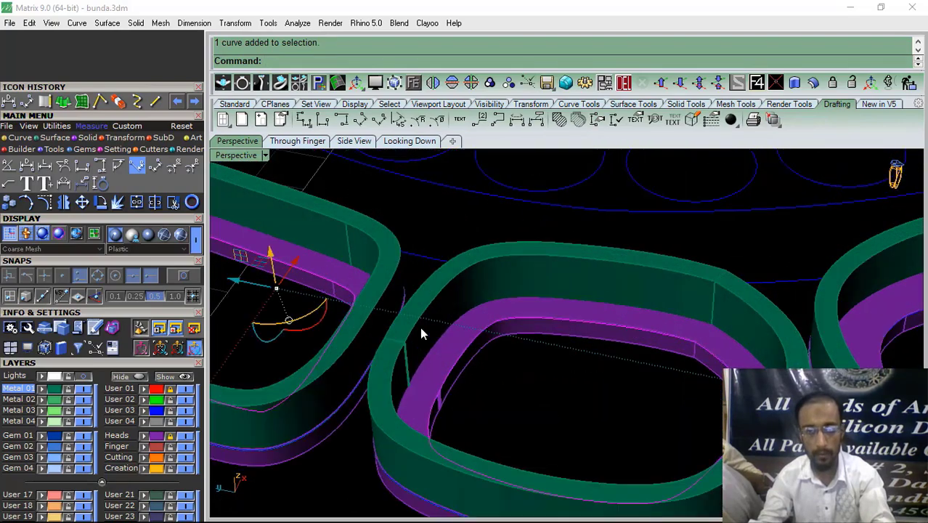
{"action": "scroll", "coordinate": [590, 321], "scroll_direction": "up", "scroll_amount": 4}
{"action": "scroll", "coordinate": [633, 341], "scroll_direction": "down", "scroll_amount": 4}
{"action": "right_click_drag", "start_coordinate": [633, 341], "coordinate": [603, 334]}
{"action": "left_click", "coordinate": [65, 102]}
{"action": "left_click", "coordinate": [368, 61]}
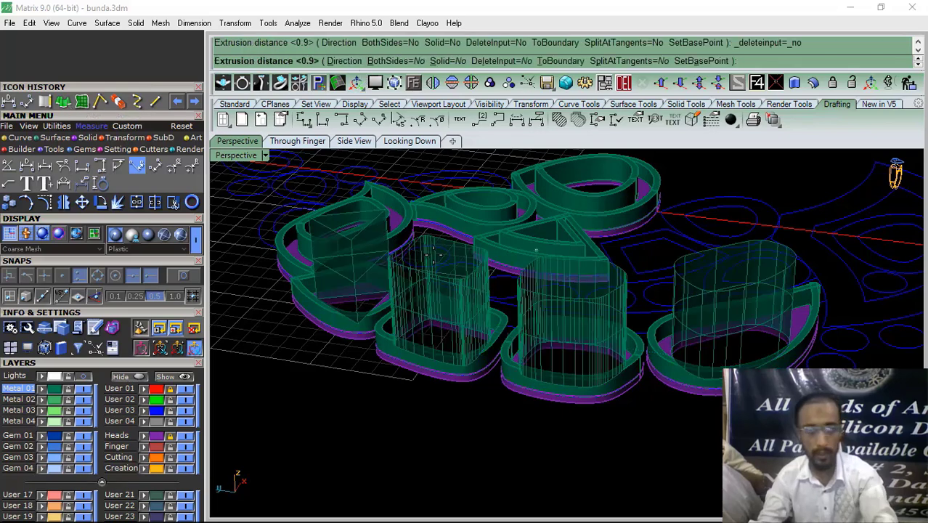
{"action": "type", "text": "1.3"}
{"action": "key", "text": "Return"}
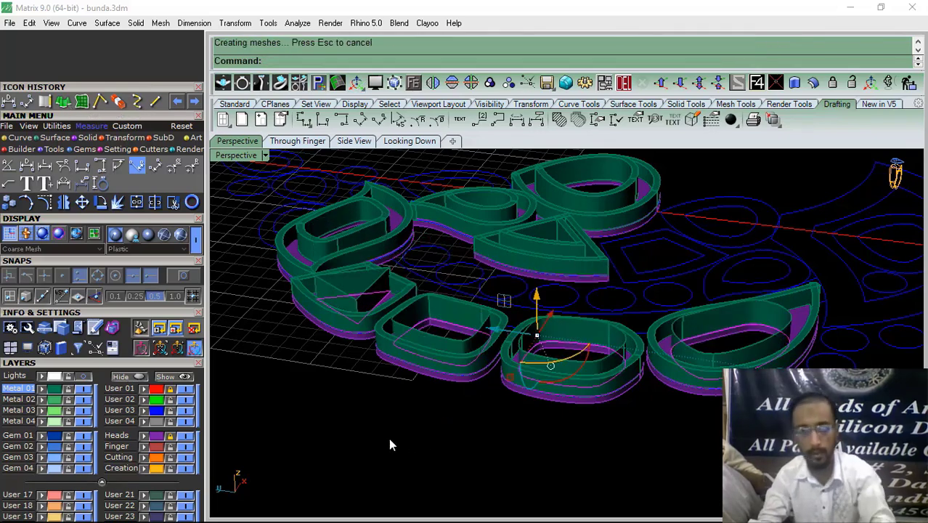
Offset the four extruded inner walls into solids with a thickness of 0.32
{"action": "right_click_drag", "start_coordinate": [743, 355], "coordinate": [731, 335]}
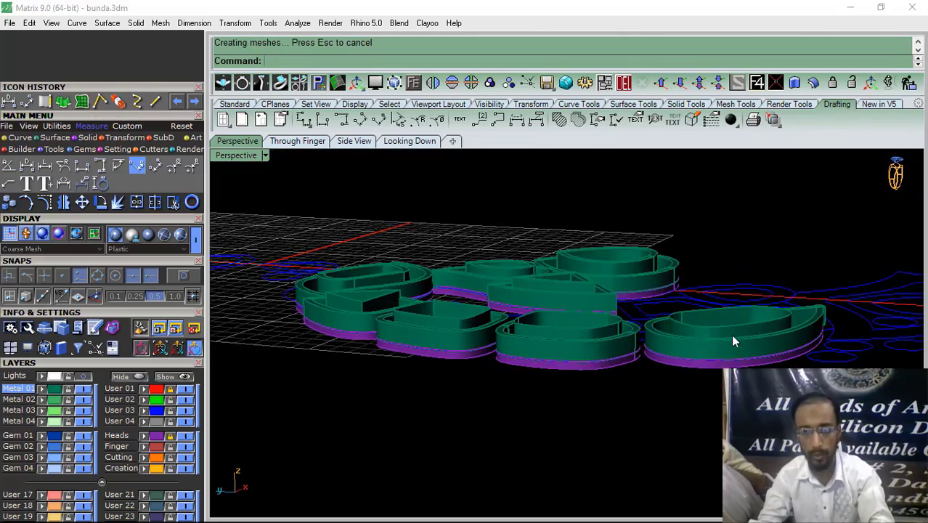
{"action": "scroll", "coordinate": [735, 336], "scroll_direction": "up", "scroll_amount": 5}
{"action": "left_click", "coordinate": [743, 338]}
{"action": "scroll", "coordinate": [730, 336], "scroll_direction": "down", "scroll_amount": 4}
{"action": "scroll", "coordinate": [565, 326], "scroll_direction": "up", "scroll_amount": 5}
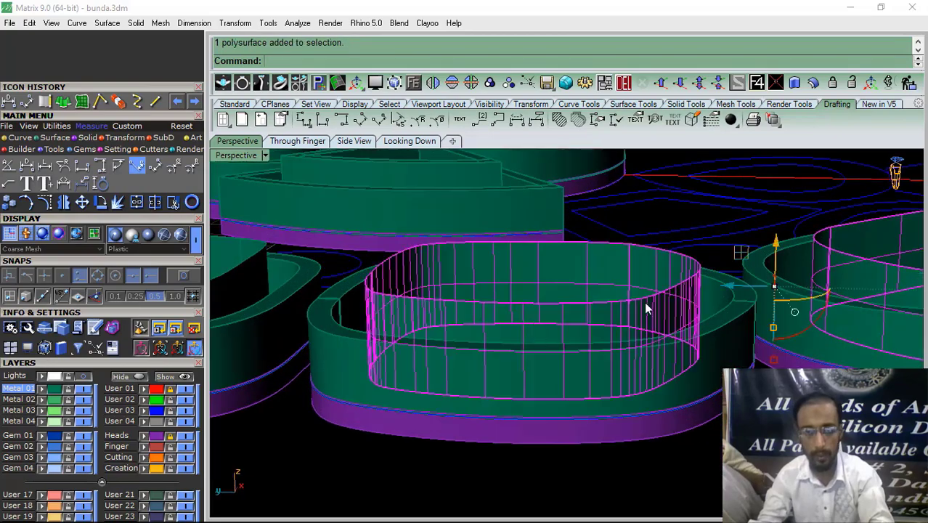
{"action": "scroll", "coordinate": [647, 307], "scroll_direction": "down", "scroll_amount": 5}
{"action": "scroll", "coordinate": [551, 331], "scroll_direction": "up", "scroll_amount": 6}
{"action": "left_click", "coordinate": [509, 312], "text": "shift"}
{"action": "scroll", "coordinate": [509, 314], "scroll_direction": "down", "scroll_amount": 6}
{"action": "right_click_drag", "start_coordinate": [507, 319], "coordinate": [479, 334]}
{"action": "scroll", "coordinate": [465, 339], "scroll_direction": "up", "scroll_amount": 6}
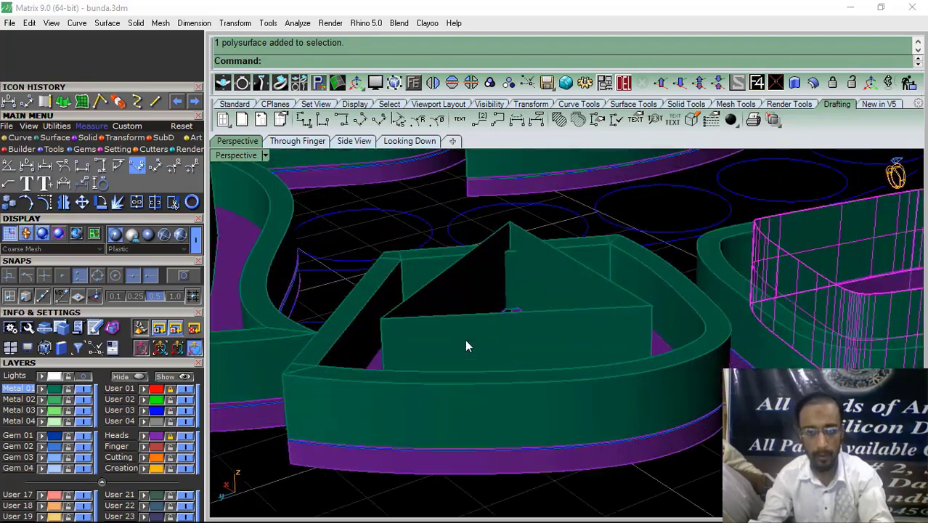
{"action": "left_click", "coordinate": [464, 339], "text": "shift"}
{"action": "right_click_drag", "start_coordinate": [460, 293], "coordinate": [677, 313]}
{"action": "scroll", "coordinate": [435, 334], "scroll_direction": "down", "scroll_amount": 5}
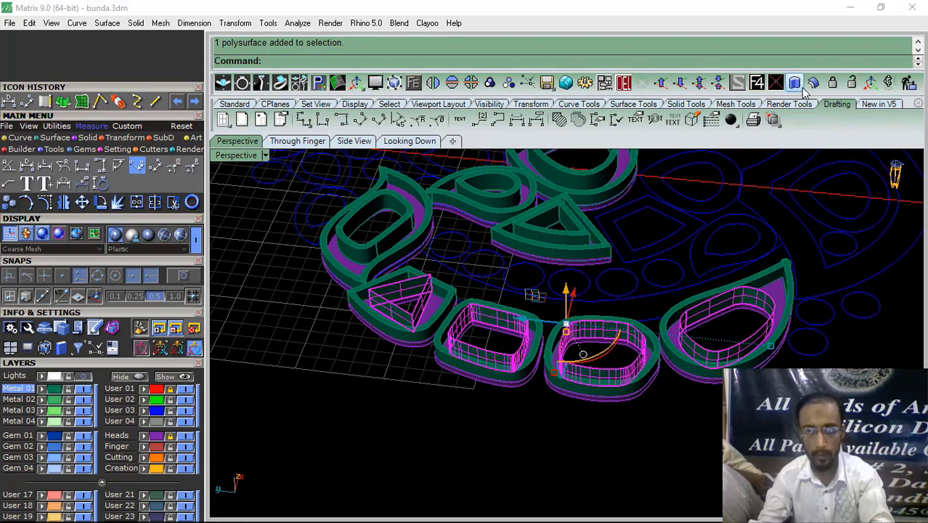
{"action": "left_click", "coordinate": [802, 84]}
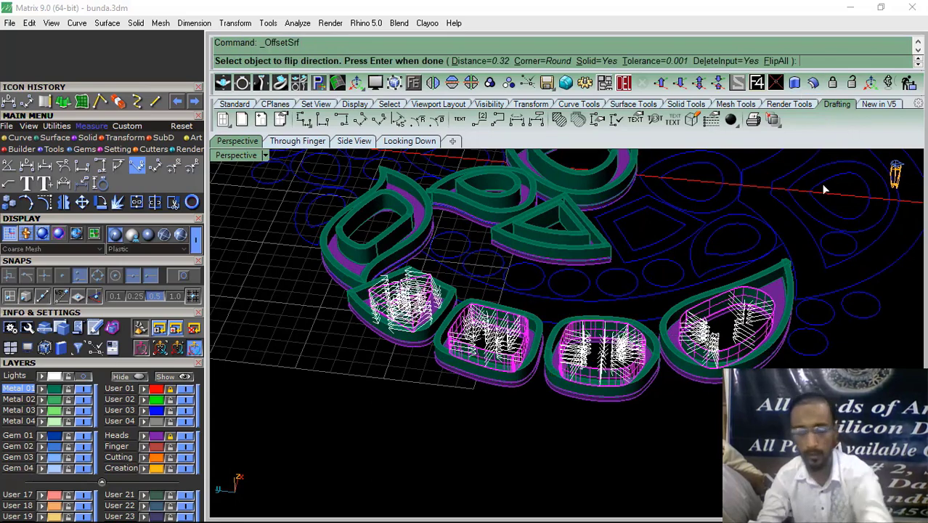
{"action": "key", "text": "Return"}
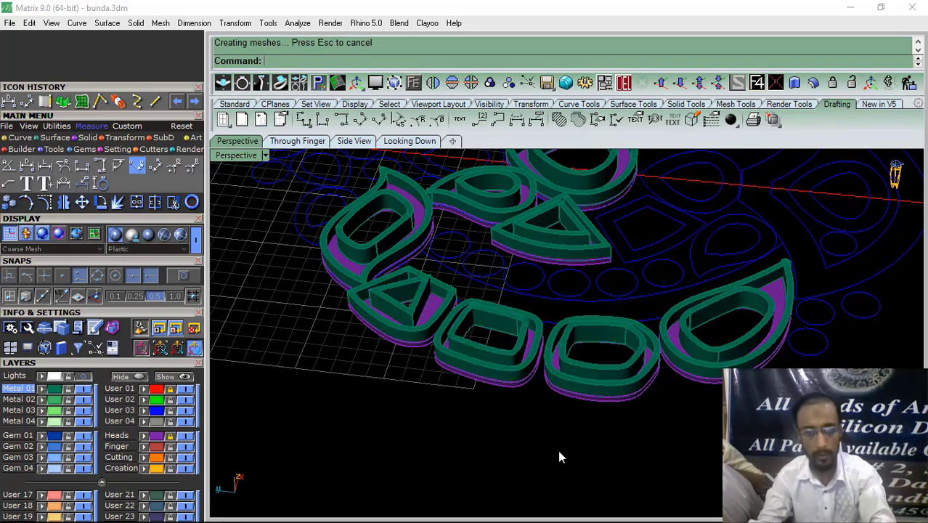
Group the walls and base plate of each outer-edge setting as one object per setting
{"action": "scroll", "coordinate": [514, 412], "scroll_direction": "up", "scroll_amount": 6}
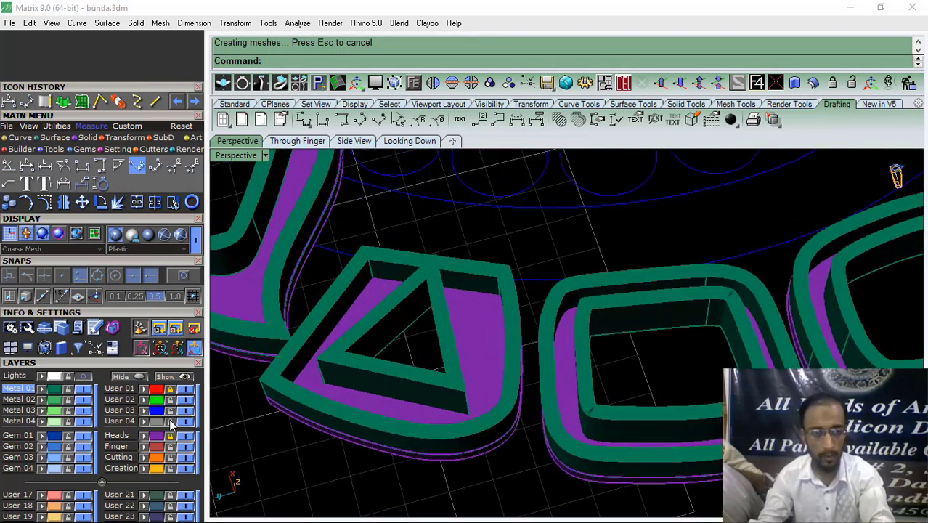
{"action": "right_click_drag", "start_coordinate": [361, 466], "coordinate": [385, 411], "text": "shift"}
{"action": "left_click_drag", "start_coordinate": [425, 303], "coordinate": [424, 302]}
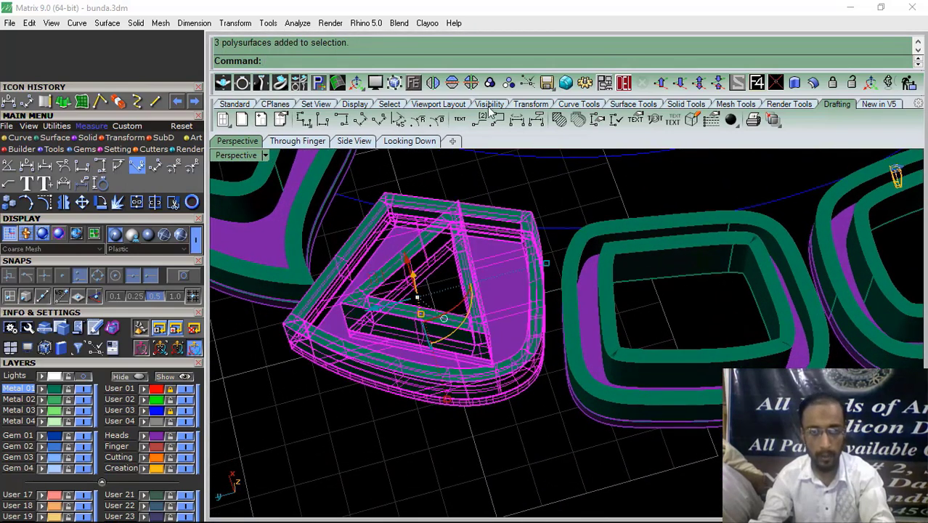
{"action": "left_click", "coordinate": [491, 82]}
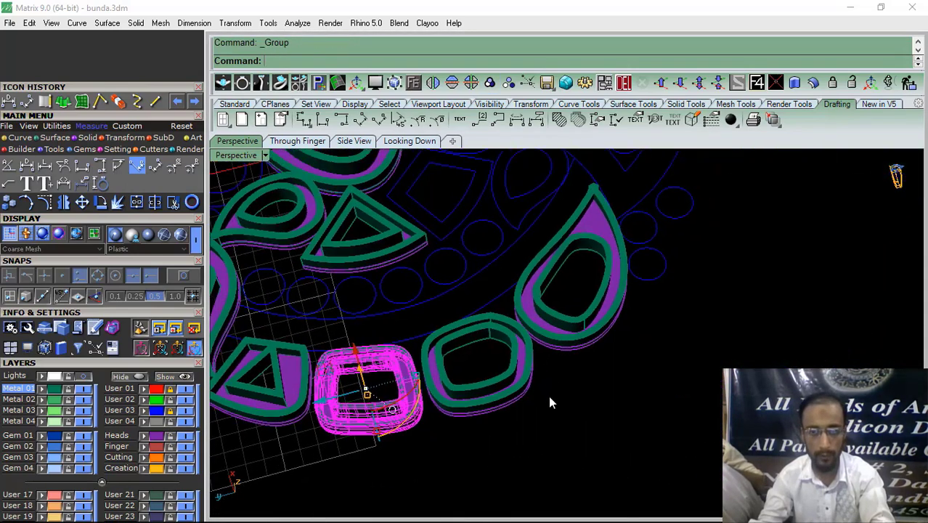
{"action": "key", "text": "ctrl+g"}
{"action": "left_click_drag", "start_coordinate": [597, 382], "coordinate": [562, 311]}
{"action": "key", "text": "ctrl+g"}
{"action": "left_click", "coordinate": [655, 382]}
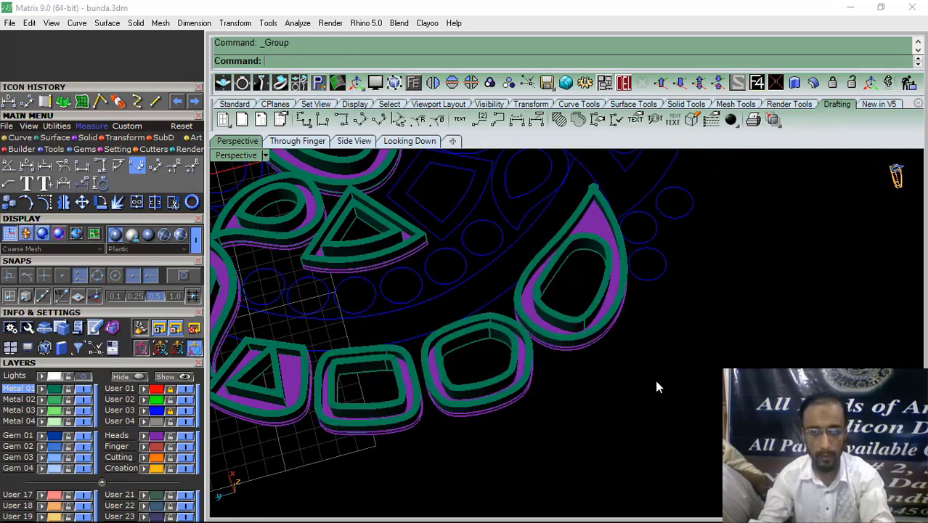
Save the model file
{"action": "right_click_drag", "start_coordinate": [656, 381], "coordinate": [565, 392]}
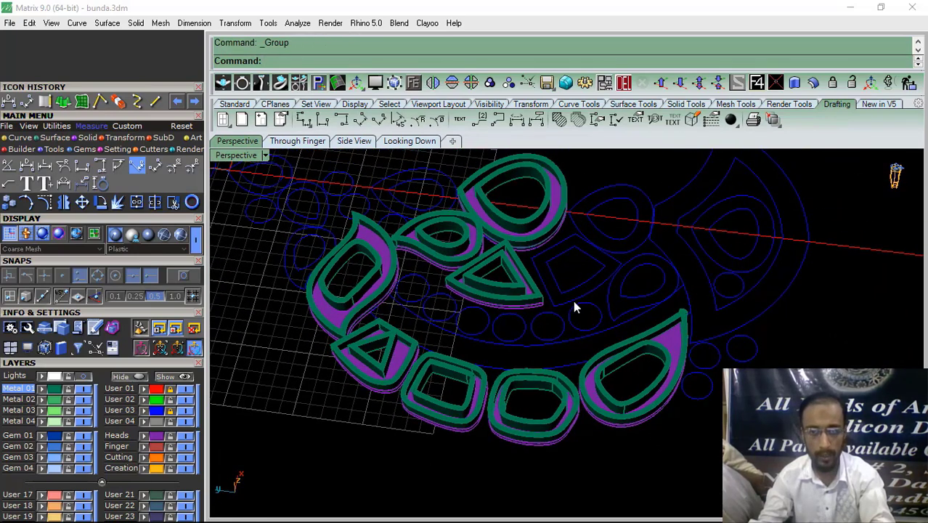
{"action": "right_click_drag", "start_coordinate": [575, 302], "coordinate": [641, 340]}
{"action": "scroll", "coordinate": [501, 292], "scroll_direction": "up", "scroll_amount": 6}
{"action": "right_click_drag", "start_coordinate": [501, 292], "coordinate": [482, 330]}
{"action": "scroll", "coordinate": [483, 330], "scroll_direction": "down", "scroll_amount": 8}
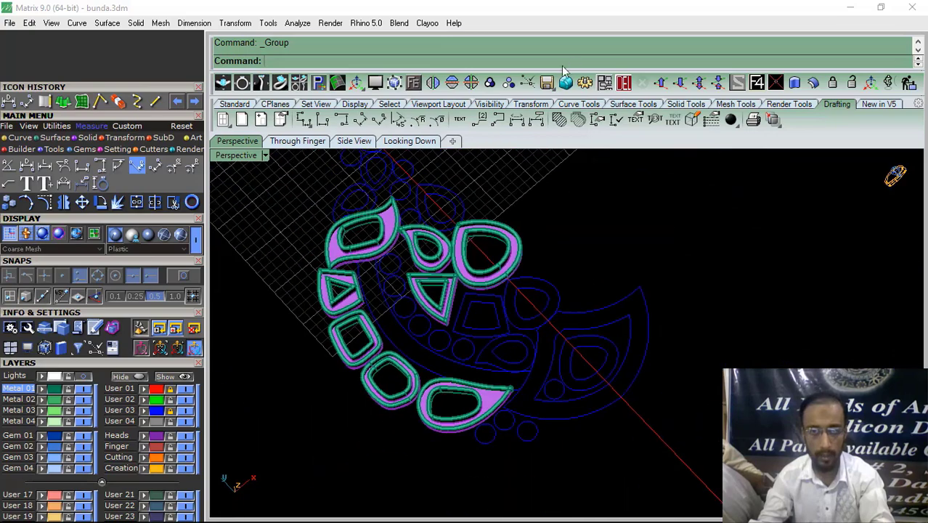
Create a flat surface across the trapezoid, egg-shaped and teardrop settings and trim it to their outer and inner outlines
{"action": "scroll", "coordinate": [494, 330], "scroll_direction": "up", "scroll_amount": 5}
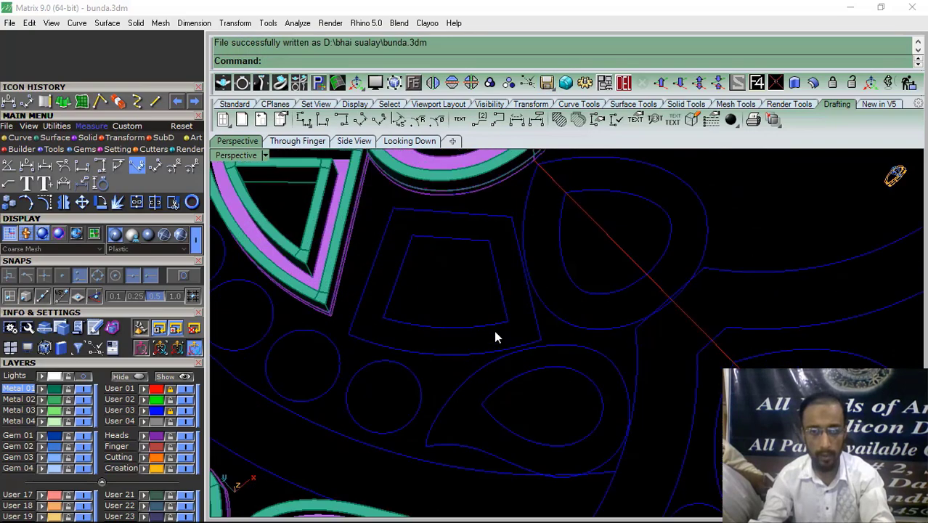
{"action": "left_click_drag", "start_coordinate": [477, 294], "coordinate": [452, 424]}
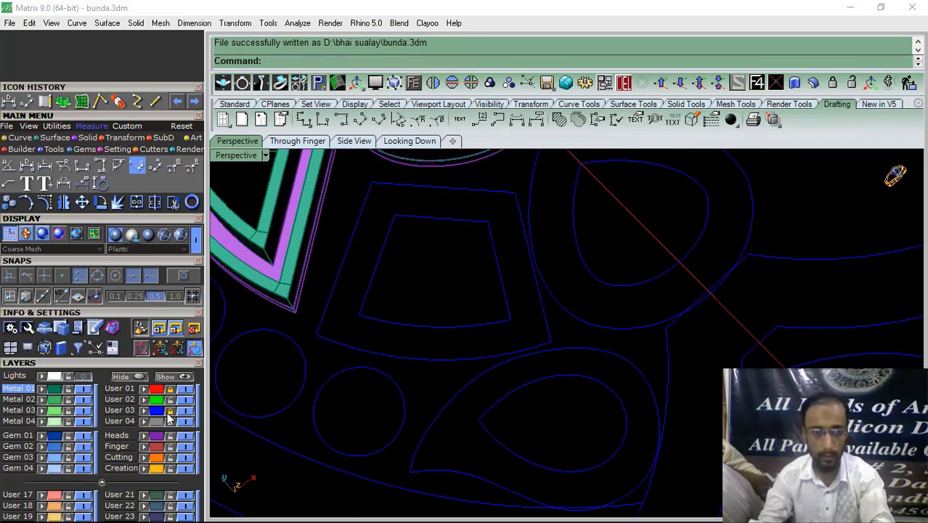
{"action": "left_click_drag", "start_coordinate": [601, 238], "coordinate": [440, 372]}
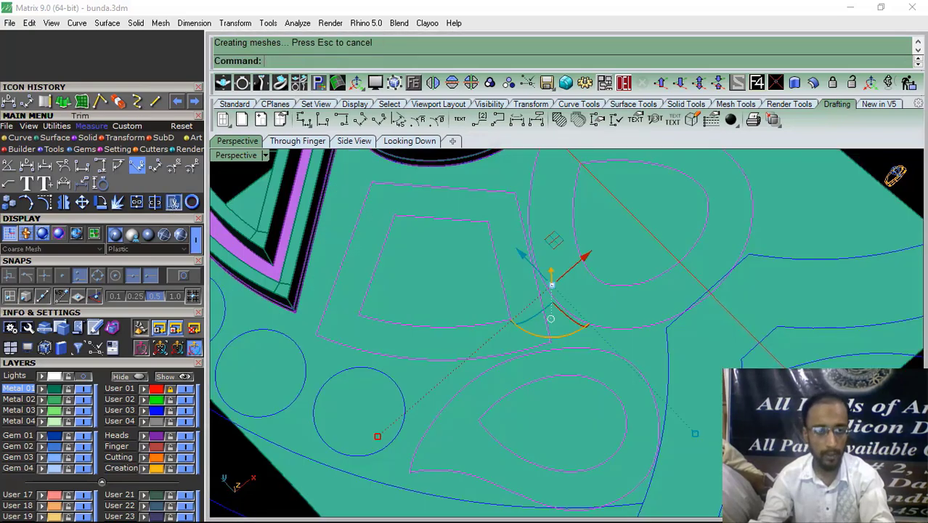
{"action": "left_click", "coordinate": [138, 165]}
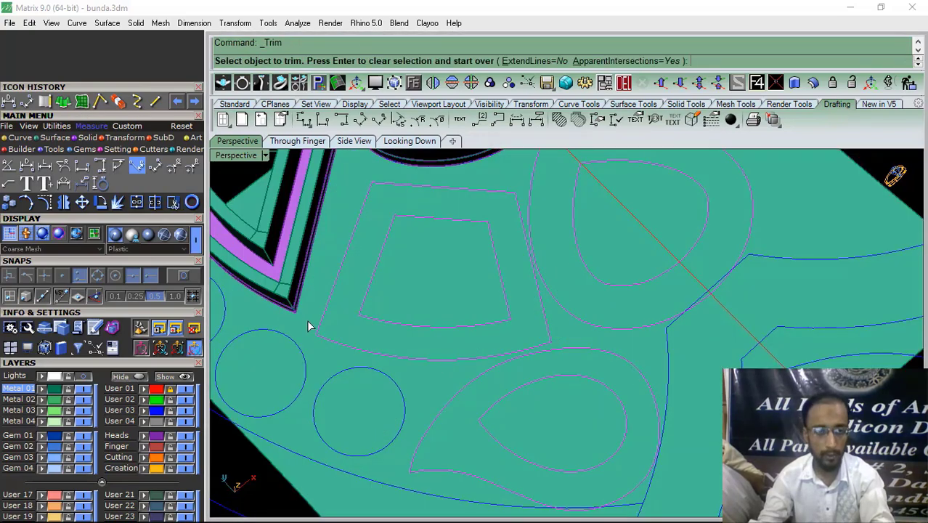
{"action": "left_click", "coordinate": [307, 325]}
{"action": "left_click", "coordinate": [410, 287]}
{"action": "left_click", "coordinate": [527, 400]}
{"action": "left_click", "coordinate": [612, 231]}
{"action": "key", "text": "Return"}
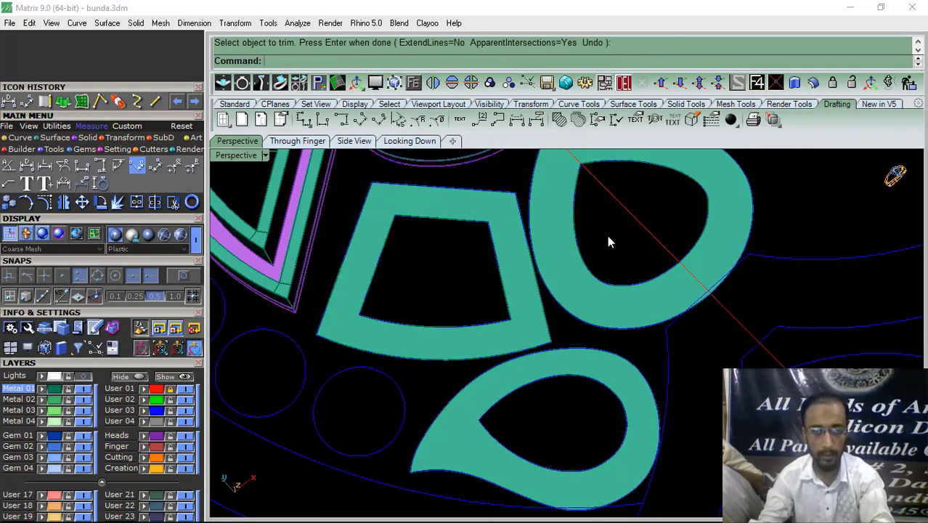
Put the three trimmed flat plates on the Heads layer
{"action": "left_click", "coordinate": [565, 276]}
{"action": "left_click", "coordinate": [527, 324], "text": "shift"}
{"action": "left_click", "coordinate": [536, 373], "text": "shift"}
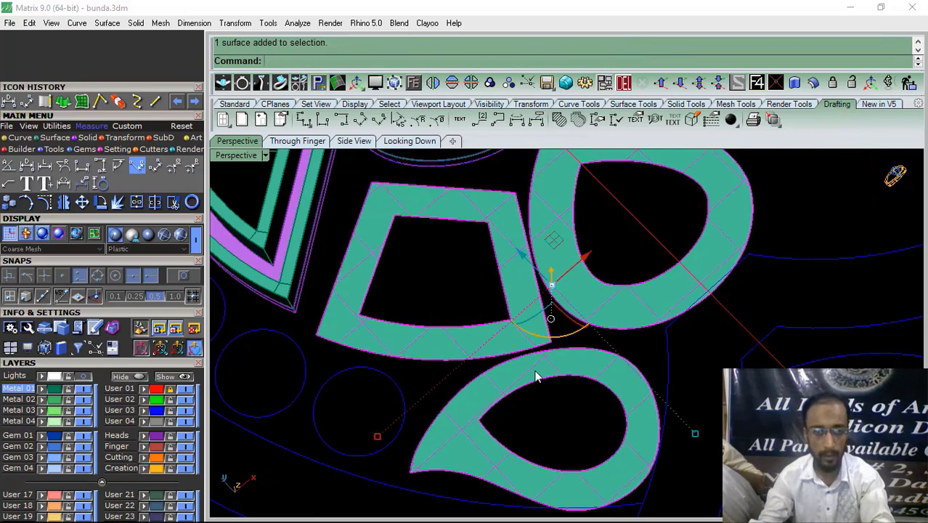
{"action": "left_click", "coordinate": [143, 436]}
Try to offset the three flat plates upward into solids 0.3 thick, and undo the offset
{"action": "right_click_drag", "start_coordinate": [813, 349], "coordinate": [840, 229]}
{"action": "left_click", "coordinate": [814, 83]}
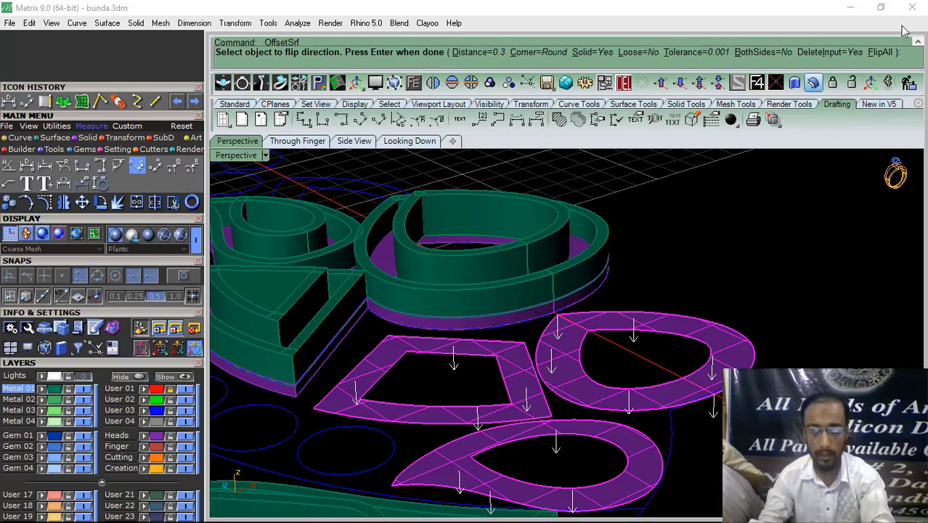
{"action": "left_click", "coordinate": [880, 53]}
{"action": "key", "text": "Return"}
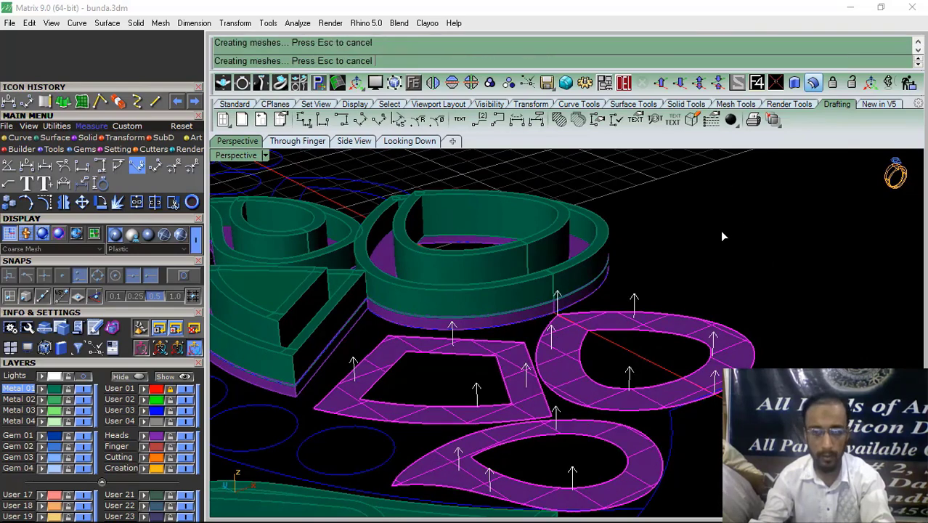
{"action": "left_click", "coordinate": [170, 437]}
{"action": "scroll", "coordinate": [542, 294], "scroll_direction": "down", "scroll_amount": 7}
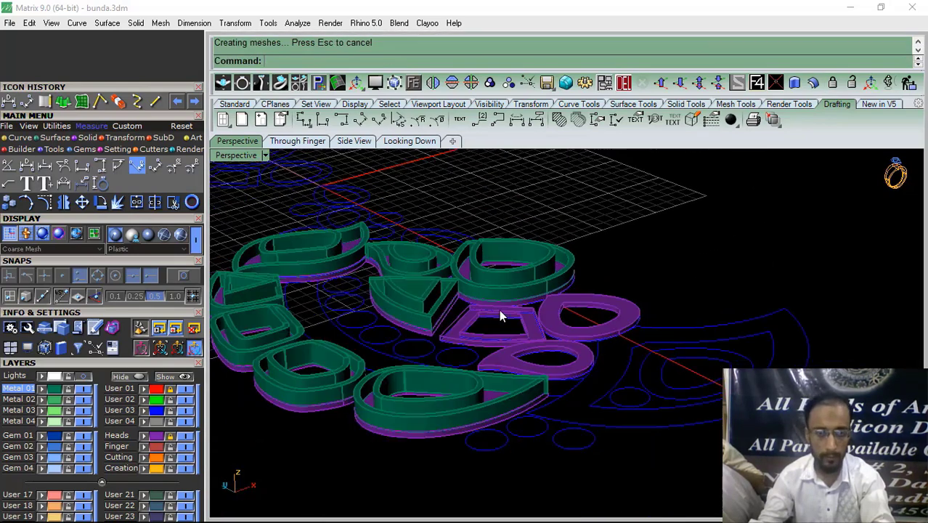
{"action": "scroll", "coordinate": [460, 339], "scroll_direction": "up", "scroll_amount": 5}
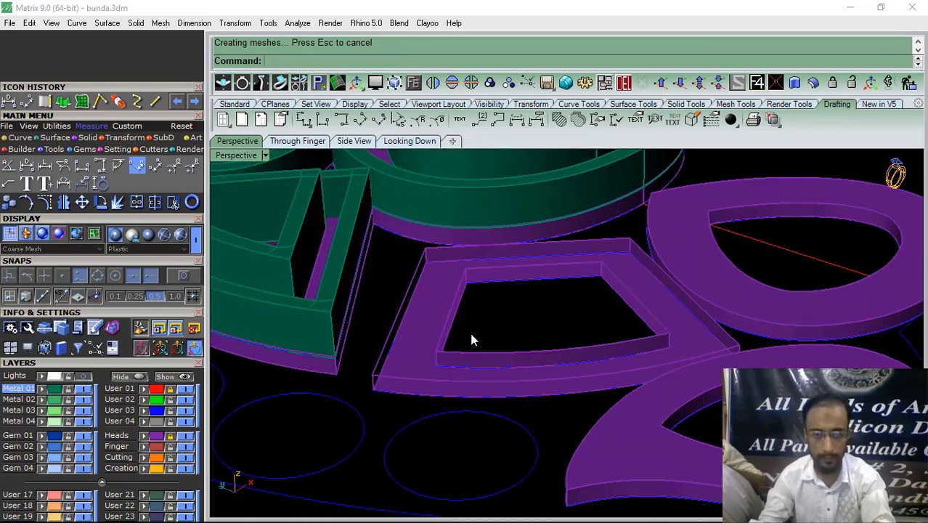
{"action": "key", "text": "ctrl+z"}
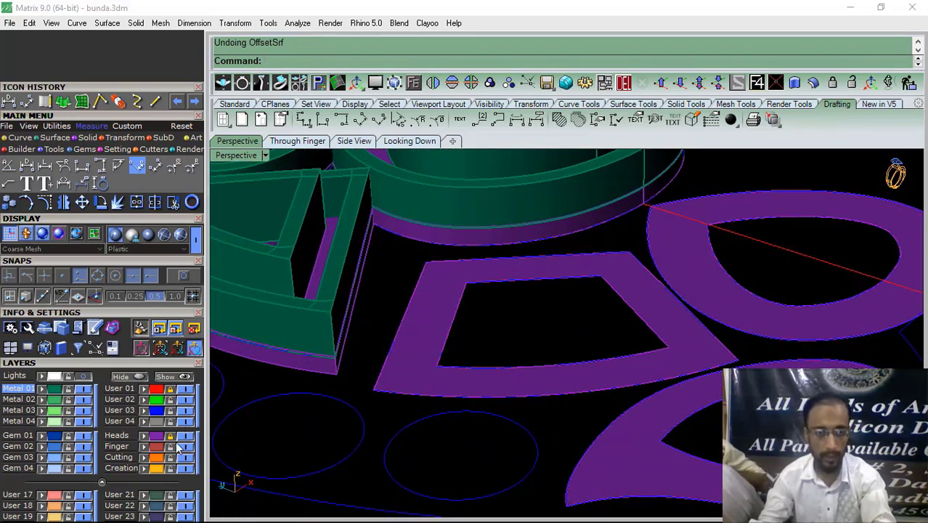
Extrude the trapezoid plate's flat surface straight up into a solid
{"action": "left_click", "coordinate": [431, 356]}
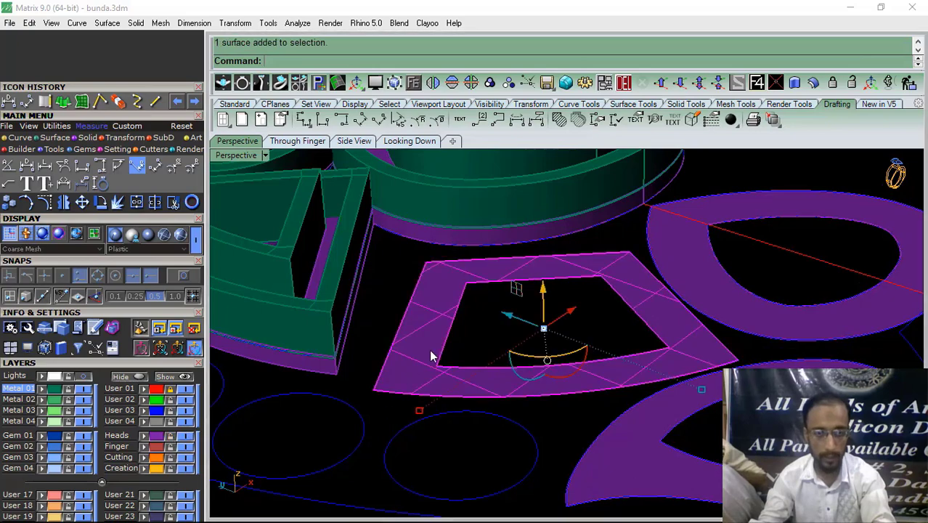
{"action": "left_click", "coordinate": [86, 137]}
{"action": "left_click", "coordinate": [175, 167]}
{"action": "left_click", "coordinate": [372, 64]}
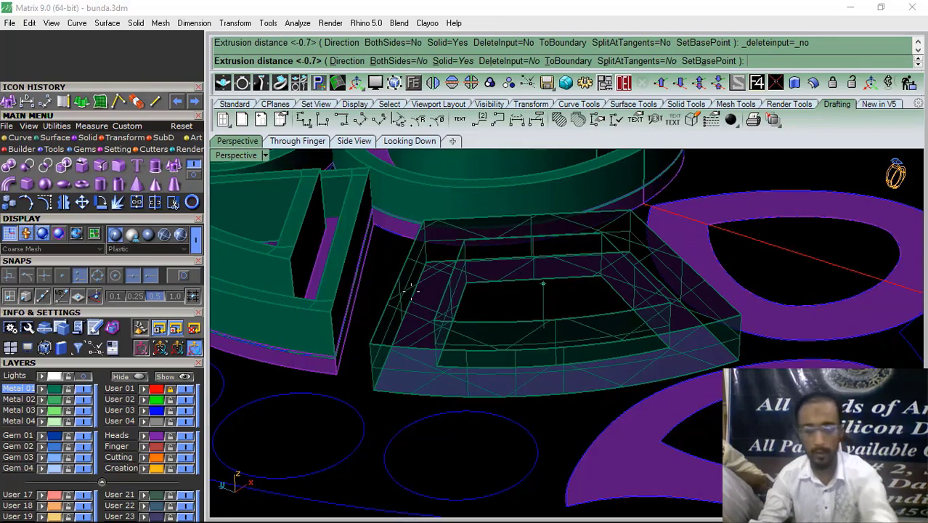
{"action": "key", "text": "Return"}
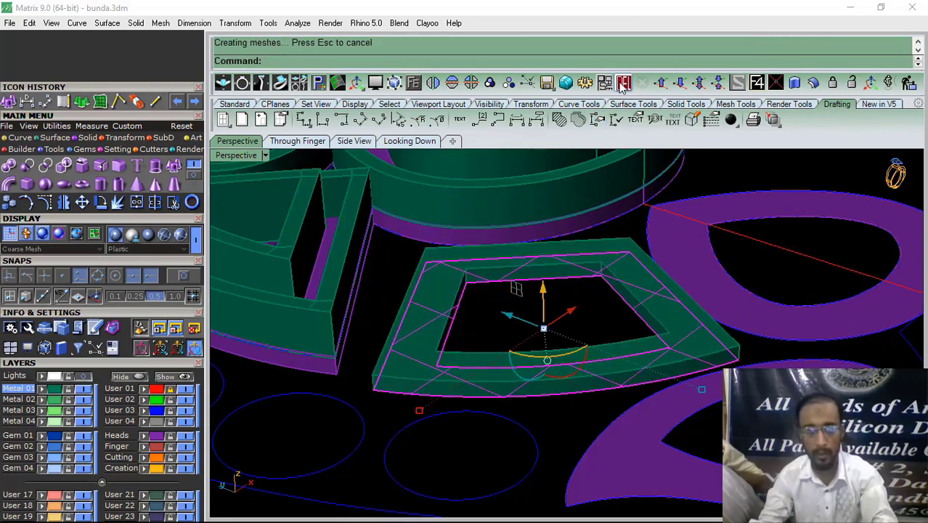
Delete the trapezoid's original flat surface and put the extruded solid on the Heads layer
{"action": "key", "text": "Delete"}
{"action": "left_click", "coordinate": [413, 356]}
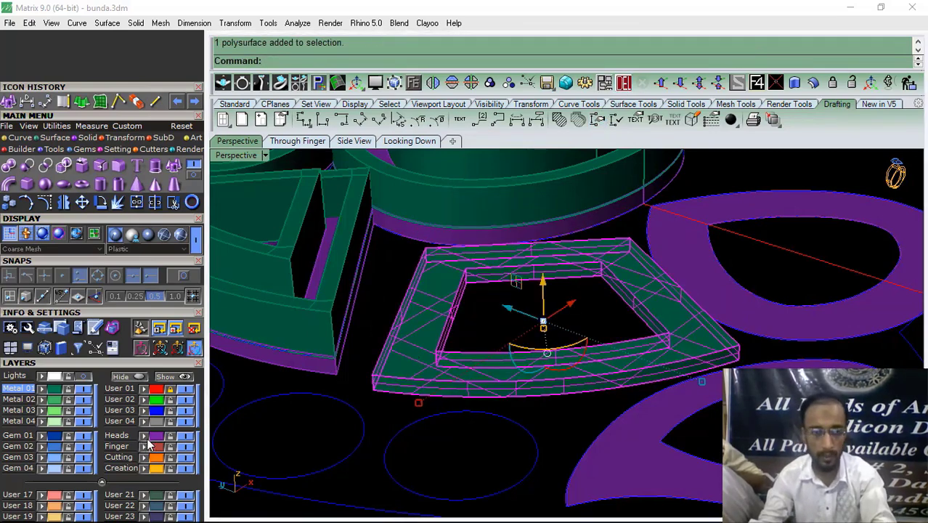
{"action": "scroll", "coordinate": [476, 390], "scroll_direction": "down", "scroll_amount": 3}
{"action": "scroll", "coordinate": [477, 389], "scroll_direction": "up", "scroll_amount": 3}
Offset the teardrop and egg-shaped flat plates upward into solids with a thickness of 0.3
{"action": "left_click", "coordinate": [466, 392]}
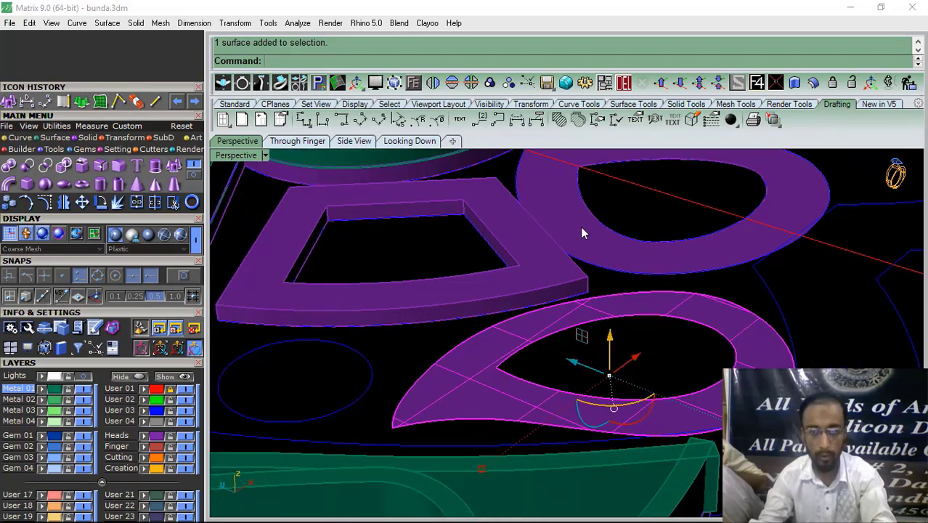
{"action": "left_click", "coordinate": [581, 227], "text": "shift"}
{"action": "left_click", "coordinate": [814, 83]}
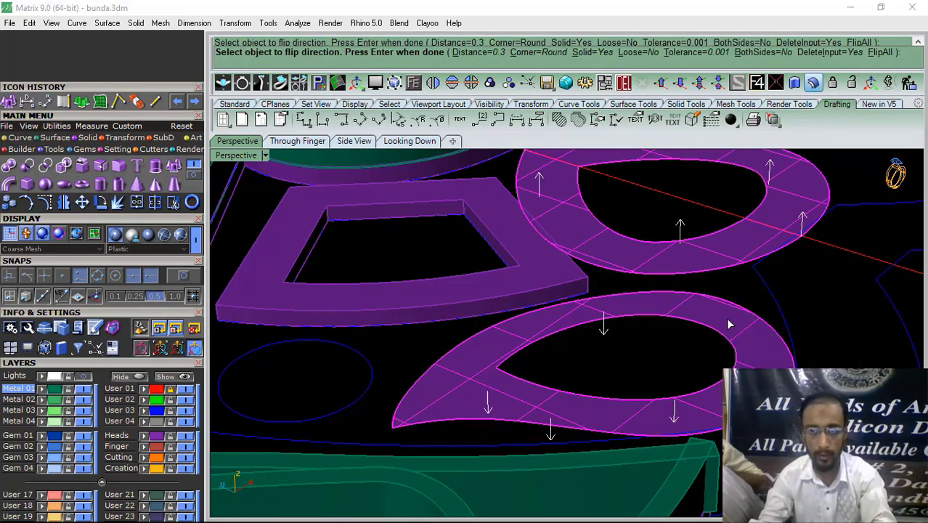
{"action": "key", "text": "Return"}
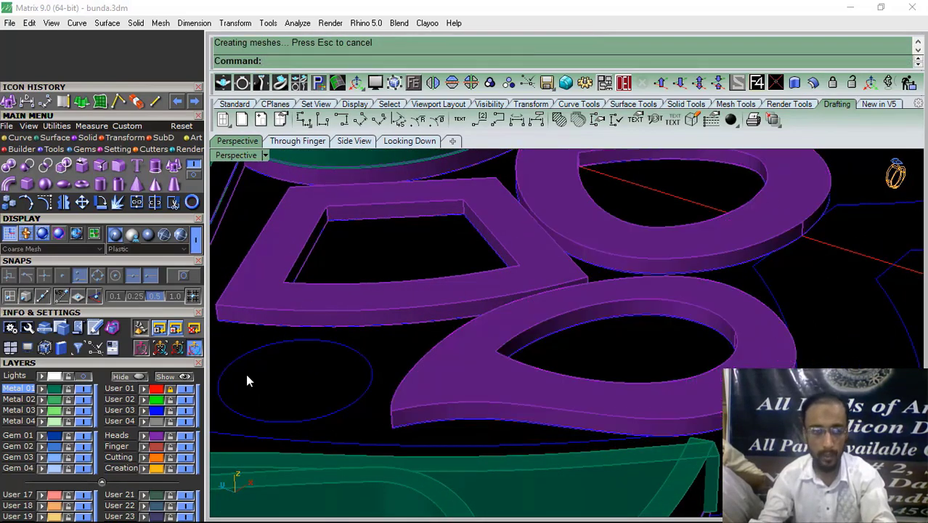
Lock the Heads layer and raise the inner and outer outlines of the three settings to the top of their base plates
{"action": "left_click", "coordinate": [383, 275]}
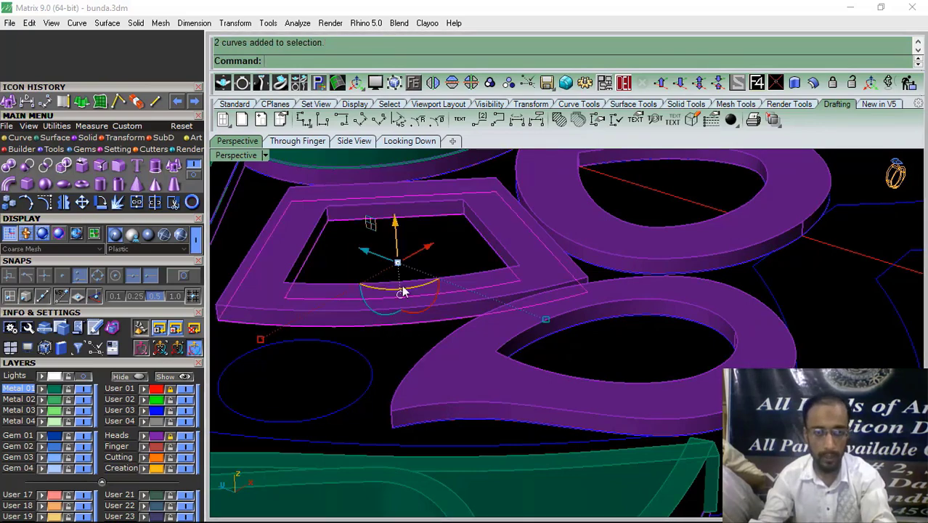
{"action": "left_click_drag", "start_coordinate": [474, 419], "coordinate": [472, 421]}
{"action": "scroll", "coordinate": [468, 388], "scroll_direction": "down", "scroll_amount": 5}
{"action": "scroll", "coordinate": [537, 294], "scroll_direction": "up", "scroll_amount": 7}
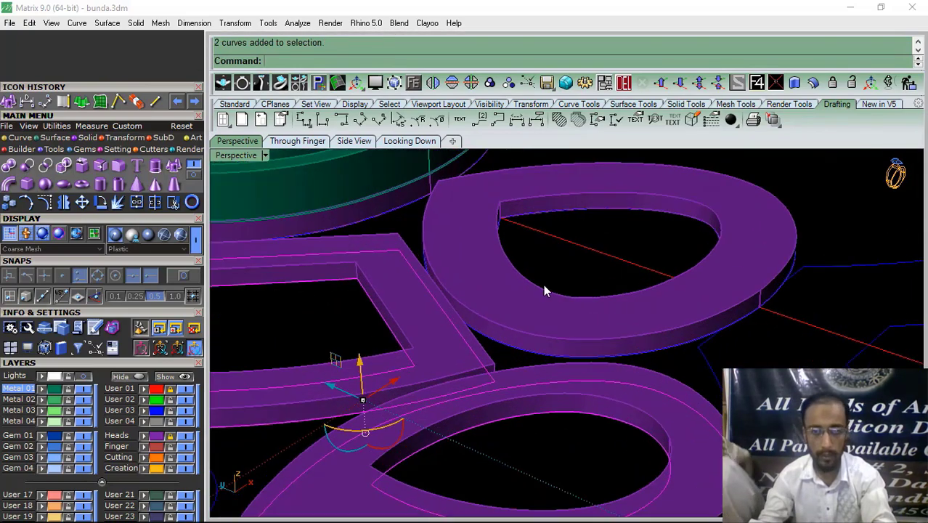
{"action": "left_click_drag", "start_coordinate": [512, 363], "coordinate": [512, 361]}
{"action": "scroll", "coordinate": [541, 316], "scroll_direction": "down", "scroll_amount": 5}
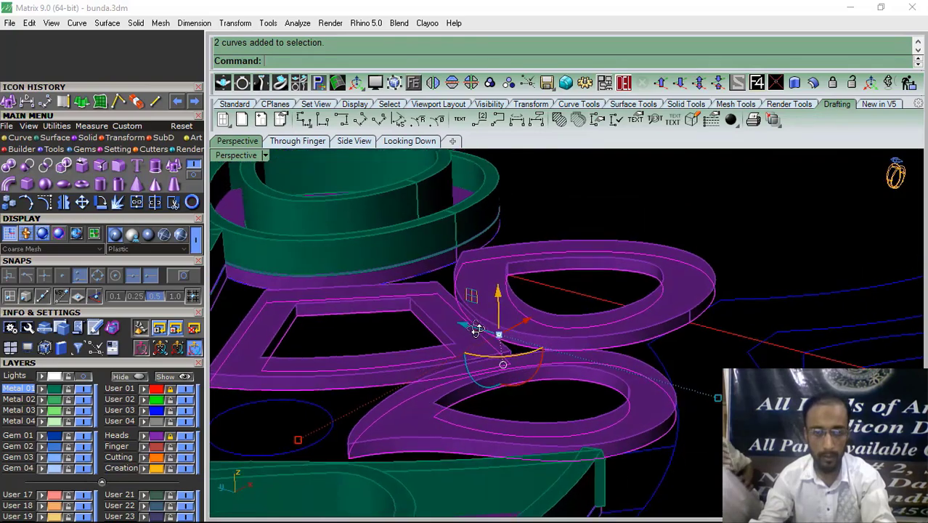
{"action": "scroll", "coordinate": [544, 328], "scroll_direction": "up", "scroll_amount": 2}
{"action": "mouse_move", "coordinate": [555, 294]}
{"action": "left_mouse_down"}
{"action": "mouse_move", "coordinate": [556, 276]}
{"action": "mouse_move", "coordinate": [546, 293]}
{"action": "left_mouse_up"}
{"action": "scroll", "coordinate": [545, 293], "scroll_direction": "down", "scroll_amount": 4}
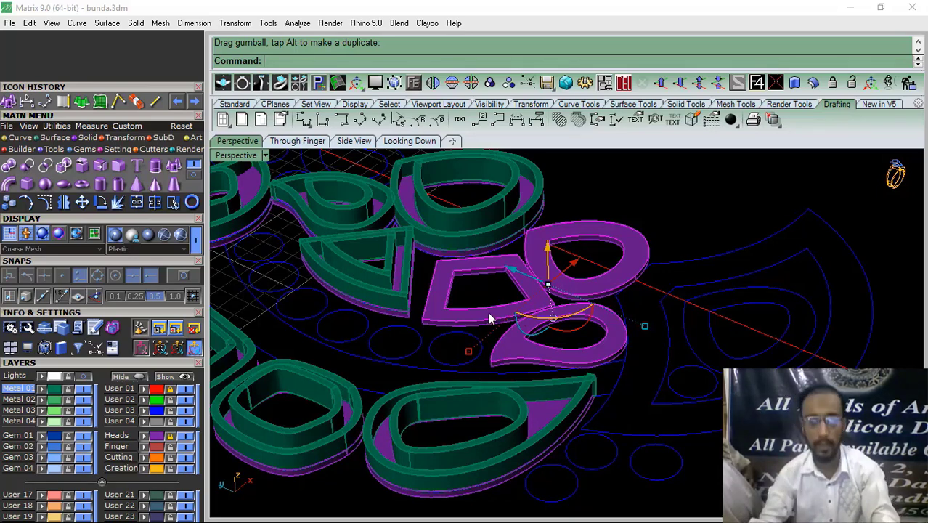
Extrude the outer outlines of the trapezoid, teardrop and egg-shaped settings straight up as walls
{"action": "scroll", "coordinate": [426, 301], "scroll_direction": "up", "scroll_amount": 4}
{"action": "scroll", "coordinate": [435, 327], "scroll_direction": "down", "scroll_amount": 3}
{"action": "scroll", "coordinate": [458, 342], "scroll_direction": "up", "scroll_amount": 4}
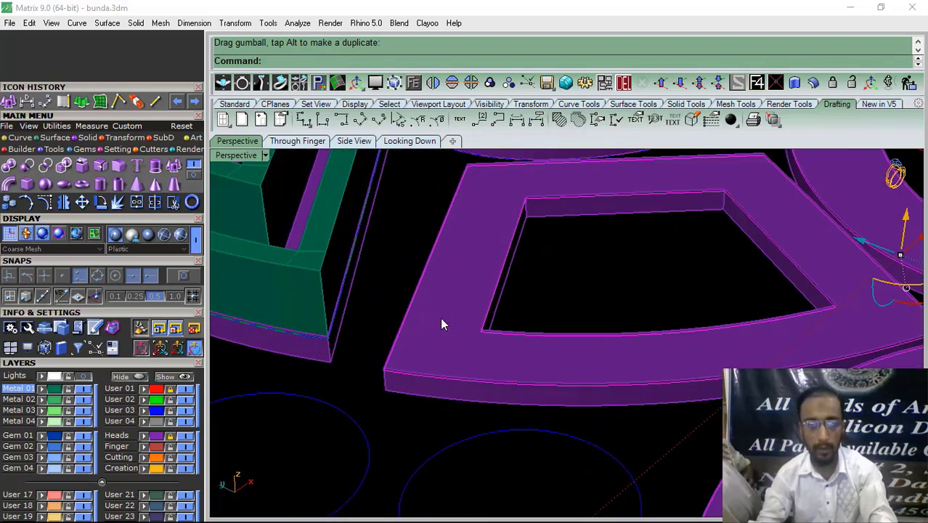
{"action": "left_click_drag", "start_coordinate": [440, 317], "coordinate": [382, 349]}
{"action": "scroll", "coordinate": [495, 369], "scroll_direction": "down", "scroll_amount": 3}
{"action": "scroll", "coordinate": [545, 407], "scroll_direction": "up", "scroll_amount": 3}
{"action": "scroll", "coordinate": [471, 387], "scroll_direction": "down", "scroll_amount": 3}
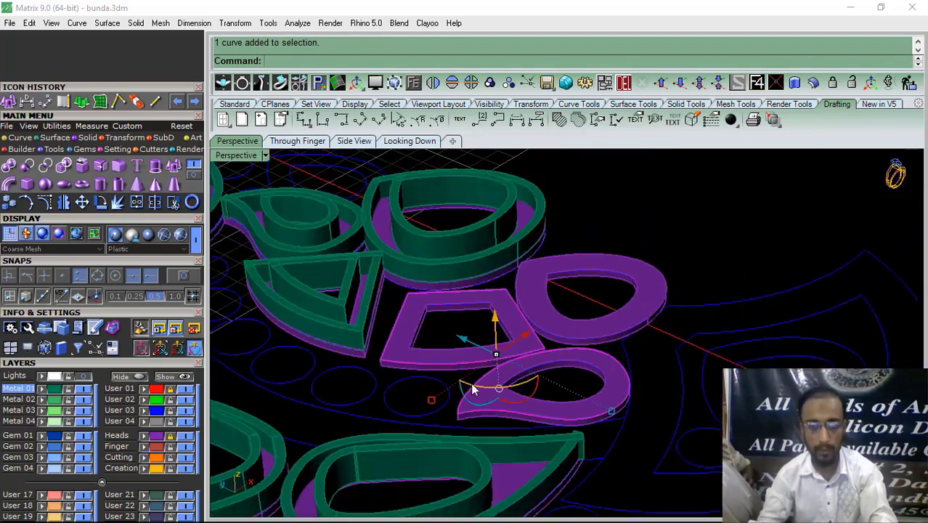
{"action": "scroll", "coordinate": [546, 354], "scroll_direction": "up", "scroll_amount": 4}
{"action": "scroll", "coordinate": [551, 377], "scroll_direction": "down", "scroll_amount": 4}
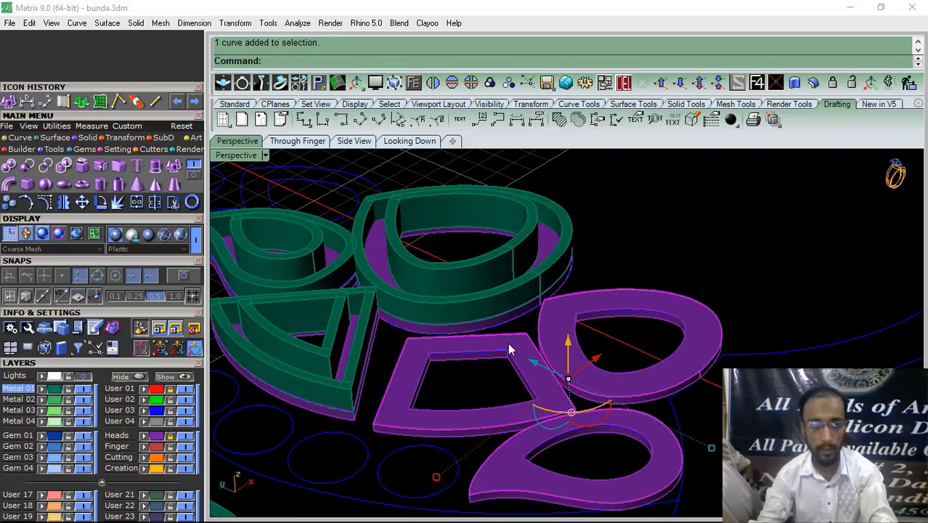
{"action": "left_click", "coordinate": [81, 102]}
{"action": "left_click", "coordinate": [365, 61]}
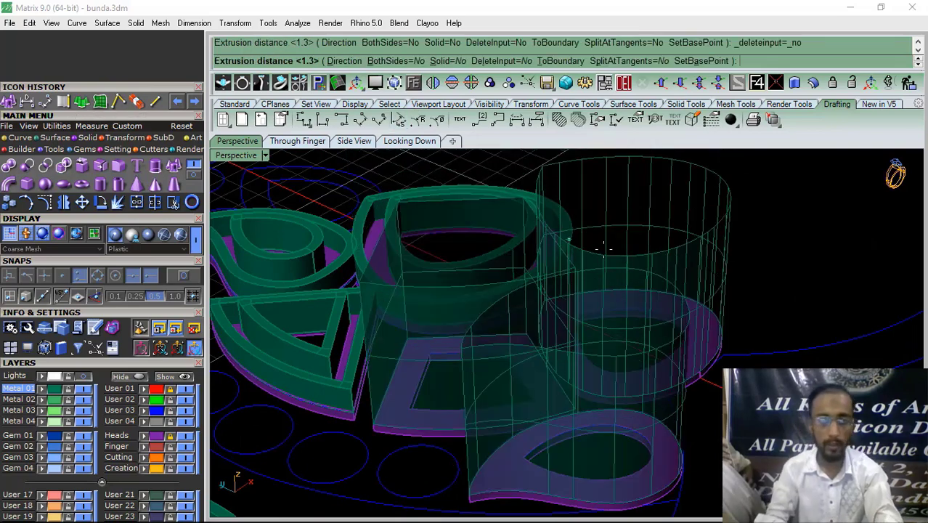
{"action": "key", "text": "Return"}
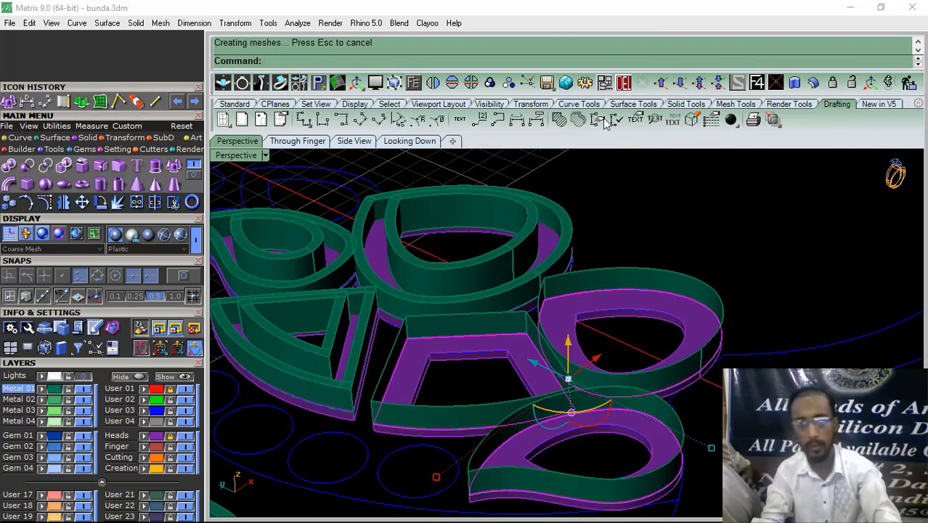
Offset the outer walls of the trapezoid, egg-shaped and teardrop settings inward into solids with a thickness of 0.33
{"action": "left_click", "coordinate": [659, 284]}
{"action": "left_click", "coordinate": [477, 327], "text": "shift"}
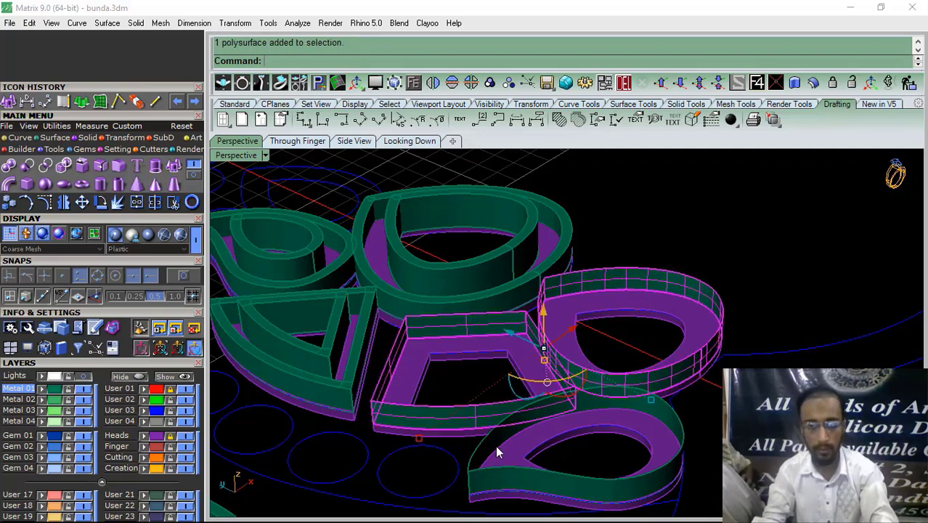
{"action": "left_click", "coordinate": [497, 444], "text": "shift"}
{"action": "left_click", "coordinate": [813, 83]}
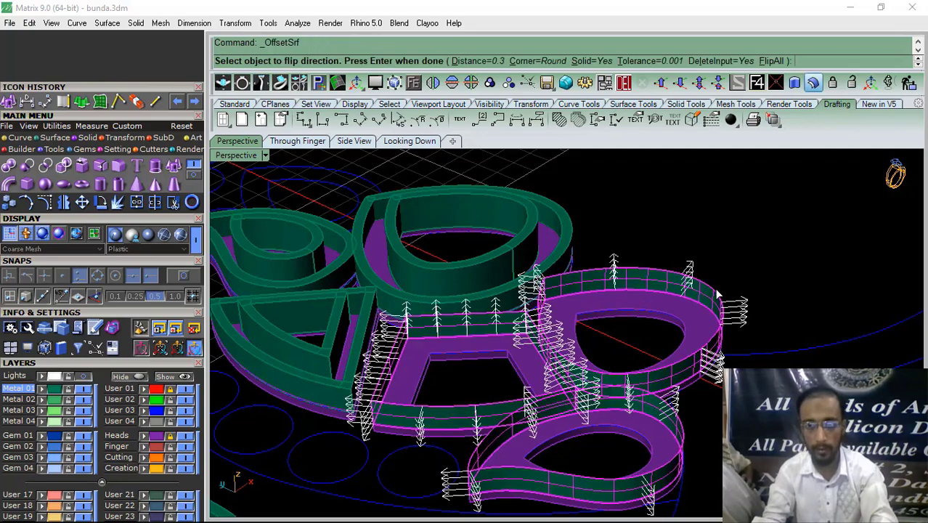
{"action": "left_click", "coordinate": [771, 61]}
{"action": "type", "text": "."}
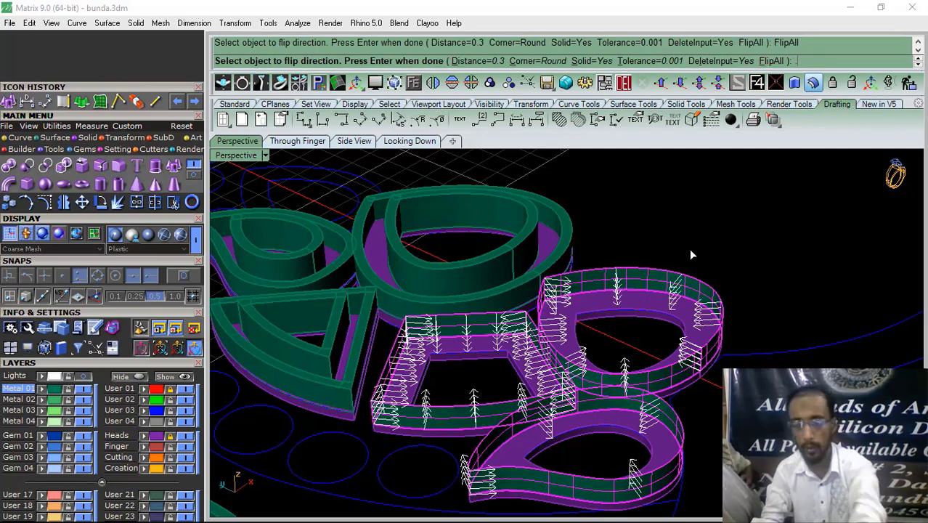
{"action": "type", "text": "33"}
{"action": "key", "text": "Return"}
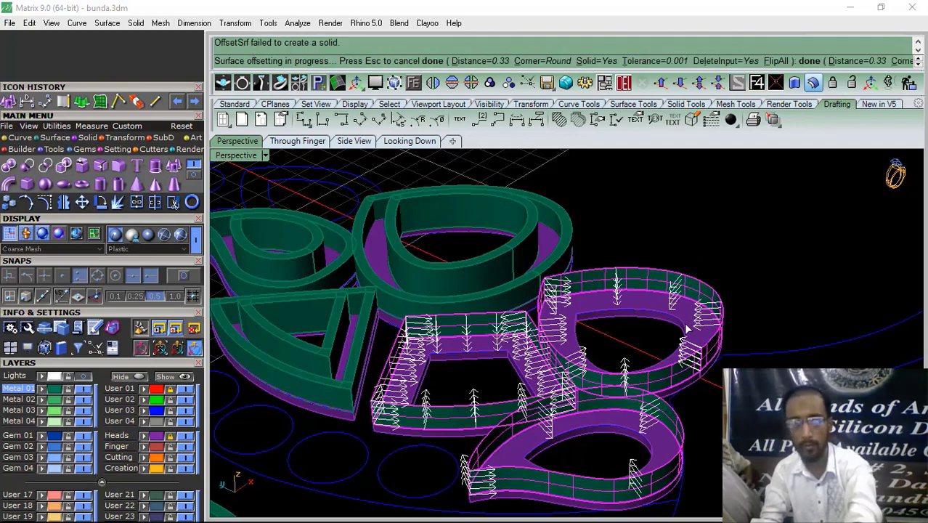
Extrude the inner outlines of the trapezoid, egg-shaped and teardrop settings straight up by 1.3 as inner walls
{"action": "scroll", "coordinate": [604, 302], "scroll_direction": "down", "scroll_amount": 3}
{"action": "scroll", "coordinate": [500, 315], "scroll_direction": "up", "scroll_amount": 6}
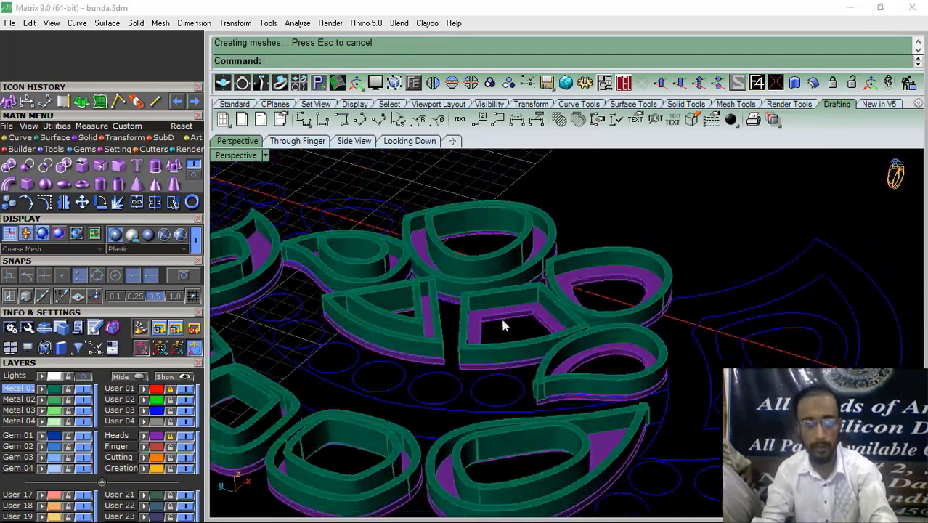
{"action": "left_click", "coordinate": [433, 315]}
{"action": "scroll", "coordinate": [432, 315], "scroll_direction": "down", "scroll_amount": 3}
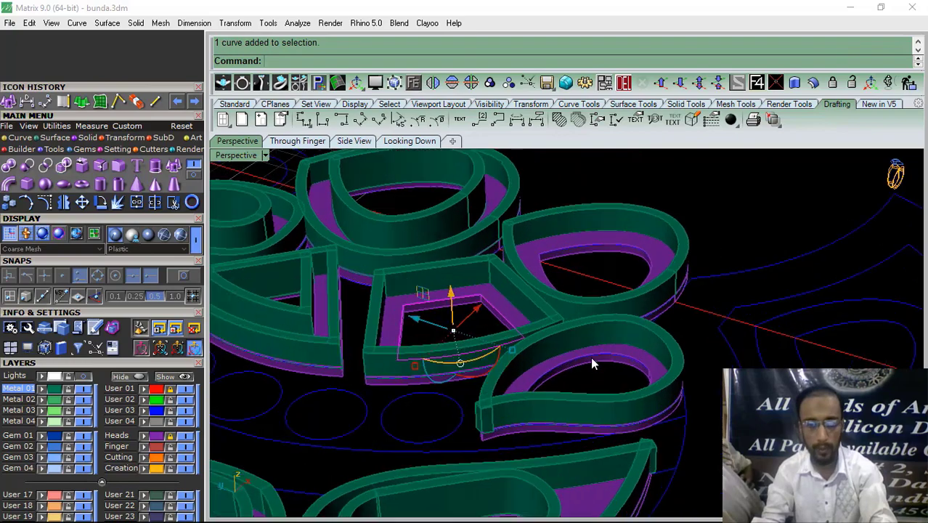
{"action": "scroll", "coordinate": [590, 357], "scroll_direction": "up", "scroll_amount": 6}
{"action": "scroll", "coordinate": [533, 374], "scroll_direction": "down", "scroll_amount": 8}
{"action": "scroll", "coordinate": [548, 289], "scroll_direction": "up", "scroll_amount": 7}
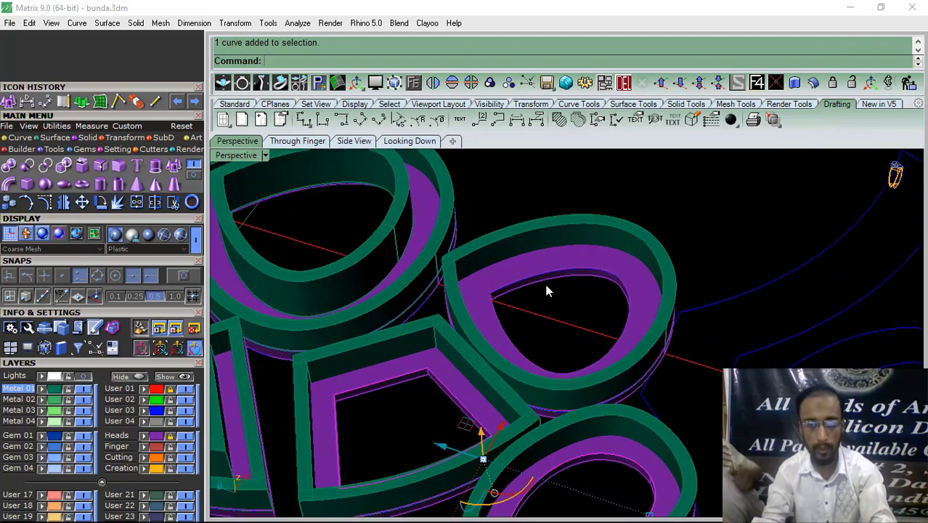
{"action": "left_click_drag", "start_coordinate": [557, 304], "coordinate": [495, 257], "text": "shift"}
{"action": "scroll", "coordinate": [508, 280], "scroll_direction": "down", "scroll_amount": 7}
{"action": "right_click_drag", "start_coordinate": [534, 305], "coordinate": [421, 212]}
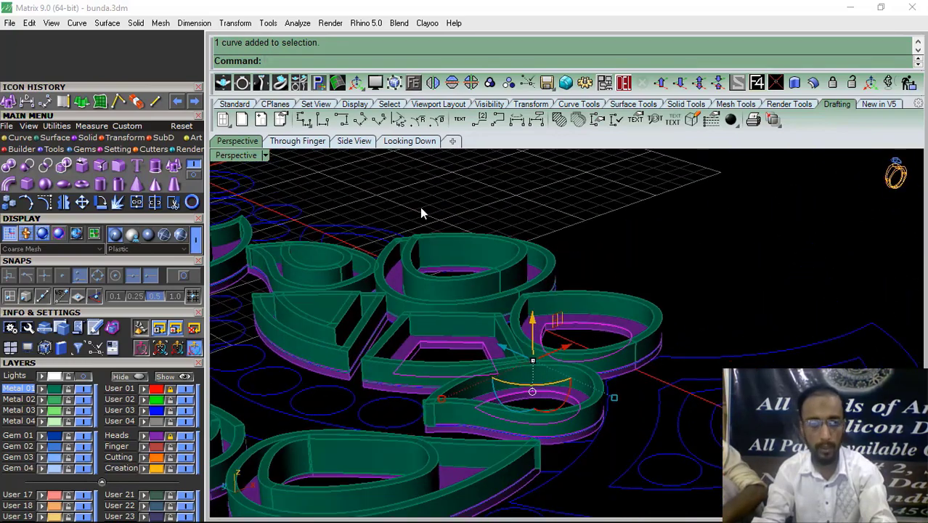
{"action": "left_click", "coordinate": [81, 103]}
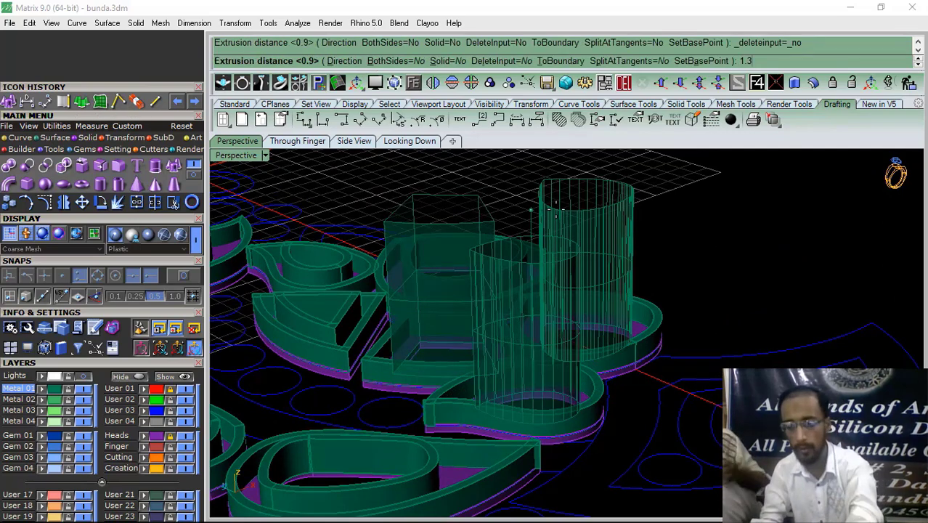
{"action": "key", "text": "Return"}
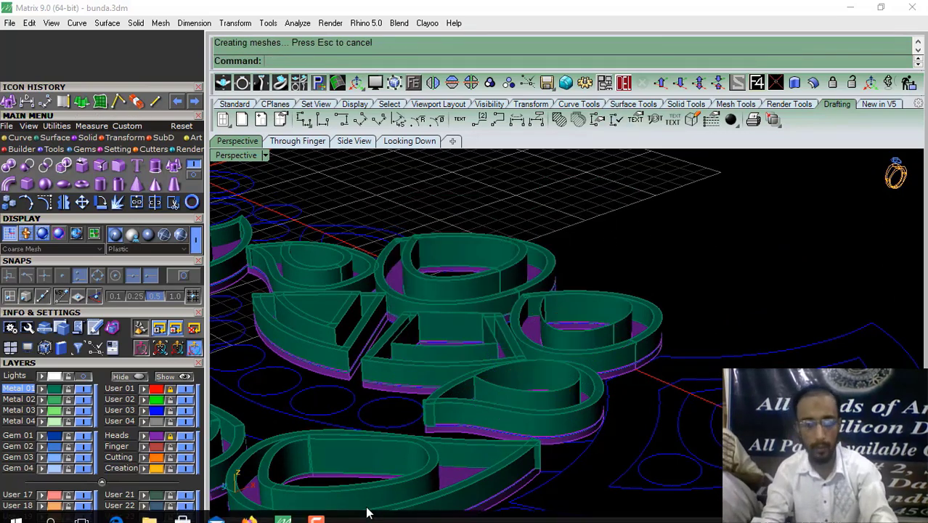
Draw a flattened ellipsoid centred near the long crescent curve, wide enough to enclose the finished settings
{"action": "left_click", "coordinate": [325, 509]}
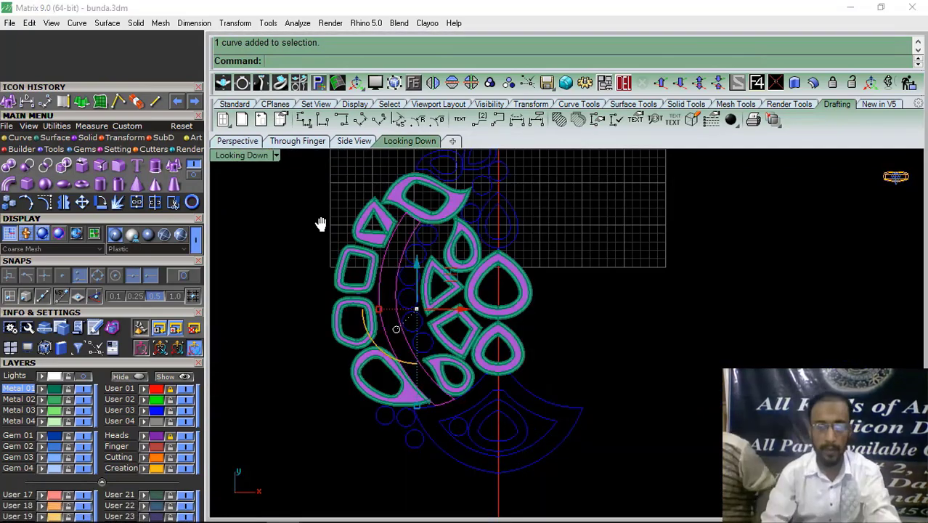
{"action": "right_click_drag", "start_coordinate": [514, 342], "coordinate": [541, 355]}
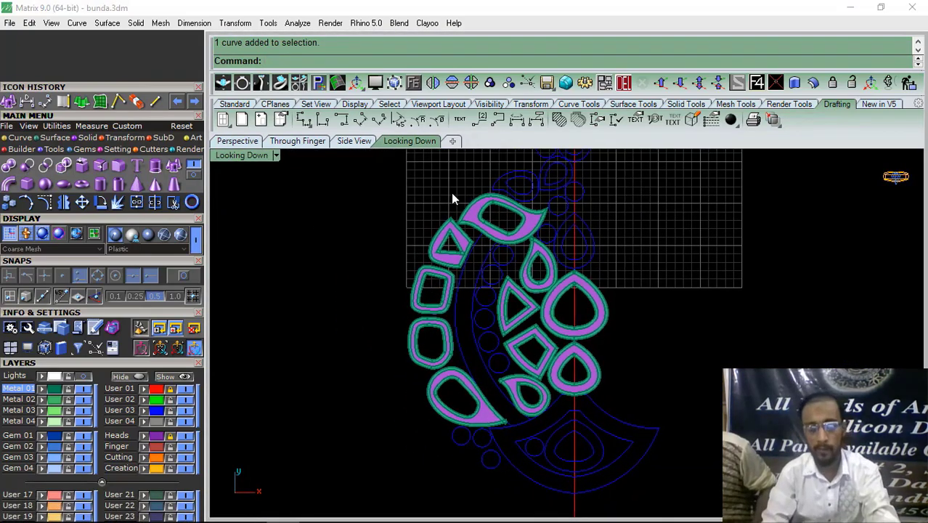
{"action": "left_click", "coordinate": [237, 140]}
{"action": "mouse_move", "coordinate": [551, 392]}
{"action": "right_mouse_down"}
{"action": "mouse_move", "coordinate": [508, 342]}
{"action": "mouse_move", "coordinate": [493, 292]}
{"action": "mouse_move", "coordinate": [501, 358]}
{"action": "mouse_move", "coordinate": [549, 379]}
{"action": "right_mouse_up"}
{"action": "scroll", "coordinate": [530, 356], "scroll_direction": "up", "scroll_amount": 5}
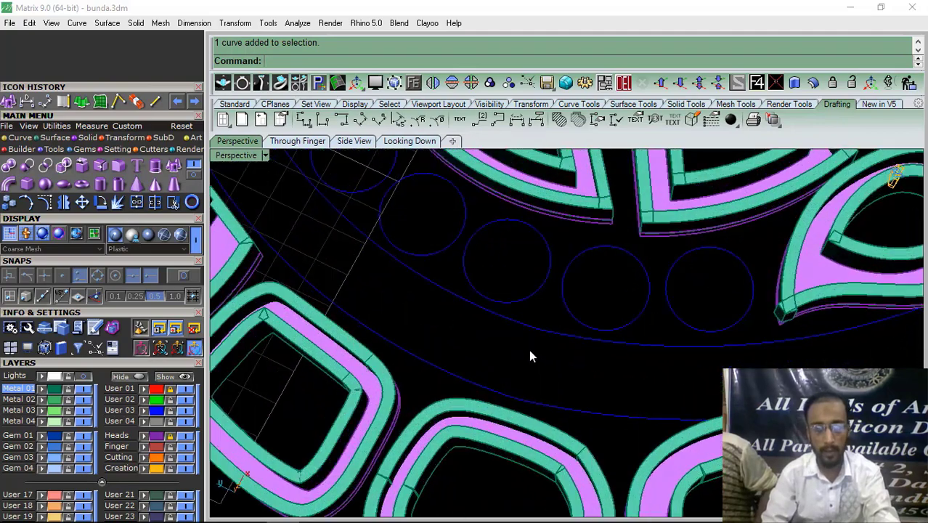
{"action": "left_click", "coordinate": [409, 141]}
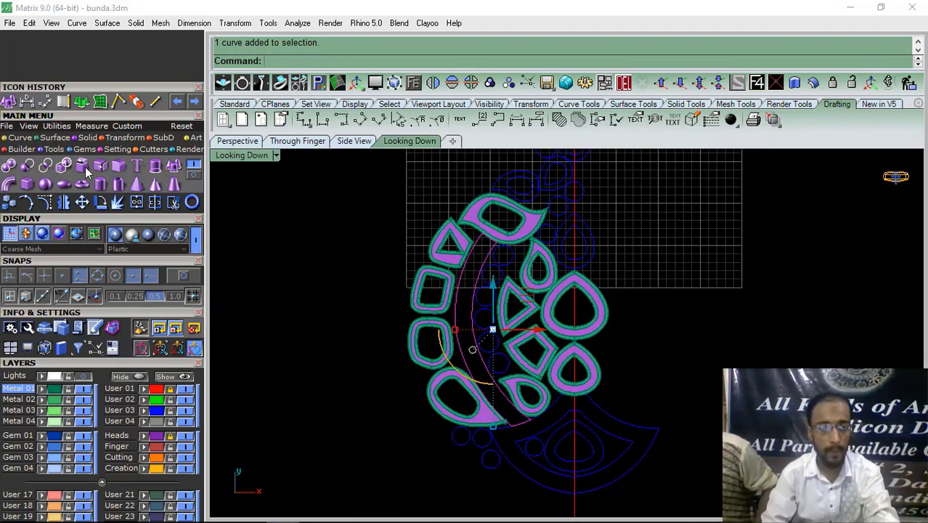
{"action": "left_click", "coordinate": [70, 186]}
{"action": "scroll", "coordinate": [482, 316], "scroll_direction": "up", "scroll_amount": 3}
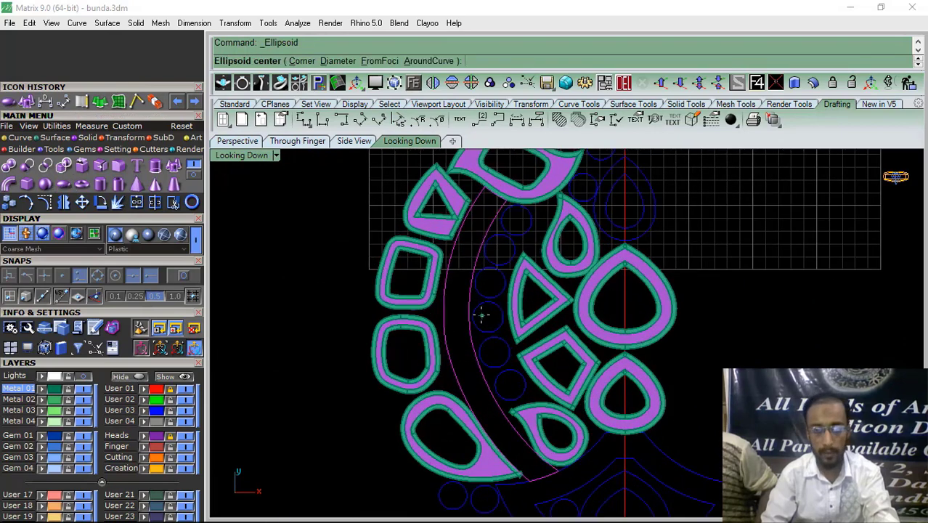
{"action": "scroll", "coordinate": [481, 314], "scroll_direction": "down", "scroll_amount": 3}
{"action": "left_click", "coordinate": [358, 307]}
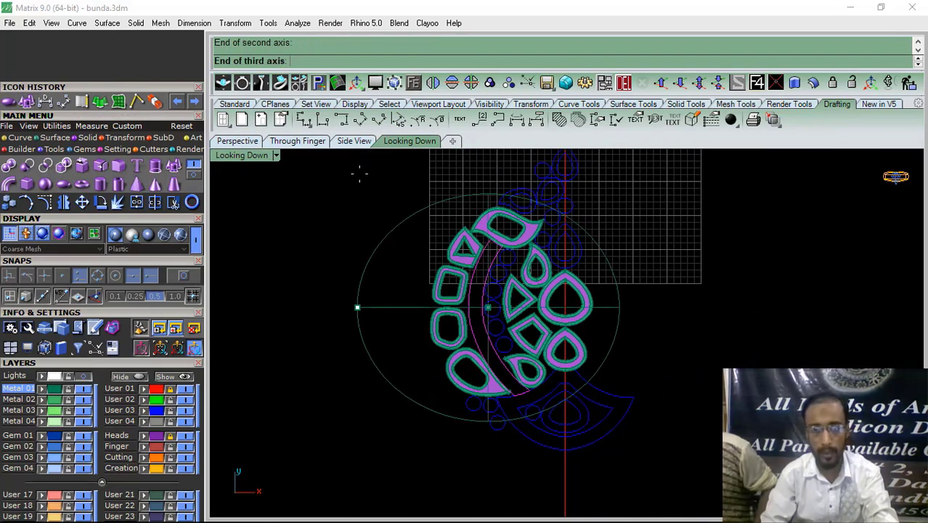
{"action": "left_click", "coordinate": [354, 142]}
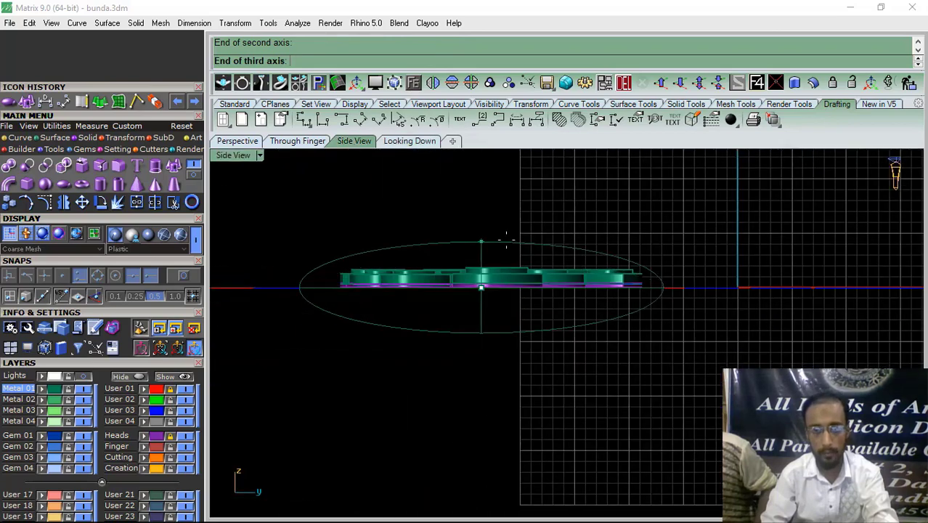
{"action": "left_click", "coordinate": [503, 237]}
Trim the ellipsoid with the long crescent curve, removing everything outside the curve
{"action": "left_click", "coordinate": [237, 141]}
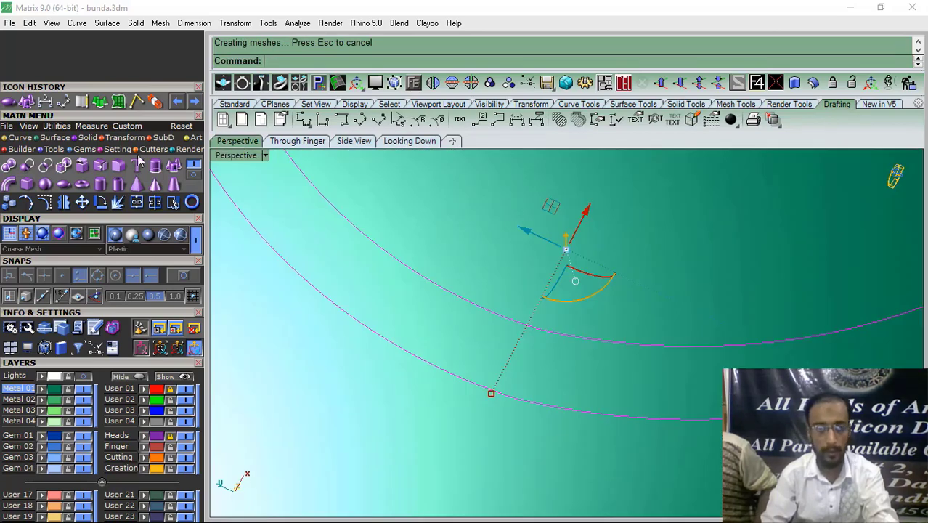
{"action": "left_click", "coordinate": [29, 138]}
{"action": "left_click", "coordinate": [195, 167]}
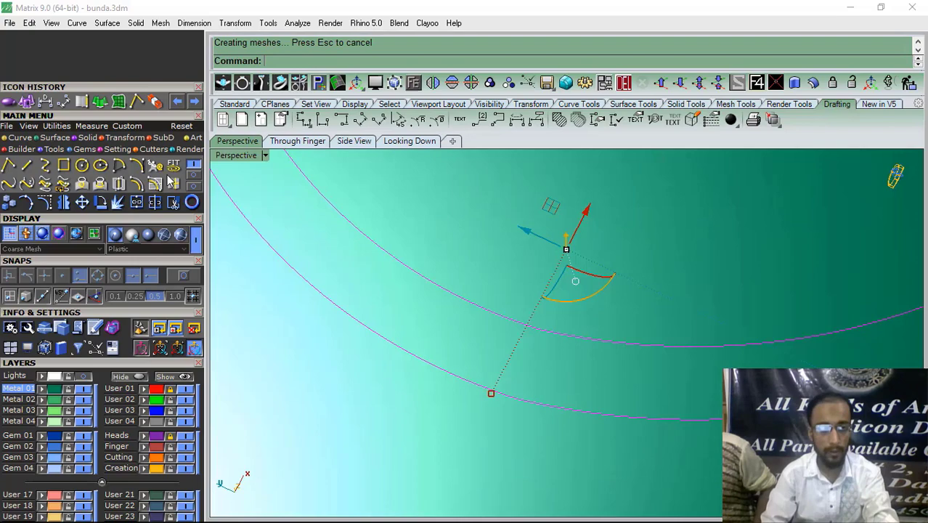
{"action": "left_click", "coordinate": [103, 186]}
{"action": "scroll", "coordinate": [421, 294], "scroll_direction": "down", "scroll_amount": 12}
{"action": "right_click_drag", "start_coordinate": [418, 293], "coordinate": [368, 255]}
{"action": "left_click", "coordinate": [360, 320]}
{"action": "right_click", "coordinate": [360, 319]}
Remove the lower crescent strip left from the trimmed ellipsoid, keeping only the domed upper strip
{"action": "right_click_drag", "start_coordinate": [361, 319], "coordinate": [401, 315]}
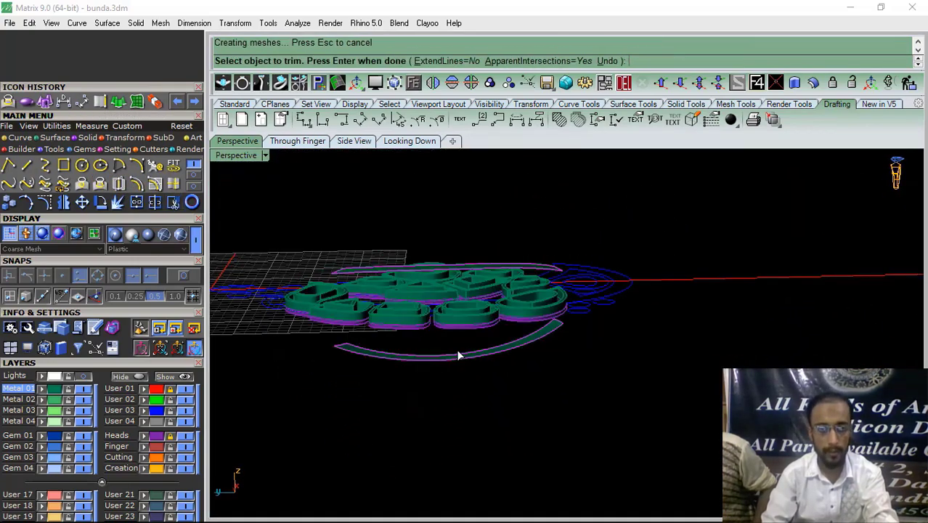
{"action": "scroll", "coordinate": [458, 351], "scroll_direction": "up", "scroll_amount": 4}
{"action": "left_click", "coordinate": [455, 360]}
{"action": "right_click", "coordinate": [411, 398]}
{"action": "left_click", "coordinate": [621, 86]}
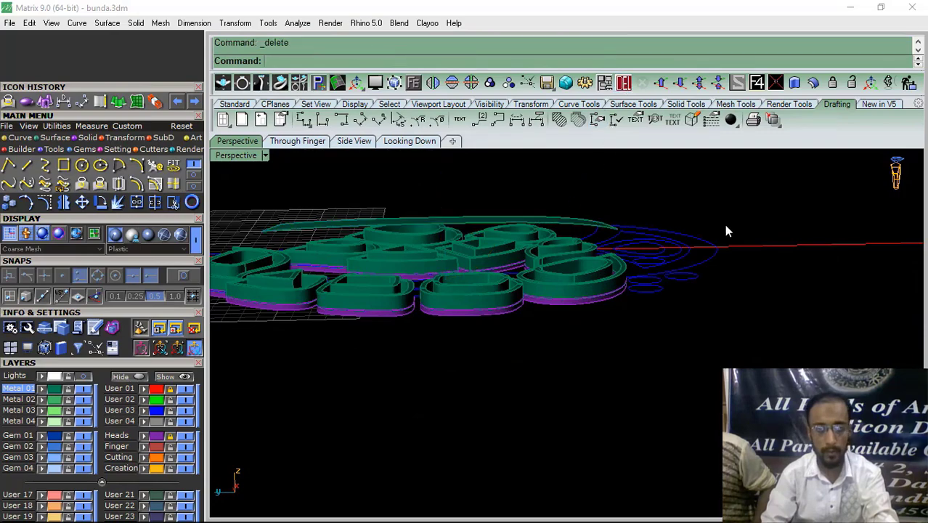
Offset the domed crescent strip downward into a solid with a thickness of 0.32
{"action": "right_click_drag", "start_coordinate": [726, 229], "coordinate": [489, 263]}
{"action": "scroll", "coordinate": [487, 262], "scroll_direction": "up", "scroll_amount": 5}
{"action": "left_click", "coordinate": [474, 266]}
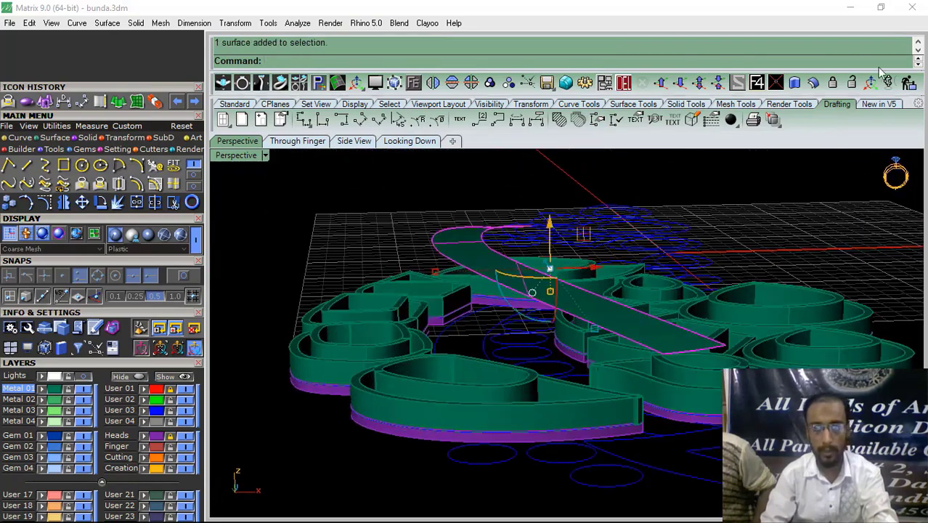
{"action": "left_click", "coordinate": [813, 82]}
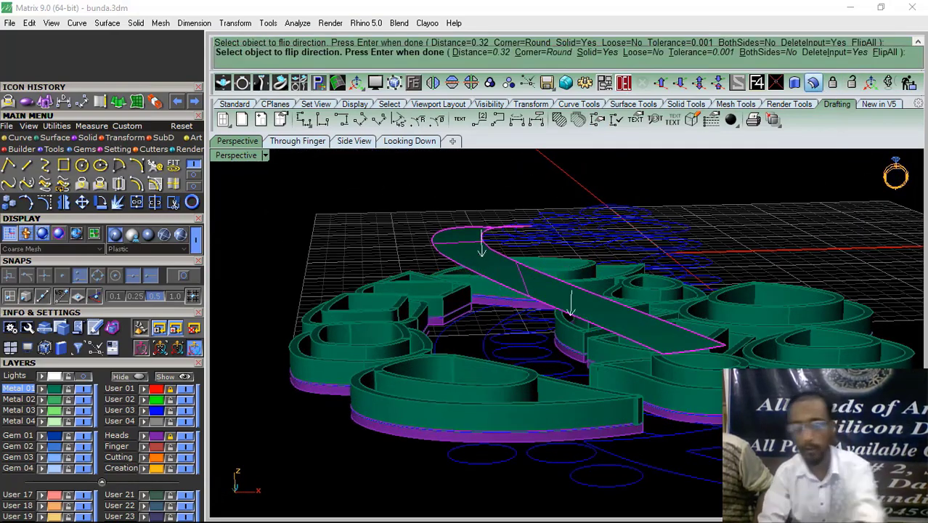
{"action": "key", "text": "Return"}
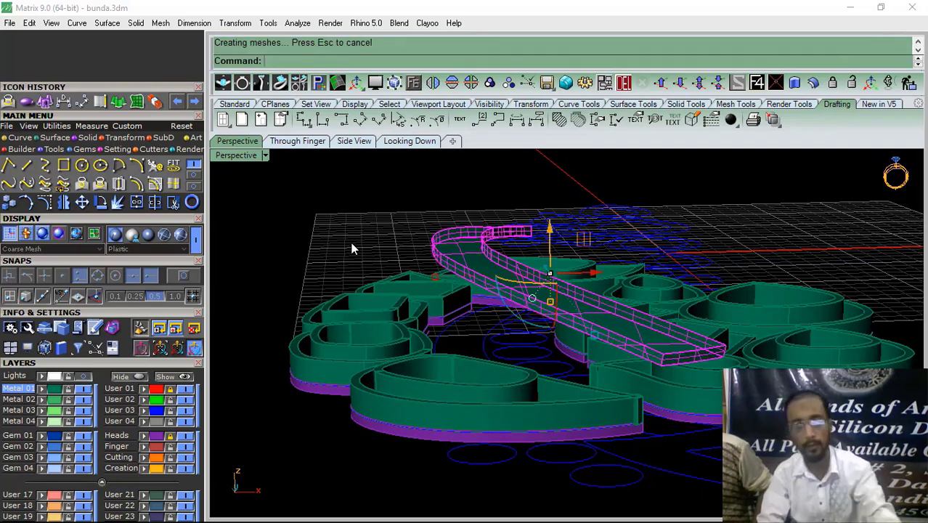
Move the solid crescent strip straight down to sit among the surrounding settings
{"action": "right_click_drag", "start_coordinate": [352, 249], "coordinate": [488, 294]}
{"action": "left_click", "coordinate": [571, 336]}
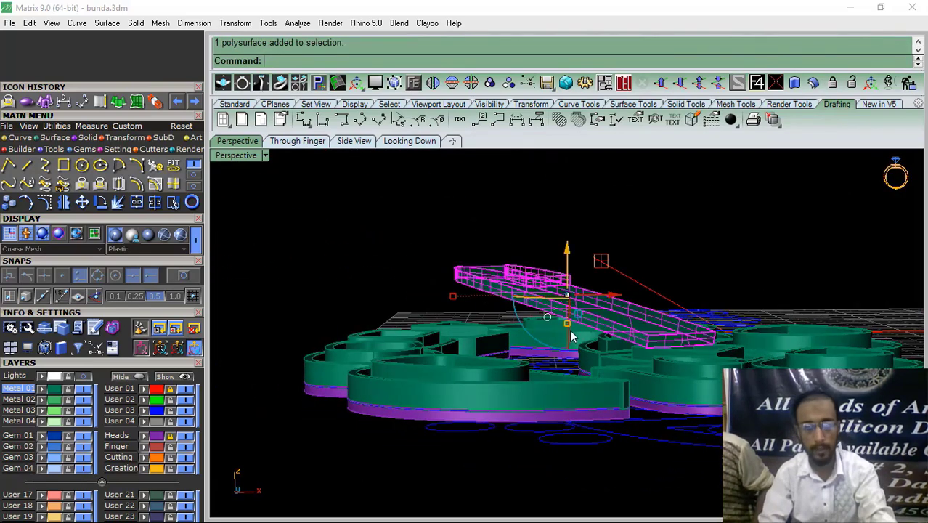
{"action": "left_click_drag", "start_coordinate": [563, 248], "coordinate": [553, 386]}
{"action": "left_click", "coordinate": [418, 245]}
Duplicate the two long upper edges of the crescent strip as curves and join their segments
{"action": "right_click_drag", "start_coordinate": [417, 244], "coordinate": [566, 341]}
{"action": "left_click", "coordinate": [100, 106]}
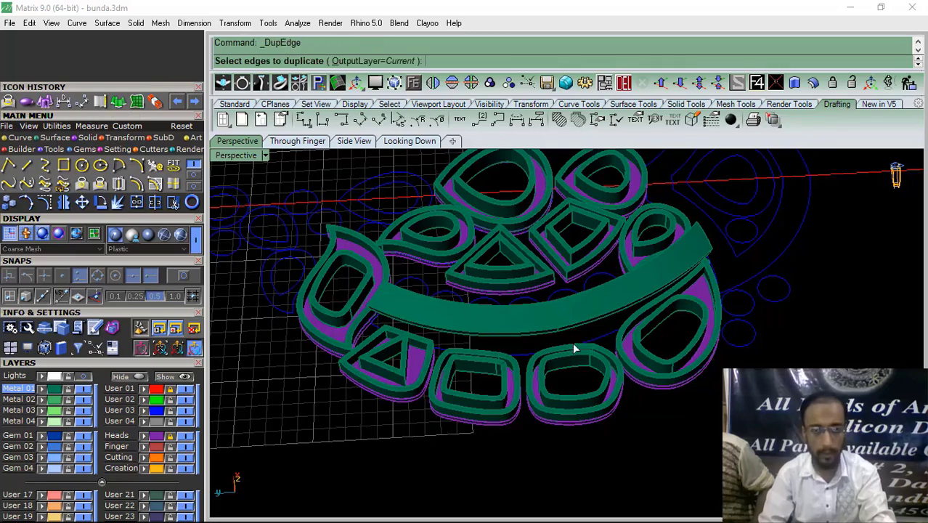
{"action": "scroll", "coordinate": [552, 326], "scroll_direction": "up", "scroll_amount": 5}
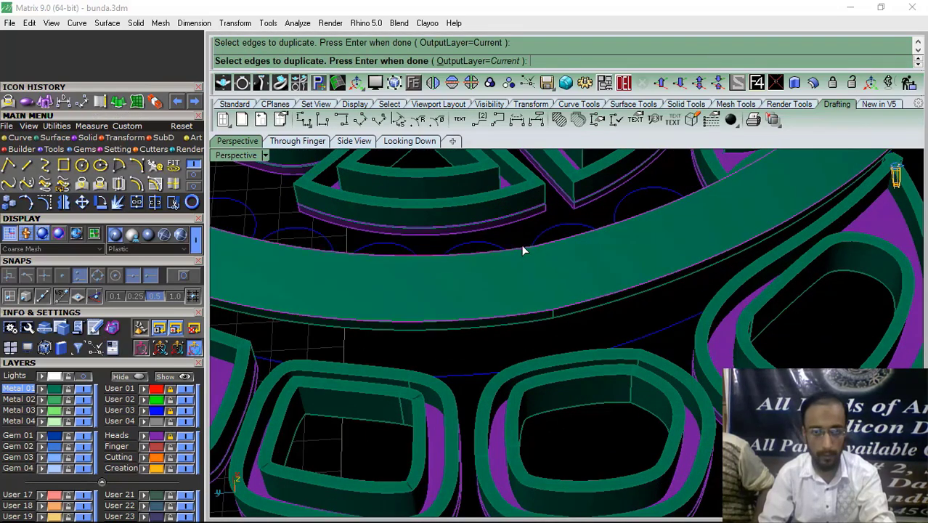
{"action": "scroll", "coordinate": [521, 248], "scroll_direction": "down", "scroll_amount": 7}
{"action": "right_click_drag", "start_coordinate": [483, 290], "coordinate": [497, 329]}
{"action": "right_click", "coordinate": [497, 329]}
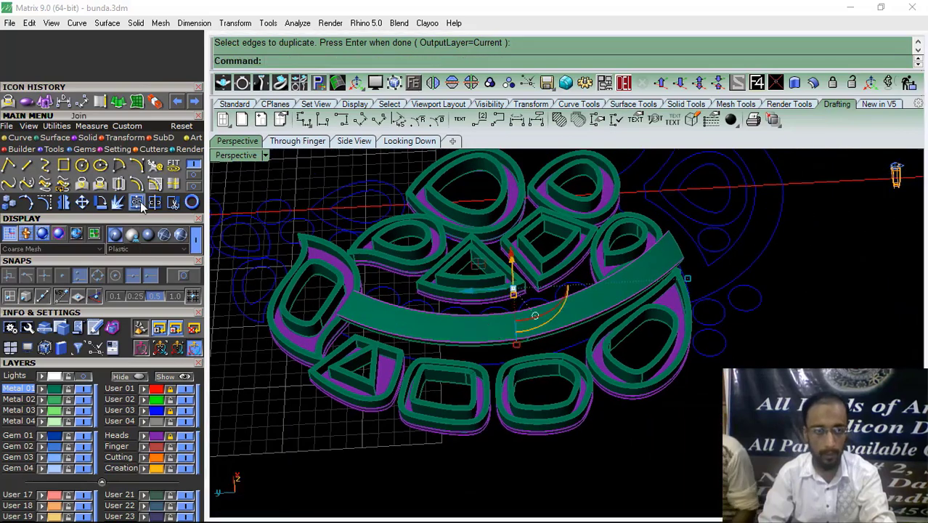
{"action": "left_click", "coordinate": [137, 202]}
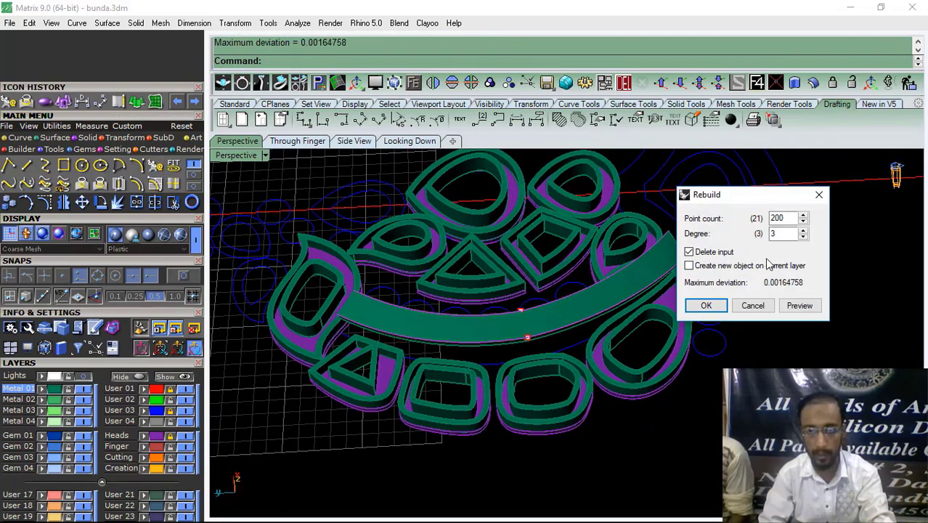
Rebuild the duplicated edge curves with 500 points and degree 3, replacing the originals
{"action": "type", "text": "5"}
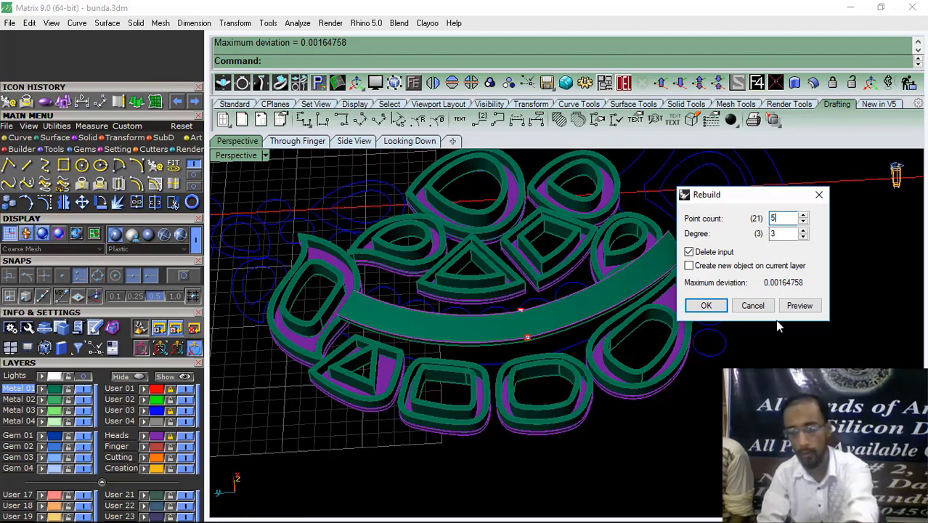
{"action": "type", "text": "00"}
{"action": "left_click", "coordinate": [799, 305]}
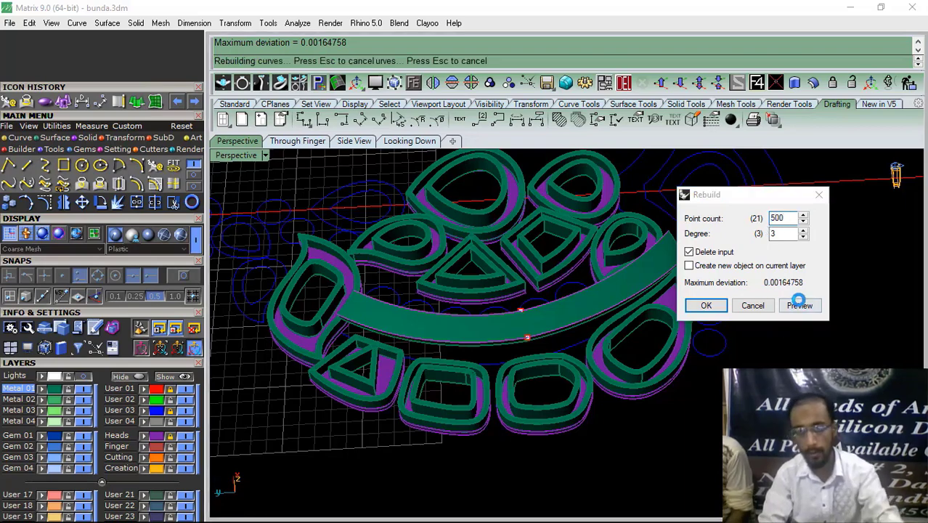
{"action": "left_click", "coordinate": [714, 310]}
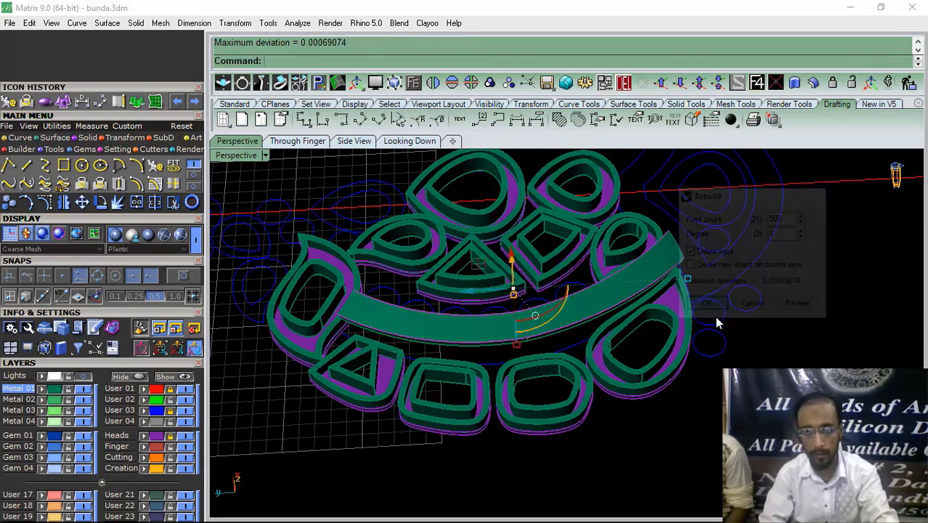
Create one tween curve midway between the crescent strip's two rebuilt edge curves, with no match method
{"action": "left_click", "coordinate": [194, 175]}
{"action": "left_click", "coordinate": [140, 185]}
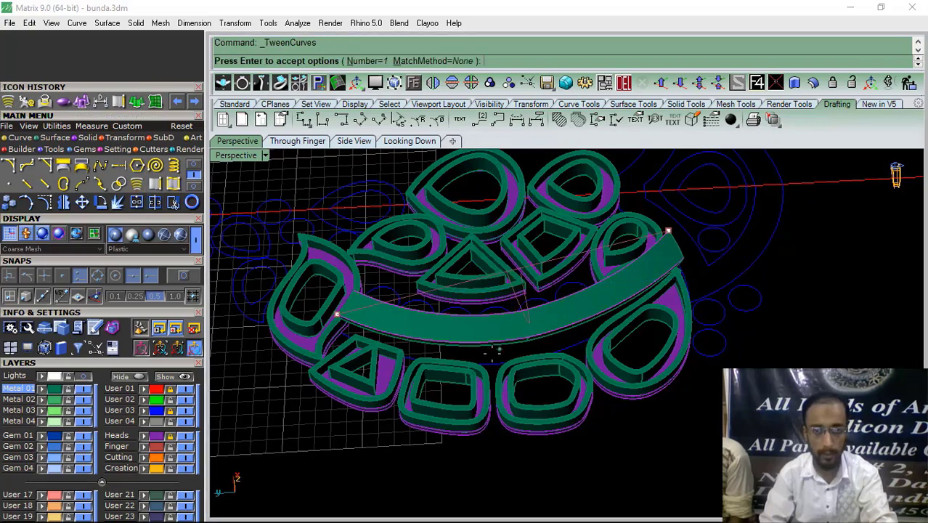
{"action": "right_click_drag", "start_coordinate": [492, 354], "coordinate": [537, 347]}
{"action": "right_click", "coordinate": [642, 308]}
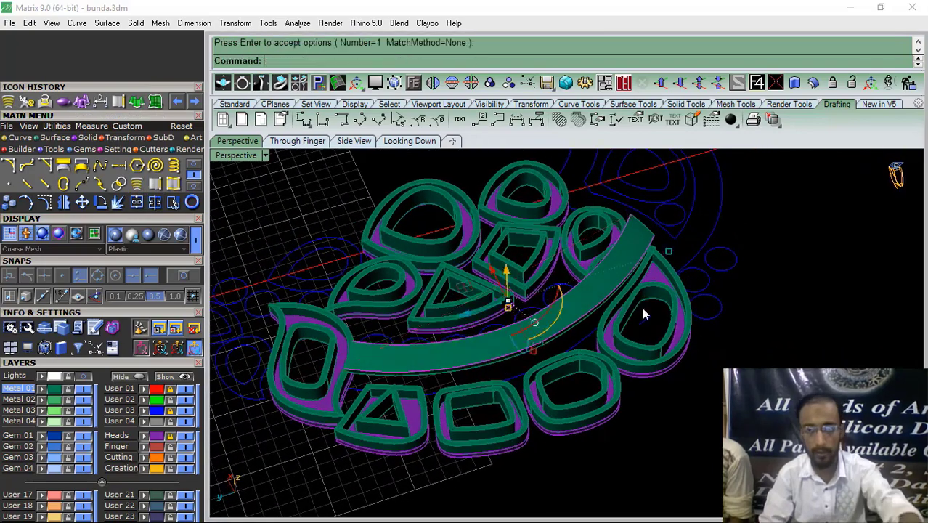
{"action": "key", "text": "Escape"}
Try to offset the crescent strip's outer edge curve inward on the strip's top face by a distance of 1
{"action": "scroll", "coordinate": [563, 354], "scroll_direction": "up", "scroll_amount": 3}
{"action": "left_click", "coordinate": [541, 367]}
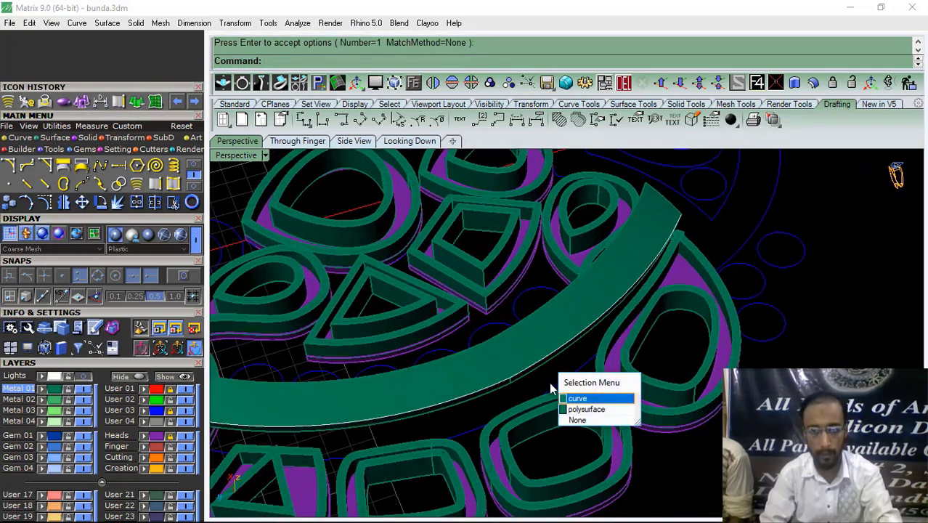
{"action": "left_click", "coordinate": [572, 393]}
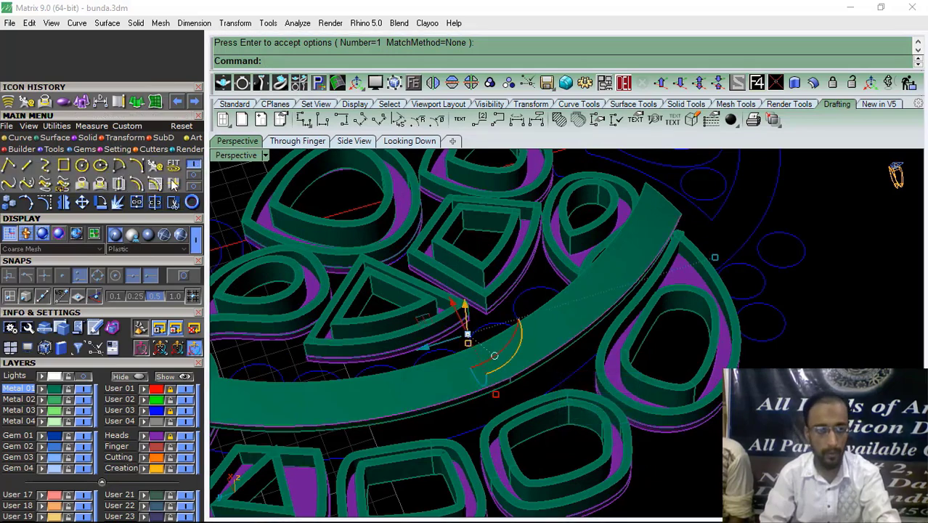
{"action": "left_click", "coordinate": [175, 166]}
{"action": "left_click", "coordinate": [442, 384]}
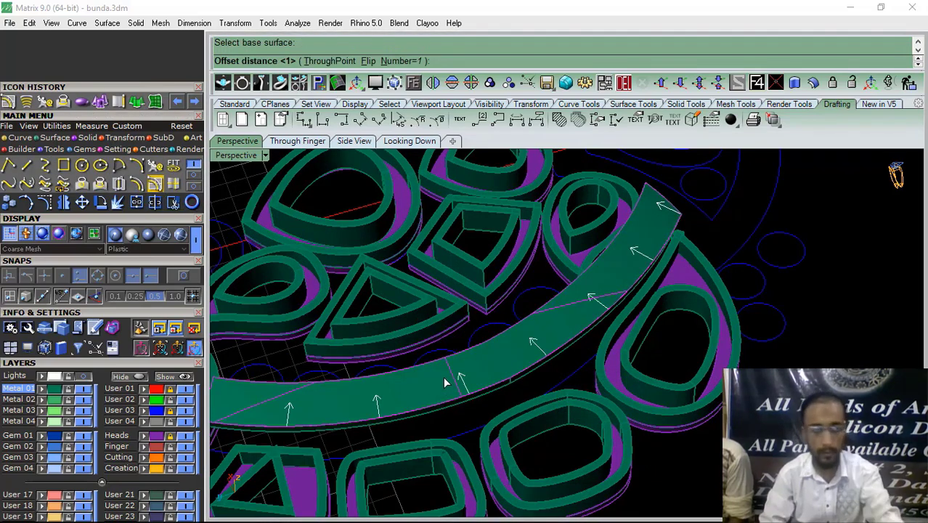
{"action": "type", "text": "1"}
{"action": "key", "text": "Return"}
{"action": "left_click", "coordinate": [803, 241]}
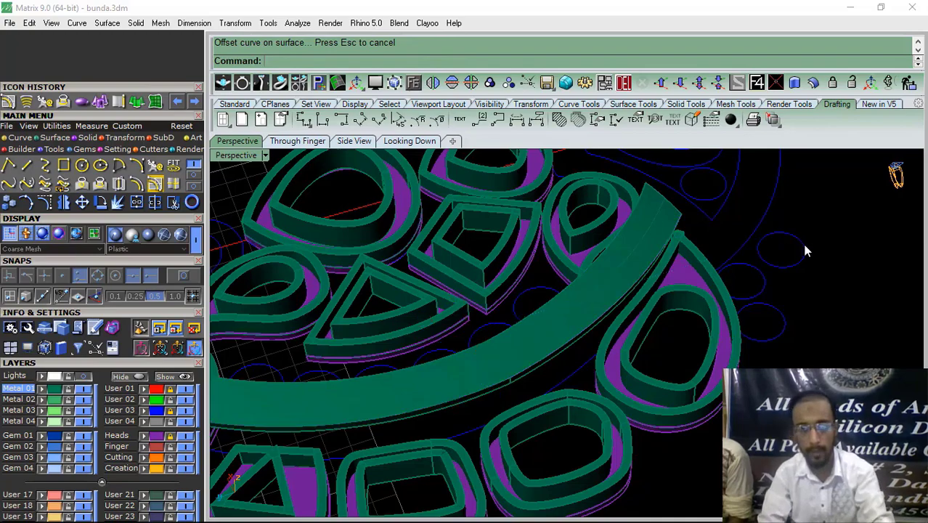
Check the offset curve along the crescent strip's top face and undo the offset
{"action": "right_click_drag", "start_coordinate": [629, 293], "coordinate": [610, 252], "text": "shift"}
{"action": "scroll", "coordinate": [611, 251], "scroll_direction": "up", "scroll_amount": 3}
{"action": "left_click", "coordinate": [600, 290]}
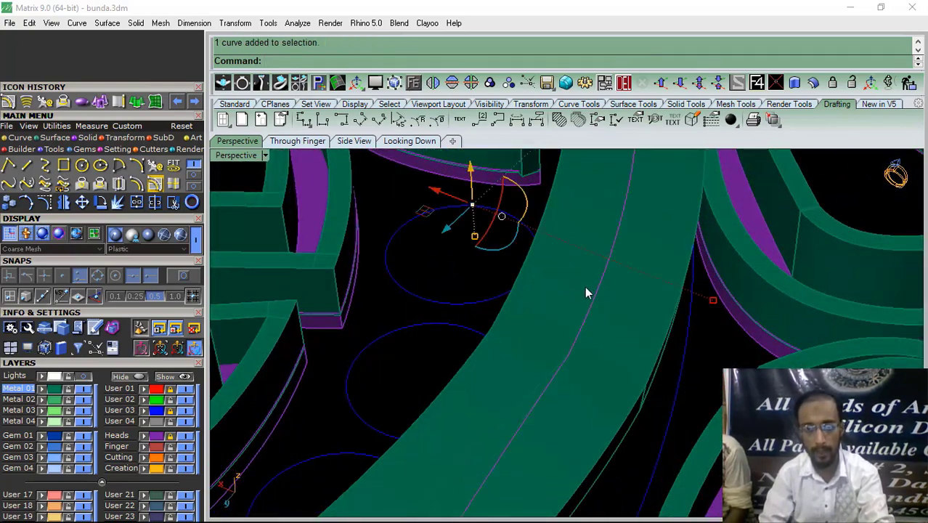
{"action": "scroll", "coordinate": [588, 292], "scroll_direction": "down", "scroll_amount": 5}
{"action": "scroll", "coordinate": [545, 312], "scroll_direction": "up", "scroll_amount": 5}
{"action": "scroll", "coordinate": [527, 313], "scroll_direction": "down", "scroll_amount": 3}
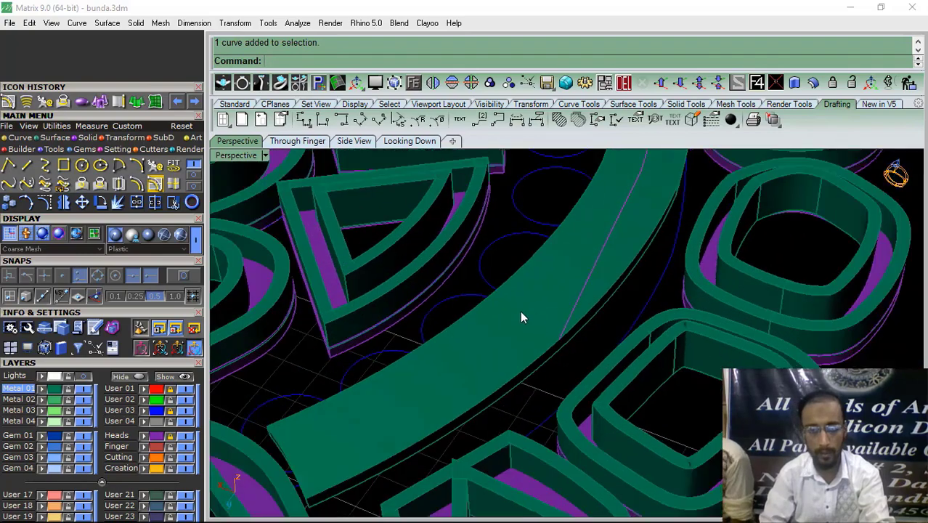
{"action": "right_click_drag", "start_coordinate": [522, 315], "coordinate": [427, 365]}
{"action": "key", "text": "ctrl+z"}
Unlock the User 03 layer and select the original blue crescent outline curve beneath the strip
{"action": "scroll", "coordinate": [512, 332], "scroll_direction": "up", "scroll_amount": 5}
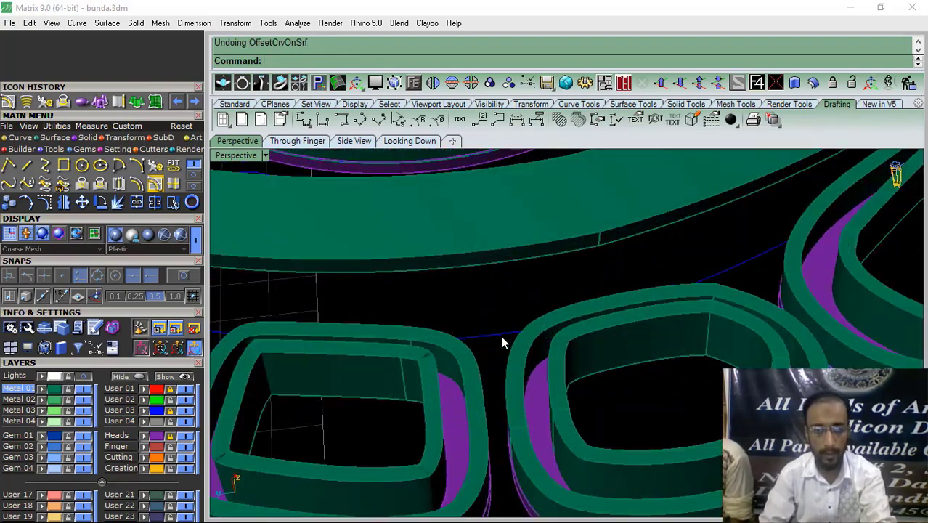
{"action": "left_click", "coordinate": [173, 414]}
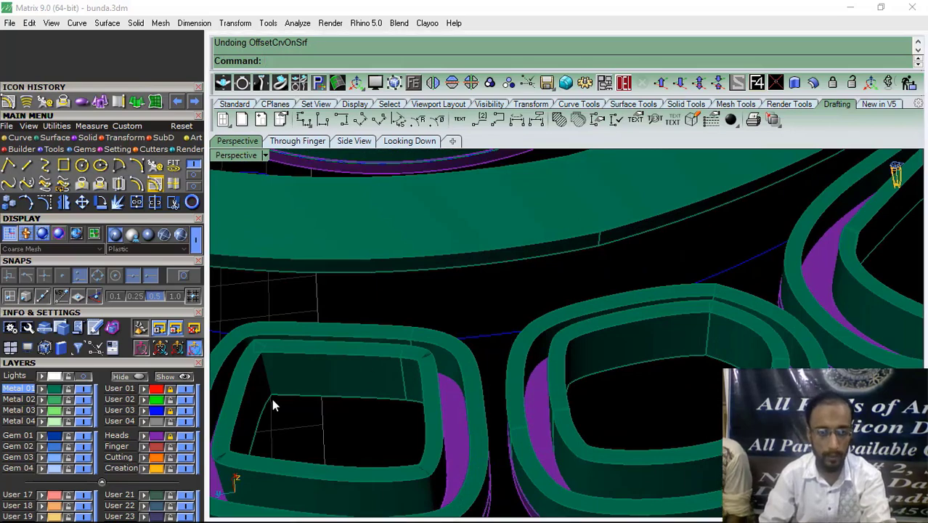
{"action": "left_click", "coordinate": [492, 334]}
{"action": "scroll", "coordinate": [440, 324], "scroll_direction": "down", "scroll_amount": 5}
{"action": "right_click_drag", "start_coordinate": [439, 324], "coordinate": [311, 252]}
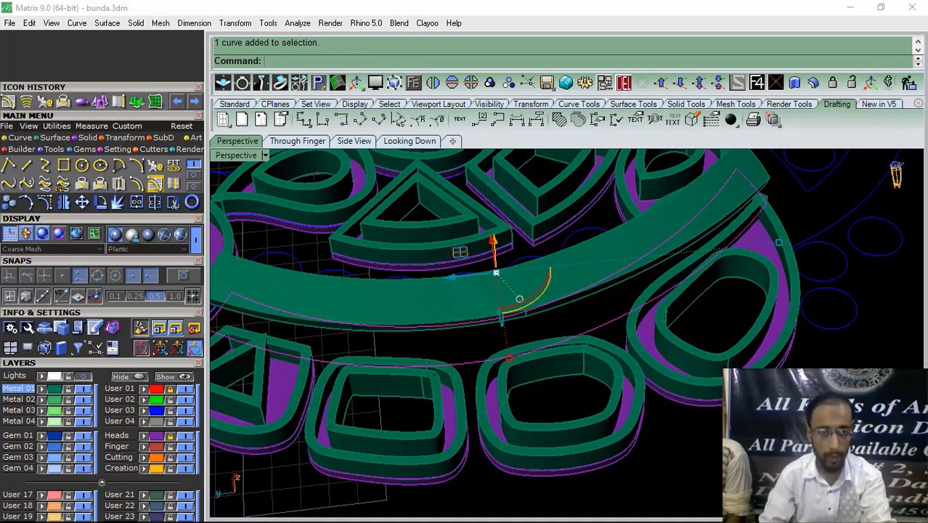
{"action": "left_click", "coordinate": [483, 358]}
{"action": "left_click", "coordinate": [468, 361]}
{"action": "scroll", "coordinate": [456, 330], "scroll_direction": "up", "scroll_amount": 5}
{"action": "right_click_drag", "start_coordinate": [455, 331], "coordinate": [445, 372]}
{"action": "left_click", "coordinate": [519, 333], "text": "shift"}
{"action": "left_click", "coordinate": [596, 322], "text": "shift"}
{"action": "scroll", "coordinate": [375, 316], "scroll_direction": "down", "scroll_amount": 5}
{"action": "scroll", "coordinate": [553, 318], "scroll_direction": "up", "scroll_amount": 5}
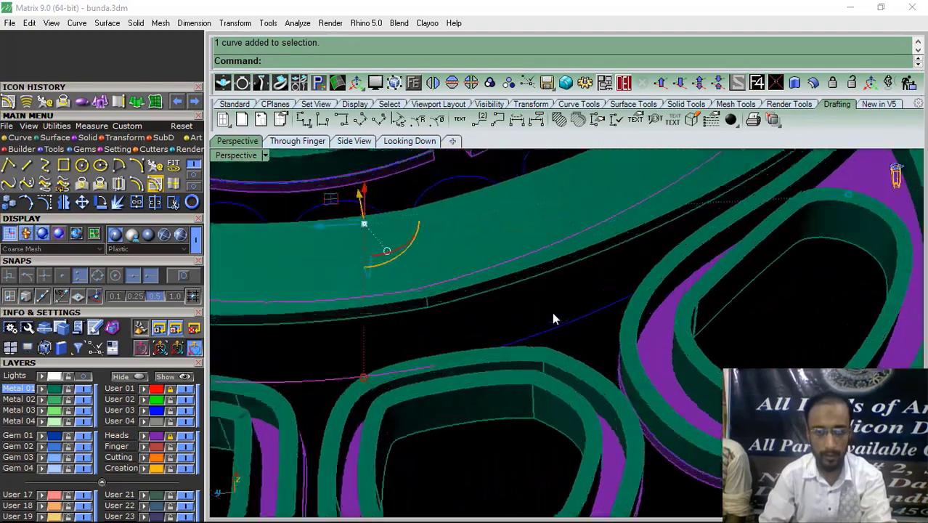
Join the selected curves into two open curves and tween one curve between them with the Refit match method
{"action": "right_click_drag", "start_coordinate": [551, 318], "coordinate": [512, 332]}
{"action": "left_click", "coordinate": [173, 187]}
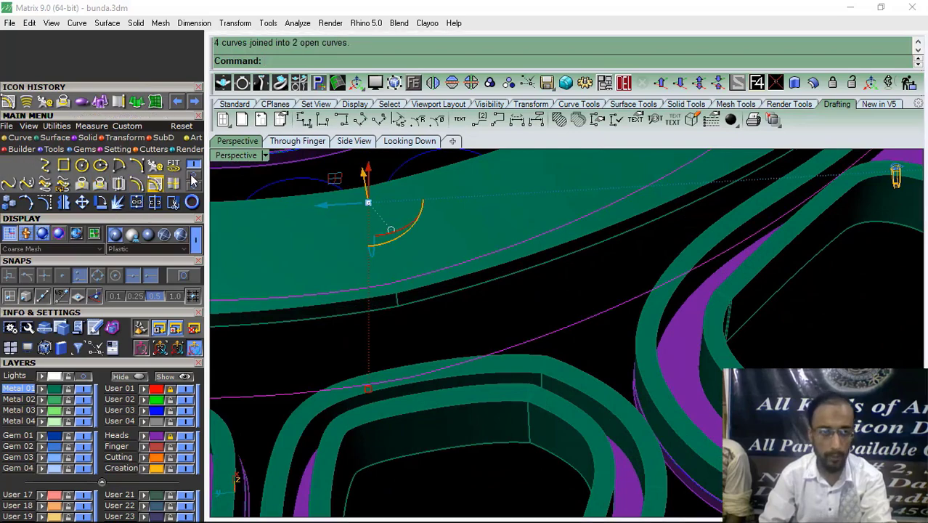
{"action": "left_click", "coordinate": [194, 175]}
{"action": "left_click", "coordinate": [138, 184]}
{"action": "scroll", "coordinate": [460, 325], "scroll_direction": "down", "scroll_amount": 6}
{"action": "right_click_drag", "start_coordinate": [461, 324], "coordinate": [408, 305]}
{"action": "key", "text": "Return"}
{"action": "left_click", "coordinate": [194, 166]}
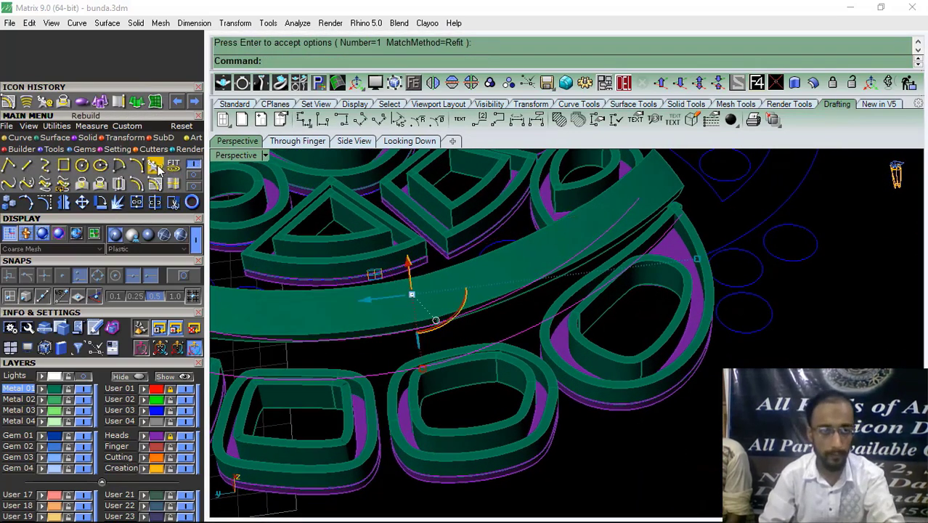
Rebuild the two selected curves along the curved band
{"action": "left_click", "coordinate": [156, 167]}
{"action": "left_click", "coordinate": [801, 308]}
{"action": "left_click", "coordinate": [799, 306]}
{"action": "left_click", "coordinate": [705, 306]}
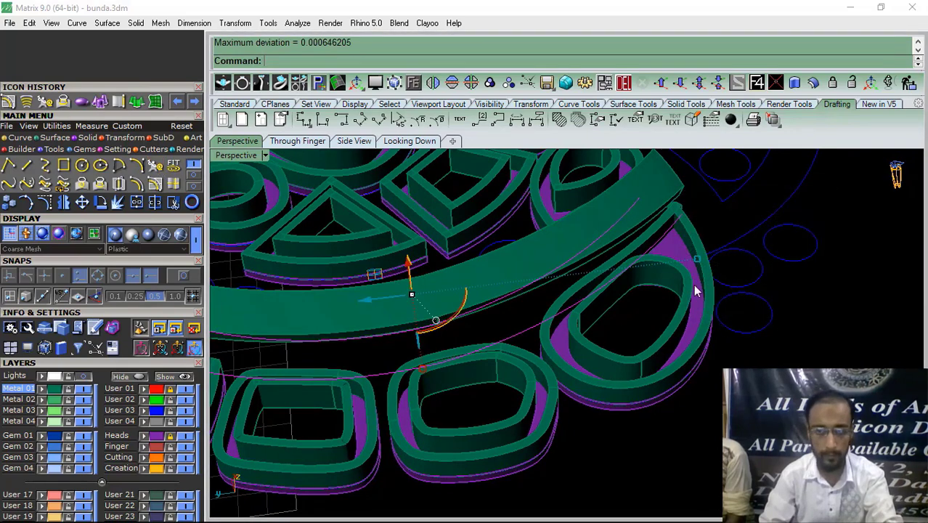
Tween one curve between the two rebuilt curves with the match method set to None
{"action": "left_click", "coordinate": [192, 175]}
{"action": "left_click", "coordinate": [138, 185]}
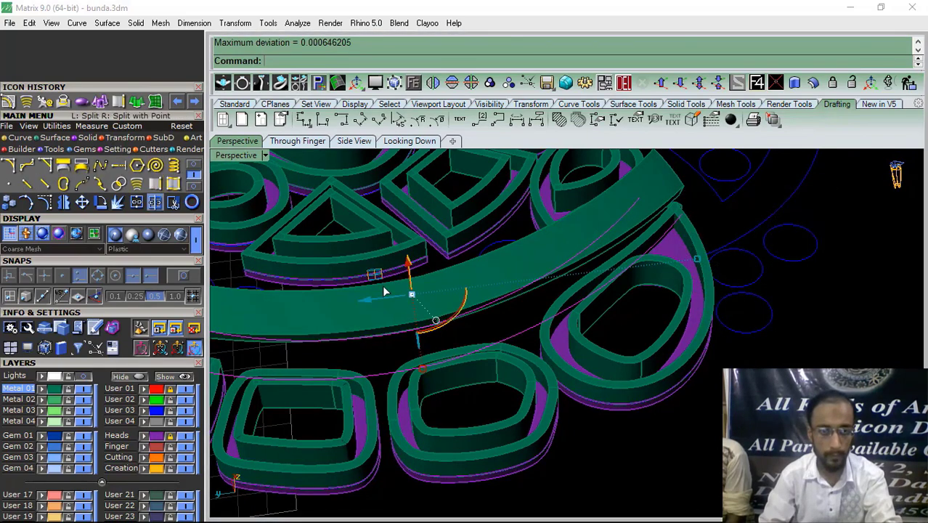
{"action": "right_click", "coordinate": [638, 303]}
Extract the top surface of the curved band from its solid
{"action": "scroll", "coordinate": [530, 307], "scroll_direction": "down", "scroll_amount": 6}
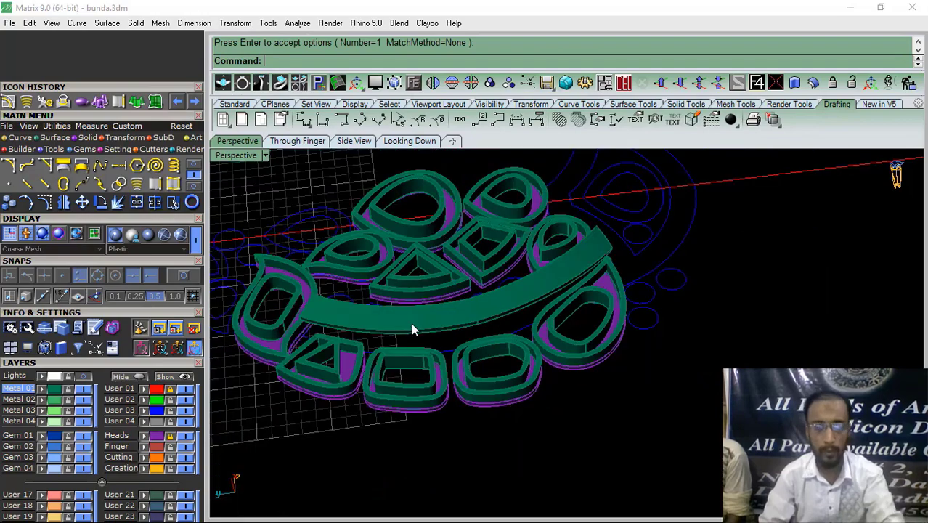
{"action": "right_click_drag", "start_coordinate": [411, 322], "coordinate": [429, 332]}
{"action": "right_click_drag", "start_coordinate": [501, 341], "coordinate": [600, 323]}
{"action": "scroll", "coordinate": [601, 323], "scroll_direction": "up", "scroll_amount": 10}
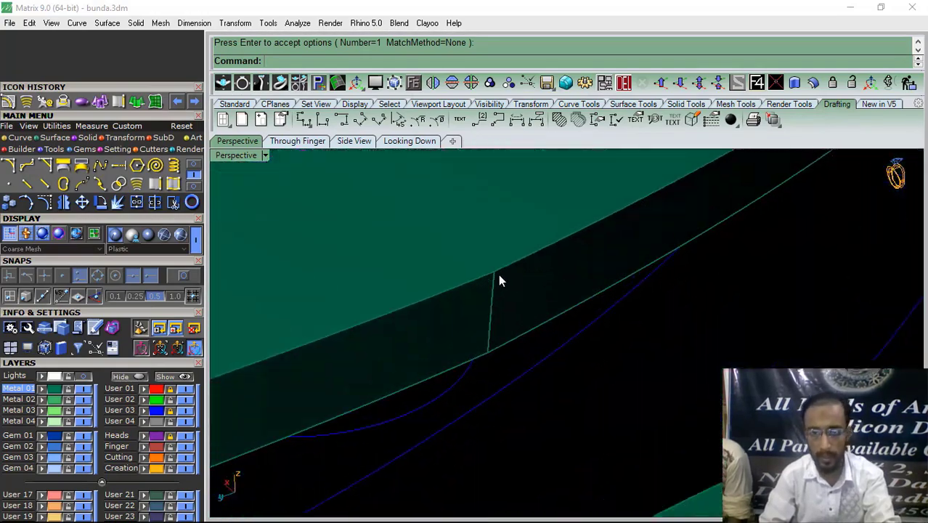
{"action": "scroll", "coordinate": [534, 302], "scroll_direction": "down", "scroll_amount": 6}
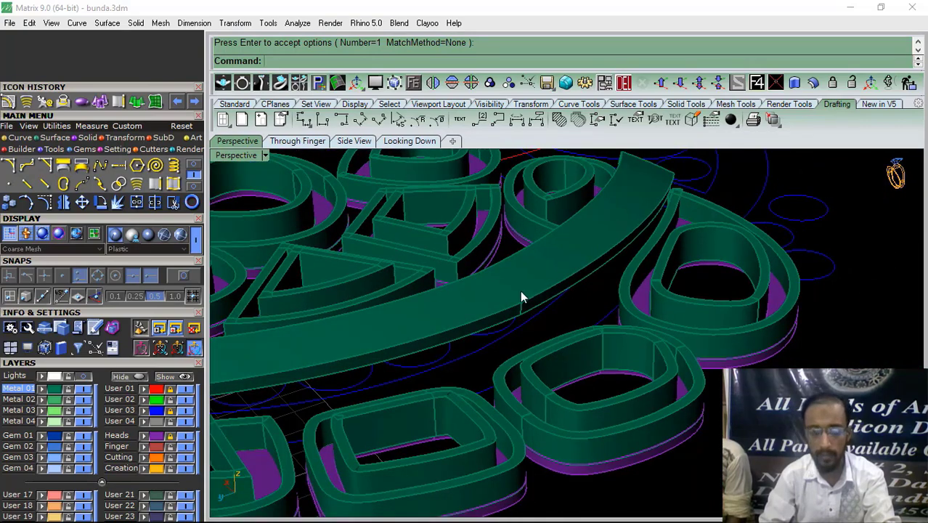
{"action": "left_click", "coordinate": [90, 138]}
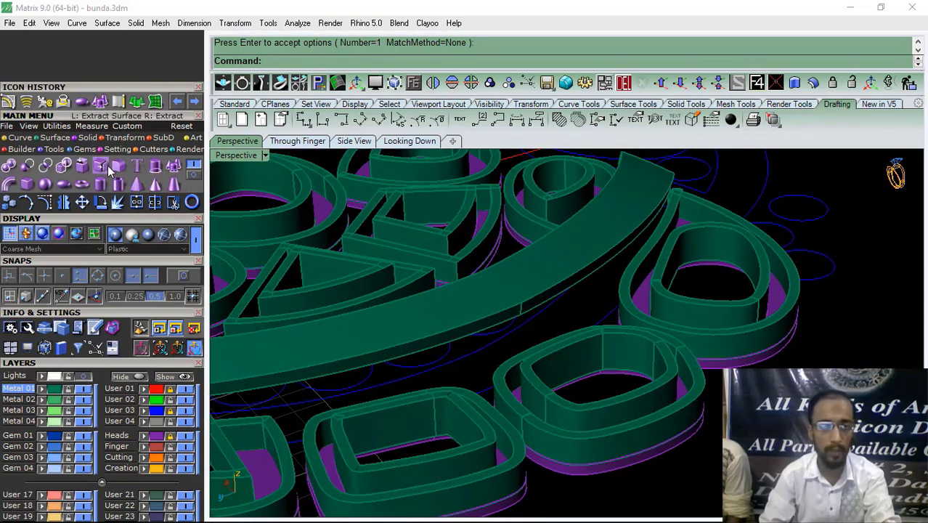
{"action": "left_click", "coordinate": [102, 166]}
{"action": "left_click", "coordinate": [493, 284]}
{"action": "key", "text": "Return"}
Delete the rest of the band's body, keeping the extracted top surface
{"action": "scroll", "coordinate": [557, 322], "scroll_direction": "up", "scroll_amount": 4}
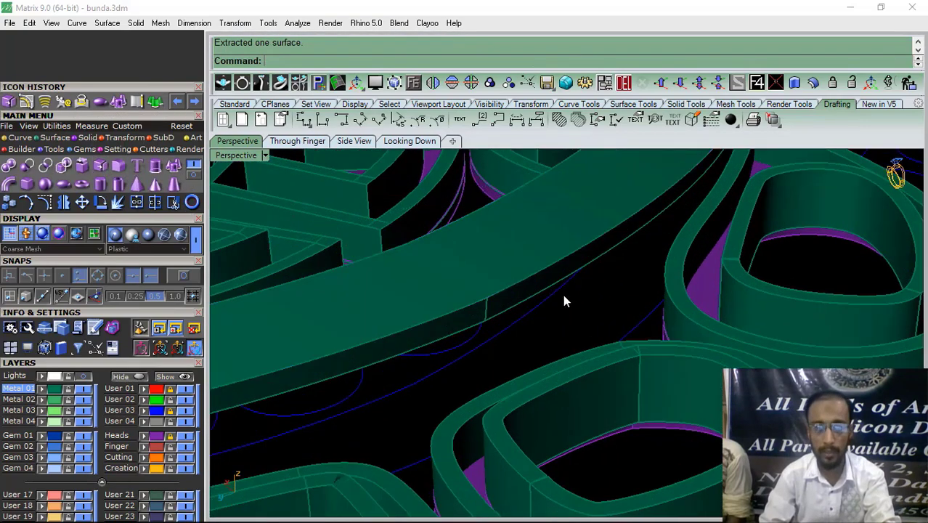
{"action": "left_click", "coordinate": [534, 291]}
{"action": "left_click", "coordinate": [628, 84]}
Extrude the band's top surface straight into a solid with a distance of .455 and delete the source surface
{"action": "left_click", "coordinate": [585, 249]}
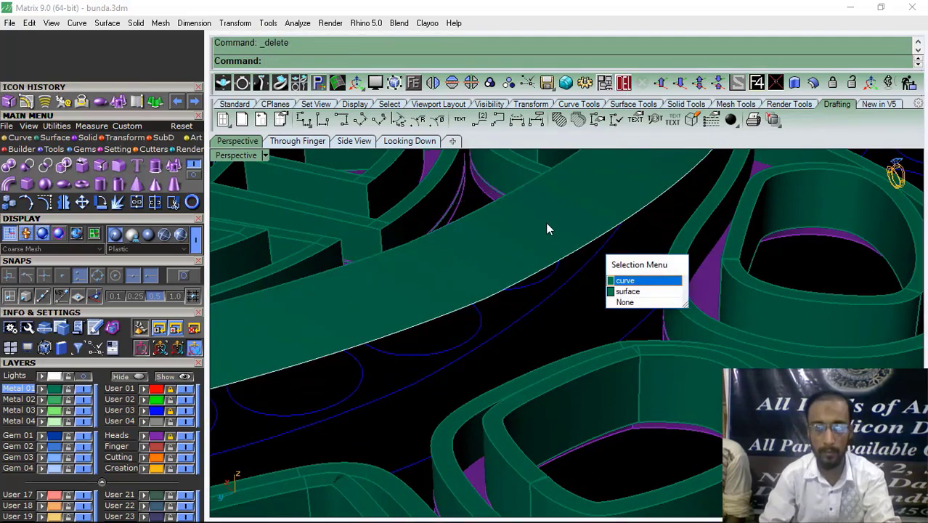
{"action": "left_click", "coordinate": [623, 289]}
{"action": "left_click", "coordinate": [175, 167]}
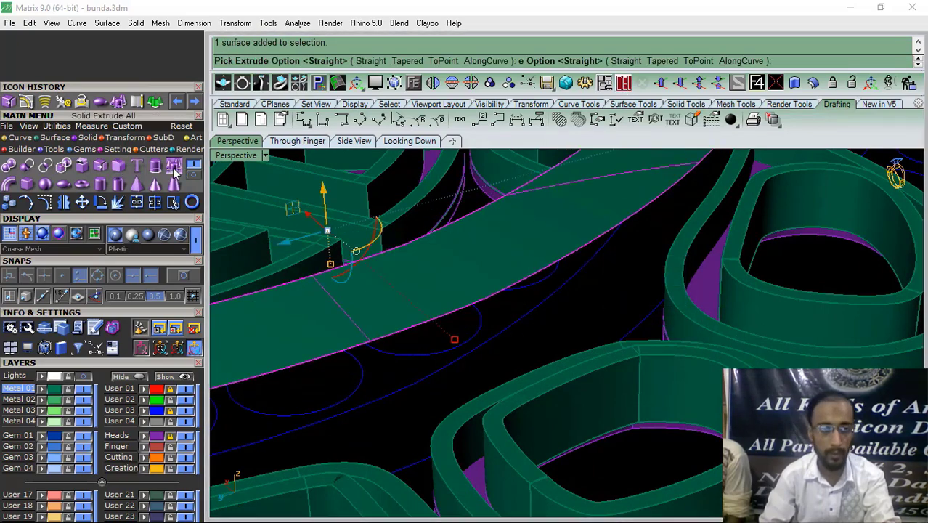
{"action": "left_click", "coordinate": [364, 64]}
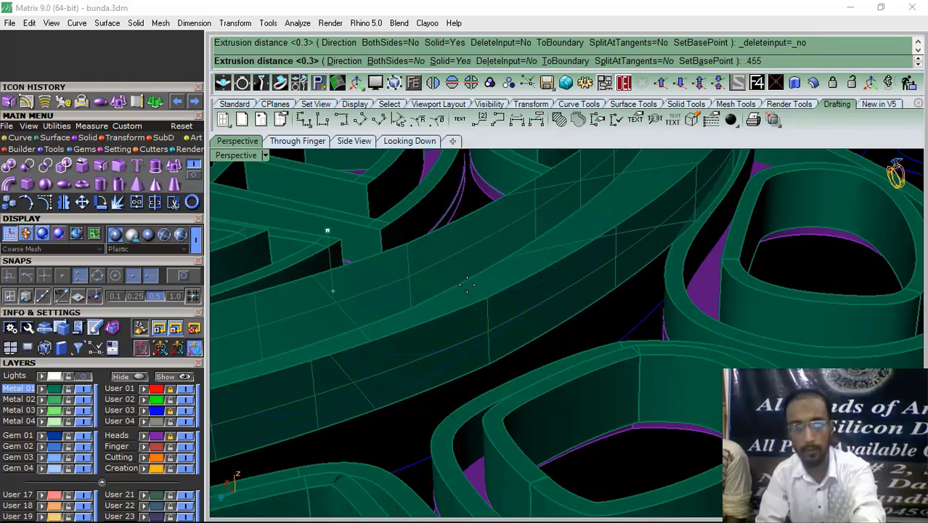
{"action": "type", "text": "455"}
{"action": "key", "text": "Return"}
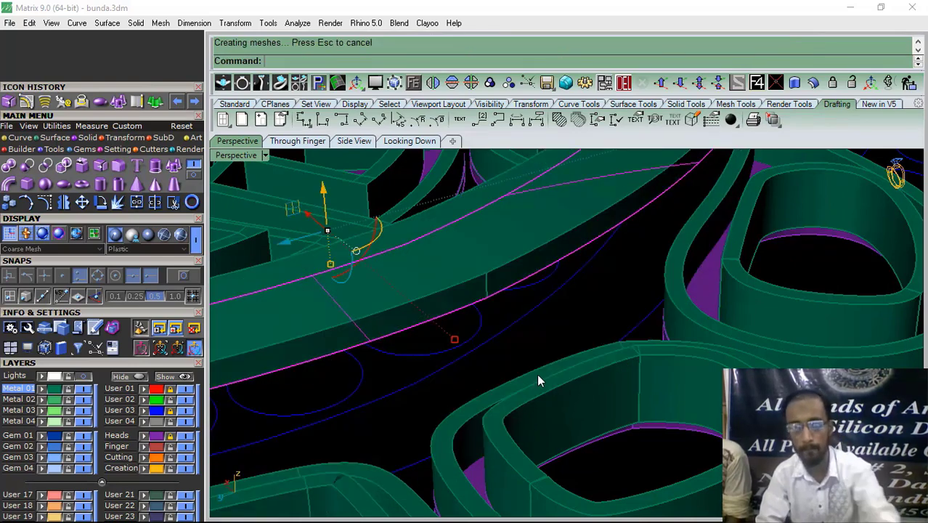
{"action": "left_click", "coordinate": [623, 84]}
Duplicate the outer top edge of the new band solid as a curve
{"action": "right_click_drag", "start_coordinate": [578, 239], "coordinate": [549, 338]}
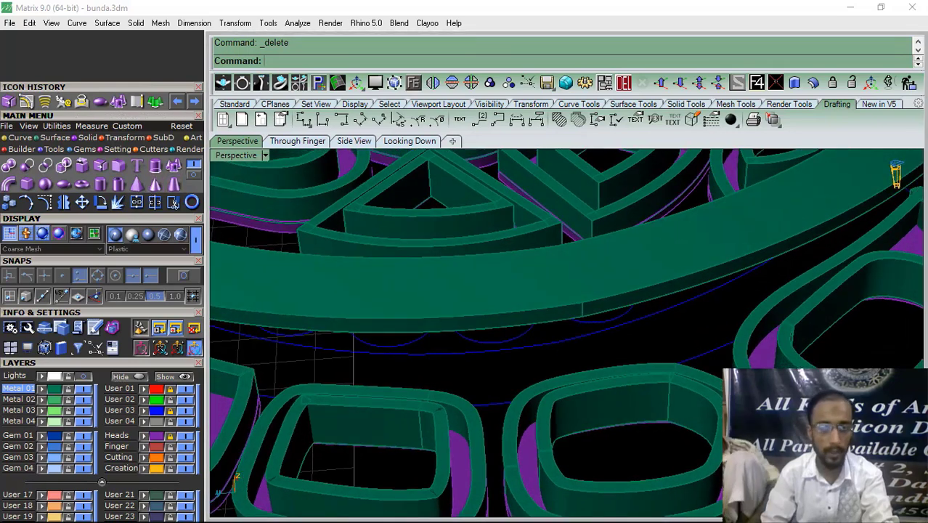
{"action": "left_click", "coordinate": [573, 312]}
{"action": "right_click", "coordinate": [600, 298]}
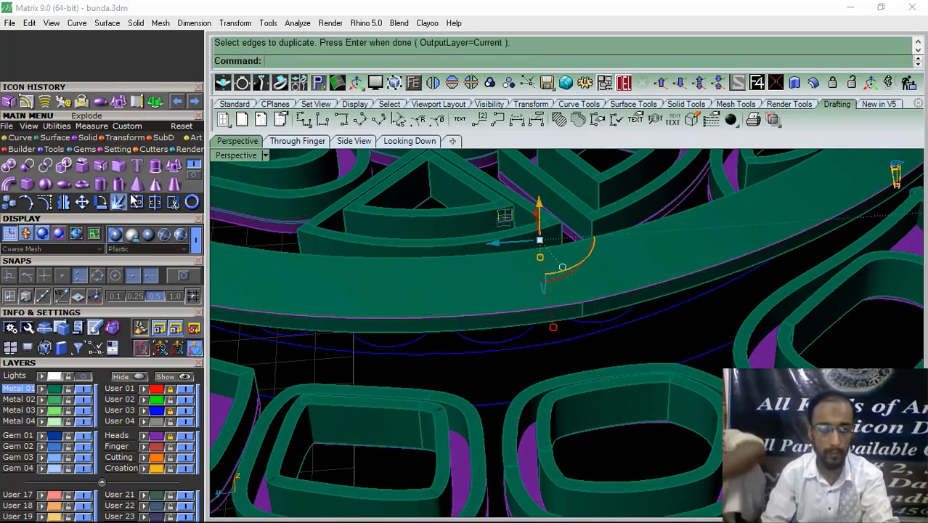
Try to offset the duplicated edge curve across the band's top surface
{"action": "left_click", "coordinate": [24, 103]}
{"action": "left_click", "coordinate": [489, 300]}
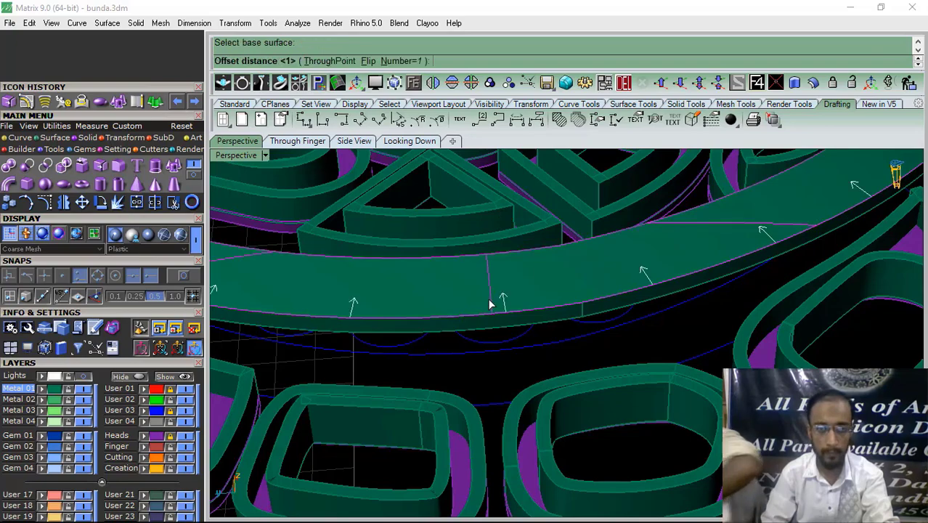
{"action": "left_click", "coordinate": [410, 284]}
{"action": "right_click_drag", "start_coordinate": [420, 302], "coordinate": [523, 285]}
{"action": "scroll", "coordinate": [578, 269], "scroll_direction": "up", "scroll_amount": 5}
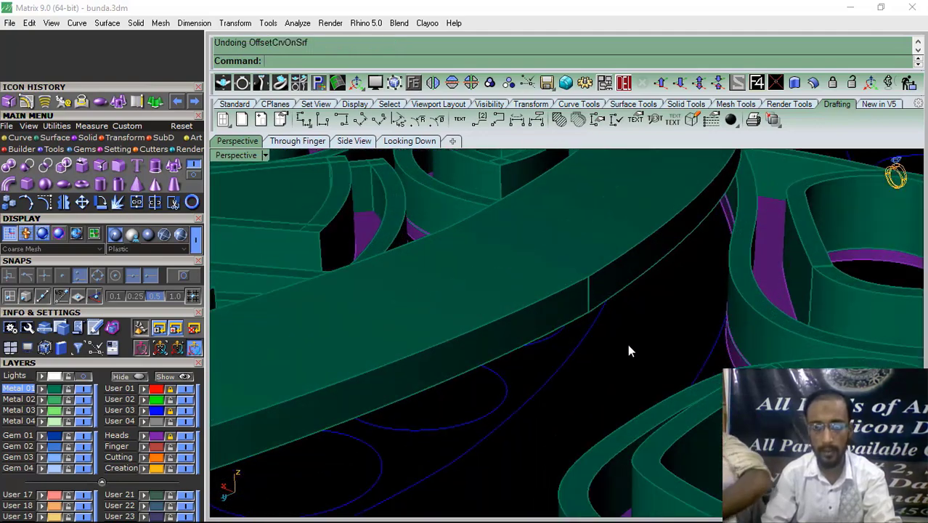
Offset the band's outer edge curve on its top surface to make a curve along the middle of the band
{"action": "left_click", "coordinate": [610, 275]}
{"action": "left_click", "coordinate": [653, 304]}
{"action": "scroll", "coordinate": [636, 297], "scroll_direction": "down", "scroll_amount": 5}
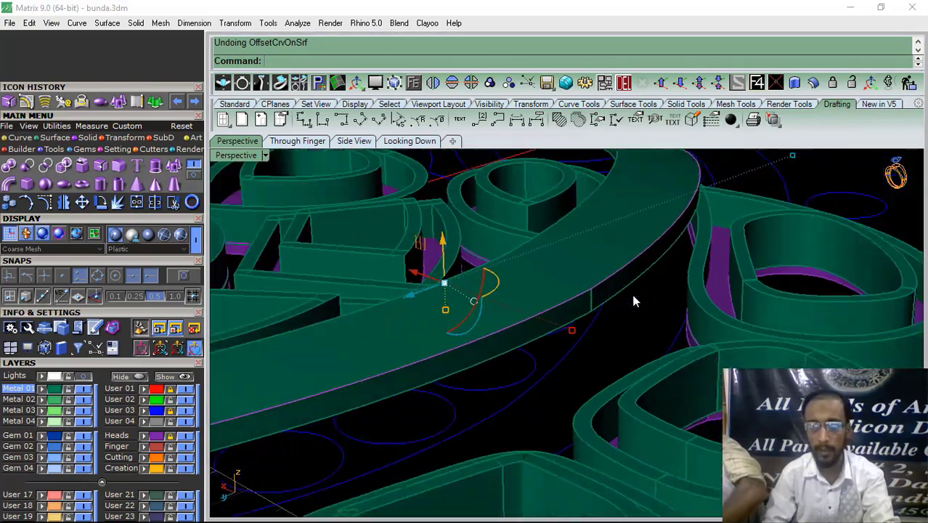
{"action": "scroll", "coordinate": [635, 298], "scroll_direction": "down", "scroll_amount": 1}
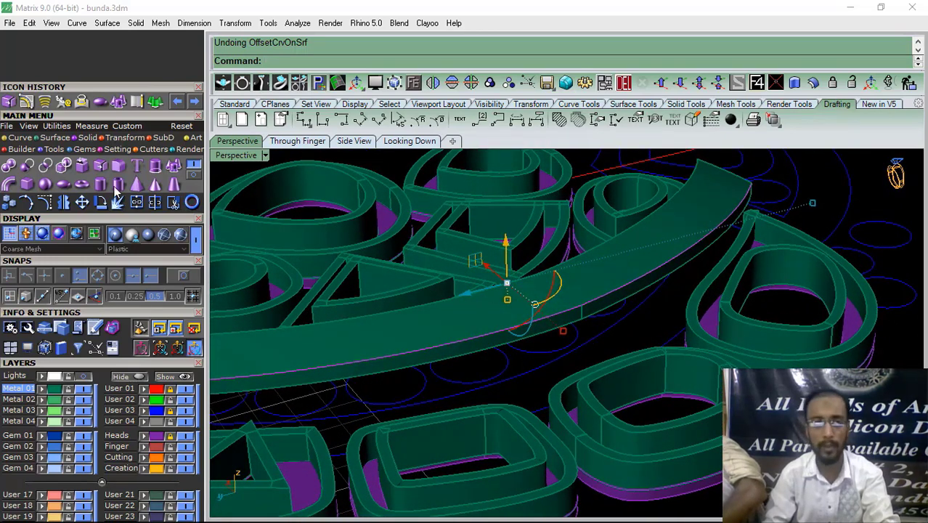
{"action": "left_click", "coordinate": [26, 102]}
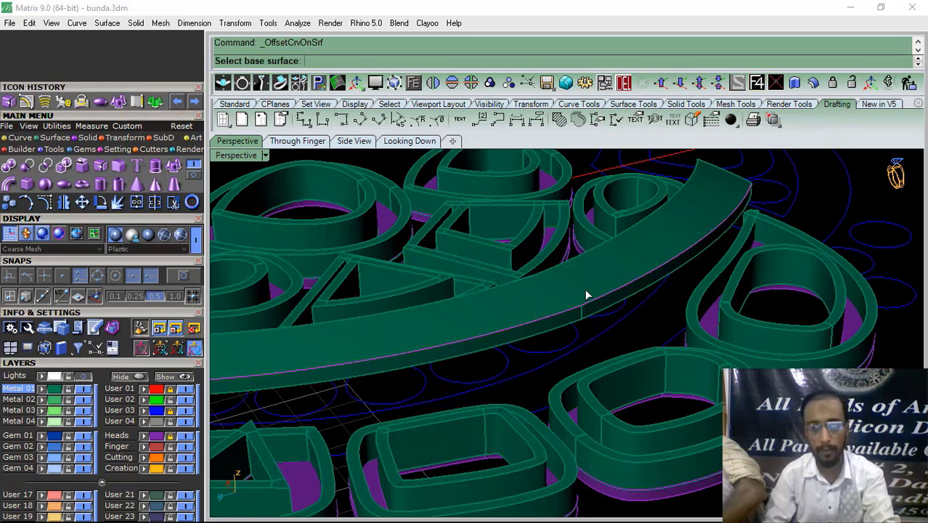
{"action": "left_click", "coordinate": [585, 289]}
{"action": "scroll", "coordinate": [545, 323], "scroll_direction": "up", "scroll_amount": 3}
{"action": "right_click", "coordinate": [541, 322]}
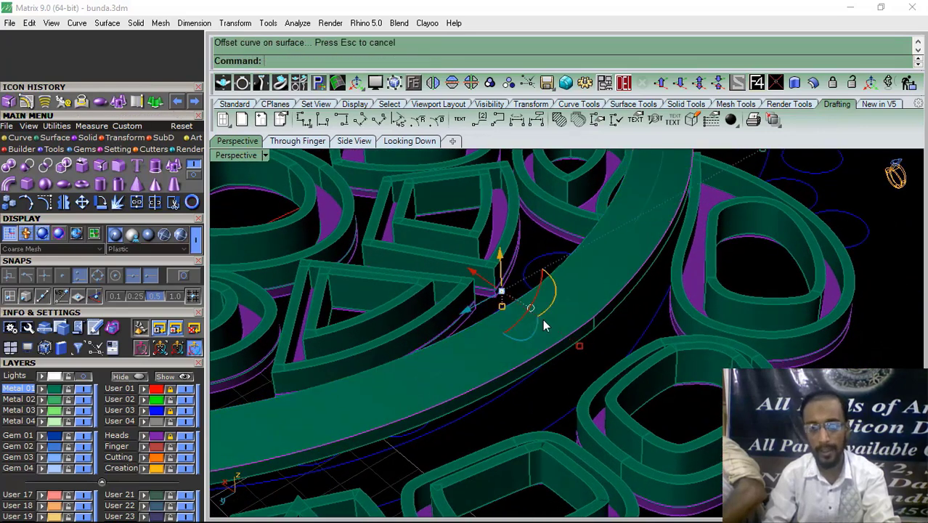
Rebuild the offset middle curve with 500 points and degree 3, deleting the input
{"action": "left_click", "coordinate": [562, 387]}
{"action": "left_click", "coordinate": [610, 261]}
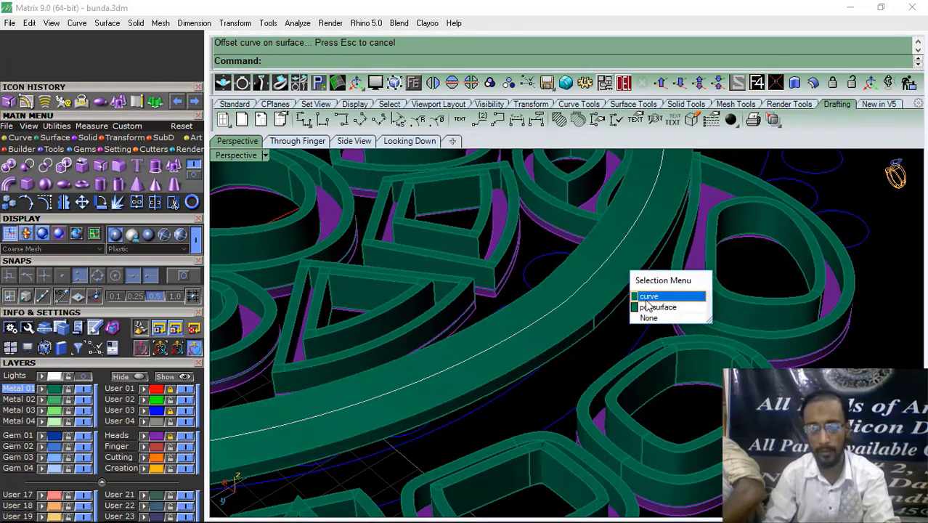
{"action": "left_click", "coordinate": [650, 295]}
{"action": "scroll", "coordinate": [602, 313], "scroll_direction": "down", "scroll_amount": 5}
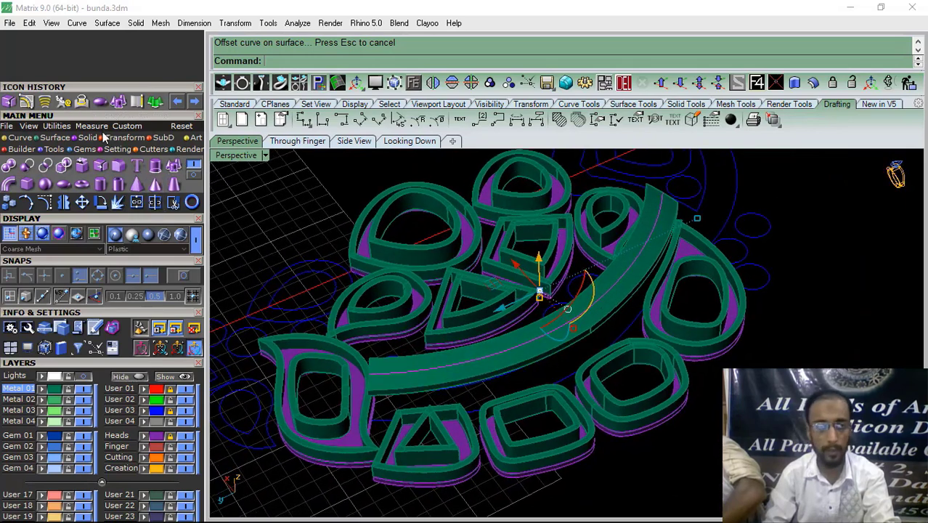
{"action": "left_click", "coordinate": [175, 183]}
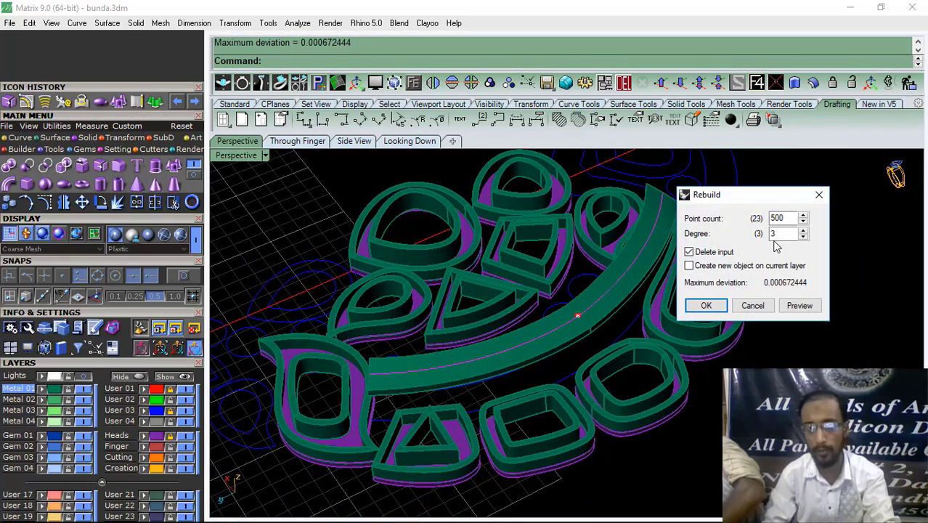
{"action": "left_click", "coordinate": [712, 308]}
{"action": "scroll", "coordinate": [575, 318], "scroll_direction": "up", "scroll_amount": 3}
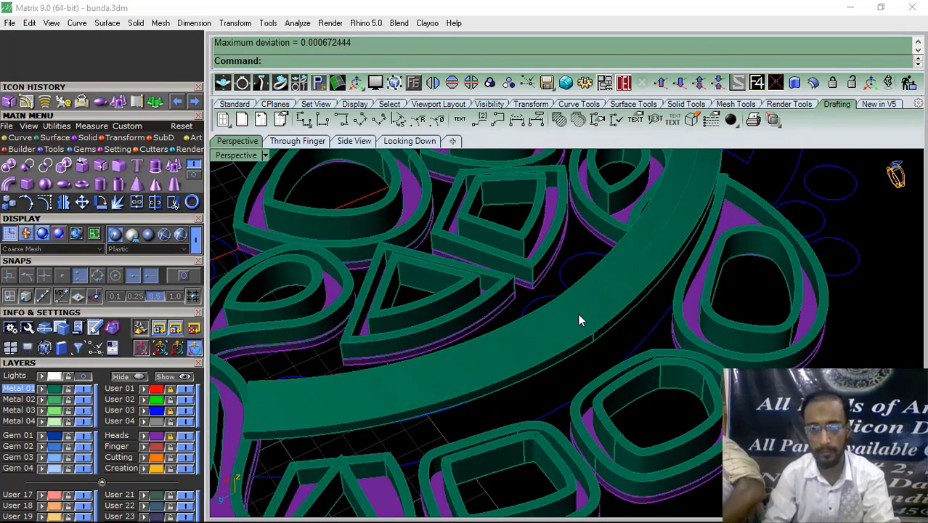
{"action": "left_click", "coordinate": [577, 313]}
{"action": "left_click", "coordinate": [621, 357]}
{"action": "scroll", "coordinate": [607, 359], "scroll_direction": "down", "scroll_amount": 4}
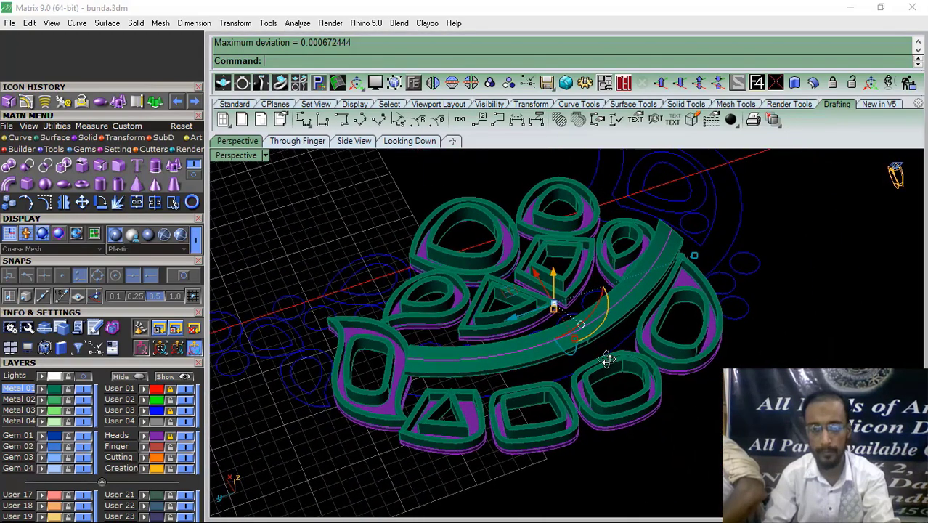
{"action": "right_click_drag", "start_coordinate": [607, 359], "coordinate": [574, 392]}
{"action": "scroll", "coordinate": [584, 367], "scroll_direction": "up", "scroll_amount": 5}
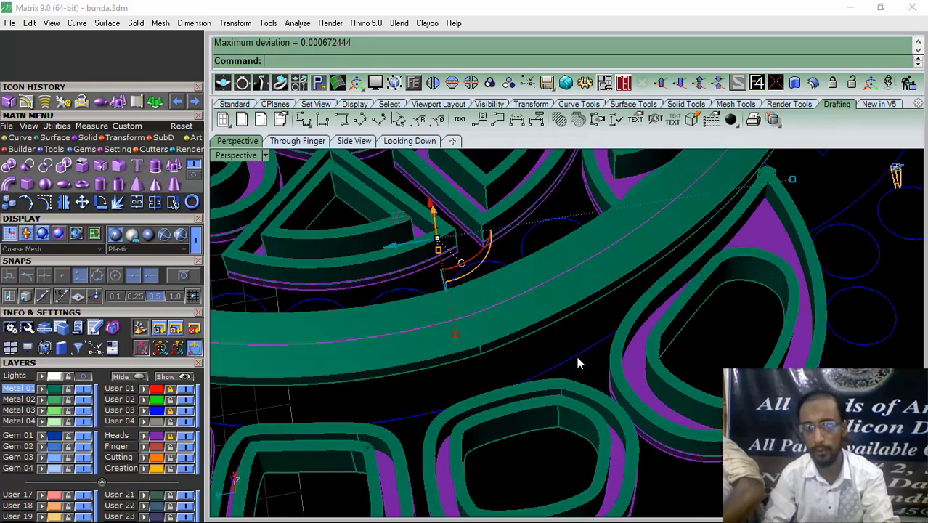
{"action": "key", "text": "Escape"}
{"action": "left_click", "coordinate": [41, 150]}
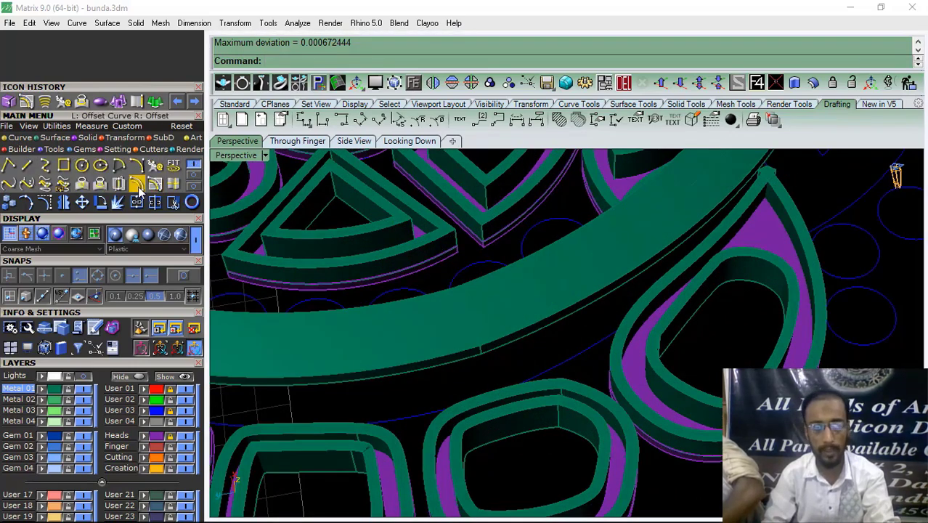
Place a row of round gems on the band's middle curve with Gem on Curve
{"action": "left_click", "coordinate": [550, 286]}
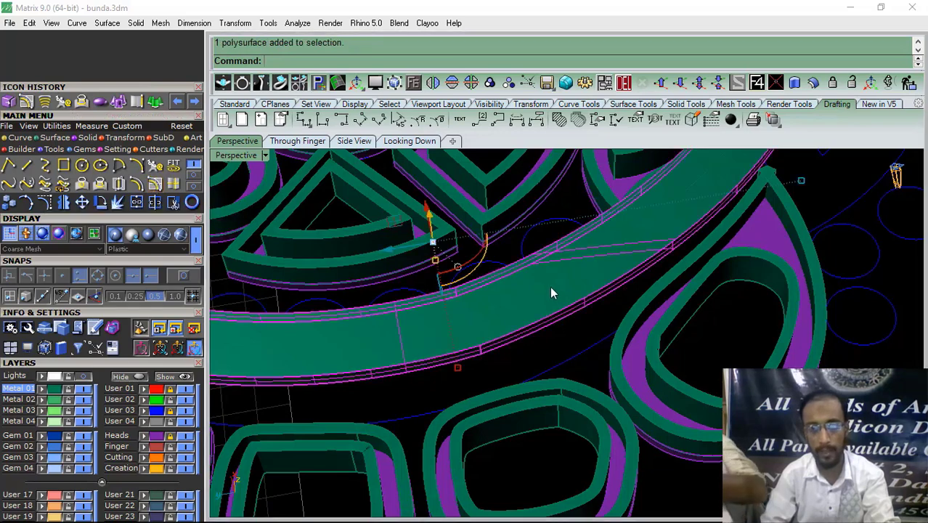
{"action": "left_click", "coordinate": [570, 296]}
{"action": "left_click", "coordinate": [586, 320]}
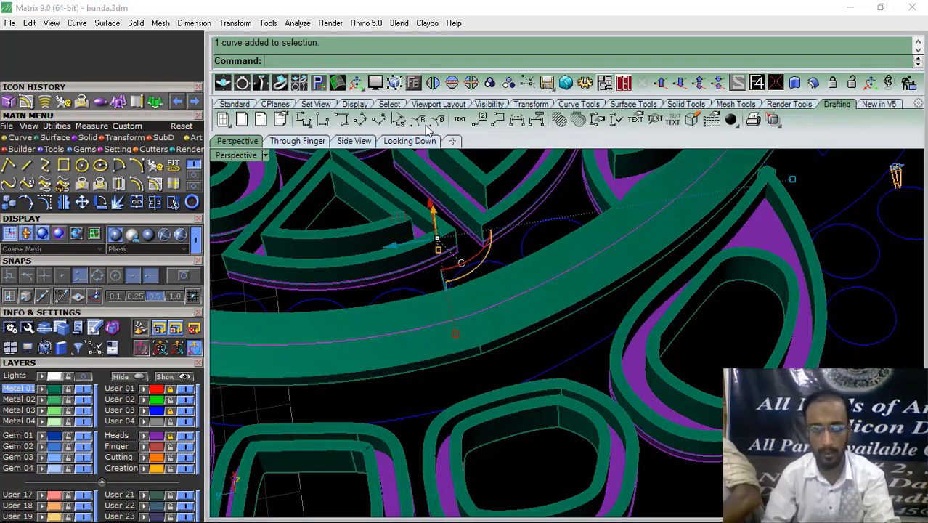
{"action": "left_click", "coordinate": [414, 84]}
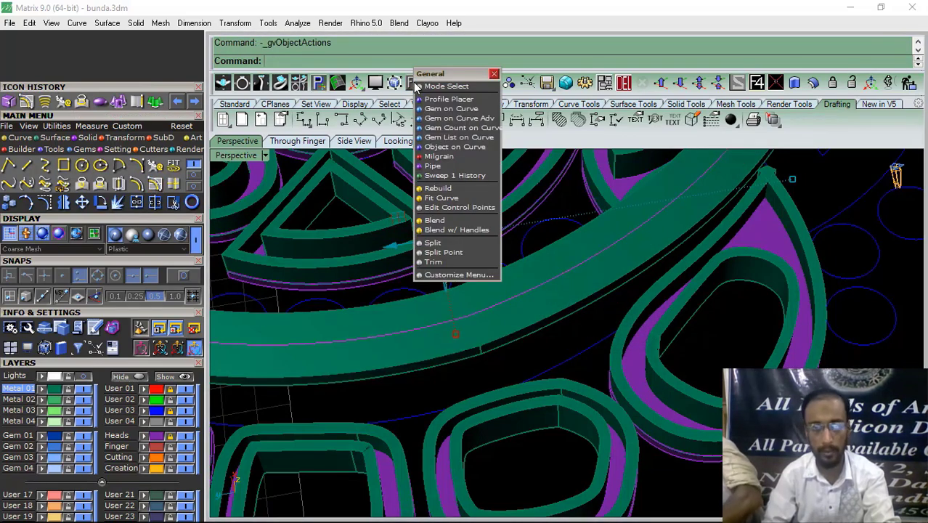
{"action": "left_click", "coordinate": [450, 109]}
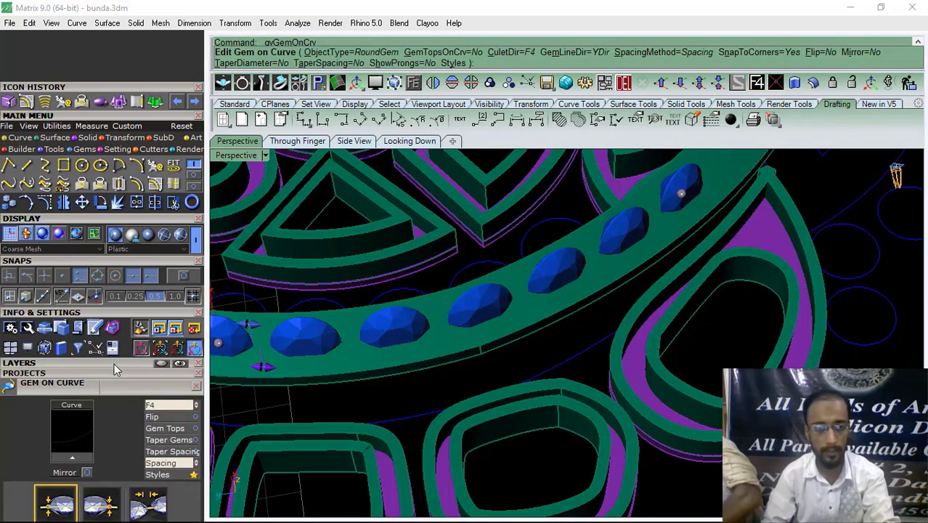
Set the gems' culet direction to Object, using the band's top surface as the reference
{"action": "left_click", "coordinate": [156, 226]}
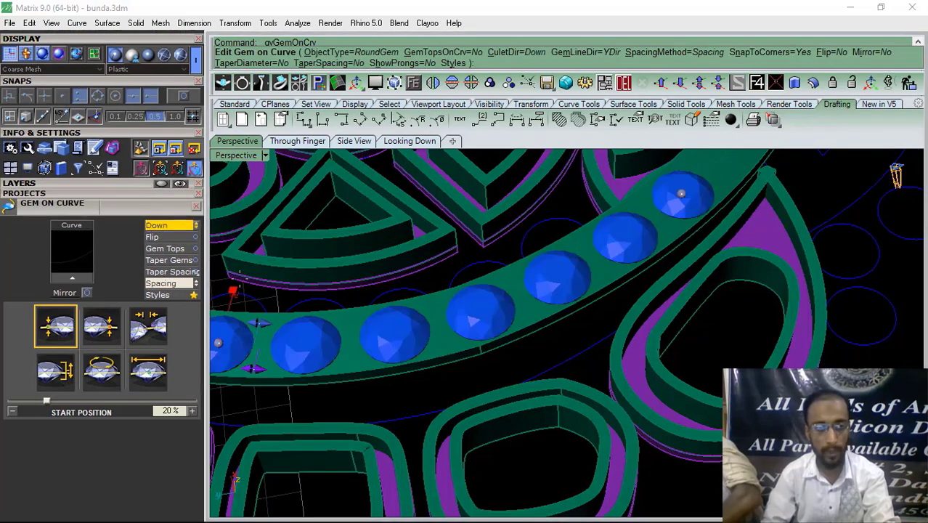
{"action": "left_click", "coordinate": [171, 230]}
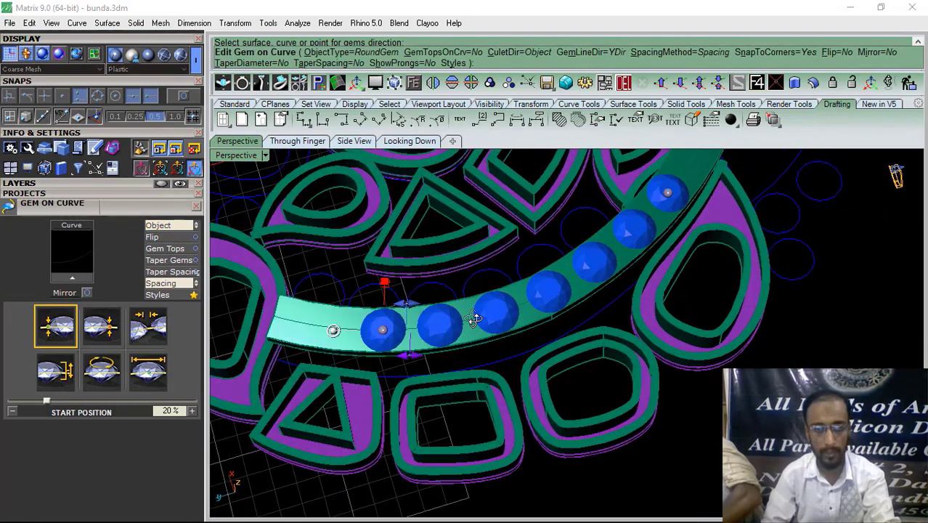
{"action": "right_click_drag", "start_coordinate": [473, 319], "coordinate": [421, 353]}
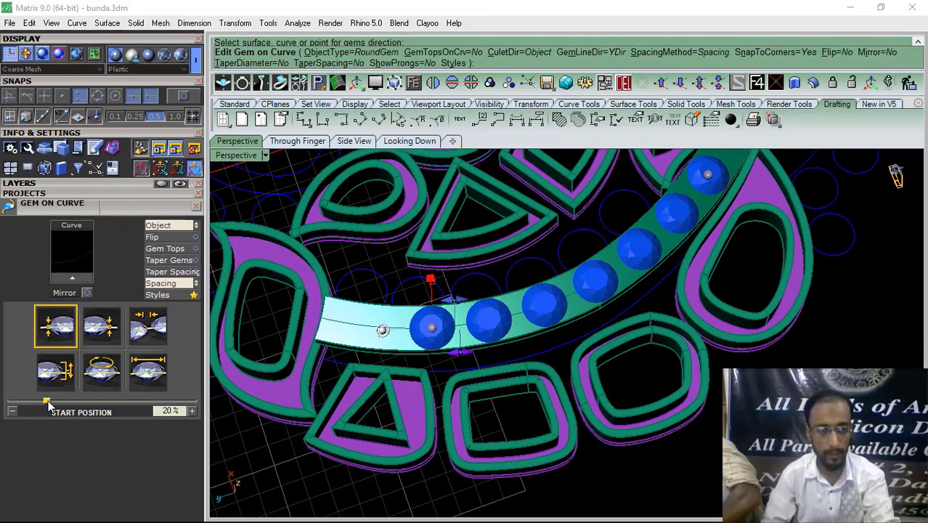
Extend the gem row over the whole middle curve, with the start position at 0% and the end position at 100%
{"action": "left_click_drag", "start_coordinate": [47, 406], "coordinate": [1, 414]}
{"action": "left_click", "coordinate": [102, 331]}
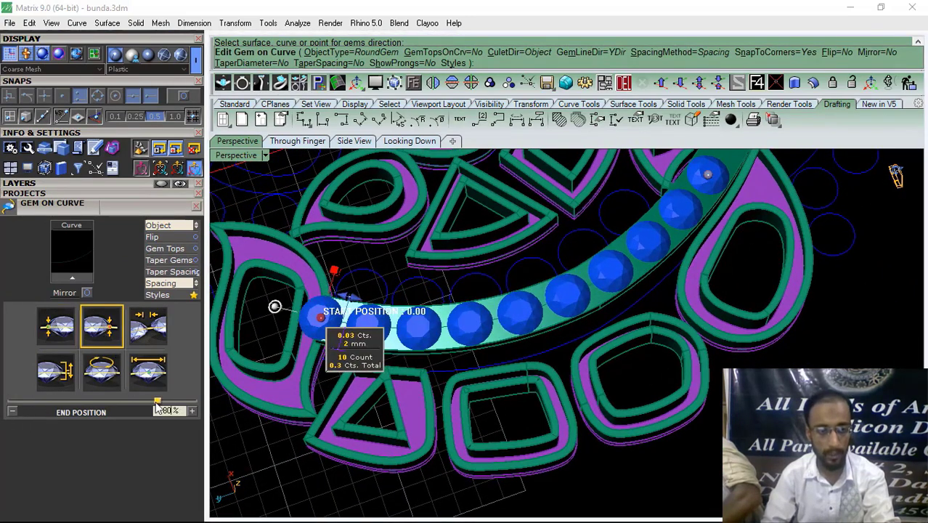
{"action": "left_click_drag", "start_coordinate": [158, 402], "coordinate": [206, 408]}
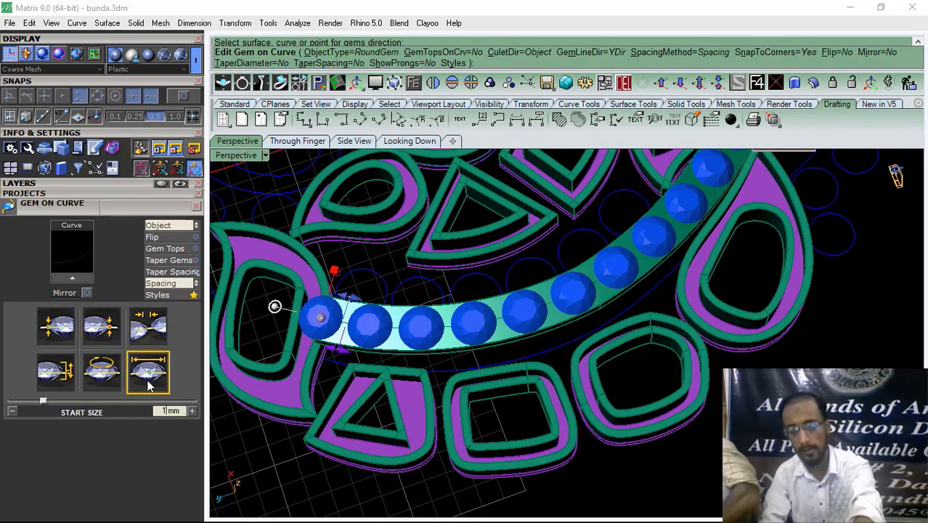
Move the gem row's start position to about 5.8% of the curve and set the gem size to 1.7 mm
{"action": "scroll", "coordinate": [306, 282], "scroll_direction": "up", "scroll_amount": 4}
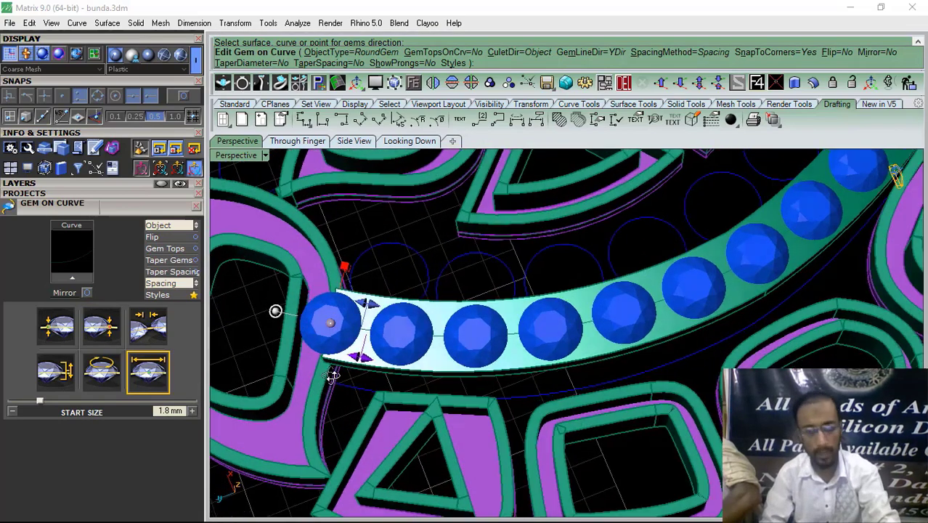
{"action": "scroll", "coordinate": [331, 356], "scroll_direction": "up", "scroll_amount": 4}
{"action": "left_click_drag", "start_coordinate": [330, 332], "coordinate": [433, 342]}
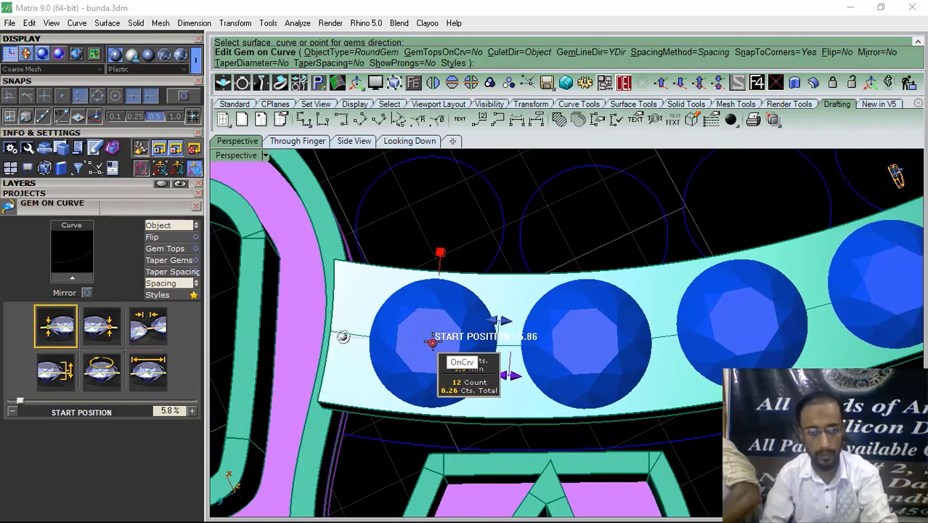
{"action": "left_click", "coordinate": [149, 372]}
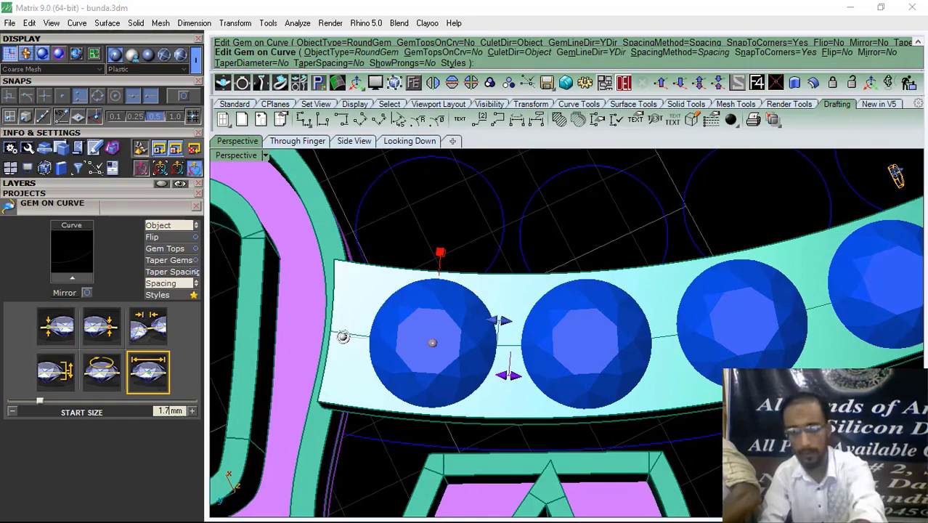
{"action": "key", "text": "Return"}
Move the gem row's end position back to about 92.9% so the last gem sits within the band
{"action": "scroll", "coordinate": [441, 380], "scroll_direction": "down", "scroll_amount": 6}
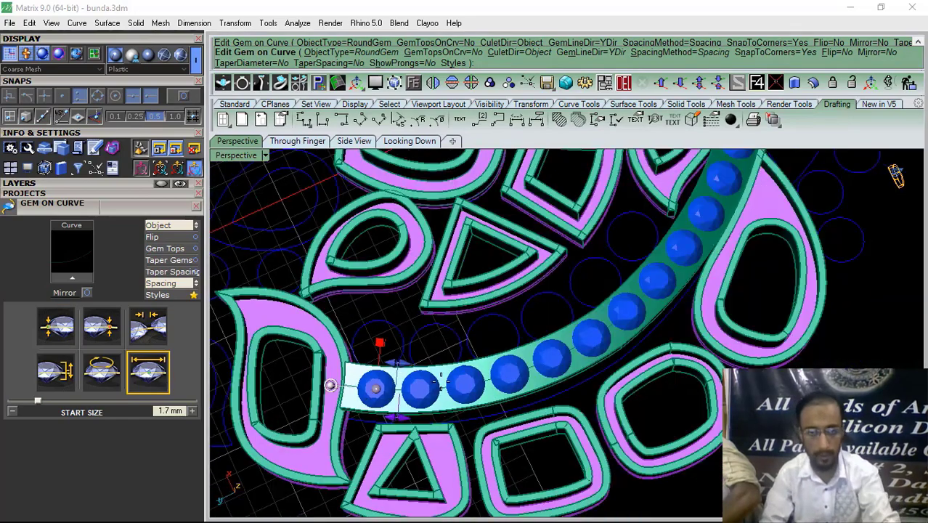
{"action": "scroll", "coordinate": [441, 381], "scroll_direction": "down", "scroll_amount": 3}
{"action": "right_click_drag", "start_coordinate": [791, 367], "coordinate": [607, 377]}
{"action": "scroll", "coordinate": [669, 323], "scroll_direction": "up", "scroll_amount": 10}
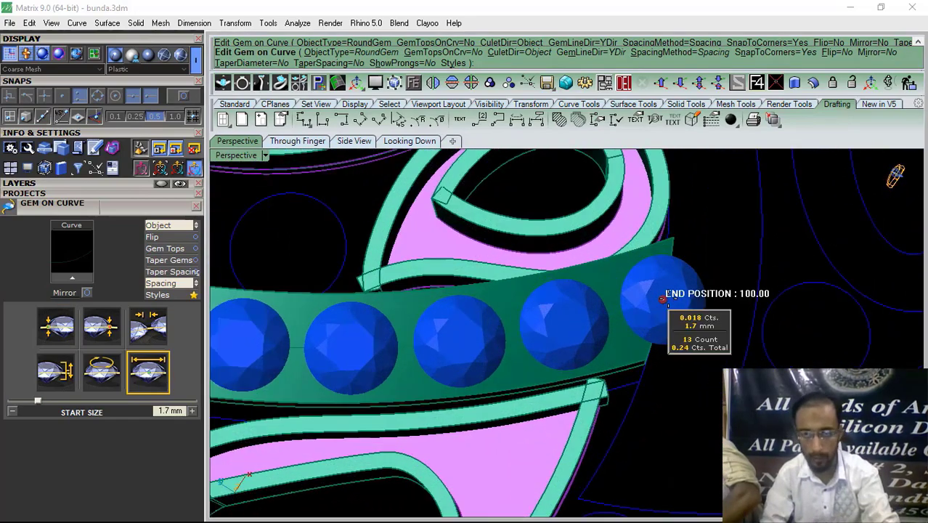
{"action": "left_click_drag", "start_coordinate": [662, 298], "coordinate": [580, 321]}
Reduce the spacing between the gems to about 0.14 mm and finish the gem row
{"action": "scroll", "coordinate": [579, 367], "scroll_direction": "down", "scroll_amount": 8}
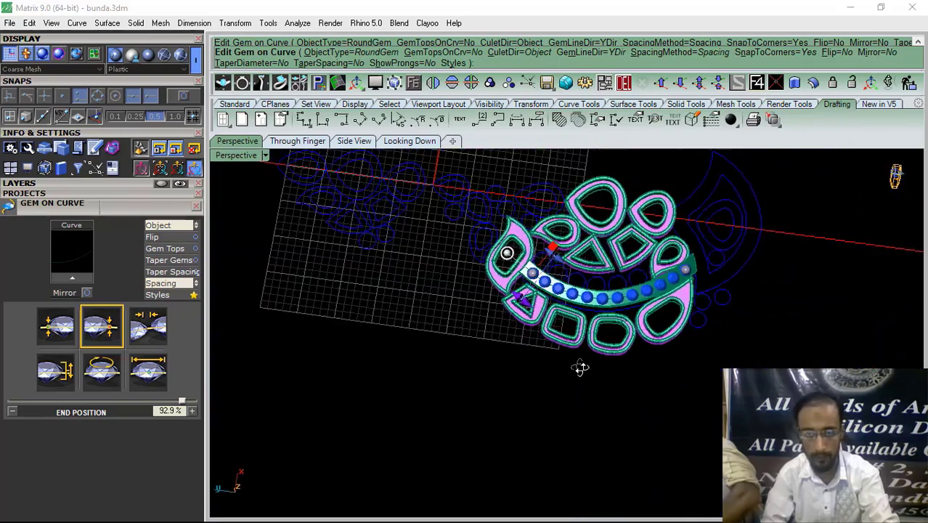
{"action": "scroll", "coordinate": [455, 333], "scroll_direction": "up", "scroll_amount": 10}
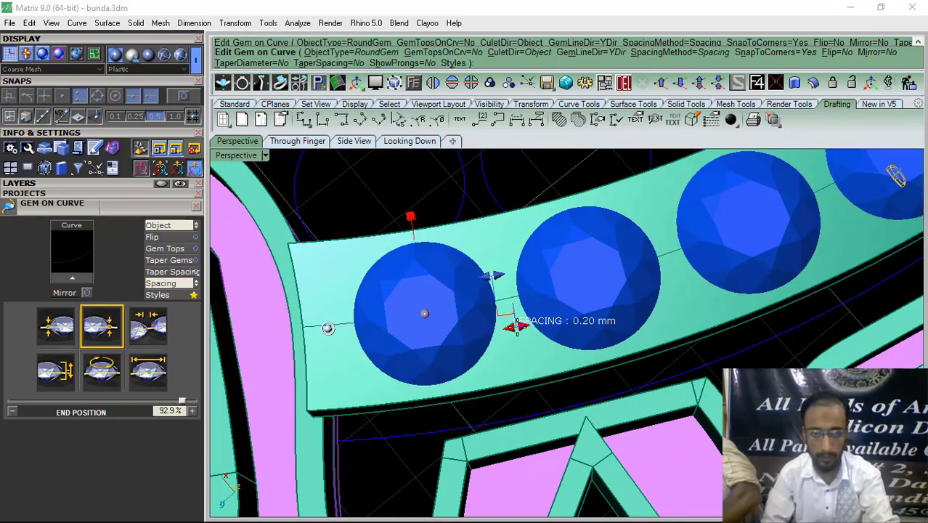
{"action": "left_click_drag", "start_coordinate": [517, 325], "coordinate": [513, 327]}
{"action": "scroll", "coordinate": [508, 327], "scroll_direction": "down", "scroll_amount": 5}
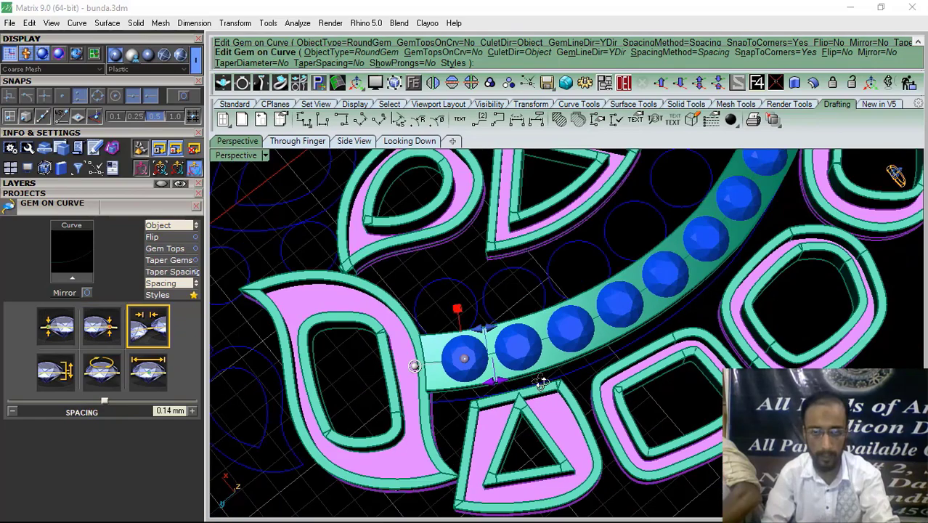
{"action": "scroll", "coordinate": [527, 371], "scroll_direction": "up", "scroll_amount": 4}
{"action": "right_click_drag", "start_coordinate": [527, 371], "coordinate": [590, 368]}
{"action": "right_click", "coordinate": [590, 368]}
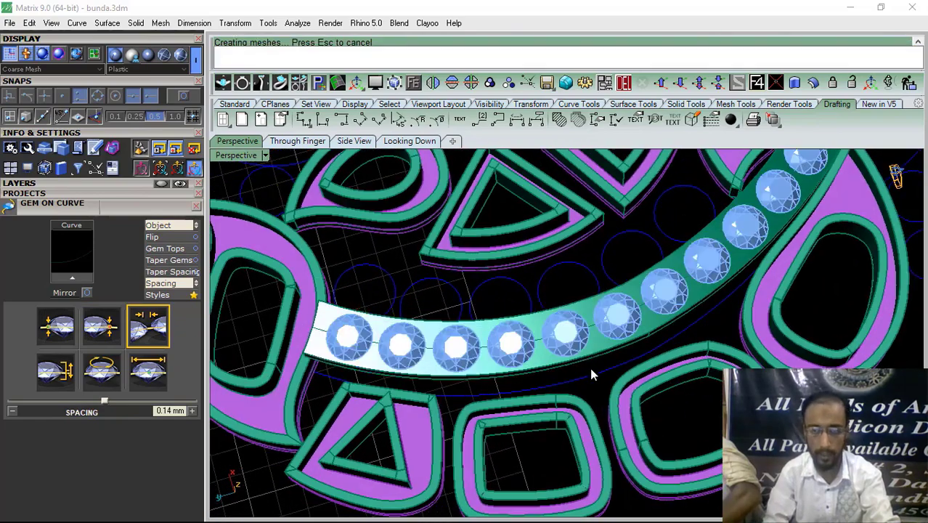
Examine from several angles how the row of gems sits on the band's top surface
{"action": "left_click", "coordinate": [616, 319]}
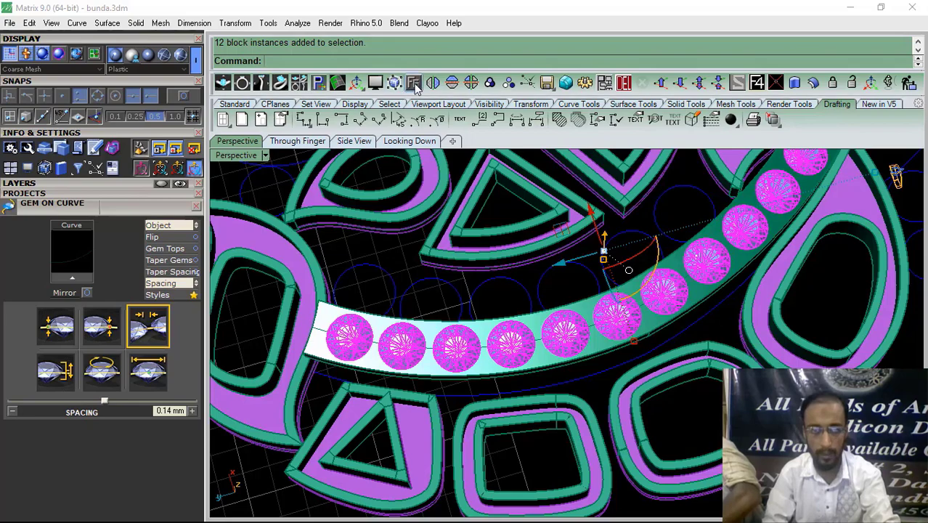
{"action": "left_click", "coordinate": [494, 313]}
{"action": "right_click_drag", "start_coordinate": [475, 325], "coordinate": [481, 304]}
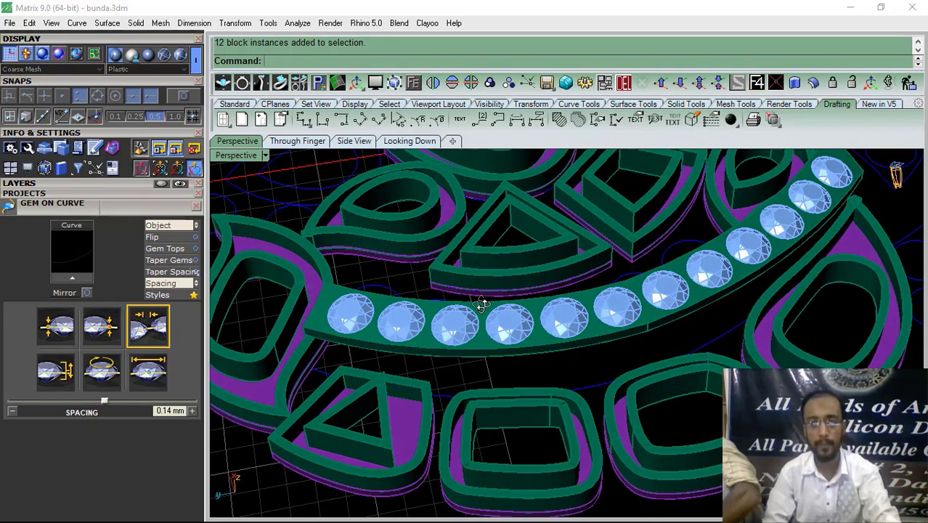
{"action": "scroll", "coordinate": [556, 330], "scroll_direction": "up", "scroll_amount": 8}
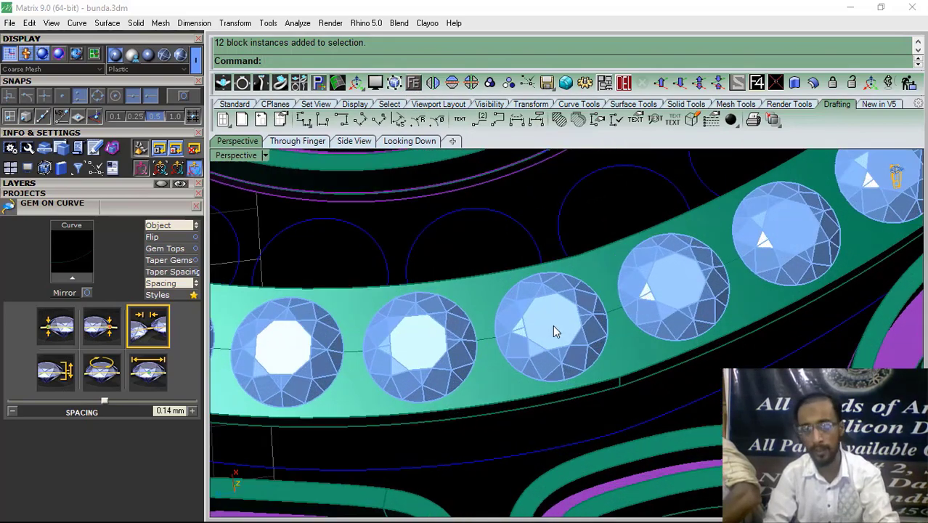
{"action": "left_click", "coordinate": [554, 331]}
{"action": "scroll", "coordinate": [544, 323], "scroll_direction": "down", "scroll_amount": 8}
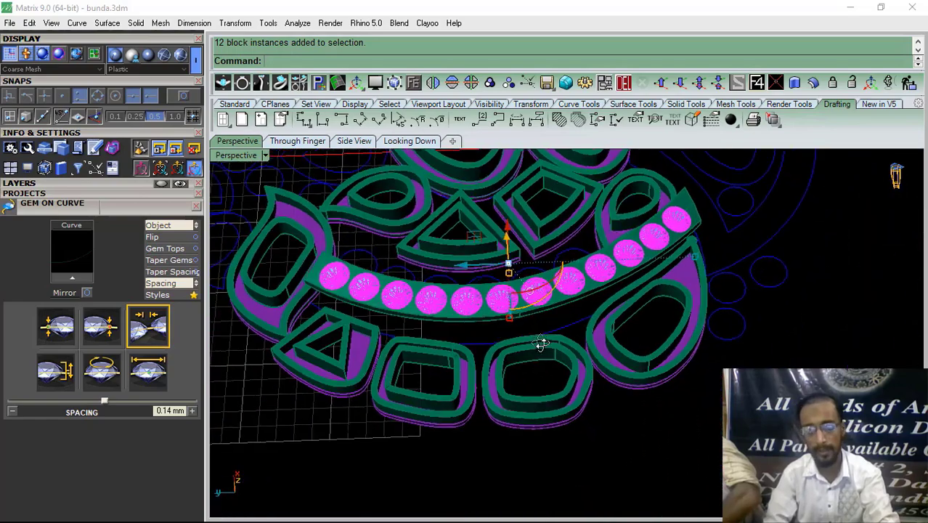
{"action": "right_click_drag", "start_coordinate": [531, 317], "coordinate": [543, 392]}
{"action": "left_click", "coordinate": [640, 449]}
{"action": "right_click_drag", "start_coordinate": [519, 299], "coordinate": [547, 318]}
{"action": "scroll", "coordinate": [526, 319], "scroll_direction": "up", "scroll_amount": 8}
Create gem cutters for the whole row of round gems using the Pilot Hole Straight style
{"action": "left_click", "coordinate": [526, 318]}
{"action": "scroll", "coordinate": [538, 330], "scroll_direction": "down", "scroll_amount": 7}
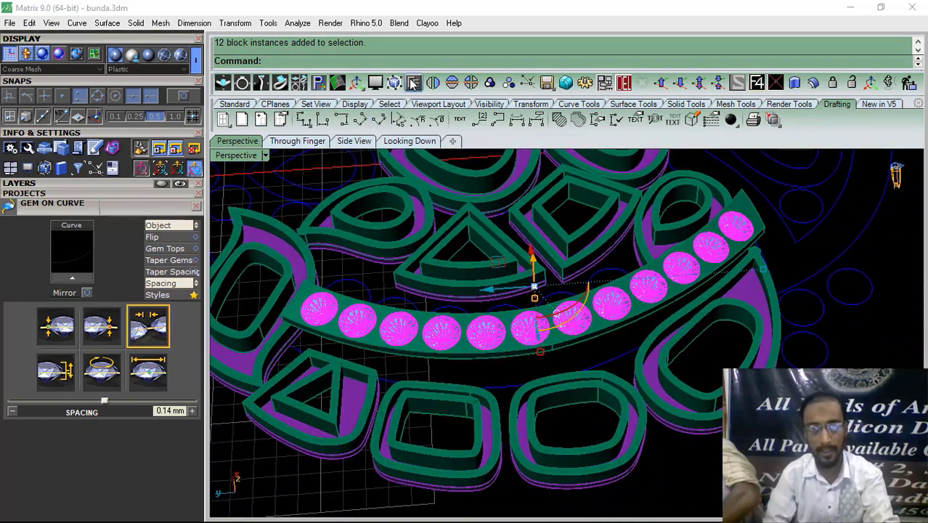
{"action": "left_click", "coordinate": [411, 84]}
{"action": "left_click", "coordinate": [441, 168]}
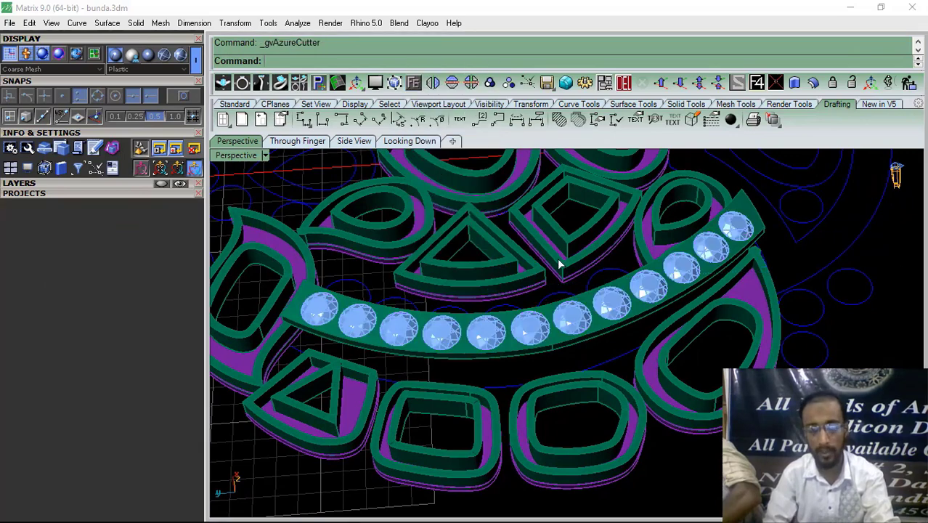
{"action": "type", "text": "s"}
{"action": "key", "text": "Return"}
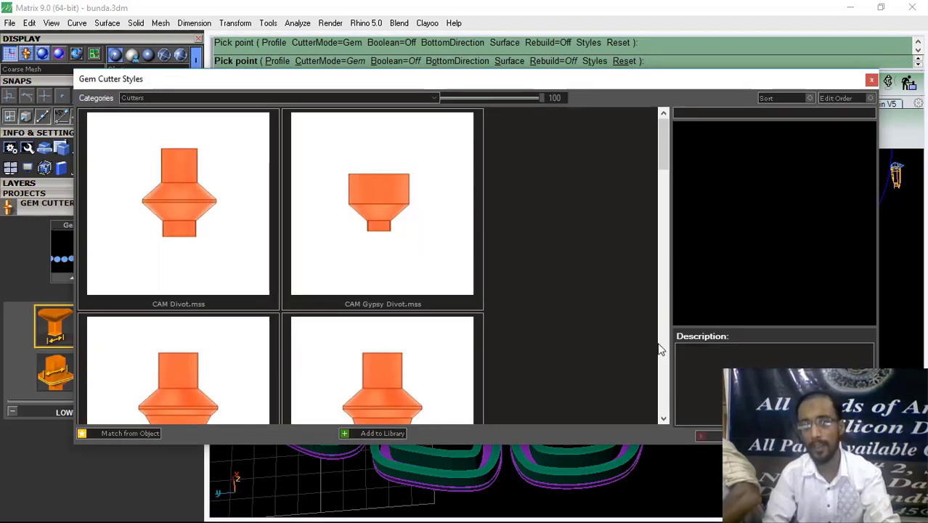
{"action": "left_click_drag", "start_coordinate": [666, 152], "coordinate": [667, 399]}
{"action": "left_click", "coordinate": [238, 179]}
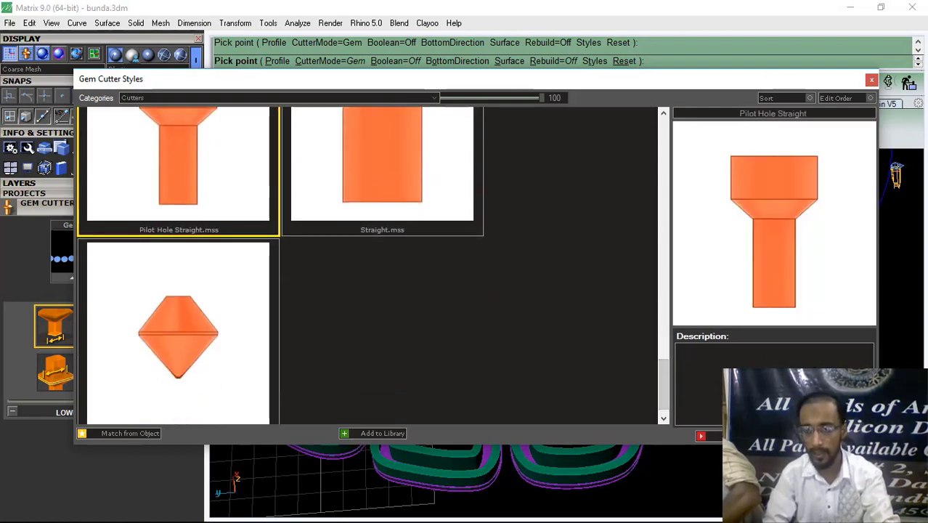
{"action": "left_click", "coordinate": [741, 436]}
{"action": "right_click", "coordinate": [749, 255]}
Subtract the gem cutters from the curved band with Boolean Difference
{"action": "scroll", "coordinate": [643, 289], "scroll_direction": "up", "scroll_amount": 10}
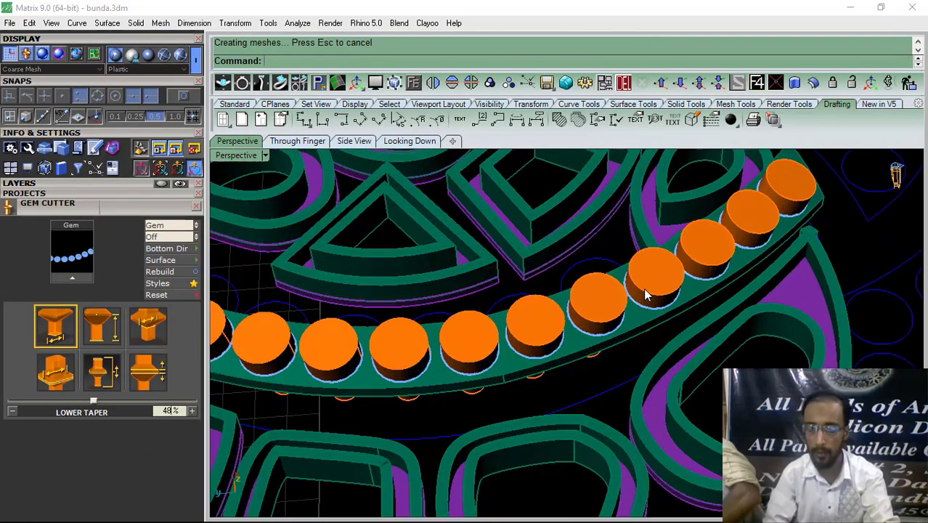
{"action": "left_click", "coordinate": [618, 365]}
{"action": "left_click", "coordinate": [196, 207]}
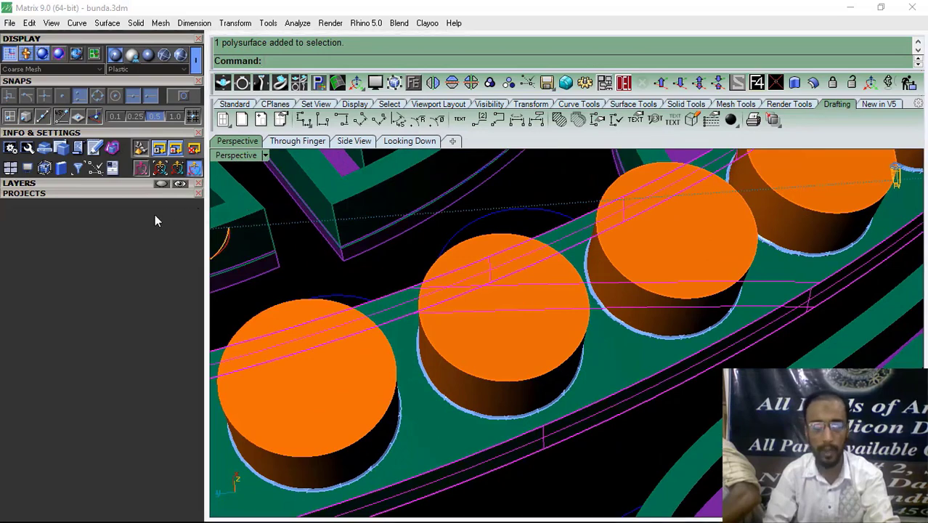
{"action": "left_click", "coordinate": [81, 192]}
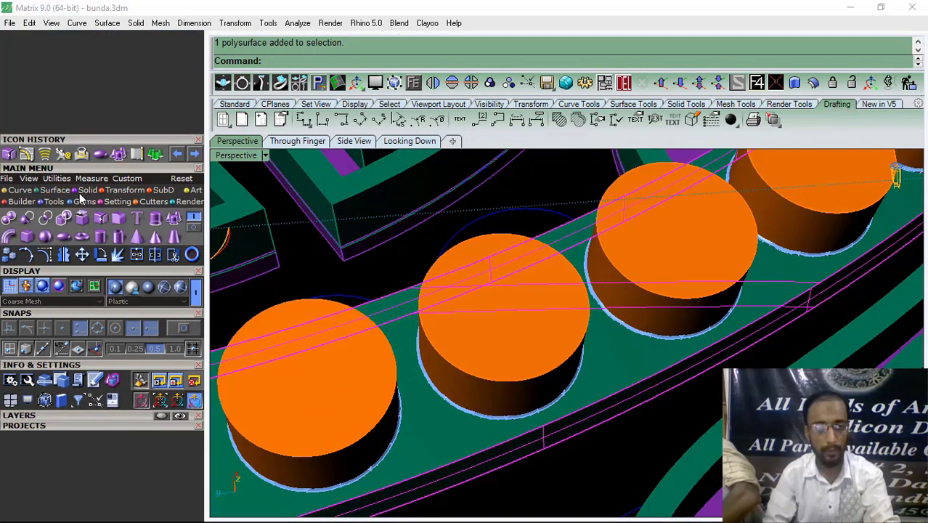
{"action": "left_click", "coordinate": [27, 218]}
{"action": "left_click", "coordinate": [487, 311]}
{"action": "key", "text": "Return"}
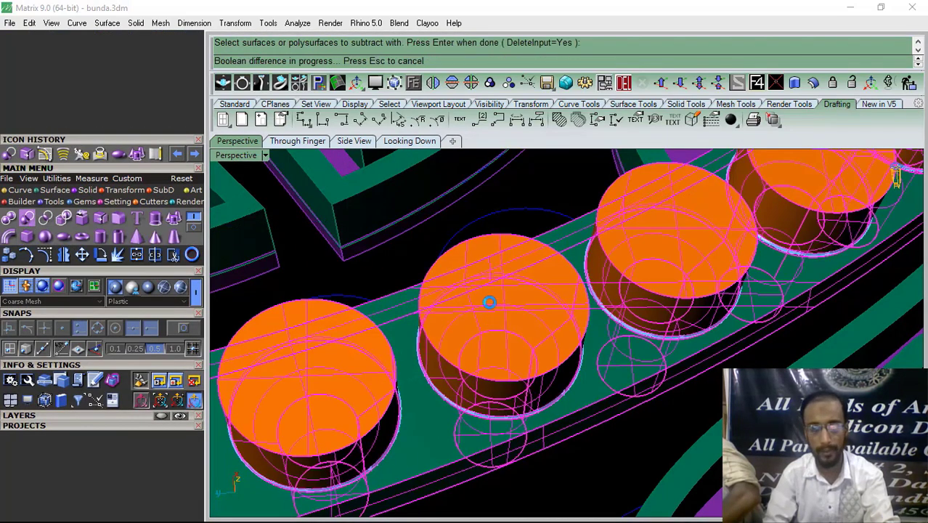
Select the row of gems on the band and load them into Prong Adder
{"action": "scroll", "coordinate": [600, 275], "scroll_direction": "down", "scroll_amount": 10}
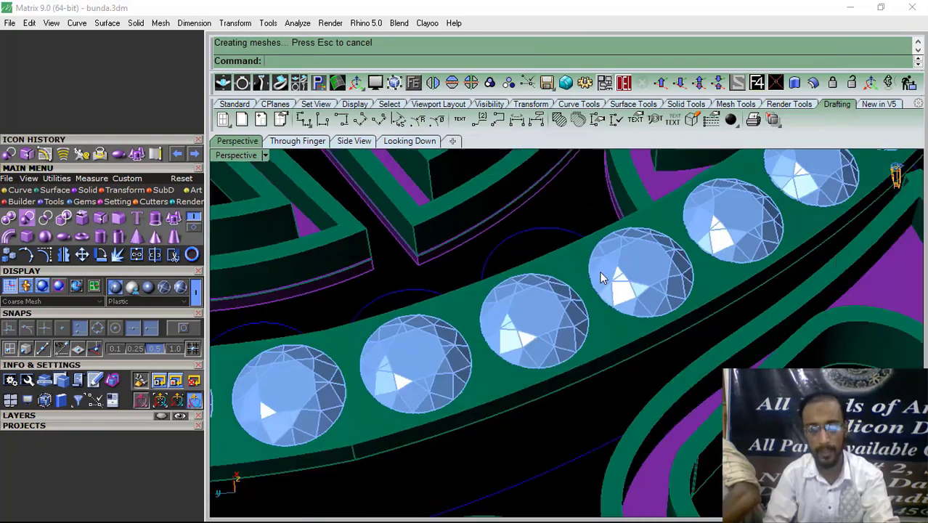
{"action": "right_click_drag", "start_coordinate": [597, 323], "coordinate": [548, 340]}
{"action": "scroll", "coordinate": [548, 339], "scroll_direction": "up", "scroll_amount": 2}
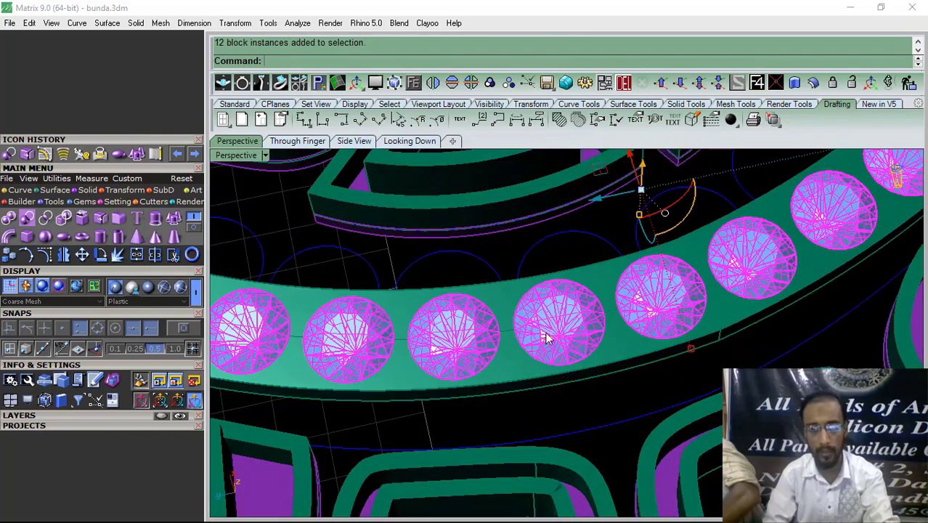
{"action": "left_click", "coordinate": [138, 414]}
{"action": "scroll", "coordinate": [533, 327], "scroll_direction": "down", "scroll_amount": 4}
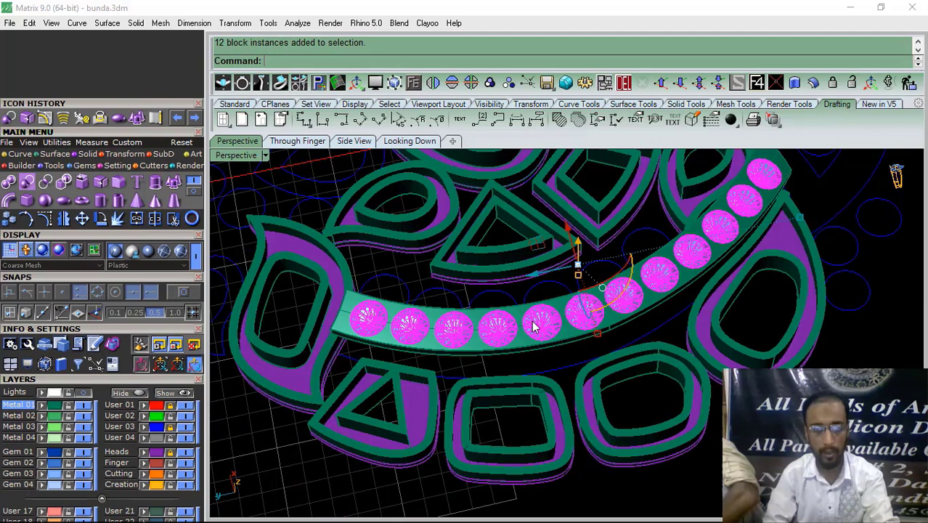
{"action": "left_click", "coordinate": [115, 166]}
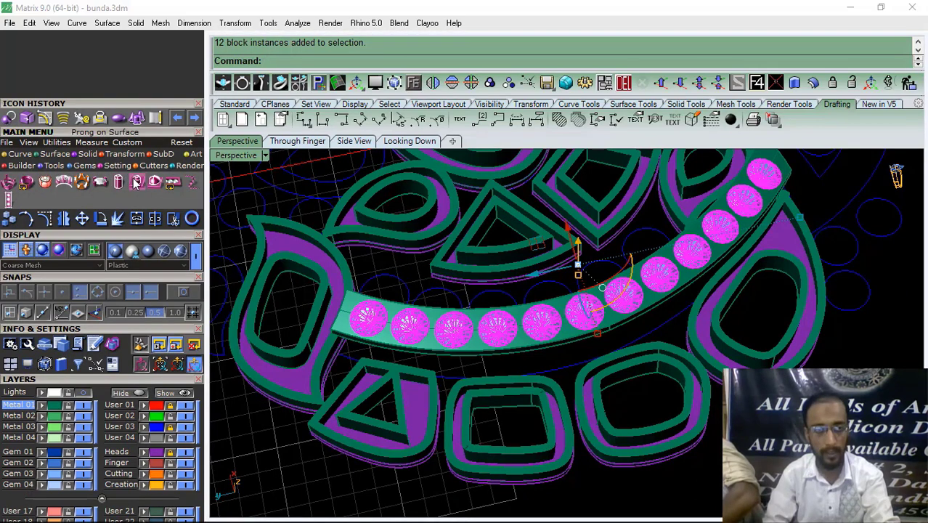
{"action": "left_click", "coordinate": [118, 183]}
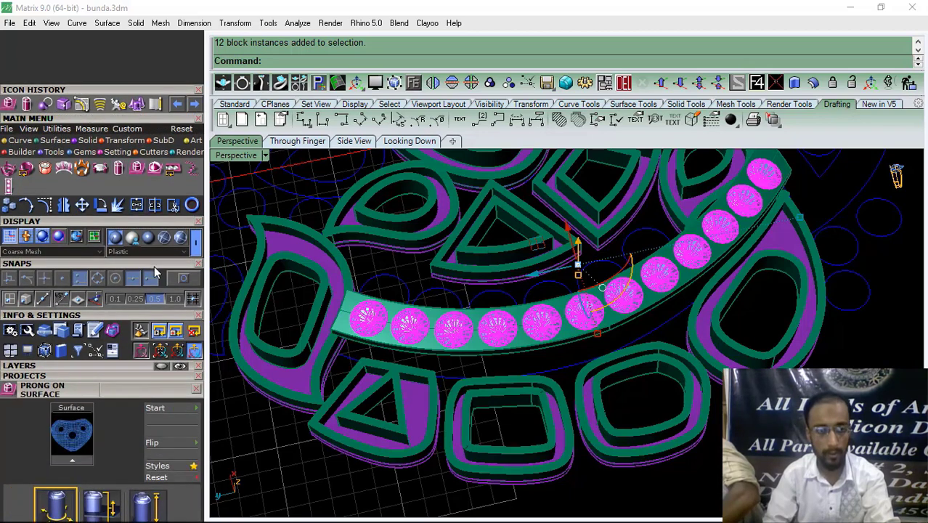
{"action": "left_click", "coordinate": [101, 169]}
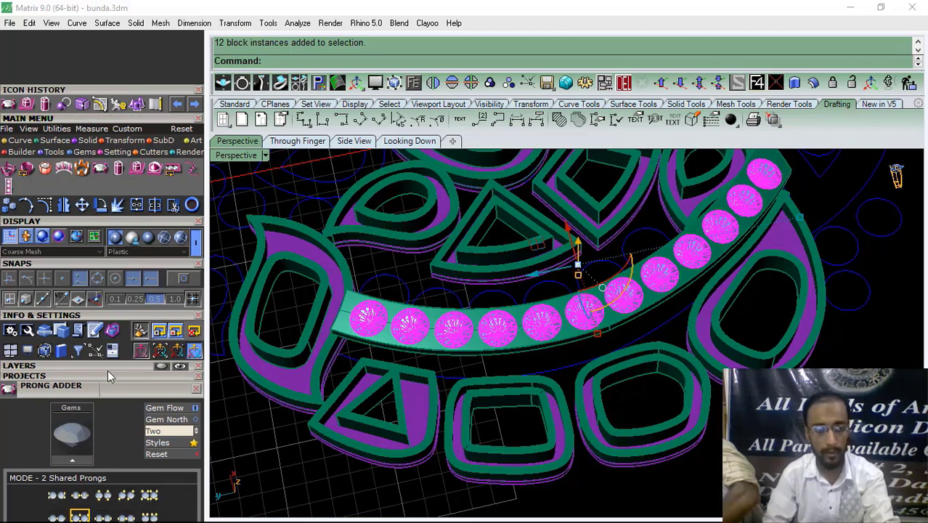
{"action": "left_click_drag", "start_coordinate": [107, 376], "coordinate": [130, 180]}
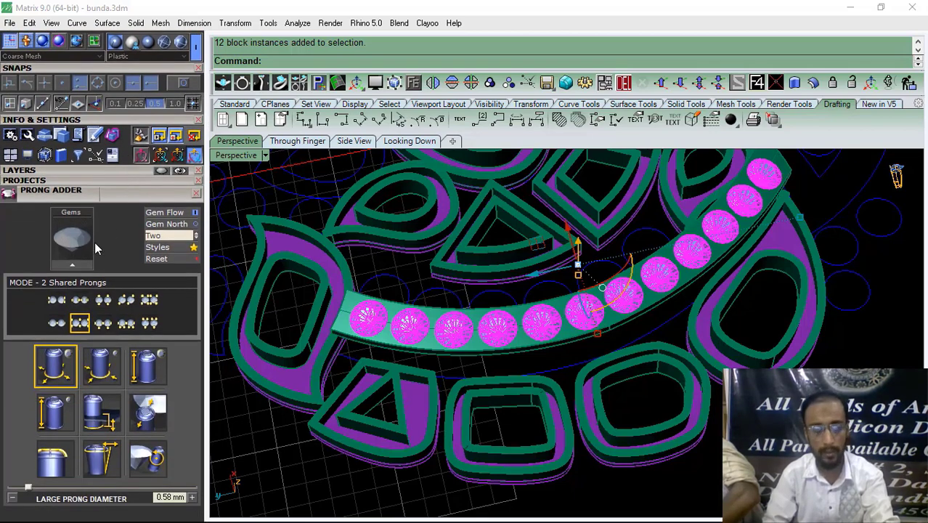
{"action": "right_click", "coordinate": [431, 311]}
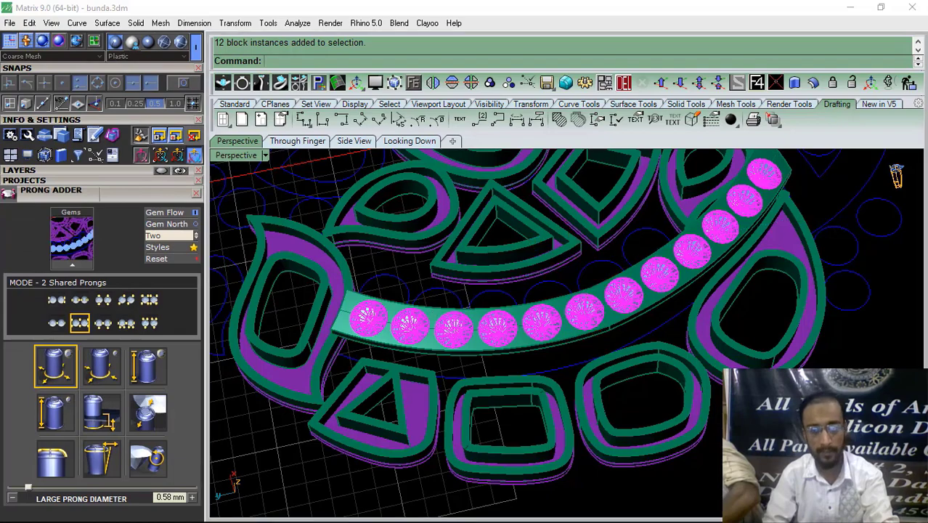
Set both the large and small prong diameters to 0.55 mm for the row of gems
{"action": "scroll", "coordinate": [332, 361], "scroll_direction": "up", "scroll_amount": 4}
{"action": "right_click_drag", "start_coordinate": [332, 362], "coordinate": [375, 341]}
{"action": "scroll", "coordinate": [97, 178], "scroll_direction": "down", "scroll_amount": 1}
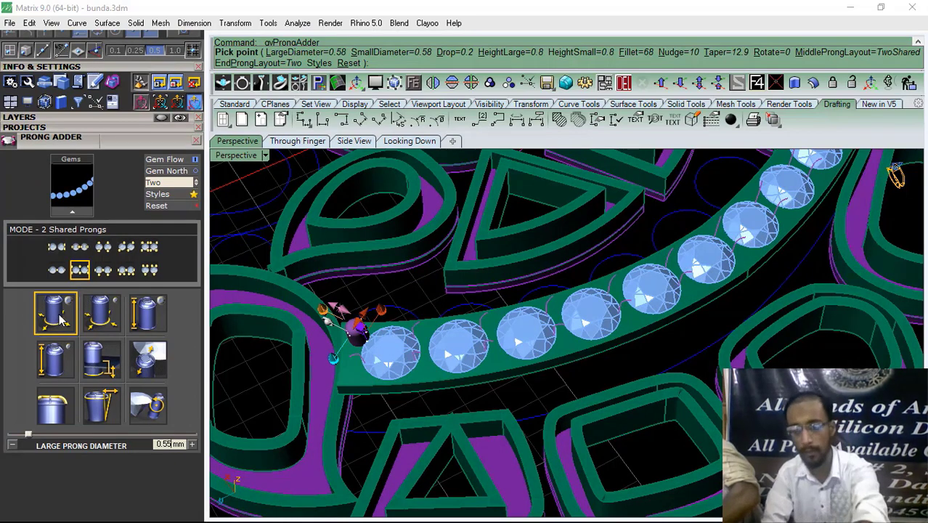
{"action": "left_click", "coordinate": [110, 312]}
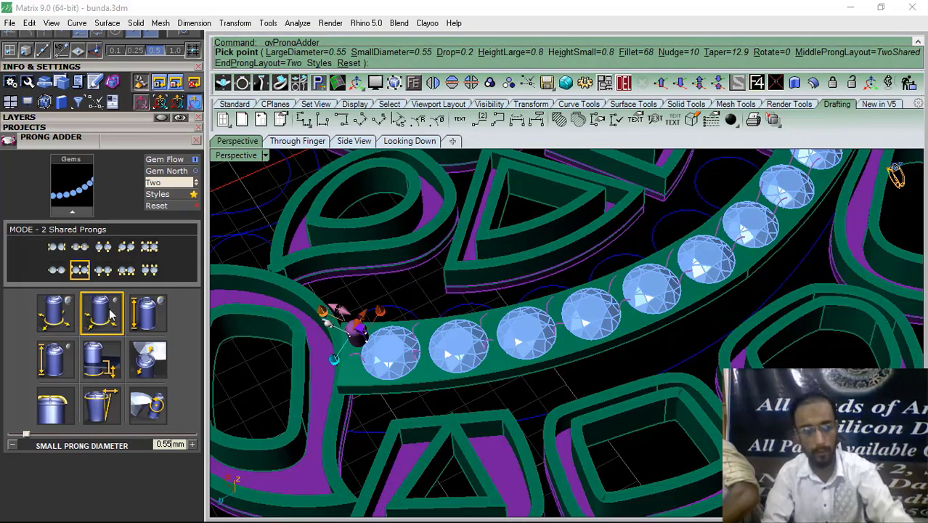
Set the large and small prong heights to 0.7 mm and the prong drop to 0.15 mm
{"action": "left_click", "coordinate": [154, 312]}
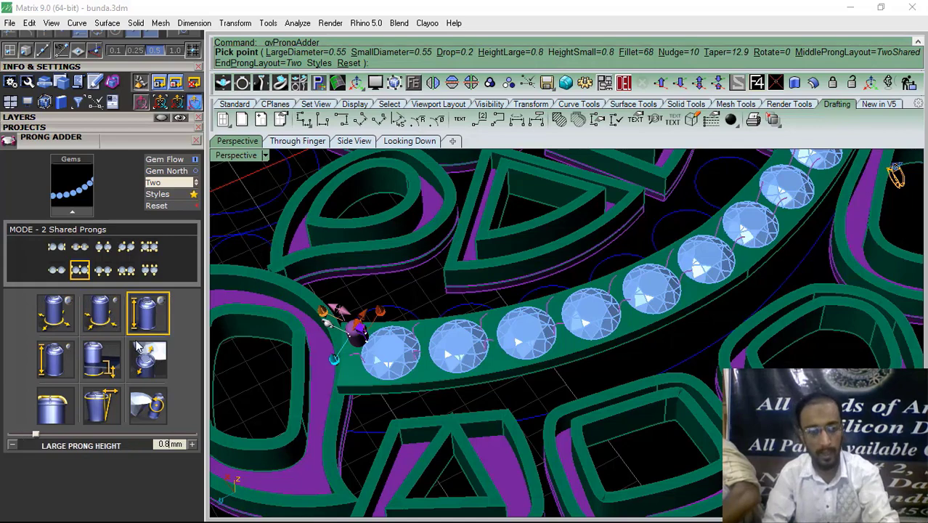
{"action": "left_click", "coordinate": [13, 444]}
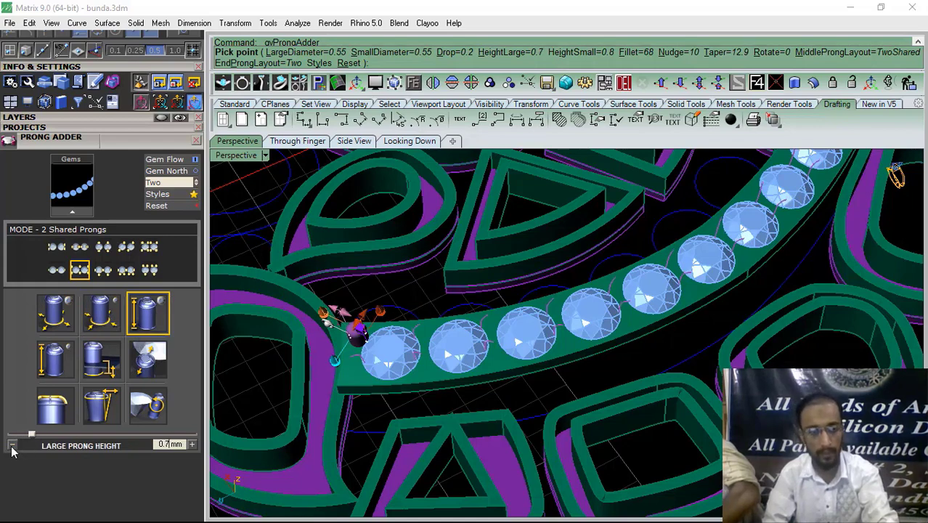
{"action": "left_click", "coordinate": [58, 361]}
{"action": "left_click", "coordinate": [13, 444]}
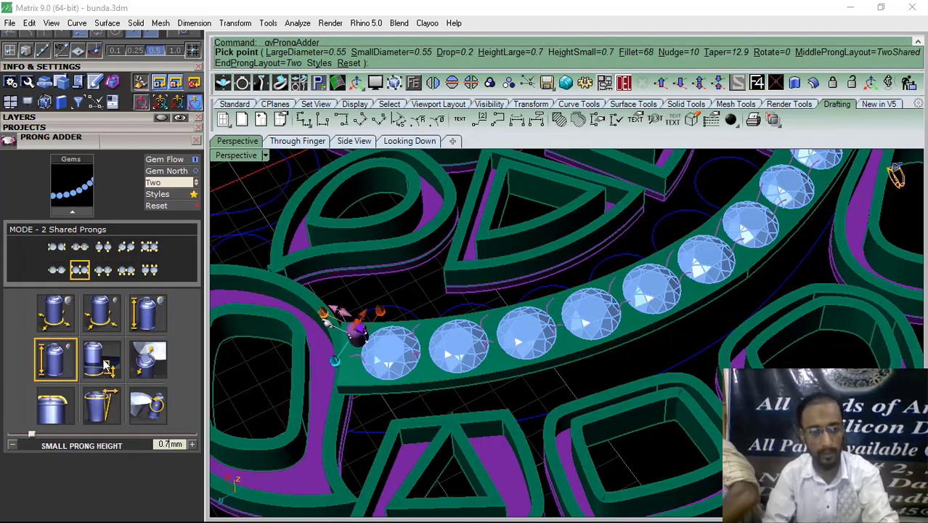
{"action": "left_click", "coordinate": [106, 365]}
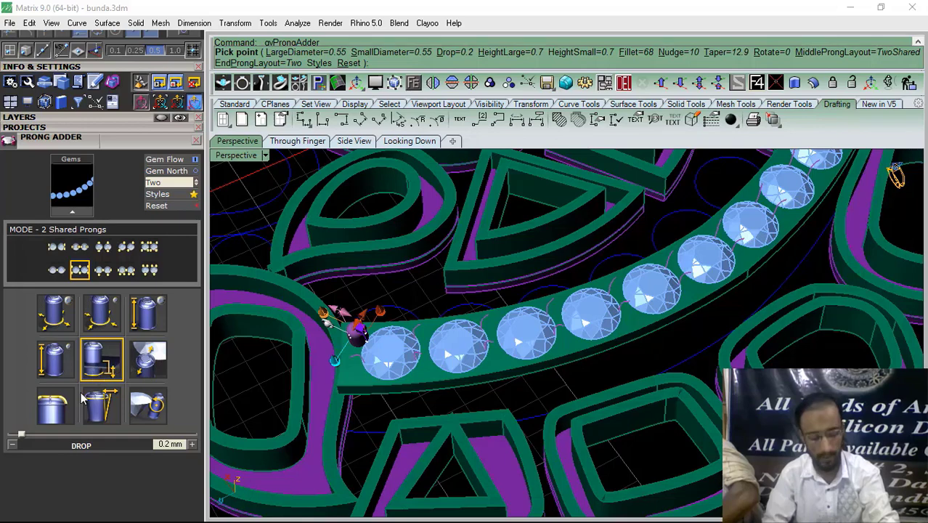
{"action": "left_click", "coordinate": [12, 445]}
Set the prong nudge to 0% and create the shared prongs along the row of gems
{"action": "left_click", "coordinate": [153, 369]}
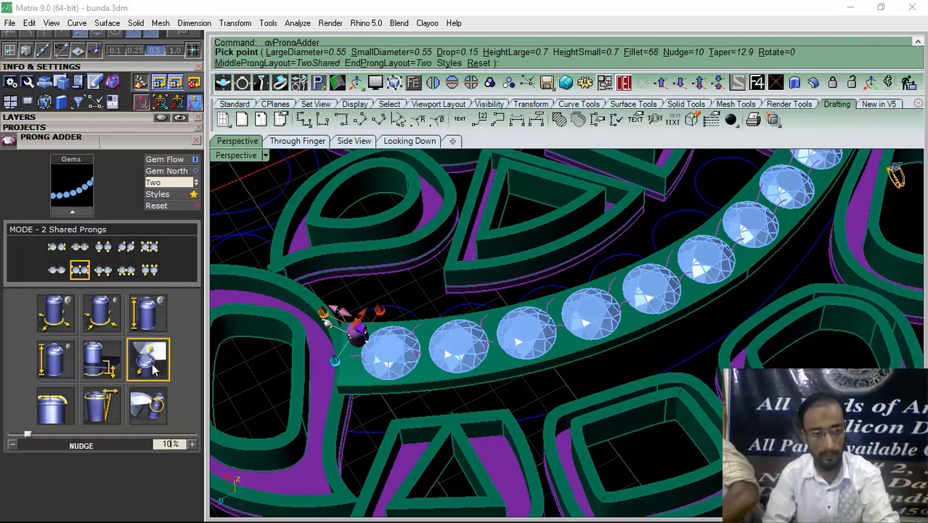
{"action": "left_click_drag", "start_coordinate": [26, 437], "coordinate": [2, 444]}
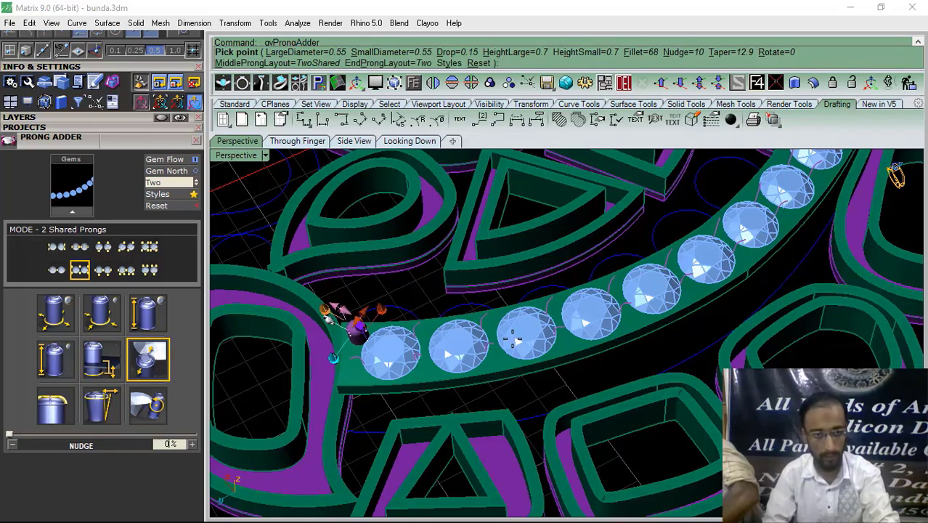
{"action": "scroll", "coordinate": [512, 338], "scroll_direction": "down", "scroll_amount": 3}
{"action": "right_click_drag", "start_coordinate": [512, 338], "coordinate": [493, 385]}
{"action": "scroll", "coordinate": [438, 353], "scroll_direction": "up", "scroll_amount": 10}
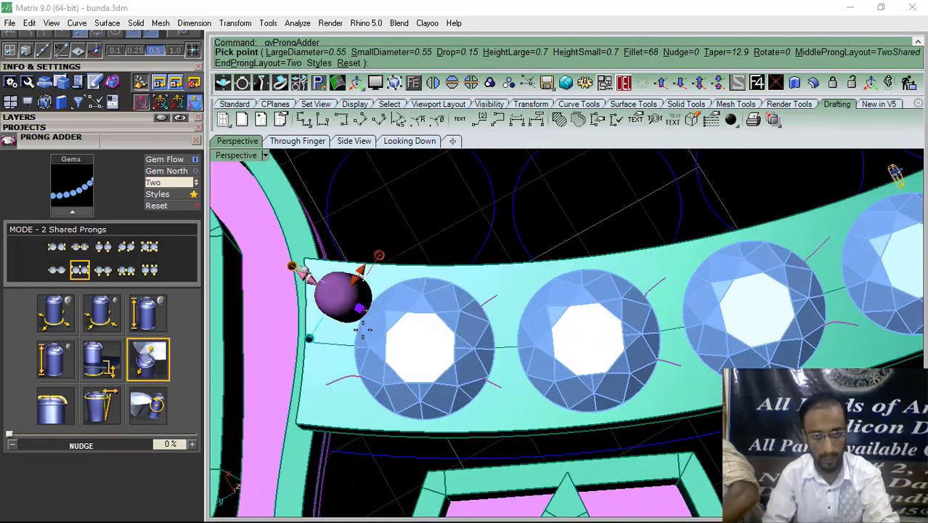
{"action": "mouse_move", "coordinate": [10, 440]}
{"action": "left_mouse_down"}
{"action": "mouse_move", "coordinate": [137, 438]}
{"action": "mouse_move", "coordinate": [30, 437]}
{"action": "mouse_move", "coordinate": [1, 451]}
{"action": "left_mouse_up"}
{"action": "scroll", "coordinate": [318, 387], "scroll_direction": "down", "scroll_amount": 10}
{"action": "right_click_drag", "start_coordinate": [386, 424], "coordinate": [366, 381]}
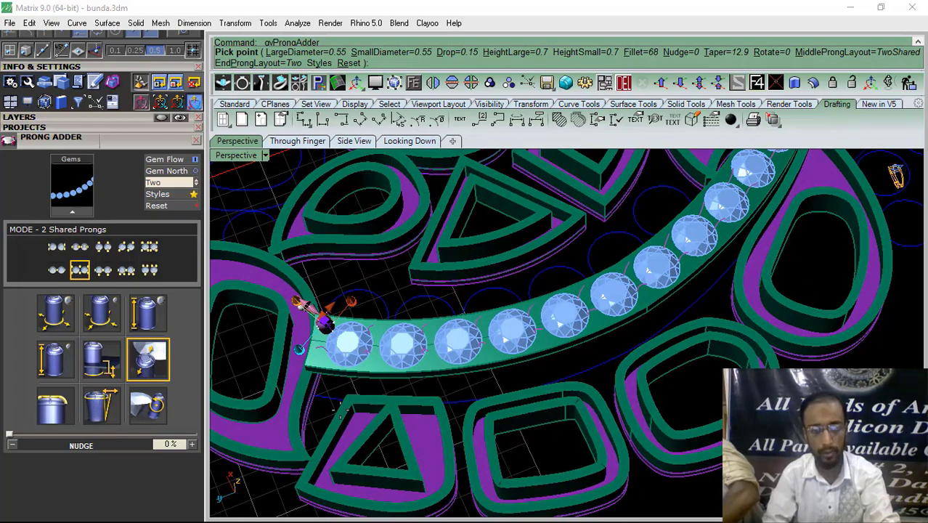
{"action": "right_click", "coordinate": [533, 336]}
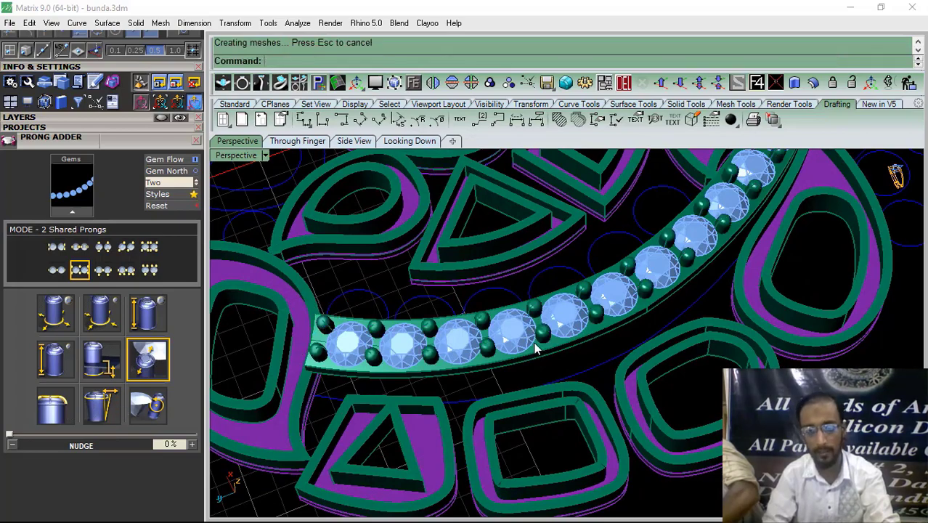
Select the prongs, the curved band and the row of gems and group them
{"action": "right_click_drag", "start_coordinate": [537, 355], "coordinate": [526, 336]}
{"action": "scroll", "coordinate": [533, 333], "scroll_direction": "up", "scroll_amount": 12}
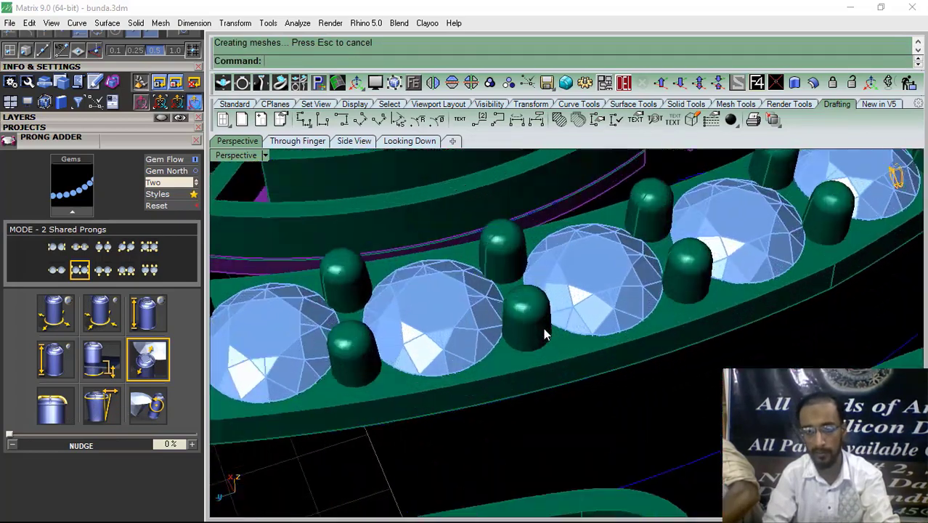
{"action": "left_click", "coordinate": [533, 331]}
{"action": "left_click", "coordinate": [573, 400], "text": "shift"}
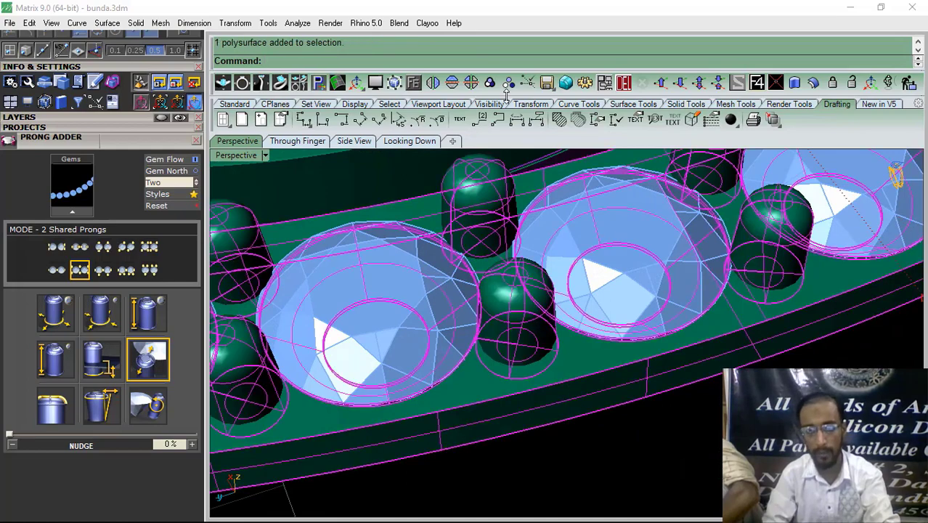
{"action": "left_click", "coordinate": [604, 262], "text": "shift"}
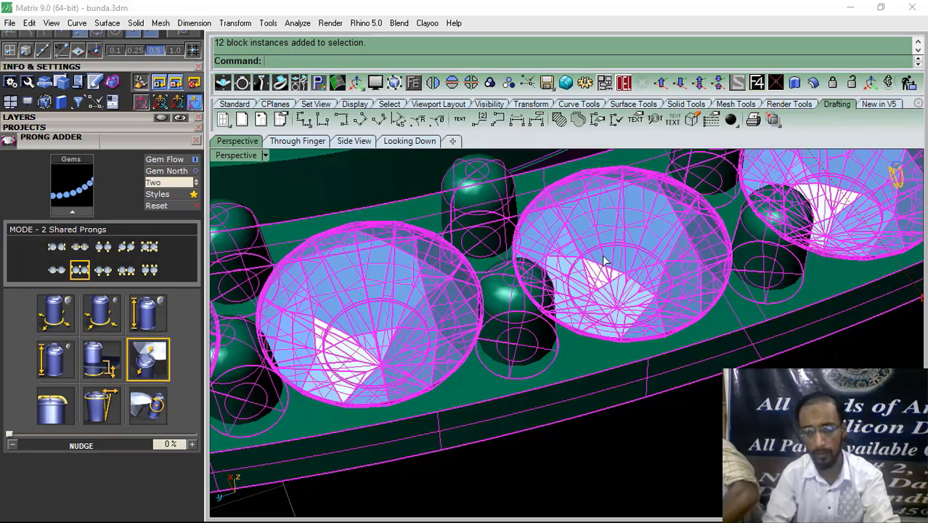
{"action": "key", "text": "ctrl+g"}
{"action": "left_click", "coordinate": [627, 416]}
{"action": "scroll", "coordinate": [579, 367], "scroll_direction": "down", "scroll_amount": 11}
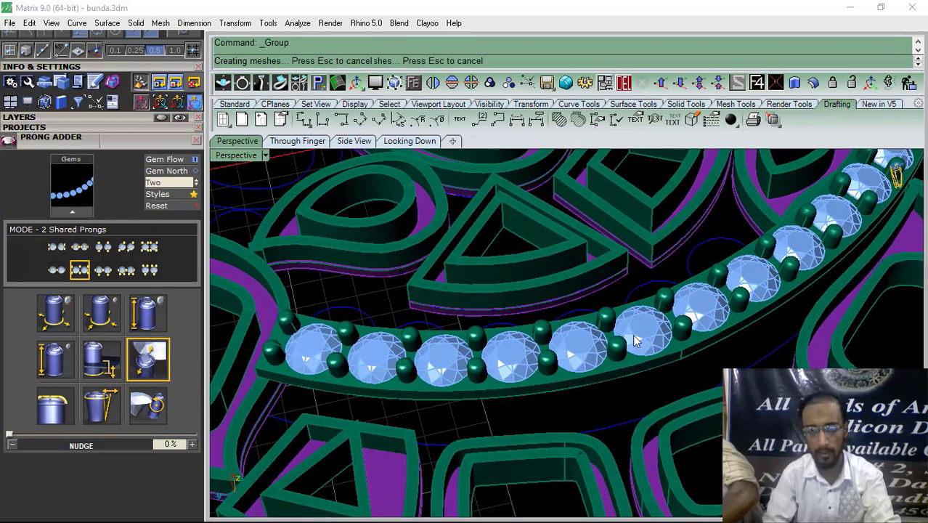
Delete the gems from the band's seats and the guide curve running along the band's middle
{"action": "left_click", "coordinate": [600, 384]}
{"action": "left_click", "coordinate": [624, 82]}
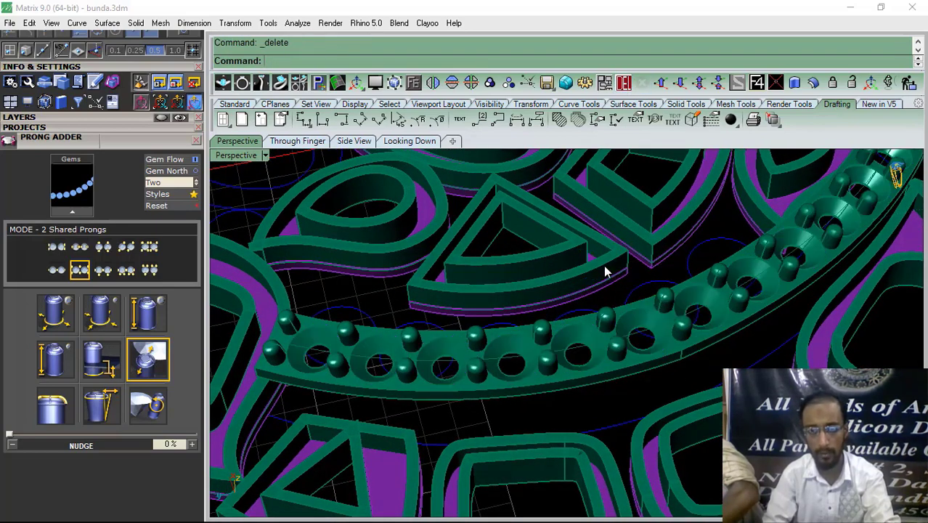
{"action": "scroll", "coordinate": [582, 347], "scroll_direction": "up", "scroll_amount": 3}
{"action": "left_click", "coordinate": [577, 346]}
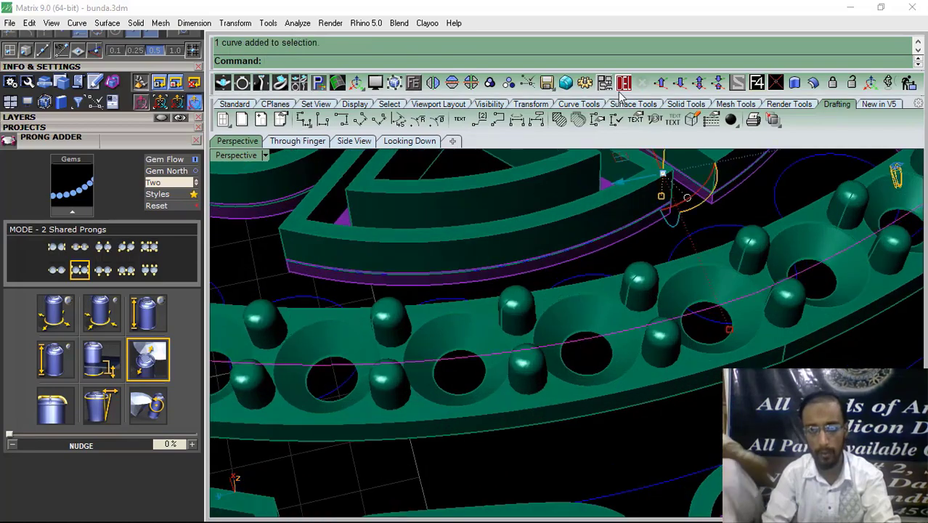
{"action": "key", "text": "Delete"}
Lower the curved band with its prongs vertically to sit among the surrounding settings
{"action": "scroll", "coordinate": [665, 362], "scroll_direction": "down", "scroll_amount": 10}
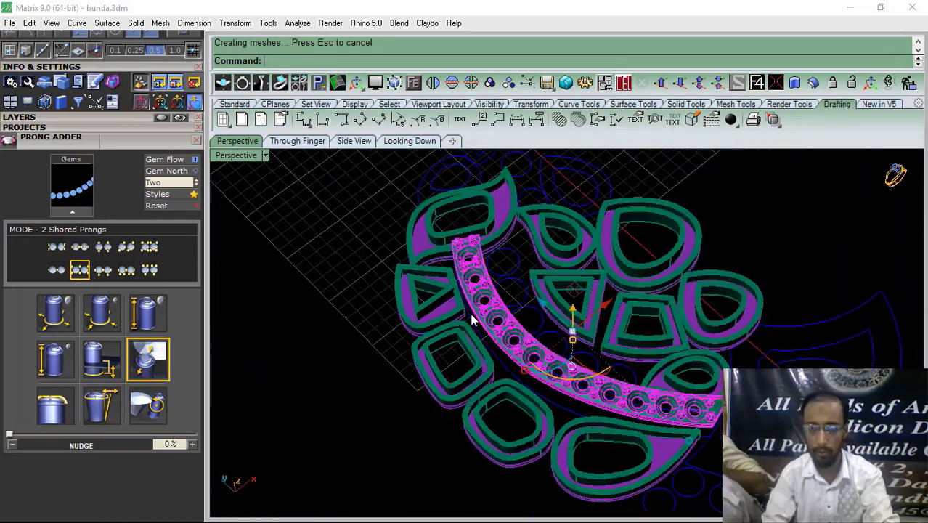
{"action": "right_click_drag", "start_coordinate": [566, 356], "coordinate": [517, 329]}
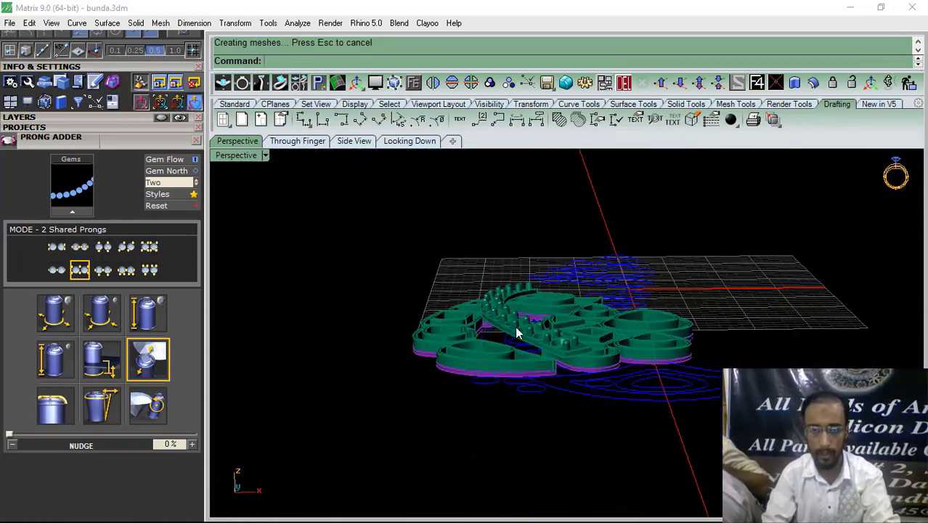
{"action": "scroll", "coordinate": [517, 329], "scroll_direction": "up", "scroll_amount": 5}
{"action": "left_click", "coordinate": [549, 304]}
{"action": "left_click_drag", "start_coordinate": [557, 250], "coordinate": [557, 270]}
{"action": "left_click", "coordinate": [414, 254]}
Delete the two leftover guide curves along and beside the curved band
{"action": "scroll", "coordinate": [413, 254], "scroll_direction": "down", "scroll_amount": 4}
{"action": "right_click_drag", "start_coordinate": [418, 257], "coordinate": [533, 363]}
{"action": "scroll", "coordinate": [538, 363], "scroll_direction": "up", "scroll_amount": 12}
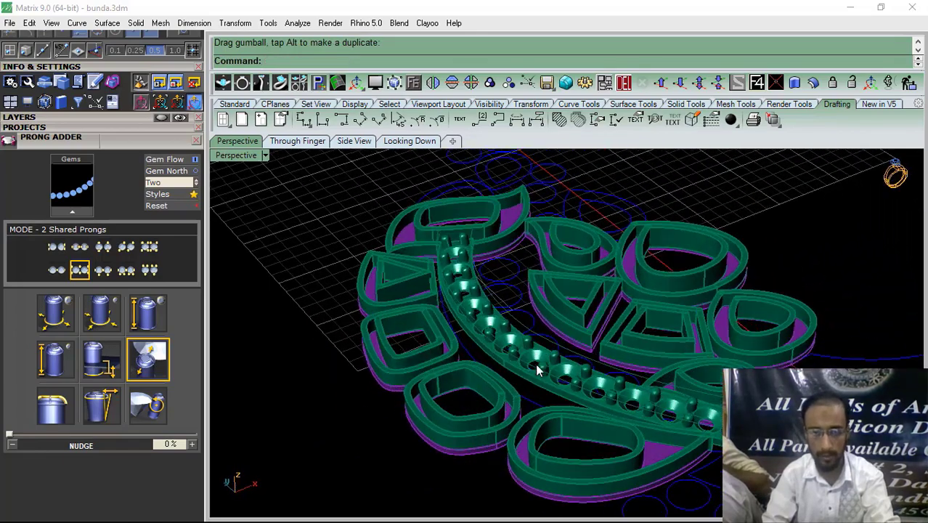
{"action": "left_click", "coordinate": [528, 354]}
{"action": "left_click", "coordinate": [530, 270], "text": "shift"}
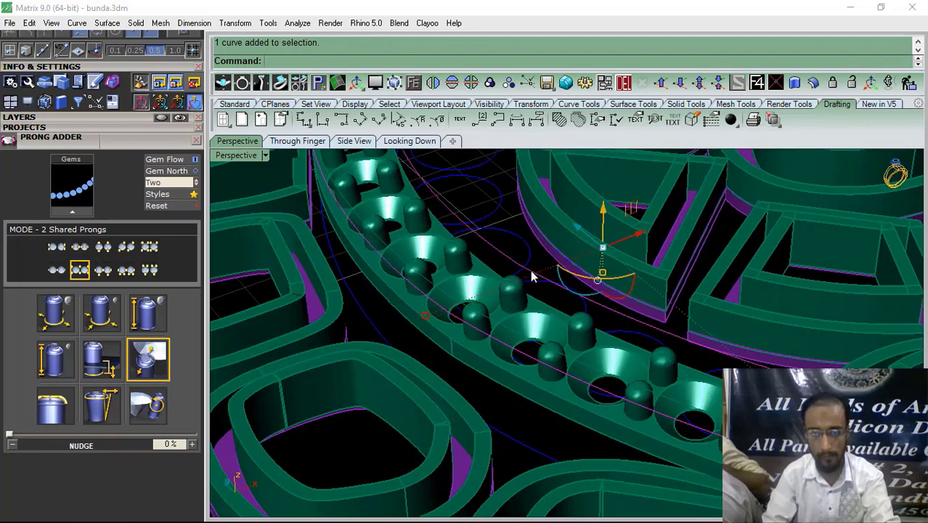
{"action": "left_click", "coordinate": [623, 84]}
Change to the Looking Down view and close Prong Adder
{"action": "scroll", "coordinate": [551, 309], "scroll_direction": "down", "scroll_amount": 10}
{"action": "right_click_drag", "start_coordinate": [551, 309], "coordinate": [465, 429]}
{"action": "left_click", "coordinate": [409, 145]}
{"action": "left_click", "coordinate": [409, 144]}
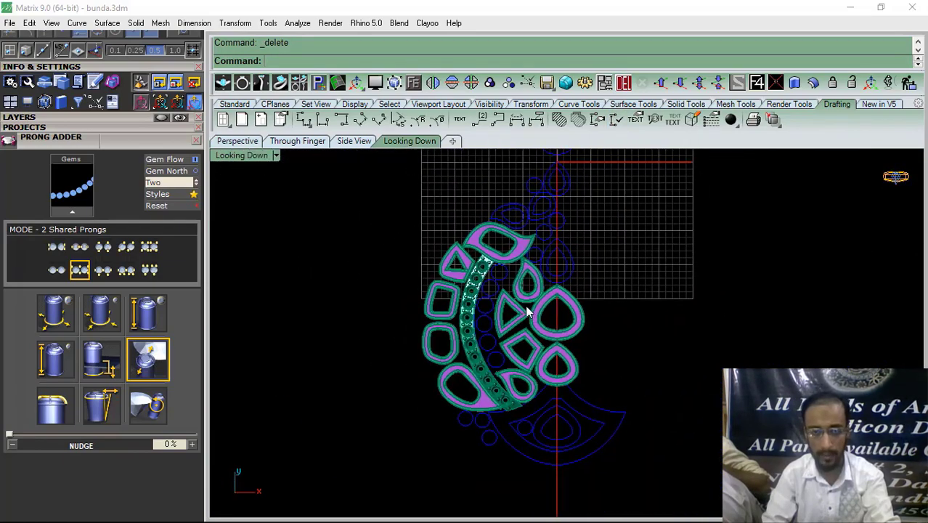
{"action": "left_click", "coordinate": [196, 140]}
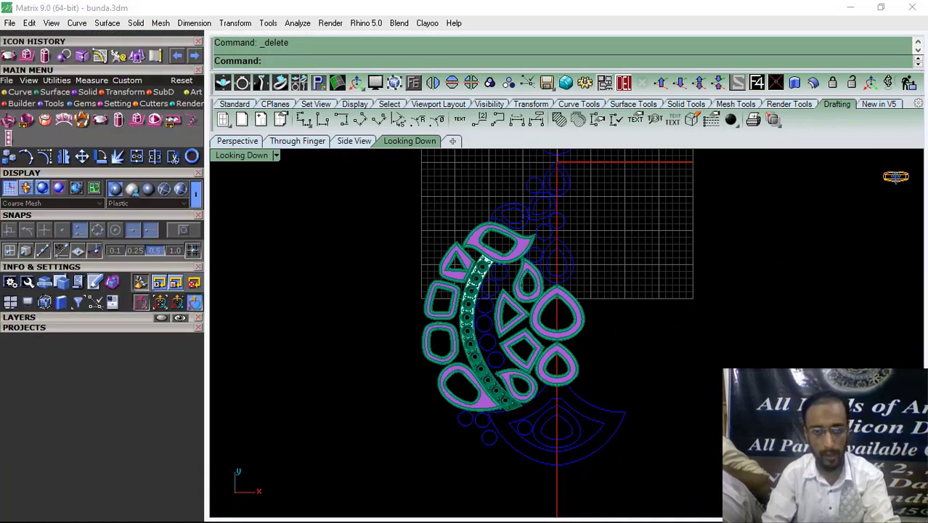
Turn on the Lights layer to show the reference sketch and save the model as bunda.3dm
{"action": "left_click", "coordinate": [66, 318]}
{"action": "left_click", "coordinate": [74, 331]}
{"action": "scroll", "coordinate": [457, 262], "scroll_direction": "down", "scroll_amount": 4}
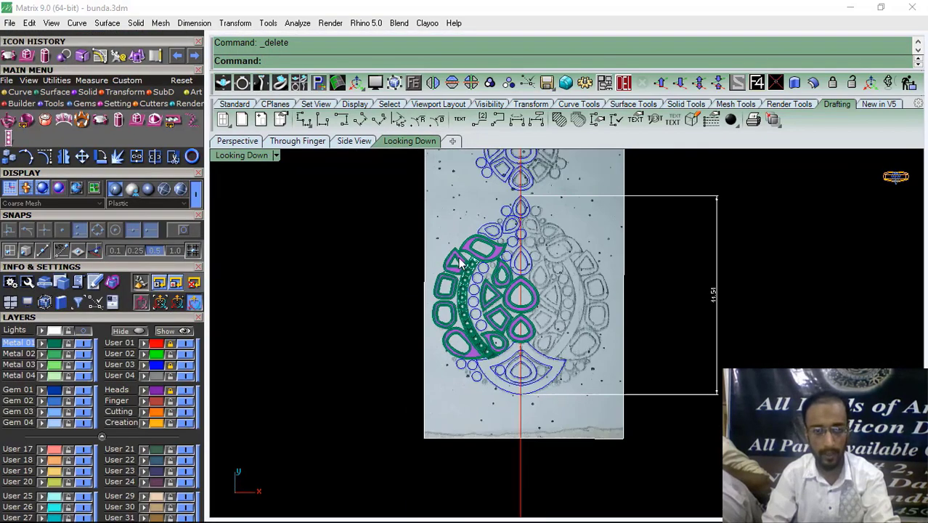
{"action": "right_click_drag", "start_coordinate": [474, 275], "coordinate": [467, 329]}
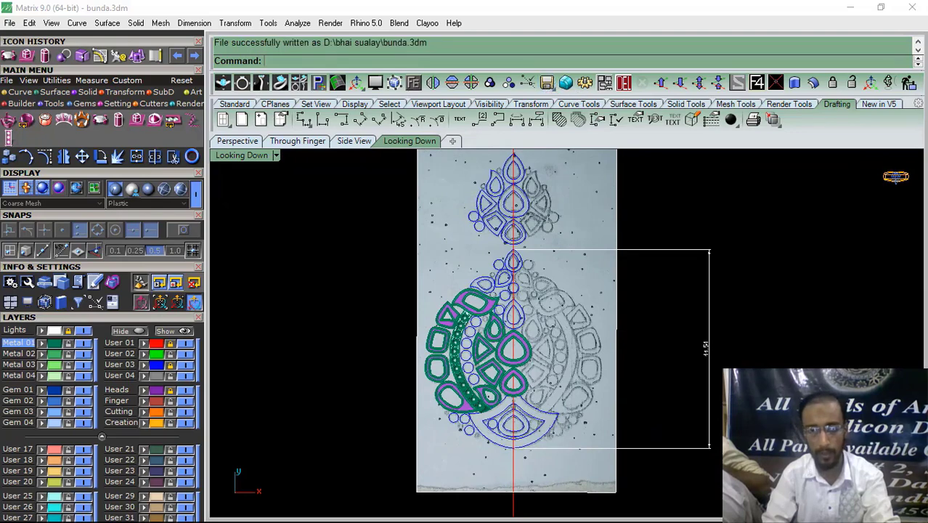
{"action": "left_click", "coordinate": [316, 508]}
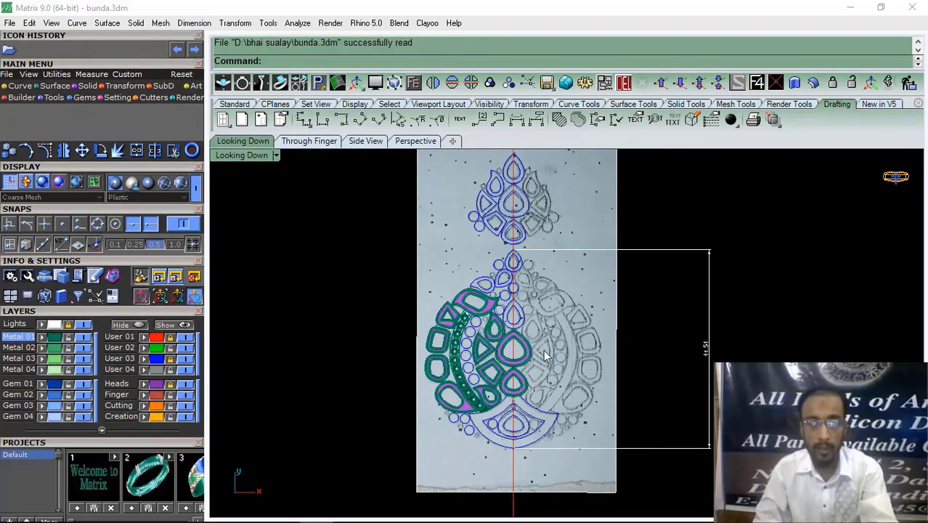
Examine the reference sketch and the traced outlines that still have no metal settings
{"action": "right_click_drag", "start_coordinate": [520, 338], "coordinate": [466, 342]}
{"action": "scroll", "coordinate": [473, 384], "scroll_direction": "up", "scroll_amount": 5}
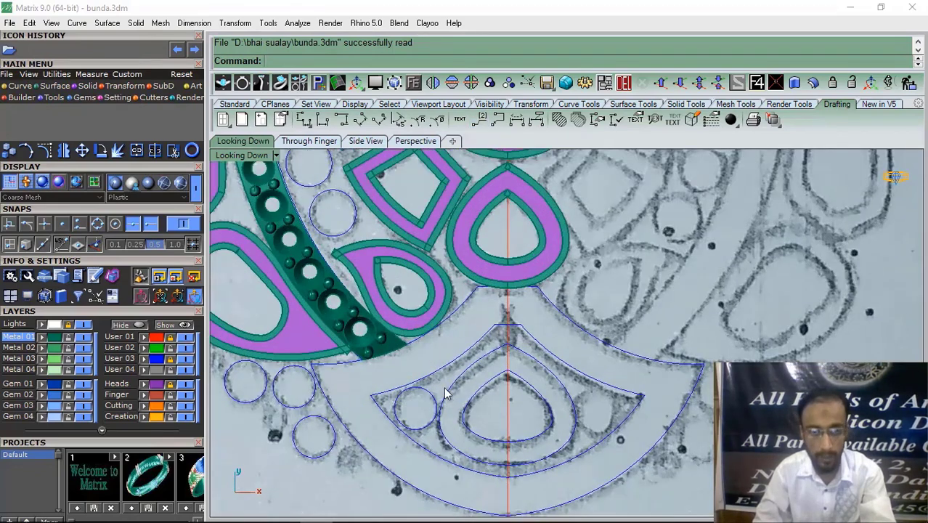
{"action": "scroll", "coordinate": [493, 290], "scroll_direction": "down", "scroll_amount": 4}
{"action": "mouse_move", "coordinate": [491, 294]}
{"action": "right_mouse_down"}
{"action": "mouse_move", "coordinate": [481, 335]}
{"action": "mouse_move", "coordinate": [490, 363]}
{"action": "right_mouse_up"}
{"action": "right_click_drag", "start_coordinate": [463, 296], "coordinate": [457, 355]}
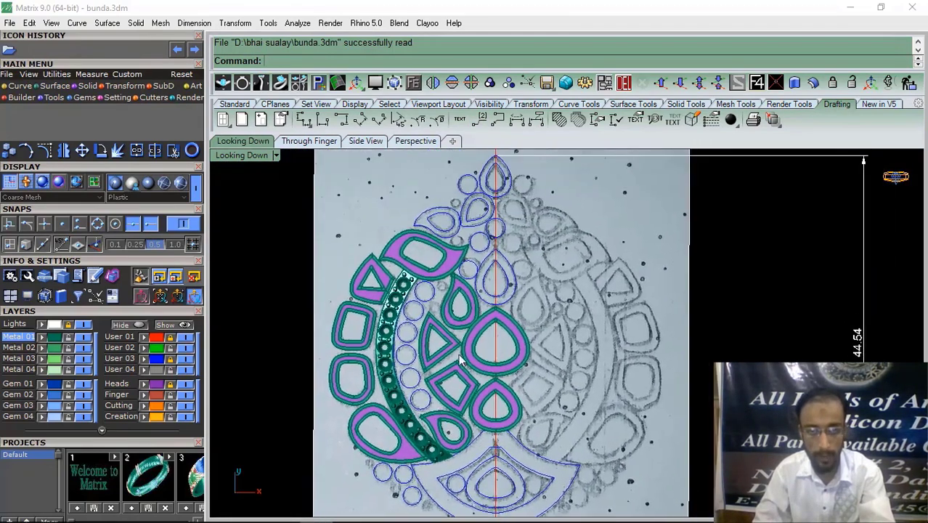
{"action": "right_click_drag", "start_coordinate": [487, 237], "coordinate": [471, 291]}
{"action": "scroll", "coordinate": [458, 408], "scroll_direction": "up", "scroll_amount": 3}
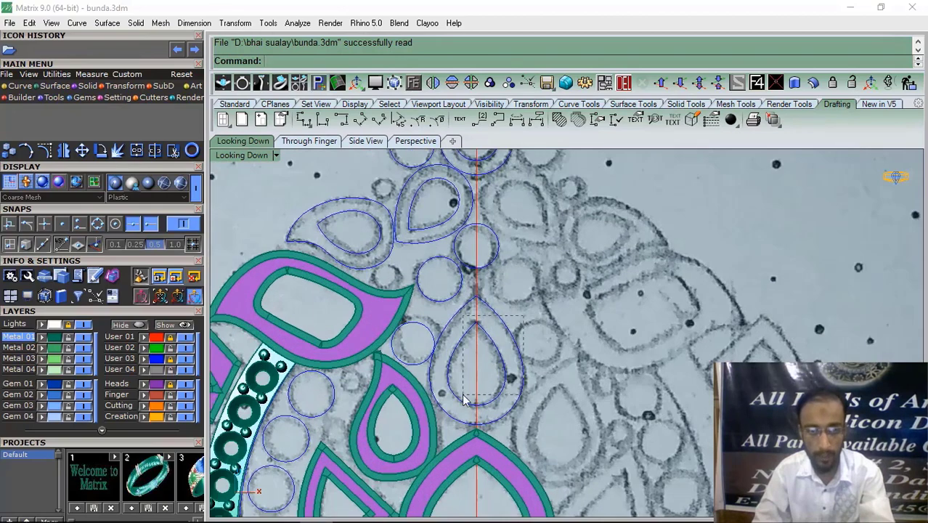
Hide the Lights layer with the reference sketch and select both outlines of the teardrop above the large central setting
{"action": "left_click", "coordinate": [81, 326]}
{"action": "right_click_drag", "start_coordinate": [557, 380], "coordinate": [544, 349]}
{"action": "scroll", "coordinate": [536, 367], "scroll_direction": "up", "scroll_amount": 6}
{"action": "left_click_drag", "start_coordinate": [532, 381], "coordinate": [432, 440]}
{"action": "right_click_drag", "start_coordinate": [430, 286], "coordinate": [571, 399]}
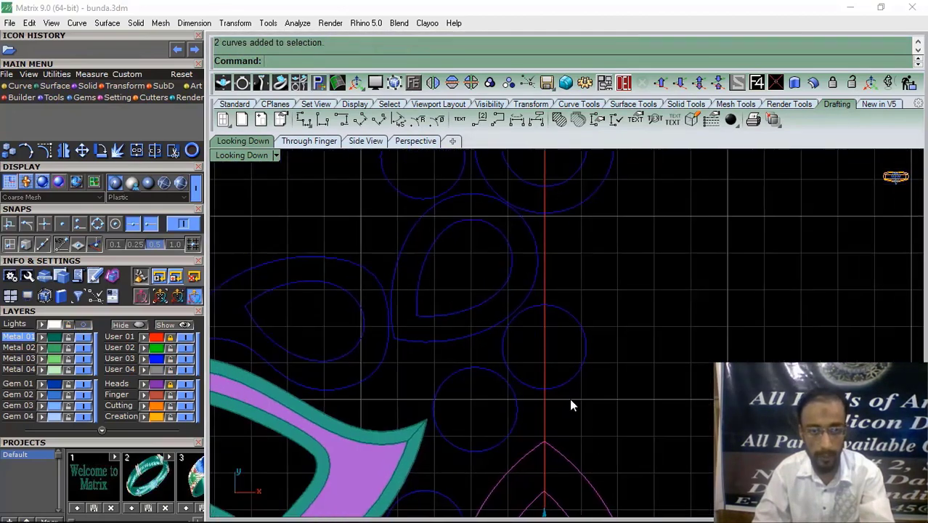
Add the inner and outer outlines of the remaining upper teardrops and the separate top cluster to the selection, without the small circles
{"action": "left_click_drag", "start_coordinate": [574, 230], "coordinate": [493, 263]}
{"action": "left_click_drag", "start_coordinate": [338, 238], "coordinate": [305, 327]}
{"action": "scroll", "coordinate": [517, 357], "scroll_direction": "down", "scroll_amount": 5}
{"action": "scroll", "coordinate": [577, 236], "scroll_direction": "up", "scroll_amount": 4}
{"action": "left_click_drag", "start_coordinate": [573, 248], "coordinate": [462, 314]}
{"action": "scroll", "coordinate": [476, 296], "scroll_direction": "down", "scroll_amount": 7}
{"action": "right_click_drag", "start_coordinate": [521, 225], "coordinate": [527, 300]}
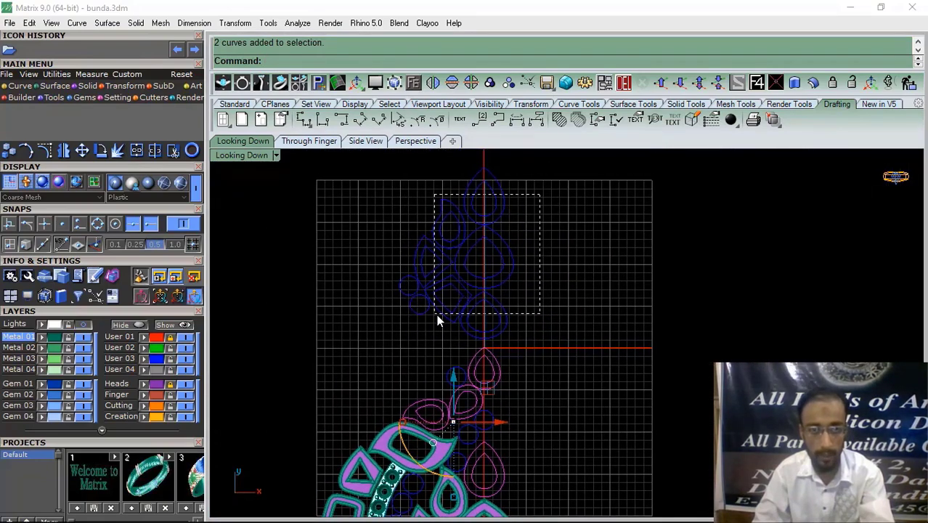
{"action": "left_click_drag", "start_coordinate": [436, 316], "coordinate": [436, 315]}
Create a Patch surface over the selected outlines and trim away the area outside them
{"action": "left_click", "coordinate": [48, 88]}
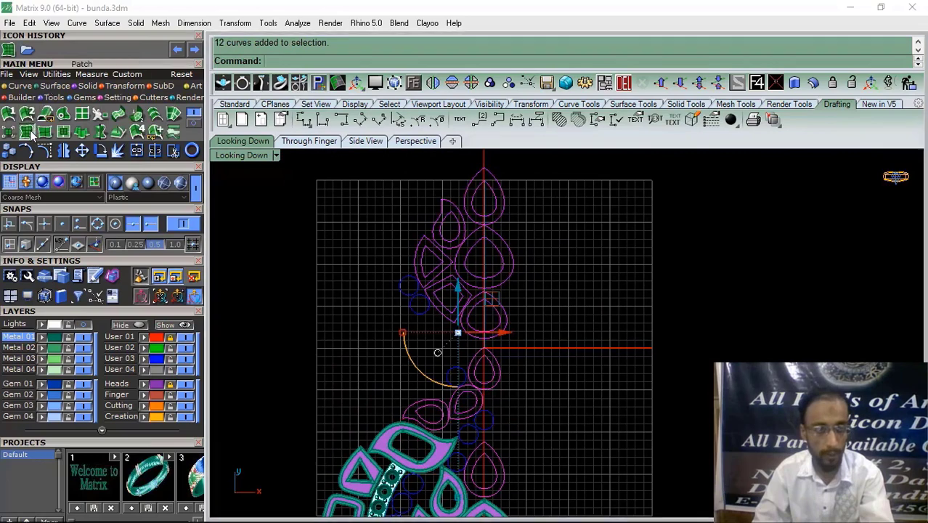
{"action": "left_click", "coordinate": [28, 134]}
{"action": "left_click", "coordinate": [174, 151]}
{"action": "left_click", "coordinate": [456, 196]}
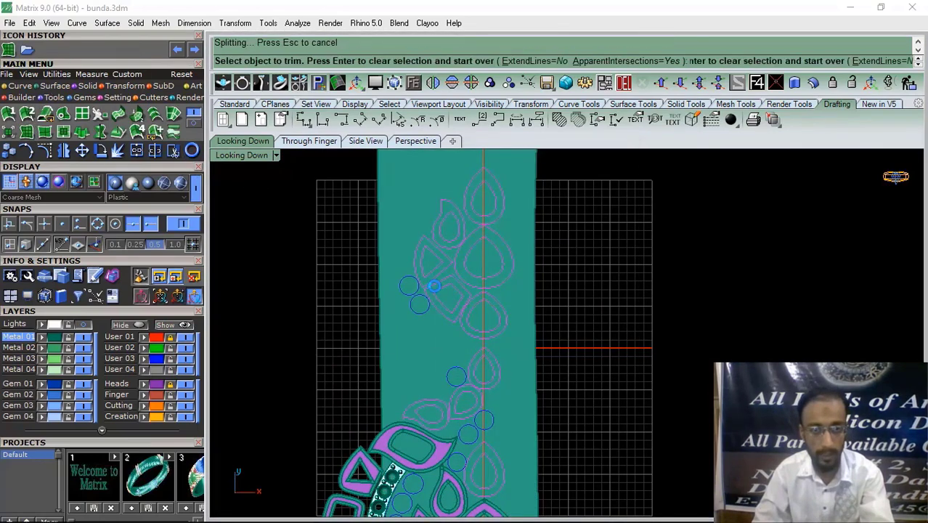
Trim the inner openings out of the curved teardrop and the teardrop above the large central setting
{"action": "scroll", "coordinate": [439, 418], "scroll_direction": "up", "scroll_amount": 10}
{"action": "left_click", "coordinate": [427, 409]}
{"action": "scroll", "coordinate": [435, 312], "scroll_direction": "down", "scroll_amount": 10}
{"action": "scroll", "coordinate": [474, 405], "scroll_direction": "up", "scroll_amount": 8}
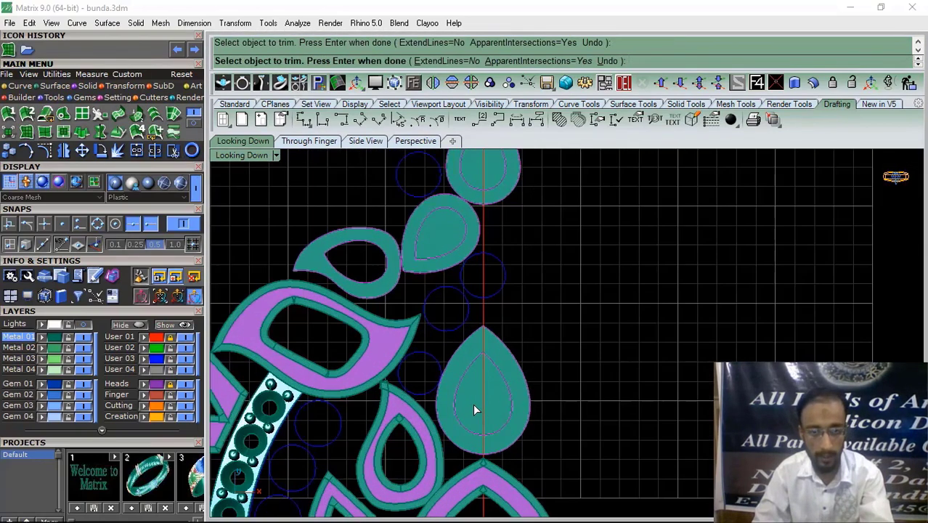
{"action": "left_click", "coordinate": [473, 404]}
Trim the inner openings out of the two separate upper teardrops and the four-sided and lowest teardrop pieces of the top cluster
{"action": "scroll", "coordinate": [464, 323], "scroll_direction": "down", "scroll_amount": 4}
{"action": "right_click_drag", "start_coordinate": [464, 321], "coordinate": [456, 368]}
{"action": "scroll", "coordinate": [439, 320], "scroll_direction": "up", "scroll_amount": 4}
{"action": "left_click", "coordinate": [438, 317]}
{"action": "left_click", "coordinate": [470, 222]}
{"action": "scroll", "coordinate": [469, 278], "scroll_direction": "down", "scroll_amount": 7}
{"action": "right_click_drag", "start_coordinate": [501, 304], "coordinate": [496, 390]}
{"action": "scroll", "coordinate": [470, 283], "scroll_direction": "up", "scroll_amount": 5}
{"action": "right_click_drag", "start_coordinate": [402, 214], "coordinate": [413, 301]}
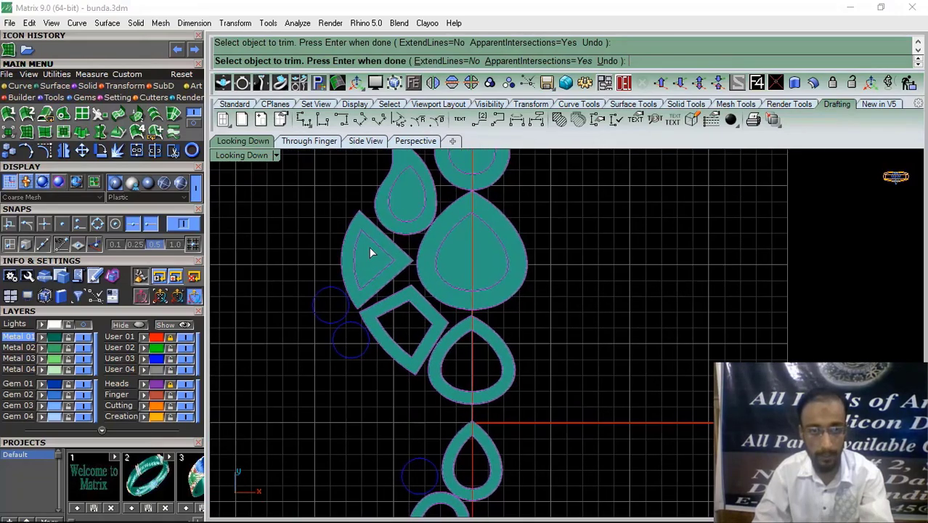
Trim the inner openings out of the fan-shaped, large, curved and topmost teardrop surfaces of the top cluster
{"action": "left_click", "coordinate": [465, 261]}
{"action": "scroll", "coordinate": [458, 291], "scroll_direction": "down", "scroll_amount": 2}
{"action": "scroll", "coordinate": [448, 317], "scroll_direction": "up", "scroll_amount": 2}
{"action": "left_click", "coordinate": [412, 279]}
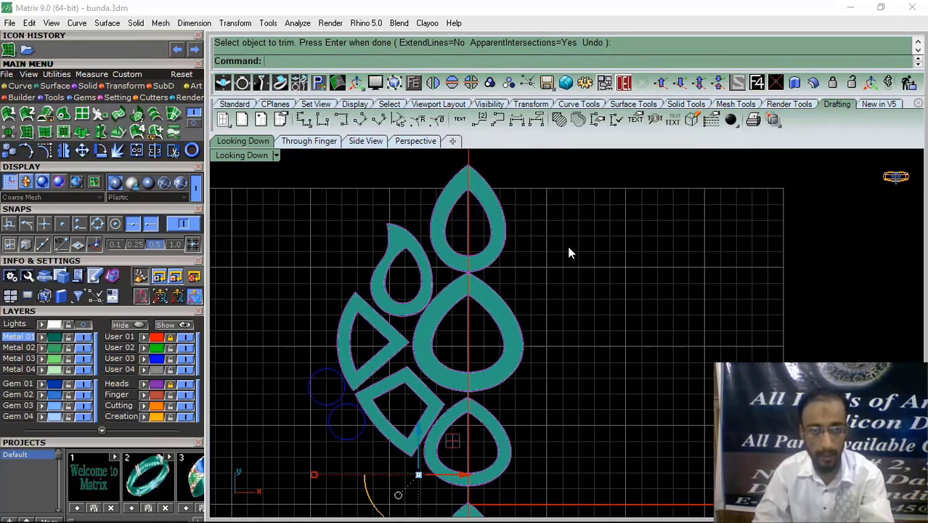
{"action": "key", "text": "Return"}
Select all trimmed surfaces of the top cluster, from the topmost teardrop to the four-sided piece and the lowest teardrop
{"action": "scroll", "coordinate": [497, 242], "scroll_direction": "up", "scroll_amount": 2}
{"action": "left_click", "coordinate": [503, 250]}
{"action": "left_click", "coordinate": [276, 341]}
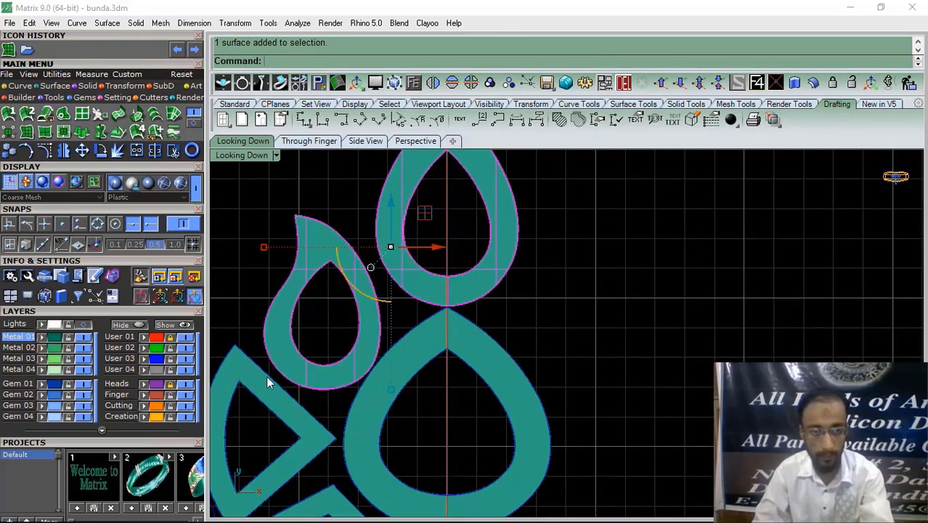
{"action": "left_click", "coordinate": [266, 391]}
{"action": "left_click", "coordinate": [364, 440]}
{"action": "scroll", "coordinate": [437, 331], "scroll_direction": "down", "scroll_amount": 6}
{"action": "scroll", "coordinate": [428, 367], "scroll_direction": "up", "scroll_amount": 7}
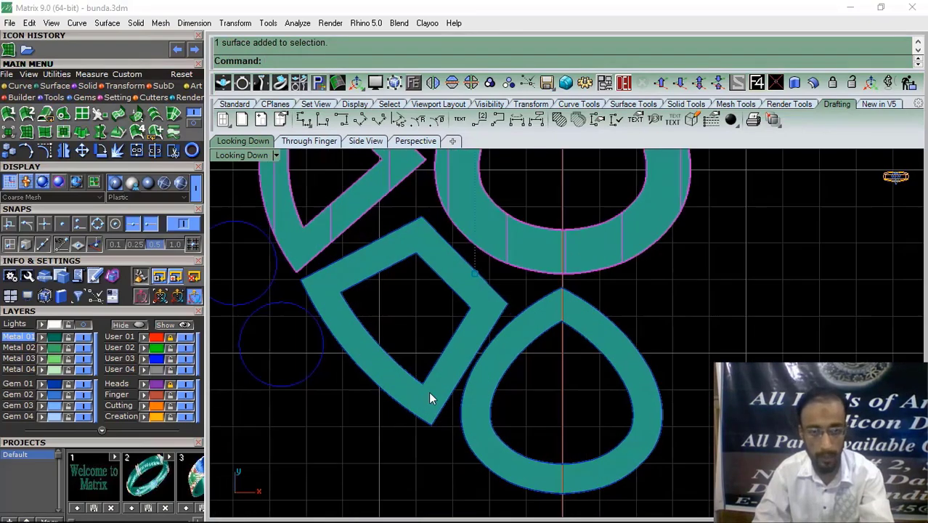
{"action": "left_click", "coordinate": [429, 392]}
{"action": "left_click", "coordinate": [474, 416]}
{"action": "scroll", "coordinate": [410, 293], "scroll_direction": "down", "scroll_amount": 1}
{"action": "scroll", "coordinate": [411, 295], "scroll_direction": "down", "scroll_amount": 2}
{"action": "scroll", "coordinate": [428, 313], "scroll_direction": "up", "scroll_amount": 3}
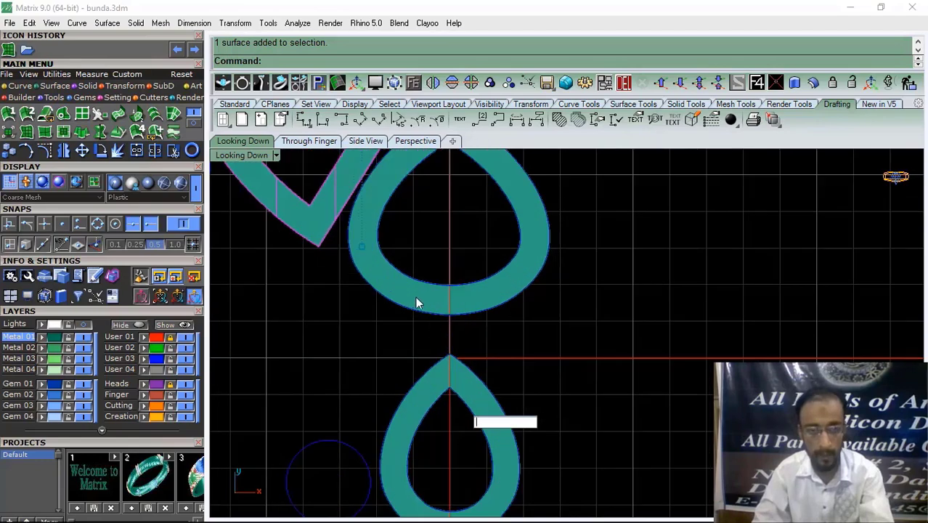
{"action": "left_click", "coordinate": [415, 298]}
Add the trimmed surfaces of the remaining separate teardrops to the selection and assign them all to the Heads layer
{"action": "left_click", "coordinate": [416, 425]}
{"action": "scroll", "coordinate": [456, 218], "scroll_direction": "down", "scroll_amount": 6}
{"action": "scroll", "coordinate": [375, 356], "scroll_direction": "up", "scroll_amount": 7}
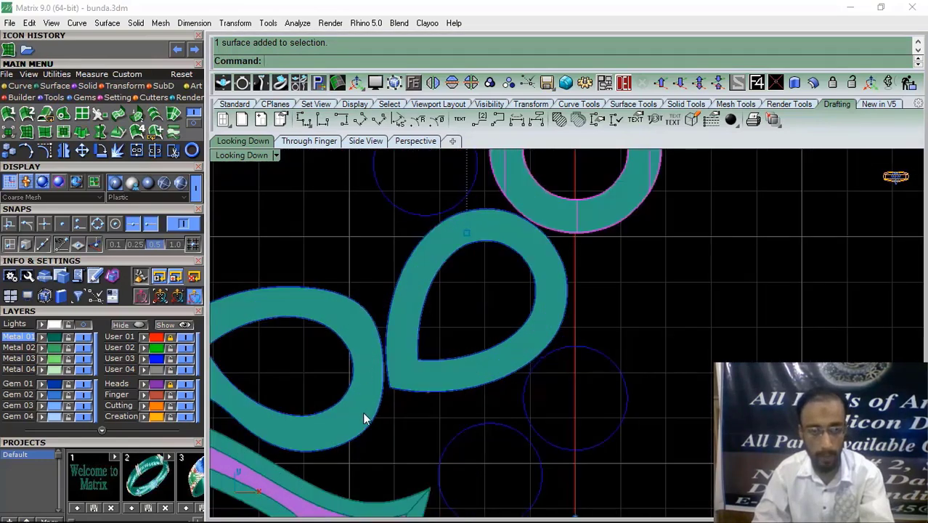
{"action": "left_click", "coordinate": [365, 416], "text": "shift"}
{"action": "left_click", "coordinate": [407, 376], "text": "shift"}
{"action": "scroll", "coordinate": [451, 227], "scroll_direction": "down", "scroll_amount": 7}
{"action": "scroll", "coordinate": [488, 344], "scroll_direction": "up", "scroll_amount": 5}
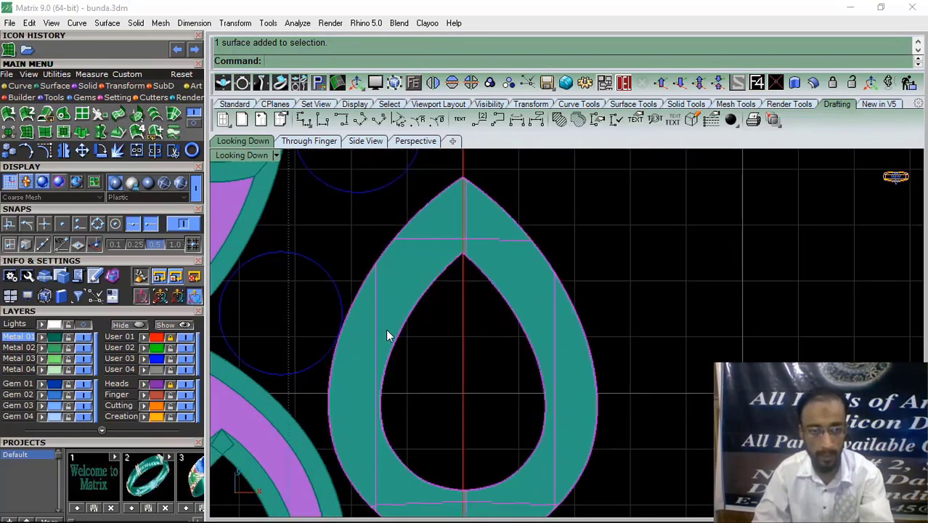
{"action": "left_click", "coordinate": [144, 384]}
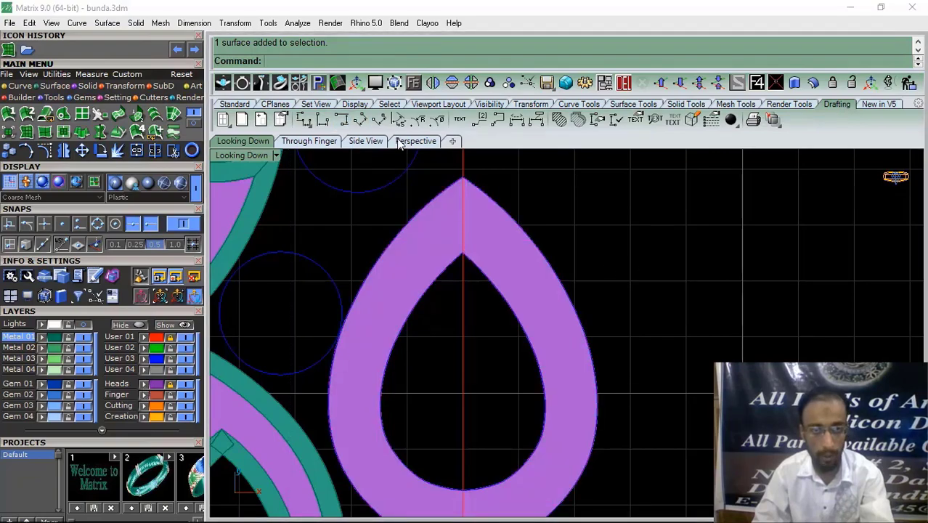
Show the top cluster in the Perspective view
{"action": "left_click", "coordinate": [411, 143]}
{"action": "right_click_drag", "start_coordinate": [355, 299], "coordinate": [433, 365]}
{"action": "scroll", "coordinate": [397, 293], "scroll_direction": "up", "scroll_amount": 8}
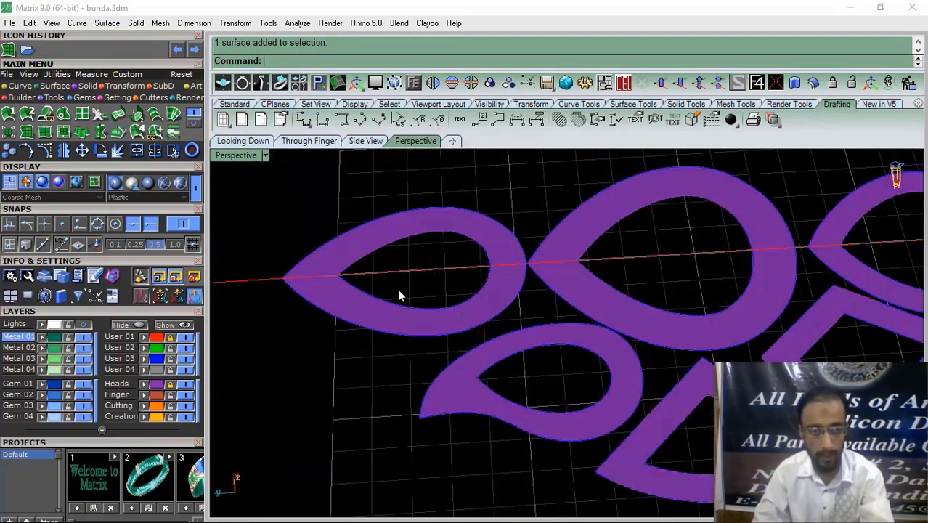
{"action": "left_click_drag", "start_coordinate": [266, 190], "coordinate": [529, 394]}
{"action": "left_click", "coordinate": [426, 378]}
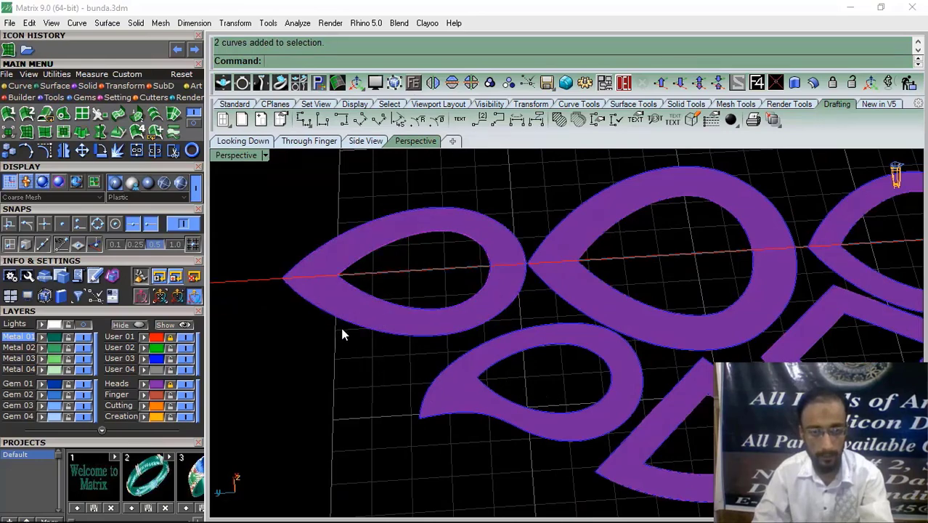
{"action": "left_click", "coordinate": [330, 318]}
{"action": "left_click_drag", "start_coordinate": [428, 409], "coordinate": [427, 411]}
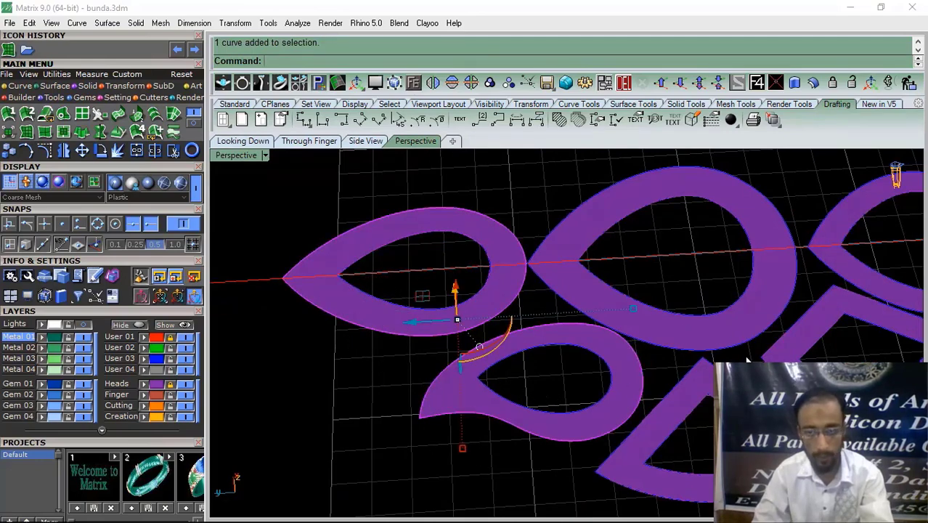
{"action": "left_click", "coordinate": [725, 345], "text": "shift"}
{"action": "right_click_drag", "start_coordinate": [734, 504], "coordinate": [549, 422], "text": "shift"}
{"action": "left_click_drag", "start_coordinate": [499, 412], "coordinate": [499, 413]}
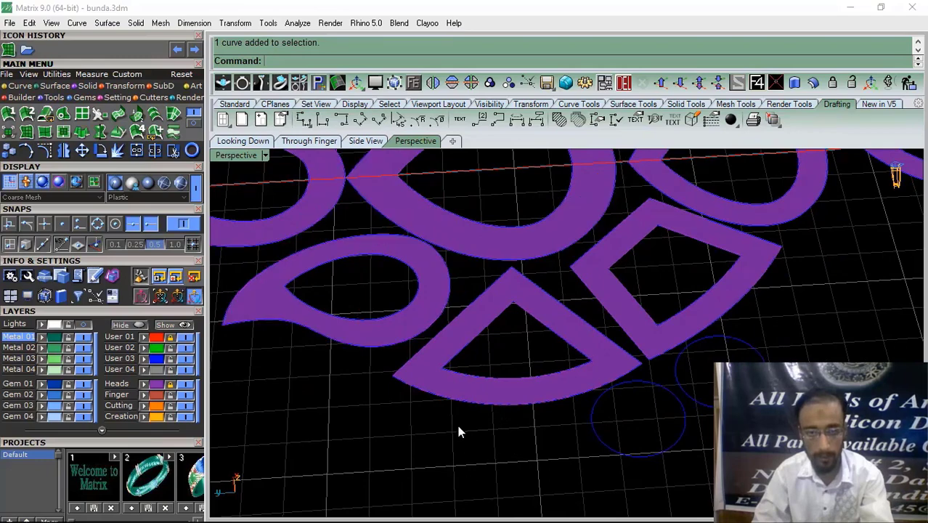
Unlock the Heads layer and select all flat surfaces of the top cluster, including the fan-shaped and four-sided pieces
{"action": "left_click", "coordinate": [171, 386]}
{"action": "right_click_drag", "start_coordinate": [254, 283], "coordinate": [444, 416], "text": "shift"}
{"action": "scroll", "coordinate": [411, 362], "scroll_direction": "up", "scroll_amount": 7}
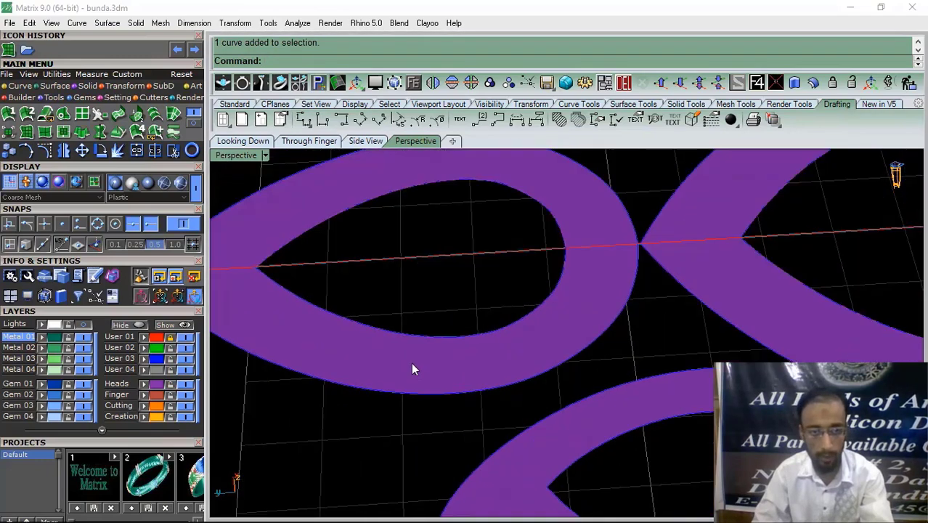
{"action": "left_click", "coordinate": [411, 363]}
{"action": "scroll", "coordinate": [349, 336], "scroll_direction": "down", "scroll_amount": 7}
{"action": "left_click", "coordinate": [548, 320], "text": "shift"}
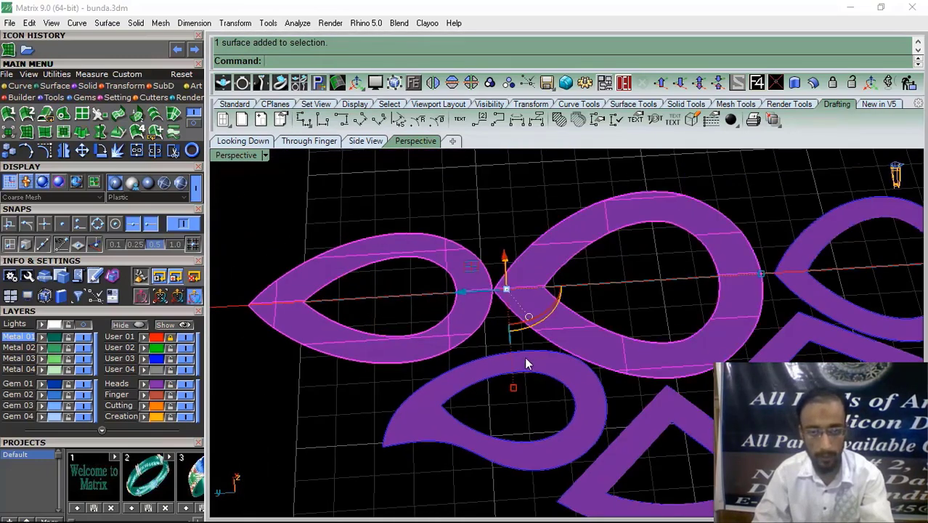
{"action": "left_click", "coordinate": [524, 357], "text": "shift"}
{"action": "left_click", "coordinate": [644, 409], "text": "shift"}
{"action": "scroll", "coordinate": [475, 331], "scroll_direction": "down", "scroll_amount": 7}
{"action": "scroll", "coordinate": [588, 363], "scroll_direction": "up", "scroll_amount": 6}
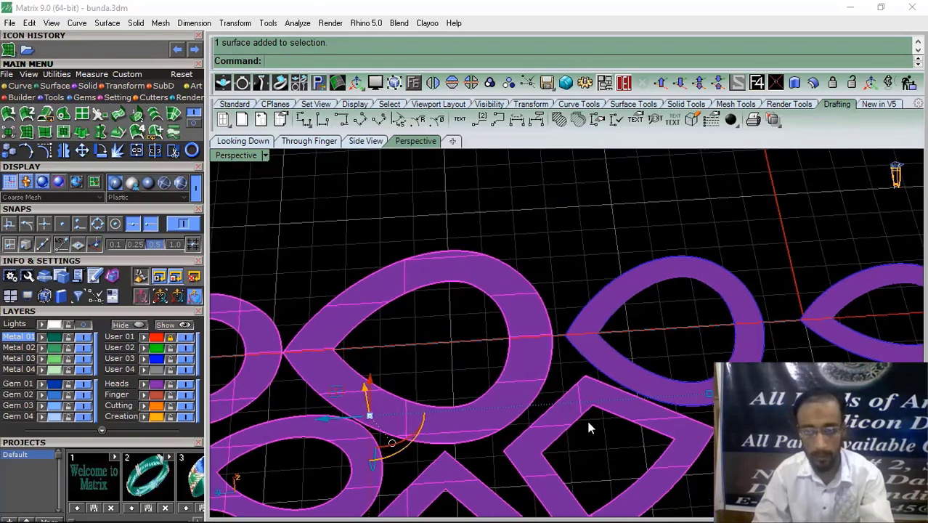
{"action": "left_click", "coordinate": [588, 419], "text": "shift"}
{"action": "left_click", "coordinate": [590, 311], "text": "shift"}
Add the flat surfaces of all separate teardrops between the top cluster and the finished settings to the selection
{"action": "scroll", "coordinate": [508, 345], "scroll_direction": "down", "scroll_amount": 7}
{"action": "scroll", "coordinate": [704, 336], "scroll_direction": "up", "scroll_amount": 9}
{"action": "left_click", "coordinate": [704, 332], "text": "shift"}
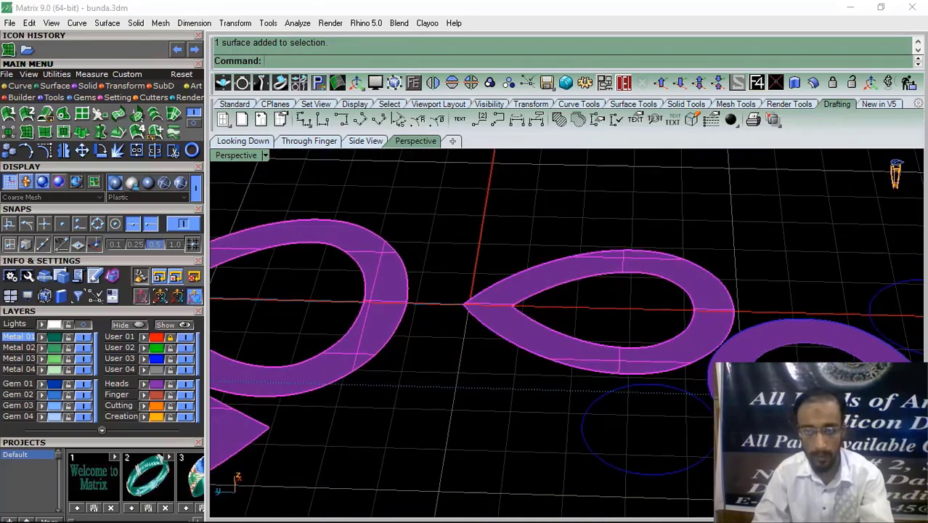
{"action": "left_click", "coordinate": [733, 347], "text": "shift"}
{"action": "scroll", "coordinate": [406, 310], "scroll_direction": "down", "scroll_amount": 7}
{"action": "right_click_drag", "start_coordinate": [406, 310], "coordinate": [517, 280]}
{"action": "scroll", "coordinate": [558, 390], "scroll_direction": "up", "scroll_amount": 9}
{"action": "left_click", "coordinate": [566, 394], "text": "shift"}
{"action": "scroll", "coordinate": [482, 338], "scroll_direction": "down", "scroll_amount": 9}
{"action": "scroll", "coordinate": [596, 253], "scroll_direction": "up", "scroll_amount": 8}
{"action": "left_click", "coordinate": [603, 273], "text": "shift"}
{"action": "scroll", "coordinate": [600, 283], "scroll_direction": "down", "scroll_amount": 7}
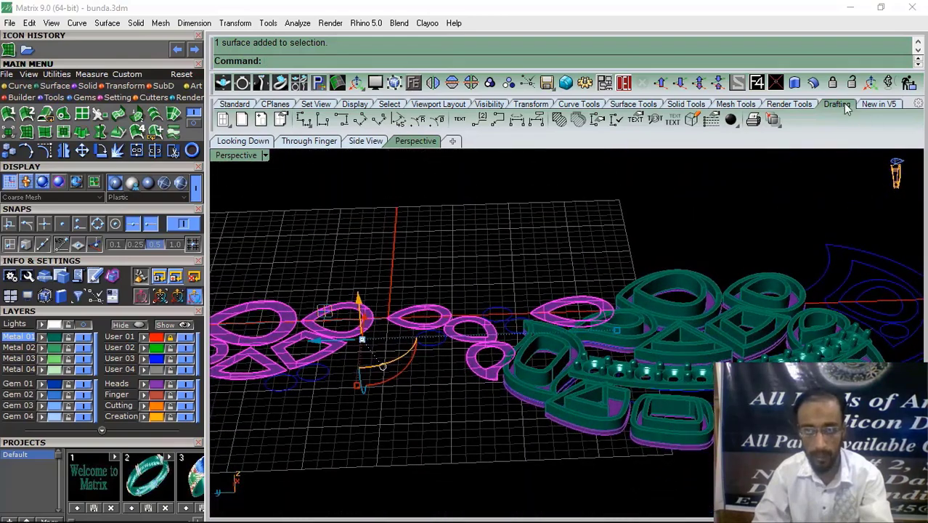
Offset the selected surfaces upward by 0.33 as solids, with round corners and the input surfaces deleted
{"action": "left_click", "coordinate": [813, 82]}
{"action": "right_click_drag", "start_coordinate": [697, 290], "coordinate": [590, 245]}
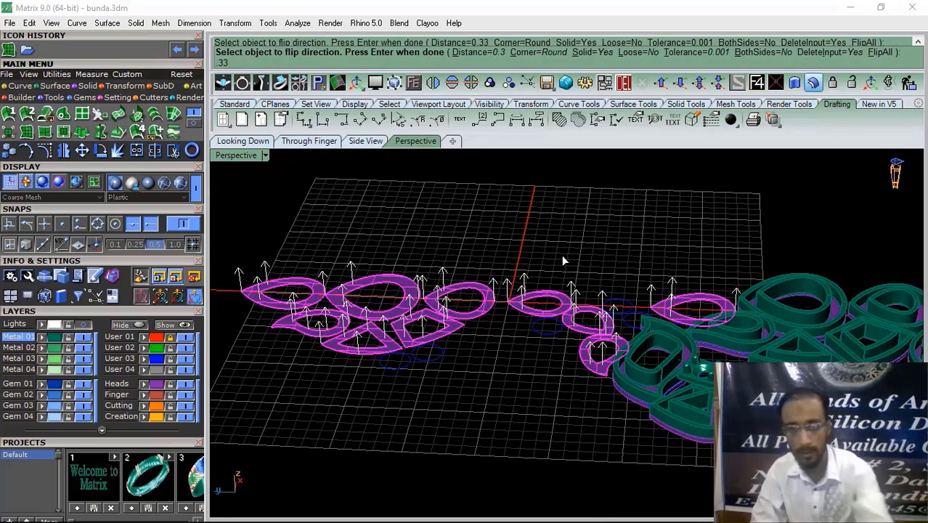
{"action": "key", "text": "Return"}
Lock the Heads layer and select the inner and outer outline curves of every piece in the top cluster
{"action": "right_click_drag", "start_coordinate": [557, 236], "coordinate": [479, 297]}
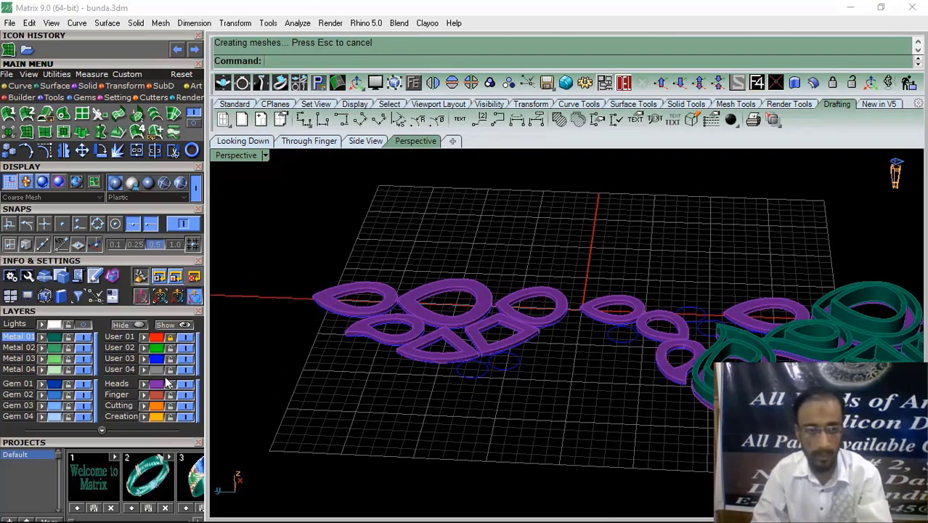
{"action": "scroll", "coordinate": [452, 357], "scroll_direction": "up", "scroll_amount": 5}
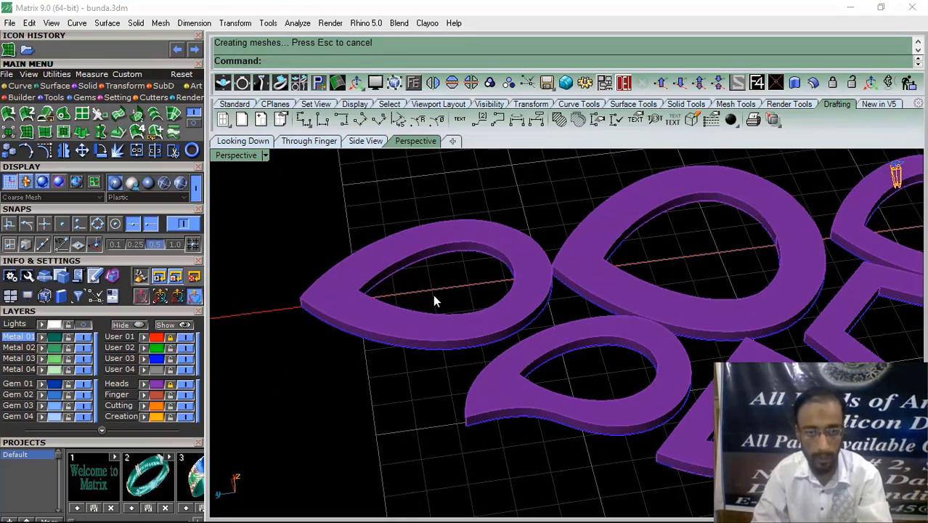
{"action": "left_click", "coordinate": [434, 299]}
{"action": "left_click_drag", "start_coordinate": [496, 439], "coordinate": [491, 441], "text": "shift"}
{"action": "scroll", "coordinate": [501, 428], "scroll_direction": "down", "scroll_amount": 7}
{"action": "scroll", "coordinate": [568, 361], "scroll_direction": "up", "scroll_amount": 2}
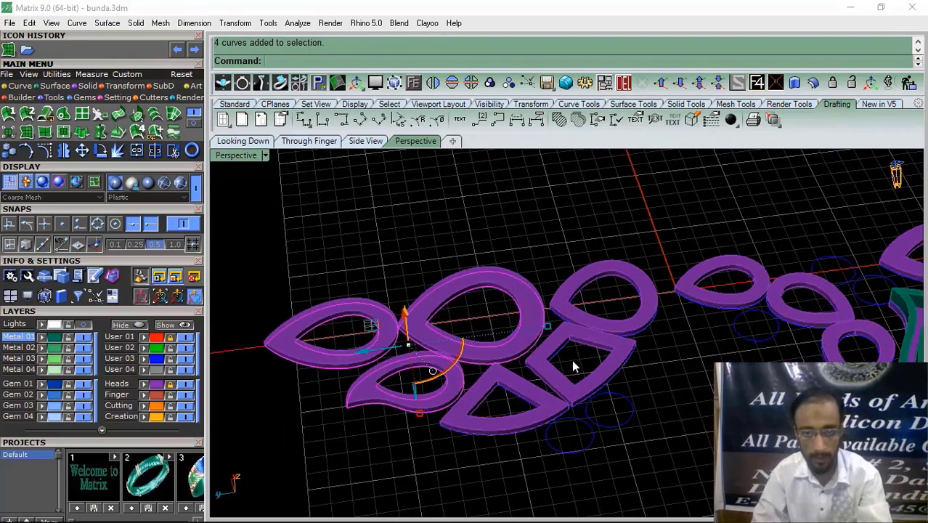
{"action": "left_click_drag", "start_coordinate": [492, 399], "coordinate": [492, 400], "text": "shift"}
{"action": "right_click_drag", "start_coordinate": [732, 325], "coordinate": [710, 341]}
{"action": "scroll", "coordinate": [709, 342], "scroll_direction": "up", "scroll_amount": 7}
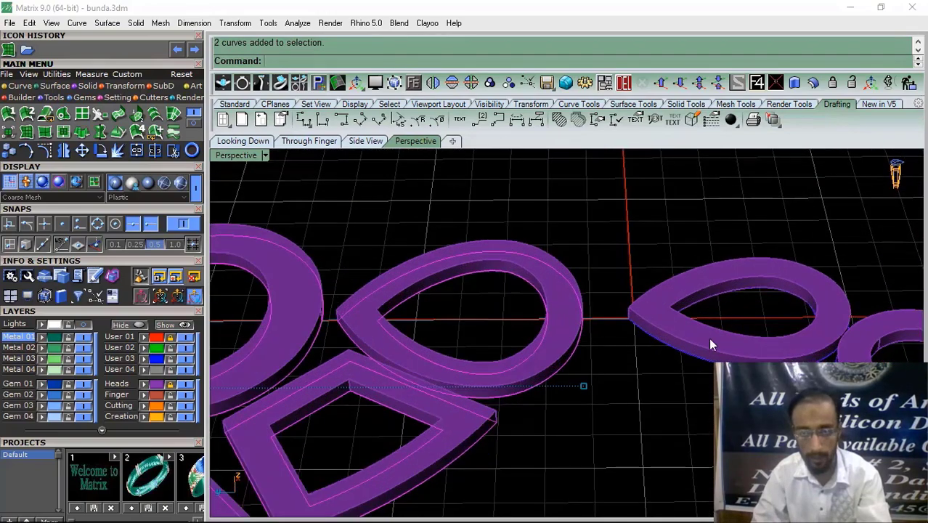
Add the inner and outer outline curves of the separate teardrops to the selection, keeping the surface offset
{"action": "scroll", "coordinate": [662, 343], "scroll_direction": "down", "scroll_amount": 8}
{"action": "scroll", "coordinate": [625, 364], "scroll_direction": "up", "scroll_amount": 9}
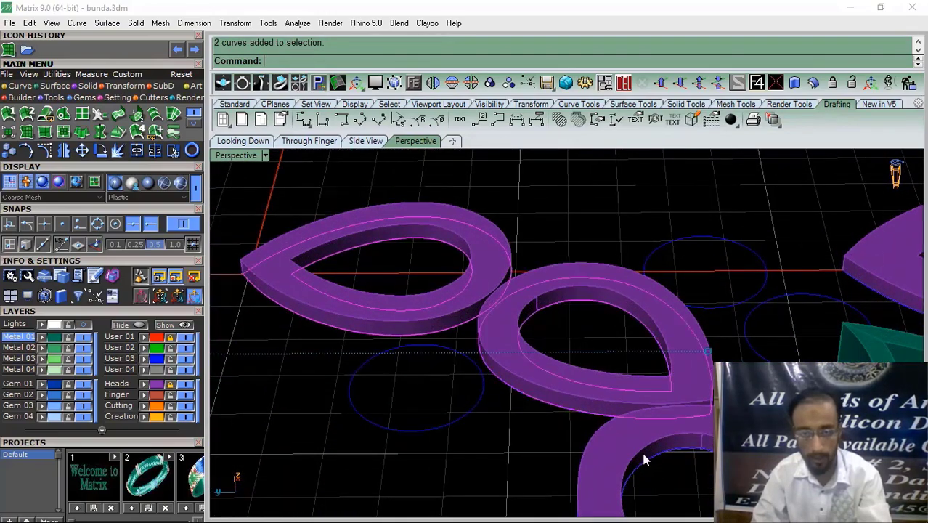
{"action": "scroll", "coordinate": [694, 359], "scroll_direction": "down", "scroll_amount": 3}
{"action": "scroll", "coordinate": [735, 361], "scroll_direction": "up", "scroll_amount": 4}
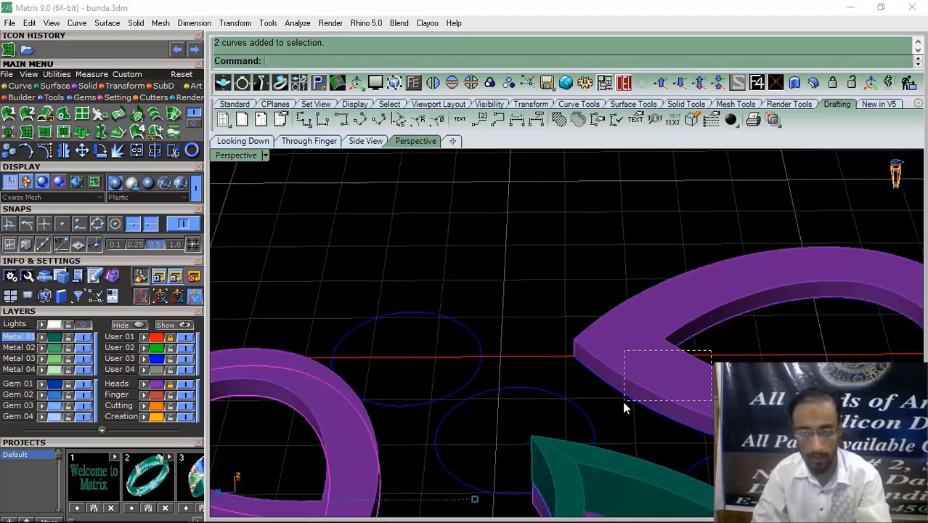
{"action": "scroll", "coordinate": [622, 417], "scroll_direction": "down", "scroll_amount": 4}
{"action": "key", "text": "ctrl+z"}
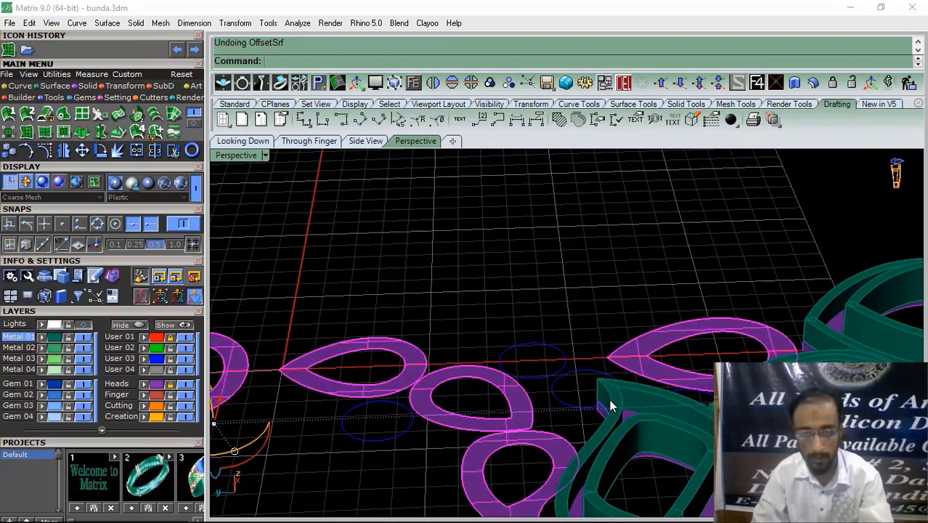
{"action": "key", "text": "ctrl+y"}
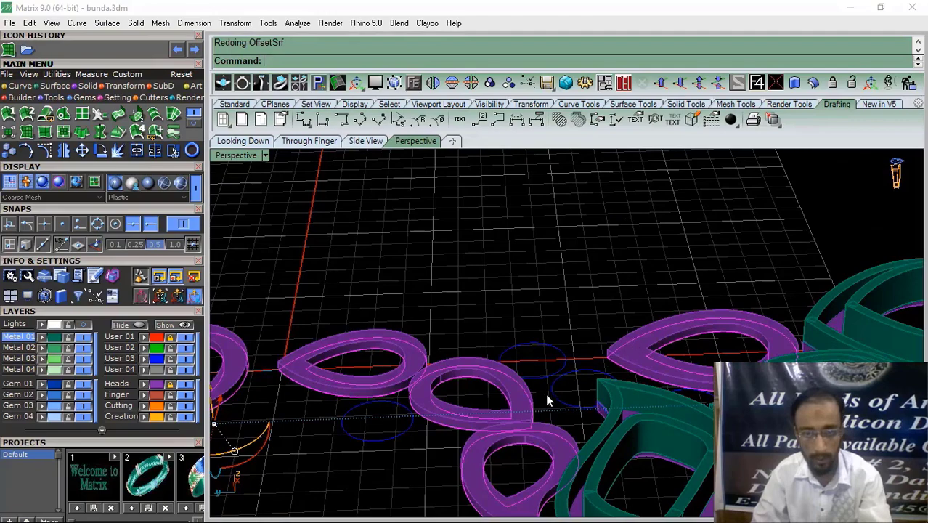
Move the selected outline curves straight up to the top faces of the thickened pieces and deselect them
{"action": "right_click_drag", "start_coordinate": [548, 401], "coordinate": [665, 321]}
{"action": "scroll", "coordinate": [665, 321], "scroll_direction": "down", "scroll_amount": 4}
{"action": "scroll", "coordinate": [544, 393], "scroll_direction": "up", "scroll_amount": 5}
{"action": "right_click_drag", "start_coordinate": [500, 394], "coordinate": [495, 365]}
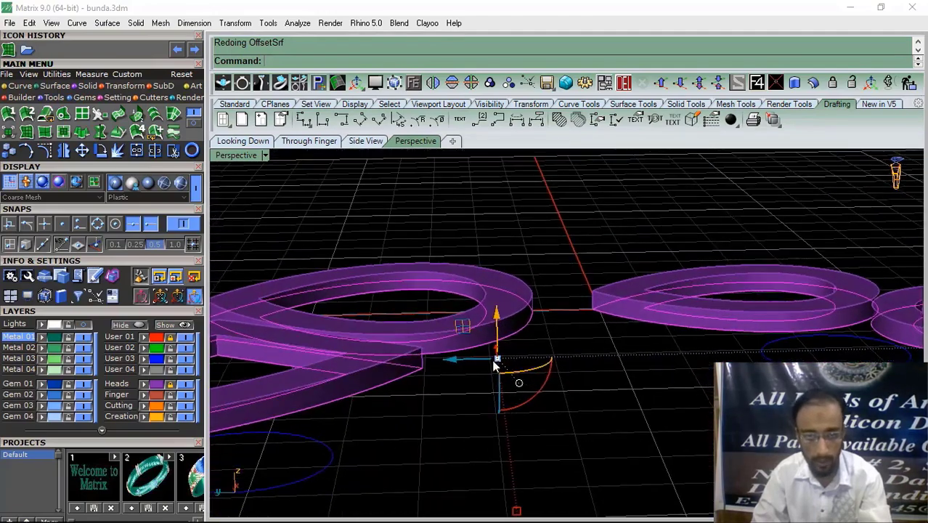
{"action": "scroll", "coordinate": [507, 329], "scroll_direction": "up", "scroll_amount": 2}
{"action": "left_click_drag", "start_coordinate": [503, 325], "coordinate": [498, 298]}
{"action": "left_click", "coordinate": [585, 406]}
Select the outer outline curves of the topmost teardrop, the curved teardrop and the large teardrop in the top cluster
{"action": "scroll", "coordinate": [735, 277], "scroll_direction": "down", "scroll_amount": 10}
{"action": "right_click_drag", "start_coordinate": [464, 348], "coordinate": [448, 415]}
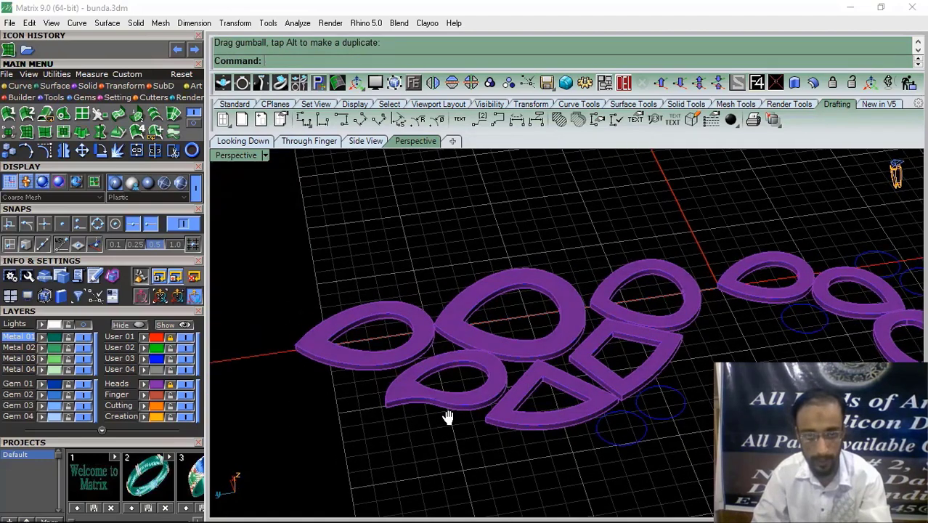
{"action": "scroll", "coordinate": [399, 415], "scroll_direction": "up", "scroll_amount": 6}
{"action": "left_click_drag", "start_coordinate": [352, 377], "coordinate": [350, 374]}
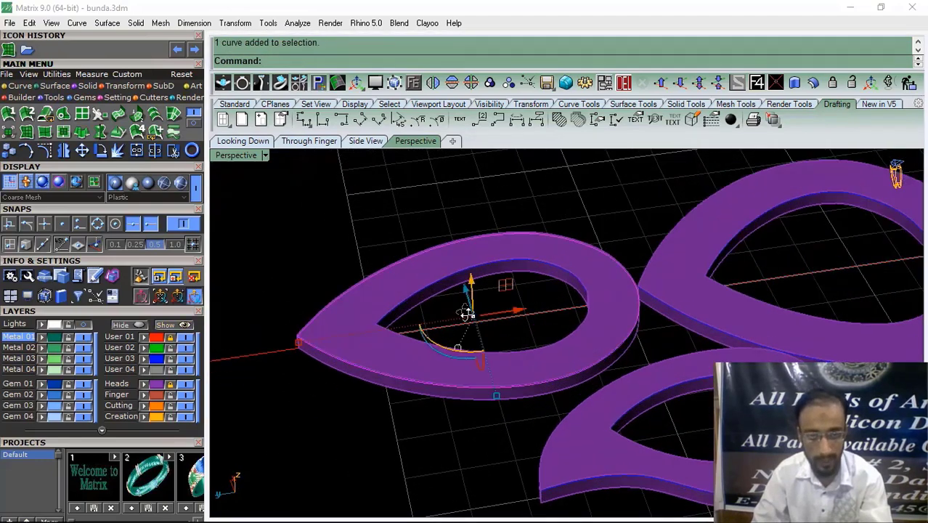
{"action": "right_click_drag", "start_coordinate": [465, 313], "coordinate": [409, 314]}
{"action": "scroll", "coordinate": [409, 308], "scroll_direction": "up", "scroll_amount": 10}
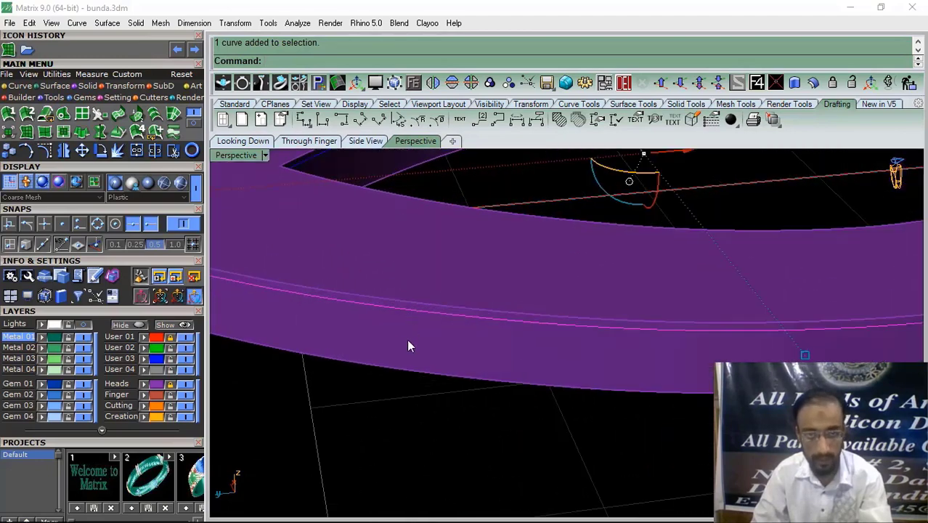
{"action": "scroll", "coordinate": [426, 313], "scroll_direction": "down", "scroll_amount": 12}
{"action": "right_click_drag", "start_coordinate": [570, 378], "coordinate": [415, 391], "text": "shift"}
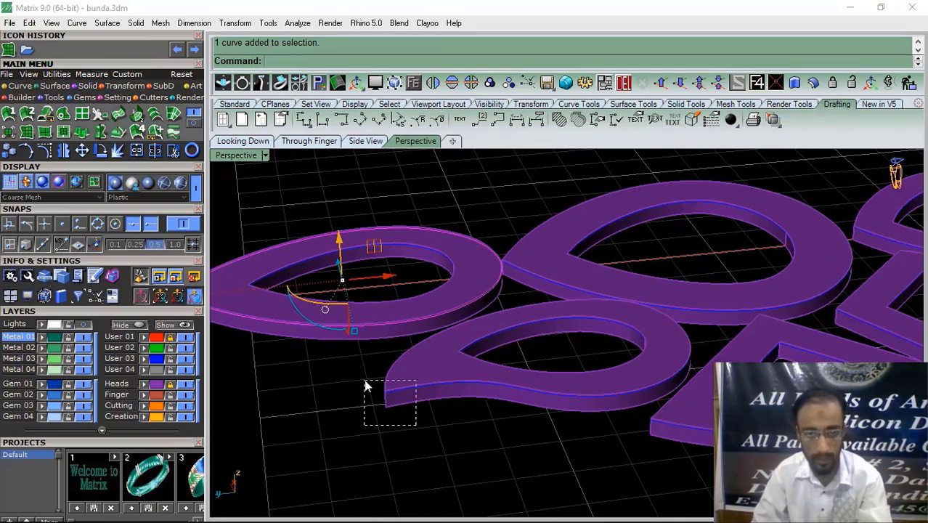
{"action": "scroll", "coordinate": [517, 295], "scroll_direction": "down", "scroll_amount": 5}
{"action": "scroll", "coordinate": [559, 334], "scroll_direction": "up", "scroll_amount": 8}
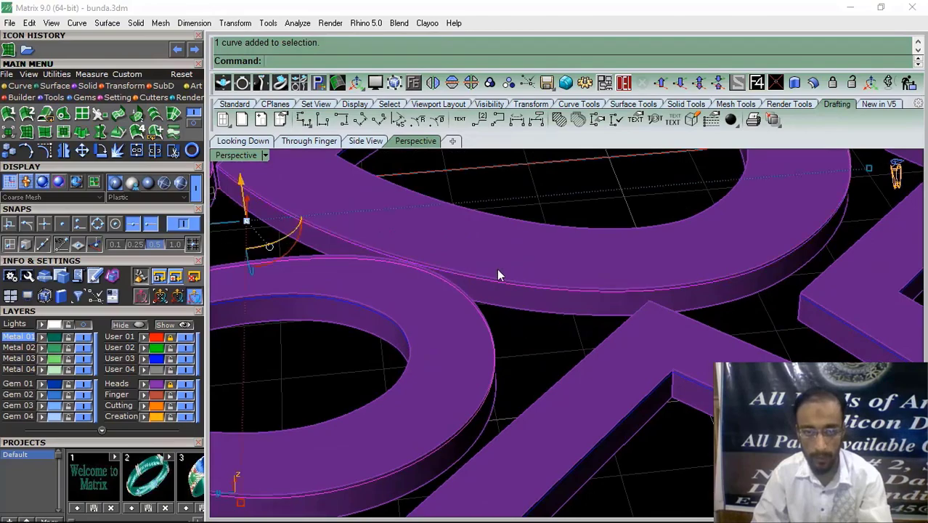
Add the outer outline curves of the triangular piece, the four-sided piece and the adjacent teardrop in the top cluster to the selection
{"action": "scroll", "coordinate": [497, 275], "scroll_direction": "down", "scroll_amount": 5}
{"action": "scroll", "coordinate": [522, 374], "scroll_direction": "up", "scroll_amount": 5}
{"action": "scroll", "coordinate": [480, 336], "scroll_direction": "down", "scroll_amount": 5}
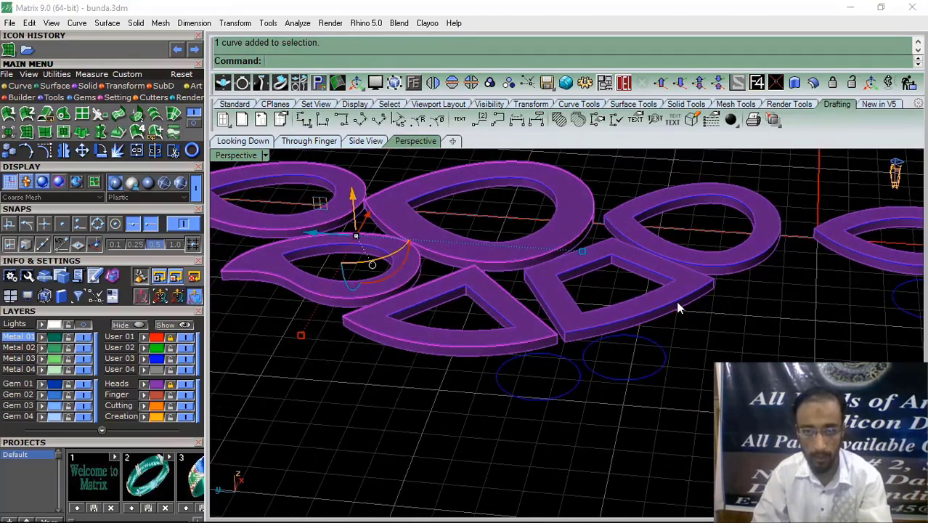
{"action": "scroll", "coordinate": [676, 300], "scroll_direction": "up", "scroll_amount": 5}
{"action": "scroll", "coordinate": [678, 274], "scroll_direction": "down", "scroll_amount": 5}
{"action": "scroll", "coordinate": [735, 284], "scroll_direction": "up", "scroll_amount": 3}
{"action": "scroll", "coordinate": [648, 331], "scroll_direction": "down", "scroll_amount": 3}
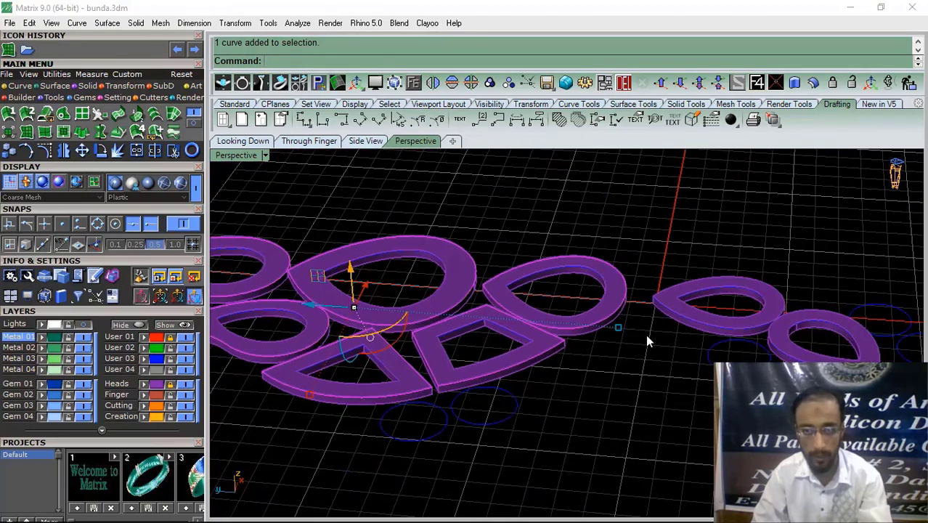
Ungroup the outline curves of the first separate teardrop and keep only its outer curve in the selection
{"action": "scroll", "coordinate": [648, 341], "scroll_direction": "up", "scroll_amount": 5}
{"action": "scroll", "coordinate": [432, 295], "scroll_direction": "down", "scroll_amount": 5}
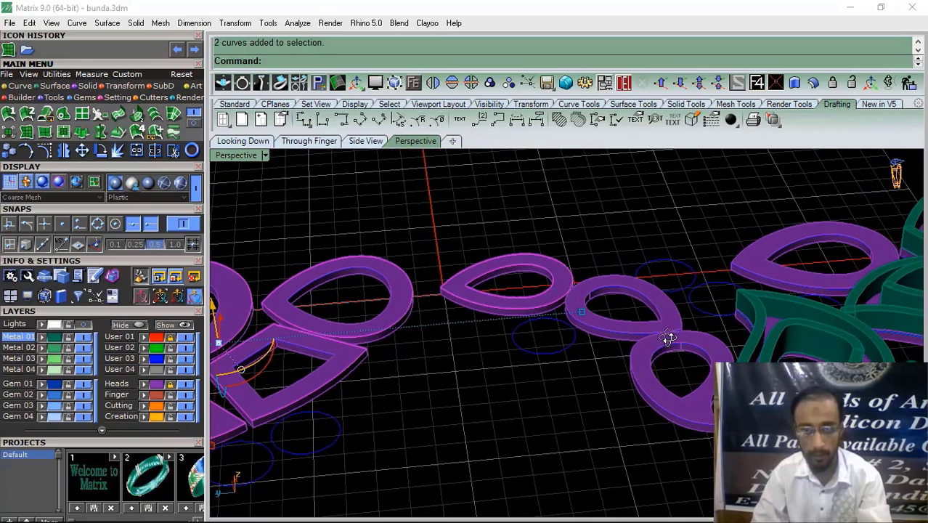
{"action": "scroll", "coordinate": [477, 286], "scroll_direction": "up", "scroll_amount": 5}
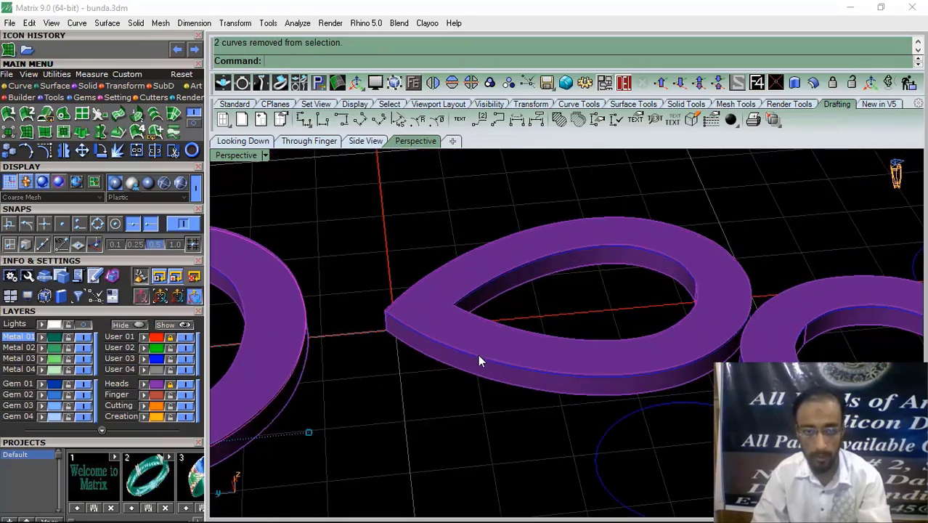
{"action": "left_click", "coordinate": [478, 360]}
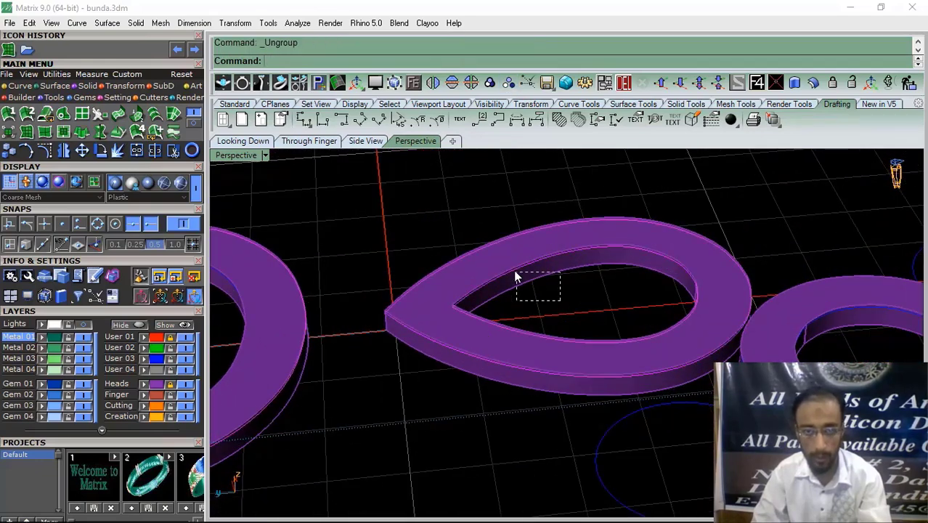
{"action": "scroll", "coordinate": [465, 274], "scroll_direction": "down", "scroll_amount": 4}
Add the outer outline curves of the remaining separate teardrops to the selection, leaving out their inner curves
{"action": "scroll", "coordinate": [599, 343], "scroll_direction": "up", "scroll_amount": 4}
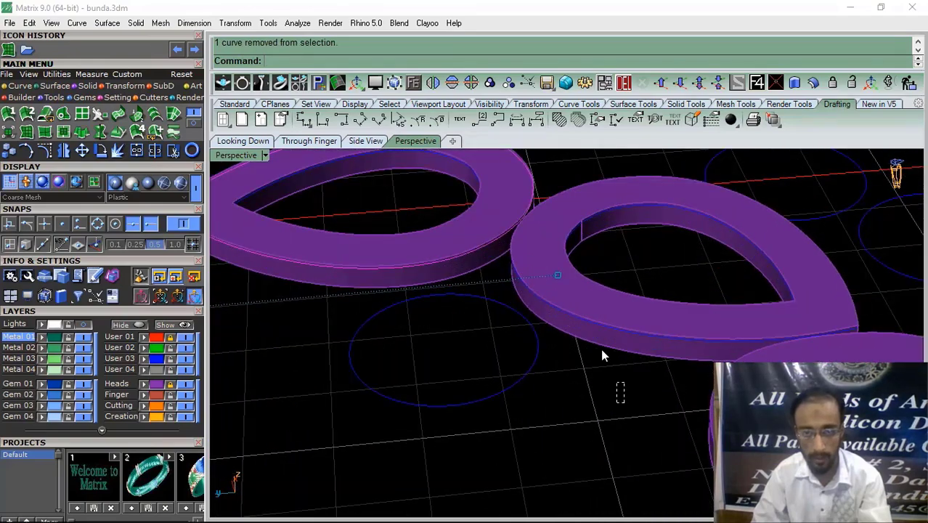
{"action": "scroll", "coordinate": [560, 348], "scroll_direction": "down", "scroll_amount": 4}
{"action": "scroll", "coordinate": [535, 320], "scroll_direction": "up", "scroll_amount": 4}
{"action": "scroll", "coordinate": [586, 301], "scroll_direction": "down", "scroll_amount": 4}
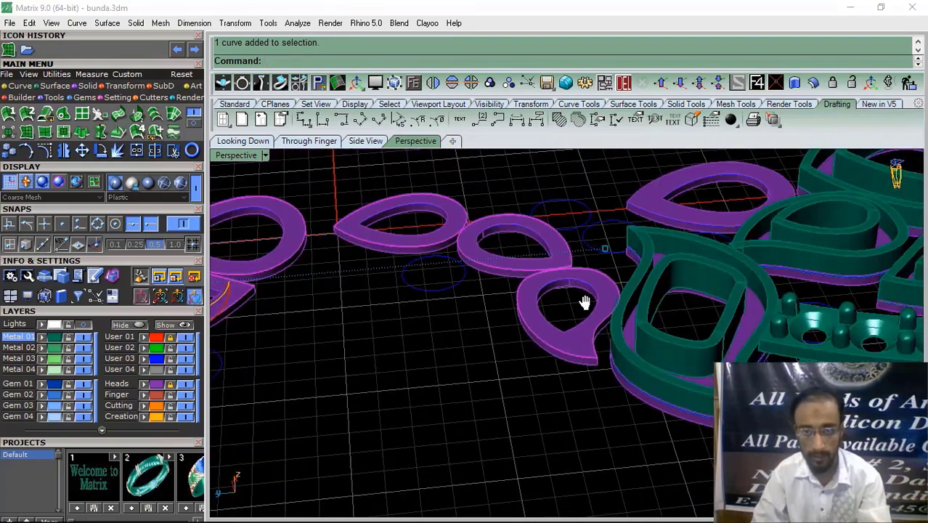
{"action": "scroll", "coordinate": [651, 283], "scroll_direction": "up", "scroll_amount": 2}
{"action": "scroll", "coordinate": [651, 282], "scroll_direction": "up", "scroll_amount": 4}
{"action": "left_click", "coordinate": [646, 348], "text": "shift"}
{"action": "scroll", "coordinate": [617, 342], "scroll_direction": "down", "scroll_amount": 5}
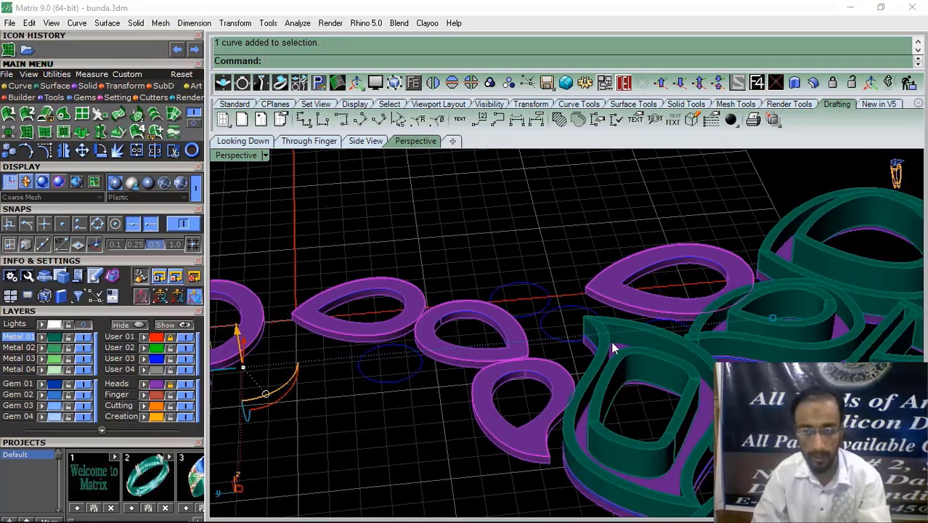
Extrude the selected outer outline curves upward by 0.9 as open walls, keeping the input curves
{"action": "right_click_drag", "start_coordinate": [612, 342], "coordinate": [614, 302]}
{"action": "scroll", "coordinate": [605, 281], "scroll_direction": "down", "scroll_amount": 6}
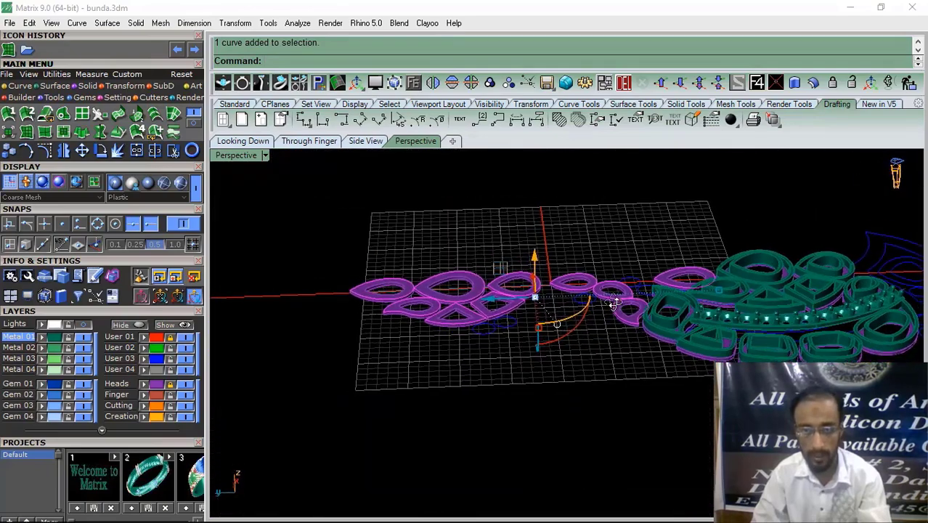
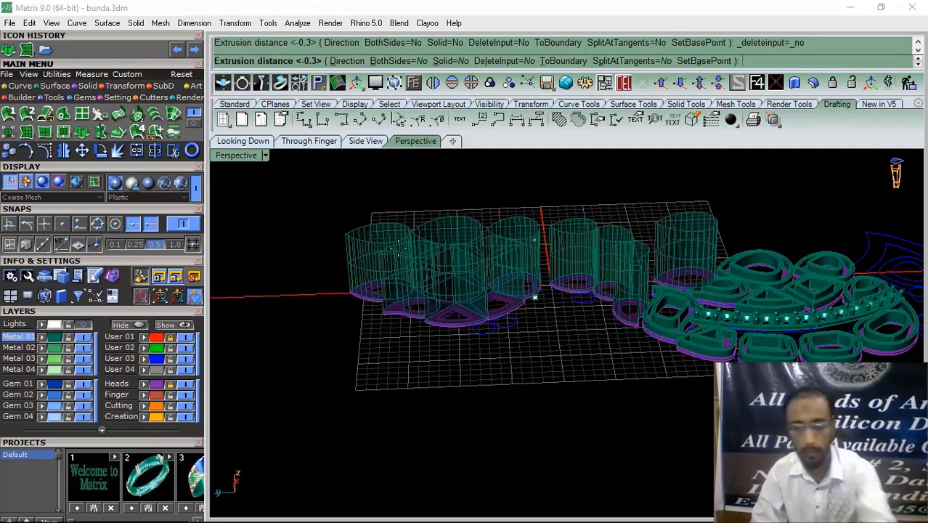
{"action": "key", "text": "Return"}
{"action": "left_click", "coordinate": [346, 326]}
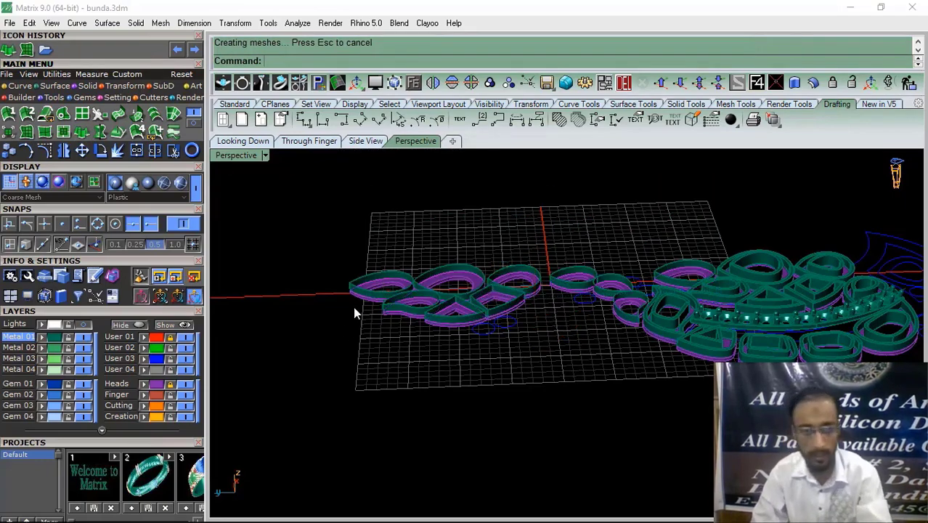
Select the extruded outer walls of all six pieces in the top cluster
{"action": "scroll", "coordinate": [354, 312], "scroll_direction": "up", "scroll_amount": 8}
{"action": "left_click", "coordinate": [357, 323]}
{"action": "left_click", "coordinate": [411, 372], "text": "shift"}
{"action": "left_click", "coordinate": [609, 421], "text": "shift"}
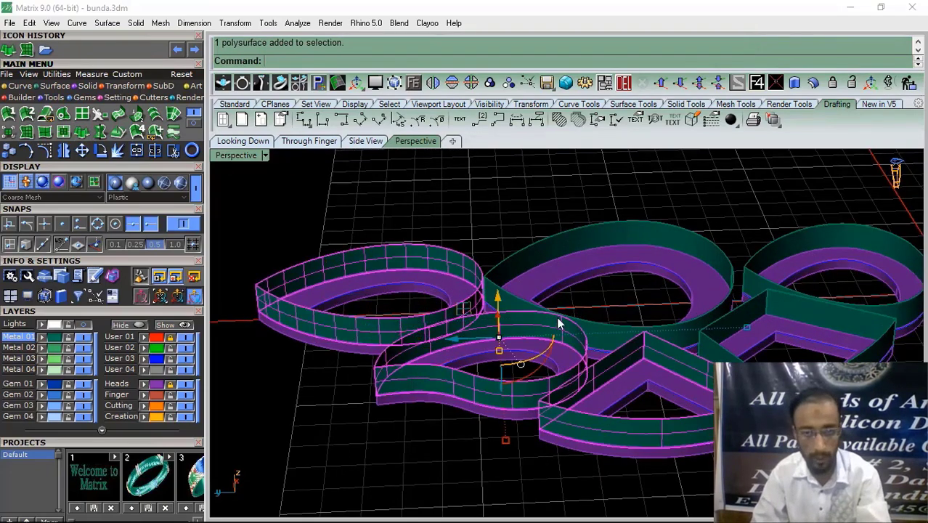
{"action": "left_click", "coordinate": [511, 299], "text": "shift"}
{"action": "scroll", "coordinate": [557, 316], "scroll_direction": "down", "scroll_amount": 7}
{"action": "scroll", "coordinate": [631, 360], "scroll_direction": "up", "scroll_amount": 10}
{"action": "left_click", "coordinate": [632, 359], "text": "shift"}
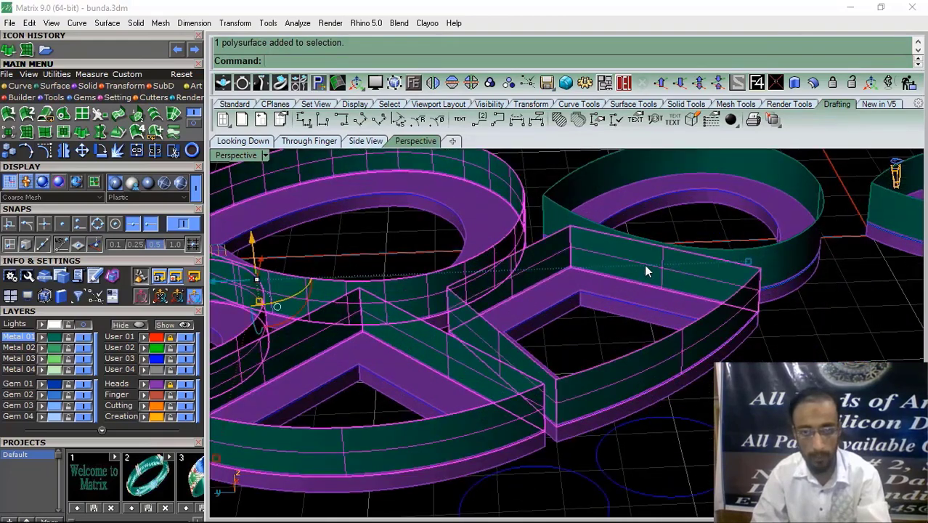
{"action": "left_click", "coordinate": [546, 211], "text": "shift"}
Add the extruded outer walls of the four separate teardrops to the selection
{"action": "scroll", "coordinate": [408, 296], "scroll_direction": "down", "scroll_amount": 9}
{"action": "scroll", "coordinate": [614, 288], "scroll_direction": "up", "scroll_amount": 8}
{"action": "left_click", "coordinate": [613, 288], "text": "shift"}
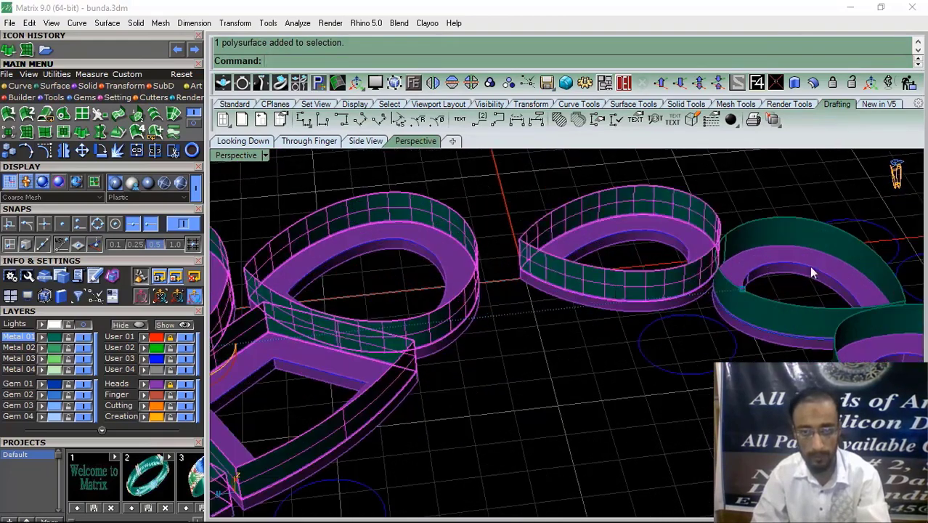
{"action": "left_click", "coordinate": [788, 318], "text": "shift"}
{"action": "scroll", "coordinate": [769, 321], "scroll_direction": "down", "scroll_amount": 8}
{"action": "right_click_drag", "start_coordinate": [697, 330], "coordinate": [659, 365]}
{"action": "scroll", "coordinate": [661, 365], "scroll_direction": "up", "scroll_amount": 2}
{"action": "scroll", "coordinate": [661, 367], "scroll_direction": "up", "scroll_amount": 4}
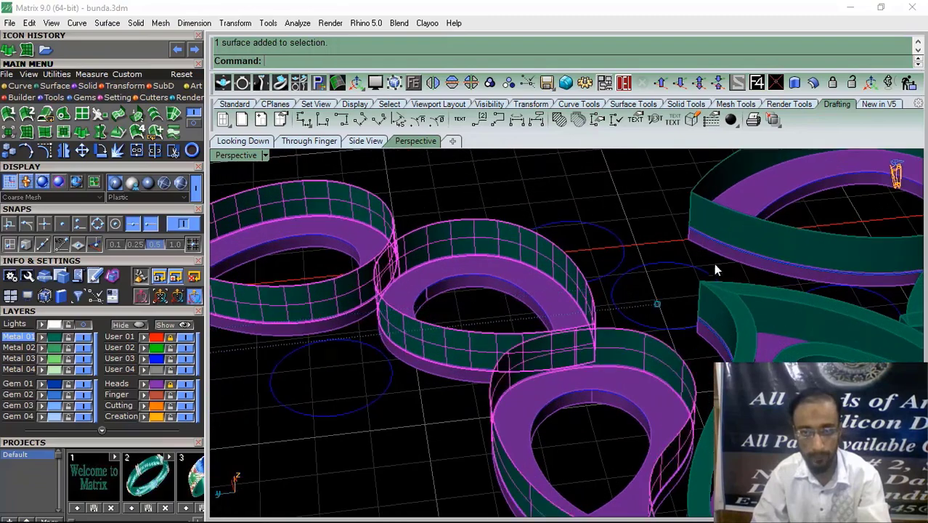
{"action": "left_click", "coordinate": [704, 244], "text": "shift"}
{"action": "scroll", "coordinate": [704, 245], "scroll_direction": "down", "scroll_amount": 6}
{"action": "scroll", "coordinate": [705, 244], "scroll_direction": "up", "scroll_amount": 2}
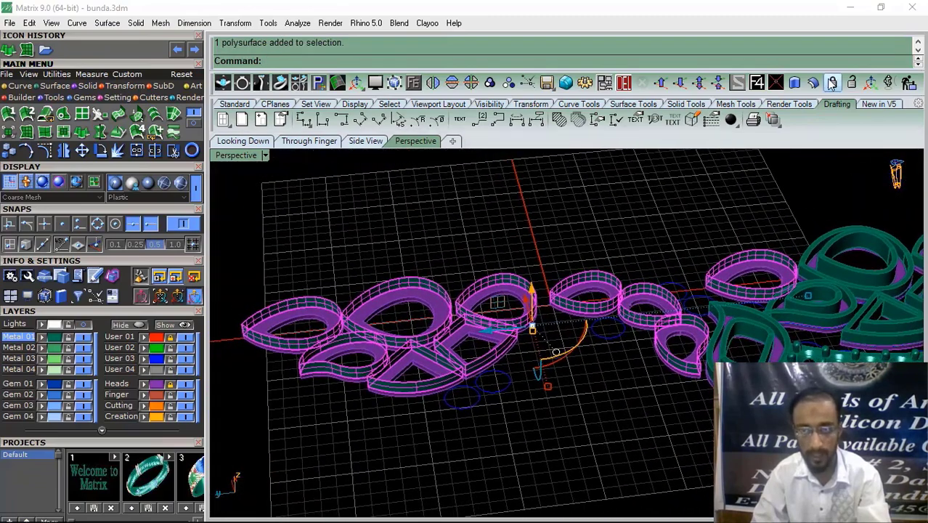
Offset the selected outer walls inward into solids with round corners, deleting the input surfaces
{"action": "left_click", "coordinate": [831, 83]}
{"action": "scroll", "coordinate": [625, 320], "scroll_direction": "up", "scroll_amount": 3}
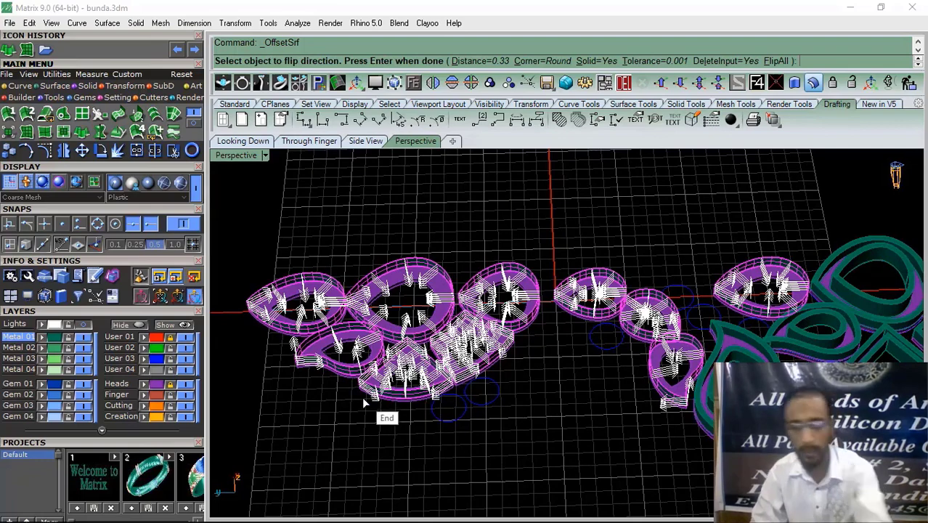
{"action": "key", "text": "Return"}
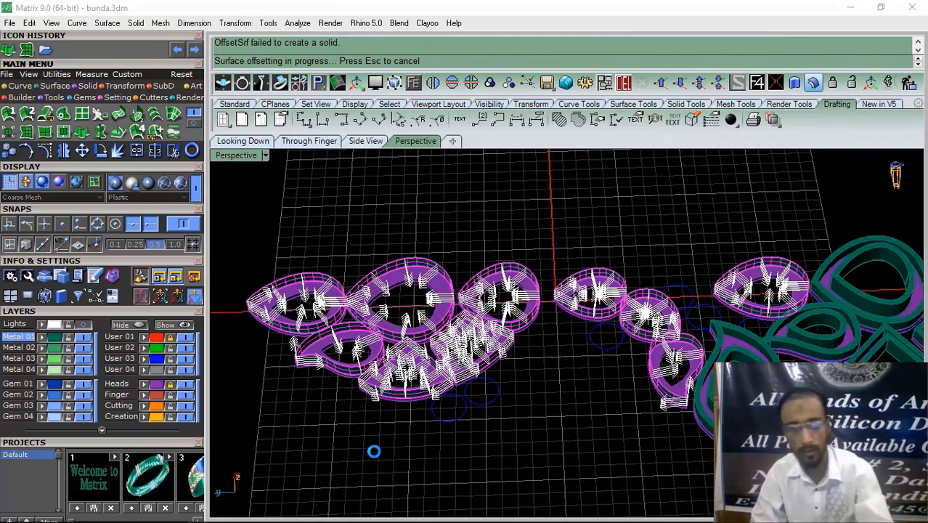
Select the inner outline curve of the topmost teardrop in the top cluster
{"action": "scroll", "coordinate": [414, 349], "scroll_direction": "up", "scroll_amount": 6}
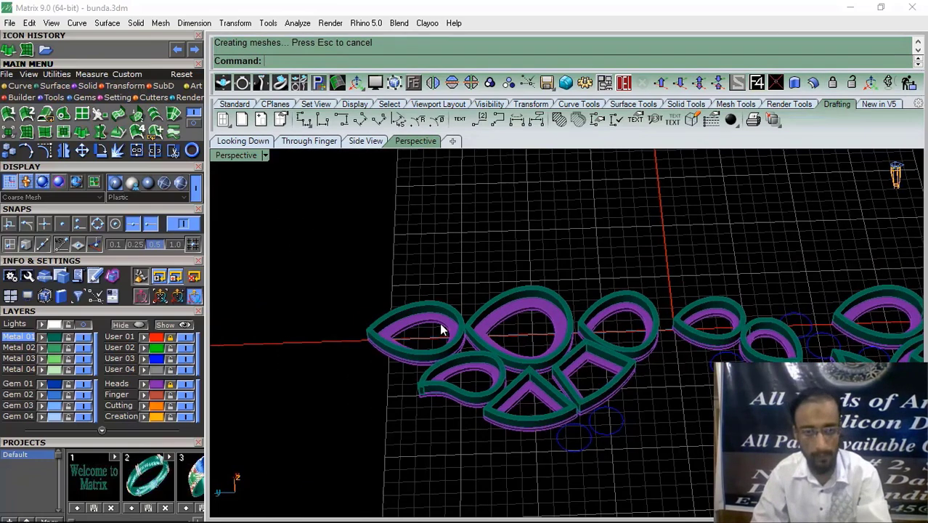
{"action": "right_click_drag", "start_coordinate": [406, 344], "coordinate": [387, 401]}
{"action": "scroll", "coordinate": [457, 379], "scroll_direction": "down", "scroll_amount": 7}
{"action": "right_click_drag", "start_coordinate": [457, 379], "coordinate": [436, 314]}
{"action": "right_click_drag", "start_coordinate": [370, 268], "coordinate": [450, 327], "text": "shift"}
{"action": "scroll", "coordinate": [450, 327], "scroll_direction": "up", "scroll_amount": 12}
{"action": "left_click_drag", "start_coordinate": [463, 350], "coordinate": [398, 318]}
{"action": "right_click_drag", "start_coordinate": [371, 319], "coordinate": [352, 270], "text": "shift"}
{"action": "scroll", "coordinate": [352, 269], "scroll_direction": "down", "scroll_amount": 6}
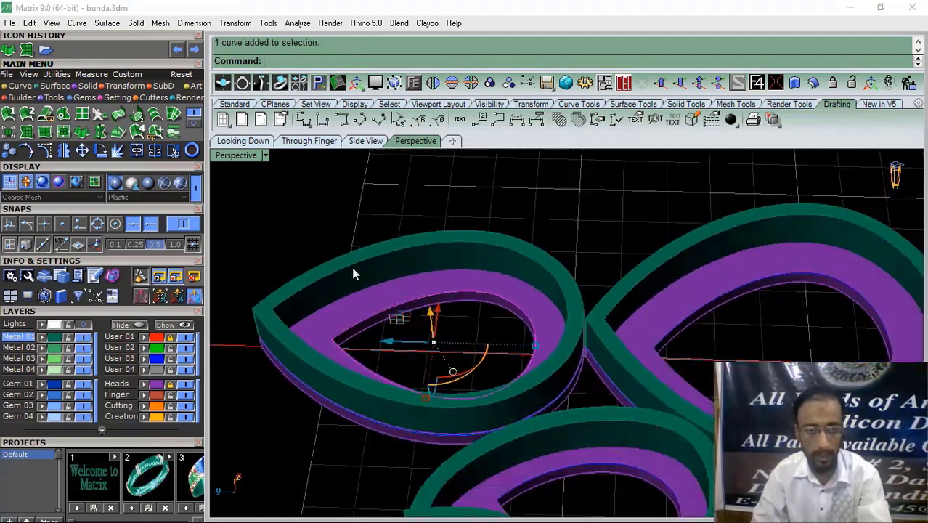
Add the inner outline curves of the large teardrop, the curved teardrop and the triangular piece to the selection
{"action": "scroll", "coordinate": [638, 350], "scroll_direction": "up", "scroll_amount": 6}
{"action": "scroll", "coordinate": [476, 241], "scroll_direction": "down", "scroll_amount": 7}
{"action": "scroll", "coordinate": [458, 354], "scroll_direction": "up", "scroll_amount": 8}
{"action": "left_click_drag", "start_coordinate": [456, 384], "coordinate": [401, 352], "text": "shift"}
{"action": "scroll", "coordinate": [403, 352], "scroll_direction": "down", "scroll_amount": 8}
{"action": "scroll", "coordinate": [514, 421], "scroll_direction": "up", "scroll_amount": 6}
{"action": "left_click_drag", "start_coordinate": [515, 427], "coordinate": [487, 406], "text": "shift"}
Add the inner outline curves of the four-sided piece and the last teardrop of the top cluster to the selection
{"action": "right_click_drag", "start_coordinate": [404, 357], "coordinate": [569, 354]}
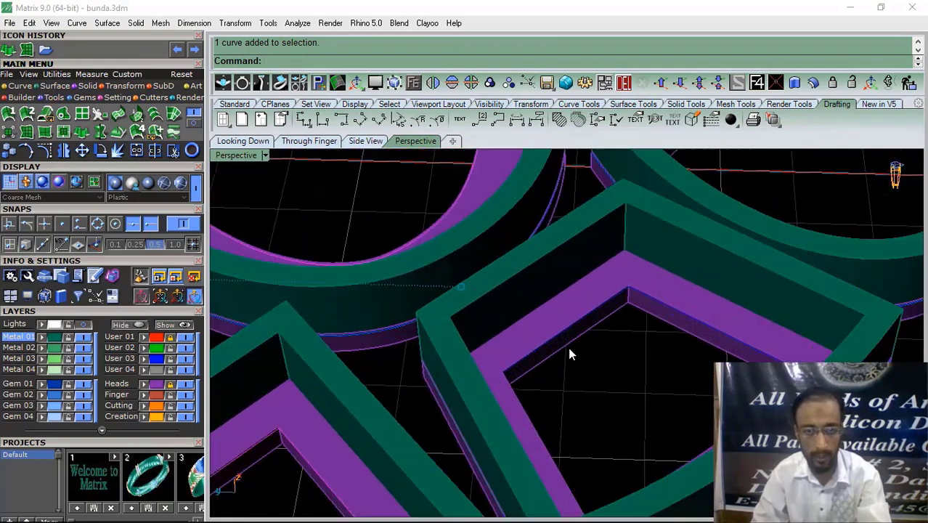
{"action": "left_click_drag", "start_coordinate": [534, 329], "coordinate": [532, 326], "text": "shift"}
{"action": "scroll", "coordinate": [532, 327], "scroll_direction": "down", "scroll_amount": 7}
{"action": "right_click_drag", "start_coordinate": [569, 314], "coordinate": [595, 355], "text": "shift"}
{"action": "scroll", "coordinate": [592, 329], "scroll_direction": "up", "scroll_amount": 6}
{"action": "left_click_drag", "start_coordinate": [536, 290], "coordinate": [485, 285], "text": "shift"}
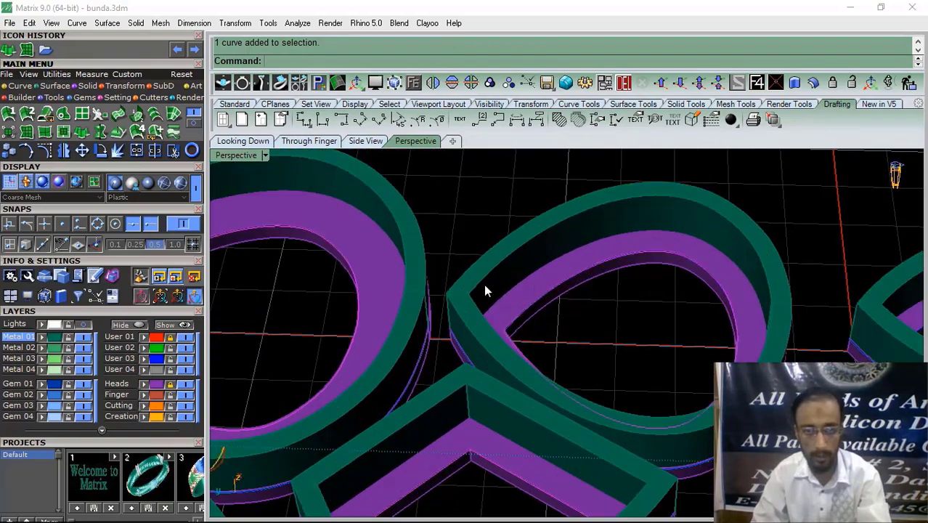
Add the inner outline curves of the four separate teardrops to the selection
{"action": "scroll", "coordinate": [483, 284], "scroll_direction": "down", "scroll_amount": 6}
{"action": "scroll", "coordinate": [721, 311], "scroll_direction": "up", "scroll_amount": 3}
{"action": "scroll", "coordinate": [437, 274], "scroll_direction": "down", "scroll_amount": 5}
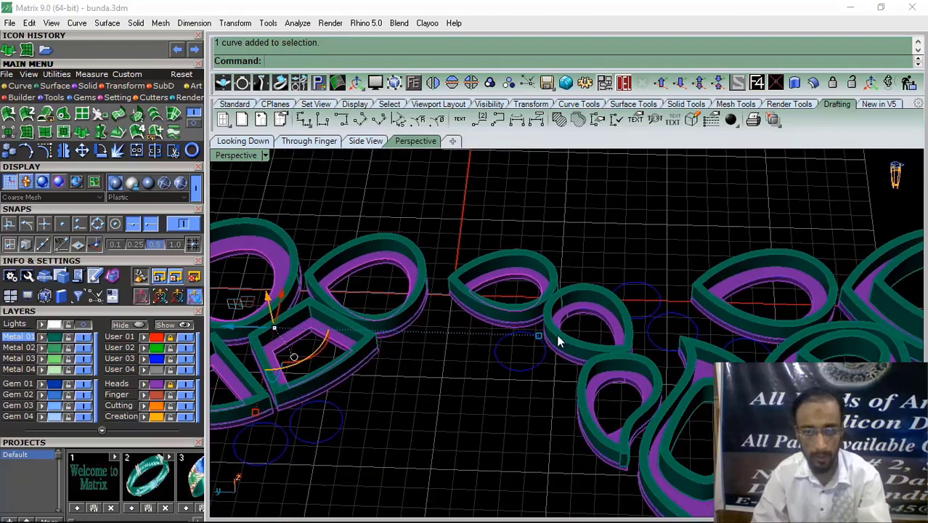
{"action": "scroll", "coordinate": [556, 336], "scroll_direction": "up", "scroll_amount": 5}
{"action": "scroll", "coordinate": [486, 287], "scroll_direction": "down", "scroll_amount": 5}
{"action": "scroll", "coordinate": [551, 372], "scroll_direction": "up", "scroll_amount": 5}
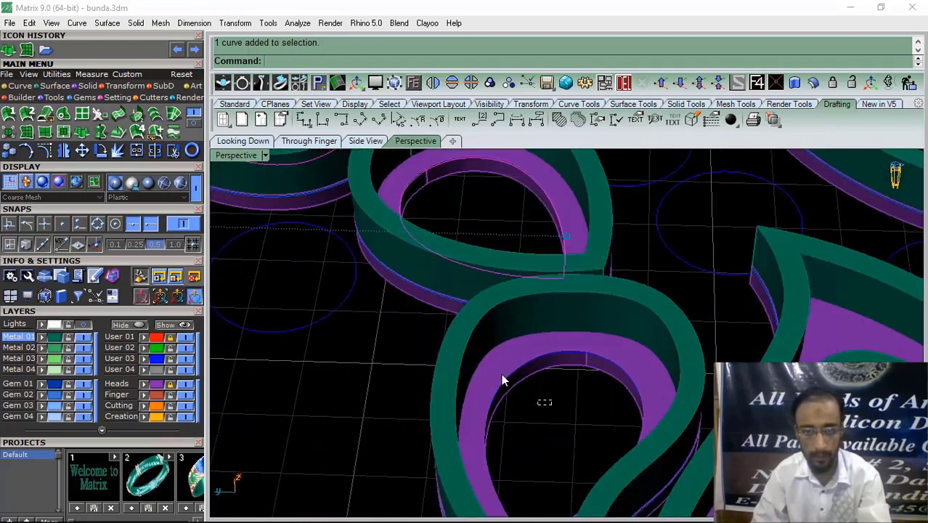
{"action": "scroll", "coordinate": [578, 331], "scroll_direction": "down", "scroll_amount": 5}
{"action": "scroll", "coordinate": [582, 325], "scroll_direction": "up", "scroll_amount": 5}
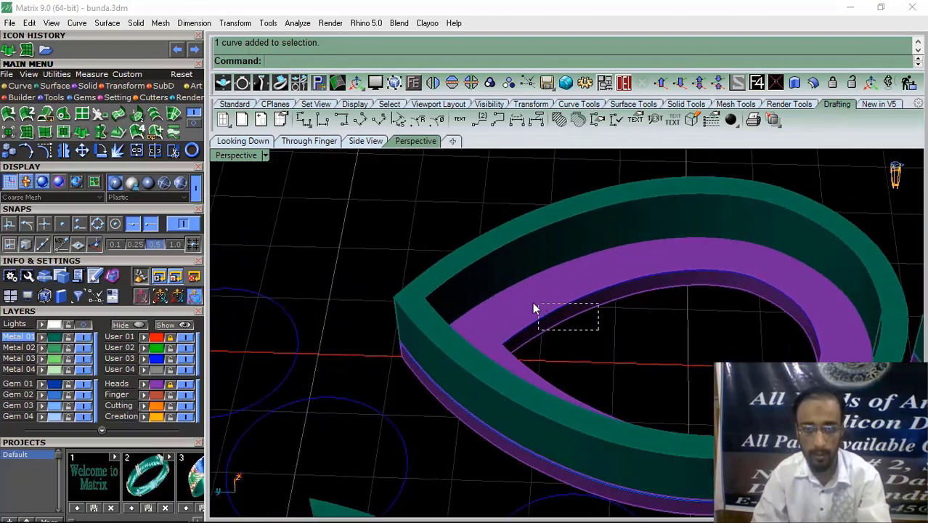
{"action": "scroll", "coordinate": [589, 281], "scroll_direction": "down", "scroll_amount": 5}
Extrude the selected inner outline curves upward by 1.3 as open walls, keeping the input curves
{"action": "scroll", "coordinate": [586, 274], "scroll_direction": "down", "scroll_amount": 5}
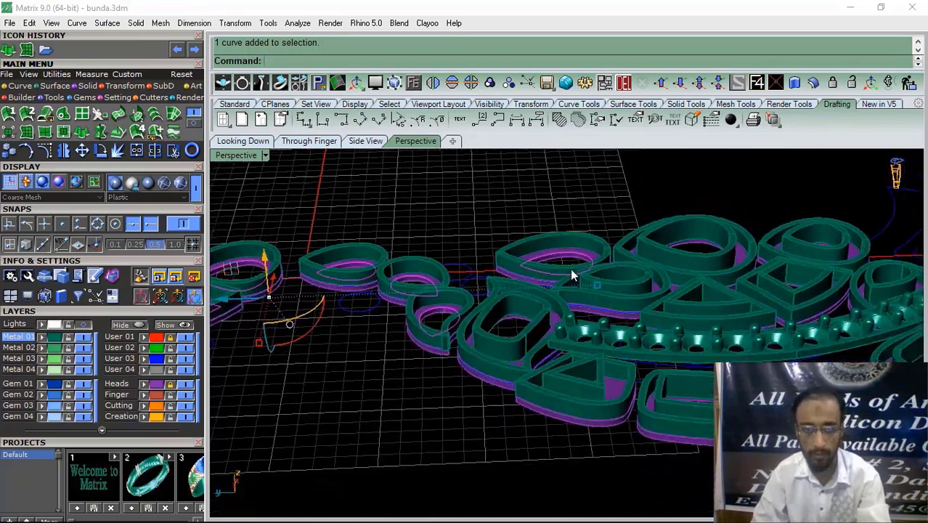
{"action": "right_click_drag", "start_coordinate": [580, 336], "coordinate": [584, 335], "text": "shift"}
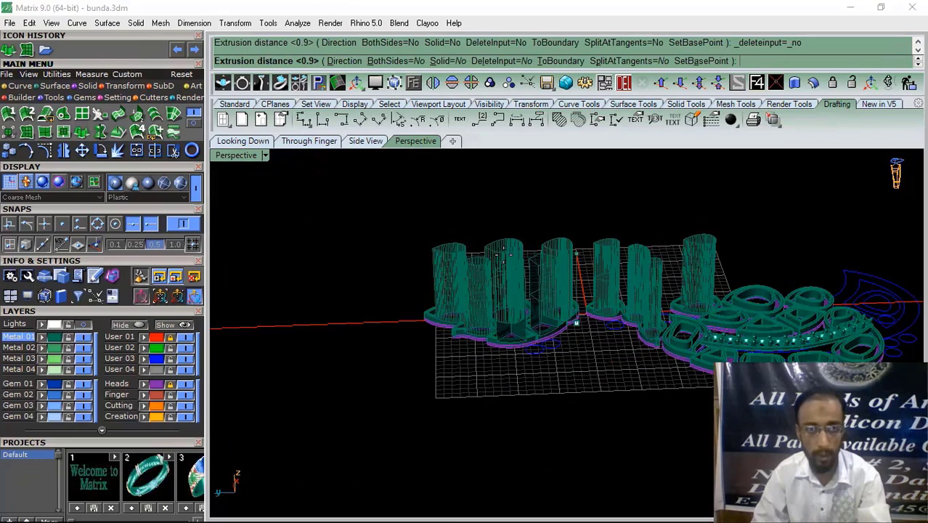
{"action": "key", "text": "Return"}
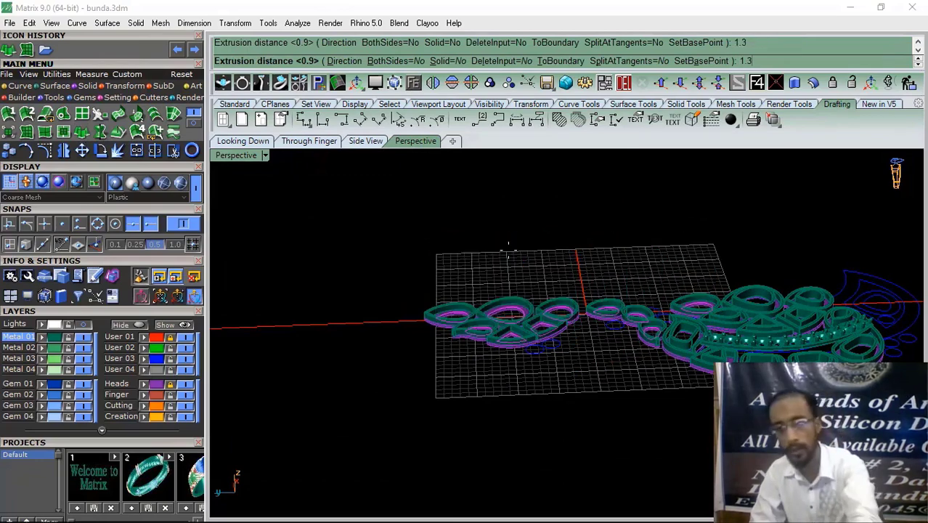
Select the extruded inner walls of the topmost, curved and large teardrops and the triangular piece in the top cluster
{"action": "scroll", "coordinate": [449, 315], "scroll_direction": "up", "scroll_amount": 5}
{"action": "left_click", "coordinate": [448, 316]}
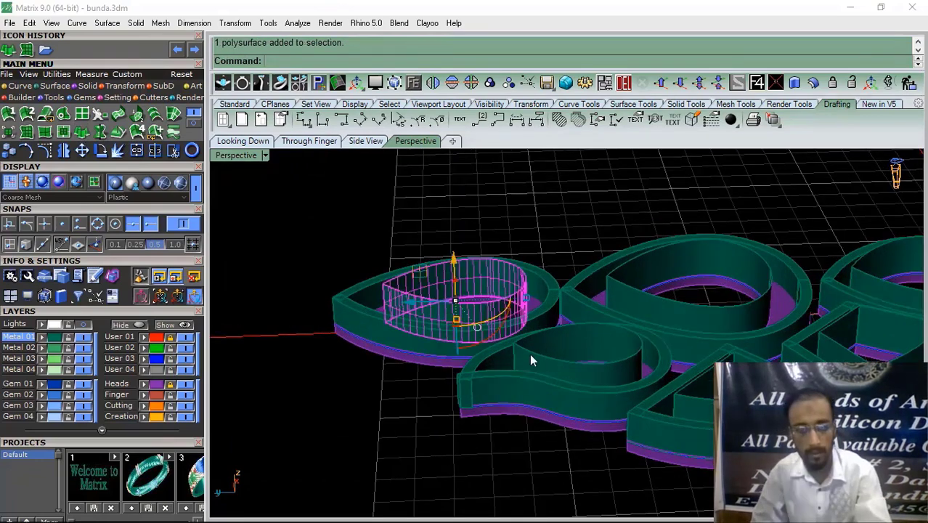
{"action": "left_click", "coordinate": [534, 356], "text": "shift"}
{"action": "scroll", "coordinate": [570, 309], "scroll_direction": "down", "scroll_amount": 4}
{"action": "scroll", "coordinate": [582, 313], "scroll_direction": "up", "scroll_amount": 6}
{"action": "left_click", "coordinate": [589, 321], "text": "shift"}
{"action": "left_click", "coordinate": [582, 470], "text": "shift"}
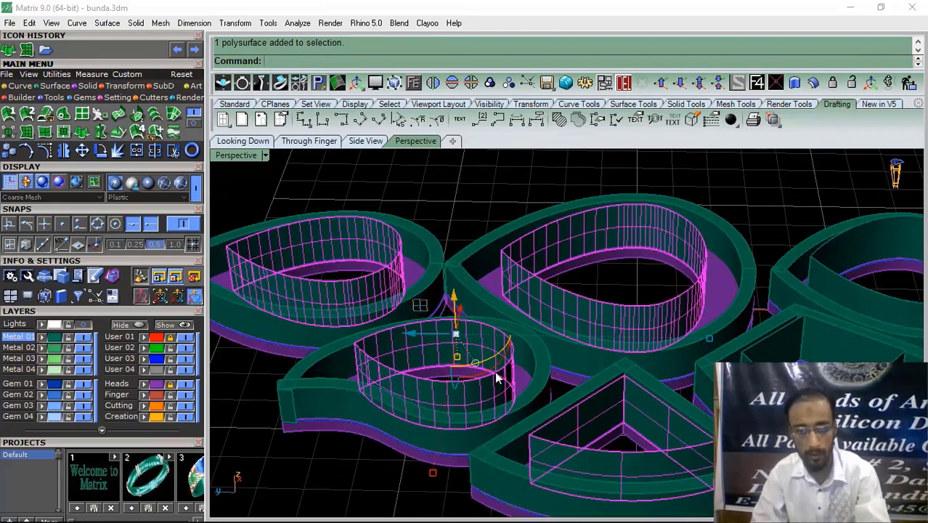
Add the extruded inner walls of the four-sided piece and the last teardrop of the top cluster to the selection
{"action": "scroll", "coordinate": [497, 377], "scroll_direction": "down", "scroll_amount": 6}
{"action": "right_click_drag", "start_coordinate": [498, 377], "coordinate": [588, 348]}
{"action": "scroll", "coordinate": [596, 381], "scroll_direction": "up", "scroll_amount": 7}
{"action": "left_click", "coordinate": [597, 387], "text": "shift"}
{"action": "scroll", "coordinate": [514, 319], "scroll_direction": "down", "scroll_amount": 6}
{"action": "scroll", "coordinate": [514, 321], "scroll_direction": "up", "scroll_amount": 4}
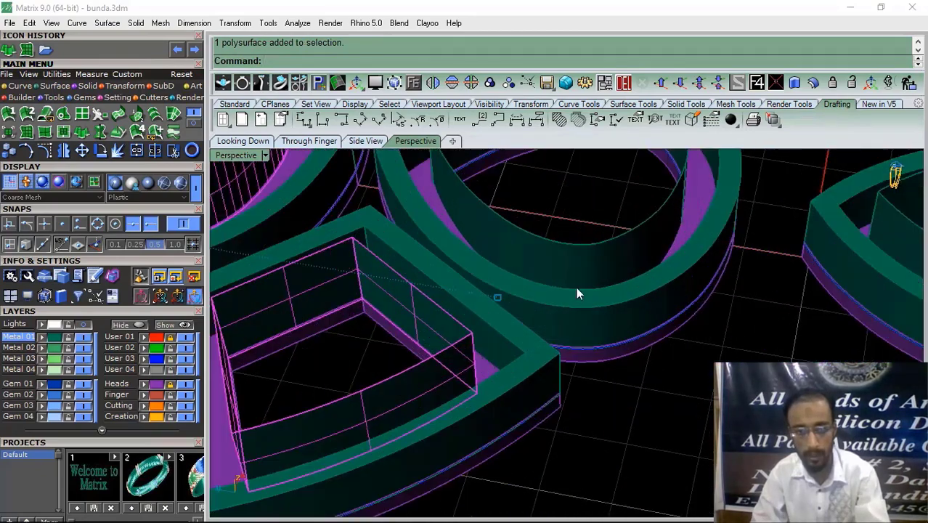
Add the extruded inner walls of the four separate teardrops to the selection
{"action": "scroll", "coordinate": [498, 319], "scroll_direction": "down", "scroll_amount": 6}
{"action": "scroll", "coordinate": [651, 289], "scroll_direction": "up", "scroll_amount": 4}
{"action": "scroll", "coordinate": [667, 299], "scroll_direction": "down", "scroll_amount": 5}
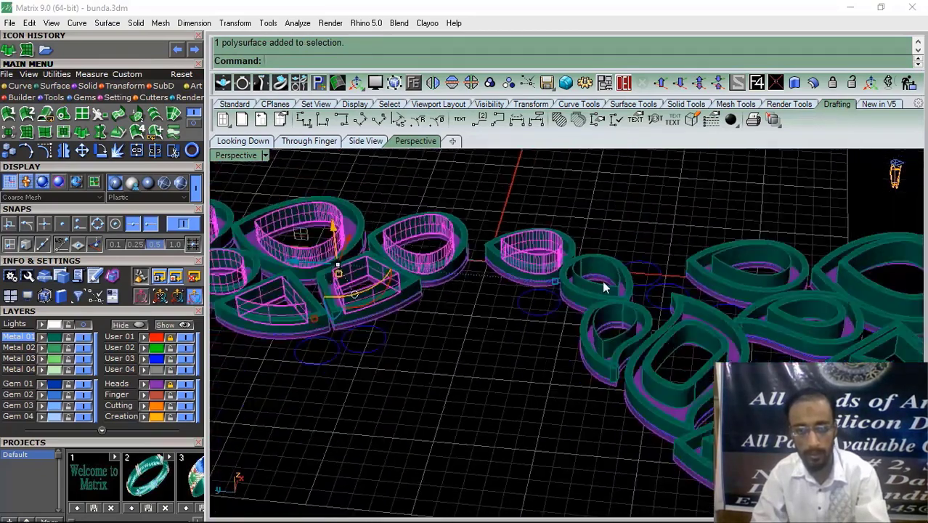
{"action": "scroll", "coordinate": [602, 280], "scroll_direction": "up", "scroll_amount": 6}
{"action": "left_click", "coordinate": [598, 295]}
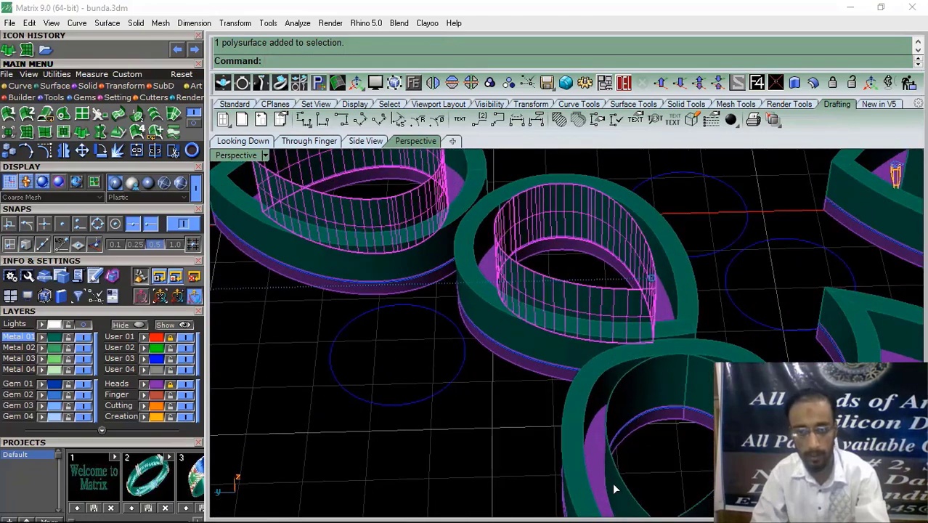
{"action": "scroll", "coordinate": [524, 287], "scroll_direction": "down", "scroll_amount": 5}
{"action": "scroll", "coordinate": [688, 261], "scroll_direction": "up", "scroll_amount": 3}
{"action": "scroll", "coordinate": [706, 268], "scroll_direction": "down", "scroll_amount": 2}
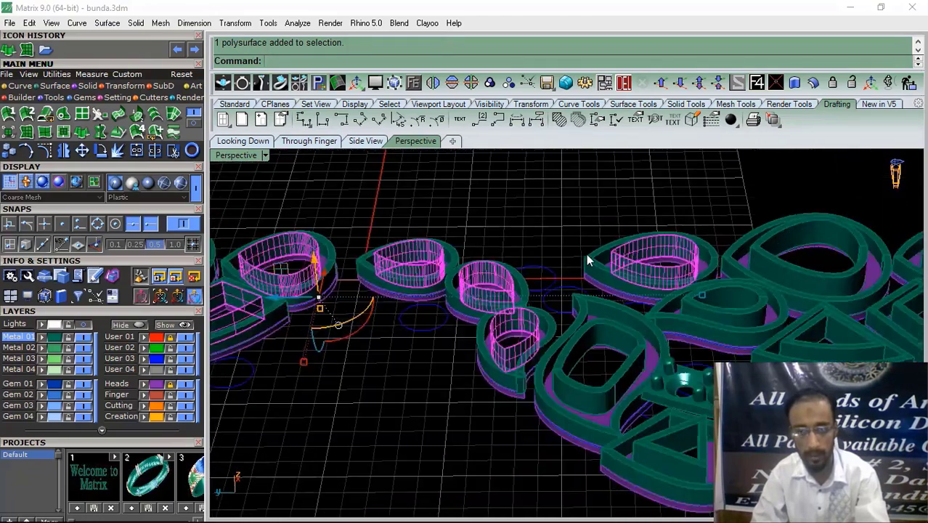
Offset the selected inner walls of the top cluster and separate teardrops by 0.3 as solids, deleting the input surfaces
{"action": "scroll", "coordinate": [590, 260], "scroll_direction": "down", "scroll_amount": 2}
{"action": "left_click", "coordinate": [814, 83]}
{"action": "scroll", "coordinate": [733, 174], "scroll_direction": "down", "scroll_amount": 3}
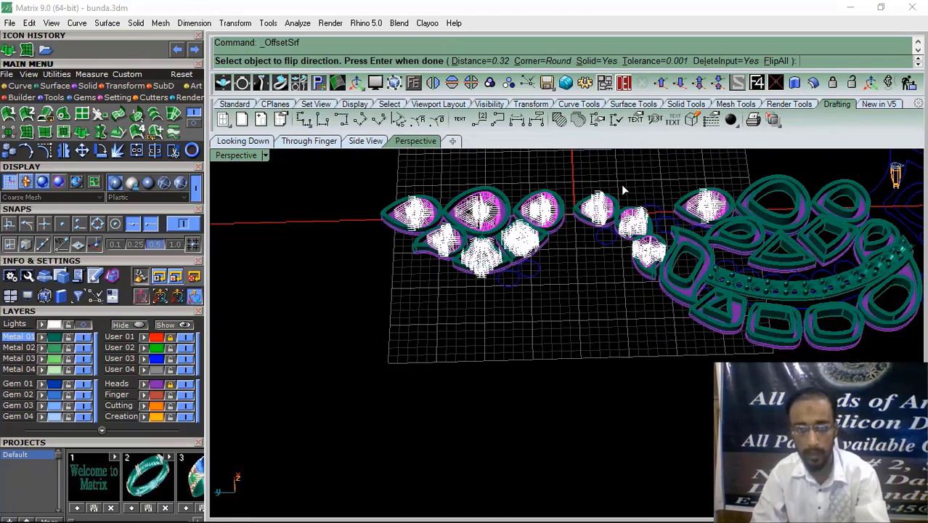
{"action": "scroll", "coordinate": [622, 190], "scroll_direction": "up", "scroll_amount": 3}
{"action": "key", "text": "Return"}
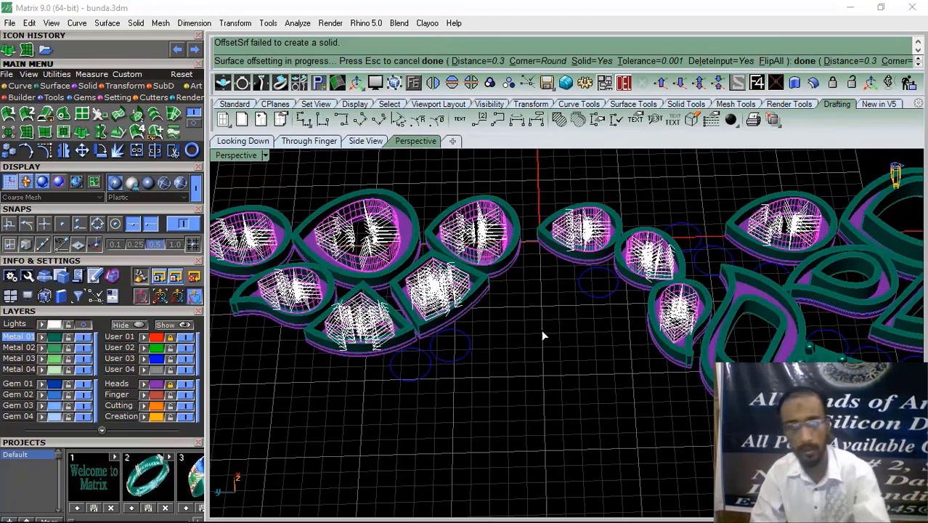
Lock the User 03 layer and group the outer and inner walls of the top cluster's topmost and large teardrops, each separately
{"action": "right_click_drag", "start_coordinate": [544, 354], "coordinate": [450, 341]}
{"action": "left_click", "coordinate": [171, 357]}
{"action": "scroll", "coordinate": [385, 298], "scroll_direction": "up", "scroll_amount": 6}
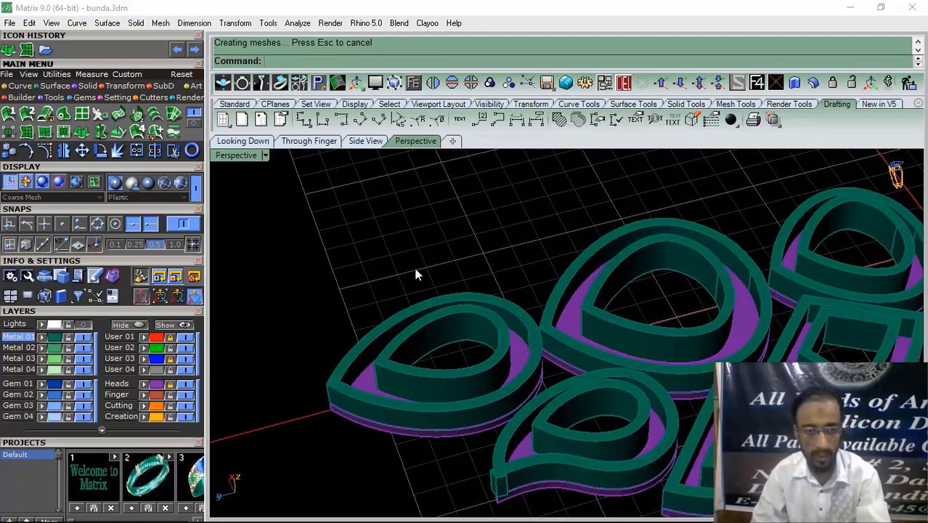
{"action": "left_click_drag", "start_coordinate": [416, 266], "coordinate": [395, 352]}
{"action": "left_click_drag", "start_coordinate": [643, 217], "coordinate": [630, 282]}
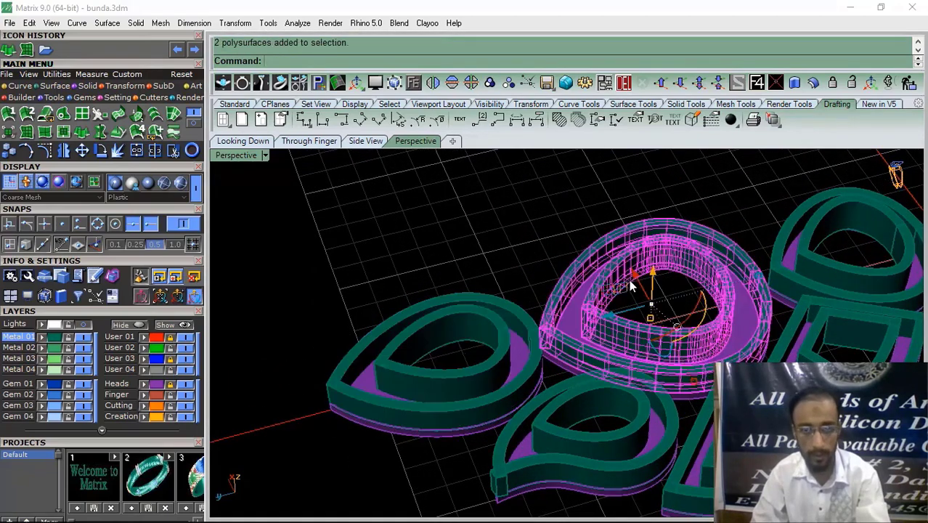
{"action": "key", "text": "ctrl+g"}
Group the outer and inner walls of the curved teardrop and of the triangular piece, each as its own group
{"action": "scroll", "coordinate": [550, 399], "scroll_direction": "down", "scroll_amount": 5}
{"action": "scroll", "coordinate": [546, 405], "scroll_direction": "up", "scroll_amount": 5}
{"action": "left_click_drag", "start_coordinate": [525, 383], "coordinate": [477, 282]}
{"action": "key", "text": "ctrl+g"}
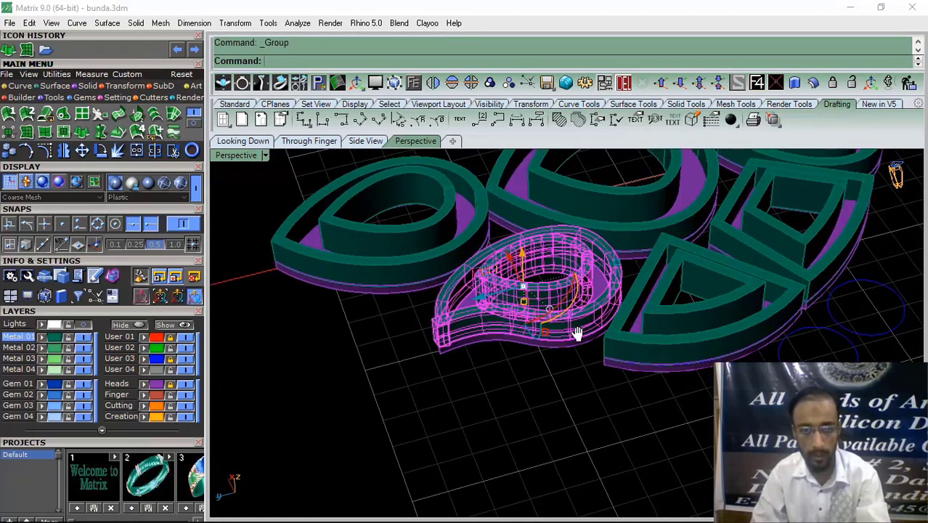
{"action": "right_click_drag", "start_coordinate": [578, 333], "coordinate": [421, 370], "text": "shift"}
{"action": "left_click_drag", "start_coordinate": [542, 439], "coordinate": [497, 315]}
{"action": "key", "text": "ctrl+g"}
{"action": "scroll", "coordinate": [545, 348], "scroll_direction": "down", "scroll_amount": 4}
{"action": "right_click_drag", "start_coordinate": [654, 347], "coordinate": [720, 223]}
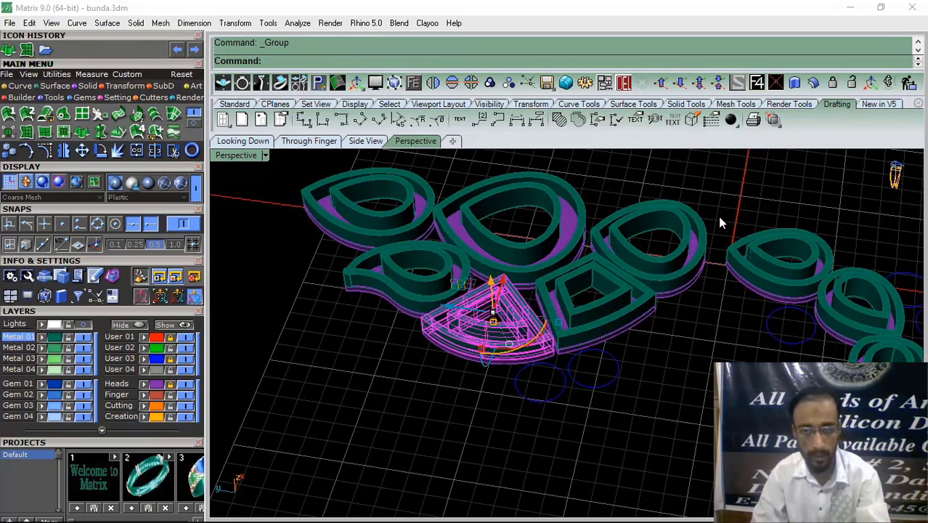
Group the outer and inner walls of the four-sided piece and of the top cluster's last teardrop separately
{"action": "scroll", "coordinate": [580, 373], "scroll_direction": "up", "scroll_amount": 5}
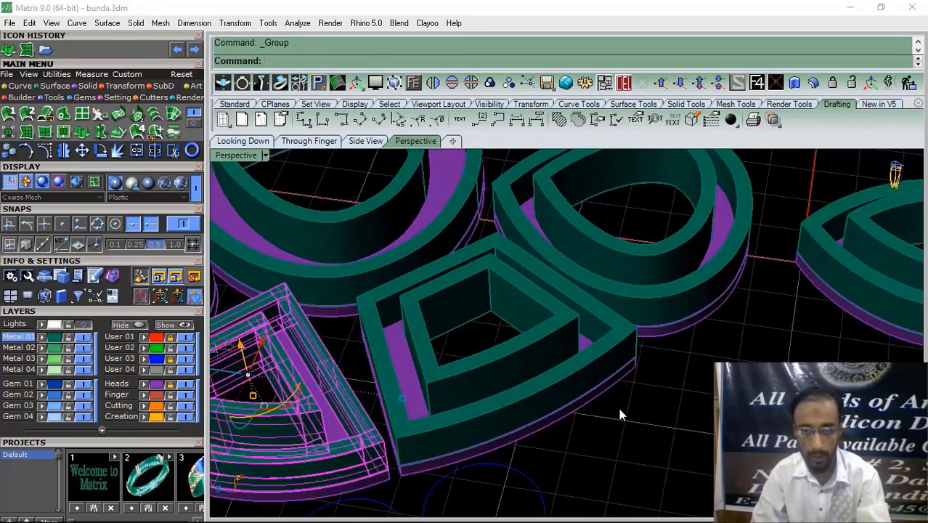
{"action": "left_click_drag", "start_coordinate": [619, 410], "coordinate": [524, 336]}
{"action": "scroll", "coordinate": [584, 397], "scroll_direction": "down", "scroll_amount": 5}
{"action": "left_click_drag", "start_coordinate": [617, 405], "coordinate": [547, 280]}
Group the outer and inner walls of the first and second small separate teardrops below the top cluster
{"action": "right_click_drag", "start_coordinate": [546, 279], "coordinate": [615, 372]}
{"action": "left_click_drag", "start_coordinate": [636, 227], "coordinate": [576, 292]}
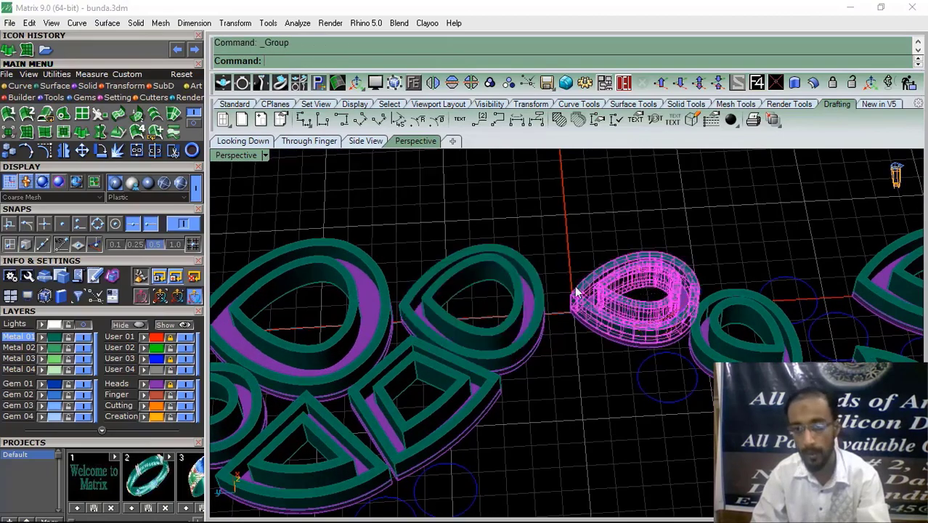
{"action": "scroll", "coordinate": [559, 312], "scroll_direction": "down", "scroll_amount": 3}
{"action": "right_click_drag", "start_coordinate": [544, 341], "coordinate": [569, 357]}
{"action": "scroll", "coordinate": [602, 352], "scroll_direction": "up", "scroll_amount": 5}
{"action": "left_click_drag", "start_coordinate": [601, 376], "coordinate": [580, 276]}
Group the outer and inner walls of the third small separate teardrop and of the separate teardrop heading the lower cluster
{"action": "left_click", "coordinate": [629, 378]}
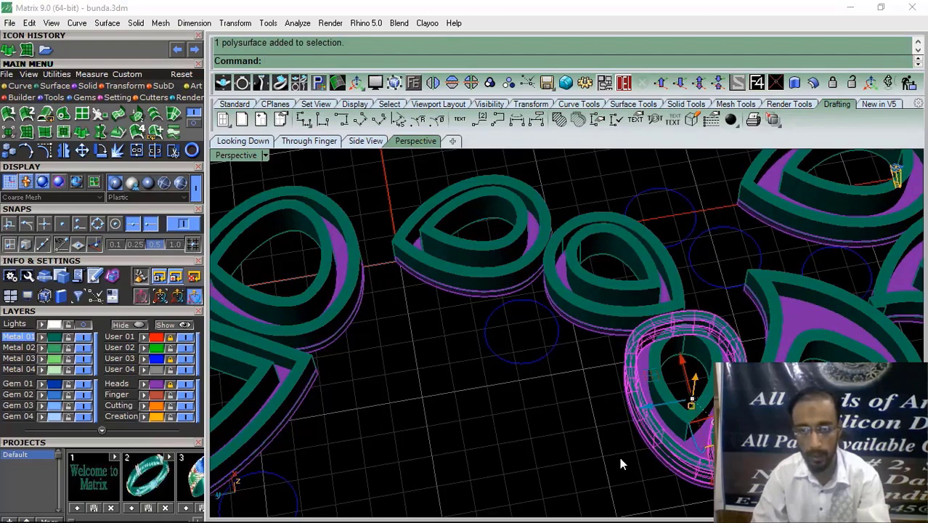
{"action": "left_click_drag", "start_coordinate": [663, 486], "coordinate": [626, 356]}
{"action": "key", "text": "ctrl+g"}
{"action": "scroll", "coordinate": [700, 298], "scroll_direction": "down", "scroll_amount": 4}
{"action": "right_click_drag", "start_coordinate": [715, 294], "coordinate": [559, 352], "text": "shift"}
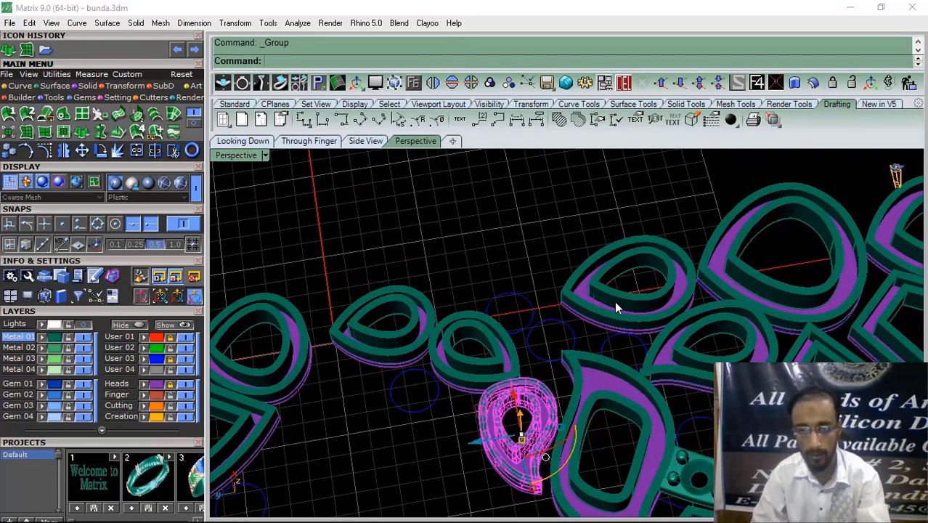
{"action": "scroll", "coordinate": [615, 296], "scroll_direction": "up", "scroll_amount": 6}
{"action": "left_click", "coordinate": [611, 292]}
{"action": "left_click_drag", "start_coordinate": [595, 176], "coordinate": [557, 281]}
{"action": "key", "text": "ctrl+g"}
{"action": "left_click", "coordinate": [482, 288]}
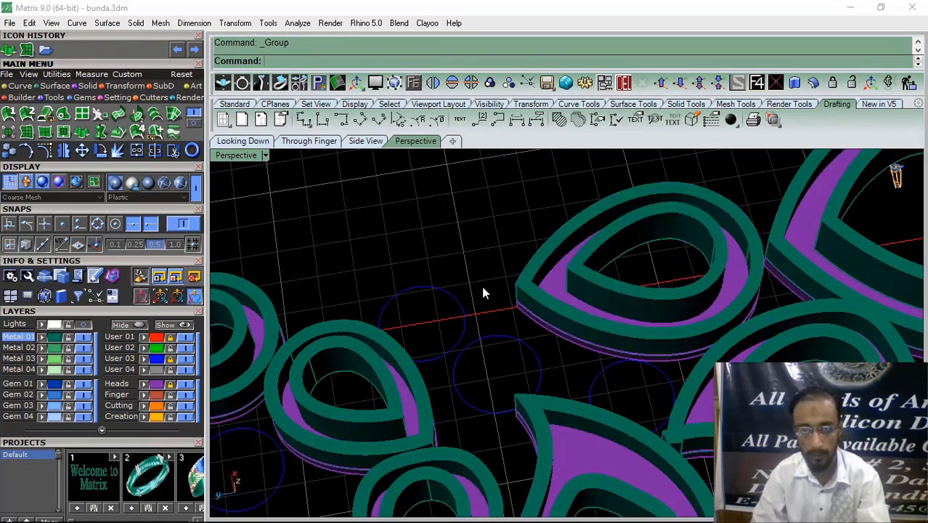
Group the lower cluster's heading teardrop and the second small separate teardrop again, each with its base plate included
{"action": "scroll", "coordinate": [550, 303], "scroll_direction": "up", "scroll_amount": 3}
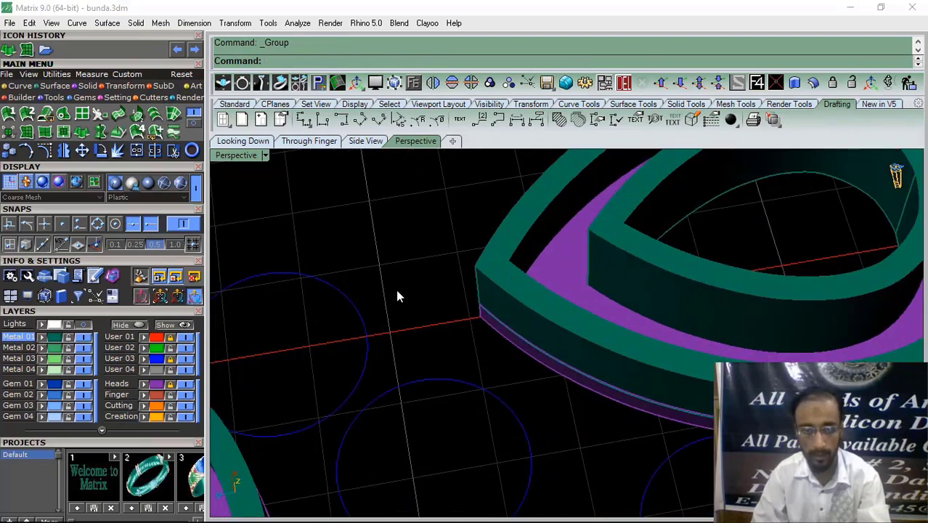
{"action": "scroll", "coordinate": [397, 293], "scroll_direction": "down", "scroll_amount": 3}
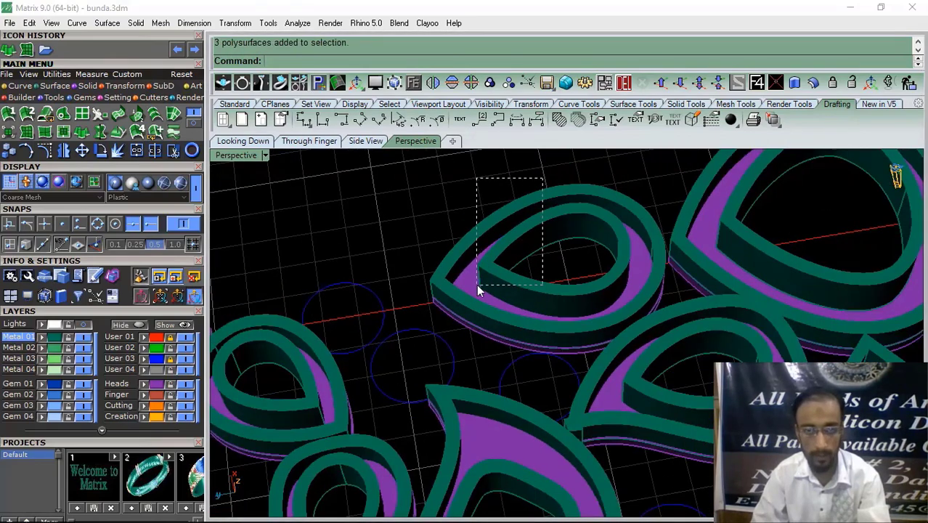
{"action": "left_click_drag", "start_coordinate": [478, 291], "coordinate": [477, 285]}
{"action": "left_click_drag", "start_coordinate": [284, 256], "coordinate": [263, 359]}
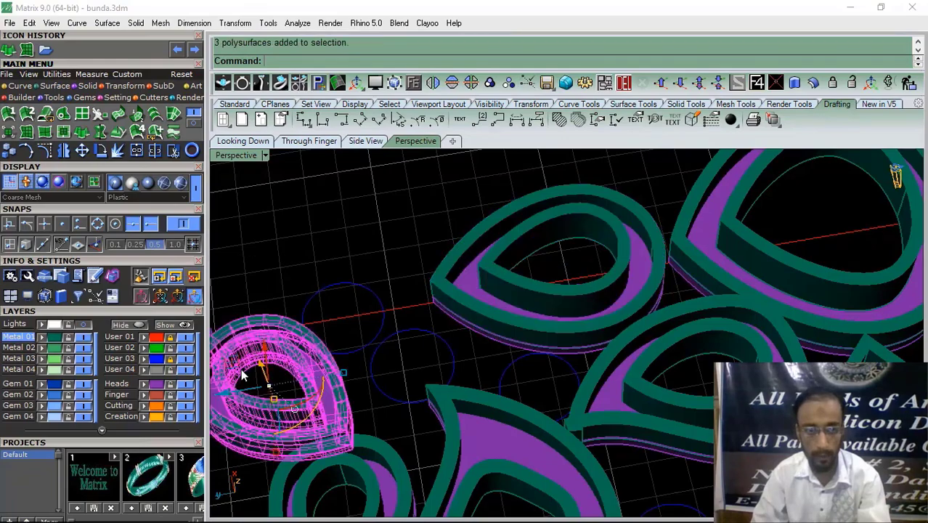
{"action": "left_click", "coordinate": [489, 82]}
Group the walls of the third small separate teardrop together with its base plate
{"action": "scroll", "coordinate": [484, 188], "scroll_direction": "down", "scroll_amount": 5}
{"action": "right_click_drag", "start_coordinate": [398, 332], "coordinate": [450, 293], "text": "shift"}
{"action": "scroll", "coordinate": [494, 361], "scroll_direction": "up", "scroll_amount": 5}
{"action": "left_click_drag", "start_coordinate": [446, 362], "coordinate": [399, 263]}
{"action": "key", "text": "ctrl+g"}
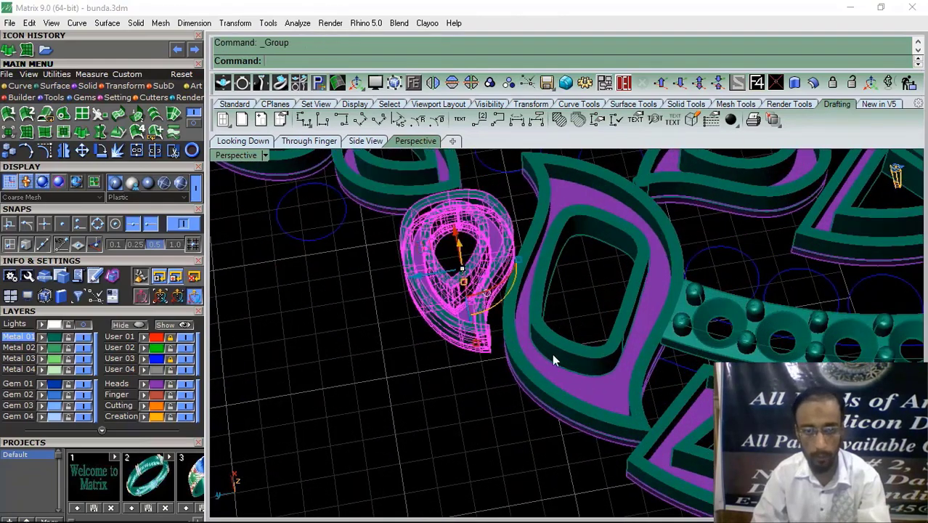
{"action": "left_click", "coordinate": [551, 354]}
Group the walls of the first small separate teardrop together with its base plate
{"action": "scroll", "coordinate": [548, 353], "scroll_direction": "down", "scroll_amount": 5}
{"action": "right_click_drag", "start_coordinate": [494, 388], "coordinate": [638, 429], "text": "shift"}
{"action": "scroll", "coordinate": [534, 288], "scroll_direction": "up", "scroll_amount": 6}
{"action": "left_click", "coordinate": [535, 286]}
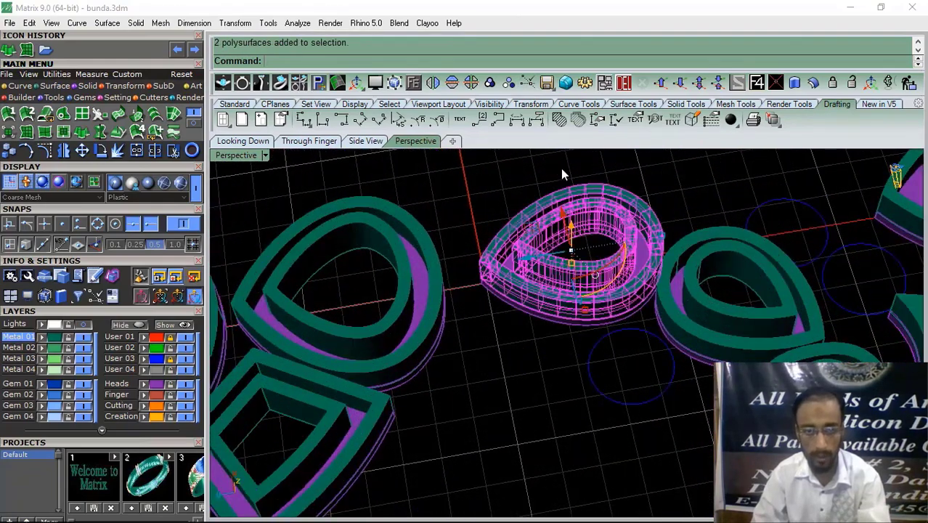
{"action": "left_click_drag", "start_coordinate": [550, 155], "coordinate": [520, 348]}
{"action": "key", "text": "ctrl+g"}
Undo the accidental move of the top cluster's last teardrop and group its walls with its base plate
{"action": "left_click_drag", "start_coordinate": [417, 213], "coordinate": [404, 242]}
{"action": "key", "text": "ctrl+z"}
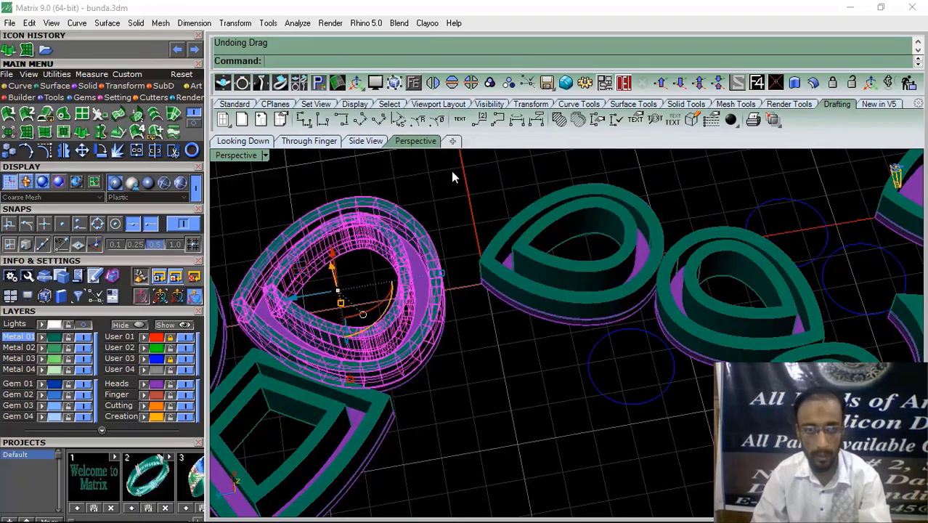
{"action": "left_click_drag", "start_coordinate": [451, 171], "coordinate": [374, 281]}
{"action": "key", "text": "ctrl+g"}
Group the walls and base plate of the four-sided piece, and likewise those of the triangular piece
{"action": "scroll", "coordinate": [373, 281], "scroll_direction": "down", "scroll_amount": 5}
{"action": "right_click_drag", "start_coordinate": [373, 281], "coordinate": [561, 293], "text": "shift"}
{"action": "scroll", "coordinate": [579, 373], "scroll_direction": "up", "scroll_amount": 5}
{"action": "left_click_drag", "start_coordinate": [579, 373], "coordinate": [445, 320]}
{"action": "key", "text": "ctrl+g"}
{"action": "right_click_drag", "start_coordinate": [465, 287], "coordinate": [712, 166], "text": "shift"}
{"action": "left_click_drag", "start_coordinate": [459, 343], "coordinate": [456, 302]}
{"action": "key", "text": "ctrl+g"}
Group the curved teardrop's walls with its base plate, and do the same for the topmost teardrop
{"action": "scroll", "coordinate": [456, 303], "scroll_direction": "down", "scroll_amount": 5}
{"action": "right_click_drag", "start_coordinate": [457, 303], "coordinate": [550, 342], "text": "shift"}
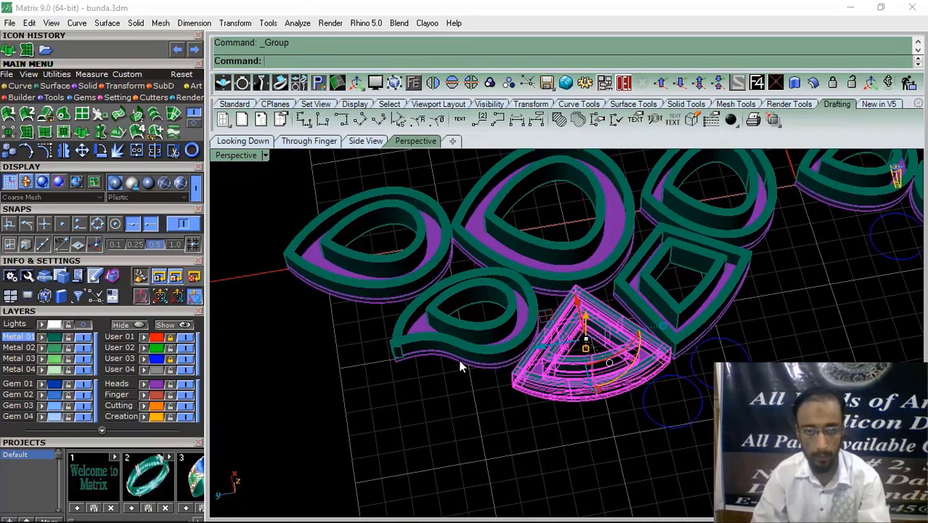
{"action": "left_click_drag", "start_coordinate": [445, 386], "coordinate": [421, 315]}
{"action": "key", "text": "ctrl+g"}
{"action": "left_click_drag", "start_coordinate": [341, 320], "coordinate": [302, 244]}
{"action": "right_click_drag", "start_coordinate": [303, 248], "coordinate": [280, 358], "text": "shift"}
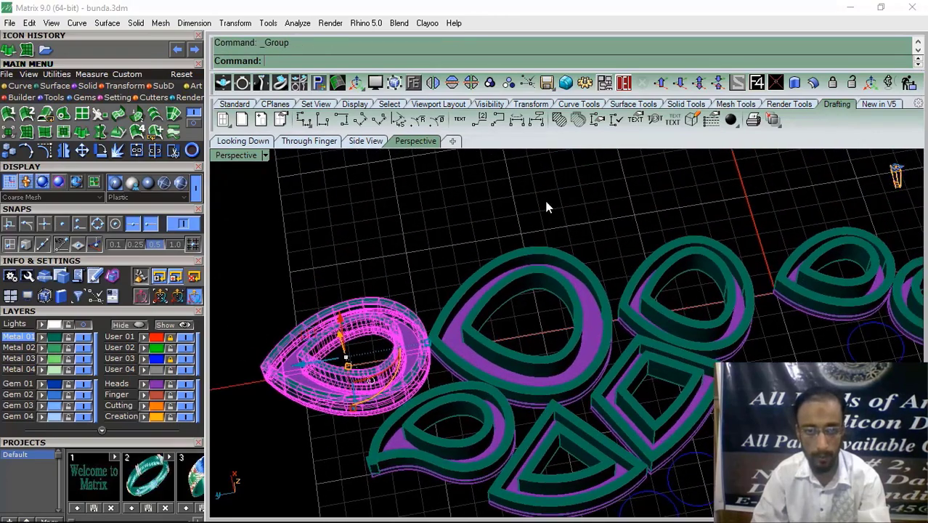
Group the walls of the top cluster's large teardrop with its base plate
{"action": "left_click_drag", "start_coordinate": [543, 198], "coordinate": [410, 257]}
{"action": "key", "text": "ctrl+g"}
{"action": "left_click", "coordinate": [409, 257]}
Build a planar surface from the two teardrop curves inside the fan-shaped bottom outline and trim away its inner area
{"action": "scroll", "coordinate": [409, 257], "scroll_direction": "down", "scroll_amount": 10}
{"action": "right_click_drag", "start_coordinate": [606, 279], "coordinate": [581, 361]}
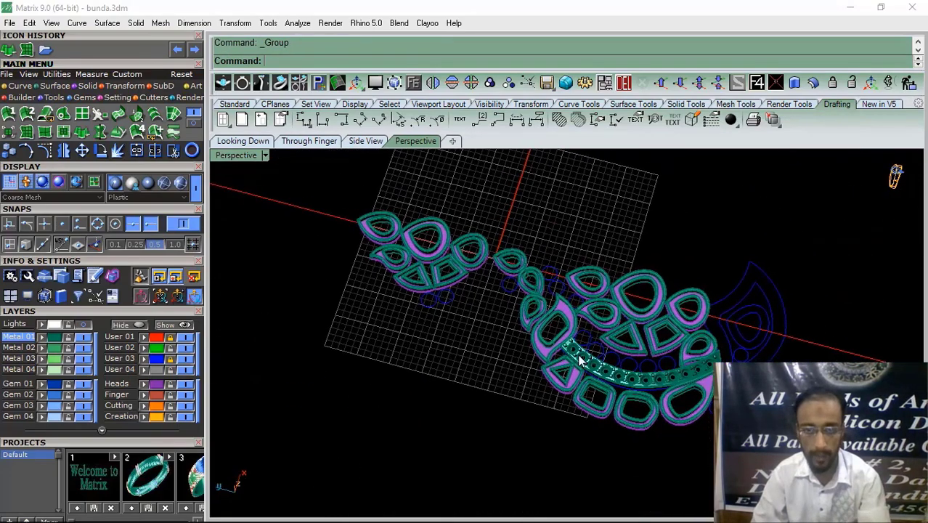
{"action": "left_click", "coordinate": [245, 142]}
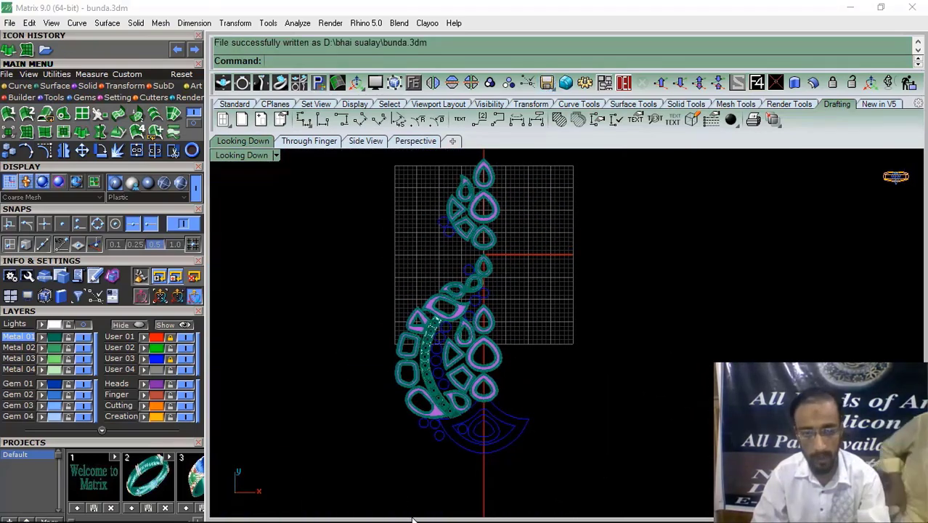
{"action": "right_click_drag", "start_coordinate": [521, 330], "coordinate": [555, 296]}
{"action": "scroll", "coordinate": [496, 383], "scroll_direction": "up", "scroll_amount": 10}
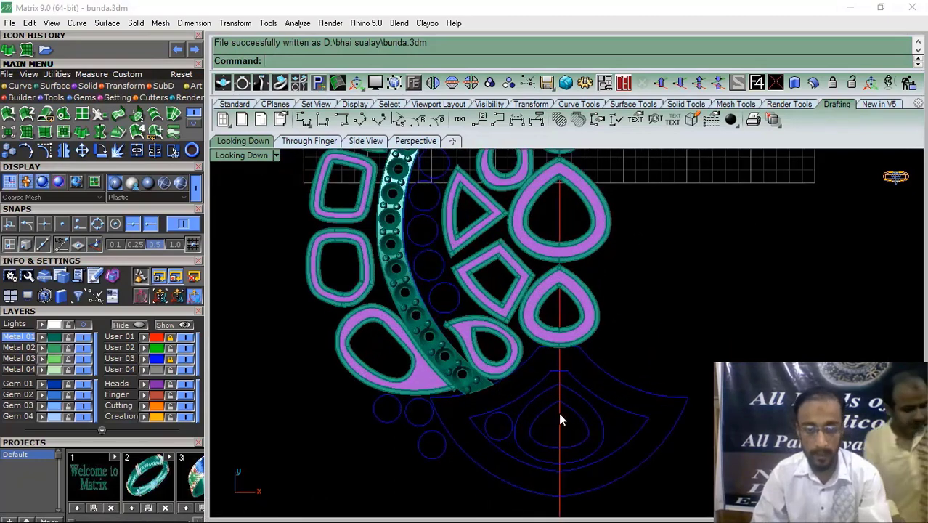
{"action": "scroll", "coordinate": [559, 419], "scroll_direction": "up", "scroll_amount": 4}
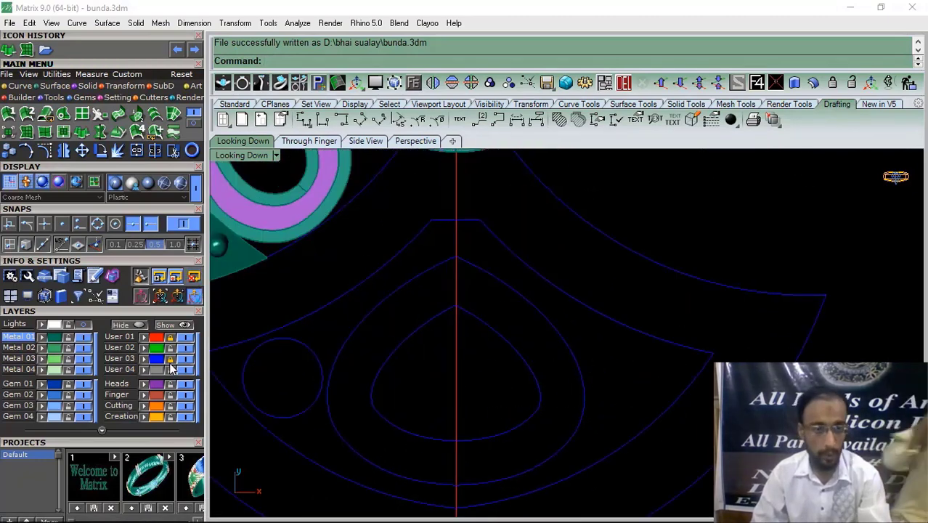
{"action": "left_click_drag", "start_coordinate": [595, 347], "coordinate": [450, 396]}
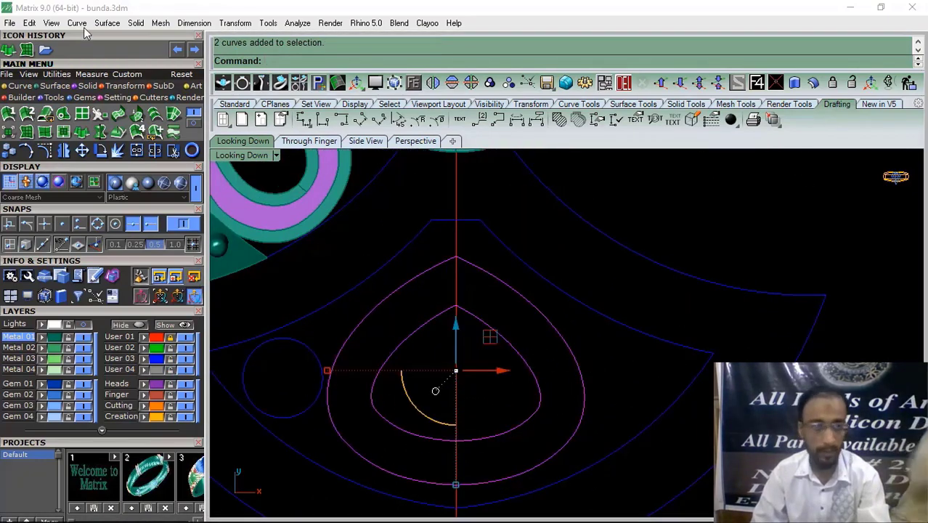
{"action": "left_click", "coordinate": [27, 131]}
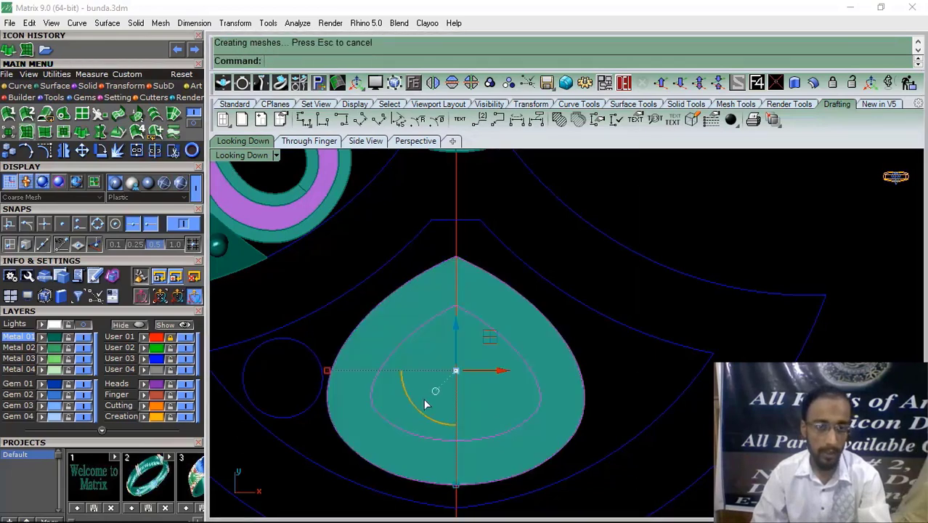
Offset the bottom teardrop ring surface upward by 0.3 as a solid base plate and assign it to the Heads layer
{"action": "left_click", "coordinate": [414, 142]}
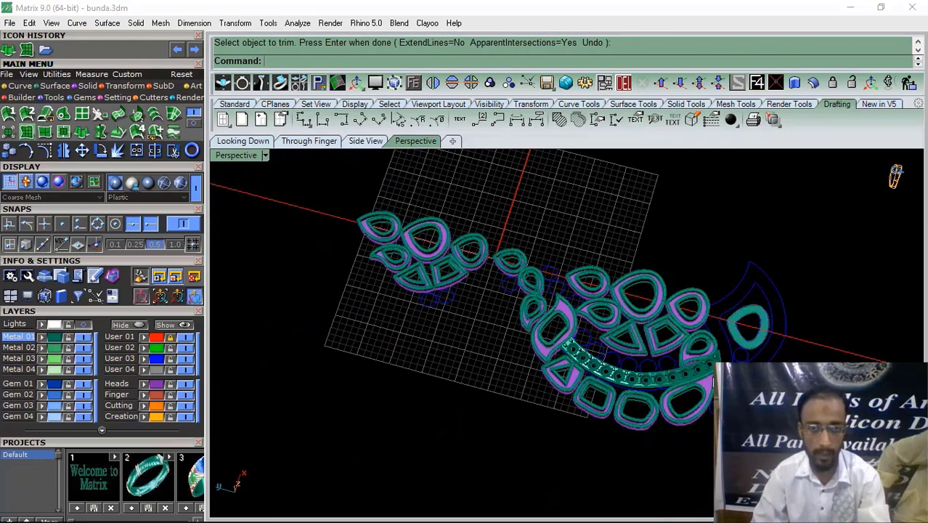
{"action": "scroll", "coordinate": [624, 327], "scroll_direction": "up", "scroll_amount": 6}
{"action": "left_click", "coordinate": [589, 363]}
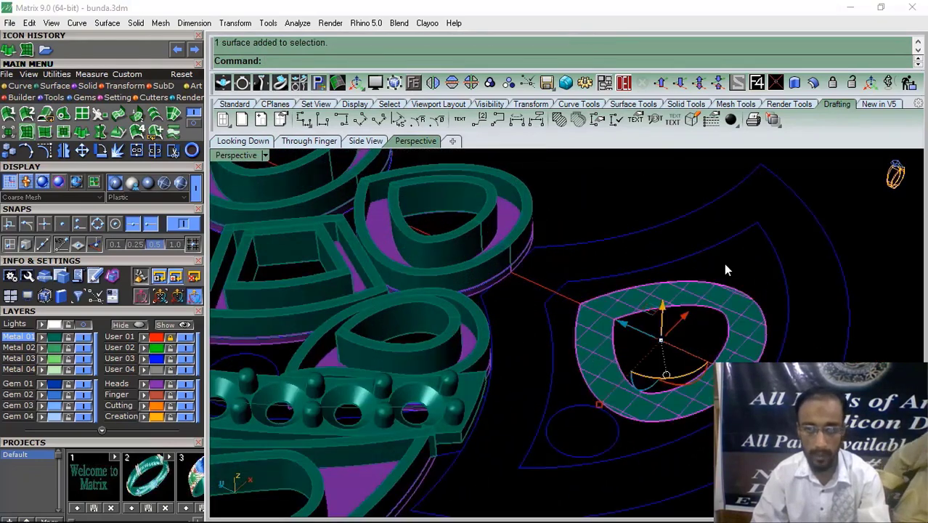
{"action": "left_click", "coordinate": [813, 82]}
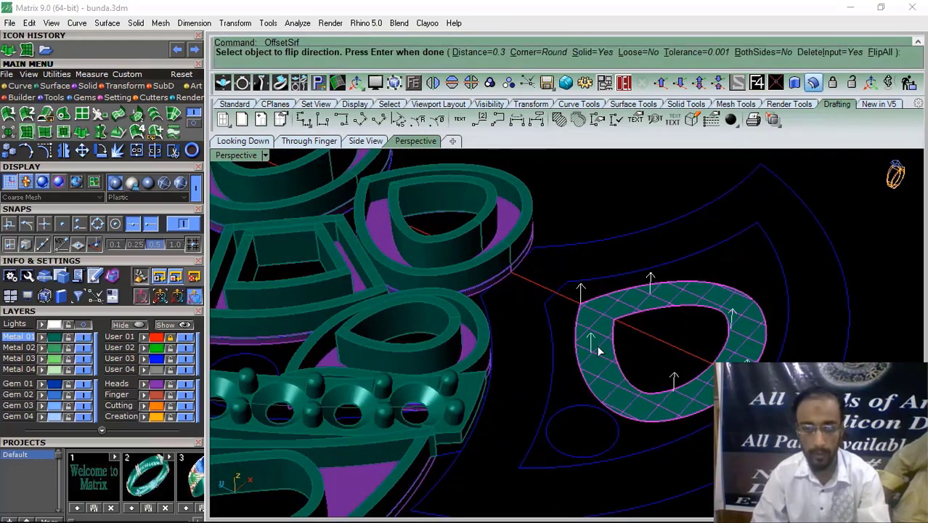
{"action": "key", "text": "Return"}
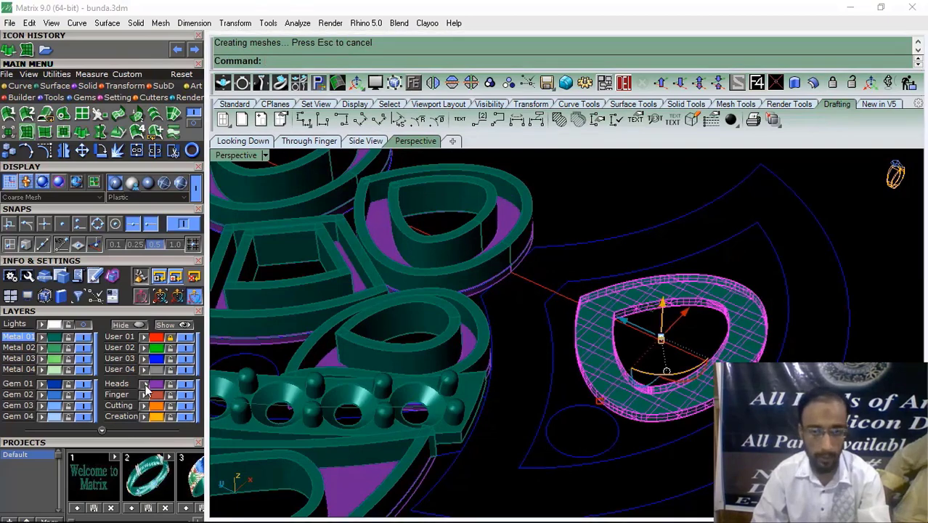
Select the bottom teardrop's outline curves without the base plate and raise them to the plate's top face
{"action": "scroll", "coordinate": [670, 397], "scroll_direction": "up", "scroll_amount": 5}
{"action": "left_click_drag", "start_coordinate": [642, 336], "coordinate": [590, 488]}
{"action": "left_click", "coordinate": [663, 423], "text": "ctrl"}
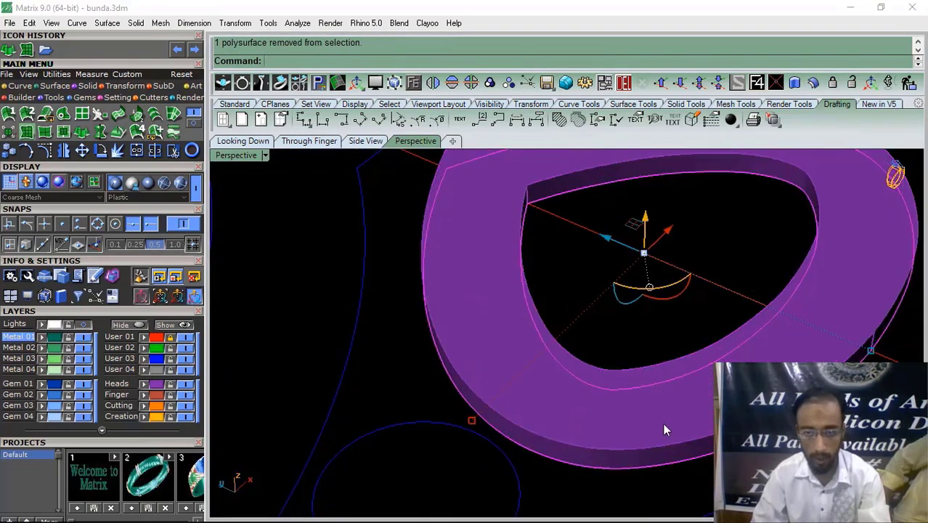
{"action": "scroll", "coordinate": [607, 372], "scroll_direction": "down", "scroll_amount": 6}
{"action": "right_click_drag", "start_coordinate": [607, 371], "coordinate": [628, 283]}
{"action": "scroll", "coordinate": [628, 283], "scroll_direction": "up", "scroll_amount": 5}
{"action": "left_click", "coordinate": [599, 273]}
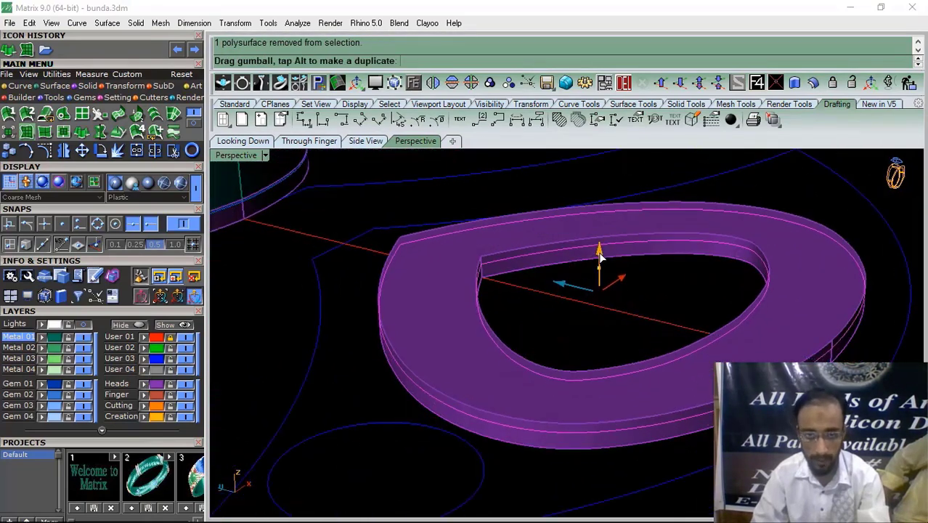
Lock the Heads layer and extrude the bottom teardrop's outer outline curve straight up by 0.9 as an open wall
{"action": "left_click", "coordinate": [601, 472]}
{"action": "left_click_drag", "start_coordinate": [602, 480], "coordinate": [555, 412]}
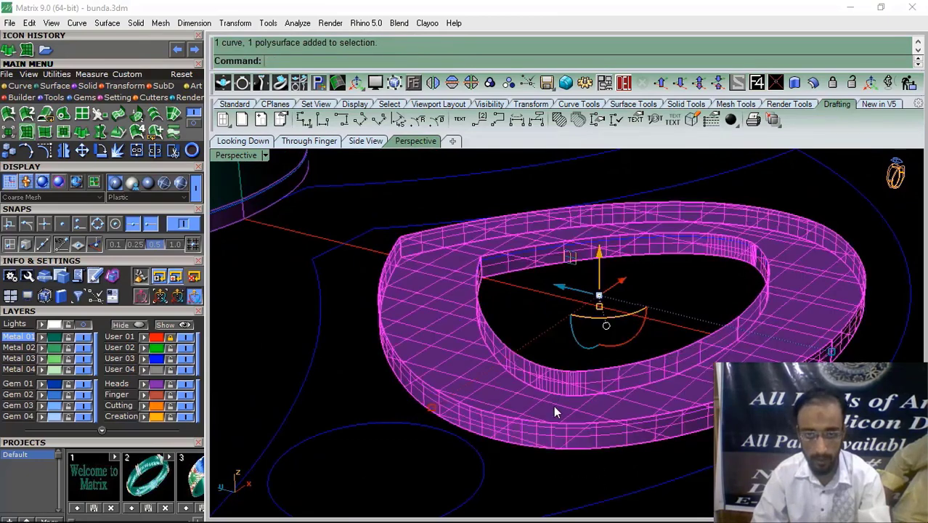
{"action": "left_click", "coordinate": [559, 476]}
{"action": "left_click", "coordinate": [170, 384]}
{"action": "left_click_drag", "start_coordinate": [524, 478], "coordinate": [513, 401]}
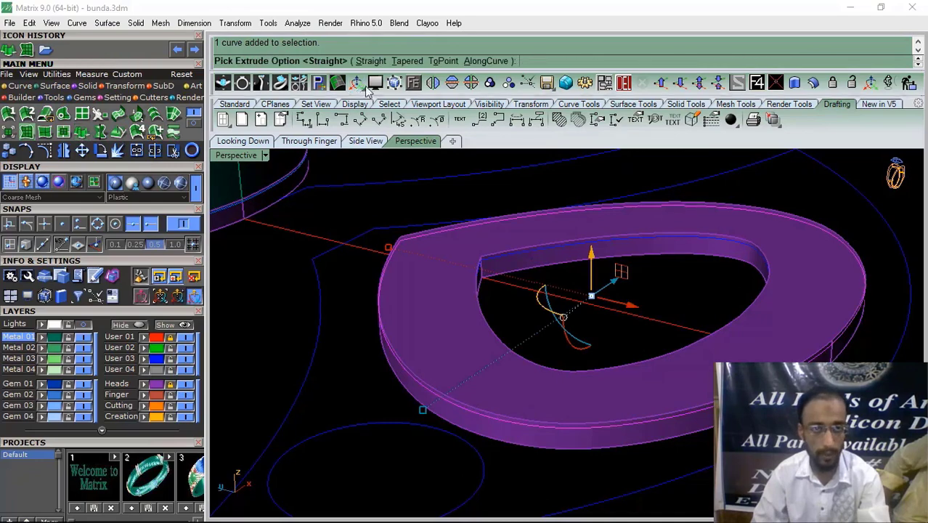
{"action": "left_click", "coordinate": [368, 62]}
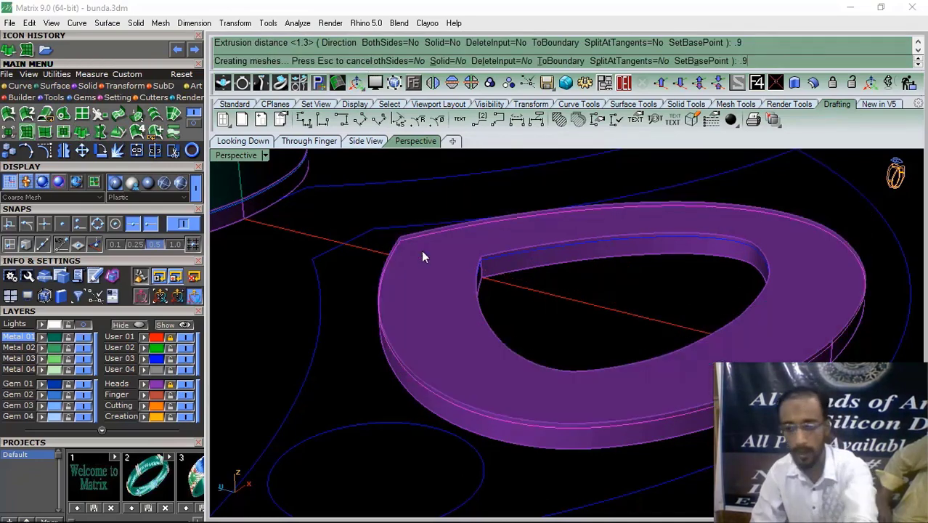
Extrude the bottom teardrop's inner outline curve straight up by 0.9 as an open wall
{"action": "left_click", "coordinate": [519, 285]}
{"action": "right_click", "coordinate": [483, 234]}
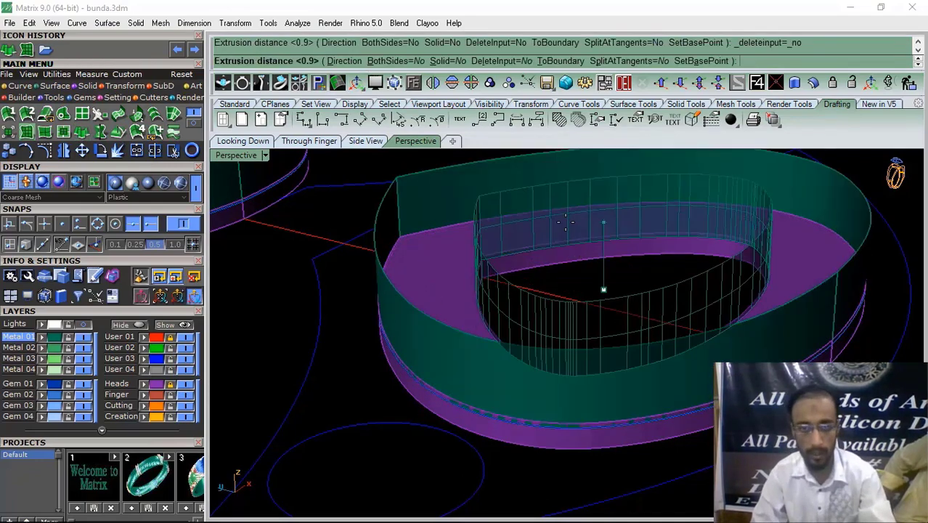
{"action": "key", "text": "Return"}
Offset the bottom teardrop's outer and inner walls inward by 0.3 as solids
{"action": "left_click", "coordinate": [508, 299]}
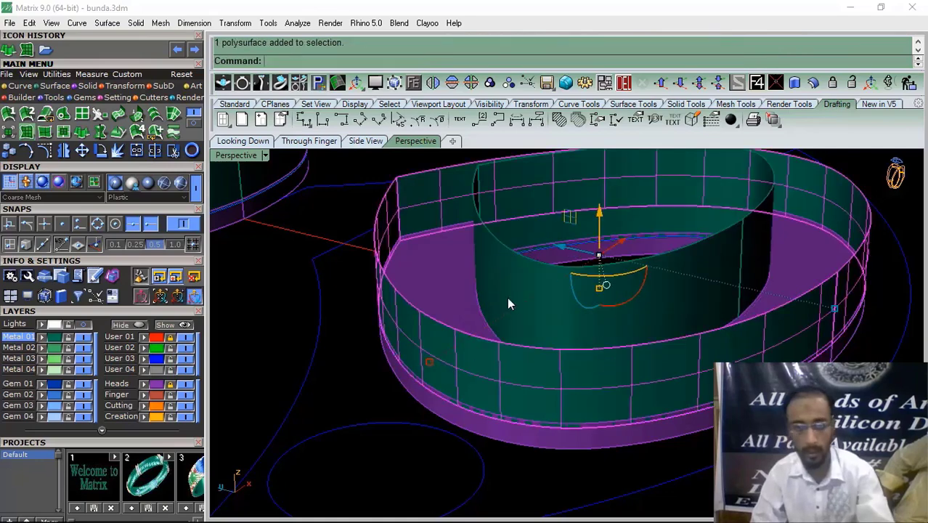
{"action": "left_click", "coordinate": [814, 83]}
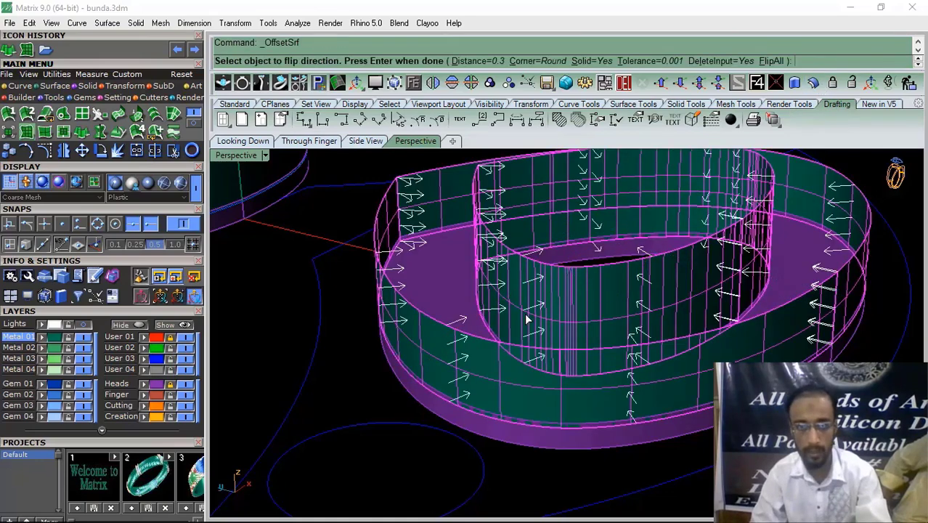
{"action": "key", "text": "Return"}
{"action": "scroll", "coordinate": [505, 240], "scroll_direction": "down", "scroll_amount": 5}
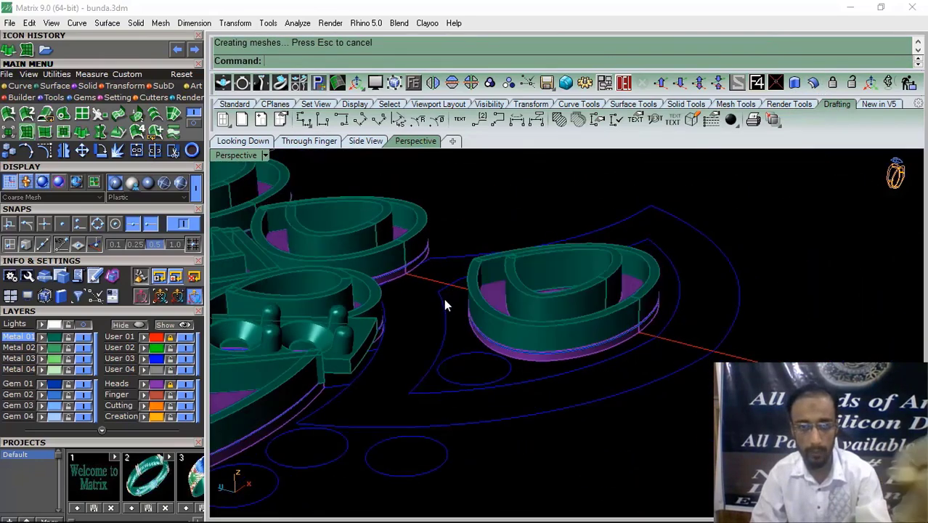
{"action": "right_click_drag", "start_coordinate": [445, 305], "coordinate": [553, 363]}
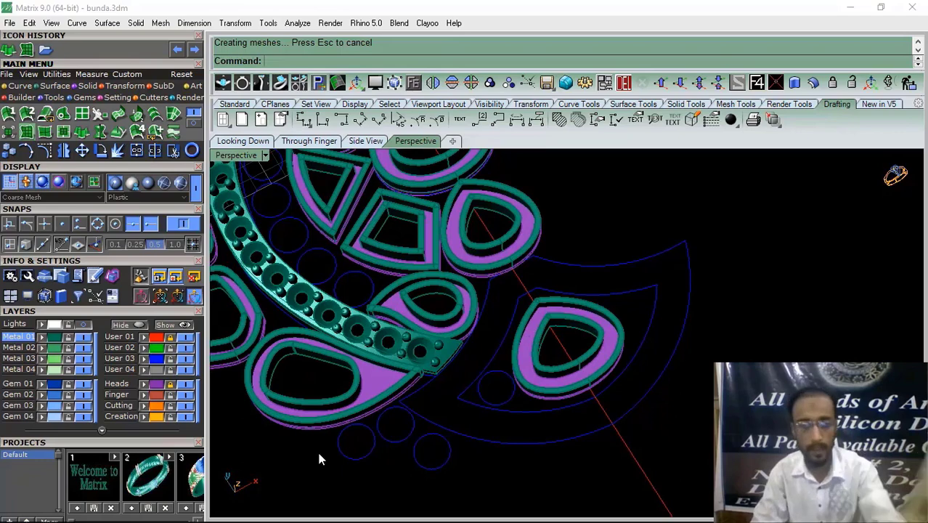
{"action": "right_click_drag", "start_coordinate": [480, 279], "coordinate": [626, 407]}
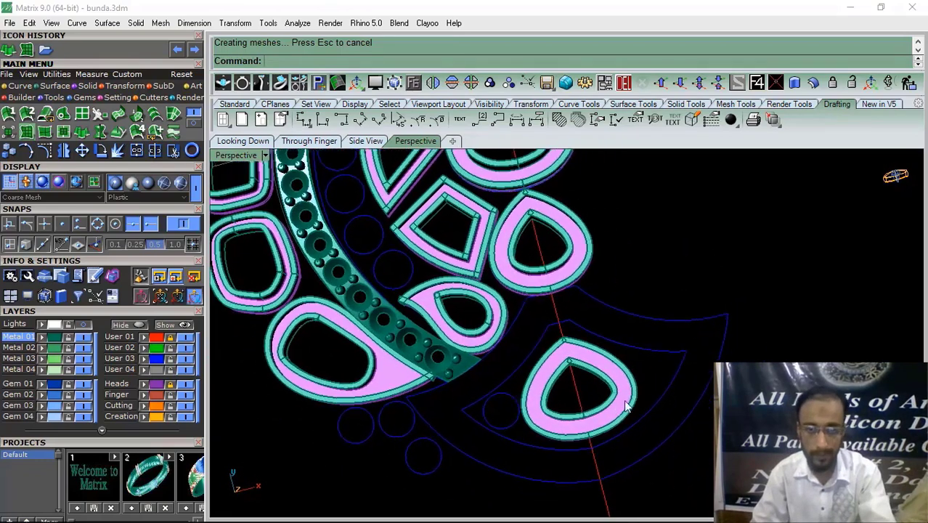
Unlock the Heads layer and group the bottom teardrop's base plate, walls and raised curves, keeping the User 03 outlines out of the selection
{"action": "scroll", "coordinate": [626, 407], "scroll_direction": "up", "scroll_amount": 4}
{"action": "left_click", "coordinate": [170, 387]}
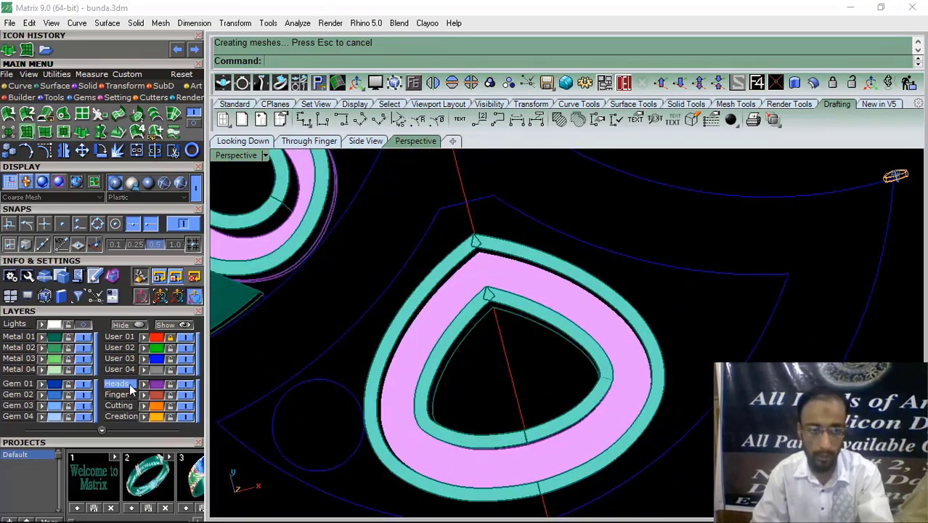
{"action": "left_click", "coordinate": [28, 348]}
{"action": "left_click", "coordinate": [649, 341]}
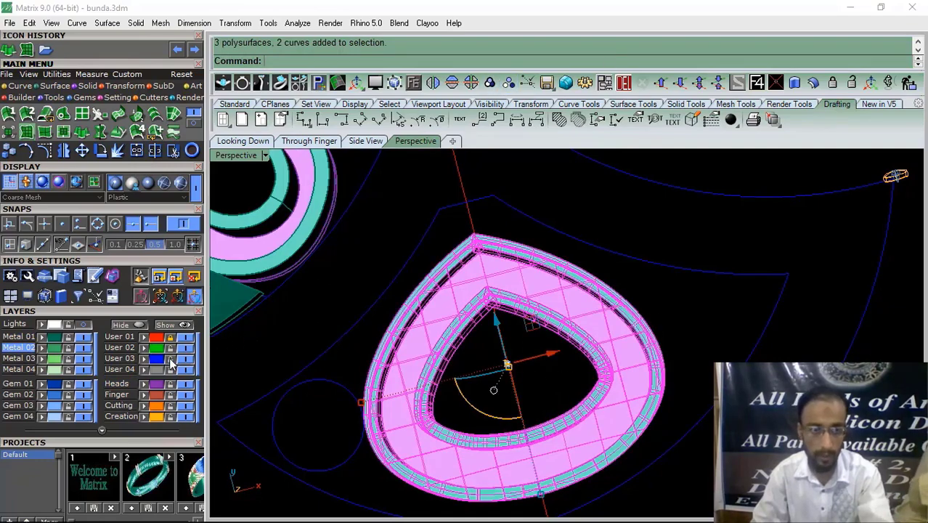
{"action": "left_click", "coordinate": [490, 84]}
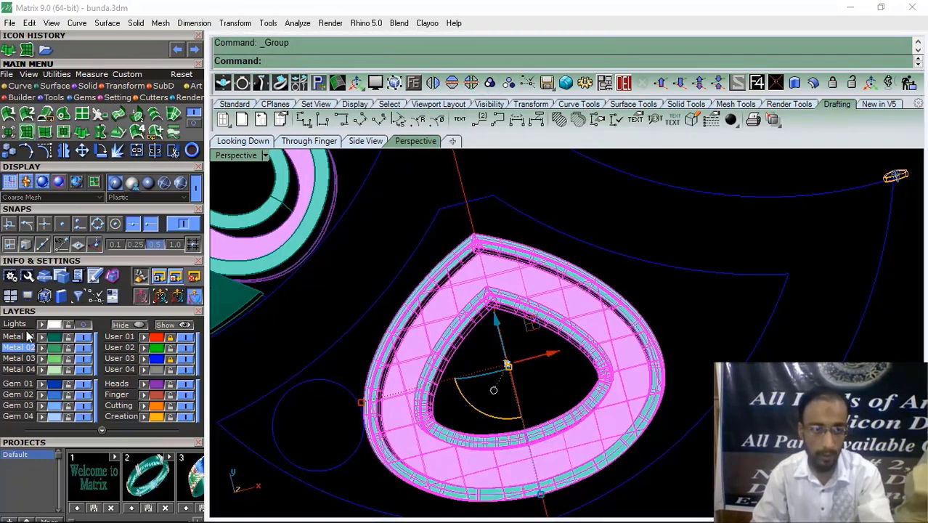
{"action": "left_click", "coordinate": [681, 333]}
{"action": "scroll", "coordinate": [582, 357], "scroll_direction": "down", "scroll_amount": 4}
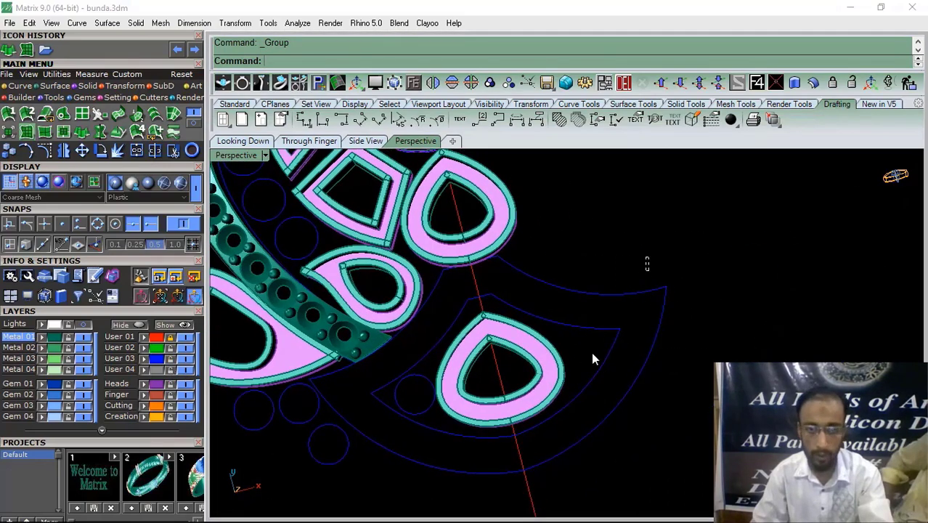
Draw a solid ellipsoid centred on the bottom teardrop, large enough to enclose both fan-shaped outlines
{"action": "left_click", "coordinate": [592, 357]}
{"action": "left_click", "coordinate": [243, 141]}
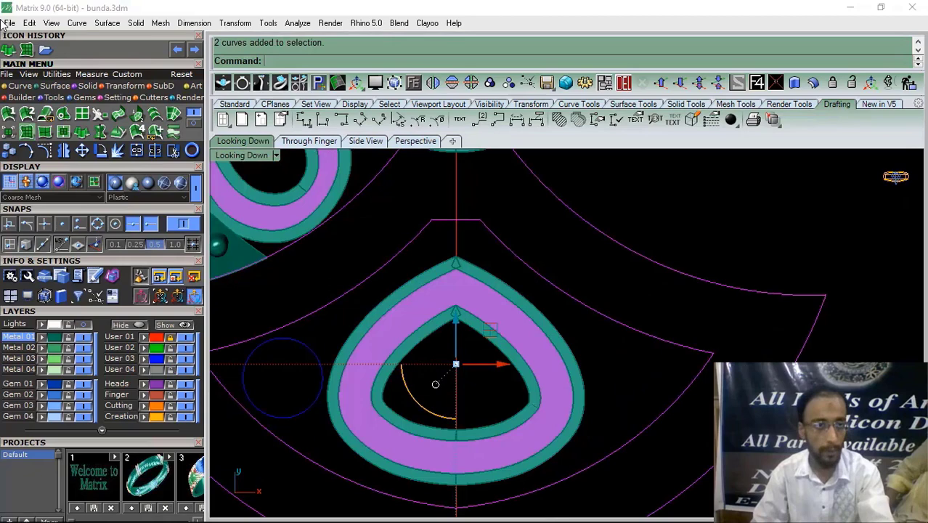
{"action": "left_click", "coordinate": [87, 86]}
{"action": "left_click", "coordinate": [63, 114]}
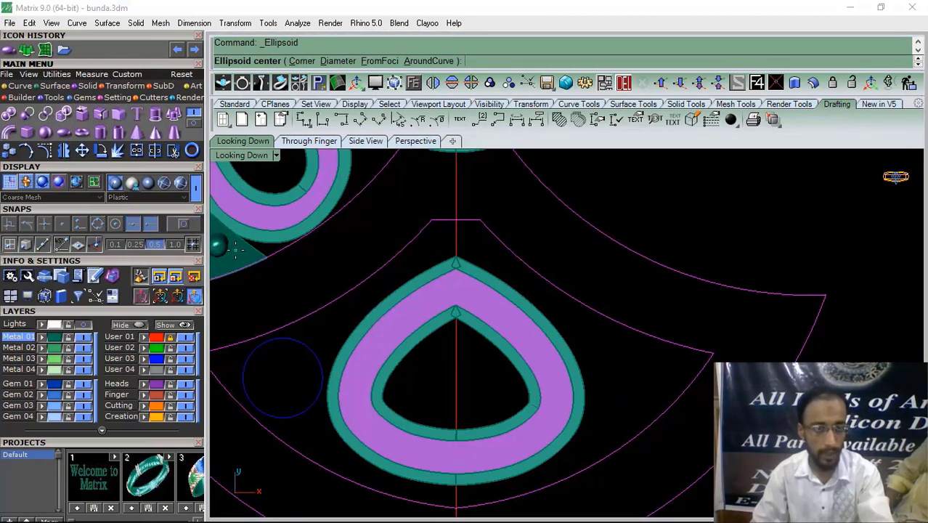
{"action": "scroll", "coordinate": [503, 325], "scroll_direction": "down", "scroll_amount": 3}
{"action": "left_click", "coordinate": [482, 348]}
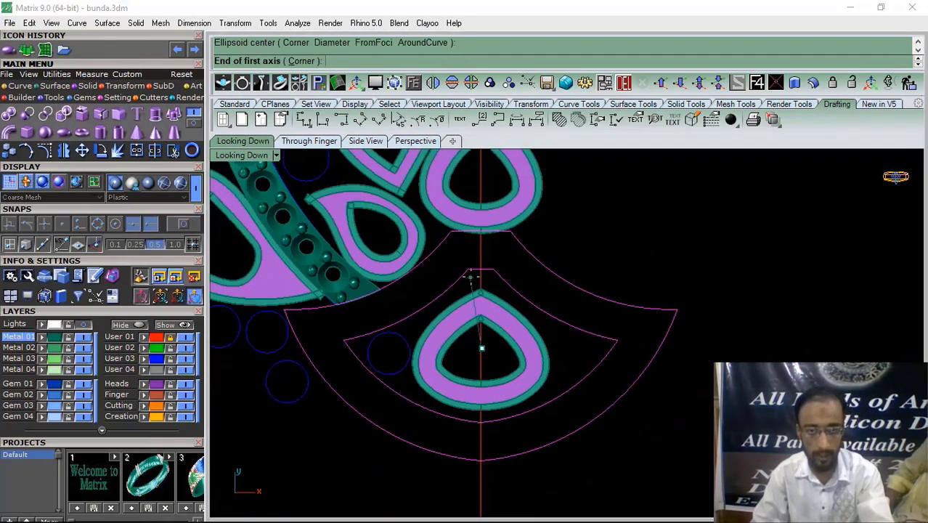
{"action": "scroll", "coordinate": [471, 274], "scroll_direction": "down", "scroll_amount": 2}
{"action": "left_click", "coordinate": [477, 180]}
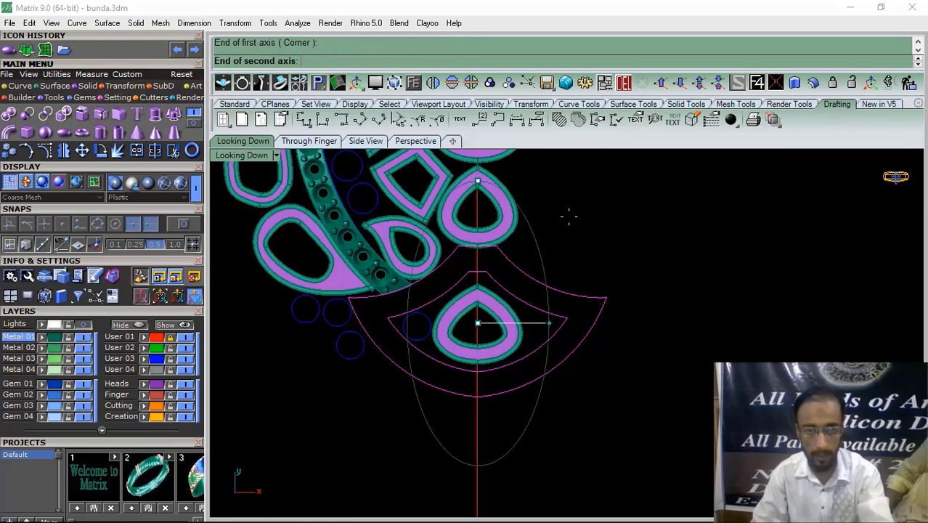
{"action": "left_click", "coordinate": [632, 243]}
{"action": "left_click", "coordinate": [308, 141]}
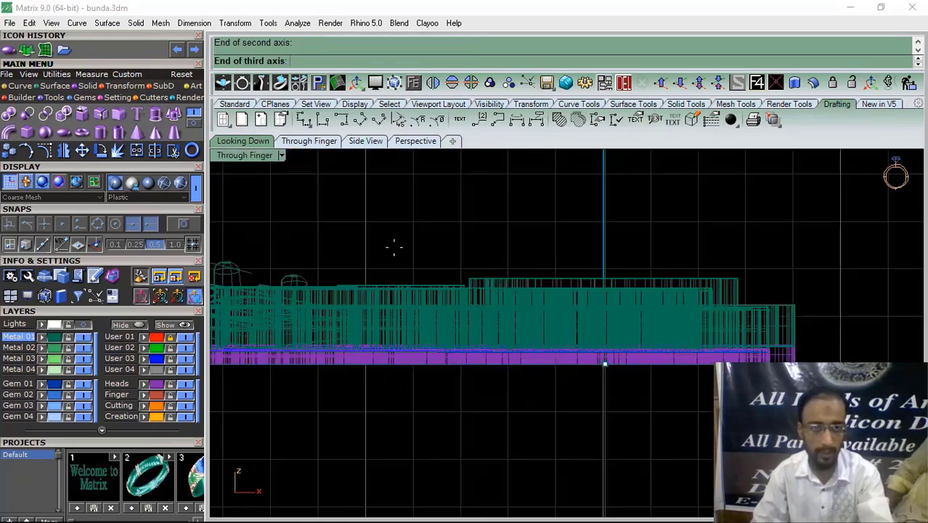
{"action": "left_click", "coordinate": [452, 236]}
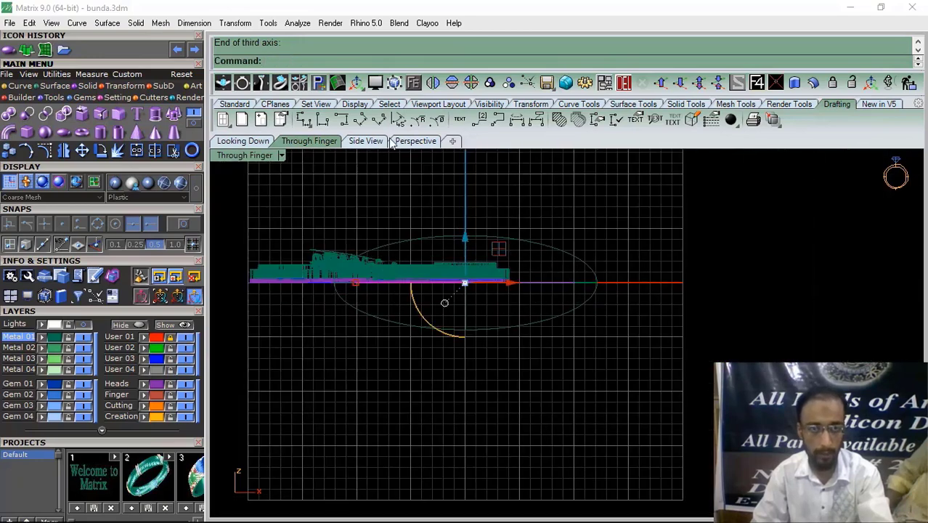
{"action": "left_click", "coordinate": [411, 142]}
Project the two fan-shaped outlines onto the ellipsoid
{"action": "left_click", "coordinate": [20, 86]}
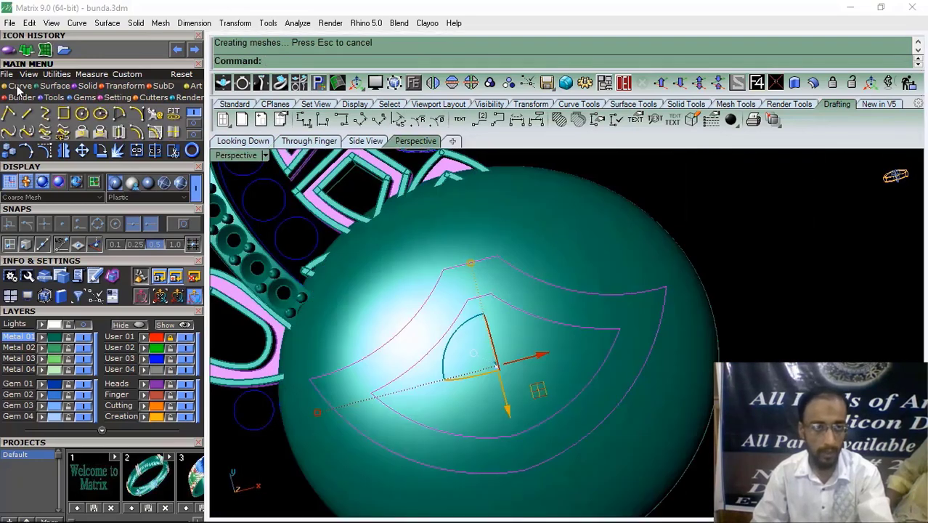
{"action": "left_click", "coordinate": [117, 133]}
{"action": "left_click", "coordinate": [532, 224]}
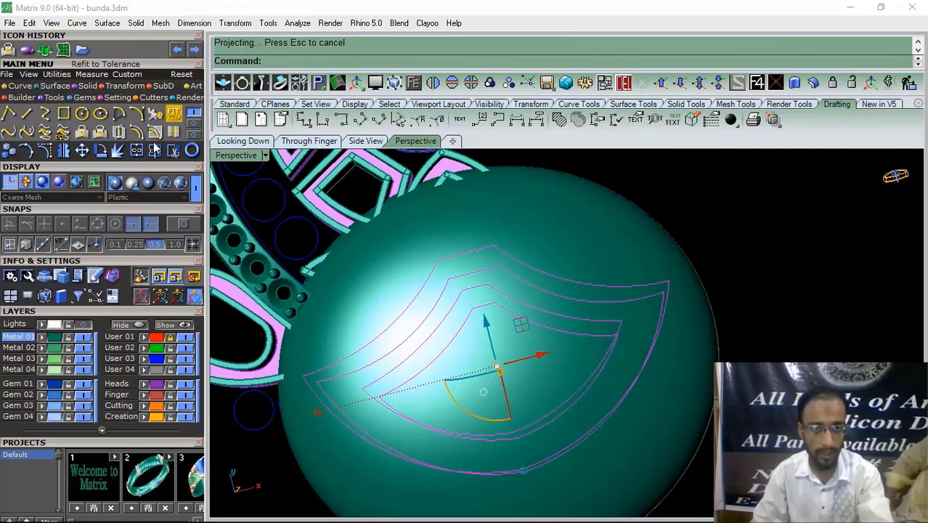
Trim the ellipsoid with the projected outlines, removing the area outside the outer one and the upper patch's interior
{"action": "left_click", "coordinate": [174, 150]}
{"action": "right_click_drag", "start_coordinate": [533, 342], "coordinate": [706, 250]}
{"action": "left_click", "coordinate": [702, 299]}
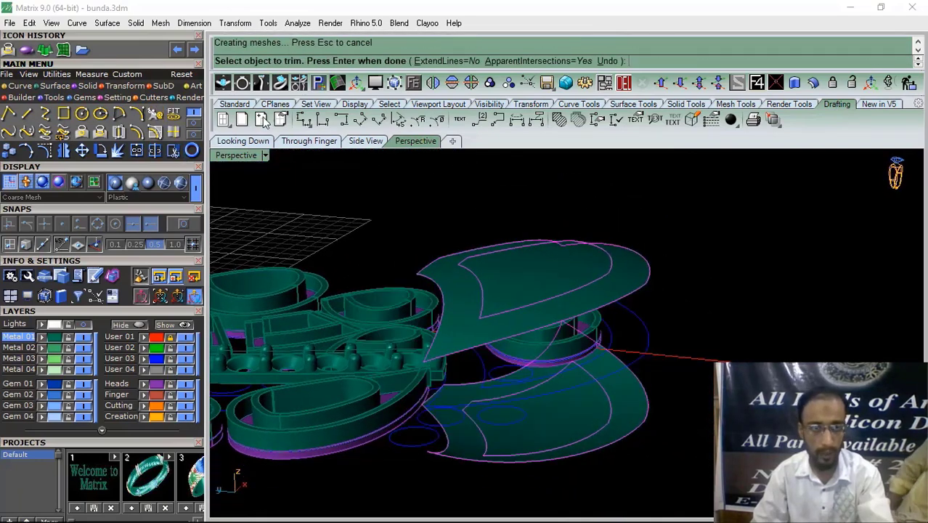
{"action": "left_click_drag", "start_coordinate": [542, 464], "coordinate": [541, 465]}
{"action": "right_click_drag", "start_coordinate": [657, 323], "coordinate": [666, 378]}
{"action": "left_click", "coordinate": [578, 290]}
{"action": "right_click", "coordinate": [729, 296]}
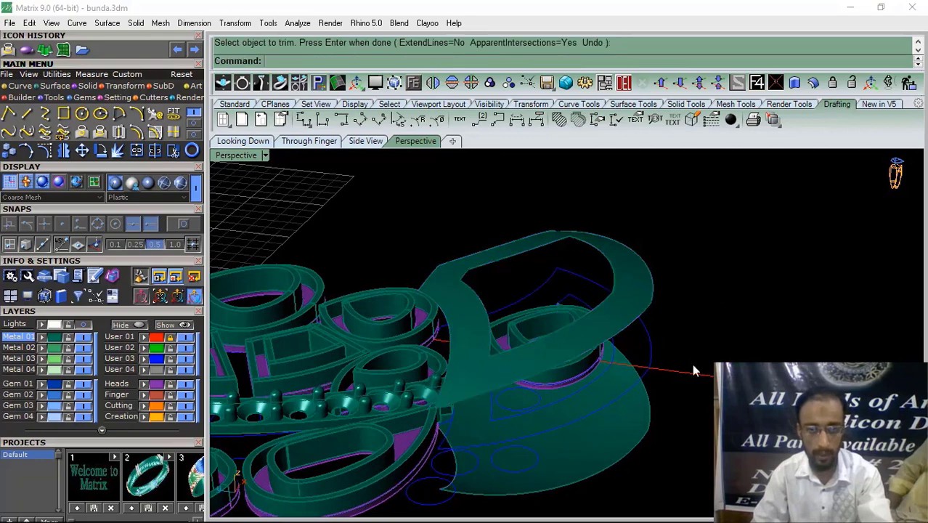
Delete the leftover lower ellipsoid patch and the stray projected curve beneath the settings
{"action": "right_click_drag", "start_coordinate": [672, 438], "coordinate": [657, 405]}
{"action": "left_click", "coordinate": [579, 411]}
{"action": "left_click", "coordinate": [644, 84]}
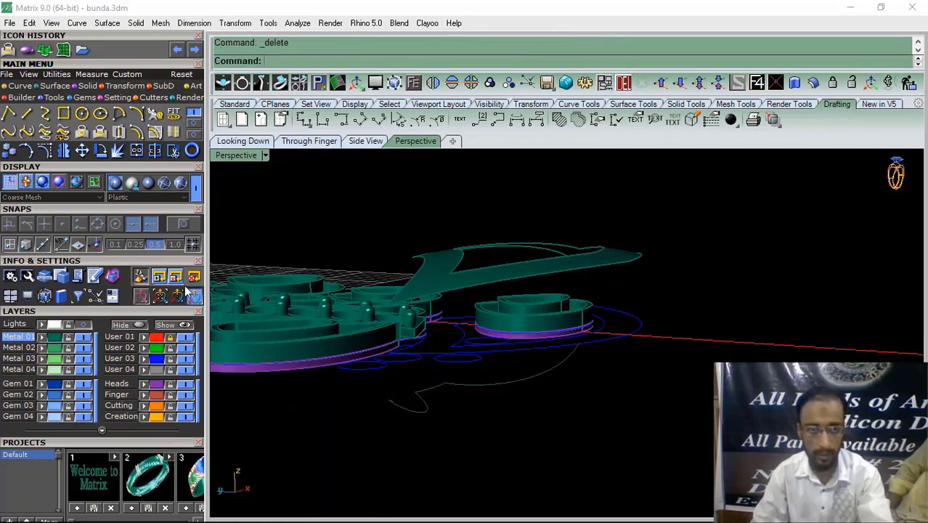
{"action": "left_click_drag", "start_coordinate": [409, 395], "coordinate": [407, 397]}
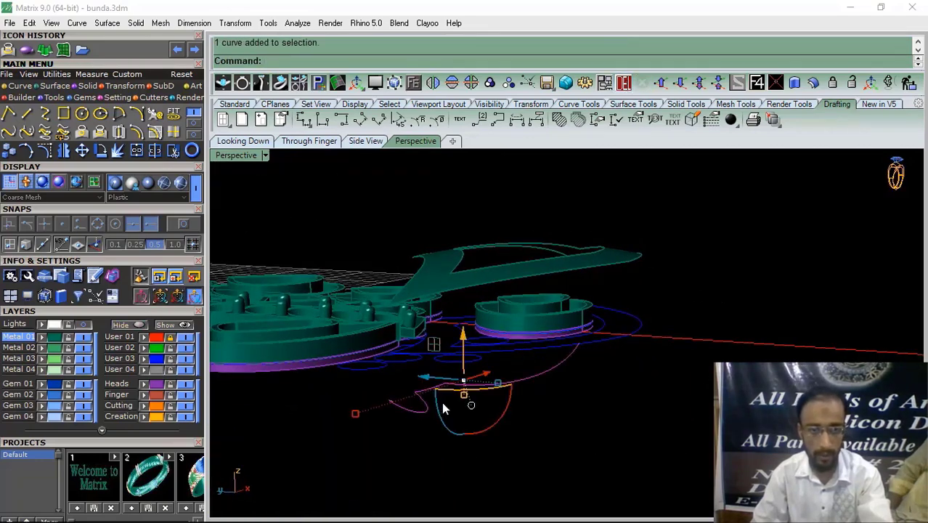
{"action": "key", "text": "Delete"}
Lock the User 03 layer and offset the domed fan-shaped surface downward by 0.4 as a solid frame
{"action": "left_click", "coordinate": [170, 360]}
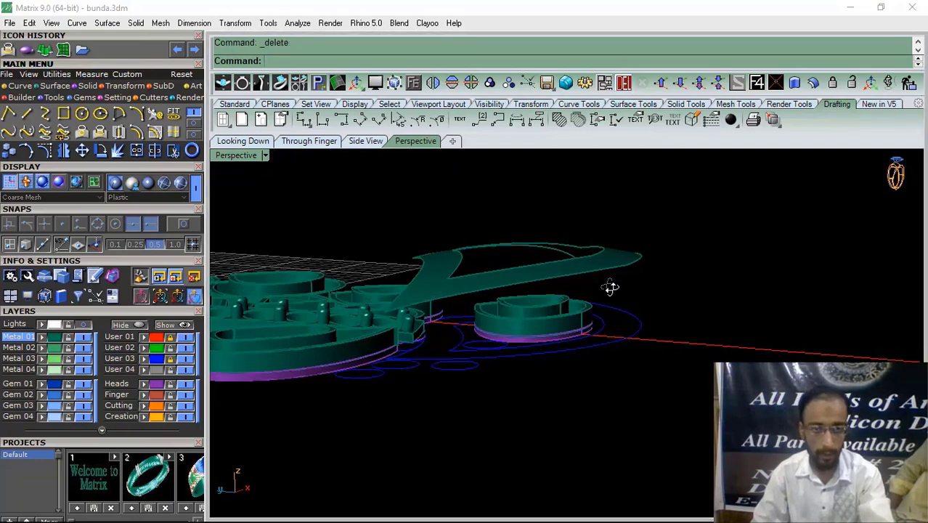
{"action": "right_click_drag", "start_coordinate": [610, 287], "coordinate": [581, 294]}
{"action": "left_click", "coordinate": [604, 282]}
{"action": "left_click", "coordinate": [813, 84]}
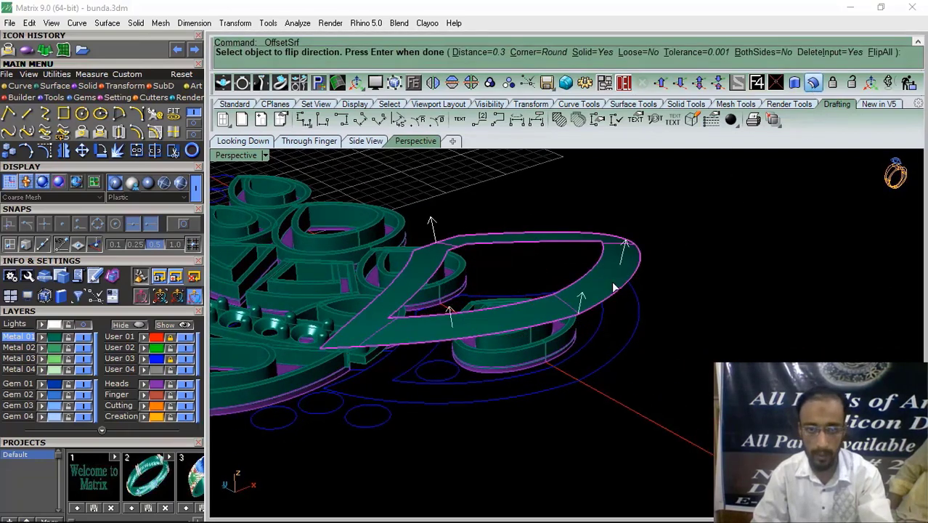
{"action": "mouse_move", "coordinate": [617, 263]}
{"action": "right_mouse_down"}
{"action": "mouse_move", "coordinate": [652, 263]}
{"action": "mouse_move", "coordinate": [610, 265]}
{"action": "right_mouse_up"}
{"action": "left_click", "coordinate": [621, 264]}
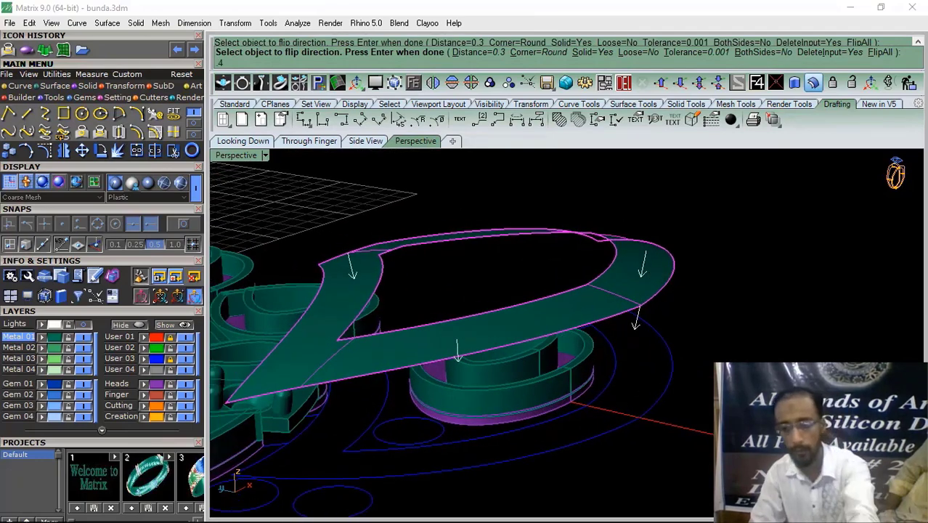
{"action": "key", "text": "Return"}
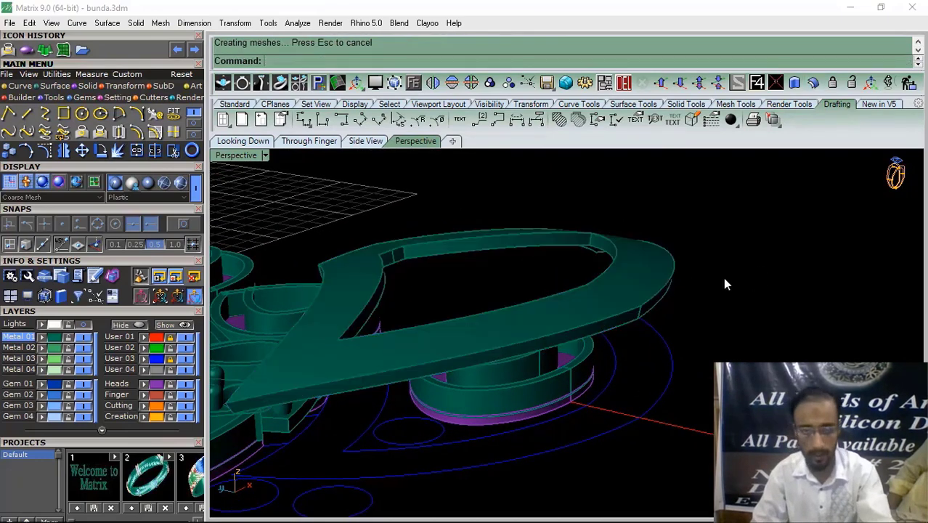
Create one tween curve midway between the outer and inner outline curves of the domed fan frame
{"action": "scroll", "coordinate": [723, 278], "scroll_direction": "down", "scroll_amount": 6}
{"action": "right_click_drag", "start_coordinate": [675, 279], "coordinate": [686, 297]}
{"action": "scroll", "coordinate": [549, 247], "scroll_direction": "up", "scroll_amount": 8}
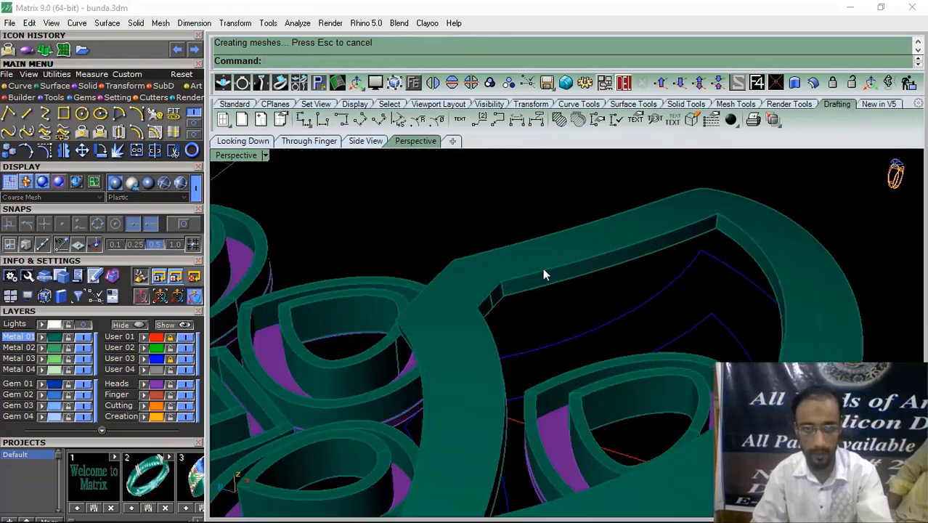
{"action": "left_click", "coordinate": [543, 270]}
{"action": "left_click", "coordinate": [546, 255]}
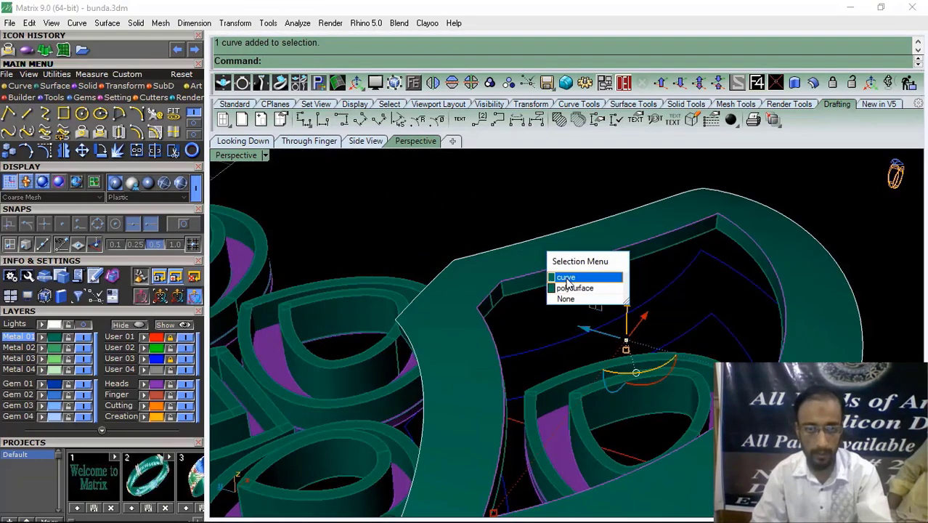
{"action": "left_click", "coordinate": [567, 278]}
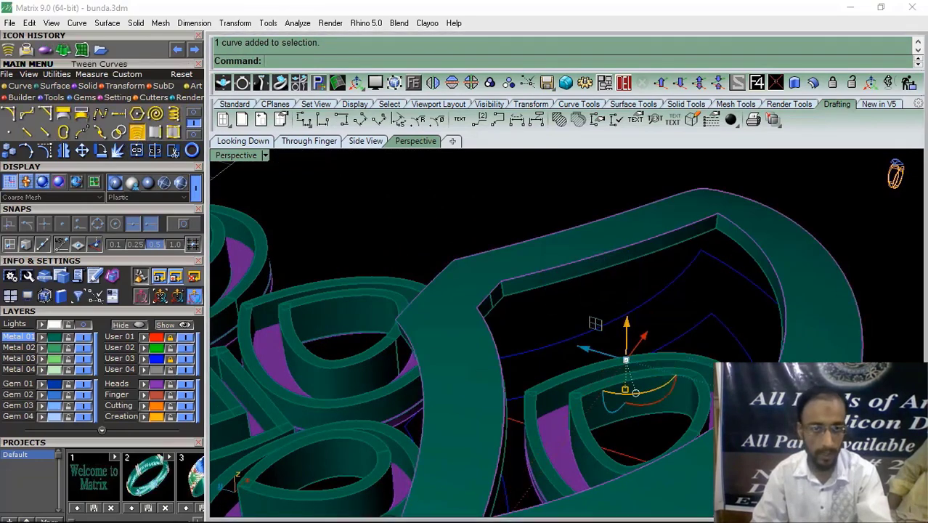
{"action": "left_click", "coordinate": [137, 132]}
{"action": "right_click", "coordinate": [389, 263]}
Pull the middle tween curve back onto the domed fan frame's upper surface, using the User 02 layer
{"action": "scroll", "coordinate": [451, 240], "scroll_direction": "down", "scroll_amount": 2}
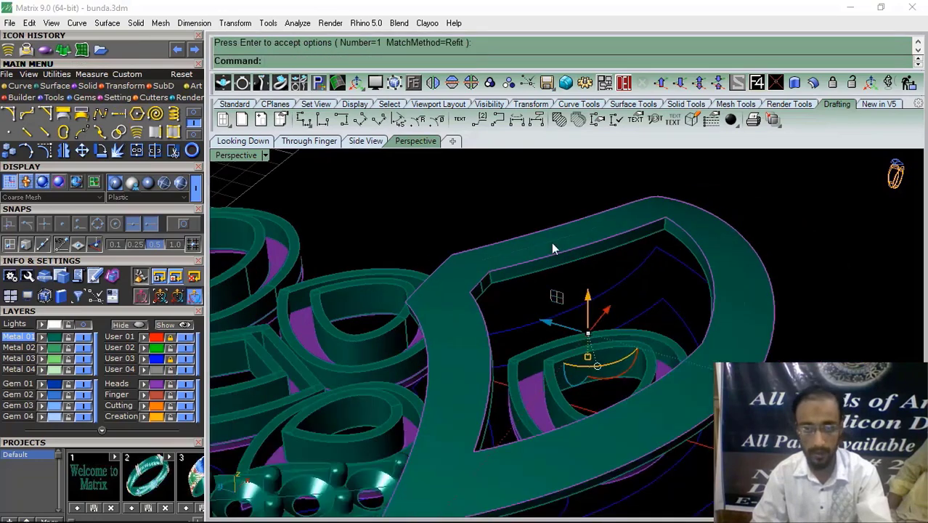
{"action": "left_click_drag", "start_coordinate": [776, 190], "coordinate": [599, 237]}
{"action": "scroll", "coordinate": [526, 262], "scroll_direction": "up", "scroll_amount": 3}
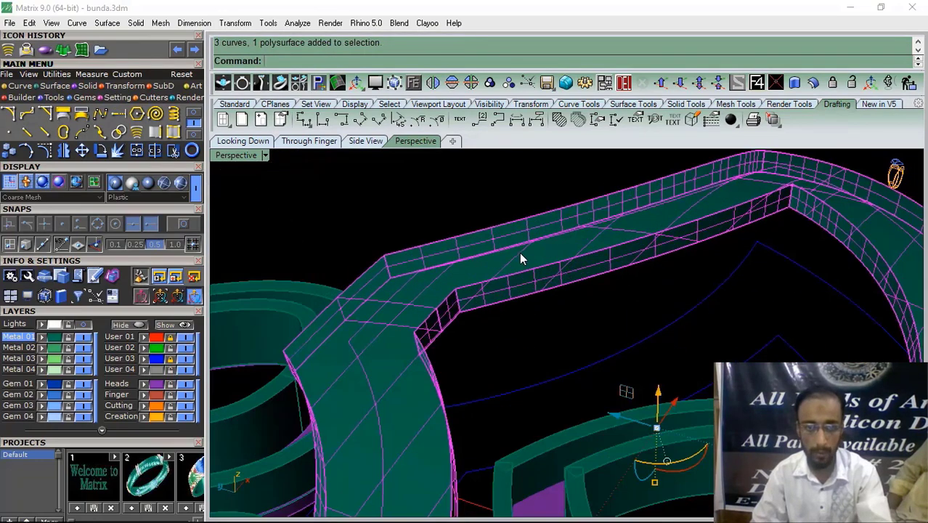
{"action": "left_click", "coordinate": [510, 255], "text": "ctrl"}
{"action": "scroll", "coordinate": [515, 250], "scroll_direction": "down", "scroll_amount": 3}
{"action": "scroll", "coordinate": [501, 261], "scroll_direction": "up", "scroll_amount": 3}
{"action": "left_click", "coordinate": [485, 287], "text": "ctrl"}
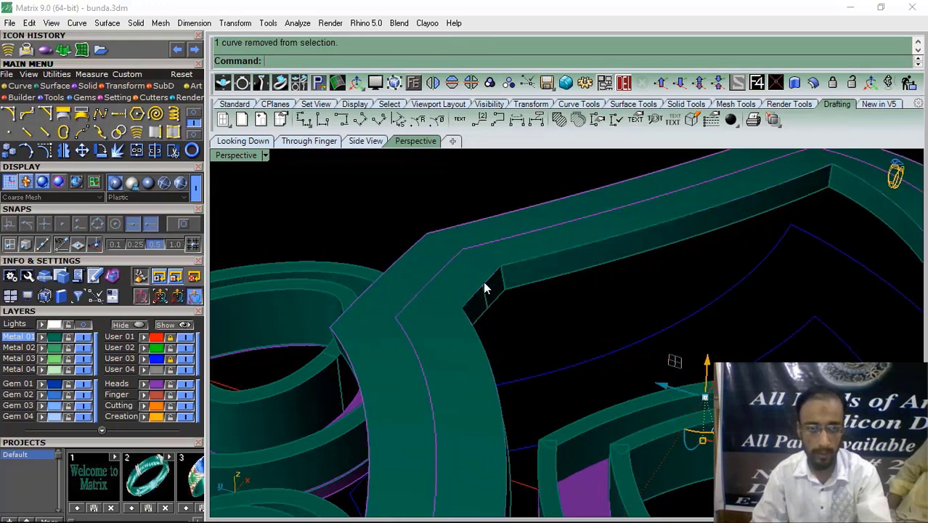
{"action": "left_click", "coordinate": [405, 254], "text": "ctrl"}
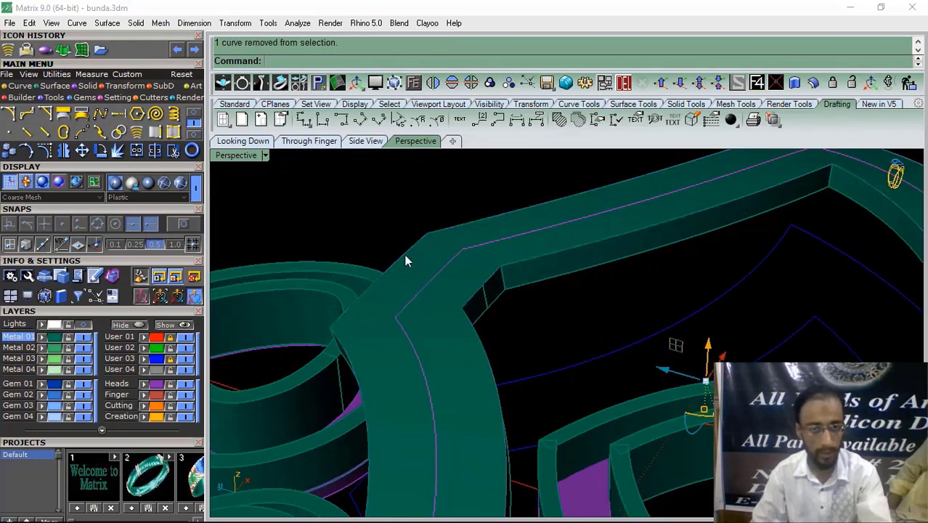
{"action": "left_click", "coordinate": [20, 87]}
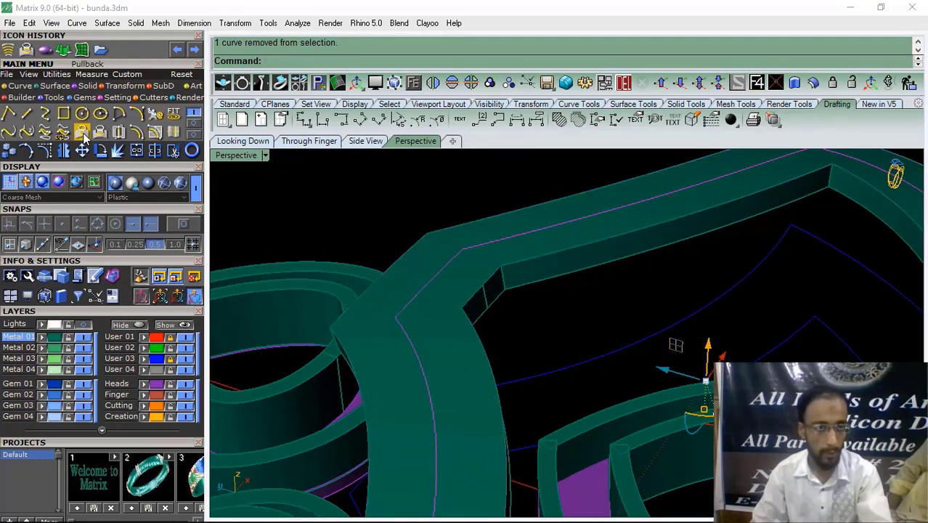
{"action": "left_click", "coordinate": [82, 134]}
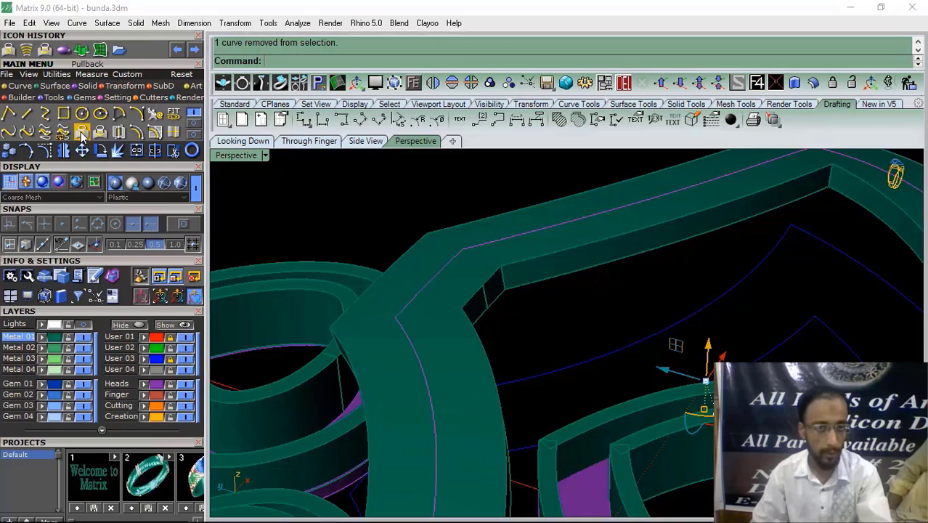
{"action": "left_click", "coordinate": [120, 347]}
{"action": "left_click", "coordinate": [476, 272]}
{"action": "key", "text": "Return"}
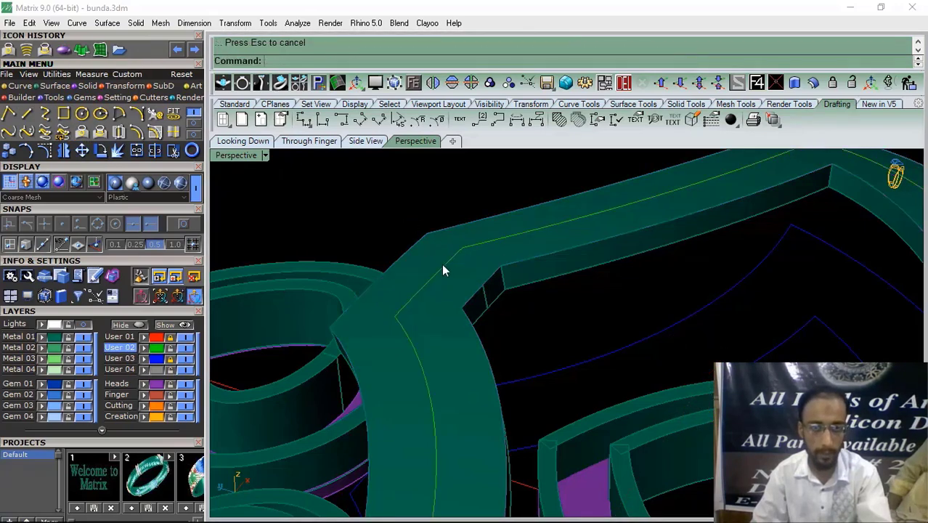
Try placing round gems with Gem on Curve along the pulled-back curve, oriented to the fan frame's surface
{"action": "left_click", "coordinate": [441, 272]}
{"action": "left_click", "coordinate": [438, 271]}
{"action": "left_click", "coordinate": [436, 282]}
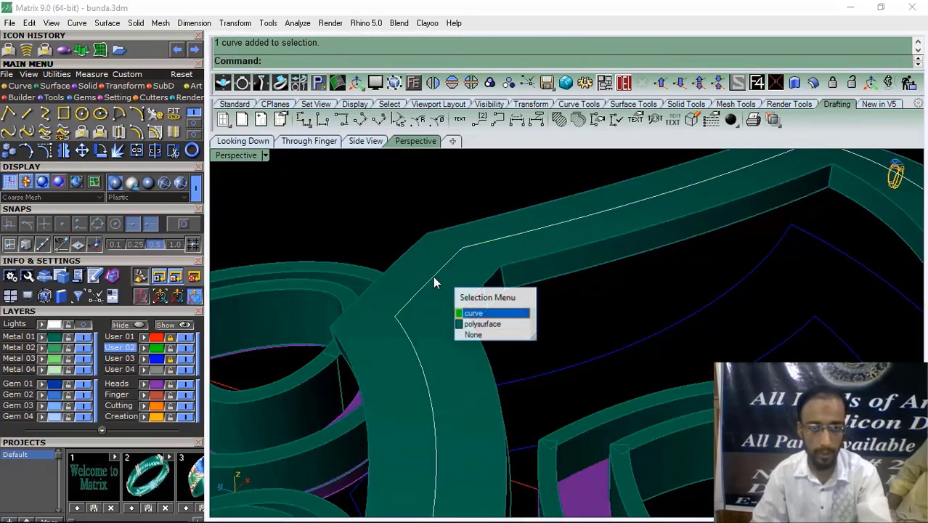
{"action": "left_click", "coordinate": [472, 313]}
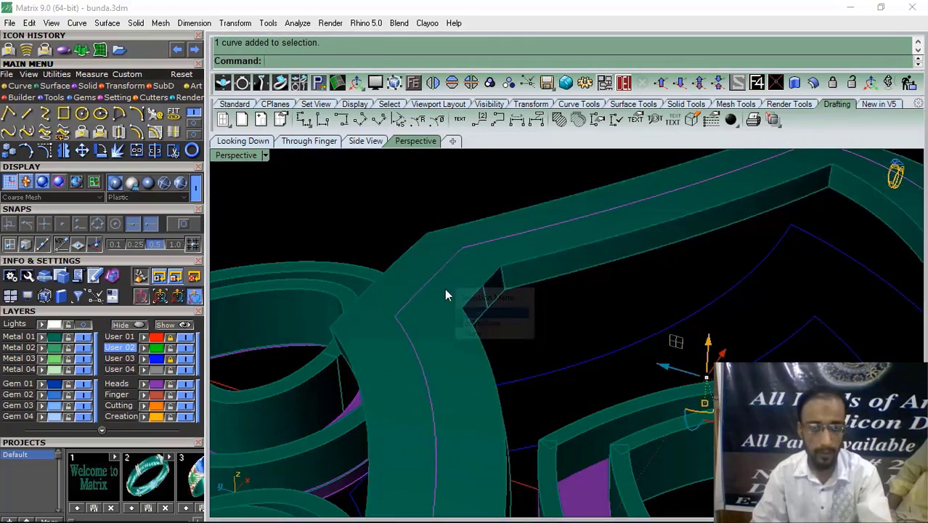
{"action": "left_click", "coordinate": [413, 84]}
{"action": "left_click", "coordinate": [437, 111]}
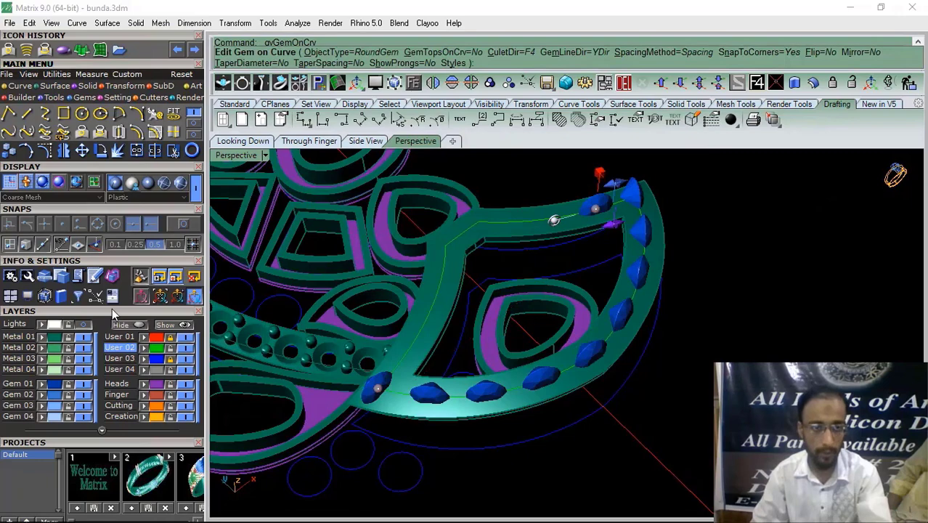
{"action": "left_click", "coordinate": [106, 319]}
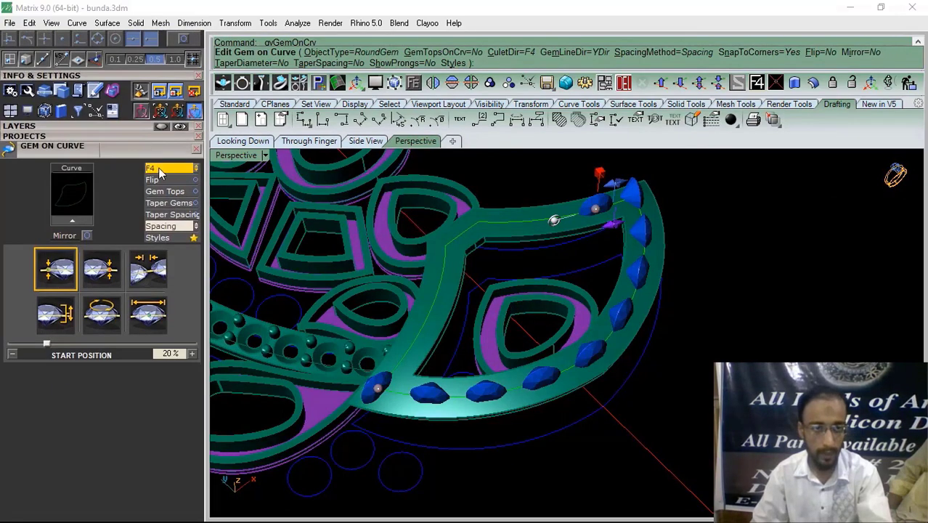
{"action": "left_click", "coordinate": [159, 171]}
{"action": "scroll", "coordinate": [412, 347], "scroll_direction": "up", "scroll_amount": 5}
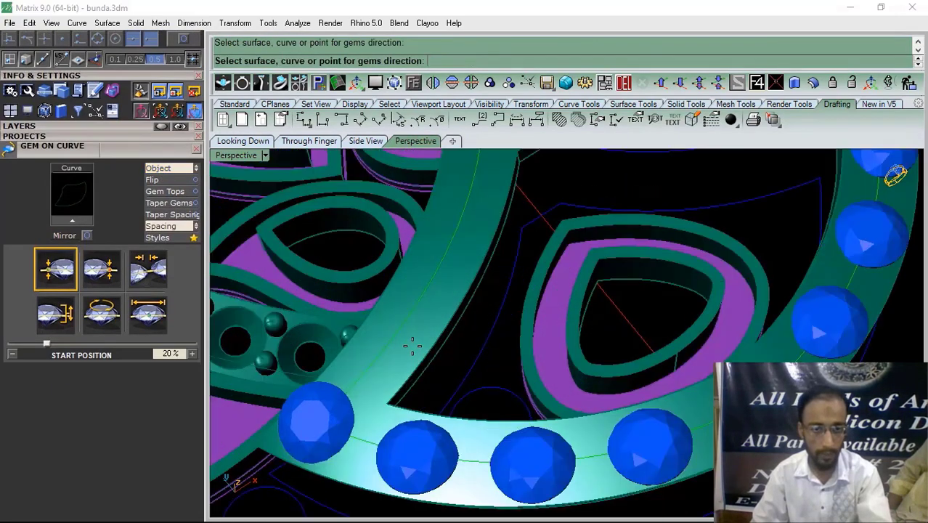
{"action": "left_click", "coordinate": [412, 347]}
Extend the trial gem row from a 0% start position to a 100% end position
{"action": "left_click_drag", "start_coordinate": [47, 350], "coordinate": [2, 366]}
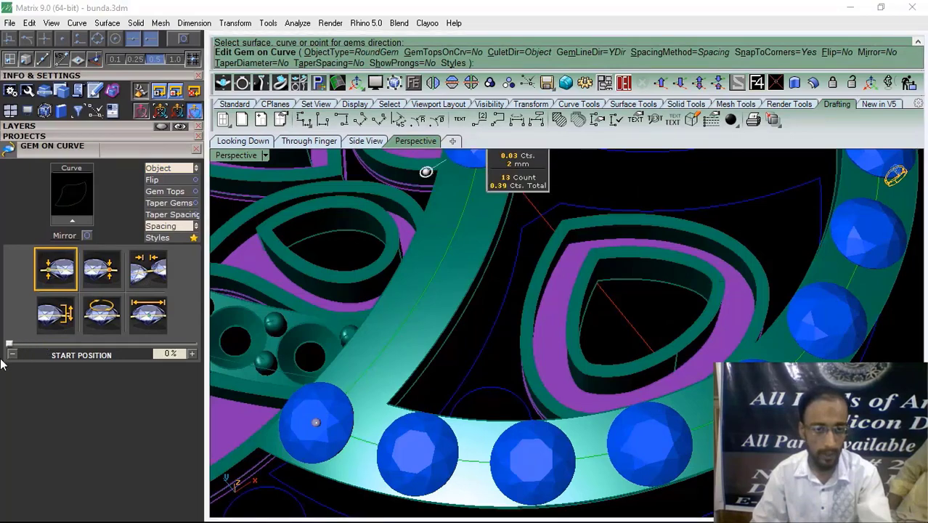
{"action": "left_click", "coordinate": [117, 273]}
{"action": "left_click_drag", "start_coordinate": [158, 347], "coordinate": [195, 348]}
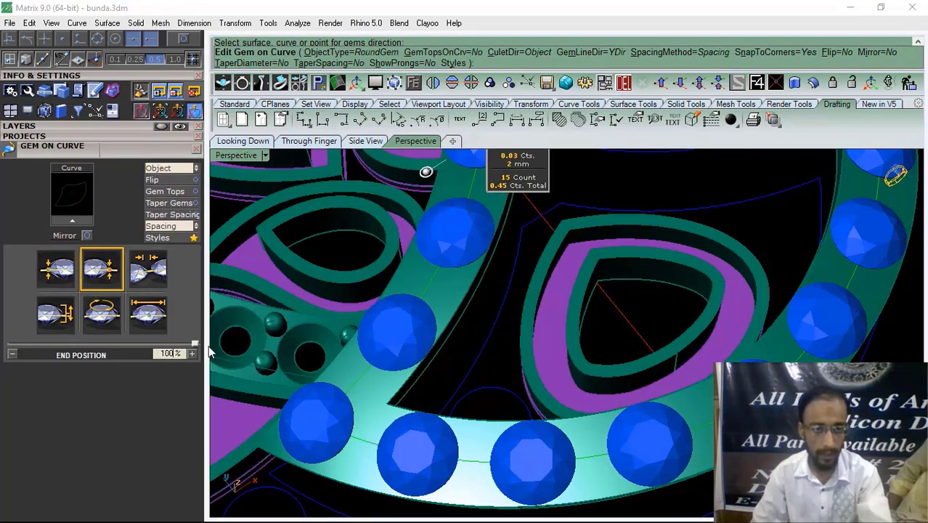
{"action": "scroll", "coordinate": [445, 336], "scroll_direction": "down", "scroll_amount": 5}
{"action": "scroll", "coordinate": [445, 339], "scroll_direction": "up", "scroll_amount": 4}
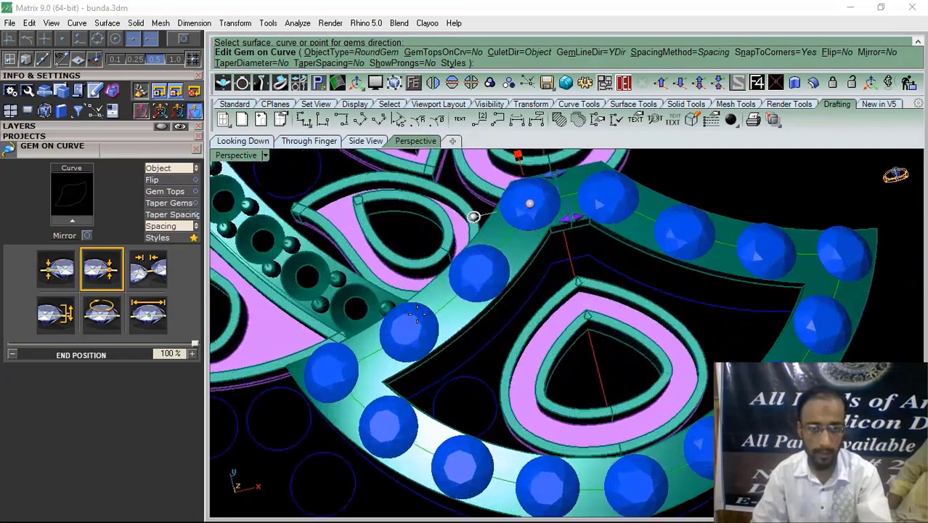
{"action": "scroll", "coordinate": [444, 340], "scroll_direction": "down", "scroll_amount": 2}
{"action": "scroll", "coordinate": [518, 256], "scroll_direction": "up", "scroll_amount": 1}
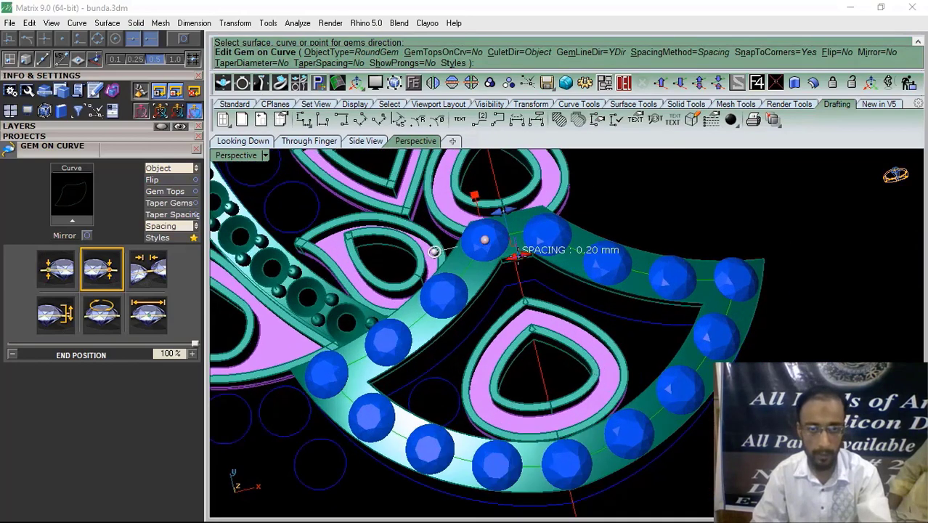
Set the trial gems' spacing to -0.06 mm and their start size to 1.6 mm
{"action": "left_click_drag", "start_coordinate": [518, 255], "coordinate": [513, 256]}
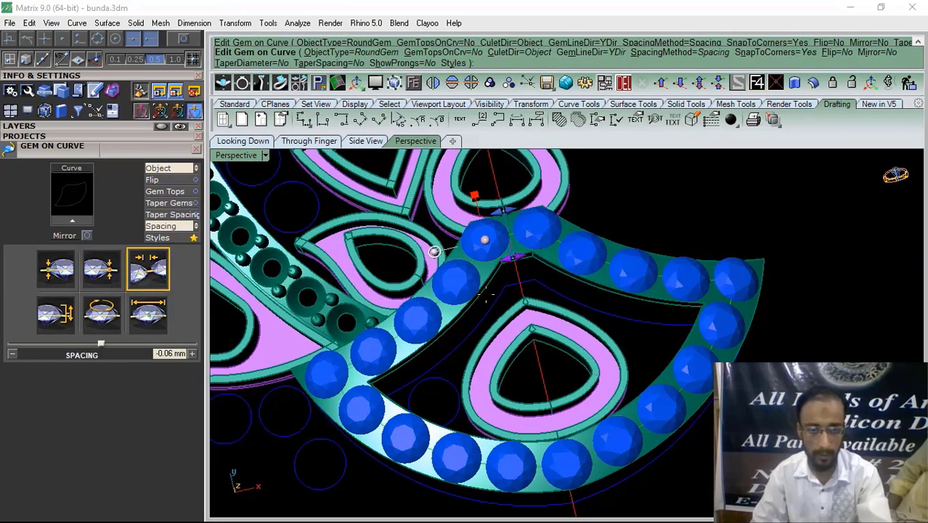
{"action": "right_click_drag", "start_coordinate": [562, 318], "coordinate": [550, 292]}
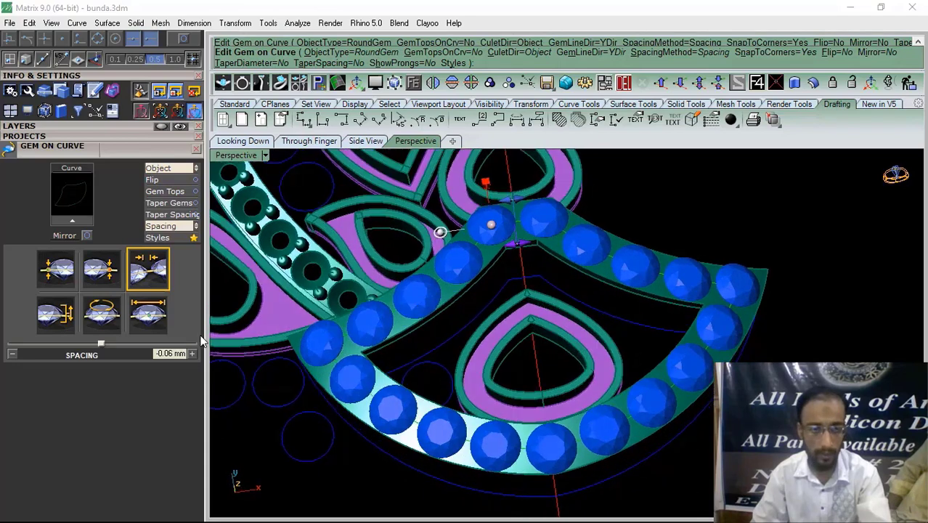
{"action": "left_click", "coordinate": [149, 313]}
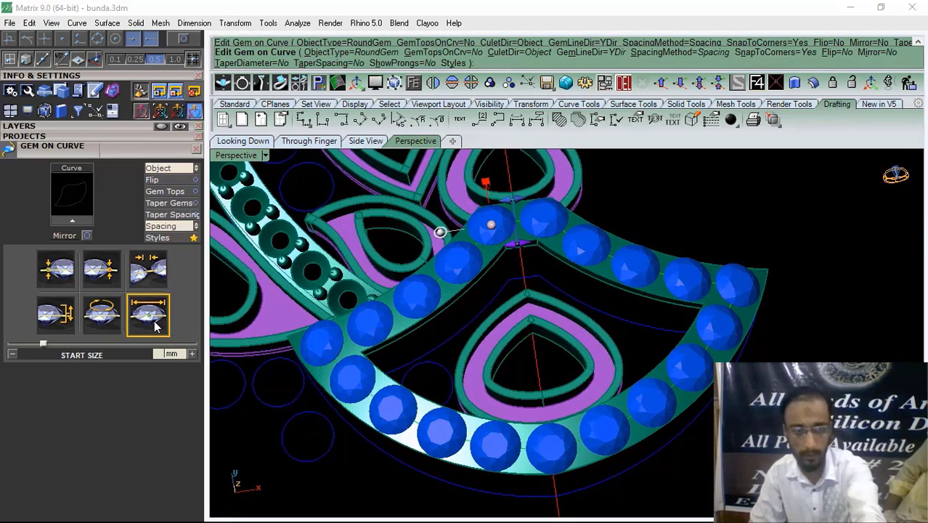
{"action": "key", "text": "Return"}
{"action": "right_click_drag", "start_coordinate": [432, 346], "coordinate": [496, 396]}
{"action": "scroll", "coordinate": [506, 230], "scroll_direction": "up", "scroll_amount": 4}
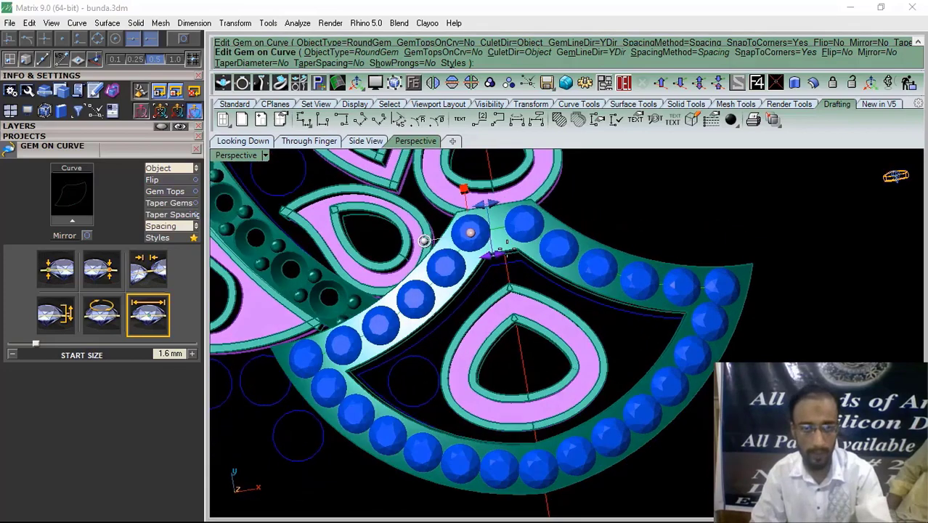
Shift the trial gem row's start position to 0.9% and discard the gems
{"action": "left_click", "coordinate": [485, 230]}
{"action": "left_click_drag", "start_coordinate": [485, 230], "coordinate": [472, 231]}
{"action": "scroll", "coordinate": [495, 320], "scroll_direction": "down", "scroll_amount": 4}
{"action": "right_click_drag", "start_coordinate": [479, 384], "coordinate": [472, 337]}
{"action": "scroll", "coordinate": [457, 392], "scroll_direction": "up", "scroll_amount": 4}
{"action": "scroll", "coordinate": [451, 388], "scroll_direction": "down", "scroll_amount": 5}
{"action": "right_click_drag", "start_coordinate": [453, 385], "coordinate": [490, 352]}
{"action": "right_click", "coordinate": [490, 351]}
{"action": "scroll", "coordinate": [465, 357], "scroll_direction": "up", "scroll_amount": 3}
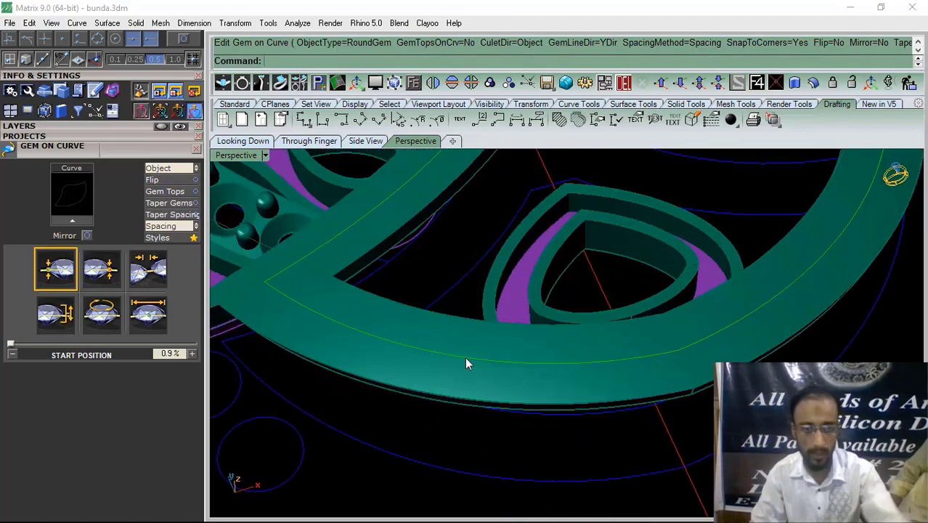
Rebuild the pulled-back centre curve with a point count of 200 and degree 3, deleting the input curve
{"action": "left_click", "coordinate": [466, 362]}
{"action": "left_click", "coordinate": [504, 390]}
{"action": "left_click", "coordinate": [196, 150]}
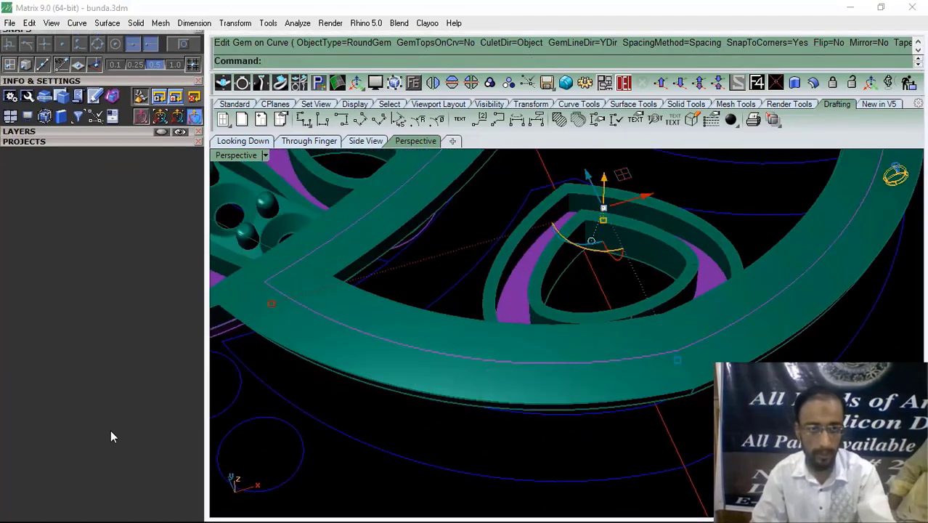
{"action": "left_click", "coordinate": [155, 158]}
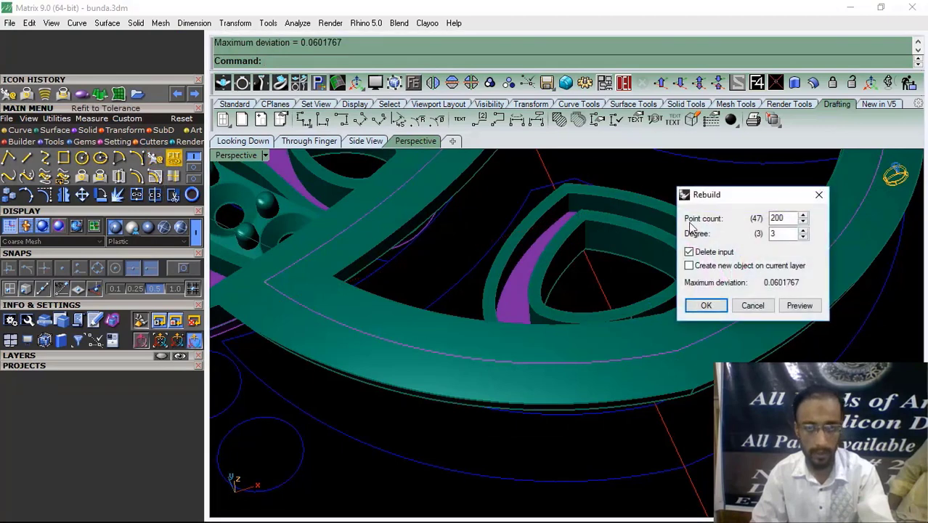
{"action": "left_click", "coordinate": [705, 306]}
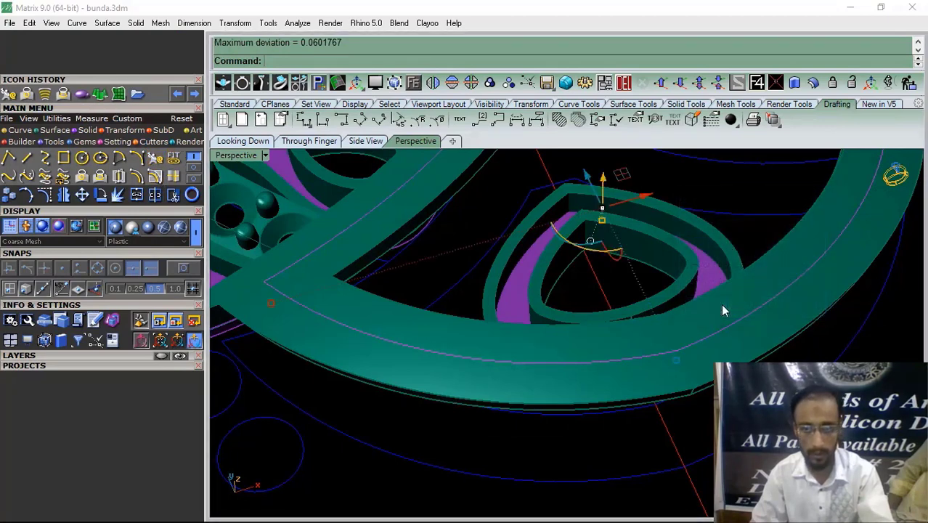
Try Gem on Curve on the rebuilt centre curve, with the round gems oriented to the frame's surface
{"action": "left_click", "coordinate": [414, 83]}
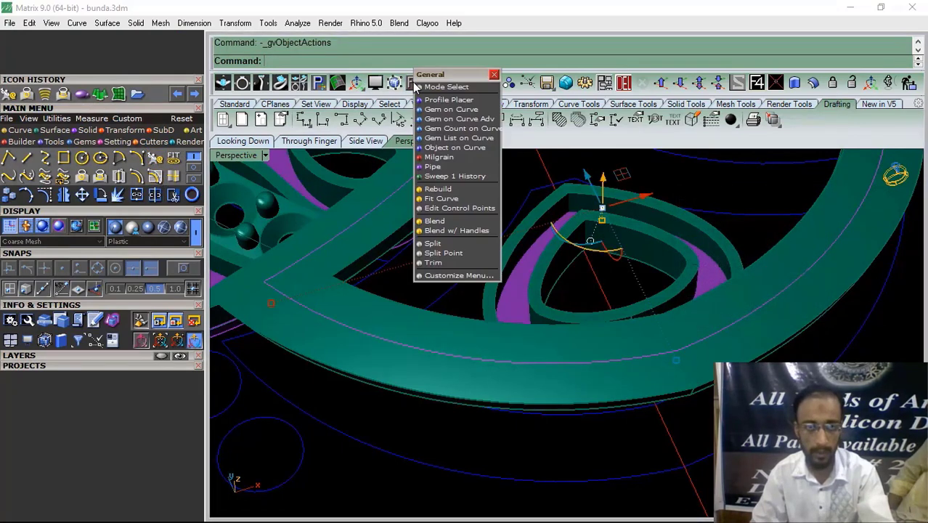
{"action": "left_click", "coordinate": [440, 109]}
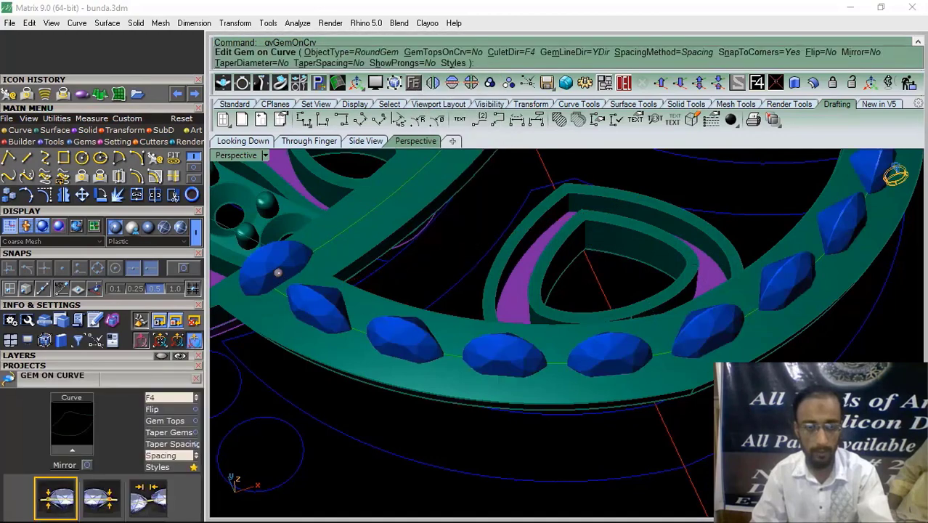
{"action": "left_click", "coordinate": [164, 397]}
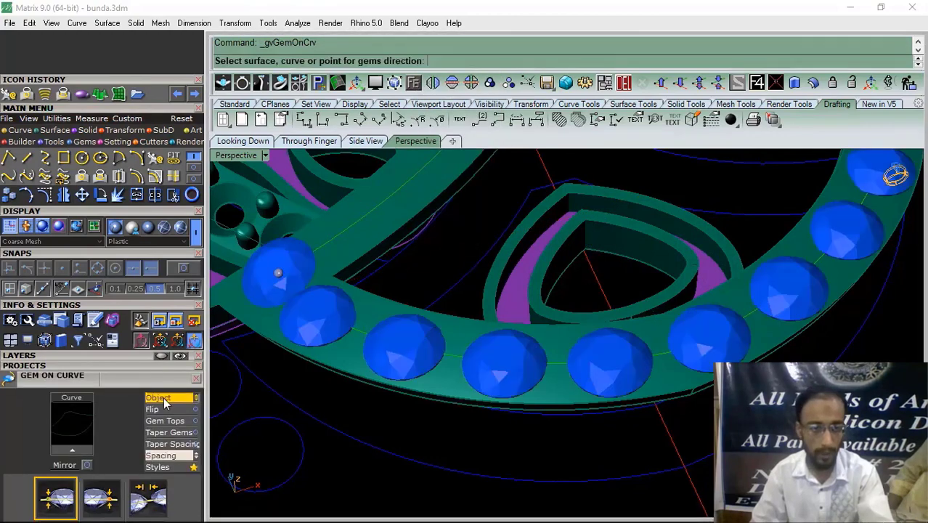
{"action": "left_click", "coordinate": [371, 350]}
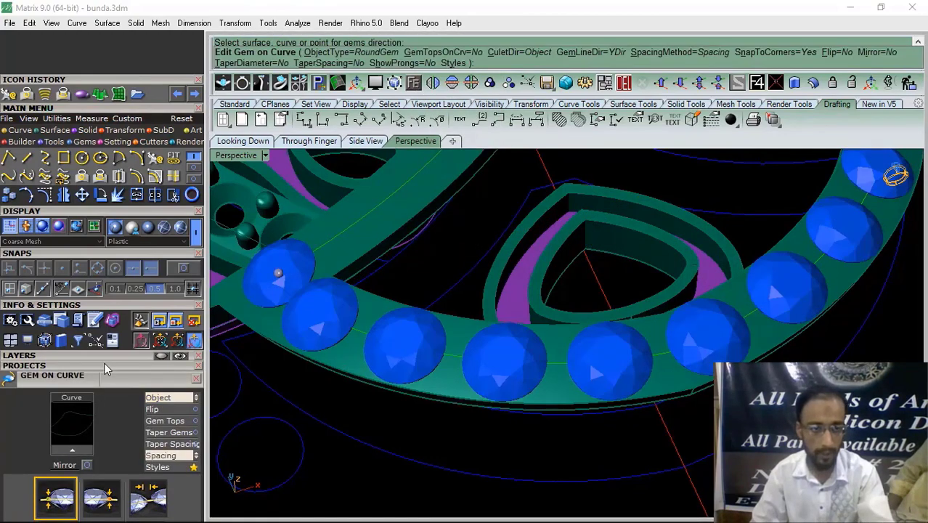
Stretch the trial gem row to the end of the rebuilt curve and set the start size to 1.5 mm
{"action": "scroll", "coordinate": [104, 367], "scroll_direction": "down", "scroll_amount": 3}
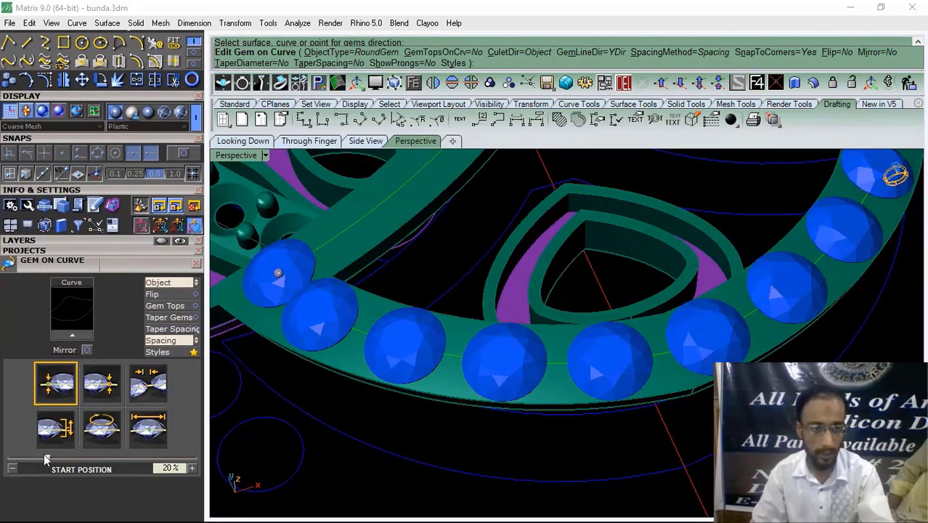
{"action": "left_click", "coordinate": [85, 400]}
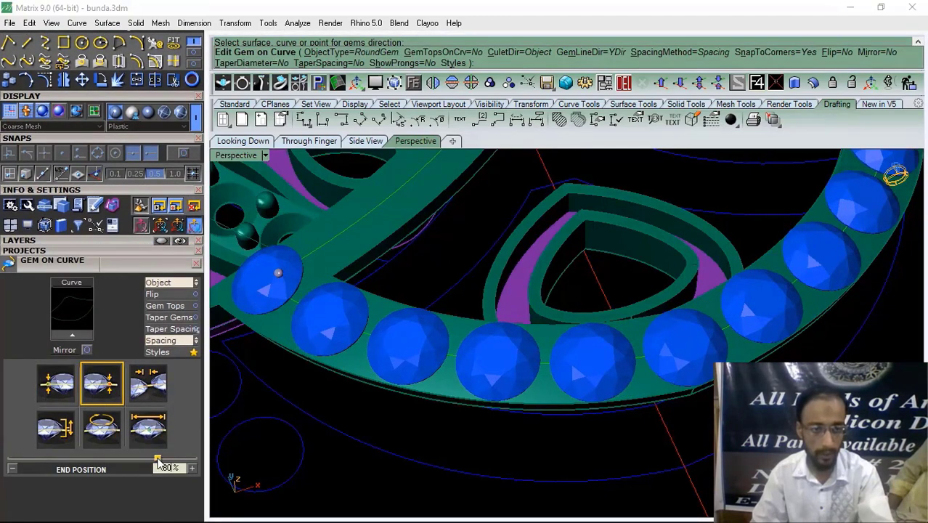
{"action": "left_click_drag", "start_coordinate": [157, 462], "coordinate": [202, 464]}
{"action": "left_click", "coordinate": [150, 435]}
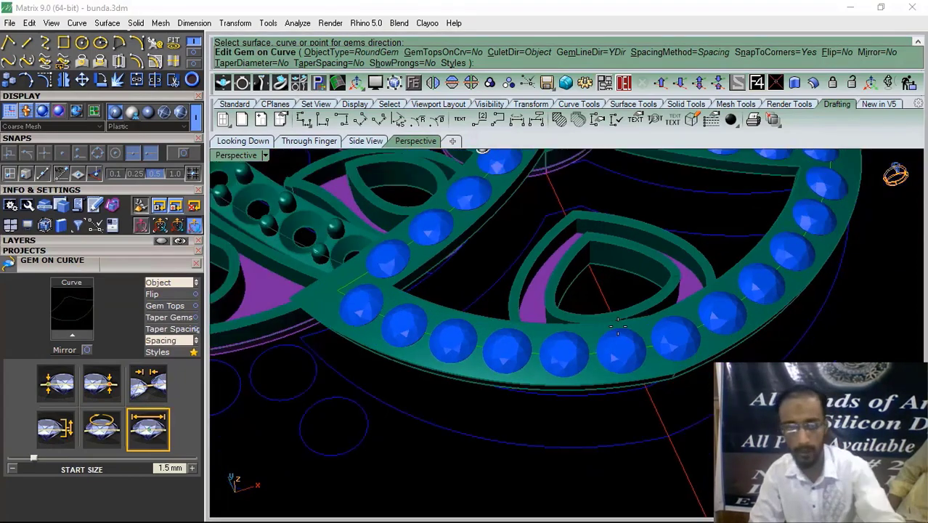
{"action": "right_click_drag", "start_coordinate": [508, 376], "coordinate": [475, 420]}
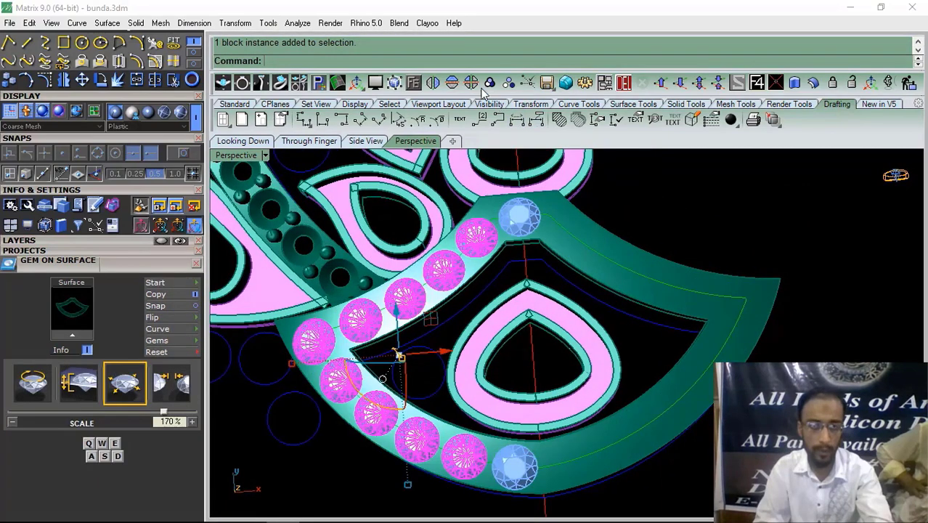
Try to mirror one half's gems, without the top and bottom centre ones, across the Y axis, and undo it
{"action": "left_click", "coordinate": [490, 83]}
{"action": "left_click", "coordinate": [433, 82]}
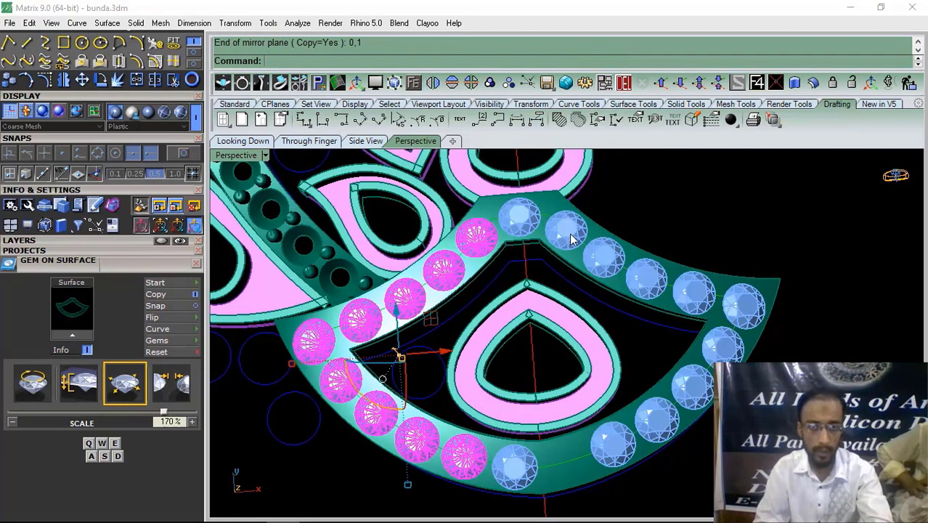
{"action": "key", "text": "ctrl+z"}
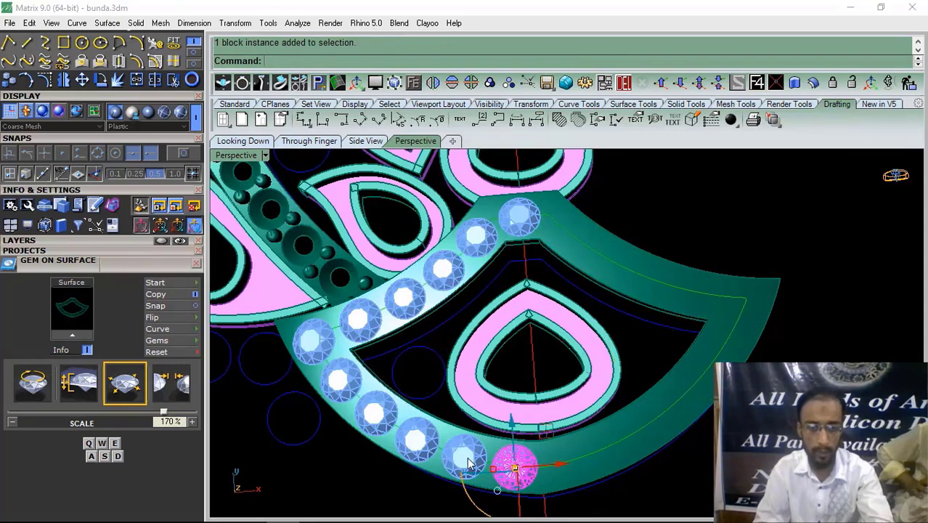
Mirror one half's gems, including the bottom gem but not the top centre one, across the Y axis
{"action": "left_click", "coordinate": [490, 84]}
{"action": "left_click", "coordinate": [434, 82]}
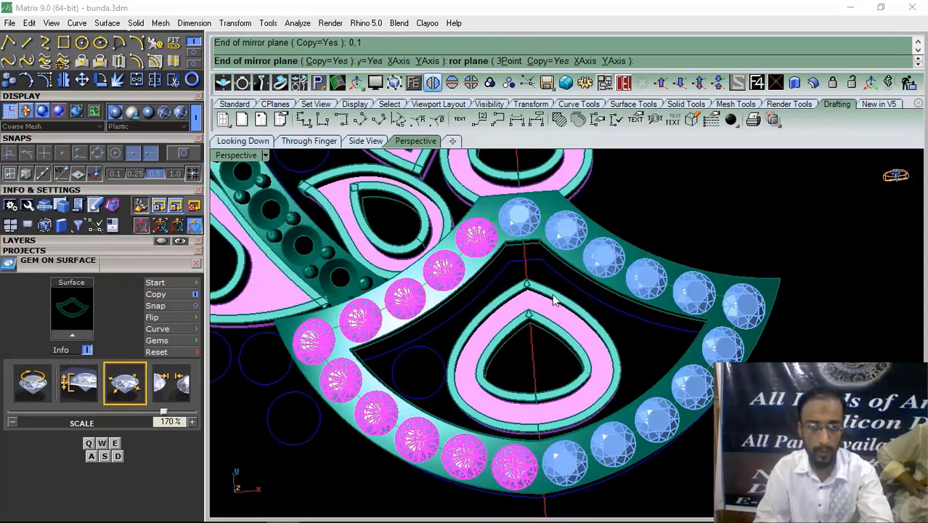
Group all round gems on the fan-shaped frame and create gem cutters for them in the Pilot Hole Straight style
{"action": "left_click", "coordinate": [528, 225], "text": "shift"}
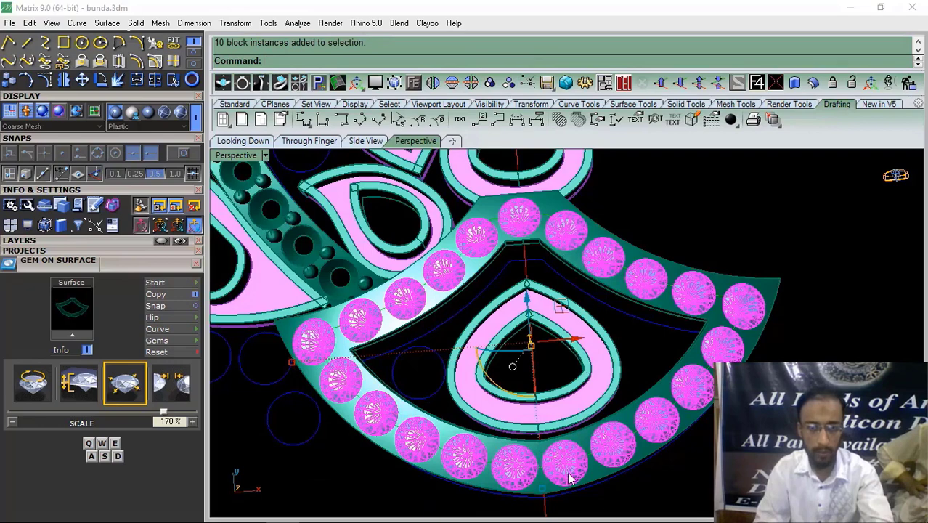
{"action": "left_click", "coordinate": [490, 84]}
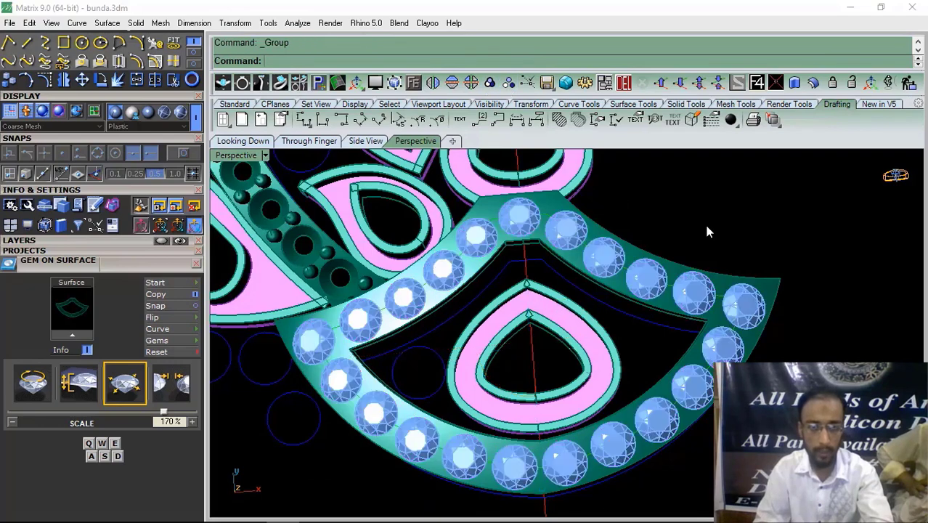
{"action": "left_click", "coordinate": [574, 242]}
{"action": "left_click", "coordinate": [413, 83]}
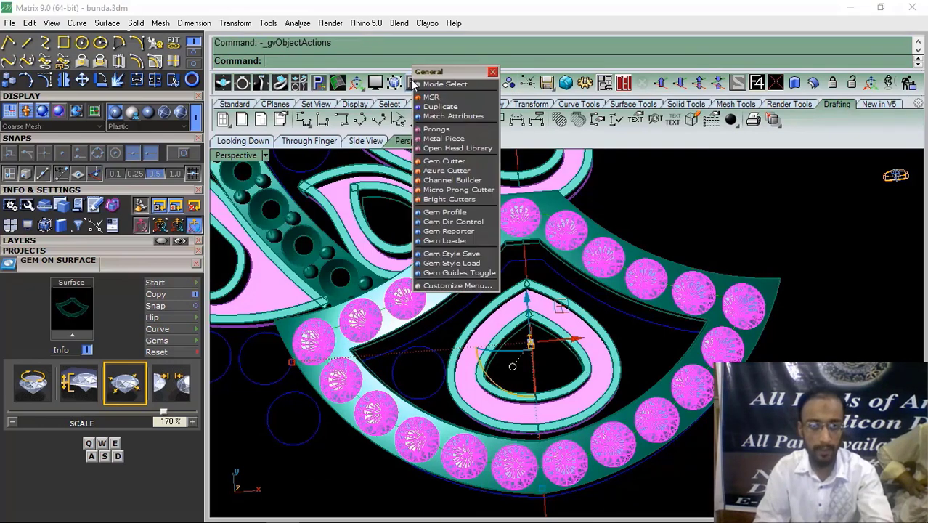
{"action": "left_click", "coordinate": [439, 170]}
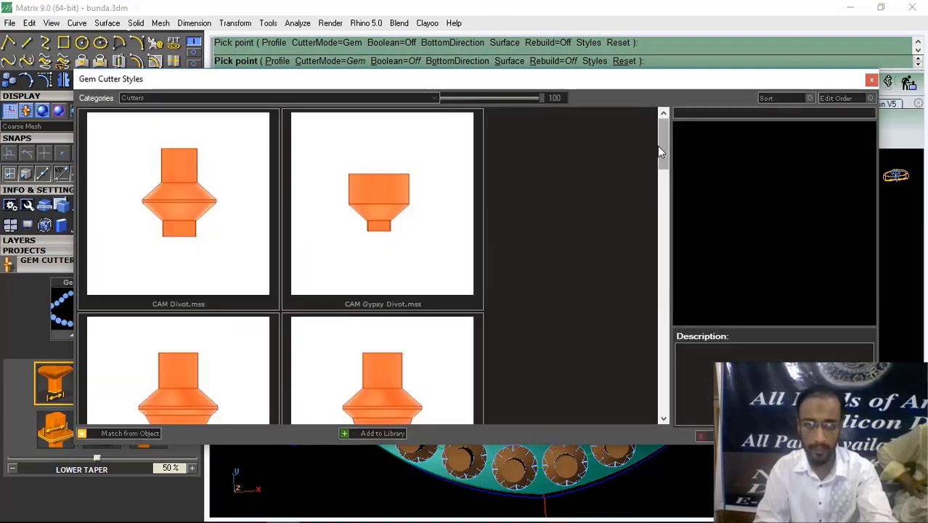
{"action": "left_click_drag", "start_coordinate": [659, 147], "coordinate": [663, 191]}
{"action": "scroll", "coordinate": [664, 196], "scroll_direction": "down", "scroll_amount": 10}
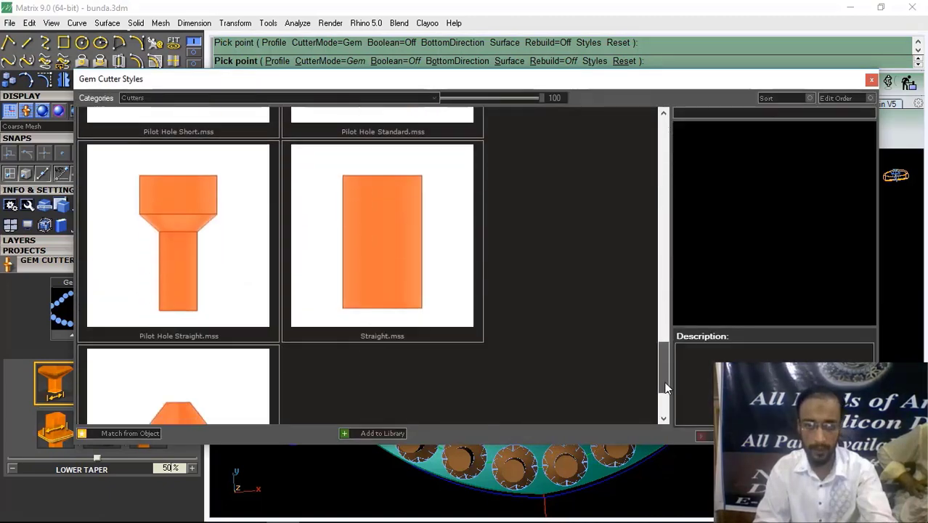
{"action": "left_click", "coordinate": [213, 182]}
{"action": "left_click", "coordinate": [705, 439]}
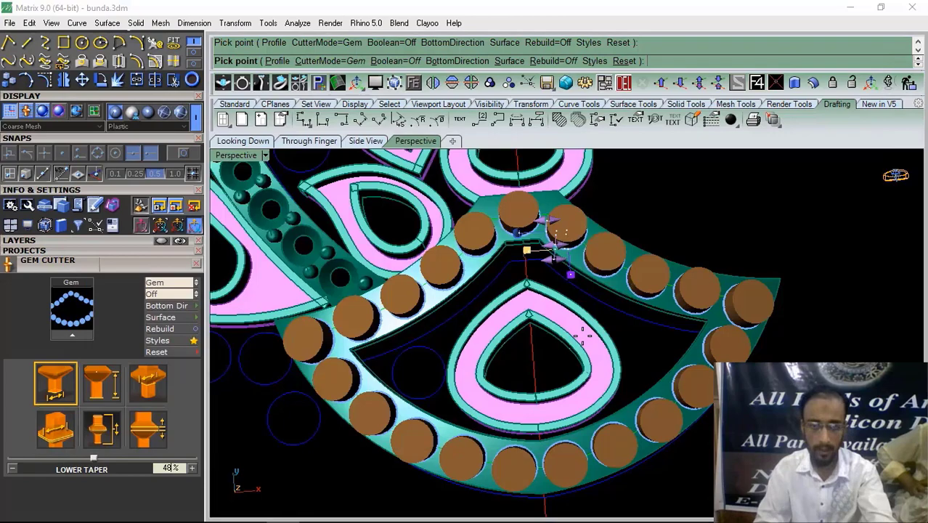
{"action": "right_click_drag", "start_coordinate": [582, 336], "coordinate": [592, 397]}
{"action": "right_click", "coordinate": [563, 407]}
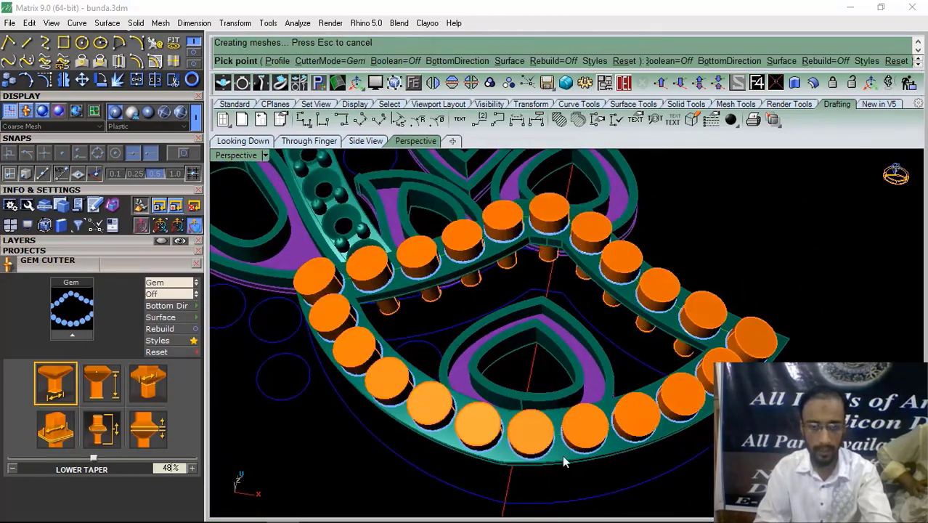
Subtract all the gem cutters from the fan-shaped frame with a Boolean difference
{"action": "scroll", "coordinate": [557, 455], "scroll_direction": "up", "scroll_amount": 8}
{"action": "left_click", "coordinate": [560, 453]}
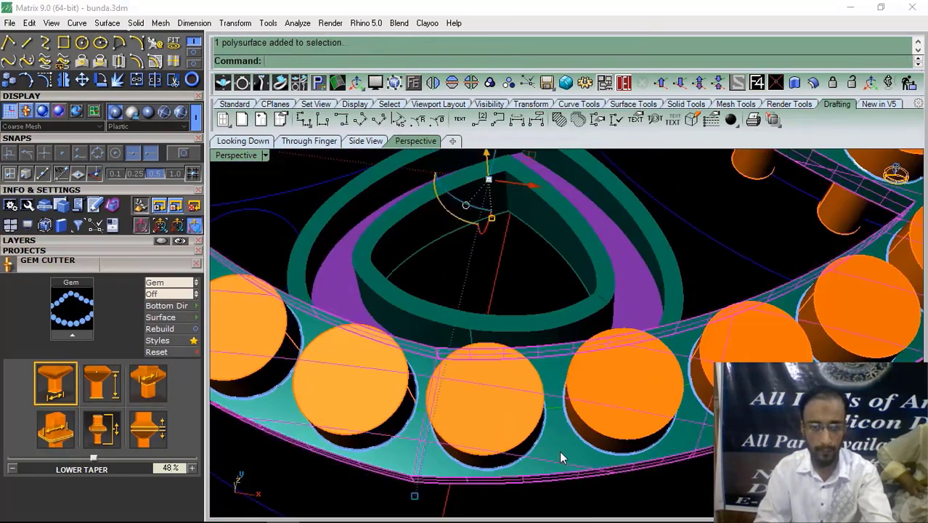
{"action": "left_click", "coordinate": [196, 265]}
{"action": "scroll", "coordinate": [112, 448], "scroll_direction": "up", "scroll_amount": 3}
{"action": "left_click", "coordinate": [97, 193]}
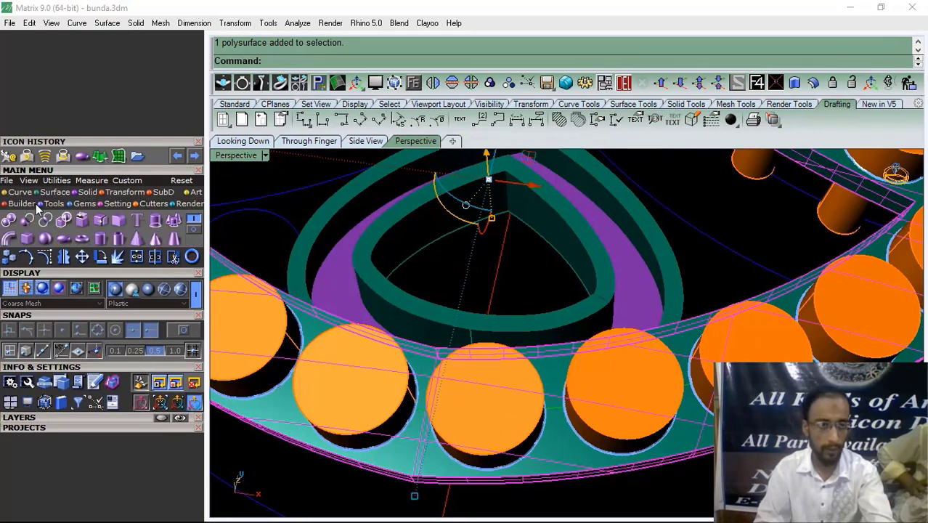
{"action": "left_click", "coordinate": [27, 220]}
{"action": "left_click", "coordinate": [473, 397]}
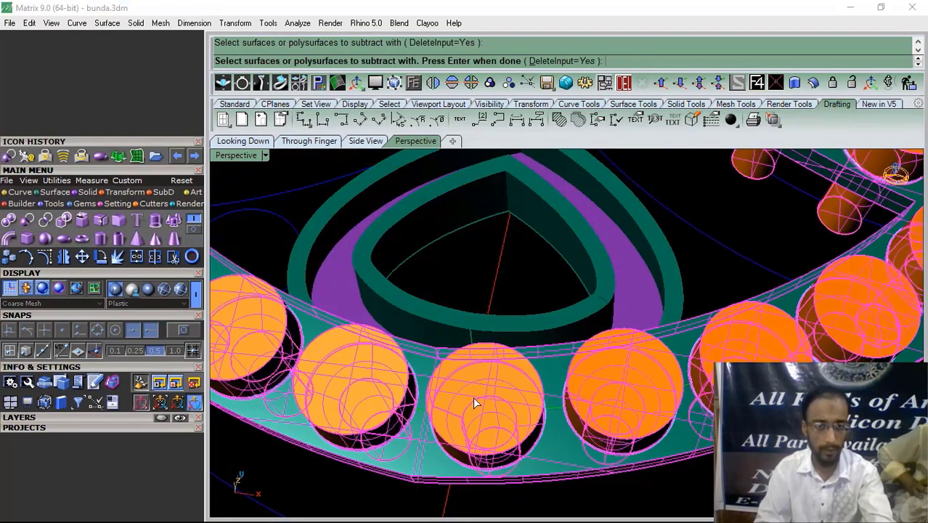
{"action": "scroll", "coordinate": [493, 385], "scroll_direction": "down", "scroll_amount": 5}
{"action": "right_click_drag", "start_coordinate": [521, 368], "coordinate": [522, 363]}
{"action": "right_click", "coordinate": [523, 364]}
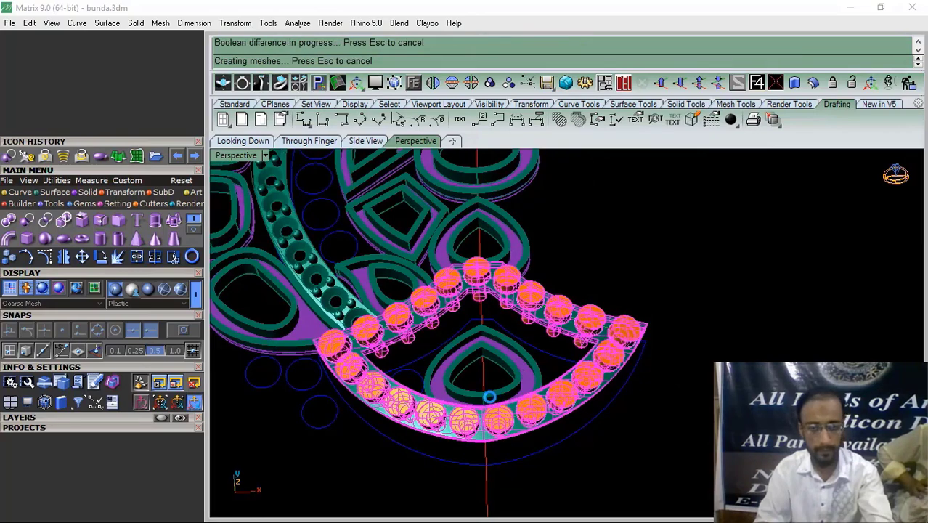
Start Prong on Surface on the drilled frame with a drop of 0.15 mm and a height of 0.75 mm
{"action": "right_click_drag", "start_coordinate": [490, 396], "coordinate": [504, 374]}
{"action": "scroll", "coordinate": [505, 374], "scroll_direction": "up", "scroll_amount": 5}
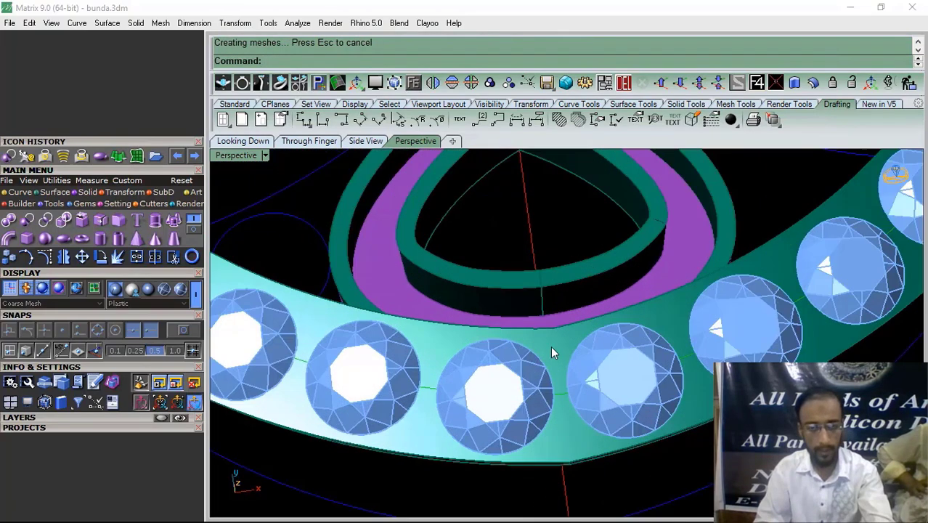
{"action": "left_click", "coordinate": [550, 346]}
{"action": "left_click", "coordinate": [413, 83]}
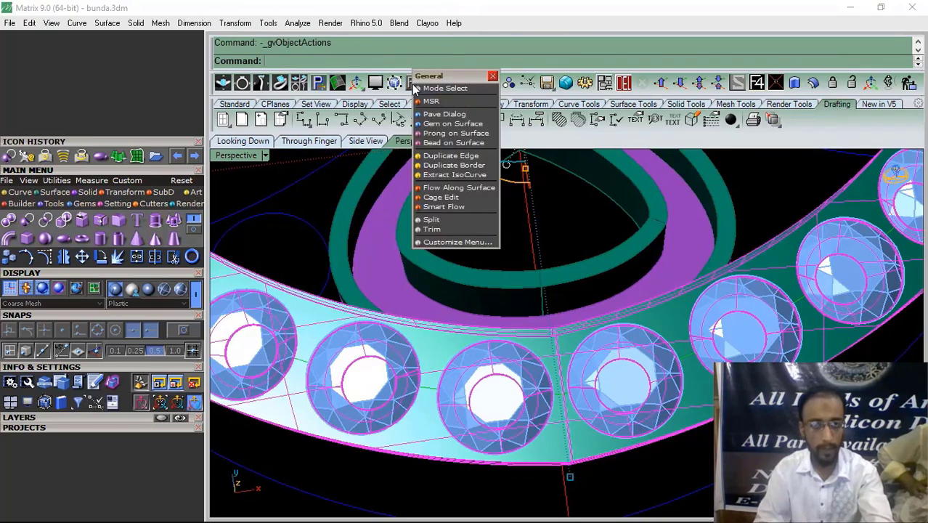
{"action": "left_click", "coordinate": [436, 138]}
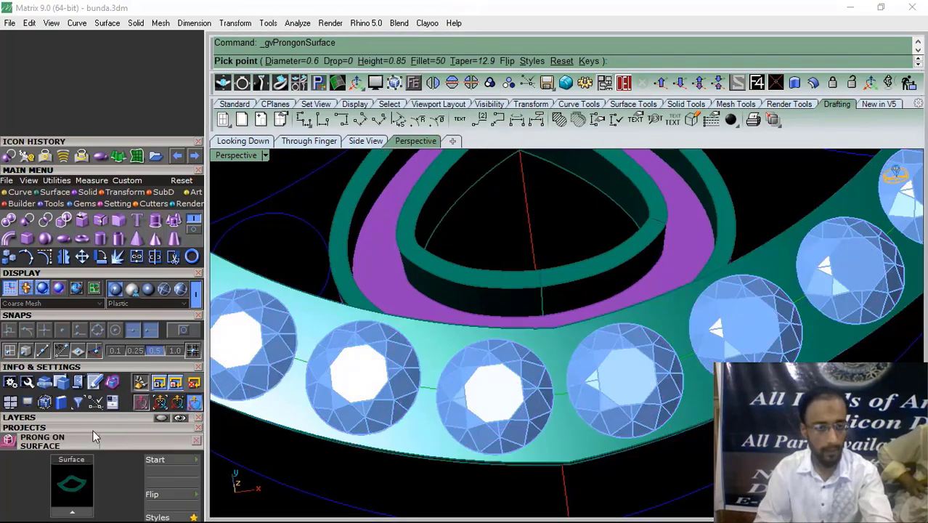
{"action": "left_click", "coordinate": [95, 341]}
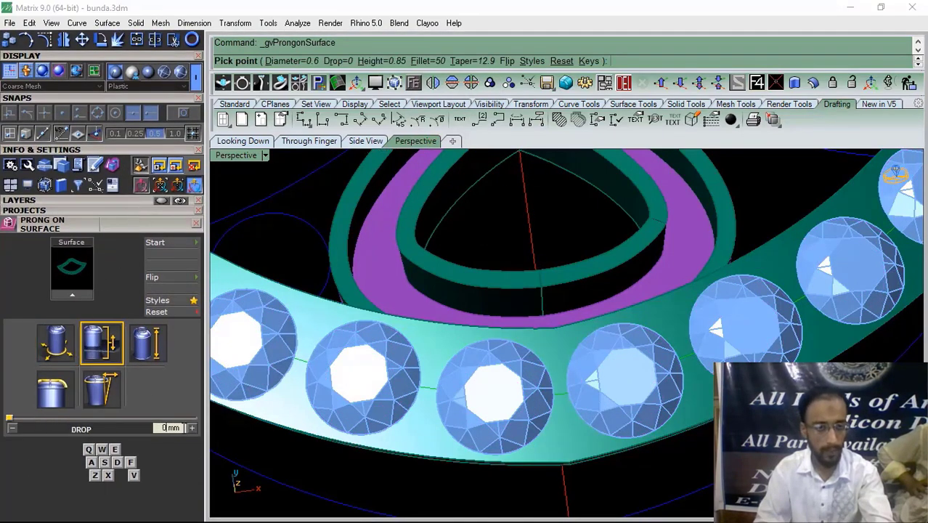
{"action": "left_click", "coordinate": [194, 429]}
{"action": "left_click", "coordinate": [194, 429]}
{"action": "left_click", "coordinate": [194, 429]}
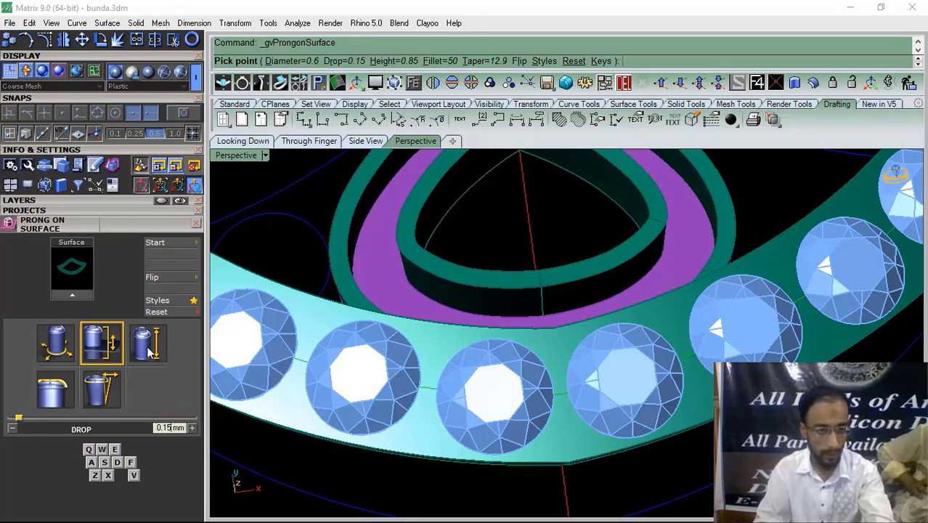
{"action": "left_click", "coordinate": [148, 344]}
{"action": "left_click", "coordinate": [58, 343]}
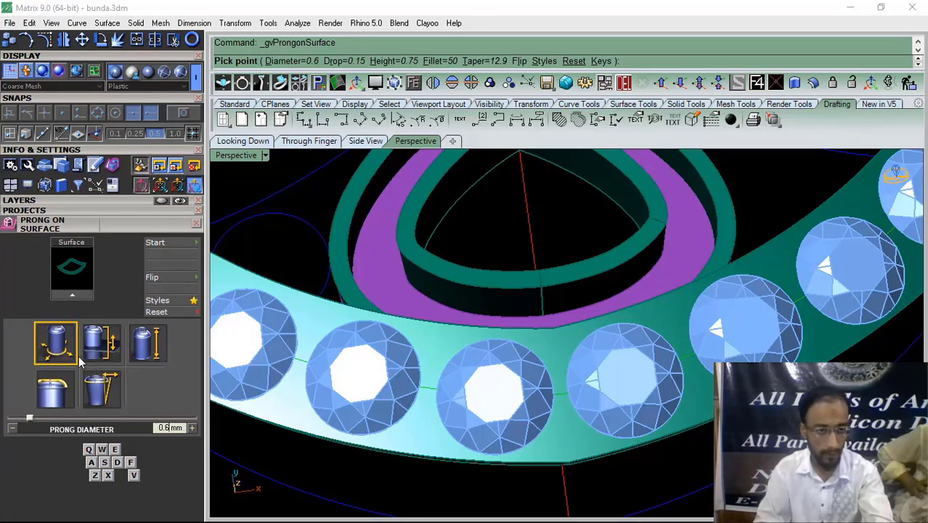
Place a prong pair in the gem gap at the frame's bottom centre and another in the next gap to its left
{"action": "right_click_drag", "start_coordinate": [524, 350], "coordinate": [544, 333]}
{"action": "scroll", "coordinate": [530, 350], "scroll_direction": "up", "scroll_amount": 2}
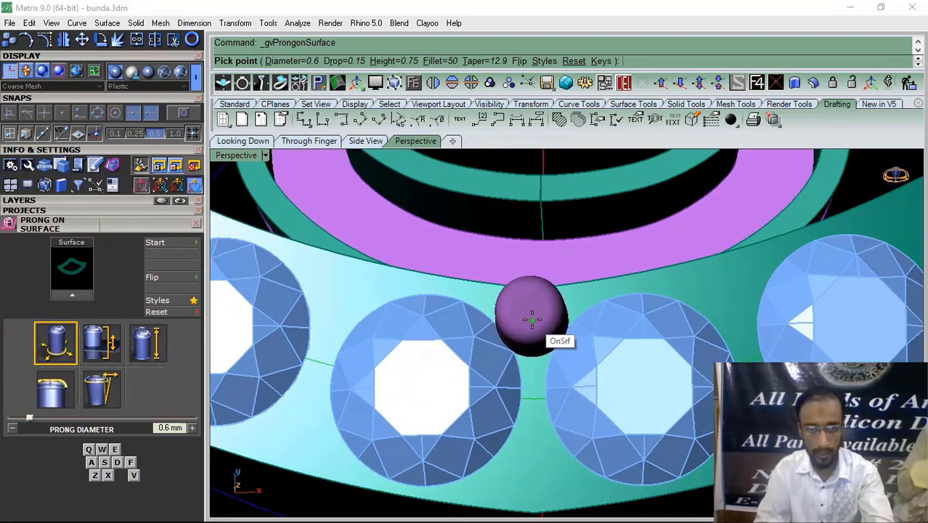
{"action": "left_click", "coordinate": [531, 309]}
{"action": "left_click", "coordinate": [529, 420]}
{"action": "scroll", "coordinate": [642, 298], "scroll_direction": "down", "scroll_amount": 4}
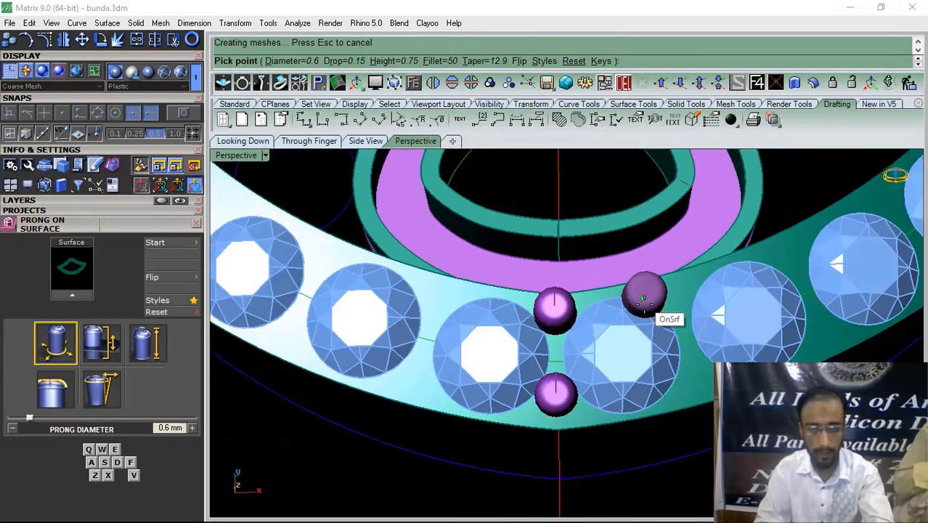
{"action": "right_click_drag", "start_coordinate": [590, 361], "coordinate": [633, 358]}
{"action": "scroll", "coordinate": [492, 325], "scroll_direction": "up", "scroll_amount": 2}
{"action": "scroll", "coordinate": [491, 324], "scroll_direction": "up", "scroll_amount": 2}
{"action": "left_click", "coordinate": [491, 319]}
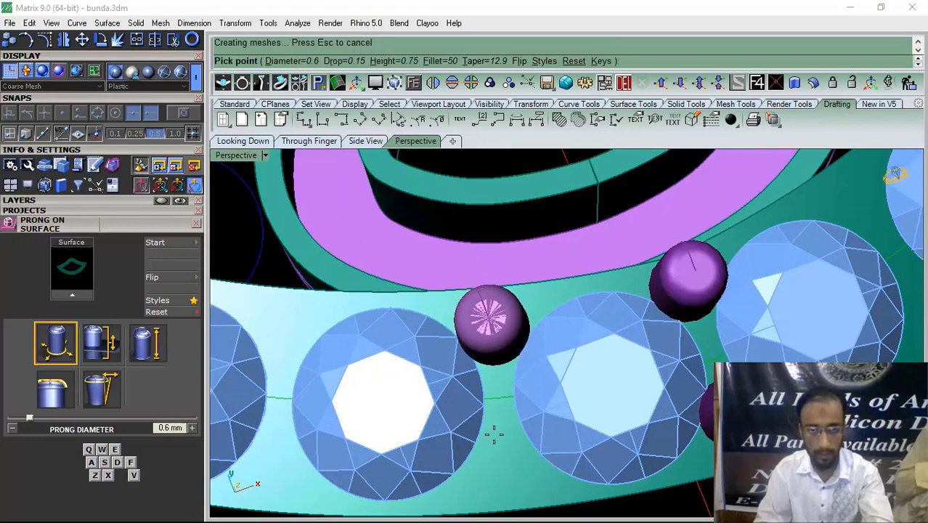
{"action": "left_click", "coordinate": [498, 454]}
Add a prong pair between the second and third gems left of the lower band's centre
{"action": "scroll", "coordinate": [630, 310], "scroll_direction": "down", "scroll_amount": 4}
{"action": "scroll", "coordinate": [465, 325], "scroll_direction": "up", "scroll_amount": 4}
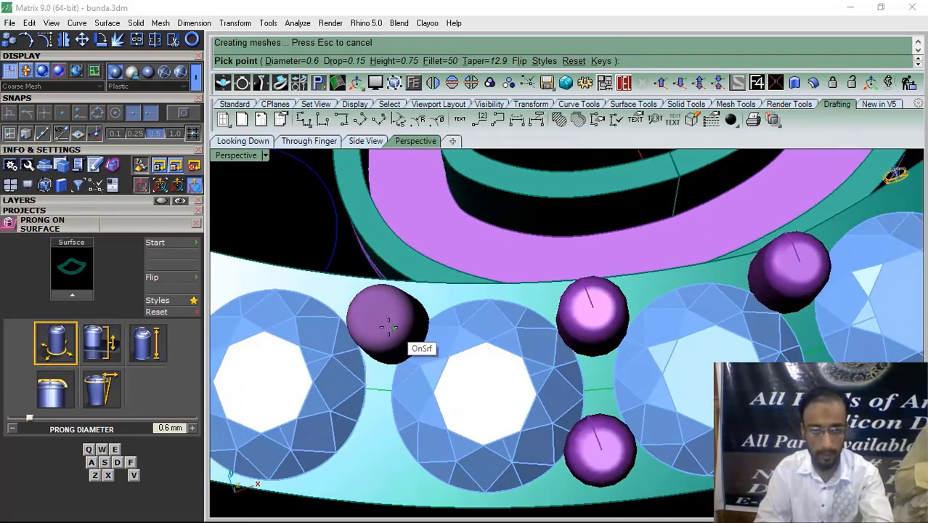
{"action": "left_click", "coordinate": [375, 321]}
{"action": "scroll", "coordinate": [667, 301], "scroll_direction": "down", "scroll_amount": 2}
{"action": "scroll", "coordinate": [659, 301], "scroll_direction": "down", "scroll_amount": 2}
{"action": "scroll", "coordinate": [559, 383], "scroll_direction": "up", "scroll_amount": 3}
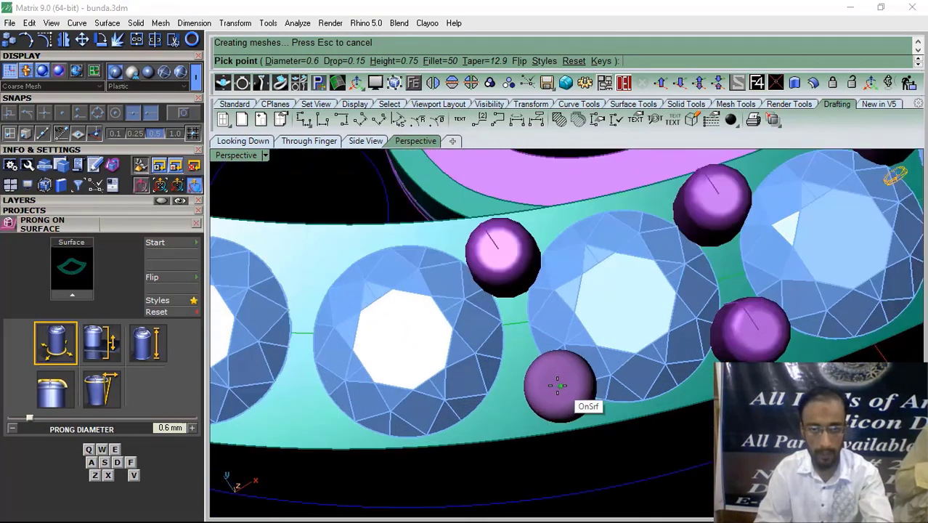
{"action": "left_click", "coordinate": [512, 392]}
{"action": "scroll", "coordinate": [513, 392], "scroll_direction": "down", "scroll_amount": 3}
Add prong pairs in the following two gem gaps of the lower band, towards the frame's left corner
{"action": "scroll", "coordinate": [508, 342], "scroll_direction": "up", "scroll_amount": 3}
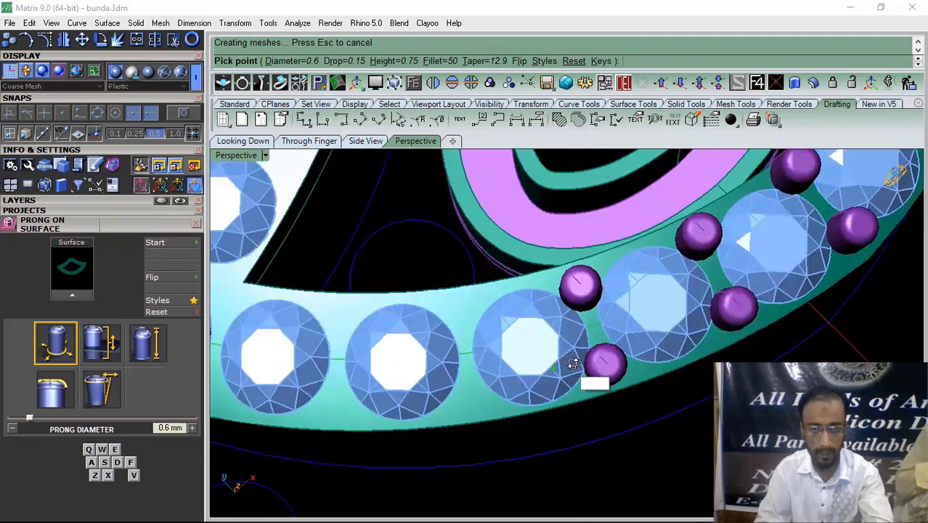
{"action": "left_click", "coordinate": [477, 399]}
{"action": "scroll", "coordinate": [756, 304], "scroll_direction": "down", "scroll_amount": 7}
{"action": "right_click_drag", "start_coordinate": [625, 362], "coordinate": [623, 372]}
{"action": "scroll", "coordinate": [623, 372], "scroll_direction": "up", "scroll_amount": 5}
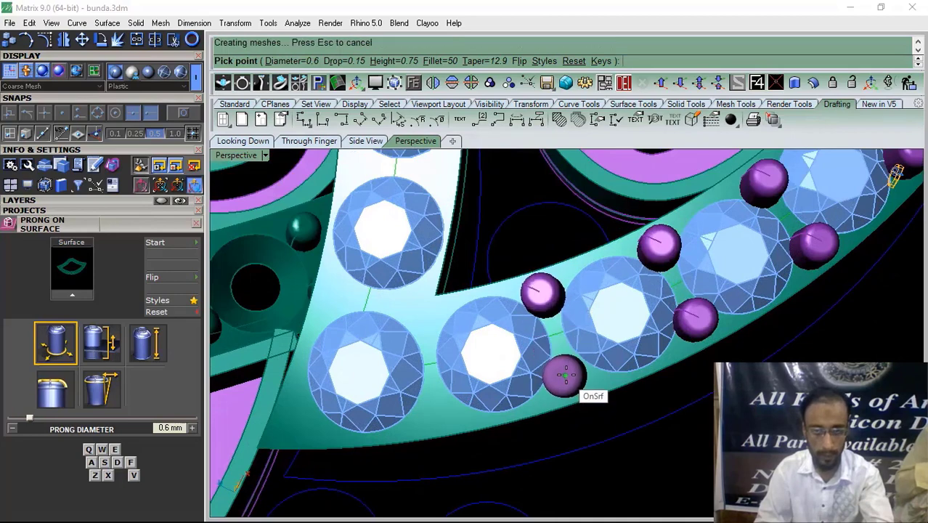
{"action": "scroll", "coordinate": [657, 313], "scroll_direction": "down", "scroll_amount": 3}
{"action": "scroll", "coordinate": [582, 326], "scroll_direction": "up", "scroll_amount": 4}
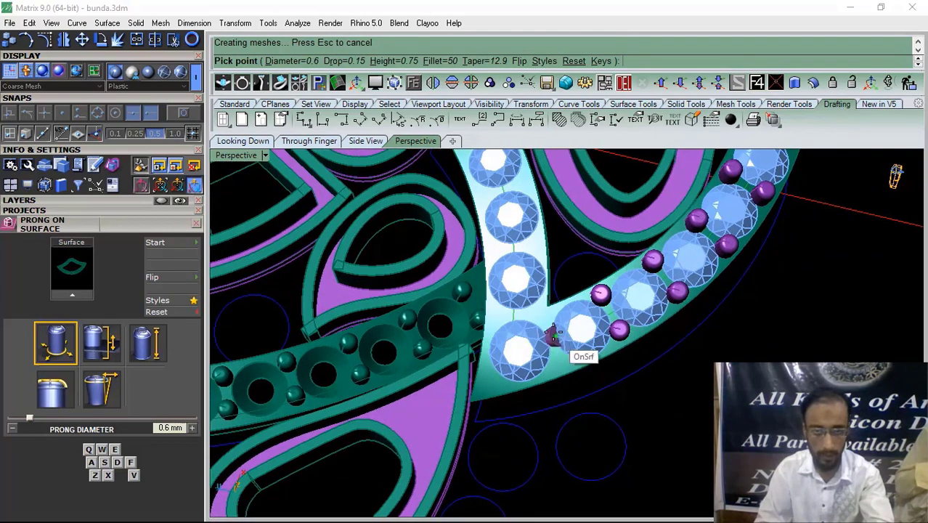
Surround the left corner gem with prongs: a pair towards each neighbouring gem and one at the outer corner tip
{"action": "left_click", "coordinate": [540, 314]}
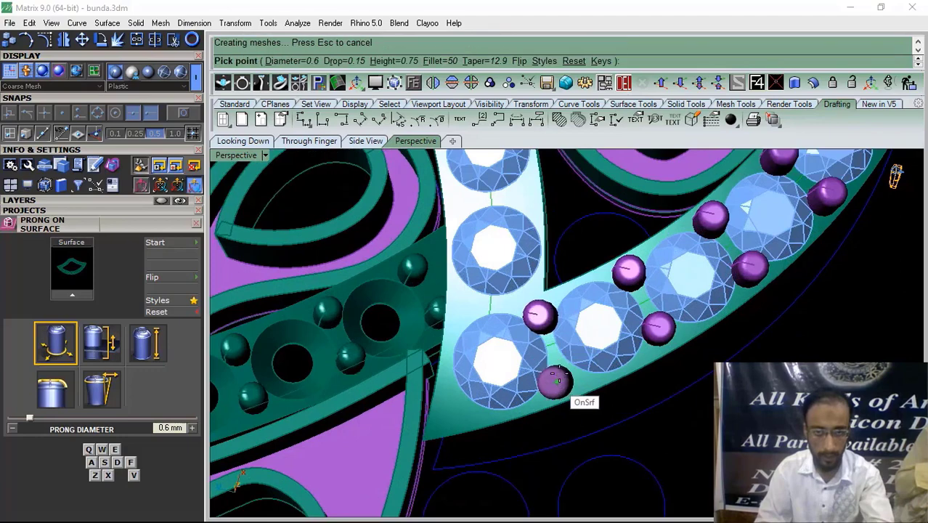
{"action": "left_click", "coordinate": [549, 370]}
{"action": "scroll", "coordinate": [461, 411], "scroll_direction": "up", "scroll_amount": 3}
{"action": "left_click", "coordinate": [450, 405]}
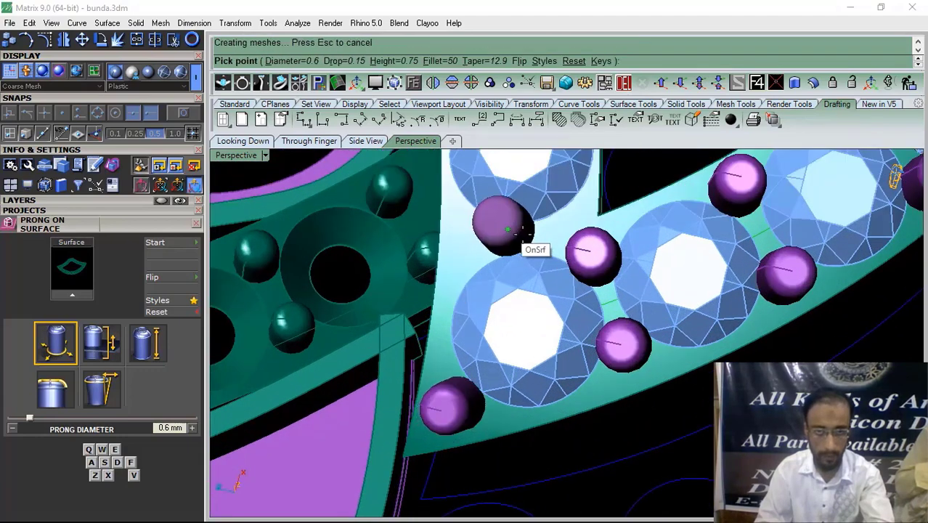
{"action": "left_click", "coordinate": [553, 231]}
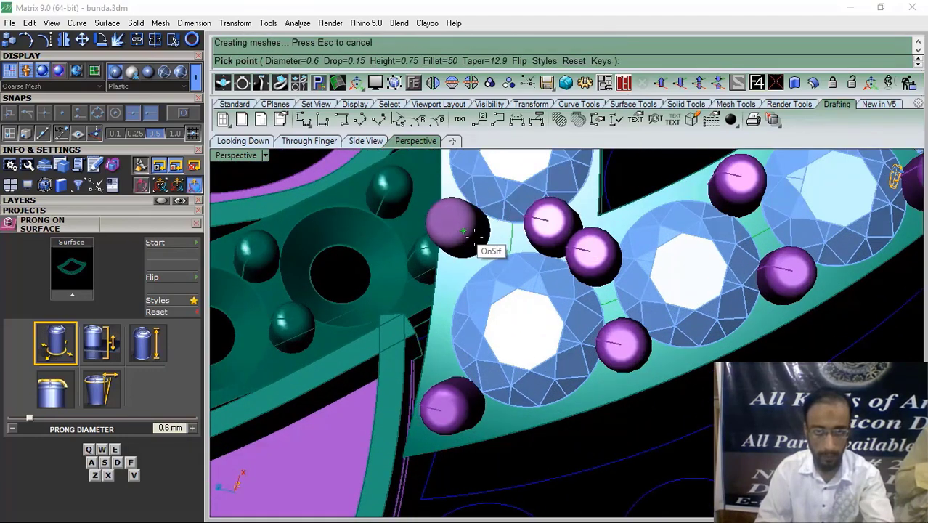
{"action": "left_click", "coordinate": [477, 238]}
{"action": "right_click", "coordinate": [477, 239]}
Run Prong on Surface again and place a prong pair between the upper band's first two gems above the corner gem
{"action": "scroll", "coordinate": [618, 314], "scroll_direction": "down", "scroll_amount": 6}
{"action": "scroll", "coordinate": [616, 332], "scroll_direction": "up", "scroll_amount": 7}
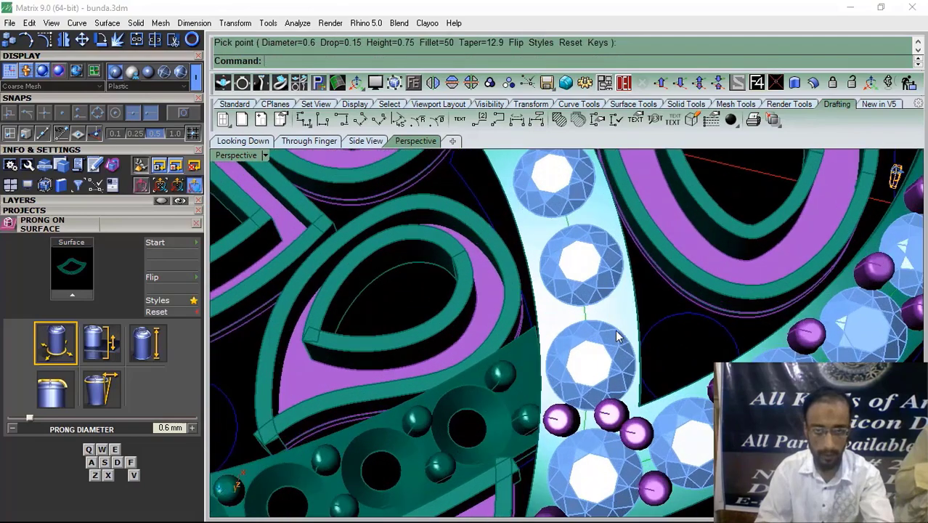
{"action": "right_click", "coordinate": [619, 332]}
{"action": "key", "text": "Return"}
{"action": "left_click", "coordinate": [604, 322]}
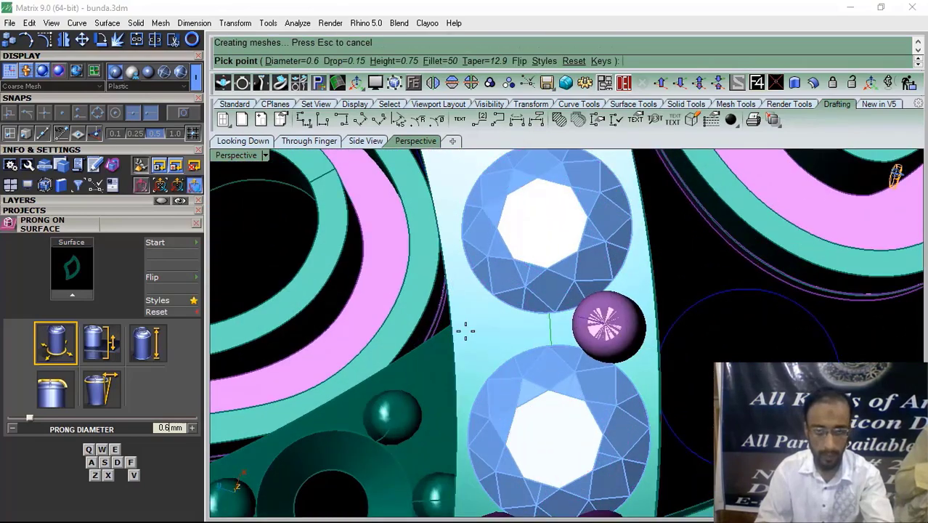
{"action": "left_click", "coordinate": [485, 330]}
{"action": "scroll", "coordinate": [485, 329], "scroll_direction": "down", "scroll_amount": 3}
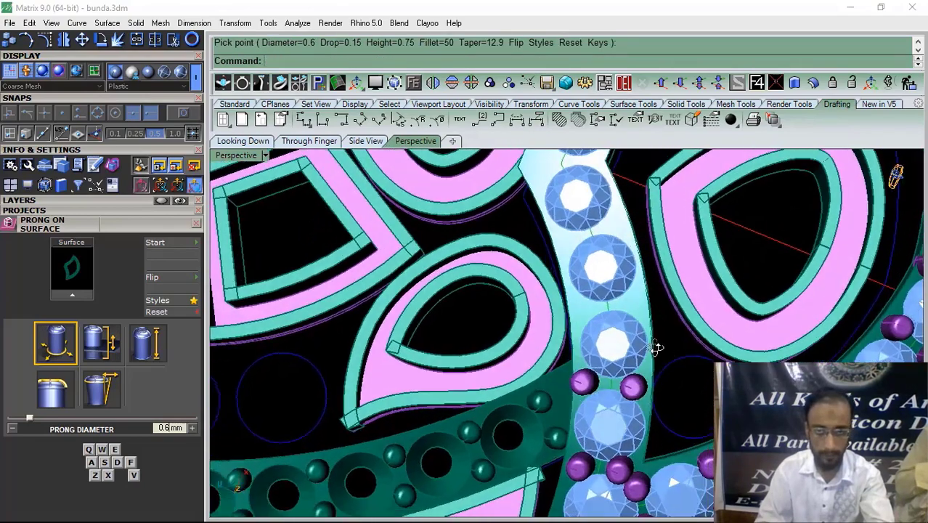
Place a prong pair between the second and third gems of the frame's upper left band
{"action": "scroll", "coordinate": [650, 342], "scroll_direction": "up", "scroll_amount": 5}
{"action": "key", "text": "Return"}
{"action": "key", "text": "Return"}
{"action": "left_click", "coordinate": [635, 316]}
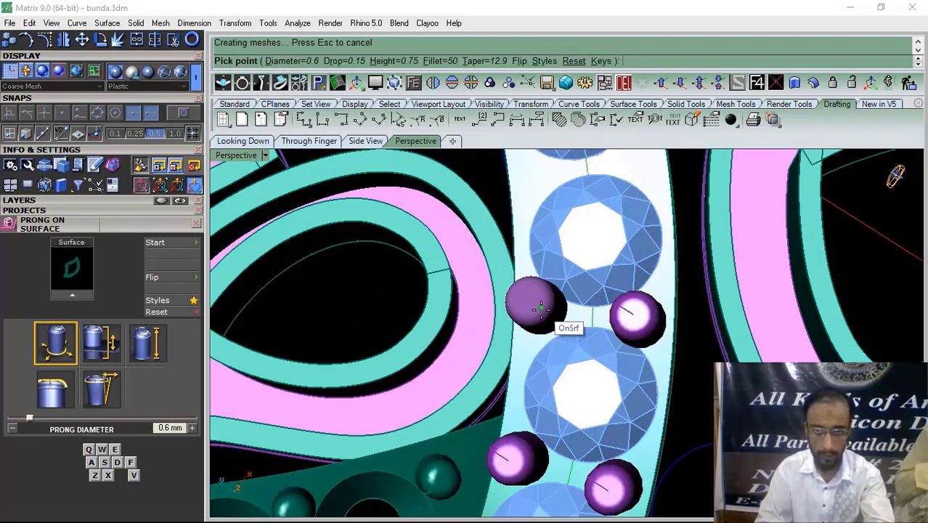
{"action": "left_click", "coordinate": [542, 316]}
{"action": "key", "text": "Return"}
Place prongs in the gap between the third and fourth gems of the frame's upper left band
{"action": "scroll", "coordinate": [541, 317], "scroll_direction": "down", "scroll_amount": 6}
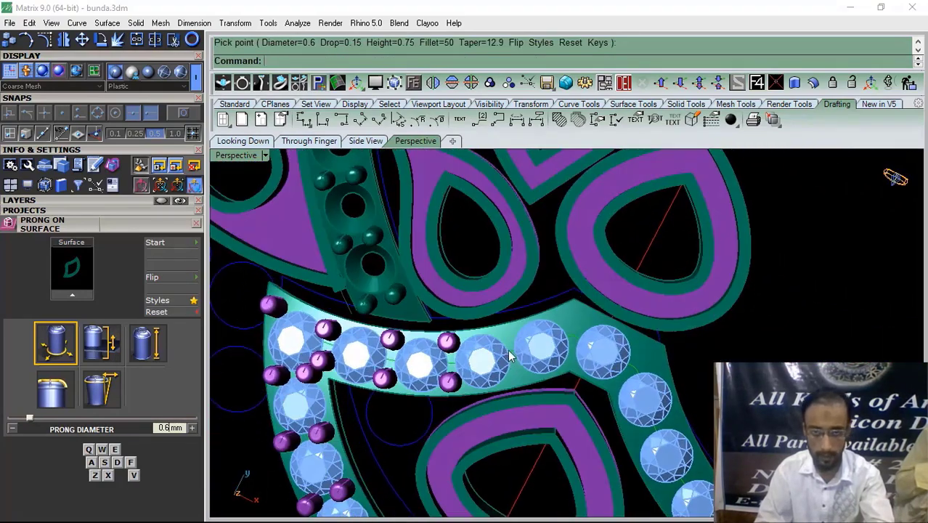
{"action": "scroll", "coordinate": [511, 356], "scroll_direction": "up", "scroll_amount": 6}
{"action": "left_click", "coordinate": [508, 307]}
{"action": "key", "text": "Return"}
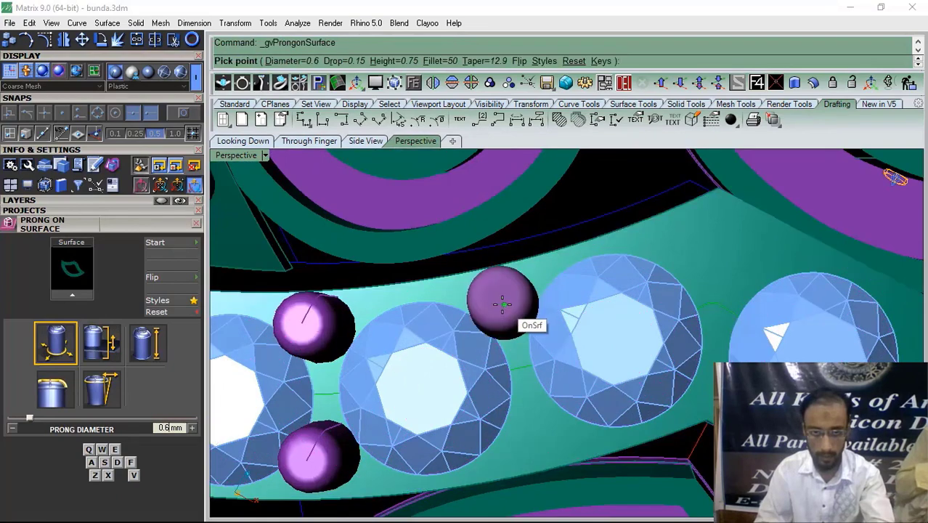
{"action": "left_click", "coordinate": [502, 317]}
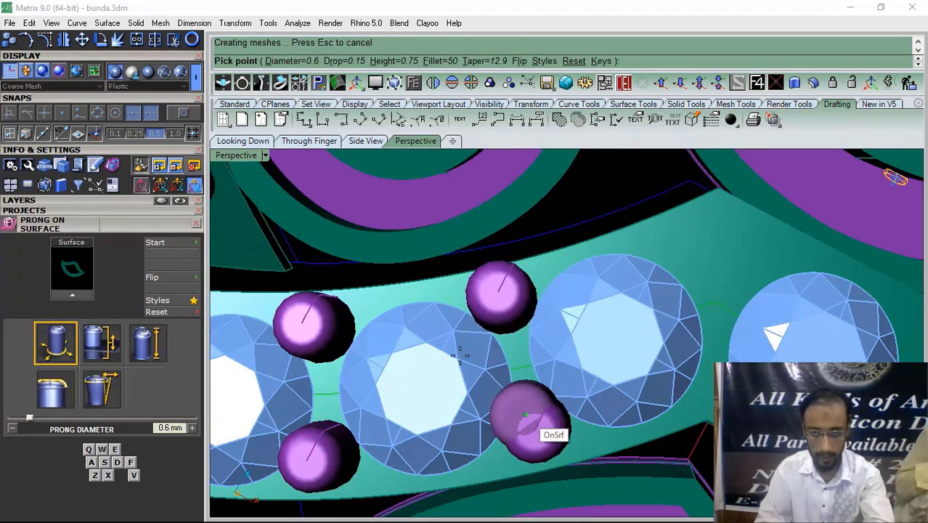
Place a prong pair between the frame's apex gem and the gem beside it on the upper left band, and finish the command
{"action": "scroll", "coordinate": [528, 424], "scroll_direction": "down", "scroll_amount": 3}
{"action": "scroll", "coordinate": [595, 291], "scroll_direction": "up", "scroll_amount": 3}
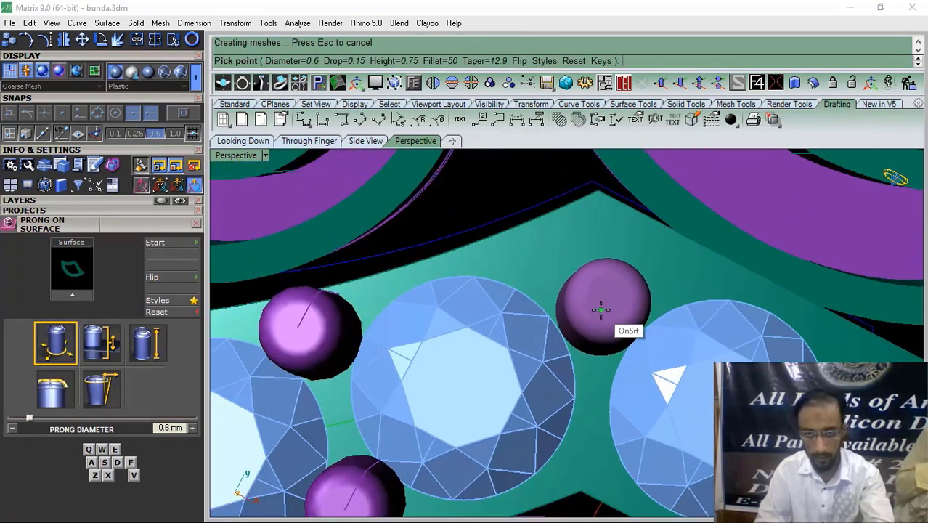
{"action": "left_click", "coordinate": [601, 308]}
{"action": "left_click", "coordinate": [586, 461]}
{"action": "key", "text": "Return"}
{"action": "scroll", "coordinate": [586, 319], "scroll_direction": "down", "scroll_amount": 7}
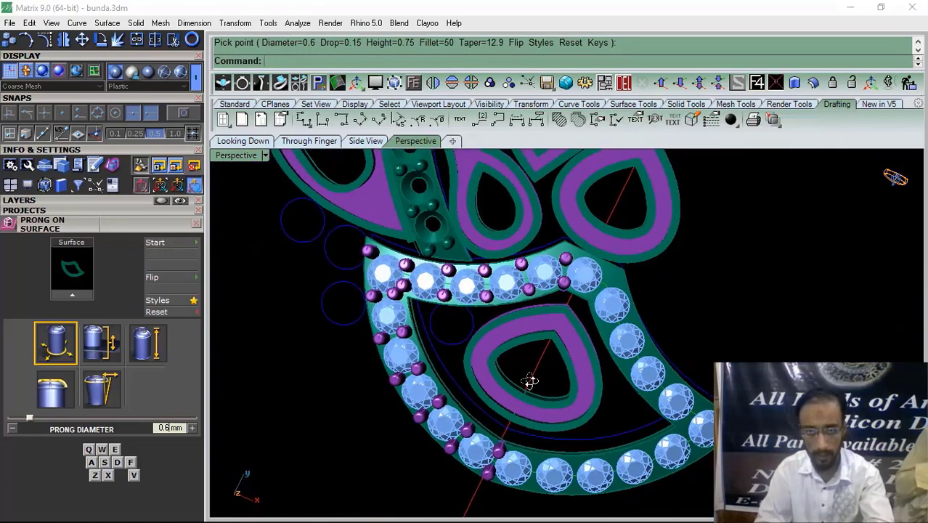
Select all objects on the Heads layer and deselect everything except the prongs on the fan-shaped frame, leaving out its central teardrop setting
{"action": "right_click_drag", "start_coordinate": [530, 381], "coordinate": [602, 374]}
{"action": "left_click", "coordinate": [124, 200]}
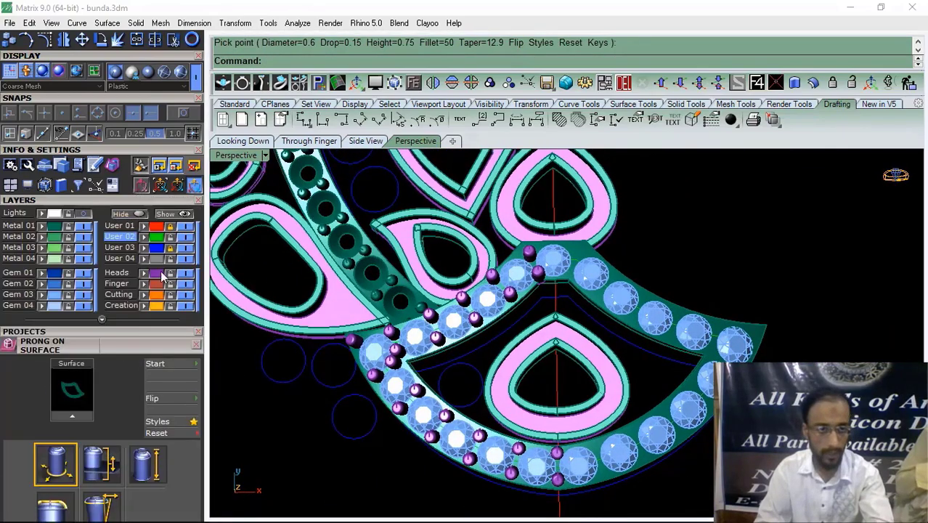
{"action": "right_click", "coordinate": [155, 276]}
{"action": "scroll", "coordinate": [534, 319], "scroll_direction": "down", "scroll_amount": 8}
{"action": "right_click_drag", "start_coordinate": [549, 250], "coordinate": [543, 381], "text": "shift"}
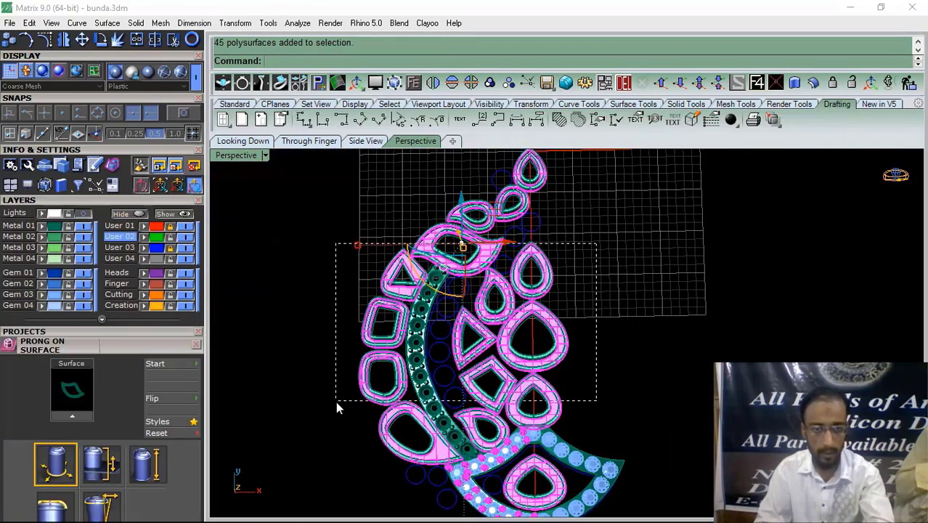
{"action": "left_click_drag", "start_coordinate": [327, 419], "coordinate": [328, 419], "text": "ctrl"}
{"action": "right_click_drag", "start_coordinate": [328, 419], "coordinate": [438, 394]}
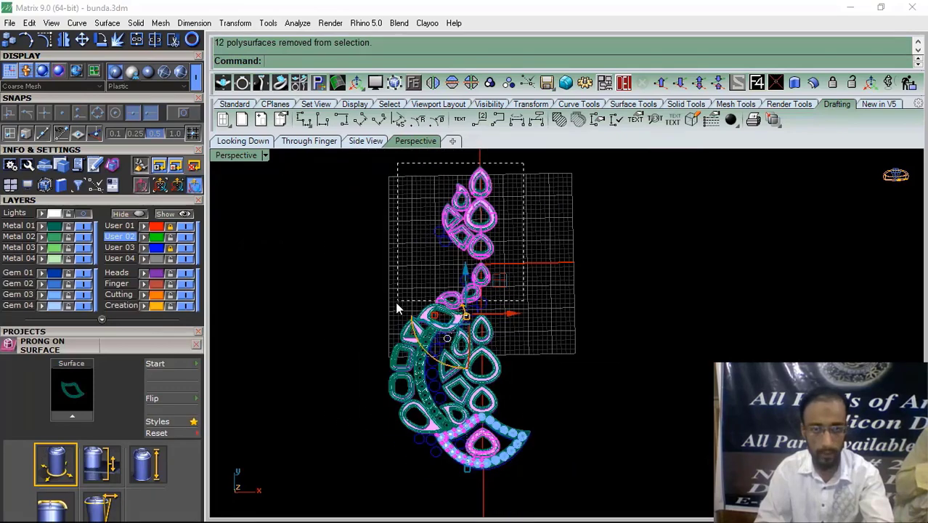
{"action": "left_click_drag", "start_coordinate": [396, 308], "coordinate": [396, 309], "text": "ctrl"}
{"action": "scroll", "coordinate": [448, 414], "scroll_direction": "up", "scroll_amount": 5}
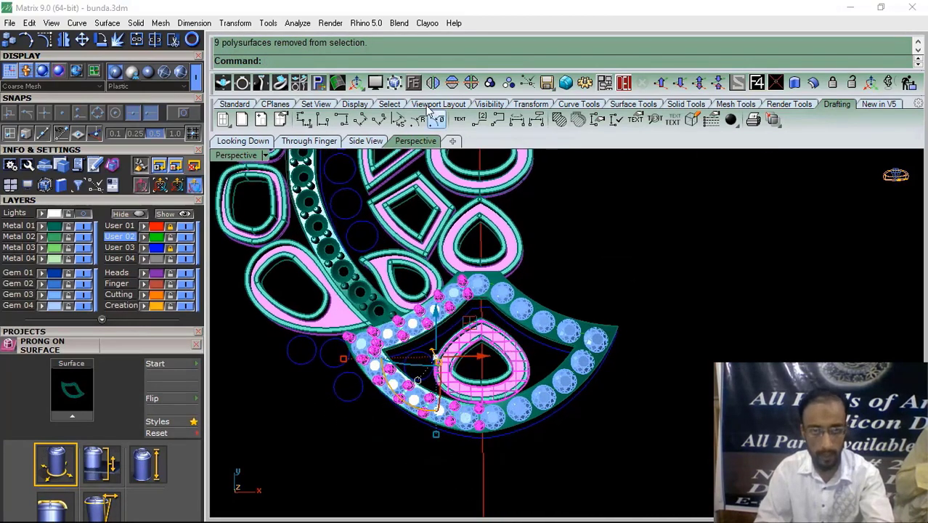
{"action": "left_click", "coordinate": [451, 83]}
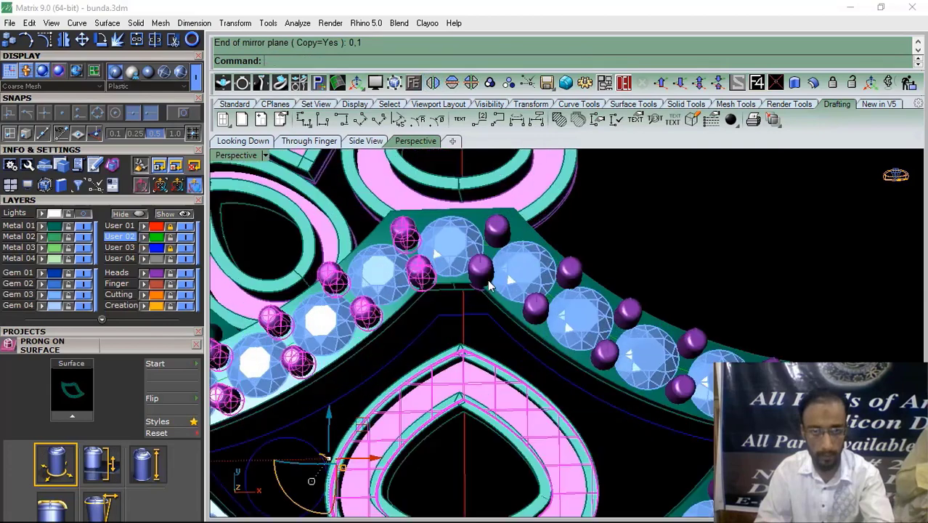
{"action": "key", "text": "ctrl+z"}
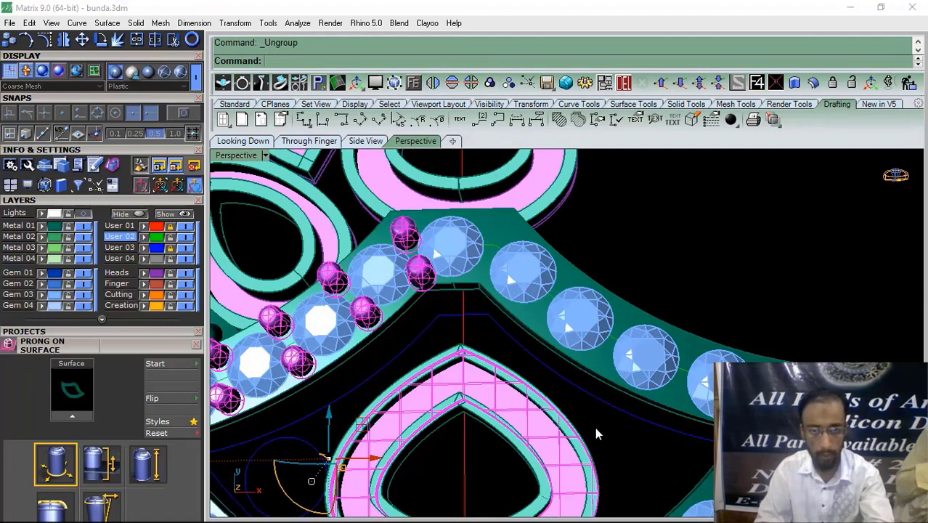
{"action": "left_click", "coordinate": [532, 456], "text": "ctrl"}
{"action": "scroll", "coordinate": [490, 291], "scroll_direction": "down", "scroll_amount": 3}
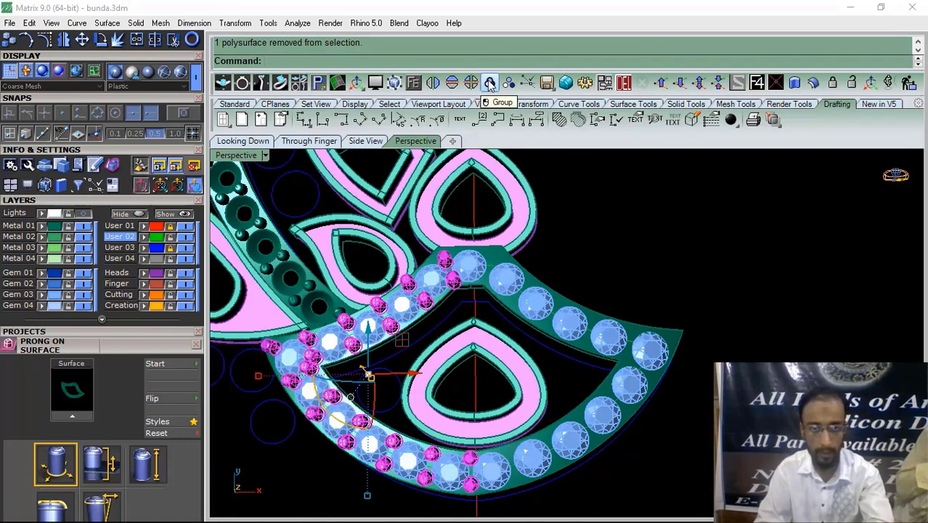
Try mirroring all the frame's prongs, including the pair on the centre line, and check the copies at the bottom centre
{"action": "left_click", "coordinate": [436, 84]}
{"action": "scroll", "coordinate": [491, 361], "scroll_direction": "up", "scroll_amount": 5}
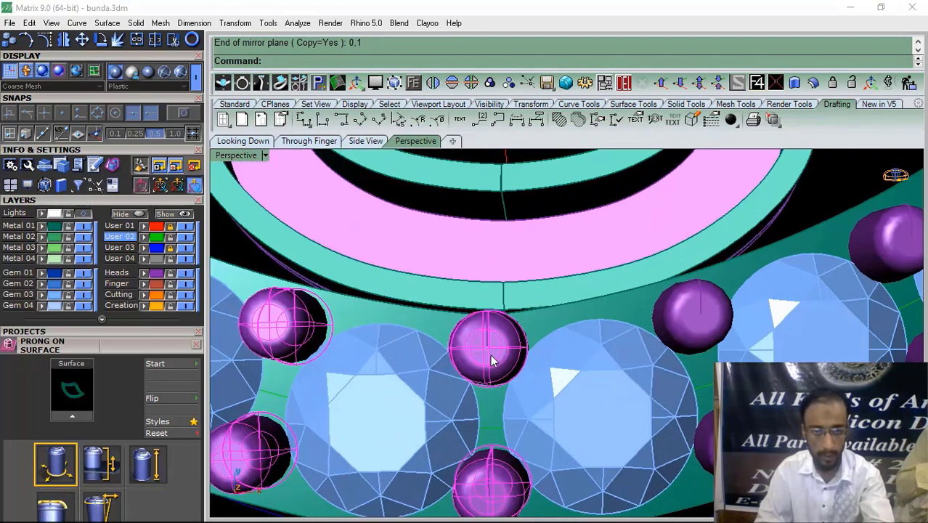
{"action": "scroll", "coordinate": [465, 356], "scroll_direction": "down", "scroll_amount": 5}
{"action": "left_click", "coordinate": [512, 419]}
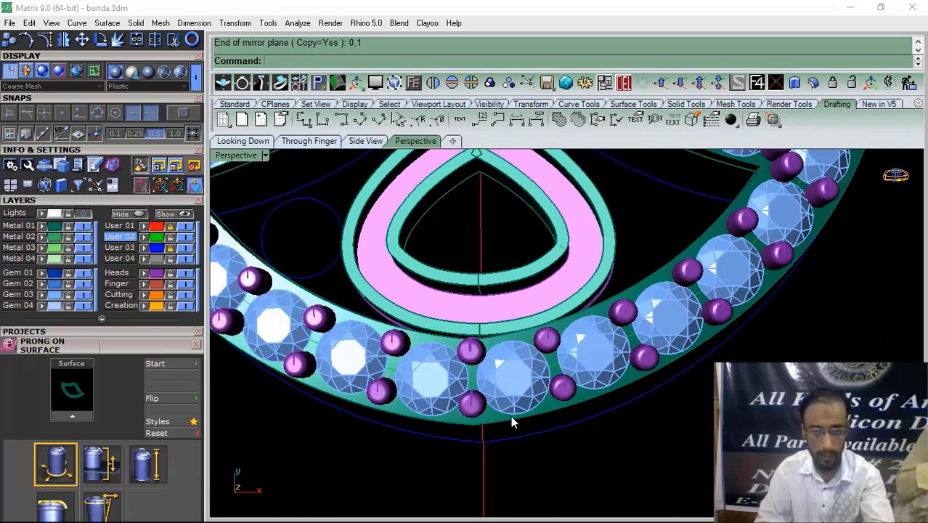
{"action": "left_click", "coordinate": [471, 354]}
{"action": "left_click", "coordinate": [516, 401]}
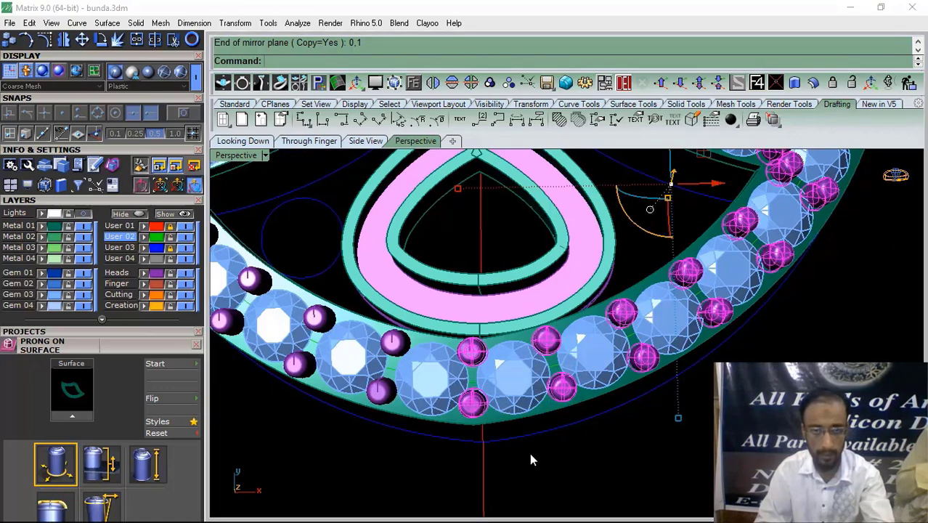
Leave the two bottom-centre prongs out of the selection and mirror the remaining prongs across the vertical centre line
{"action": "left_click", "coordinate": [462, 351], "text": "ctrl"}
{"action": "scroll", "coordinate": [475, 367], "scroll_direction": "down", "scroll_amount": 5}
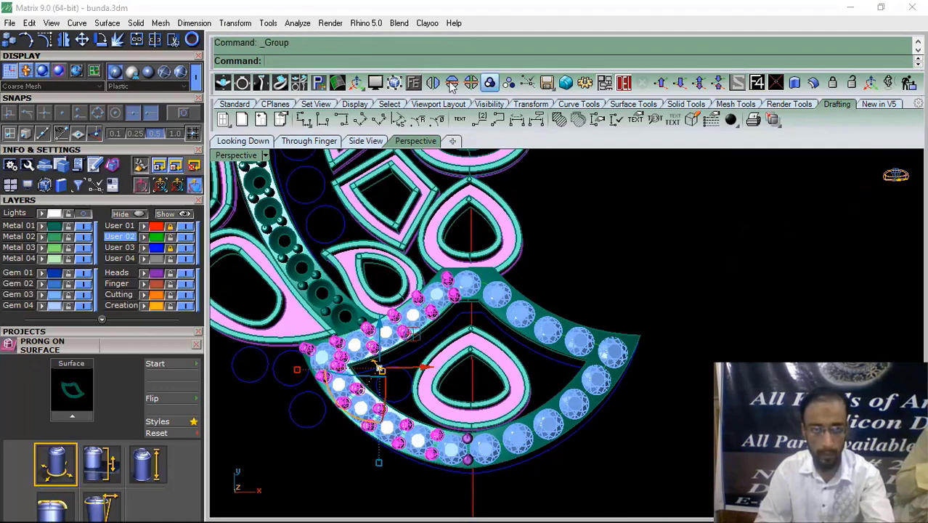
{"action": "left_click", "coordinate": [434, 83]}
{"action": "scroll", "coordinate": [464, 458], "scroll_direction": "up", "scroll_amount": 7}
Add the bottom-centre prongs and the mirrored prongs to the selection and group all of the frame's prongs
{"action": "left_click", "coordinate": [480, 461], "text": "shift"}
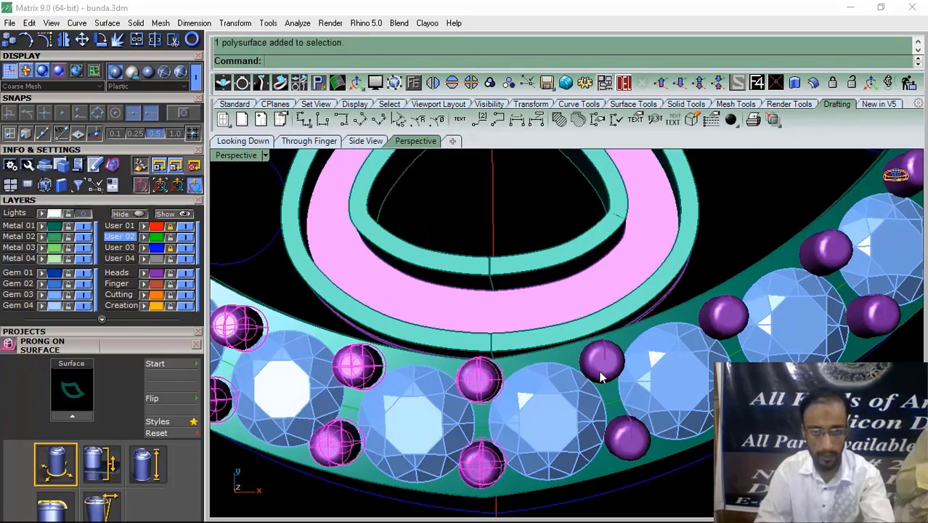
{"action": "left_click", "coordinate": [600, 376]}
{"action": "scroll", "coordinate": [600, 377], "scroll_direction": "down", "scroll_amount": 5}
{"action": "left_click", "coordinate": [491, 83]}
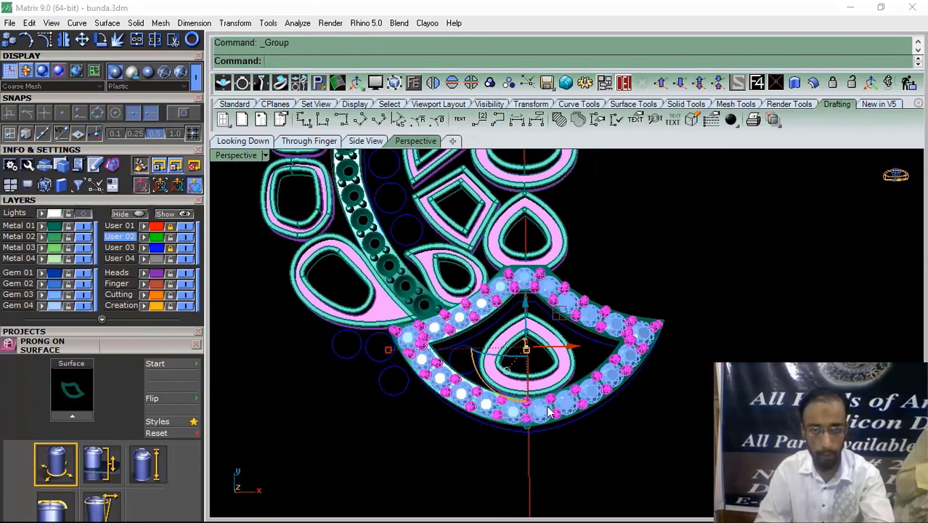
Move the grouped prongs to the Metal 01 layer and delete the fan frame's round gems
{"action": "scroll", "coordinate": [549, 466], "scroll_direction": "up", "scroll_amount": 5}
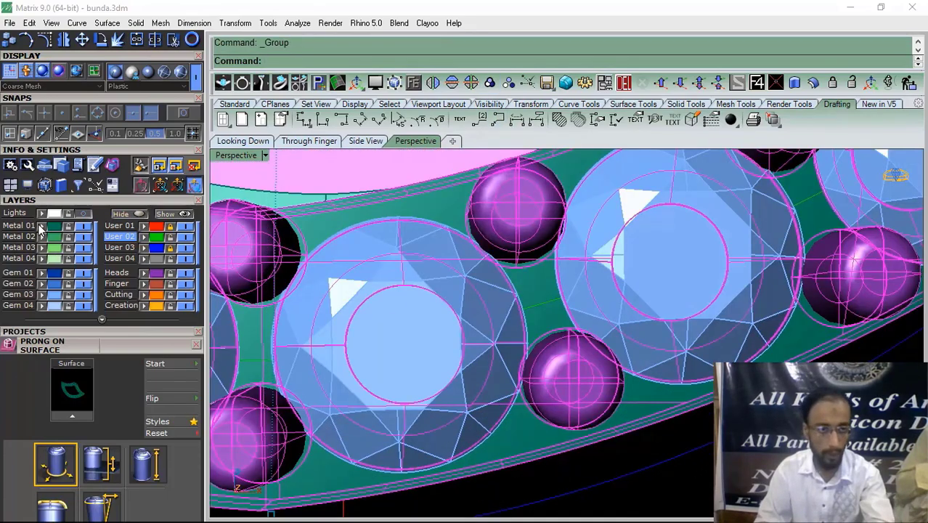
{"action": "scroll", "coordinate": [470, 275], "scroll_direction": "down", "scroll_amount": 5}
{"action": "left_click", "coordinate": [608, 167]}
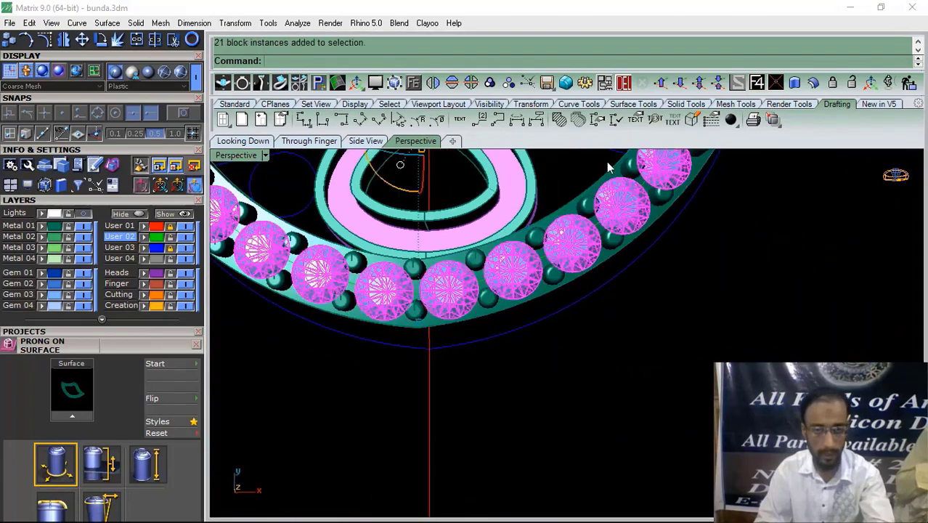
{"action": "left_click", "coordinate": [625, 83]}
{"action": "scroll", "coordinate": [513, 312], "scroll_direction": "down", "scroll_amount": 5}
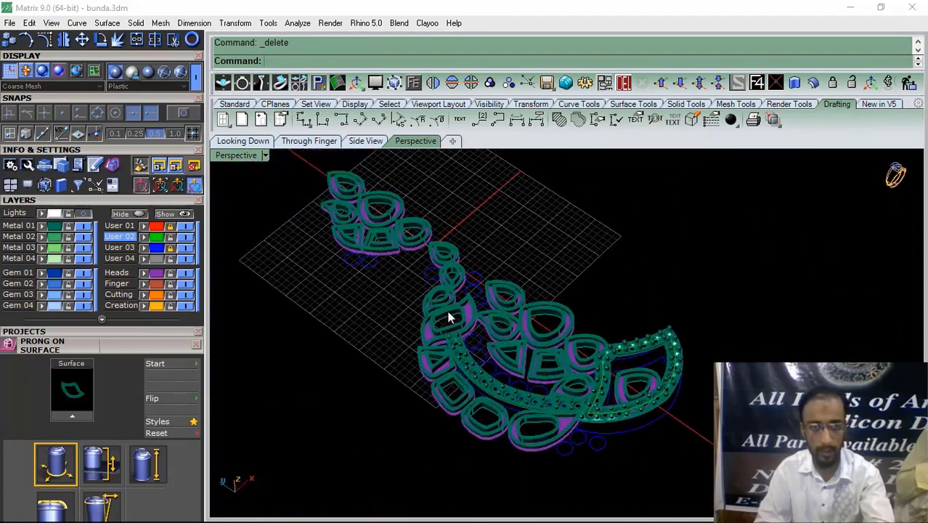
Switch to the Looking Down view at the fan frame and close the Prong on Surface tool
{"action": "right_click_drag", "start_coordinate": [448, 317], "coordinate": [458, 345]}
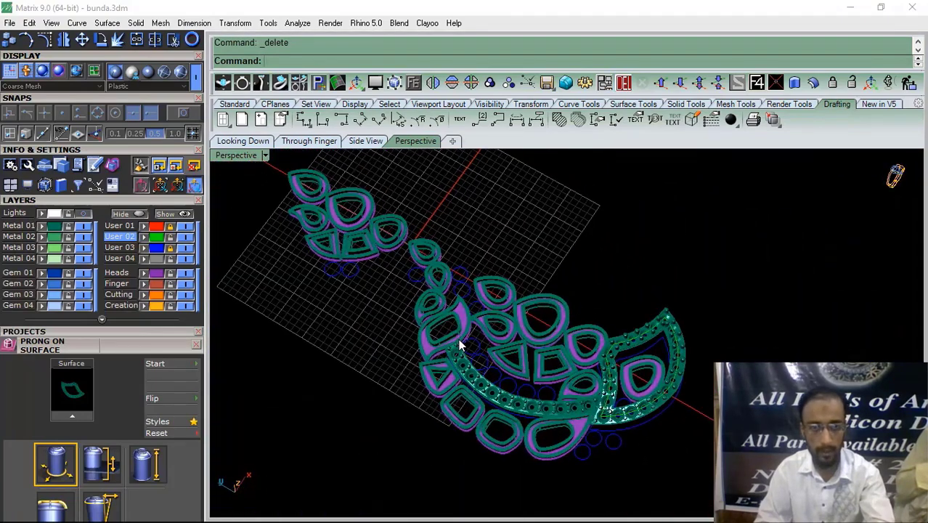
{"action": "left_click", "coordinate": [243, 141]}
{"action": "scroll", "coordinate": [435, 320], "scroll_direction": "up", "scroll_amount": 6}
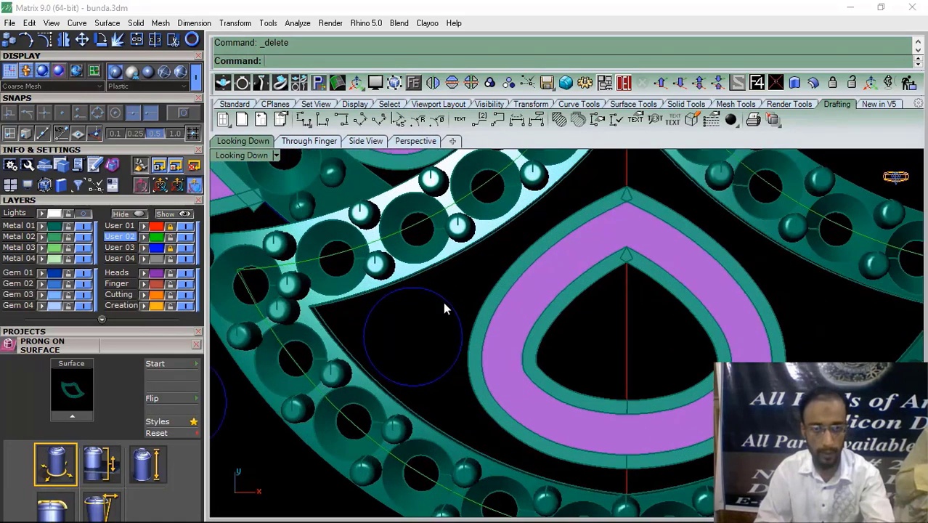
{"action": "left_click", "coordinate": [151, 200]}
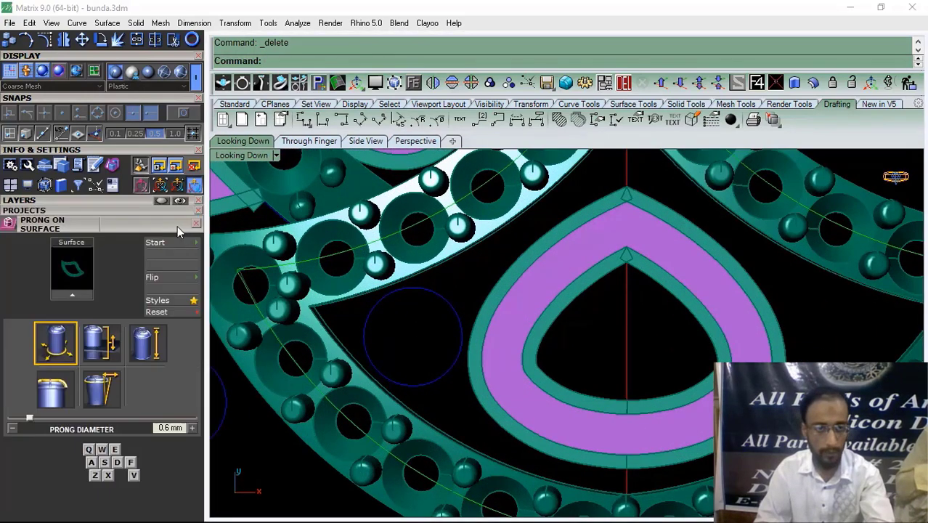
{"action": "left_click", "coordinate": [196, 224]}
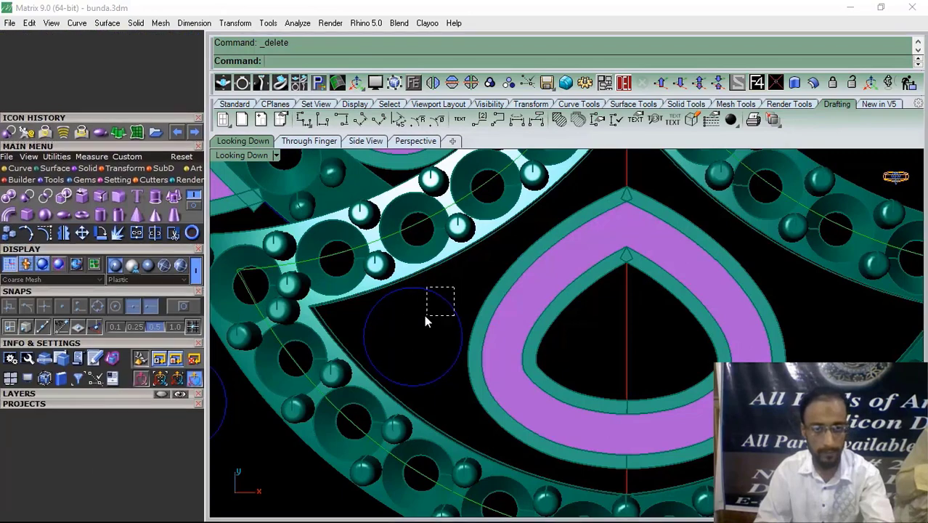
Offset the blue circle inside the fan frame's left corner inward by 0.35 mm
{"action": "left_click_drag", "start_coordinate": [426, 321], "coordinate": [426, 319]}
{"action": "left_click", "coordinate": [21, 171]}
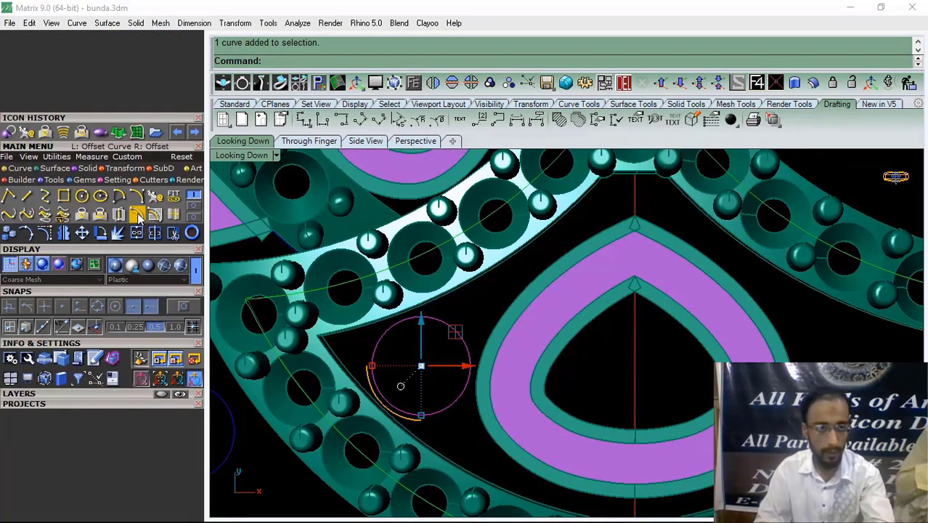
{"action": "left_click", "coordinate": [138, 216]}
{"action": "scroll", "coordinate": [399, 356], "scroll_direction": "up", "scroll_amount": 3}
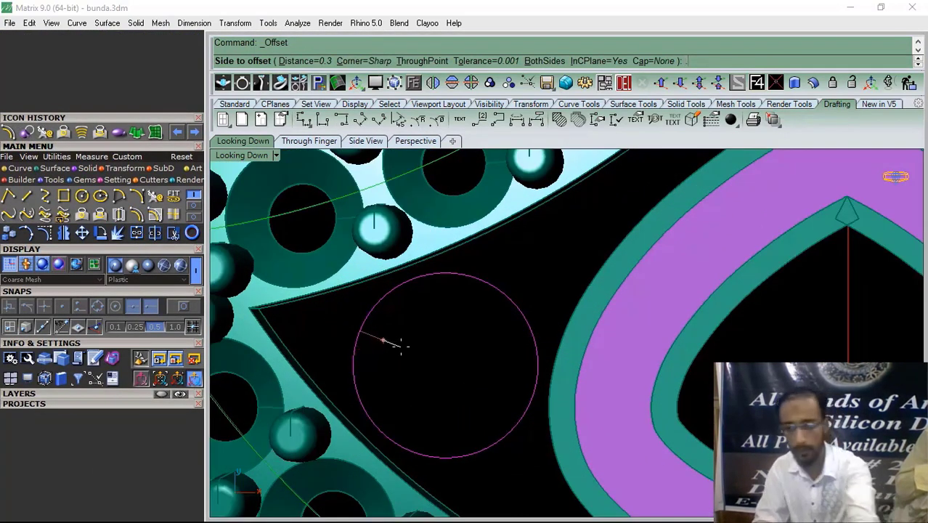
{"action": "type", "text": ".35"}
{"action": "key", "text": "Return"}
{"action": "left_click", "coordinate": [394, 342]}
{"action": "scroll", "coordinate": [509, 296], "scroll_direction": "down", "scroll_amount": 3}
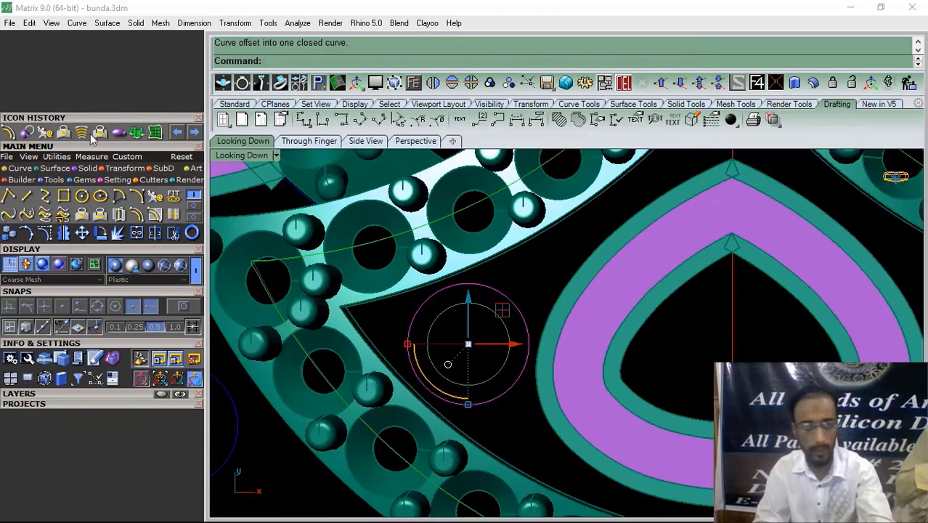
Measure the diameter of the new inner circle with an aligned dimension, using the Near snap, and discard the dimension
{"action": "left_click", "coordinate": [193, 22]}
{"action": "left_click", "coordinate": [207, 63]}
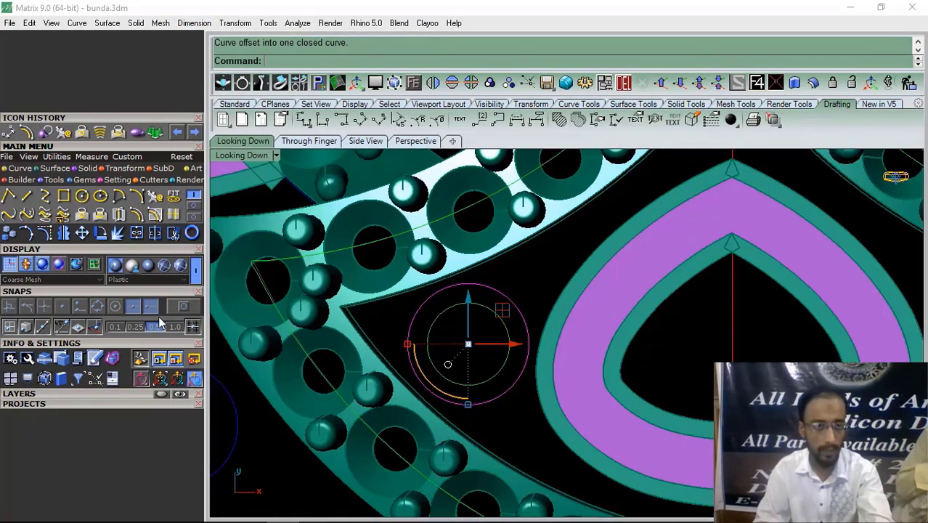
{"action": "scroll", "coordinate": [450, 318], "scroll_direction": "up", "scroll_amount": 3}
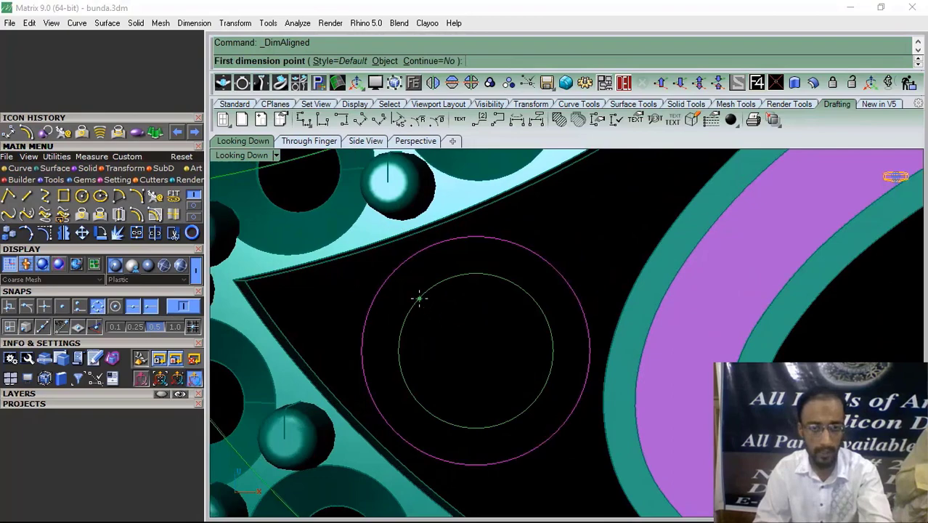
{"action": "left_click", "coordinate": [86, 310]}
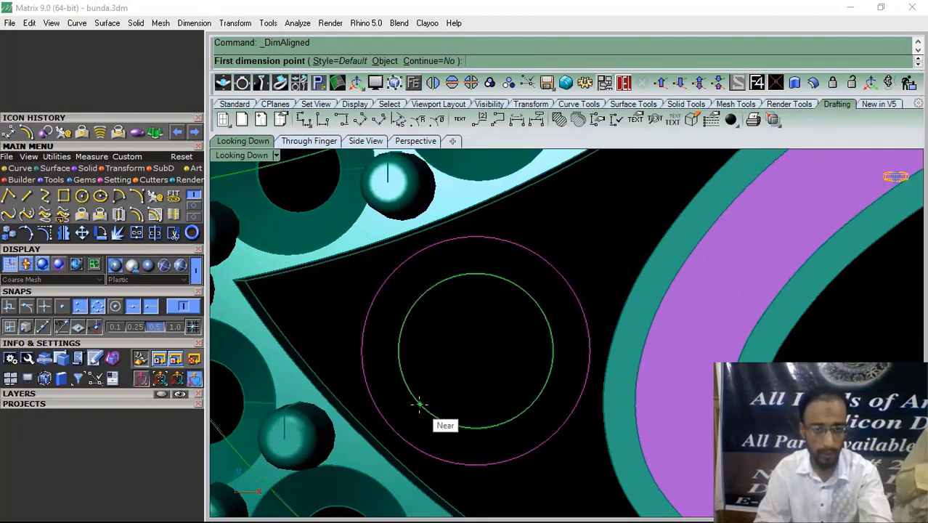
{"action": "left_click", "coordinate": [419, 404]}
{"action": "left_click", "coordinate": [528, 292]}
{"action": "scroll", "coordinate": [501, 317], "scroll_direction": "down", "scroll_amount": 1}
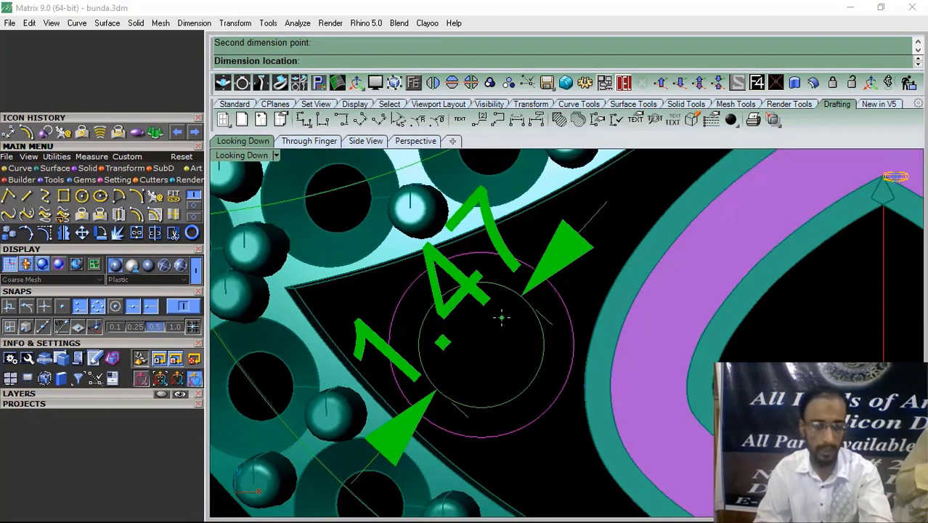
{"action": "key", "text": "Escape"}
Offset the lowest blue circle outside the fan frame's left corner inward by the same distance
{"action": "scroll", "coordinate": [534, 294], "scroll_direction": "down", "scroll_amount": 9}
{"action": "right_click_drag", "start_coordinate": [533, 294], "coordinate": [611, 361]}
{"action": "left_click", "coordinate": [413, 442]}
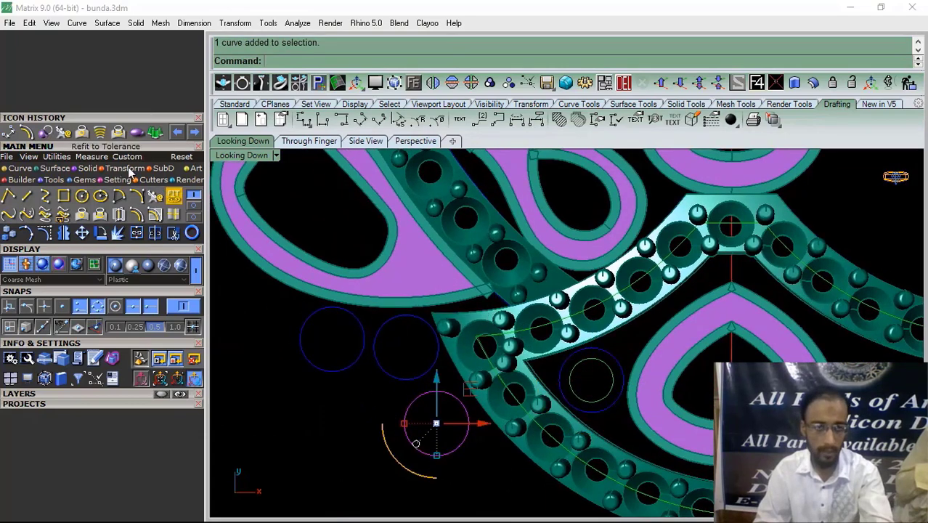
{"action": "left_click", "coordinate": [27, 129]}
{"action": "scroll", "coordinate": [405, 410], "scroll_direction": "up", "scroll_amount": 4}
{"action": "left_click", "coordinate": [462, 427]}
{"action": "right_click_drag", "start_coordinate": [462, 427], "coordinate": [446, 387]}
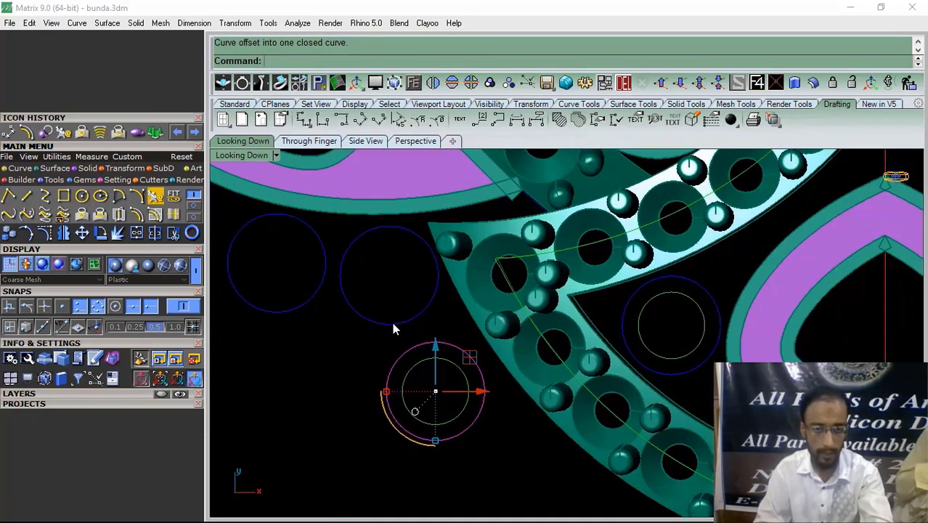
Offset inward the two neighbouring blue circles below the large teardrop setting, outside the fan frame's left corner
{"action": "scroll", "coordinate": [384, 301], "scroll_direction": "up", "scroll_amount": 6}
{"action": "left_click_drag", "start_coordinate": [384, 296], "coordinate": [357, 352]}
{"action": "right_click", "coordinate": [358, 349]}
{"action": "left_click", "coordinate": [367, 299]}
{"action": "scroll", "coordinate": [356, 279], "scroll_direction": "down", "scroll_amount": 4}
{"action": "right_click_drag", "start_coordinate": [350, 264], "coordinate": [371, 306]}
{"action": "left_click_drag", "start_coordinate": [304, 303], "coordinate": [288, 350]}
{"action": "right_click", "coordinate": [288, 348]}
{"action": "left_click", "coordinate": [297, 292]}
Offset inward the two lowest blue circles in the column between the curved gem band and the inner settings
{"action": "scroll", "coordinate": [313, 285], "scroll_direction": "down", "scroll_amount": 8}
{"action": "right_click_drag", "start_coordinate": [329, 280], "coordinate": [354, 432]}
{"action": "right_click_drag", "start_coordinate": [436, 221], "coordinate": [436, 311]}
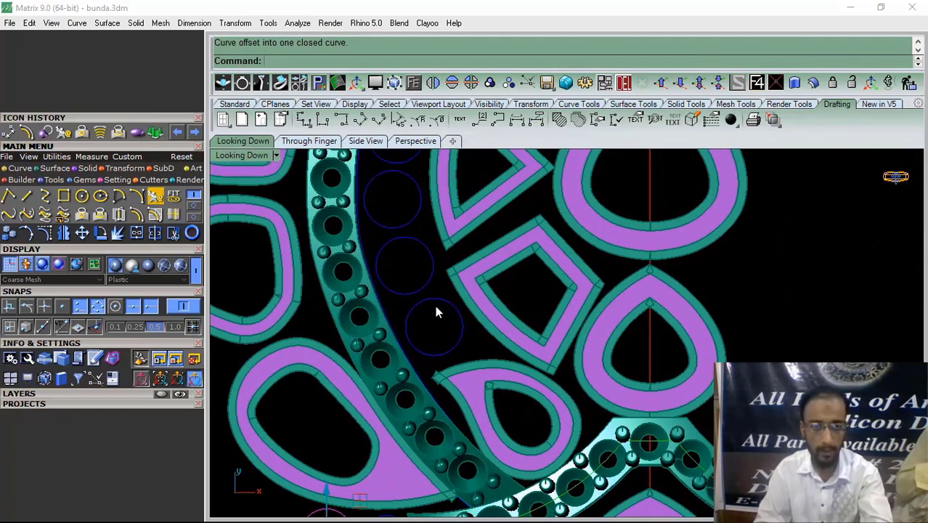
{"action": "scroll", "coordinate": [439, 308], "scroll_direction": "up", "scroll_amount": 10}
{"action": "left_click_drag", "start_coordinate": [447, 273], "coordinate": [422, 318]}
{"action": "right_click", "coordinate": [420, 318]}
{"action": "left_click", "coordinate": [420, 318]}
{"action": "right_click_drag", "start_coordinate": [444, 180], "coordinate": [442, 262]}
{"action": "left_click_drag", "start_coordinate": [392, 236], "coordinate": [358, 298]}
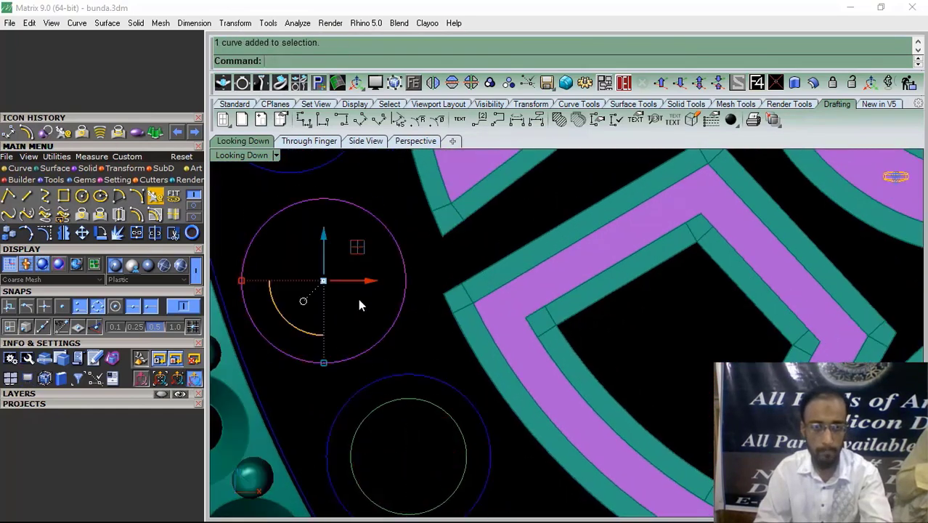
{"action": "right_click", "coordinate": [358, 297]}
{"action": "left_click", "coordinate": [358, 297]}
{"action": "right_click_drag", "start_coordinate": [371, 204], "coordinate": [391, 283]}
Measure across the inner offset of the column's second-lowest circle with an aligned dimension and discard it
{"action": "left_click", "coordinate": [7, 133]}
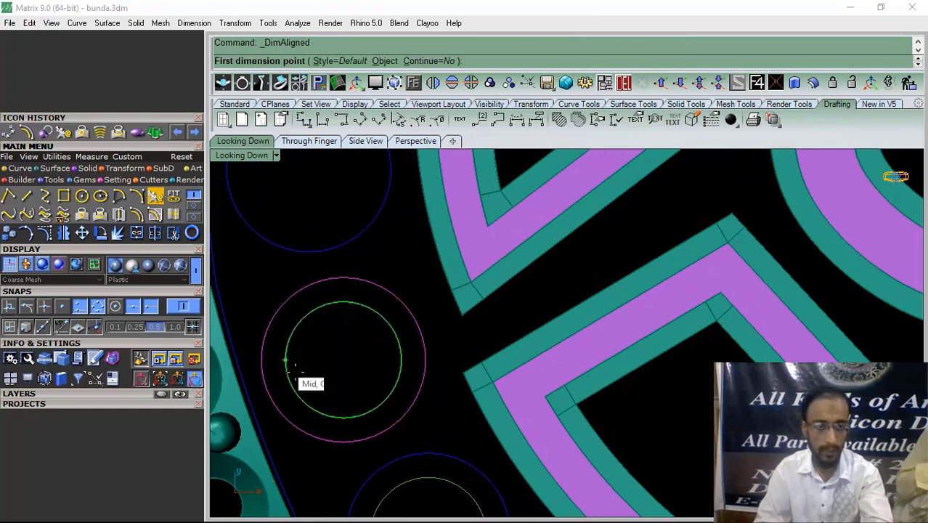
{"action": "left_click", "coordinate": [290, 383]}
{"action": "left_click", "coordinate": [396, 334]}
{"action": "key", "text": "Escape"}
Offset inward by 0.35 the third and fourth circles from the bottom of the column beside the curved gem band
{"action": "scroll", "coordinate": [396, 333], "scroll_direction": "down", "scroll_amount": 4}
{"action": "right_click_drag", "start_coordinate": [398, 280], "coordinate": [404, 328]}
{"action": "left_click_drag", "start_coordinate": [347, 295], "coordinate": [329, 328]}
{"action": "right_click", "coordinate": [326, 298]}
{"action": "left_click", "coordinate": [326, 297]}
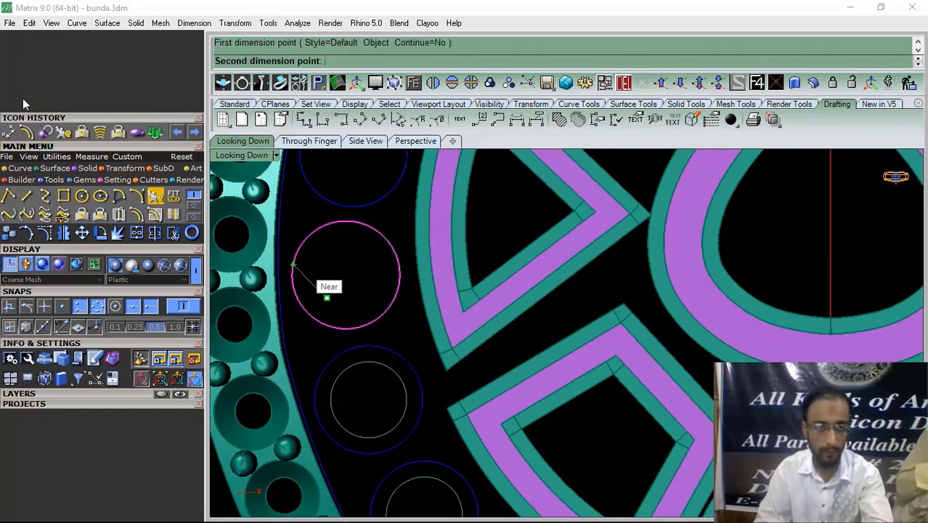
{"action": "left_click", "coordinate": [26, 132]}
{"action": "left_click", "coordinate": [330, 306]}
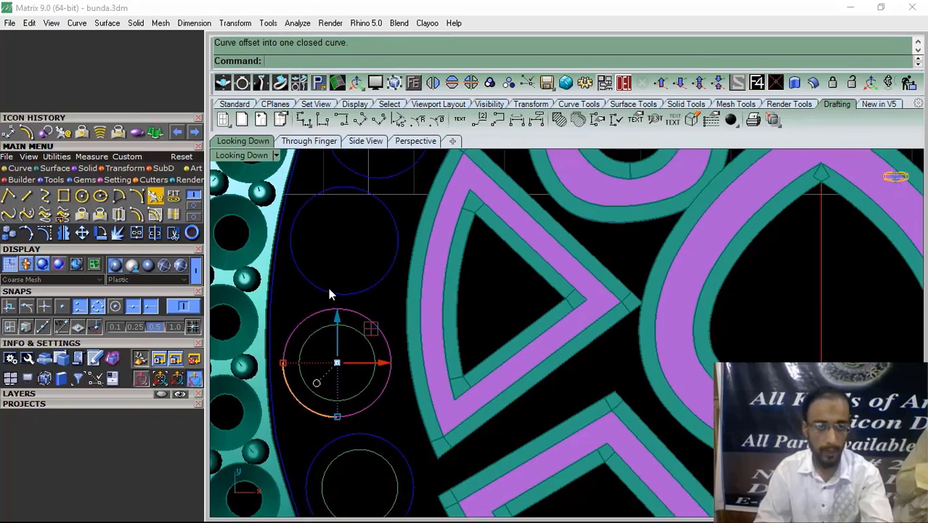
{"action": "key", "text": "Up"}
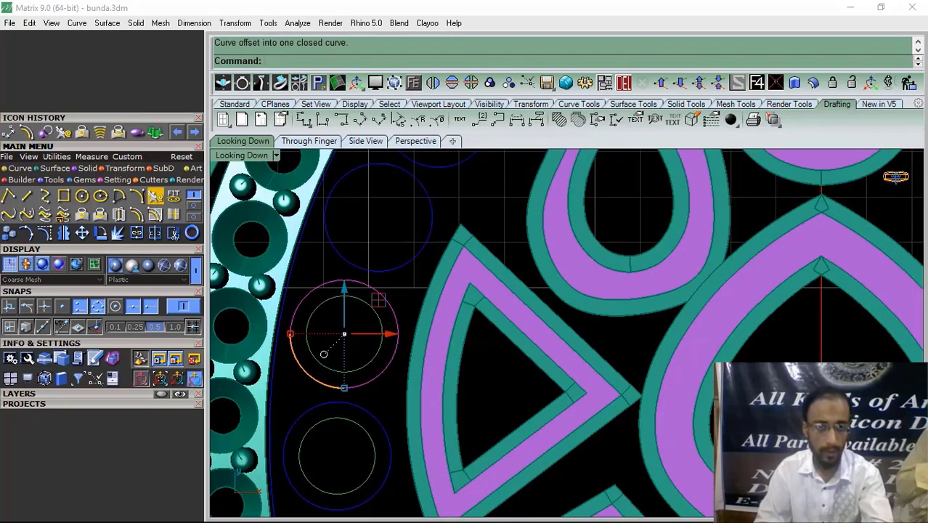
Offset inward by 0.35 the two uppermost circles of the column beside the curved gem band
{"action": "key", "text": "Up"}
{"action": "scroll", "coordinate": [435, 262], "scroll_direction": "up", "scroll_amount": 6}
{"action": "left_click_drag", "start_coordinate": [452, 247], "coordinate": [379, 299]}
{"action": "right_click", "coordinate": [380, 299]}
{"action": "left_click", "coordinate": [379, 299]}
{"action": "scroll", "coordinate": [380, 299], "scroll_direction": "down", "scroll_amount": 6}
{"action": "key", "text": "Up"}
{"action": "left_click_drag", "start_coordinate": [481, 366], "coordinate": [433, 316]}
{"action": "right_click", "coordinate": [433, 312]}
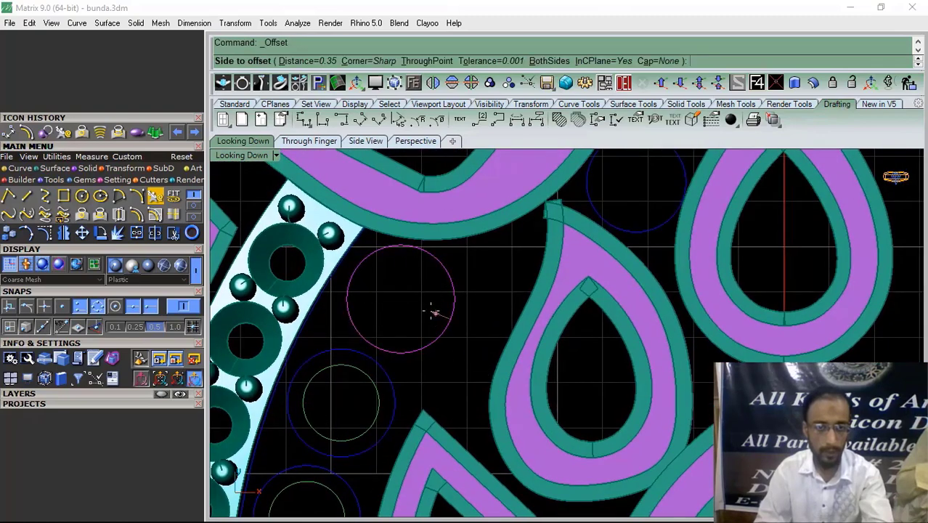
{"action": "left_click", "coordinate": [432, 308]}
Offset inward the circle between the wide curved setting and the centre teardrop, and the circle above it
{"action": "scroll", "coordinate": [434, 308], "scroll_direction": "down", "scroll_amount": 4}
{"action": "right_click_drag", "start_coordinate": [521, 278], "coordinate": [455, 340]}
{"action": "scroll", "coordinate": [526, 258], "scroll_direction": "up", "scroll_amount": 8}
{"action": "left_click_drag", "start_coordinate": [522, 229], "coordinate": [470, 288]}
{"action": "left_click", "coordinate": [441, 305]}
{"action": "scroll", "coordinate": [434, 309], "scroll_direction": "down", "scroll_amount": 6}
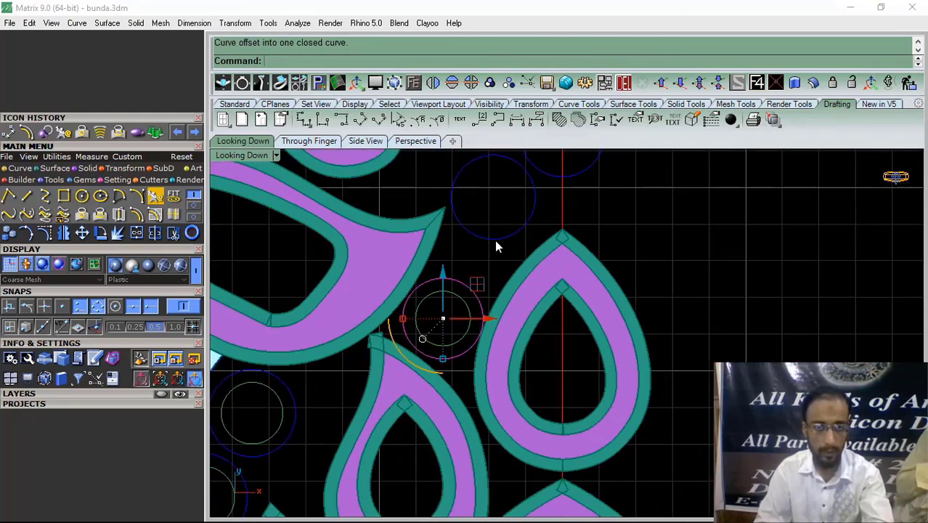
{"action": "right_click_drag", "start_coordinate": [495, 239], "coordinate": [461, 334]}
{"action": "scroll", "coordinate": [466, 342], "scroll_direction": "up", "scroll_amount": 6}
{"action": "left_click_drag", "start_coordinate": [466, 342], "coordinate": [437, 293]}
{"action": "right_click", "coordinate": [437, 293]}
{"action": "left_click", "coordinate": [438, 290]}
Offset inward the filler circle on the centre line and the circle beside the small teardrop at the main piece's top
{"action": "right_click_drag", "start_coordinate": [486, 262], "coordinate": [417, 367]}
{"action": "left_click_drag", "start_coordinate": [619, 323], "coordinate": [513, 260]}
{"action": "scroll", "coordinate": [465, 280], "scroll_direction": "down", "scroll_amount": 3}
{"action": "right_click_drag", "start_coordinate": [406, 248], "coordinate": [444, 407]}
{"action": "scroll", "coordinate": [435, 392], "scroll_direction": "up", "scroll_amount": 4}
{"action": "left_click_drag", "start_coordinate": [405, 226], "coordinate": [382, 328]}
{"action": "right_click", "coordinate": [382, 332]}
{"action": "left_click", "coordinate": [385, 330]}
Offset inward by 0.35 the two circles outside the upper piece's four-sided setting
{"action": "scroll", "coordinate": [401, 297], "scroll_direction": "down", "scroll_amount": 9}
{"action": "right_click_drag", "start_coordinate": [429, 271], "coordinate": [440, 386]}
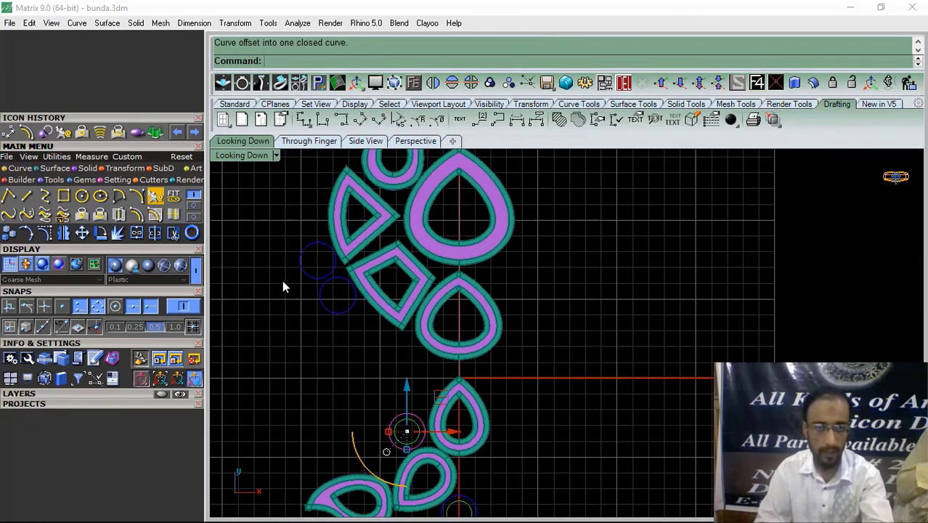
{"action": "right_click_drag", "start_coordinate": [375, 249], "coordinate": [404, 290]}
{"action": "scroll", "coordinate": [354, 342], "scroll_direction": "up", "scroll_amount": 5}
{"action": "left_click_drag", "start_coordinate": [357, 345], "coordinate": [339, 384]}
{"action": "right_click", "coordinate": [339, 385]}
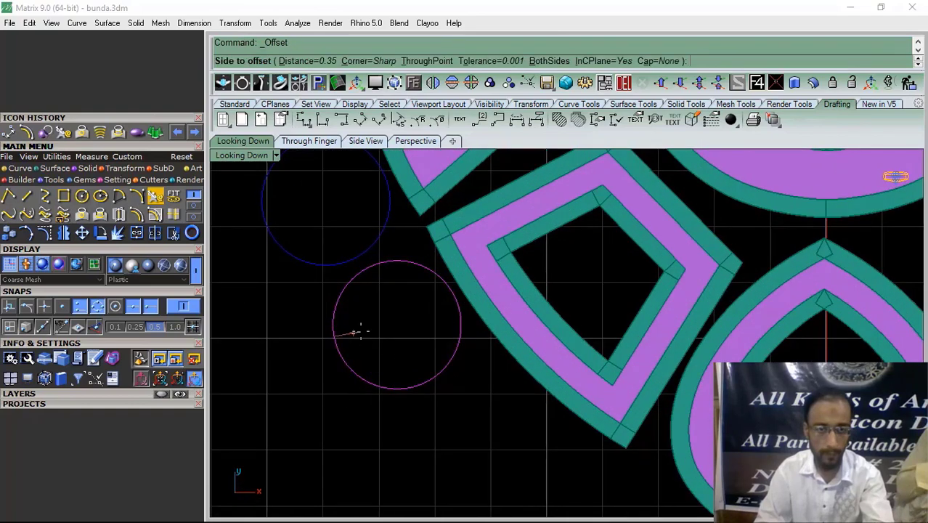
{"action": "left_click", "coordinate": [364, 327]}
{"action": "right_click_drag", "start_coordinate": [377, 285], "coordinate": [410, 357]}
{"action": "left_click_drag", "start_coordinate": [386, 338], "coordinate": [335, 293]}
{"action": "right_click", "coordinate": [335, 291]}
{"action": "left_click", "coordinate": [333, 292]}
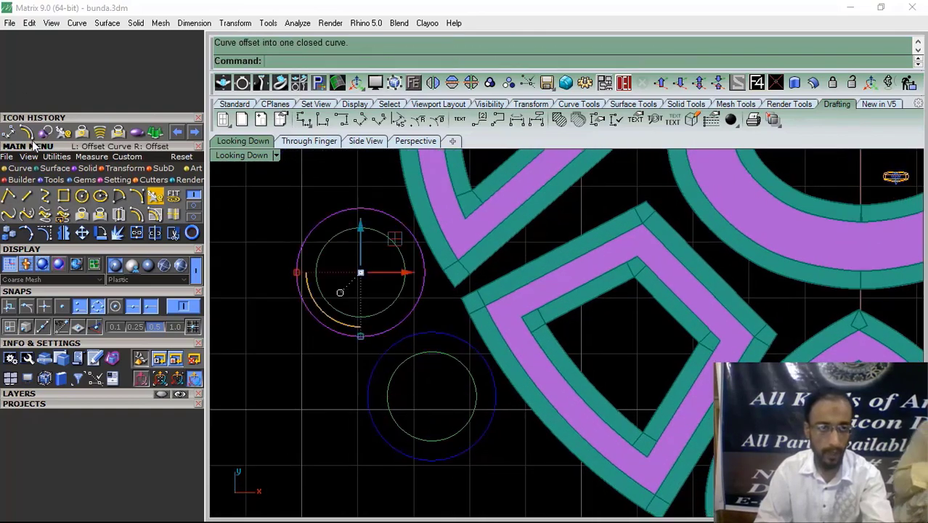
Measure across the inner offset of the upper piece's higher circle with an aligned dimension and discard it
{"action": "left_click", "coordinate": [316, 272]}
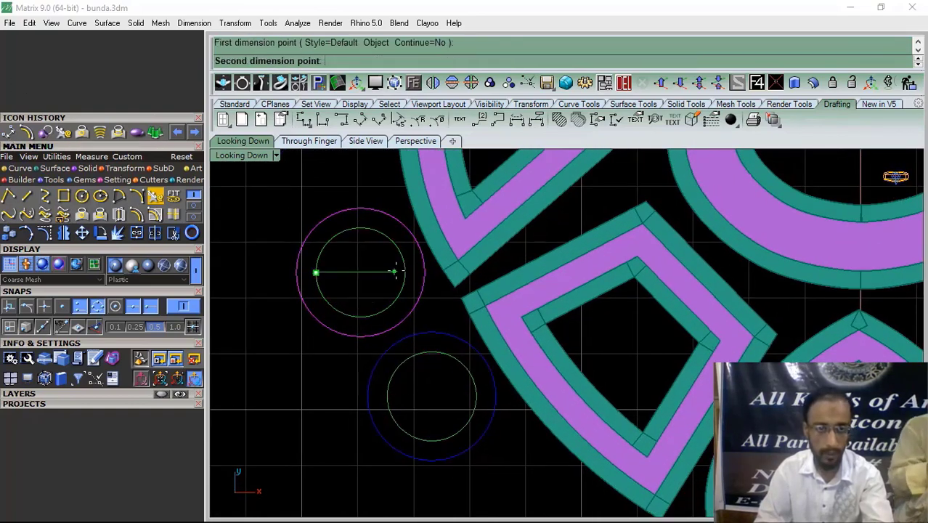
{"action": "left_click", "coordinate": [405, 273]}
{"action": "key", "text": "Escape"}
Select the circle pairs outside the fan frame's left corner
{"action": "scroll", "coordinate": [390, 262], "scroll_direction": "down", "scroll_amount": 12}
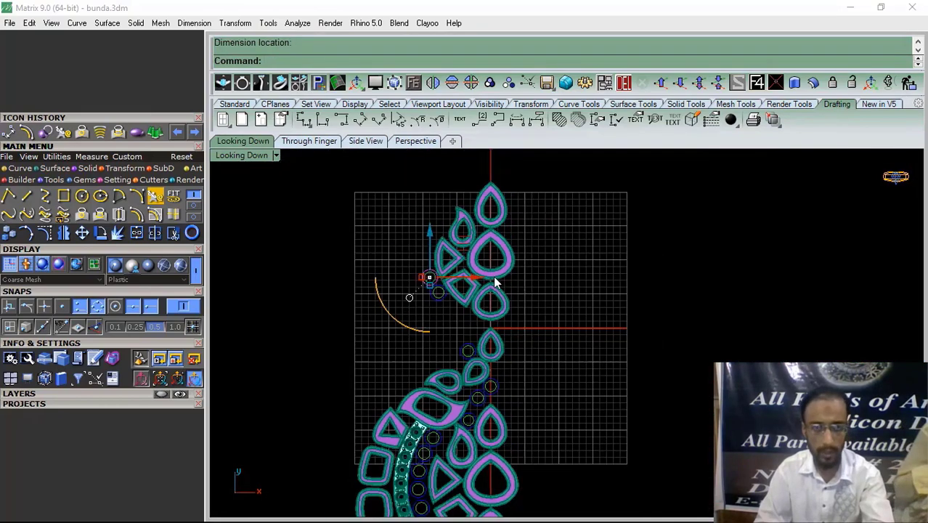
{"action": "scroll", "coordinate": [495, 282], "scroll_direction": "down", "scroll_amount": 2}
{"action": "right_click_drag", "start_coordinate": [510, 318], "coordinate": [486, 262]}
{"action": "scroll", "coordinate": [471, 312], "scroll_direction": "up", "scroll_amount": 12}
{"action": "scroll", "coordinate": [470, 312], "scroll_direction": "down", "scroll_amount": 12}
{"action": "right_click_drag", "start_coordinate": [463, 391], "coordinate": [450, 302]}
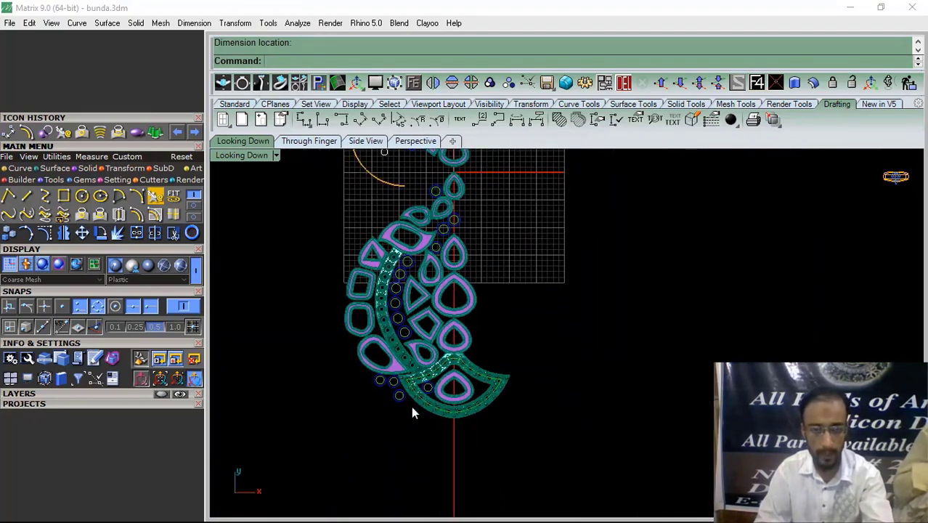
{"action": "scroll", "coordinate": [412, 412], "scroll_direction": "up", "scroll_amount": 5}
{"action": "left_click_drag", "start_coordinate": [324, 373], "coordinate": [313, 336]}
{"action": "scroll", "coordinate": [478, 367], "scroll_direction": "up", "scroll_amount": 3}
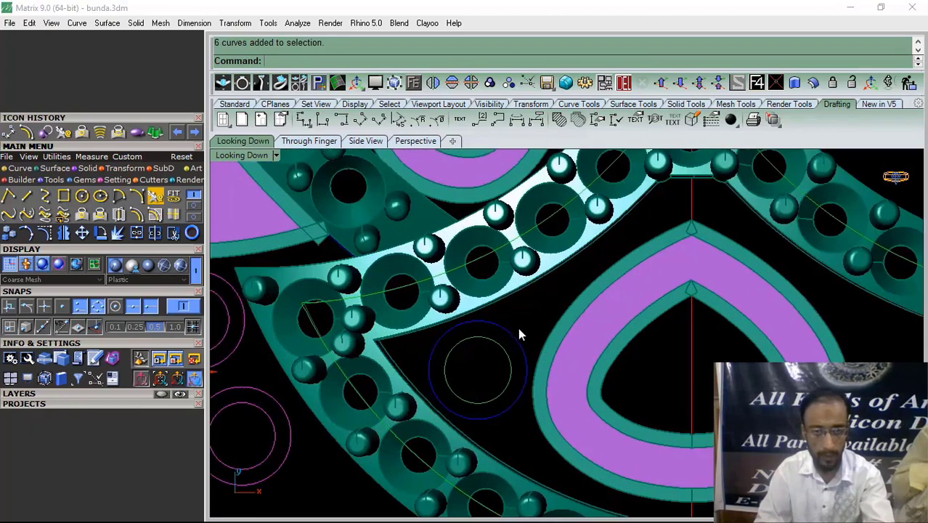
Select the centreline curve running along the fan frame's gem bands and take it out of view
{"action": "left_click", "coordinate": [500, 270]}
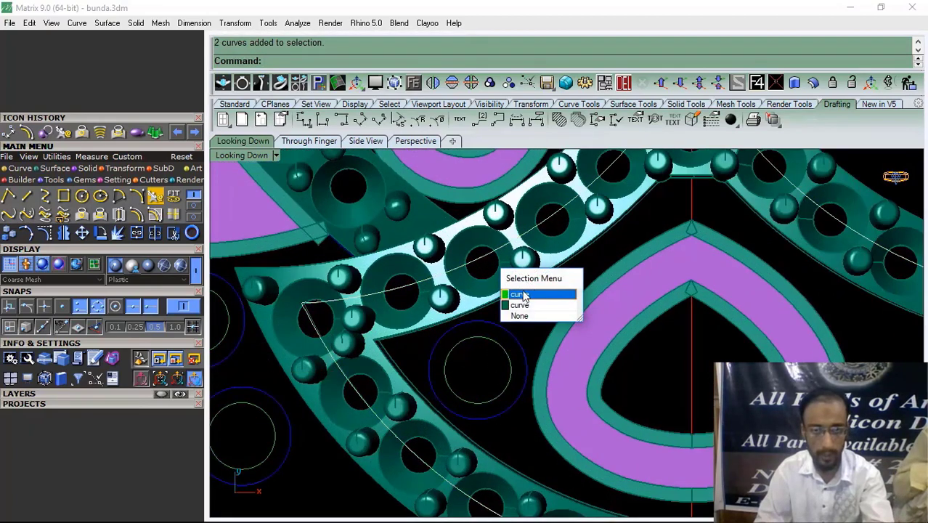
{"action": "left_click", "coordinate": [522, 302]}
{"action": "scroll", "coordinate": [485, 264], "scroll_direction": "up", "scroll_amount": 5}
{"action": "left_click_drag", "start_coordinate": [485, 270], "coordinate": [450, 236]}
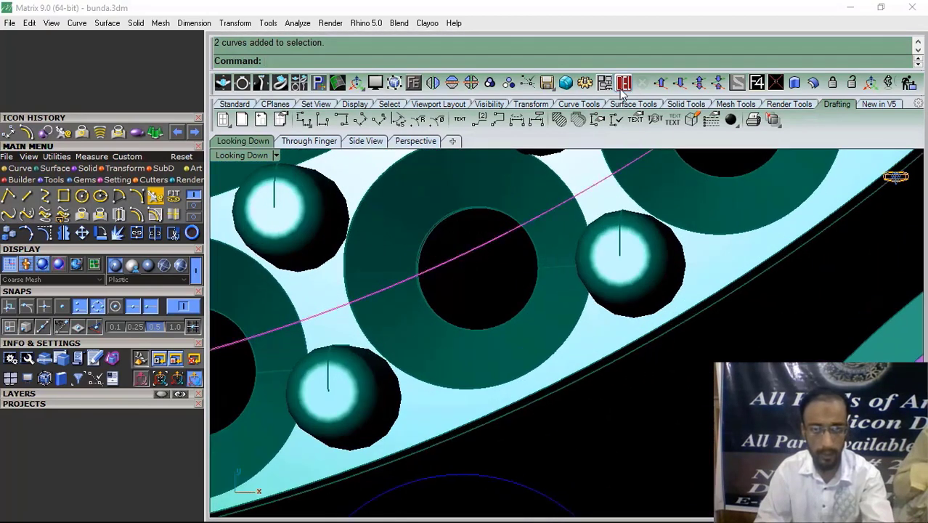
{"action": "scroll", "coordinate": [487, 243], "scroll_direction": "down", "scroll_amount": 5}
Select the circle pair inside the fan frame together with the three pairs outside its left corner
{"action": "left_click_drag", "start_coordinate": [521, 329], "coordinate": [411, 436]}
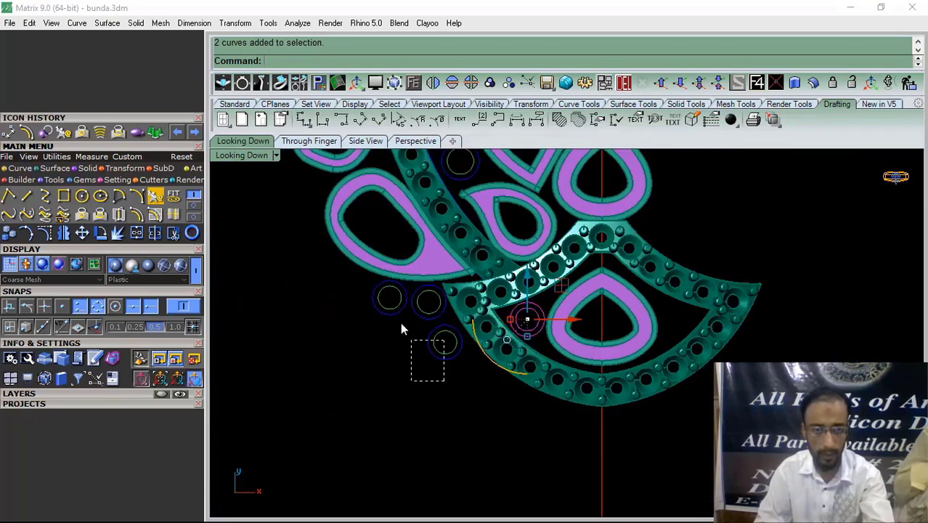
{"action": "left_click_drag", "start_coordinate": [373, 303], "coordinate": [369, 302], "text": "shift"}
{"action": "scroll", "coordinate": [348, 341], "scroll_direction": "down", "scroll_amount": 4}
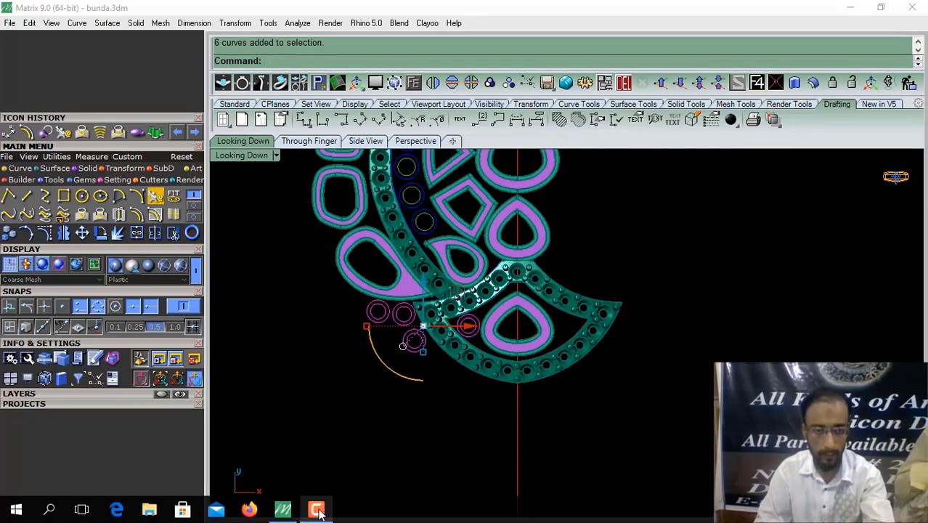
{"action": "left_click", "coordinate": [316, 511]}
{"action": "scroll", "coordinate": [451, 284], "scroll_direction": "up", "scroll_amount": 5}
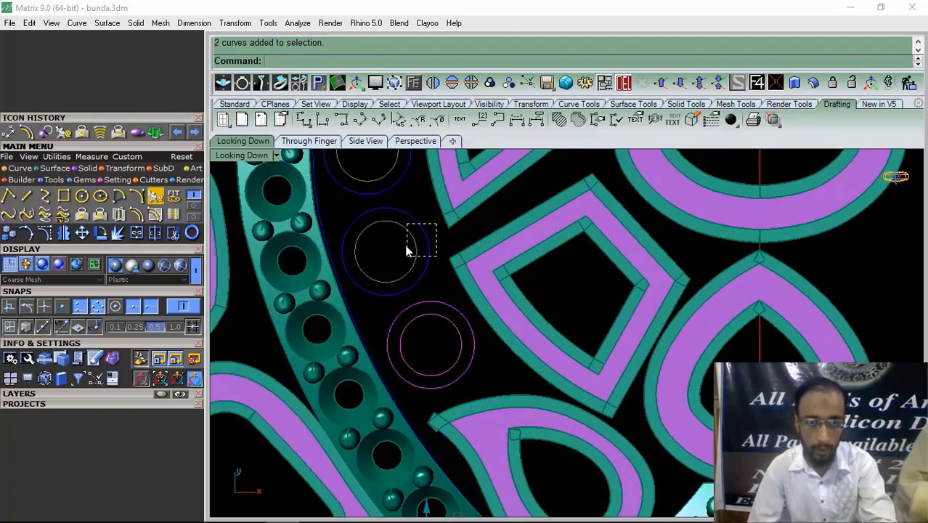
Add all six circle pairs of the column beside the curved gem band to the selection
{"action": "scroll", "coordinate": [438, 345], "scroll_direction": "down", "scroll_amount": 5}
{"action": "scroll", "coordinate": [424, 277], "scroll_direction": "up", "scroll_amount": 6}
{"action": "left_click_drag", "start_coordinate": [406, 246], "coordinate": [378, 243], "text": "shift"}
{"action": "scroll", "coordinate": [429, 385], "scroll_direction": "down", "scroll_amount": 7}
{"action": "scroll", "coordinate": [424, 285], "scroll_direction": "up", "scroll_amount": 7}
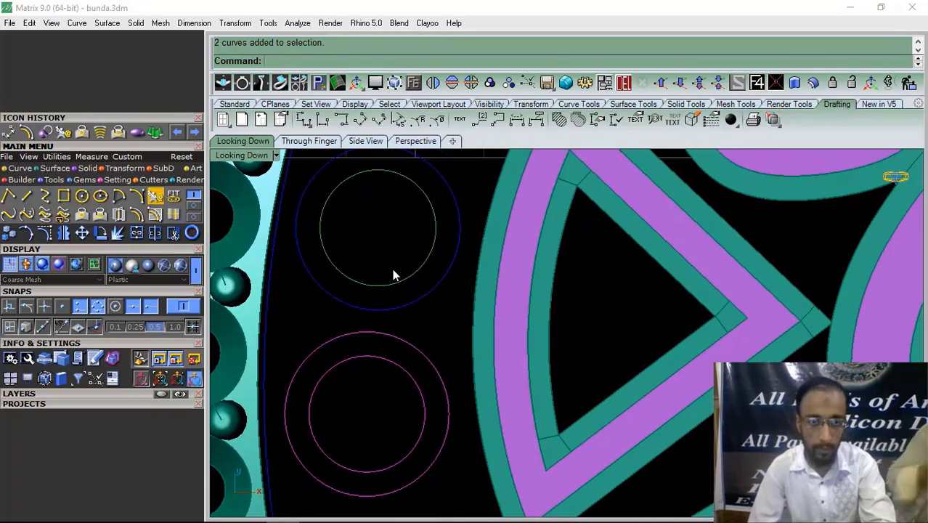
{"action": "scroll", "coordinate": [392, 274], "scroll_direction": "down", "scroll_amount": 3}
{"action": "scroll", "coordinate": [459, 341], "scroll_direction": "up", "scroll_amount": 3}
{"action": "scroll", "coordinate": [439, 263], "scroll_direction": "down", "scroll_amount": 2}
{"action": "scroll", "coordinate": [572, 303], "scroll_direction": "up", "scroll_amount": 1}
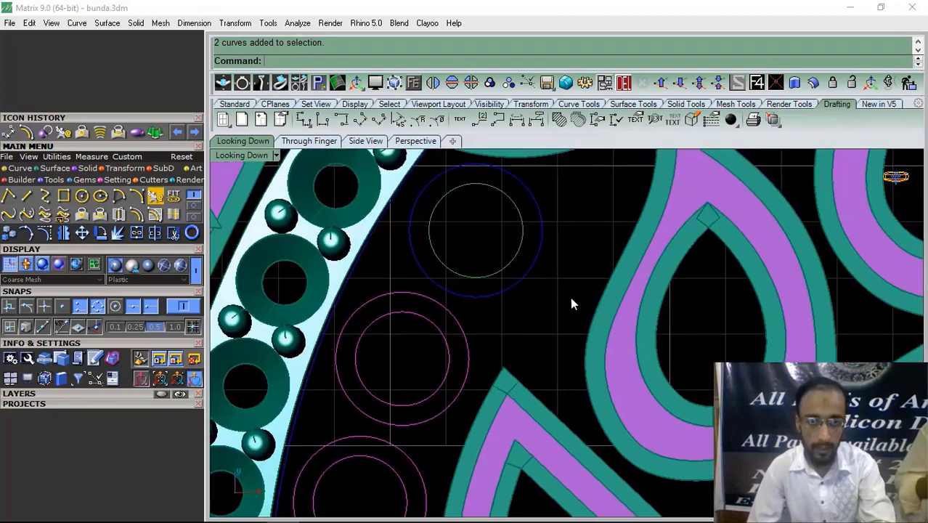
{"action": "scroll", "coordinate": [571, 303], "scroll_direction": "down", "scroll_amount": 3}
Add the circle pairs around the main piece's upper teardrops and the upper piece's two pairs to the selection
{"action": "scroll", "coordinate": [571, 258], "scroll_direction": "up", "scroll_amount": 2}
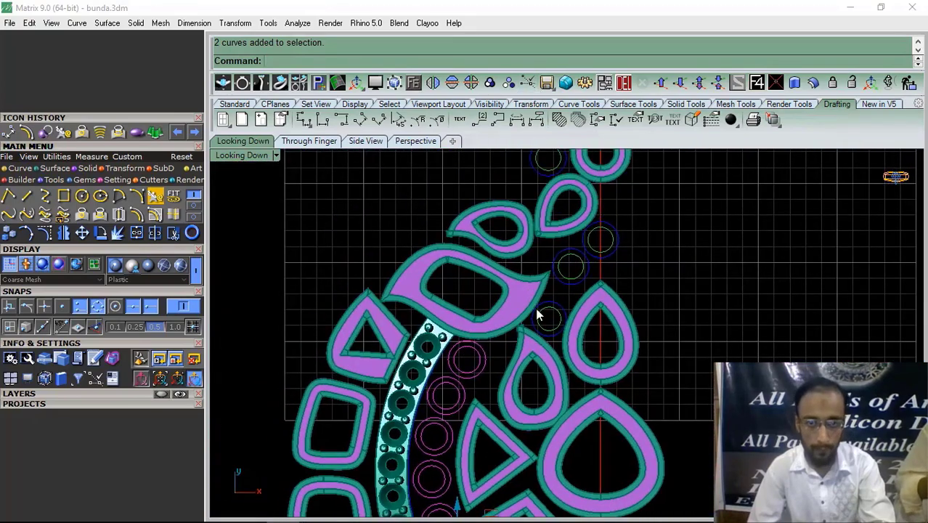
{"action": "scroll", "coordinate": [548, 298], "scroll_direction": "up", "scroll_amount": 3}
{"action": "scroll", "coordinate": [574, 247], "scroll_direction": "down", "scroll_amount": 2}
{"action": "scroll", "coordinate": [597, 254], "scroll_direction": "up", "scroll_amount": 3}
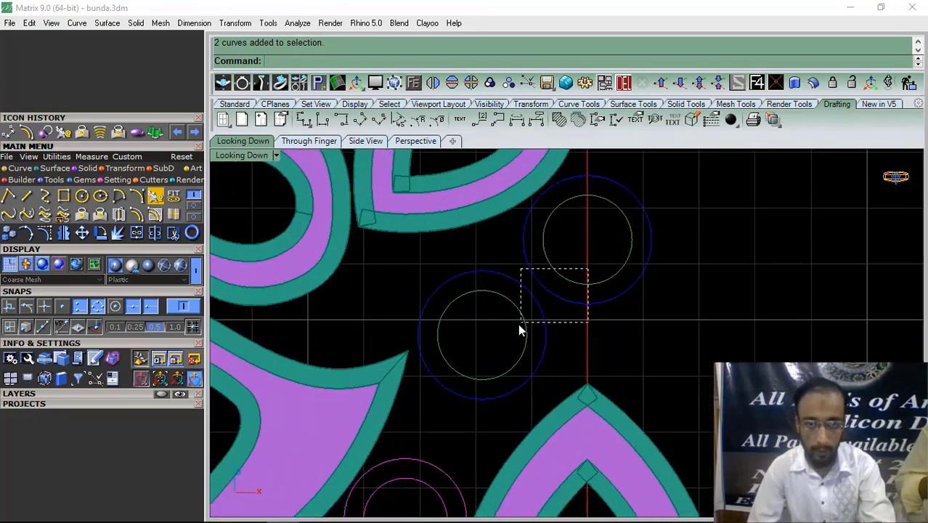
{"action": "scroll", "coordinate": [519, 329], "scroll_direction": "down", "scroll_amount": 4}
{"action": "scroll", "coordinate": [500, 345], "scroll_direction": "up", "scroll_amount": 4}
{"action": "scroll", "coordinate": [450, 341], "scroll_direction": "down", "scroll_amount": 1}
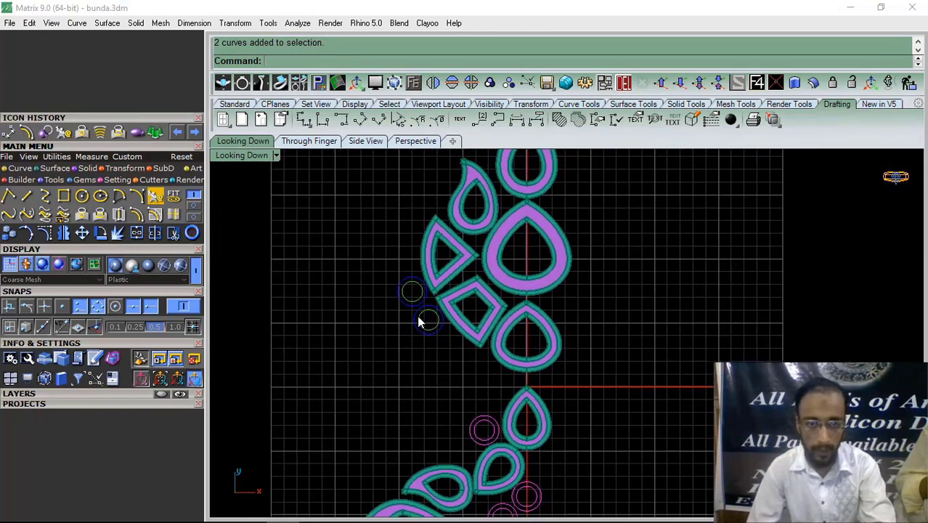
{"action": "scroll", "coordinate": [420, 321], "scroll_direction": "up", "scroll_amount": 4}
{"action": "scroll", "coordinate": [445, 330], "scroll_direction": "down", "scroll_amount": 5}
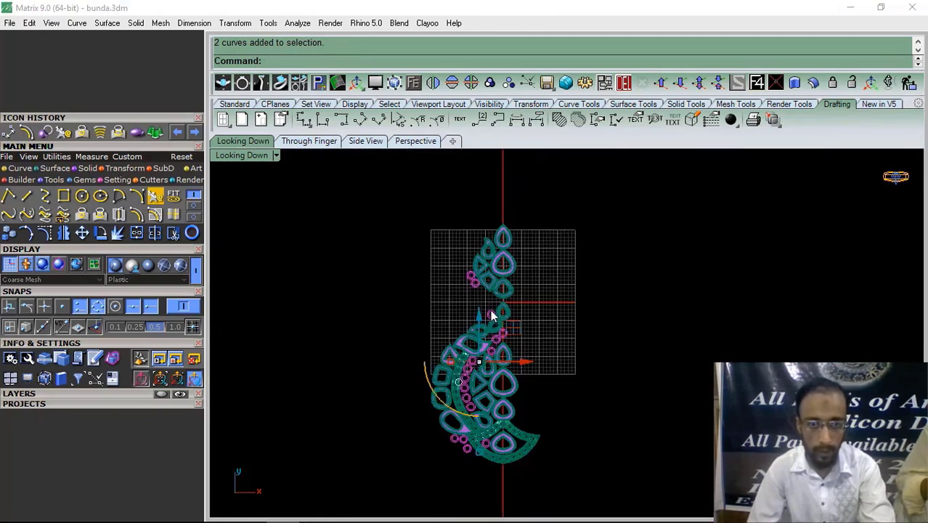
Create flat ring surfaces between the inner and outer circles of all selected pairs
{"action": "left_click", "coordinate": [57, 169]}
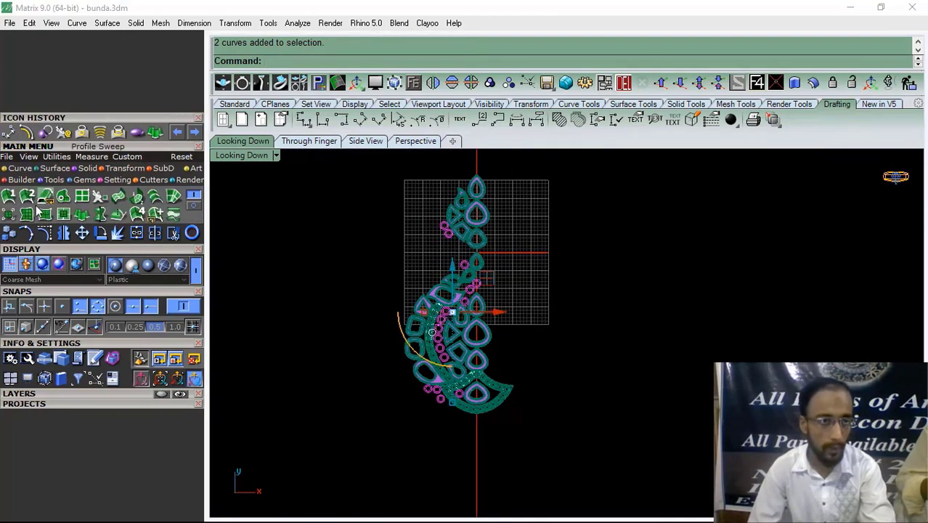
{"action": "left_click", "coordinate": [26, 215]}
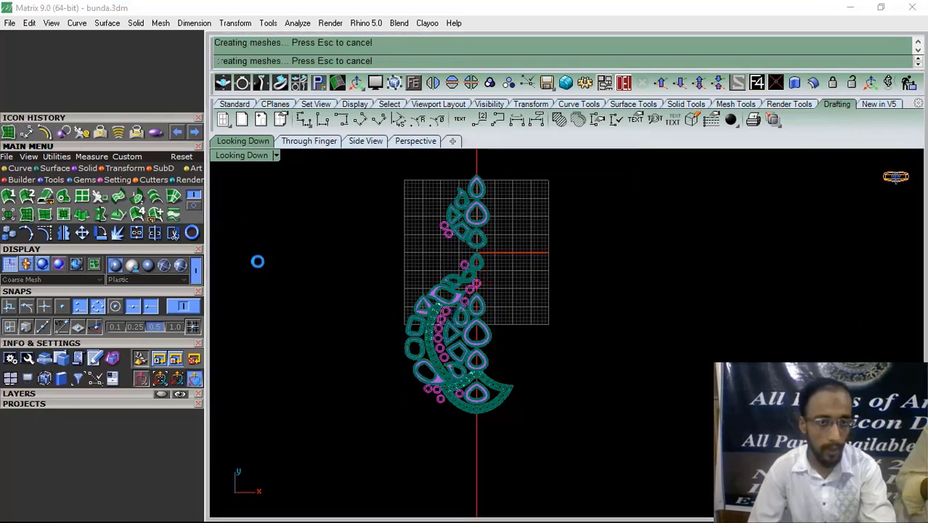
{"action": "left_click", "coordinate": [173, 232]}
Try to offset all ring surfaces upward by 1.3 as solids, and undo it
{"action": "scroll", "coordinate": [448, 407], "scroll_direction": "up", "scroll_amount": 6}
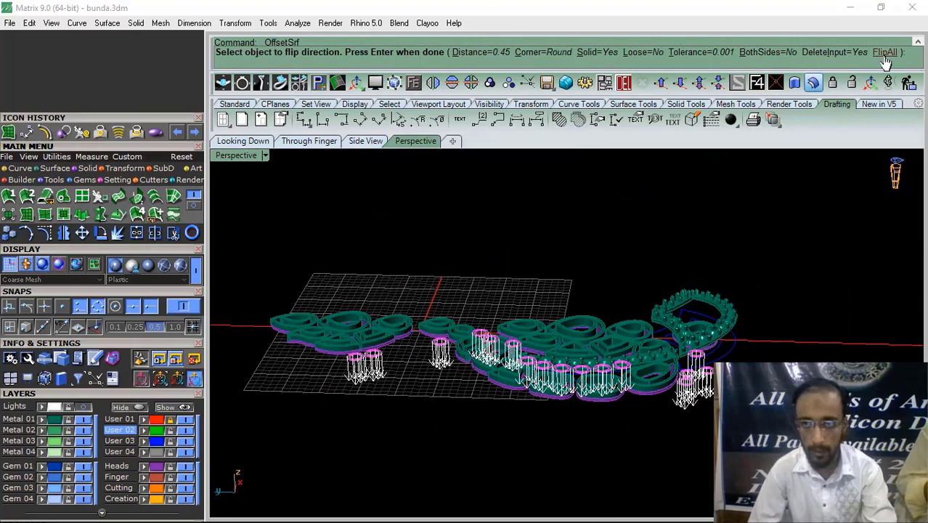
{"action": "left_click", "coordinate": [884, 54]}
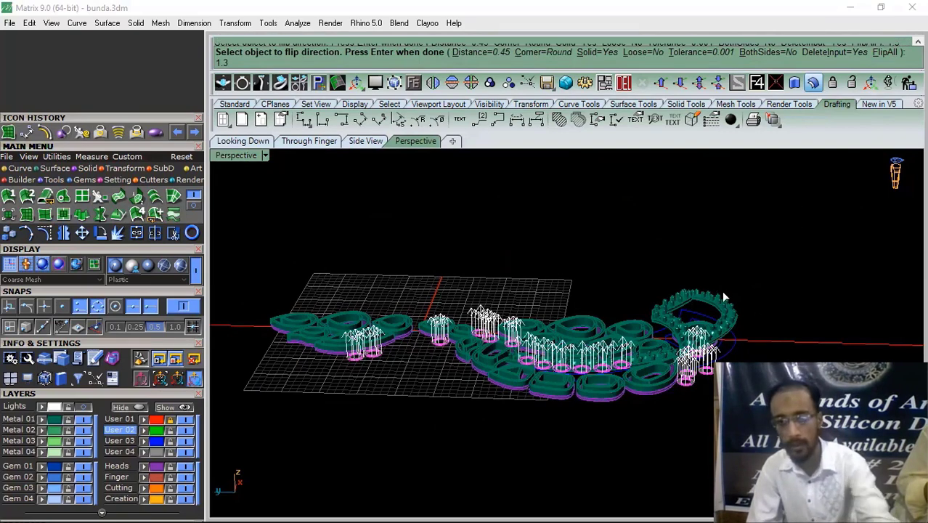
{"action": "key", "text": "Return"}
{"action": "scroll", "coordinate": [689, 385], "scroll_direction": "up", "scroll_amount": 5}
{"action": "key", "text": "ctrl+z"}
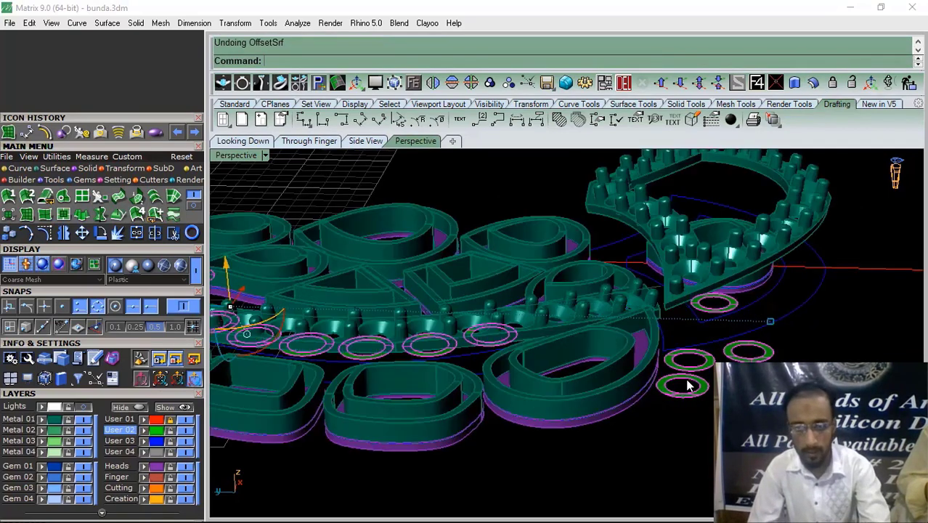
Offset all ring surfaces upward into solids at a distance of 1.4
{"action": "key", "text": "Return"}
{"action": "left_click", "coordinate": [884, 53]}
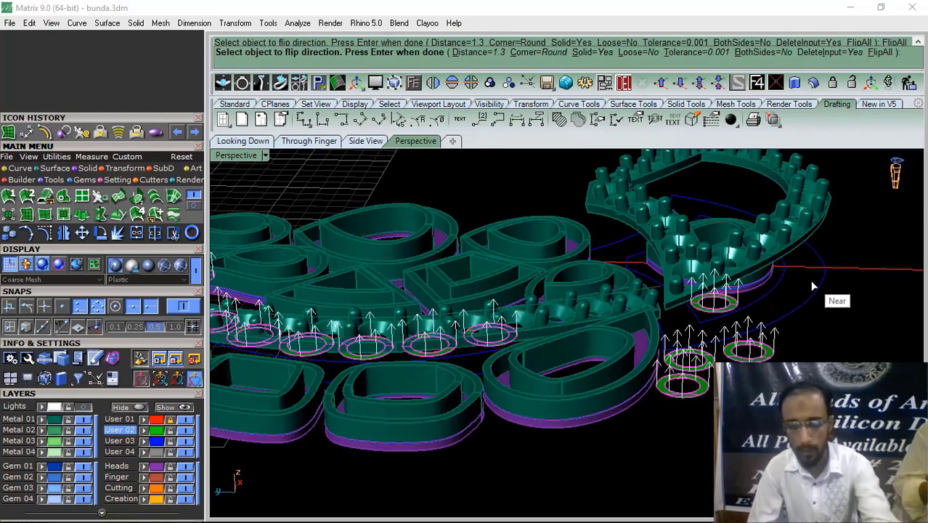
{"action": "type", "text": "1.4"}
{"action": "key", "text": "Return"}
{"action": "key", "text": "Return"}
{"action": "key", "text": "Return"}
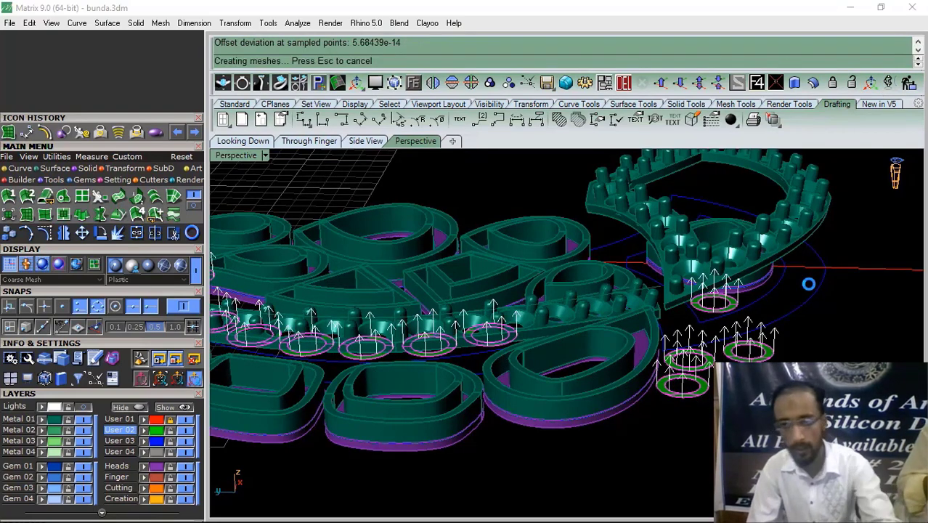
{"action": "scroll", "coordinate": [798, 317], "scroll_direction": "down", "scroll_amount": 5}
{"action": "scroll", "coordinate": [682, 397], "scroll_direction": "up", "scroll_amount": 8}
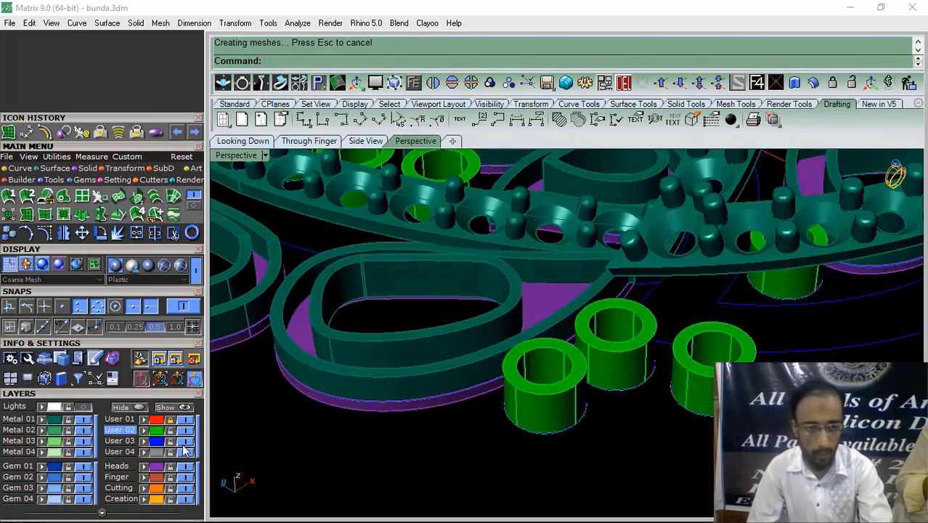
Turn off the User 03 layer to hide the blue construction curves around the rings
{"action": "scroll", "coordinate": [453, 371], "scroll_direction": "down", "scroll_amount": 8}
{"action": "right_click_drag", "start_coordinate": [506, 335], "coordinate": [599, 335]}
{"action": "scroll", "coordinate": [540, 307], "scroll_direction": "down", "scroll_amount": 5}
{"action": "right_click_drag", "start_coordinate": [418, 309], "coordinate": [517, 328]}
{"action": "scroll", "coordinate": [456, 283], "scroll_direction": "up", "scroll_amount": 2}
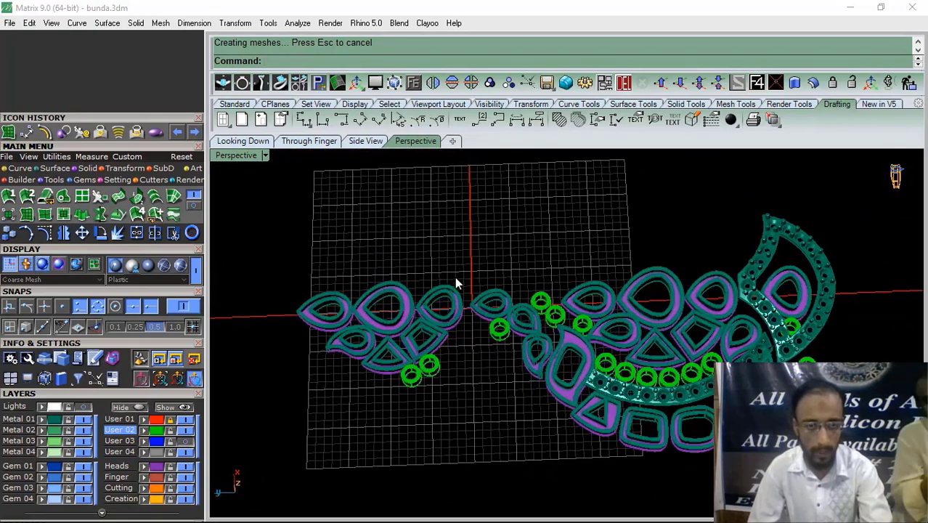
Hide all settings and rings of the upper piece and switch to the Looking Down view
{"action": "left_click_drag", "start_coordinate": [357, 398], "coordinate": [267, 438]}
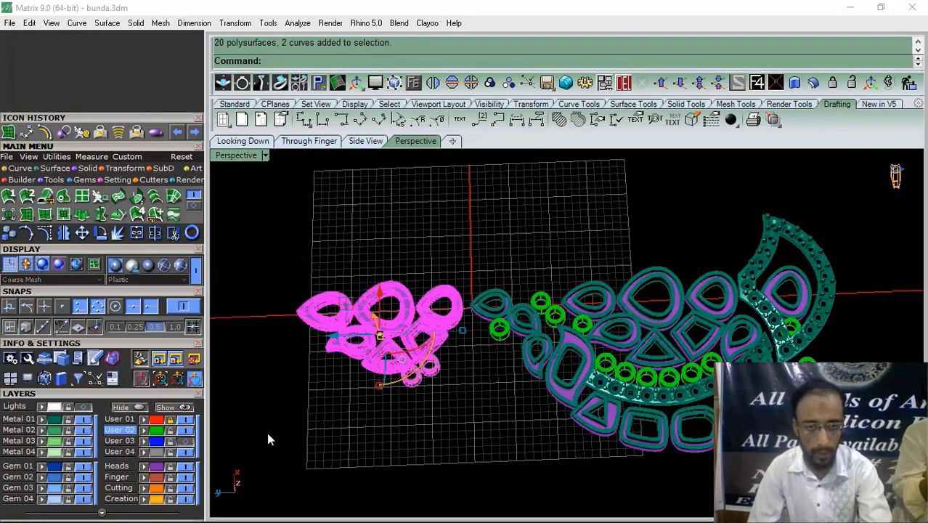
{"action": "left_click", "coordinate": [120, 410]}
{"action": "right_click_drag", "start_coordinate": [517, 289], "coordinate": [497, 294]}
{"action": "left_click", "coordinate": [266, 143]}
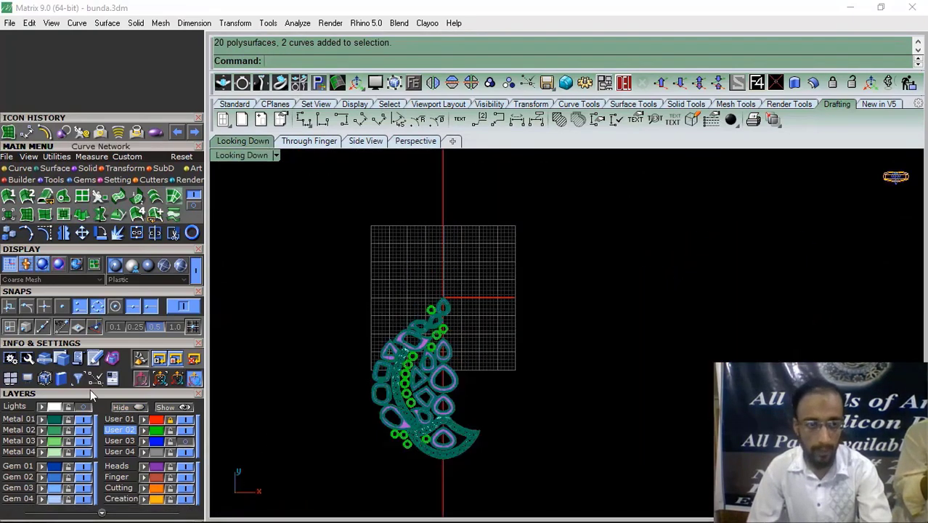
Turn on the Lights layer and lock it to show the reference sketch beneath the main piece
{"action": "left_click", "coordinate": [69, 408]}
{"action": "right_click_drag", "start_coordinate": [453, 319], "coordinate": [487, 297]}
{"action": "scroll", "coordinate": [486, 297], "scroll_direction": "up", "scroll_amount": 10}
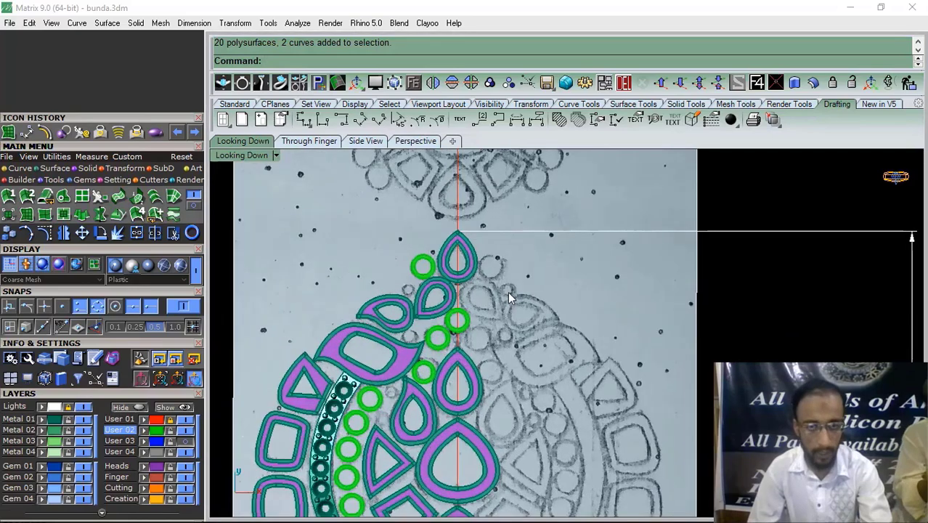
Lock the Heads layer and assign the main piece's other settings and rings to the Metal 01 layer
{"action": "scroll", "coordinate": [476, 254], "scroll_direction": "down", "scroll_amount": 6}
{"action": "scroll", "coordinate": [468, 283], "scroll_direction": "up", "scroll_amount": 3}
{"action": "scroll", "coordinate": [445, 269], "scroll_direction": "down", "scroll_amount": 4}
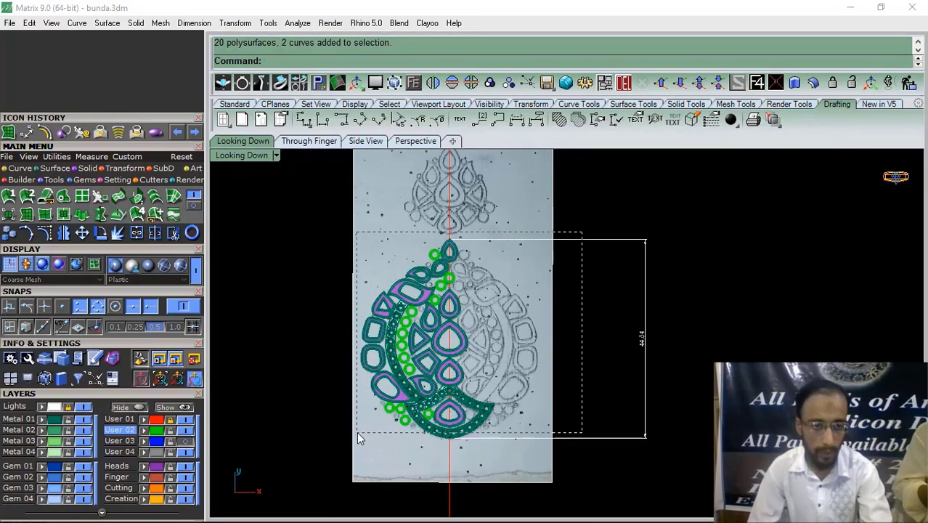
{"action": "left_click_drag", "start_coordinate": [357, 434], "coordinate": [357, 432]}
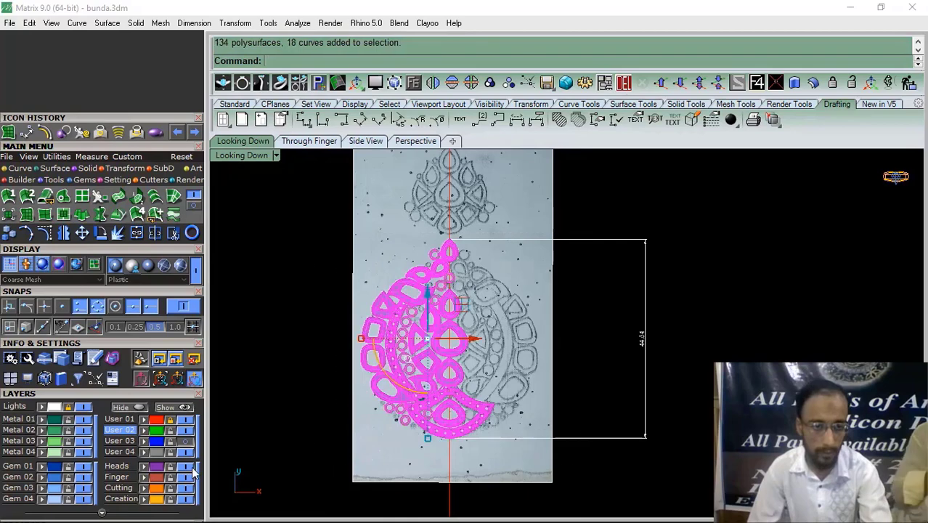
{"action": "left_click", "coordinate": [79, 419]}
Switch to the Perspective view and turn off the Lights layer to hide the reference sketch
{"action": "left_click", "coordinate": [418, 144]}
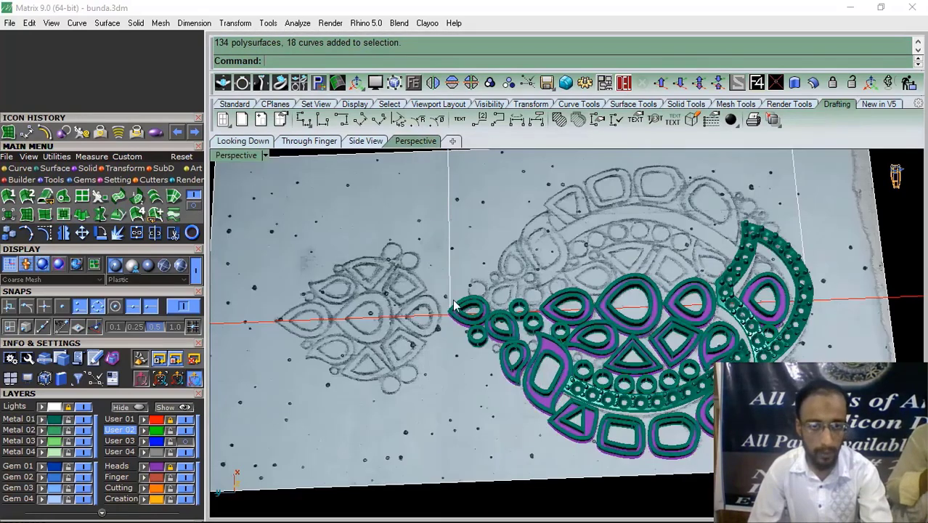
{"action": "right_click_drag", "start_coordinate": [457, 326], "coordinate": [572, 334]}
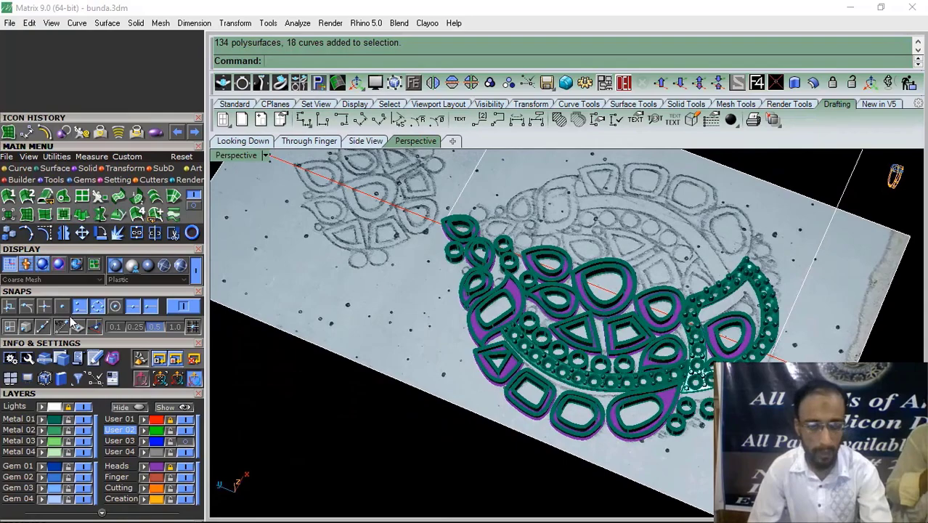
{"action": "left_click", "coordinate": [85, 408]}
{"action": "right_click_drag", "start_coordinate": [536, 312], "coordinate": [559, 308]}
{"action": "scroll", "coordinate": [566, 294], "scroll_direction": "up", "scroll_amount": 6}
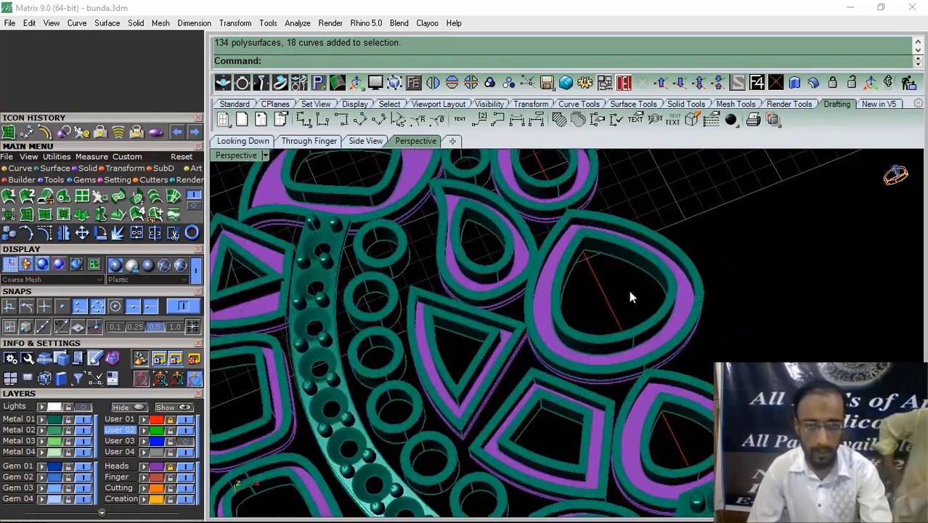
Raise the large central drop-shaped setting's metal parts vertically above the surrounding settings
{"action": "left_click", "coordinate": [681, 262]}
{"action": "scroll", "coordinate": [464, 348], "scroll_direction": "down", "scroll_amount": 6}
{"action": "right_click_drag", "start_coordinate": [465, 363], "coordinate": [476, 330]}
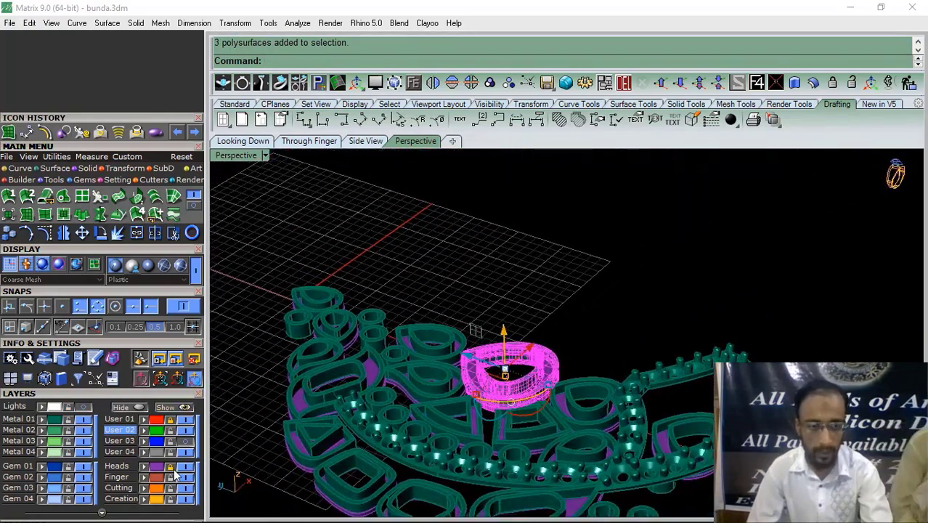
{"action": "right_click_drag", "start_coordinate": [505, 297], "coordinate": [505, 336]}
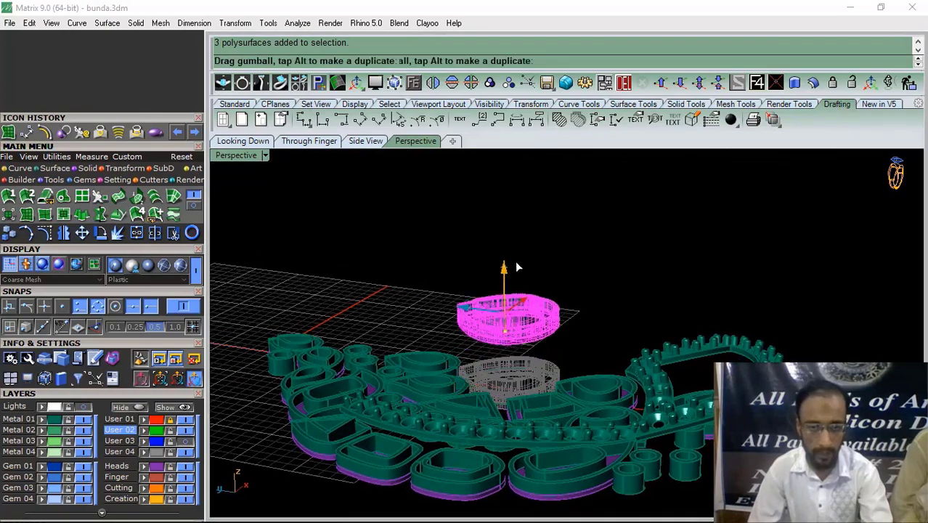
Raise the large teardrop setting slightly, and lift the smaller teardrop setting beside it above the flat layout
{"action": "left_click_drag", "start_coordinate": [516, 266], "coordinate": [517, 254]}
{"action": "left_click", "coordinate": [550, 240]}
{"action": "right_click_drag", "start_coordinate": [519, 294], "coordinate": [438, 348]}
{"action": "scroll", "coordinate": [441, 373], "scroll_direction": "up", "scroll_amount": 6}
{"action": "left_click", "coordinate": [441, 392]}
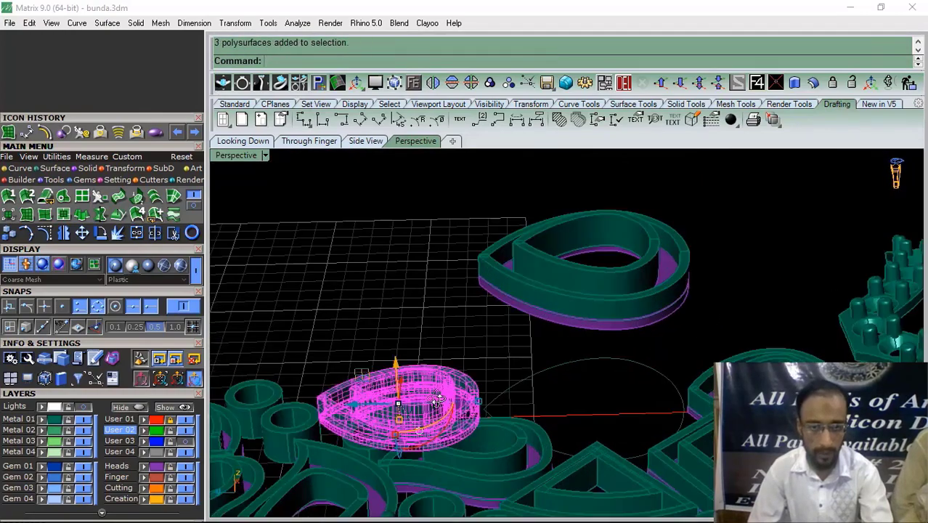
{"action": "right_click_drag", "start_coordinate": [438, 399], "coordinate": [436, 374]}
{"action": "left_click_drag", "start_coordinate": [426, 381], "coordinate": [427, 240]}
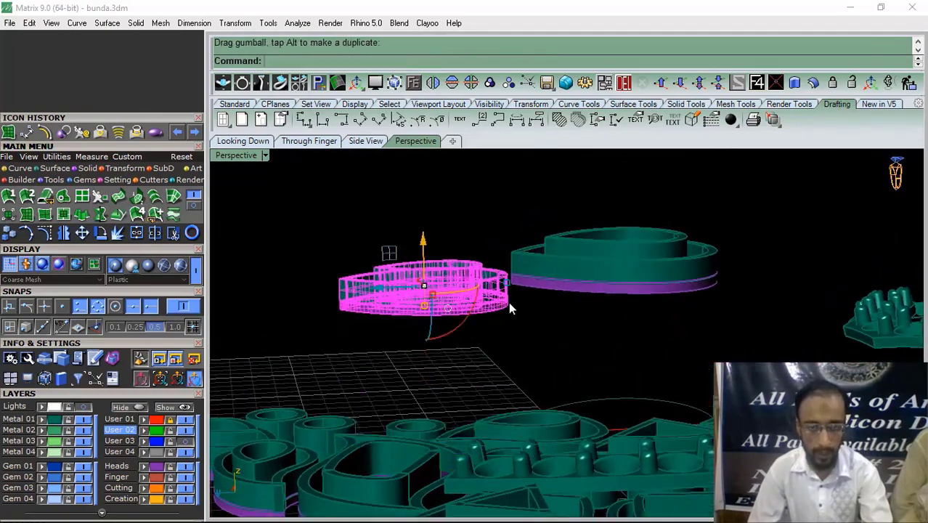
Rotate the smaller teardrop in Side View about its lower corner nearest the large setting, sloping it down about 12 degrees
{"action": "right_click_drag", "start_coordinate": [509, 303], "coordinate": [477, 302]}
{"action": "left_click", "coordinate": [363, 140]}
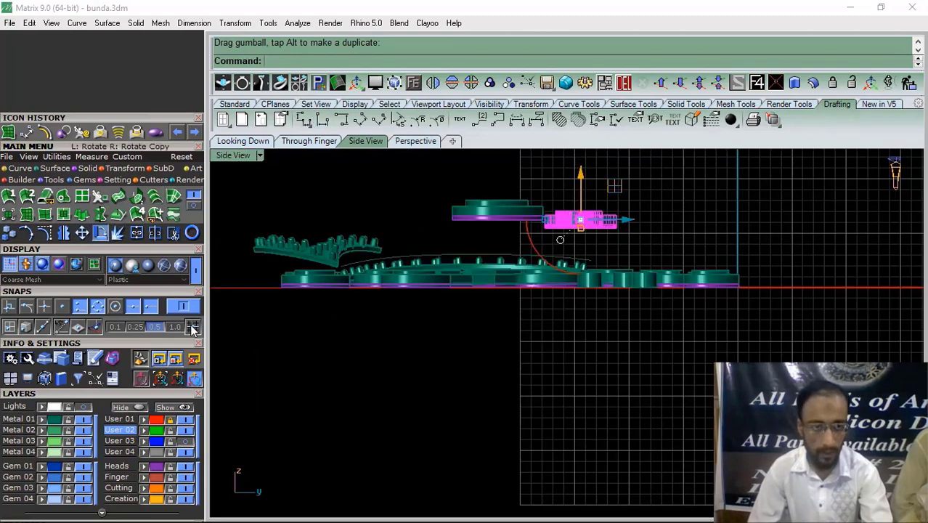
{"action": "scroll", "coordinate": [647, 240], "scroll_direction": "up", "scroll_amount": 4}
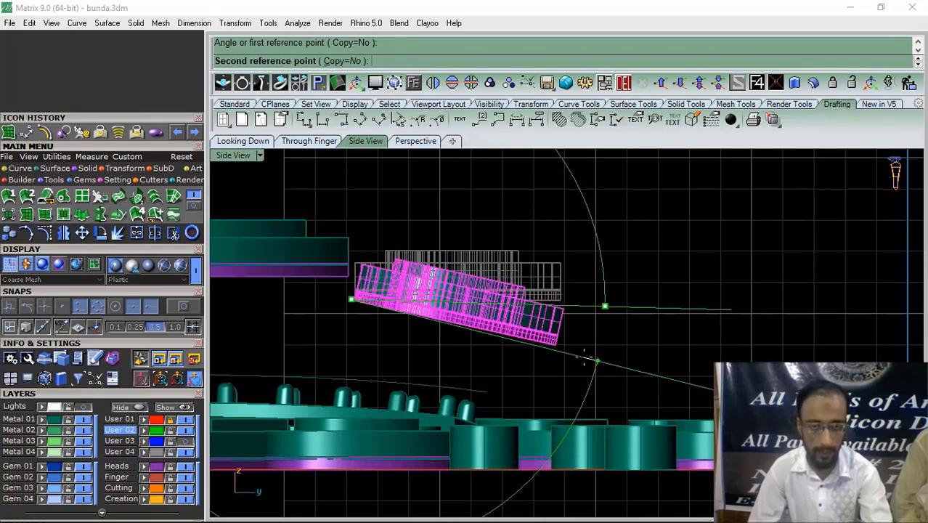
{"action": "left_click", "coordinate": [316, 316]}
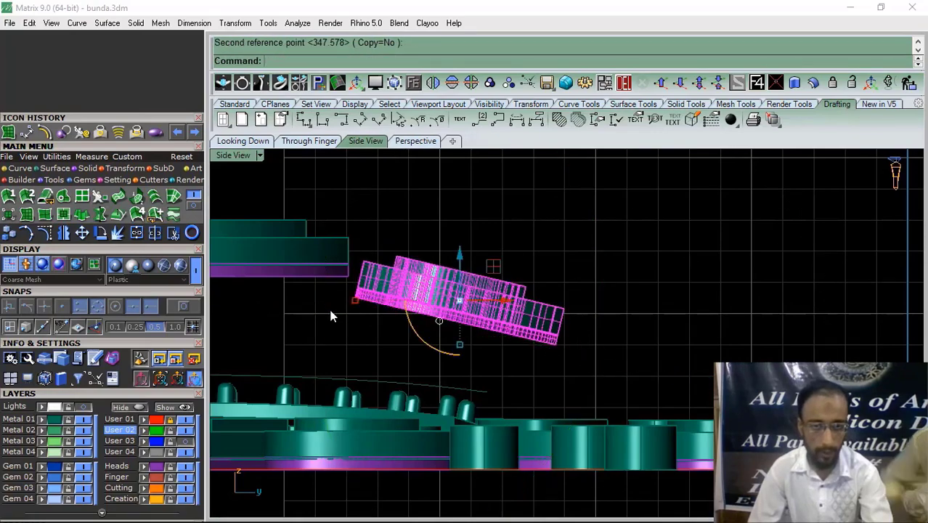
Raise the curled teardrop setting next to the tilted teardrop up from the flat layout
{"action": "left_click", "coordinate": [411, 143]}
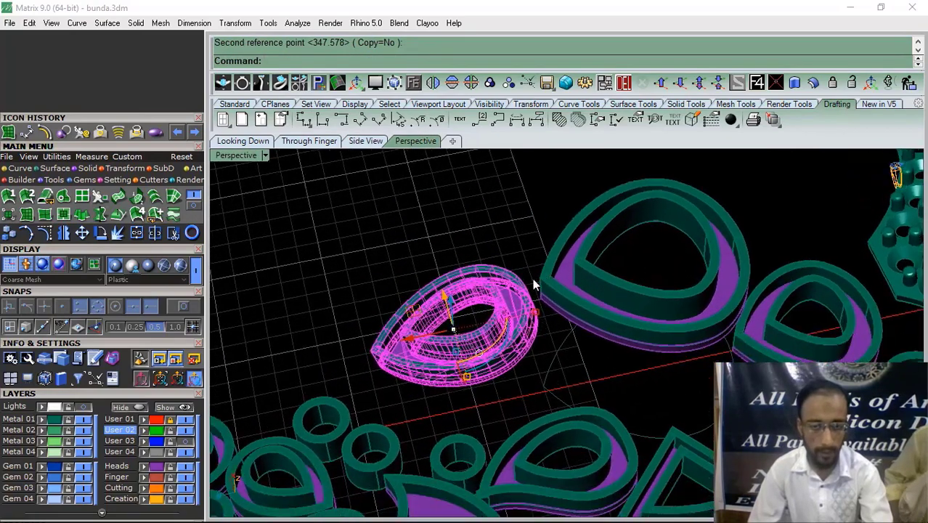
{"action": "scroll", "coordinate": [472, 270], "scroll_direction": "down", "scroll_amount": 6}
{"action": "right_click_drag", "start_coordinate": [471, 270], "coordinate": [518, 354]}
{"action": "scroll", "coordinate": [495, 345], "scroll_direction": "up", "scroll_amount": 5}
{"action": "left_click", "coordinate": [516, 322]}
{"action": "left_click_drag", "start_coordinate": [485, 343], "coordinate": [498, 230]}
Relocate and align the gumball on the curled teardrop, and tilt the piece so its pointed end slopes down
{"action": "right_click_drag", "start_coordinate": [511, 252], "coordinate": [535, 379]}
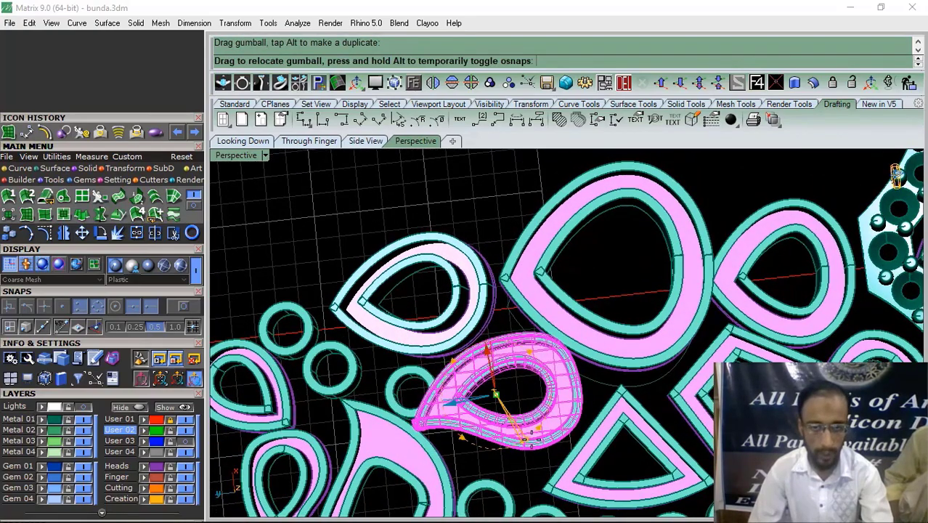
{"action": "right_click_drag", "start_coordinate": [533, 427], "coordinate": [520, 372]}
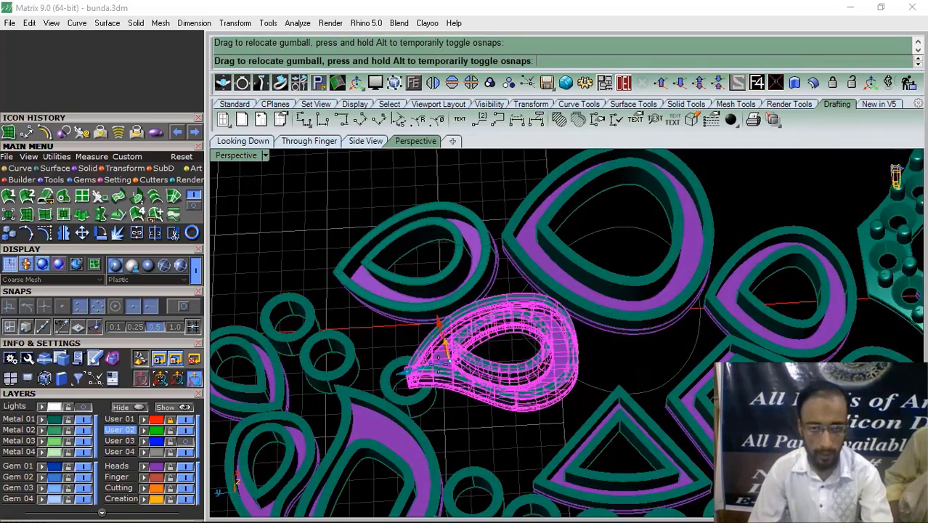
{"action": "left_click_drag", "start_coordinate": [519, 343], "coordinate": [519, 343], "text": "ctrl"}
{"action": "right_click_drag", "start_coordinate": [550, 341], "coordinate": [586, 247]}
{"action": "left_click_drag", "start_coordinate": [594, 283], "coordinate": [602, 281]}
Fine-tune the tilt and position of the curled teardrop beside the large teardrop setting
{"action": "right_click_drag", "start_coordinate": [553, 283], "coordinate": [588, 262]}
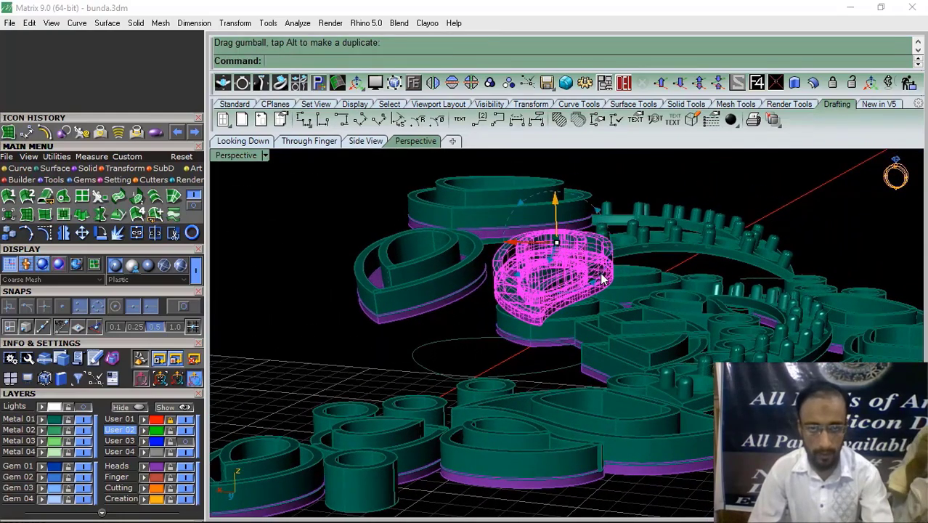
{"action": "left_click_drag", "start_coordinate": [599, 275], "coordinate": [599, 276]}
{"action": "right_click_drag", "start_coordinate": [599, 277], "coordinate": [551, 399]}
{"action": "right_click_drag", "start_coordinate": [580, 341], "coordinate": [551, 301], "text": "shift"}
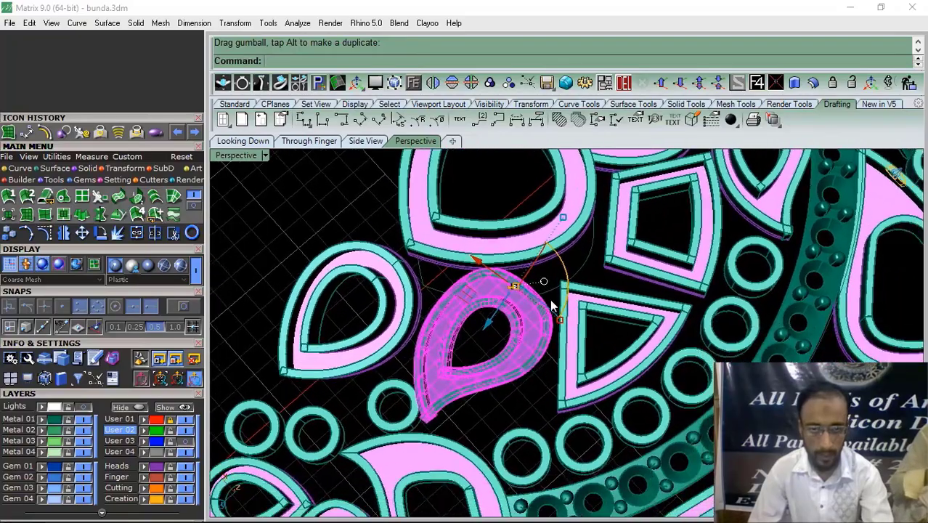
{"action": "right_click_drag", "start_coordinate": [556, 365], "coordinate": [575, 212]}
{"action": "left_click_drag", "start_coordinate": [574, 211], "coordinate": [567, 191]}
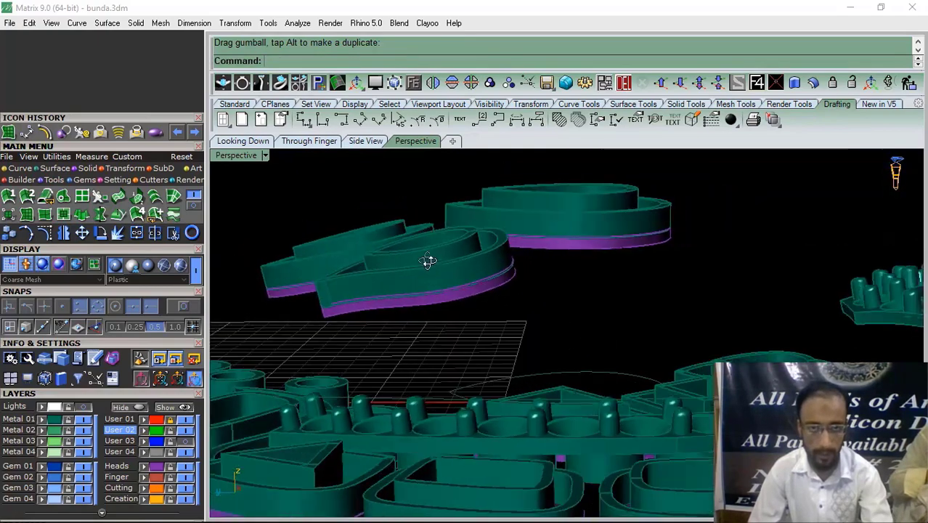
Fine-tune the heights of the tilted teardrop settings, lowering the plain one slightly and making a small upward correction
{"action": "right_click_drag", "start_coordinate": [425, 259], "coordinate": [536, 236]}
{"action": "left_click", "coordinate": [361, 263]}
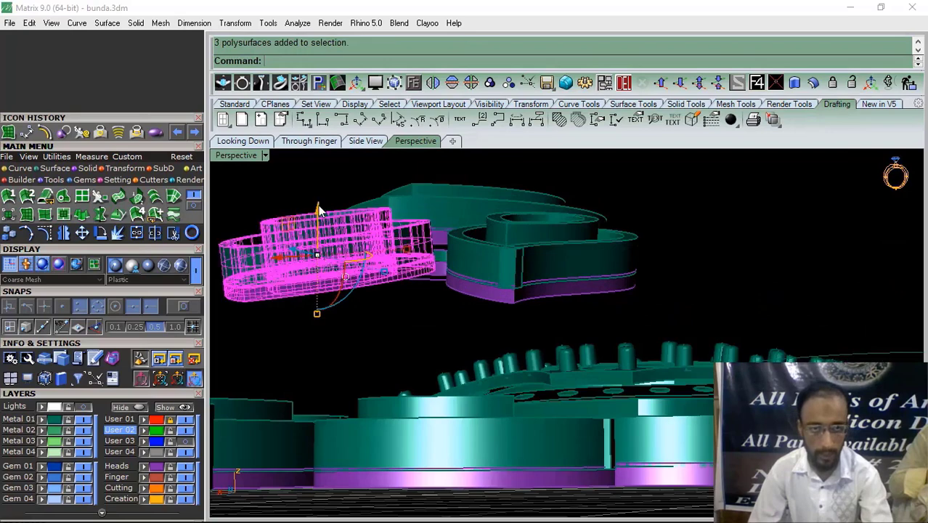
{"action": "left_click_drag", "start_coordinate": [318, 207], "coordinate": [321, 220]}
{"action": "key", "text": "Escape"}
{"action": "scroll", "coordinate": [458, 269], "scroll_direction": "up", "scroll_amount": 5}
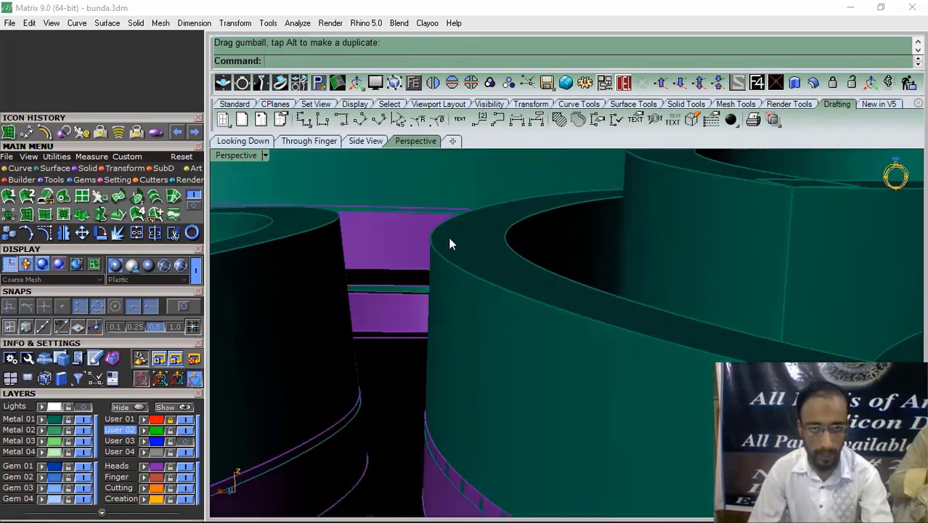
{"action": "scroll", "coordinate": [352, 316], "scroll_direction": "down", "scroll_amount": 5}
{"action": "right_click_drag", "start_coordinate": [450, 299], "coordinate": [482, 320]}
{"action": "scroll", "coordinate": [483, 305], "scroll_direction": "up", "scroll_amount": 2}
{"action": "left_click", "coordinate": [485, 309]}
{"action": "left_click_drag", "start_coordinate": [446, 252], "coordinate": [445, 242]}
{"action": "left_click", "coordinate": [476, 238]}
Raise the triangular setting inside the beaded curve up from the flat layout
{"action": "scroll", "coordinate": [523, 273], "scroll_direction": "down", "scroll_amount": 5}
{"action": "right_click_drag", "start_coordinate": [524, 276], "coordinate": [434, 367]}
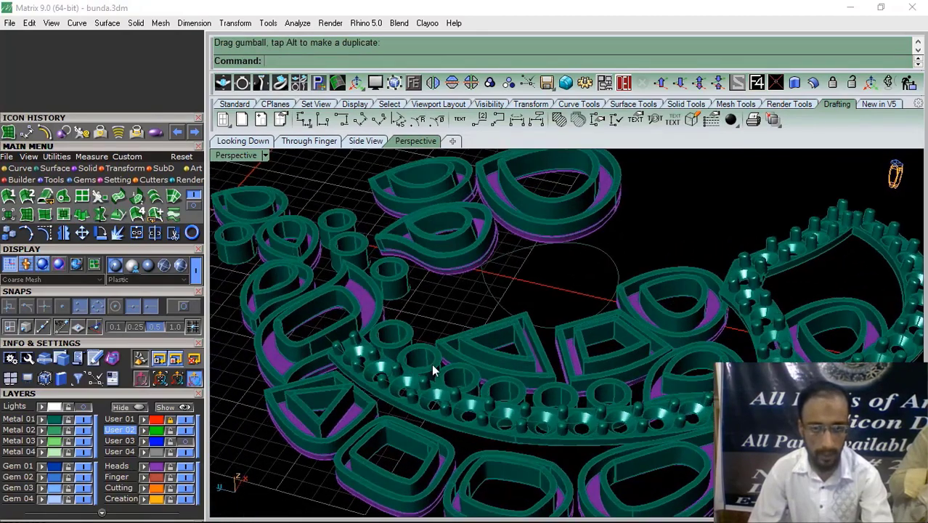
{"action": "scroll", "coordinate": [450, 357], "scroll_direction": "up", "scroll_amount": 3}
{"action": "left_click", "coordinate": [485, 345]}
{"action": "scroll", "coordinate": [494, 347], "scroll_direction": "down", "scroll_amount": 3}
{"action": "right_click_drag", "start_coordinate": [508, 347], "coordinate": [548, 343]}
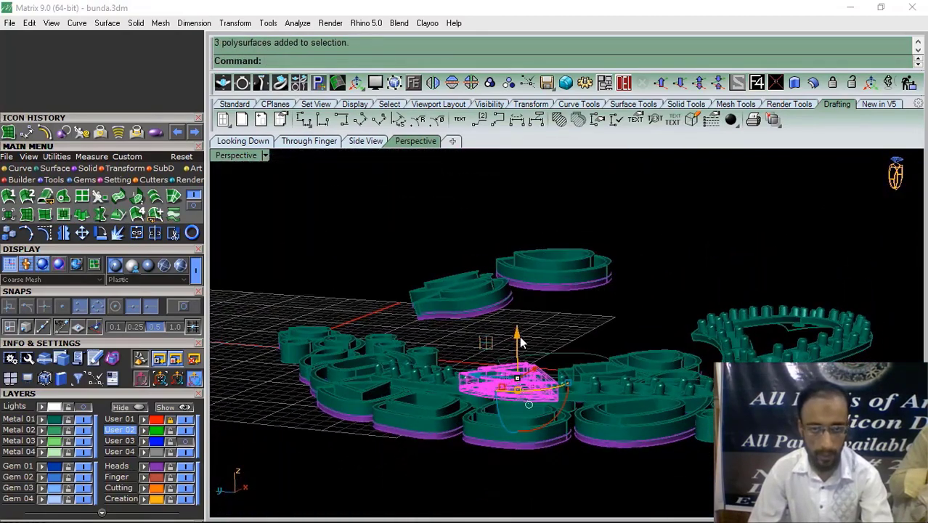
Tilt the raised triangular setting downward away from the large teardrop and nudge its height up slightly
{"action": "right_click_drag", "start_coordinate": [590, 310], "coordinate": [425, 308]}
{"action": "scroll", "coordinate": [599, 327], "scroll_direction": "up", "scroll_amount": 6}
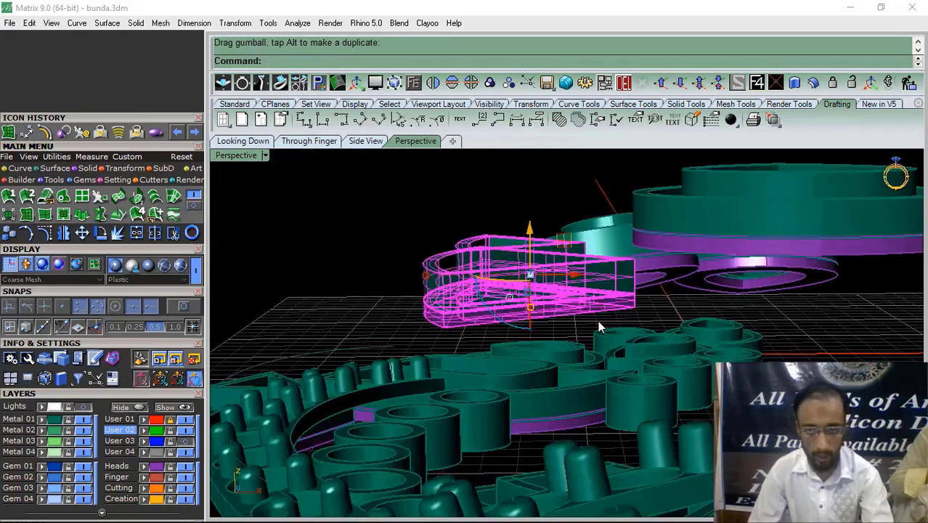
{"action": "left_click_drag", "start_coordinate": [508, 331], "coordinate": [523, 322]}
{"action": "left_click", "coordinate": [361, 242]}
{"action": "right_click_drag", "start_coordinate": [361, 242], "coordinate": [485, 254]}
{"action": "scroll", "coordinate": [485, 254], "scroll_direction": "up", "scroll_amount": 3}
{"action": "left_click", "coordinate": [544, 257]}
{"action": "left_click_drag", "start_coordinate": [536, 241], "coordinate": [528, 227]}
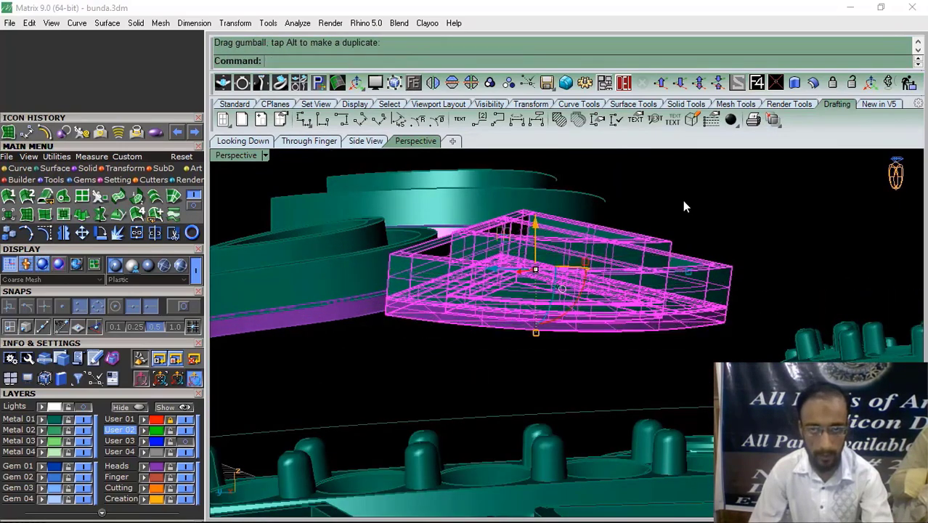
Align the gumball with the triangular setting's slope in the Through Finger view and shift the setting slightly down along its tilted axis
{"action": "left_click", "coordinate": [685, 204]}
{"action": "right_click_drag", "start_coordinate": [624, 233], "coordinate": [579, 260]}
{"action": "scroll", "coordinate": [579, 259], "scroll_direction": "up", "scroll_amount": 2}
{"action": "left_click", "coordinate": [579, 259]}
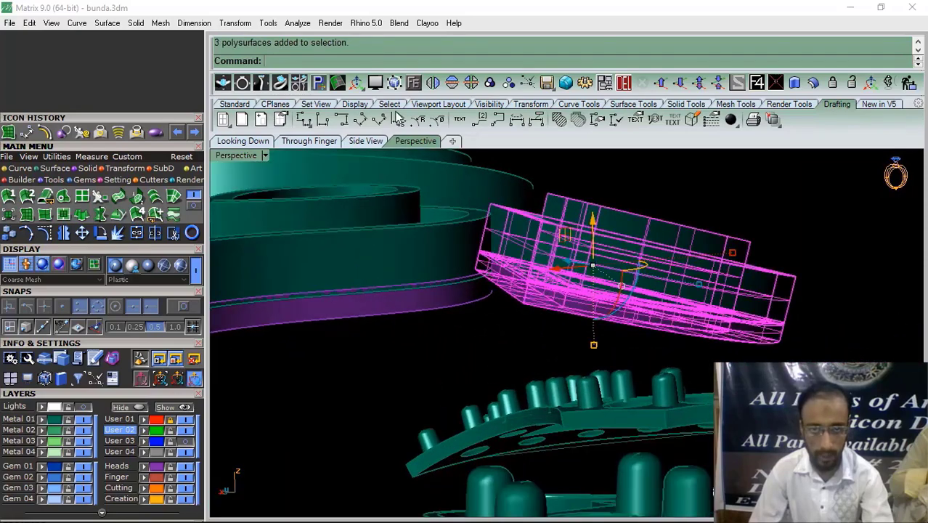
{"action": "left_click", "coordinate": [328, 143]}
{"action": "scroll", "coordinate": [411, 224], "scroll_direction": "up", "scroll_amount": 4}
{"action": "scroll", "coordinate": [370, 225], "scroll_direction": "up", "scroll_amount": 2}
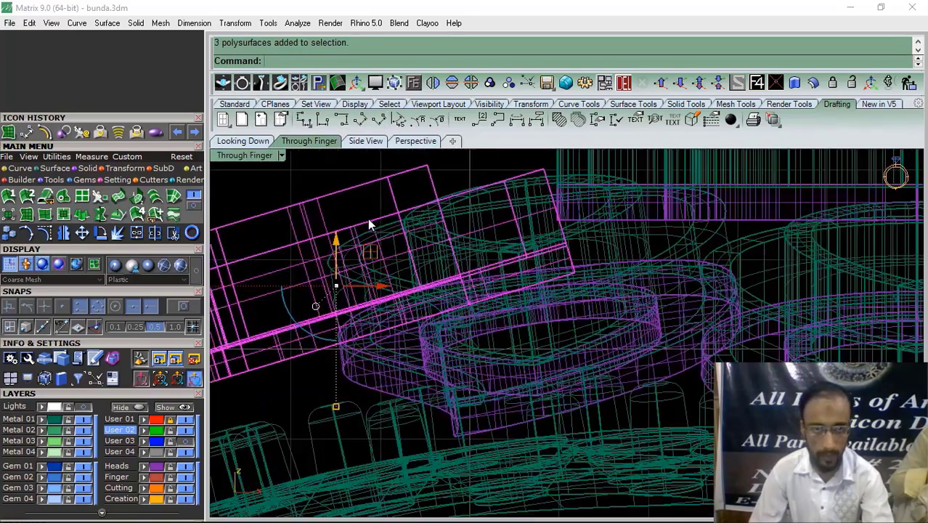
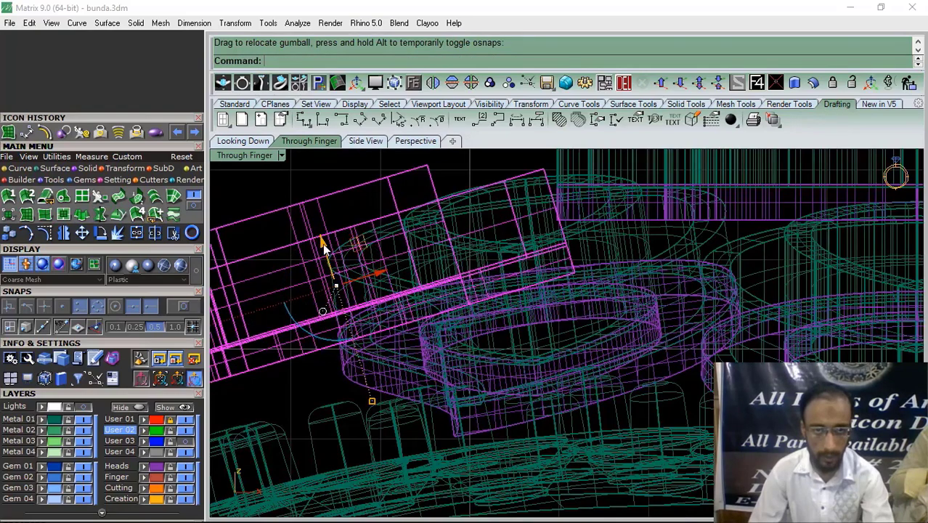
{"action": "left_click_drag", "start_coordinate": [324, 245], "coordinate": [326, 253]}
{"action": "left_click", "coordinate": [401, 141]}
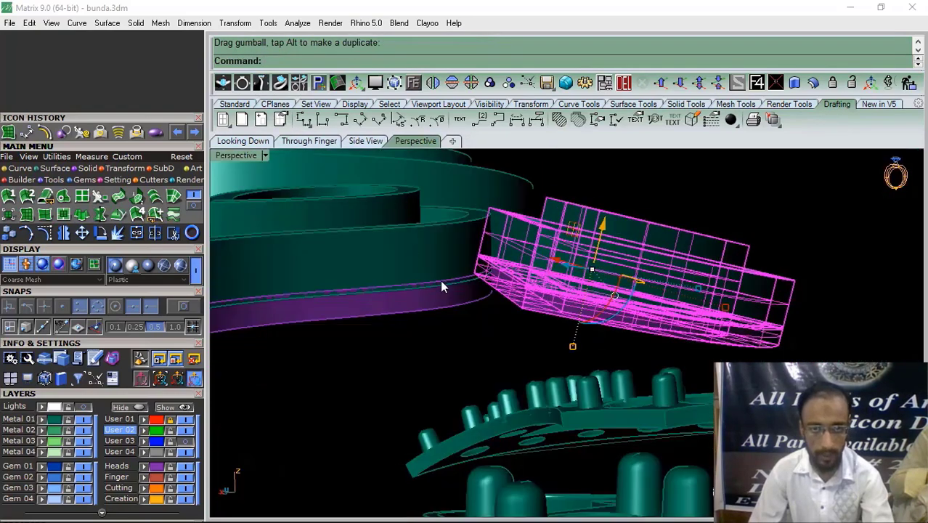
{"action": "left_click", "coordinate": [348, 356]}
Try to raise the two selected wall rings of the trapezoidal setting
{"action": "scroll", "coordinate": [349, 354], "scroll_direction": "down", "scroll_amount": 3}
{"action": "right_click_drag", "start_coordinate": [472, 323], "coordinate": [549, 345]}
{"action": "left_click", "coordinate": [582, 382]}
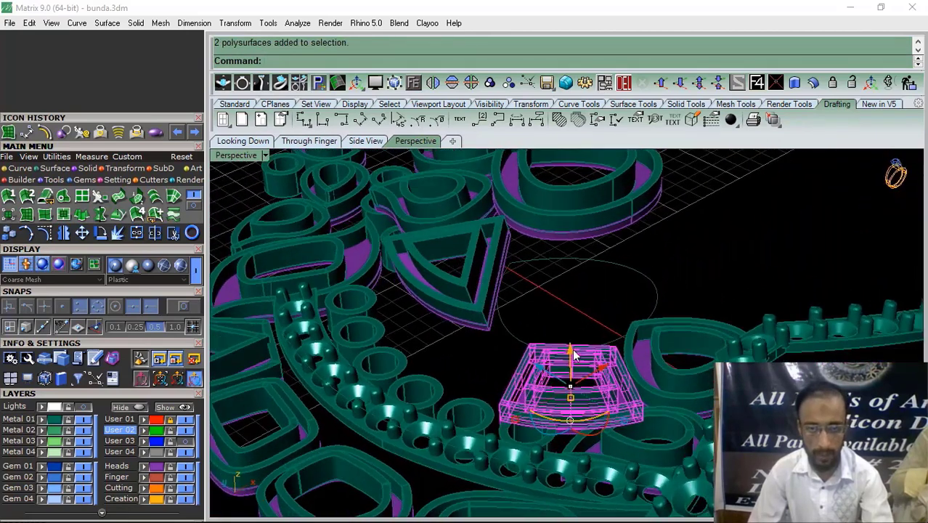
{"action": "left_click_drag", "start_coordinate": [571, 352], "coordinate": [570, 240]}
{"action": "right_click_drag", "start_coordinate": [618, 254], "coordinate": [581, 373]}
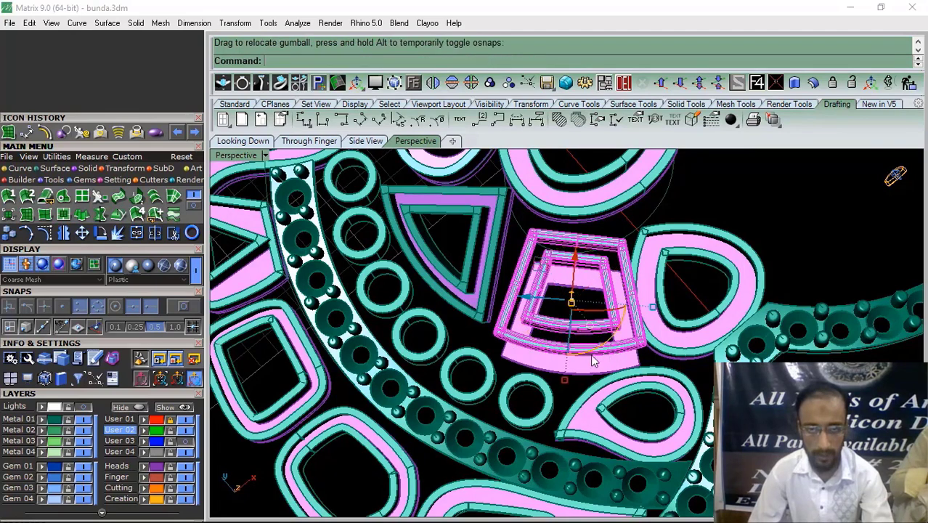
{"action": "key", "text": "ctrl+z"}
Add the missing part of the trapezoidal setting to the selection and group all its parts
{"action": "scroll", "coordinate": [562, 310], "scroll_direction": "up", "scroll_amount": 3}
{"action": "left_click", "coordinate": [502, 368]}
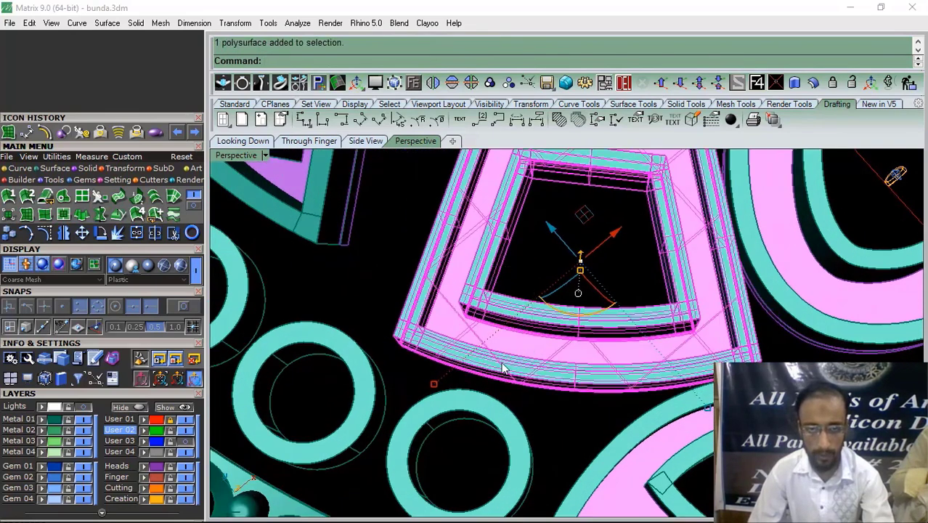
{"action": "left_click", "coordinate": [490, 84]}
Raise the grouped trapezoidal setting to the level of the triangular setting
{"action": "scroll", "coordinate": [418, 263], "scroll_direction": "down", "scroll_amount": 4}
{"action": "right_click_drag", "start_coordinate": [470, 315], "coordinate": [537, 328]}
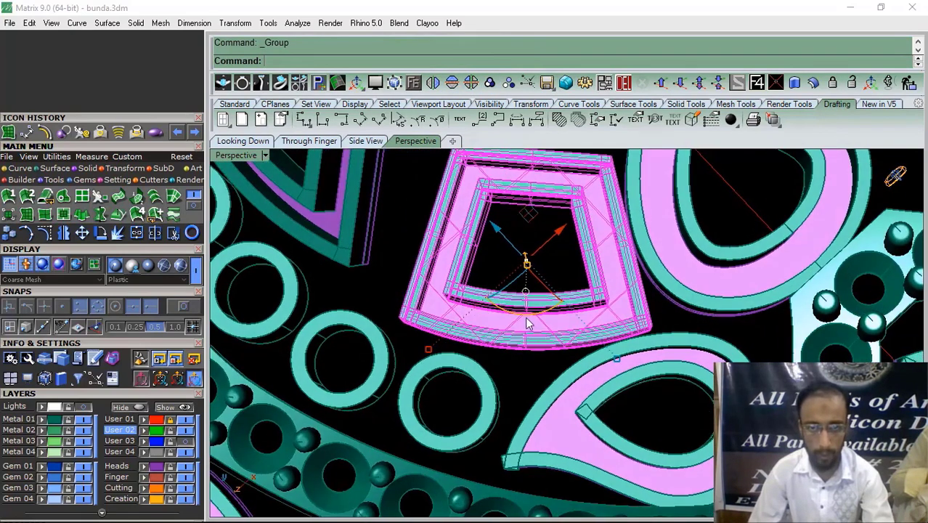
{"action": "scroll", "coordinate": [398, 312], "scroll_direction": "down", "scroll_amount": 5}
{"action": "right_click_drag", "start_coordinate": [408, 319], "coordinate": [449, 231]}
{"action": "left_click_drag", "start_coordinate": [469, 338], "coordinate": [471, 235]}
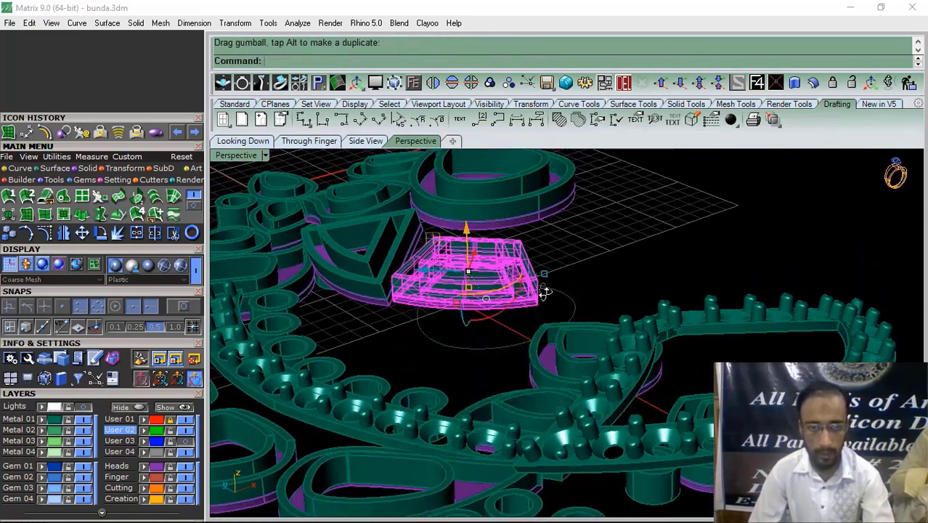
Tilt the trapezoidal setting so its outer edge slopes down, and lower it slightly
{"action": "right_click_drag", "start_coordinate": [547, 290], "coordinate": [389, 251]}
{"action": "scroll", "coordinate": [610, 310], "scroll_direction": "up", "scroll_amount": 6}
{"action": "left_click_drag", "start_coordinate": [604, 321], "coordinate": [637, 324]}
{"action": "right_click_drag", "start_coordinate": [456, 287], "coordinate": [507, 276]}
{"action": "left_click_drag", "start_coordinate": [470, 230], "coordinate": [471, 237]}
Move the trapezoidal setting inward toward the large teardrop, beside the triangular setting
{"action": "right_click_drag", "start_coordinate": [652, 261], "coordinate": [564, 361]}
{"action": "right_click_drag", "start_coordinate": [648, 317], "coordinate": [545, 327]}
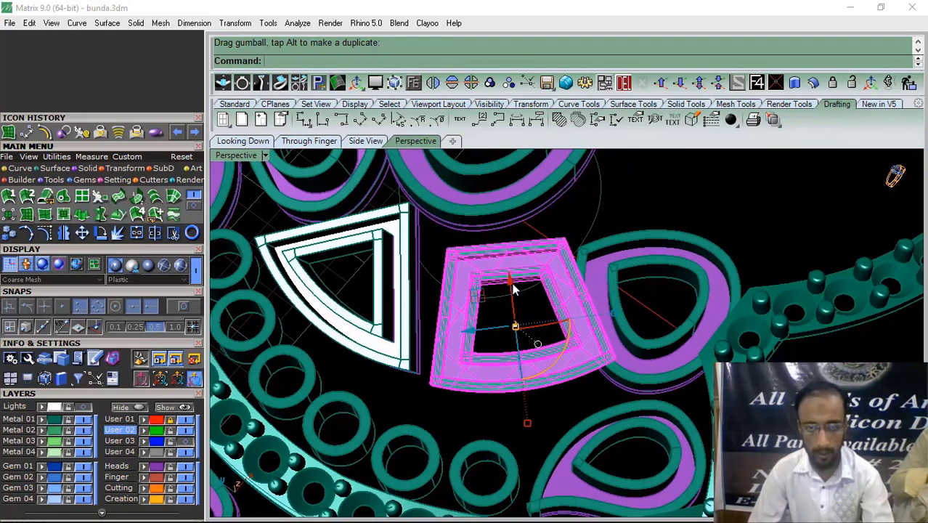
{"action": "left_click_drag", "start_coordinate": [514, 289], "coordinate": [511, 276]}
Select all parts of the pear-shaped setting on the centre axis above the beaded curve and group them
{"action": "scroll", "coordinate": [513, 279], "scroll_direction": "down", "scroll_amount": 5}
{"action": "right_click_drag", "start_coordinate": [445, 327], "coordinate": [526, 360]}
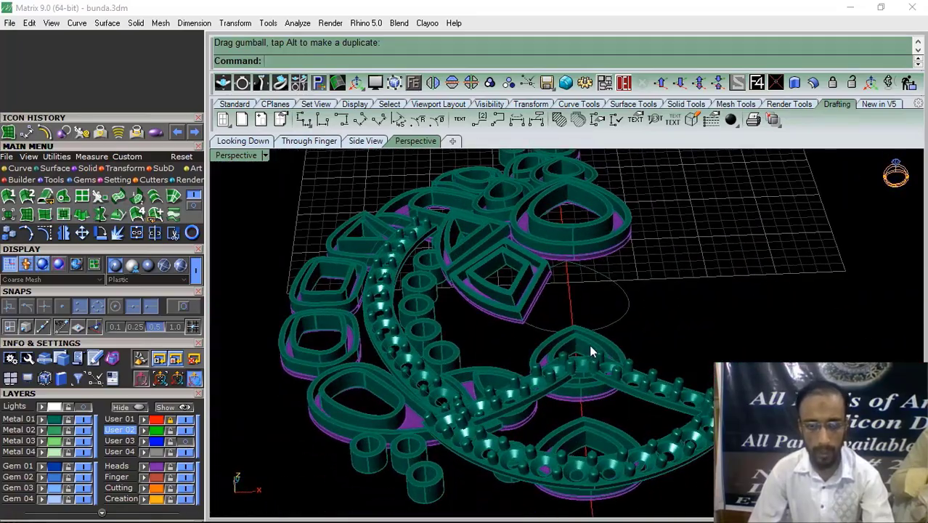
{"action": "scroll", "coordinate": [591, 351], "scroll_direction": "up", "scroll_amount": 7}
{"action": "left_click", "coordinate": [603, 348]}
{"action": "right_click_drag", "start_coordinate": [664, 325], "coordinate": [664, 399]}
{"action": "left_click_drag", "start_coordinate": [723, 308], "coordinate": [629, 335]}
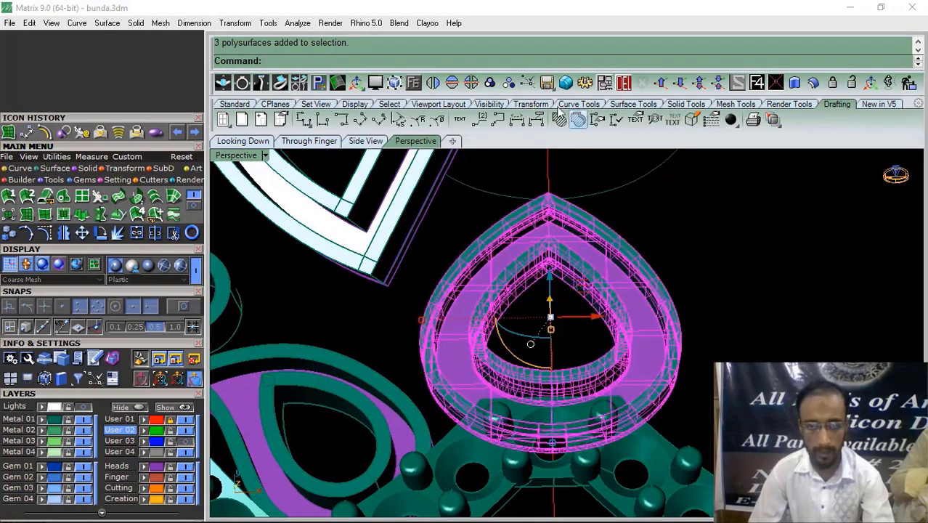
Raise the grouped pear-shaped setting above the beaded curve, near the level of the lifted cluster
{"action": "scroll", "coordinate": [664, 328], "scroll_direction": "down", "scroll_amount": 5}
{"action": "right_click_drag", "start_coordinate": [663, 328], "coordinate": [501, 236]}
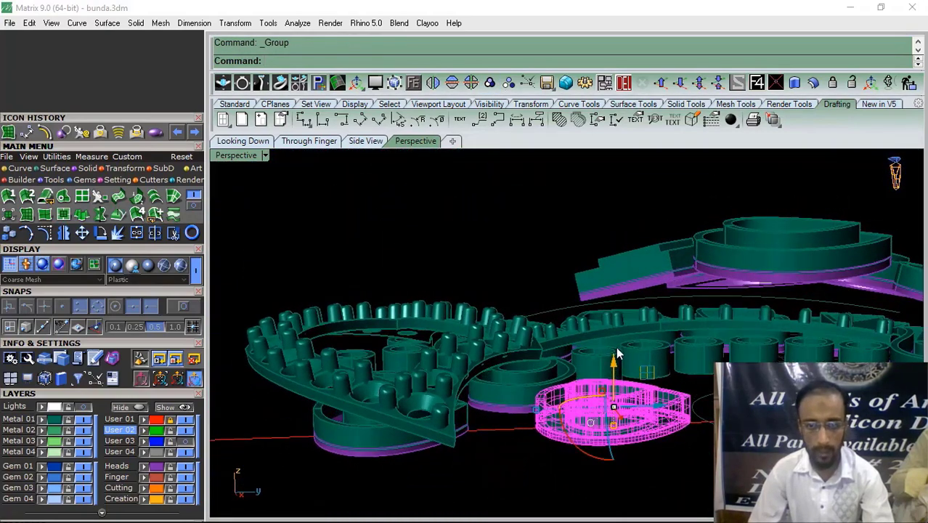
{"action": "left_click_drag", "start_coordinate": [613, 359], "coordinate": [613, 236]}
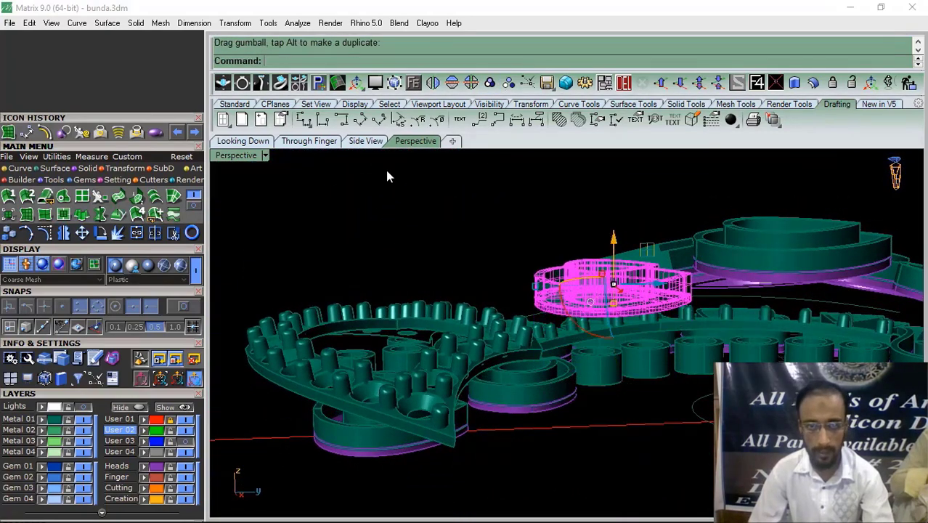
Rotate the pear-shaped setting about 8 degrees in Side View around its outer lower corner, lifting its inner end
{"action": "left_click", "coordinate": [317, 142]}
{"action": "left_click", "coordinate": [363, 140]}
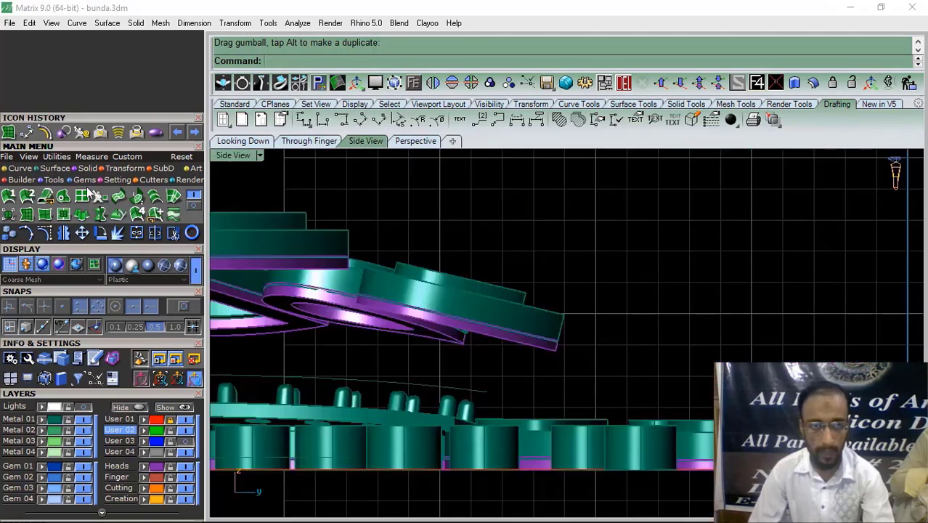
{"action": "left_click", "coordinate": [100, 232]}
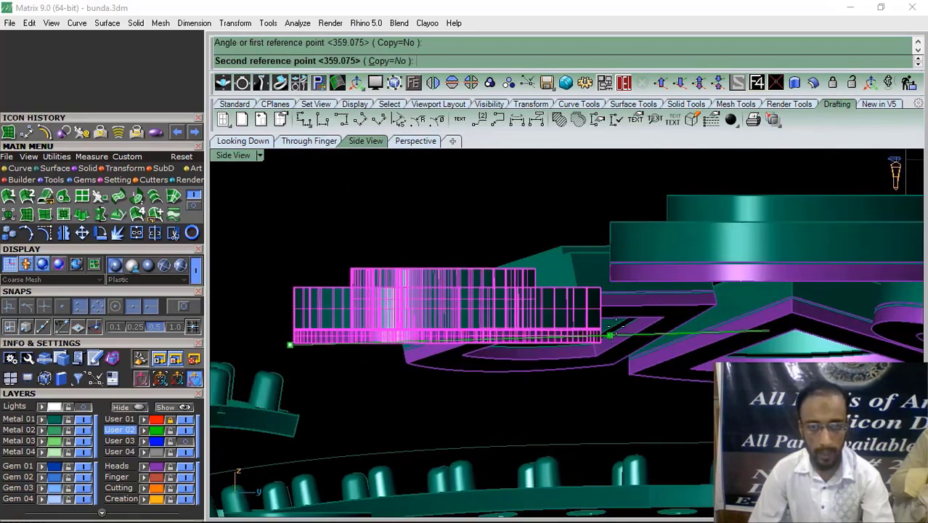
{"action": "left_click", "coordinate": [614, 290]}
Rotate the pear-shaped setting again about its inner lower corner, sloping its outer end further down
{"action": "right_click", "coordinate": [614, 291]}
{"action": "left_click", "coordinate": [604, 301]}
{"action": "right_click_drag", "start_coordinate": [530, 324], "coordinate": [598, 324]}
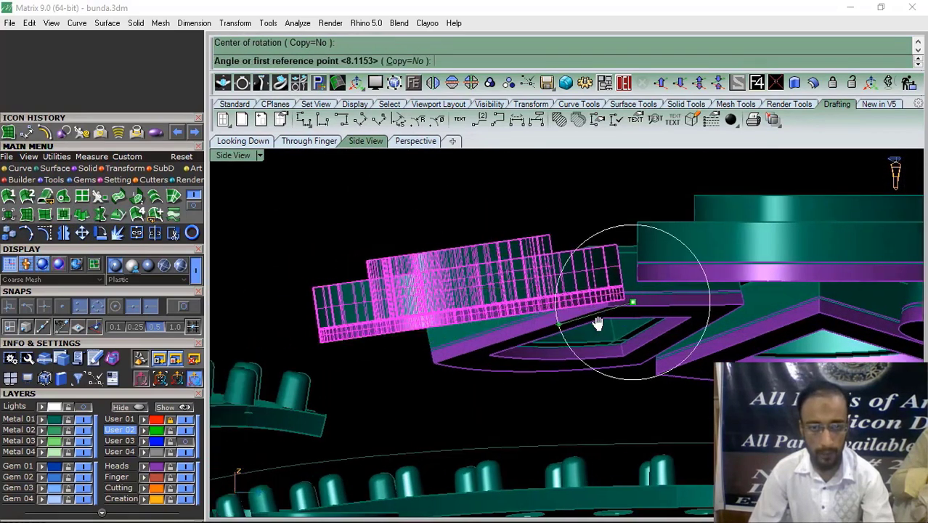
{"action": "left_click", "coordinate": [597, 323]}
{"action": "left_click", "coordinate": [319, 266]}
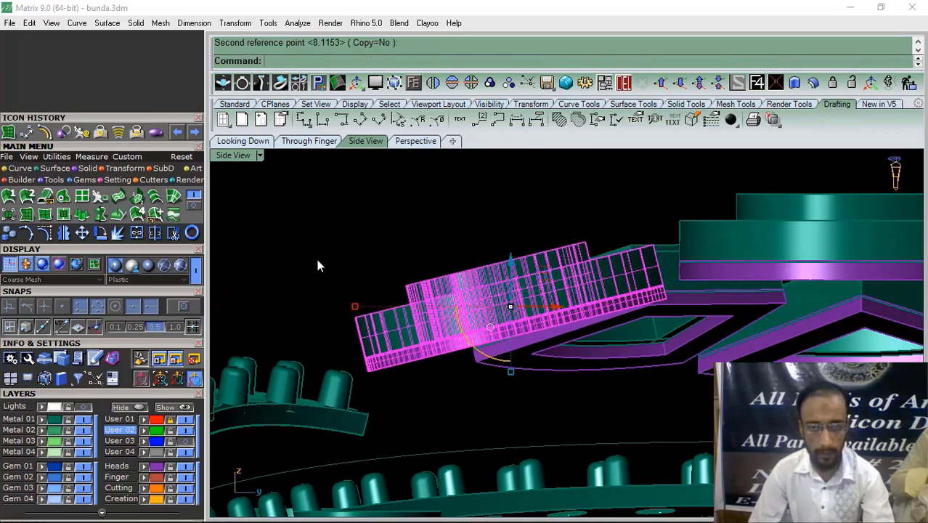
Rotate the pear-shaped setting at the cluster's opposite end in Side View about a point near its outer lower end
{"action": "left_click", "coordinate": [317, 266]}
{"action": "scroll", "coordinate": [410, 261], "scroll_direction": "down", "scroll_amount": 10}
{"action": "scroll", "coordinate": [693, 280], "scroll_direction": "up", "scroll_amount": 6}
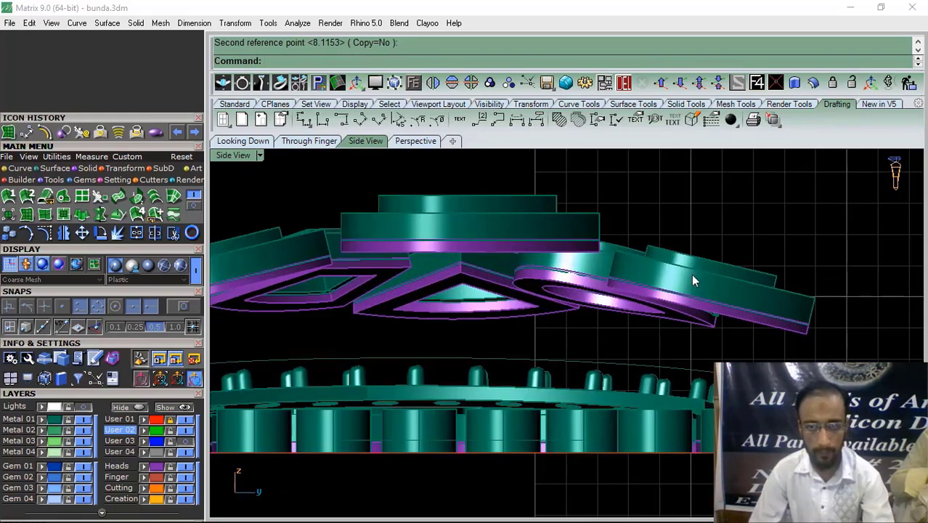
{"action": "left_click", "coordinate": [692, 280]}
{"action": "left_click", "coordinate": [587, 313]}
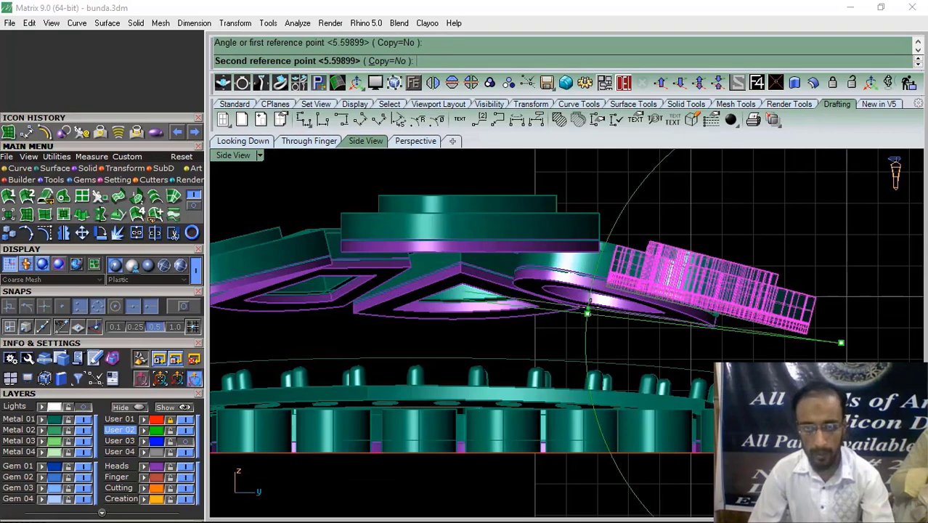
Stretch the large central teardrop setting slightly wider in the top view so its edge reaches the neighbouring triangular setting
{"action": "left_click", "coordinate": [244, 142]}
{"action": "scroll", "coordinate": [451, 335], "scroll_direction": "up", "scroll_amount": 5}
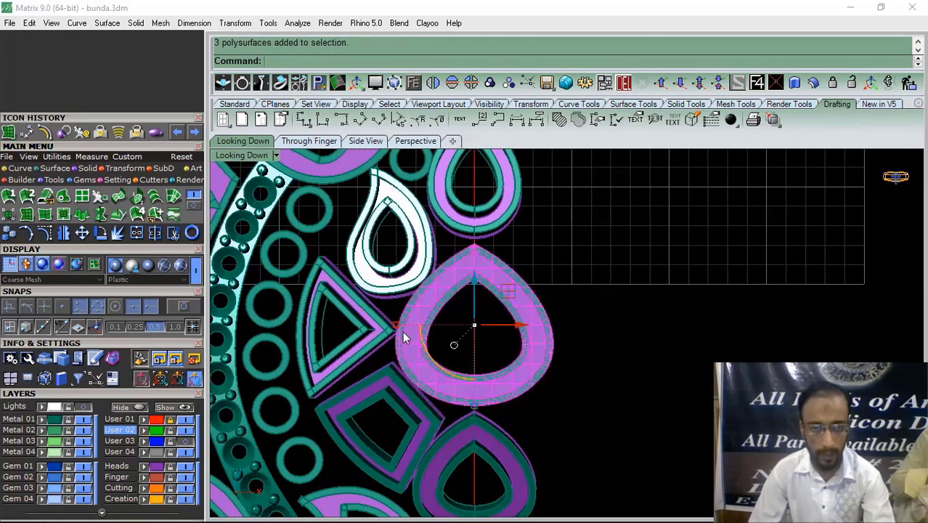
{"action": "scroll", "coordinate": [403, 336], "scroll_direction": "up", "scroll_amount": 3}
{"action": "left_click_drag", "start_coordinate": [386, 318], "coordinate": [378, 316]}
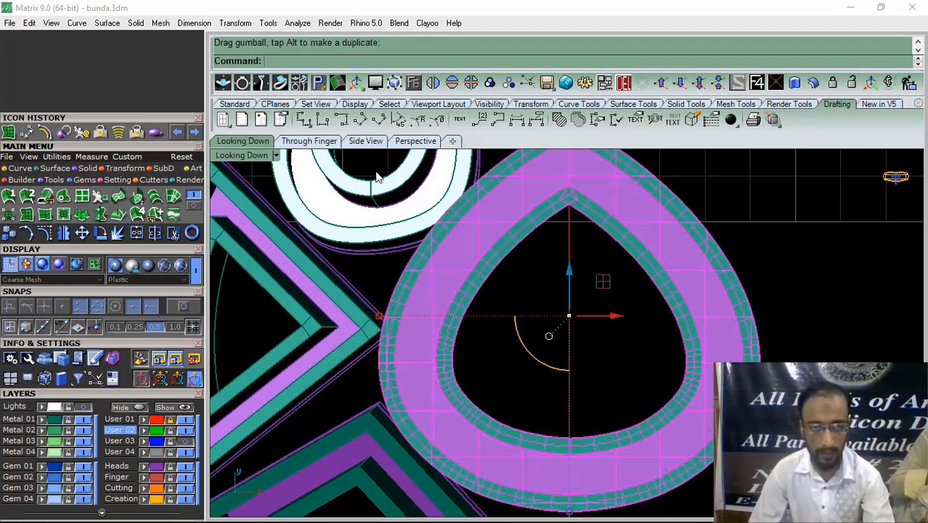
Mirror the curved teardrop, triangular and four-sided settings across the centre axis to the cluster's other side, and save the file
{"action": "left_click", "coordinate": [408, 144]}
{"action": "left_click", "coordinate": [465, 210]}
{"action": "right_click_drag", "start_coordinate": [466, 211], "coordinate": [447, 381]}
{"action": "left_click", "coordinate": [396, 372]}
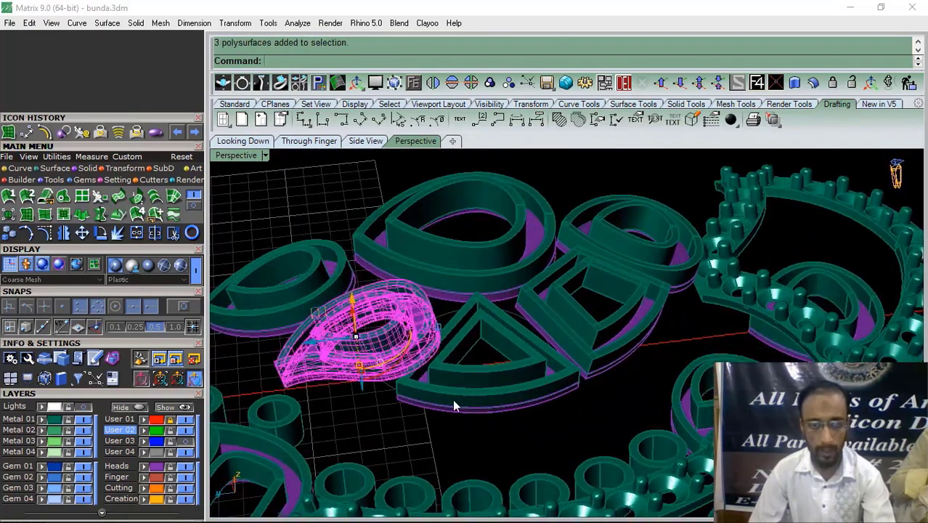
{"action": "left_click", "coordinate": [458, 402], "text": "shift"}
{"action": "left_click", "coordinate": [637, 324], "text": "shift"}
{"action": "left_click", "coordinate": [439, 82]}
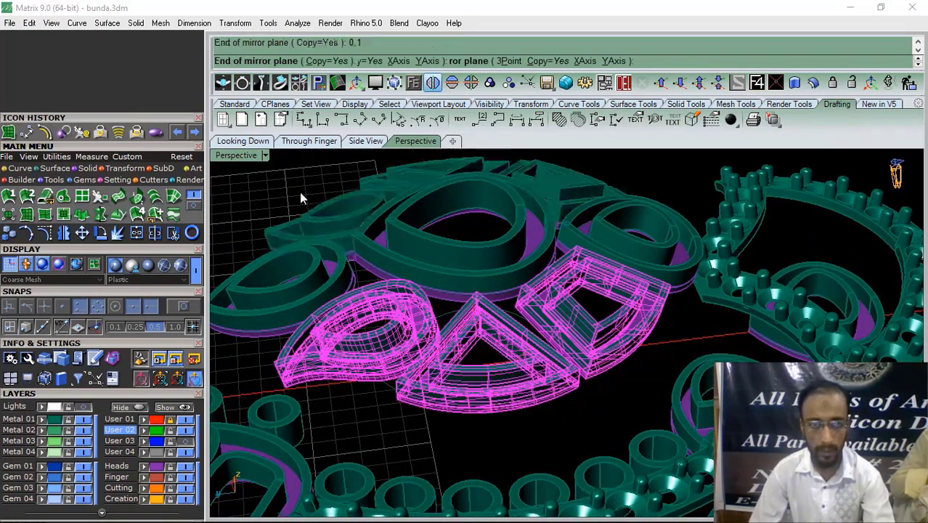
{"action": "left_click", "coordinate": [299, 193]}
{"action": "scroll", "coordinate": [553, 308], "scroll_direction": "down", "scroll_amount": 5}
{"action": "right_click_drag", "start_coordinate": [553, 308], "coordinate": [521, 212]}
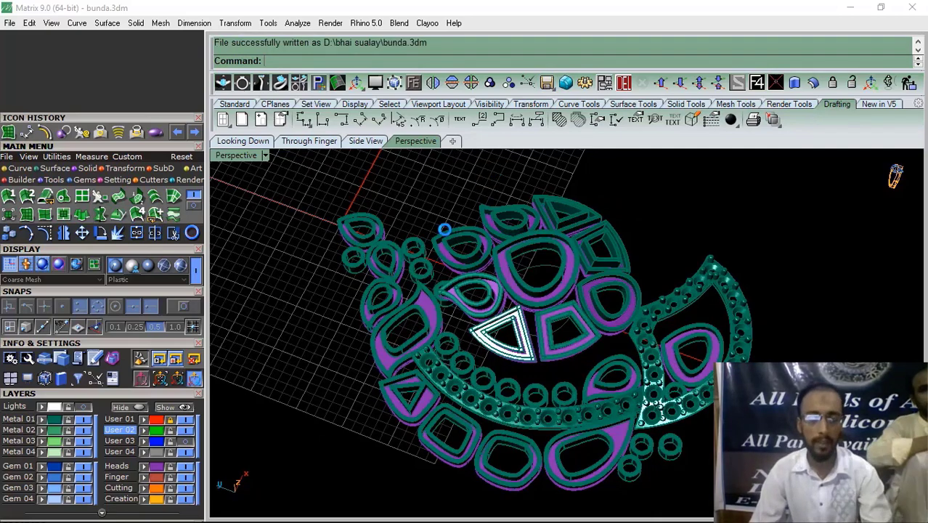
Select all parts of the curved teardrop setting beside the junction of the beaded curve and beaded loop, and group them
{"action": "right_click_drag", "start_coordinate": [521, 324], "coordinate": [505, 396]}
{"action": "scroll", "coordinate": [535, 352], "scroll_direction": "up", "scroll_amount": 5}
{"action": "left_click", "coordinate": [534, 356]}
{"action": "scroll", "coordinate": [500, 395], "scroll_direction": "up", "scroll_amount": 7}
{"action": "left_click", "coordinate": [500, 395]}
{"action": "scroll", "coordinate": [482, 331], "scroll_direction": "down", "scroll_amount": 3}
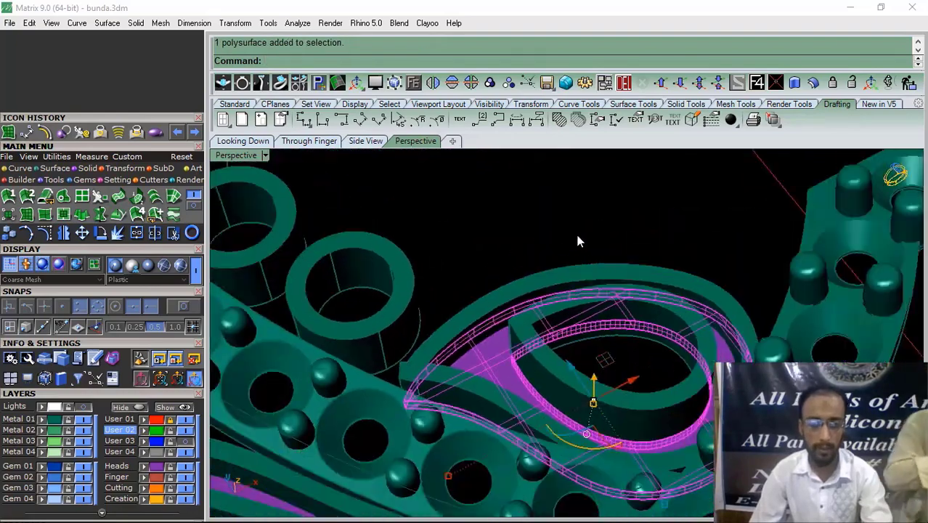
{"action": "left_click", "coordinate": [544, 357], "text": "shift"}
{"action": "left_click", "coordinate": [491, 85]}
{"action": "scroll", "coordinate": [454, 410], "scroll_direction": "down", "scroll_amount": 5}
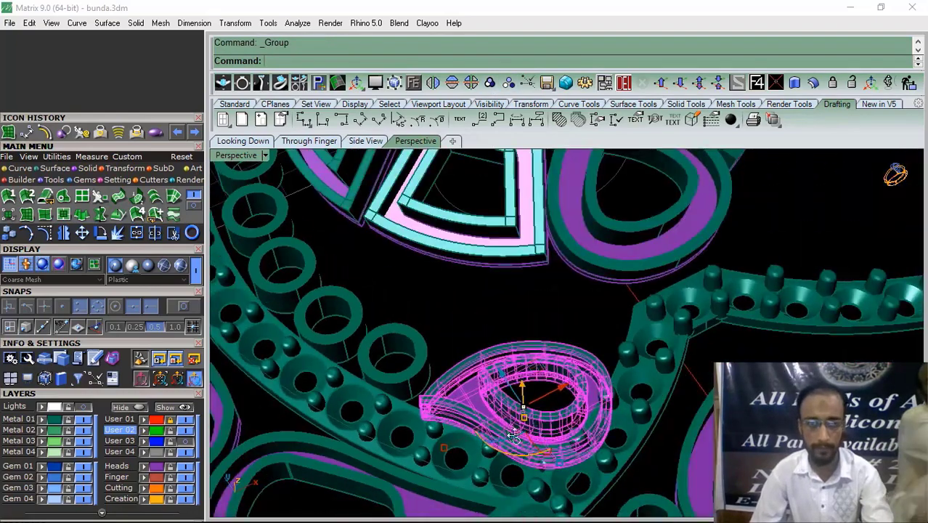
Raise the grouped curved teardrop setting above the beaded curve, to just below the domed cluster
{"action": "right_click_drag", "start_coordinate": [458, 414], "coordinate": [491, 361]}
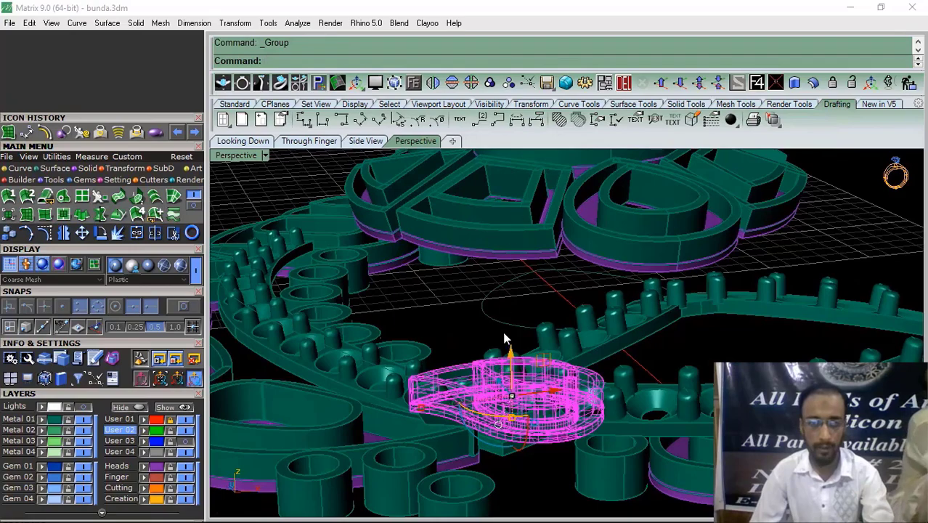
{"action": "left_click_drag", "start_coordinate": [512, 355], "coordinate": [534, 239]}
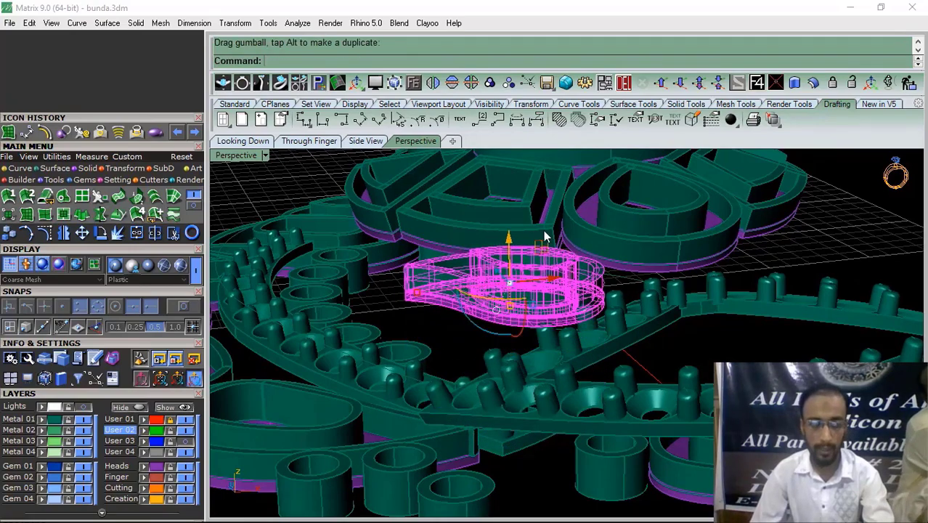
{"action": "right_click_drag", "start_coordinate": [547, 234], "coordinate": [528, 247]}
{"action": "left_click_drag", "start_coordinate": [520, 244], "coordinate": [520, 253]}
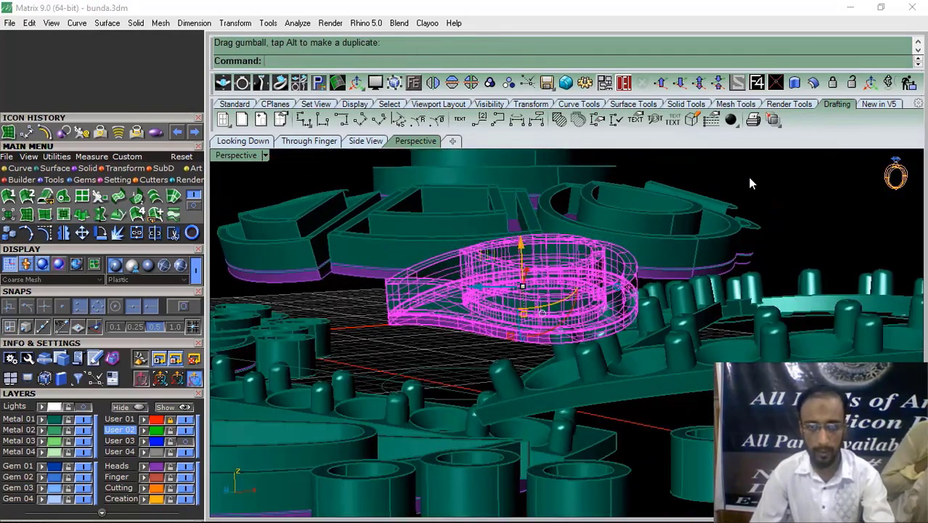
Select all settings of the domed cluster, including the mirrored ones and the central teardrop, and group them
{"action": "left_click_drag", "start_coordinate": [748, 178], "coordinate": [646, 229]}
{"action": "scroll", "coordinate": [472, 263], "scroll_direction": "down", "scroll_amount": 6}
{"action": "right_click_drag", "start_coordinate": [468, 264], "coordinate": [472, 354]}
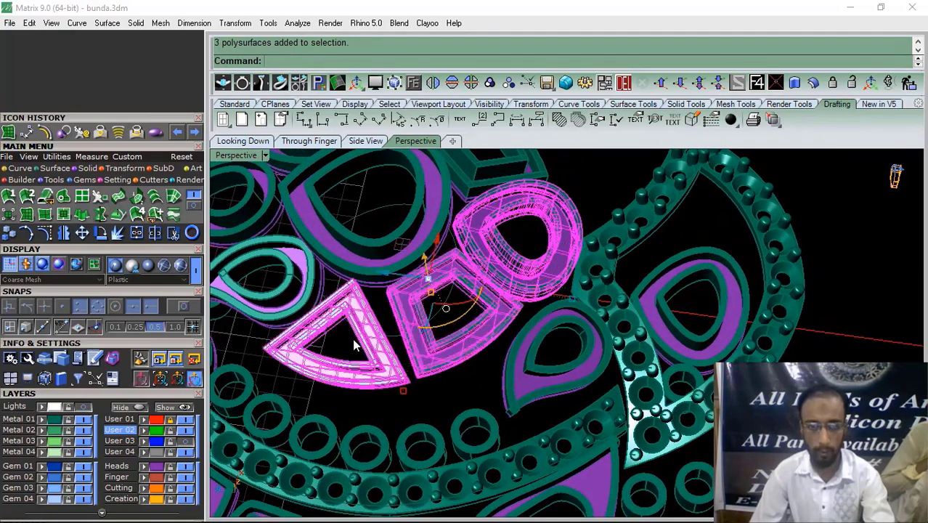
{"action": "right_click_drag", "start_coordinate": [296, 301], "coordinate": [318, 274]}
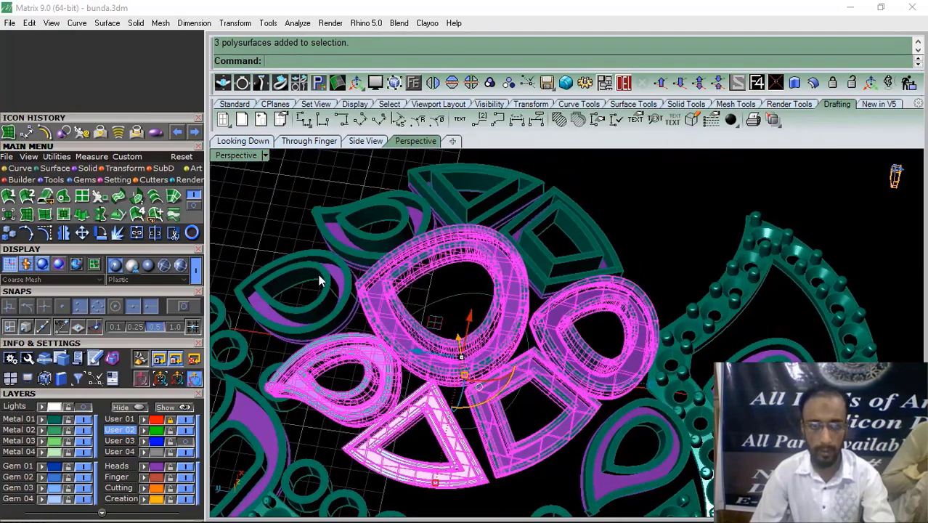
{"action": "left_click", "coordinate": [440, 202], "text": "shift"}
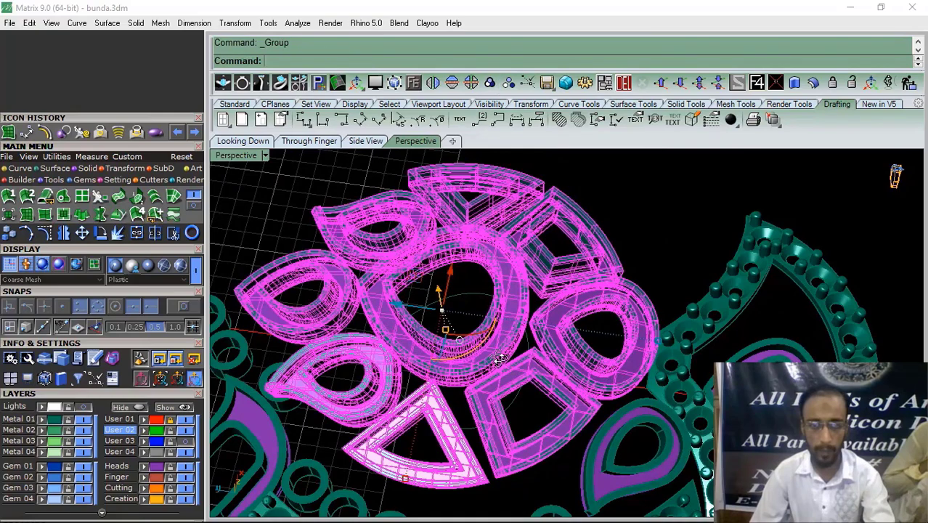
Raise the whole domed cluster a little higher above the rest of the piece
{"action": "right_click_drag", "start_coordinate": [500, 358], "coordinate": [480, 220]}
{"action": "left_click_drag", "start_coordinate": [459, 263], "coordinate": [470, 234]}
{"action": "left_click", "coordinate": [673, 286]}
Raise the curved teardrop setting further so its upper edge overlaps the height of the lifted cluster's base
{"action": "right_click_drag", "start_coordinate": [673, 287], "coordinate": [546, 330]}
{"action": "scroll", "coordinate": [537, 347], "scroll_direction": "up", "scroll_amount": 6}
{"action": "left_click", "coordinate": [534, 366]}
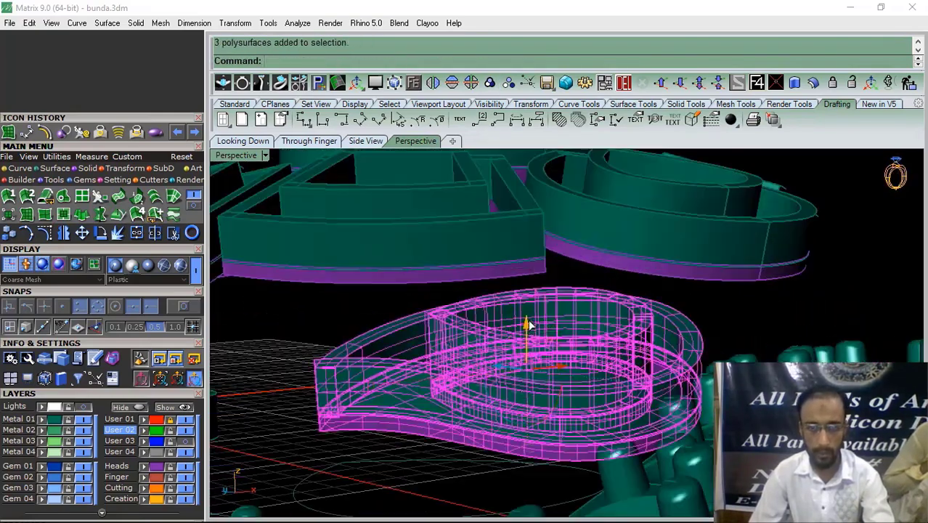
{"action": "left_click_drag", "start_coordinate": [529, 324], "coordinate": [530, 286]}
{"action": "key", "text": "Escape"}
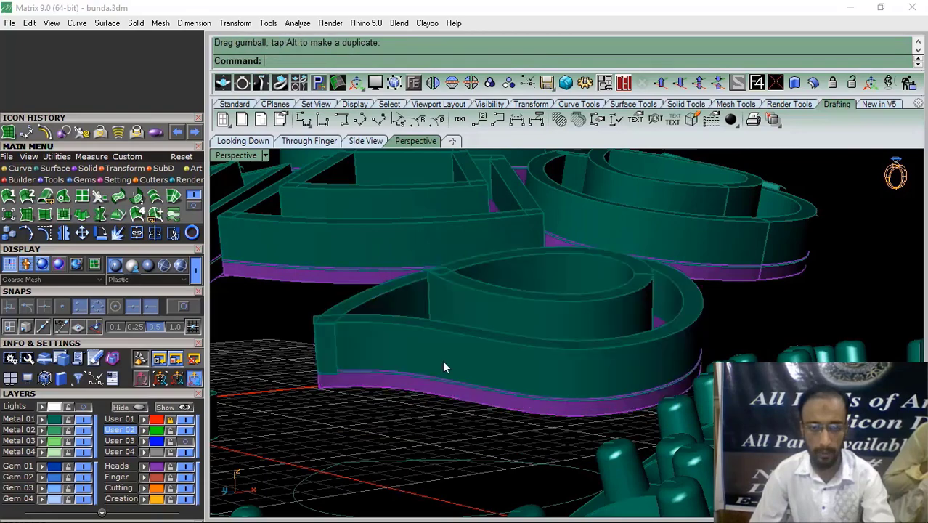
Select the curved beaded band and raise it above the flat outer settings, close below the cluster
{"action": "scroll", "coordinate": [445, 367], "scroll_direction": "down", "scroll_amount": 5}
{"action": "mouse_move", "coordinate": [553, 305]}
{"action": "right_mouse_down"}
{"action": "mouse_move", "coordinate": [576, 363]}
{"action": "mouse_move", "coordinate": [543, 314]}
{"action": "right_mouse_up"}
{"action": "left_click", "coordinate": [418, 364]}
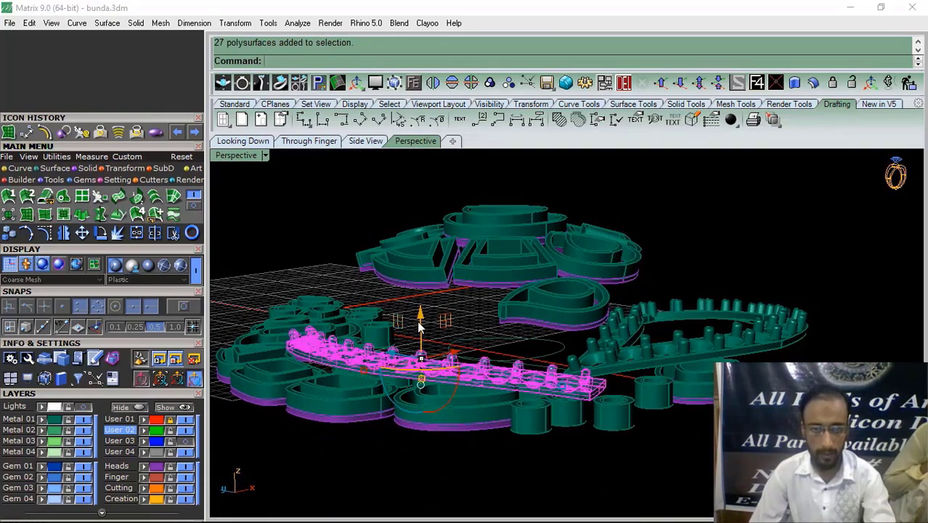
{"action": "left_click_drag", "start_coordinate": [421, 326], "coordinate": [439, 271]}
{"action": "left_click", "coordinate": [469, 301]}
Reselect the raised beaded band and rotate it slightly with the gumball to adjust its tilt beside the cluster
{"action": "right_click_drag", "start_coordinate": [473, 319], "coordinate": [462, 207]}
{"action": "left_click", "coordinate": [403, 249]}
{"action": "scroll", "coordinate": [443, 326], "scroll_direction": "down", "scroll_amount": 5}
{"action": "scroll", "coordinate": [465, 319], "scroll_direction": "up", "scroll_amount": 3}
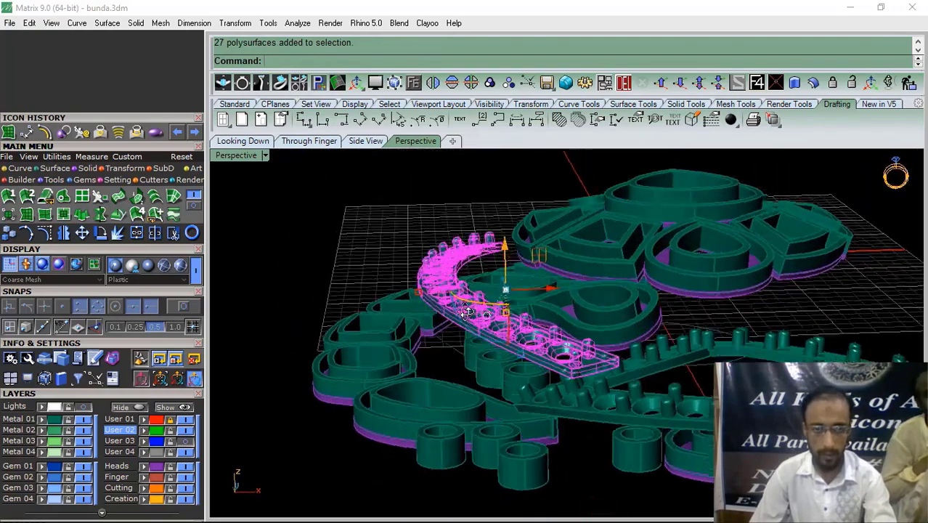
{"action": "right_click_drag", "start_coordinate": [465, 311], "coordinate": [478, 298]}
{"action": "right_click_drag", "start_coordinate": [479, 343], "coordinate": [662, 270]}
{"action": "right_click_drag", "start_coordinate": [581, 278], "coordinate": [568, 308]}
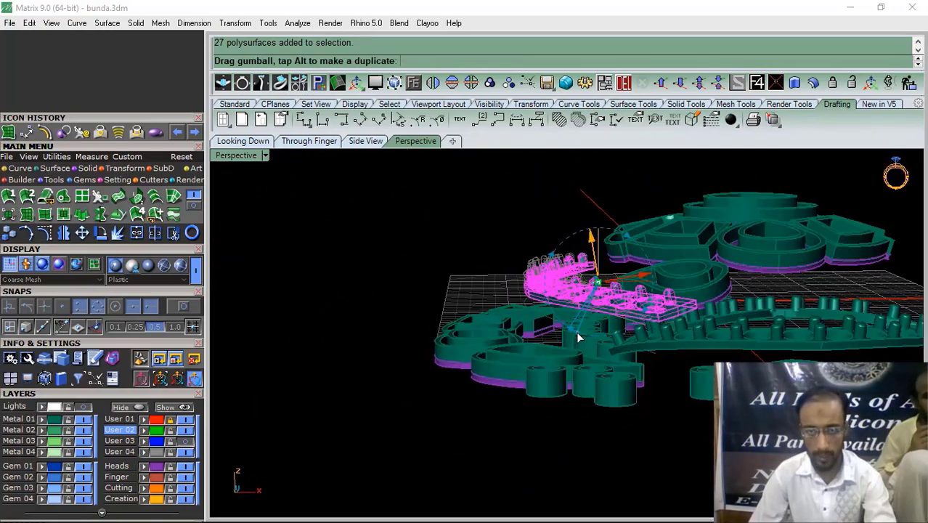
{"action": "left_click_drag", "start_coordinate": [572, 340], "coordinate": [569, 336]}
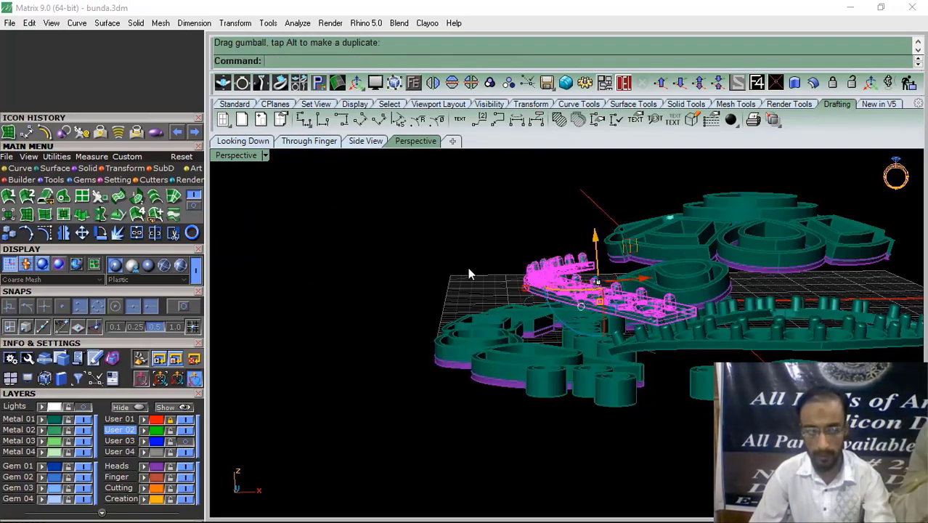
{"action": "right_click_drag", "start_coordinate": [485, 215], "coordinate": [634, 253]}
{"action": "scroll", "coordinate": [637, 251], "scroll_direction": "up", "scroll_amount": 5}
{"action": "left_click", "coordinate": [624, 223]}
{"action": "left_click_drag", "start_coordinate": [609, 209], "coordinate": [586, 225]}
{"action": "scroll", "coordinate": [585, 225], "scroll_direction": "down", "scroll_amount": 6}
Select the row of round tube settings along the inner side of the beaded band and raise them to its level
{"action": "right_click_drag", "start_coordinate": [585, 226], "coordinate": [512, 428]}
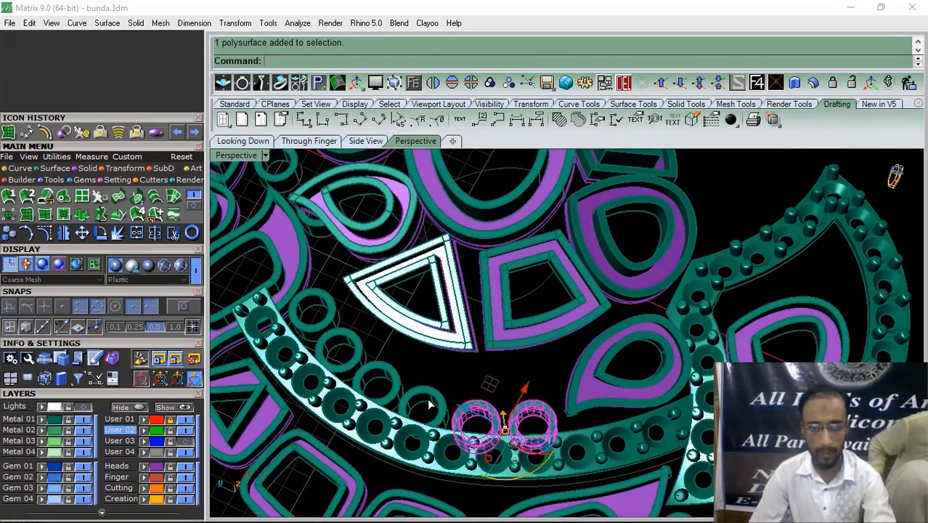
{"action": "right_click_drag", "start_coordinate": [402, 339], "coordinate": [502, 377], "text": "shift"}
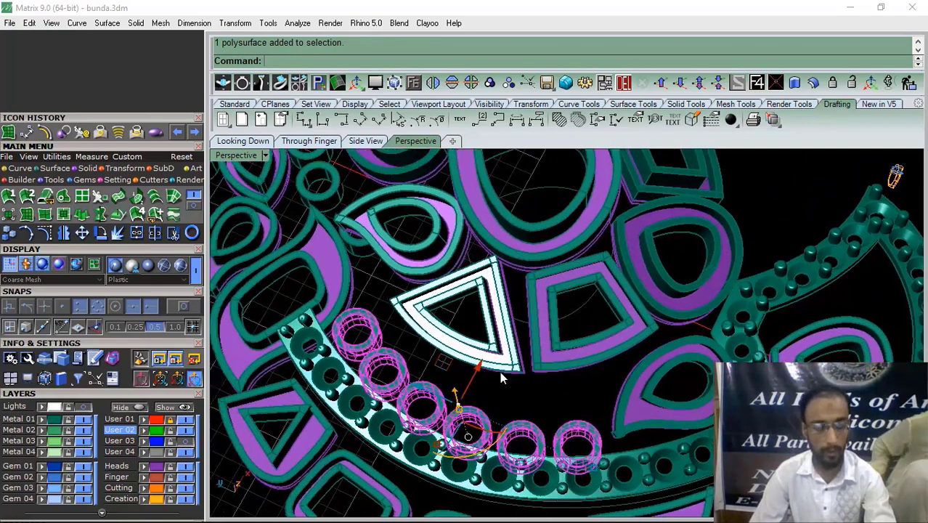
{"action": "right_click_drag", "start_coordinate": [488, 421], "coordinate": [497, 341]}
{"action": "left_click_drag", "start_coordinate": [497, 337], "coordinate": [501, 261]}
{"action": "left_click", "coordinate": [272, 249]}
Select the leftover circles and guide curve lying below the raised beaded band and move them to the User 03 layer
{"action": "right_click_drag", "start_coordinate": [568, 289], "coordinate": [534, 319]}
{"action": "scroll", "coordinate": [536, 402], "scroll_direction": "up", "scroll_amount": 10}
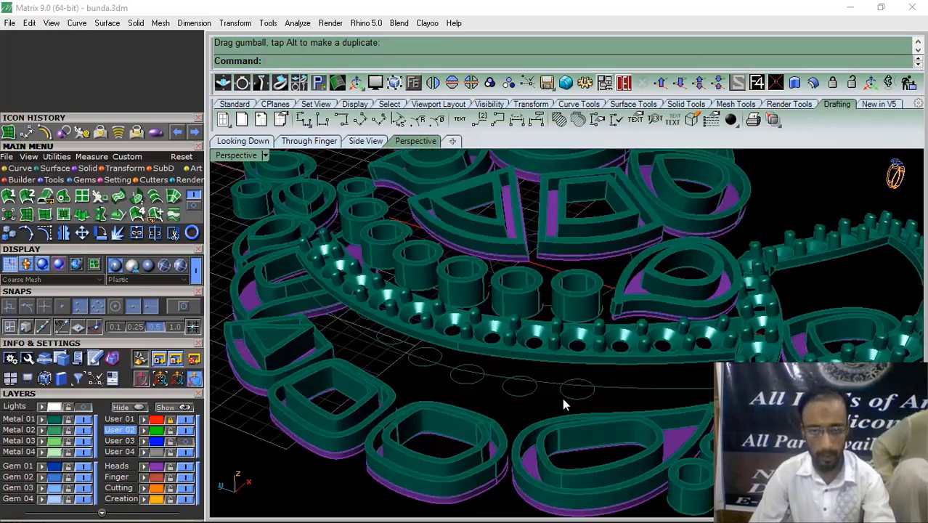
{"action": "scroll", "coordinate": [523, 356], "scroll_direction": "down", "scroll_amount": 7}
{"action": "scroll", "coordinate": [409, 346], "scroll_direction": "up", "scroll_amount": 9}
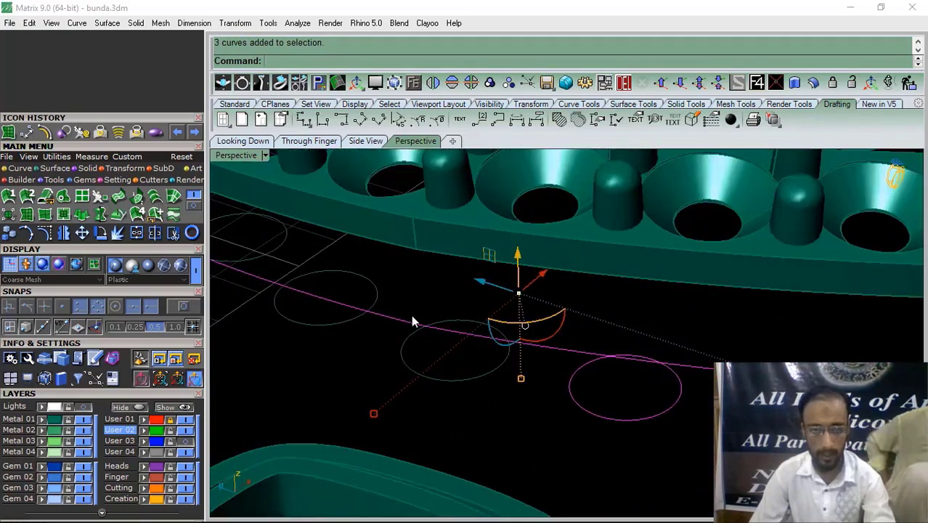
{"action": "left_click_drag", "start_coordinate": [410, 315], "coordinate": [330, 340], "text": "shift"}
{"action": "scroll", "coordinate": [455, 349], "scroll_direction": "down", "scroll_amount": 7}
{"action": "right_click_drag", "start_coordinate": [455, 348], "coordinate": [494, 325]}
{"action": "scroll", "coordinate": [472, 330], "scroll_direction": "up", "scroll_amount": 5}
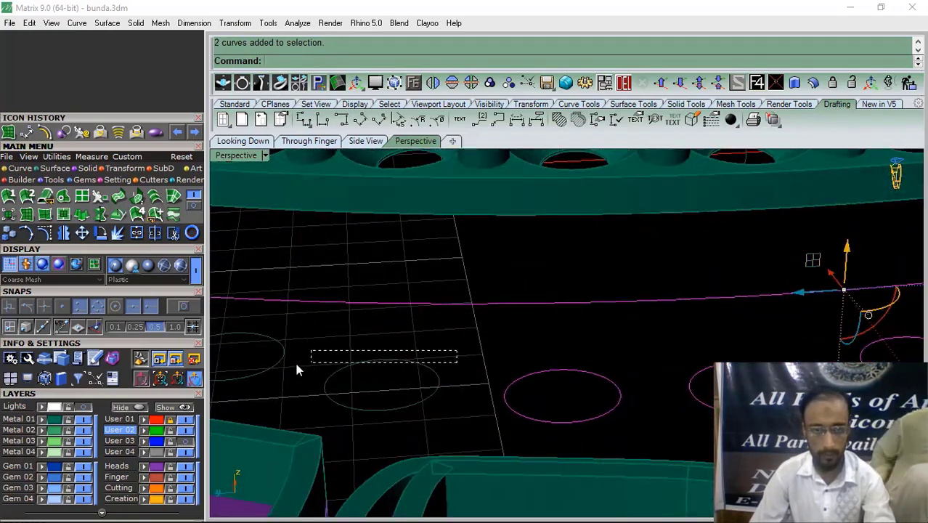
{"action": "left_click", "coordinate": [144, 442]}
{"action": "scroll", "coordinate": [436, 392], "scroll_direction": "down", "scroll_amount": 8}
{"action": "right_click_drag", "start_coordinate": [534, 392], "coordinate": [437, 421]}
{"action": "left_click", "coordinate": [428, 448]}
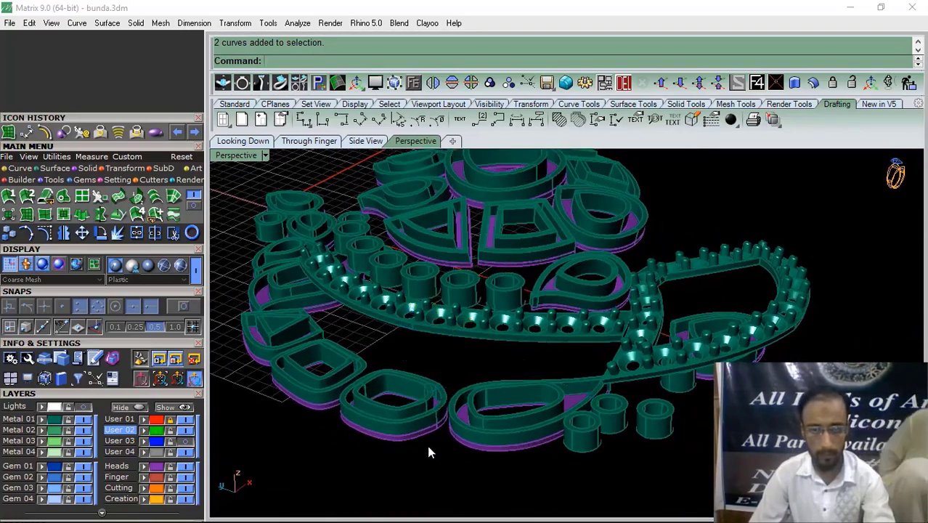
Select the beaded teardrop-shaped loop and rotate it in Side View about a point near its inner end, sloping its outer end down
{"action": "right_click_drag", "start_coordinate": [406, 362], "coordinate": [491, 365]}
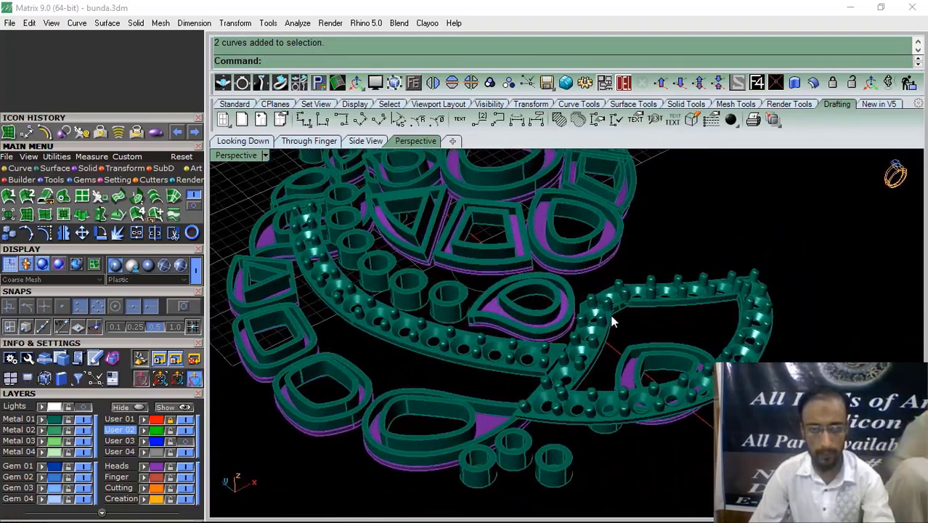
{"action": "right_click_drag", "start_coordinate": [612, 321], "coordinate": [563, 337]}
{"action": "scroll", "coordinate": [574, 344], "scroll_direction": "up", "scroll_amount": 4}
{"action": "left_click", "coordinate": [582, 366]}
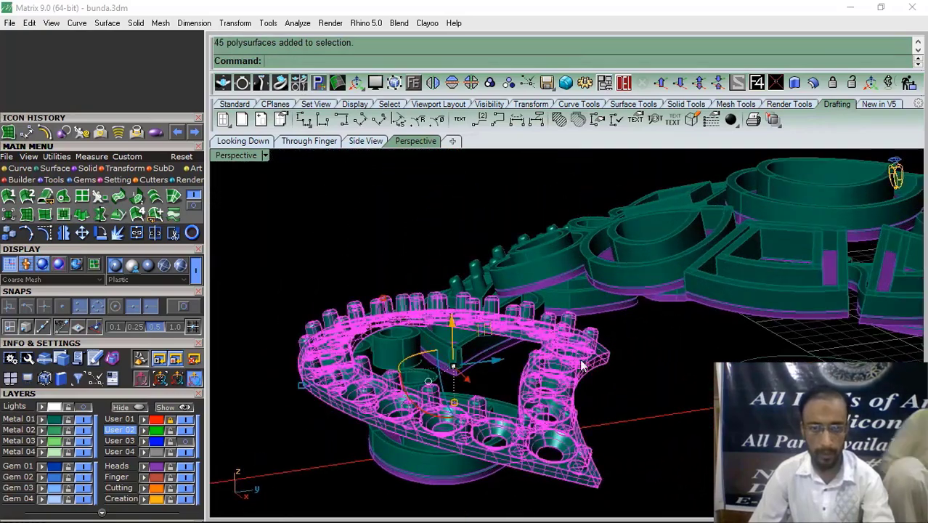
{"action": "left_click", "coordinate": [308, 141]}
{"action": "left_click", "coordinate": [100, 233]}
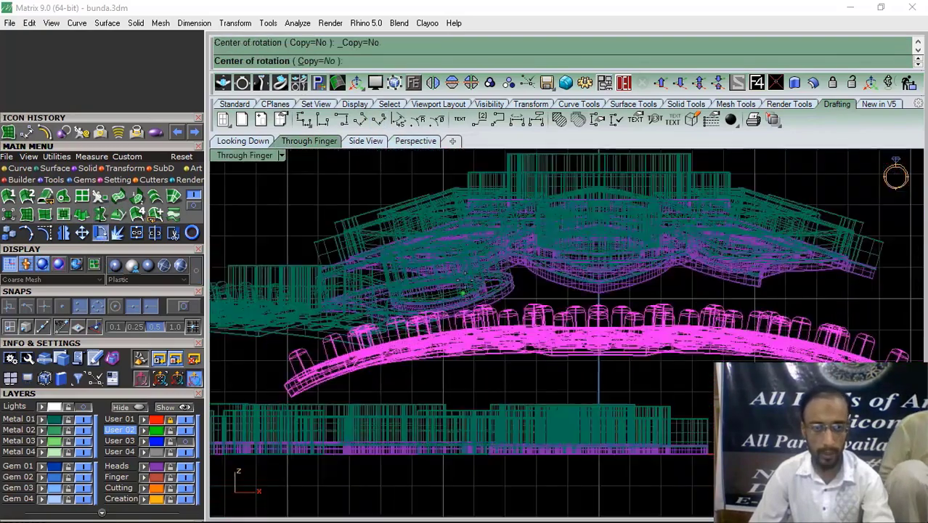
{"action": "left_click", "coordinate": [365, 141]}
{"action": "right_click_drag", "start_coordinate": [283, 304], "coordinate": [412, 311]}
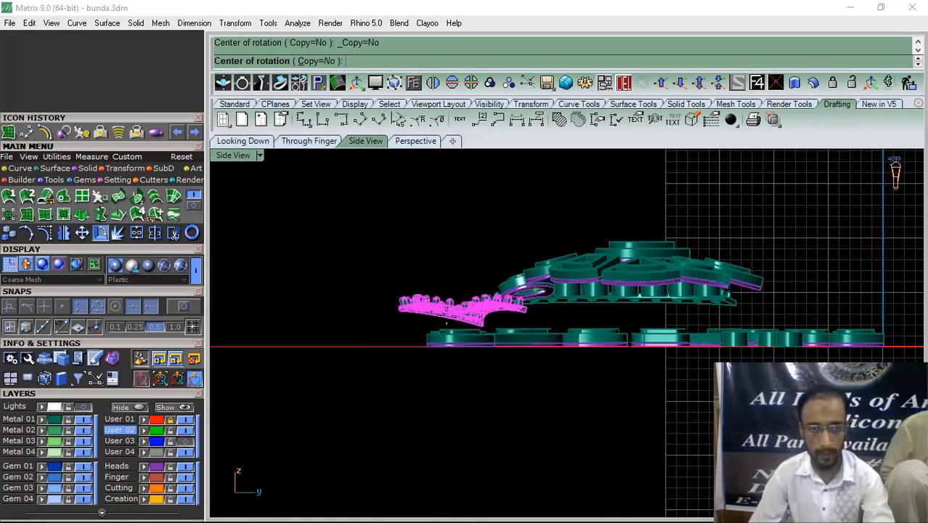
{"action": "scroll", "coordinate": [410, 311], "scroll_direction": "up", "scroll_amount": 6}
{"action": "left_click", "coordinate": [381, 300]}
{"action": "left_click", "coordinate": [608, 300]}
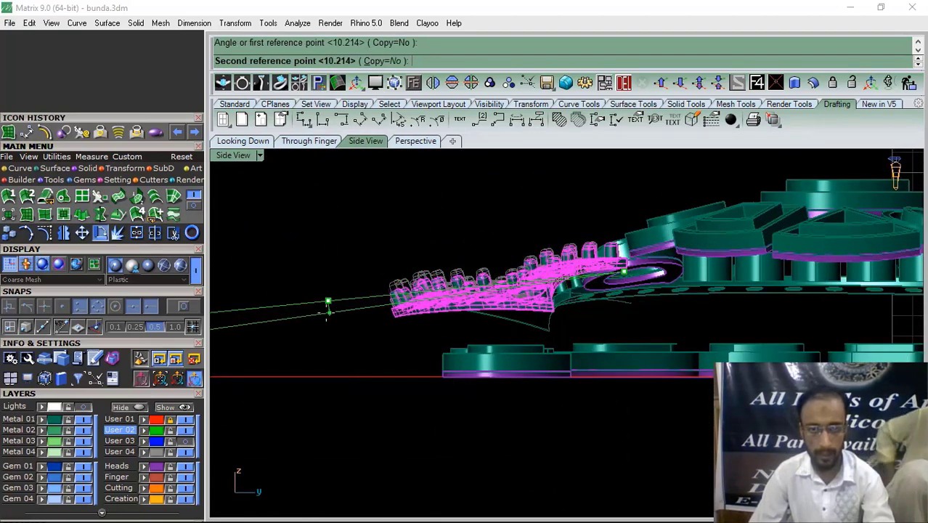
Select the leftover guide curves lying beneath the tilted beaded loop and take them out of view
{"action": "left_click", "coordinate": [411, 141]}
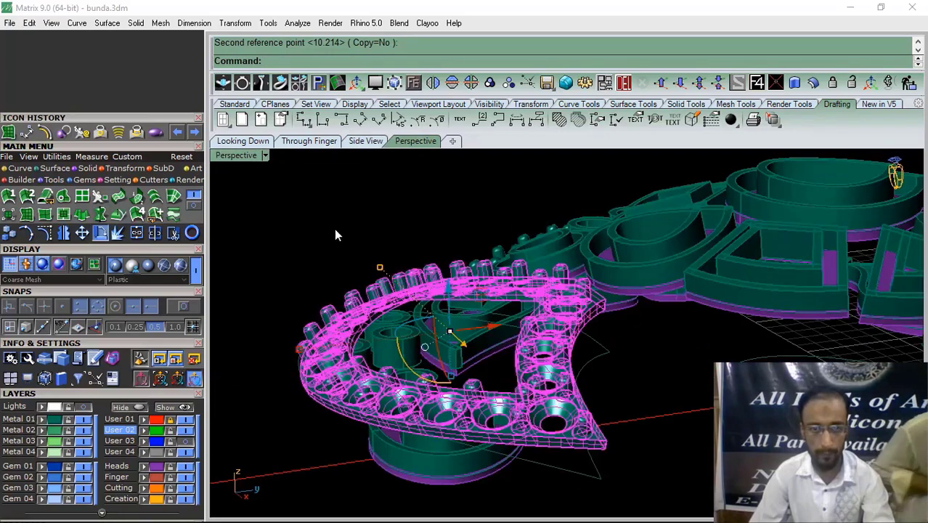
{"action": "right_click_drag", "start_coordinate": [335, 235], "coordinate": [411, 346]}
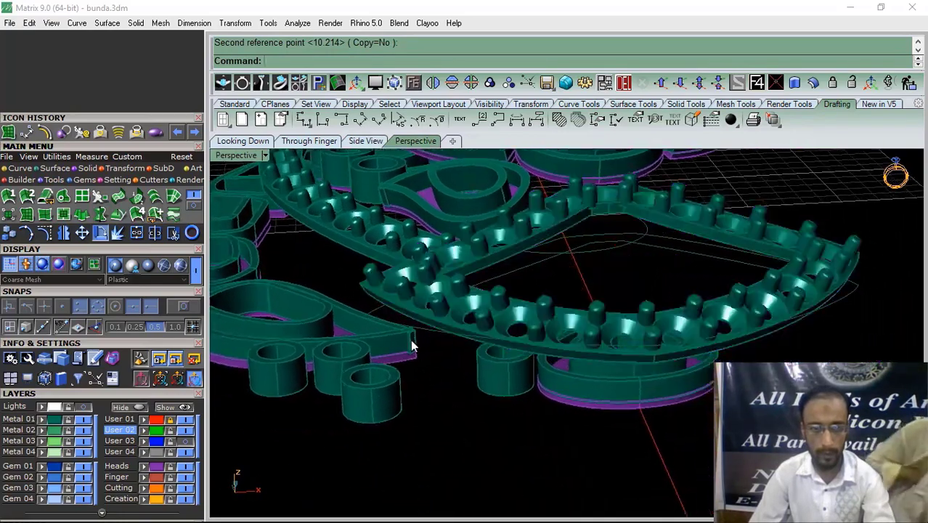
{"action": "scroll", "coordinate": [437, 336], "scroll_direction": "up", "scroll_amount": 3}
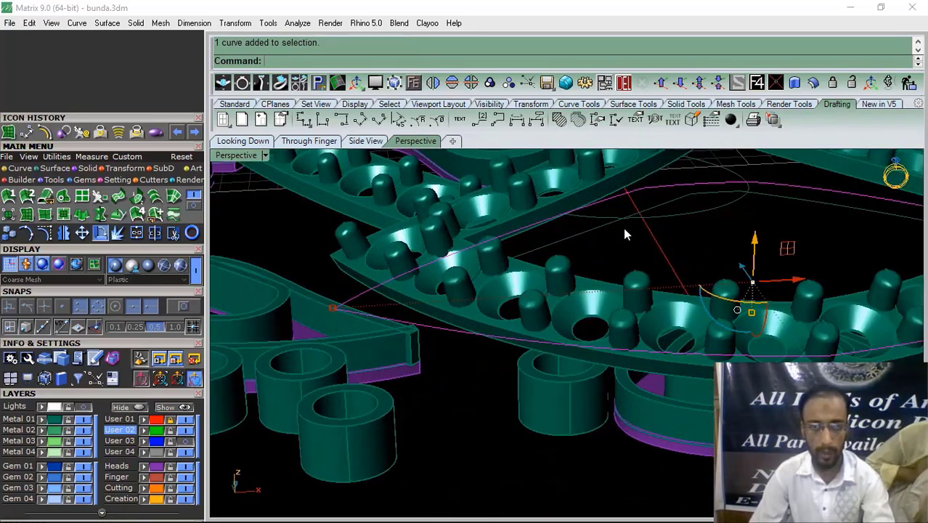
{"action": "scroll", "coordinate": [541, 281], "scroll_direction": "down", "scroll_amount": 5}
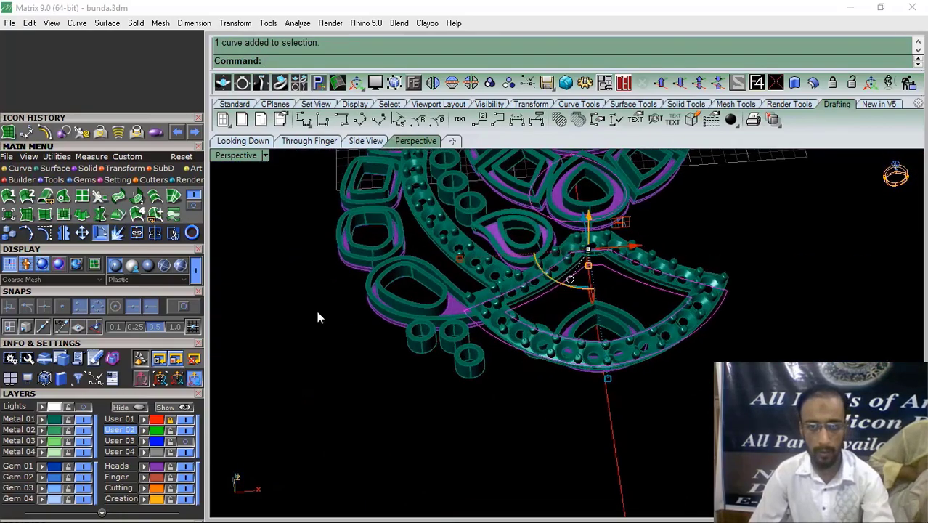
{"action": "right_click_drag", "start_coordinate": [464, 341], "coordinate": [618, 320]}
{"action": "scroll", "coordinate": [609, 291], "scroll_direction": "up", "scroll_amount": 5}
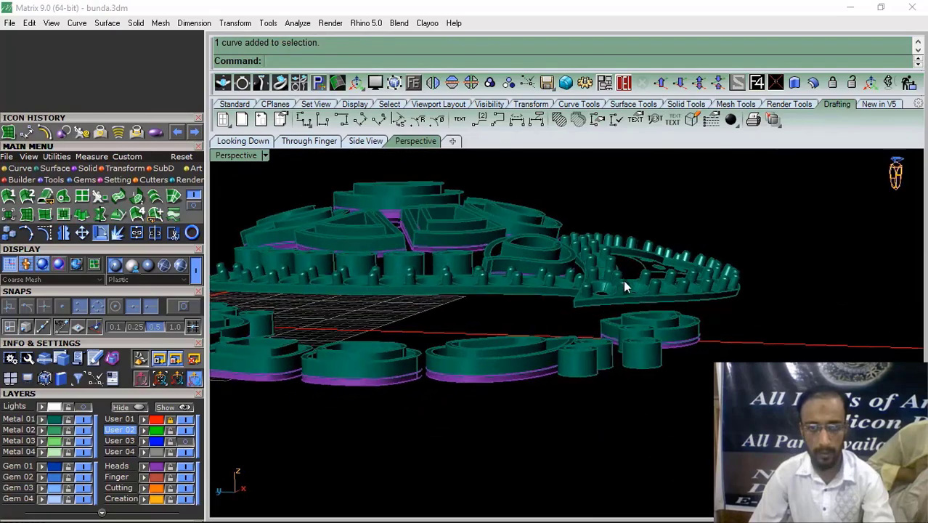
Select the beaded teardrop-shaped loop and adjust its height slightly with the gumball to meet the beaded band
{"action": "left_click", "coordinate": [632, 287]}
{"action": "left_click_drag", "start_coordinate": [671, 216], "coordinate": [671, 222]}
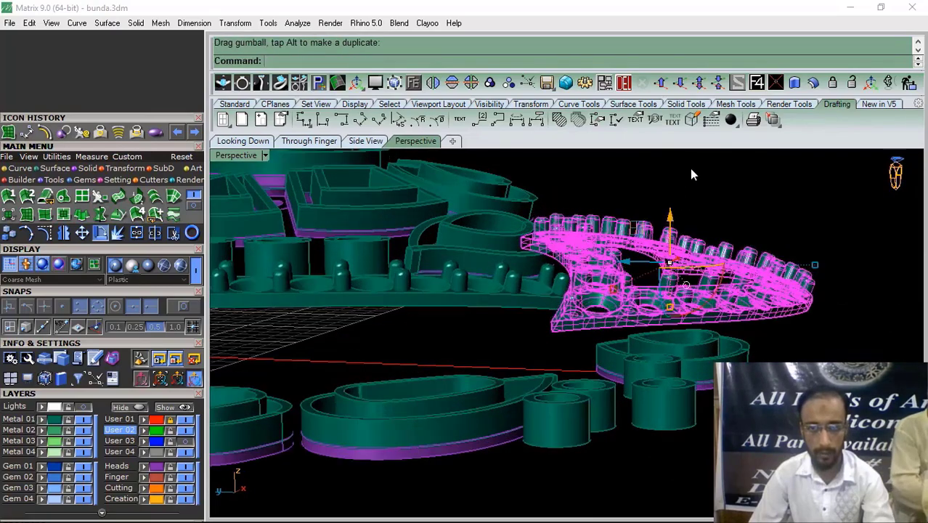
{"action": "left_click", "coordinate": [690, 169]}
Select the teardrop gem setting lying below the beaded loop and raise it vertically to just above the loop
{"action": "right_click_drag", "start_coordinate": [692, 174], "coordinate": [701, 363]}
{"action": "left_click", "coordinate": [625, 440]}
{"action": "right_click_drag", "start_coordinate": [625, 444], "coordinate": [512, 356]}
{"action": "left_click_drag", "start_coordinate": [520, 345], "coordinate": [518, 254]}
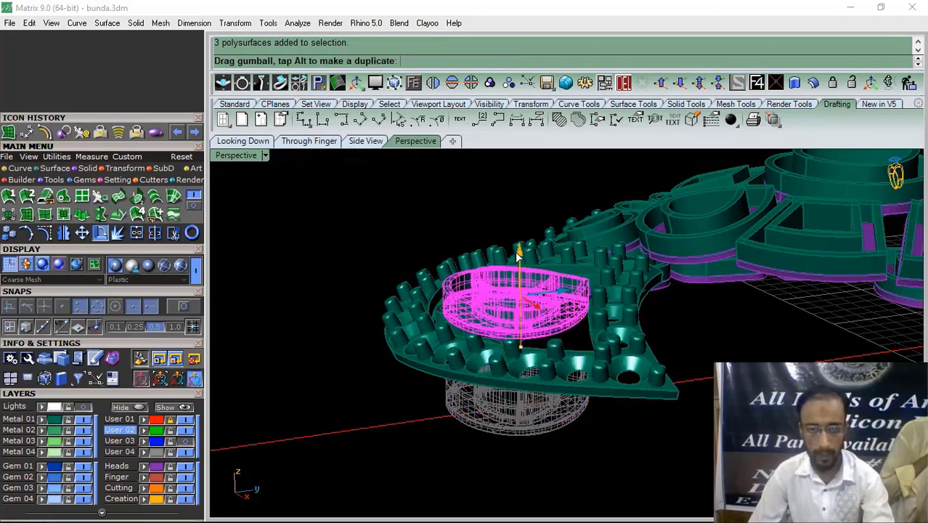
Rotate the raised teardrop setting in Side View so it slopes down outward parallel to the beaded loop
{"action": "left_click", "coordinate": [365, 141]}
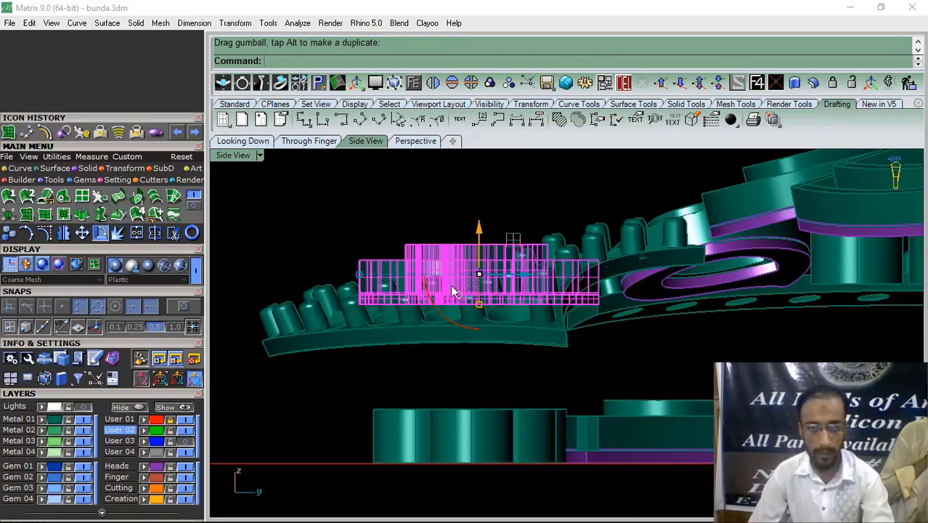
{"action": "left_click_drag", "start_coordinate": [457, 328], "coordinate": [469, 337]}
{"action": "right_click_drag", "start_coordinate": [502, 279], "coordinate": [500, 328]}
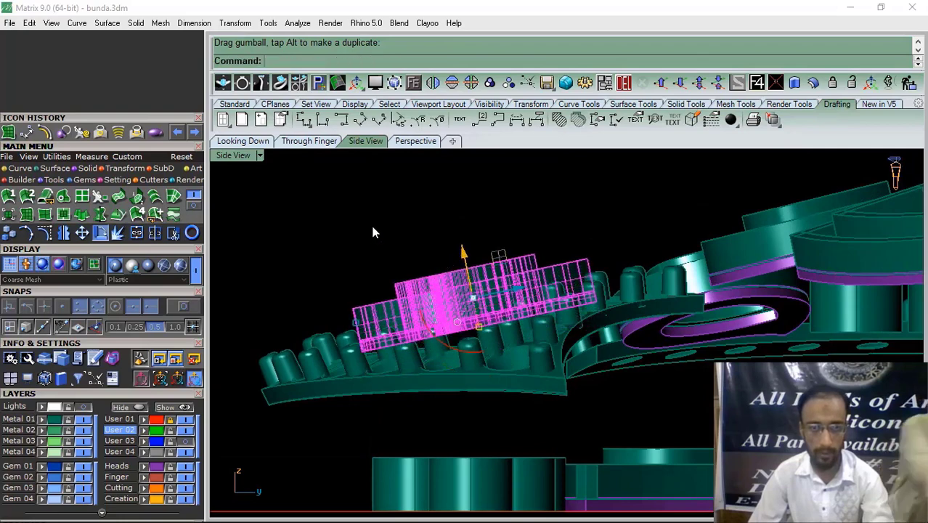
{"action": "left_click", "coordinate": [373, 227]}
{"action": "scroll", "coordinate": [377, 230], "scroll_direction": "down", "scroll_amount": 6}
{"action": "right_click_drag", "start_coordinate": [389, 237], "coordinate": [530, 321]}
{"action": "left_click", "coordinate": [421, 141]}
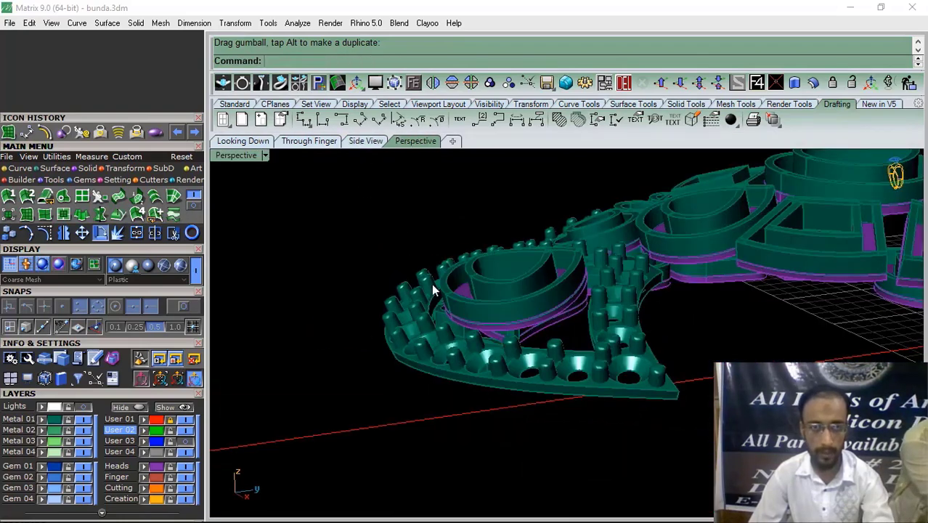
Raise the single round tube setting from beneath the beaded loop to the loop's level, beside the tilted teardrop setting
{"action": "right_click_drag", "start_coordinate": [433, 290], "coordinate": [560, 517]}
{"action": "left_click", "coordinate": [316, 508]}
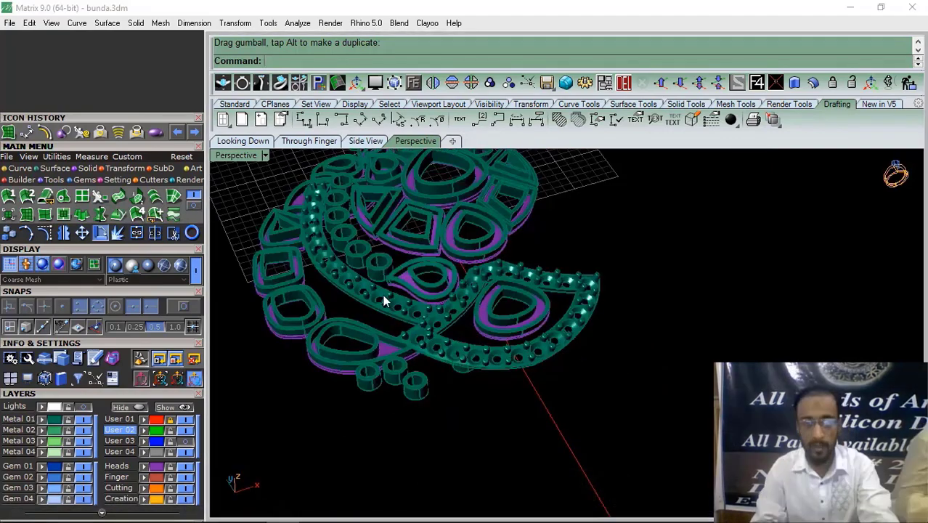
{"action": "right_click_drag", "start_coordinate": [383, 300], "coordinate": [517, 385], "text": "shift"}
{"action": "scroll", "coordinate": [519, 386], "scroll_direction": "up", "scroll_amount": 6}
{"action": "scroll", "coordinate": [537, 390], "scroll_direction": "down", "scroll_amount": 5}
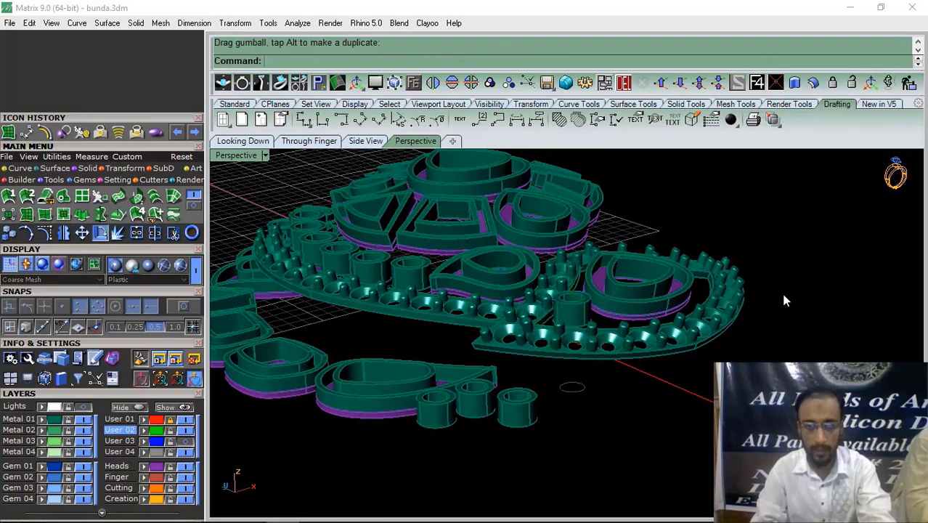
Select the S-shaped gem setting at the opposite end of the beaded band and raise it toward the band
{"action": "right_click_drag", "start_coordinate": [784, 300], "coordinate": [519, 377]}
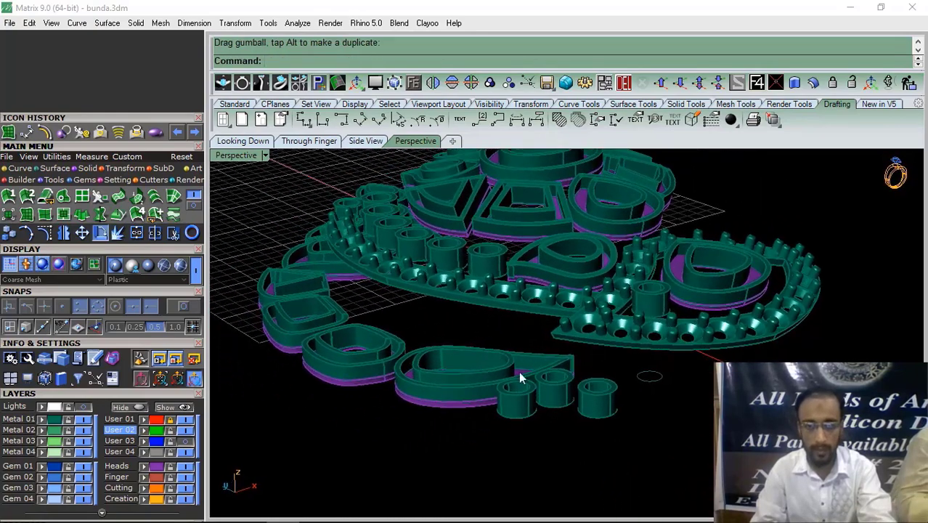
{"action": "right_click_drag", "start_coordinate": [397, 365], "coordinate": [571, 364]}
{"action": "scroll", "coordinate": [504, 376], "scroll_direction": "up", "scroll_amount": 5}
{"action": "left_click", "coordinate": [503, 376]}
{"action": "left_click_drag", "start_coordinate": [550, 339], "coordinate": [553, 269]}
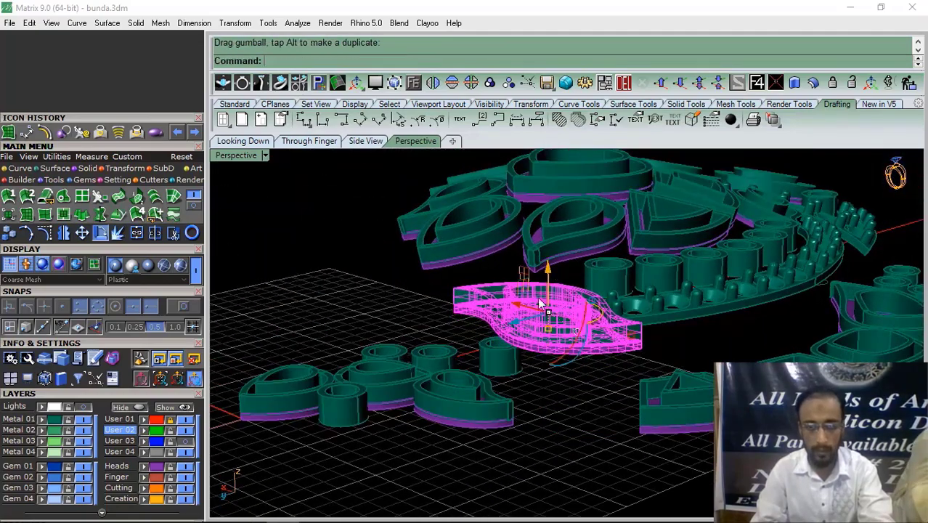
Rotate the raised S-shaped setting about two gumball axes so it slopes down away from the central cluster
{"action": "right_click_drag", "start_coordinate": [548, 308], "coordinate": [428, 230]}
{"action": "scroll", "coordinate": [550, 229], "scroll_direction": "up", "scroll_amount": 2}
{"action": "right_click_drag", "start_coordinate": [550, 229], "coordinate": [532, 289]}
{"action": "left_click_drag", "start_coordinate": [524, 295], "coordinate": [533, 293]}
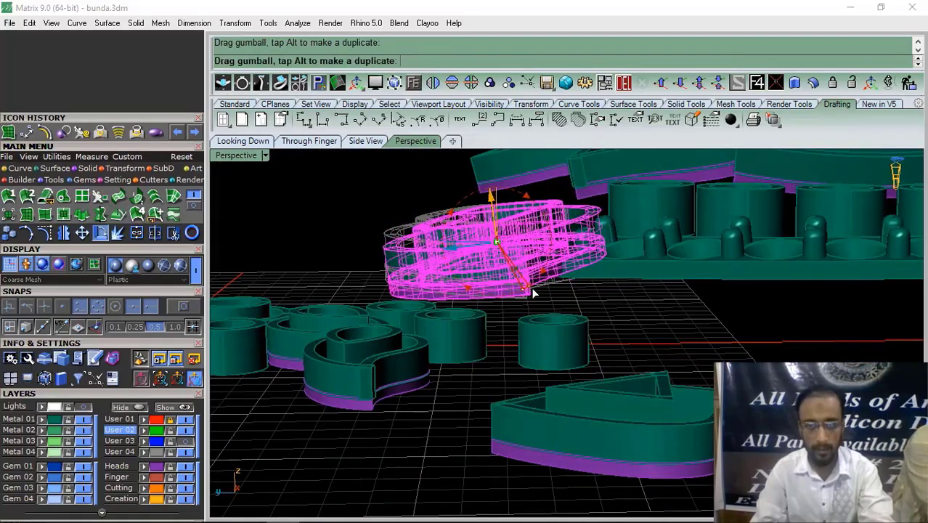
{"action": "right_click_drag", "start_coordinate": [457, 277], "coordinate": [621, 286]}
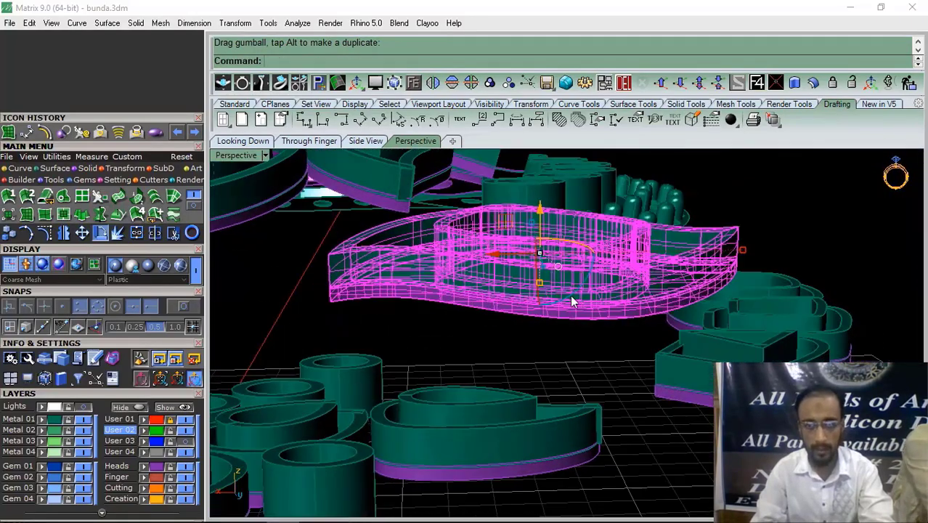
{"action": "left_click_drag", "start_coordinate": [571, 296], "coordinate": [566, 304]}
{"action": "left_click", "coordinate": [728, 215]}
Reselect the tilted S-shaped setting and fine-tune its height at the end of the beaded band
{"action": "right_click_drag", "start_coordinate": [715, 226], "coordinate": [573, 284]}
{"action": "left_click", "coordinate": [498, 214]}
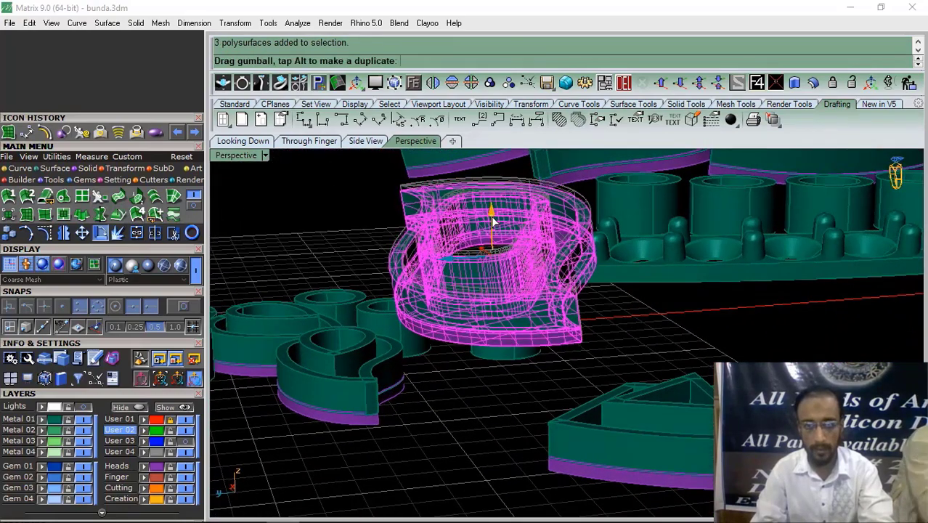
{"action": "left_click_drag", "start_coordinate": [492, 222], "coordinate": [497, 220]}
{"action": "left_click", "coordinate": [597, 330]}
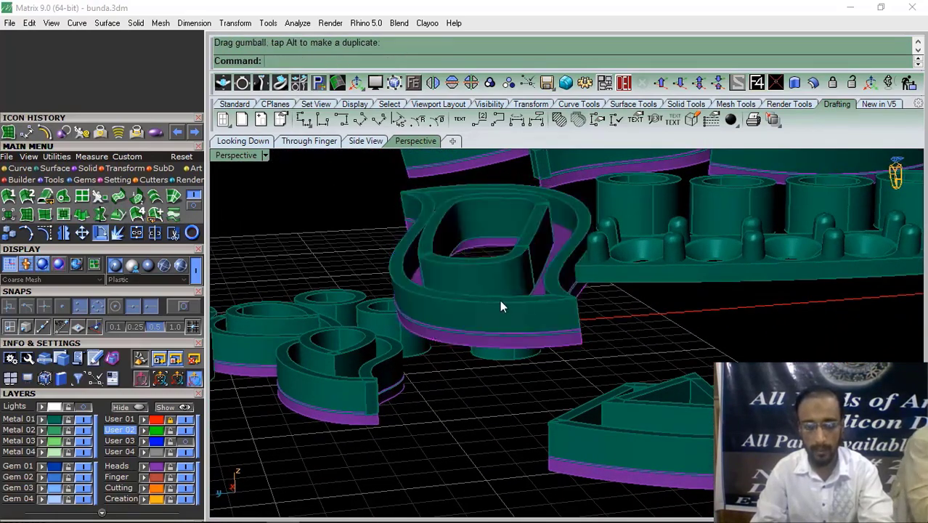
Select the triangular gem setting beside the S-shaped one and raise it to the level of the beaded band
{"action": "scroll", "coordinate": [500, 299], "scroll_direction": "down", "scroll_amount": 5}
{"action": "right_click_drag", "start_coordinate": [499, 299], "coordinate": [534, 381]}
{"action": "left_click", "coordinate": [580, 408]}
{"action": "right_click_drag", "start_coordinate": [580, 408], "coordinate": [556, 338]}
{"action": "scroll", "coordinate": [544, 339], "scroll_direction": "up", "scroll_amount": 5}
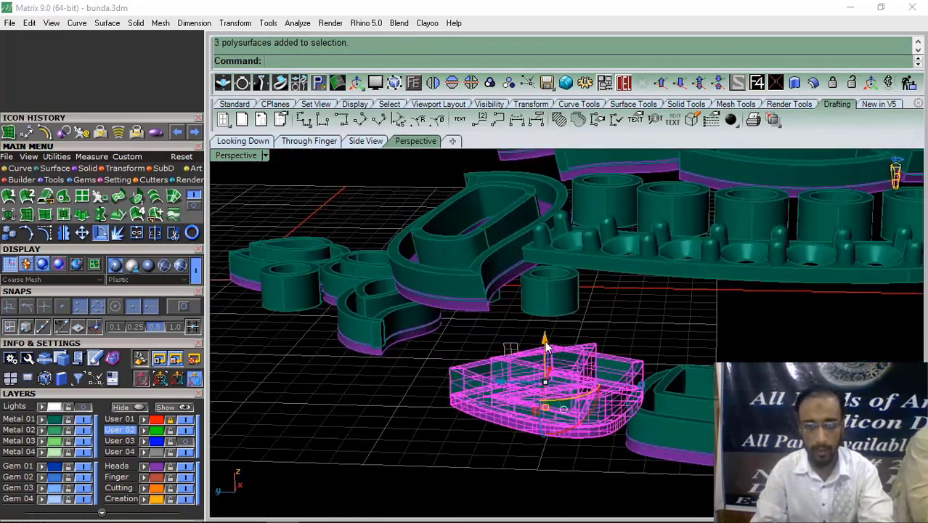
{"action": "left_click_drag", "start_coordinate": [550, 344], "coordinate": [549, 249]}
Relocate and align the gumball on the triangular setting, and tilt the setting so its outer edge slopes down
{"action": "right_click_drag", "start_coordinate": [563, 306], "coordinate": [642, 431]}
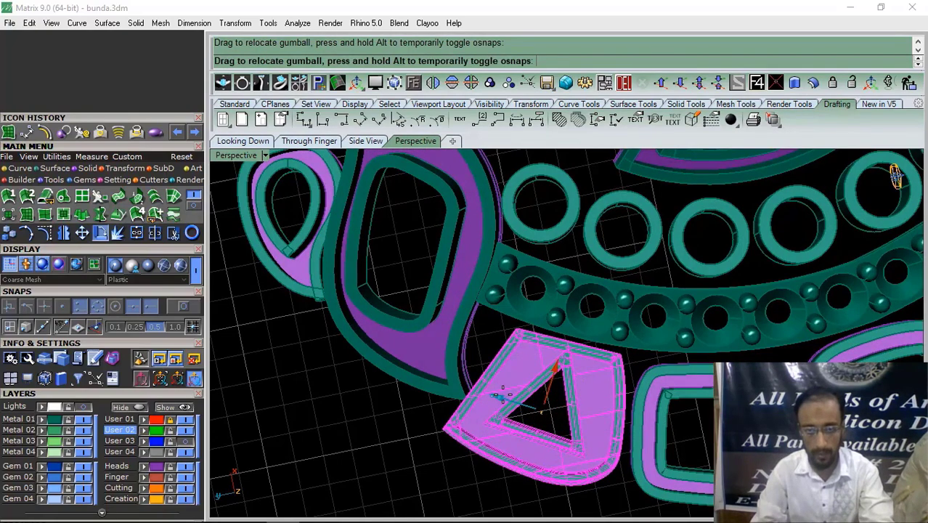
{"action": "left_click_drag", "start_coordinate": [506, 394], "coordinate": [506, 396], "text": "ctrl"}
{"action": "right_click_drag", "start_coordinate": [506, 395], "coordinate": [518, 325]}
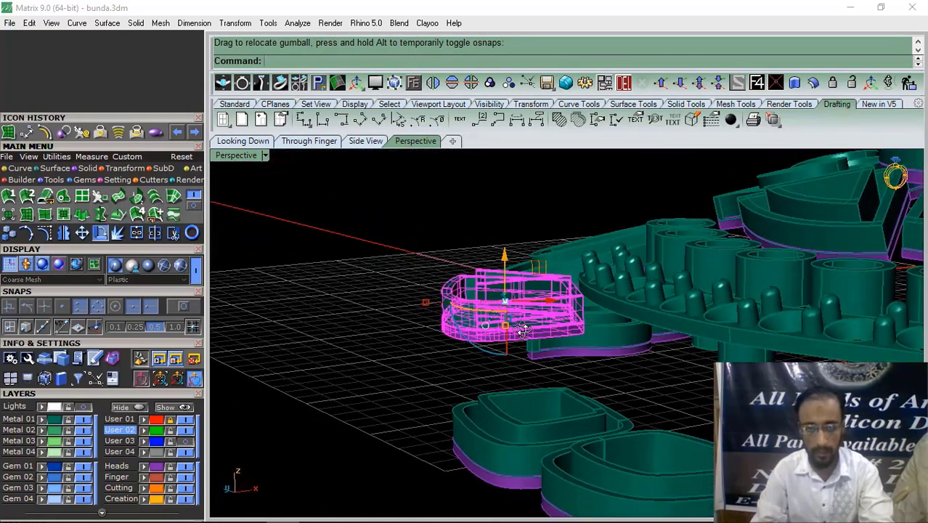
{"action": "scroll", "coordinate": [483, 338], "scroll_direction": "up", "scroll_amount": 1}
{"action": "left_click_drag", "start_coordinate": [483, 339], "coordinate": [501, 272]}
{"action": "scroll", "coordinate": [501, 271], "scroll_direction": "down", "scroll_amount": 3}
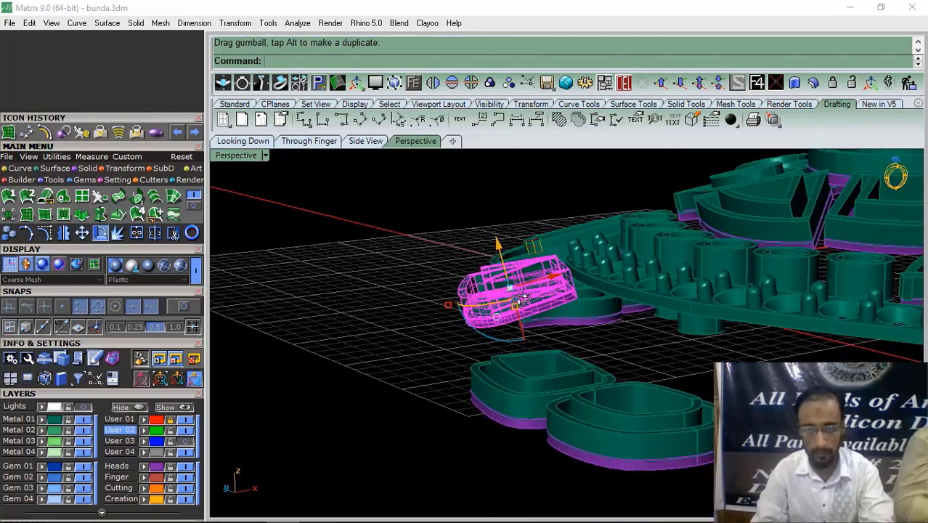
Select the S-shaped setting again and lower it to sit beside the tilted triangular setting
{"action": "right_click_drag", "start_coordinate": [502, 269], "coordinate": [675, 279]}
{"action": "scroll", "coordinate": [456, 282], "scroll_direction": "up", "scroll_amount": 3}
{"action": "left_click", "coordinate": [460, 283]}
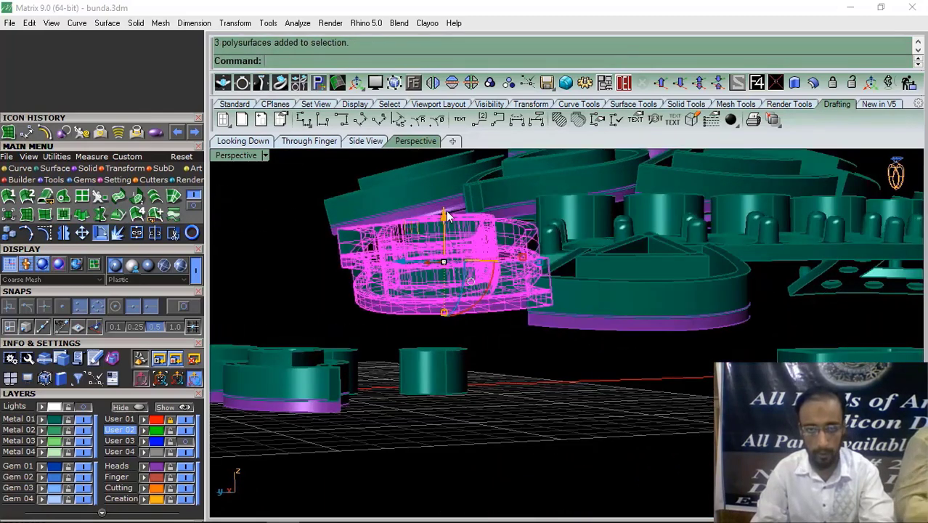
{"action": "left_click_drag", "start_coordinate": [445, 214], "coordinate": [452, 248]}
{"action": "key", "text": "Escape"}
Select the long beaded band and raise it slightly toward the central cluster
{"action": "right_click_drag", "start_coordinate": [694, 289], "coordinate": [646, 246]}
{"action": "scroll", "coordinate": [501, 294], "scroll_direction": "down", "scroll_amount": 2}
{"action": "left_click", "coordinate": [678, 283]}
{"action": "left_click_drag", "start_coordinate": [655, 231], "coordinate": [655, 214]}
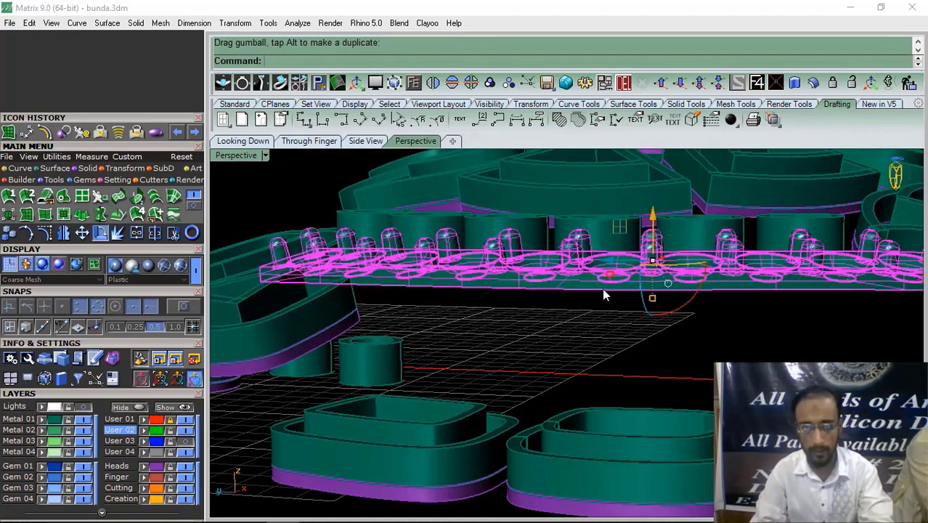
{"action": "left_click", "coordinate": [604, 296]}
Select the six round tube settings along the beaded band, without the band itself, and raise them slightly
{"action": "scroll", "coordinate": [624, 290], "scroll_direction": "down", "scroll_amount": 5}
{"action": "right_click_drag", "start_coordinate": [669, 267], "coordinate": [669, 281]}
{"action": "scroll", "coordinate": [669, 281], "scroll_direction": "up", "scroll_amount": 5}
{"action": "left_click", "coordinate": [662, 279]}
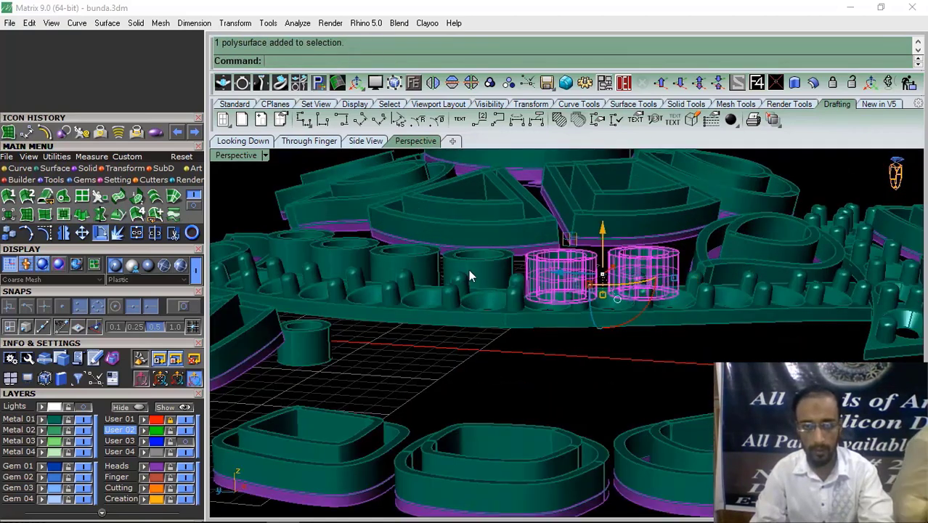
{"action": "left_click", "coordinate": [403, 266]}
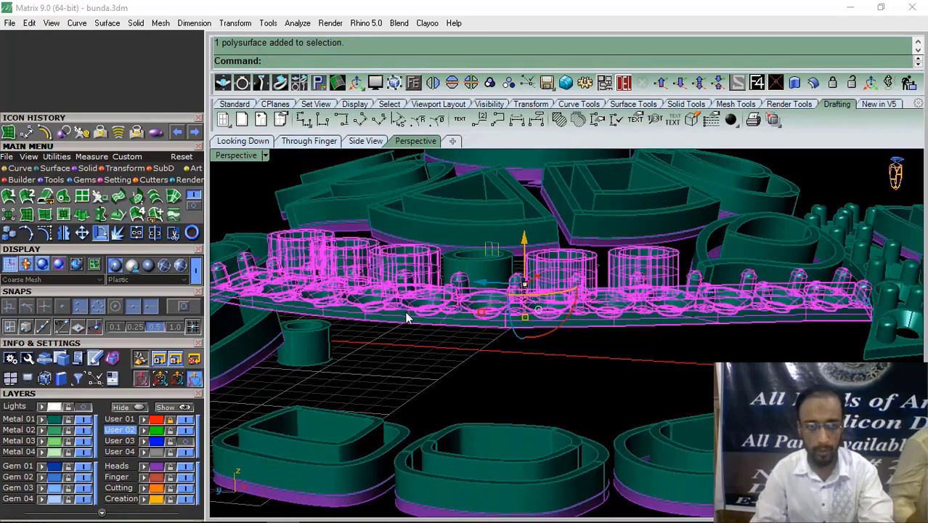
{"action": "left_click", "coordinate": [407, 317], "text": "ctrl"}
{"action": "right_click_drag", "start_coordinate": [504, 318], "coordinate": [495, 293]}
{"action": "scroll", "coordinate": [506, 312], "scroll_direction": "up", "scroll_amount": 5}
{"action": "left_click", "coordinate": [505, 310], "text": "shift"}
{"action": "scroll", "coordinate": [503, 311], "scroll_direction": "down", "scroll_amount": 6}
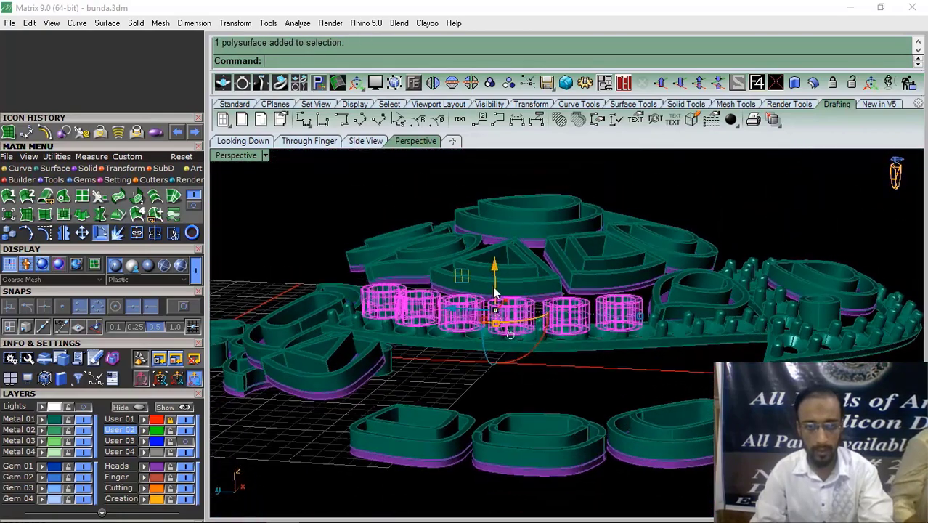
{"action": "scroll", "coordinate": [496, 292], "scroll_direction": "up", "scroll_amount": 6}
{"action": "left_click_drag", "start_coordinate": [497, 293], "coordinate": [498, 284]}
{"action": "left_click", "coordinate": [442, 442]}
Select the whole central cluster of gem settings and raise it slightly above the round tubes
{"action": "scroll", "coordinate": [558, 280], "scroll_direction": "down", "scroll_amount": 8}
{"action": "right_click_drag", "start_coordinate": [558, 281], "coordinate": [559, 288]}
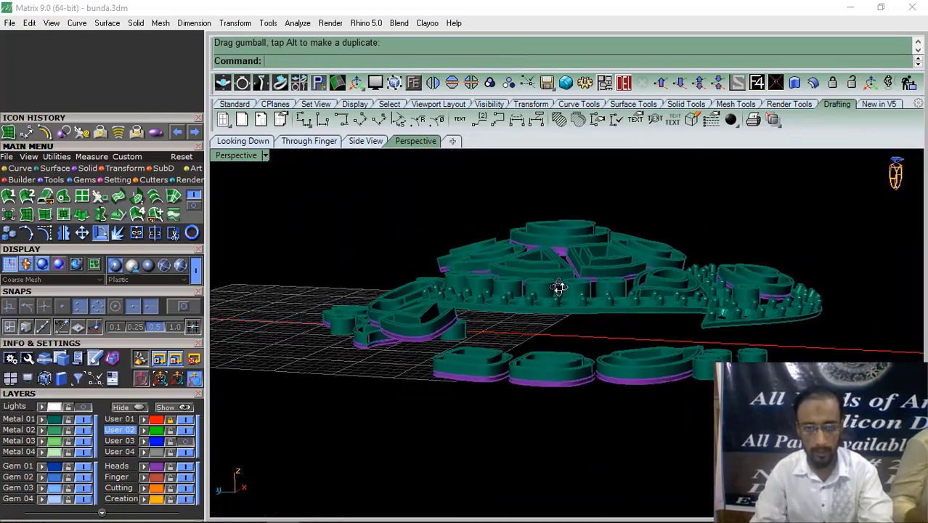
{"action": "scroll", "coordinate": [559, 287], "scroll_direction": "up", "scroll_amount": 4}
{"action": "left_click", "coordinate": [556, 233]}
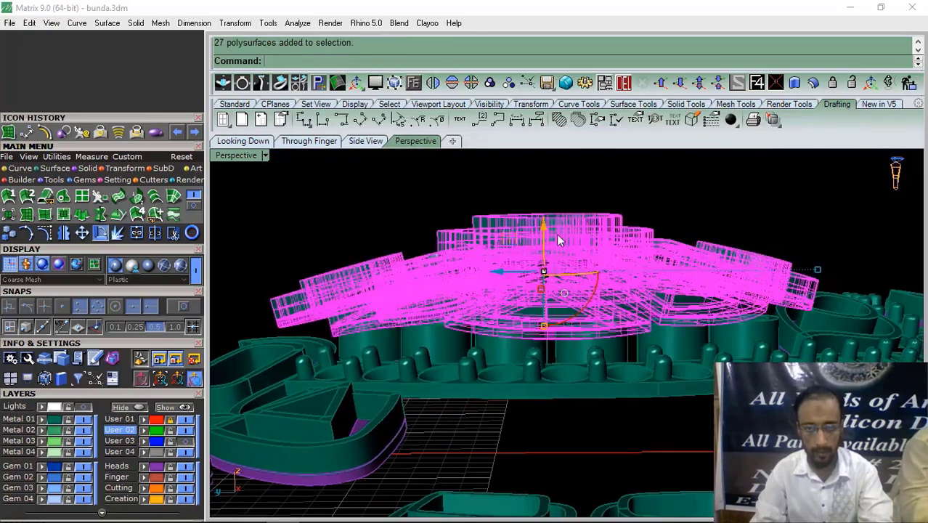
{"action": "left_click_drag", "start_coordinate": [544, 226], "coordinate": [545, 224]}
{"action": "left_click", "coordinate": [651, 198]}
Select the rounded-square setting next to the triangular one, realign its gumball and raise it toward the beaded band
{"action": "scroll", "coordinate": [574, 282], "scroll_direction": "down", "scroll_amount": 6}
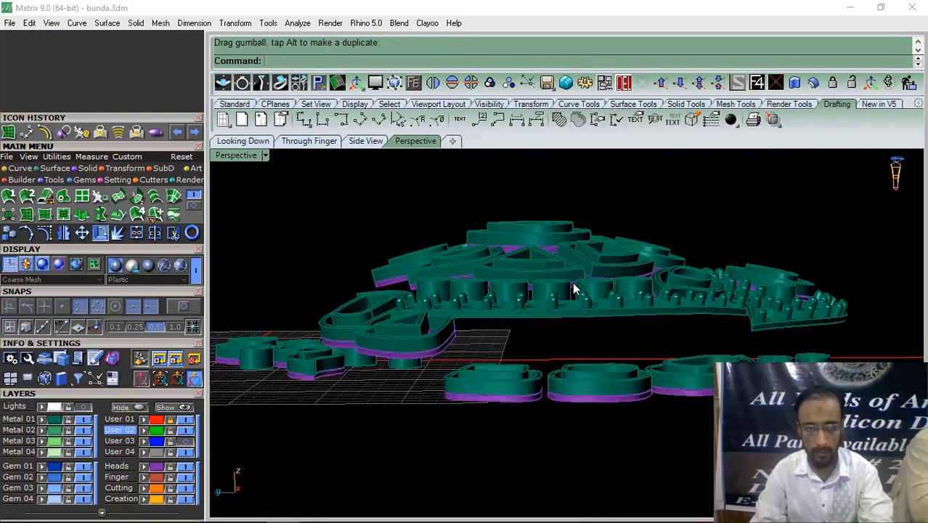
{"action": "right_click_drag", "start_coordinate": [572, 283], "coordinate": [507, 291]}
{"action": "left_click", "coordinate": [520, 311]}
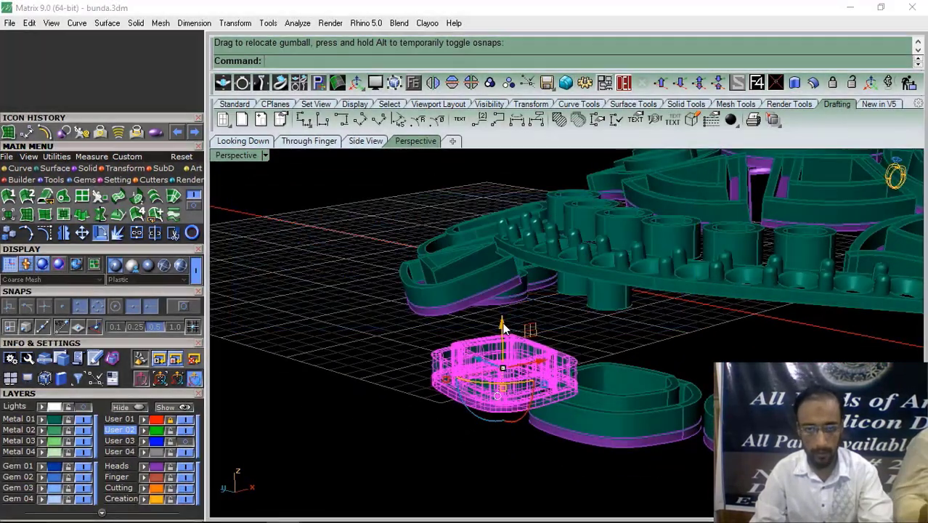
{"action": "left_click_drag", "start_coordinate": [509, 321], "coordinate": [514, 264]}
Tilt the raised rounded-square setting so its outer edge slopes down like the neighbouring triangular setting
{"action": "right_click_drag", "start_coordinate": [506, 327], "coordinate": [453, 312]}
{"action": "scroll", "coordinate": [452, 314], "scroll_direction": "up", "scroll_amount": 5}
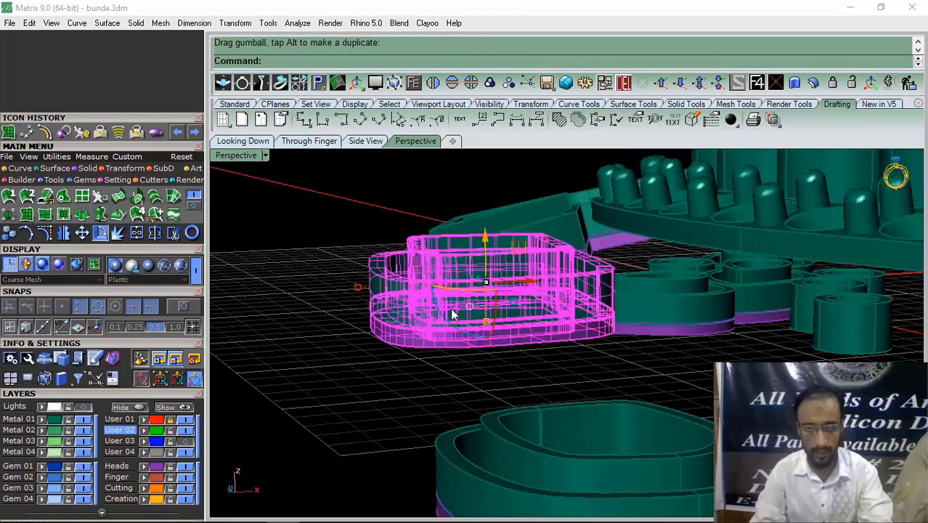
{"action": "left_click_drag", "start_coordinate": [467, 339], "coordinate": [477, 340]}
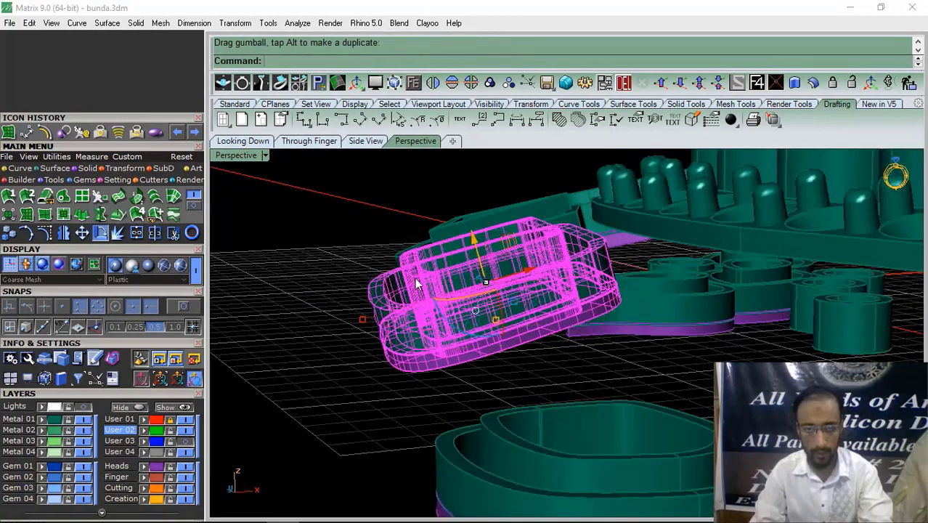
Shift the tilted rounded-square setting inward toward the beaded band, close beside the triangular setting
{"action": "right_click_drag", "start_coordinate": [416, 283], "coordinate": [562, 308]}
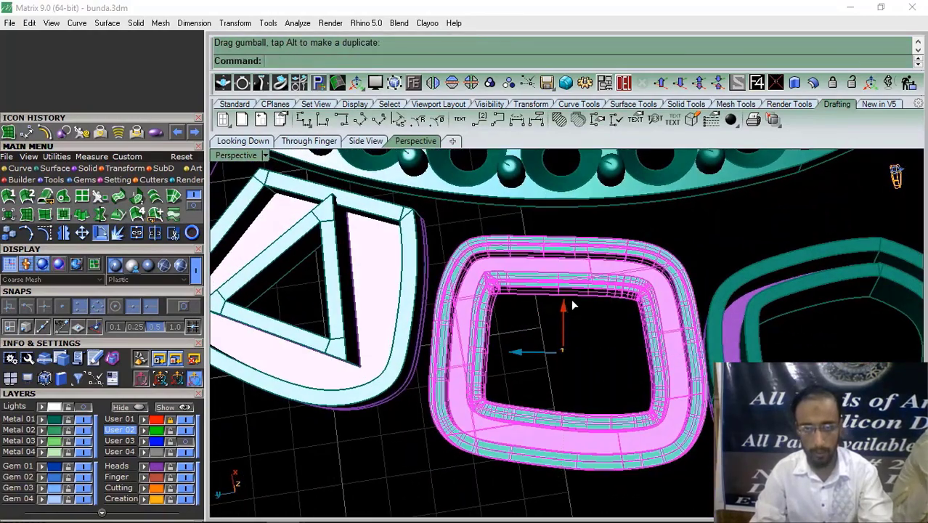
{"action": "left_click_drag", "start_coordinate": [572, 300], "coordinate": [582, 290]}
{"action": "scroll", "coordinate": [583, 292], "scroll_direction": "down", "scroll_amount": 5}
{"action": "right_click_drag", "start_coordinate": [700, 342], "coordinate": [622, 375]}
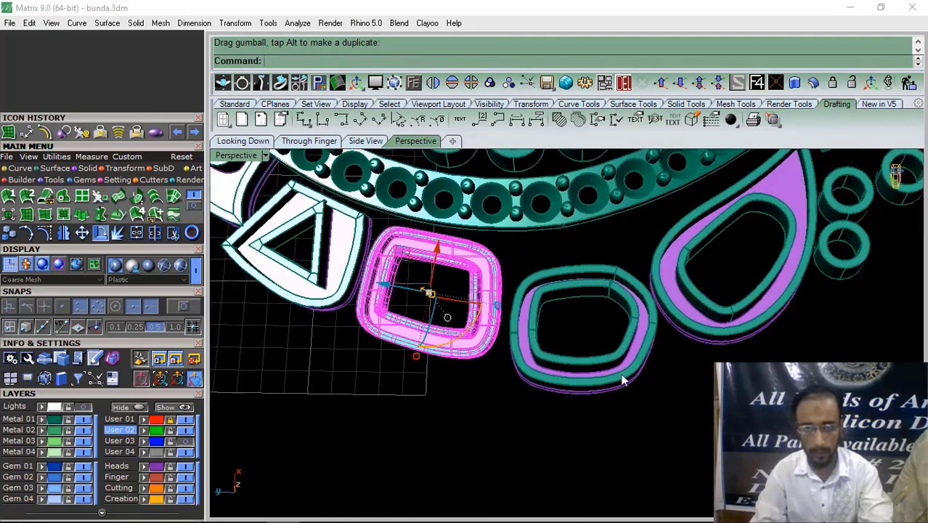
Select the rounded setting beside the large teardrop one, realign its gumball and raise it to the neighbouring setting's level
{"action": "left_click", "coordinate": [622, 379]}
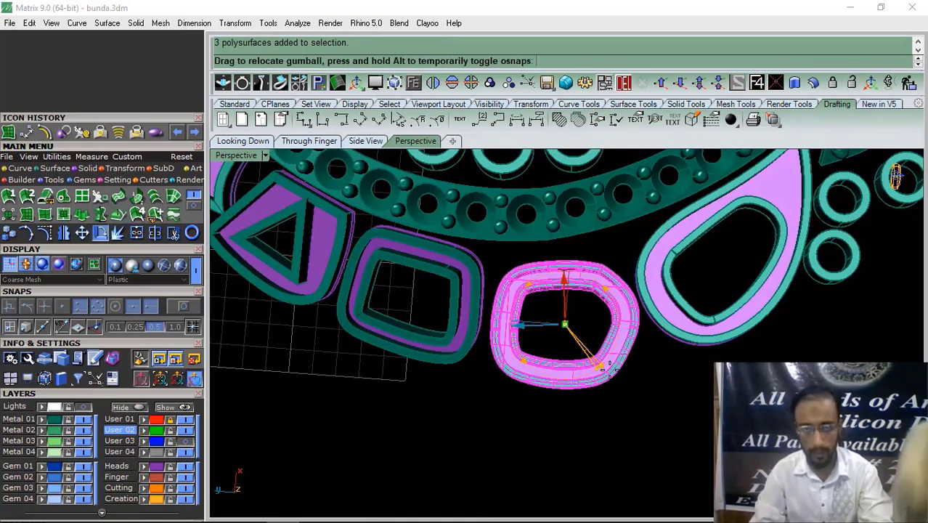
{"action": "right_click_drag", "start_coordinate": [616, 370], "coordinate": [566, 283]}
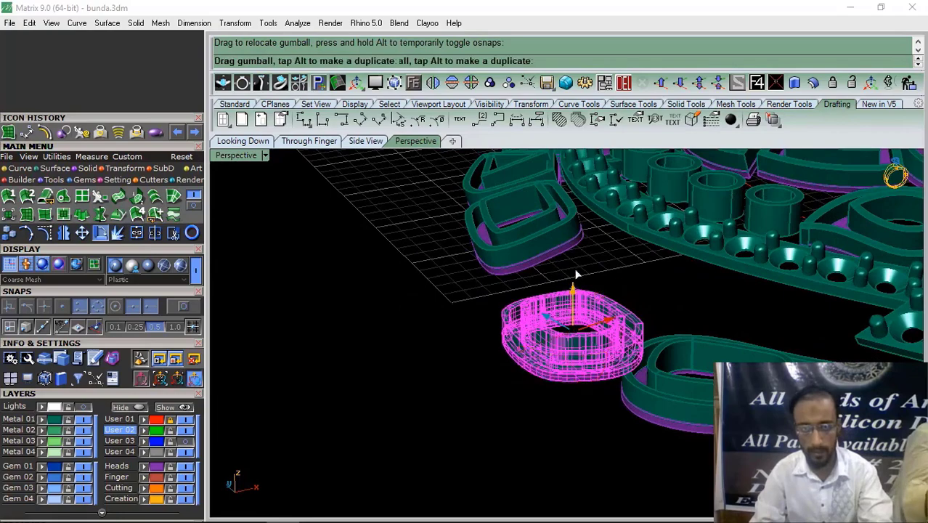
{"action": "left_click_drag", "start_coordinate": [576, 274], "coordinate": [582, 242]}
{"action": "right_click_drag", "start_coordinate": [636, 347], "coordinate": [575, 324]}
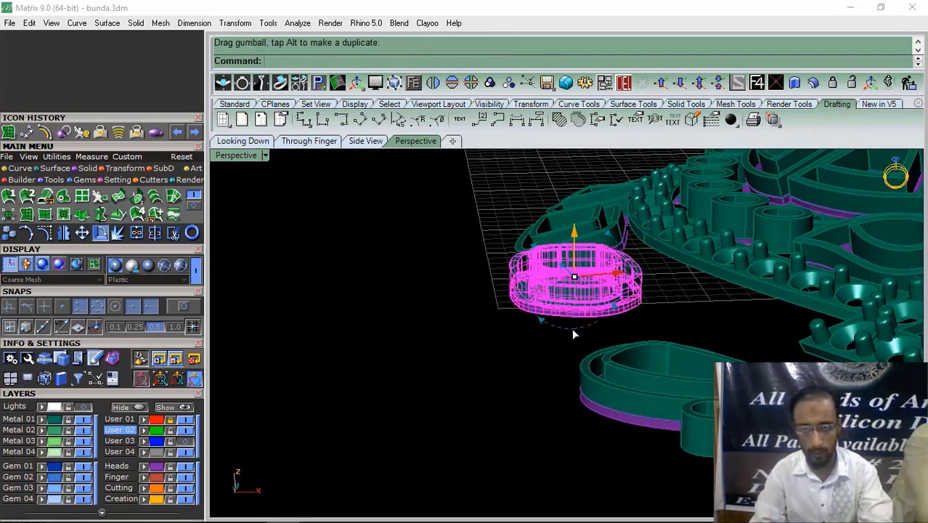
Tilt the raised rounded setting so its outer edge slopes down, and shift it slightly inward toward the beaded band
{"action": "left_click_drag", "start_coordinate": [574, 331], "coordinate": [586, 331]}
{"action": "right_click_drag", "start_coordinate": [586, 331], "coordinate": [703, 268]}
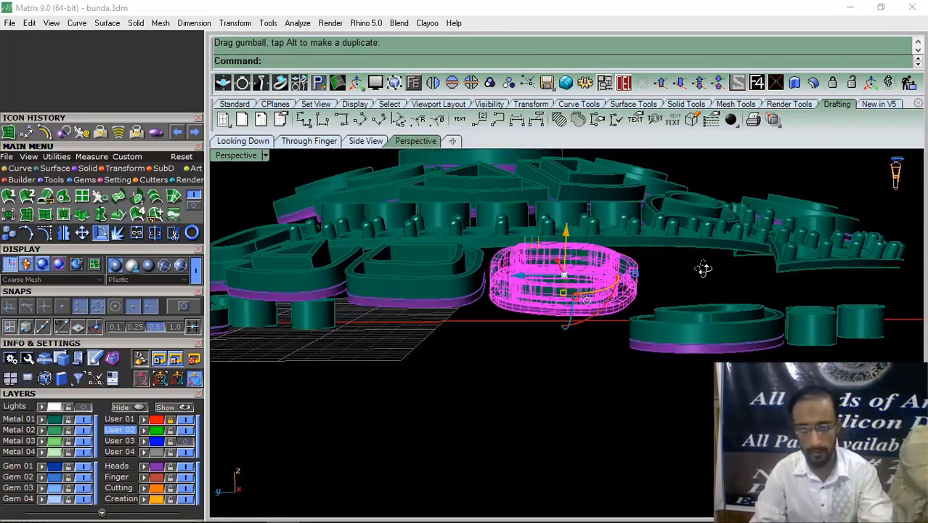
{"action": "scroll", "coordinate": [611, 261], "scroll_direction": "up", "scroll_amount": 4}
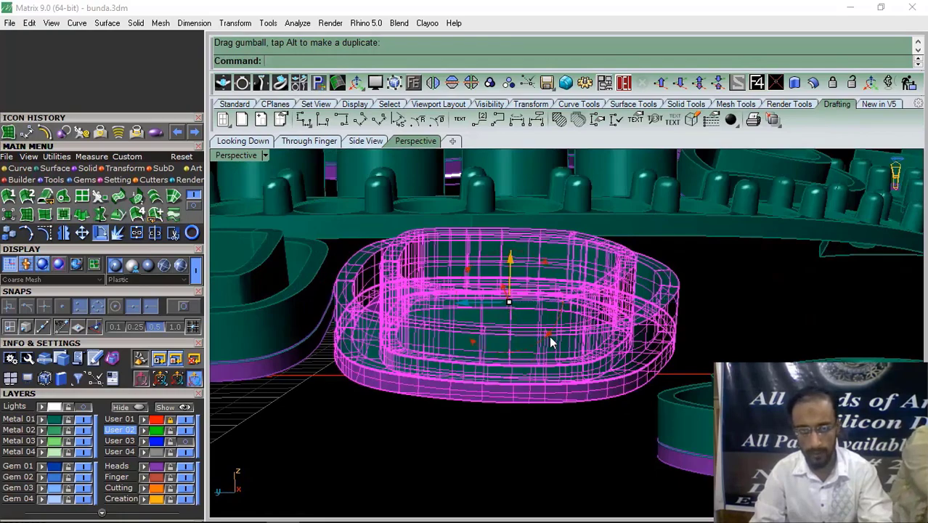
{"action": "left_click_drag", "start_coordinate": [548, 335], "coordinate": [547, 342]}
{"action": "scroll", "coordinate": [496, 291], "scroll_direction": "down", "scroll_amount": 3}
{"action": "right_click_drag", "start_coordinate": [497, 292], "coordinate": [518, 388]}
{"action": "left_click_drag", "start_coordinate": [485, 282], "coordinate": [494, 272]}
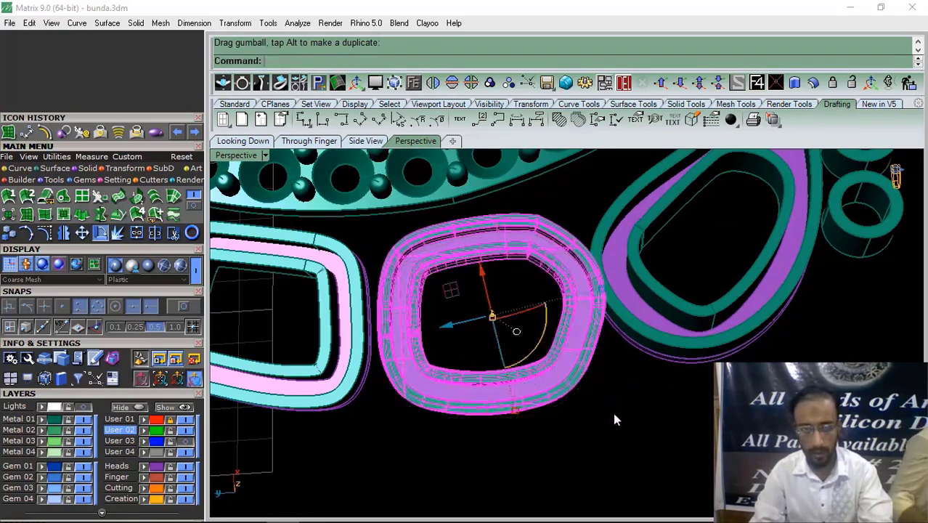
{"action": "left_click", "coordinate": [614, 414]}
Select the large outer teardrop setting, realign its gumball and raise it toward the level of the beaded band
{"action": "right_click_drag", "start_coordinate": [515, 352], "coordinate": [530, 313]}
{"action": "scroll", "coordinate": [530, 313], "scroll_direction": "down", "scroll_amount": 4}
{"action": "right_click_drag", "start_coordinate": [530, 314], "coordinate": [543, 379], "text": "shift"}
{"action": "left_click", "coordinate": [543, 379]}
{"action": "right_click_drag", "start_coordinate": [592, 359], "coordinate": [557, 304]}
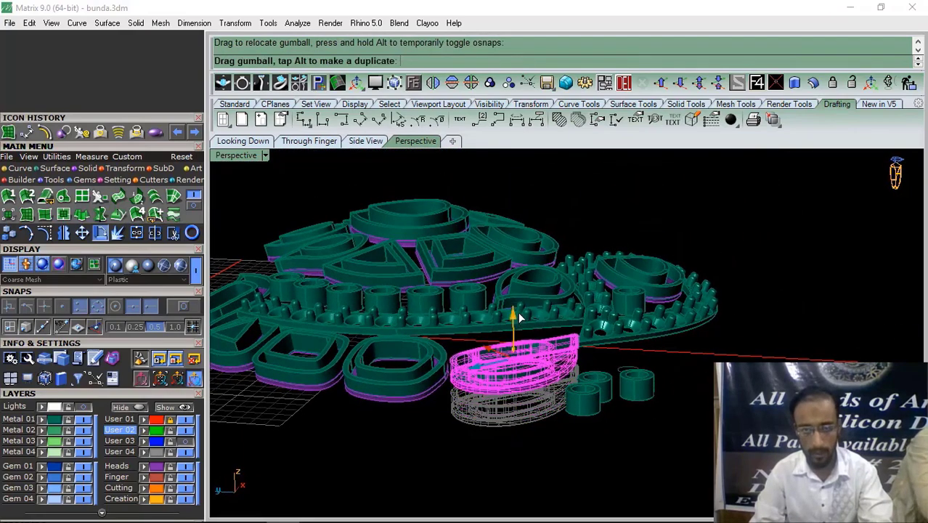
{"action": "left_click_drag", "start_coordinate": [517, 312], "coordinate": [520, 303]}
{"action": "right_click_drag", "start_coordinate": [519, 304], "coordinate": [580, 392]}
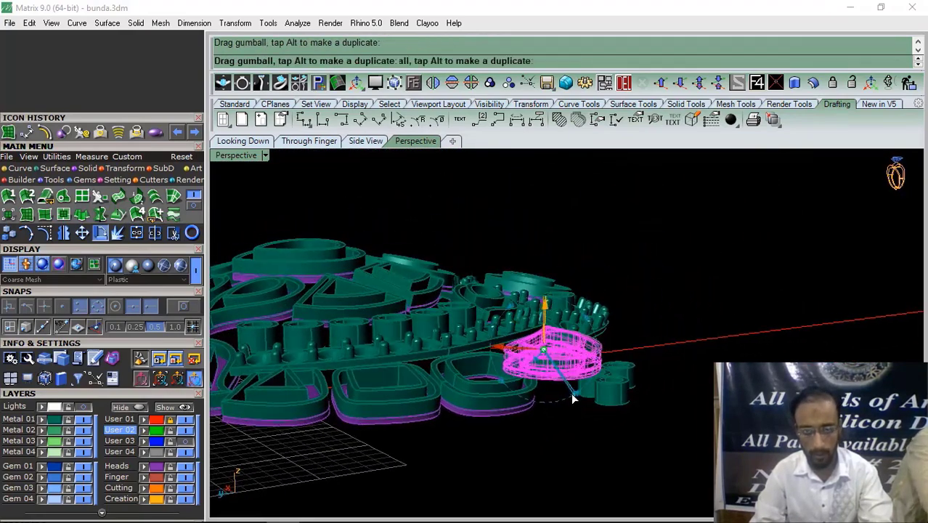
Tilt the raised large teardrop setting outward and adjust its position to follow the slope of the adjoining rounded setting
{"action": "left_click_drag", "start_coordinate": [566, 402], "coordinate": [566, 403]}
{"action": "right_click_drag", "start_coordinate": [566, 402], "coordinate": [521, 281]}
{"action": "scroll", "coordinate": [534, 328], "scroll_direction": "up", "scroll_amount": 7}
{"action": "left_click_drag", "start_coordinate": [485, 317], "coordinate": [486, 321]}
{"action": "scroll", "coordinate": [506, 379], "scroll_direction": "up", "scroll_amount": 2}
{"action": "left_click_drag", "start_coordinate": [512, 401], "coordinate": [514, 406]}
{"action": "left_click", "coordinate": [463, 450]}
Select the whole beaded band and raise it slightly against the row of round tubes
{"action": "scroll", "coordinate": [465, 448], "scroll_direction": "down", "scroll_amount": 5}
{"action": "right_click_drag", "start_coordinate": [499, 350], "coordinate": [572, 336]}
{"action": "right_click_drag", "start_coordinate": [474, 358], "coordinate": [541, 348], "text": "shift"}
{"action": "scroll", "coordinate": [427, 333], "scroll_direction": "up", "scroll_amount": 6}
{"action": "left_click", "coordinate": [409, 353]}
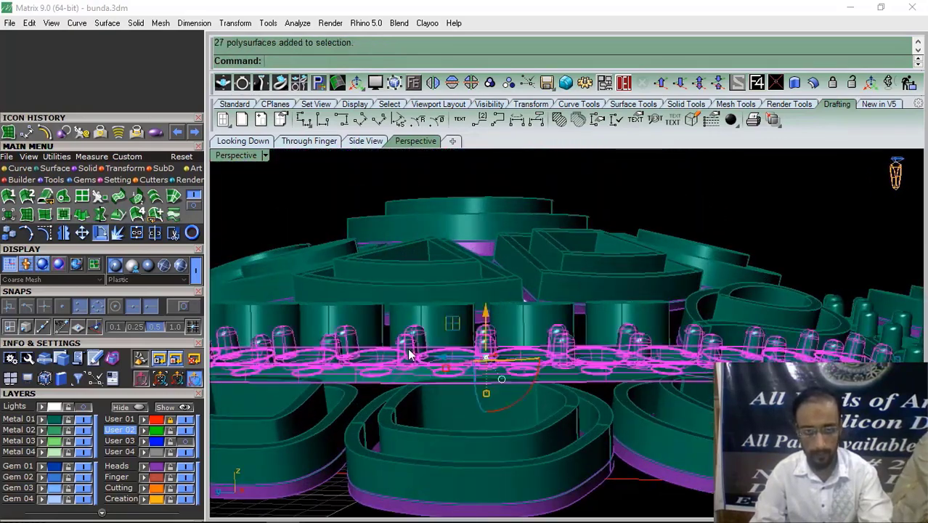
{"action": "left_click_drag", "start_coordinate": [485, 317], "coordinate": [491, 314]}
{"action": "left_click", "coordinate": [326, 494]}
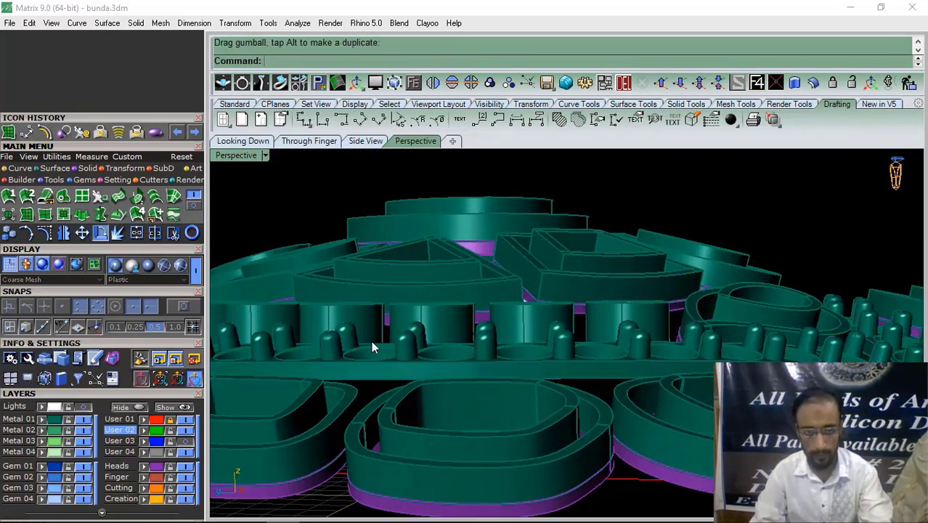
Raise the three round tubes beside the large teardrop setting to the band, and move the leftover base circles to layer User 03
{"action": "scroll", "coordinate": [371, 341], "scroll_direction": "down", "scroll_amount": 4}
{"action": "right_click_drag", "start_coordinate": [370, 340], "coordinate": [525, 372]}
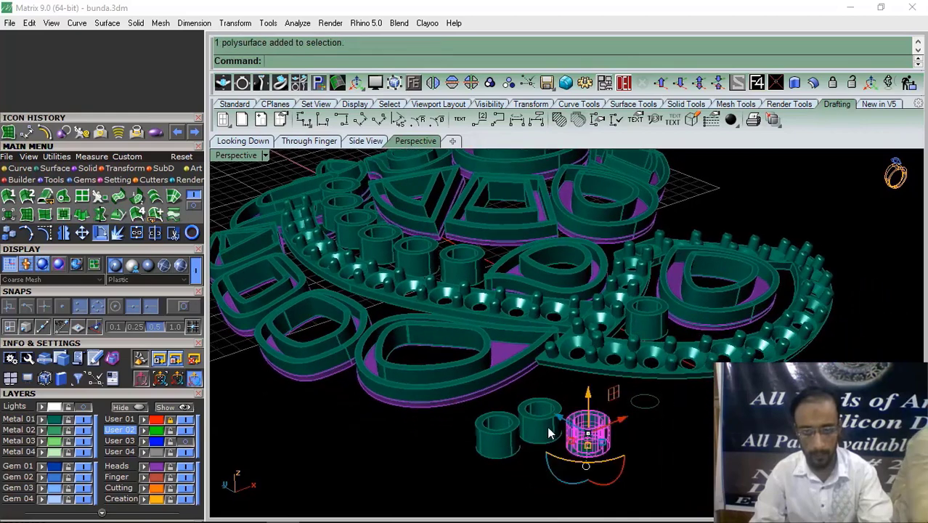
{"action": "right_click_drag", "start_coordinate": [555, 418], "coordinate": [564, 378]}
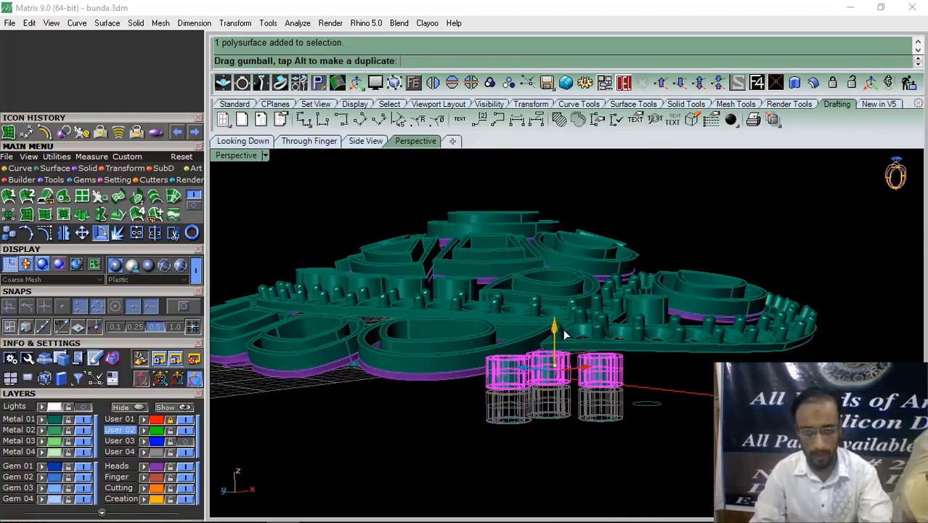
{"action": "left_click_drag", "start_coordinate": [563, 319], "coordinate": [559, 308]}
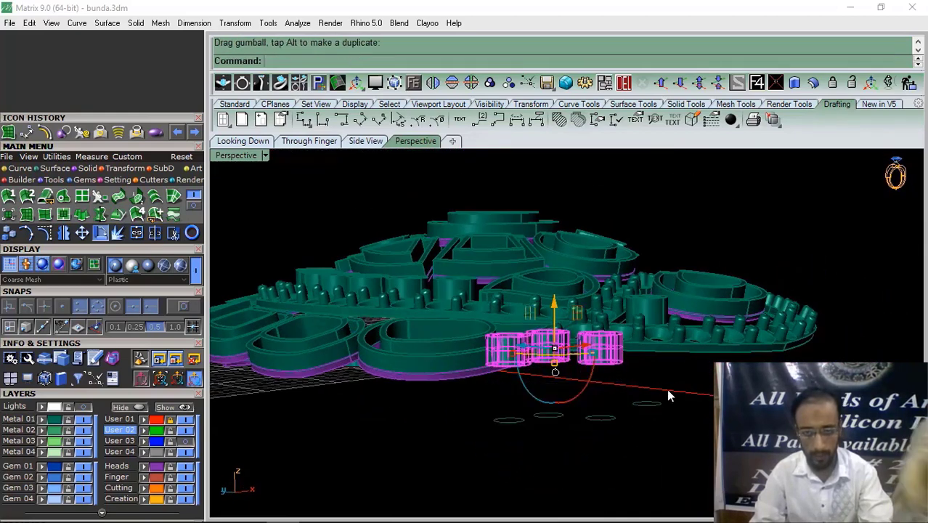
{"action": "left_click", "coordinate": [654, 412]}
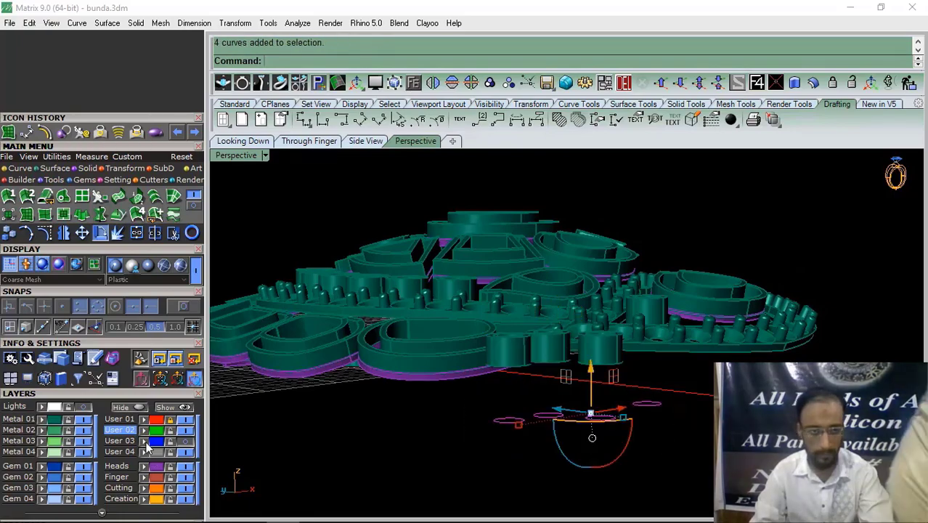
{"action": "left_click", "coordinate": [360, 443]}
In the Looking Down view, nudge the middle of the three round tubes slightly between its two neighbours
{"action": "right_click_drag", "start_coordinate": [606, 327], "coordinate": [579, 412]}
{"action": "scroll", "coordinate": [543, 373], "scroll_direction": "up", "scroll_amount": 4}
{"action": "scroll", "coordinate": [542, 376], "scroll_direction": "up", "scroll_amount": 2}
{"action": "left_click", "coordinate": [542, 377]}
{"action": "left_click", "coordinate": [252, 142]}
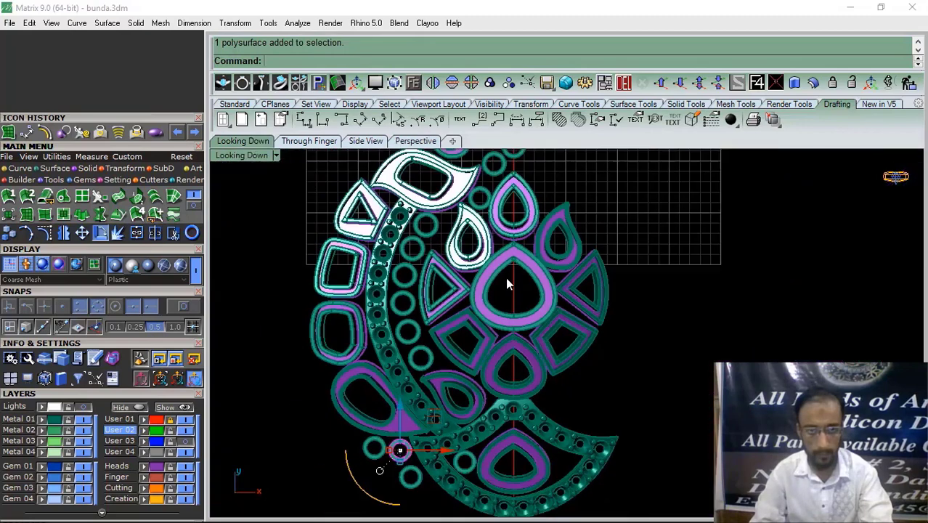
{"action": "scroll", "coordinate": [479, 309], "scroll_direction": "down", "scroll_amount": 2}
{"action": "scroll", "coordinate": [480, 311], "scroll_direction": "up", "scroll_amount": 8}
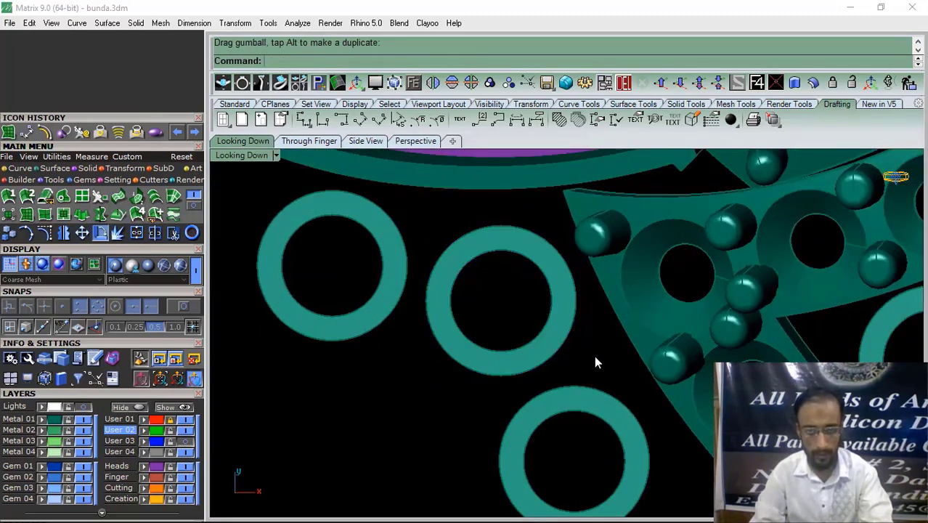
Select the three round tubes beside the large teardrop setting in the perspective view and lower them slightly
{"action": "left_click", "coordinate": [415, 142]}
{"action": "right_click_drag", "start_coordinate": [567, 460], "coordinate": [574, 314]}
{"action": "left_click", "coordinate": [577, 312]}
{"action": "left_click", "coordinate": [630, 315], "text": "shift"}
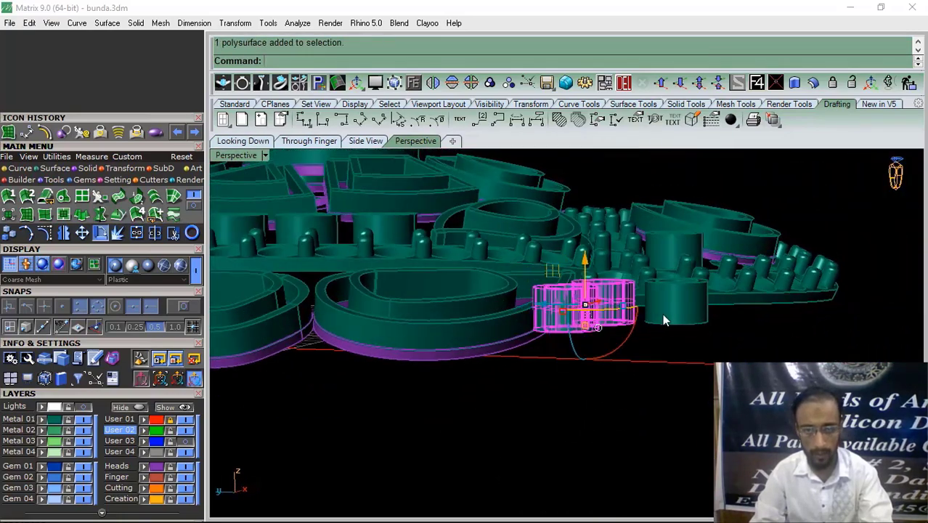
{"action": "left_click", "coordinate": [664, 313], "text": "shift"}
{"action": "right_click_drag", "start_coordinate": [662, 312], "coordinate": [623, 303]}
{"action": "left_click_drag", "start_coordinate": [619, 266], "coordinate": [619, 274]}
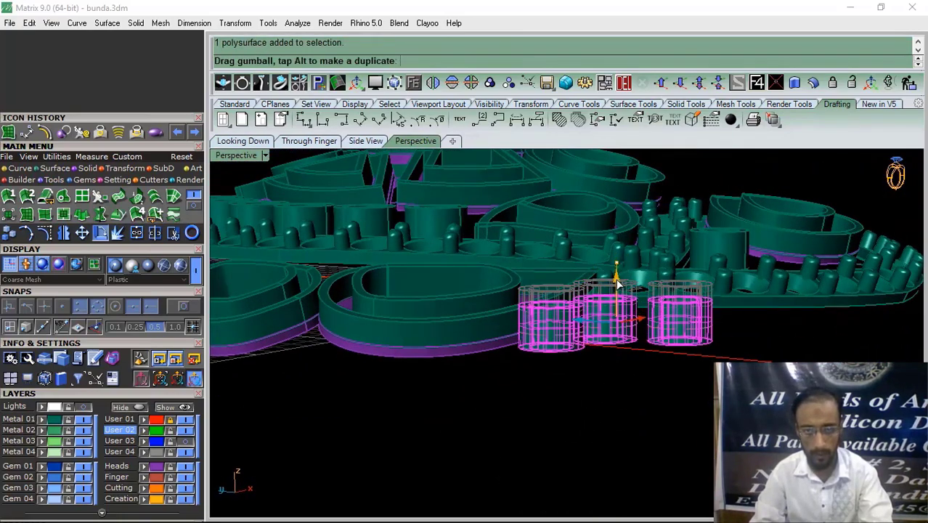
{"action": "key", "text": "Escape"}
Raise the single round tube beside the leaf-shaped setting up to the level of the central cluster's teardrop settings
{"action": "right_click_drag", "start_coordinate": [617, 276], "coordinate": [528, 436]}
{"action": "scroll", "coordinate": [572, 370], "scroll_direction": "down", "scroll_amount": 6}
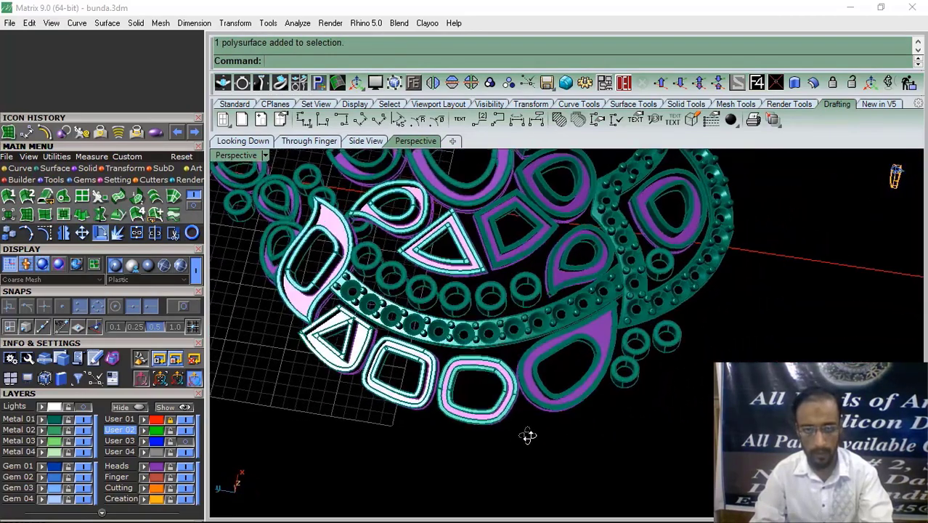
{"action": "scroll", "coordinate": [470, 356], "scroll_direction": "down", "scroll_amount": 3}
{"action": "right_click_drag", "start_coordinate": [470, 362], "coordinate": [489, 369]}
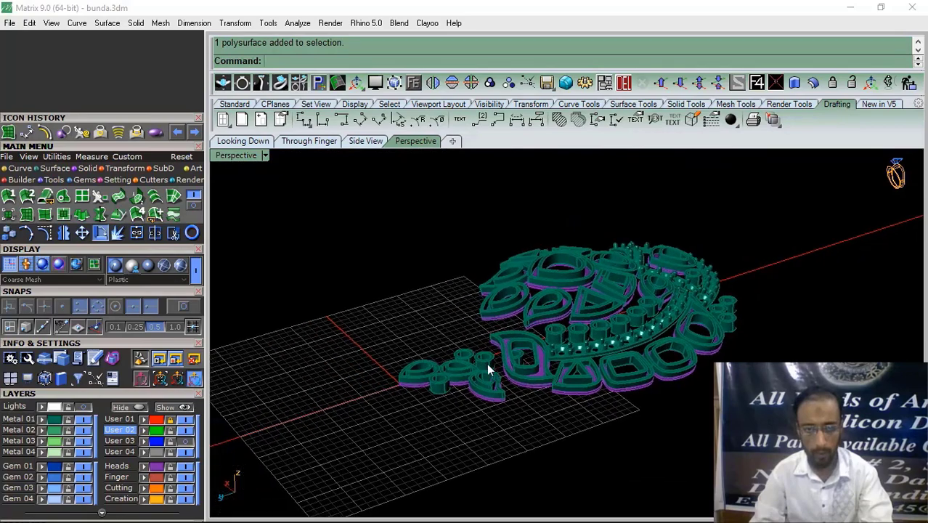
{"action": "scroll", "coordinate": [489, 369], "scroll_direction": "up", "scroll_amount": 8}
{"action": "left_click_drag", "start_coordinate": [548, 331], "coordinate": [551, 234]}
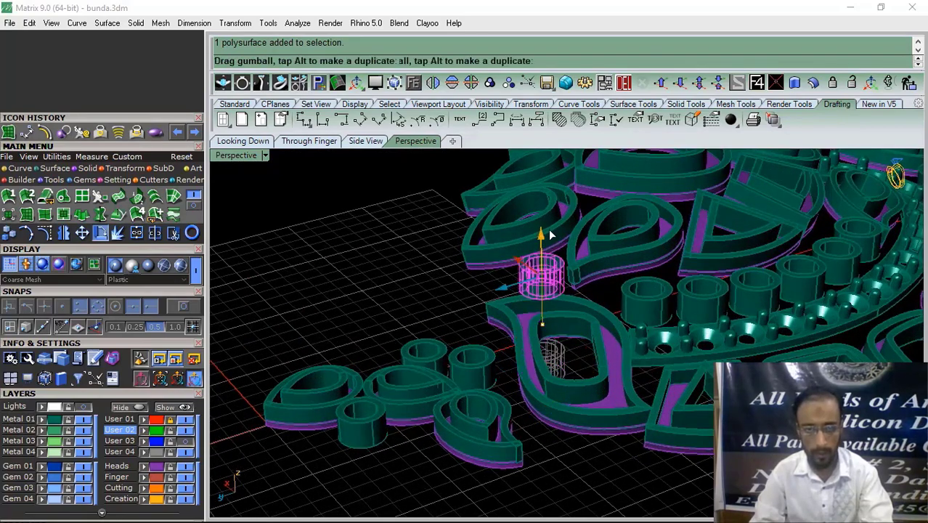
{"action": "left_click", "coordinate": [363, 225]}
{"action": "right_click_drag", "start_coordinate": [536, 279], "coordinate": [518, 217]}
{"action": "scroll", "coordinate": [518, 217], "scroll_direction": "up", "scroll_amount": 5}
{"action": "left_click", "coordinate": [519, 218]}
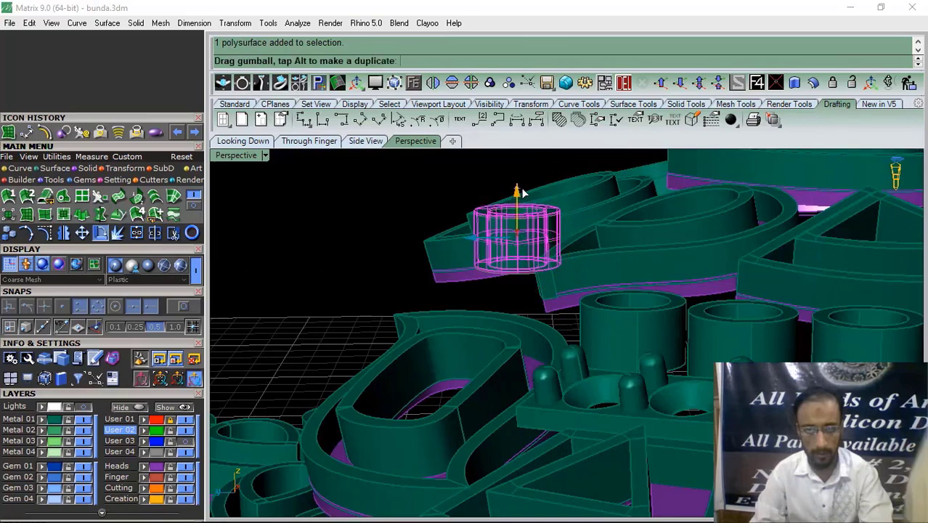
{"action": "scroll", "coordinate": [477, 233], "scroll_direction": "down", "scroll_amount": 5}
Raise the next two round tubes to the level of the single raised tube, and move the leftover base circle to layer User 03
{"action": "right_click_drag", "start_coordinate": [477, 233], "coordinate": [484, 391]}
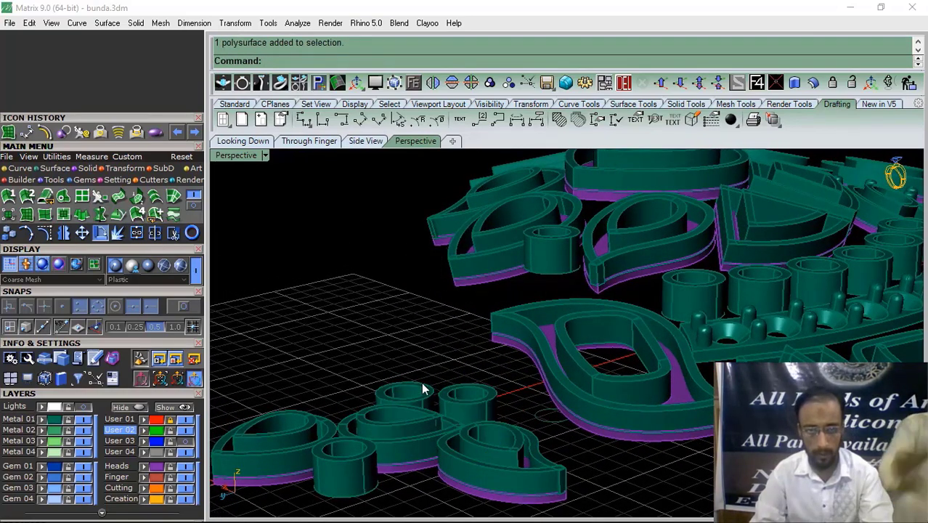
{"action": "left_click_drag", "start_coordinate": [434, 371], "coordinate": [433, 221]}
{"action": "left_click", "coordinate": [539, 429]}
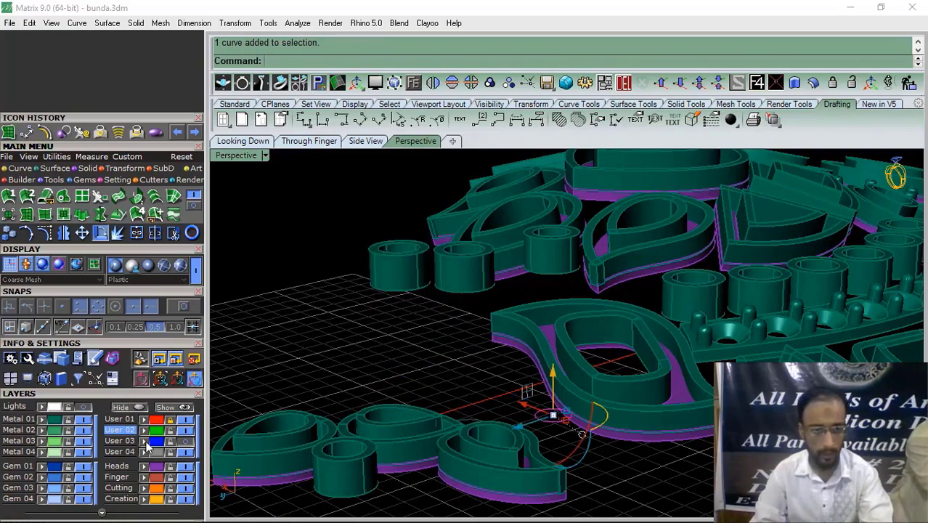
Lower the raised pair of round tubes slightly so they sit below the single tube beside the central cluster
{"action": "right_click_drag", "start_coordinate": [354, 362], "coordinate": [421, 290]}
{"action": "left_click", "coordinate": [421, 290]}
{"action": "left_click_drag", "start_coordinate": [396, 244], "coordinate": [398, 270]}
{"action": "left_click", "coordinate": [455, 220]}
Ungroup the central cluster and rotate its outermost teardrop setting to a gentler slope in the Side View
{"action": "left_click", "coordinate": [514, 284]}
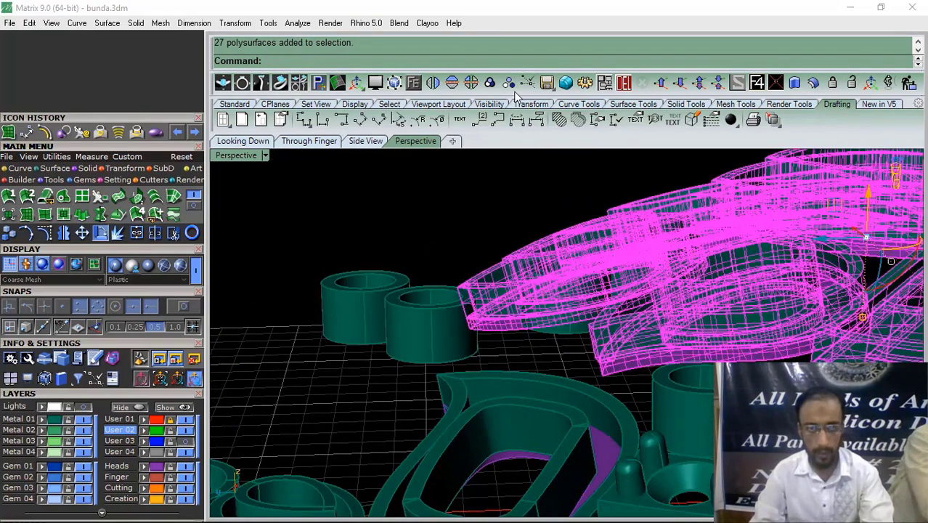
{"action": "left_click", "coordinate": [476, 201]}
{"action": "left_click", "coordinate": [498, 317]}
{"action": "left_click", "coordinate": [365, 141]}
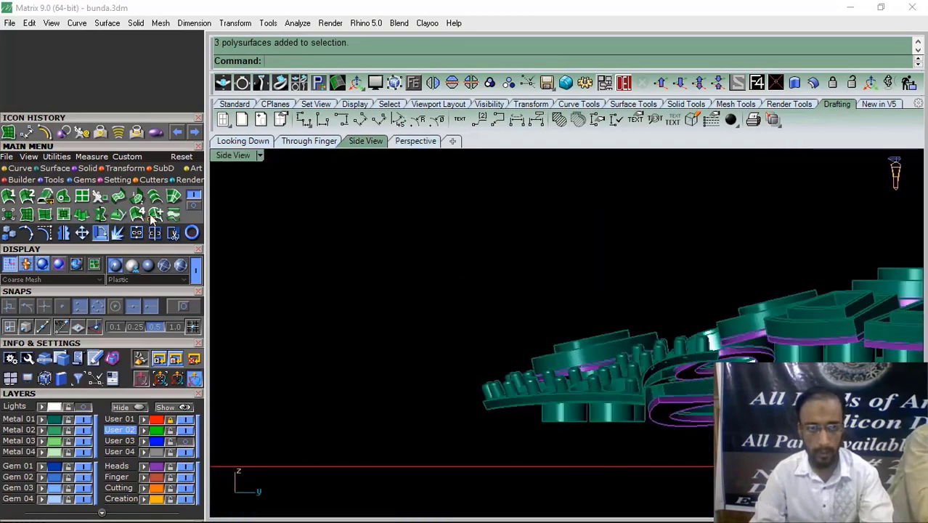
{"action": "scroll", "coordinate": [323, 299], "scroll_direction": "down", "scroll_amount": 10}
{"action": "scroll", "coordinate": [619, 305], "scroll_direction": "up", "scroll_amount": 12}
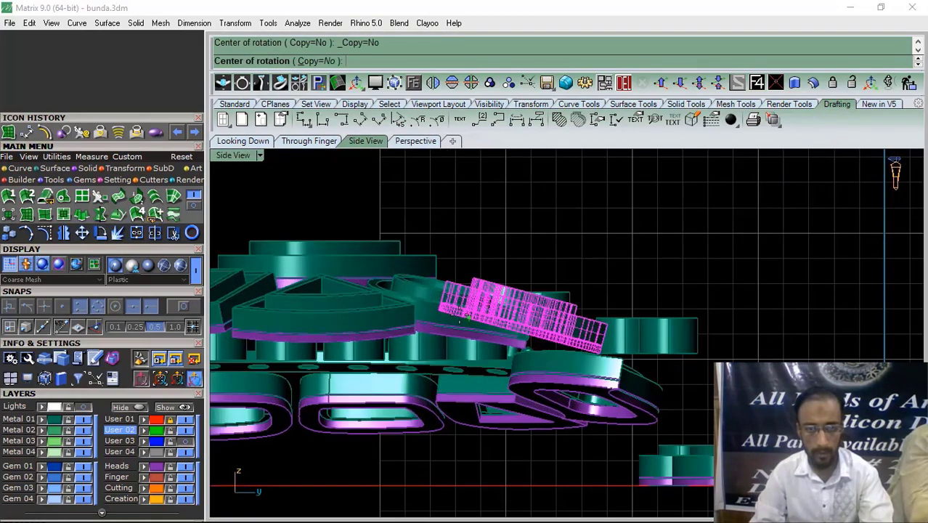
{"action": "left_click", "coordinate": [653, 349]}
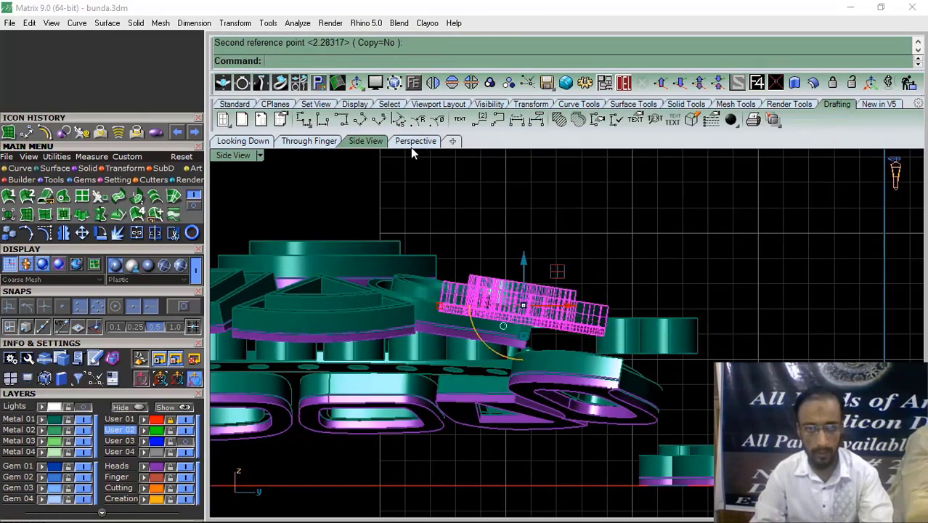
{"action": "left_click", "coordinate": [412, 145]}
{"action": "left_click", "coordinate": [421, 196]}
Select the two adjacent round tubes in the perspective view and raise them slightly toward the flattened teardrop setting
{"action": "right_click_drag", "start_coordinate": [425, 207], "coordinate": [657, 260]}
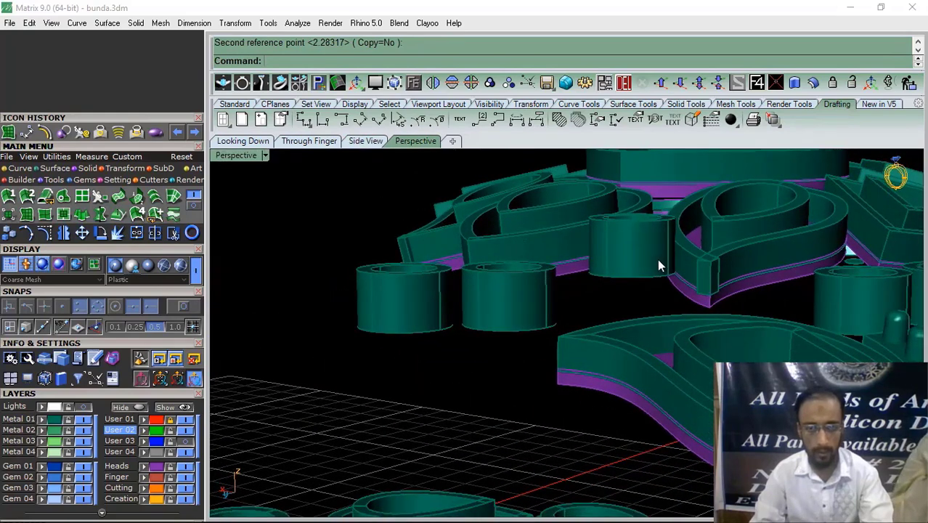
{"action": "left_click", "coordinate": [521, 304]}
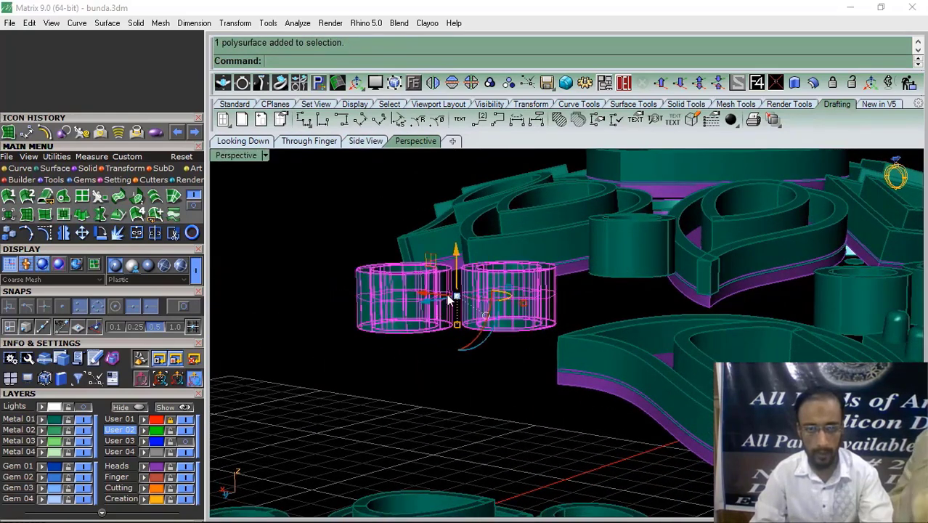
{"action": "left_click_drag", "start_coordinate": [458, 258], "coordinate": [457, 256]}
{"action": "left_click", "coordinate": [330, 217]}
{"action": "right_click_drag", "start_coordinate": [566, 278], "coordinate": [548, 384]}
{"action": "left_click", "coordinate": [648, 232]}
{"action": "left_click", "coordinate": [549, 301]}
Tilt the curved leaf setting at the end of the beaded band with Rotate 3D, lifting its free tip toward the round tubes
{"action": "scroll", "coordinate": [550, 301], "scroll_direction": "down", "scroll_amount": 5}
{"action": "left_click", "coordinate": [548, 383]}
{"action": "left_click", "coordinate": [130, 169]}
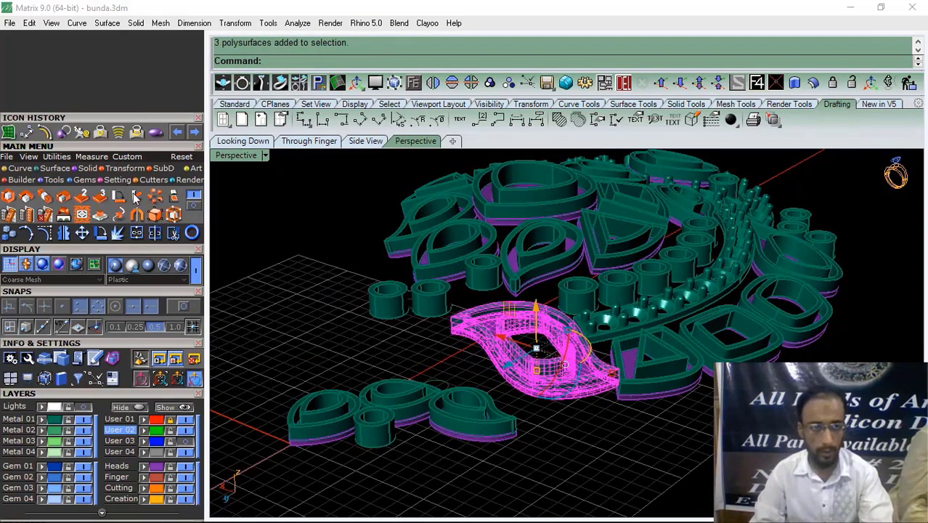
{"action": "left_click", "coordinate": [118, 196]}
{"action": "left_click", "coordinate": [182, 306]}
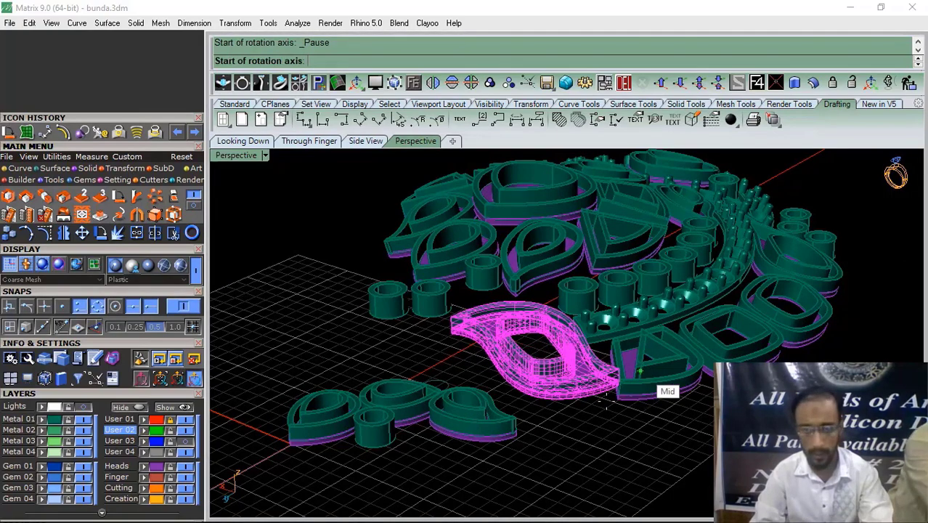
{"action": "scroll", "coordinate": [588, 379], "scroll_direction": "up", "scroll_amount": 5}
{"action": "scroll", "coordinate": [588, 379], "scroll_direction": "up", "scroll_amount": 3}
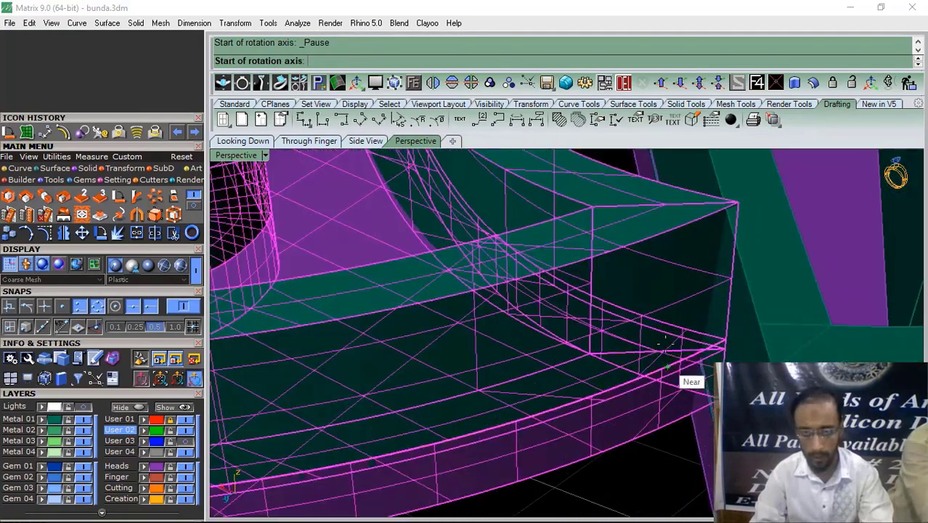
{"action": "left_click", "coordinate": [532, 426]}
{"action": "scroll", "coordinate": [519, 305], "scroll_direction": "down", "scroll_amount": 5}
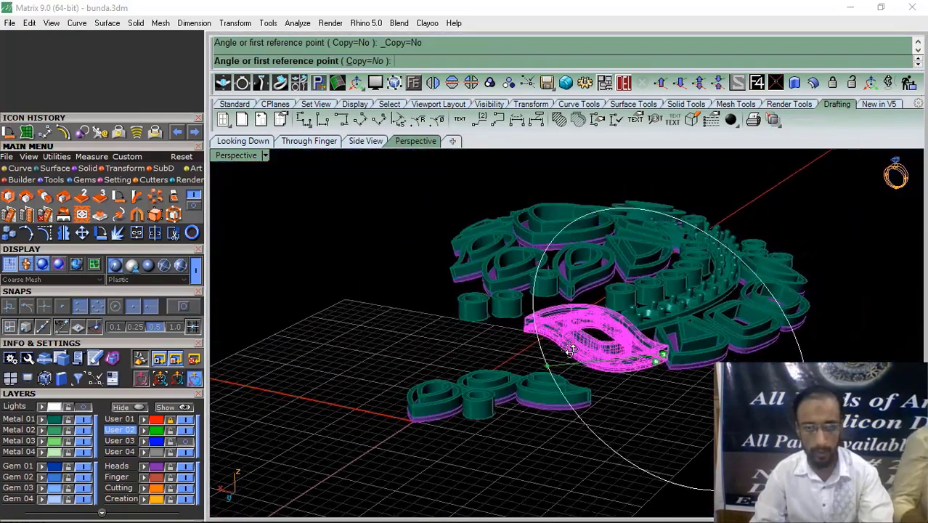
{"action": "scroll", "coordinate": [519, 304], "scroll_direction": "up", "scroll_amount": 4}
{"action": "left_click", "coordinate": [519, 306]}
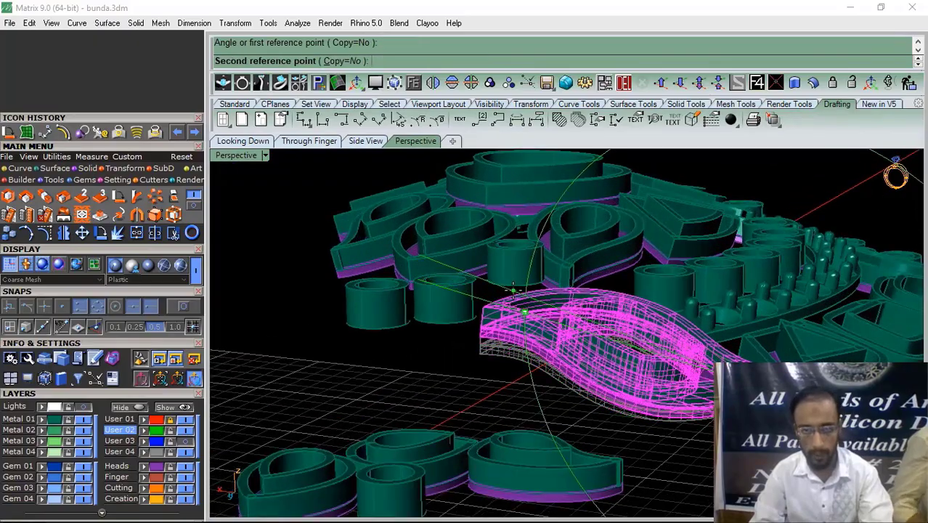
{"action": "left_click", "coordinate": [514, 292]}
{"action": "left_click", "coordinate": [429, 368]}
Move the two leftover base circles below the raised round tubes to layer User 03
{"action": "right_click_drag", "start_coordinate": [661, 320], "coordinate": [534, 369]}
{"action": "scroll", "coordinate": [579, 368], "scroll_direction": "down", "scroll_amount": 6}
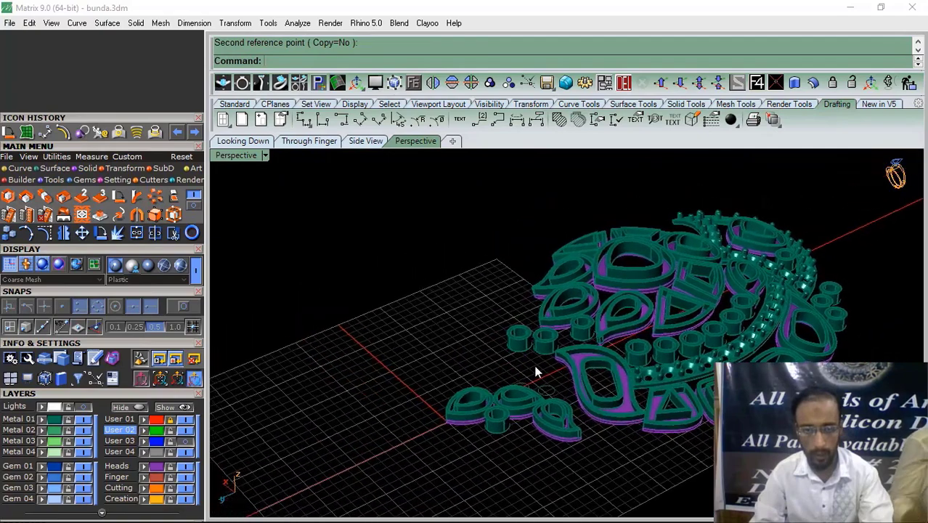
{"action": "scroll", "coordinate": [548, 369], "scroll_direction": "up", "scroll_amount": 6}
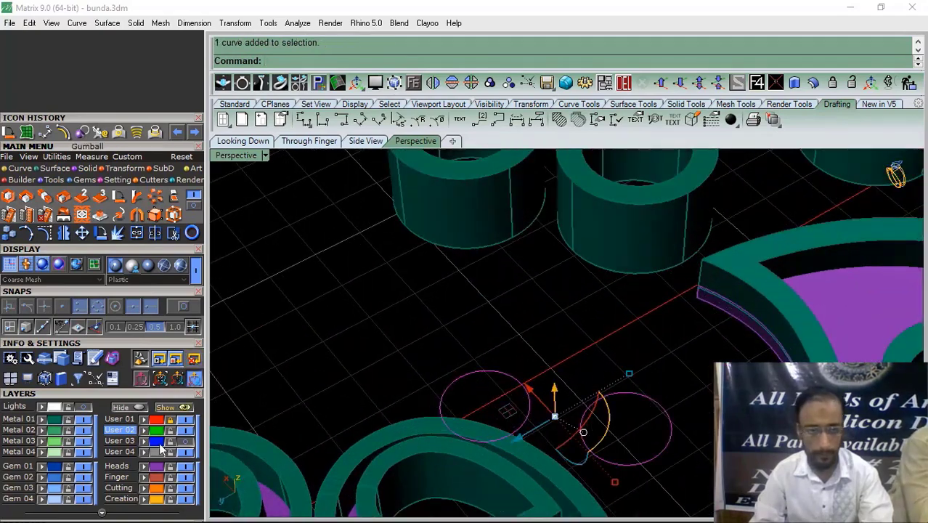
{"action": "scroll", "coordinate": [523, 280], "scroll_direction": "down", "scroll_amount": 5}
{"action": "right_click_drag", "start_coordinate": [524, 280], "coordinate": [536, 291]}
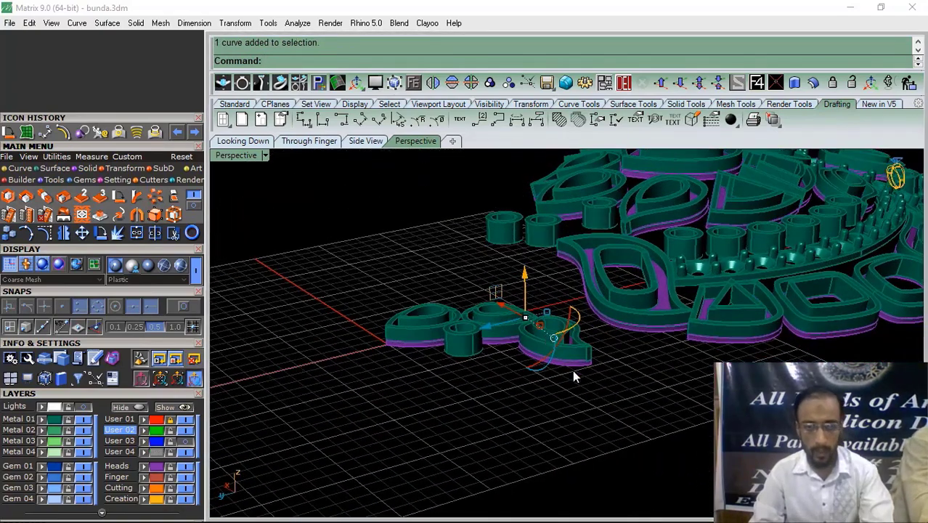
Raise the small teardrop setting nearest the curved leaf setting from the grid to the leaf setting's level
{"action": "left_click", "coordinate": [572, 369]}
{"action": "right_click_drag", "start_coordinate": [567, 369], "coordinate": [565, 385], "text": "shift"}
{"action": "left_click", "coordinate": [495, 349]}
{"action": "left_click", "coordinate": [556, 380]}
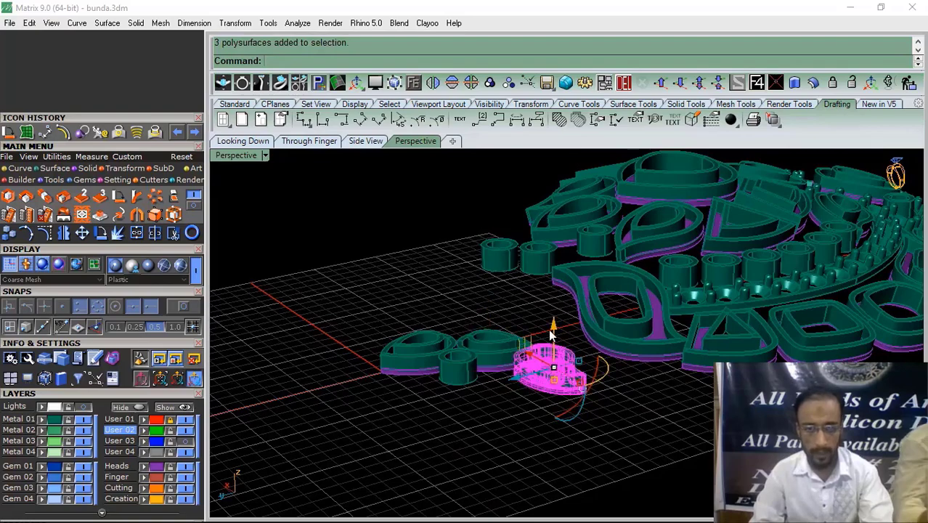
{"action": "left_click_drag", "start_coordinate": [555, 266], "coordinate": [553, 264]}
{"action": "scroll", "coordinate": [548, 268], "scroll_direction": "down", "scroll_amount": 4}
{"action": "right_click_drag", "start_coordinate": [546, 269], "coordinate": [633, 440]}
{"action": "scroll", "coordinate": [587, 369], "scroll_direction": "up", "scroll_amount": 9}
{"action": "right_click_drag", "start_coordinate": [568, 409], "coordinate": [607, 348]}
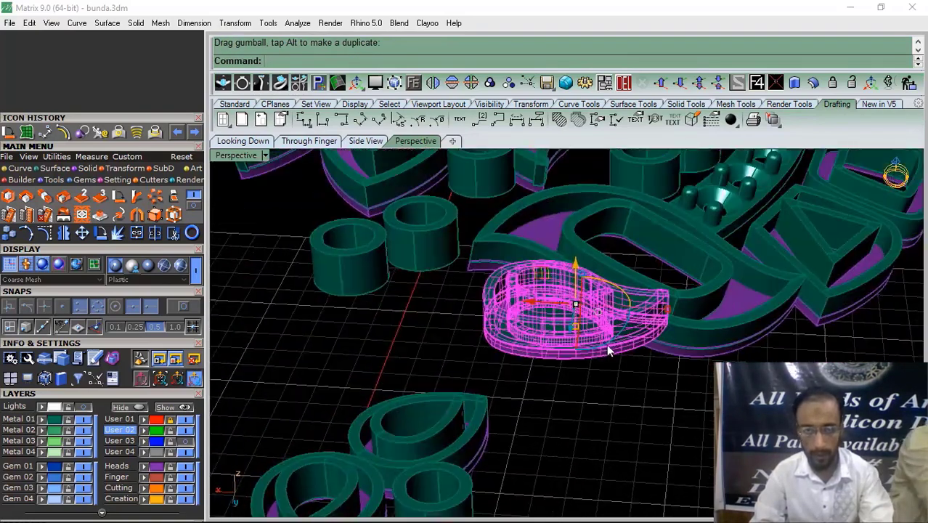
Tilt the raised small teardrop setting in two directions to follow the slope of the curved leaf setting, and adjust its height
{"action": "left_click_drag", "start_coordinate": [608, 349], "coordinate": [596, 356]}
{"action": "right_click_drag", "start_coordinate": [595, 356], "coordinate": [447, 256]}
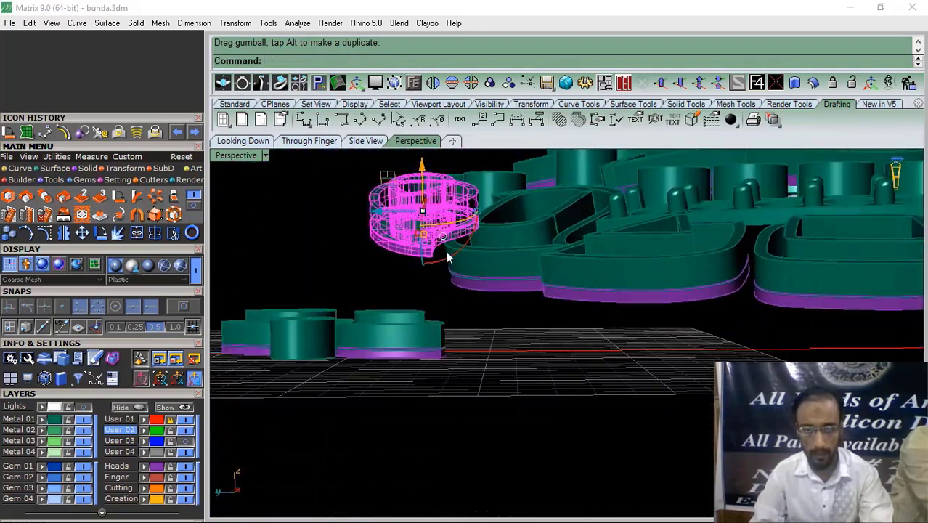
{"action": "left_click_drag", "start_coordinate": [459, 264], "coordinate": [460, 265]}
{"action": "right_click_drag", "start_coordinate": [460, 266], "coordinate": [524, 259]}
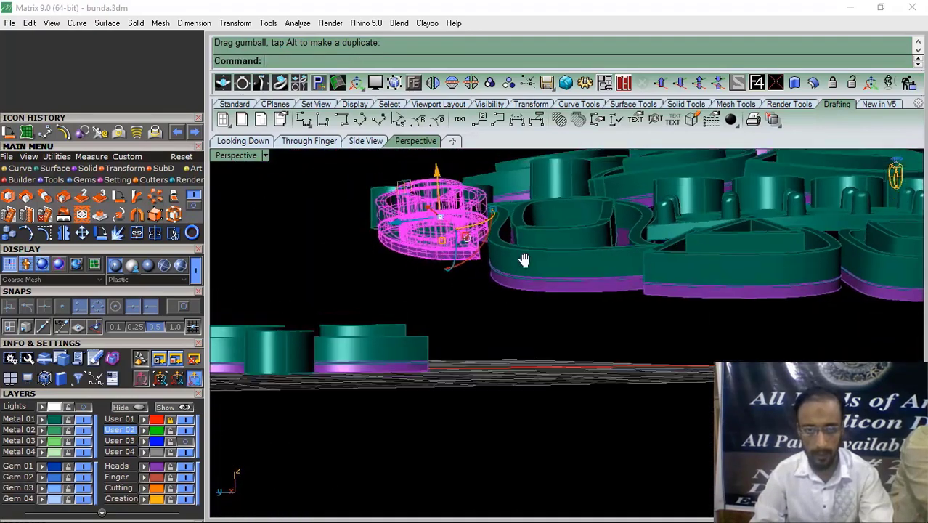
{"action": "scroll", "coordinate": [463, 227], "scroll_direction": "up", "scroll_amount": 6}
{"action": "left_click_drag", "start_coordinate": [450, 231], "coordinate": [450, 261]}
Fine-tune the small teardrop setting's height so it sits level beside the curved leaf setting
{"action": "scroll", "coordinate": [485, 267], "scroll_direction": "down", "scroll_amount": 5}
{"action": "right_click_drag", "start_coordinate": [484, 271], "coordinate": [491, 236]}
{"action": "scroll", "coordinate": [491, 236], "scroll_direction": "up", "scroll_amount": 5}
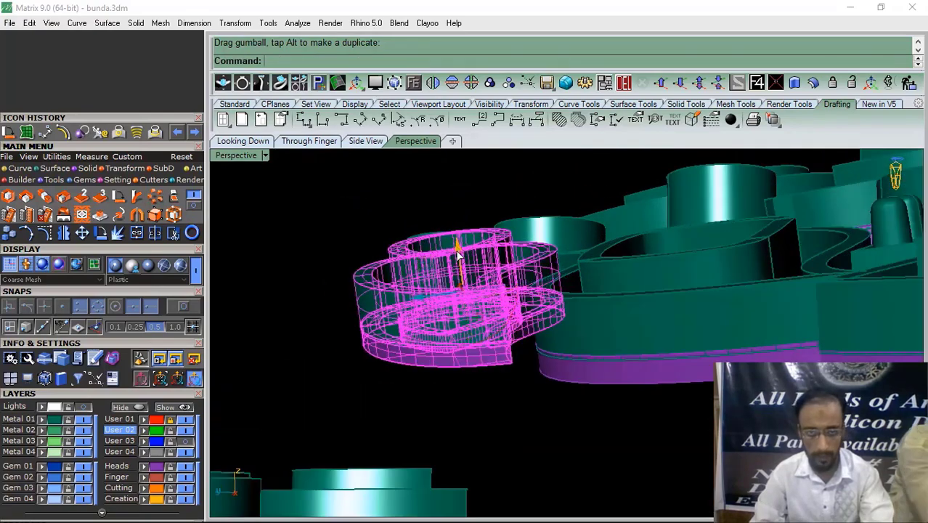
{"action": "left_click_drag", "start_coordinate": [472, 247], "coordinate": [475, 254]}
{"action": "scroll", "coordinate": [475, 254], "scroll_direction": "down", "scroll_amount": 4}
{"action": "right_click_drag", "start_coordinate": [475, 254], "coordinate": [566, 313]}
{"action": "scroll", "coordinate": [594, 322], "scroll_direction": "up", "scroll_amount": 4}
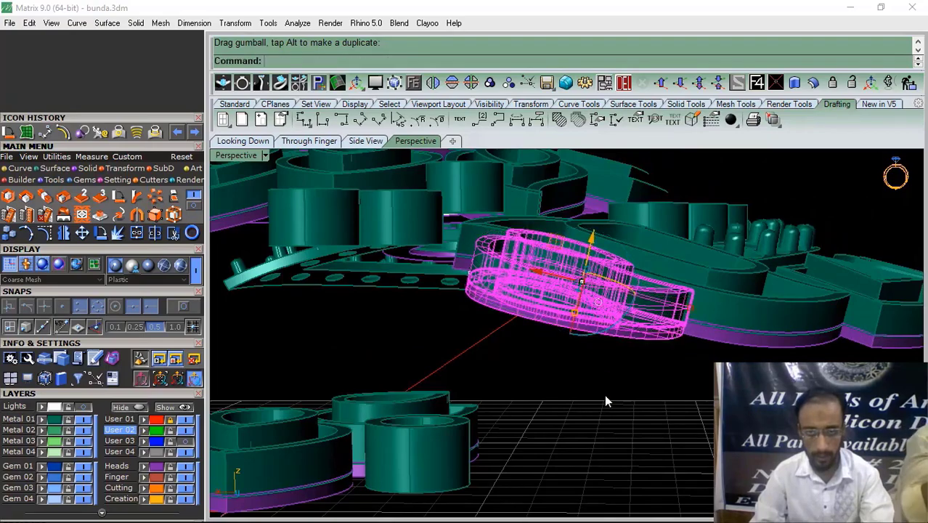
{"action": "left_click", "coordinate": [607, 397]}
Raise the middle teardrop setting of the remaining group from the grid up to the pair of round tubes
{"action": "scroll", "coordinate": [592, 344], "scroll_direction": "down", "scroll_amount": 5}
{"action": "right_click_drag", "start_coordinate": [590, 344], "coordinate": [523, 427]}
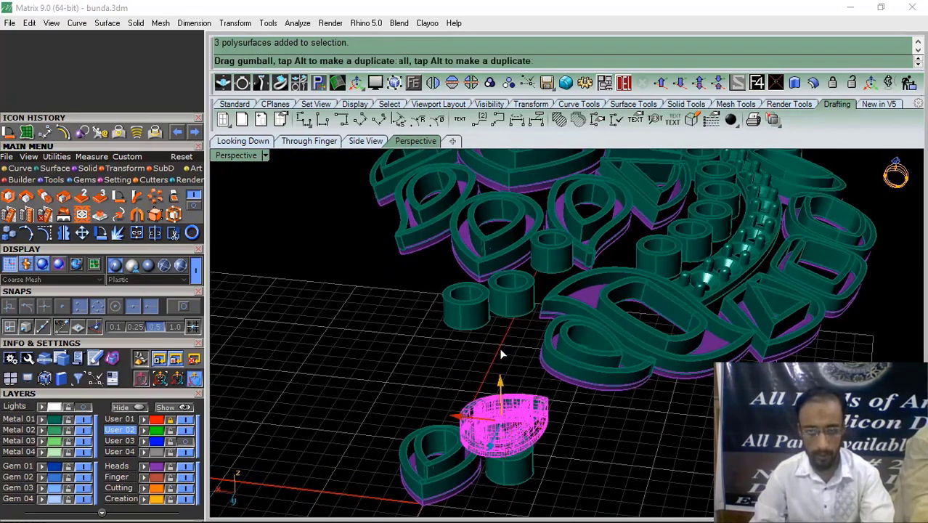
{"action": "left_click_drag", "start_coordinate": [501, 354], "coordinate": [501, 289]}
{"action": "right_click_drag", "start_coordinate": [580, 307], "coordinate": [513, 421]}
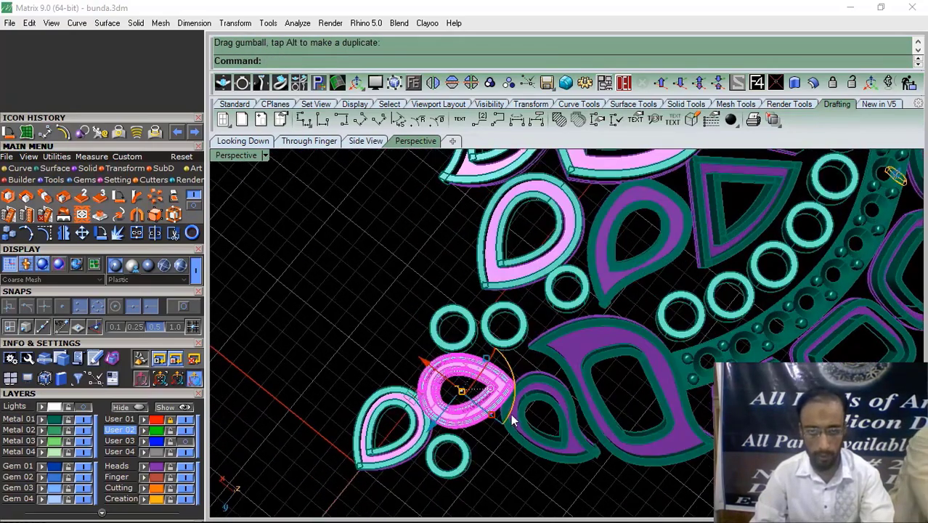
{"action": "left_click_drag", "start_coordinate": [554, 358], "coordinate": [555, 356], "text": "ctrl"}
{"action": "right_click_drag", "start_coordinate": [554, 356], "coordinate": [479, 289]}
{"action": "scroll", "coordinate": [478, 291], "scroll_direction": "up", "scroll_amount": 5}
Rotate the middle teardrop setting into the dome's slope and lower it toward the neighbouring small teardrop setting
{"action": "left_click_drag", "start_coordinate": [467, 340], "coordinate": [484, 347]}
{"action": "right_click_drag", "start_coordinate": [484, 347], "coordinate": [472, 309]}
{"action": "left_click_drag", "start_coordinate": [427, 237], "coordinate": [430, 258]}
{"action": "left_click_drag", "start_coordinate": [485, 331], "coordinate": [475, 339]}
{"action": "right_click_drag", "start_coordinate": [452, 343], "coordinate": [574, 361]}
{"action": "left_click_drag", "start_coordinate": [563, 365], "coordinate": [546, 364]}
{"action": "right_click_drag", "start_coordinate": [650, 278], "coordinate": [459, 390]}
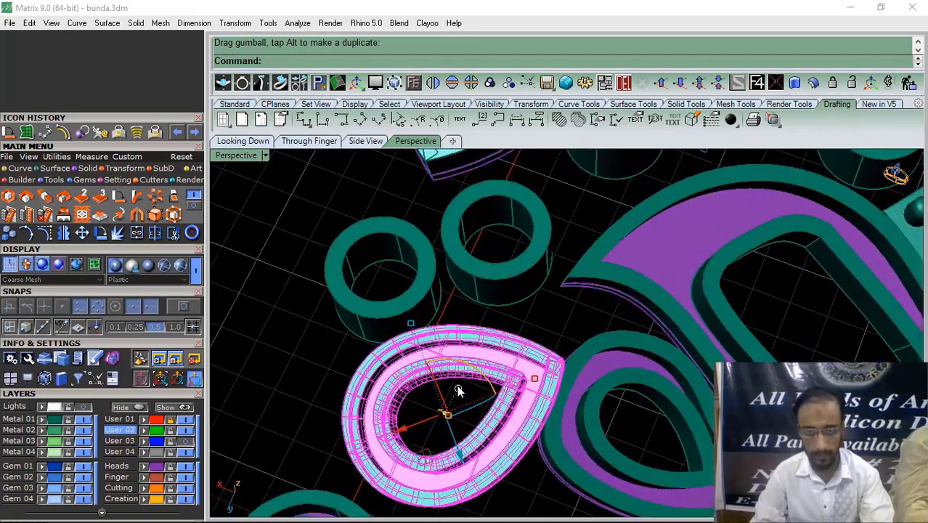
Nudge the middle teardrop setting toward the round tubes, refine its tilt, and lower it slightly to meet its neighbour
{"action": "left_click_drag", "start_coordinate": [458, 463], "coordinate": [448, 410]}
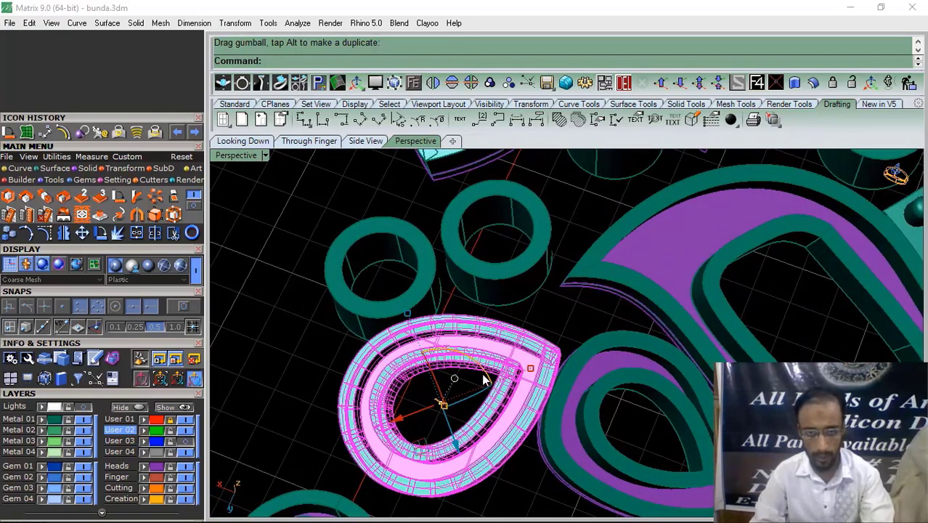
{"action": "left_click_drag", "start_coordinate": [479, 373], "coordinate": [477, 376]}
{"action": "right_click_drag", "start_coordinate": [478, 376], "coordinate": [475, 238]}
{"action": "left_click_drag", "start_coordinate": [418, 246], "coordinate": [421, 265]}
{"action": "right_click_drag", "start_coordinate": [468, 309], "coordinate": [570, 269]}
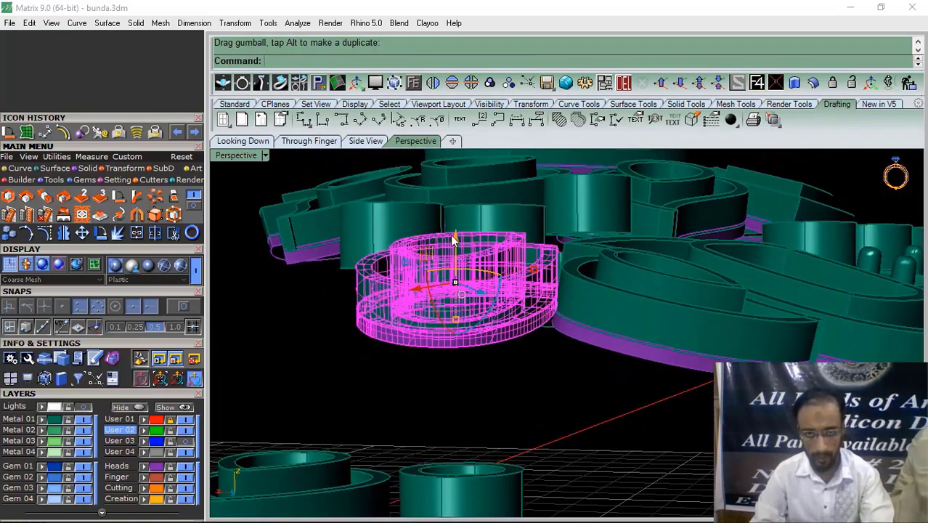
{"action": "left_click_drag", "start_coordinate": [453, 242], "coordinate": [454, 247]}
{"action": "left_click", "coordinate": [540, 375]}
Raise the last flat teardrop setting from the grid to just beyond the middle teardrop setting
{"action": "scroll", "coordinate": [565, 287], "scroll_direction": "down", "scroll_amount": 6}
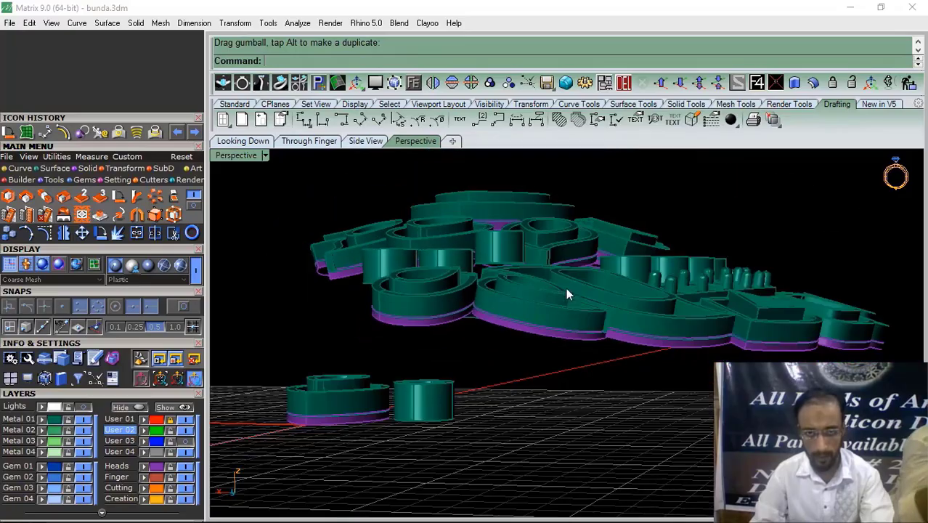
{"action": "right_click_drag", "start_coordinate": [566, 287], "coordinate": [642, 439]}
{"action": "left_click", "coordinate": [596, 395]}
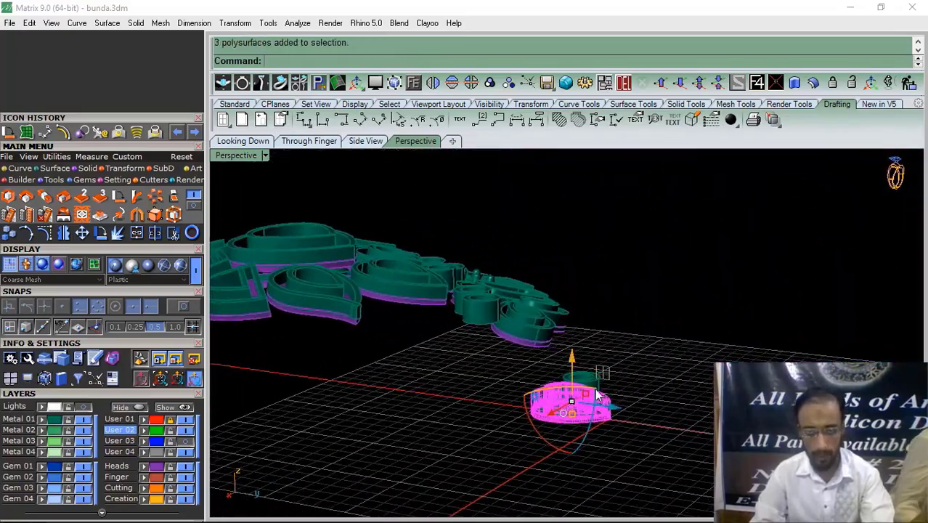
{"action": "left_click_drag", "start_coordinate": [571, 359], "coordinate": [571, 314]}
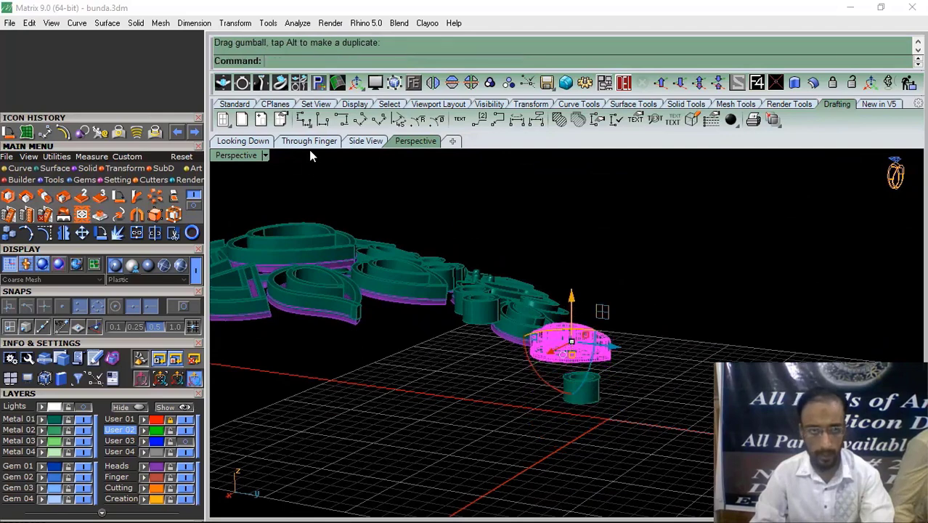
Rotate the last teardrop setting in the Side View about its inner lower edge so it slopes downward away from the cluster
{"action": "left_click", "coordinate": [309, 141]}
{"action": "left_click", "coordinate": [366, 140]}
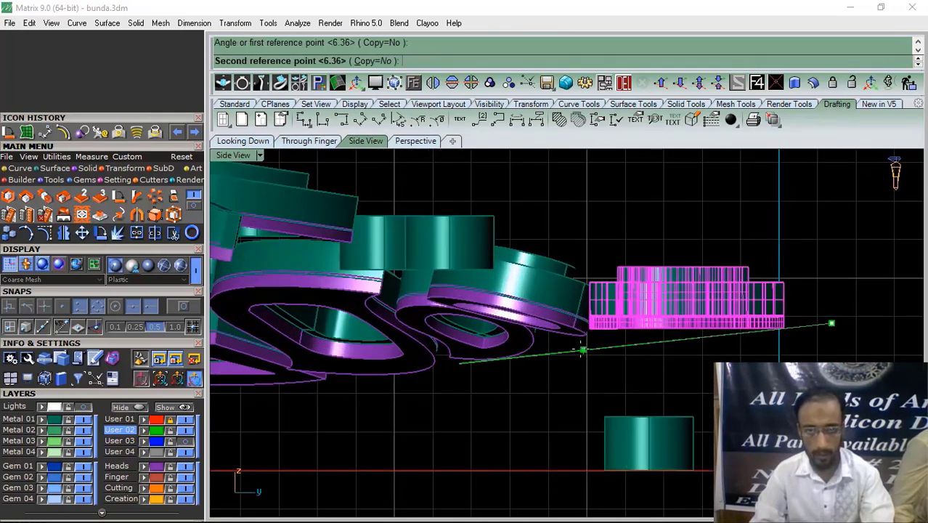
{"action": "right_click", "coordinate": [585, 341]}
{"action": "left_click", "coordinate": [586, 334]}
{"action": "left_click", "coordinate": [811, 314]}
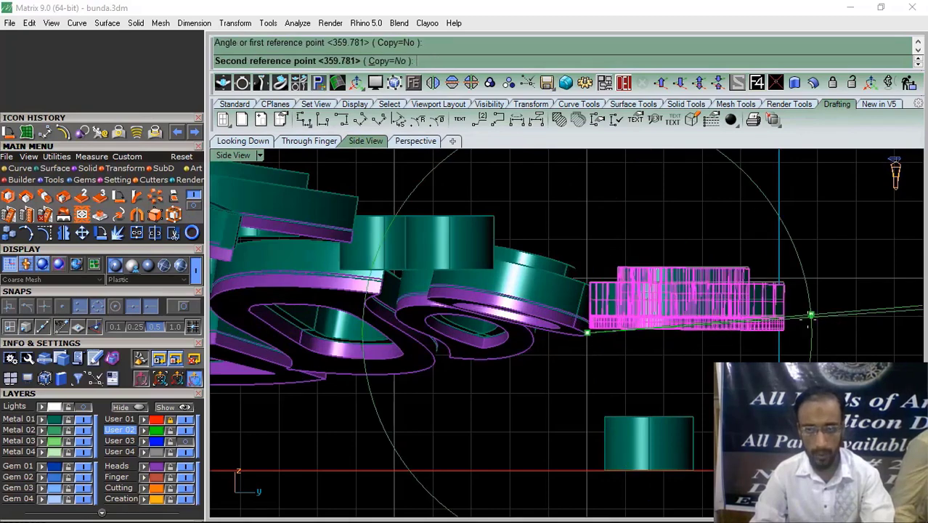
{"action": "left_click", "coordinate": [797, 354]}
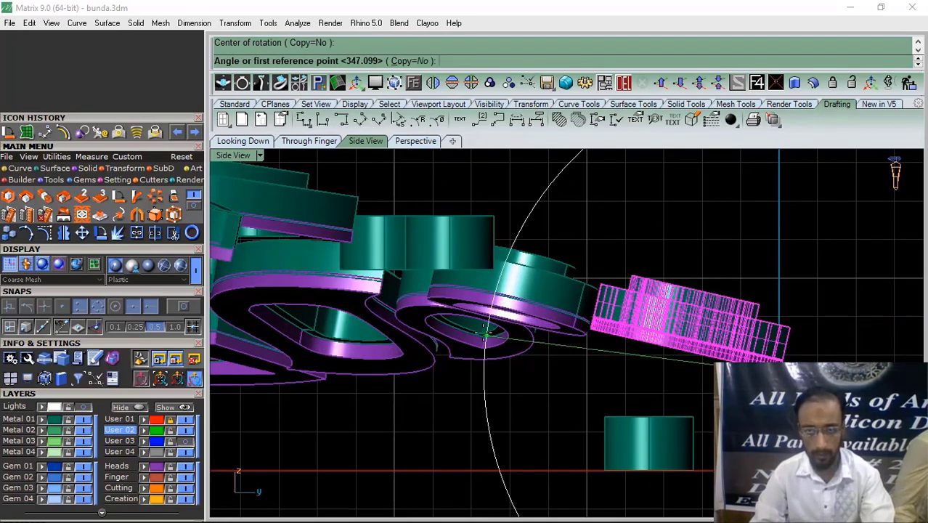
{"action": "left_click", "coordinate": [485, 332]}
Adjust the last teardrop setting in the perspective view so it sits against the middle teardrop setting
{"action": "left_click", "coordinate": [243, 141]}
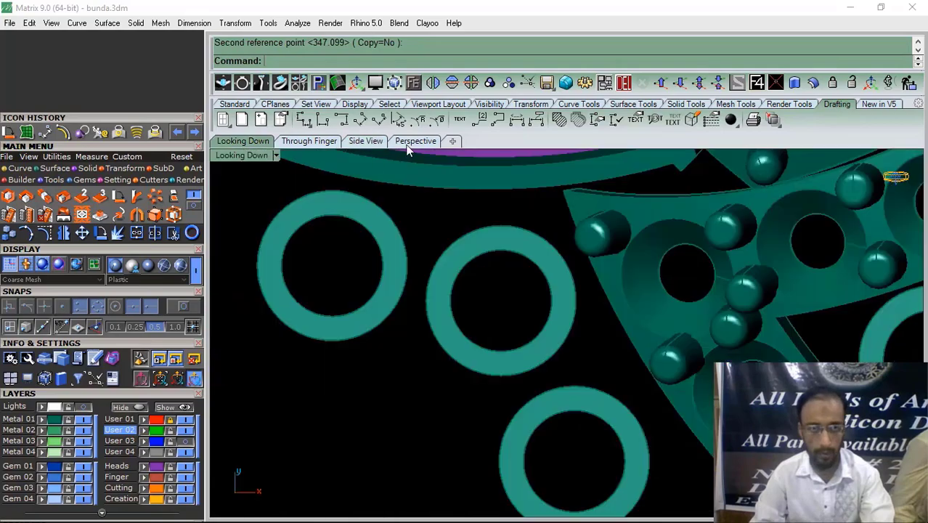
{"action": "left_click", "coordinate": [414, 141]}
{"action": "scroll", "coordinate": [515, 402], "scroll_direction": "up", "scroll_amount": 5}
{"action": "right_click_drag", "start_coordinate": [527, 384], "coordinate": [483, 395]}
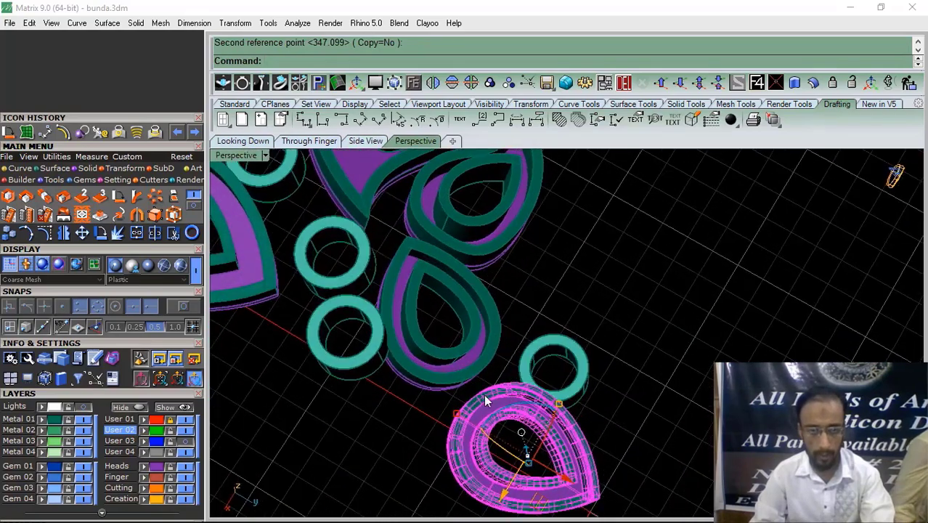
{"action": "right_click_drag", "start_coordinate": [538, 362], "coordinate": [429, 354], "text": "shift"}
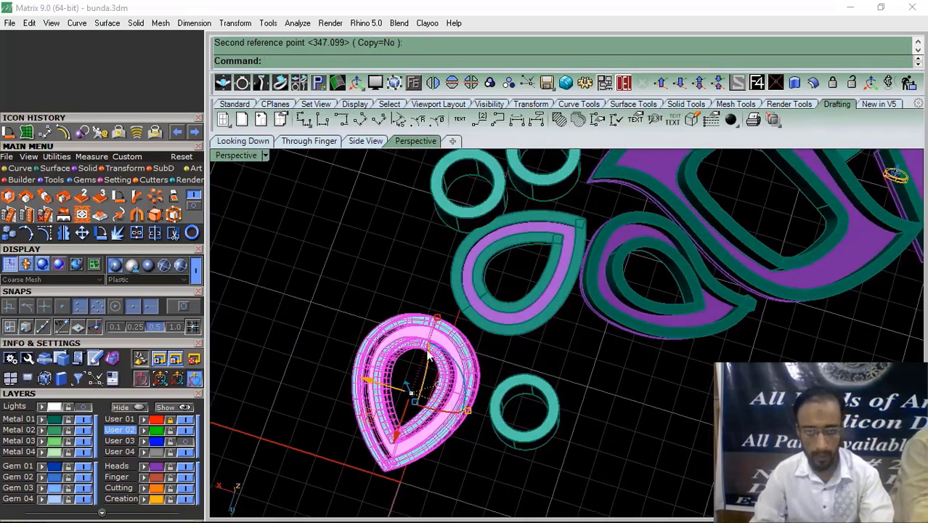
{"action": "left_click", "coordinate": [408, 425]}
{"action": "left_click", "coordinate": [532, 326]}
{"action": "left_click_drag", "start_coordinate": [473, 295], "coordinate": [471, 312]}
{"action": "key", "text": "Escape"}
Scale up the round tube nearest the curved leaf setting's tip and shift it closer to that tip
{"action": "right_click_drag", "start_coordinate": [556, 345], "coordinate": [573, 284]}
{"action": "scroll", "coordinate": [573, 284], "scroll_direction": "up", "scroll_amount": 5}
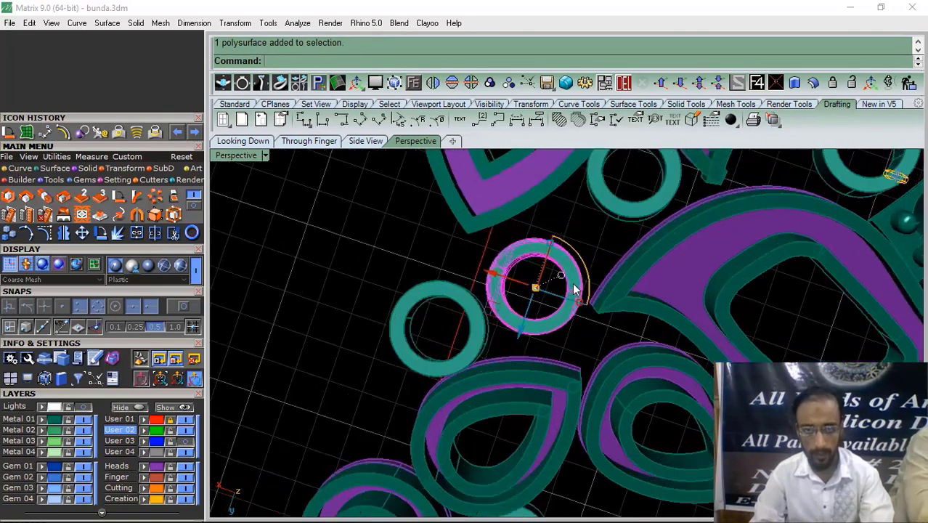
{"action": "left_click_drag", "start_coordinate": [583, 308], "coordinate": [586, 309], "text": "shift"}
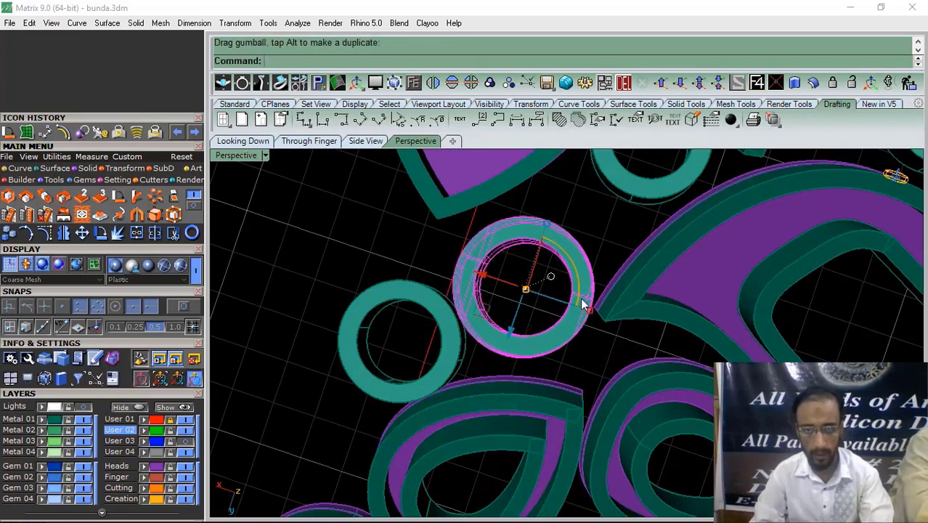
{"action": "left_click_drag", "start_coordinate": [492, 320], "coordinate": [492, 313]}
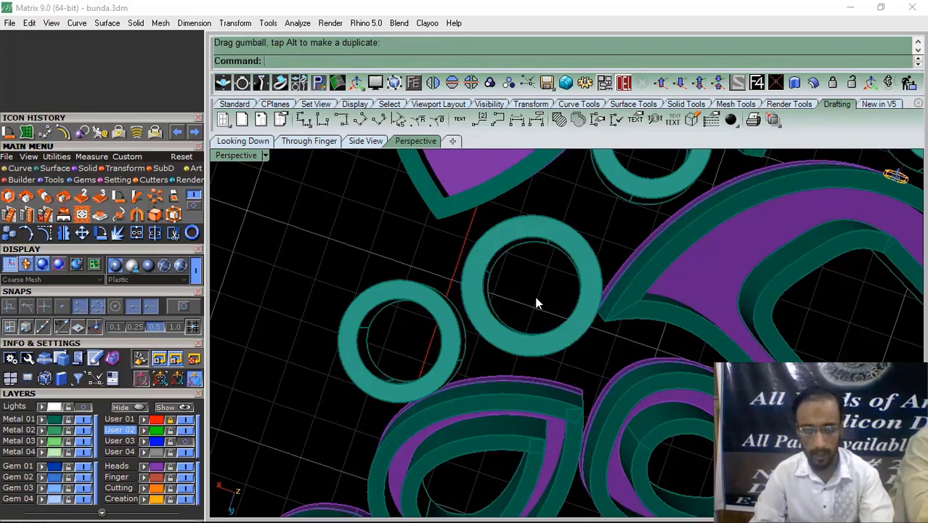
Slightly enlarge the single round tube between the central cluster and the curved leaf setting
{"action": "scroll", "coordinate": [537, 303], "scroll_direction": "down", "scroll_amount": 5}
{"action": "right_click_drag", "start_coordinate": [538, 303], "coordinate": [601, 315]}
{"action": "scroll", "coordinate": [601, 315], "scroll_direction": "up", "scroll_amount": 6}
{"action": "left_click", "coordinate": [564, 300]}
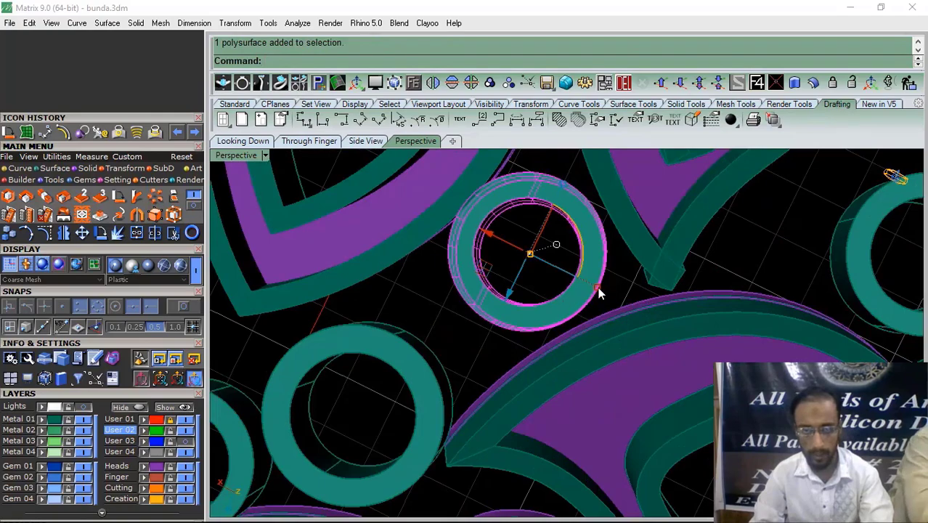
{"action": "left_click_drag", "start_coordinate": [598, 287], "coordinate": [602, 289]}
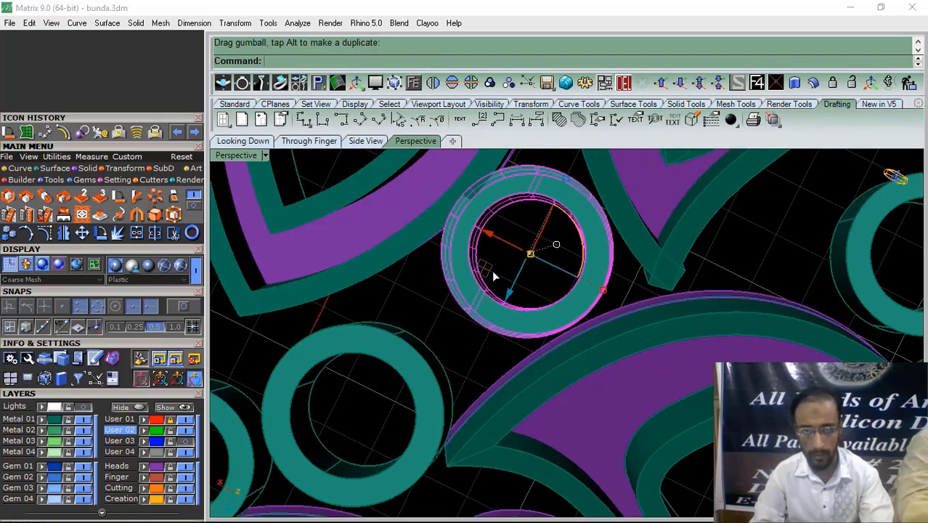
{"action": "right_click_drag", "start_coordinate": [441, 302], "coordinate": [518, 278]}
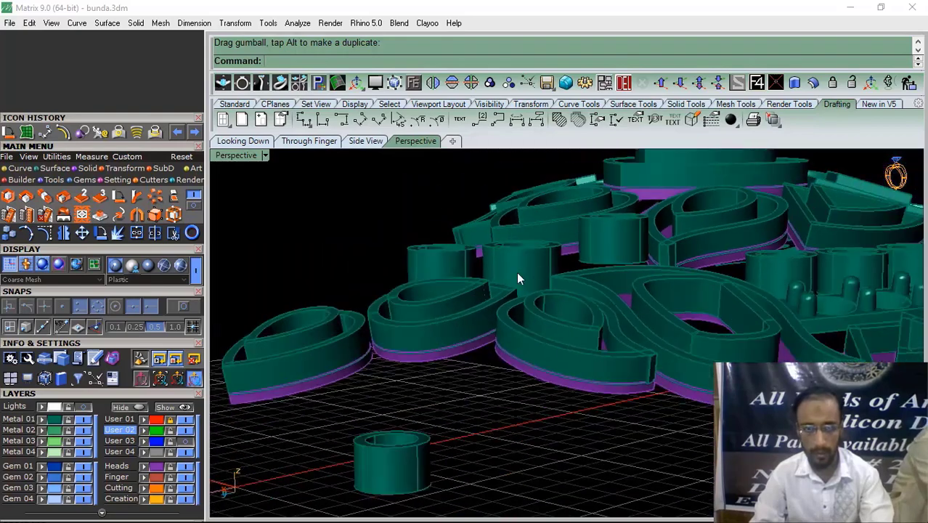
Select the two adjacent round tubes above the teardrop settings and raise them slightly together
{"action": "scroll", "coordinate": [516, 274], "scroll_direction": "up", "scroll_amount": 3}
{"action": "left_click", "coordinate": [515, 268]}
{"action": "left_click", "coordinate": [427, 245], "text": "shift"}
{"action": "left_click_drag", "start_coordinate": [456, 222], "coordinate": [456, 218]}
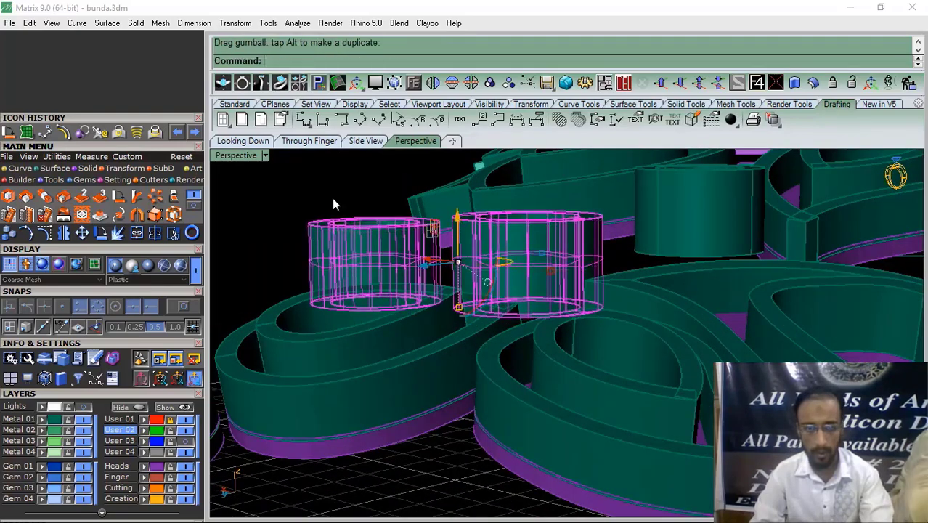
Raise the round tube lying near the ground plane up to the level beside the outermost teardrop setting
{"action": "left_click", "coordinate": [332, 199]}
{"action": "scroll", "coordinate": [524, 253], "scroll_direction": "down", "scroll_amount": 5}
{"action": "right_click_drag", "start_coordinate": [524, 254], "coordinate": [447, 352]}
{"action": "left_click", "coordinate": [452, 446]}
{"action": "right_click_drag", "start_coordinate": [452, 445], "coordinate": [428, 363]}
{"action": "left_click_drag", "start_coordinate": [414, 350], "coordinate": [412, 289]}
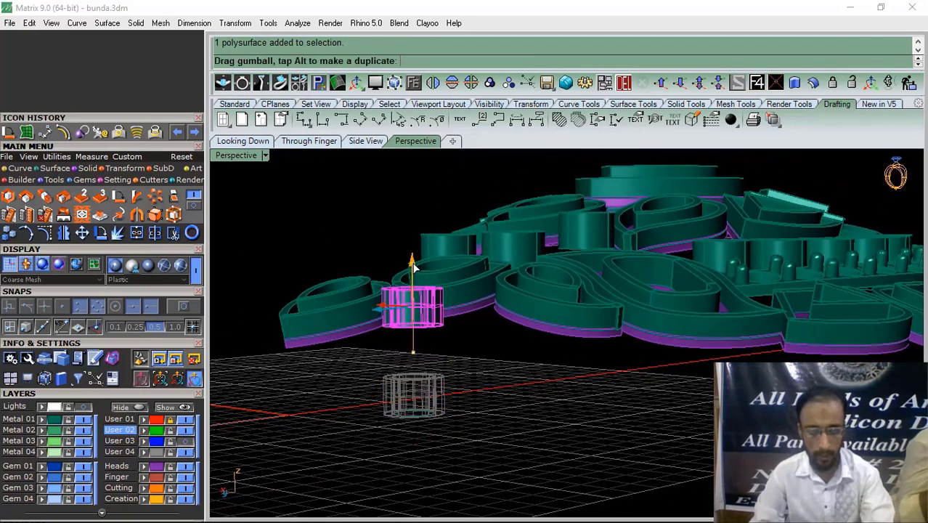
{"action": "right_click_drag", "start_coordinate": [488, 369], "coordinate": [476, 349]}
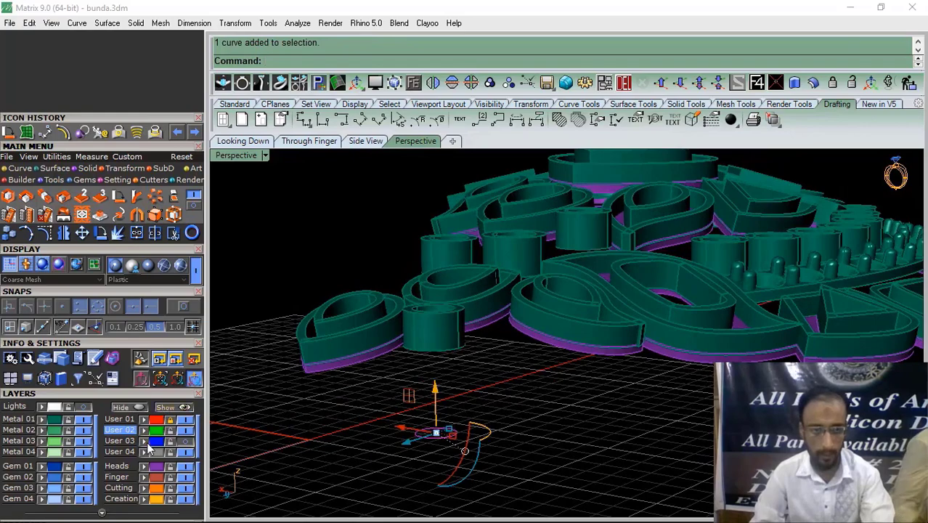
Tilt and reposition the raised round tube so it follows the slope beside the outer teardrop settings
{"action": "right_click_drag", "start_coordinate": [325, 441], "coordinate": [480, 355]}
{"action": "scroll", "coordinate": [446, 301], "scroll_direction": "up", "scroll_amount": 6}
{"action": "left_click", "coordinate": [447, 300]}
{"action": "left_click_drag", "start_coordinate": [466, 357], "coordinate": [486, 365]}
{"action": "left_click", "coordinate": [487, 366]}
{"action": "right_click_drag", "start_coordinate": [497, 365], "coordinate": [526, 274]}
{"action": "scroll", "coordinate": [524, 279], "scroll_direction": "up", "scroll_amount": 5}
{"action": "left_click", "coordinate": [522, 298]}
{"action": "left_click_drag", "start_coordinate": [500, 264], "coordinate": [512, 240]}
{"action": "left_click", "coordinate": [367, 259]}
Nudge the round tubes between the outer teardrop settings and the central cluster slightly upward
{"action": "scroll", "coordinate": [366, 258], "scroll_direction": "down", "scroll_amount": 6}
{"action": "right_click_drag", "start_coordinate": [369, 259], "coordinate": [451, 249]}
{"action": "scroll", "coordinate": [441, 232], "scroll_direction": "up", "scroll_amount": 6}
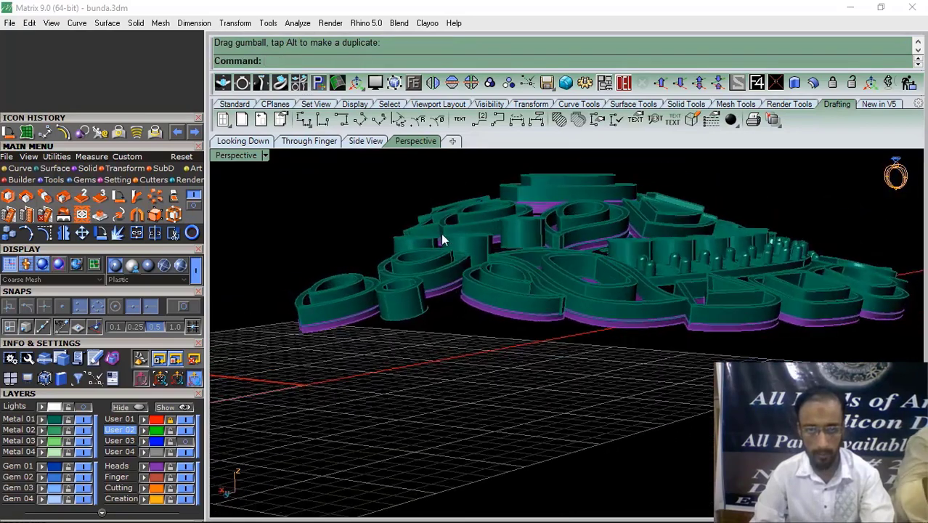
{"action": "left_click_drag", "start_coordinate": [408, 249], "coordinate": [407, 244]}
{"action": "left_click", "coordinate": [331, 235]}
{"action": "scroll", "coordinate": [332, 235], "scroll_direction": "down", "scroll_amount": 4}
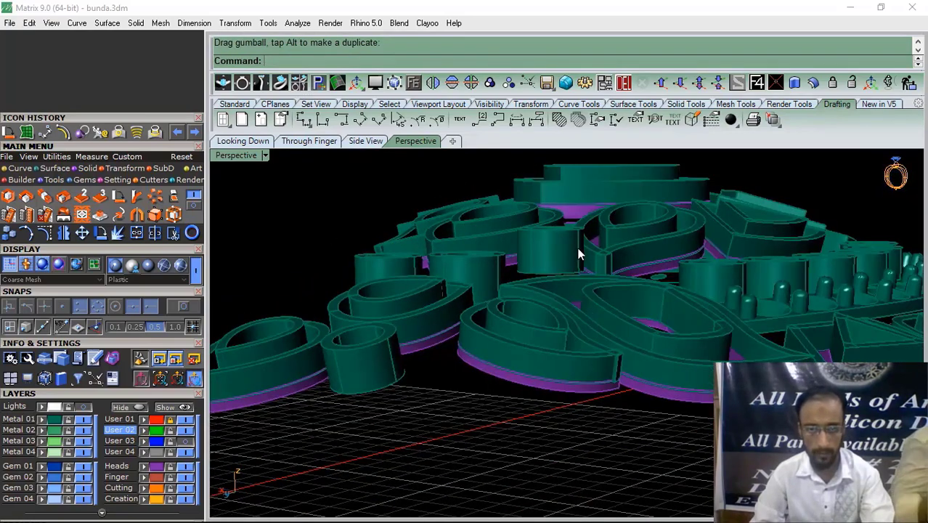
{"action": "scroll", "coordinate": [548, 251], "scroll_direction": "up", "scroll_amount": 4}
{"action": "left_click", "coordinate": [545, 253]}
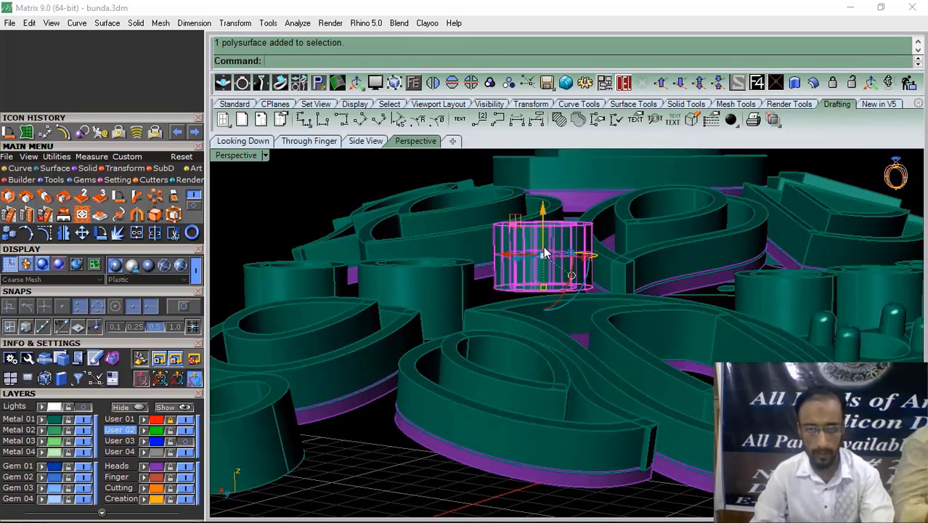
{"action": "left_click", "coordinate": [415, 280]}
Select the whole piece from above, excluding the crescent band with its teardrop and the right-hand cluster settings
{"action": "scroll", "coordinate": [425, 278], "scroll_direction": "down", "scroll_amount": 5}
{"action": "right_click_drag", "start_coordinate": [425, 278], "coordinate": [335, 277]}
{"action": "right_click_drag", "start_coordinate": [452, 320], "coordinate": [592, 211]}
{"action": "left_click_drag", "start_coordinate": [385, 434], "coordinate": [388, 432]}
{"action": "scroll", "coordinate": [615, 341], "scroll_direction": "up", "scroll_amount": 3}
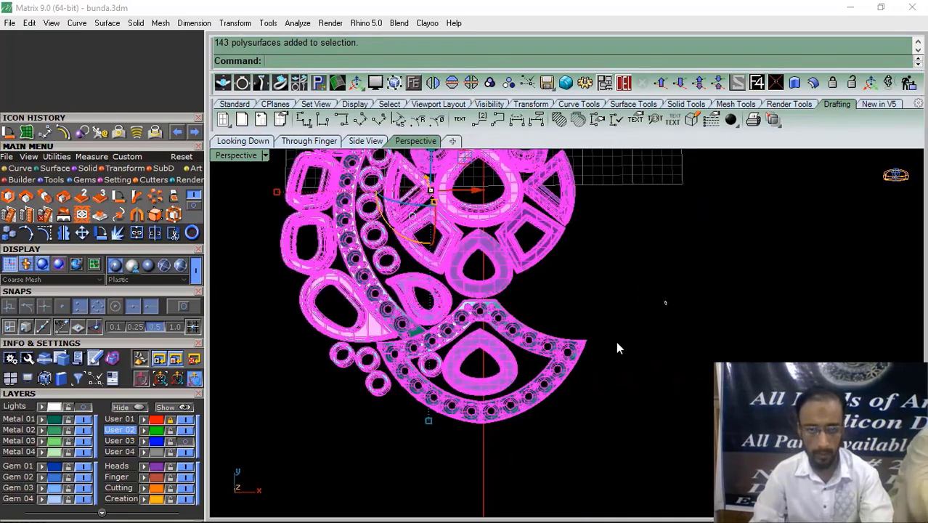
{"action": "left_click_drag", "start_coordinate": [501, 418], "coordinate": [501, 417], "text": "ctrl"}
{"action": "right_click_drag", "start_coordinate": [630, 161], "coordinate": [633, 268], "text": "shift"}
{"action": "left_click_drag", "start_coordinate": [634, 267], "coordinate": [517, 331], "text": "ctrl"}
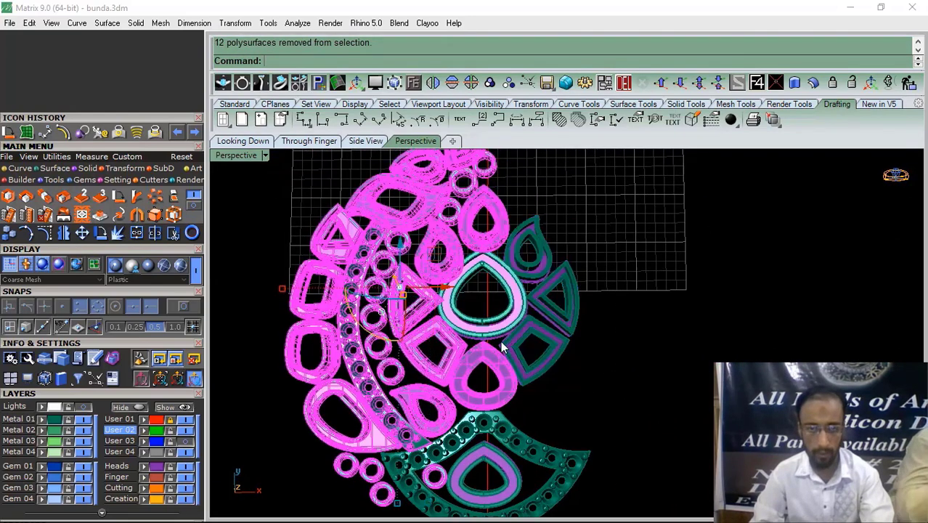
Exclude the remaining central cluster and centreline pieces from the selection, and mirror the left half across the vertical axis with a copy
{"action": "scroll", "coordinate": [505, 344], "scroll_direction": "down", "scroll_amount": 4}
{"action": "right_click_drag", "start_coordinate": [533, 296], "coordinate": [561, 324], "text": "shift"}
{"action": "scroll", "coordinate": [499, 345], "scroll_direction": "up", "scroll_amount": 4}
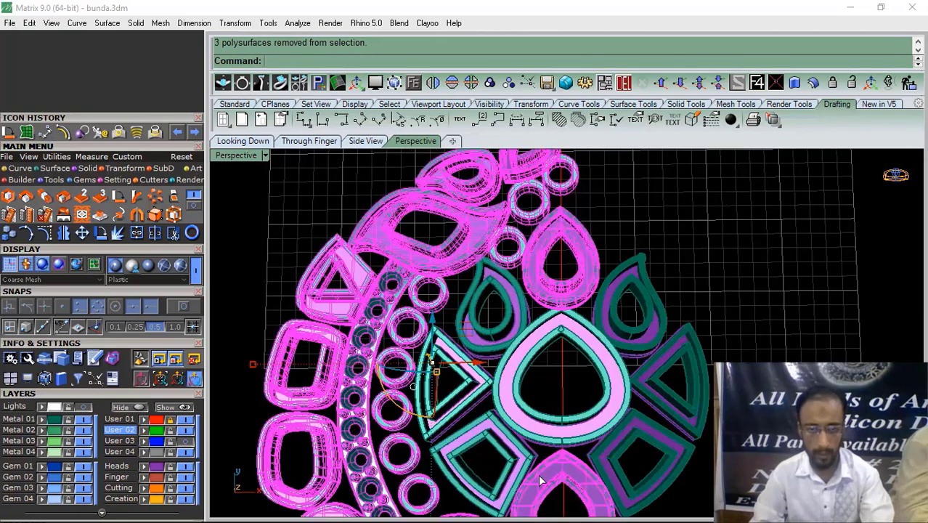
{"action": "right_click_drag", "start_coordinate": [659, 237], "coordinate": [618, 266]}
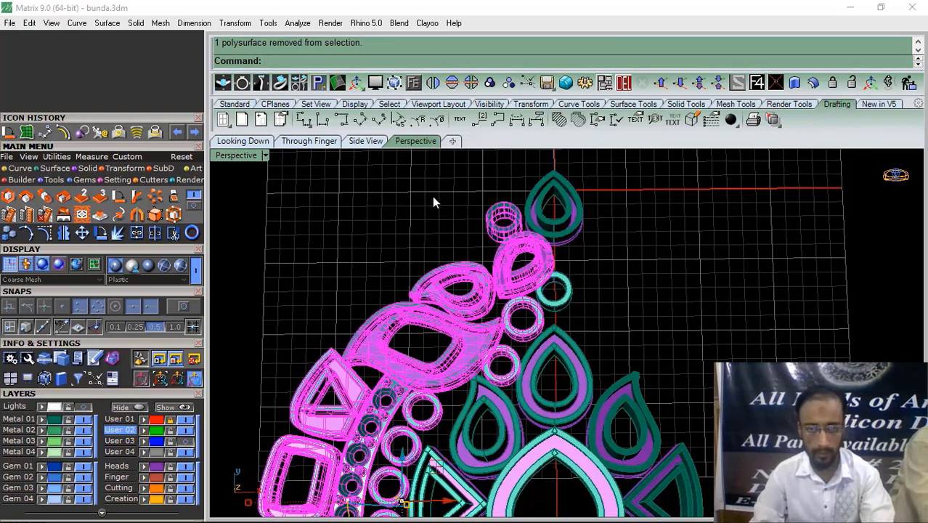
{"action": "right_click_drag", "start_coordinate": [433, 202], "coordinate": [478, 294]}
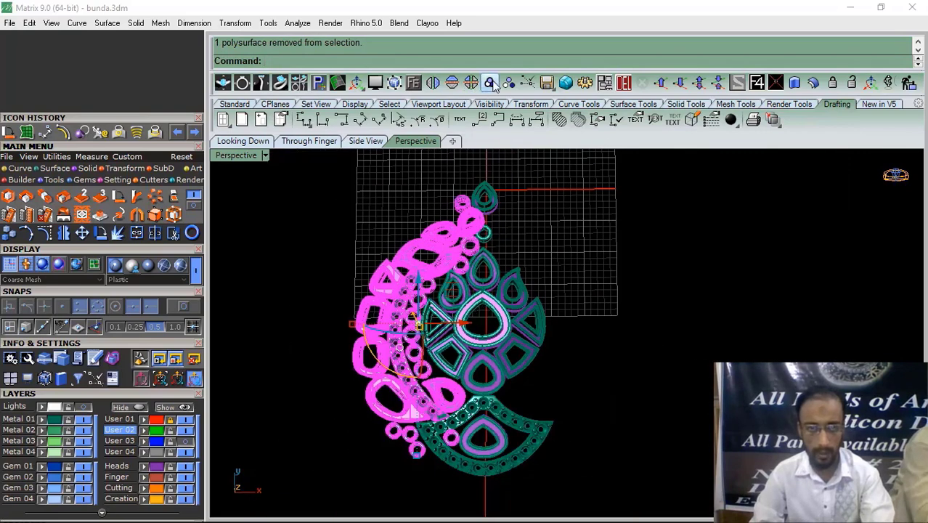
{"action": "left_click", "coordinate": [433, 85]}
{"action": "right_click_drag", "start_coordinate": [660, 305], "coordinate": [523, 396]}
{"action": "right_click_drag", "start_coordinate": [652, 359], "coordinate": [449, 272]}
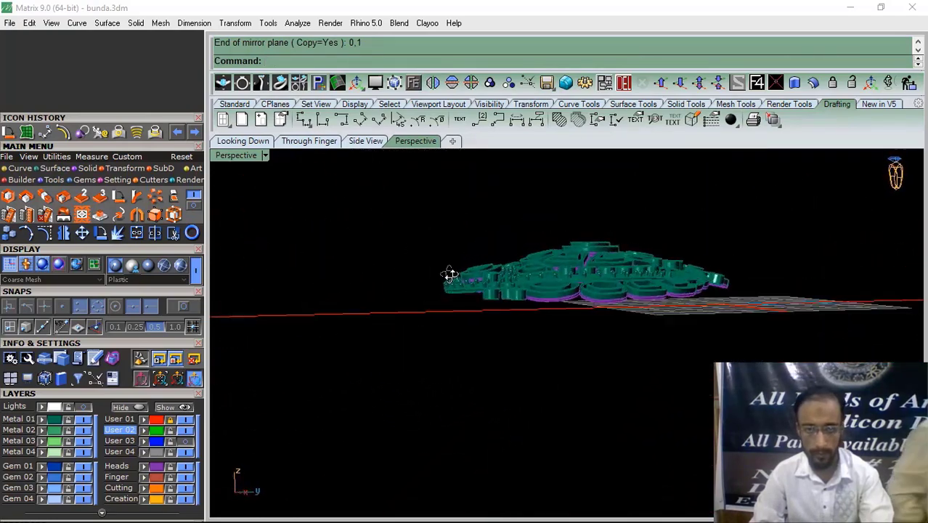
Raise the large central teardrop setting slightly above the surrounding cluster settings
{"action": "scroll", "coordinate": [637, 271], "scroll_direction": "up", "scroll_amount": 6}
{"action": "left_click", "coordinate": [562, 273]}
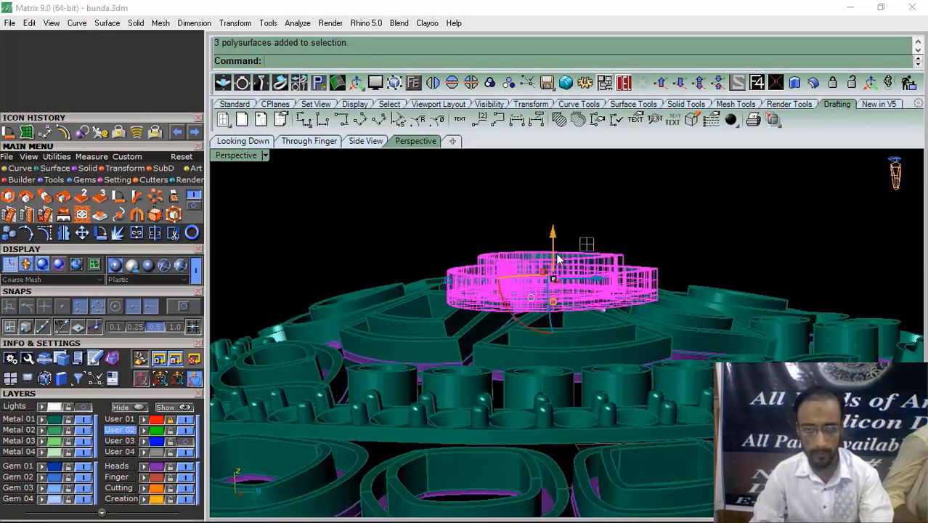
{"action": "left_click_drag", "start_coordinate": [558, 237], "coordinate": [559, 231]}
{"action": "left_click", "coordinate": [631, 206]}
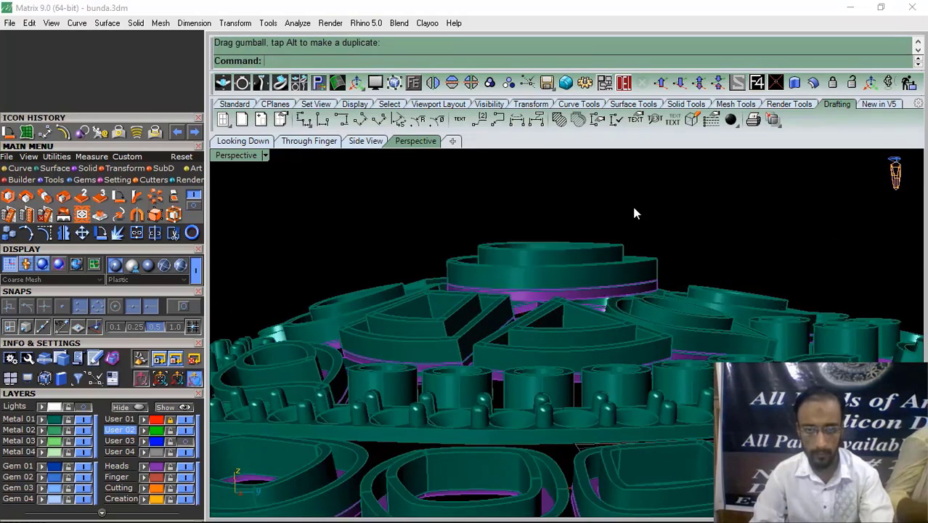
Raise the triangular setting beside the central teardrop slightly
{"action": "scroll", "coordinate": [505, 263], "scroll_direction": "down", "scroll_amount": 2}
{"action": "mouse_move", "coordinate": [504, 264]}
{"action": "right_mouse_down"}
{"action": "mouse_move", "coordinate": [520, 379]}
{"action": "mouse_move", "coordinate": [553, 458]}
{"action": "mouse_move", "coordinate": [587, 447]}
{"action": "mouse_move", "coordinate": [487, 248]}
{"action": "mouse_move", "coordinate": [485, 261]}
{"action": "mouse_move", "coordinate": [503, 263]}
{"action": "mouse_move", "coordinate": [490, 290]}
{"action": "mouse_move", "coordinate": [479, 253]}
{"action": "right_mouse_up"}
{"action": "left_click", "coordinate": [477, 252]}
{"action": "key", "text": "Escape"}
{"action": "scroll", "coordinate": [464, 259], "scroll_direction": "down", "scroll_amount": 5}
{"action": "scroll", "coordinate": [479, 254], "scroll_direction": "up", "scroll_amount": 5}
{"action": "left_click", "coordinate": [479, 254]}
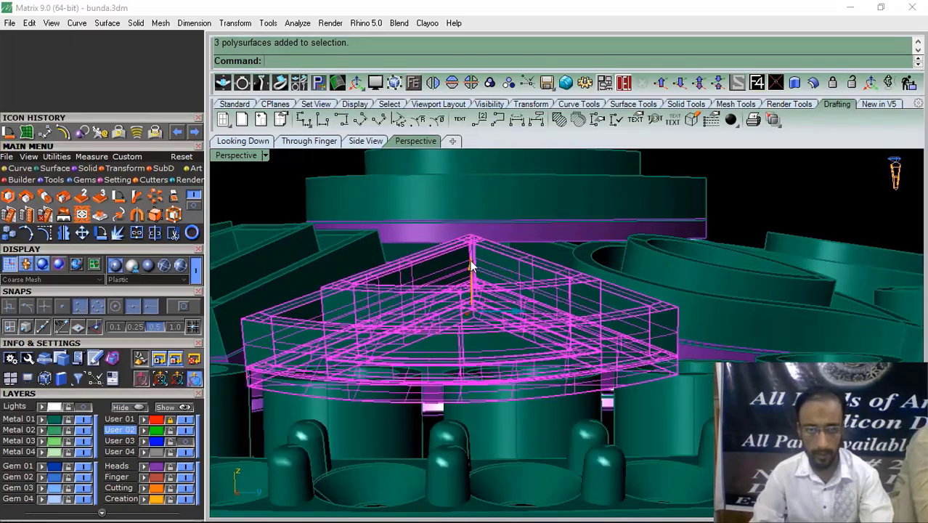
{"action": "left_click_drag", "start_coordinate": [472, 264], "coordinate": [472, 249]}
{"action": "scroll", "coordinate": [501, 219], "scroll_direction": "down", "scroll_amount": 4}
{"action": "scroll", "coordinate": [503, 222], "scroll_direction": "down", "scroll_amount": 4}
Delete the left triangular setting and replace it with a mirrored copy of the raised right triangular setting
{"action": "right_click_drag", "start_coordinate": [508, 226], "coordinate": [633, 427]}
{"action": "left_click", "coordinate": [435, 338]}
{"action": "left_click_drag", "start_coordinate": [406, 332], "coordinate": [653, 263]}
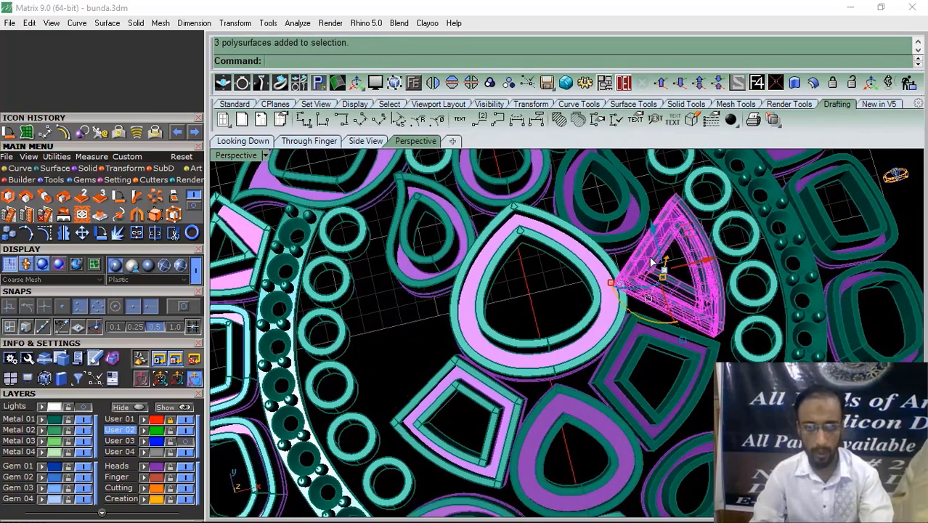
{"action": "left_click", "coordinate": [524, 300]}
{"action": "scroll", "coordinate": [525, 300], "scroll_direction": "down", "scroll_amount": 6}
{"action": "right_click_drag", "start_coordinate": [525, 300], "coordinate": [645, 183]}
{"action": "scroll", "coordinate": [649, 318], "scroll_direction": "down", "scroll_amount": 4}
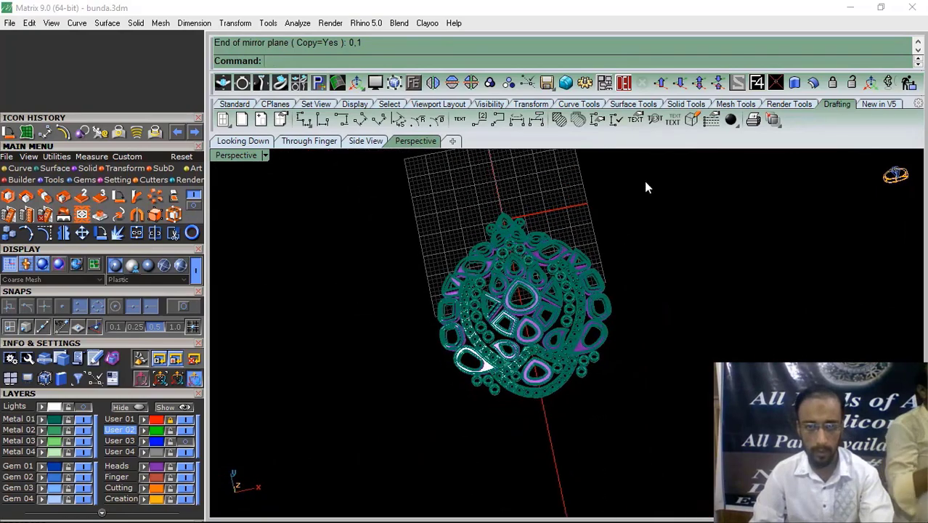
Select all parts of the mirrored piece, group them and save the file
{"action": "left_click_drag", "start_coordinate": [345, 455], "coordinate": [344, 453]}
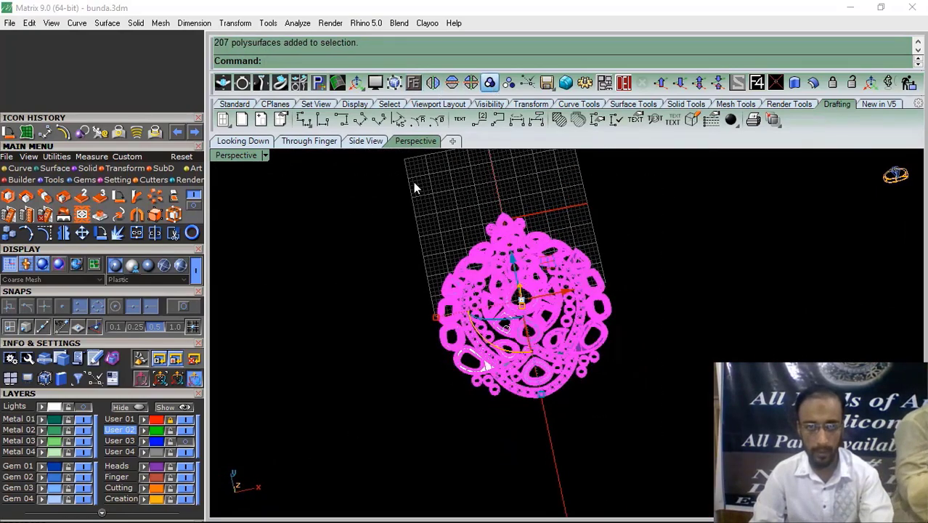
{"action": "key", "text": "ctrl+g"}
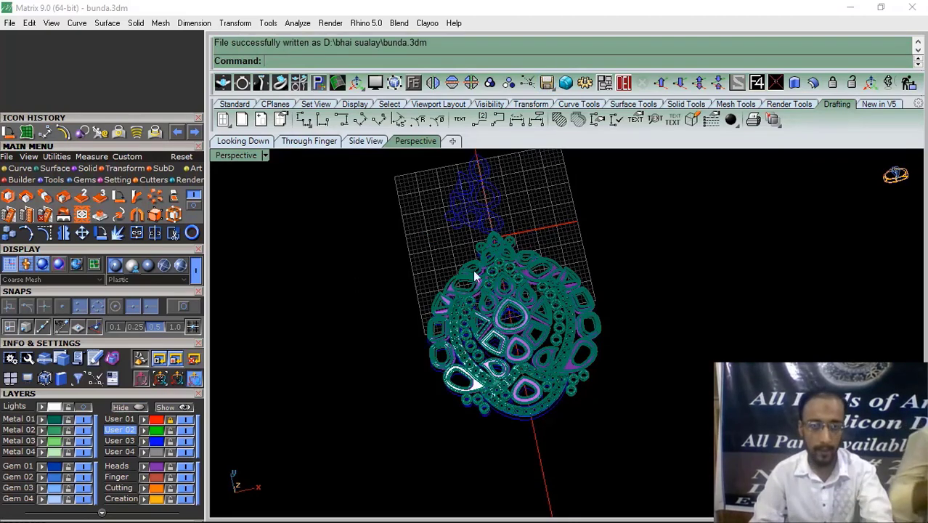
{"action": "right_click_drag", "start_coordinate": [474, 276], "coordinate": [444, 309]}
{"action": "right_click_drag", "start_coordinate": [346, 343], "coordinate": [384, 340], "text": "shift"}
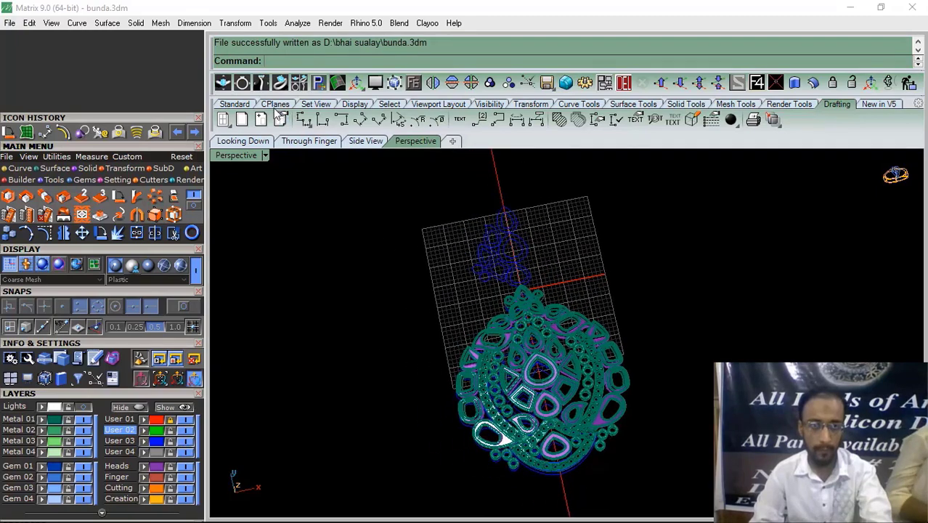
Examine the complete piece and the blue top-motif curves from directly above and in perspective, and check the layer list
{"action": "left_click", "coordinate": [244, 142]}
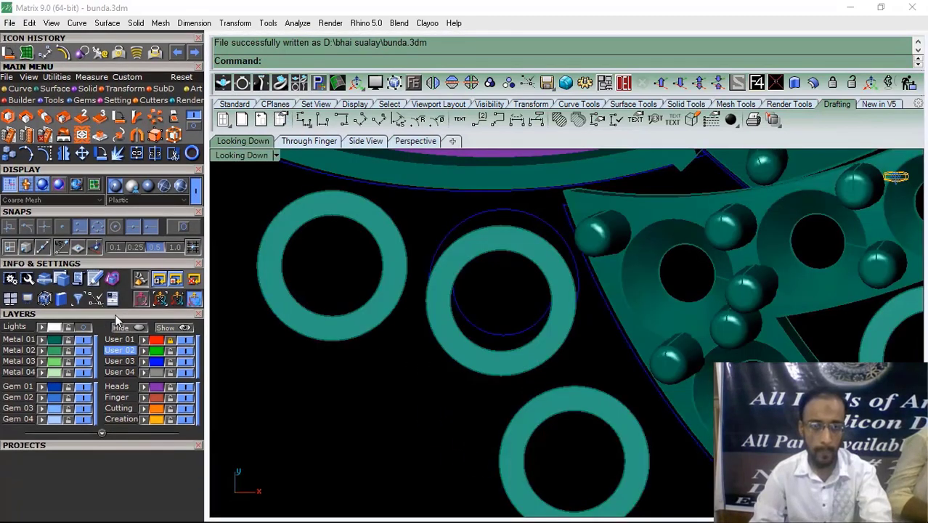
{"action": "scroll", "coordinate": [493, 285], "scroll_direction": "down", "scroll_amount": 14}
{"action": "right_click_drag", "start_coordinate": [477, 253], "coordinate": [399, 367]}
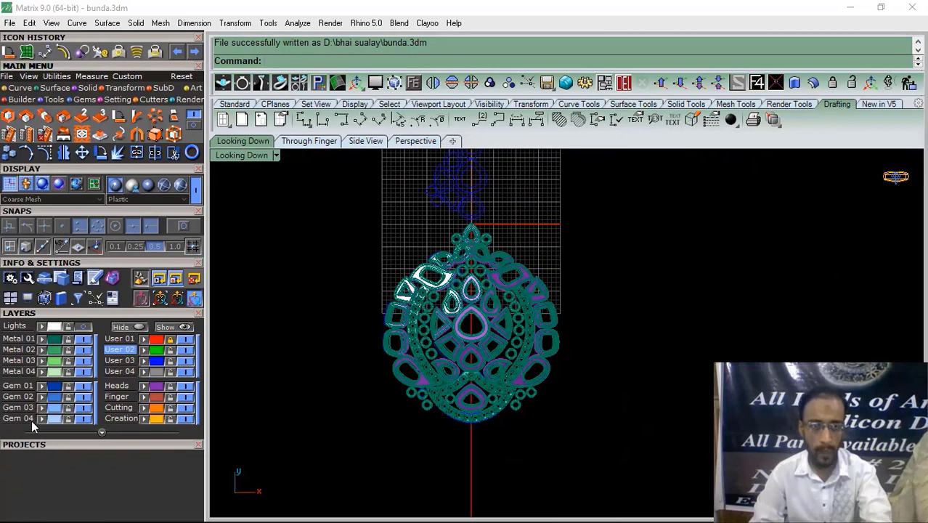
{"action": "left_click", "coordinate": [102, 435]}
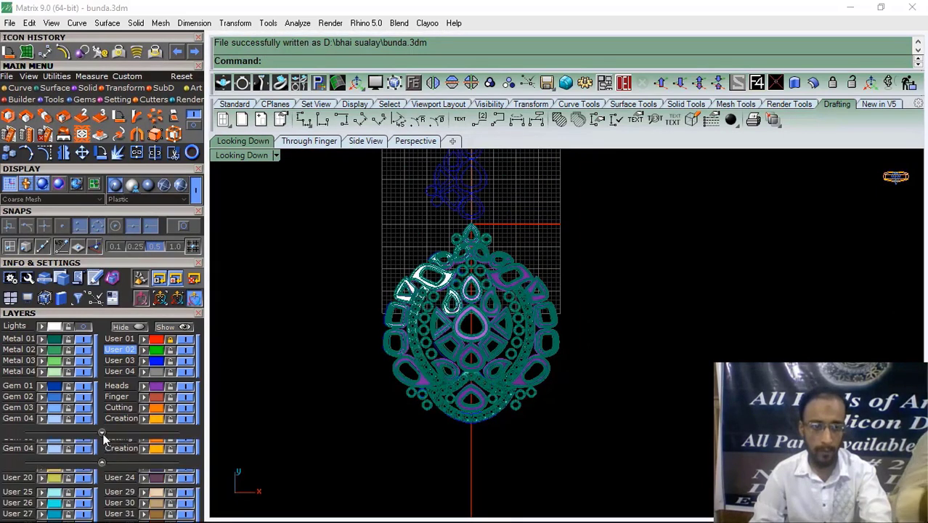
{"action": "left_click", "coordinate": [101, 435]}
{"action": "left_click", "coordinate": [166, 327]}
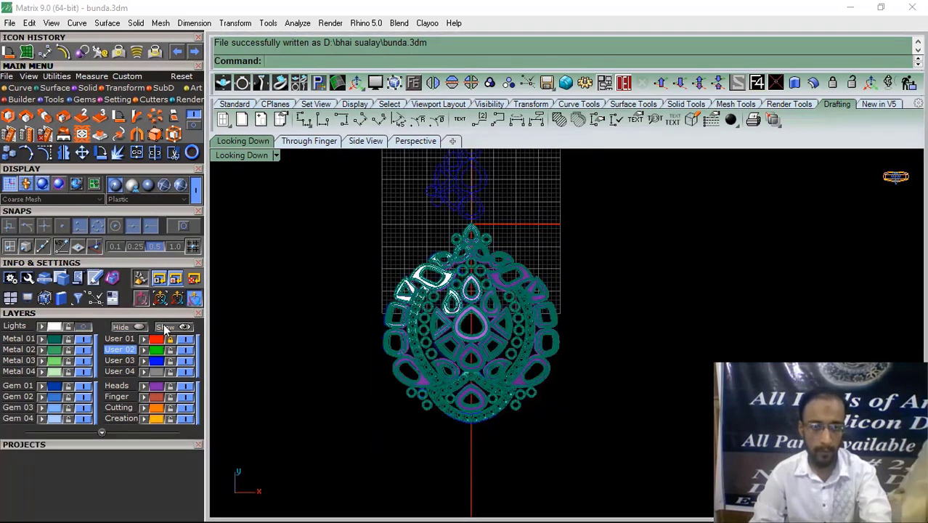
{"action": "left_click", "coordinate": [410, 141]}
{"action": "right_click_drag", "start_coordinate": [329, 387], "coordinate": [416, 378]}
{"action": "right_click_drag", "start_coordinate": [565, 372], "coordinate": [533, 365], "text": "shift"}
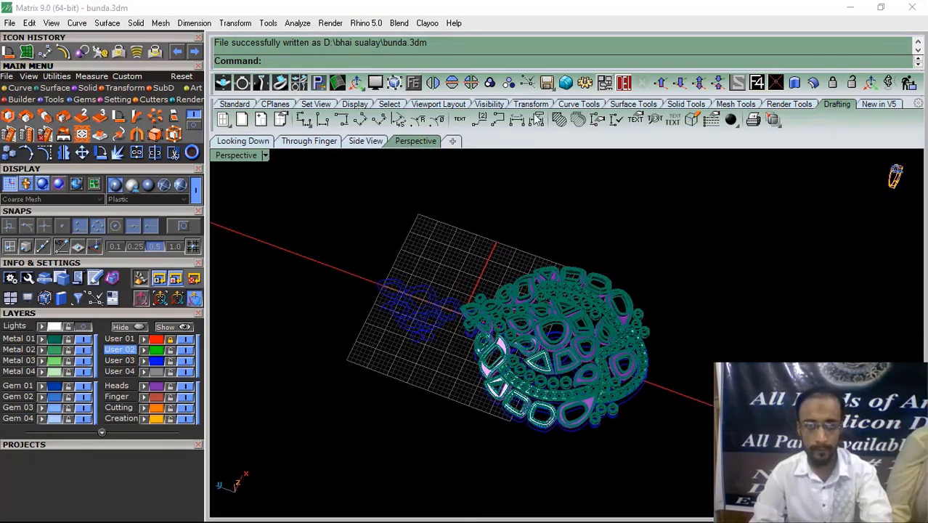
{"action": "left_click", "coordinate": [316, 511]}
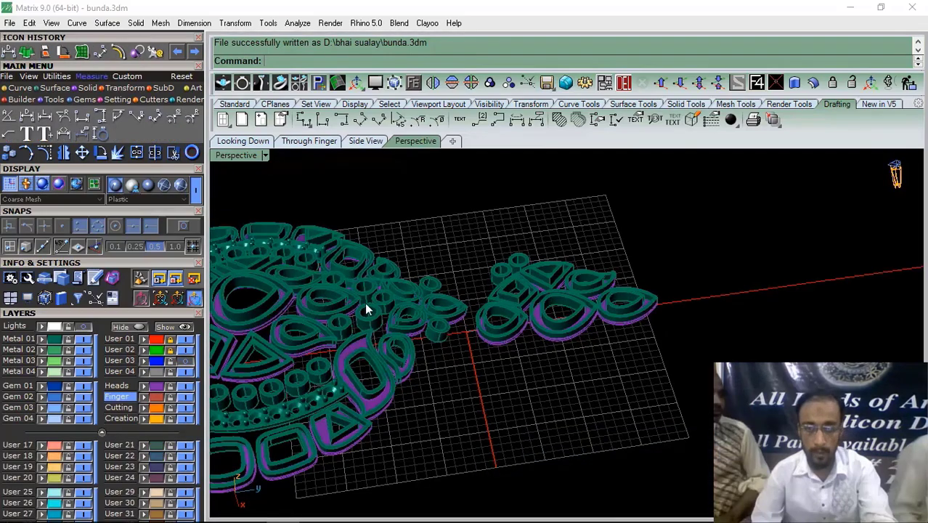
Raise the top motif's teardrop setting nearest the main piece to about the height of the main piece's tip
{"action": "right_click_drag", "start_coordinate": [365, 302], "coordinate": [589, 290]}
{"action": "scroll", "coordinate": [569, 337], "scroll_direction": "up", "scroll_amount": 9}
{"action": "left_click", "coordinate": [540, 366]}
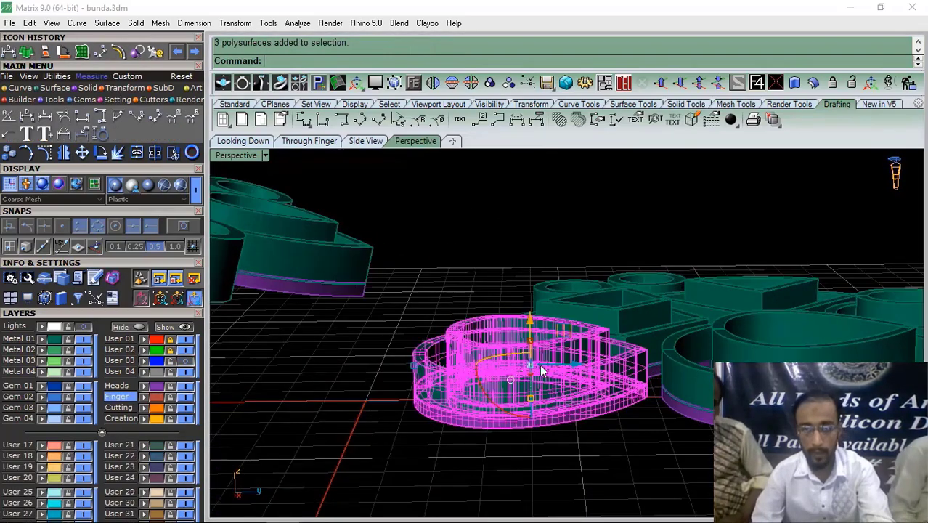
{"action": "right_click_drag", "start_coordinate": [541, 370], "coordinate": [551, 325]}
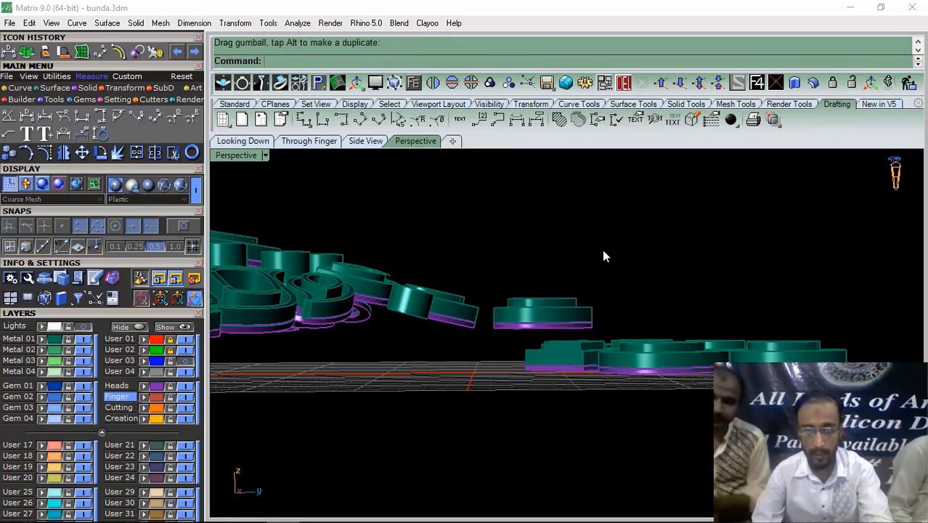
Raise the top motif's large middle setting above the first one, and lift its far end setting to a slightly lower level
{"action": "right_click_drag", "start_coordinate": [602, 255], "coordinate": [601, 387]}
{"action": "left_click", "coordinate": [601, 387]}
{"action": "left_click_drag", "start_coordinate": [591, 341], "coordinate": [617, 279]}
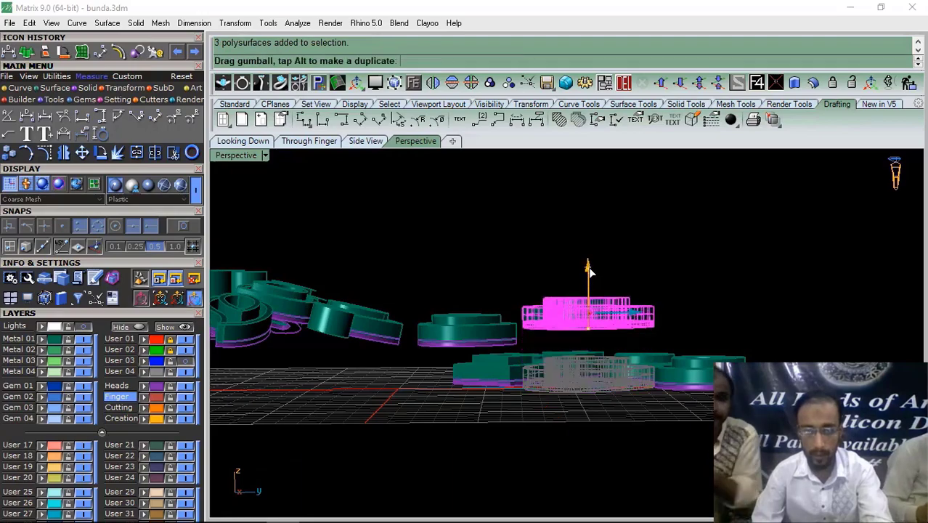
{"action": "right_click_drag", "start_coordinate": [548, 309], "coordinate": [569, 340]}
{"action": "left_click", "coordinate": [688, 385]}
{"action": "right_click_drag", "start_coordinate": [688, 385], "coordinate": [625, 340]}
{"action": "left_click_drag", "start_coordinate": [624, 340], "coordinate": [617, 292]}
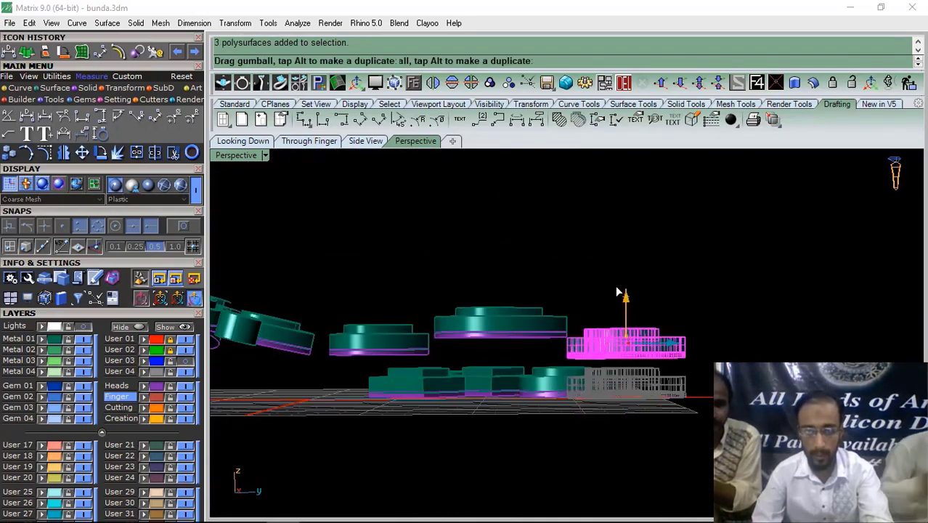
Rotate the top motif's far end setting in the side view so it slopes down away from the middle setting
{"action": "left_click", "coordinate": [311, 142]}
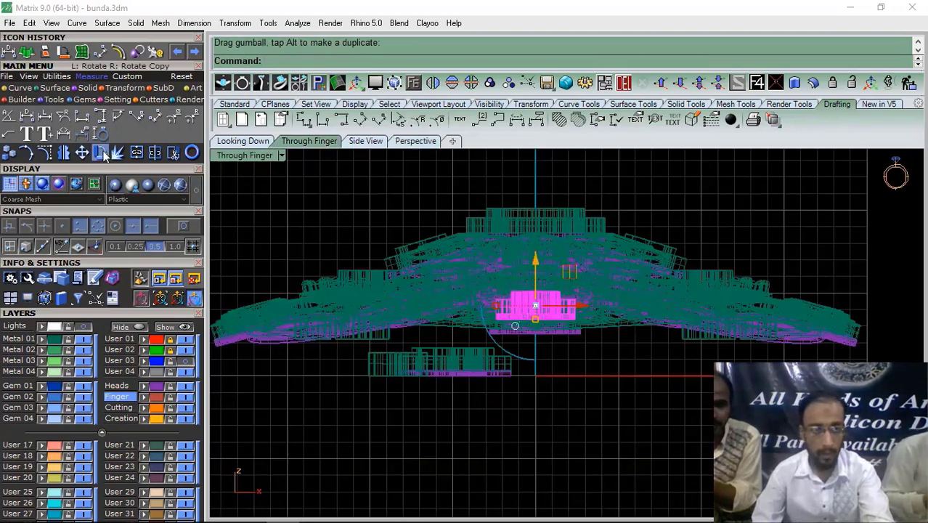
{"action": "left_click", "coordinate": [374, 143]}
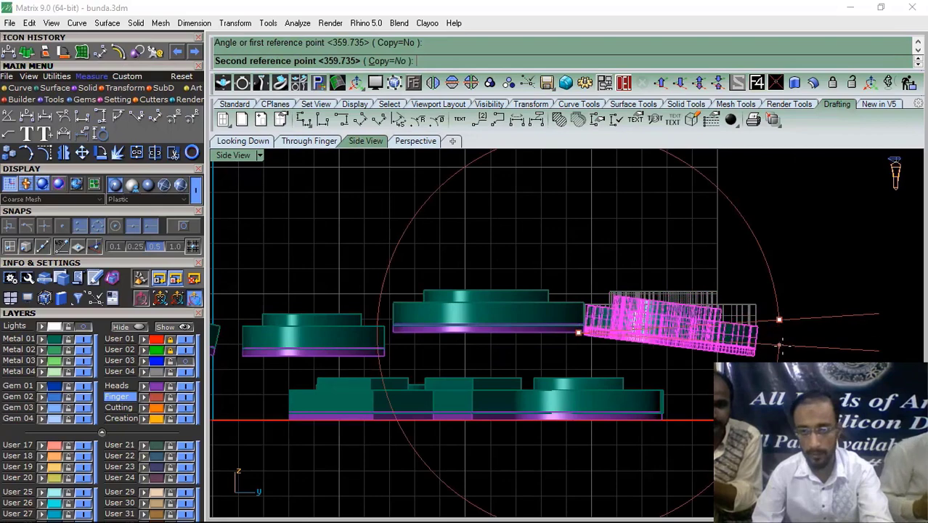
{"action": "left_click", "coordinate": [778, 350]}
Lift the top motif's setting nearest the main piece and rotate it in the side view to slope down toward that piece
{"action": "right_click_drag", "start_coordinate": [343, 333], "coordinate": [468, 337]}
{"action": "scroll", "coordinate": [467, 336], "scroll_direction": "up", "scroll_amount": 6}
{"action": "left_click", "coordinate": [463, 334]}
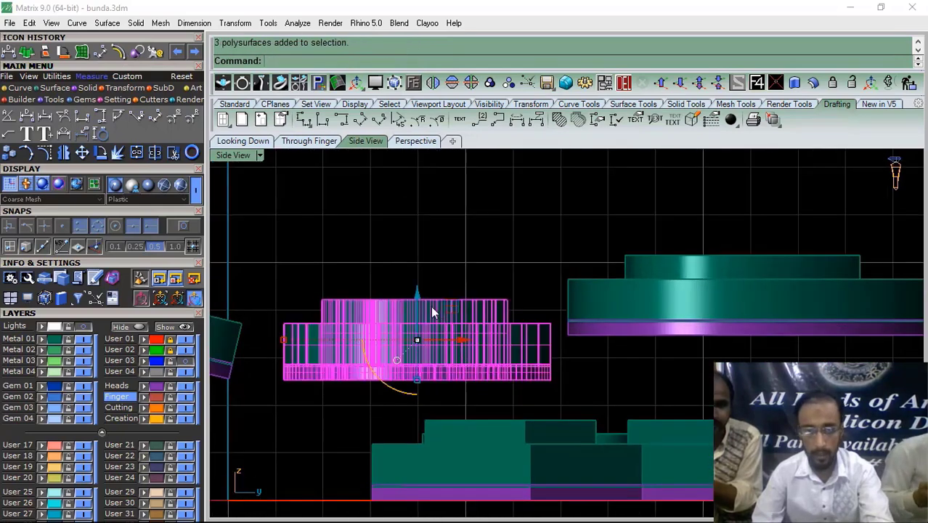
{"action": "left_click_drag", "start_coordinate": [419, 289], "coordinate": [436, 254]}
{"action": "key", "text": "ctrl+r"}
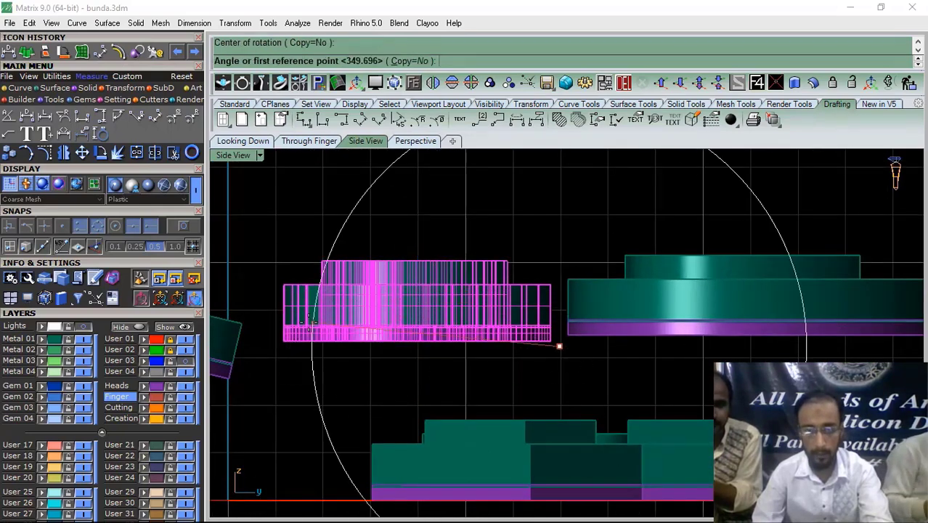
{"action": "left_click", "coordinate": [309, 320]}
{"action": "left_click", "coordinate": [447, 354]}
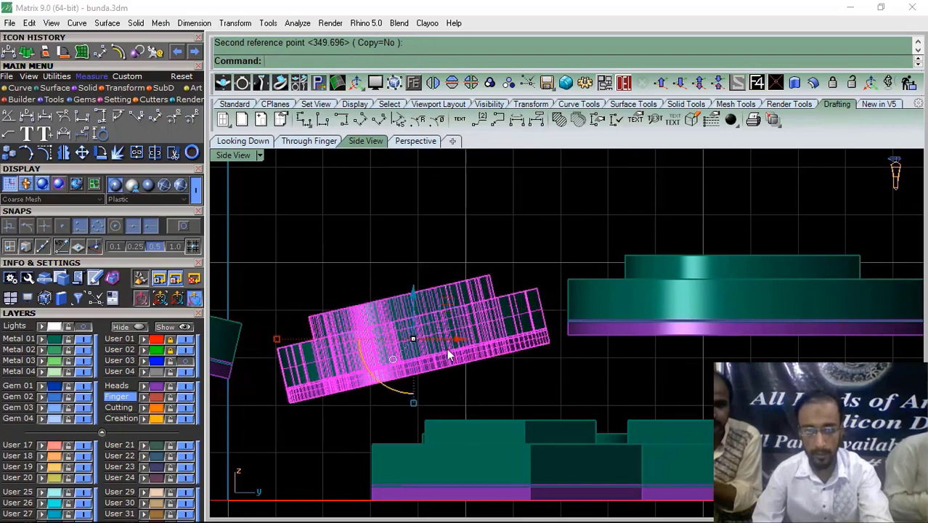
{"action": "key", "text": "Escape"}
{"action": "scroll", "coordinate": [435, 247], "scroll_direction": "down", "scroll_amount": 3}
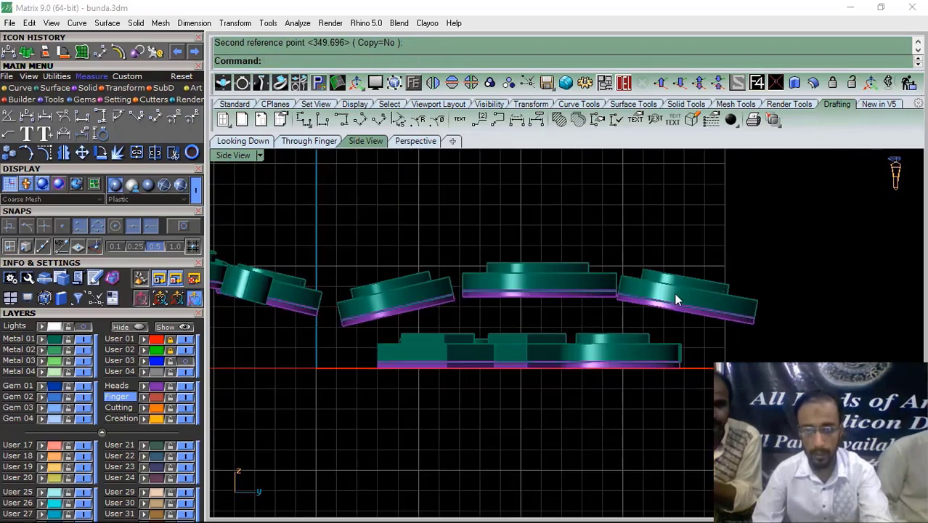
Raise the top motif's large middle setting slightly higher above its two end settings in the side view
{"action": "scroll", "coordinate": [675, 300], "scroll_direction": "up", "scroll_amount": 3}
{"action": "left_click", "coordinate": [623, 303]}
{"action": "right_click_drag", "start_coordinate": [496, 285], "coordinate": [514, 321]}
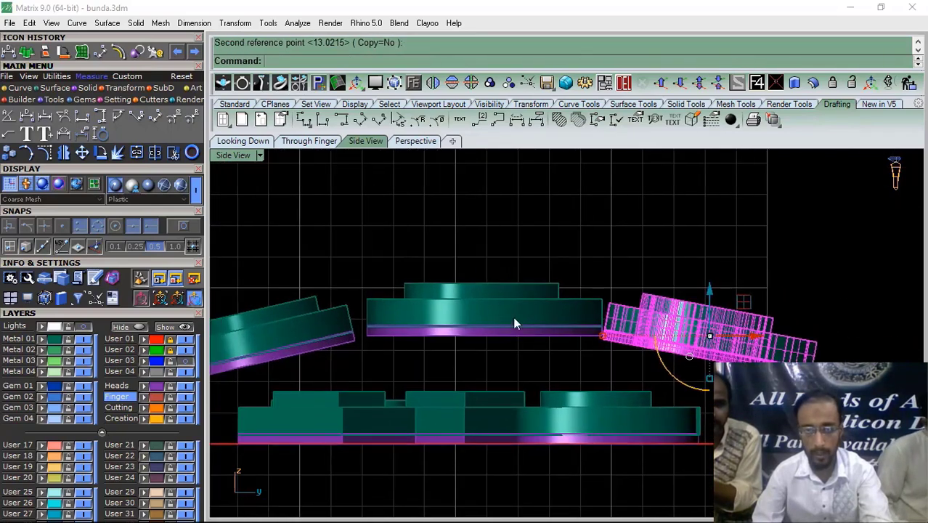
{"action": "left_click", "coordinate": [514, 321]}
{"action": "left_click_drag", "start_coordinate": [484, 269], "coordinate": [487, 254]}
{"action": "left_click", "coordinate": [610, 235]}
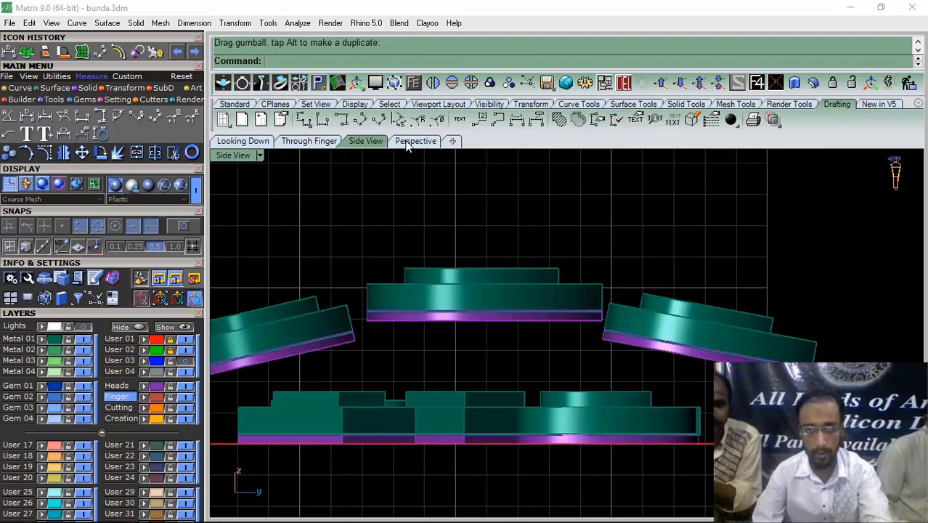
{"action": "left_click", "coordinate": [407, 143]}
{"action": "right_click_drag", "start_coordinate": [405, 248], "coordinate": [577, 348]}
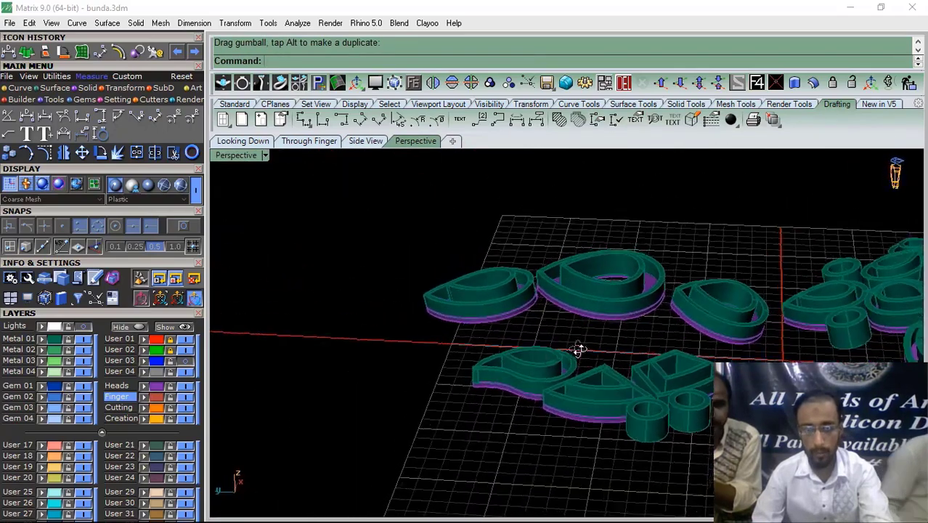
Lift the top motif's flat curled teardrop side setting toward the middle setting's level and tilt it to slope down outward
{"action": "scroll", "coordinate": [535, 363], "scroll_direction": "up", "scroll_amount": 5}
{"action": "left_click", "coordinate": [532, 360]}
{"action": "left_click_drag", "start_coordinate": [517, 340], "coordinate": [517, 263]}
{"action": "right_click_drag", "start_coordinate": [580, 308], "coordinate": [463, 322]}
{"action": "left_click_drag", "start_coordinate": [462, 324], "coordinate": [478, 319]}
{"action": "right_click_drag", "start_coordinate": [435, 323], "coordinate": [485, 326]}
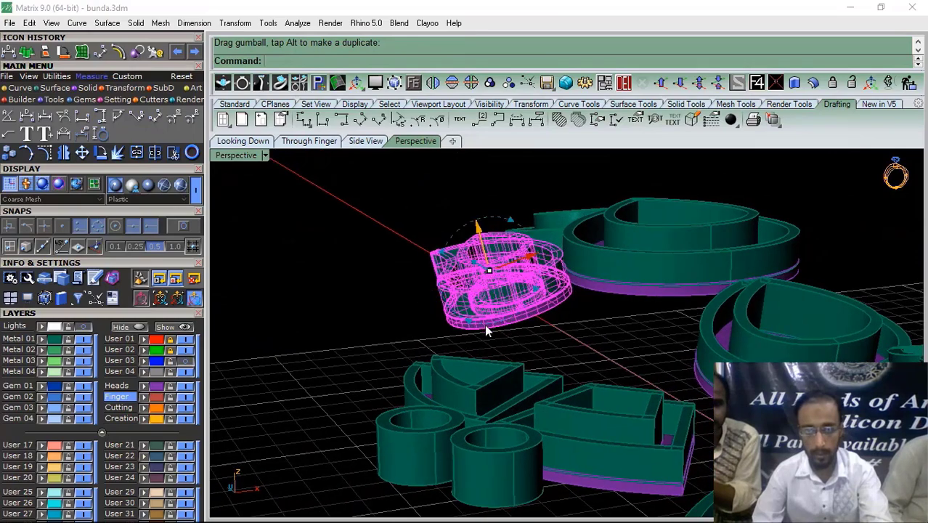
{"action": "left_click_drag", "start_coordinate": [487, 331], "coordinate": [485, 328]}
{"action": "left_click", "coordinate": [293, 325]}
{"action": "right_click_drag", "start_coordinate": [293, 325], "coordinate": [454, 299]}
Lift the triangular fan-shaped side setting beside the curled teardrop and tilt it so its curved outer edge slopes down
{"action": "left_click", "coordinate": [542, 397]}
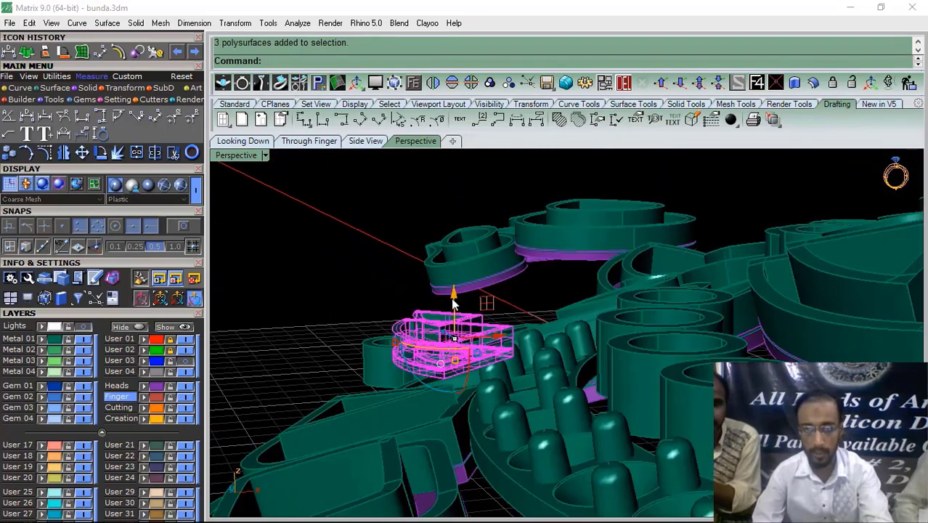
{"action": "left_click_drag", "start_coordinate": [454, 298], "coordinate": [454, 257]}
{"action": "right_click_drag", "start_coordinate": [467, 286], "coordinate": [436, 308]}
{"action": "scroll", "coordinate": [434, 314], "scroll_direction": "up", "scroll_amount": 3}
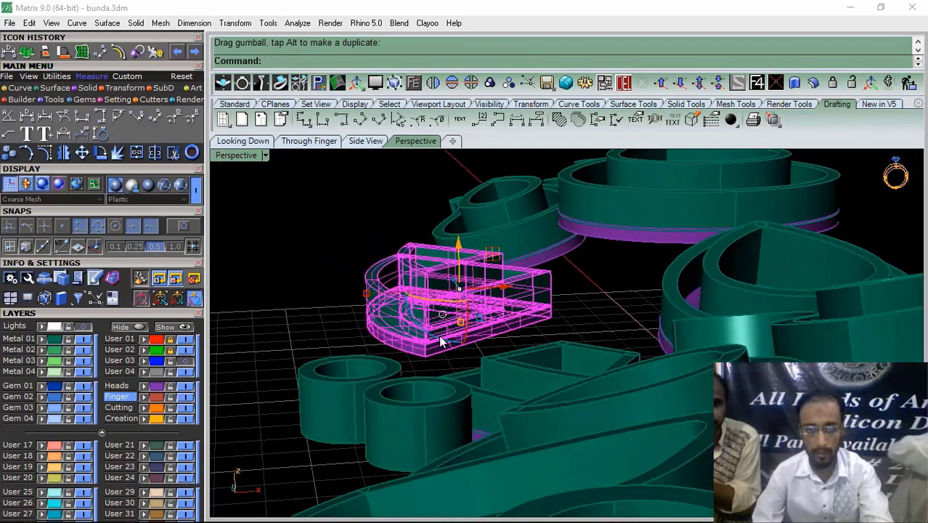
{"action": "left_click_drag", "start_coordinate": [440, 339], "coordinate": [456, 344]}
{"action": "right_click_drag", "start_coordinate": [456, 343], "coordinate": [451, 314]}
{"action": "scroll", "coordinate": [451, 315], "scroll_direction": "up", "scroll_amount": 3}
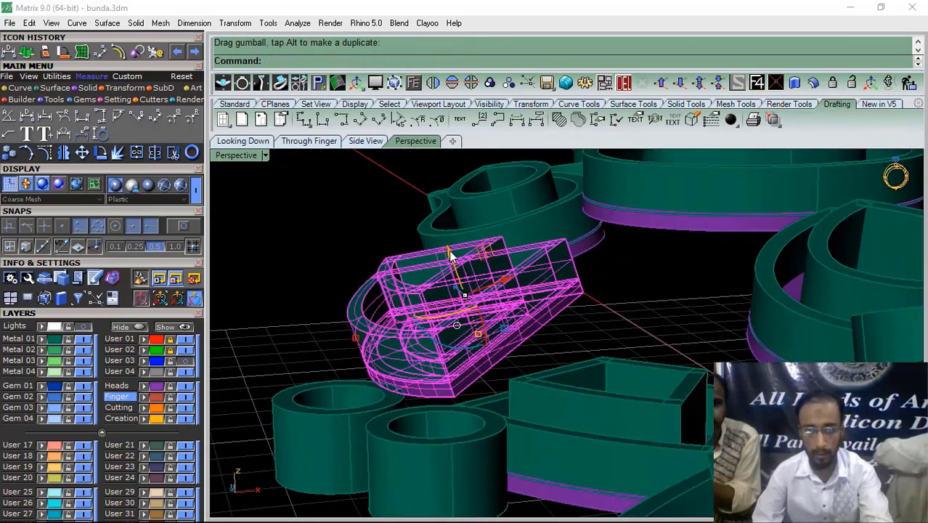
{"action": "left_click_drag", "start_coordinate": [449, 254], "coordinate": [445, 248]}
{"action": "mouse_move", "coordinate": [455, 343]}
{"action": "right_mouse_down"}
{"action": "mouse_move", "coordinate": [455, 317]}
{"action": "mouse_move", "coordinate": [457, 340]}
{"action": "right_mouse_up"}
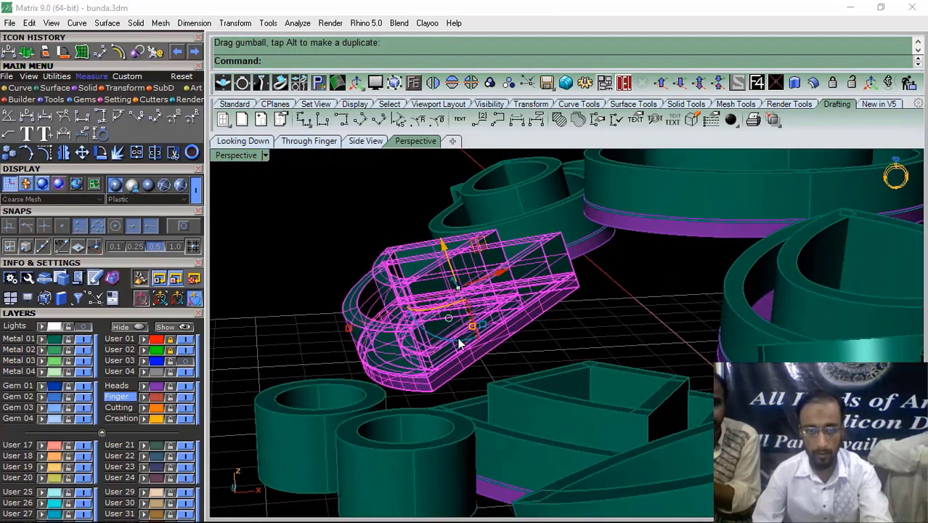
{"action": "left_click_drag", "start_coordinate": [454, 340], "coordinate": [431, 319]}
{"action": "key", "text": "Escape"}
Lift the four-sided side setting to match the triangular one and tilt its outer edge downward
{"action": "right_click_drag", "start_coordinate": [452, 304], "coordinate": [598, 408]}
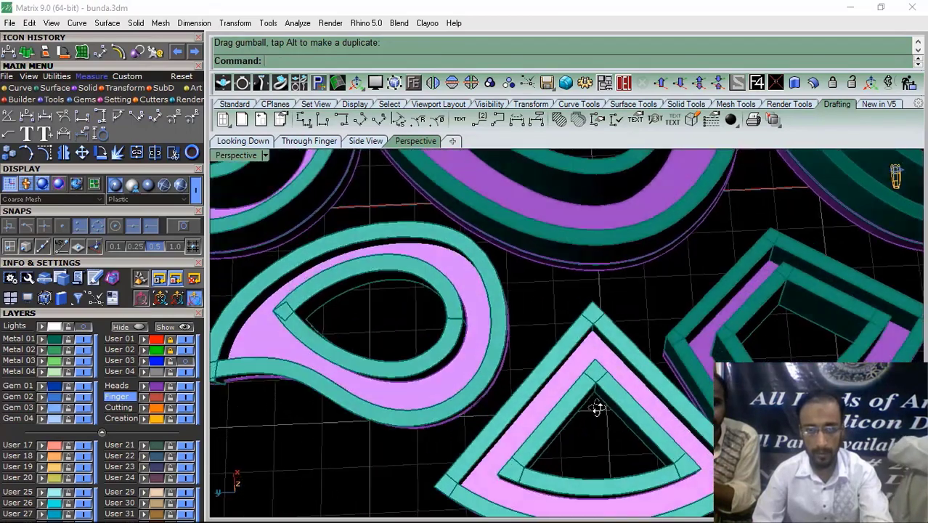
{"action": "scroll", "coordinate": [545, 363], "scroll_direction": "down", "scroll_amount": 3}
{"action": "right_click_drag", "start_coordinate": [541, 362], "coordinate": [408, 345], "text": "shift"}
{"action": "left_click", "coordinate": [529, 273]}
{"action": "right_click_drag", "start_coordinate": [530, 273], "coordinate": [546, 346]}
{"action": "left_click_drag", "start_coordinate": [546, 346], "coordinate": [538, 270]}
{"action": "right_click_drag", "start_coordinate": [539, 270], "coordinate": [608, 263]}
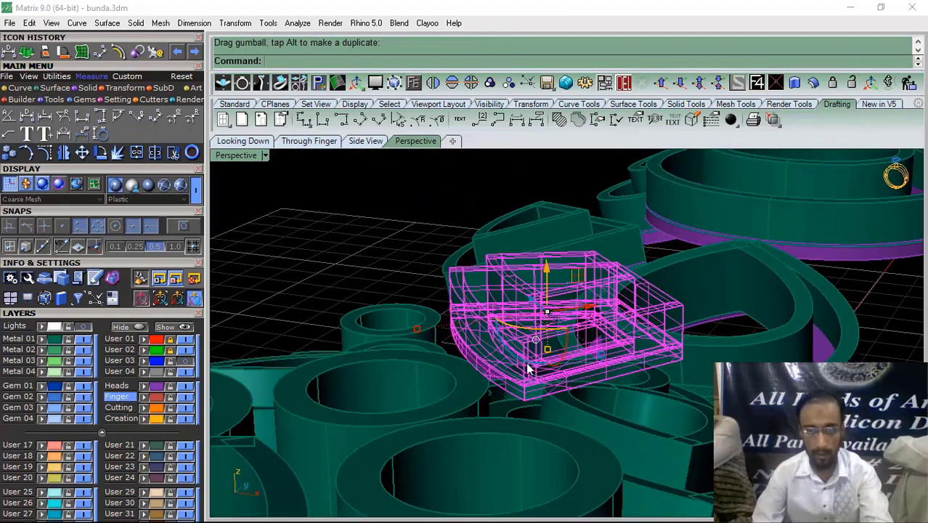
{"action": "left_click_drag", "start_coordinate": [529, 369], "coordinate": [544, 369]}
{"action": "right_click_drag", "start_coordinate": [546, 352], "coordinate": [648, 272]}
{"action": "left_click_drag", "start_coordinate": [528, 278], "coordinate": [528, 271]}
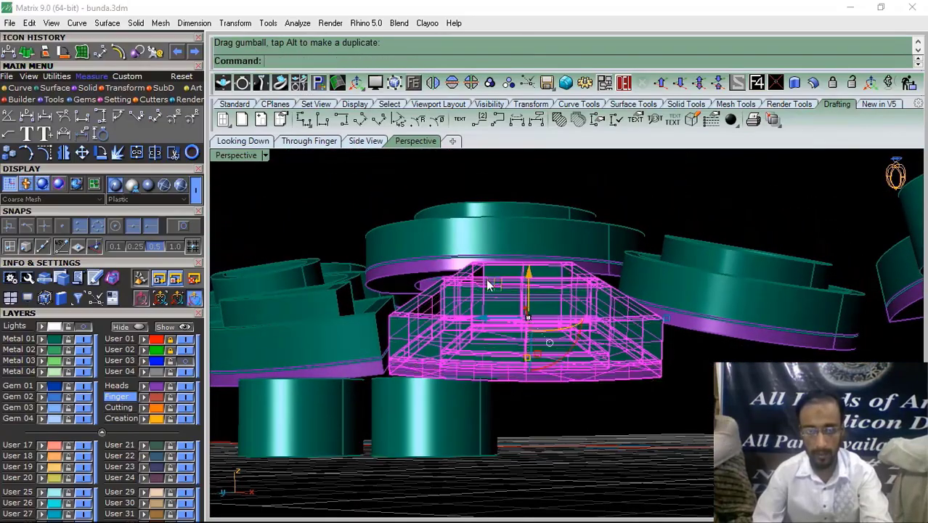
{"action": "scroll", "coordinate": [488, 280], "scroll_direction": "down", "scroll_amount": 3}
{"action": "right_click_drag", "start_coordinate": [487, 280], "coordinate": [635, 337]}
{"action": "left_click", "coordinate": [635, 338]}
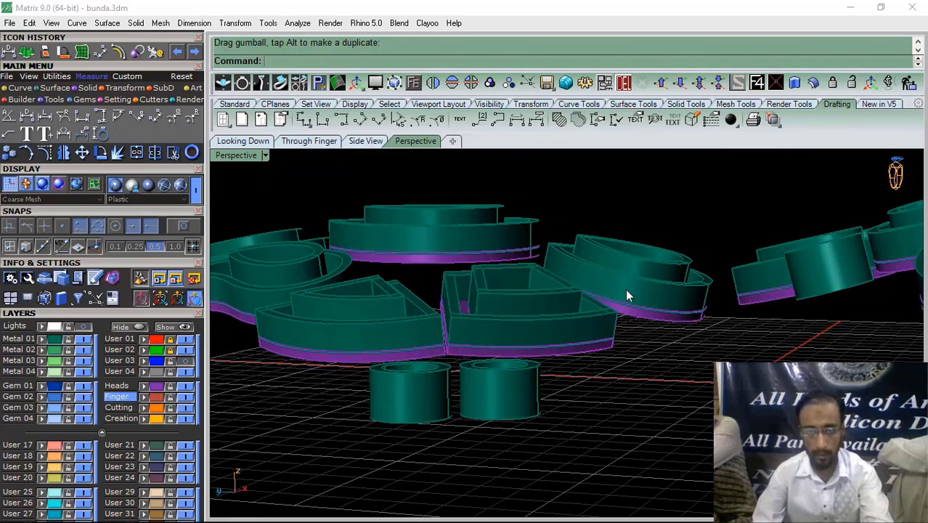
Lower the curled teardrop side setting slightly to blend with the neighbouring settings
{"action": "left_click", "coordinate": [626, 290]}
{"action": "left_click", "coordinate": [549, 299]}
{"action": "left_click", "coordinate": [371, 319], "text": "shift"}
{"action": "left_click", "coordinate": [314, 294], "text": "shift"}
{"action": "right_click_drag", "start_coordinate": [313, 299], "coordinate": [466, 347], "text": "shift"}
{"action": "left_click", "coordinate": [452, 440]}
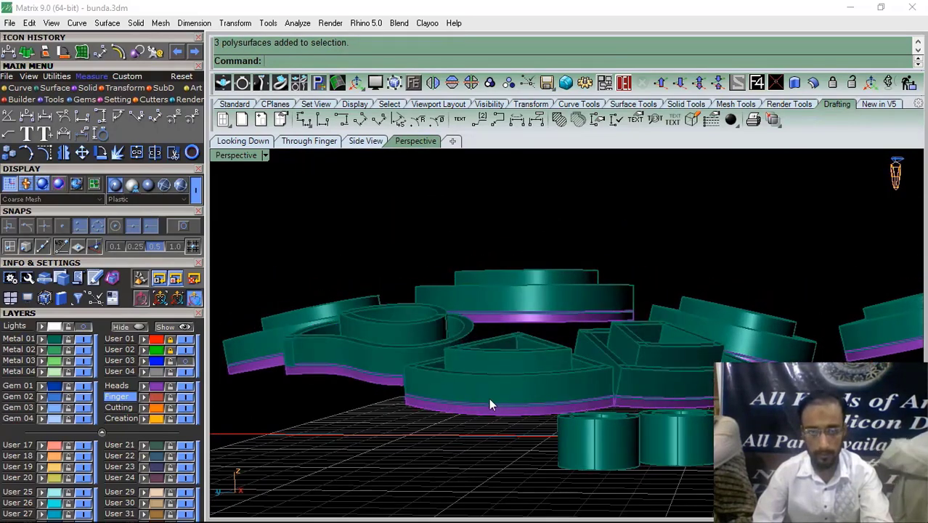
{"action": "left_click", "coordinate": [489, 398]}
{"action": "left_click", "coordinate": [360, 411]}
{"action": "right_click_drag", "start_coordinate": [410, 377], "coordinate": [378, 432]}
{"action": "scroll", "coordinate": [409, 375], "scroll_direction": "up", "scroll_amount": 3}
{"action": "left_click", "coordinate": [409, 377]}
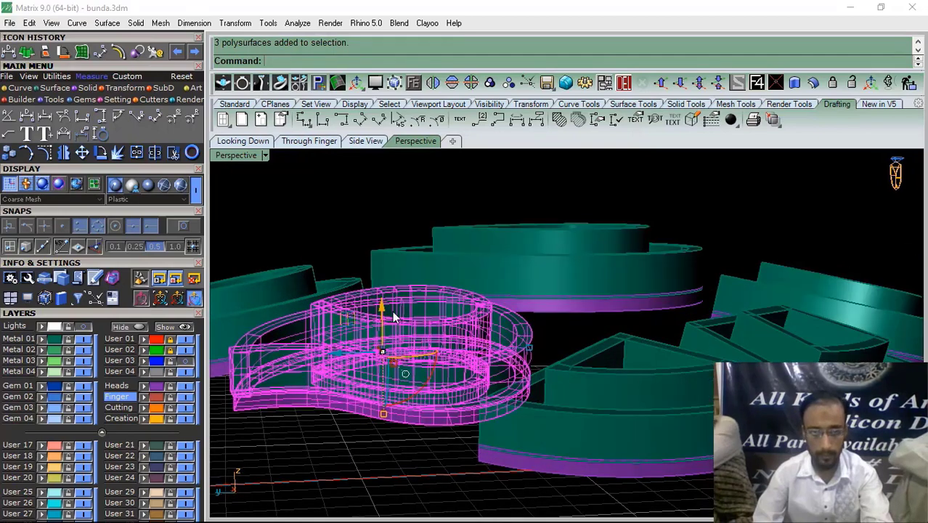
{"action": "left_click_drag", "start_coordinate": [383, 314], "coordinate": [385, 327]}
{"action": "left_click", "coordinate": [561, 338]}
Adjust the height of the triangular side setting by raising it slightly
{"action": "scroll", "coordinate": [446, 373], "scroll_direction": "down", "scroll_amount": 4}
{"action": "scroll", "coordinate": [445, 371], "scroll_direction": "down", "scroll_amount": 3}
{"action": "right_click_drag", "start_coordinate": [445, 370], "coordinate": [456, 356]}
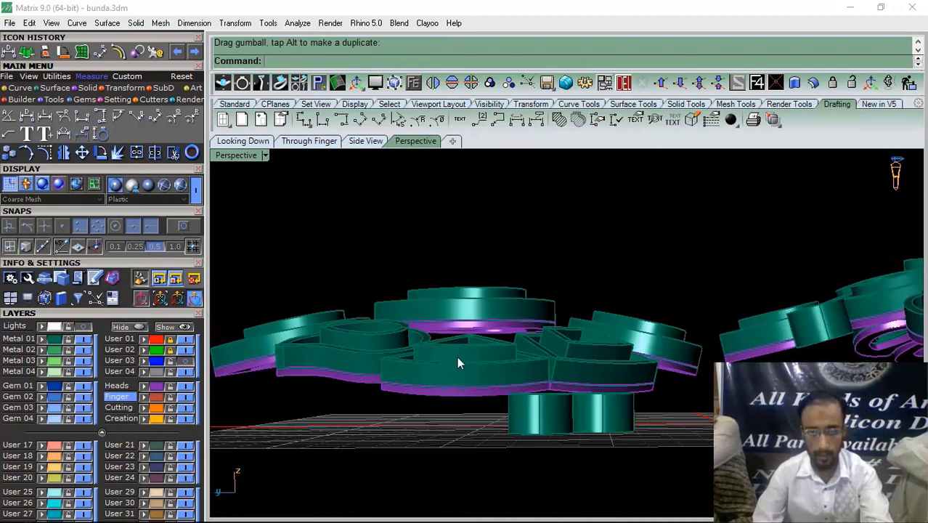
{"action": "scroll", "coordinate": [454, 355], "scroll_direction": "up", "scroll_amount": 7}
{"action": "left_click", "coordinate": [455, 356]}
{"action": "left_click_drag", "start_coordinate": [479, 326], "coordinate": [486, 318]}
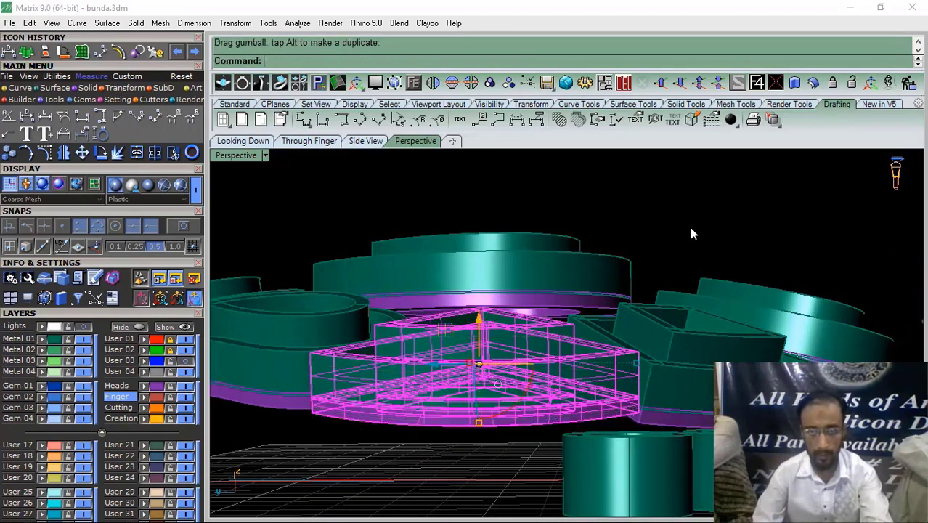
{"action": "left_click", "coordinate": [691, 233]}
Shift the four-sided side setting slightly toward the middle setting and lower it a little
{"action": "right_click_drag", "start_coordinate": [692, 233], "coordinate": [618, 395]}
{"action": "scroll", "coordinate": [542, 331], "scroll_direction": "up", "scroll_amount": 2}
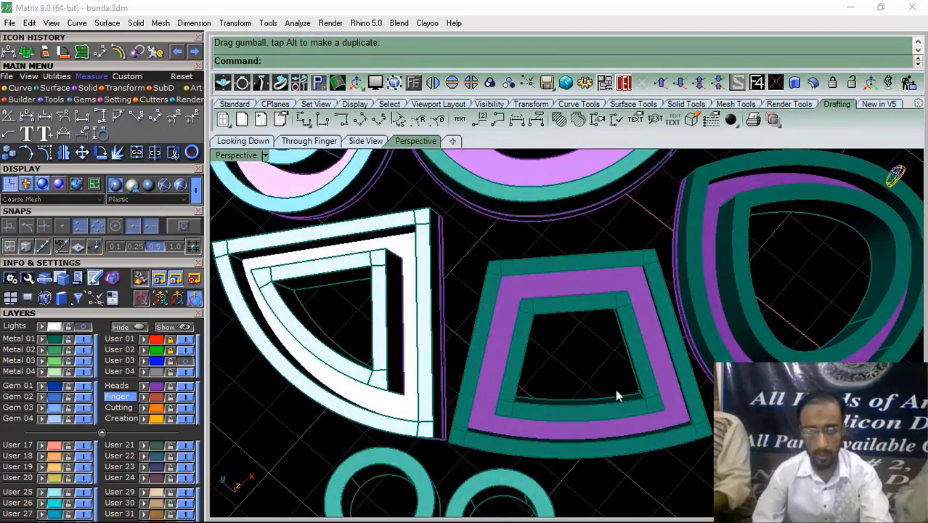
{"action": "left_click", "coordinate": [650, 409]}
{"action": "left_click_drag", "start_coordinate": [573, 318], "coordinate": [575, 314]}
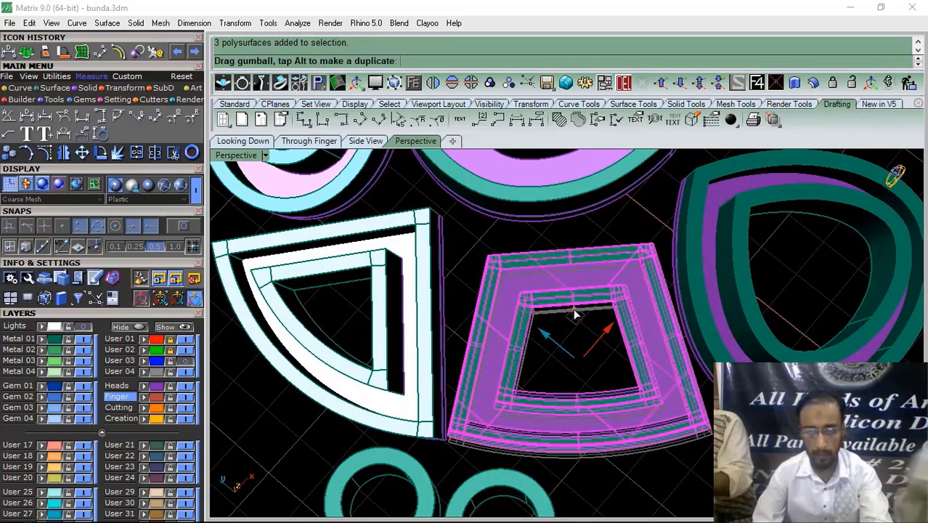
{"action": "left_click", "coordinate": [543, 451]}
{"action": "scroll", "coordinate": [563, 405], "scroll_direction": "down", "scroll_amount": 5}
{"action": "right_click_drag", "start_coordinate": [565, 404], "coordinate": [646, 301]}
{"action": "scroll", "coordinate": [657, 348], "scroll_direction": "up", "scroll_amount": 5}
{"action": "left_click", "coordinate": [656, 345]}
{"action": "left_click_drag", "start_coordinate": [682, 278], "coordinate": [683, 294]}
{"action": "left_click", "coordinate": [712, 216]}
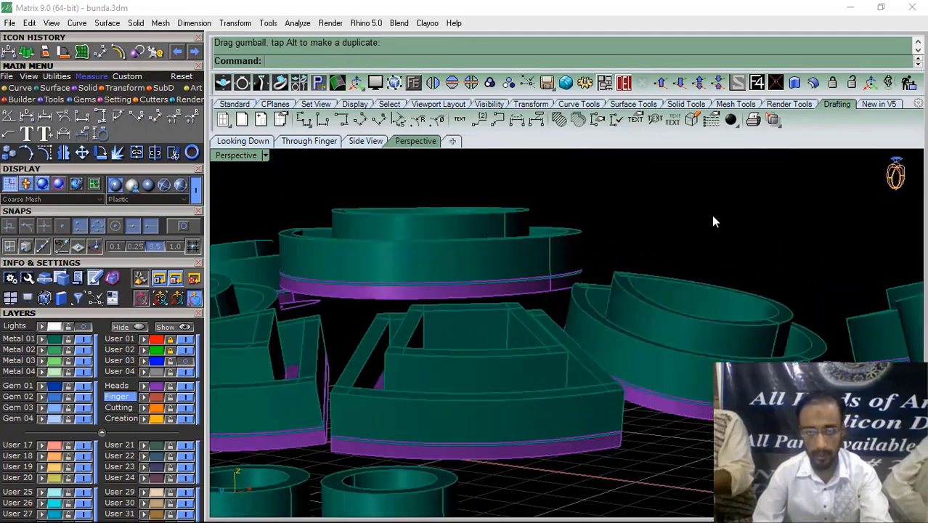
Mirror the three raised side settings across the centre line to the motif's opposite side
{"action": "scroll", "coordinate": [597, 321], "scroll_direction": "down", "scroll_amount": 6}
{"action": "right_click_drag", "start_coordinate": [592, 327], "coordinate": [585, 389]}
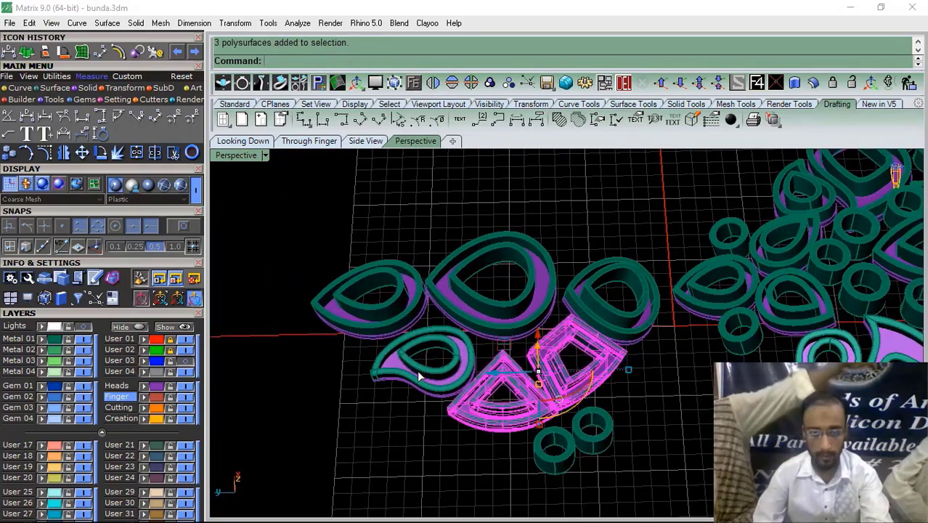
{"action": "left_click", "coordinate": [432, 82]}
{"action": "left_click", "coordinate": [242, 140]}
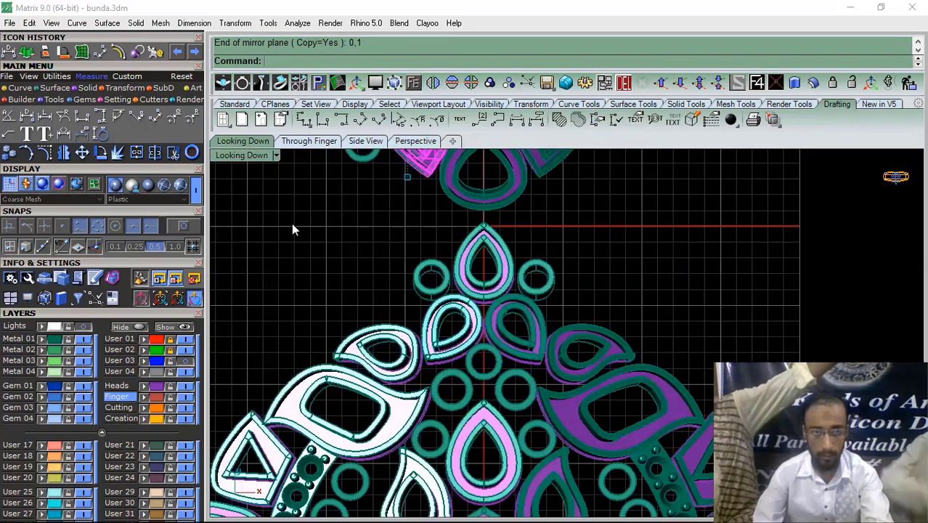
{"action": "scroll", "coordinate": [548, 313], "scroll_direction": "up", "scroll_amount": 5}
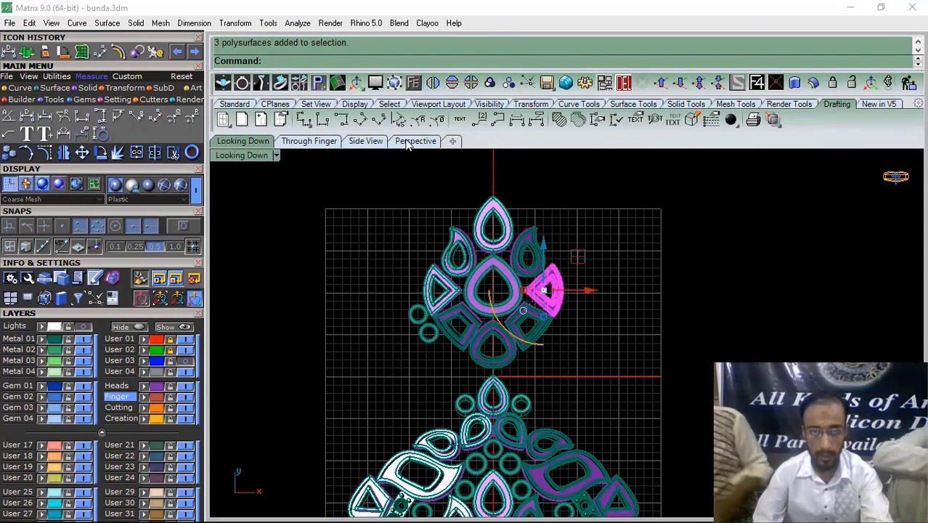
Move the top motif's teardrop setting nearest the main piece slightly toward the large middle setting
{"action": "left_click", "coordinate": [415, 141]}
{"action": "right_click_drag", "start_coordinate": [328, 234], "coordinate": [504, 277]}
{"action": "scroll", "coordinate": [390, 292], "scroll_direction": "up", "scroll_amount": 5}
{"action": "left_click", "coordinate": [351, 326]}
{"action": "scroll", "coordinate": [569, 320], "scroll_direction": "down", "scroll_amount": 3}
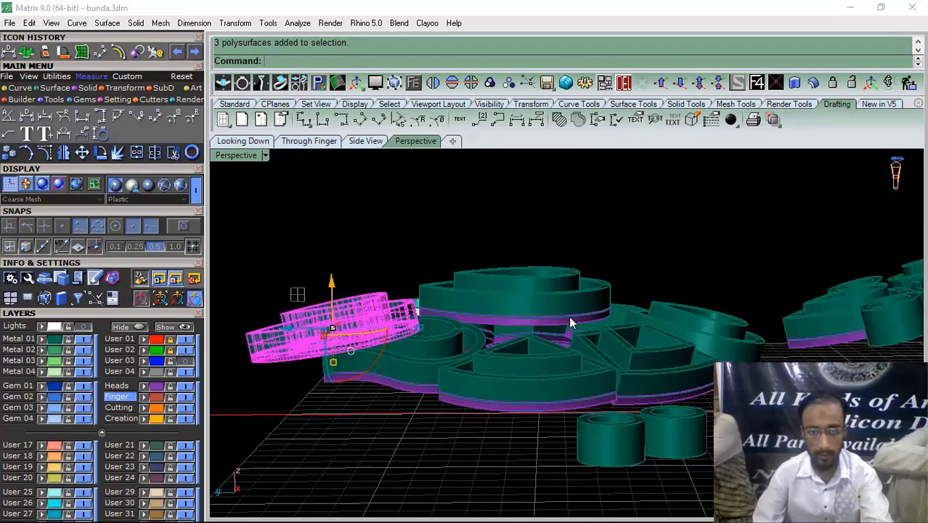
{"action": "left_click", "coordinate": [721, 337]}
{"action": "right_click_drag", "start_coordinate": [718, 337], "coordinate": [608, 361]}
{"action": "scroll", "coordinate": [580, 354], "scroll_direction": "up", "scroll_amount": 4}
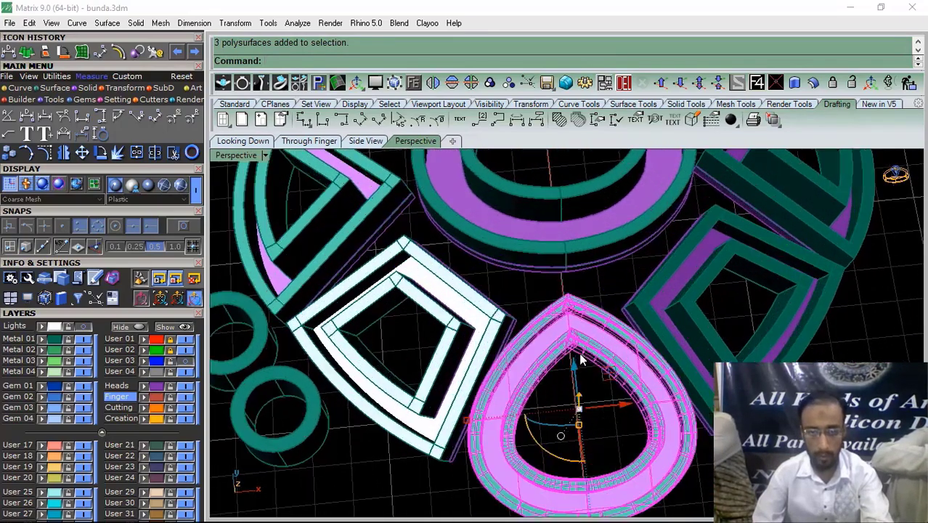
{"action": "left_click_drag", "start_coordinate": [579, 362], "coordinate": [580, 359]}
{"action": "left_click", "coordinate": [518, 299]}
Scale the large middle setting slightly wider to reduce the gaps to the settings around it
{"action": "right_click_drag", "start_coordinate": [518, 298], "coordinate": [494, 359]}
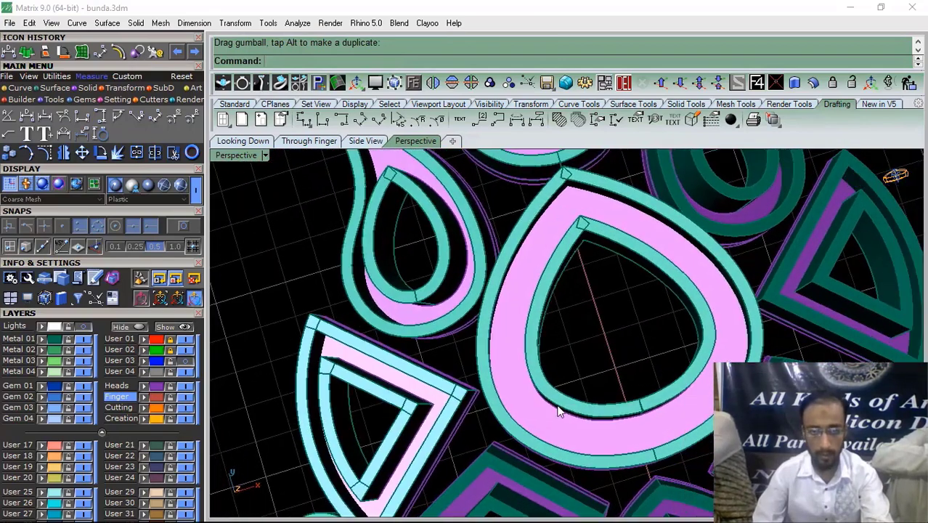
{"action": "left_click", "coordinate": [483, 355]}
{"action": "left_click_drag", "start_coordinate": [477, 360], "coordinate": [470, 363]}
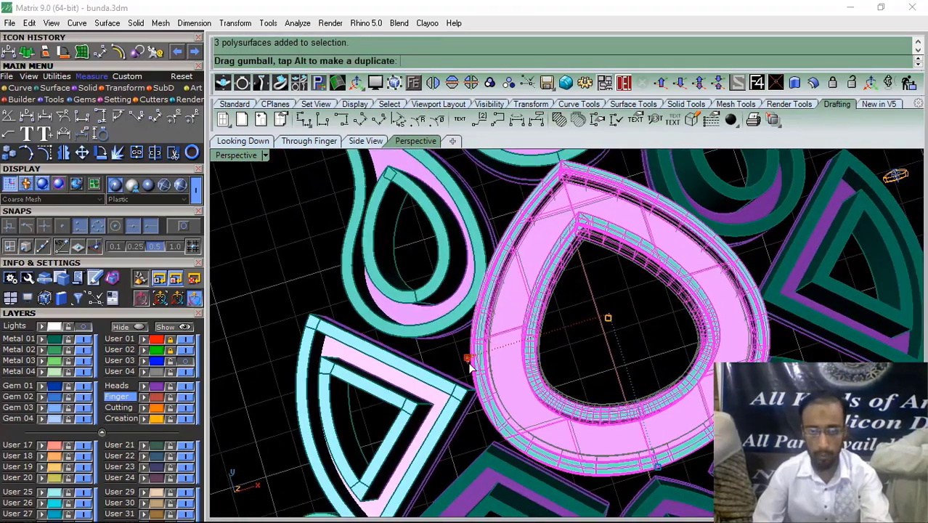
{"action": "right_click_drag", "start_coordinate": [561, 325], "coordinate": [561, 377]}
{"action": "left_click", "coordinate": [561, 377]}
{"action": "left_click_drag", "start_coordinate": [528, 307], "coordinate": [534, 314]}
{"action": "left_click", "coordinate": [815, 214]}
Lift the widened middle setting slightly above the surrounding side settings
{"action": "right_click_drag", "start_coordinate": [649, 383], "coordinate": [663, 302]}
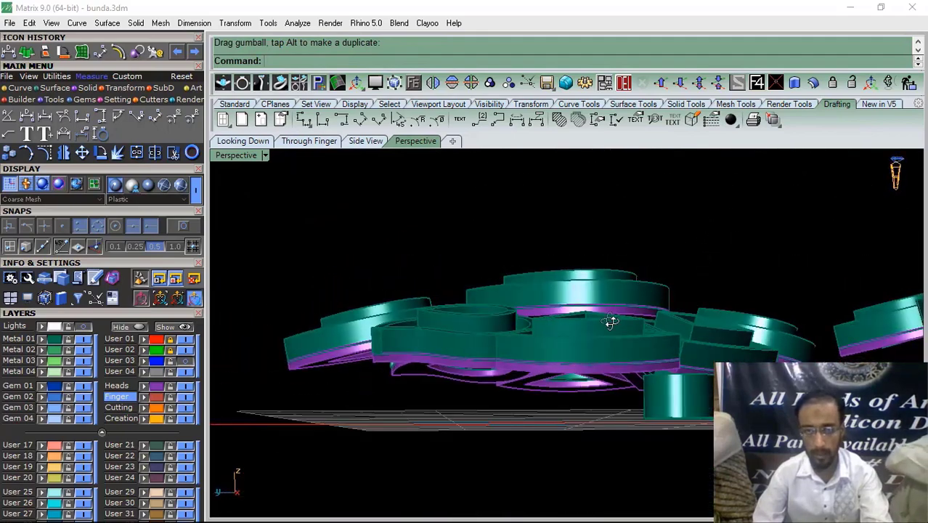
{"action": "right_click_drag", "start_coordinate": [610, 320], "coordinate": [585, 317]}
{"action": "scroll", "coordinate": [583, 303], "scroll_direction": "up", "scroll_amount": 4}
{"action": "left_click", "coordinate": [583, 302]}
{"action": "left_click_drag", "start_coordinate": [562, 249], "coordinate": [561, 247]}
{"action": "left_click", "coordinate": [535, 244]}
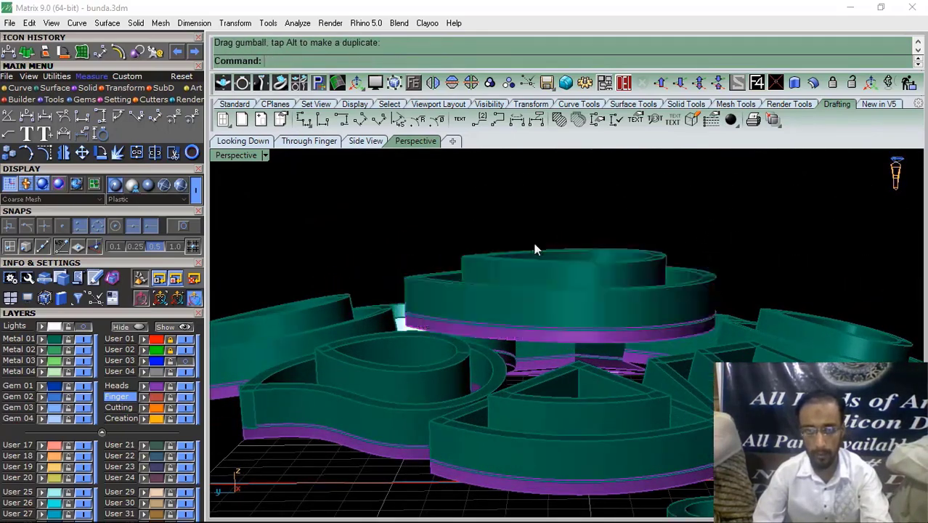
Move the triangular side setting inward toward the middle setting and nudge it slightly toward the curled teardrop setting
{"action": "scroll", "coordinate": [536, 250], "scroll_direction": "down", "scroll_amount": 4}
{"action": "right_click_drag", "start_coordinate": [541, 298], "coordinate": [506, 479]}
{"action": "scroll", "coordinate": [497, 440], "scroll_direction": "up", "scroll_amount": 4}
{"action": "left_click", "coordinate": [492, 433]}
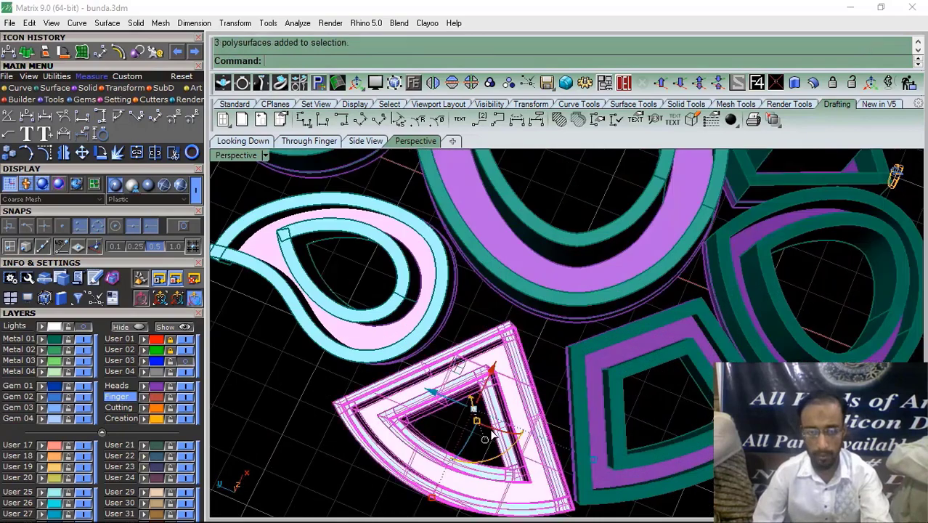
{"action": "left_click_drag", "start_coordinate": [491, 377], "coordinate": [499, 362]}
{"action": "right_click_drag", "start_coordinate": [464, 406], "coordinate": [509, 389]}
{"action": "left_click_drag", "start_coordinate": [475, 385], "coordinate": [473, 385]}
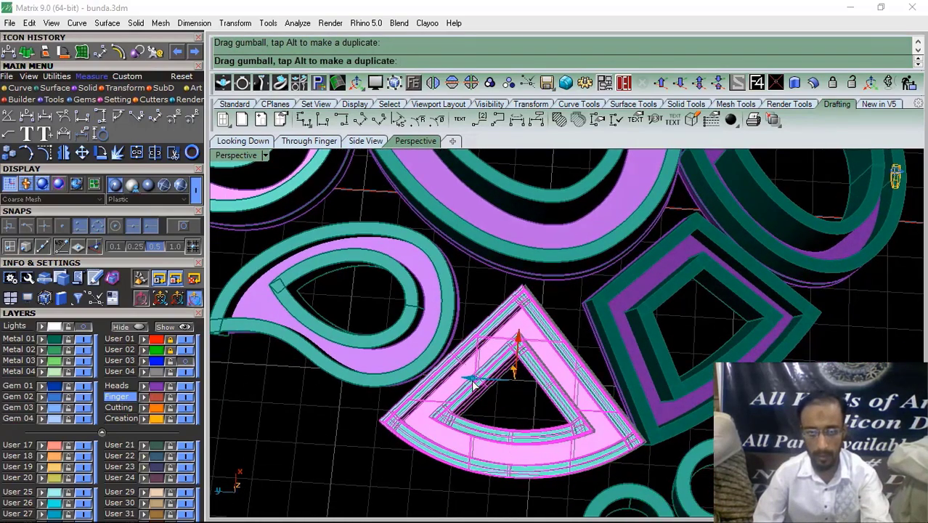
{"action": "key", "text": "ctrl+z"}
{"action": "scroll", "coordinate": [540, 359], "scroll_direction": "down", "scroll_amount": 3}
{"action": "scroll", "coordinate": [520, 381], "scroll_direction": "up", "scroll_amount": 6}
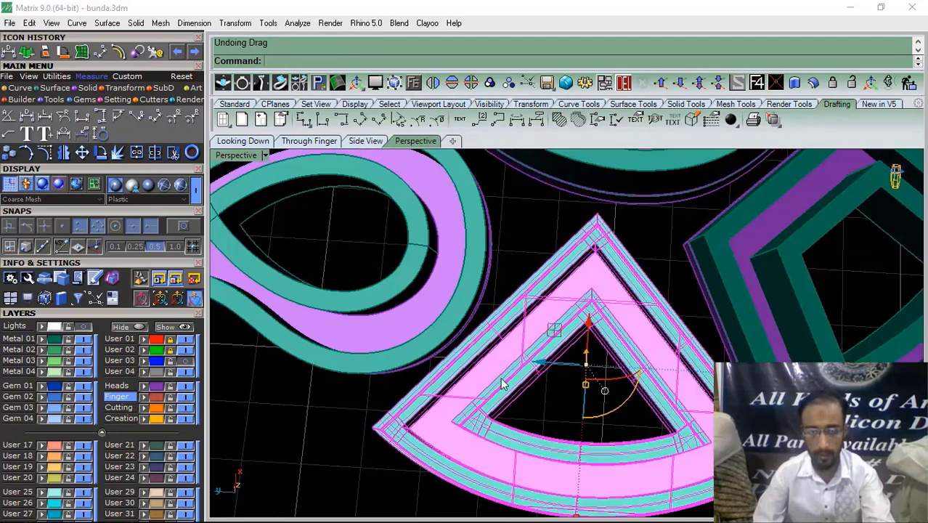
{"action": "left_click_drag", "start_coordinate": [538, 364], "coordinate": [536, 367]}
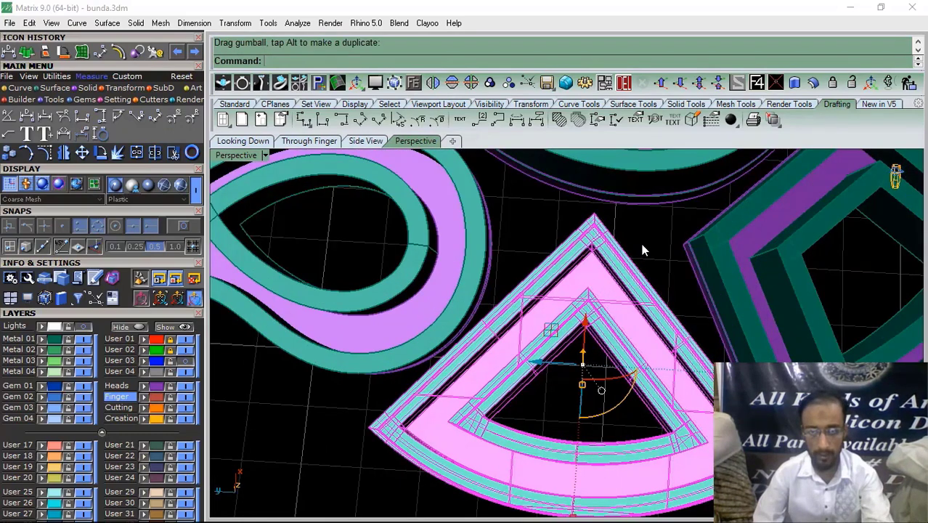
{"action": "left_click", "coordinate": [642, 247]}
Replace the opposite triangular setting with a mirrored copy of the repositioned one
{"action": "scroll", "coordinate": [617, 290], "scroll_direction": "down", "scroll_amount": 8}
{"action": "right_click_drag", "start_coordinate": [607, 303], "coordinate": [591, 327], "text": "shift"}
{"action": "left_click", "coordinate": [596, 252]}
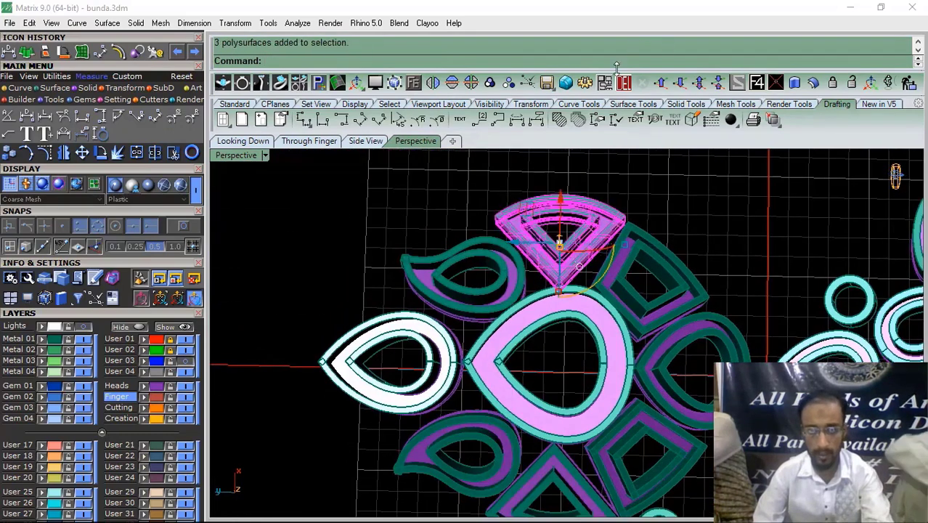
{"action": "right_click_drag", "start_coordinate": [561, 220], "coordinate": [583, 276]}
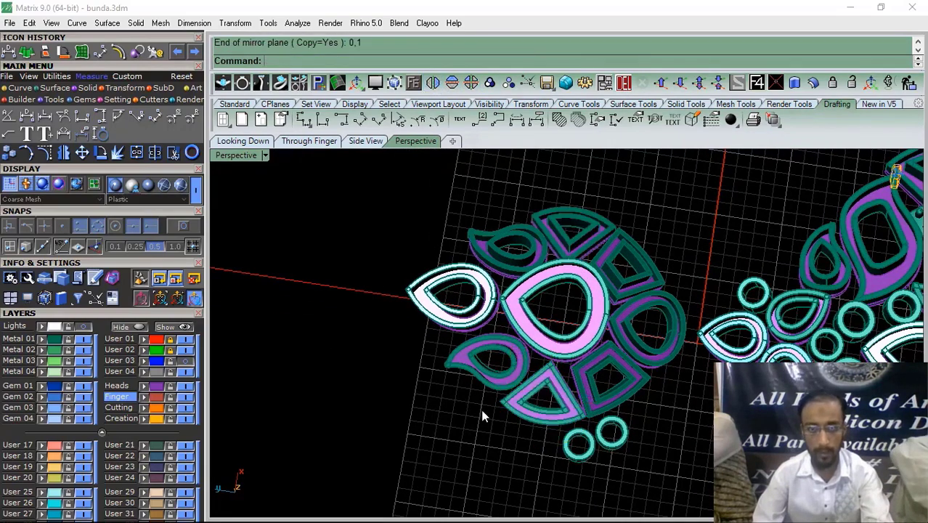
Reposition the curled teardrop setting beside the middle setting and replace its opposite with a mirrored copy
{"action": "scroll", "coordinate": [483, 416], "scroll_direction": "up", "scroll_amount": 5}
{"action": "left_click", "coordinate": [523, 407]}
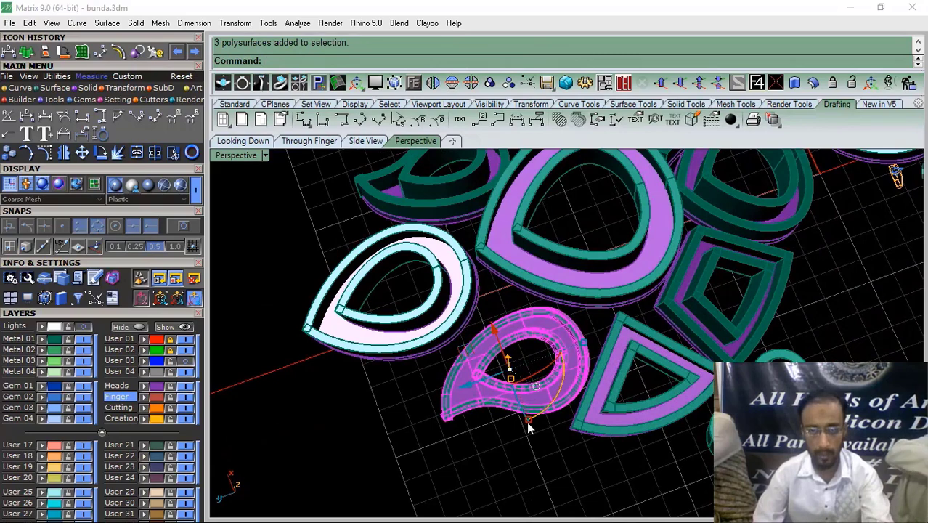
{"action": "left_click_drag", "start_coordinate": [527, 421], "coordinate": [495, 327]}
{"action": "scroll", "coordinate": [527, 276], "scroll_direction": "down", "scroll_amount": 4}
{"action": "right_click_drag", "start_coordinate": [527, 276], "coordinate": [521, 326], "text": "shift"}
{"action": "left_click", "coordinate": [463, 284]}
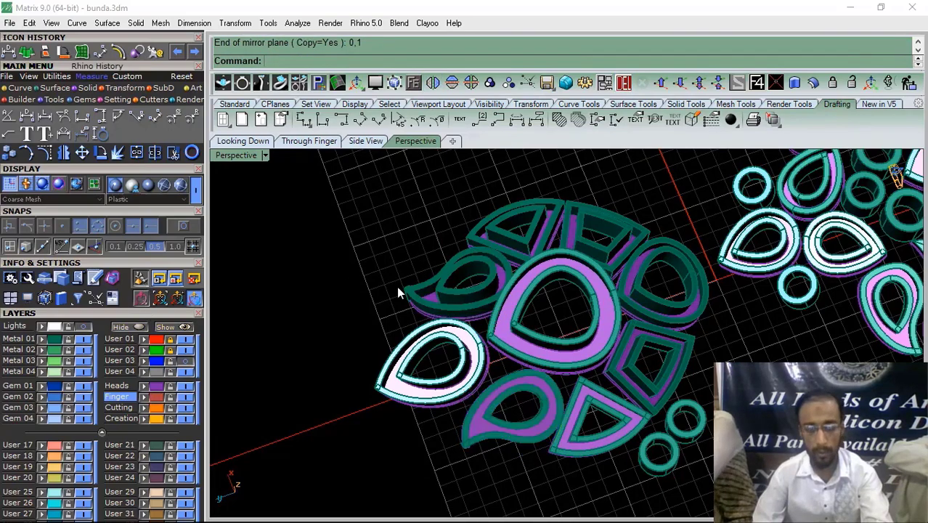
Shift the curled teardrop setting slightly inward and bring the top teardrop setting closer to the large middle setting in plan view
{"action": "right_click_drag", "start_coordinate": [636, 320], "coordinate": [383, 178]}
{"action": "left_click", "coordinate": [242, 141]}
{"action": "scroll", "coordinate": [480, 235], "scroll_direction": "up", "scroll_amount": 10}
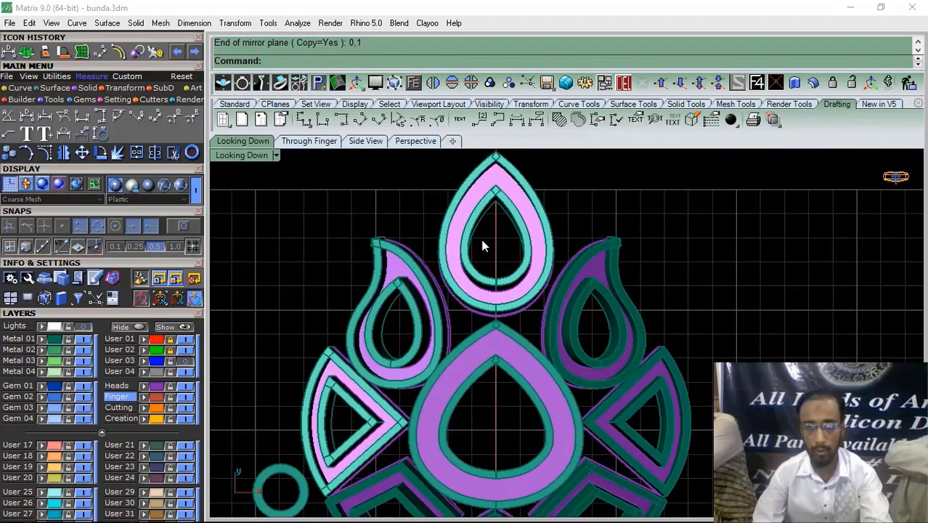
{"action": "left_click", "coordinate": [460, 326]}
{"action": "left_click_drag", "start_coordinate": [409, 268], "coordinate": [400, 264]}
{"action": "left_click_drag", "start_coordinate": [540, 225], "coordinate": [540, 236]}
Check the heights of the side settings against the two loose round settings from a low side angle
{"action": "left_click", "coordinate": [418, 143]}
{"action": "left_click", "coordinate": [651, 296]}
{"action": "right_click_drag", "start_coordinate": [638, 308], "coordinate": [710, 265]}
{"action": "scroll", "coordinate": [578, 331], "scroll_direction": "up", "scroll_amount": 6}
{"action": "right_click_drag", "start_coordinate": [578, 332], "coordinate": [574, 276]}
{"action": "scroll", "coordinate": [481, 342], "scroll_direction": "down", "scroll_amount": 8}
{"action": "scroll", "coordinate": [560, 410], "scroll_direction": "up", "scroll_amount": 6}
{"action": "left_click", "coordinate": [561, 411]}
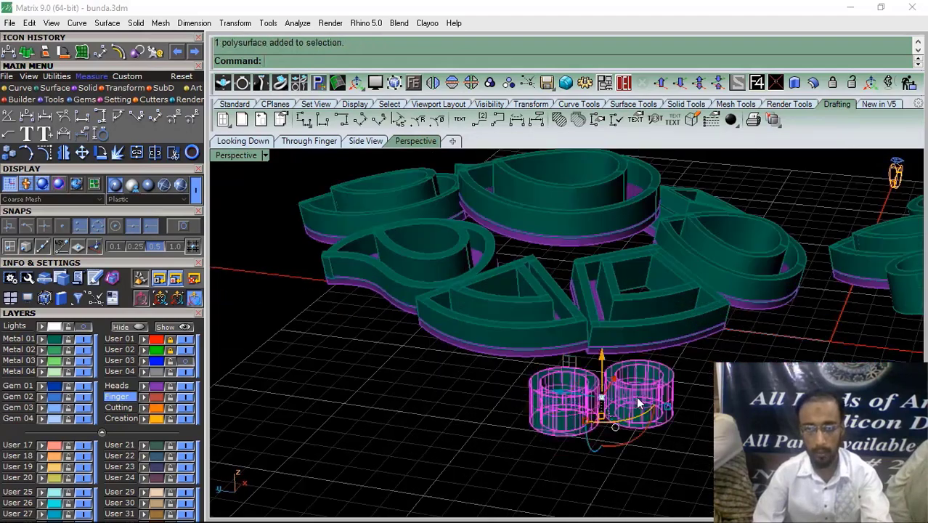
{"action": "right_click_drag", "start_coordinate": [566, 412], "coordinate": [556, 252]}
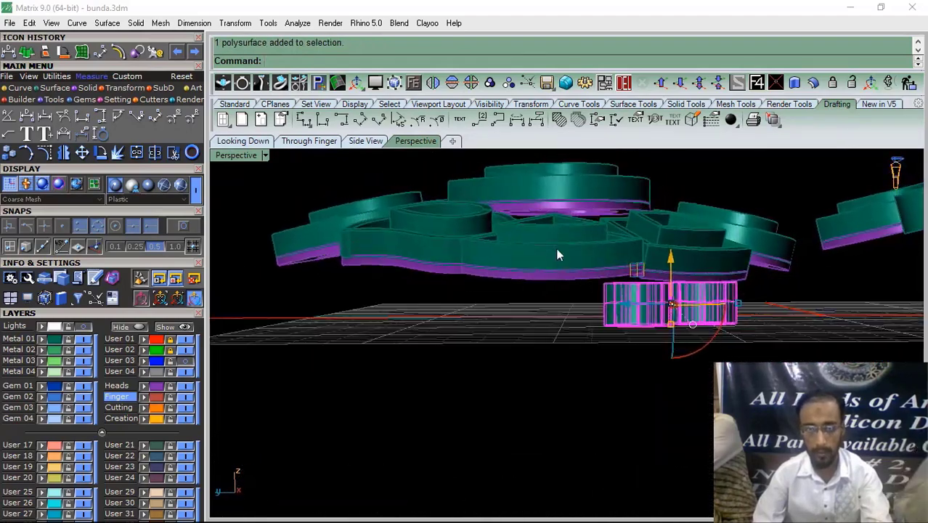
Adjust the height of the curled teardrop, triangular and four-sided settings on one side so they fit beneath the middle setting
{"action": "scroll", "coordinate": [556, 253], "scroll_direction": "up", "scroll_amount": 3}
{"action": "left_click", "coordinate": [572, 231]}
{"action": "right_click_drag", "start_coordinate": [387, 237], "coordinate": [590, 257]}
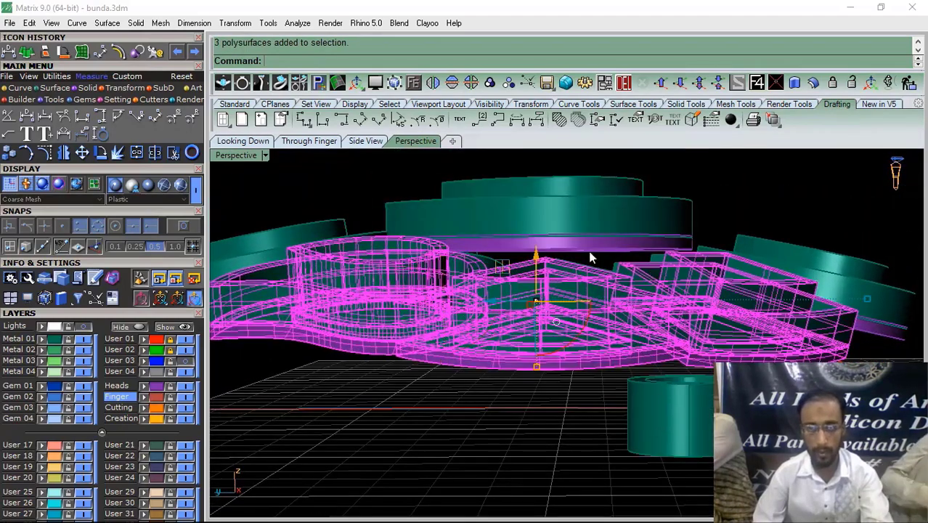
{"action": "left_click_drag", "start_coordinate": [535, 261], "coordinate": [647, 294]}
{"action": "right_click_drag", "start_coordinate": [647, 294], "coordinate": [548, 290]}
{"action": "scroll", "coordinate": [551, 292], "scroll_direction": "up", "scroll_amount": 6}
{"action": "left_click", "coordinate": [583, 316]}
{"action": "left_click_drag", "start_coordinate": [606, 253], "coordinate": [611, 240]}
{"action": "left_click", "coordinate": [673, 388]}
Replace the opposite curled, triangular and four-sided settings with mirrored copies of the three adjusted ones
{"action": "right_click_drag", "start_coordinate": [544, 326], "coordinate": [580, 348]}
{"action": "scroll", "coordinate": [537, 292], "scroll_direction": "down", "scroll_amount": 4}
{"action": "right_click_drag", "start_coordinate": [537, 296], "coordinate": [556, 277]}
{"action": "left_click_drag", "start_coordinate": [595, 178], "coordinate": [506, 229]}
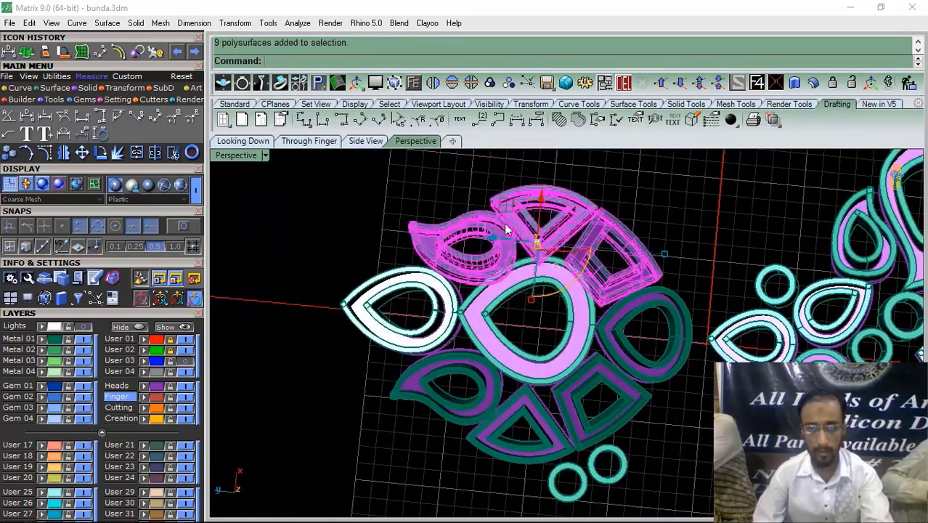
{"action": "key", "text": "Delete"}
{"action": "left_click", "coordinate": [480, 383]}
{"action": "left_click", "coordinate": [535, 419], "text": "shift"}
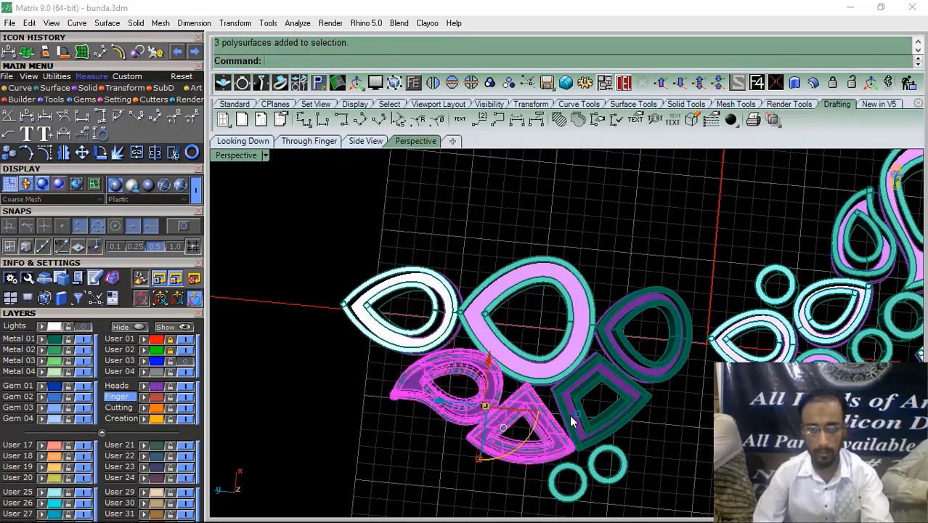
{"action": "left_click", "coordinate": [569, 414], "text": "shift"}
{"action": "left_click", "coordinate": [434, 85]}
Raise the two round settings together toward the level of the side settings
{"action": "right_click_drag", "start_coordinate": [492, 283], "coordinate": [469, 198]}
{"action": "scroll", "coordinate": [481, 370], "scroll_direction": "up", "scroll_amount": 4}
{"action": "left_click", "coordinate": [479, 379]}
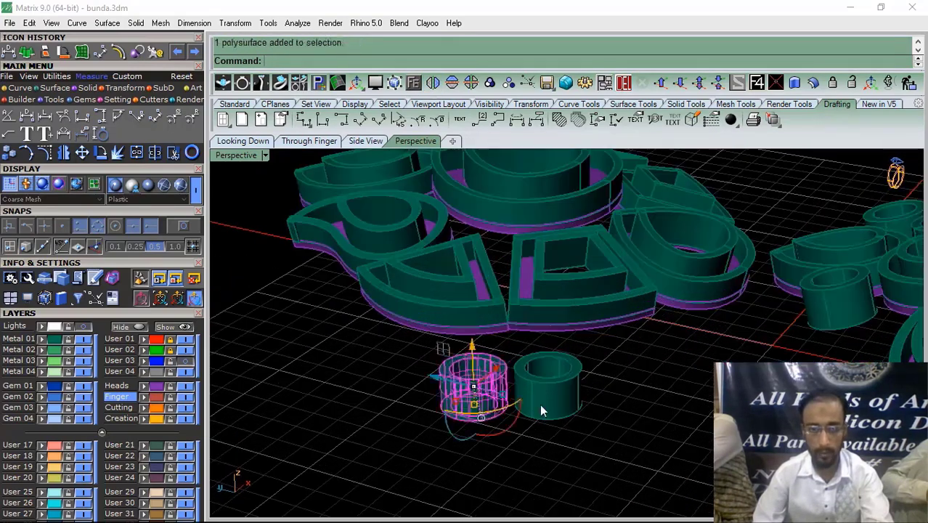
{"action": "left_click", "coordinate": [539, 404], "text": "shift"}
{"action": "right_click_drag", "start_coordinate": [540, 403], "coordinate": [520, 358]}
{"action": "left_click_drag", "start_coordinate": [484, 276], "coordinate": [496, 227]}
{"action": "key", "text": "Escape"}
{"action": "right_click_drag", "start_coordinate": [533, 201], "coordinate": [439, 370]}
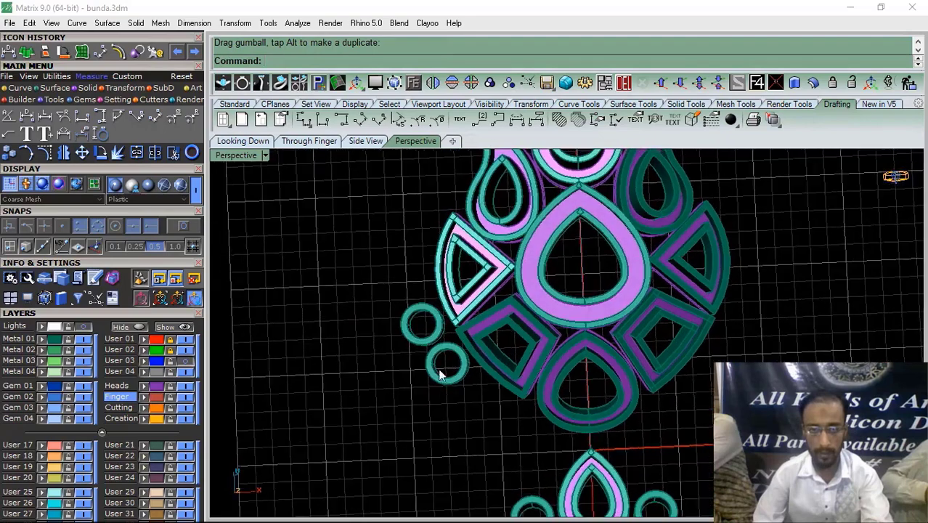
Show the reference drawing in plan view and mirror the two round settings to the opposite side of the motif
{"action": "left_click", "coordinate": [245, 142]}
{"action": "left_click", "coordinate": [70, 327]}
{"action": "scroll", "coordinate": [439, 233], "scroll_direction": "down", "scroll_amount": 10}
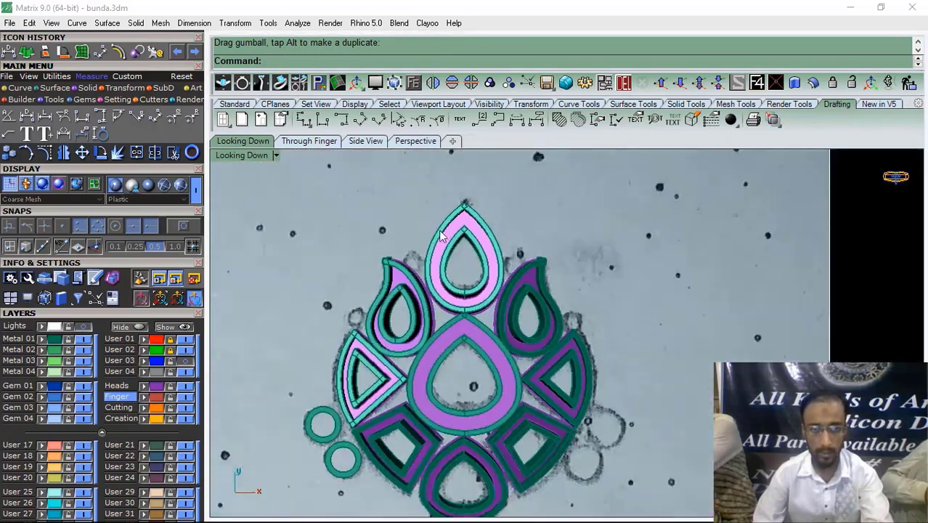
{"action": "scroll", "coordinate": [371, 339], "scroll_direction": "up", "scroll_amount": 6}
{"action": "left_click", "coordinate": [357, 377]}
{"action": "left_click", "coordinate": [375, 412], "text": "shift"}
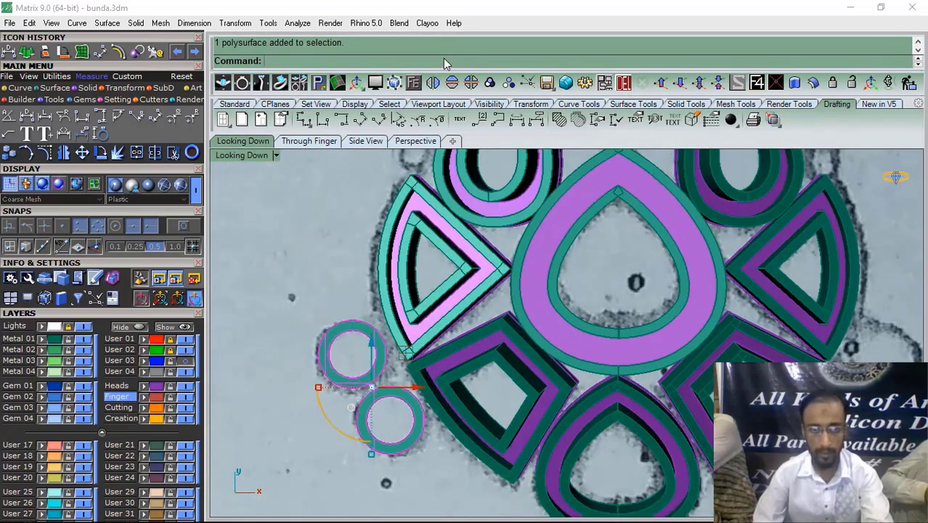
{"action": "left_click", "coordinate": [432, 83]}
{"action": "scroll", "coordinate": [673, 313], "scroll_direction": "down", "scroll_amount": 5}
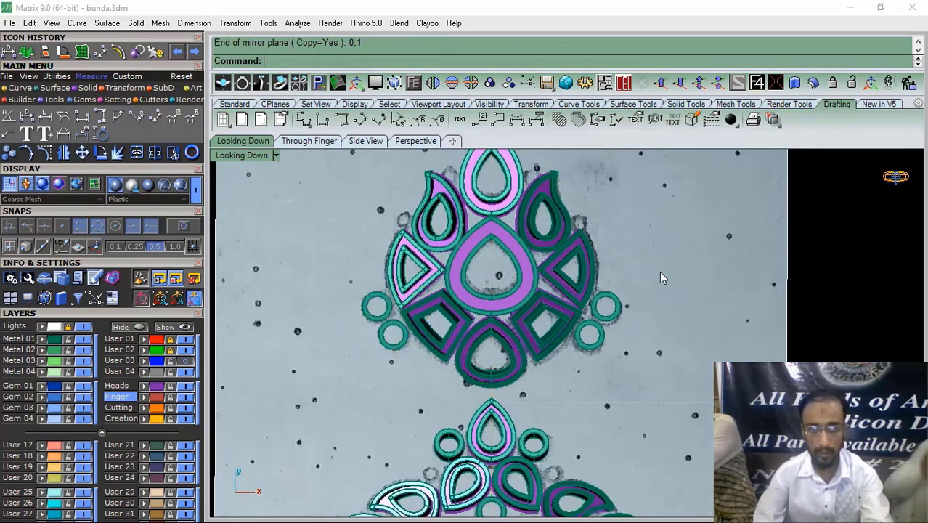
Try copying a round setting to the two spots beside the curled teardrop setting
{"action": "scroll", "coordinate": [399, 383], "scroll_direction": "up", "scroll_amount": 3}
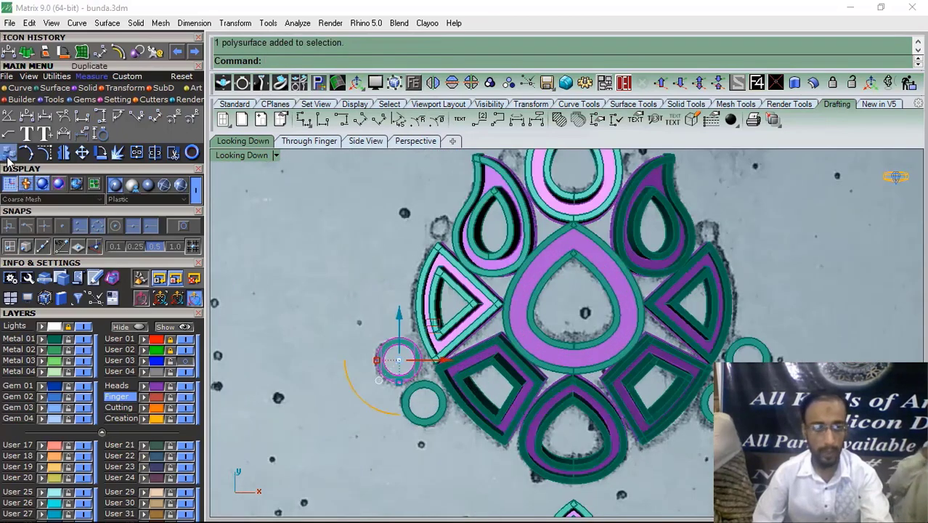
{"action": "scroll", "coordinate": [420, 294], "scroll_direction": "up", "scroll_amount": 3}
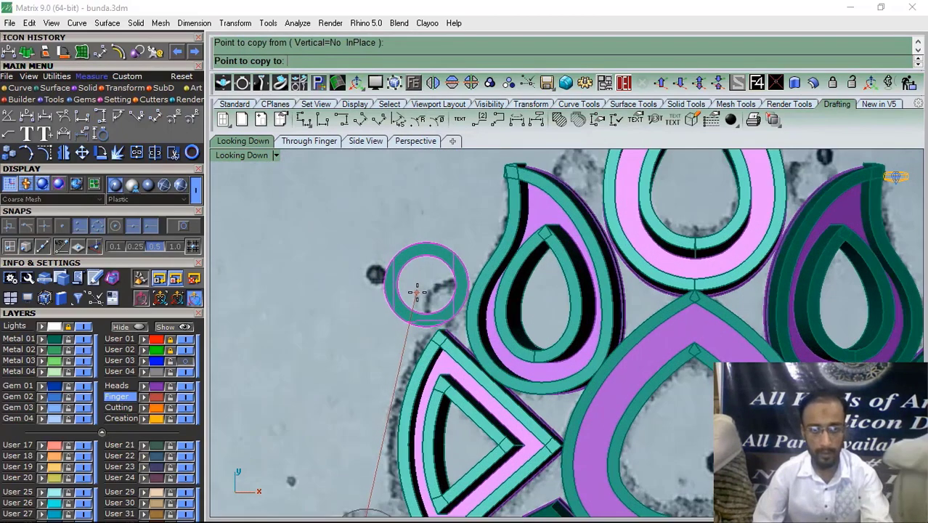
{"action": "left_click", "coordinate": [417, 295]}
{"action": "scroll", "coordinate": [416, 296], "scroll_direction": "down", "scroll_amount": 4}
{"action": "scroll", "coordinate": [468, 222], "scroll_direction": "up", "scroll_amount": 3}
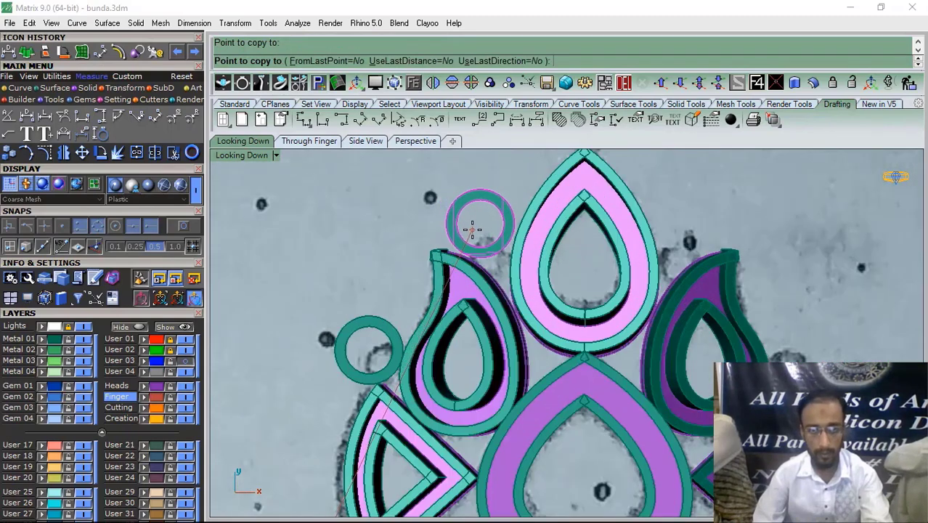
{"action": "scroll", "coordinate": [398, 247], "scroll_direction": "down", "scroll_amount": 4}
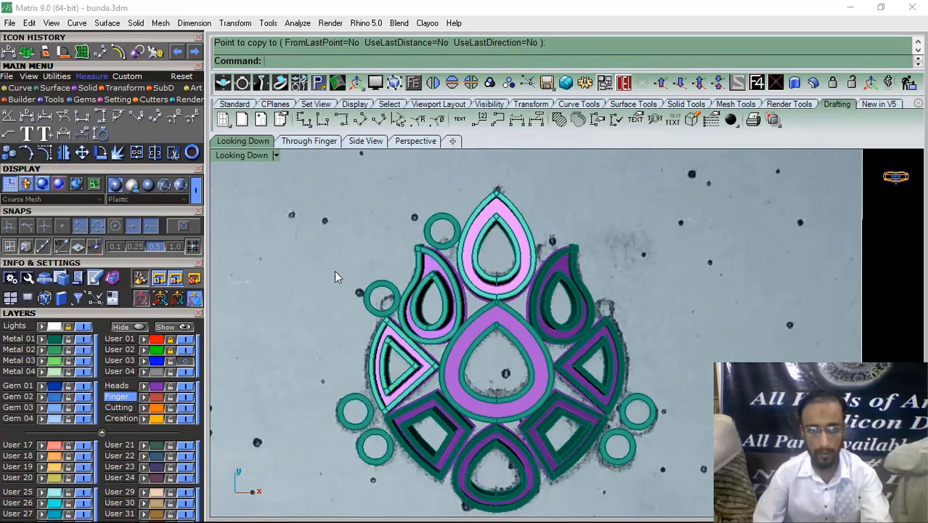
{"action": "scroll", "coordinate": [387, 288], "scroll_direction": "up", "scroll_amount": 2}
{"action": "right_click_drag", "start_coordinate": [330, 319], "coordinate": [373, 270]}
Select all settings of the top motif and raise them together slightly
{"action": "left_click", "coordinate": [413, 142]}
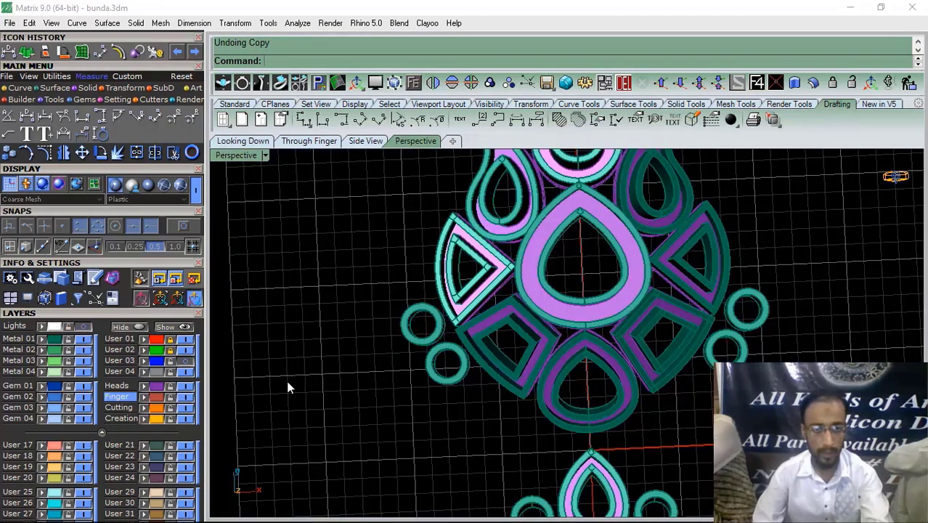
{"action": "right_click_drag", "start_coordinate": [286, 386], "coordinate": [467, 256]}
{"action": "left_click_drag", "start_coordinate": [297, 348], "coordinate": [294, 350]}
{"action": "scroll", "coordinate": [437, 340], "scroll_direction": "up", "scroll_amount": 2}
{"action": "scroll", "coordinate": [408, 277], "scroll_direction": "up", "scroll_amount": 2}
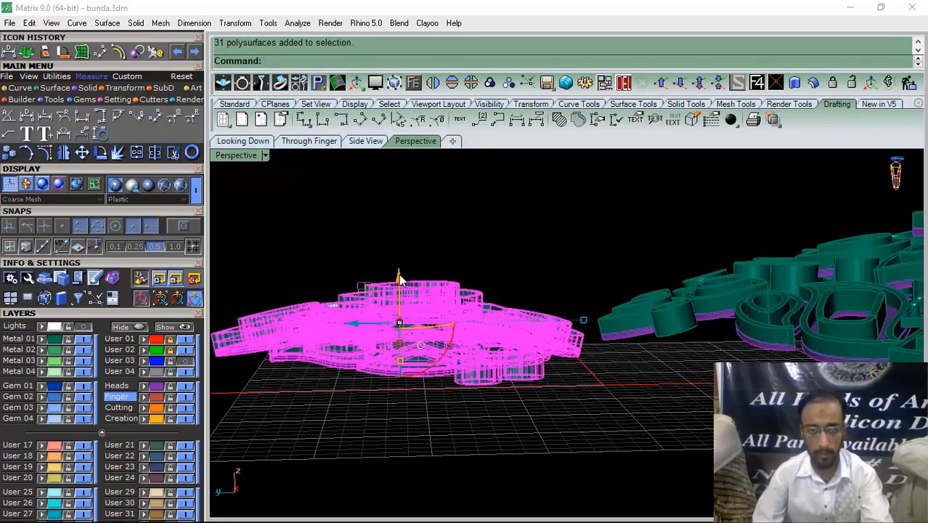
{"action": "left_click_drag", "start_coordinate": [399, 275], "coordinate": [403, 268]}
{"action": "left_click", "coordinate": [501, 196]}
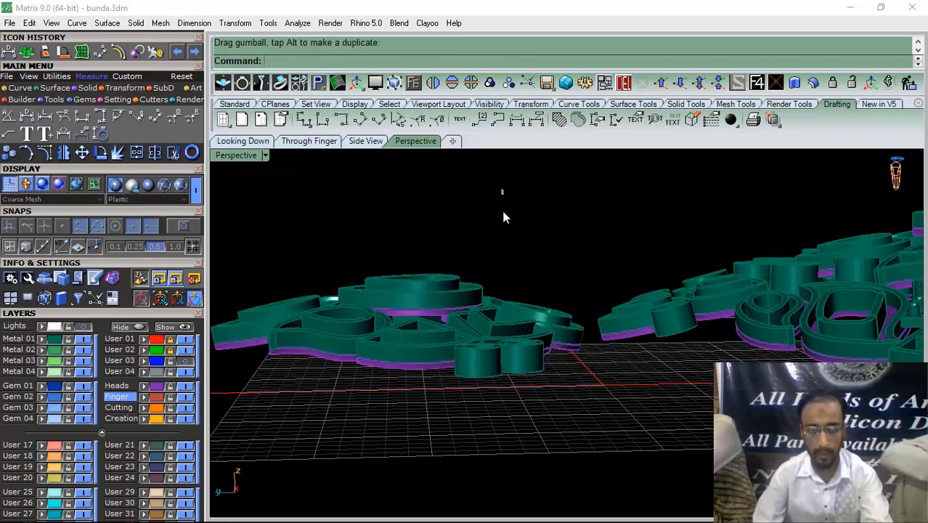
Try lowering the top teardrop setting, then undo the move
{"action": "scroll", "coordinate": [502, 218], "scroll_direction": "down", "scroll_amount": 4}
{"action": "right_click_drag", "start_coordinate": [498, 243], "coordinate": [500, 262]}
{"action": "scroll", "coordinate": [407, 281], "scroll_direction": "up", "scroll_amount": 4}
{"action": "left_click", "coordinate": [354, 302]}
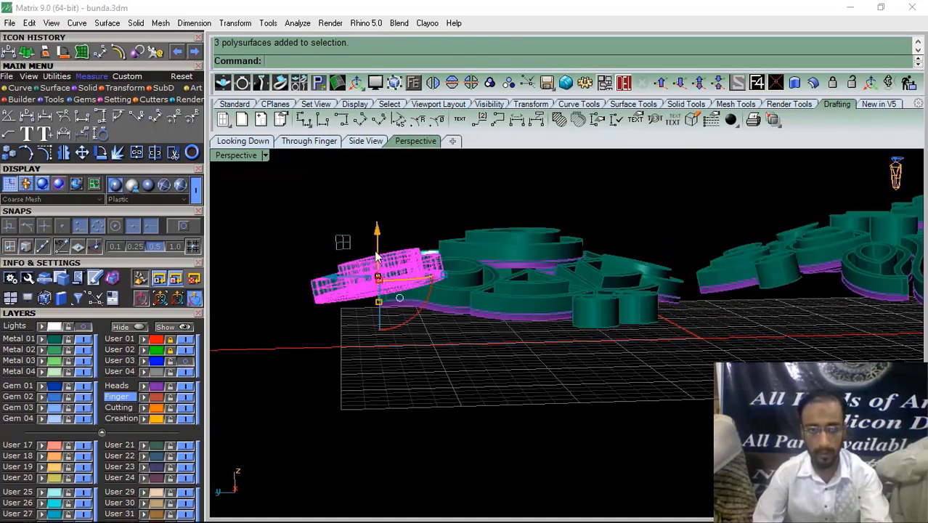
{"action": "left_click_drag", "start_coordinate": [378, 232], "coordinate": [378, 247]}
{"action": "key", "text": "ctrl+z"}
Rotate the top teardrop setting slightly in side view to adjust its outward tilt
{"action": "scroll", "coordinate": [377, 245], "scroll_direction": "up", "scroll_amount": 3}
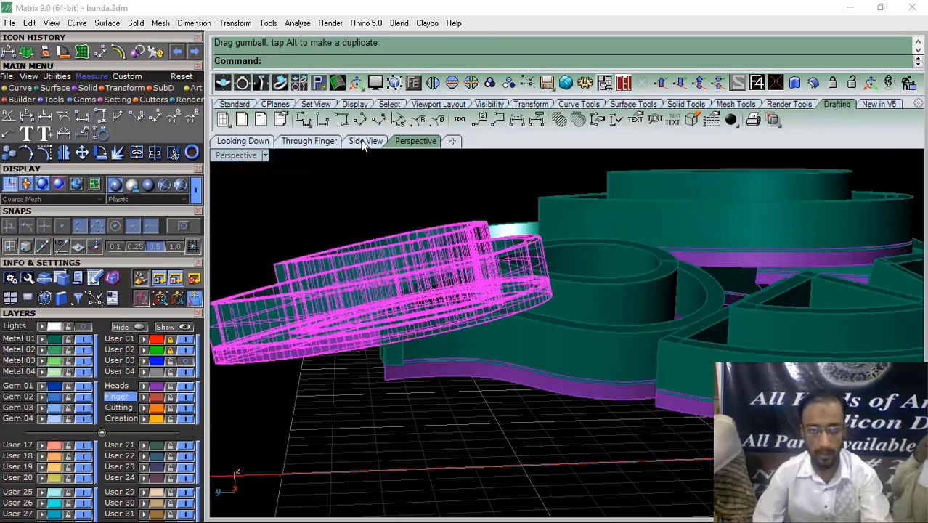
{"action": "left_click", "coordinate": [364, 141]}
{"action": "left_click", "coordinate": [106, 152]}
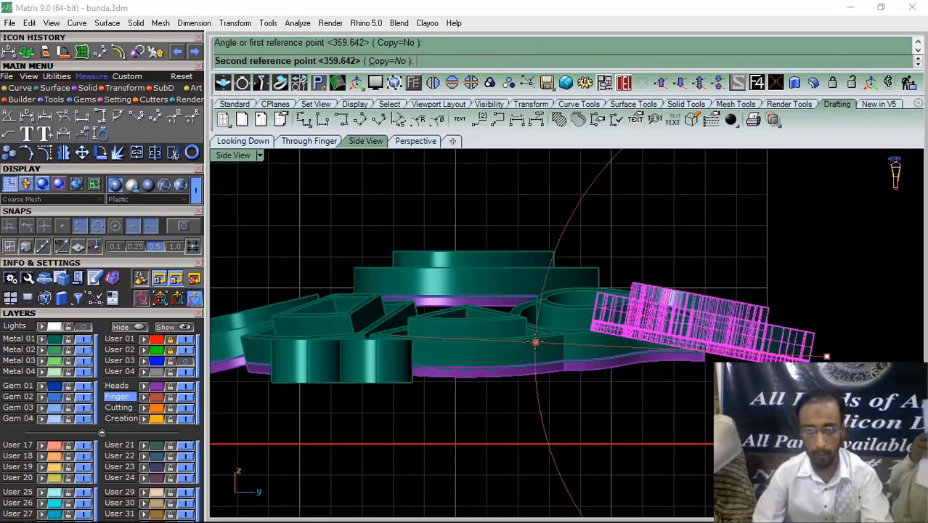
{"action": "left_click", "coordinate": [655, 233]}
{"action": "scroll", "coordinate": [655, 233], "scroll_direction": "down", "scroll_amount": 3}
{"action": "right_click_drag", "start_coordinate": [490, 324], "coordinate": [517, 337]}
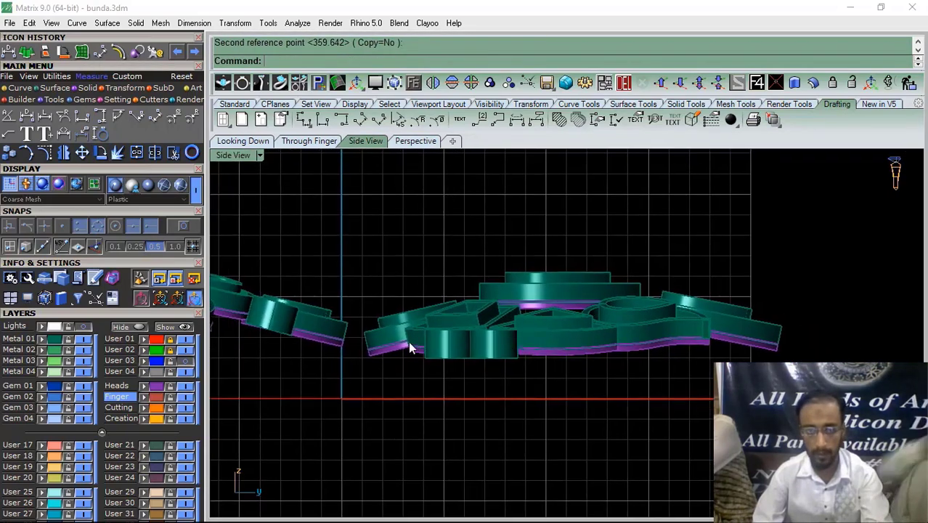
Rotate the lower teardrop setting slightly in side view to match the arched form
{"action": "scroll", "coordinate": [408, 344], "scroll_direction": "up", "scroll_amount": 3}
{"action": "left_click", "coordinate": [370, 355]}
{"action": "left_click", "coordinate": [538, 328]}
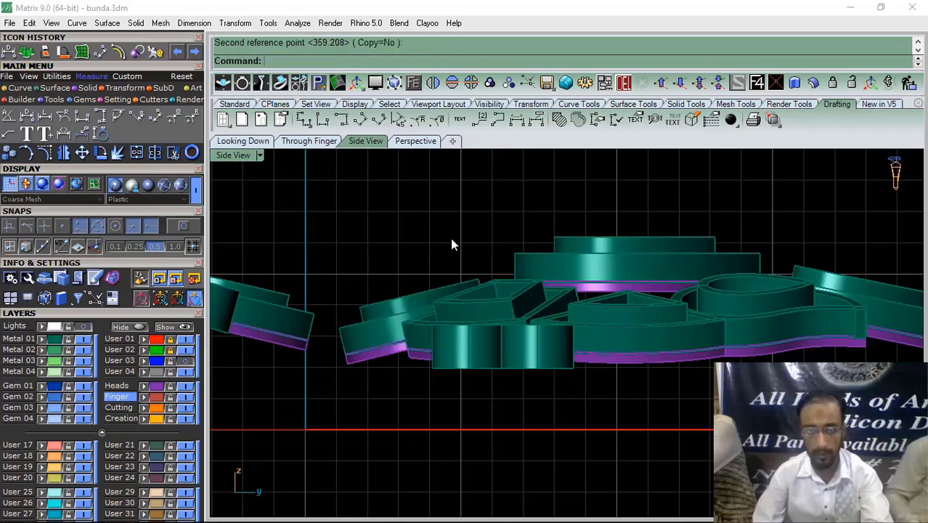
{"action": "scroll", "coordinate": [544, 276], "scroll_direction": "down", "scroll_amount": 2}
Rotate the curled teardrop setting in side view so its pointed end tilts slightly downward
{"action": "scroll", "coordinate": [661, 308], "scroll_direction": "up", "scroll_amount": 2}
{"action": "left_click", "coordinate": [662, 309]}
{"action": "key", "text": "Return"}
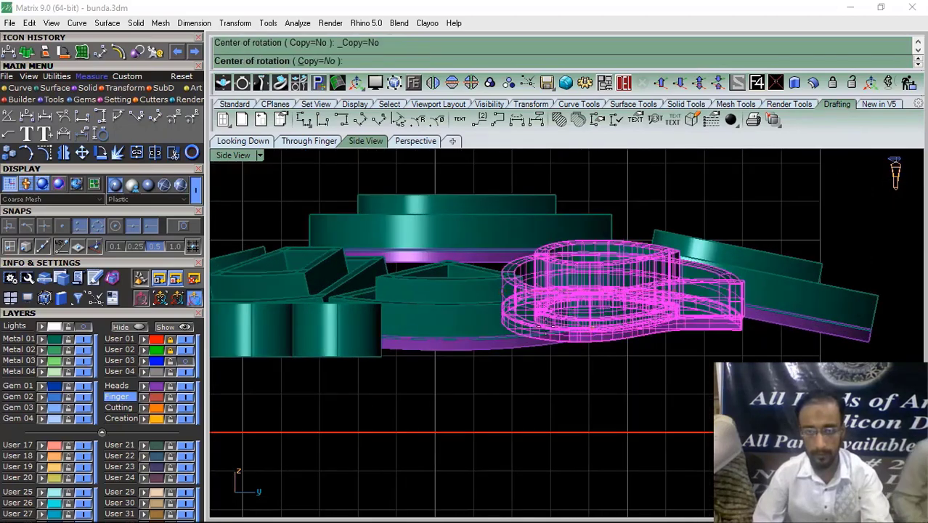
{"action": "left_click", "coordinate": [812, 302]}
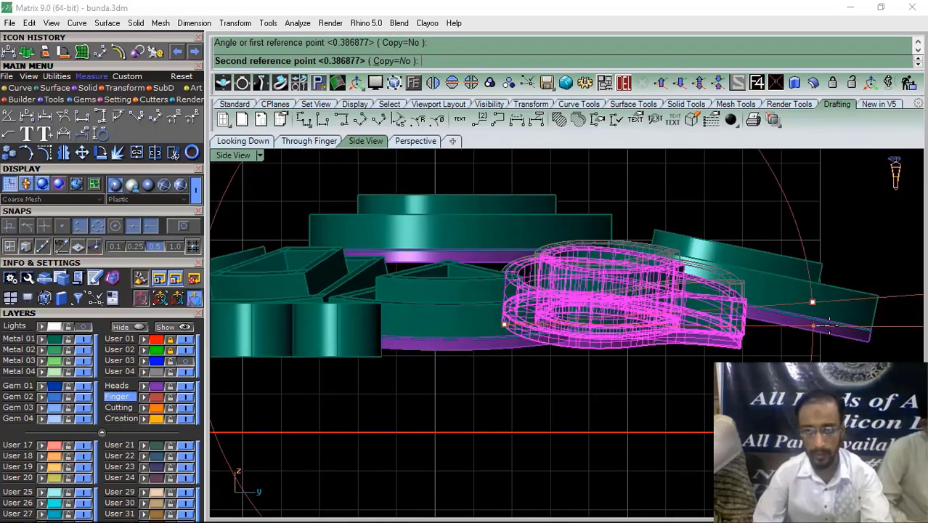
{"action": "left_click", "coordinate": [731, 306]}
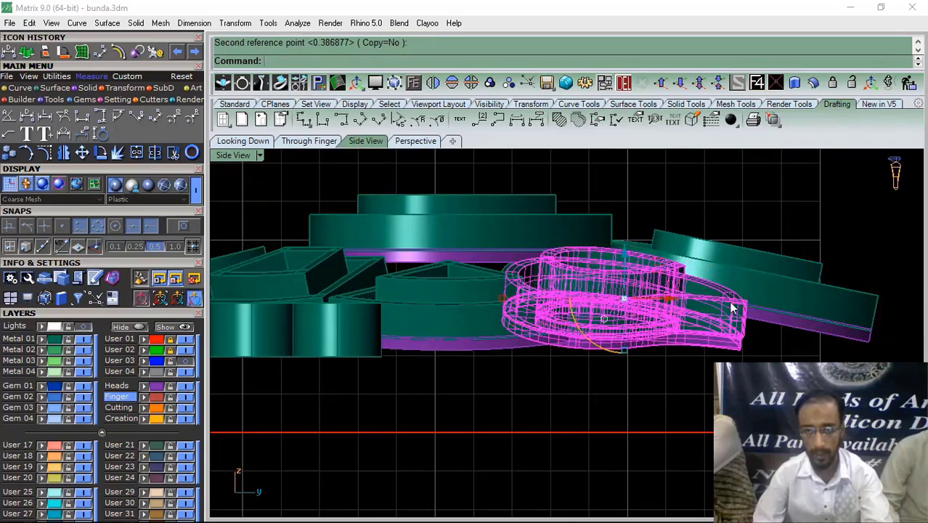
{"action": "scroll", "coordinate": [628, 290], "scroll_direction": "down", "scroll_amount": 2}
Delete the opposite curled teardrop setting and mirror the tilted one in its place
{"action": "left_click", "coordinate": [422, 144]}
{"action": "right_click_drag", "start_coordinate": [404, 252], "coordinate": [516, 314]}
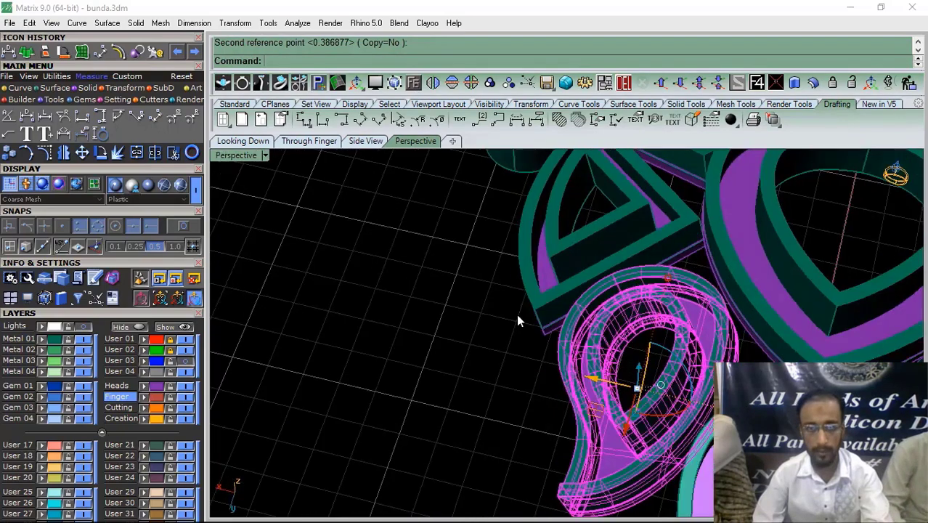
{"action": "scroll", "coordinate": [517, 315], "scroll_direction": "down", "scroll_amount": 3}
{"action": "right_click_drag", "start_coordinate": [596, 327], "coordinate": [581, 316]}
{"action": "left_click", "coordinate": [644, 272]}
{"action": "left_click", "coordinate": [622, 84]}
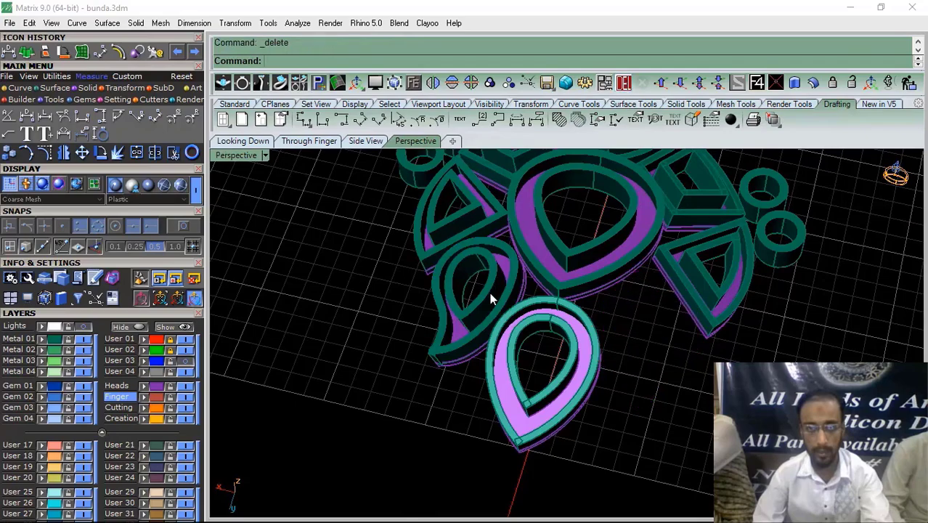
{"action": "left_click", "coordinate": [433, 84]}
{"action": "left_click", "coordinate": [340, 292]}
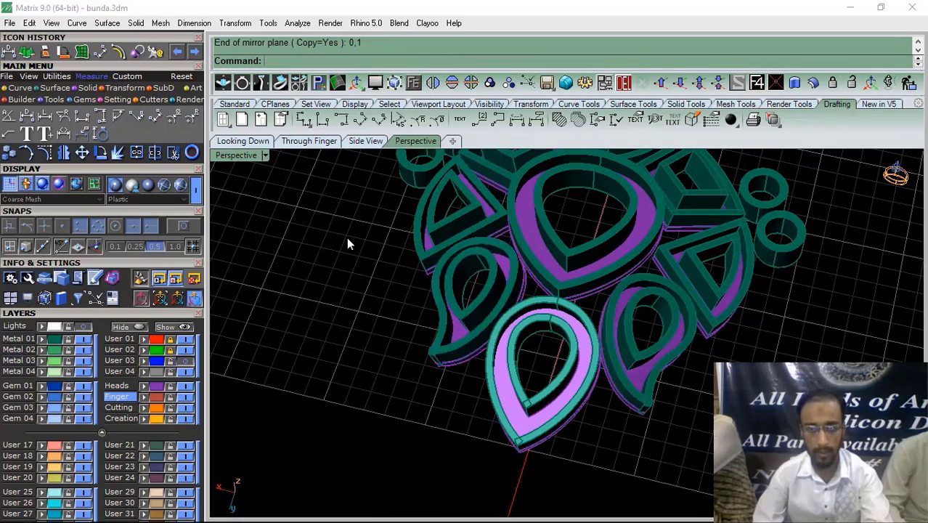
Examine the top motif together with the main lower piece from above and in perspective
{"action": "right_click_drag", "start_coordinate": [395, 349], "coordinate": [610, 379]}
{"action": "scroll", "coordinate": [581, 347], "scroll_direction": "down", "scroll_amount": 5}
{"action": "right_click_drag", "start_coordinate": [490, 294], "coordinate": [626, 392]}
{"action": "left_click_drag", "start_coordinate": [704, 183], "coordinate": [382, 377]}
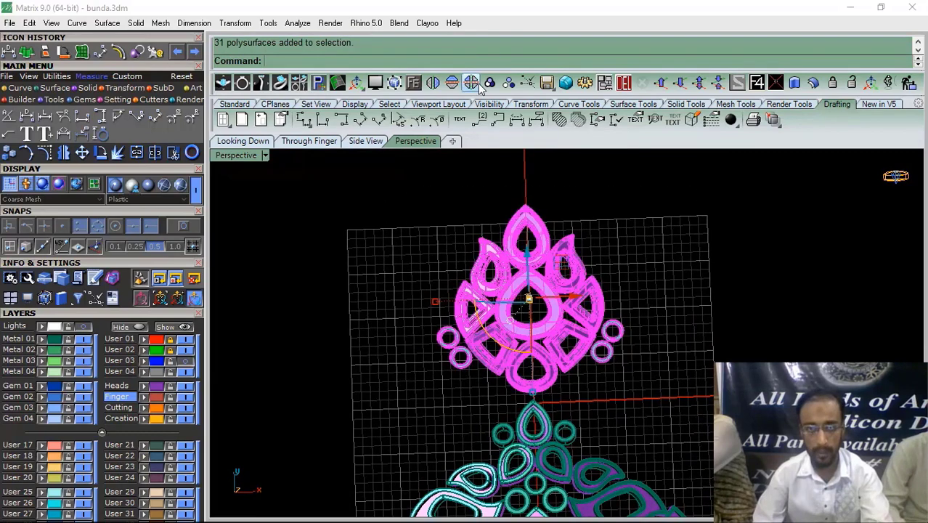
{"action": "left_click", "coordinate": [466, 161]}
{"action": "scroll", "coordinate": [484, 293], "scroll_direction": "down", "scroll_amount": 6}
{"action": "left_click", "coordinate": [488, 396]}
{"action": "right_click_drag", "start_coordinate": [485, 394], "coordinate": [488, 207]}
{"action": "left_click", "coordinate": [649, 295]}
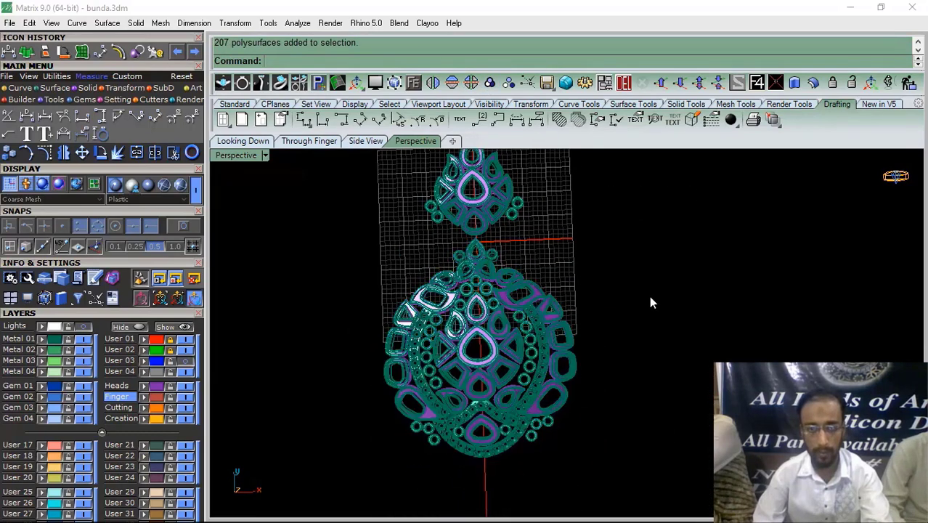
{"action": "right_click_drag", "start_coordinate": [573, 306], "coordinate": [469, 188]}
{"action": "left_click", "coordinate": [244, 141]}
{"action": "scroll", "coordinate": [450, 305], "scroll_direction": "down", "scroll_amount": 5}
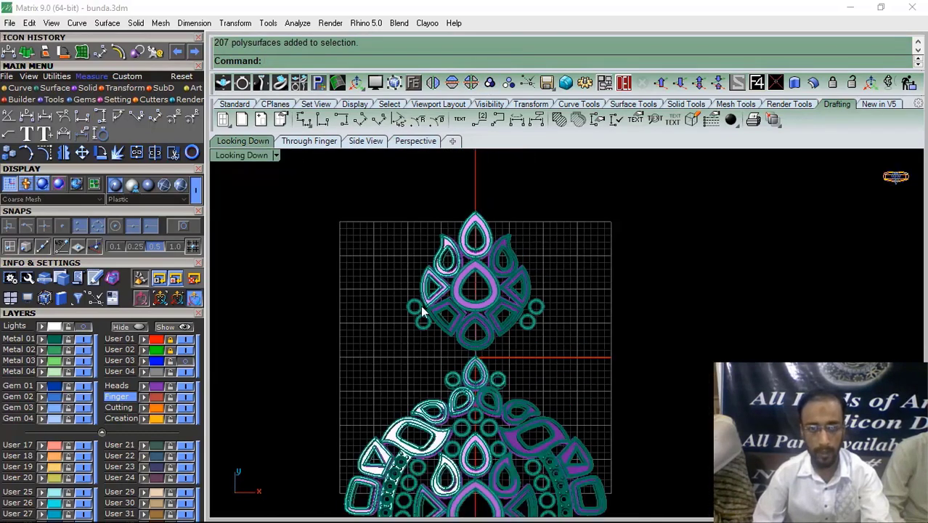
{"action": "left_click", "coordinate": [414, 141]}
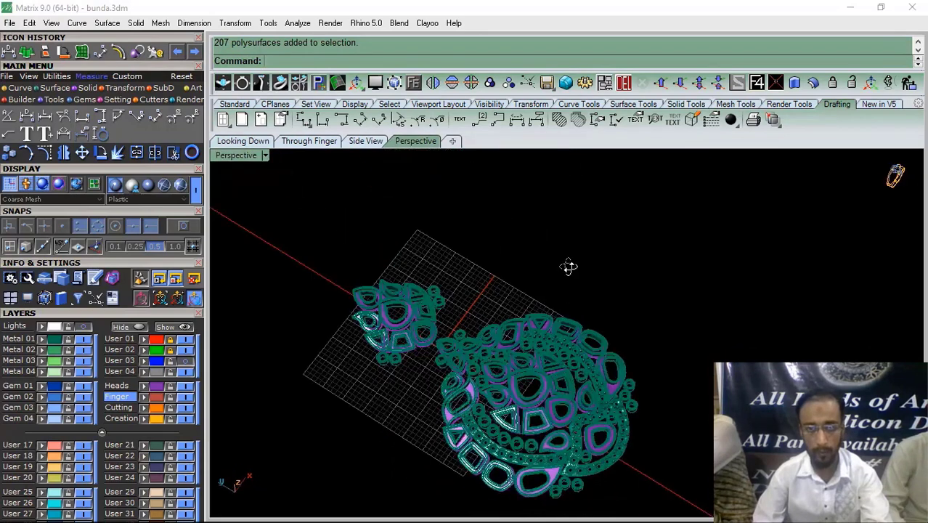
Inspect the top motif and the main lower piece from the side and above, and save the file
{"action": "right_click_drag", "start_coordinate": [570, 265], "coordinate": [564, 351]}
{"action": "scroll", "coordinate": [565, 350], "scroll_direction": "up", "scroll_amount": 6}
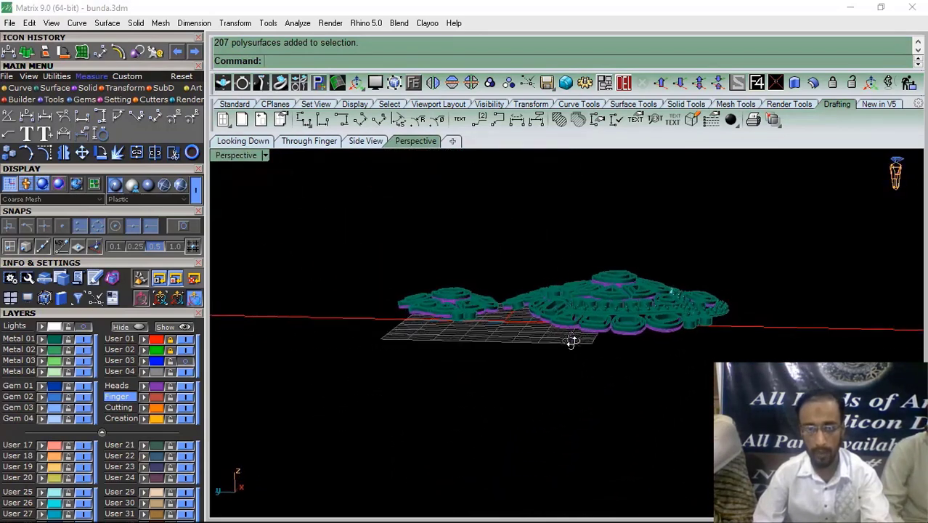
{"action": "right_click_drag", "start_coordinate": [577, 303], "coordinate": [543, 309]}
{"action": "right_click_drag", "start_coordinate": [543, 308], "coordinate": [403, 365]}
{"action": "scroll", "coordinate": [506, 348], "scroll_direction": "up", "scroll_amount": 8}
{"action": "scroll", "coordinate": [506, 348], "scroll_direction": "down", "scroll_amount": 5}
{"action": "scroll", "coordinate": [403, 365], "scroll_direction": "down", "scroll_amount": 6}
{"action": "right_click_drag", "start_coordinate": [604, 305], "coordinate": [491, 366]}
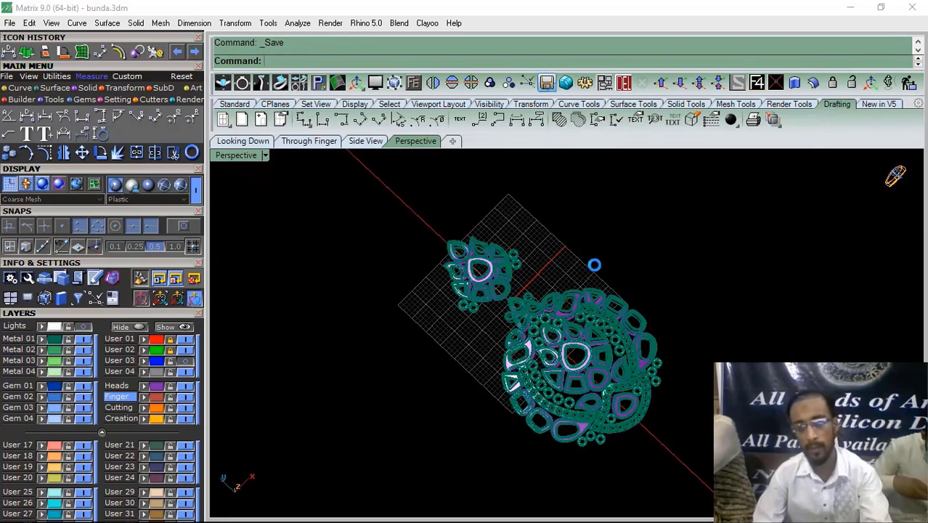
Try out an edge chamfer on the main piece's settings and undo it
{"action": "scroll", "coordinate": [577, 328], "scroll_direction": "up", "scroll_amount": 5}
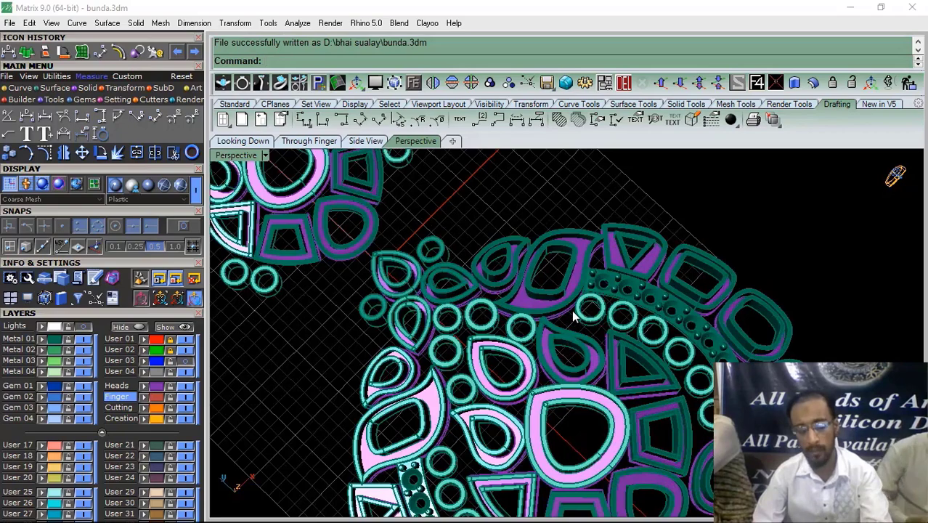
{"action": "scroll", "coordinate": [574, 316], "scroll_direction": "down", "scroll_amount": 6}
{"action": "right_click_drag", "start_coordinate": [527, 296], "coordinate": [523, 336]}
{"action": "scroll", "coordinate": [459, 288], "scroll_direction": "up", "scroll_amount": 6}
{"action": "left_click", "coordinate": [390, 246]}
{"action": "scroll", "coordinate": [388, 245], "scroll_direction": "down", "scroll_amount": 4}
{"action": "left_click", "coordinate": [542, 227]}
{"action": "scroll", "coordinate": [535, 389], "scroll_direction": "up", "scroll_amount": 10}
{"action": "scroll", "coordinate": [535, 387], "scroll_direction": "down", "scroll_amount": 10}
{"action": "left_click", "coordinate": [319, 509]}
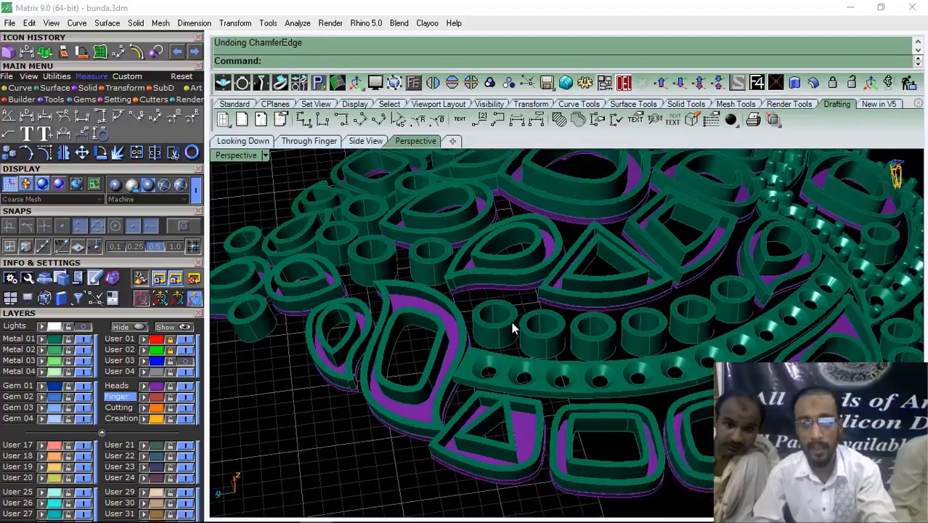
Start an edge chamfer on the upper outer edge of the single round ring beside the main piece's small teardrop settings
{"action": "right_click_drag", "start_coordinate": [522, 336], "coordinate": [538, 313]}
{"action": "key", "text": "Escape"}
{"action": "scroll", "coordinate": [559, 325], "scroll_direction": "up", "scroll_amount": 6}
{"action": "scroll", "coordinate": [507, 345], "scroll_direction": "down", "scroll_amount": 4}
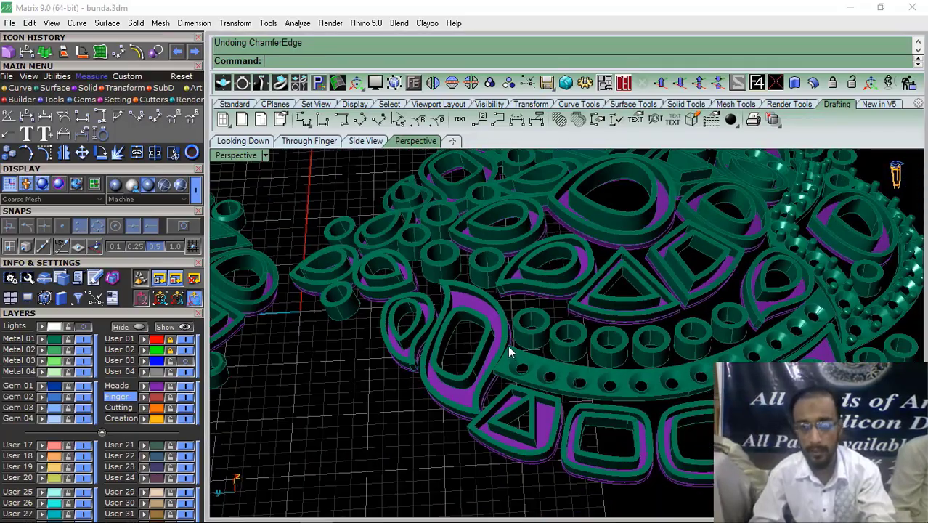
{"action": "right_click_drag", "start_coordinate": [508, 344], "coordinate": [322, 376]}
{"action": "scroll", "coordinate": [384, 376], "scroll_direction": "up", "scroll_amount": 7}
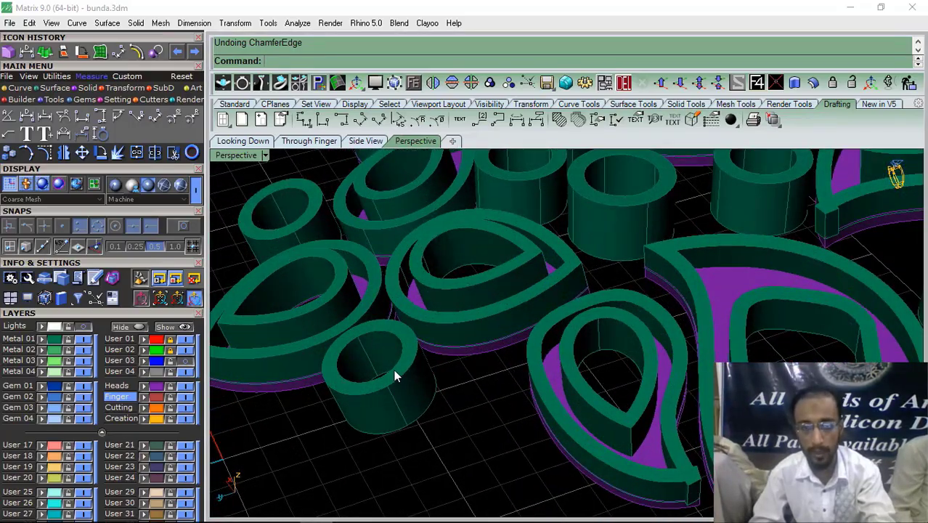
{"action": "scroll", "coordinate": [430, 331], "scroll_direction": "down", "scroll_amount": 3}
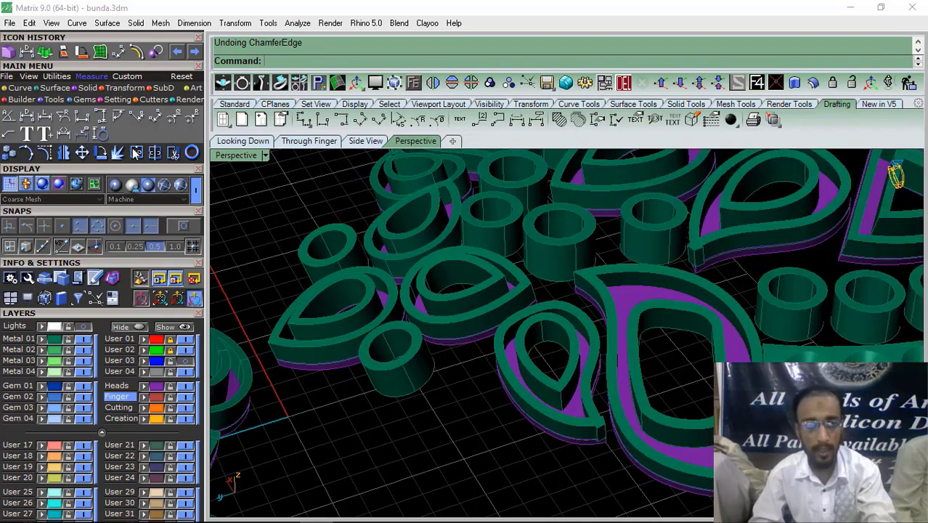
{"action": "left_click", "coordinate": [87, 88]}
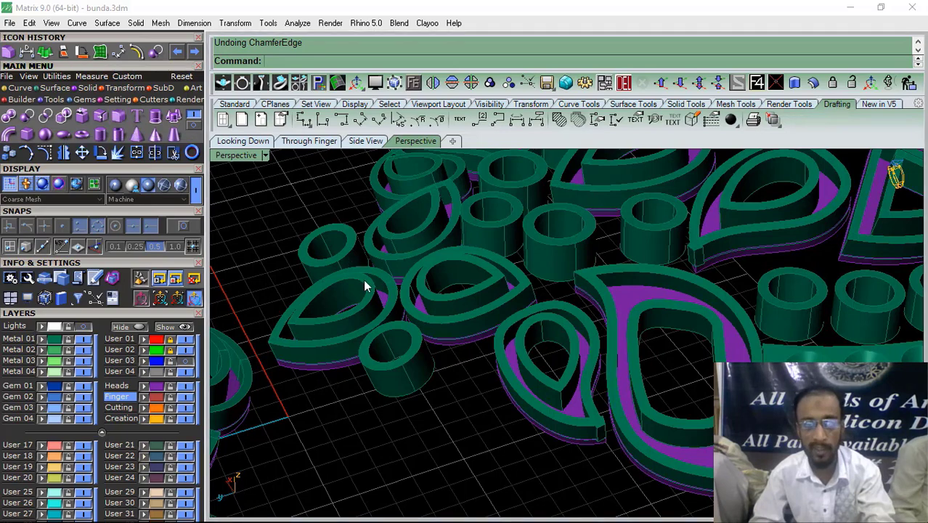
{"action": "scroll", "coordinate": [392, 366], "scroll_direction": "up", "scroll_amount": 3}
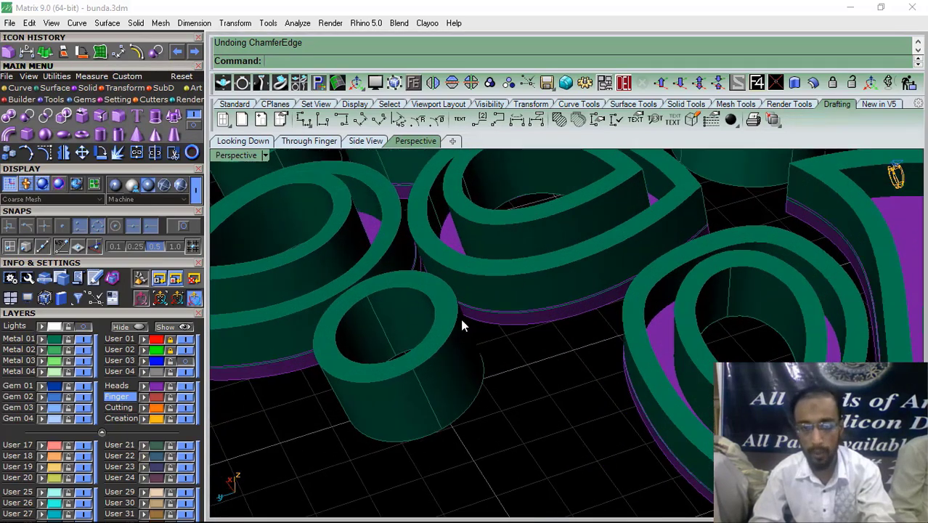
{"action": "left_click", "coordinate": [136, 23]}
{"action": "mouse_move", "coordinate": [207, 474]}
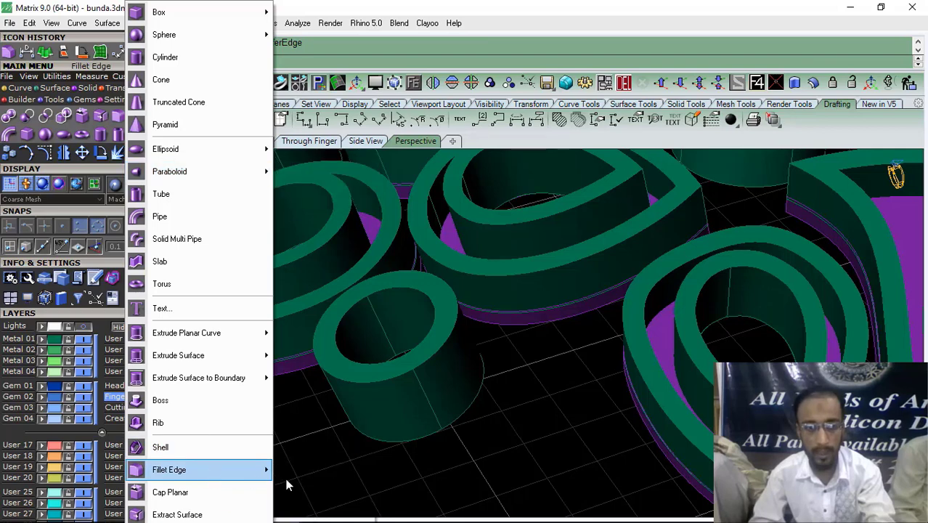
{"action": "left_click", "coordinate": [323, 510]}
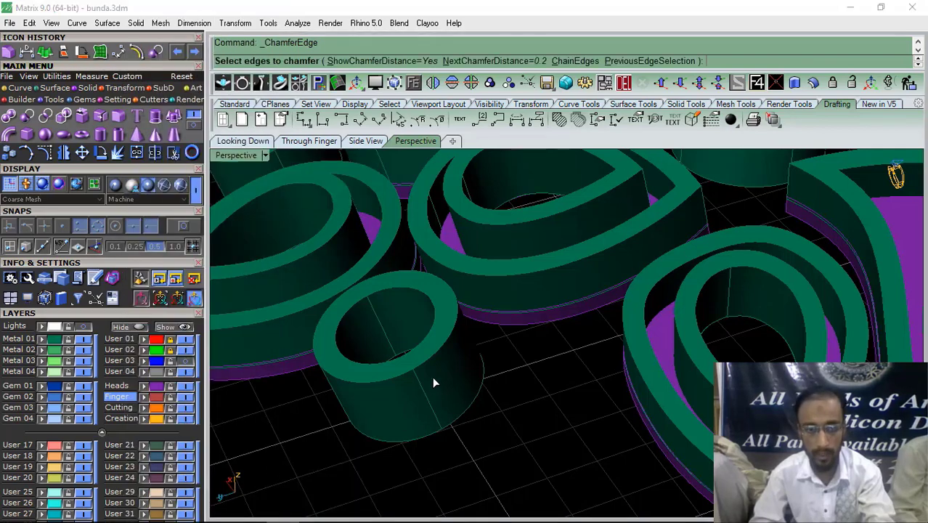
{"action": "left_click", "coordinate": [393, 378]}
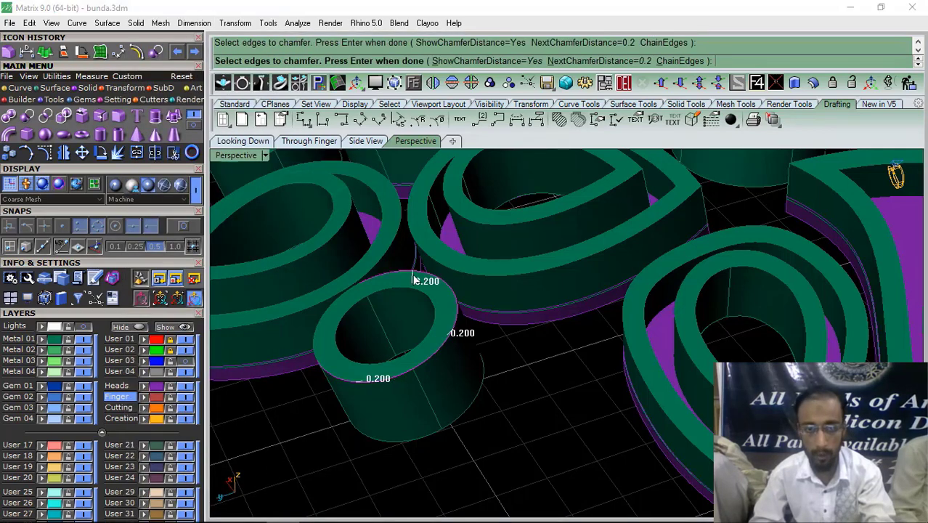
{"action": "left_click", "coordinate": [316, 338]}
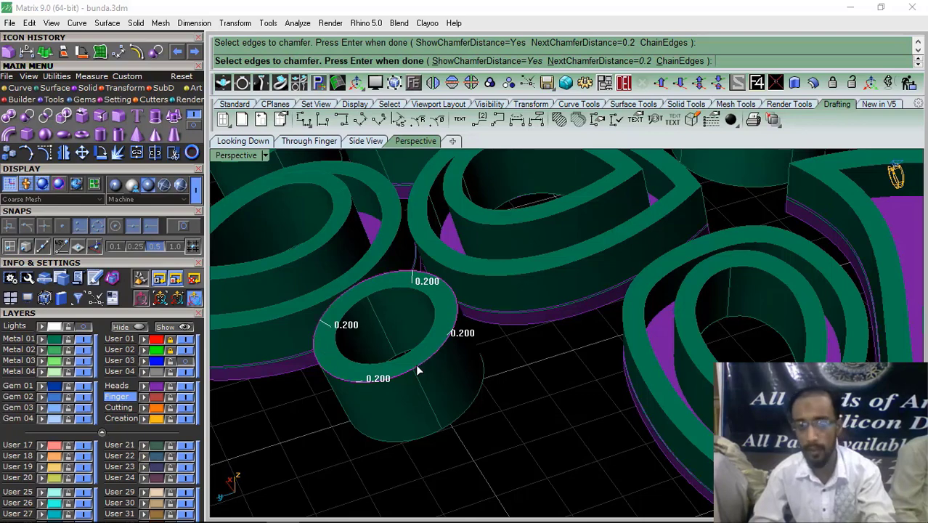
Examine the ring's rim and the previewed chamfer width up close from several angles
{"action": "right_click_drag", "start_coordinate": [417, 371], "coordinate": [468, 390], "text": "shift"}
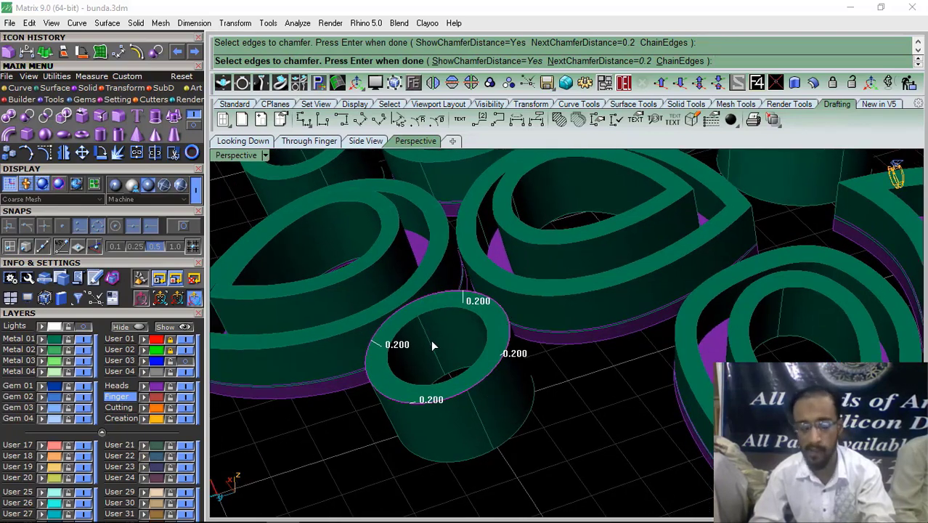
{"action": "right_click_drag", "start_coordinate": [430, 339], "coordinate": [514, 392]}
{"action": "scroll", "coordinate": [514, 392], "scroll_direction": "up", "scroll_amount": 5}
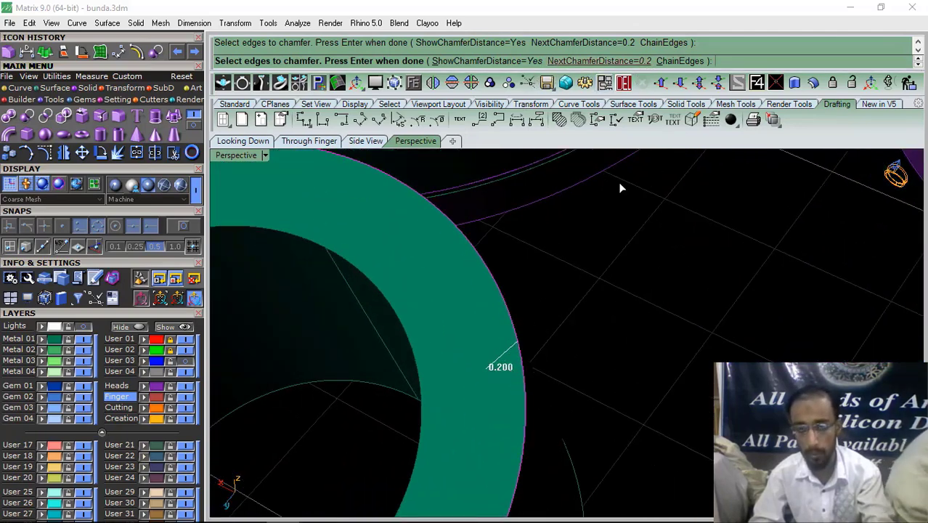
{"action": "scroll", "coordinate": [573, 316], "scroll_direction": "down", "scroll_amount": 6}
{"action": "right_click_drag", "start_coordinate": [536, 370], "coordinate": [562, 363]}
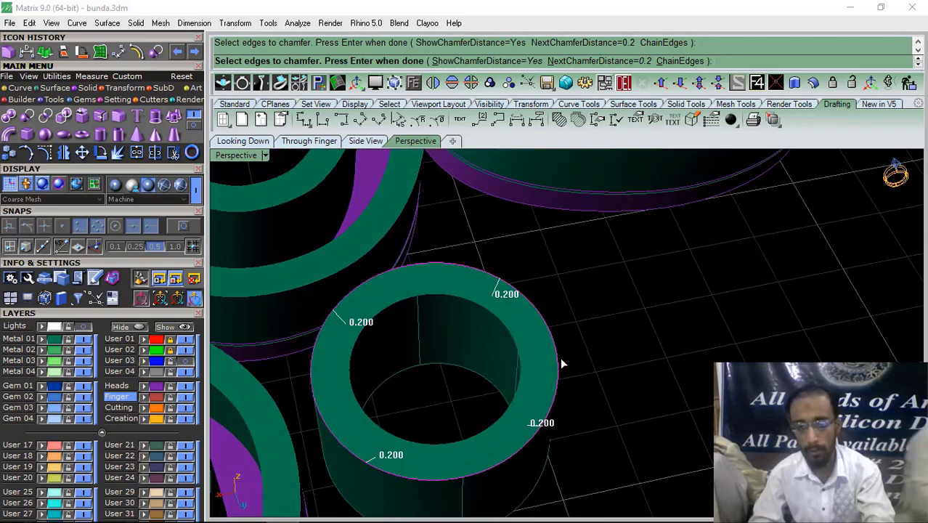
{"action": "scroll", "coordinate": [546, 334], "scroll_direction": "up", "scroll_amount": 6}
{"action": "scroll", "coordinate": [539, 328], "scroll_direction": "down", "scroll_amount": 6}
{"action": "mouse_move", "coordinate": [539, 327]}
{"action": "right_mouse_down"}
{"action": "mouse_move", "coordinate": [547, 305]}
{"action": "mouse_move", "coordinate": [537, 338]}
{"action": "right_mouse_up"}
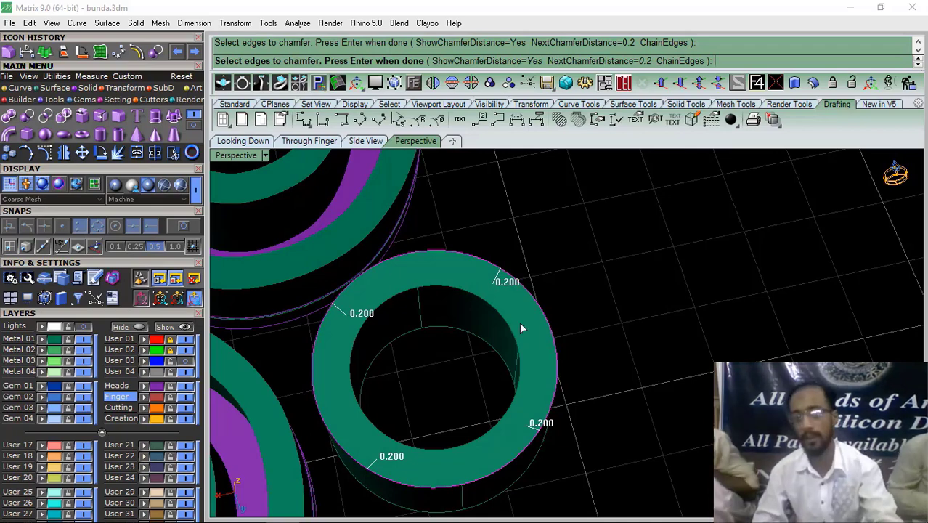
{"action": "right_click_drag", "start_coordinate": [522, 326], "coordinate": [532, 343]}
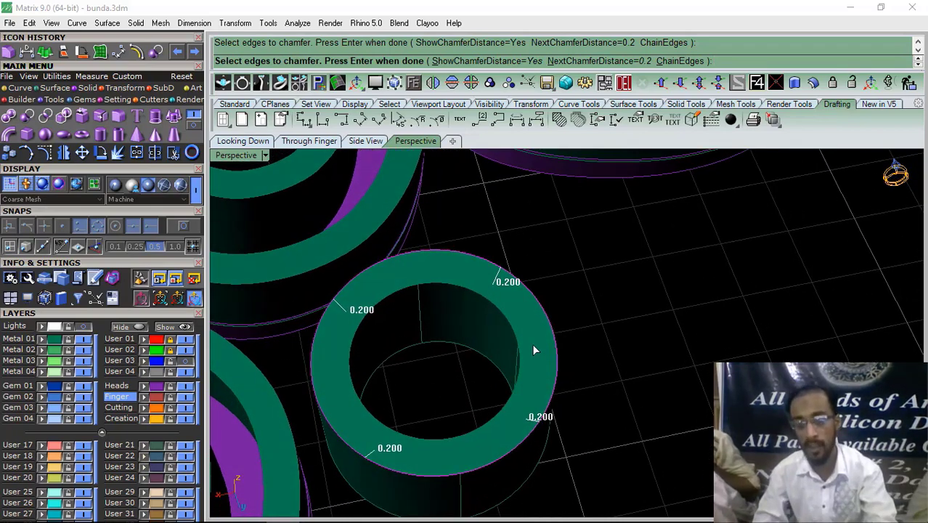
{"action": "scroll", "coordinate": [541, 330], "scroll_direction": "up", "scroll_amount": 3}
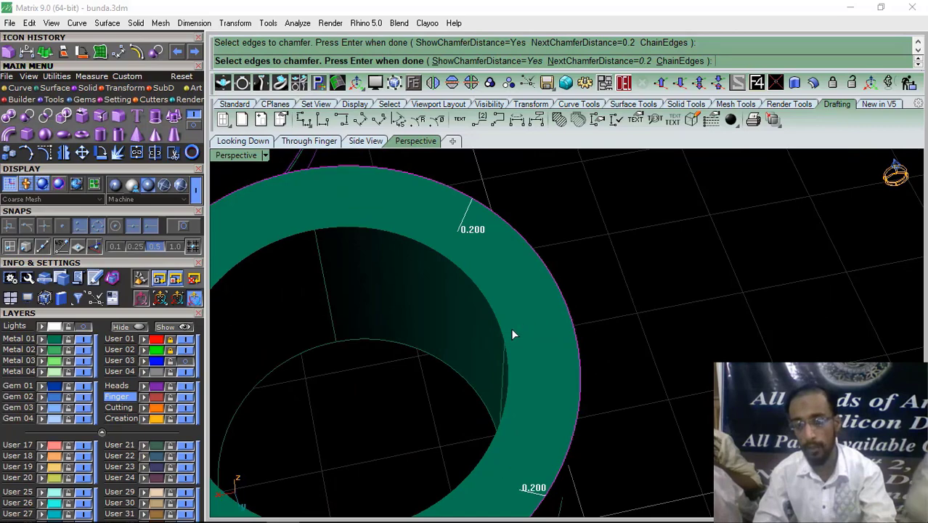
{"action": "scroll", "coordinate": [577, 286], "scroll_direction": "down", "scroll_amount": 2}
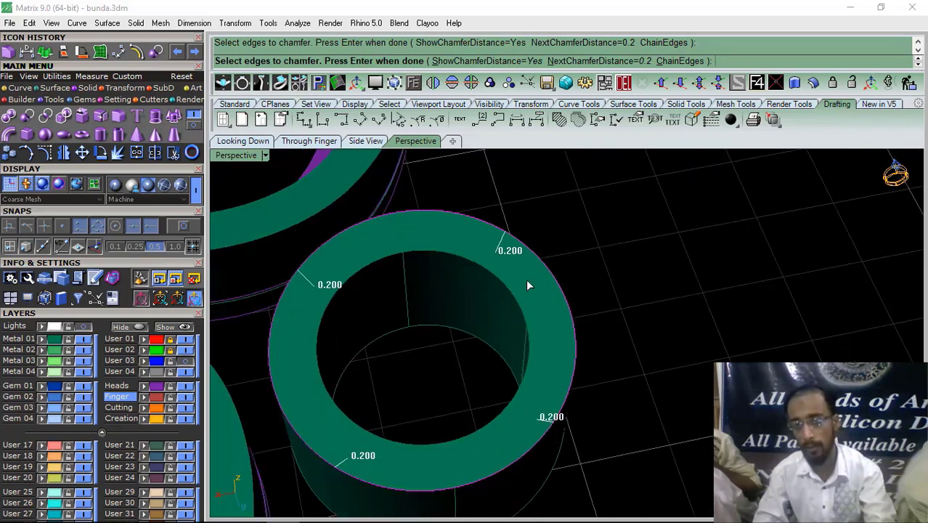
Try a 0.3 chamfer on the ring's upper outer edge, inspect the rim and undo it
{"action": "right_click_drag", "start_coordinate": [571, 359], "coordinate": [570, 394]}
{"action": "key", "text": "Return"}
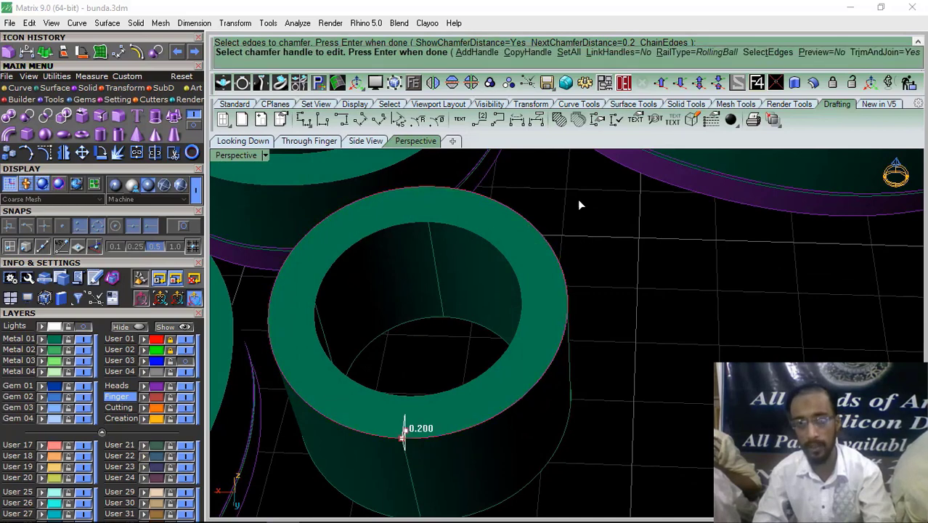
{"action": "left_click", "coordinate": [569, 53]}
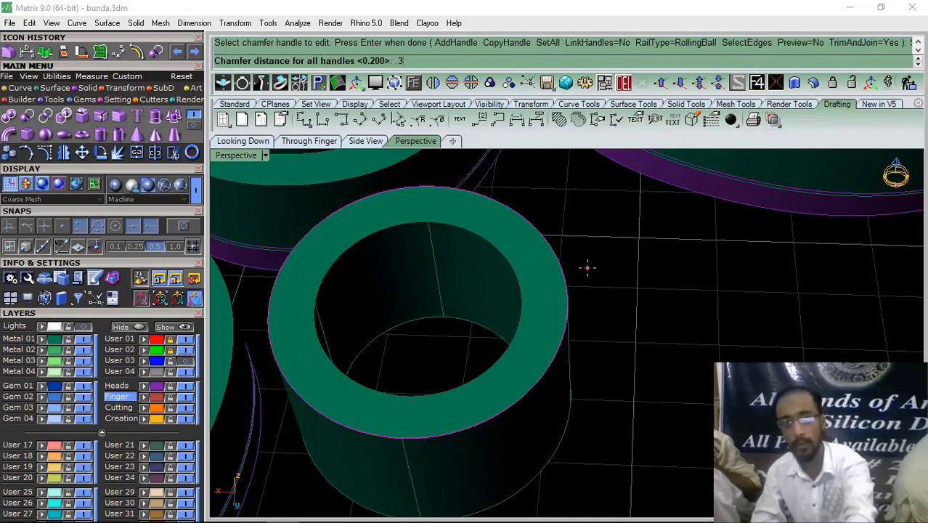
{"action": "key", "text": "Return"}
{"action": "key", "text": "Return"}
{"action": "right_click_drag", "start_coordinate": [588, 287], "coordinate": [425, 265]}
{"action": "right_click_drag", "start_coordinate": [440, 299], "coordinate": [586, 329]}
{"action": "key", "text": "ctrl+z"}
Try a smaller 0.2 chamfer on the same ring's upper outer edge, check it and undo it
{"action": "right_click", "coordinate": [586, 329]}
{"action": "left_click", "coordinate": [568, 297]}
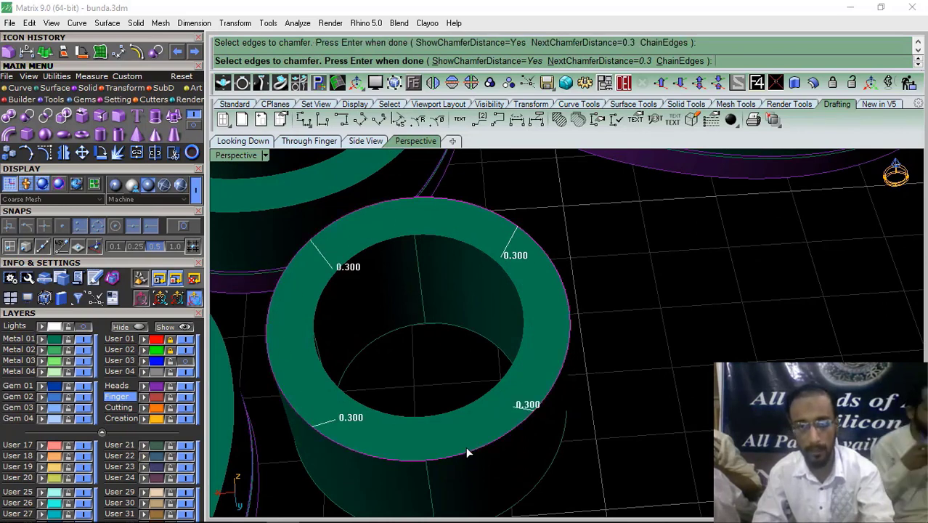
{"action": "key", "text": "Return"}
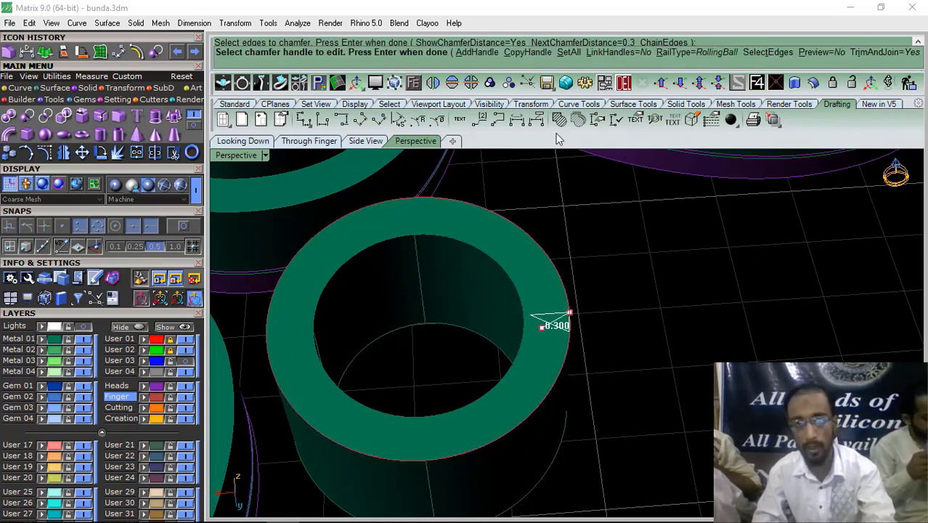
{"action": "left_click", "coordinate": [568, 55]}
{"action": "type", "text": ".25"}
{"action": "key", "text": "Return"}
{"action": "key", "text": "Return"}
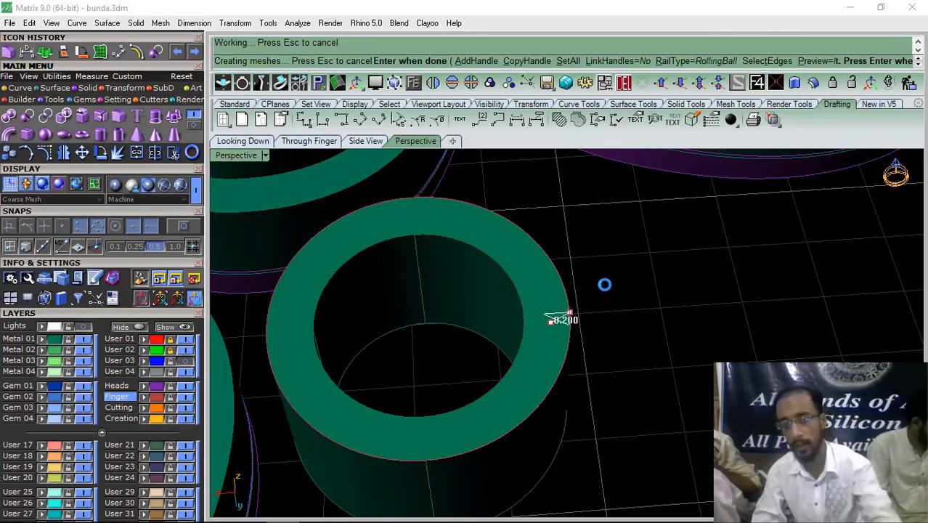
{"action": "right_click_drag", "start_coordinate": [556, 316], "coordinate": [567, 419]}
{"action": "right_click_drag", "start_coordinate": [556, 334], "coordinate": [611, 350]}
{"action": "key", "text": "ctrl+z"}
Chamfer the ring's upper outer edge by 0.16 and check the finished rim
{"action": "right_click", "coordinate": [609, 353]}
{"action": "left_click", "coordinate": [593, 355]}
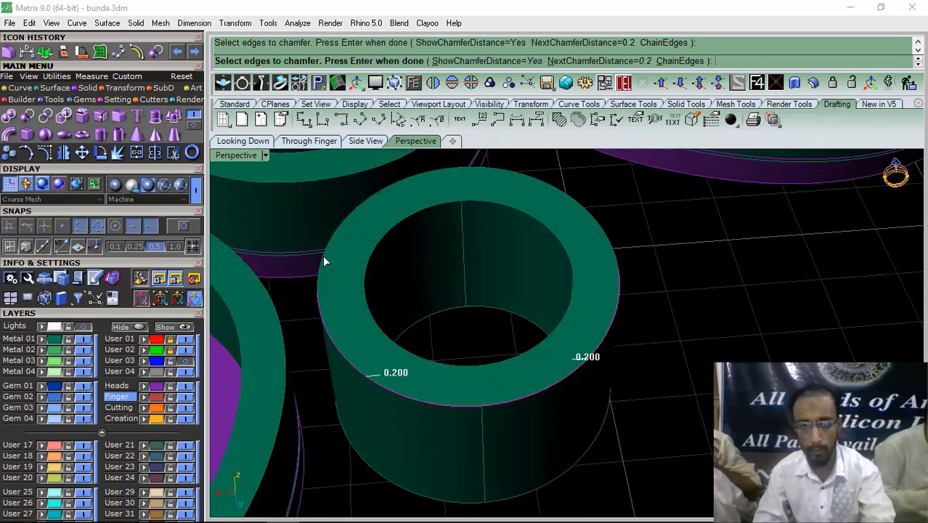
{"action": "key", "text": "Return"}
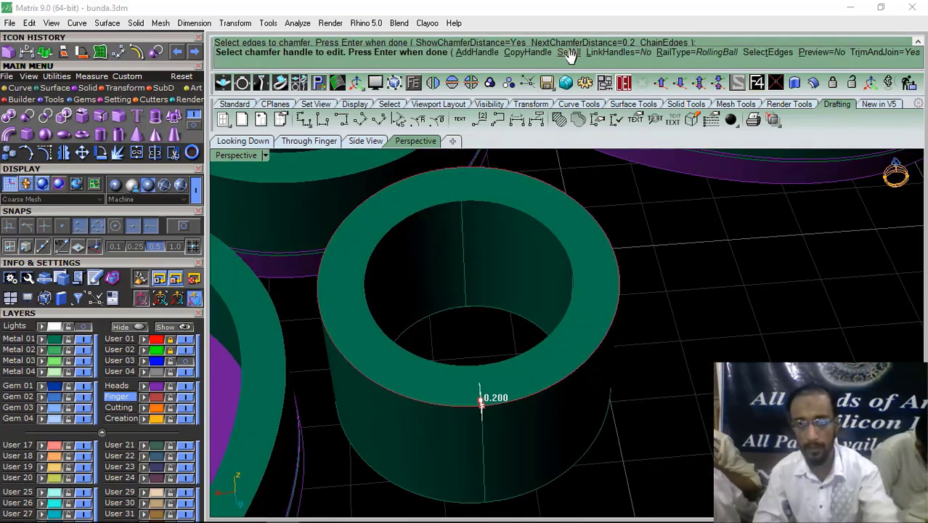
{"action": "left_click", "coordinate": [567, 53]}
{"action": "type", "text": ".16"}
{"action": "key", "text": "Return"}
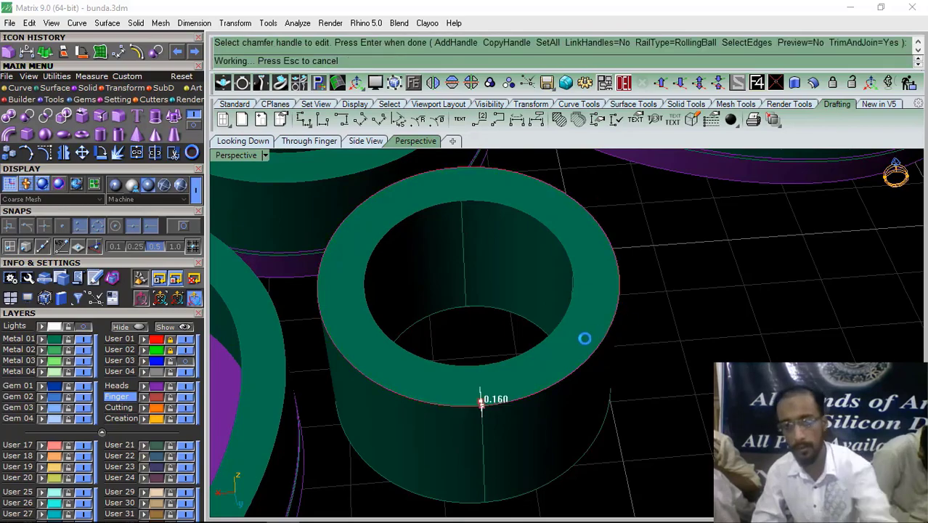
{"action": "key", "text": "Return"}
{"action": "right_click_drag", "start_coordinate": [587, 342], "coordinate": [532, 277]}
{"action": "scroll", "coordinate": [528, 358], "scroll_direction": "down", "scroll_amount": 6}
{"action": "scroll", "coordinate": [530, 279], "scroll_direction": "up", "scroll_amount": 8}
Start a 0.16 chamfer and pick the upper outer edges of the three rings beside the drop-shaped settings near the tail
{"action": "right_click", "coordinate": [520, 287]}
{"action": "left_click", "coordinate": [546, 267]}
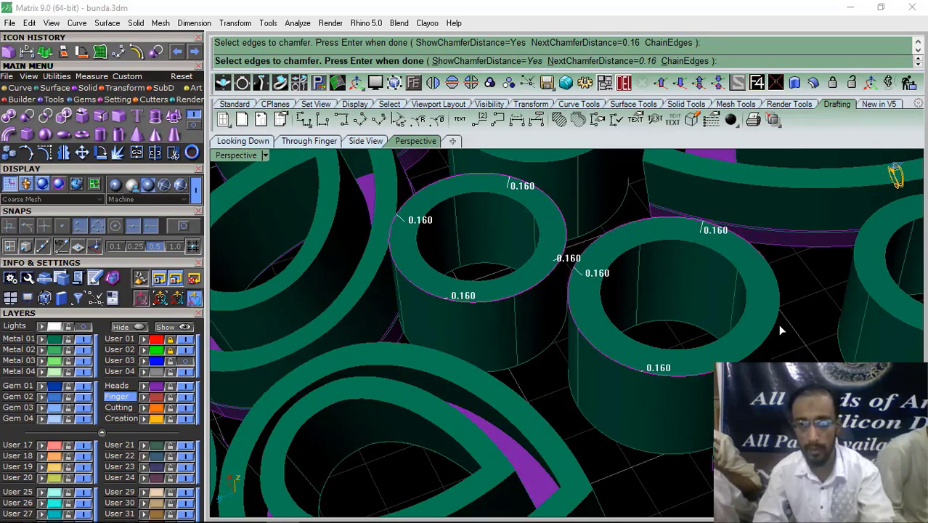
{"action": "scroll", "coordinate": [608, 308], "scroll_direction": "down", "scroll_amount": 2}
{"action": "scroll", "coordinate": [591, 328], "scroll_direction": "up", "scroll_amount": 4}
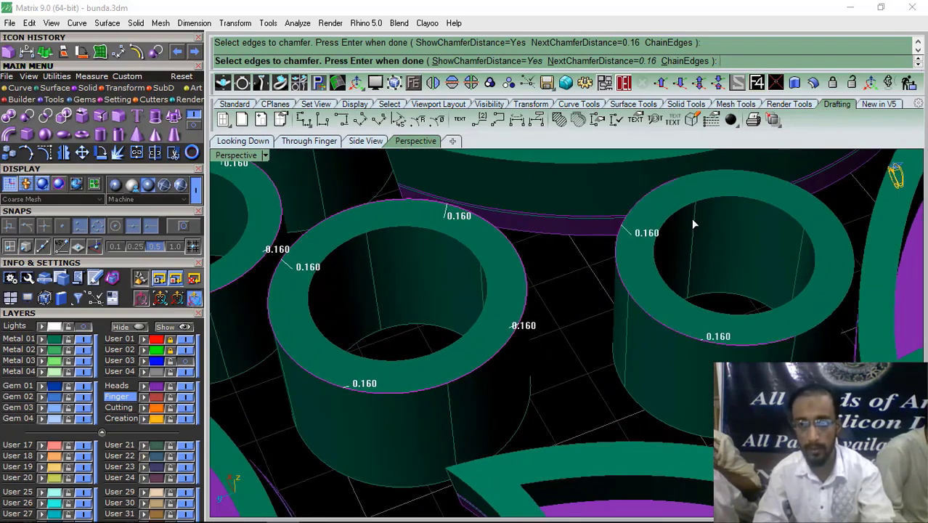
{"action": "scroll", "coordinate": [710, 260], "scroll_direction": "down", "scroll_amount": 4}
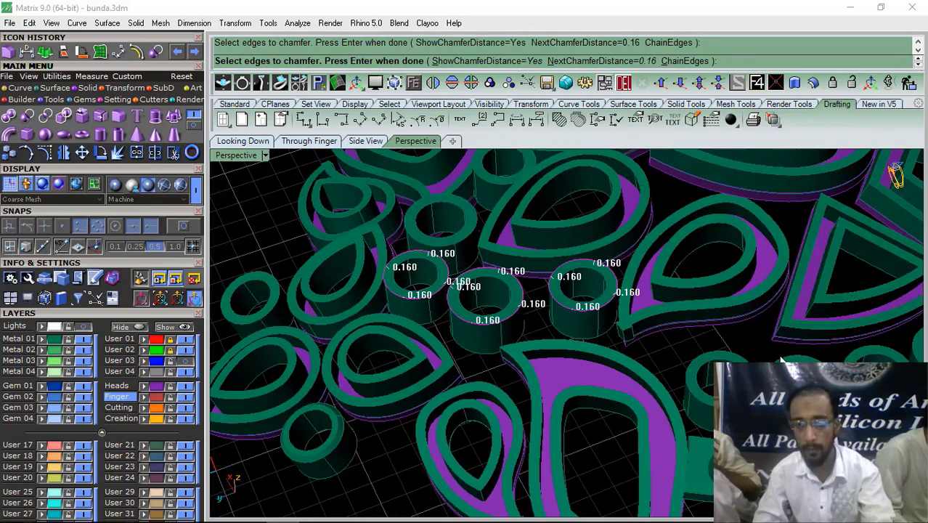
Add the upper outer edges of the six rings in the curved row inside the perforated band to the 0.16 chamfer
{"action": "scroll", "coordinate": [615, 334], "scroll_direction": "up", "scroll_amount": 3}
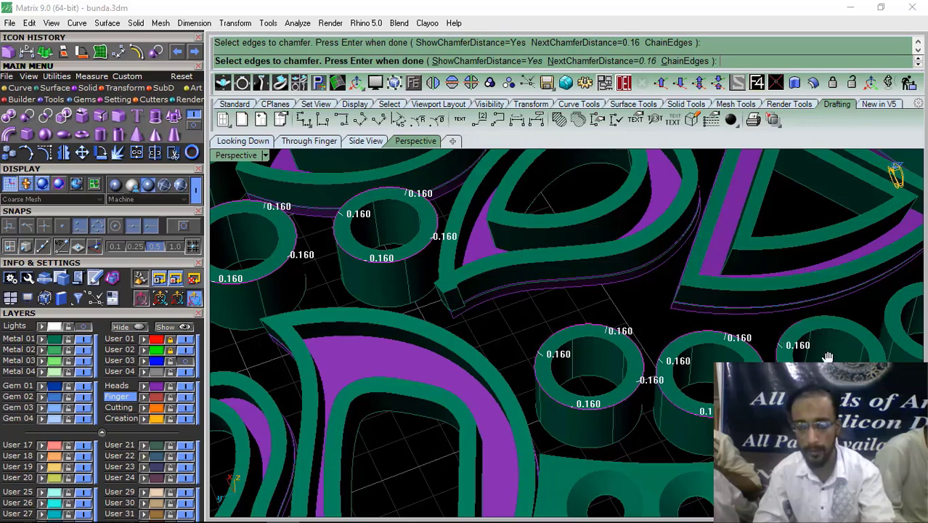
{"action": "scroll", "coordinate": [681, 314], "scroll_direction": "up", "scroll_amount": 3}
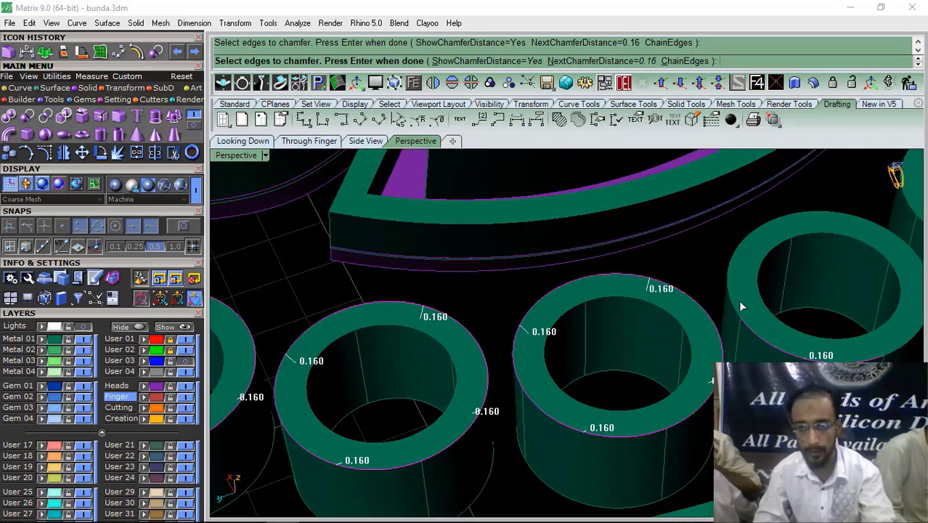
{"action": "scroll", "coordinate": [729, 217], "scroll_direction": "down", "scroll_amount": 3}
{"action": "scroll", "coordinate": [732, 232], "scroll_direction": "up", "scroll_amount": 3}
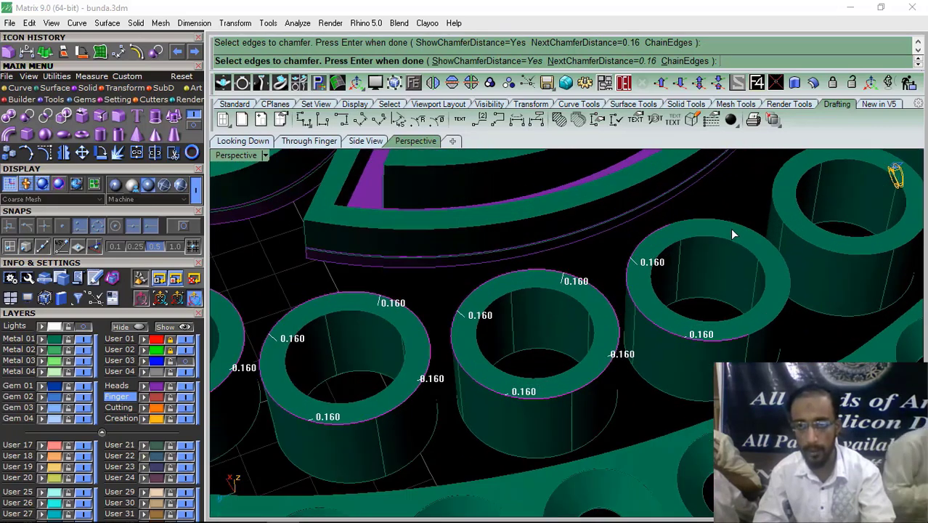
{"action": "left_click", "coordinate": [730, 220]}
{"action": "scroll", "coordinate": [511, 286], "scroll_direction": "down", "scroll_amount": 5}
{"action": "scroll", "coordinate": [633, 287], "scroll_direction": "up", "scroll_amount": 6}
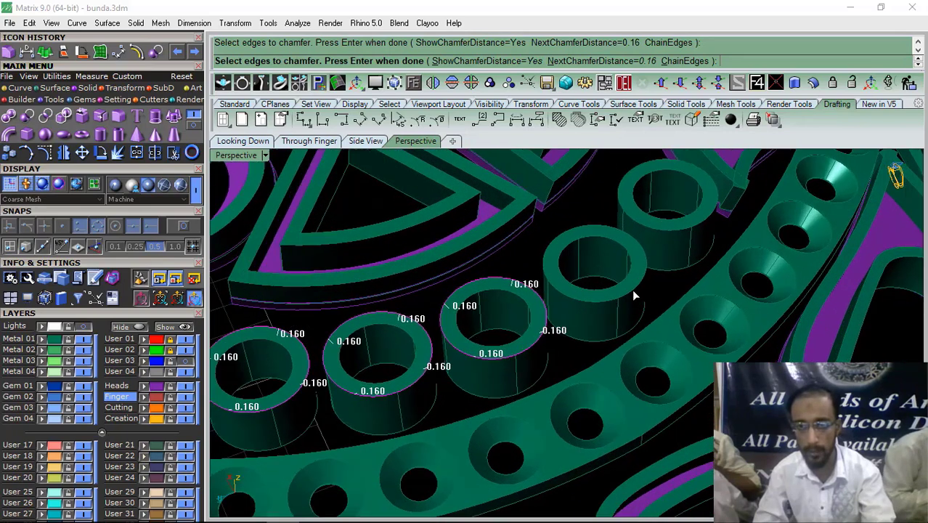
{"action": "left_click", "coordinate": [634, 288]}
{"action": "left_click", "coordinate": [555, 311]}
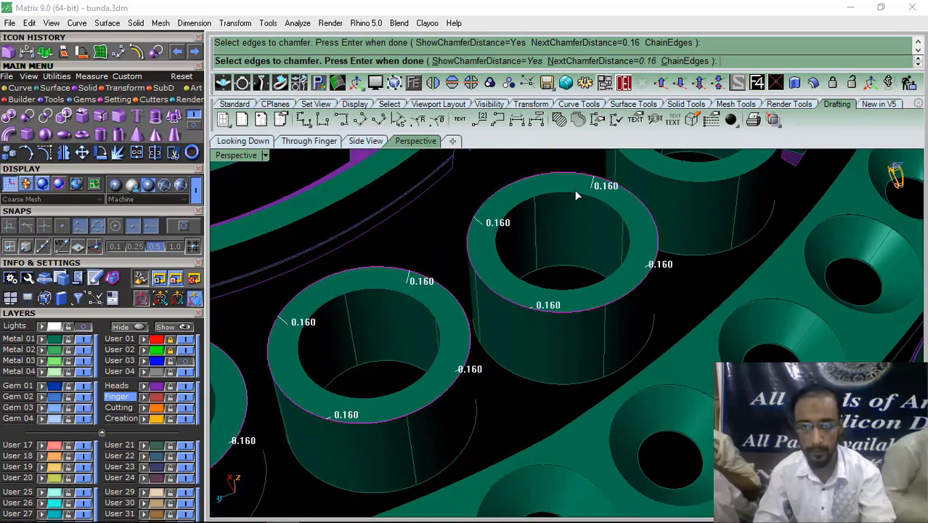
{"action": "scroll", "coordinate": [513, 315], "scroll_direction": "down", "scroll_amount": 5}
{"action": "scroll", "coordinate": [546, 263], "scroll_direction": "up", "scroll_amount": 4}
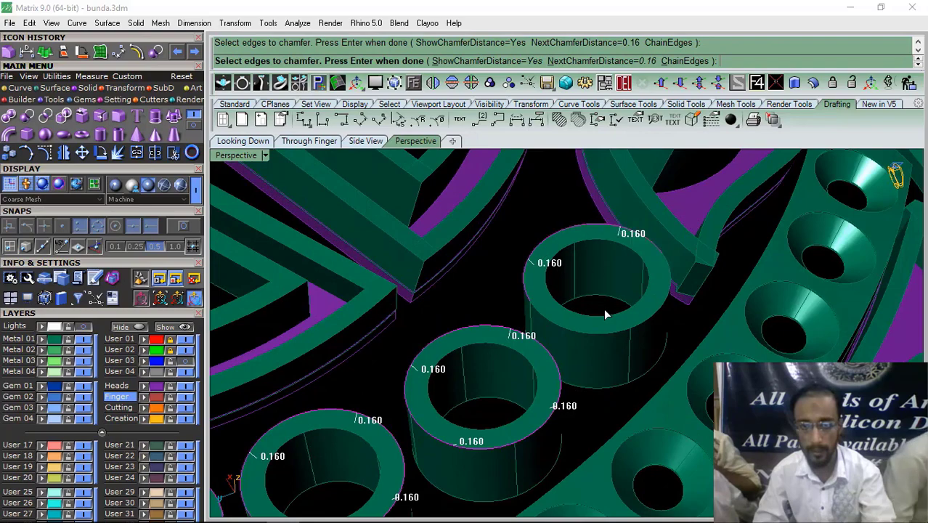
{"action": "scroll", "coordinate": [642, 317], "scroll_direction": "down", "scroll_amount": 4}
{"action": "scroll", "coordinate": [594, 338], "scroll_direction": "up", "scroll_amount": 5}
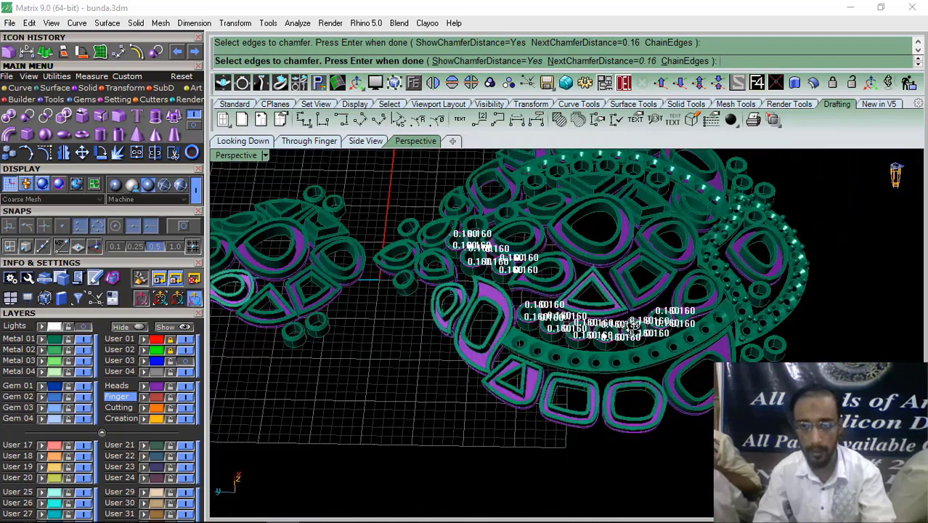
Add the upper edges of the three rings outside the large end setting and the ring beside the pronged band to the chamfer
{"action": "scroll", "coordinate": [572, 392], "scroll_direction": "up", "scroll_amount": 2}
{"action": "left_click", "coordinate": [528, 399]}
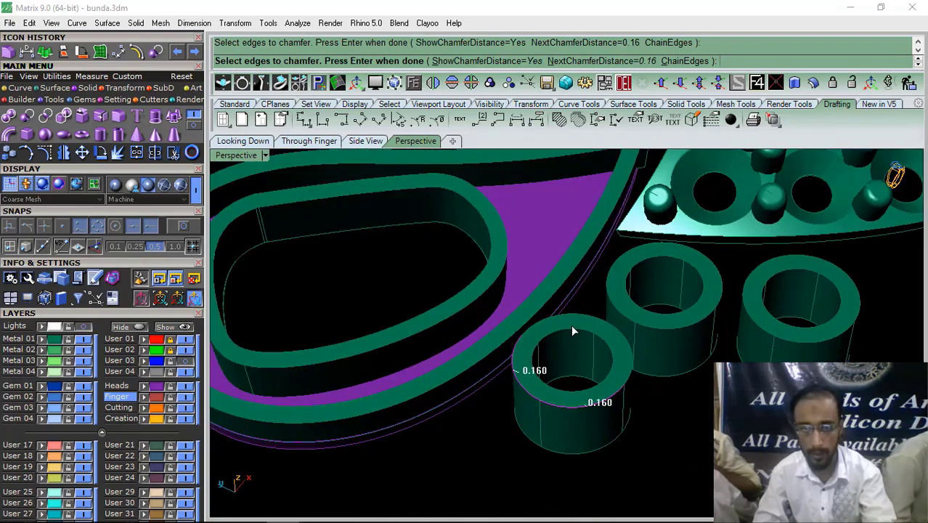
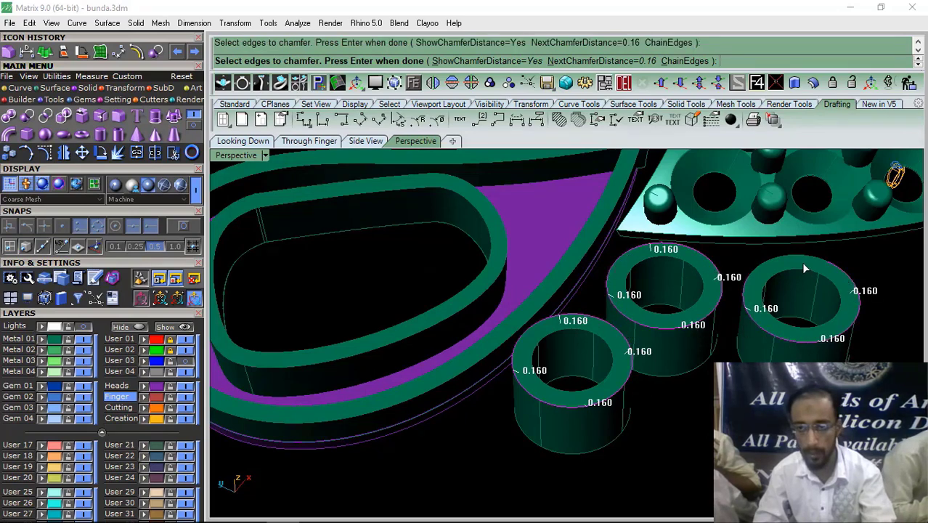
{"action": "scroll", "coordinate": [604, 334], "scroll_direction": "down", "scroll_amount": 4}
{"action": "scroll", "coordinate": [667, 298], "scroll_direction": "up", "scroll_amount": 4}
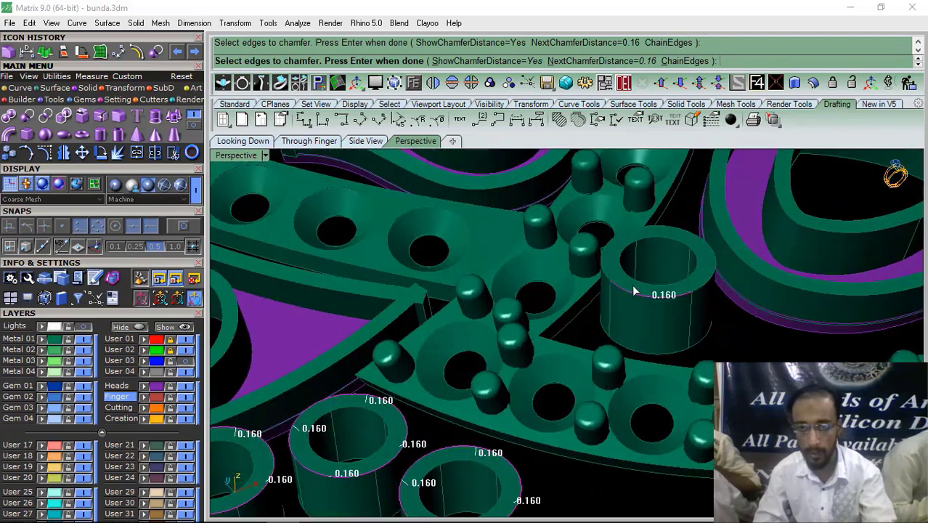
{"action": "left_click", "coordinate": [715, 272]}
{"action": "scroll", "coordinate": [613, 304], "scroll_direction": "down", "scroll_amount": 8}
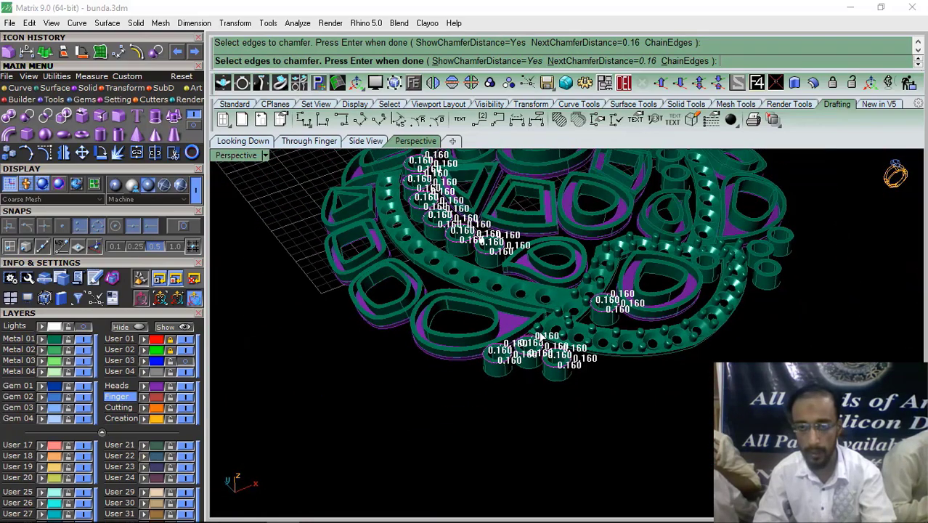
Apply the 0.16 chamfer to all picked ring edges and check the finished rims near the tail
{"action": "right_click_drag", "start_coordinate": [614, 304], "coordinate": [662, 352]}
{"action": "scroll", "coordinate": [602, 350], "scroll_direction": "down", "scroll_amount": 3}
{"action": "right_click_drag", "start_coordinate": [562, 350], "coordinate": [578, 304]}
{"action": "key", "text": "Return"}
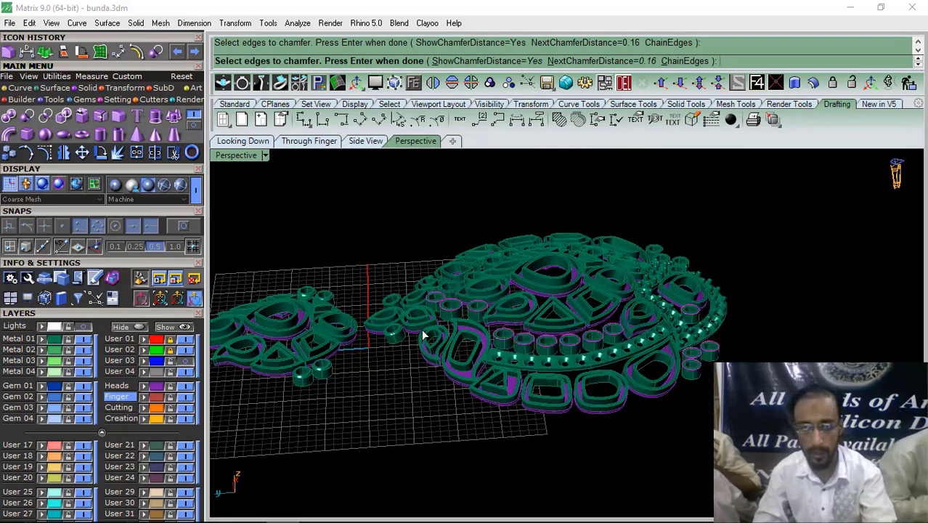
{"action": "key", "text": "Return"}
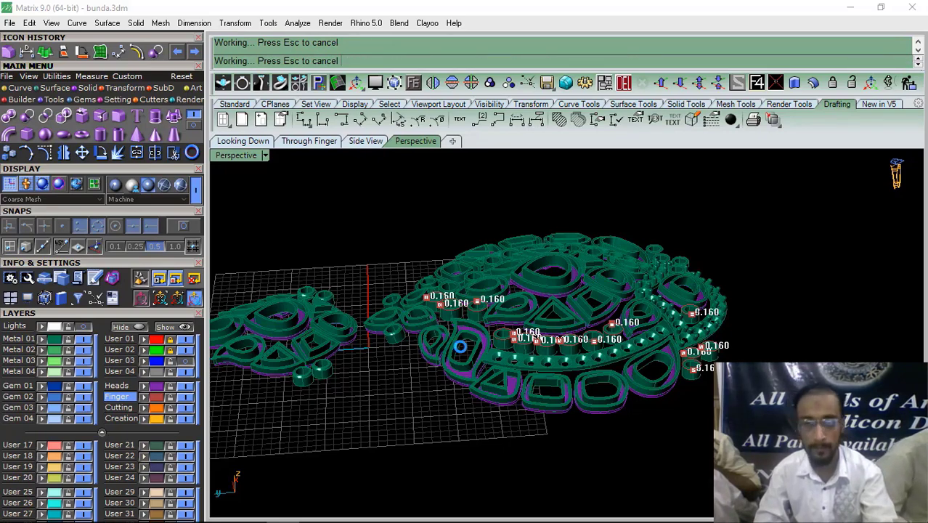
{"action": "scroll", "coordinate": [538, 298], "scroll_direction": "up", "scroll_amount": 8}
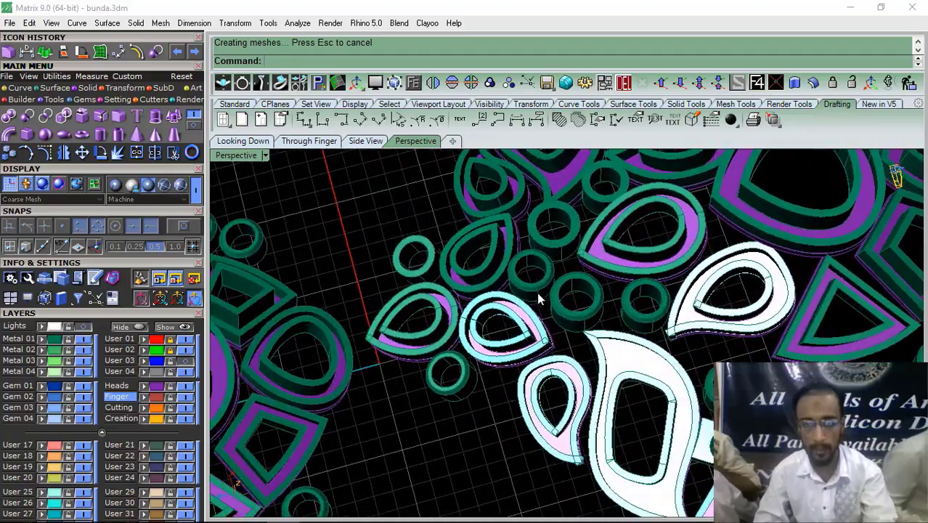
{"action": "right_click_drag", "start_coordinate": [538, 298], "coordinate": [528, 344]}
{"action": "scroll", "coordinate": [579, 272], "scroll_direction": "up", "scroll_amount": 6}
{"action": "scroll", "coordinate": [548, 287], "scroll_direction": "down", "scroll_amount": 6}
{"action": "right_click_drag", "start_coordinate": [548, 287], "coordinate": [530, 308]}
{"action": "scroll", "coordinate": [475, 355], "scroll_direction": "up", "scroll_amount": 2}
Select the unchamfered rings on the opposite half of the large piece and delete them
{"action": "left_click", "coordinate": [479, 371]}
{"action": "left_click", "coordinate": [530, 237]}
{"action": "right_click_drag", "start_coordinate": [479, 274], "coordinate": [486, 355]}
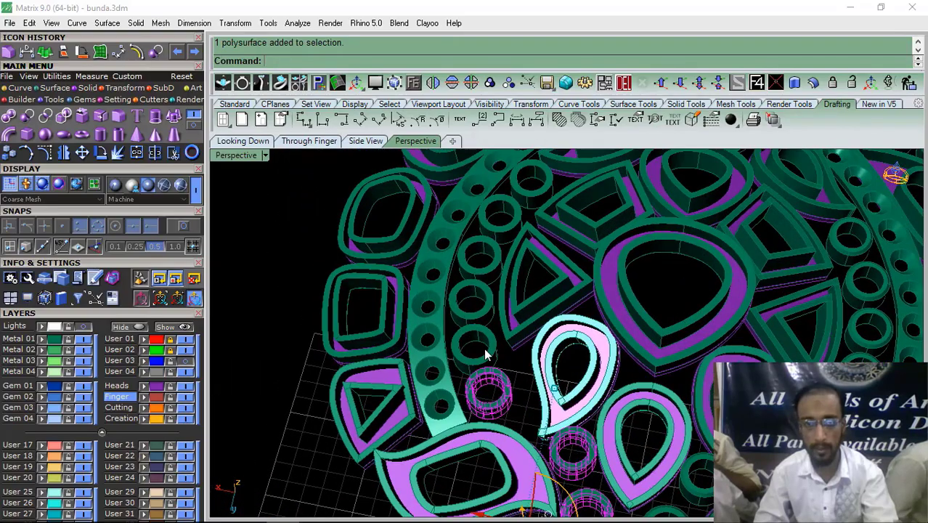
{"action": "scroll", "coordinate": [524, 247], "scroll_direction": "down", "scroll_amount": 6}
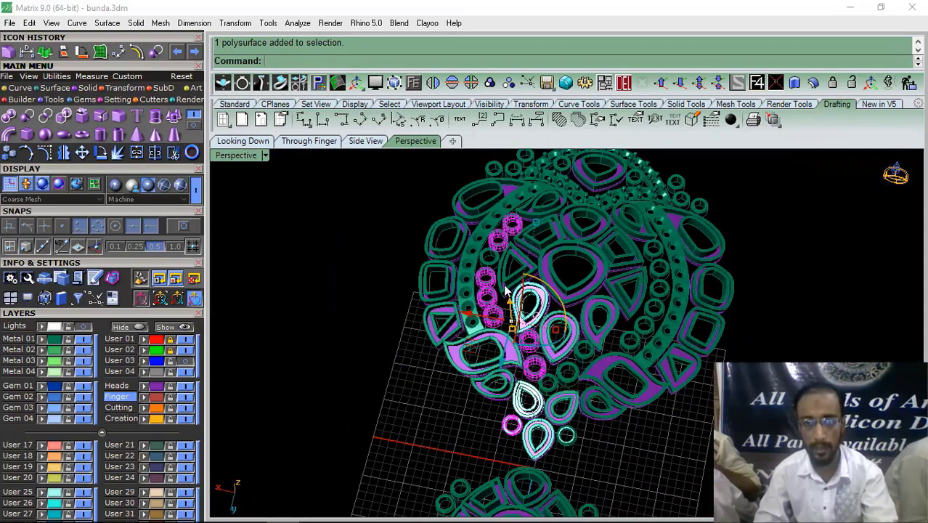
{"action": "mouse_move", "coordinate": [515, 294]}
{"action": "right_mouse_down"}
{"action": "mouse_move", "coordinate": [531, 327]}
{"action": "mouse_move", "coordinate": [519, 305]}
{"action": "right_mouse_up"}
{"action": "scroll", "coordinate": [523, 319], "scroll_direction": "up", "scroll_amount": 6}
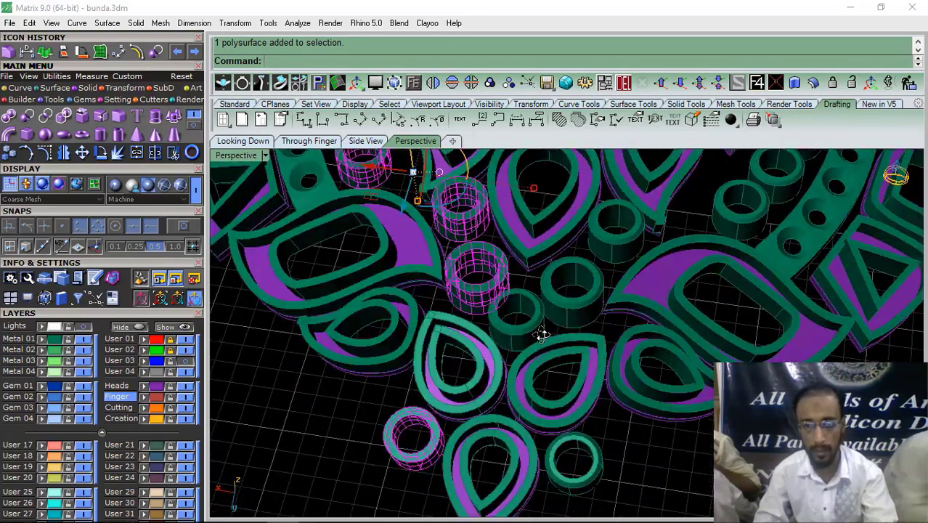
{"action": "scroll", "coordinate": [520, 271], "scroll_direction": "down", "scroll_amount": 6}
{"action": "scroll", "coordinate": [520, 270], "scroll_direction": "down", "scroll_amount": 3}
{"action": "scroll", "coordinate": [512, 173], "scroll_direction": "up", "scroll_amount": 8}
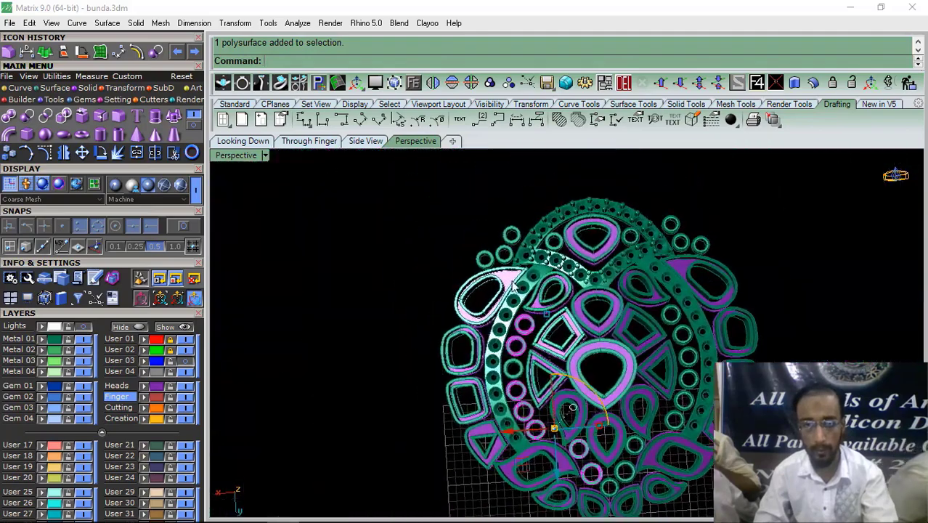
{"action": "scroll", "coordinate": [456, 215], "scroll_direction": "down", "scroll_amount": 6}
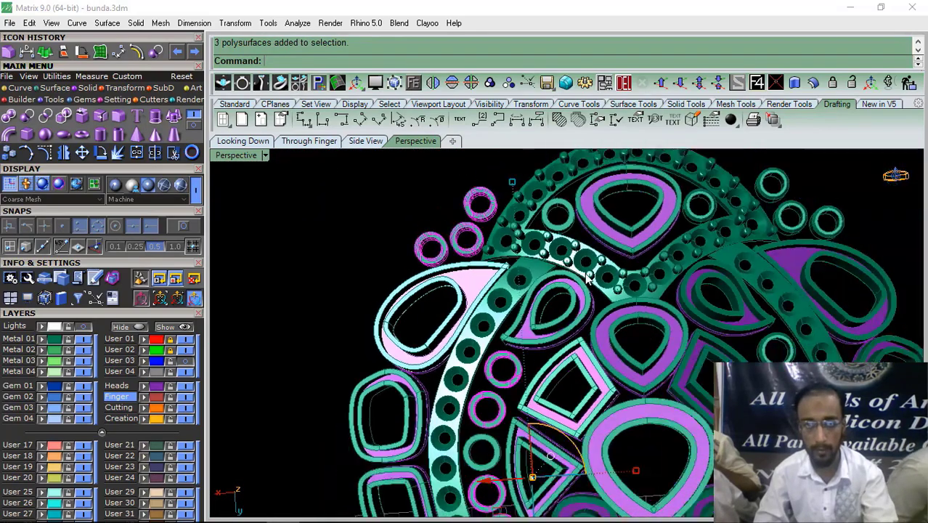
{"action": "scroll", "coordinate": [468, 270], "scroll_direction": "up", "scroll_amount": 6}
{"action": "scroll", "coordinate": [469, 270], "scroll_direction": "down", "scroll_amount": 2}
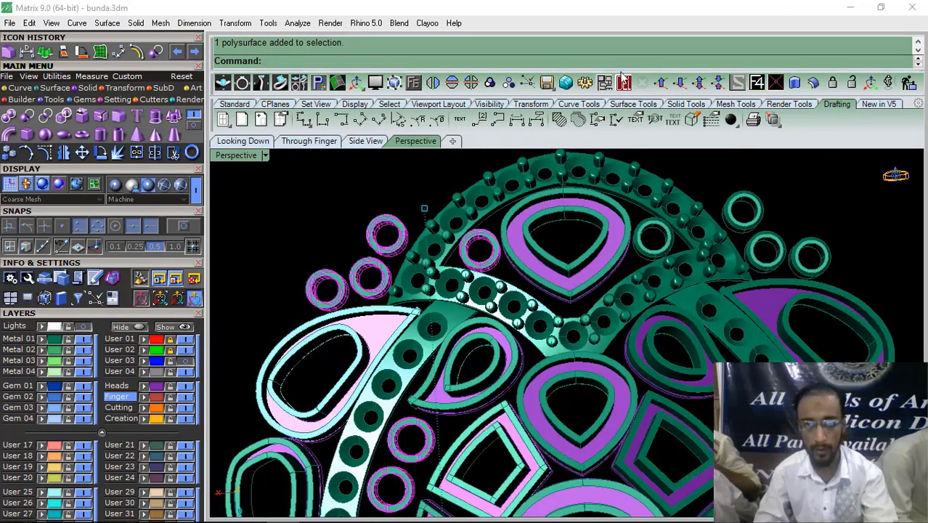
{"action": "key", "text": "Delete"}
Delete the one remaining unchamfered ring in the curved row beside the perforated band
{"action": "scroll", "coordinate": [451, 320], "scroll_direction": "down", "scroll_amount": 4}
{"action": "left_click", "coordinate": [451, 319]}
{"action": "scroll", "coordinate": [451, 320], "scroll_direction": "up", "scroll_amount": 3}
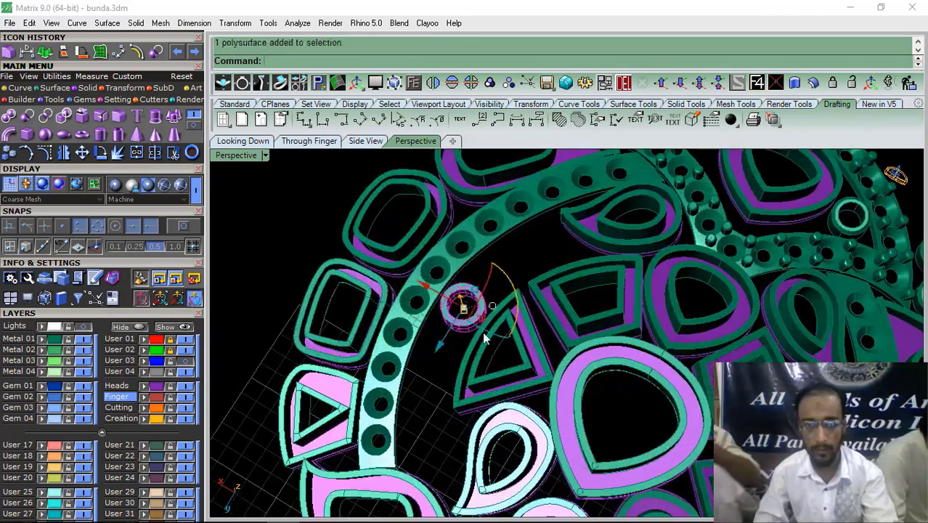
{"action": "left_click", "coordinate": [623, 82]}
Select the chamfered rings outside the end setting, beside the pronged band and along the curved row
{"action": "scroll", "coordinate": [622, 245], "scroll_direction": "down", "scroll_amount": 5}
{"action": "scroll", "coordinate": [605, 390], "scroll_direction": "up", "scroll_amount": 6}
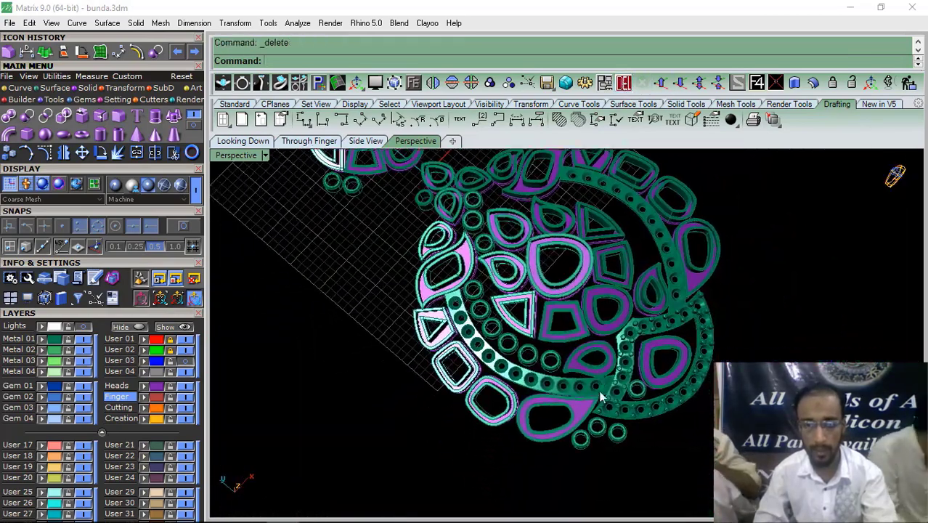
{"action": "left_click_drag", "start_coordinate": [533, 419], "coordinate": [534, 420]}
{"action": "scroll", "coordinate": [534, 420], "scroll_direction": "down", "scroll_amount": 4}
{"action": "scroll", "coordinate": [512, 387], "scroll_direction": "up", "scroll_amount": 5}
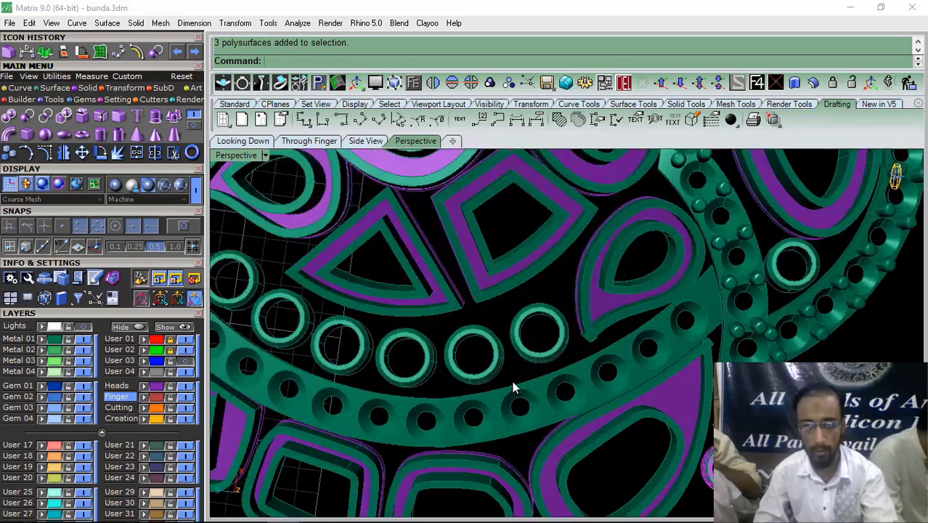
{"action": "left_click_drag", "start_coordinate": [495, 341], "coordinate": [368, 354]}
{"action": "scroll", "coordinate": [351, 349], "scroll_direction": "down", "scroll_amount": 4}
{"action": "scroll", "coordinate": [305, 337], "scroll_direction": "up", "scroll_amount": 4}
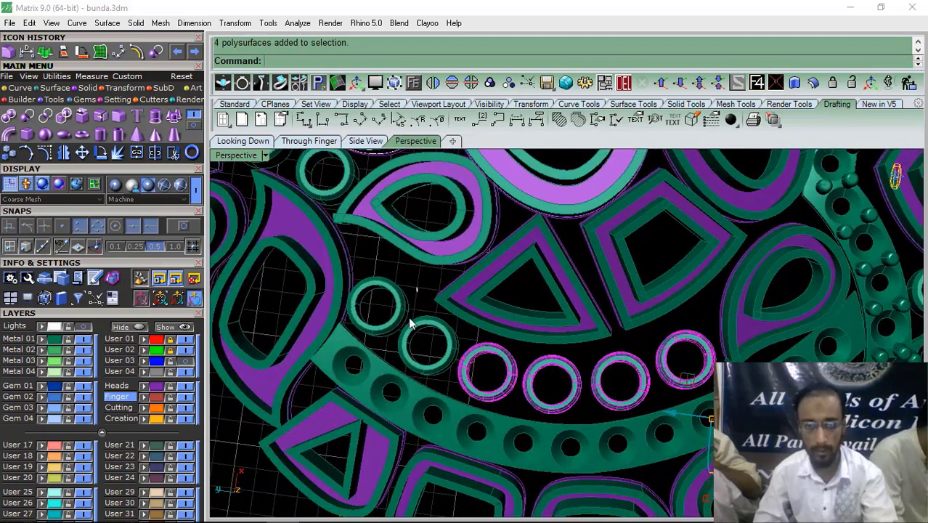
{"action": "scroll", "coordinate": [410, 323], "scroll_direction": "down", "scroll_amount": 3}
{"action": "scroll", "coordinate": [587, 330], "scroll_direction": "up", "scroll_amount": 4}
{"action": "left_click", "coordinate": [587, 331]}
{"action": "scroll", "coordinate": [498, 311], "scroll_direction": "down", "scroll_amount": 3}
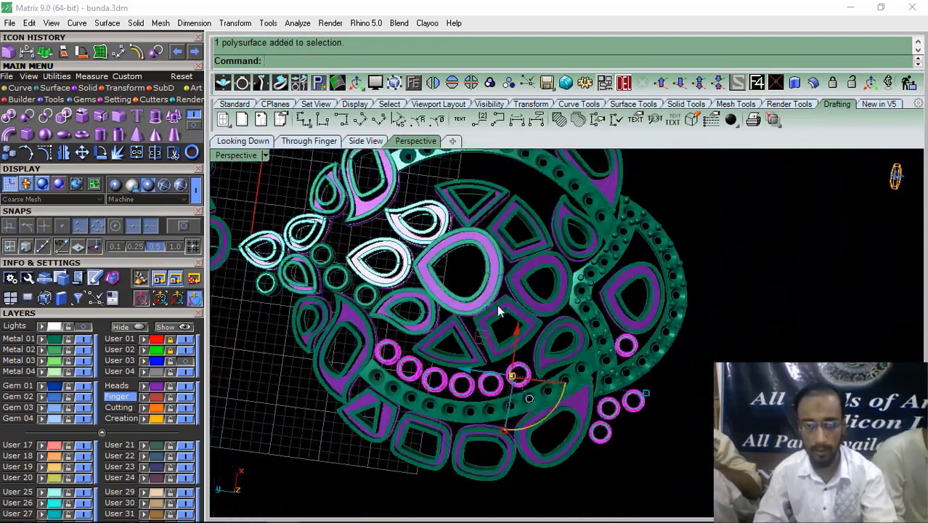
Add the chamfered rings near the tail to the selection and mirror all of them onto the opposite half
{"action": "scroll", "coordinate": [351, 291], "scroll_direction": "up", "scroll_amount": 5}
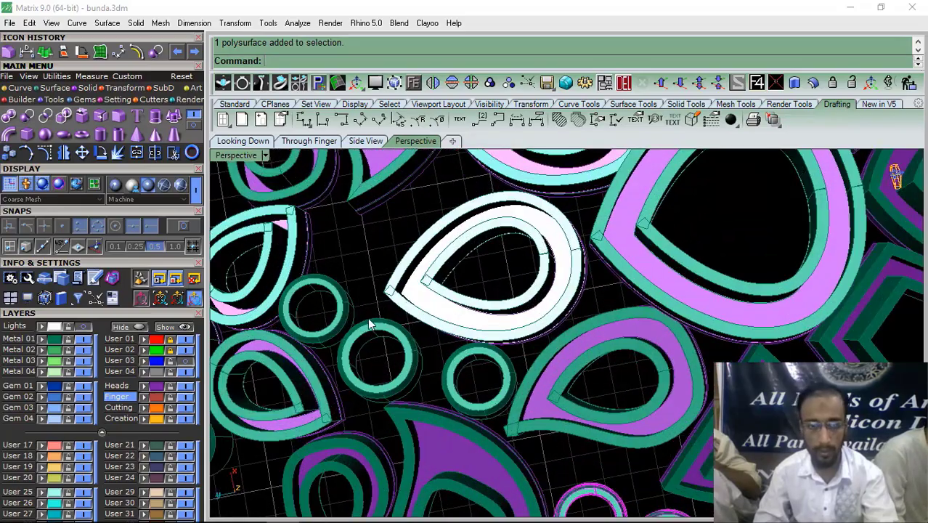
{"action": "scroll", "coordinate": [463, 376], "scroll_direction": "down", "scroll_amount": 4}
{"action": "scroll", "coordinate": [446, 405], "scroll_direction": "up", "scroll_amount": 1}
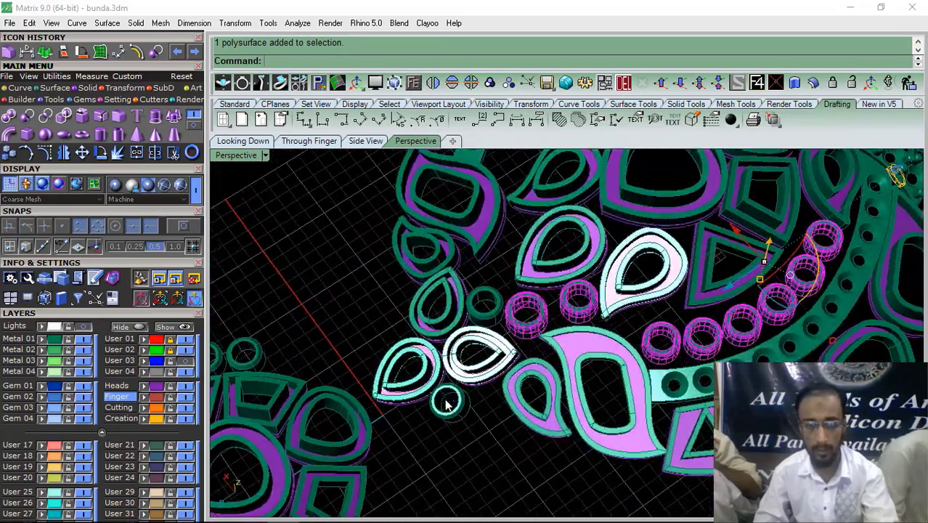
{"action": "scroll", "coordinate": [450, 429], "scroll_direction": "down", "scroll_amount": 4}
{"action": "scroll", "coordinate": [494, 305], "scroll_direction": "up", "scroll_amount": 1}
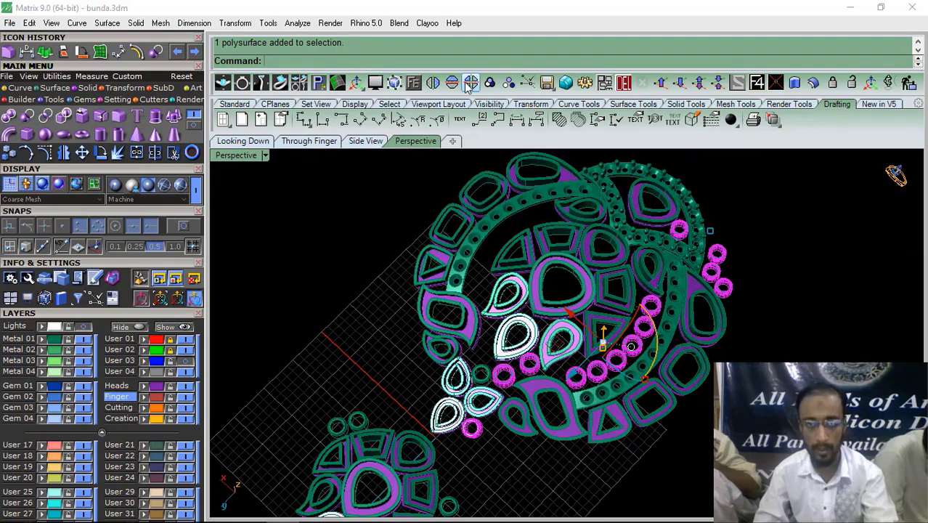
{"action": "left_click", "coordinate": [433, 82]}
{"action": "right_click_drag", "start_coordinate": [683, 379], "coordinate": [619, 366]}
{"action": "scroll", "coordinate": [395, 280], "scroll_direction": "up", "scroll_amount": 5}
Select all parts of the small separate piece and group them
{"action": "right_click_drag", "start_coordinate": [396, 280], "coordinate": [494, 359]}
{"action": "scroll", "coordinate": [477, 270], "scroll_direction": "down", "scroll_amount": 3}
{"action": "left_click_drag", "start_coordinate": [307, 508], "coordinate": [307, 507]}
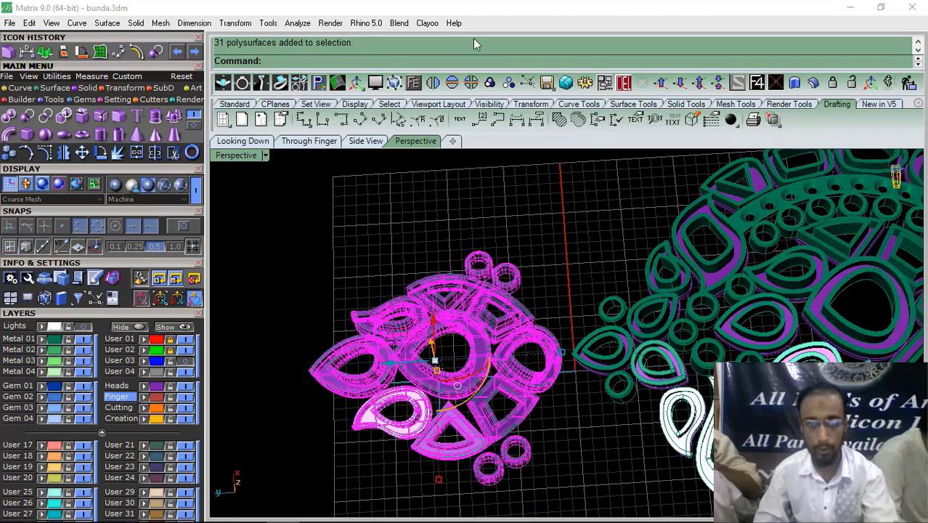
{"action": "left_click", "coordinate": [448, 259]}
{"action": "scroll", "coordinate": [448, 267], "scroll_direction": "down", "scroll_amount": 8}
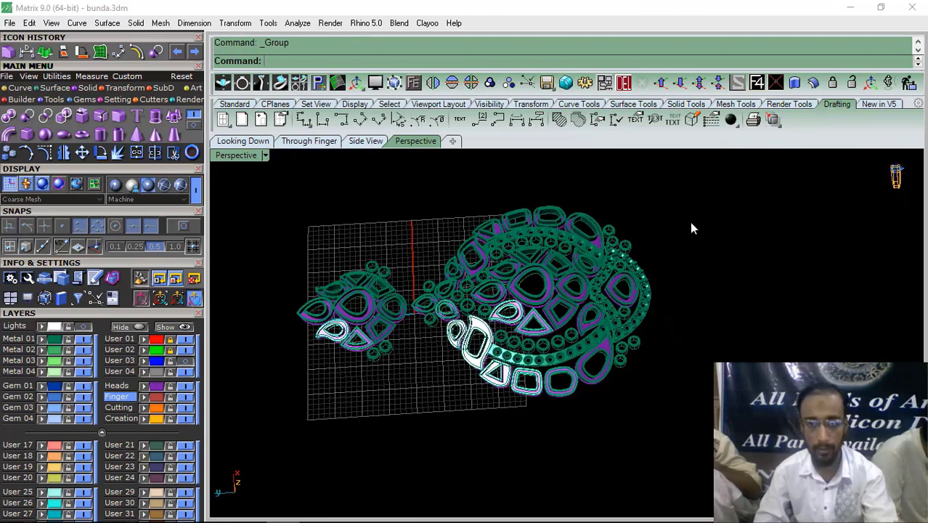
Select all parts of the large domed piece and group them
{"action": "left_click_drag", "start_coordinate": [418, 438], "coordinate": [418, 435]}
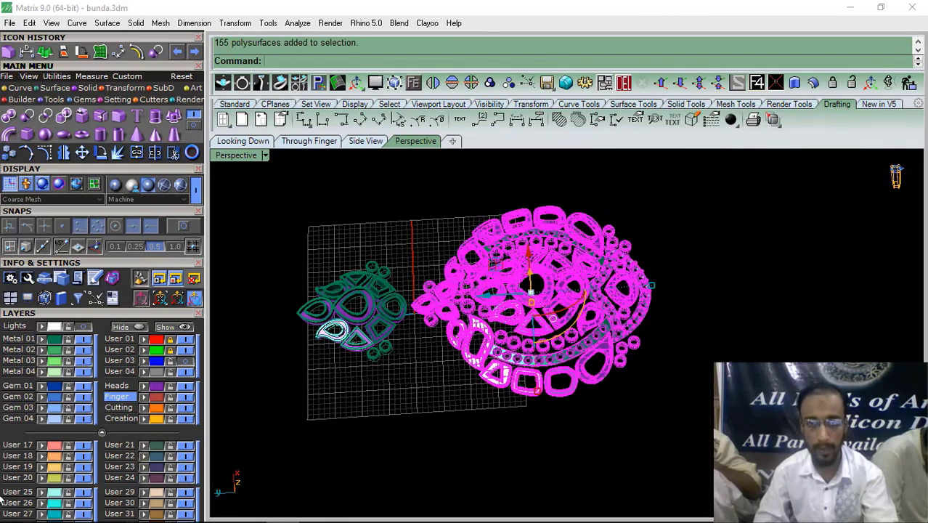
{"action": "left_click", "coordinate": [490, 84]}
{"action": "right_click_drag", "start_coordinate": [393, 269], "coordinate": [519, 244]}
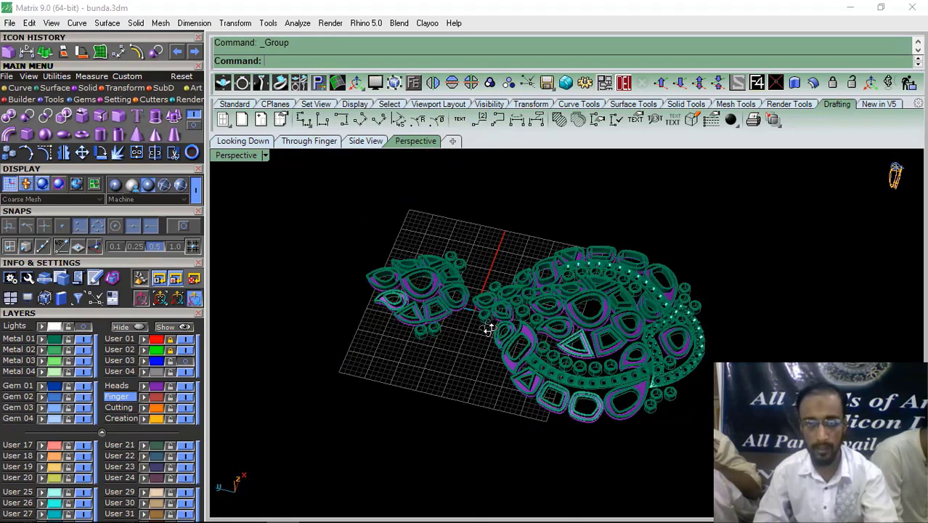
Select the large domed piece and ungroup it into its separate parts
{"action": "right_click_drag", "start_coordinate": [488, 328], "coordinate": [537, 321]}
{"action": "scroll", "coordinate": [531, 323], "scroll_direction": "up", "scroll_amount": 5}
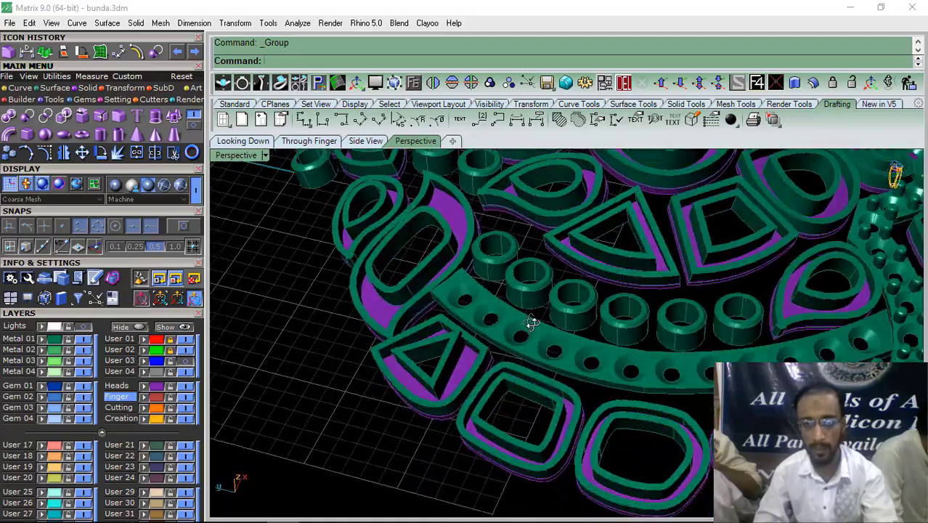
{"action": "scroll", "coordinate": [531, 323], "scroll_direction": "up", "scroll_amount": 5}
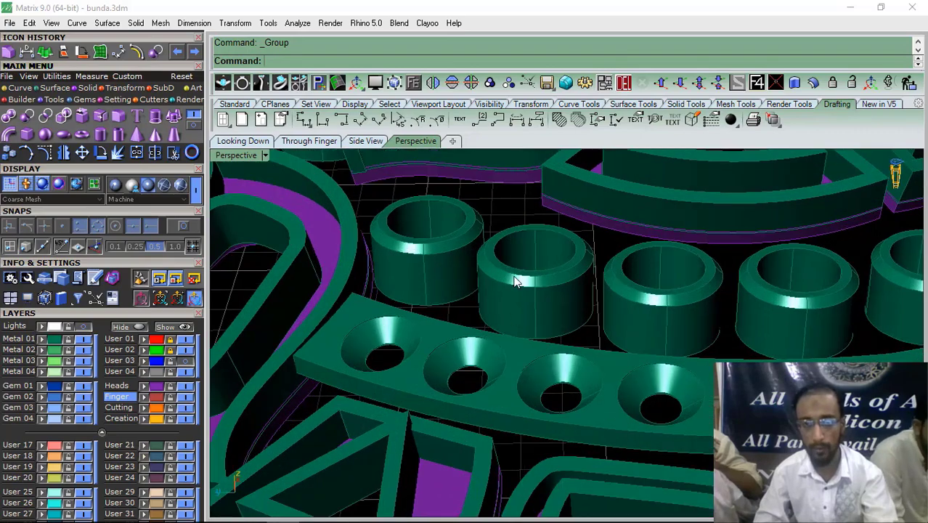
{"action": "scroll", "coordinate": [549, 267], "scroll_direction": "down", "scroll_amount": 5}
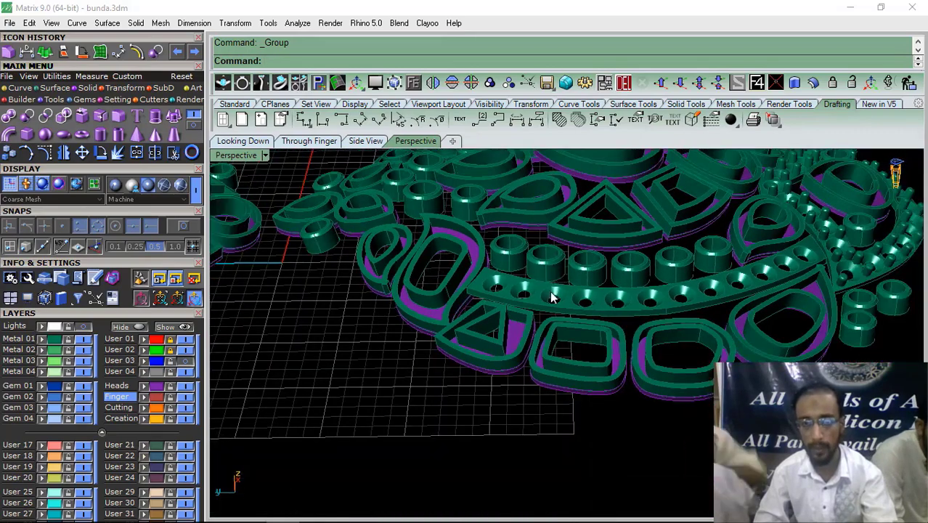
{"action": "right_click_drag", "start_coordinate": [549, 267], "coordinate": [508, 347]}
{"action": "scroll", "coordinate": [507, 348], "scroll_direction": "down", "scroll_amount": 5}
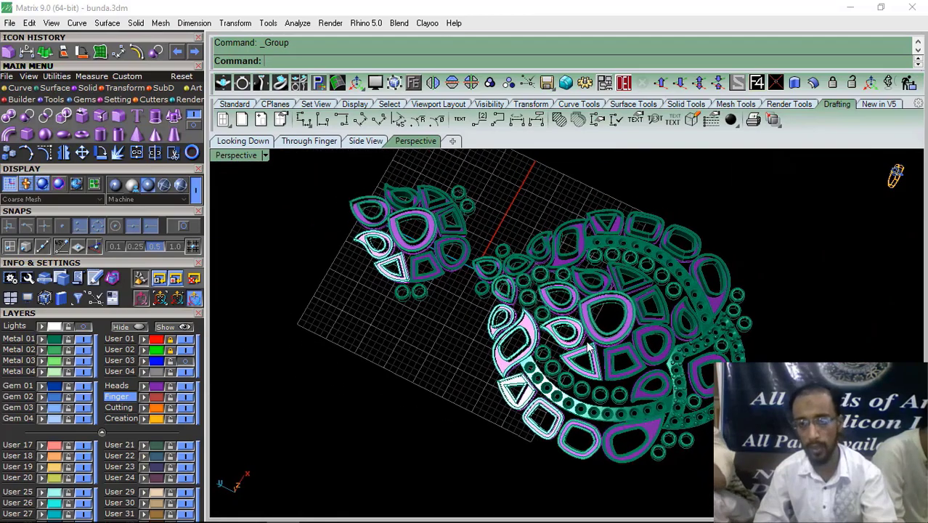
{"action": "right_click_drag", "start_coordinate": [589, 348], "coordinate": [539, 327], "text": "shift"}
{"action": "left_click", "coordinate": [617, 338]}
{"action": "scroll", "coordinate": [617, 351], "scroll_direction": "up", "scroll_amount": 6}
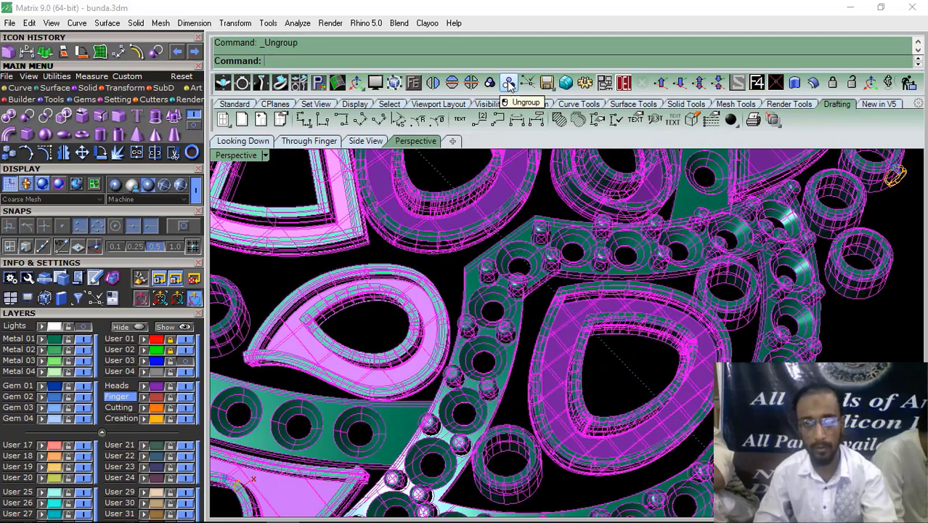
{"action": "key", "text": "Escape"}
Select the small round prongs on the drilled band around the end teardrop setting and remove them
{"action": "left_click", "coordinate": [489, 275]}
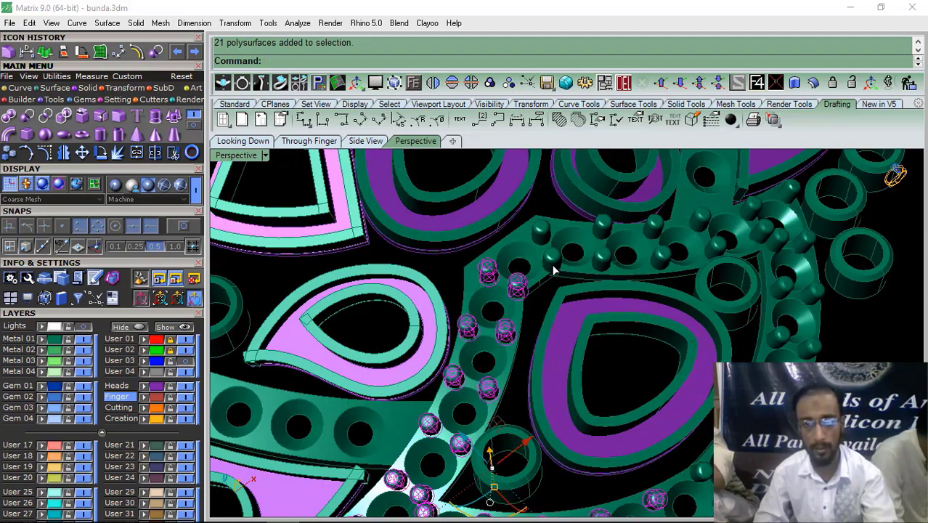
{"action": "scroll", "coordinate": [552, 268], "scroll_direction": "down", "scroll_amount": 5}
{"action": "scroll", "coordinate": [590, 351], "scroll_direction": "up", "scroll_amount": 5}
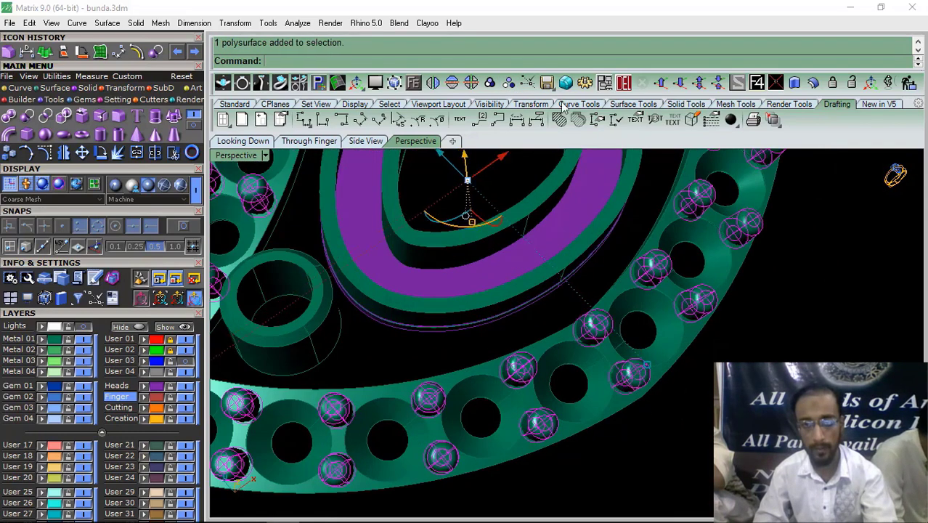
{"action": "left_click", "coordinate": [568, 377]}
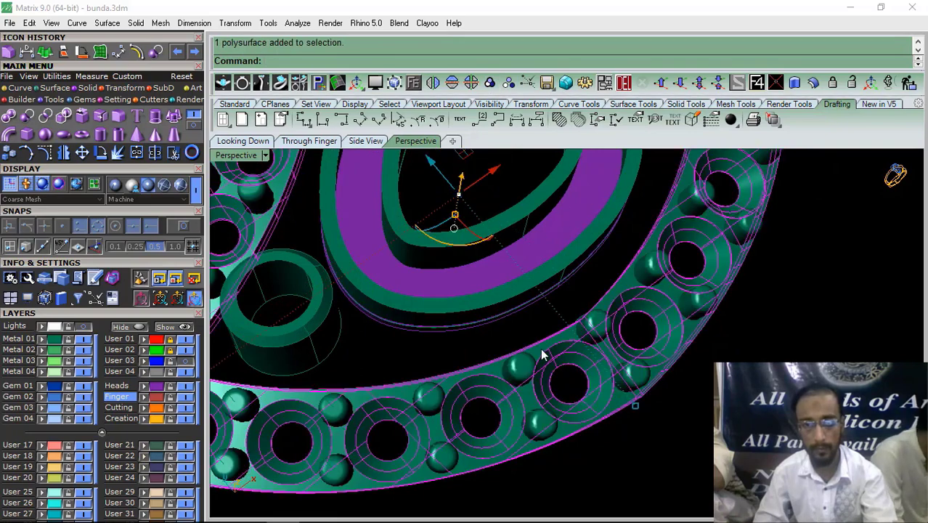
{"action": "left_click", "coordinate": [529, 370]}
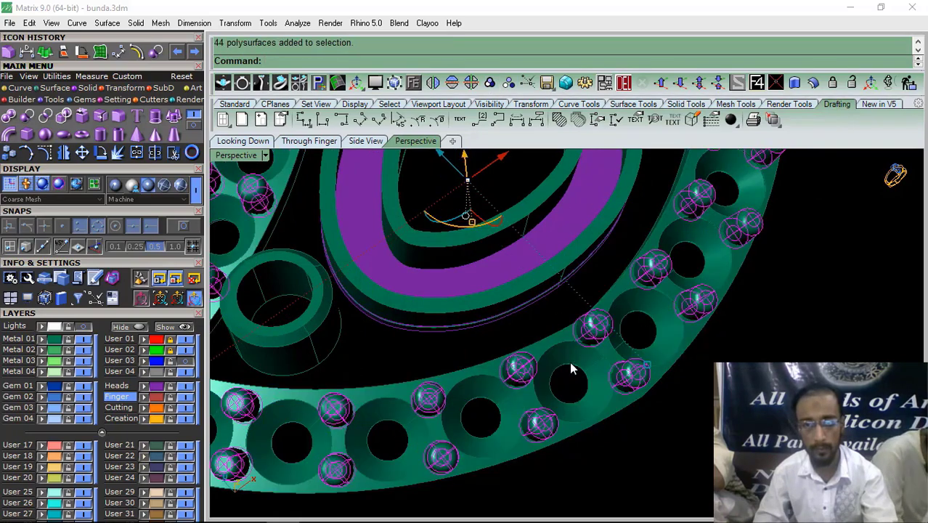
{"action": "scroll", "coordinate": [574, 363], "scroll_direction": "down", "scroll_amount": 5}
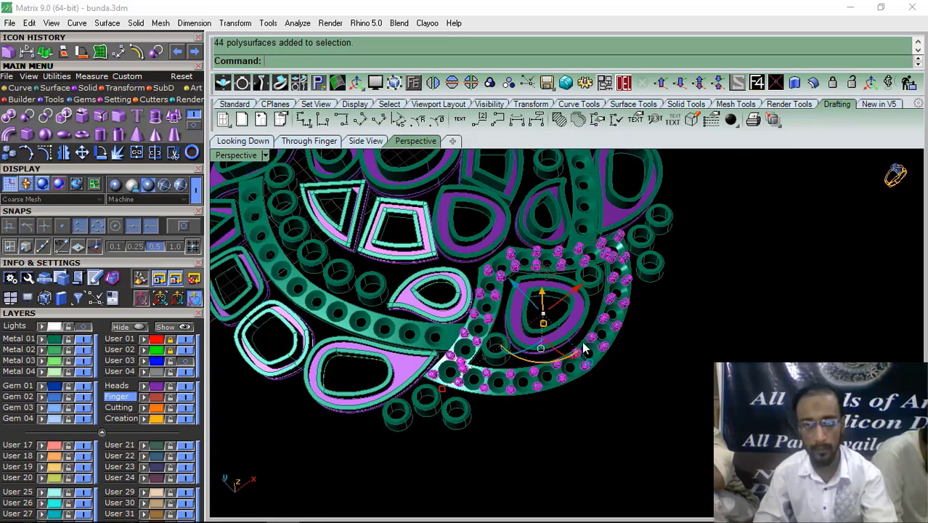
{"action": "left_click", "coordinate": [623, 83]}
Select all parts of the large domed piece and group them again
{"action": "scroll", "coordinate": [629, 359], "scroll_direction": "down", "scroll_amount": 7}
{"action": "right_click_drag", "start_coordinate": [629, 360], "coordinate": [643, 297]}
{"action": "left_click_drag", "start_coordinate": [414, 454], "coordinate": [413, 454]}
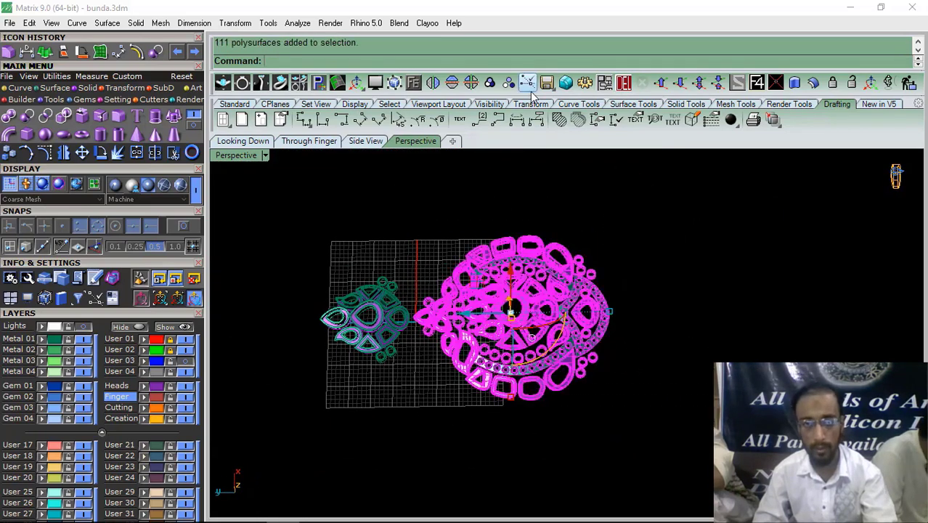
{"action": "left_click", "coordinate": [490, 83]}
Examine the drilled bands around the end setting up close and the domed piece from a low angle
{"action": "right_click_drag", "start_coordinate": [432, 277], "coordinate": [531, 353], "text": "shift"}
{"action": "scroll", "coordinate": [539, 267], "scroll_direction": "up", "scroll_amount": 10}
{"action": "scroll", "coordinate": [501, 255], "scroll_direction": "down", "scroll_amount": 8}
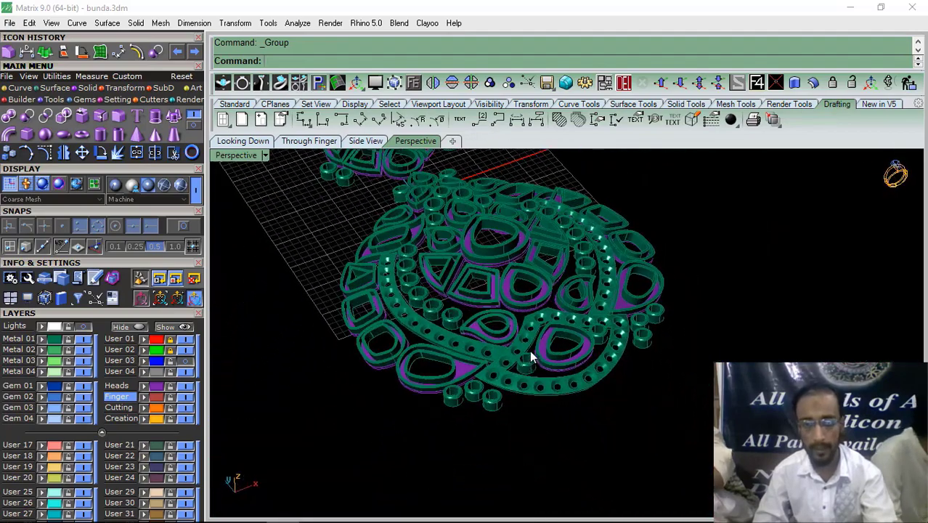
{"action": "scroll", "coordinate": [542, 333], "scroll_direction": "up", "scroll_amount": 12}
{"action": "scroll", "coordinate": [556, 244], "scroll_direction": "up", "scroll_amount": 5}
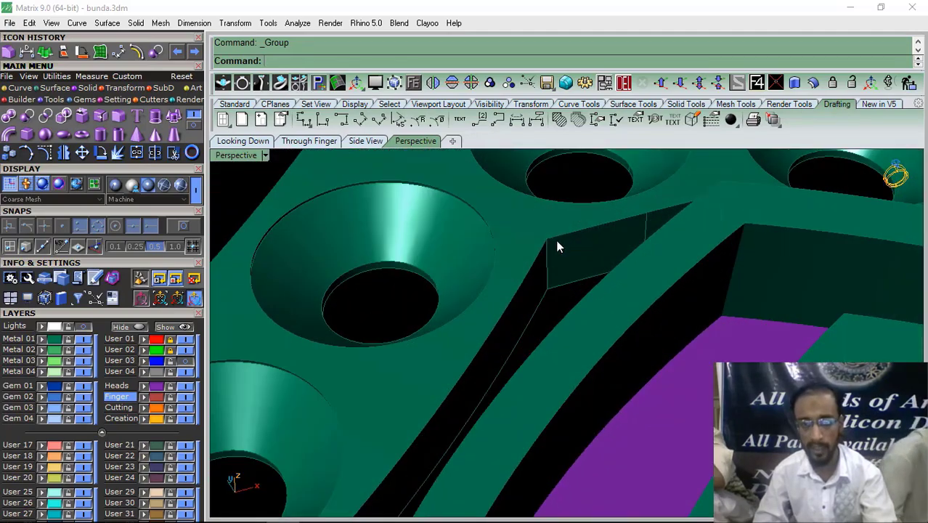
{"action": "scroll", "coordinate": [530, 258], "scroll_direction": "down", "scroll_amount": 8}
{"action": "scroll", "coordinate": [508, 267], "scroll_direction": "down", "scroll_amount": 8}
{"action": "right_click_drag", "start_coordinate": [481, 297], "coordinate": [440, 229]}
{"action": "scroll", "coordinate": [433, 253], "scroll_direction": "up", "scroll_amount": 4}
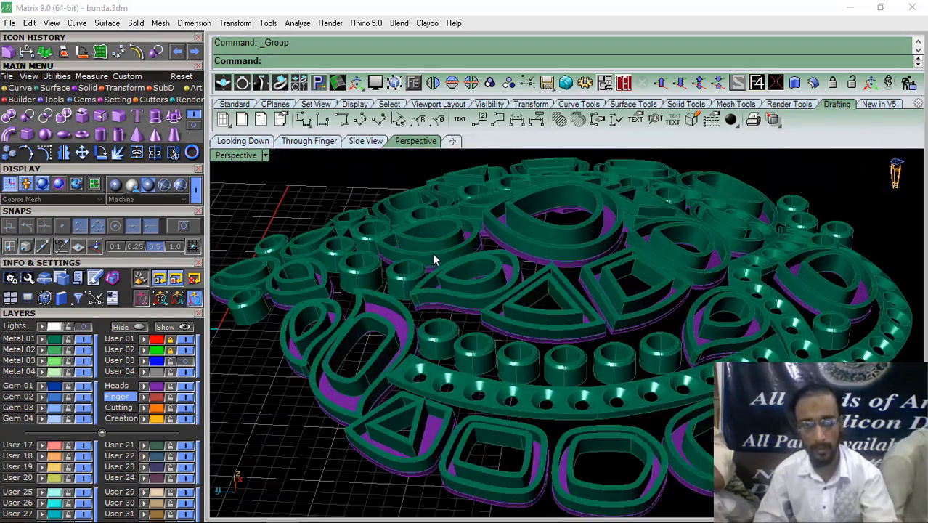
Ungroup the large domed piece again to free its individual settings
{"action": "key", "text": "ctrl+a"}
{"action": "scroll", "coordinate": [594, 290], "scroll_direction": "down", "scroll_amount": 5}
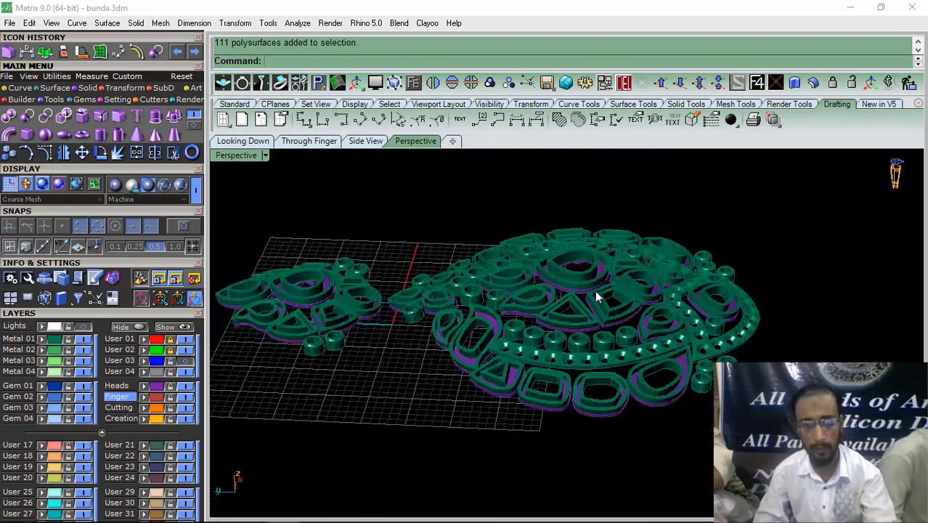
{"action": "right_click_drag", "start_coordinate": [594, 290], "coordinate": [585, 392]}
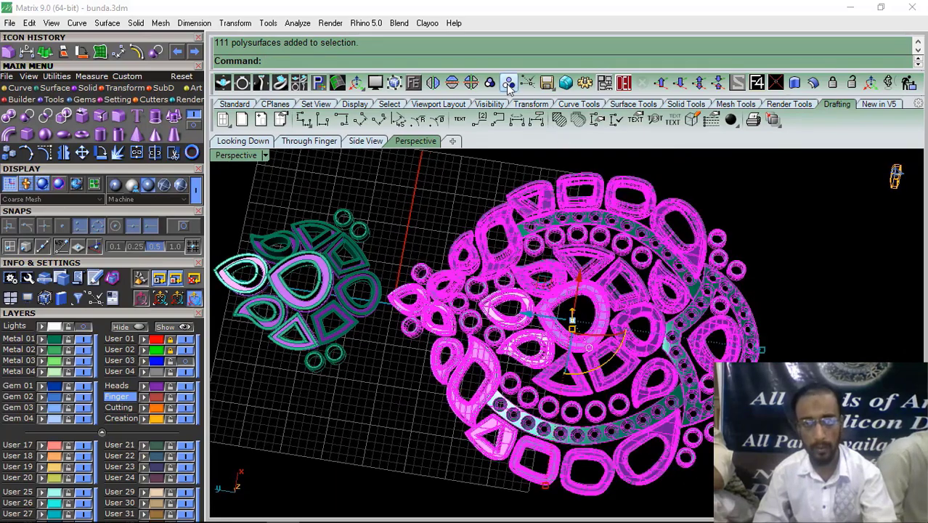
{"action": "left_click", "coordinate": [508, 86]}
Select the central teardrop setting of the domed piece together with the teardrop, triangular and four-sided settings surrounding it
{"action": "scroll", "coordinate": [512, 333], "scroll_direction": "up", "scroll_amount": 4}
{"action": "left_click", "coordinate": [545, 313]}
{"action": "left_click", "coordinate": [577, 235], "text": "shift"}
{"action": "left_click", "coordinate": [621, 267], "text": "shift"}
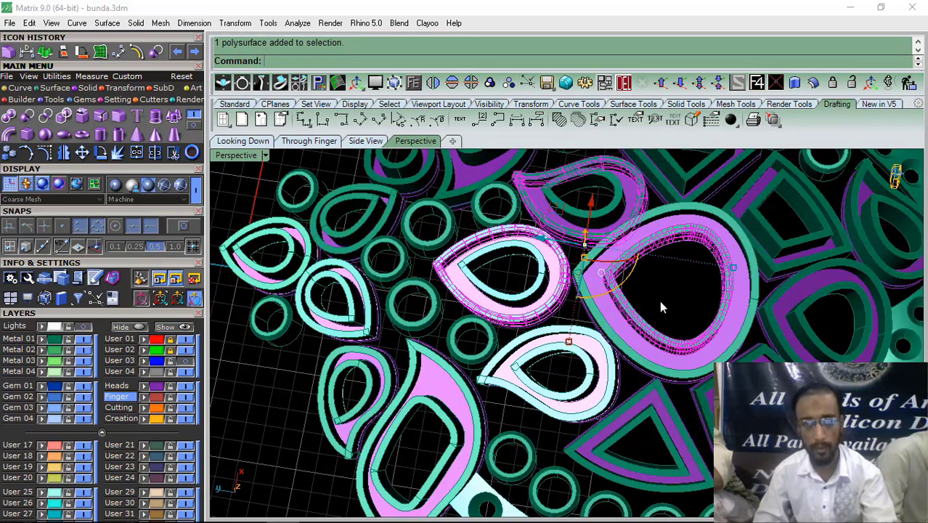
{"action": "left_click_drag", "start_coordinate": [563, 396], "coordinate": [563, 392], "text": "shift"}
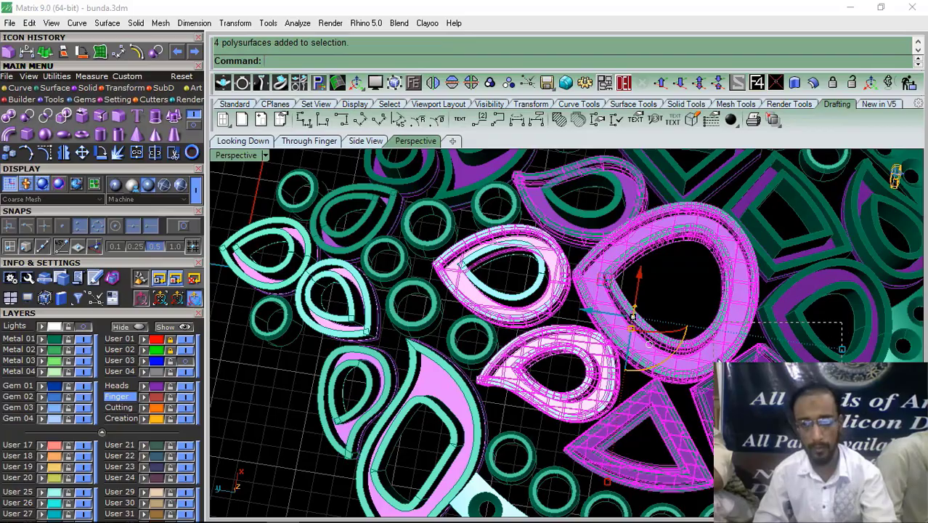
{"action": "left_click_drag", "start_coordinate": [754, 367], "coordinate": [752, 368], "text": "shift"}
{"action": "right_click_drag", "start_coordinate": [769, 229], "coordinate": [710, 345], "text": "shift"}
{"action": "left_click_drag", "start_coordinate": [710, 345], "coordinate": [675, 319], "text": "shift"}
{"action": "left_click", "coordinate": [651, 299], "text": "shift"}
{"action": "scroll", "coordinate": [581, 341], "scroll_direction": "down", "scroll_amount": 5}
{"action": "right_click_drag", "start_coordinate": [579, 392], "coordinate": [583, 451]}
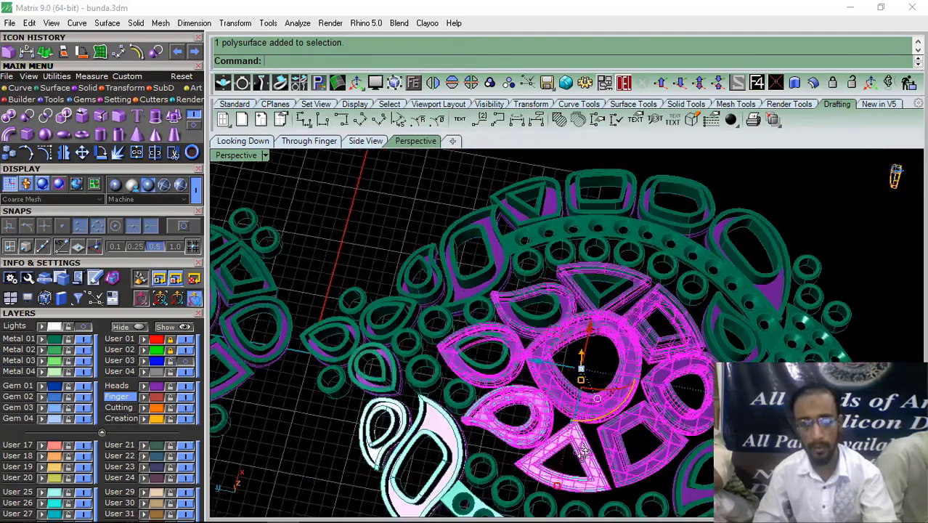
Add the remaining inner parts of the central cluster's settings to the selection and group them
{"action": "scroll", "coordinate": [588, 326], "scroll_direction": "up", "scroll_amount": 5}
{"action": "left_click_drag", "start_coordinate": [460, 399], "coordinate": [461, 399], "text": "shift"}
{"action": "scroll", "coordinate": [460, 399], "scroll_direction": "down", "scroll_amount": 3}
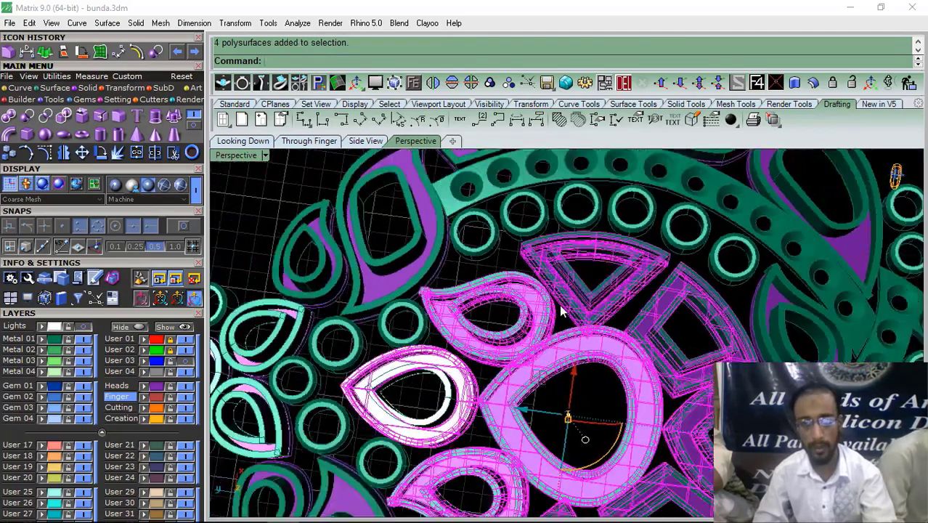
{"action": "scroll", "coordinate": [546, 396], "scroll_direction": "up", "scroll_amount": 3}
{"action": "left_click_drag", "start_coordinate": [444, 441], "coordinate": [444, 442], "text": "shift"}
{"action": "scroll", "coordinate": [444, 441], "scroll_direction": "down", "scroll_amount": 3}
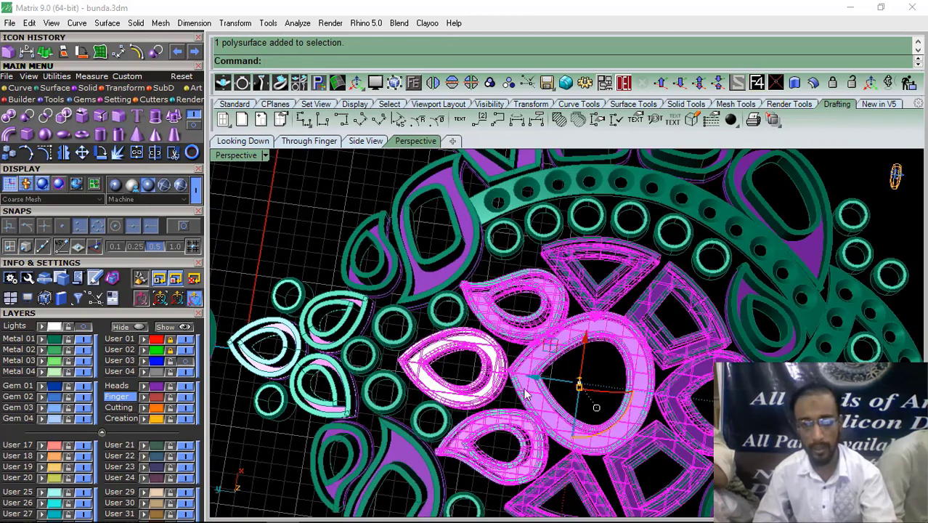
{"action": "scroll", "coordinate": [581, 321], "scroll_direction": "up", "scroll_amount": 4}
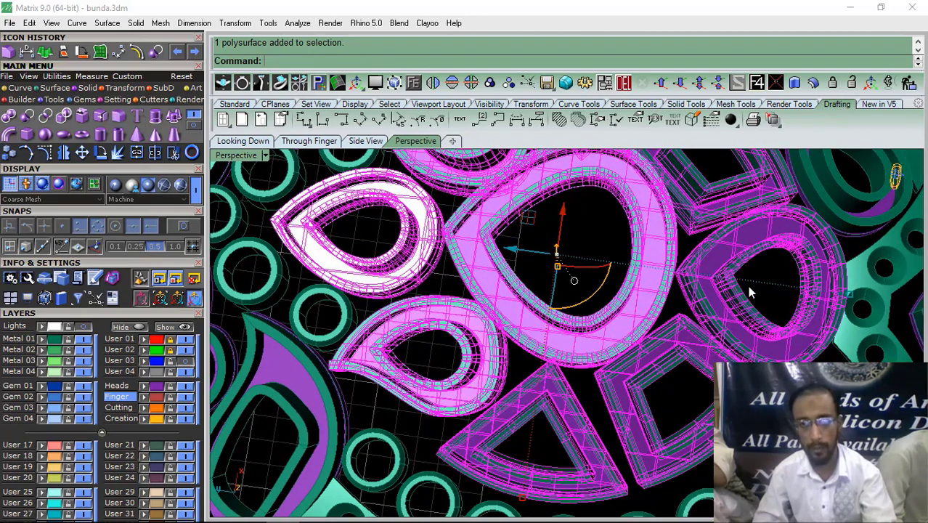
{"action": "left_click_drag", "start_coordinate": [619, 327], "coordinate": [618, 327], "text": "shift"}
{"action": "scroll", "coordinate": [619, 326], "scroll_direction": "down", "scroll_amount": 4}
{"action": "scroll", "coordinate": [681, 260], "scroll_direction": "up", "scroll_amount": 4}
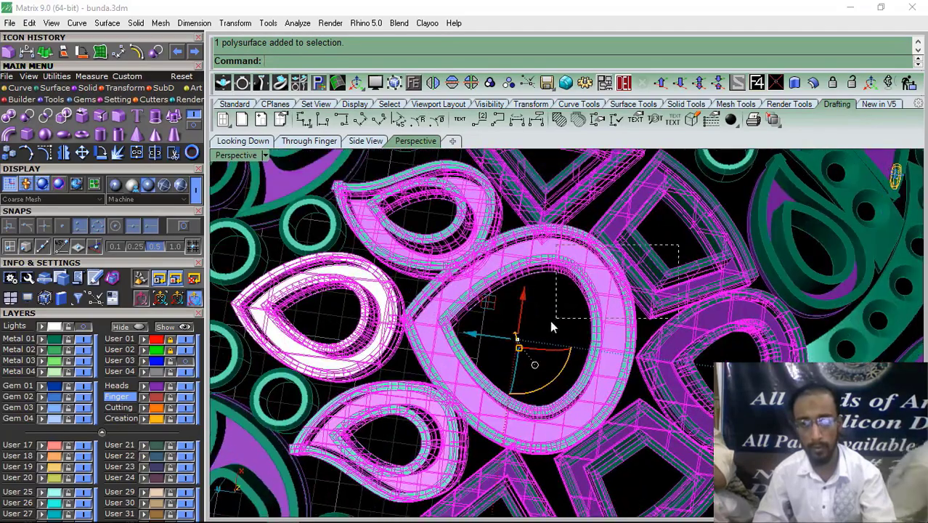
{"action": "left_click", "coordinate": [491, 84]}
Raise the grouped central cluster of settings slightly in the vertical direction and deselect it
{"action": "scroll", "coordinate": [583, 344], "scroll_direction": "down", "scroll_amount": 6}
{"action": "right_click_drag", "start_coordinate": [584, 344], "coordinate": [556, 273]}
{"action": "scroll", "coordinate": [554, 249], "scroll_direction": "up", "scroll_amount": 6}
{"action": "left_click_drag", "start_coordinate": [558, 275], "coordinate": [558, 265]}
{"action": "left_click", "coordinate": [502, 258]}
{"action": "right_click_drag", "start_coordinate": [502, 268], "coordinate": [527, 242], "text": "shift"}
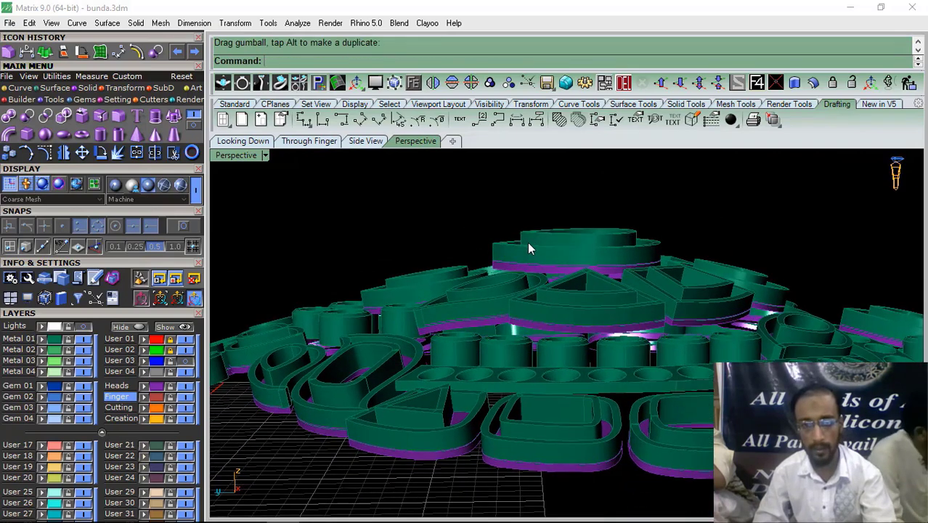
Select the curved row of round rings between the central cluster and the drilled band on one half
{"action": "scroll", "coordinate": [501, 315], "scroll_direction": "up", "scroll_amount": 2}
{"action": "left_click", "coordinate": [479, 354]}
{"action": "left_click_drag", "start_coordinate": [479, 359], "coordinate": [511, 361]}
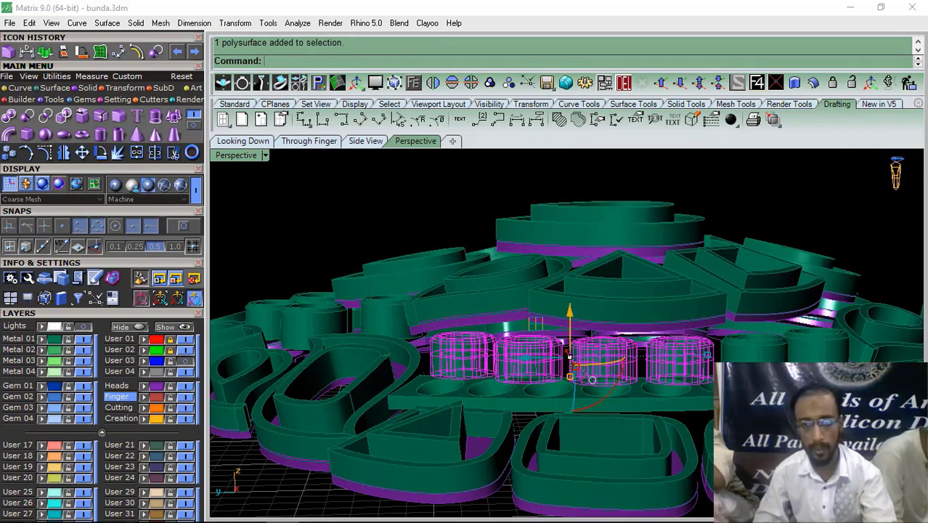
{"action": "left_click", "coordinate": [812, 356], "text": "shift"}
{"action": "scroll", "coordinate": [574, 289], "scroll_direction": "down", "scroll_amount": 5}
Add the matching row of round rings on the opposite half and raise both rows slightly
{"action": "right_click_drag", "start_coordinate": [474, 288], "coordinate": [655, 425]}
{"action": "scroll", "coordinate": [537, 356], "scroll_direction": "up", "scroll_amount": 5}
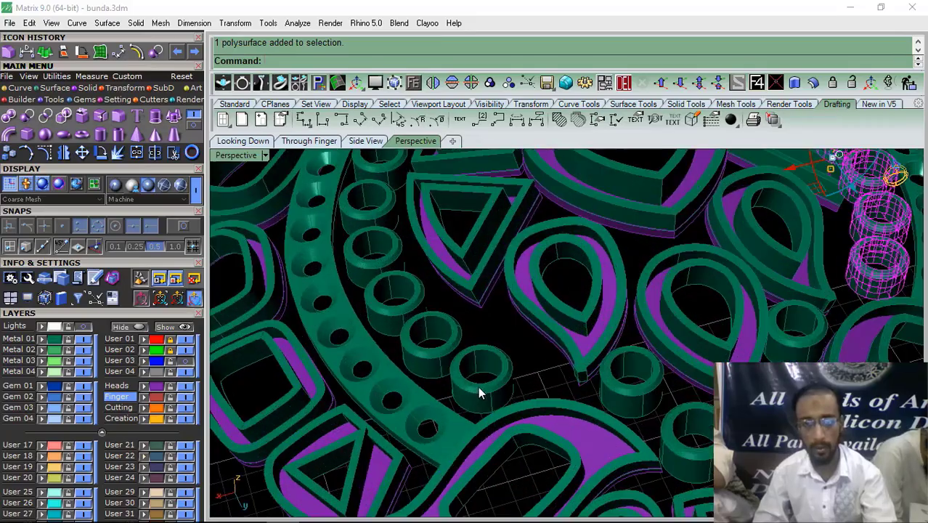
{"action": "left_click", "coordinate": [479, 389], "text": "shift"}
{"action": "left_click", "coordinate": [430, 353], "text": "shift"}
{"action": "left_click", "coordinate": [405, 326], "text": "shift"}
{"action": "left_click", "coordinate": [361, 254], "text": "shift"}
{"action": "right_click_drag", "start_coordinate": [410, 336], "coordinate": [485, 406]}
{"action": "scroll", "coordinate": [397, 370], "scroll_direction": "down", "scroll_amount": 4}
{"action": "right_click_drag", "start_coordinate": [397, 370], "coordinate": [606, 299]}
{"action": "scroll", "coordinate": [606, 299], "scroll_direction": "up", "scroll_amount": 3}
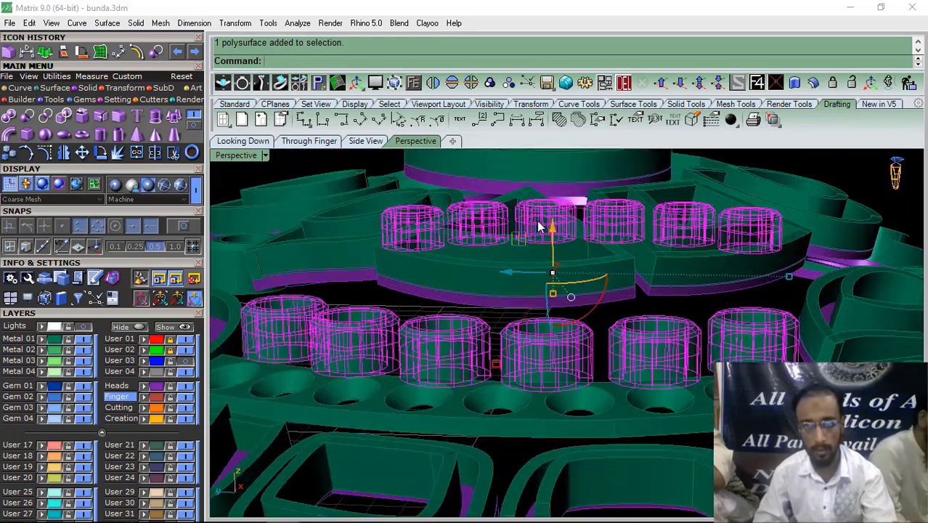
{"action": "left_click_drag", "start_coordinate": [556, 232], "coordinate": [554, 221]}
Select the two long curved drilled bands on both halves of the domed piece and raise them slightly
{"action": "left_click", "coordinate": [478, 432]}
{"action": "right_click_drag", "start_coordinate": [761, 335], "coordinate": [675, 379]}
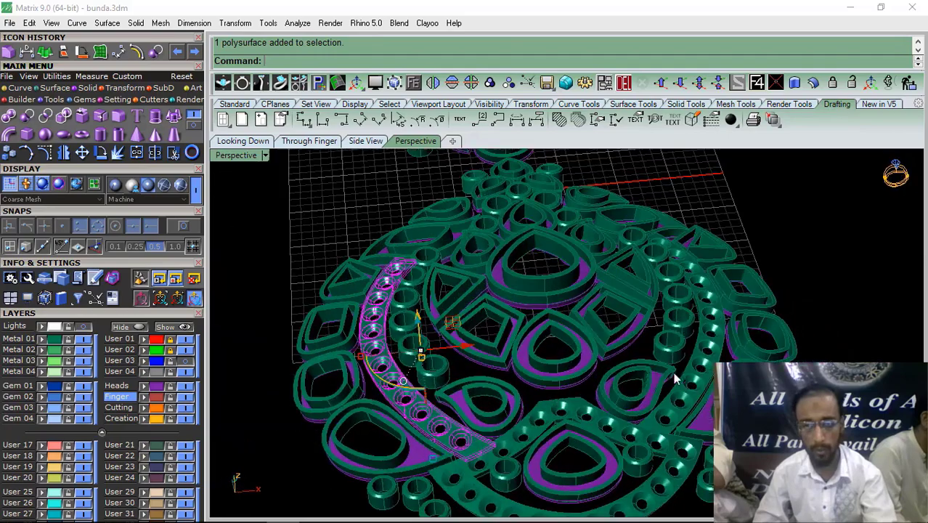
{"action": "scroll", "coordinate": [681, 403], "scroll_direction": "up", "scroll_amount": 3}
{"action": "left_click", "coordinate": [683, 405], "text": "shift"}
{"action": "scroll", "coordinate": [683, 404], "scroll_direction": "down", "scroll_amount": 3}
{"action": "right_click_drag", "start_coordinate": [484, 361], "coordinate": [584, 290]}
{"action": "scroll", "coordinate": [578, 312], "scroll_direction": "up", "scroll_amount": 5}
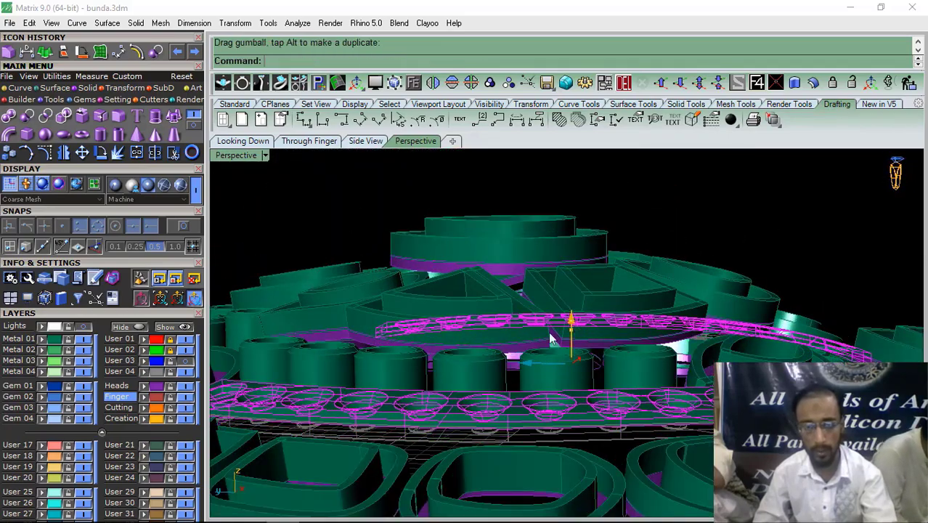
Select the two teardrop settings at the ends of the ring rows, one on each half, and raise them together
{"action": "scroll", "coordinate": [550, 333], "scroll_direction": "down", "scroll_amount": 5}
{"action": "right_click_drag", "start_coordinate": [568, 299], "coordinate": [515, 344]}
{"action": "scroll", "coordinate": [514, 344], "scroll_direction": "up", "scroll_amount": 4}
{"action": "left_click", "coordinate": [515, 344]}
{"action": "scroll", "coordinate": [573, 324], "scroll_direction": "down", "scroll_amount": 3}
{"action": "right_click_drag", "start_coordinate": [571, 301], "coordinate": [530, 286]}
{"action": "scroll", "coordinate": [573, 329], "scroll_direction": "up", "scroll_amount": 4}
{"action": "left_click", "coordinate": [556, 331], "text": "shift"}
{"action": "scroll", "coordinate": [556, 331], "scroll_direction": "down", "scroll_amount": 5}
{"action": "scroll", "coordinate": [531, 288], "scroll_direction": "up", "scroll_amount": 5}
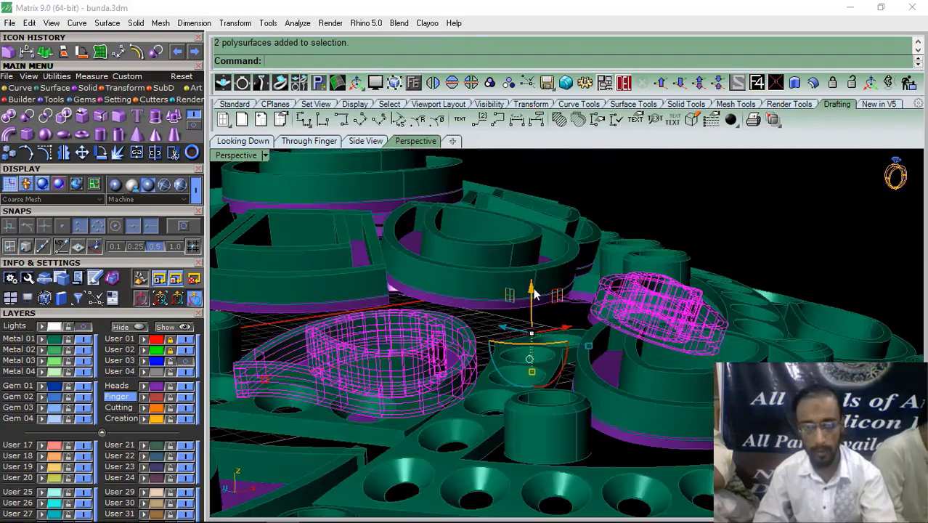
{"action": "left_click_drag", "start_coordinate": [532, 290], "coordinate": [535, 269]}
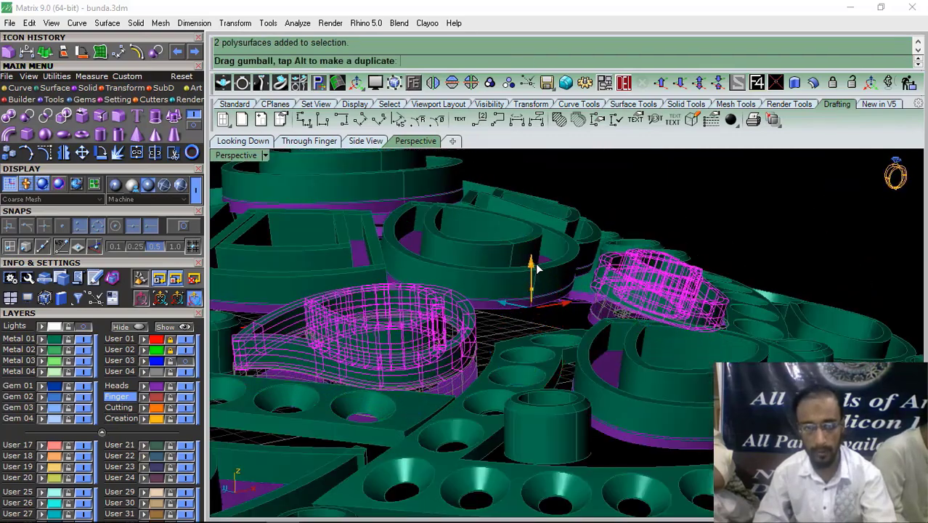
{"action": "left_click", "coordinate": [489, 337]}
{"action": "scroll", "coordinate": [482, 335], "scroll_direction": "down", "scroll_amount": 3}
{"action": "scroll", "coordinate": [481, 344], "scroll_direction": "up", "scroll_amount": 3}
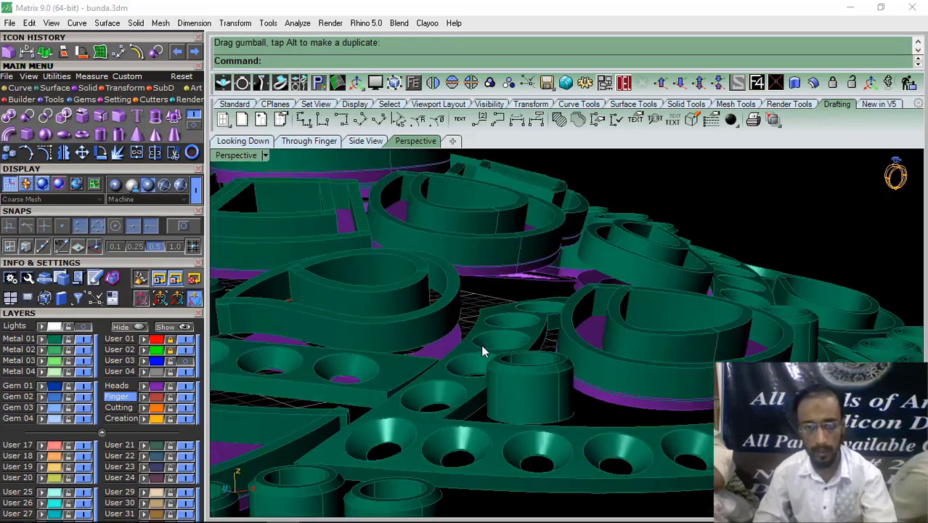
Raise the single round ring between the central teardrop settings and the curved outer oblong setting
{"action": "scroll", "coordinate": [536, 307], "scroll_direction": "down", "scroll_amount": 4}
{"action": "right_click_drag", "start_coordinate": [535, 308], "coordinate": [491, 306]}
{"action": "scroll", "coordinate": [481, 302], "scroll_direction": "up", "scroll_amount": 5}
{"action": "left_click", "coordinate": [479, 305]}
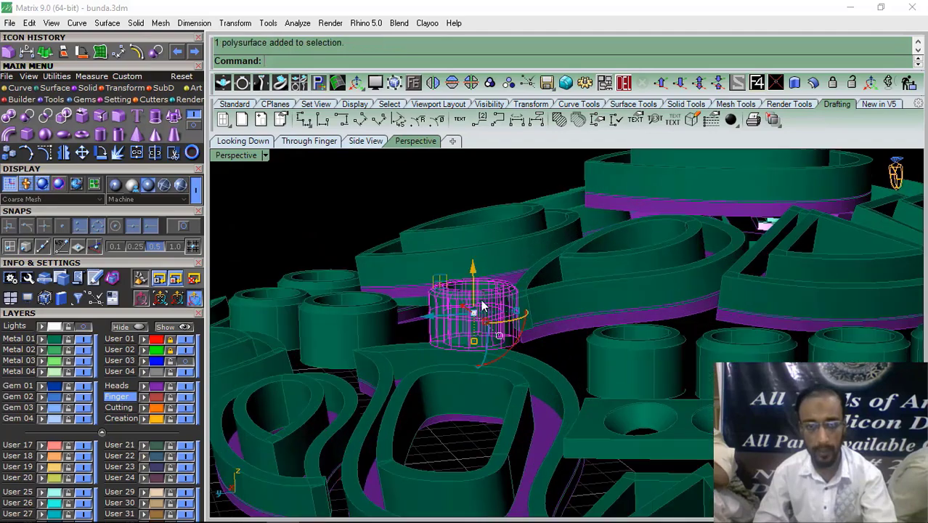
{"action": "left_click_drag", "start_coordinate": [477, 273], "coordinate": [484, 250]}
{"action": "scroll", "coordinate": [483, 254], "scroll_direction": "down", "scroll_amount": 5}
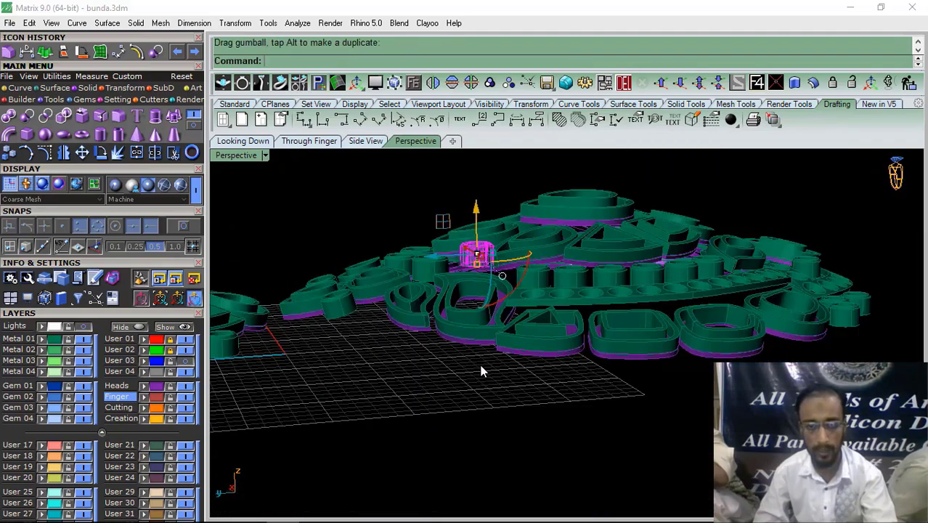
Group the curved outer setting with its inner oblong bezel and adjust the group's position to follow the dome
{"action": "right_click_drag", "start_coordinate": [482, 308], "coordinate": [555, 298]}
{"action": "scroll", "coordinate": [560, 303], "scroll_direction": "up", "scroll_amount": 5}
{"action": "left_click", "coordinate": [570, 327]}
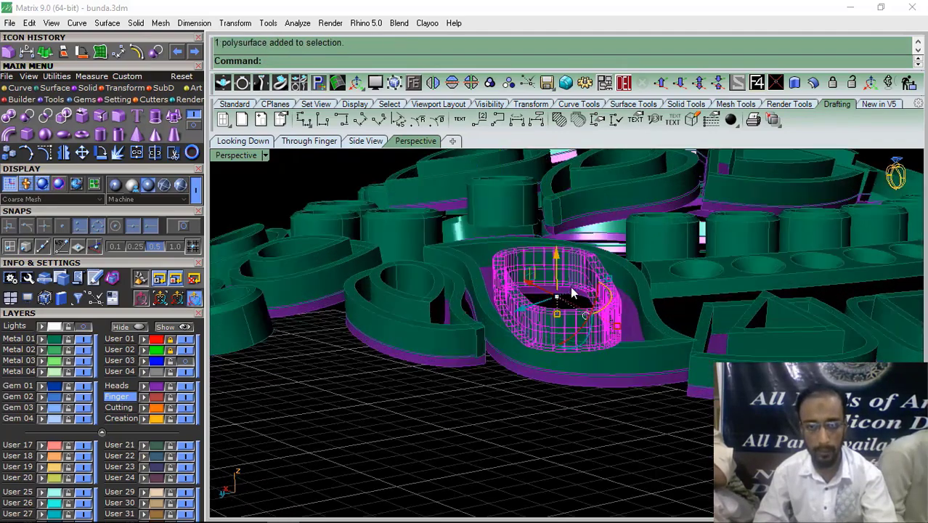
{"action": "left_click_drag", "start_coordinate": [573, 387], "coordinate": [560, 331]}
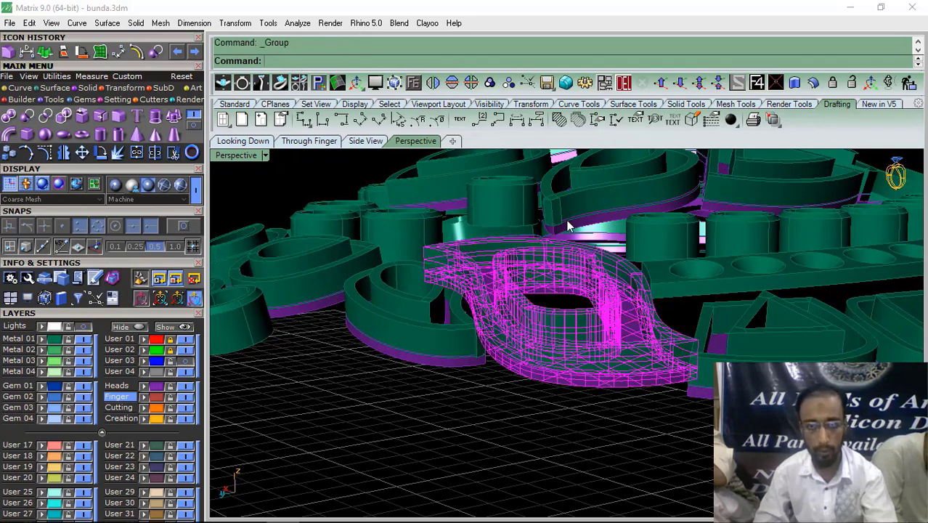
{"action": "left_click_drag", "start_coordinate": [572, 267], "coordinate": [552, 311]}
Select the matching curved outer setting and its oblong bezel on the opposite half and delete them
{"action": "scroll", "coordinate": [559, 251], "scroll_direction": "down", "scroll_amount": 4}
{"action": "right_click_drag", "start_coordinate": [553, 310], "coordinate": [534, 416]}
{"action": "scroll", "coordinate": [533, 419], "scroll_direction": "up", "scroll_amount": 8}
{"action": "left_click_drag", "start_coordinate": [503, 457], "coordinate": [480, 369]}
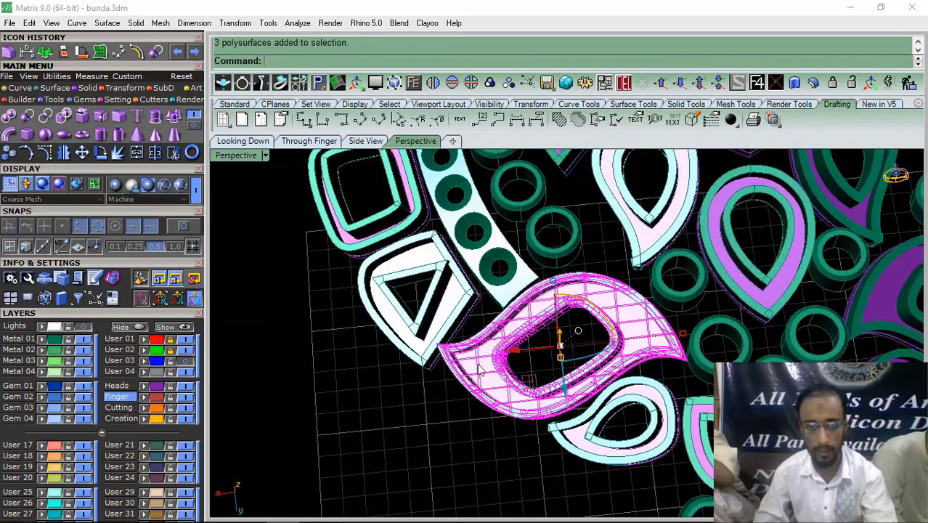
{"action": "left_click", "coordinate": [625, 86]}
Mirror the adjusted curved outer setting with its oblong bezel onto the opposite half, keeping the original
{"action": "scroll", "coordinate": [407, 251], "scroll_direction": "down", "scroll_amount": 5}
{"action": "scroll", "coordinate": [554, 334], "scroll_direction": "up", "scroll_amount": 8}
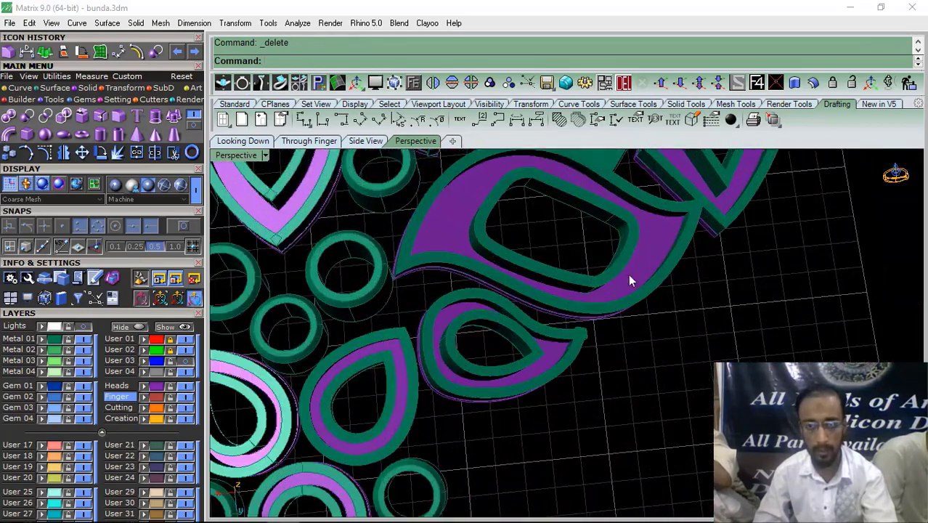
{"action": "left_click_drag", "start_coordinate": [665, 330], "coordinate": [615, 238]}
{"action": "left_click", "coordinate": [436, 85]}
{"action": "scroll", "coordinate": [630, 354], "scroll_direction": "down", "scroll_amount": 6}
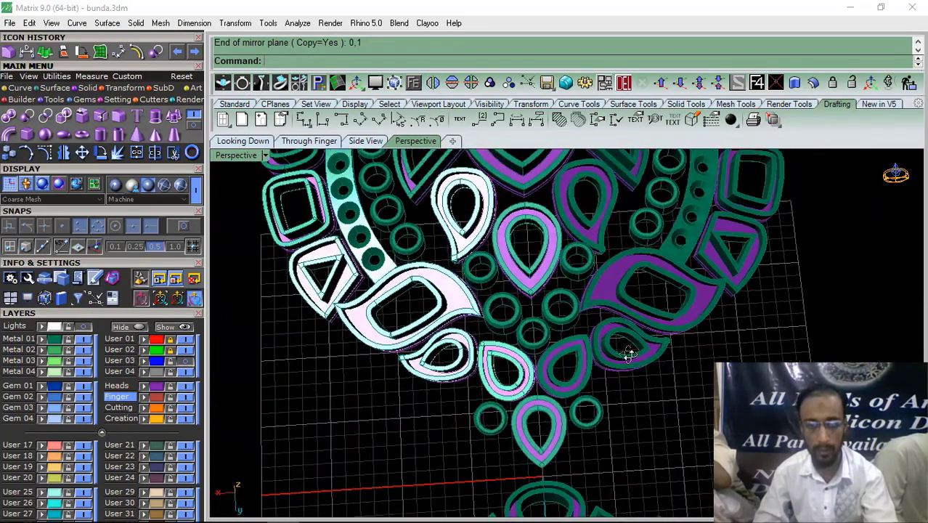
Select the cluster of three round rings between the two curved outer settings and tilt them together to follow the dome
{"action": "right_click_drag", "start_coordinate": [630, 354], "coordinate": [577, 303]}
{"action": "scroll", "coordinate": [566, 341], "scroll_direction": "down", "scroll_amount": 3}
{"action": "scroll", "coordinate": [484, 292], "scroll_direction": "up", "scroll_amount": 5}
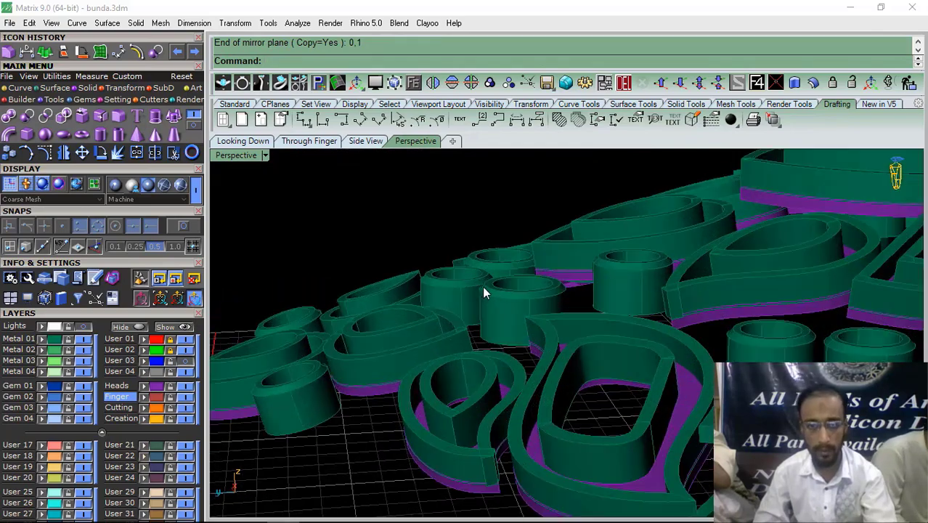
{"action": "left_click", "coordinate": [502, 312], "text": "shift"}
{"action": "mouse_move", "coordinate": [503, 312]}
{"action": "right_mouse_down"}
{"action": "mouse_move", "coordinate": [519, 356]}
{"action": "mouse_move", "coordinate": [484, 269]}
{"action": "mouse_move", "coordinate": [493, 314]}
{"action": "right_mouse_up"}
{"action": "left_click", "coordinate": [502, 294], "text": "shift"}
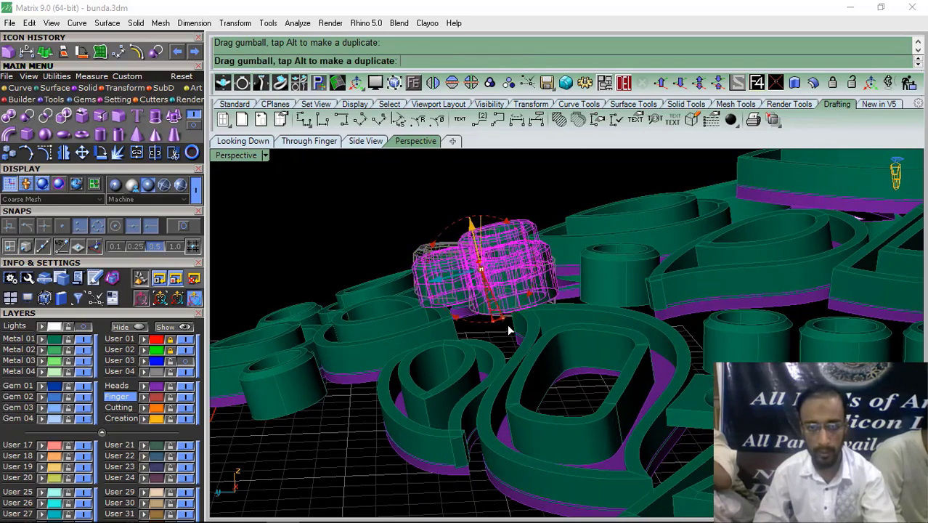
Shift the selected cluster of round collets along its tilted axis and deselect it
{"action": "left_click_drag", "start_coordinate": [469, 242], "coordinate": [471, 243]}
{"action": "right_click_drag", "start_coordinate": [475, 254], "coordinate": [450, 331]}
{"action": "left_click", "coordinate": [268, 308]}
Try to shift the pair of teardrop settings below the round collets along their tilted axis
{"action": "scroll", "coordinate": [526, 318], "scroll_direction": "down", "scroll_amount": 3}
{"action": "right_click_drag", "start_coordinate": [525, 319], "coordinate": [520, 362]}
{"action": "left_click", "coordinate": [460, 297]}
{"action": "scroll", "coordinate": [501, 324], "scroll_direction": "up", "scroll_amount": 4}
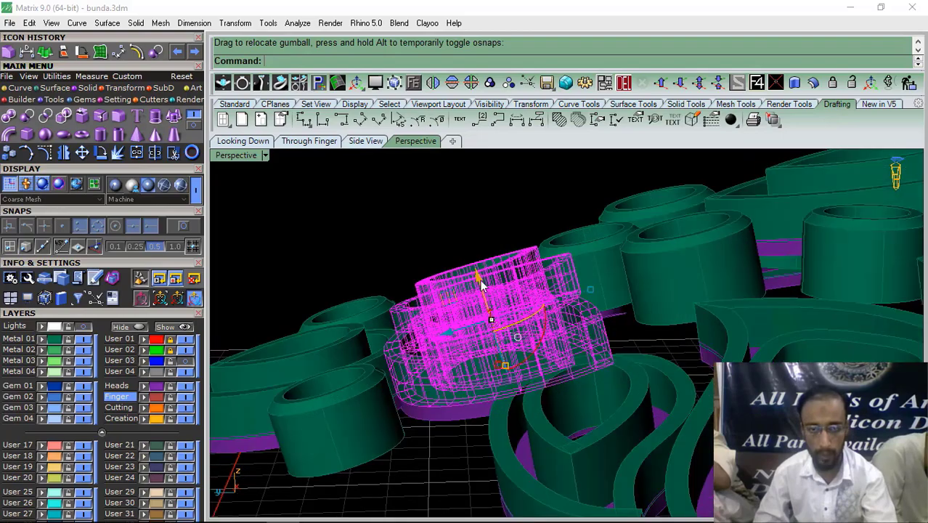
{"action": "left_click_drag", "start_coordinate": [484, 283], "coordinate": [459, 270]}
{"action": "left_click", "coordinate": [523, 234]}
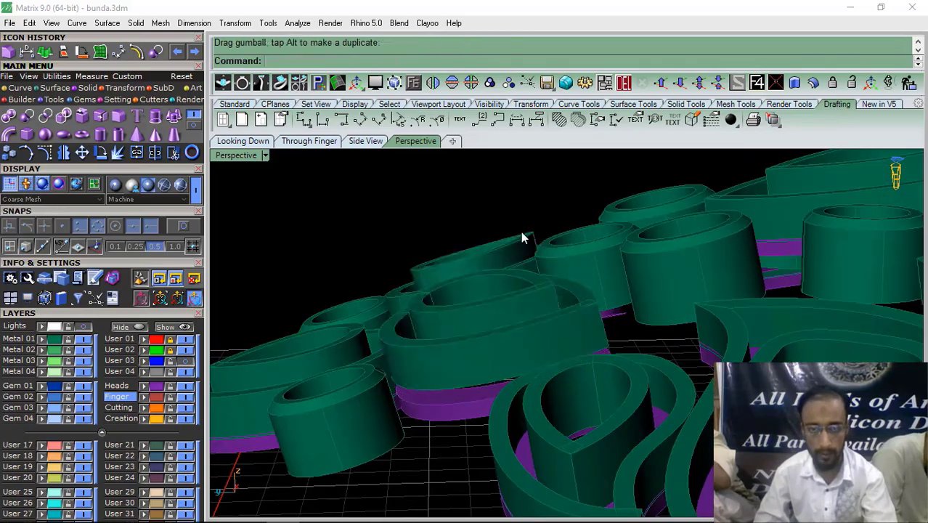
{"action": "scroll", "coordinate": [523, 235], "scroll_direction": "down", "scroll_amount": 5}
{"action": "right_click_drag", "start_coordinate": [522, 237], "coordinate": [675, 383]}
{"action": "key", "text": "ctrl+z"}
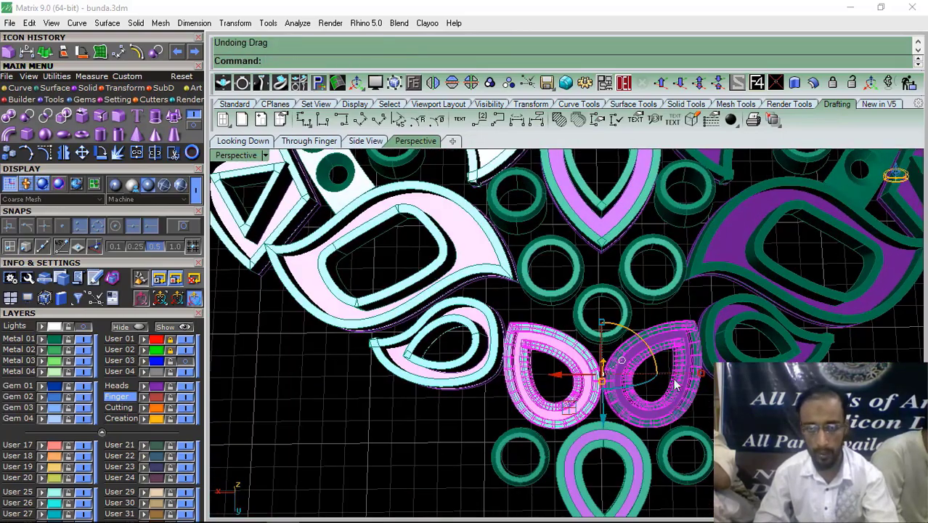
Group the parts of each teardrop setting in the mirrored pair below the central round collet
{"action": "scroll", "coordinate": [675, 383], "scroll_direction": "up", "scroll_amount": 6}
{"action": "left_click", "coordinate": [532, 266]}
{"action": "left_click", "coordinate": [628, 426]}
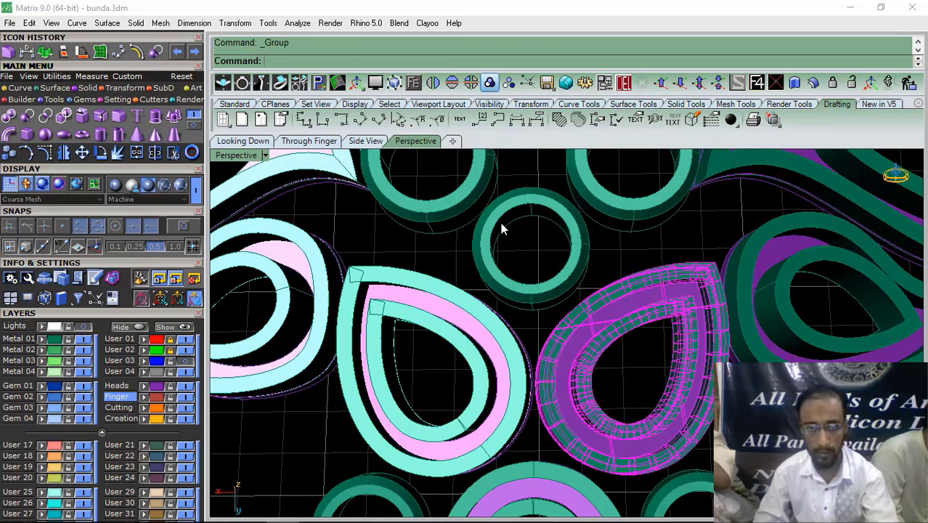
Select both grouped teardrop settings of the pair and move them together upward along the gumball axis
{"action": "scroll", "coordinate": [527, 324], "scroll_direction": "up", "scroll_amount": 2}
{"action": "left_click", "coordinate": [448, 372]}
{"action": "left_click", "coordinate": [612, 401], "text": "shift"}
{"action": "scroll", "coordinate": [617, 403], "scroll_direction": "down", "scroll_amount": 7}
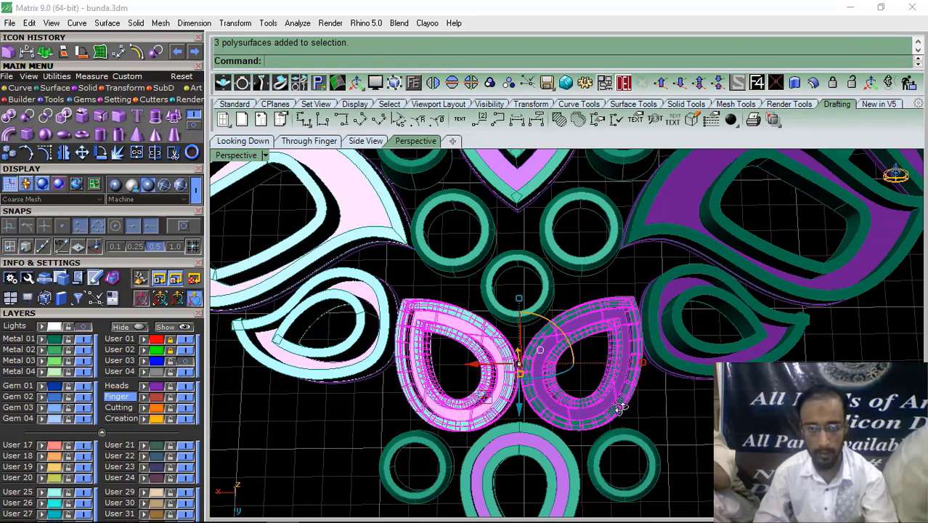
{"action": "right_click_drag", "start_coordinate": [619, 403], "coordinate": [445, 238]}
{"action": "scroll", "coordinate": [510, 311], "scroll_direction": "up", "scroll_amount": 4}
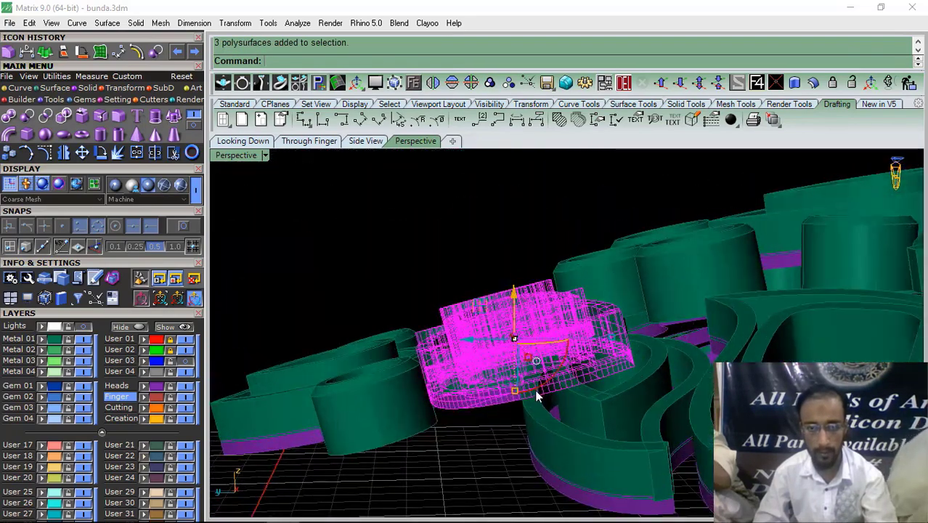
{"action": "scroll", "coordinate": [516, 322], "scroll_direction": "up", "scroll_amount": 4}
{"action": "left_click_drag", "start_coordinate": [505, 309], "coordinate": [490, 288]}
{"action": "left_click", "coordinate": [375, 216]}
Group the single teardrop setting between the two end collets and raise it slightly along its tilted axis
{"action": "scroll", "coordinate": [458, 321], "scroll_direction": "down", "scroll_amount": 6}
{"action": "right_click_drag", "start_coordinate": [458, 321], "coordinate": [531, 400]}
{"action": "left_click", "coordinate": [531, 400]}
{"action": "scroll", "coordinate": [577, 375], "scroll_direction": "down", "scroll_amount": 5}
{"action": "scroll", "coordinate": [557, 466], "scroll_direction": "up", "scroll_amount": 7}
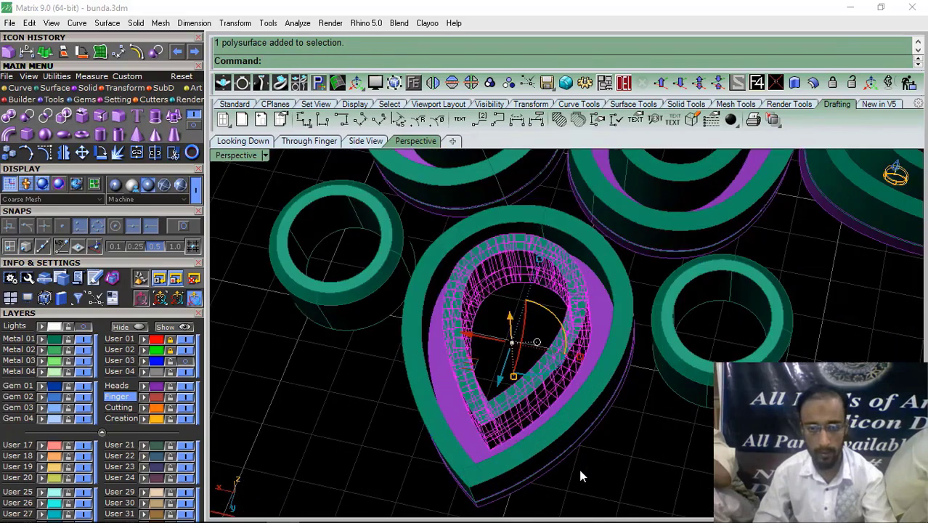
{"action": "left_click_drag", "start_coordinate": [579, 466], "coordinate": [539, 335]}
{"action": "right_click_drag", "start_coordinate": [590, 274], "coordinate": [518, 377]}
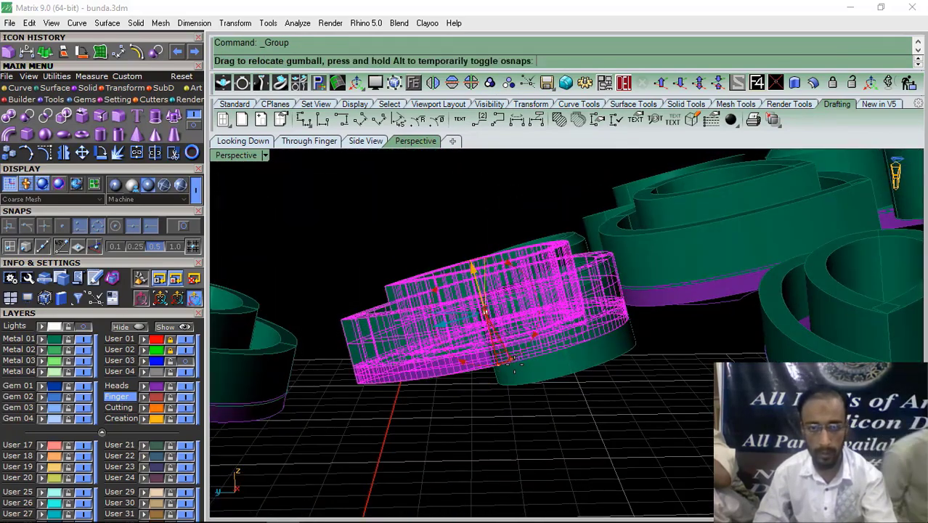
{"action": "left_click_drag", "start_coordinate": [472, 274], "coordinate": [456, 254]}
{"action": "left_click", "coordinate": [371, 212]}
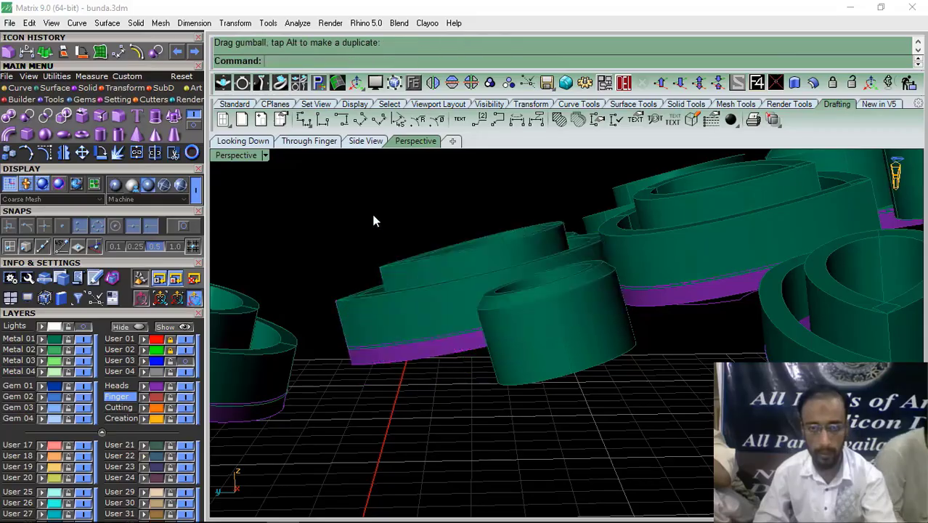
Group all parts of the large main piece and move the group vertically
{"action": "scroll", "coordinate": [476, 286], "scroll_direction": "down", "scroll_amount": 5}
{"action": "right_click_drag", "start_coordinate": [476, 286], "coordinate": [448, 311]}
{"action": "scroll", "coordinate": [507, 355], "scroll_direction": "down", "scroll_amount": 5}
{"action": "scroll", "coordinate": [448, 310], "scroll_direction": "down", "scroll_amount": 6}
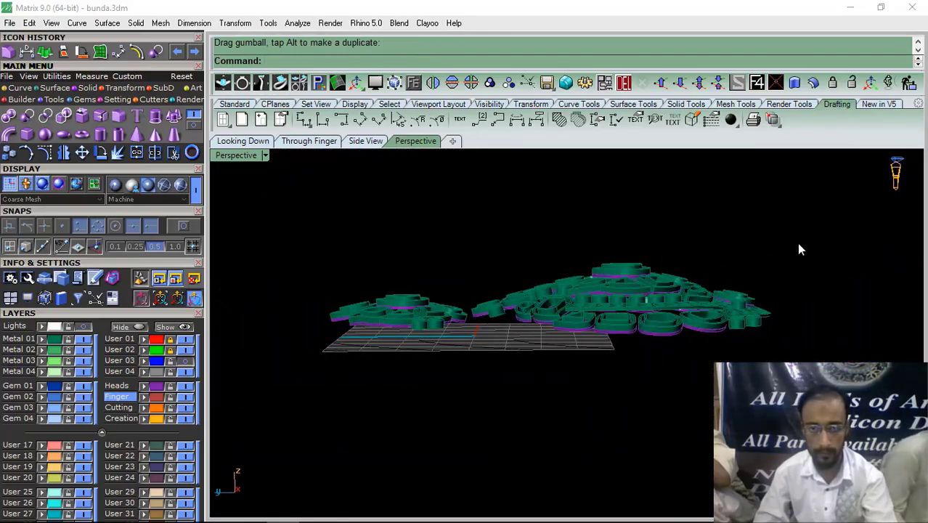
{"action": "left_click_drag", "start_coordinate": [482, 378], "coordinate": [482, 378]}
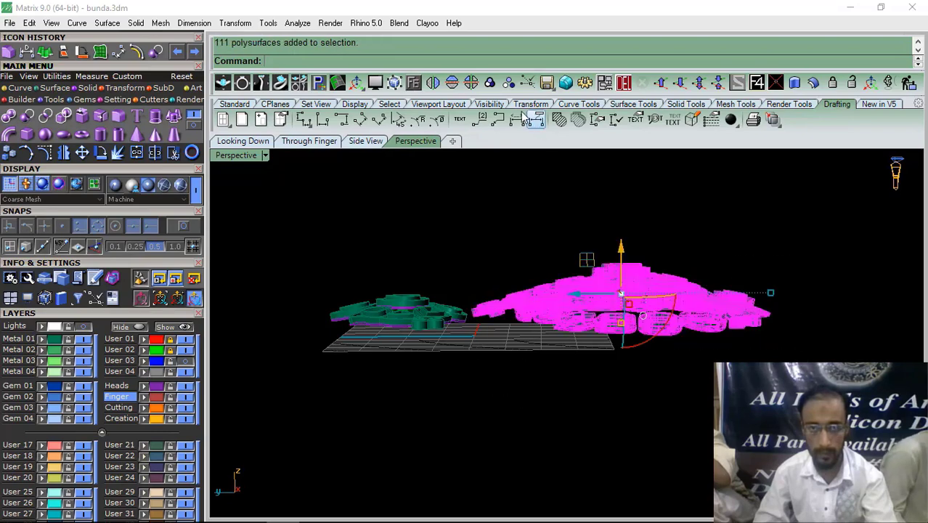
{"action": "left_click", "coordinate": [490, 84]}
{"action": "scroll", "coordinate": [621, 296], "scroll_direction": "up", "scroll_amount": 2}
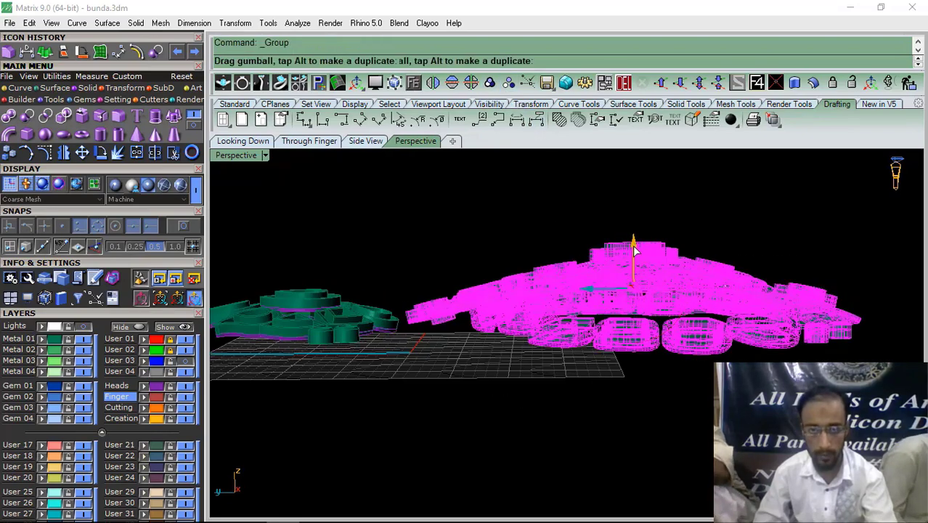
{"action": "left_click", "coordinate": [379, 264]}
Ungroup the large main piece
{"action": "right_click_drag", "start_coordinate": [577, 401], "coordinate": [576, 332]}
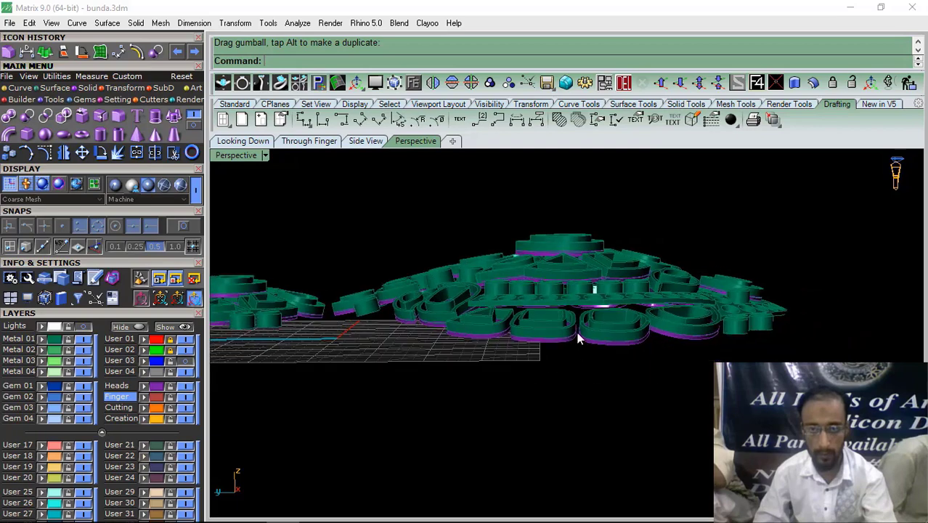
{"action": "left_click", "coordinate": [576, 332]}
{"action": "left_click", "coordinate": [510, 84]}
Group the parts of each outer setting on one side of the main piece: triangle, square, cushion and teardrop
{"action": "scroll", "coordinate": [489, 390], "scroll_direction": "up", "scroll_amount": 5}
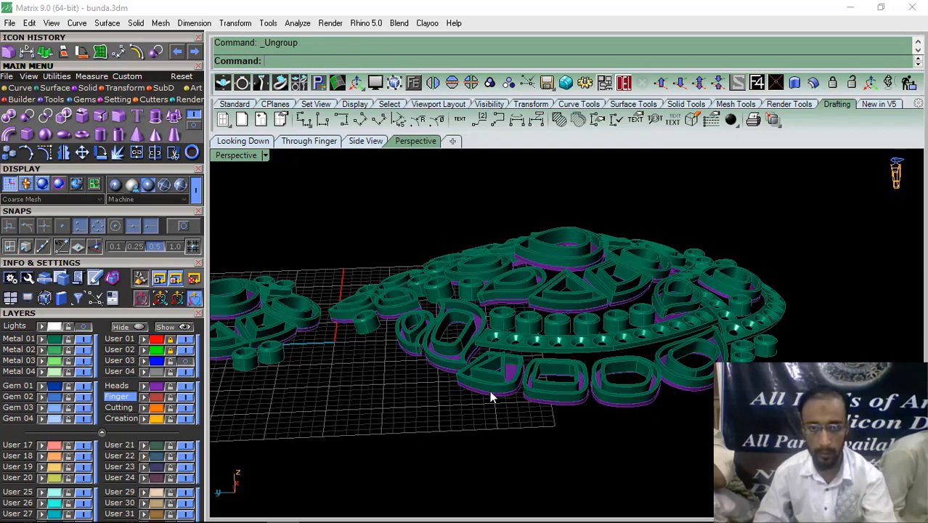
{"action": "left_click", "coordinate": [488, 386]}
{"action": "left_click_drag", "start_coordinate": [534, 452], "coordinate": [487, 367]}
{"action": "right_click_drag", "start_coordinate": [581, 432], "coordinate": [475, 358], "text": "shift"}
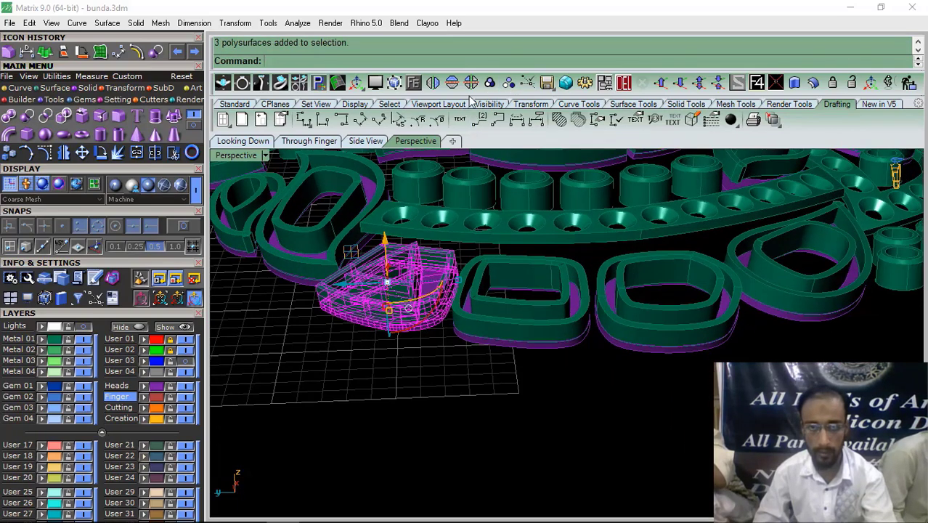
{"action": "left_click", "coordinate": [639, 305]}
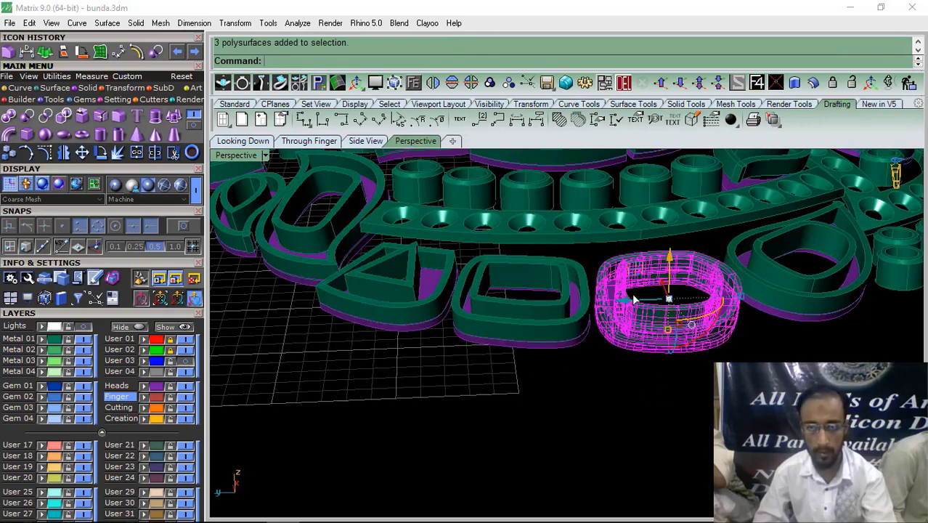
{"action": "scroll", "coordinate": [596, 353], "scroll_direction": "down", "scroll_amount": 3}
{"action": "scroll", "coordinate": [652, 296], "scroll_direction": "up", "scroll_amount": 5}
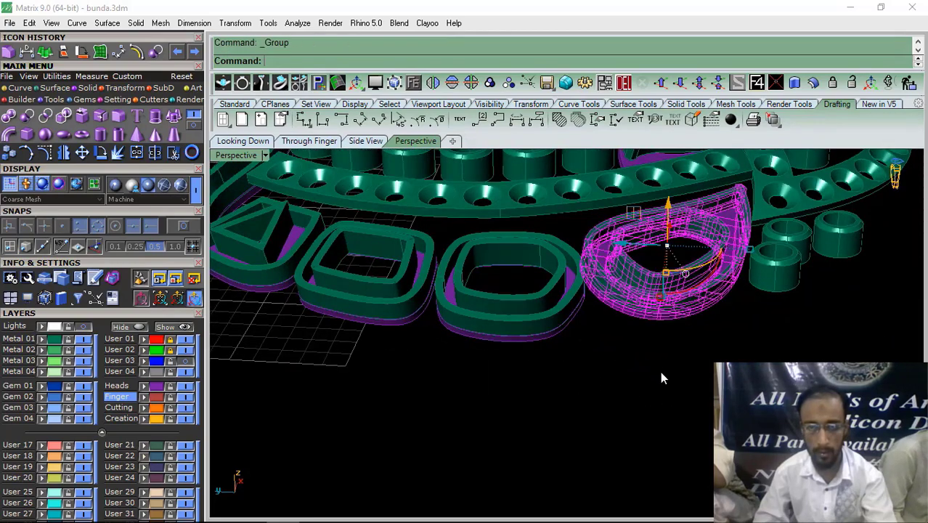
Group the parts of each matching outer setting on the opposite side of the main piece
{"action": "scroll", "coordinate": [481, 308], "scroll_direction": "down", "scroll_amount": 4}
{"action": "right_click_drag", "start_coordinate": [481, 308], "coordinate": [618, 327]}
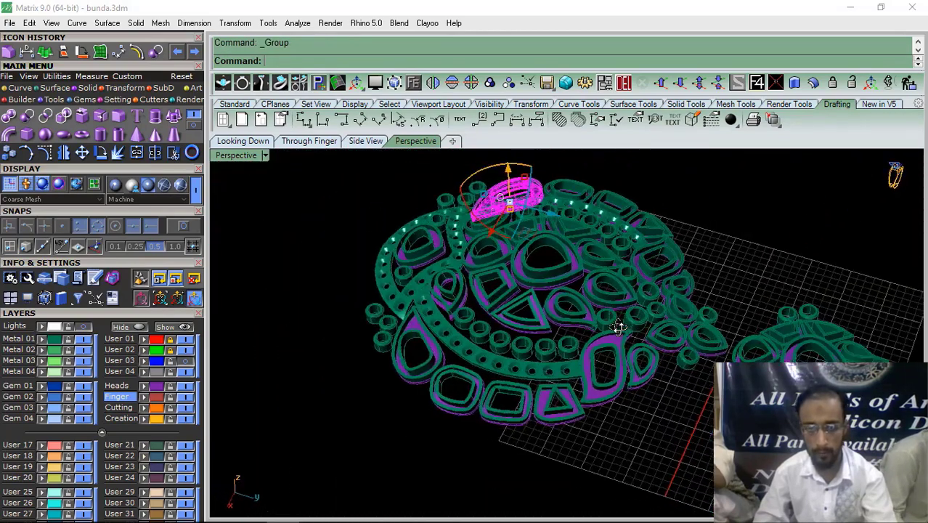
{"action": "scroll", "coordinate": [584, 410], "scroll_direction": "up", "scroll_amount": 4}
{"action": "right_click_drag", "start_coordinate": [500, 399], "coordinate": [569, 394]}
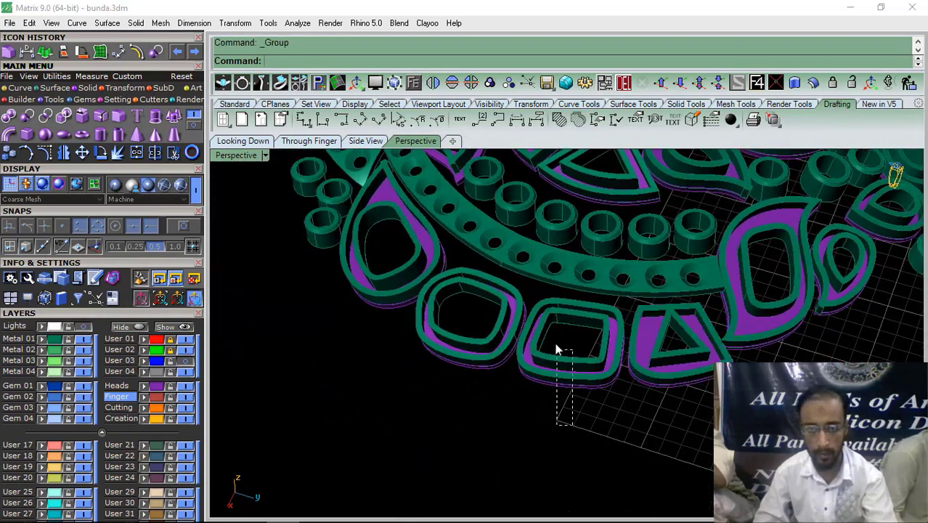
{"action": "right_click_drag", "start_coordinate": [387, 348], "coordinate": [465, 407]}
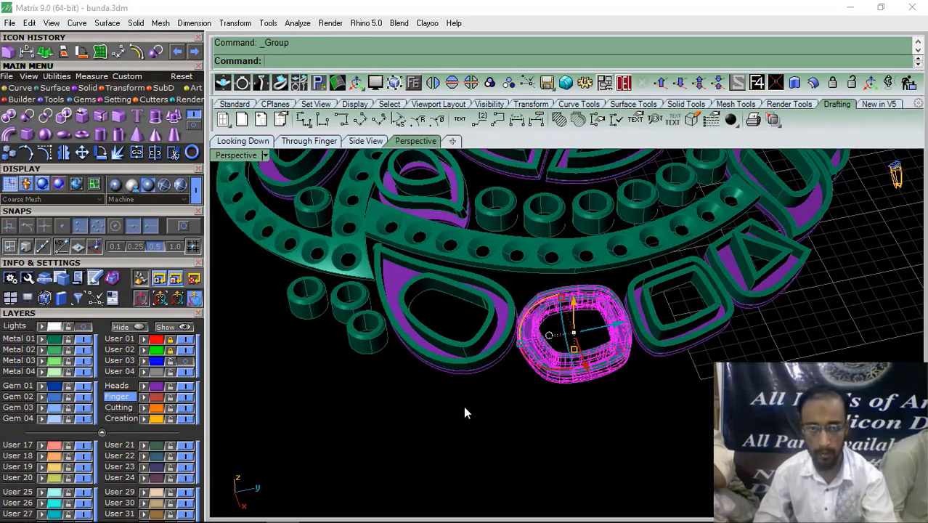
{"action": "right_click_drag", "start_coordinate": [422, 340], "coordinate": [576, 364]}
{"action": "scroll", "coordinate": [588, 334], "scroll_direction": "up", "scroll_amount": 5}
Select the four grouped outer settings on each side of the main piece and adjust their height together
{"action": "left_click", "coordinate": [595, 309]}
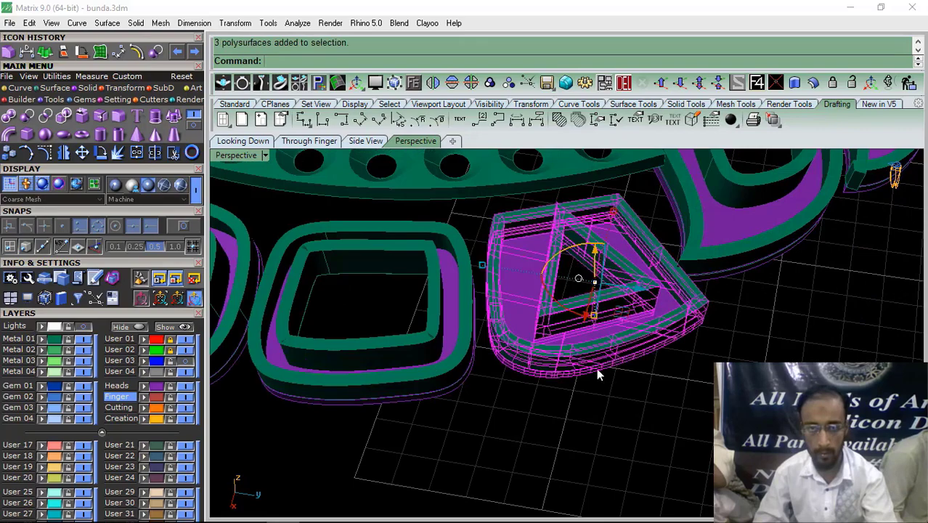
{"action": "scroll", "coordinate": [635, 357], "scroll_direction": "down", "scroll_amount": 5}
{"action": "left_click", "coordinate": [462, 387], "text": "shift"}
{"action": "left_click", "coordinate": [369, 358], "text": "shift"}
{"action": "scroll", "coordinate": [392, 359], "scroll_direction": "down", "scroll_amount": 6}
{"action": "right_click_drag", "start_coordinate": [617, 348], "coordinate": [482, 358]}
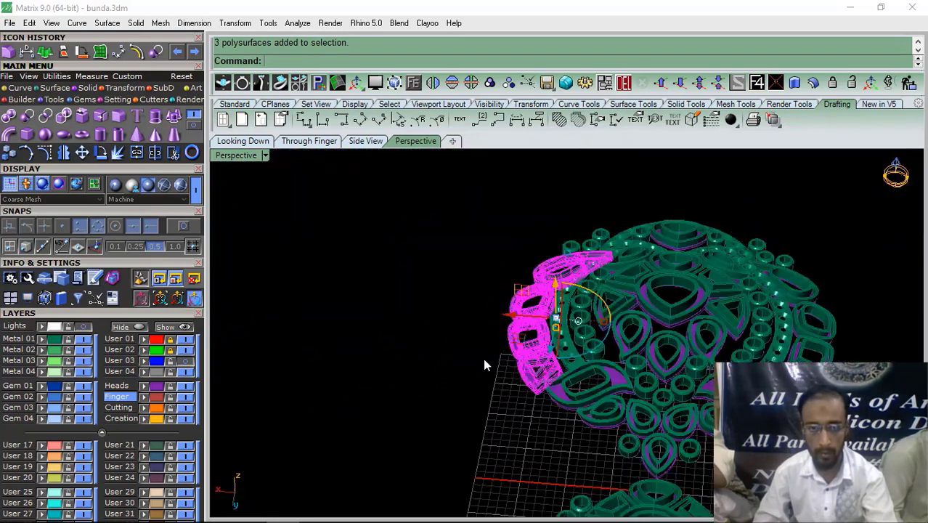
{"action": "right_click_drag", "start_coordinate": [689, 396], "coordinate": [594, 428]}
{"action": "left_click_drag", "start_coordinate": [588, 428], "coordinate": [565, 406], "text": "shift"}
{"action": "right_click_drag", "start_coordinate": [617, 384], "coordinate": [560, 357]}
{"action": "scroll", "coordinate": [563, 357], "scroll_direction": "up", "scroll_amount": 5}
{"action": "left_click_drag", "start_coordinate": [570, 355], "coordinate": [525, 367], "text": "shift"}
{"action": "scroll", "coordinate": [525, 363], "scroll_direction": "down", "scroll_amount": 6}
{"action": "right_click_drag", "start_coordinate": [533, 348], "coordinate": [571, 319]}
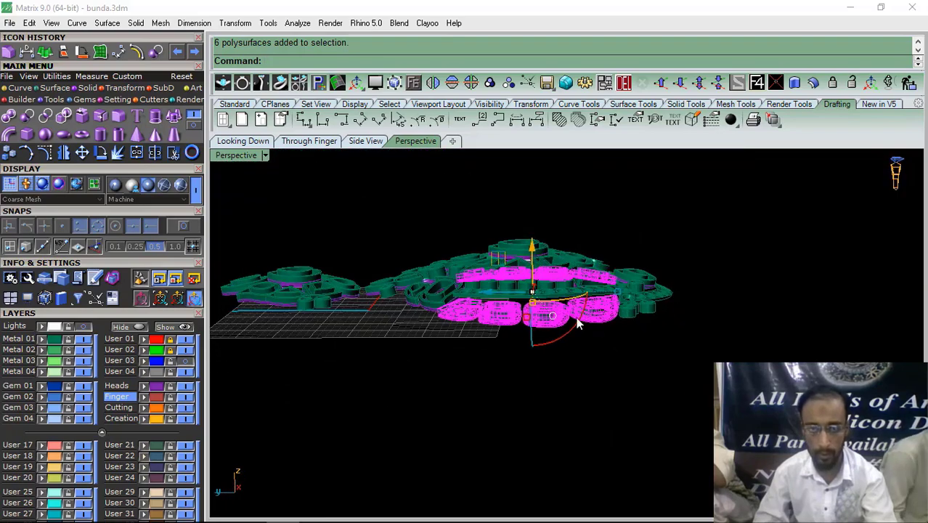
{"action": "scroll", "coordinate": [504, 284], "scroll_direction": "up", "scroll_amount": 4}
{"action": "left_click_drag", "start_coordinate": [613, 269], "coordinate": [588, 314]}
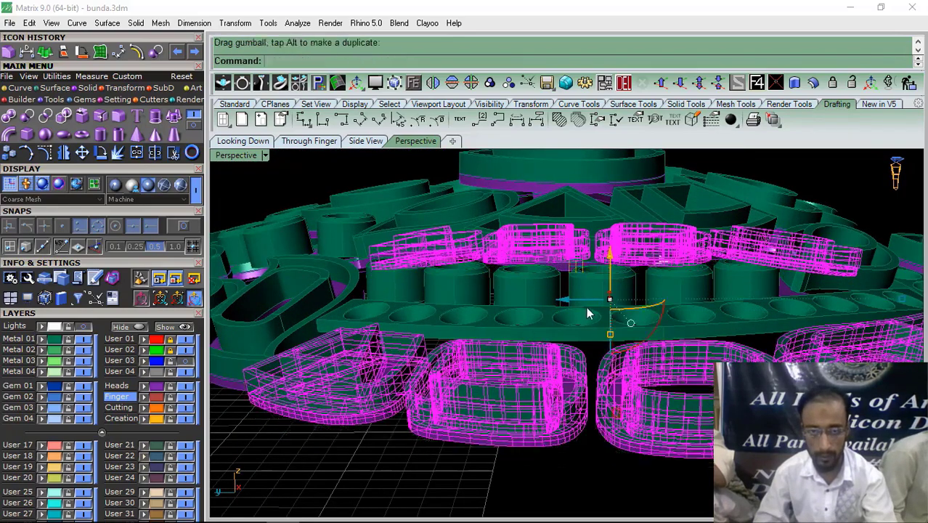
{"action": "left_click", "coordinate": [613, 257]}
{"action": "left_click", "coordinate": [438, 440]}
Rotate the drilled triangular band at the end of the main piece in side view to tilt it outward
{"action": "scroll", "coordinate": [524, 342], "scroll_direction": "down", "scroll_amount": 6}
{"action": "right_click_drag", "start_coordinate": [524, 342], "coordinate": [689, 305]}
{"action": "key", "text": "ctrl+g"}
{"action": "left_click", "coordinate": [689, 305]}
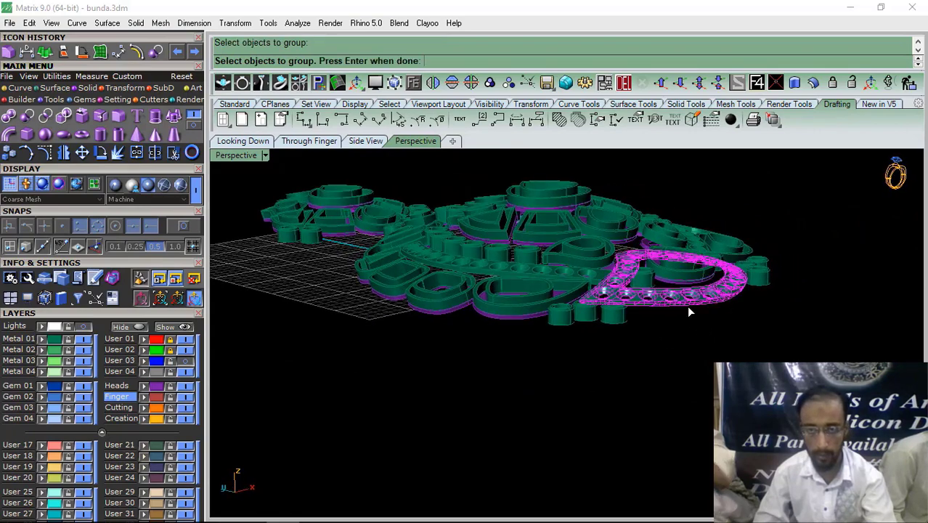
{"action": "left_click", "coordinate": [323, 142]}
{"action": "left_click", "coordinate": [361, 144]}
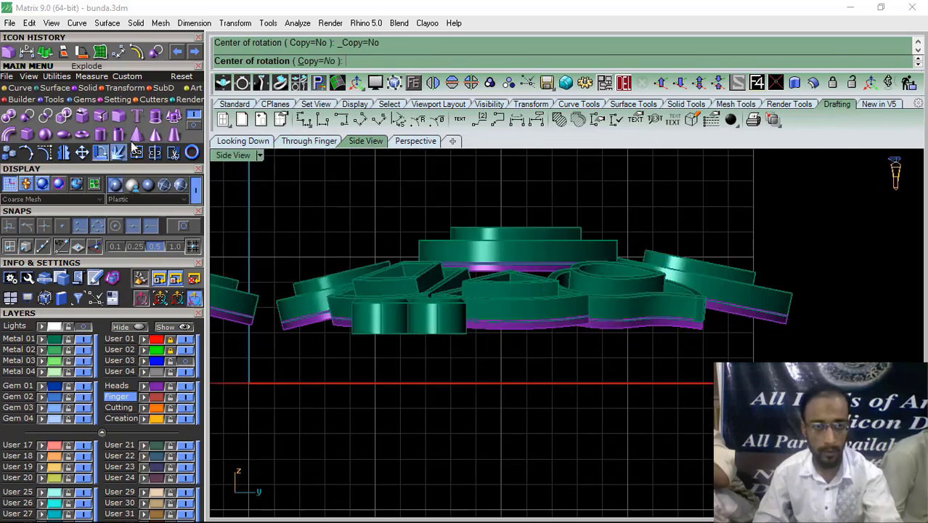
{"action": "scroll", "coordinate": [465, 305], "scroll_direction": "up", "scroll_amount": 3}
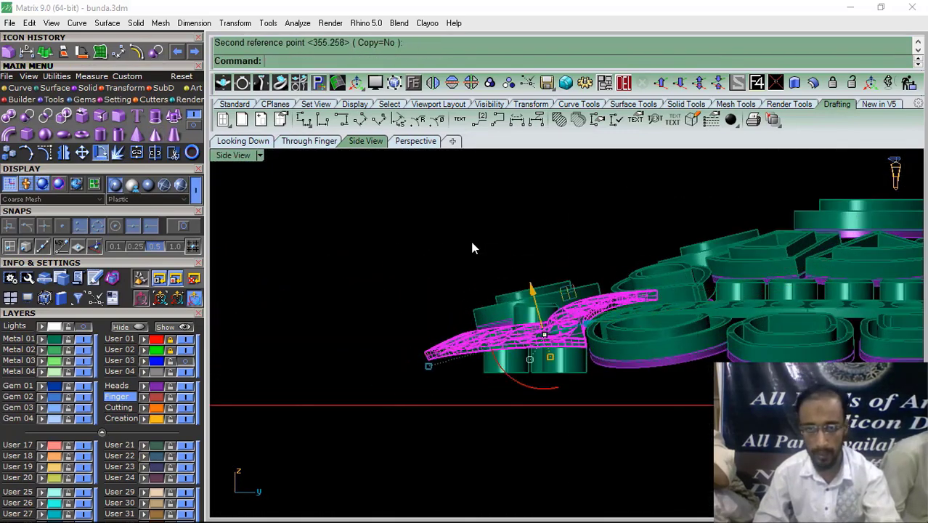
Position the tilted round collet inside the drilled band and mirror it across the centre plane through 0,1
{"action": "scroll", "coordinate": [537, 321], "scroll_direction": "up", "scroll_amount": 5}
{"action": "left_click", "coordinate": [570, 353]}
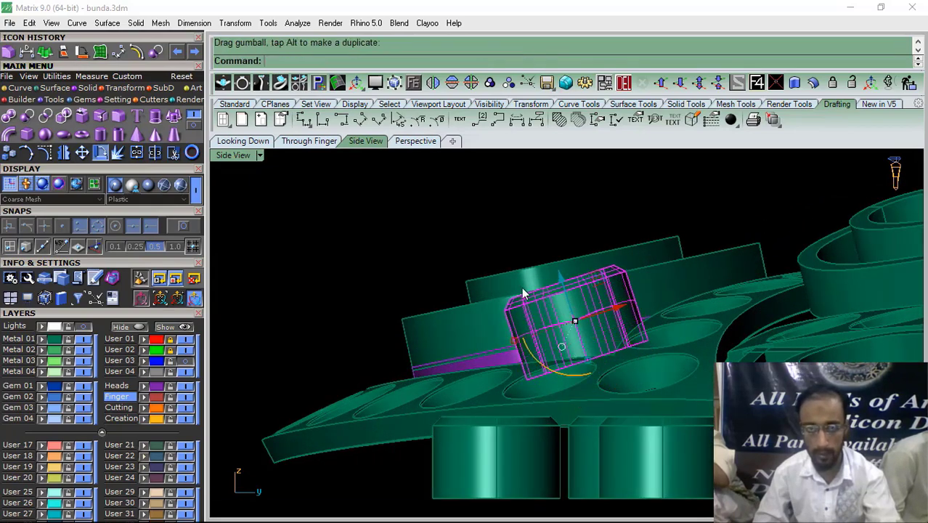
{"action": "left_click", "coordinate": [412, 141]}
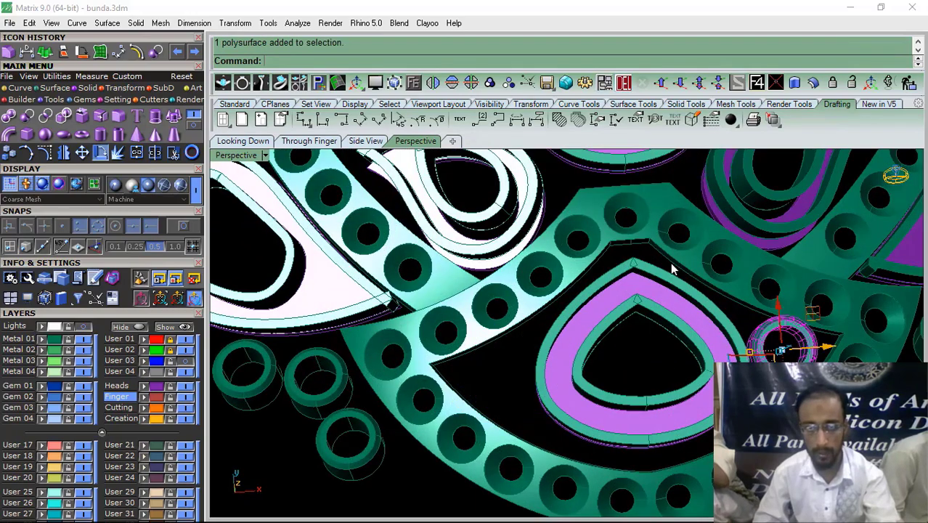
{"action": "left_click", "coordinate": [420, 485]}
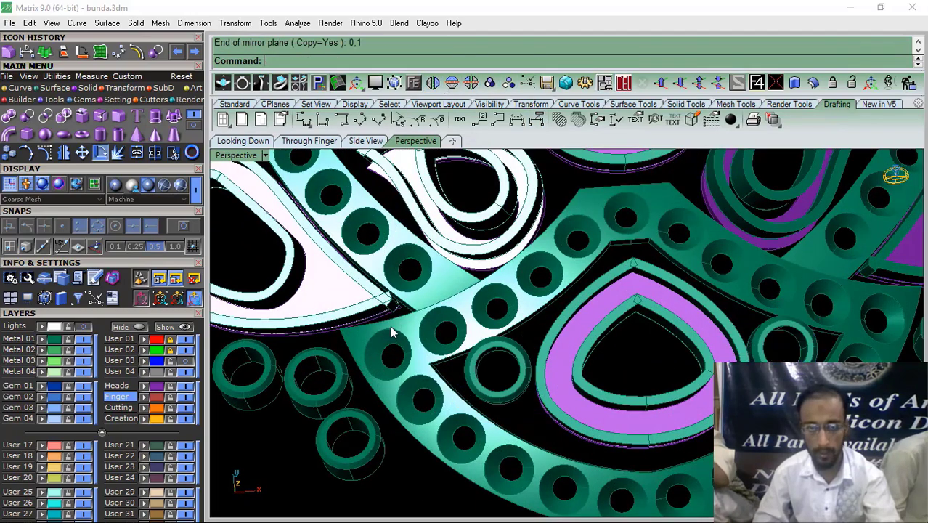
Delete the mirrored collet, reposition the remaining one beside the central setting and mirror it again
{"action": "scroll", "coordinate": [389, 327], "scroll_direction": "down", "scroll_amount": 3}
{"action": "scroll", "coordinate": [684, 398], "scroll_direction": "up", "scroll_amount": 5}
{"action": "left_click", "coordinate": [686, 398]}
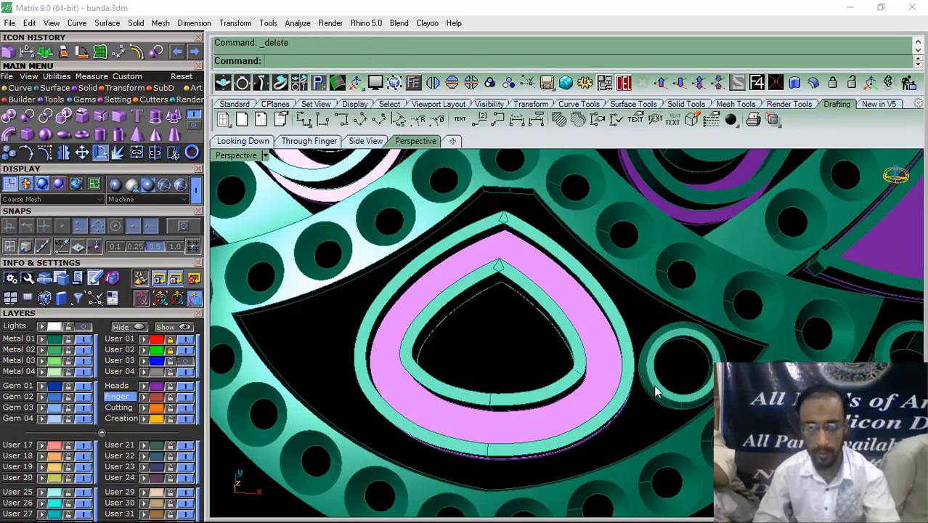
Group the three parts of the rounded triangular setting inside the drilled band and adjust its height along its tilted axis
{"action": "left_click", "coordinate": [474, 308]}
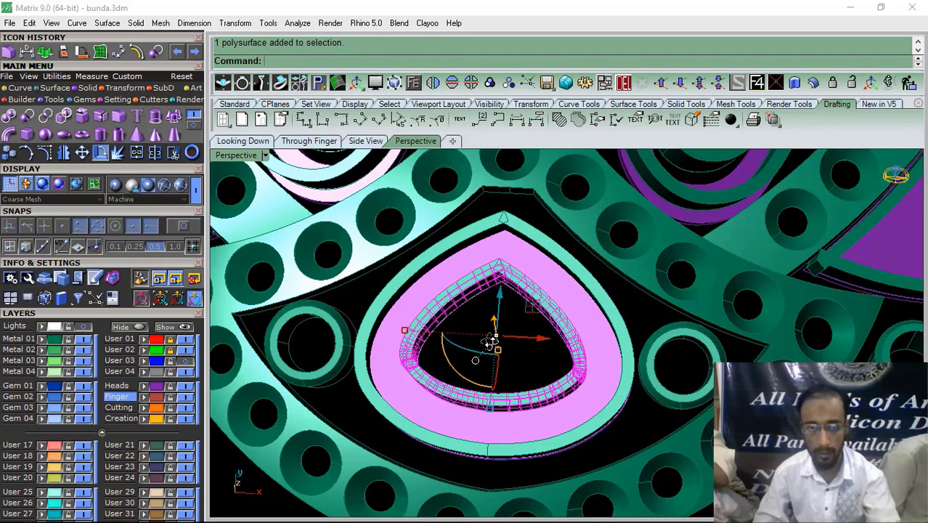
{"action": "left_click_drag", "start_coordinate": [640, 331], "coordinate": [536, 374]}
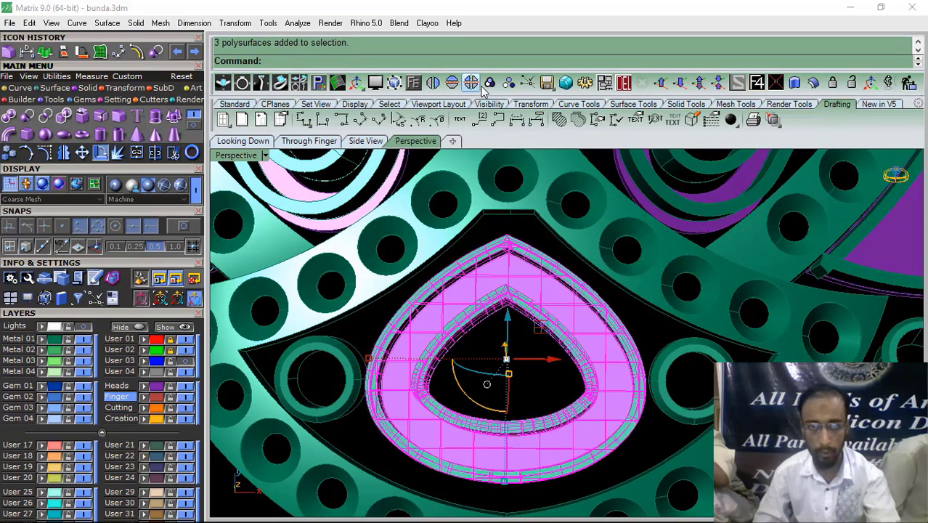
{"action": "scroll", "coordinate": [591, 335], "scroll_direction": "down", "scroll_amount": 5}
{"action": "right_click_drag", "start_coordinate": [590, 337], "coordinate": [491, 262]}
{"action": "scroll", "coordinate": [485, 240], "scroll_direction": "up", "scroll_amount": 5}
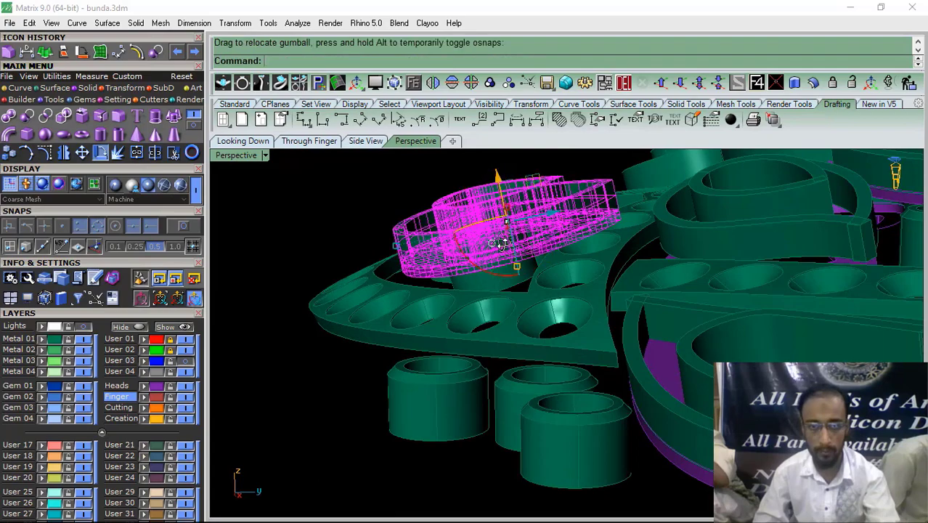
{"action": "right_click_drag", "start_coordinate": [501, 244], "coordinate": [479, 292]}
{"action": "left_click_drag", "start_coordinate": [485, 311], "coordinate": [484, 311]}
{"action": "scroll", "coordinate": [476, 240], "scroll_direction": "down", "scroll_amount": 6}
{"action": "right_click_drag", "start_coordinate": [472, 237], "coordinate": [576, 354]}
{"action": "scroll", "coordinate": [457, 303], "scroll_direction": "up", "scroll_amount": 5}
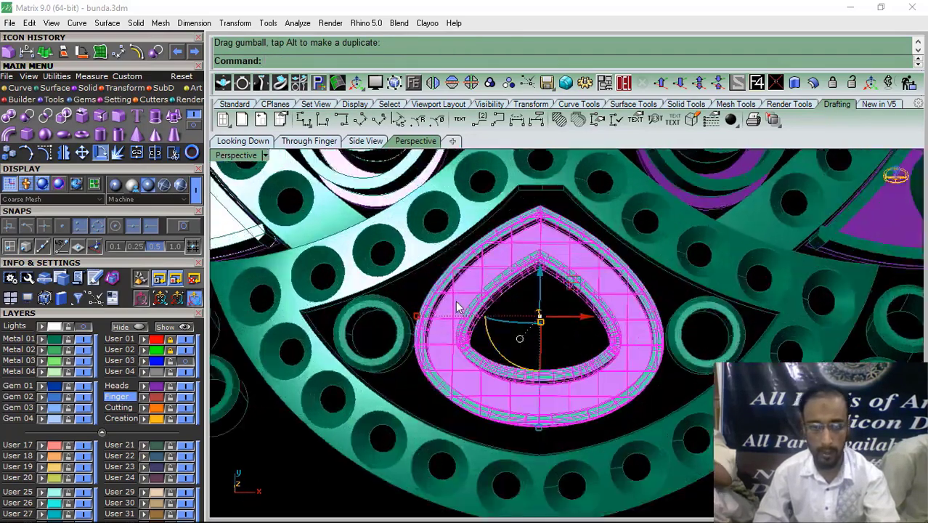
Enlarge the rounded triangular setting slightly and reposition it to fit evenly inside the drilled band
{"action": "left_click_drag", "start_coordinate": [417, 321], "coordinate": [413, 321]}
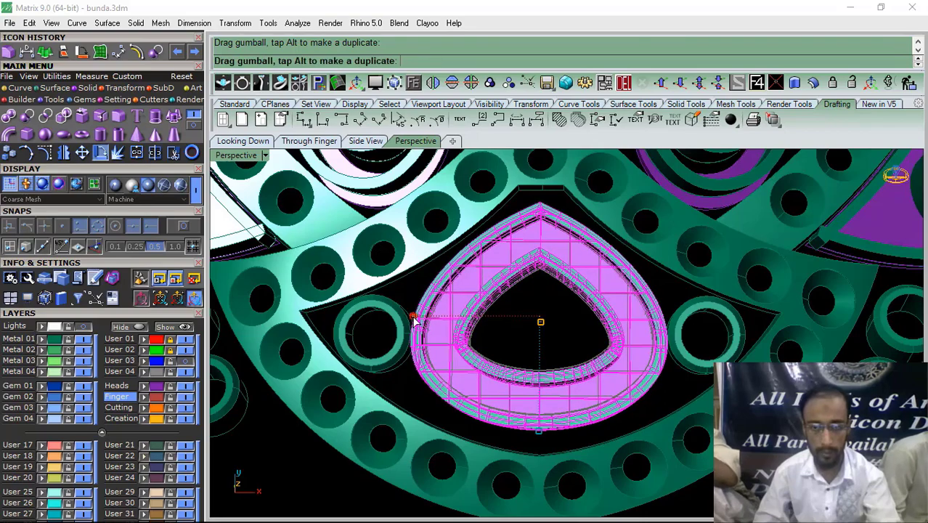
{"action": "left_click_drag", "start_coordinate": [538, 278], "coordinate": [519, 308]}
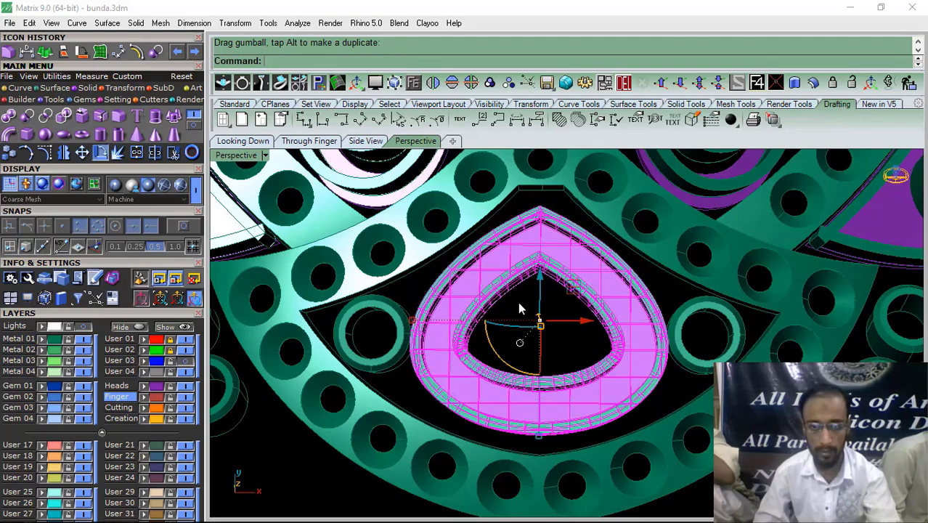
{"action": "left_click_drag", "start_coordinate": [499, 356], "coordinate": [543, 354]}
Raise the grouped central cluster of stone settings slightly above the surrounding collets and drilled bands
{"action": "right_click_drag", "start_coordinate": [542, 354], "coordinate": [586, 304]}
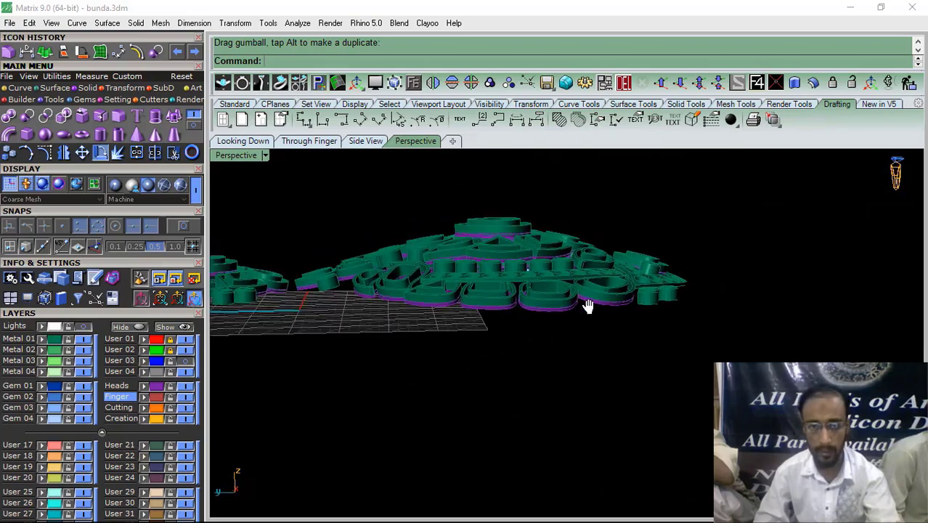
{"action": "scroll", "coordinate": [548, 250], "scroll_direction": "up", "scroll_amount": 5}
{"action": "right_click_drag", "start_coordinate": [547, 245], "coordinate": [498, 279]}
{"action": "left_click", "coordinate": [501, 249]}
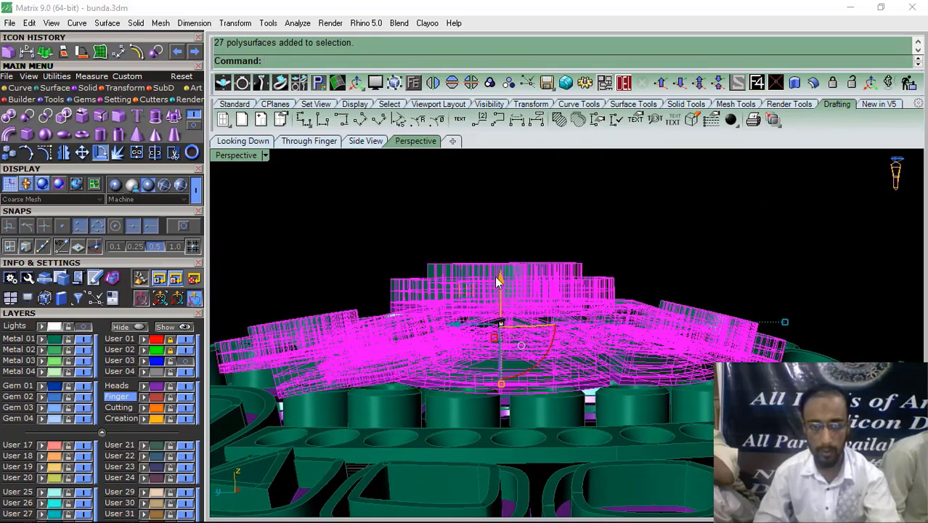
{"action": "left_click_drag", "start_coordinate": [497, 276], "coordinate": [498, 272]}
{"action": "left_click", "coordinate": [622, 247]}
Select the two round collets beside the teardrop settings and adjust their height under the central cluster
{"action": "scroll", "coordinate": [621, 246], "scroll_direction": "down", "scroll_amount": 6}
{"action": "right_click_drag", "start_coordinate": [586, 222], "coordinate": [502, 265]}
{"action": "scroll", "coordinate": [503, 270], "scroll_direction": "up", "scroll_amount": 6}
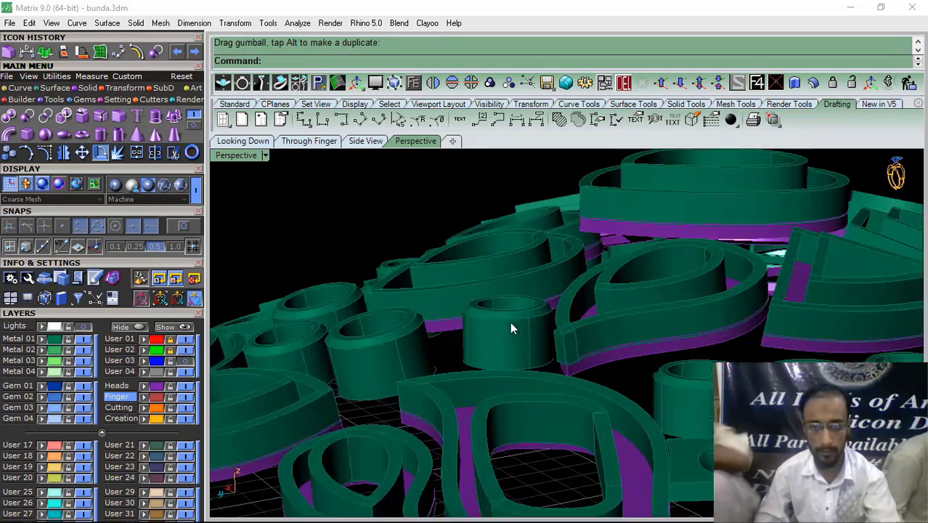
{"action": "left_click", "coordinate": [509, 323]}
{"action": "left_click_drag", "start_coordinate": [516, 275], "coordinate": [516, 275]}
{"action": "scroll", "coordinate": [516, 275], "scroll_direction": "down", "scroll_amount": 5}
{"action": "right_click_drag", "start_coordinate": [517, 275], "coordinate": [538, 308]}
{"action": "scroll", "coordinate": [523, 291], "scroll_direction": "up", "scroll_amount": 4}
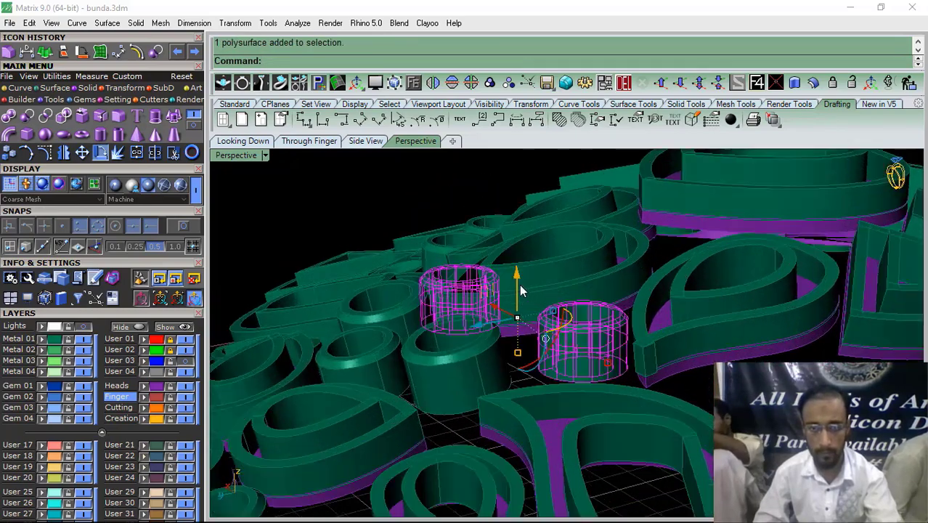
{"action": "left_click", "coordinate": [367, 211]}
Ungroup the central cluster of stone settings so each setting can be handled separately
{"action": "scroll", "coordinate": [367, 210], "scroll_direction": "down", "scroll_amount": 6}
{"action": "right_click_drag", "start_coordinate": [528, 258], "coordinate": [485, 225]}
{"action": "scroll", "coordinate": [494, 228], "scroll_direction": "up", "scroll_amount": 5}
{"action": "left_click", "coordinate": [502, 230]}
{"action": "scroll", "coordinate": [503, 217], "scroll_direction": "down", "scroll_amount": 3}
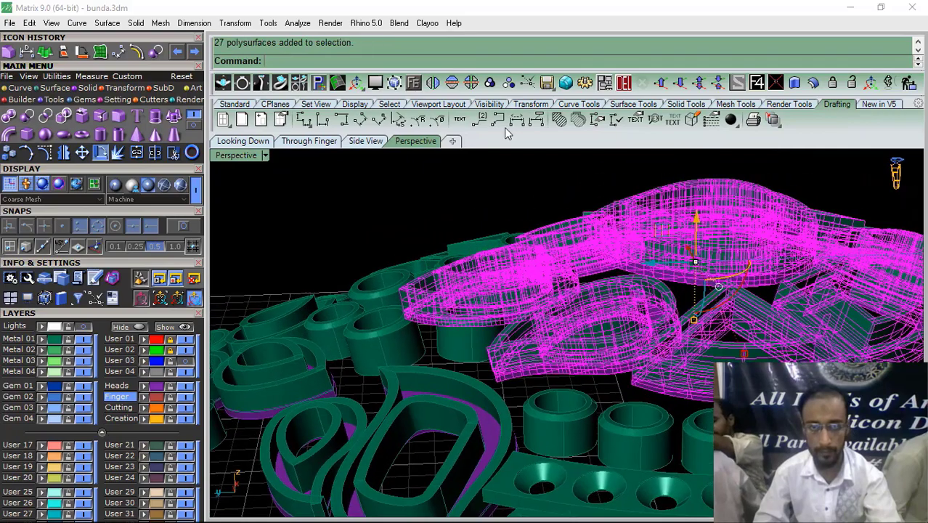
{"action": "left_click", "coordinate": [509, 82]}
Group the three parts of the teardrop setting at the pointed end of the central setting
{"action": "scroll", "coordinate": [527, 220], "scroll_direction": "up", "scroll_amount": 3}
{"action": "left_click", "coordinate": [527, 220]}
{"action": "scroll", "coordinate": [529, 247], "scroll_direction": "up", "scroll_amount": 6}
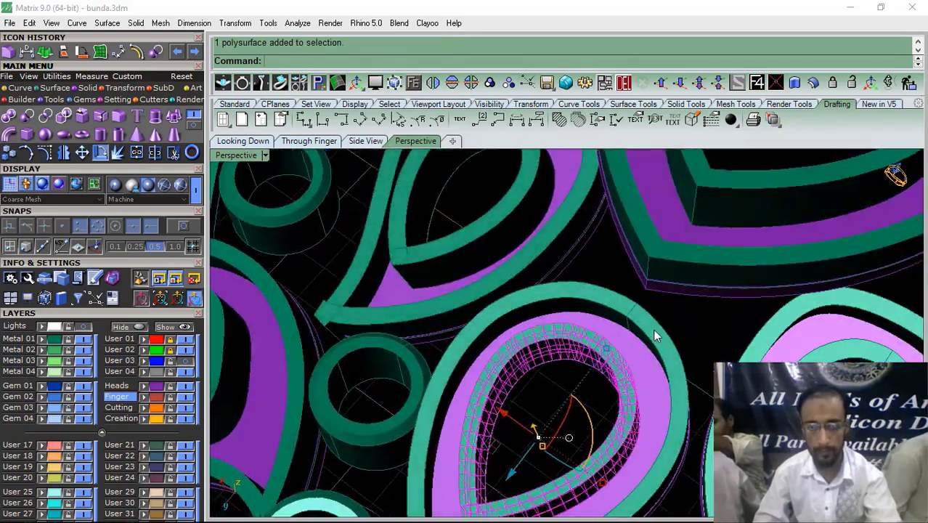
{"action": "scroll", "coordinate": [654, 331], "scroll_direction": "up", "scroll_amount": 3}
{"action": "left_click_drag", "start_coordinate": [704, 313], "coordinate": [524, 406]}
{"action": "scroll", "coordinate": [524, 377], "scroll_direction": "down", "scroll_amount": 7}
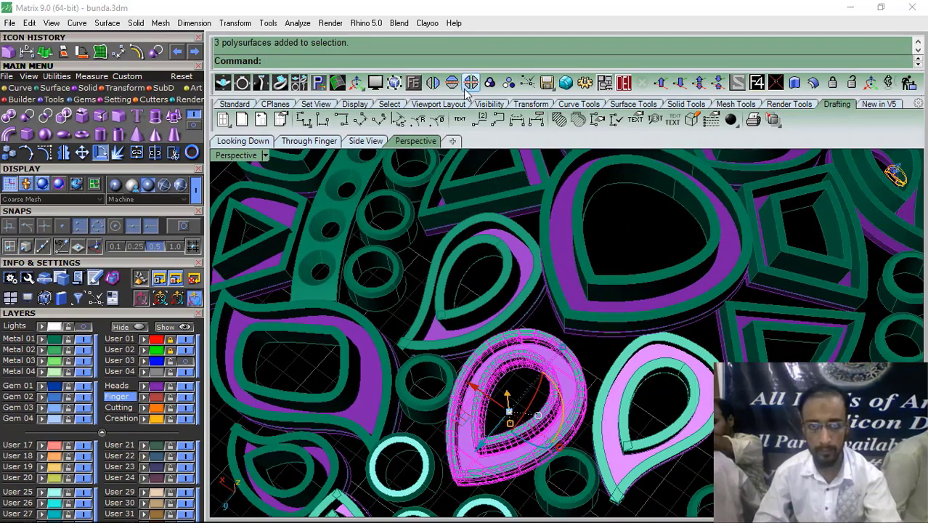
{"action": "left_click", "coordinate": [490, 83]}
Raise the grouped teardrop setting along its tilted axis and enlarge it slightly
{"action": "scroll", "coordinate": [690, 312], "scroll_direction": "down", "scroll_amount": 4}
{"action": "right_click_drag", "start_coordinate": [686, 370], "coordinate": [570, 294]}
{"action": "scroll", "coordinate": [568, 296], "scroll_direction": "up", "scroll_amount": 7}
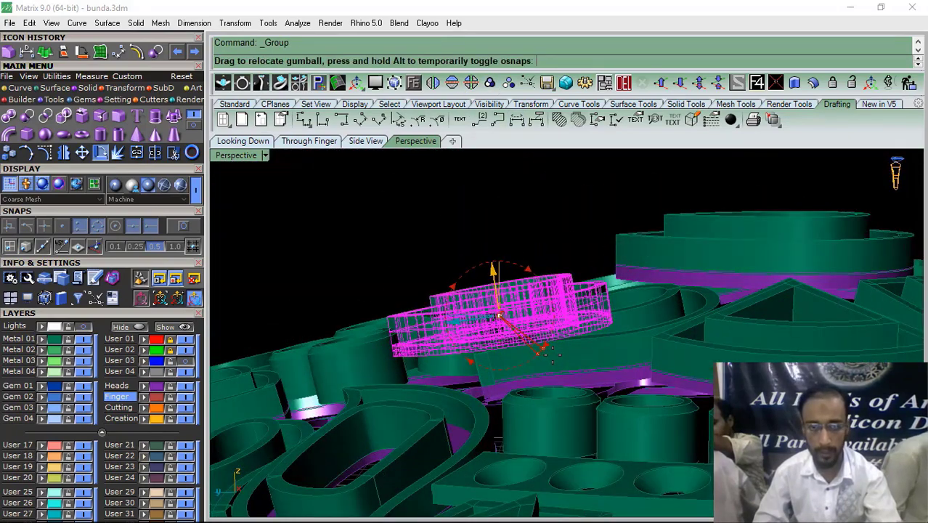
{"action": "left_click_drag", "start_coordinate": [493, 272], "coordinate": [488, 260]}
{"action": "right_click_drag", "start_coordinate": [512, 312], "coordinate": [589, 454]}
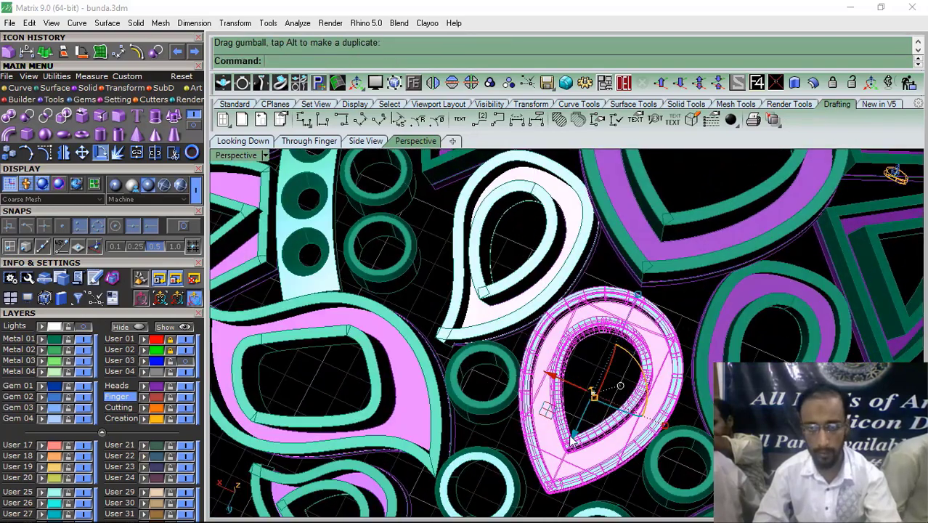
{"action": "left_click_drag", "start_coordinate": [667, 428], "coordinate": [671, 429]}
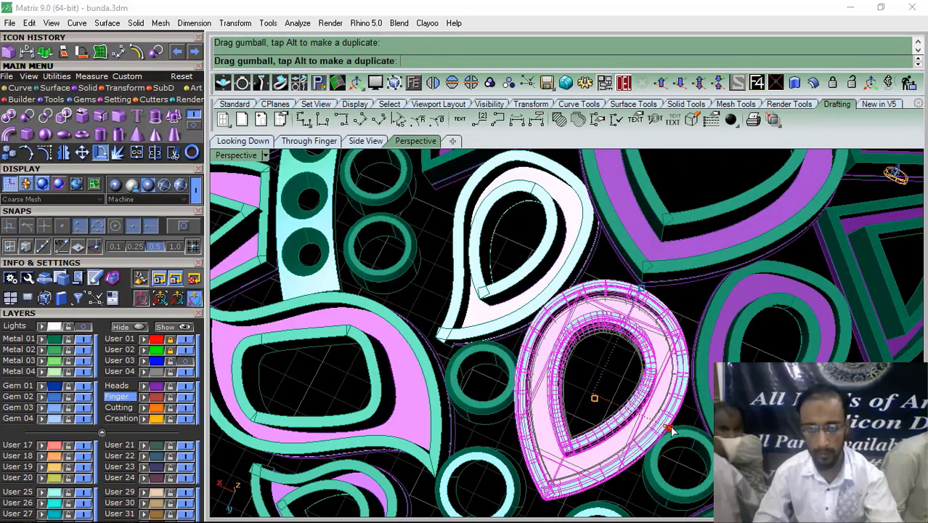
Lower the enlarged teardrop setting slightly along its tilted axis to fit the dome
{"action": "right_click_drag", "start_coordinate": [621, 401], "coordinate": [565, 280]}
{"action": "scroll", "coordinate": [439, 238], "scroll_direction": "up", "scroll_amount": 8}
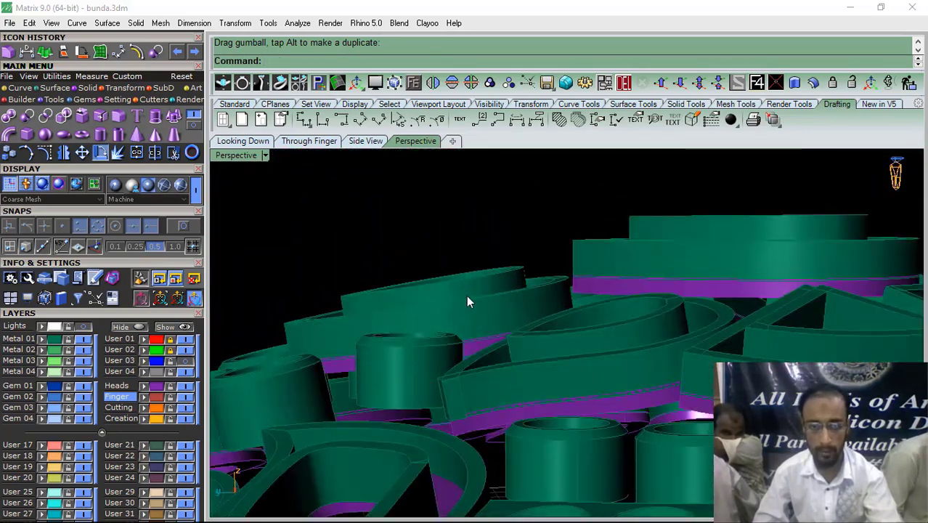
{"action": "left_click", "coordinate": [466, 295]}
{"action": "left_click_drag", "start_coordinate": [433, 276], "coordinate": [441, 281]}
{"action": "left_click", "coordinate": [426, 255]}
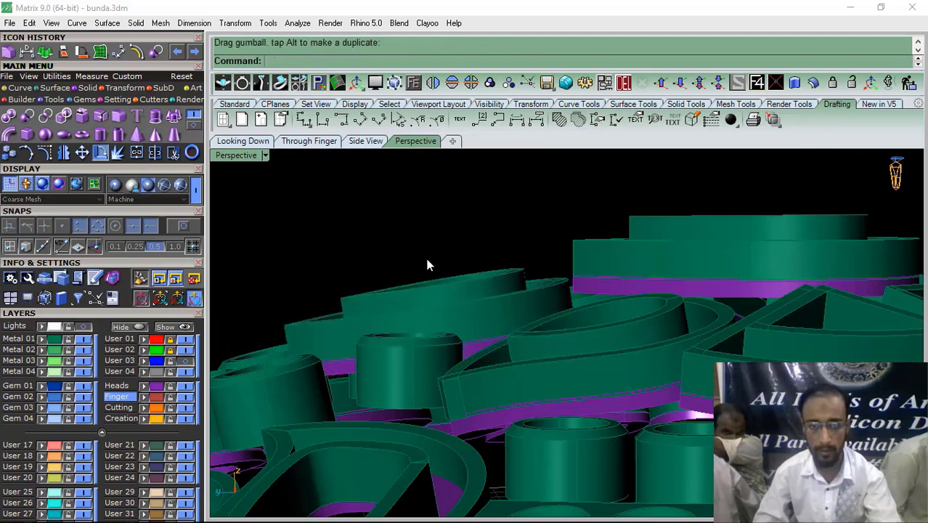
Group the three parts of the pointed teardrop setting between the enlarged teardrop and the triangular setting
{"action": "scroll", "coordinate": [426, 255], "scroll_direction": "down", "scroll_amount": 6}
{"action": "right_click_drag", "start_coordinate": [566, 299], "coordinate": [530, 295]}
{"action": "scroll", "coordinate": [518, 293], "scroll_direction": "up", "scroll_amount": 4}
{"action": "scroll", "coordinate": [520, 293], "scroll_direction": "up", "scroll_amount": 1}
{"action": "left_click", "coordinate": [706, 334]}
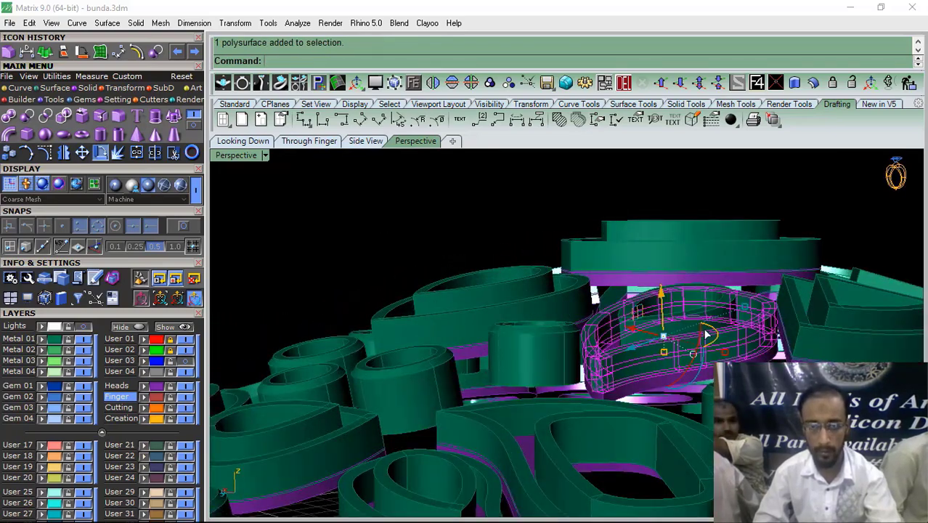
{"action": "scroll", "coordinate": [605, 277], "scroll_direction": "down", "scroll_amount": 6}
{"action": "right_click_drag", "start_coordinate": [609, 283], "coordinate": [649, 428]}
{"action": "scroll", "coordinate": [628, 348], "scroll_direction": "up", "scroll_amount": 8}
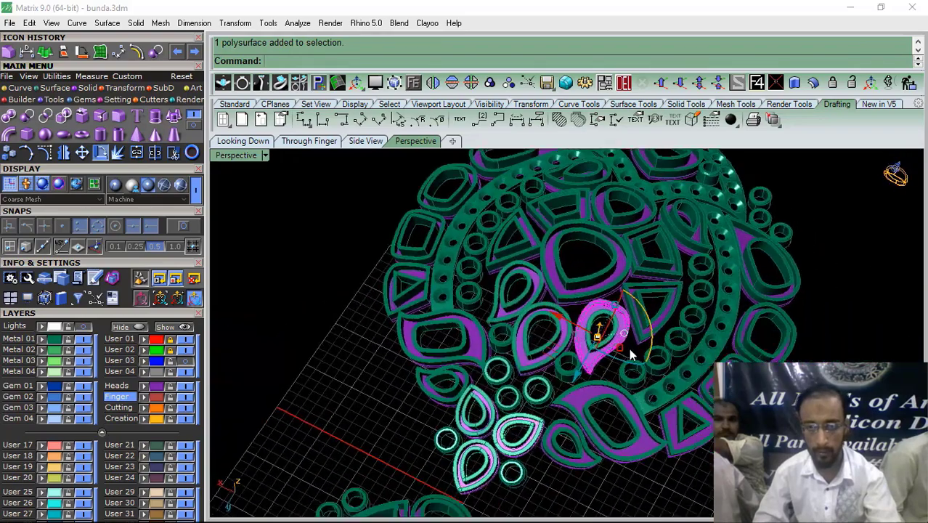
{"action": "left_click_drag", "start_coordinate": [622, 393], "coordinate": [536, 320]}
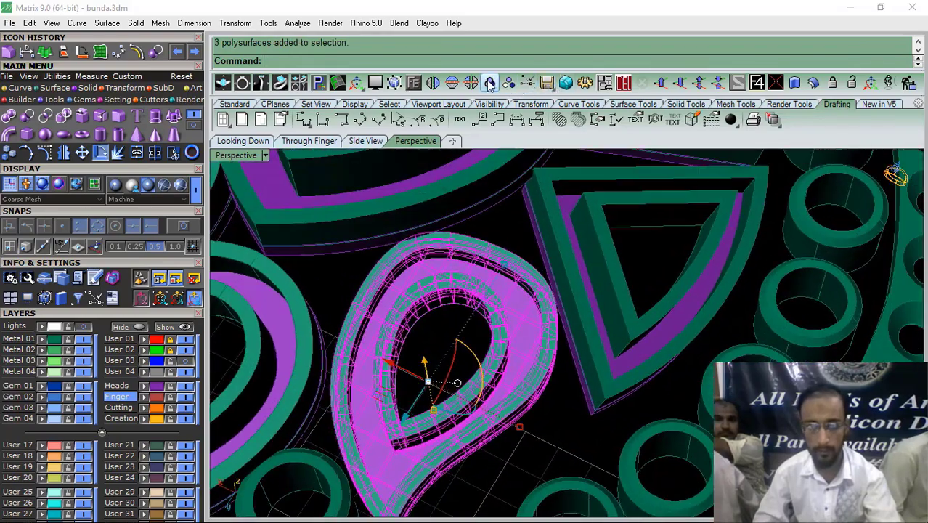
Group the parts of the adjacent triangular setting and of the trapezoid setting as two separate groups
{"action": "left_click_drag", "start_coordinate": [654, 263], "coordinate": [604, 395]}
{"action": "key", "text": "ctrl+g"}
{"action": "scroll", "coordinate": [599, 394], "scroll_direction": "down", "scroll_amount": 7}
{"action": "right_click_drag", "start_coordinate": [644, 372], "coordinate": [660, 372]}
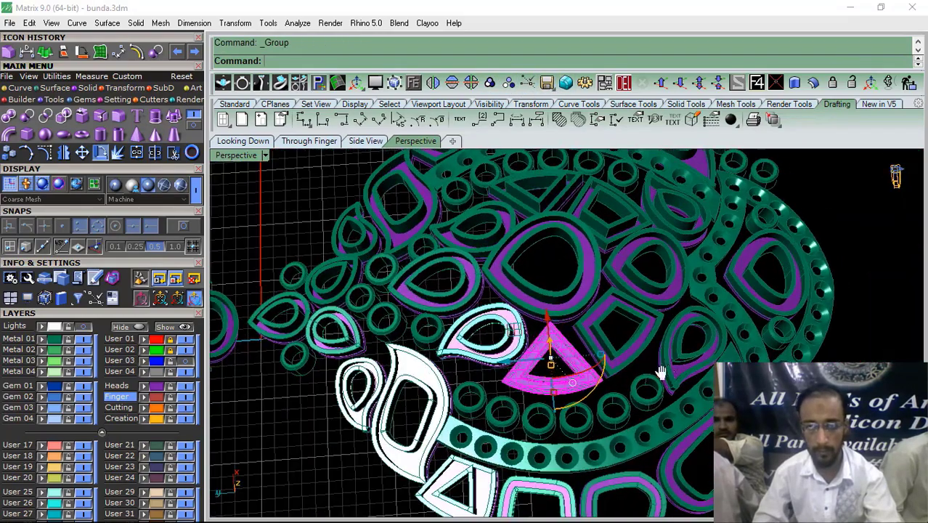
{"action": "scroll", "coordinate": [624, 343], "scroll_direction": "up", "scroll_amount": 8}
{"action": "left_click_drag", "start_coordinate": [610, 327], "coordinate": [559, 399]}
{"action": "key", "text": "ctrl+g"}
Undo the accidental move of the rounded teardrop setting beside the trapezoid and group its three parts
{"action": "scroll", "coordinate": [558, 396], "scroll_direction": "down", "scroll_amount": 7}
{"action": "right_click_drag", "start_coordinate": [561, 363], "coordinate": [595, 323]}
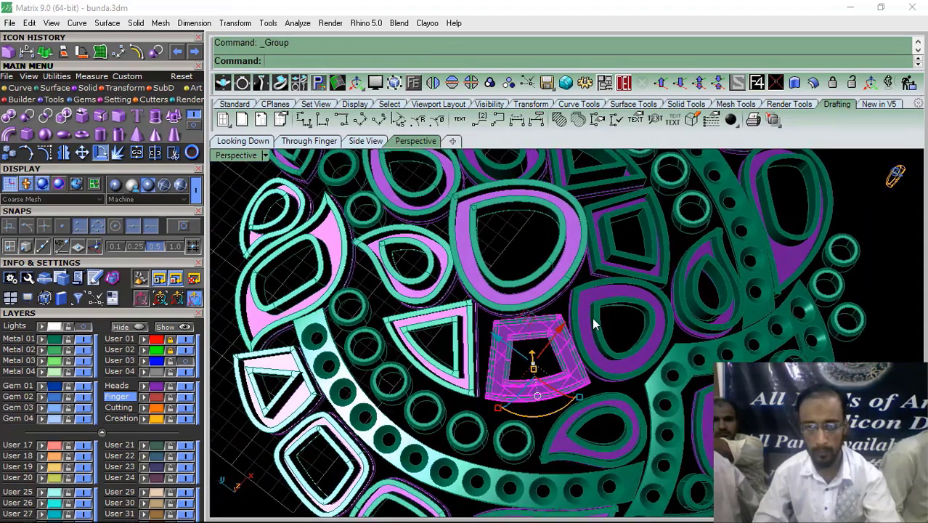
{"action": "scroll", "coordinate": [595, 301], "scroll_direction": "up", "scroll_amount": 10}
{"action": "left_click", "coordinate": [593, 291]}
{"action": "left_click_drag", "start_coordinate": [655, 371], "coordinate": [630, 352]}
{"action": "key", "text": "ctrl+z"}
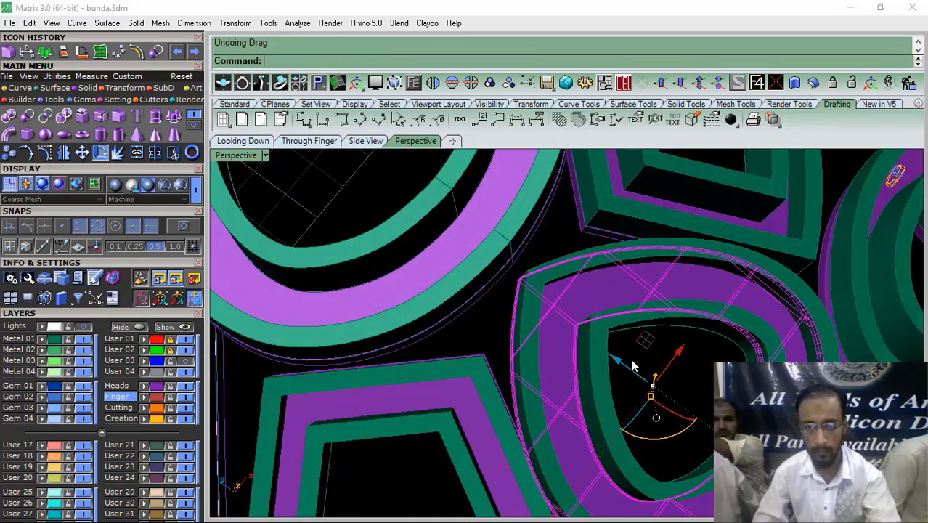
{"action": "left_click", "coordinate": [625, 341]}
{"action": "left_click_drag", "start_coordinate": [552, 267], "coordinate": [538, 302]}
{"action": "key", "text": "ctrl+g"}
{"action": "scroll", "coordinate": [555, 348], "scroll_direction": "down", "scroll_amount": 8}
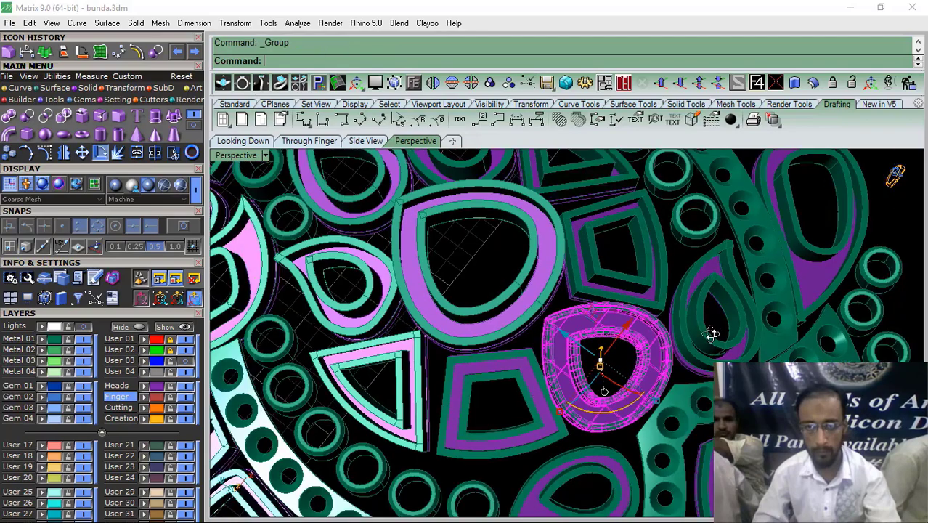
Group the parts of each remaining trapezoid, triangular and teardrop setting on the other side of the central setting
{"action": "right_click_drag", "start_coordinate": [710, 331], "coordinate": [607, 315]}
{"action": "scroll", "coordinate": [607, 322], "scroll_direction": "up", "scroll_amount": 5}
{"action": "left_click_drag", "start_coordinate": [574, 333], "coordinate": [501, 410]}
{"action": "left_click_drag", "start_coordinate": [654, 280], "coordinate": [571, 307]}
{"action": "scroll", "coordinate": [571, 307], "scroll_direction": "down", "scroll_amount": 6}
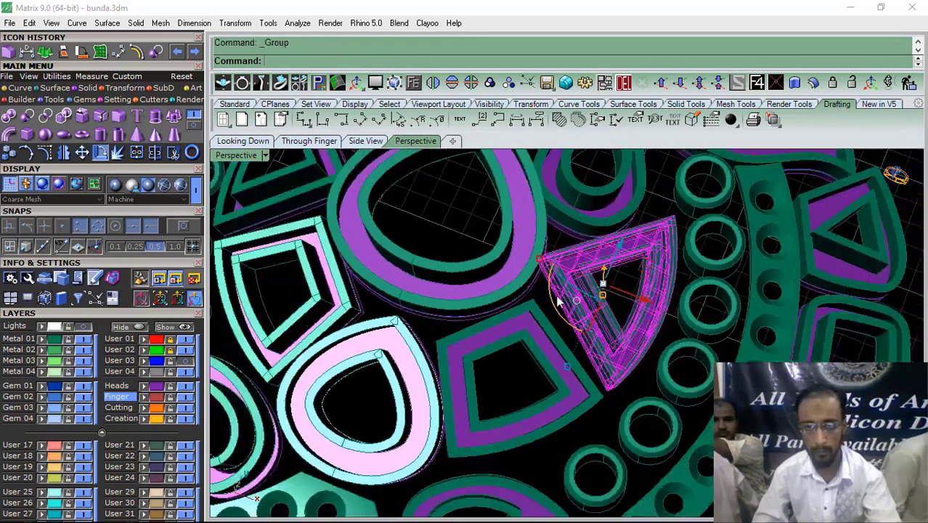
{"action": "scroll", "coordinate": [624, 298], "scroll_direction": "up", "scroll_amount": 8}
{"action": "left_click_drag", "start_coordinate": [665, 285], "coordinate": [534, 331]}
{"action": "key", "text": "ctrl+g"}
Select the teardrop, triangular and trapezoid settings on one side of the central setting and raise them together slightly
{"action": "scroll", "coordinate": [535, 331], "scroll_direction": "down", "scroll_amount": 7}
{"action": "right_click_drag", "start_coordinate": [534, 331], "coordinate": [514, 301]}
{"action": "scroll", "coordinate": [517, 299], "scroll_direction": "up", "scroll_amount": 6}
{"action": "left_click_drag", "start_coordinate": [517, 298], "coordinate": [476, 374]}
{"action": "scroll", "coordinate": [494, 367], "scroll_direction": "down", "scroll_amount": 5}
{"action": "right_click_drag", "start_coordinate": [503, 382], "coordinate": [684, 356]}
{"action": "left_click", "coordinate": [684, 356], "text": "shift"}
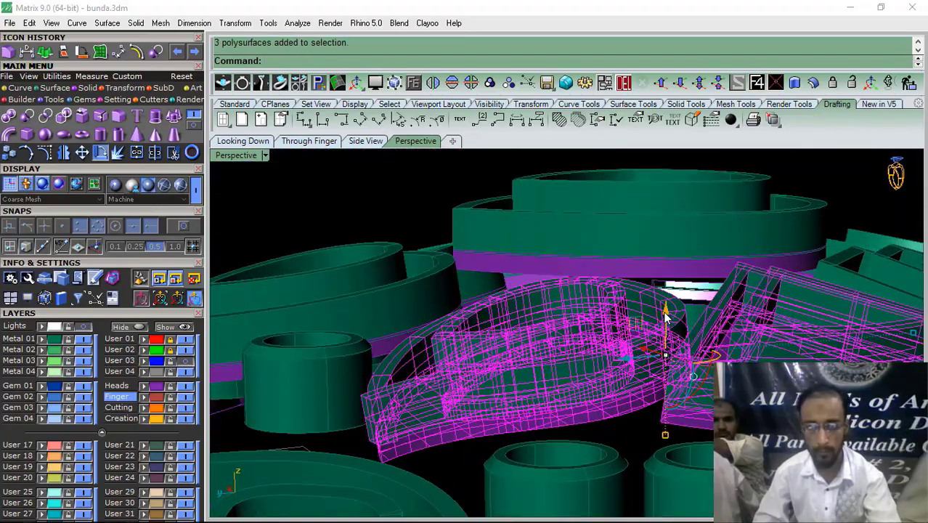
{"action": "right_click_drag", "start_coordinate": [665, 316], "coordinate": [565, 297]}
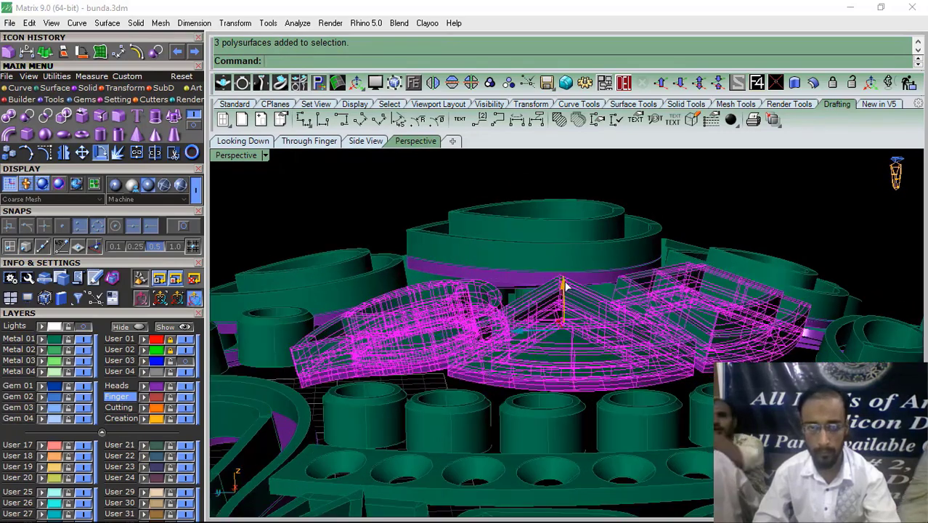
{"action": "mouse_move", "coordinate": [563, 284]}
{"action": "left_mouse_down"}
{"action": "mouse_move", "coordinate": [559, 269]}
{"action": "mouse_move", "coordinate": [658, 216]}
{"action": "mouse_move", "coordinate": [667, 276]}
{"action": "mouse_move", "coordinate": [578, 274]}
{"action": "left_mouse_up"}
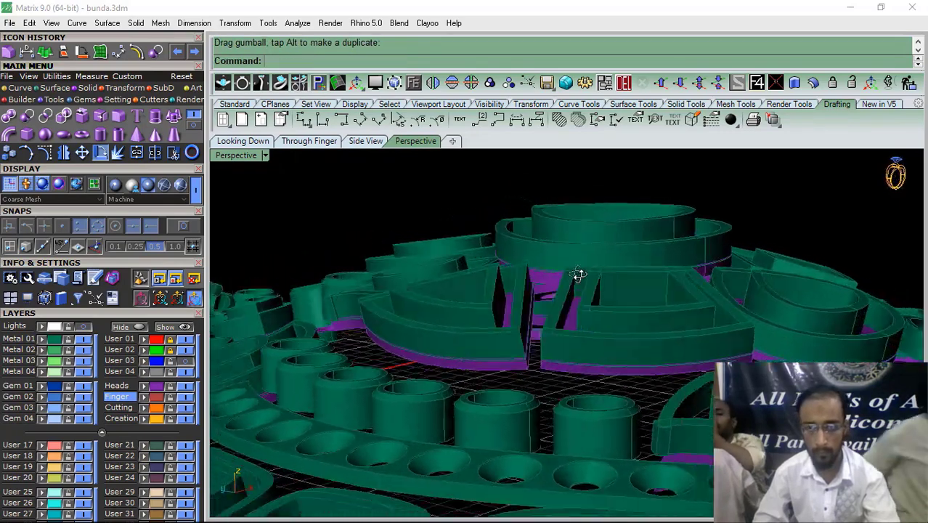
Raise the rounded teardrop setting between the two trapezoid settings to match its neighbours
{"action": "right_click_drag", "start_coordinate": [578, 274], "coordinate": [654, 356]}
{"action": "left_click", "coordinate": [653, 350]}
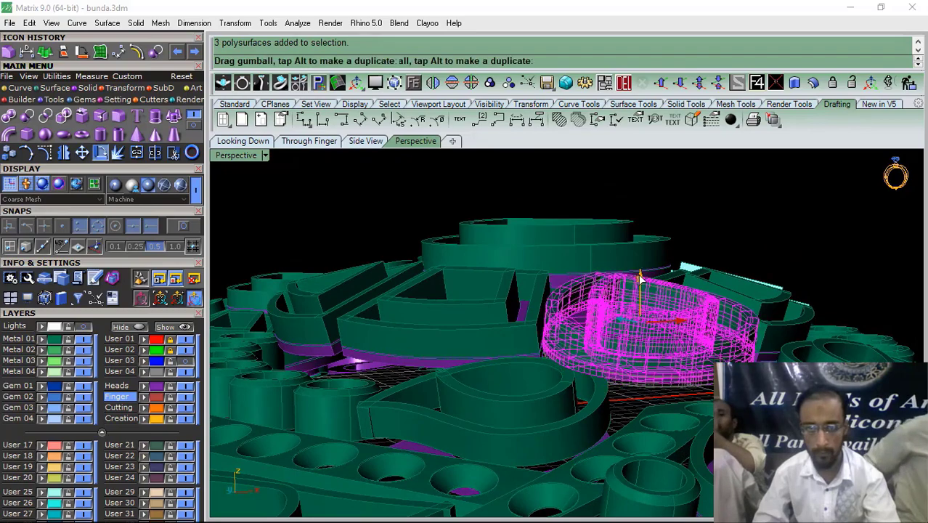
{"action": "left_click_drag", "start_coordinate": [640, 279], "coordinate": [640, 268]}
{"action": "left_click", "coordinate": [725, 209]}
Delete the teardrop, triangular and trapezoid settings on the unraised side and mirror the raised ones across the centre
{"action": "scroll", "coordinate": [636, 286], "scroll_direction": "down", "scroll_amount": 3}
{"action": "right_click_drag", "start_coordinate": [636, 286], "coordinate": [511, 428]}
{"action": "left_click", "coordinate": [627, 388]}
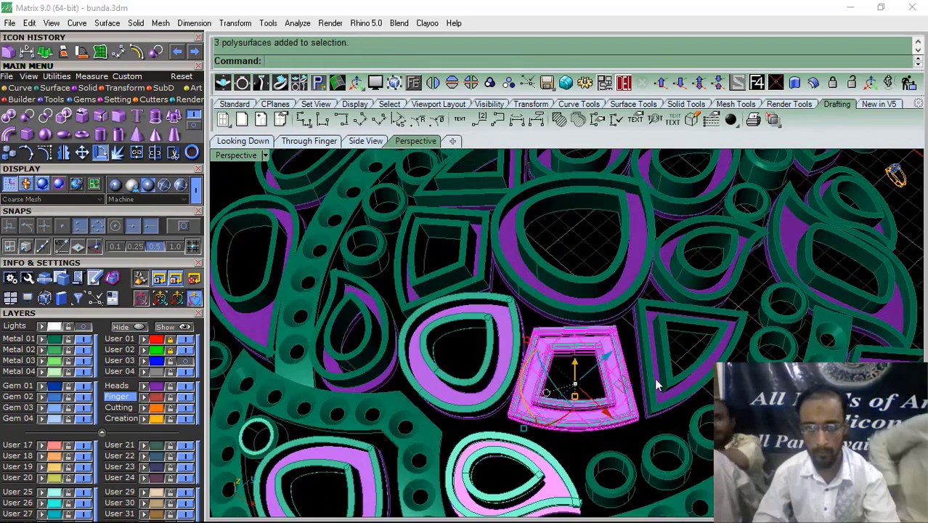
{"action": "left_click", "coordinate": [656, 384], "text": "shift"}
{"action": "left_click", "coordinate": [692, 291], "text": "shift"}
{"action": "scroll", "coordinate": [584, 315], "scroll_direction": "down", "scroll_amount": 5}
{"action": "right_click_drag", "start_coordinate": [584, 315], "coordinate": [623, 168]}
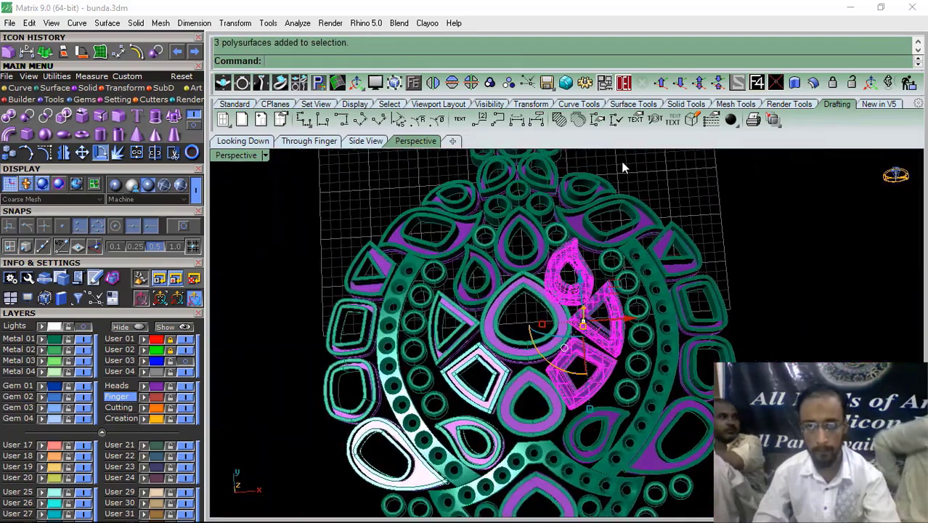
{"action": "left_click", "coordinate": [625, 83]}
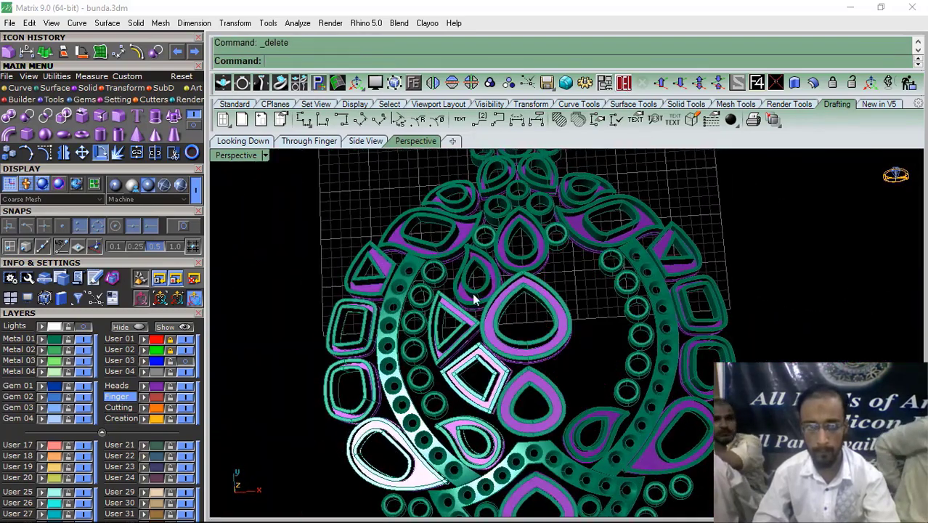
{"action": "left_click", "coordinate": [432, 83]}
Group the three parts of the large central teardrop setting
{"action": "right_click_drag", "start_coordinate": [737, 257], "coordinate": [511, 377]}
{"action": "scroll", "coordinate": [568, 292], "scroll_direction": "up", "scroll_amount": 4}
{"action": "left_click", "coordinate": [550, 314]}
{"action": "scroll", "coordinate": [530, 363], "scroll_direction": "up", "scroll_amount": 5}
{"action": "left_click_drag", "start_coordinate": [556, 342], "coordinate": [380, 462]}
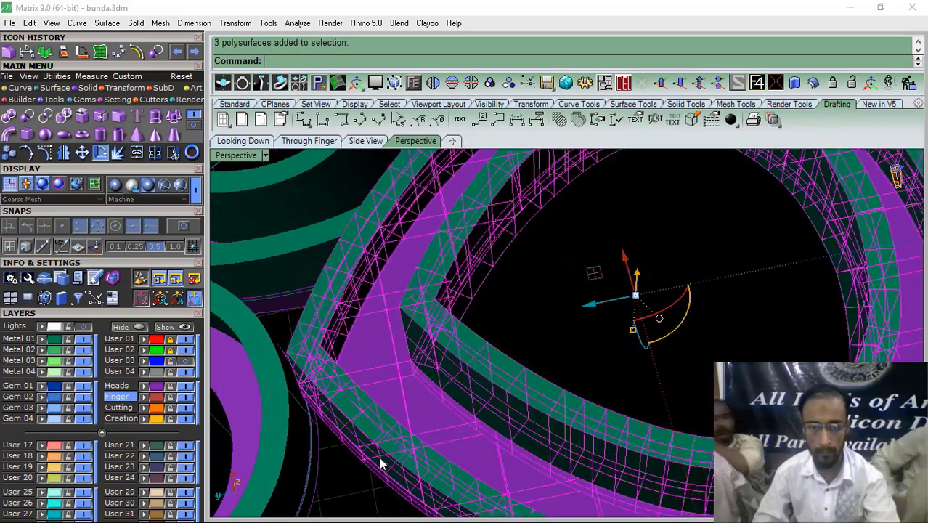
{"action": "left_click", "coordinate": [490, 87]}
Raise the grouped central setting slightly above the surrounding settings
{"action": "scroll", "coordinate": [488, 425], "scroll_direction": "down", "scroll_amount": 6}
{"action": "right_click_drag", "start_coordinate": [491, 430], "coordinate": [506, 320]}
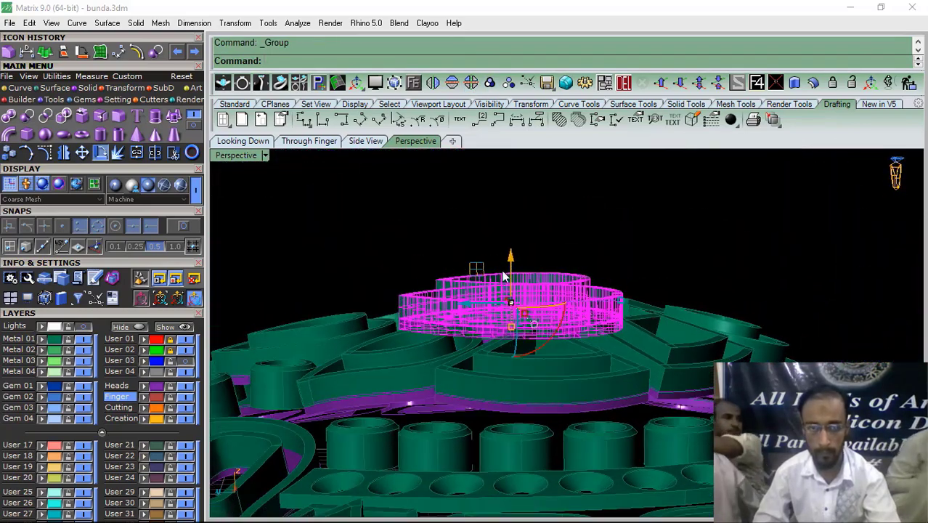
{"action": "left_click_drag", "start_coordinate": [513, 253], "coordinate": [513, 245]}
{"action": "left_click", "coordinate": [591, 229]}
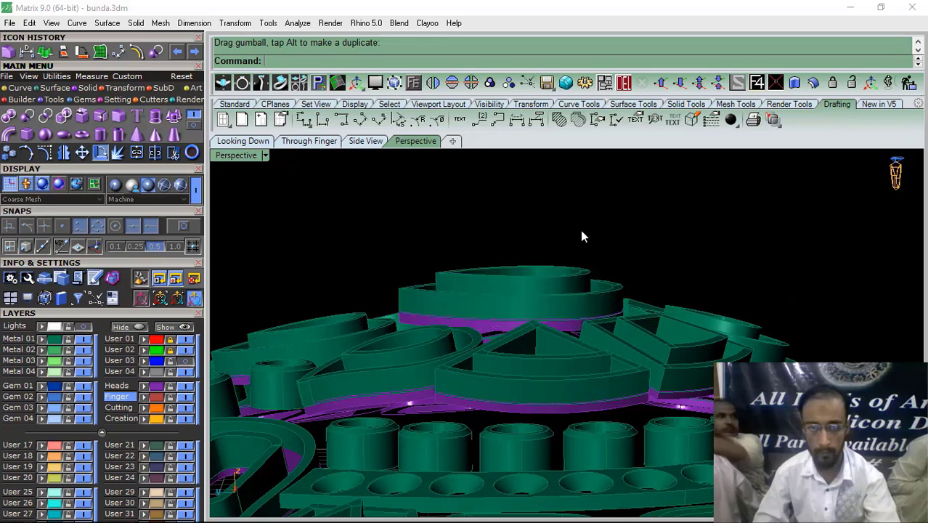
Select the six round collets along the inner edge of the drilled band and raise them together slightly
{"action": "scroll", "coordinate": [580, 230], "scroll_direction": "down", "scroll_amount": 7}
{"action": "right_click_drag", "start_coordinate": [593, 260], "coordinate": [605, 285]}
{"action": "scroll", "coordinate": [466, 320], "scroll_direction": "up", "scroll_amount": 3}
{"action": "left_click", "coordinate": [521, 321], "text": "shift"}
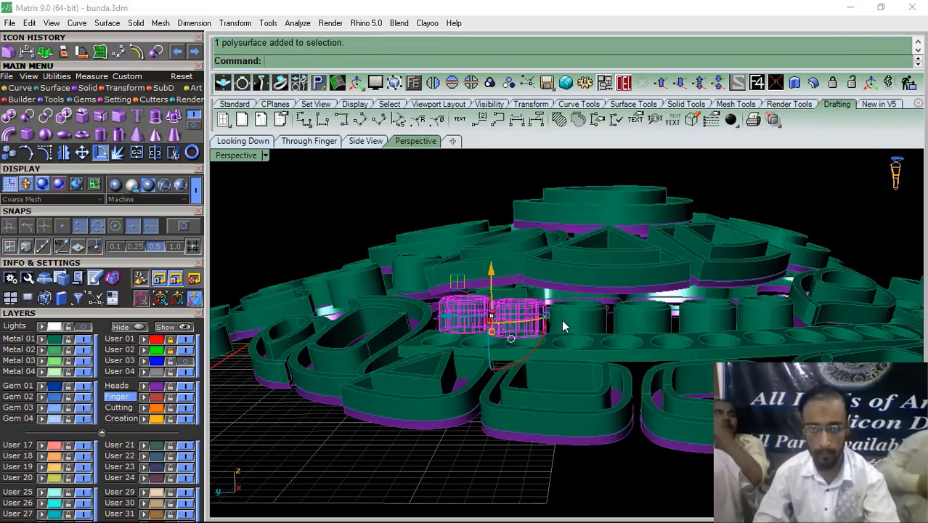
{"action": "left_click", "coordinate": [578, 322], "text": "shift"}
{"action": "left_click", "coordinate": [643, 322], "text": "shift"}
{"action": "left_click", "coordinate": [704, 320], "text": "shift"}
{"action": "left_click", "coordinate": [755, 318], "text": "shift"}
{"action": "scroll", "coordinate": [636, 290], "scroll_direction": "up", "scroll_amount": 2}
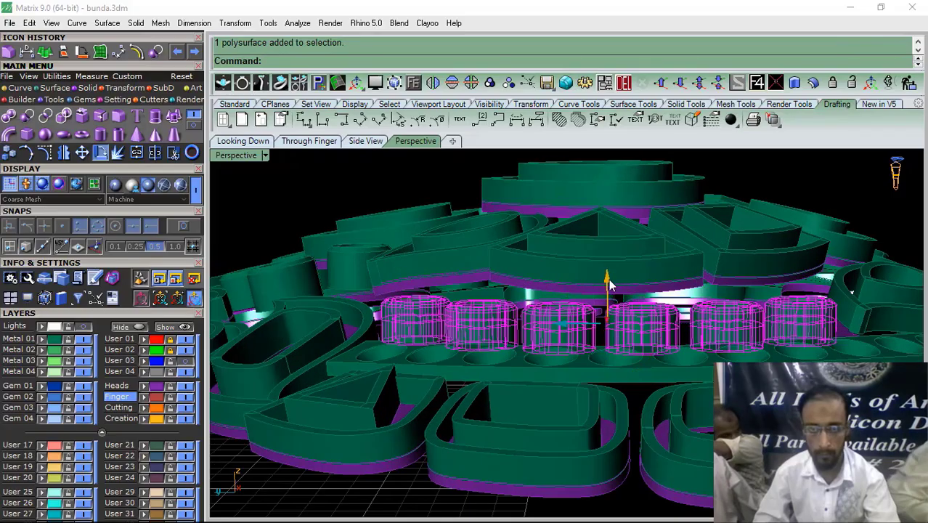
{"action": "left_click_drag", "start_coordinate": [610, 286], "coordinate": [611, 277]}
{"action": "scroll", "coordinate": [586, 273], "scroll_direction": "down", "scroll_amount": 4}
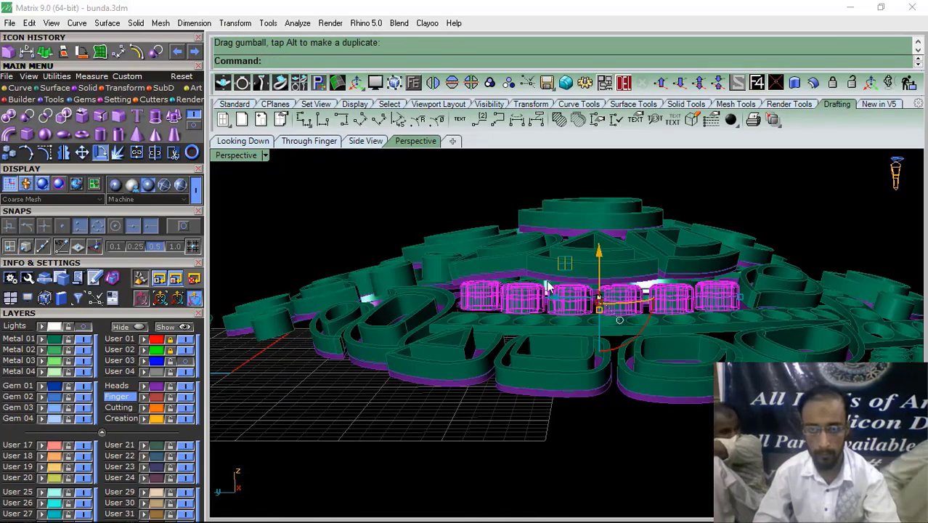
Delete the six round collets along the inner edge of the drilled band on the unraised side
{"action": "right_click_drag", "start_coordinate": [548, 285], "coordinate": [613, 381]}
{"action": "scroll", "coordinate": [613, 382], "scroll_direction": "up", "scroll_amount": 3}
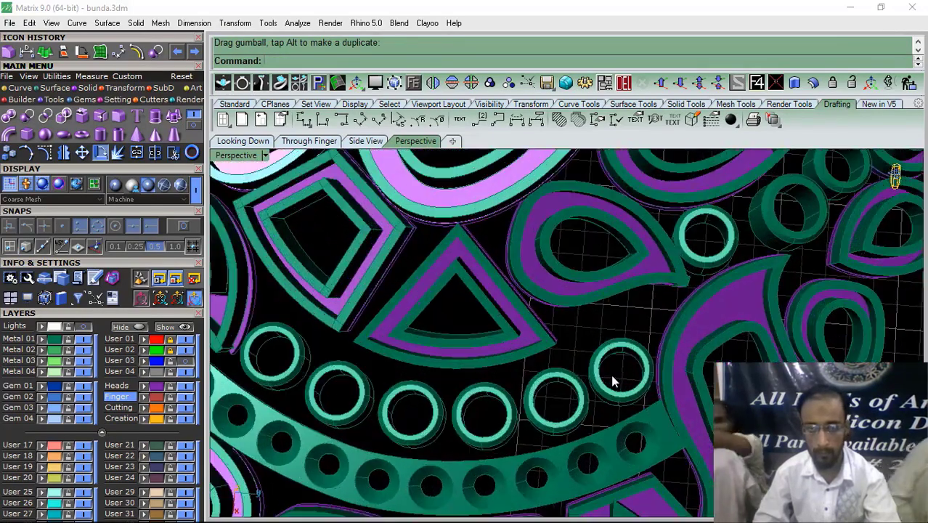
{"action": "left_click_drag", "start_coordinate": [429, 408], "coordinate": [427, 409]}
{"action": "right_click_drag", "start_coordinate": [427, 409], "coordinate": [582, 411], "text": "shift"}
{"action": "left_click", "coordinate": [517, 382], "text": "shift"}
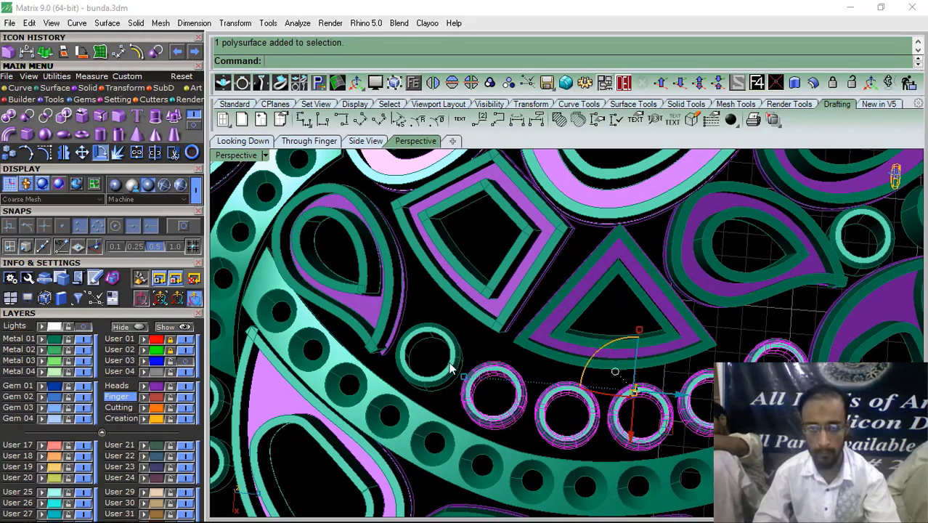
{"action": "left_click", "coordinate": [452, 369], "text": "shift"}
{"action": "scroll", "coordinate": [488, 374], "scroll_direction": "down", "scroll_amount": 5}
{"action": "right_click_drag", "start_coordinate": [487, 374], "coordinate": [663, 144]}
{"action": "left_click", "coordinate": [626, 85]}
Mirror the six raised round collets beside the drilled band across the centre to the opposite side, keeping the originals
{"action": "right_click_drag", "start_coordinate": [700, 239], "coordinate": [559, 398]}
{"action": "scroll", "coordinate": [558, 398], "scroll_direction": "up", "scroll_amount": 6}
{"action": "left_click", "coordinate": [545, 396]}
{"action": "left_click", "coordinate": [421, 400], "text": "shift"}
{"action": "left_click", "coordinate": [360, 384], "text": "shift"}
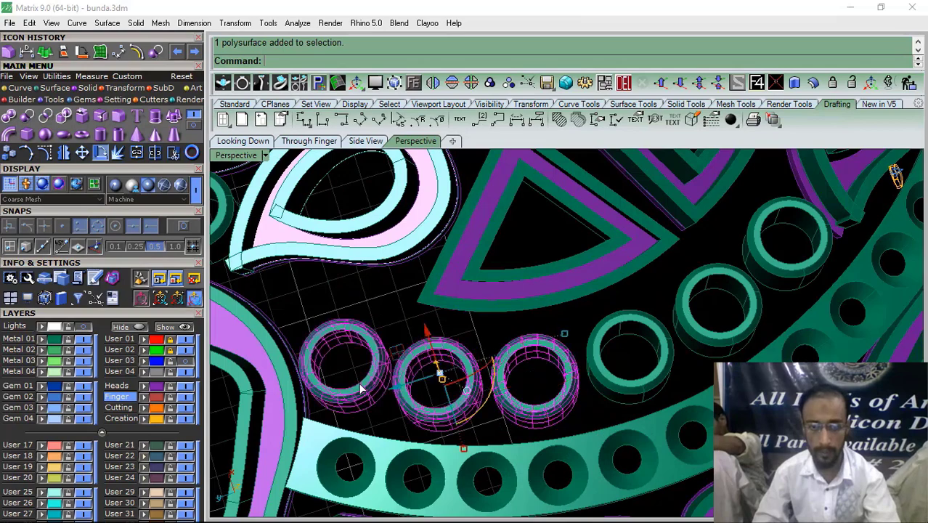
{"action": "left_click", "coordinate": [628, 383], "text": "shift"}
{"action": "left_click", "coordinate": [717, 327], "text": "shift"}
{"action": "left_click", "coordinate": [788, 268], "text": "shift"}
{"action": "scroll", "coordinate": [595, 398], "scroll_direction": "down", "scroll_amount": 3}
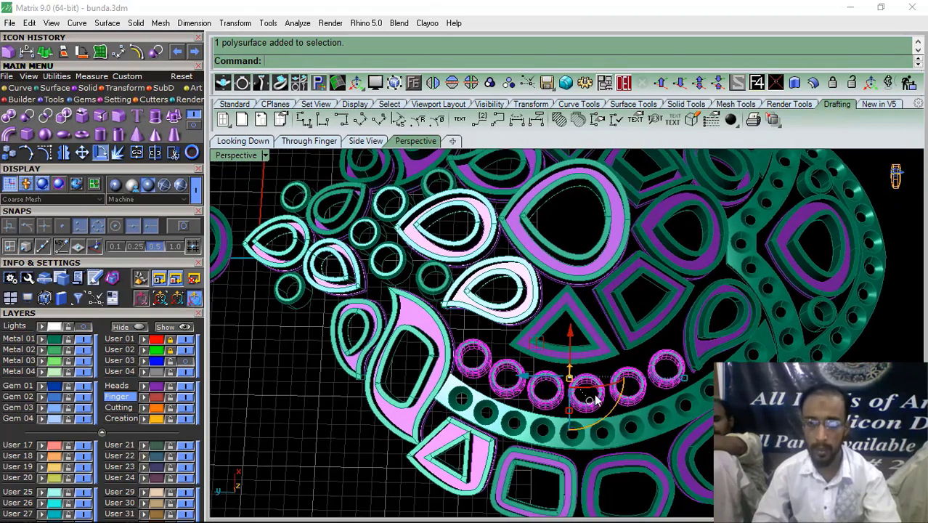
{"action": "left_click", "coordinate": [490, 83]}
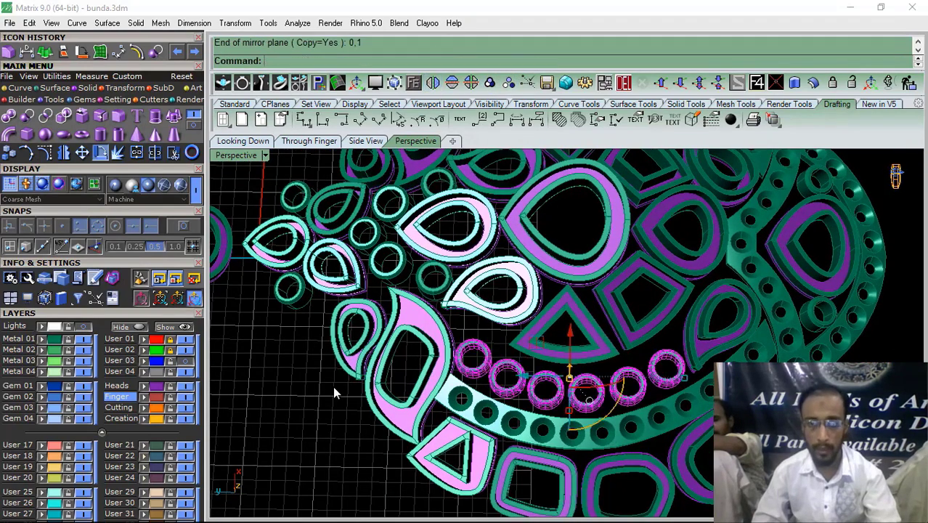
Group all parts of the large domed piece and save bunda.3dm
{"action": "scroll", "coordinate": [610, 382], "scroll_direction": "down", "scroll_amount": 4}
{"action": "right_click_drag", "start_coordinate": [610, 381], "coordinate": [607, 344]}
{"action": "left_click_drag", "start_coordinate": [479, 430], "coordinate": [478, 431]}
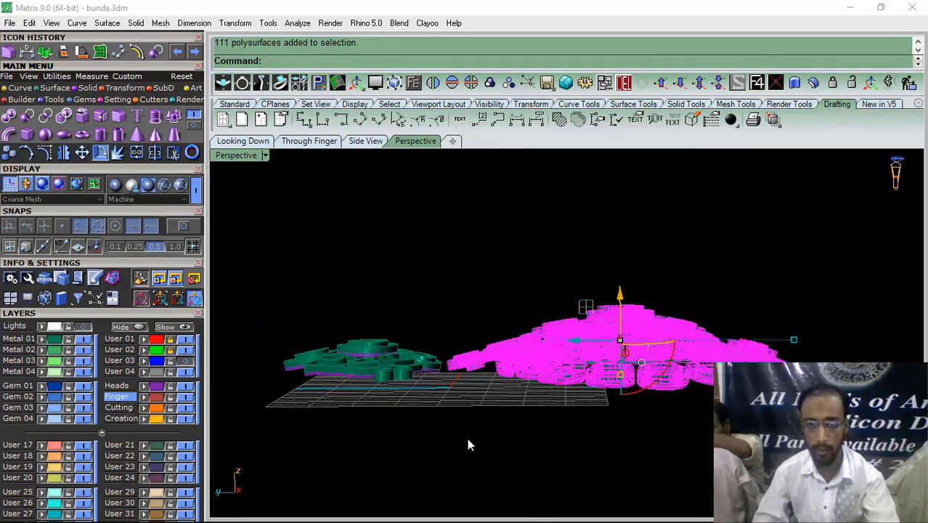
{"action": "left_click", "coordinate": [490, 83]}
{"action": "left_click", "coordinate": [462, 214]}
{"action": "right_click_drag", "start_coordinate": [562, 330], "coordinate": [600, 213]}
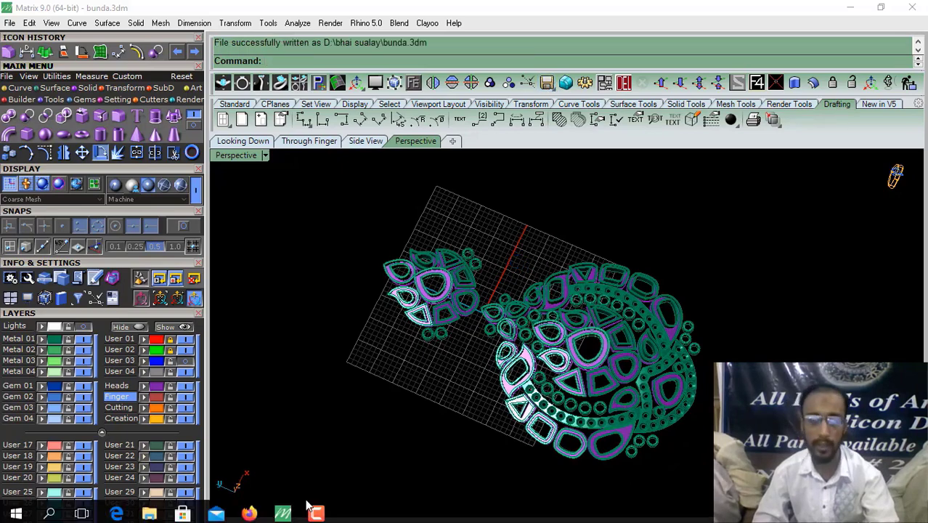
{"action": "left_click", "coordinate": [315, 508]}
{"action": "left_click", "coordinate": [863, 476]}
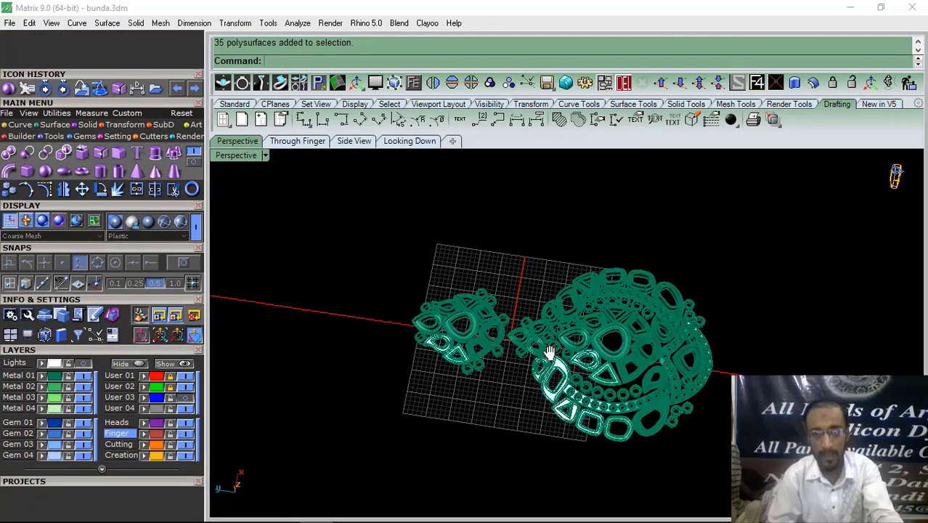
{"action": "right_click_drag", "start_coordinate": [516, 334], "coordinate": [610, 315]}
{"action": "scroll", "coordinate": [493, 303], "scroll_direction": "up", "scroll_amount": 7}
{"action": "scroll", "coordinate": [490, 306], "scroll_direction": "down", "scroll_amount": 6}
{"action": "scroll", "coordinate": [610, 314], "scroll_direction": "up", "scroll_amount": 5}
{"action": "left_click", "coordinate": [611, 315]}
{"action": "left_click", "coordinate": [561, 255]}
{"action": "scroll", "coordinate": [562, 260], "scroll_direction": "down", "scroll_amount": 3}
{"action": "right_click_drag", "start_coordinate": [562, 260], "coordinate": [498, 344]}
Create print meshes from the small piece on the Heads layer and dismiss the mesh repair dialog
{"action": "left_click", "coordinate": [497, 344]}
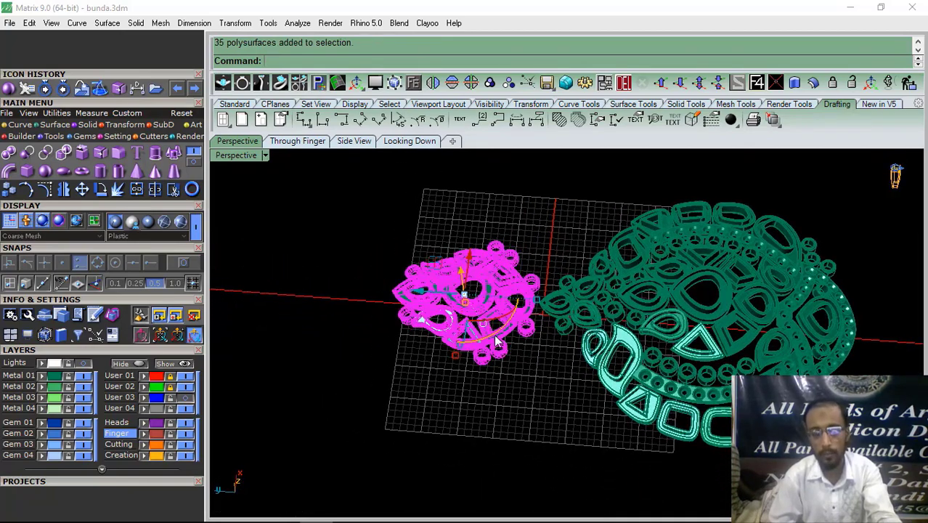
{"action": "left_click", "coordinate": [125, 424]}
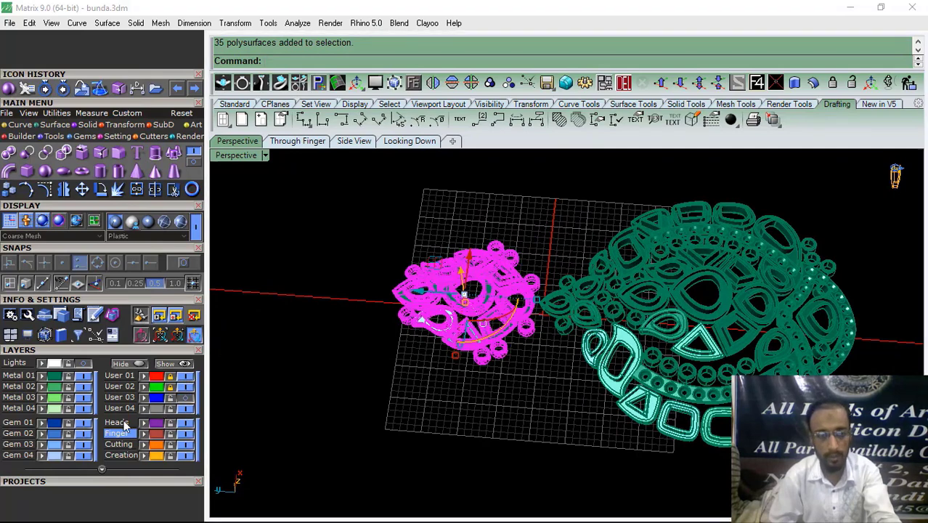
{"action": "left_click", "coordinate": [277, 390]}
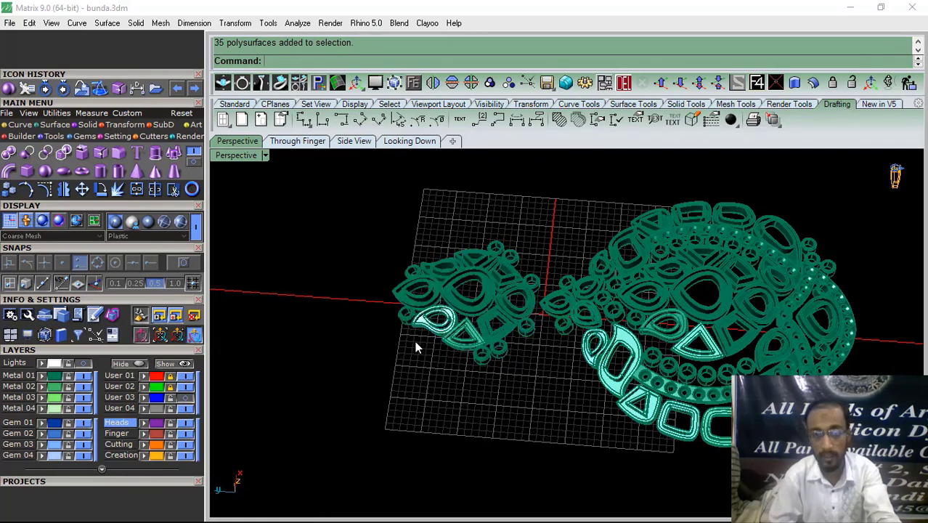
{"action": "left_click", "coordinate": [467, 345]}
{"action": "left_click", "coordinate": [55, 137]}
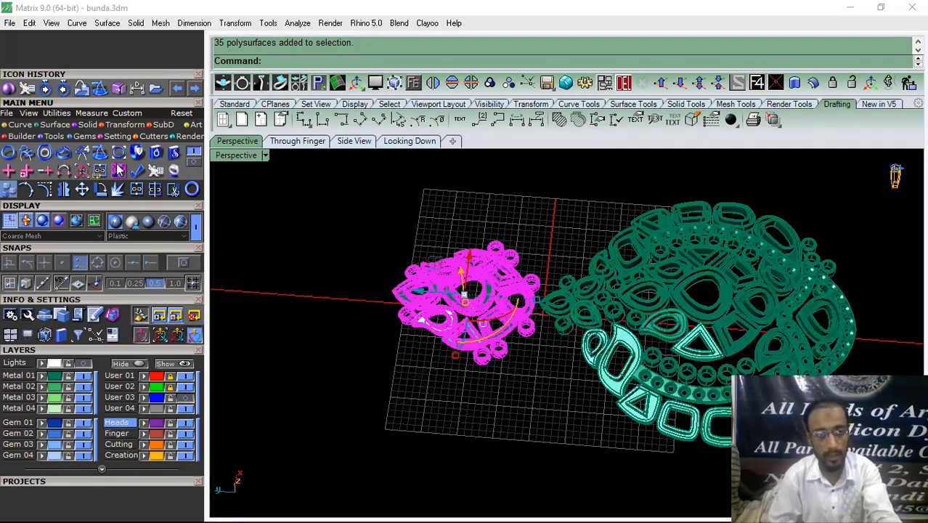
{"action": "left_click", "coordinate": [154, 173]}
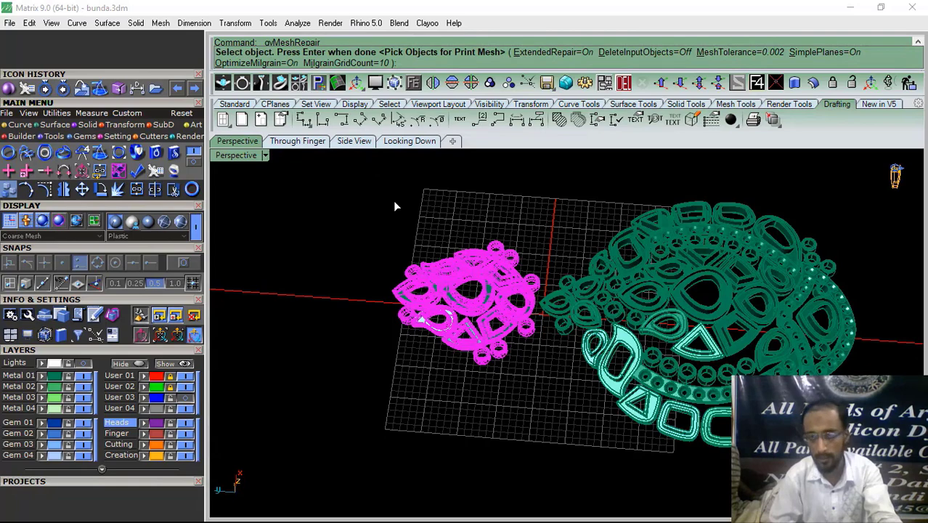
{"action": "left_click", "coordinate": [315, 509]}
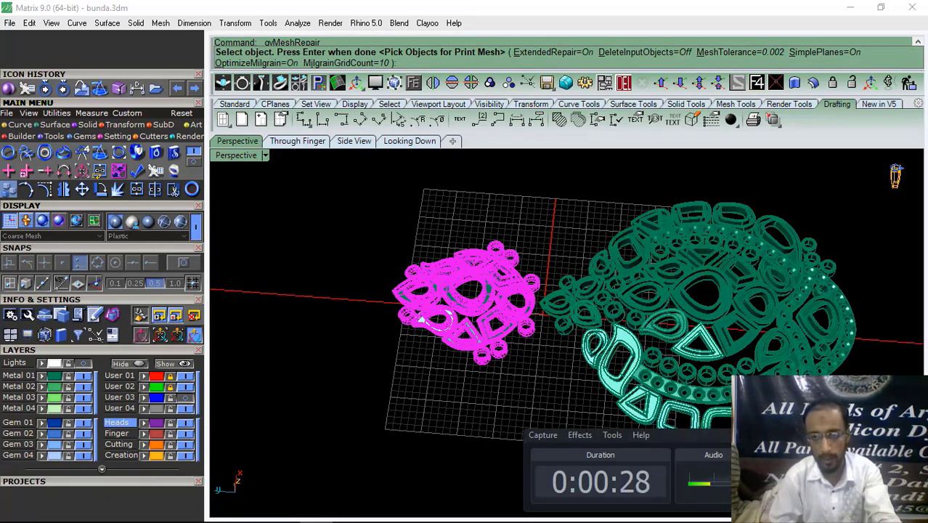
{"action": "left_click", "coordinate": [897, 435]}
{"action": "right_click_drag", "start_coordinate": [477, 331], "coordinate": [509, 314], "text": "shift"}
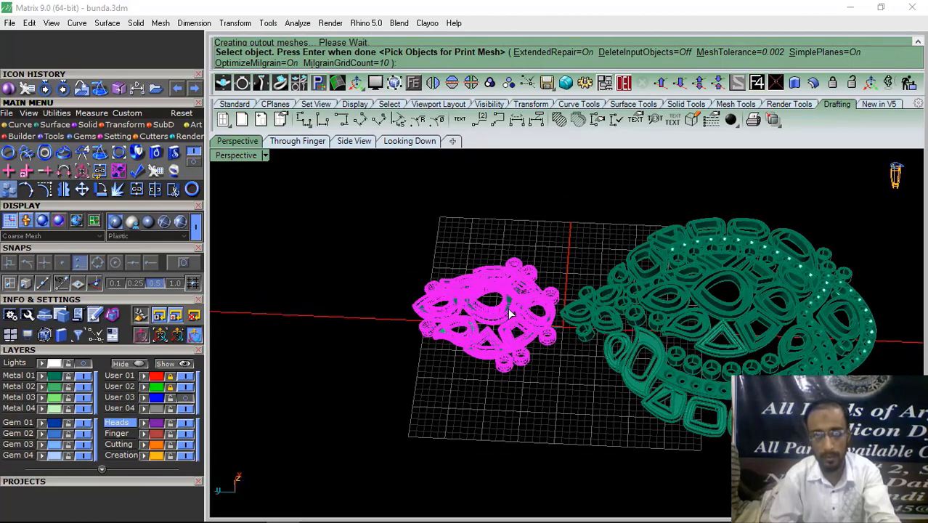
{"action": "right_click", "coordinate": [509, 313]}
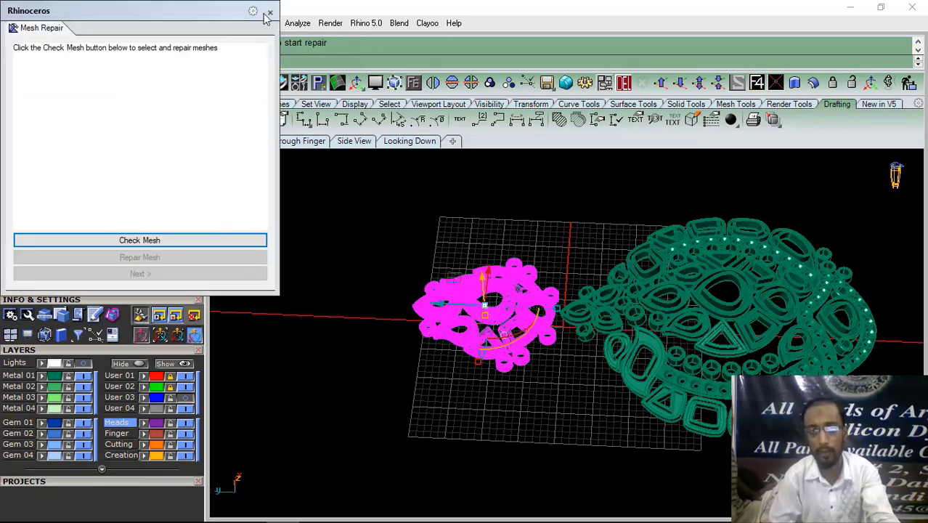
{"action": "left_click", "coordinate": [270, 14]}
Clear the selection and turn off the Metal 01 layer, leaving only the purple print meshes in view
{"action": "scroll", "coordinate": [480, 311], "scroll_direction": "up", "scroll_amount": 3}
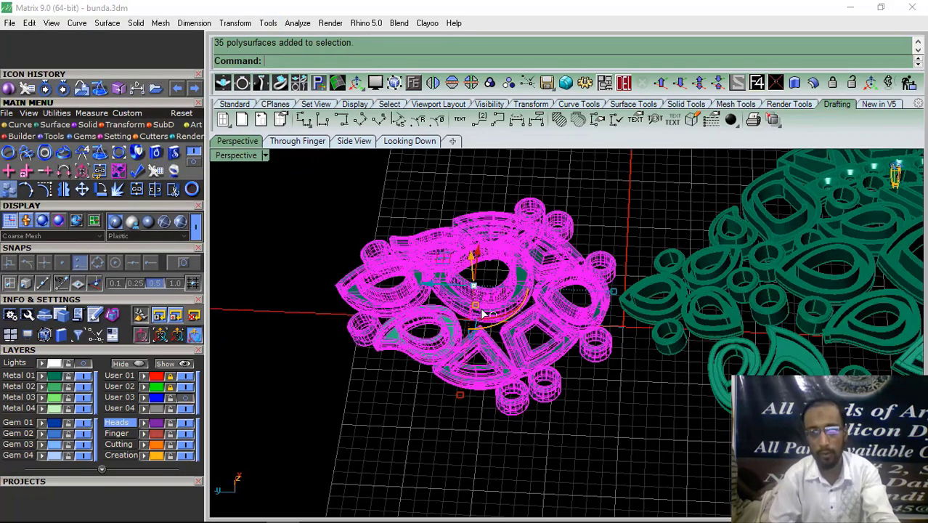
{"action": "left_click", "coordinate": [480, 307]}
{"action": "left_click", "coordinate": [322, 295]}
{"action": "left_click", "coordinate": [82, 377]}
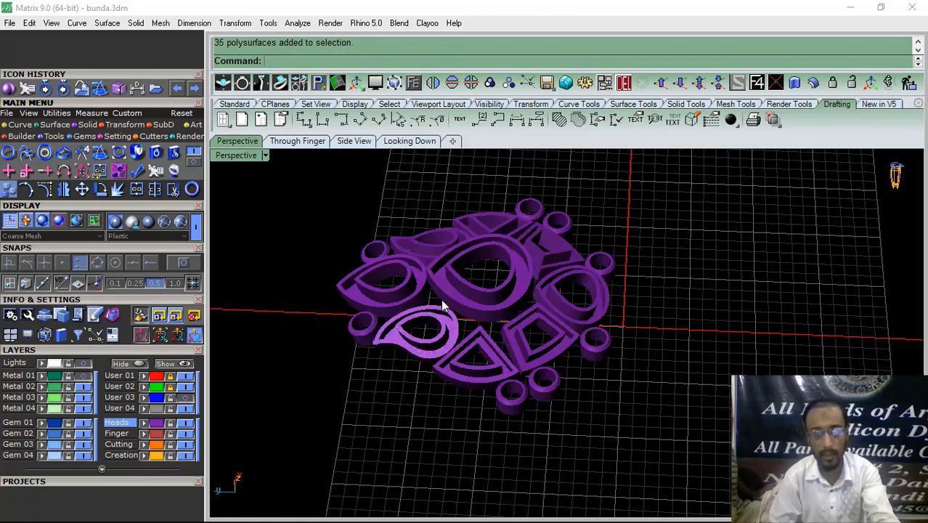
Group all the print meshes of the small piece and make Finger the current layer
{"action": "right_click_drag", "start_coordinate": [443, 306], "coordinate": [546, 336]}
{"action": "left_click", "coordinate": [546, 338]}
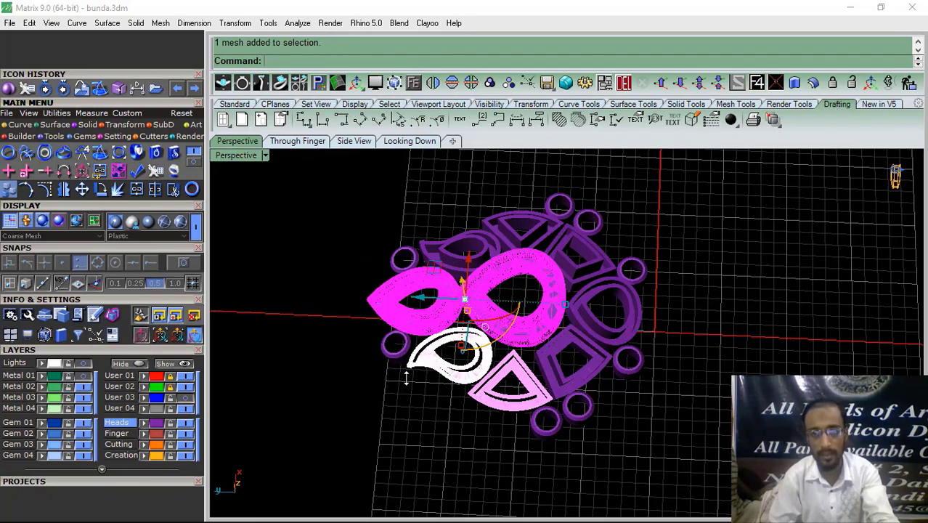
{"action": "left_click_drag", "start_coordinate": [406, 378], "coordinate": [408, 379]}
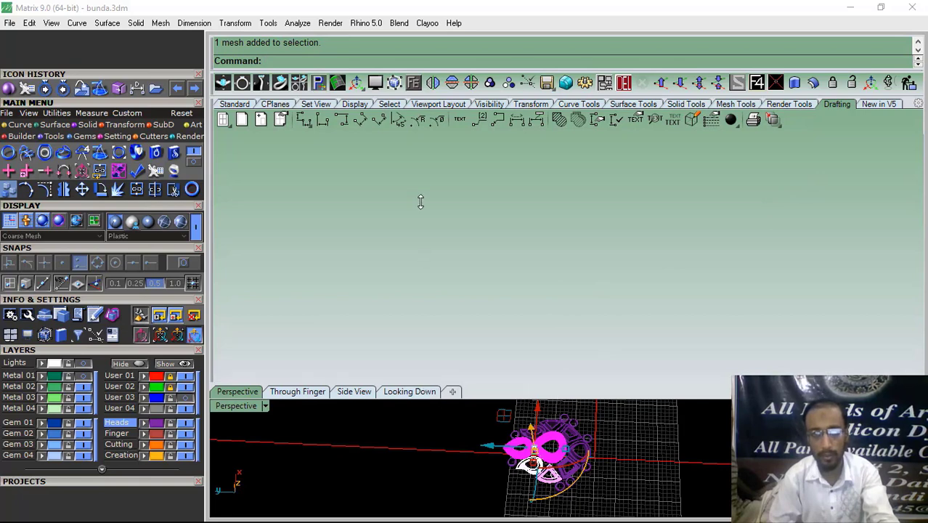
{"action": "left_click_drag", "start_coordinate": [420, 202], "coordinate": [418, 135]}
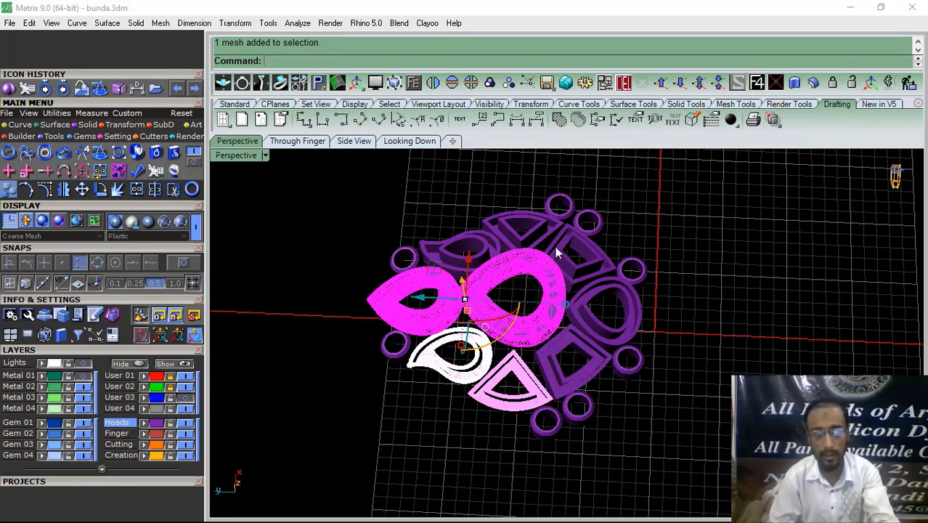
{"action": "left_click", "coordinate": [675, 209]}
{"action": "left_click_drag", "start_coordinate": [280, 475], "coordinate": [281, 474]}
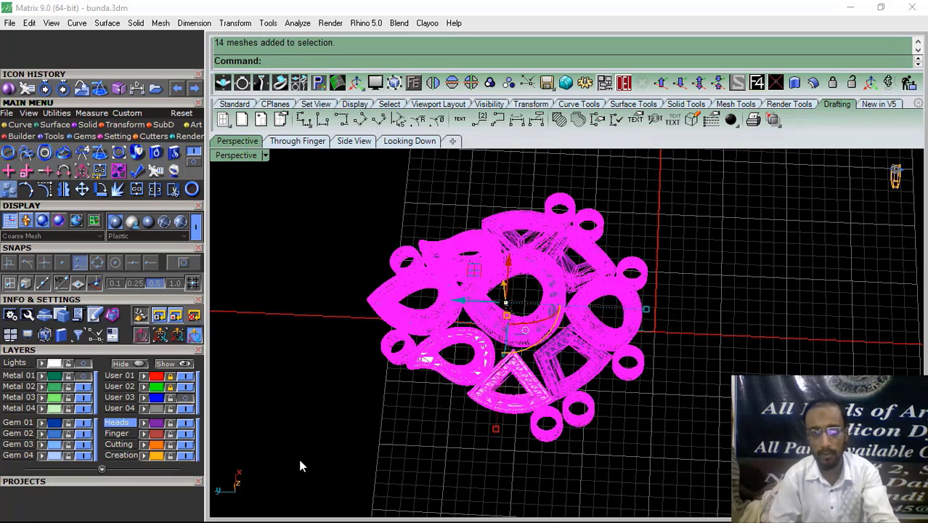
{"action": "left_click", "coordinate": [408, 195]}
{"action": "right_click_drag", "start_coordinate": [452, 262], "coordinate": [485, 286], "text": "shift"}
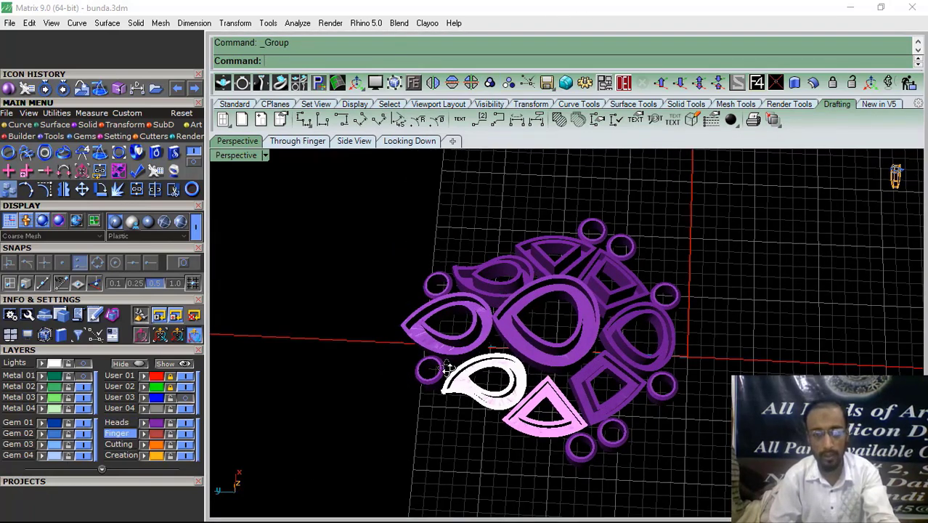
Start BelSupport on the grouped meshes and place a two-point support of radius 0.25 between the end teardrop setting and its adjacent round collet
{"action": "right_click_drag", "start_coordinate": [448, 366], "coordinate": [511, 276]}
{"action": "left_click", "coordinate": [517, 271]}
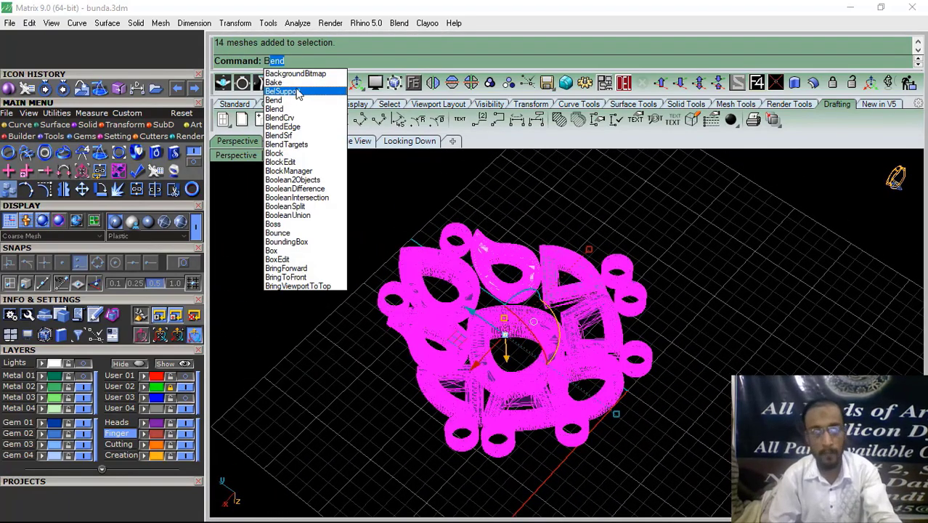
{"action": "left_click", "coordinate": [294, 93]}
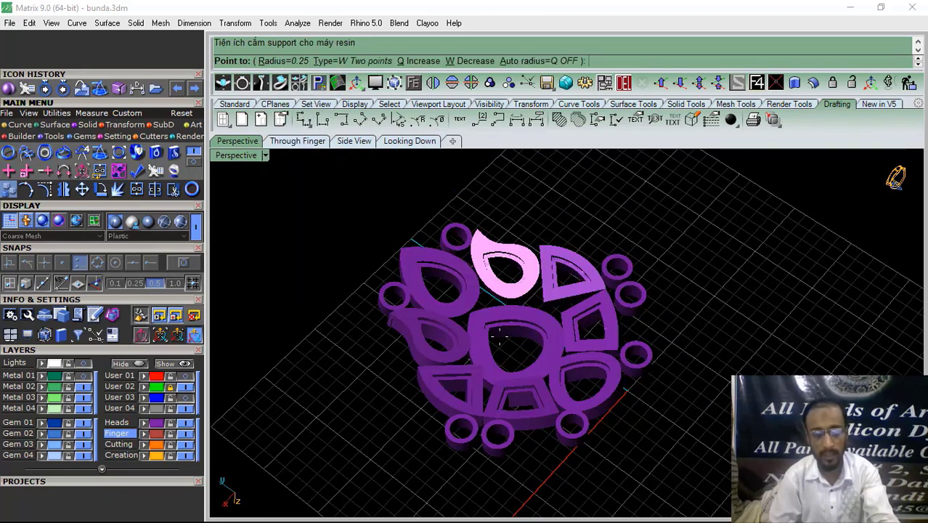
{"action": "right_click_drag", "start_coordinate": [450, 301], "coordinate": [432, 340]}
{"action": "scroll", "coordinate": [398, 288], "scroll_direction": "up", "scroll_amount": 10}
{"action": "right_click_drag", "start_coordinate": [437, 251], "coordinate": [448, 322], "text": "shift"}
{"action": "scroll", "coordinate": [465, 305], "scroll_direction": "up", "scroll_amount": 6}
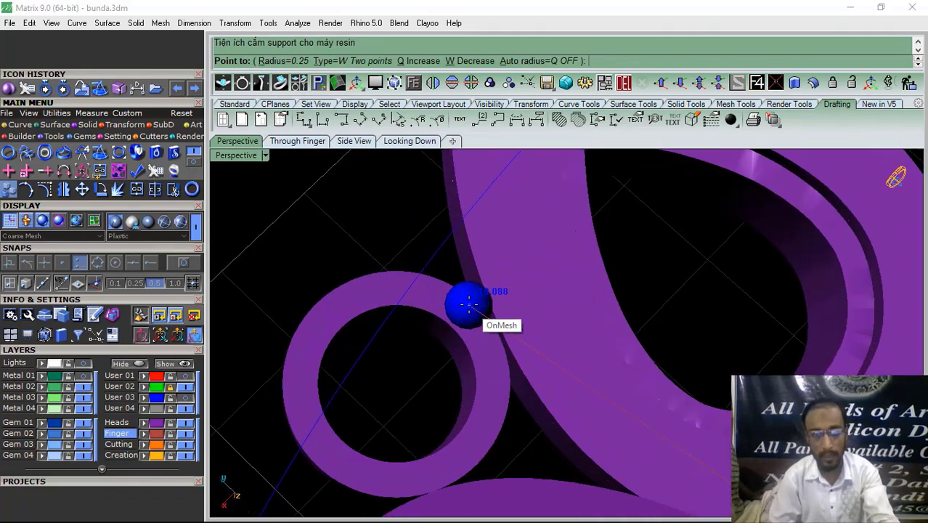
{"action": "left_click", "coordinate": [473, 330]}
{"action": "left_click", "coordinate": [540, 257]}
{"action": "scroll", "coordinate": [536, 256], "scroll_direction": "down", "scroll_amount": 6}
Place 0.25-radius supports joining the neighbouring curved teardrop setting to the same round collet and to the end teardrop setting
{"action": "right_click_drag", "start_coordinate": [503, 271], "coordinate": [541, 323]}
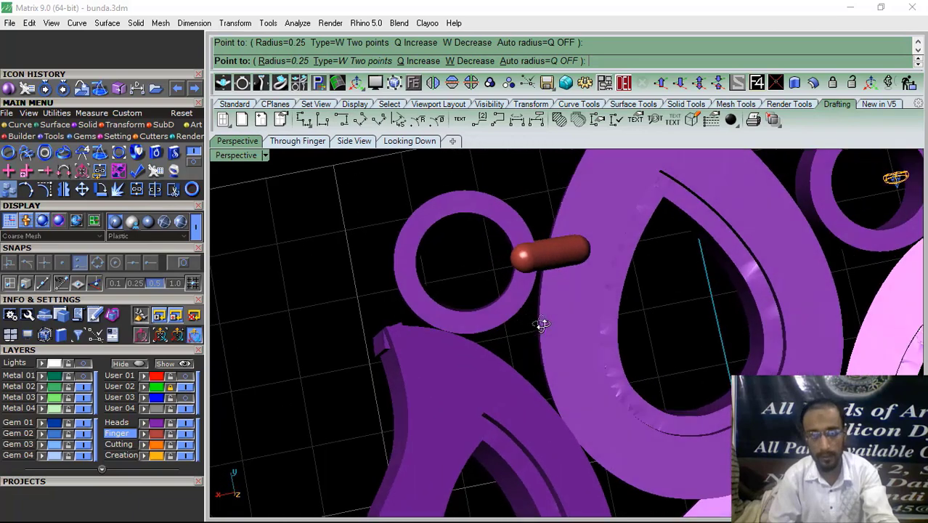
{"action": "scroll", "coordinate": [442, 352], "scroll_direction": "up", "scroll_amount": 5}
{"action": "left_click", "coordinate": [442, 359]}
{"action": "left_click", "coordinate": [452, 302]}
{"action": "scroll", "coordinate": [415, 253], "scroll_direction": "down", "scroll_amount": 6}
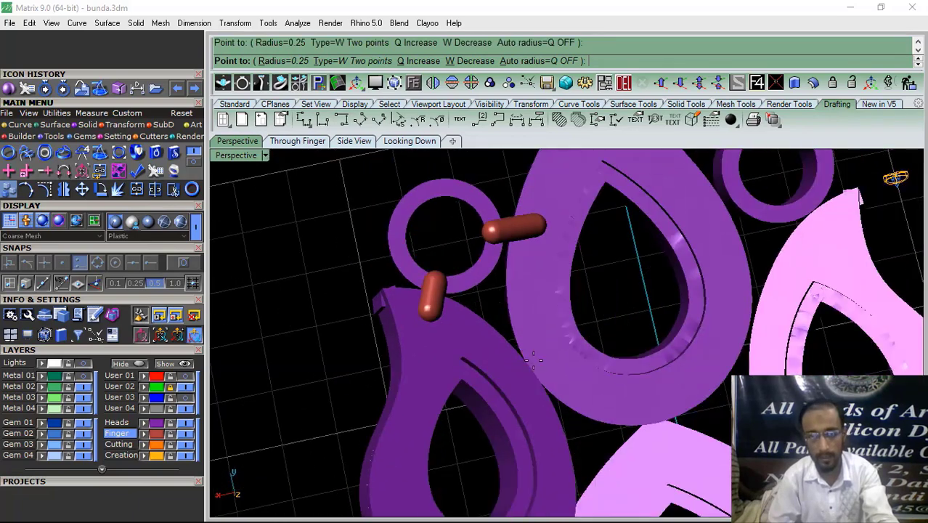
{"action": "scroll", "coordinate": [553, 360], "scroll_direction": "up", "scroll_amount": 4}
{"action": "left_click", "coordinate": [517, 385]}
{"action": "scroll", "coordinate": [517, 385], "scroll_direction": "down", "scroll_amount": 6}
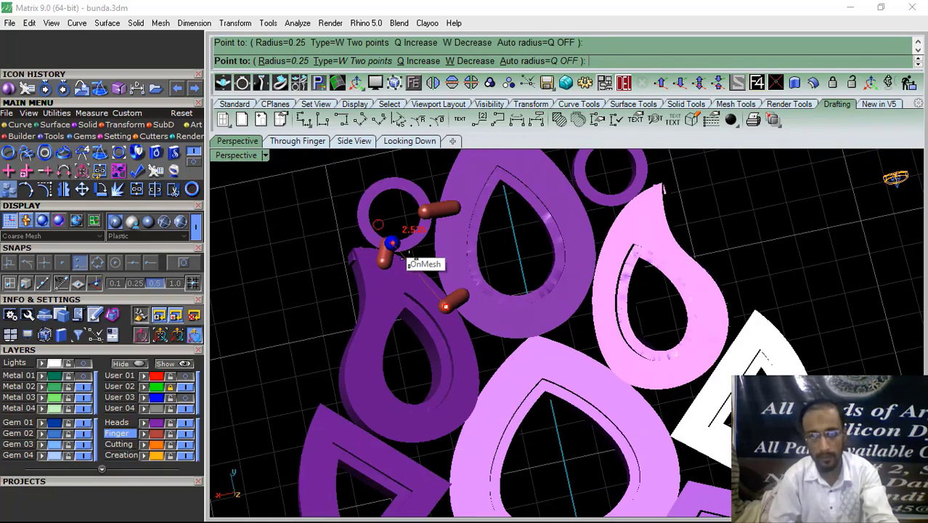
Place a 0.25-radius support joining the end teardrop setting to the tip of the large central setting
{"action": "scroll", "coordinate": [538, 353], "scroll_direction": "up", "scroll_amount": 5}
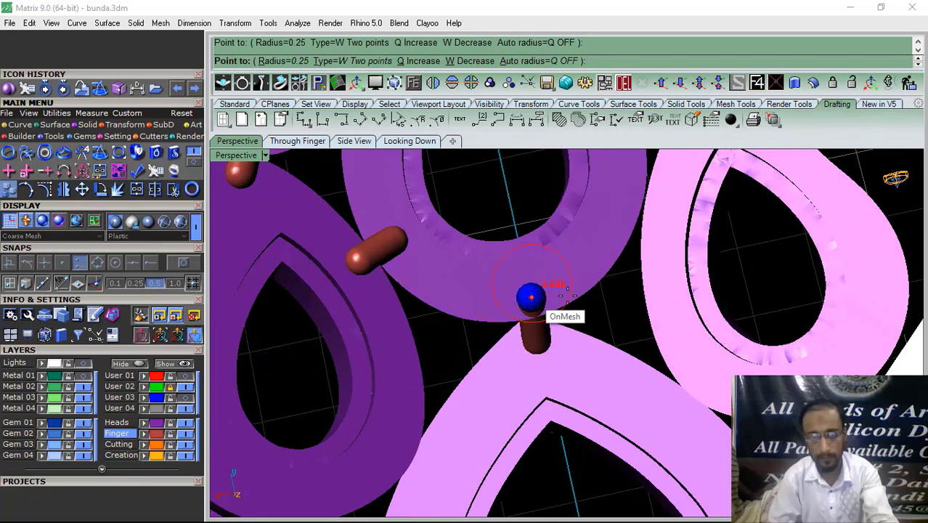
{"action": "left_click", "coordinate": [534, 297]}
{"action": "scroll", "coordinate": [595, 298], "scroll_direction": "down", "scroll_amount": 5}
Place two side-by-side supports between the central and curved teardrop settings, plus a second one beside the support to the end teardrop
{"action": "right_click_drag", "start_coordinate": [476, 348], "coordinate": [570, 332]}
{"action": "scroll", "coordinate": [482, 340], "scroll_direction": "up", "scroll_amount": 5}
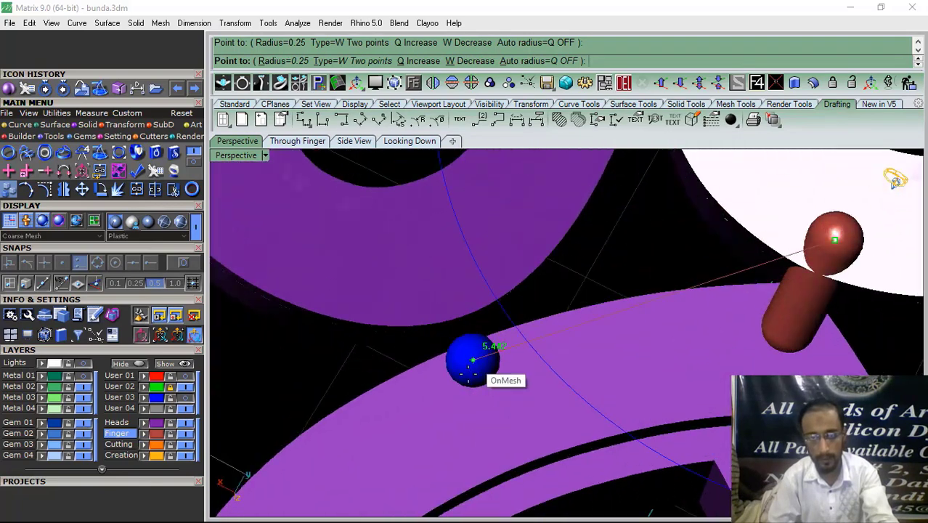
{"action": "left_click", "coordinate": [434, 299]}
{"action": "left_click", "coordinate": [511, 357]}
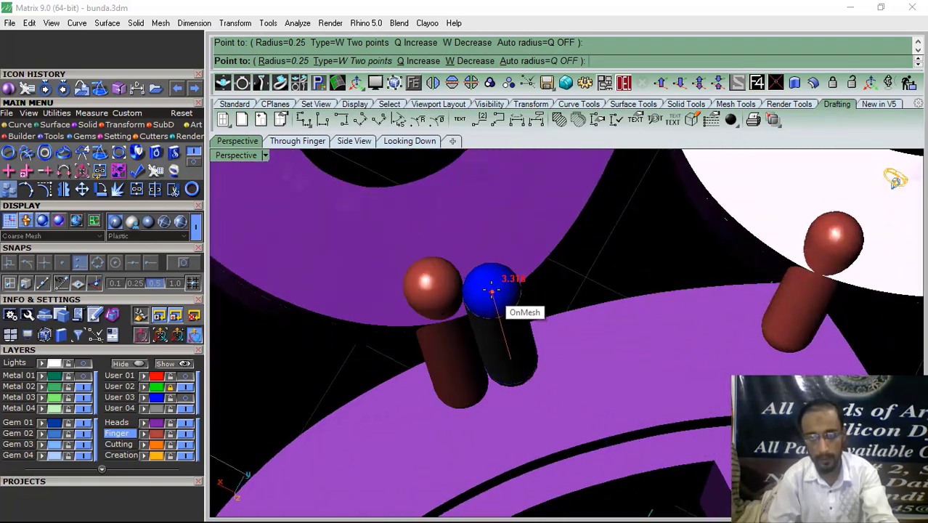
{"action": "scroll", "coordinate": [490, 288], "scroll_direction": "down", "scroll_amount": 5}
{"action": "scroll", "coordinate": [565, 270], "scroll_direction": "up", "scroll_amount": 5}
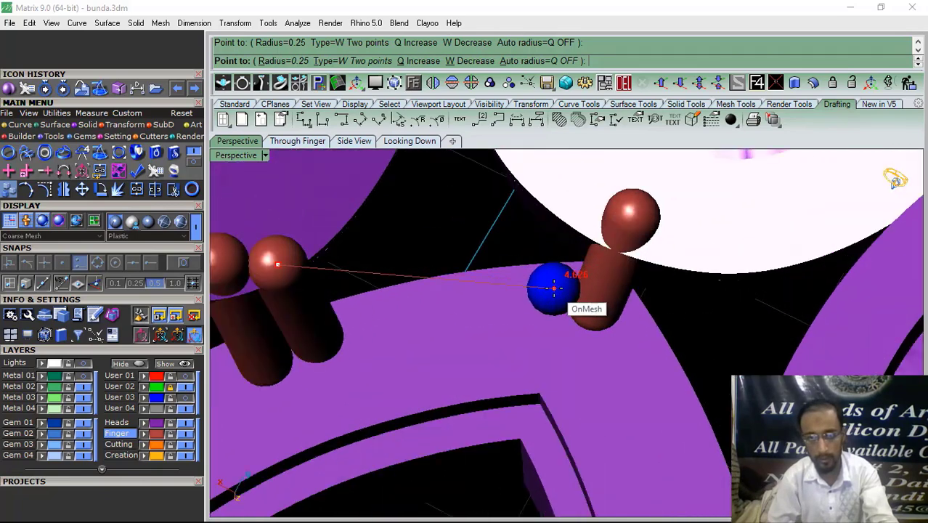
{"action": "scroll", "coordinate": [591, 234], "scroll_direction": "down", "scroll_amount": 3}
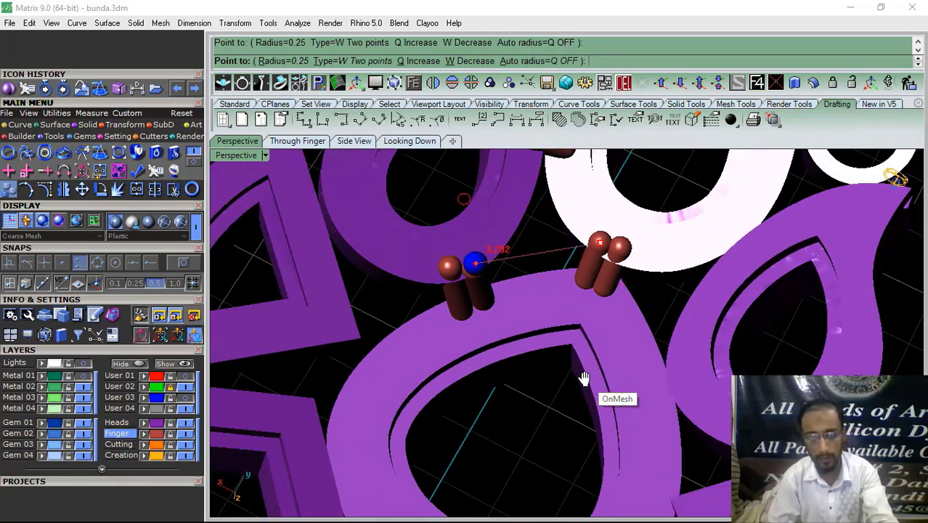
Restart BelSupport and place two side-by-side supports of radius 0.25 joining the curved teardrop setting to its adjacent triangular setting
{"action": "right_click_drag", "start_coordinate": [584, 378], "coordinate": [675, 482], "text": "shift"}
{"action": "right_click_drag", "start_coordinate": [482, 325], "coordinate": [531, 334]}
{"action": "scroll", "coordinate": [418, 312], "scroll_direction": "up", "scroll_amount": 4}
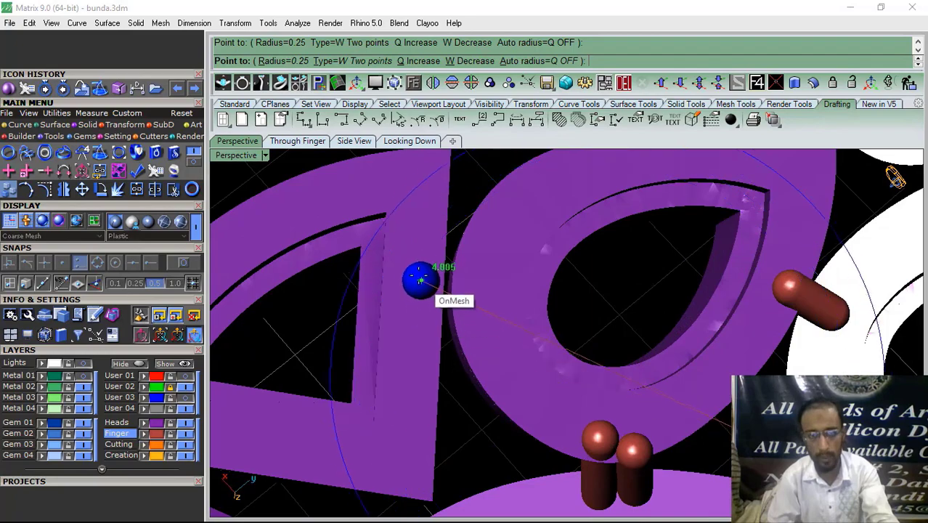
{"action": "key", "text": "Escape"}
{"action": "right_click_drag", "start_coordinate": [420, 336], "coordinate": [485, 336]}
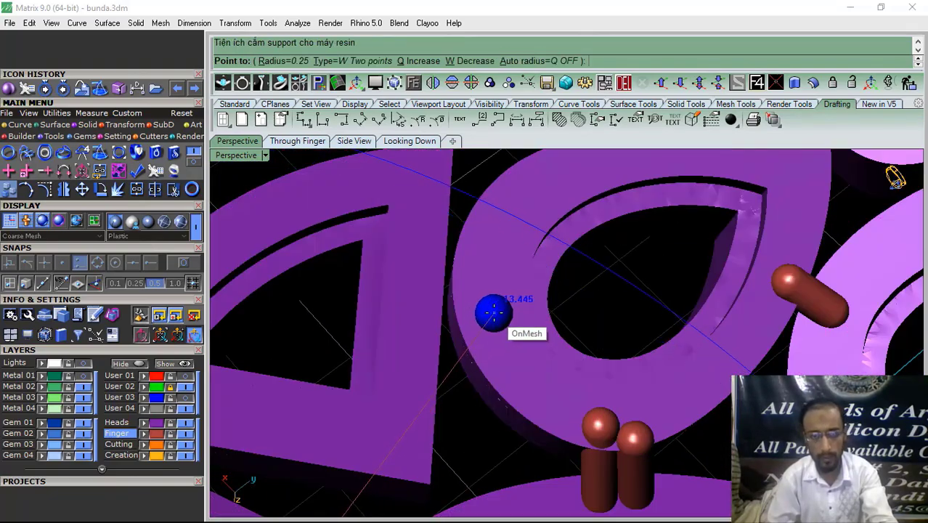
{"action": "left_click", "coordinate": [493, 313]}
{"action": "left_click", "coordinate": [480, 339]}
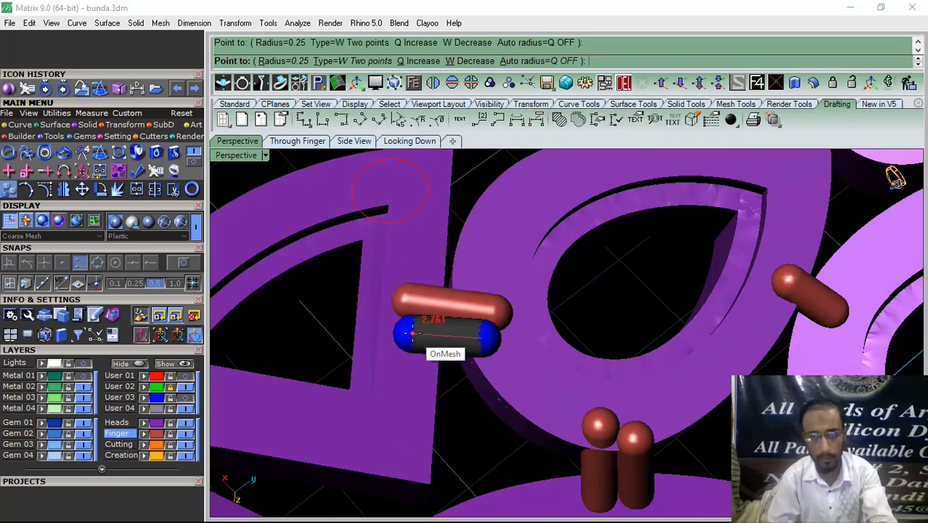
{"action": "left_click", "coordinate": [405, 331]}
Add a second 0.25-radius support beside the one joining the curved teardrop setting to the end teardrop setting
{"action": "scroll", "coordinate": [399, 334], "scroll_direction": "down", "scroll_amount": 5}
{"action": "scroll", "coordinate": [579, 324], "scroll_direction": "up", "scroll_amount": 10}
{"action": "left_click", "coordinate": [588, 385]}
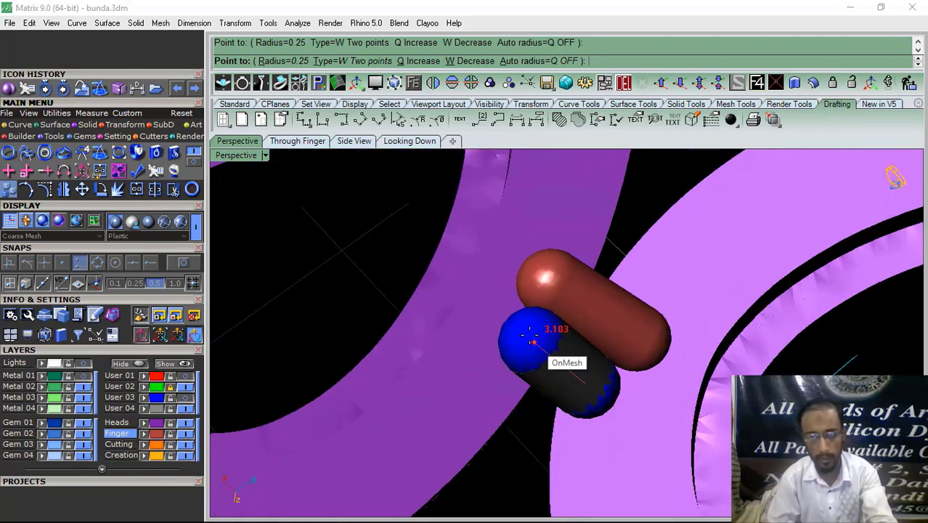
{"action": "left_click", "coordinate": [527, 331]}
Place two side-by-side 0.25-radius supports joining the triangular setting to its adjacent round collet
{"action": "scroll", "coordinate": [653, 307], "scroll_direction": "down", "scroll_amount": 10}
{"action": "scroll", "coordinate": [497, 327], "scroll_direction": "up", "scroll_amount": 5}
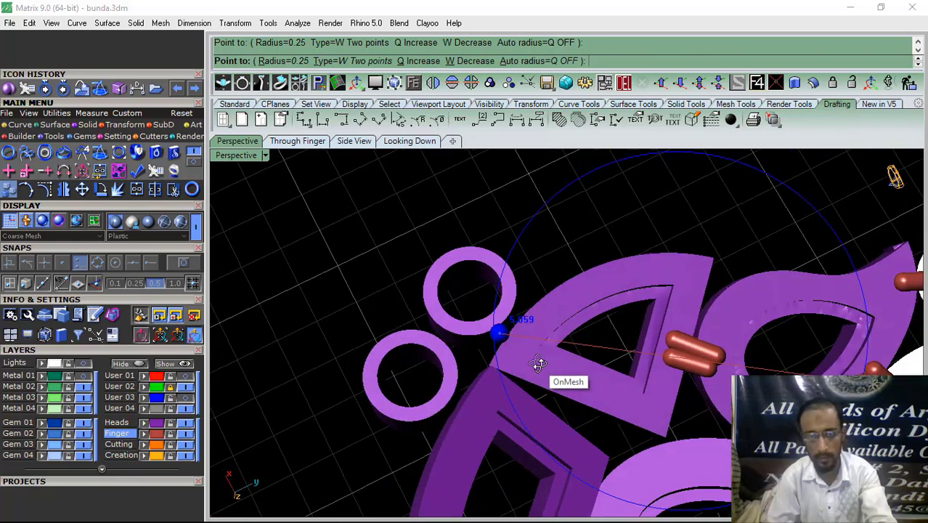
{"action": "left_click", "coordinate": [567, 341]}
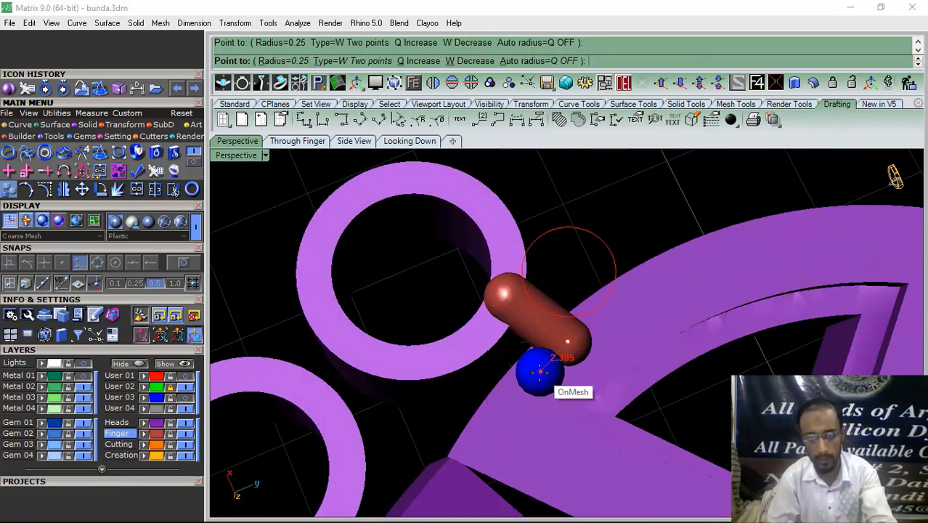
{"action": "left_click", "coordinate": [539, 372]}
{"action": "left_click", "coordinate": [491, 330]}
Place two parallel 0.25-radius supports between the two neighbouring round collets on the outer edge
{"action": "scroll", "coordinate": [506, 315], "scroll_direction": "down", "scroll_amount": 4}
{"action": "scroll", "coordinate": [406, 339], "scroll_direction": "up", "scroll_amount": 6}
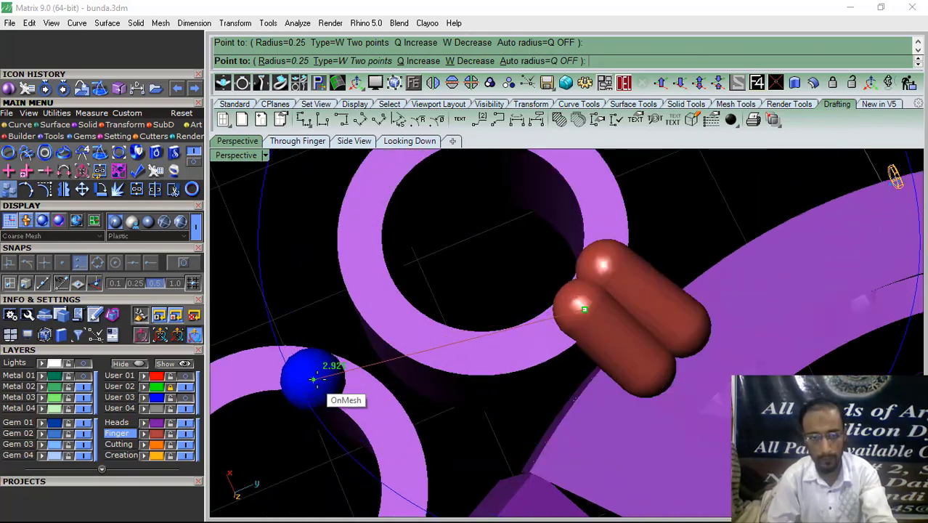
{"action": "left_click", "coordinate": [307, 374]}
{"action": "left_click", "coordinate": [377, 301]}
{"action": "left_click", "coordinate": [360, 402]}
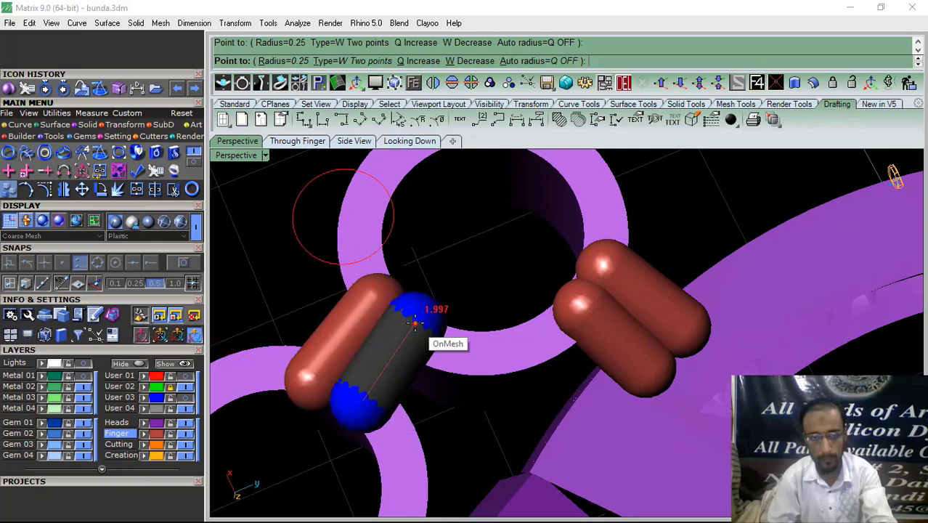
{"action": "left_click", "coordinate": [416, 319]}
Join the second round collet to the adjacent four-sided setting with two side-by-side 0.25-radius supports
{"action": "scroll", "coordinate": [490, 272], "scroll_direction": "down", "scroll_amount": 7}
{"action": "scroll", "coordinate": [464, 365], "scroll_direction": "up", "scroll_amount": 6}
{"action": "left_click", "coordinate": [421, 393]}
{"action": "left_click", "coordinate": [421, 393]}
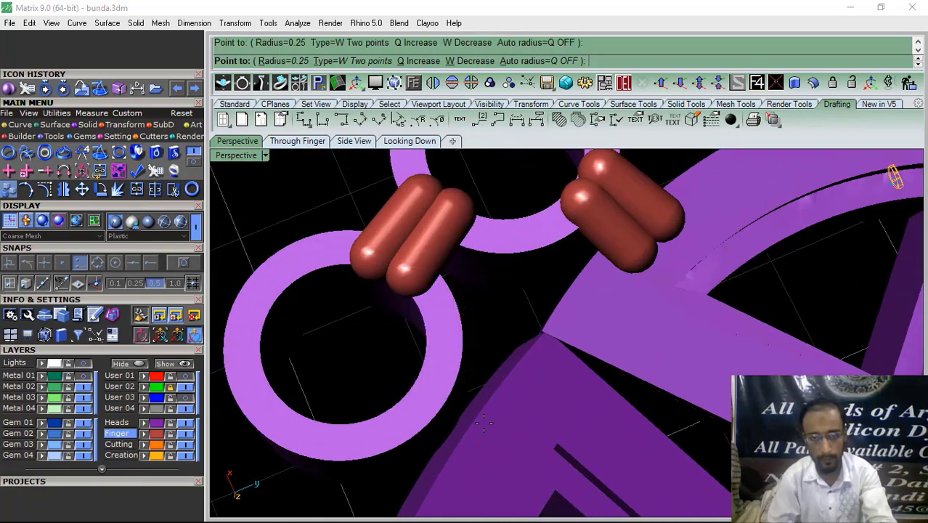
{"action": "left_click", "coordinate": [493, 421]}
{"action": "left_click", "coordinate": [394, 425]}
{"action": "left_click", "coordinate": [465, 461]}
Place two parallel 0.25-radius supports across the gap between the four-sided setting and the triangular setting
{"action": "scroll", "coordinate": [465, 461], "scroll_direction": "down", "scroll_amount": 3}
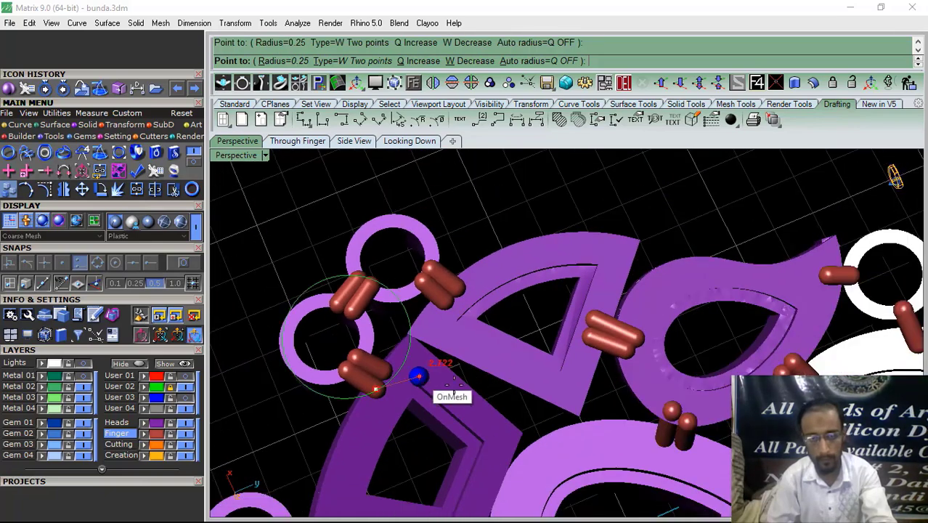
{"action": "scroll", "coordinate": [436, 381], "scroll_direction": "up", "scroll_amount": 3}
{"action": "left_click", "coordinate": [460, 392]}
{"action": "scroll", "coordinate": [494, 382], "scroll_direction": "up", "scroll_amount": 3}
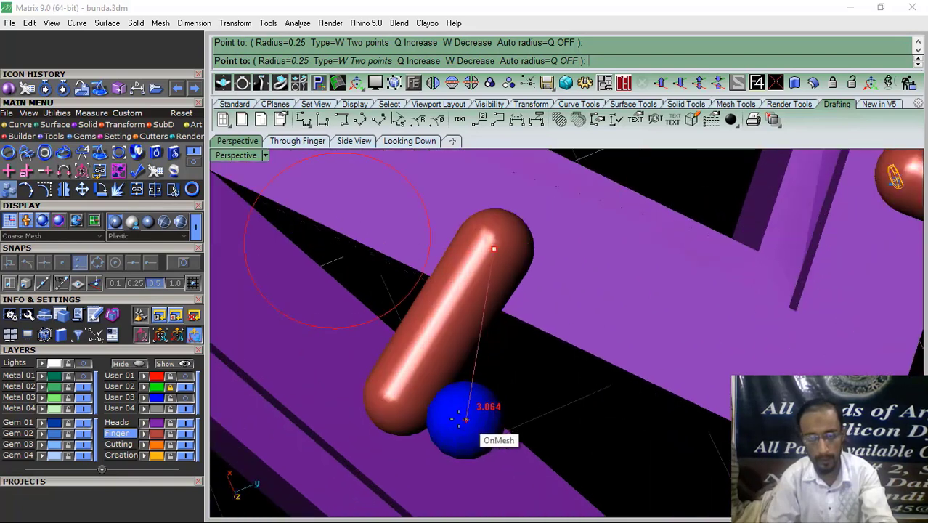
{"action": "left_click", "coordinate": [444, 432]}
{"action": "left_click", "coordinate": [544, 290]}
Join the inner corner of the triangular setting to the large central setting with two 0.25-radius supports
{"action": "scroll", "coordinate": [508, 305], "scroll_direction": "down", "scroll_amount": 3}
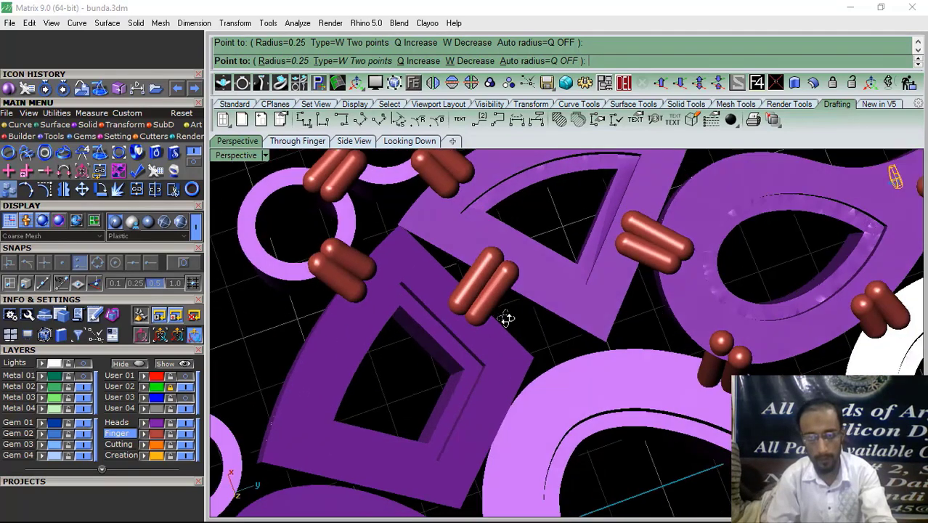
{"action": "scroll", "coordinate": [586, 360], "scroll_direction": "up", "scroll_amount": 4}
{"action": "left_click", "coordinate": [581, 382]}
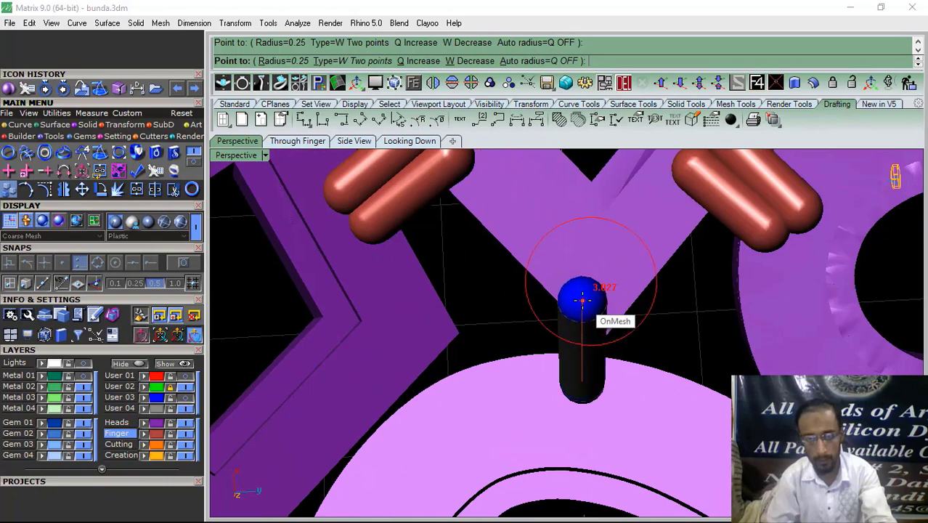
{"action": "left_click", "coordinate": [578, 294]}
{"action": "left_click", "coordinate": [620, 377]}
Place two side-by-side 0.25-radius supports joining the central setting to the inner edge of the four-sided setting
{"action": "scroll", "coordinate": [566, 334], "scroll_direction": "down", "scroll_amount": 3}
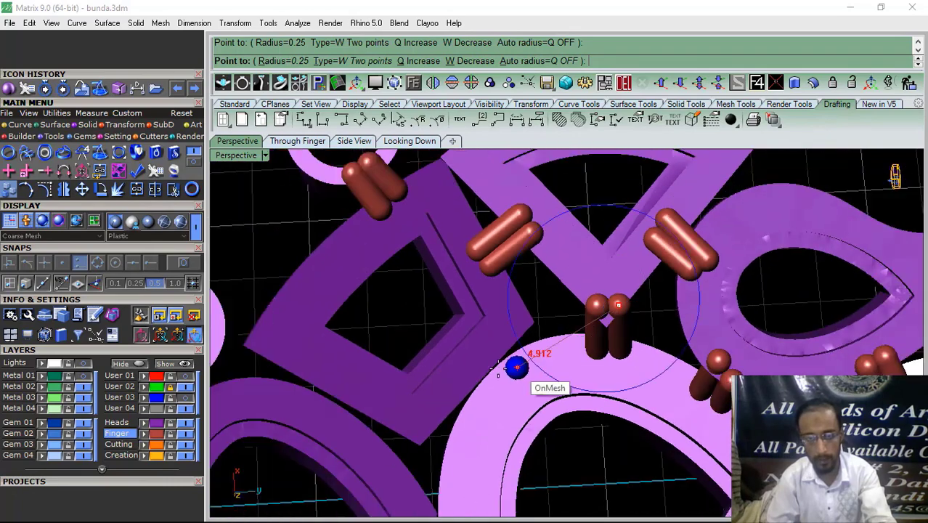
{"action": "scroll", "coordinate": [483, 329], "scroll_direction": "up", "scroll_amount": 5}
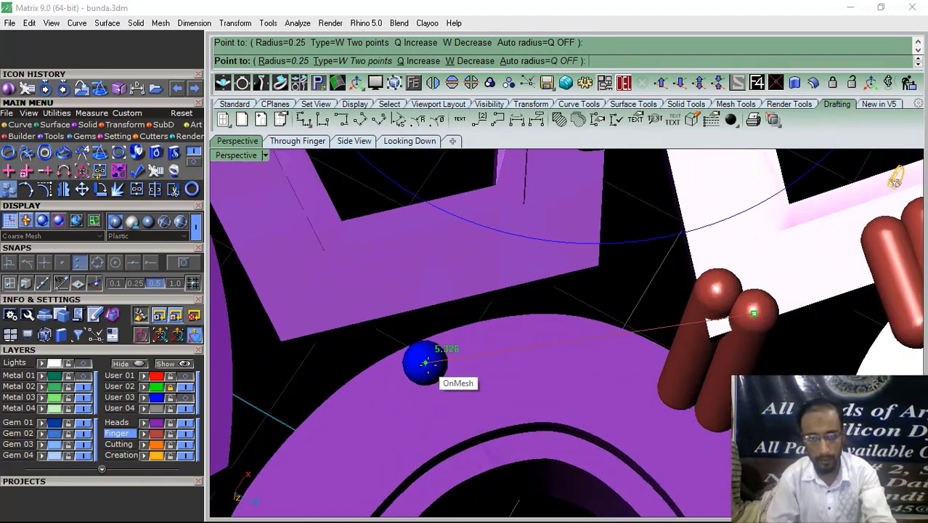
{"action": "left_click", "coordinate": [426, 361]}
{"action": "left_click", "coordinate": [414, 287]}
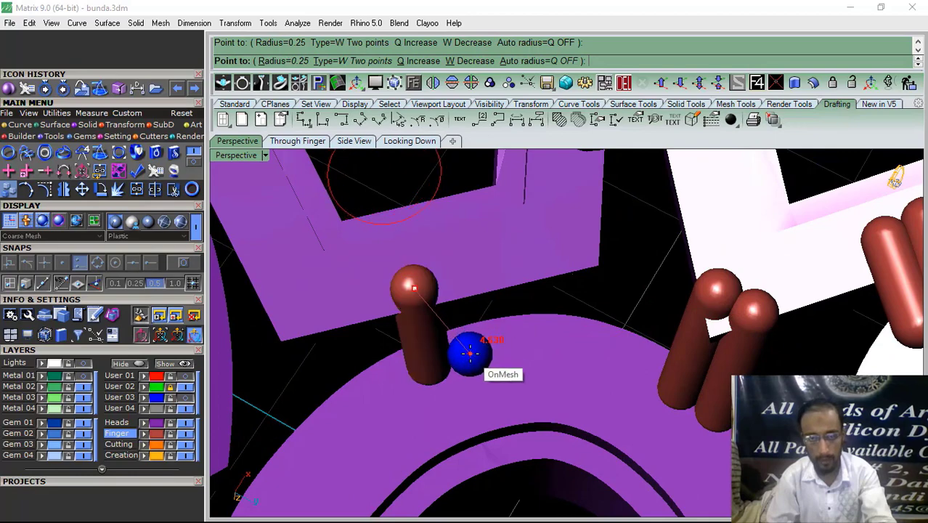
{"action": "left_click", "coordinate": [466, 354]}
{"action": "left_click", "coordinate": [454, 281]}
Join the rounded teardrop setting at the base to the neighbouring four-sided setting with two 0.25-radius supports
{"action": "scroll", "coordinate": [501, 328], "scroll_direction": "down", "scroll_amount": 3}
{"action": "scroll", "coordinate": [541, 309], "scroll_direction": "down", "scroll_amount": 2}
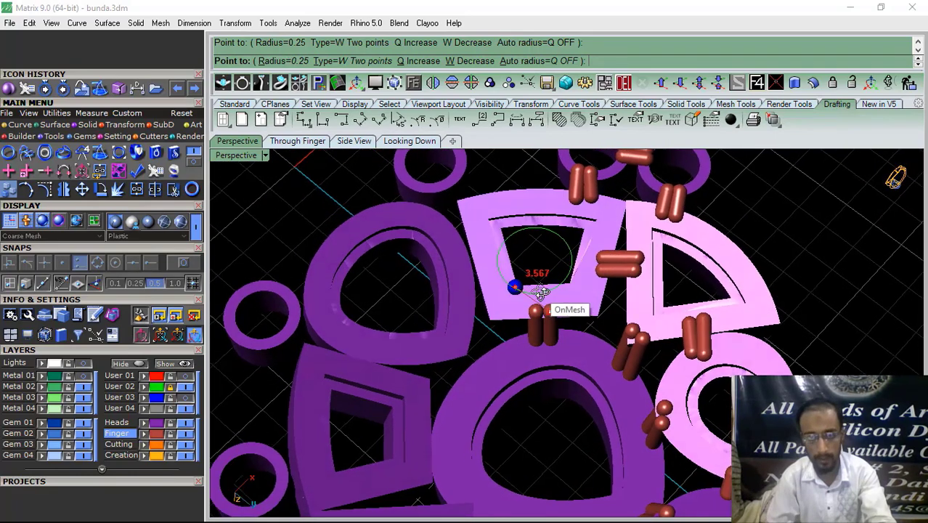
{"action": "scroll", "coordinate": [472, 250], "scroll_direction": "up", "scroll_amount": 6}
{"action": "left_click", "coordinate": [445, 296]}
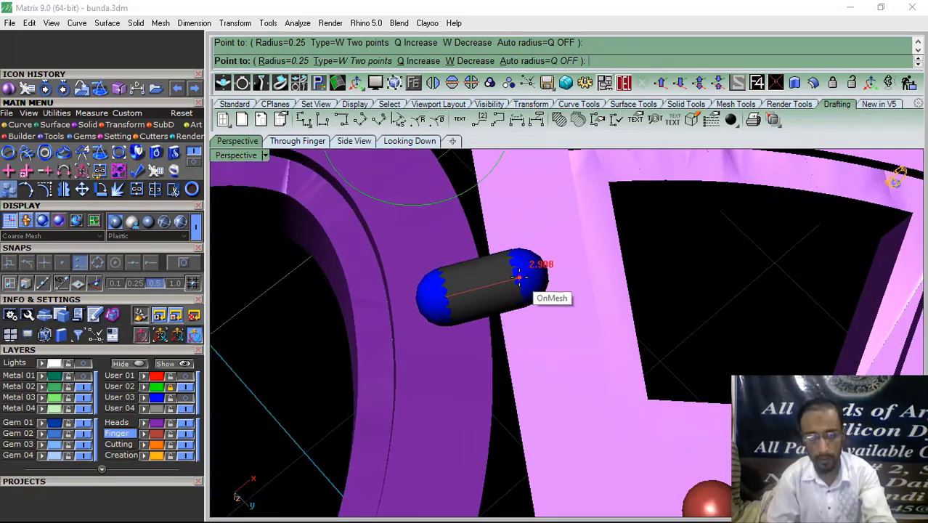
{"action": "left_click", "coordinate": [519, 285]}
{"action": "left_click", "coordinate": [541, 330]}
{"action": "left_click", "coordinate": [461, 338]}
Place a pair of 0.25-radius supports joining the tip of the base teardrop setting to the large central setting
{"action": "scroll", "coordinate": [517, 292], "scroll_direction": "down", "scroll_amount": 5}
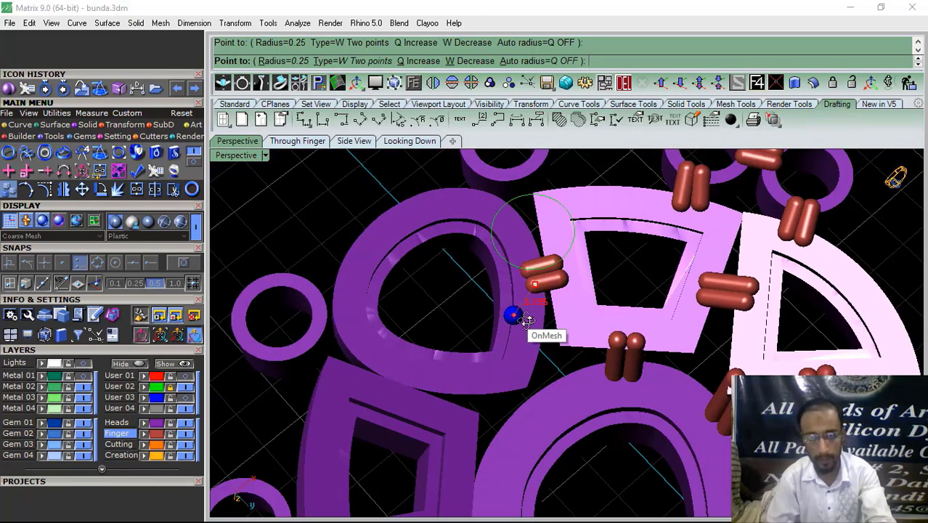
{"action": "scroll", "coordinate": [519, 307], "scroll_direction": "up", "scroll_amount": 6}
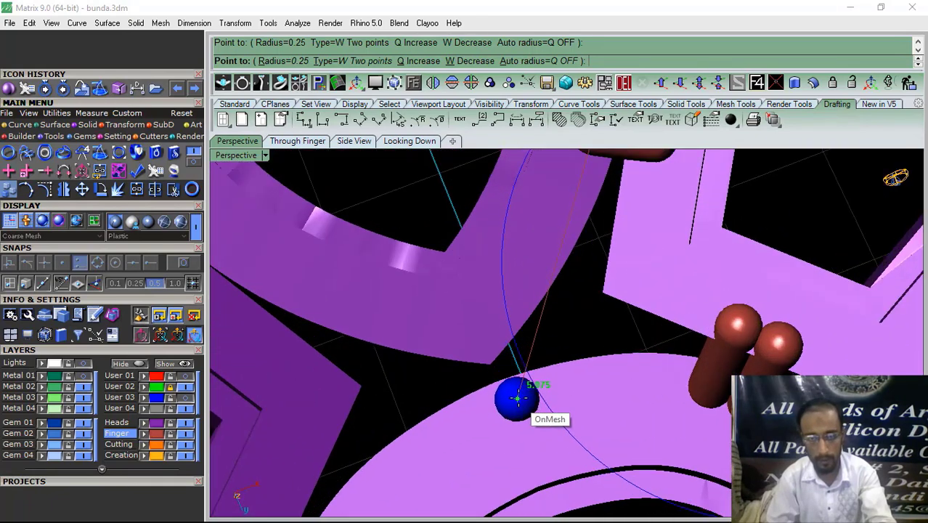
{"action": "left_click", "coordinate": [503, 337]}
{"action": "left_click", "coordinate": [496, 413]}
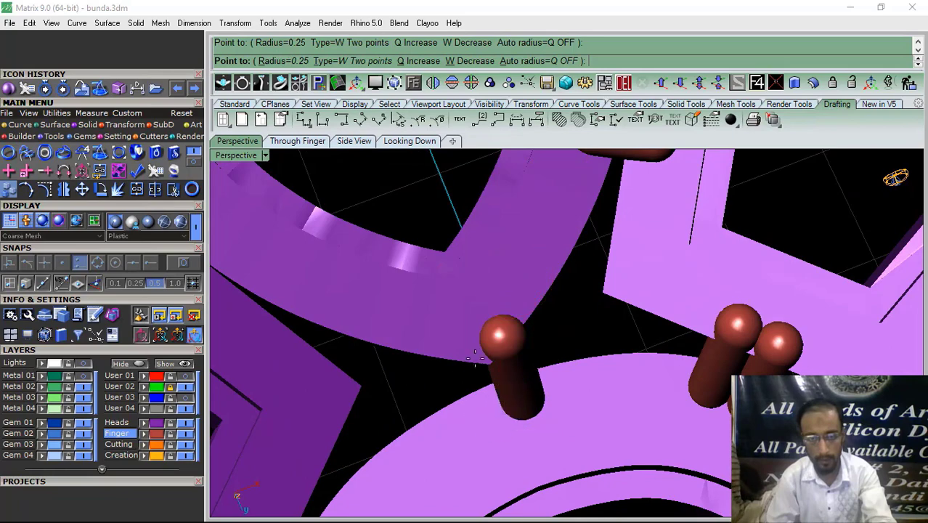
{"action": "left_click", "coordinate": [472, 357]}
Join the round collet near the base to the rounded teardrop setting with two side-by-side 0.25-radius supports
{"action": "scroll", "coordinate": [472, 357], "scroll_direction": "down", "scroll_amount": 9}
{"action": "scroll", "coordinate": [492, 227], "scroll_direction": "up", "scroll_amount": 6}
{"action": "scroll", "coordinate": [492, 239], "scroll_direction": "up", "scroll_amount": 5}
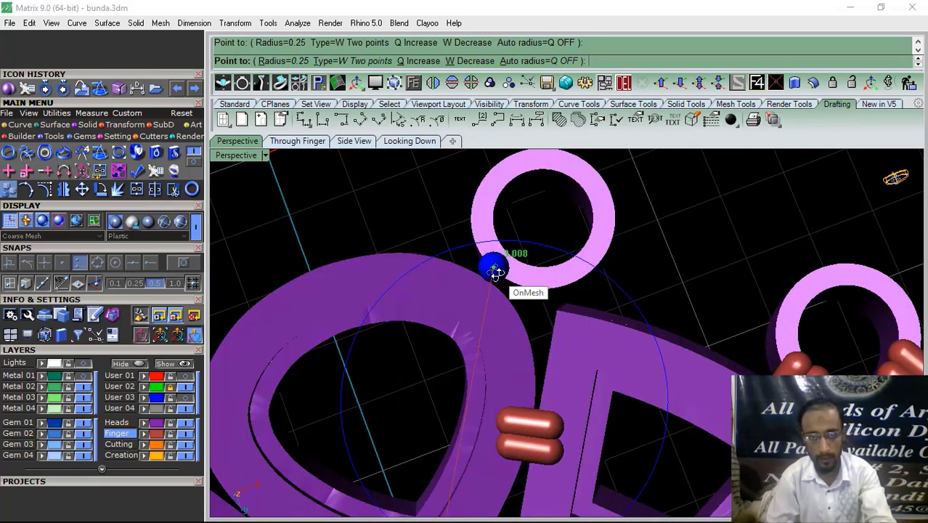
{"action": "left_click", "coordinate": [488, 249]}
{"action": "left_click", "coordinate": [456, 317]}
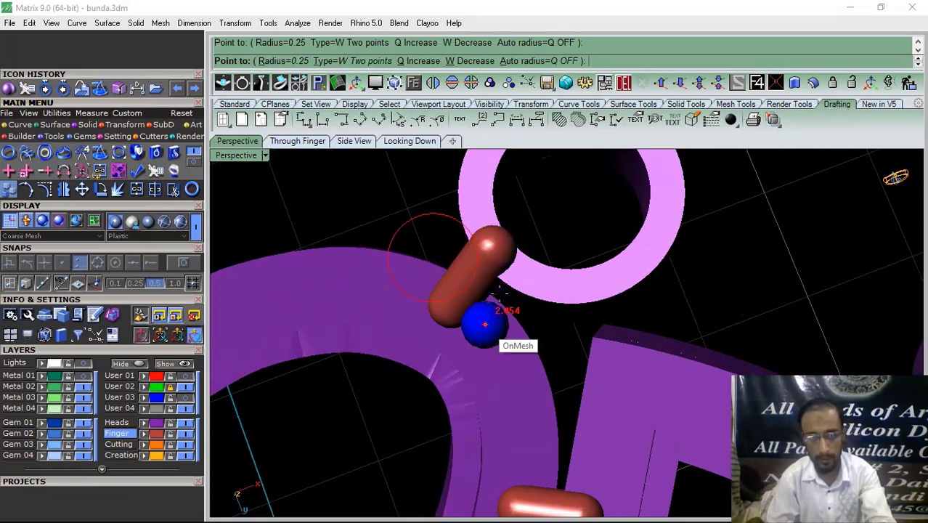
{"action": "left_click", "coordinate": [480, 327]}
{"action": "left_click", "coordinate": [509, 263]}
Place two 0.25-radius supports between the same round collet and the four-sided setting, and end the support command
{"action": "left_click", "coordinate": [641, 357]}
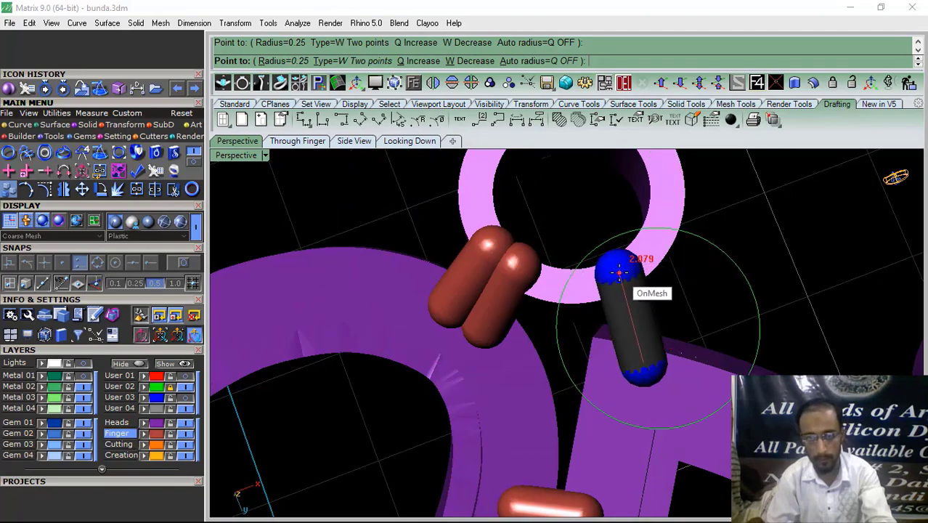
{"action": "left_click", "coordinate": [618, 270]}
{"action": "left_click", "coordinate": [592, 365]}
{"action": "left_click", "coordinate": [585, 280]}
{"action": "scroll", "coordinate": [437, 270], "scroll_direction": "down", "scroll_amount": 10}
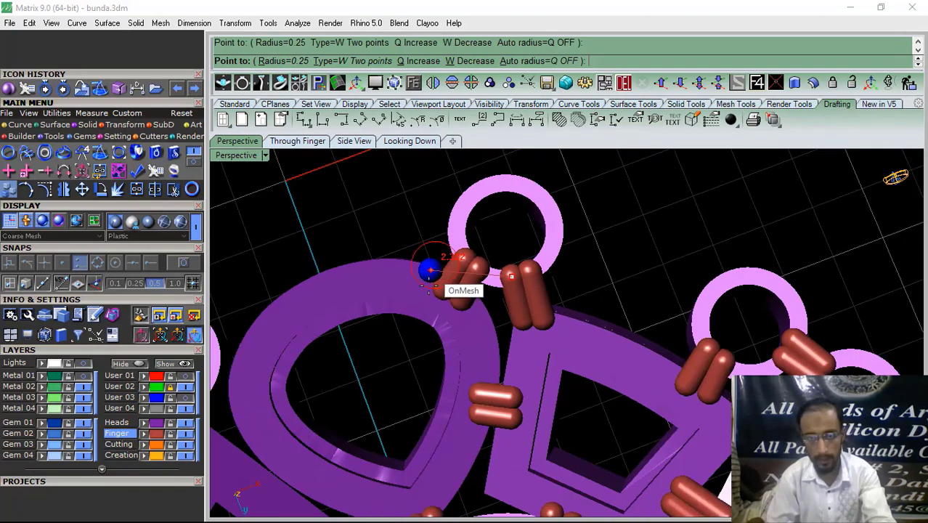
{"action": "right_click_drag", "start_coordinate": [491, 298], "coordinate": [534, 309]}
{"action": "right_click_drag", "start_coordinate": [515, 256], "coordinate": [535, 314]}
{"action": "scroll", "coordinate": [535, 314], "scroll_direction": "down", "scroll_amount": 8}
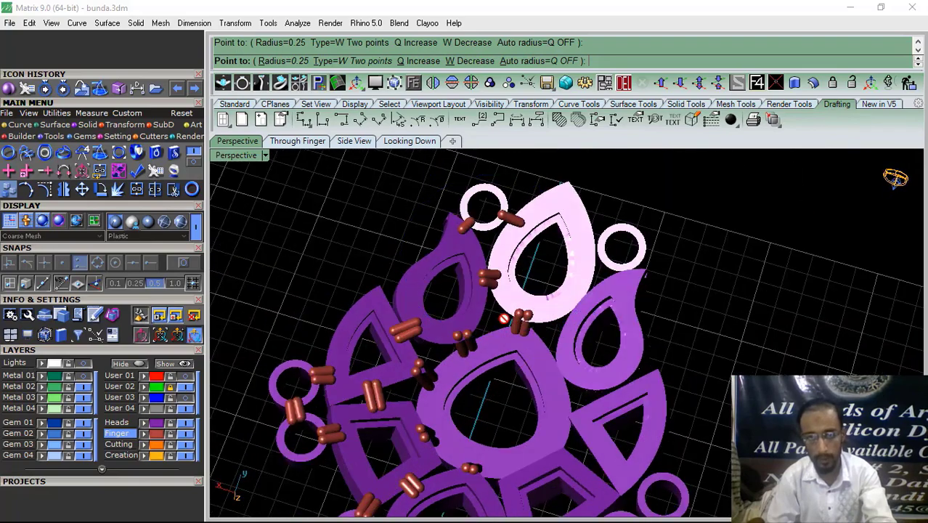
{"action": "key", "text": "Escape"}
Group all supports except the pairs on the centre line and mirror the group onto the other half of the piece
{"action": "left_click_drag", "start_coordinate": [632, 209], "coordinate": [366, 404]}
{"action": "scroll", "coordinate": [503, 344], "scroll_direction": "up", "scroll_amount": 13}
{"action": "left_click", "coordinate": [505, 357], "text": "ctrl"}
{"action": "scroll", "coordinate": [510, 388], "scroll_direction": "down", "scroll_amount": 8}
{"action": "right_click_drag", "start_coordinate": [562, 363], "coordinate": [546, 312]}
{"action": "scroll", "coordinate": [549, 300], "scroll_direction": "up", "scroll_amount": 13}
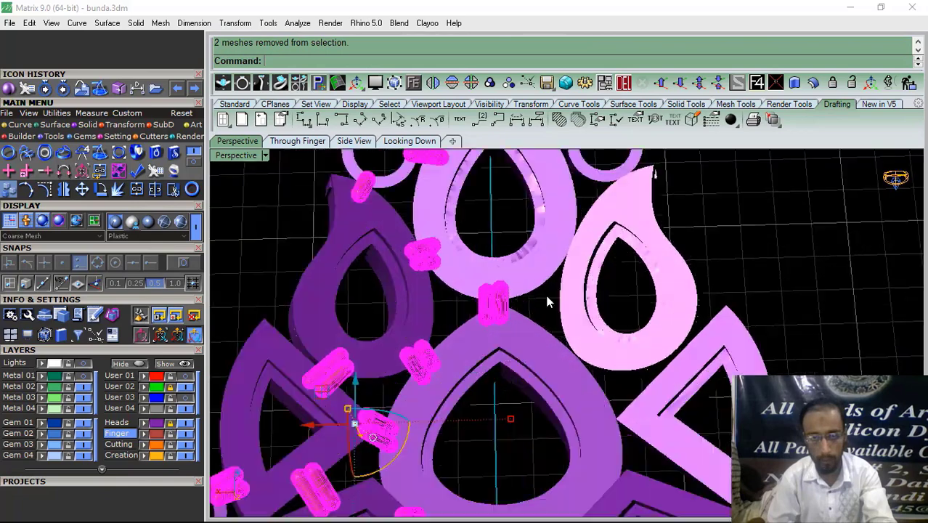
{"action": "left_click_drag", "start_coordinate": [545, 294], "coordinate": [432, 343], "text": "ctrl"}
{"action": "scroll", "coordinate": [492, 322], "scroll_direction": "down", "scroll_amount": 12}
{"action": "left_click", "coordinate": [490, 83]}
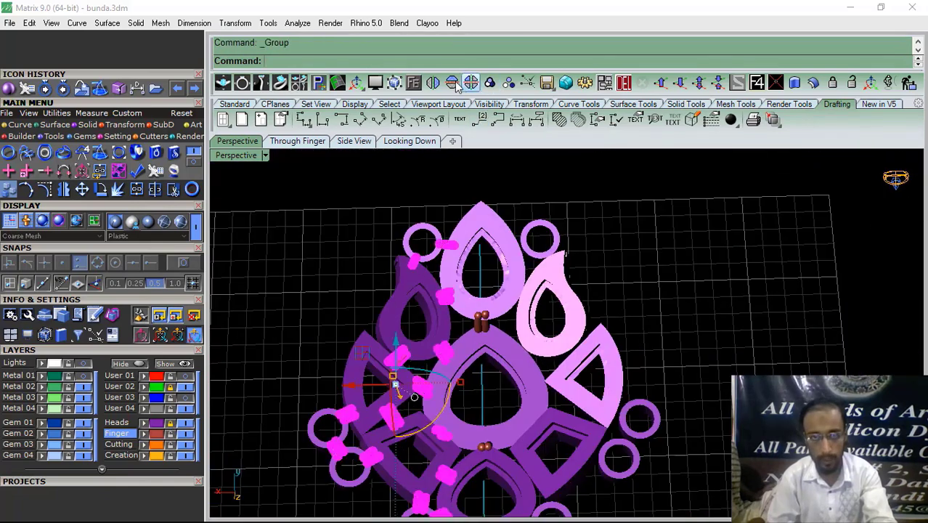
{"action": "left_click", "coordinate": [433, 84]}
Group all the setting meshes and supports of the small piece and assign them to the Heads layer
{"action": "key", "text": "Escape"}
{"action": "scroll", "coordinate": [486, 267], "scroll_direction": "down", "scroll_amount": 4}
{"action": "left_click_drag", "start_coordinate": [615, 218], "coordinate": [292, 497]}
{"action": "left_click", "coordinate": [156, 425]}
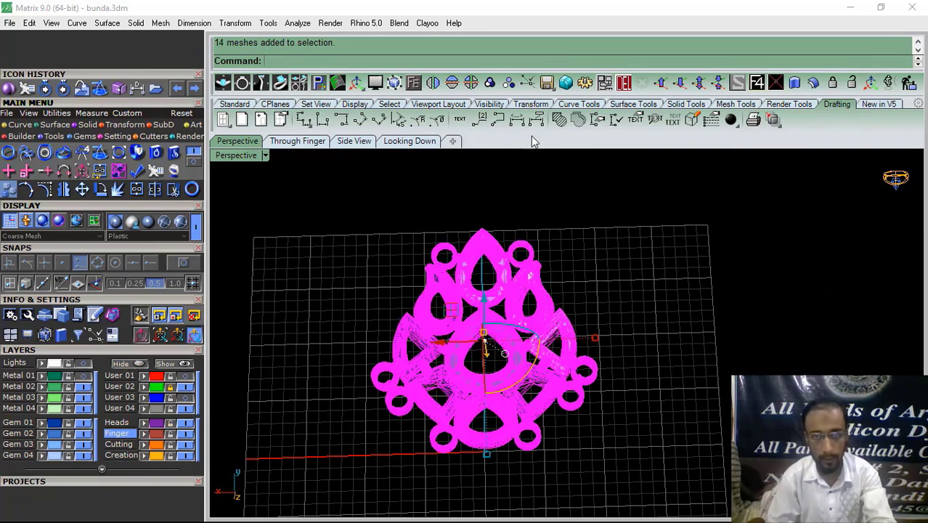
{"action": "left_click", "coordinate": [490, 83]}
{"action": "left_click", "coordinate": [441, 323]}
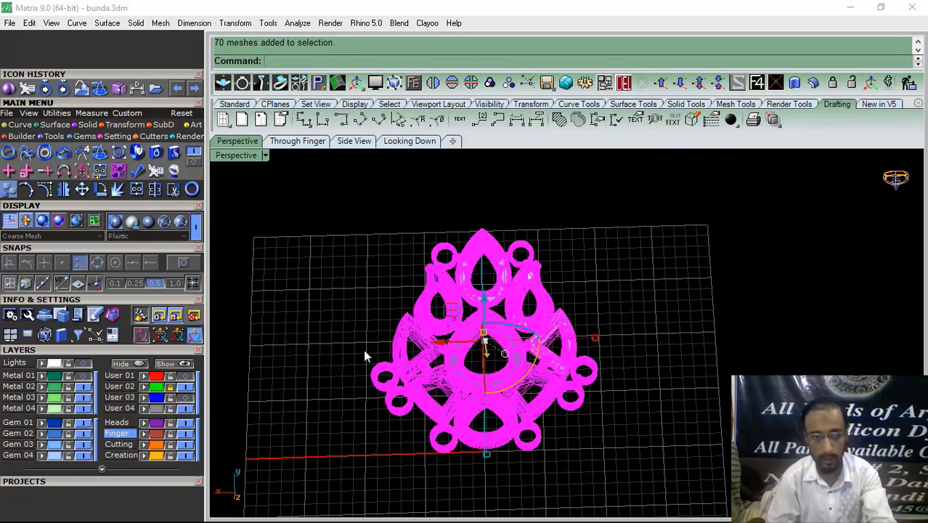
{"action": "left_click", "coordinate": [144, 422]}
Turn off the Metal 02 layer and show the Metal 01 layer
{"action": "right_click_drag", "start_coordinate": [444, 313], "coordinate": [510, 319]}
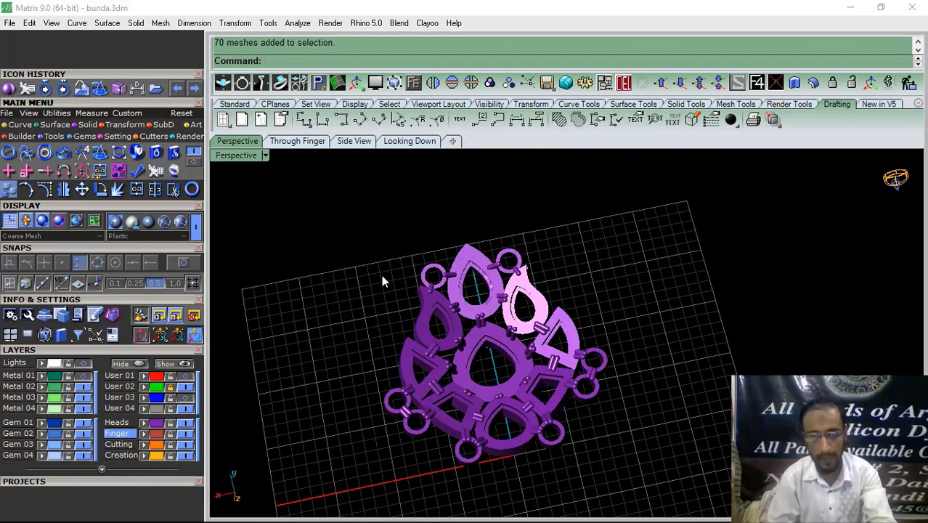
{"action": "right_click_drag", "start_coordinate": [381, 274], "coordinate": [522, 207]}
{"action": "right_click_drag", "start_coordinate": [503, 309], "coordinate": [517, 334], "text": "shift"}
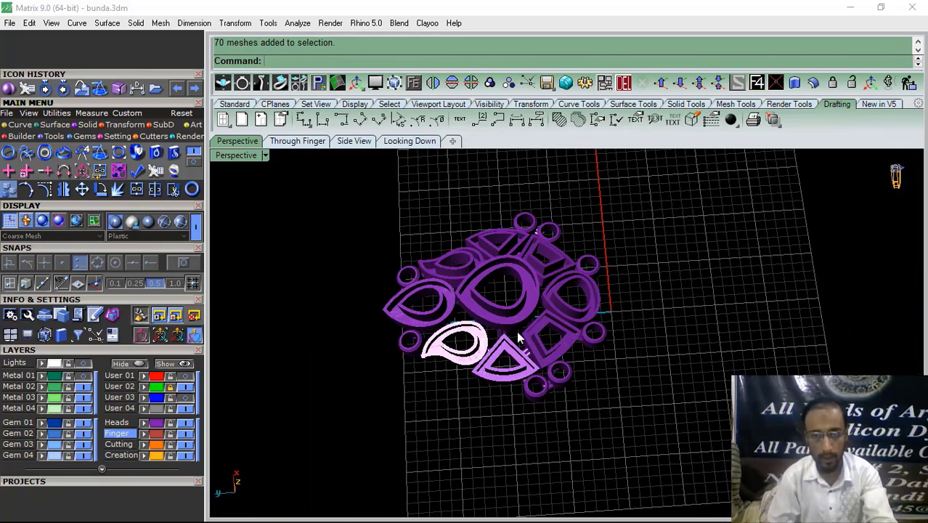
{"action": "left_click", "coordinate": [82, 387]}
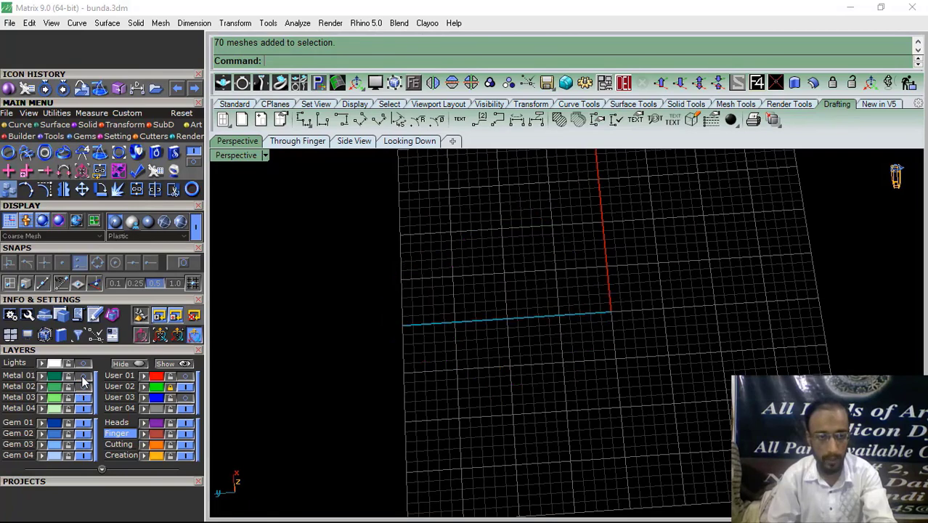
{"action": "left_click", "coordinate": [84, 376]}
Run the print mesh repair command on the large domed piece to create its output meshes
{"action": "scroll", "coordinate": [422, 318], "scroll_direction": "down", "scroll_amount": 5}
{"action": "right_click_drag", "start_coordinate": [566, 328], "coordinate": [475, 343], "text": "shift"}
{"action": "left_click", "coordinate": [488, 332]}
{"action": "left_click", "coordinate": [155, 169]}
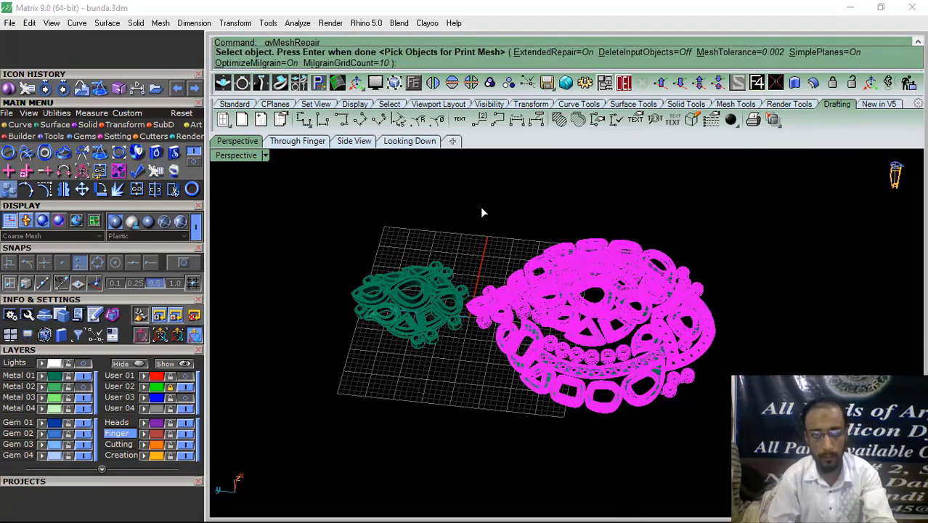
{"action": "right_click_drag", "start_coordinate": [550, 275], "coordinate": [571, 293]}
{"action": "right_click", "coordinate": [564, 285]}
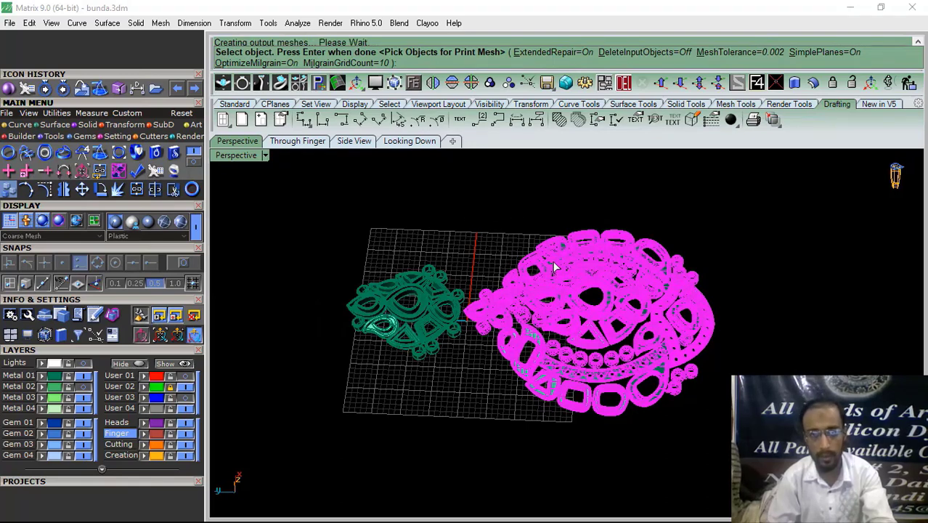
Complete the print mesh conversion of the large piece, close Mesh Repair and turn off the Metal 01 layer
{"action": "key", "text": "Return"}
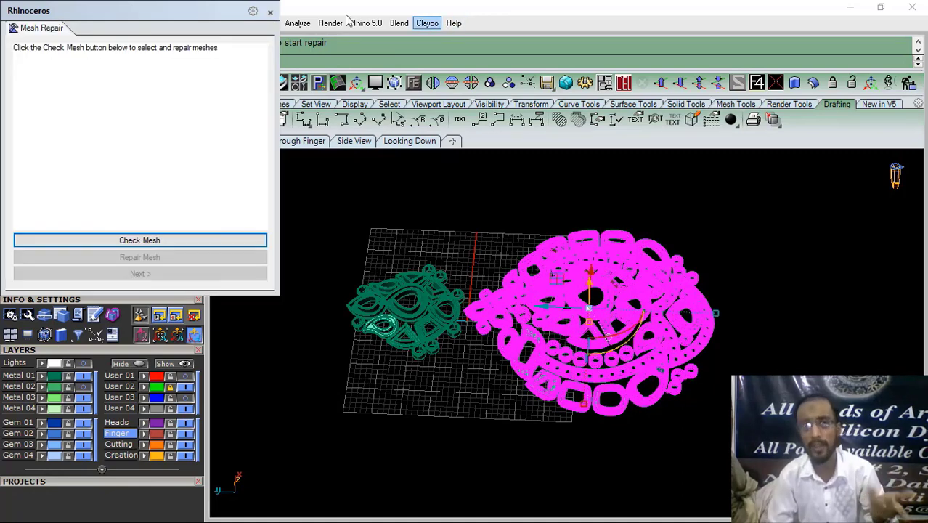
{"action": "left_click", "coordinate": [270, 14]}
{"action": "left_click", "coordinate": [477, 338]}
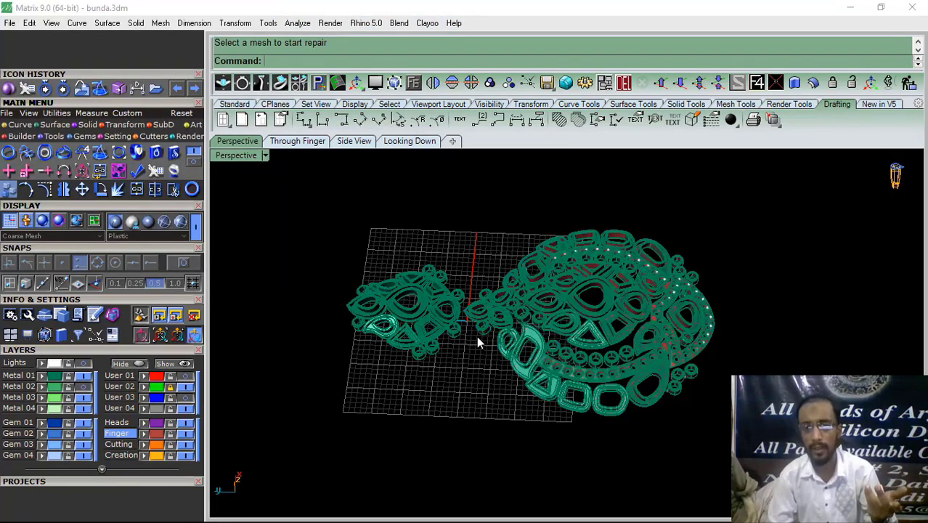
{"action": "left_click", "coordinate": [85, 378]}
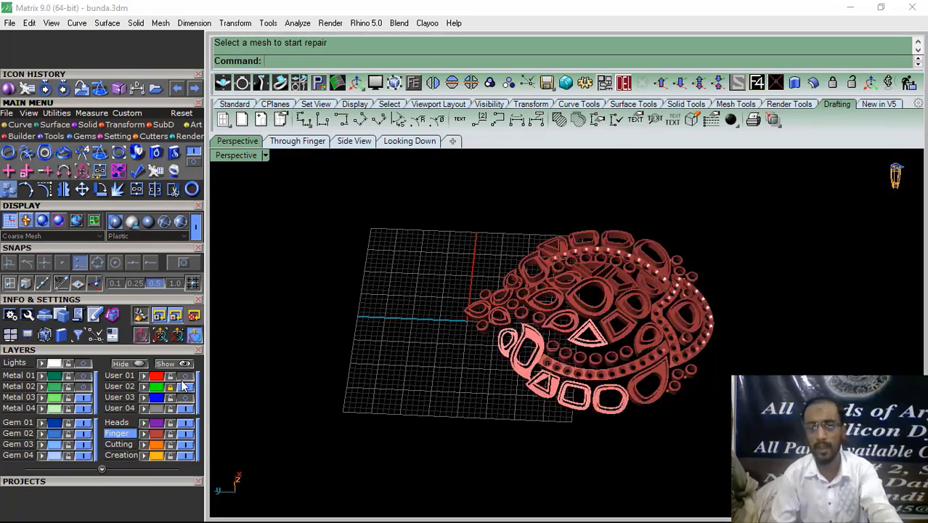
Select all the print meshes of the large piece and group them
{"action": "right_click_drag", "start_coordinate": [494, 375], "coordinate": [424, 338], "text": "shift"}
{"action": "right_click_drag", "start_coordinate": [424, 339], "coordinate": [428, 363]}
{"action": "left_click", "coordinate": [547, 353]}
{"action": "right_click_drag", "start_coordinate": [535, 352], "coordinate": [617, 244]}
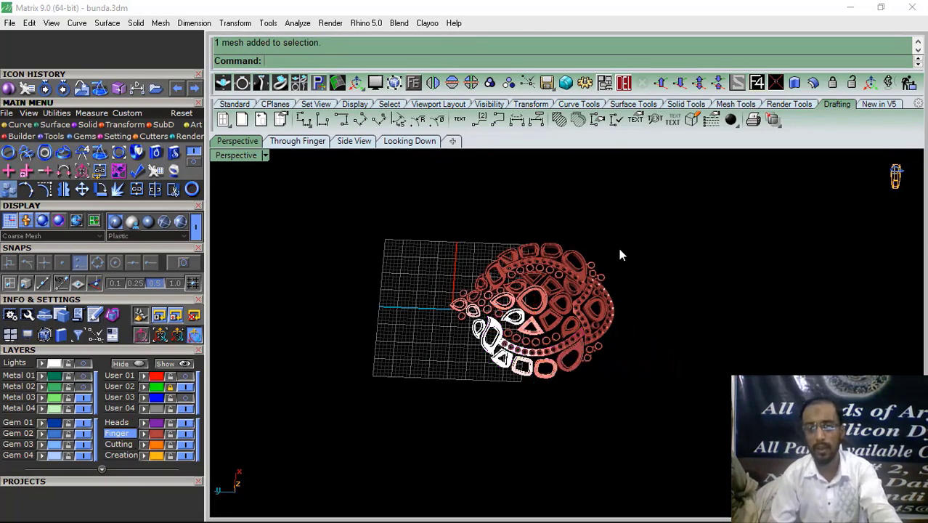
{"action": "left_click_drag", "start_coordinate": [617, 244], "coordinate": [361, 442]}
{"action": "left_click", "coordinate": [635, 230]}
{"action": "scroll", "coordinate": [568, 328], "scroll_direction": "up", "scroll_amount": 6}
{"action": "left_click", "coordinate": [567, 329]}
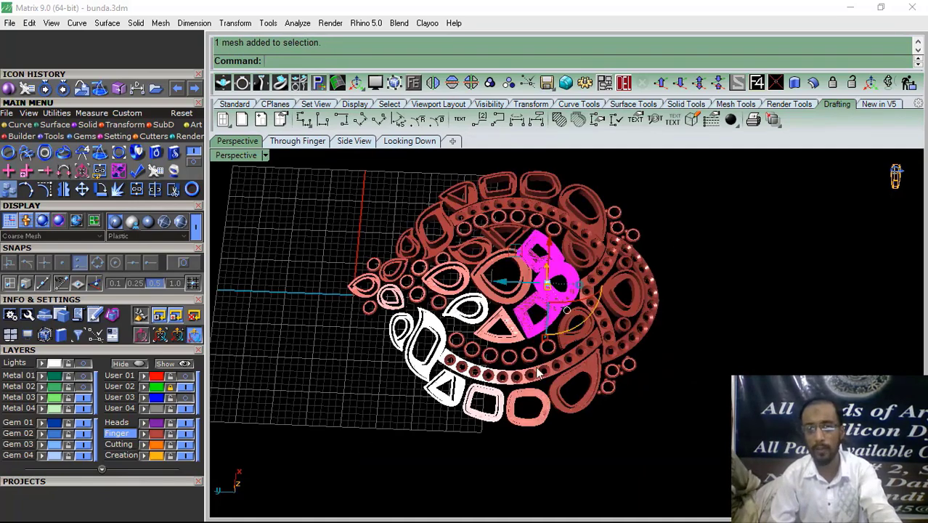
{"action": "left_click", "coordinate": [528, 379]}
{"action": "key", "text": "Escape"}
{"action": "scroll", "coordinate": [705, 193], "scroll_direction": "down", "scroll_amount": 5}
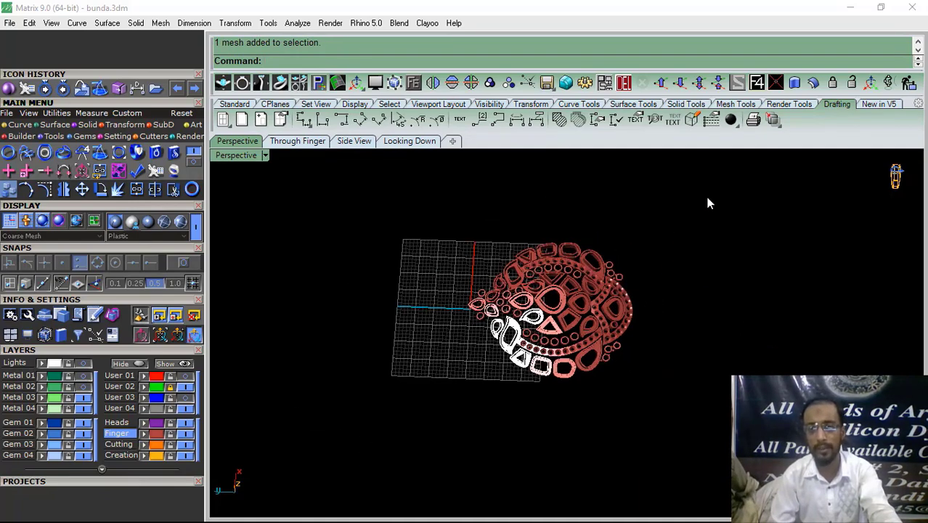
{"action": "left_click_drag", "start_coordinate": [704, 193], "coordinate": [406, 485]}
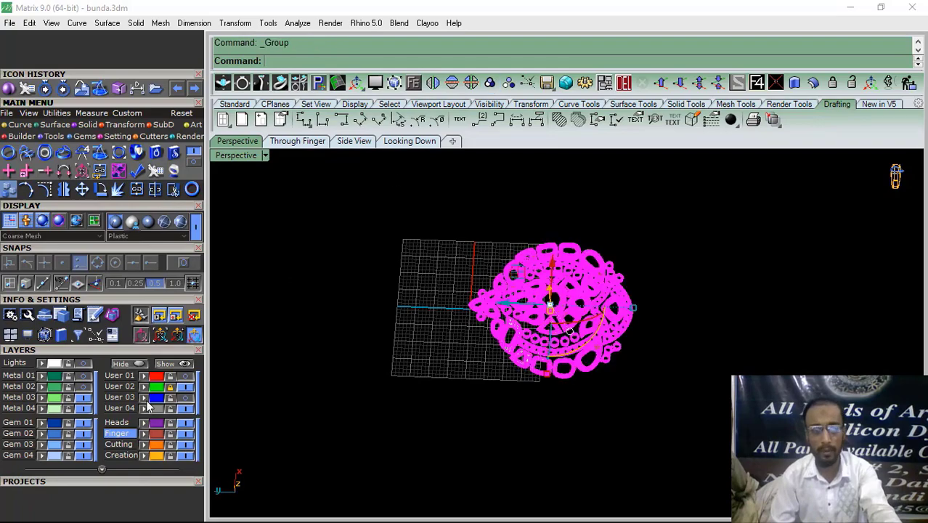
Make Heads the current layer for the supports of the large piece
{"action": "left_click", "coordinate": [128, 422]}
{"action": "left_click", "coordinate": [311, 419]}
{"action": "right_click_drag", "start_coordinate": [443, 384], "coordinate": [537, 291]}
{"action": "scroll", "coordinate": [511, 326], "scroll_direction": "up", "scroll_amount": 6}
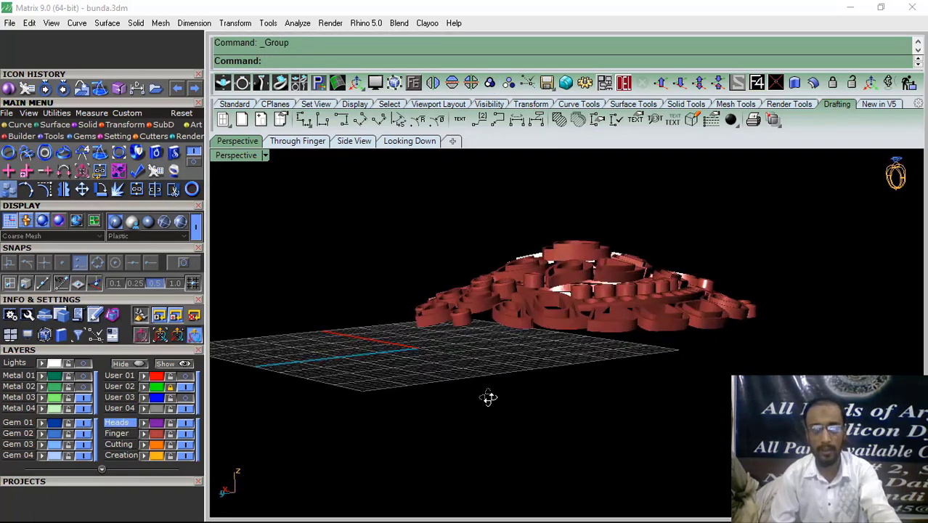
{"action": "right_click_drag", "start_coordinate": [489, 395], "coordinate": [504, 297]}
{"action": "scroll", "coordinate": [446, 287], "scroll_direction": "up", "scroll_amount": 6}
Start BelSupport with radius 0.3 and place two parallel supports joining the teardrop setting at the piece's narrow tip to the adjacent small ring
{"action": "left_click", "coordinate": [440, 290]}
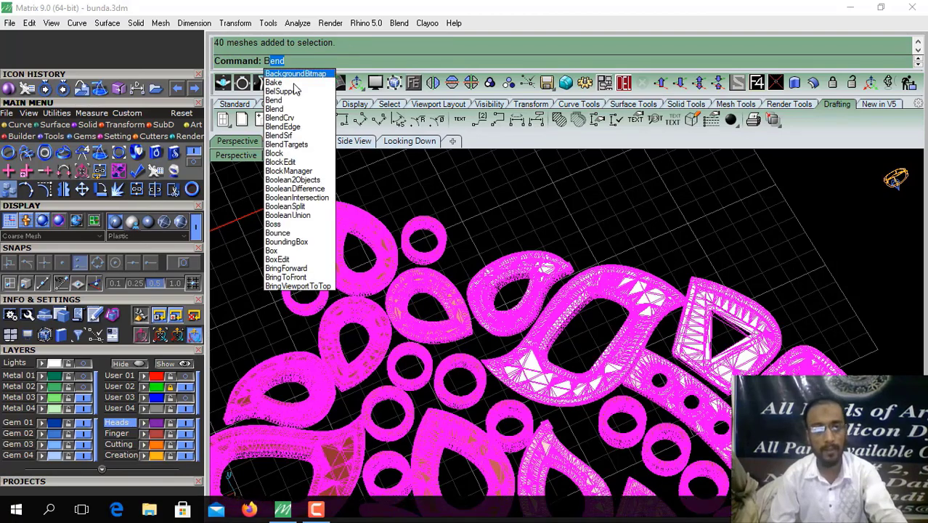
{"action": "left_click", "coordinate": [292, 92]}
{"action": "left_click", "coordinate": [378, 120]}
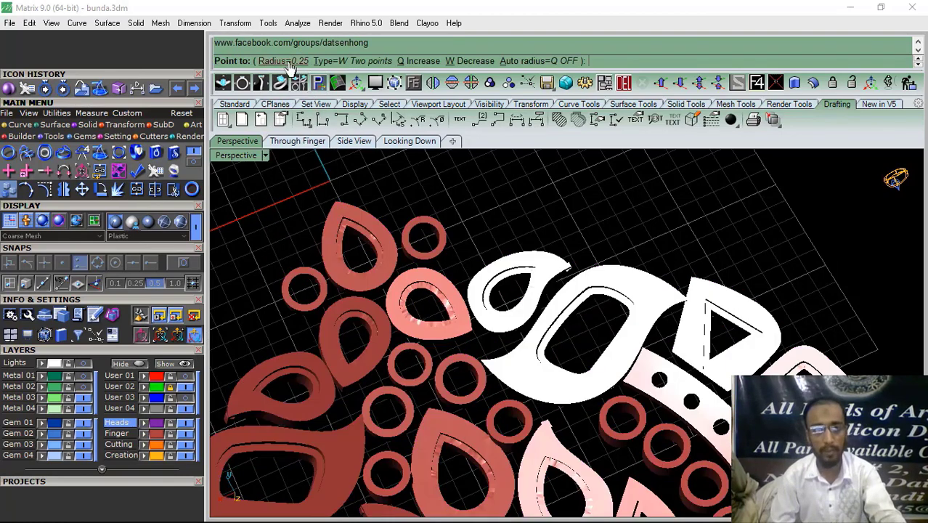
{"action": "type", "text": ".3"}
{"action": "key", "text": "Return"}
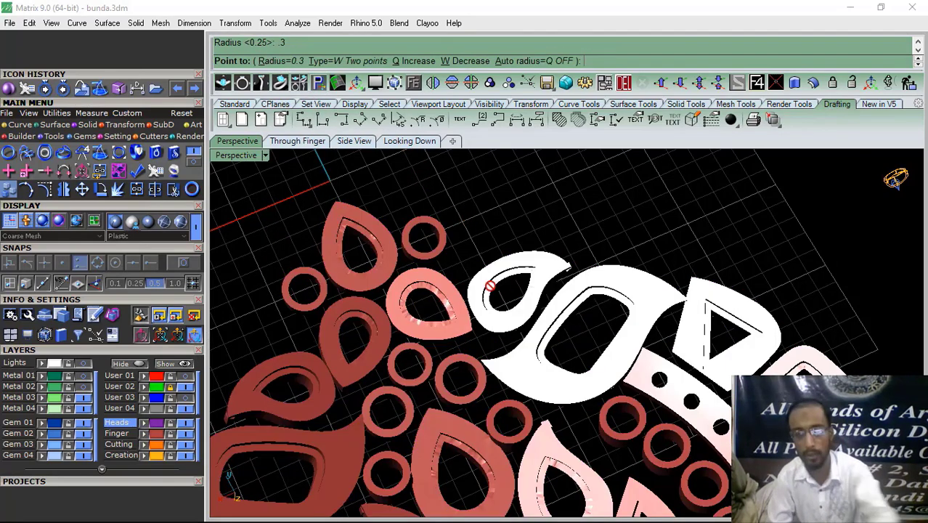
{"action": "scroll", "coordinate": [424, 300], "scroll_direction": "up", "scroll_amount": 5}
{"action": "scroll", "coordinate": [339, 294], "scroll_direction": "up", "scroll_amount": 3}
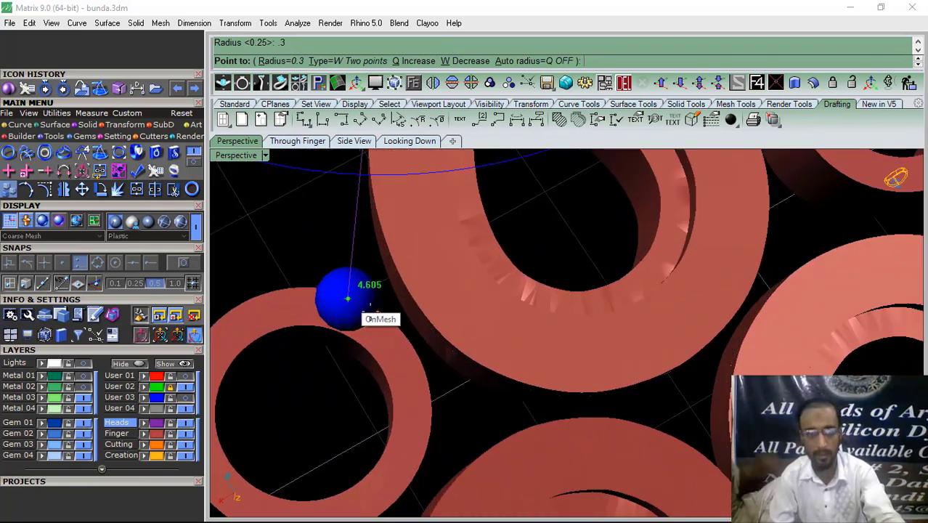
{"action": "left_click", "coordinate": [356, 327]}
{"action": "left_click", "coordinate": [434, 273]}
{"action": "left_click", "coordinate": [408, 359]}
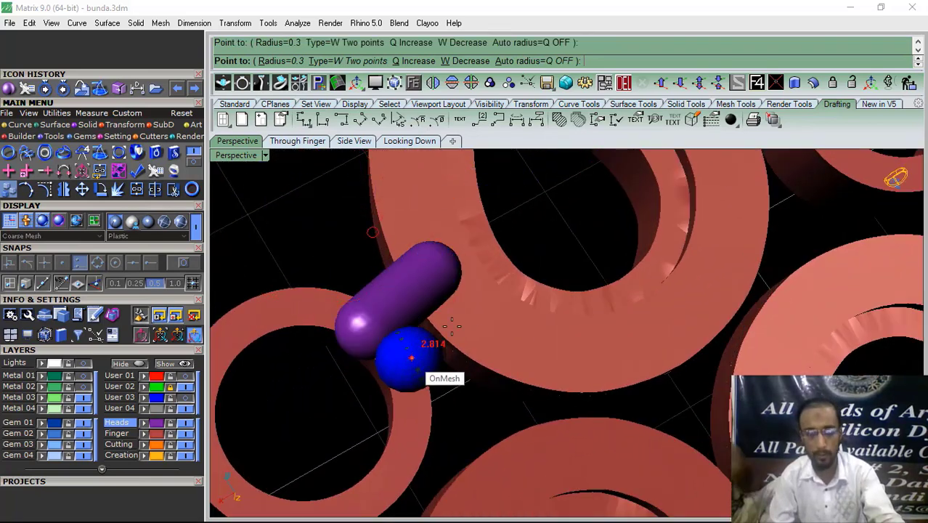
{"action": "left_click", "coordinate": [470, 311]}
Place two parallel supports between the tip teardrop setting and the neighbouring teardrop further into the large piece
{"action": "scroll", "coordinate": [475, 300], "scroll_direction": "down", "scroll_amount": 5}
{"action": "scroll", "coordinate": [554, 336], "scroll_direction": "up", "scroll_amount": 5}
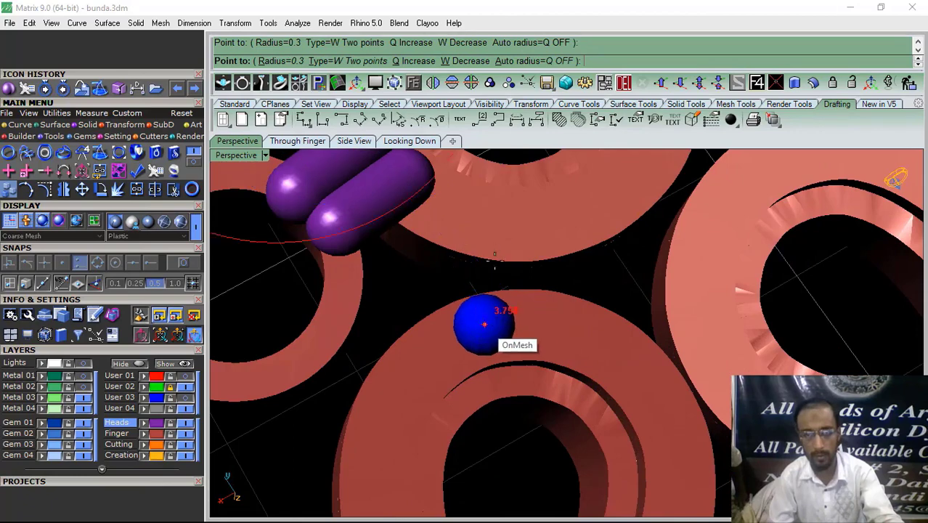
{"action": "left_click", "coordinate": [480, 325]}
{"action": "left_click", "coordinate": [498, 218]}
{"action": "left_click", "coordinate": [550, 327]}
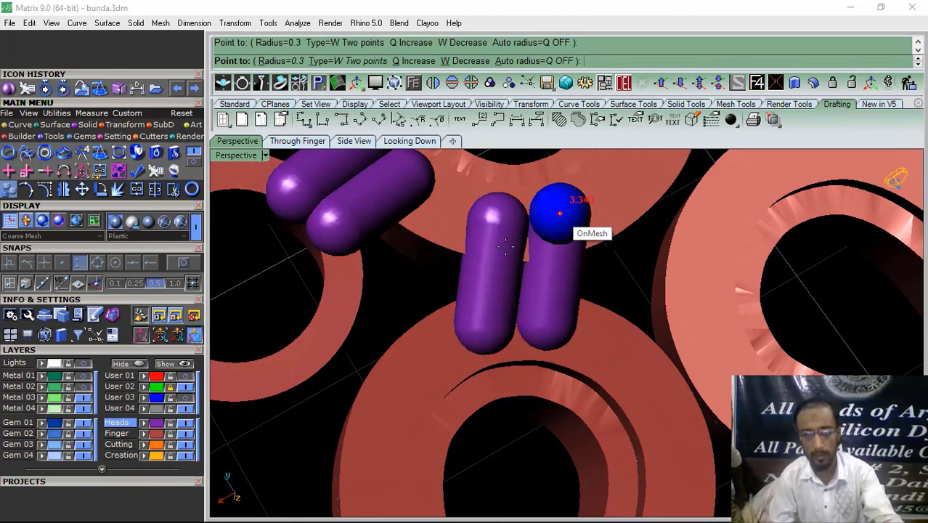
Place two parallel supports joining the two side-by-side teardrop settings behind the tip teardrop
{"action": "scroll", "coordinate": [464, 286], "scroll_direction": "down", "scroll_amount": 3}
{"action": "scroll", "coordinate": [522, 294], "scroll_direction": "up", "scroll_amount": 4}
{"action": "scroll", "coordinate": [558, 350], "scroll_direction": "up", "scroll_amount": 4}
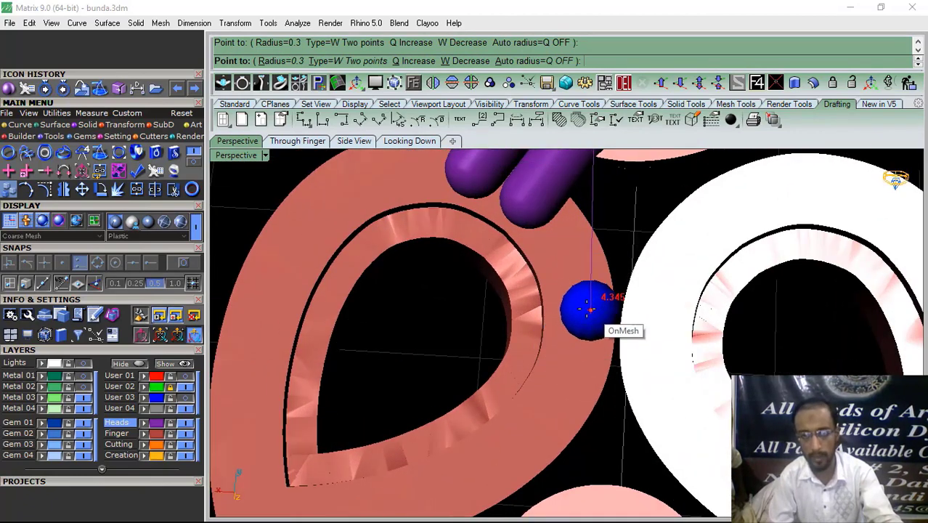
{"action": "left_click", "coordinate": [582, 305]}
{"action": "left_click", "coordinate": [651, 305]}
{"action": "left_click", "coordinate": [652, 355]}
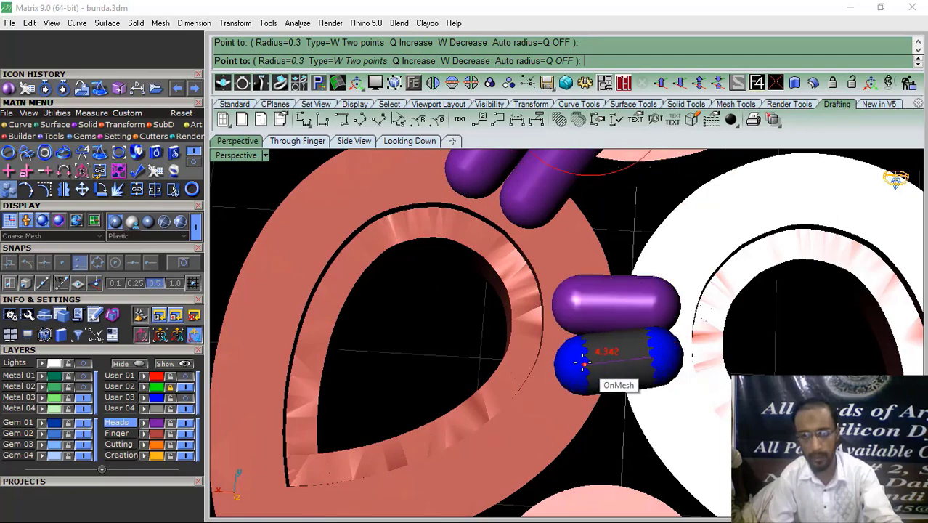
{"action": "left_click", "coordinate": [578, 355]}
Add a support from the small outer ring to the teardrop behind the tip and a pair joining that teardrop to the adjacent curved teardrop
{"action": "scroll", "coordinate": [580, 334], "scroll_direction": "down", "scroll_amount": 4}
{"action": "scroll", "coordinate": [480, 257], "scroll_direction": "up", "scroll_amount": 1}
{"action": "scroll", "coordinate": [487, 251], "scroll_direction": "up", "scroll_amount": 3}
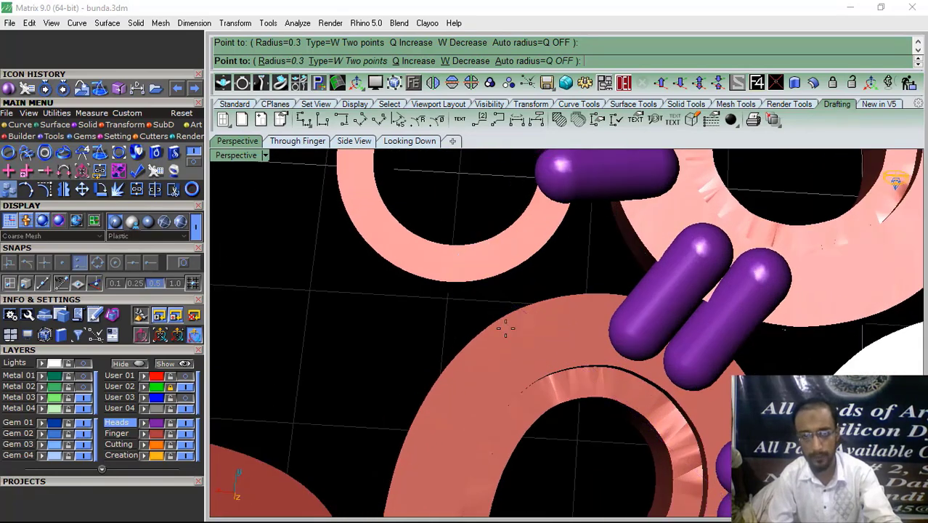
{"action": "scroll", "coordinate": [552, 188], "scroll_direction": "down", "scroll_amount": 4}
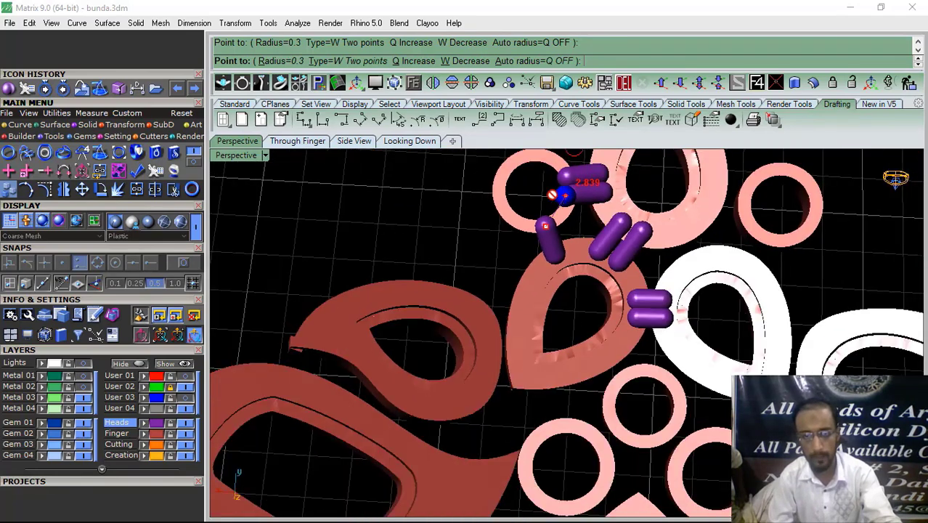
{"action": "scroll", "coordinate": [445, 269], "scroll_direction": "up", "scroll_amount": 8}
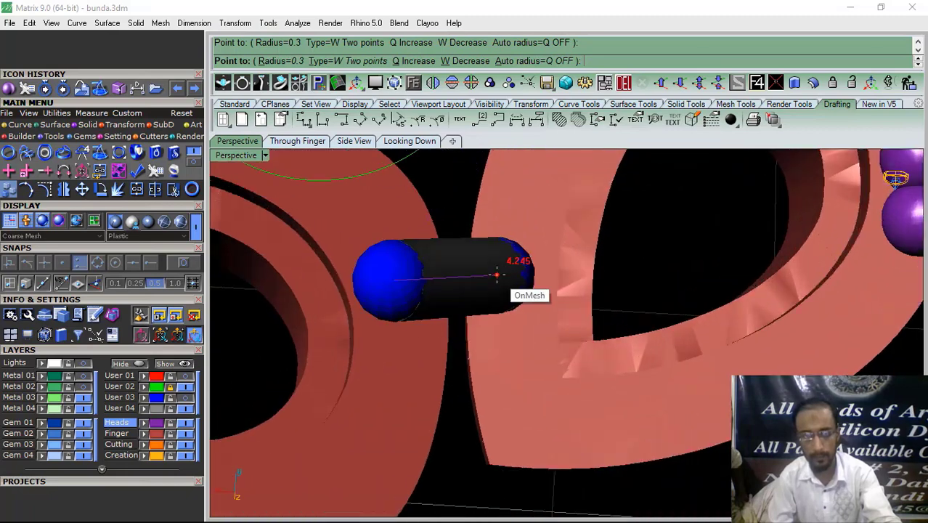
{"action": "scroll", "coordinate": [398, 342], "scroll_direction": "down", "scroll_amount": 5}
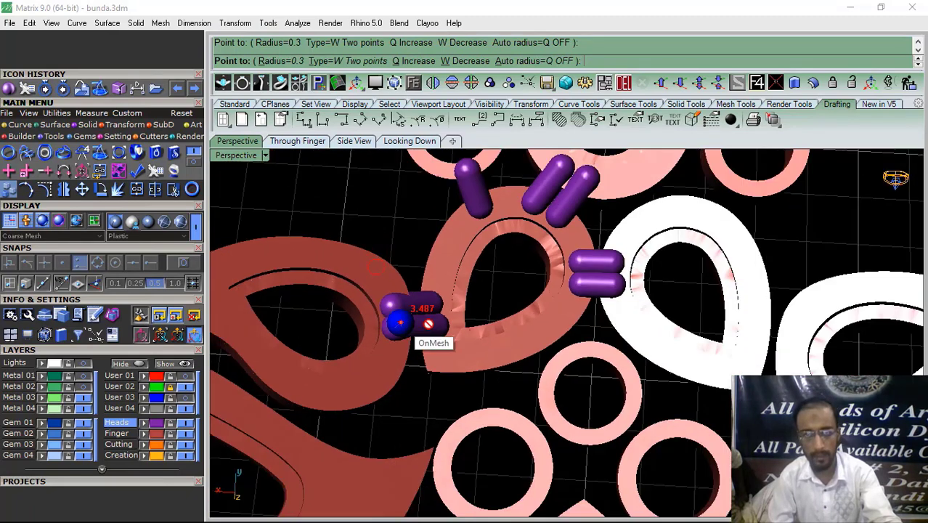
Add a support pair from the teardrop's pointed end to the nearest inner small ring and another pair joining that ring to the next one
{"action": "scroll", "coordinate": [500, 373], "scroll_direction": "up", "scroll_amount": 5}
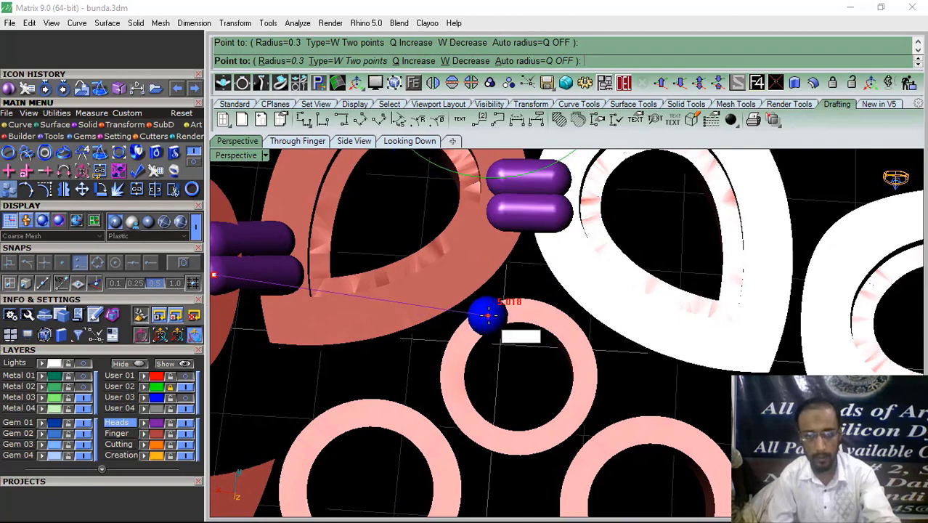
{"action": "left_click", "coordinate": [464, 278]}
{"action": "scroll", "coordinate": [464, 334], "scroll_direction": "up", "scroll_amount": 3}
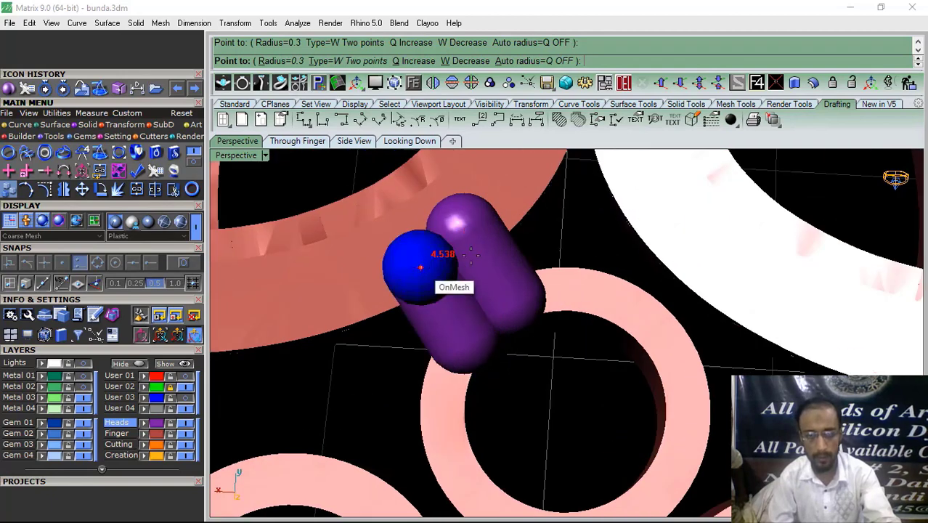
{"action": "scroll", "coordinate": [420, 267], "scroll_direction": "down", "scroll_amount": 3}
{"action": "scroll", "coordinate": [427, 368], "scroll_direction": "up", "scroll_amount": 3}
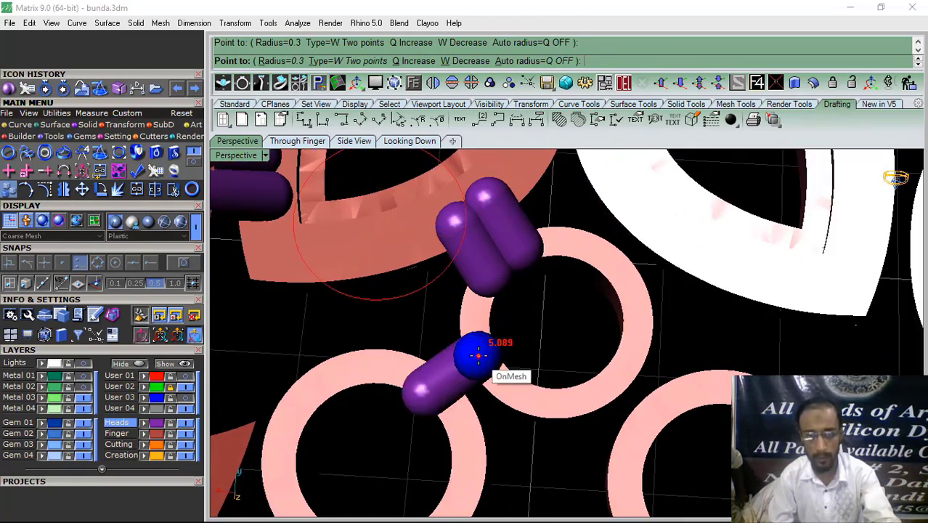
Place two parallel supports between the curved teardrop and the large curved setting beside it
{"action": "scroll", "coordinate": [501, 381], "scroll_direction": "down", "scroll_amount": 3}
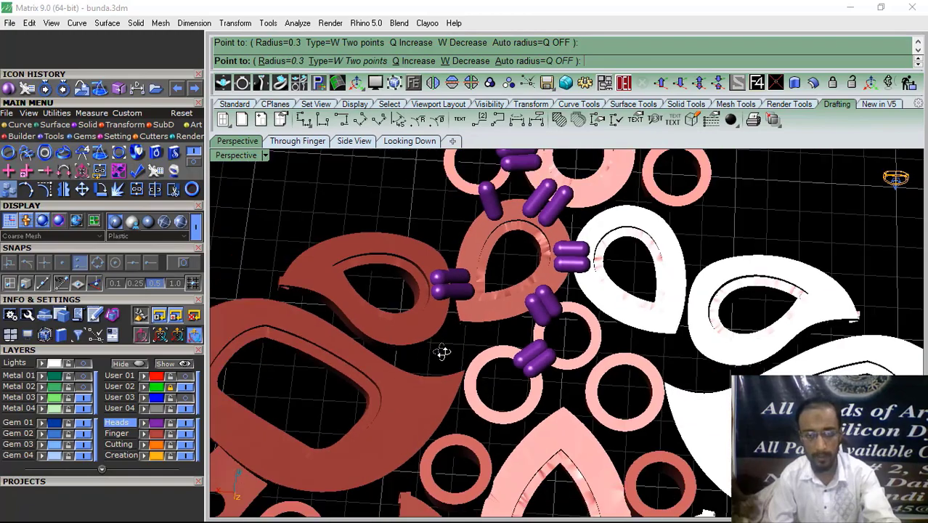
{"action": "scroll", "coordinate": [465, 349], "scroll_direction": "down", "scroll_amount": 2}
{"action": "scroll", "coordinate": [479, 345], "scroll_direction": "up", "scroll_amount": 6}
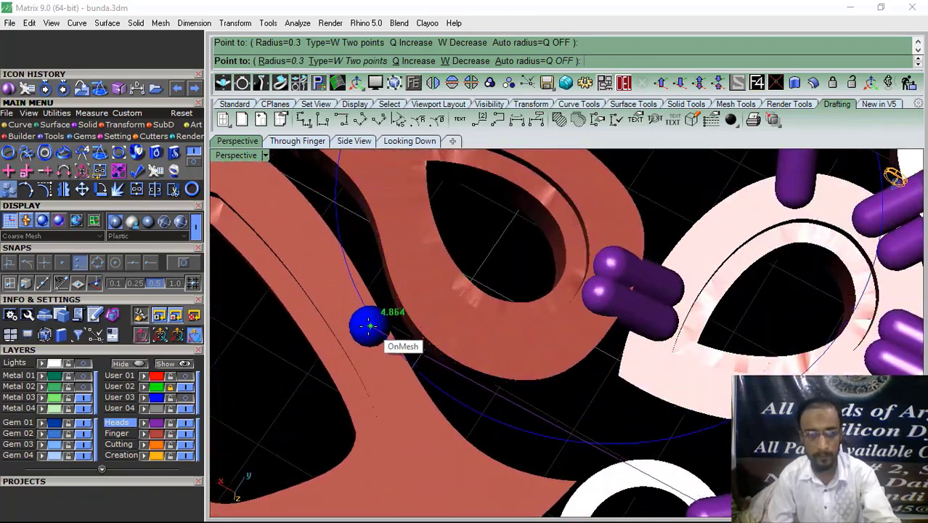
{"action": "left_click", "coordinate": [369, 326]}
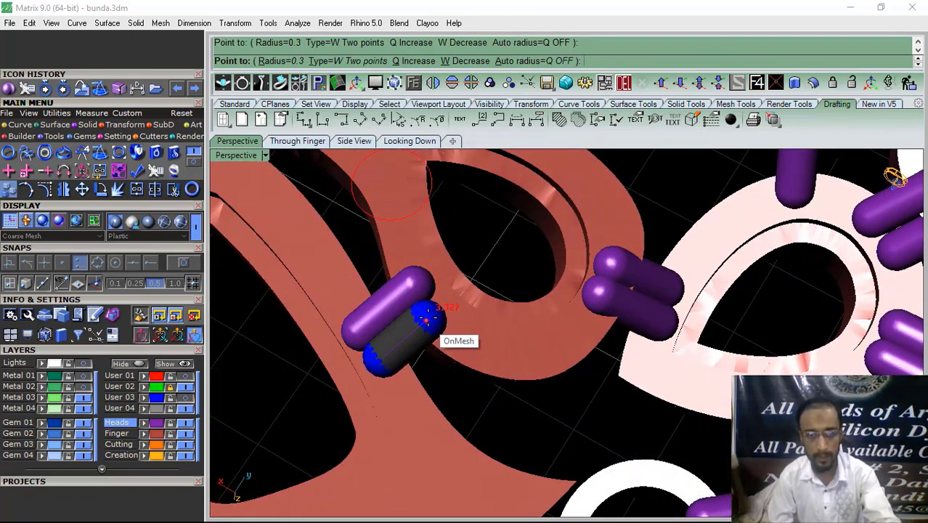
{"action": "left_click", "coordinate": [426, 317]}
Place two supports joining the pointed end of the large curved setting to the adjacent small ring
{"action": "scroll", "coordinate": [406, 299], "scroll_direction": "down", "scroll_amount": 2}
{"action": "scroll", "coordinate": [486, 420], "scroll_direction": "up", "scroll_amount": 3}
{"action": "scroll", "coordinate": [501, 414], "scroll_direction": "up", "scroll_amount": 2}
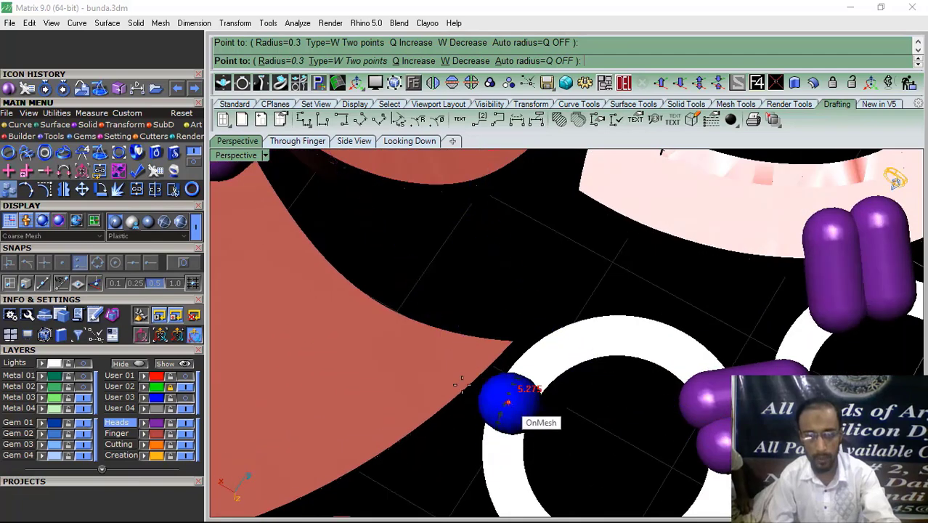
{"action": "left_click", "coordinate": [443, 368]}
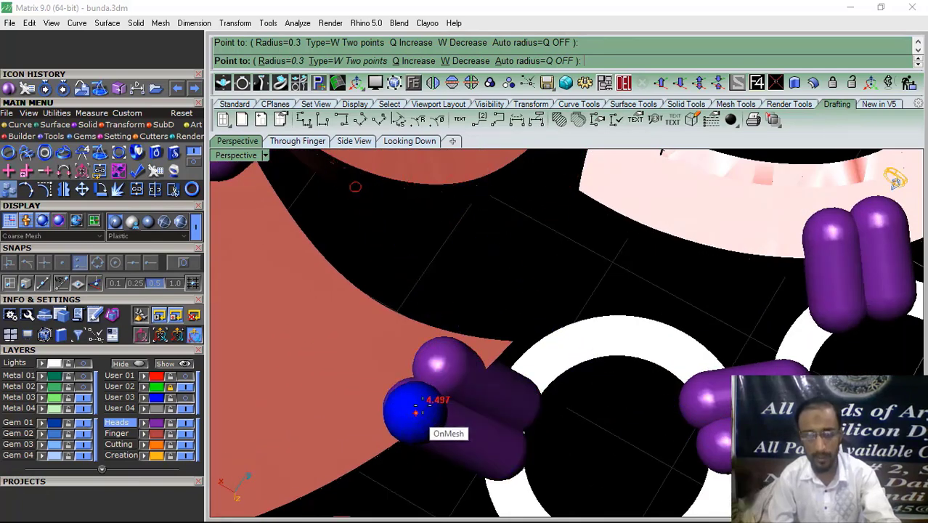
Place two supports from the same small ring to the pointed end of the teardrop setting near the tip
{"action": "scroll", "coordinate": [516, 331], "scroll_direction": "down", "scroll_amount": 3}
{"action": "scroll", "coordinate": [517, 331], "scroll_direction": "up", "scroll_amount": 3}
{"action": "left_click", "coordinate": [485, 358]}
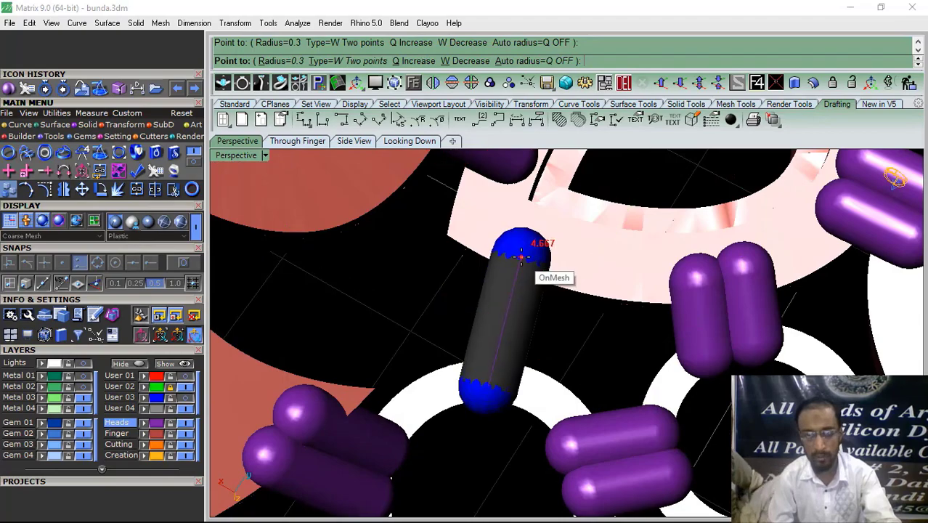
{"action": "left_click", "coordinate": [520, 257]}
{"action": "left_click", "coordinate": [539, 396]}
{"action": "left_click", "coordinate": [568, 268]}
Add support pairs joining the same small ring to the central pointed setting and to the next small ring along the row
{"action": "scroll", "coordinate": [509, 267], "scroll_direction": "down", "scroll_amount": 5}
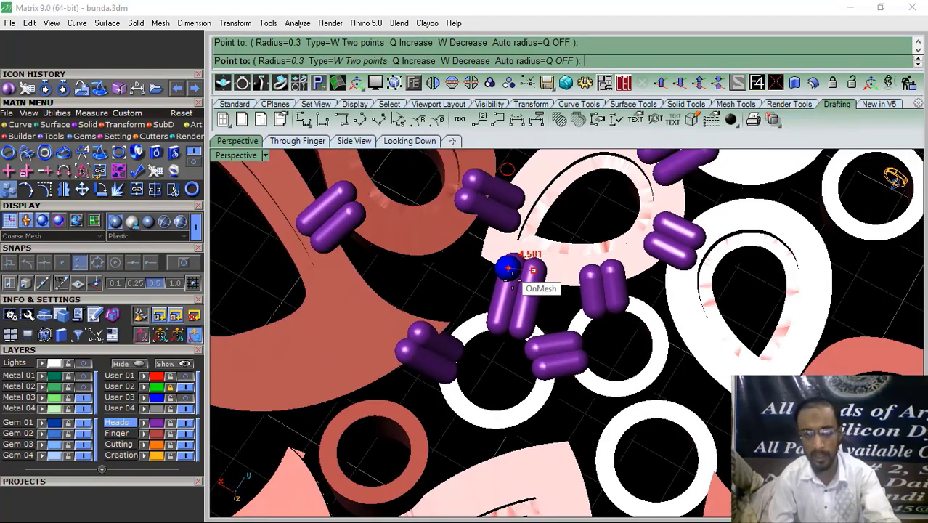
{"action": "scroll", "coordinate": [514, 294], "scroll_direction": "down", "scroll_amount": 2}
{"action": "scroll", "coordinate": [535, 345], "scroll_direction": "up", "scroll_amount": 6}
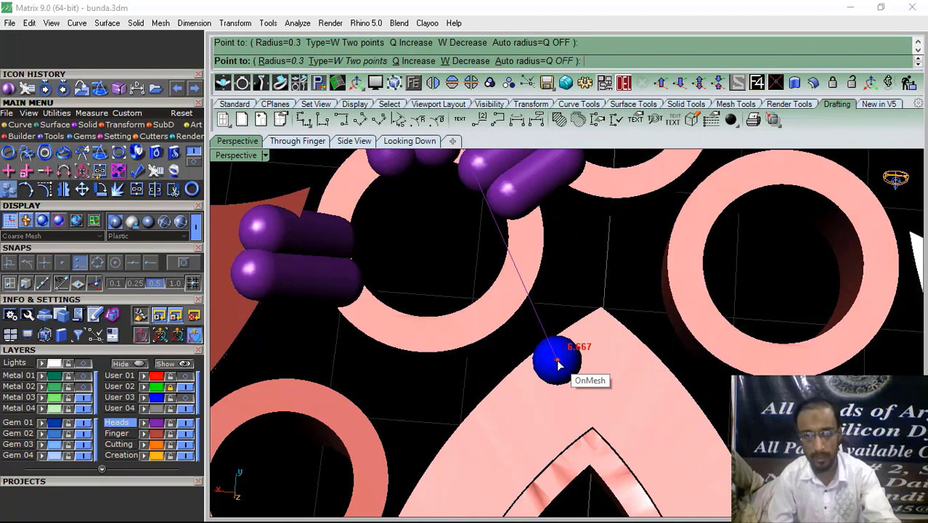
{"action": "left_click", "coordinate": [558, 363]}
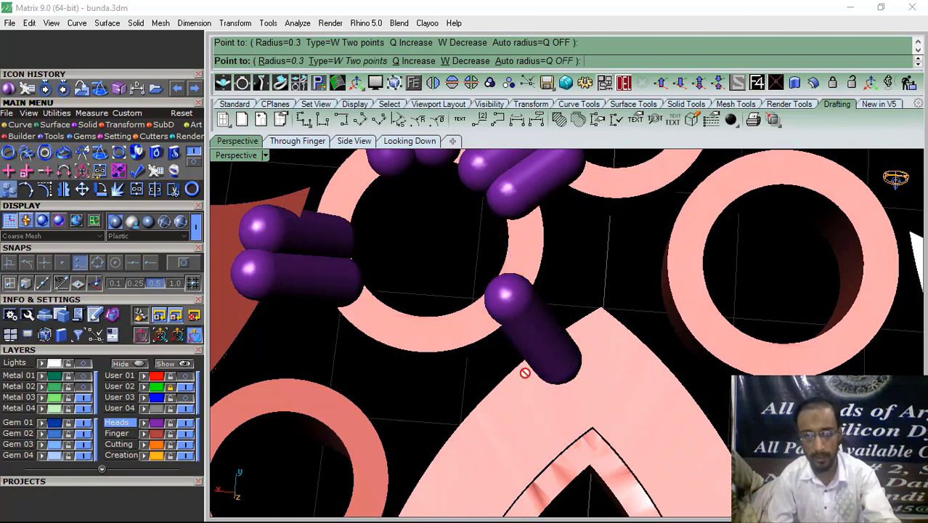
{"action": "left_click", "coordinate": [309, 401]}
{"action": "left_click", "coordinate": [366, 304]}
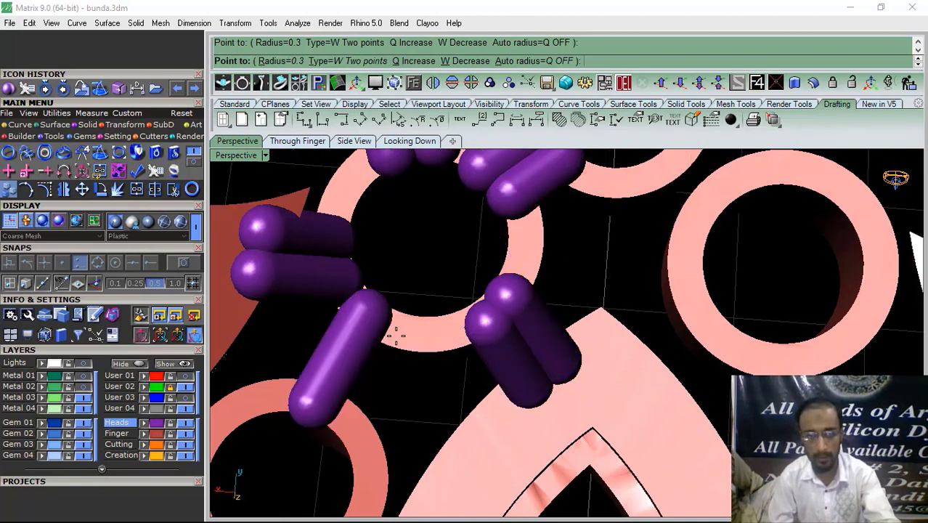
{"action": "scroll", "coordinate": [353, 419], "scroll_direction": "down", "scroll_amount": 3}
{"action": "right_click_drag", "start_coordinate": [473, 335], "coordinate": [498, 337]}
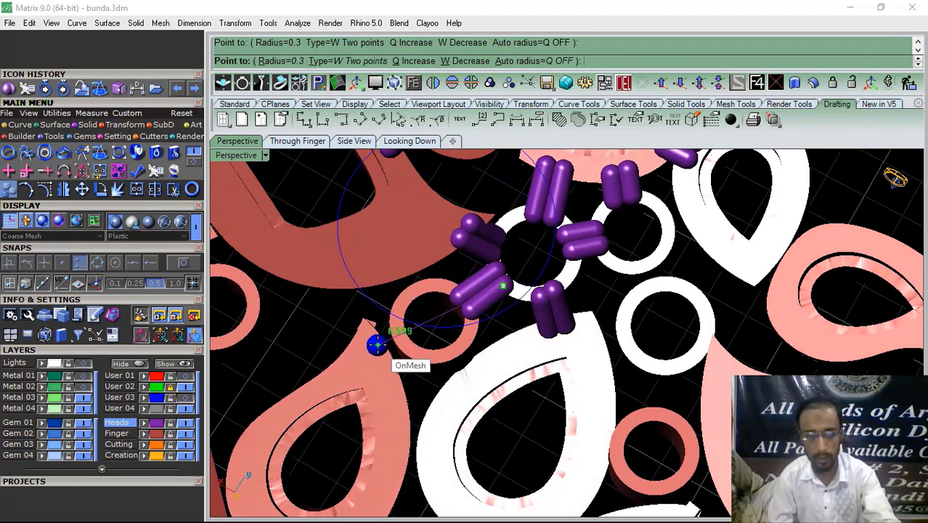
Add single supports joining the lower small ring to the teardrop tip, the adjacent large teardrop setting and the large curved setting
{"action": "scroll", "coordinate": [376, 343], "scroll_direction": "up", "scroll_amount": 6}
{"action": "left_click", "coordinate": [376, 376]}
{"action": "left_click", "coordinate": [423, 330]}
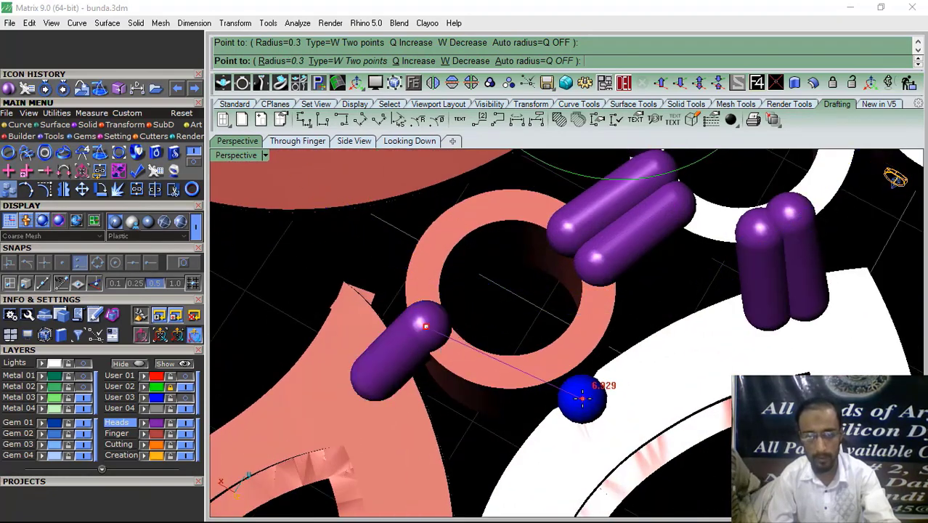
{"action": "left_click", "coordinate": [580, 399]}
{"action": "left_click", "coordinate": [568, 351]}
{"action": "left_click", "coordinate": [467, 218]}
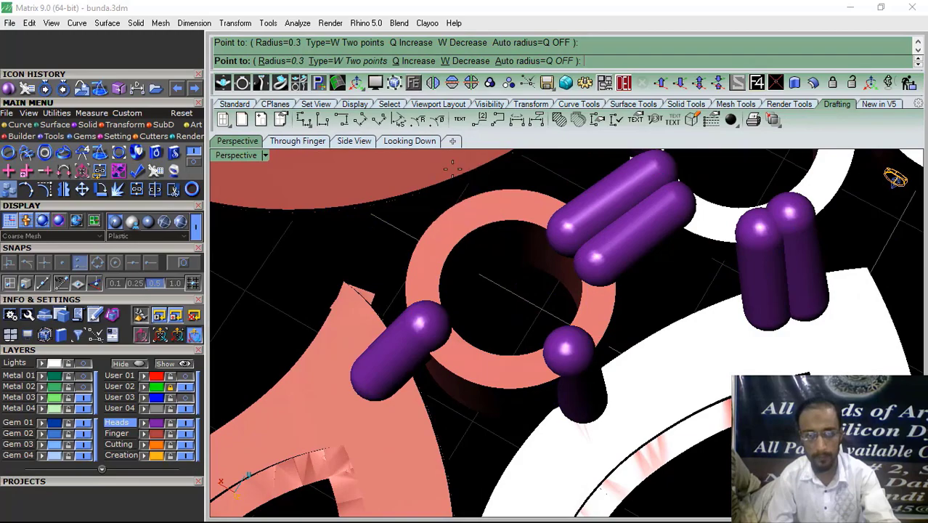
{"action": "left_click", "coordinate": [448, 173]}
Place support pairs joining the large curved setting to the end of the pierced band and to the outer triangular setting
{"action": "scroll", "coordinate": [561, 306], "scroll_direction": "down", "scroll_amount": 9}
{"action": "right_click_drag", "start_coordinate": [480, 317], "coordinate": [504, 378], "text": "shift"}
{"action": "scroll", "coordinate": [486, 378], "scroll_direction": "up", "scroll_amount": 6}
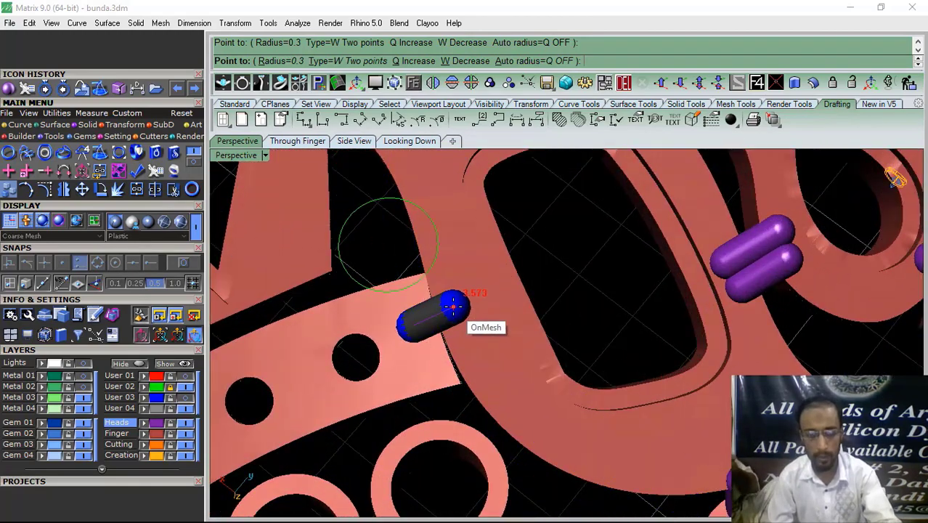
{"action": "scroll", "coordinate": [436, 350], "scroll_direction": "up", "scroll_amount": 2}
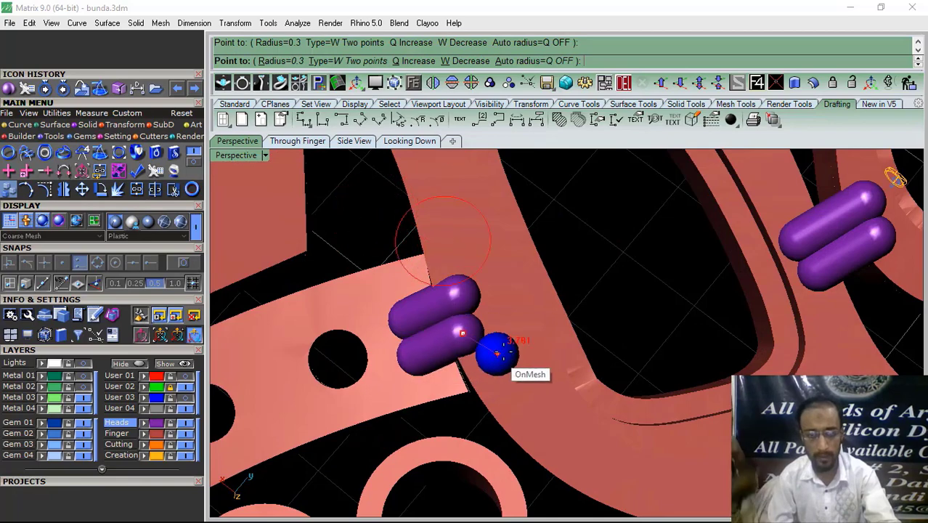
{"action": "scroll", "coordinate": [497, 353], "scroll_direction": "down", "scroll_amount": 3}
{"action": "scroll", "coordinate": [435, 326], "scroll_direction": "up", "scroll_amount": 4}
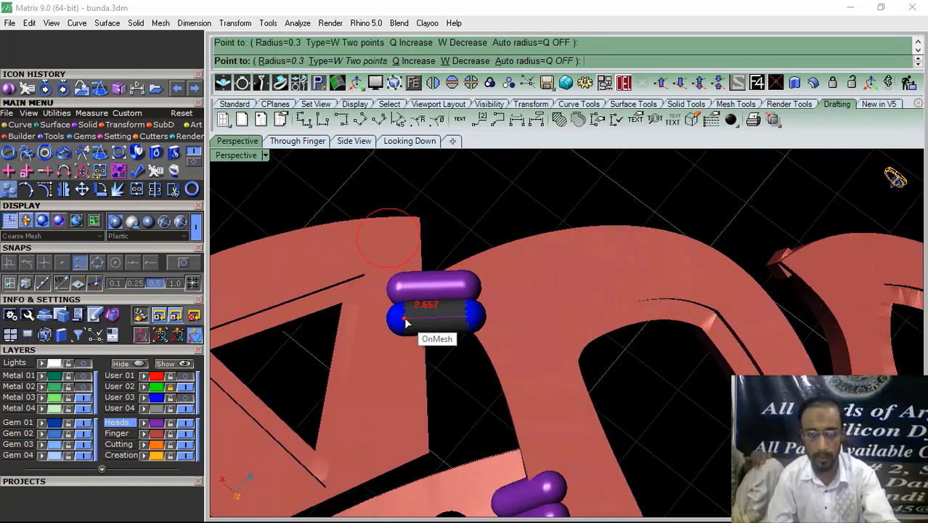
Add single supports from the end ring of the inner row to the pierced band and to the large curved setting
{"action": "scroll", "coordinate": [405, 323], "scroll_direction": "down", "scroll_amount": 3}
{"action": "scroll", "coordinate": [435, 378], "scroll_direction": "up", "scroll_amount": 4}
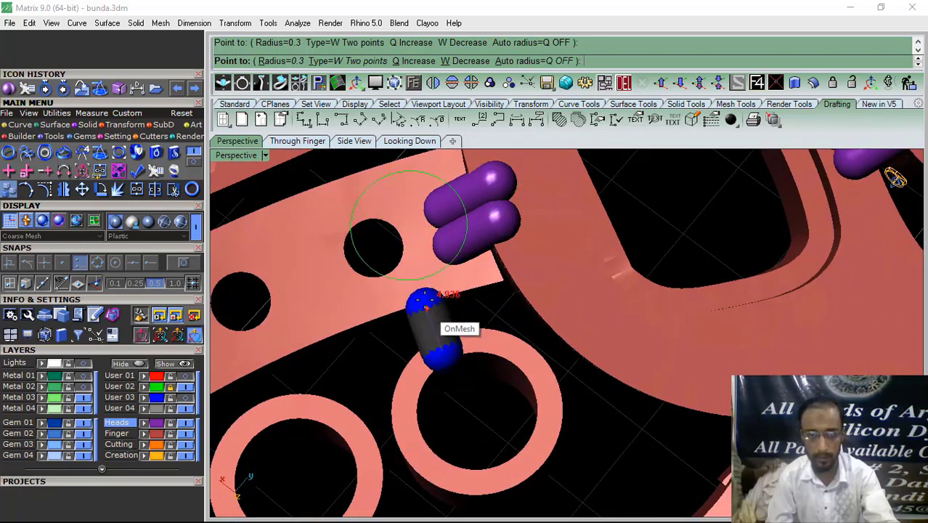
{"action": "scroll", "coordinate": [517, 321], "scroll_direction": "down", "scroll_amount": 3}
{"action": "scroll", "coordinate": [480, 334], "scroll_direction": "up", "scroll_amount": 3}
{"action": "left_click", "coordinate": [519, 301]}
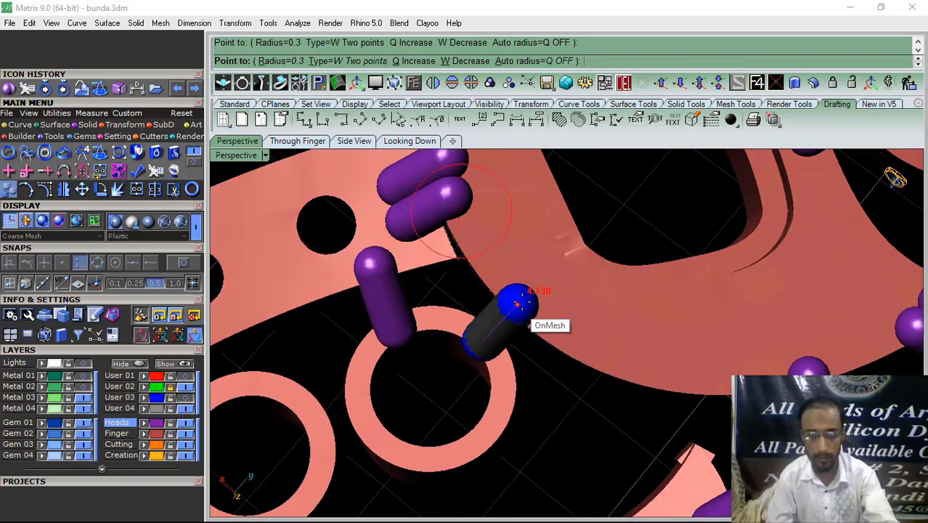
Add single supports joining the second ring of the inner row to the pierced band and to the end ring
{"action": "scroll", "coordinate": [586, 309], "scroll_direction": "down", "scroll_amount": 3}
{"action": "scroll", "coordinate": [387, 332], "scroll_direction": "up", "scroll_amount": 4}
{"action": "left_click", "coordinate": [373, 387]}
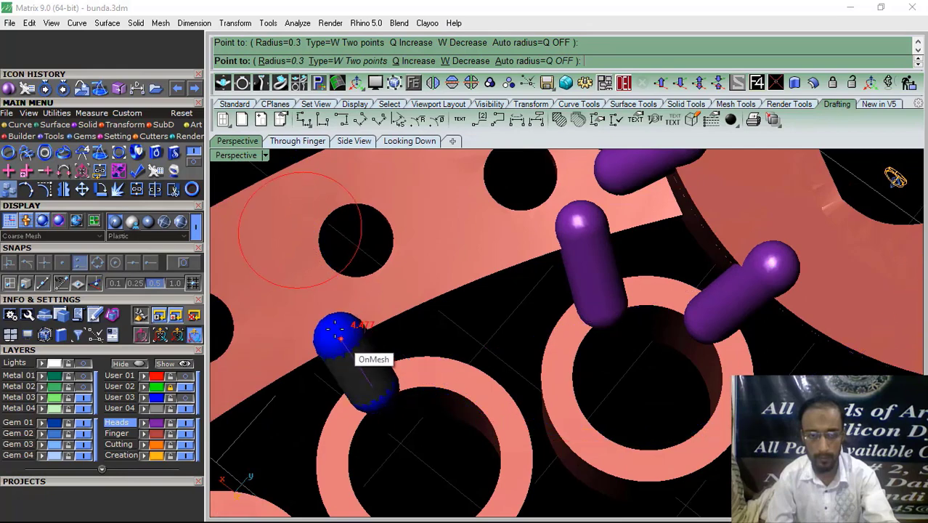
{"action": "left_click", "coordinate": [333, 327]}
{"action": "left_click", "coordinate": [518, 410]}
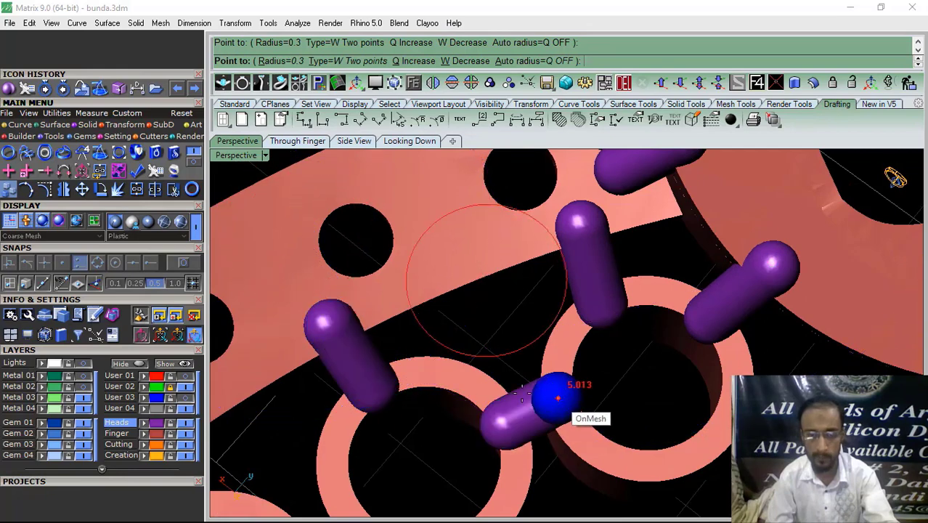
Join the third and fourth rings of the row to the pierced band and to their neighbouring rings with single supports
{"action": "scroll", "coordinate": [514, 330], "scroll_direction": "down", "scroll_amount": 3}
{"action": "scroll", "coordinate": [511, 332], "scroll_direction": "down", "scroll_amount": 2}
{"action": "scroll", "coordinate": [542, 374], "scroll_direction": "up", "scroll_amount": 5}
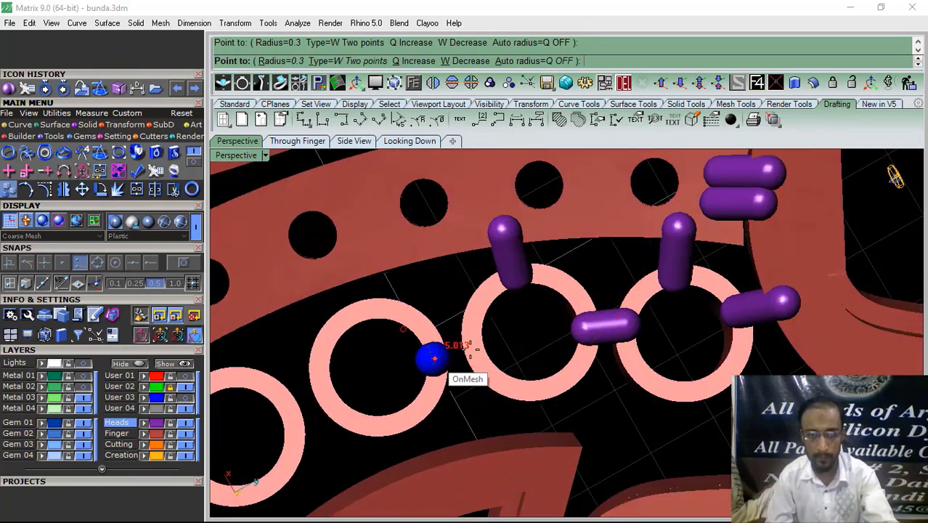
{"action": "scroll", "coordinate": [457, 363], "scroll_direction": "down", "scroll_amount": 3}
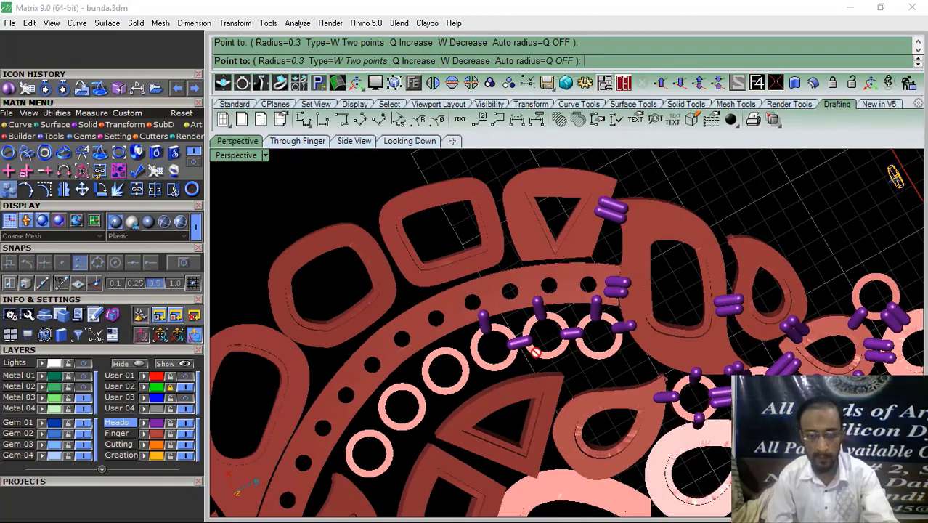
{"action": "scroll", "coordinate": [457, 363], "scroll_direction": "up", "scroll_amount": 5}
{"action": "left_click", "coordinate": [543, 328]}
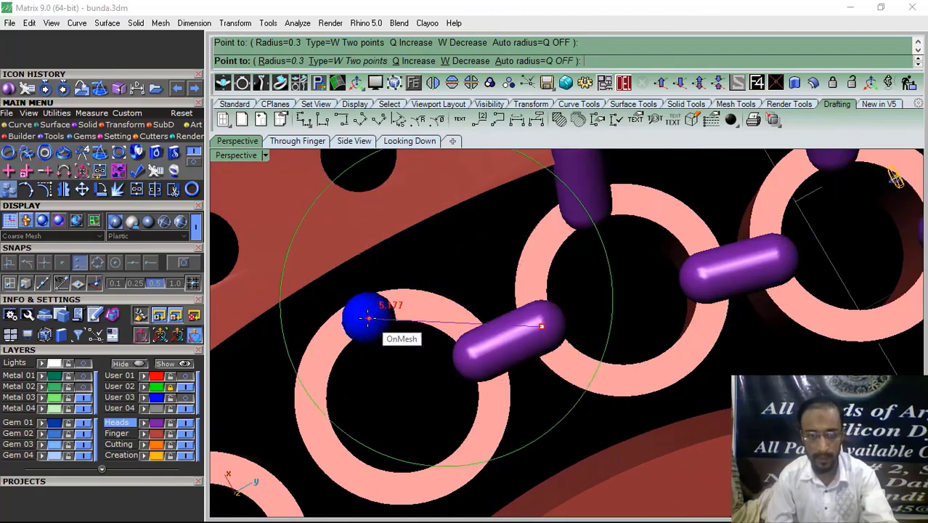
{"action": "left_click", "coordinate": [334, 256]}
Place two parallel supports between the fourth ring and the triangular setting below the row
{"action": "scroll", "coordinate": [408, 324], "scroll_direction": "down", "scroll_amount": 3}
{"action": "scroll", "coordinate": [451, 412], "scroll_direction": "up", "scroll_amount": 2}
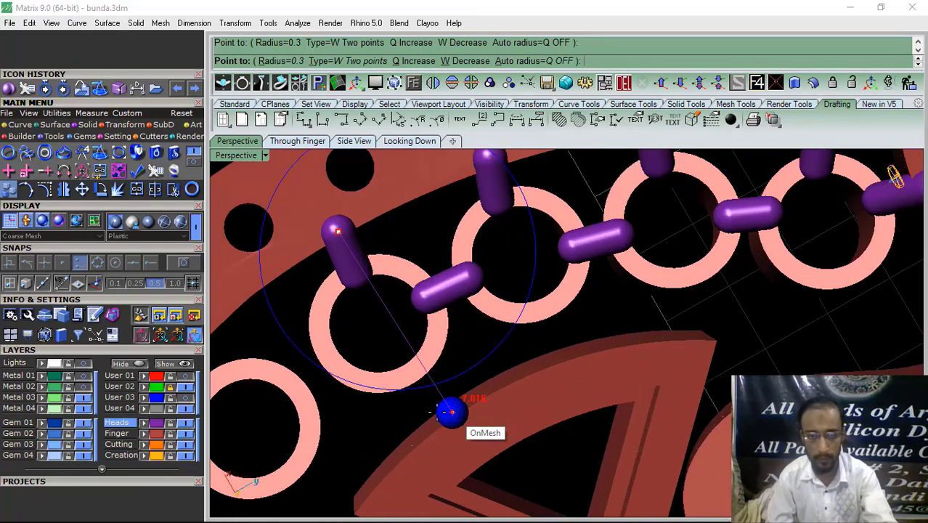
{"action": "left_click", "coordinate": [409, 376]}
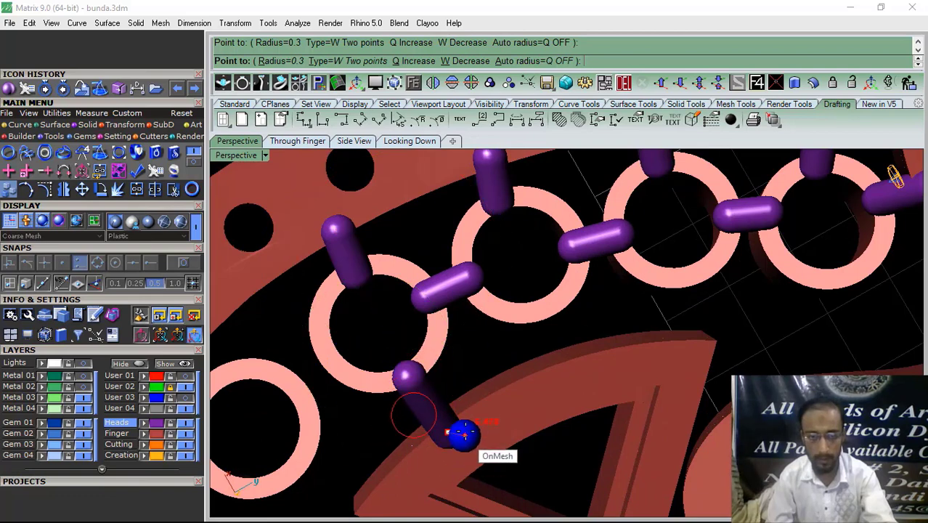
{"action": "left_click", "coordinate": [434, 360]}
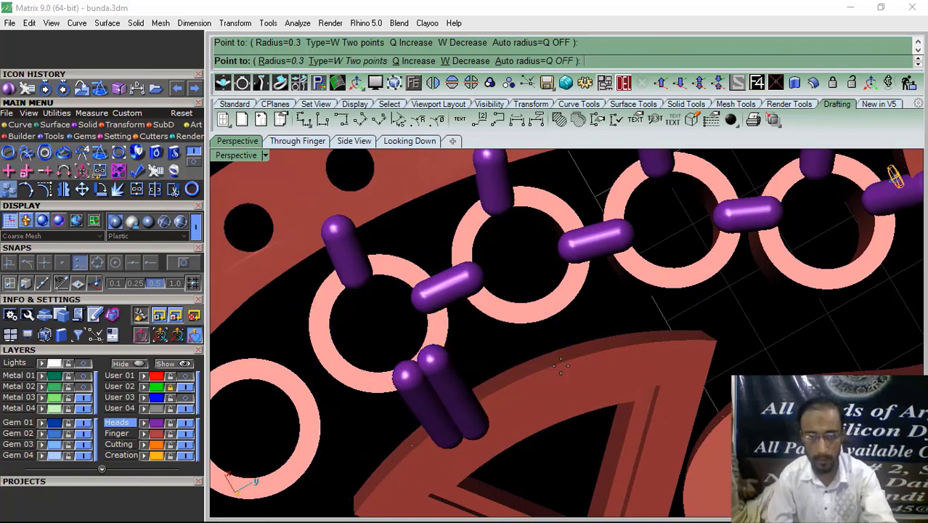
Join the inner triangular setting to the third ring with two supports and to the second ring with one support
{"action": "left_click", "coordinate": [516, 321]}
{"action": "scroll", "coordinate": [485, 392], "scroll_direction": "down", "scroll_amount": 2}
{"action": "scroll", "coordinate": [593, 375], "scroll_direction": "up", "scroll_amount": 2}
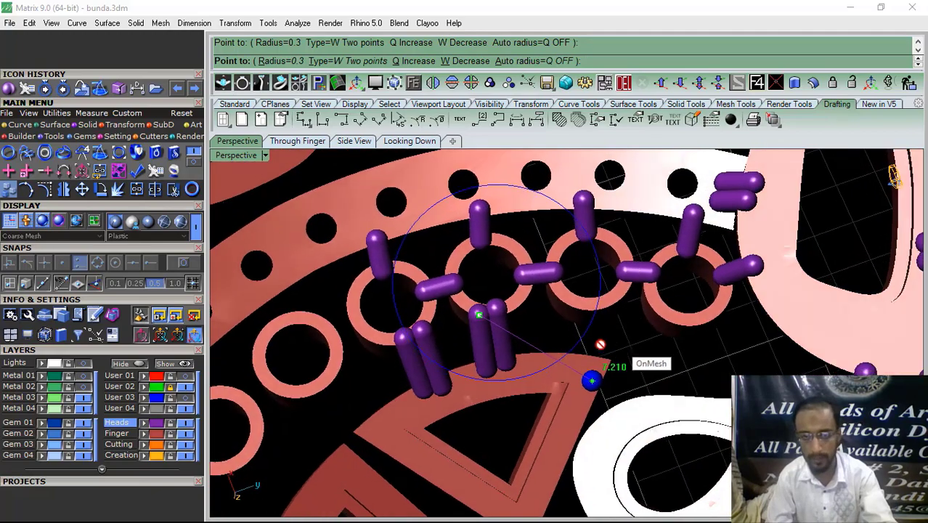
{"action": "scroll", "coordinate": [600, 345], "scroll_direction": "up", "scroll_amount": 3}
{"action": "left_click", "coordinate": [574, 384]}
{"action": "left_click", "coordinate": [590, 261]}
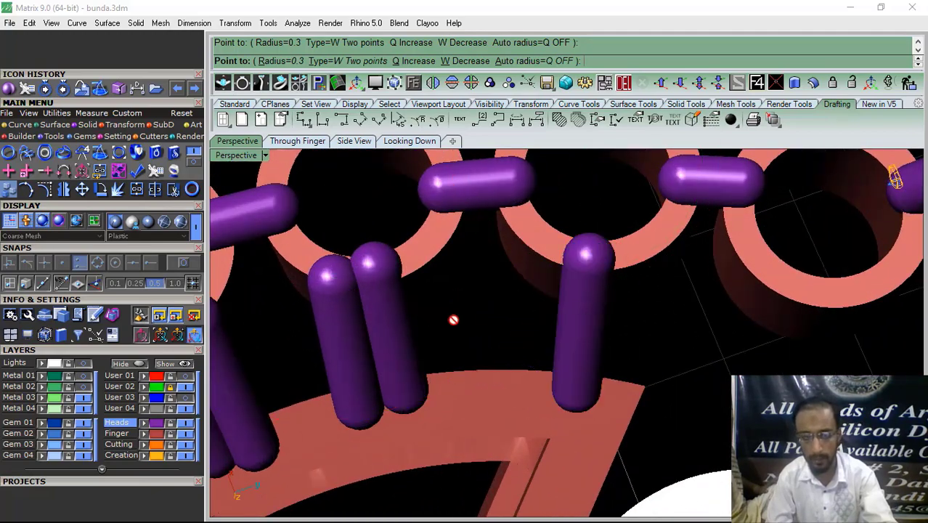
Join the inner triangular and pale teardrop settings with two supports, and each of them to the rounded central setting with one
{"action": "scroll", "coordinate": [508, 342], "scroll_direction": "down", "scroll_amount": 2}
{"action": "scroll", "coordinate": [614, 367], "scroll_direction": "up", "scroll_amount": 2}
{"action": "scroll", "coordinate": [508, 396], "scroll_direction": "up", "scroll_amount": 2}
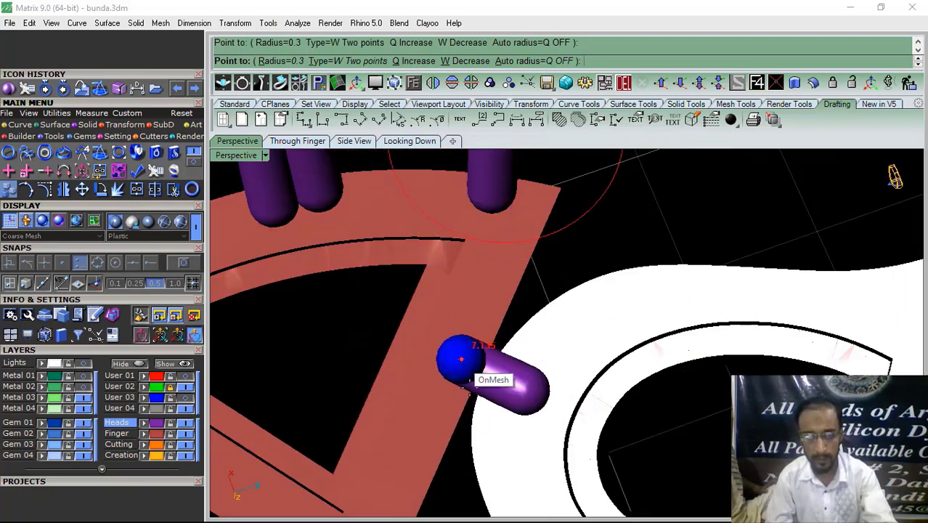
{"action": "scroll", "coordinate": [450, 395], "scroll_direction": "down", "scroll_amount": 4}
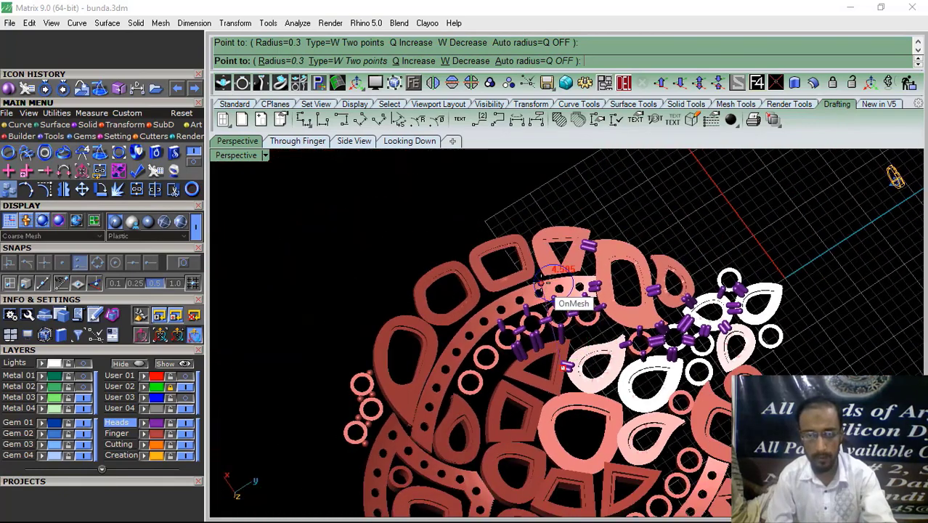
{"action": "scroll", "coordinate": [570, 392], "scroll_direction": "up", "scroll_amount": 5}
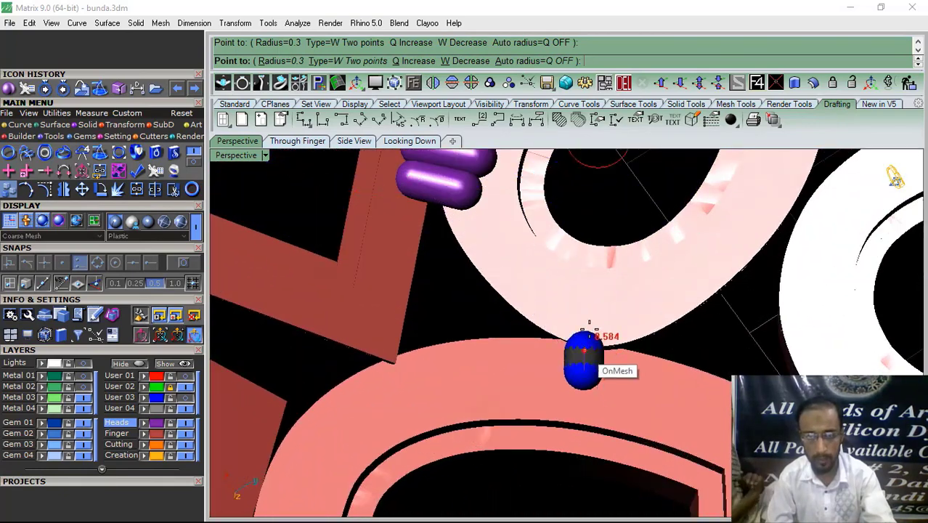
{"action": "scroll", "coordinate": [427, 358], "scroll_direction": "down", "scroll_amount": 4}
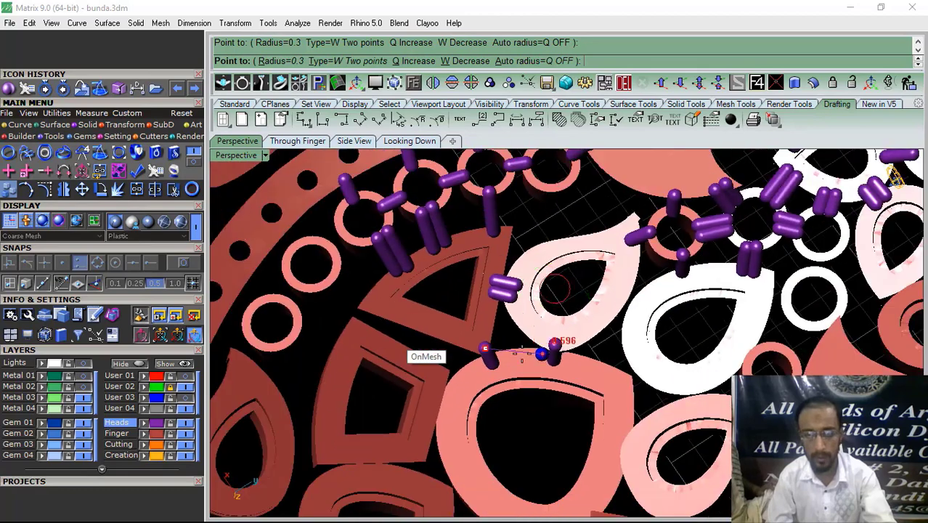
Place support pairs joining the four-sided setting to the inner triangular setting and to the rounded central setting
{"action": "scroll", "coordinate": [544, 395], "scroll_direction": "up", "scroll_amount": 5}
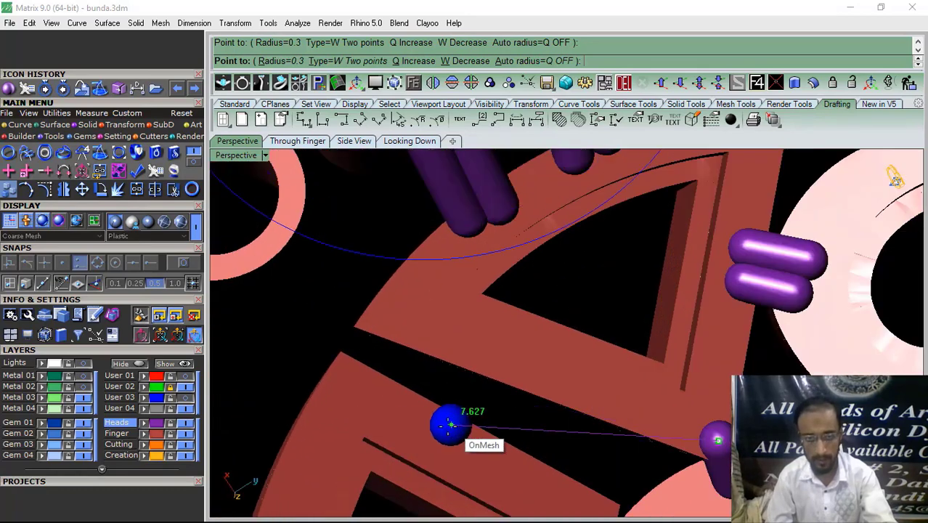
{"action": "left_click", "coordinate": [450, 425]}
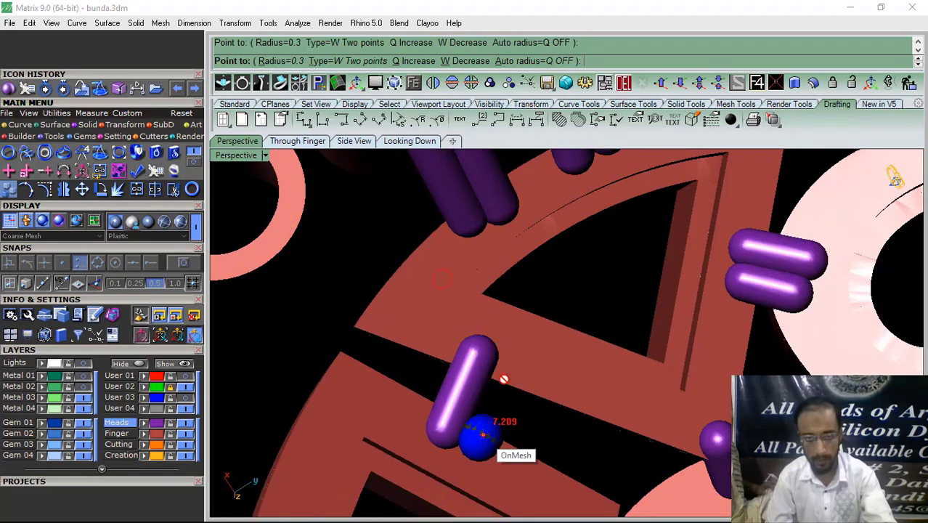
{"action": "scroll", "coordinate": [504, 378], "scroll_direction": "down", "scroll_amount": 5}
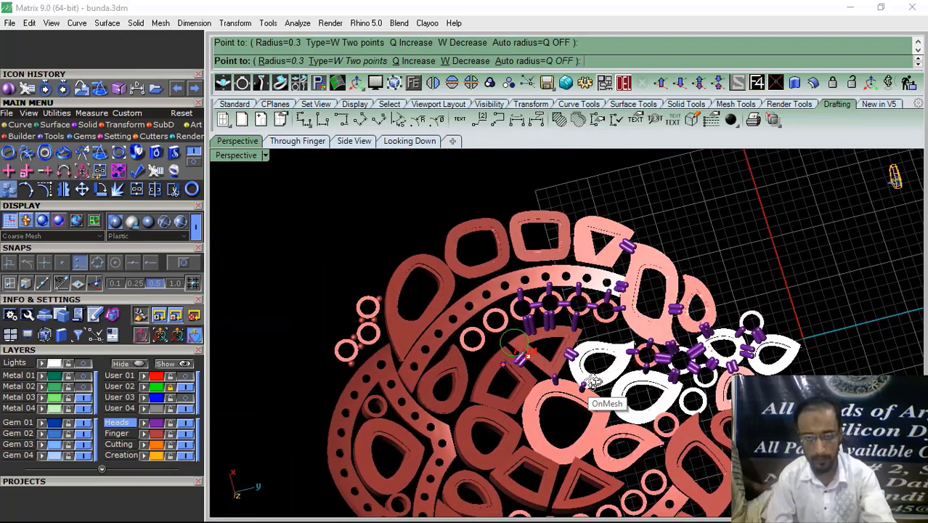
{"action": "scroll", "coordinate": [592, 381], "scroll_direction": "up", "scroll_amount": 8}
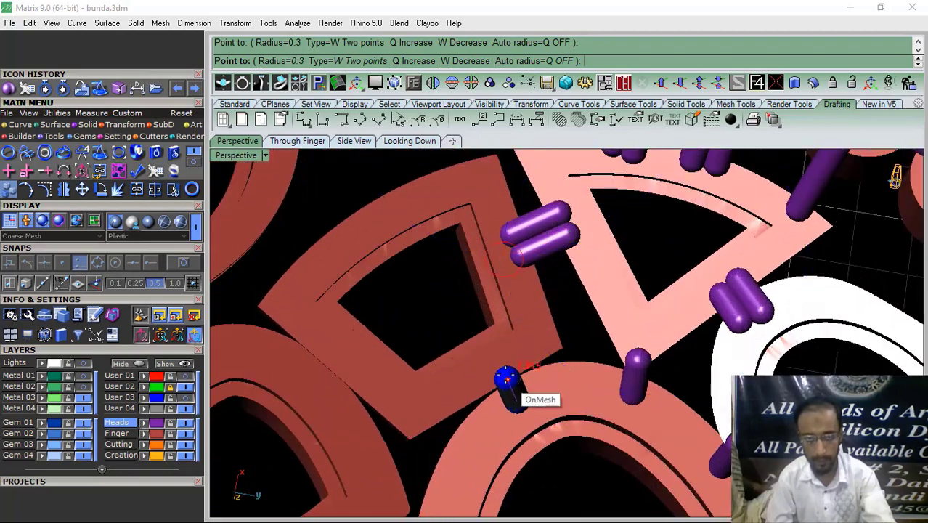
{"action": "scroll", "coordinate": [501, 396], "scroll_direction": "up", "scroll_amount": 3}
{"action": "scroll", "coordinate": [482, 371], "scroll_direction": "down", "scroll_amount": 5}
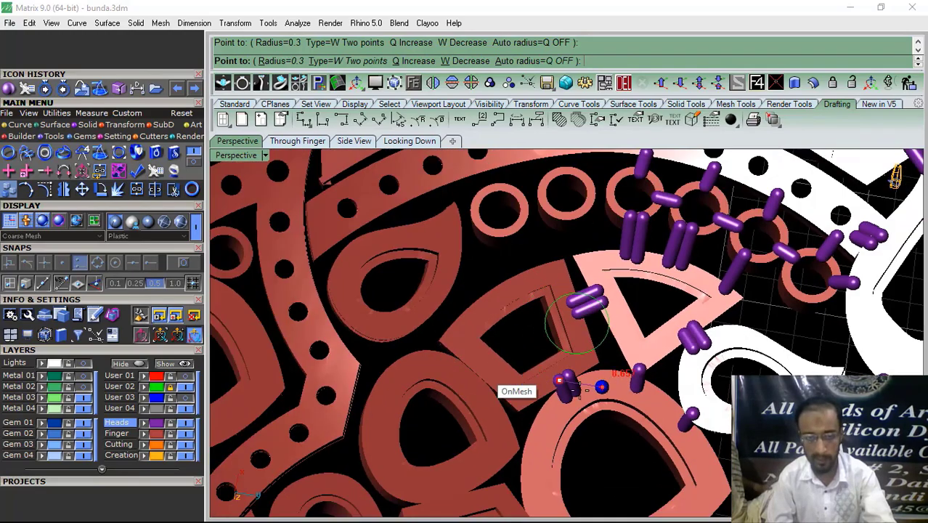
Place support pairs from the large oval setting to the rounded central setting and to the four-sided setting beside it
{"action": "scroll", "coordinate": [481, 377], "scroll_direction": "up", "scroll_amount": 8}
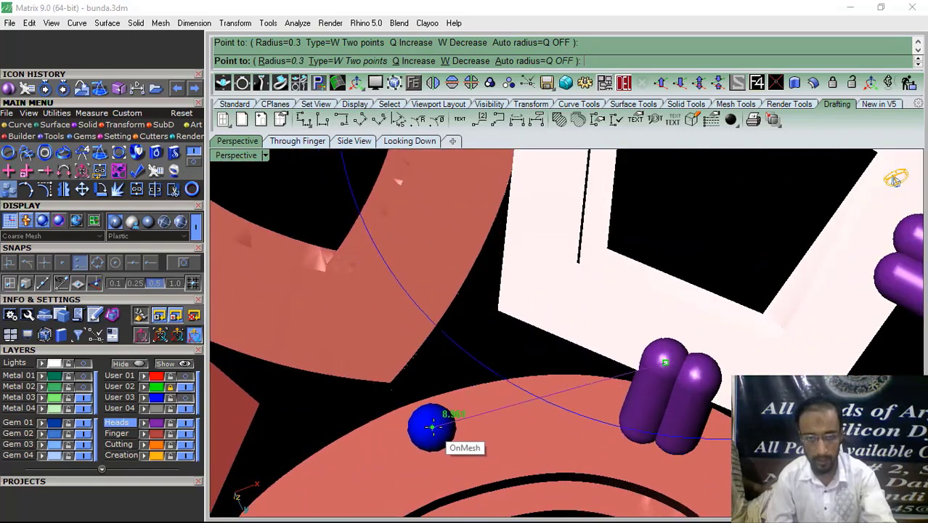
{"action": "left_click", "coordinate": [410, 356]}
{"action": "left_click", "coordinate": [432, 432]}
{"action": "left_click", "coordinate": [388, 449]}
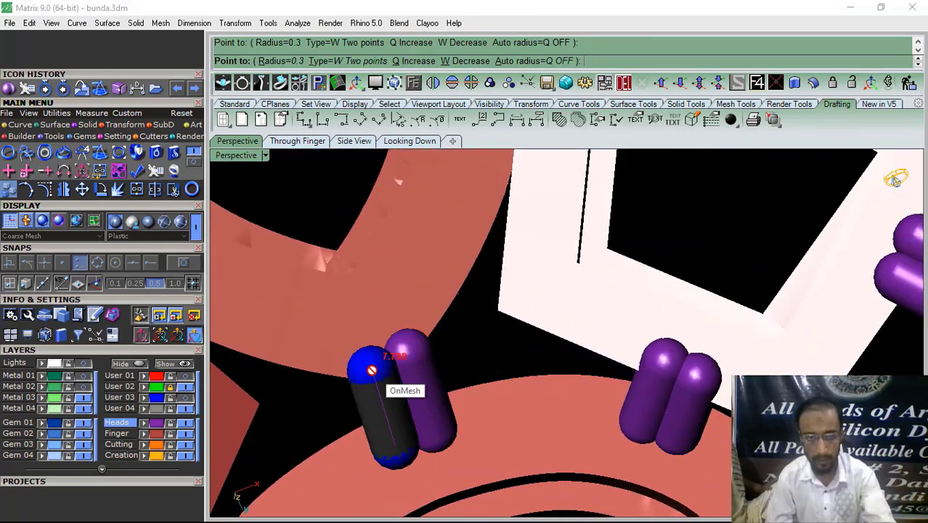
{"action": "left_click", "coordinate": [373, 369]}
{"action": "scroll", "coordinate": [445, 414], "scroll_direction": "down", "scroll_amount": 5}
{"action": "scroll", "coordinate": [463, 274], "scroll_direction": "up", "scroll_amount": 4}
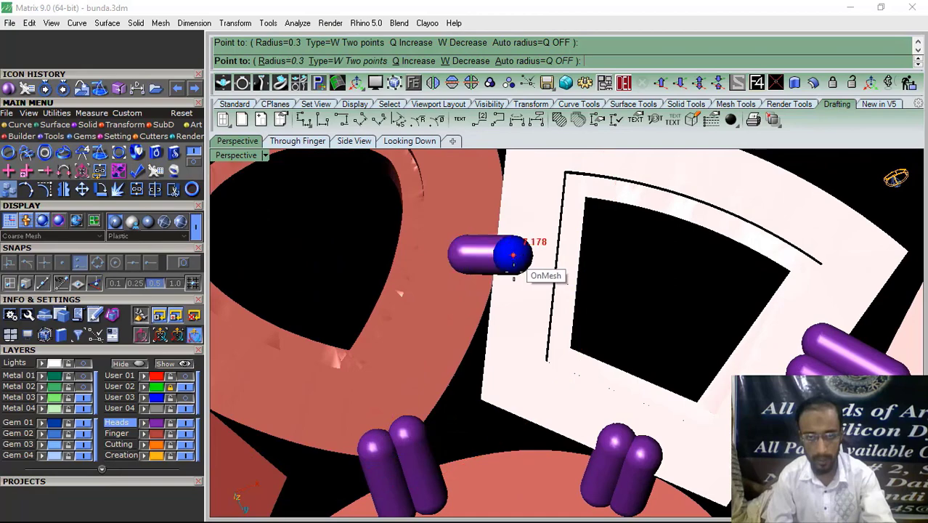
Place support pairs from the teardrop setting near the pierced band to the large oval setting and to the four-sided setting
{"action": "scroll", "coordinate": [462, 324], "scroll_direction": "down", "scroll_amount": 3}
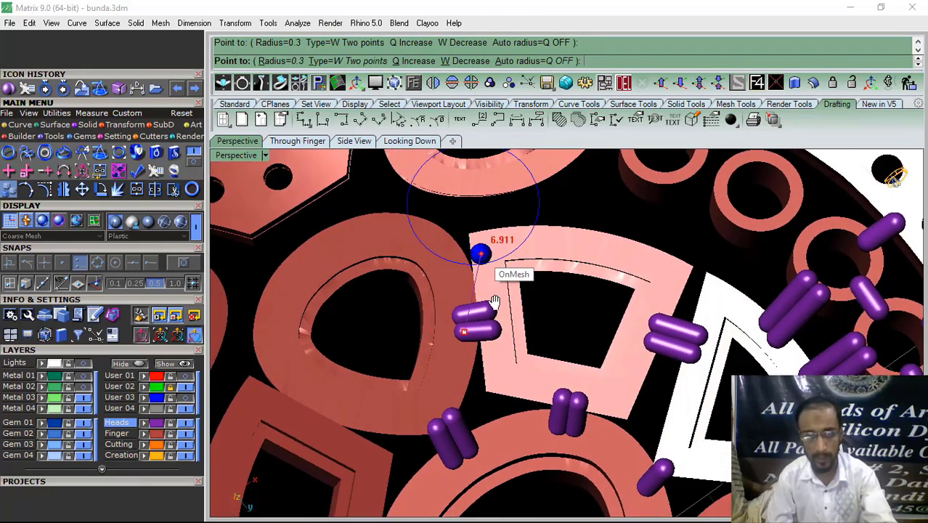
{"action": "scroll", "coordinate": [440, 366], "scroll_direction": "up", "scroll_amount": 4}
{"action": "left_click", "coordinate": [455, 286]}
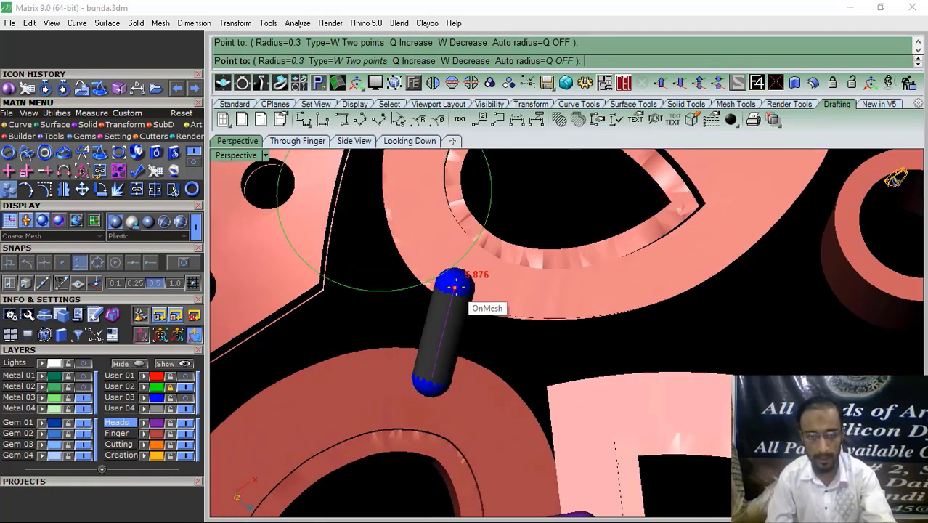
{"action": "left_click", "coordinate": [487, 300]}
{"action": "scroll", "coordinate": [400, 321], "scroll_direction": "down", "scroll_amount": 3}
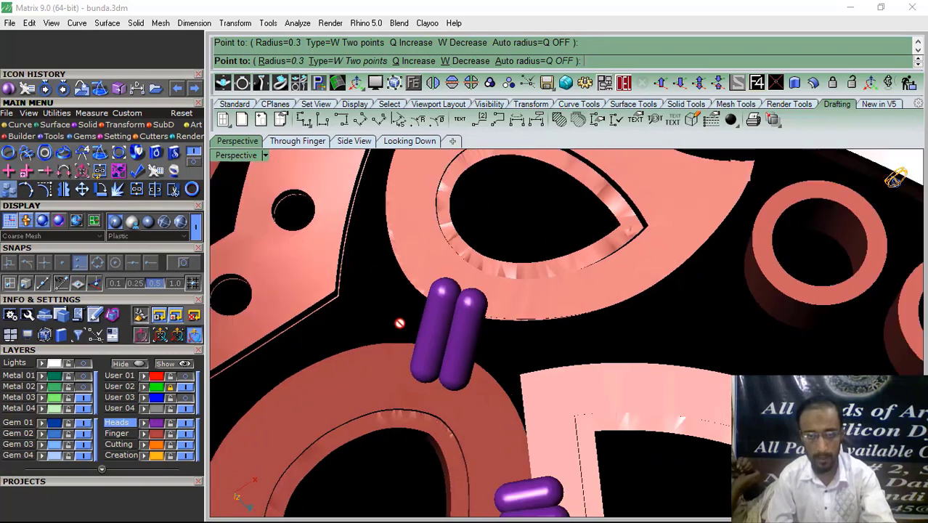
{"action": "scroll", "coordinate": [529, 333], "scroll_direction": "up", "scroll_amount": 2}
{"action": "left_click", "coordinate": [520, 363]}
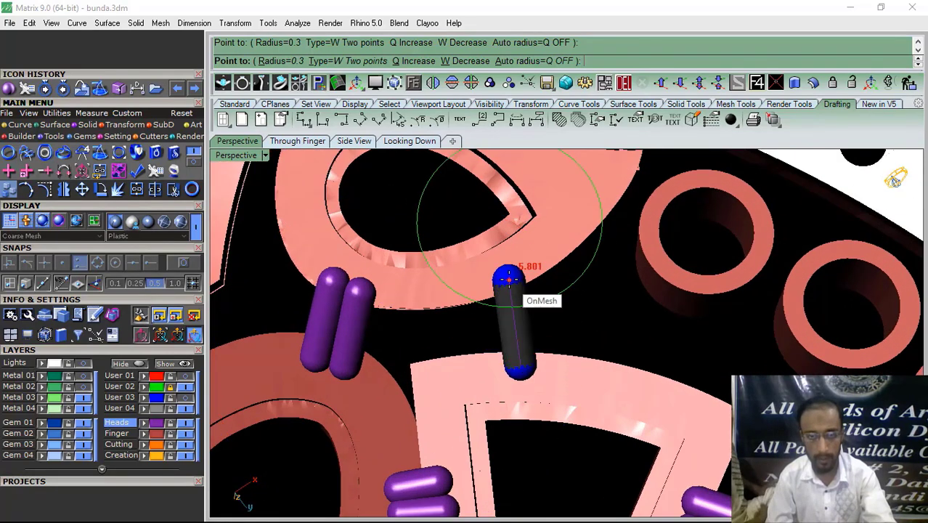
Place two supports joining the large oval setting to the angled pierced band beside it
{"action": "scroll", "coordinate": [481, 289], "scroll_direction": "down", "scroll_amount": 5}
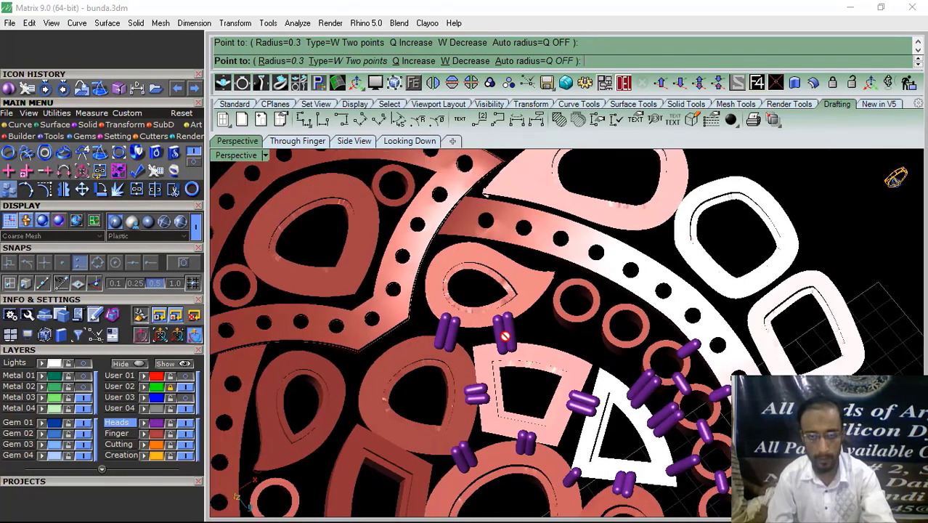
{"action": "scroll", "coordinate": [438, 355], "scroll_direction": "up", "scroll_amount": 6}
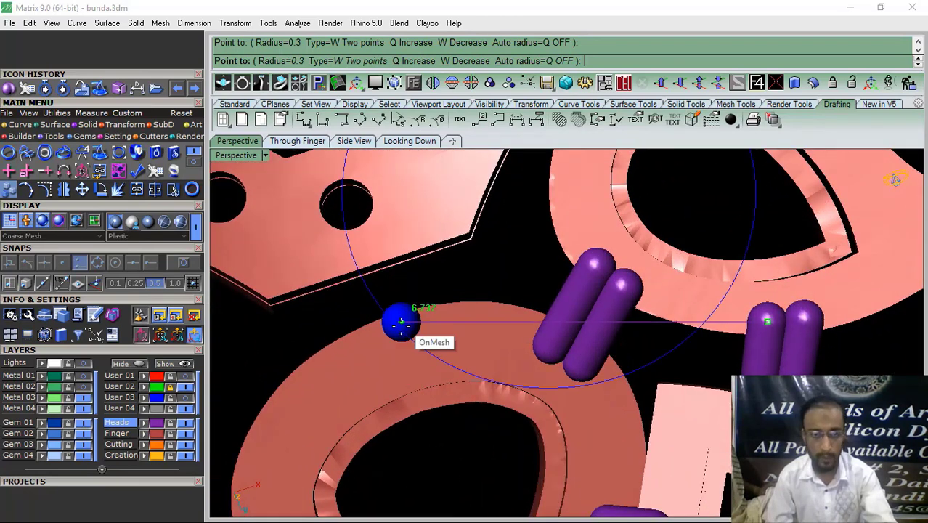
{"action": "left_click", "coordinate": [371, 260]}
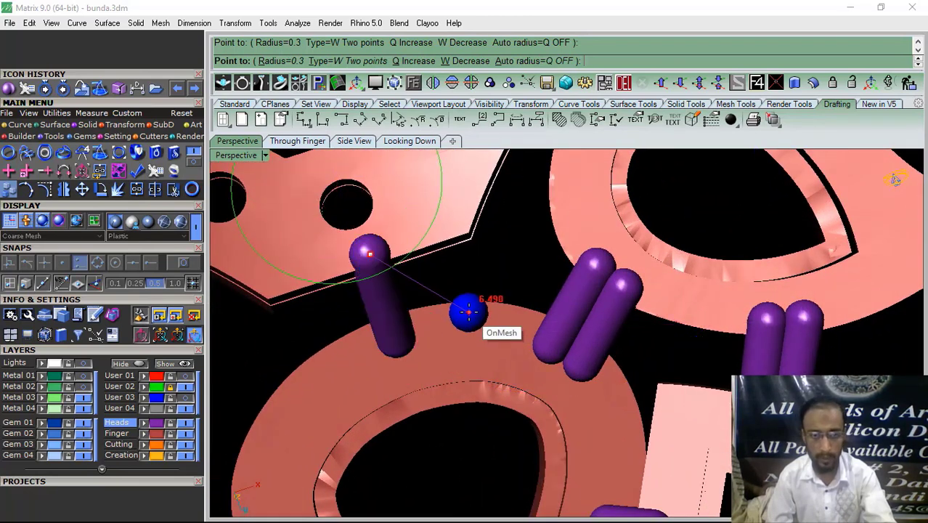
{"action": "scroll", "coordinate": [468, 300], "scroll_direction": "down", "scroll_amount": 3}
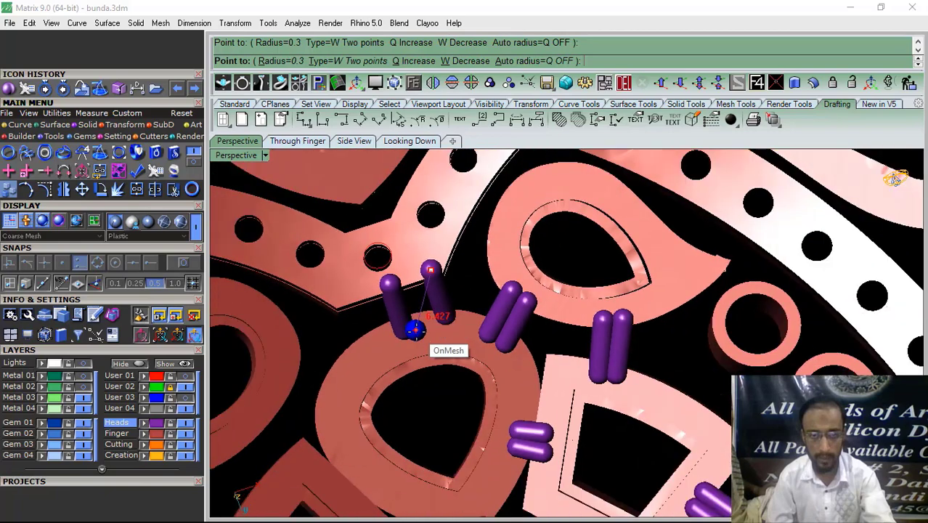
Place a support pair from the inner teardrop setting to each of the two pierced bands next to it
{"action": "scroll", "coordinate": [540, 293], "scroll_direction": "up", "scroll_amount": 5}
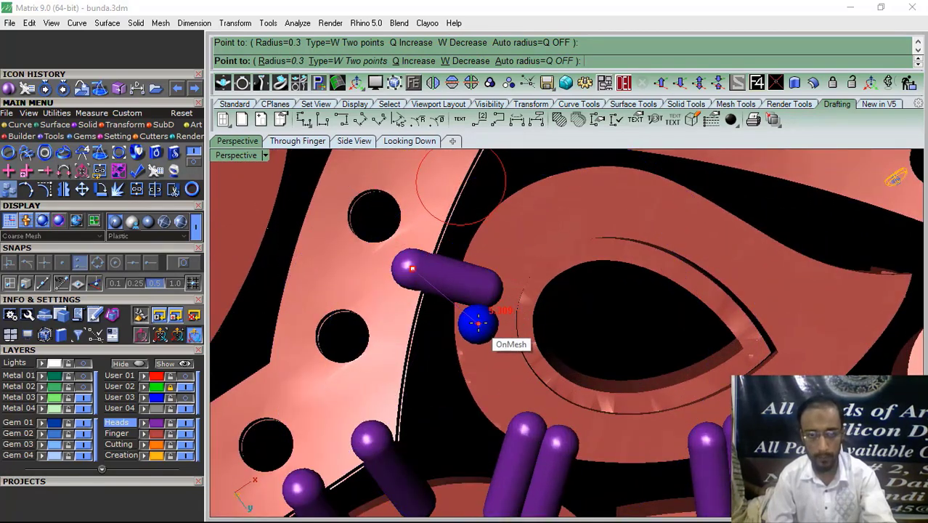
{"action": "left_click", "coordinate": [416, 313]}
{"action": "scroll", "coordinate": [415, 356], "scroll_direction": "down", "scroll_amount": 4}
{"action": "right_click_drag", "start_coordinate": [539, 315], "coordinate": [569, 276]}
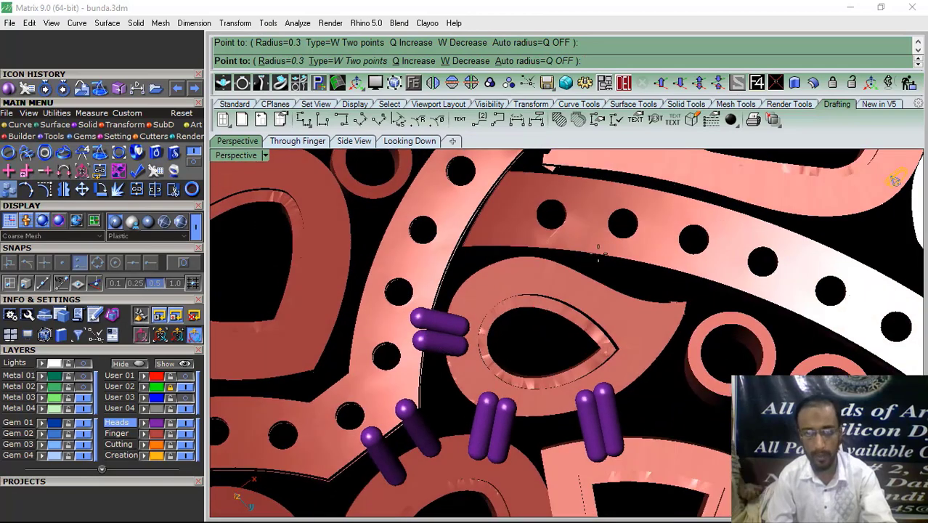
{"action": "scroll", "coordinate": [569, 270], "scroll_direction": "up", "scroll_amount": 4}
{"action": "left_click", "coordinate": [565, 306]}
{"action": "left_click", "coordinate": [580, 229]}
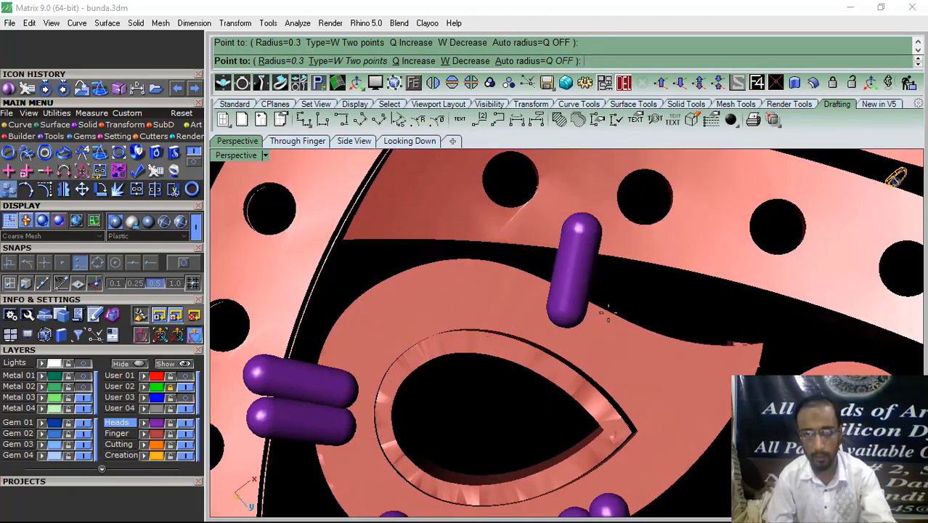
{"action": "left_click", "coordinate": [600, 316]}
{"action": "left_click", "coordinate": [609, 238]}
{"action": "scroll", "coordinate": [456, 289], "scroll_direction": "down", "scroll_amount": 3}
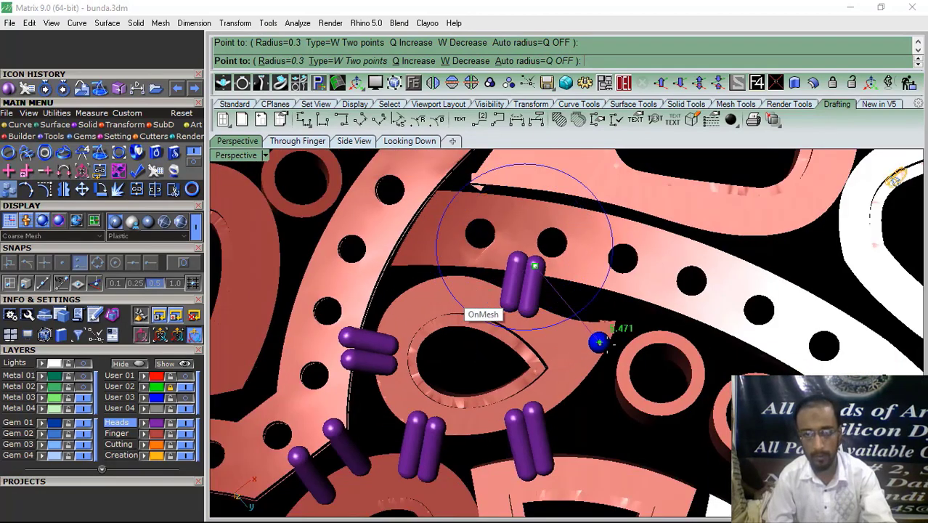
Join the first small ring to the inner teardrop's tip with two supports and to the curved pierced band with one
{"action": "scroll", "coordinate": [641, 356], "scroll_direction": "up", "scroll_amount": 5}
{"action": "left_click", "coordinate": [641, 366]}
{"action": "left_click", "coordinate": [580, 338]}
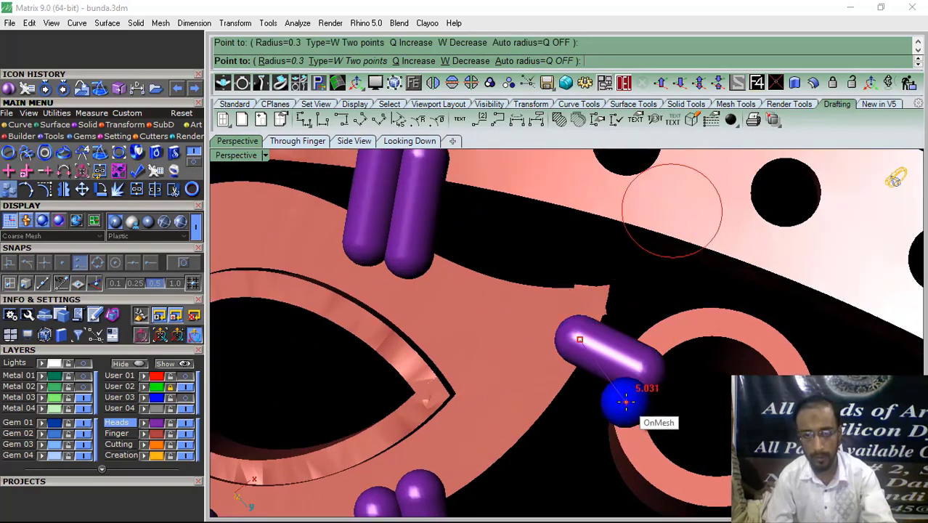
{"action": "left_click", "coordinate": [628, 403]}
{"action": "left_click", "coordinate": [557, 374]}
{"action": "left_click", "coordinate": [748, 336]}
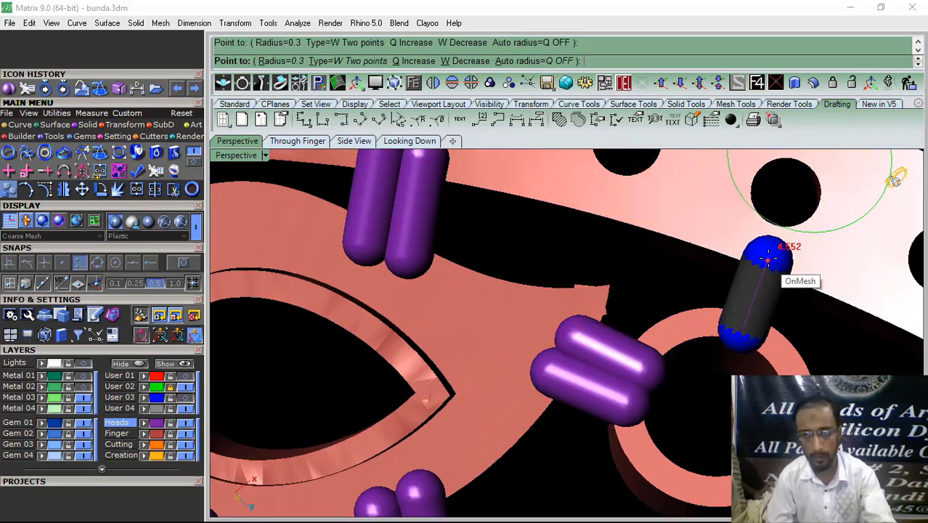
{"action": "left_click", "coordinate": [771, 254]}
{"action": "scroll", "coordinate": [430, 323], "scroll_direction": "down", "scroll_amount": 5}
{"action": "right_click_drag", "start_coordinate": [433, 325], "coordinate": [509, 369]}
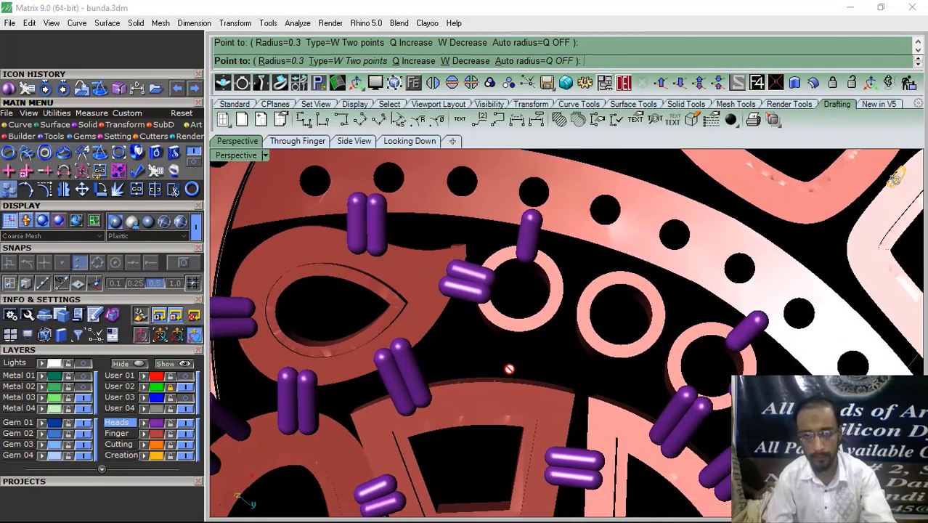
Join the first small ring to the four-sided setting with two supports and to the neighbouring small ring with one
{"action": "scroll", "coordinate": [508, 372], "scroll_direction": "up", "scroll_amount": 1}
{"action": "left_click", "coordinate": [486, 400]}
{"action": "left_click", "coordinate": [502, 310]}
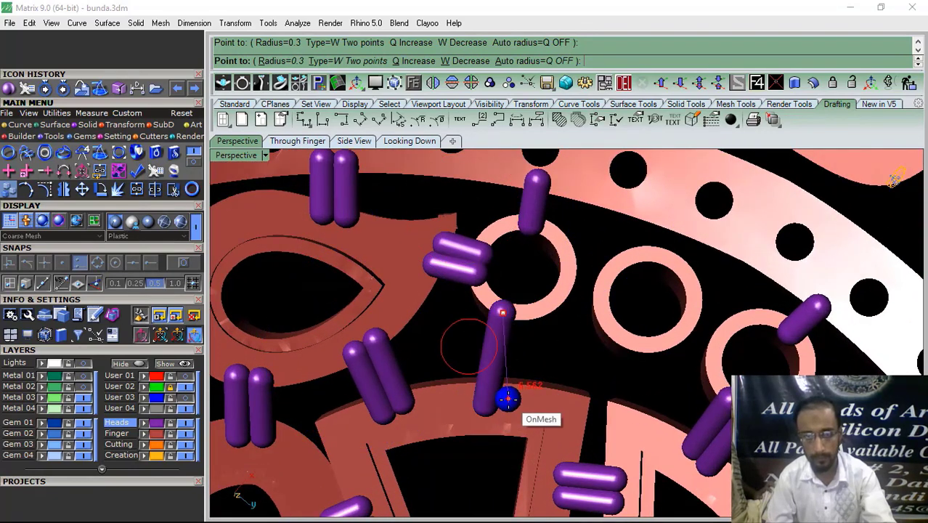
{"action": "scroll", "coordinate": [595, 286], "scroll_direction": "up", "scroll_amount": 2}
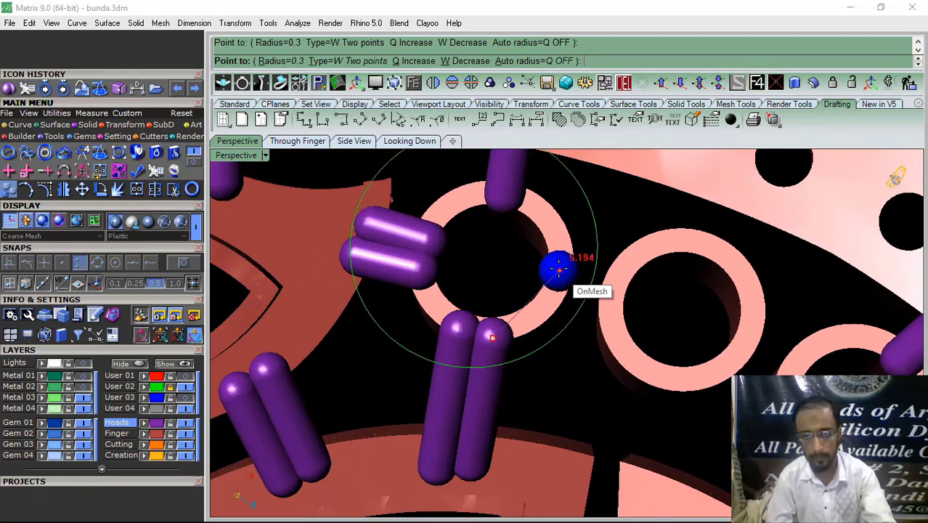
{"action": "scroll", "coordinate": [490, 271], "scroll_direction": "down", "scroll_amount": 5}
Join the second small ring to the inner triangular setting with one support and the end ring to the pale teardrop setting with two
{"action": "scroll", "coordinate": [512, 356], "scroll_direction": "up", "scroll_amount": 5}
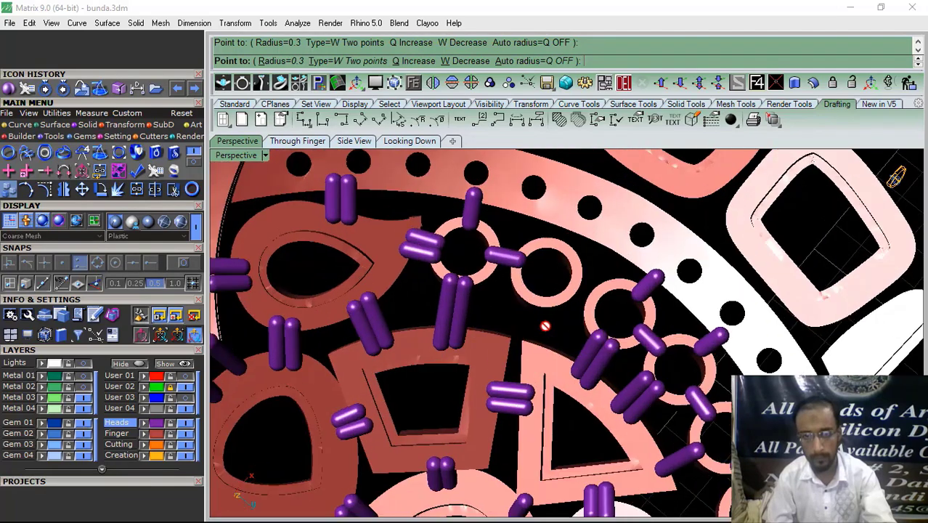
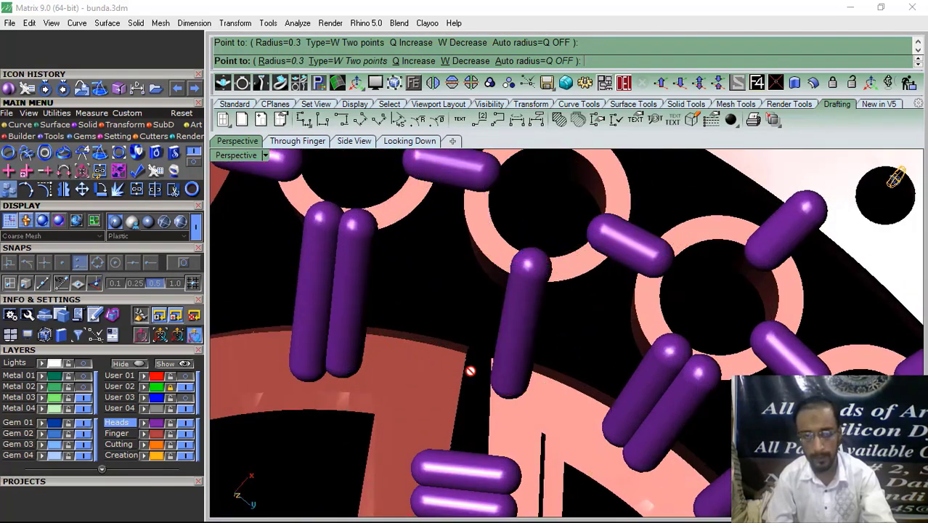
{"action": "scroll", "coordinate": [528, 410], "scroll_direction": "down", "scroll_amount": 5}
{"action": "right_click_drag", "start_coordinate": [490, 386], "coordinate": [585, 368]}
{"action": "scroll", "coordinate": [585, 368], "scroll_direction": "up", "scroll_amount": 8}
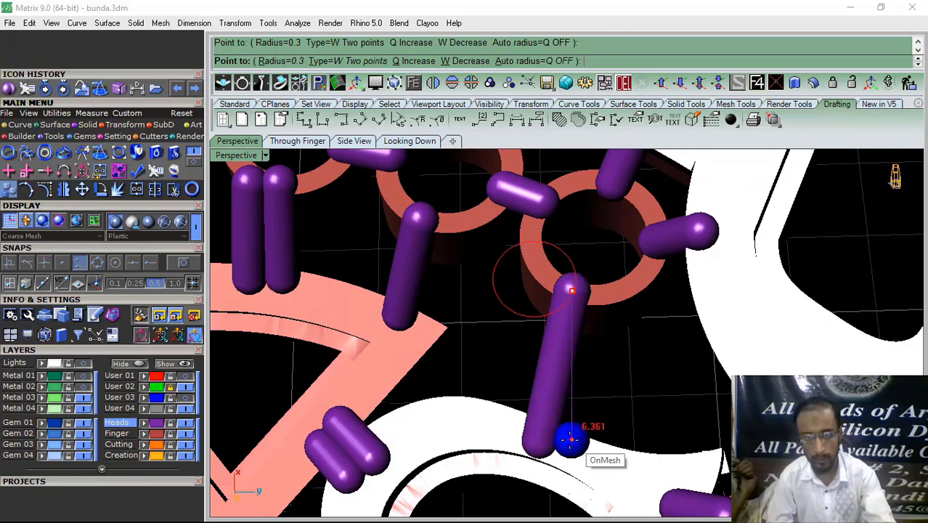
{"action": "left_click", "coordinate": [571, 440]}
{"action": "scroll", "coordinate": [534, 347], "scroll_direction": "down", "scroll_amount": 5}
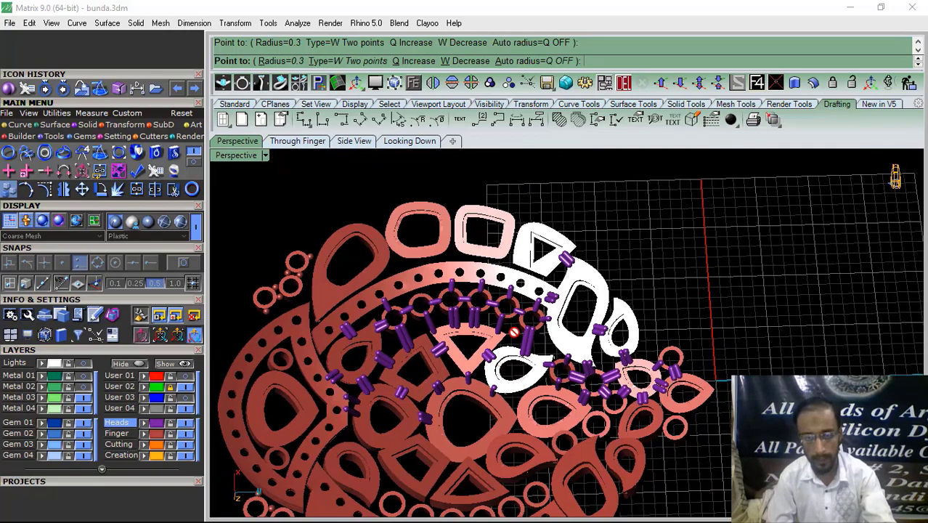
Place support pairs from the lower pale teardrop setting to the pale teardrop above it and to the rounded central setting
{"action": "scroll", "coordinate": [559, 366], "scroll_direction": "up", "scroll_amount": 5}
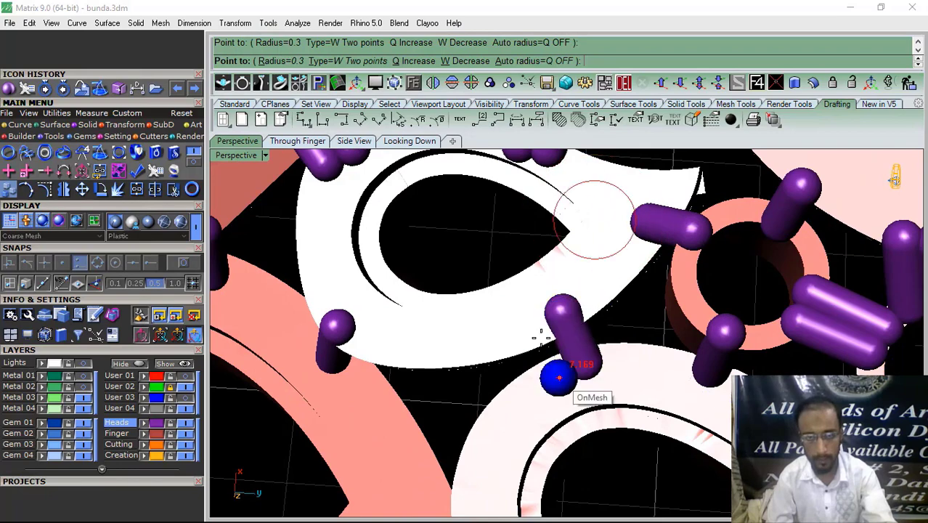
{"action": "scroll", "coordinate": [540, 334], "scroll_direction": "down", "scroll_amount": 3}
{"action": "scroll", "coordinate": [525, 413], "scroll_direction": "up", "scroll_amount": 5}
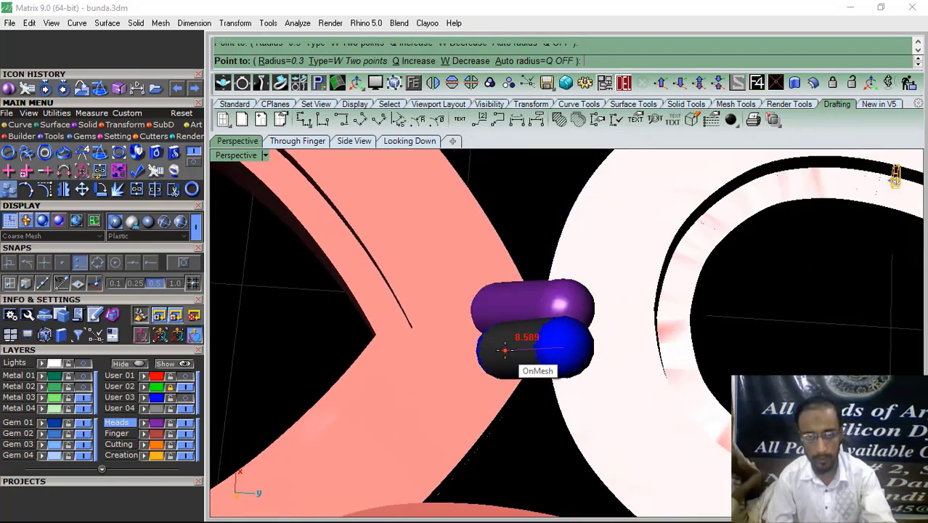
{"action": "scroll", "coordinate": [490, 363], "scroll_direction": "down", "scroll_amount": 5}
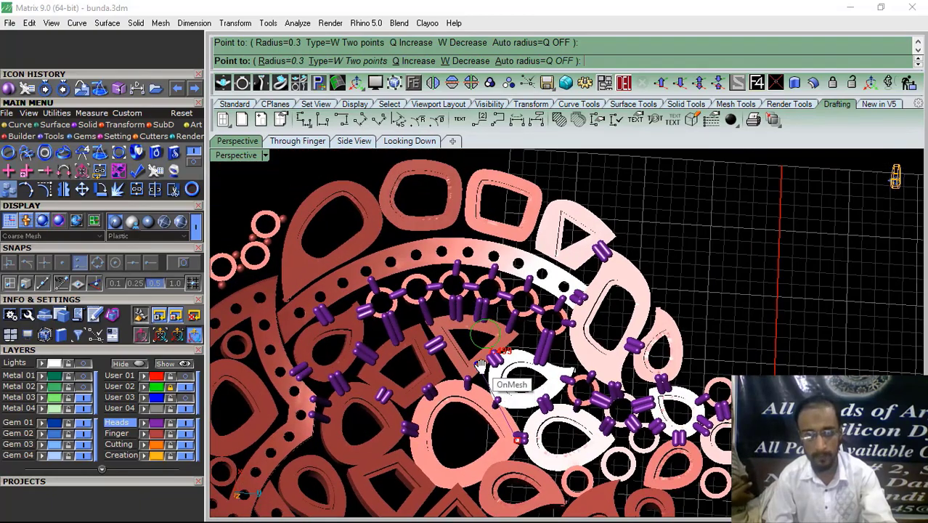
Place support pairs from the curved pierced band to the outer triangular setting and to the rounded square setting beside it
{"action": "scroll", "coordinate": [570, 284], "scroll_direction": "up", "scroll_amount": 6}
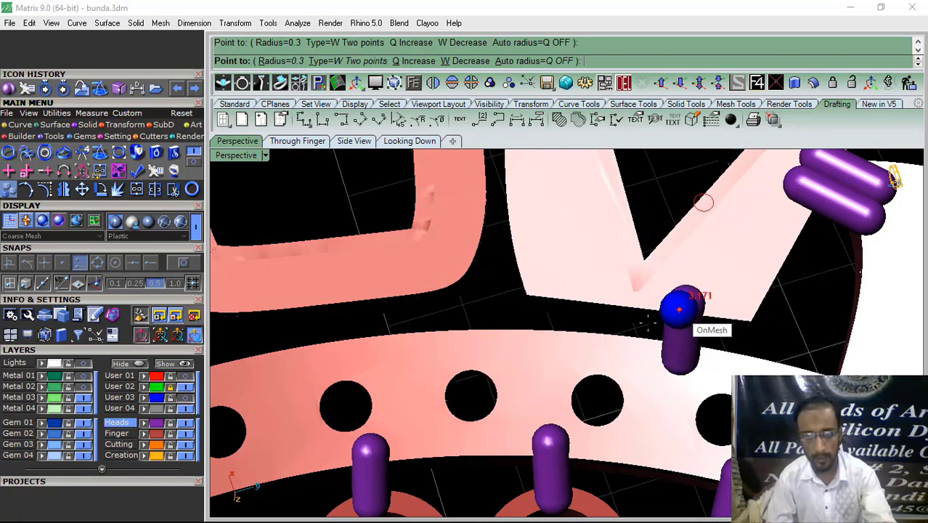
{"action": "left_click", "coordinate": [679, 310]}
{"action": "left_click", "coordinate": [639, 291]}
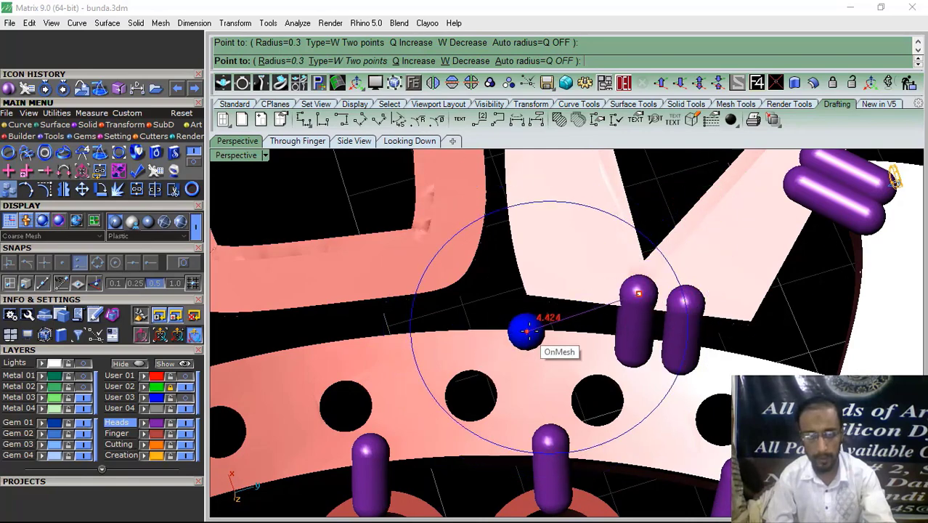
{"action": "scroll", "coordinate": [527, 331], "scroll_direction": "down", "scroll_amount": 3}
{"action": "scroll", "coordinate": [387, 341], "scroll_direction": "up", "scroll_amount": 7}
{"action": "left_click", "coordinate": [360, 286]}
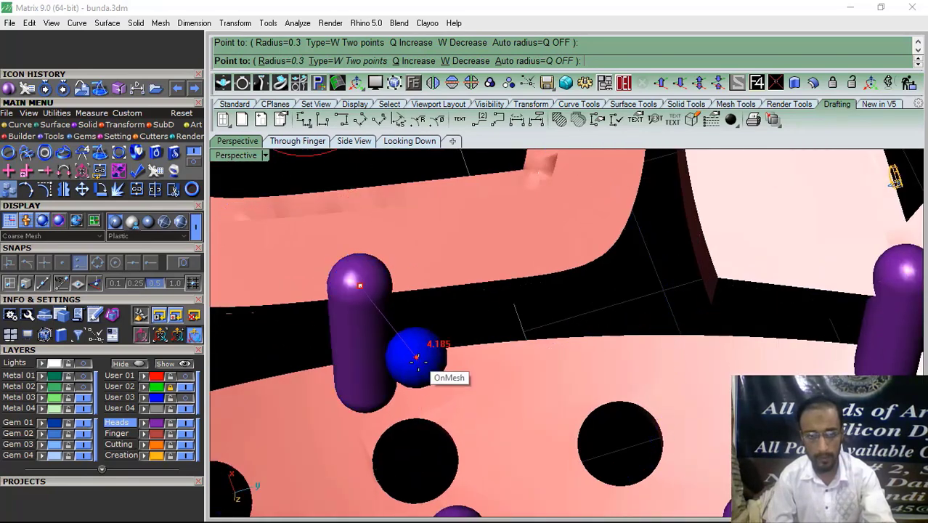
Place support pairs joining the outer rounded square setting to the outer triangular setting and to the next rounded four-sided setting
{"action": "scroll", "coordinate": [571, 267], "scroll_direction": "down", "scroll_amount": 3}
{"action": "scroll", "coordinate": [537, 263], "scroll_direction": "up", "scroll_amount": 3}
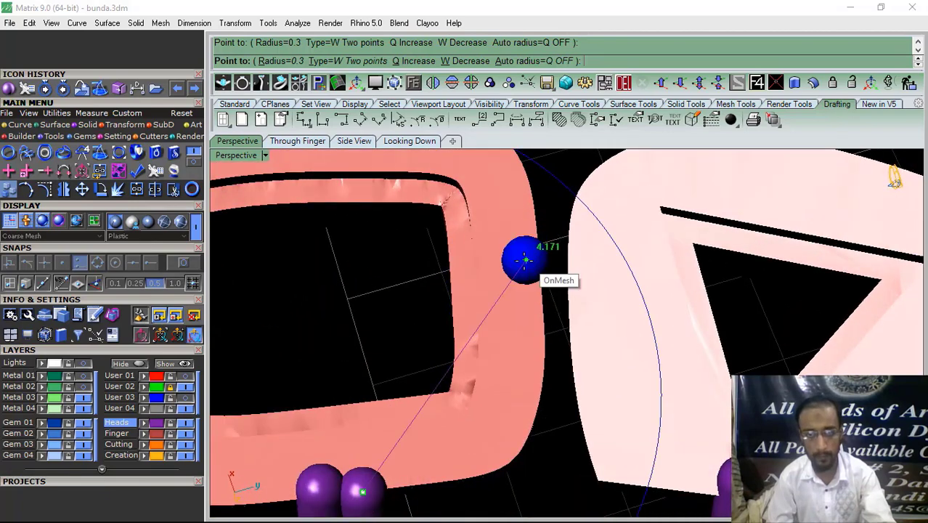
{"action": "left_click", "coordinate": [525, 259]}
{"action": "left_click", "coordinate": [589, 267]}
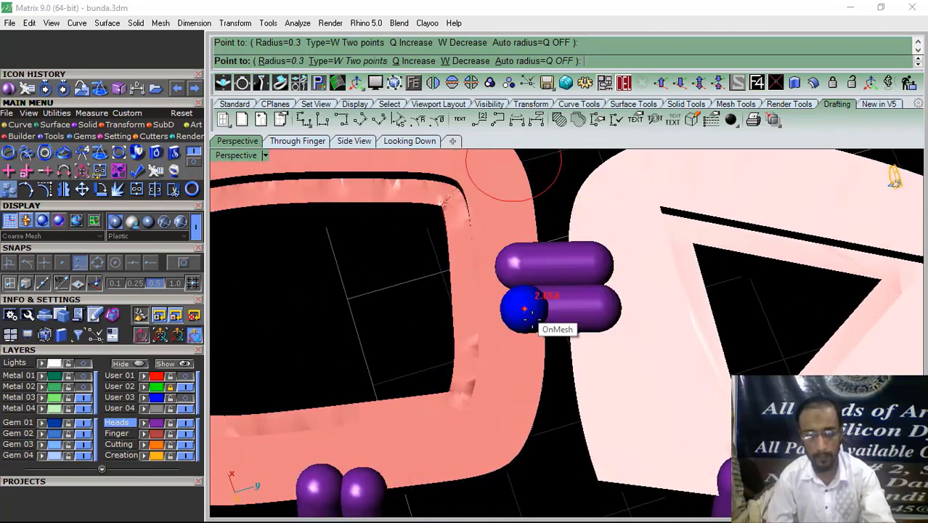
{"action": "scroll", "coordinate": [581, 298], "scroll_direction": "down", "scroll_amount": 4}
{"action": "scroll", "coordinate": [457, 312], "scroll_direction": "up", "scroll_amount": 4}
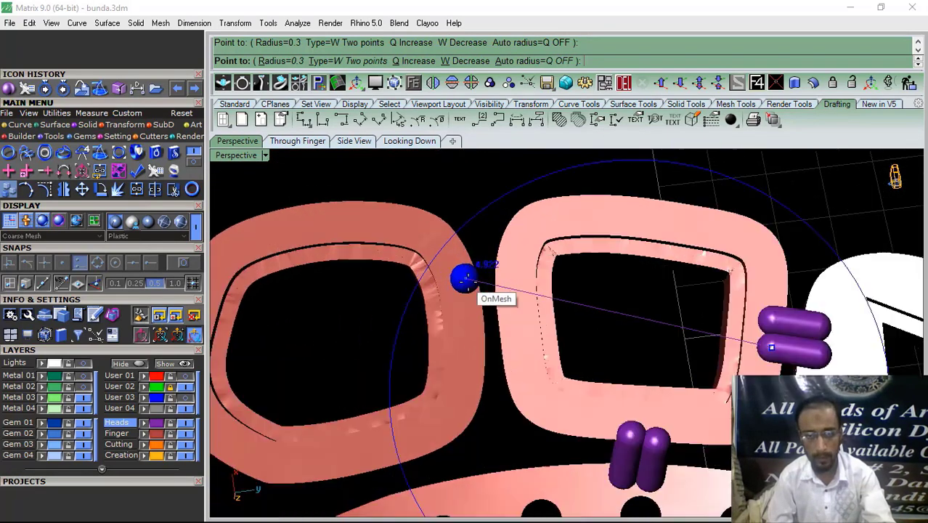
{"action": "scroll", "coordinate": [465, 278], "scroll_direction": "up", "scroll_amount": 2}
{"action": "left_click", "coordinate": [465, 306]}
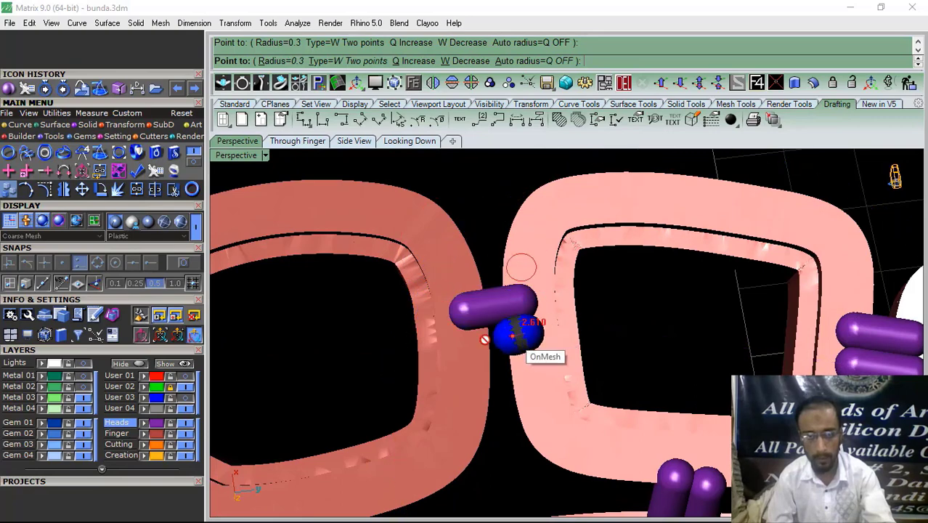
Place support pairs from the second outer rounded four-sided setting to the curved pierced band and to the large outer teardrop setting
{"action": "scroll", "coordinate": [501, 305], "scroll_direction": "down", "scroll_amount": 4}
{"action": "scroll", "coordinate": [435, 407], "scroll_direction": "up", "scroll_amount": 4}
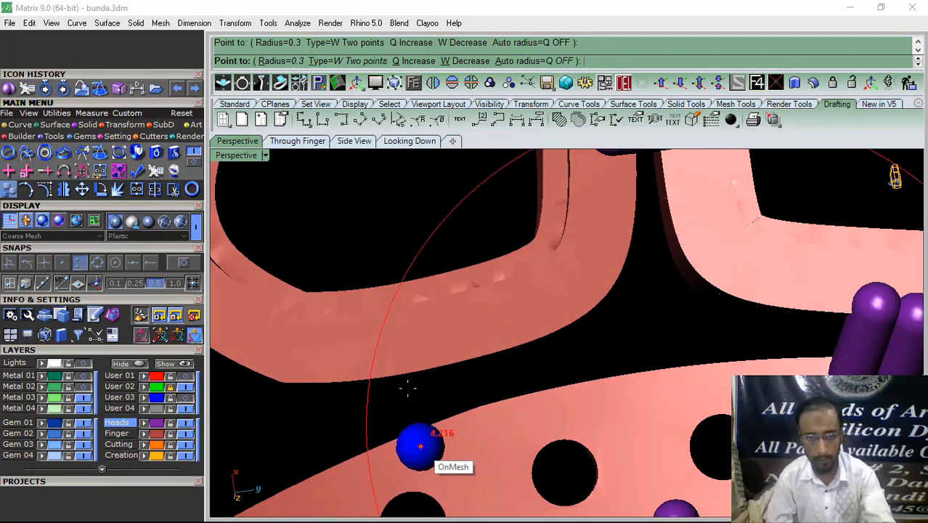
{"action": "left_click", "coordinate": [402, 357]}
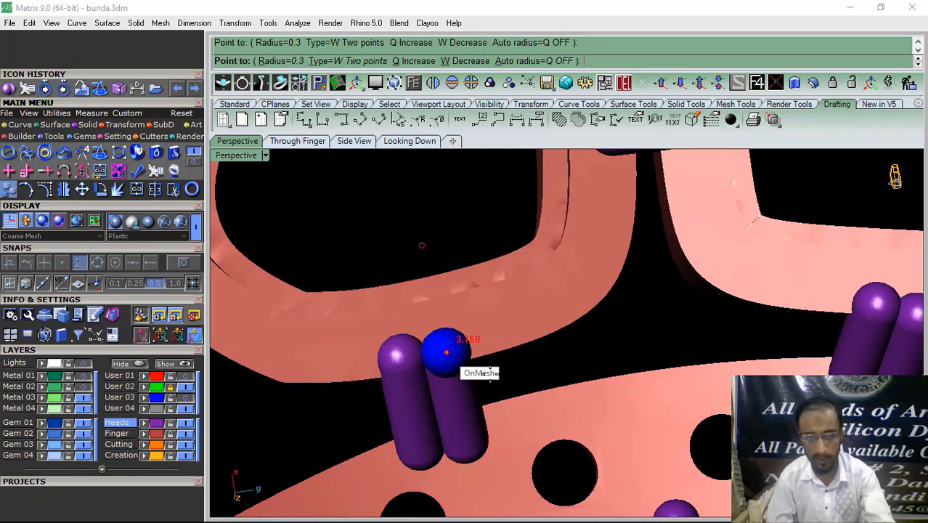
{"action": "scroll", "coordinate": [446, 352], "scroll_direction": "down", "scroll_amount": 4}
{"action": "scroll", "coordinate": [526, 315], "scroll_direction": "up", "scroll_amount": 4}
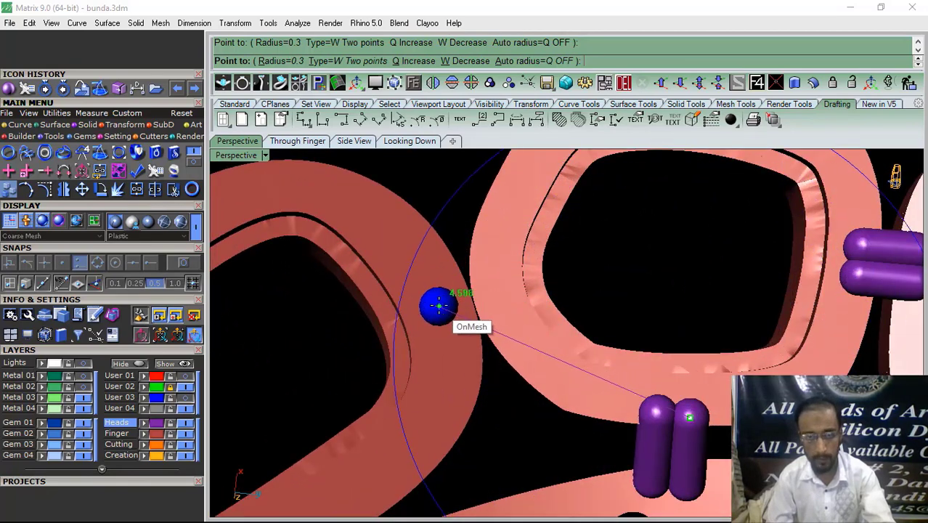
{"action": "left_click", "coordinate": [491, 283]}
{"action": "scroll", "coordinate": [467, 259], "scroll_direction": "down", "scroll_amount": 4}
{"action": "scroll", "coordinate": [460, 305], "scroll_direction": "up", "scroll_amount": 4}
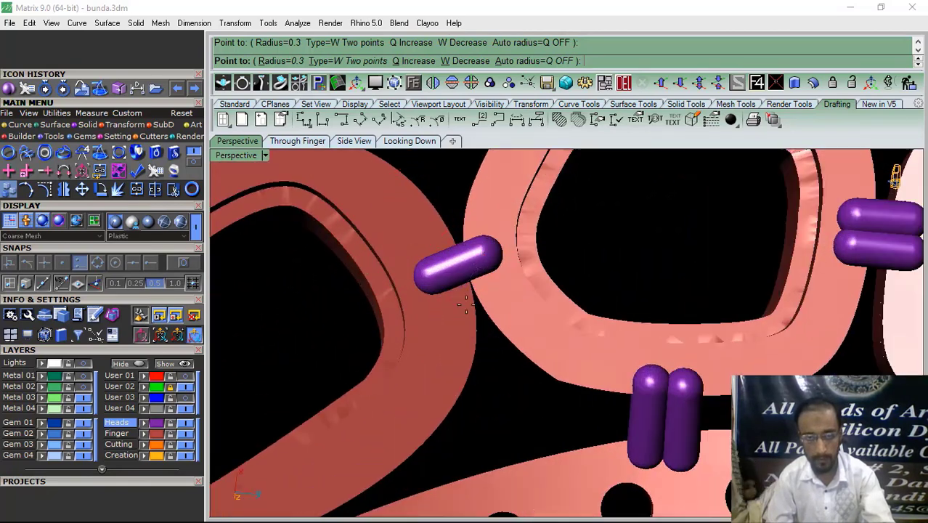
Place support pairs from the large outer teardrop setting to the curved pierced band below it and to the adjoining pierced band
{"action": "scroll", "coordinate": [522, 327], "scroll_direction": "down", "scroll_amount": 4}
{"action": "scroll", "coordinate": [452, 346], "scroll_direction": "up", "scroll_amount": 4}
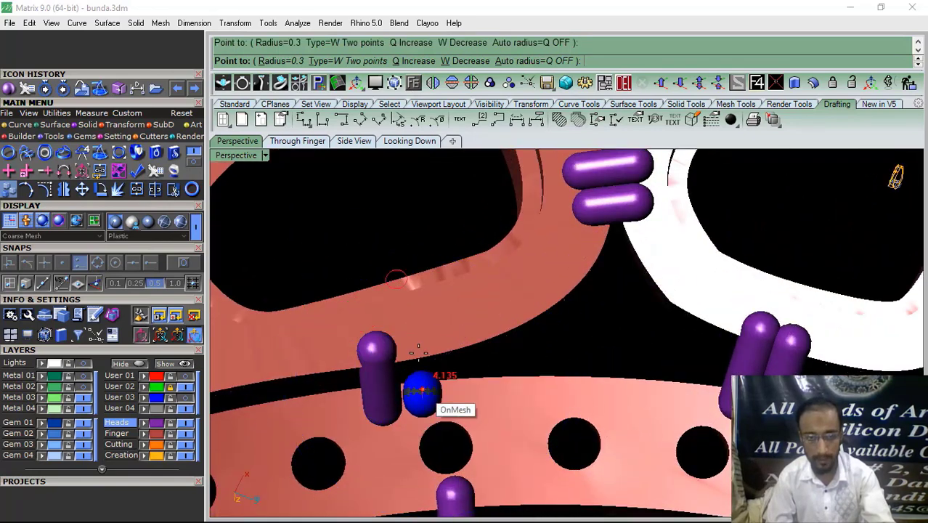
{"action": "scroll", "coordinate": [428, 354], "scroll_direction": "down", "scroll_amount": 4}
{"action": "scroll", "coordinate": [477, 351], "scroll_direction": "up", "scroll_amount": 4}
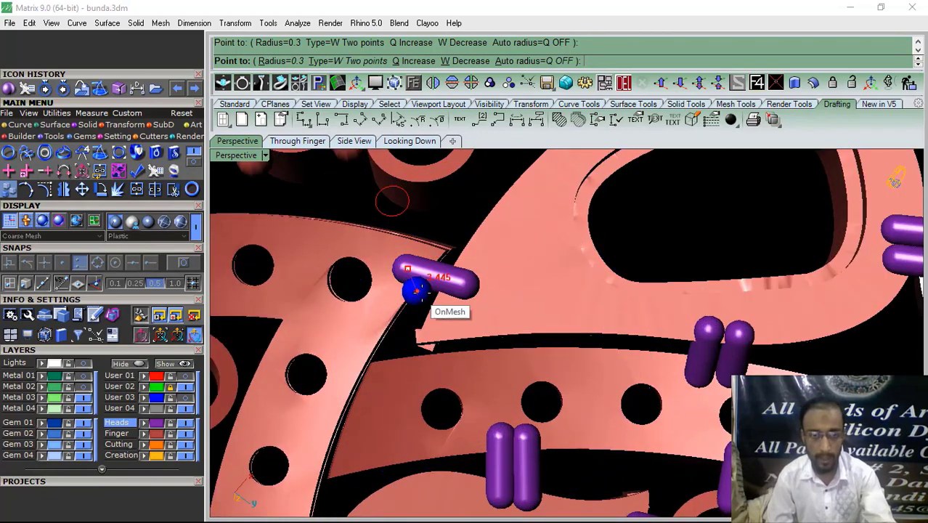
{"action": "scroll", "coordinate": [416, 290], "scroll_direction": "up", "scroll_amount": 2}
Complete the support pair between the pierced band and the large teardrop setting, and place a pair from the band to the middle small ring
{"action": "scroll", "coordinate": [440, 348], "scroll_direction": "down", "scroll_amount": 3}
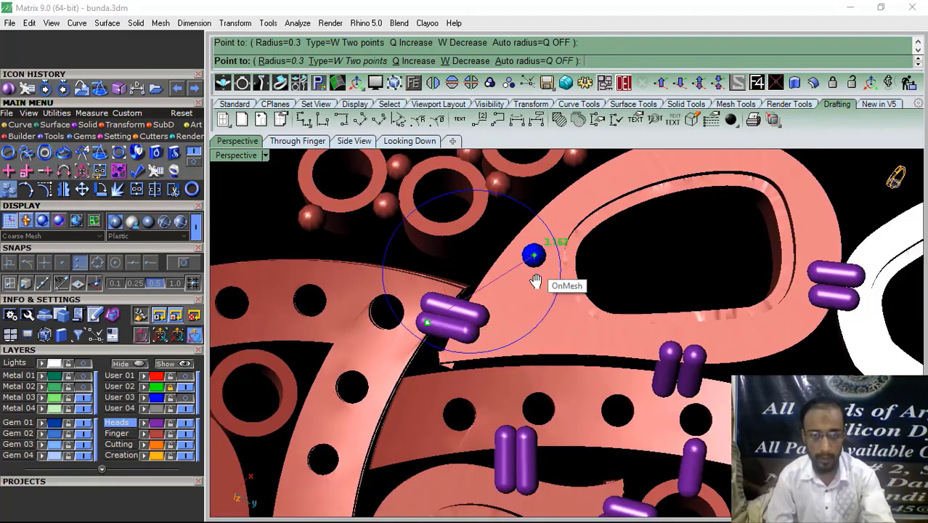
{"action": "scroll", "coordinate": [497, 352], "scroll_direction": "up", "scroll_amount": 4}
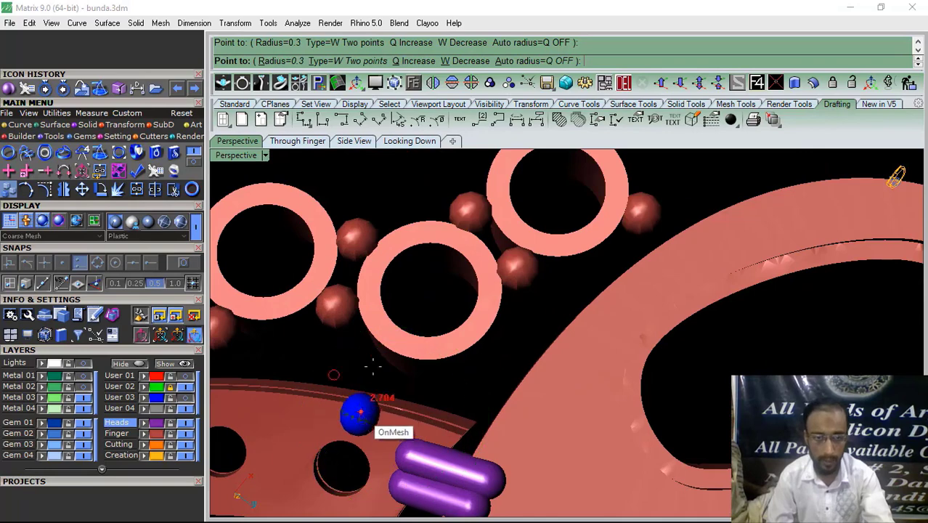
{"action": "left_click", "coordinate": [389, 334]}
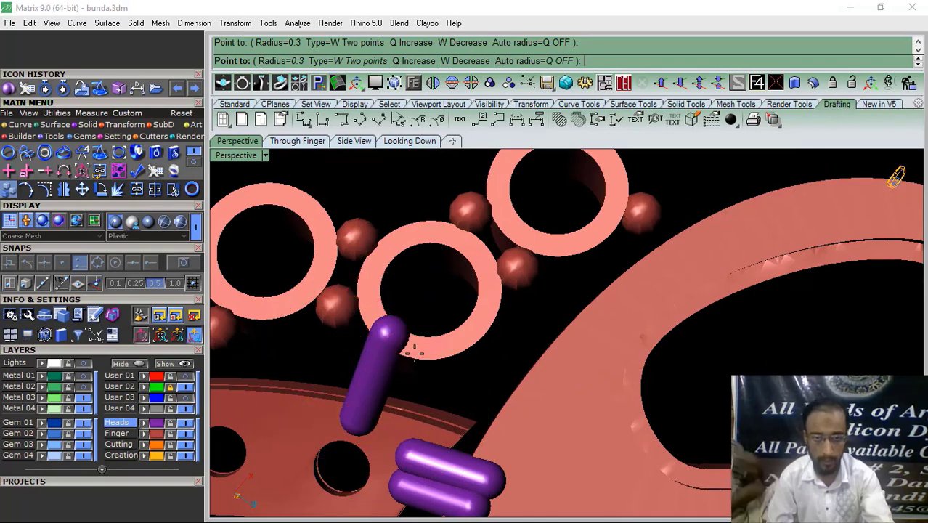
{"action": "scroll", "coordinate": [481, 216], "scroll_direction": "up", "scroll_amount": 2}
Place one support joining the middle small ring to the neighbouring ring and one from that ring to the large teardrop setting
{"action": "left_click", "coordinate": [466, 275]}
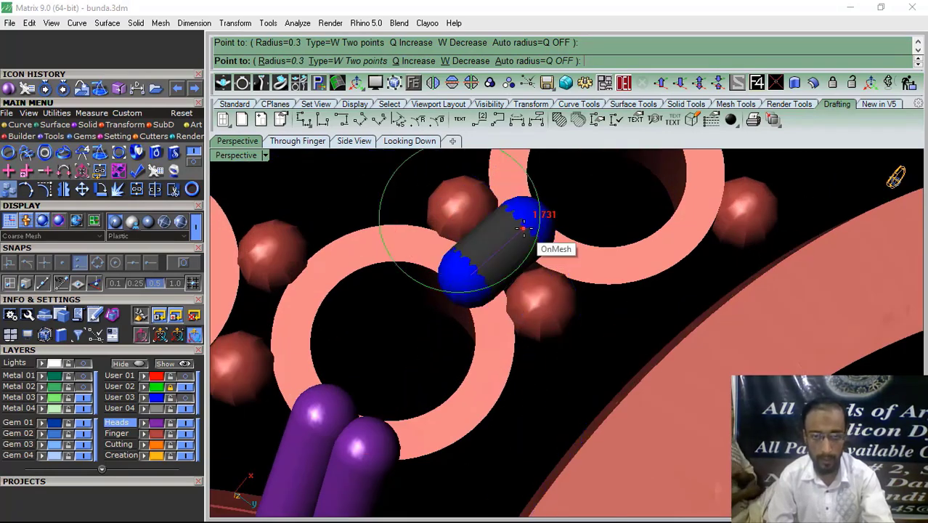
{"action": "left_click", "coordinate": [526, 227]}
{"action": "left_click", "coordinate": [666, 254]}
{"action": "left_click", "coordinate": [736, 315]}
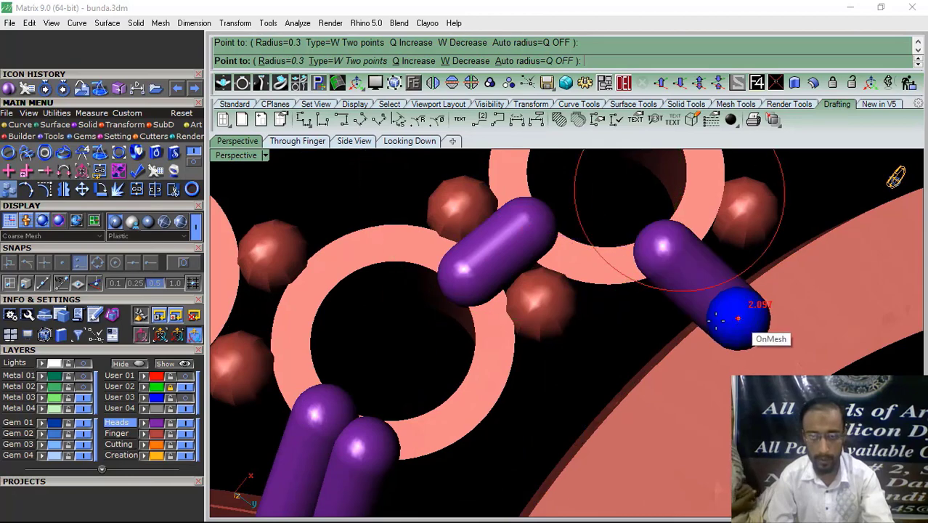
Place two supports from the small ring at the far end of the three-ring cluster to the curved pierced band
{"action": "scroll", "coordinate": [729, 310], "scroll_direction": "down", "scroll_amount": 3}
{"action": "scroll", "coordinate": [419, 286], "scroll_direction": "up", "scroll_amount": 3}
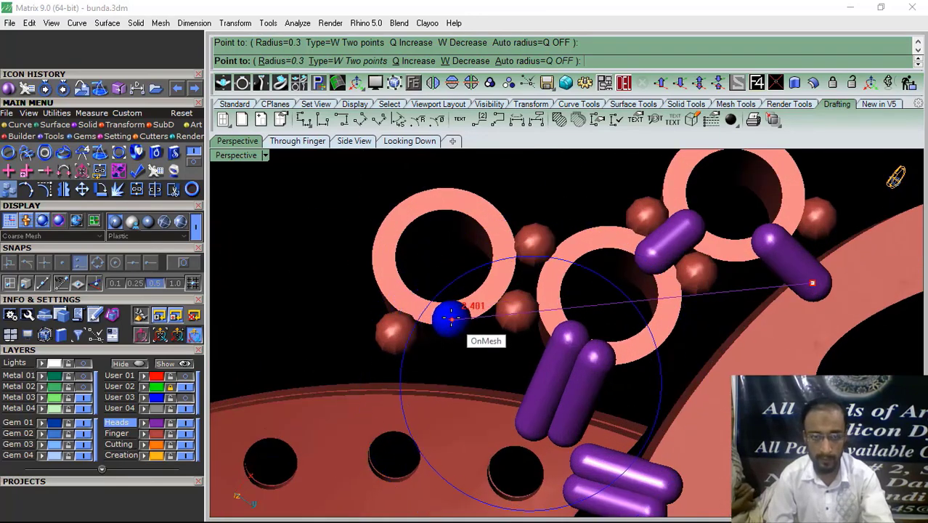
{"action": "left_click", "coordinate": [456, 417]}
{"action": "left_click", "coordinate": [449, 310]}
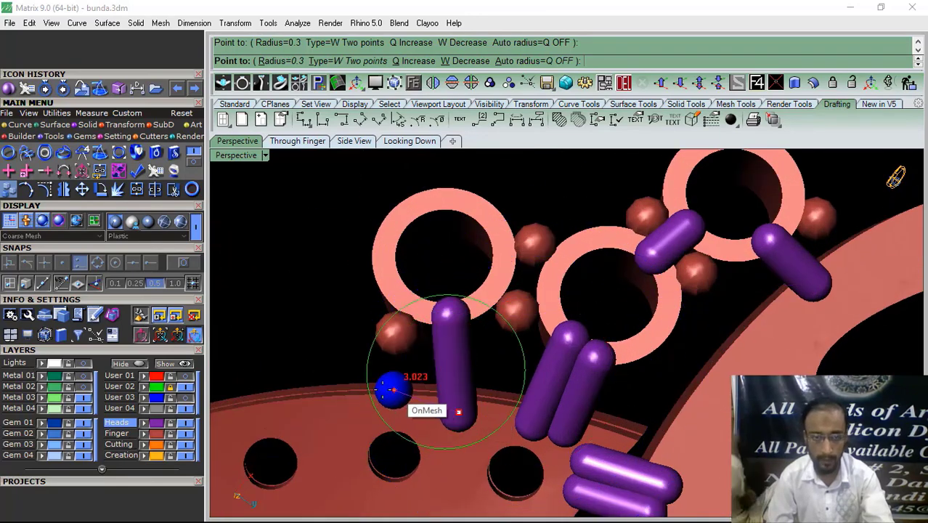
{"action": "left_click", "coordinate": [356, 413]}
{"action": "right_click_drag", "start_coordinate": [450, 297], "coordinate": [430, 276]}
Place one support joining the far end ring to the middle ring and one from the middle ring to the large teardrop setting
{"action": "scroll", "coordinate": [501, 254], "scroll_direction": "up", "scroll_amount": 4}
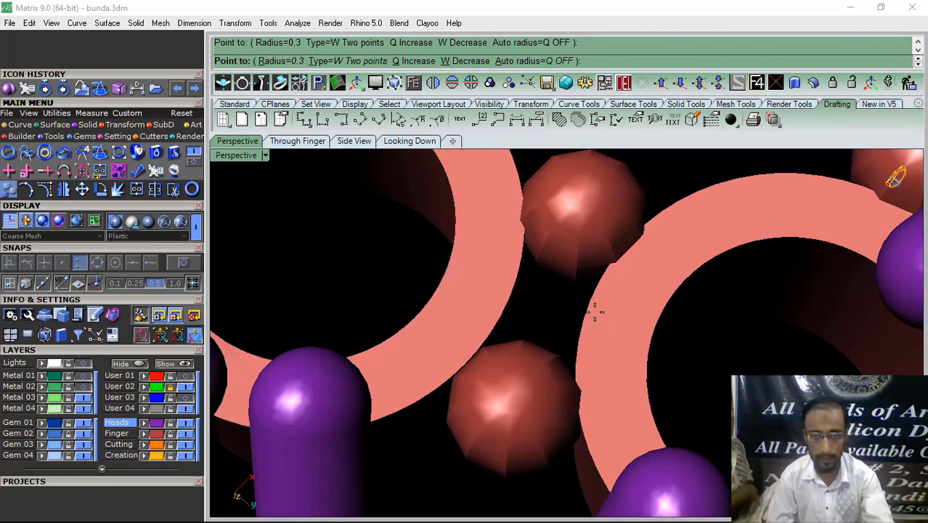
{"action": "scroll", "coordinate": [593, 312], "scroll_direction": "down", "scroll_amount": 6}
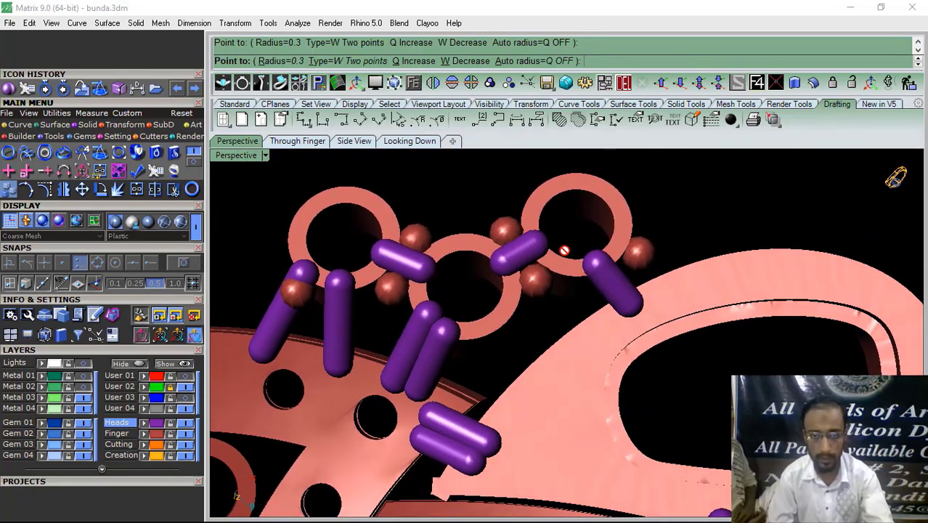
{"action": "scroll", "coordinate": [500, 317], "scroll_direction": "down", "scroll_amount": 5}
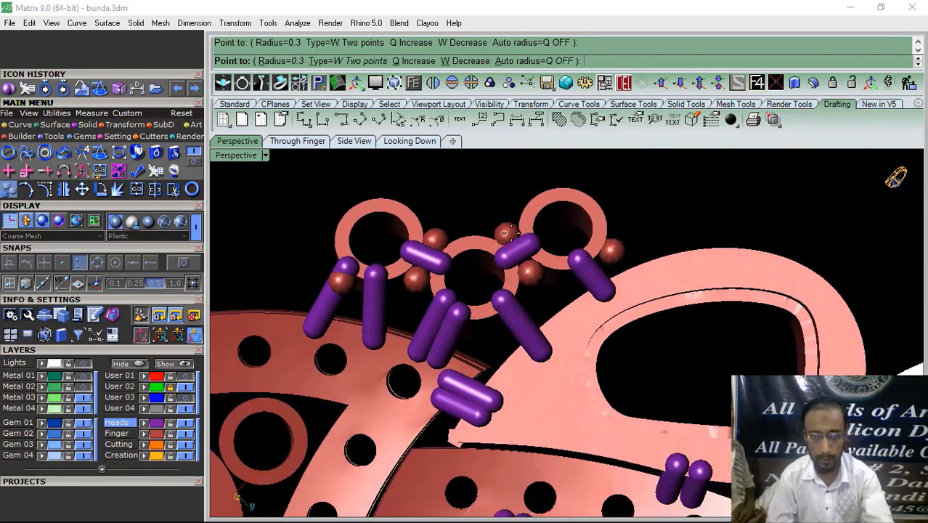
Place a support pair joining the curved pierced band to the end of the adjoining pierced band
{"action": "scroll", "coordinate": [420, 353], "scroll_direction": "up", "scroll_amount": 6}
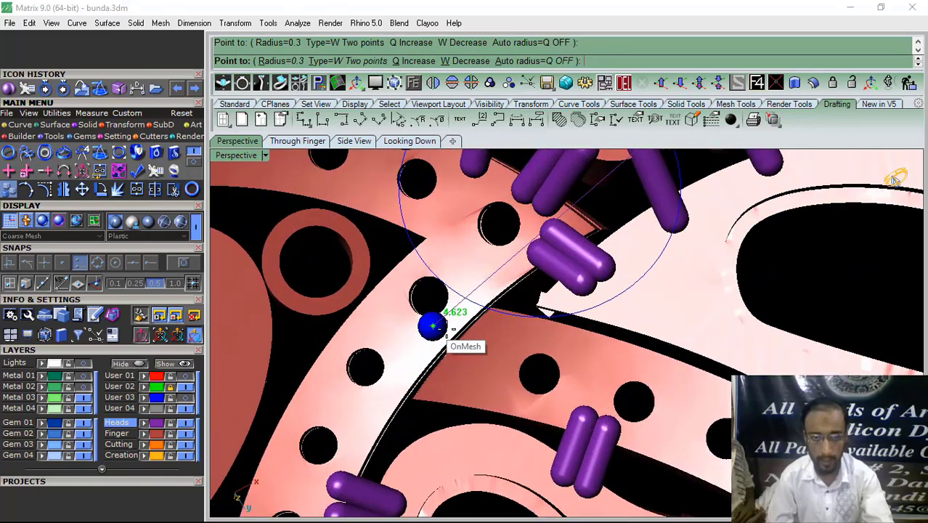
{"action": "scroll", "coordinate": [481, 352], "scroll_direction": "up", "scroll_amount": 3}
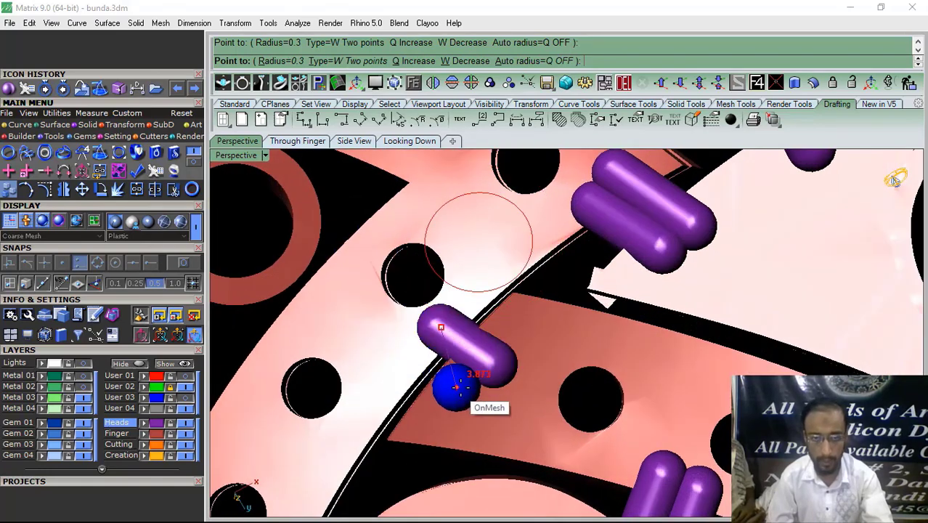
{"action": "scroll", "coordinate": [443, 347], "scroll_direction": "down", "scroll_amount": 4}
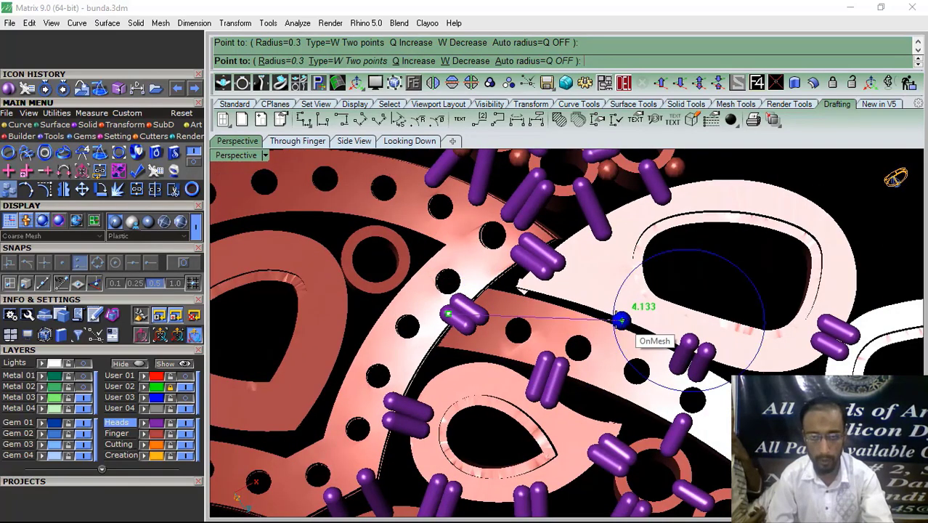
Place single supports from the adjoining pierced band to the large teardrop setting above it and to the small teardrop setting below it
{"action": "scroll", "coordinate": [621, 320], "scroll_direction": "up", "scroll_amount": 4}
{"action": "scroll", "coordinate": [541, 271], "scroll_direction": "down", "scroll_amount": 4}
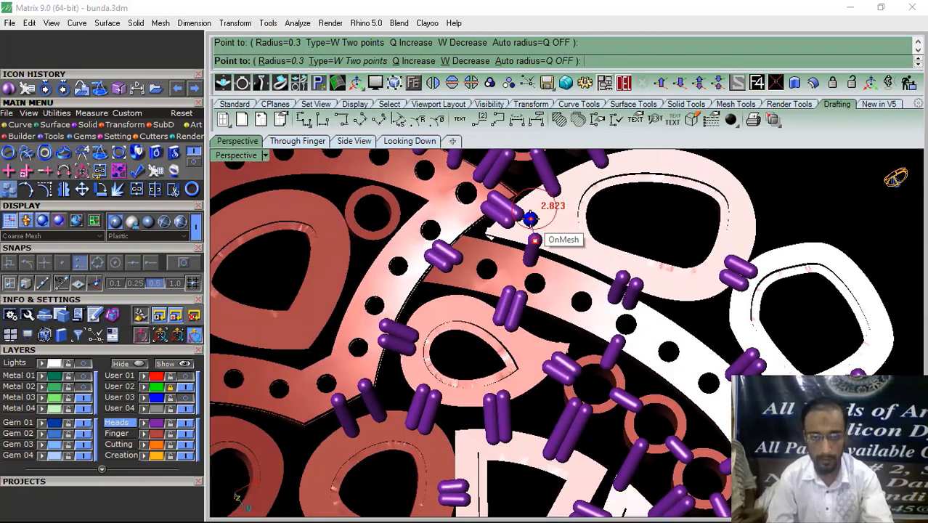
{"action": "scroll", "coordinate": [482, 263], "scroll_direction": "up", "scroll_amount": 5}
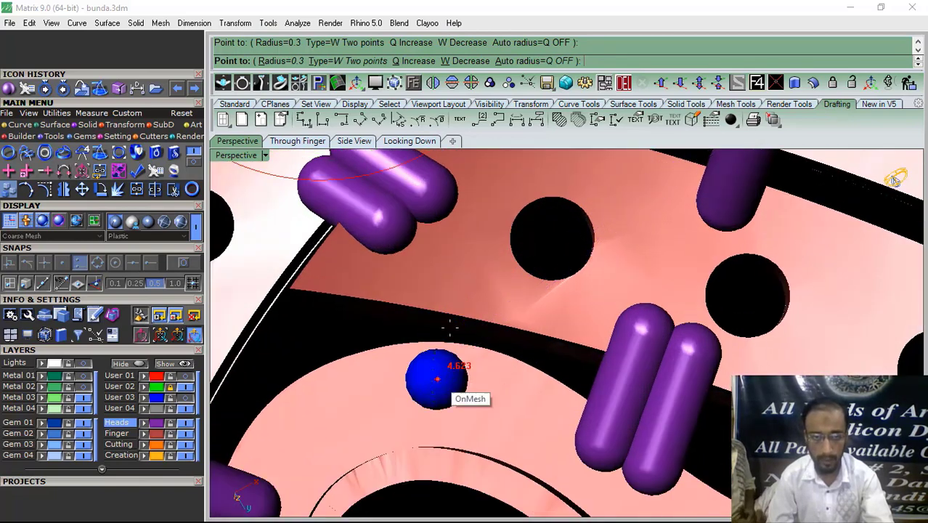
{"action": "scroll", "coordinate": [460, 294], "scroll_direction": "down", "scroll_amount": 6}
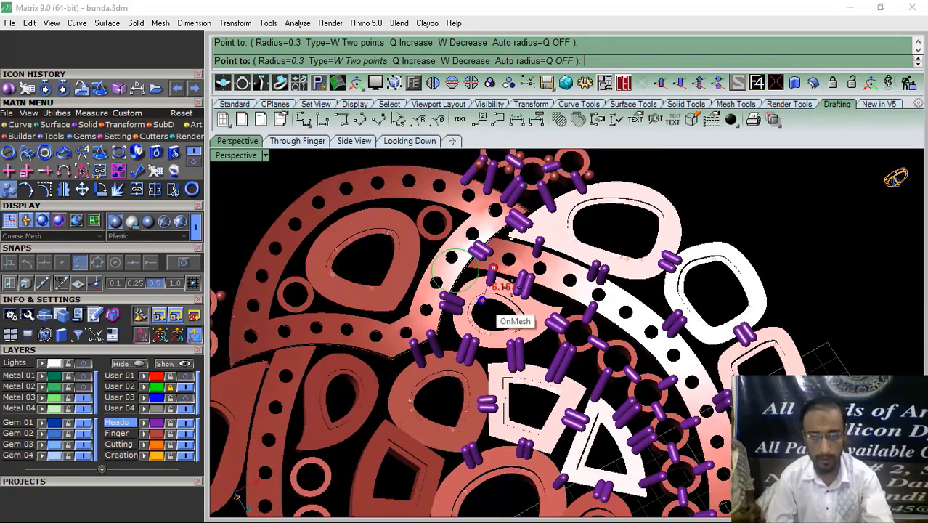
Place supports from the small ring inside the looped band to the band's inner corner and to the rounded triangular setting beside it
{"action": "scroll", "coordinate": [577, 360], "scroll_direction": "up", "scroll_amount": 6}
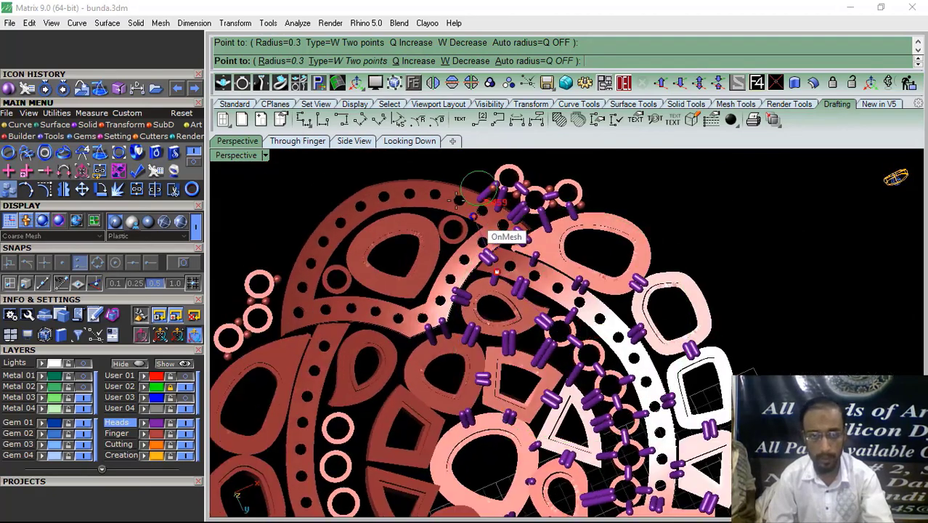
{"action": "scroll", "coordinate": [435, 305], "scroll_direction": "down", "scroll_amount": 2}
{"action": "scroll", "coordinate": [429, 310], "scroll_direction": "up", "scroll_amount": 6}
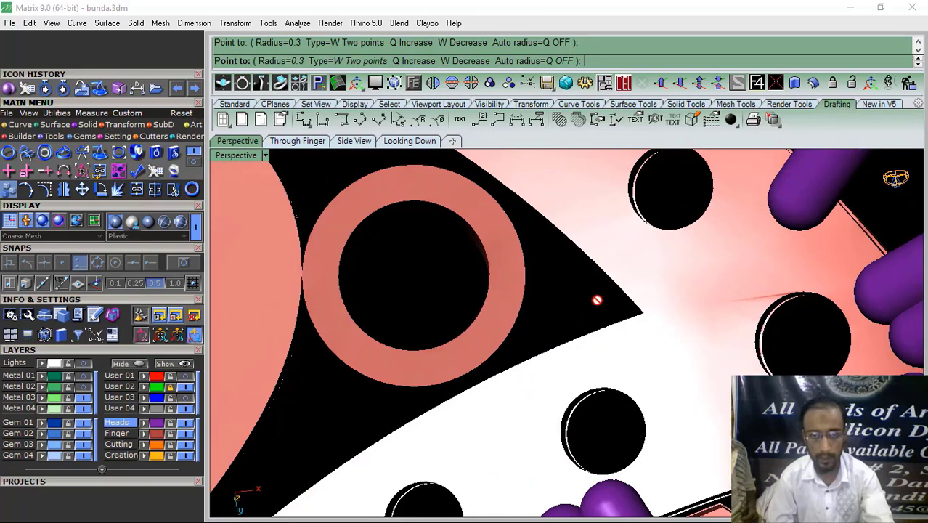
{"action": "left_click", "coordinate": [648, 314]}
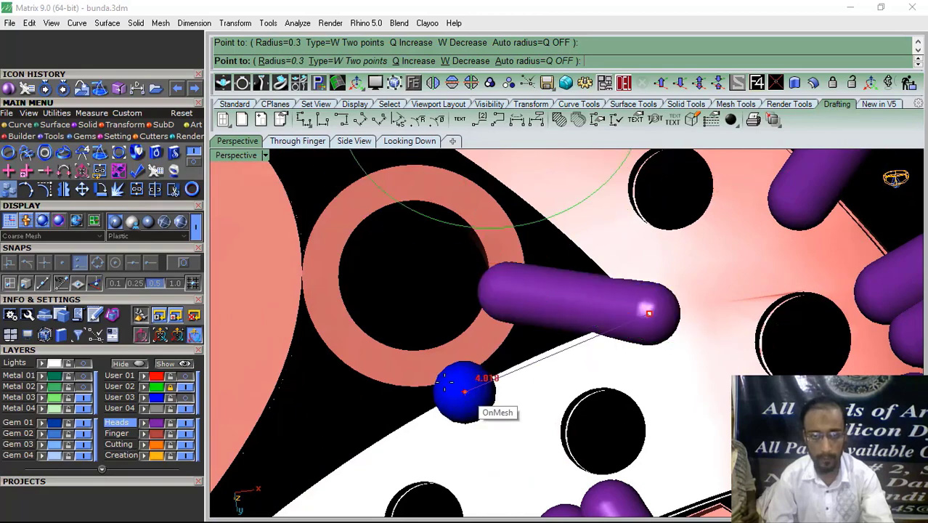
{"action": "scroll", "coordinate": [369, 311], "scroll_direction": "down", "scroll_amount": 3}
{"action": "left_click", "coordinate": [335, 312]}
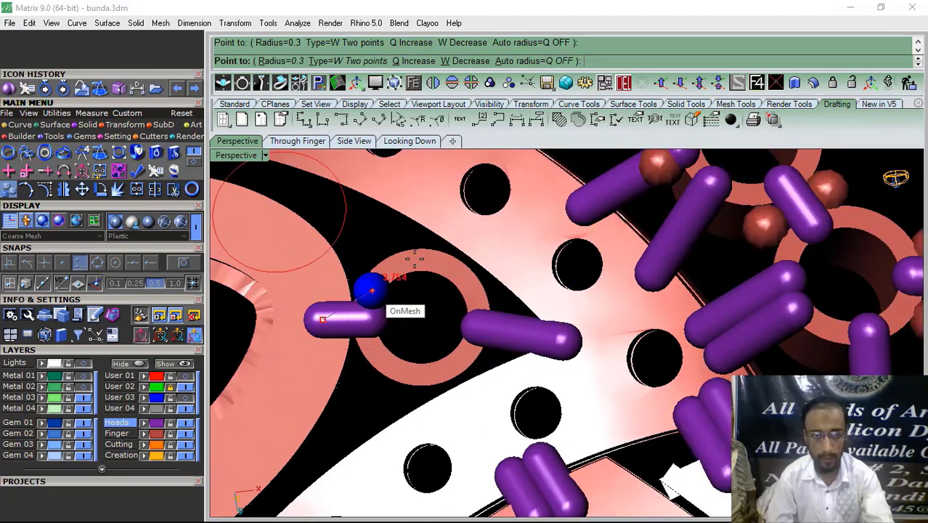
Place one support from the enclosed small ring to the upper pierced band and one to the lower pierced band
{"action": "scroll", "coordinate": [421, 261], "scroll_direction": "up", "scroll_amount": 3}
{"action": "scroll", "coordinate": [423, 187], "scroll_direction": "down", "scroll_amount": 2}
{"action": "scroll", "coordinate": [419, 363], "scroll_direction": "up", "scroll_amount": 2}
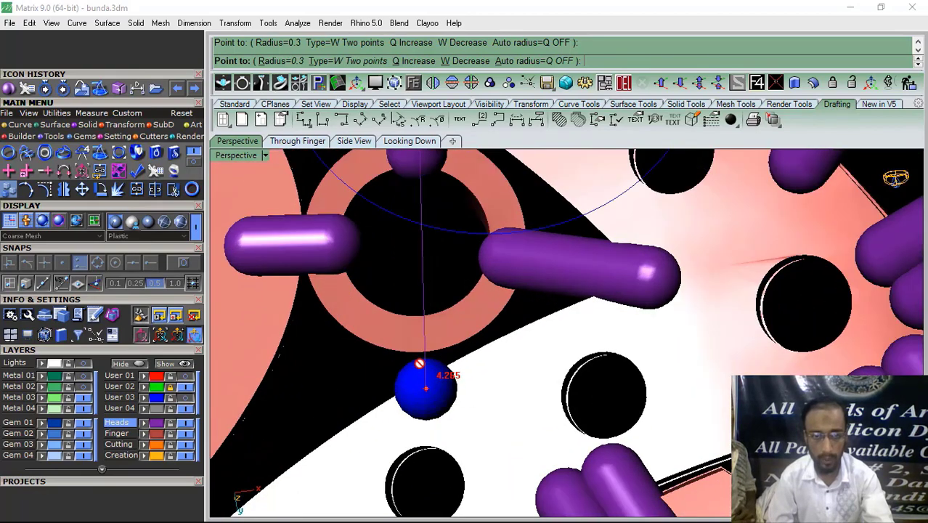
{"action": "left_click", "coordinate": [423, 398]}
{"action": "scroll", "coordinate": [541, 340], "scroll_direction": "down", "scroll_amount": 4}
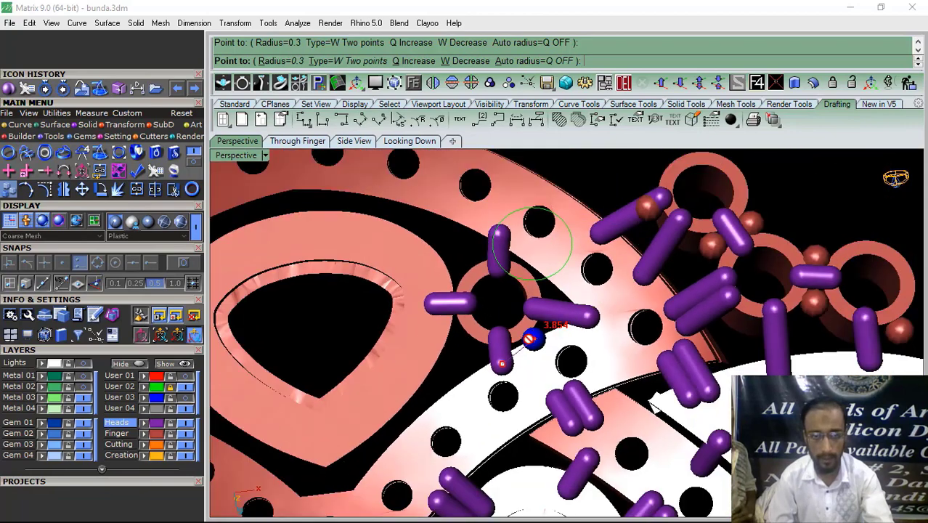
Place a support pair from the tip of the rounded triangular setting to the pierced band below it
{"action": "scroll", "coordinate": [377, 392], "scroll_direction": "up", "scroll_amount": 4}
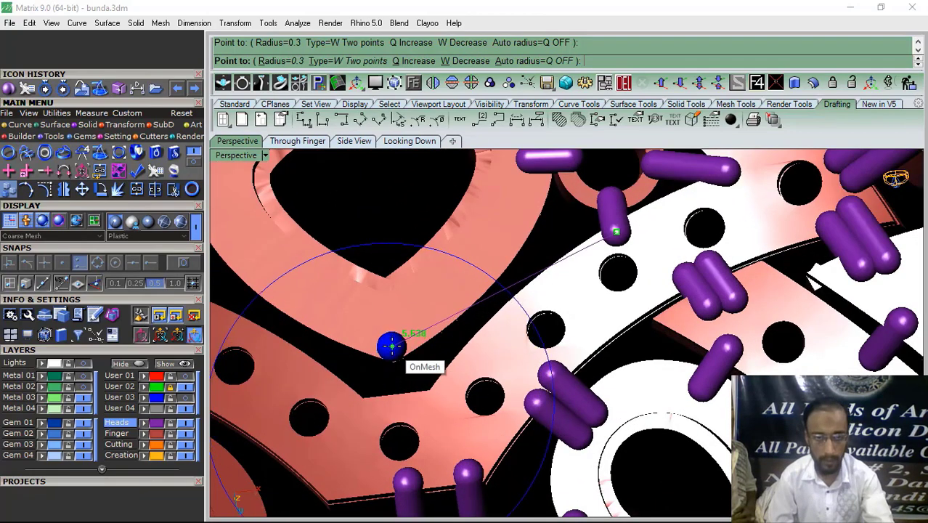
{"action": "left_click", "coordinate": [395, 401]}
{"action": "scroll", "coordinate": [406, 400], "scroll_direction": "up", "scroll_amount": 2}
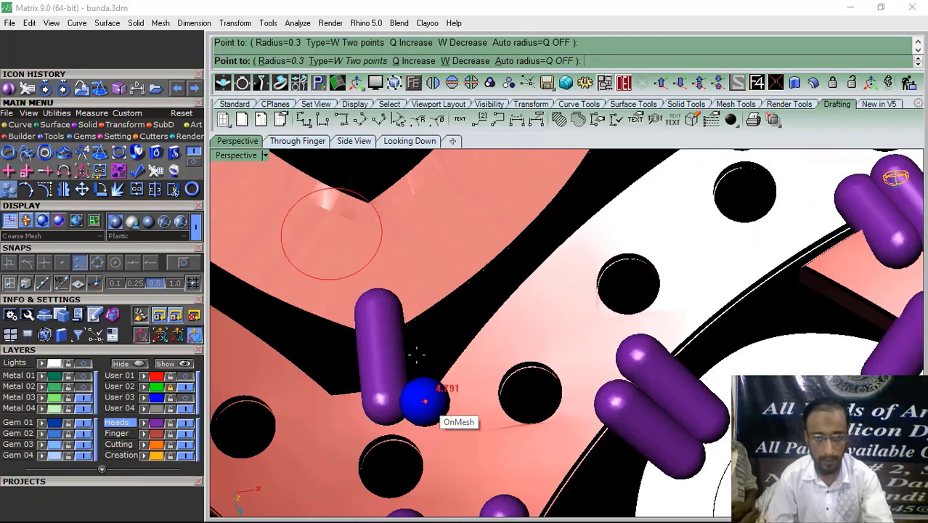
{"action": "left_click", "coordinate": [414, 305]}
{"action": "scroll", "coordinate": [429, 341], "scroll_direction": "down", "scroll_amount": 5}
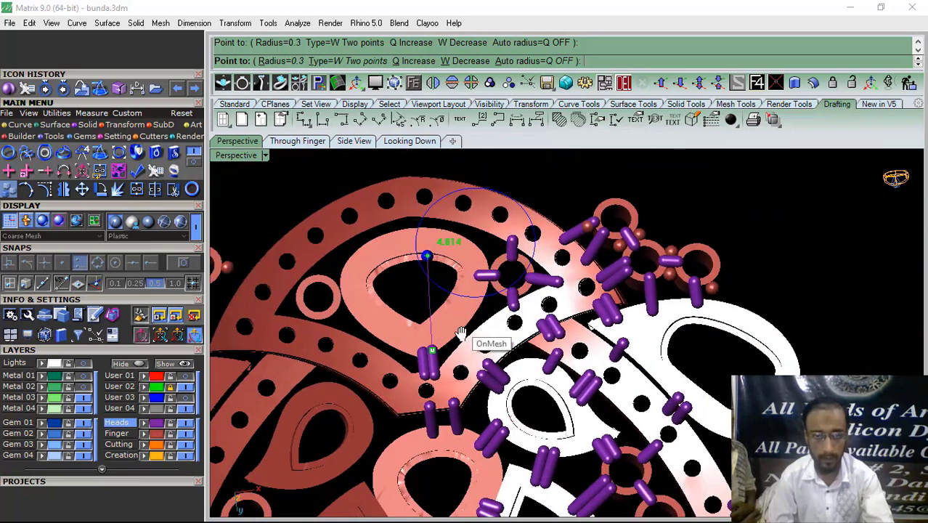
Place a support pair from the rounded triangular setting to the upper pierced band and a single support from its lower side to the band
{"action": "scroll", "coordinate": [464, 334], "scroll_direction": "up", "scroll_amount": 5}
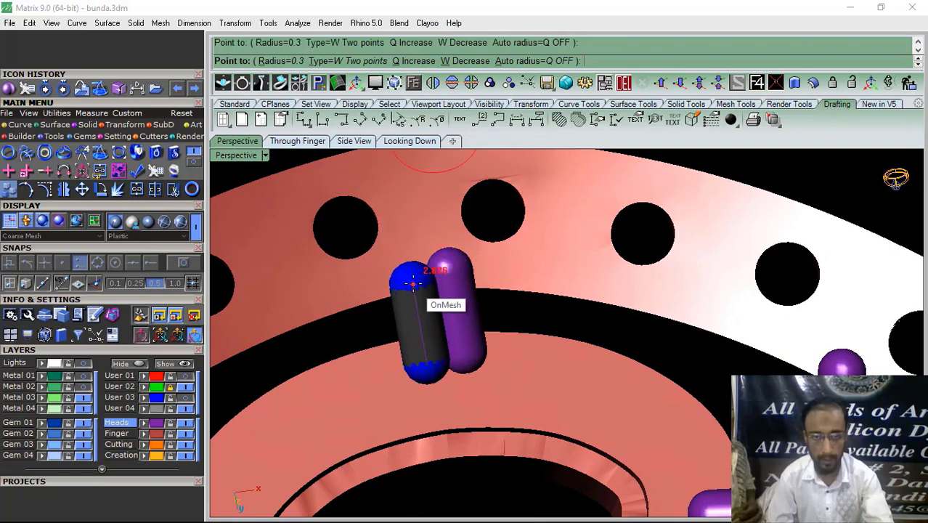
{"action": "scroll", "coordinate": [428, 261], "scroll_direction": "down", "scroll_amount": 5}
{"action": "scroll", "coordinate": [487, 305], "scroll_direction": "up", "scroll_amount": 6}
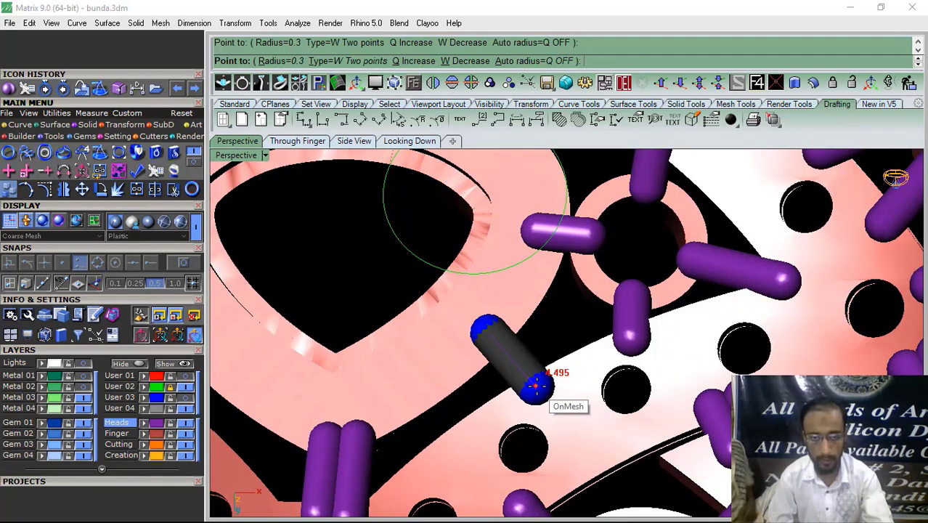
{"action": "scroll", "coordinate": [443, 302], "scroll_direction": "down", "scroll_amount": 4}
Place a support from the curled tip of the small outer teardrop setting to the large outer teardrop setting
{"action": "right_click_drag", "start_coordinate": [465, 347], "coordinate": [474, 294], "text": "shift"}
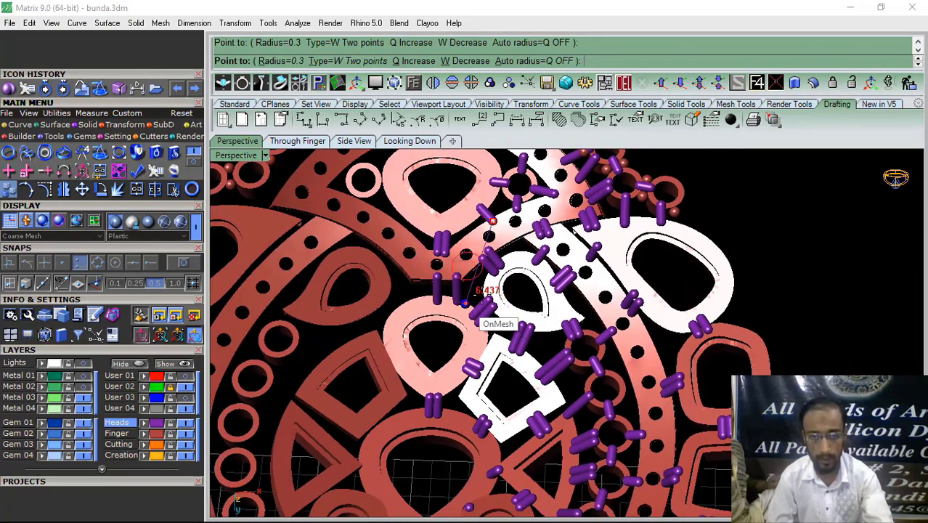
{"action": "scroll", "coordinate": [477, 306], "scroll_direction": "down", "scroll_amount": 3}
{"action": "right_click_drag", "start_coordinate": [581, 356], "coordinate": [541, 419]}
{"action": "scroll", "coordinate": [724, 290], "scroll_direction": "up", "scroll_amount": 4}
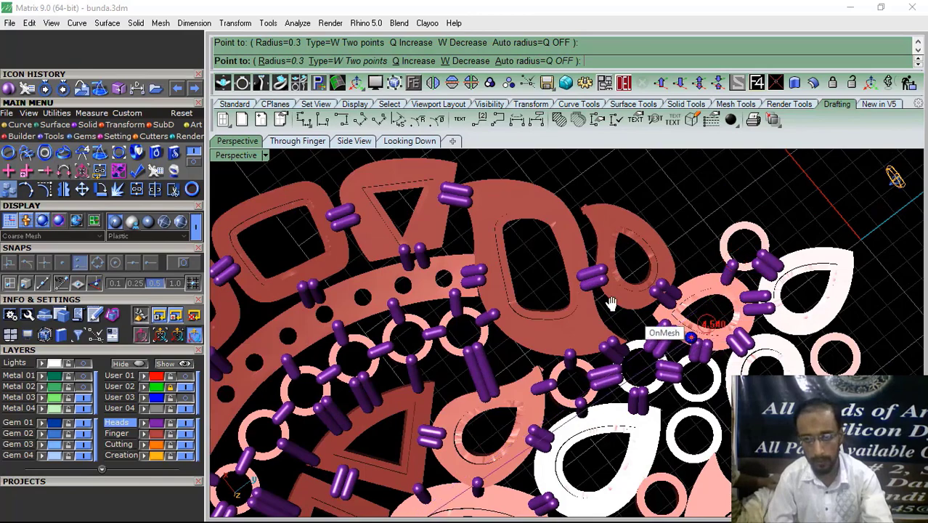
{"action": "right_click_drag", "start_coordinate": [611, 303], "coordinate": [463, 238], "text": "shift"}
{"action": "right_click_drag", "start_coordinate": [534, 287], "coordinate": [448, 317], "text": "shift"}
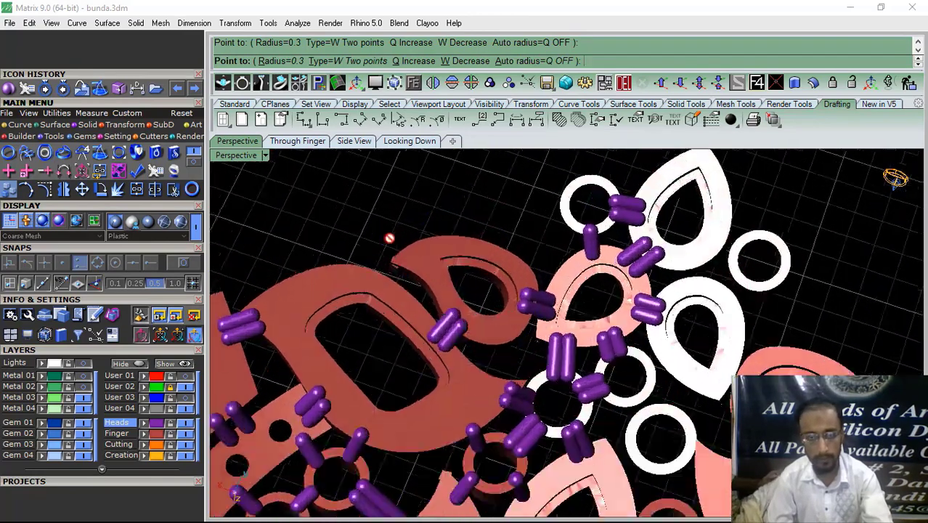
{"action": "scroll", "coordinate": [436, 305], "scroll_direction": "up", "scroll_amount": 5}
{"action": "left_click", "coordinate": [408, 281]}
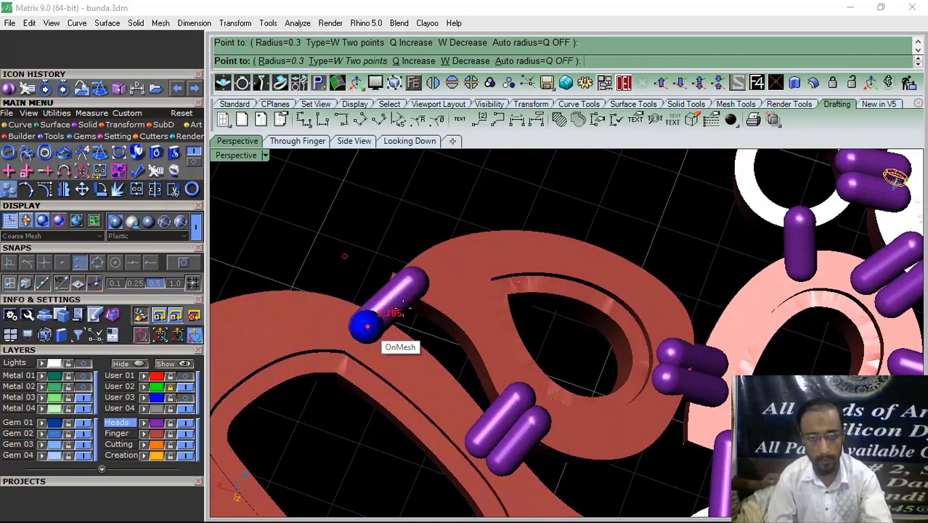
{"action": "scroll", "coordinate": [367, 327], "scroll_direction": "down", "scroll_amount": 5}
Place a support from the tip of the inner teardrop setting to the lower edge of the large outer teardrop setting
{"action": "scroll", "coordinate": [457, 258], "scroll_direction": "down", "scroll_amount": 3}
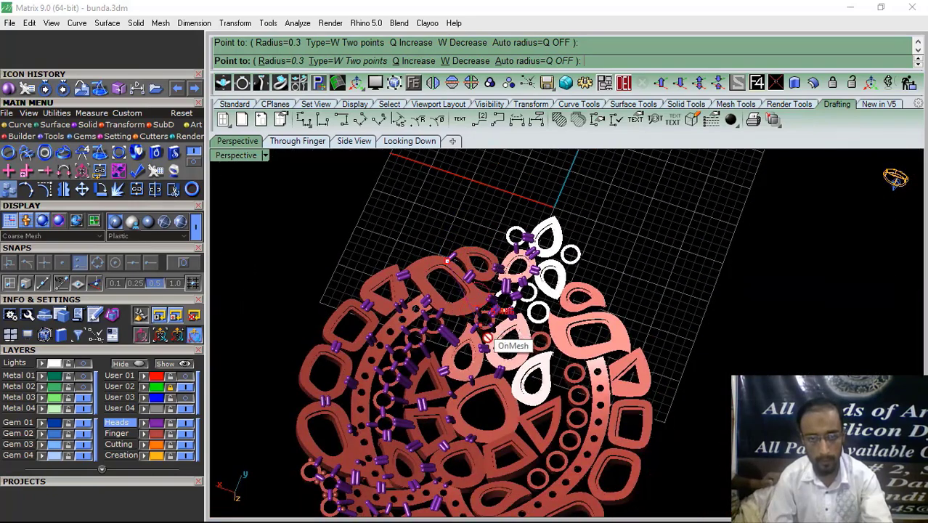
{"action": "scroll", "coordinate": [486, 336], "scroll_direction": "up", "scroll_amount": 5}
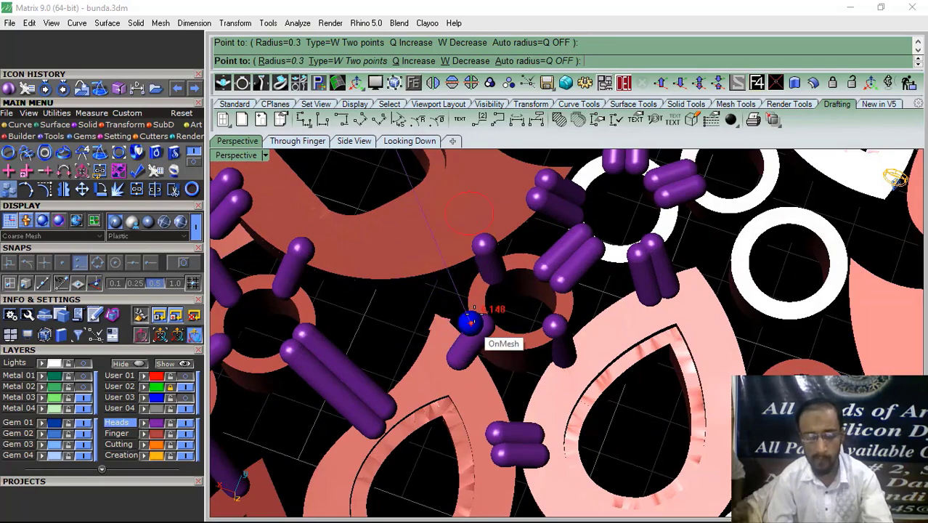
{"action": "scroll", "coordinate": [472, 323], "scroll_direction": "down", "scroll_amount": 3}
{"action": "scroll", "coordinate": [475, 287], "scroll_direction": "up", "scroll_amount": 4}
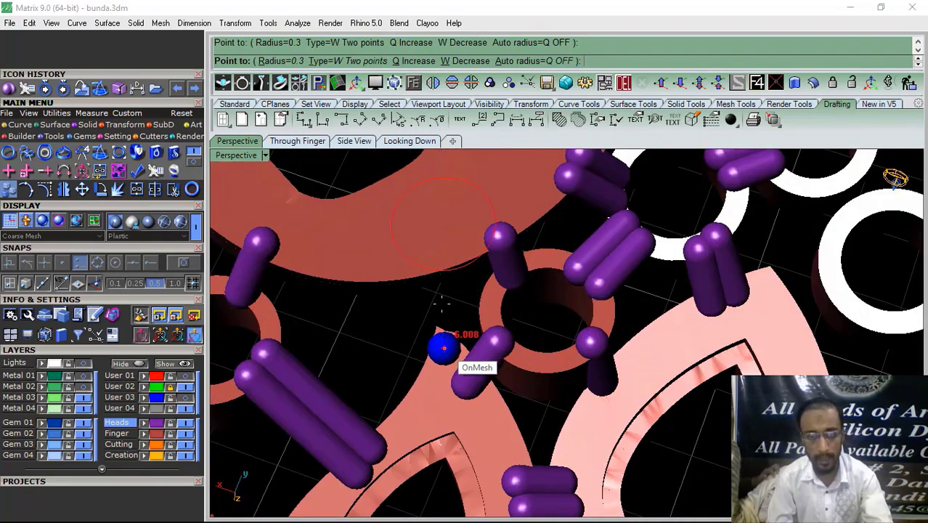
{"action": "scroll", "coordinate": [464, 290], "scroll_direction": "down", "scroll_amount": 6}
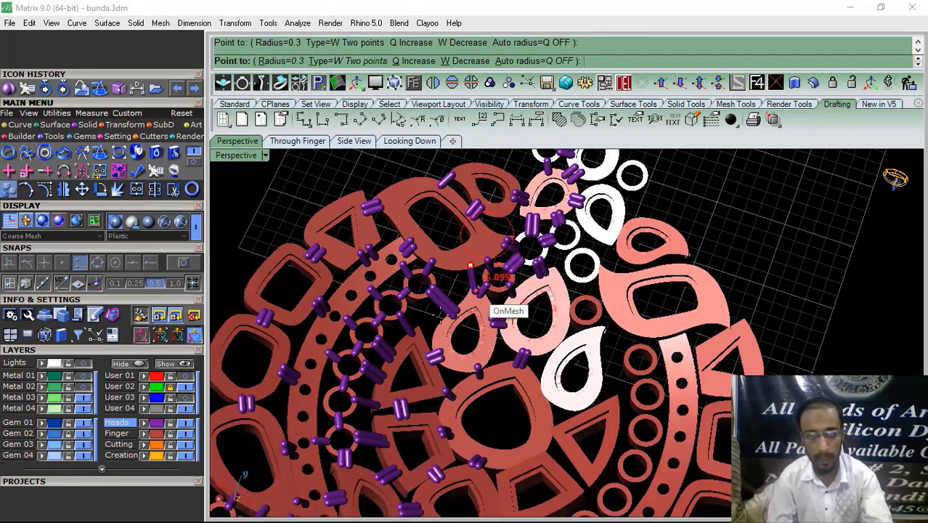
Place a single support from the upper corner of the teardrop setting inside the curved band to the pierced band above it
{"action": "right_click_drag", "start_coordinate": [475, 292], "coordinate": [525, 320]}
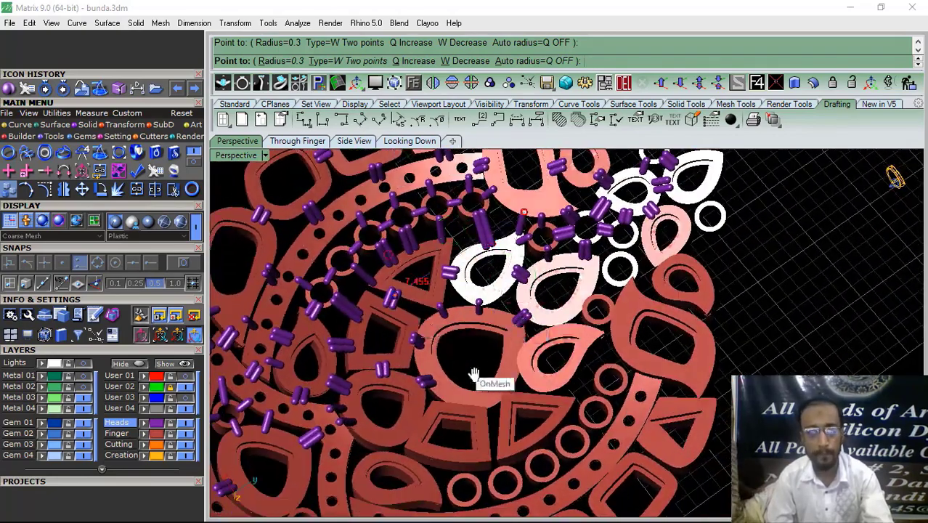
{"action": "right_click_drag", "start_coordinate": [474, 375], "coordinate": [569, 465], "text": "shift"}
{"action": "scroll", "coordinate": [397, 358], "scroll_direction": "up", "scroll_amount": 10}
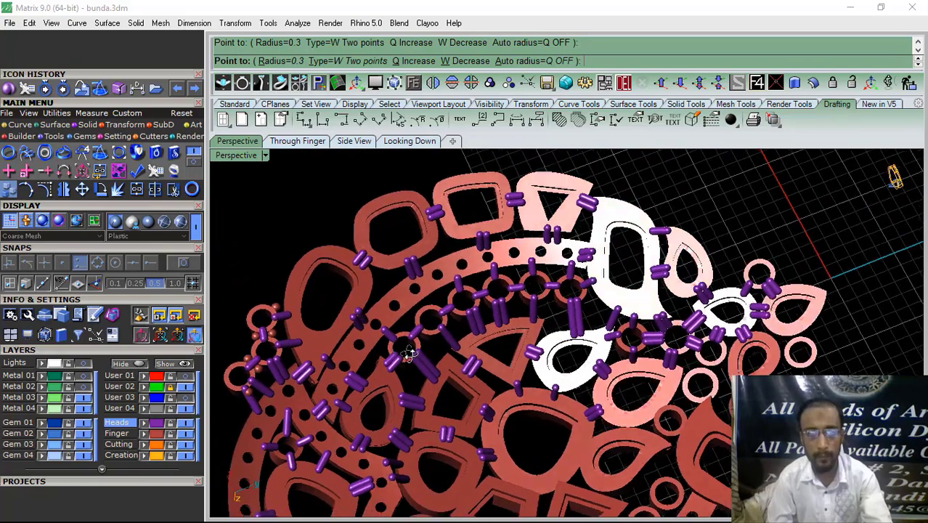
{"action": "scroll", "coordinate": [314, 237], "scroll_direction": "down", "scroll_amount": 8}
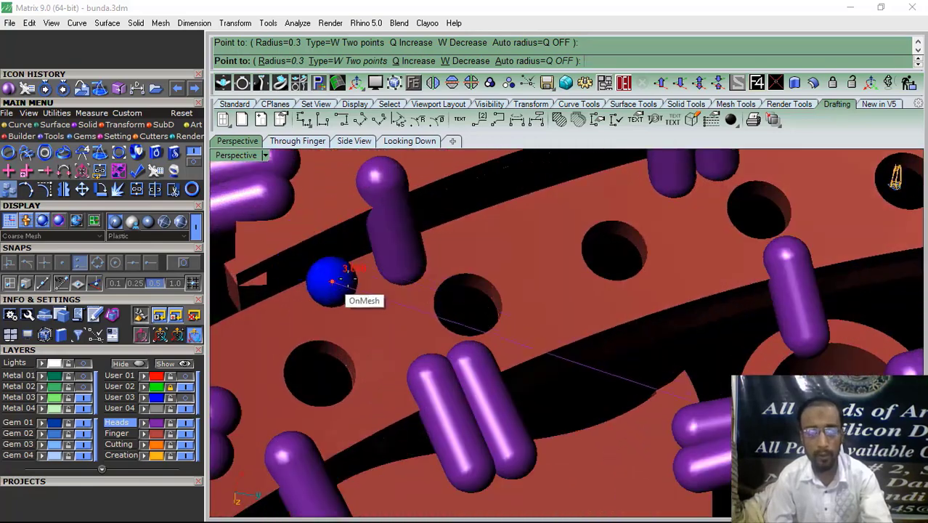
{"action": "scroll", "coordinate": [462, 274], "scroll_direction": "up", "scroll_amount": 5}
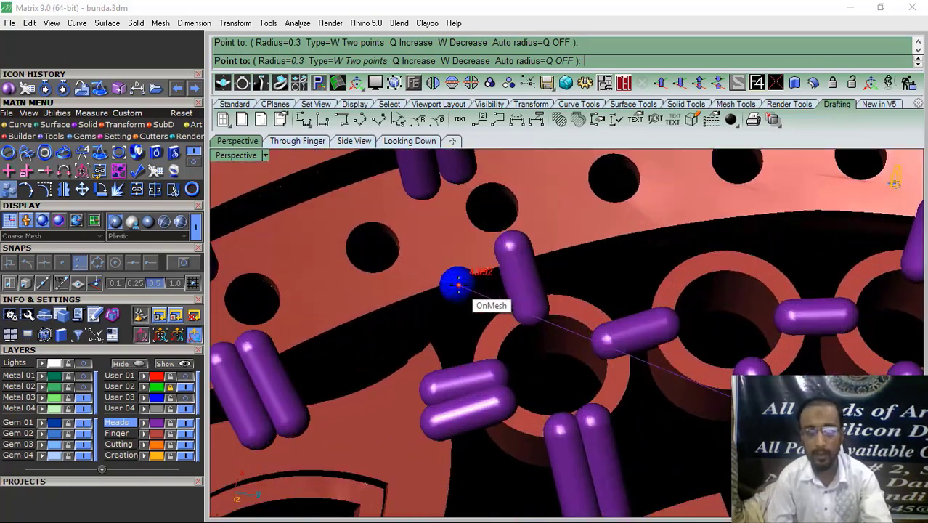
{"action": "left_click", "coordinate": [429, 359]}
{"action": "left_click", "coordinate": [429, 271]}
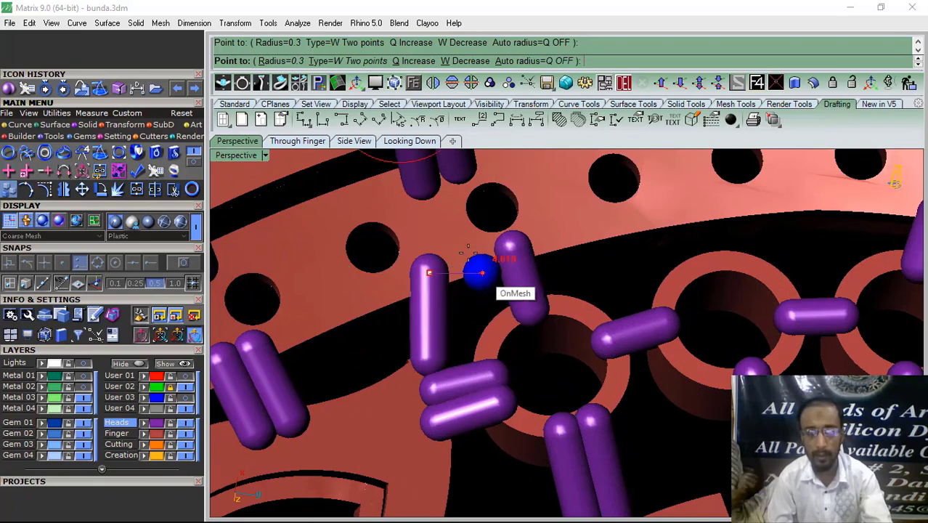
{"action": "scroll", "coordinate": [478, 269], "scroll_direction": "down", "scroll_amount": 4}
{"action": "scroll", "coordinate": [593, 241], "scroll_direction": "up", "scroll_amount": 3}
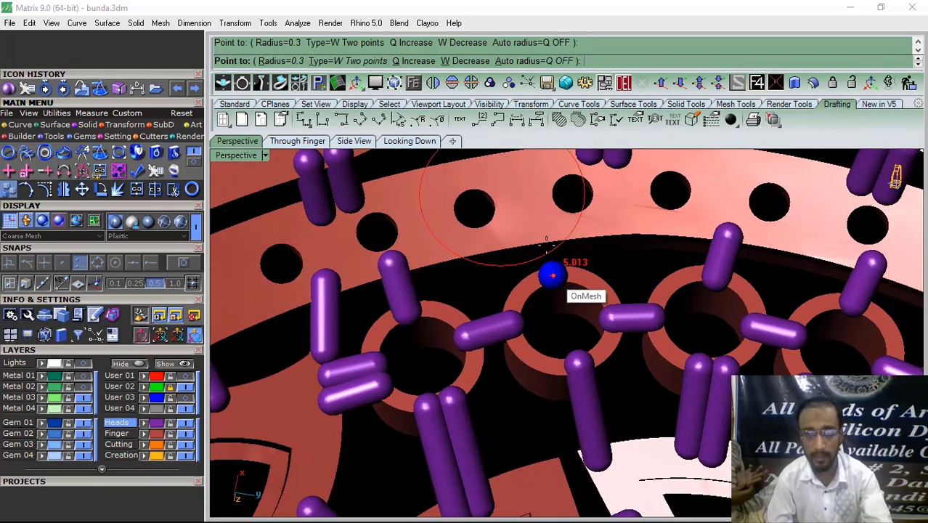
{"action": "left_click", "coordinate": [551, 227]}
{"action": "scroll", "coordinate": [471, 240], "scroll_direction": "down", "scroll_amount": 5}
{"action": "right_click_drag", "start_coordinate": [595, 226], "coordinate": [628, 248]}
{"action": "key", "text": "Escape"}
Delete the outer support between the outermost small ring and the pierced band
{"action": "scroll", "coordinate": [559, 262], "scroll_direction": "down", "scroll_amount": 5}
{"action": "right_click_drag", "start_coordinate": [383, 275], "coordinate": [459, 323], "text": "shift"}
{"action": "scroll", "coordinate": [484, 240], "scroll_direction": "up", "scroll_amount": 9}
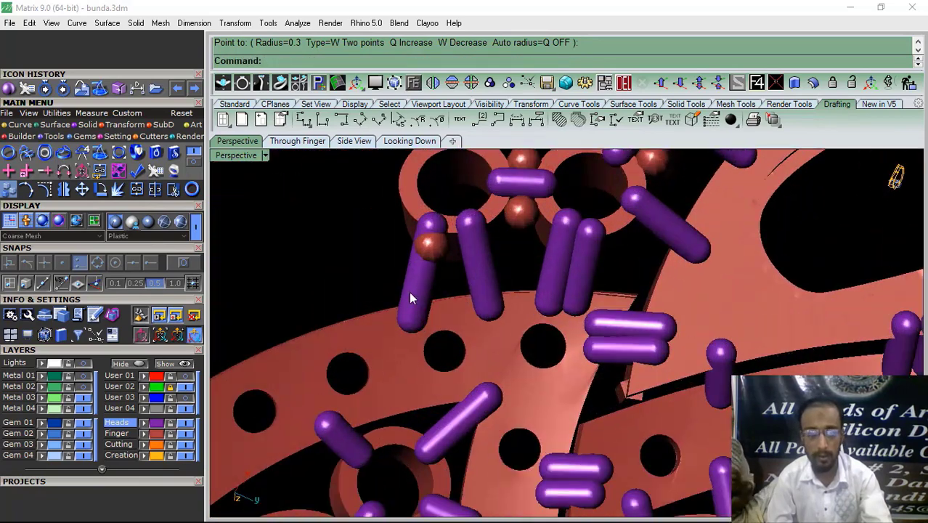
{"action": "left_click", "coordinate": [419, 299]}
Place a new support of radius 0.3 from the outer side of the outermost small ring to the pierced band
{"action": "left_click", "coordinate": [622, 85]}
{"action": "right_click_drag", "start_coordinate": [486, 254], "coordinate": [444, 354]}
{"action": "scroll", "coordinate": [429, 348], "scroll_direction": "up", "scroll_amount": 2}
{"action": "left_click", "coordinate": [399, 362]}
{"action": "right_click", "coordinate": [398, 362]}
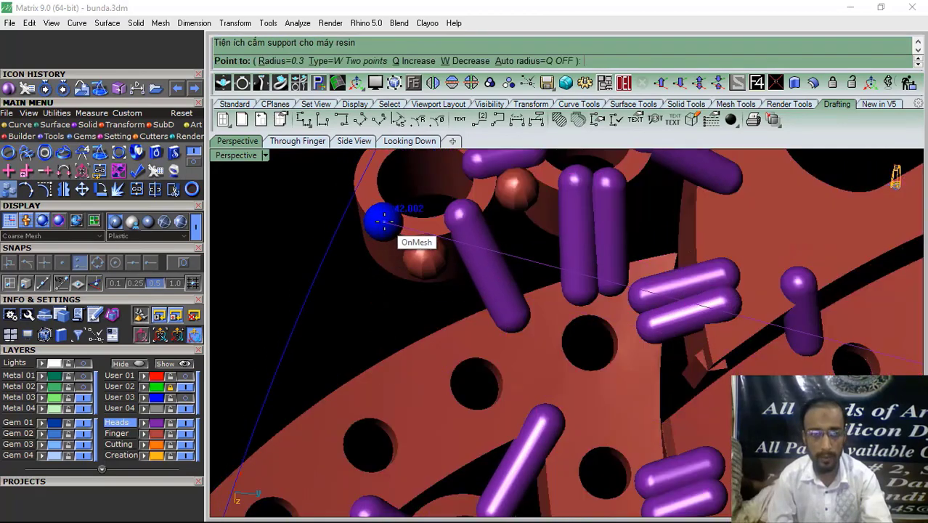
{"action": "left_click", "coordinate": [383, 217]}
{"action": "left_click", "coordinate": [381, 375]}
{"action": "right_click_drag", "start_coordinate": [381, 375], "coordinate": [479, 282]}
{"action": "scroll", "coordinate": [427, 266], "scroll_direction": "down", "scroll_amount": 8}
{"action": "right_click_drag", "start_coordinate": [427, 265], "coordinate": [464, 289]}
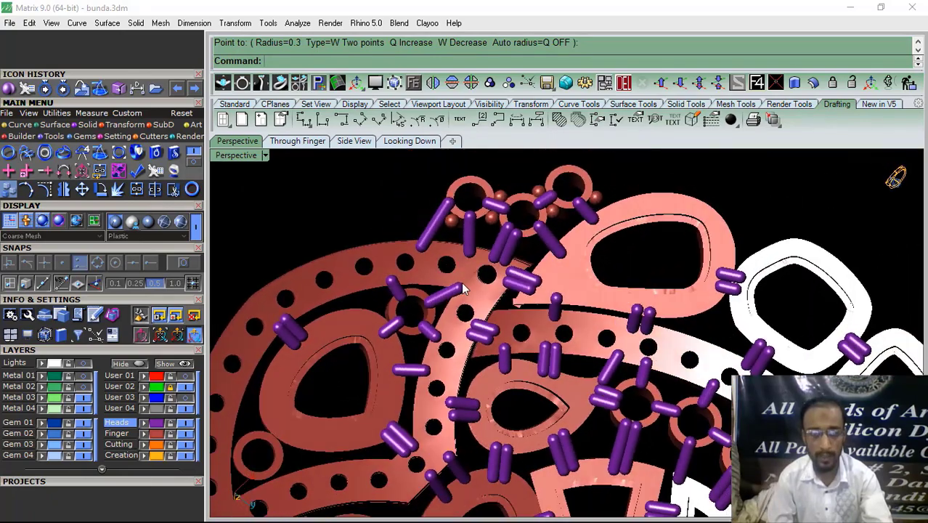
Lock the Finger layer and select all supports except the pair at the top of the centreline
{"action": "left_click", "coordinate": [171, 434]}
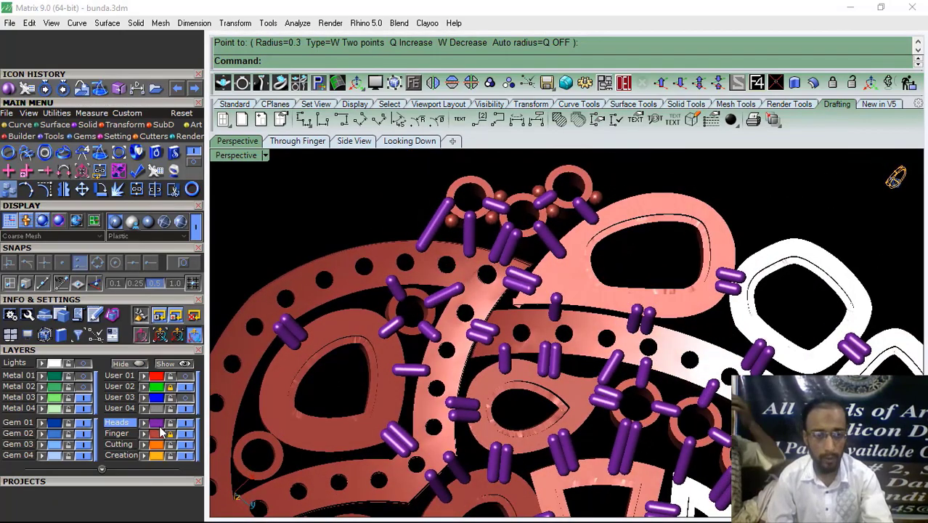
{"action": "key", "text": "ctrl+a"}
{"action": "left_click_drag", "start_coordinate": [272, 357], "coordinate": [272, 358], "text": "ctrl"}
{"action": "scroll", "coordinate": [373, 320], "scroll_direction": "down", "scroll_amount": 6}
{"action": "right_click_drag", "start_coordinate": [372, 327], "coordinate": [428, 290]}
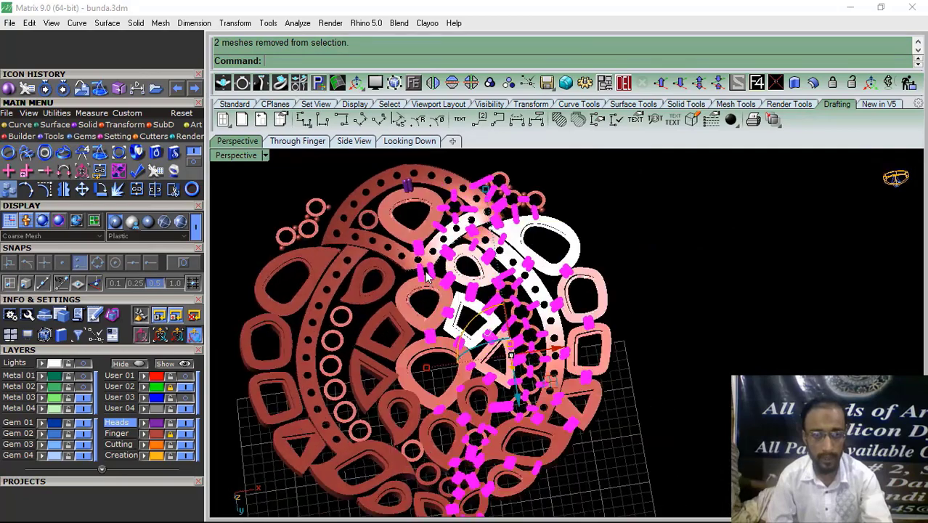
Remove the remaining supports that lie on the piece's centreline from the selection, down to the lowest settings
{"action": "scroll", "coordinate": [412, 287], "scroll_direction": "up", "scroll_amount": 8}
{"action": "left_click", "coordinate": [411, 286], "text": "ctrl"}
{"action": "scroll", "coordinate": [390, 189], "scroll_direction": "down", "scroll_amount": 6}
{"action": "scroll", "coordinate": [408, 326], "scroll_direction": "up", "scroll_amount": 6}
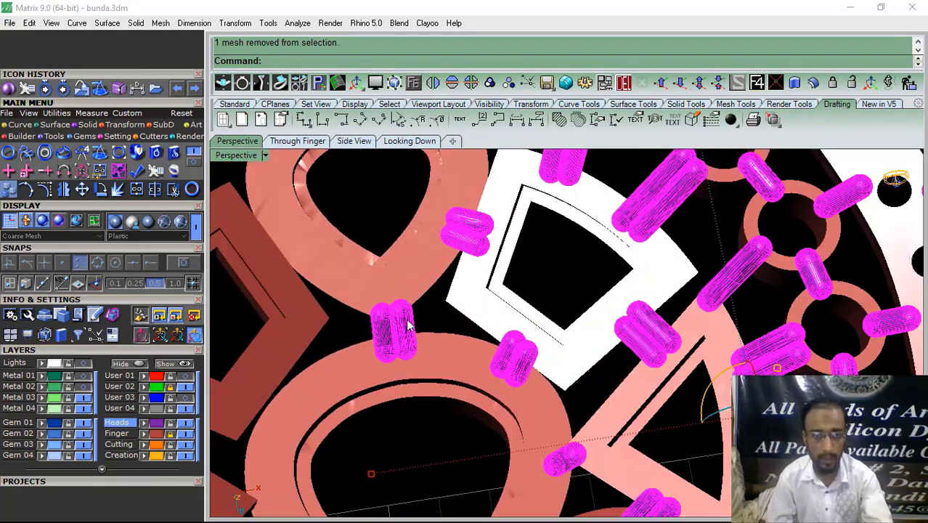
{"action": "left_click_drag", "start_coordinate": [363, 359], "coordinate": [362, 359], "text": "ctrl"}
{"action": "scroll", "coordinate": [363, 358], "scroll_direction": "down", "scroll_amount": 6}
{"action": "scroll", "coordinate": [424, 218], "scroll_direction": "up", "scroll_amount": 7}
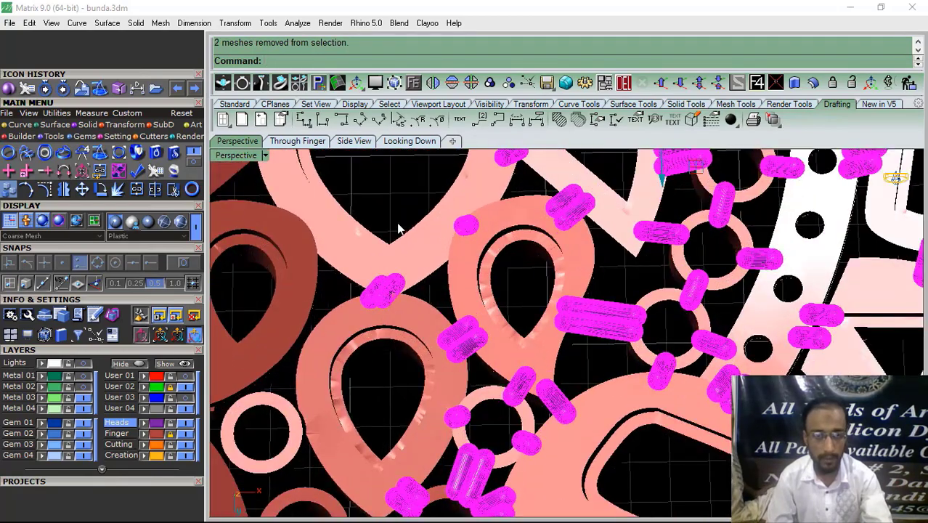
{"action": "scroll", "coordinate": [425, 218], "scroll_direction": "down", "scroll_amount": 6}
{"action": "scroll", "coordinate": [394, 307], "scroll_direction": "up", "scroll_amount": 7}
{"action": "scroll", "coordinate": [393, 307], "scroll_direction": "down", "scroll_amount": 6}
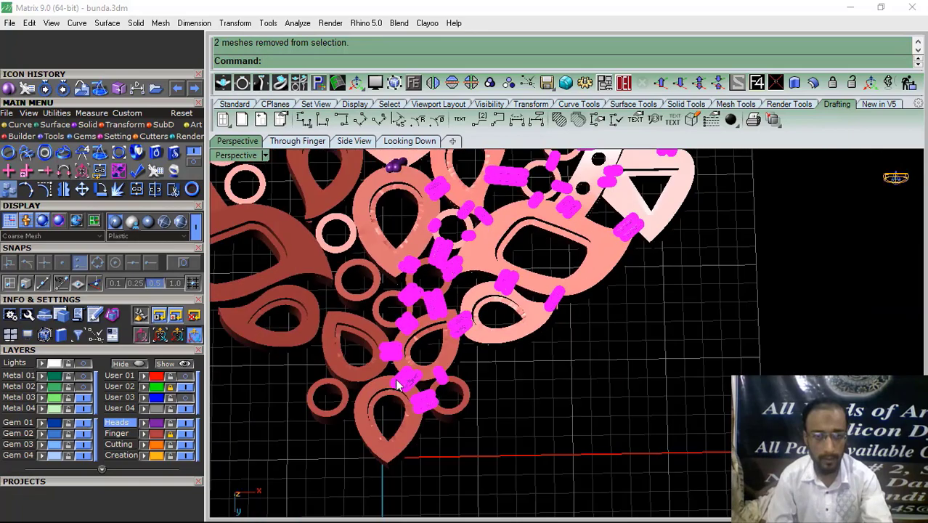
{"action": "scroll", "coordinate": [383, 399], "scroll_direction": "up", "scroll_amount": 7}
{"action": "scroll", "coordinate": [343, 299], "scroll_direction": "down", "scroll_amount": 6}
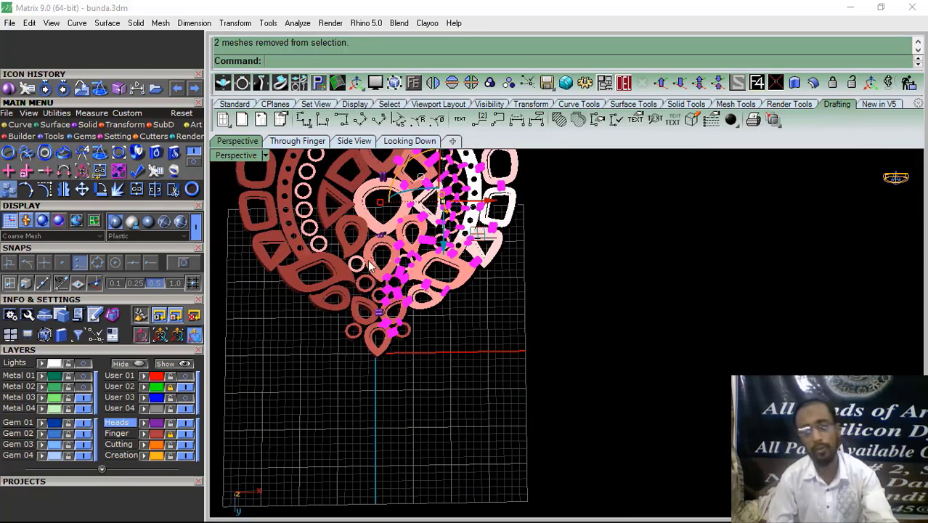
Group the selected supports and mirror a copy of them across the vertical centreline to the other half
{"action": "right_click_drag", "start_coordinate": [382, 239], "coordinate": [434, 315], "text": "shift"}
{"action": "right_click_drag", "start_coordinate": [447, 272], "coordinate": [456, 353], "text": "shift"}
{"action": "scroll", "coordinate": [485, 259], "scroll_direction": "up", "scroll_amount": 3}
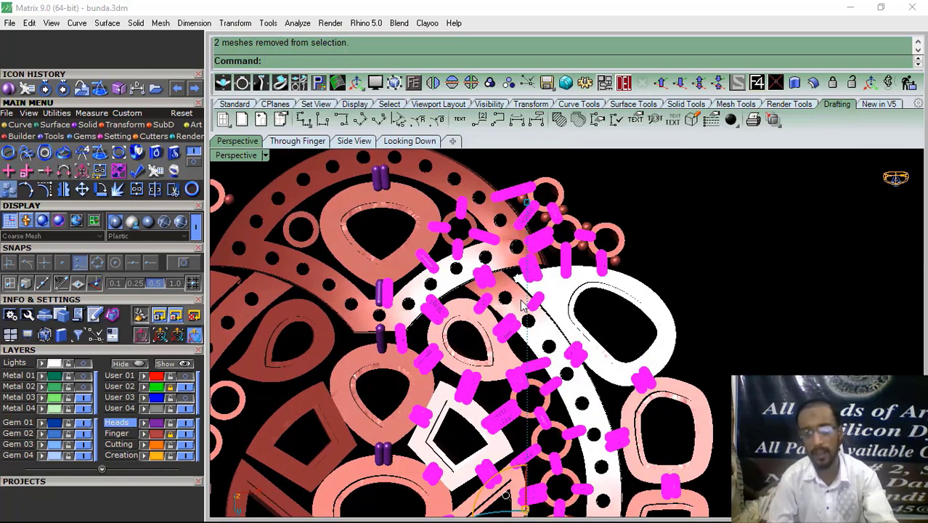
{"action": "scroll", "coordinate": [521, 305], "scroll_direction": "down", "scroll_amount": 3}
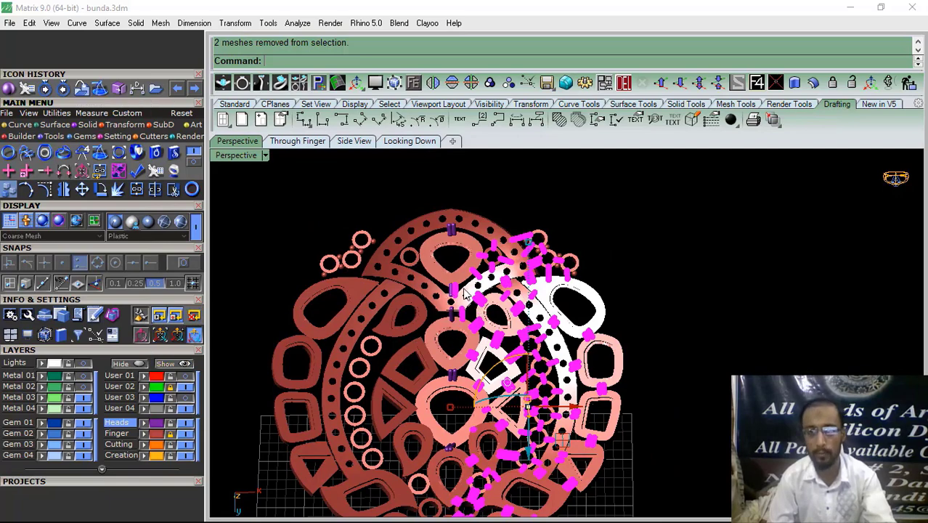
{"action": "left_click", "coordinate": [490, 86]}
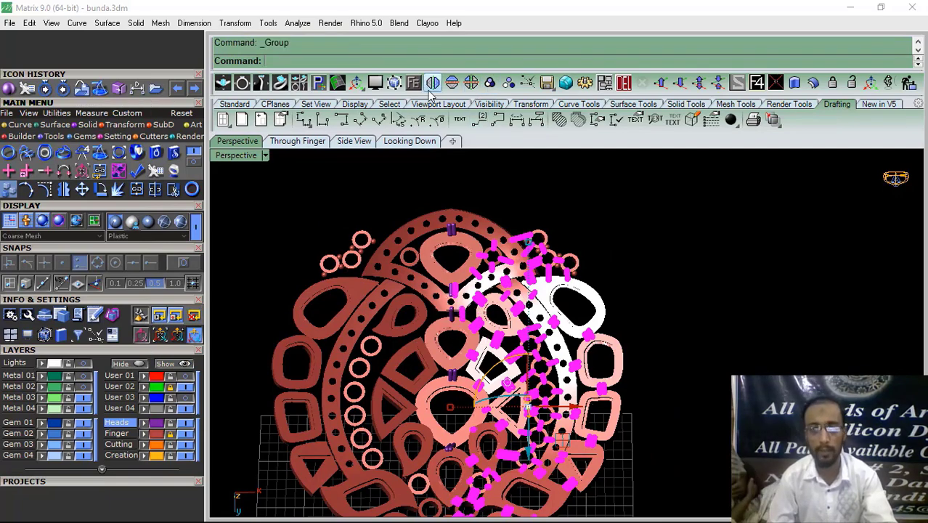
{"action": "left_click", "coordinate": [433, 84]}
{"action": "left_click", "coordinate": [648, 197]}
{"action": "scroll", "coordinate": [485, 200], "scroll_direction": "down", "scroll_amount": 4}
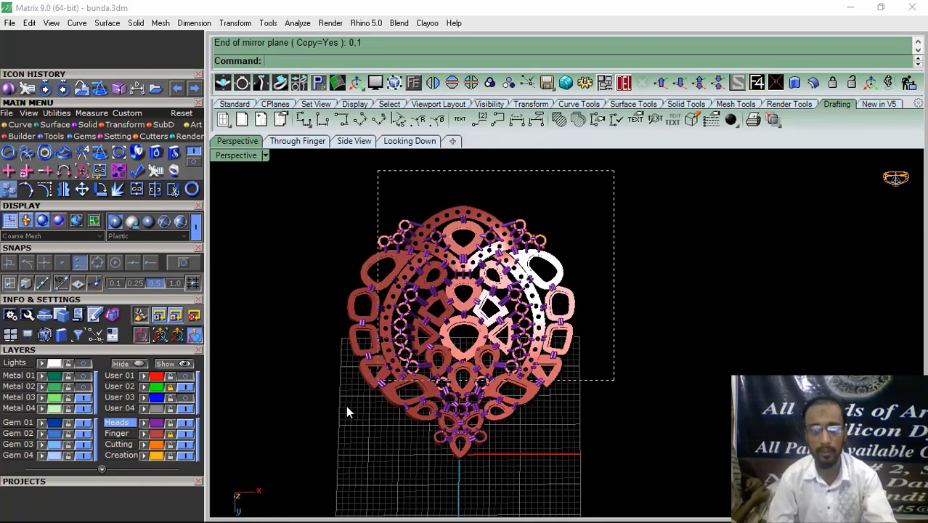
Unlock the Finger layer, select all supports together with the large piece's meshes, and group them
{"action": "left_click_drag", "start_coordinate": [346, 412], "coordinate": [276, 509]}
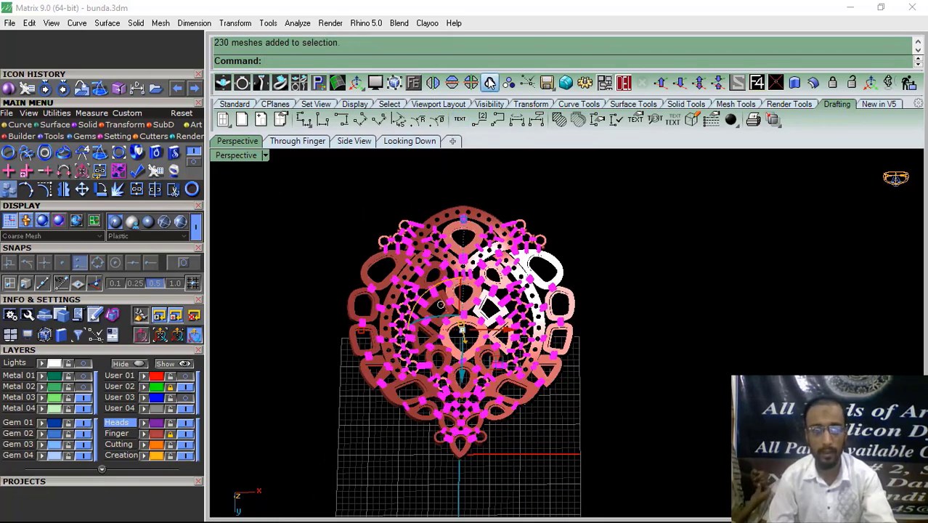
{"action": "left_click", "coordinate": [158, 435]}
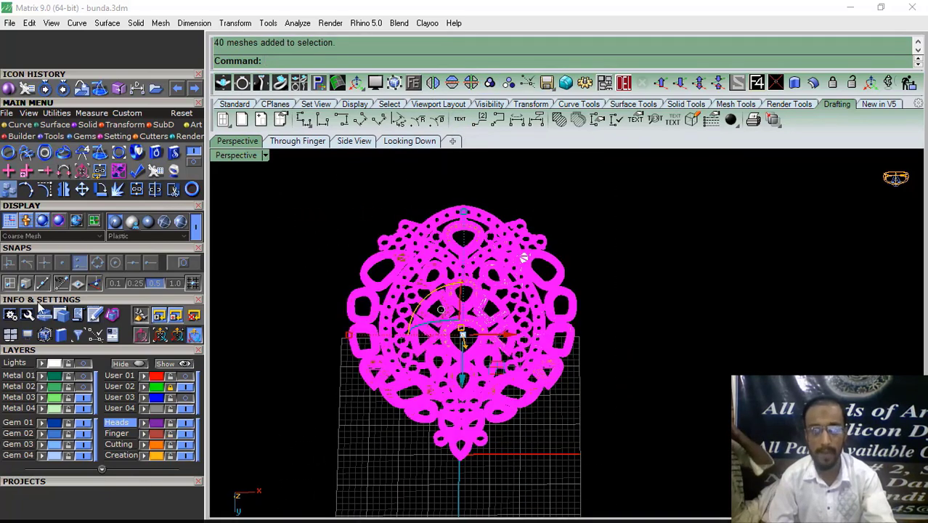
{"action": "left_click", "coordinate": [490, 84]}
{"action": "left_click", "coordinate": [698, 241]}
Turn on the Metal 02 layer, move the grouped large piece to it and save the file
{"action": "right_click_drag", "start_coordinate": [628, 363], "coordinate": [539, 483]}
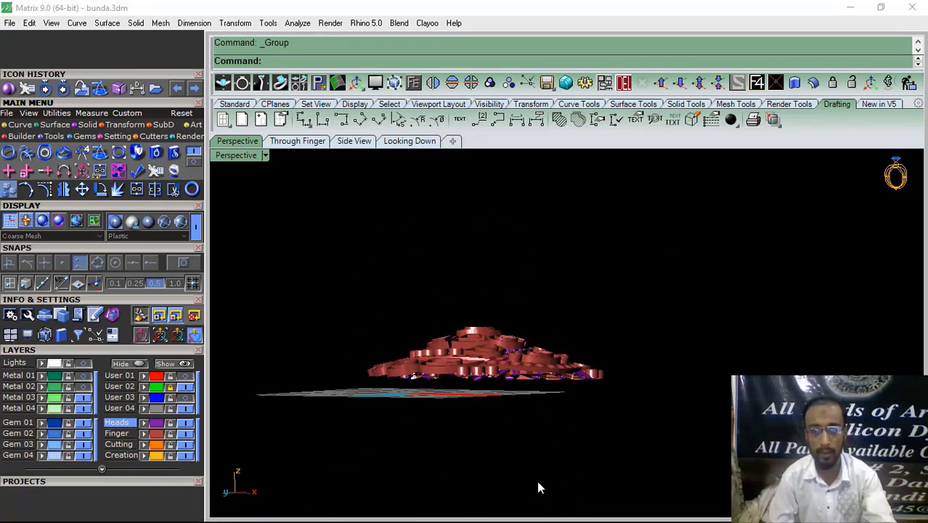
{"action": "right_click_drag", "start_coordinate": [487, 395], "coordinate": [560, 365]}
{"action": "left_click", "coordinate": [560, 365]}
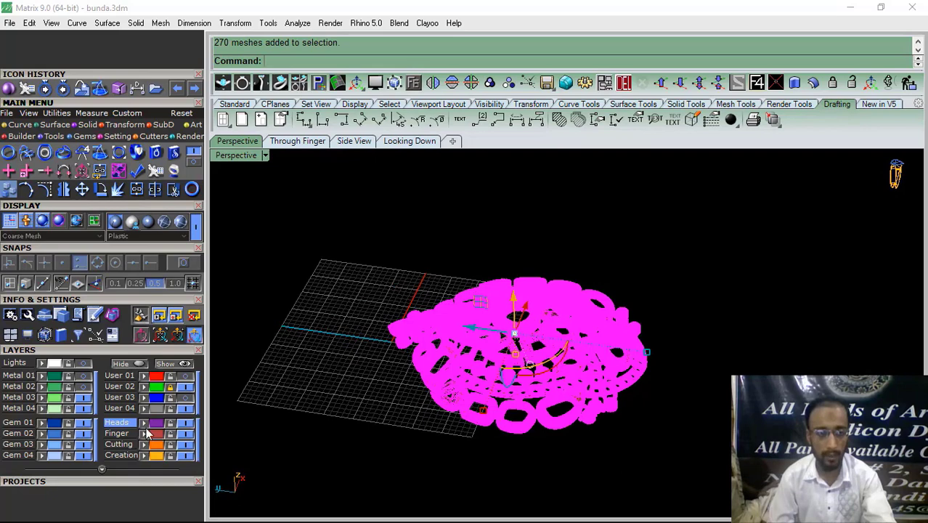
{"action": "left_click", "coordinate": [83, 389]}
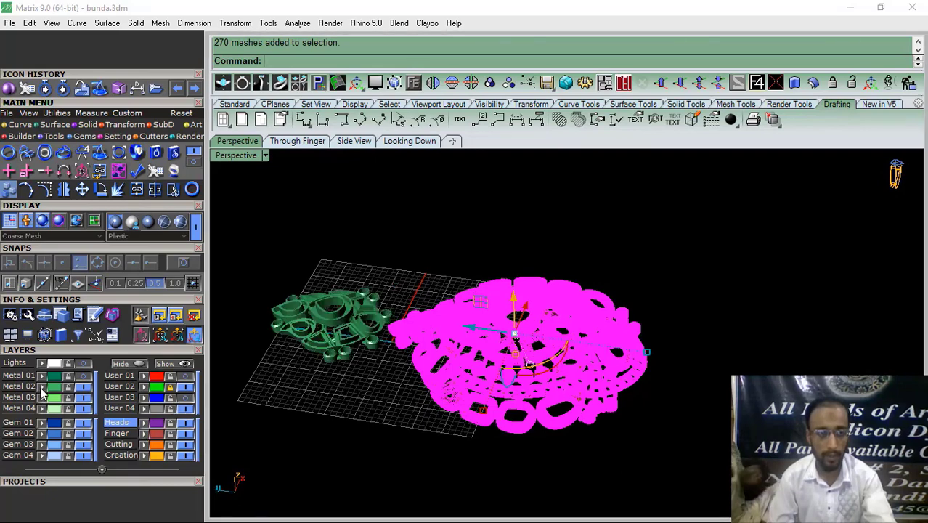
{"action": "left_click", "coordinate": [42, 387]}
{"action": "right_click_drag", "start_coordinate": [522, 331], "coordinate": [554, 156]}
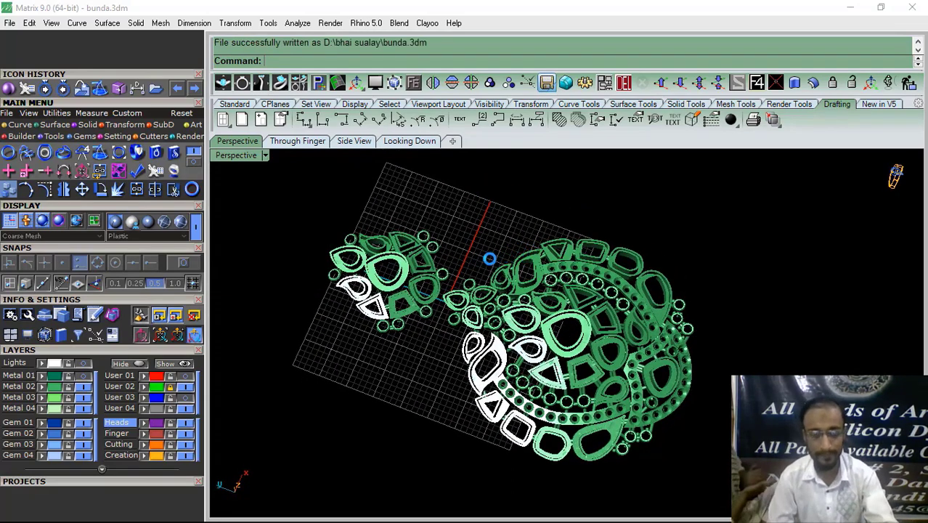
Export the small piece as a binary STL with open objects to the Desktop, overwriting the existing file 890
{"action": "right_click_drag", "start_coordinate": [479, 294], "coordinate": [491, 278]}
{"action": "right_click_drag", "start_coordinate": [472, 304], "coordinate": [521, 306], "text": "shift"}
{"action": "left_click", "coordinate": [401, 309]}
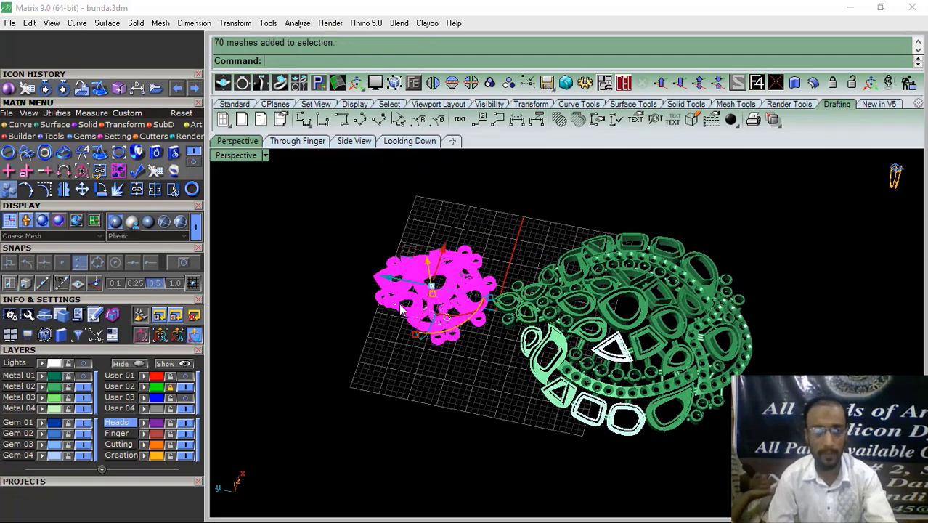
{"action": "left_click", "coordinate": [9, 22]}
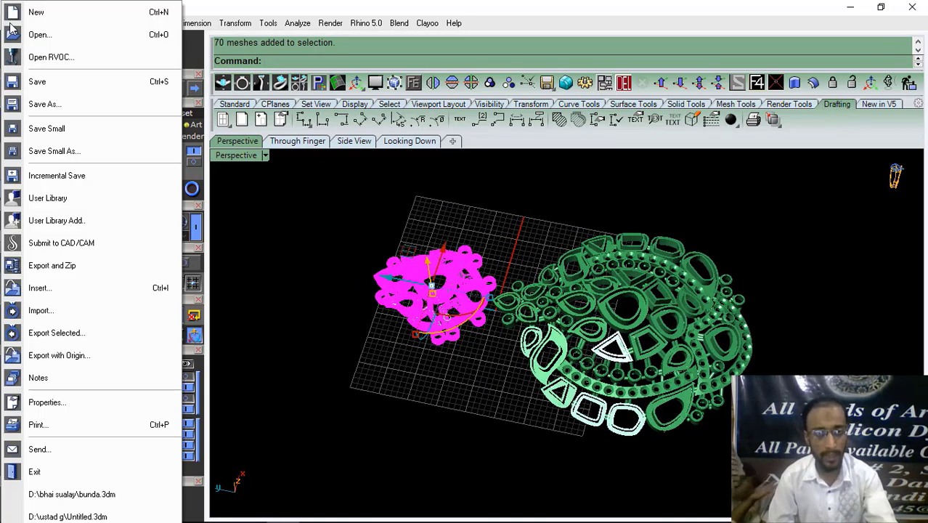
{"action": "left_click", "coordinate": [67, 335]}
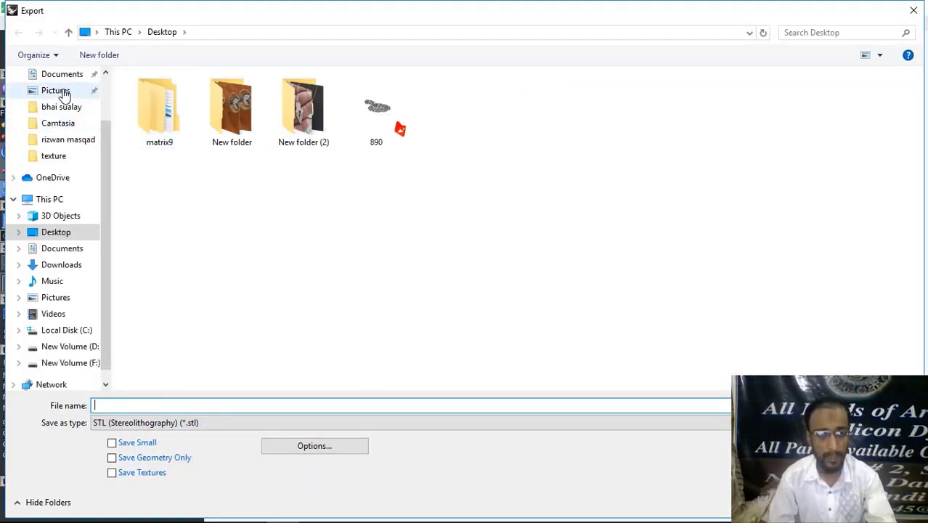
{"action": "left_click", "coordinate": [57, 233]}
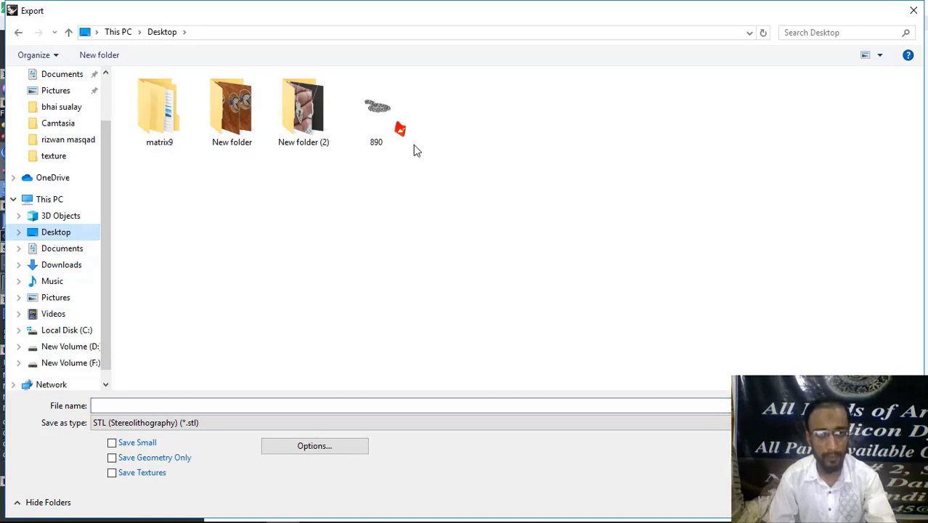
{"action": "left_click", "coordinate": [371, 127]}
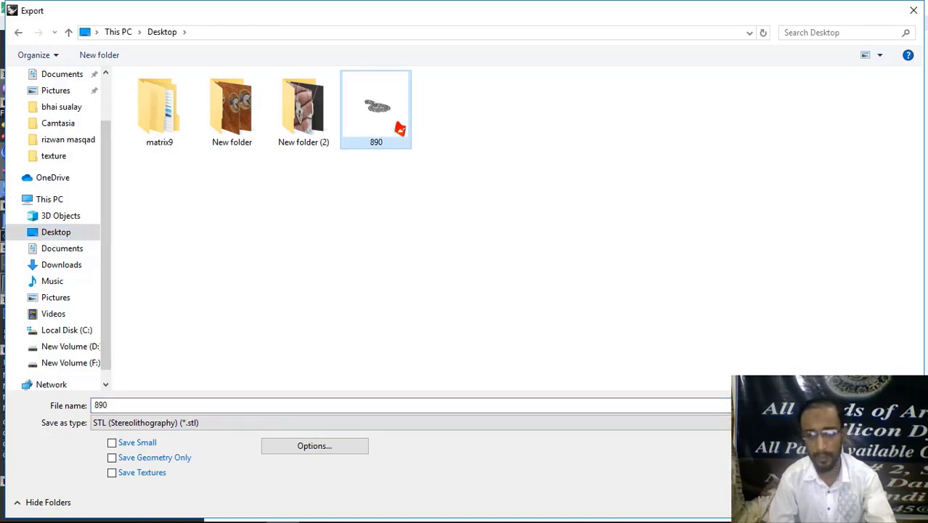
{"action": "key", "text": "Return"}
{"action": "left_click", "coordinate": [508, 273]}
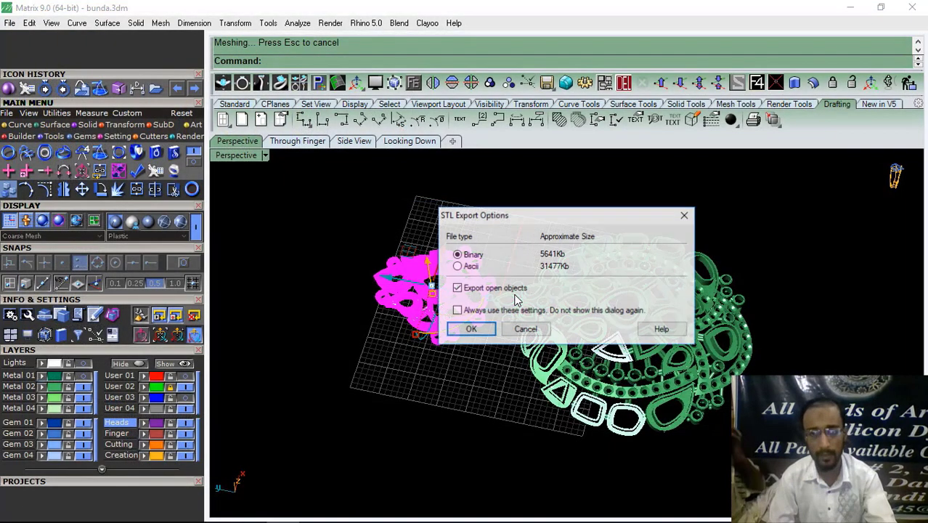
{"action": "left_click", "coordinate": [476, 330]}
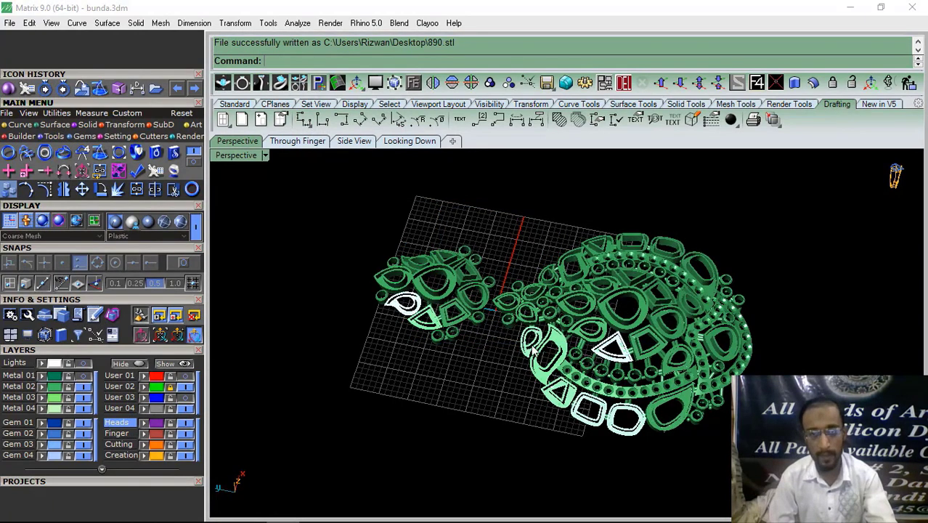
Export the large piece as a binary STL with open objects to the Desktop under the file name 900
{"action": "left_click", "coordinate": [597, 350]}
{"action": "right_click", "coordinate": [594, 347]}
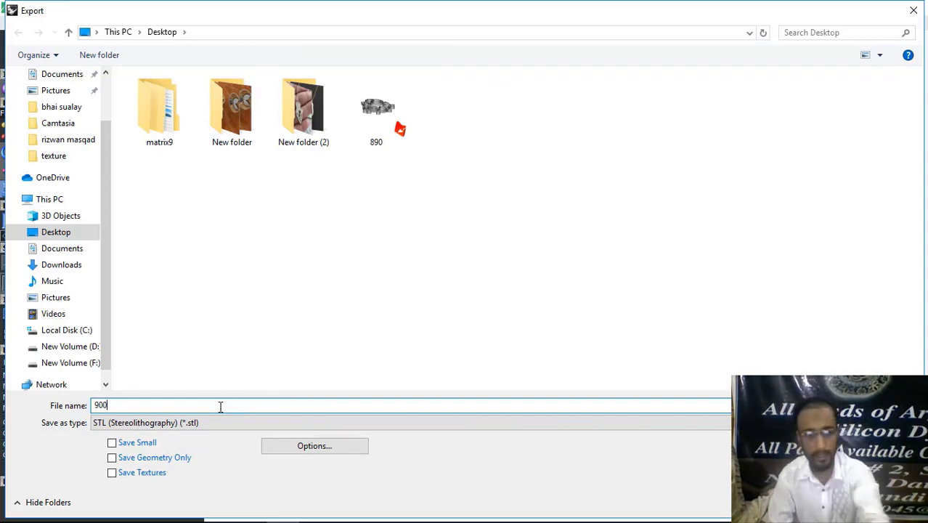
{"action": "key", "text": "Return"}
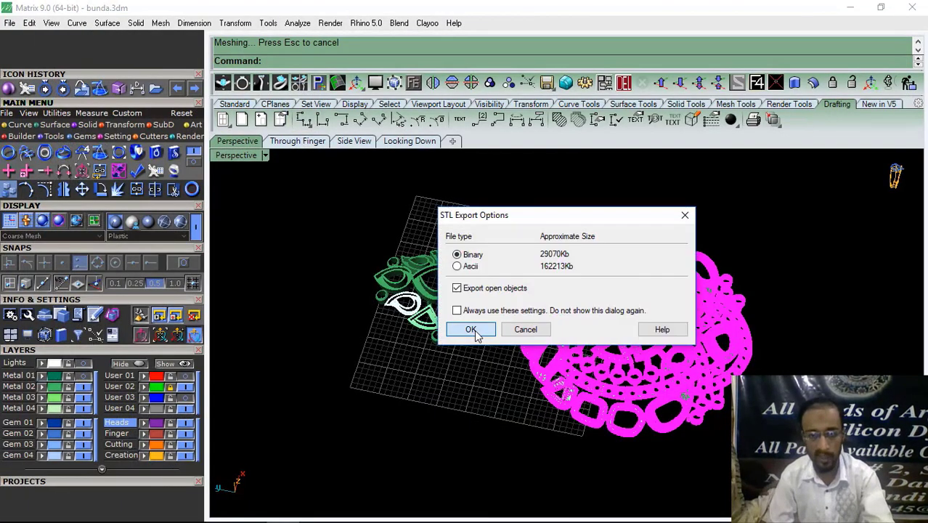
{"action": "left_click", "coordinate": [476, 330]}
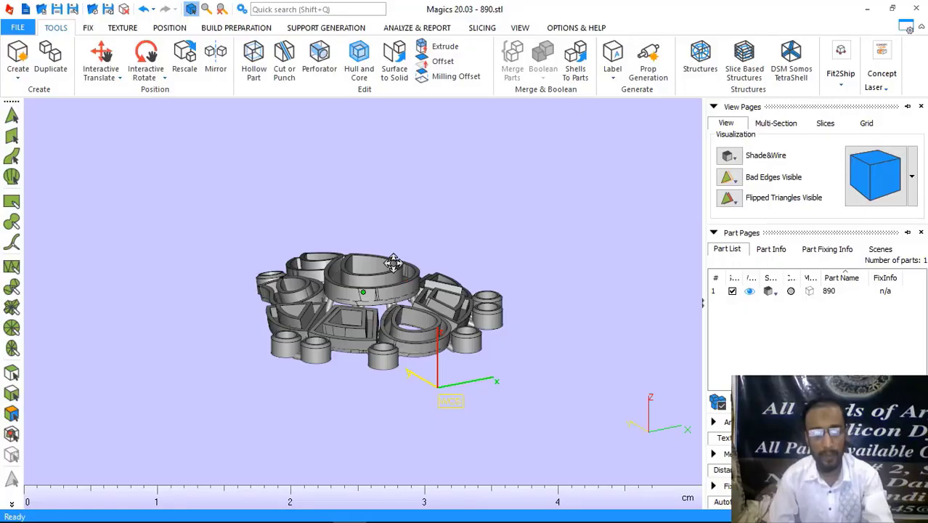
Reduce the triangles of part 890 with smallest detail 0.0100 mm, max angle 10° and 5 iterations, keeping textures intact
{"action": "right_click_drag", "start_coordinate": [370, 355], "coordinate": [405, 314]}
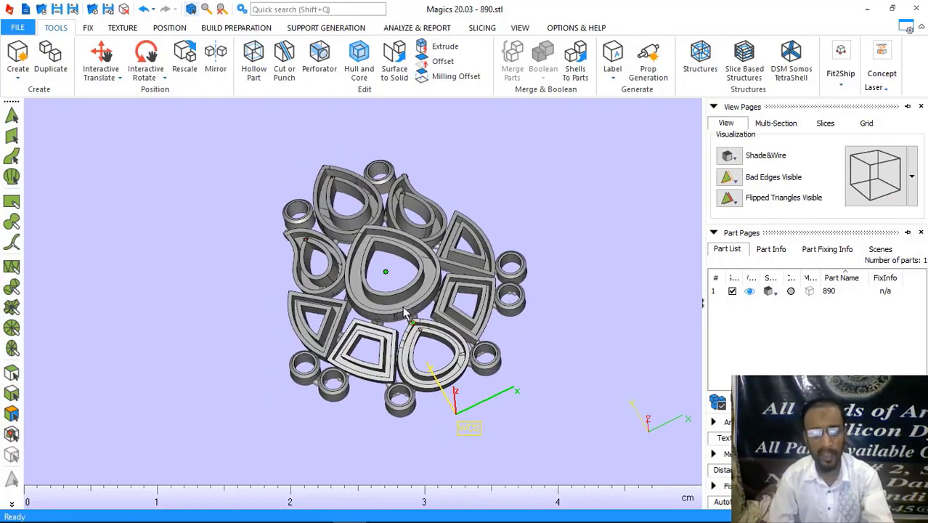
{"action": "key", "text": "ctrl+r"}
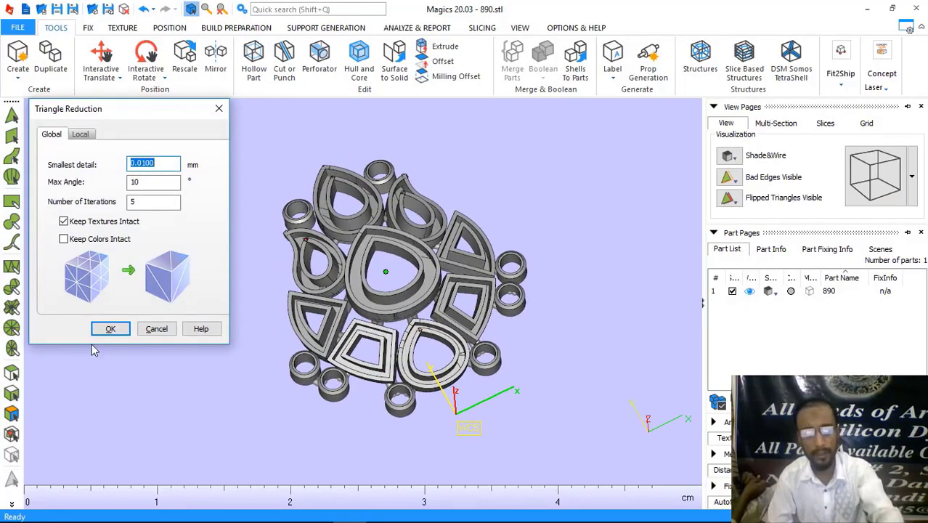
{"action": "left_click", "coordinate": [107, 328]}
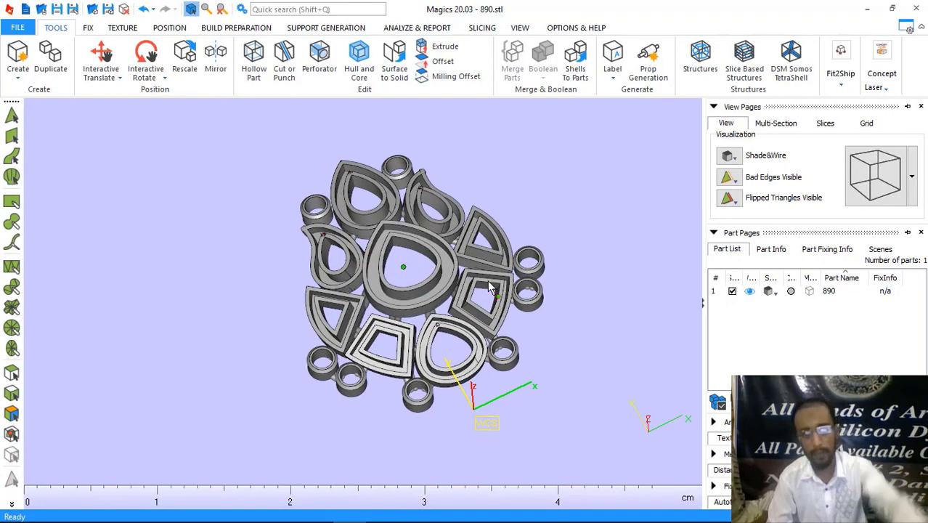
Run the Fix Wizard diagnostics on part 890 and unify all of its shells
{"action": "key", "text": "ctrl+f"}
{"action": "left_click", "coordinate": [613, 99]}
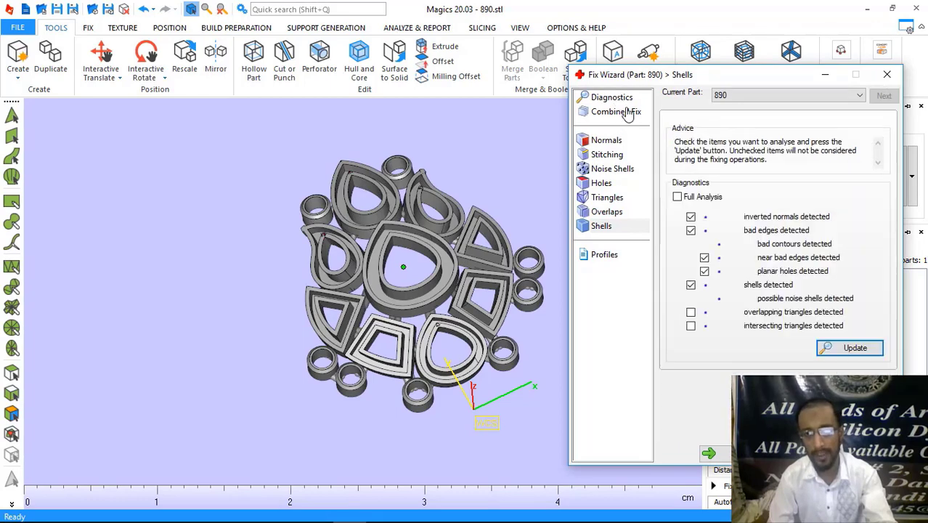
{"action": "left_click", "coordinate": [856, 349]}
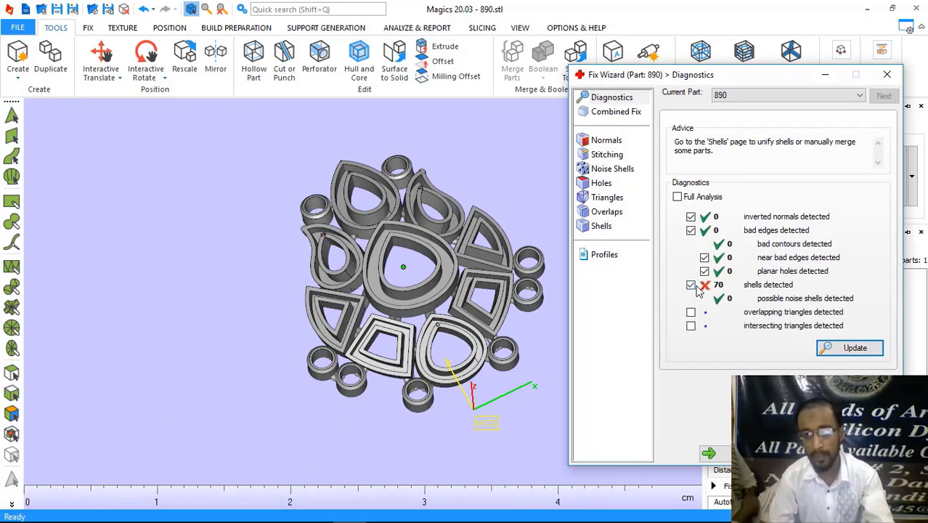
{"action": "left_click", "coordinate": [599, 230]}
{"action": "left_click", "coordinate": [698, 387]}
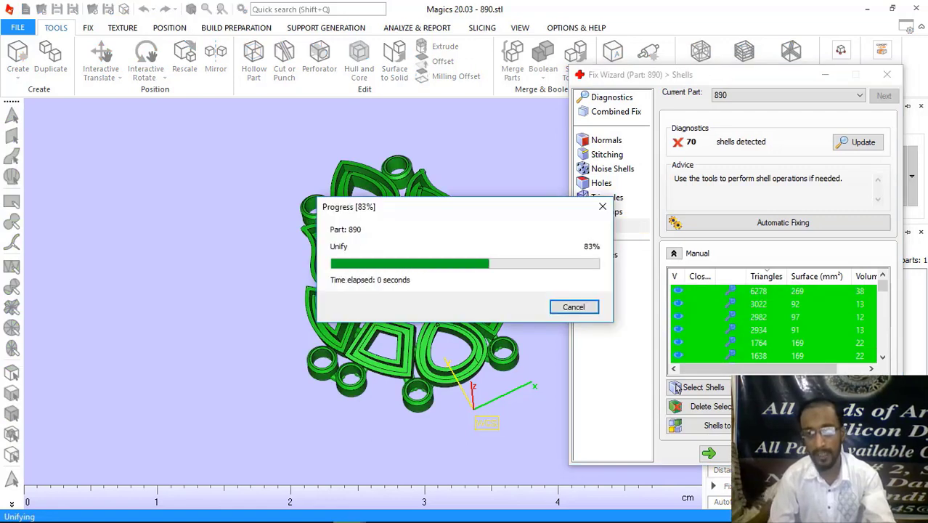
Keep the largest shell of part 890 by inverting the shell selection and deleting all the tiny leftover shells
{"action": "left_click", "coordinate": [760, 292]}
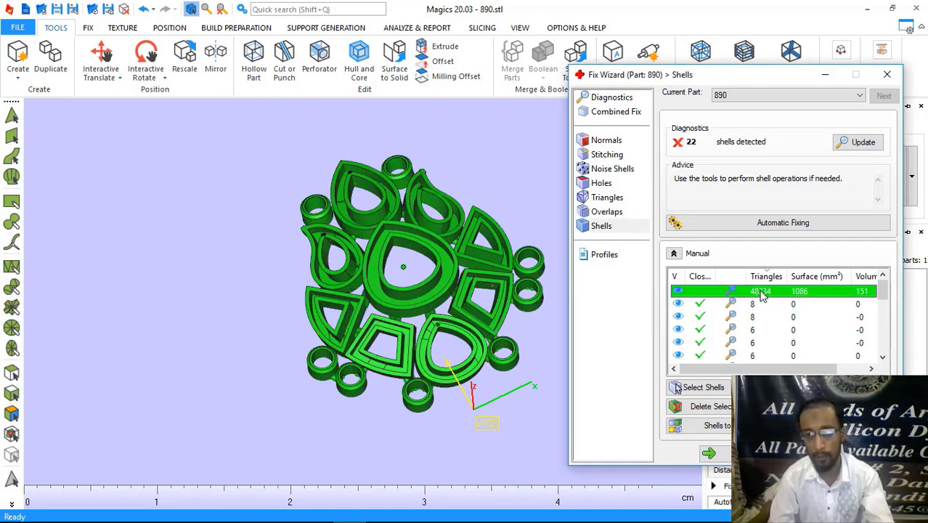
{"action": "left_click", "coordinate": [676, 388]}
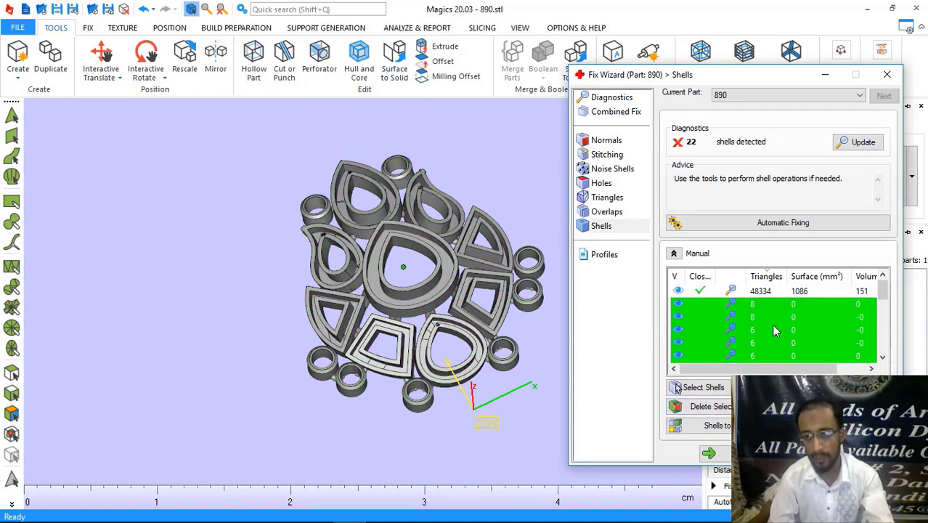
{"action": "left_click", "coordinate": [703, 407]}
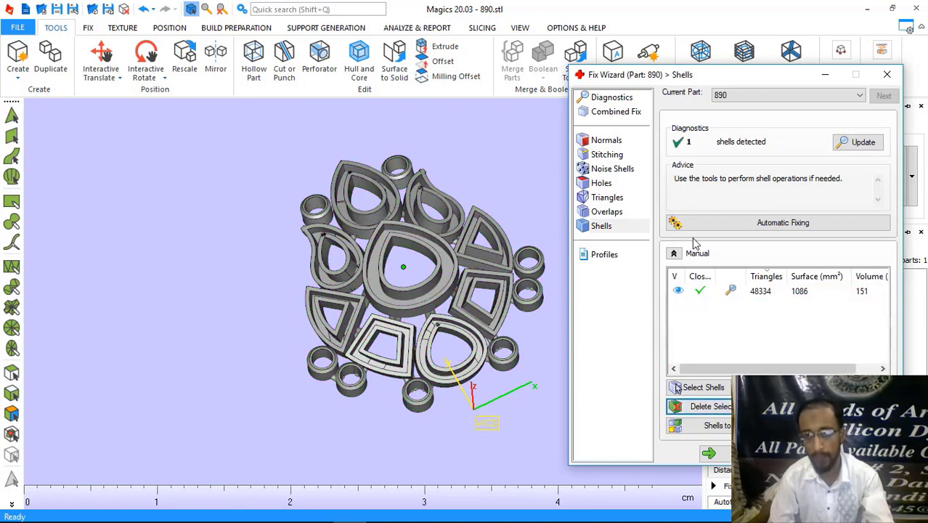
Rerun the diagnostics on part 890, check its errors and shell list, and close the Fix Wizard
{"action": "left_click", "coordinate": [602, 99]}
{"action": "left_click", "coordinate": [850, 347]}
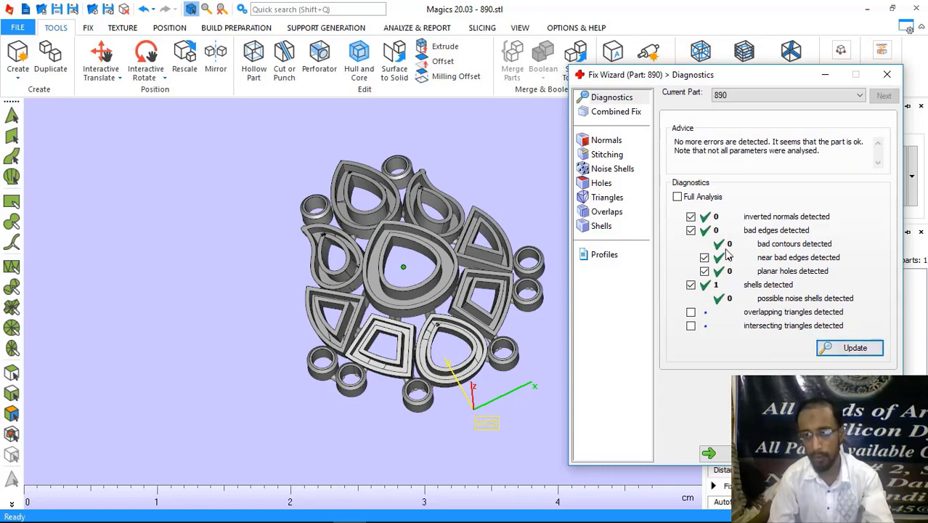
{"action": "right_click_drag", "start_coordinate": [475, 289], "coordinate": [508, 262]}
{"action": "left_click", "coordinate": [602, 226]}
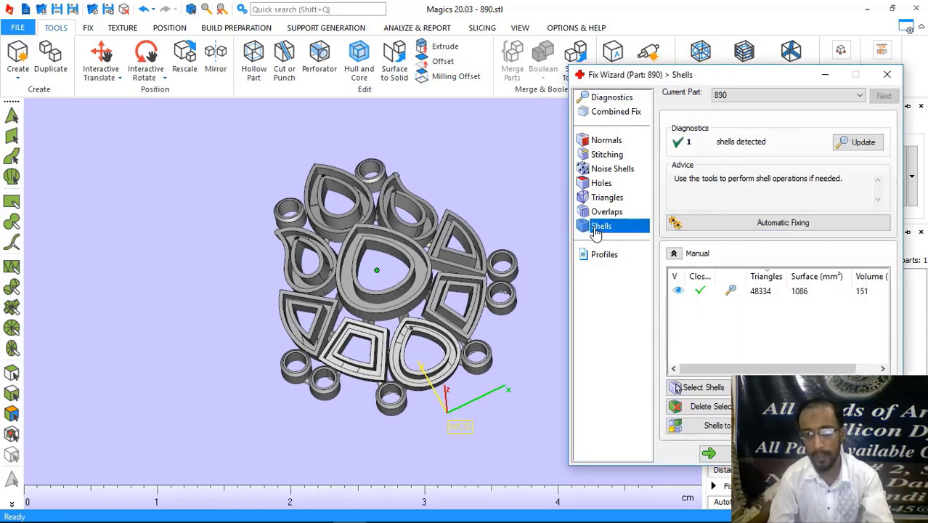
{"action": "left_click", "coordinate": [611, 99]}
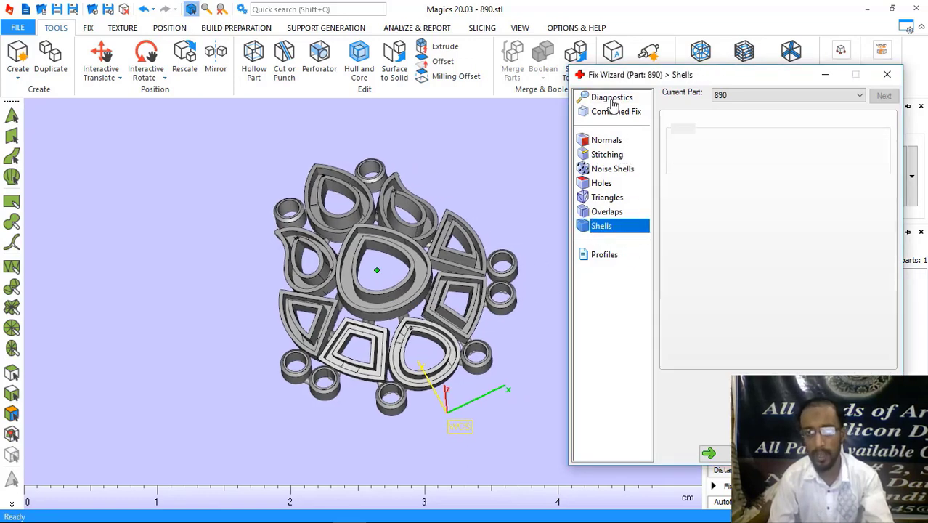
{"action": "left_click", "coordinate": [601, 231]}
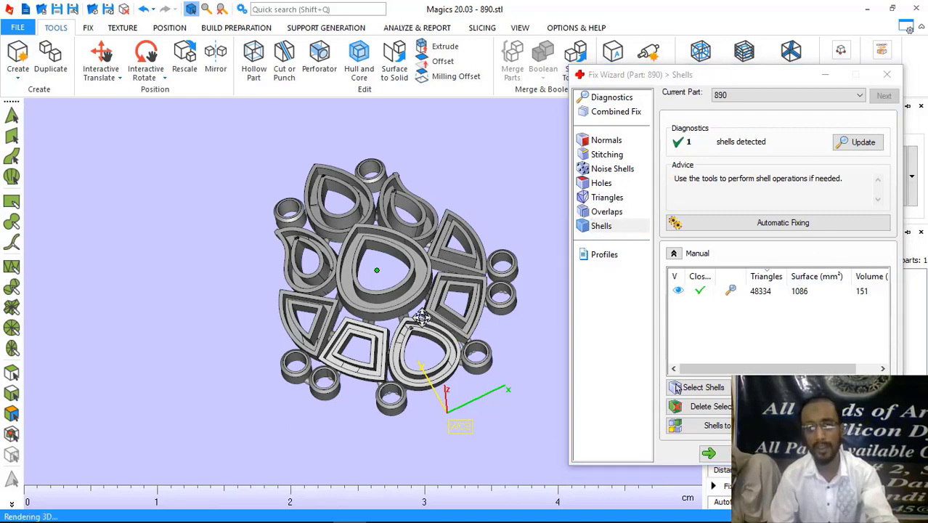
{"action": "right_click_drag", "start_coordinate": [425, 315], "coordinate": [325, 406]}
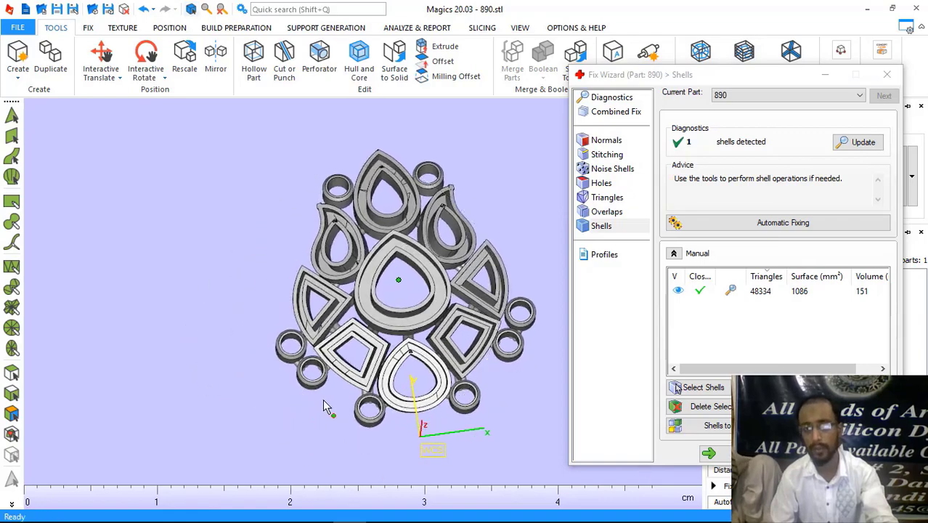
{"action": "left_click", "coordinate": [887, 76]}
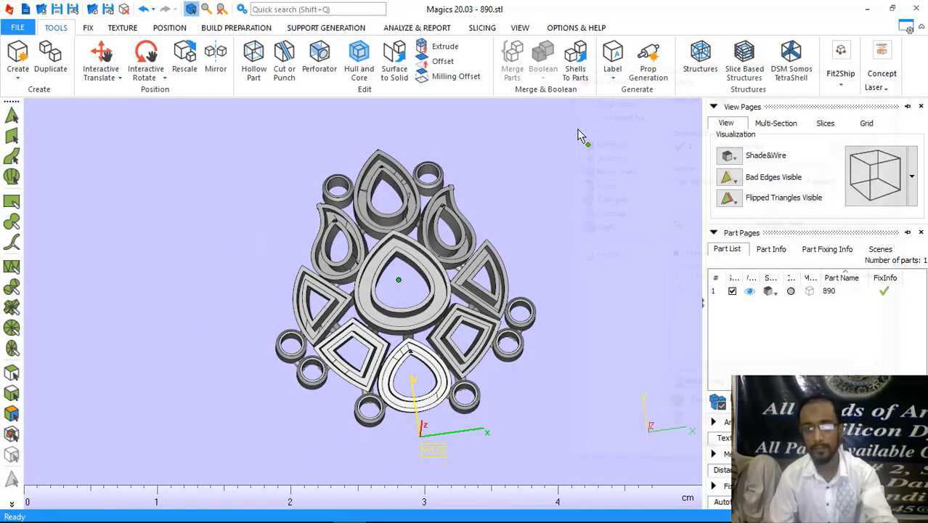
Offset part 890 uniformly by 0.002 mm towards the outside and inspect the thickened part
{"action": "left_click", "coordinate": [439, 61]}
{"action": "left_click", "coordinate": [58, 256]}
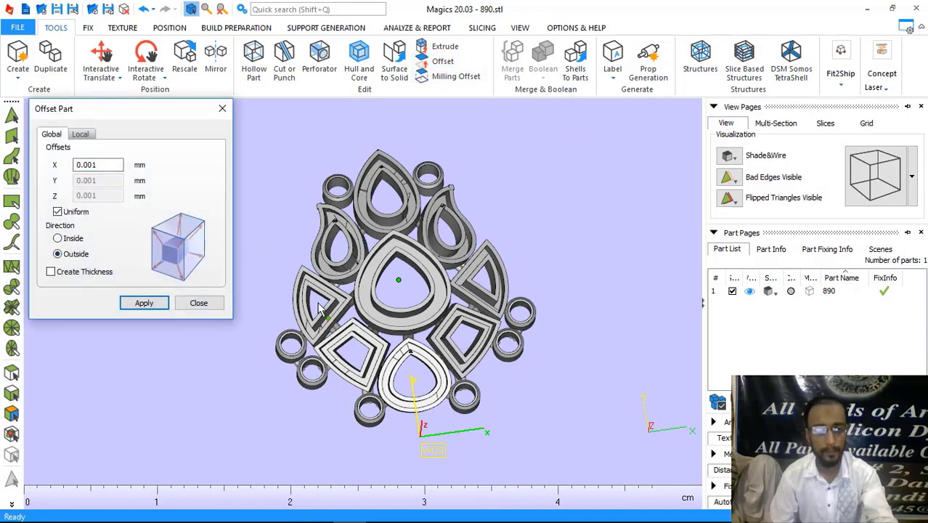
{"action": "middle_click_drag", "start_coordinate": [345, 314], "coordinate": [417, 310]}
{"action": "right_click_drag", "start_coordinate": [417, 310], "coordinate": [404, 282]}
{"action": "scroll", "coordinate": [404, 281], "scroll_direction": "up", "scroll_amount": 5}
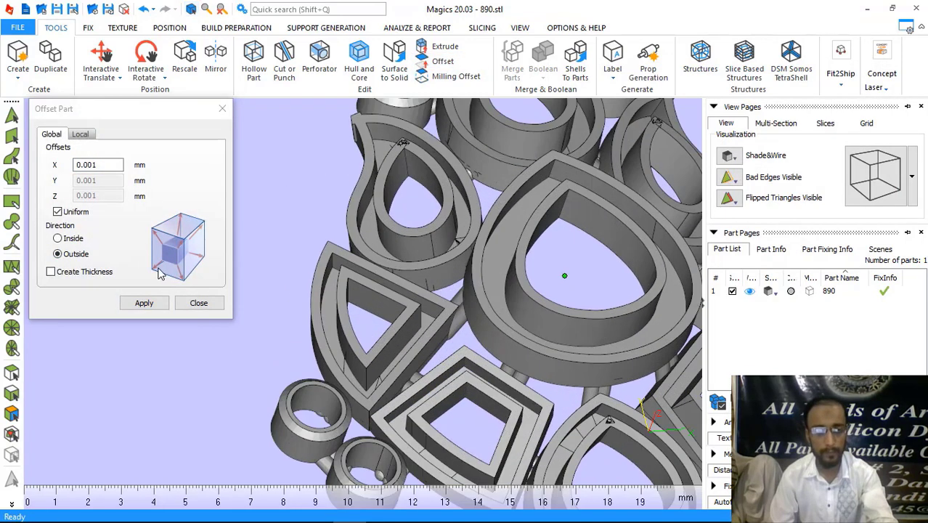
{"action": "left_click", "coordinate": [102, 165]}
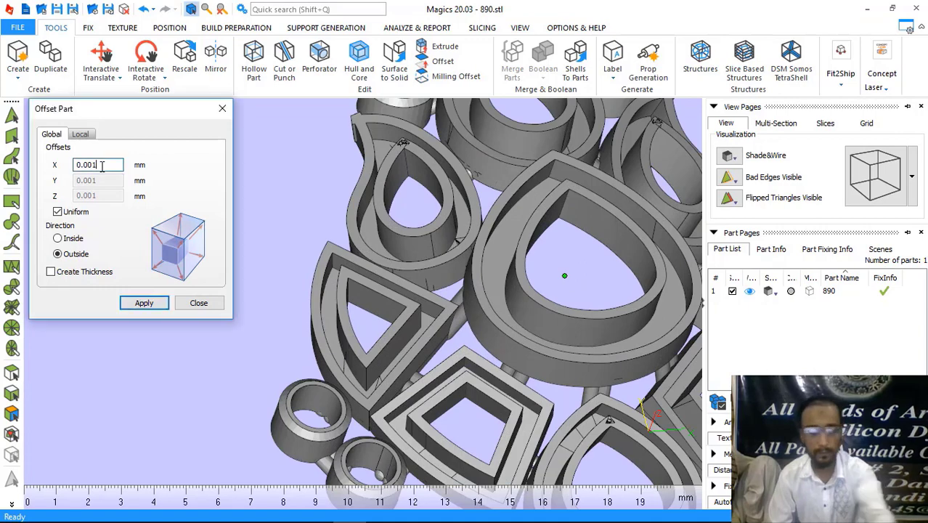
{"action": "key", "text": "BackSpace"}
{"action": "type", "text": "2"}
{"action": "left_click", "coordinate": [144, 302]}
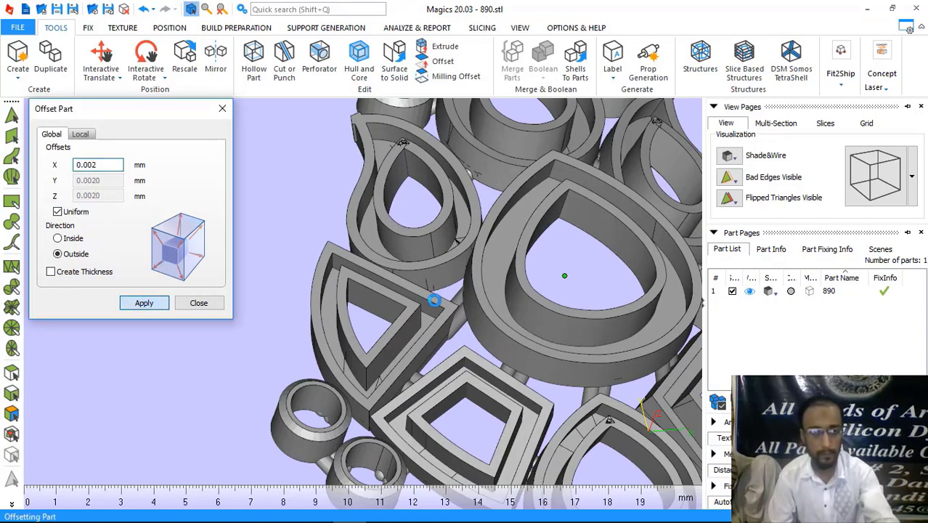
{"action": "left_click", "coordinate": [200, 308]}
{"action": "scroll", "coordinate": [281, 283], "scroll_direction": "down", "scroll_amount": 4}
{"action": "mouse_move", "coordinate": [355, 278]}
{"action": "right_mouse_down"}
{"action": "mouse_move", "coordinate": [355, 296]}
{"action": "mouse_move", "coordinate": [355, 256]}
{"action": "mouse_move", "coordinate": [366, 283]}
{"action": "right_mouse_up"}
{"action": "scroll", "coordinate": [350, 270], "scroll_direction": "up", "scroll_amount": 7}
{"action": "scroll", "coordinate": [350, 271], "scroll_direction": "down", "scroll_amount": 6}
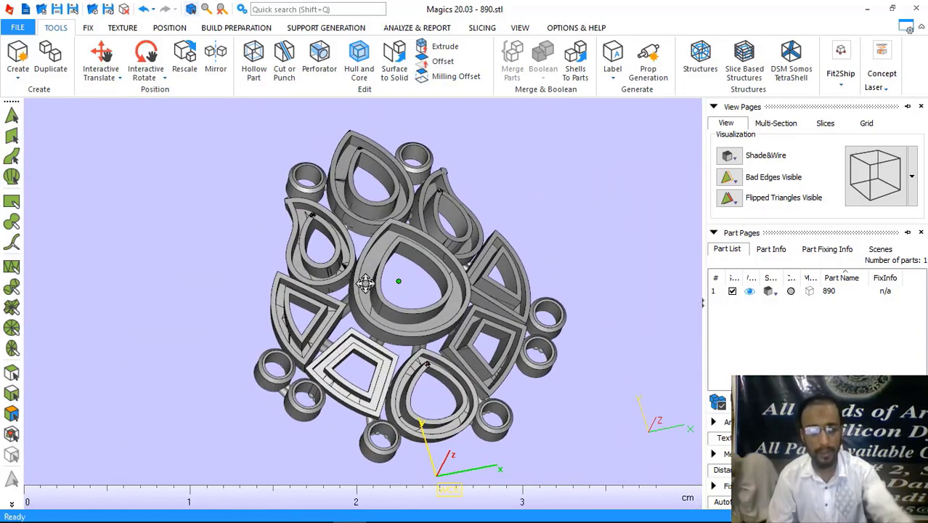
Recheck the offset part 890 with the Fix Wizard diagnostics and close the wizard
{"action": "key", "text": "ctrl+s"}
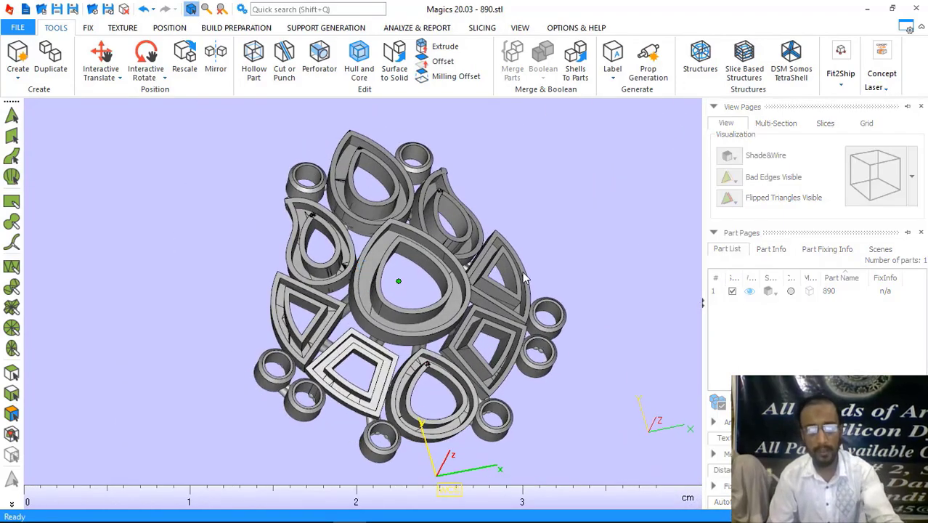
{"action": "left_click", "coordinate": [436, 11]}
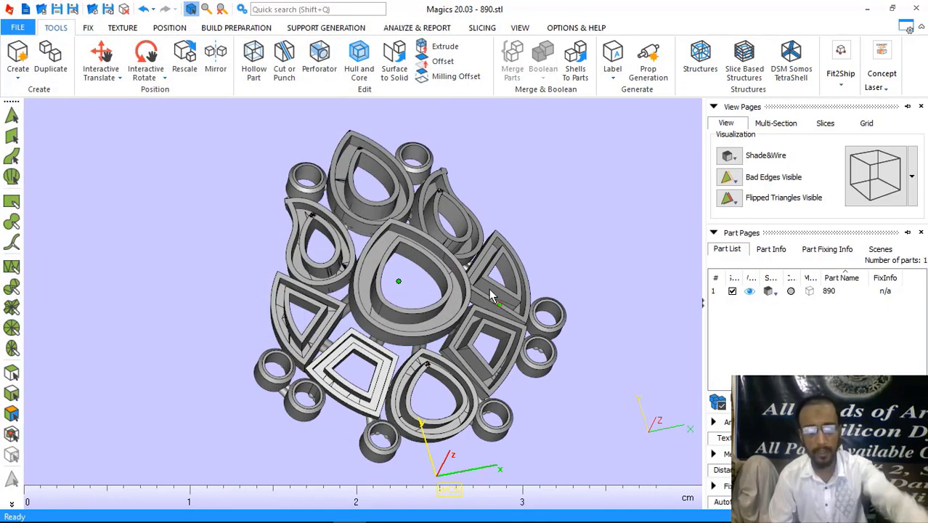
{"action": "key", "text": "ctrl+f"}
{"action": "left_click", "coordinate": [611, 98]}
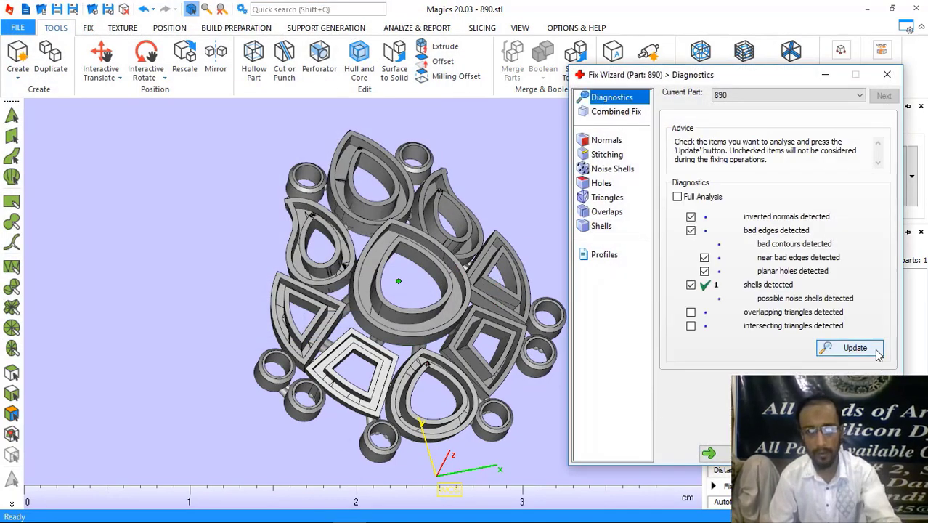
{"action": "left_click", "coordinate": [857, 348]}
{"action": "left_click", "coordinate": [887, 76]}
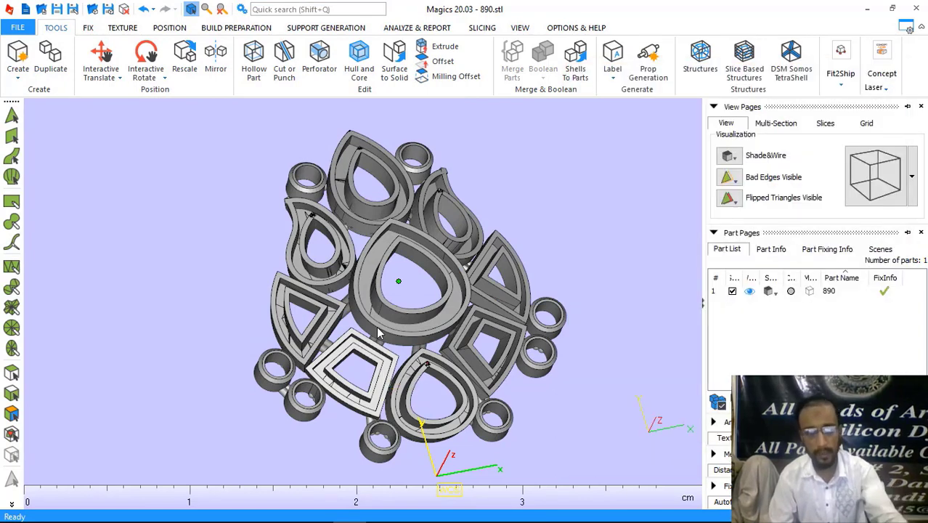
Save the repaired part as a color STL named 890 on the Desktop, overwriting the existing file
{"action": "key", "text": "ctrl+s"}
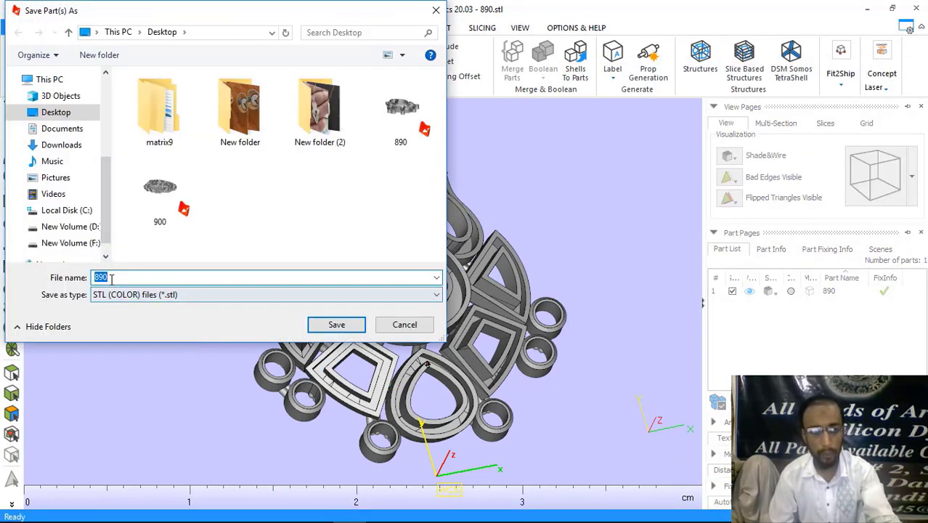
{"action": "left_click", "coordinate": [336, 325]}
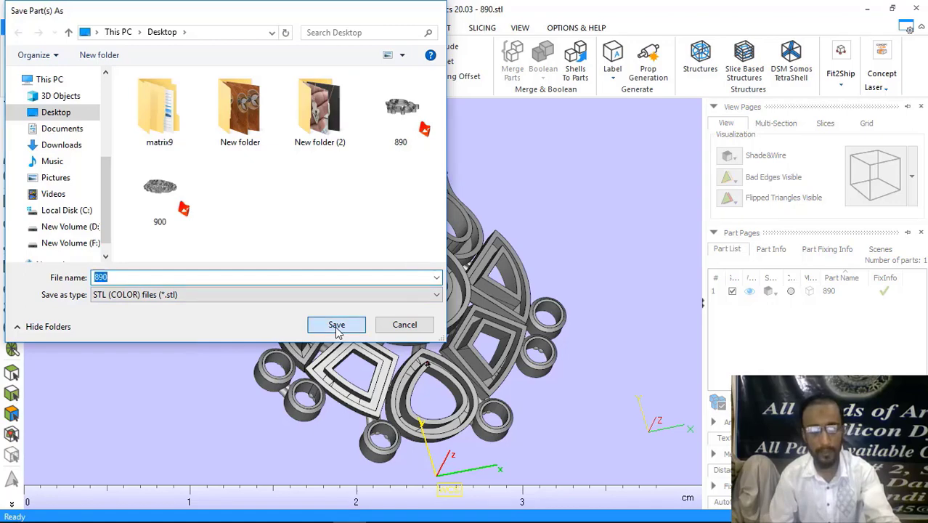
{"action": "left_click", "coordinate": [405, 305]}
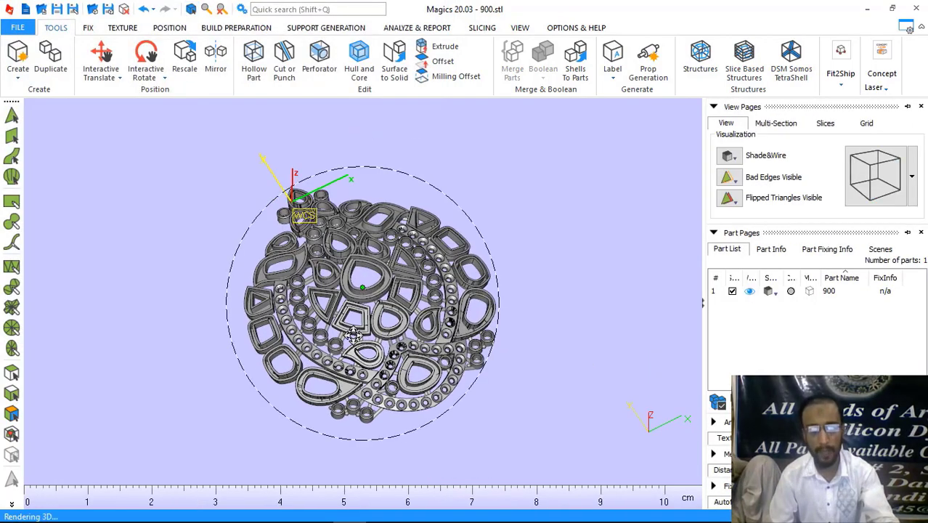
Reduce the triangles of part 900 with smallest detail 0.0100 mm, max angle 10° and 5 iterations, keeping textures intact
{"action": "right_click_drag", "start_coordinate": [353, 335], "coordinate": [357, 359]}
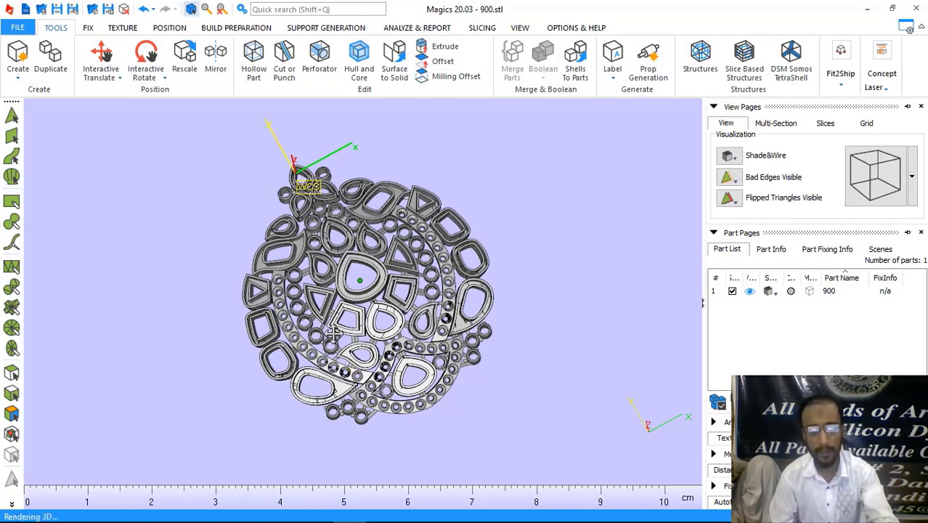
{"action": "middle_click_drag", "start_coordinate": [395, 367], "coordinate": [389, 330]}
{"action": "scroll", "coordinate": [389, 331], "scroll_direction": "up", "scroll_amount": 6}
{"action": "scroll", "coordinate": [396, 328], "scroll_direction": "down", "scroll_amount": 5}
{"action": "right_click_drag", "start_coordinate": [396, 327], "coordinate": [385, 352]}
{"action": "key", "text": "ctrl+alt+r"}
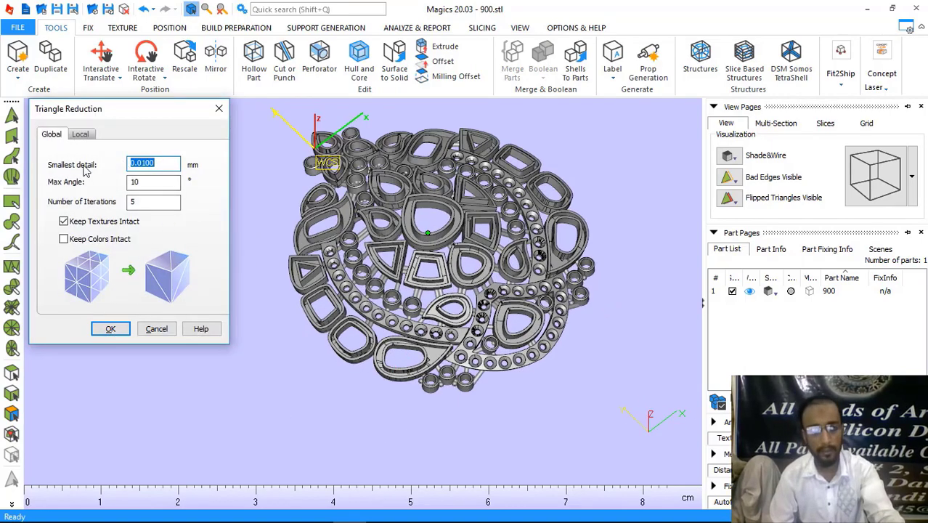
{"action": "left_click", "coordinate": [111, 330]}
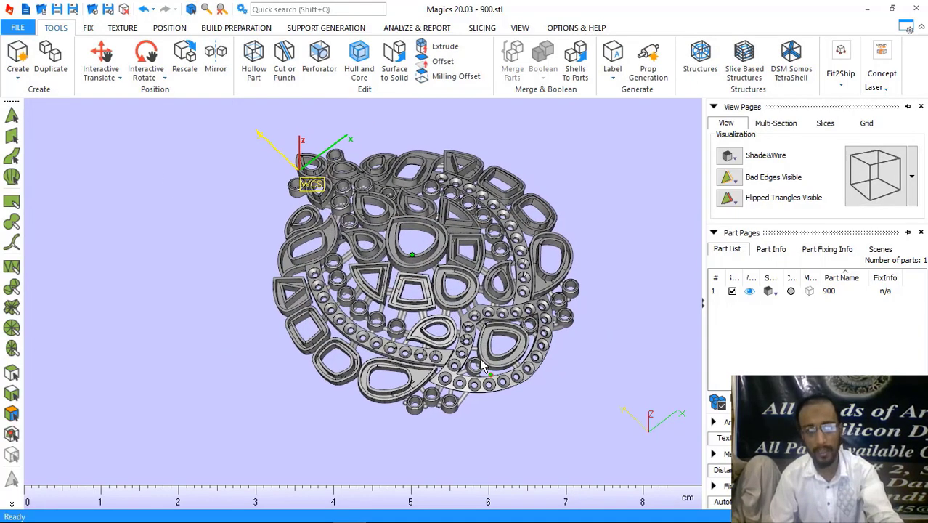
Run the Fix Wizard diagnostics on part 900 and unify all of its shells
{"action": "scroll", "coordinate": [445, 320], "scroll_direction": "up", "scroll_amount": 3}
{"action": "scroll", "coordinate": [421, 327], "scroll_direction": "down", "scroll_amount": 2}
{"action": "right_click_drag", "start_coordinate": [421, 326], "coordinate": [450, 351]}
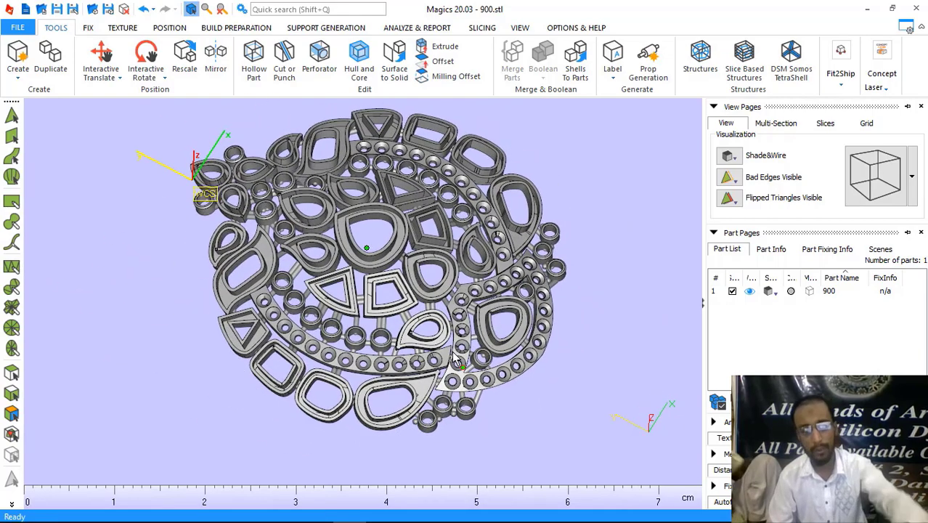
{"action": "key", "text": "ctrl+f"}
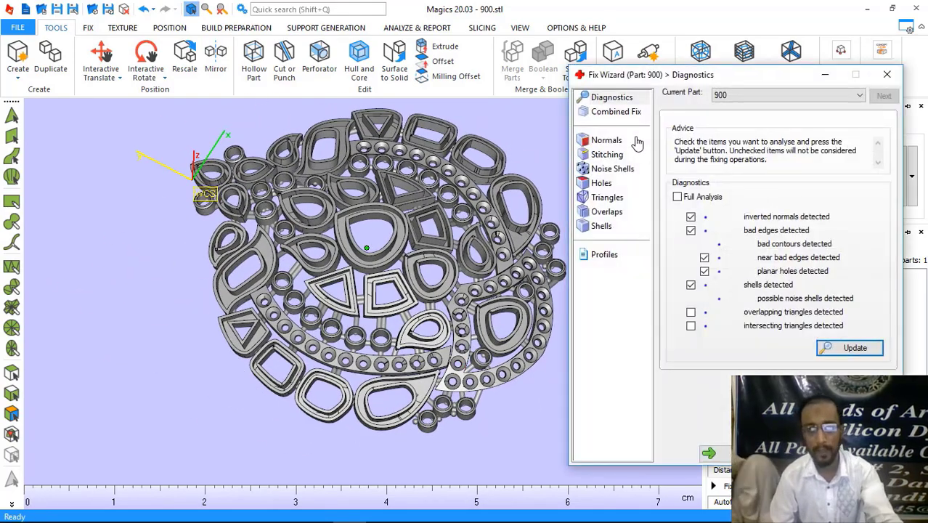
{"action": "left_click", "coordinate": [611, 100]}
{"action": "left_click", "coordinate": [850, 352]}
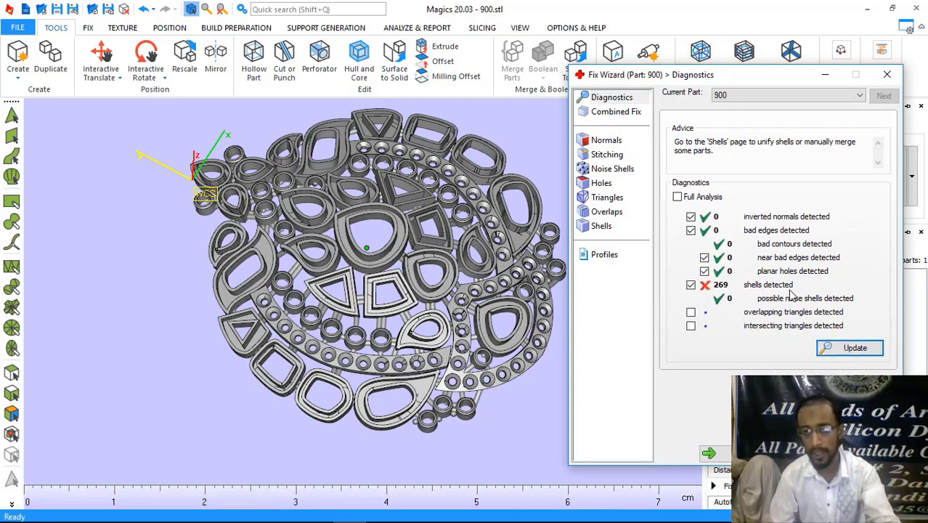
{"action": "left_click", "coordinate": [599, 228]}
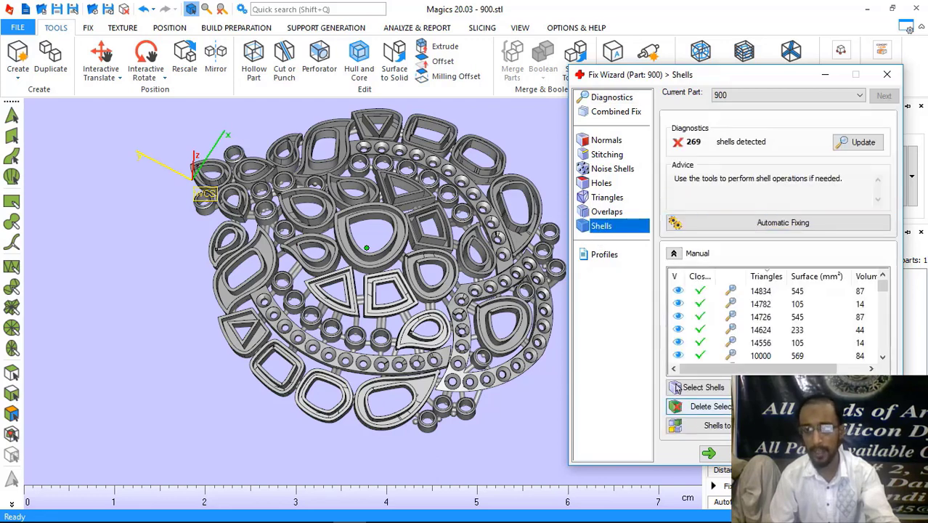
{"action": "left_click", "coordinate": [677, 387]}
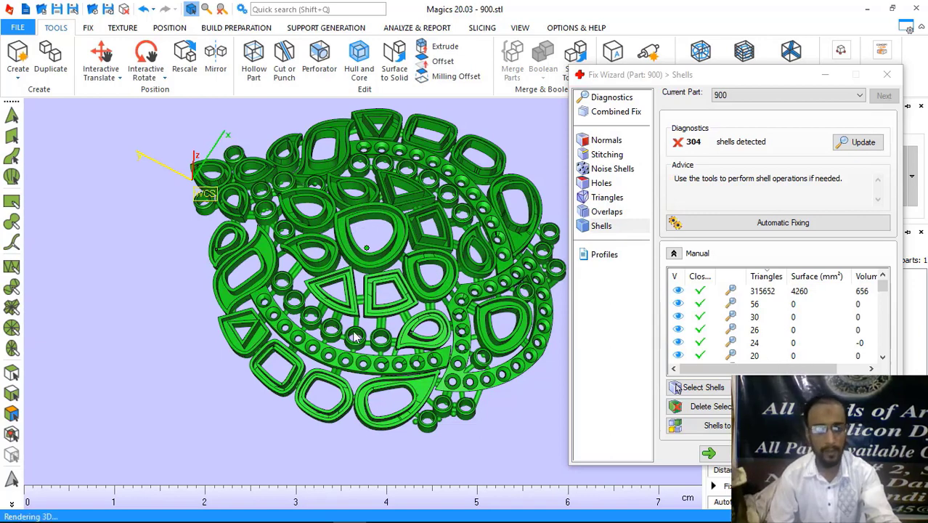
Delete all shells of part 900 except the largest one with 315652 triangles
{"action": "middle_click_drag", "start_coordinate": [354, 336], "coordinate": [326, 343]}
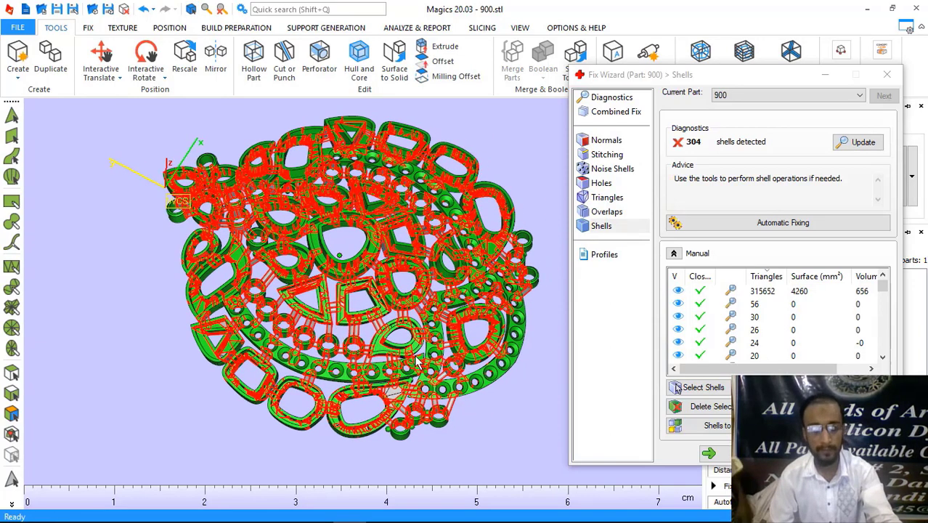
{"action": "scroll", "coordinate": [399, 344], "scroll_direction": "down", "scroll_amount": 1}
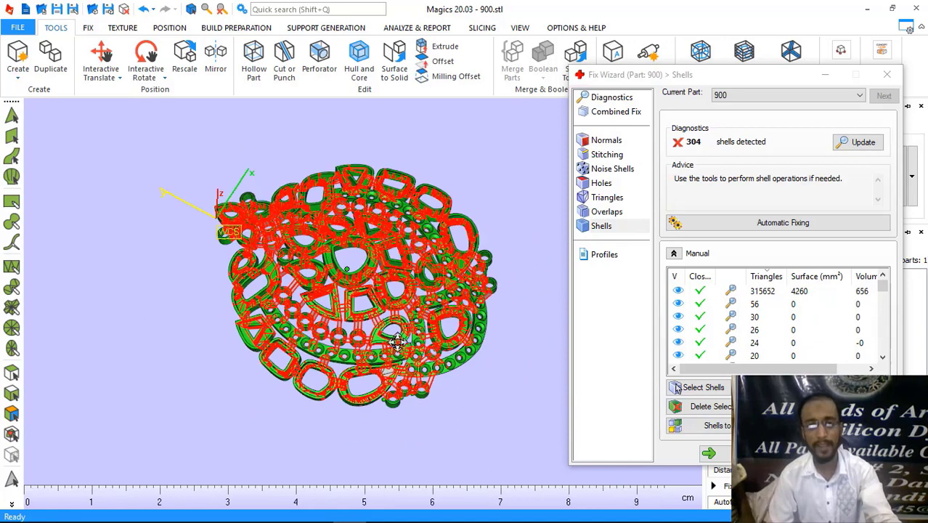
{"action": "right_click_drag", "start_coordinate": [398, 342], "coordinate": [395, 292]}
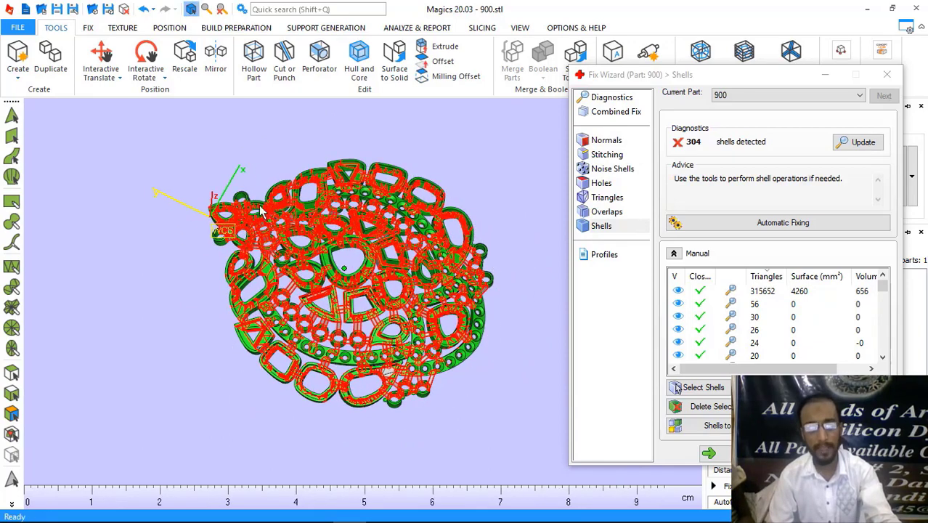
{"action": "left_click", "coordinate": [773, 294]}
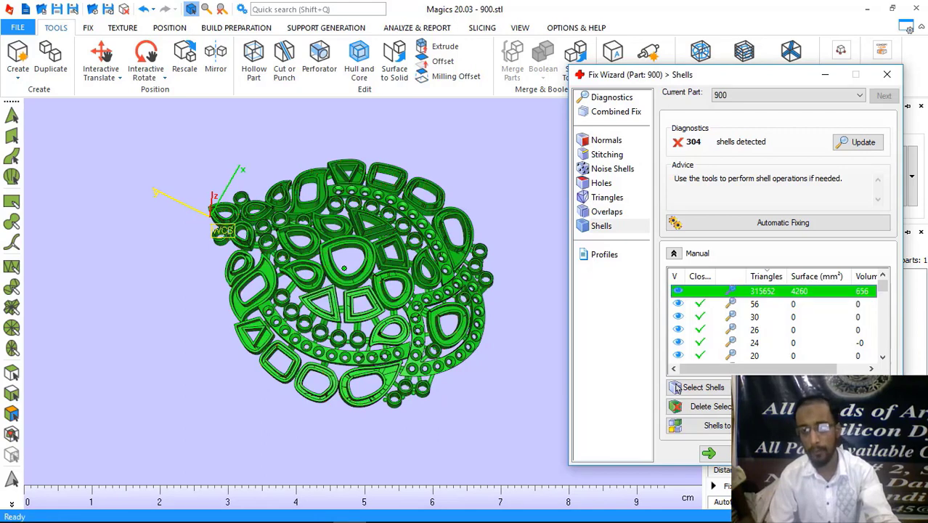
{"action": "left_click", "coordinate": [676, 390]}
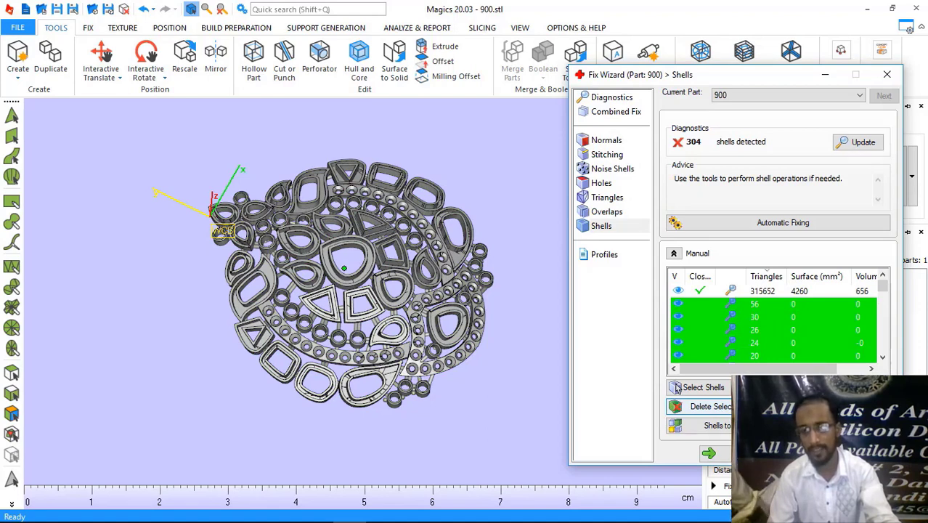
{"action": "key", "text": "Delete"}
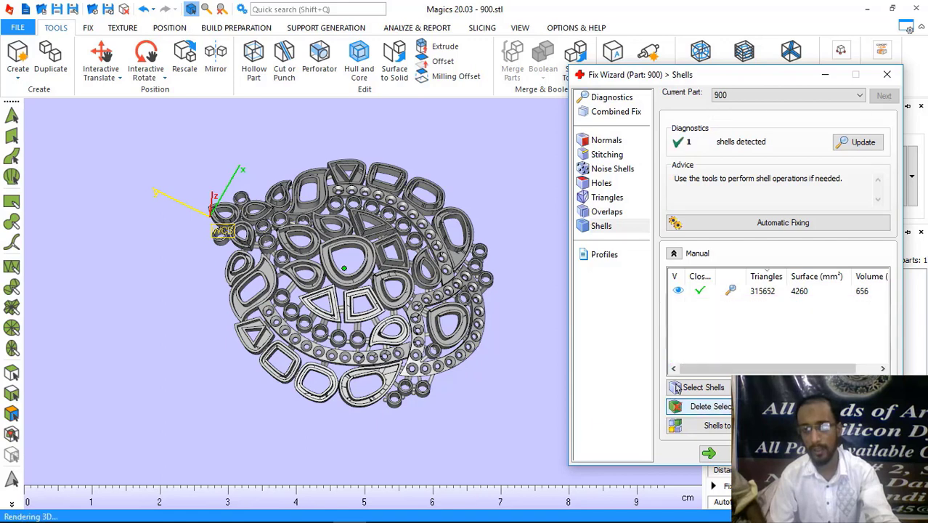
Update the Fix Wizard diagnostics for part 900 and review its shell list
{"action": "left_click", "coordinate": [607, 97]}
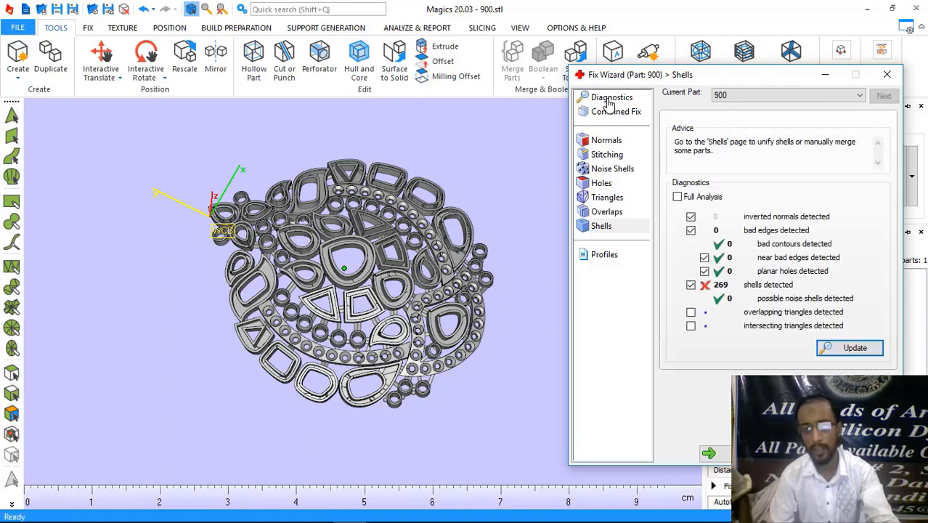
{"action": "left_click", "coordinate": [852, 349]}
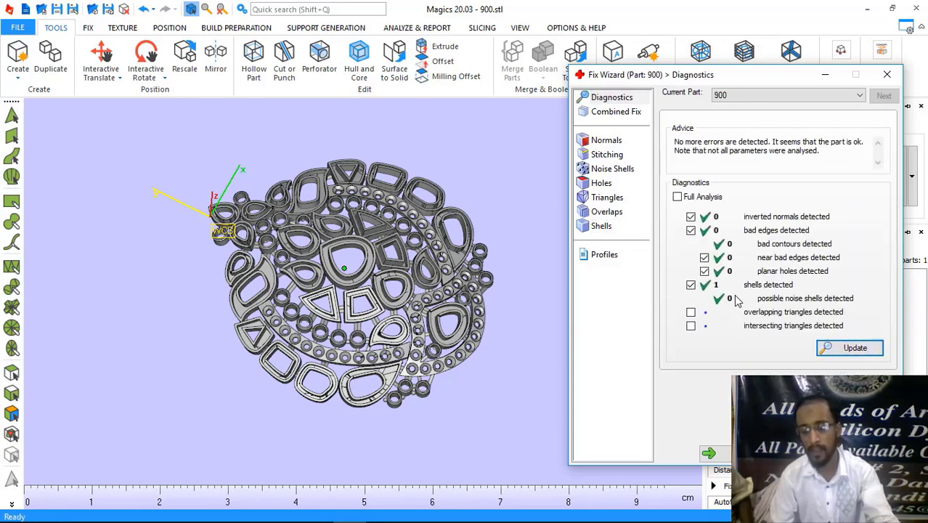
{"action": "left_click", "coordinate": [600, 226]}
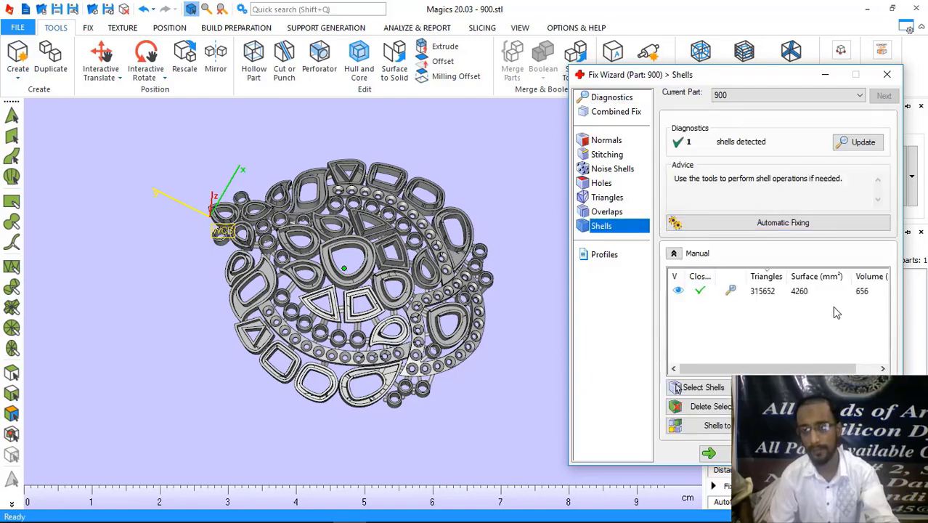
Offset part 900 uniformly by 0.002 mm to the outside, without creating thickness
{"action": "left_click", "coordinate": [443, 63]}
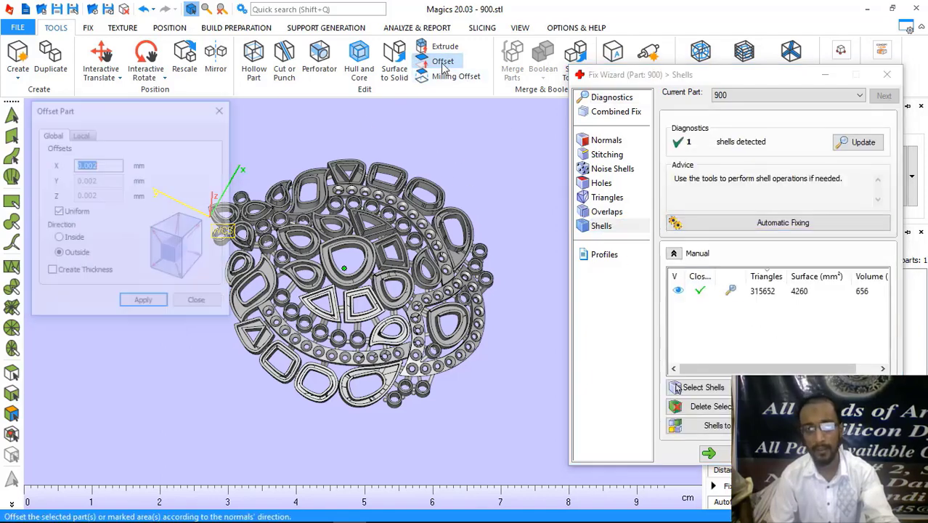
{"action": "left_click", "coordinate": [145, 303]}
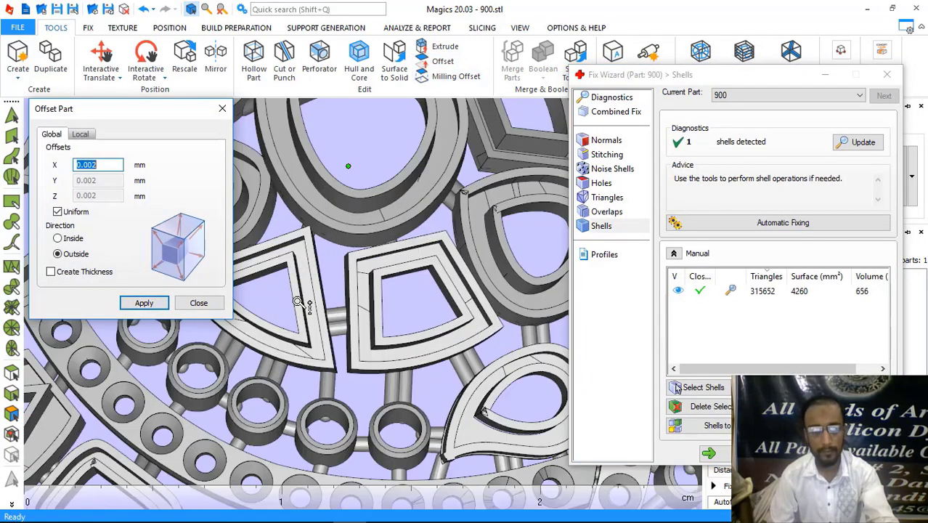
{"action": "left_click", "coordinate": [160, 308]}
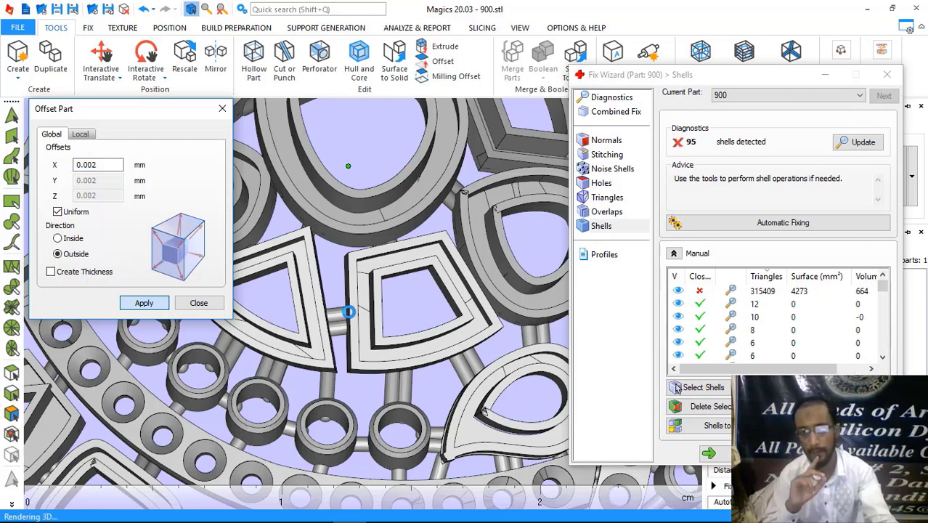
{"action": "left_click", "coordinate": [196, 306]}
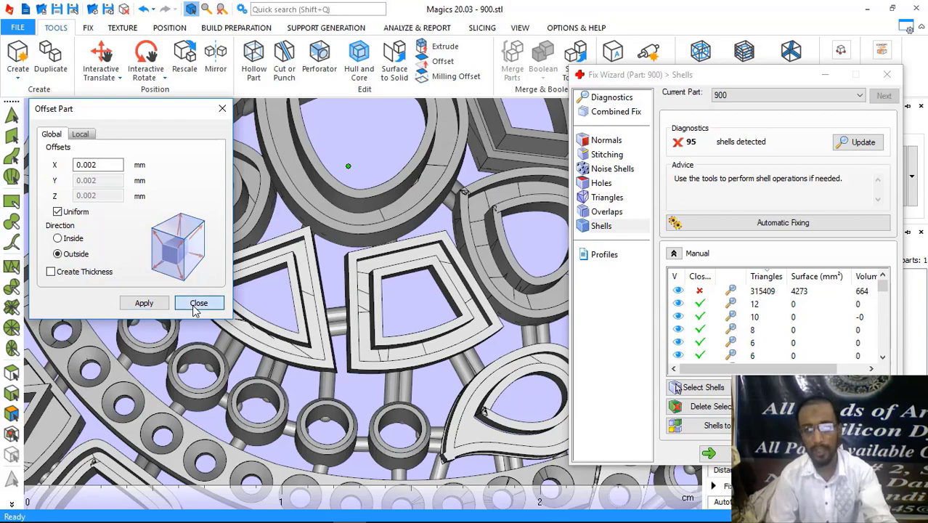
Update the diagnostics of the offset part 900, fix its inverted normals automatically and recheck the normals
{"action": "scroll", "coordinate": [368, 276], "scroll_direction": "down", "scroll_amount": 4}
{"action": "right_click_drag", "start_coordinate": [343, 323], "coordinate": [410, 330]}
{"action": "left_click", "coordinate": [606, 98]}
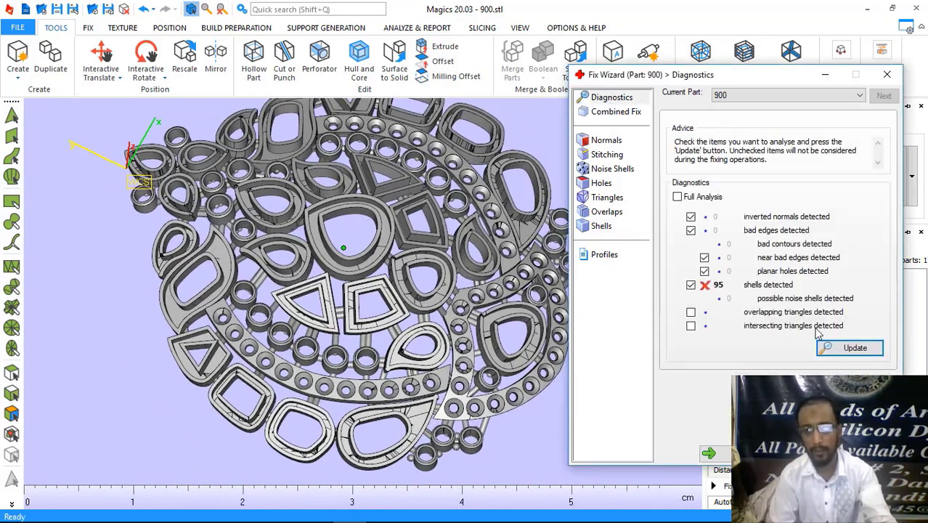
{"action": "left_click", "coordinate": [828, 347]}
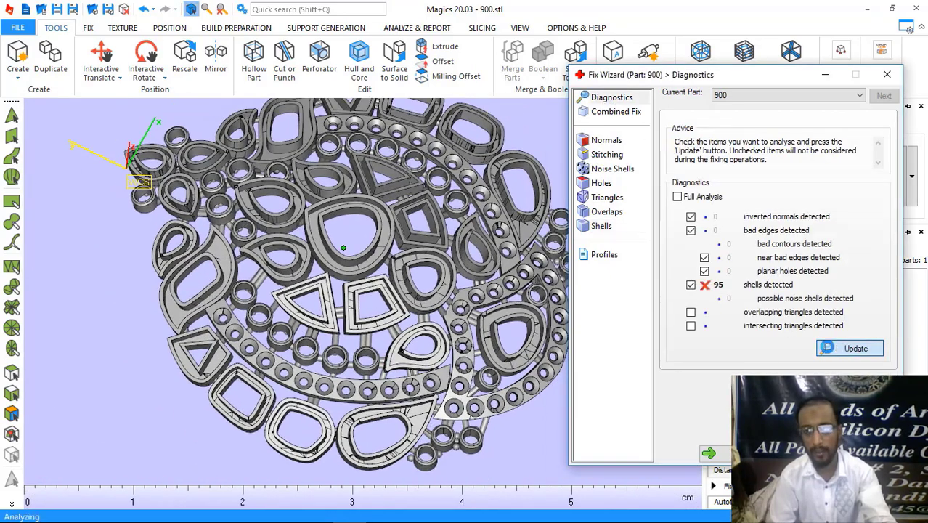
{"action": "left_click", "coordinate": [601, 141]}
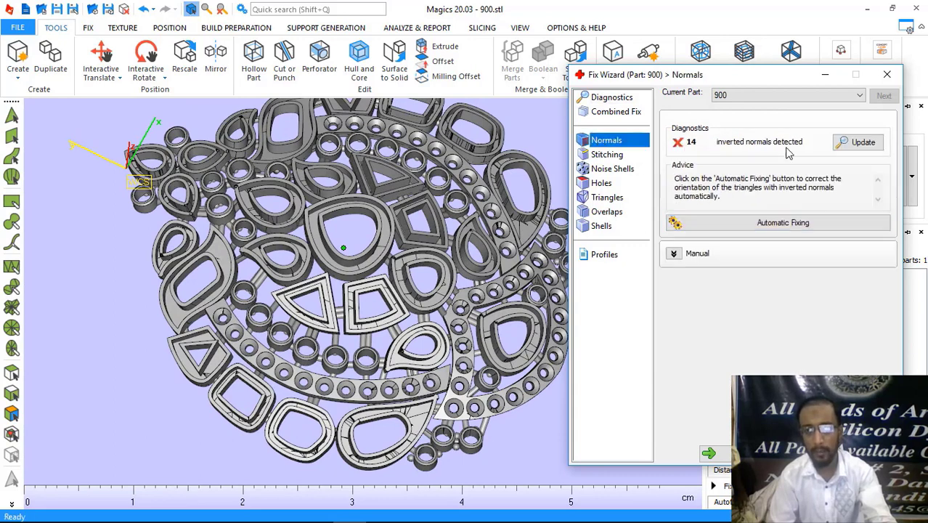
{"action": "left_click", "coordinate": [777, 226]}
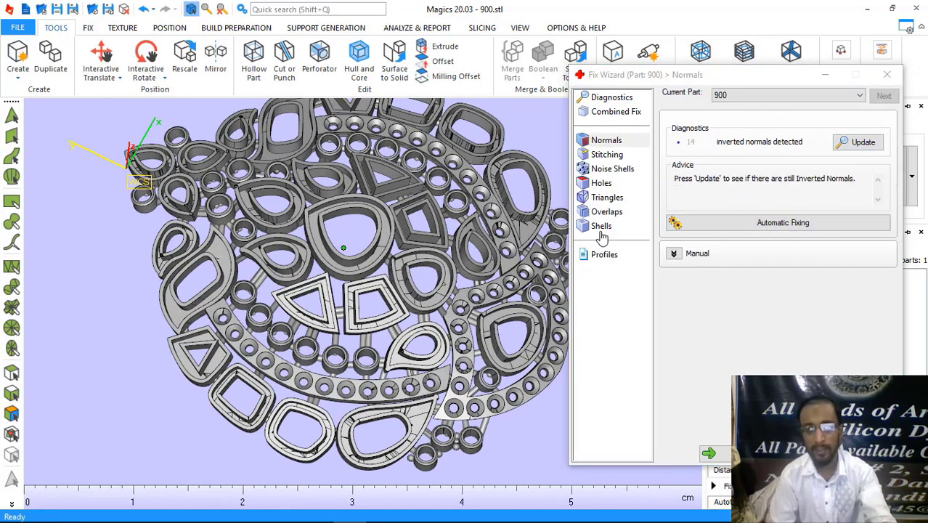
{"action": "left_click", "coordinate": [859, 143]}
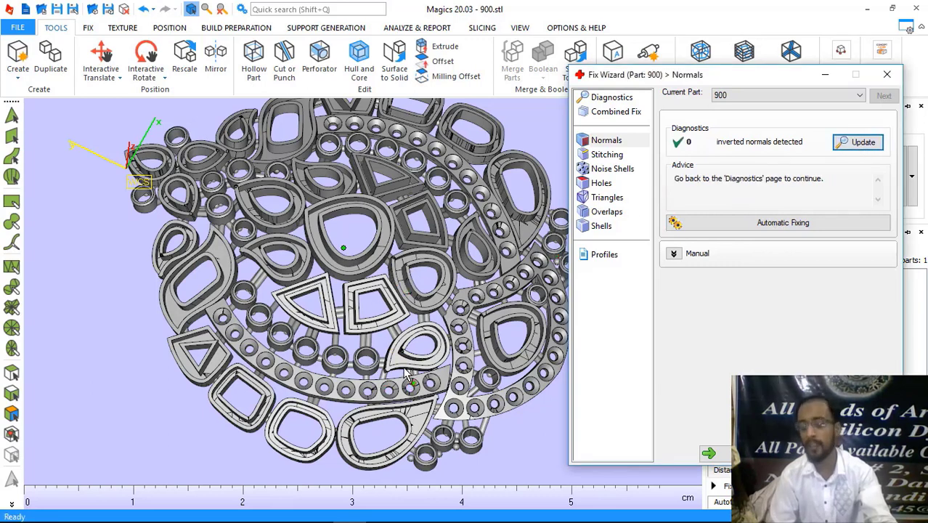
Fill the planar holes of part 900 with automatic fixing
{"action": "left_click", "coordinate": [604, 155]}
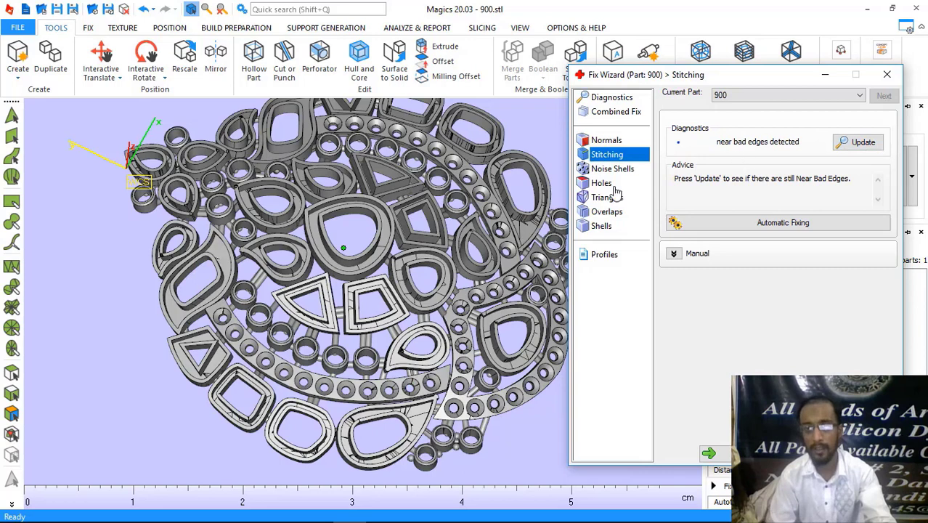
{"action": "left_click", "coordinate": [603, 183]}
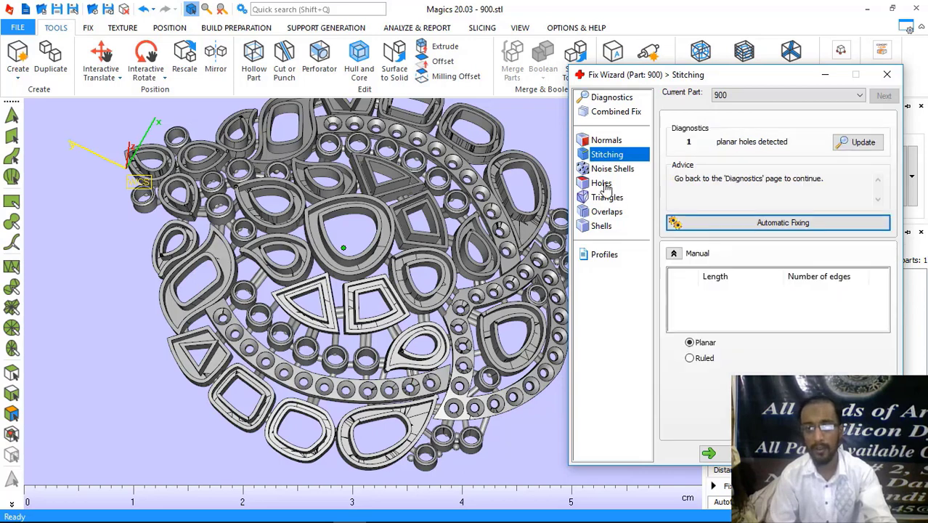
{"action": "left_click", "coordinate": [786, 224]}
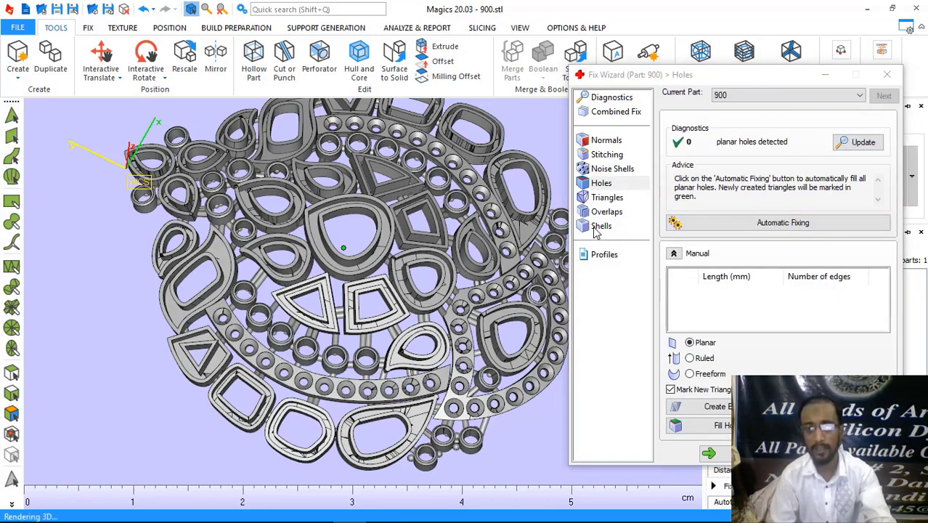
Select all shells of the offset part 900 and unify them
{"action": "left_click", "coordinate": [597, 227]}
{"action": "left_click", "coordinate": [675, 387]}
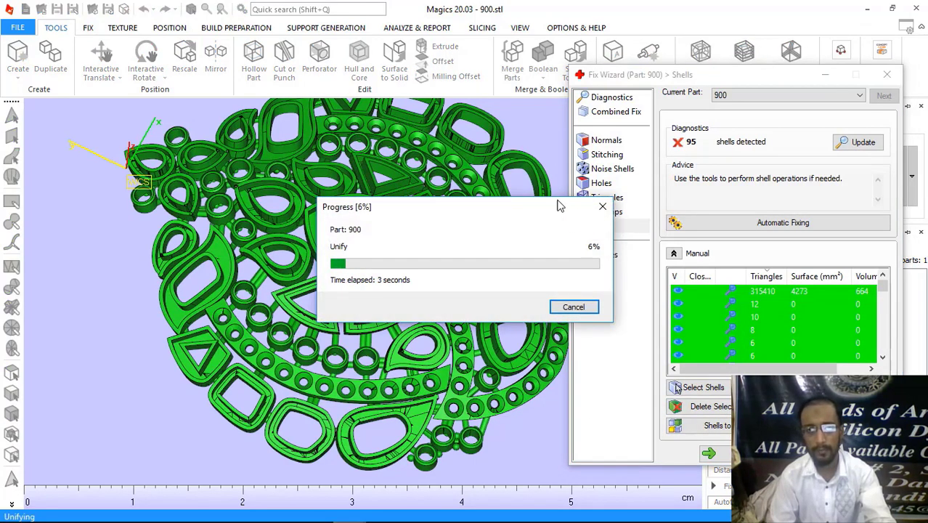
{"action": "left_click_drag", "start_coordinate": [524, 211], "coordinate": [431, 210]}
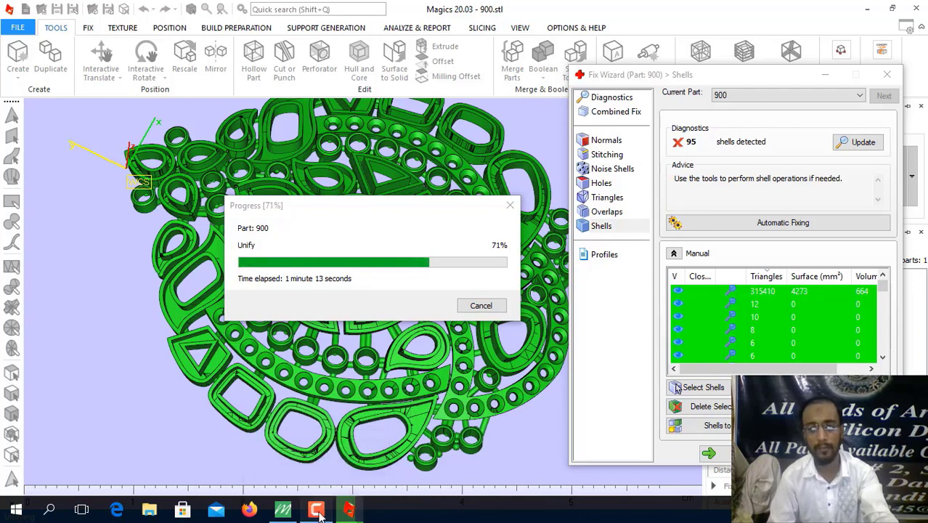
{"action": "left_click", "coordinate": [318, 510]}
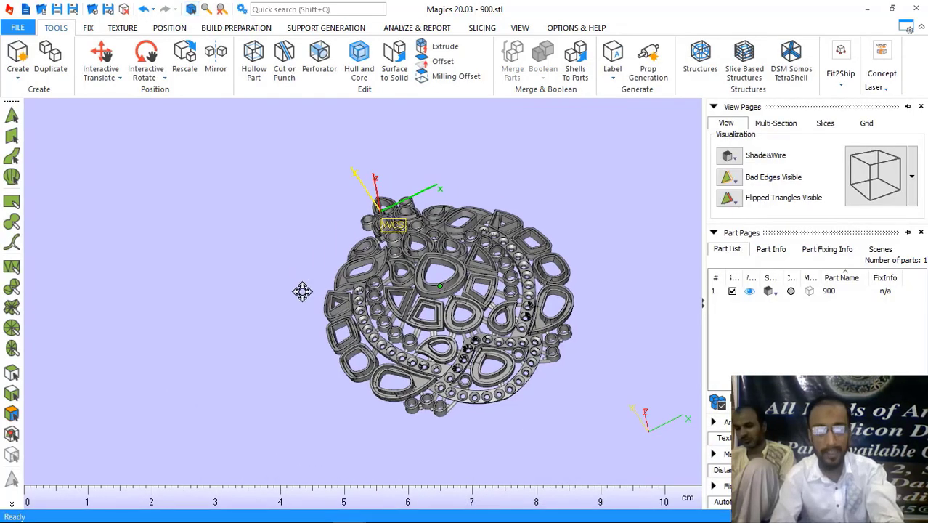
Examine the repaired part 900 from the side, front and tilted angles, including its stone settings up close
{"action": "right_click_drag", "start_coordinate": [302, 291], "coordinate": [381, 283]}
{"action": "scroll", "coordinate": [434, 292], "scroll_direction": "up", "scroll_amount": 5}
{"action": "scroll", "coordinate": [434, 293], "scroll_direction": "down", "scroll_amount": 5}
{"action": "scroll", "coordinate": [450, 331], "scroll_direction": "up", "scroll_amount": 2}
{"action": "scroll", "coordinate": [375, 361], "scroll_direction": "down", "scroll_amount": 3}
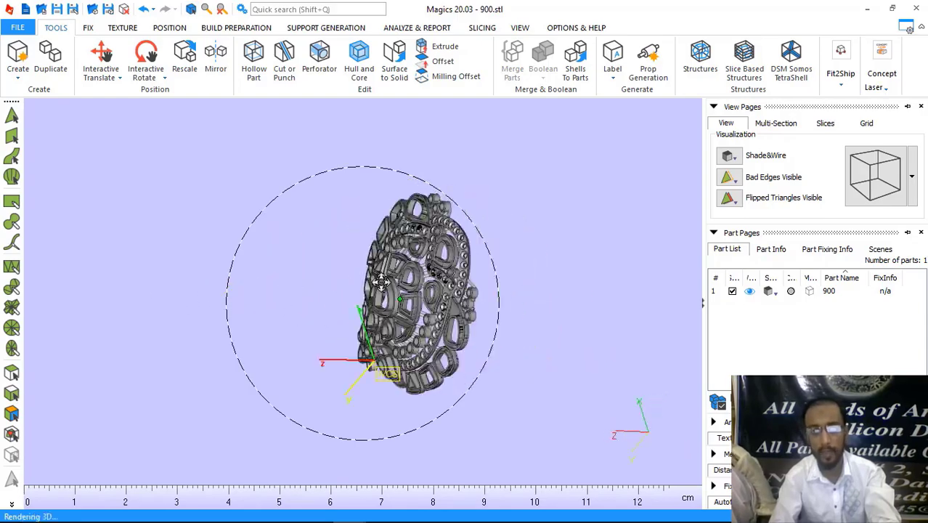
{"action": "right_click_drag", "start_coordinate": [471, 370], "coordinate": [498, 286]}
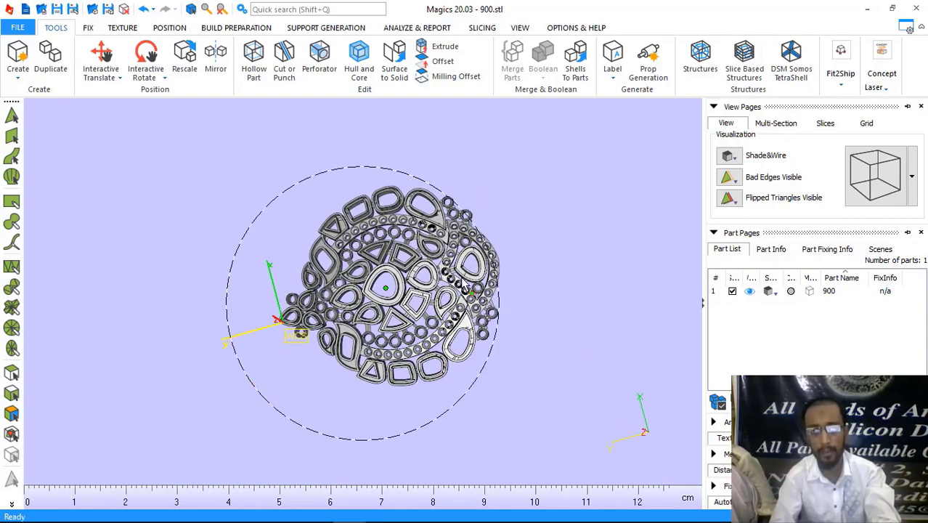
{"action": "middle_click_drag", "start_coordinate": [453, 300], "coordinate": [418, 283]}
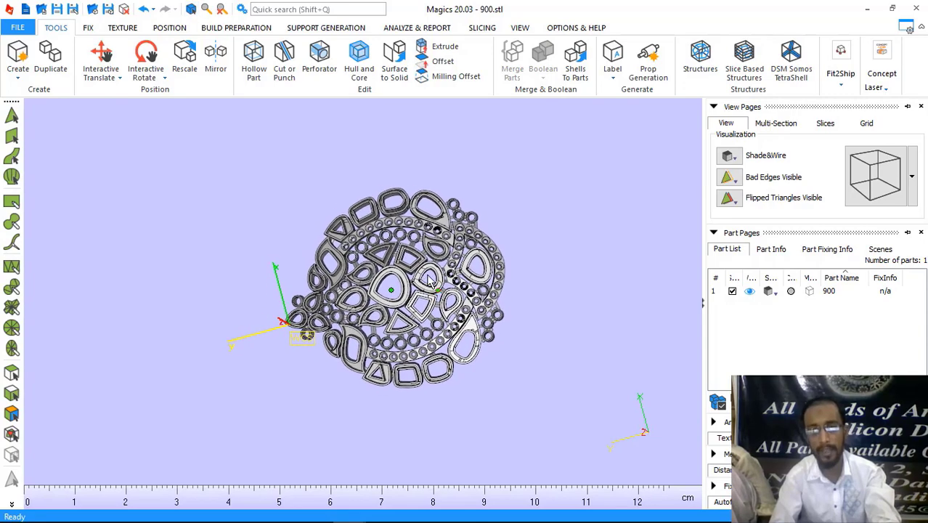
{"action": "right_click_drag", "start_coordinate": [430, 281], "coordinate": [421, 319]}
{"action": "middle_click_drag", "start_coordinate": [409, 313], "coordinate": [417, 303]}
{"action": "right_click_drag", "start_coordinate": [377, 335], "coordinate": [395, 316]}
{"action": "scroll", "coordinate": [405, 338], "scroll_direction": "up", "scroll_amount": 2}
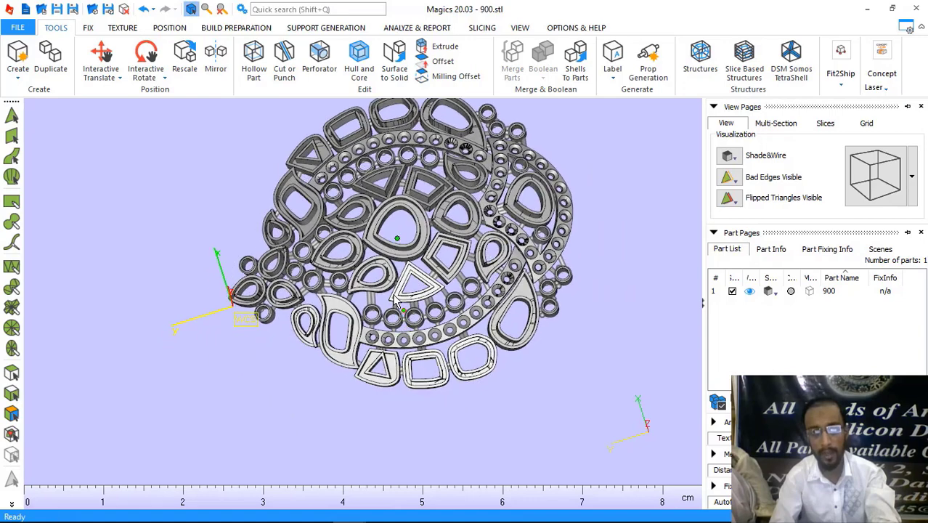
{"action": "scroll", "coordinate": [396, 301], "scroll_direction": "down", "scroll_amount": 2}
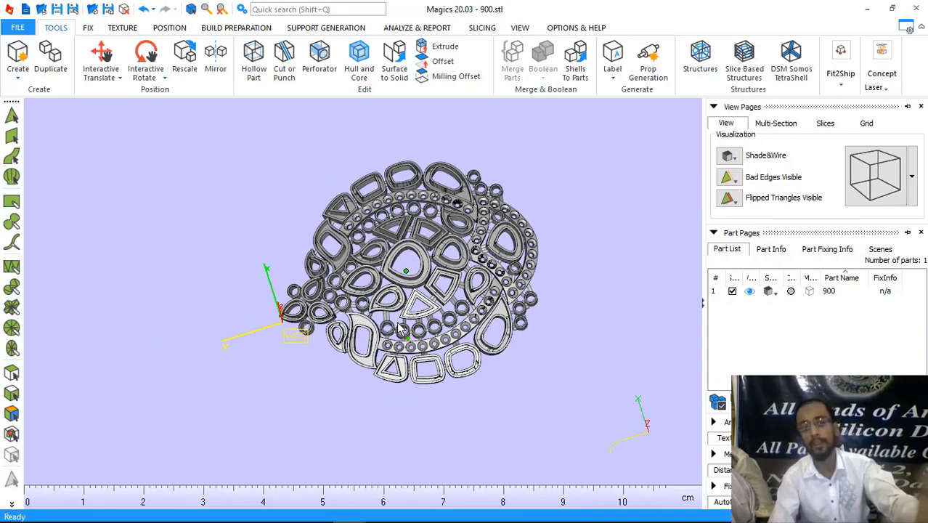
{"action": "right_click_drag", "start_coordinate": [397, 320], "coordinate": [472, 335]}
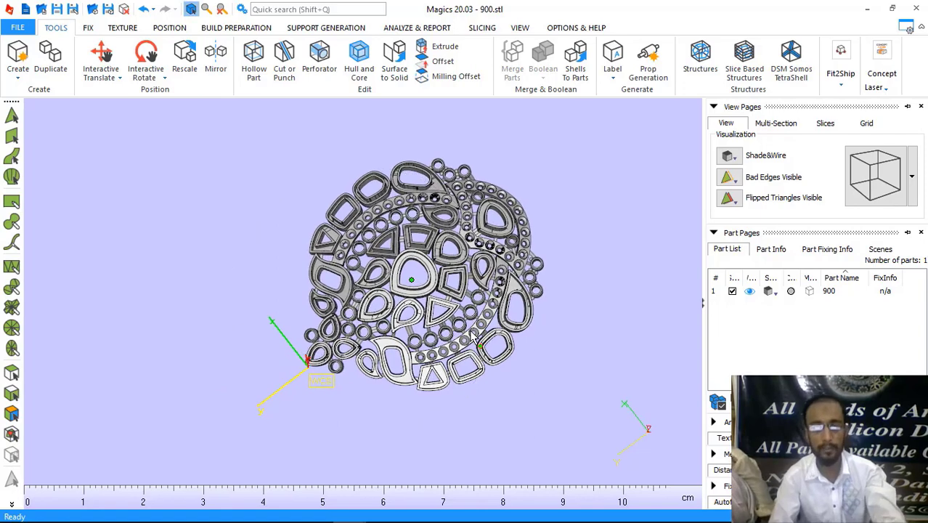